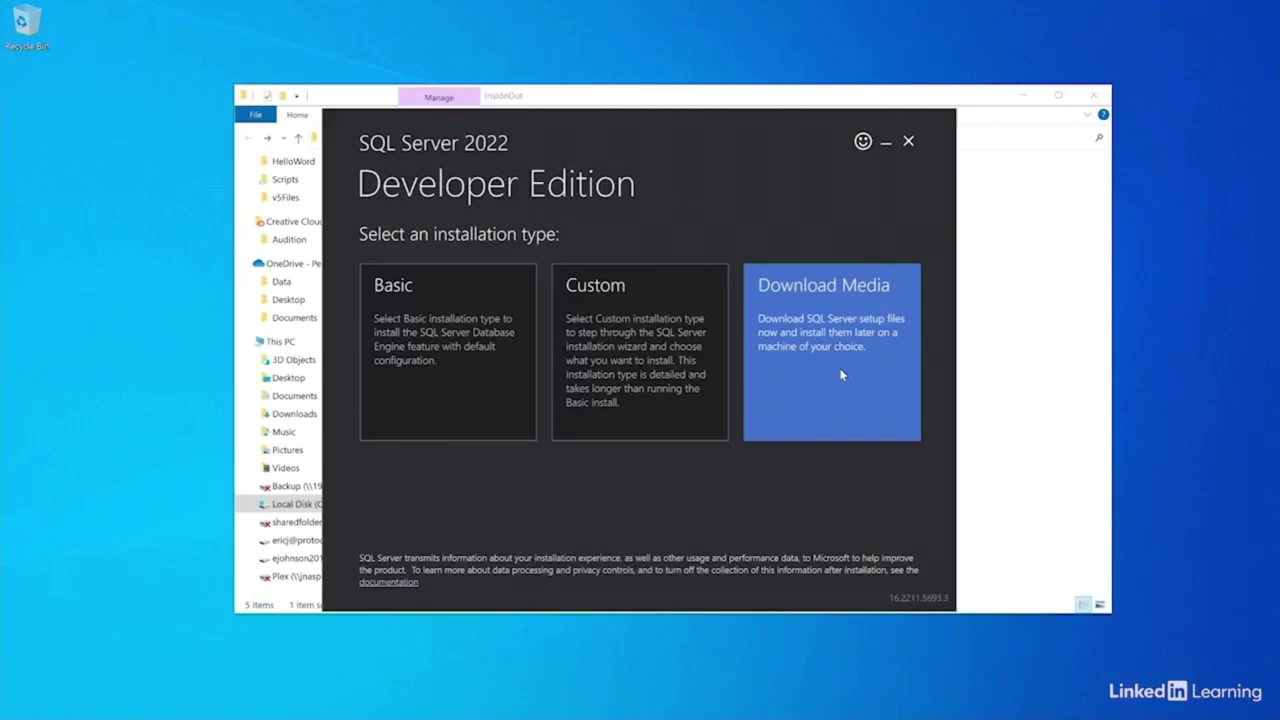
# - Download the SQL Server 2022 setup media to C:\SQL2022 and open the Installation Center
pyautogui.click(625, 313)
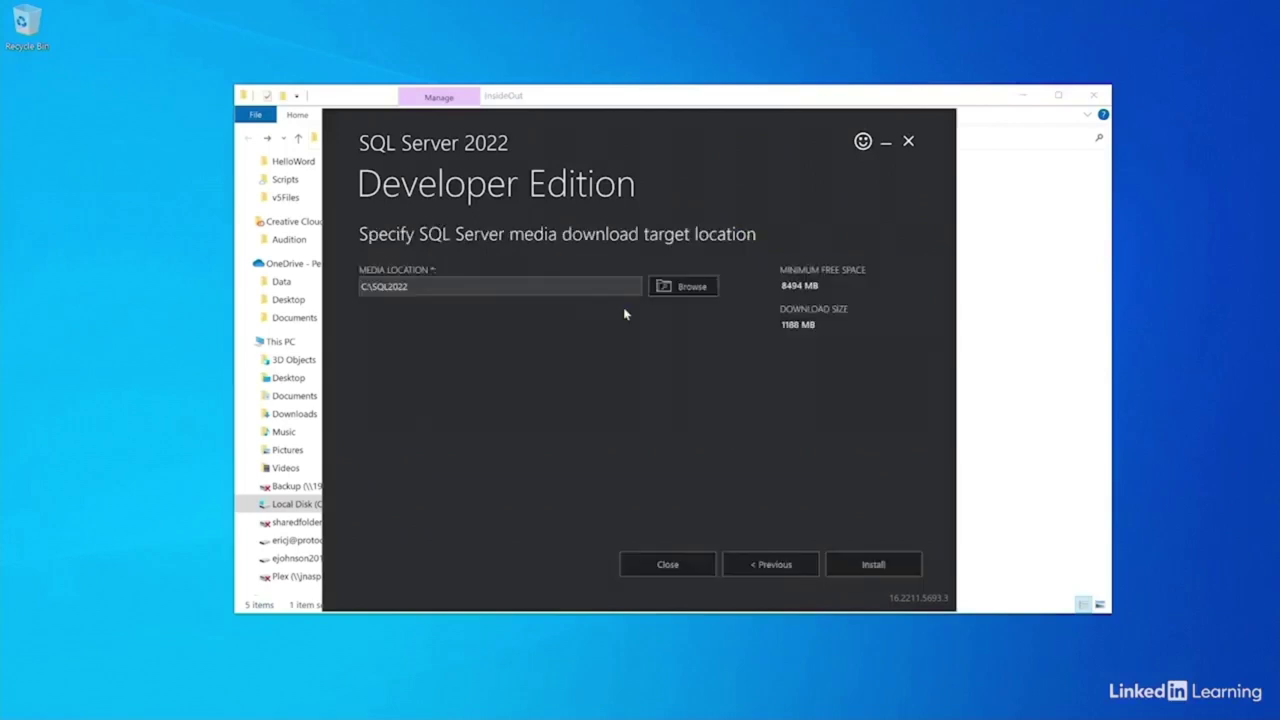
pyautogui.click(852, 566)
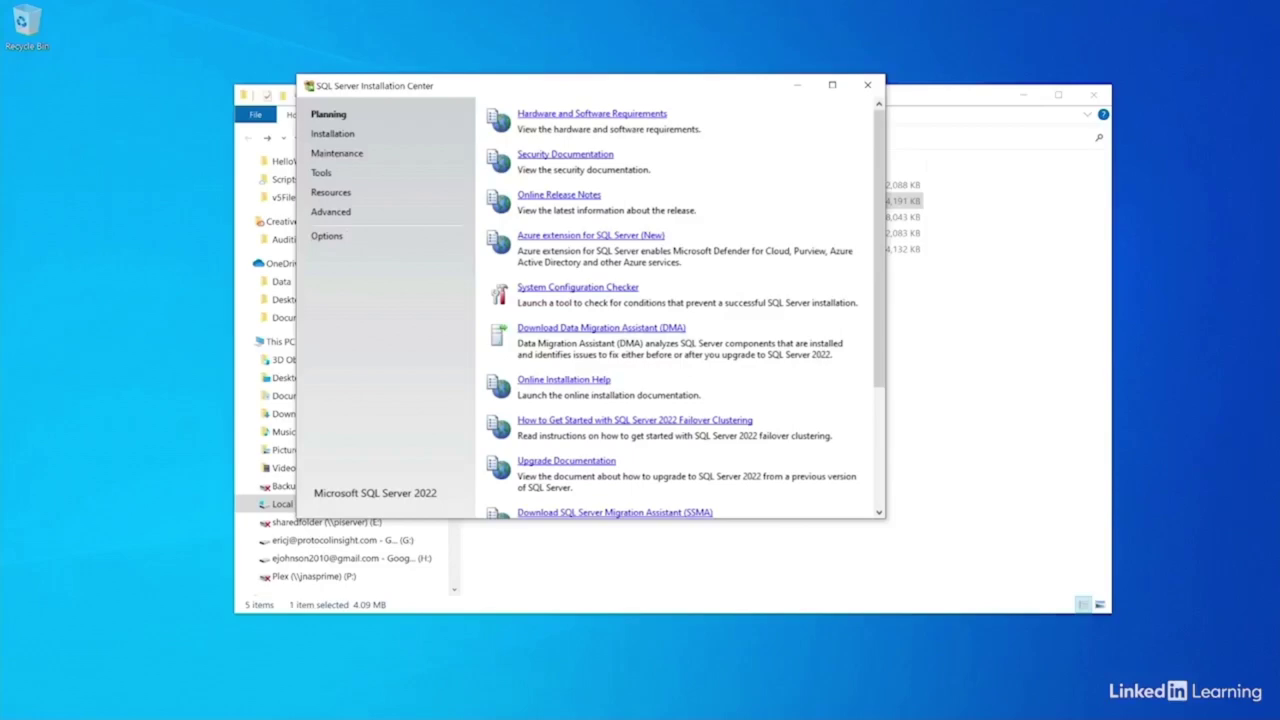
pyautogui.scroll(-3, 786, 197)
pyautogui.scroll(3, 790, 195)
pyautogui.scroll(-2, 785, 216)
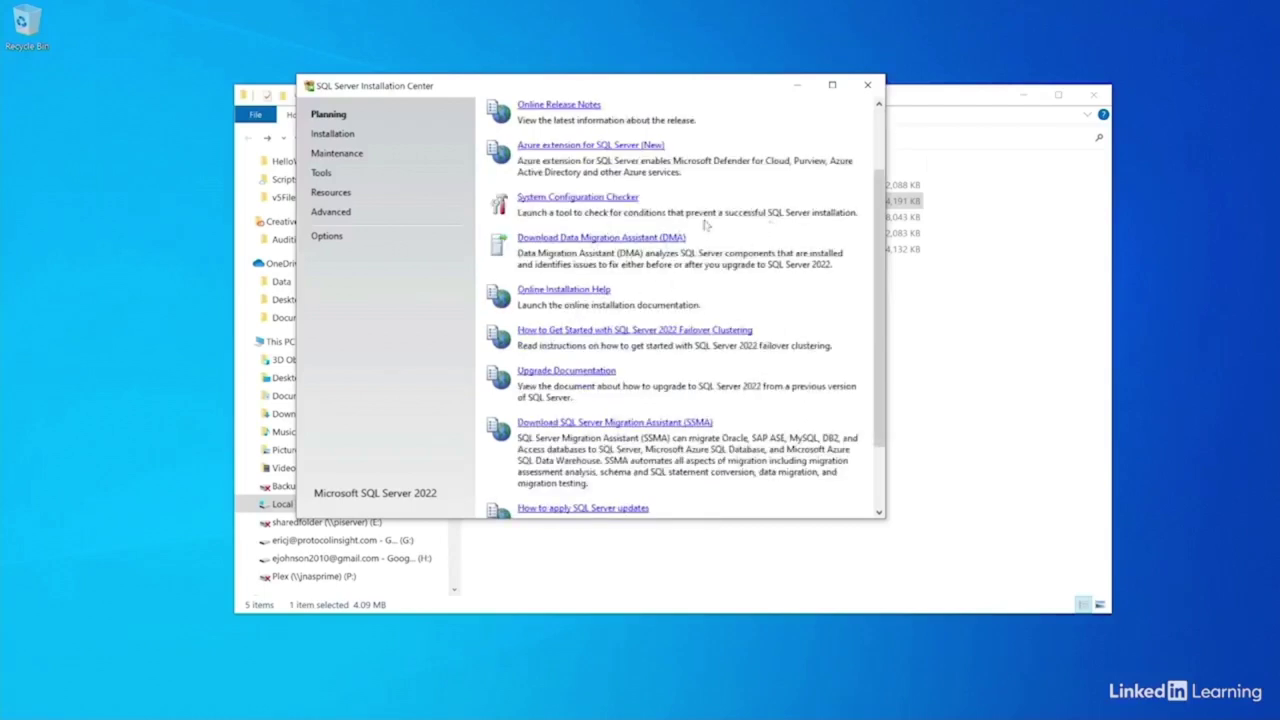
pyautogui.scroll(-2, 708, 224)
pyautogui.scroll(3, 708, 228)
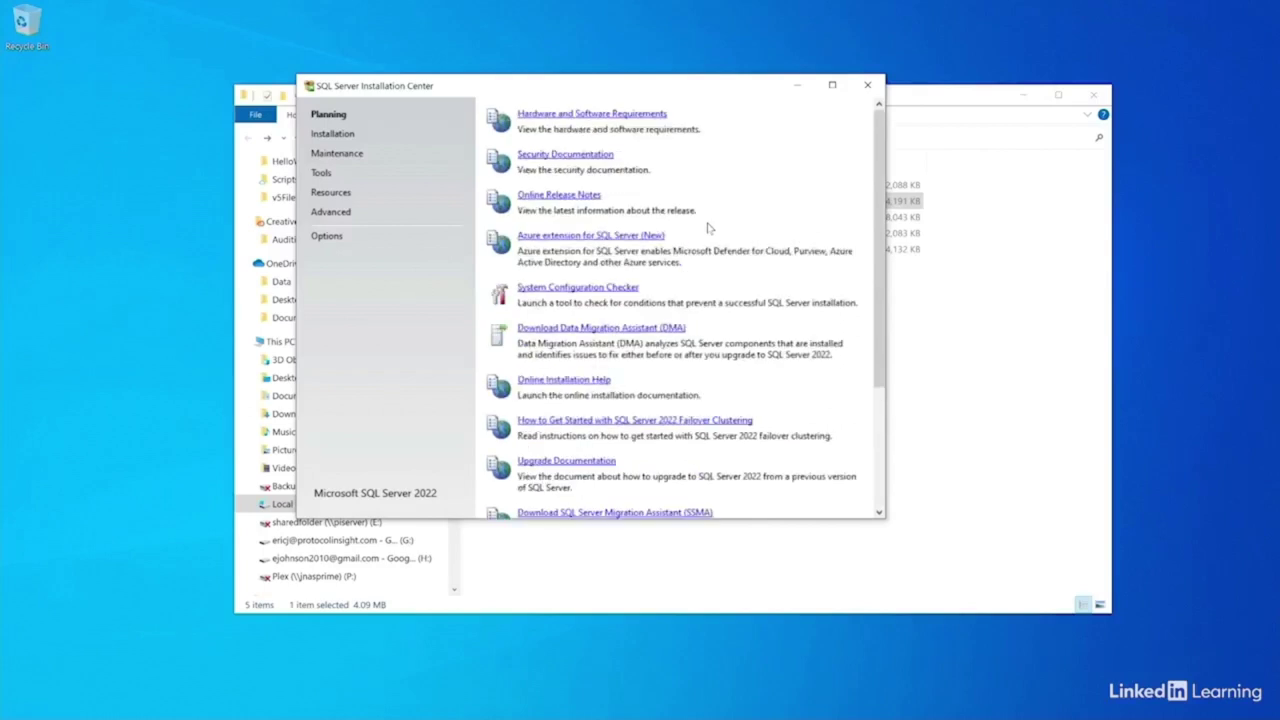
# - Review the Installation, Maintenance and Tools pages of the Installation Center
pyautogui.click(333, 134)
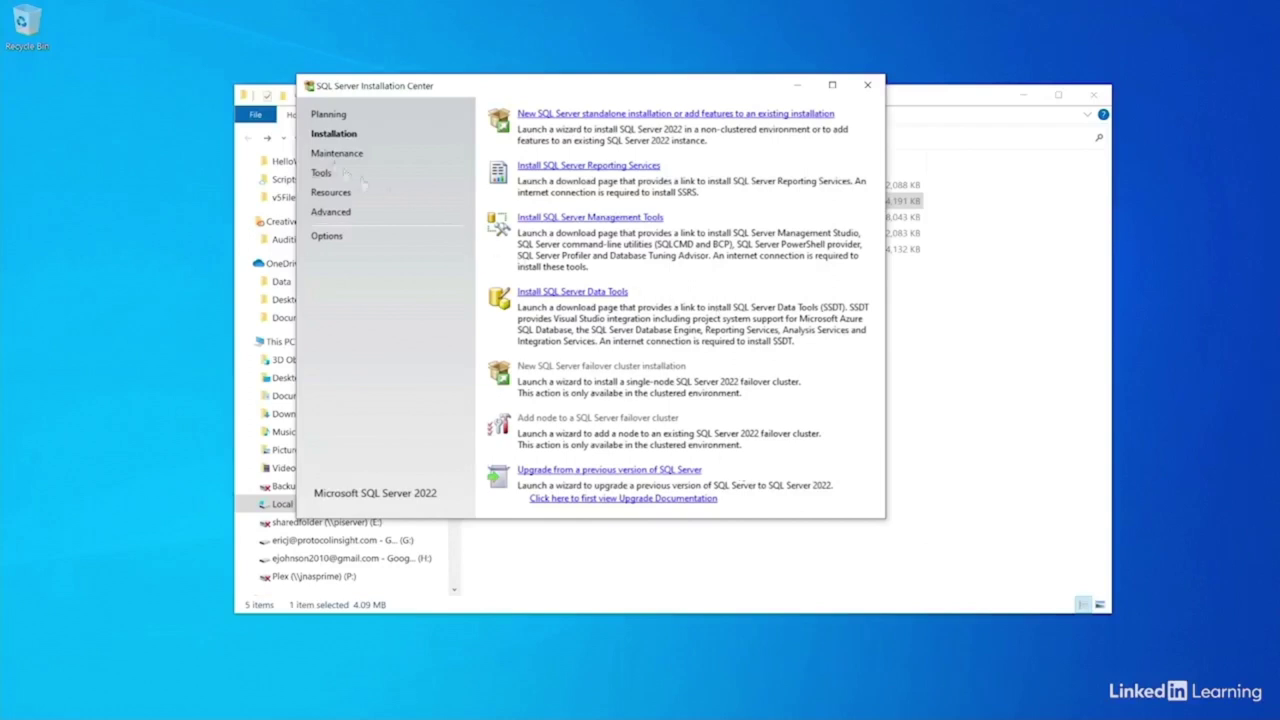
pyautogui.click(324, 158)
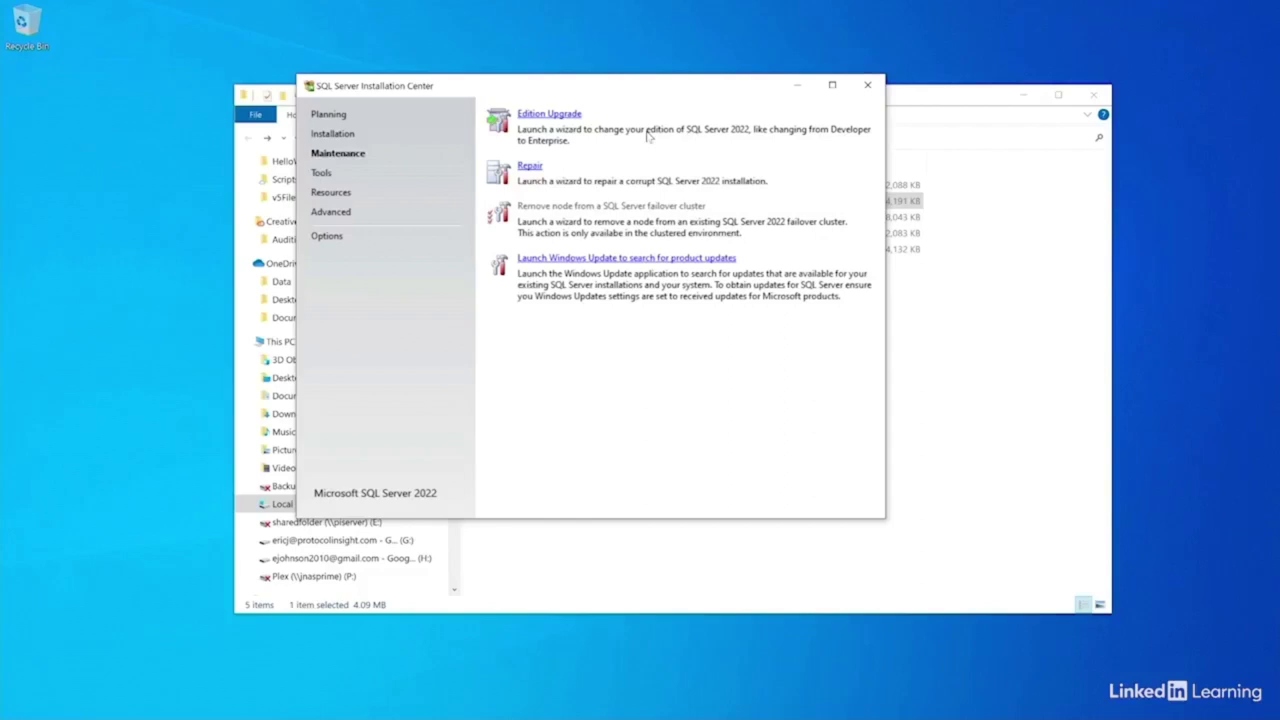
pyautogui.click(322, 173)
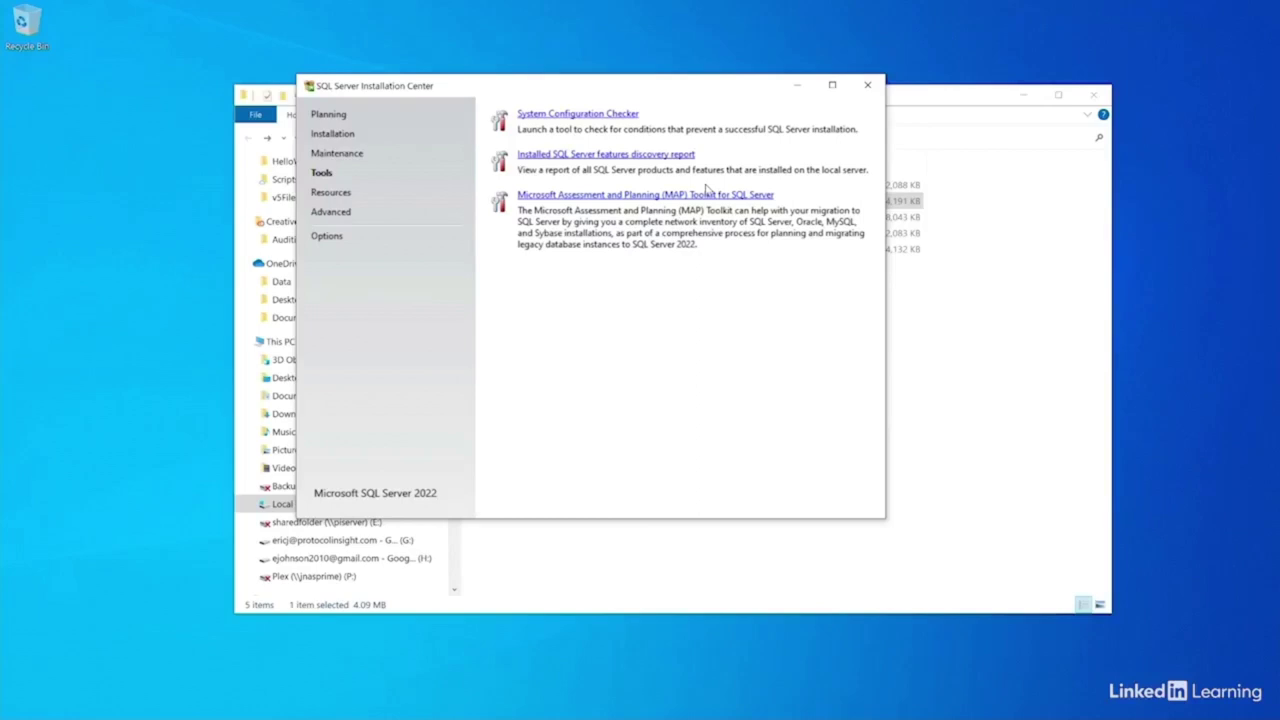
# - Scroll through the Resources page links, then switch to the Advanced page
pyautogui.click(332, 193)
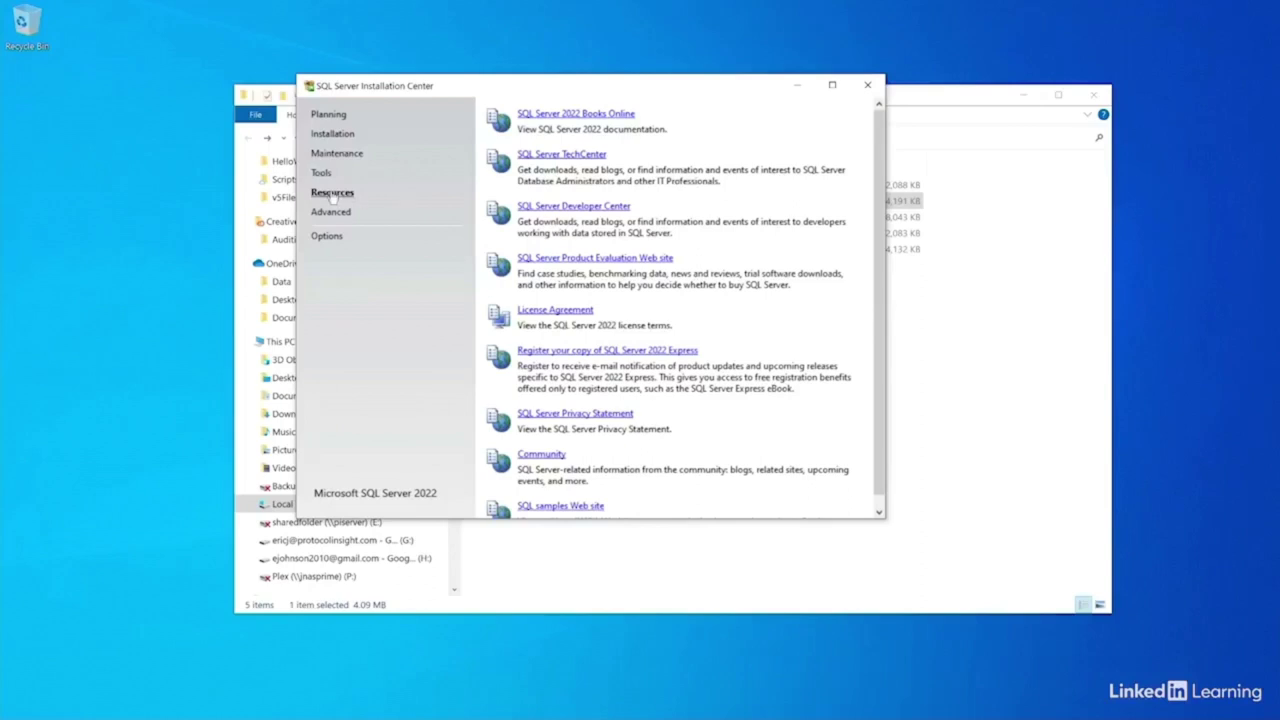
pyautogui.scroll(-1, 725, 276)
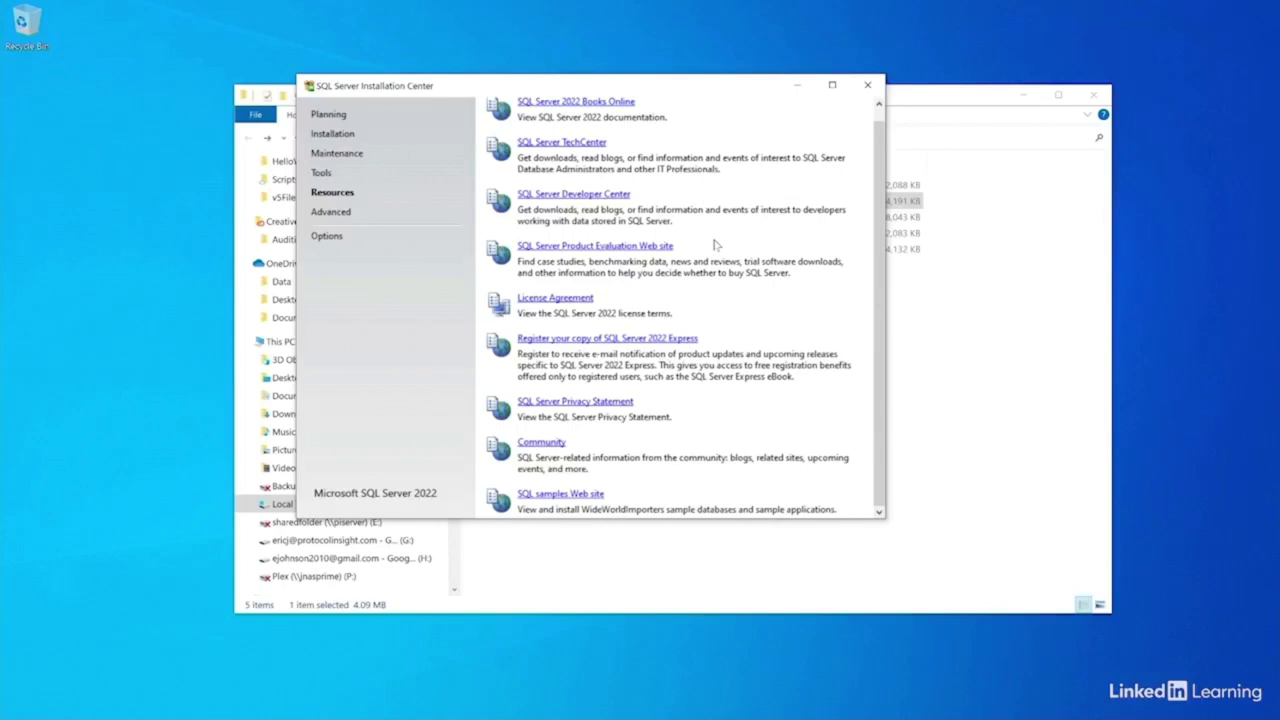
pyautogui.click(328, 211)
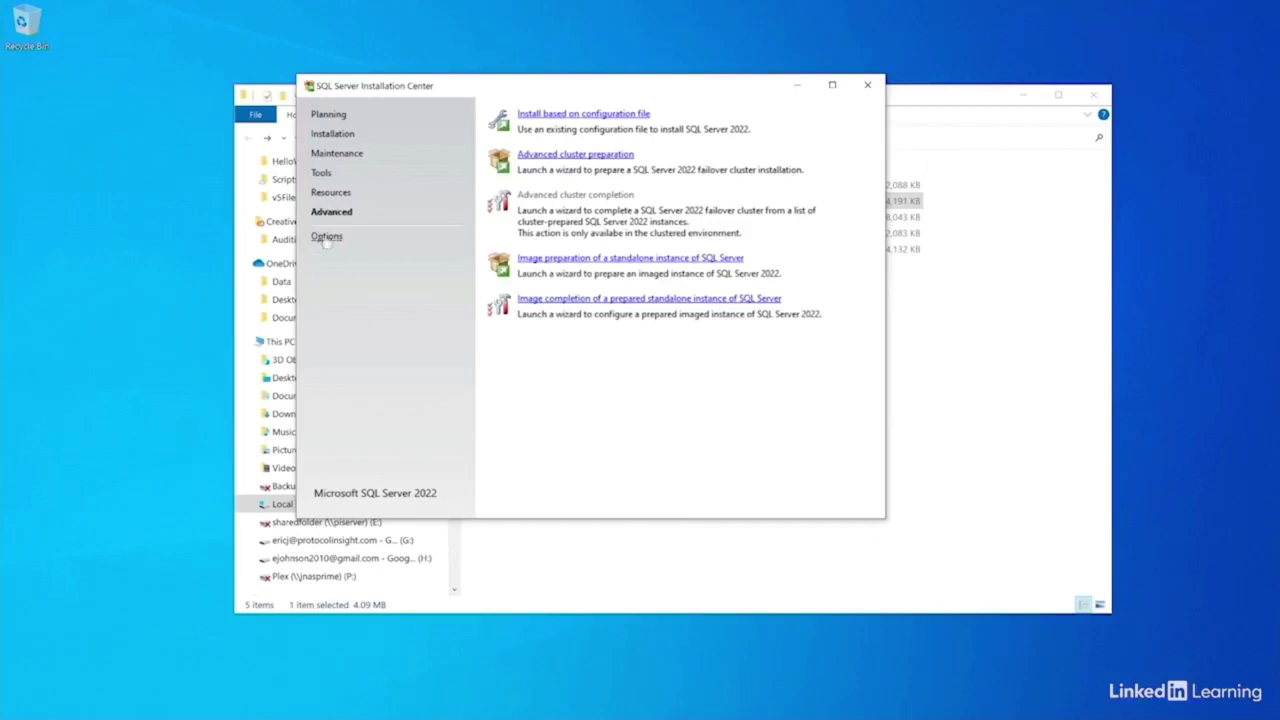
# - Check the media root C:\SQL2022\Developer_ENU\ on Options and cancel the folder browser
pyautogui.click(328, 236)
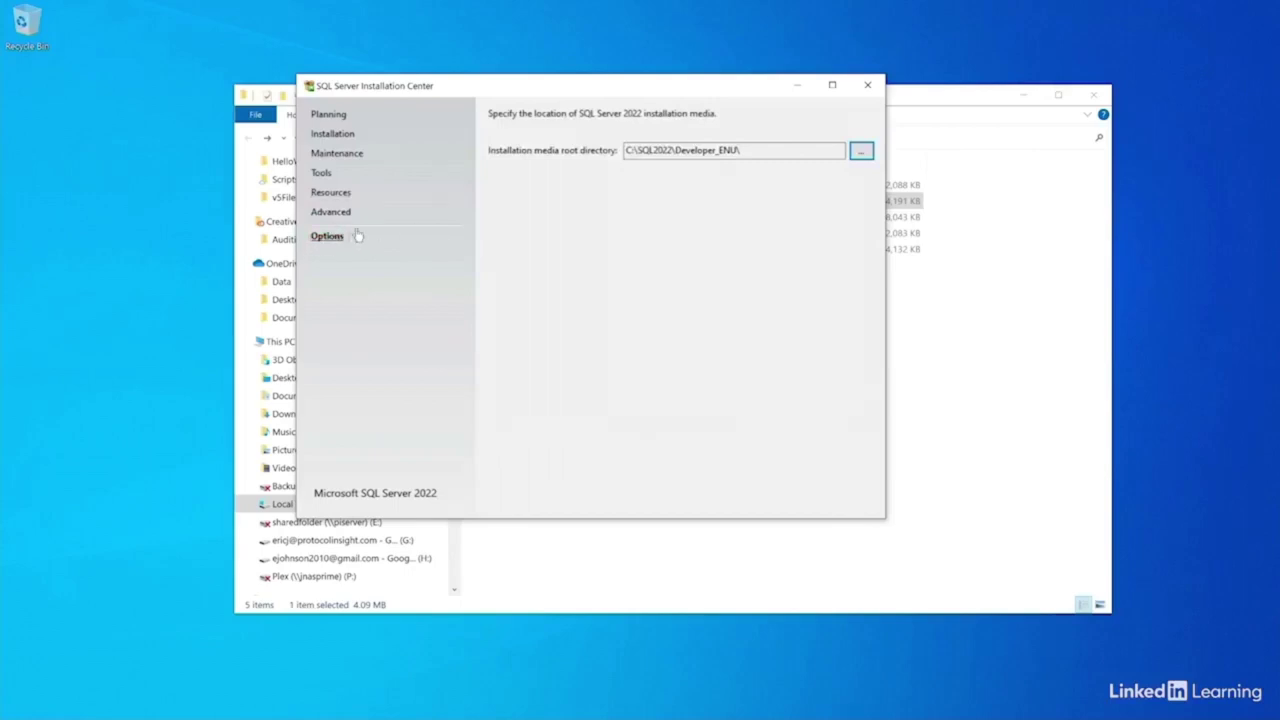
pyautogui.moveTo(643, 150); pyautogui.dragTo(757, 151)
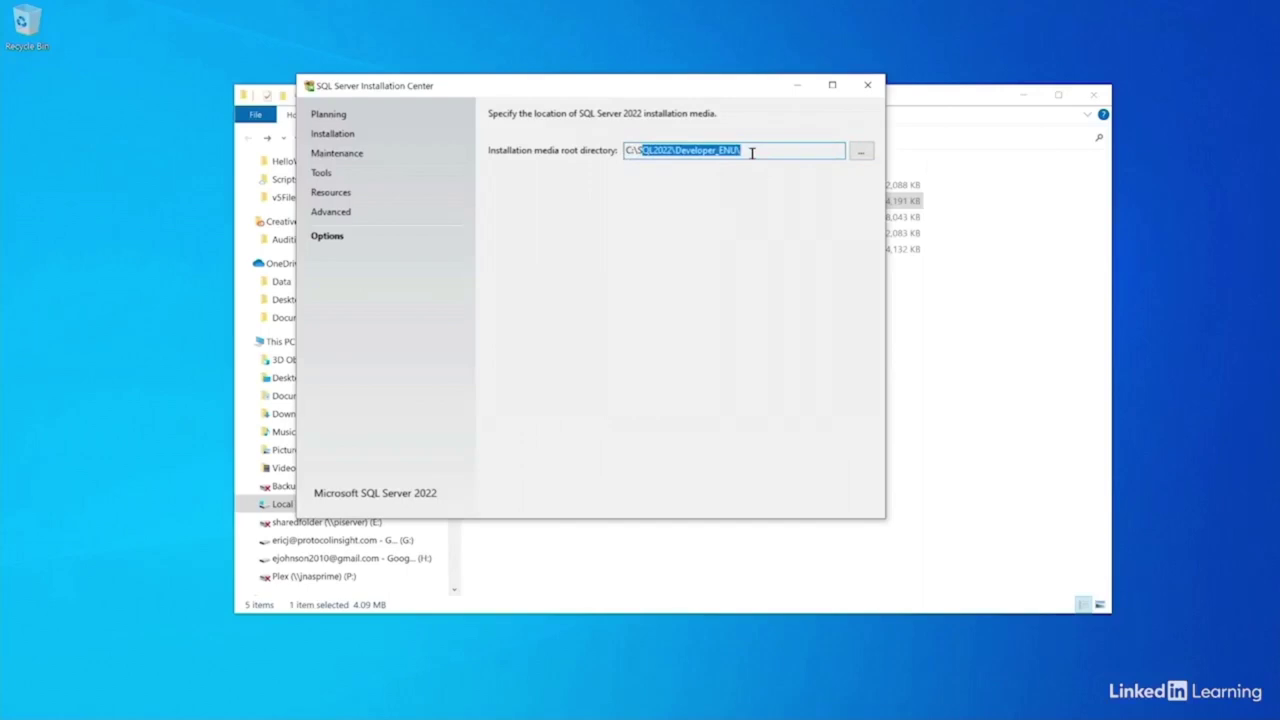
pyautogui.click(680, 157)
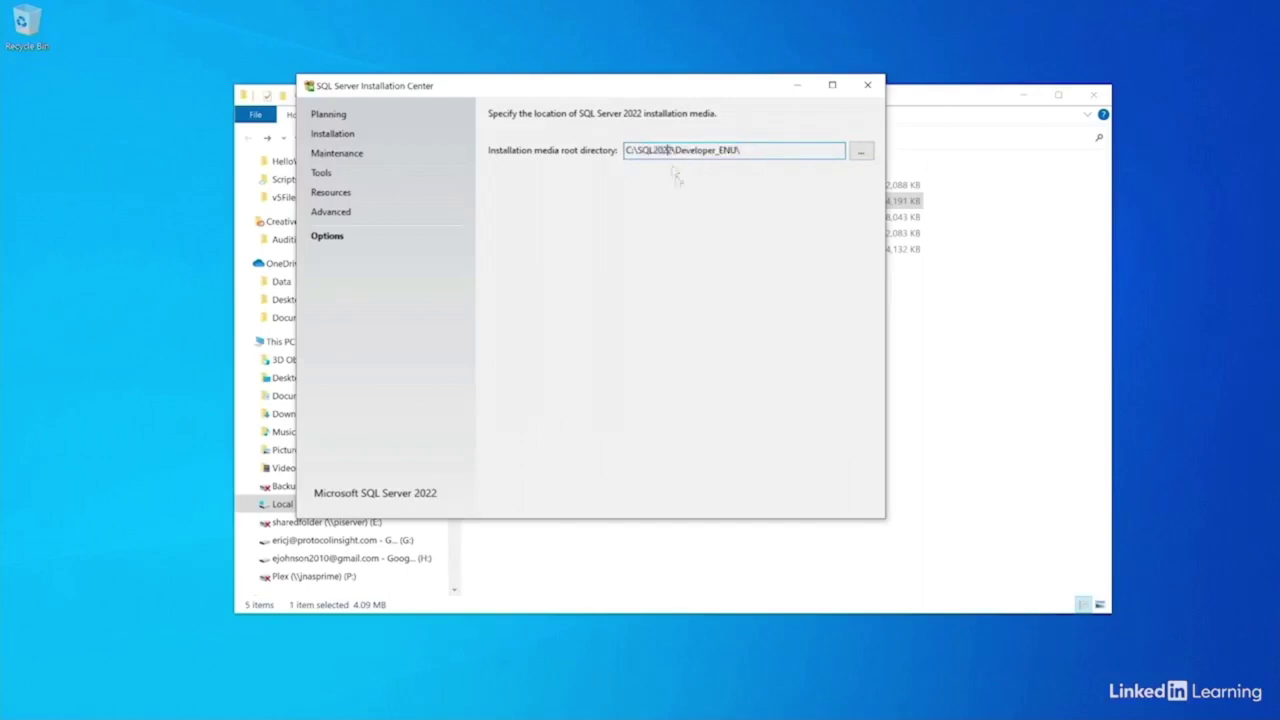
pyautogui.click(861, 151)
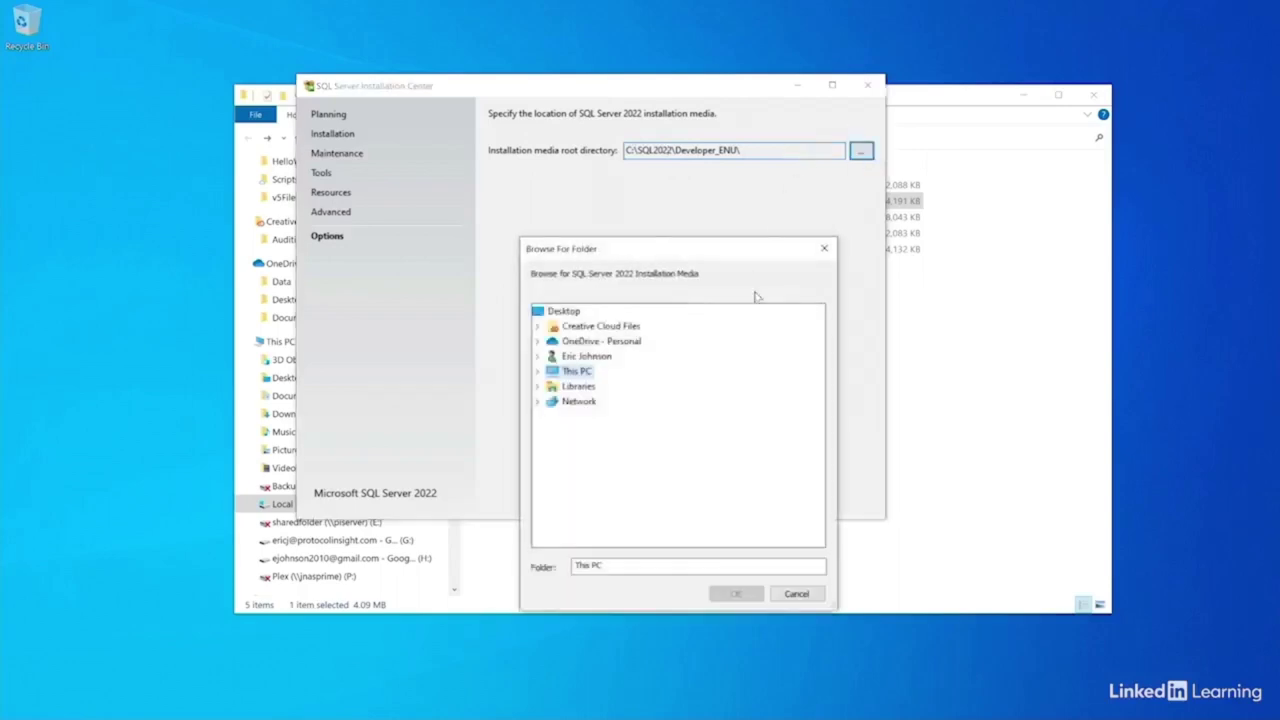
pyautogui.click(826, 250)
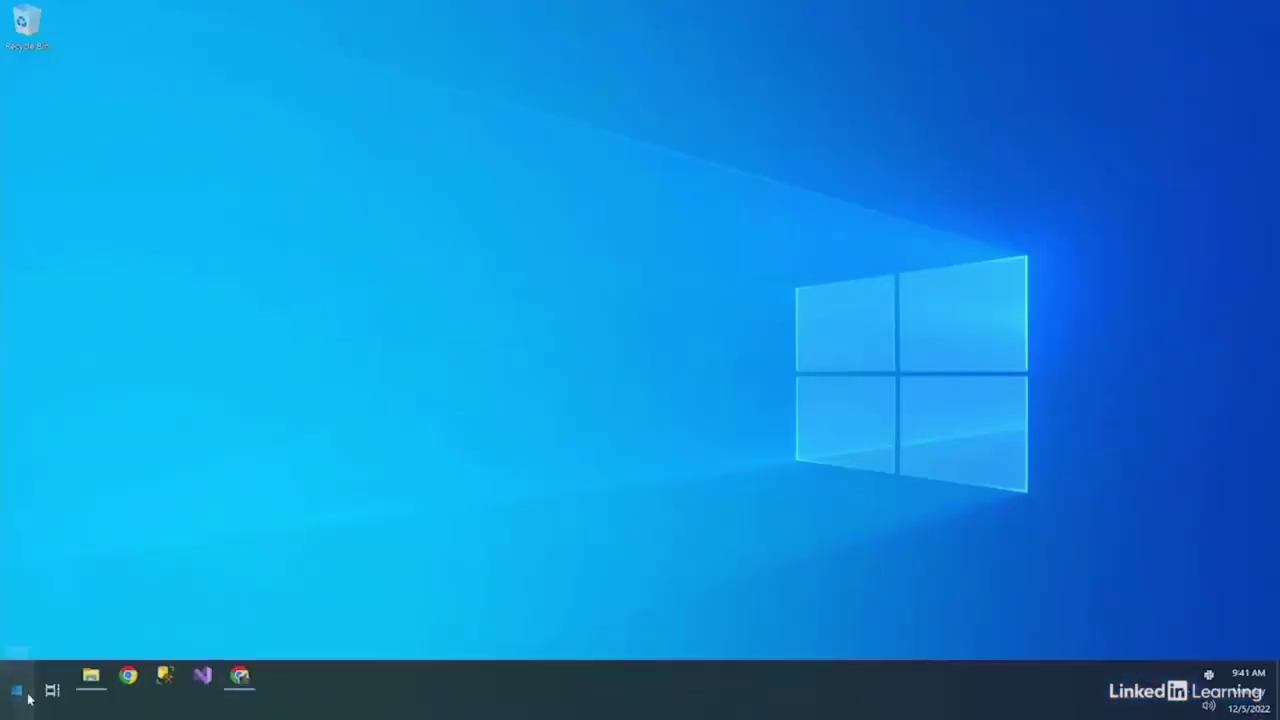
# - Expand the Start menu's Microsoft SQL Server 2022 and SQL Server Tools 19 groups
pyautogui.click(20, 692)
pyautogui.scroll(-15, 117, 480)
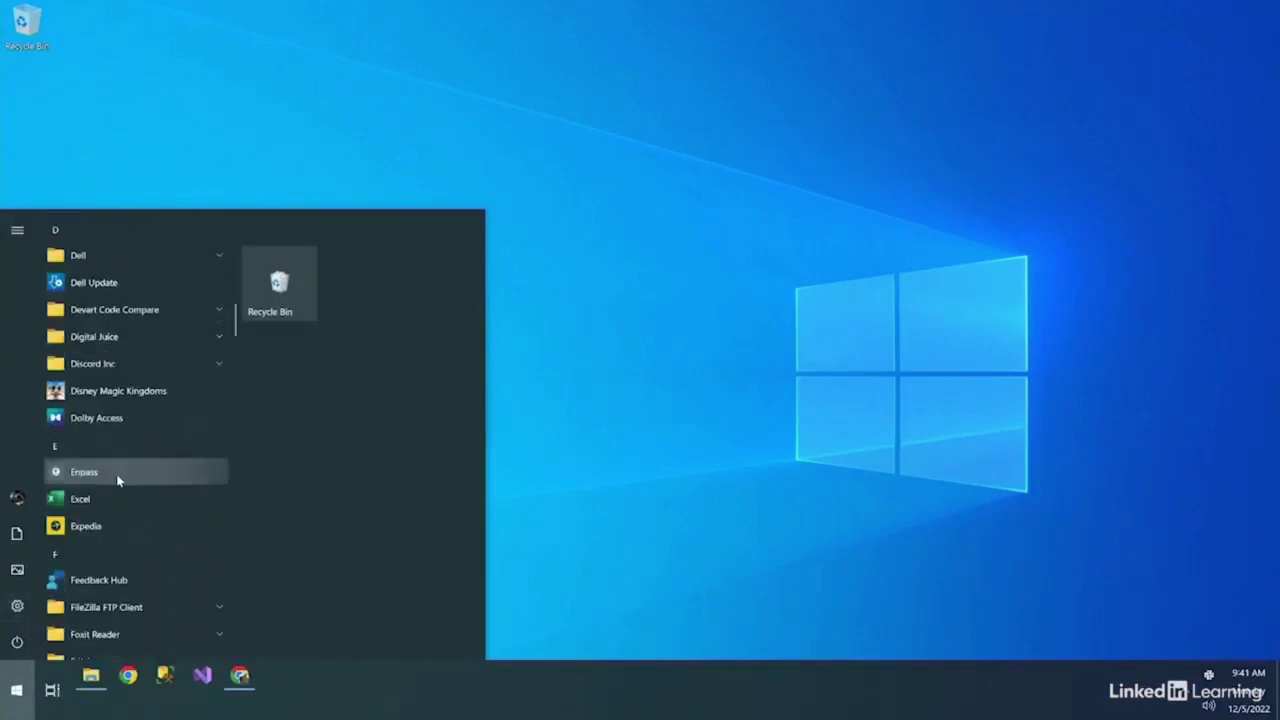
pyautogui.scroll(-15, 117, 480)
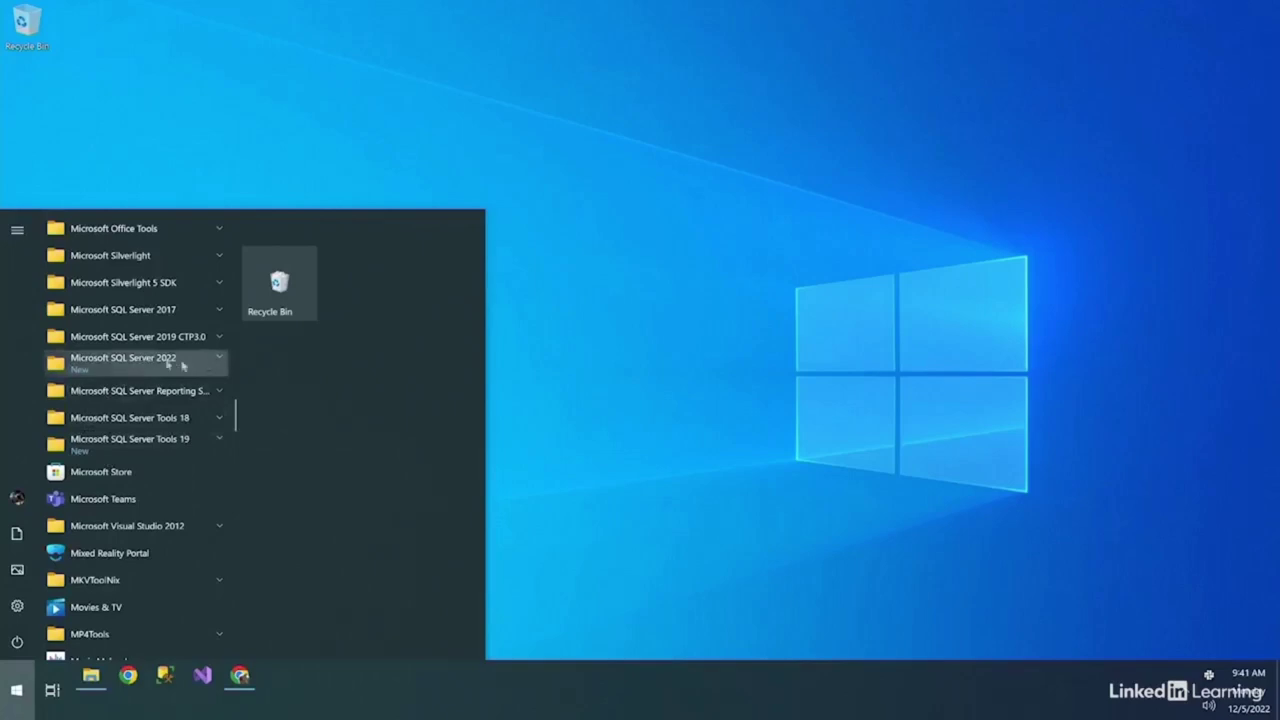
pyautogui.click(213, 366)
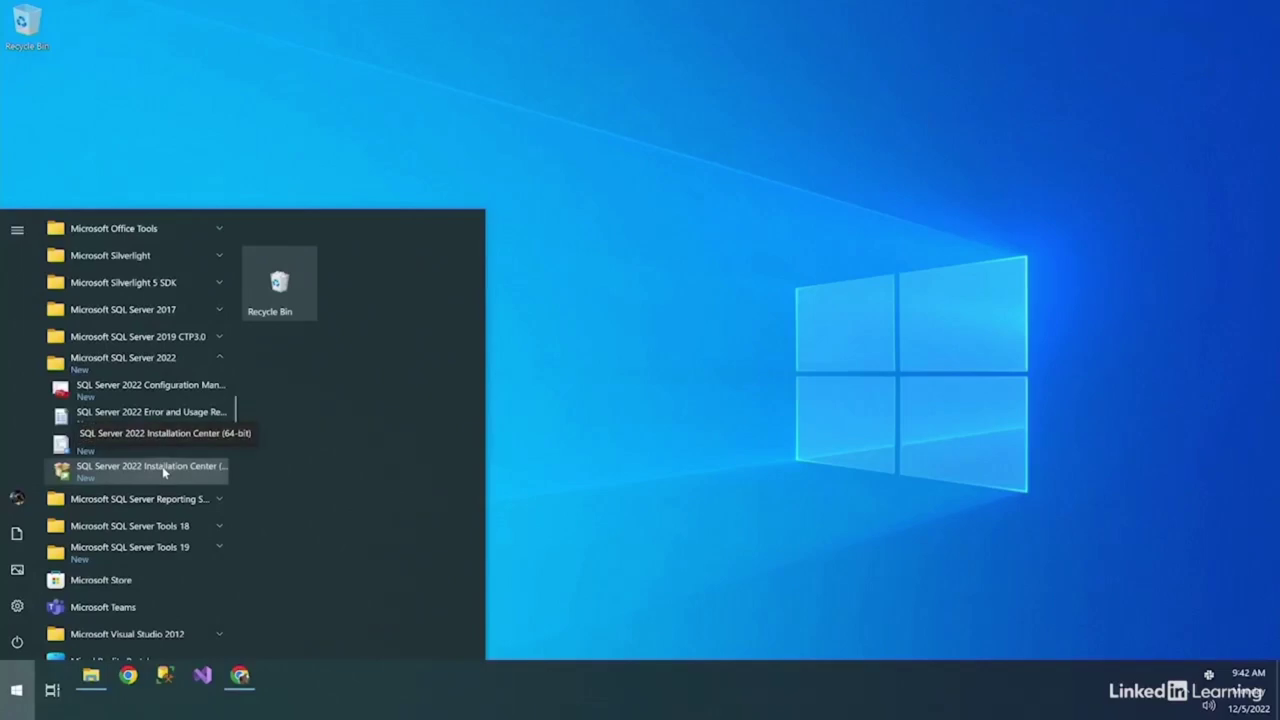
pyautogui.scroll(-3, 162, 466)
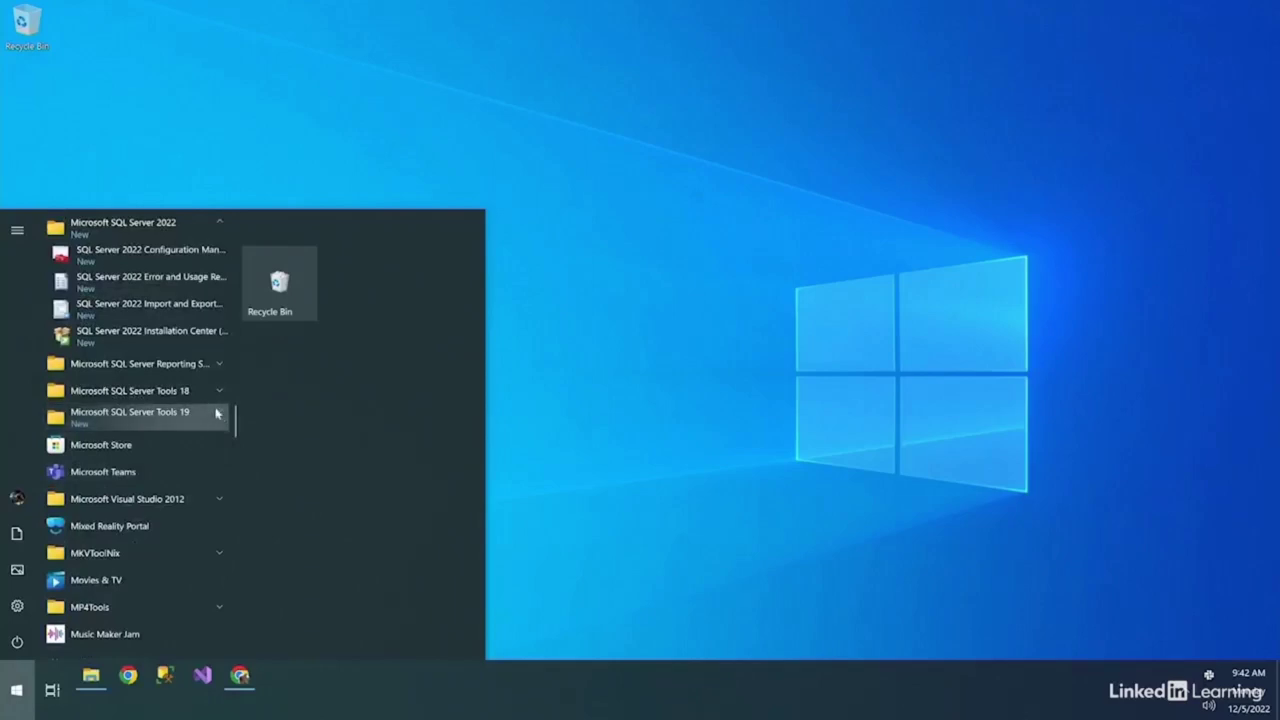
pyautogui.click(219, 416)
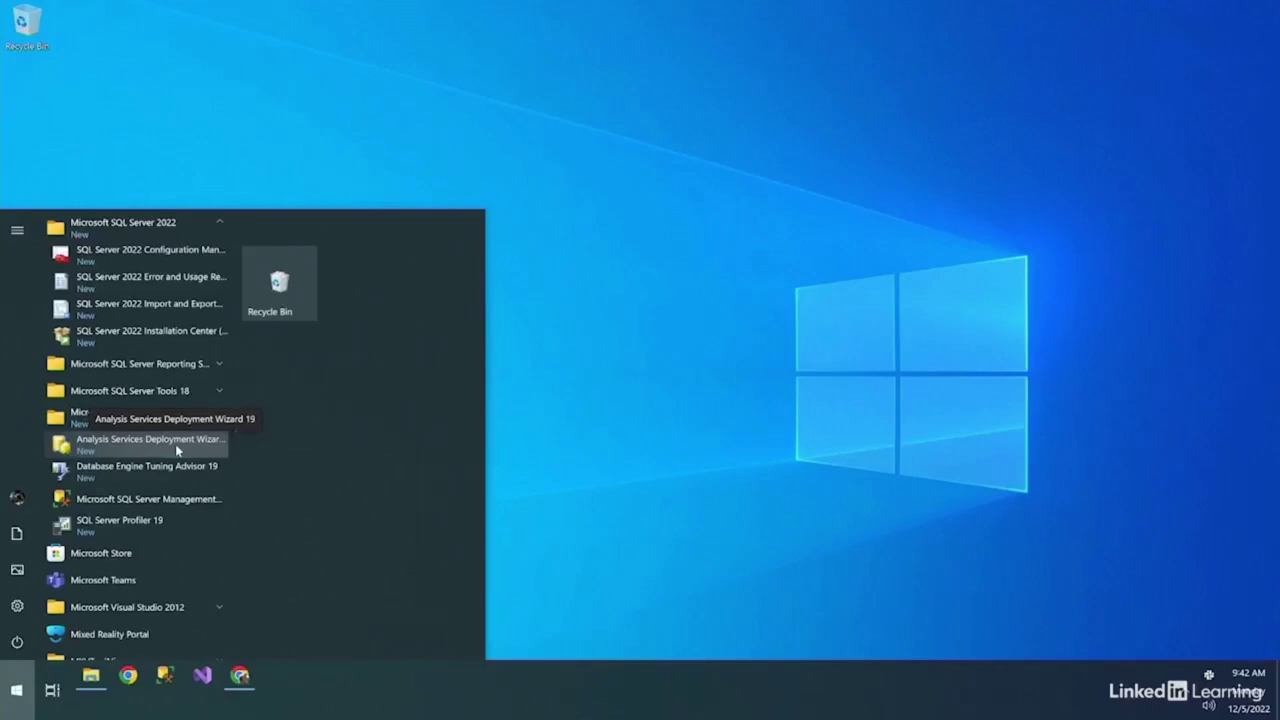
pyautogui.click(91, 675)
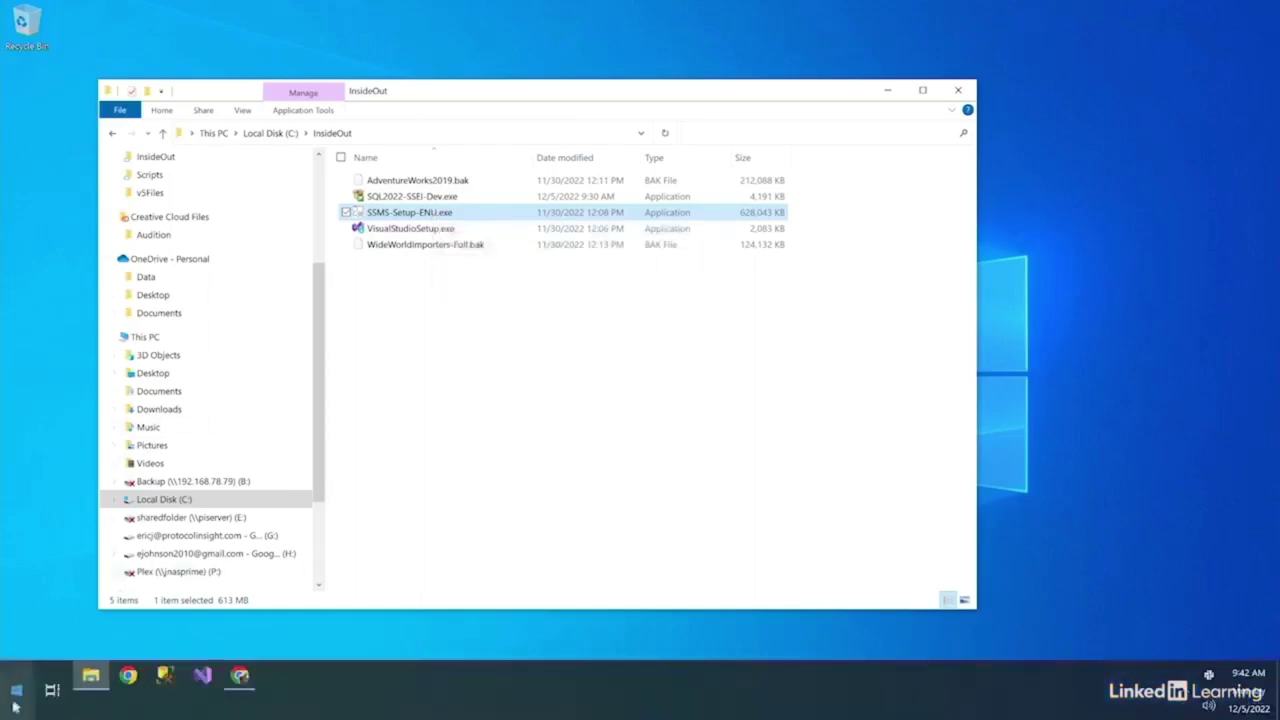
# - Launch Microsoft SQL Server Management Studio from the Microsoft SQL Server Tools 19 group
pyautogui.click(16, 690)
pyautogui.scroll(-15, 120, 460)
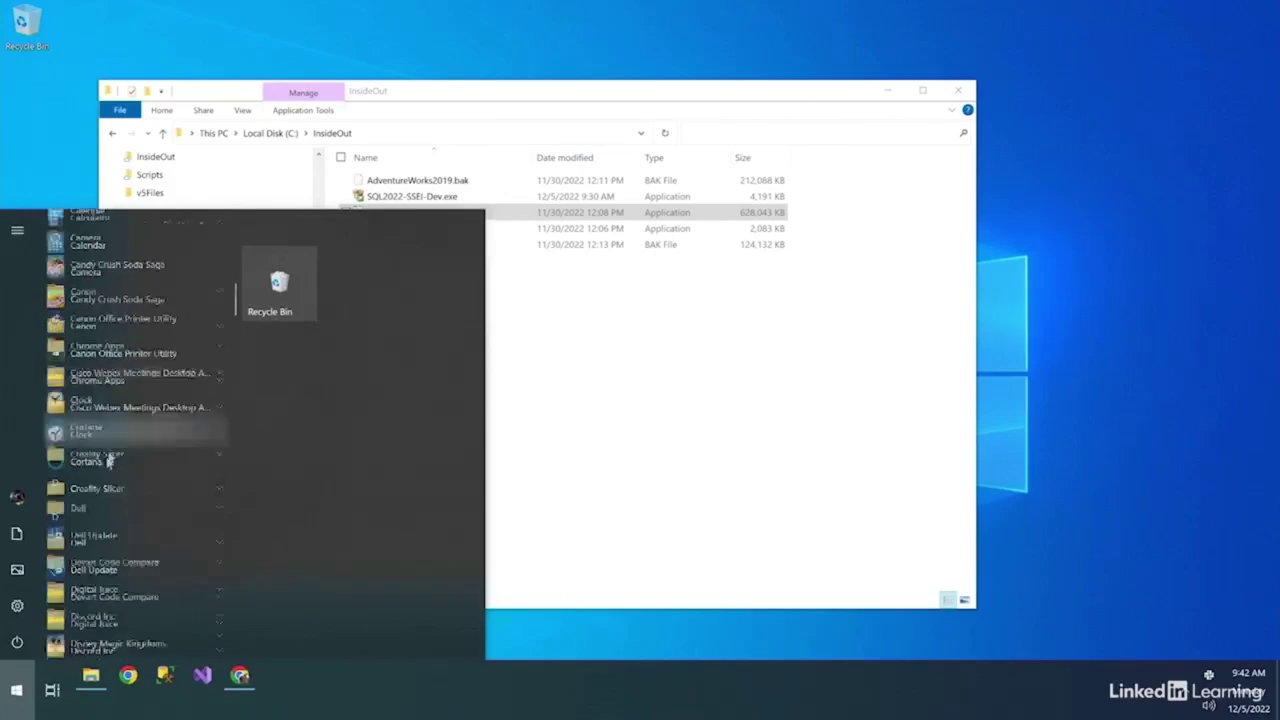
pyautogui.scroll(-4, 108, 395)
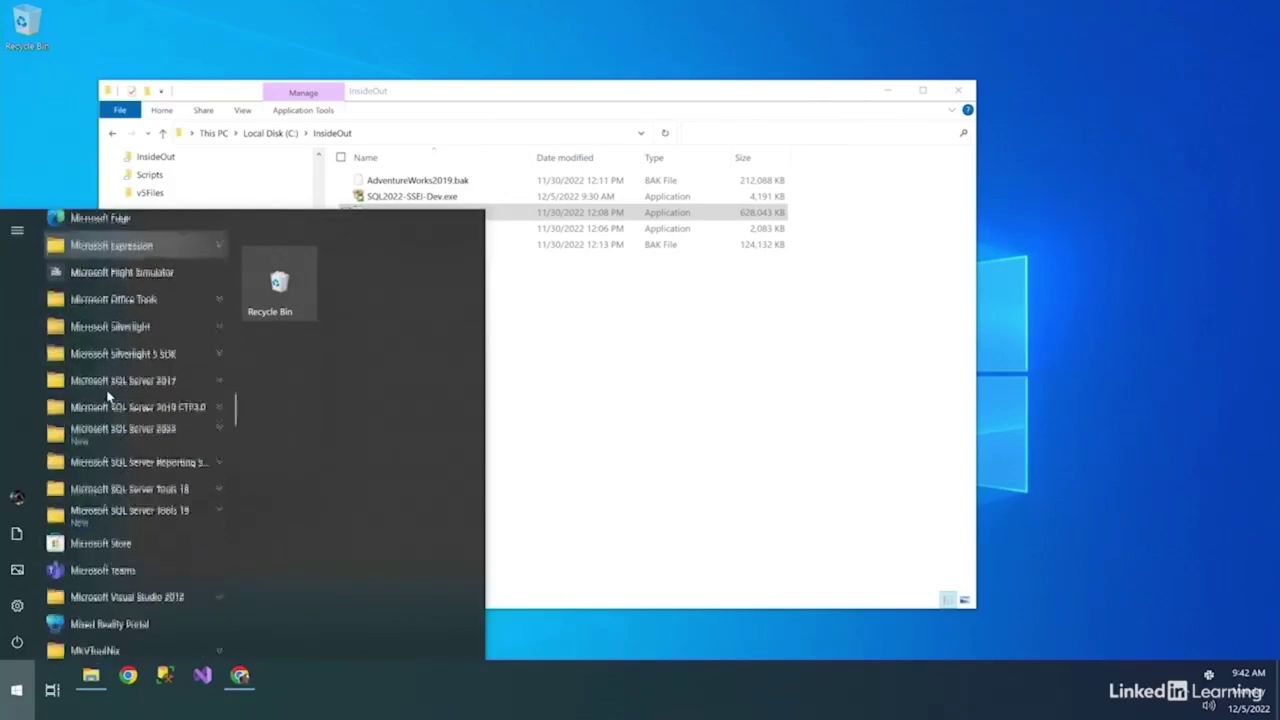
pyautogui.click(192, 513)
pyautogui.click(145, 597)
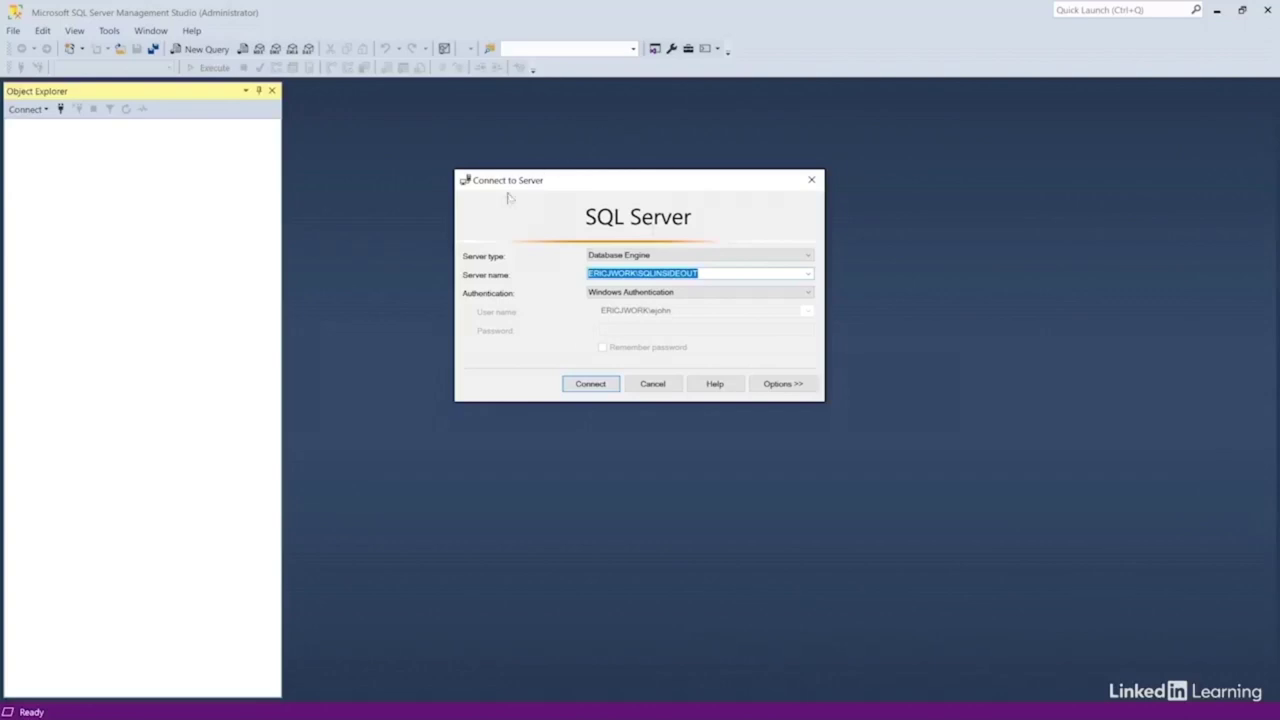
# - Connect to the local server and start a new query on the WideWorldImporters database
pyautogui.click(604, 388)
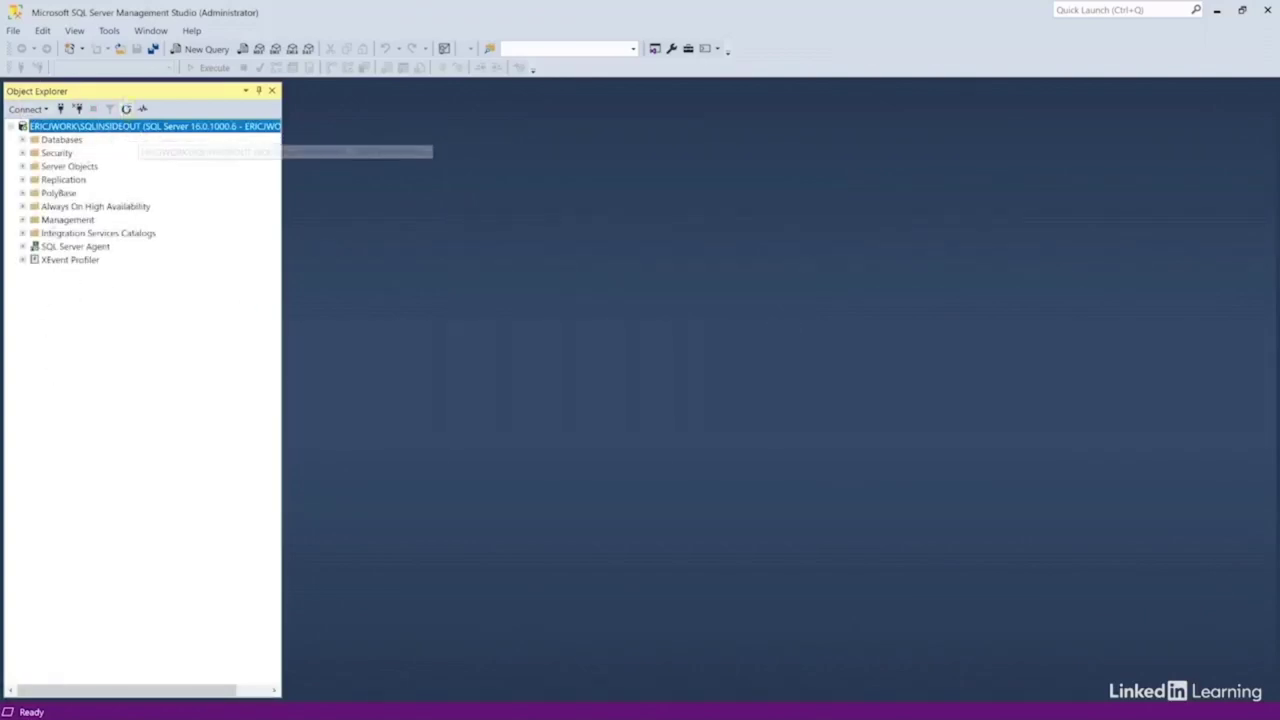
pyautogui.click(22, 140)
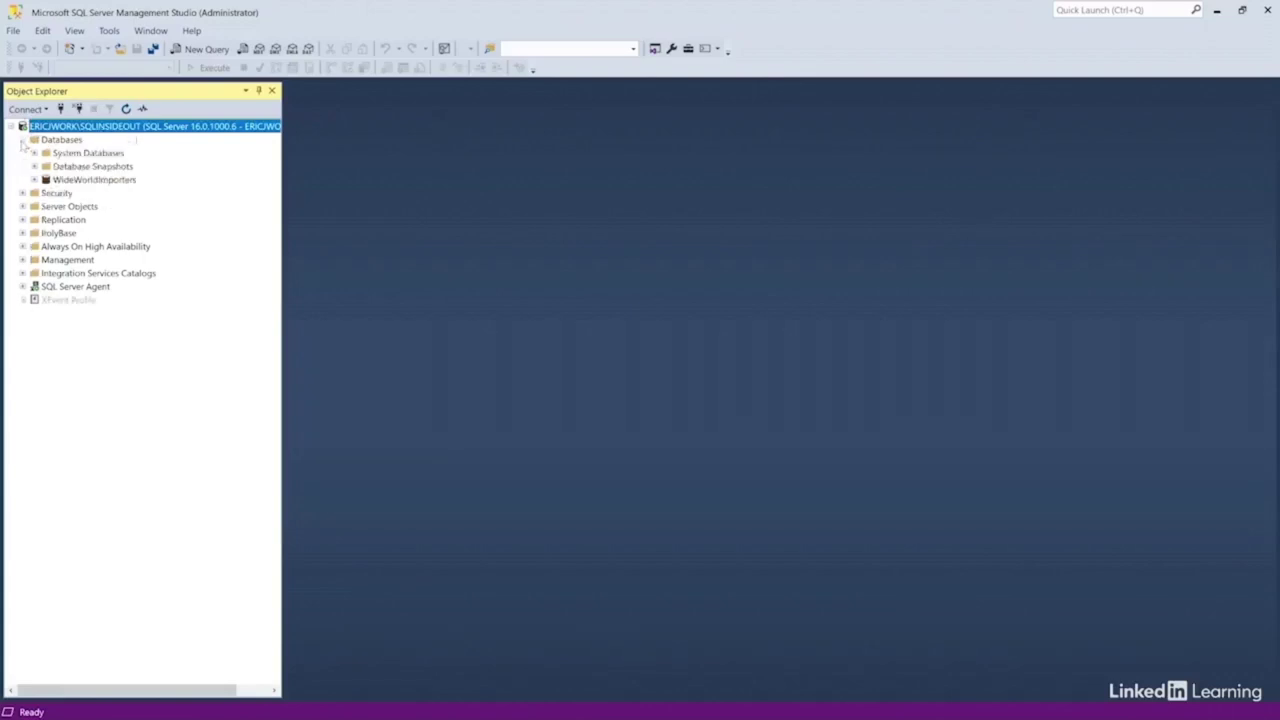
pyautogui.click(75, 180)
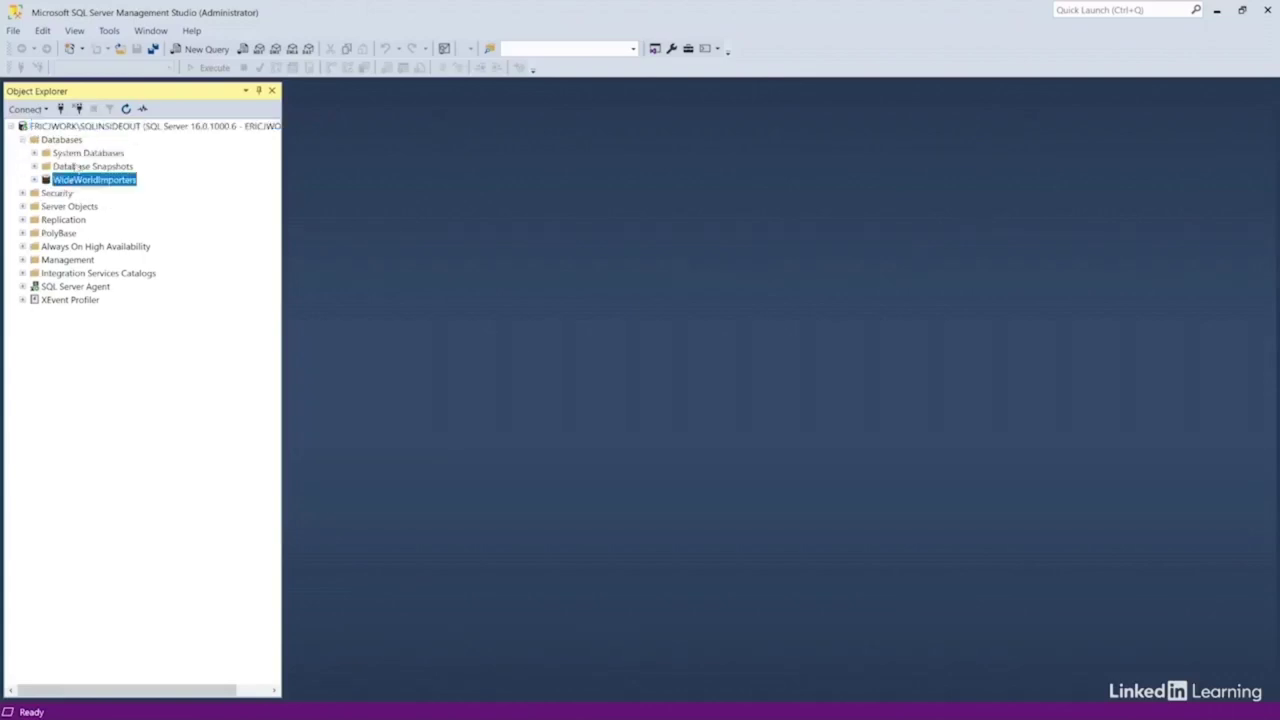
pyautogui.rightClick(103, 184)
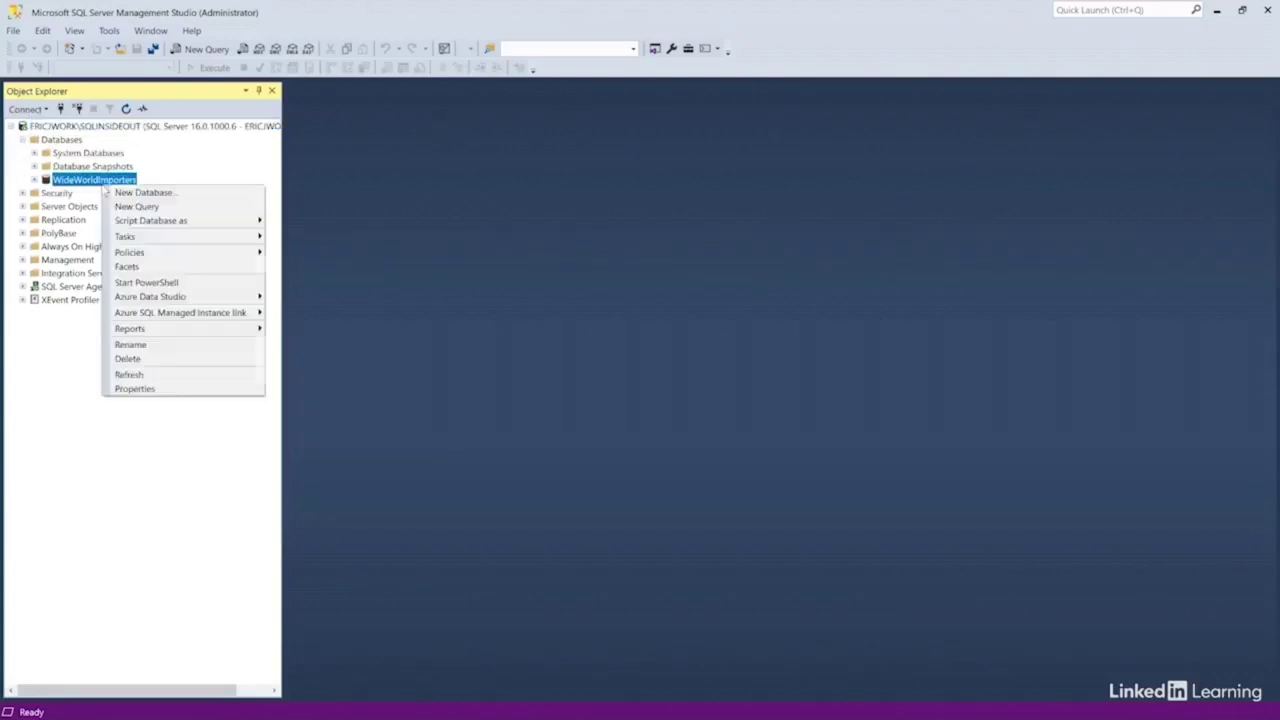
pyautogui.click(150, 206)
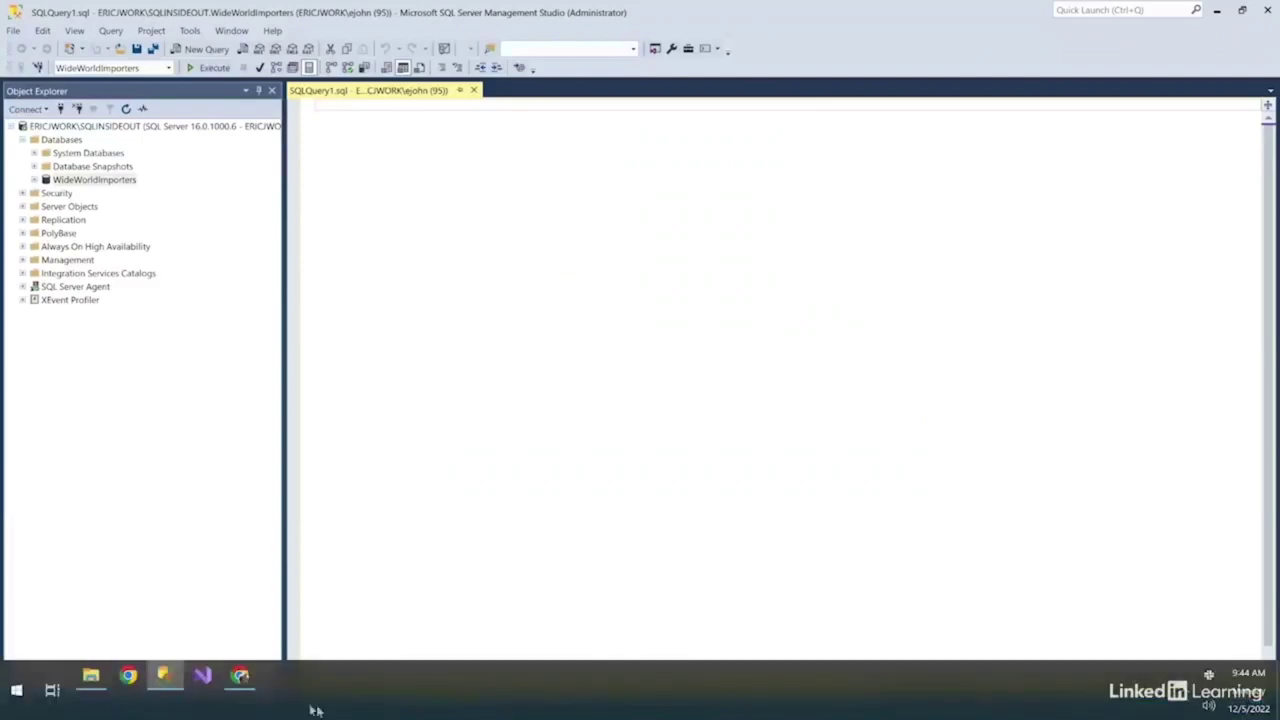
# - Launch Visual Studio 2022 from the taskbar
pyautogui.click(200, 680)
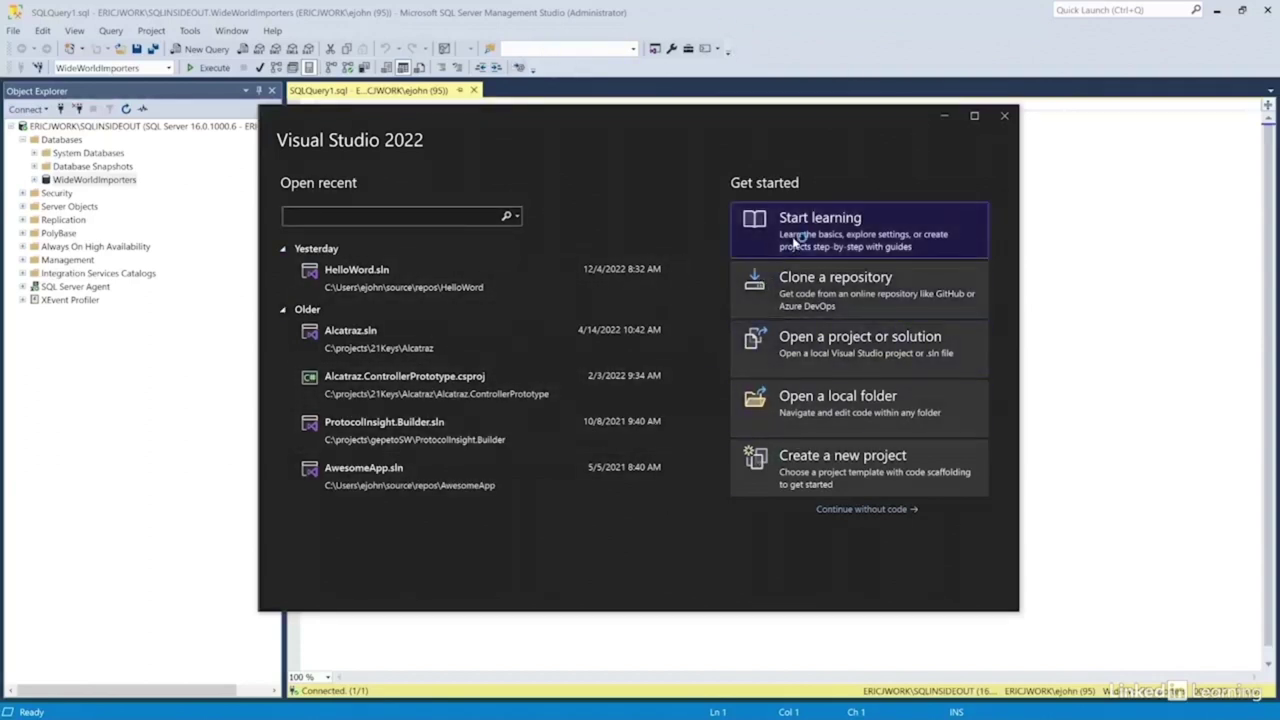
# - Open the recent HelloWord solution and load Speaking.cs in the code editor
pyautogui.click(383, 285)
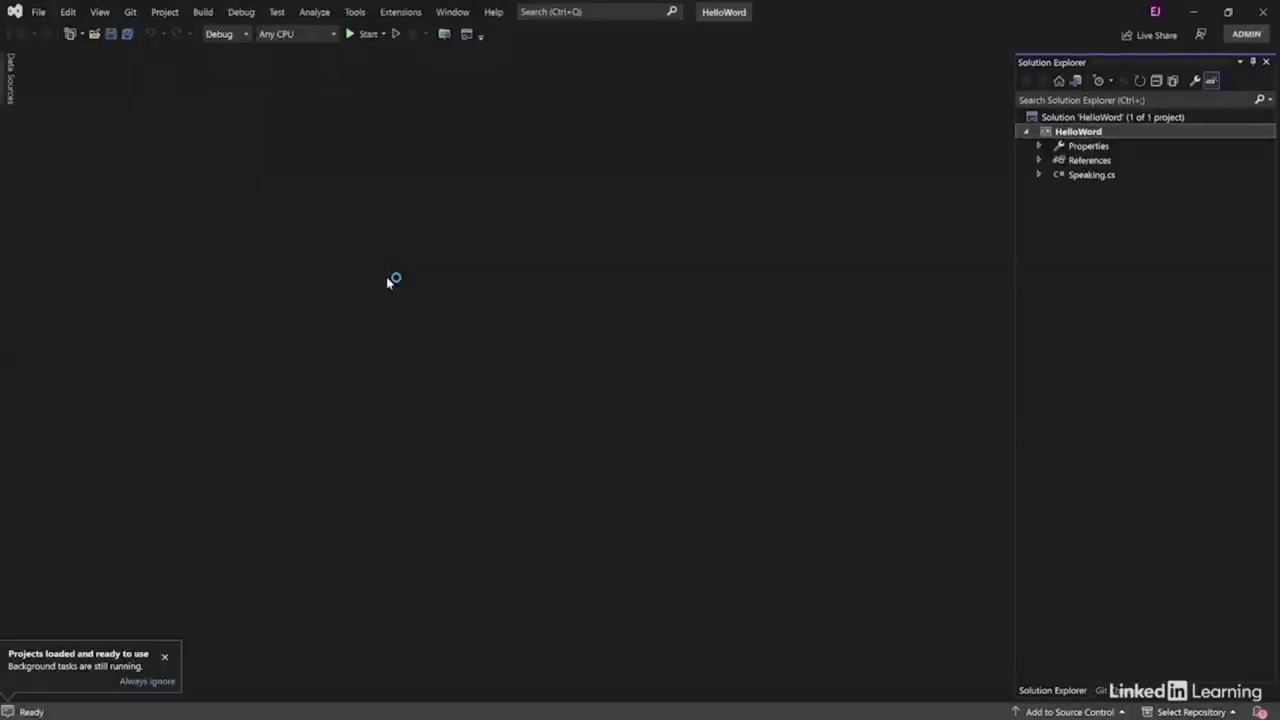
pyautogui.click(1085, 175)
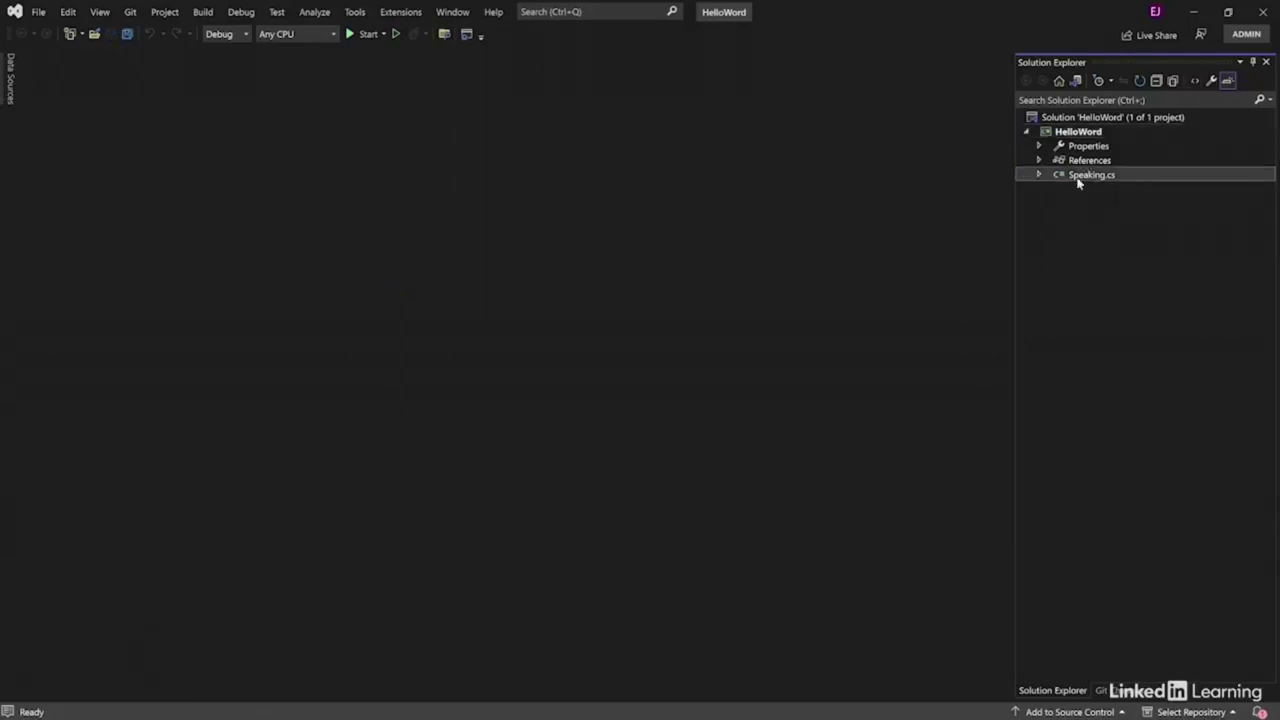
pyautogui.doubleClick(1085, 176)
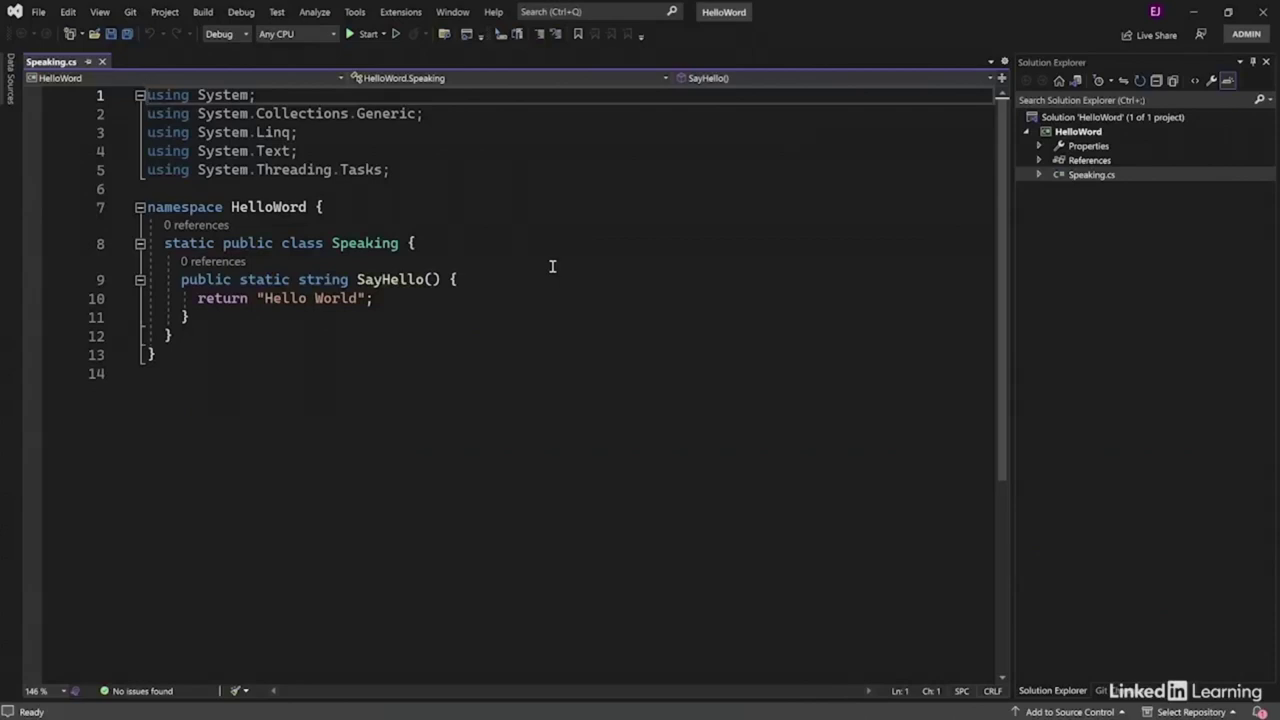
# - Check the SQL templates in the New Project dialog, then open Manage Extensions
pyautogui.click(38, 12)
pyautogui.moveTo(57, 31)
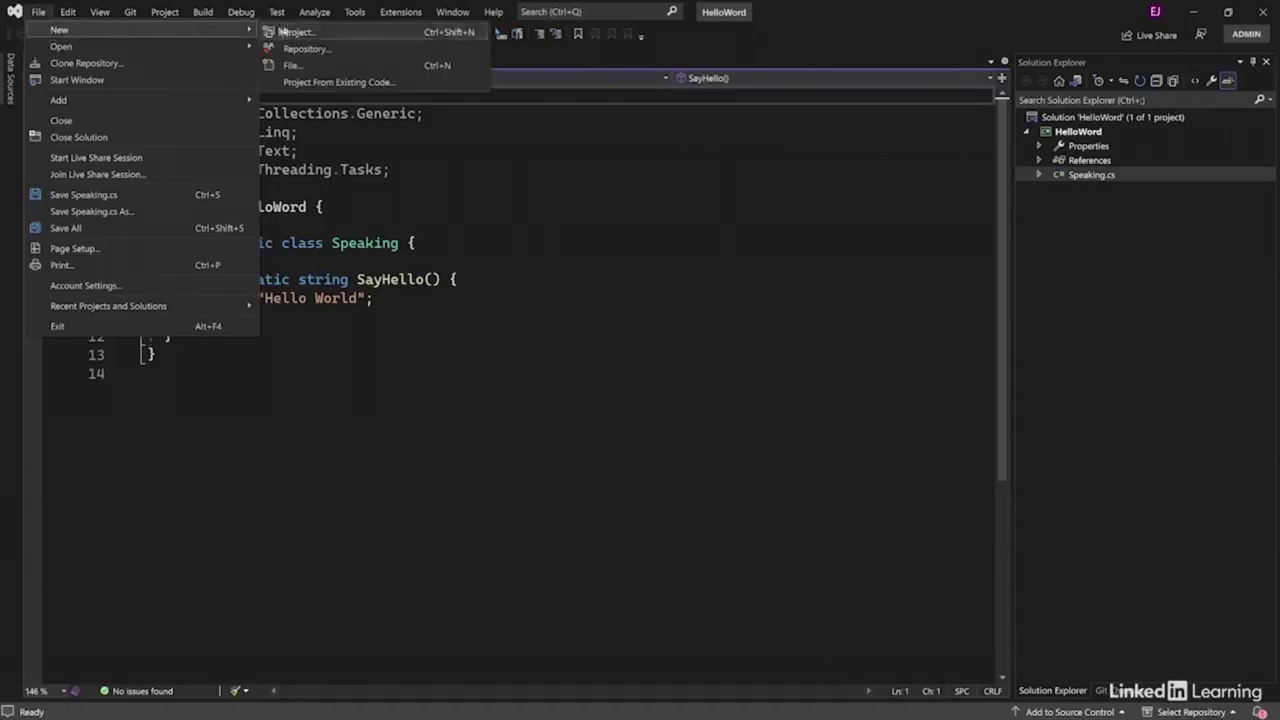
pyautogui.click(330, 33)
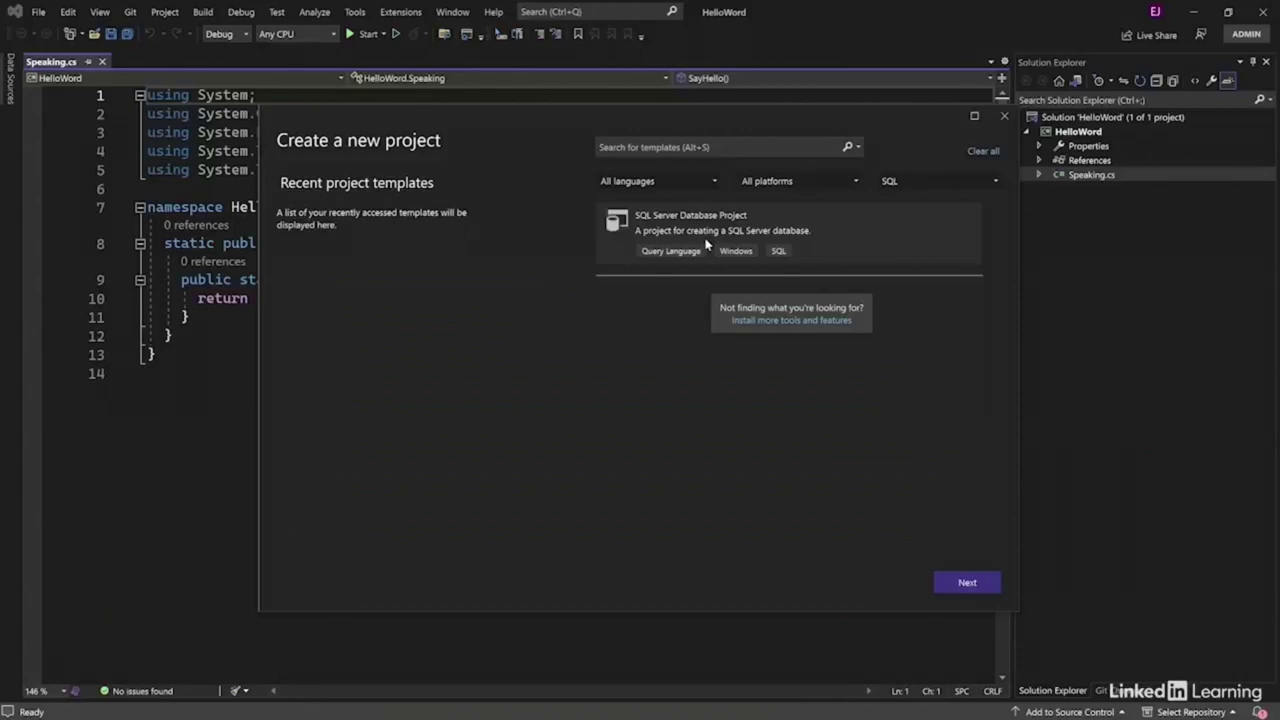
pyautogui.click(1003, 118)
pyautogui.click(409, 14)
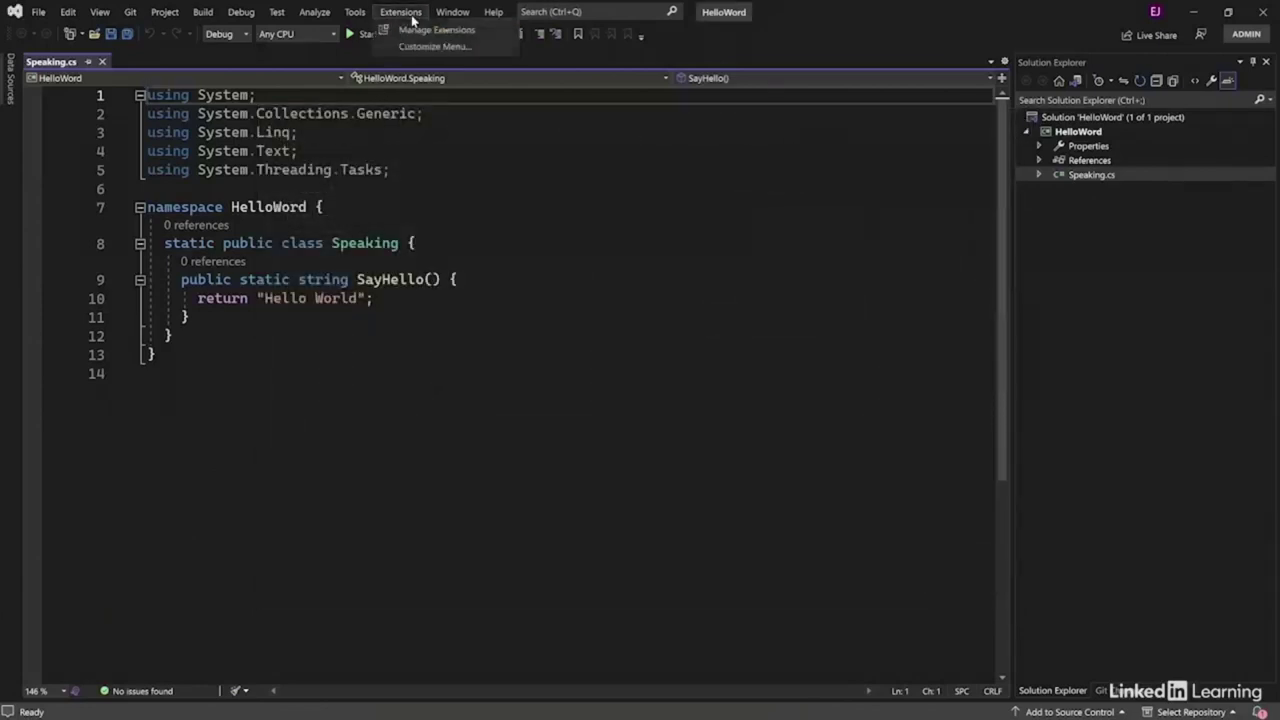
pyautogui.click(430, 29)
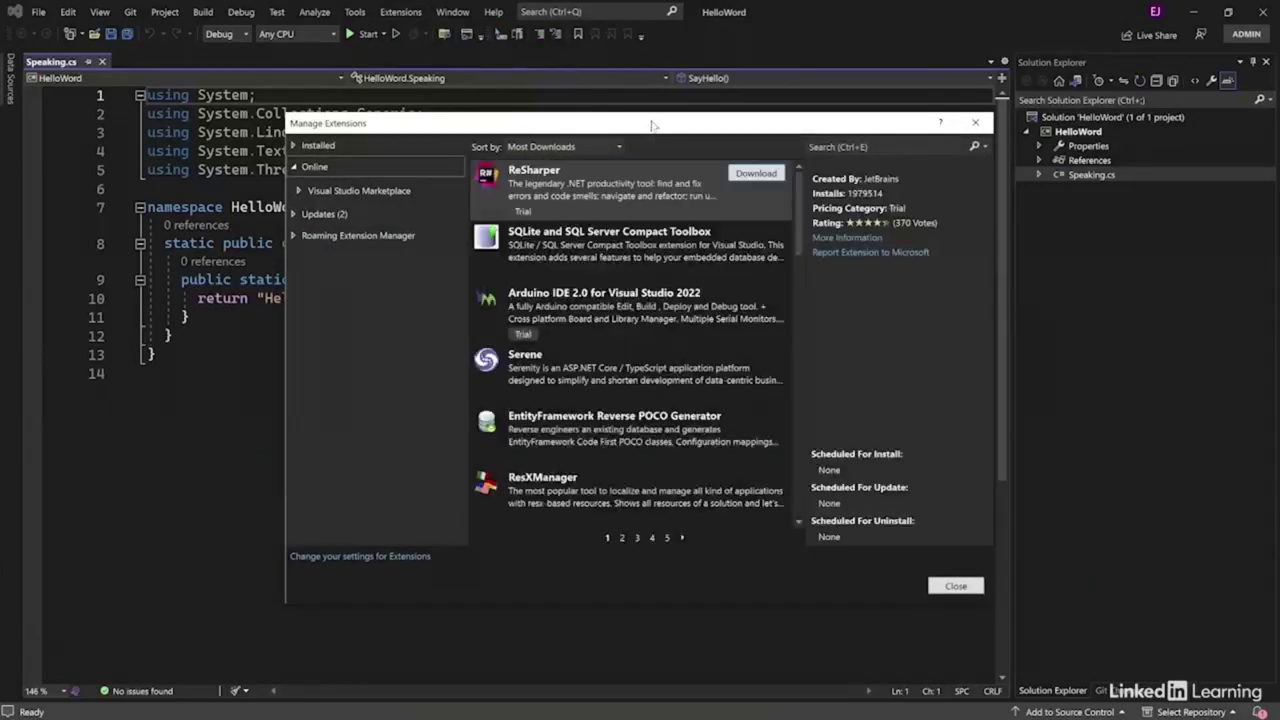
# - Search the Visual Studio Marketplace for 'Analysis', then clear the search text
pyautogui.moveTo(653, 126); pyautogui.dragTo(604, 115)
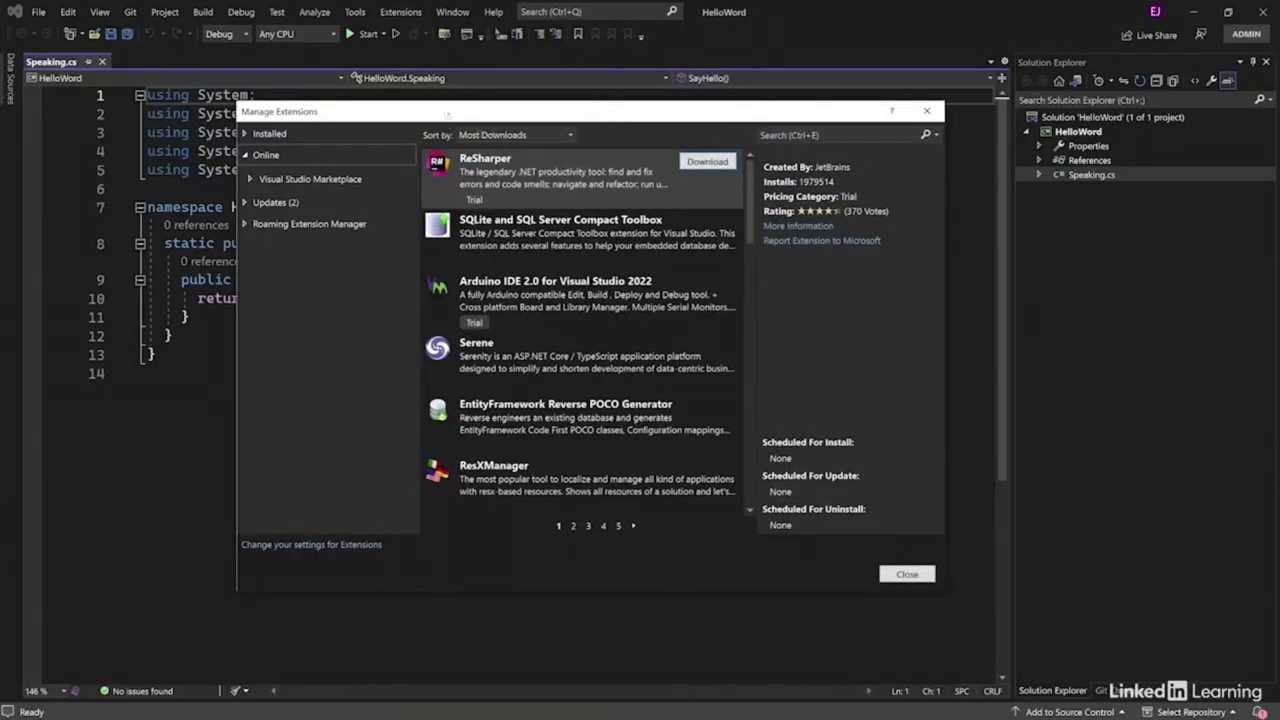
pyautogui.click(306, 181)
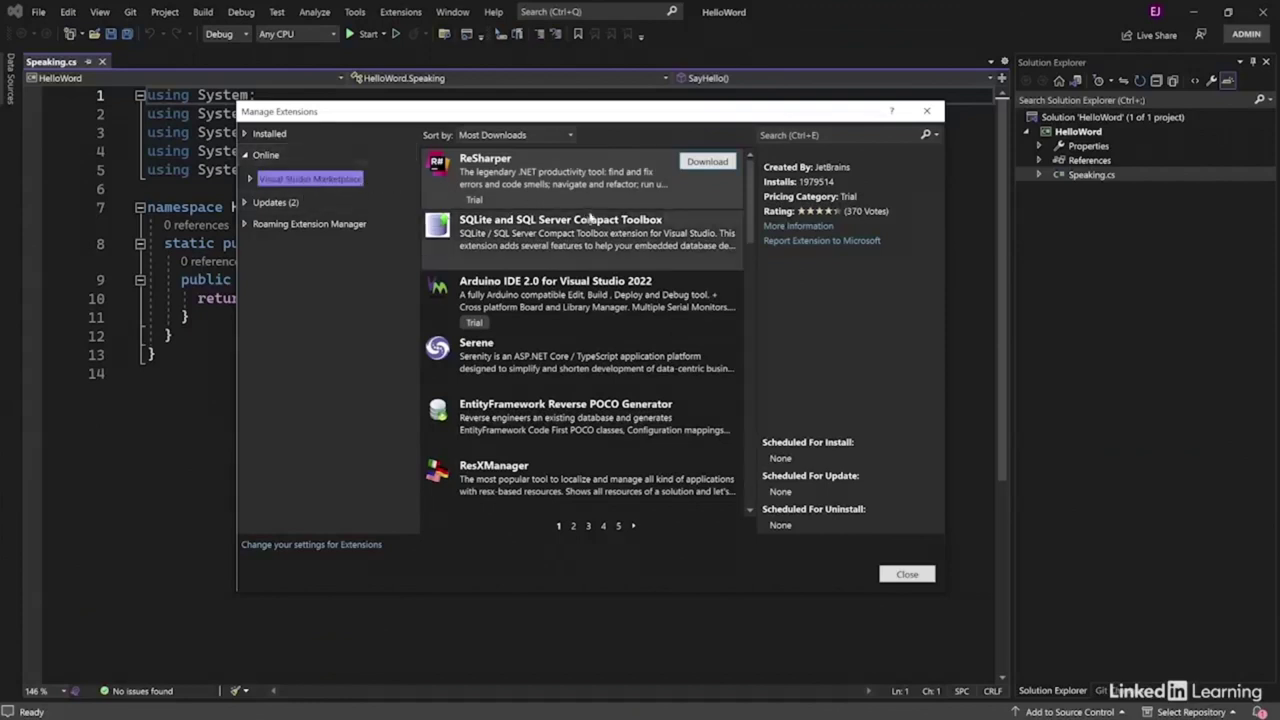
pyautogui.scroll(-3, 586, 222)
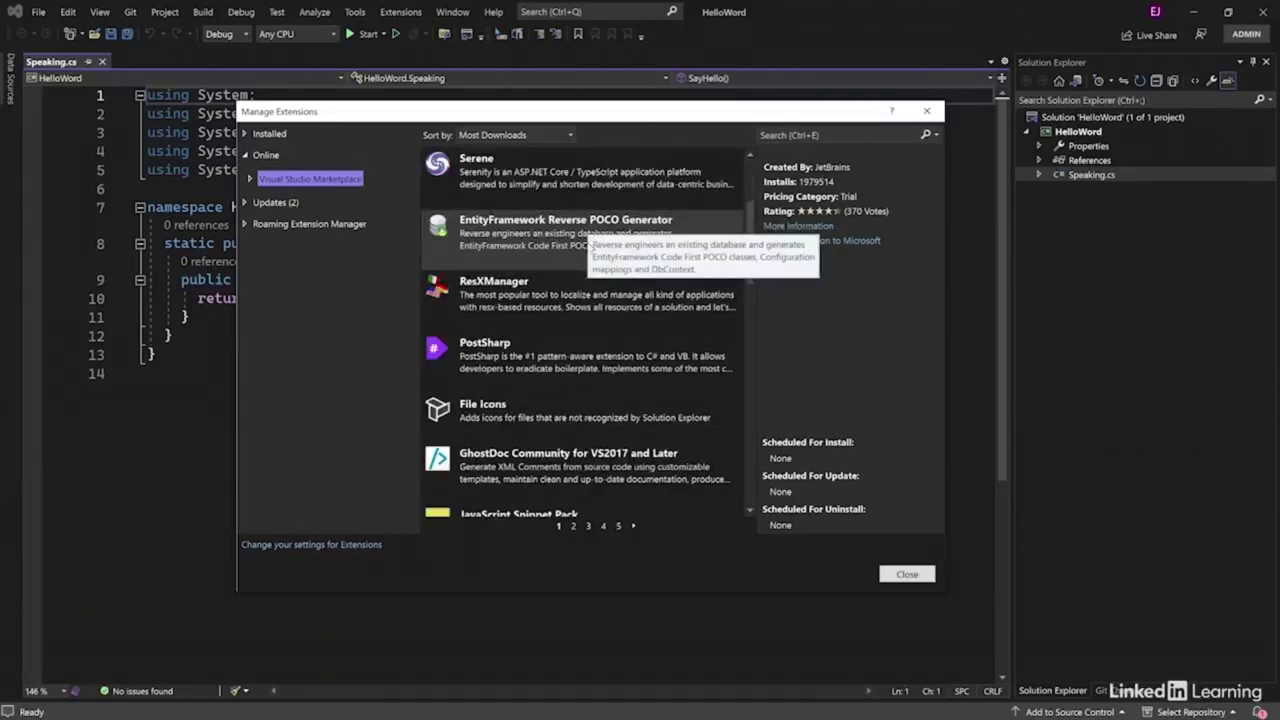
pyautogui.scroll(3, 590, 247)
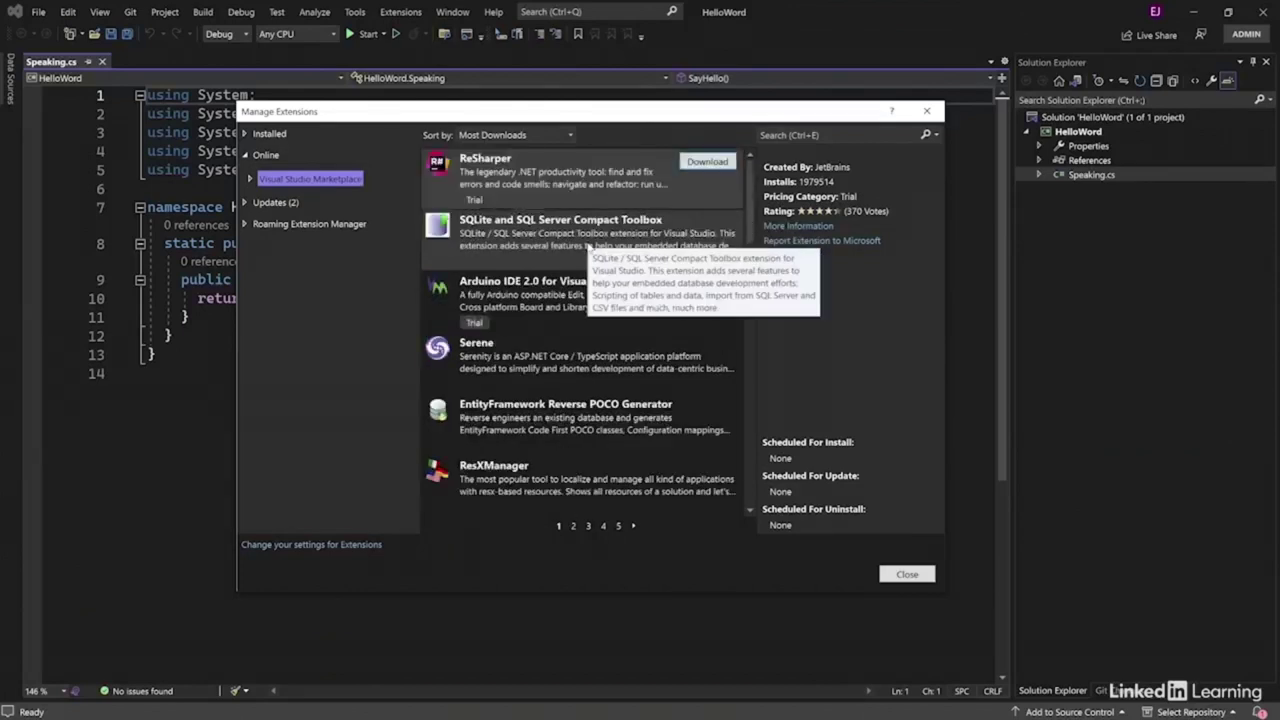
pyautogui.click(865, 135)
pyautogui.write('Analysis')
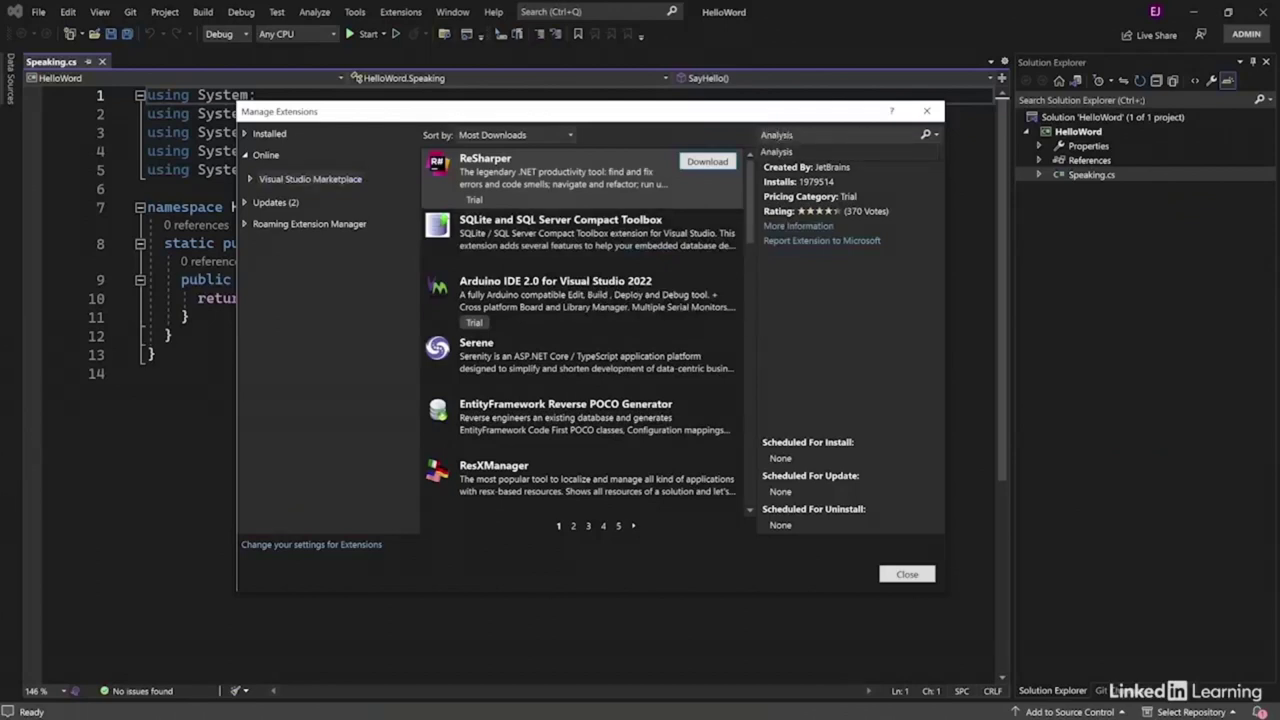
pyautogui.press('Return')
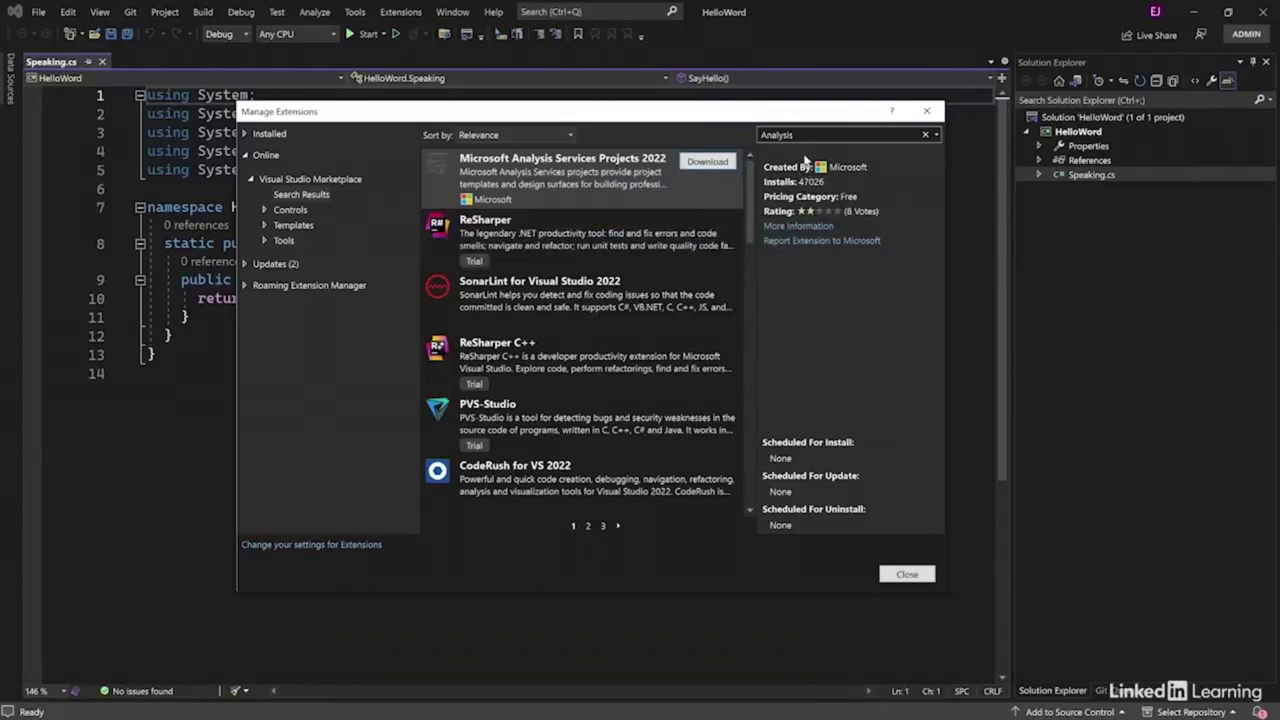
pyautogui.press('BackSpace')
pyautogui.press('BackSpace')
pyautogui.press('BackSpace')
pyautogui.press('BackSpace')
pyautogui.press('BackSpace')
pyautogui.press('BackSpace')
pyautogui.press('BackSpace')
pyautogui.press('BackSpace')
# - Search the marketplace for 'Integration service', select SQL Server Integration Services Projects 2022, and bring up File Explorer's quick folders
pyautogui.write('Int')
pyautogui.write('egration')
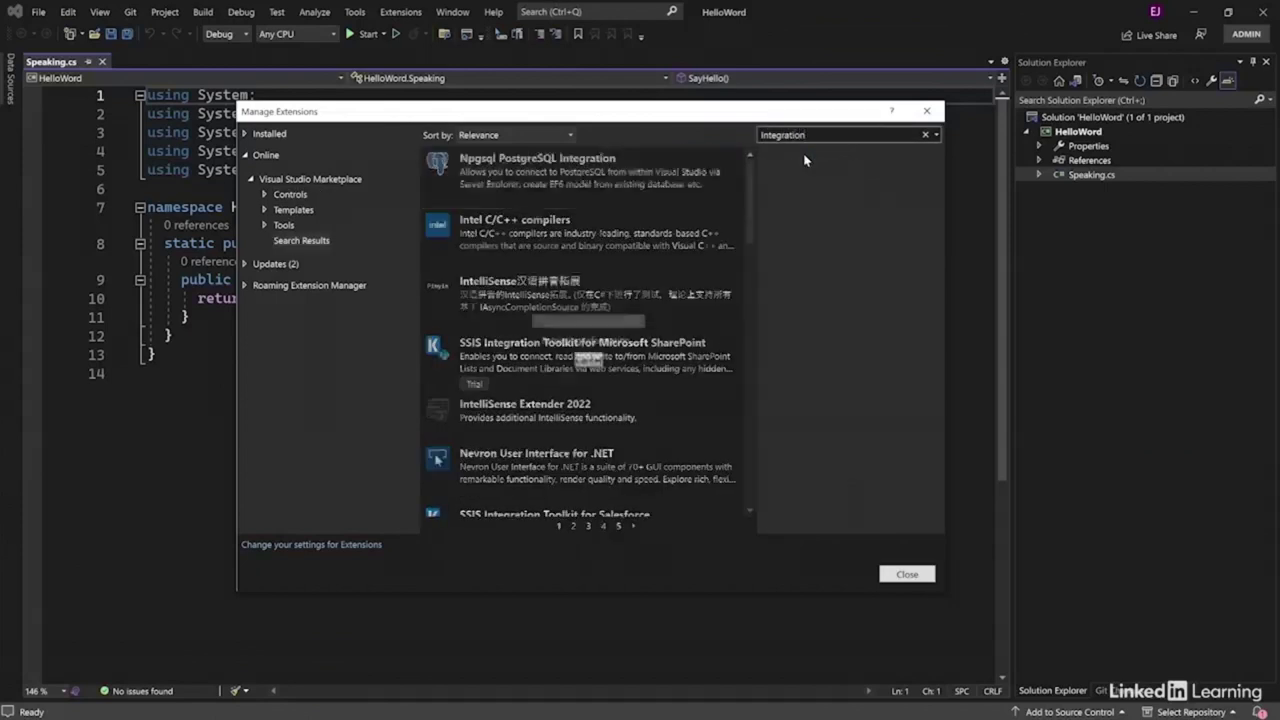
pyautogui.write(' service')
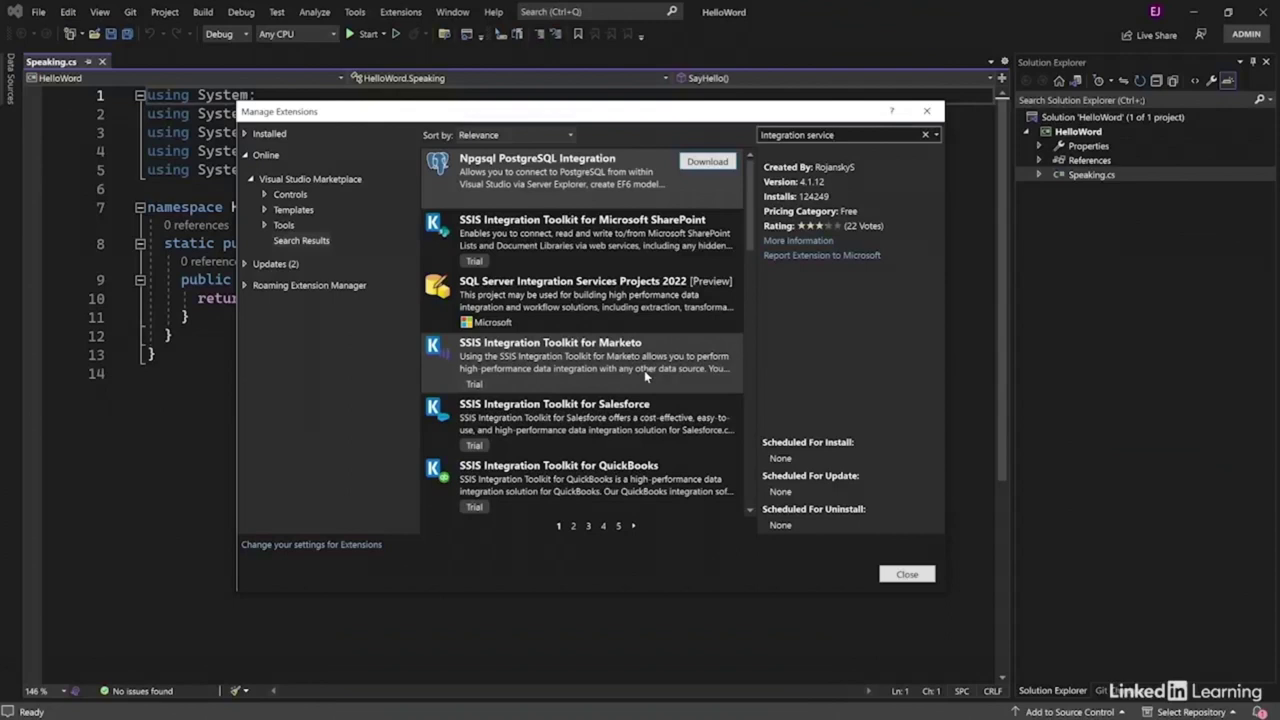
pyautogui.click(610, 300)
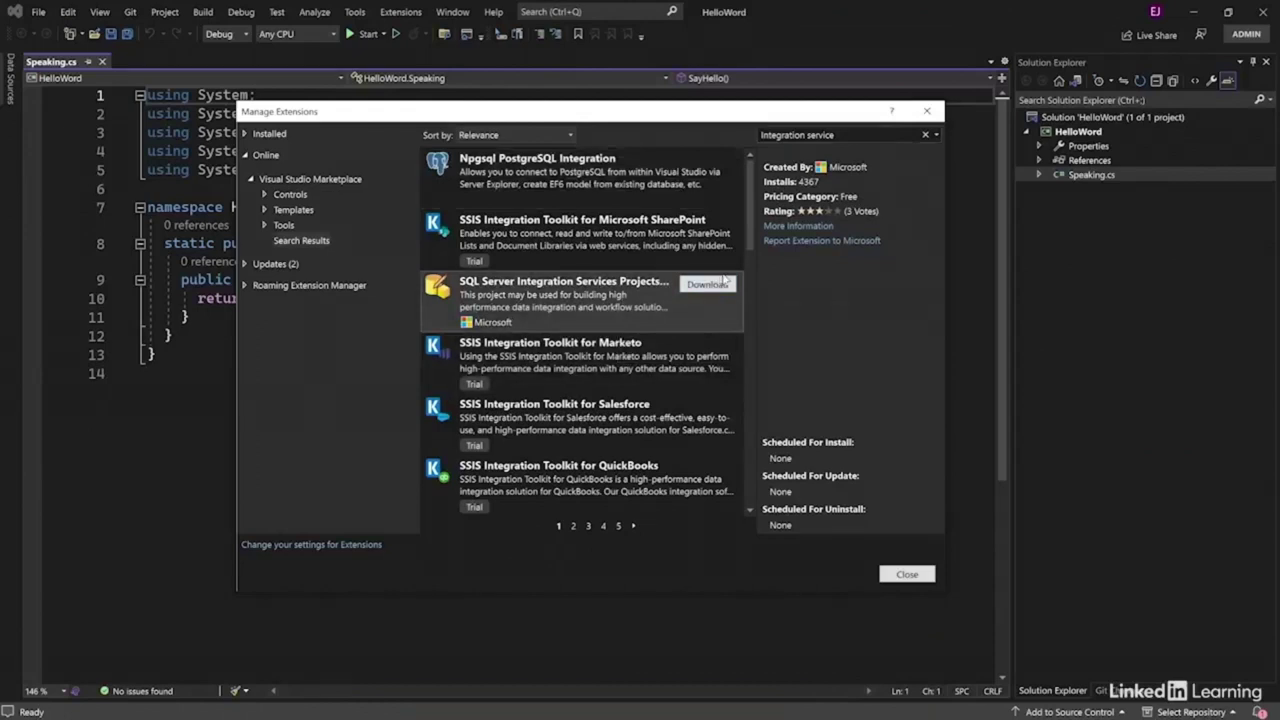
pyautogui.moveTo(150, 705)
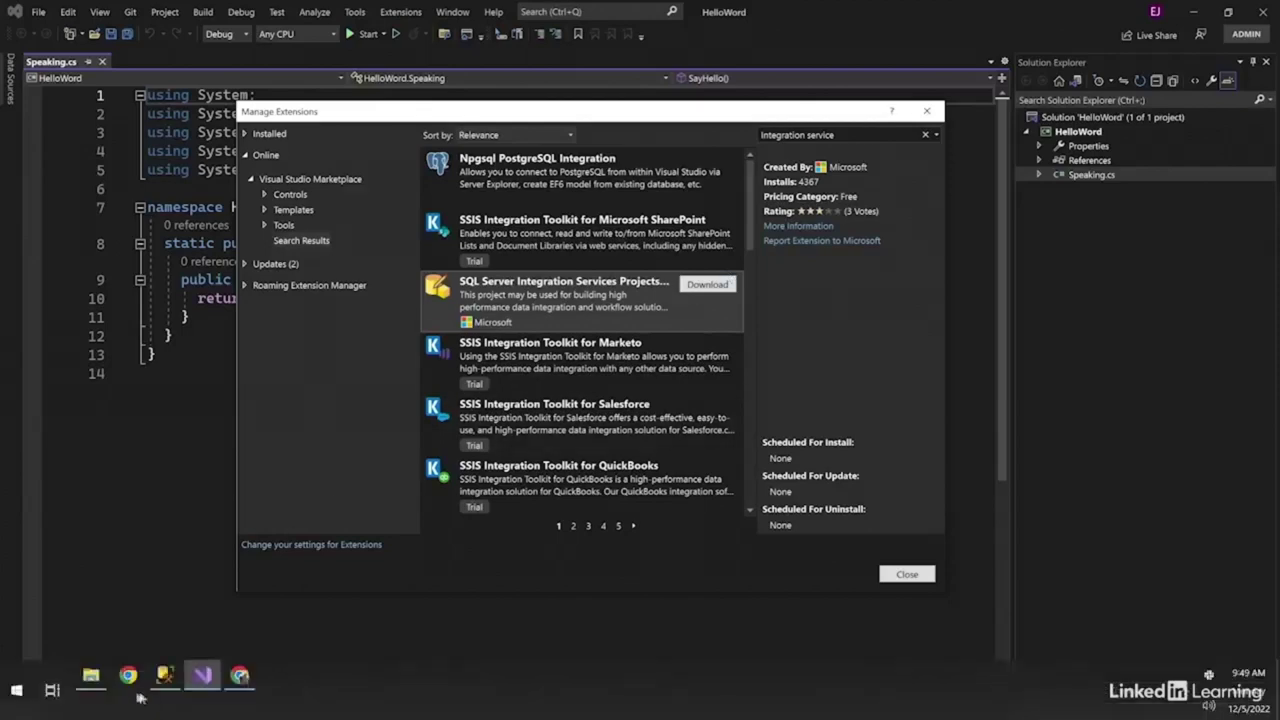
pyautogui.rightClick(96, 680)
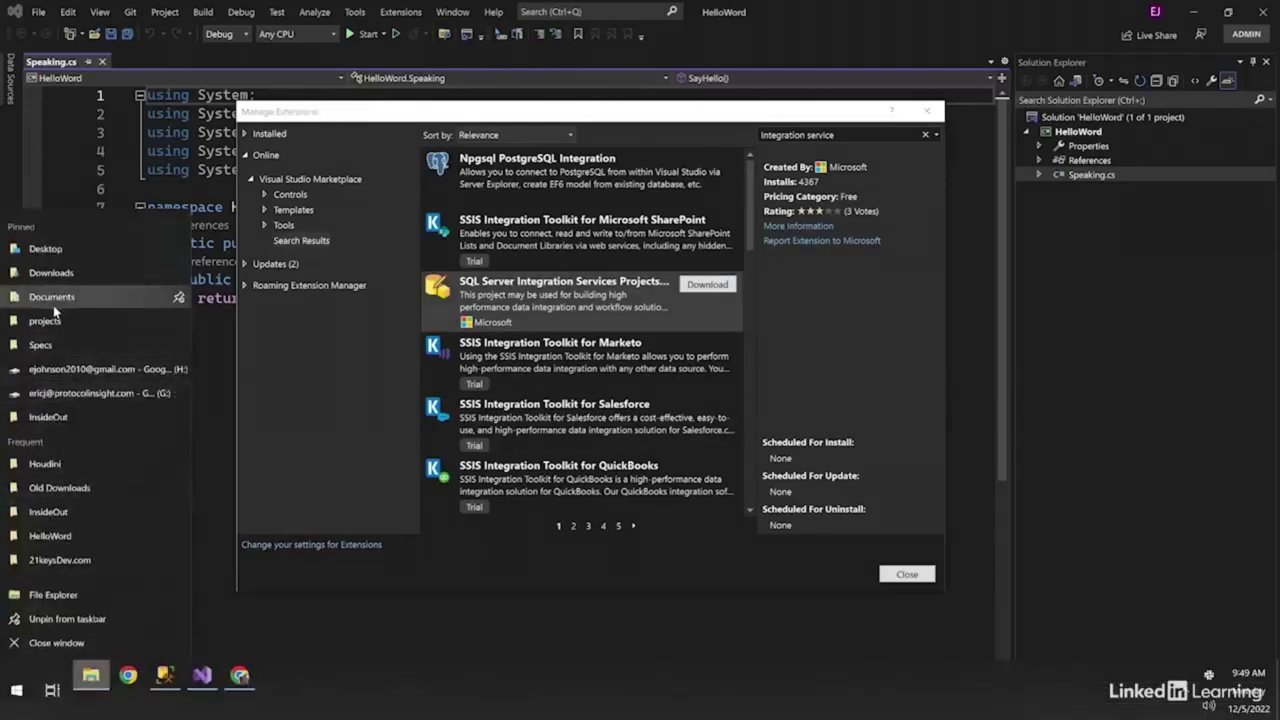
# - Launch the Microsoft.DataTools.IntegrationServices.exe installer from the Downloads folder
pyautogui.click(50, 273)
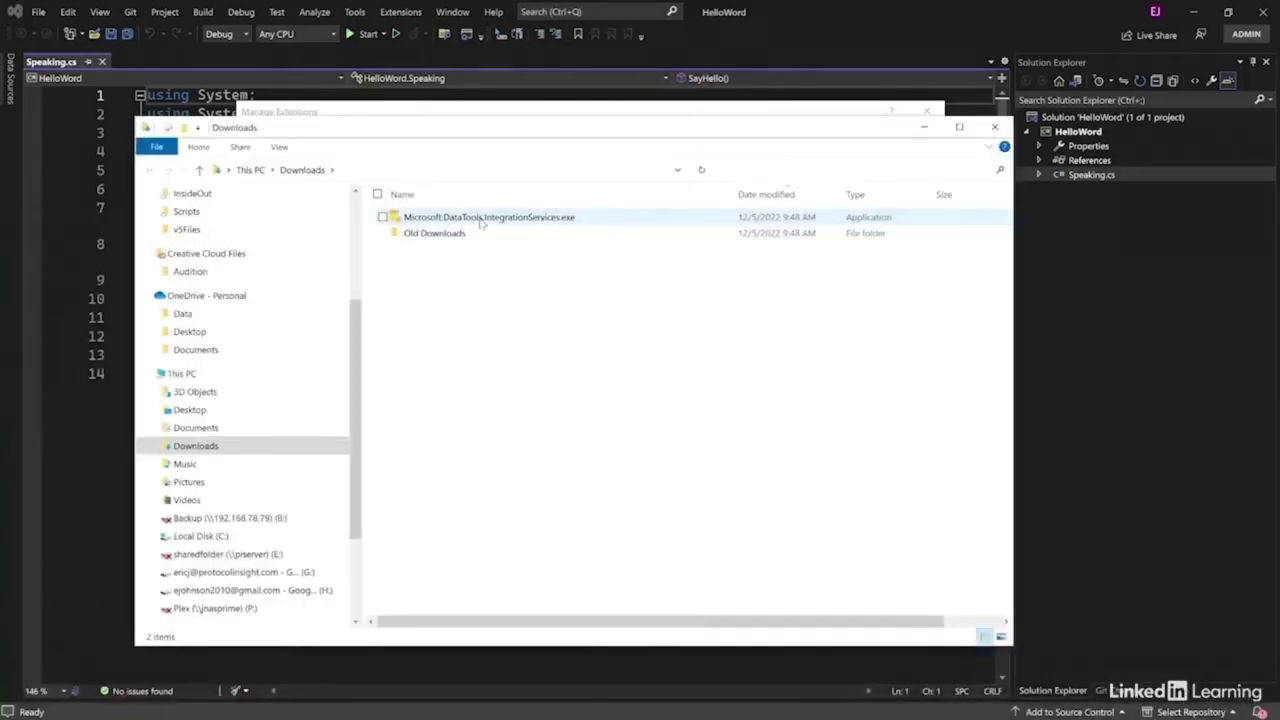
pyautogui.click(481, 223)
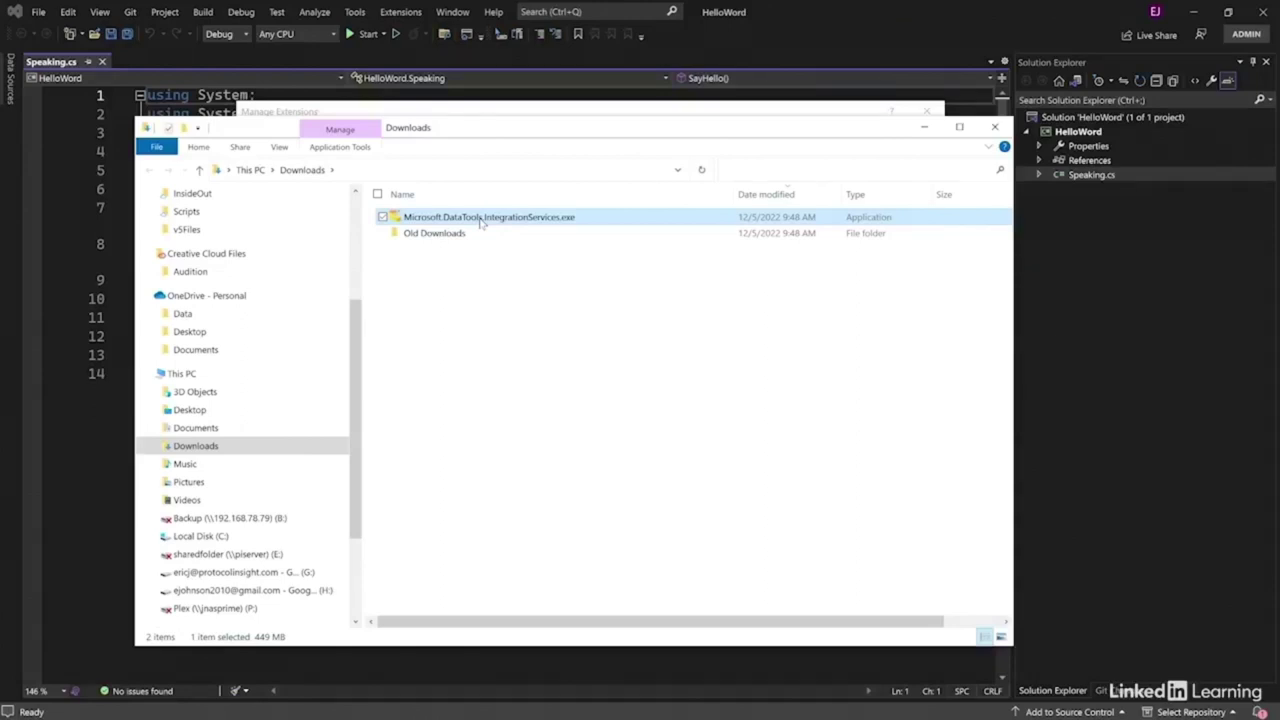
pyautogui.doubleClick(481, 218)
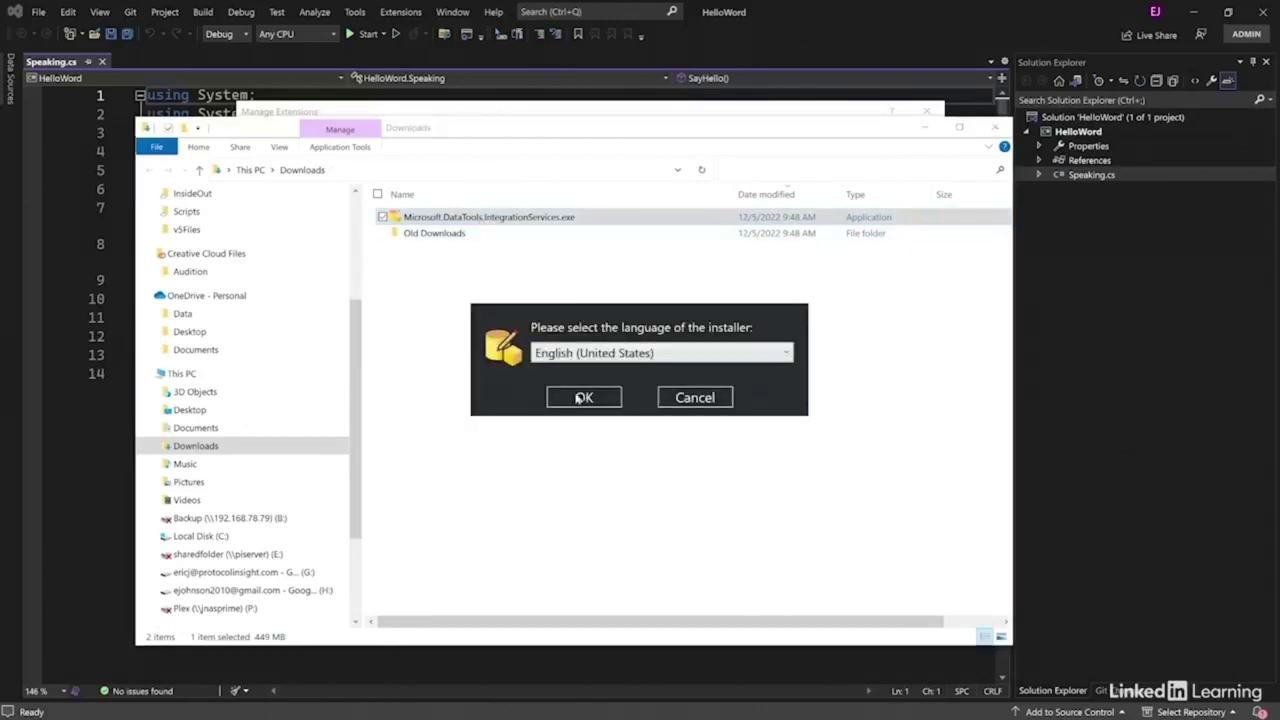
# - Choose English, accept the terms, and start installing into Visual Studio Community 2022
pyautogui.click(575, 398)
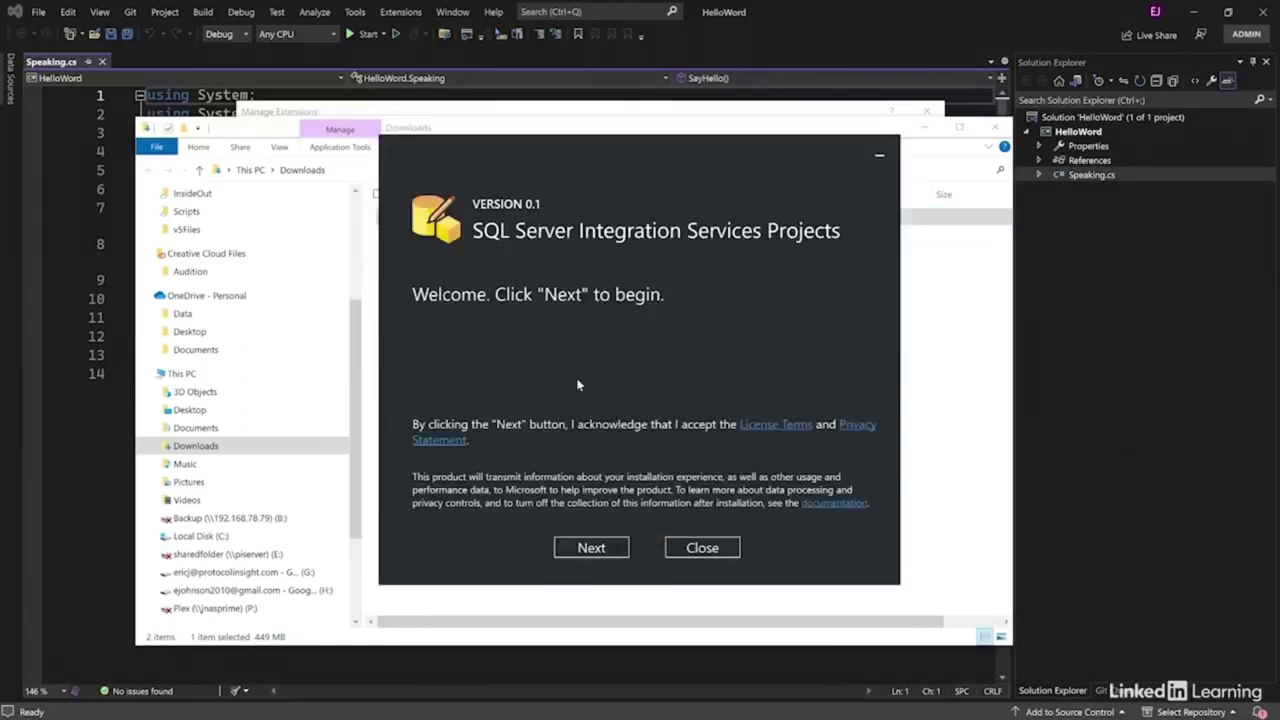
pyautogui.click(603, 546)
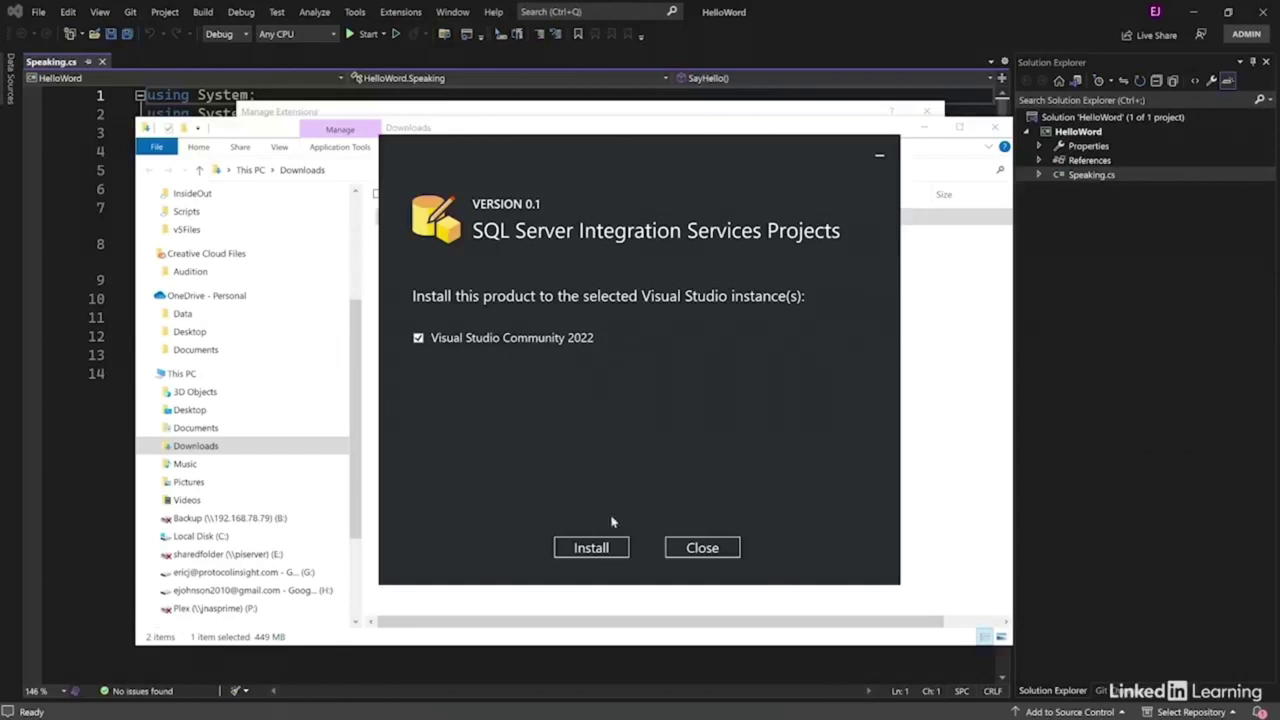
pyautogui.click(607, 549)
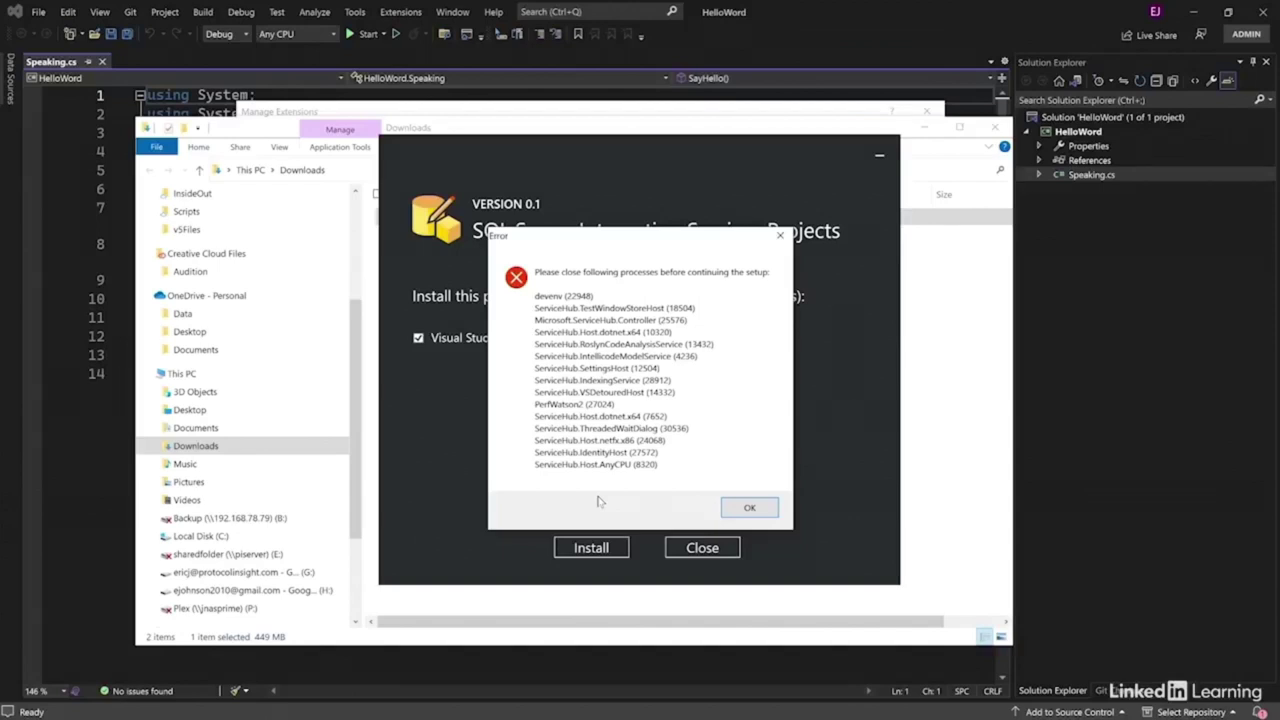
# - Dismiss the running-processes error, close Manage Extensions, and quit Visual Studio
pyautogui.click(745, 506)
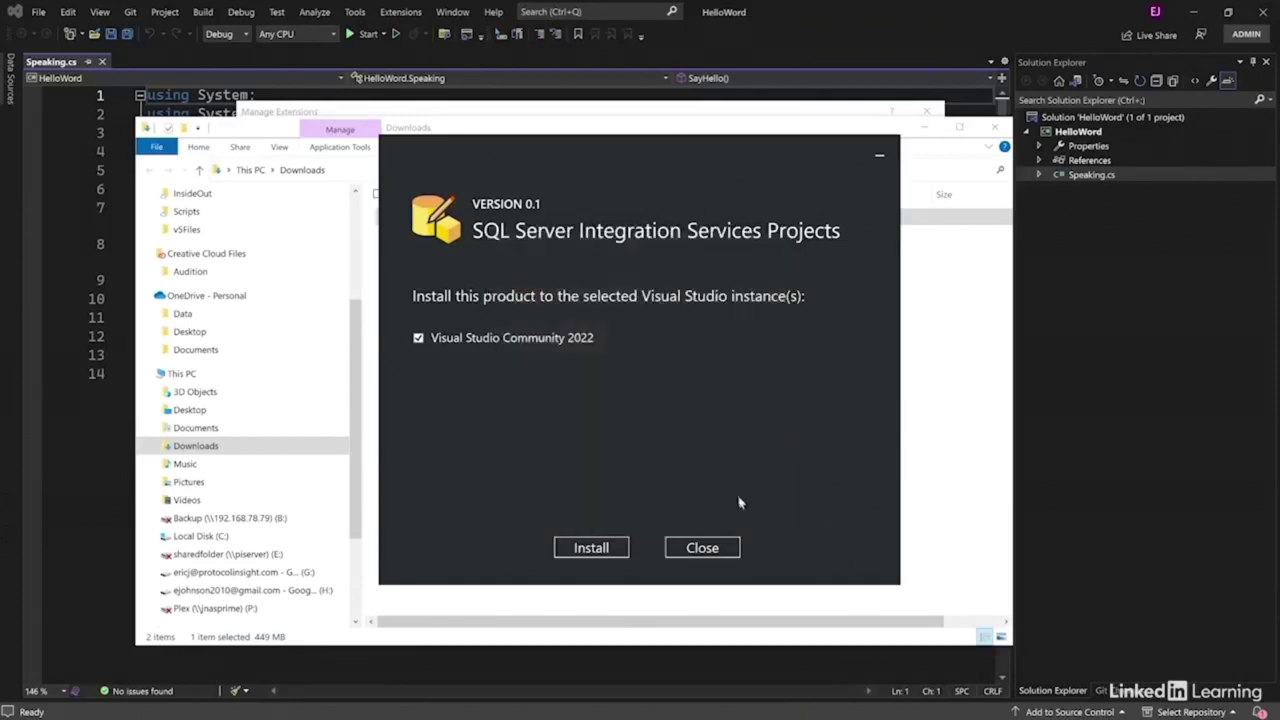
pyautogui.click(1265, 16)
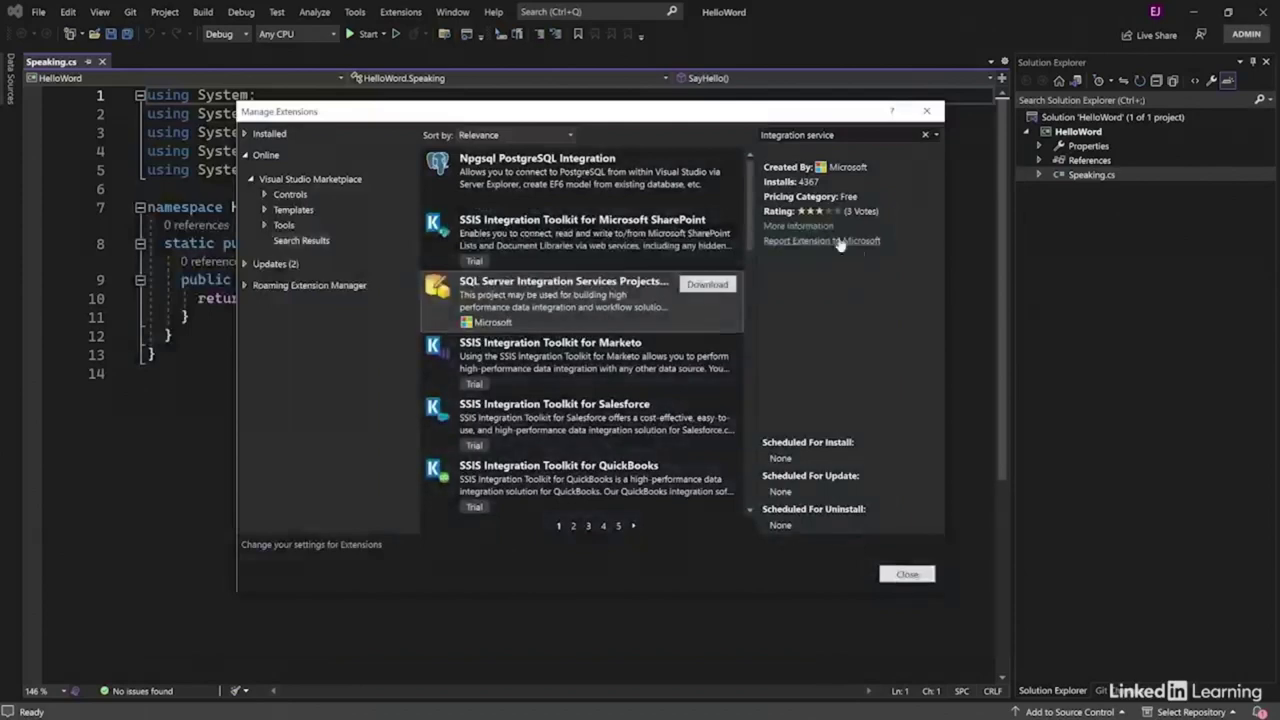
pyautogui.click(908, 574)
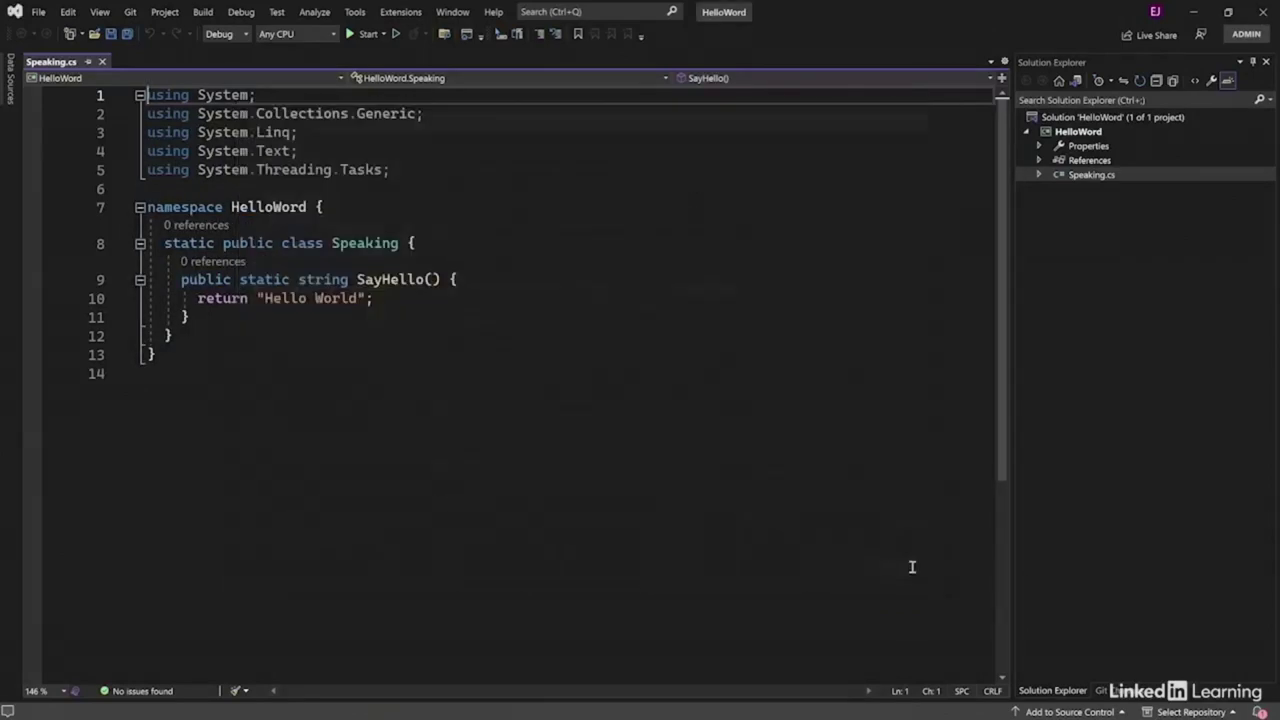
pyautogui.click(1268, 11)
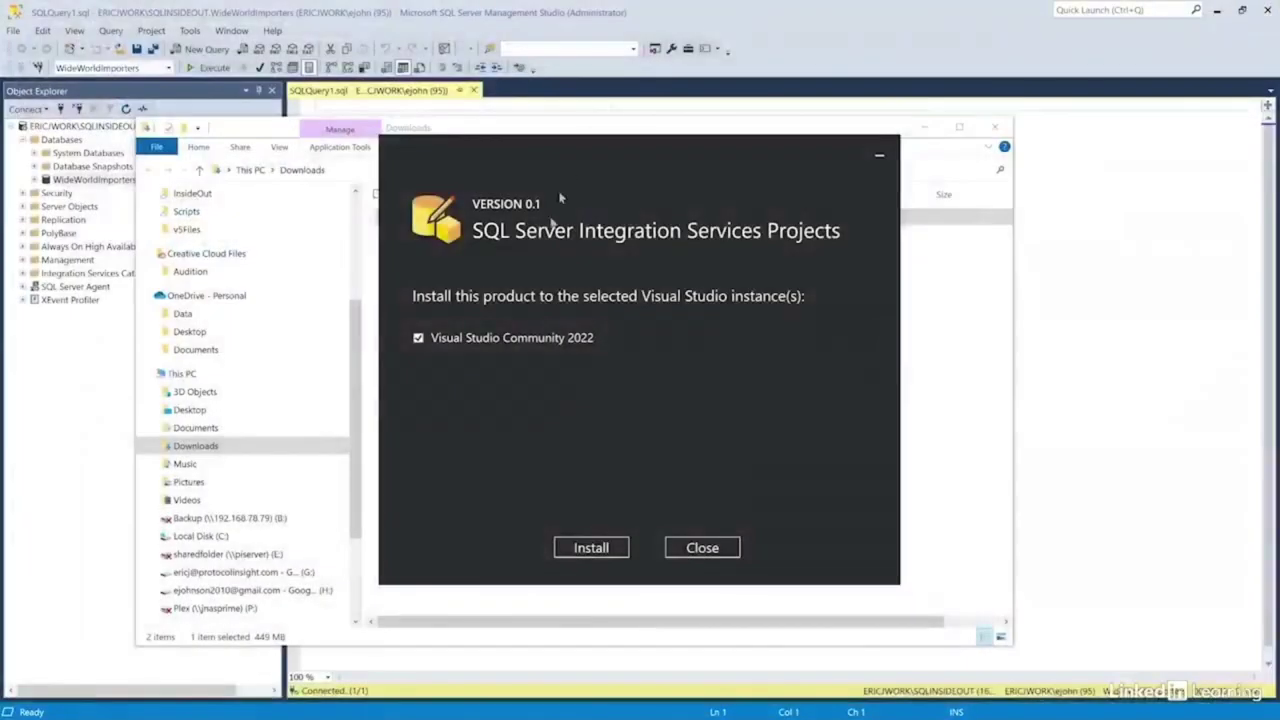
# - Install the SSIS projects extension, close the installer without restarting, and minimize Downloads
pyautogui.click(592, 548)
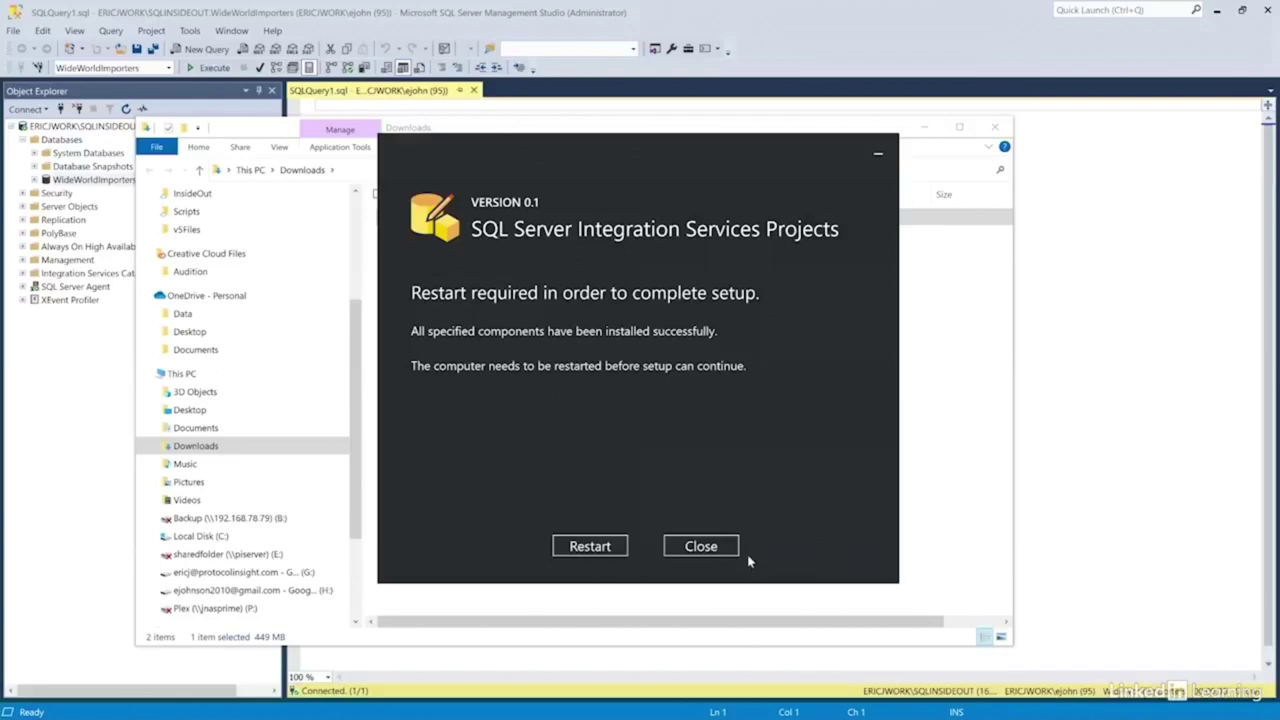
pyautogui.click(716, 550)
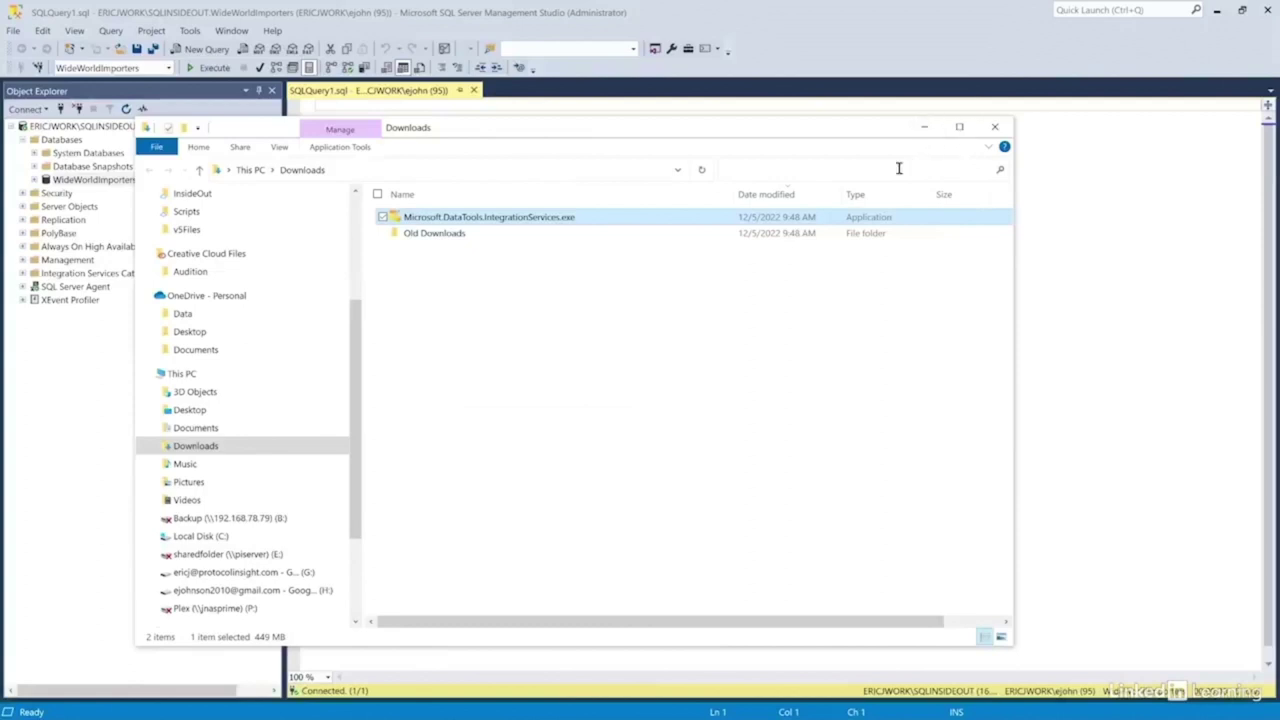
pyautogui.click(924, 127)
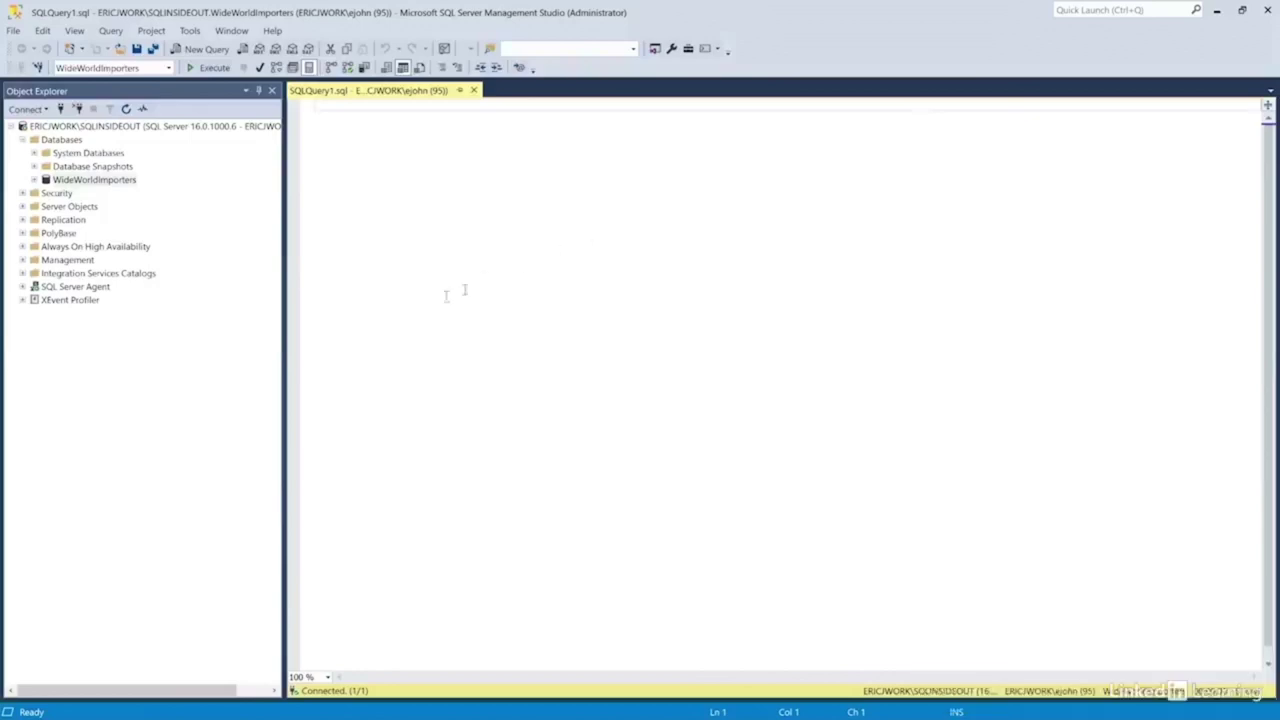
# - Expand the Microsoft SQL Server 2022 group in the Start menu, then close the menu
pyautogui.moveTo(23, 716)
pyautogui.click(17, 690)
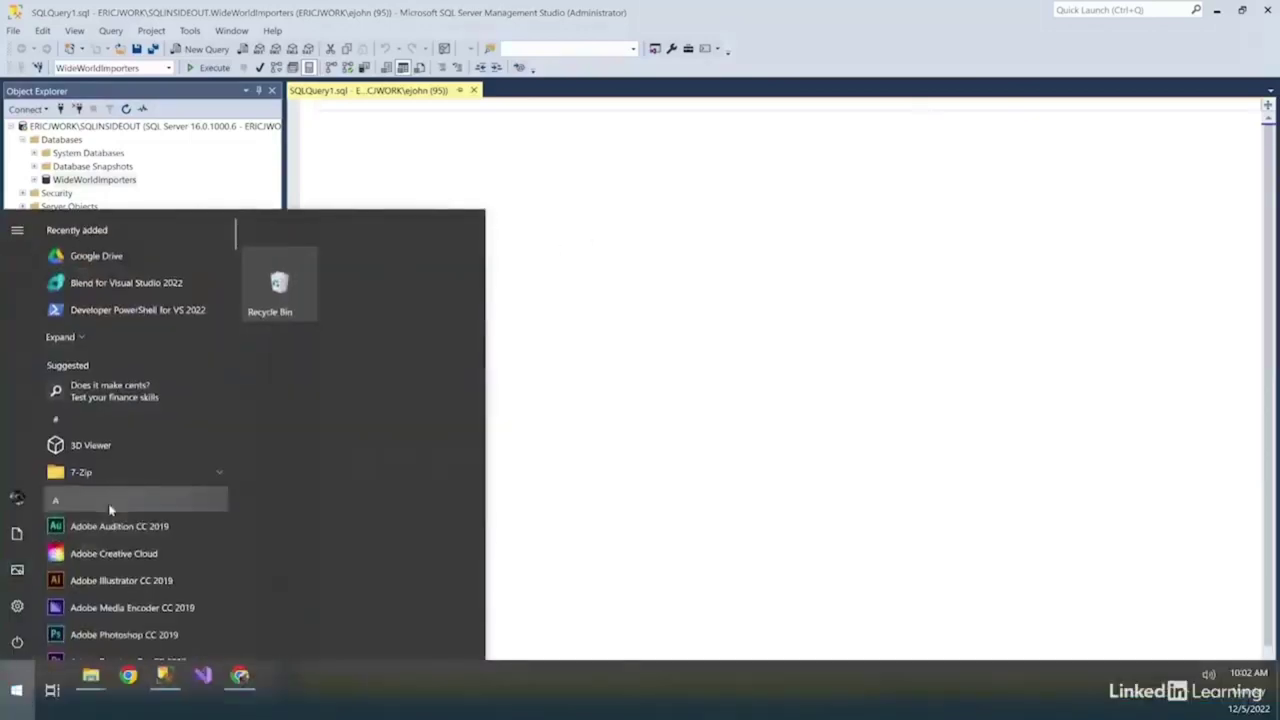
pyautogui.scroll(-10, 141, 436)
pyautogui.scroll(-15, 141, 436)
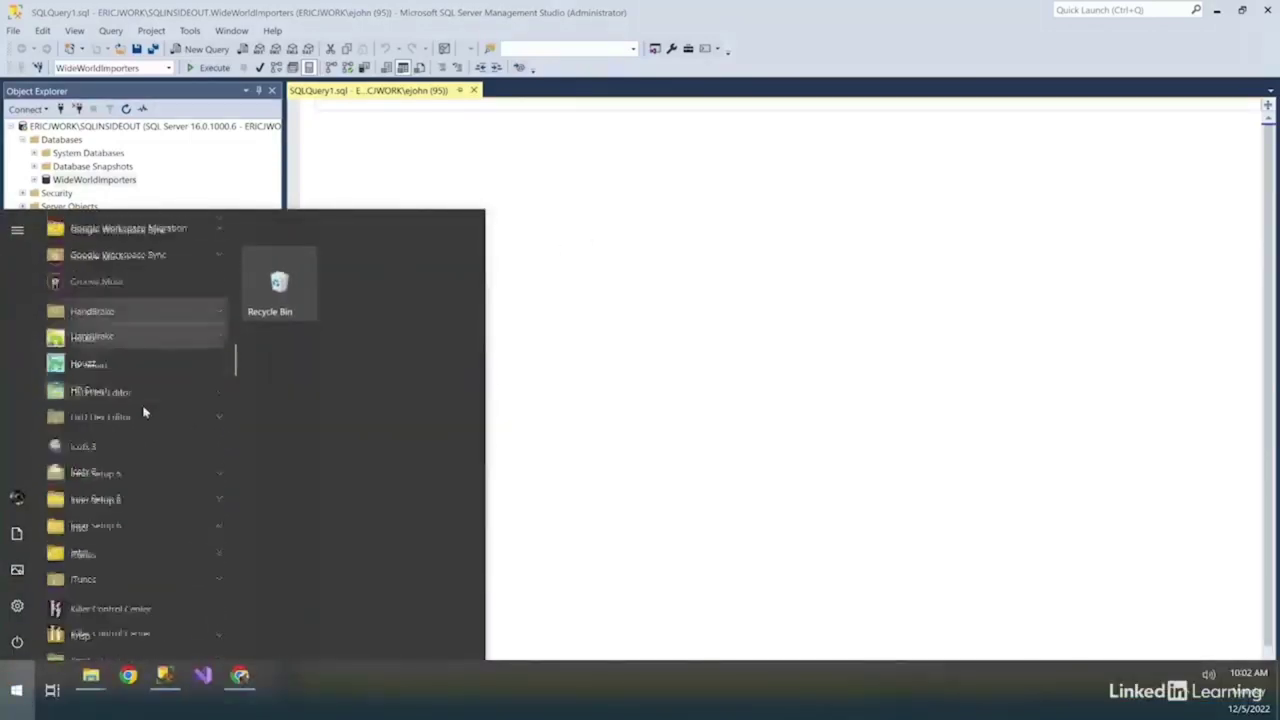
pyautogui.scroll(5, 138, 387)
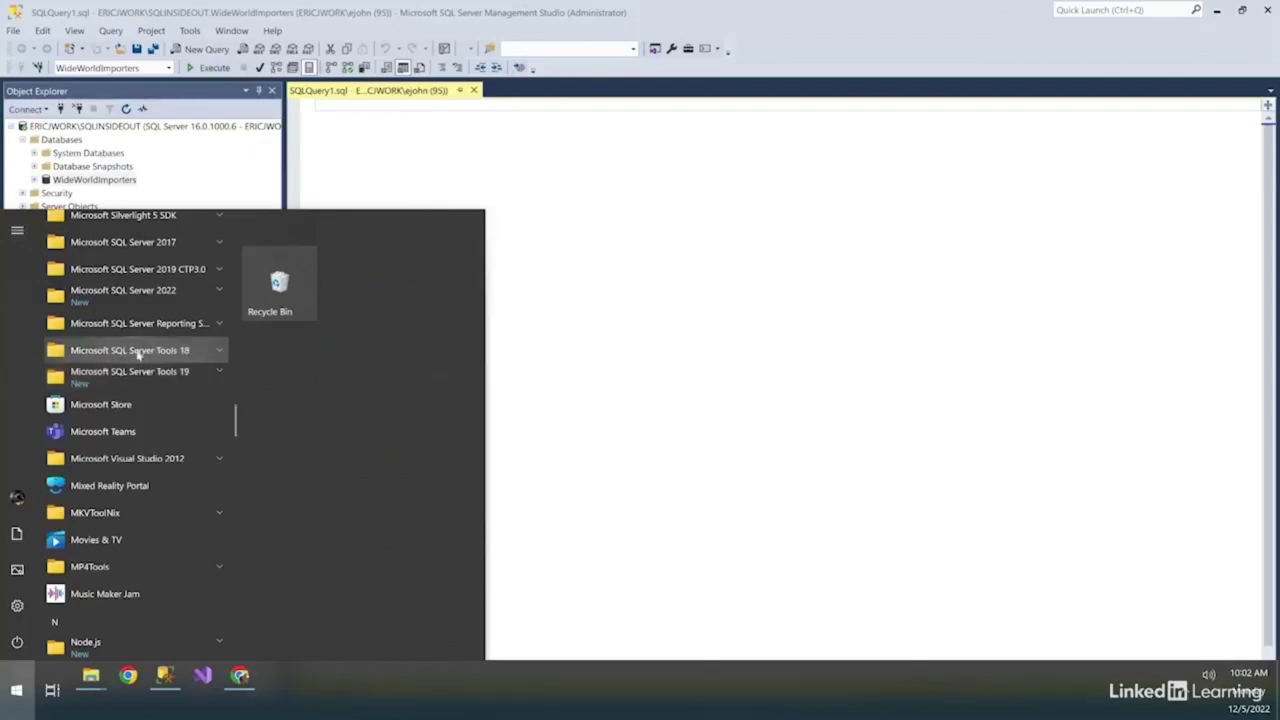
pyautogui.click(169, 293)
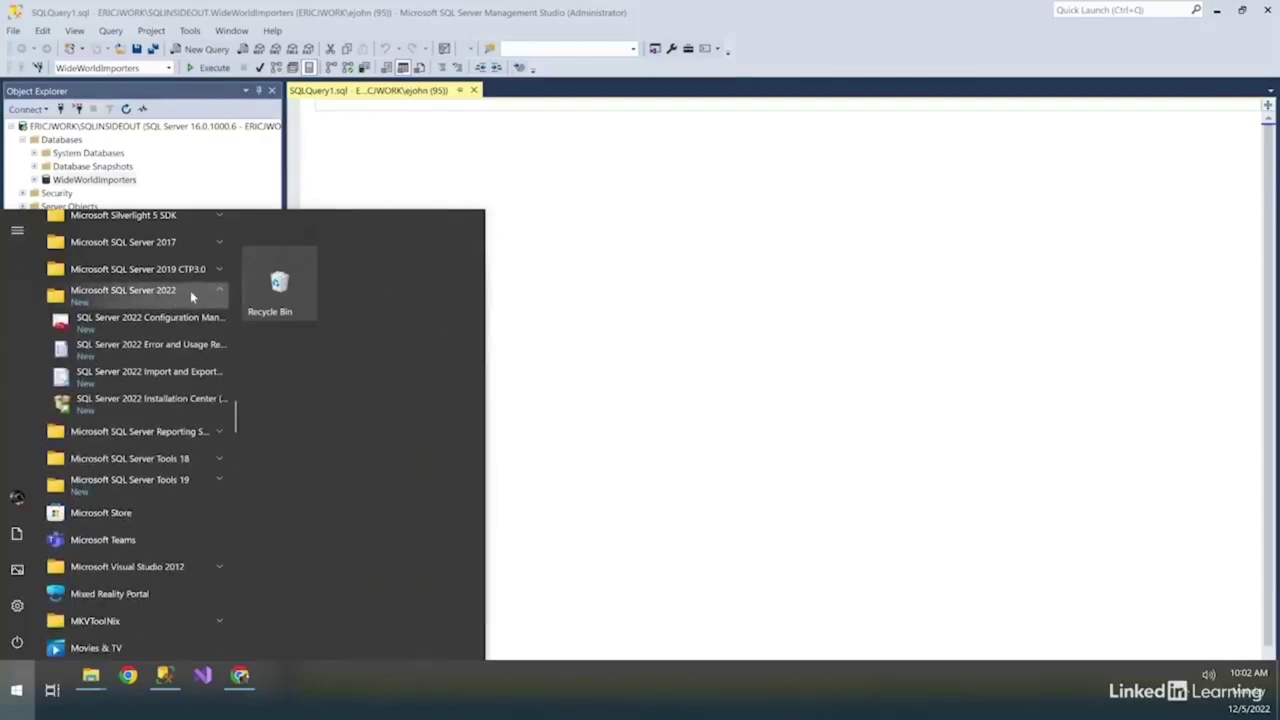
pyautogui.click(755, 234)
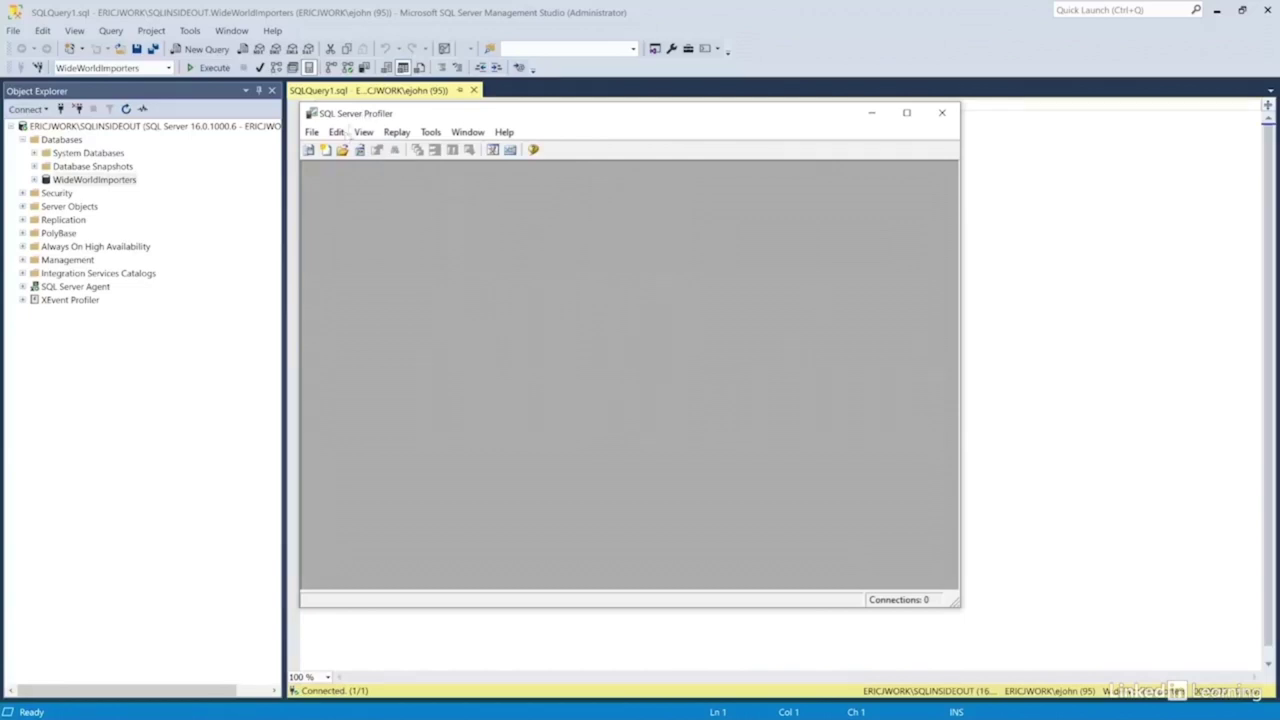
# - Create a new trace template for server type Microsoft SQL Server 2019
pyautogui.click(326, 150)
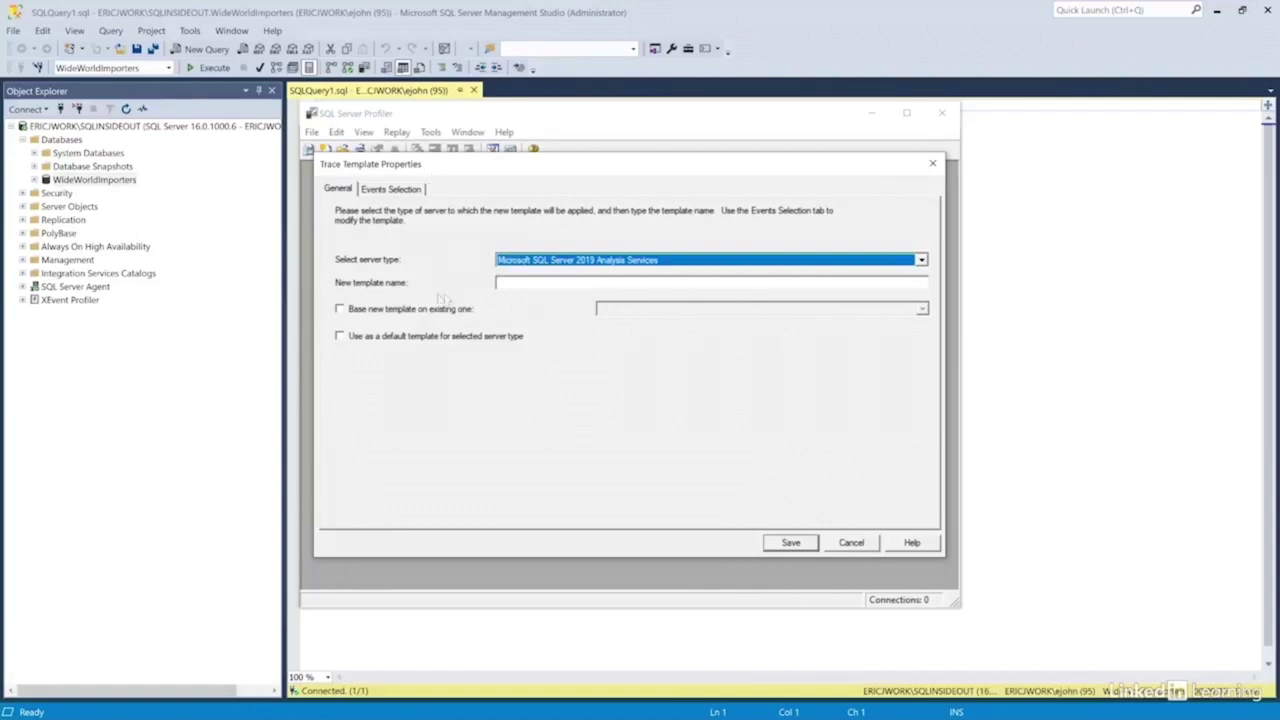
pyautogui.click(754, 259)
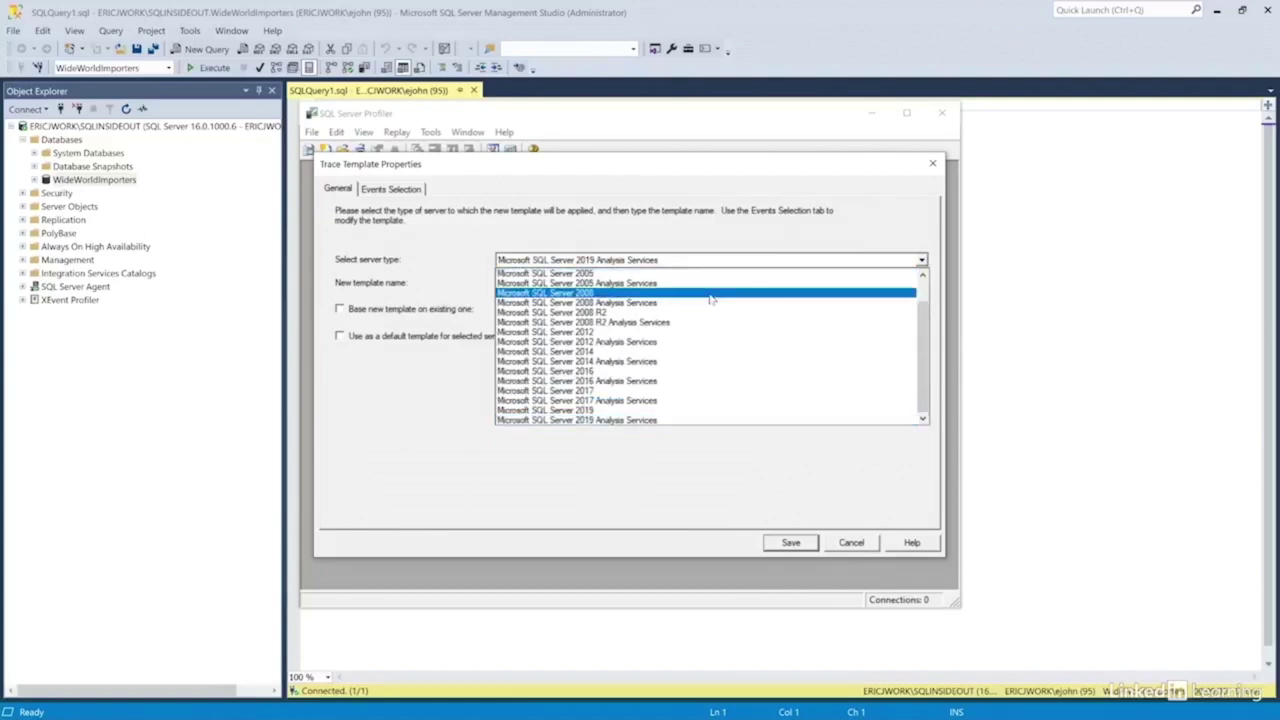
pyautogui.scroll(1, 712, 298)
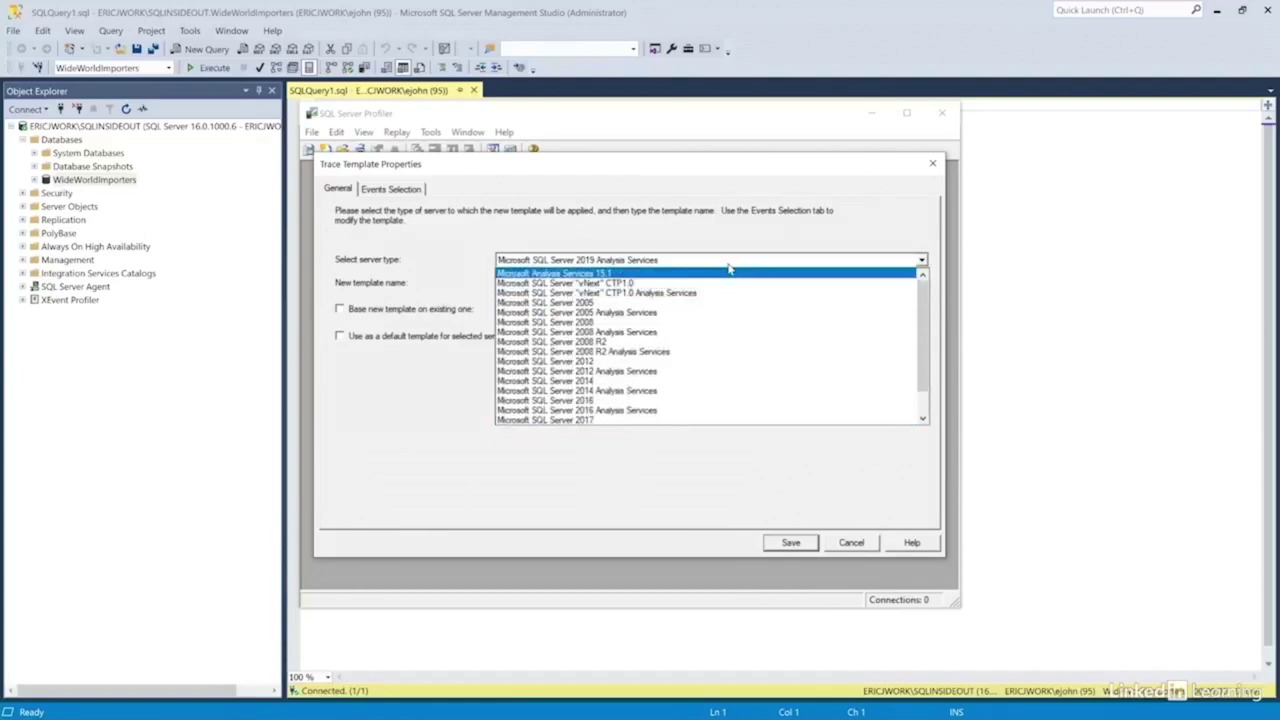
pyautogui.scroll(-1, 729, 268)
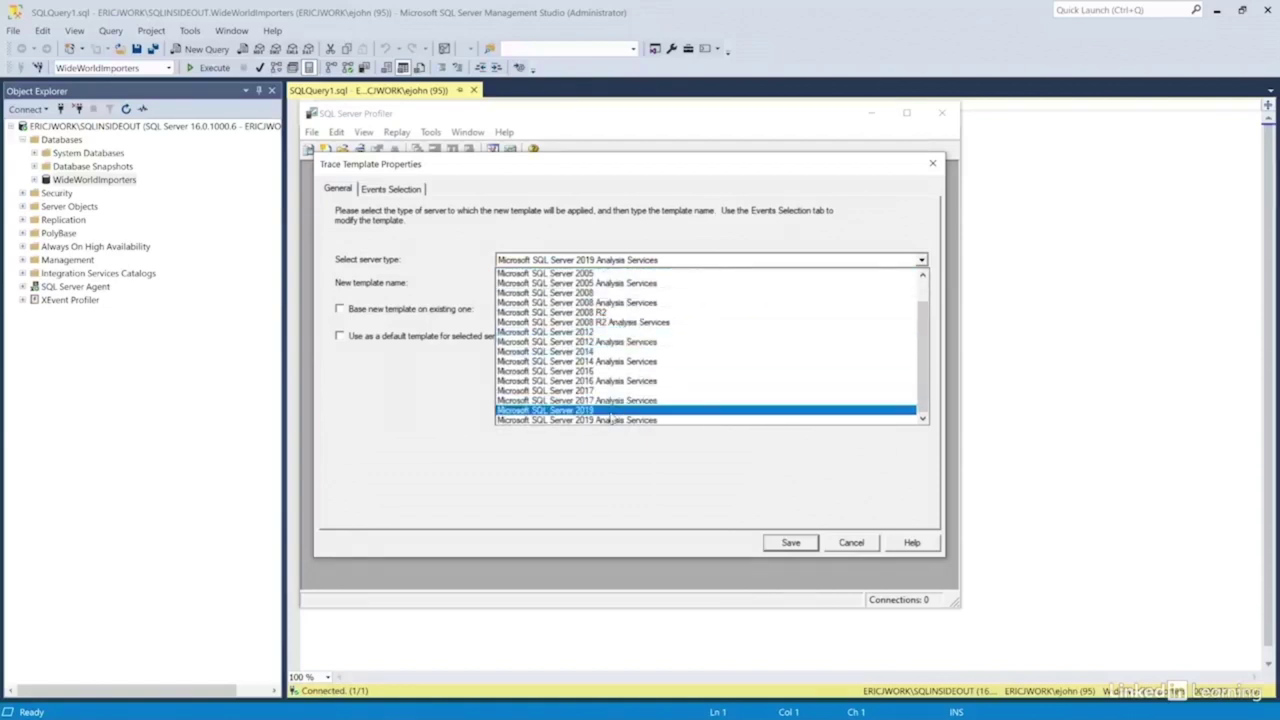
pyautogui.click(573, 411)
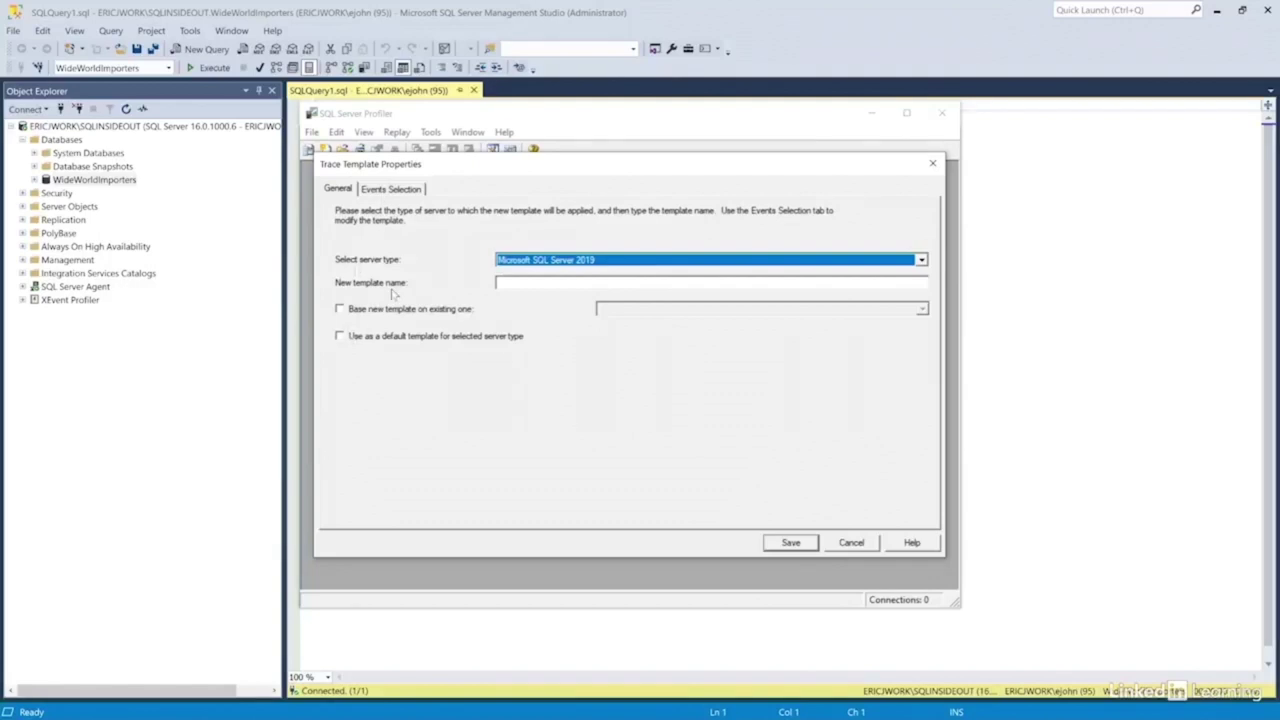
# - Name the template 'Inside Out Trace', preview its events, and enable basing it on an existing template
pyautogui.click(672, 280)
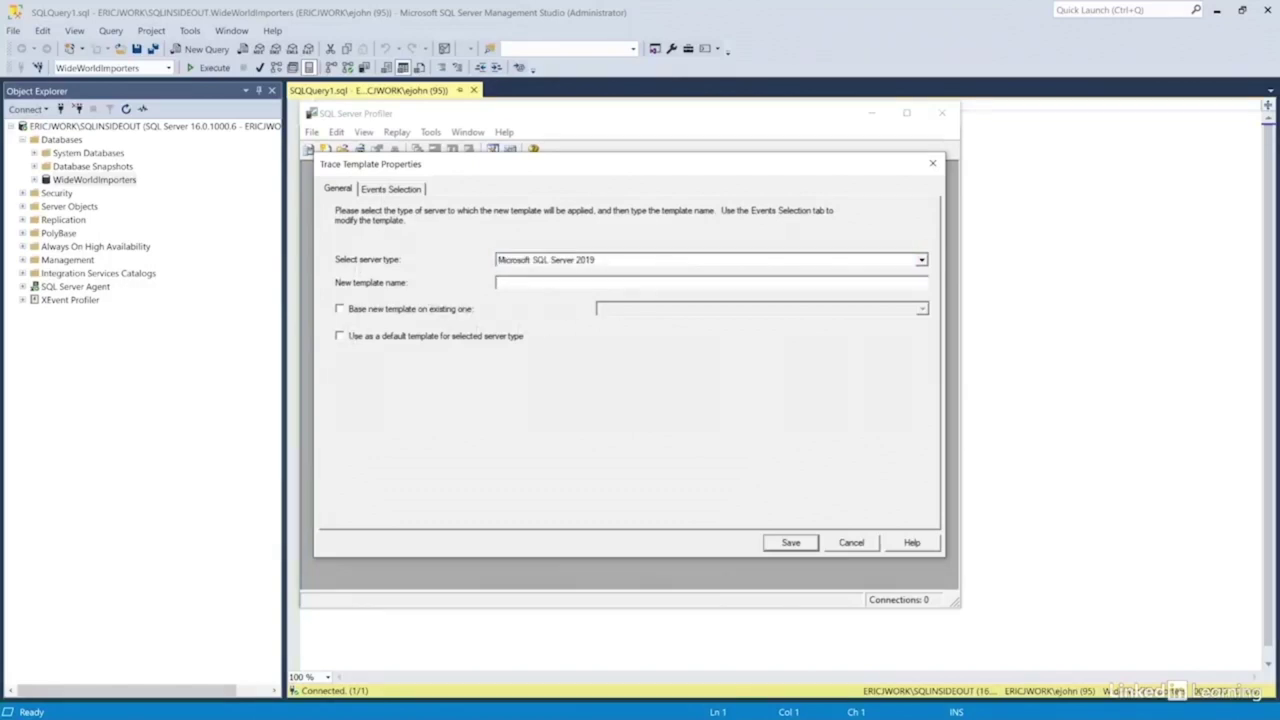
pyautogui.write('Inside Out Trace')
pyautogui.click(391, 190)
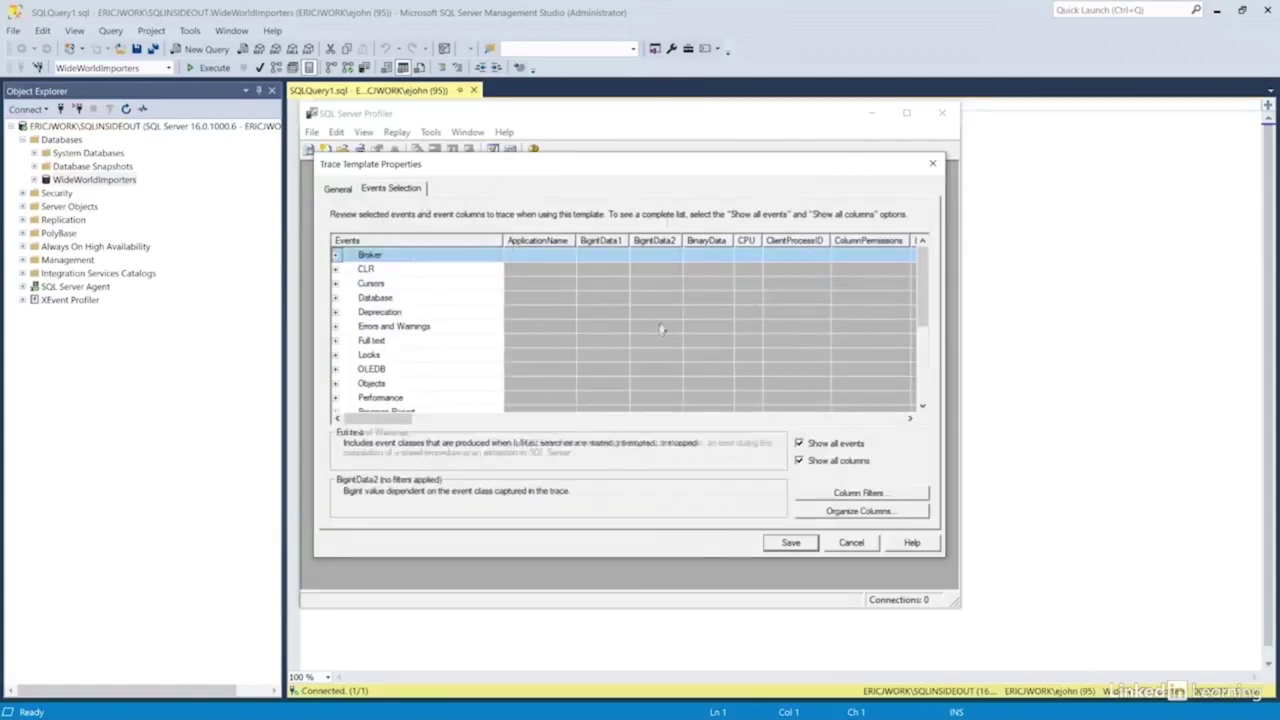
pyautogui.scroll(-3, 665, 313)
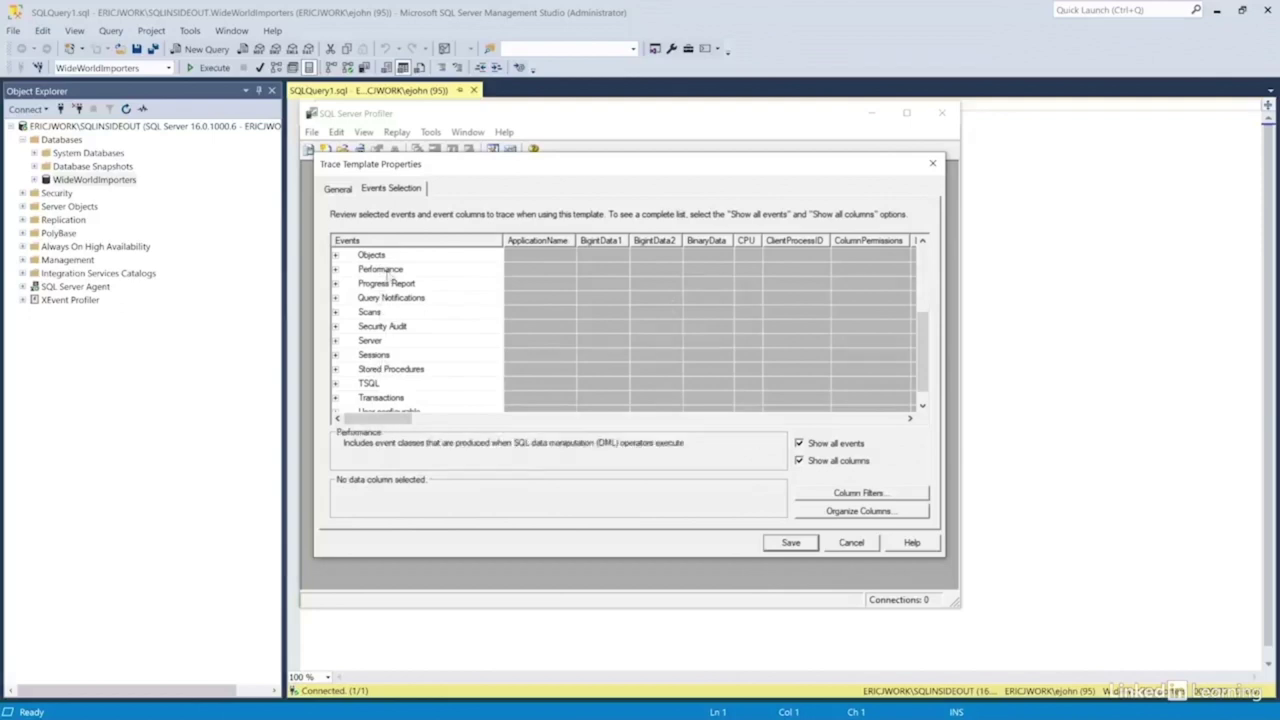
pyautogui.scroll(-1, 411, 340)
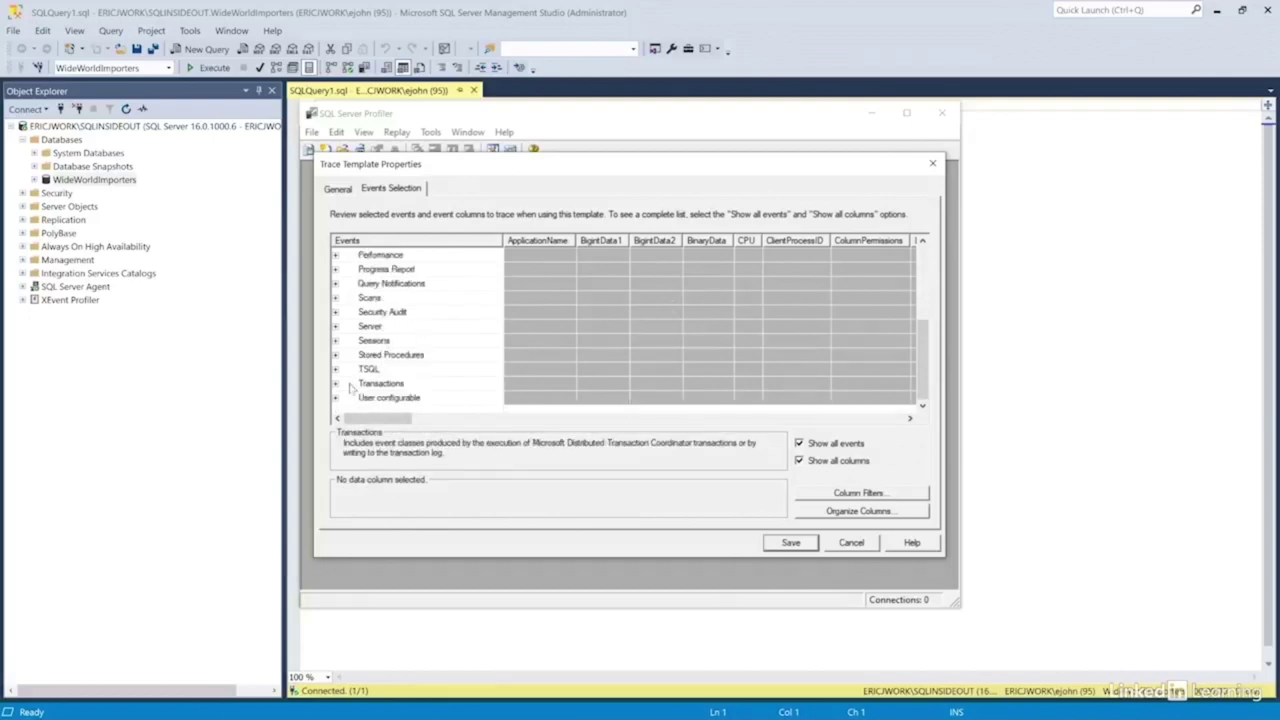
pyautogui.click(340, 190)
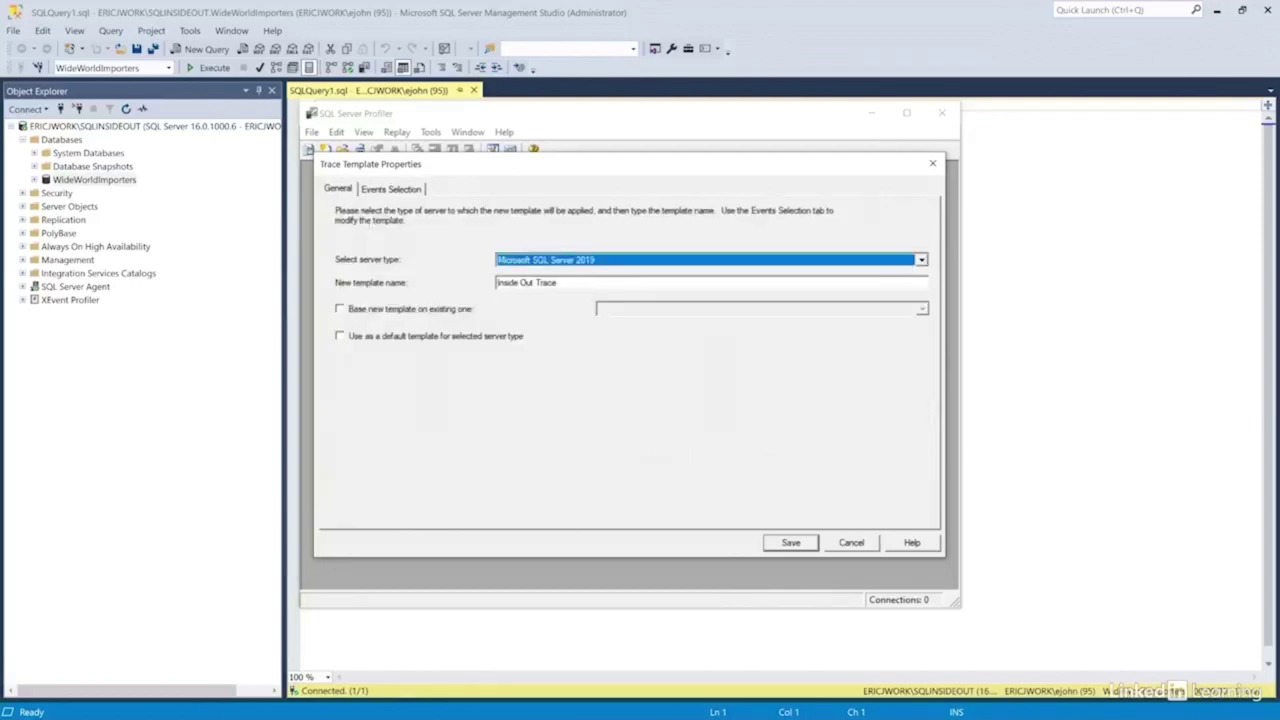
pyautogui.click(430, 312)
# - Base the template on the existing TSQL template and view its event selection
pyautogui.click(742, 311)
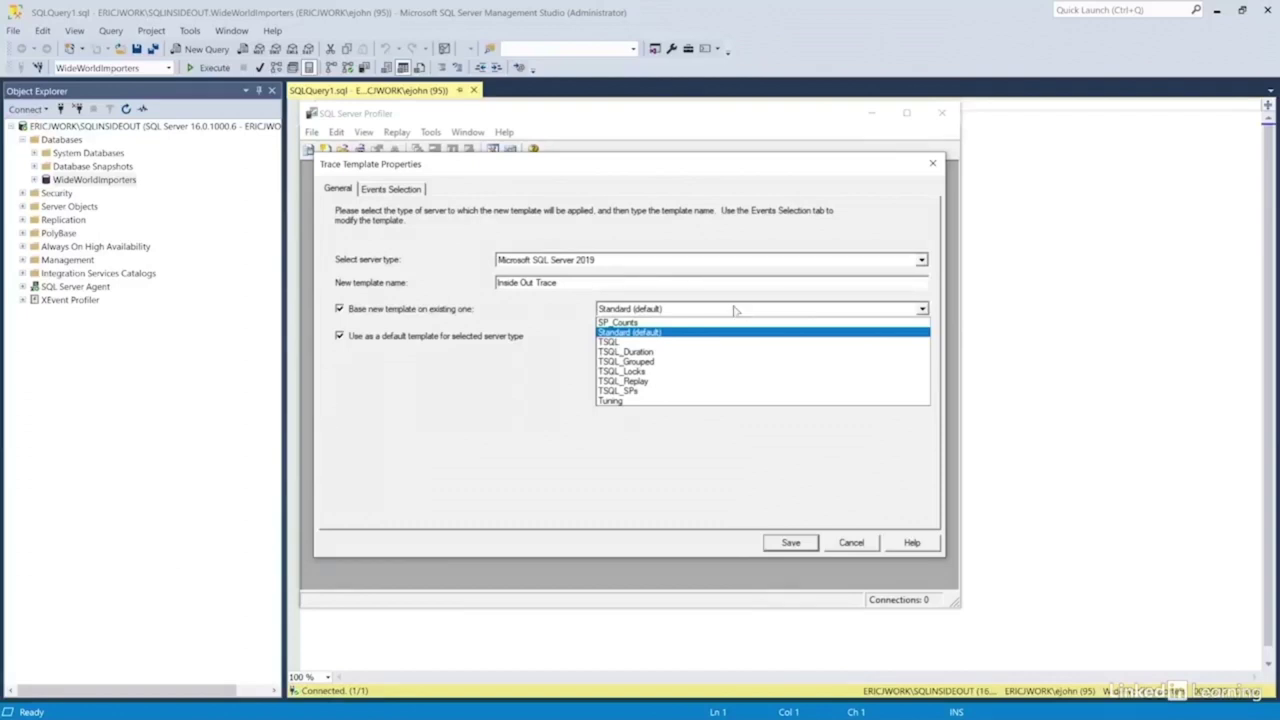
pyautogui.click(618, 343)
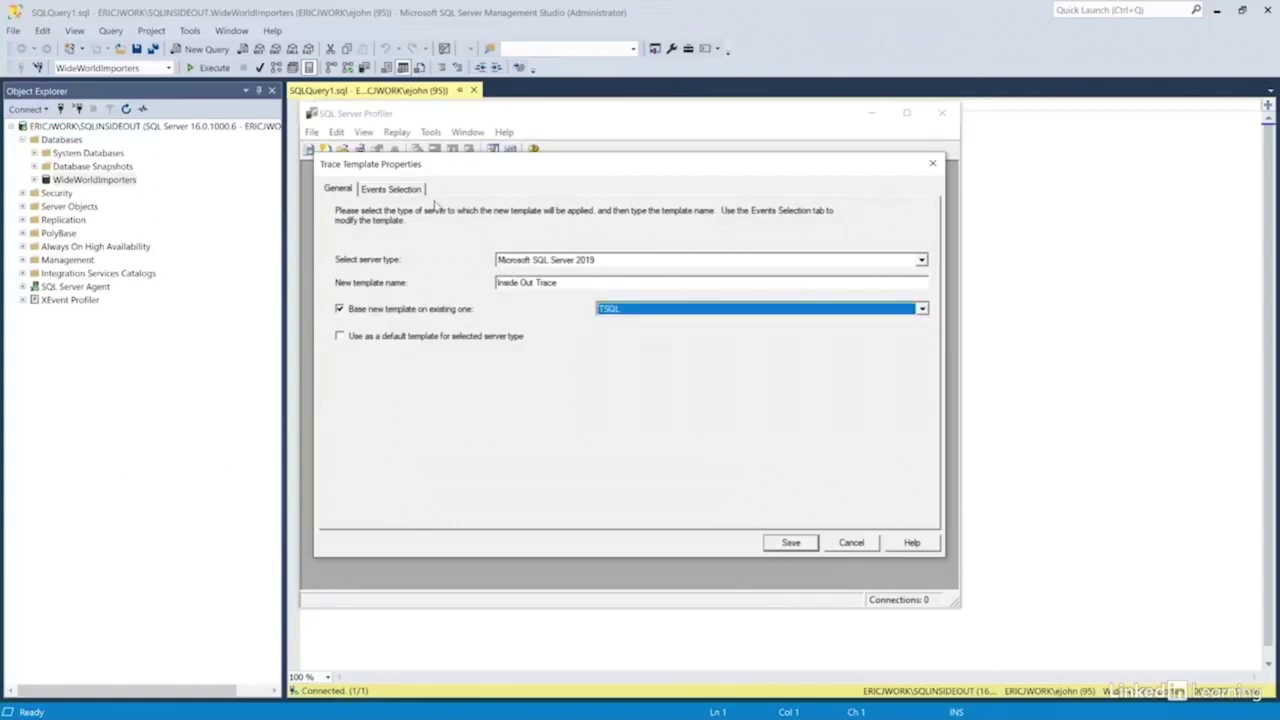
pyautogui.click(405, 194)
pyautogui.scroll(-5, 623, 344)
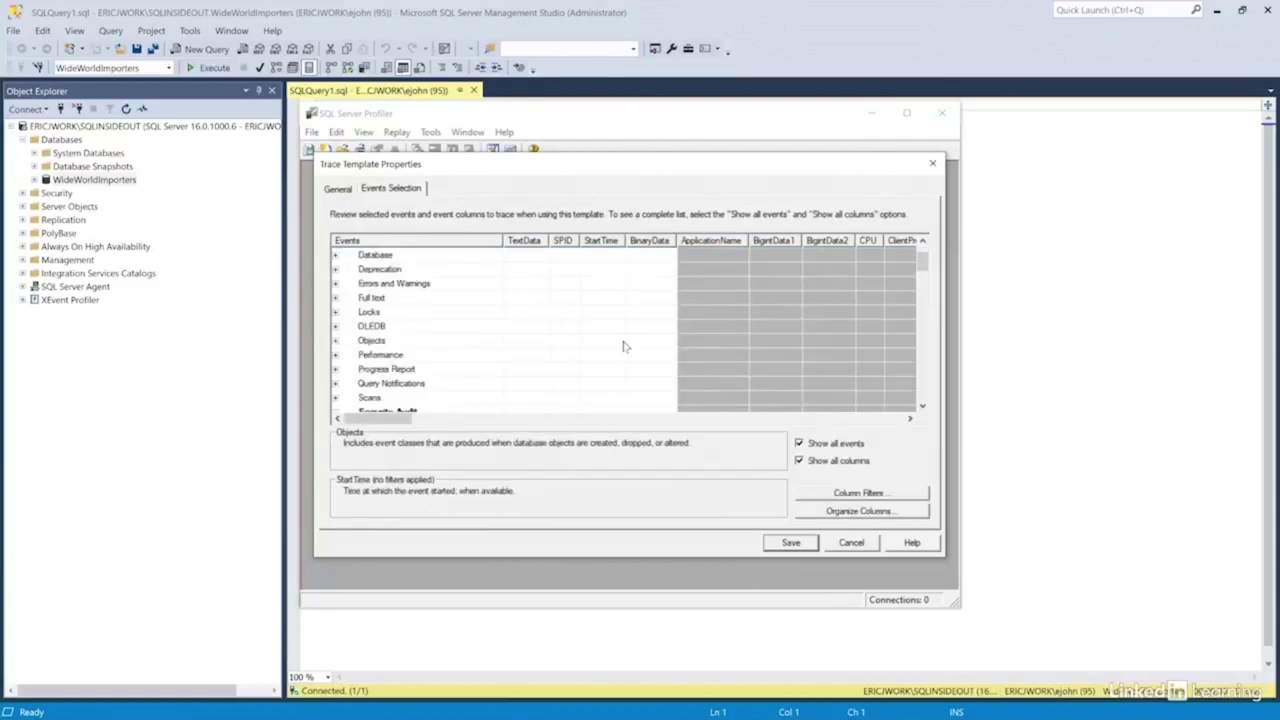
# - Capture SPID for Audit Login events and scroll through the event grid
pyautogui.scroll(-4, 623, 344)
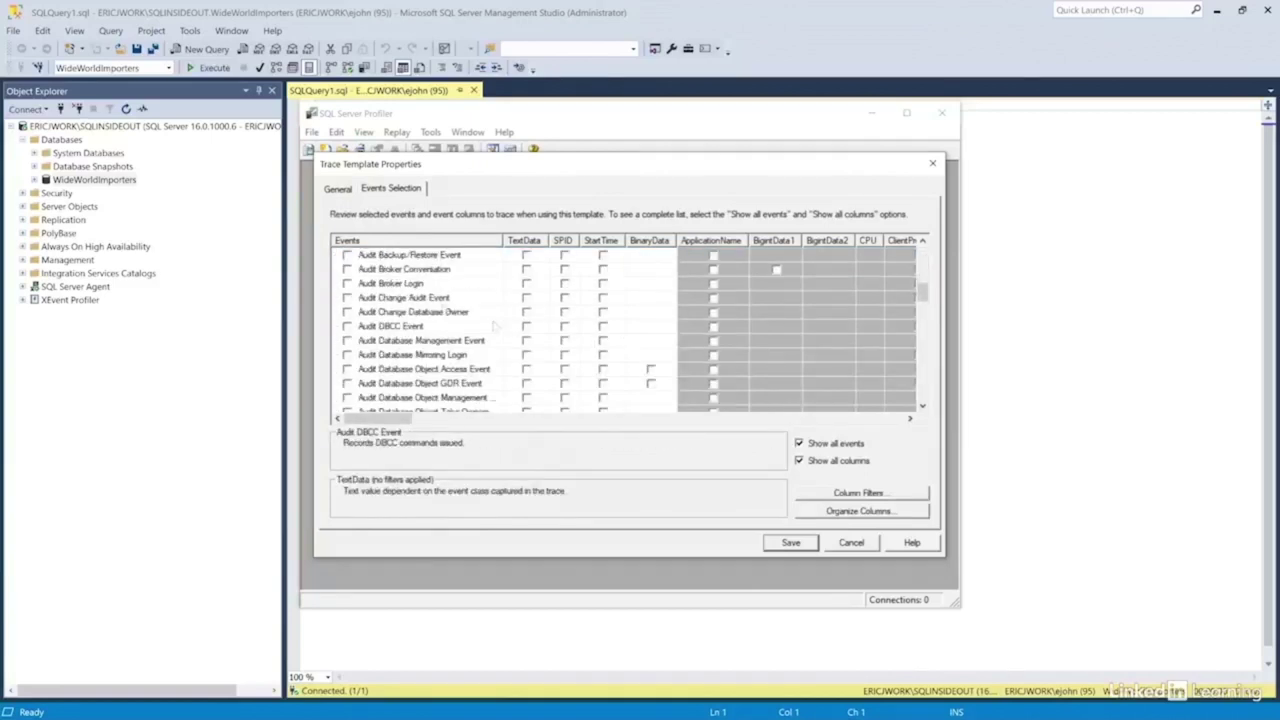
pyautogui.scroll(-4, 562, 283)
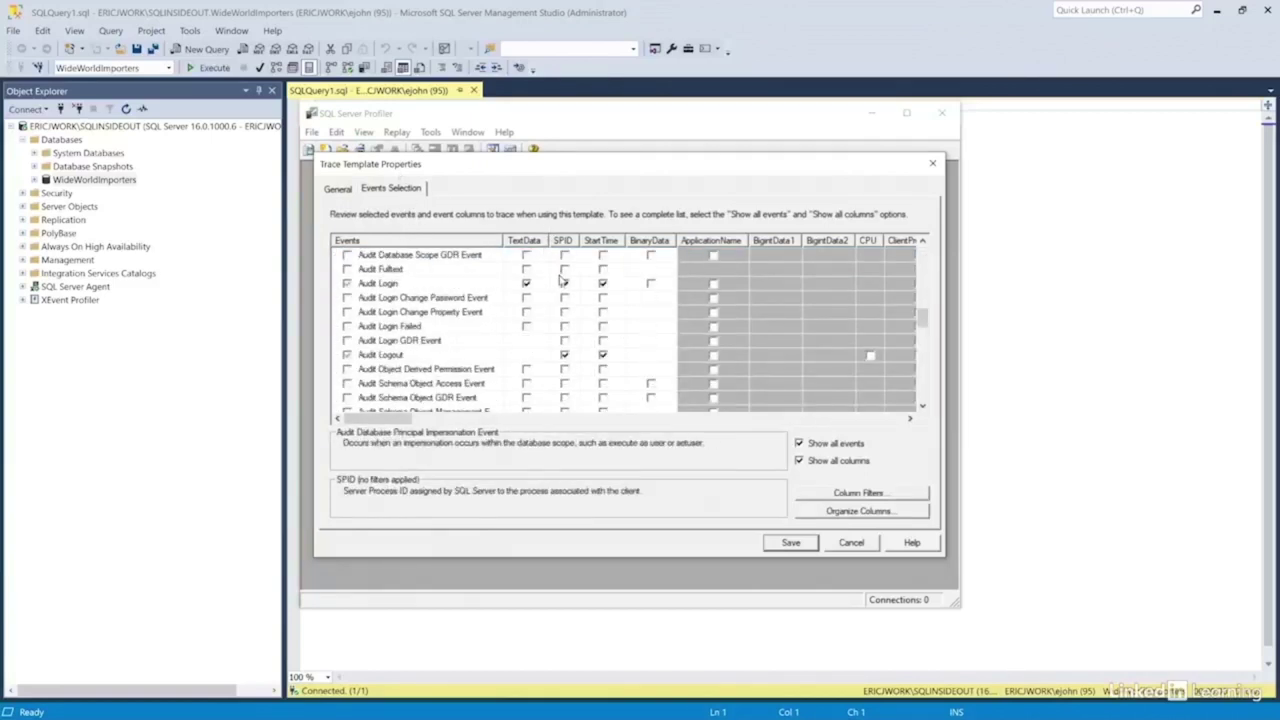
pyautogui.click(564, 283)
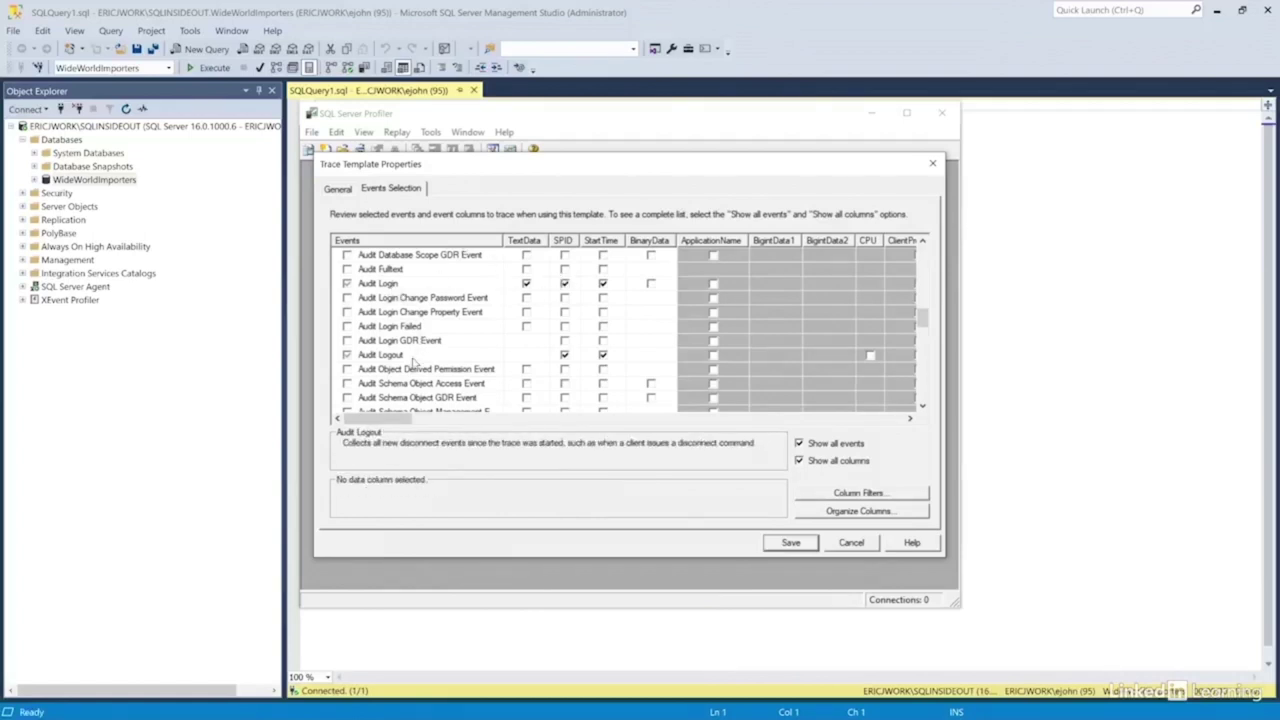
pyautogui.scroll(-8, 412, 363)
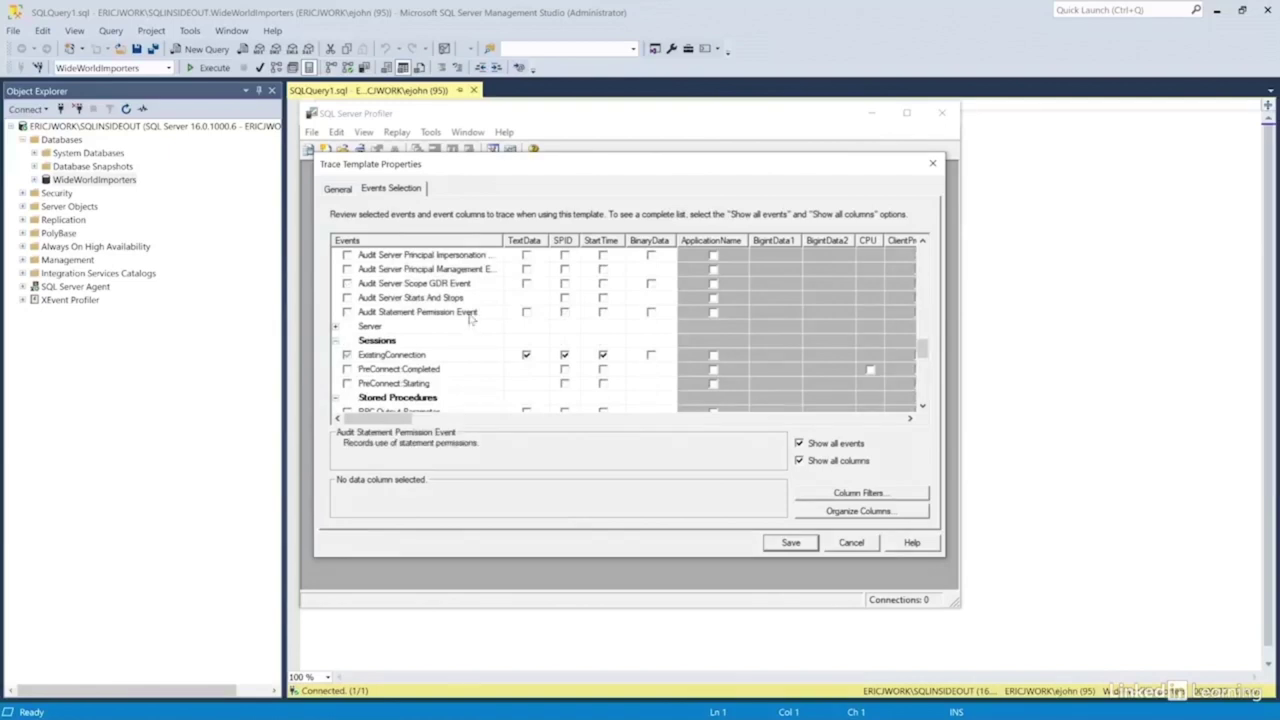
pyautogui.scroll(-1, 470, 316)
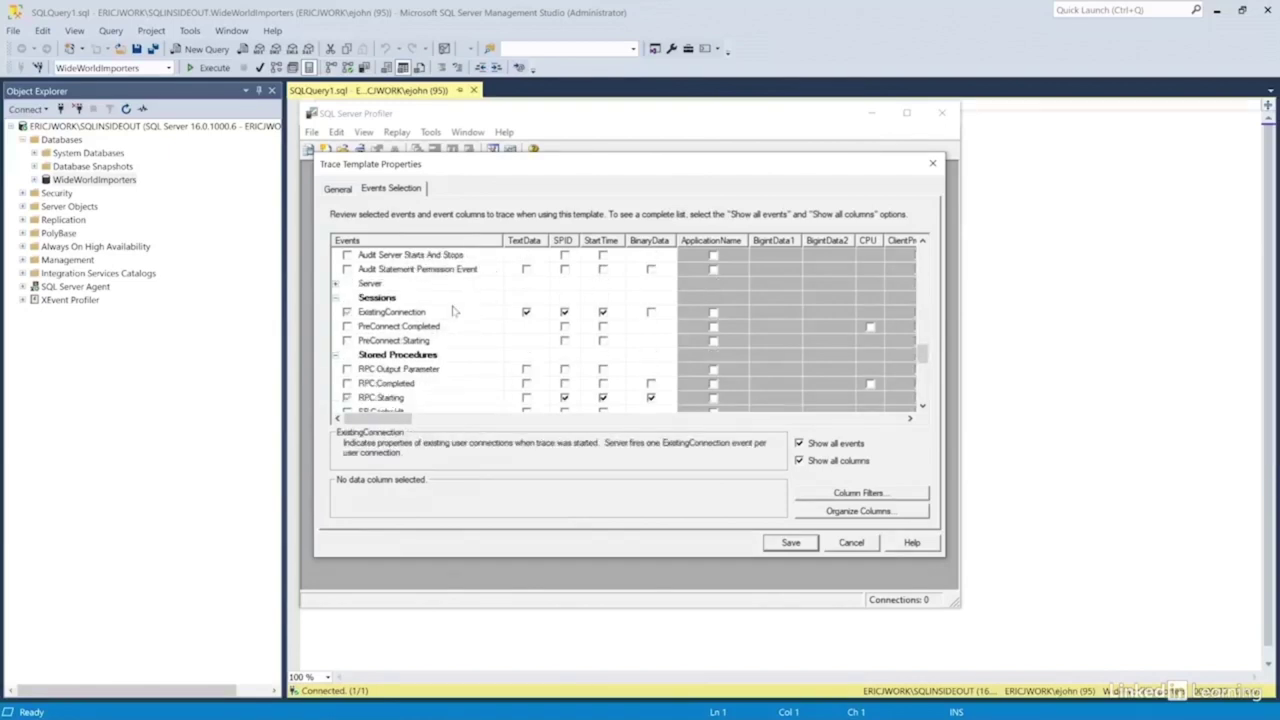
pyautogui.scroll(-2, 455, 313)
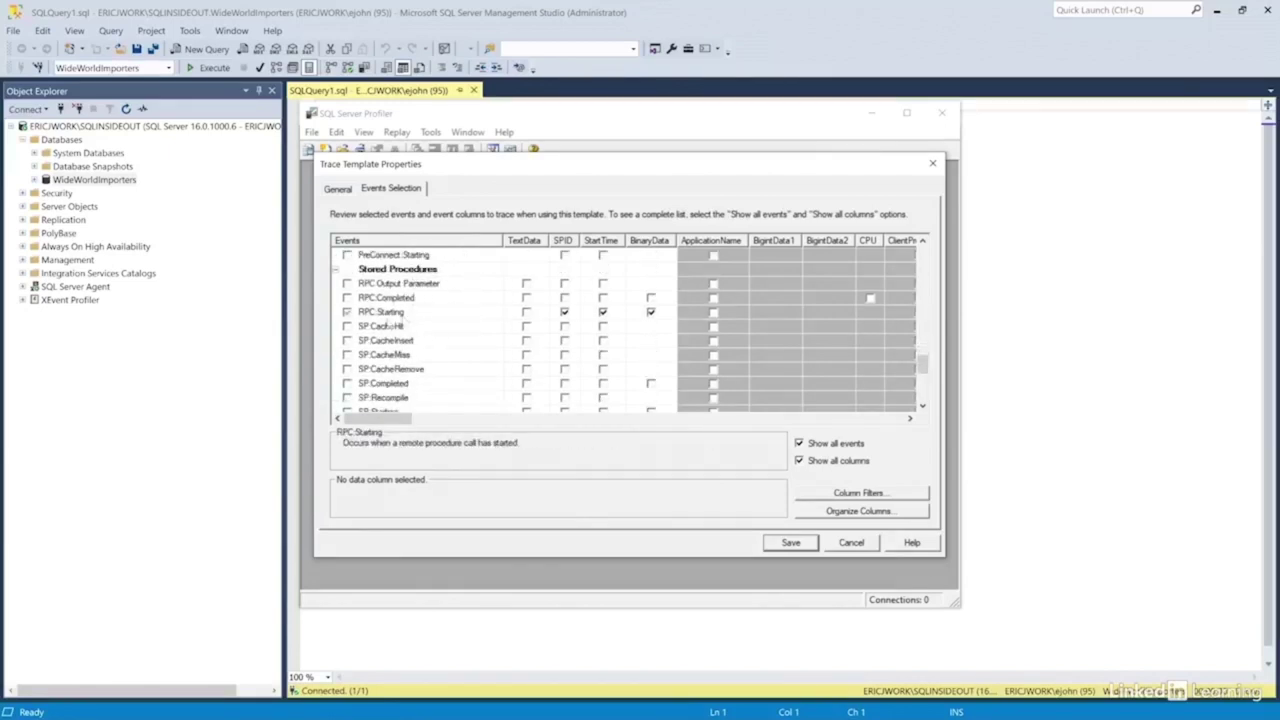
pyautogui.scroll(-4, 403, 316)
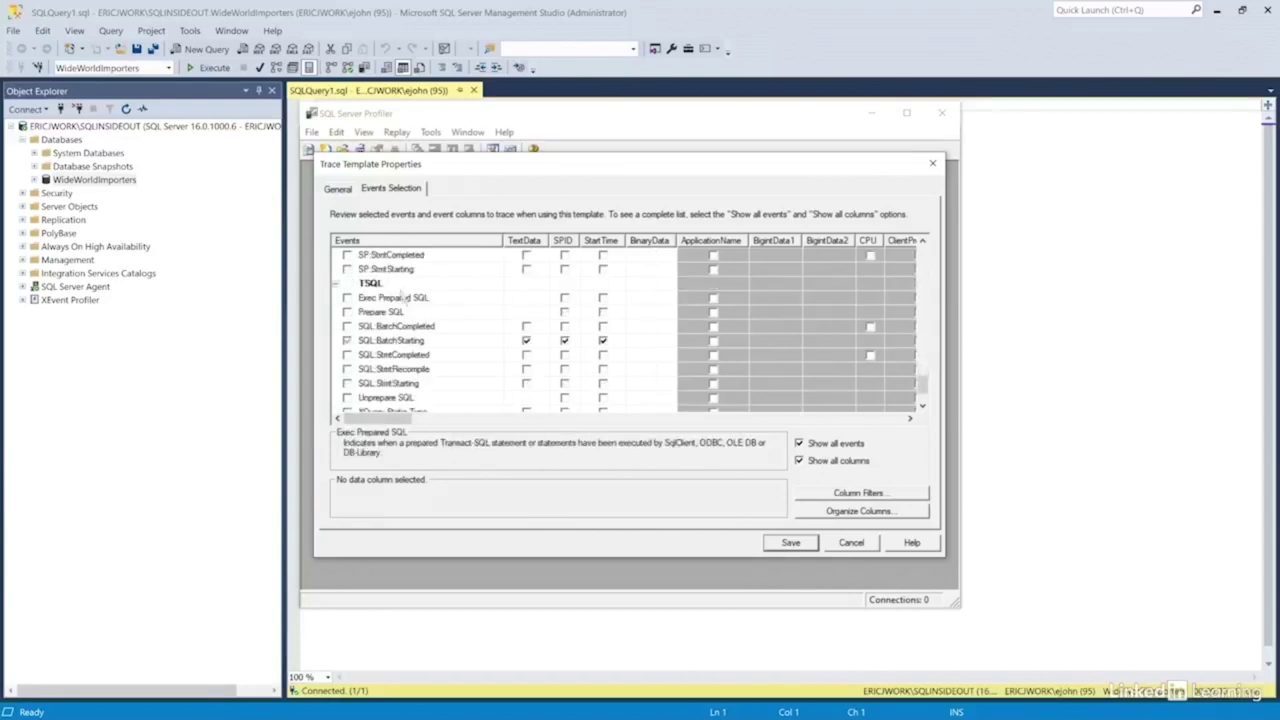
pyautogui.scroll(-1, 405, 340)
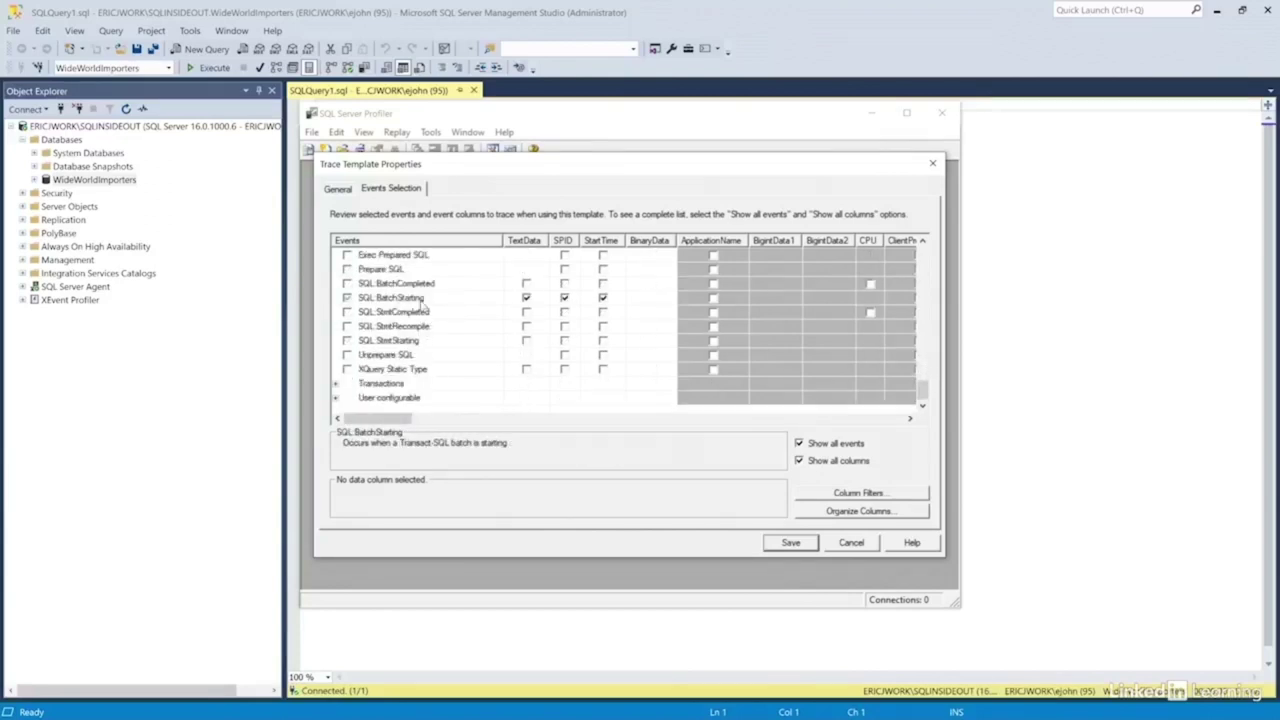
pyautogui.scroll(2, 565, 310)
pyautogui.scroll(1, 565, 310)
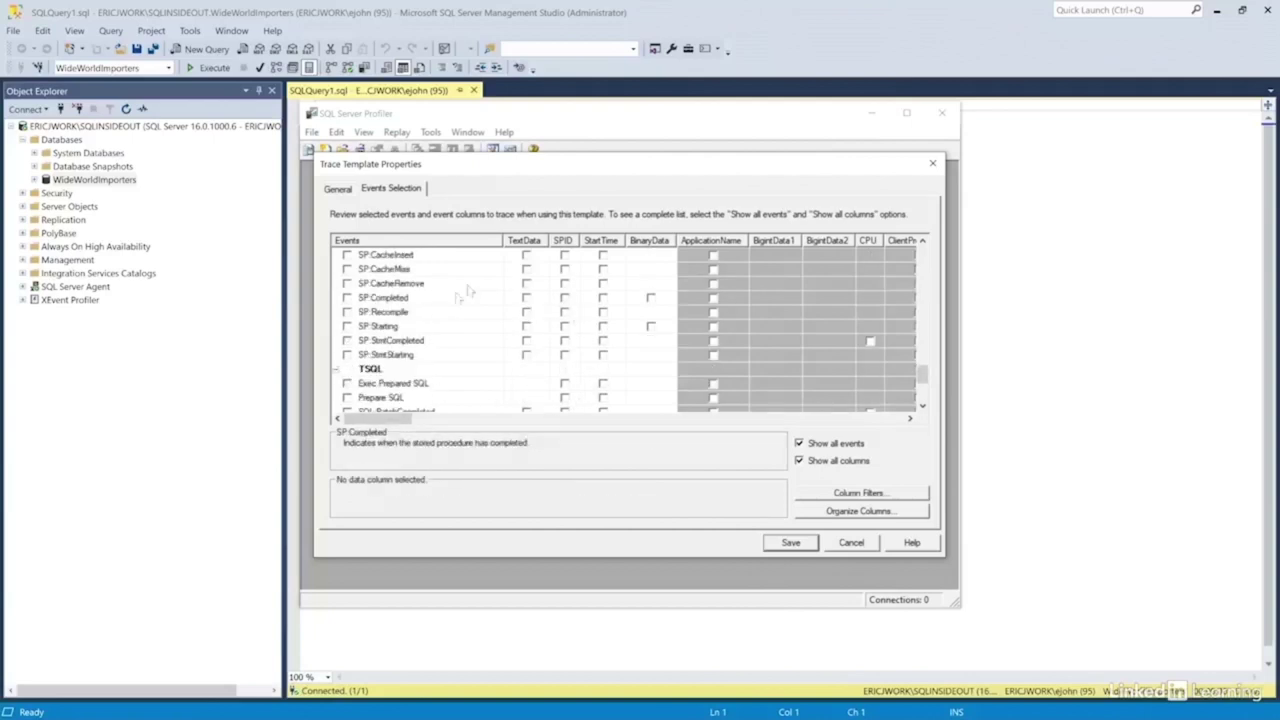
pyautogui.scroll(-2, 432, 330)
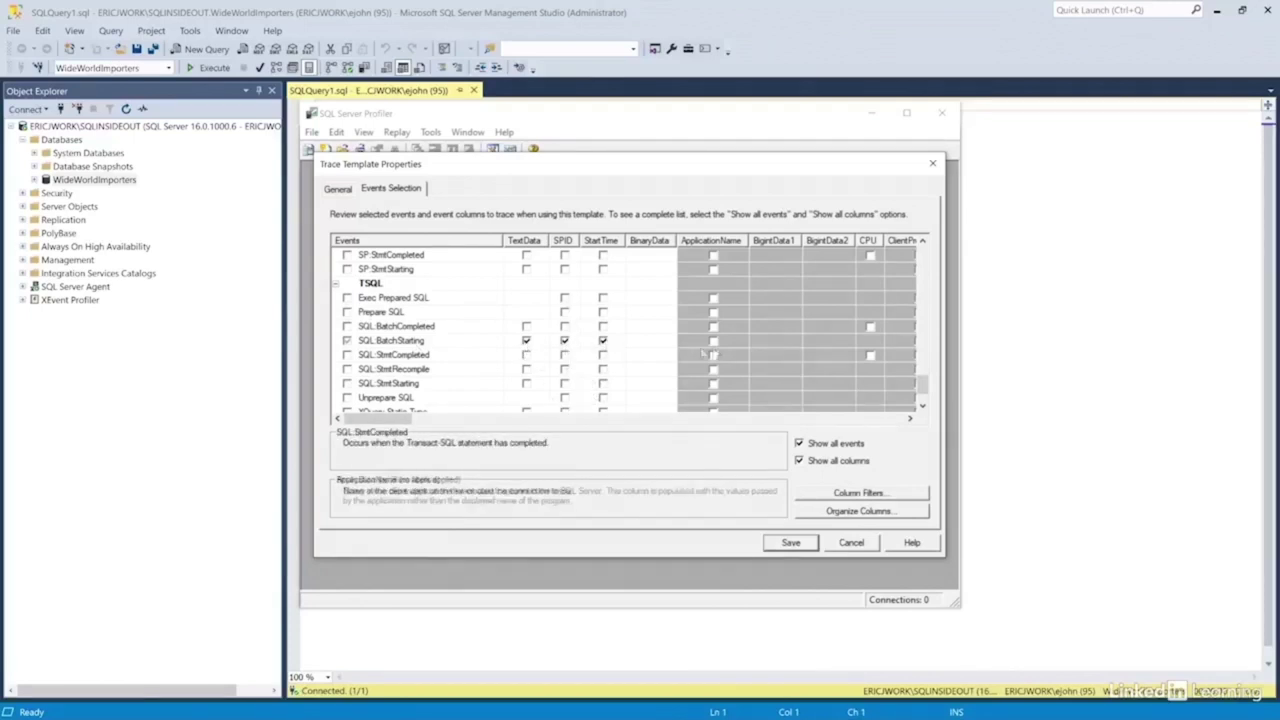
# - Widen the grid column, capture DatabaseName for SQL:BatchStarting, and add the SQL:BatchCompleted event
pyautogui.moveTo(408, 418); pyautogui.dragTo(437, 418)
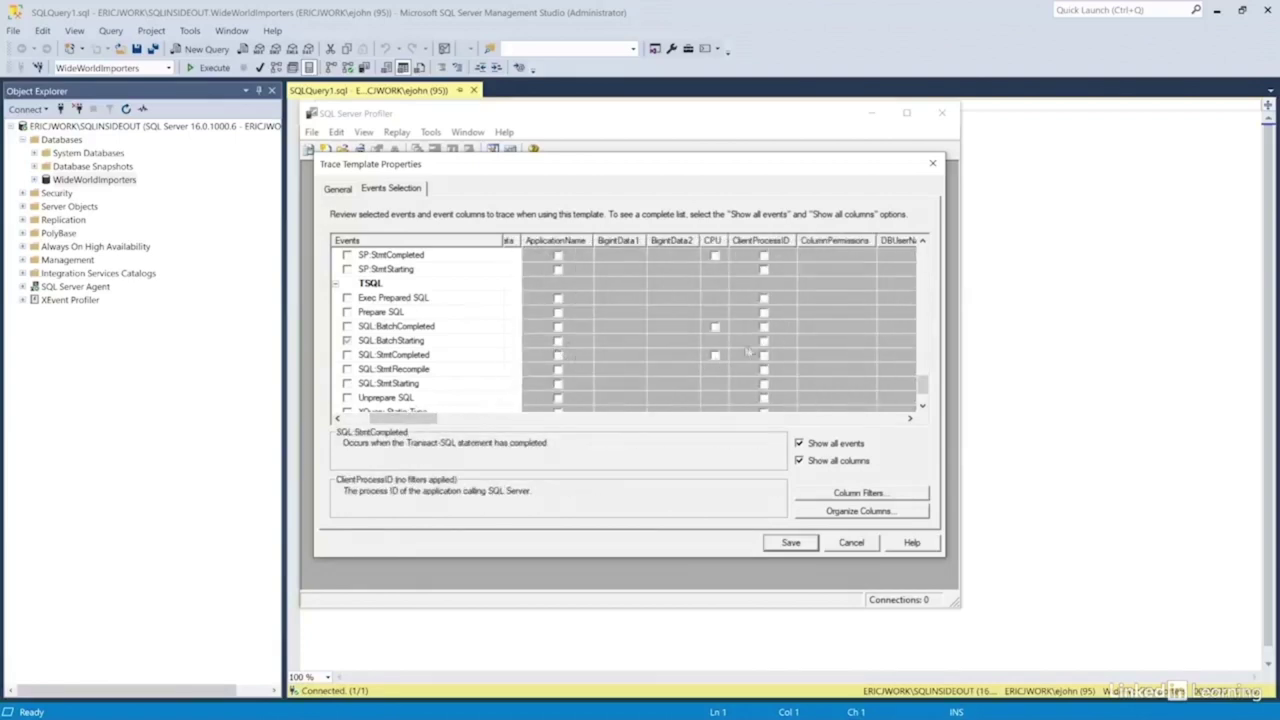
pyautogui.moveTo(420, 420); pyautogui.dragTo(463, 419)
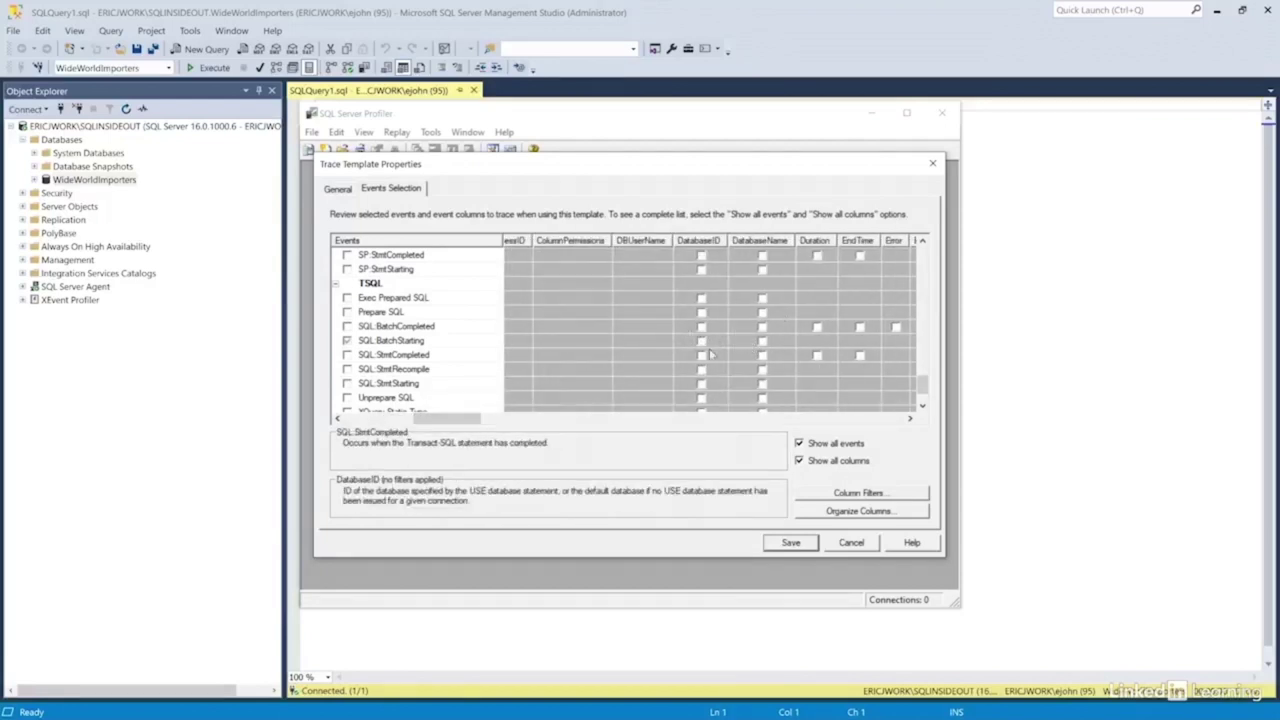
pyautogui.click(761, 342)
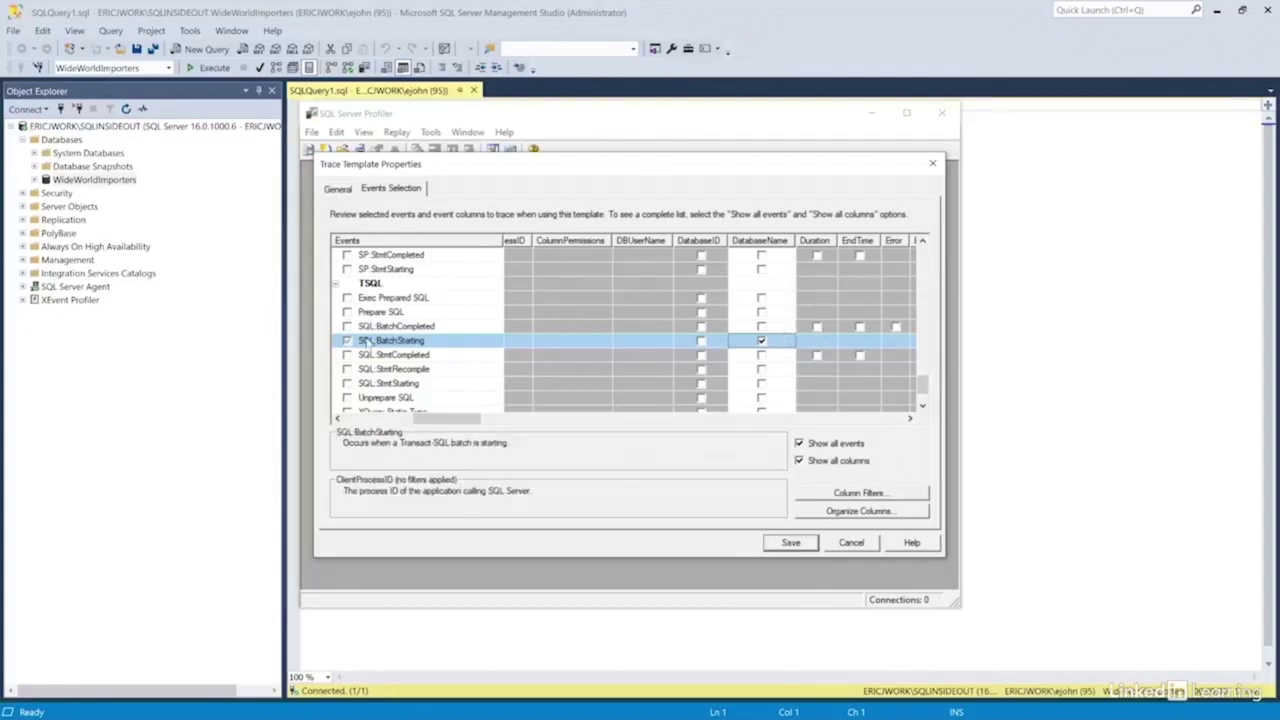
pyautogui.click(347, 326)
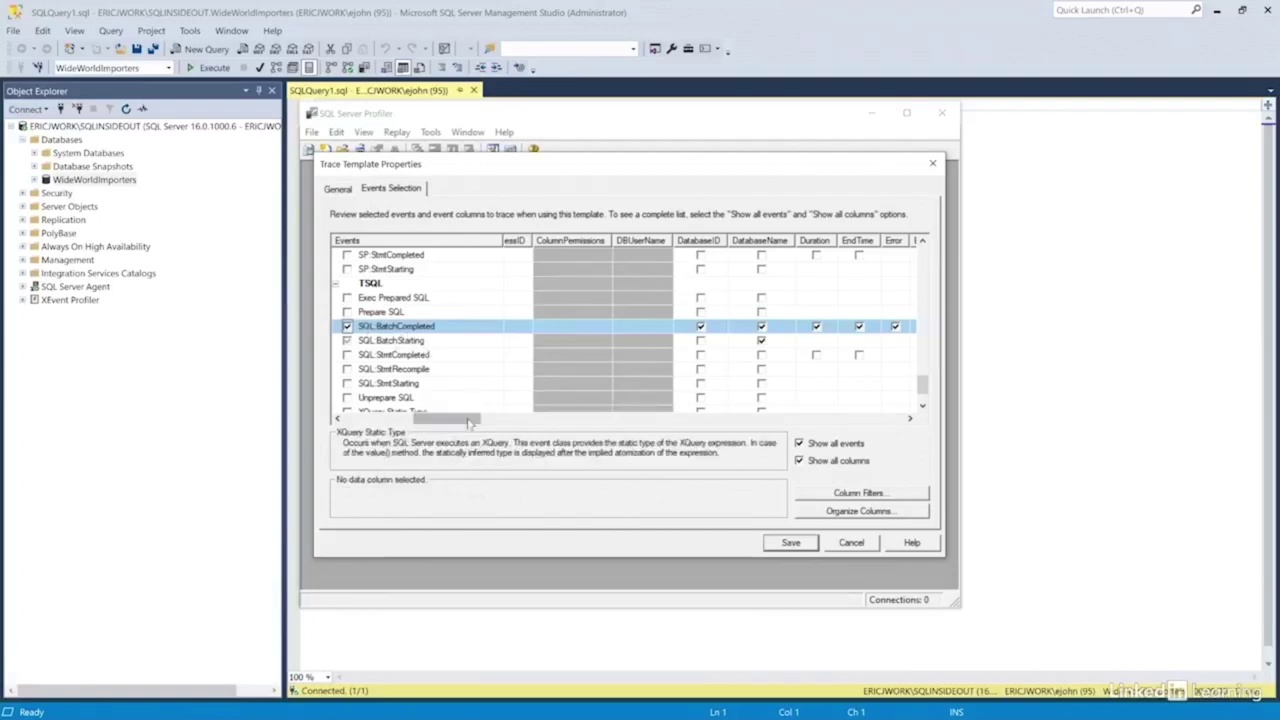
# - Review events and columns, limit the grid to chosen events, and save the Inside Out Trace template
pyautogui.moveTo(453, 416); pyautogui.dragTo(375, 410)
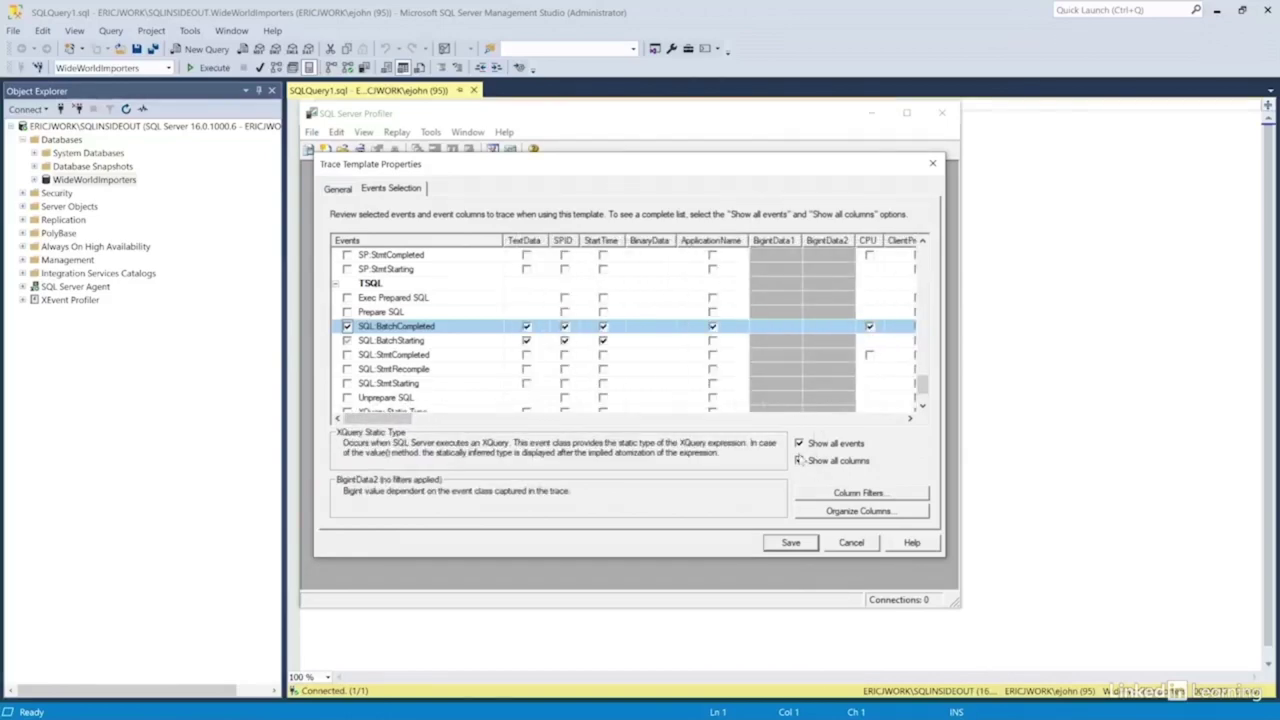
pyautogui.click(800, 444)
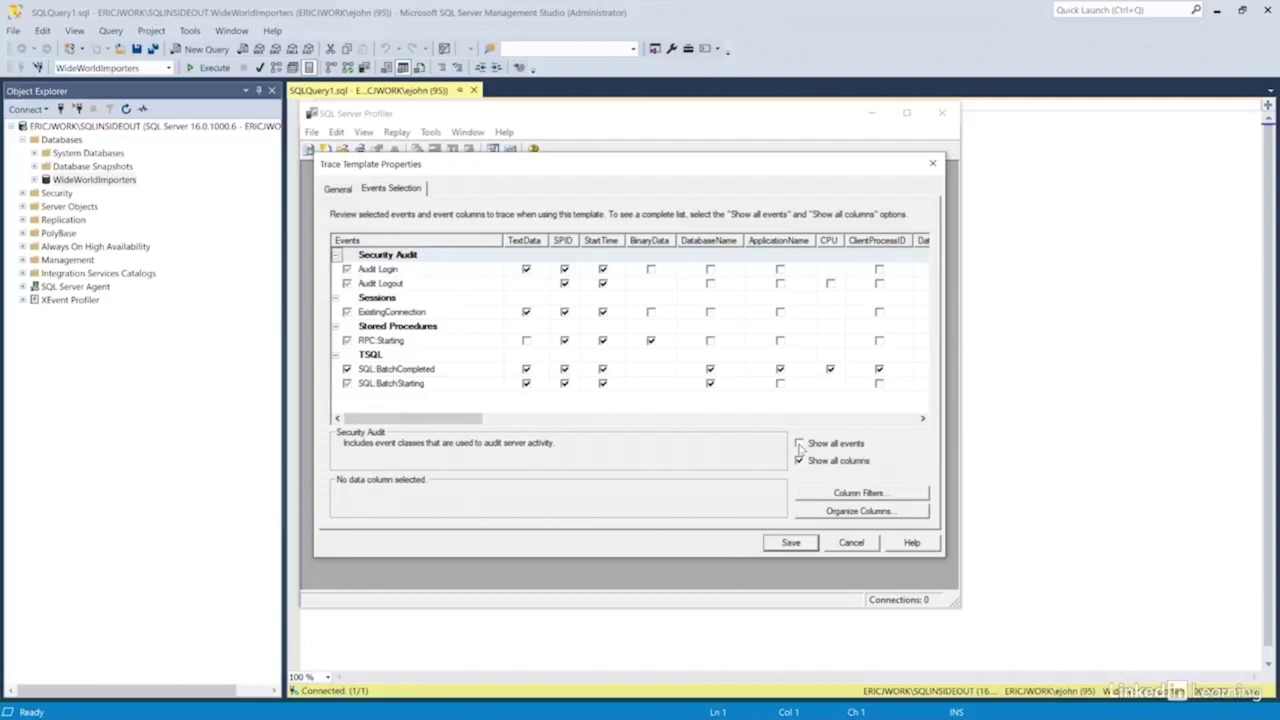
pyautogui.click(800, 444)
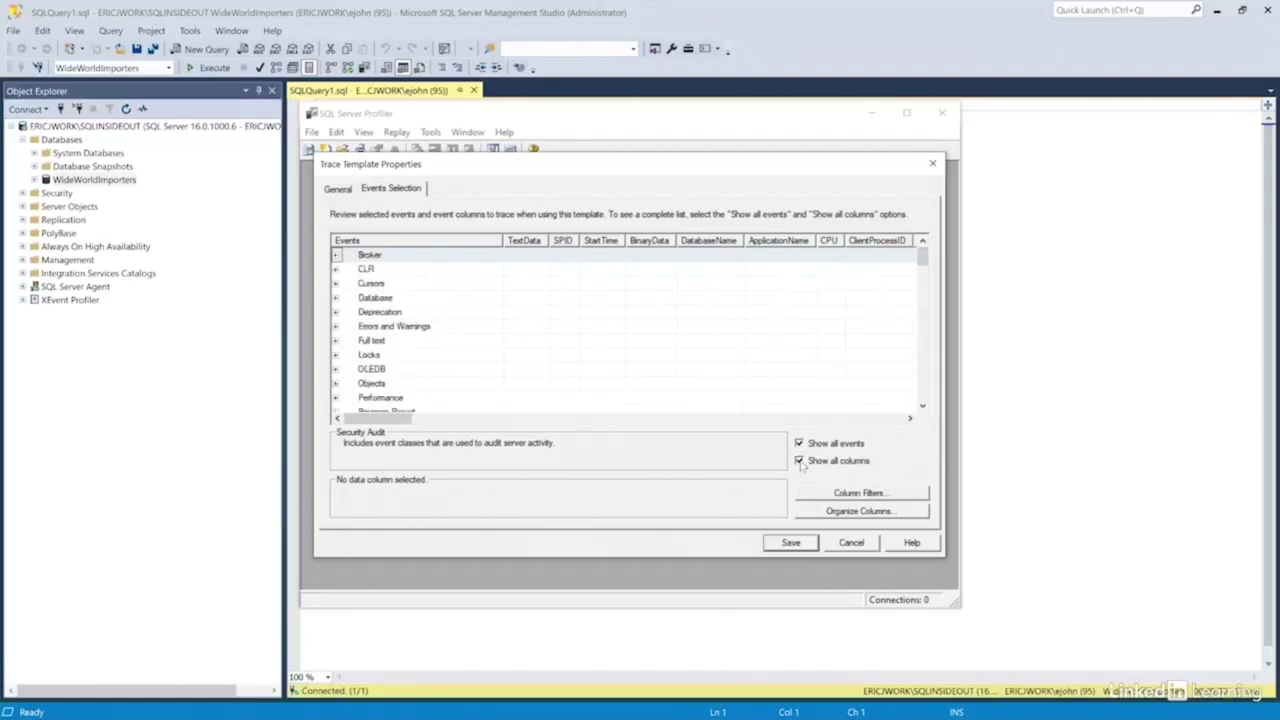
pyautogui.click(800, 462)
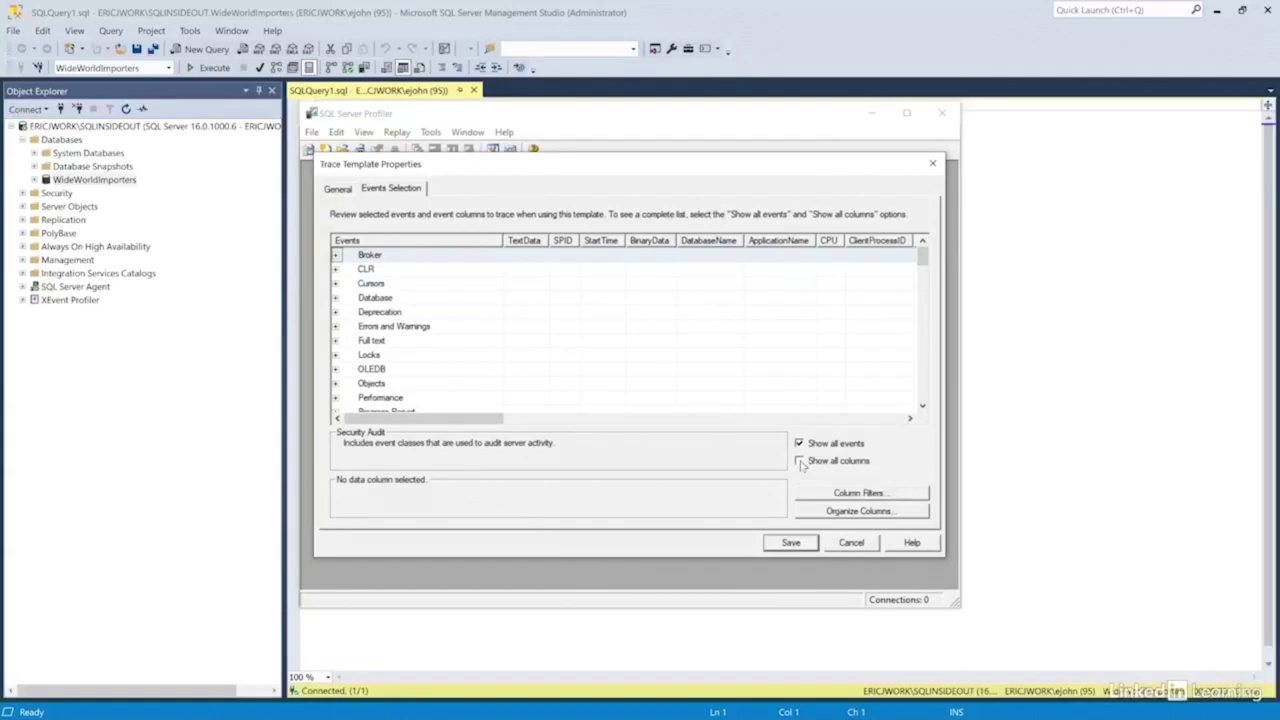
pyautogui.click(801, 463)
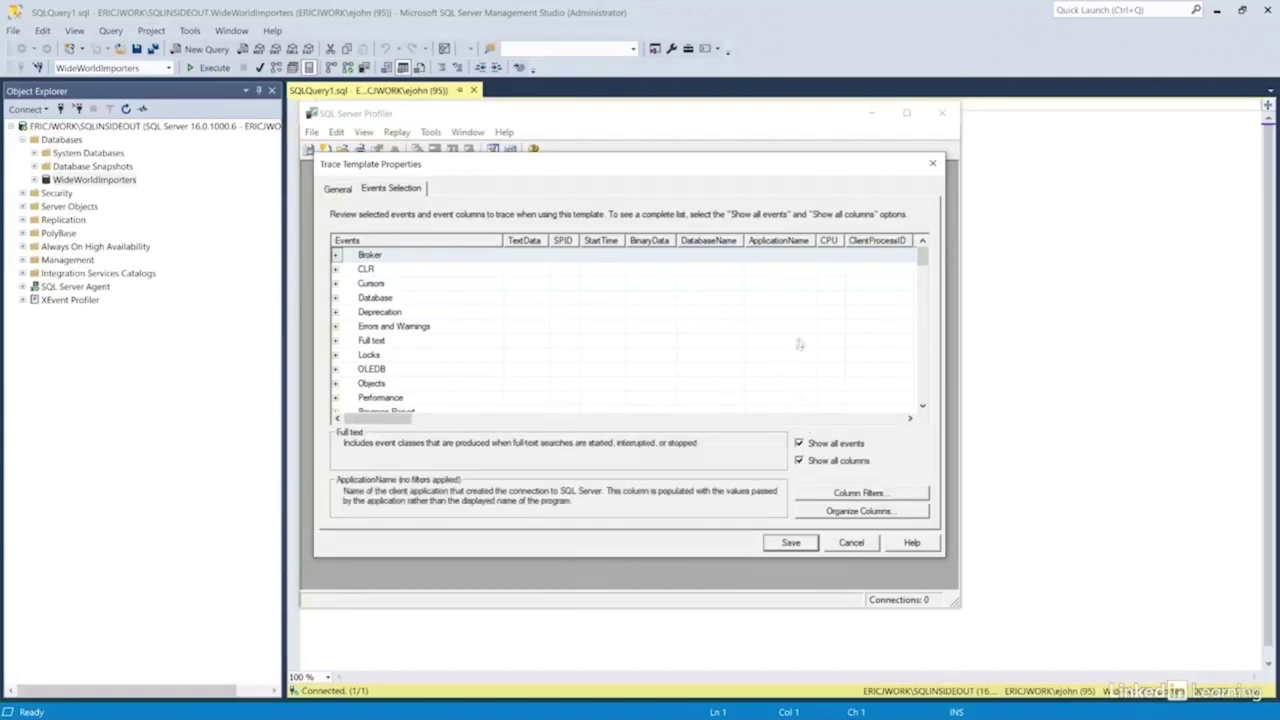
pyautogui.scroll(-10, 803, 352)
pyautogui.scroll(-10, 802, 350)
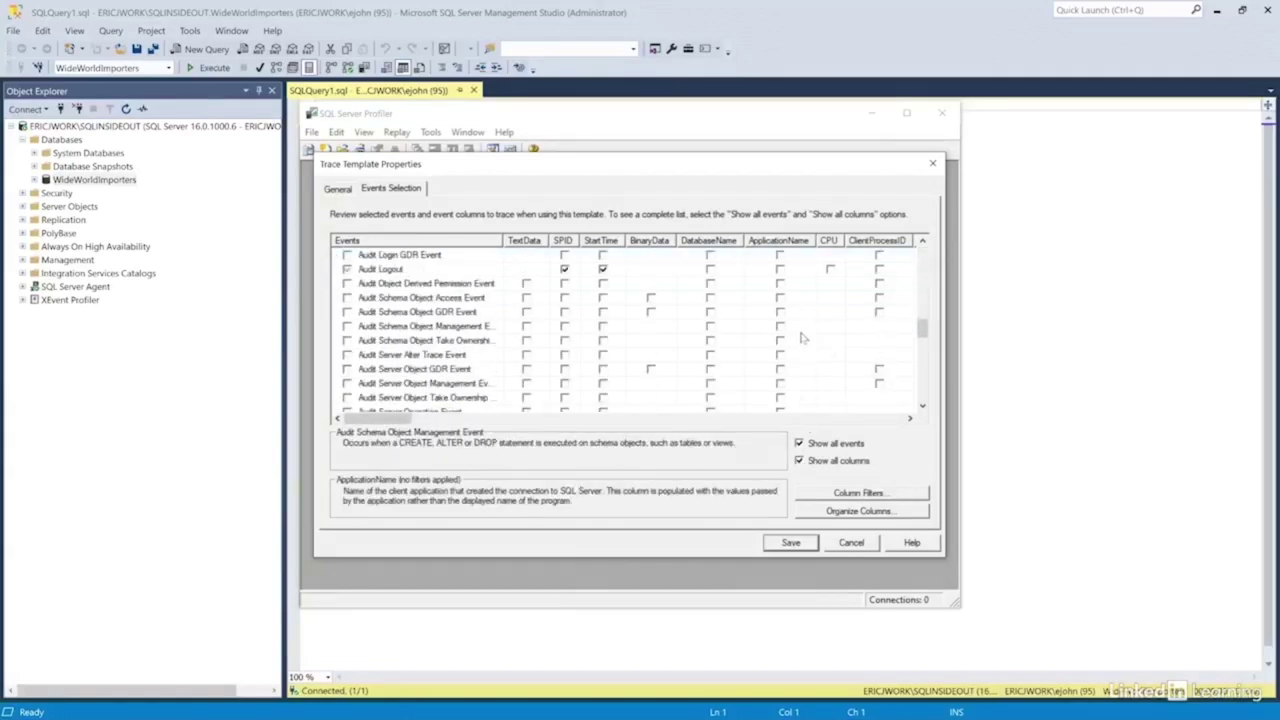
pyautogui.click(799, 443)
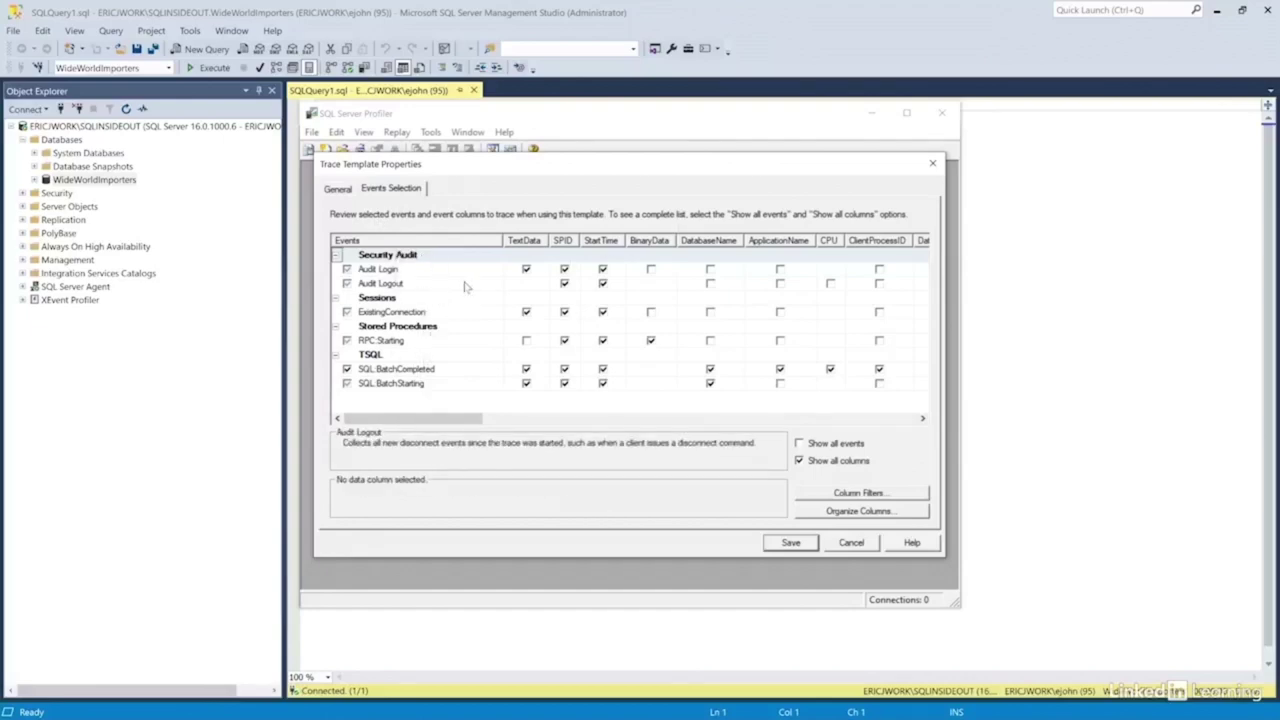
pyautogui.click(791, 543)
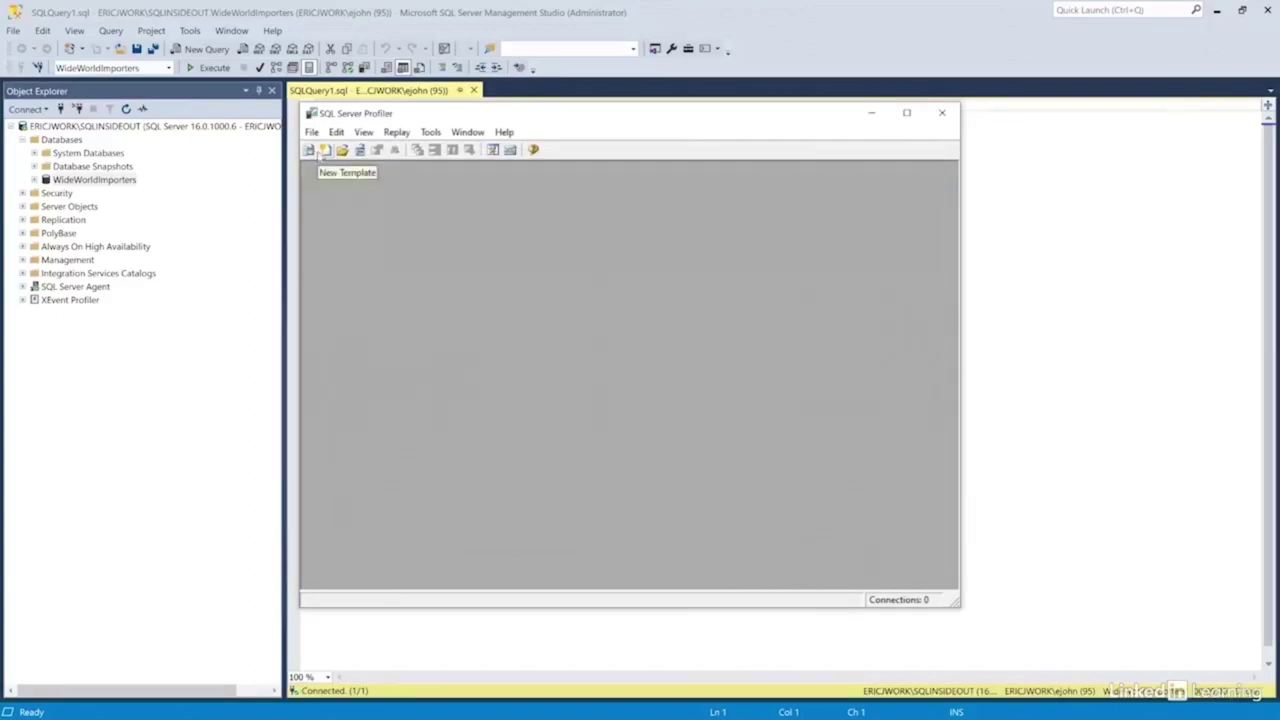
# - Start a new trace and connect to the local Database Engine with Windows Authentication
pyautogui.click(310, 150)
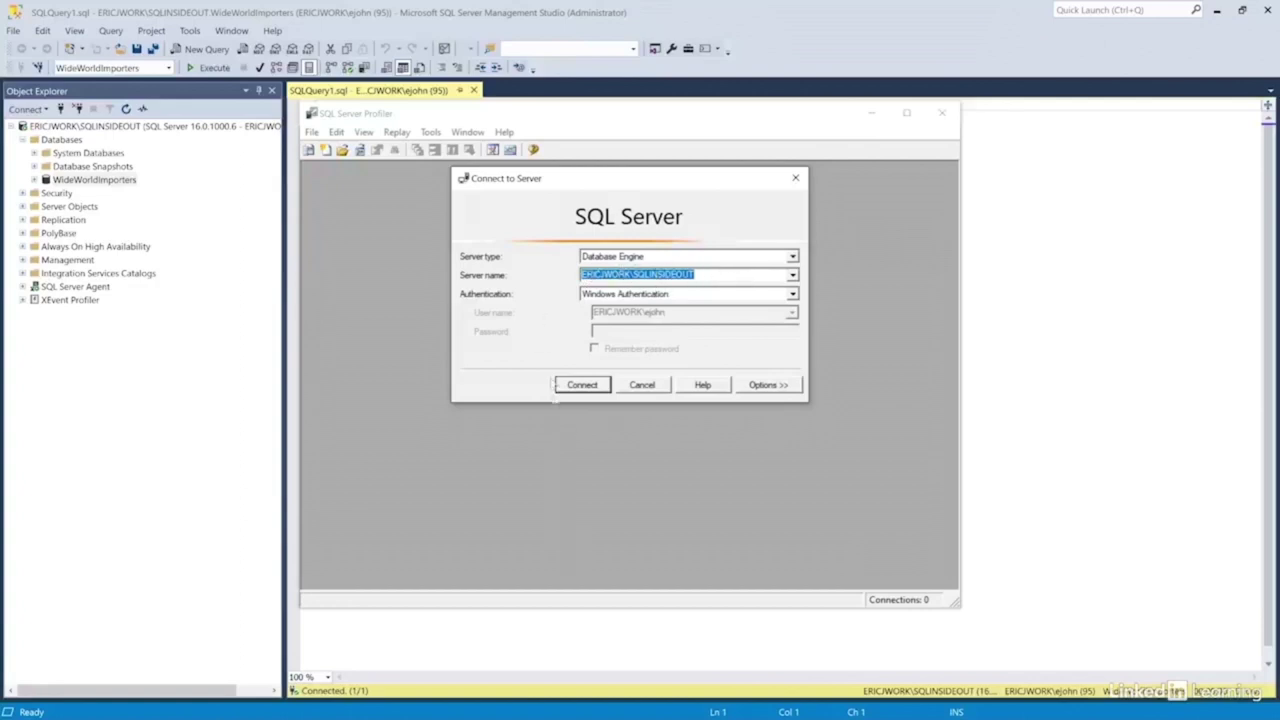
pyautogui.click(582, 386)
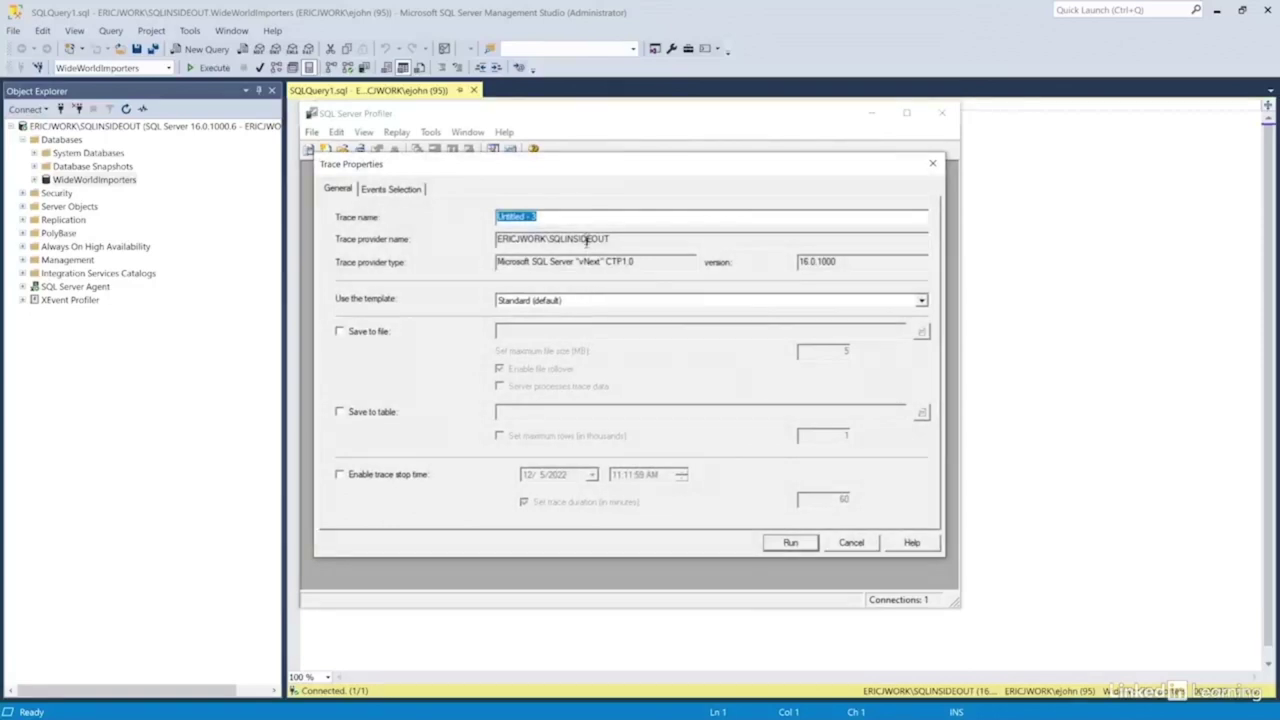
# - Keep the Standard (default) template for the new trace and review its Events Selection list
pyautogui.moveTo(601, 171); pyautogui.dragTo(590, 159)
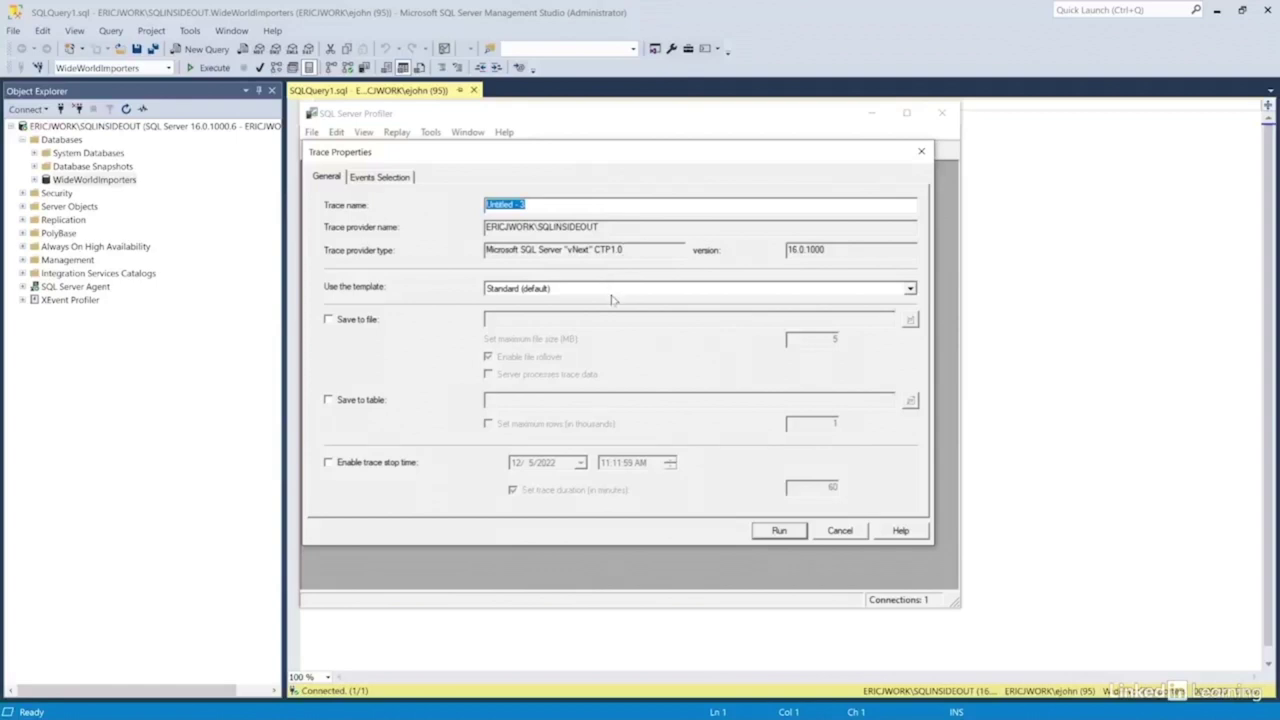
pyautogui.click(684, 286)
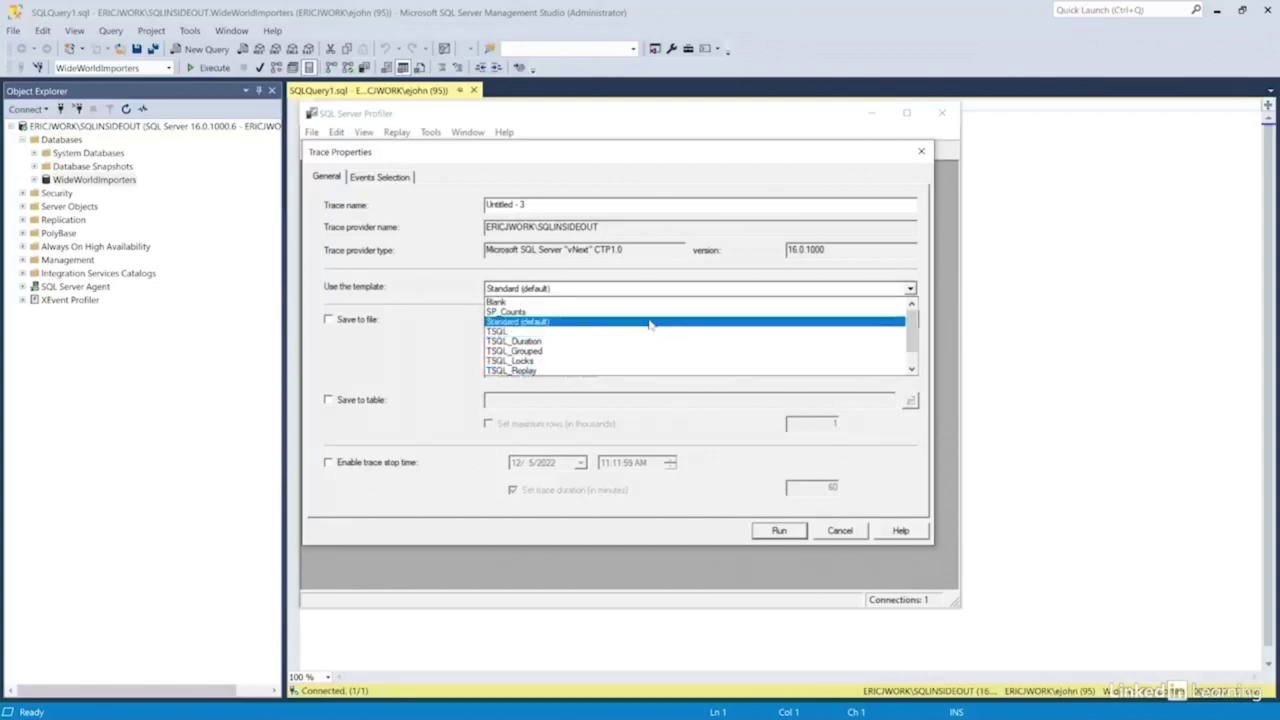
pyautogui.click(655, 321)
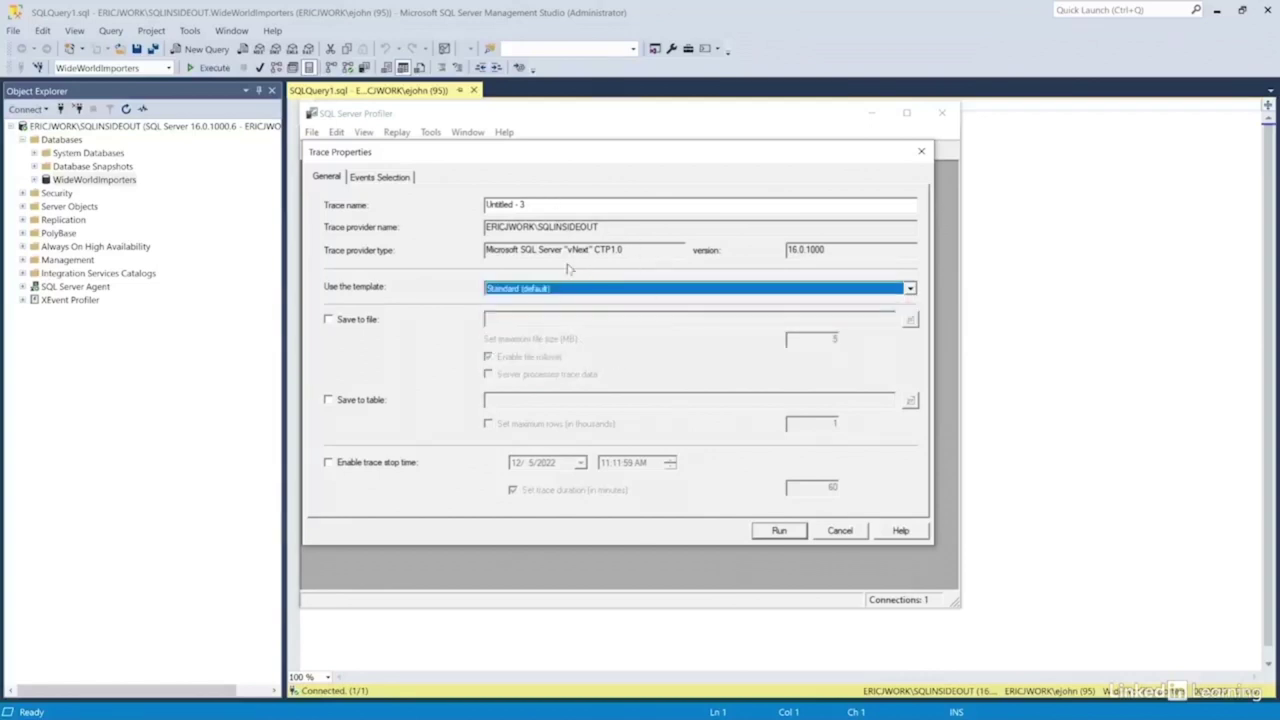
pyautogui.click(388, 179)
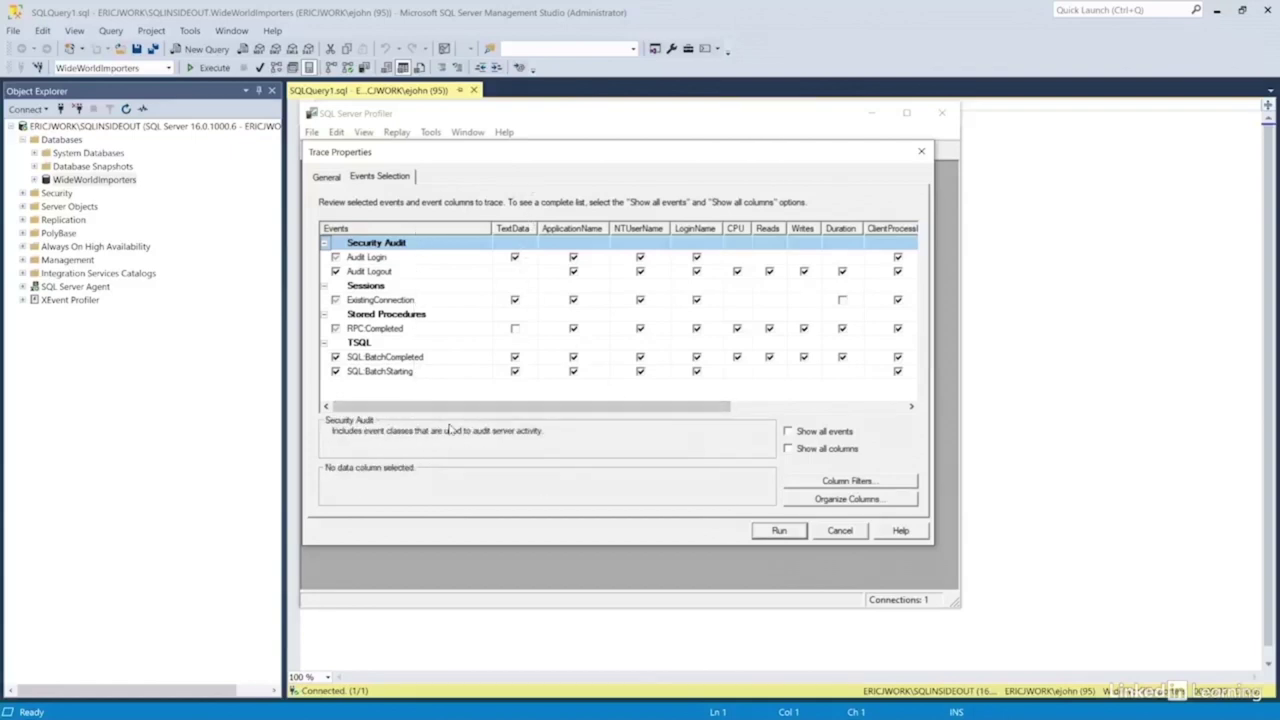
pyautogui.moveTo(515, 406); pyautogui.dragTo(578, 430)
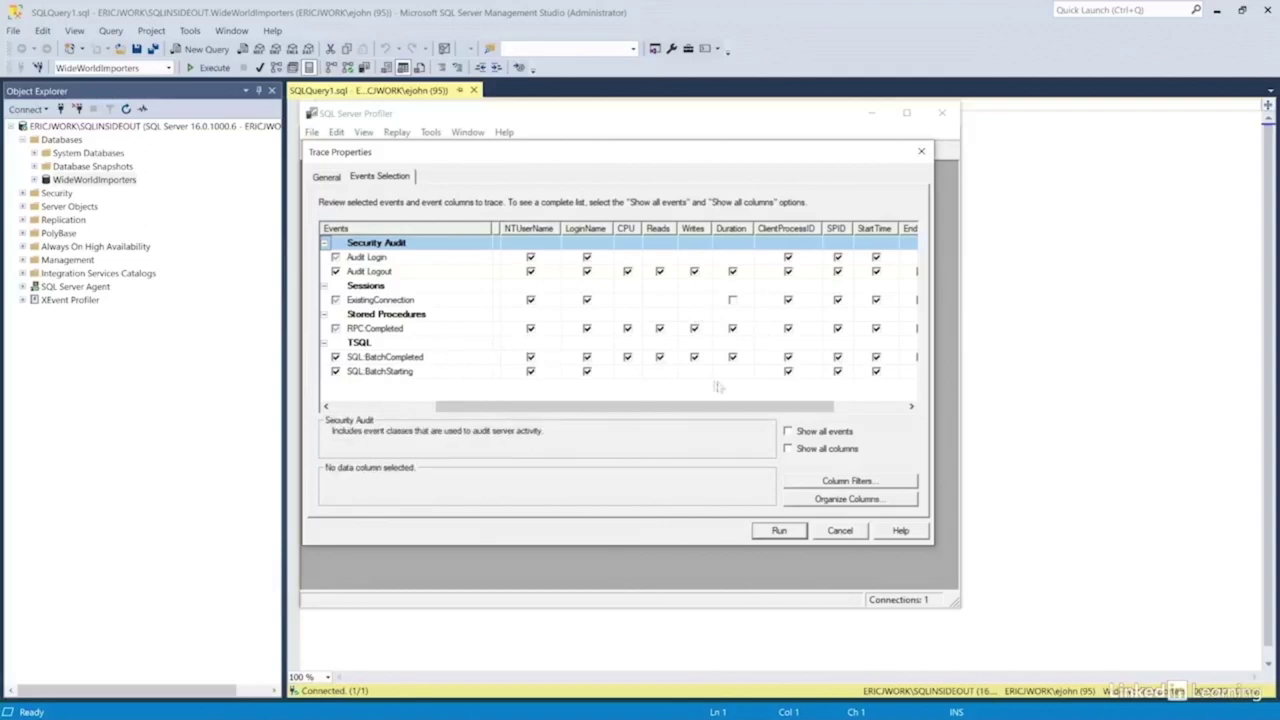
pyautogui.moveTo(720, 406); pyautogui.dragTo(616, 406)
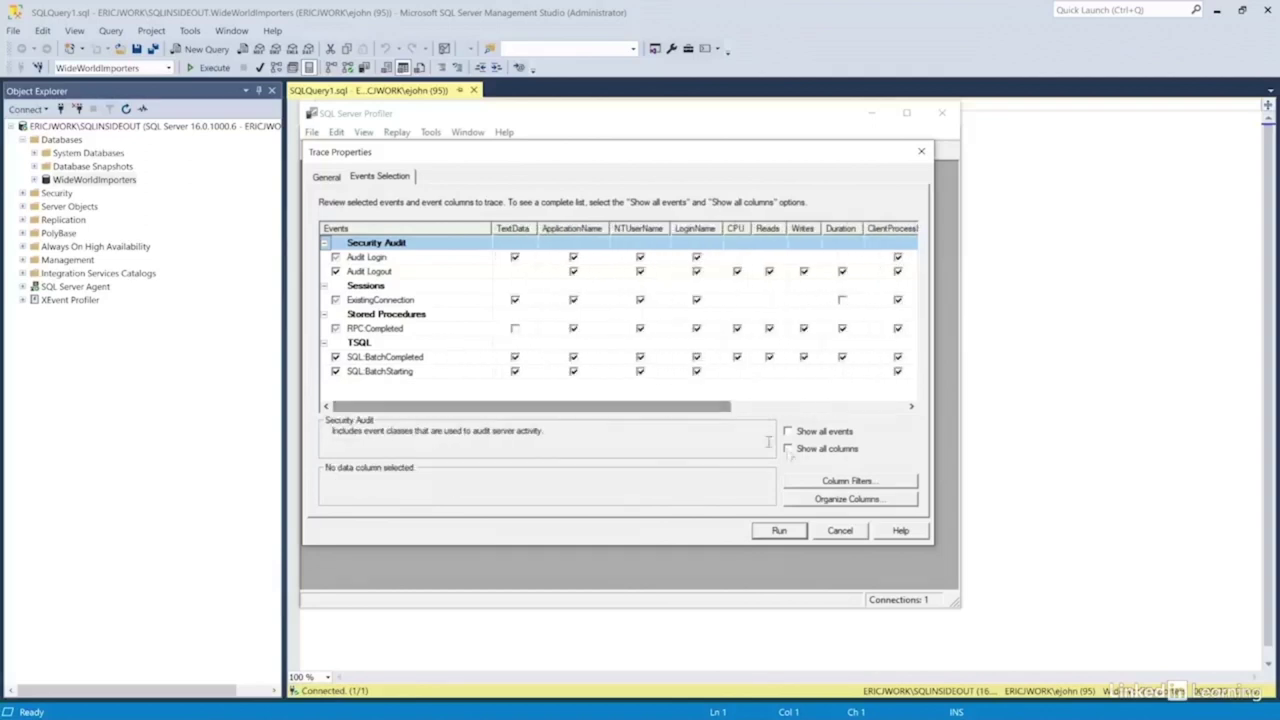
pyautogui.click(782, 531)
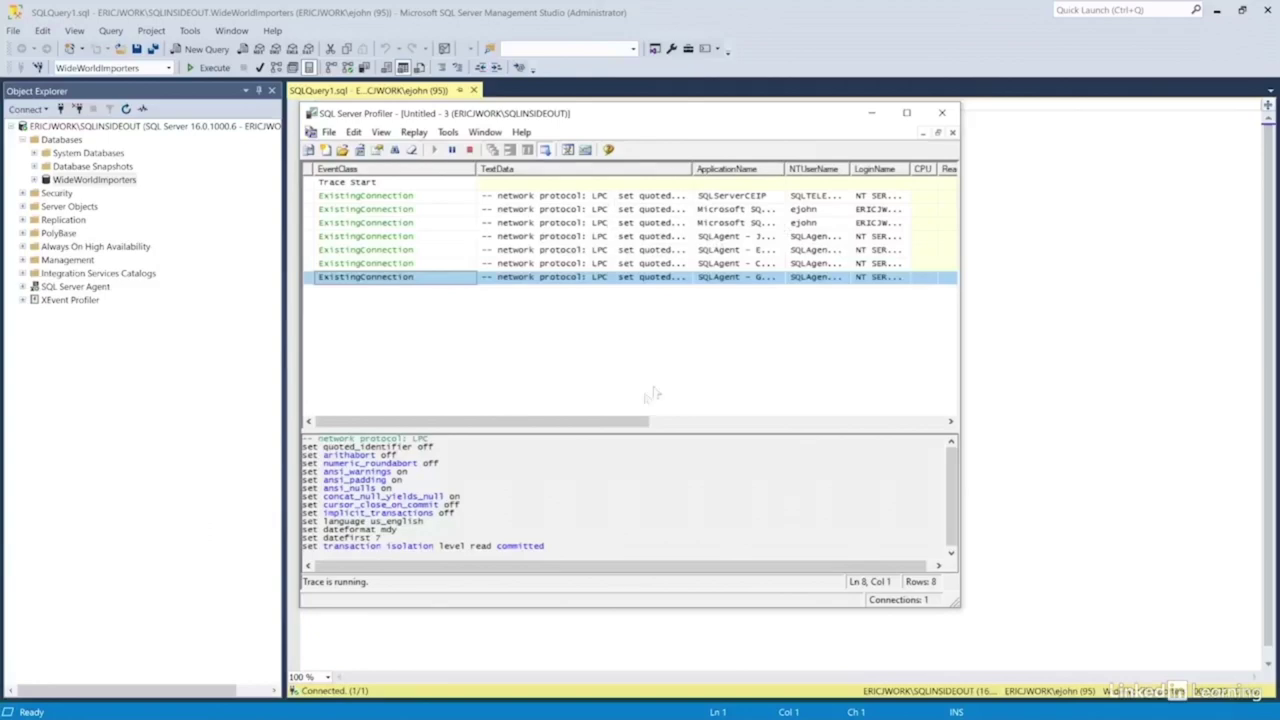
pyautogui.click(906, 113)
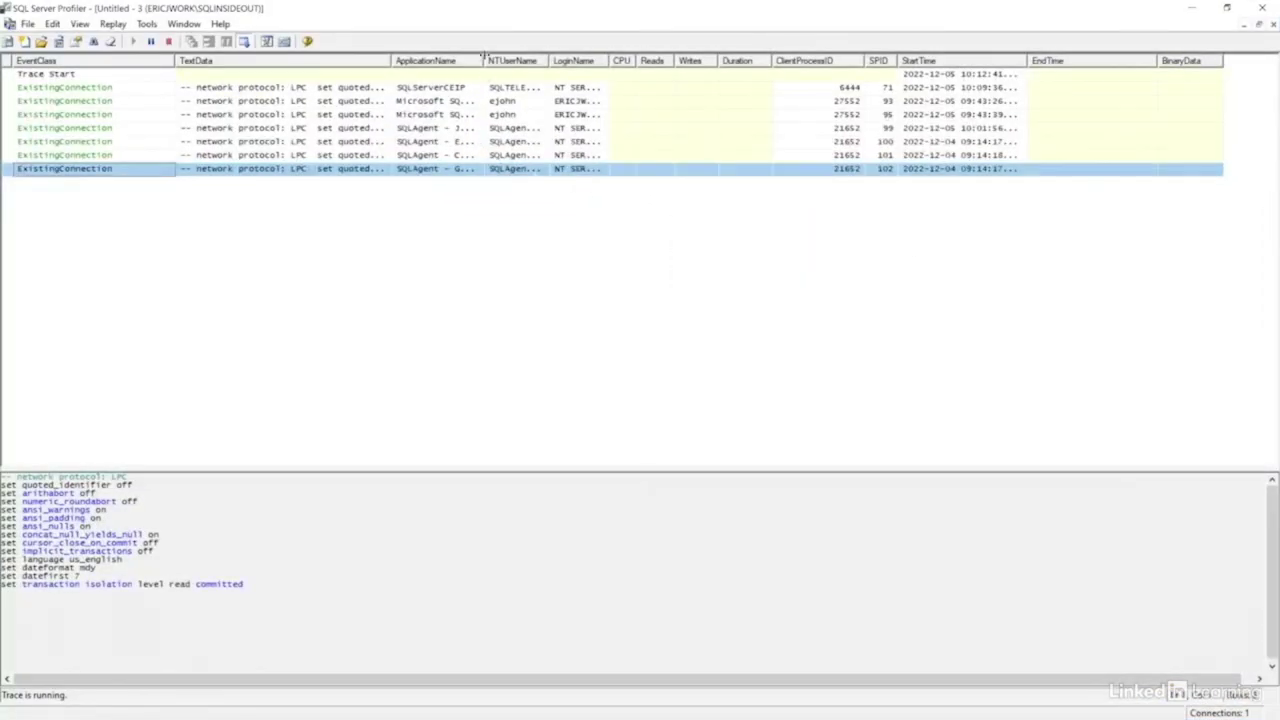
pyautogui.moveTo(486, 72); pyautogui.dragTo(589, 74)
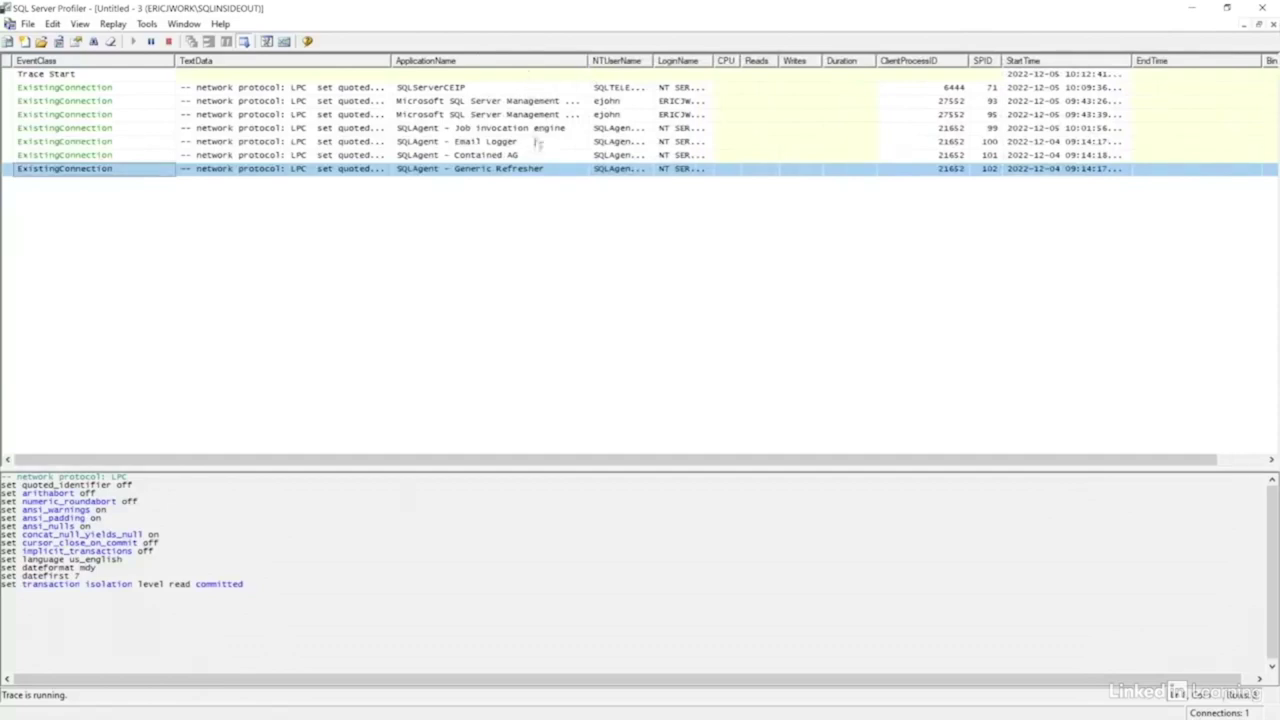
pyautogui.click(490, 104)
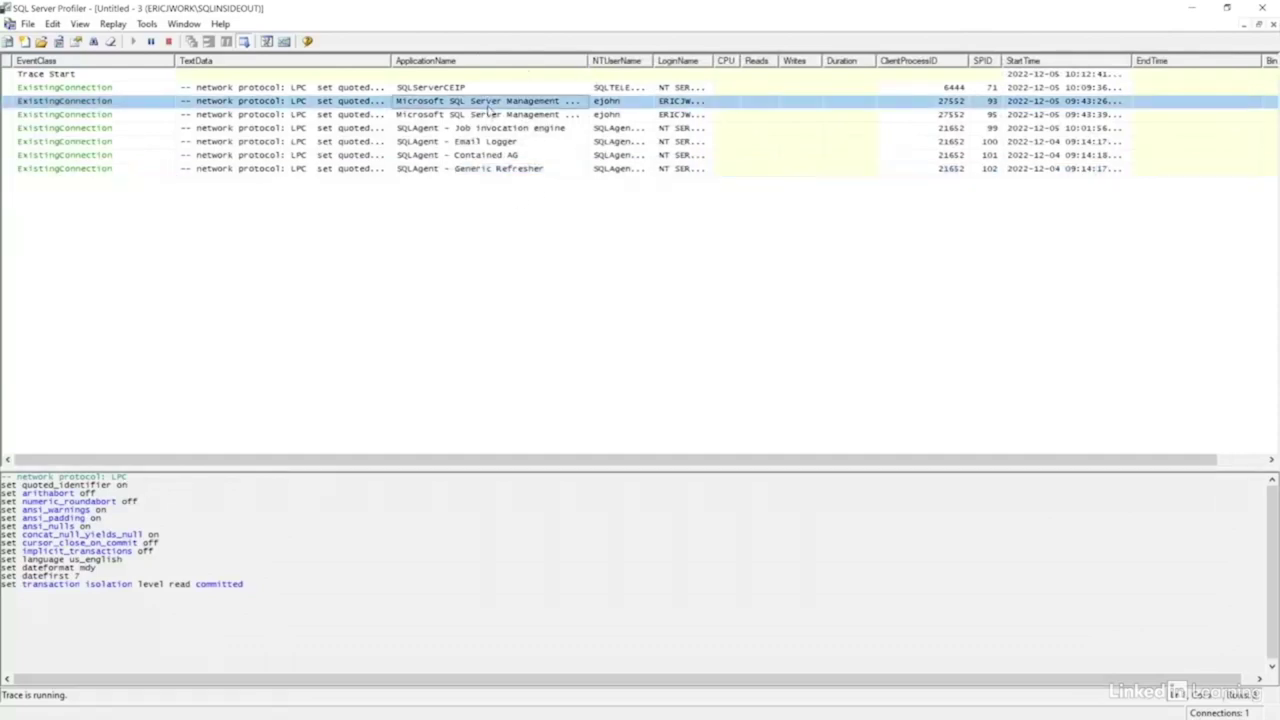
pyautogui.click(502, 116)
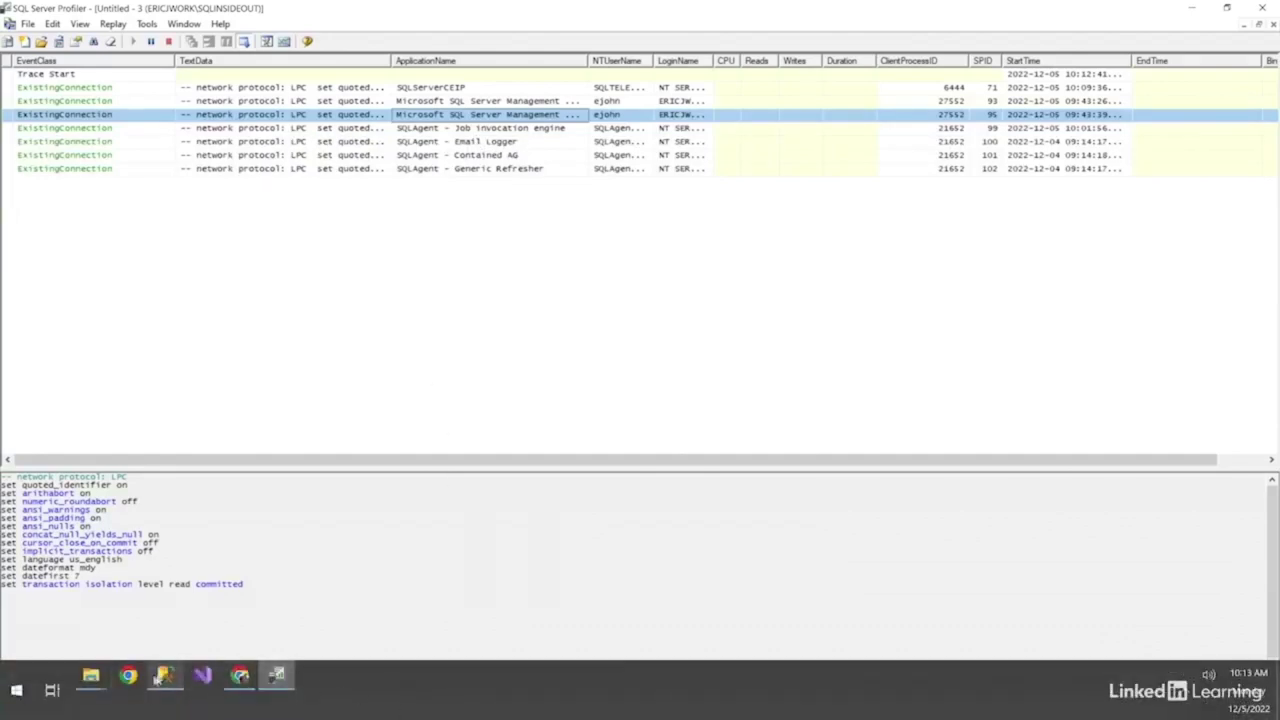
# - In Management Studio, expand the WideWorldImporters database to list its tables
pyautogui.click(163, 677)
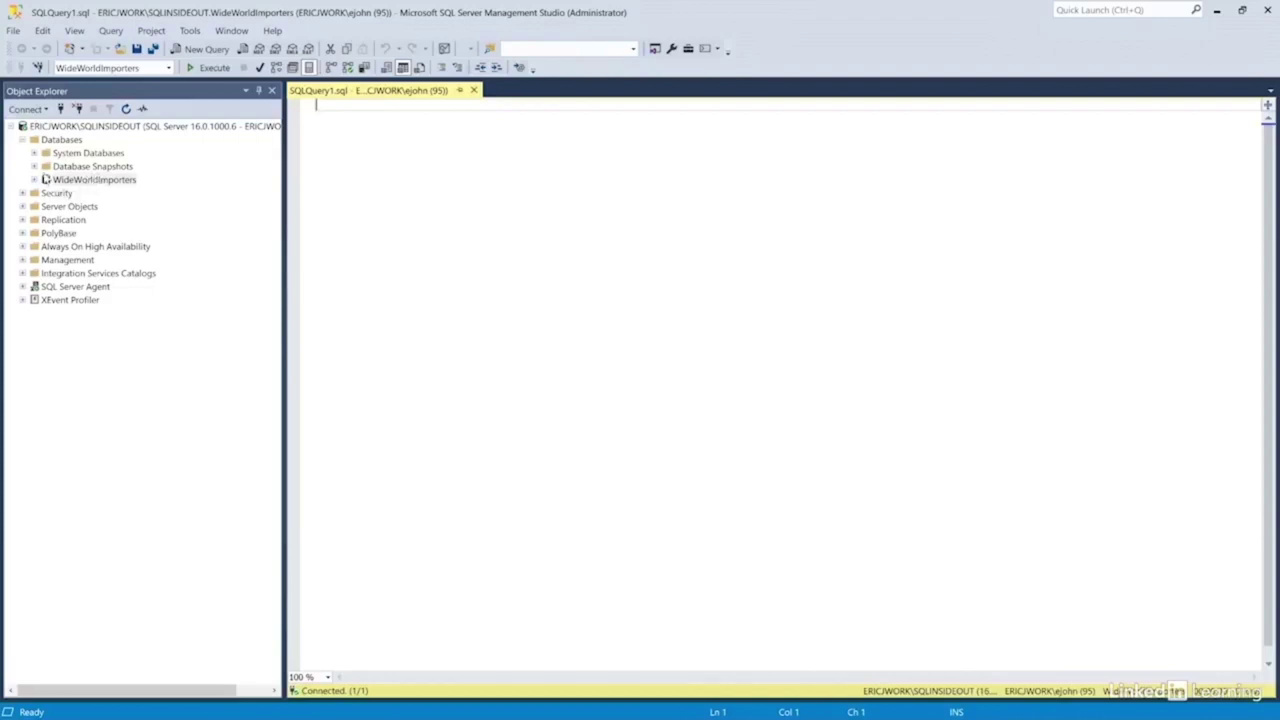
pyautogui.click(38, 192)
pyautogui.click(34, 180)
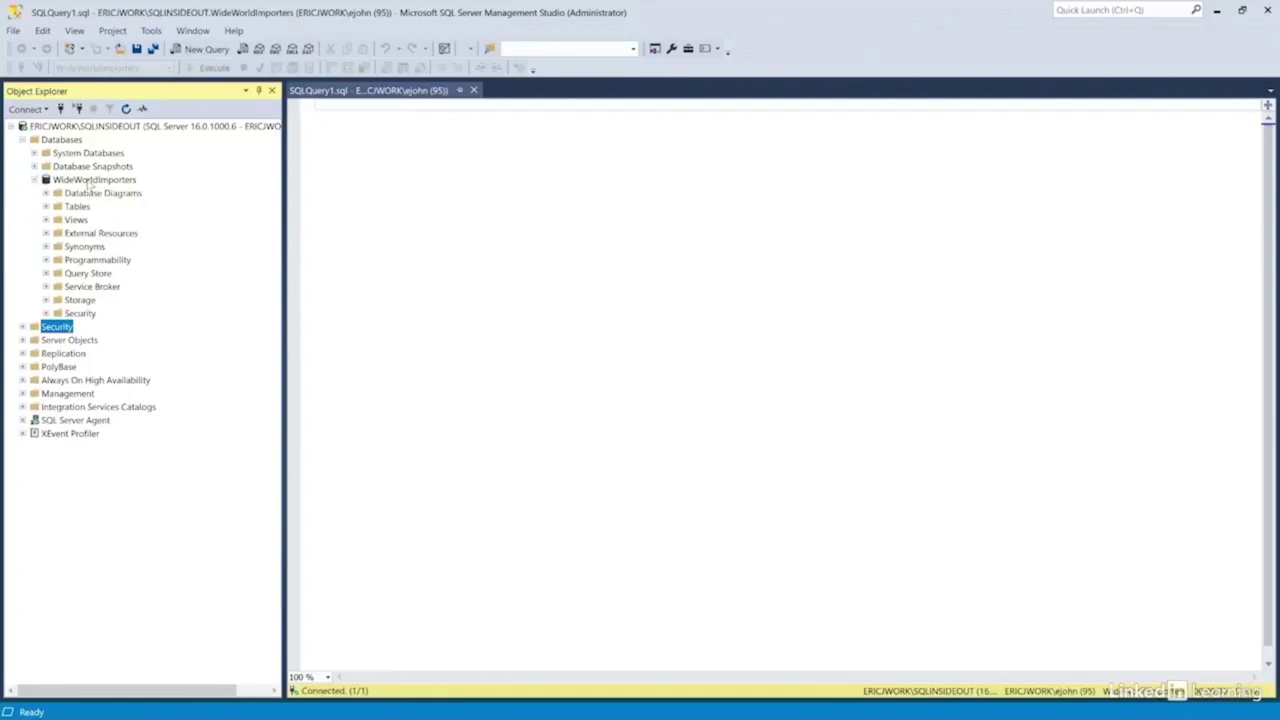
pyautogui.click(46, 206)
pyautogui.scroll(-4, 190, 410)
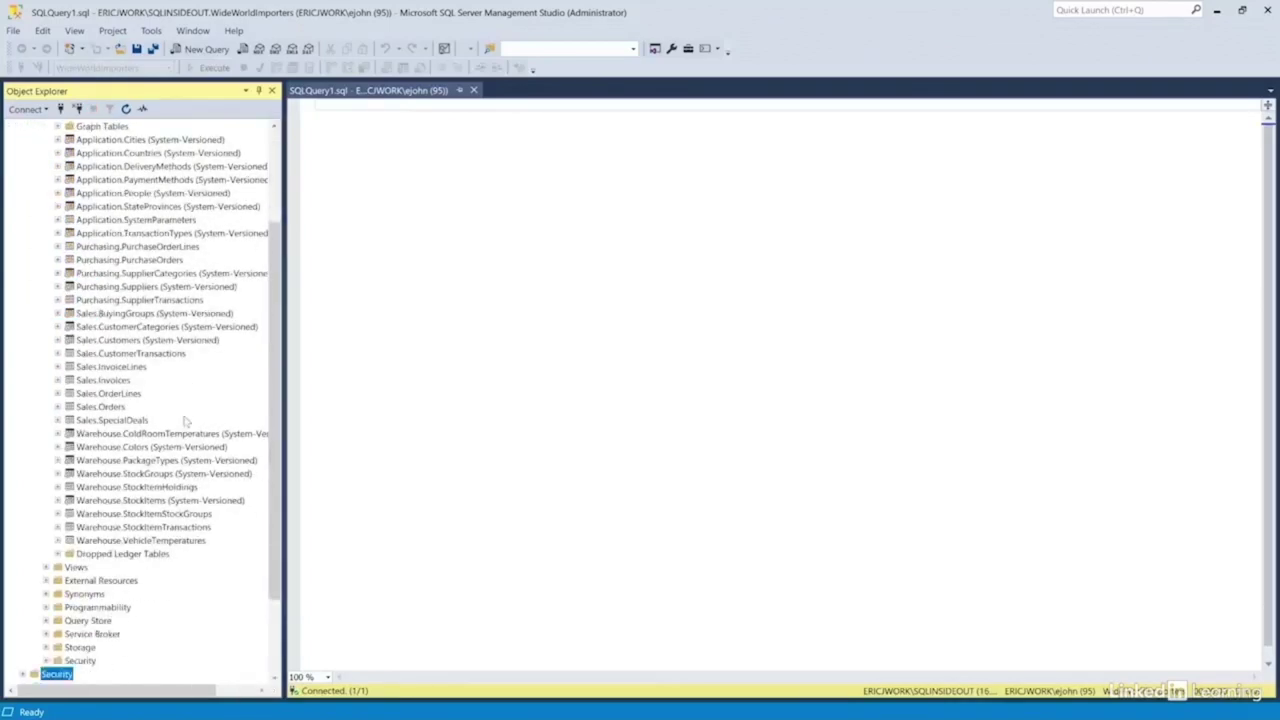
pyautogui.scroll(3, 190, 410)
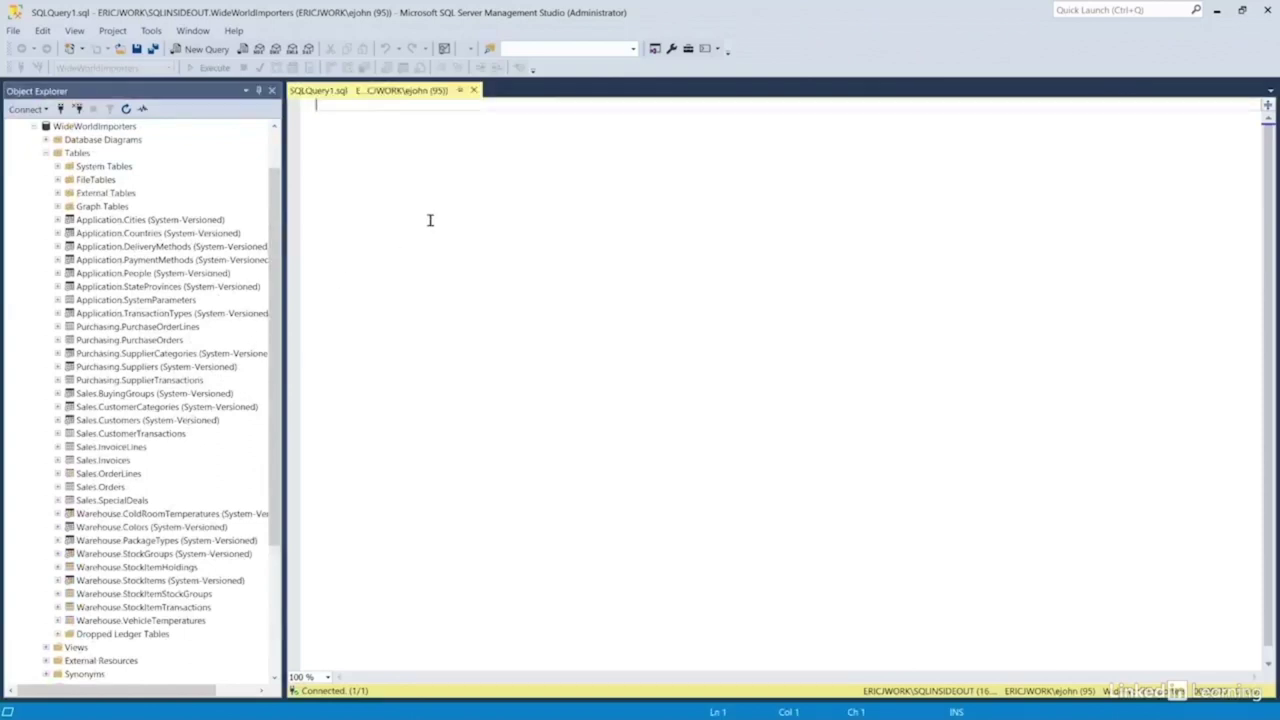
# - Write and run the query select * from [Sales].[Orders]
pyautogui.write('select * f')
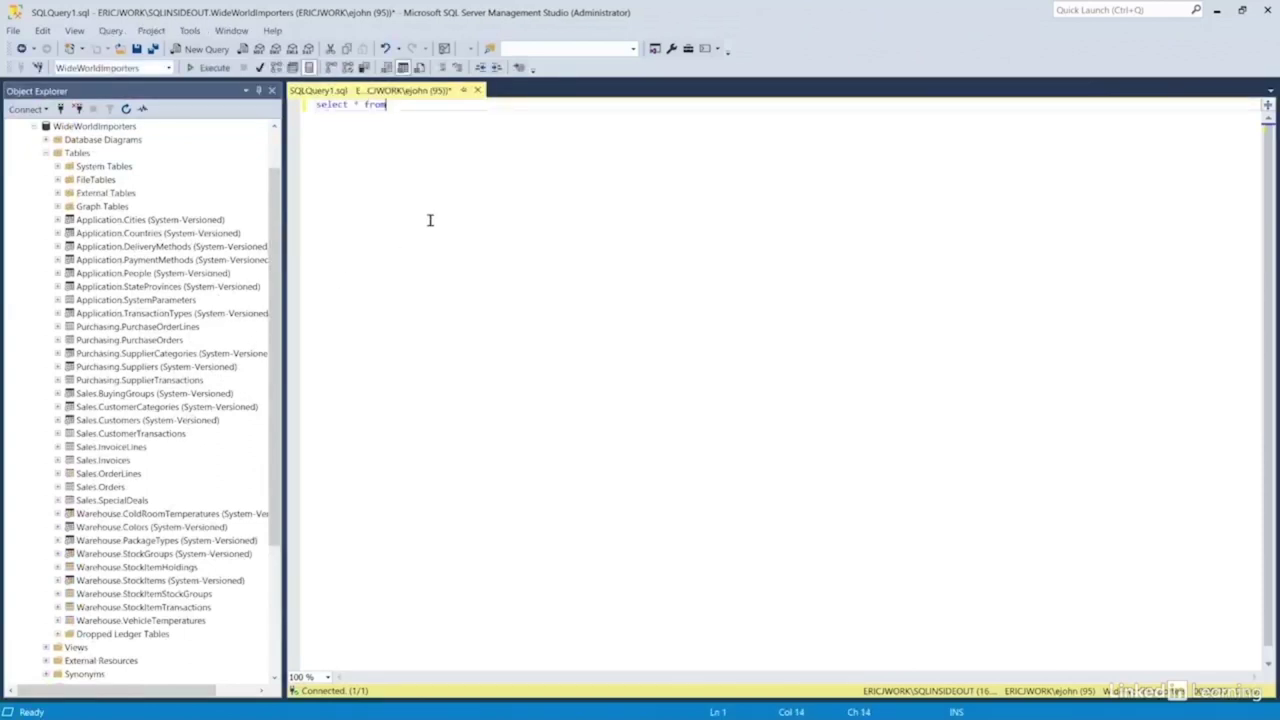
pyautogui.write('rom')
pyautogui.moveTo(102, 491); pyautogui.dragTo(497, 160)
pyautogui.click(488, 194)
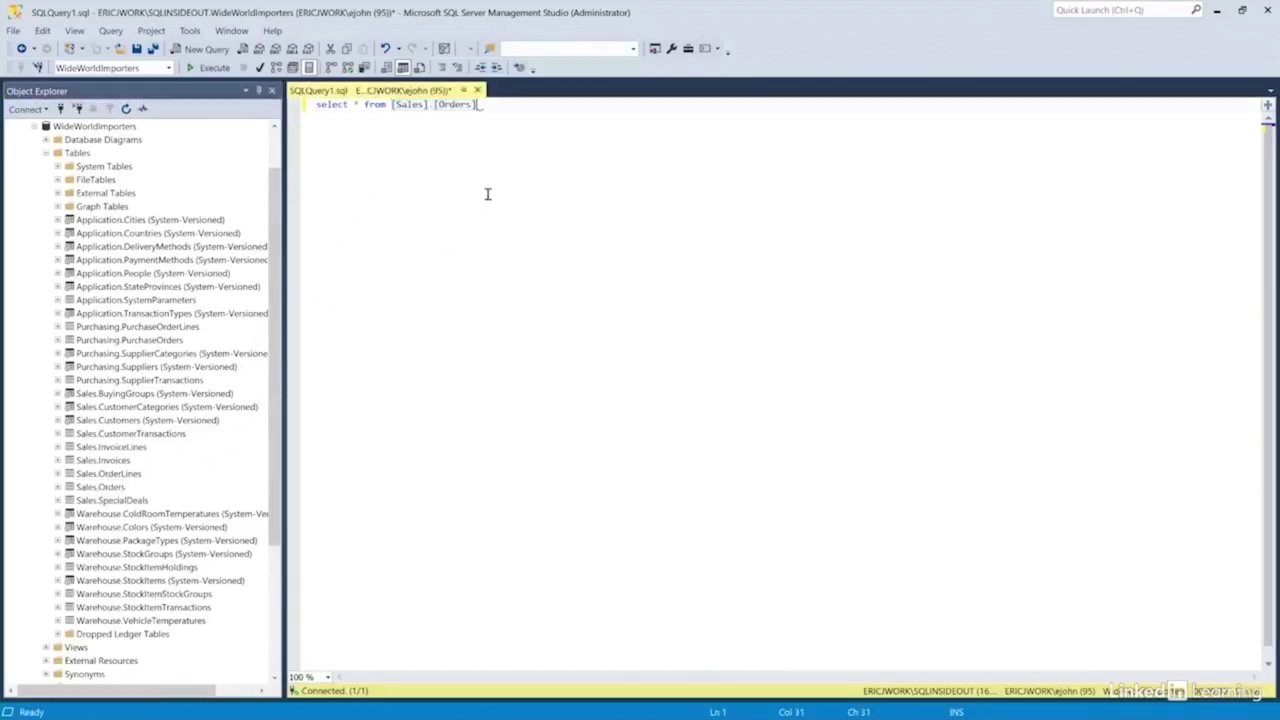
pyautogui.click(203, 68)
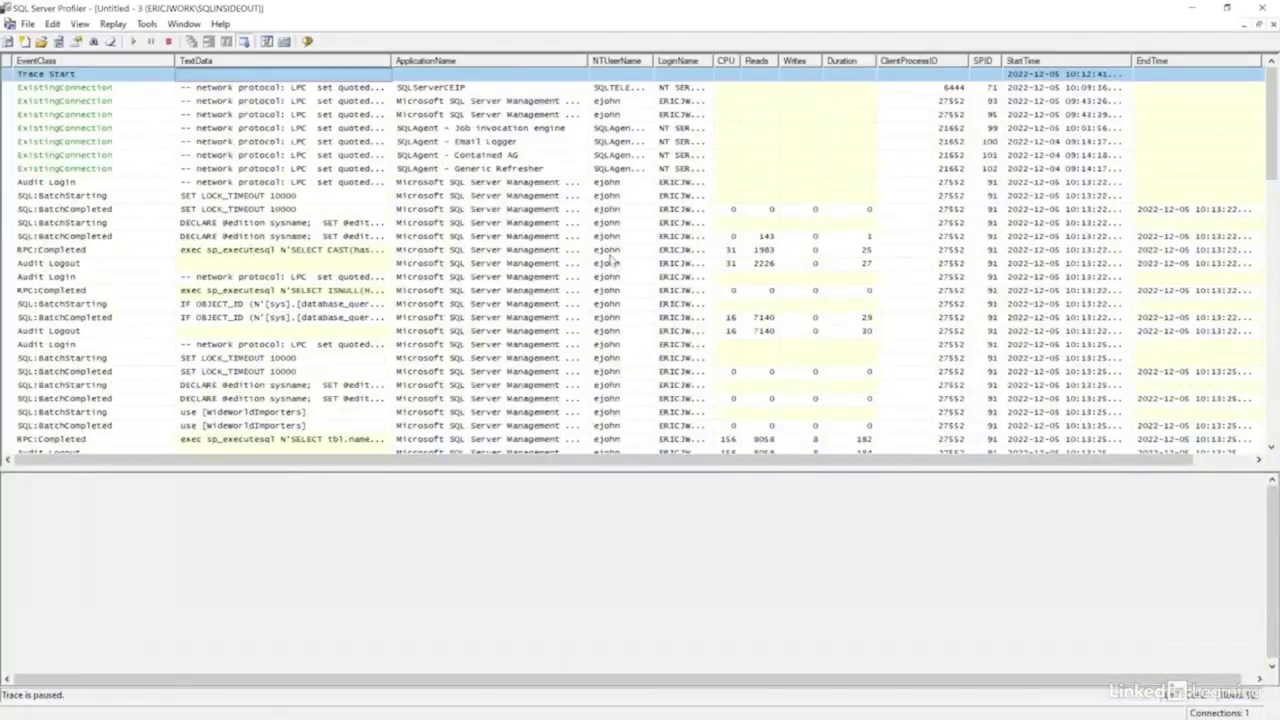
# - Change Profiler's display font to Lucida Console size 10 in General Options
pyautogui.scroll(-2, 612, 258)
pyautogui.scroll(2, 626, 256)
pyautogui.click(147, 24)
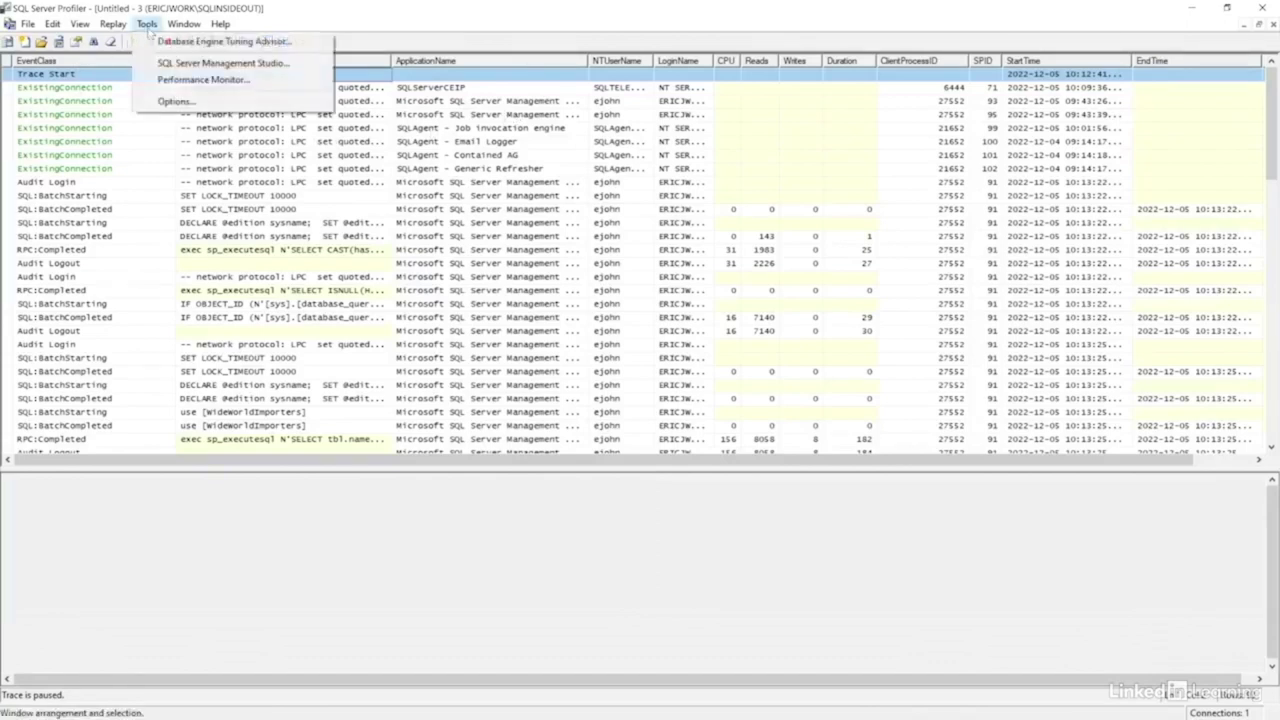
pyautogui.click(166, 100)
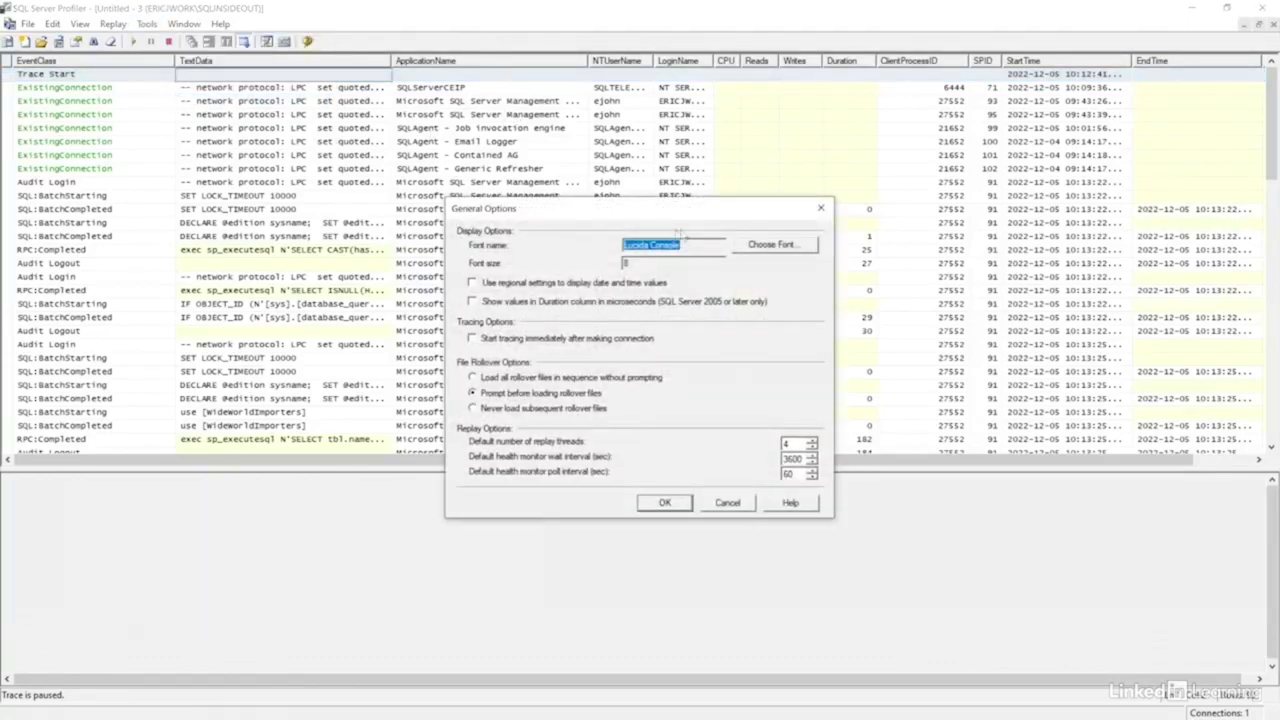
pyautogui.click(772, 245)
pyautogui.click(705, 232)
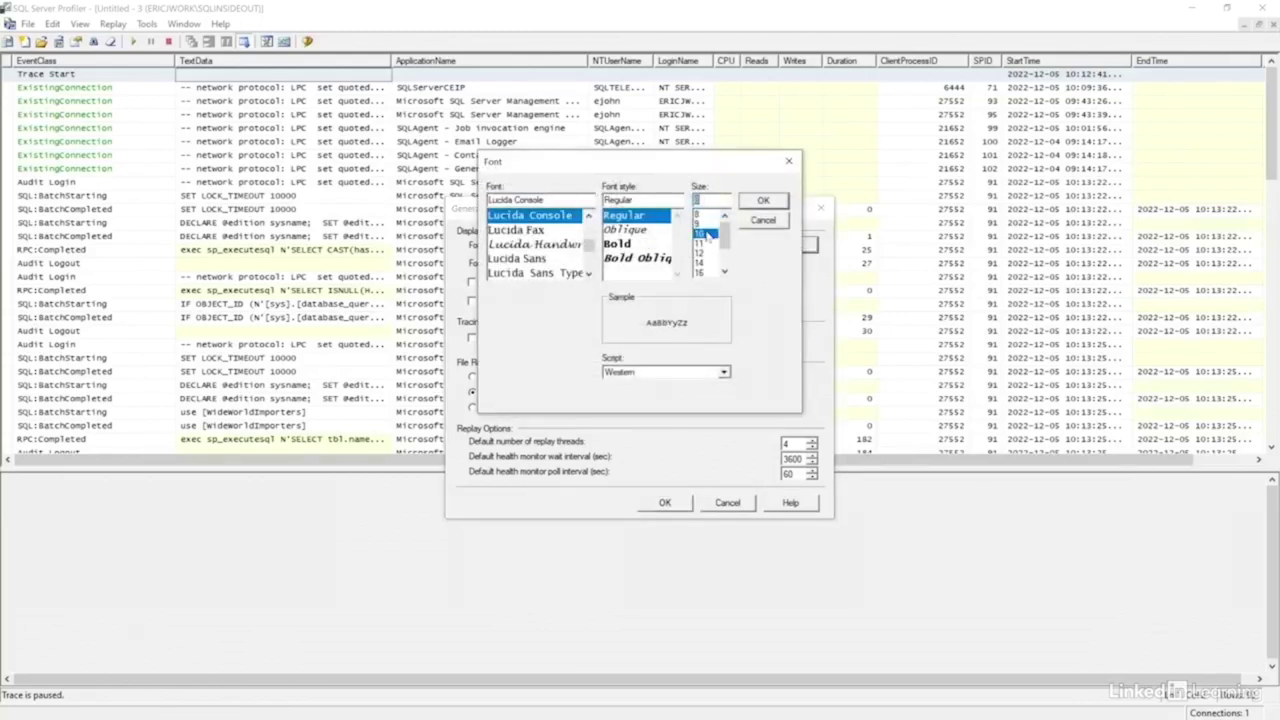
pyautogui.click(764, 201)
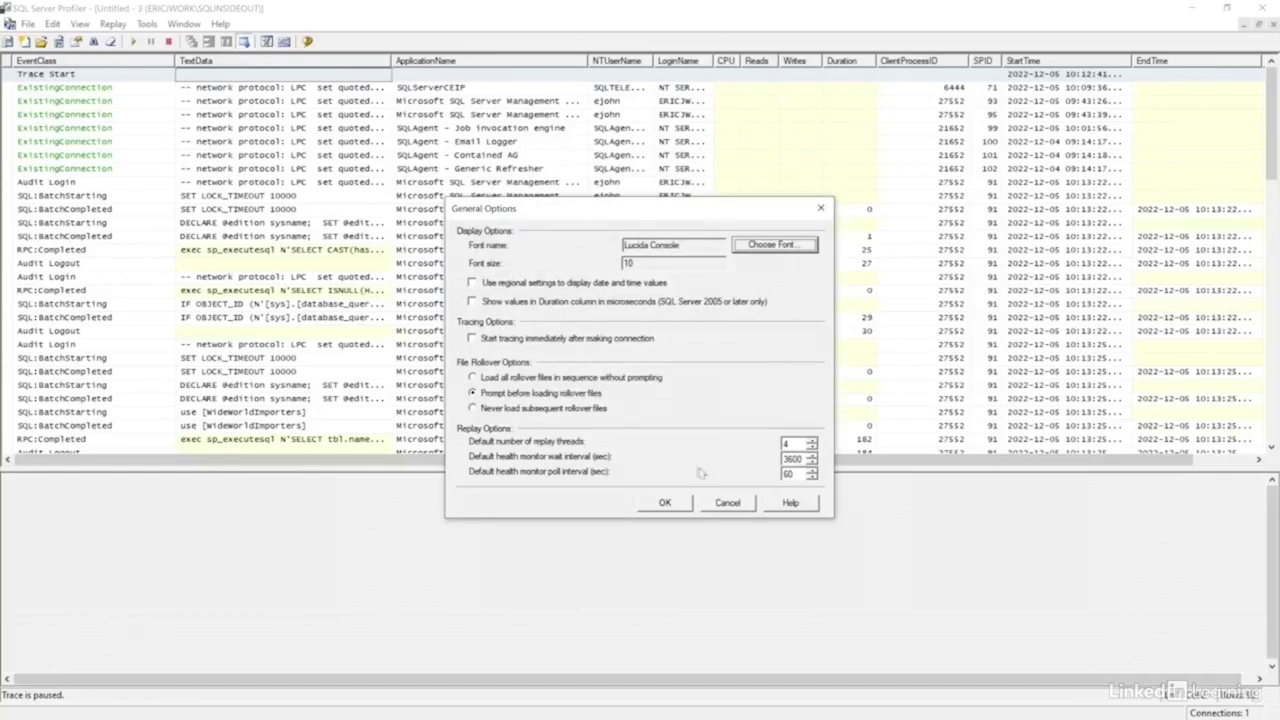
pyautogui.click(665, 502)
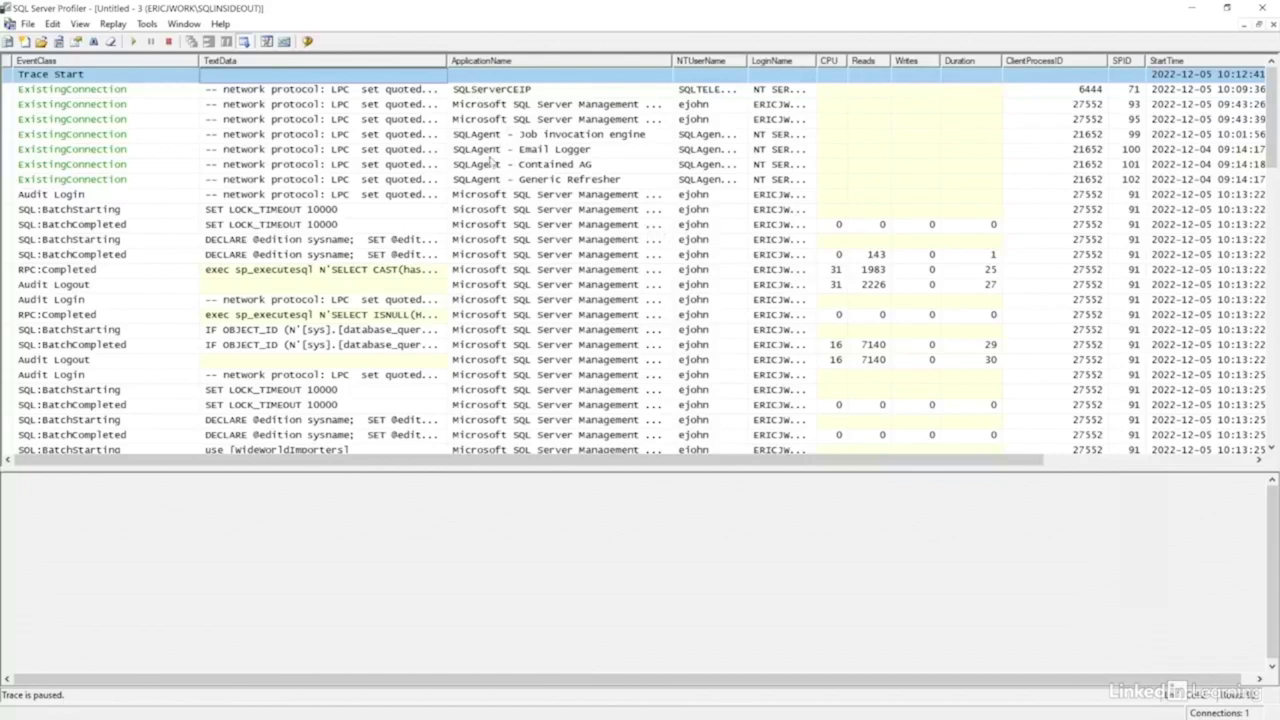
# - Widen the TextData column and scroll through the captured trace events
pyautogui.click(345, 182)
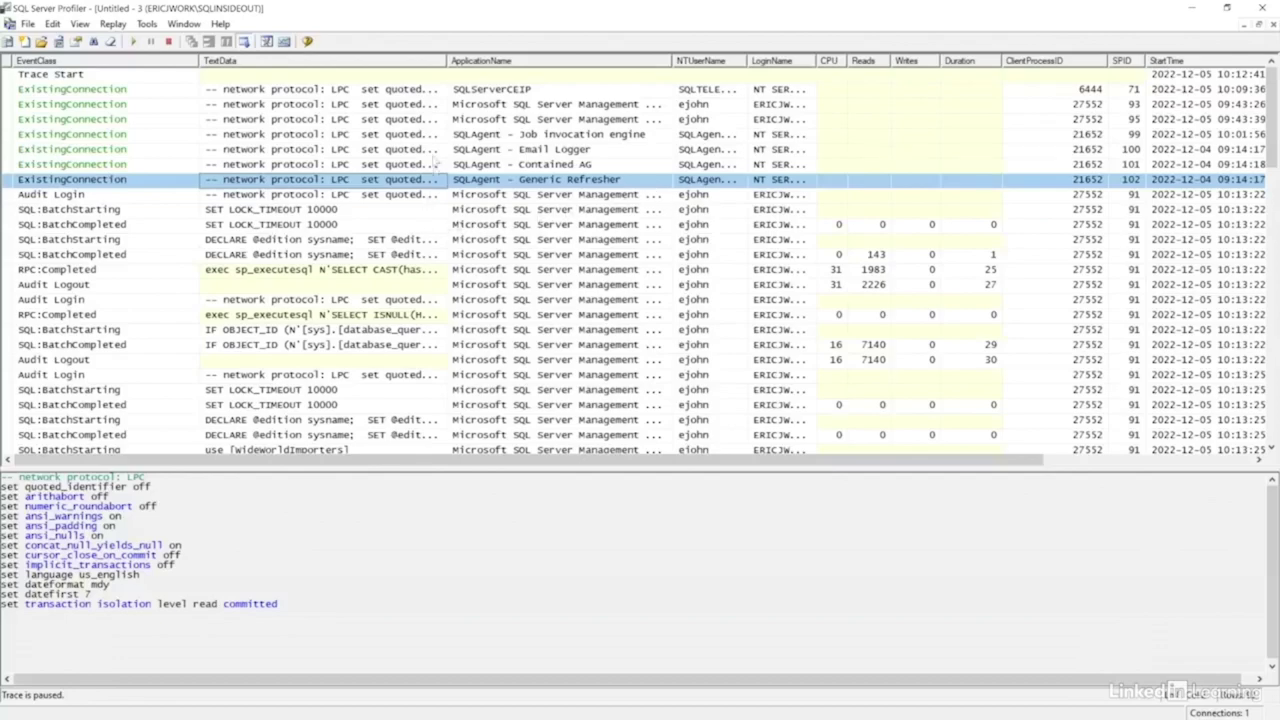
pyautogui.moveTo(447, 58); pyautogui.dragTo(605, 58)
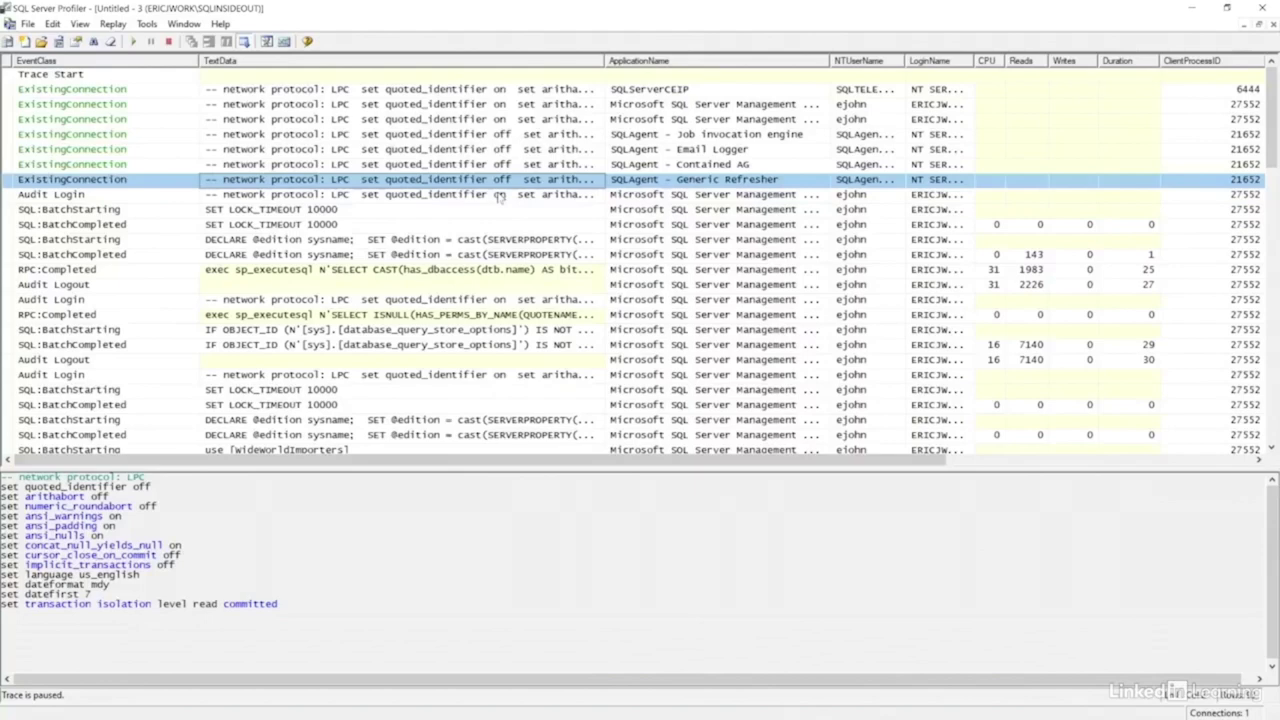
pyautogui.scroll(-1, 499, 197)
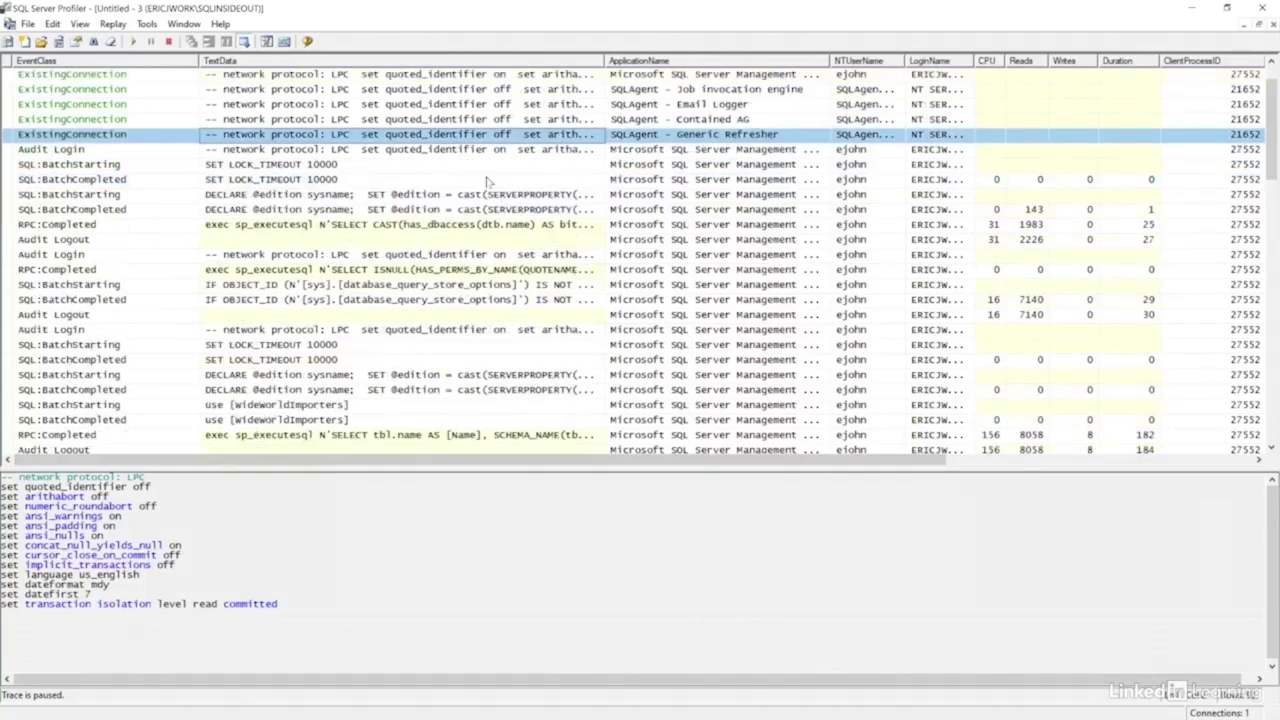
pyautogui.scroll(-1, 489, 181)
pyautogui.scroll(-1, 490, 185)
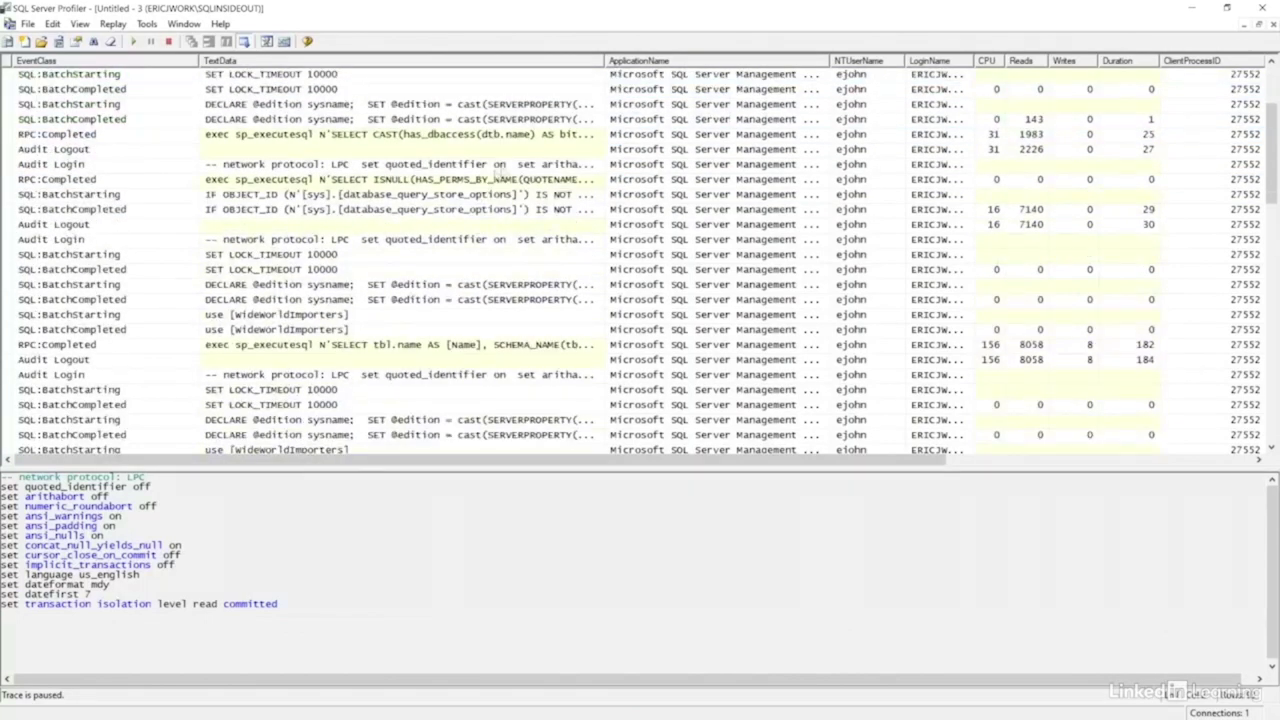
pyautogui.scroll(-1, 517, 162)
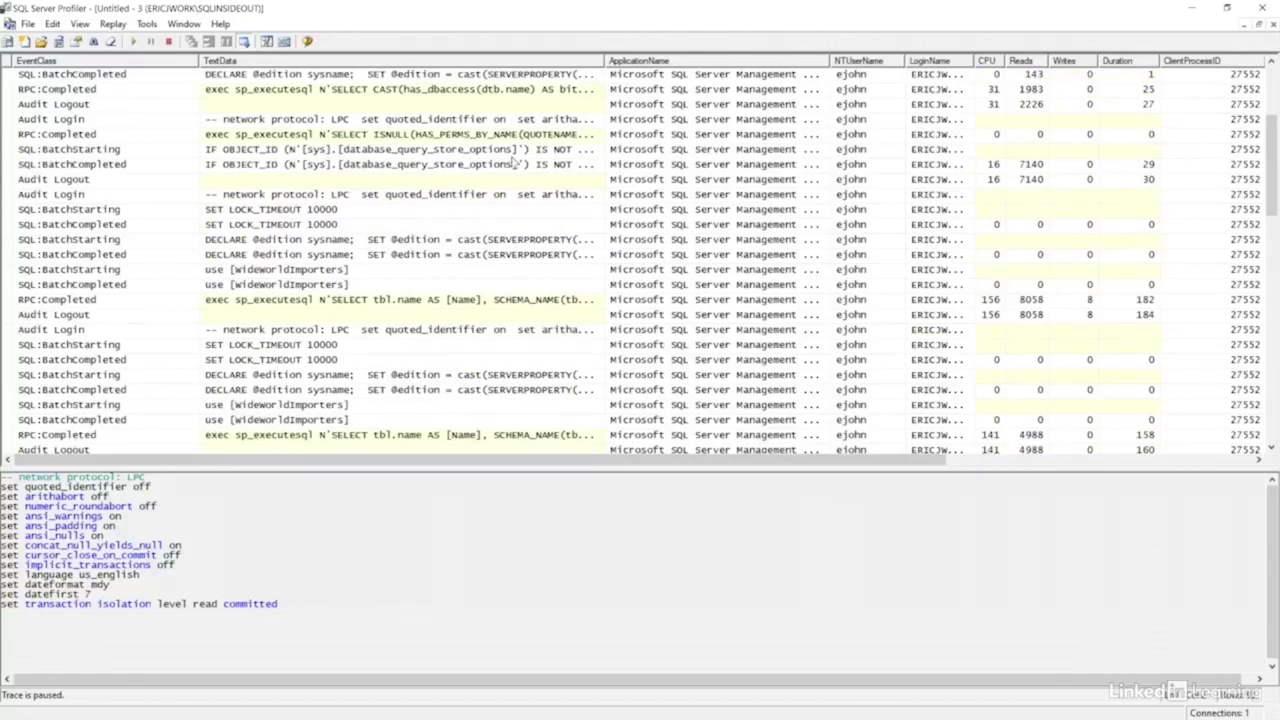
pyautogui.scroll(-1, 516, 162)
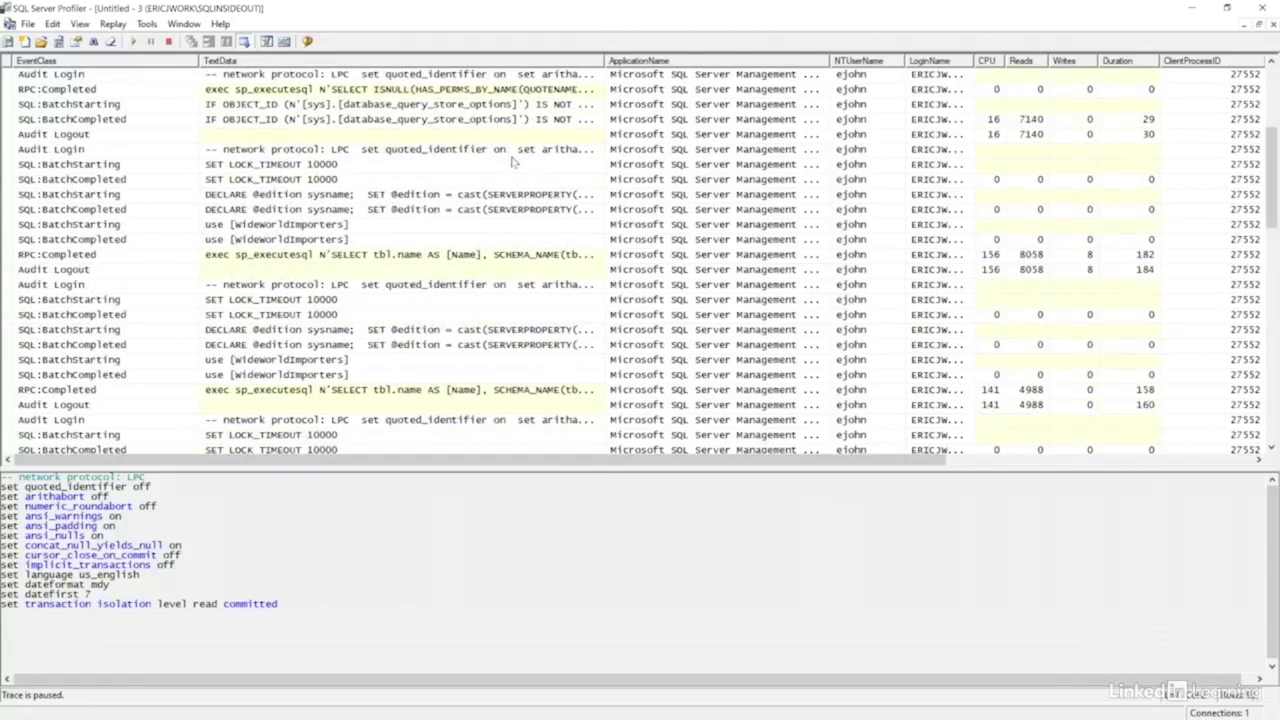
pyautogui.scroll(-1, 520, 170)
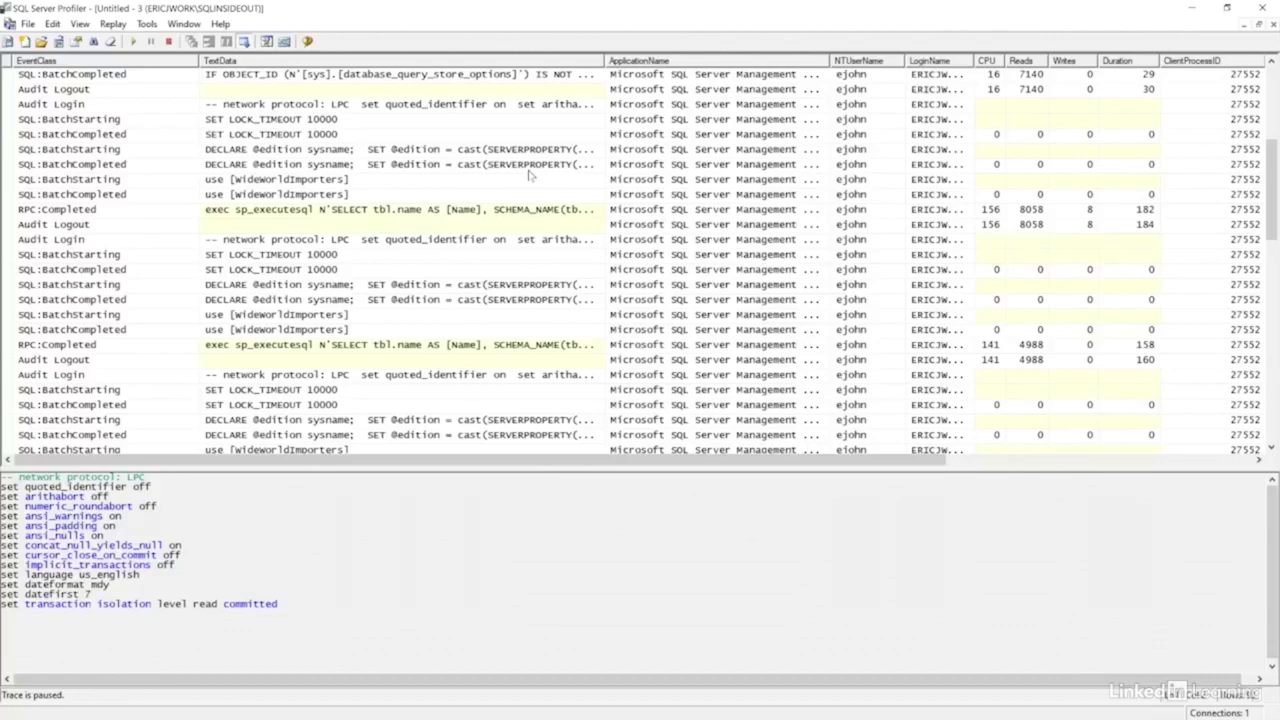
# - Inspect the use [WideWorldImporters], sp_executesql and select * from [Sales].[Orders] batch texts
pyautogui.click(372, 181)
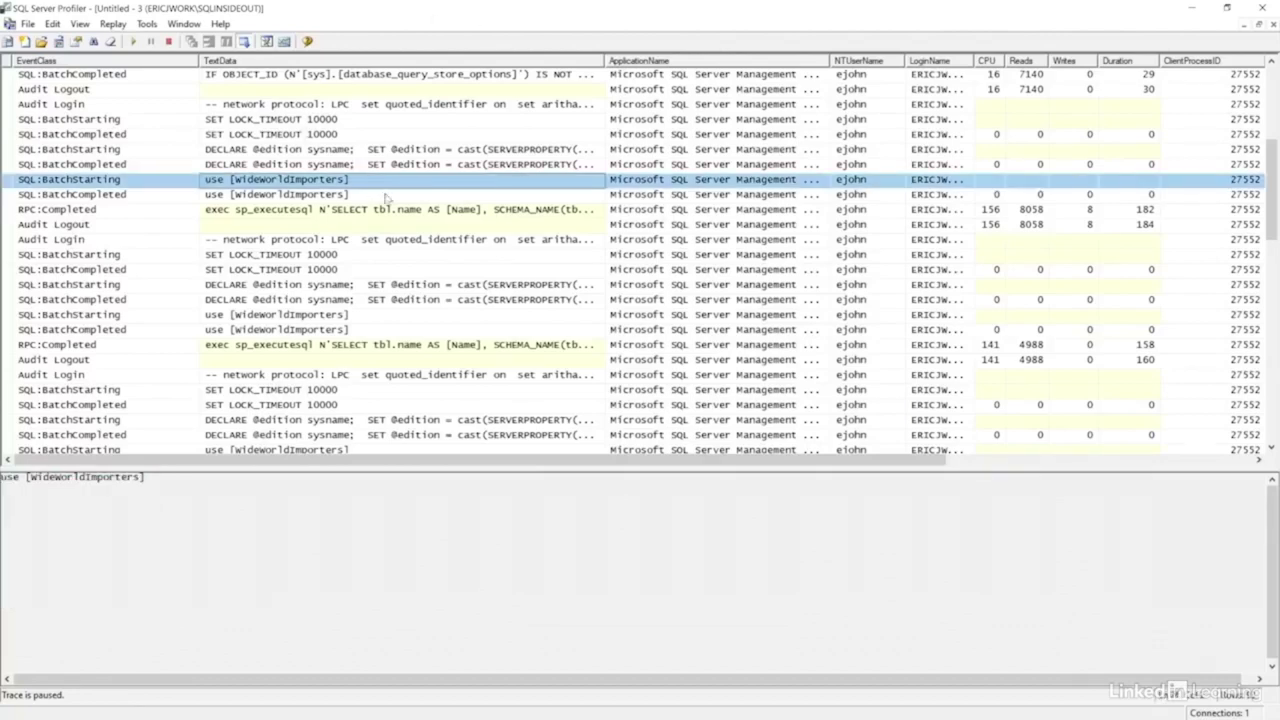
pyautogui.click(411, 211)
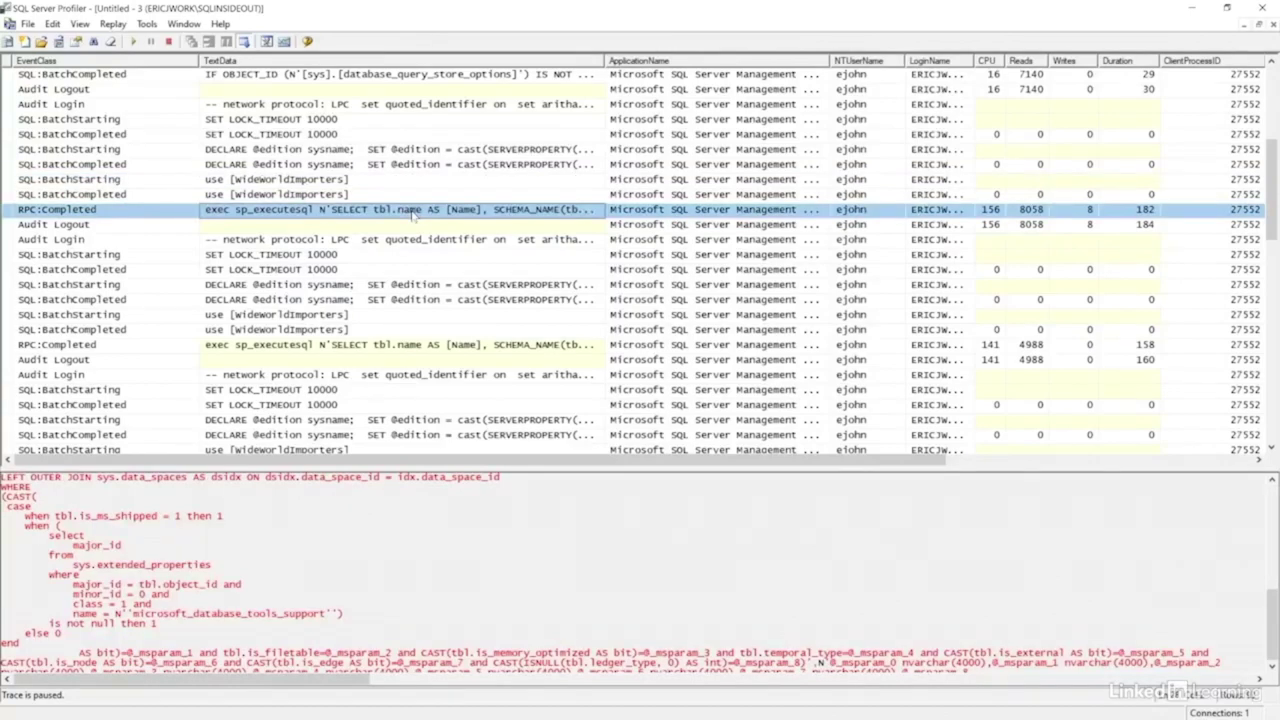
pyautogui.scroll(-2, 412, 214)
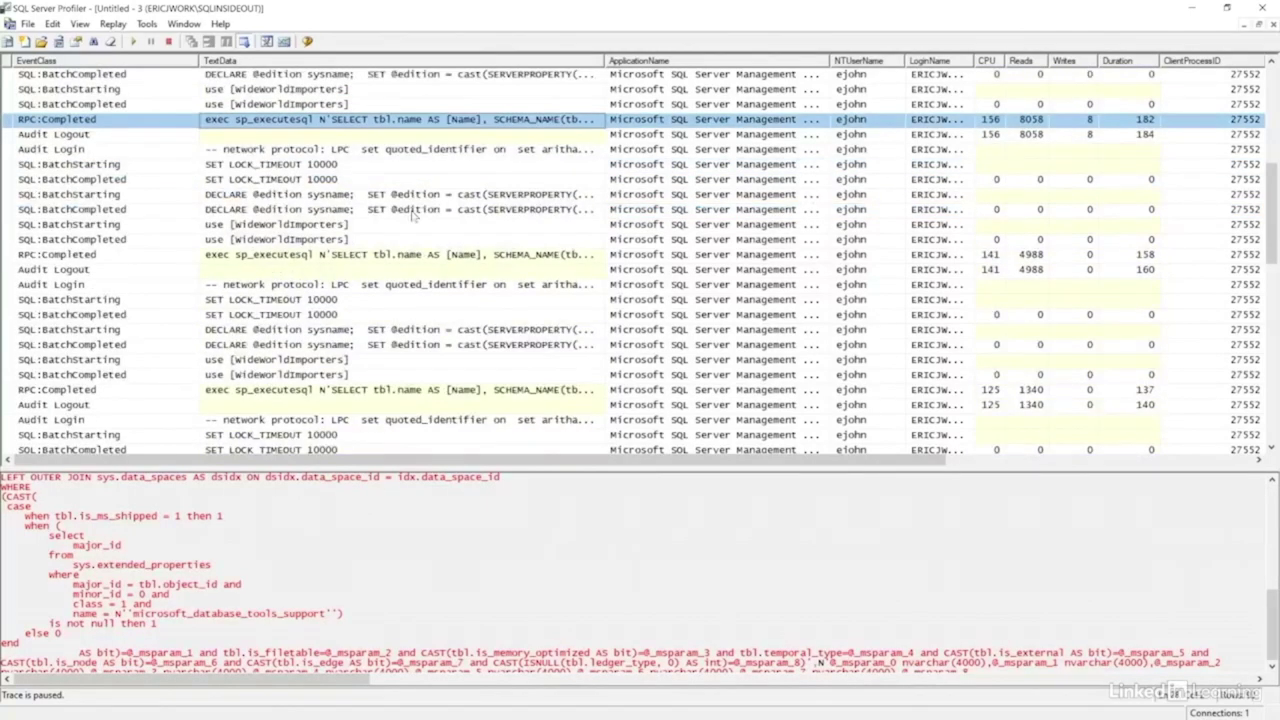
pyautogui.scroll(-2, 412, 214)
pyautogui.scroll(-3, 418, 214)
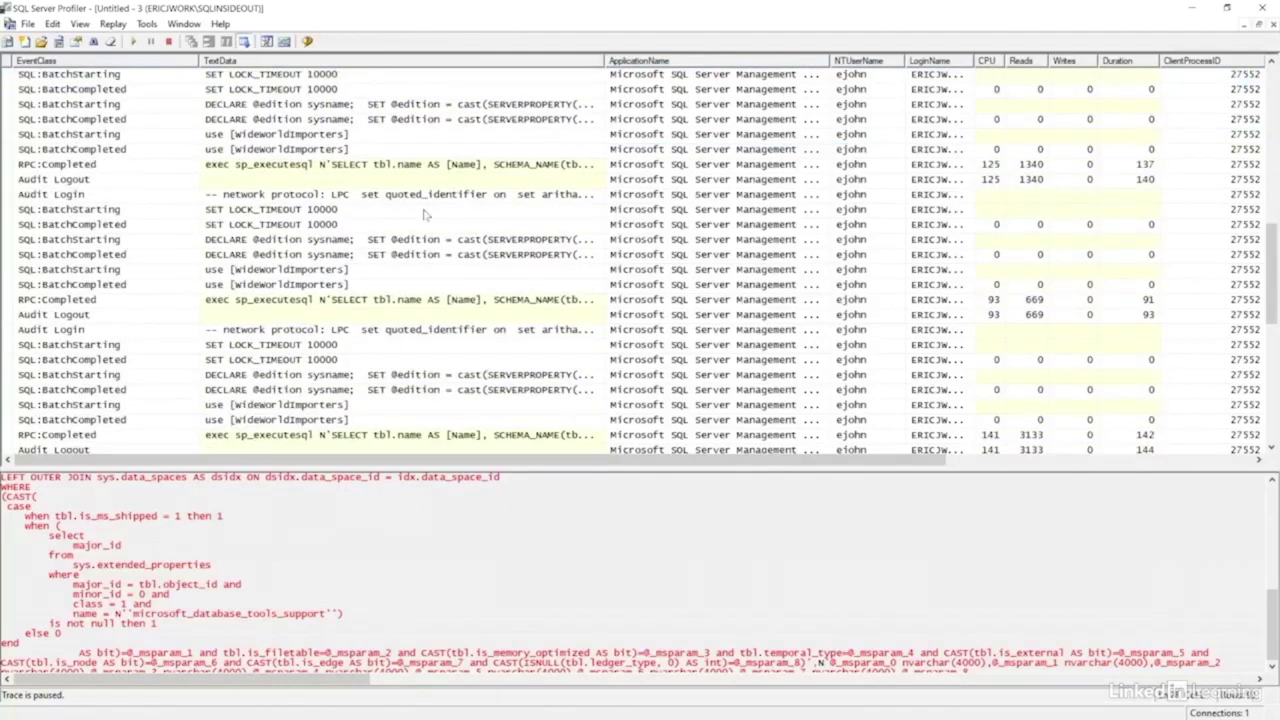
pyautogui.scroll(-8, 424, 214)
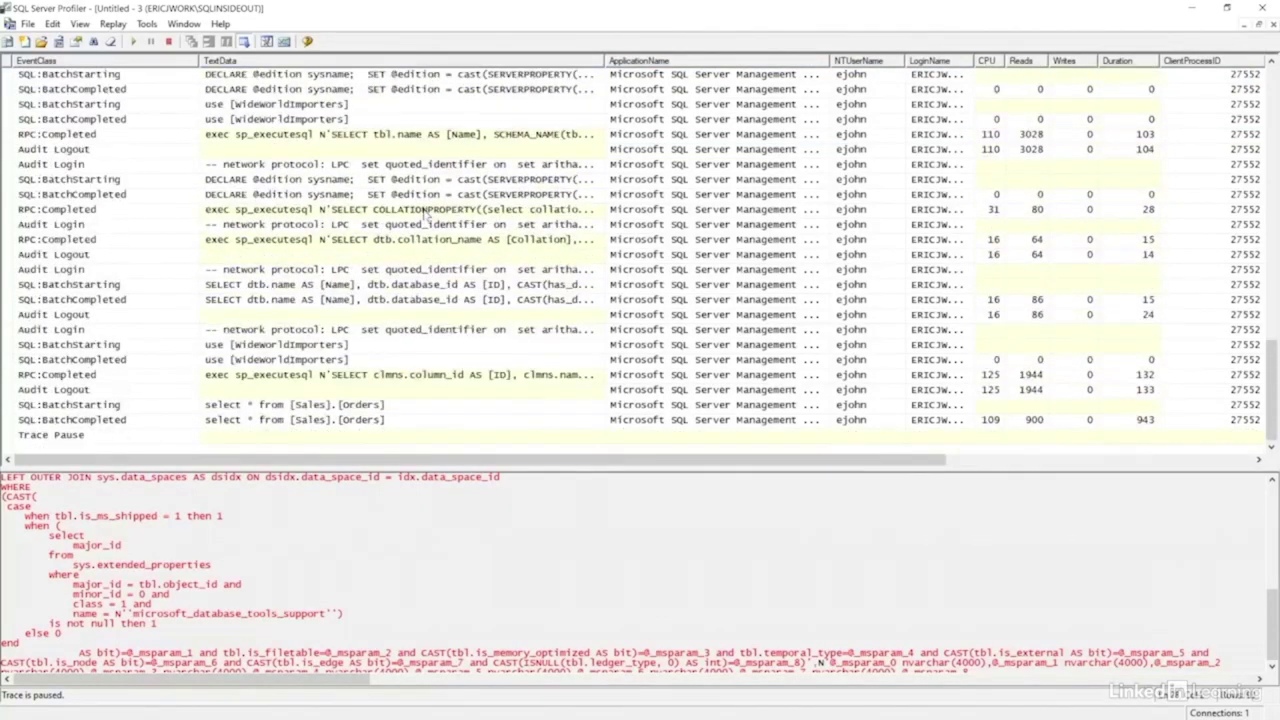
pyautogui.click(70, 407)
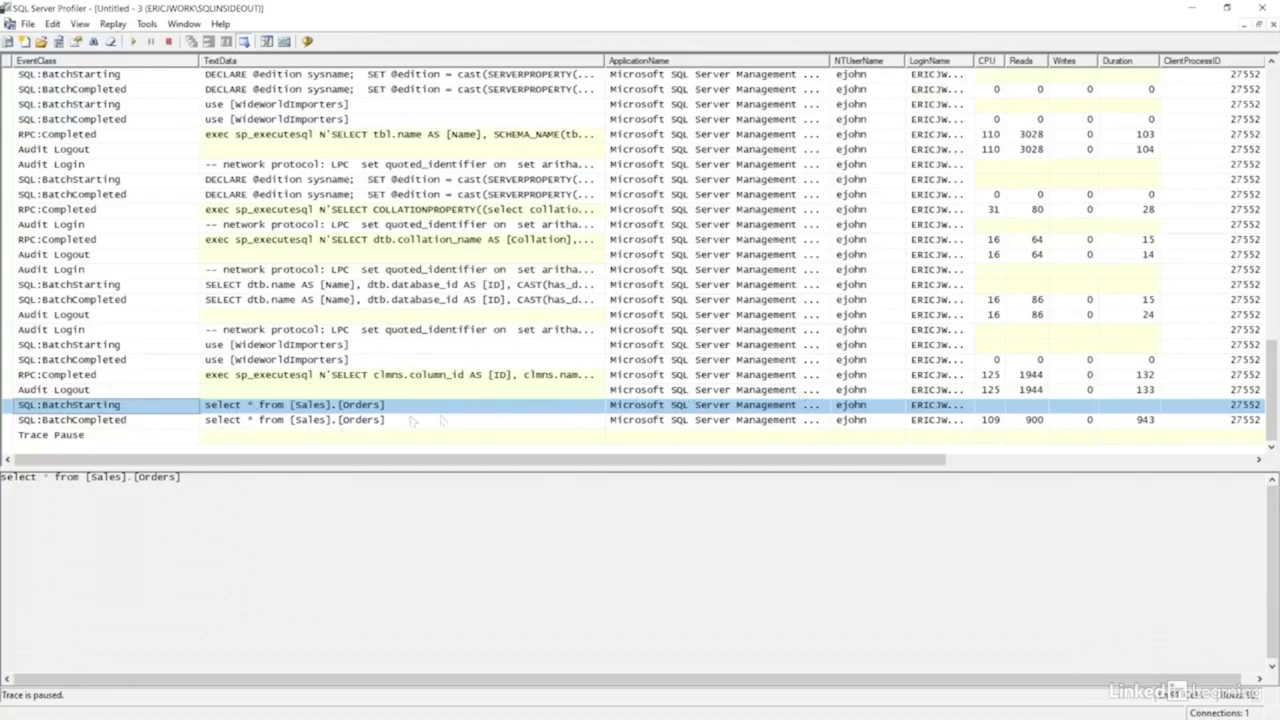
pyautogui.click(247, 421)
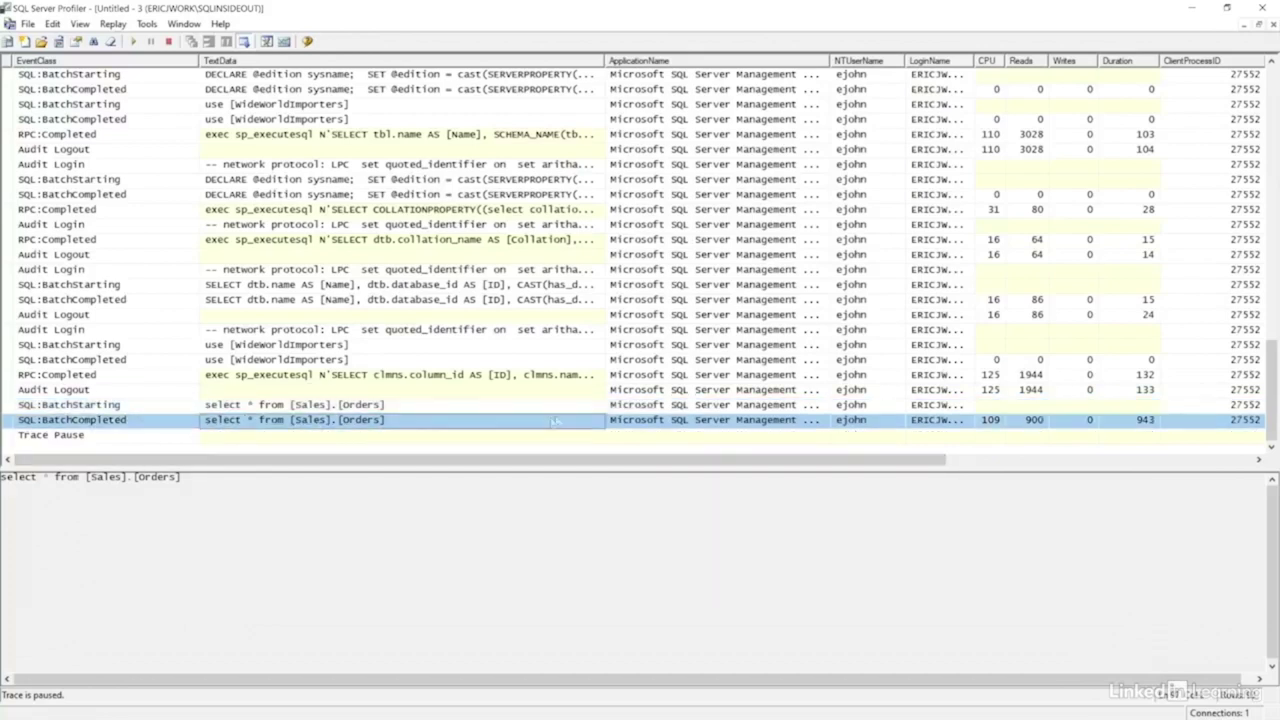
pyautogui.moveTo(763, 466); pyautogui.dragTo(1038, 468)
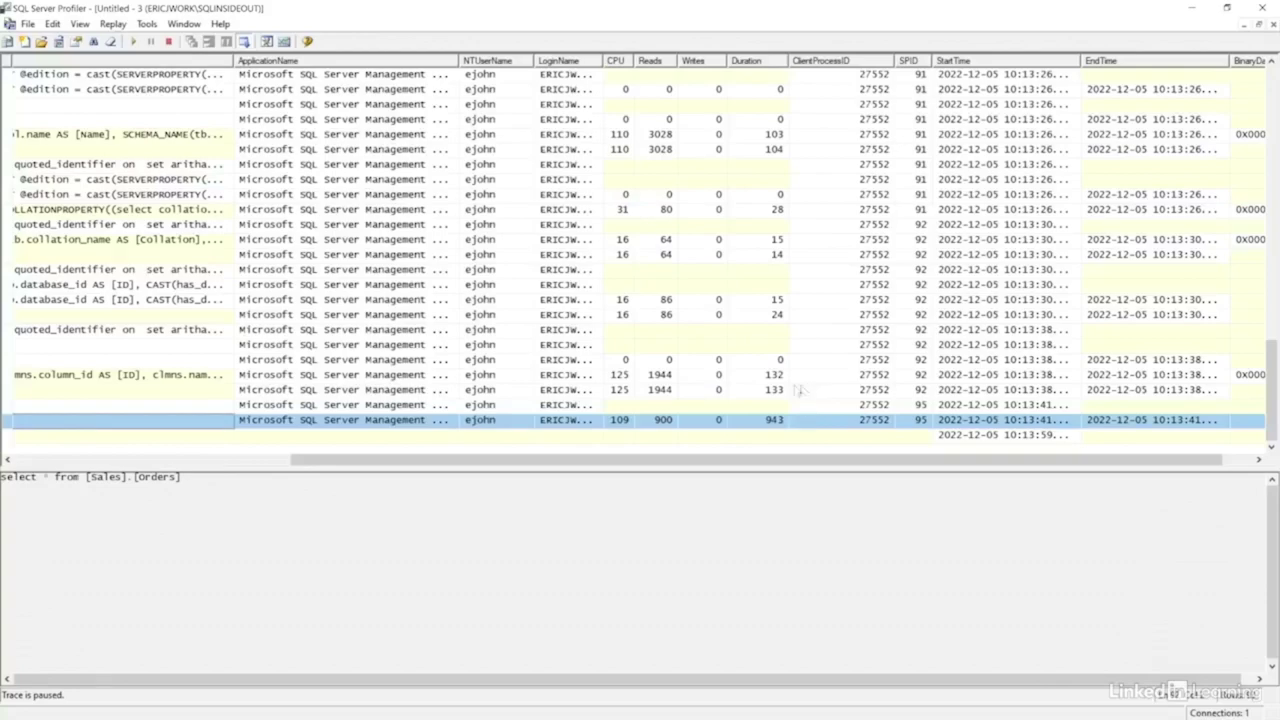
pyautogui.moveTo(832, 463)
pyautogui.mouseDown()
pyautogui.moveTo(565, 463)
pyautogui.moveTo(469, 477)
pyautogui.mouseUp()
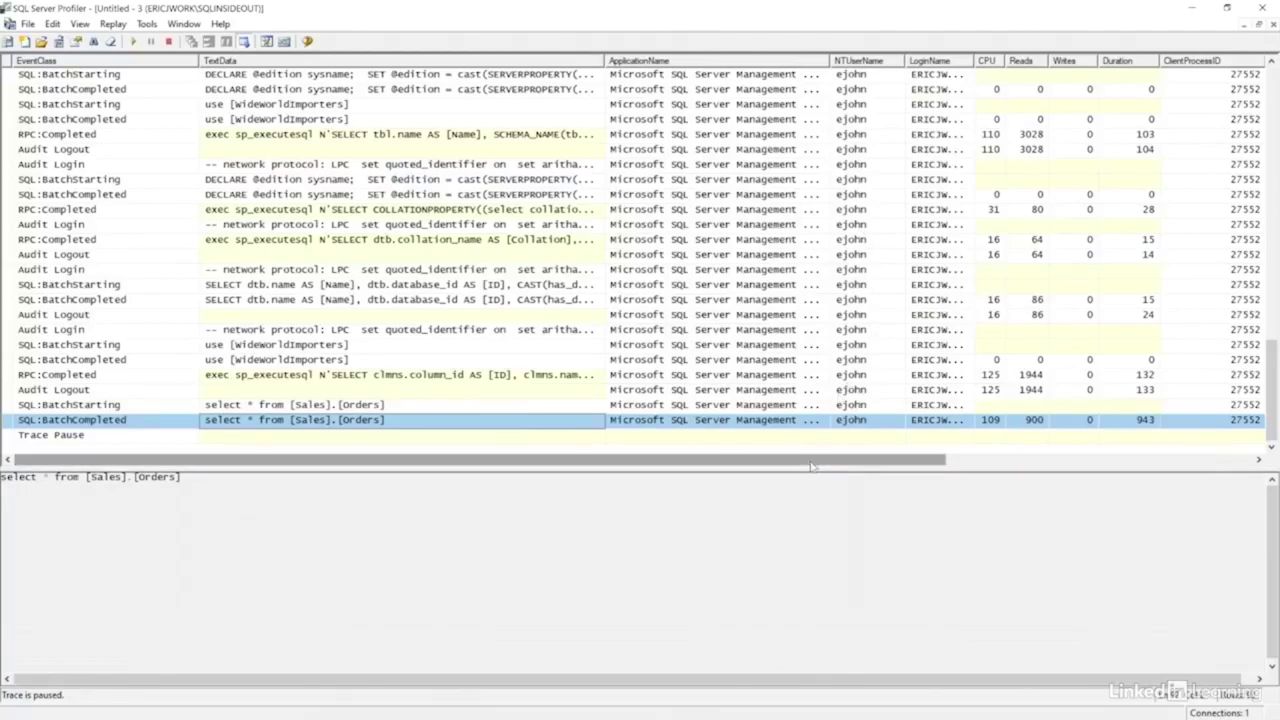
pyautogui.moveTo(812, 466); pyautogui.dragTo(787, 459)
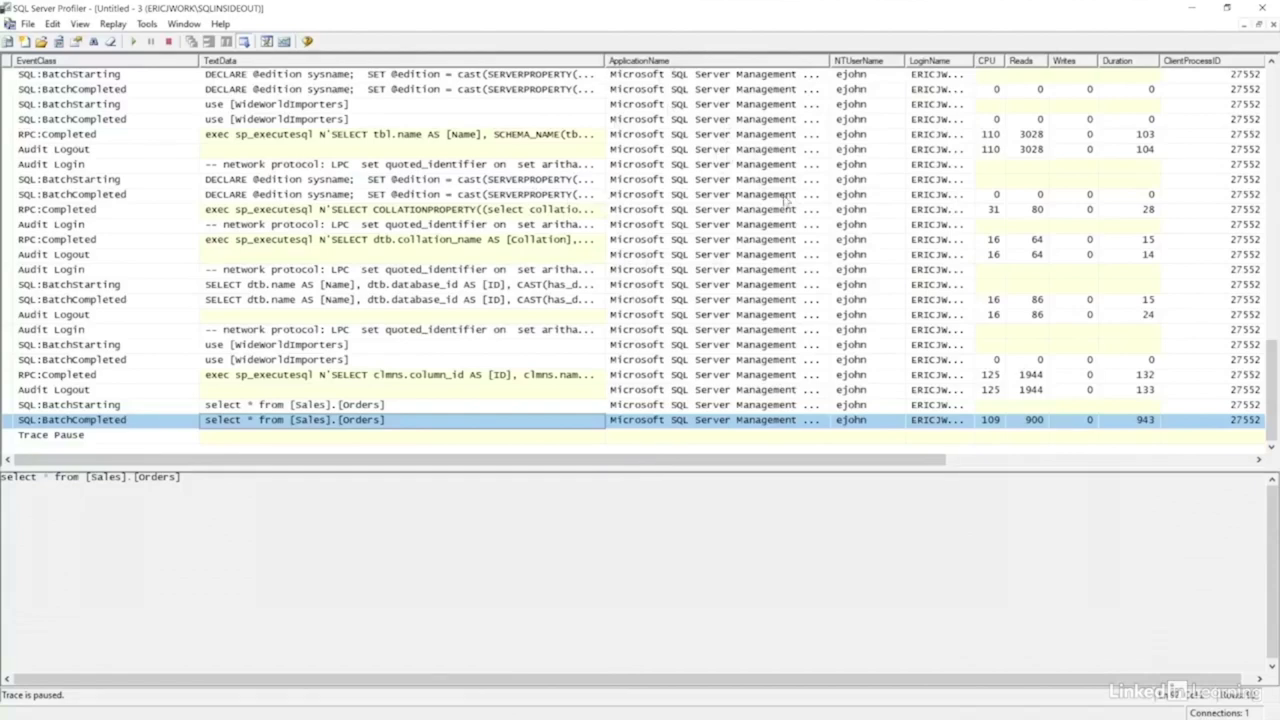
pyautogui.scroll(4, 786, 200)
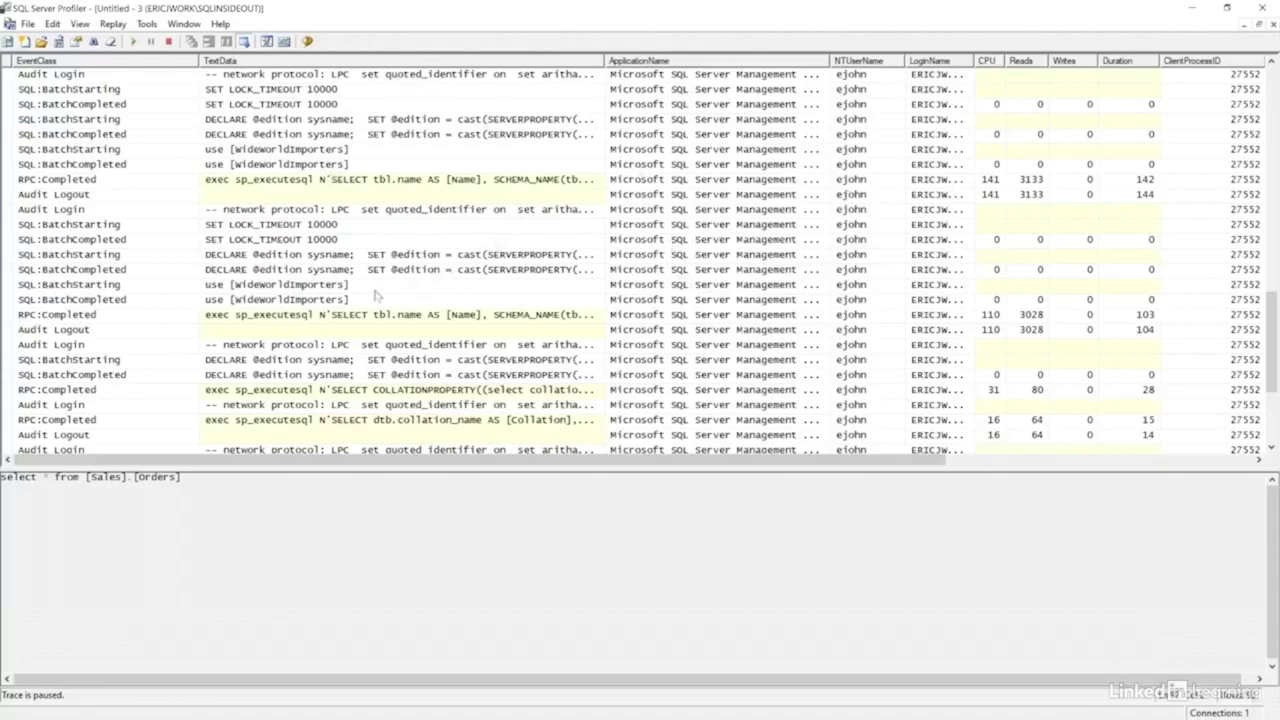
pyautogui.click(288, 256)
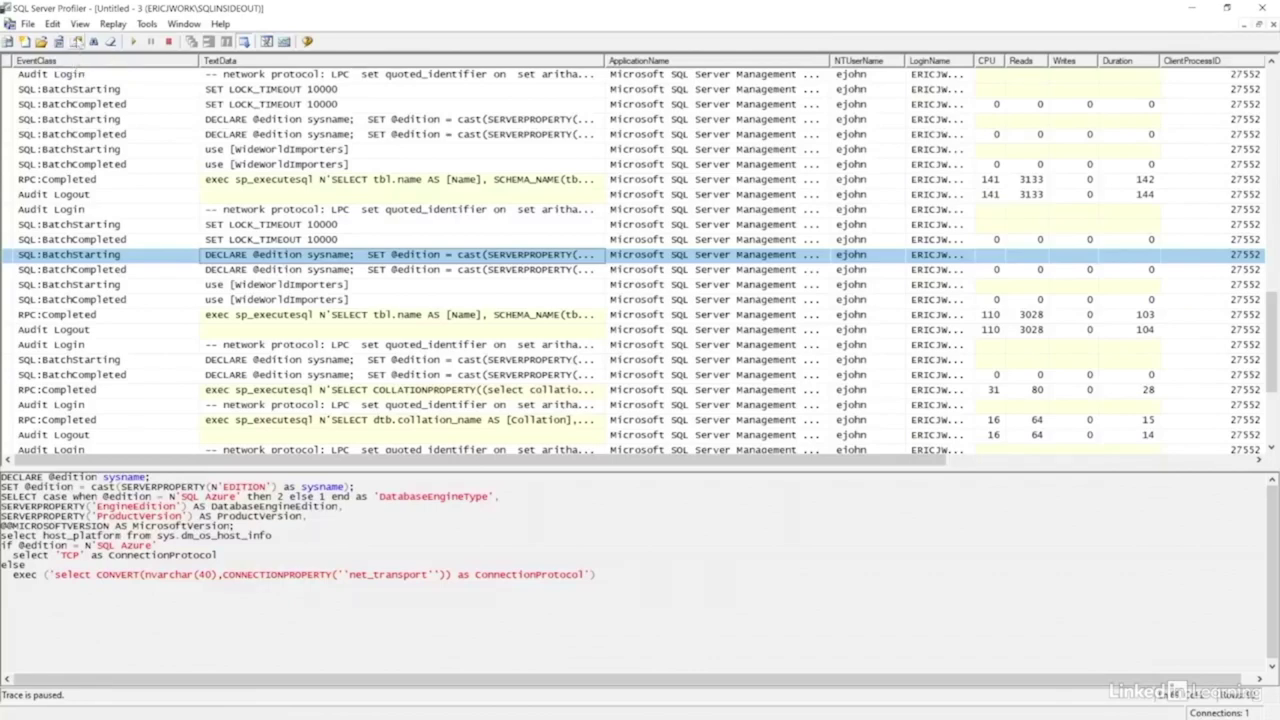
pyautogui.click(78, 42)
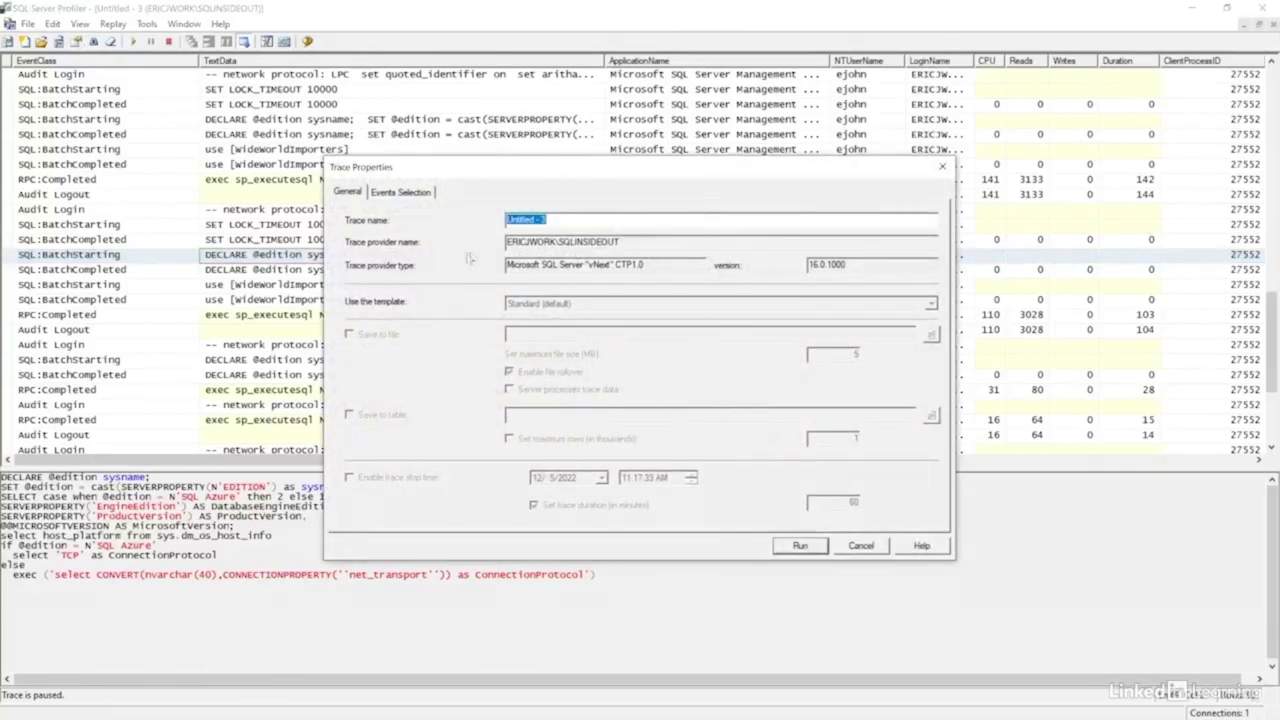
# - Show all columns and tick DatabaseName for all six traced event classes
pyautogui.click(408, 193)
pyautogui.moveTo(597, 168); pyautogui.dragTo(597, 96)
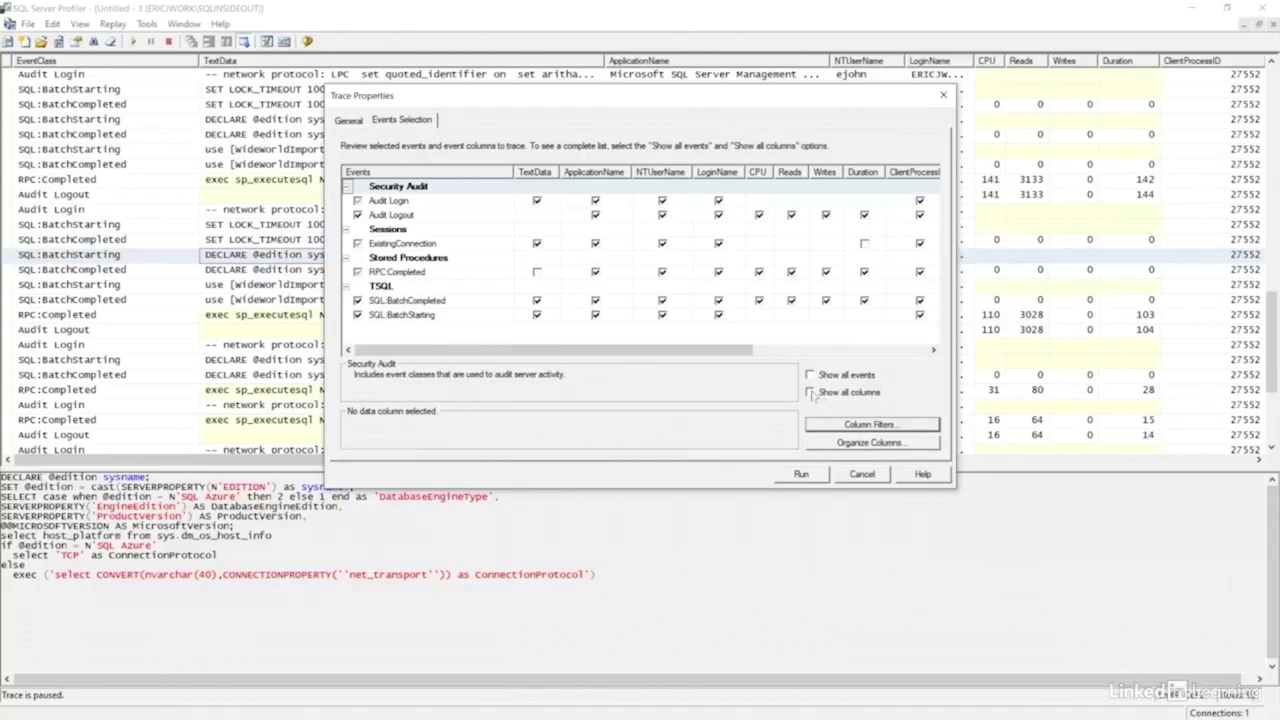
pyautogui.click(811, 392)
pyautogui.moveTo(456, 352); pyautogui.dragTo(577, 352)
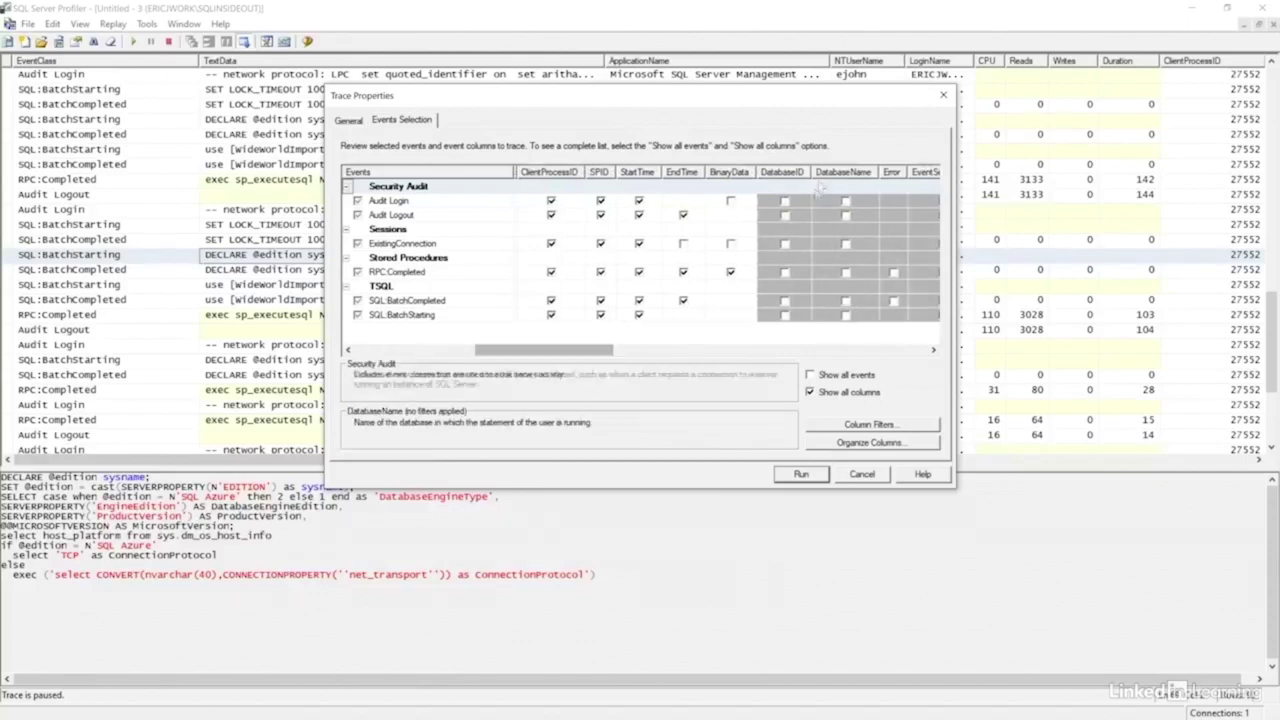
pyautogui.click(845, 300)
pyautogui.click(845, 315)
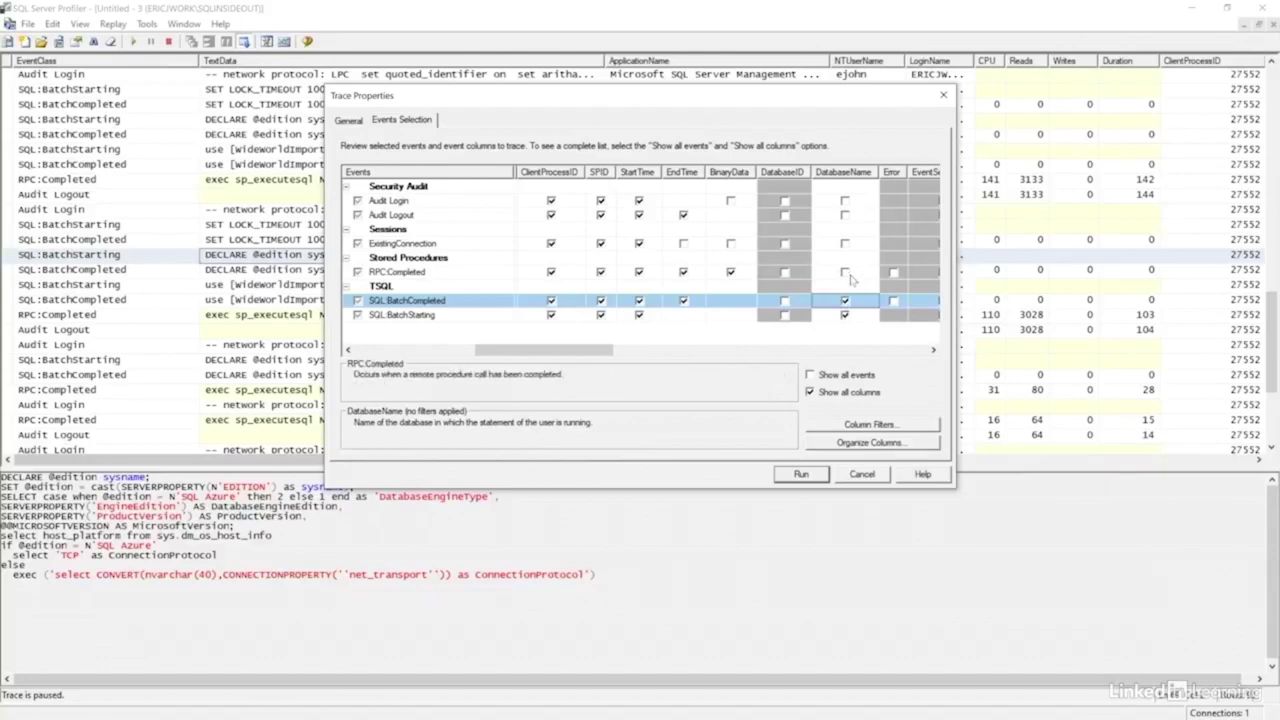
pyautogui.click(845, 273)
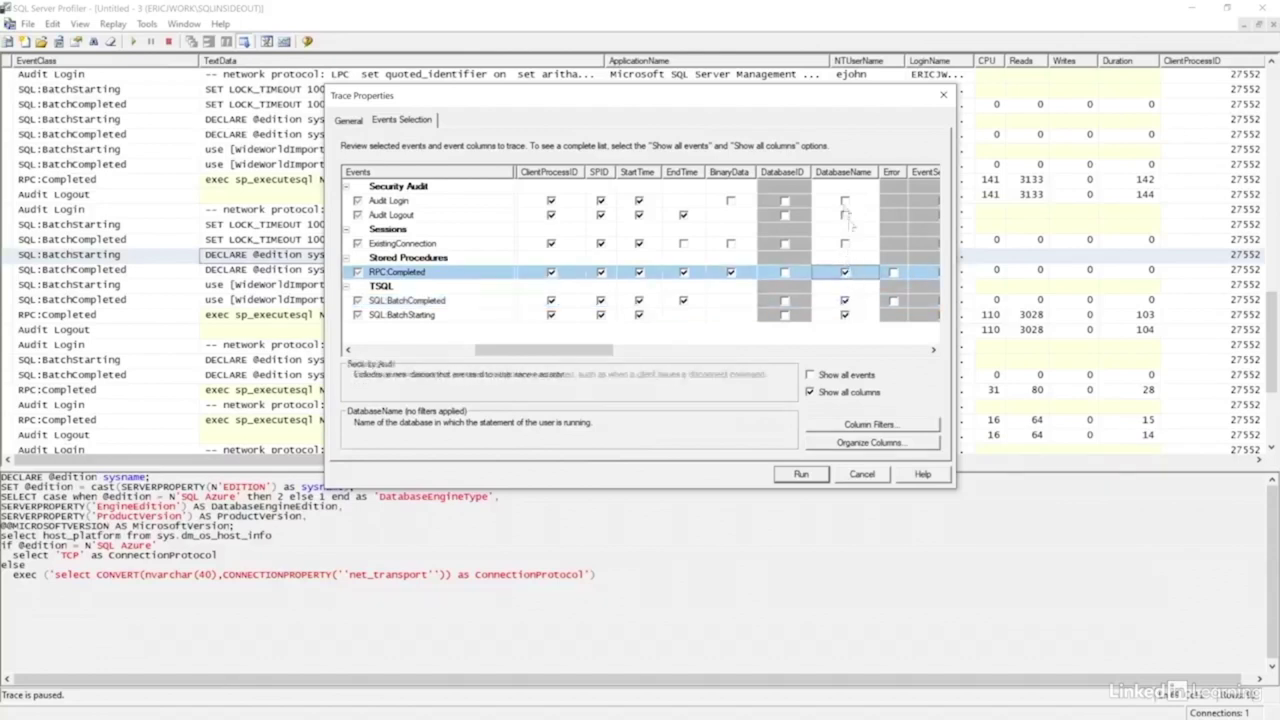
pyautogui.click(845, 243)
pyautogui.click(845, 214)
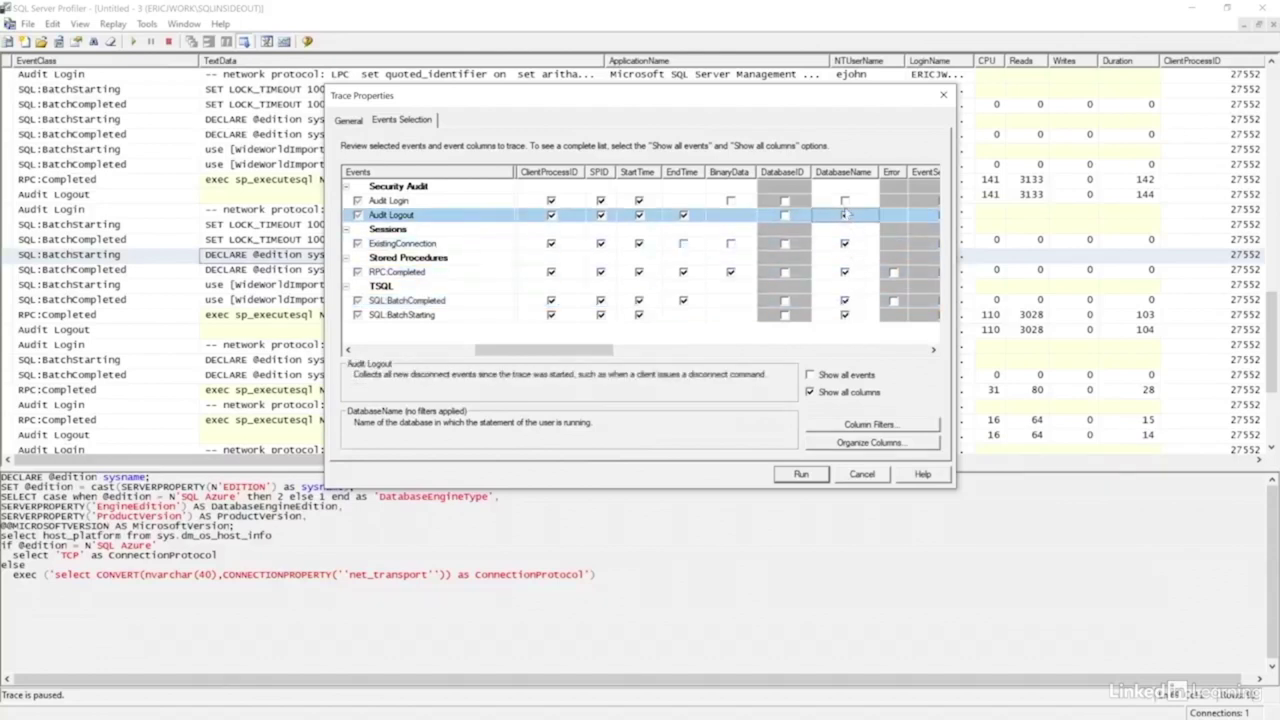
pyautogui.click(845, 200)
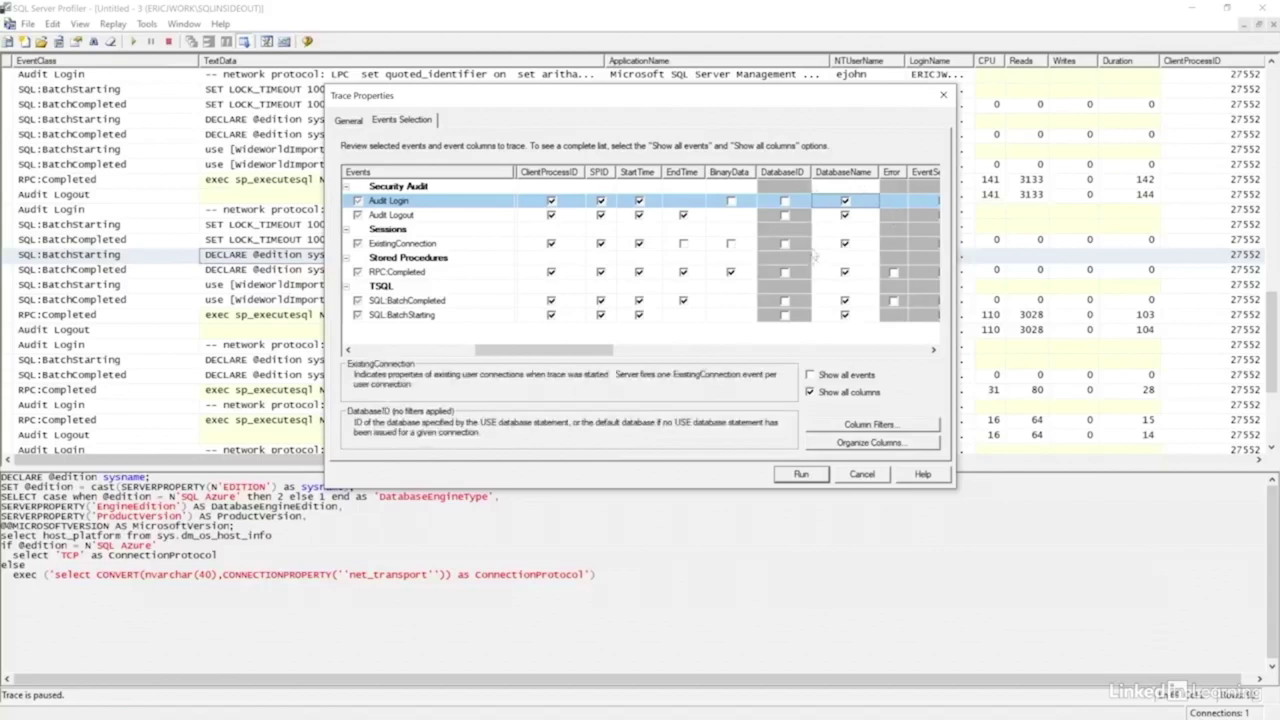
pyautogui.click(891, 425)
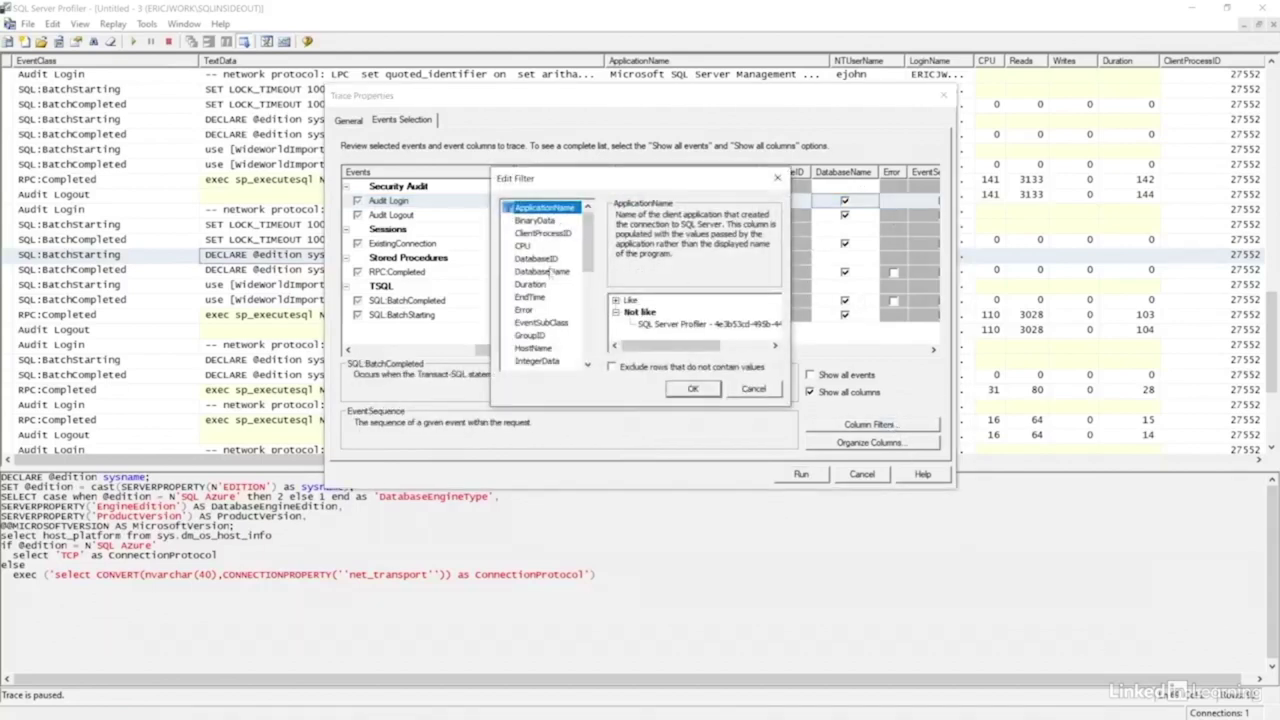
# - Add a DatabaseName column filter with Like %World% and confirm it
pyautogui.click(542, 272)
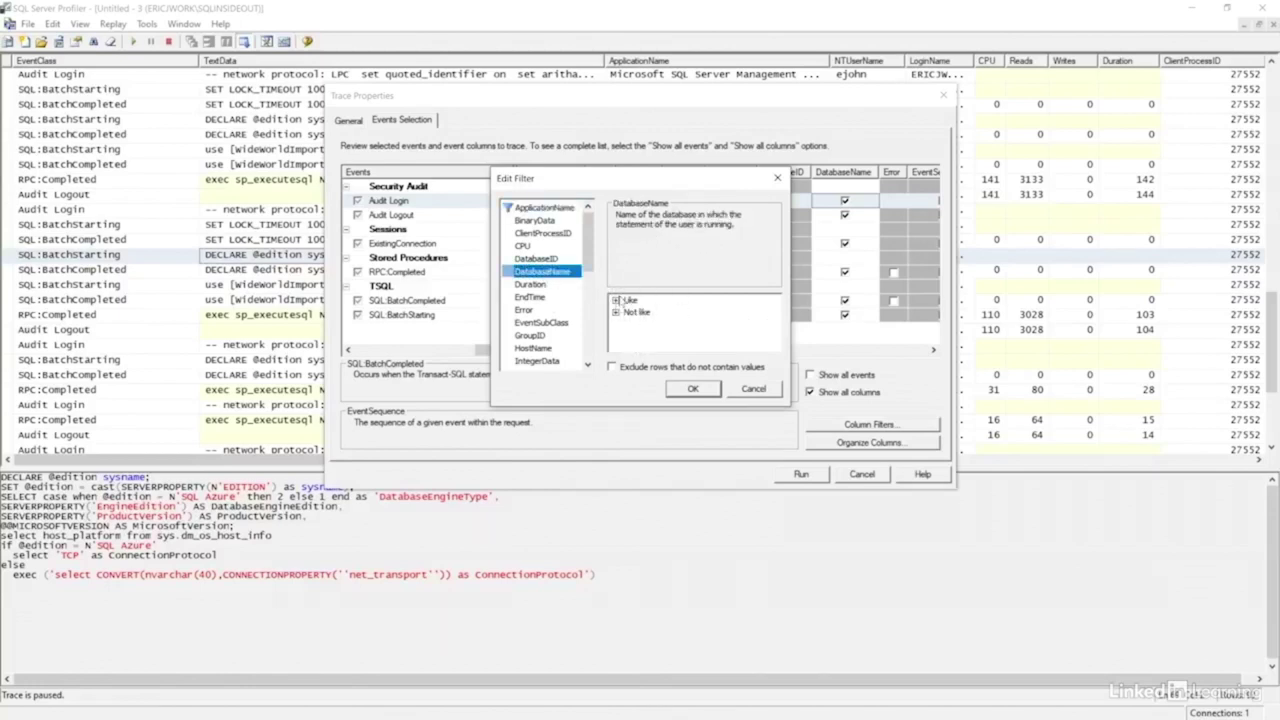
pyautogui.click(616, 300)
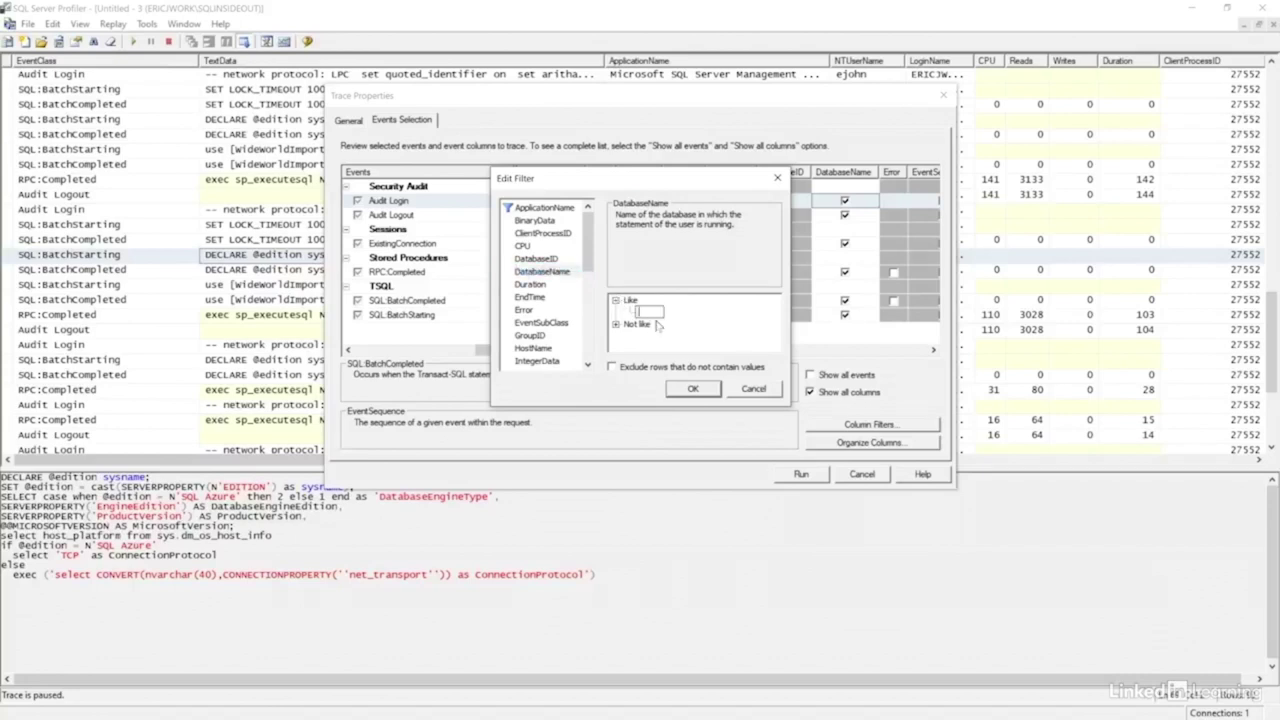
pyautogui.write('%World%')
pyautogui.click(694, 390)
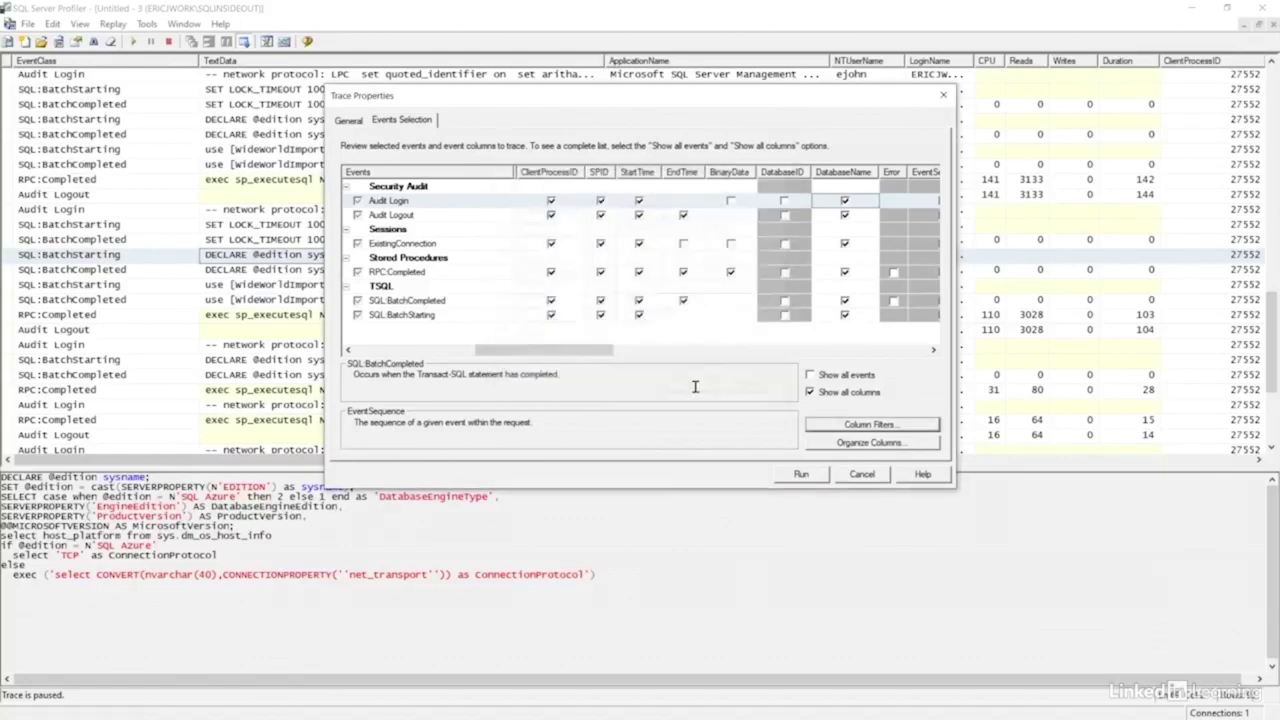
# - Run the filtered trace, restart it with a cleared event list, and widen ApplicationName
pyautogui.click(801, 474)
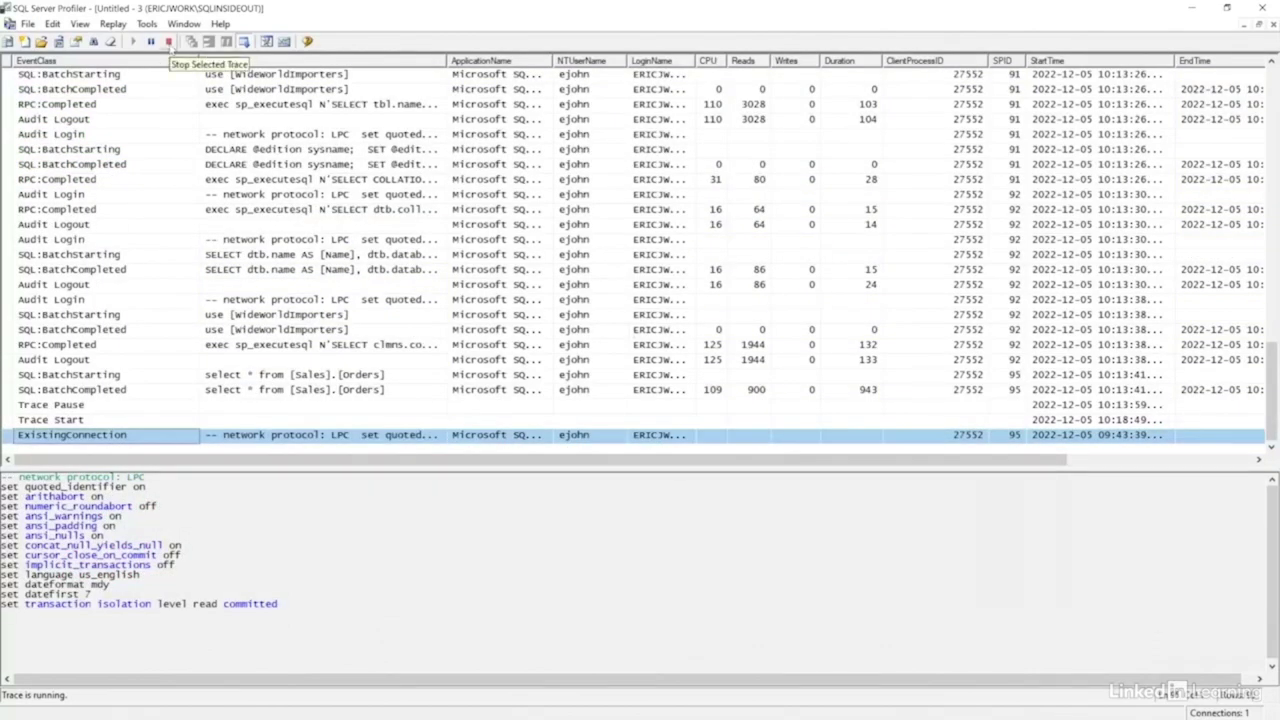
pyautogui.click(169, 42)
pyautogui.click(134, 42)
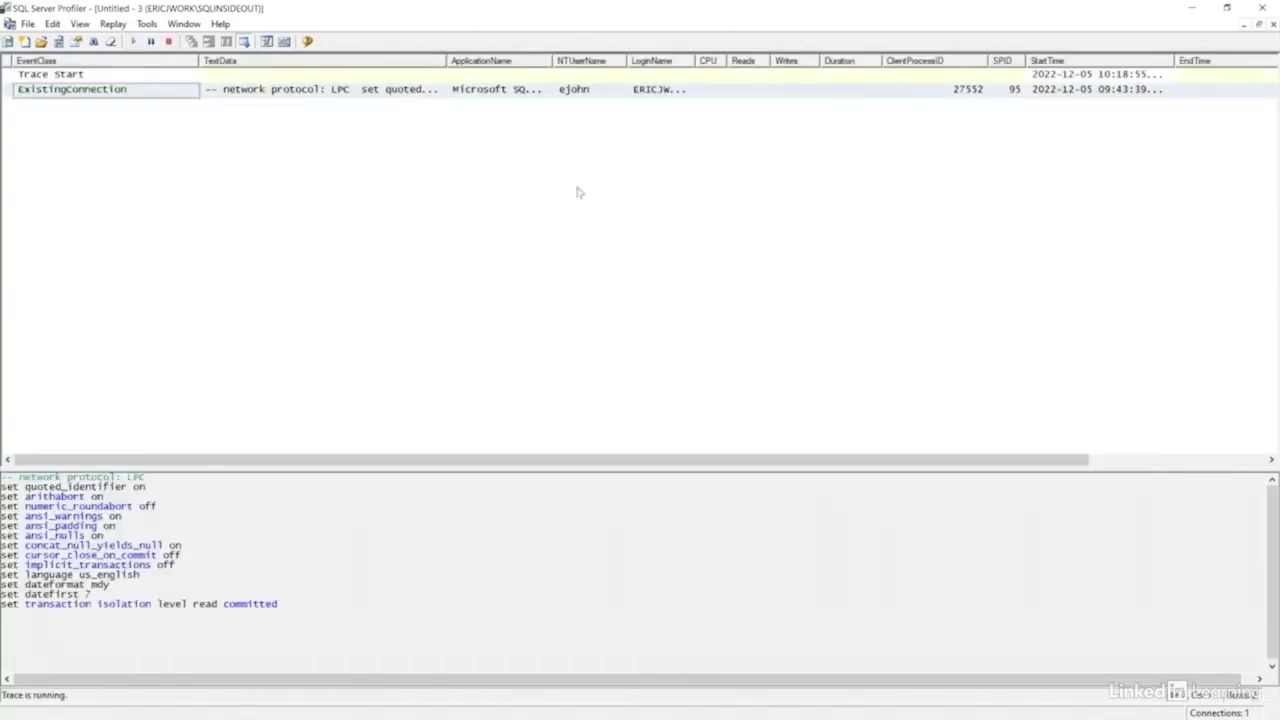
pyautogui.moveTo(552, 62); pyautogui.dragTo(658, 64)
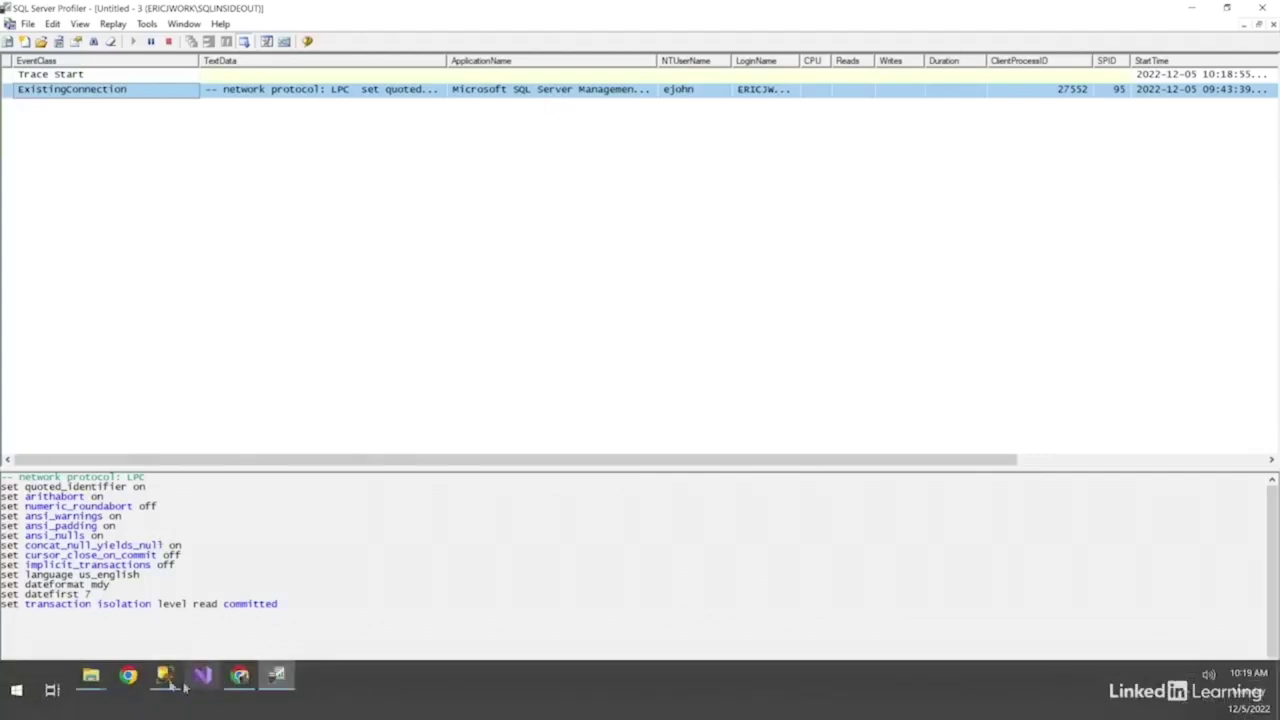
pyautogui.click(165, 676)
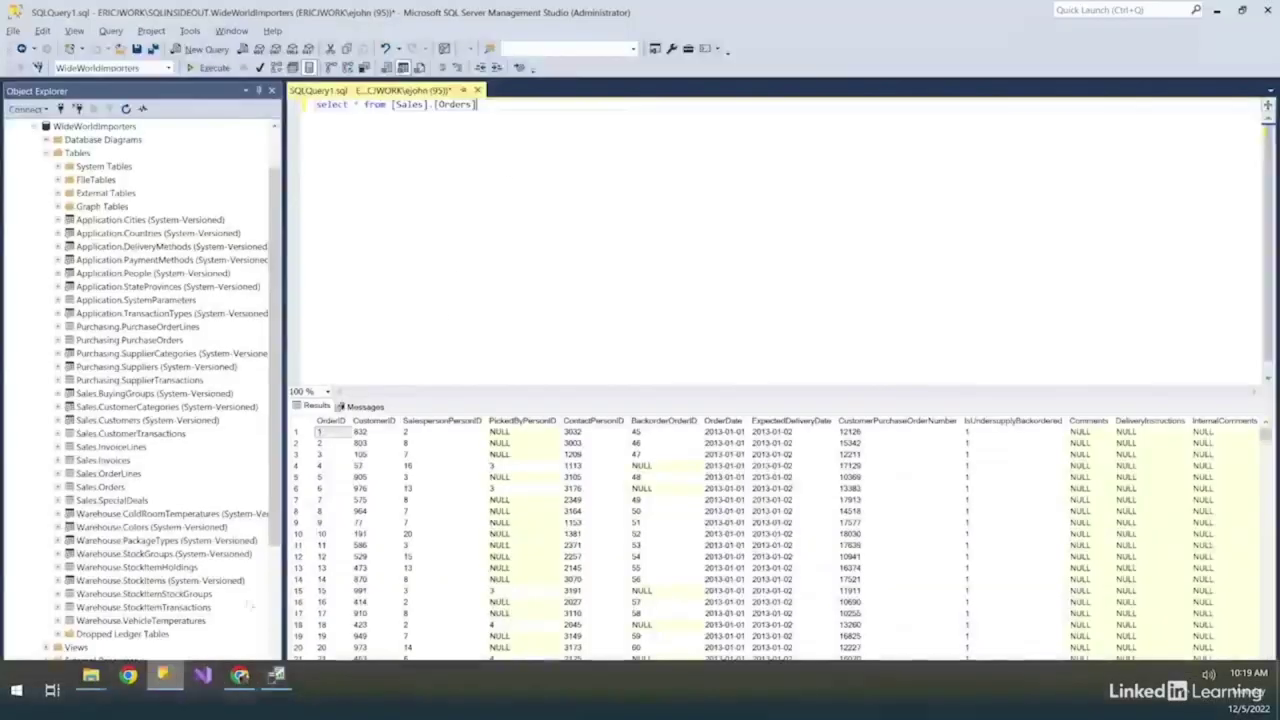
# - Rerun the Sales.Orders query and check its SQL:BatchStarting and SQL:BatchCompleted events in Profiler
pyautogui.click(213, 68)
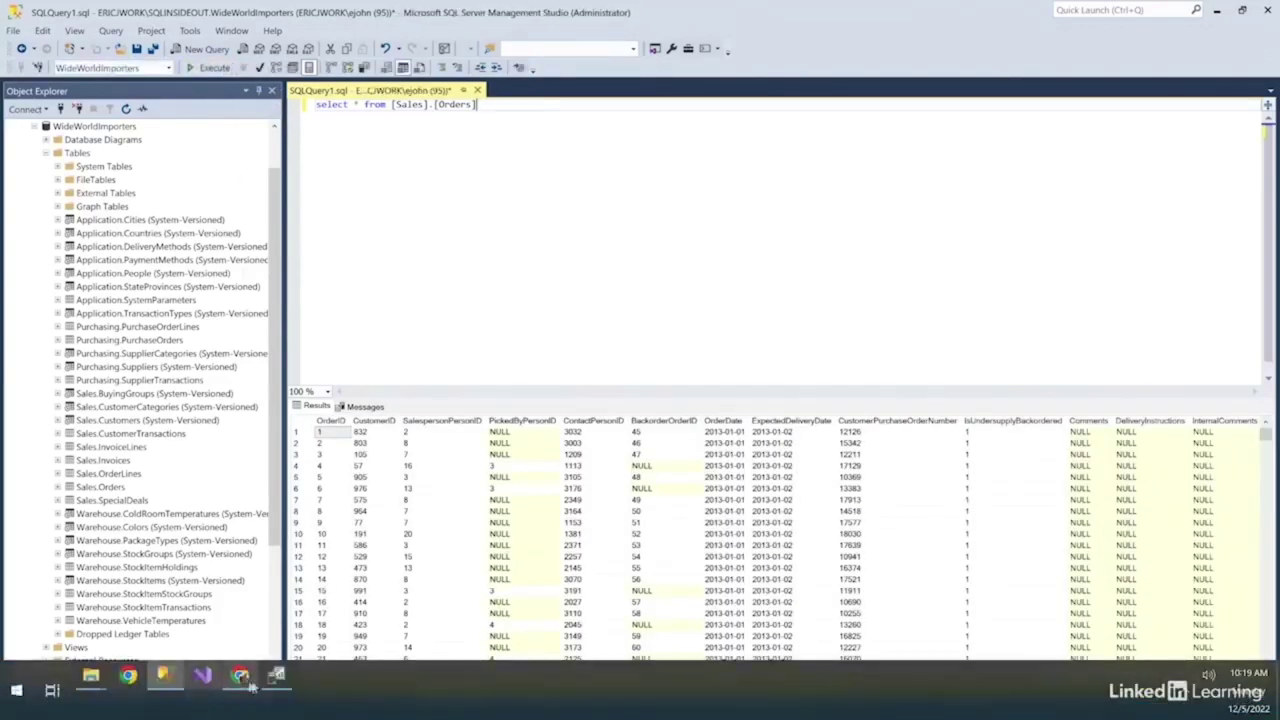
pyautogui.click(280, 677)
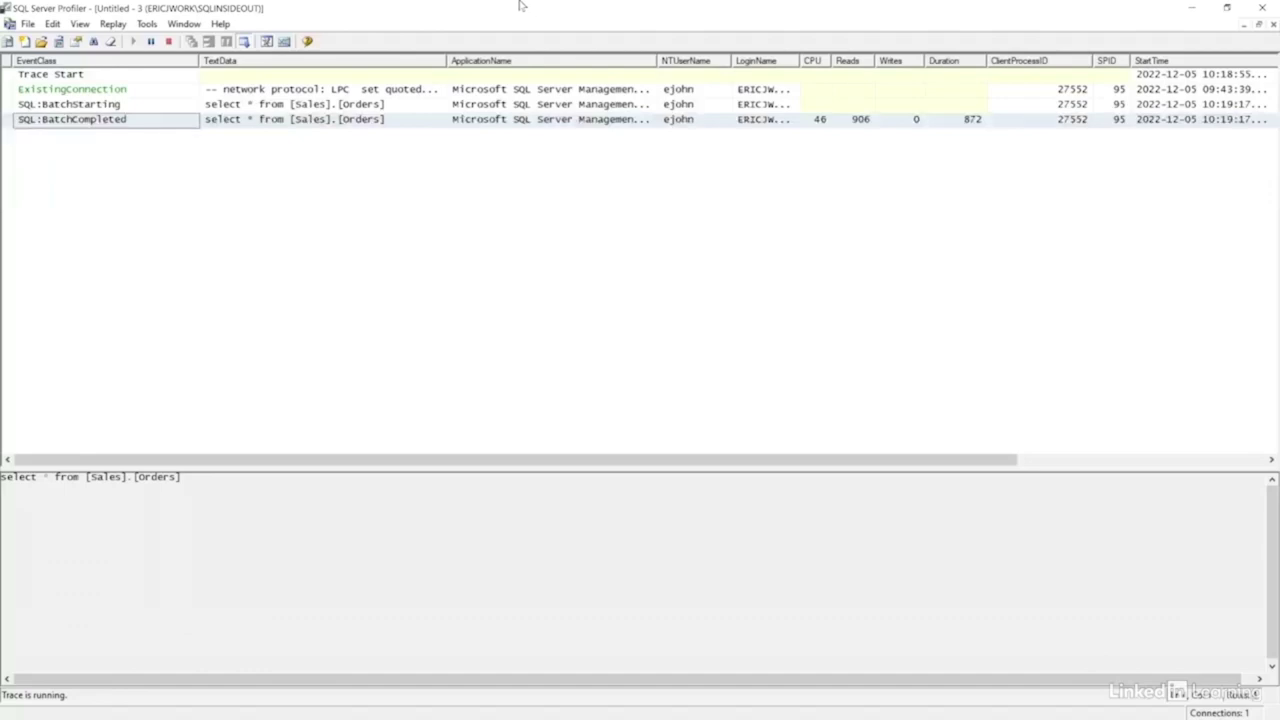
pyautogui.moveTo(202, 705)
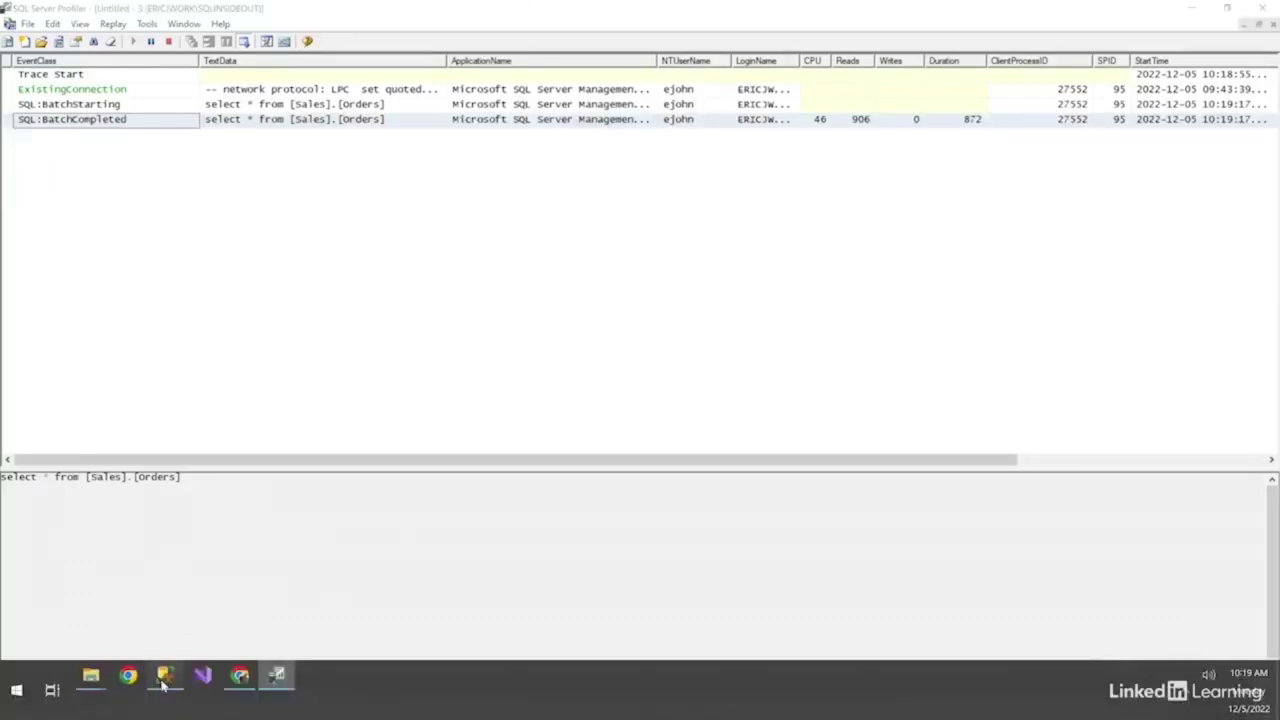
pyautogui.click(164, 680)
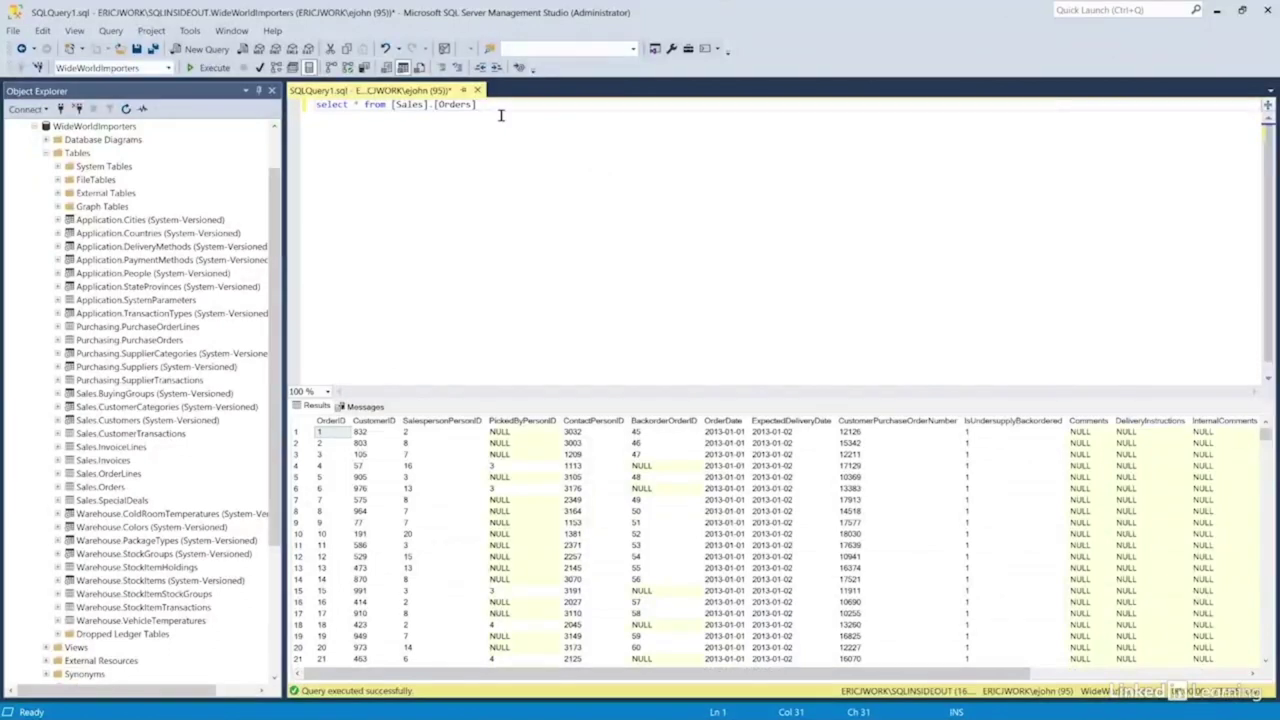
# - Change the query to select * into OrdersCopy from [Sales].[Orders] and run it
pyautogui.hotkey('ctrl', 'Left')
pyautogui.hotkey('ctrl', 'Left')
pyautogui.hotkey('ctrl', 'Left')
pyautogui.hotkey('ctrl', 'Left')
pyautogui.hotkey('ctrl', 'Left')
pyautogui.hotkey('ctrl', 'Left')
pyautogui.write('into ')
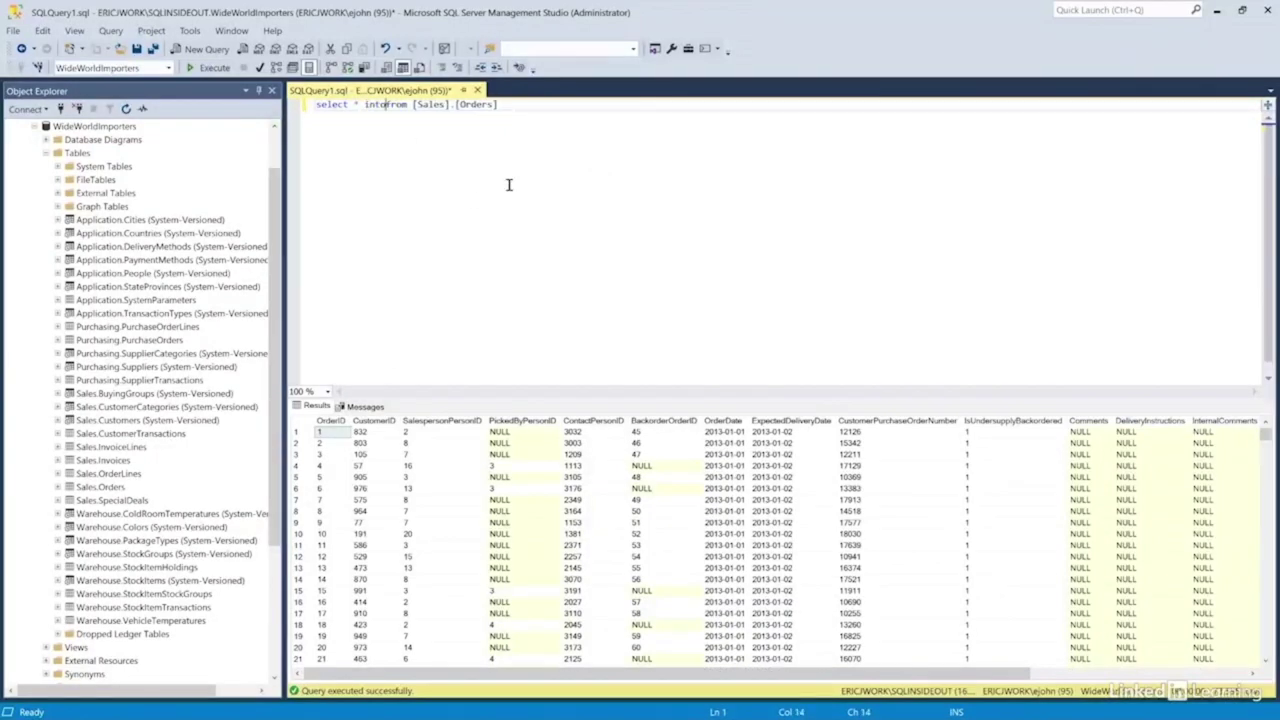
pyautogui.write('Orders')
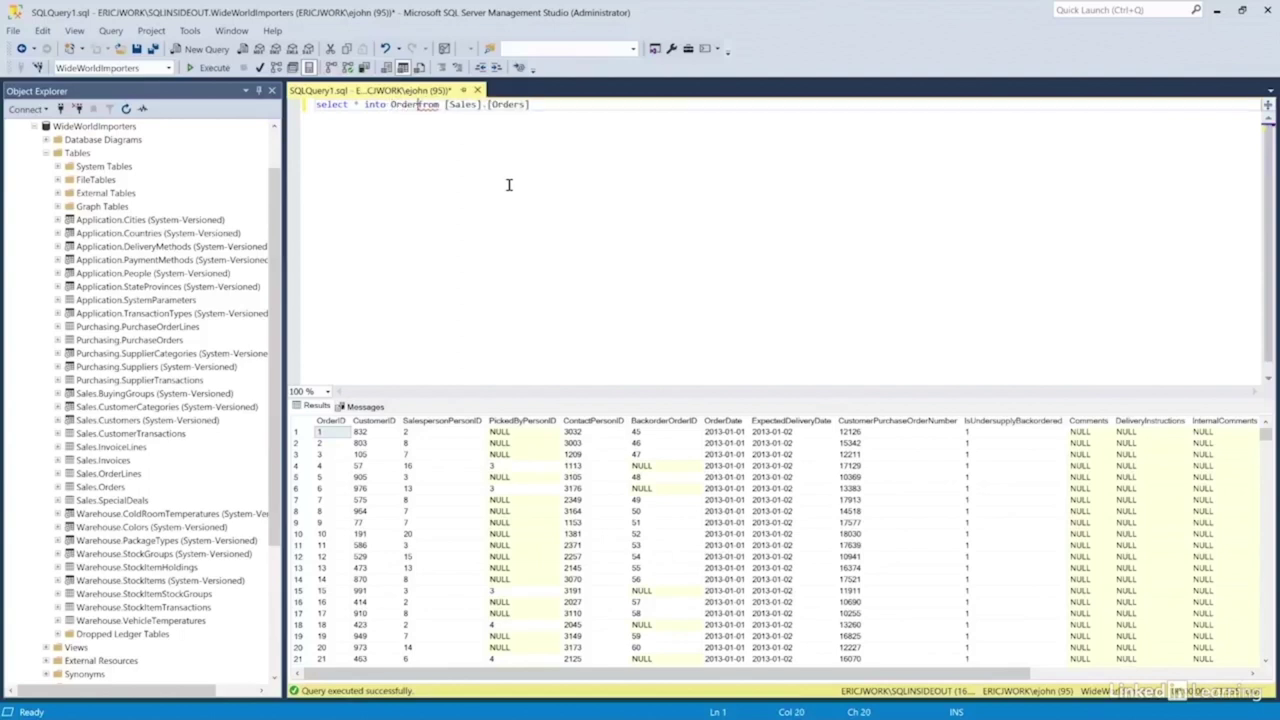
pyautogui.write('Copy')
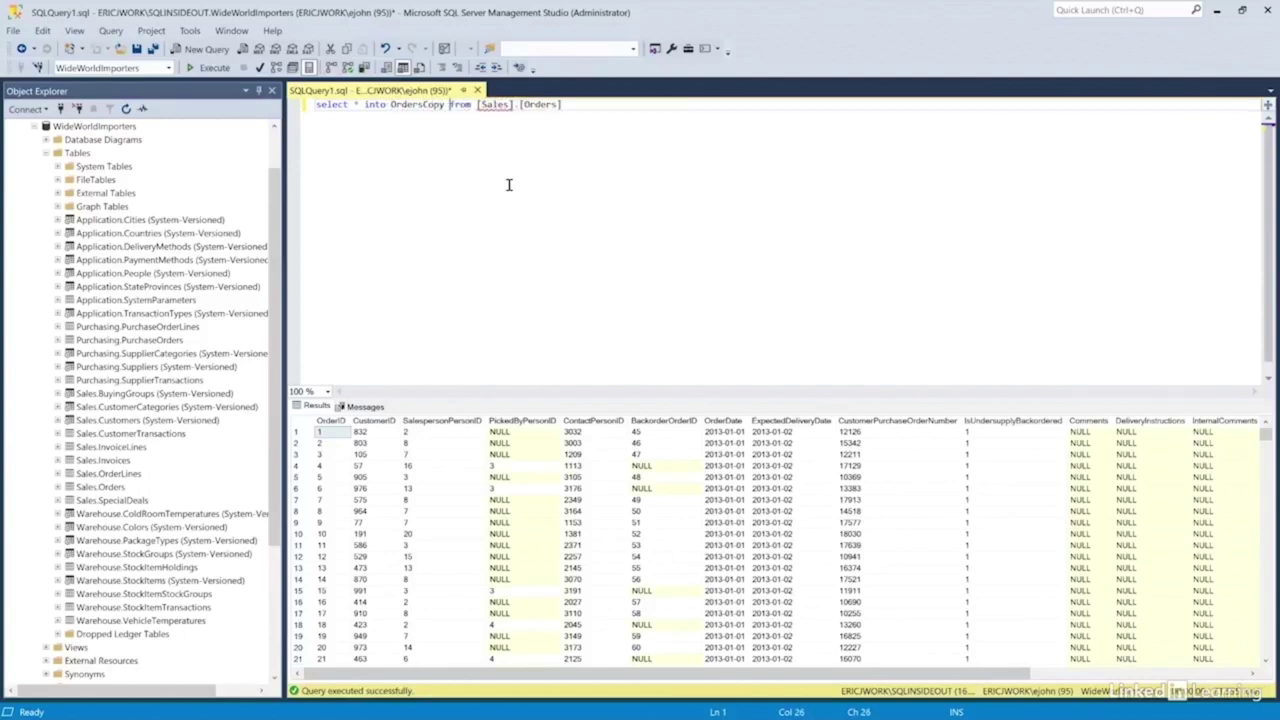
pyautogui.hotkey('ctrl', 'Right')
pyautogui.hotkey('ctrl', 'Right')
pyautogui.hotkey('ctrl', 'Right')
pyautogui.hotkey('ctrl', 'Right')
pyautogui.click(213, 78)
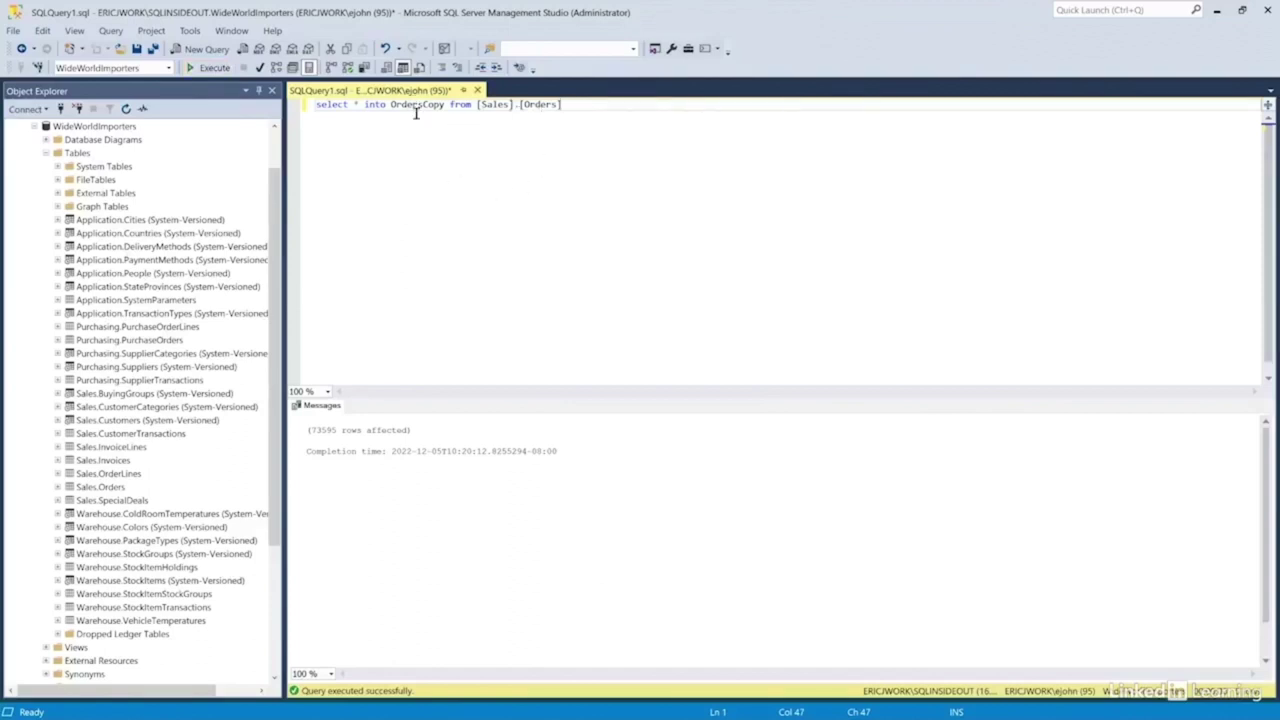
# - Refresh the WideWorldImporters Tables folder and drag dbo.OrdersCopy into the query editor
pyautogui.rightClick(76, 153)
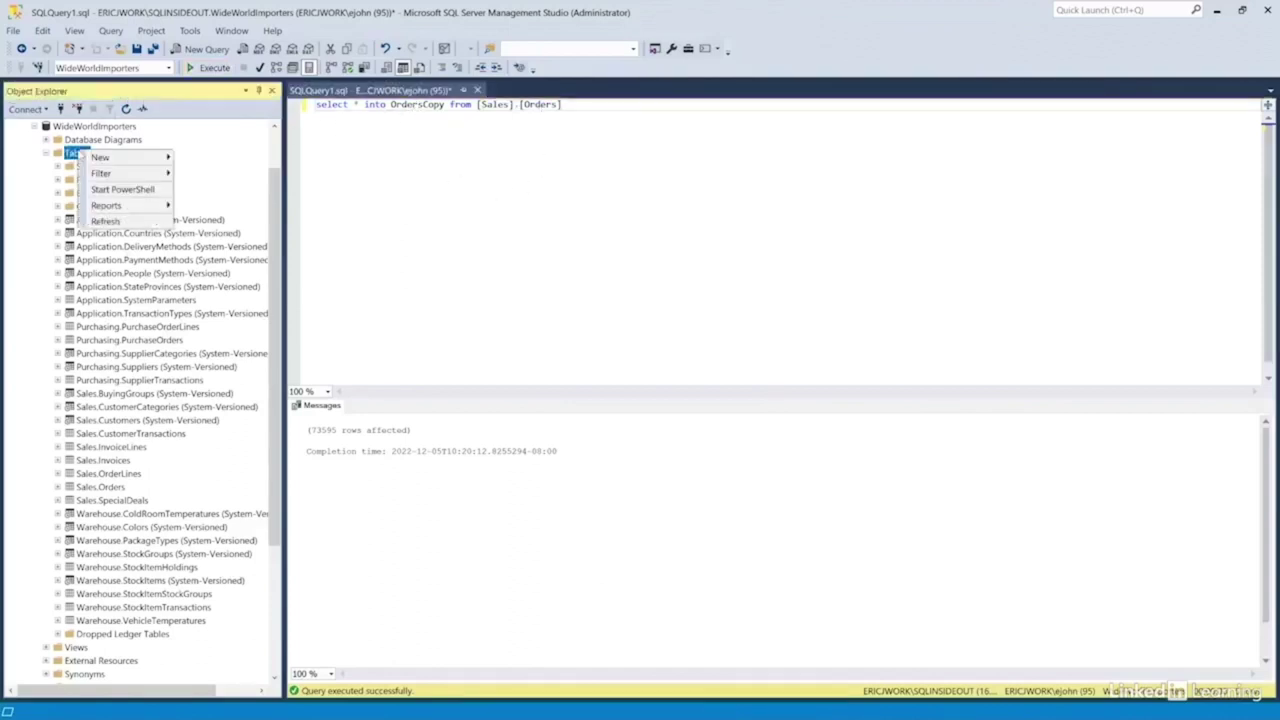
pyautogui.click(143, 220)
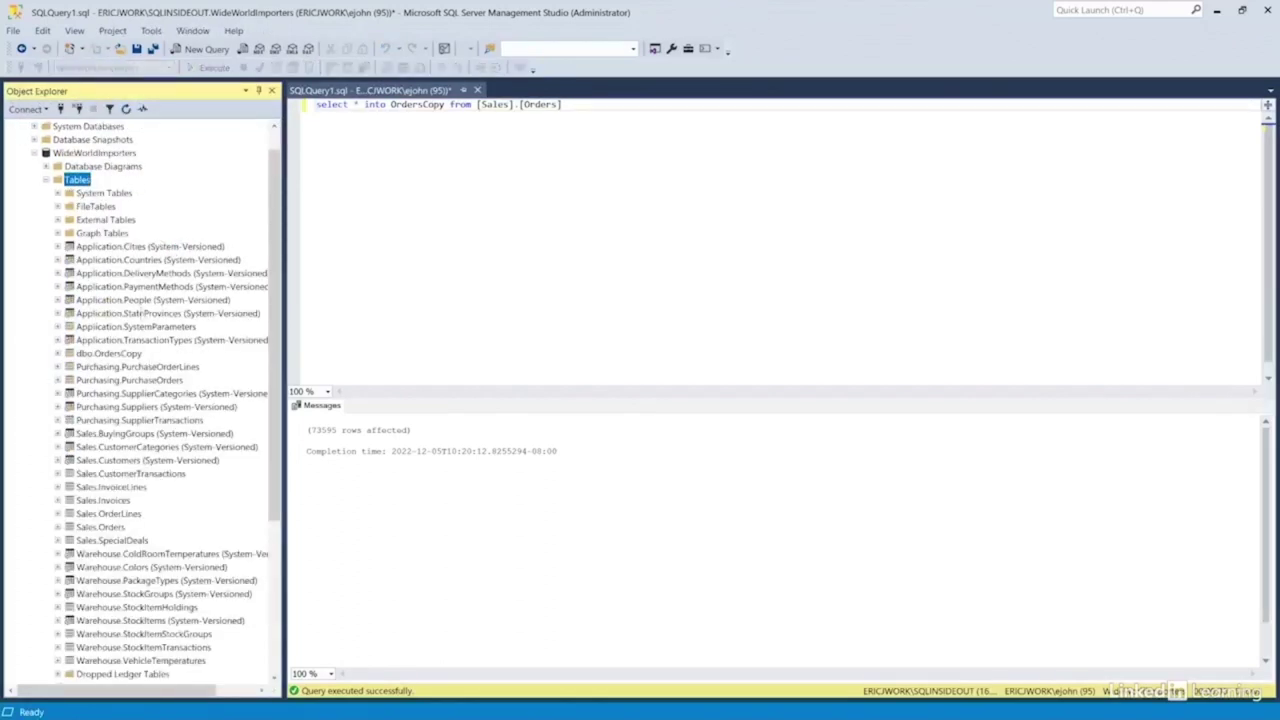
pyautogui.scroll(-3, 142, 262)
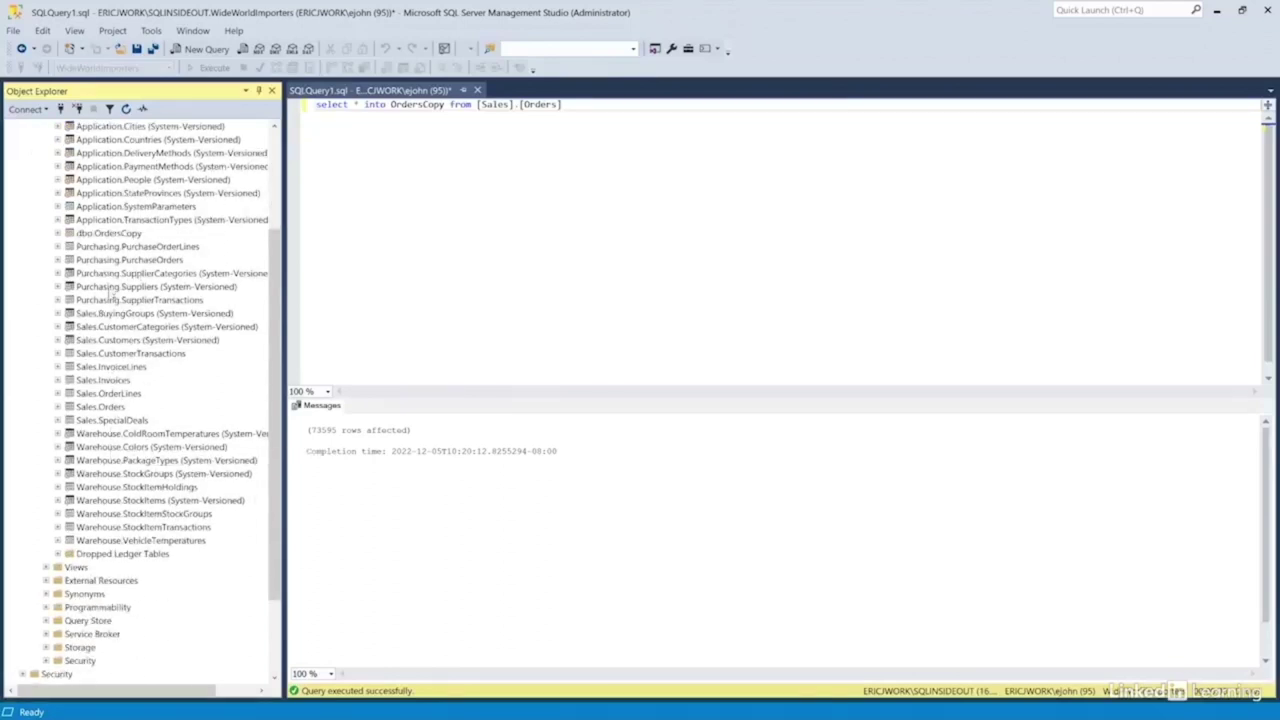
pyautogui.click(111, 237)
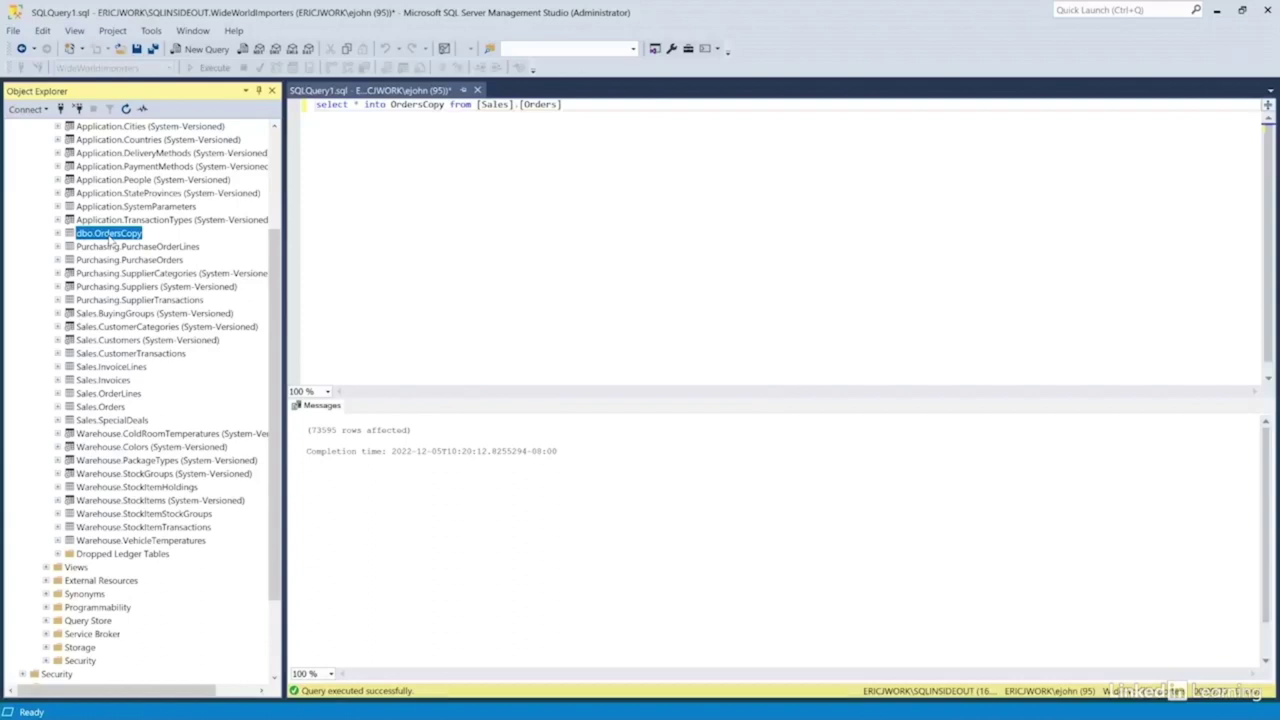
pyautogui.moveTo(110, 240); pyautogui.dragTo(560, 118)
# - Add a 'select * from [dbo].[OrdersCopy]' line and run only that query
pyautogui.click(570, 114)
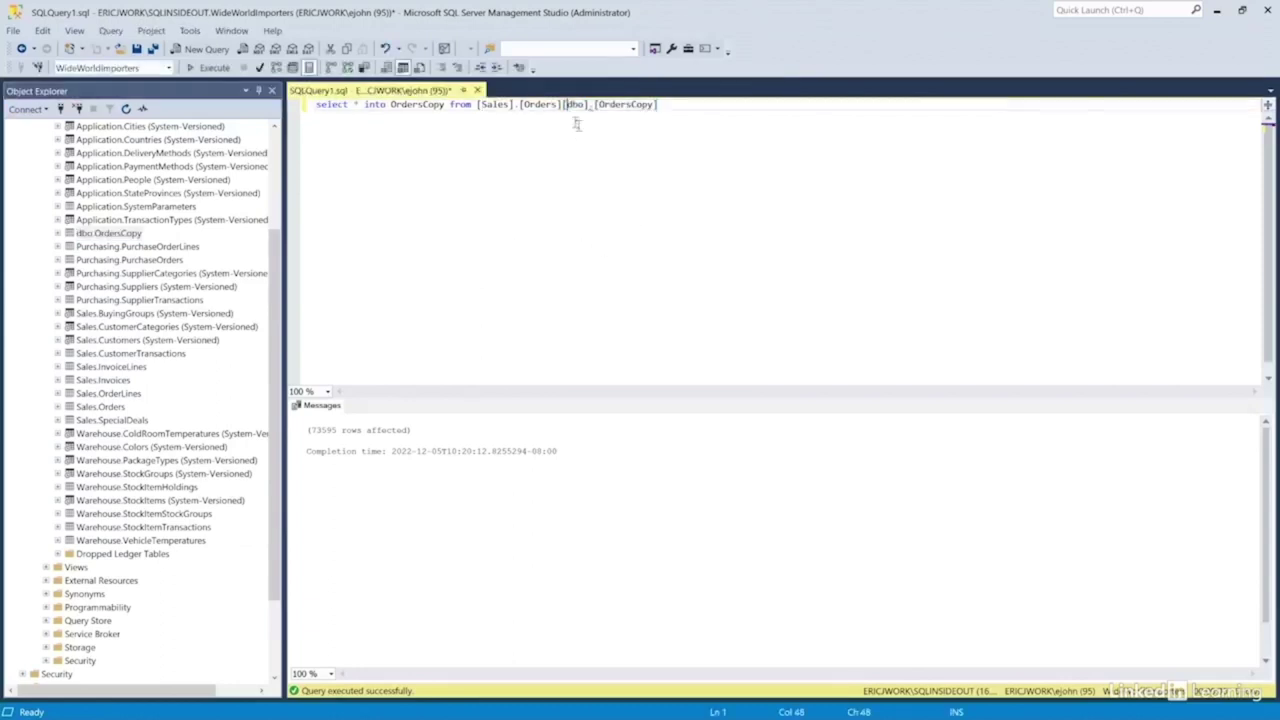
pyautogui.press('Return')
pyautogui.press('Return')
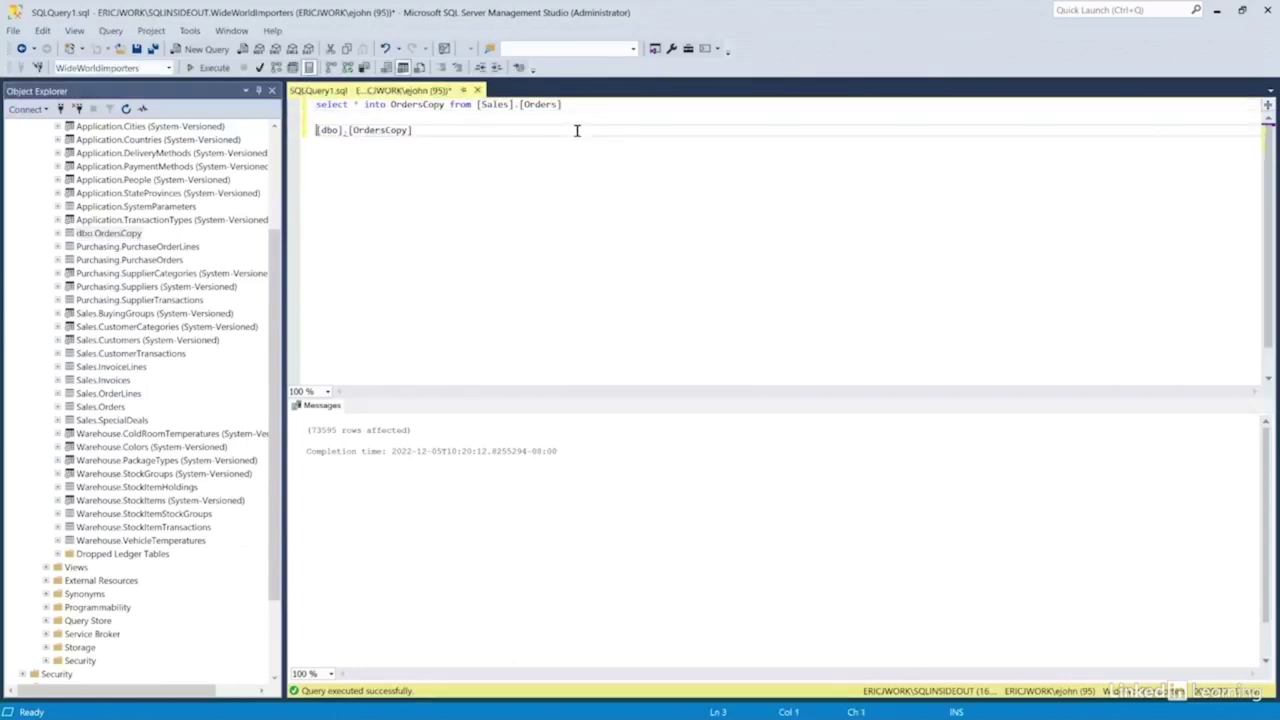
pyautogui.write('select * from')
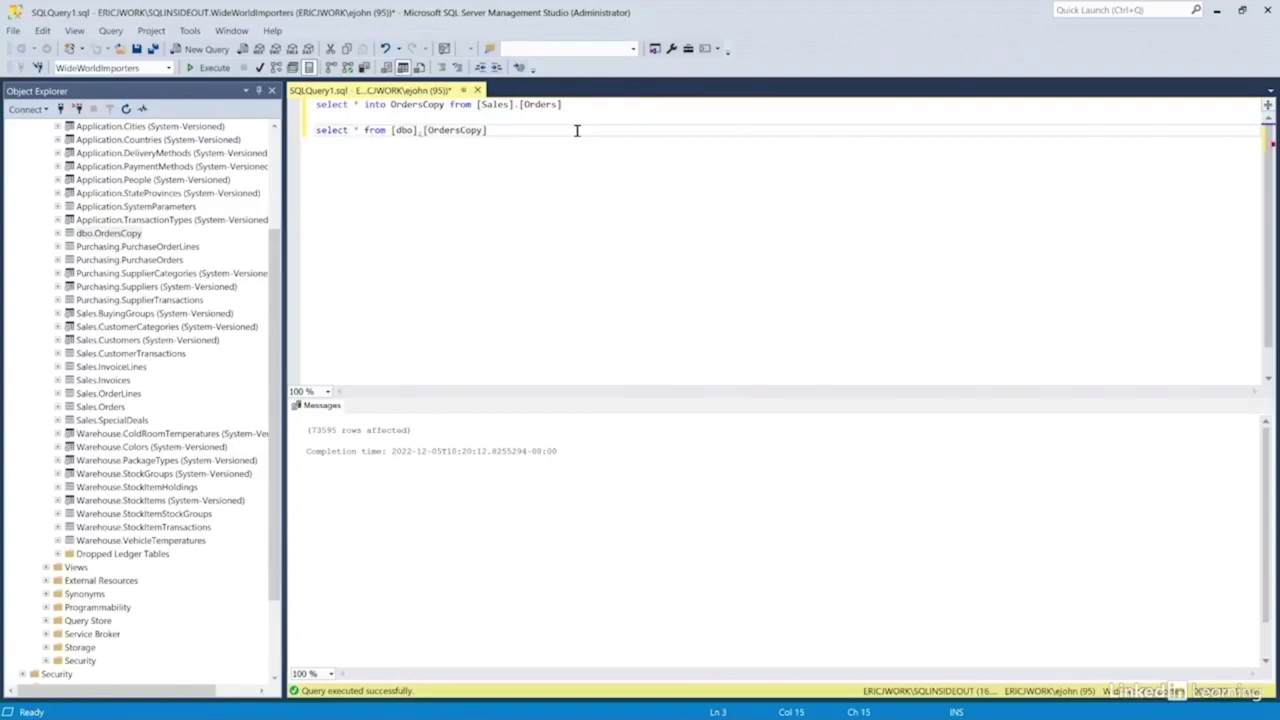
pyautogui.press('Right')
pyautogui.press('Right')
pyautogui.press('Right')
pyautogui.press('Right')
pyautogui.press('Right')
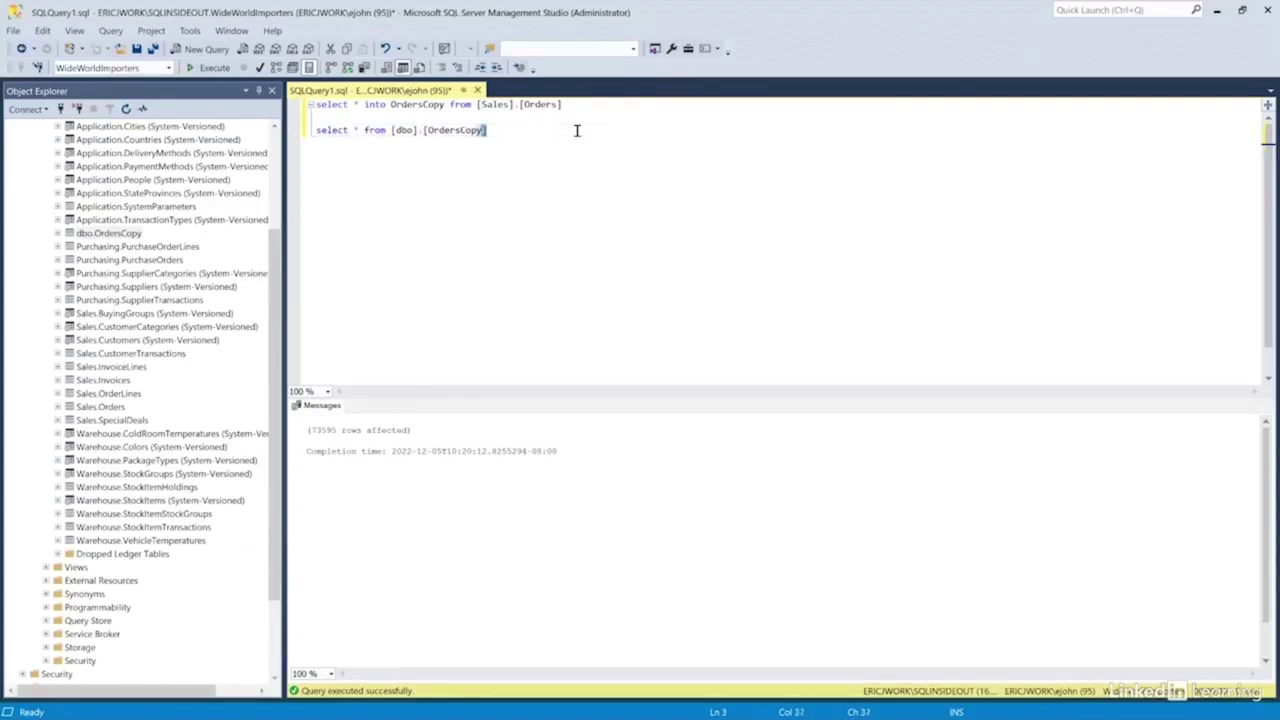
pyautogui.hotkey('shift', 'Left')
pyautogui.hotkey('shift', 'Left')
pyautogui.hotkey('shift', 'Left')
pyautogui.hotkey('shift', 'Left')
pyautogui.hotkey('shift', 'Left')
pyautogui.hotkey('shift', 'Left')
pyautogui.hotkey('shift', 'Left')
pyautogui.hotkey('shift', 'Left')
pyautogui.hotkey('shift', 'Left')
pyautogui.hotkey('shift', 'Left')
pyautogui.hotkey('shift', 'Left')
pyautogui.hotkey('shift', 'Left')
pyautogui.hotkey('shift', 'Left')
pyautogui.hotkey('shift', 'Left')
pyautogui.hotkey('shift', 'Left')
pyautogui.hotkey('shift', 'Left')
pyautogui.hotkey('shift', 'Left')
pyautogui.hotkey('shift', 'Left')
pyautogui.hotkey('shift', 'Left')
pyautogui.hotkey('shift', 'Left')
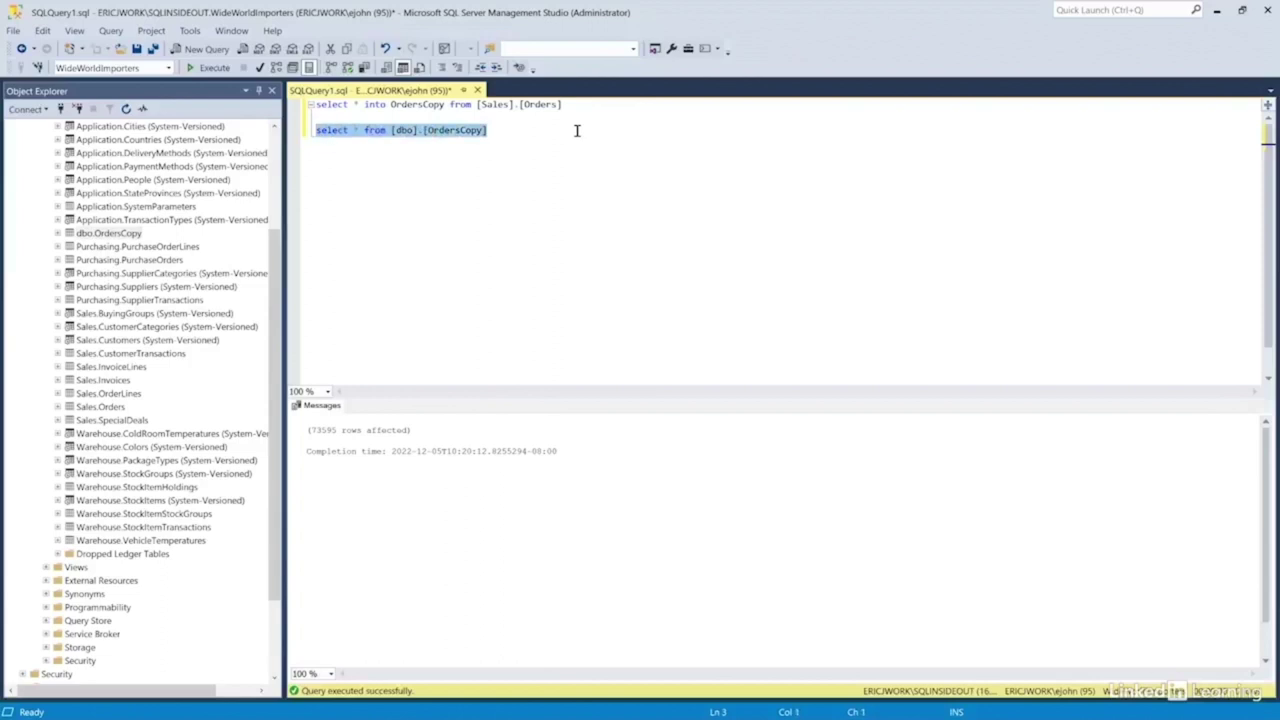
pyautogui.press('F5')
pyautogui.click(577, 130)
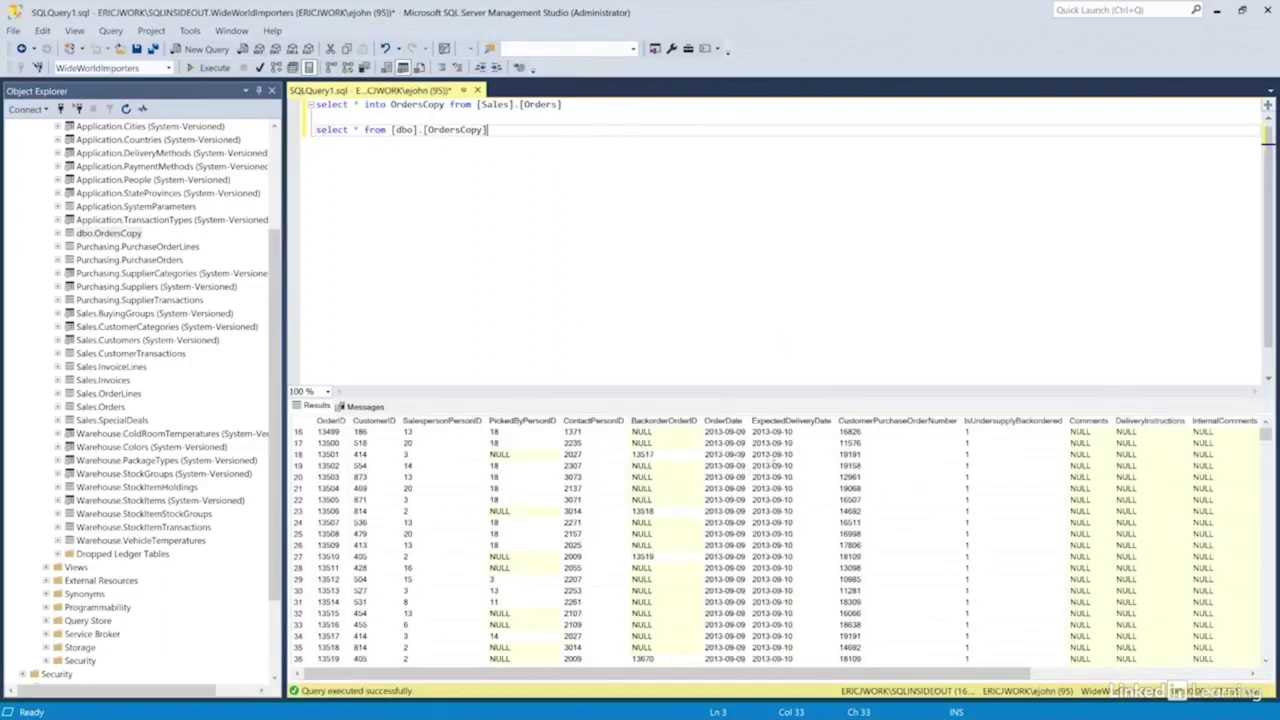
# - Delete 'into OrdersCopy' from the first query and check the logged select in Profiler
pyautogui.scroll(5, 503, 131)
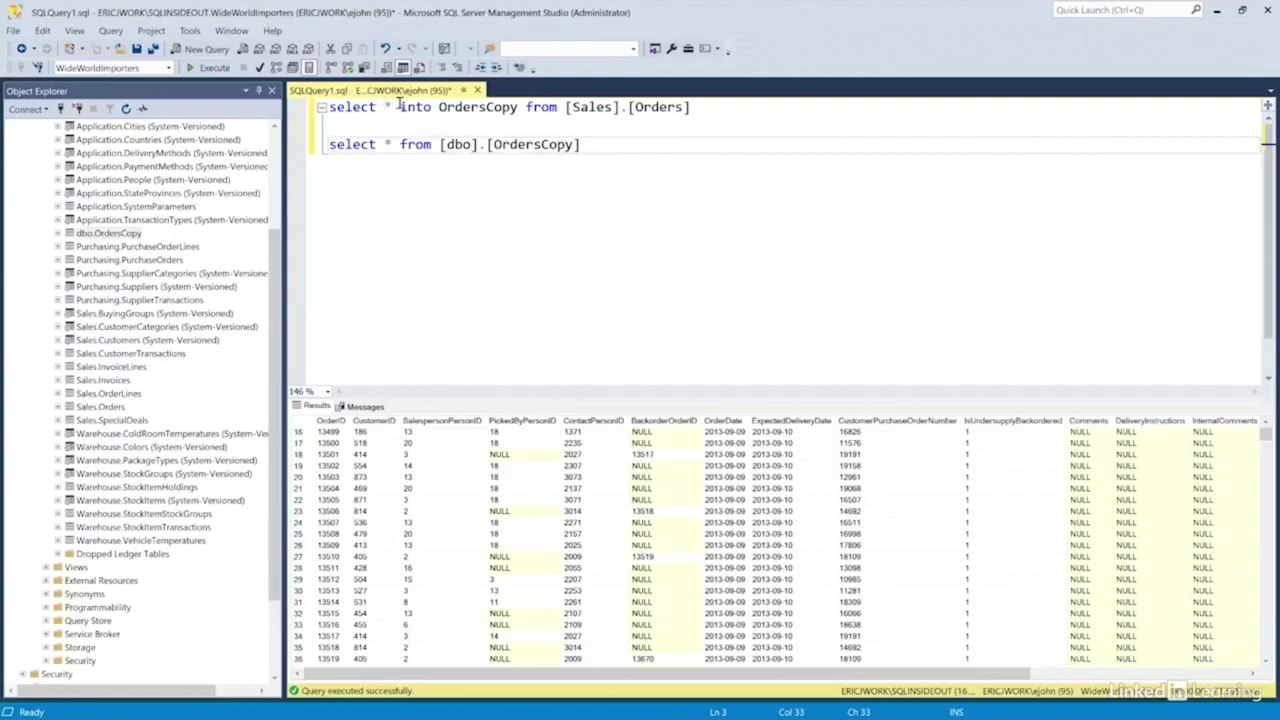
pyautogui.click(400, 107)
pyautogui.keyDown('shift'); pyautogui.click(517, 108); pyautogui.keyUp('shift')
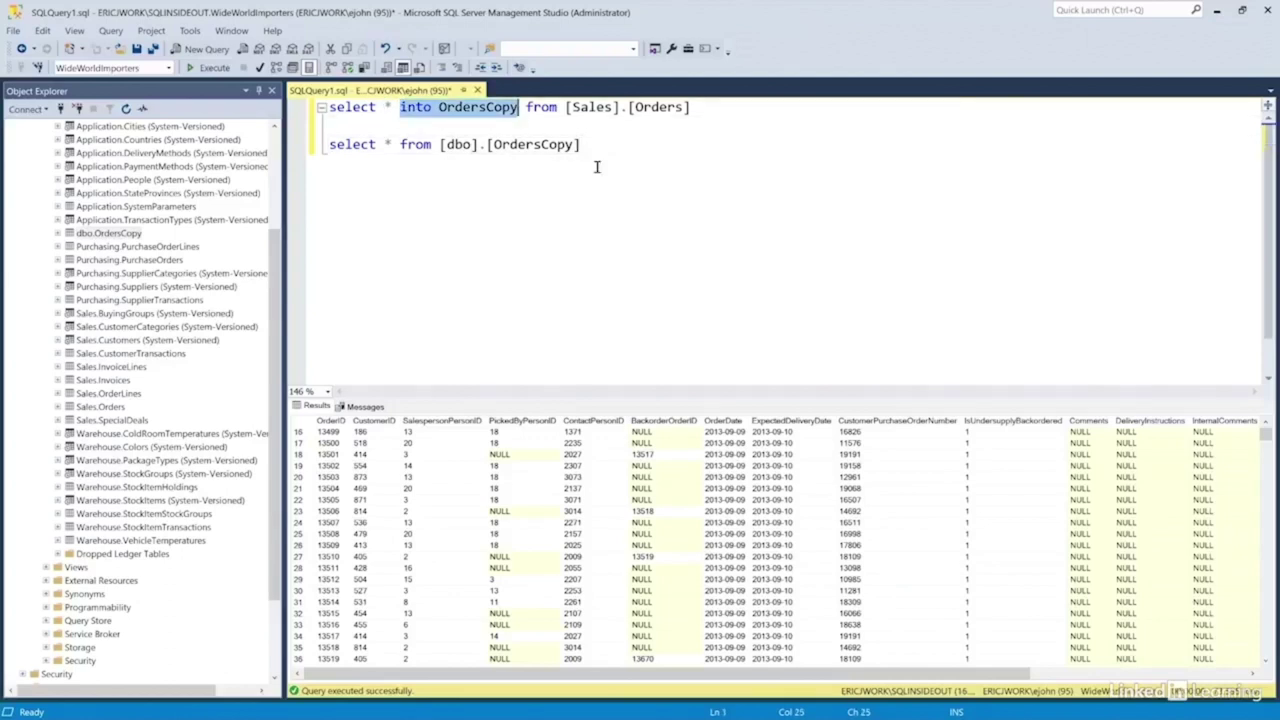
pyautogui.press('Delete')
pyautogui.press('Delete')
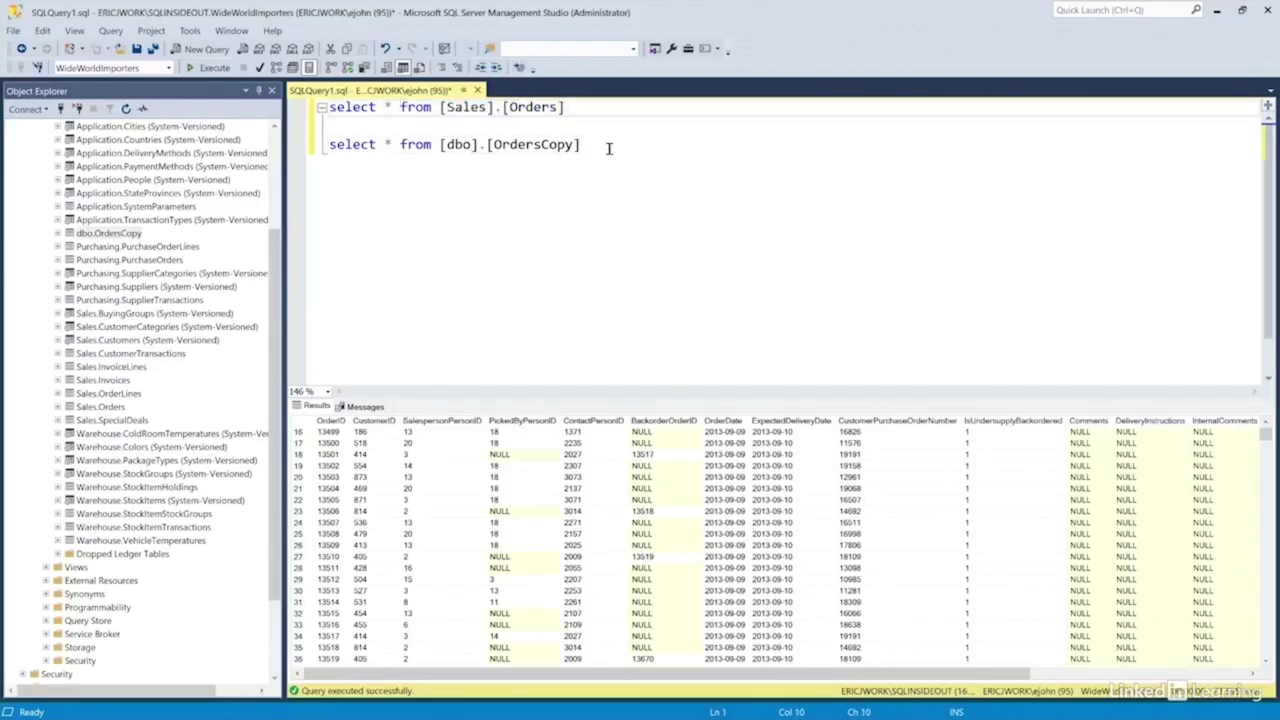
pyautogui.click(277, 680)
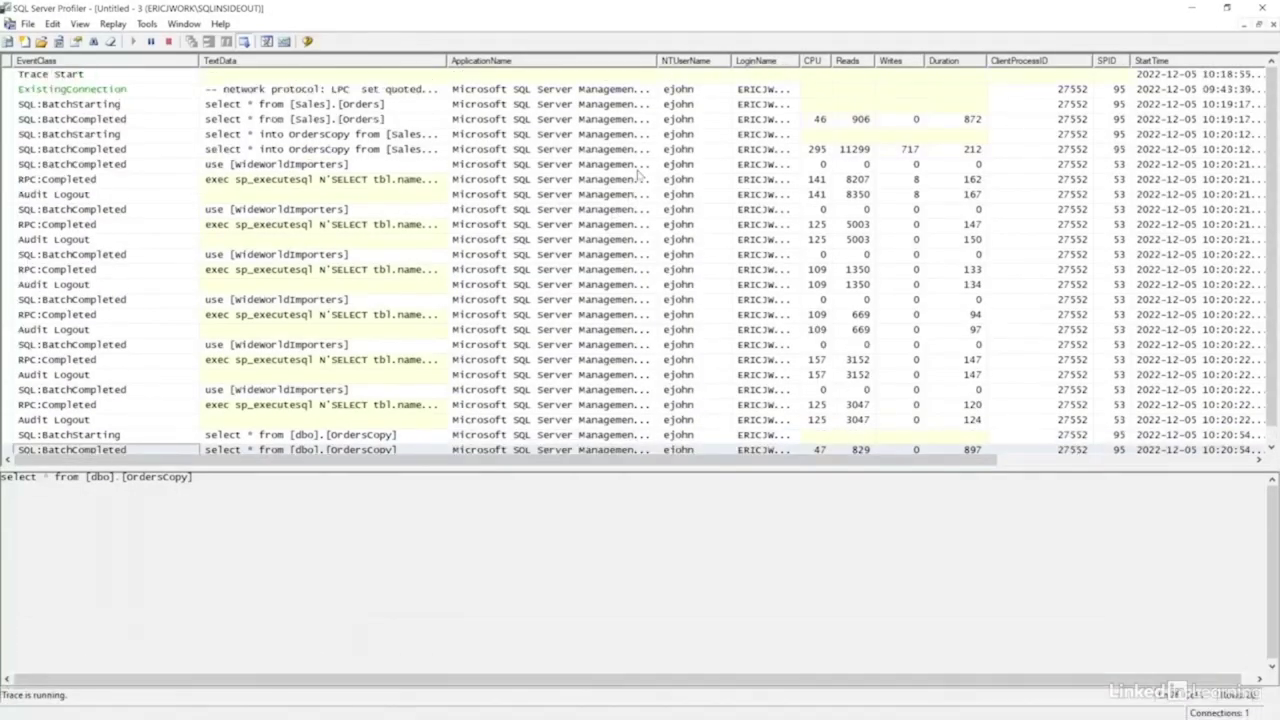
pyautogui.scroll(-1, 636, 200)
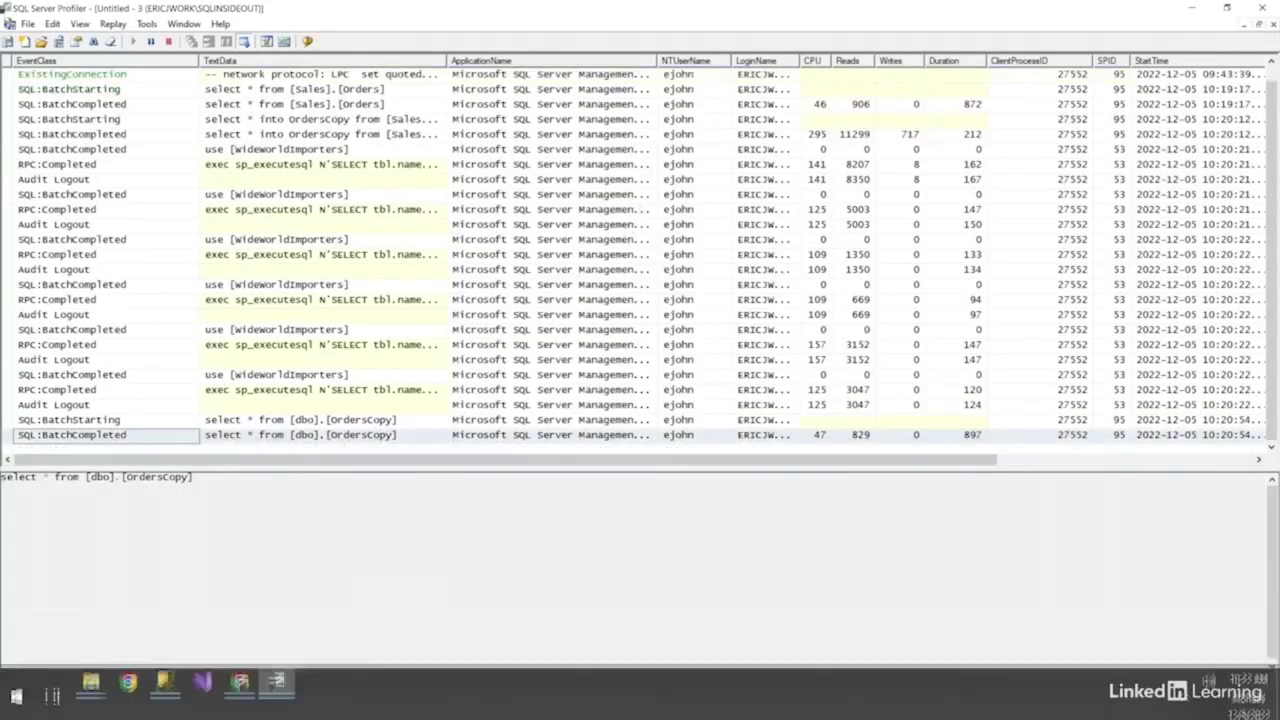
pyautogui.click(165, 677)
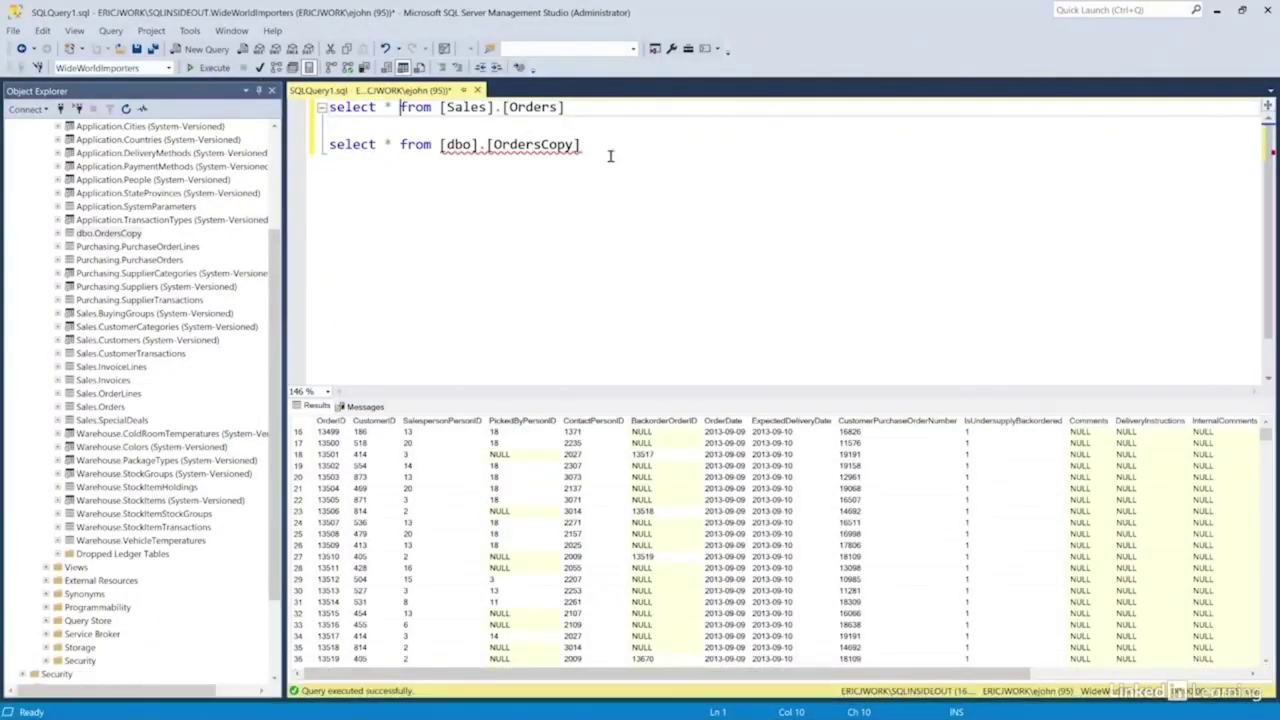
# - Execute both the Sales.Orders and OrdersCopy selects three times
pyautogui.click(213, 68)
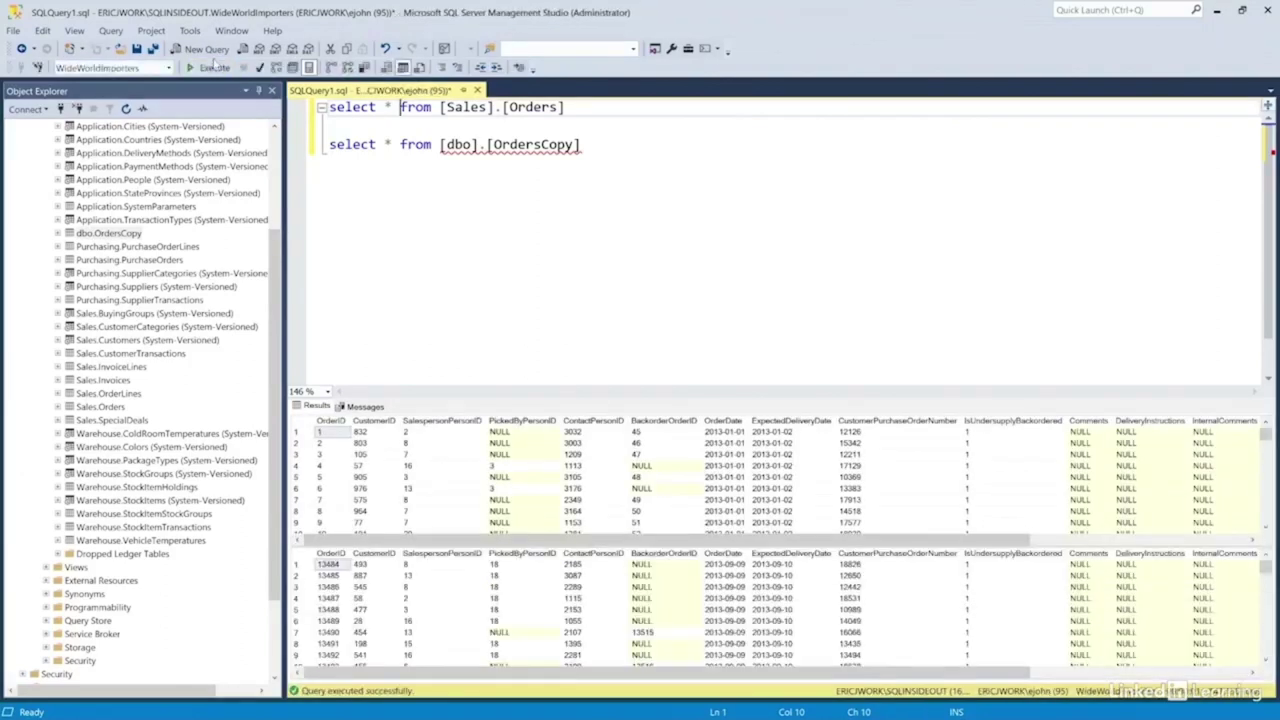
pyautogui.click(213, 70)
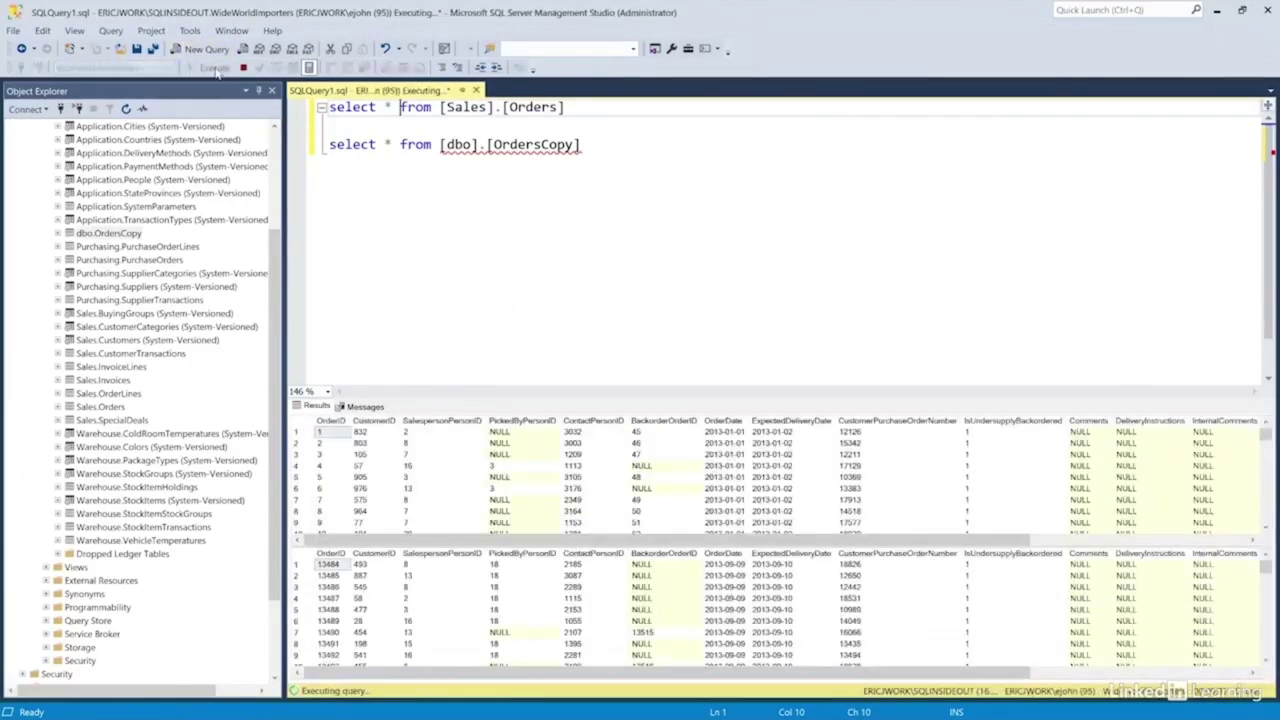
pyautogui.click(215, 68)
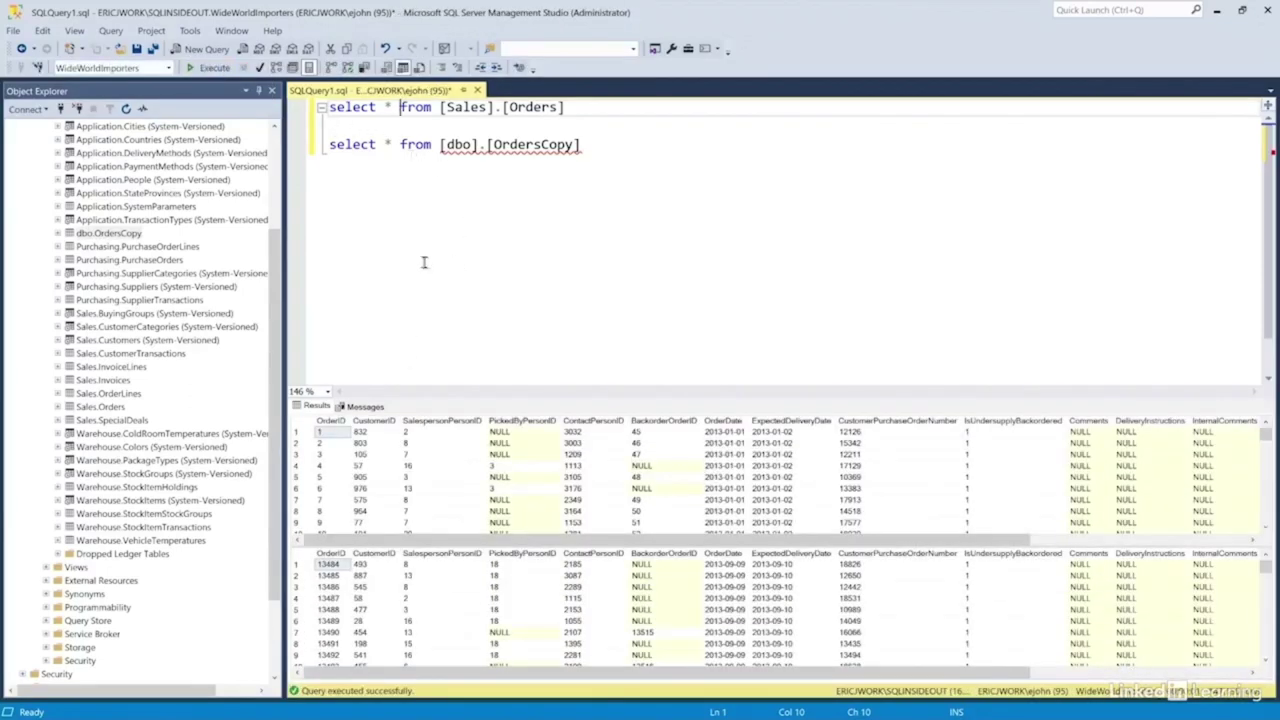
# - Stop the Profiler trace and inspect the OrdersCopy and Sales.Orders batch rows
pyautogui.click(281, 698)
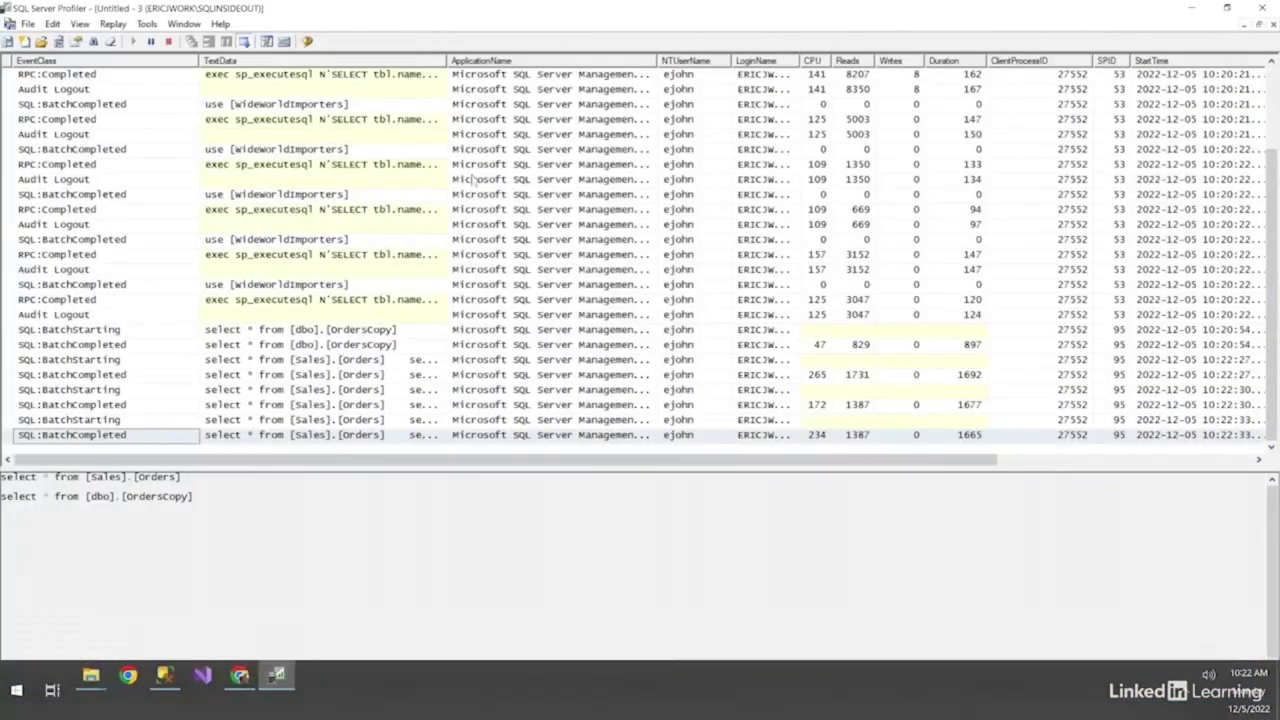
pyautogui.click(169, 42)
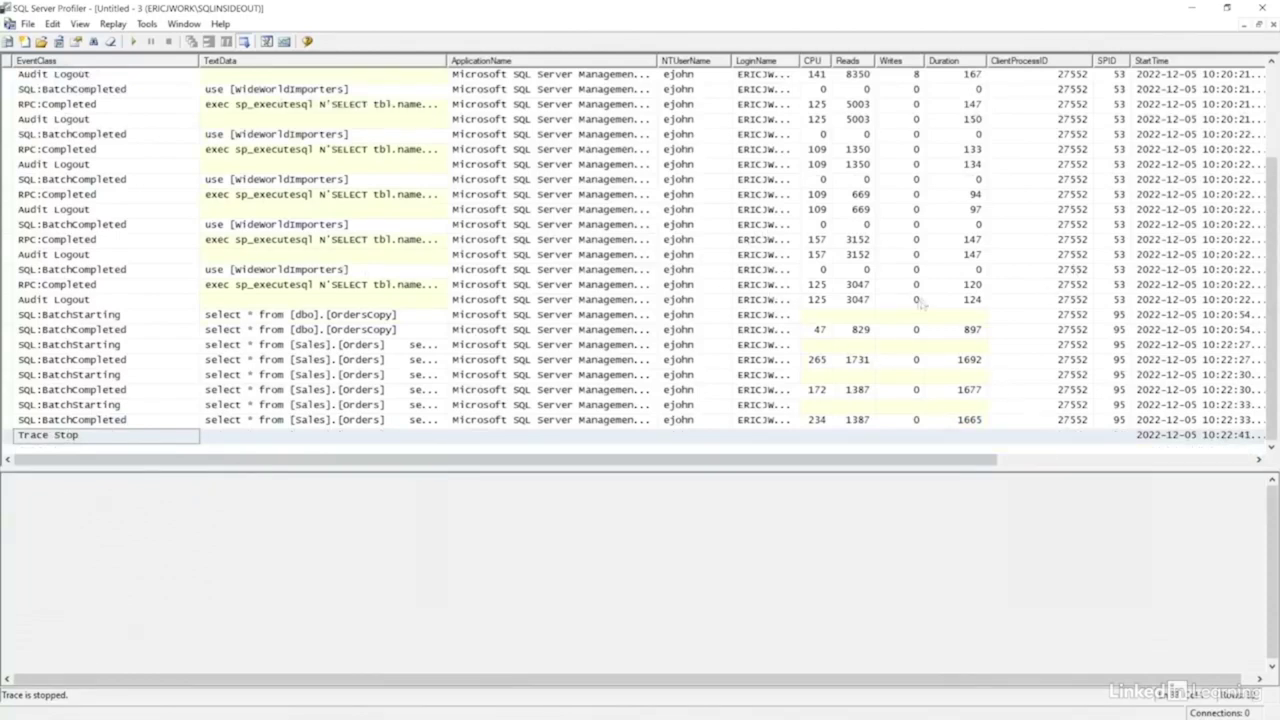
pyautogui.click(392, 333)
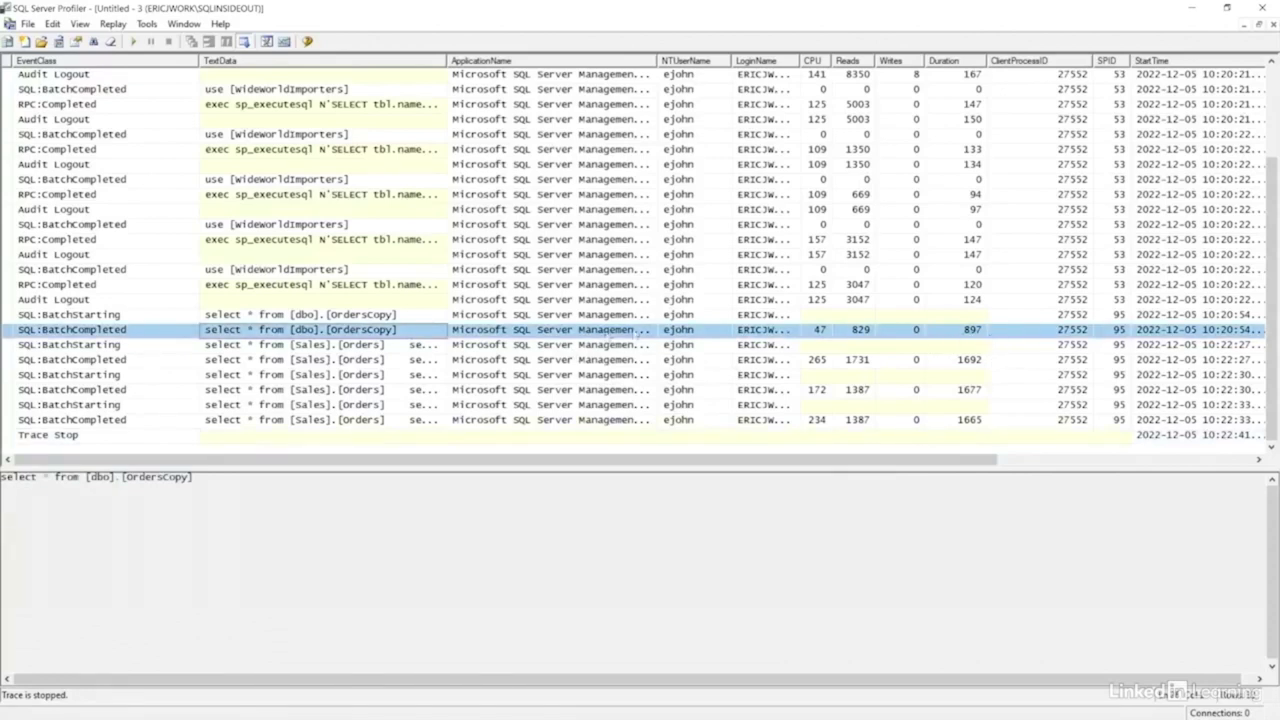
pyautogui.click(386, 359)
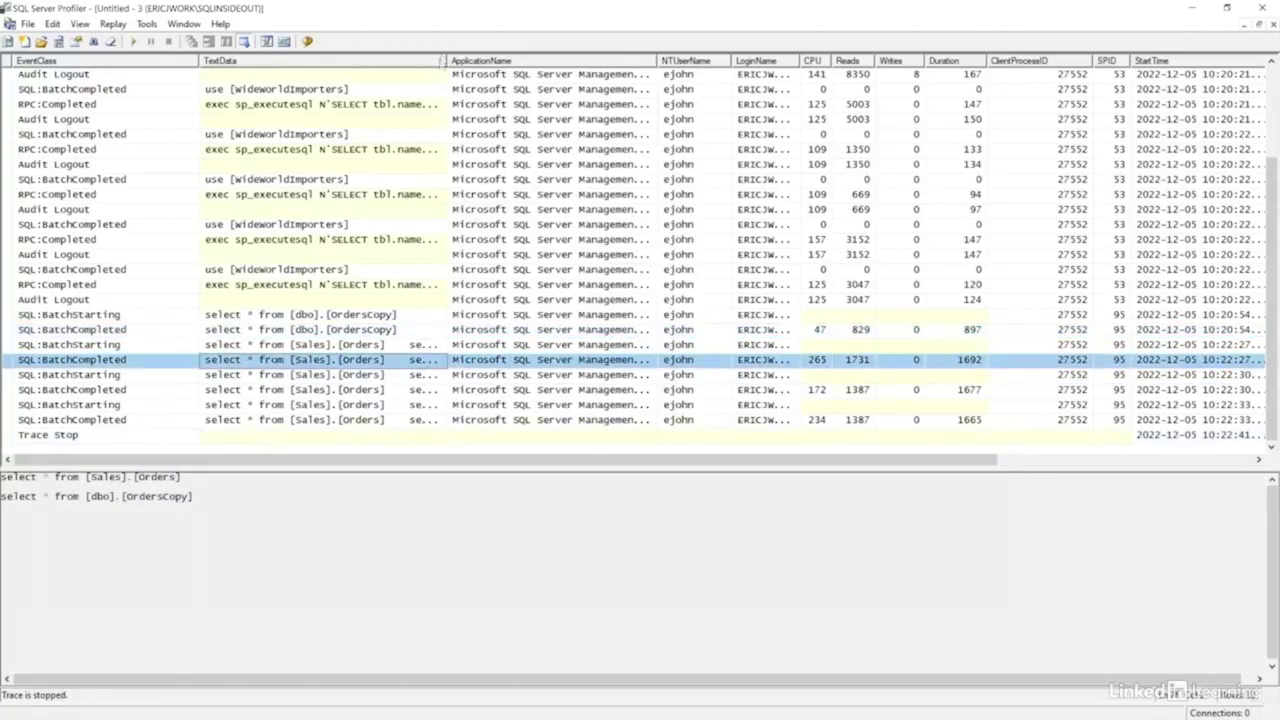
# - Widen the TextData column to show both statements and inspect the completed batches
pyautogui.moveTo(443, 61); pyautogui.dragTo(513, 61)
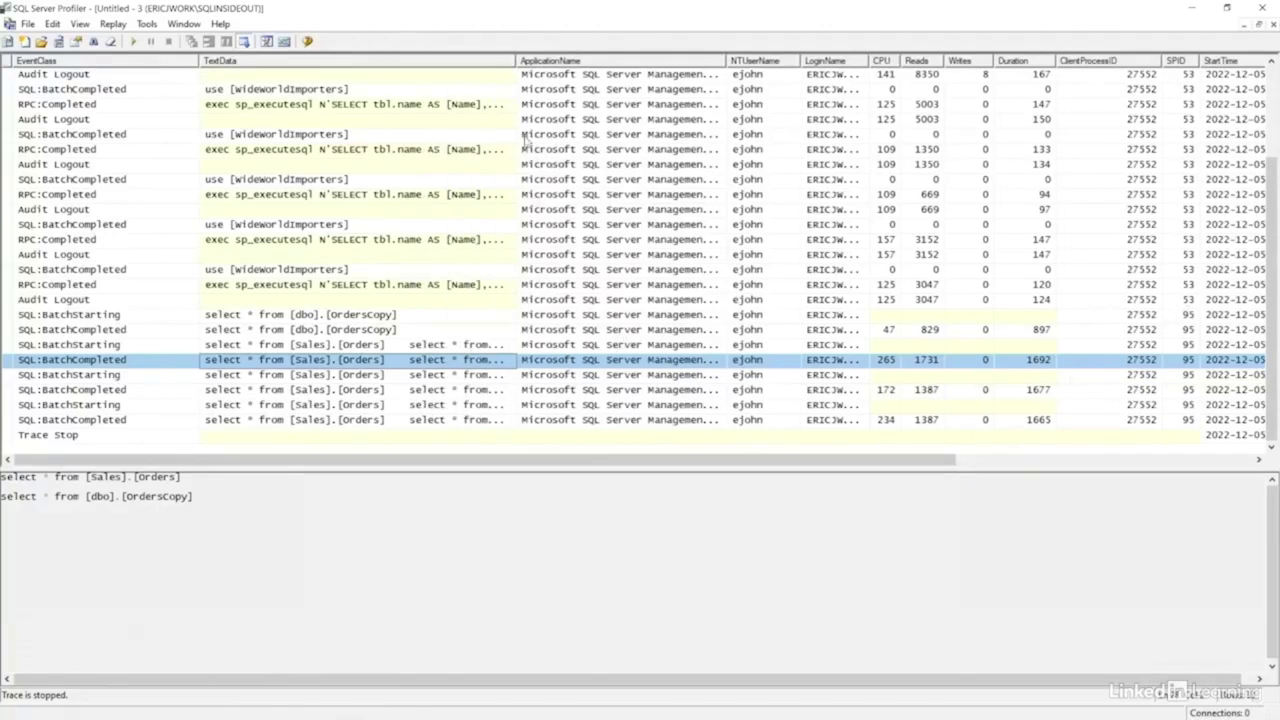
pyautogui.moveTo(515, 61); pyautogui.dragTo(686, 61)
pyautogui.click(392, 347)
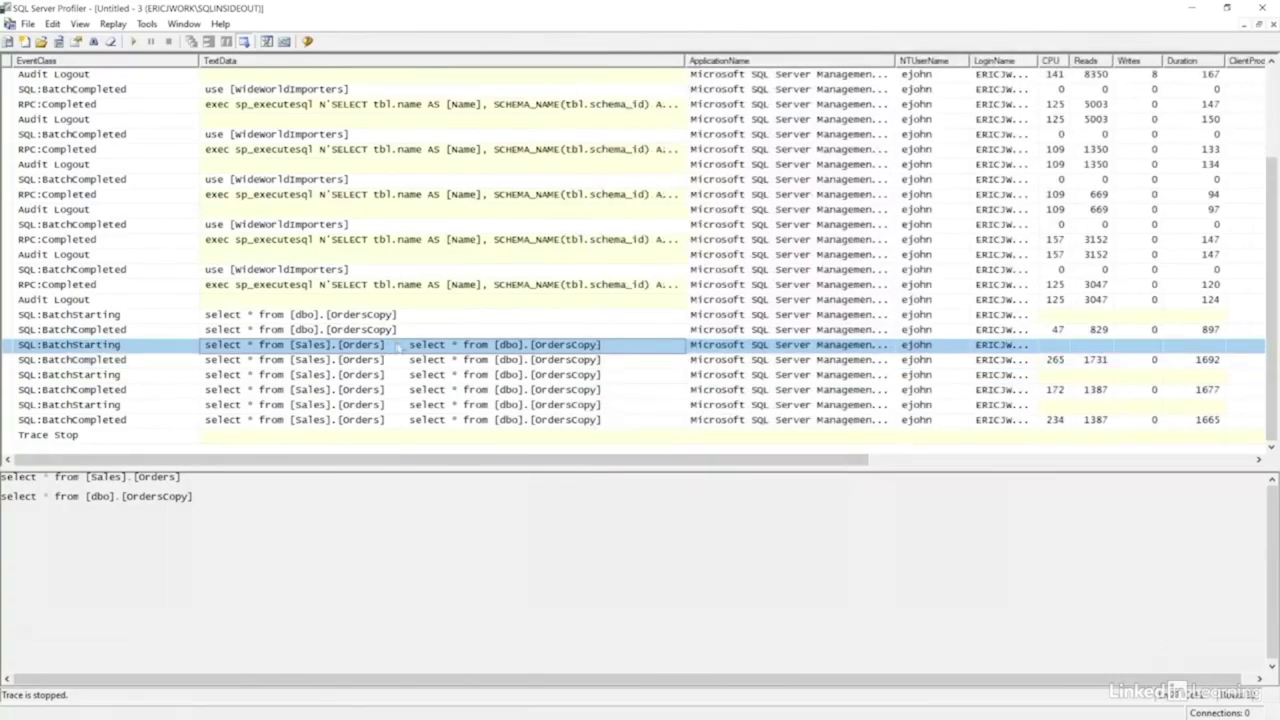
pyautogui.click(1216, 366)
pyautogui.click(1200, 393)
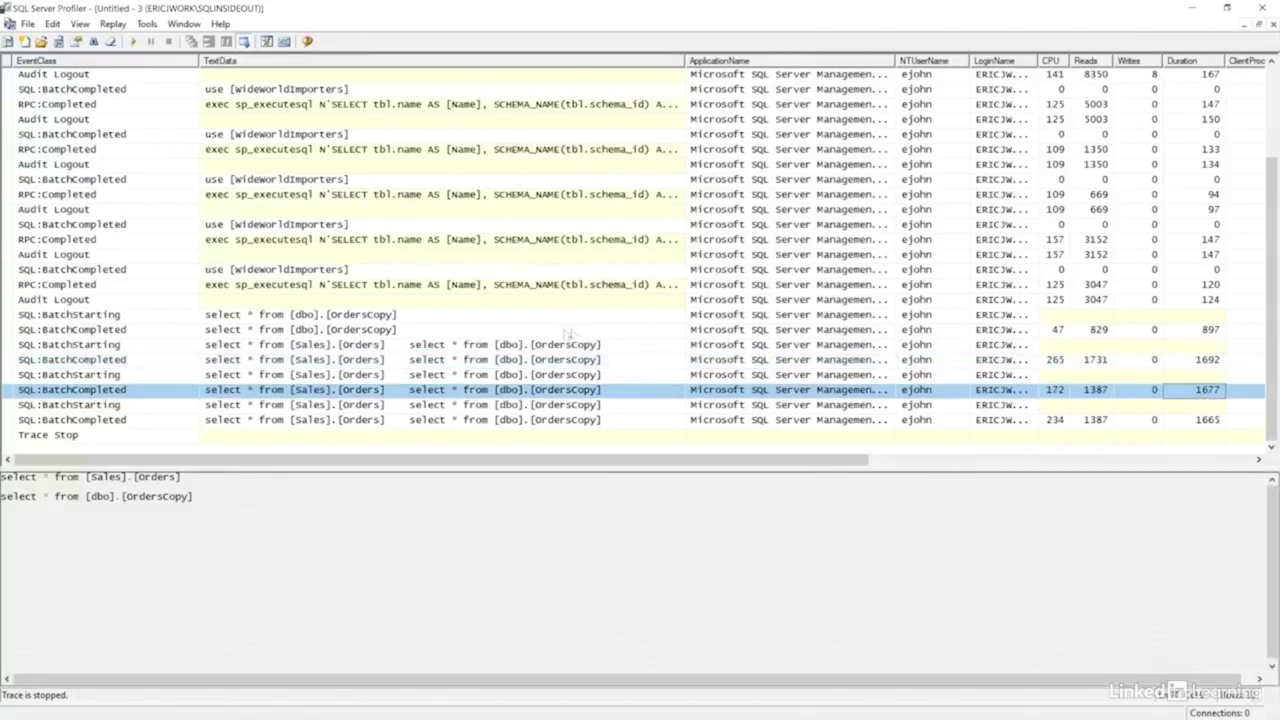
pyautogui.click(450, 316)
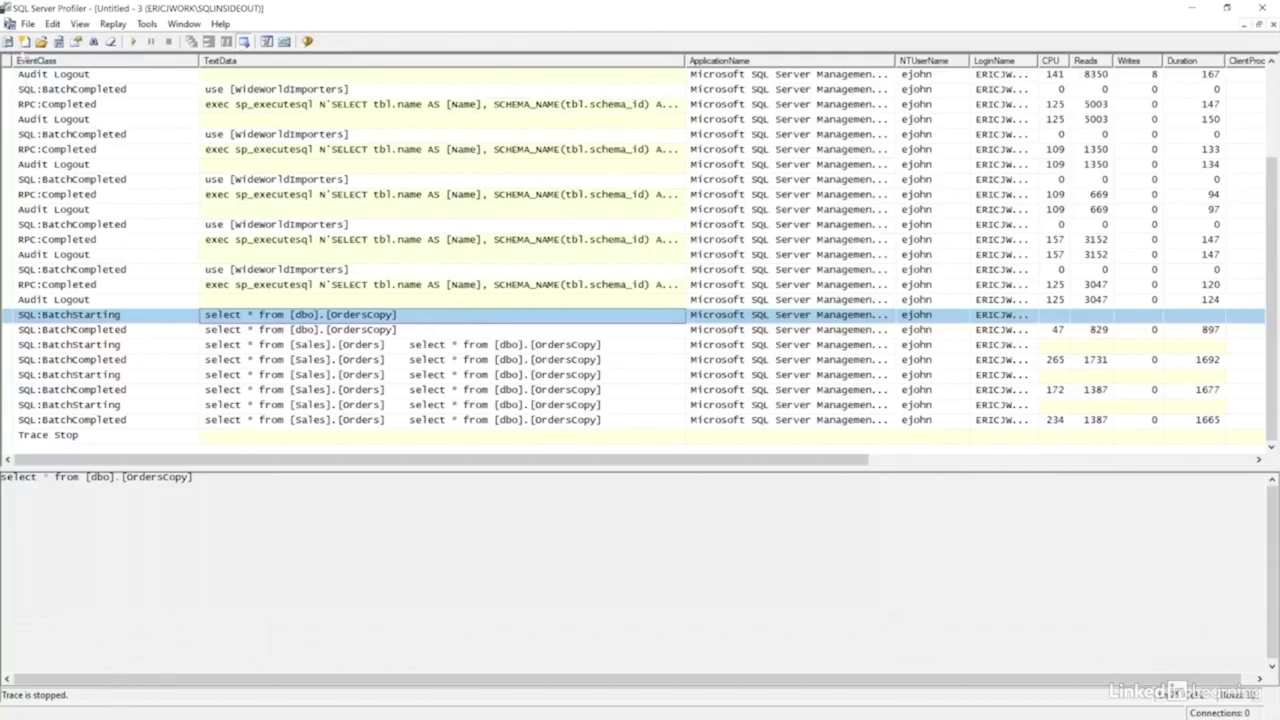
pyautogui.click(27, 23)
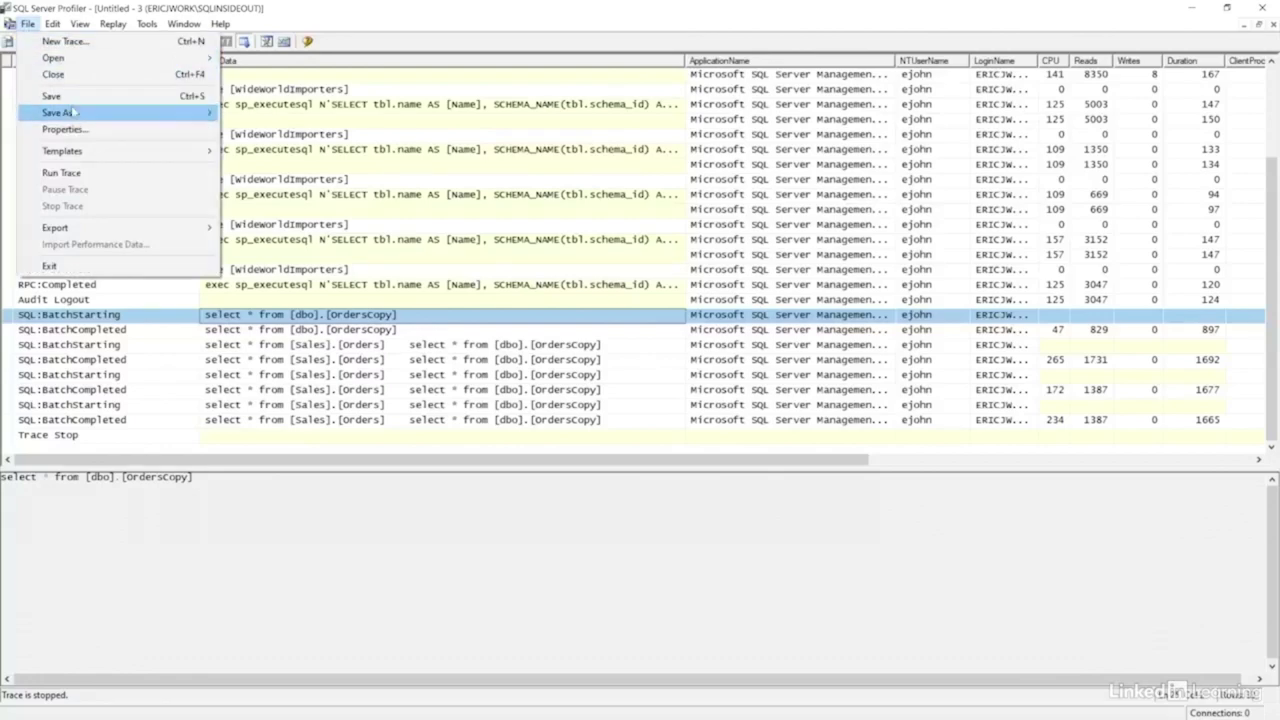
# - Save the trace as a trace file named SampleWorkload in C:\InsideOut
pyautogui.moveTo(70, 112)
pyautogui.click(291, 116)
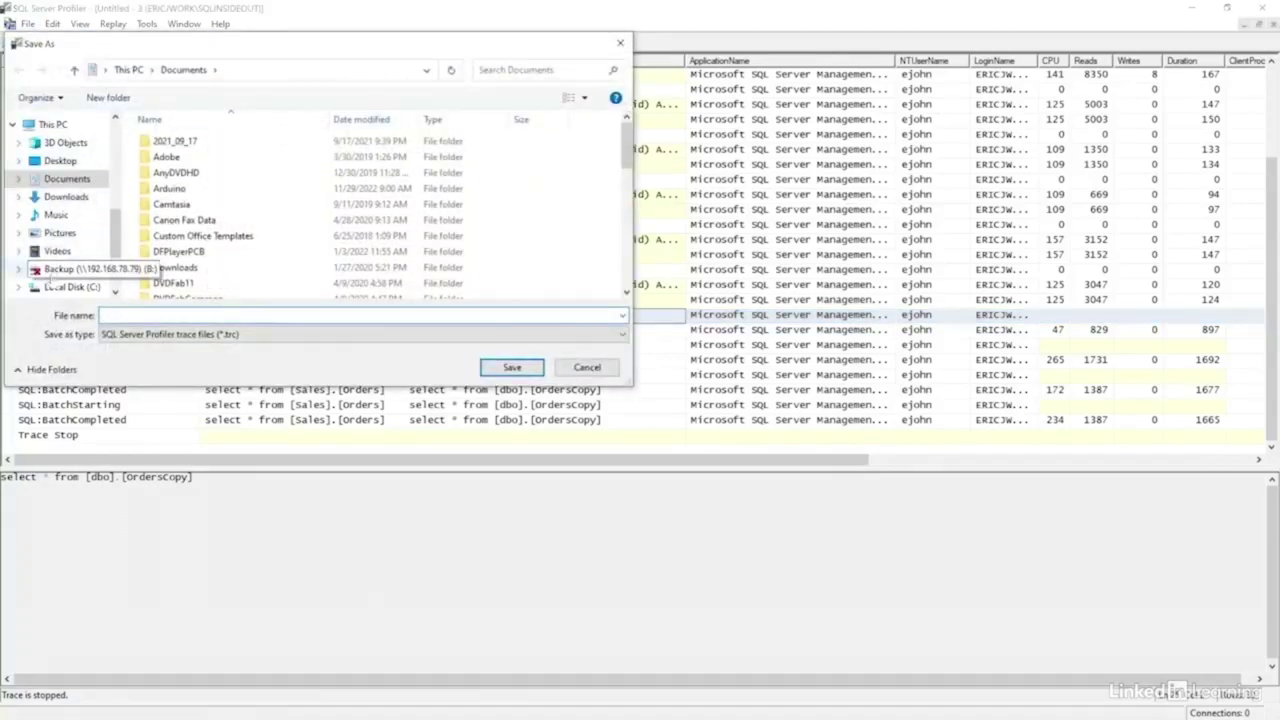
pyautogui.click(58, 287)
pyautogui.doubleClick(184, 221)
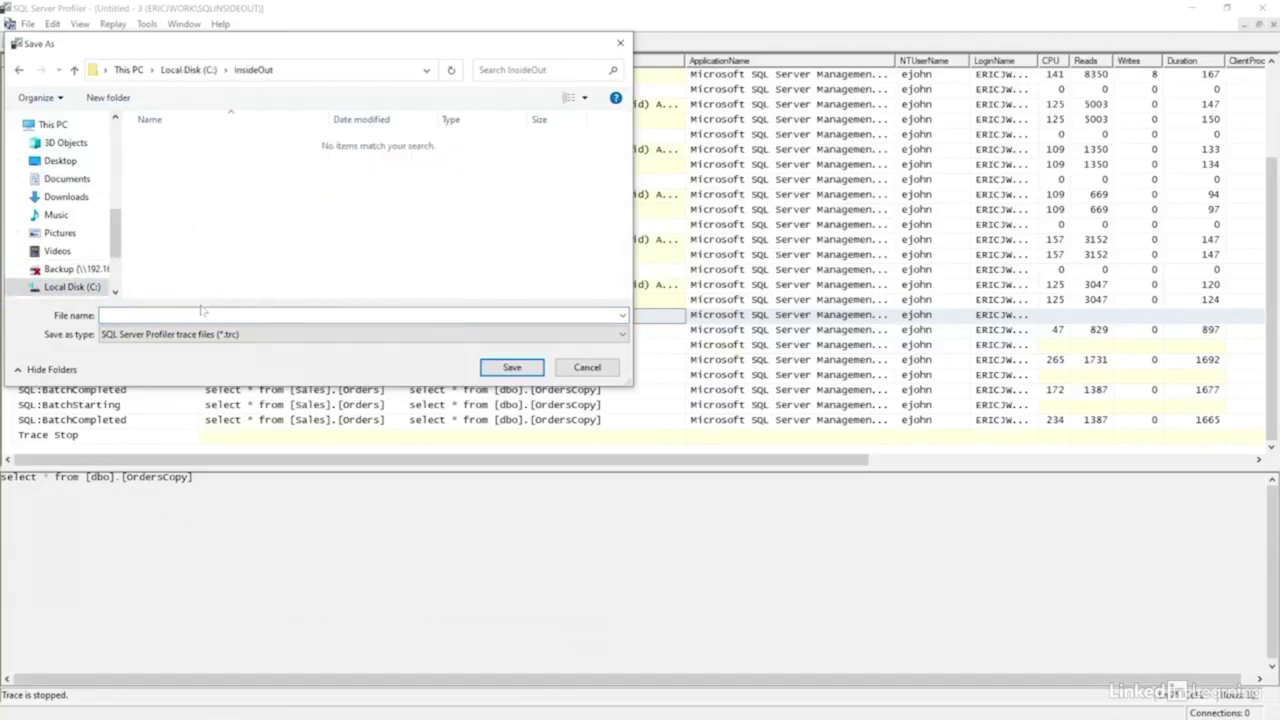
pyautogui.write('SampleWorkload')
pyautogui.click(512, 368)
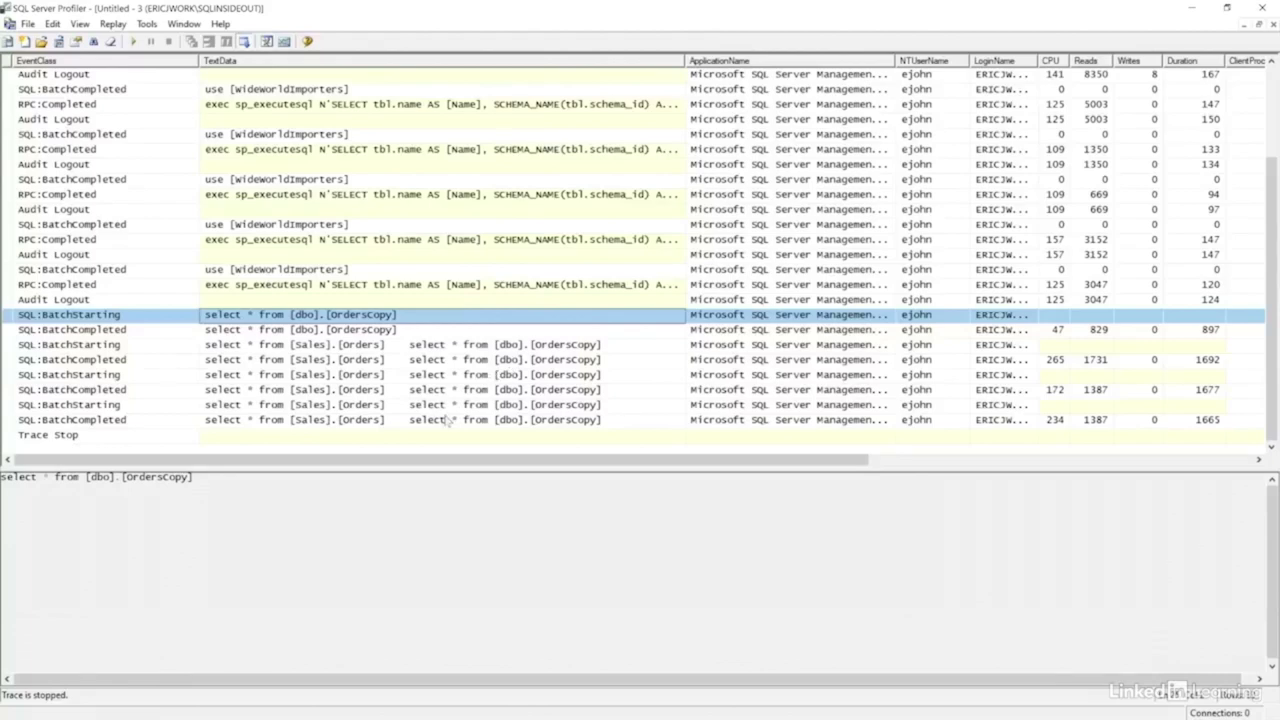
# - Launch Database Engine Tuning Advisor 19 from Microsoft SQL Server Tools 19 in the Start menu
pyautogui.click(16, 690)
pyautogui.scroll(-10, 109, 477)
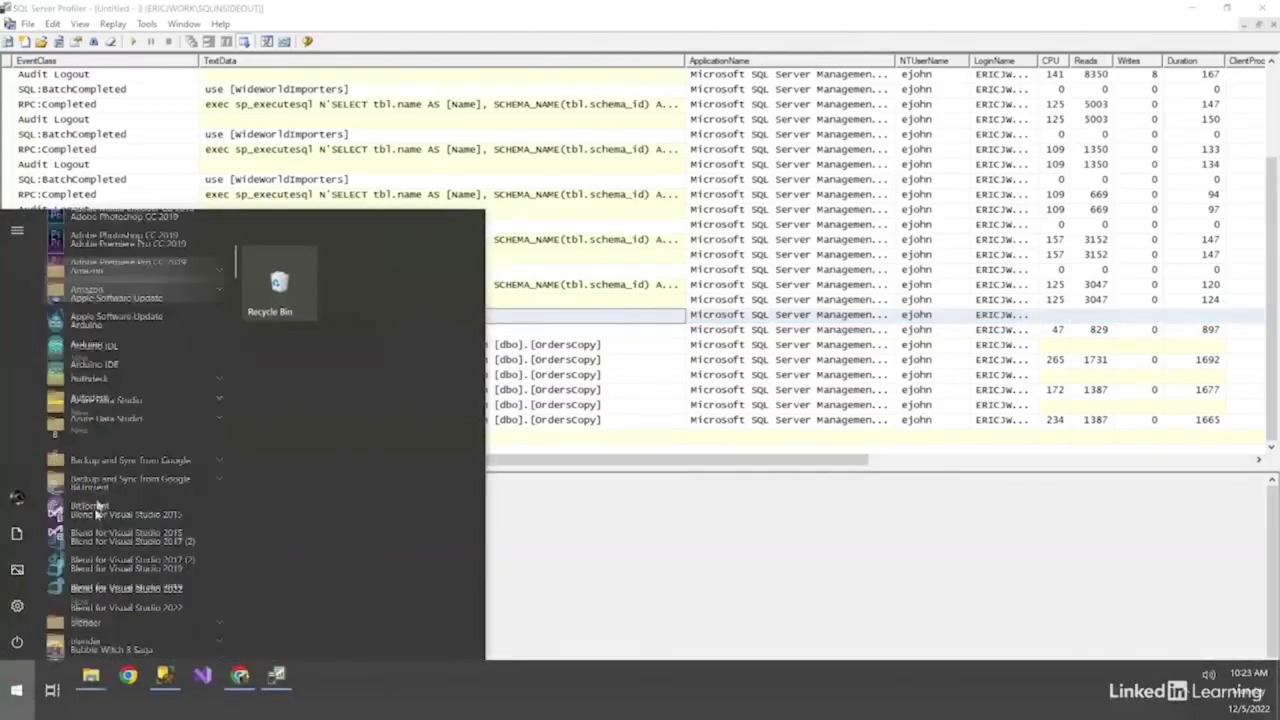
pyautogui.scroll(-15, 108, 478)
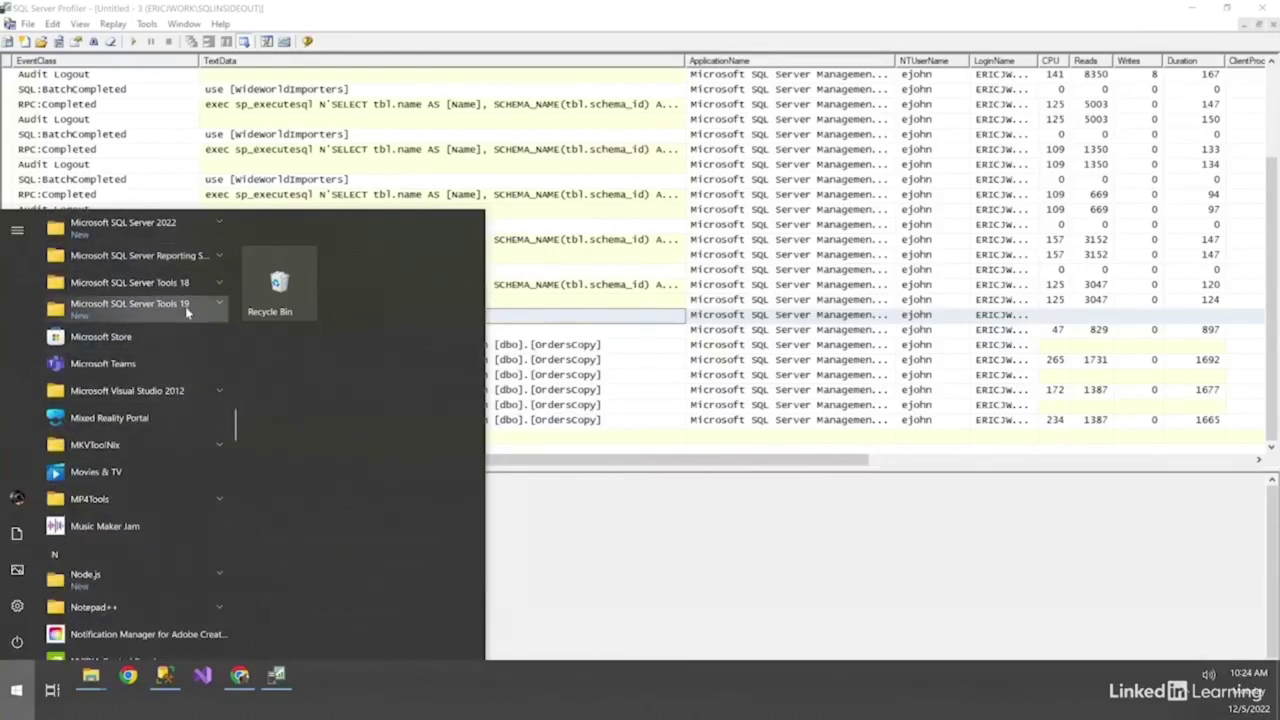
pyautogui.click(212, 306)
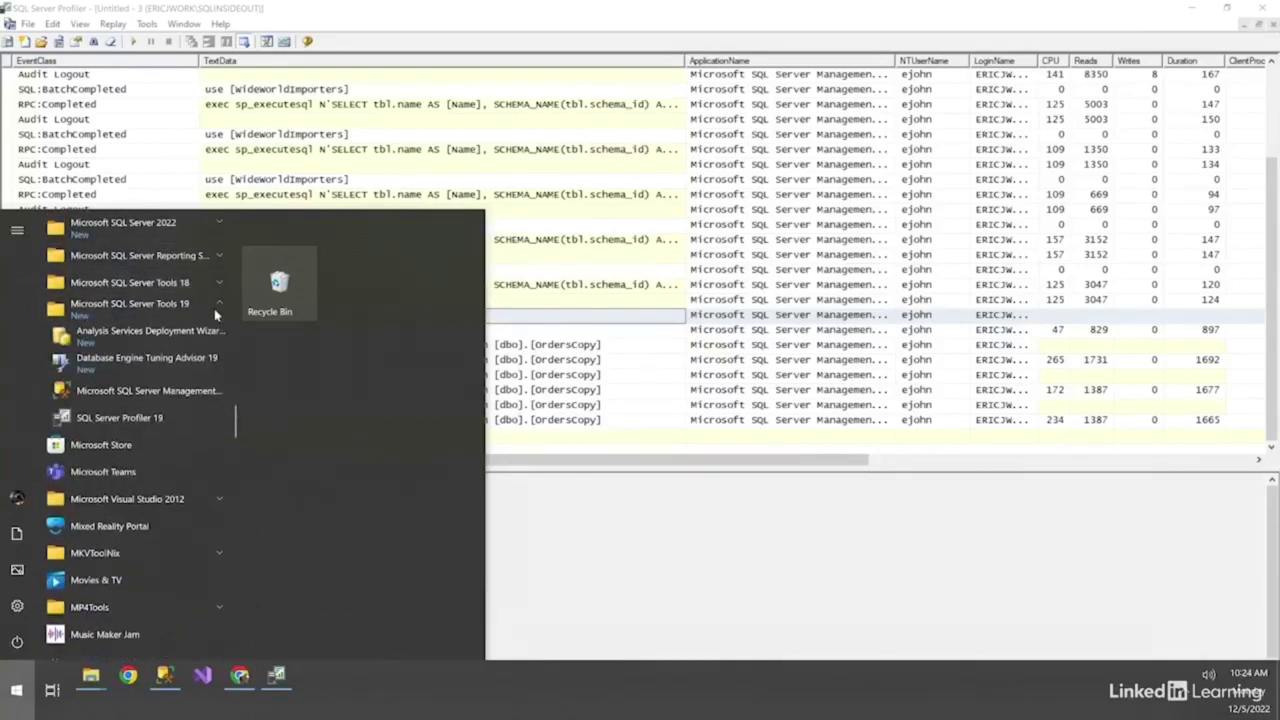
pyautogui.click(197, 368)
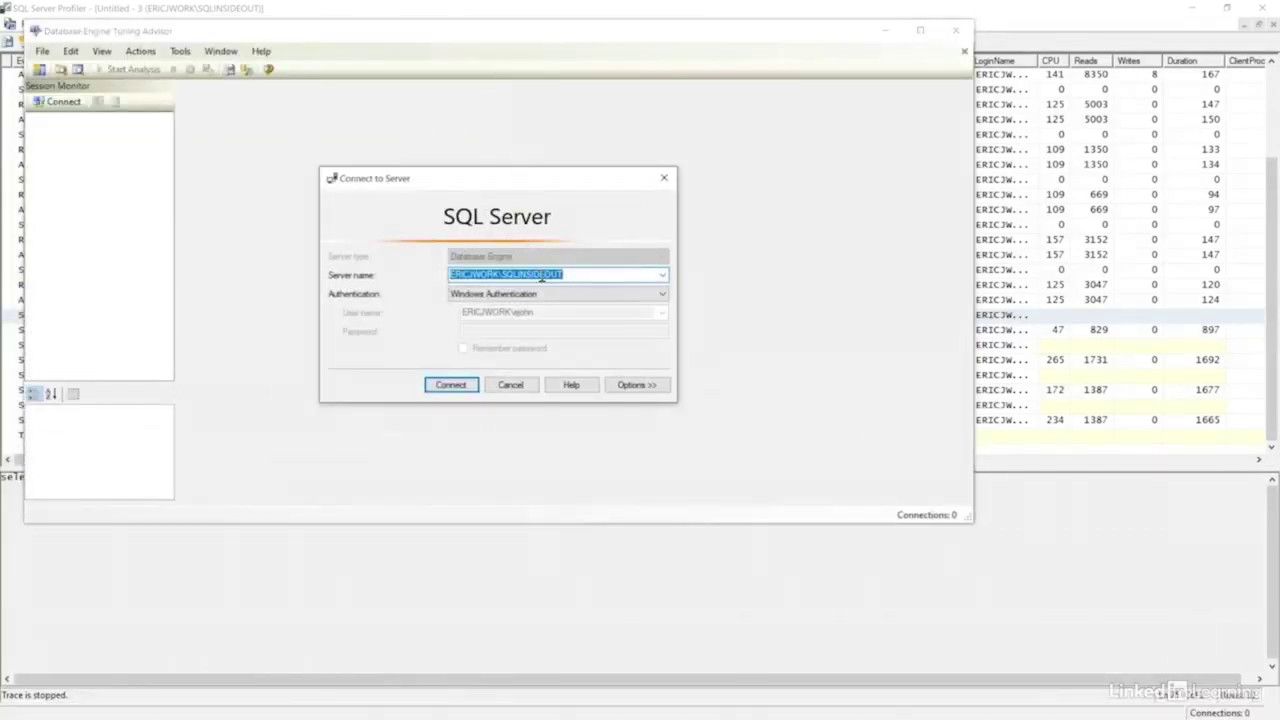
# - Connect to the local instance with Windows Authentication and reposition the advisor window
pyautogui.click(462, 385)
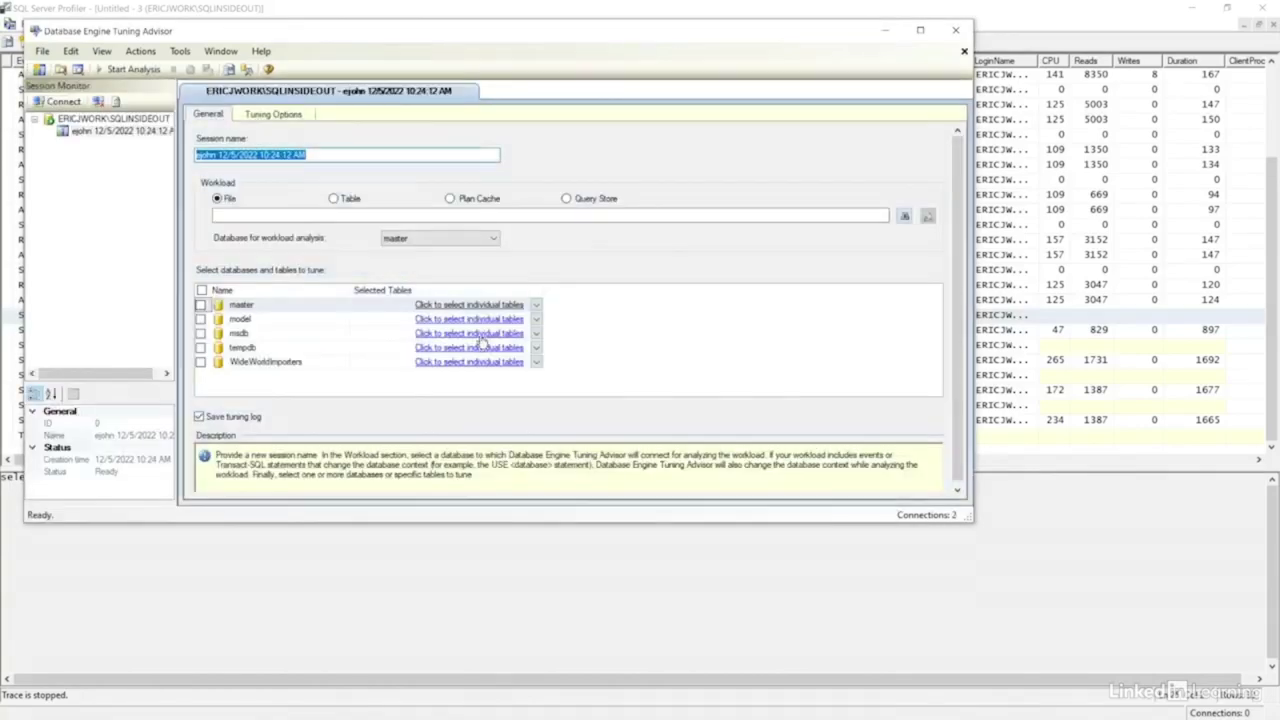
pyautogui.moveTo(486, 30); pyautogui.dragTo(628, 53)
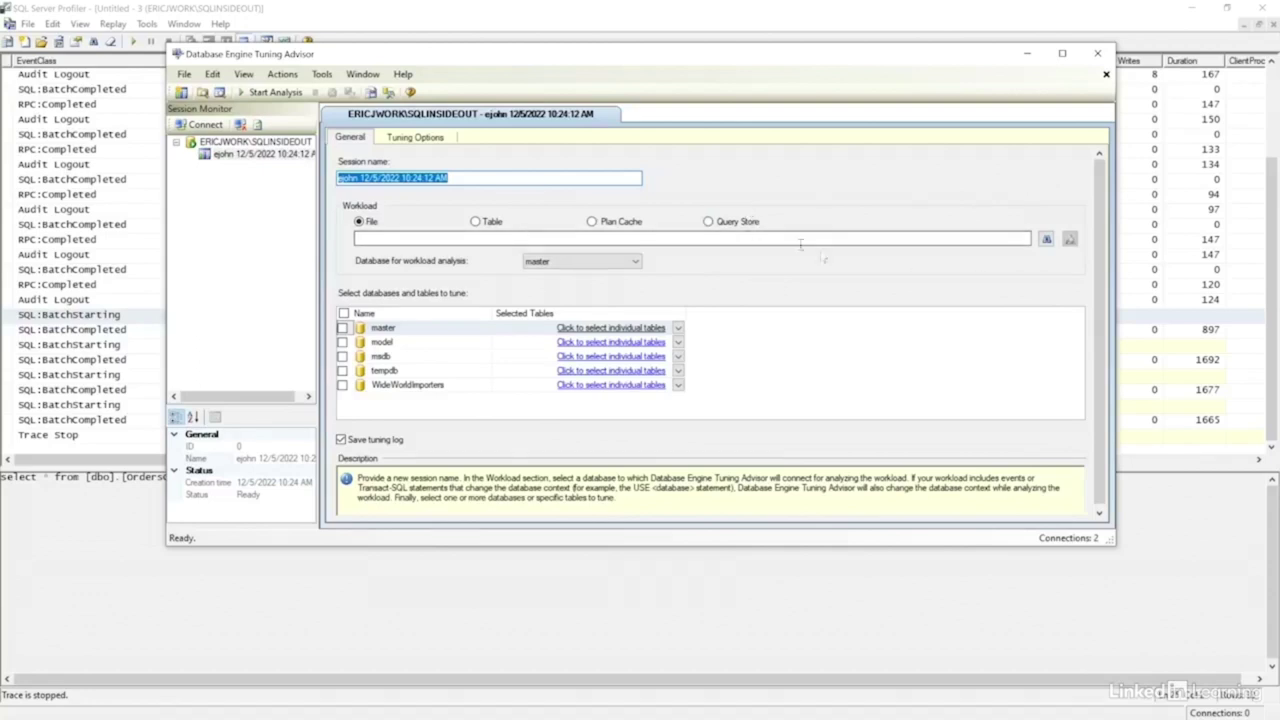
# - Load C:\InsideOut\SampleWorkload.trc as the tuning session's workload file
pyautogui.click(1045, 239)
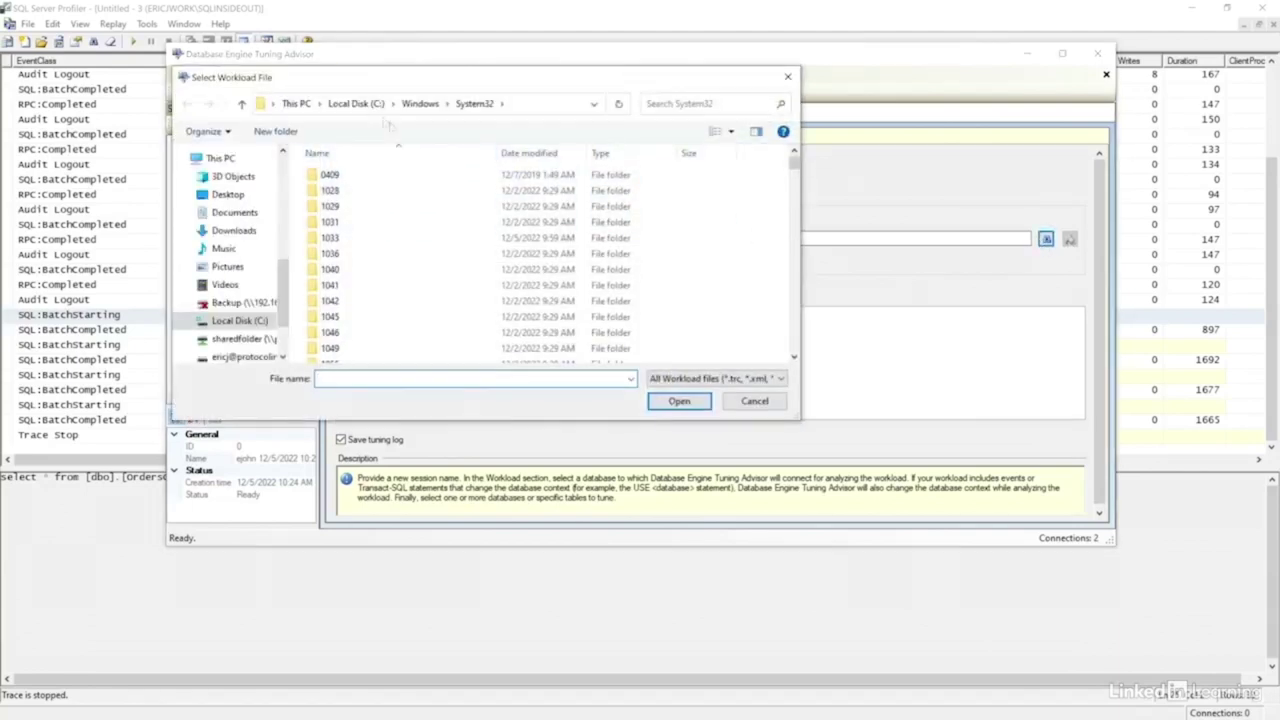
pyautogui.click(356, 103)
pyautogui.doubleClick(348, 213)
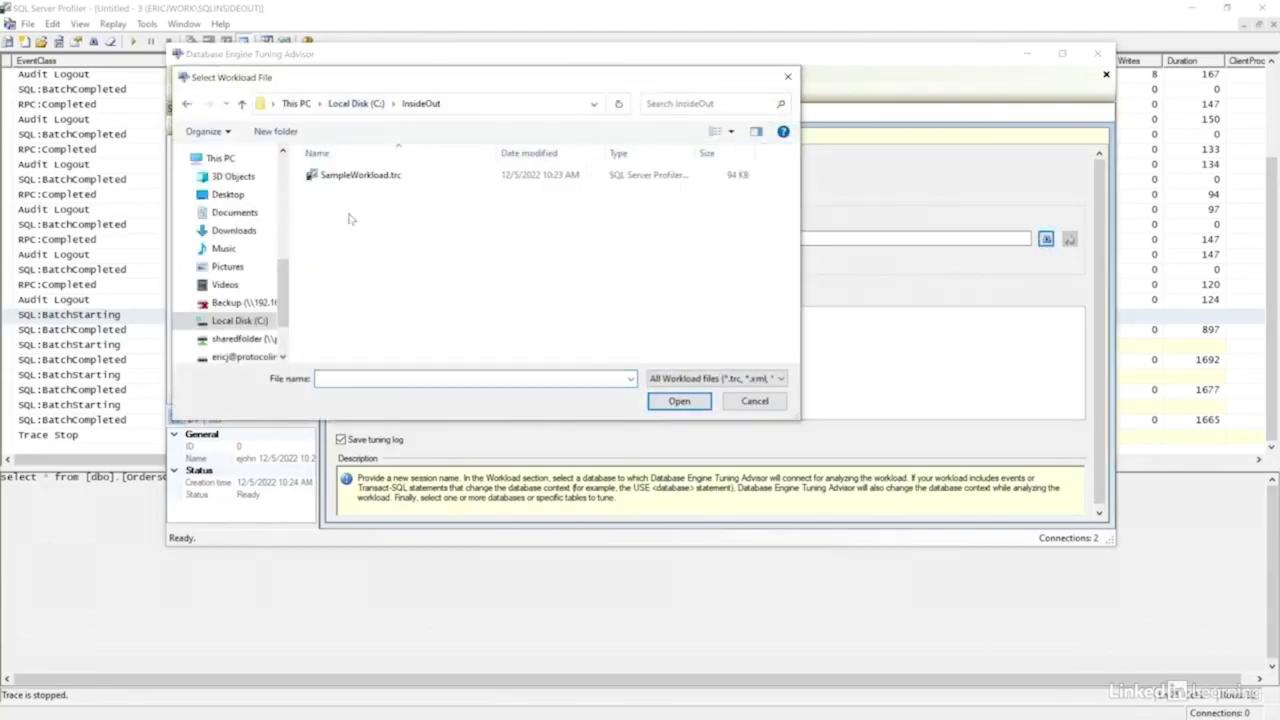
pyautogui.click(363, 176)
pyautogui.doubleClick(363, 176)
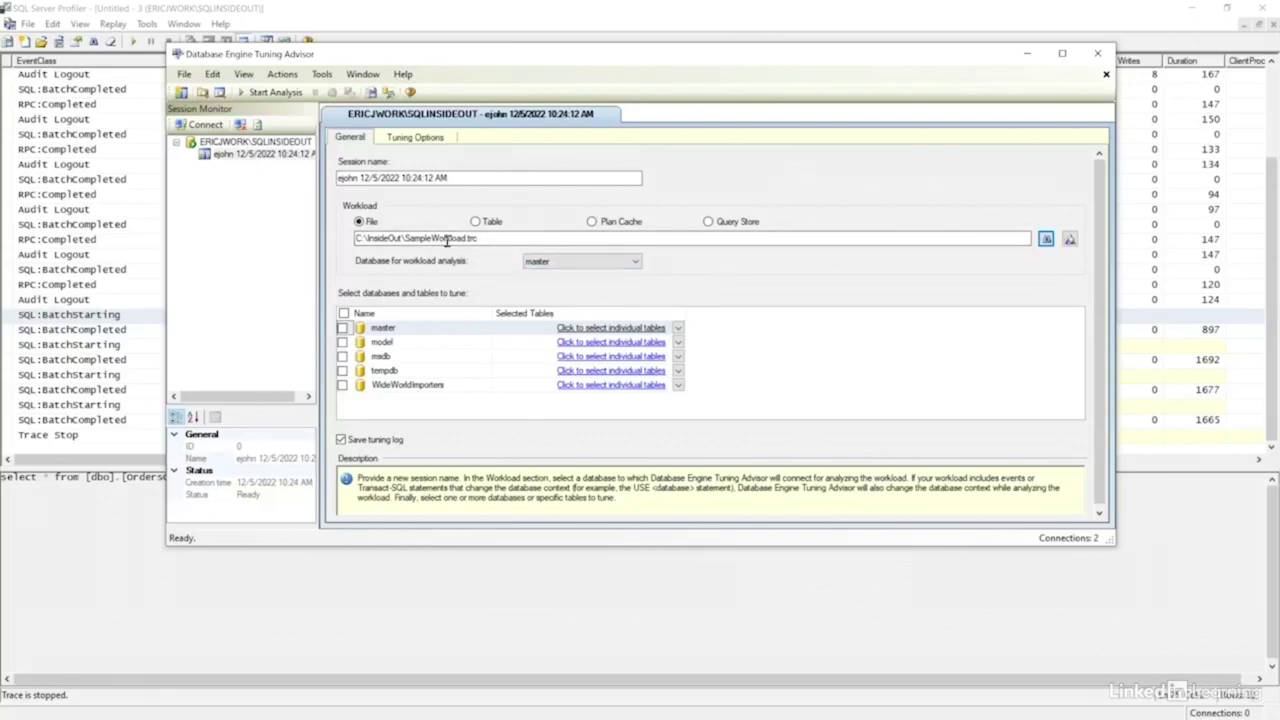
# - Use WideWorldImporters as the analysis database and tick it to tune all 49 tables
pyautogui.click(632, 262)
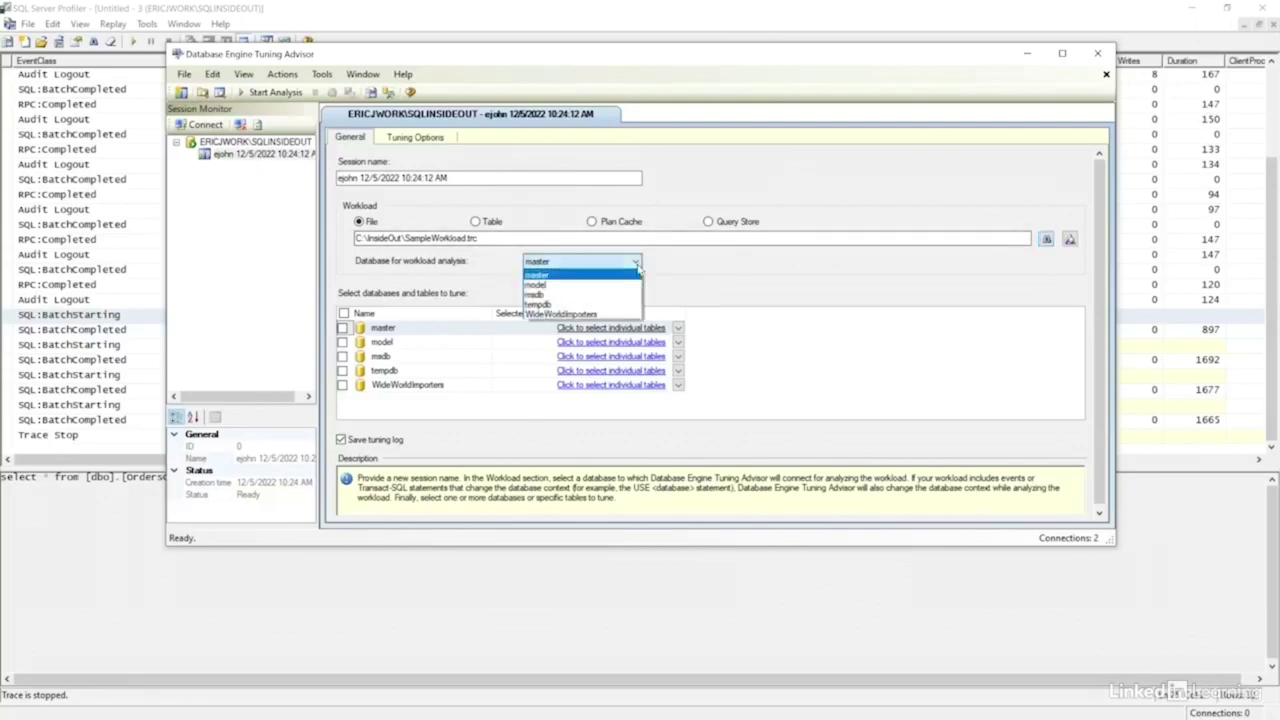
pyautogui.click(600, 315)
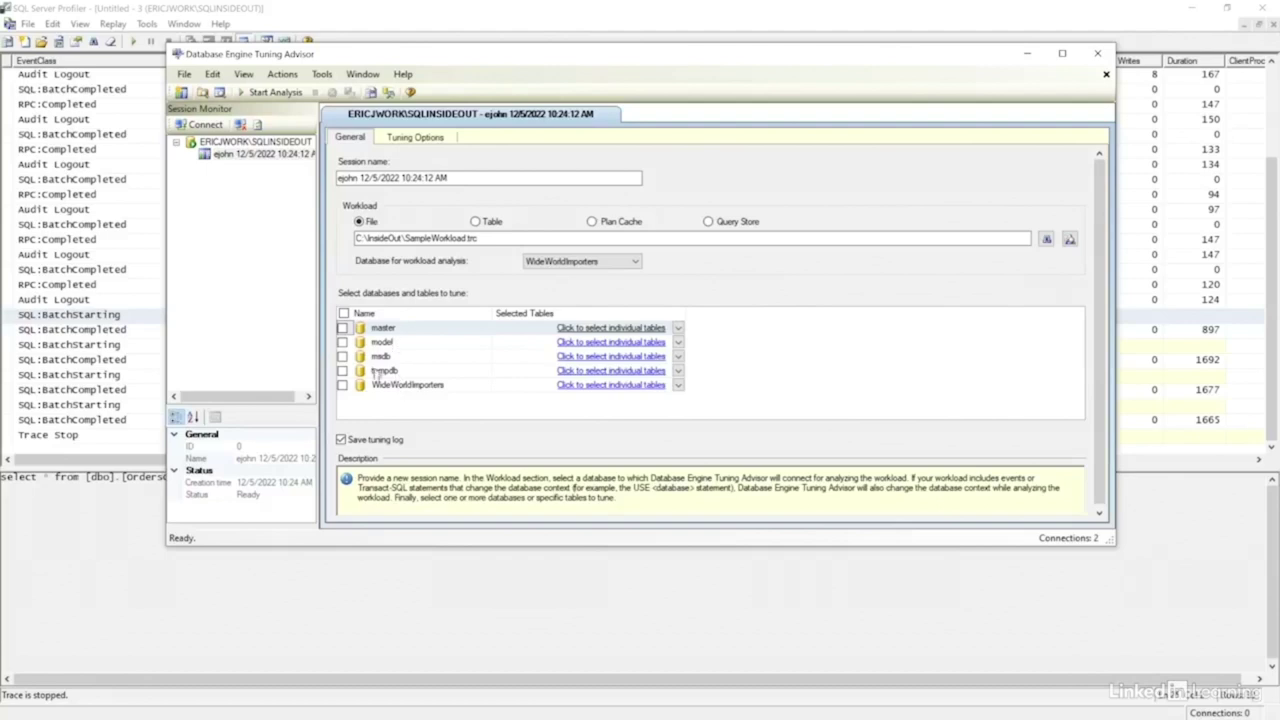
pyautogui.click(343, 385)
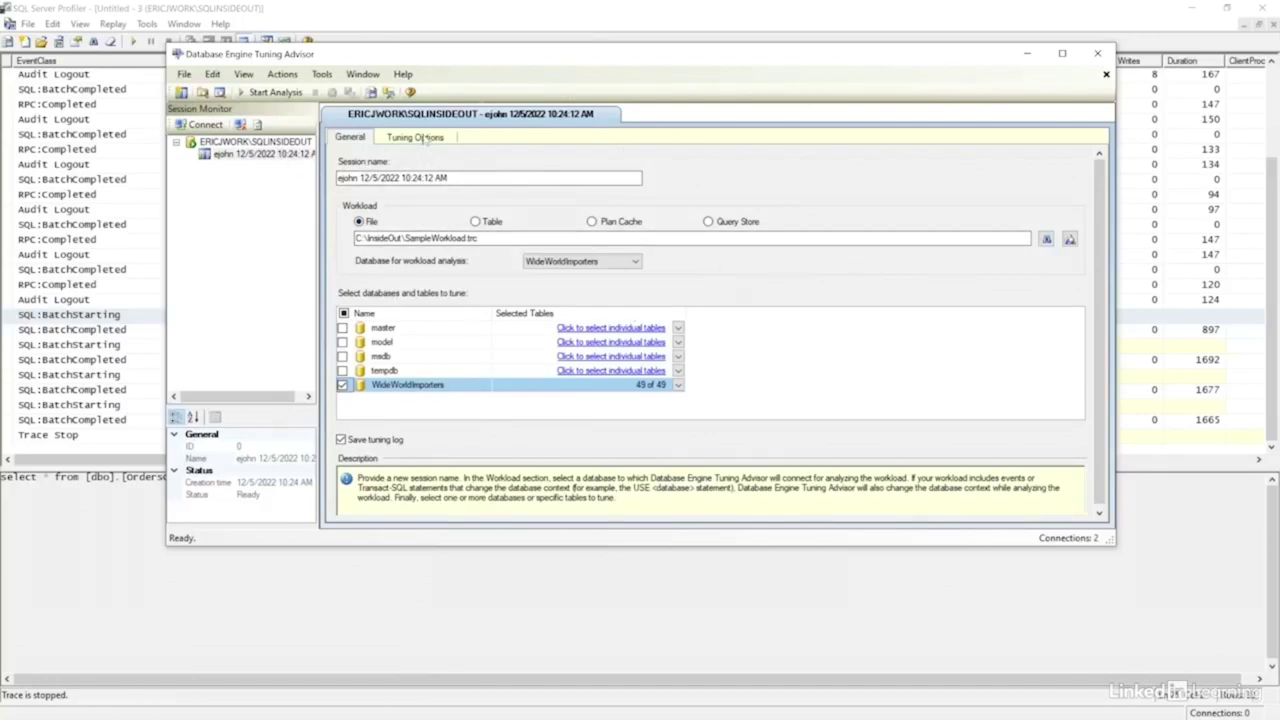
pyautogui.click(427, 140)
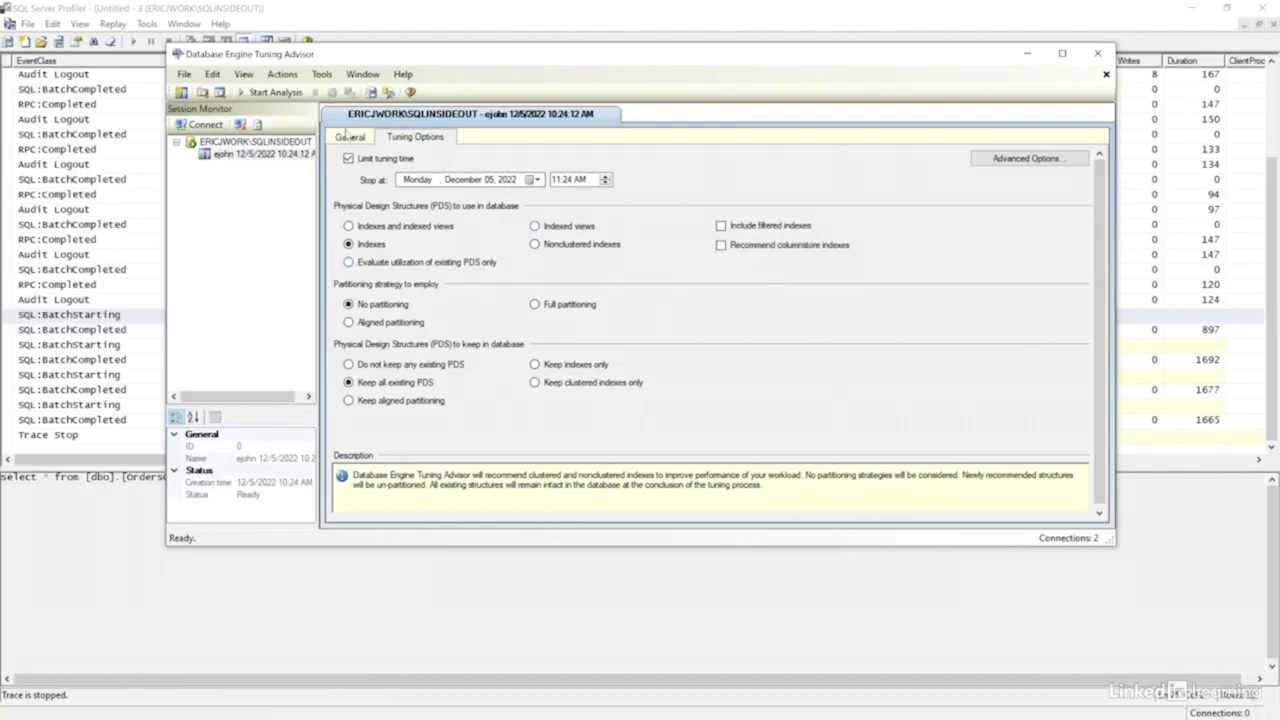
pyautogui.click(349, 137)
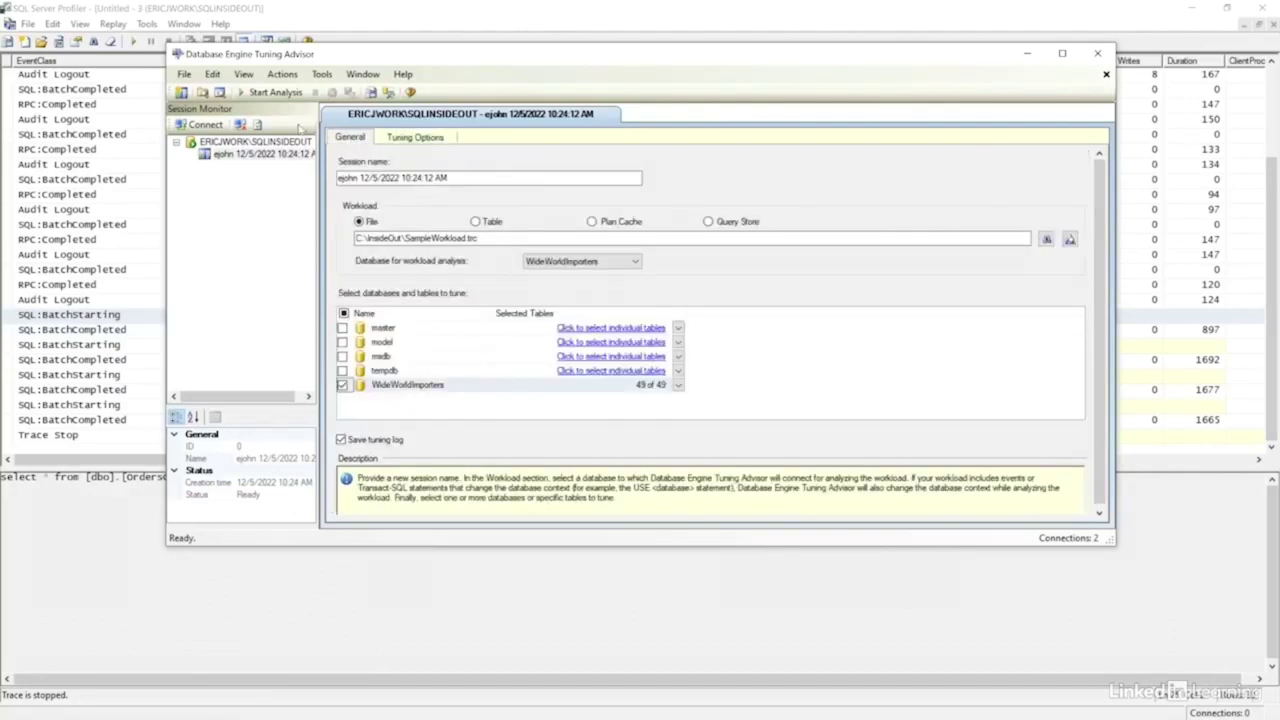
# - Run the analysis, which recommends a clustered index on dbo.OrdersCopy for 49% improvement
pyautogui.click(275, 93)
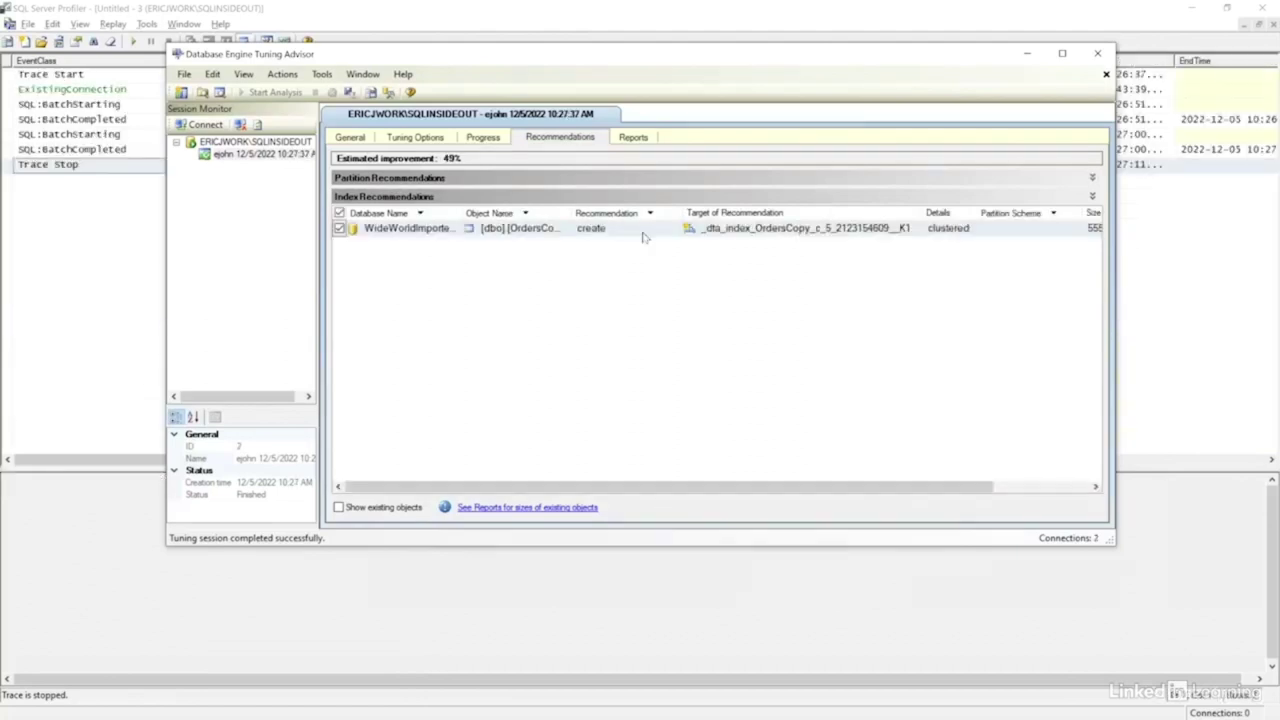
# - Maximize the advisor, select the OrdersCopy index recommendation and widen Object Name to show its full name
pyautogui.click(1062, 53)
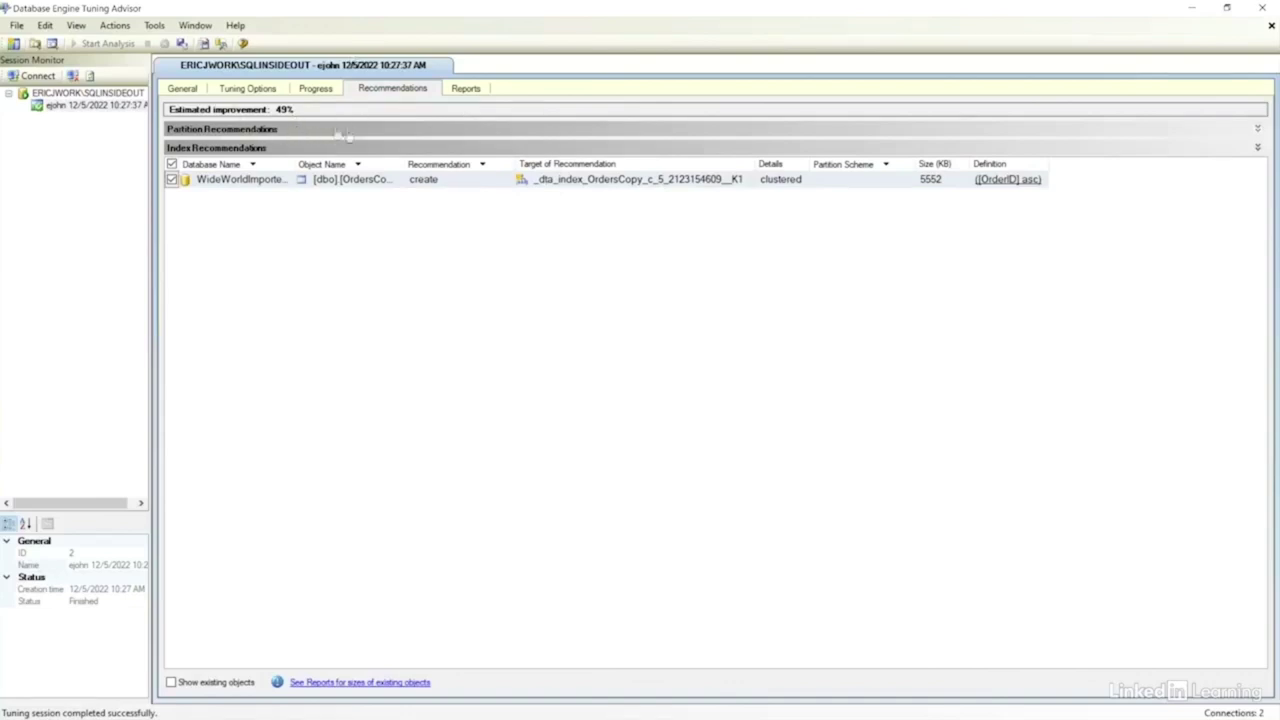
pyautogui.click(400, 164)
pyautogui.moveTo(400, 164); pyautogui.dragTo(430, 164)
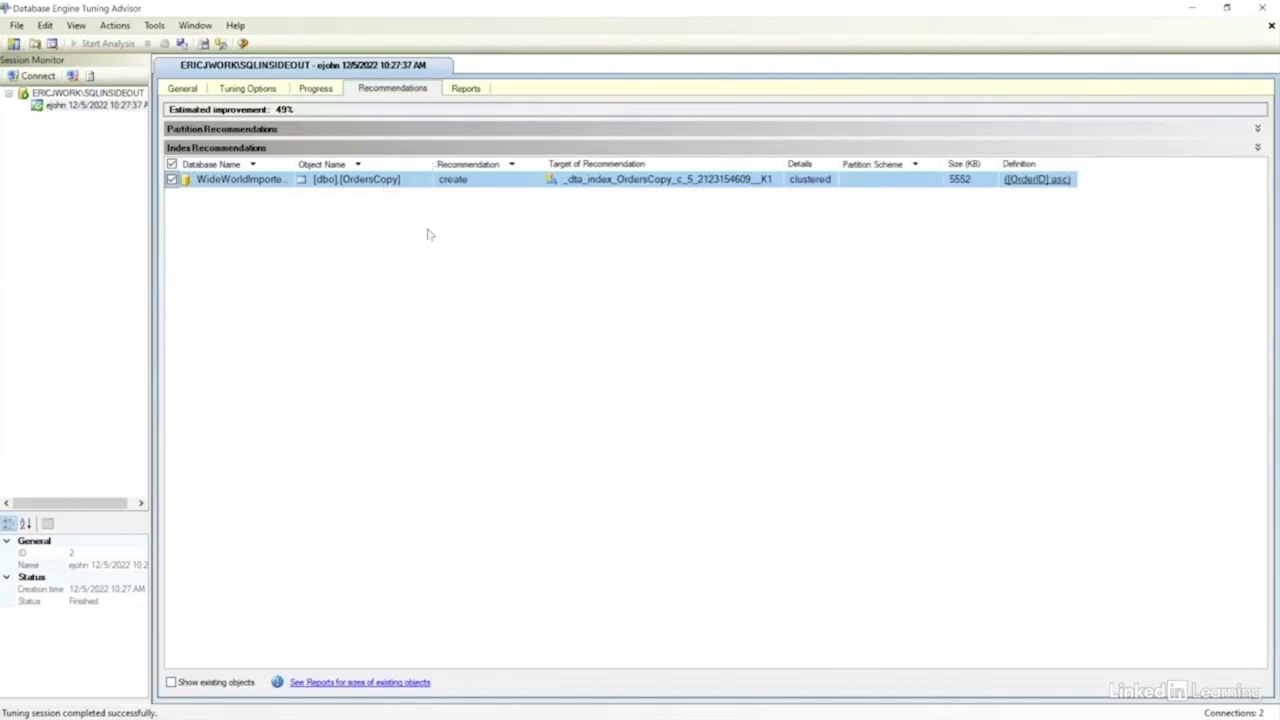
pyautogui.rightClick(720, 213)
pyautogui.click(575, 183)
pyautogui.rightClick(664, 196)
pyautogui.click(790, 194)
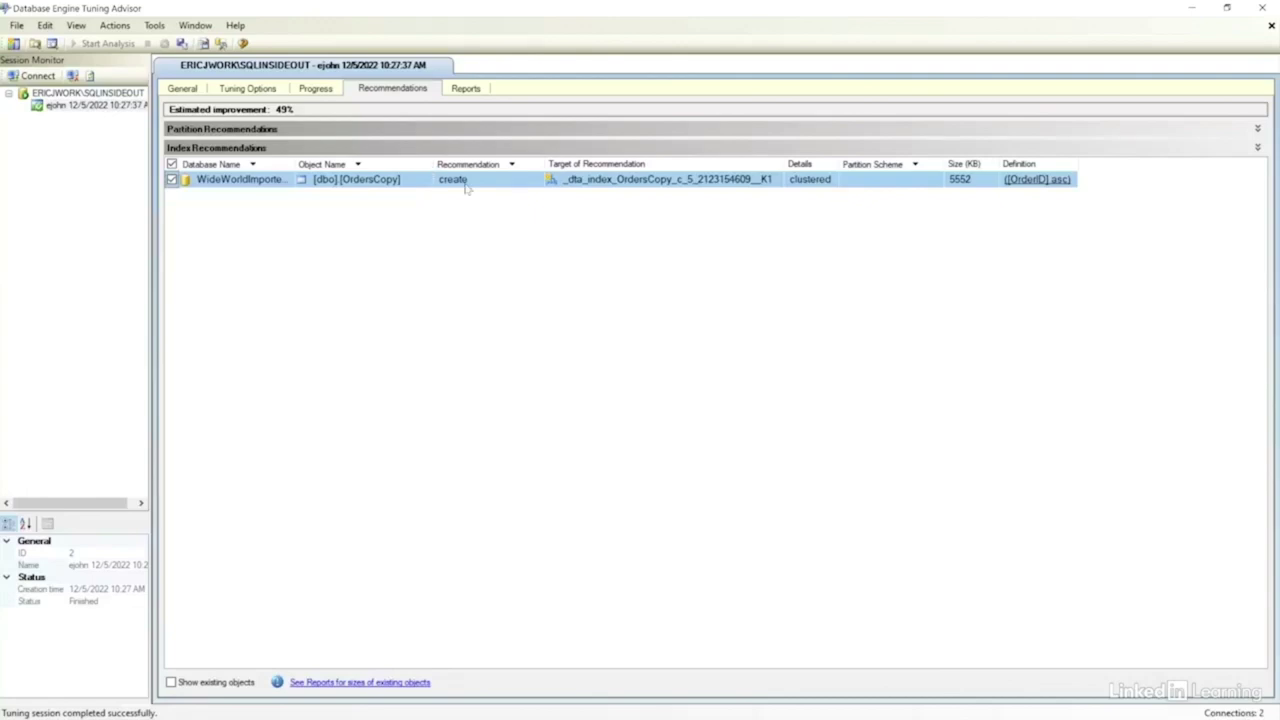
# - Apply the recommended clustered index on dbo.OrdersCopy now and close the success summary
pyautogui.rightClick(467, 187)
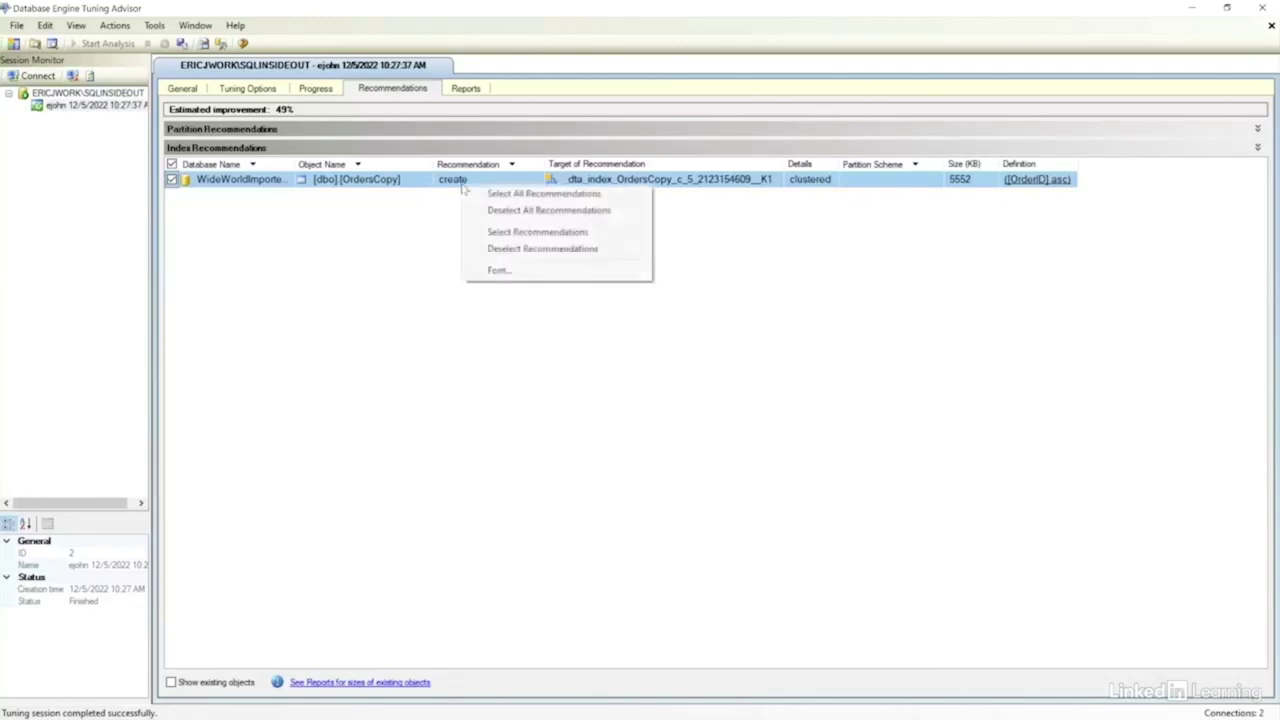
pyautogui.press('Escape')
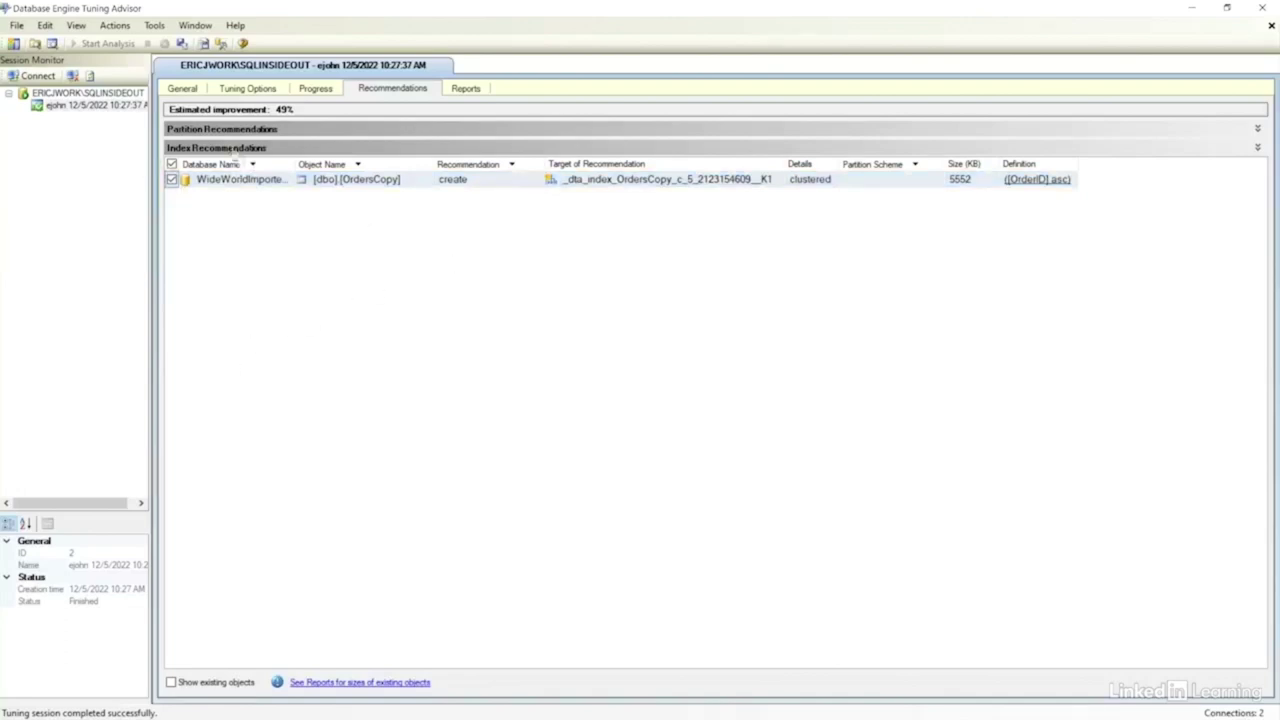
pyautogui.click(120, 27)
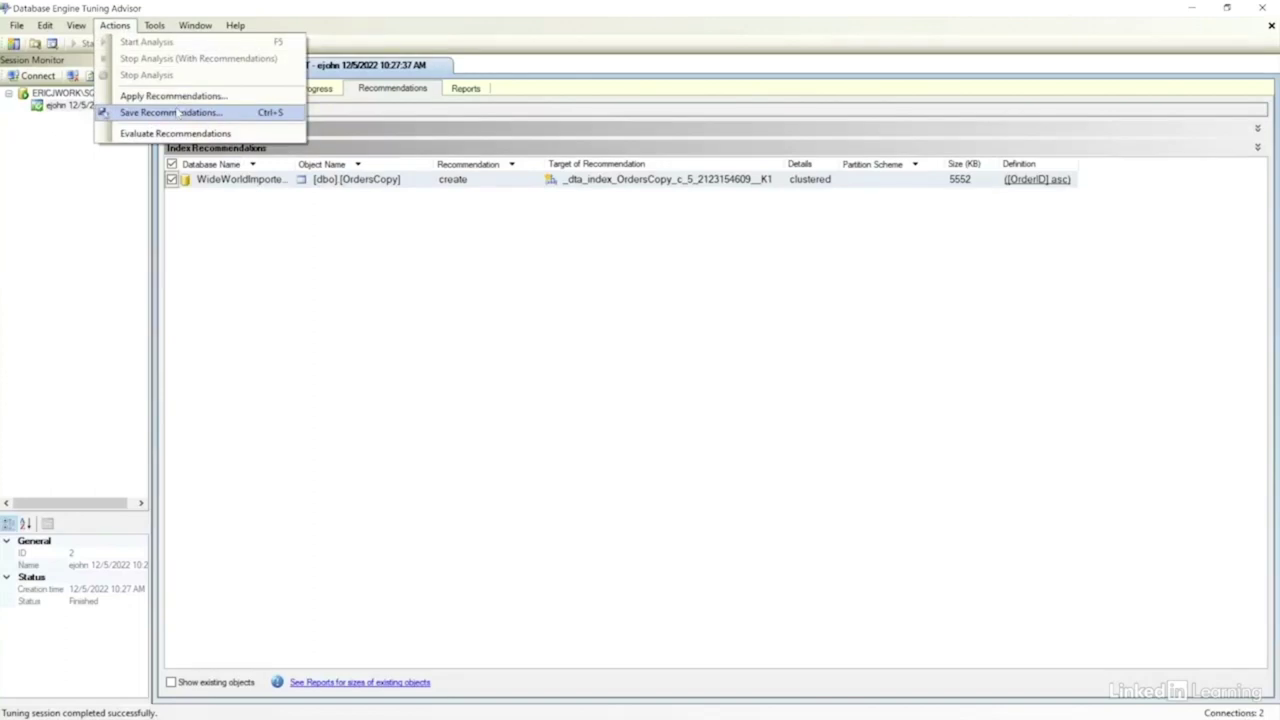
pyautogui.click(181, 97)
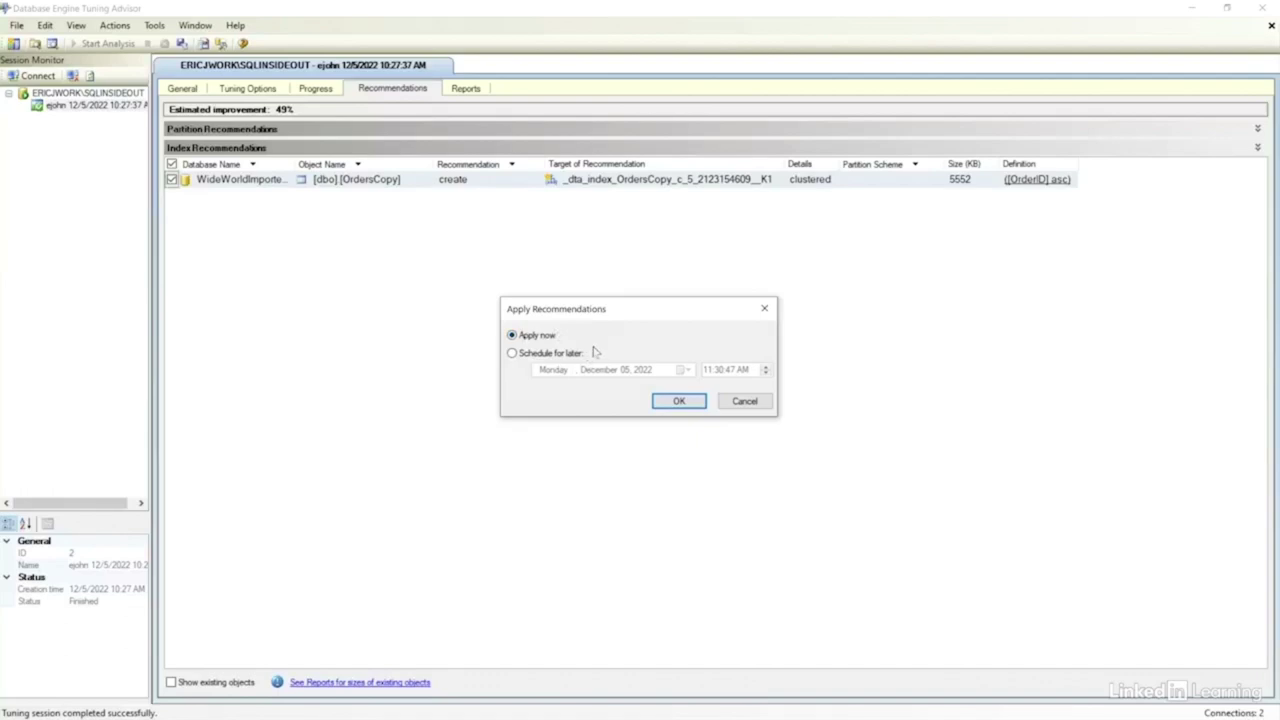
pyautogui.click(682, 401)
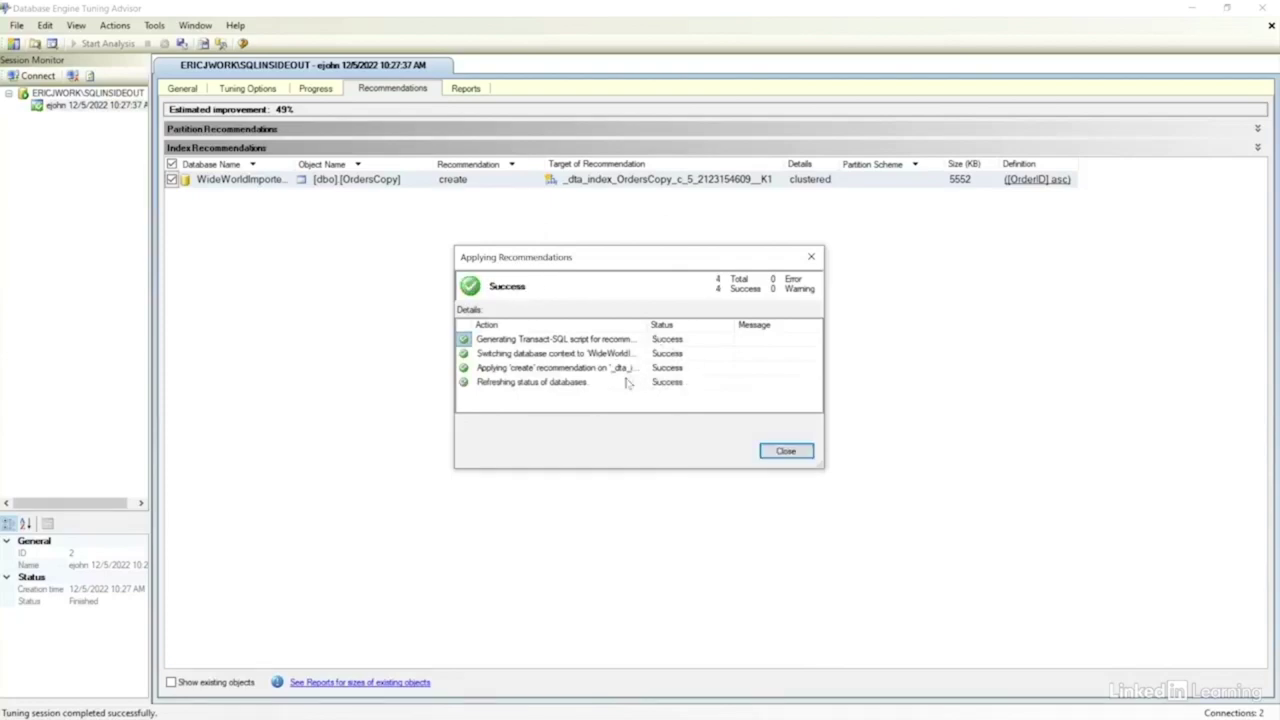
pyautogui.click(785, 450)
# - Back in Management Studio, expand the dbo.OrdersCopy table in Object Explorer
pyautogui.moveTo(345, 715)
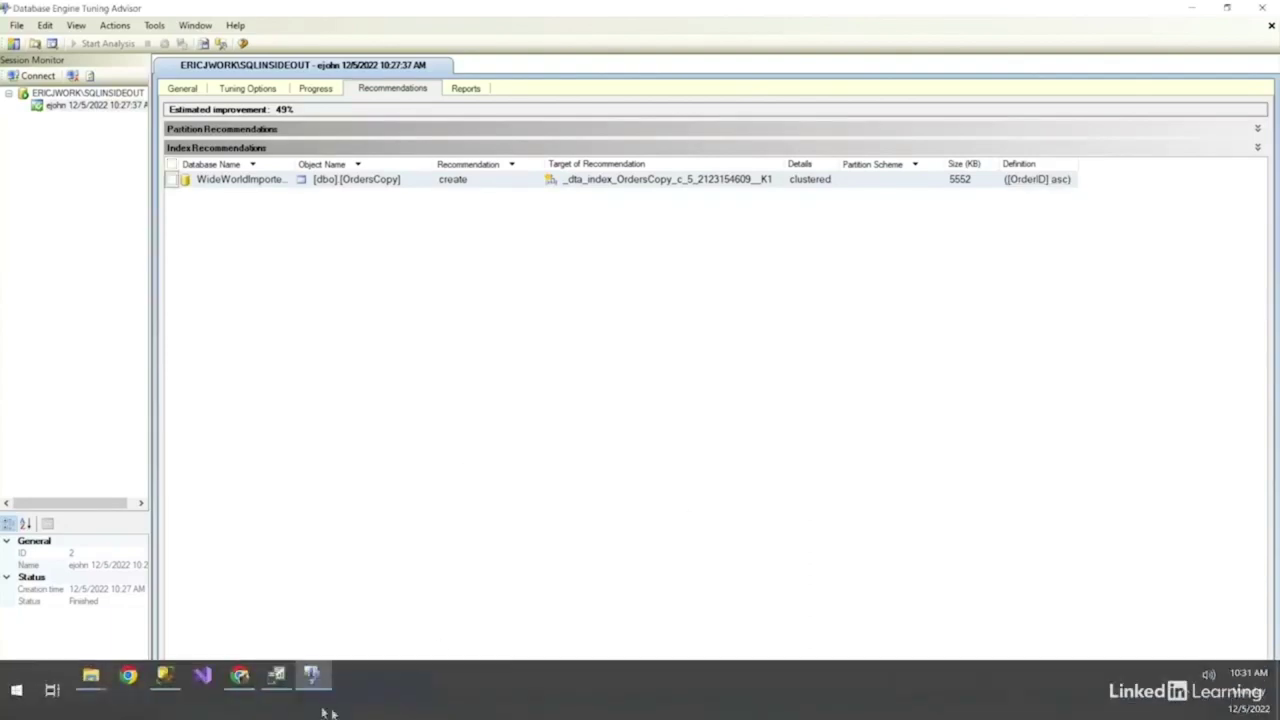
pyautogui.click(165, 676)
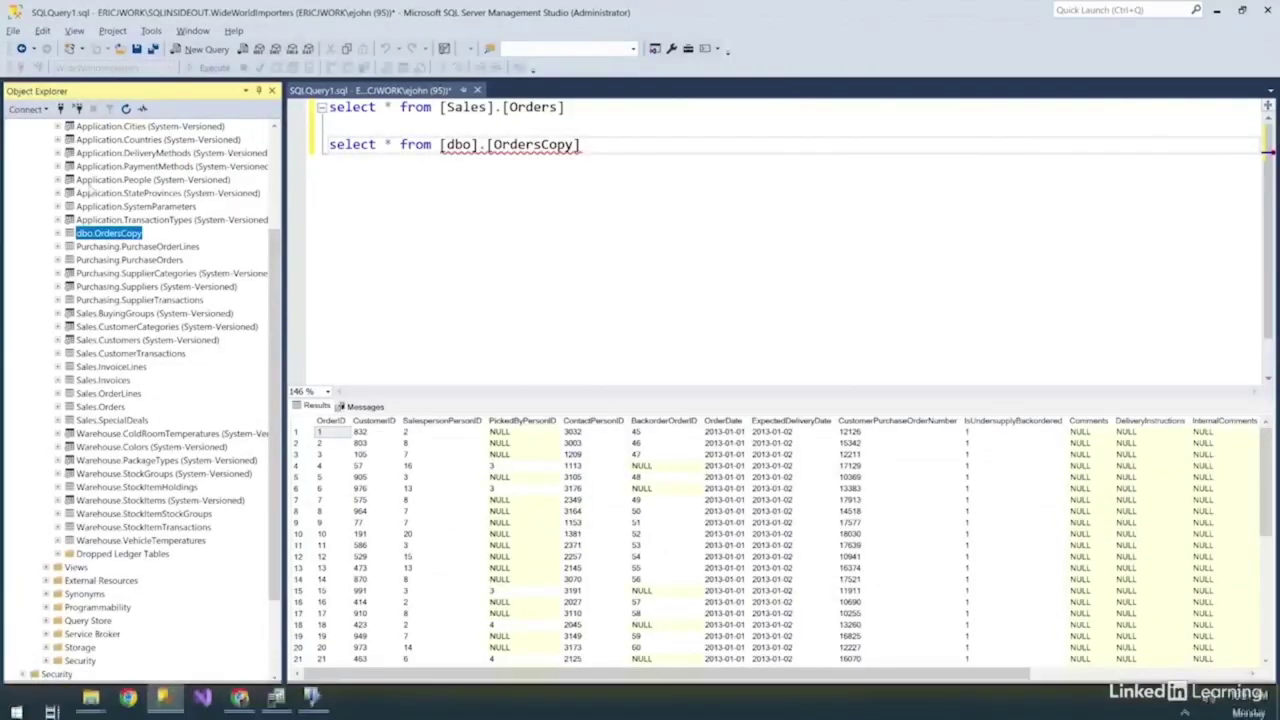
pyautogui.click(57, 233)
pyautogui.click(69, 246)
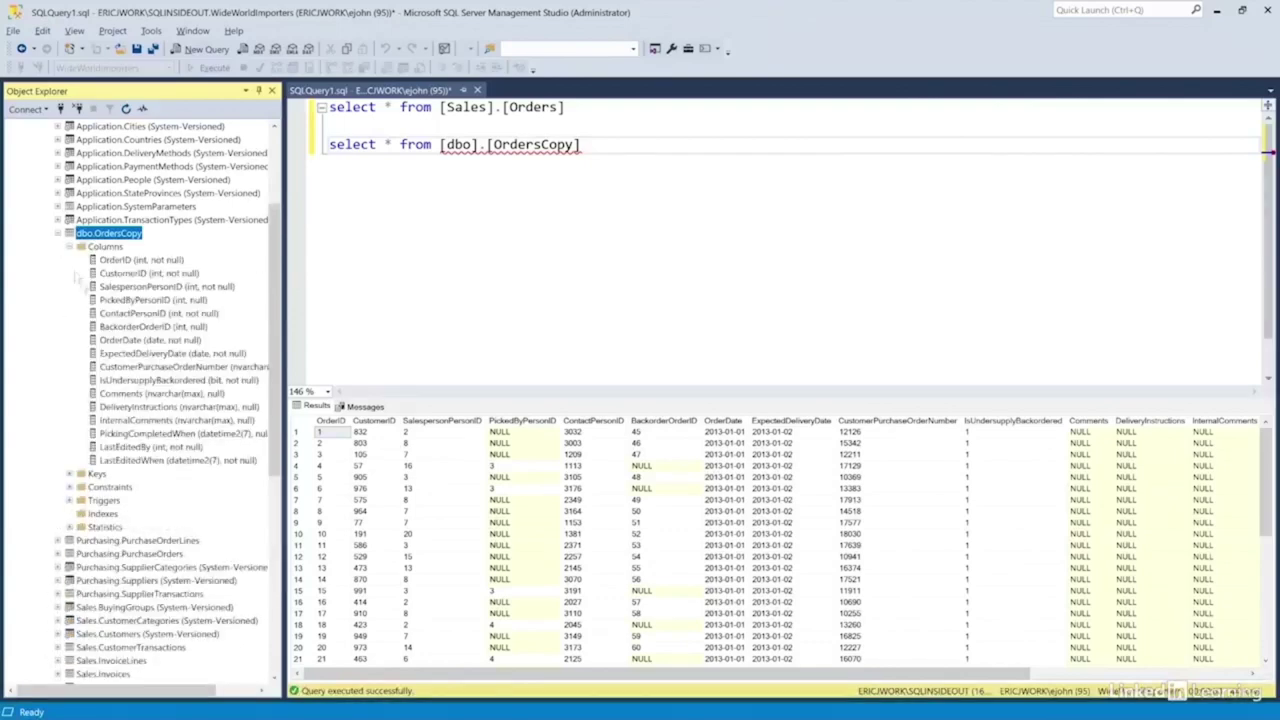
pyautogui.click(69, 246)
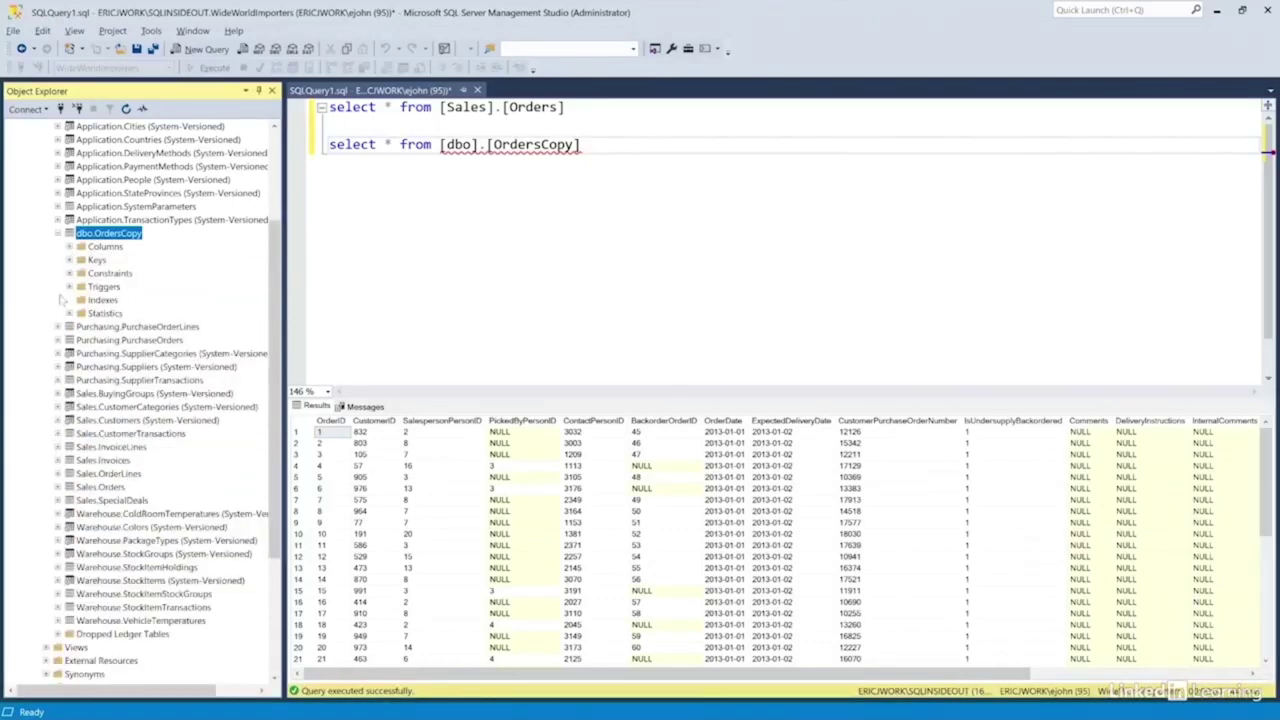
pyautogui.rightClick(92, 300)
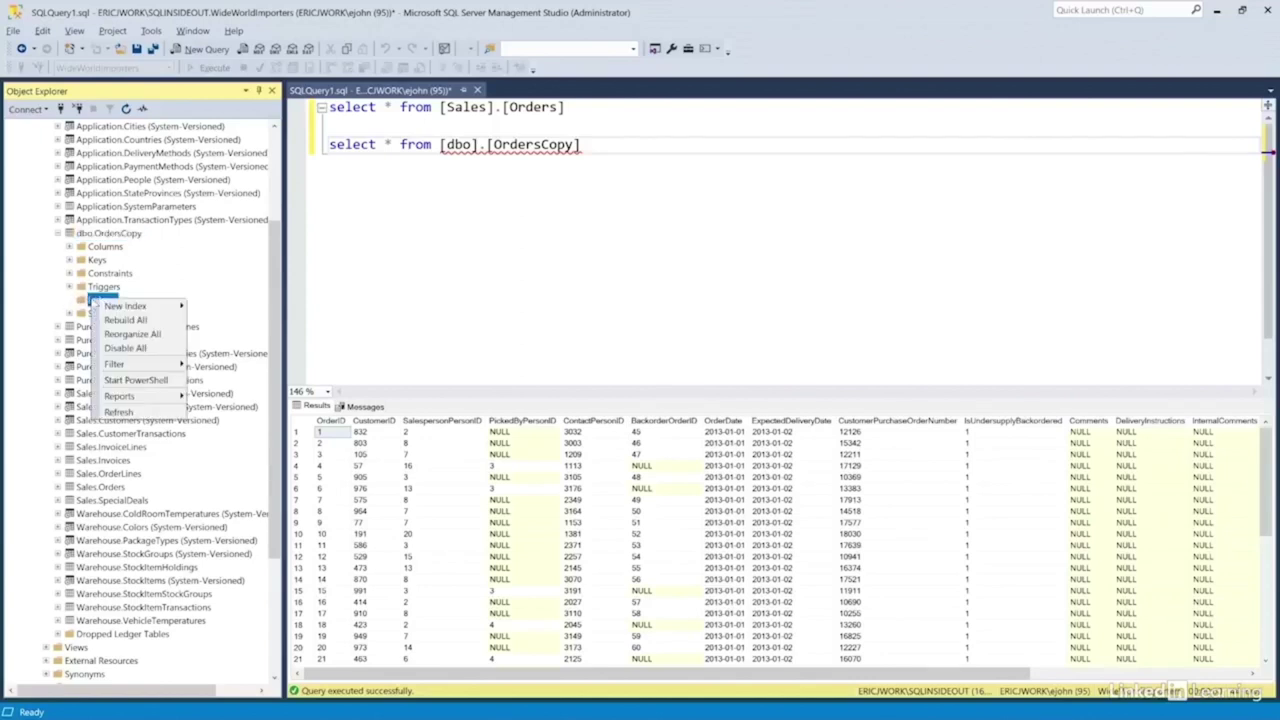
pyautogui.click(140, 413)
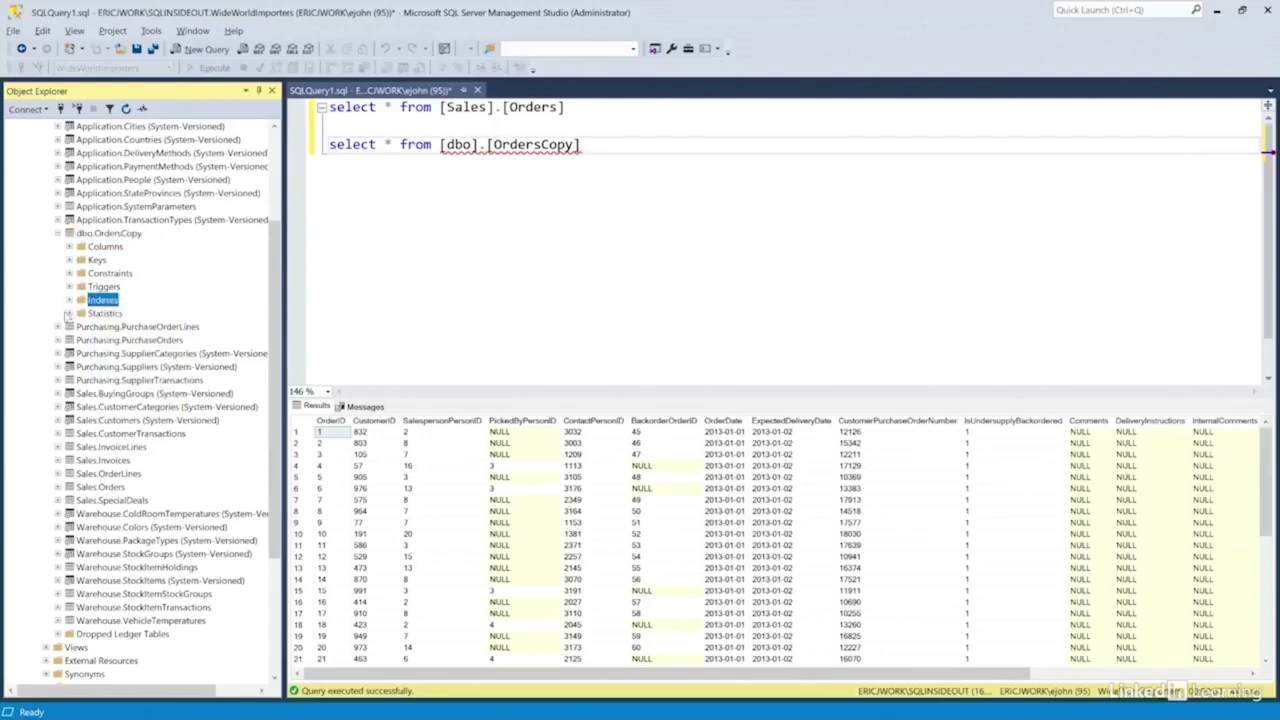
pyautogui.click(69, 300)
pyautogui.click(140, 313)
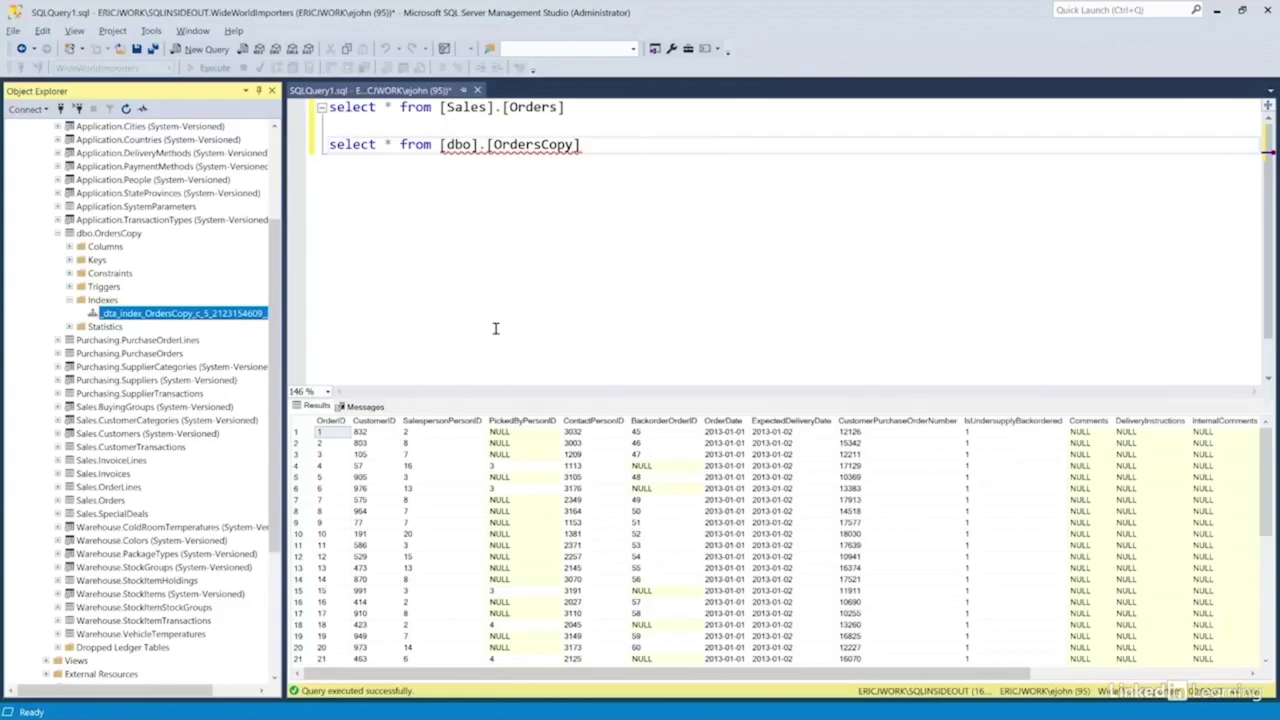
pyautogui.scroll(4, 163, 285)
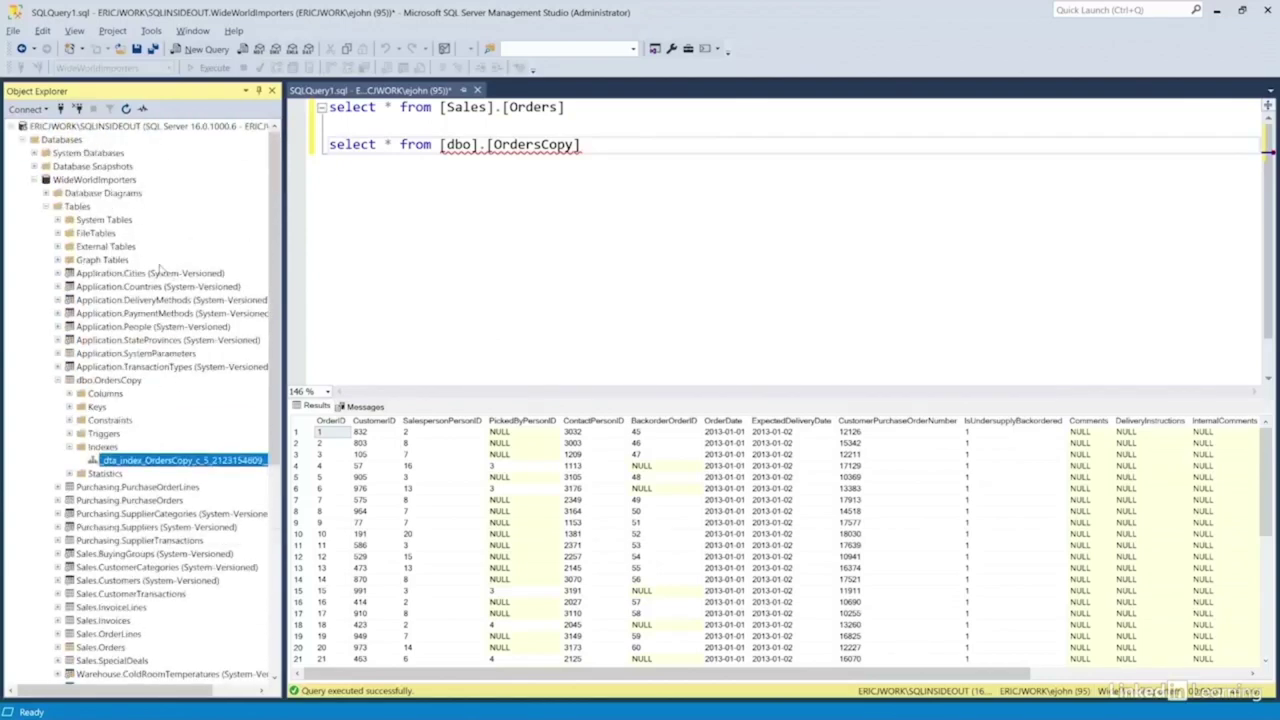
pyautogui.click(34, 180)
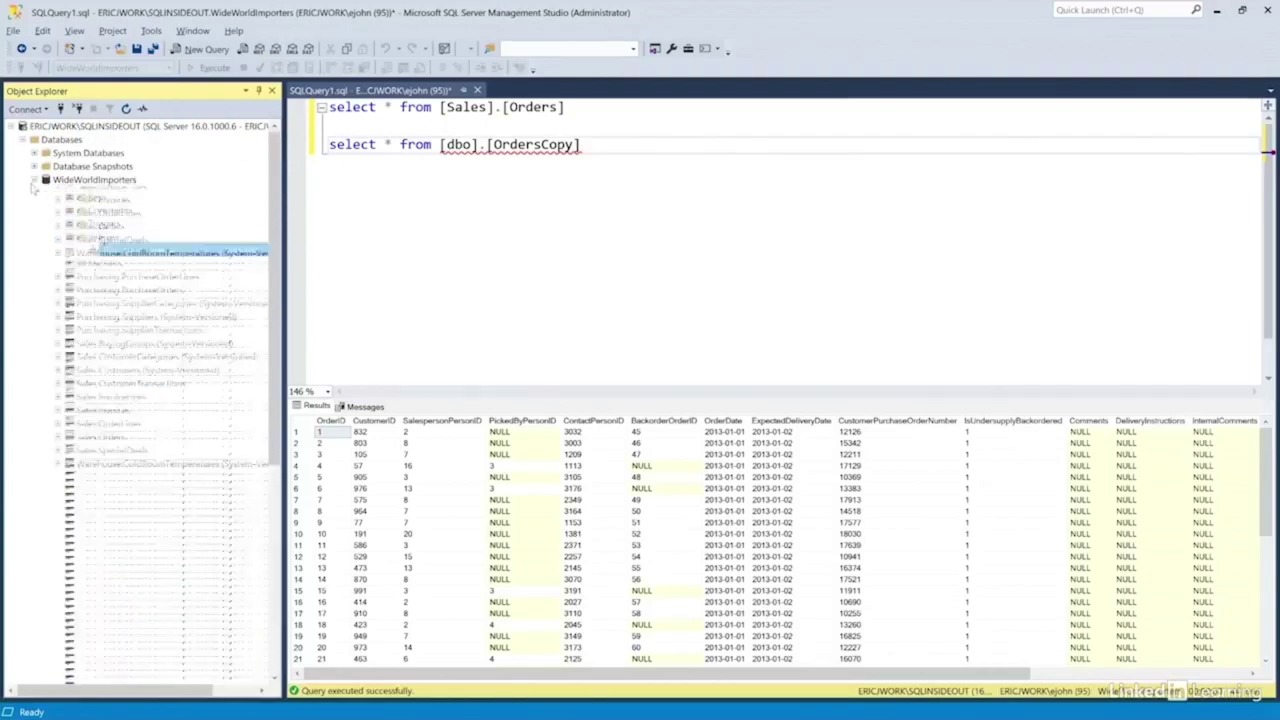
# - In WideWorldImporters Database Properties, set Query Store Operation Mode (Requested) to Read write
pyautogui.rightClick(125, 183)
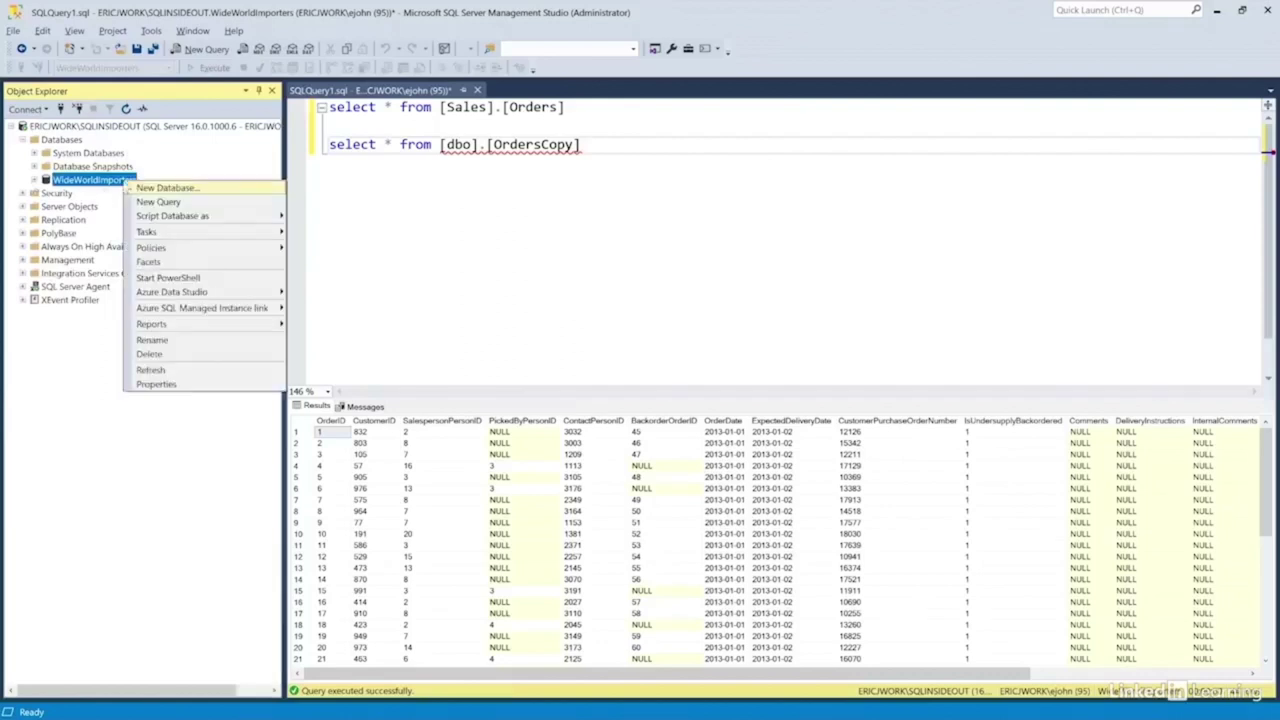
pyautogui.click(260, 384)
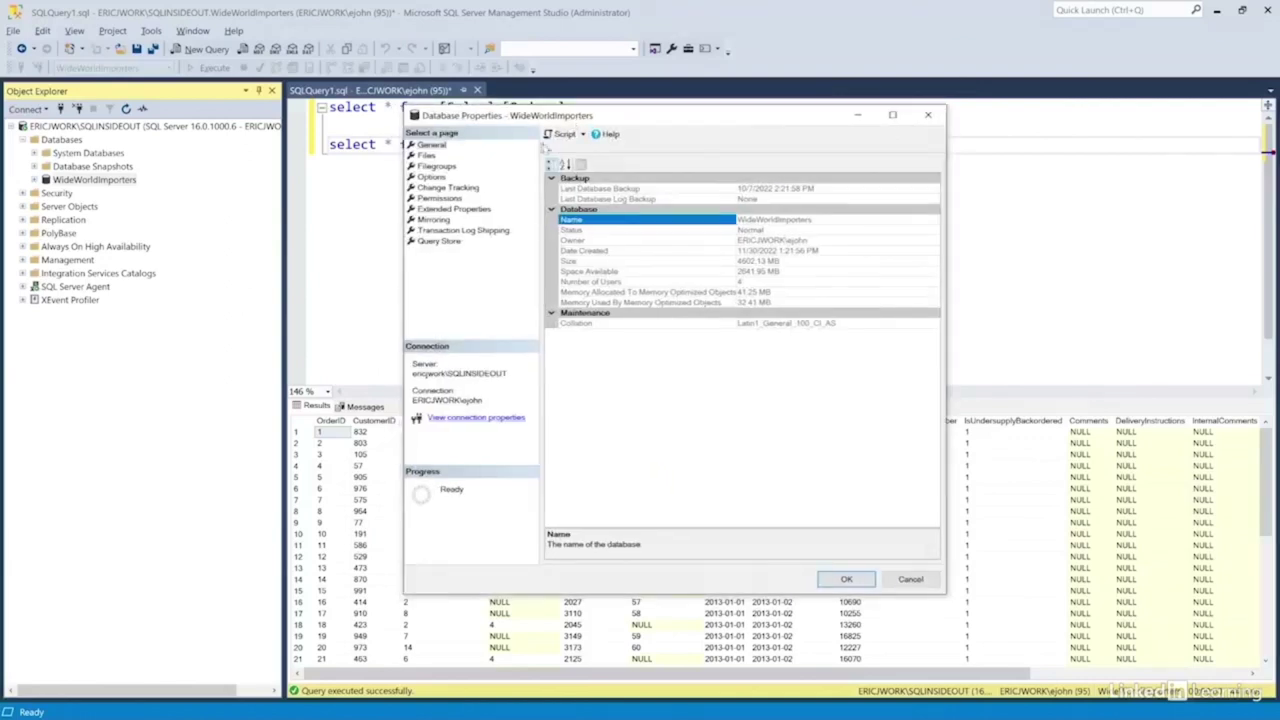
pyautogui.click(439, 242)
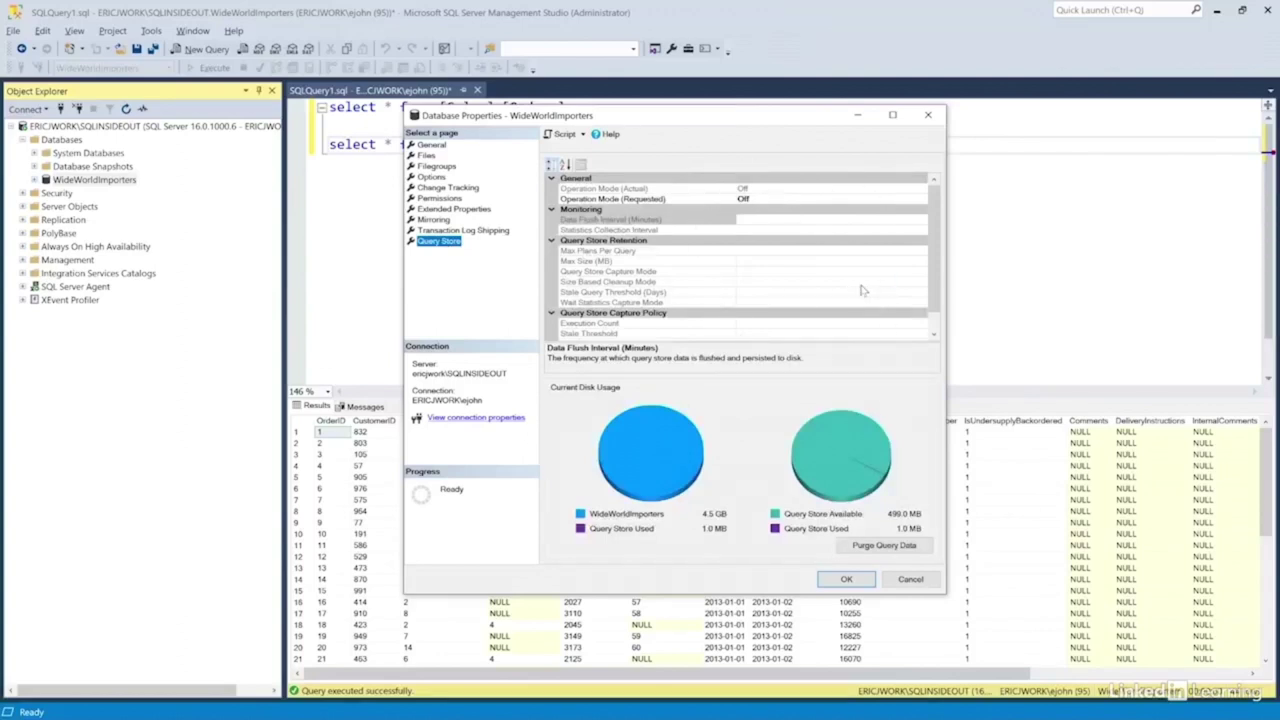
pyautogui.click(921, 201)
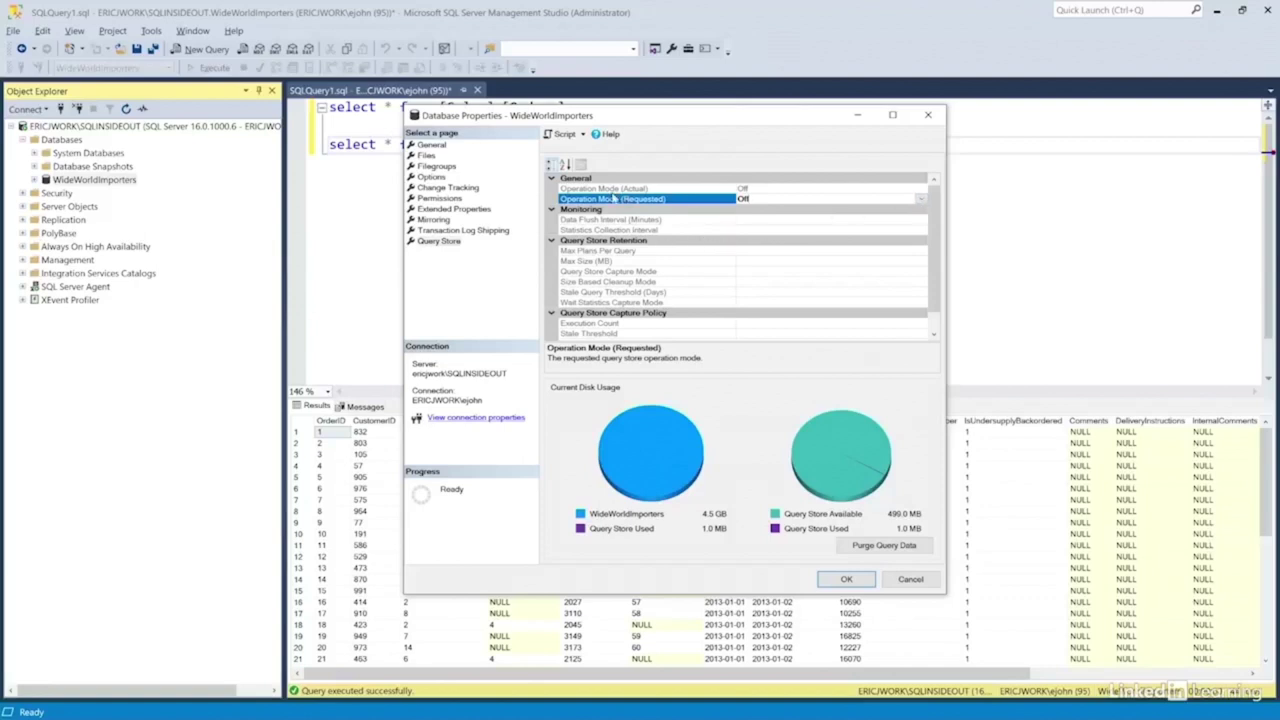
pyautogui.click(921, 199)
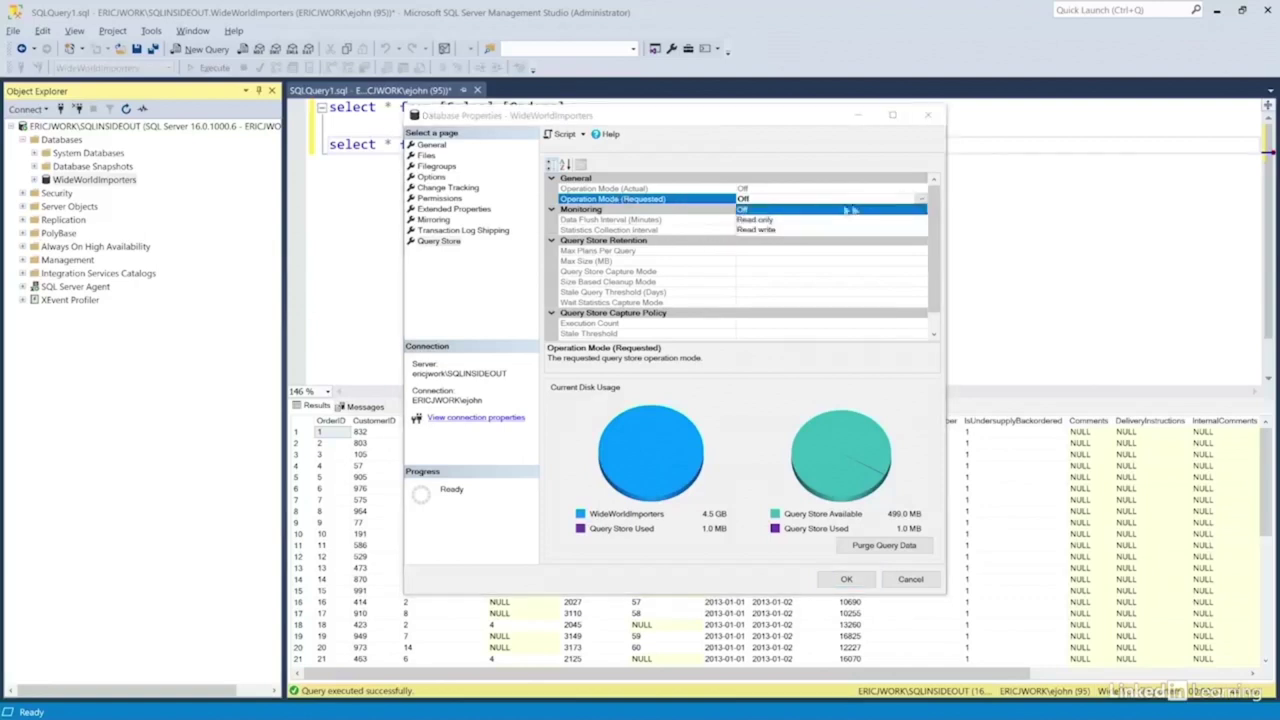
pyautogui.click(760, 236)
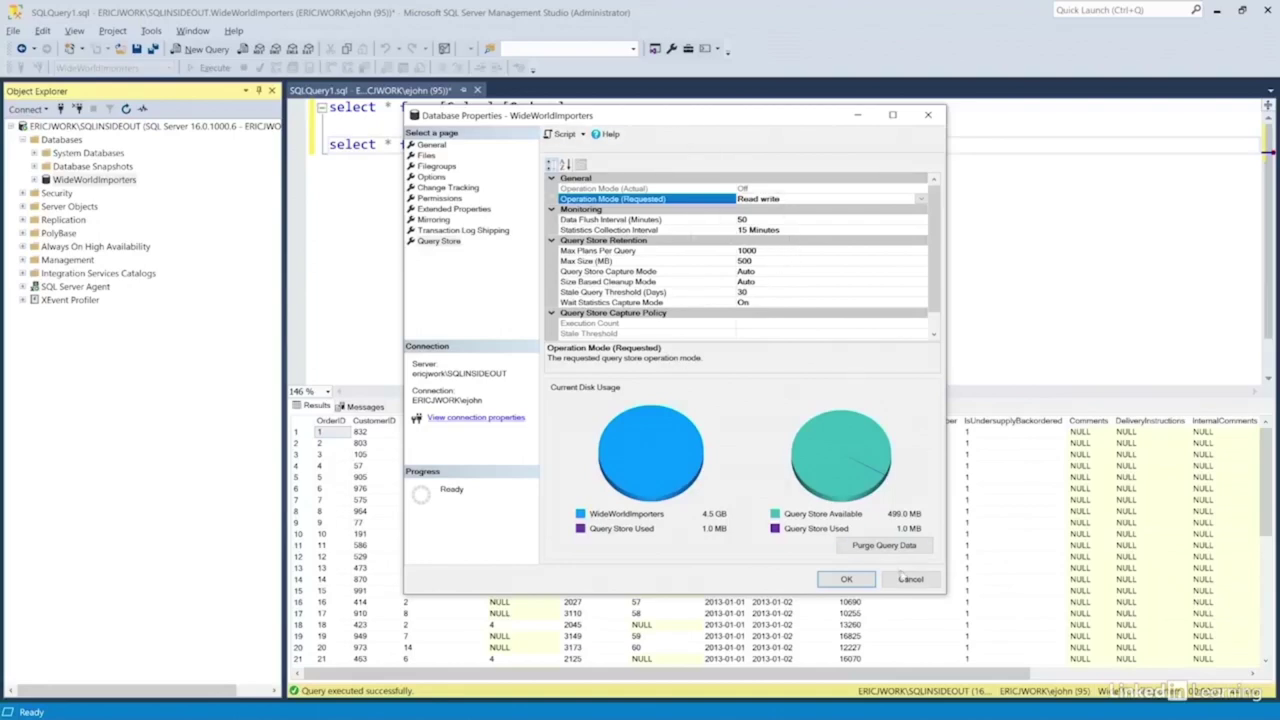
pyautogui.click(858, 582)
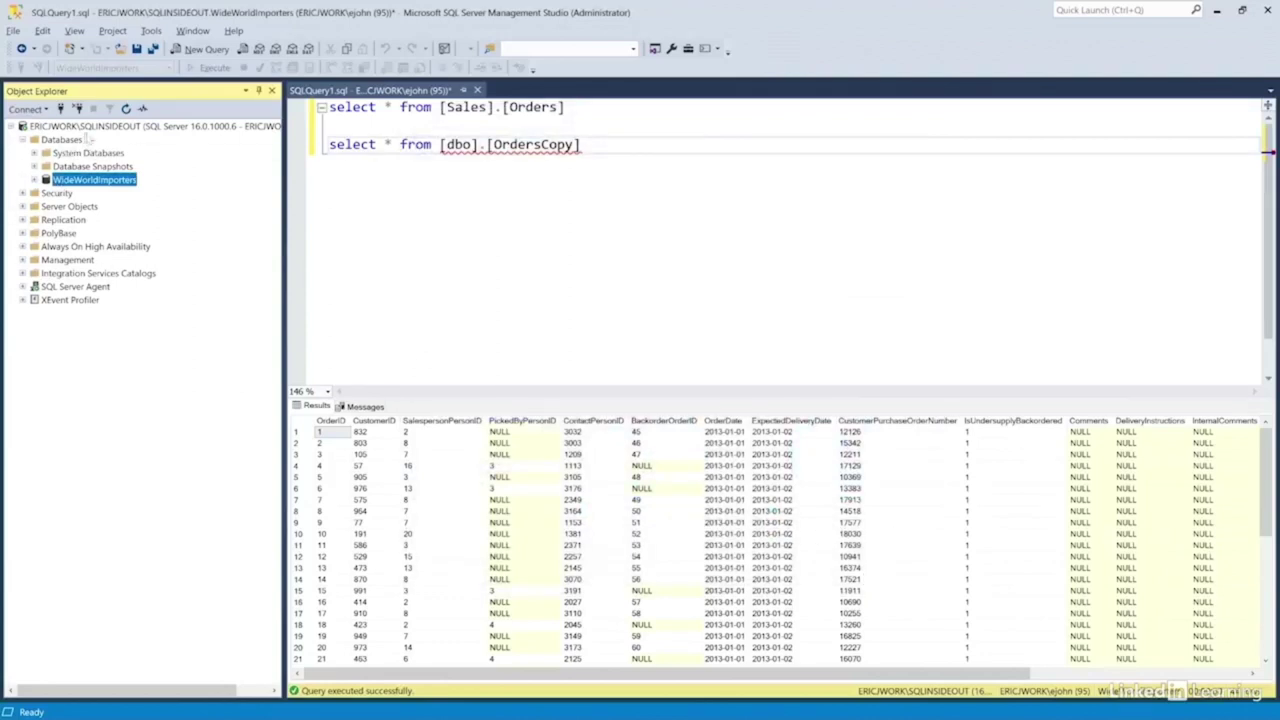
# - Refresh the server tree and open WideWorldImporters' Query Store Overall Resource Consumption report
pyautogui.rightClick(106, 129)
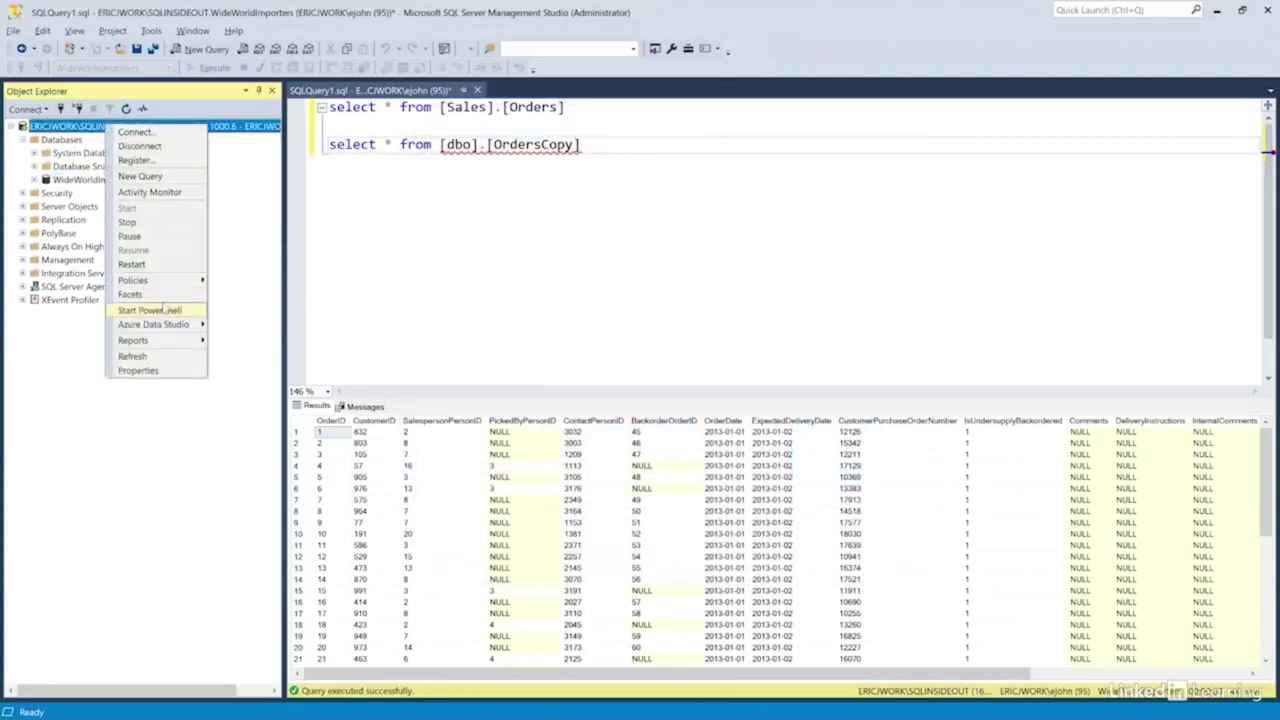
pyautogui.click(131, 357)
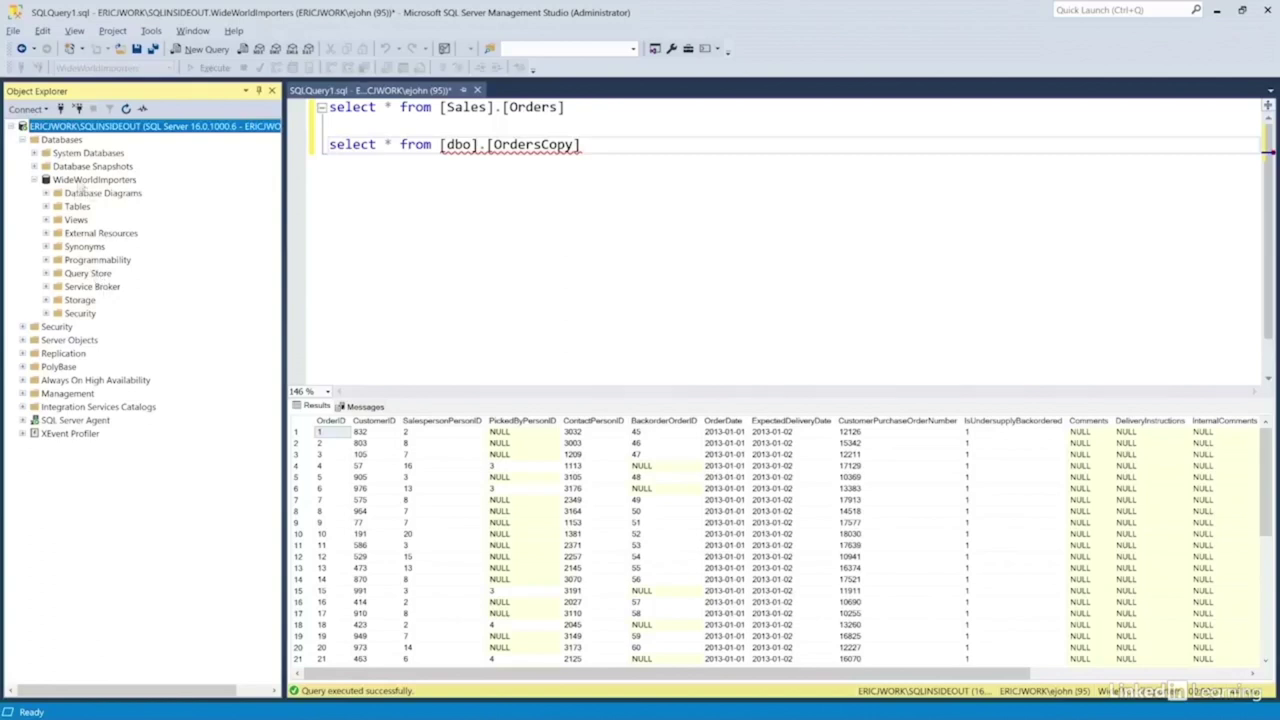
pyautogui.click(45, 273)
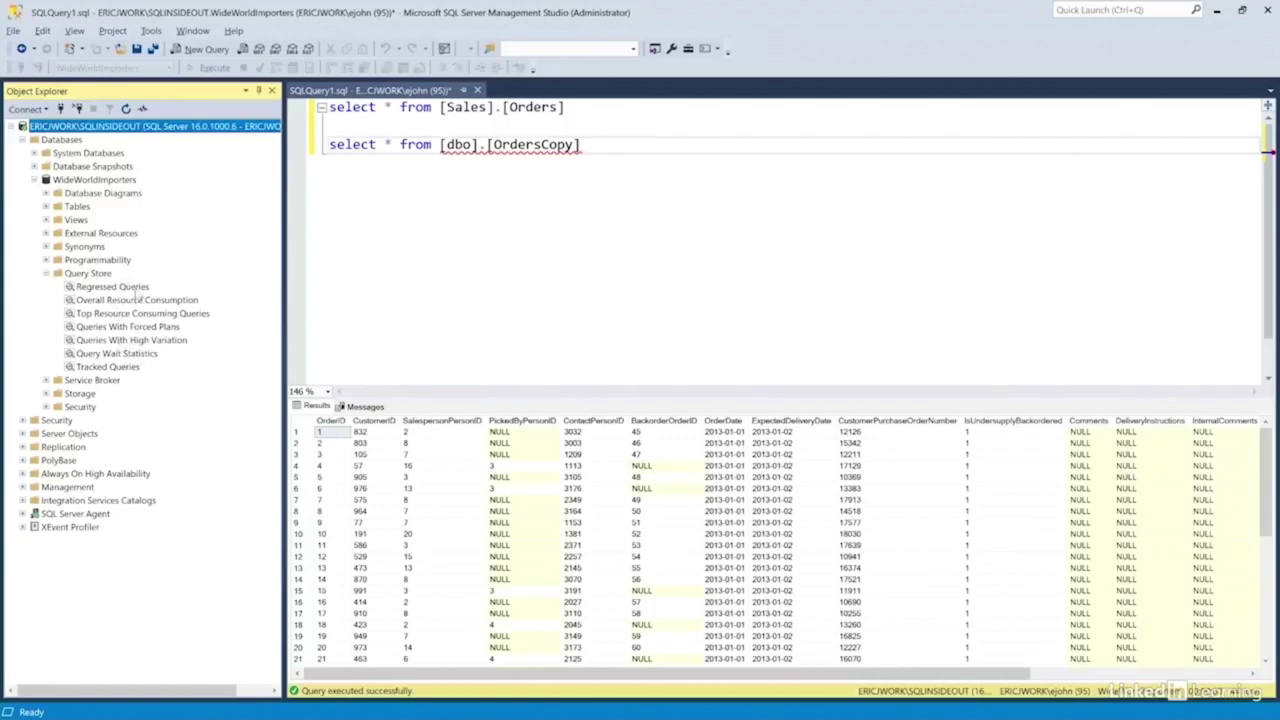
pyautogui.click(140, 314)
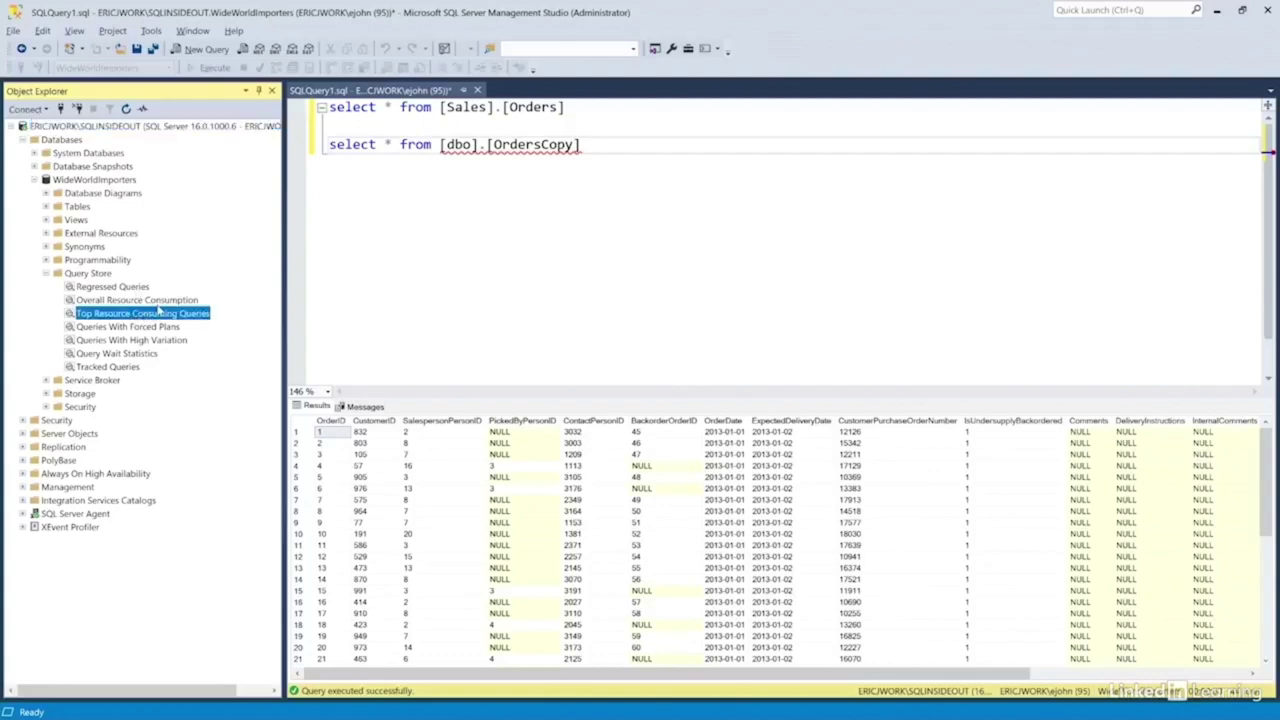
pyautogui.doubleClick(150, 301)
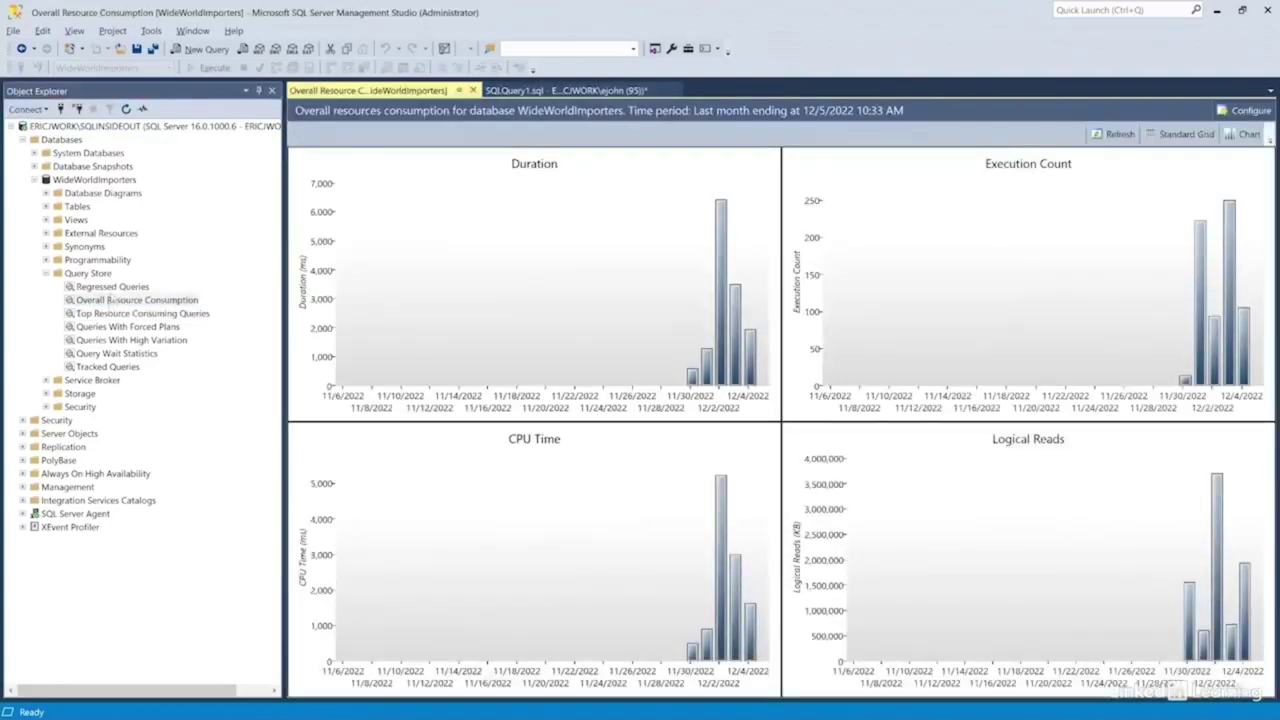
pyautogui.moveTo(718, 262)
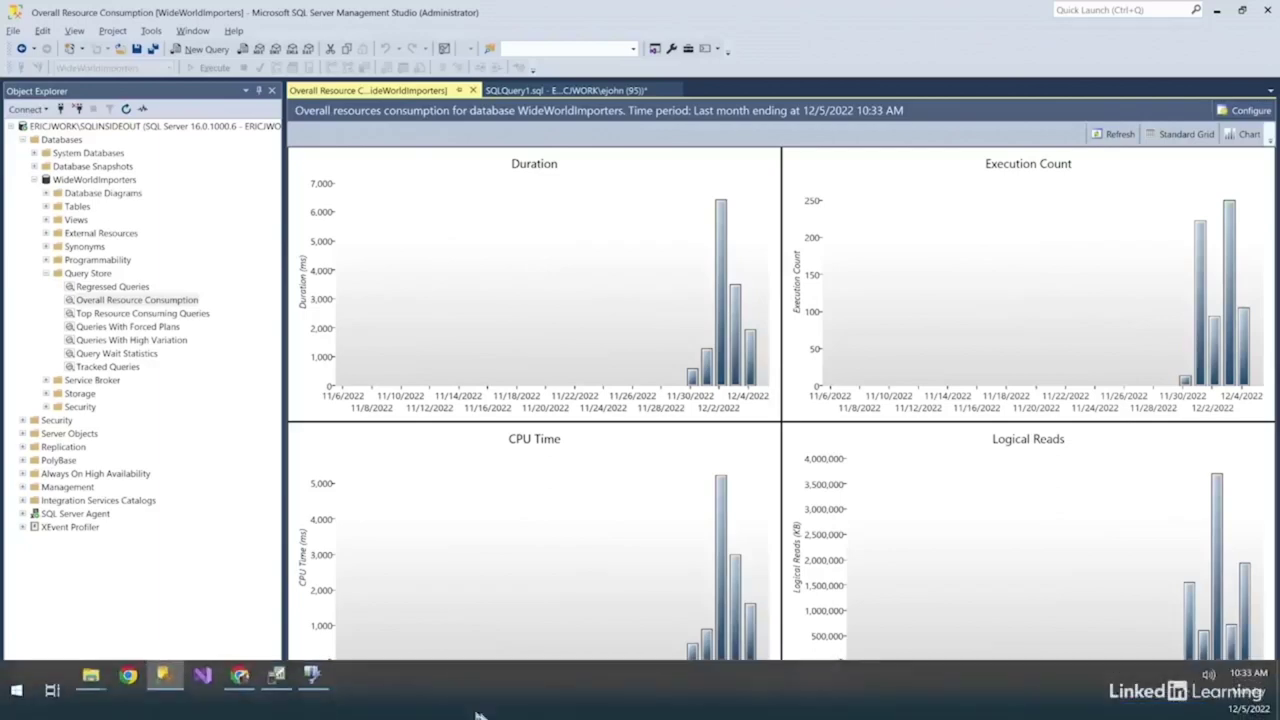
# - Start a new Tuning Advisor session on the Query Store workload, analysing and tuning all WideWorldImporters tables
pyautogui.click(313, 698)
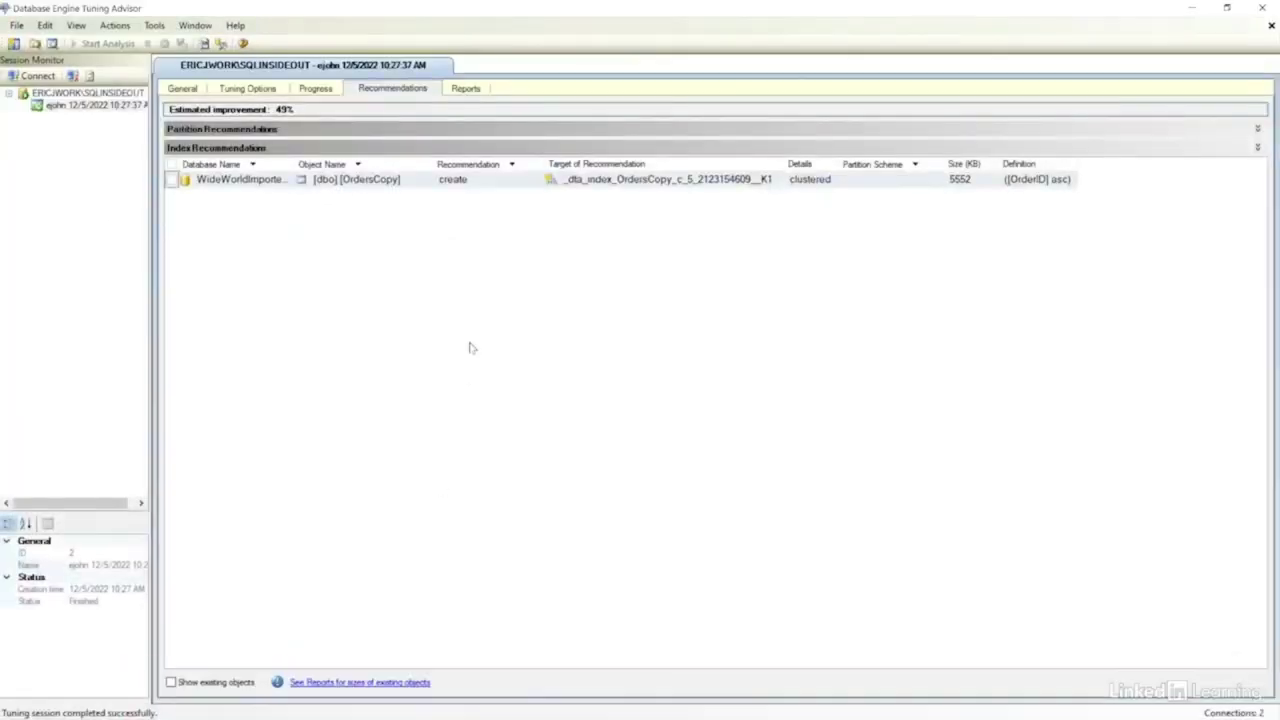
pyautogui.click(193, 90)
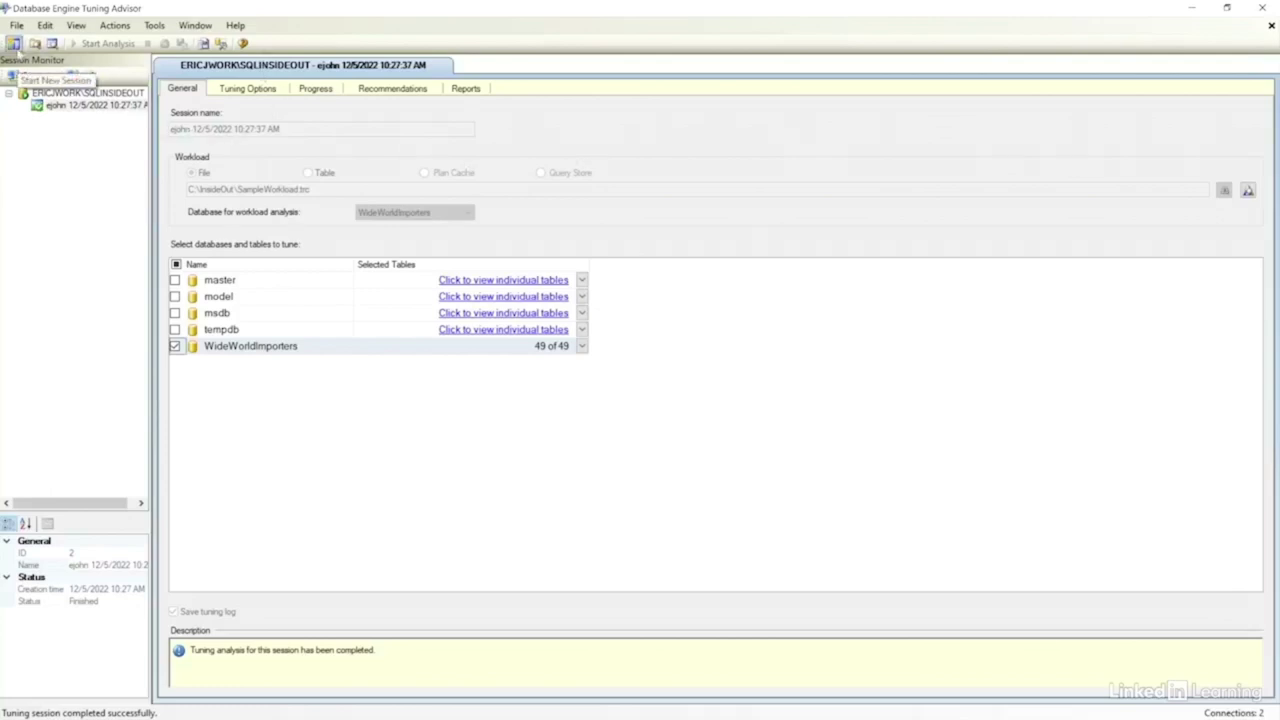
pyautogui.click(14, 44)
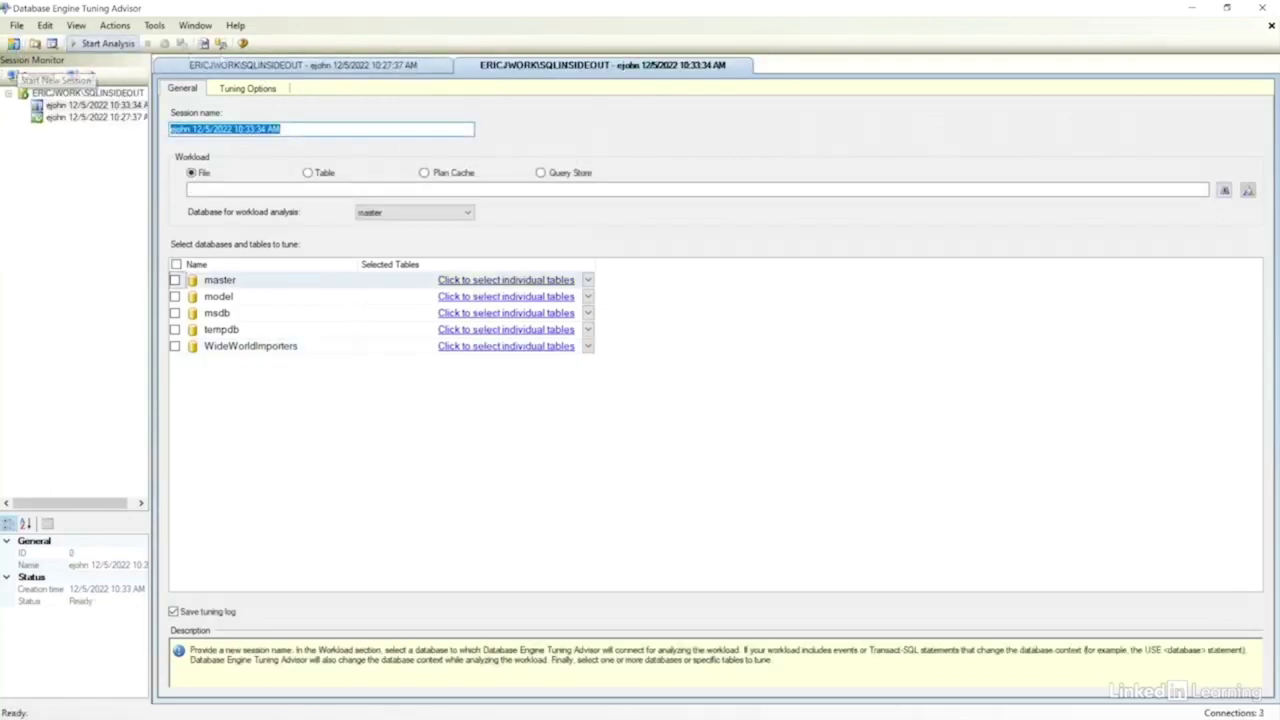
pyautogui.click(567, 176)
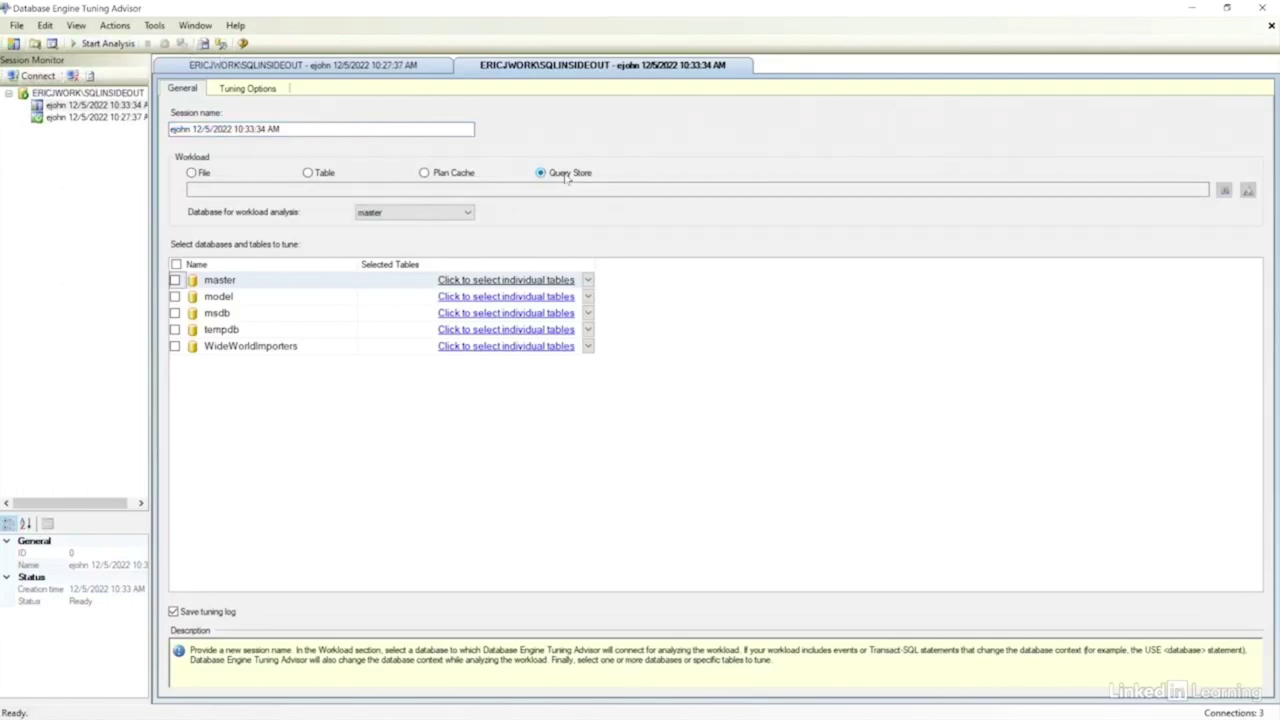
pyautogui.click(467, 212)
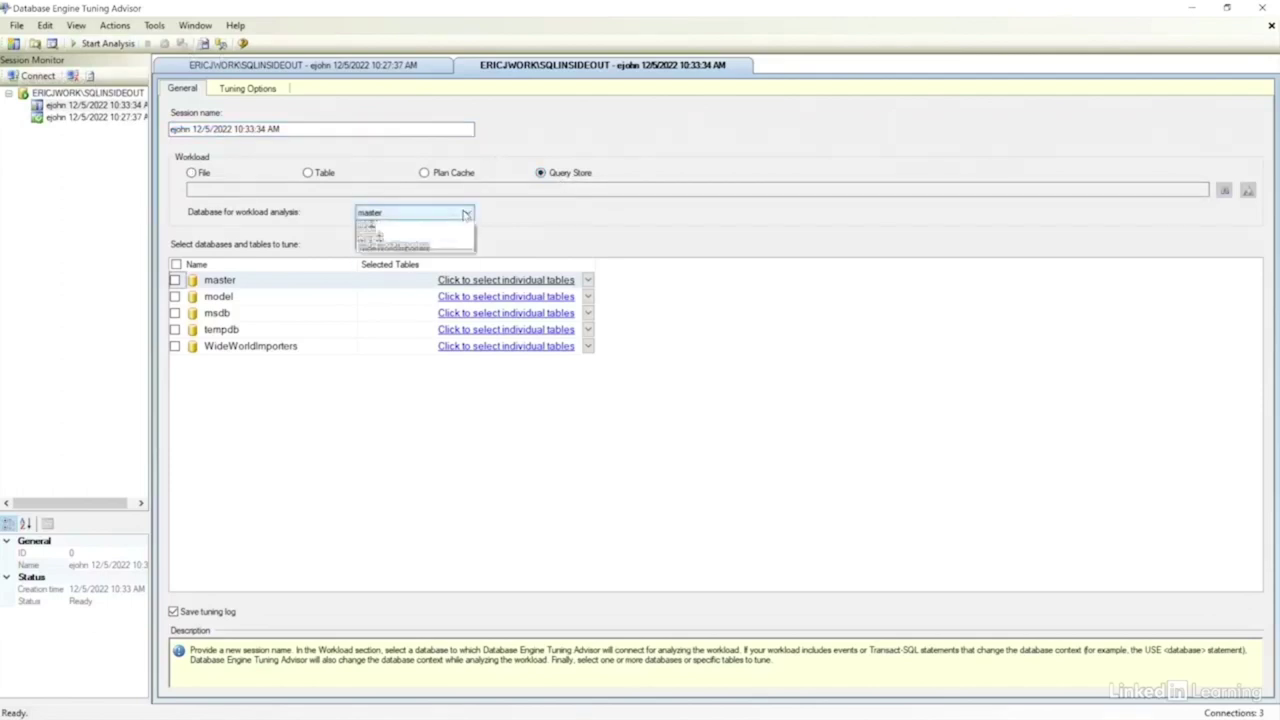
pyautogui.click(412, 256)
pyautogui.click(430, 213)
pyautogui.click(415, 265)
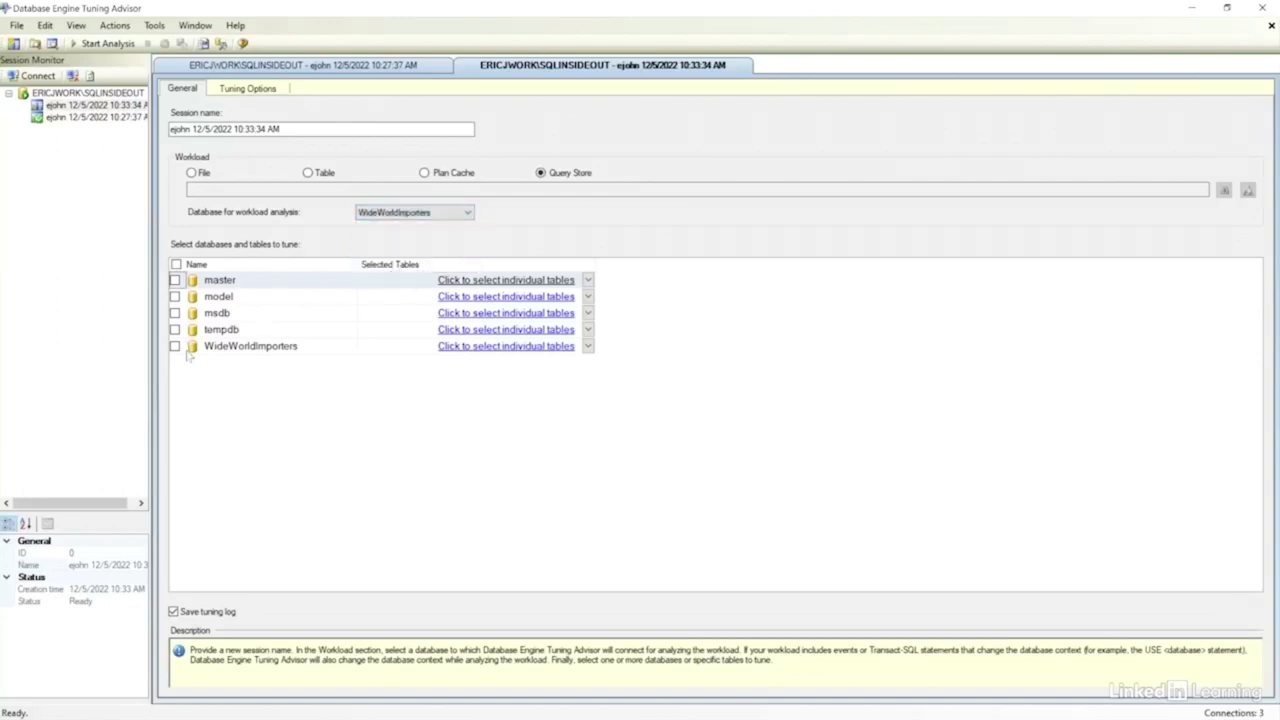
pyautogui.click(175, 347)
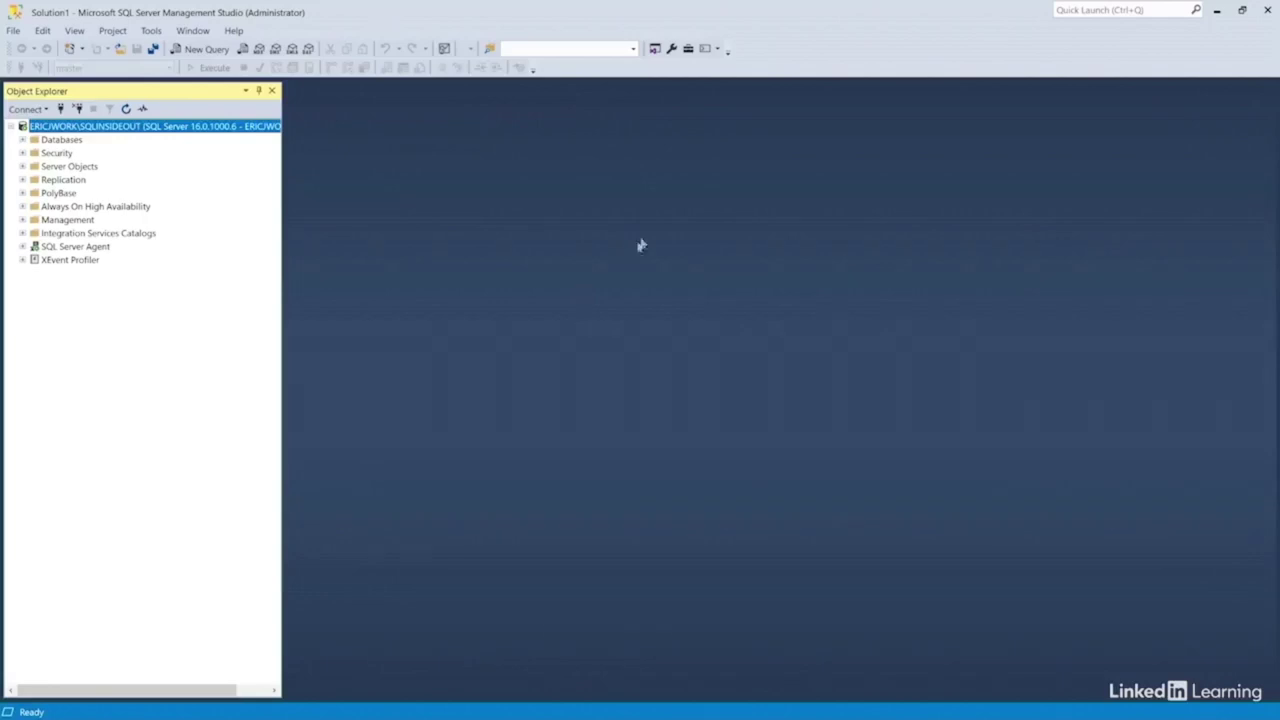
# - Expand the server's Databases folder to show WideWorldImporters, then drop down the Connect list
pyautogui.moveTo(175, 91); pyautogui.dragTo(28, 394)
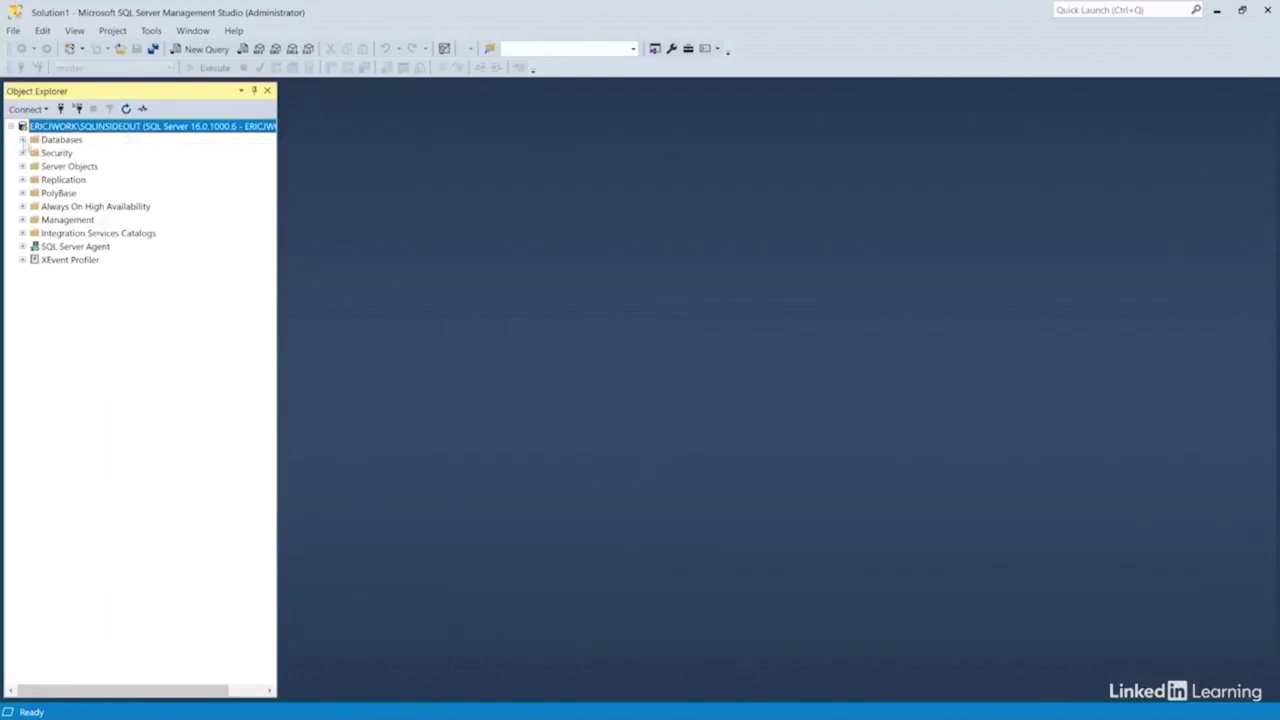
pyautogui.click(22, 140)
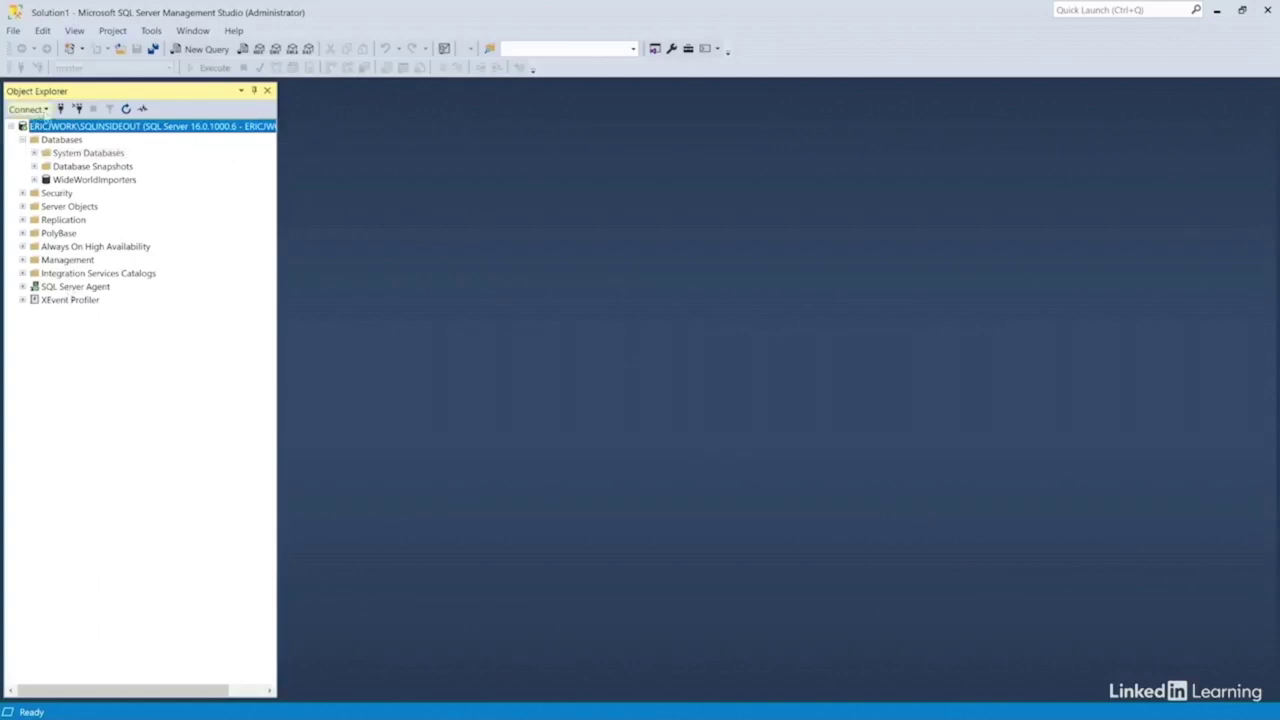
pyautogui.click(45, 110)
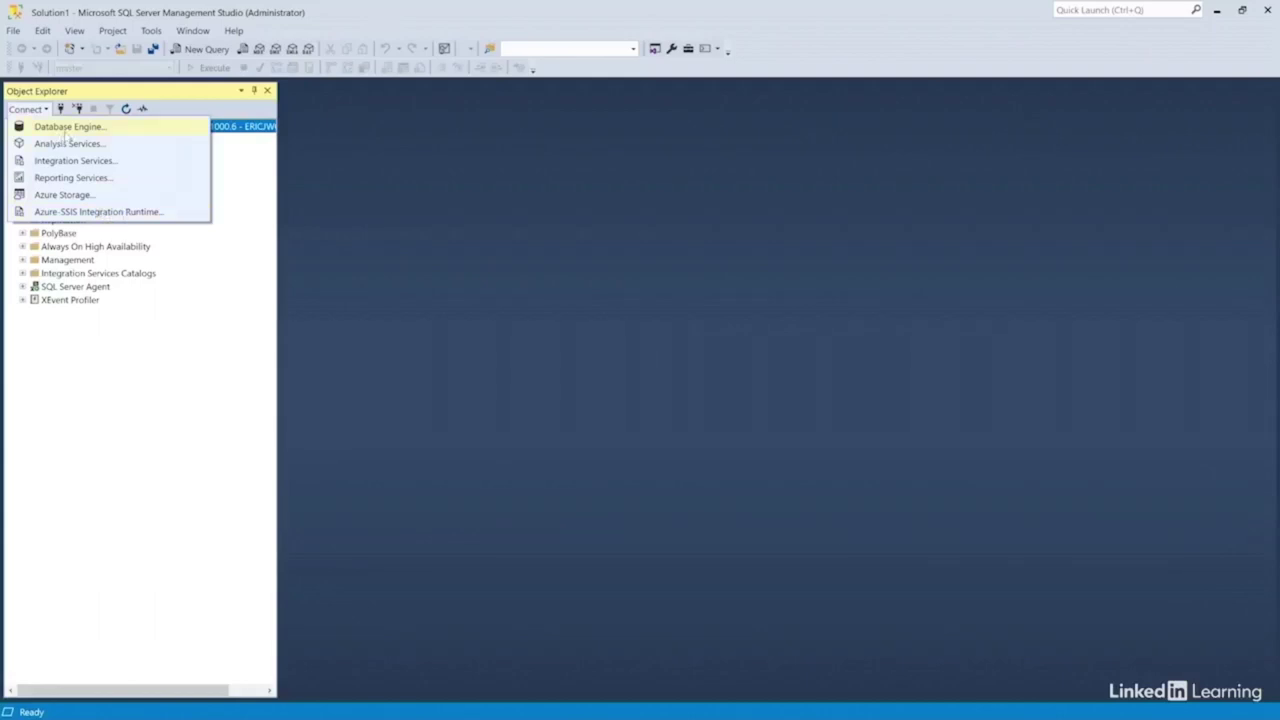
# - Connect to sqlserverinsideout.database.windows.net and expand its Databases to select insideout2022
pyautogui.click(68, 130)
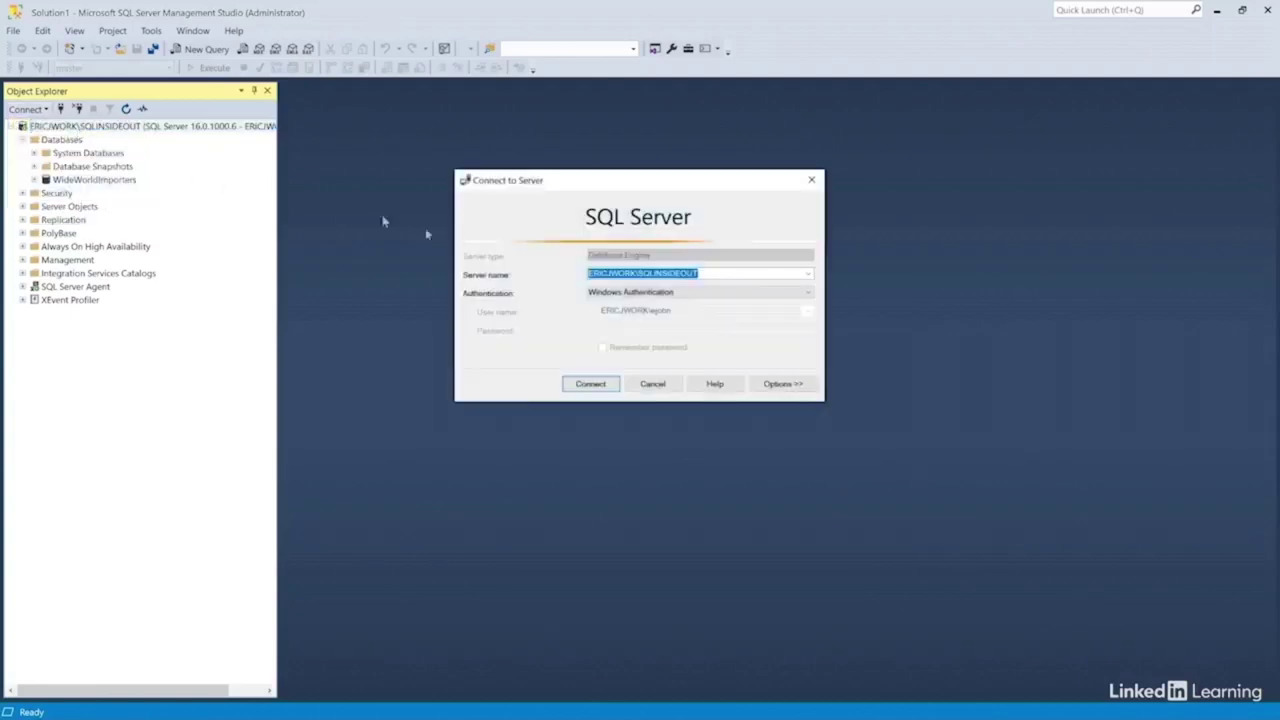
pyautogui.click(798, 278)
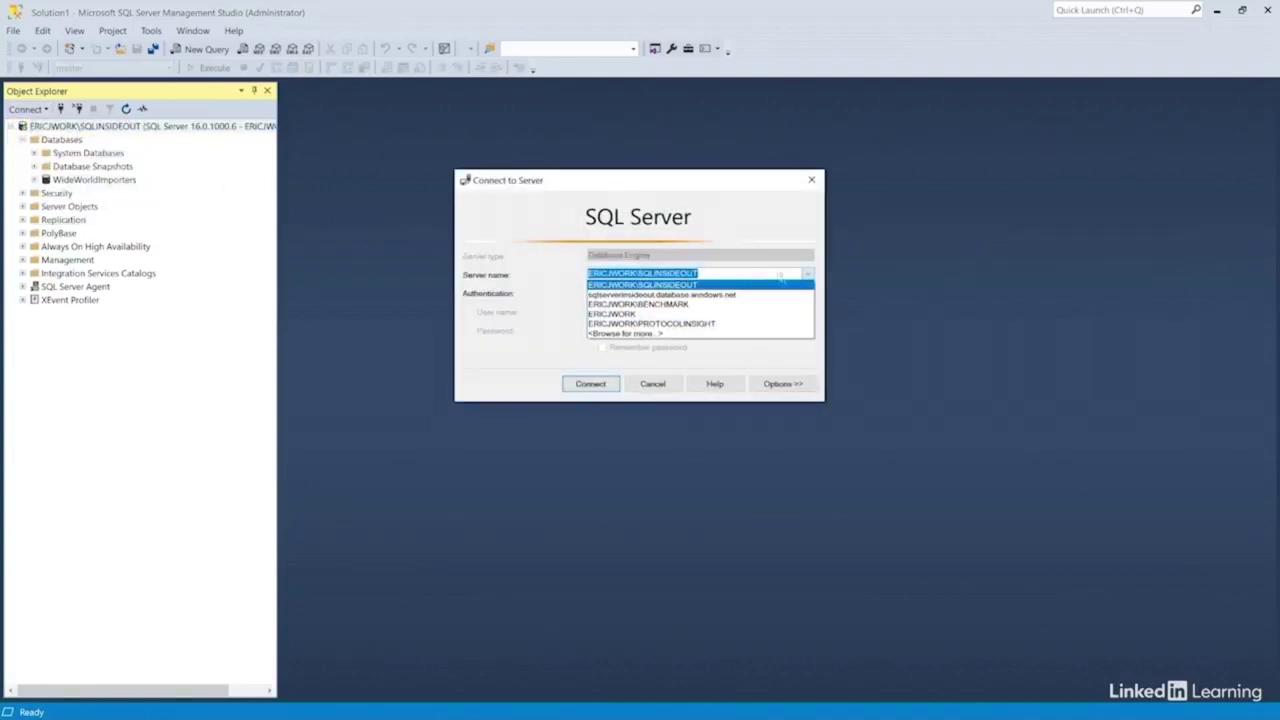
pyautogui.click(726, 299)
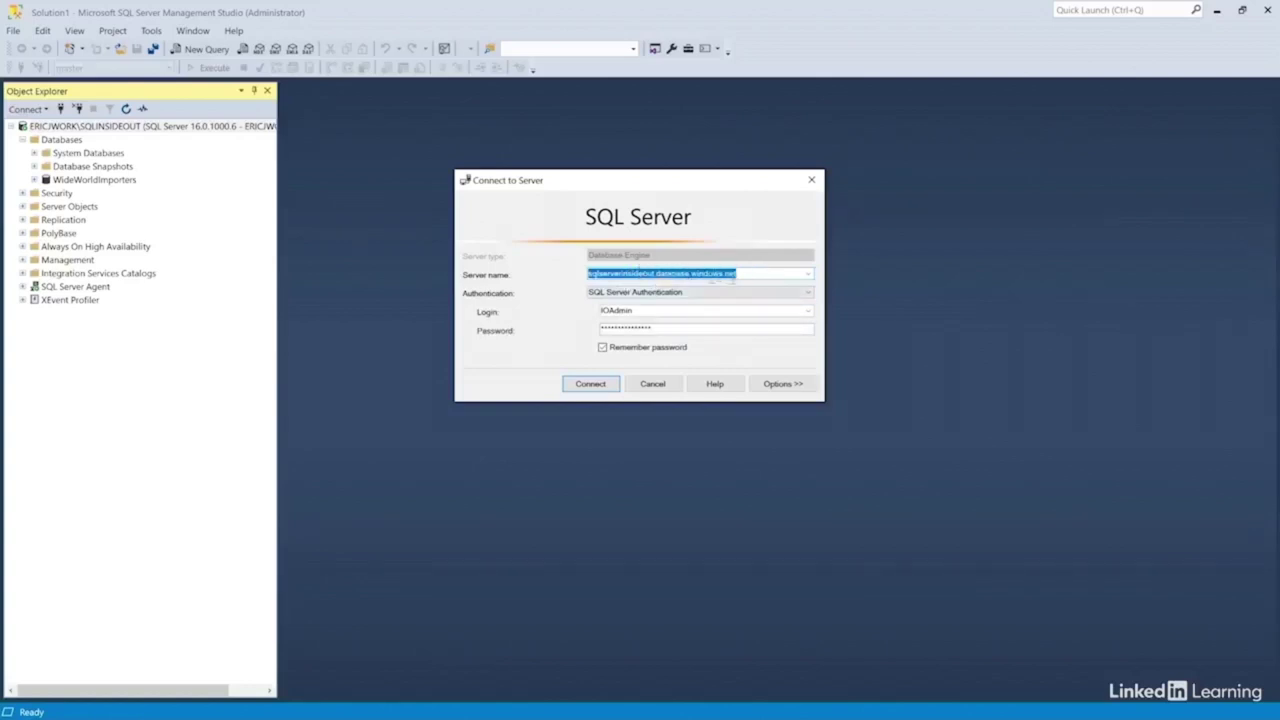
pyautogui.click(604, 386)
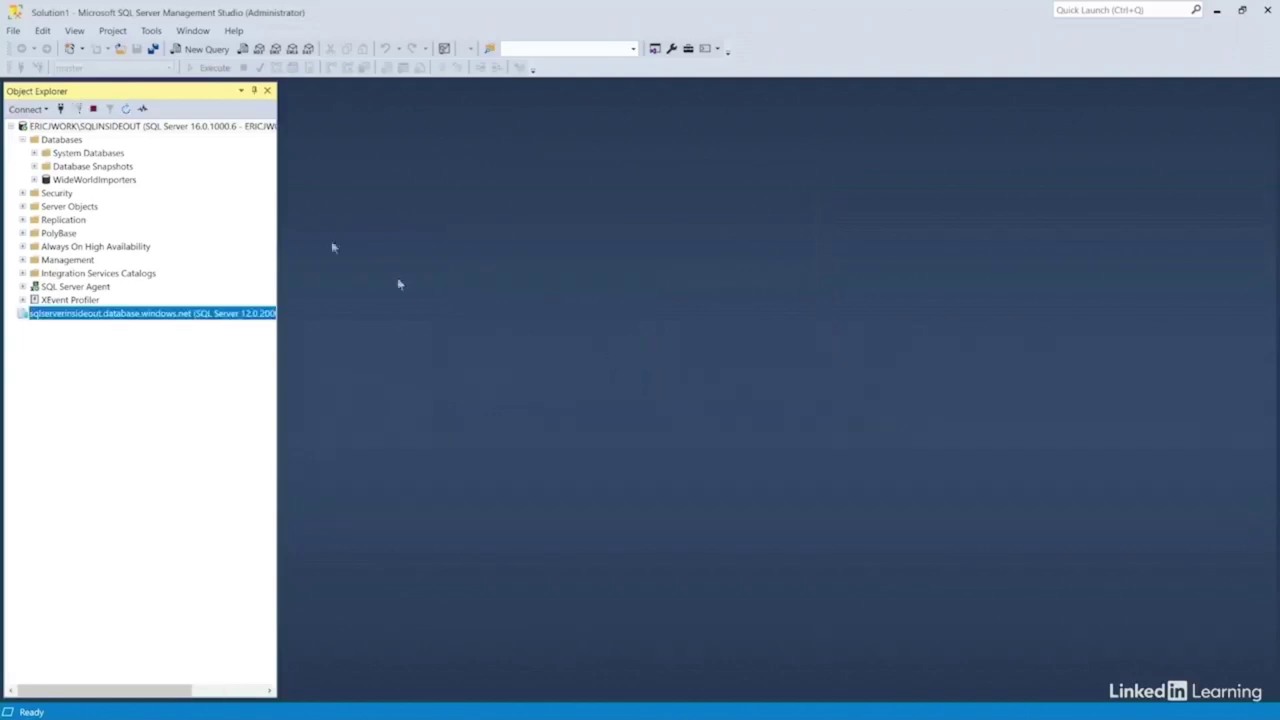
pyautogui.click(22, 327)
pyautogui.click(80, 354)
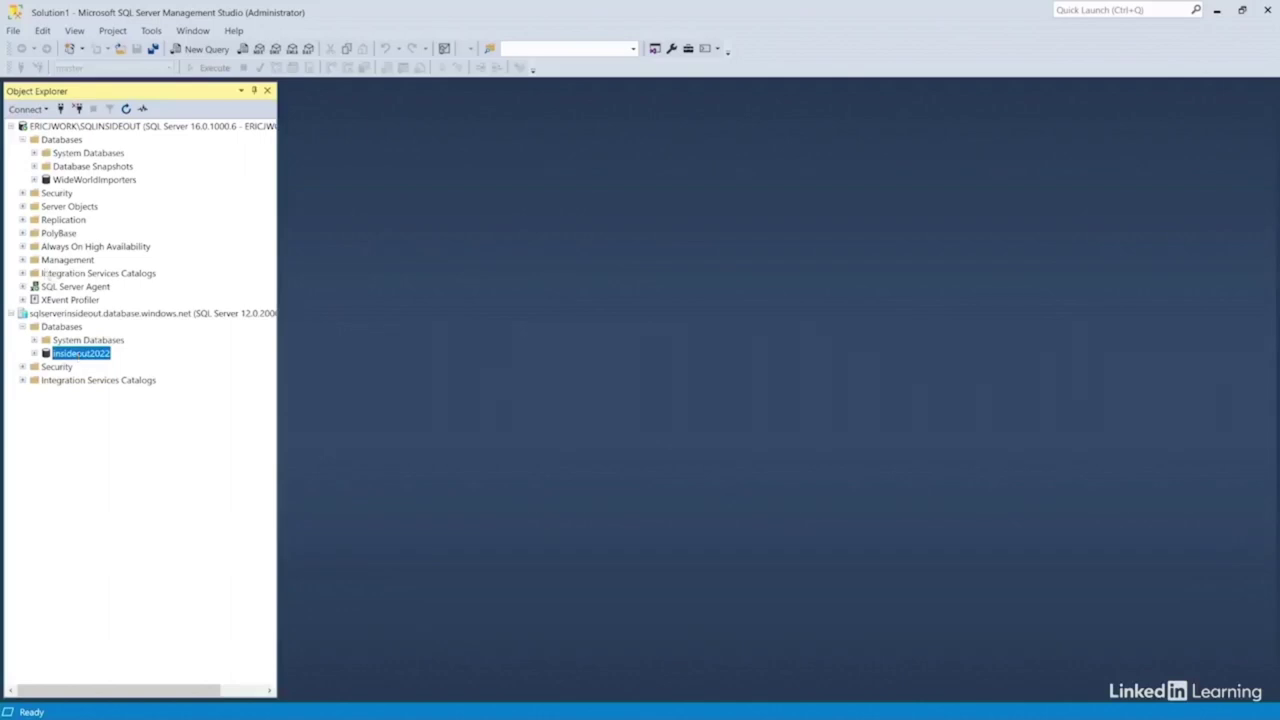
pyautogui.click(30, 109)
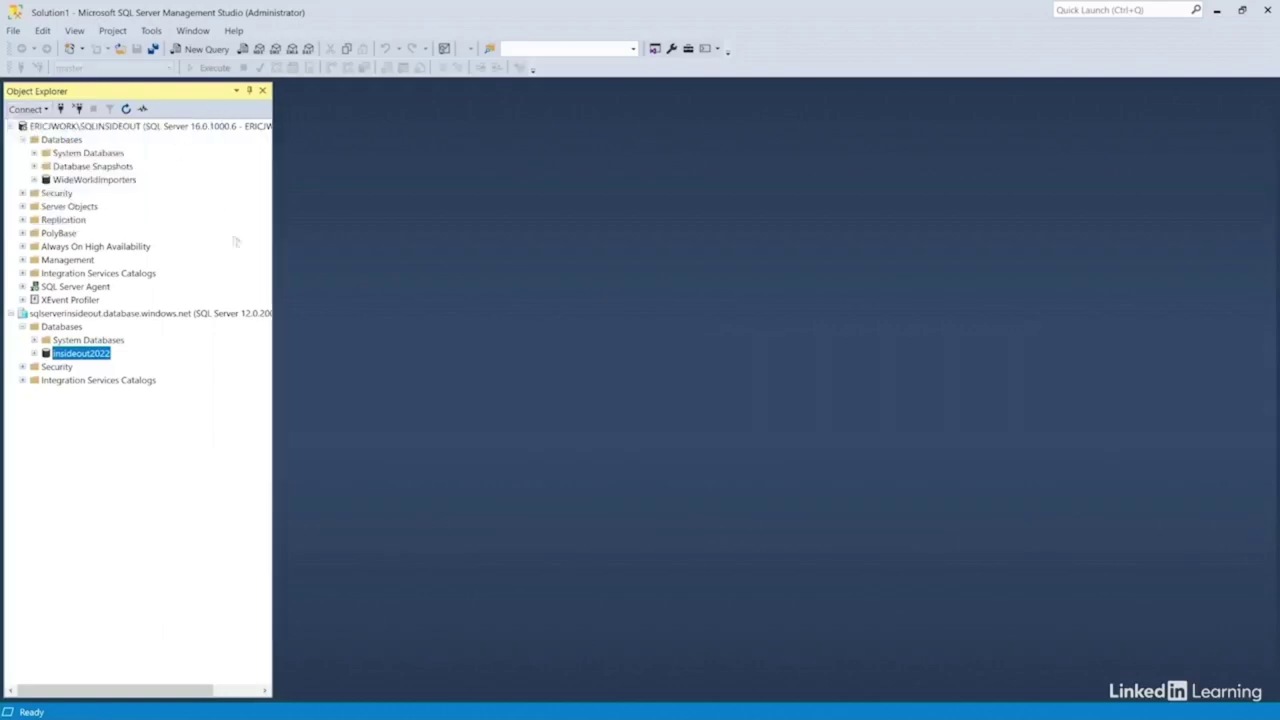
# - Open a new query window with WideWorldImporters as the selected database
pyautogui.click(72, 180)
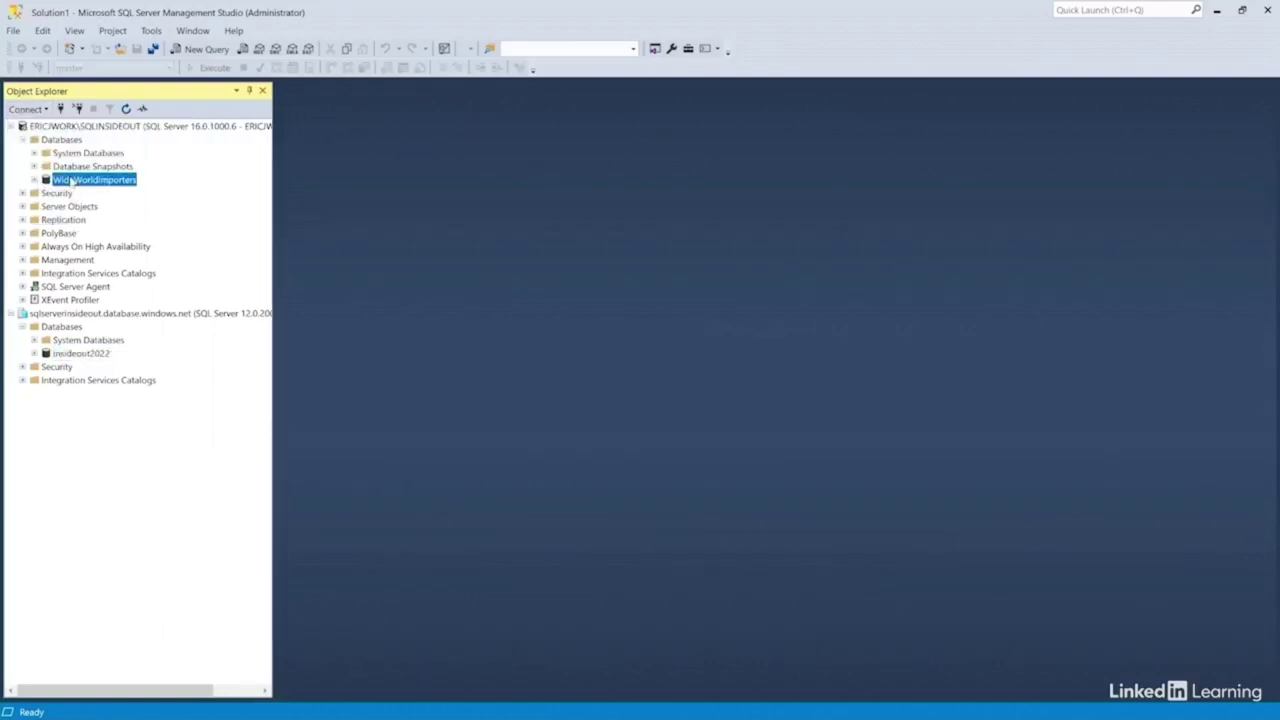
pyautogui.rightClick(72, 180)
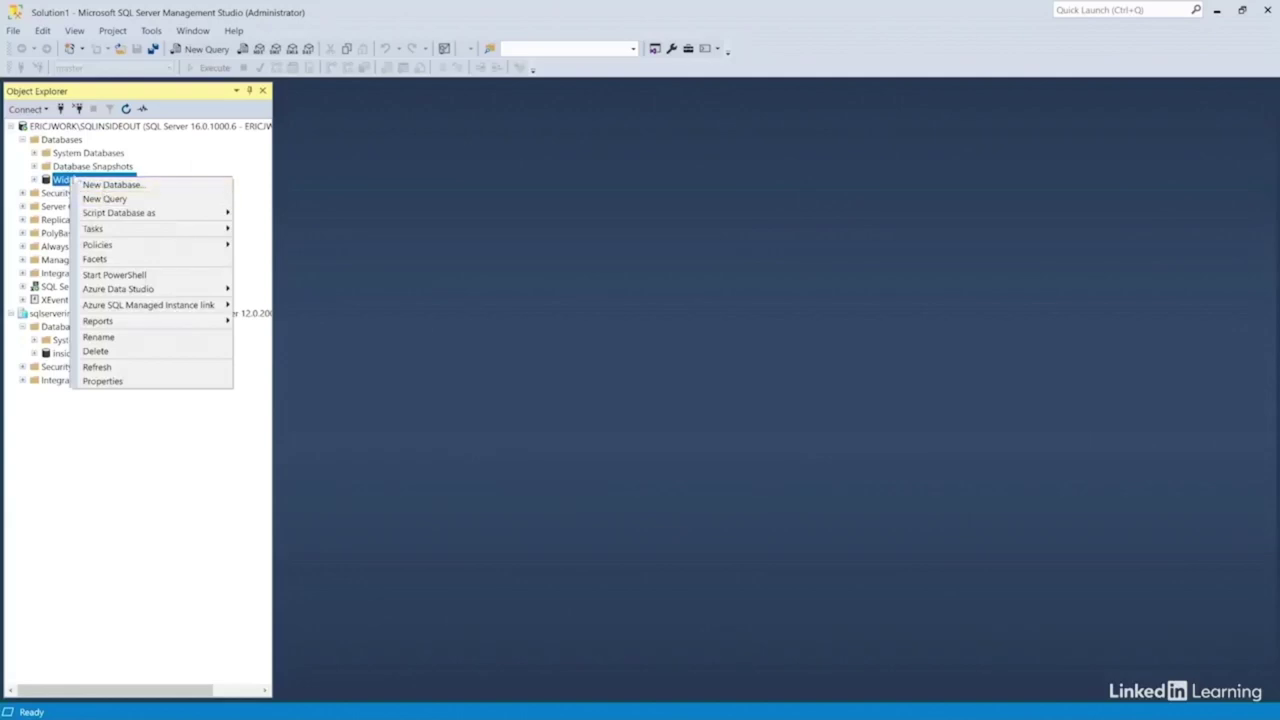
pyautogui.click(72, 179)
pyautogui.click(194, 51)
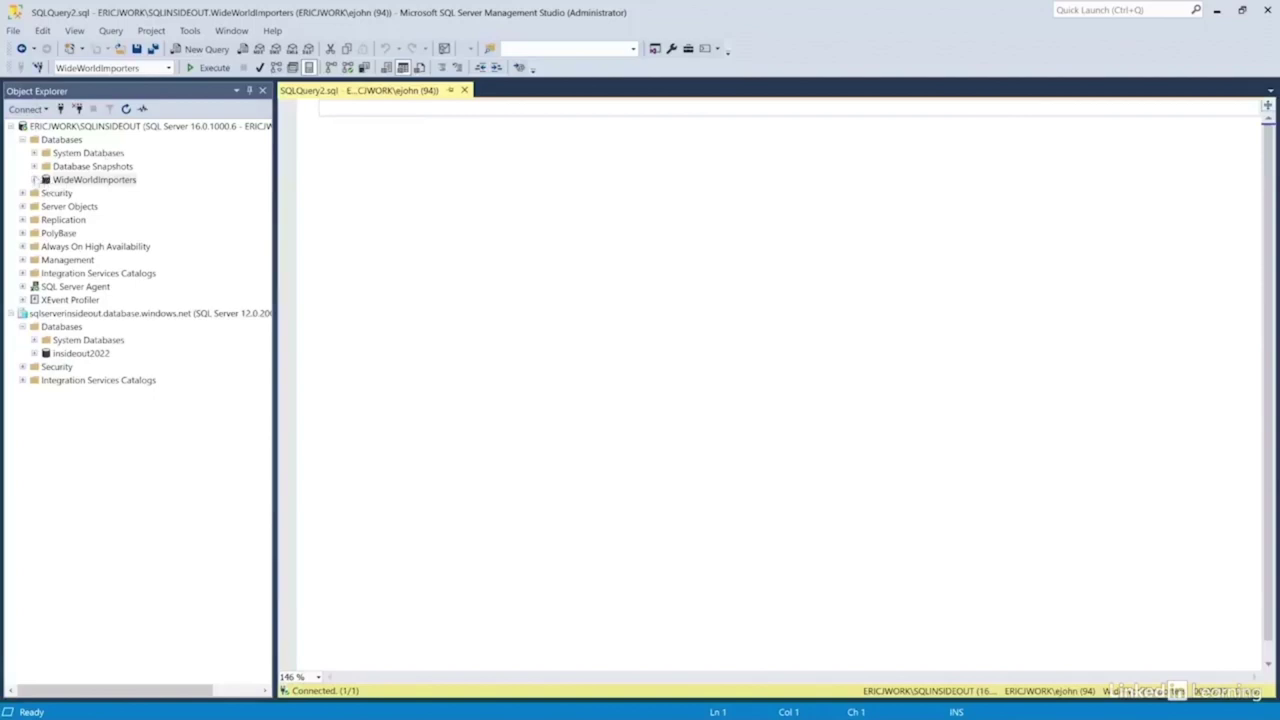
# - Write select * from [Sales].[Orders] by dragging the table in, and execute it
pyautogui.click(35, 181)
pyautogui.click(45, 206)
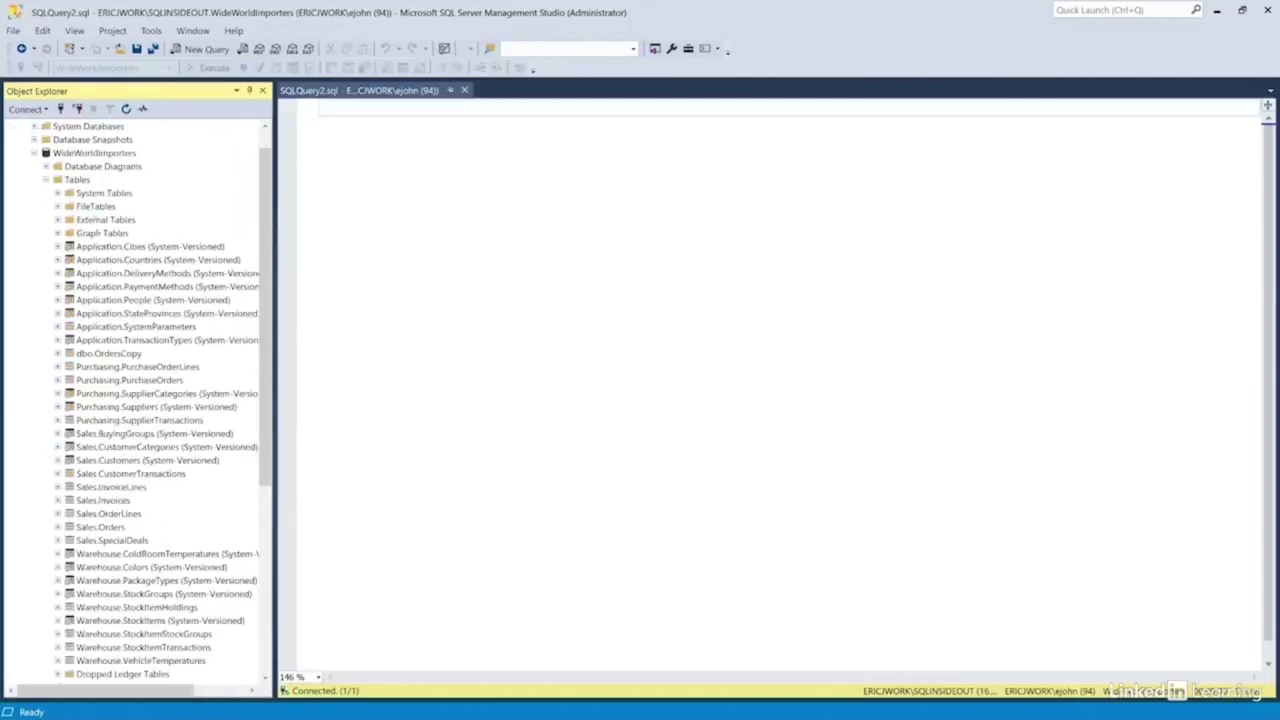
pyautogui.scroll(-5, 130, 512)
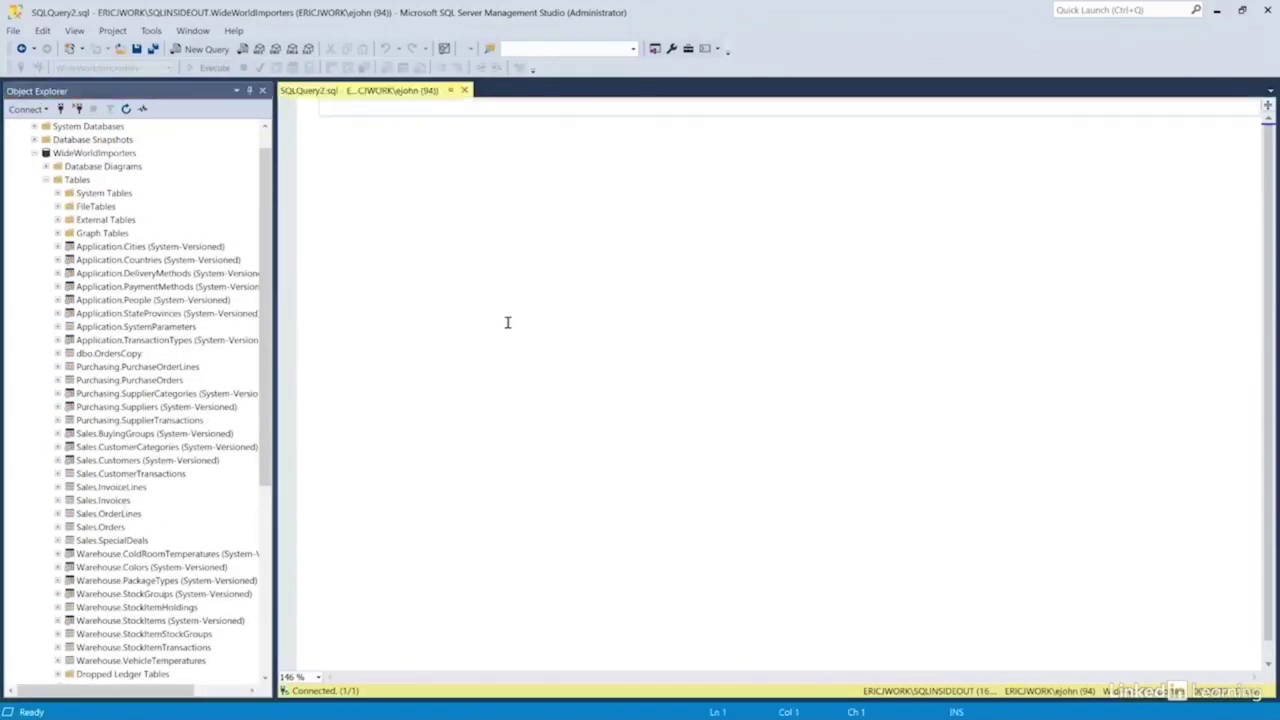
pyautogui.write('select * from')
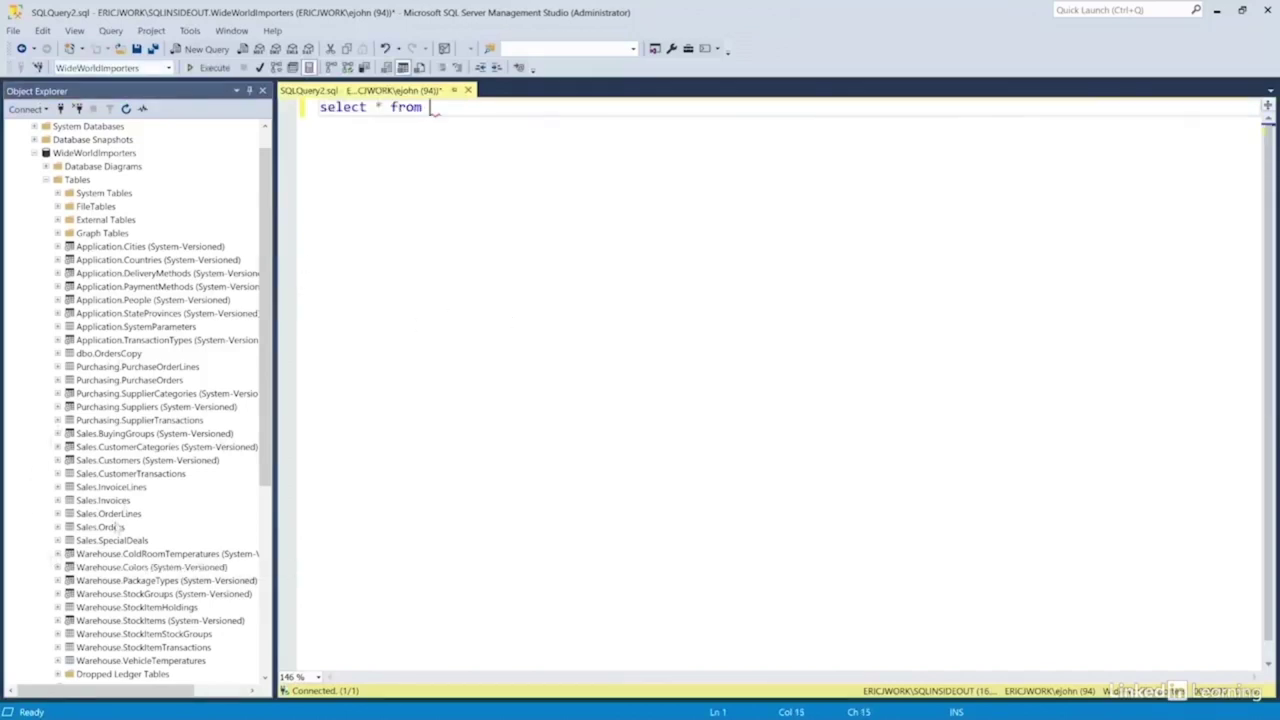
pyautogui.moveTo(110, 528); pyautogui.dragTo(574, 263)
pyautogui.click(706, 168)
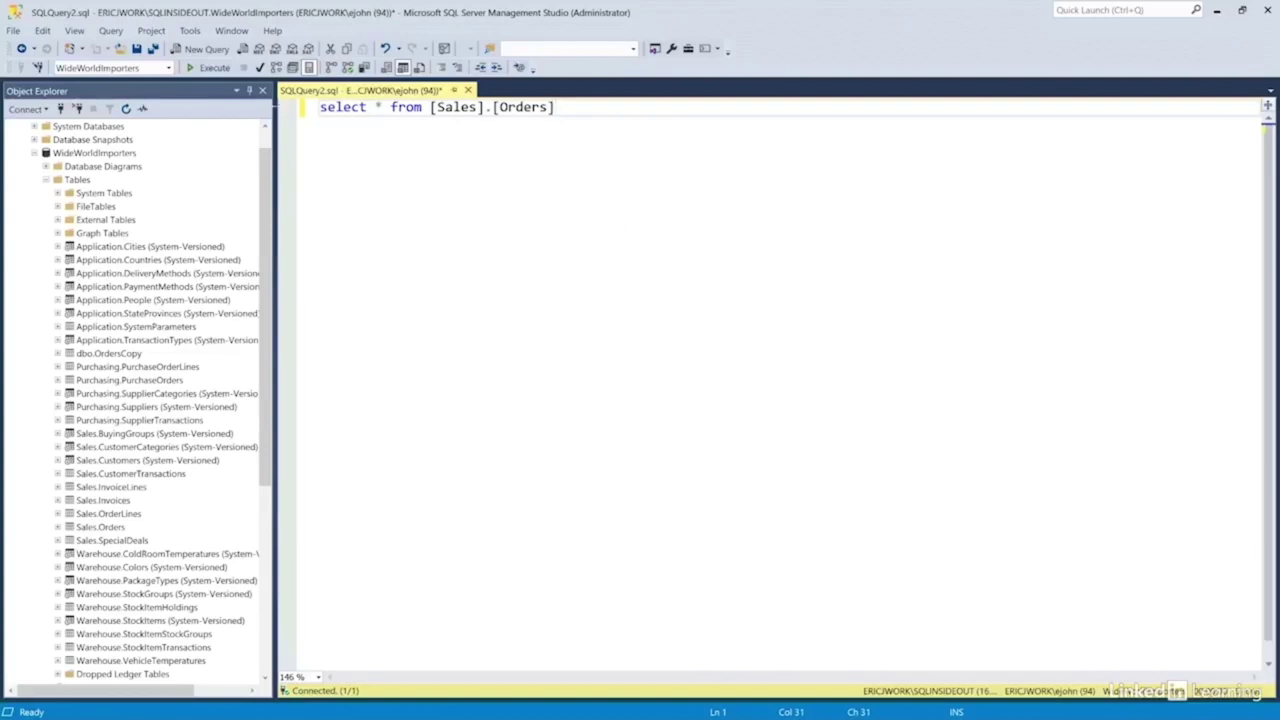
pyautogui.click(208, 68)
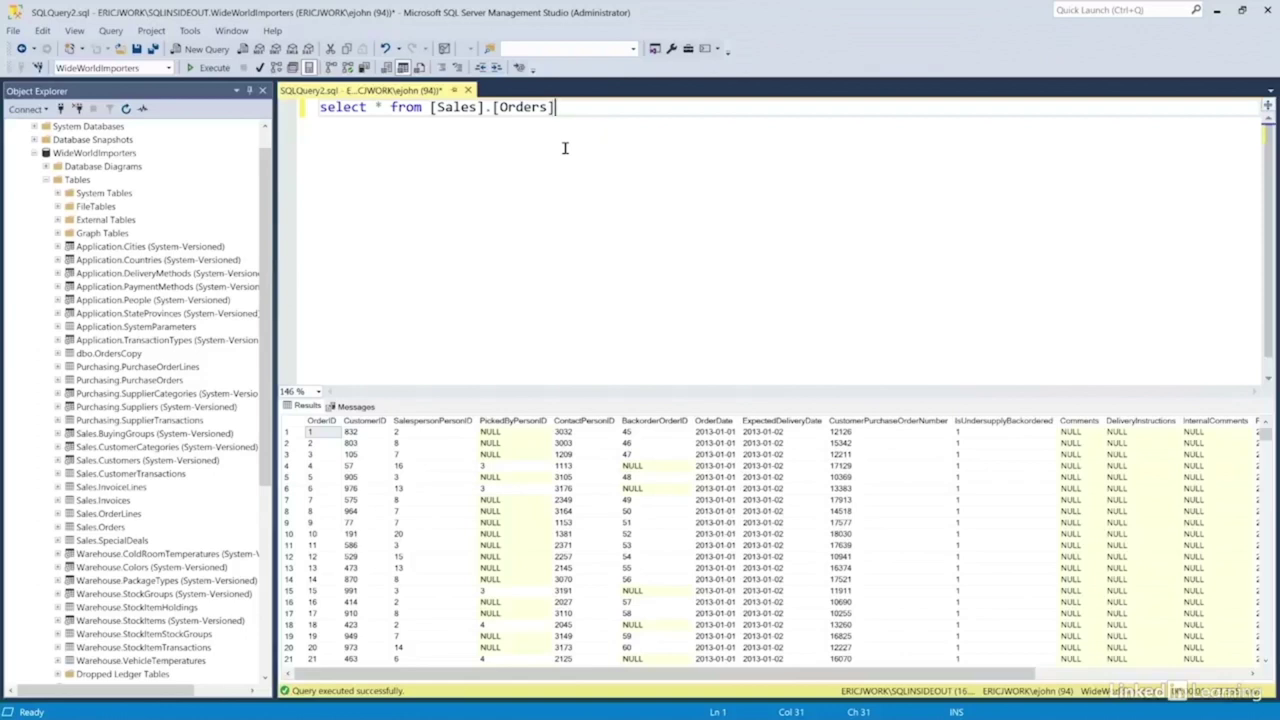
pyautogui.press('Return')
pyautogui.press('Return')
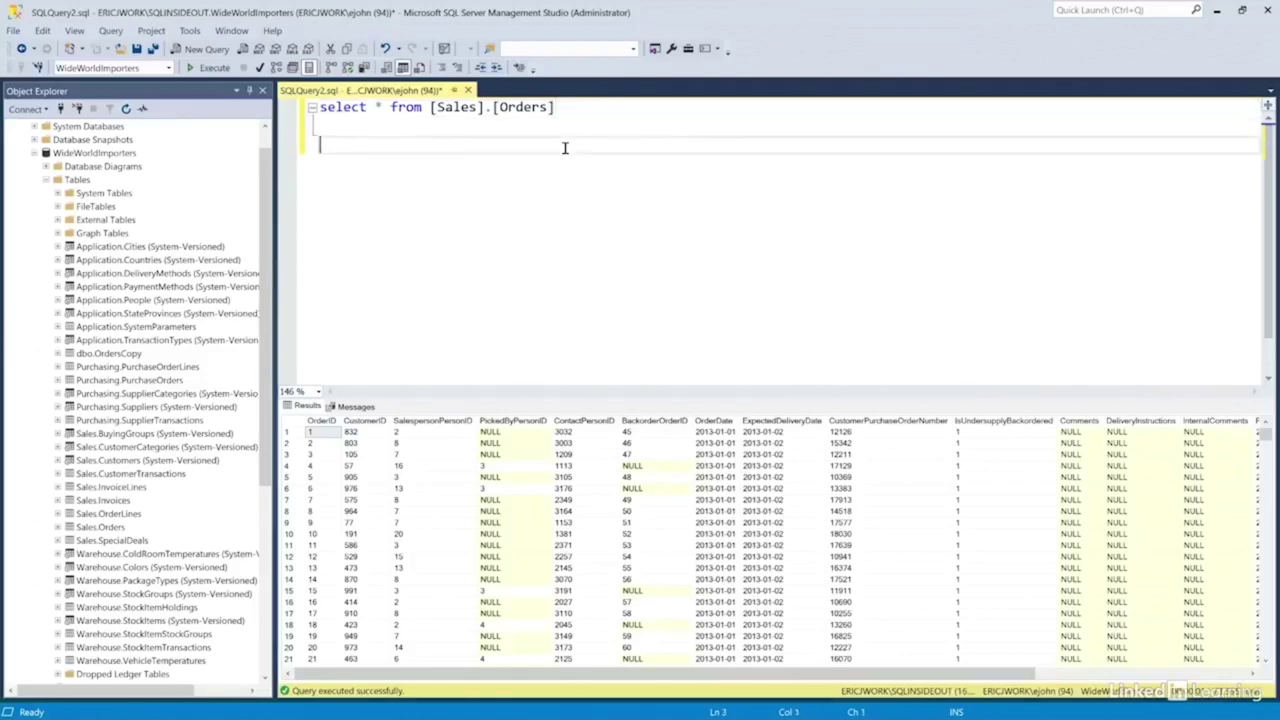
# - Add a second statement 'insert into Sales.Orders' using IntelliSense to complete the names
pyautogui.write('insert into Sq')
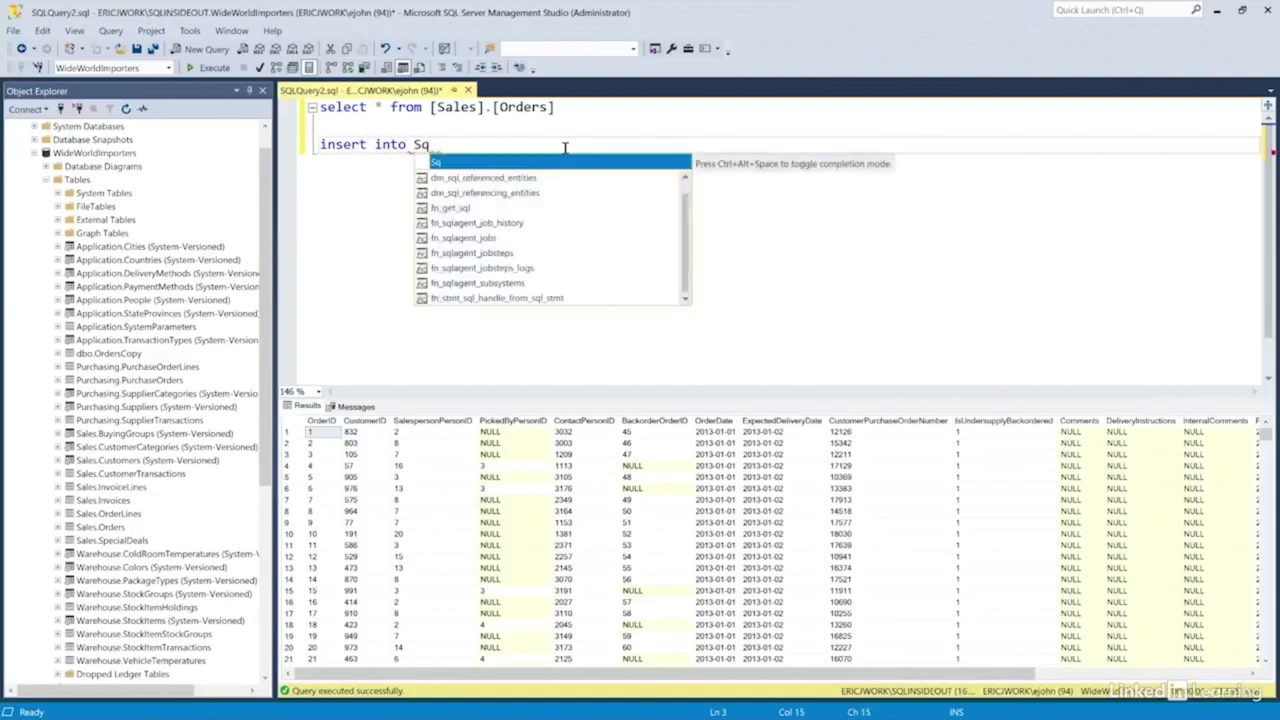
pyautogui.press('BackSpace')
pyautogui.write('a')
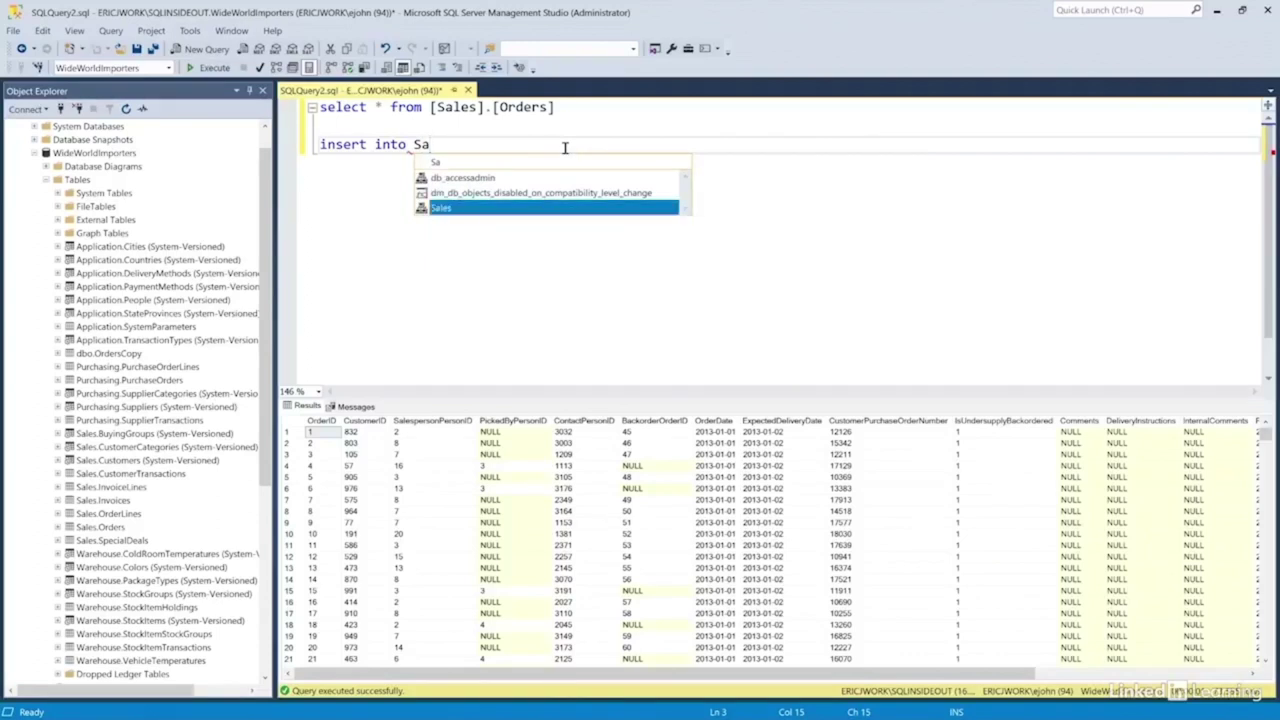
pyautogui.press('Tab')
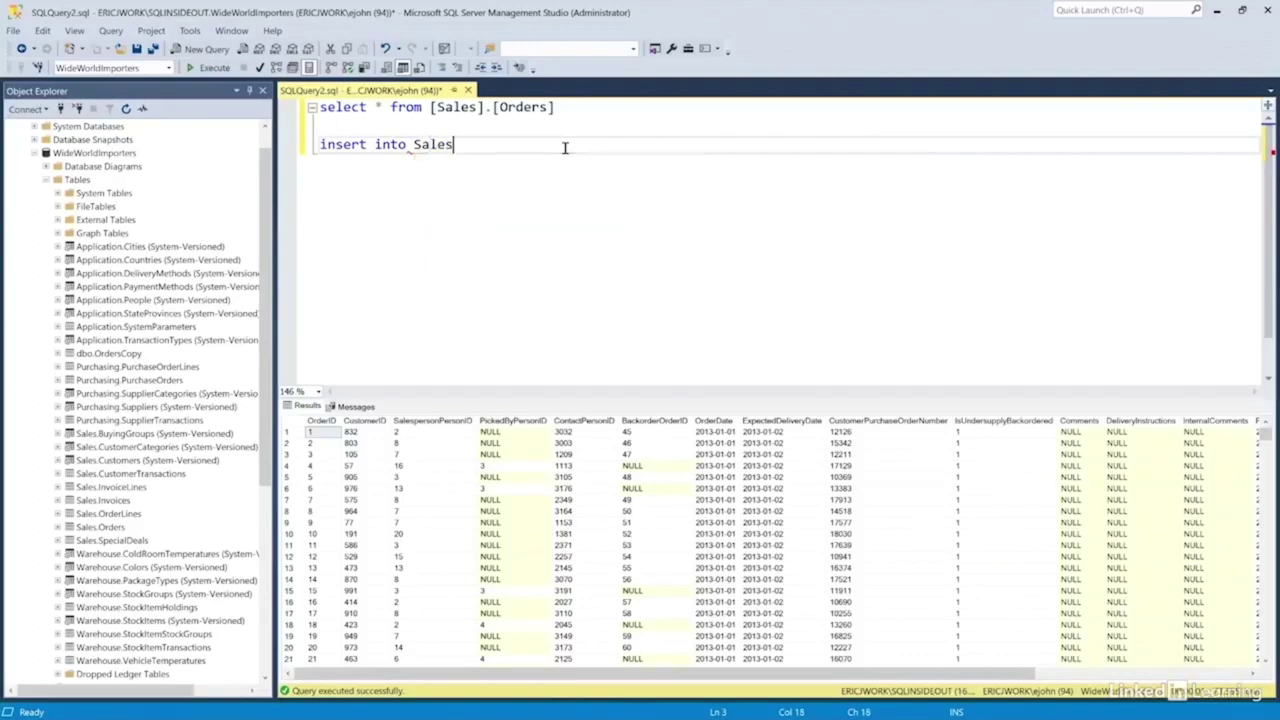
pyautogui.write('.o')
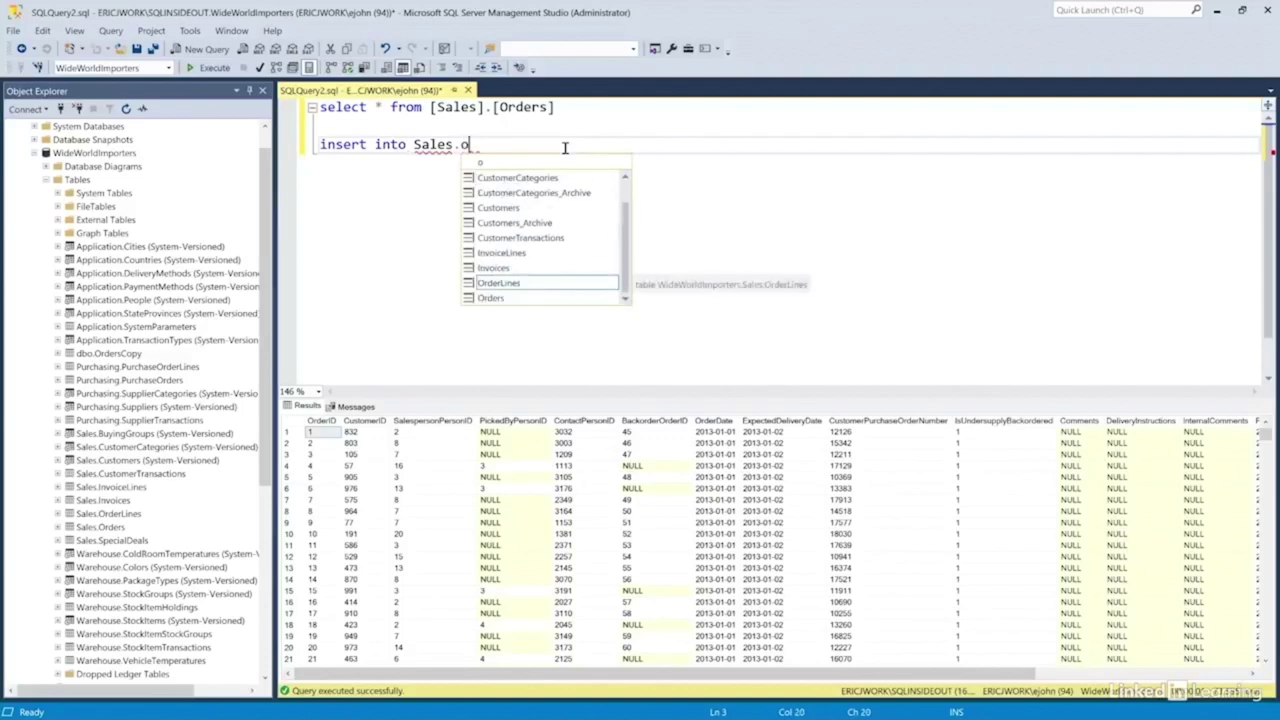
pyautogui.press('Down')
pyautogui.press('Tab')
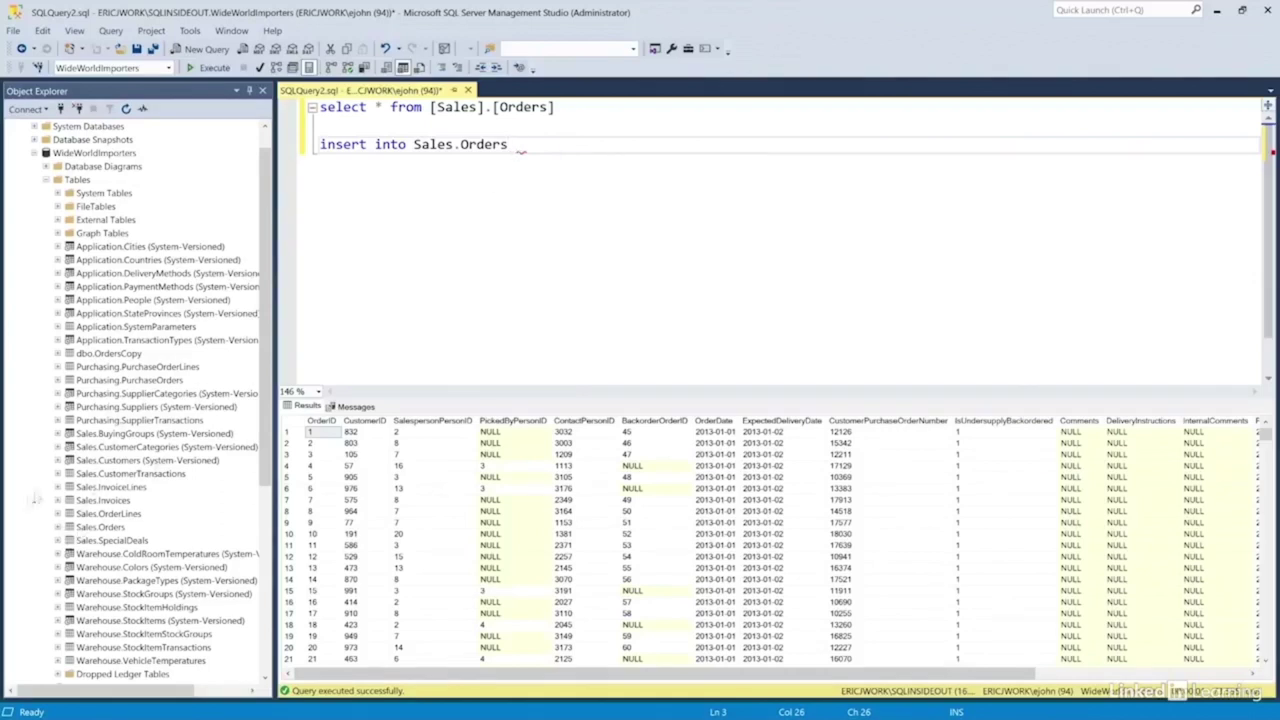
# - Expand Sales.Orders columns in Object Explorer; trial-drop the OrderID column, then undo it
pyautogui.click(57, 527)
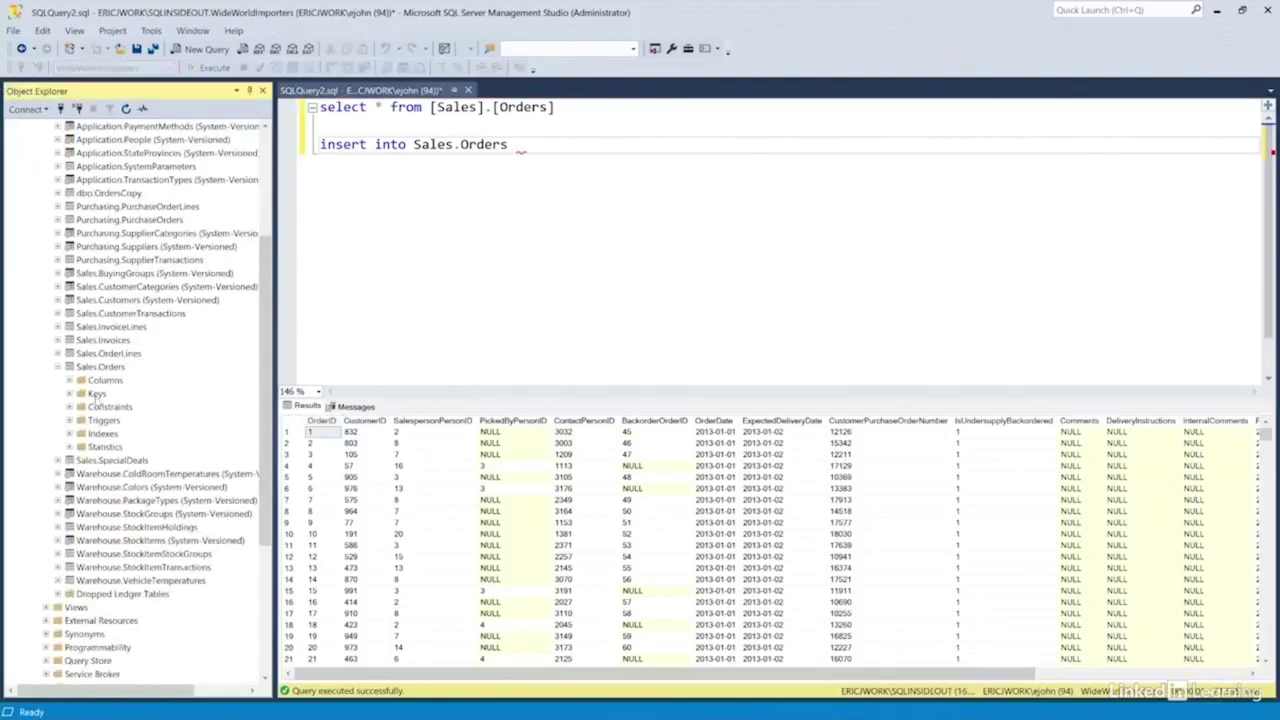
pyautogui.click(69, 381)
pyautogui.scroll(-2, 157, 501)
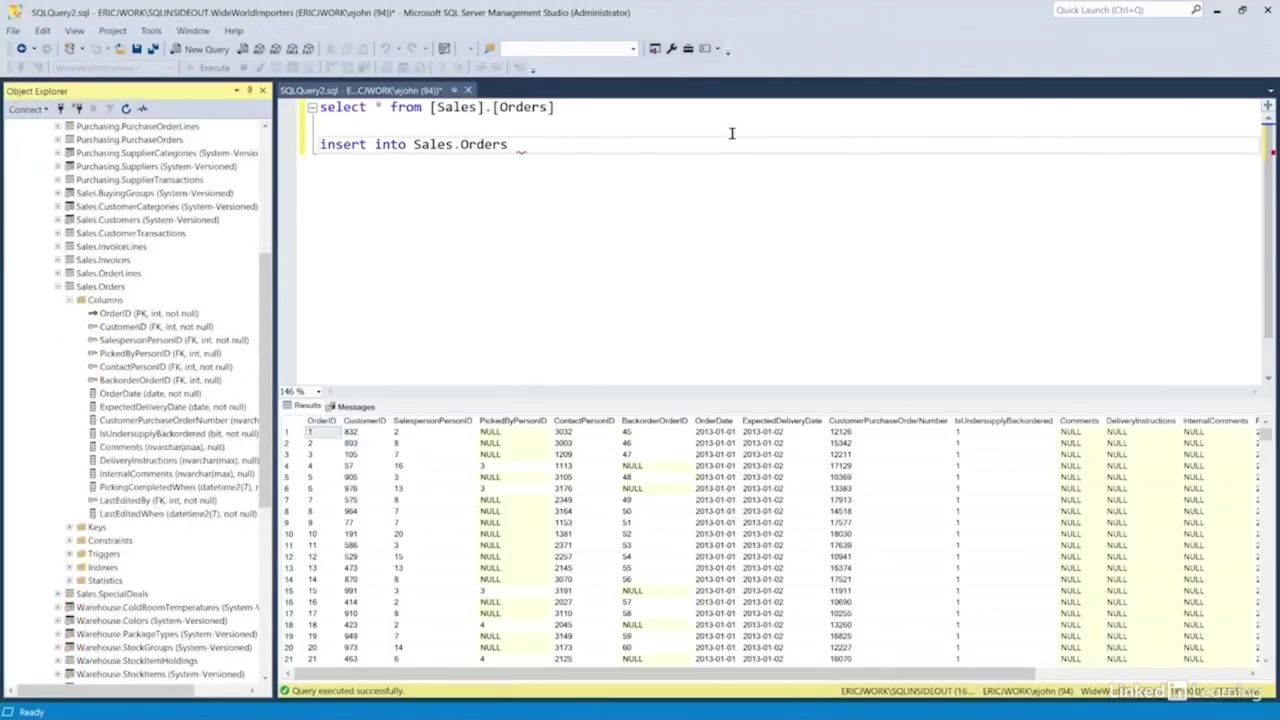
pyautogui.moveTo(150, 313); pyautogui.dragTo(565, 227)
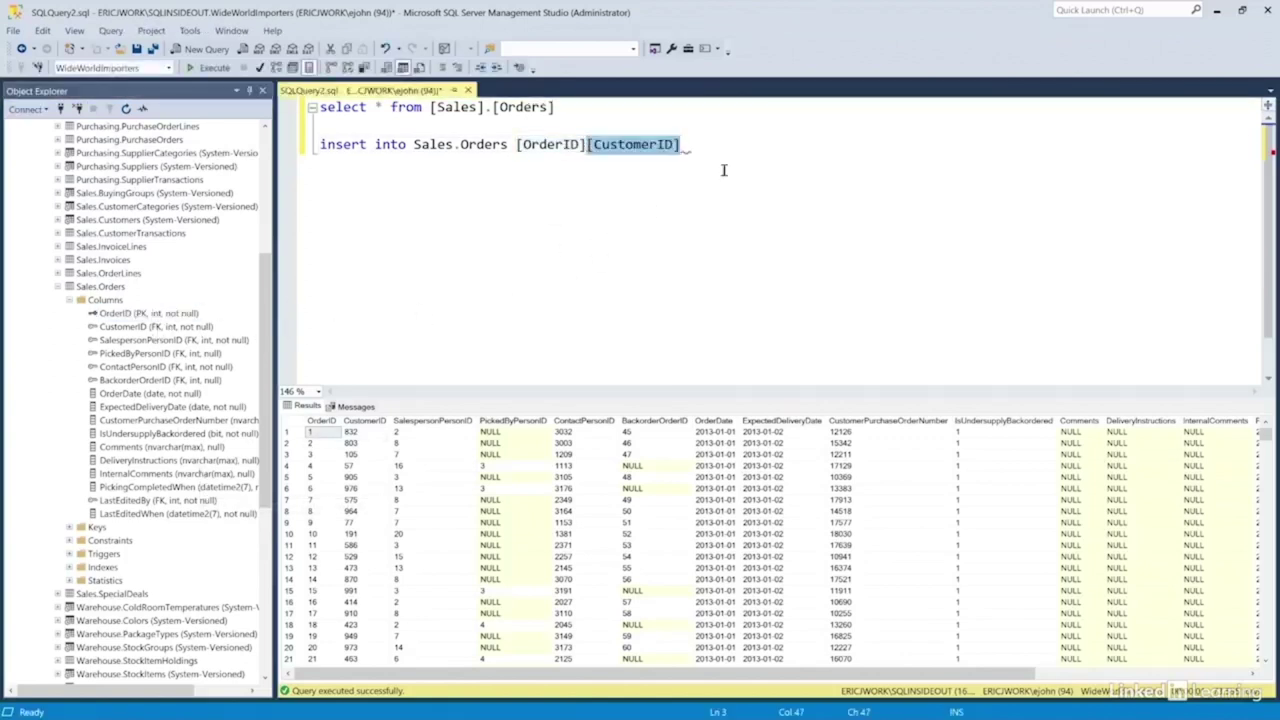
pyautogui.click(720, 147)
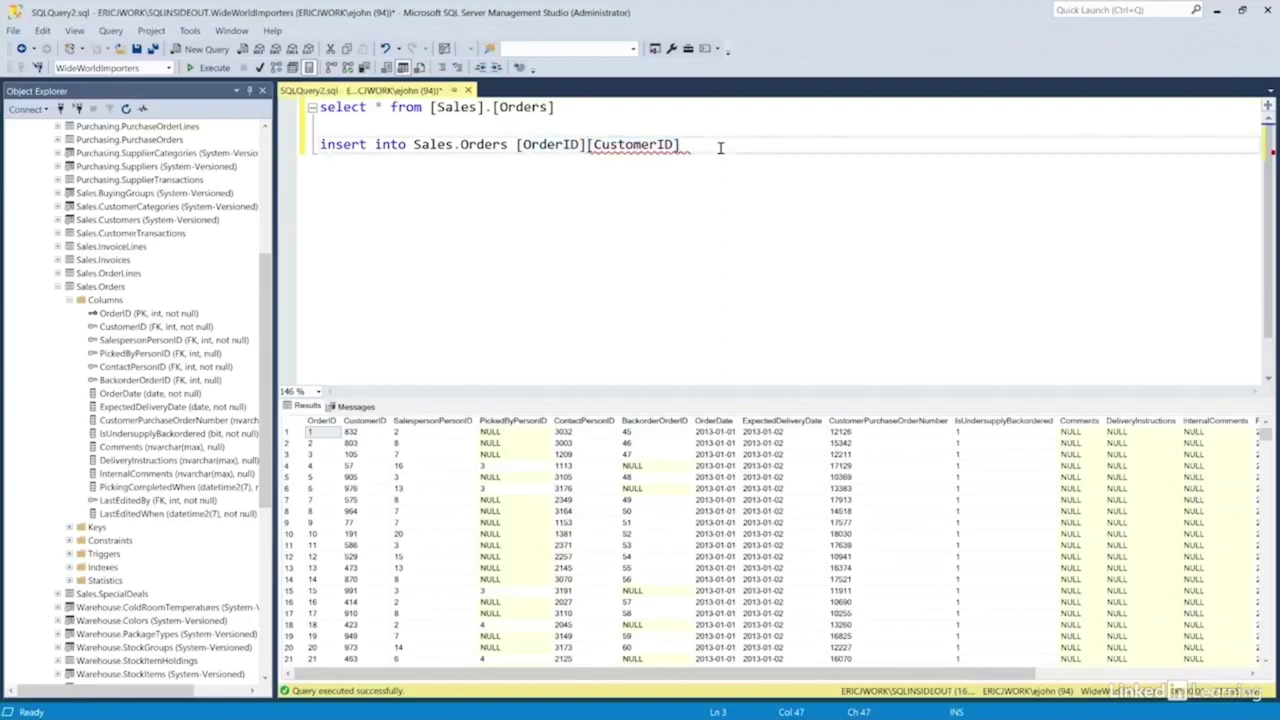
pyautogui.hotkey('ctrl', 'z')
pyautogui.hotkey('ctrl', 'z')
# - Insert the full Sales.Orders column list, wrapped in parentheses, after the insert statement
pyautogui.write('(')
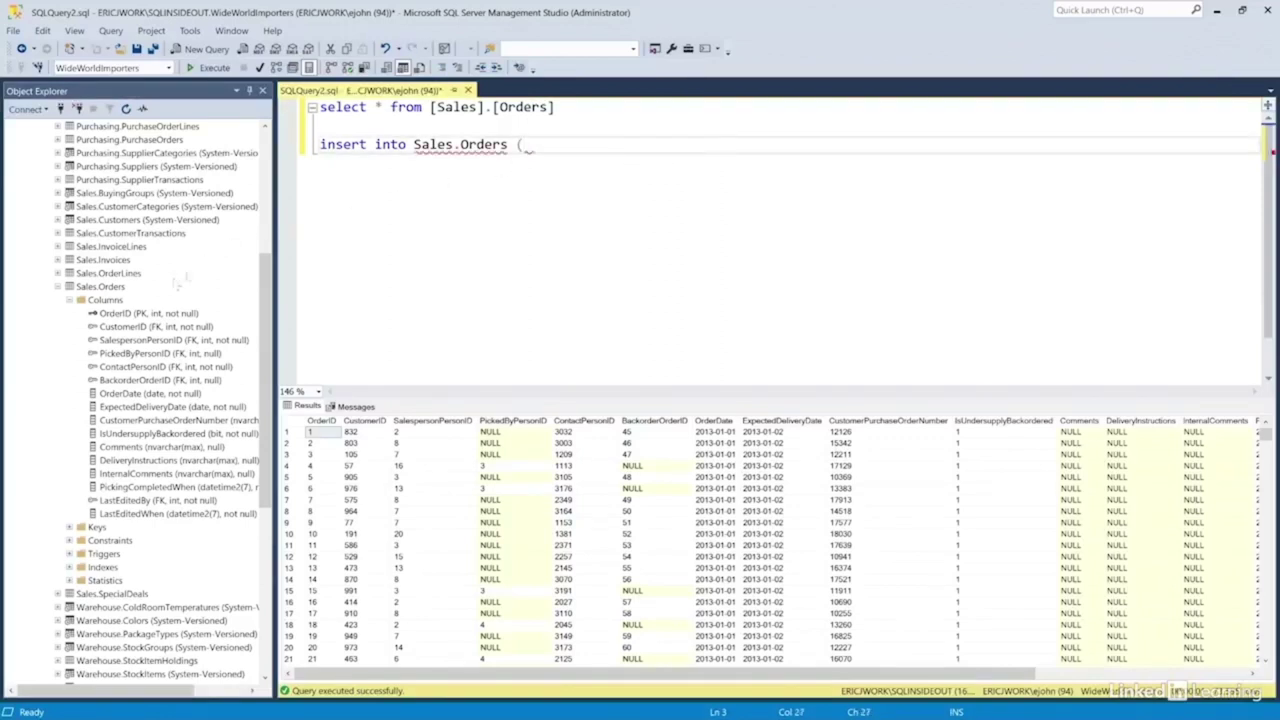
pyautogui.click(92, 303)
pyautogui.moveTo(90, 311); pyautogui.dragTo(527, 157)
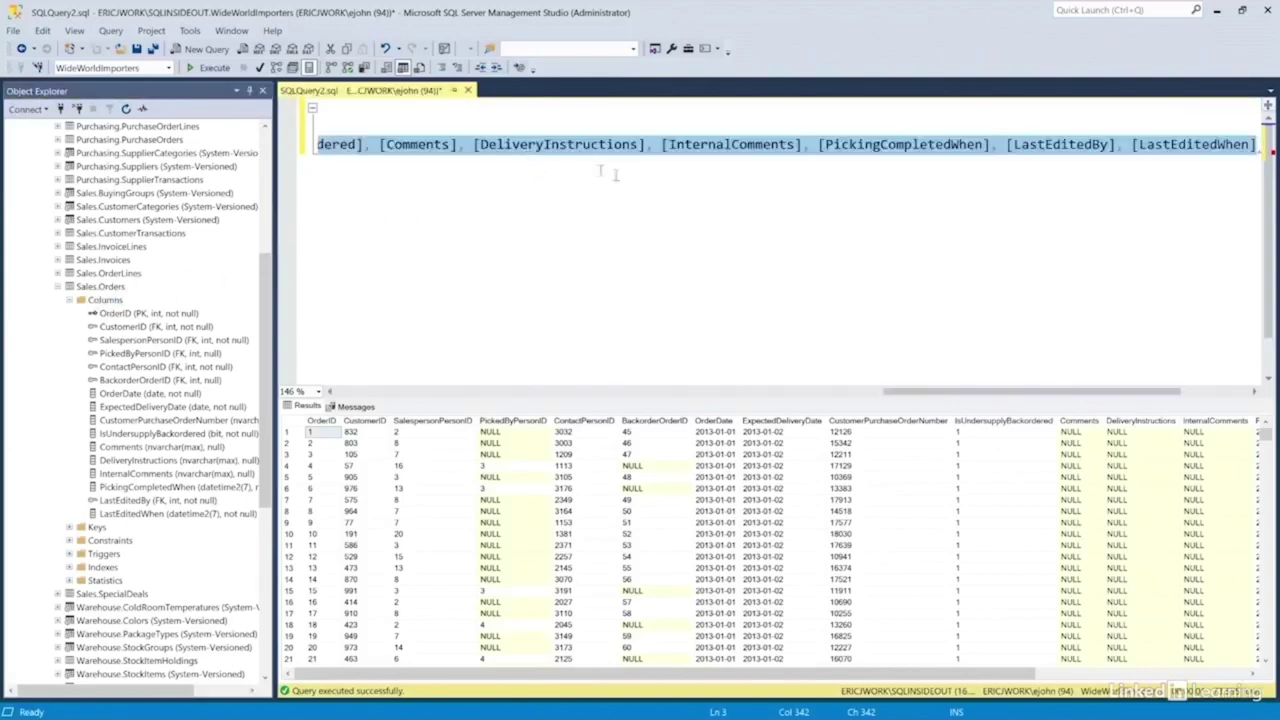
pyautogui.moveTo(956, 394); pyautogui.dragTo(1030, 391)
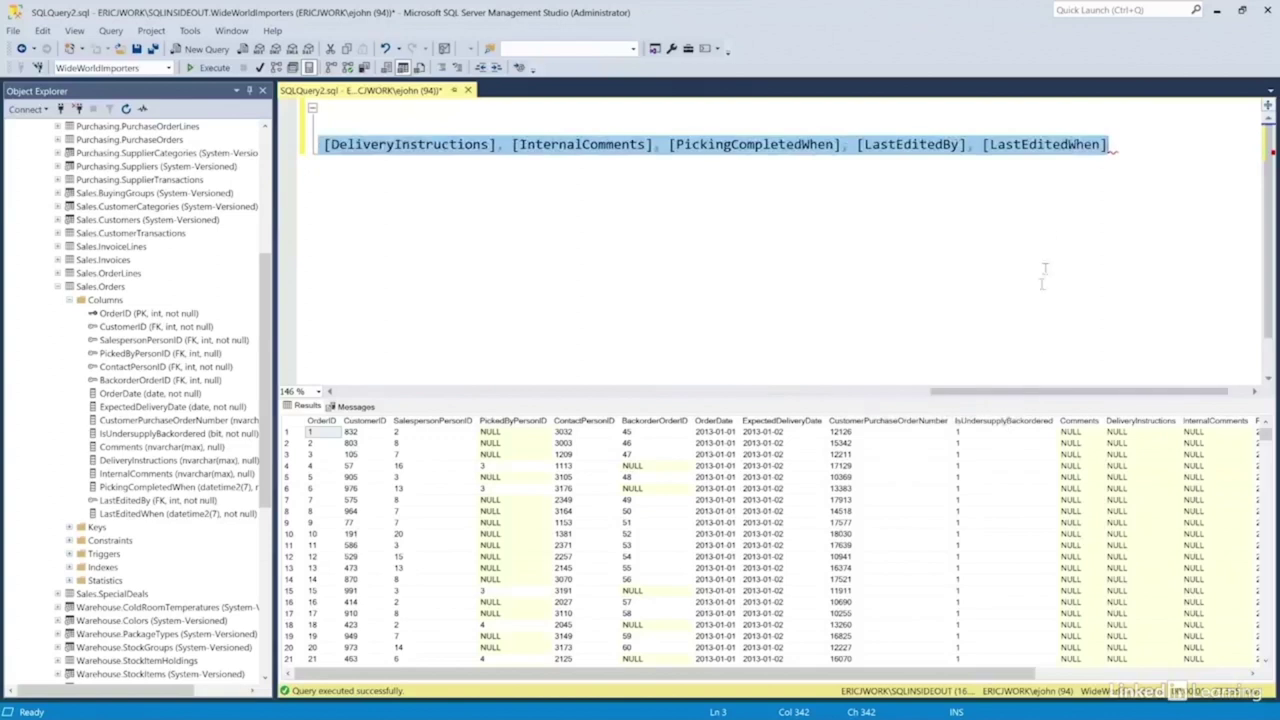
pyautogui.click(1134, 142)
pyautogui.write(')')
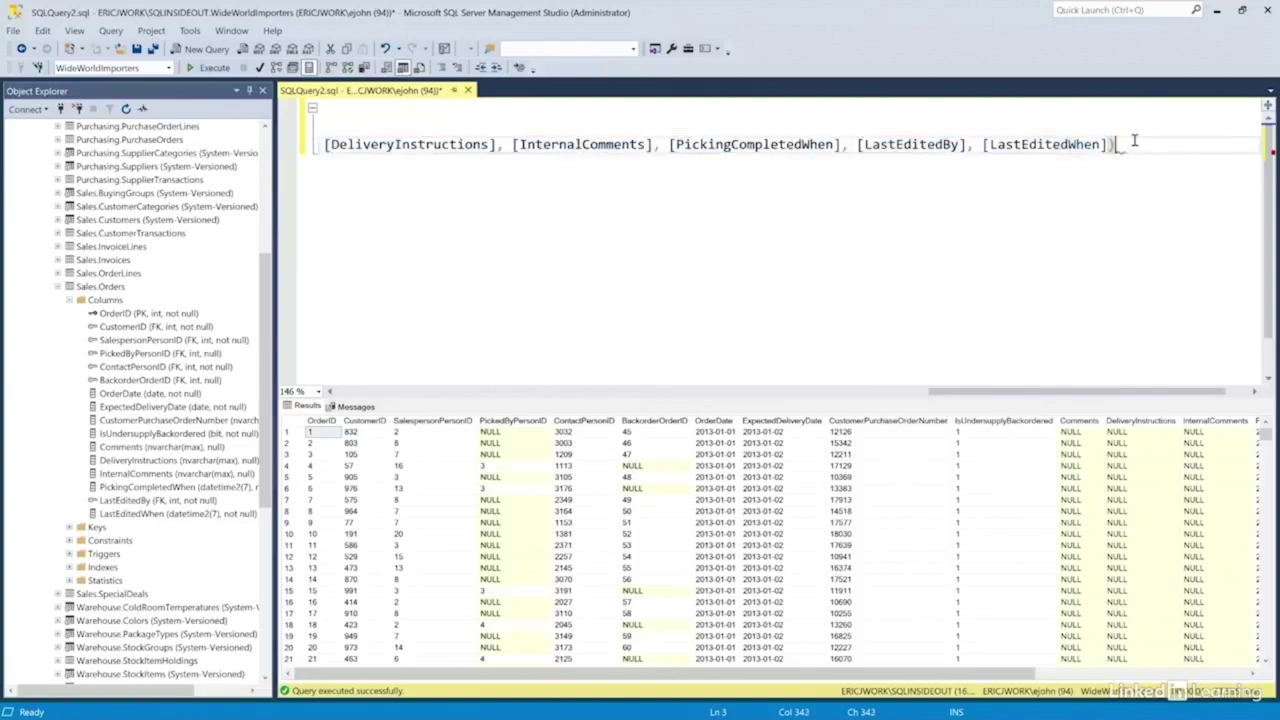
pyautogui.press('Return')
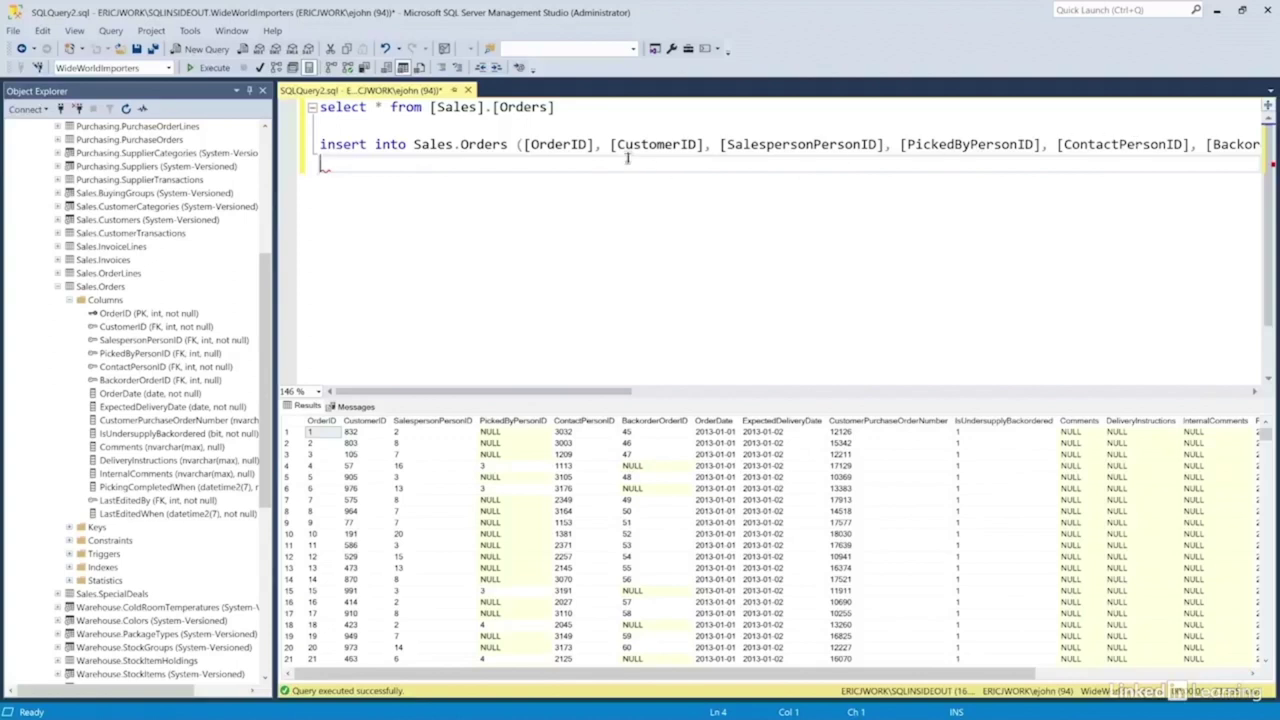
# - Delete [OrderID] so the column list starts with [CustomerID]
pyautogui.click(528, 148)
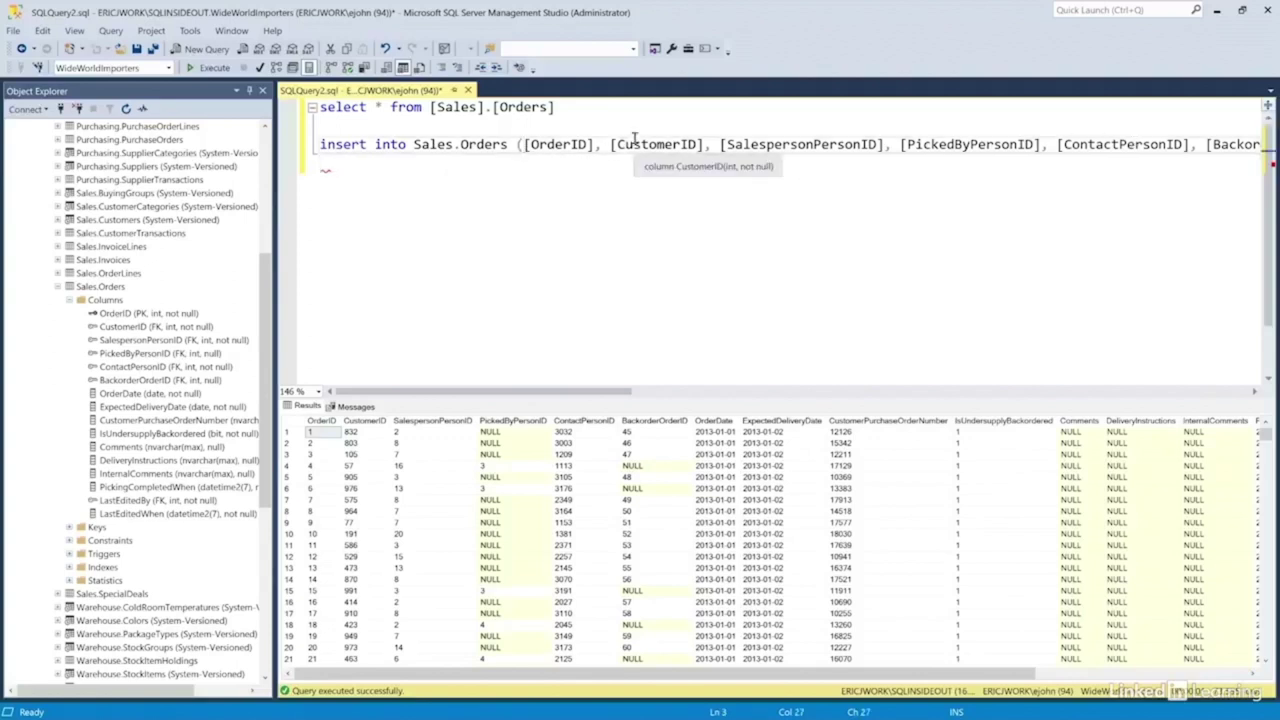
pyautogui.hotkey('ctrl', 'shift', 'Right')
pyautogui.hotkey('ctrl', 'shift', 'Right')
pyautogui.press('Delete')
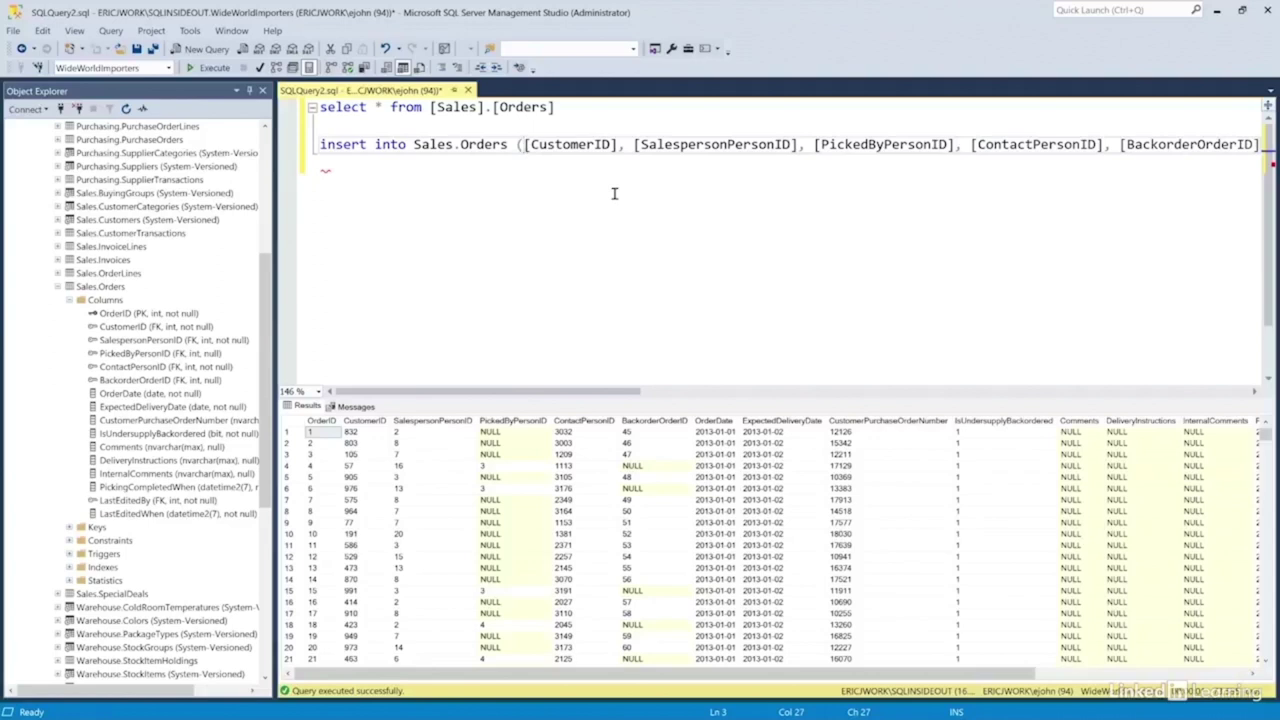
pyautogui.click(190, 30)
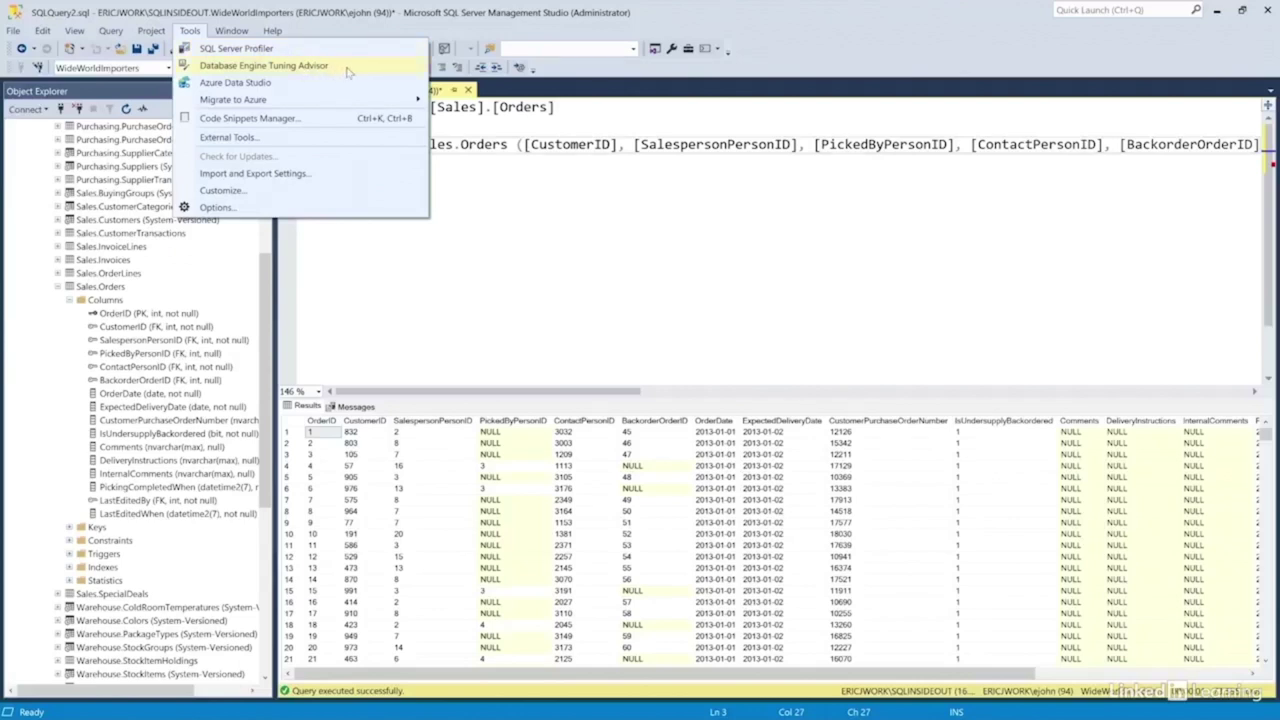
pyautogui.moveTo(392, 106)
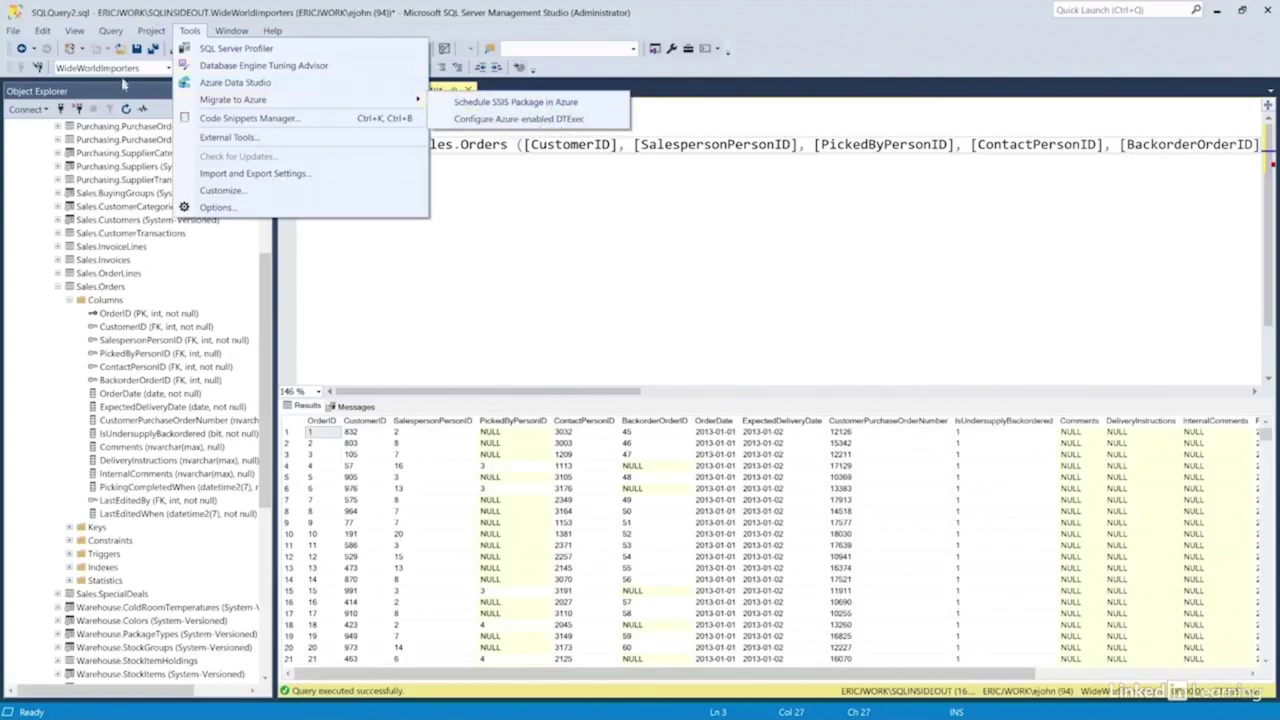
pyautogui.click(127, 55)
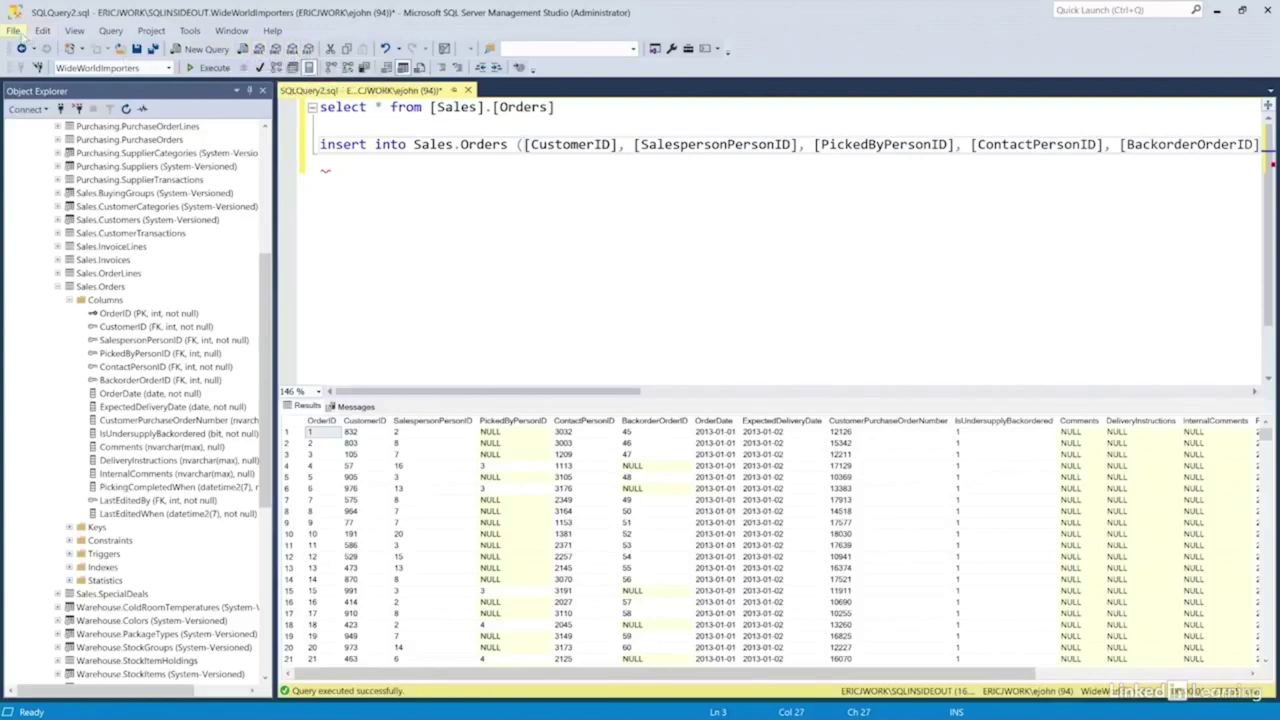
pyautogui.click(14, 31)
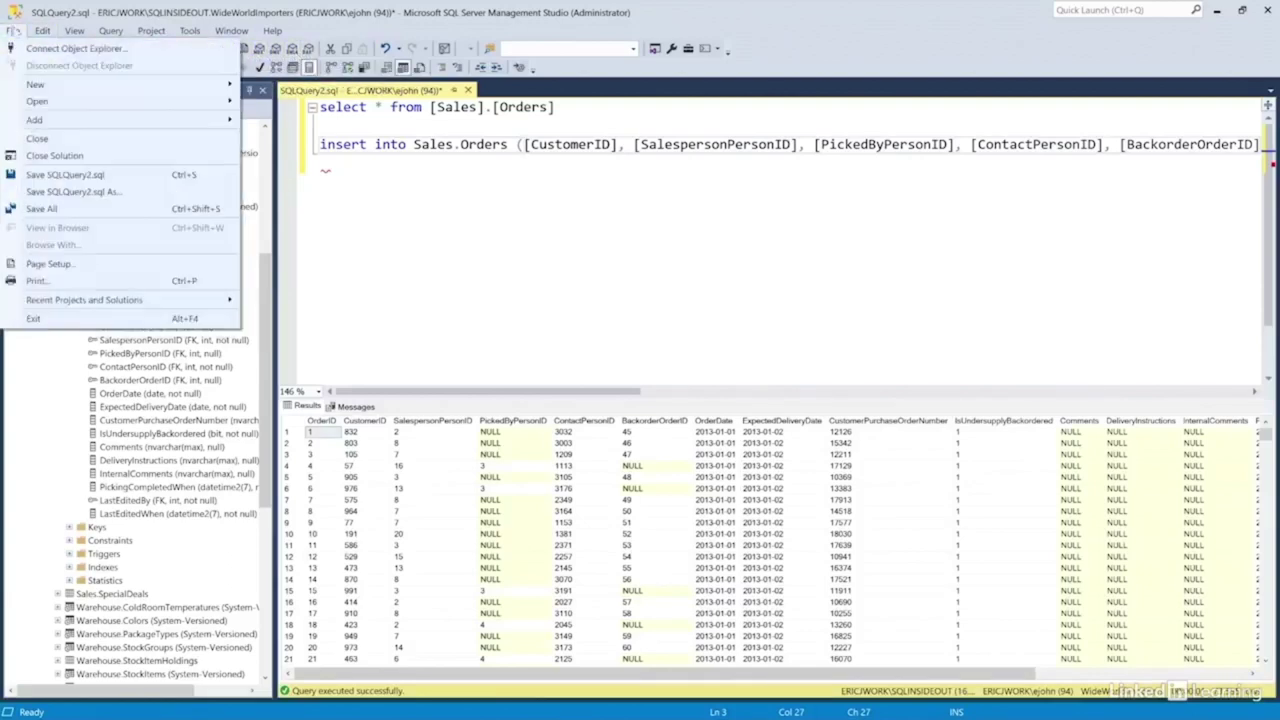
pyautogui.moveTo(100, 85)
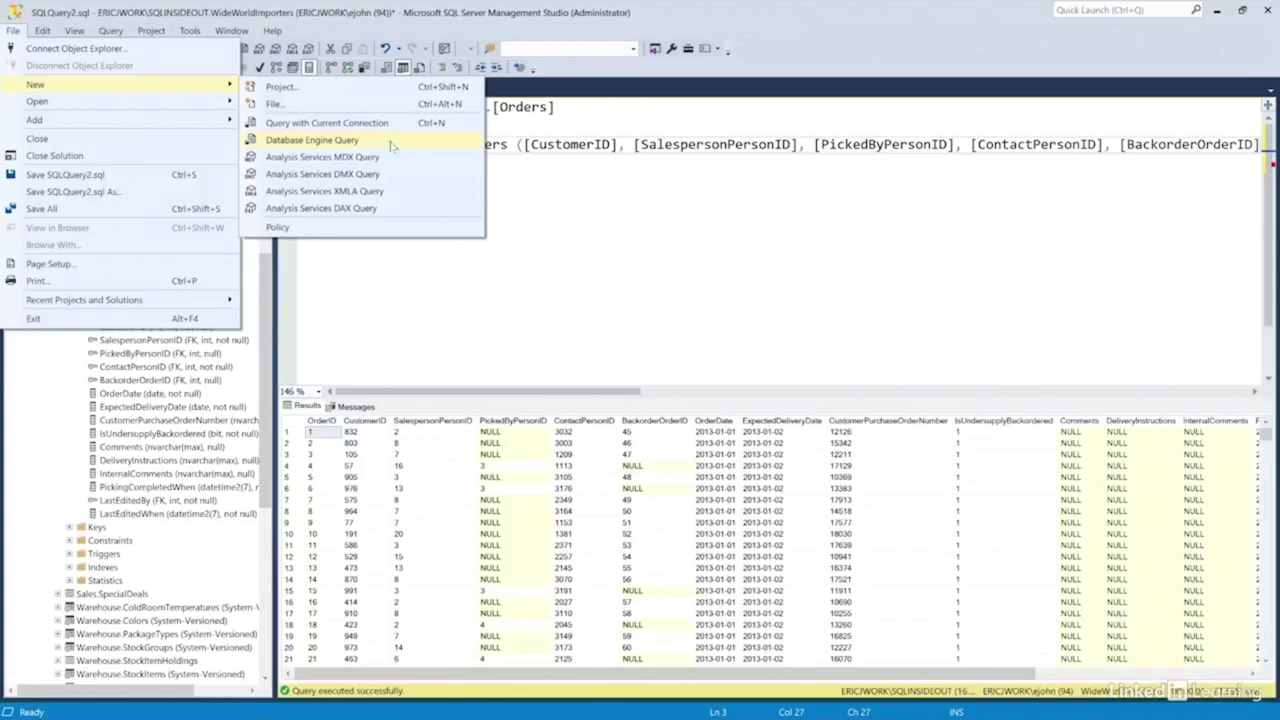
pyautogui.click(801, 235)
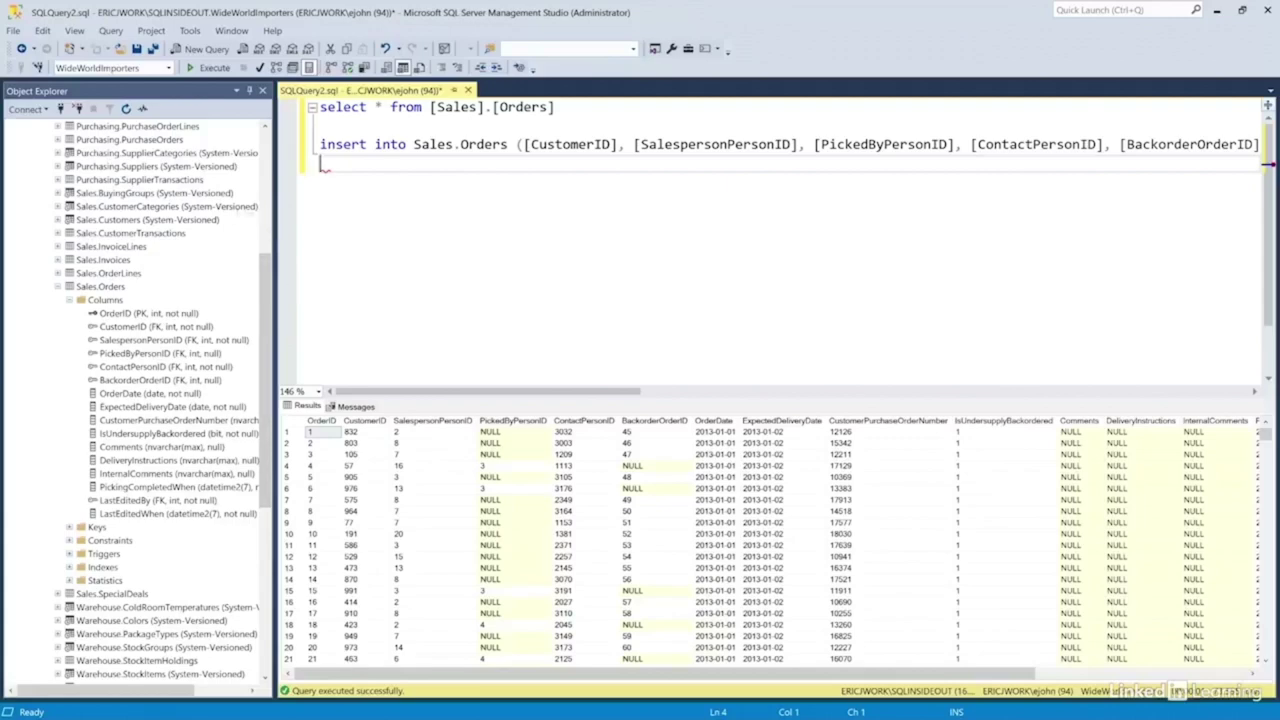
# - Collapse the Sales.Orders table in Object Explorer and check the current database in the dropdown
pyautogui.click(57, 286)
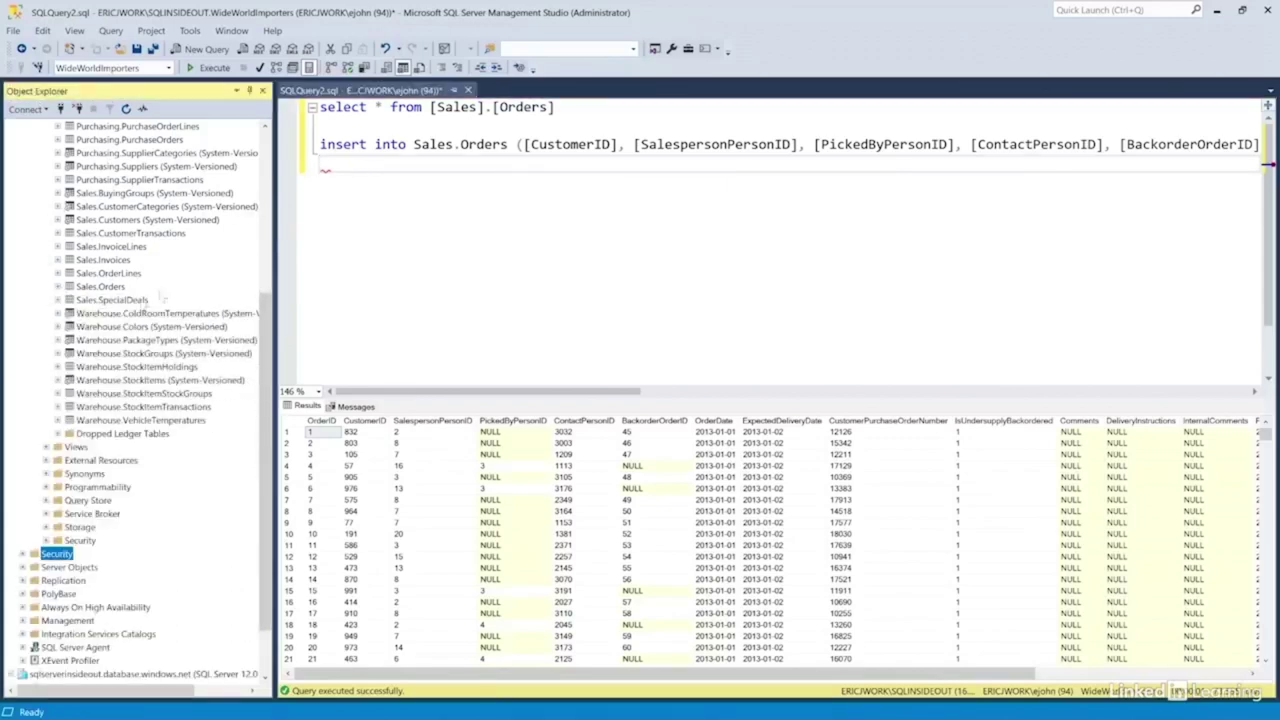
pyautogui.scroll(6, 218, 385)
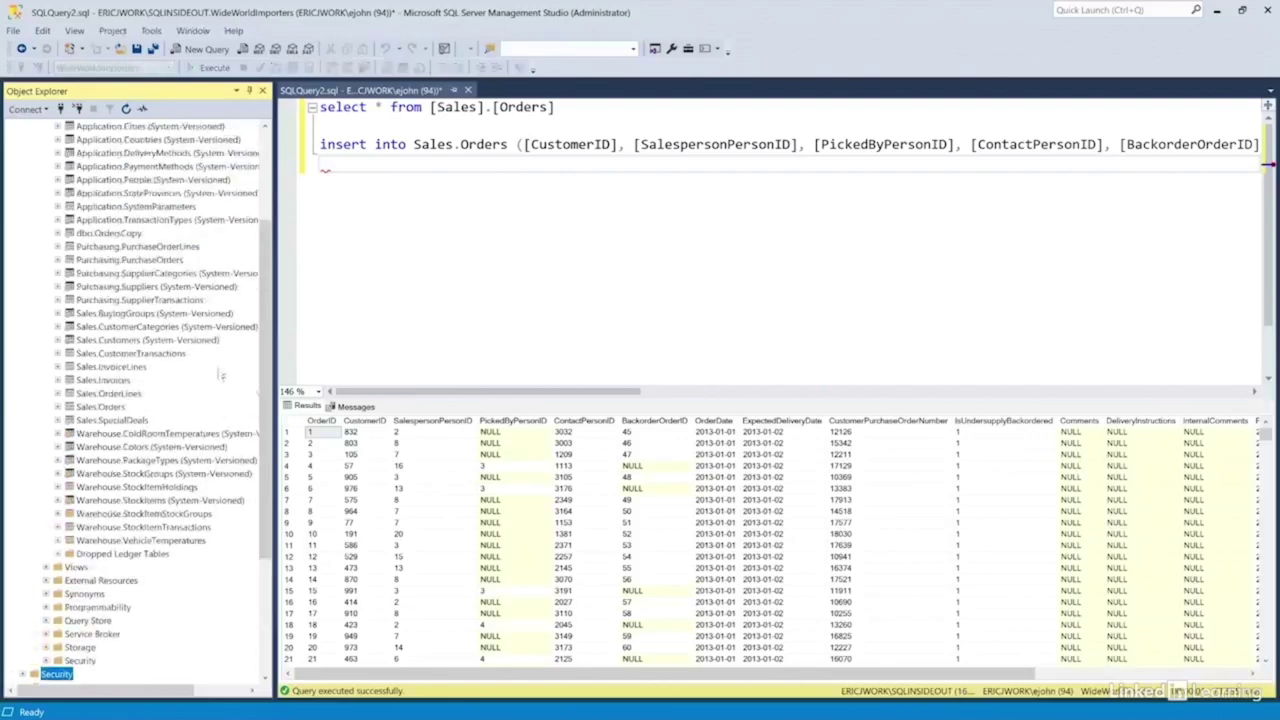
pyautogui.scroll(1, 218, 372)
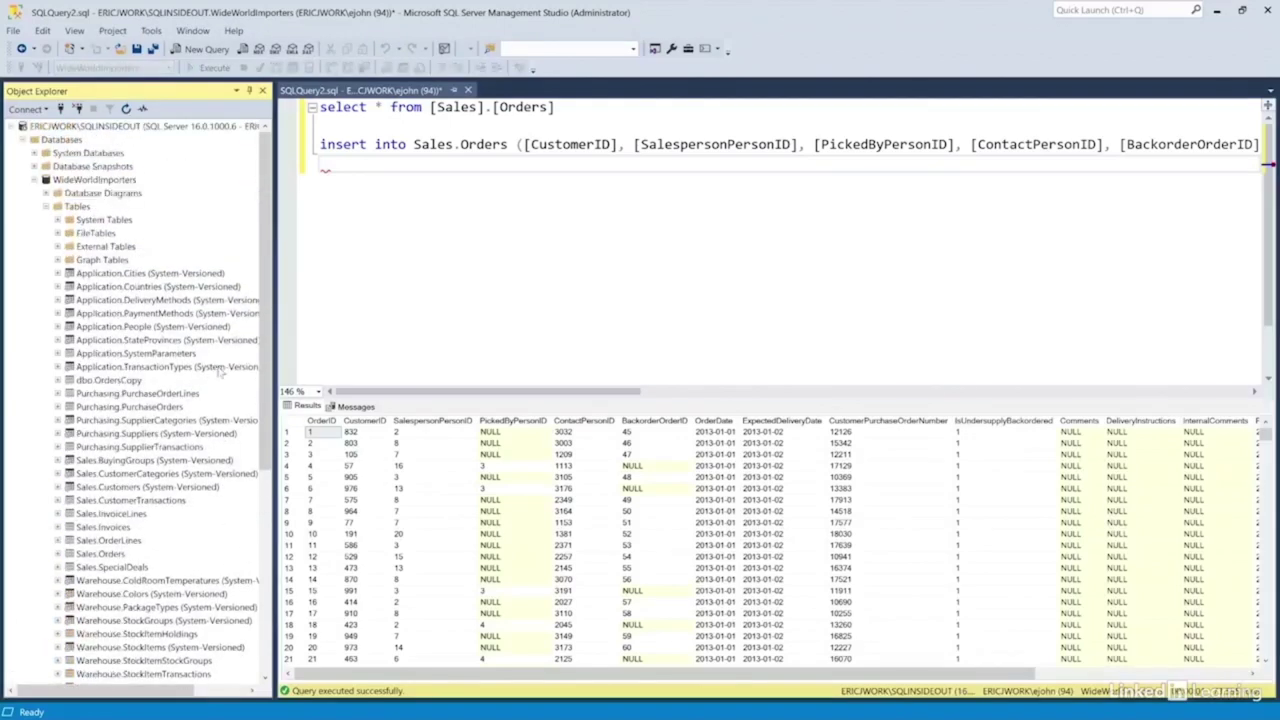
pyautogui.click(502, 245)
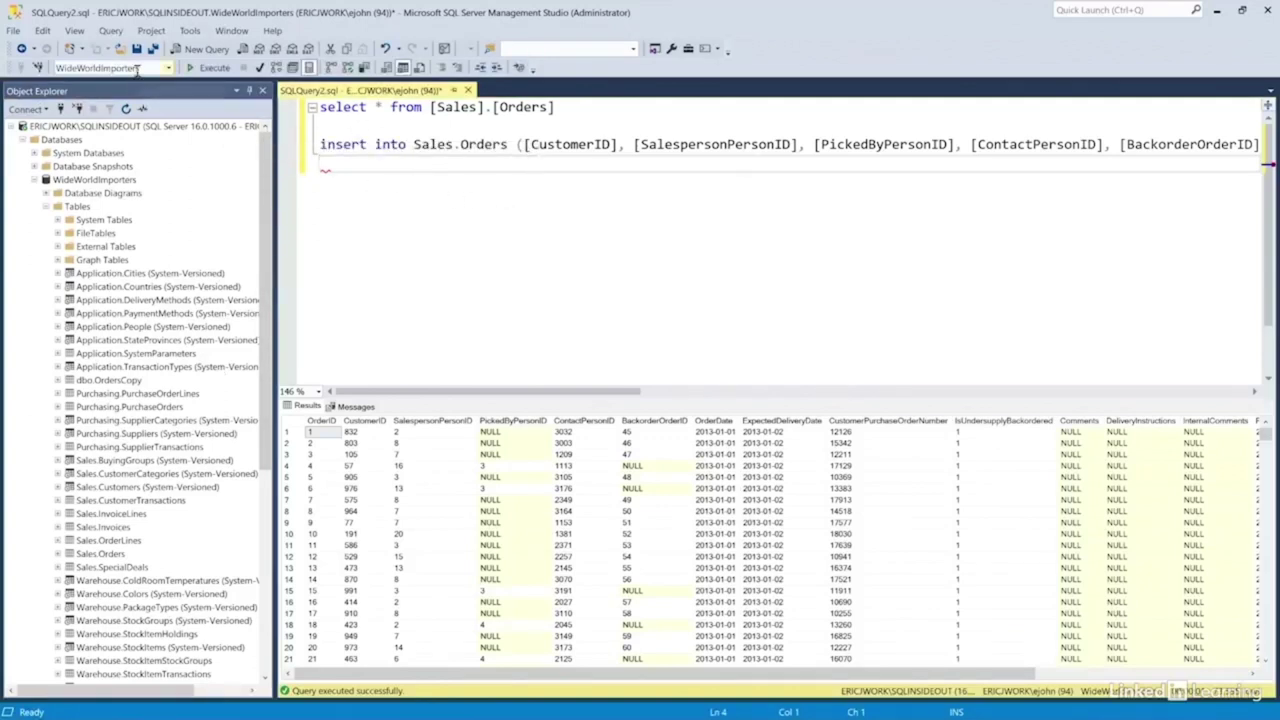
pyautogui.click(57, 67)
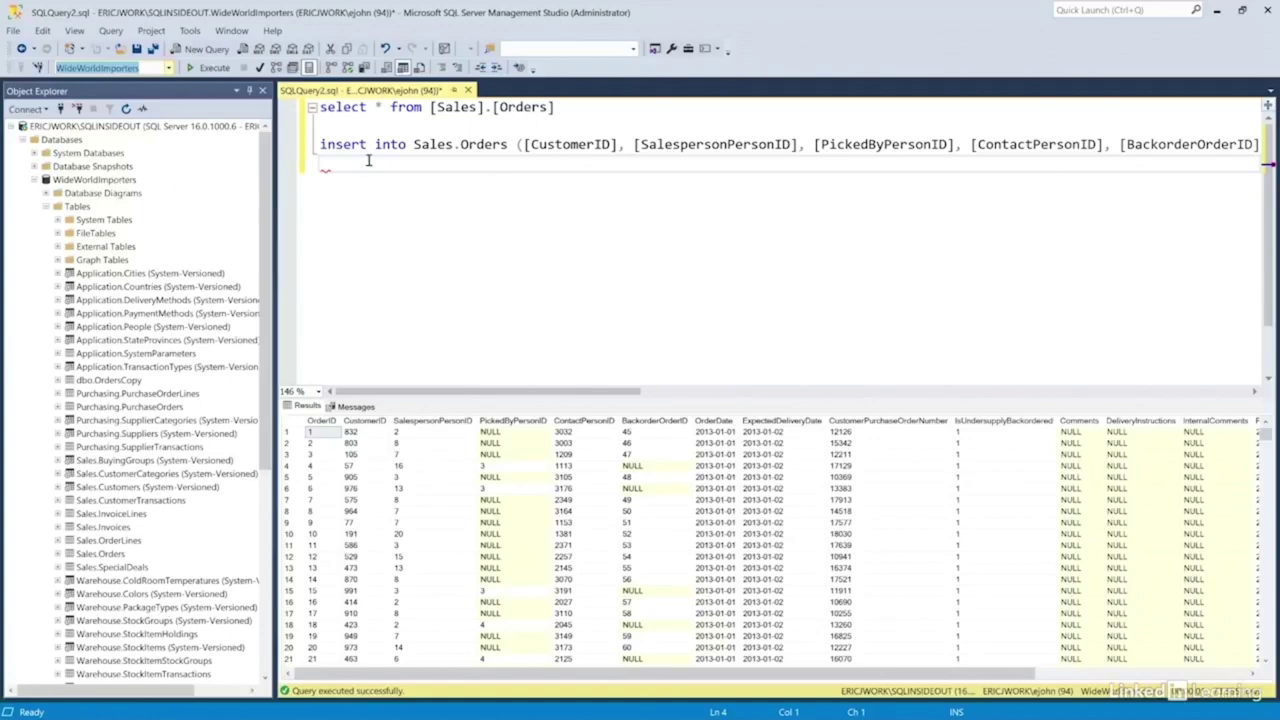
# - Collapse WideWorldImporters and Databases, then open a new SQLQuery3.sql query window on master
pyautogui.click(33, 180)
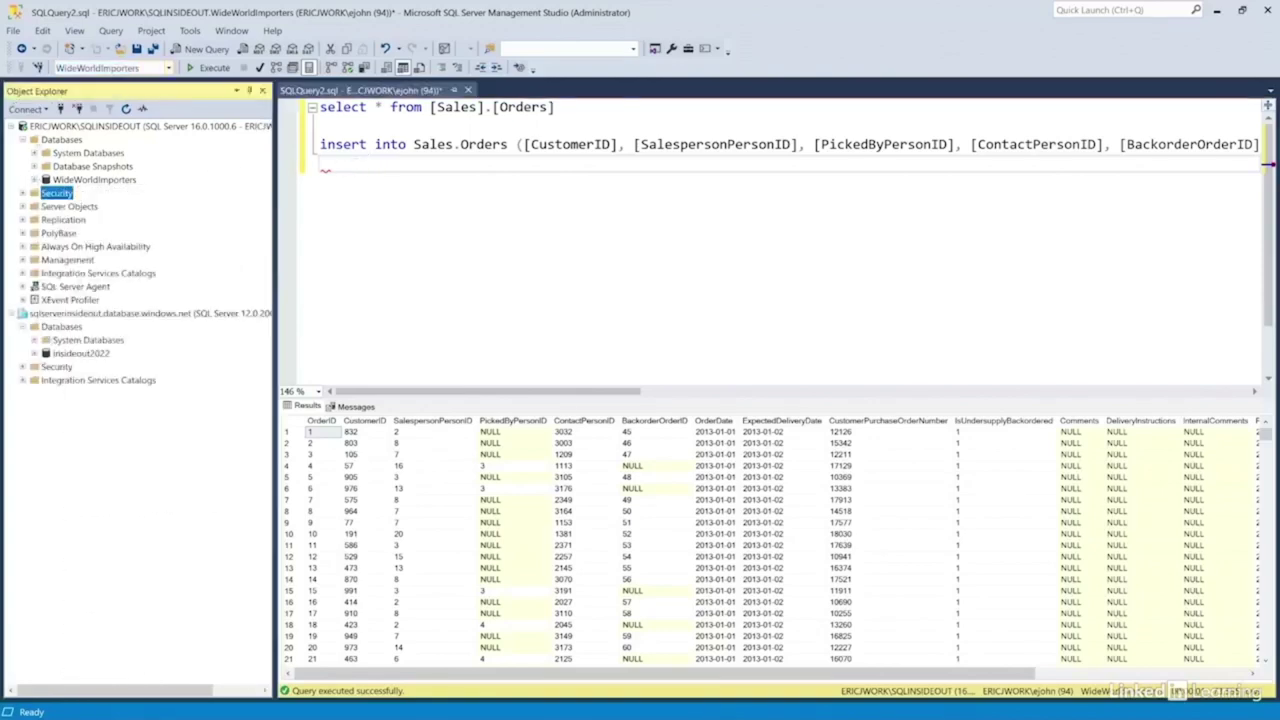
pyautogui.click(60, 140)
pyautogui.click(22, 140)
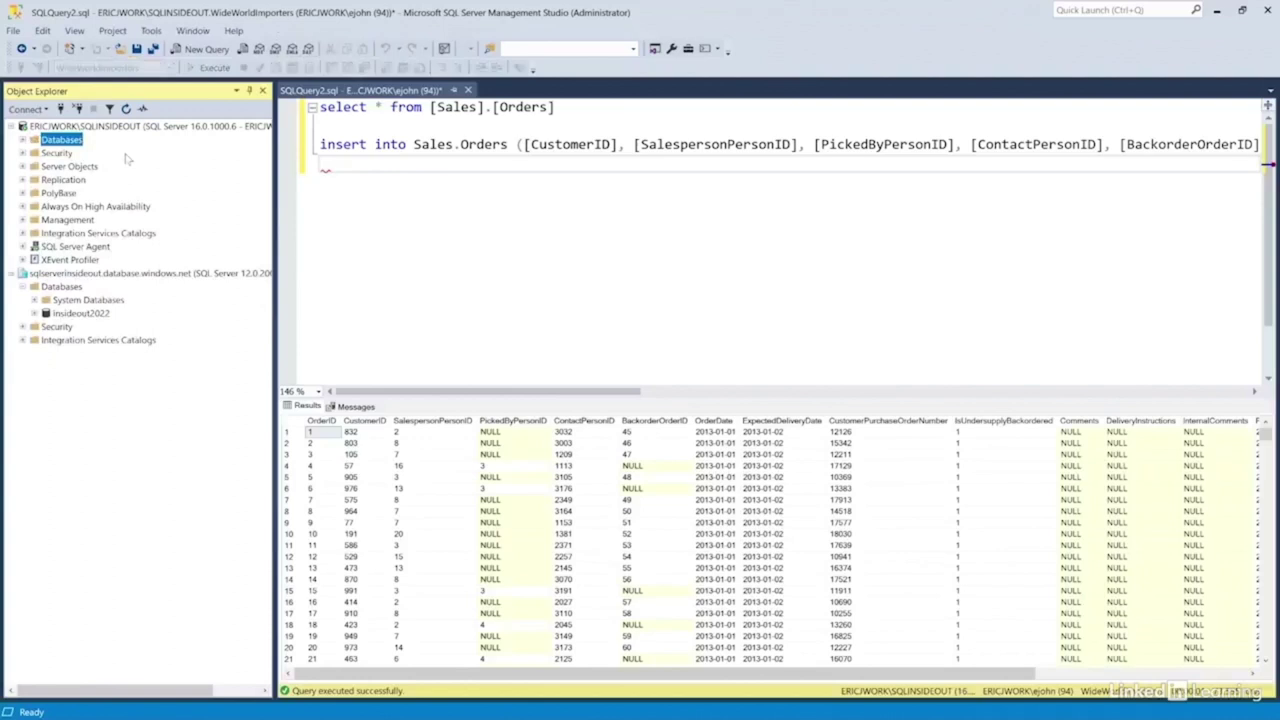
pyautogui.click(206, 49)
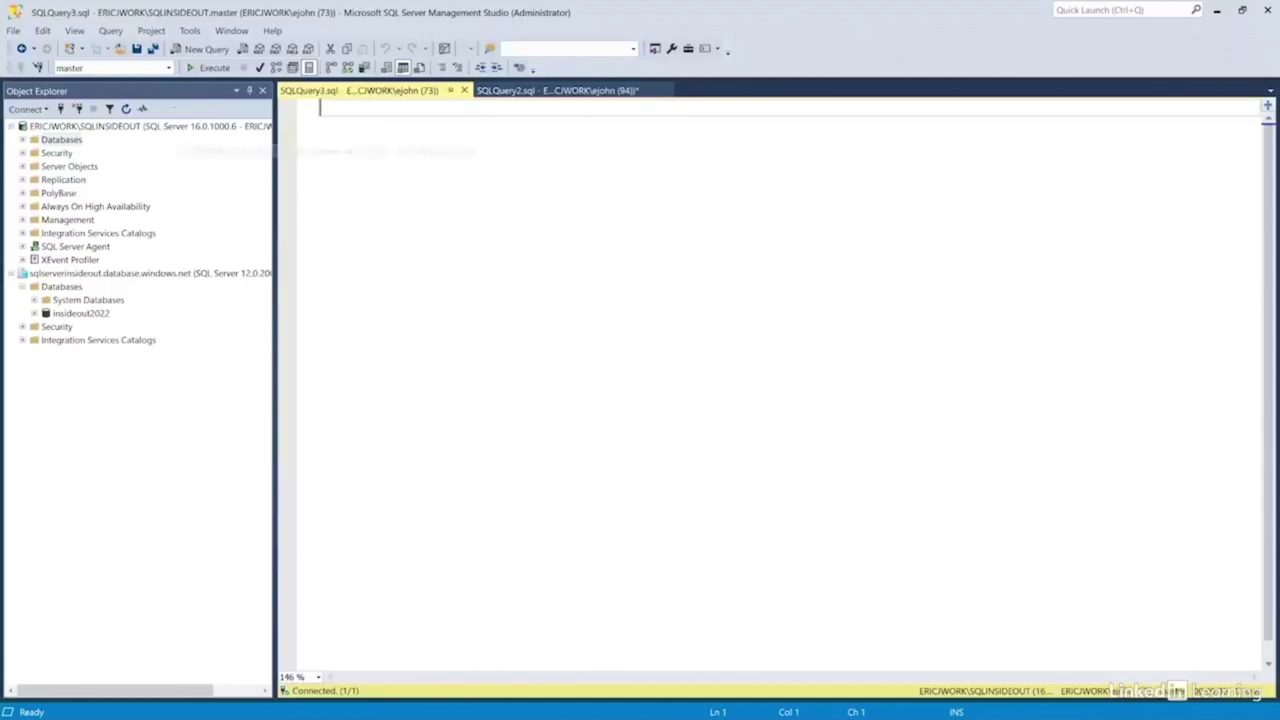
# - Copy the select * from [Sales].[Orders] line from SQLQuery2.sql into SQLQuery3.sql
pyautogui.click(176, 70)
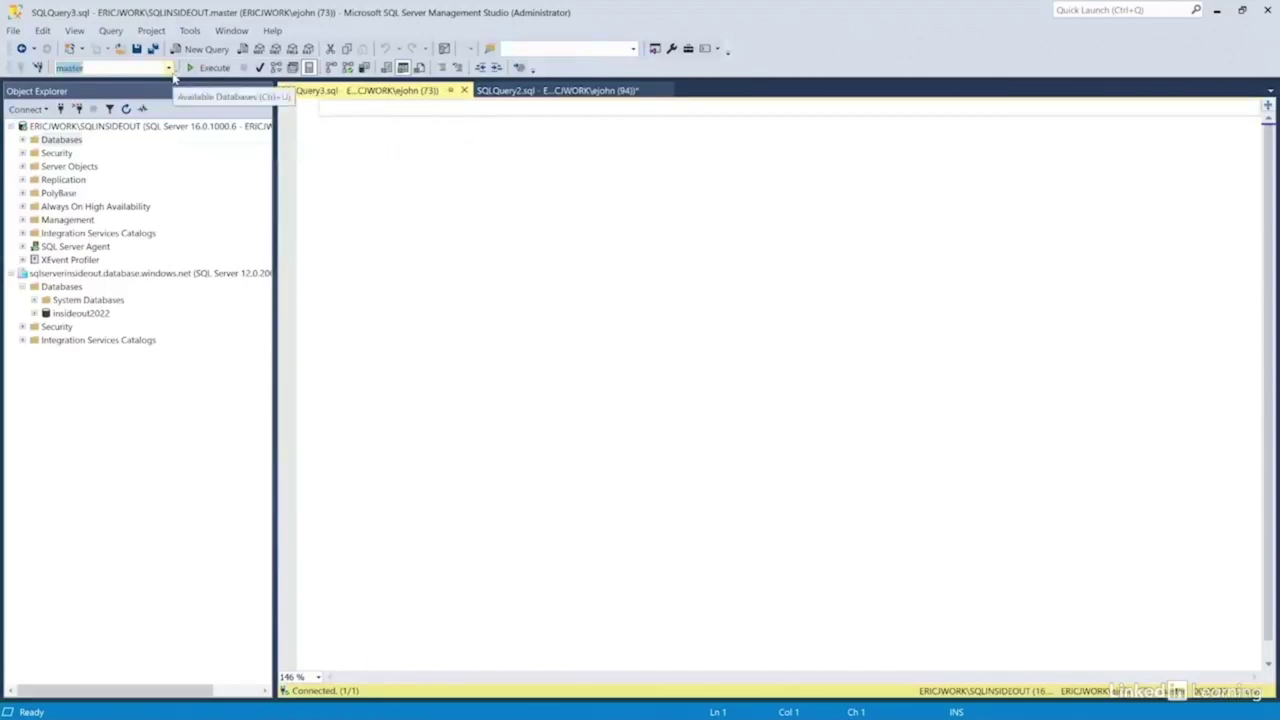
pyautogui.click(358, 124)
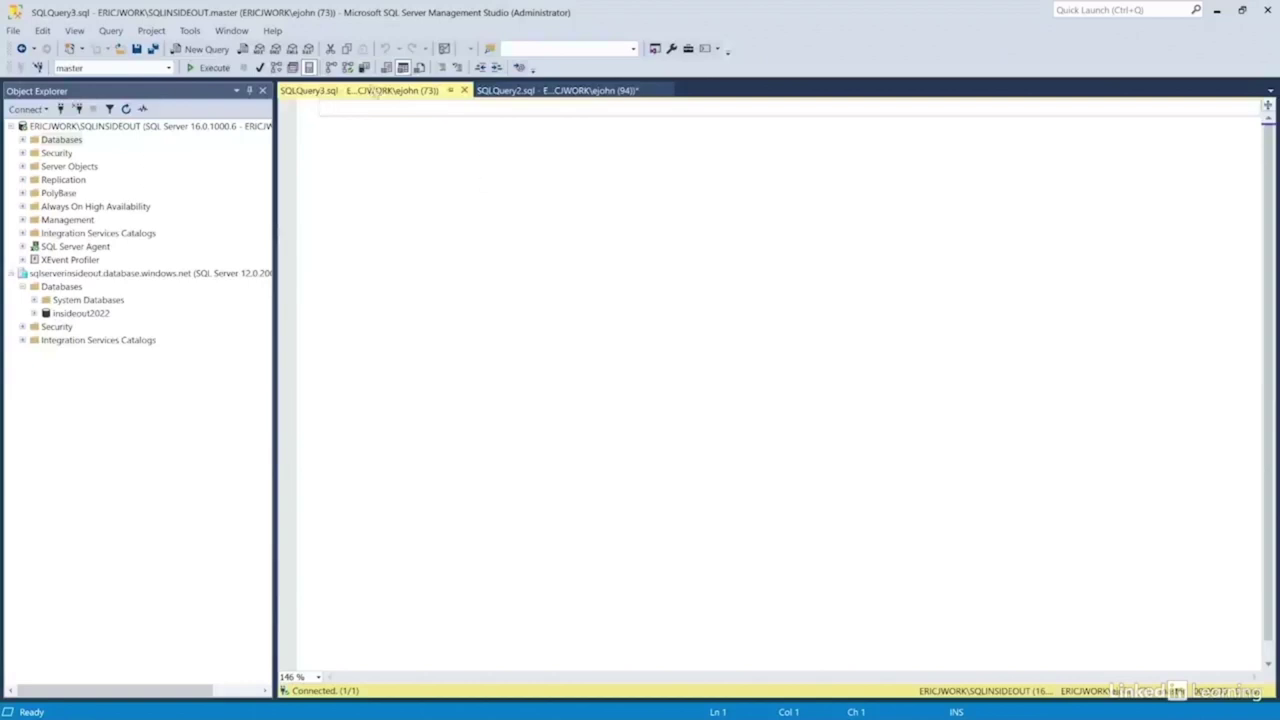
pyautogui.click(500, 92)
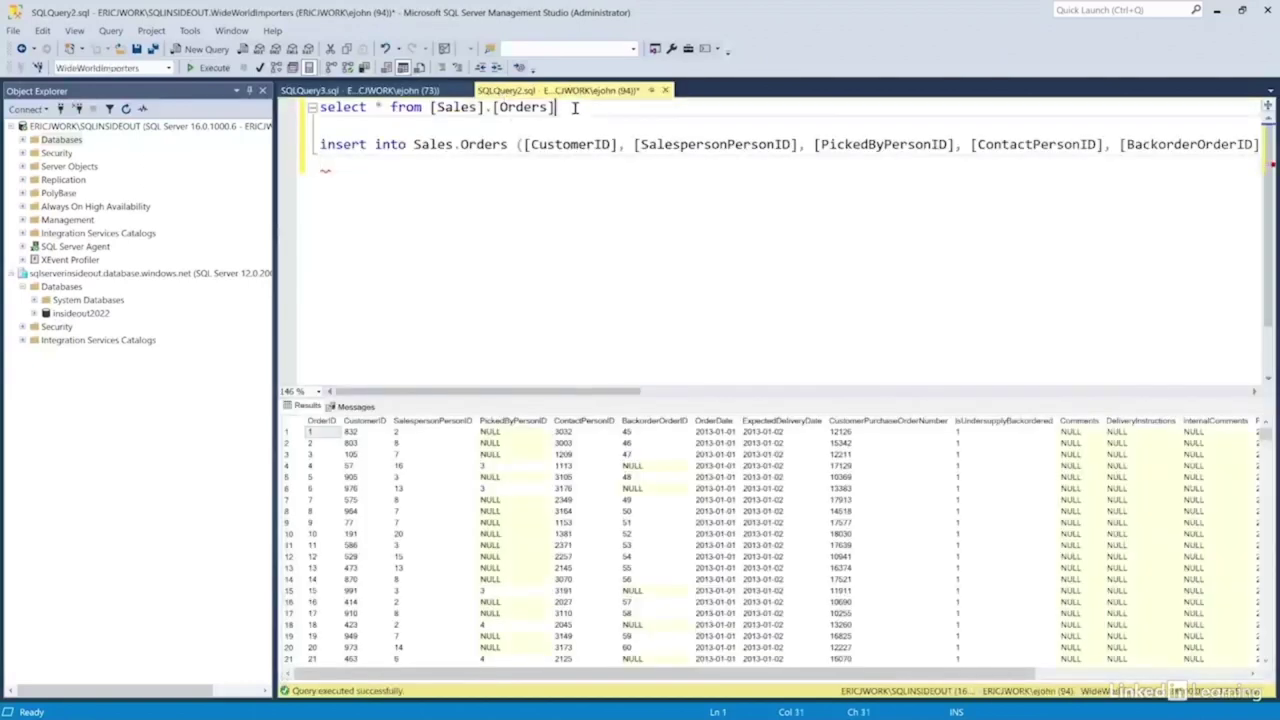
pyautogui.moveTo(556, 107); pyautogui.dragTo(327, 107)
pyautogui.hotkey('ctrl', 'c')
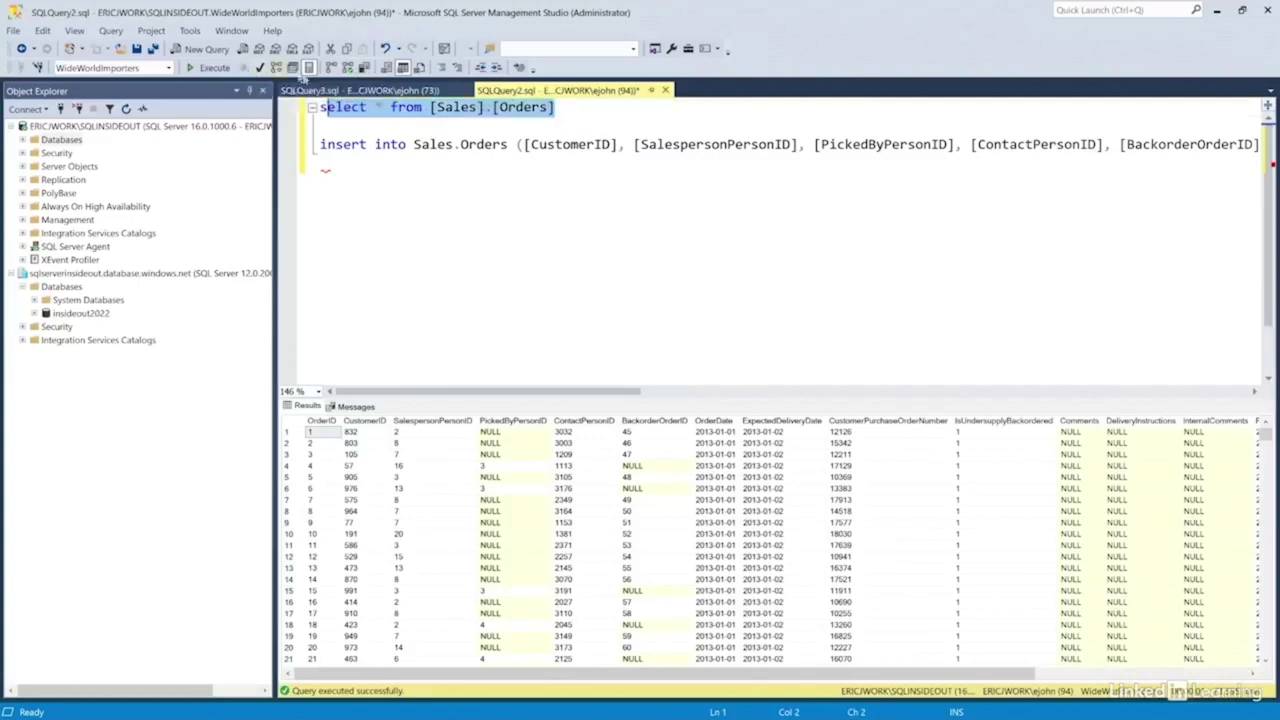
pyautogui.click(355, 91)
pyautogui.hotkey('ctrl', 'v')
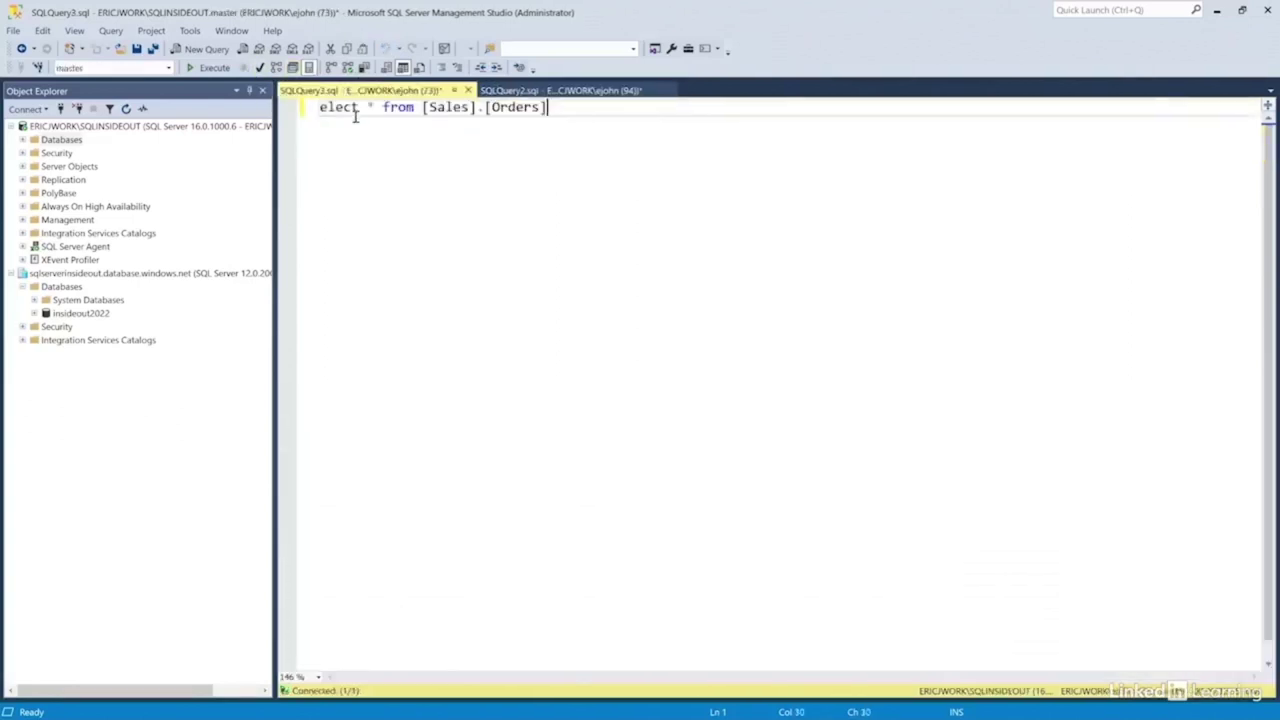
# - Restore the missing 's' in select and run it on master, getting the invalid object name error
pyautogui.click(321, 107)
pyautogui.write('s')
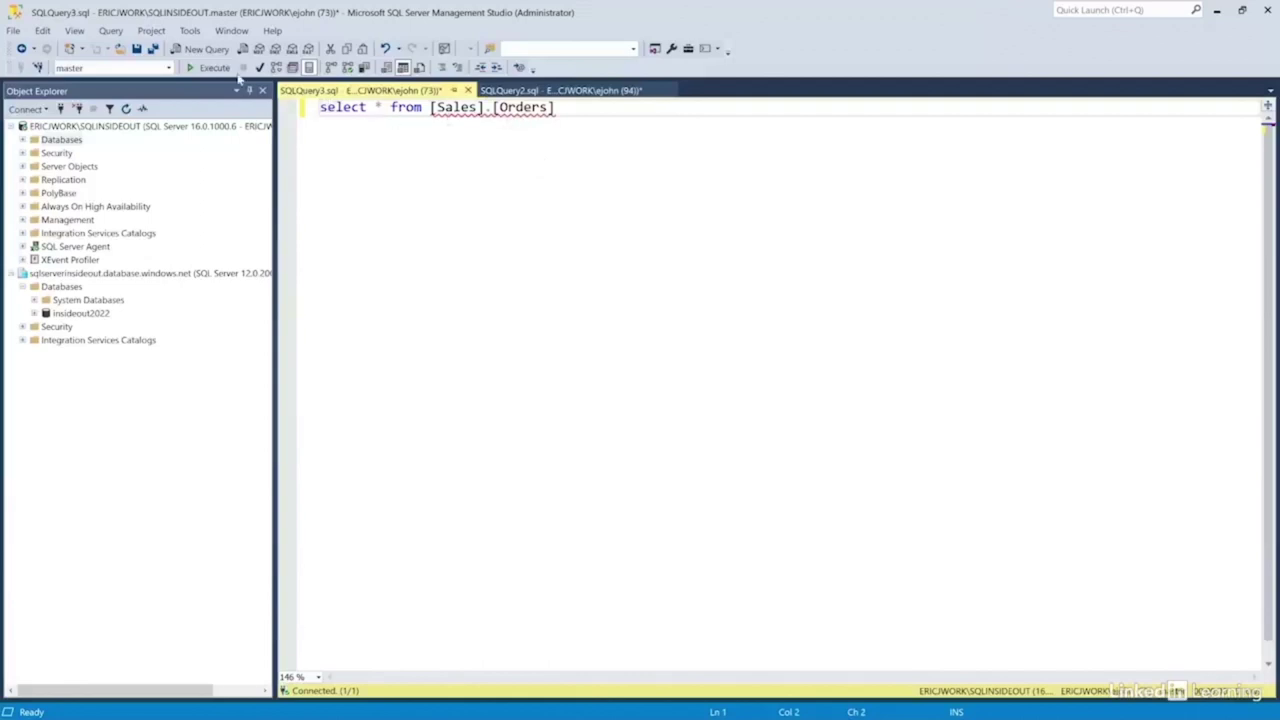
pyautogui.click(208, 67)
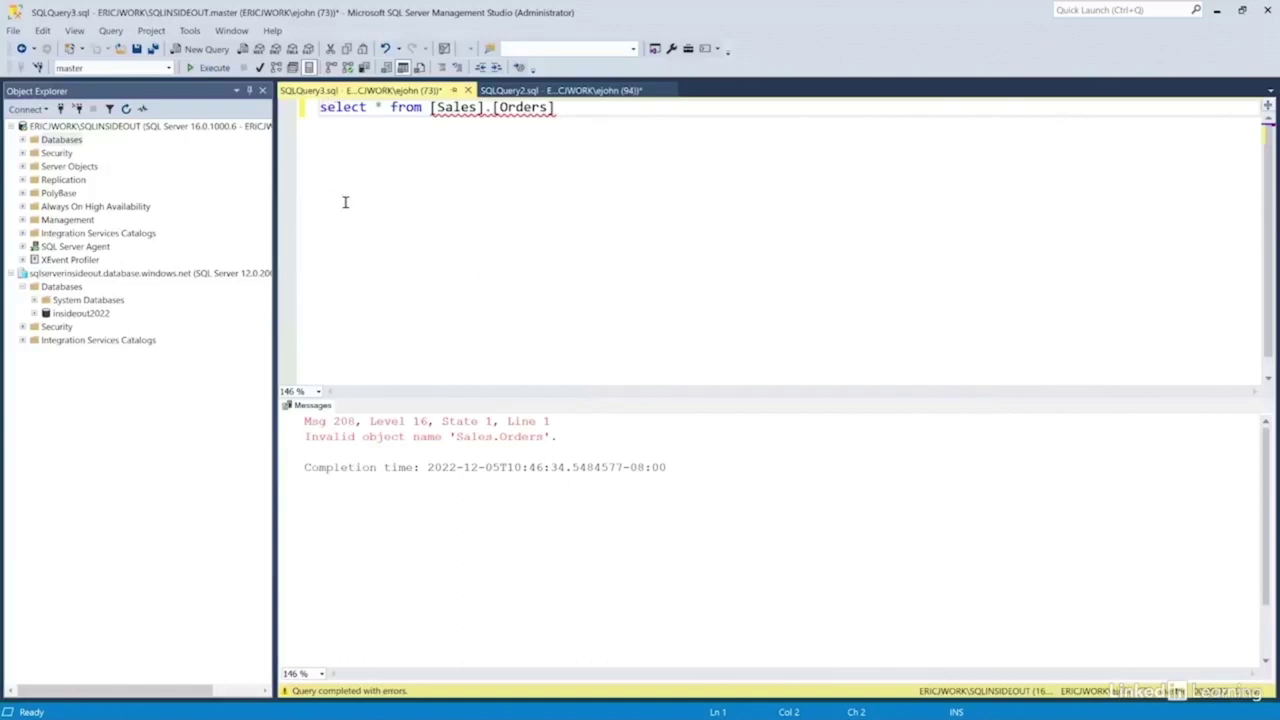
pyautogui.click(168, 67)
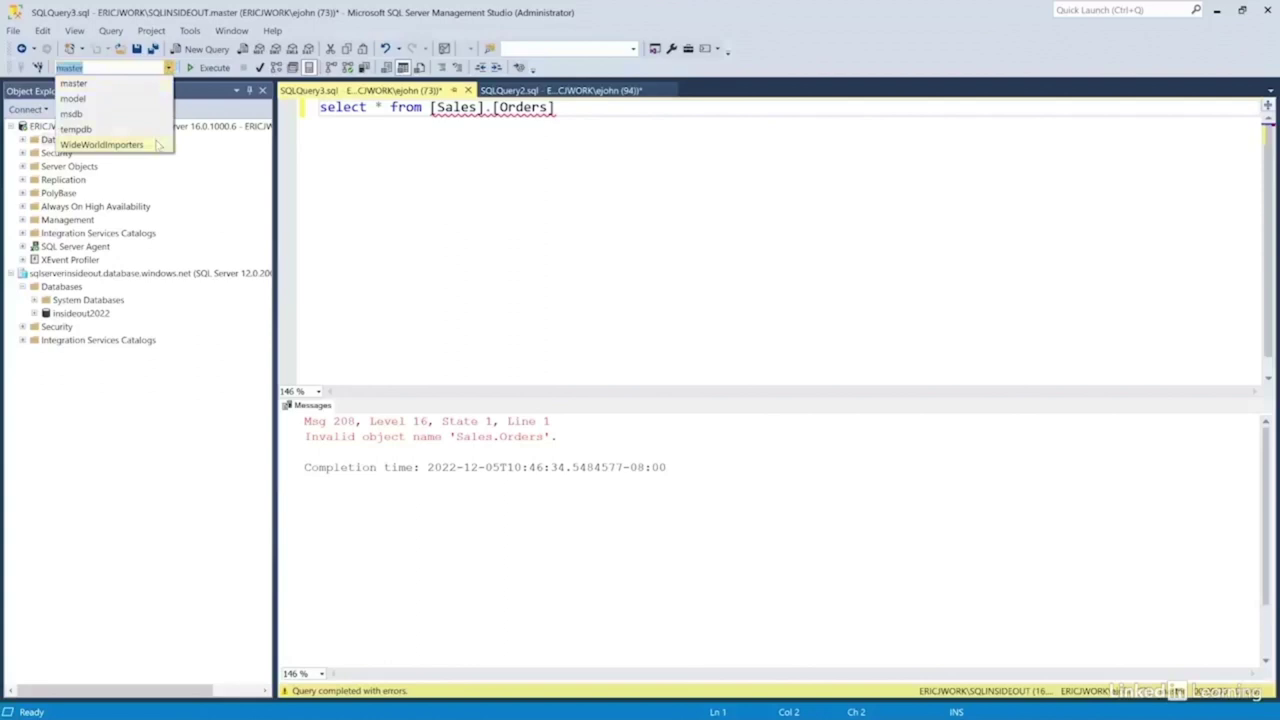
# - Run the query against WideWorldImporters to return Sales.Orders rows, then switch the database back to master
pyautogui.click(110, 144)
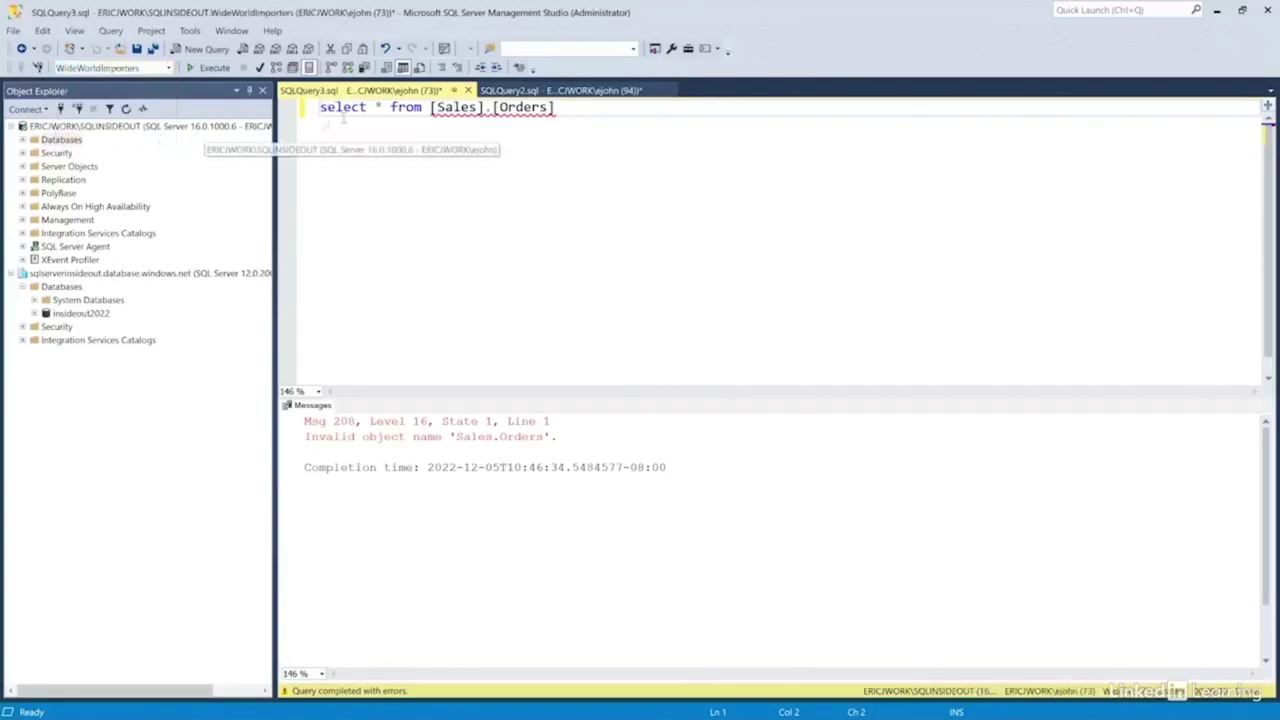
pyautogui.click(190, 67)
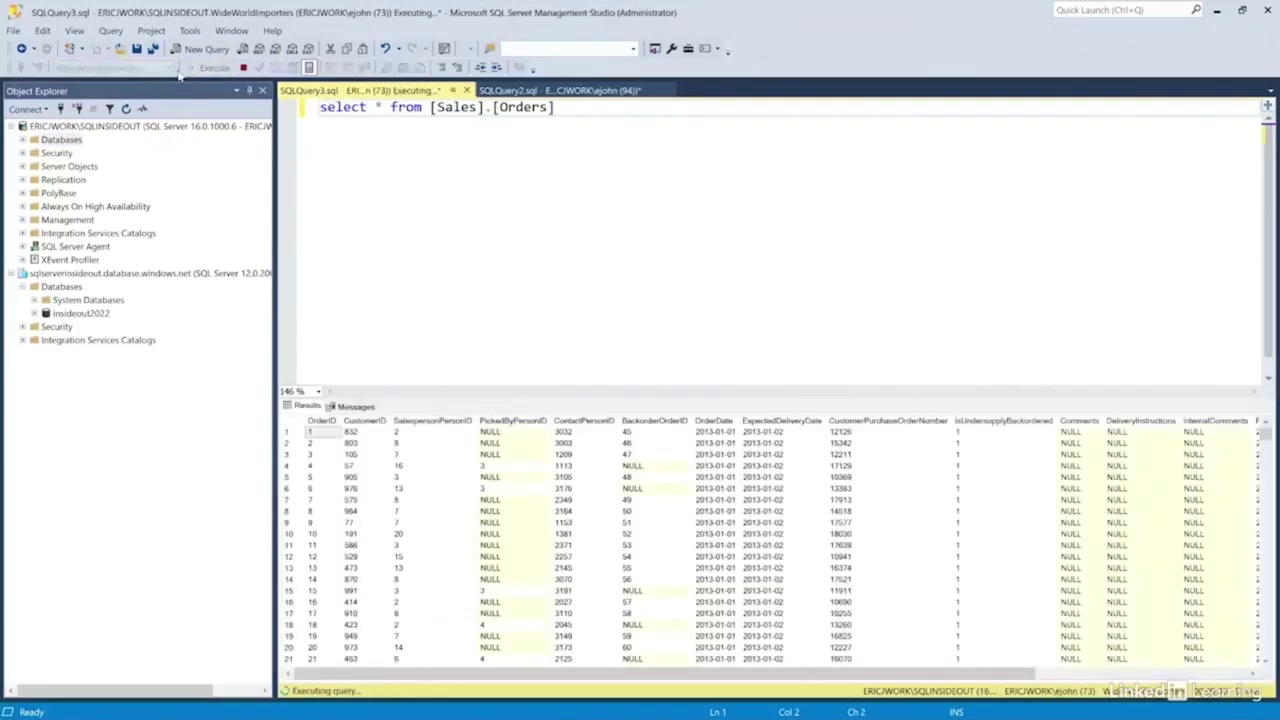
pyautogui.click(169, 68)
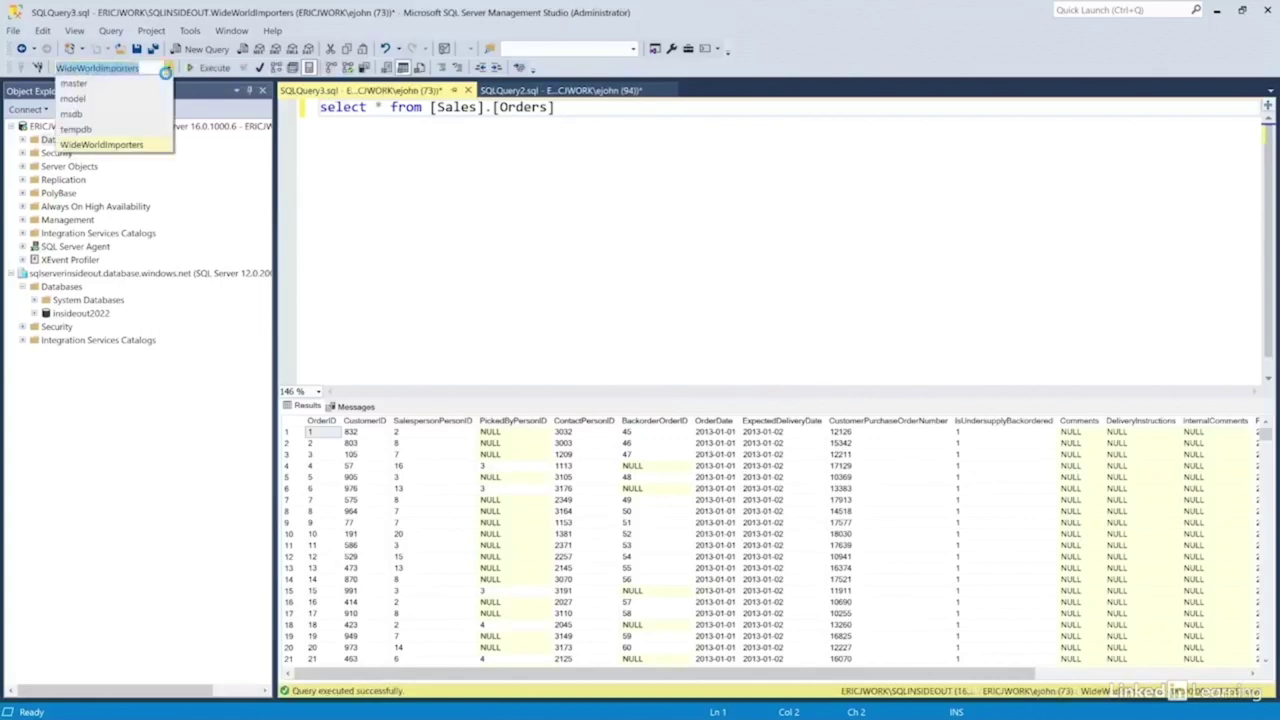
pyautogui.click(70, 83)
# - Insert a blank first line above the select statement
pyautogui.press('BackSpace')
pyautogui.write('s')
pyautogui.press('Home')
pyautogui.press('Return')
pyautogui.press('Up')
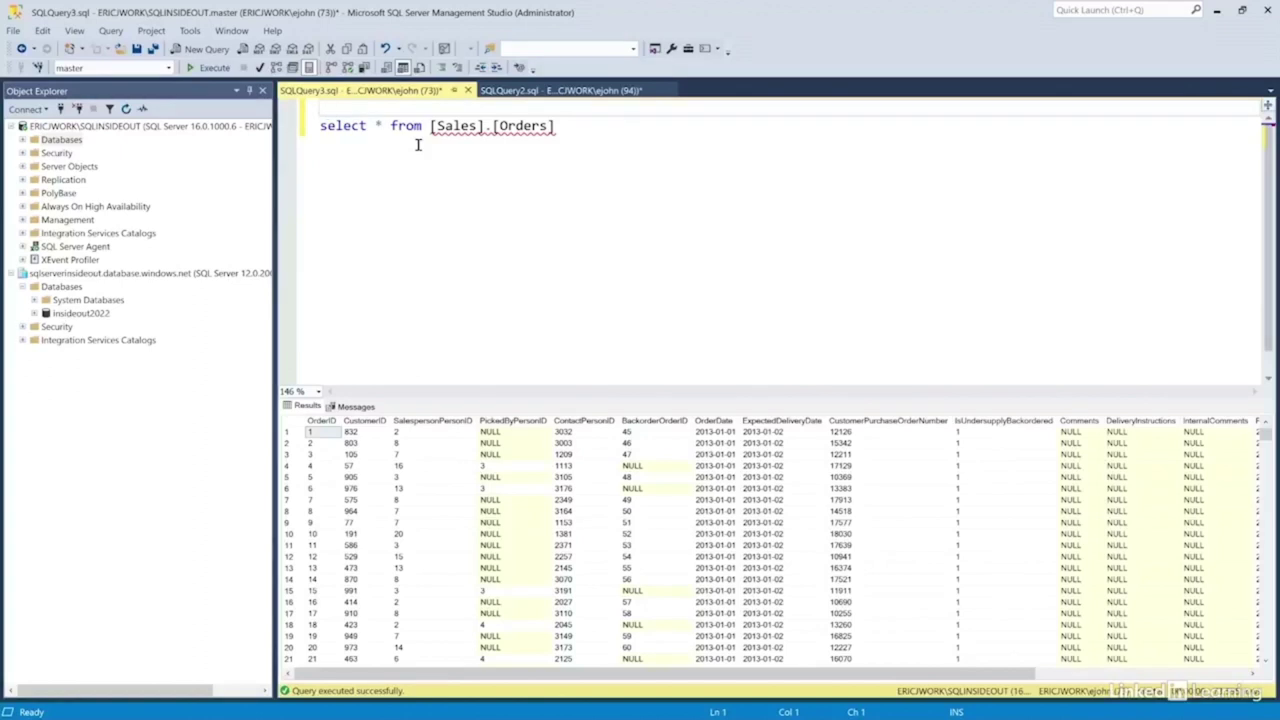
# - Add 'use WideWorldImporters;' on line 1 via IntelliSense, followed by a blank line before the select
pyautogui.write('use Wor')
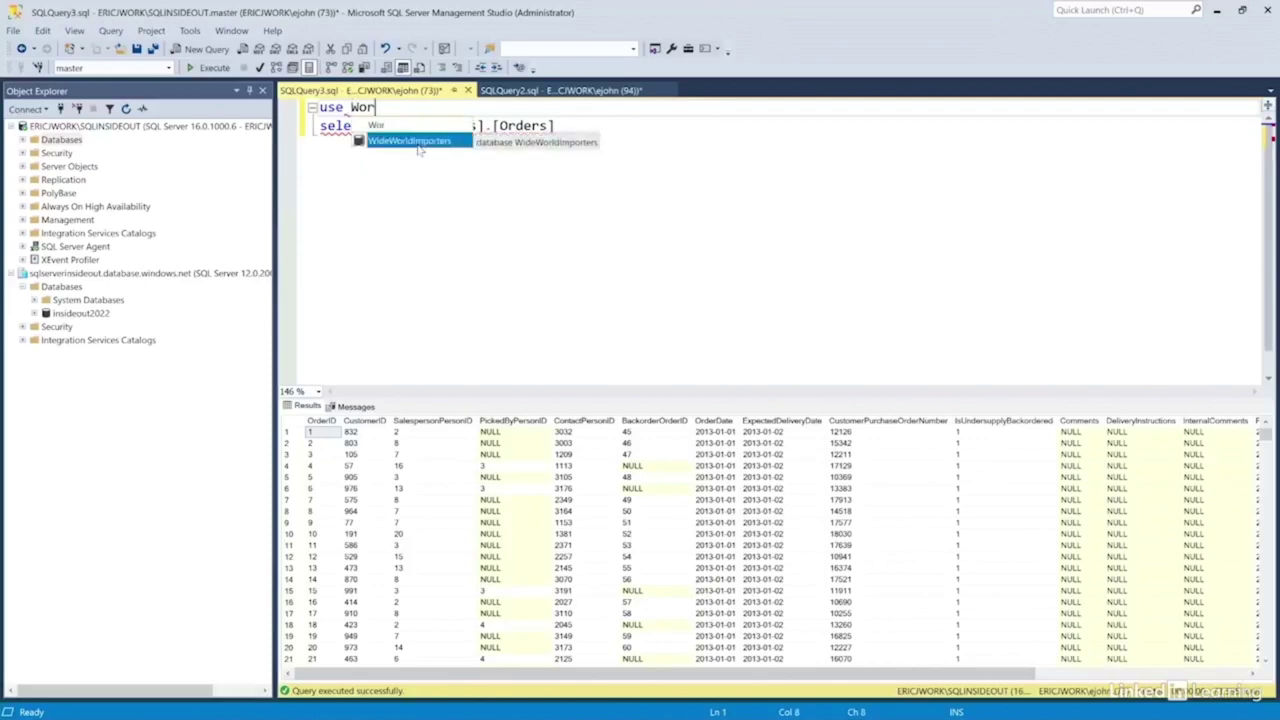
pyautogui.doubleClick(418, 144)
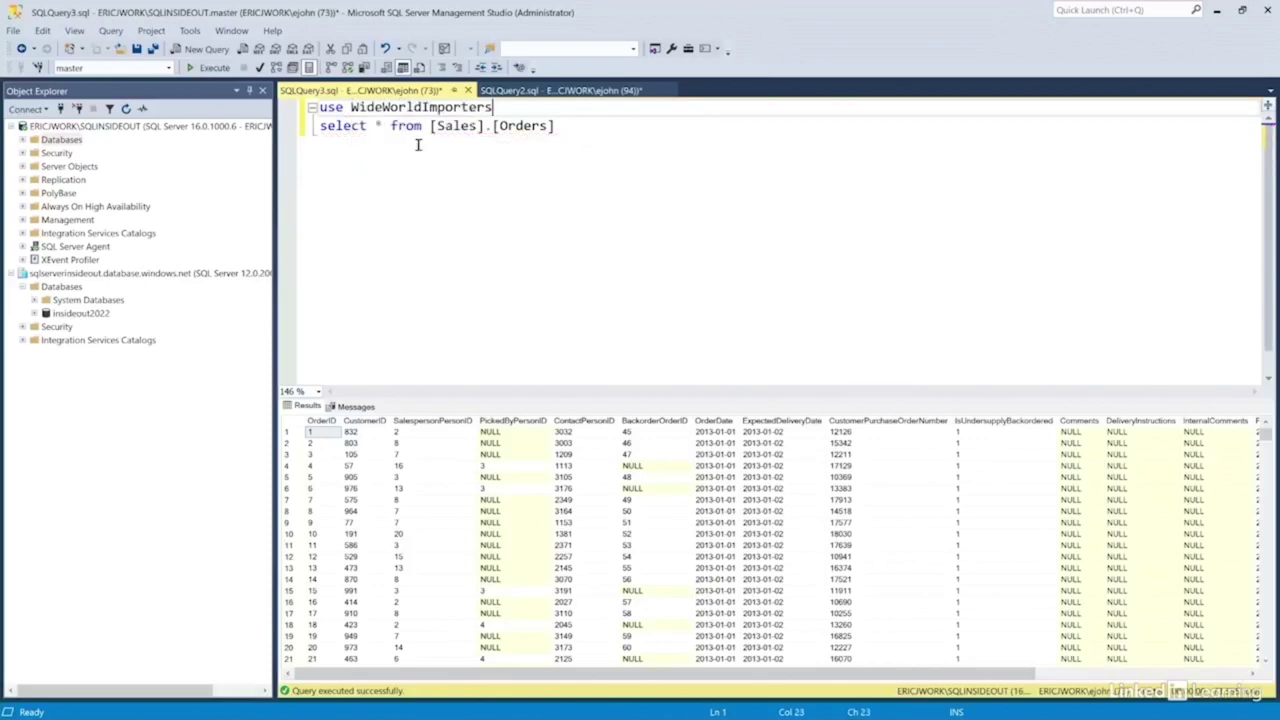
pyautogui.press('Return')
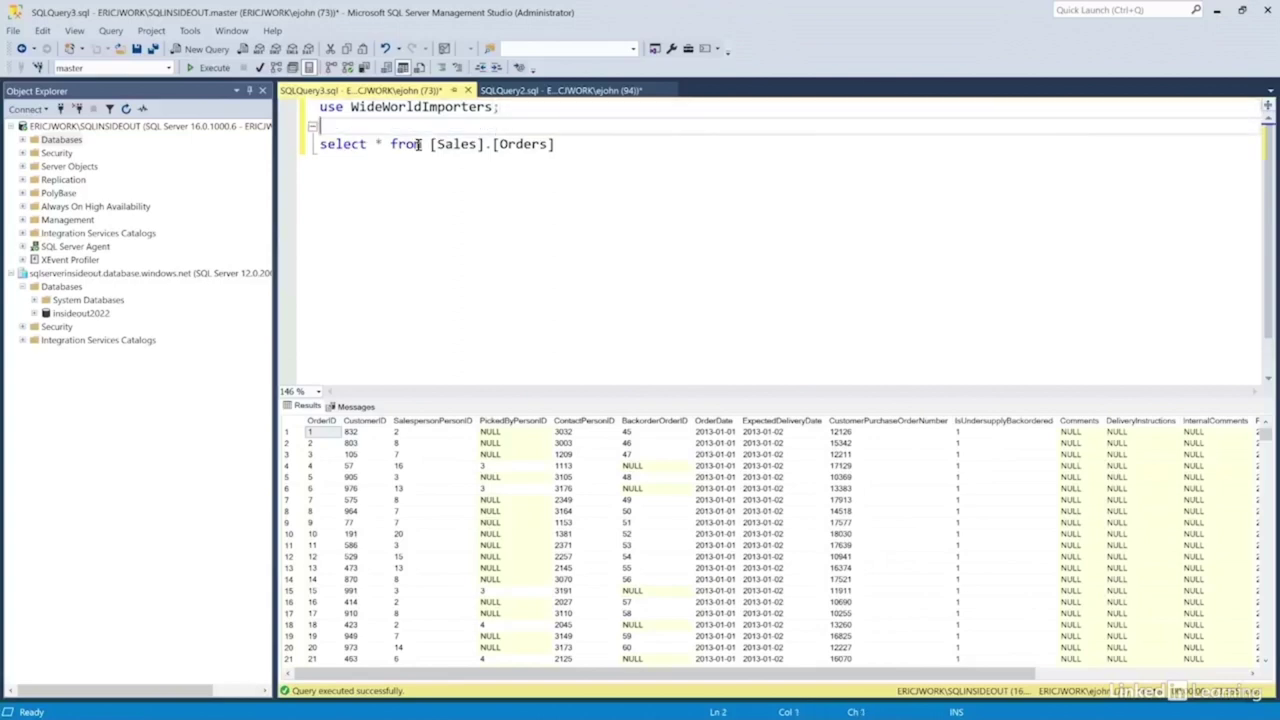
pyautogui.hotkey('shift', 'Up')
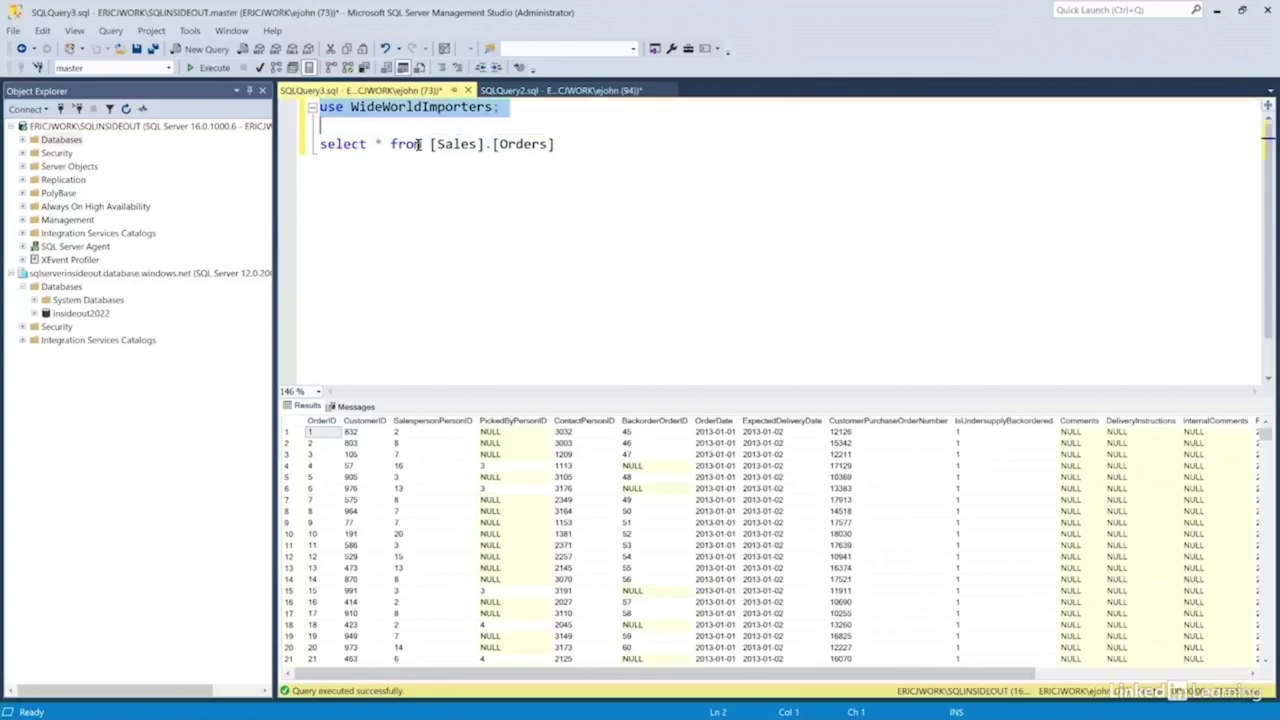
pyautogui.press('Down')
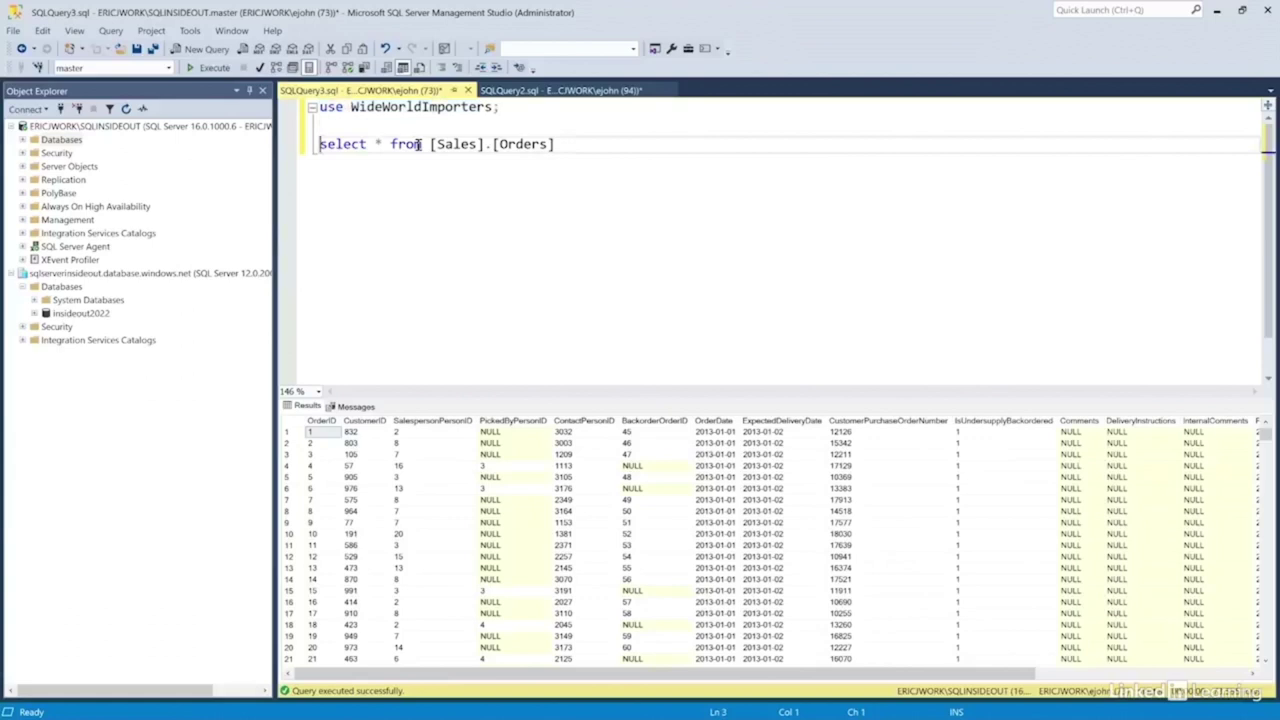
pyautogui.press('Up')
pyautogui.press('Up')
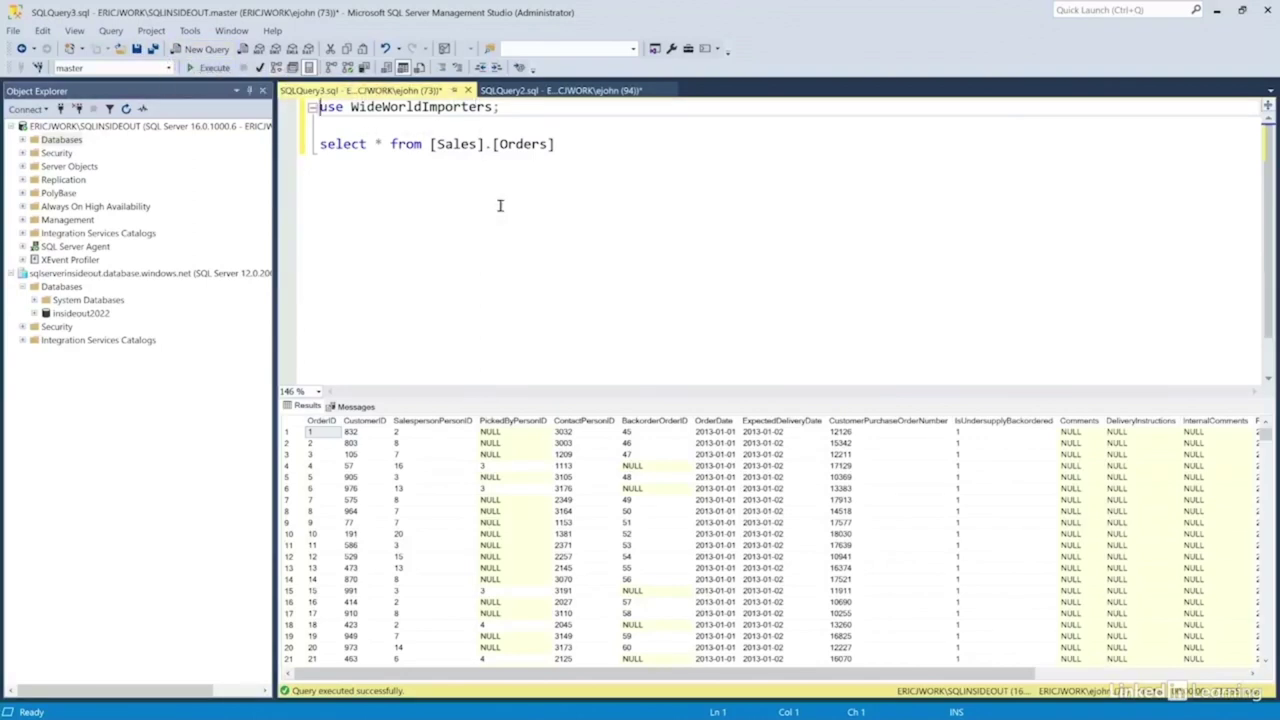
pyautogui.moveTo(489, 150)
# - Delete the use WideWorldImporters; line and run the select alone to show it fails on master
pyautogui.moveTo(510, 108); pyautogui.dragTo(318, 108)
pyautogui.hotkey('ctrl', 'c')
pyautogui.press('Delete')
pyautogui.press('Delete')
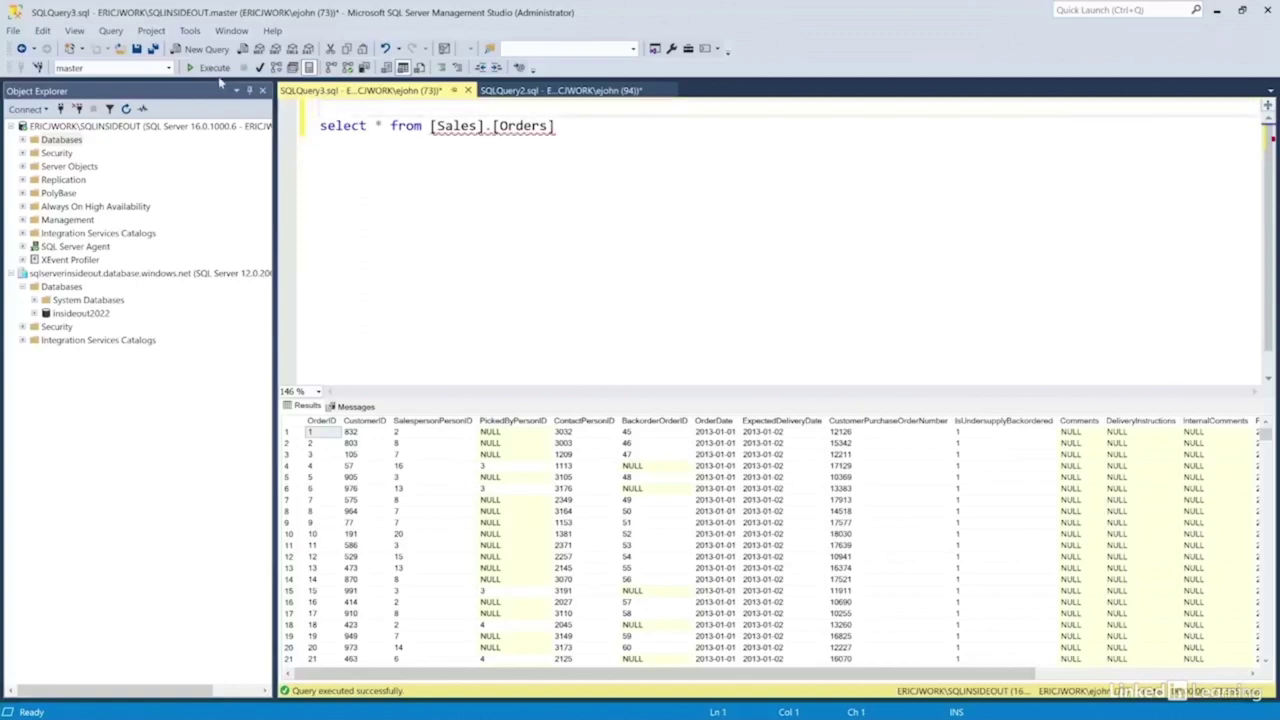
pyautogui.click(212, 68)
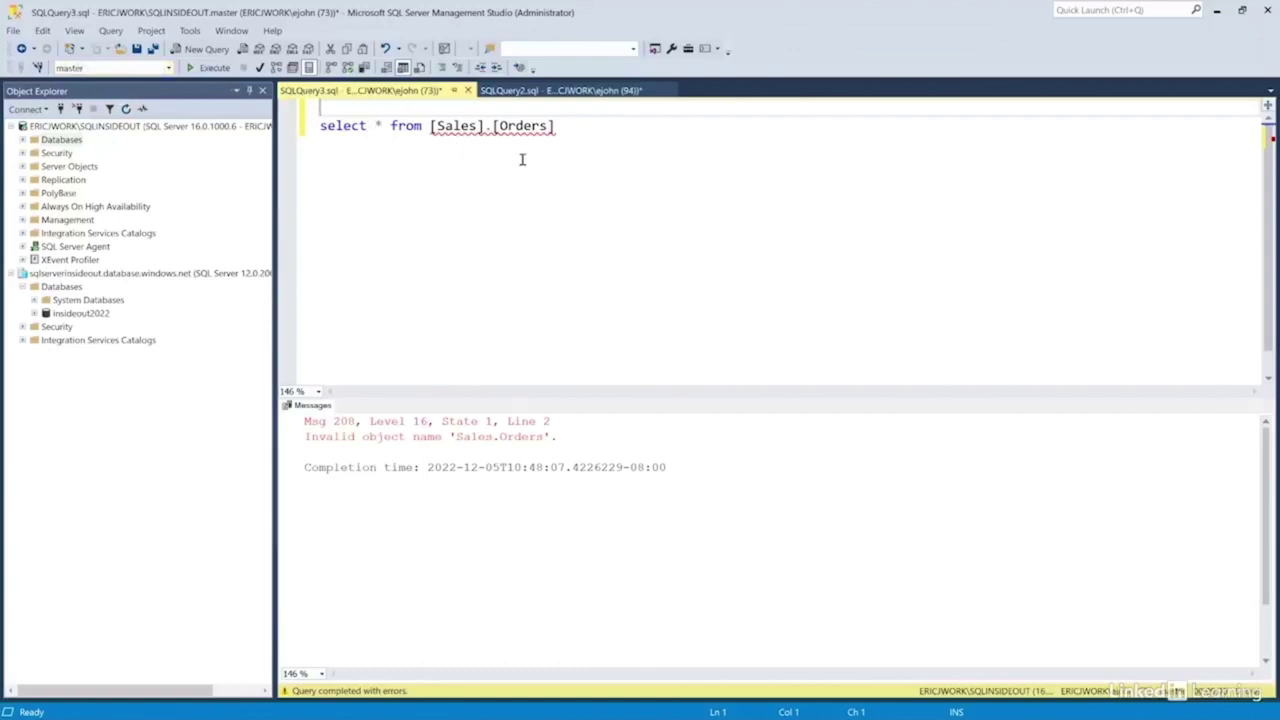
# - Restore the use WideWorldImporters; line and run the full script, returning Sales.Orders rows
pyautogui.hotkey('ctrl', 'v')
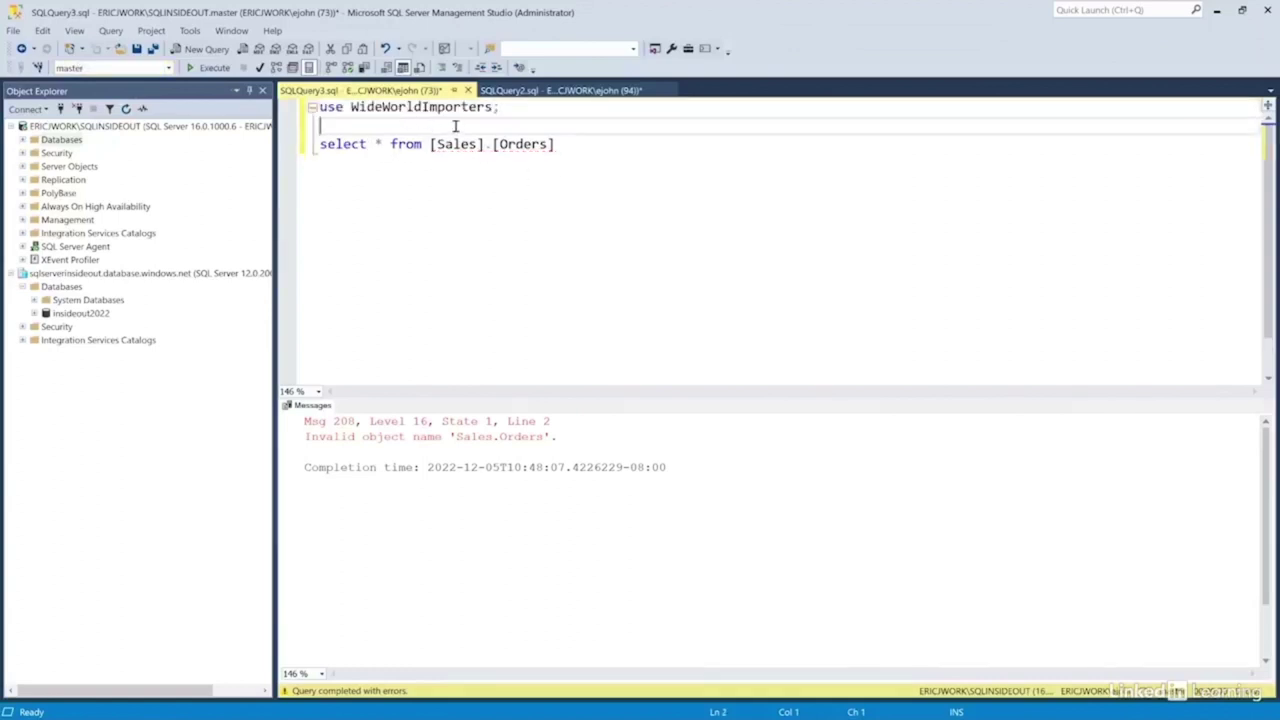
pyautogui.moveTo(321, 107); pyautogui.dragTo(400, 107)
pyautogui.click(414, 144)
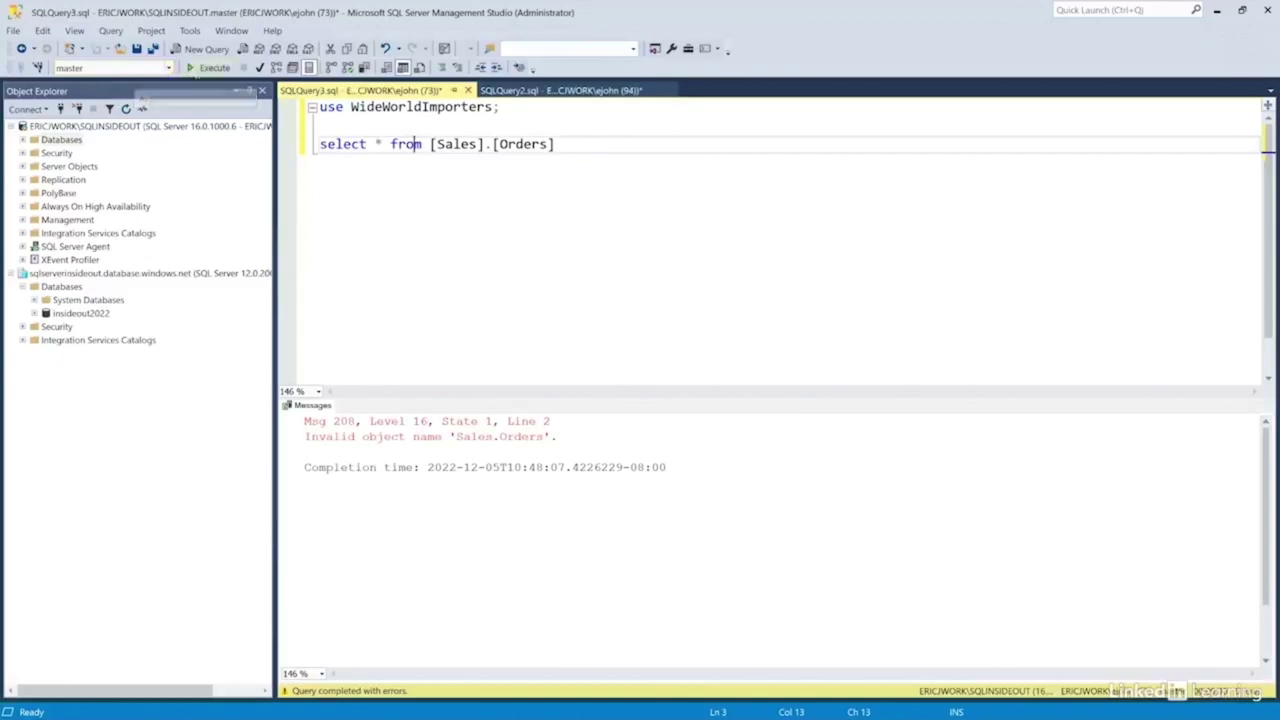
pyautogui.click(208, 68)
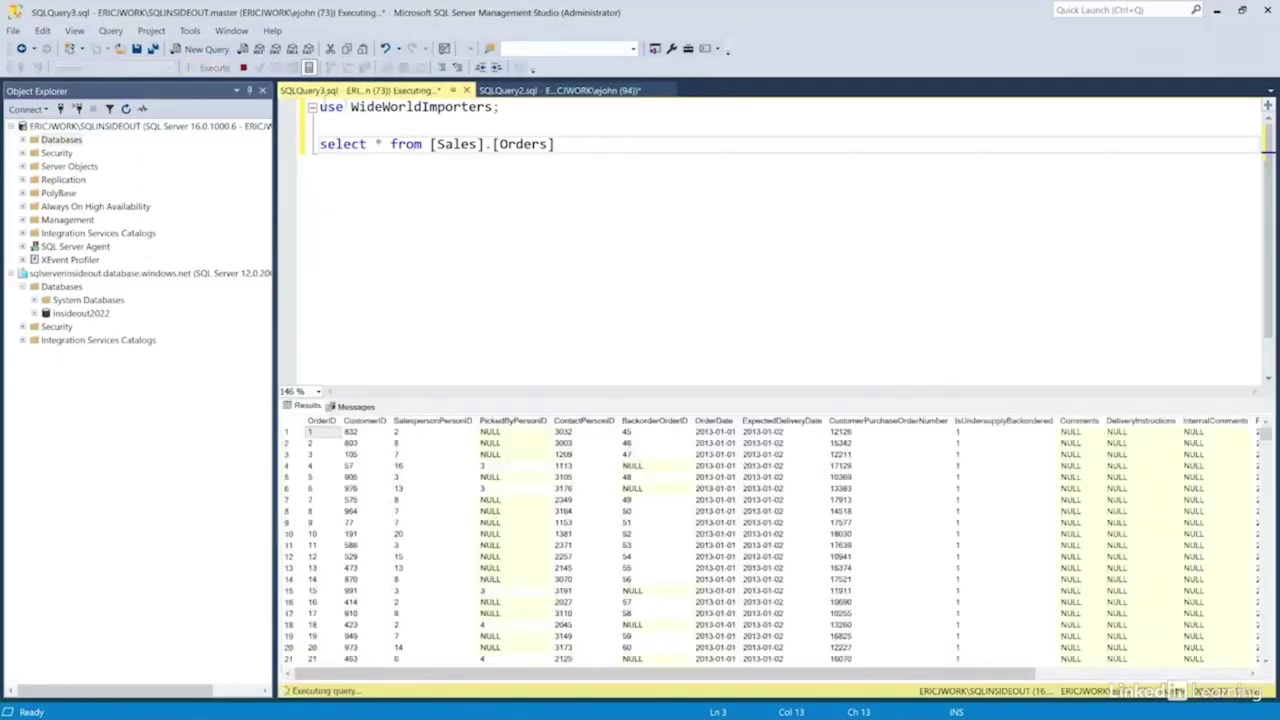
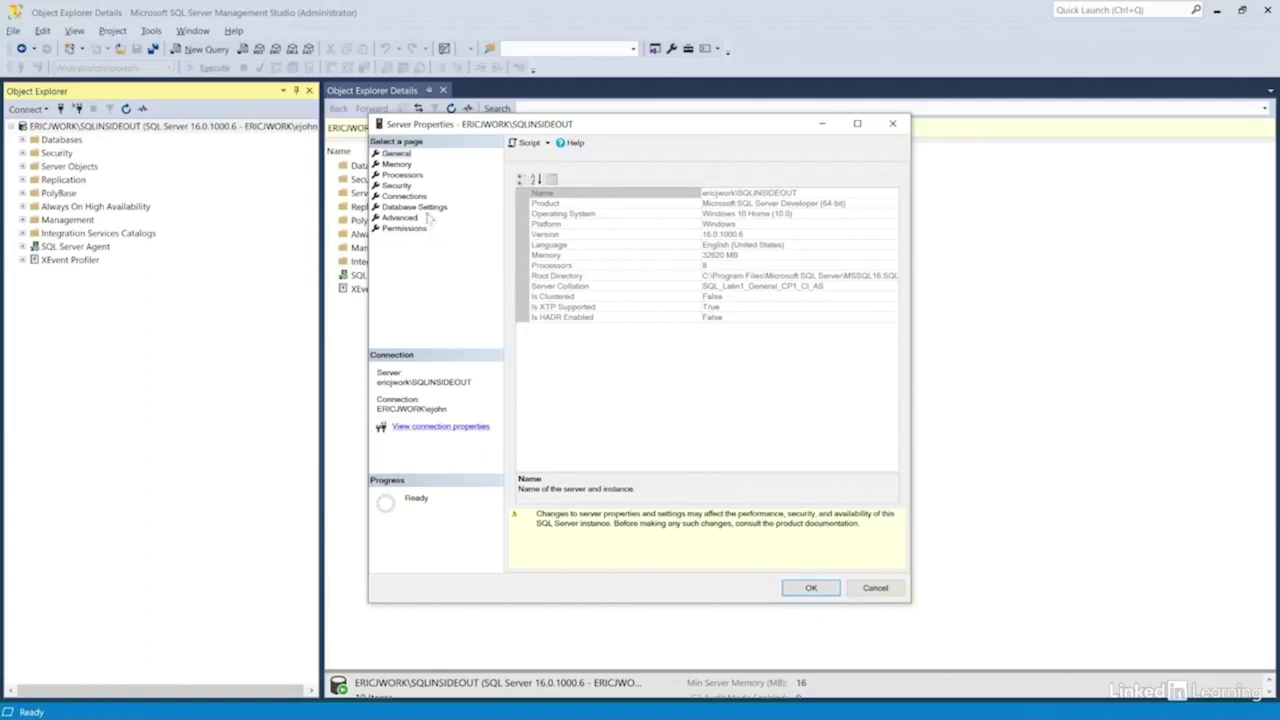
pyautogui.click(397, 165)
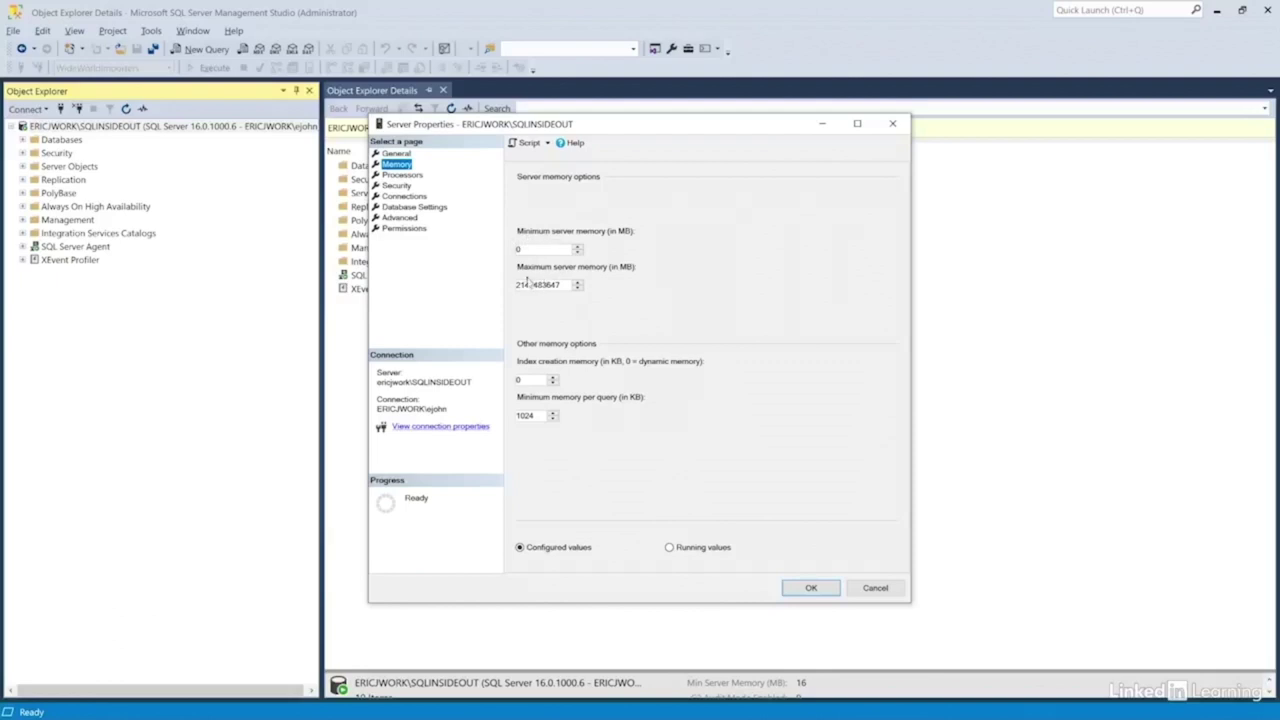
pyautogui.click(558, 287)
pyautogui.moveTo(558, 287); pyautogui.dragTo(524, 285)
pyautogui.click(565, 285)
pyautogui.click(532, 248)
# - Replace the memory values with 1000 MB minimum and 16000 MB maximum server memory
pyautogui.doubleClick(563, 286)
pyautogui.write('4096')
pyautogui.doubleClick(538, 248)
pyautogui.write('1000')
pyautogui.press('Tab')
pyautogui.write('156')
pyautogui.press('BackSpace')
pyautogui.write('6000')
# - Compare with the running values, then save the 1000 MB / 16000 MB memory settings
pyautogui.click(688, 549)
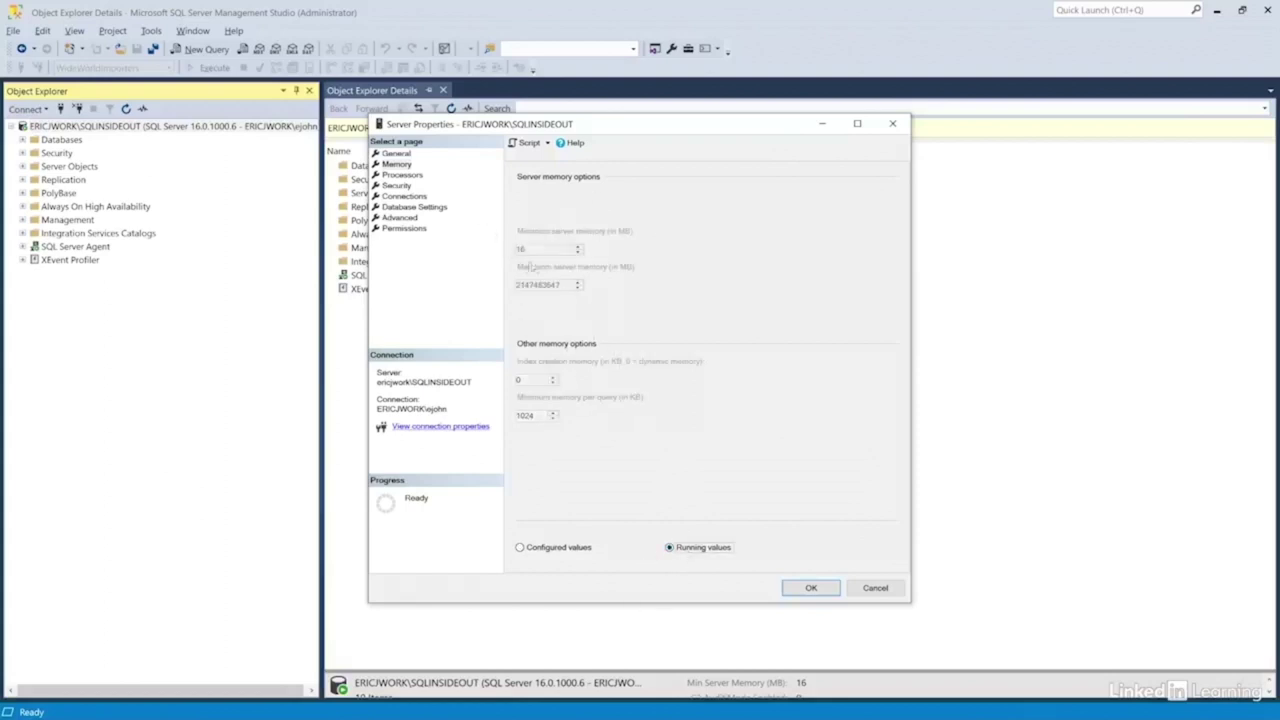
pyautogui.press('Tab')
pyautogui.click(528, 551)
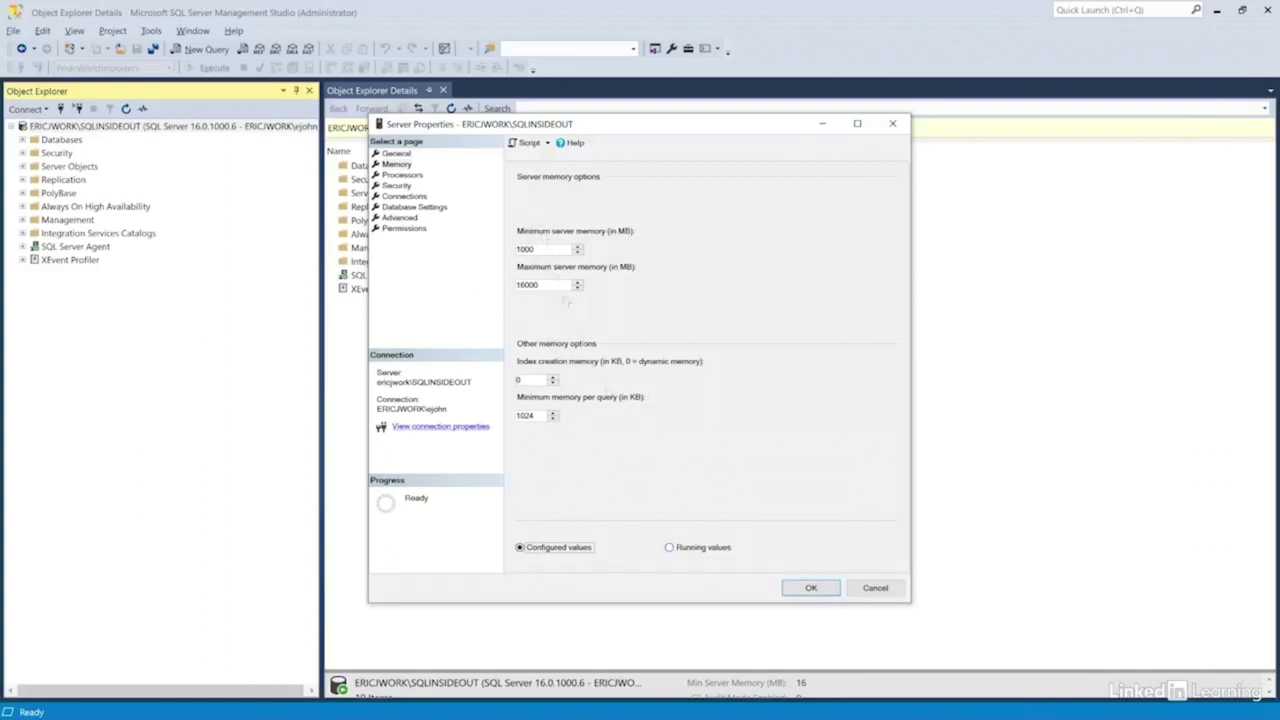
pyautogui.click(833, 588)
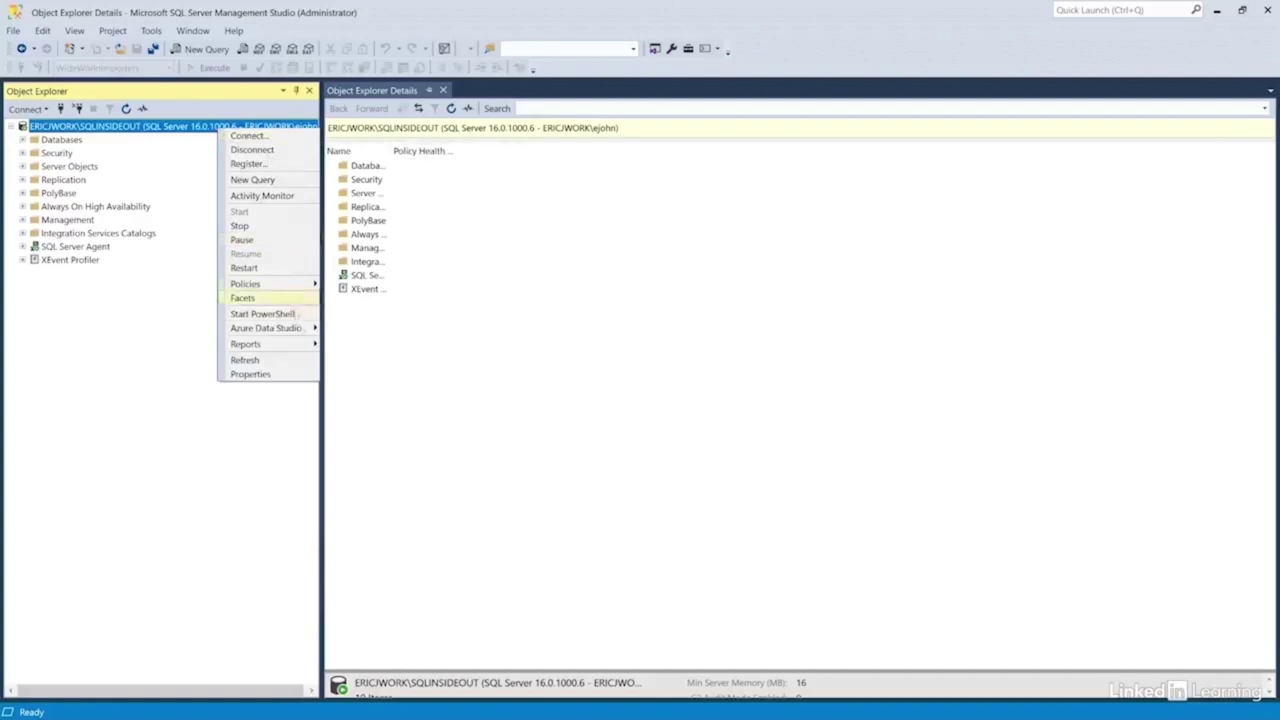
pyautogui.click(250, 374)
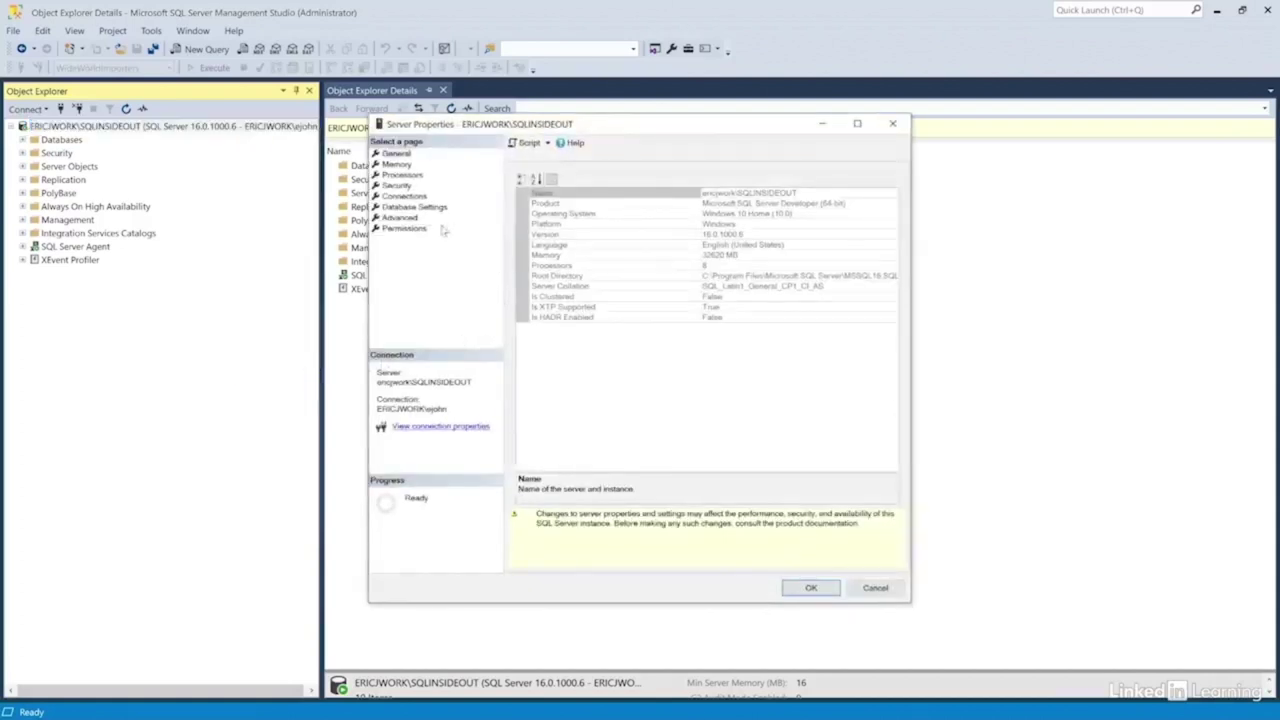
pyautogui.click(396, 164)
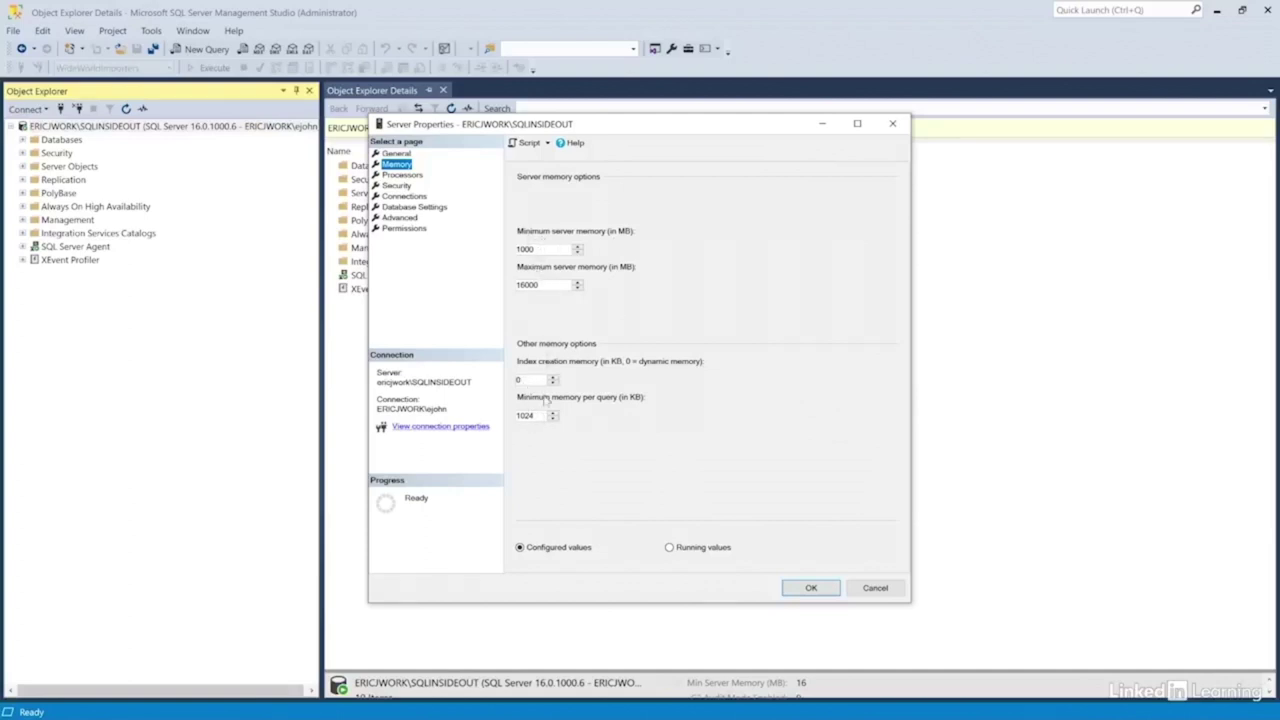
pyautogui.click(702, 550)
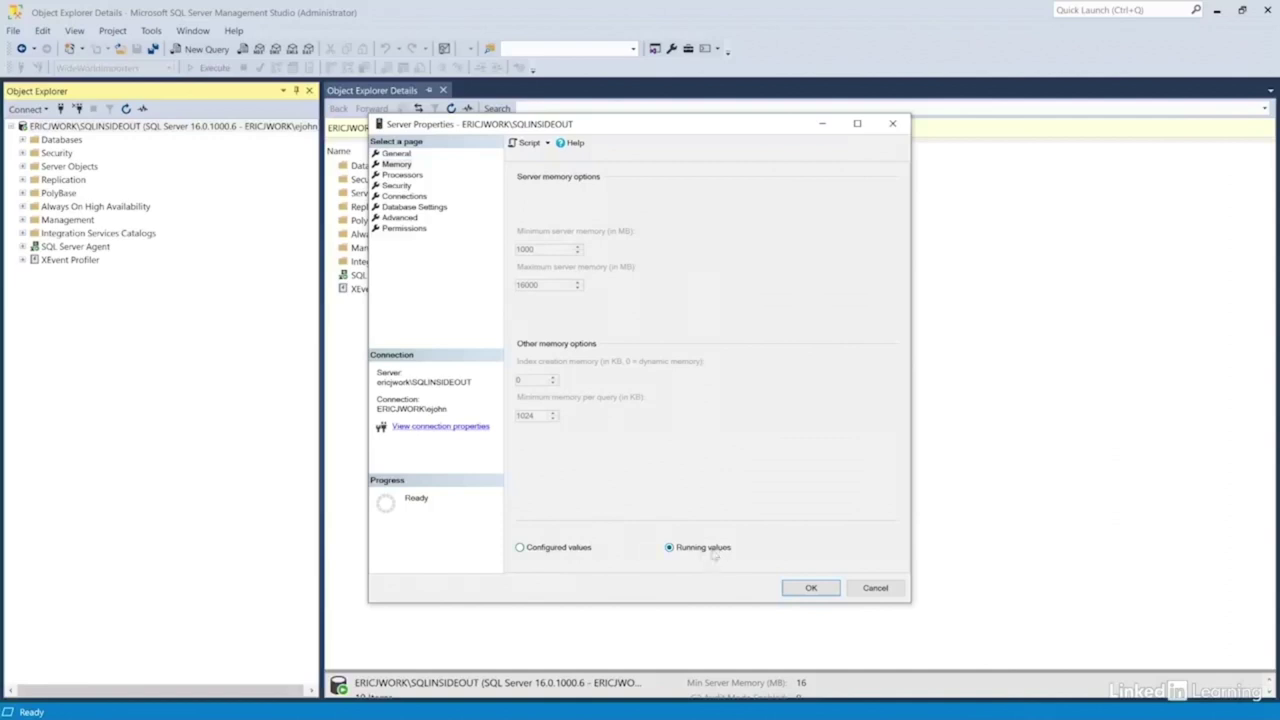
pyautogui.click(572, 548)
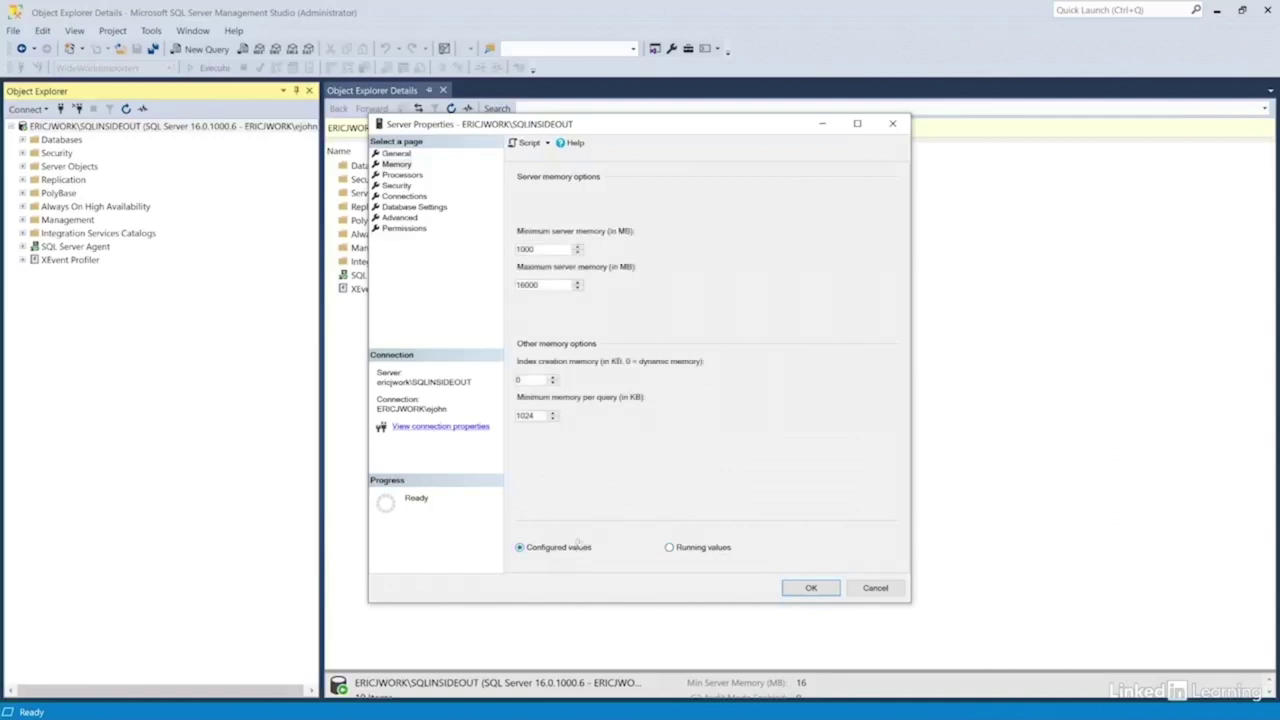
pyautogui.click(719, 552)
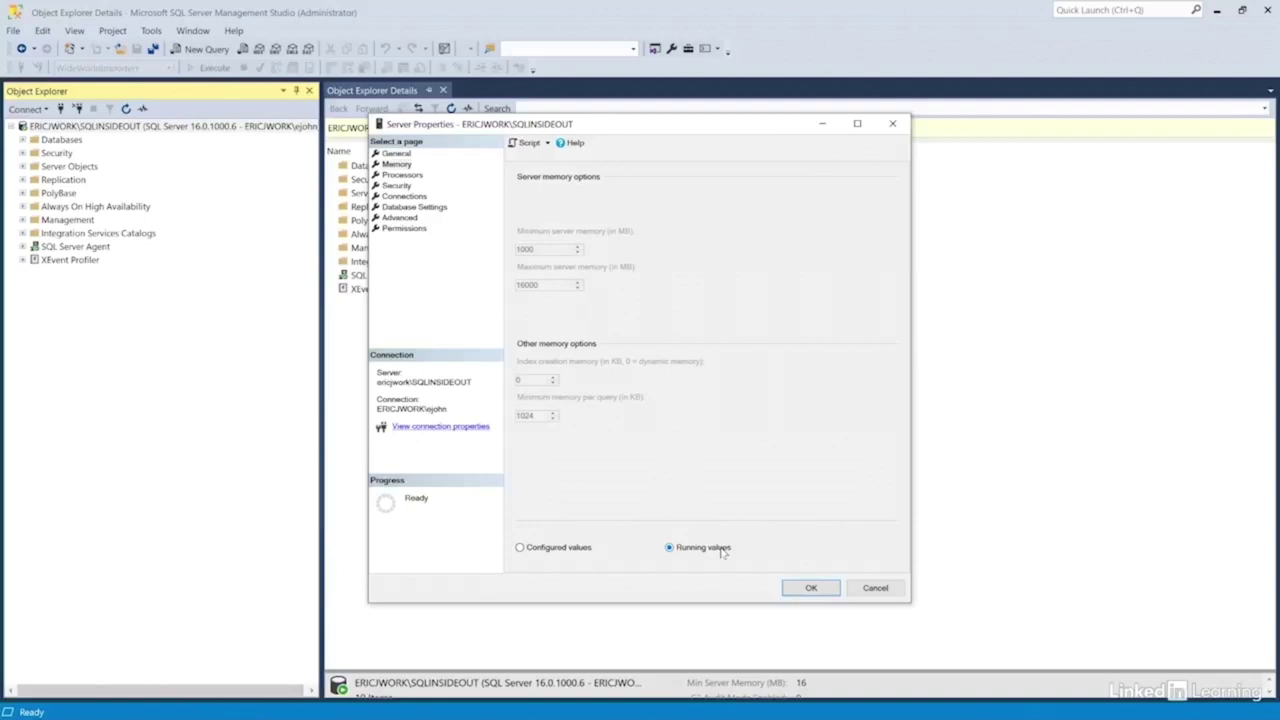
pyautogui.click(546, 550)
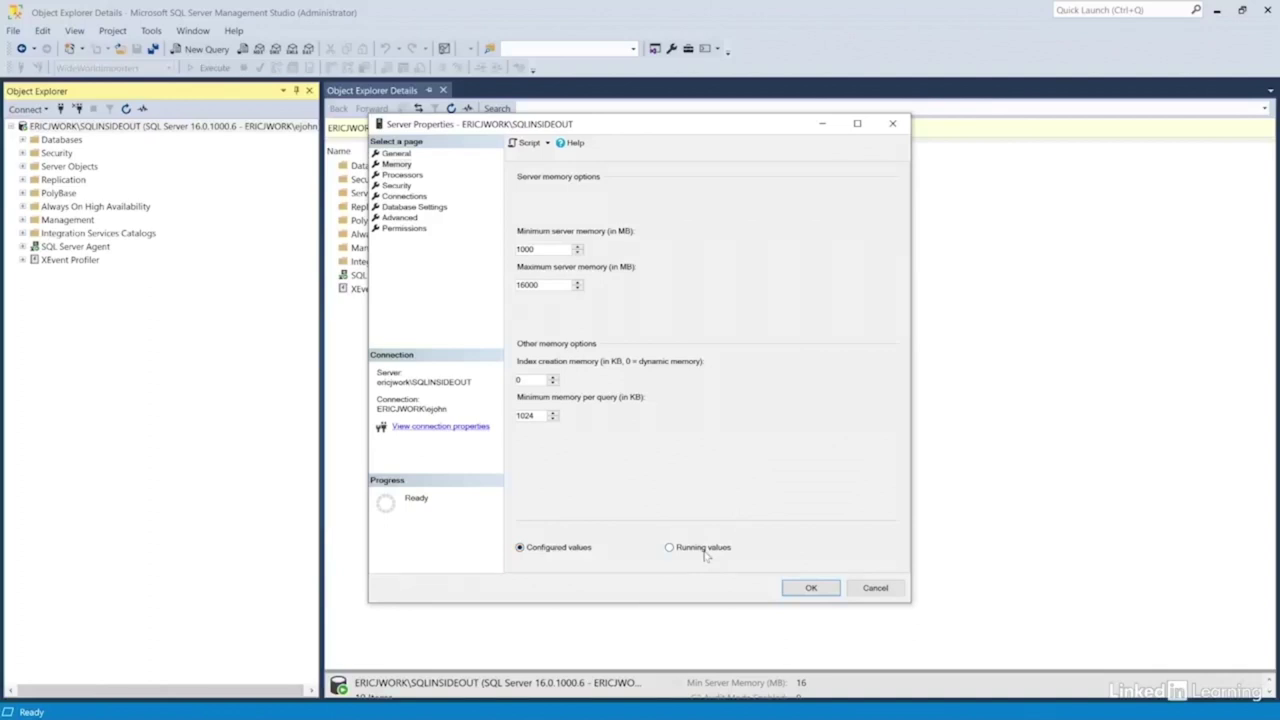
pyautogui.click(669, 547)
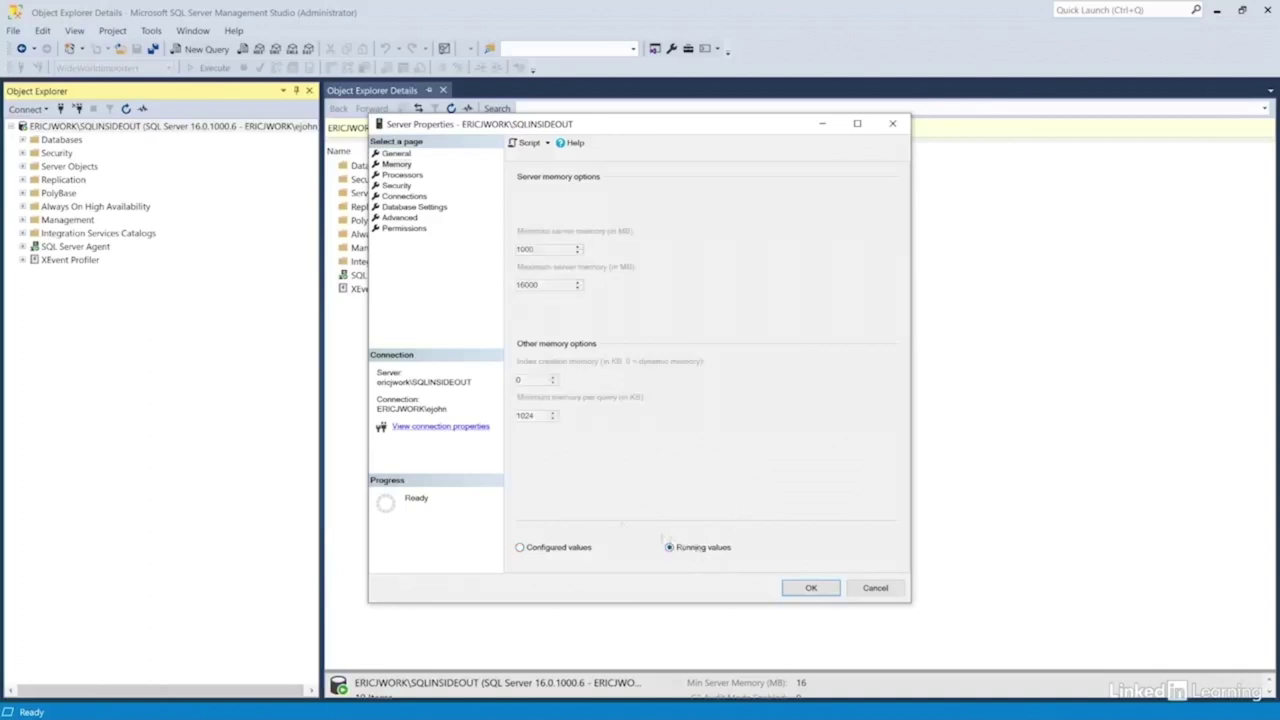
pyautogui.click(398, 186)
pyautogui.click(392, 154)
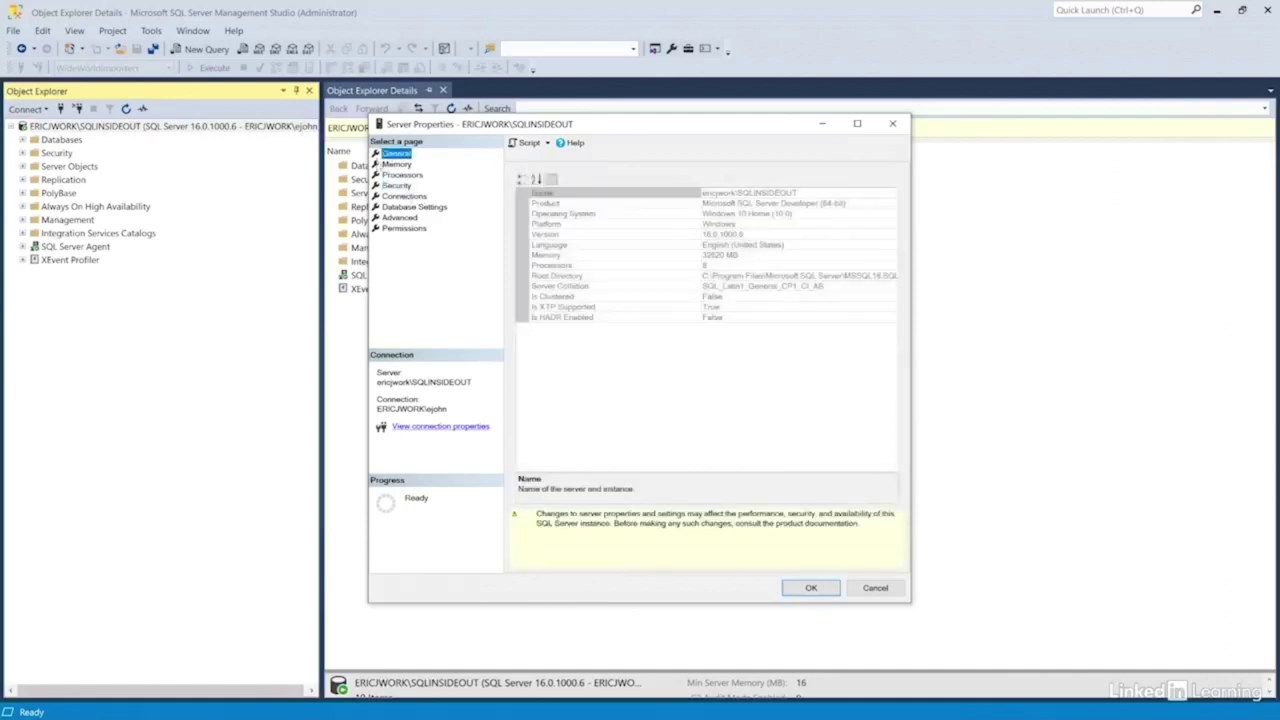
pyautogui.click(404, 197)
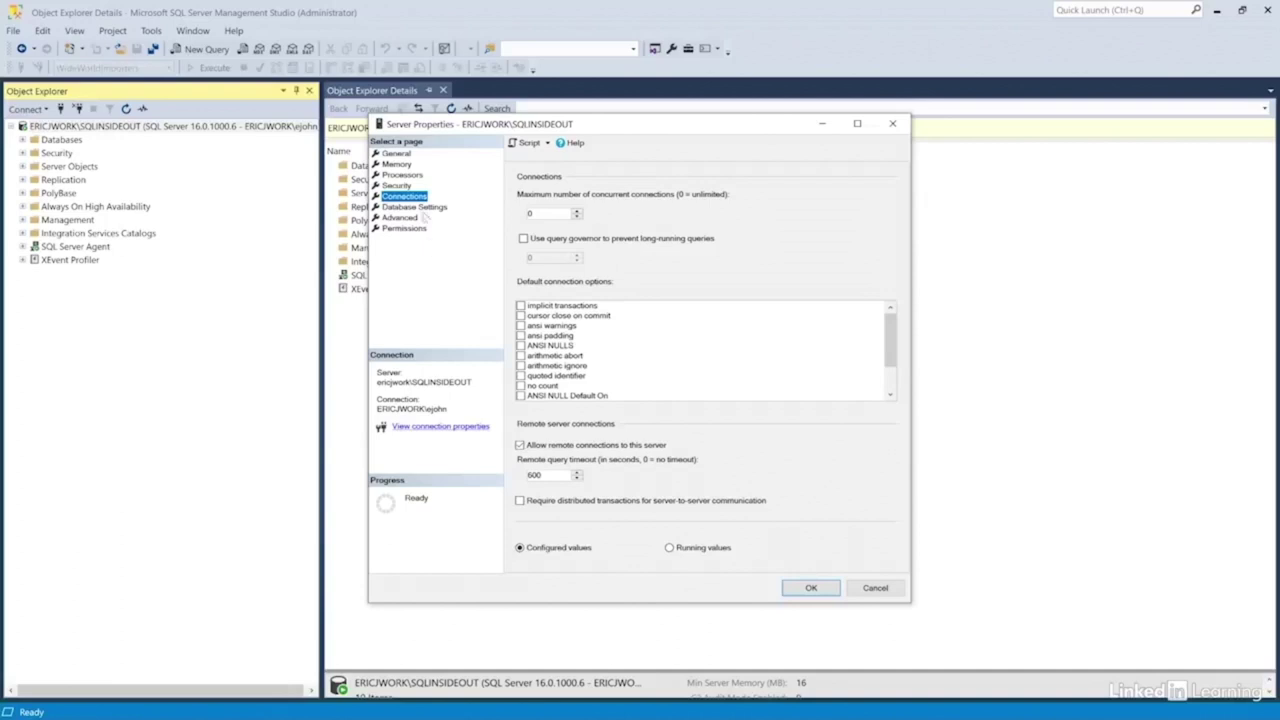
pyautogui.click(398, 165)
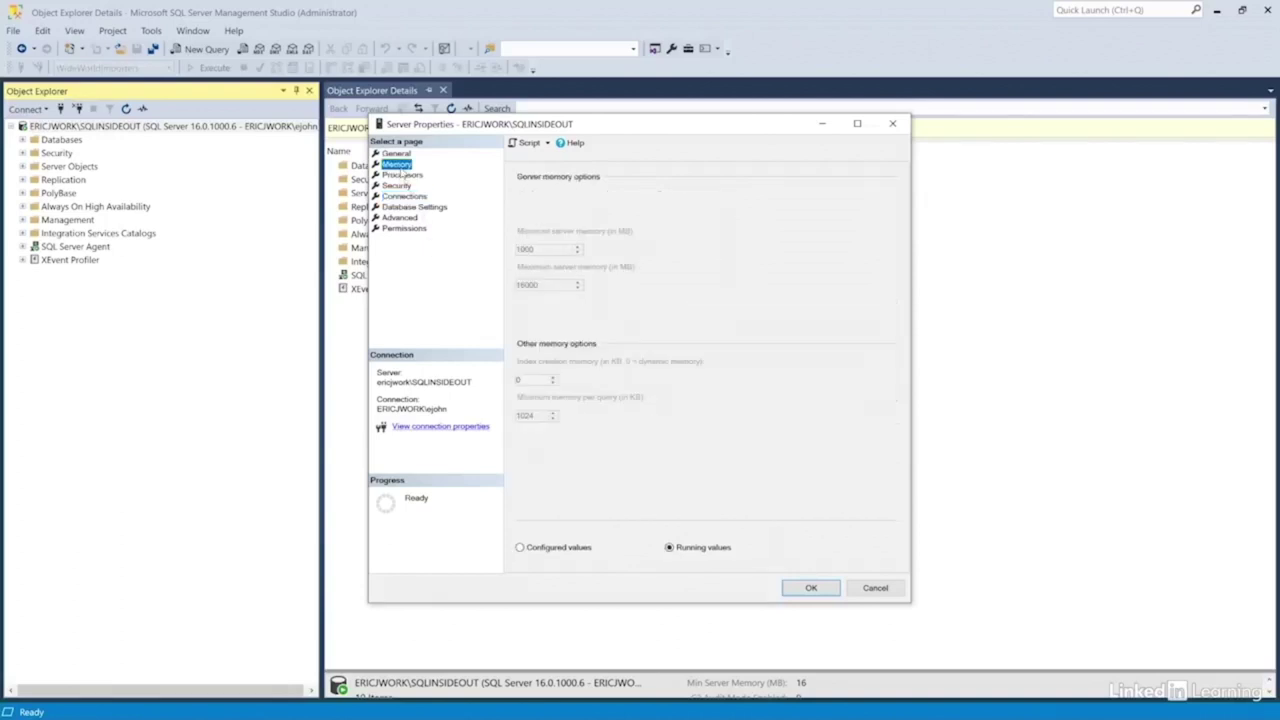
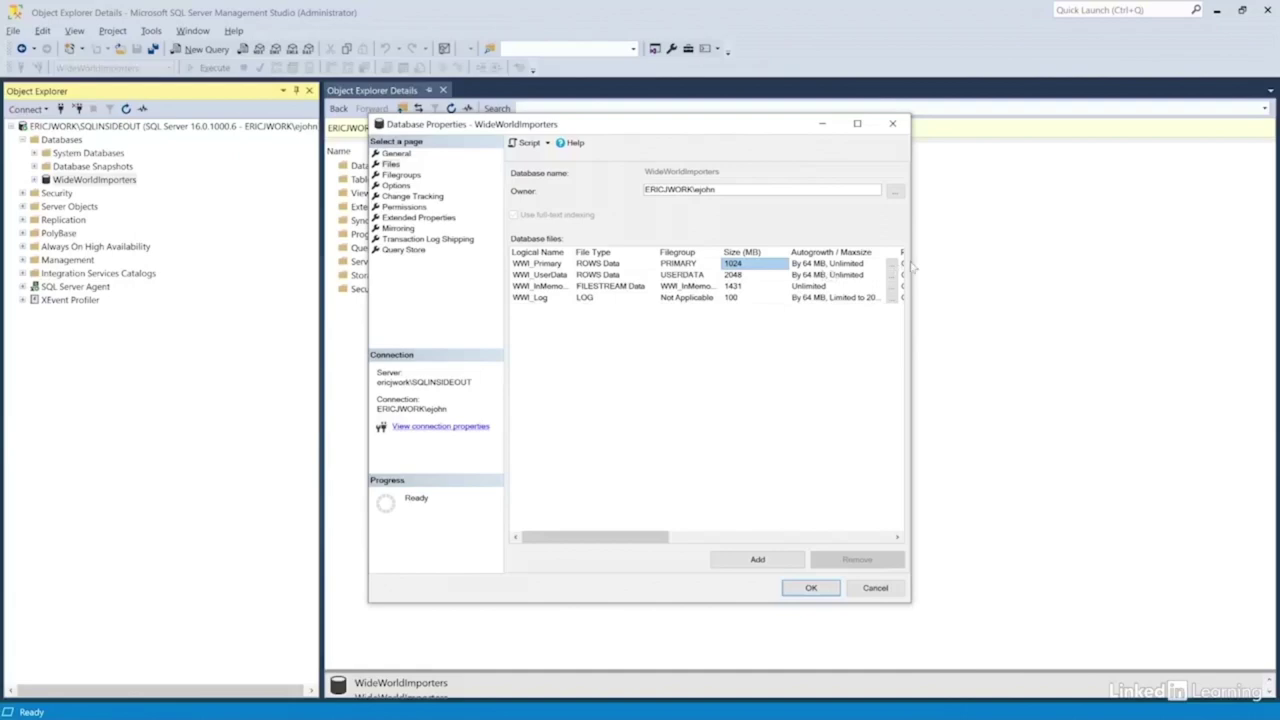
# - Maximize the WideWorldImporters properties and inspect WWI_Primary's full path and file name
pyautogui.click(857, 123)
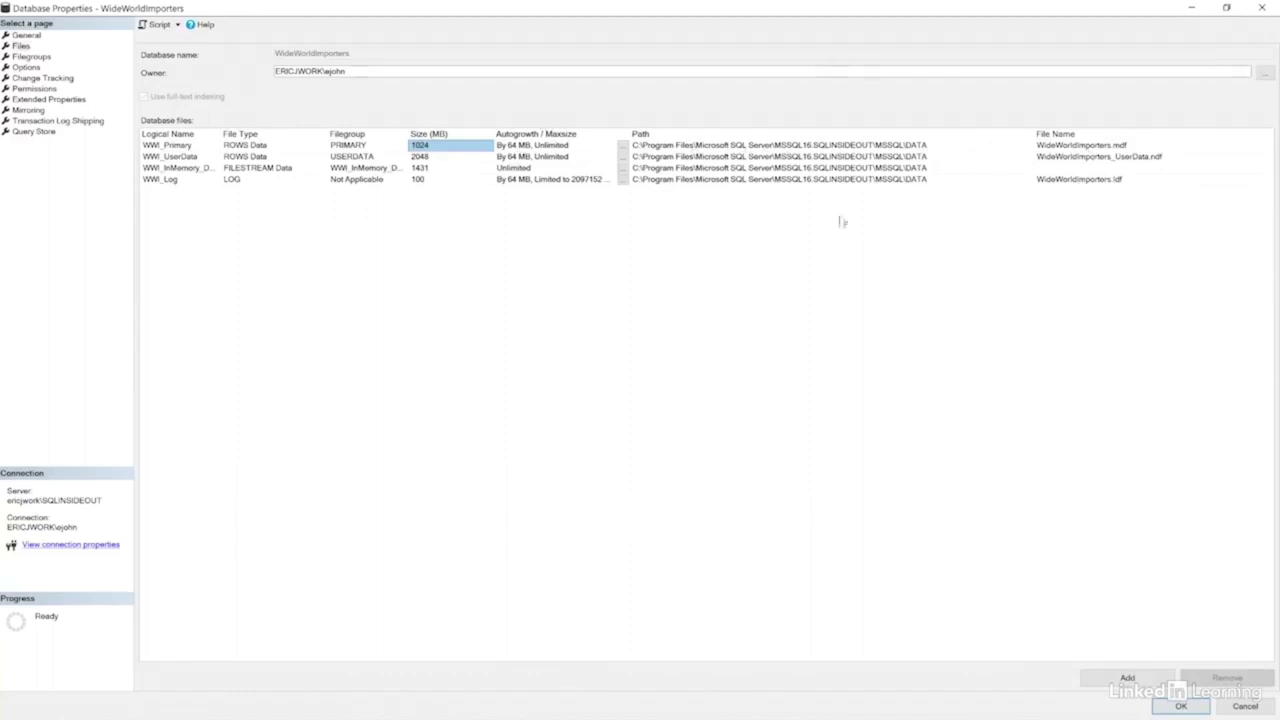
pyautogui.click(651, 146)
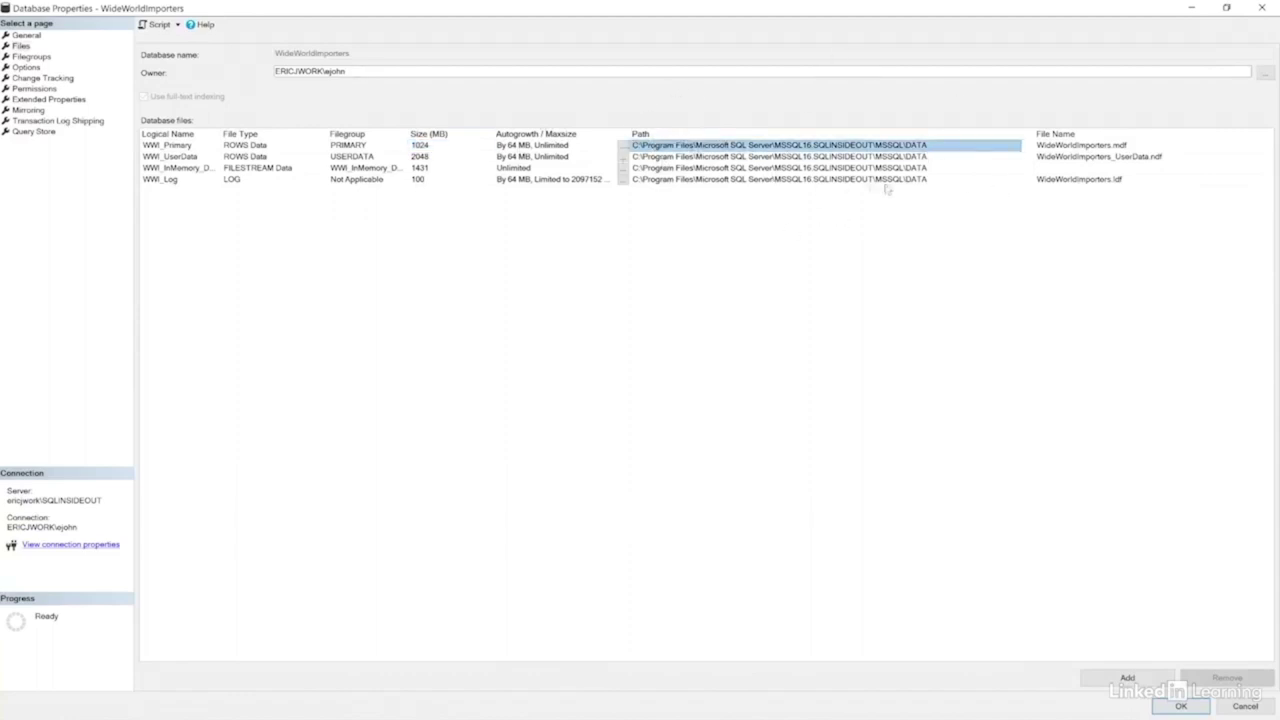
pyautogui.click(1125, 147)
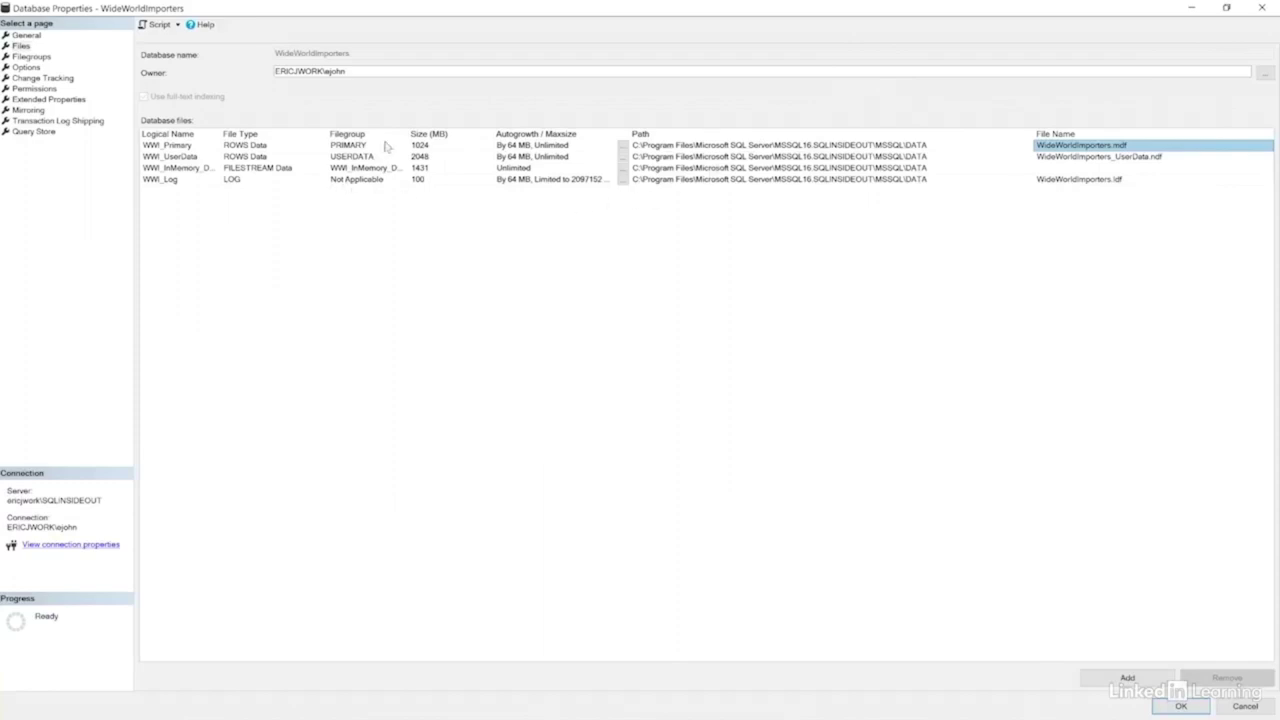
# - Show the Filegroups page and inspect the PRIMARY and USERDATA row filegroups
pyautogui.click(32, 57)
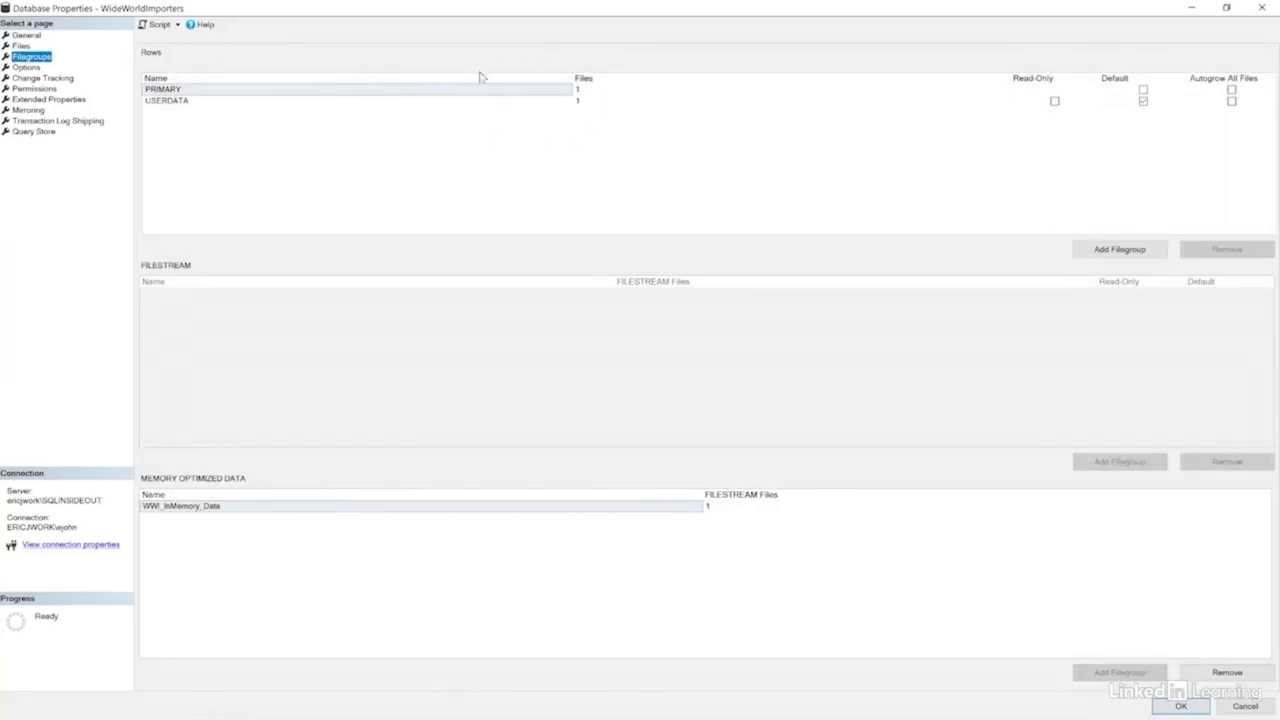
pyautogui.click(625, 92)
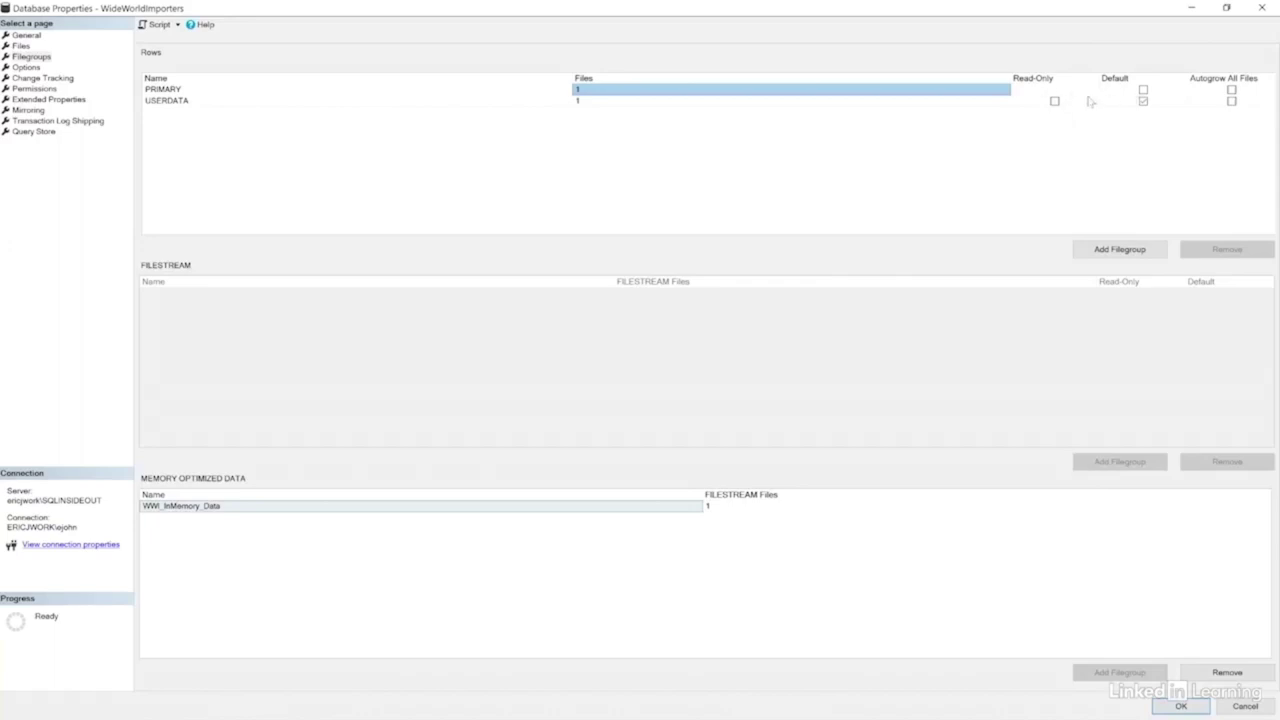
pyautogui.click(334, 104)
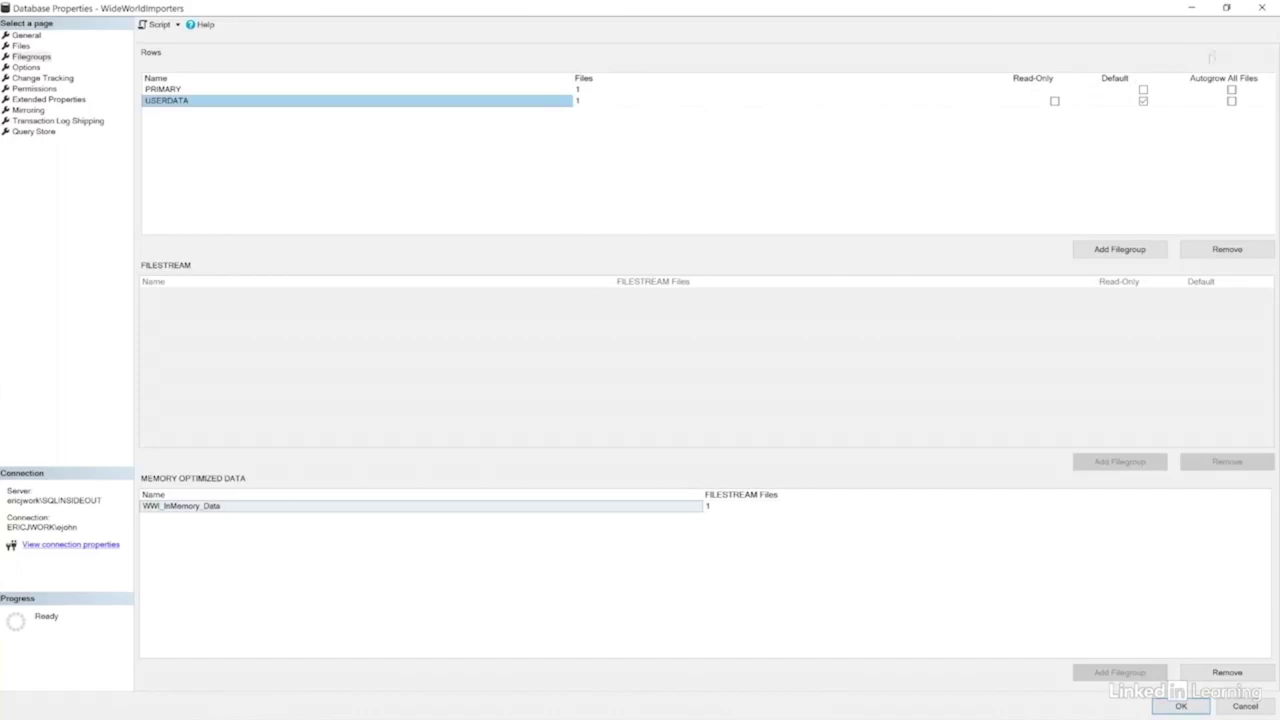
# - Cancel the properties dialog and expand WideWorldImporters' Tables folder in Object Explorer
pyautogui.click(1256, 10)
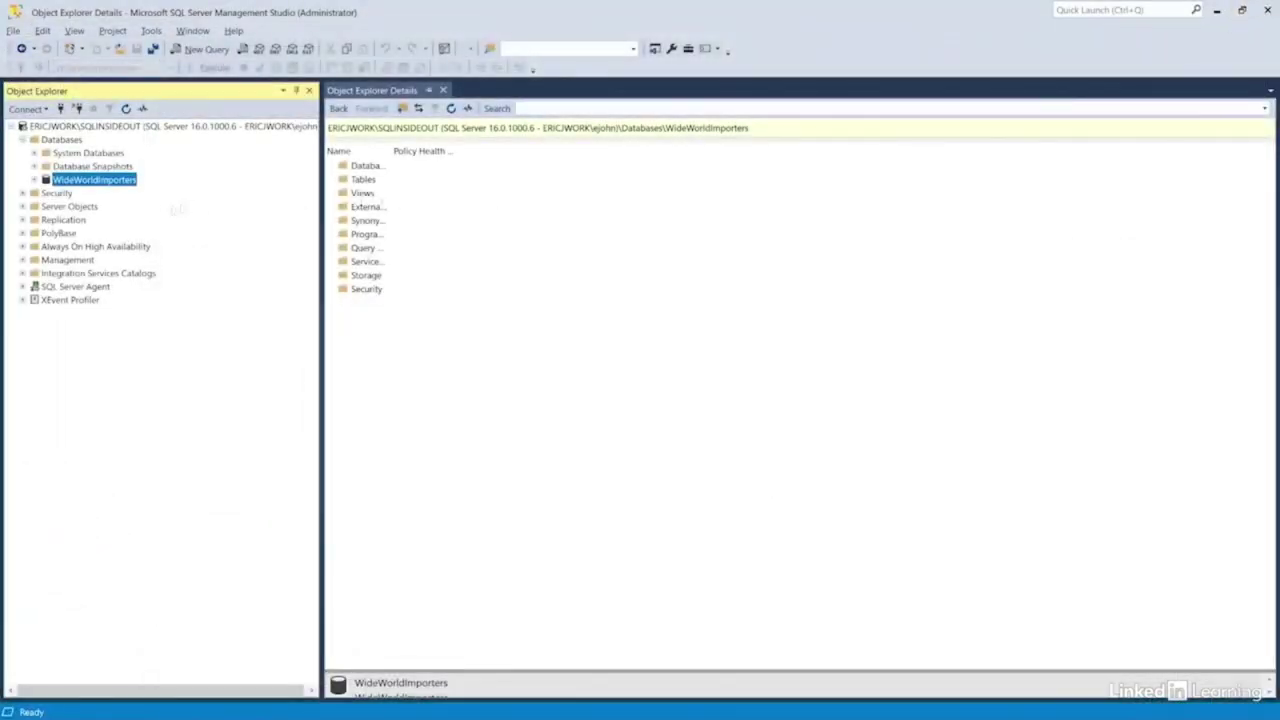
pyautogui.click(34, 179)
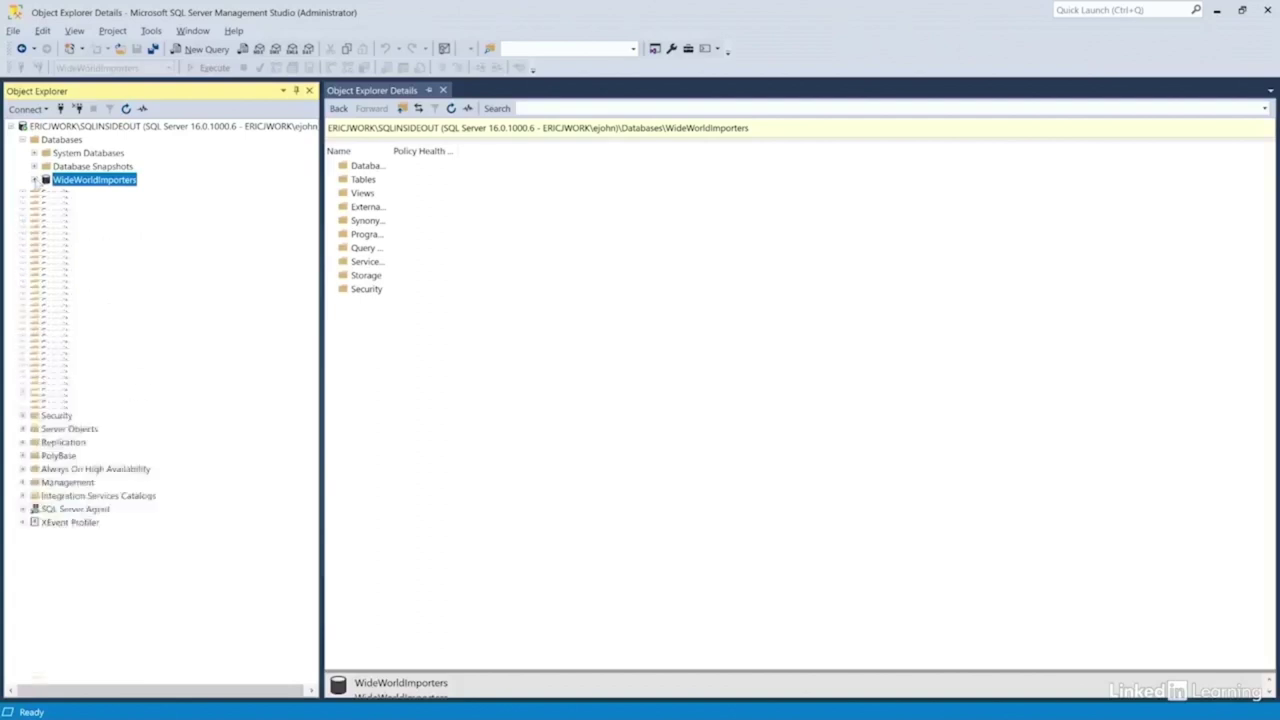
pyautogui.click(45, 206)
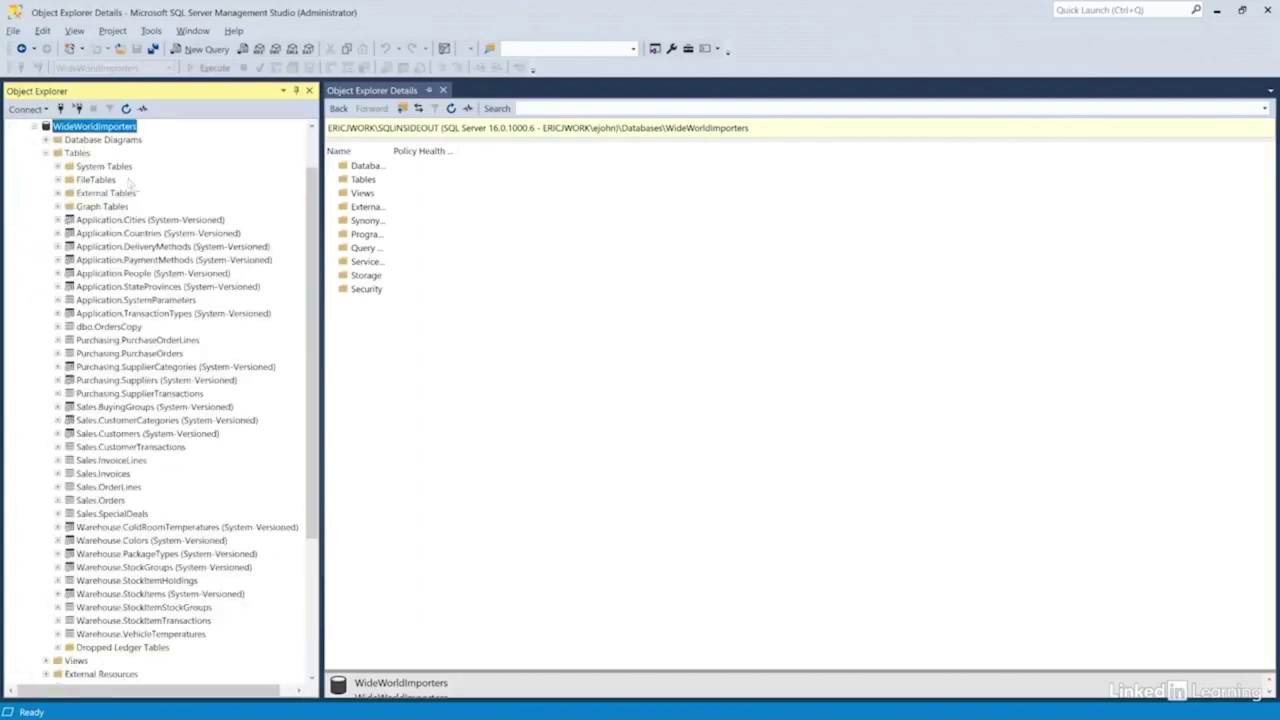
pyautogui.scroll(-1, 200, 325)
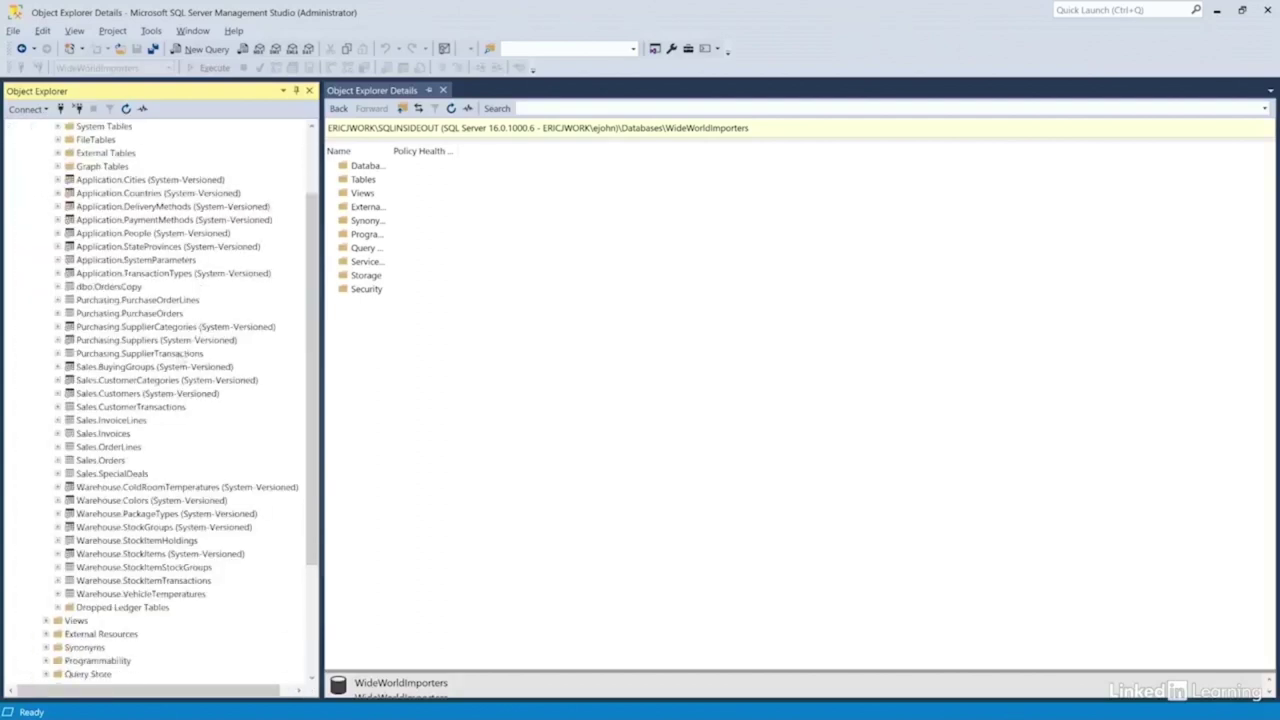
# - Review the Filegroup entries on Sales.Orders' Storage properties page, then cancel without changes
pyautogui.rightClick(115, 459)
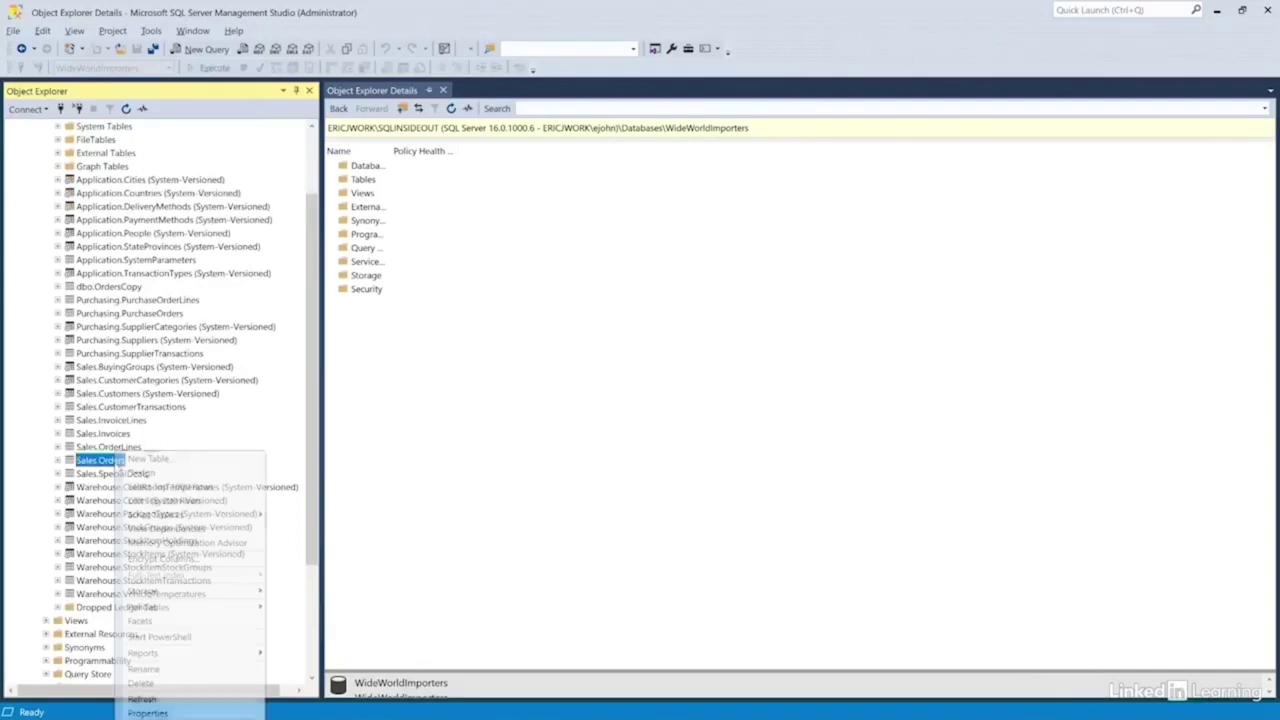
pyautogui.click(148, 712)
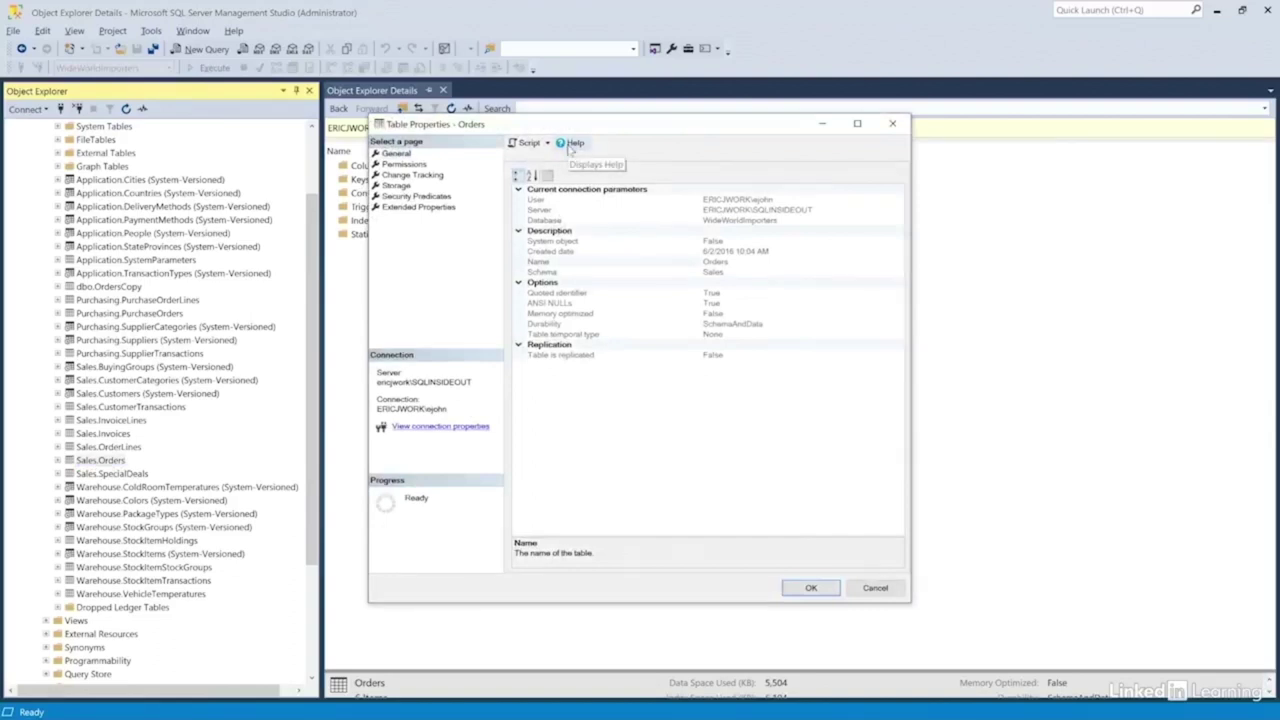
pyautogui.moveTo(588, 129); pyautogui.dragTo(557, 120)
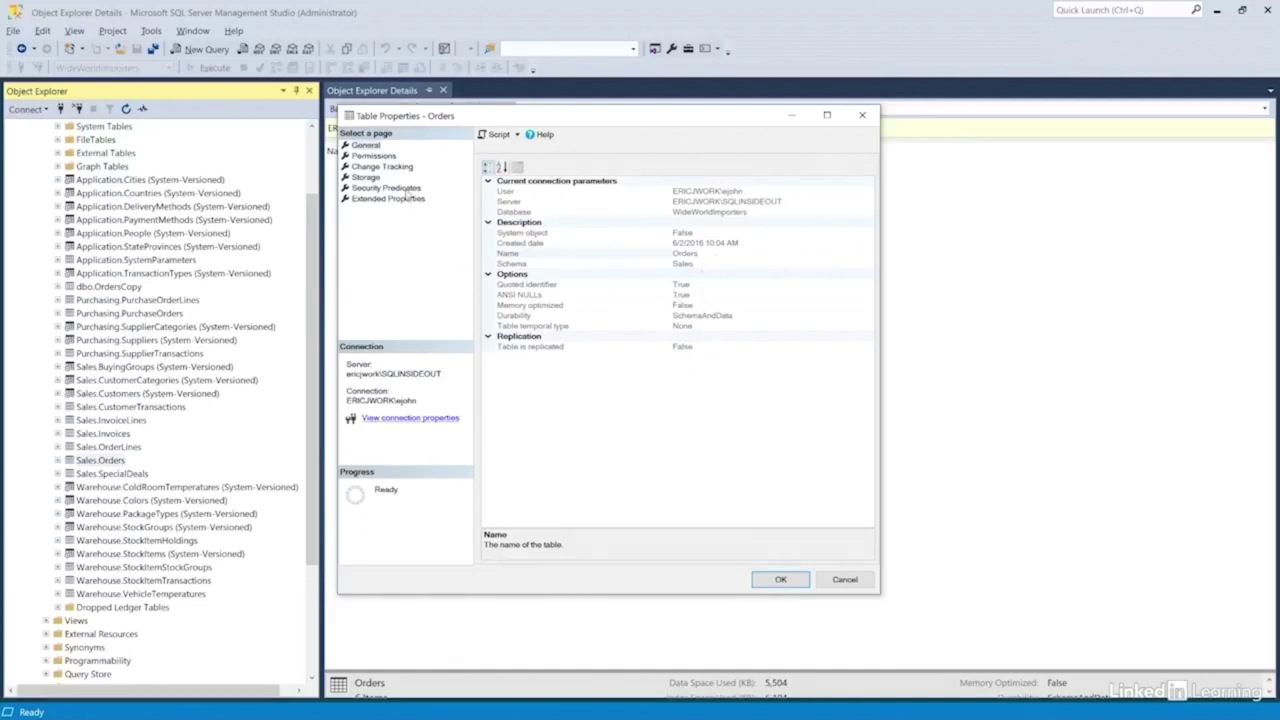
pyautogui.click(370, 177)
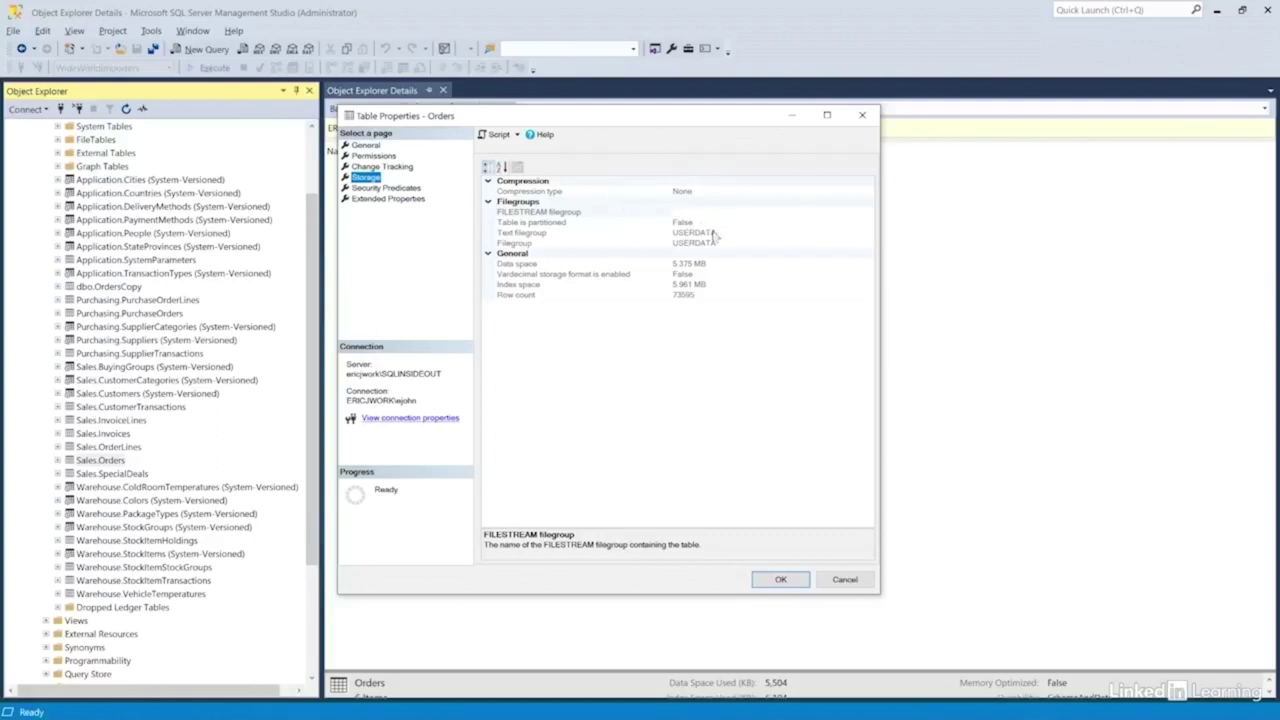
pyautogui.click(692, 244)
pyautogui.press('Up')
pyautogui.click(732, 241)
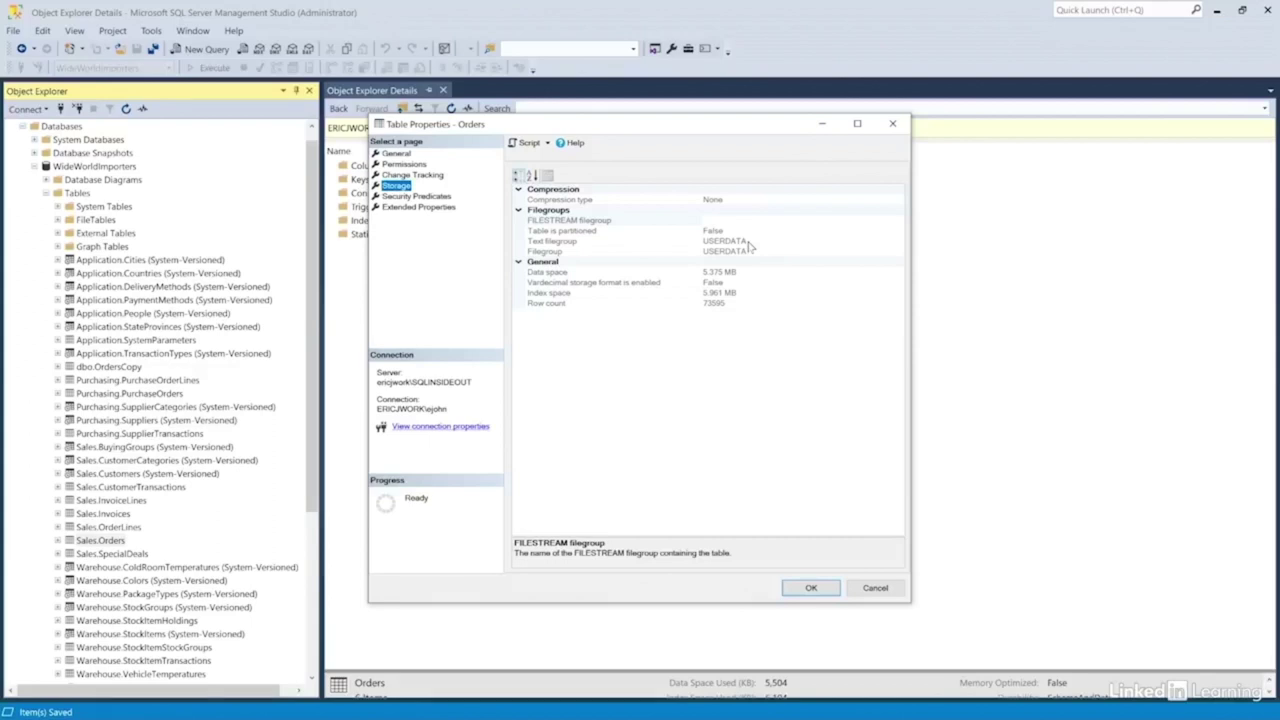
pyautogui.click(877, 593)
pyautogui.scroll(1, 196, 270)
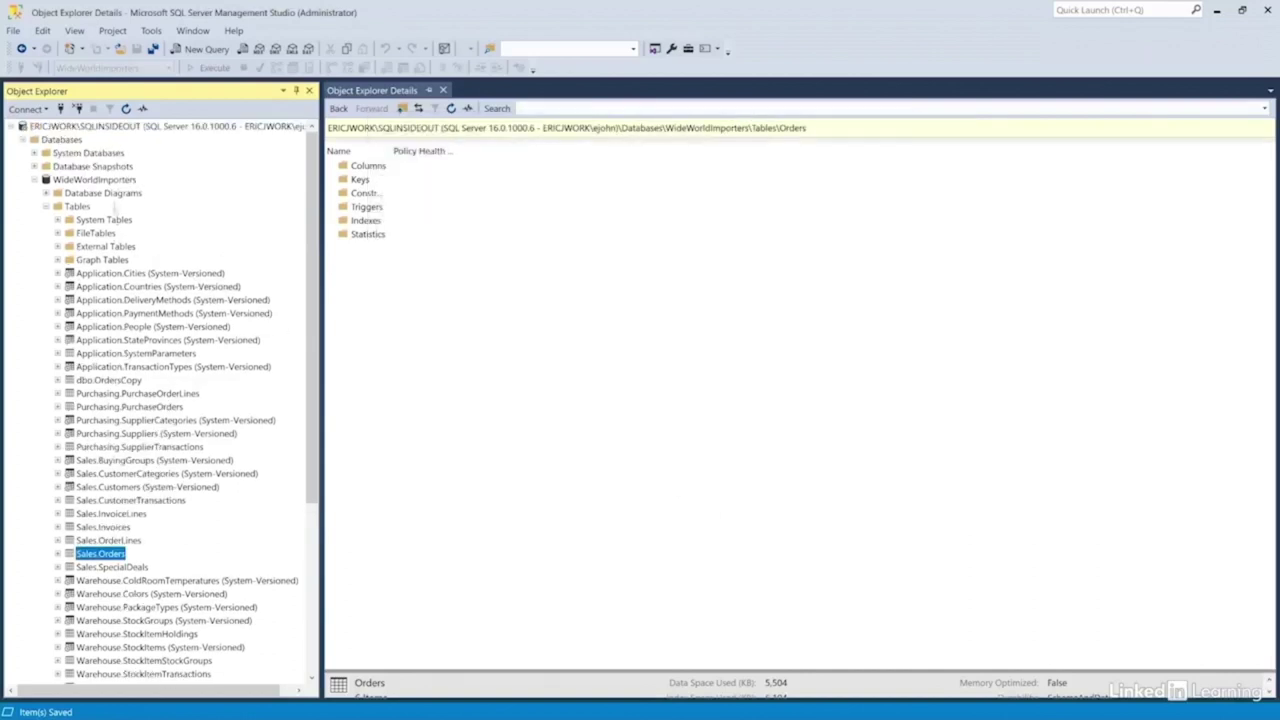
# - Reopen WideWorldImporters' Database Properties on the Filegroups page
pyautogui.rightClick(122, 183)
pyautogui.click(182, 384)
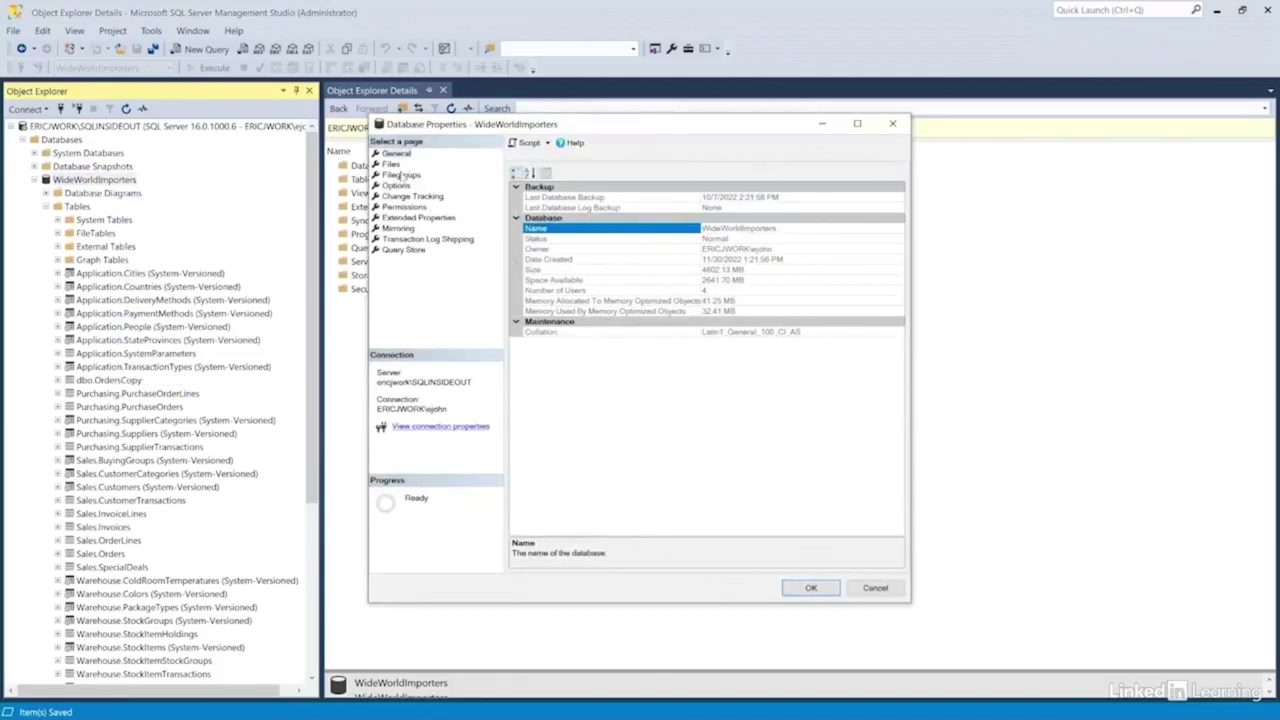
pyautogui.click(403, 175)
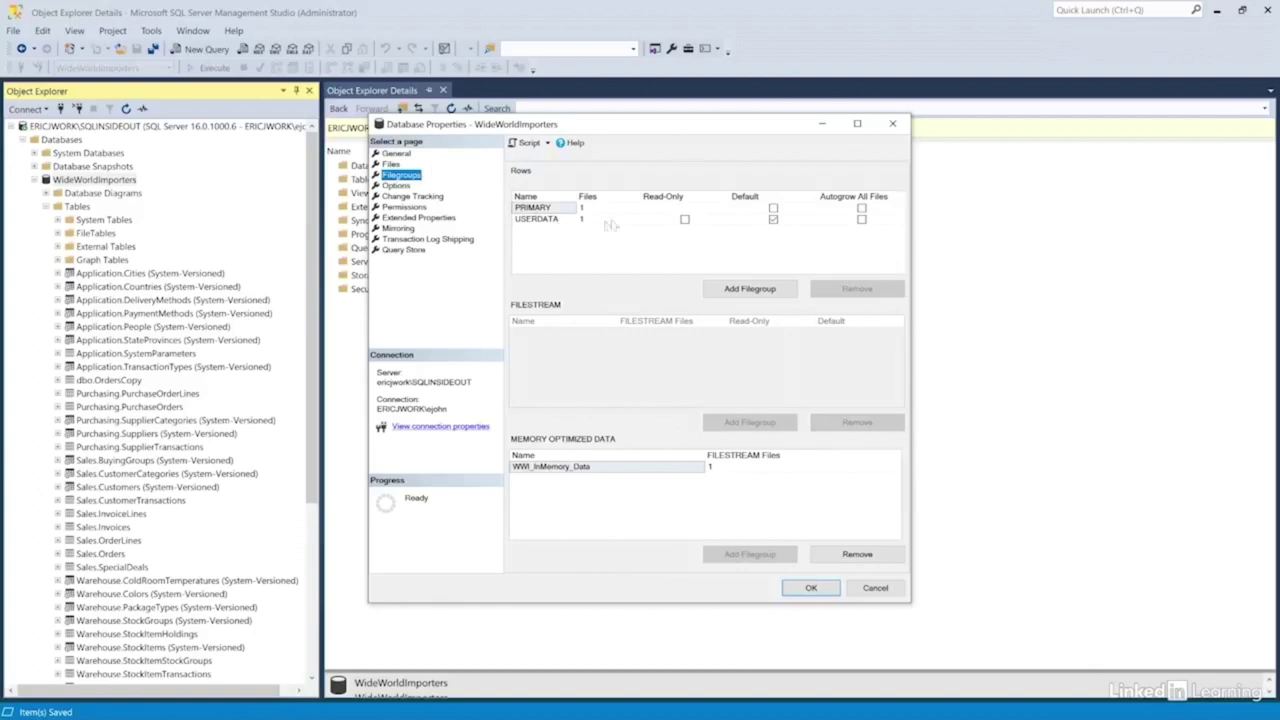
pyautogui.moveTo(684, 133); pyautogui.dragTo(686, 120)
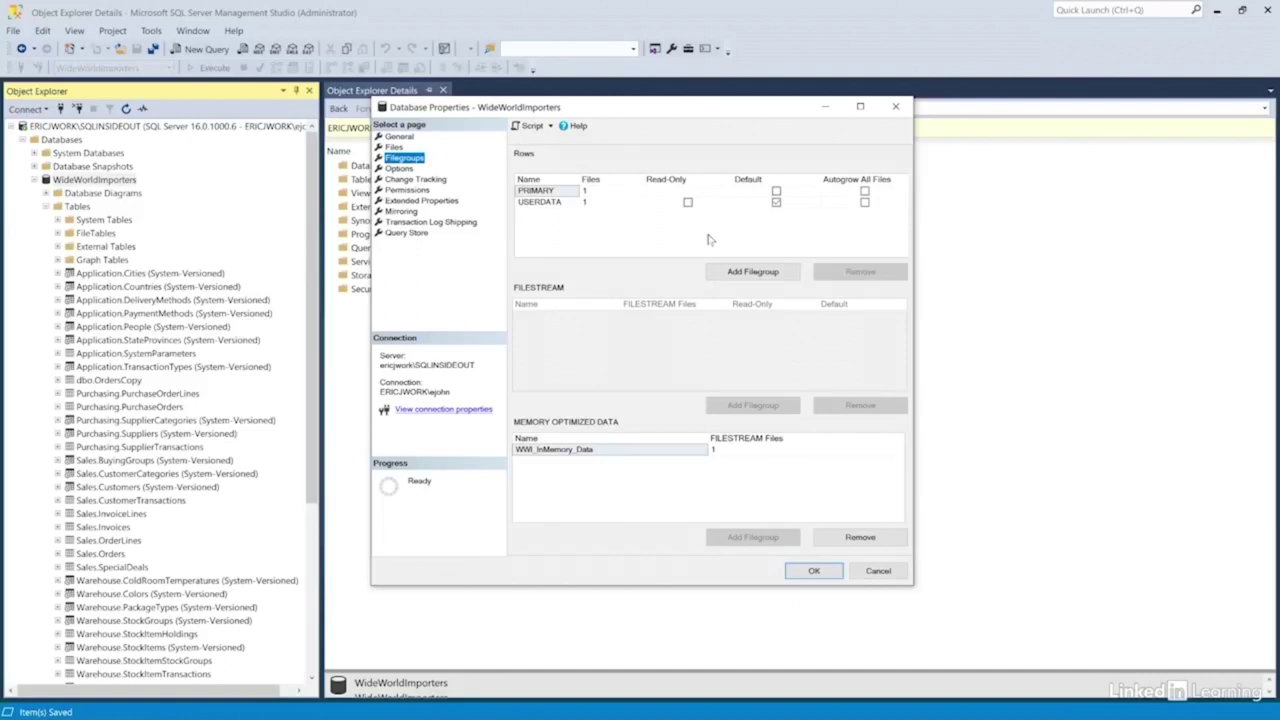
# - Return to the Files page listing WWI_Primary at 1024 MB and WWI_UserData at 2048 MB
pyautogui.click(392, 147)
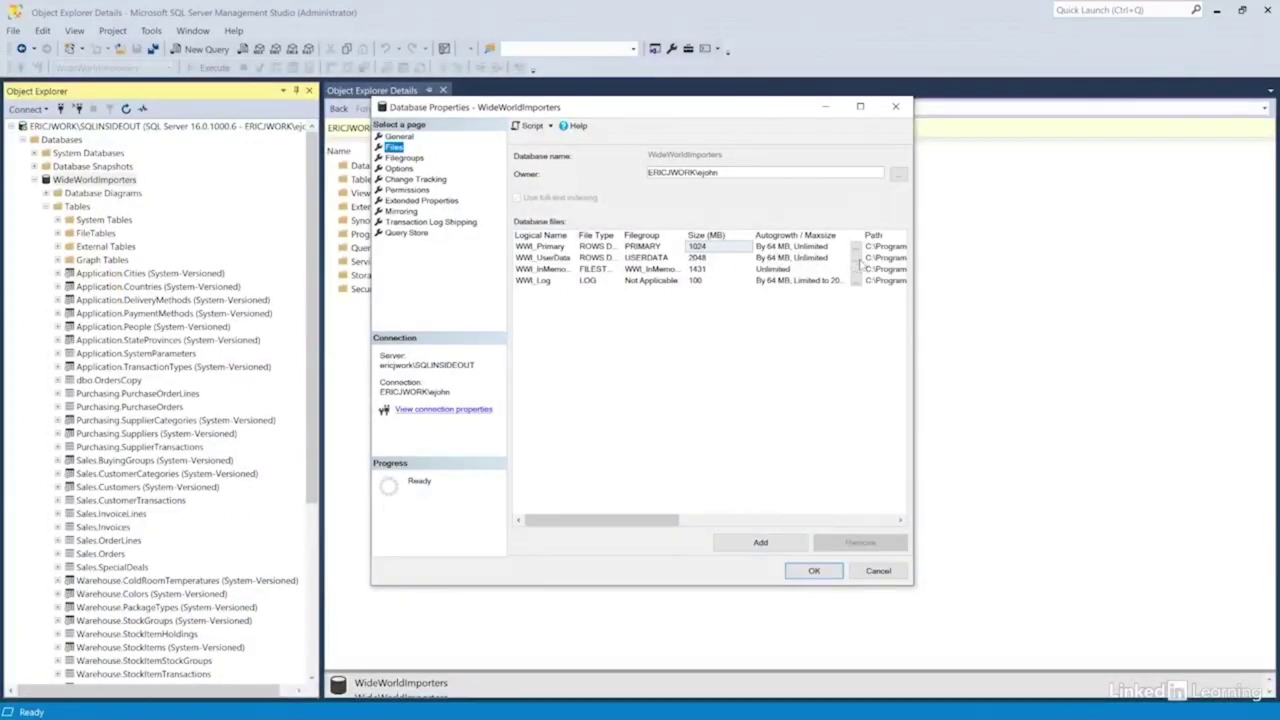
# - Open WWI_UserData's Change Autogrowth dialog showing 64 MB growth and unlimited size
pyautogui.click(857, 259)
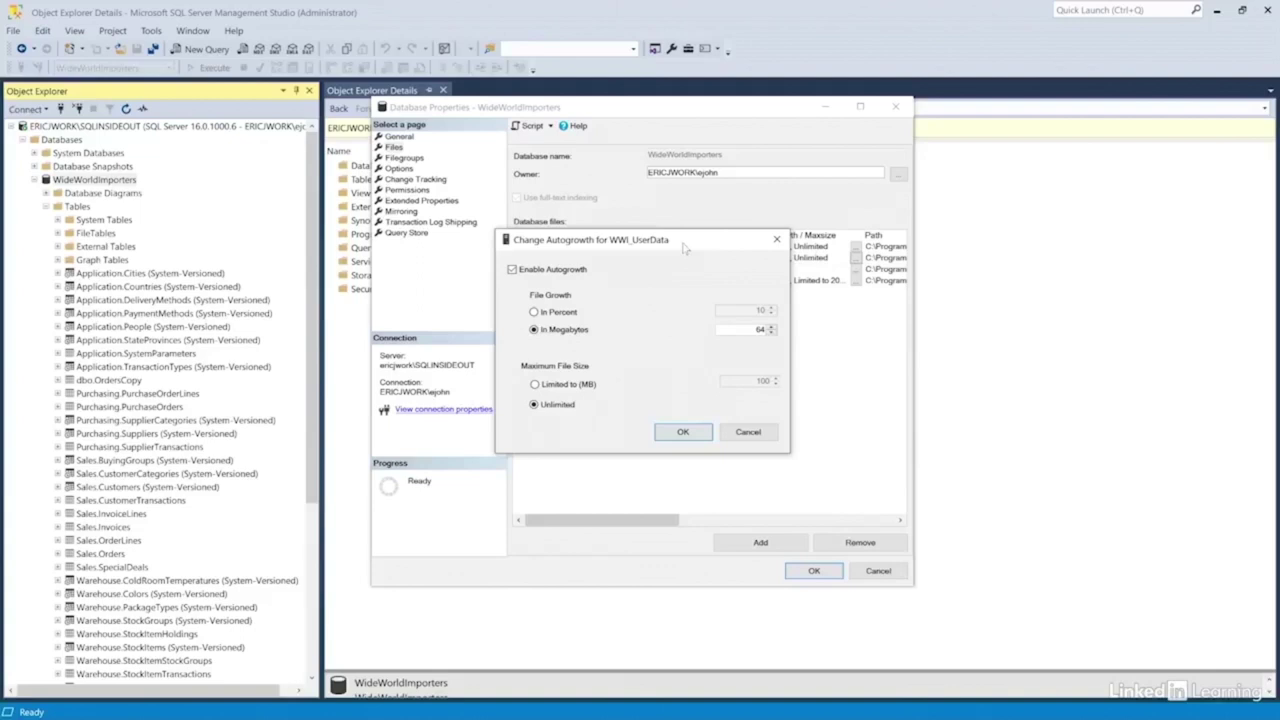
pyautogui.moveTo(683, 245); pyautogui.dragTo(689, 215)
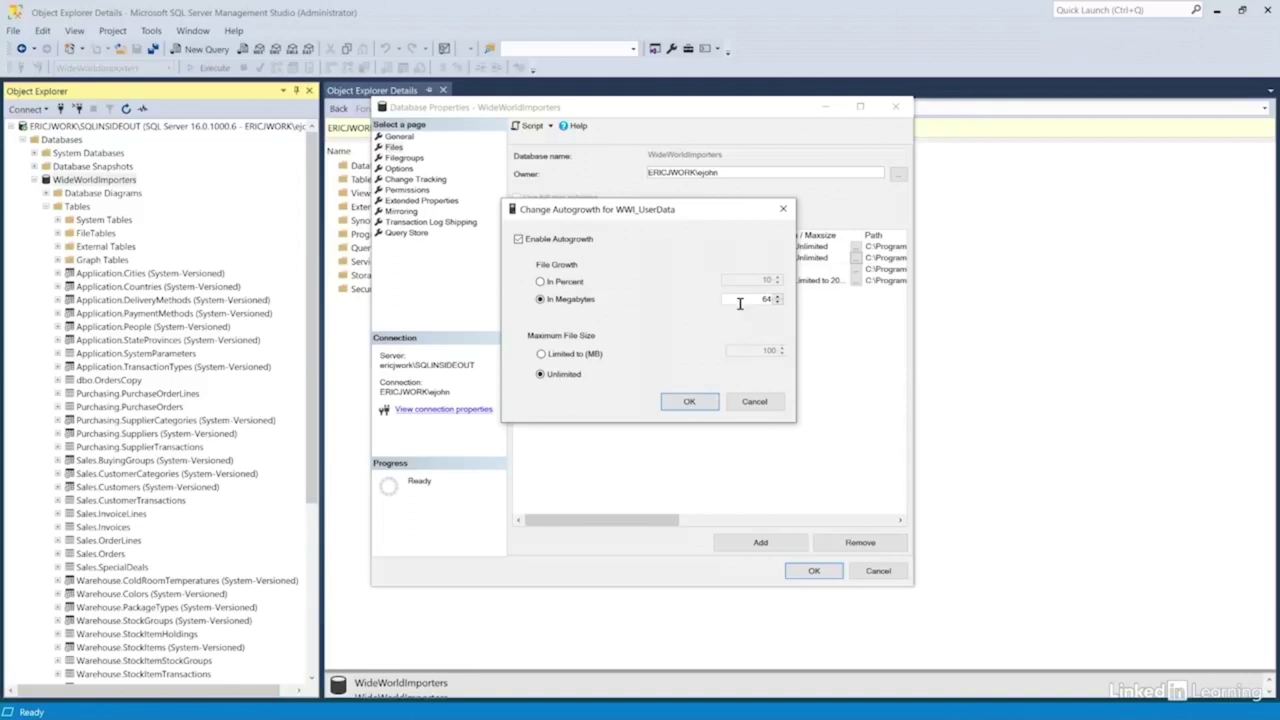
# - Try percent growth for WWI_UserData, cancel it, and select WWI_Log's Size (MB) cell
pyautogui.click(556, 284)
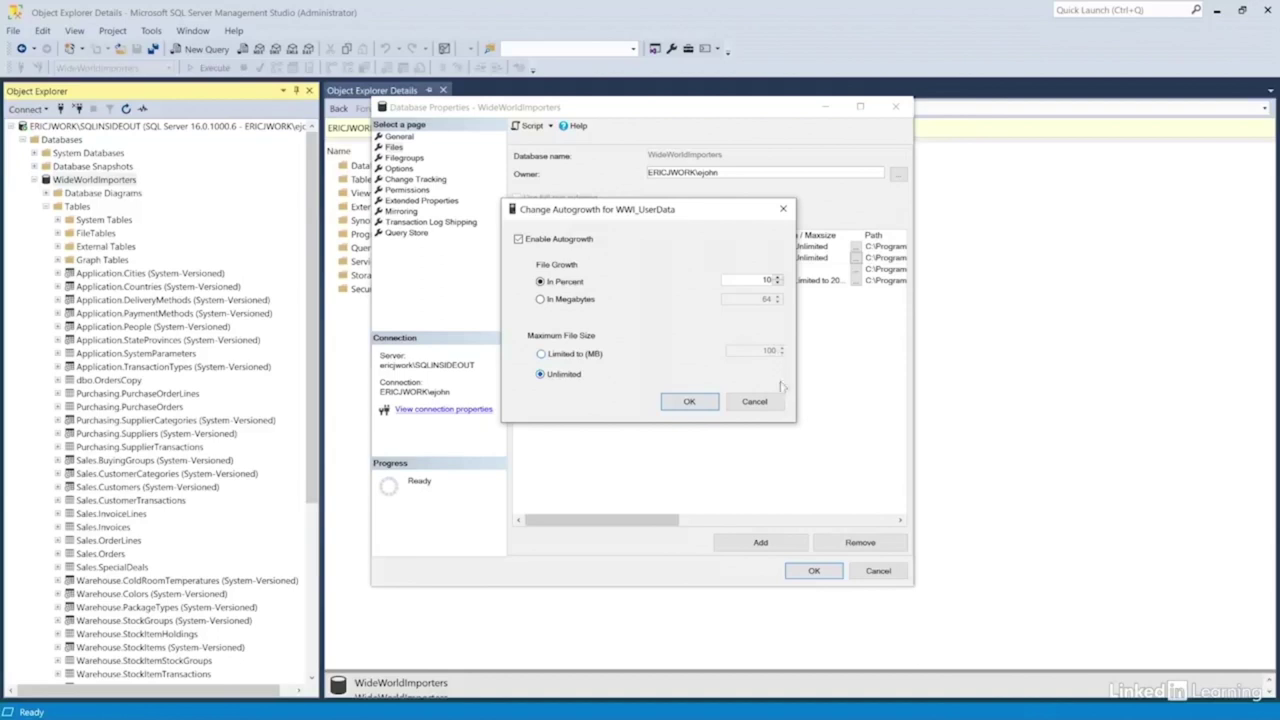
pyautogui.click(738, 401)
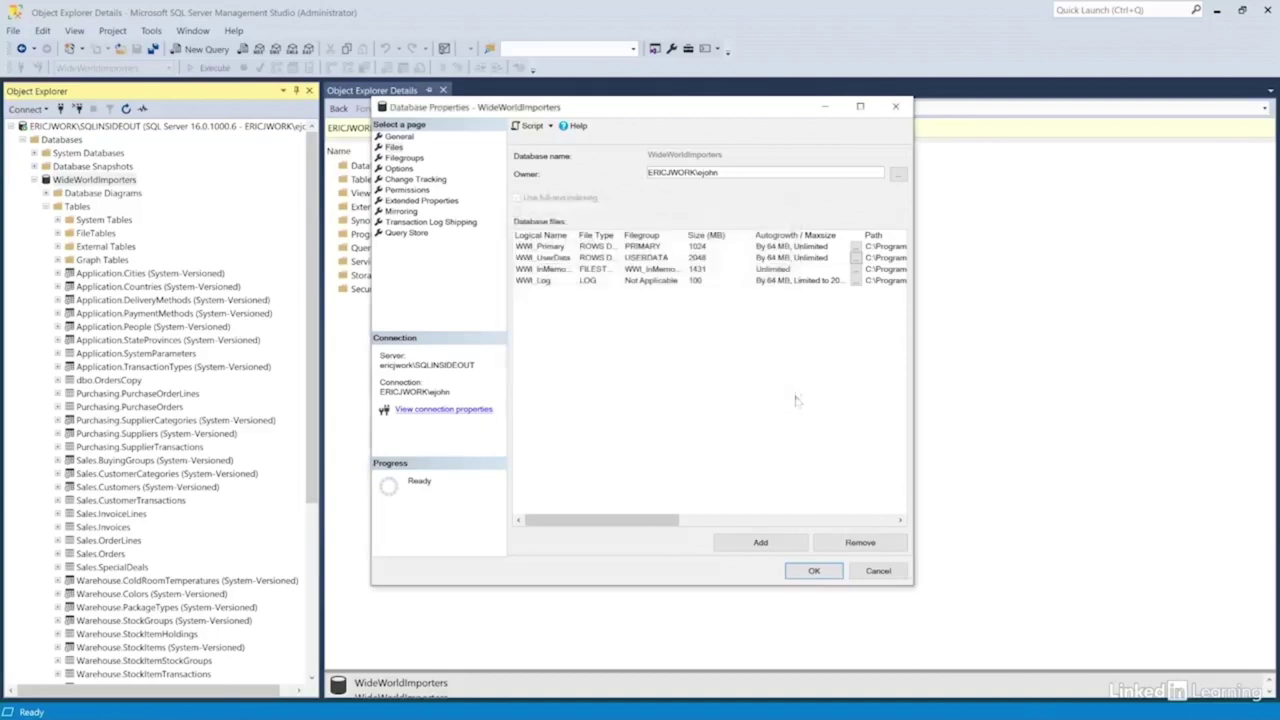
pyautogui.click(698, 281)
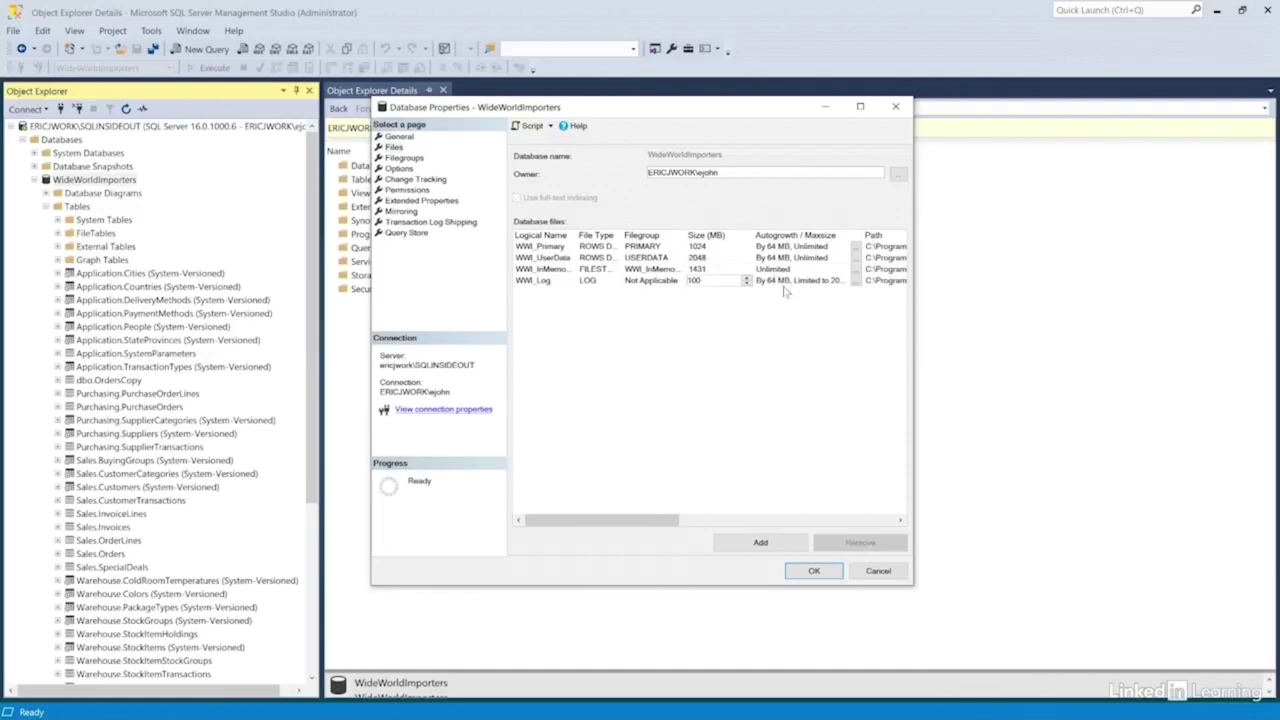
# - Open WWI_Log's autogrowth settings and check its 2,097,152 MB maximum file size
pyautogui.click(857, 281)
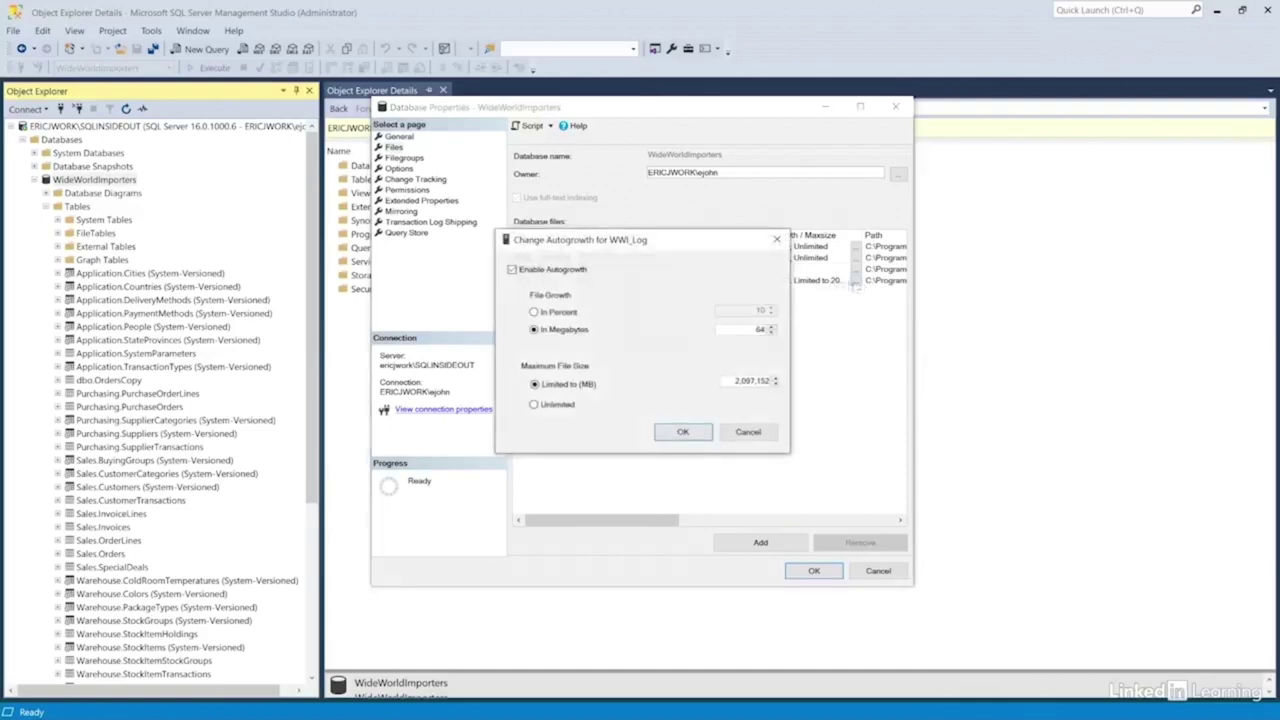
pyautogui.moveTo(736, 381); pyautogui.dragTo(753, 381)
pyautogui.click(748, 381)
# - Close WWI_Log autogrowth unchanged and widen the File Type column
pyautogui.click(752, 436)
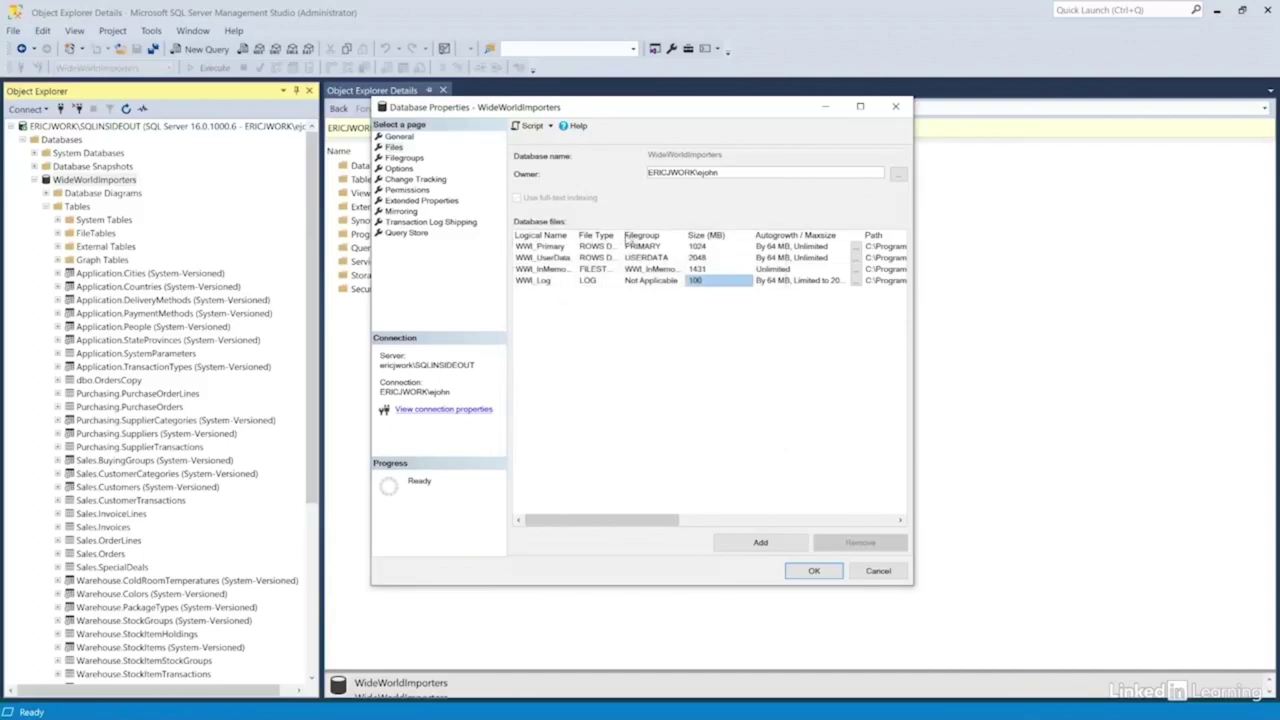
pyautogui.moveTo(621, 234); pyautogui.dragTo(647, 234)
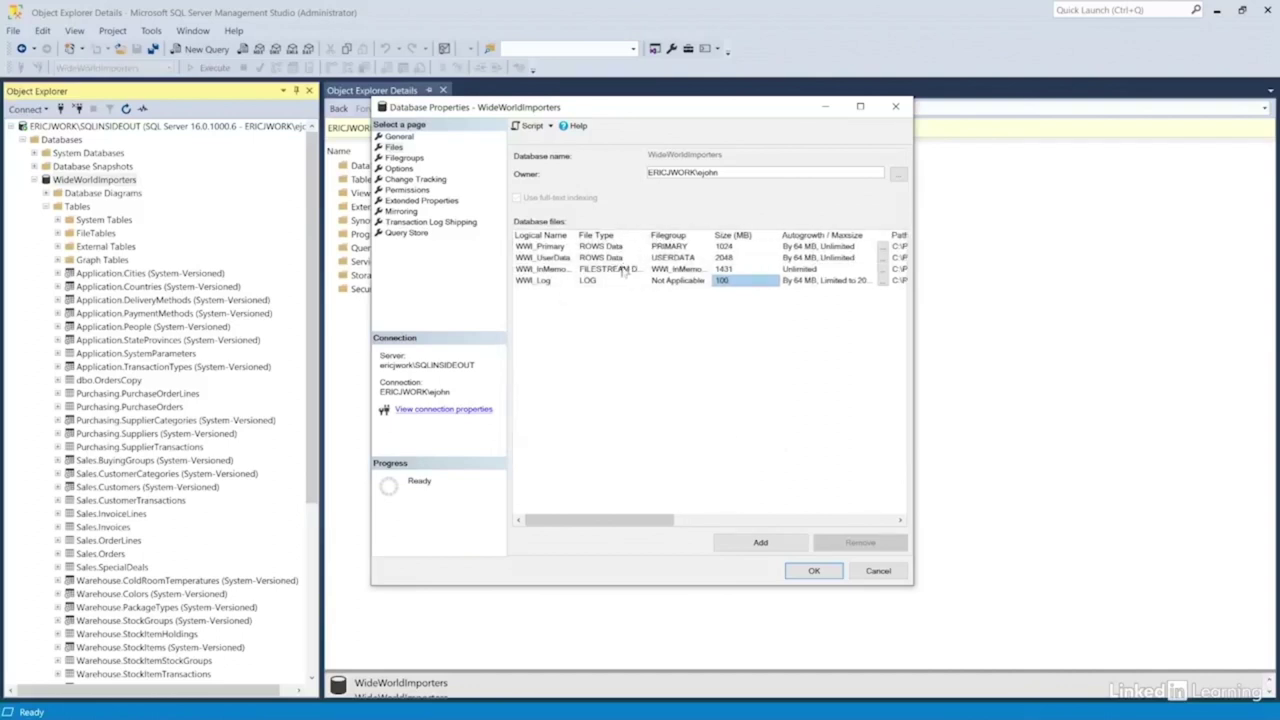
pyautogui.click(626, 269)
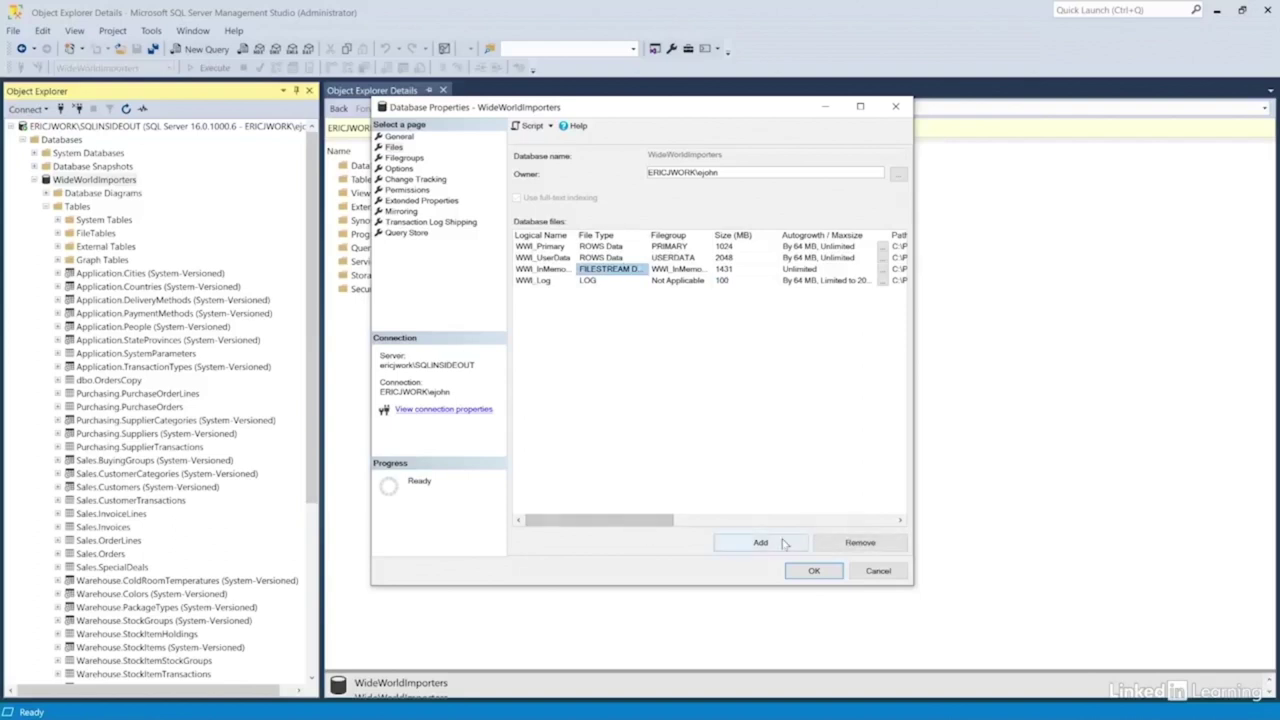
# - Add a new file row typed FILESTREAM Data on the in-memory filegroup
pyautogui.click(785, 543)
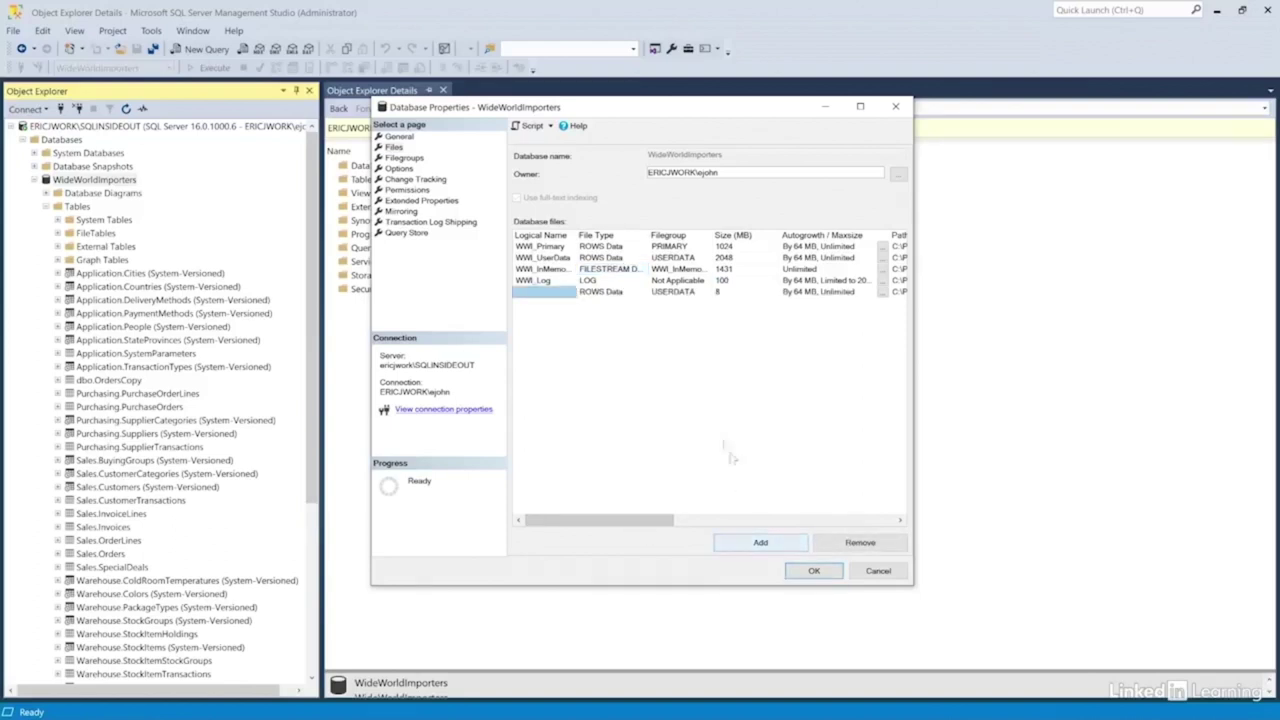
pyautogui.click(628, 292)
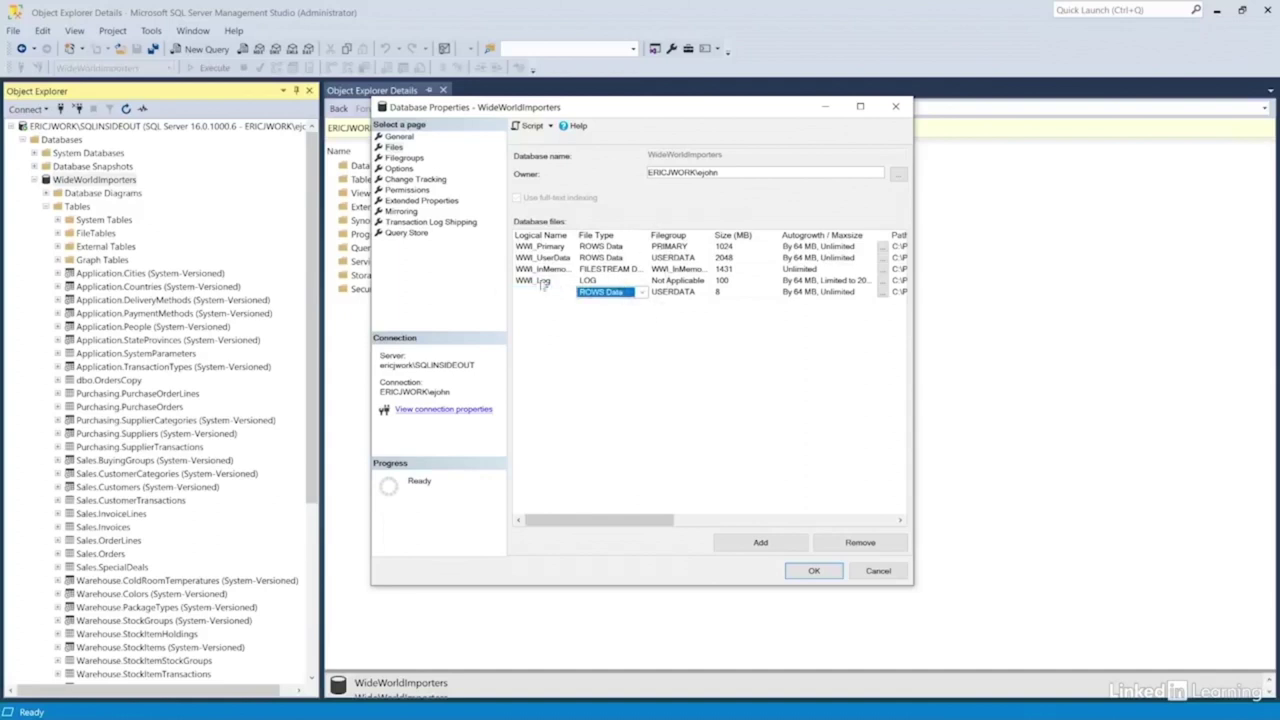
pyautogui.click(643, 292)
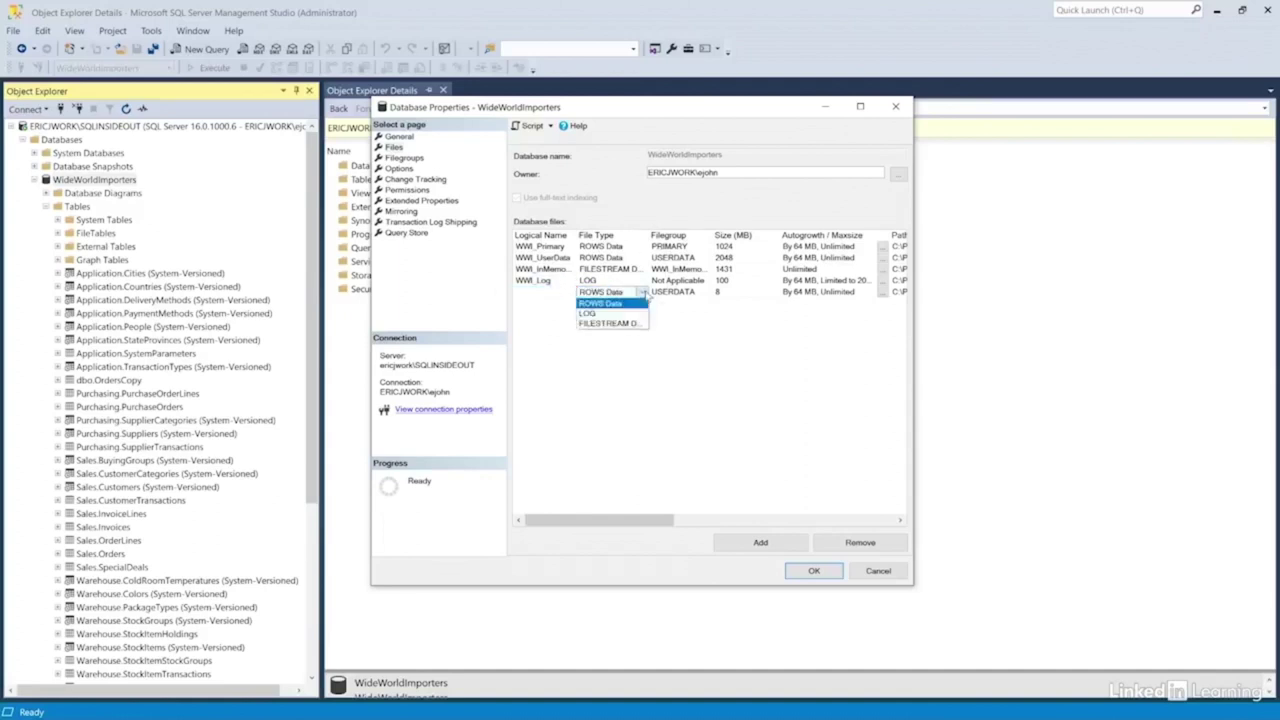
pyautogui.click(625, 325)
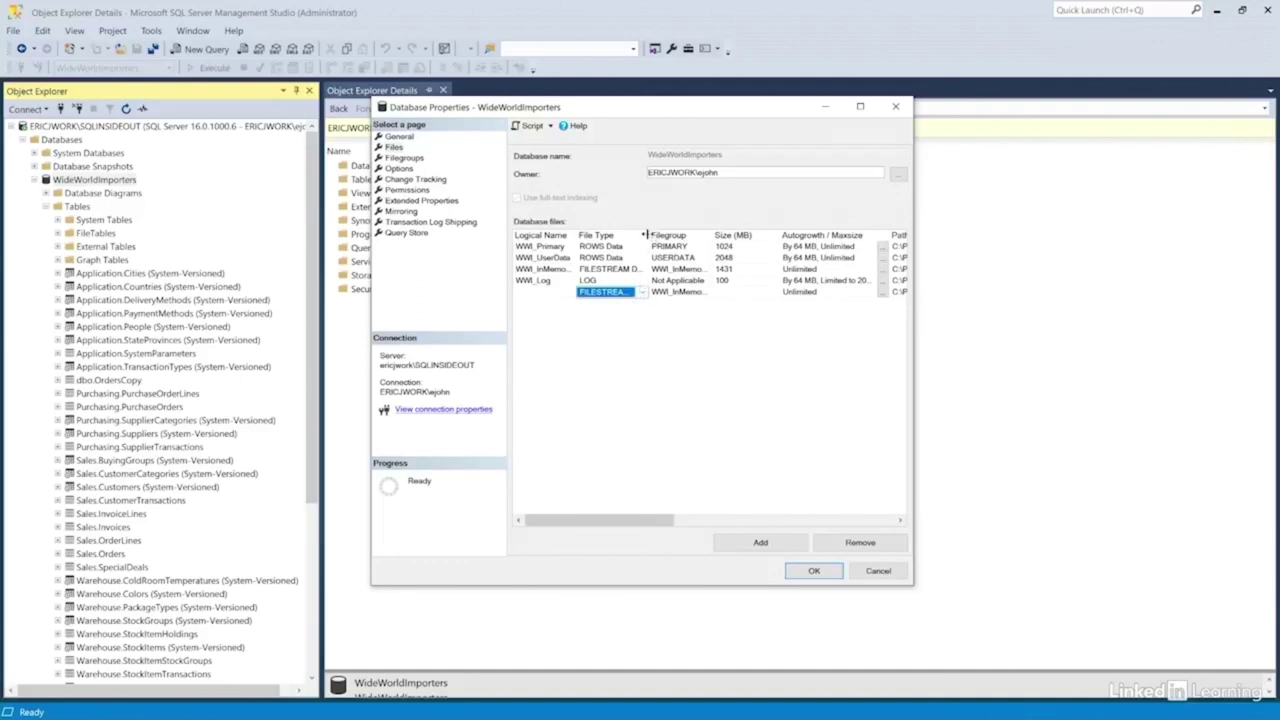
pyautogui.moveTo(645, 235); pyautogui.dragTo(679, 235)
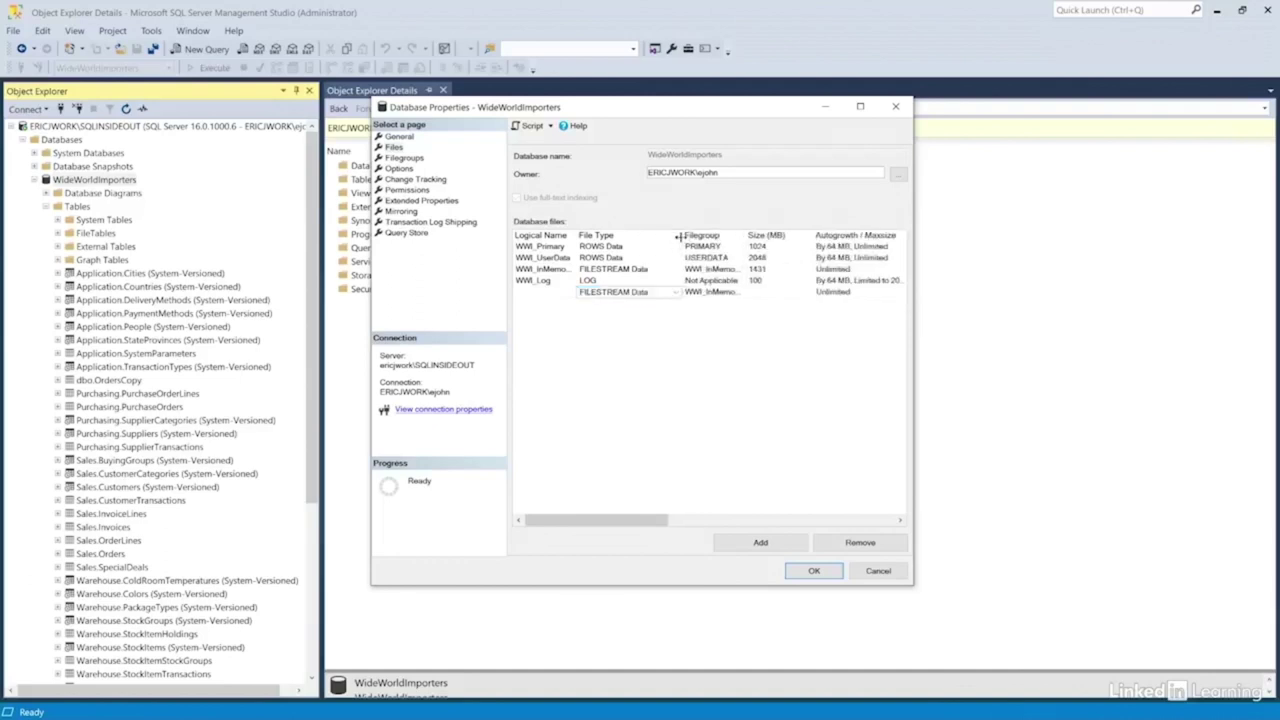
pyautogui.click(712, 295)
pyautogui.click(740, 292)
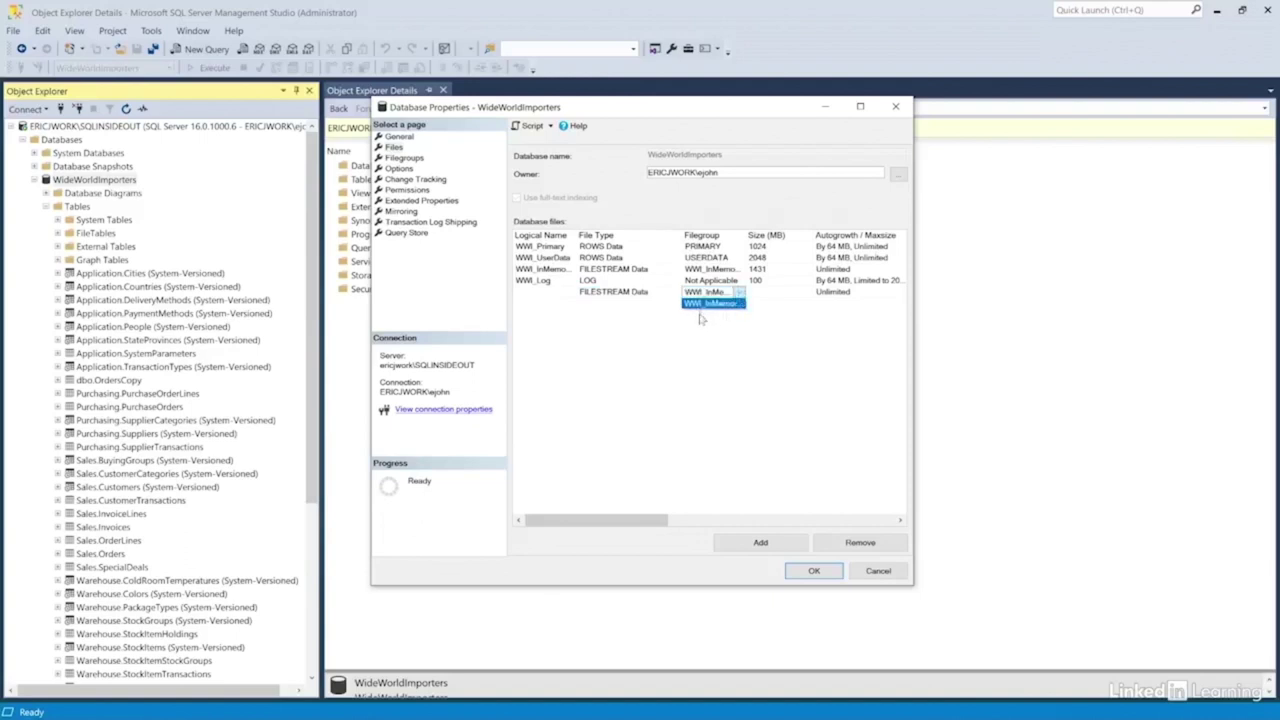
pyautogui.click(710, 303)
# - Switch the new row to ROWS Data on USERDATA, then to LOG
pyautogui.click(612, 292)
pyautogui.click(676, 292)
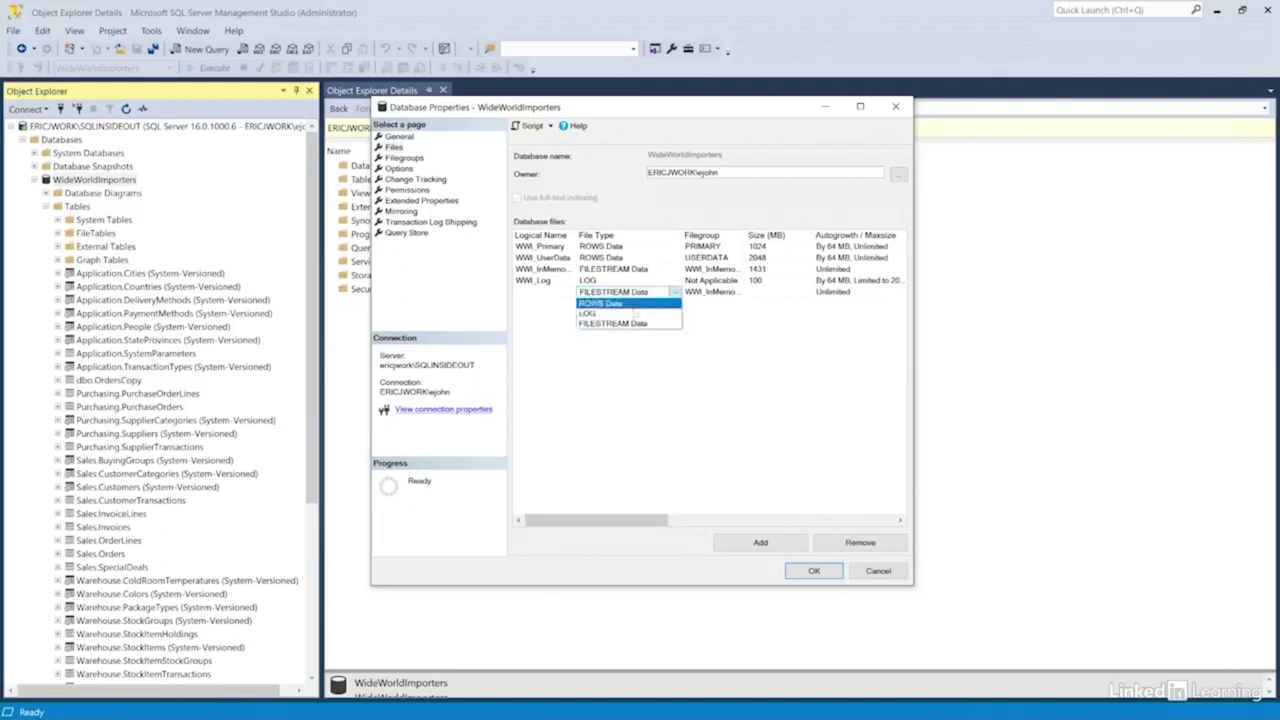
pyautogui.click(640, 305)
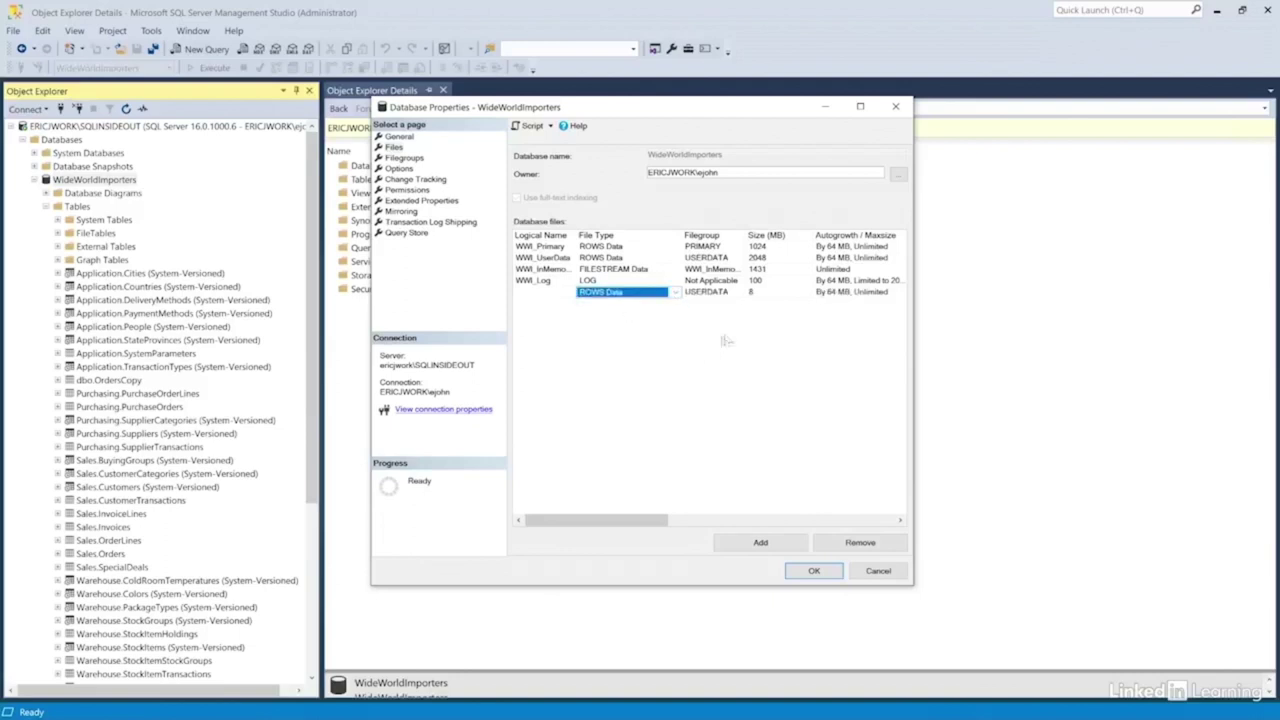
pyautogui.click(744, 293)
pyautogui.click(740, 292)
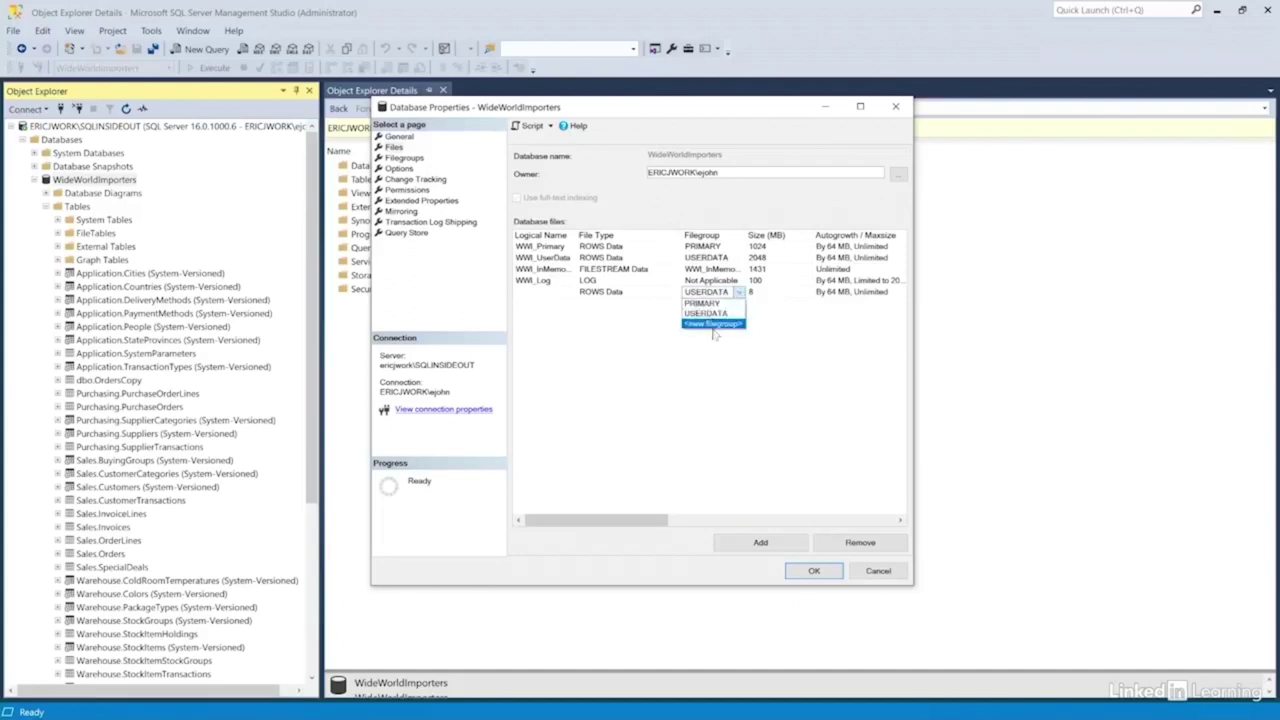
pyautogui.click(650, 292)
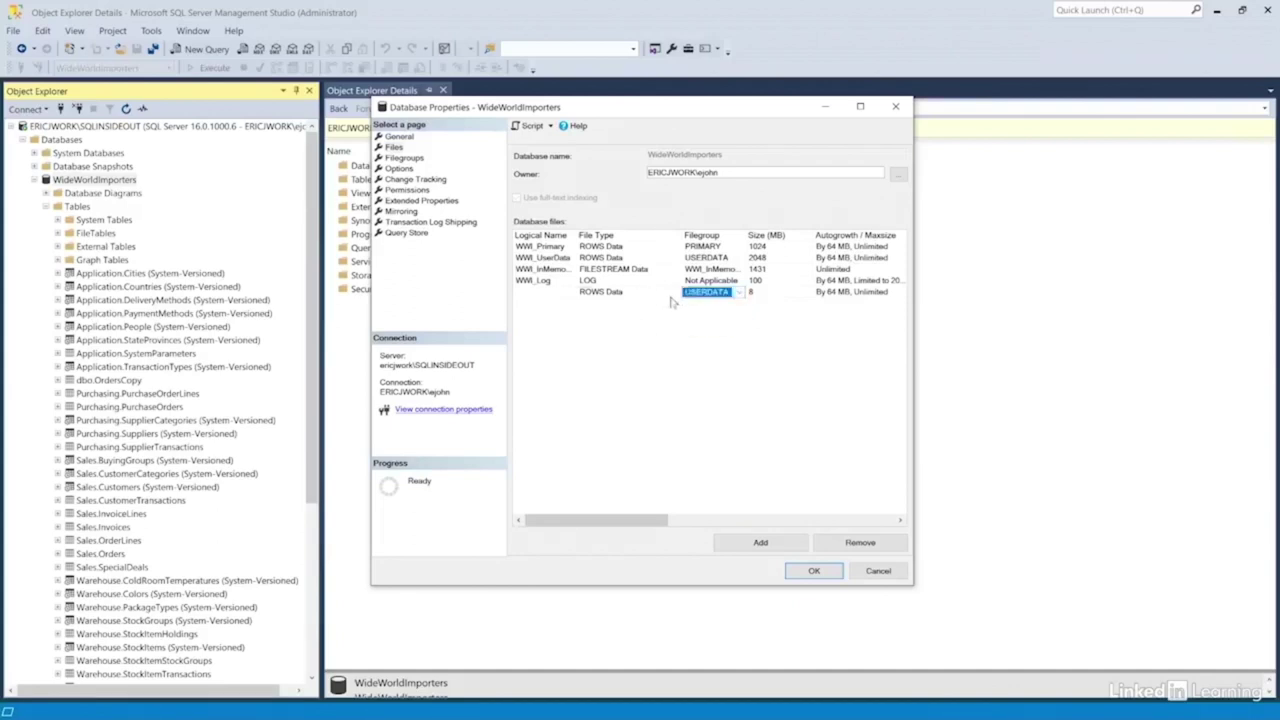
pyautogui.click(630, 292)
pyautogui.click(676, 292)
pyautogui.click(650, 316)
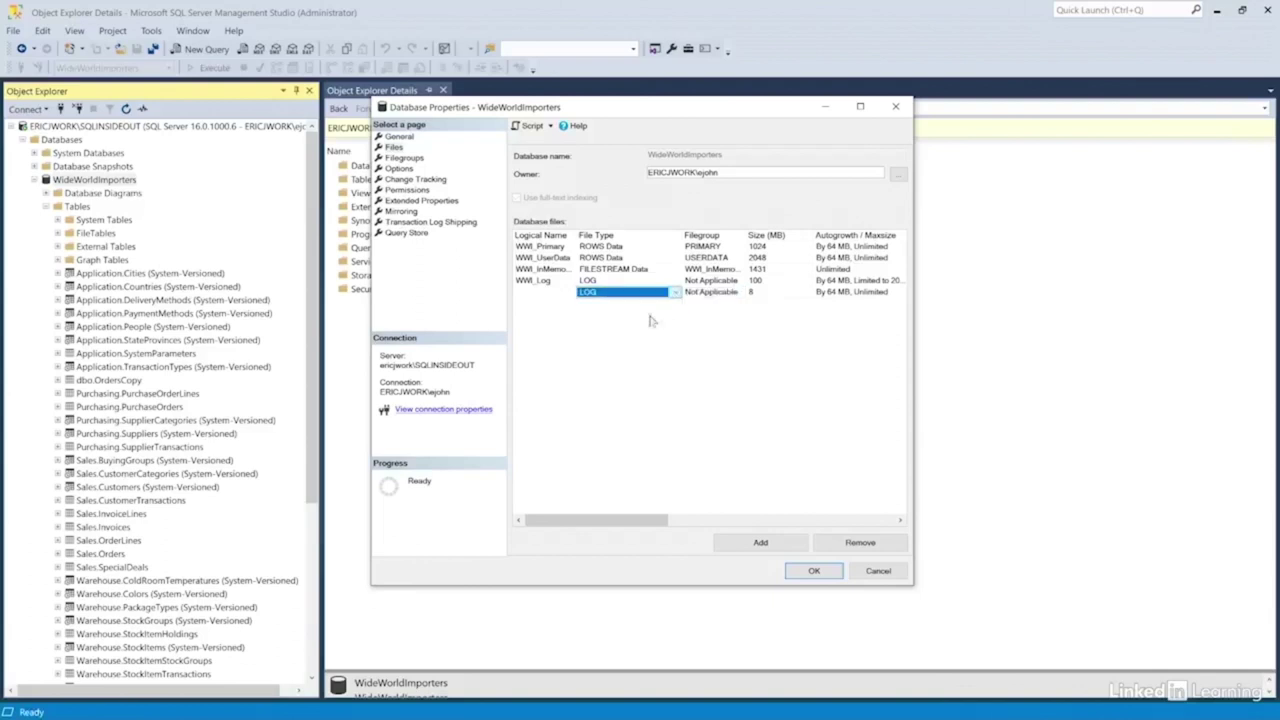
# - Review the unnamed 8 MB LOG file row, then cancel Database Properties without saving it
pyautogui.click(727, 291)
pyautogui.moveTo(645, 521); pyautogui.dragTo(725, 532)
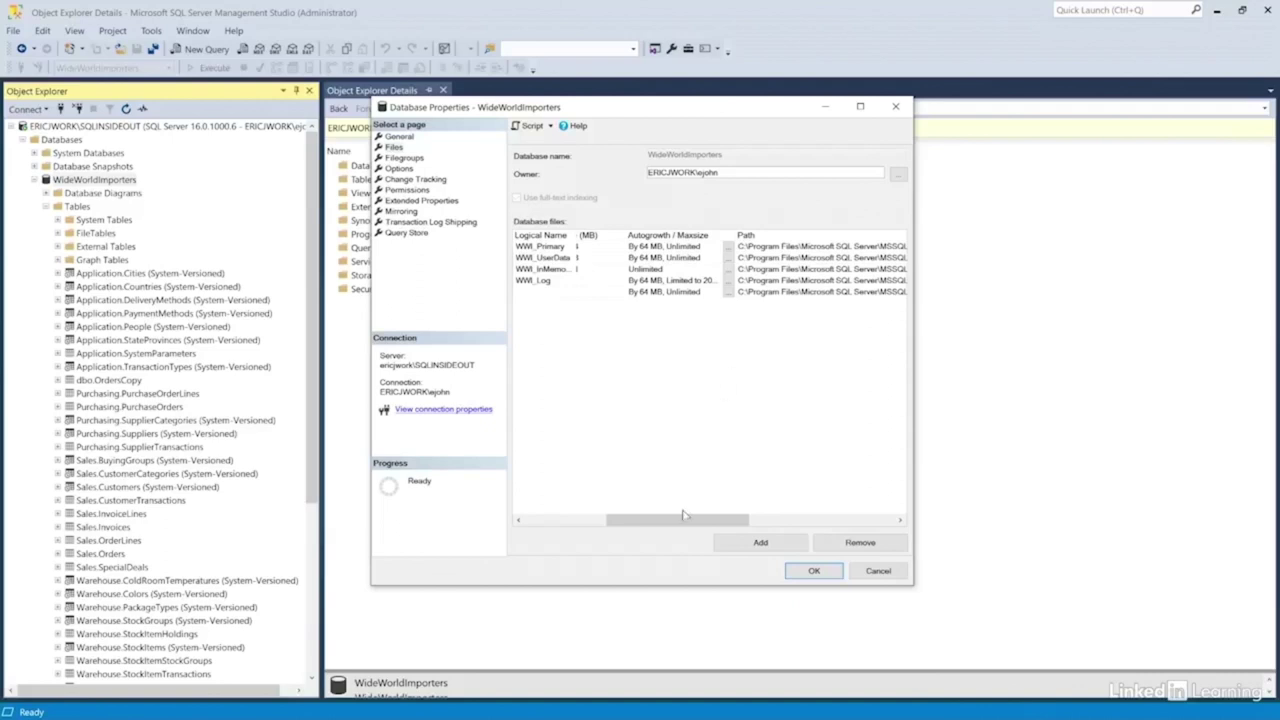
pyautogui.moveTo(697, 519); pyautogui.dragTo(570, 524)
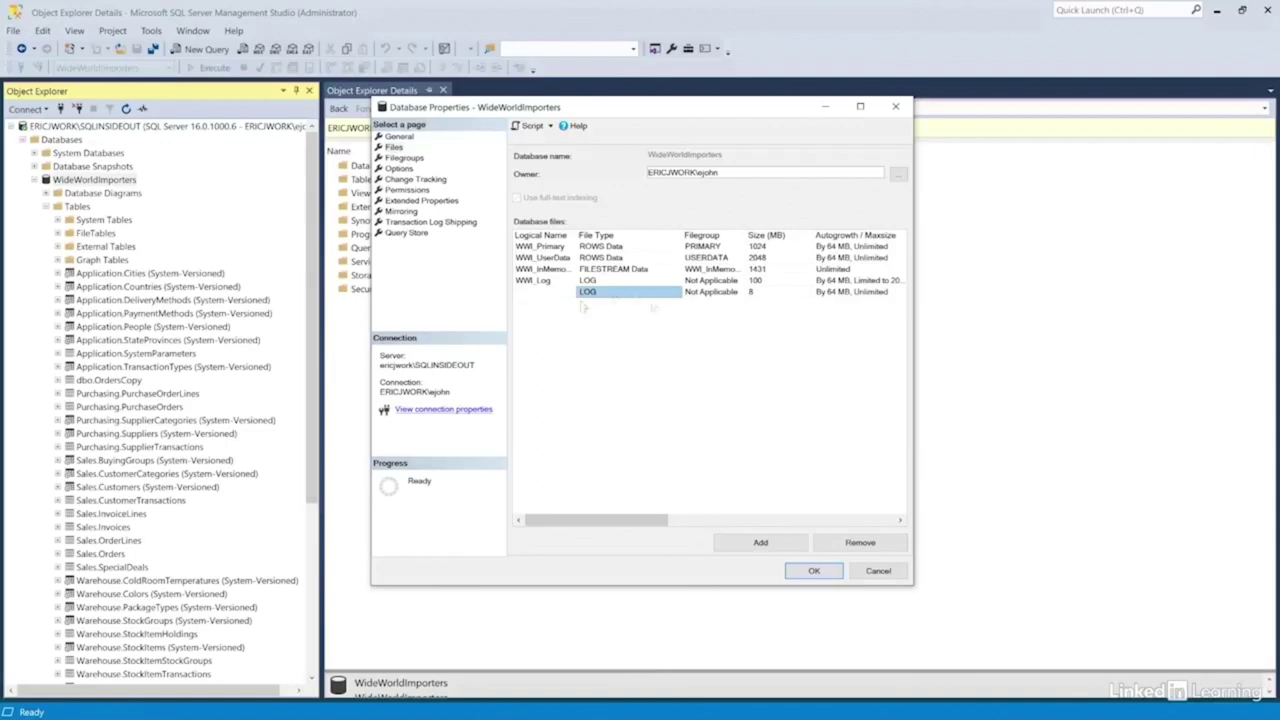
pyautogui.click(872, 572)
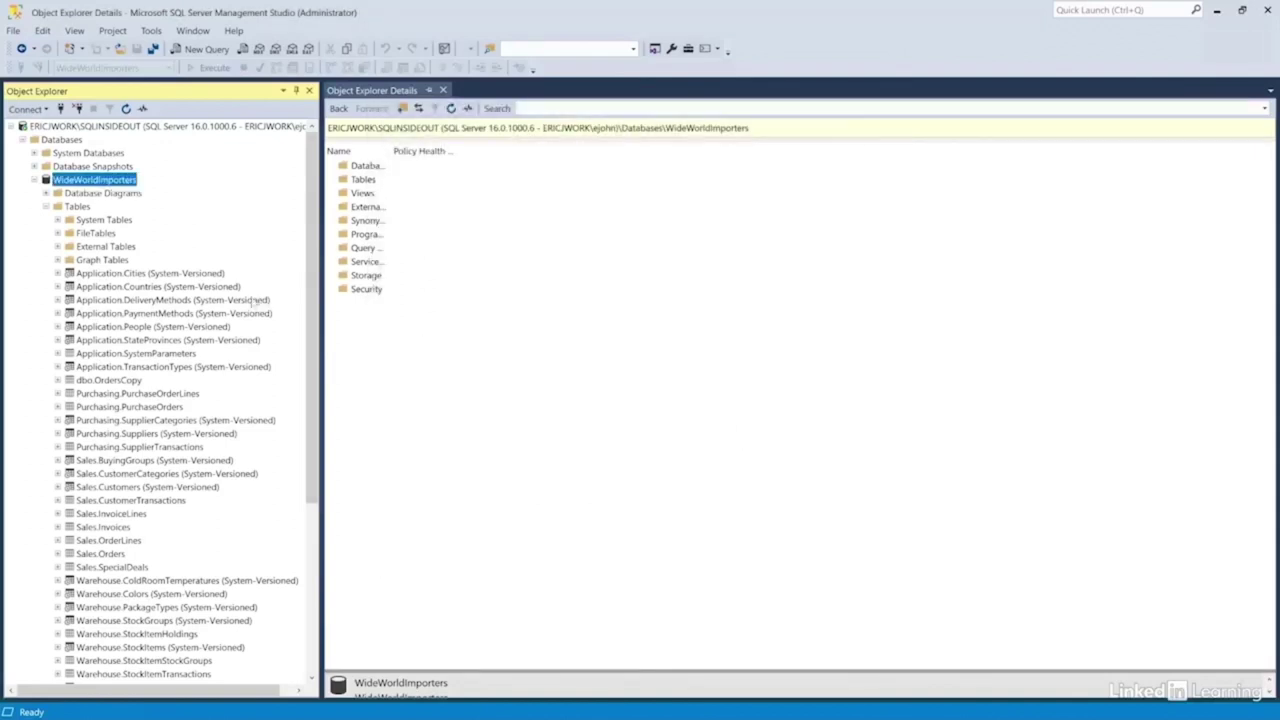
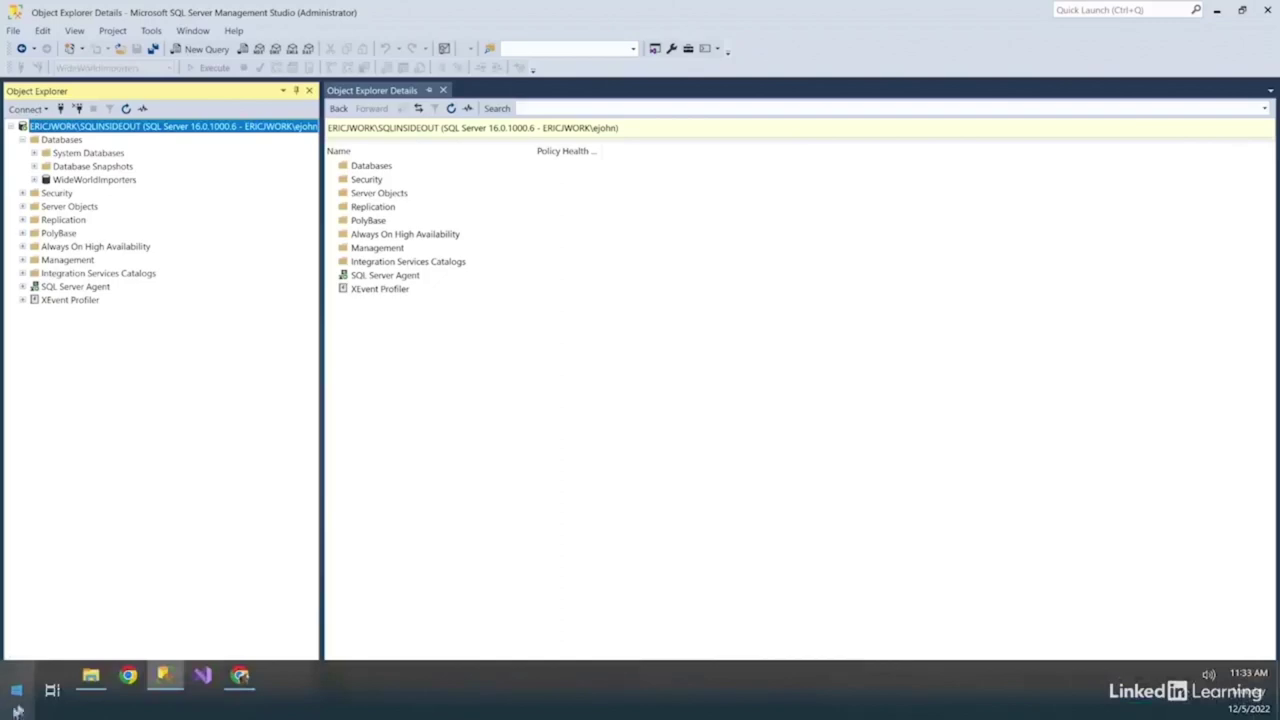
# - Launch SQL Server 2022 Configuration Manager from the Microsoft SQL Server 2022 Start menu folder
pyautogui.click(16, 697)
pyautogui.scroll(-5, 150, 420)
pyautogui.scroll(-15, 141, 404)
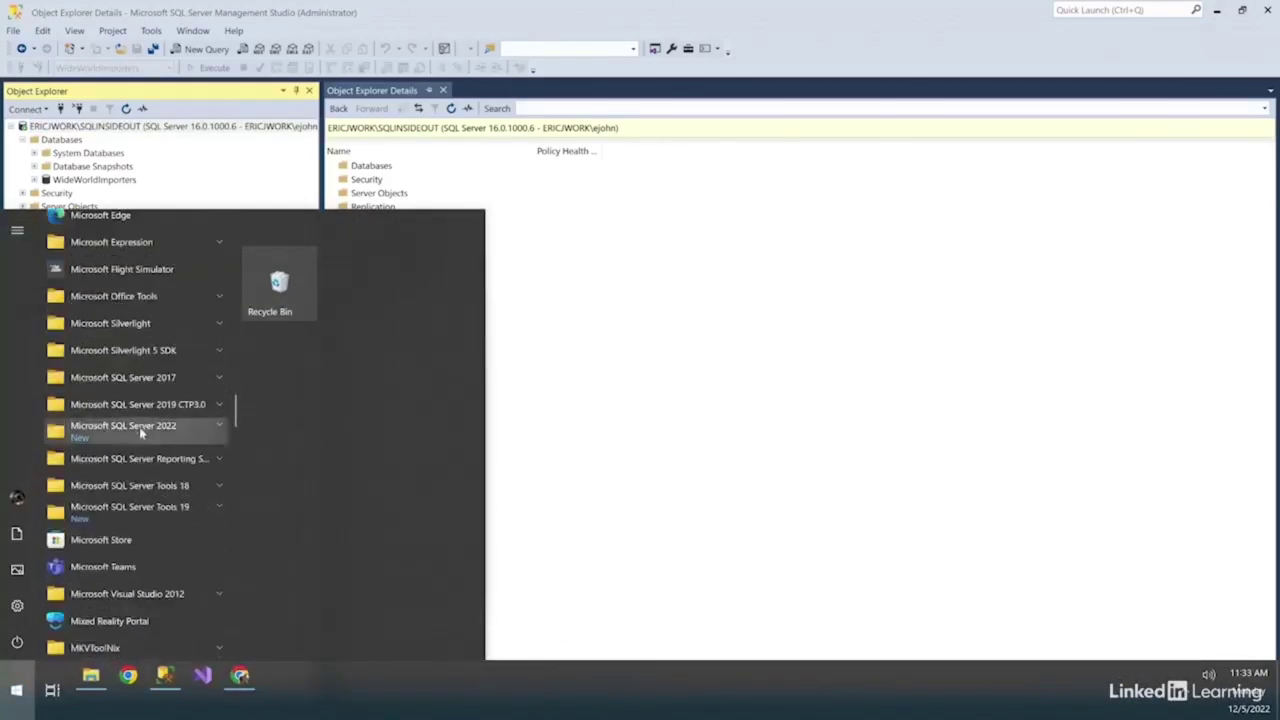
pyautogui.click(213, 428)
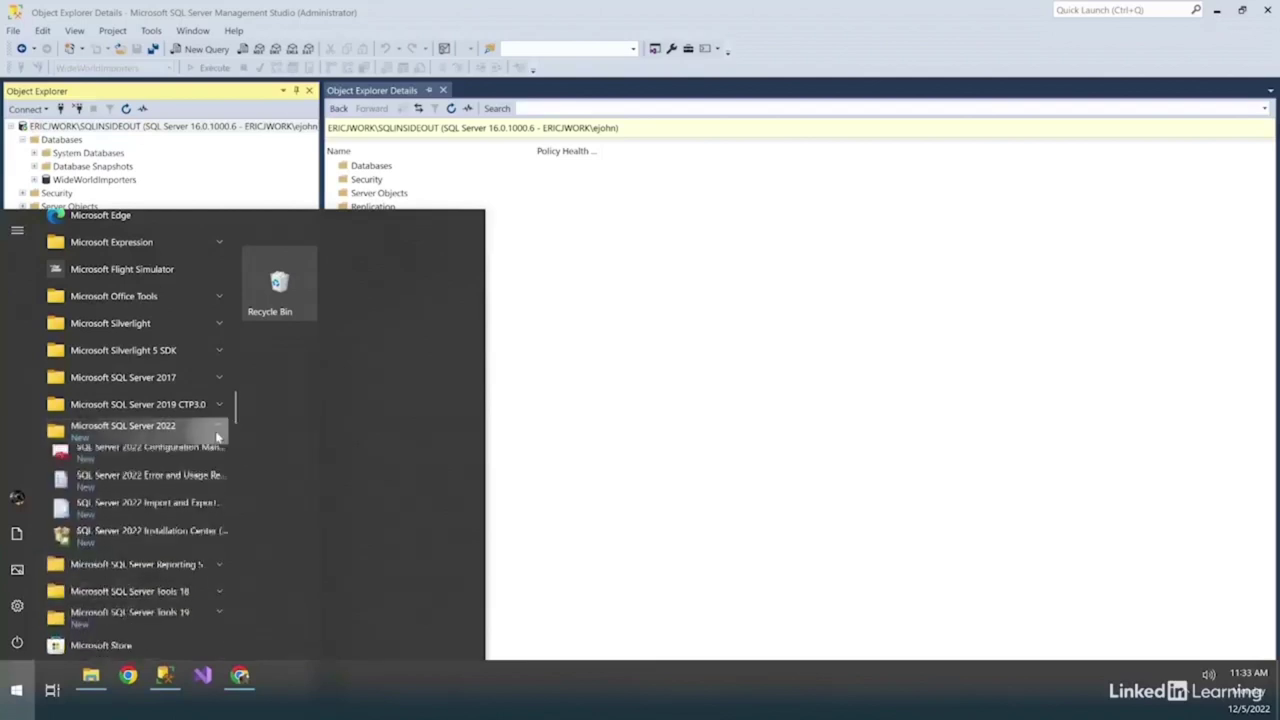
pyautogui.click(147, 456)
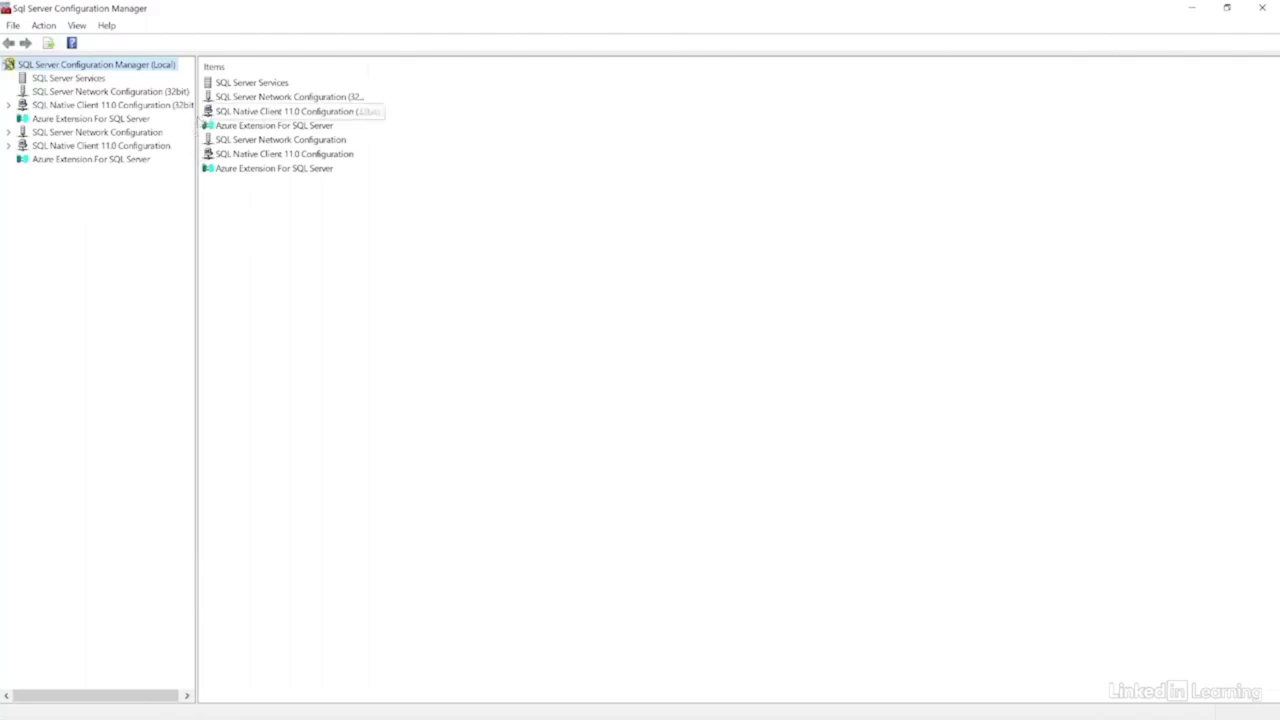
# - Show SQL Server Services with a wider tree pane and the Name column autofitted
pyautogui.moveTo(197, 198); pyautogui.dragTo(248, 198)
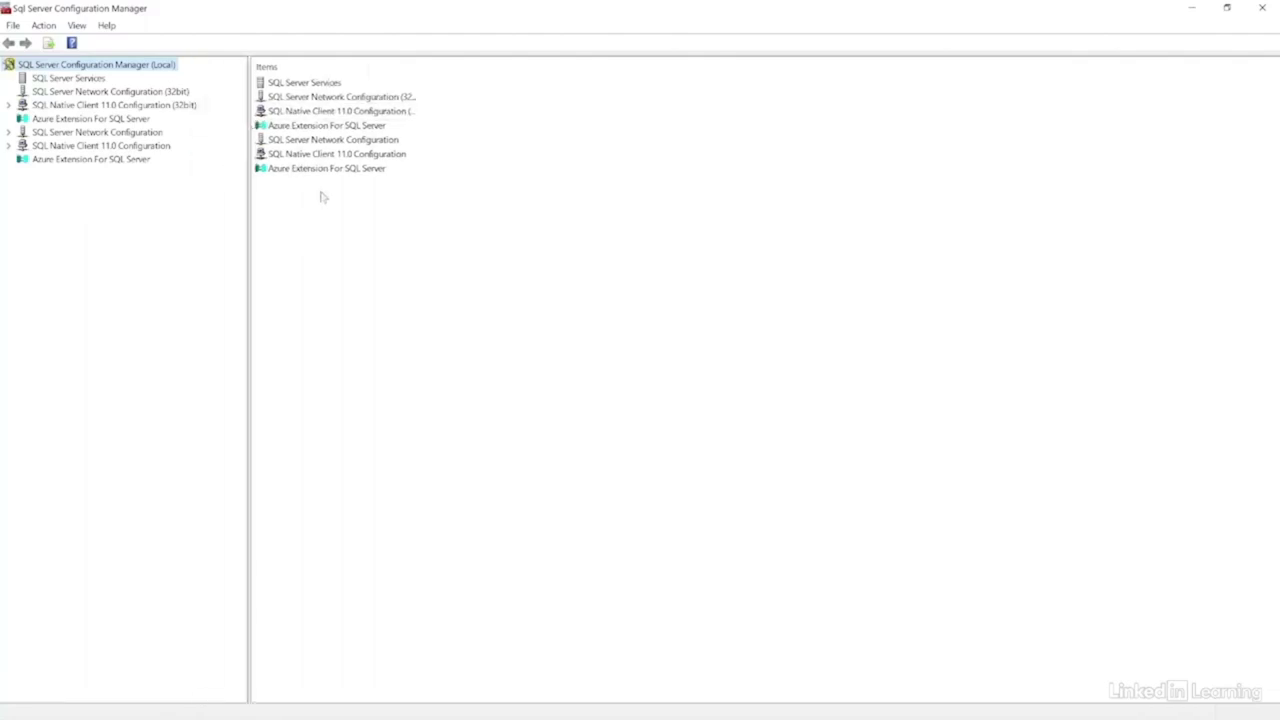
pyautogui.click(61, 80)
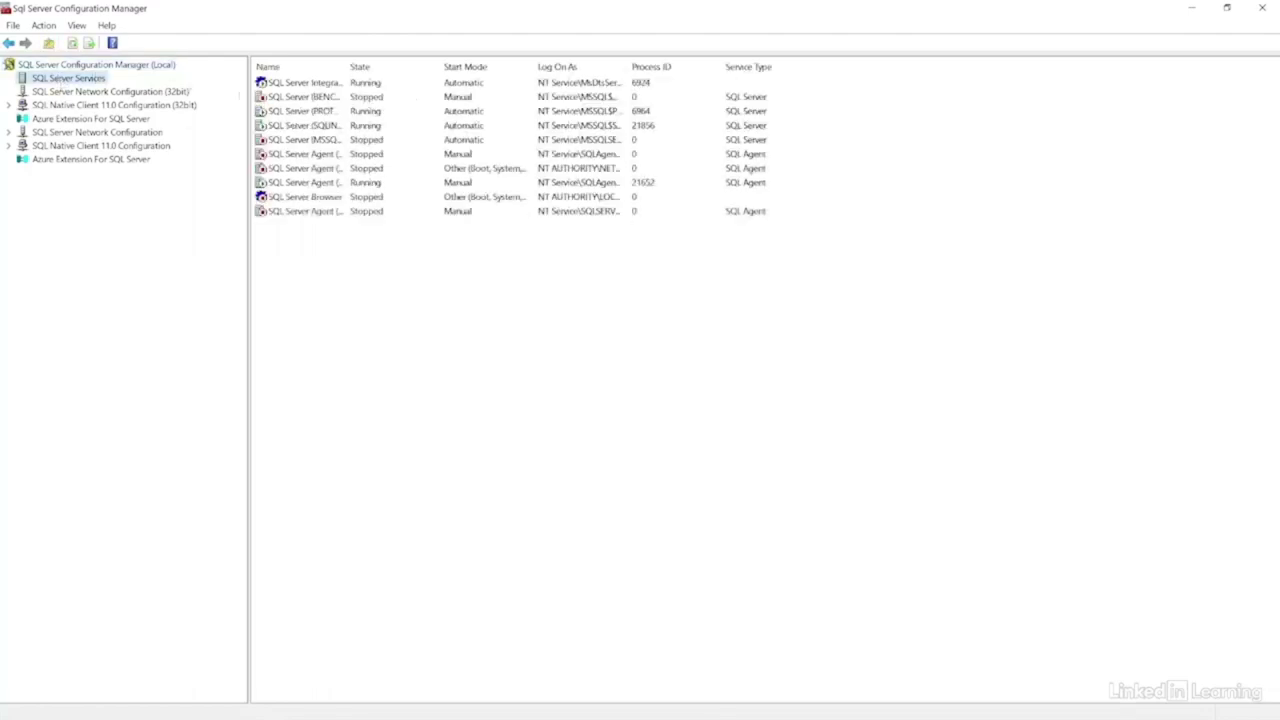
pyautogui.doubleClick(339, 63)
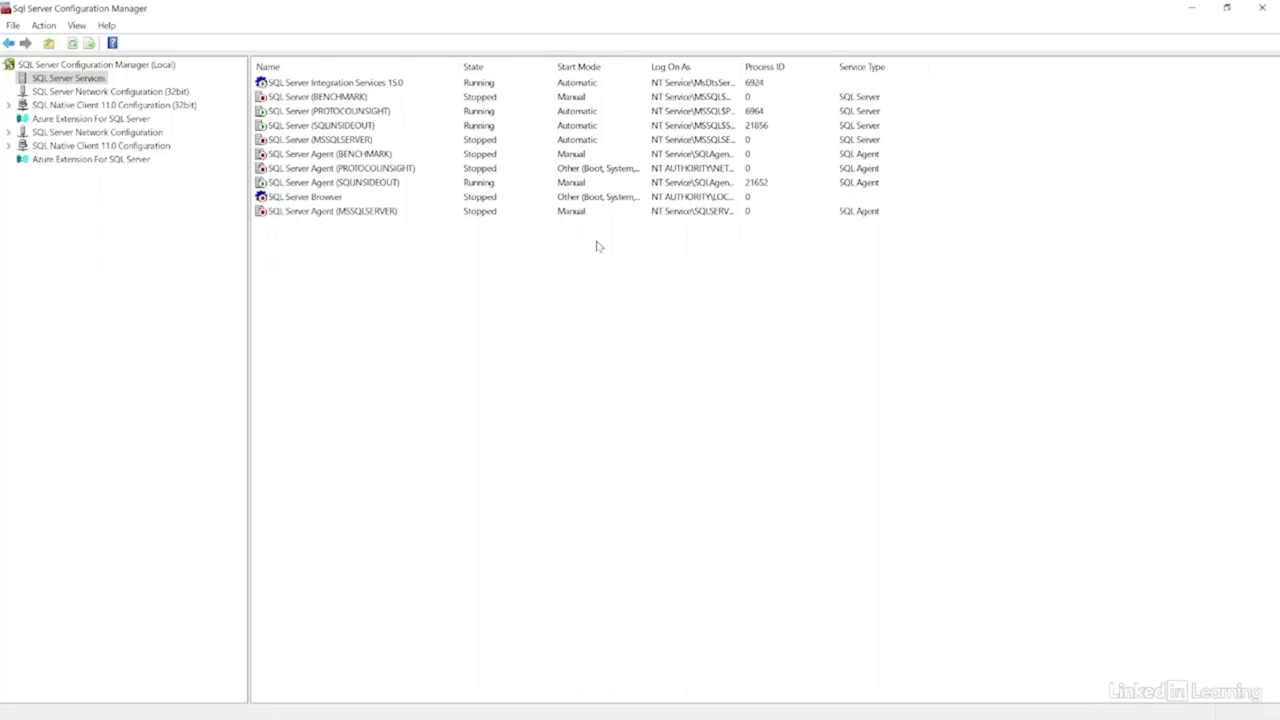
# - Review the MSSQLSERVER, SQLINSIDEOUT and SQLINSIDEOUT Agent services, then view the 32bit network configuration
pyautogui.click(355, 138)
pyautogui.click(356, 128)
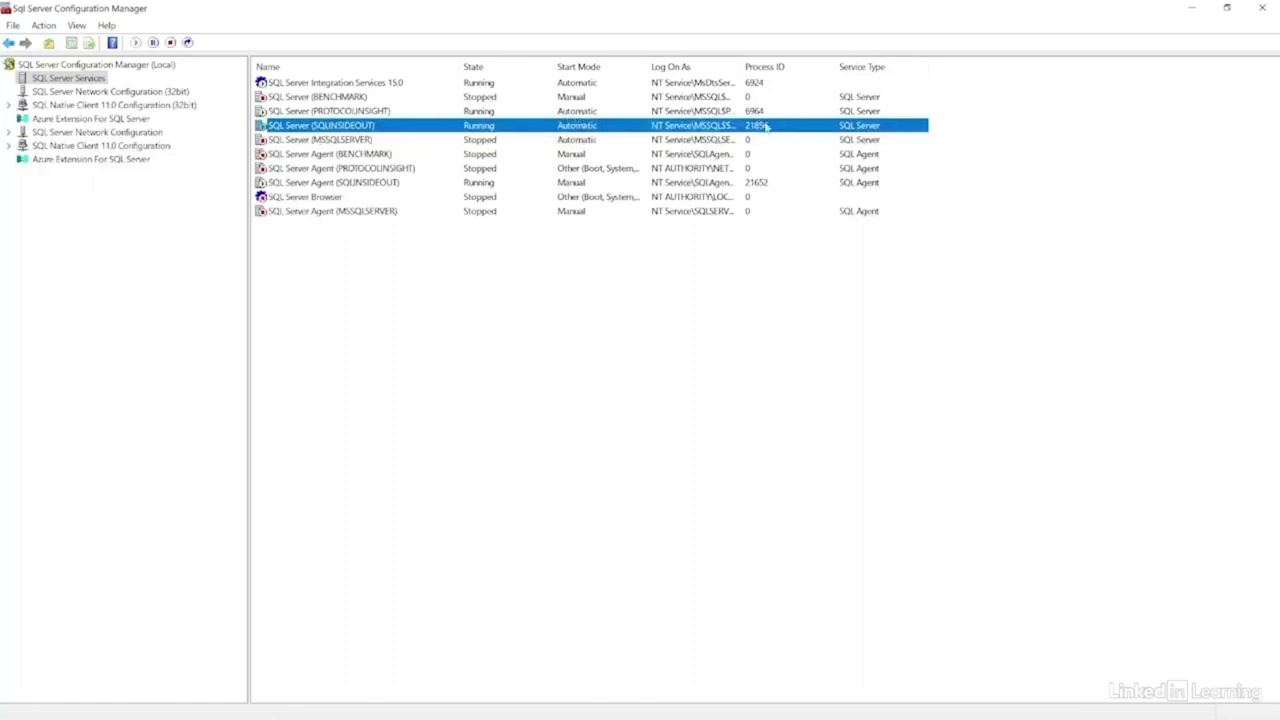
pyautogui.click(355, 184)
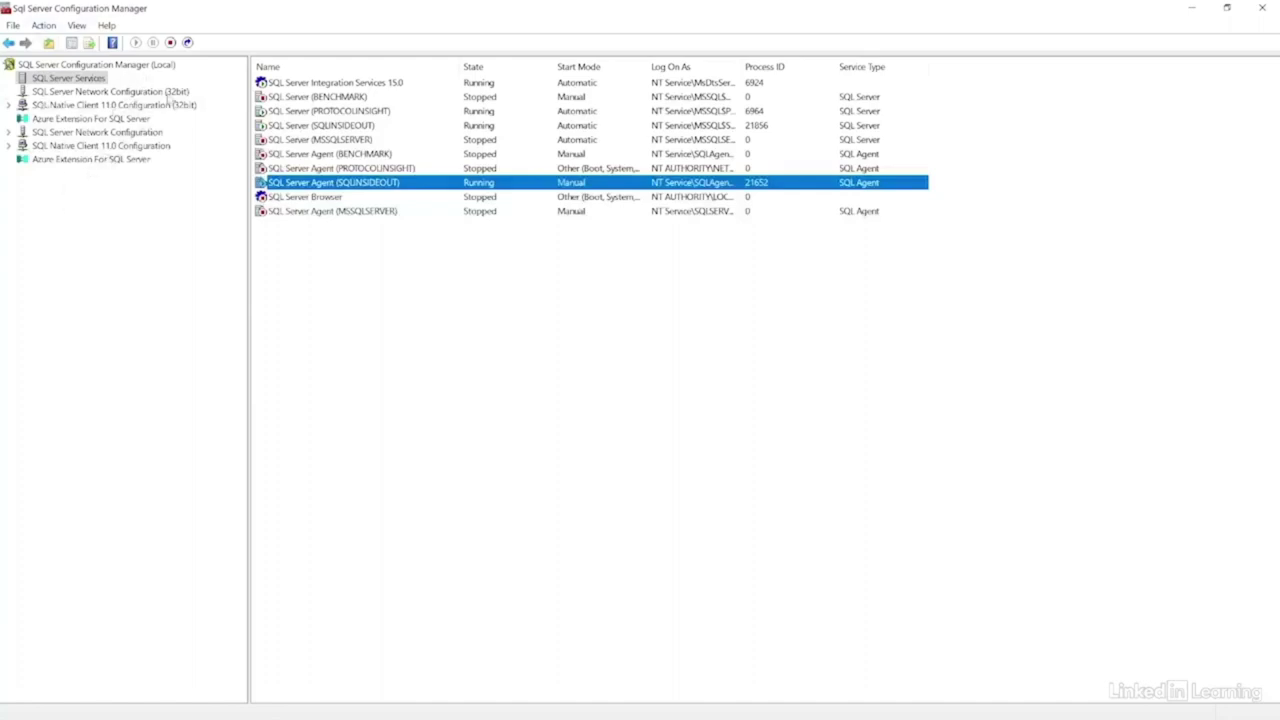
pyautogui.click(170, 96)
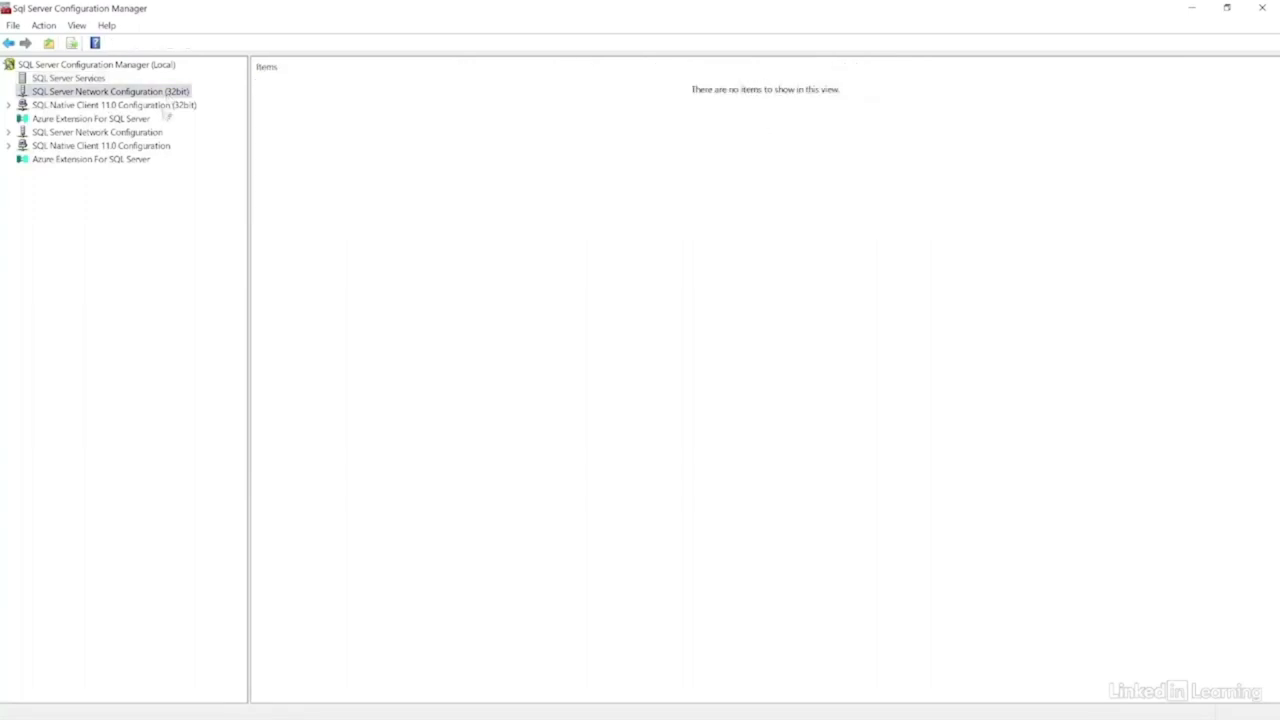
# - Show Protocols for SQLINSIDEOUT: Shared Memory enabled, Named Pipes and TCP/IP disabled
pyautogui.click(127, 134)
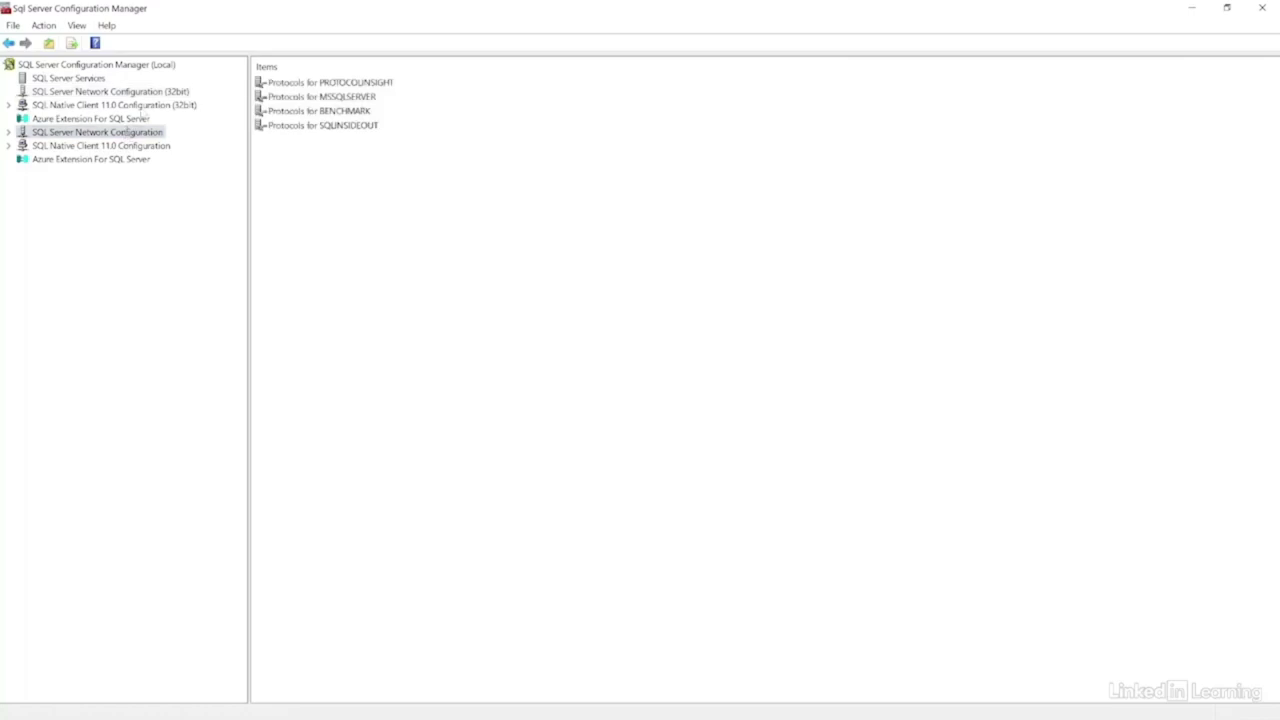
pyautogui.click(148, 95)
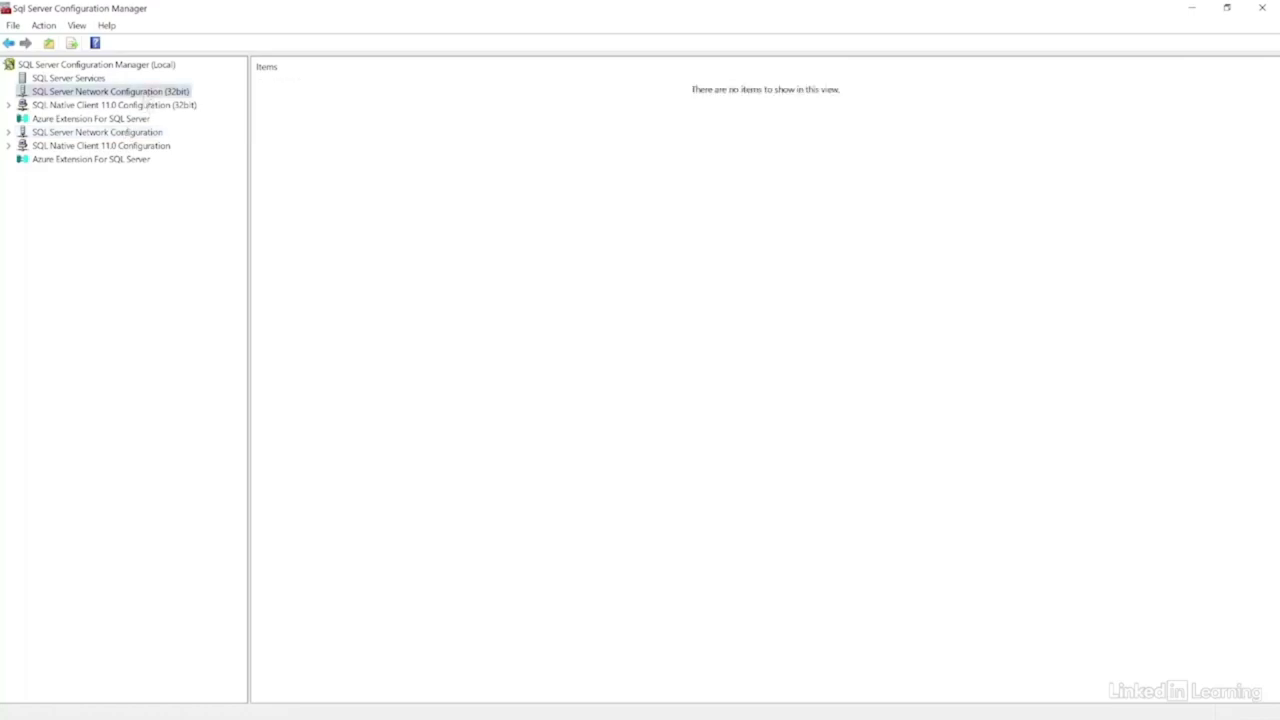
pyautogui.click(150, 106)
pyautogui.click(152, 94)
pyautogui.click(126, 134)
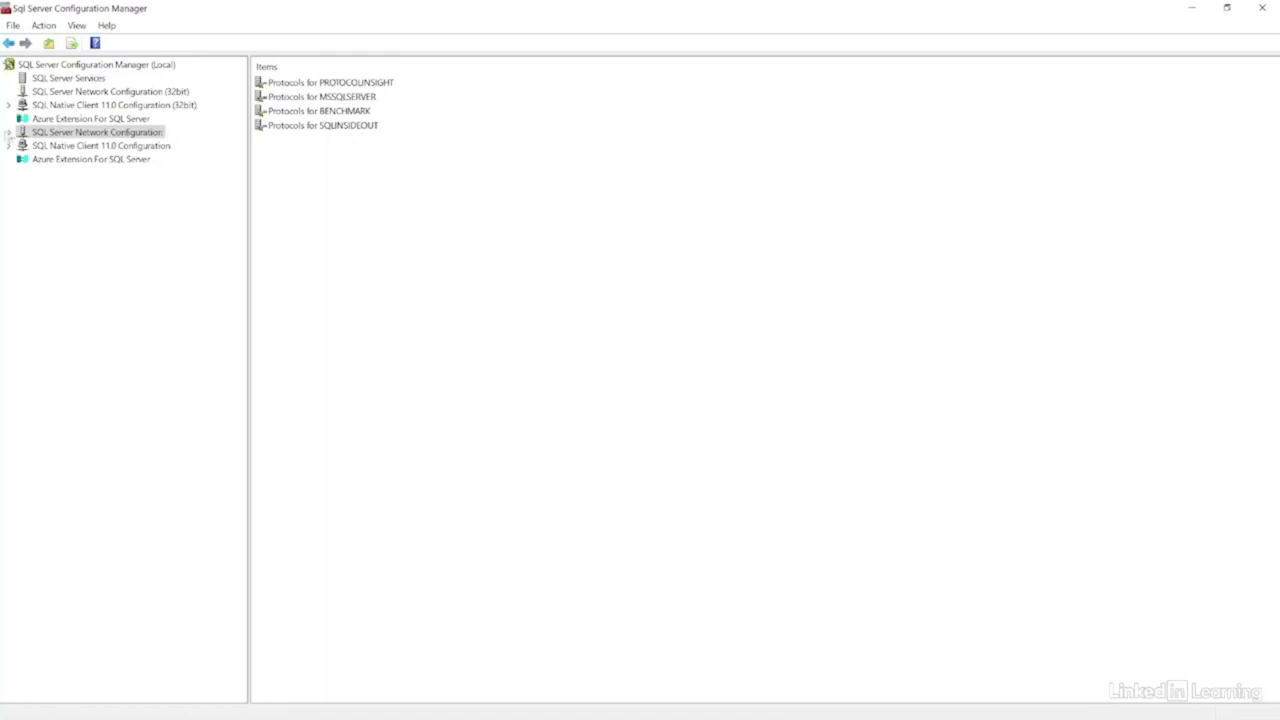
pyautogui.click(8, 133)
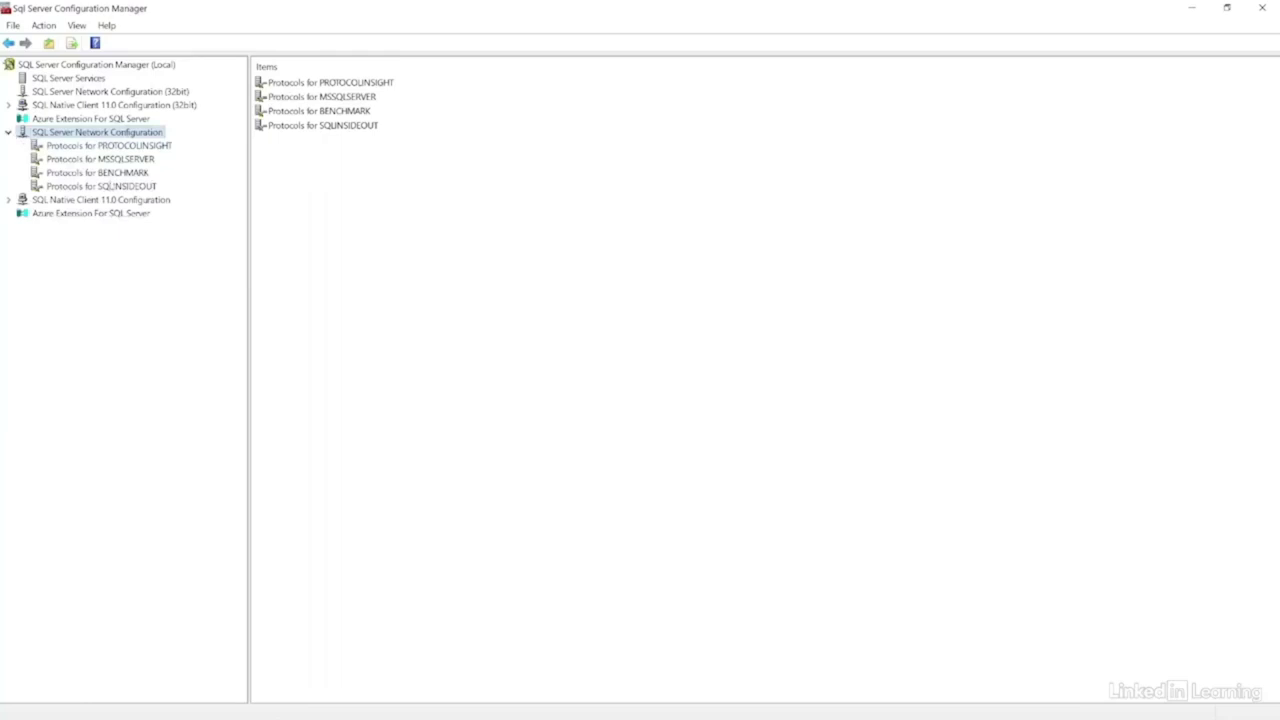
pyautogui.click(112, 186)
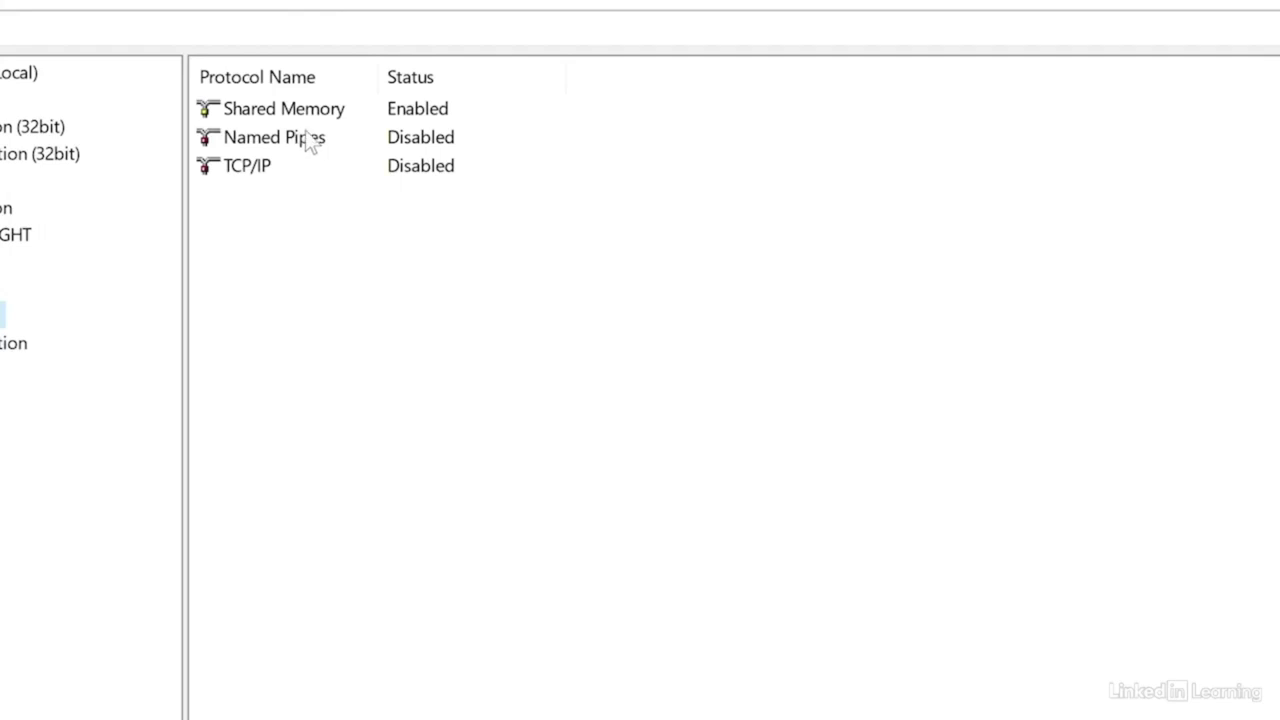
# - Open the Named Pipes properties and inspect its Enabled options and Pipe Name value
pyautogui.click(310, 141)
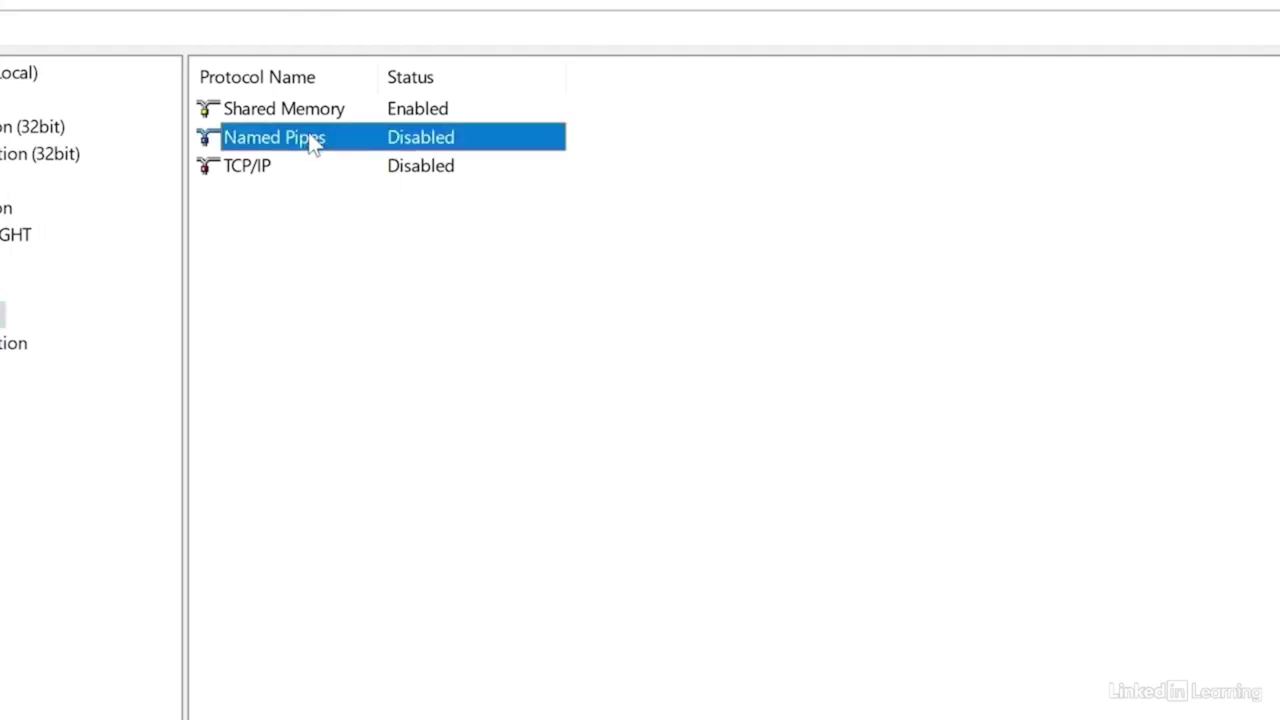
pyautogui.doubleClick(312, 141)
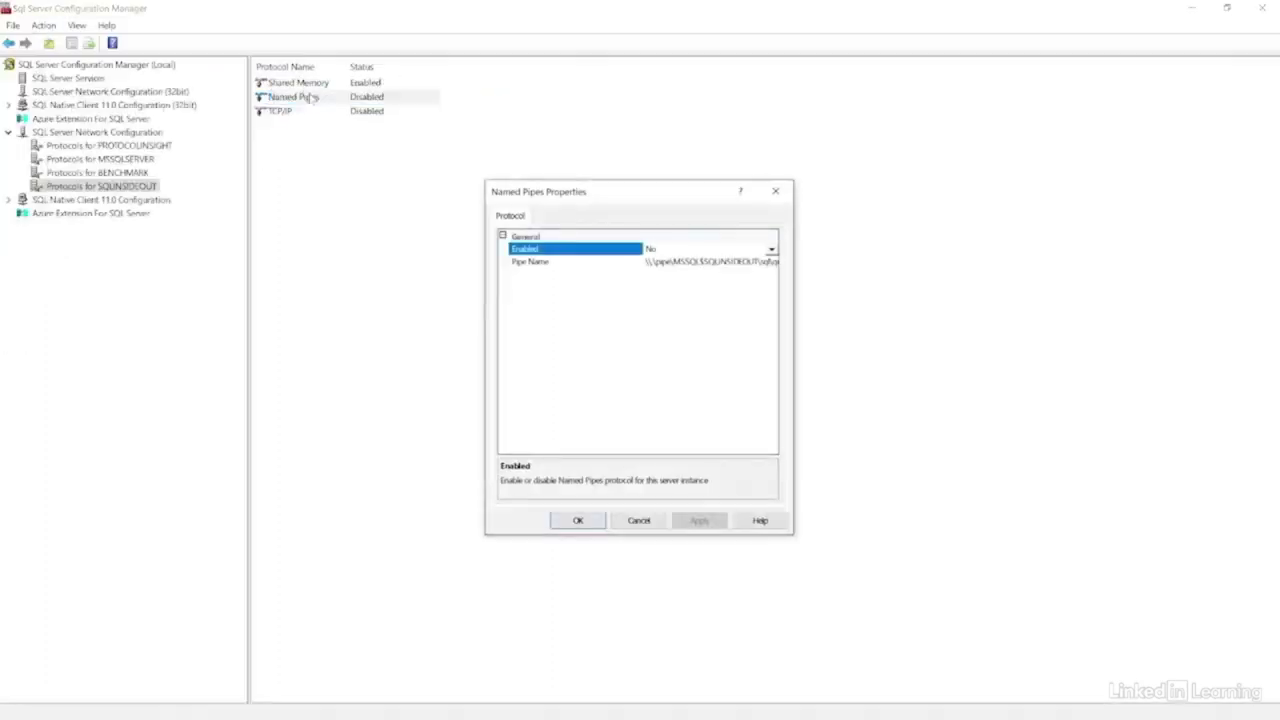
pyautogui.moveTo(599, 199); pyautogui.dragTo(574, 111)
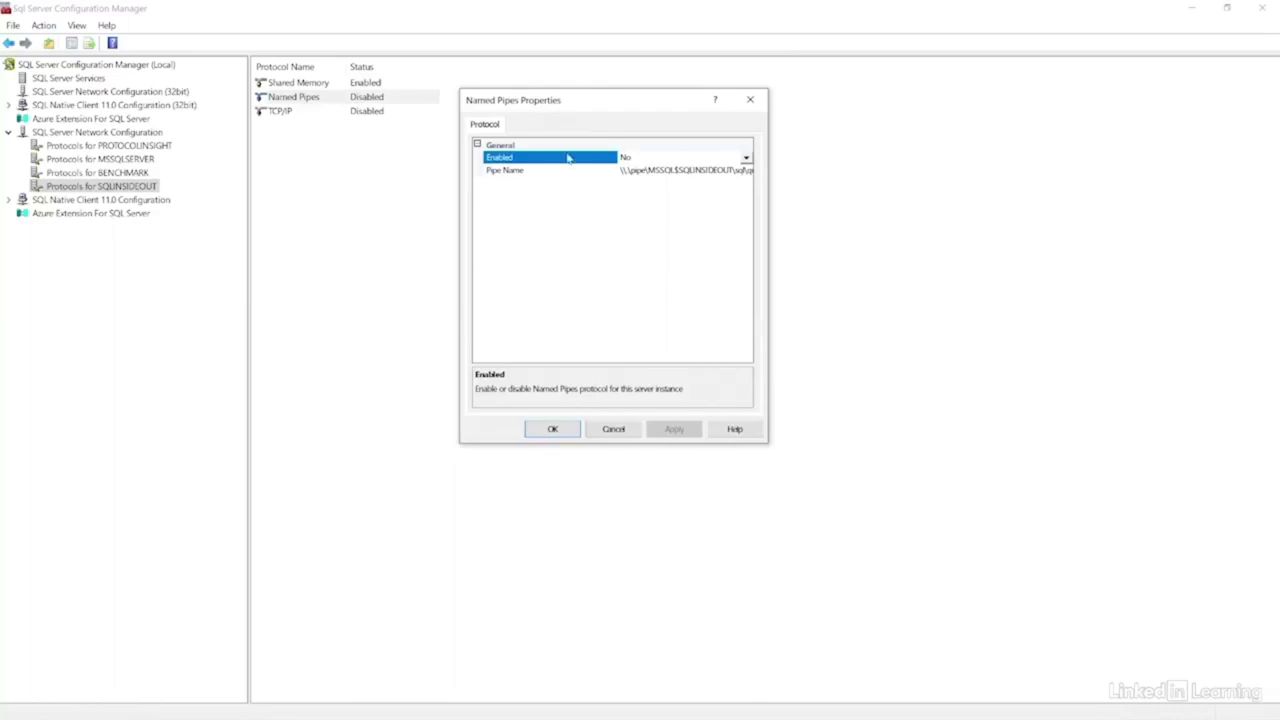
pyautogui.click(646, 160)
pyautogui.click(640, 184)
pyautogui.click(642, 171)
pyautogui.moveTo(641, 171); pyautogui.dragTo(766, 171)
pyautogui.click(640, 209)
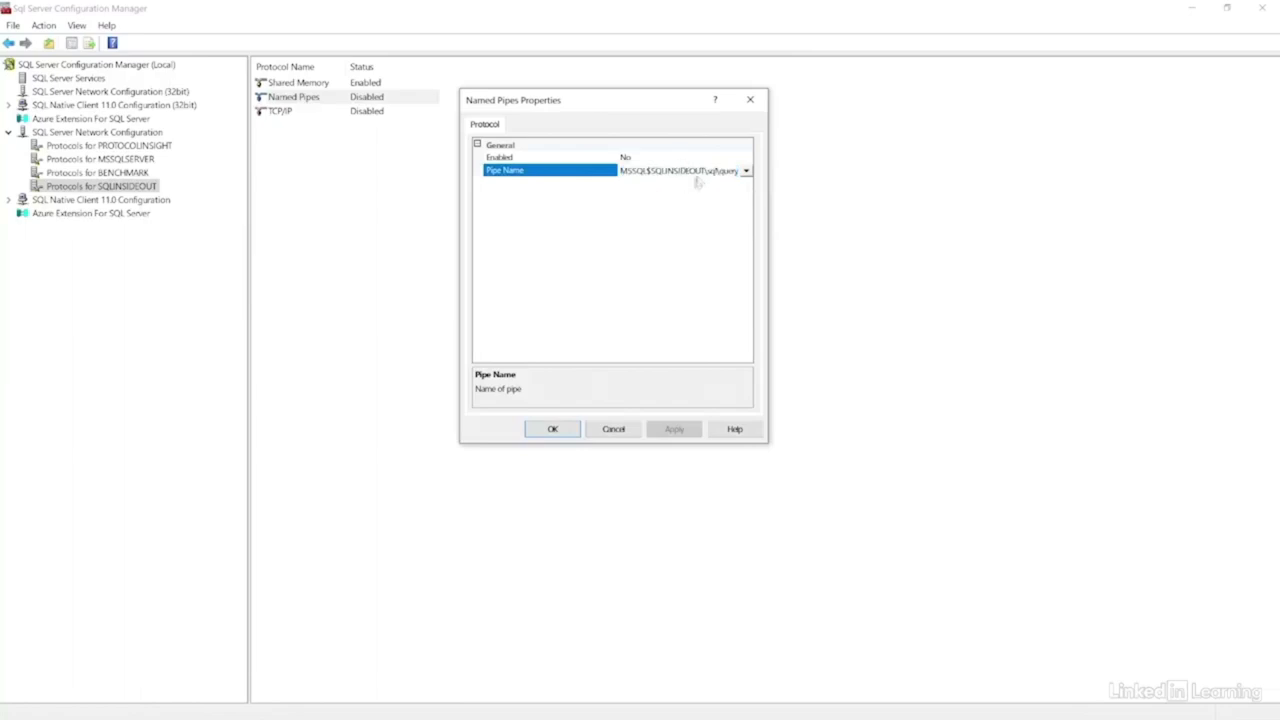
pyautogui.doubleClick(703, 171)
pyautogui.click(649, 178)
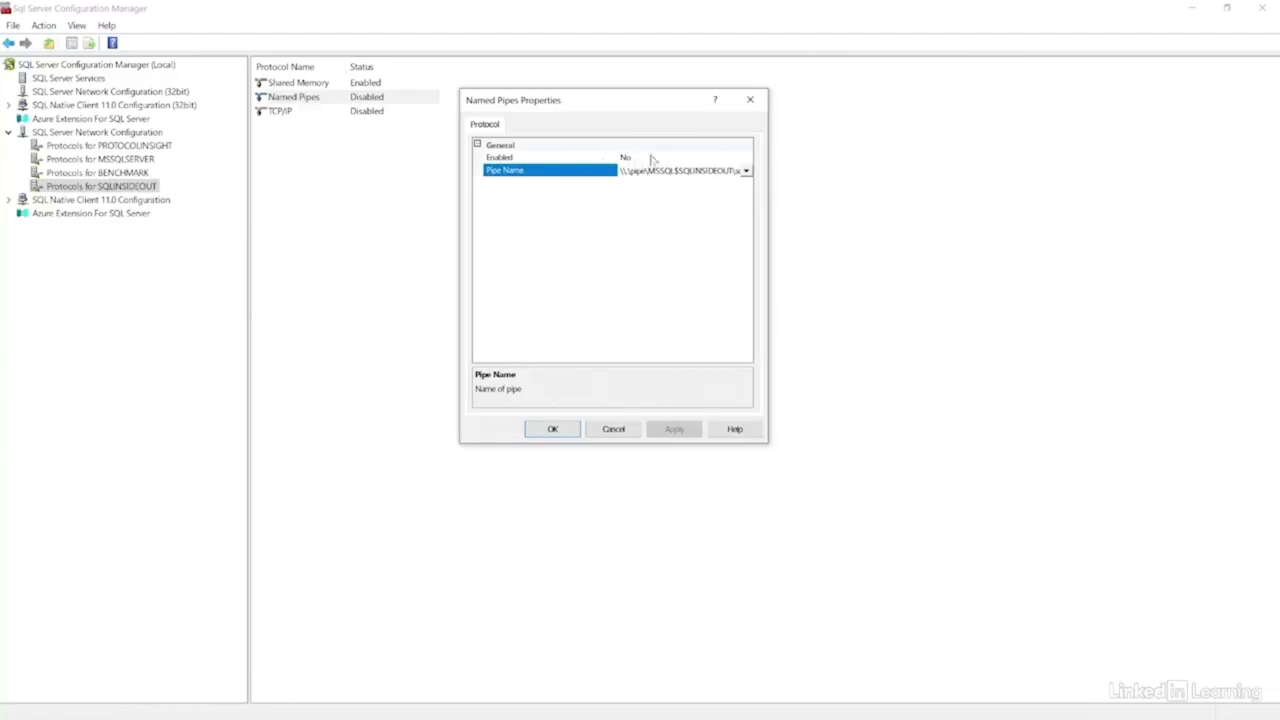
# - Set Named Pipes Enabled to Yes, accept the restart warning, and open Shared Memory's properties
pyautogui.click(655, 159)
pyautogui.click(689, 171)
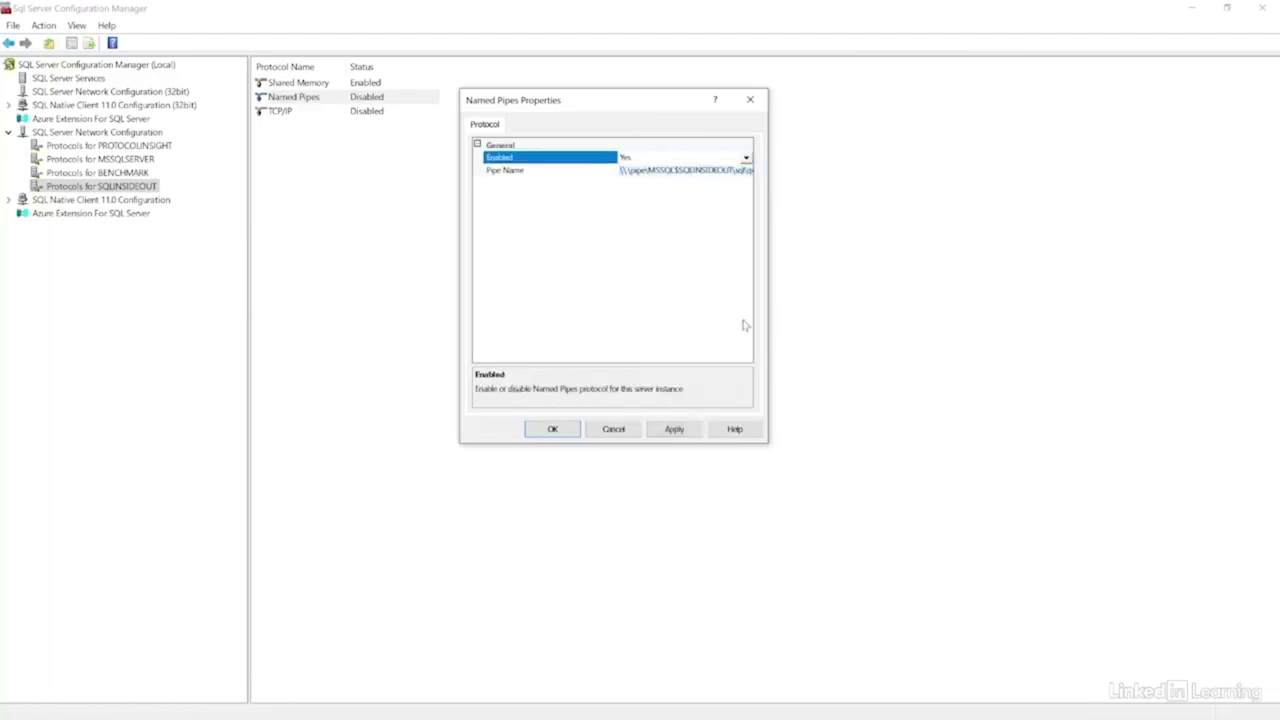
pyautogui.click(569, 429)
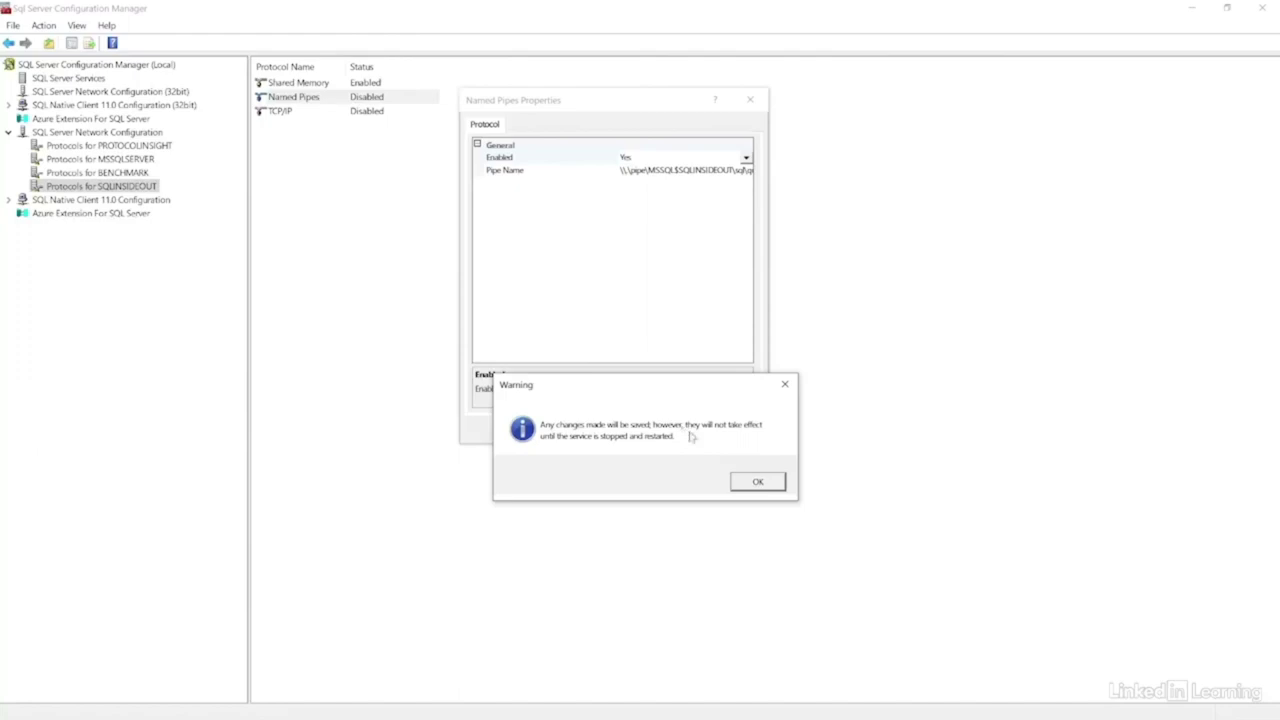
pyautogui.click(772, 484)
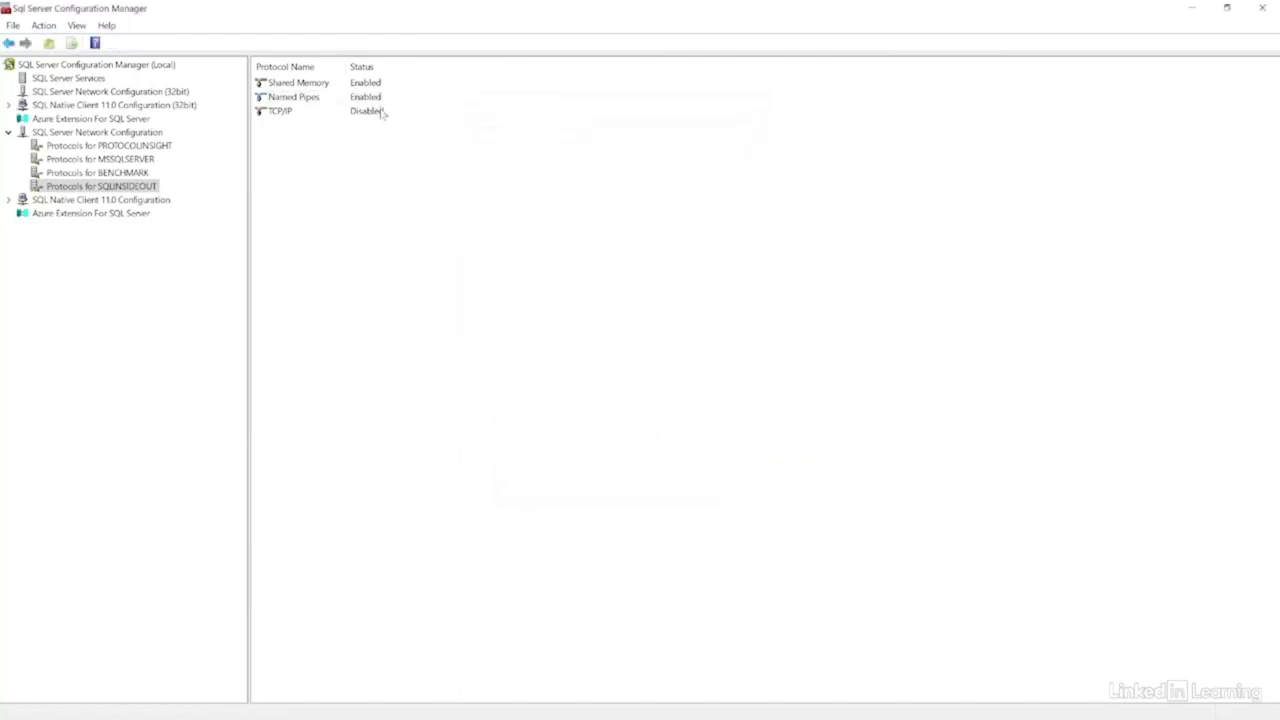
pyautogui.doubleClick(329, 86)
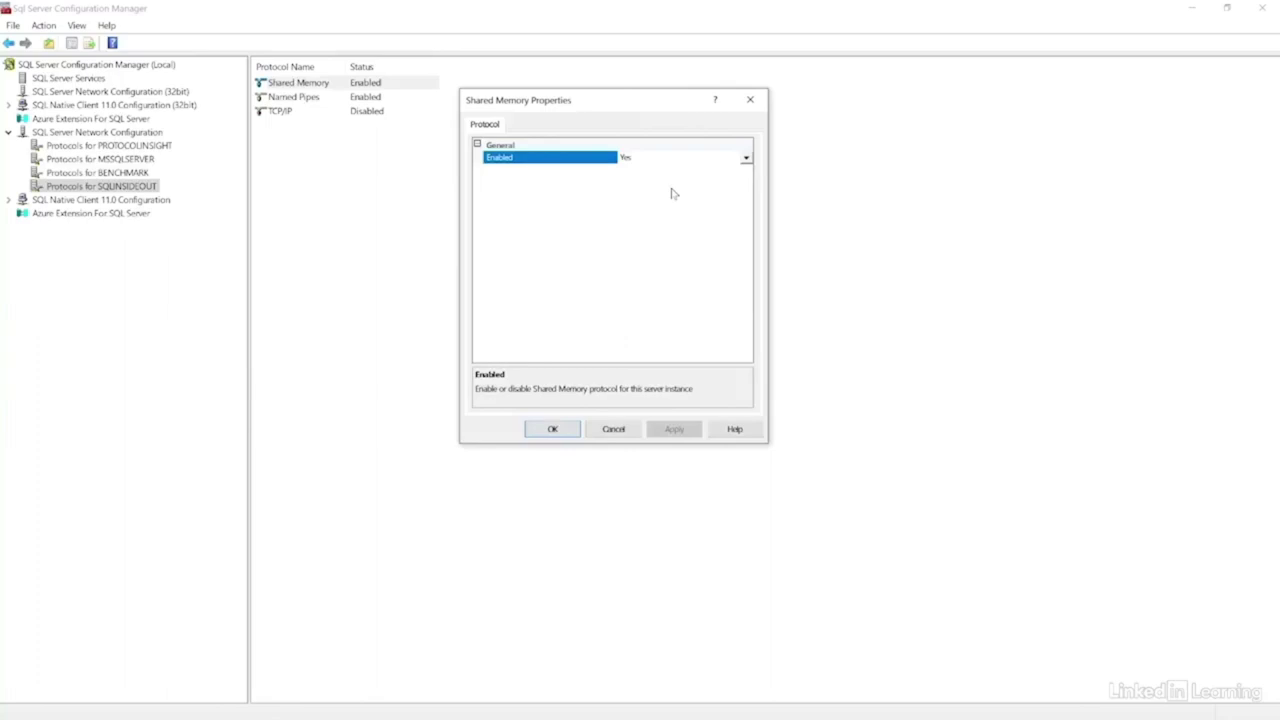
pyautogui.click(553, 429)
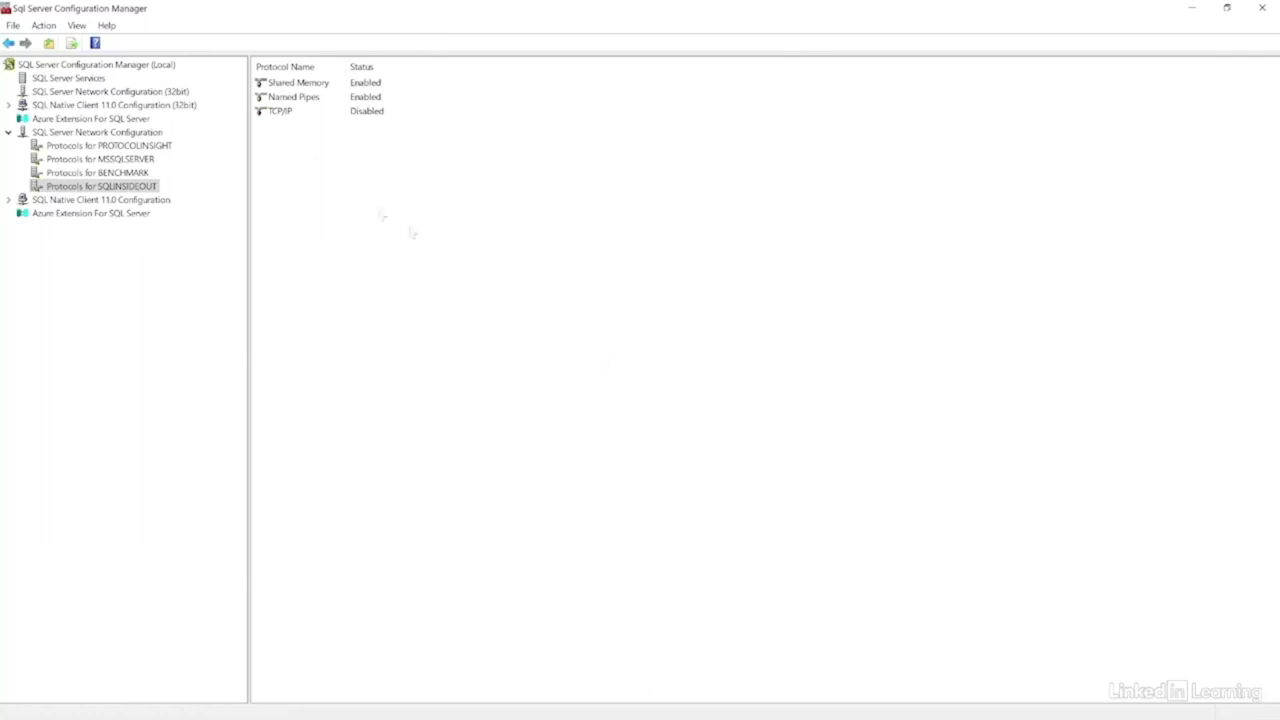
pyautogui.doubleClick(287, 118)
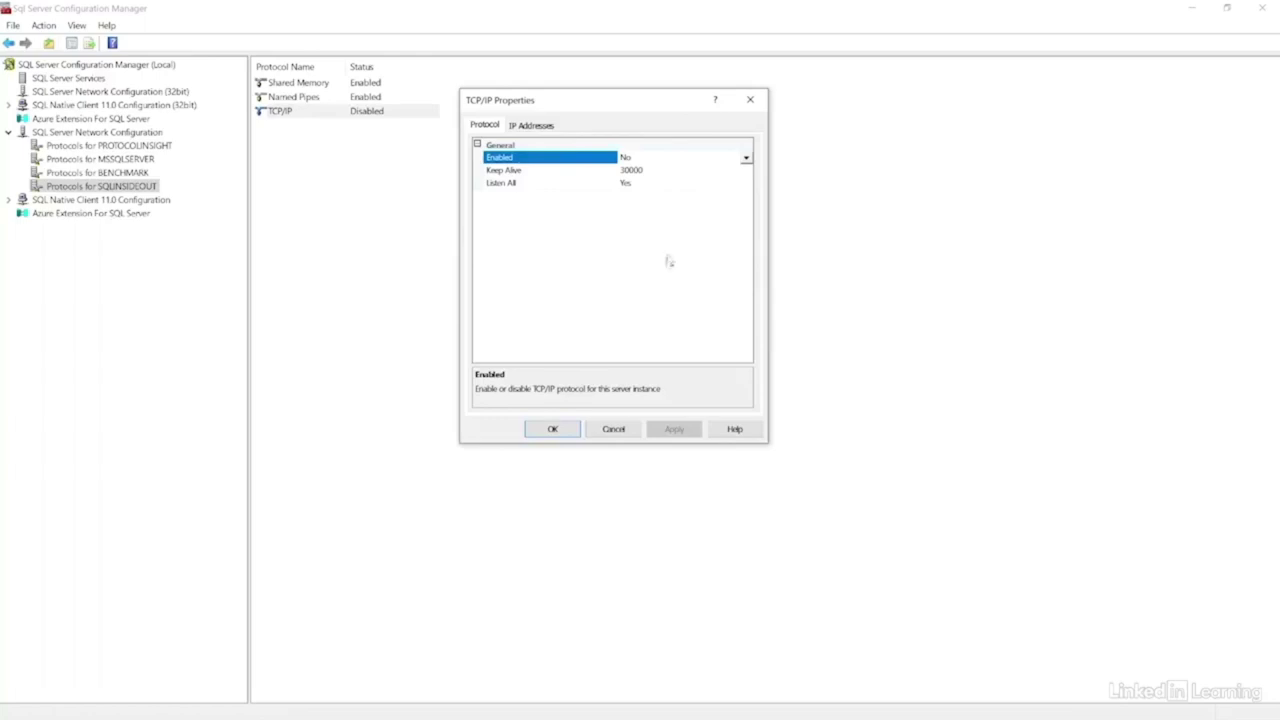
pyautogui.click(745, 160)
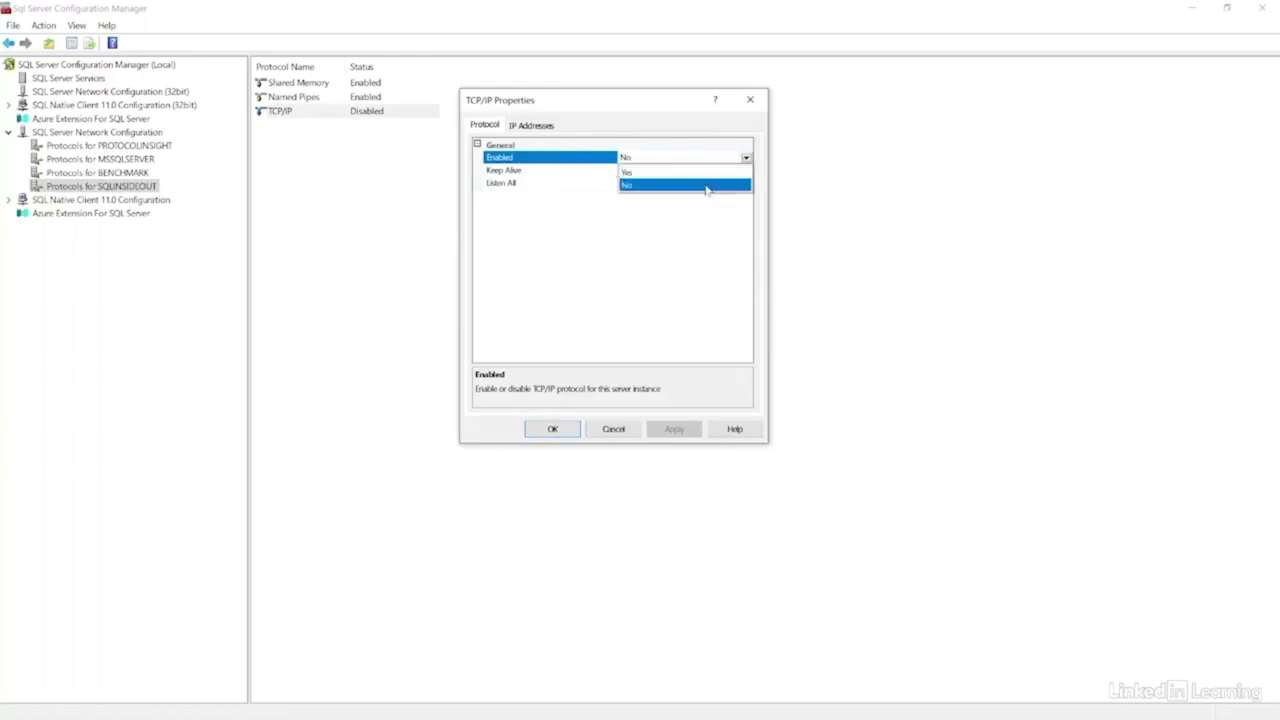
pyautogui.click(712, 174)
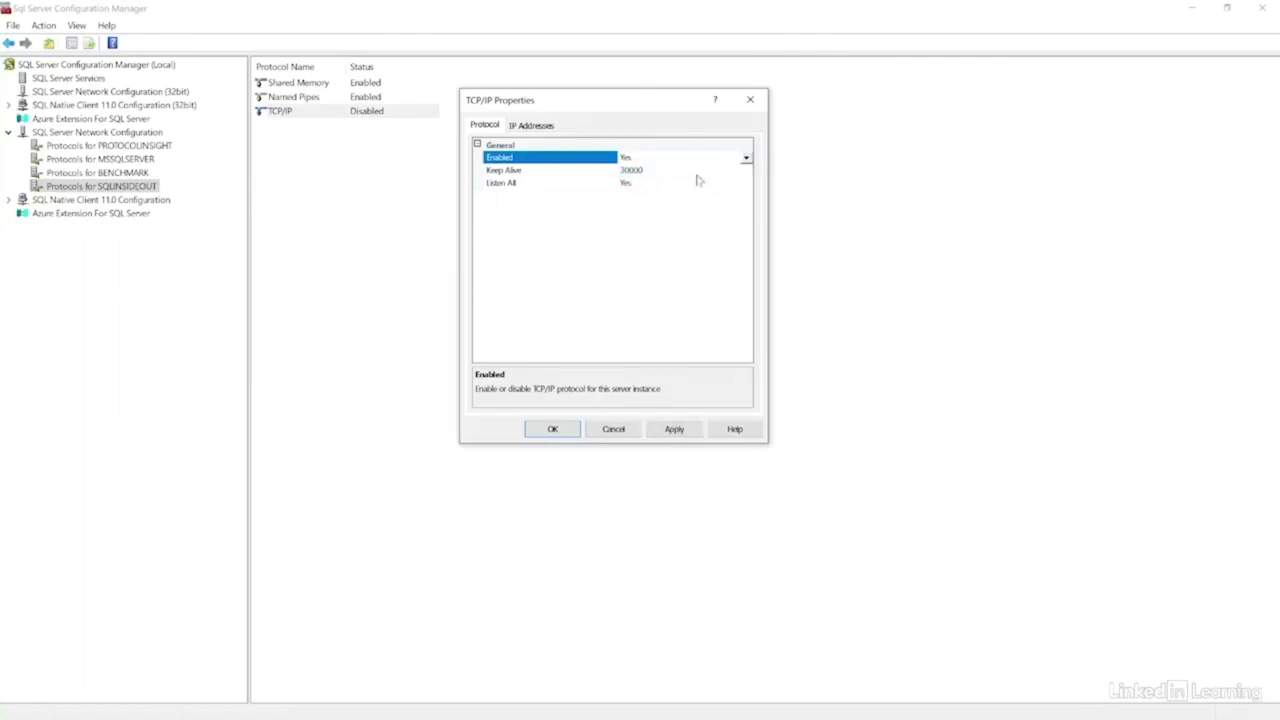
pyautogui.click(696, 172)
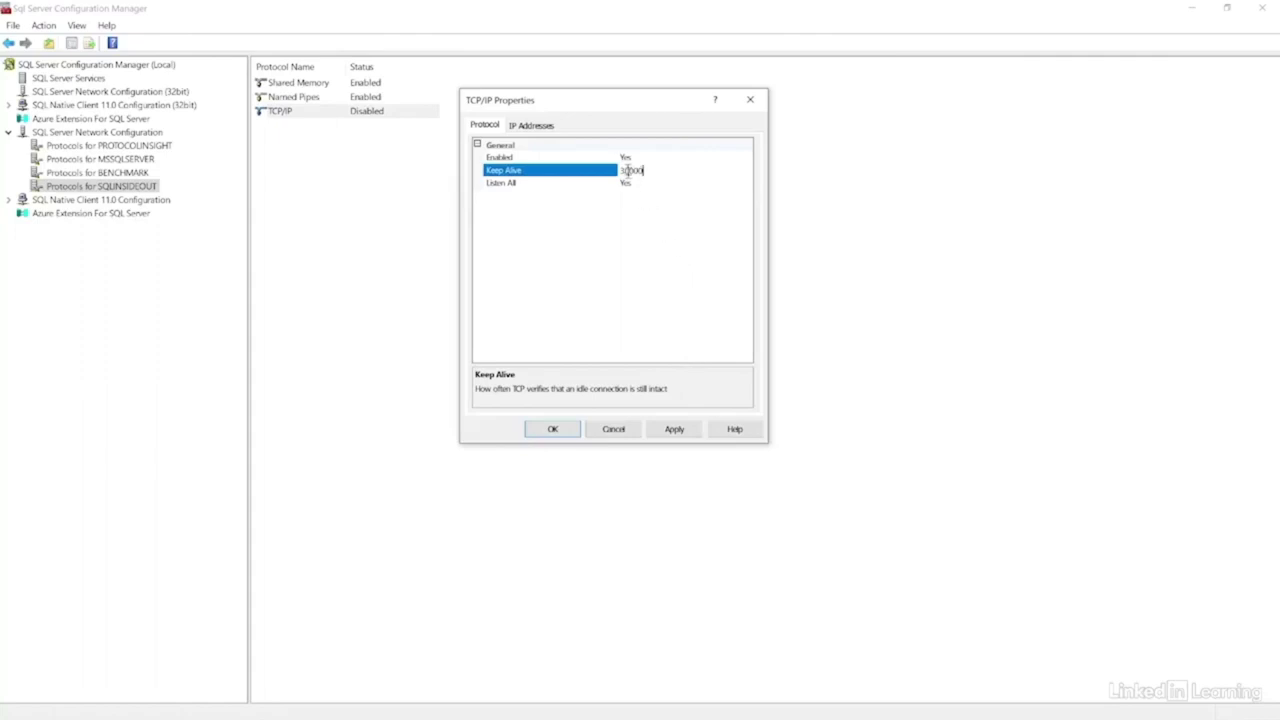
pyautogui.moveTo(627, 170); pyautogui.dragTo(680, 180)
pyautogui.click(665, 182)
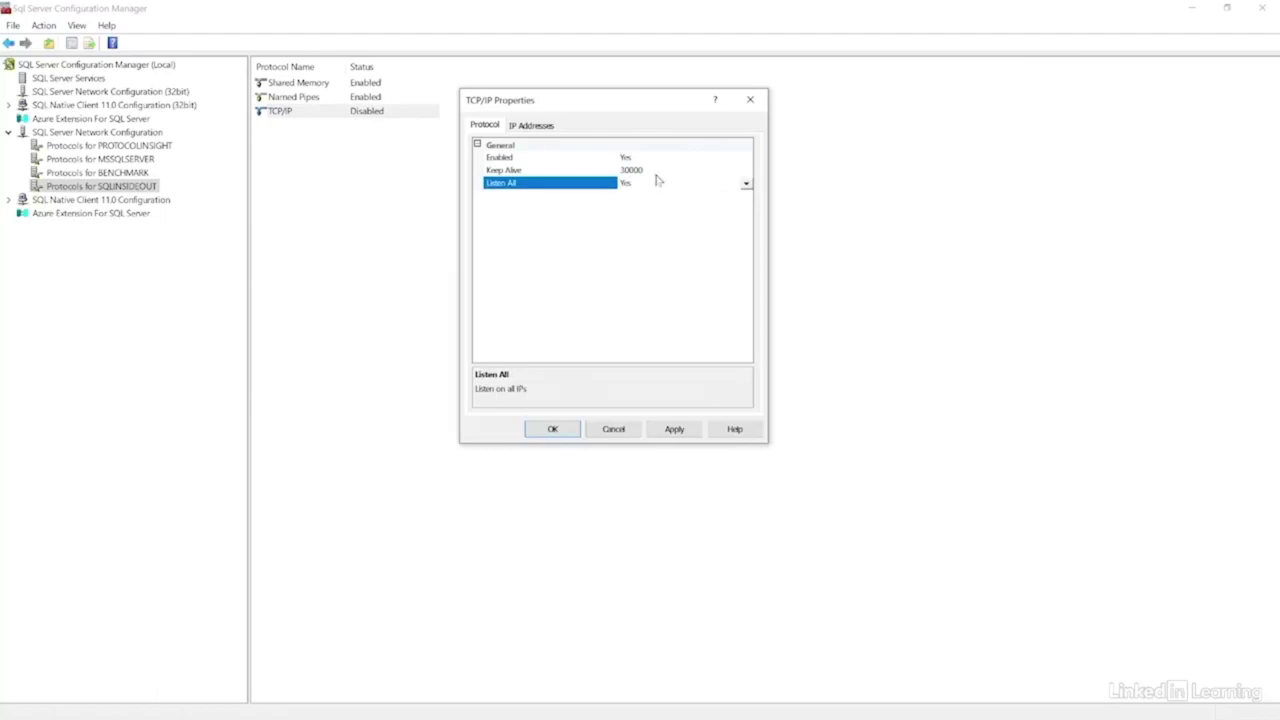
pyautogui.click(746, 184)
pyautogui.click(692, 208)
pyautogui.click(529, 125)
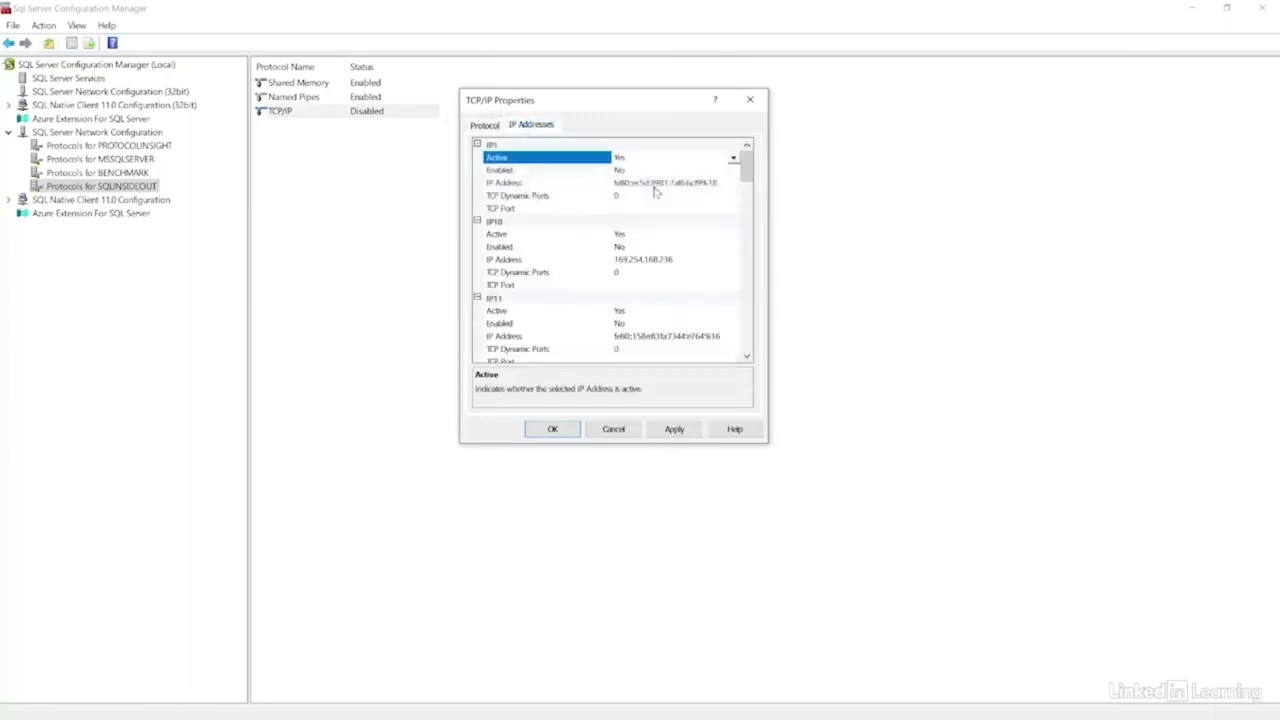
# - Review the IP Addresses list and IP1's address, Active and Enabled settings
pyautogui.scroll(-5, 709, 245)
pyautogui.scroll(-10, 697, 236)
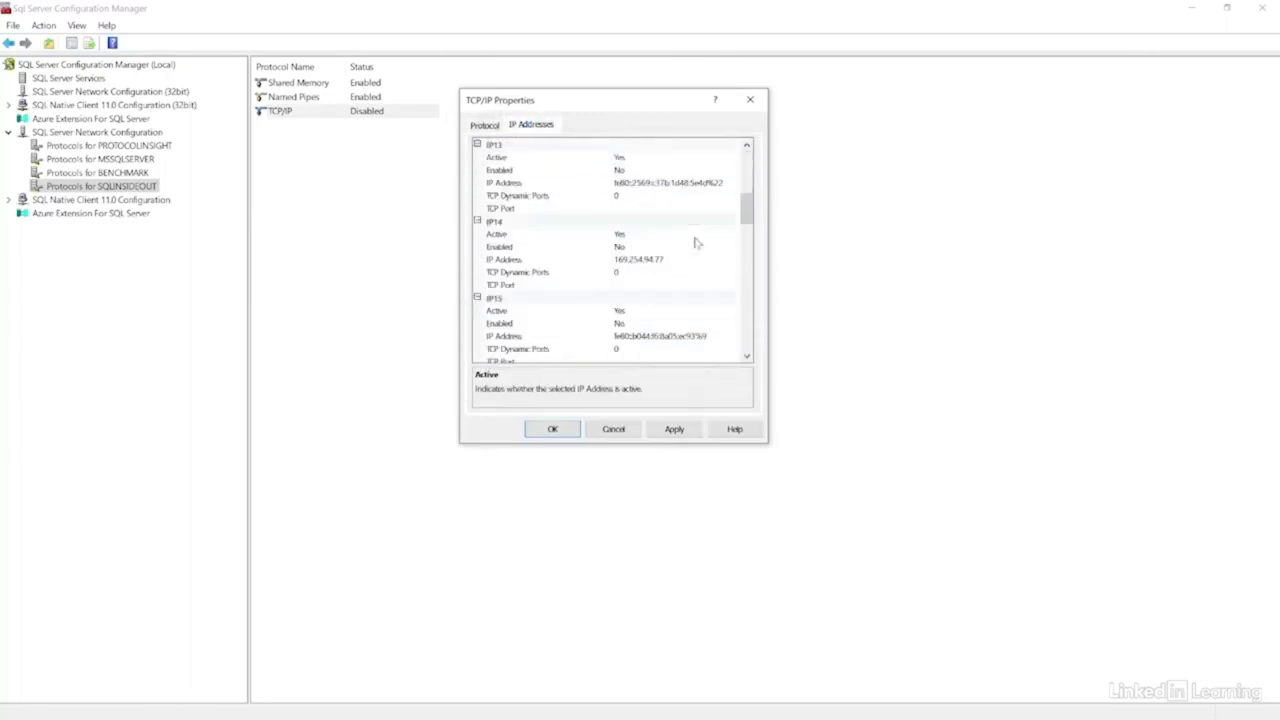
pyautogui.scroll(-4, 700, 252)
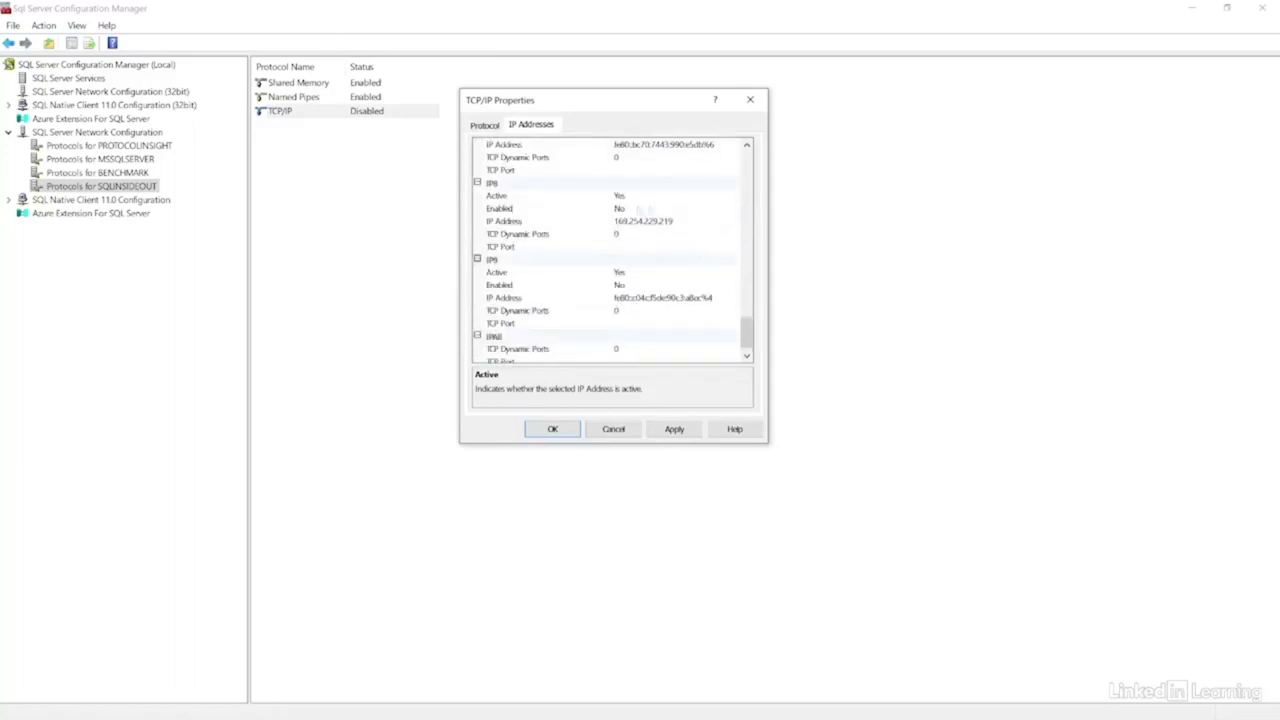
pyautogui.scroll(8, 646, 300)
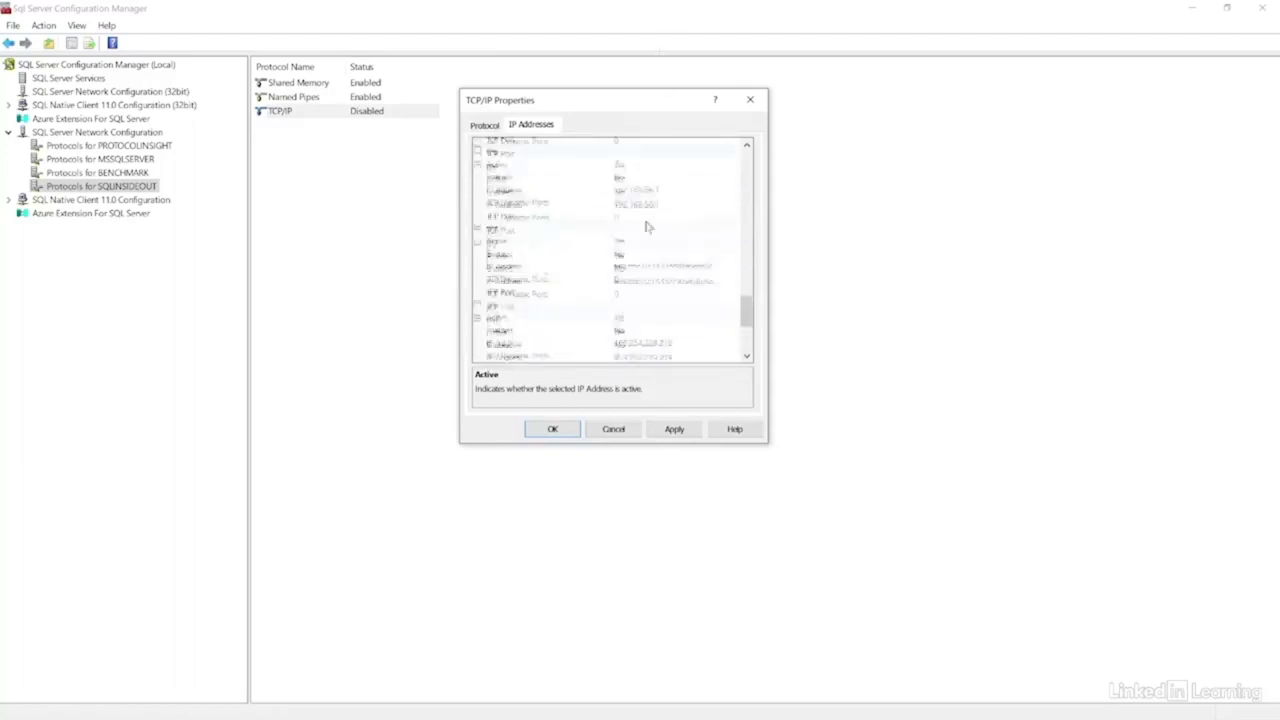
pyautogui.scroll(7, 690, 265)
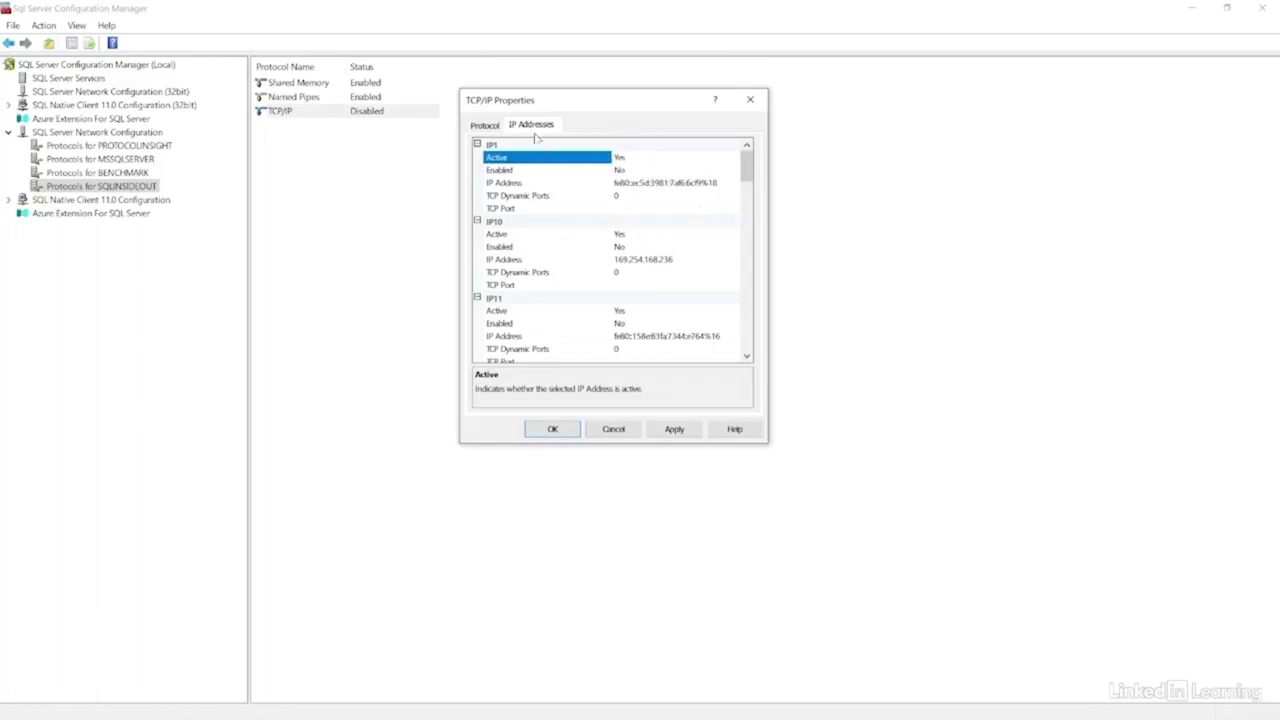
pyautogui.click(698, 184)
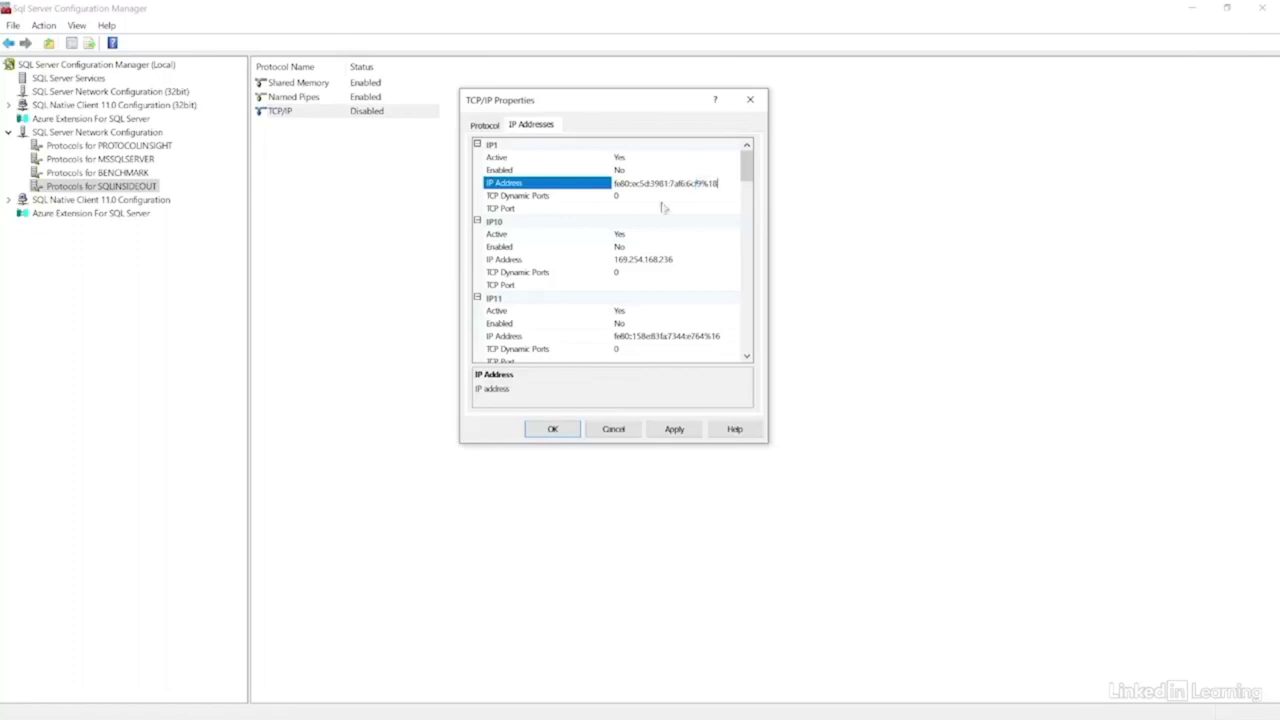
pyautogui.click(640, 158)
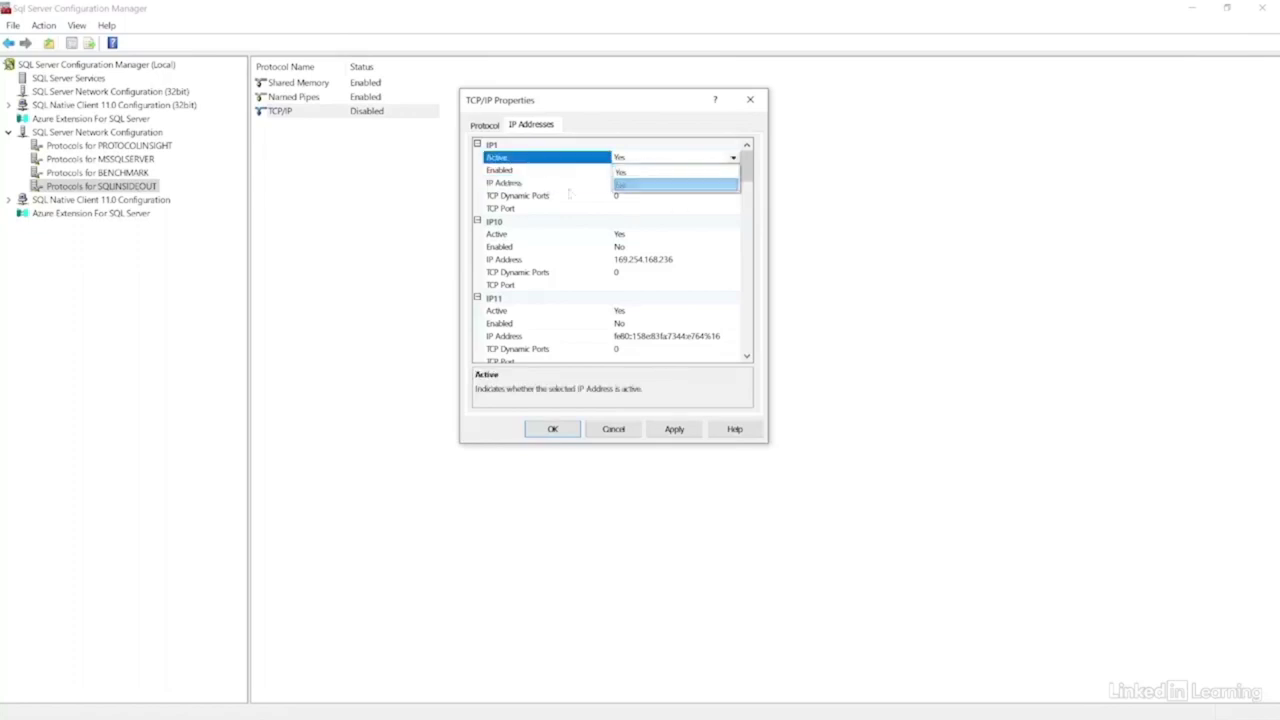
pyautogui.click(529, 172)
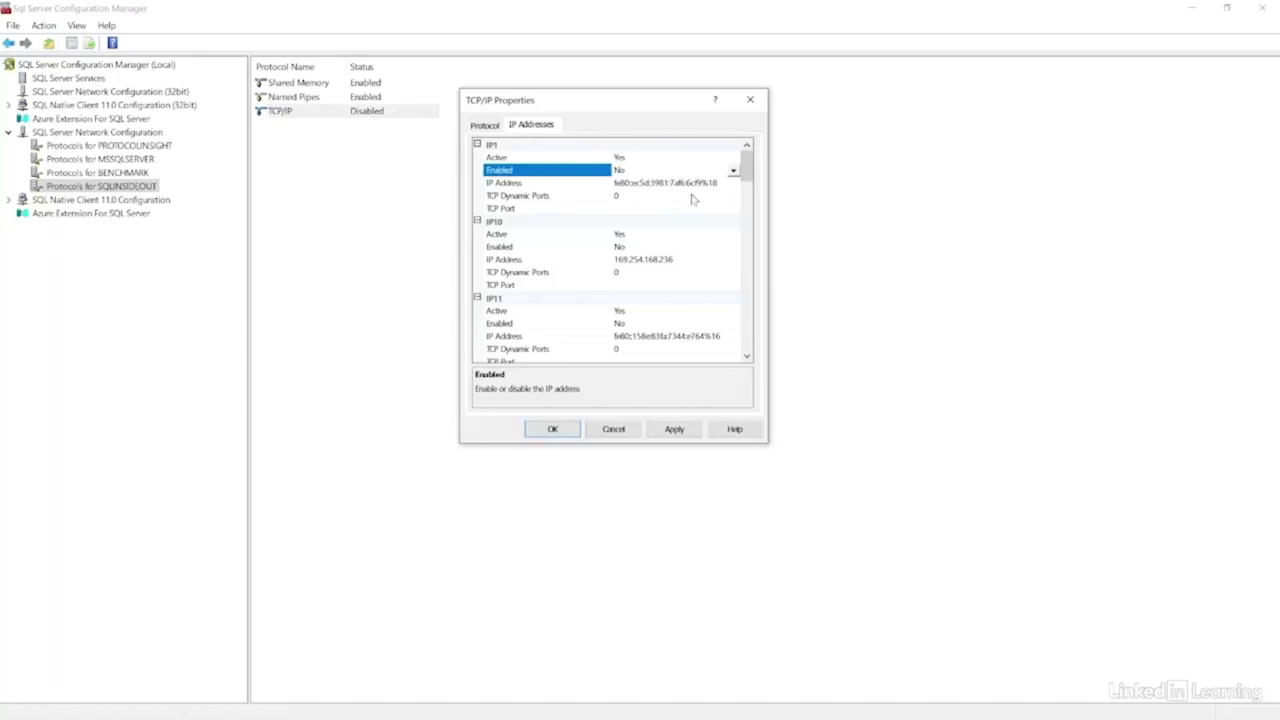
# - Set Listen All to No on the Protocol tab and set IP1 Enabled to Yes
pyautogui.click(484, 125)
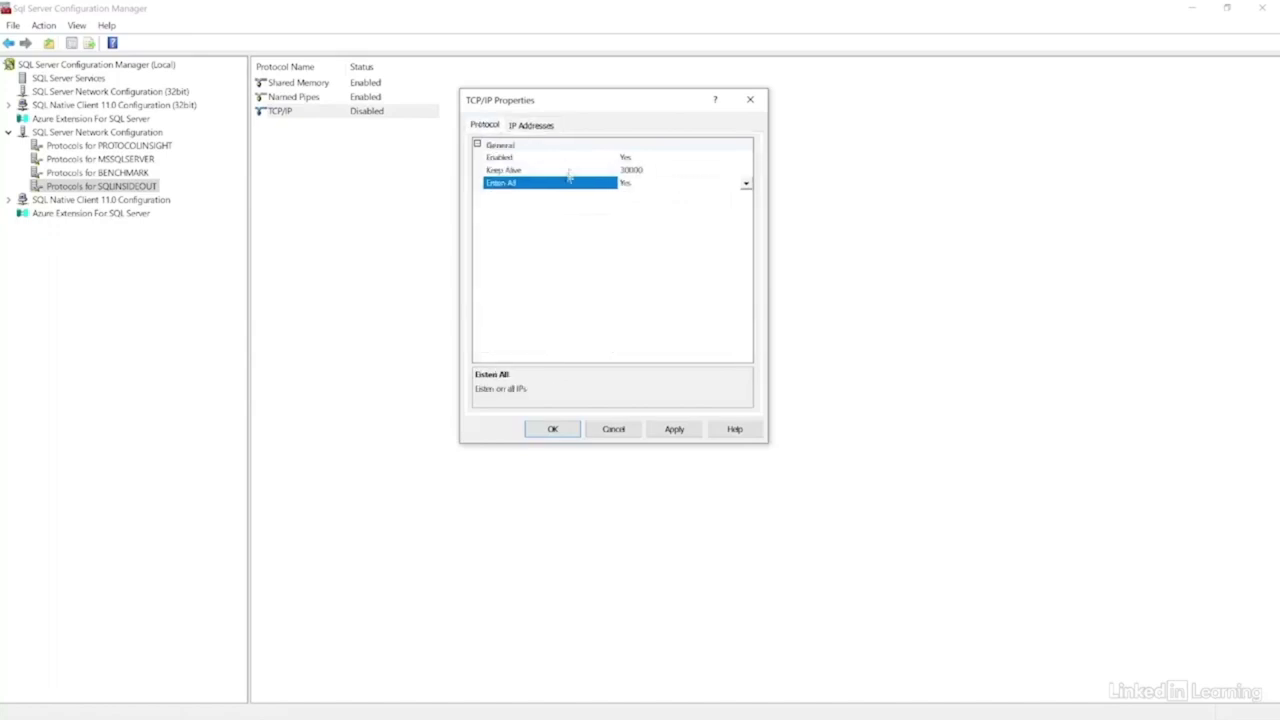
pyautogui.click(531, 125)
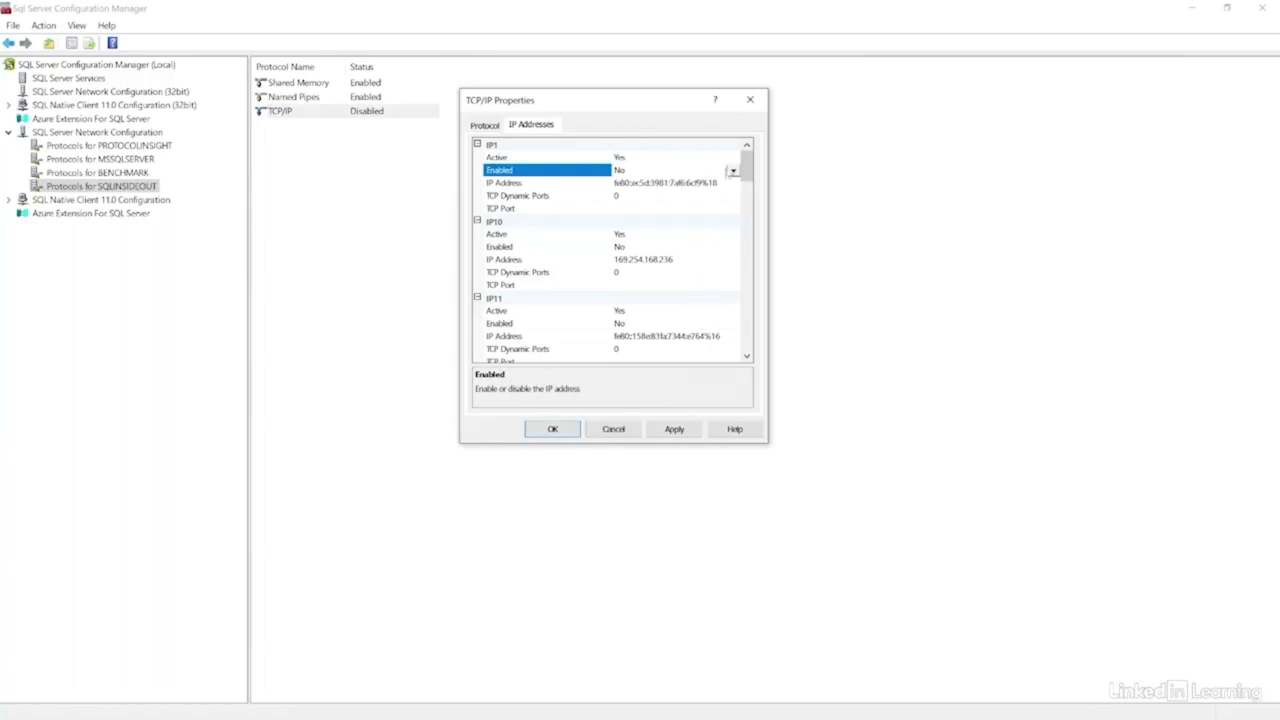
pyautogui.click(485, 127)
pyautogui.click(660, 192)
pyautogui.click(646, 209)
pyautogui.click(537, 130)
pyautogui.click(733, 171)
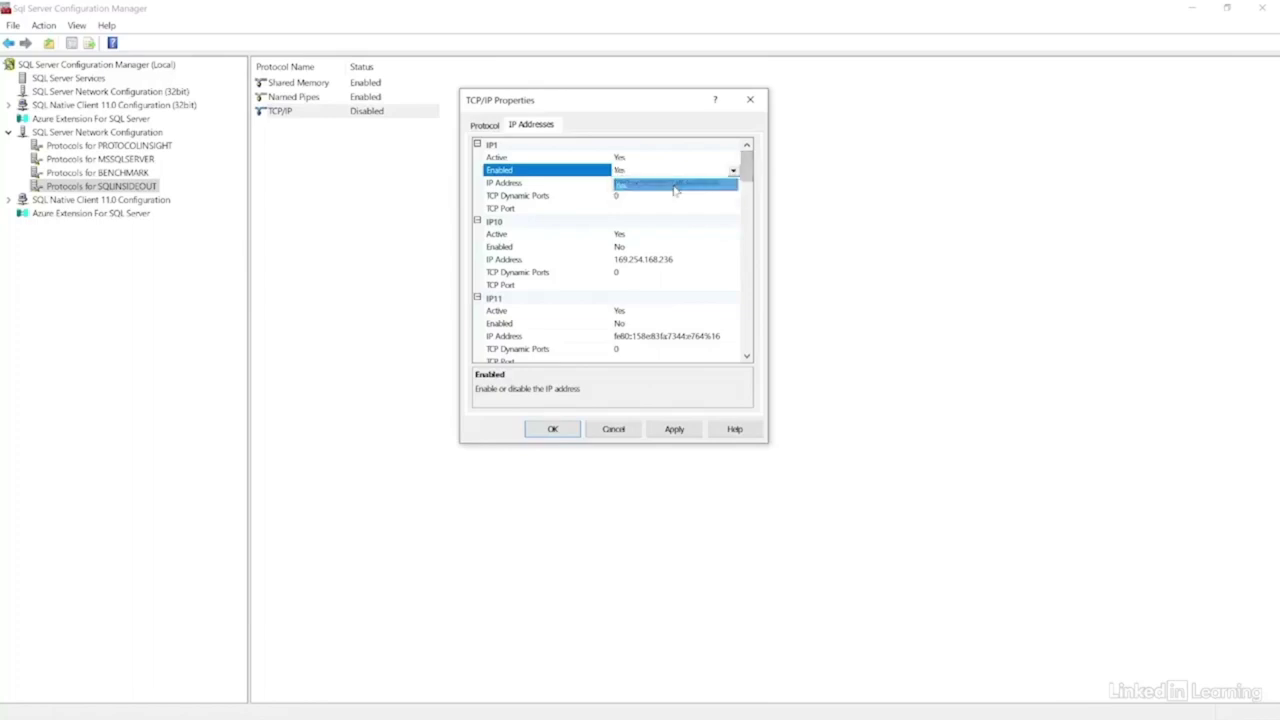
pyautogui.click(675, 189)
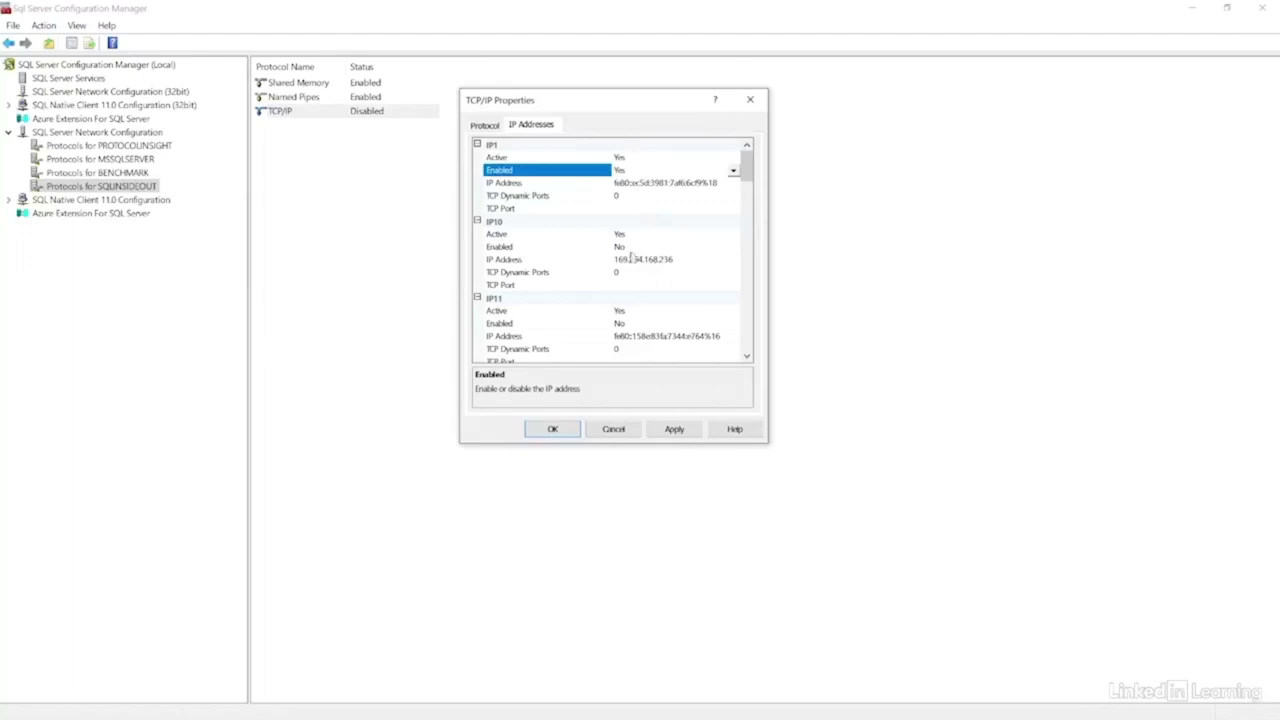
# - Scroll past IP10 and IP12 to IPAll: TCP Dynamic Ports 0, TCP Port empty
pyautogui.click(632, 259)
pyautogui.scroll(-3, 690, 262)
pyautogui.click(680, 298)
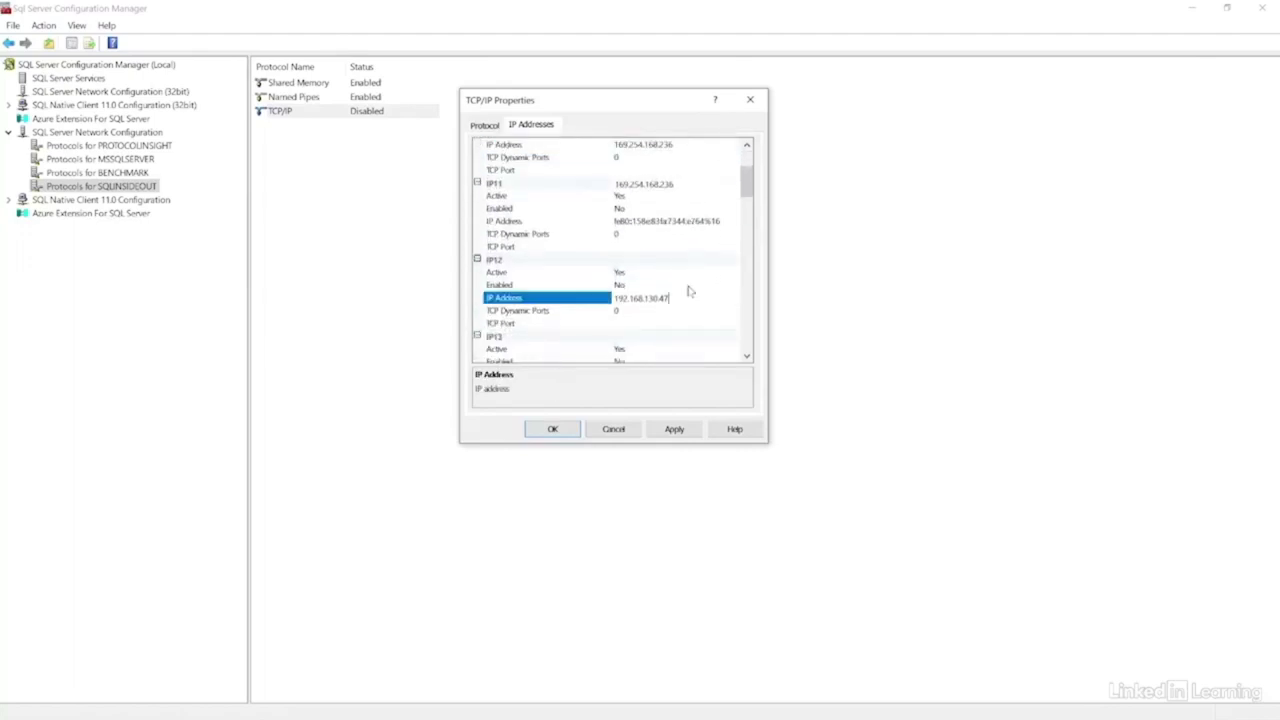
pyautogui.scroll(-6, 690, 290)
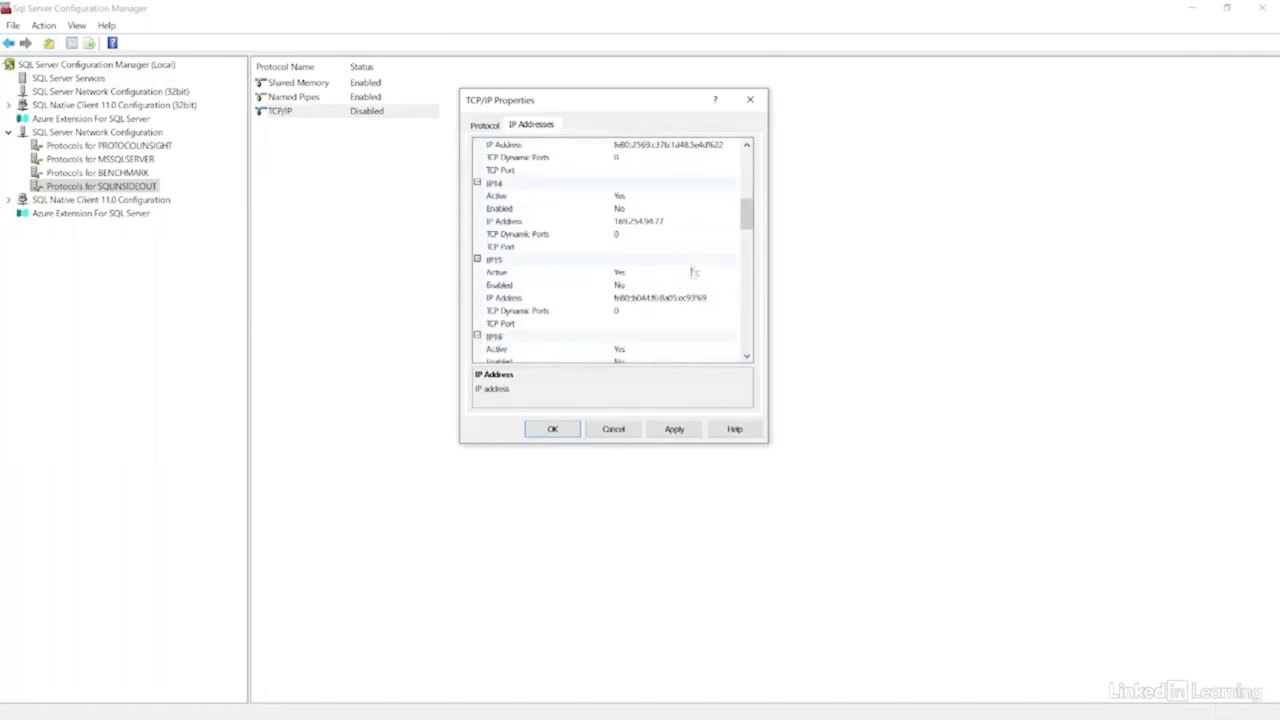
pyautogui.scroll(-5, 690, 260)
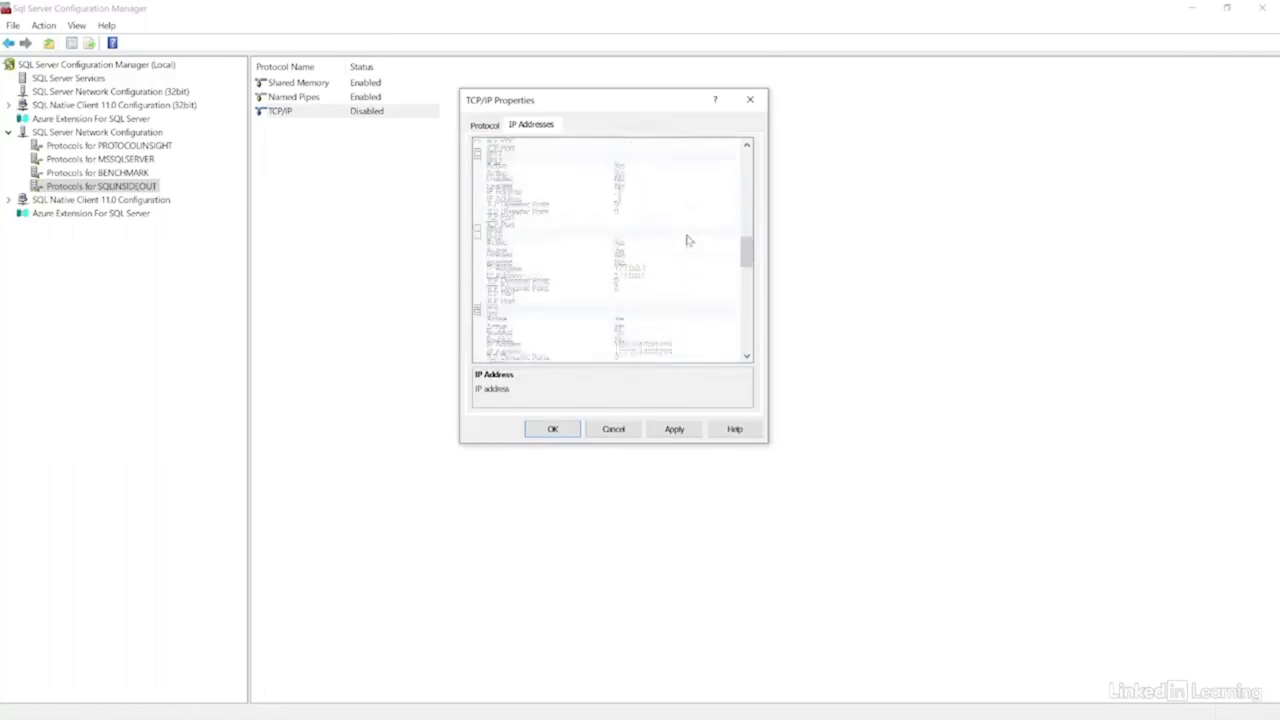
pyautogui.scroll(-6, 688, 240)
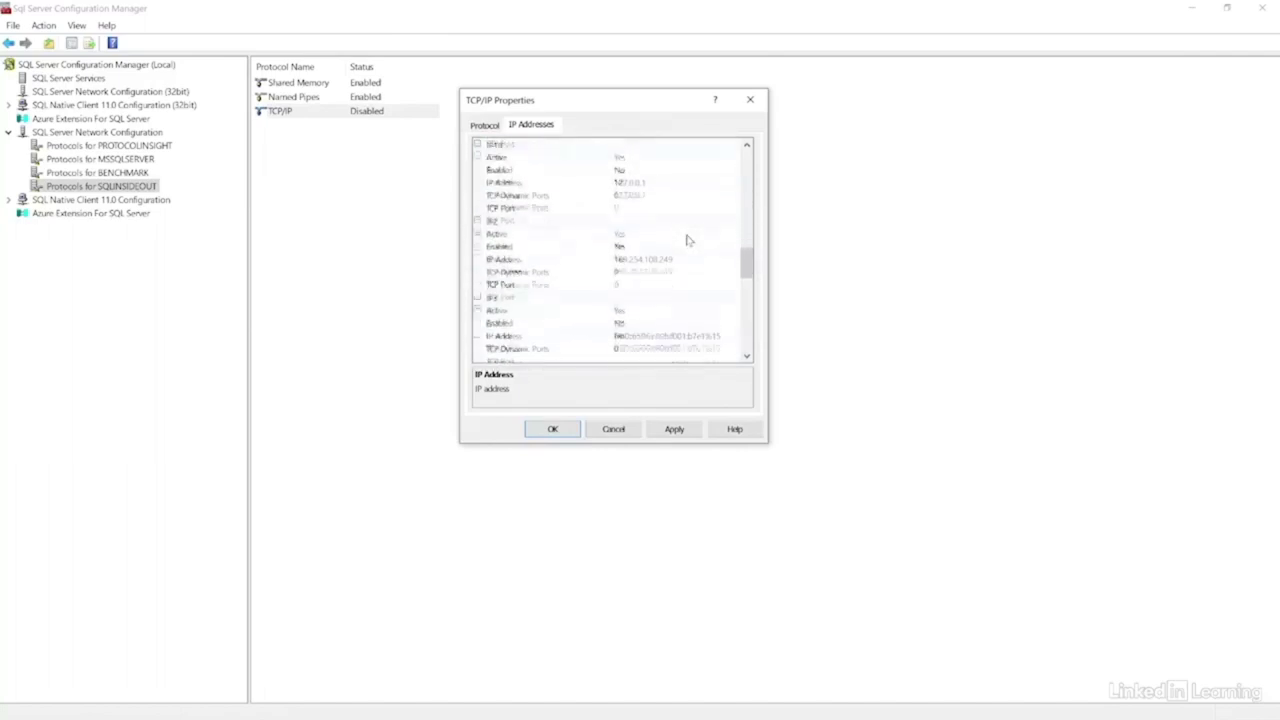
pyautogui.scroll(-5, 688, 240)
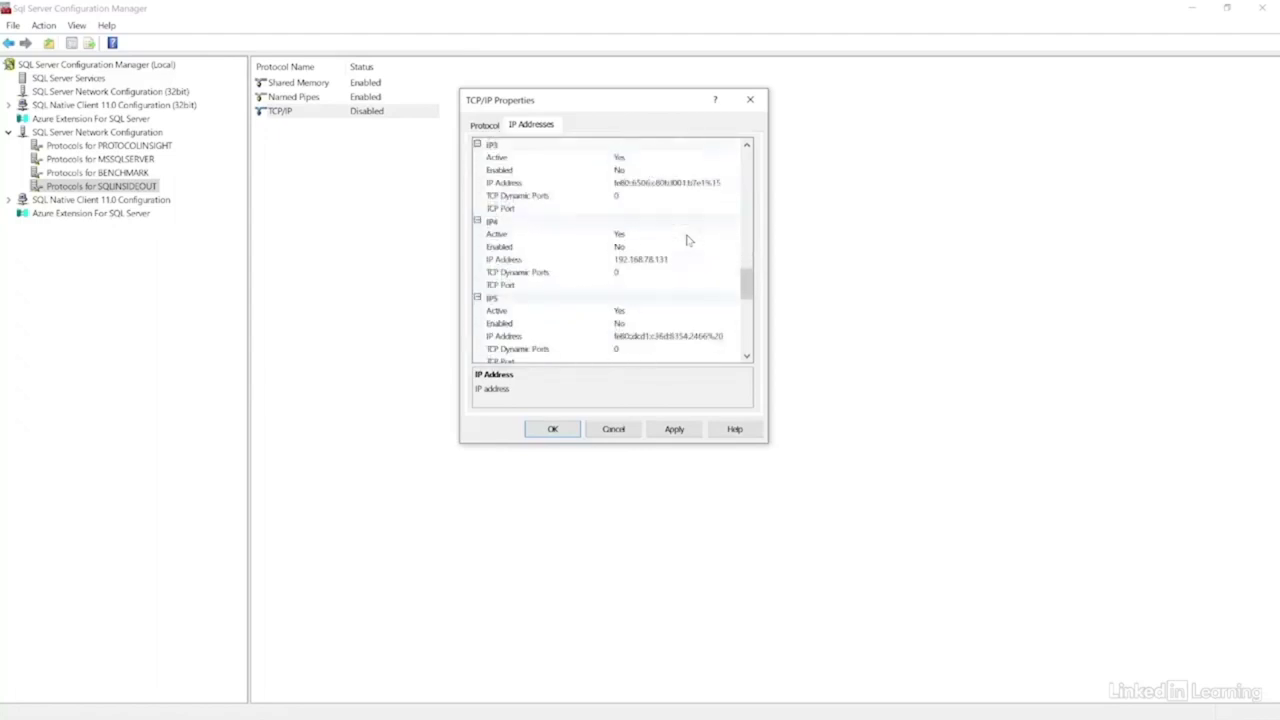
pyautogui.scroll(-3, 688, 240)
pyautogui.scroll(-3, 700, 228)
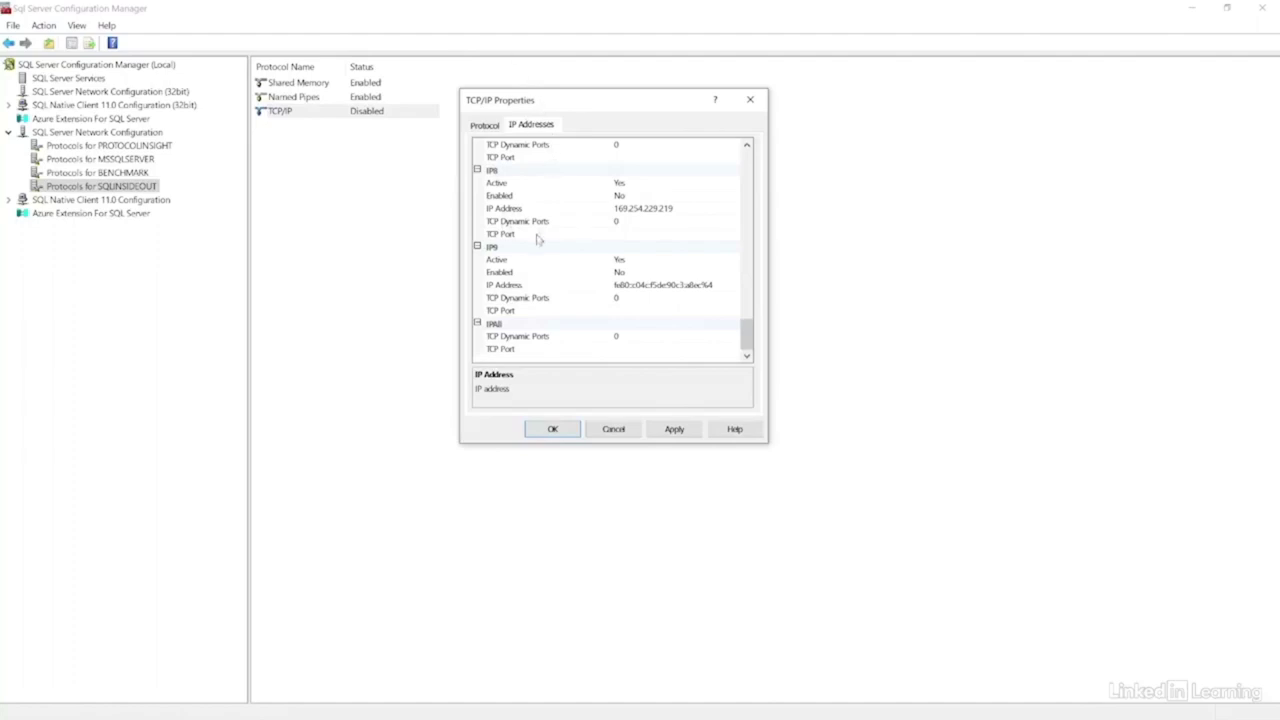
pyautogui.click(576, 338)
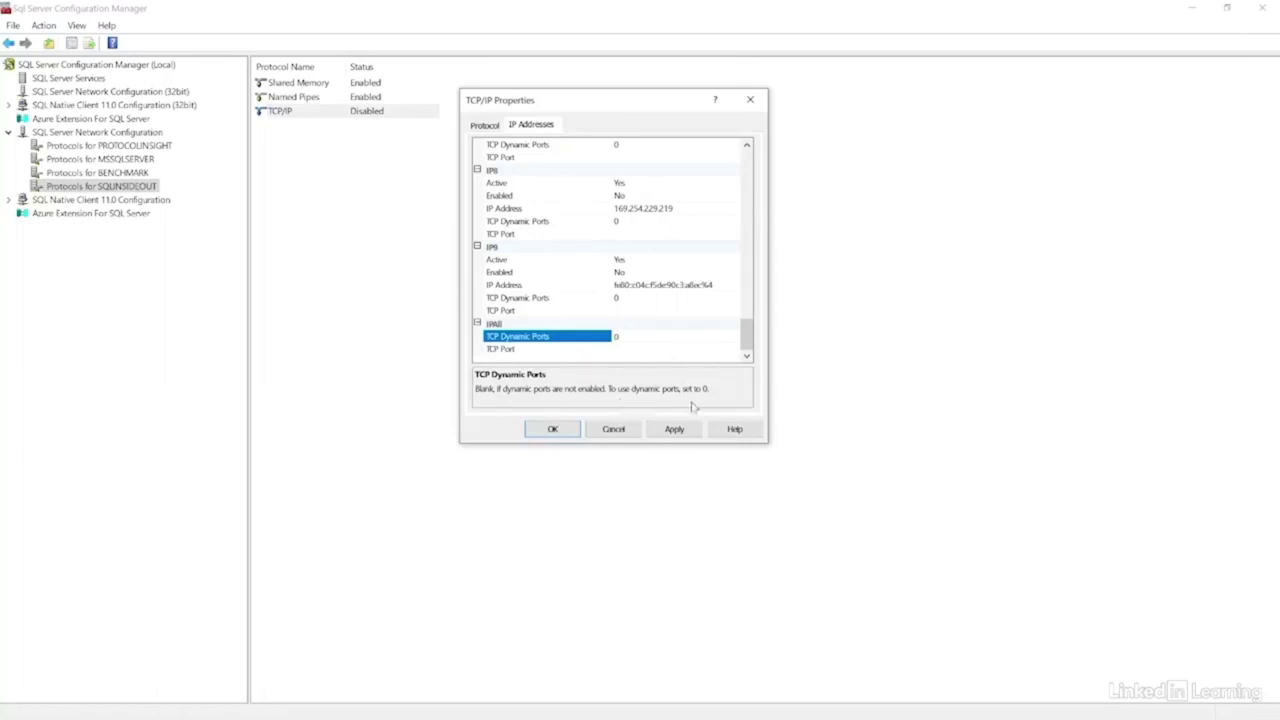
pyautogui.click(657, 350)
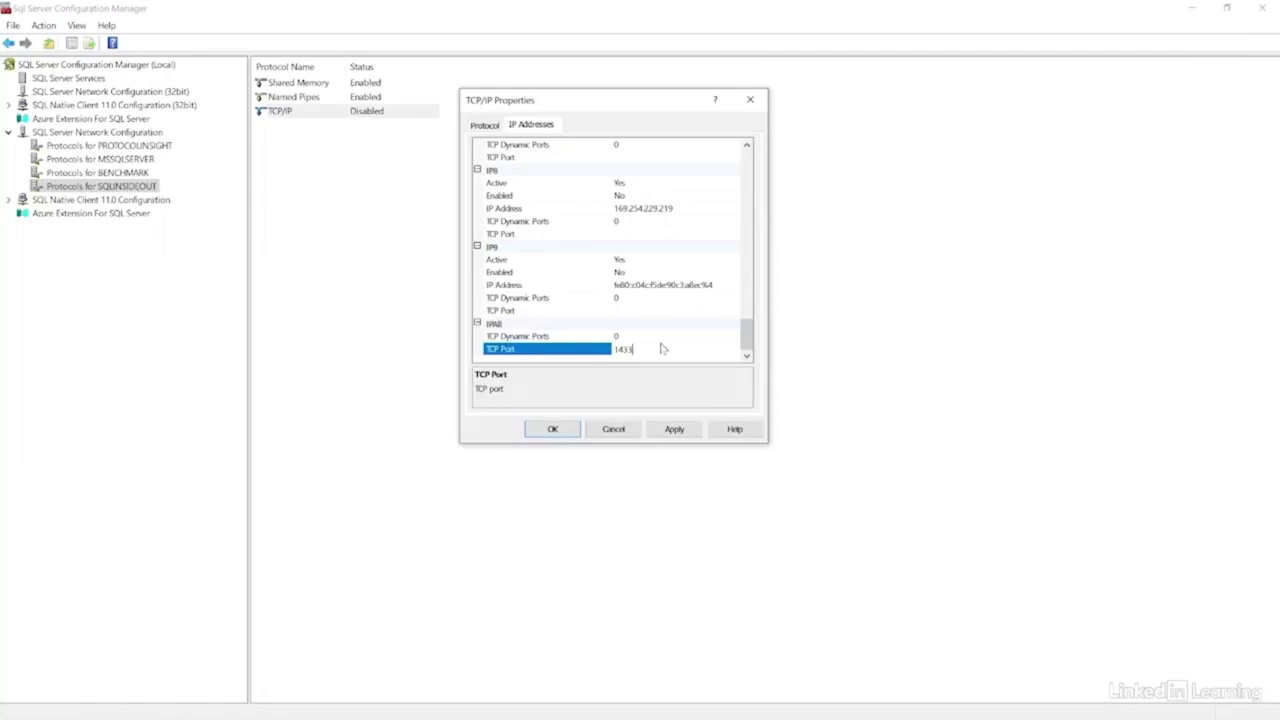
pyautogui.press('BackSpace')
pyautogui.press('BackSpace')
pyautogui.press('BackSpace')
pyautogui.press('BackSpace')
pyautogui.click(487, 128)
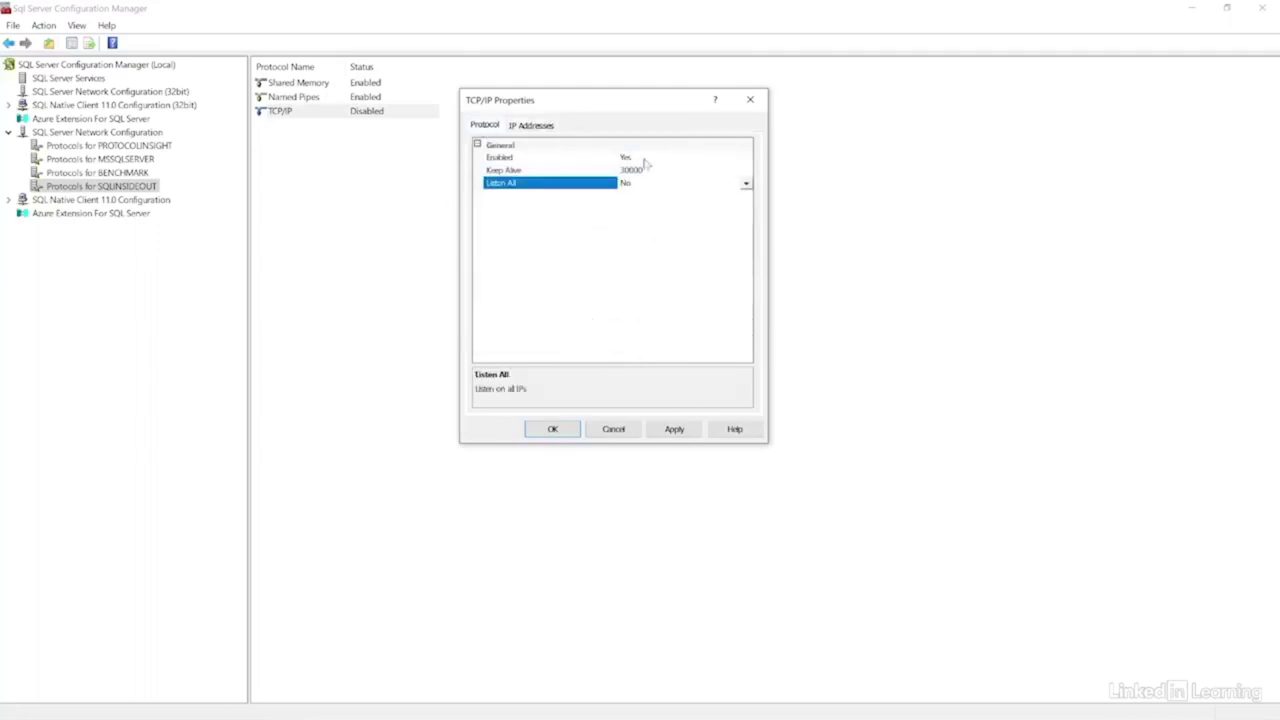
# - Set Listen All to Yes, save the TCP/IP properties, and accept the restart warning
pyautogui.click(746, 184)
pyautogui.click(682, 199)
pyautogui.click(552, 429)
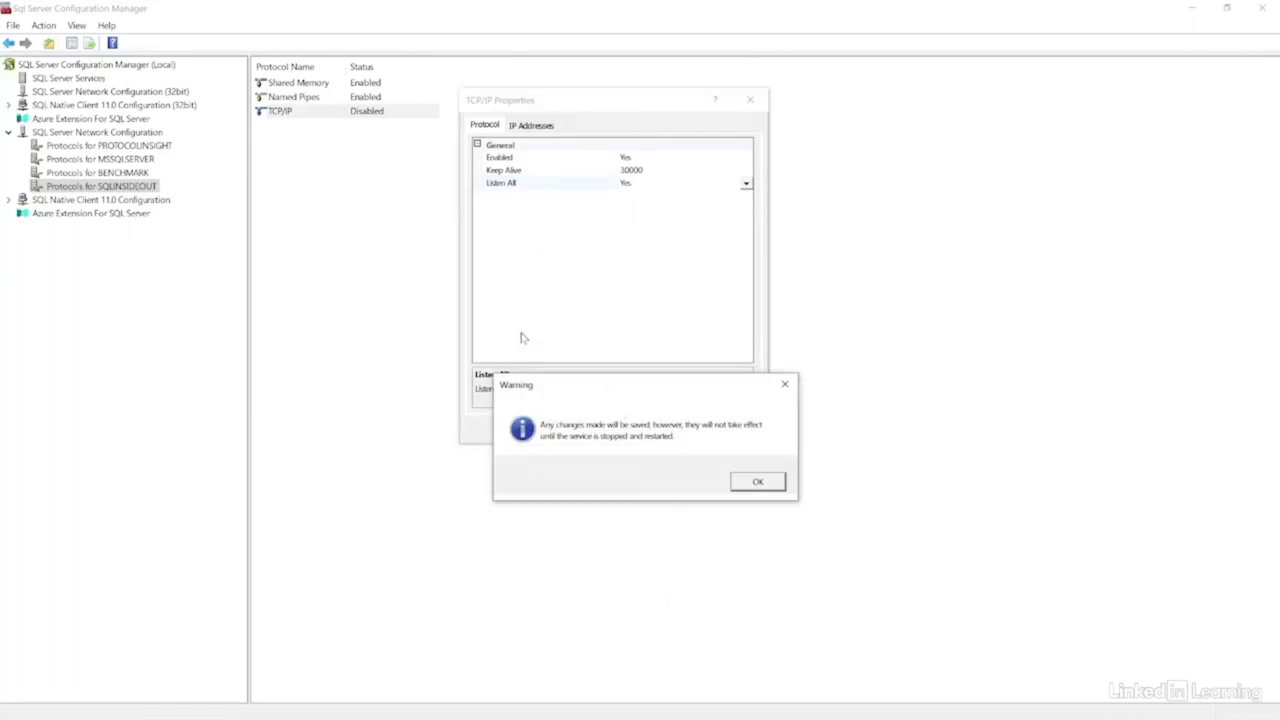
pyautogui.click(756, 482)
pyautogui.click(304, 113)
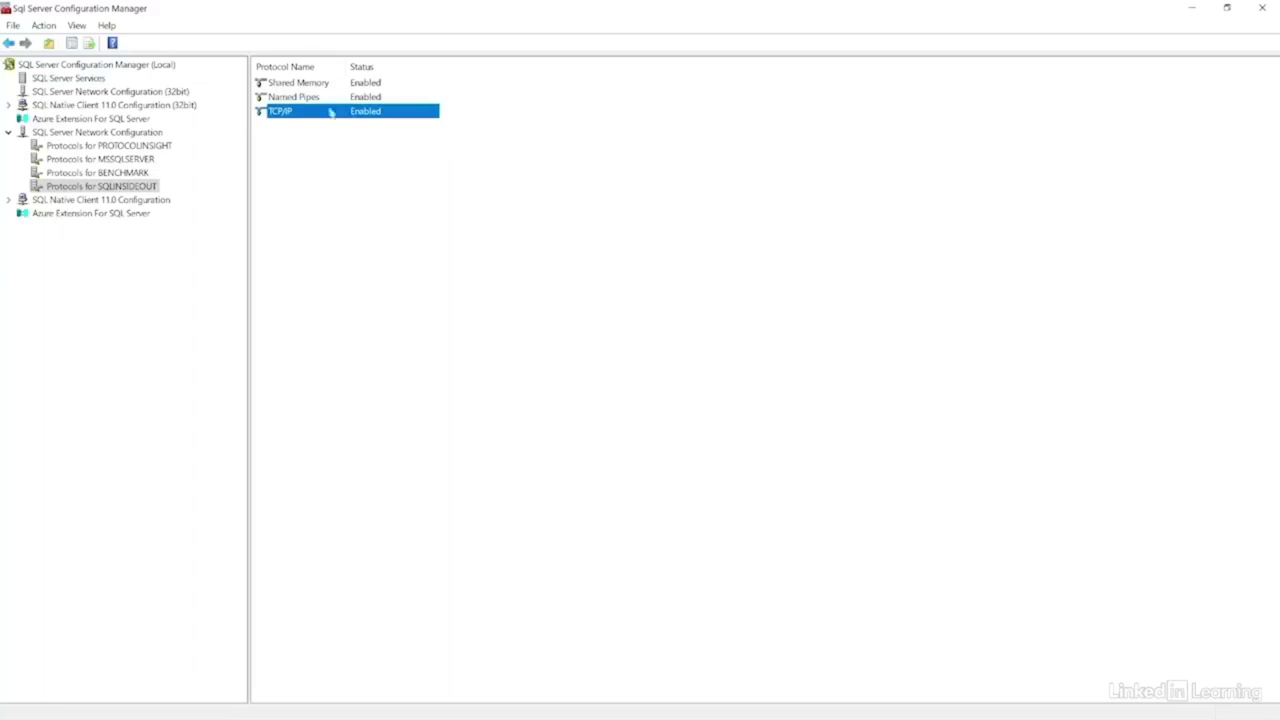
# - Expand SQL Native Client 11.0 Configuration to show Shared Memory, TCP/IP and Named Pipes client protocols
pyautogui.click(117, 105)
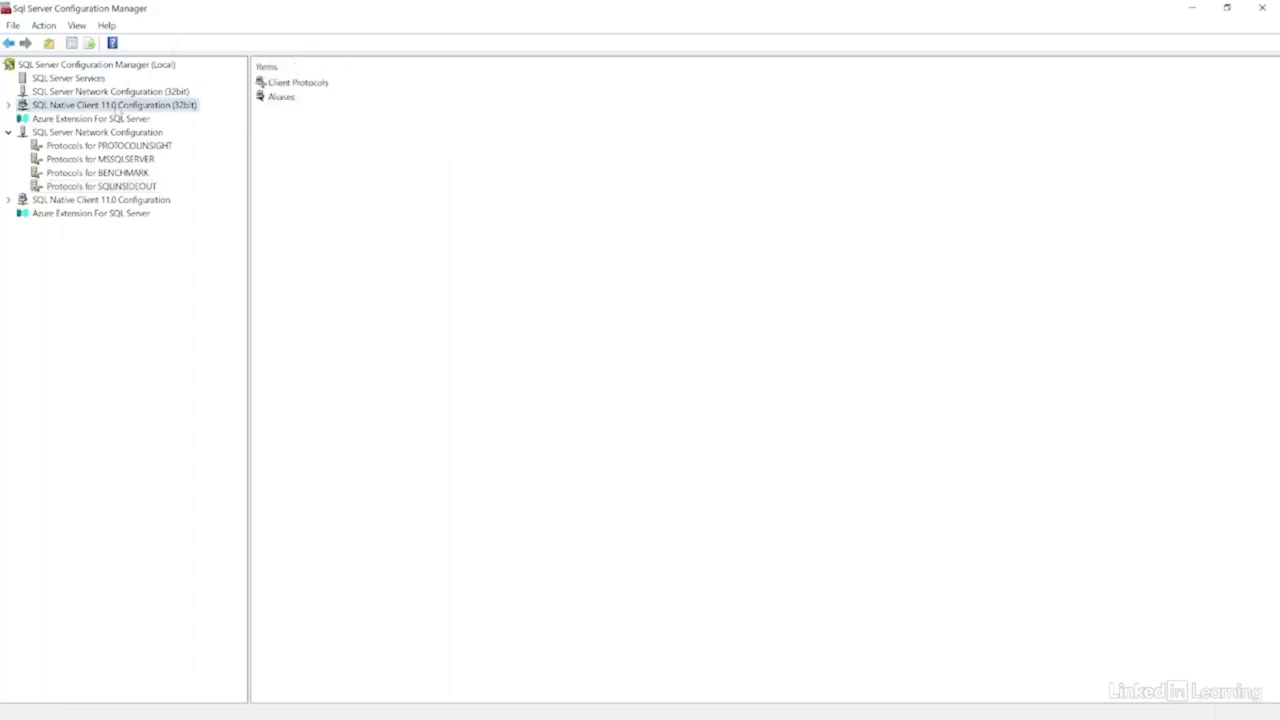
pyautogui.click(72, 199)
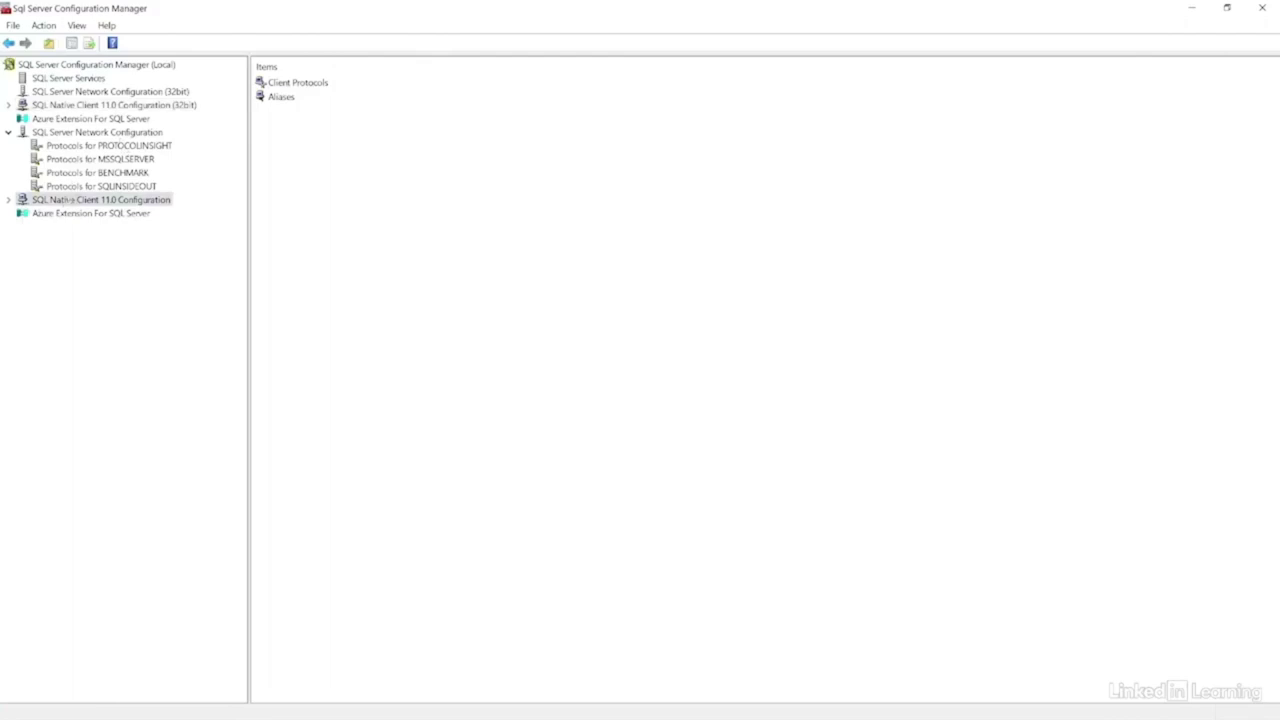
pyautogui.click(9, 200)
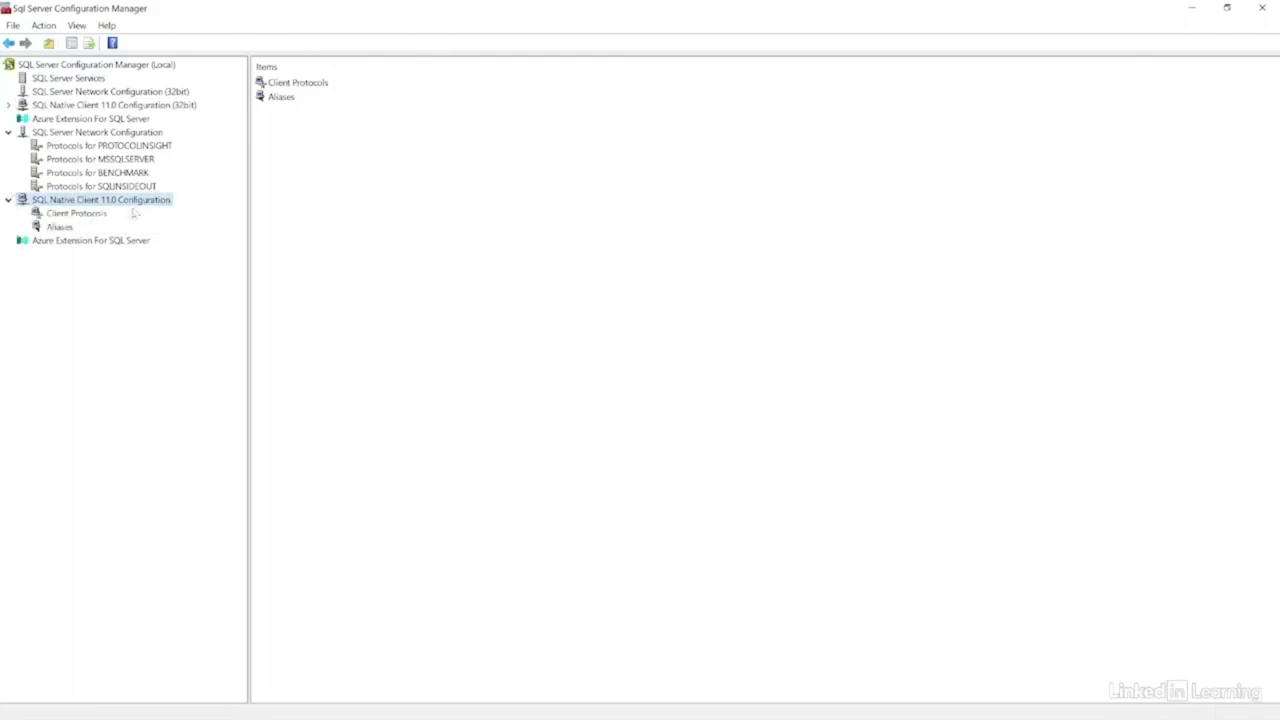
pyautogui.click(104, 213)
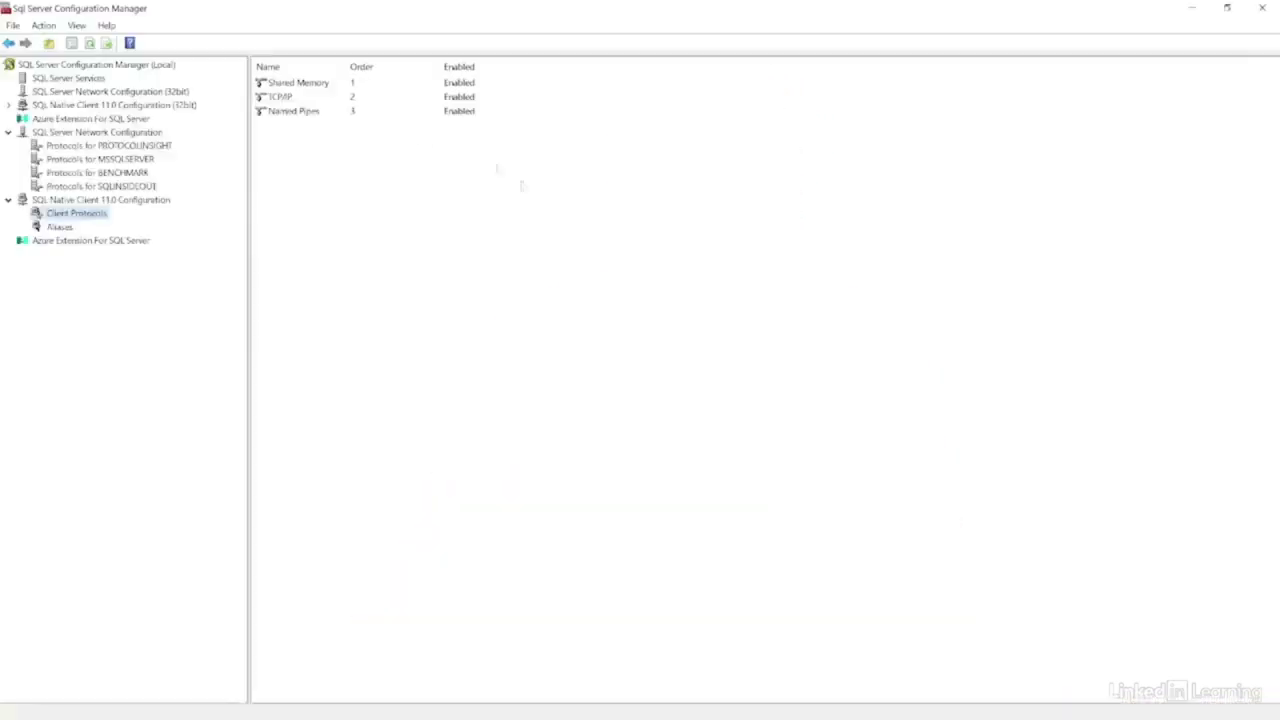
pyautogui.click(328, 84)
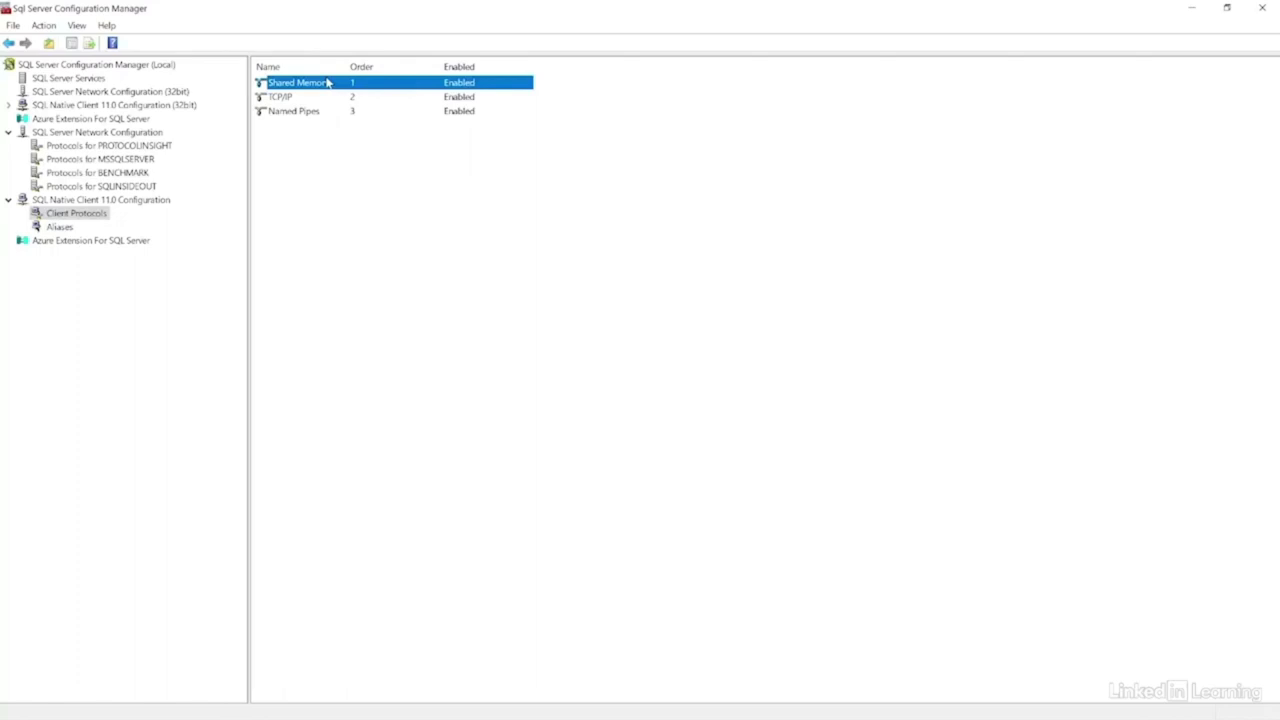
pyautogui.click(285, 99)
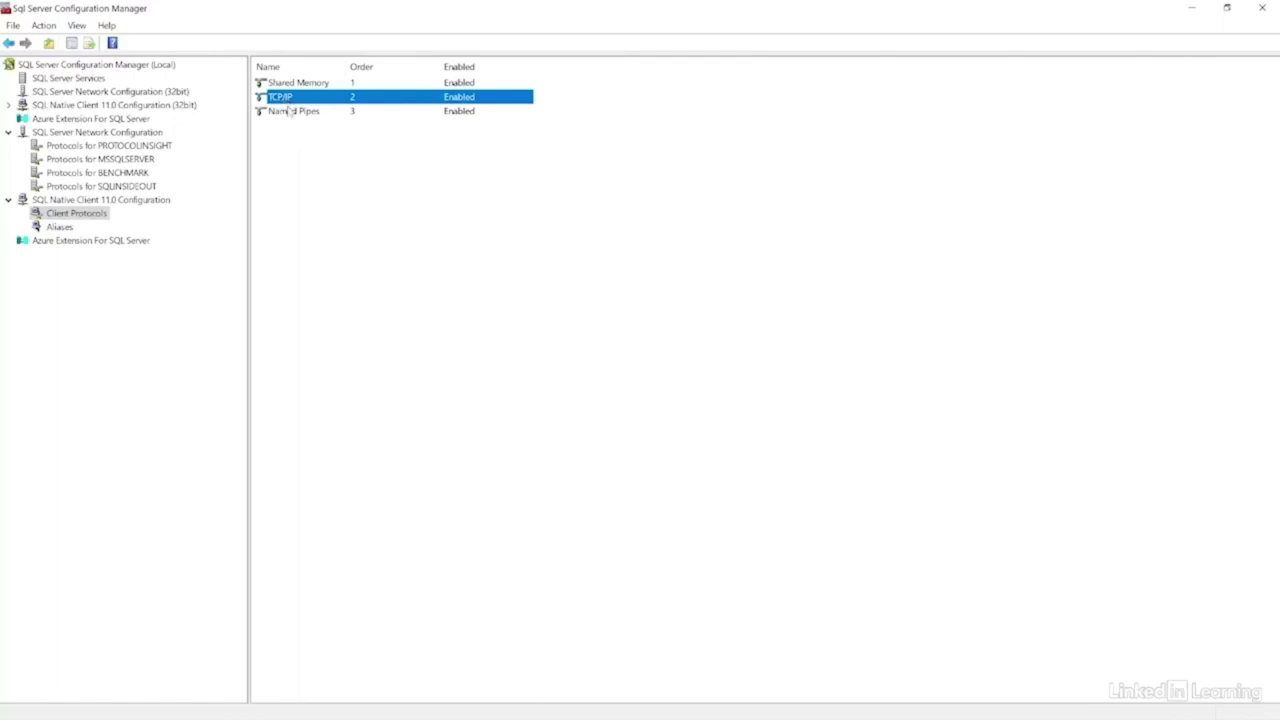
pyautogui.click(291, 112)
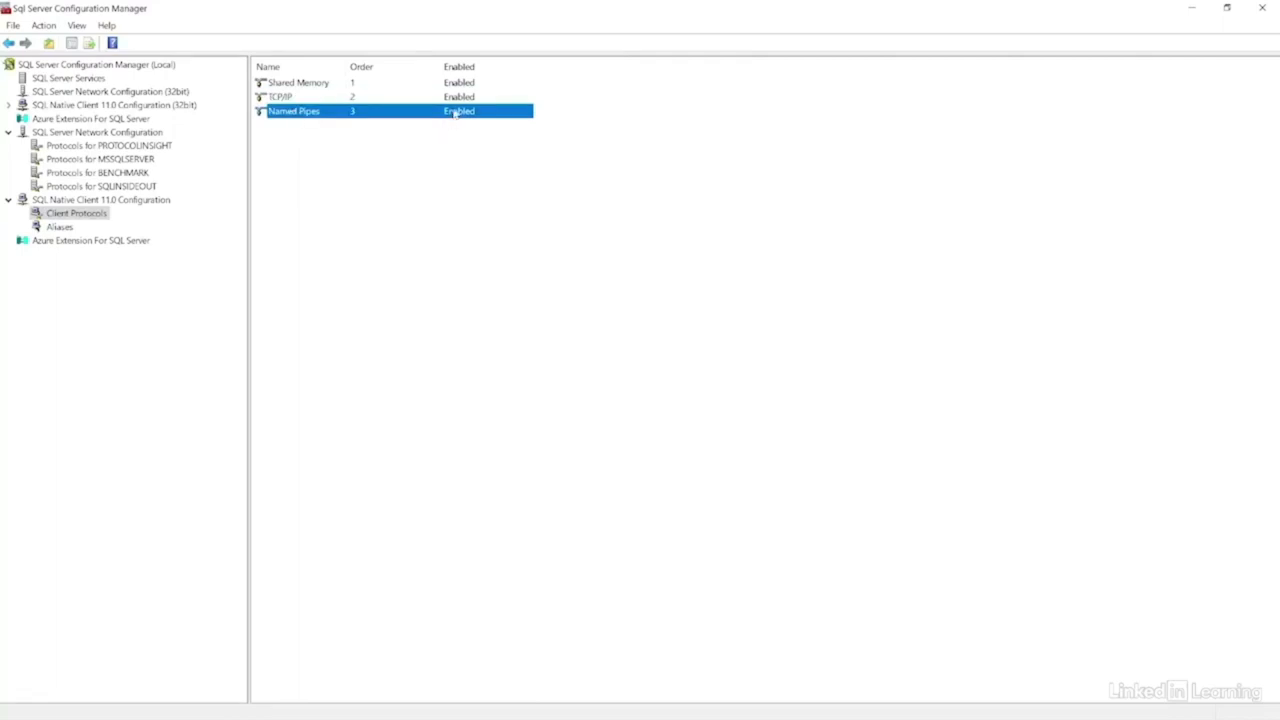
pyautogui.doubleClick(454, 114)
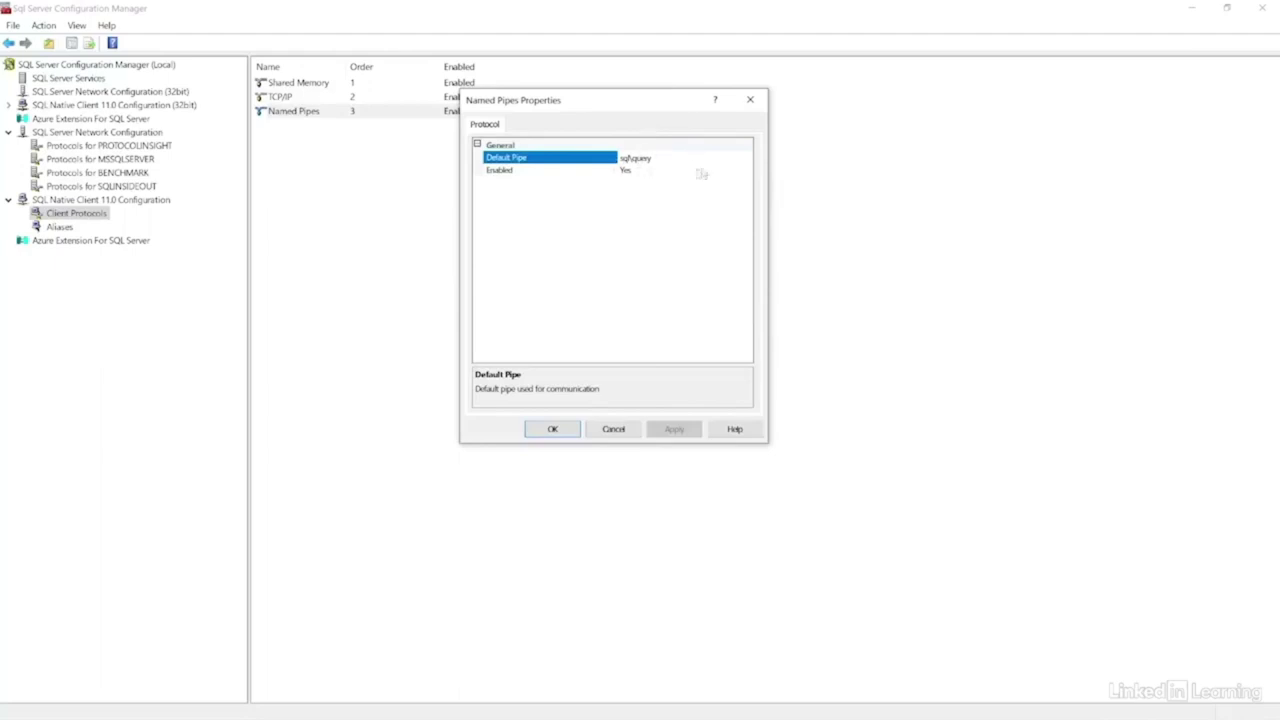
pyautogui.click(692, 177)
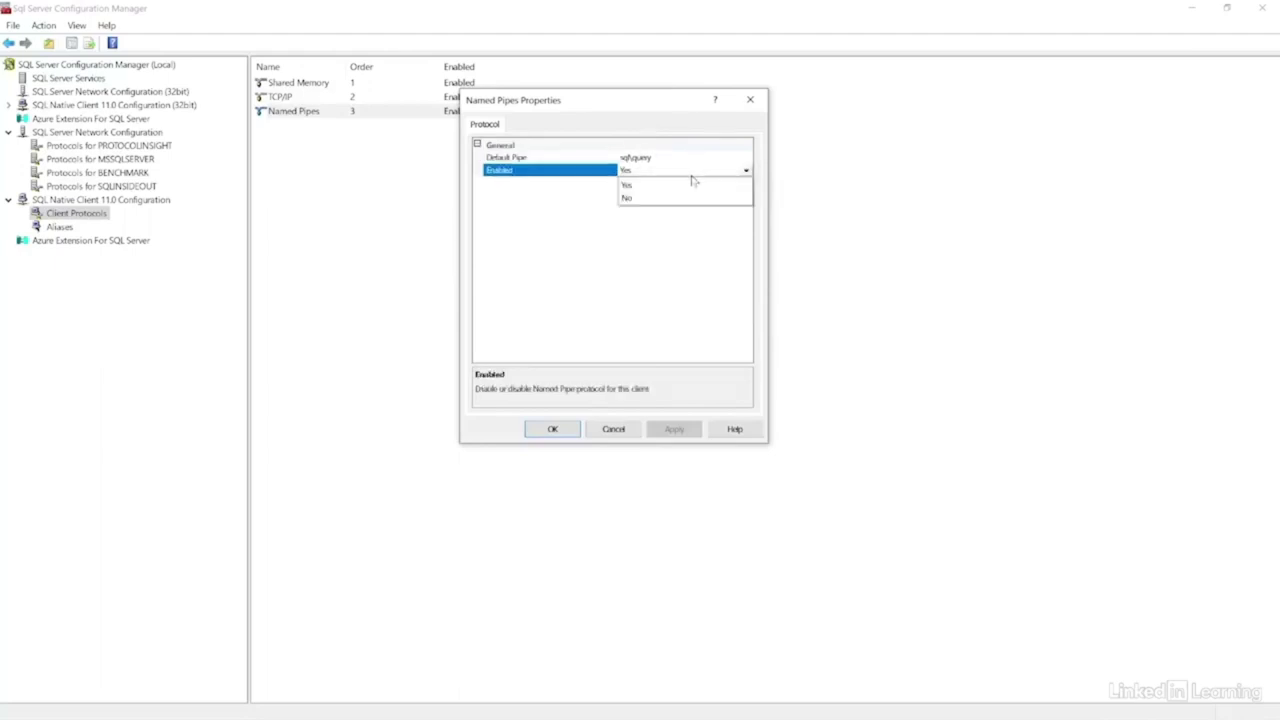
pyautogui.click(752, 99)
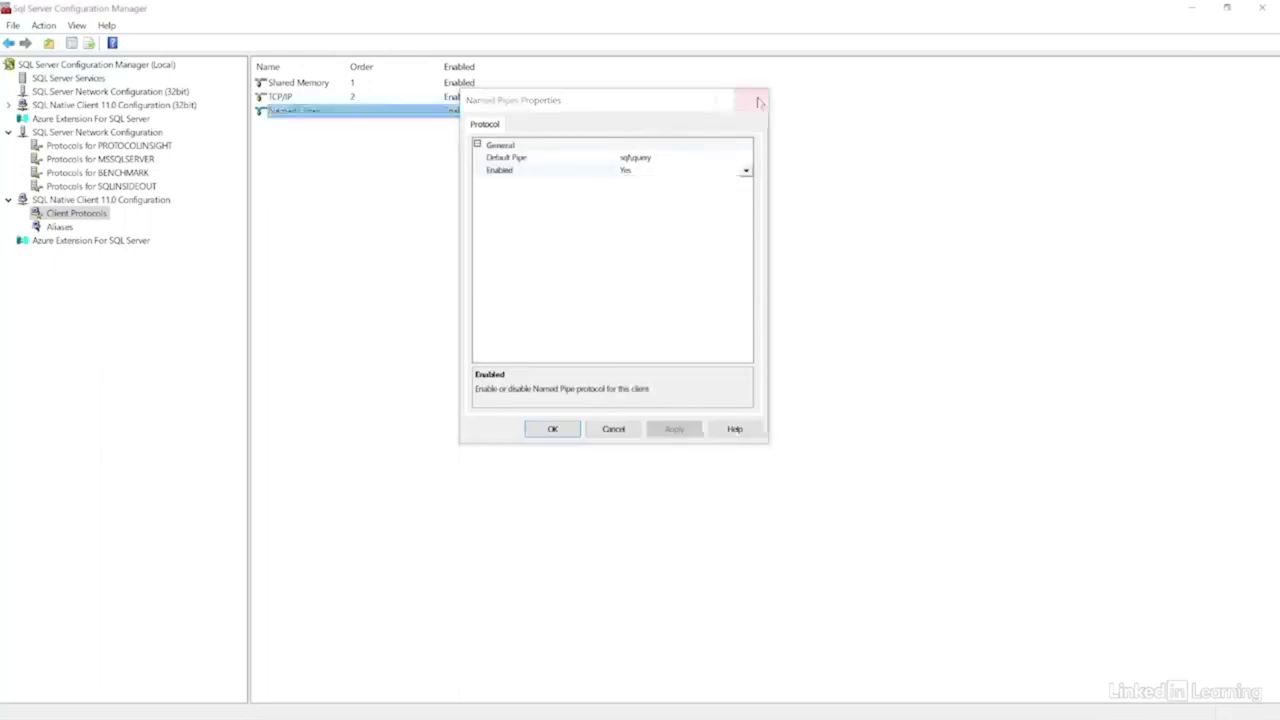
pyautogui.click(425, 98)
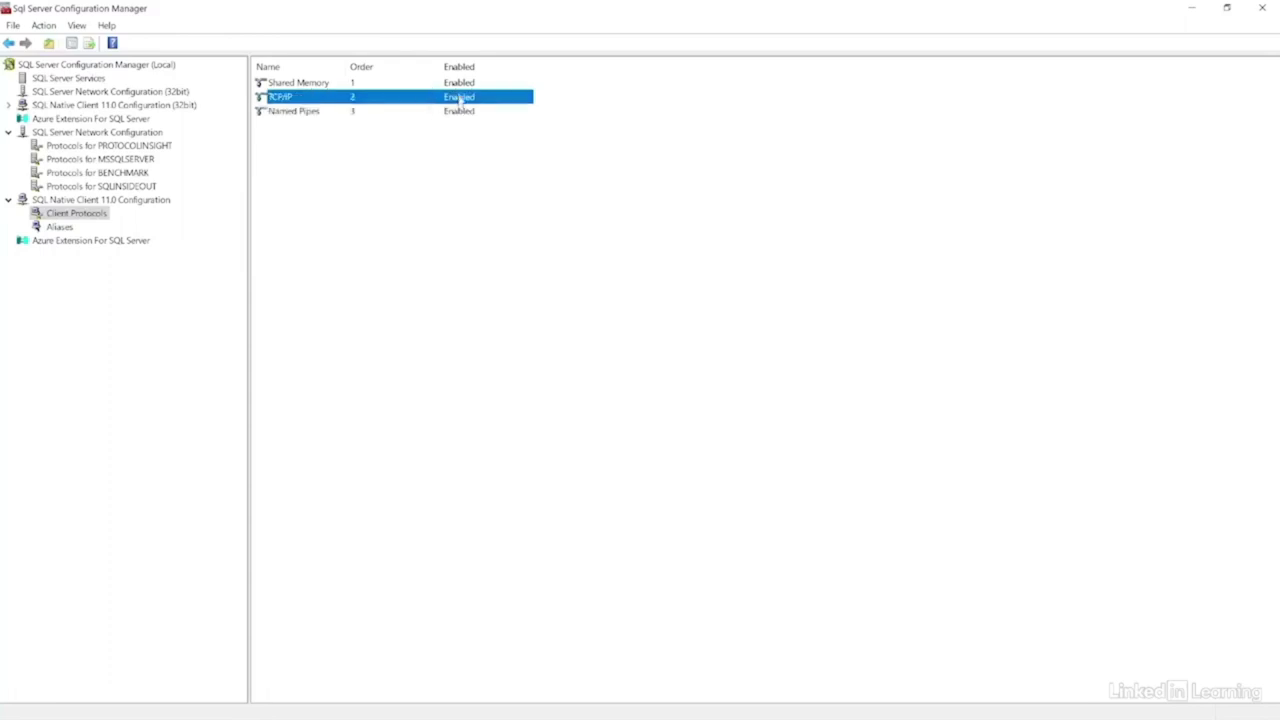
pyautogui.doubleClick(458, 98)
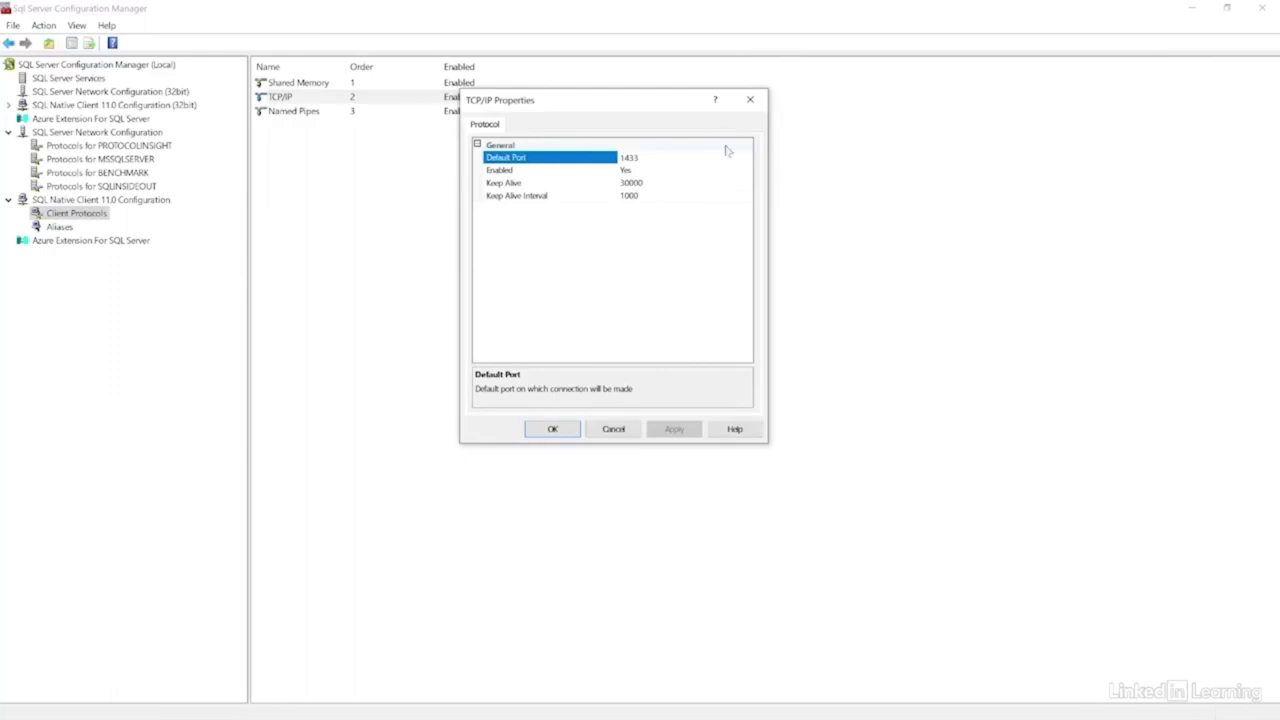
pyautogui.click(750, 99)
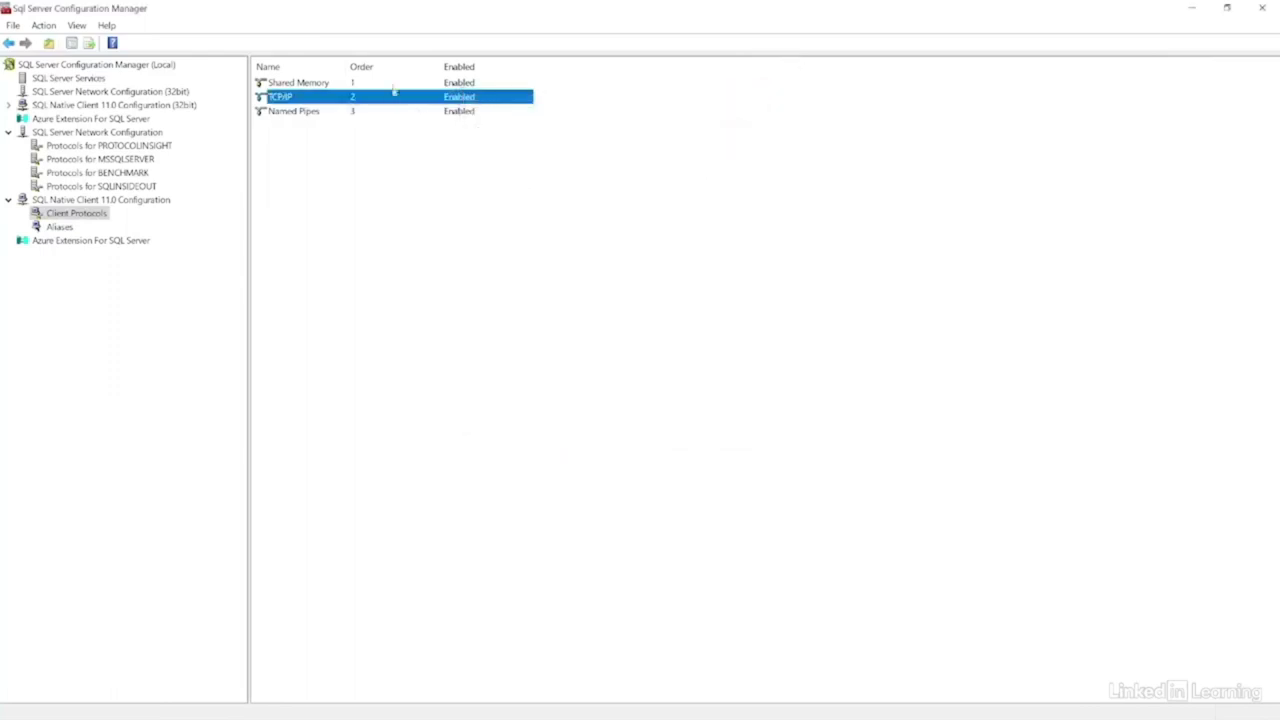
pyautogui.doubleClick(394, 84)
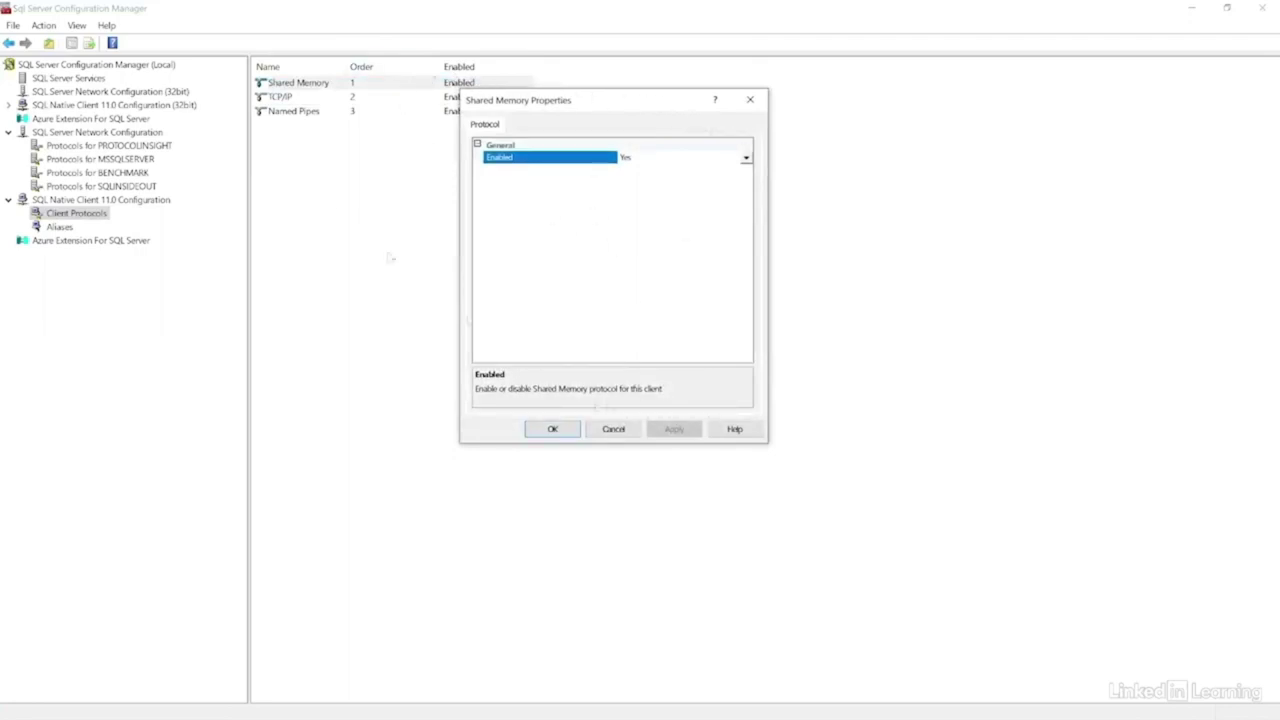
pyautogui.click(616, 428)
pyautogui.doubleClick(326, 98)
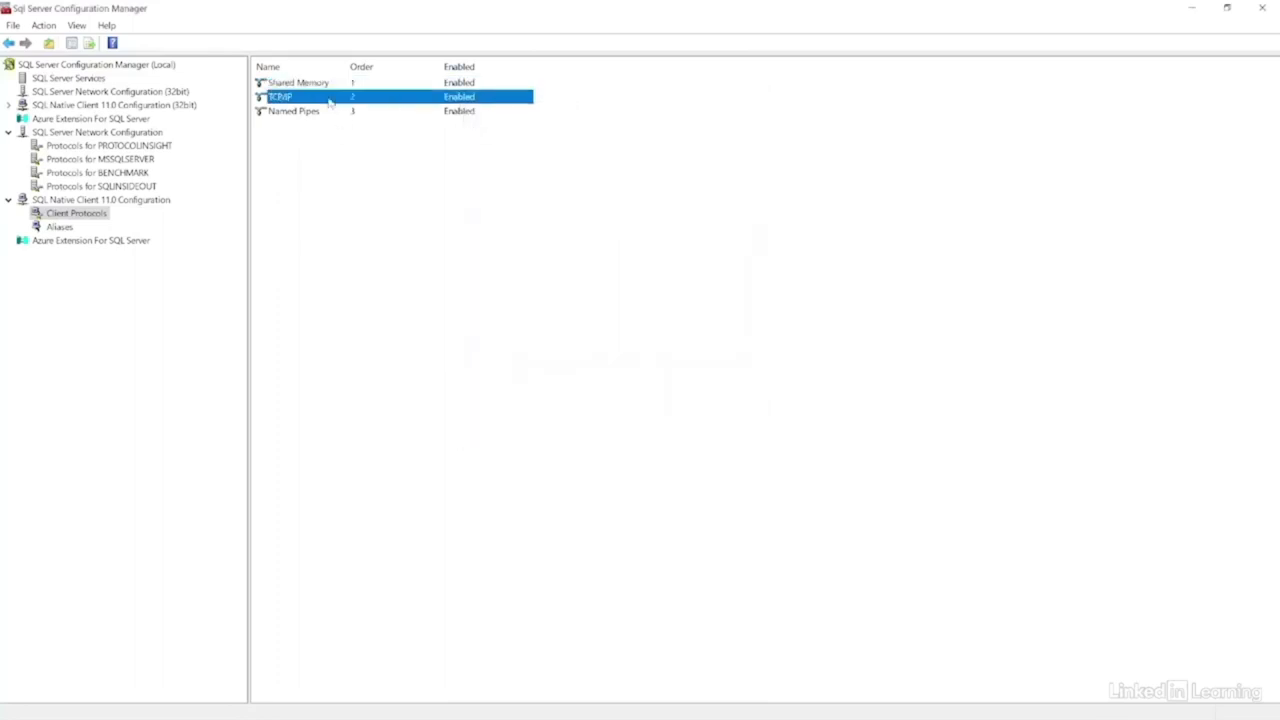
pyautogui.click(654, 153)
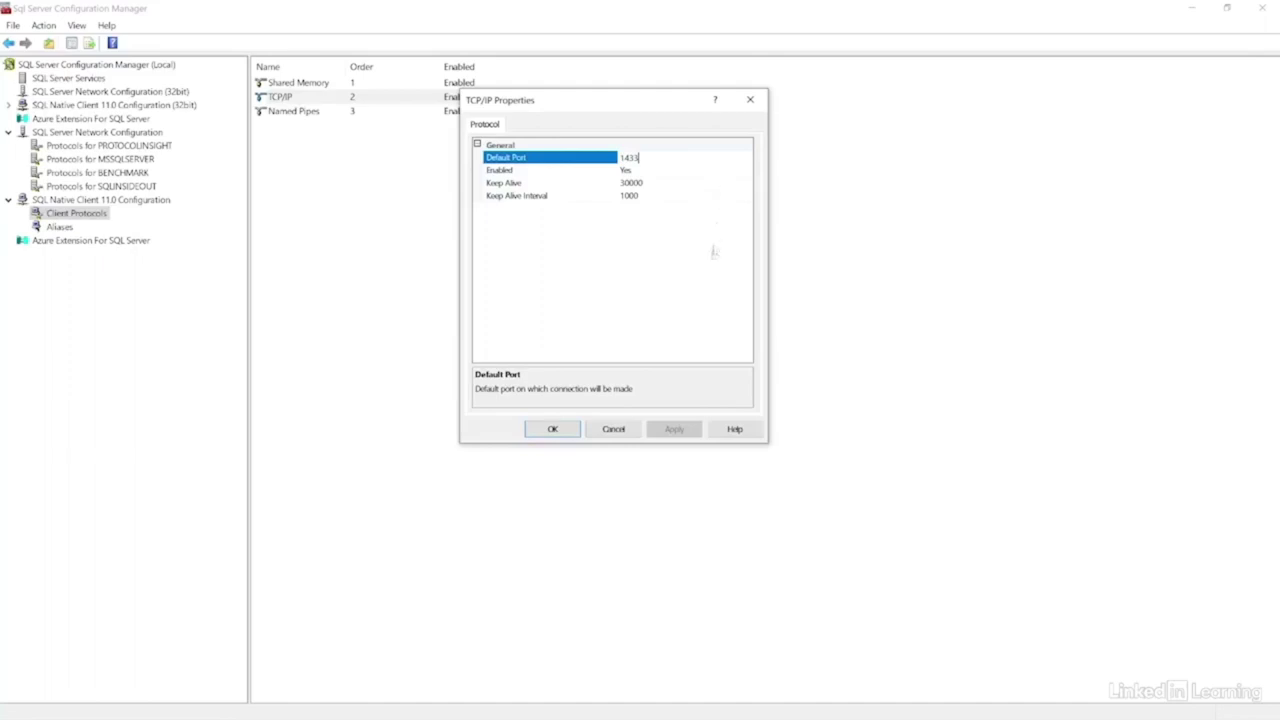
pyautogui.click(609, 430)
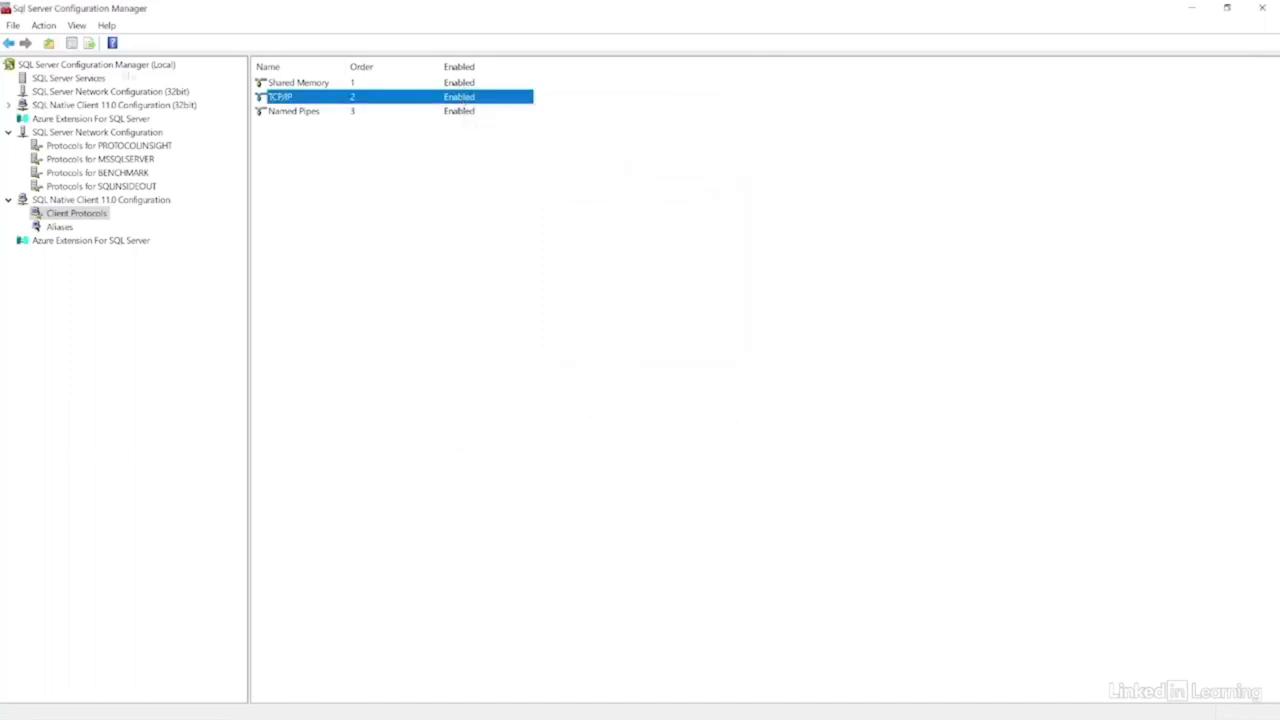
# - Review the SQL Server Browser, SQLINSIDEOUT and Agent services with the Name column widened
pyautogui.click(68, 80)
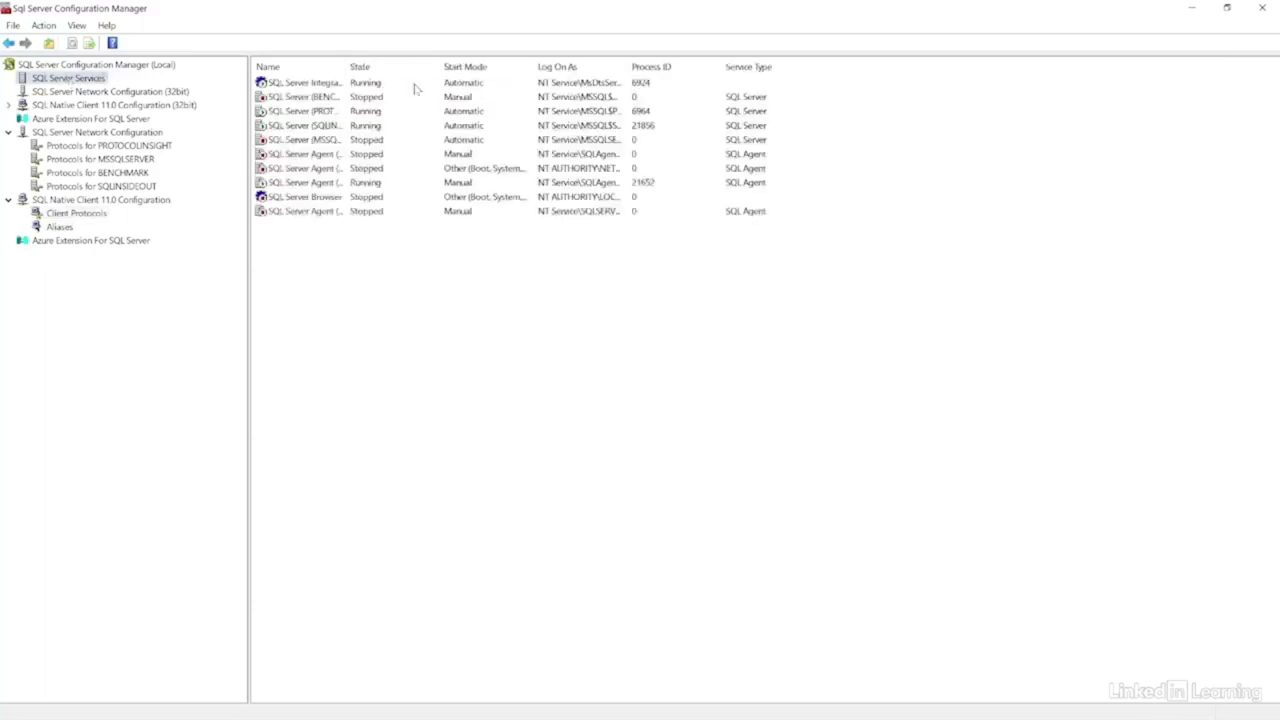
pyautogui.moveTo(340, 68); pyautogui.dragTo(455, 72)
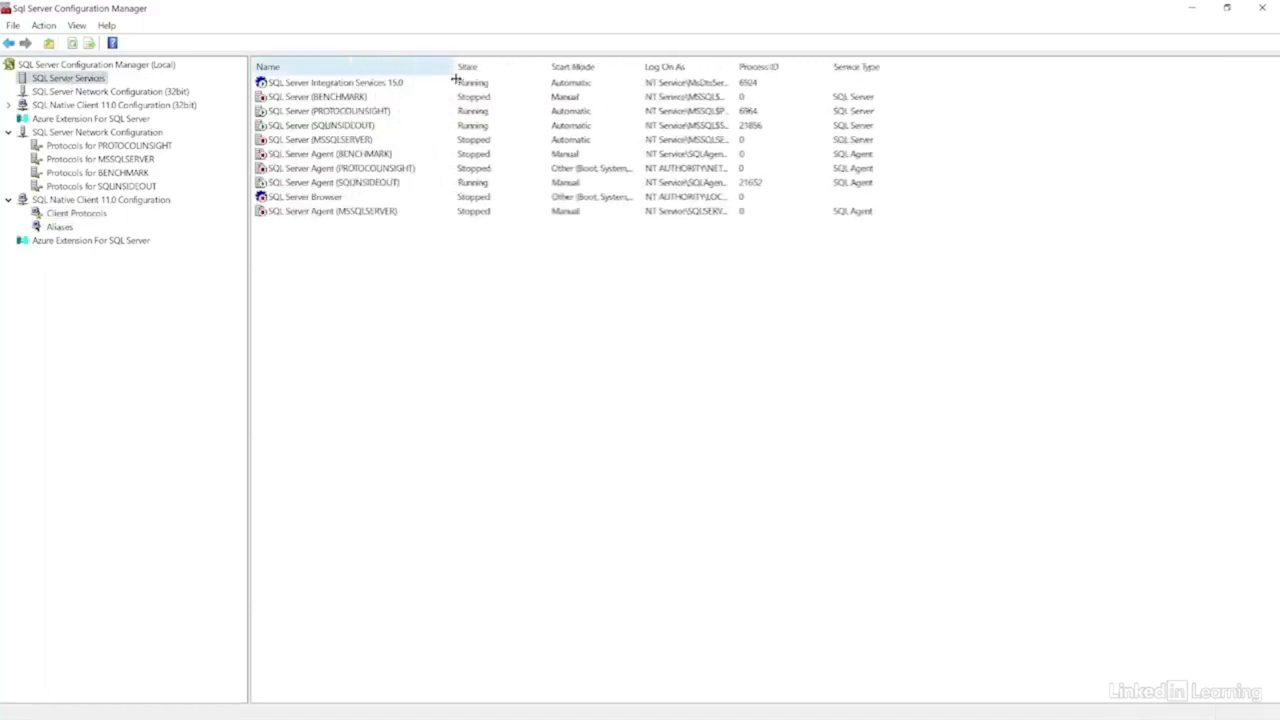
pyautogui.click(311, 197)
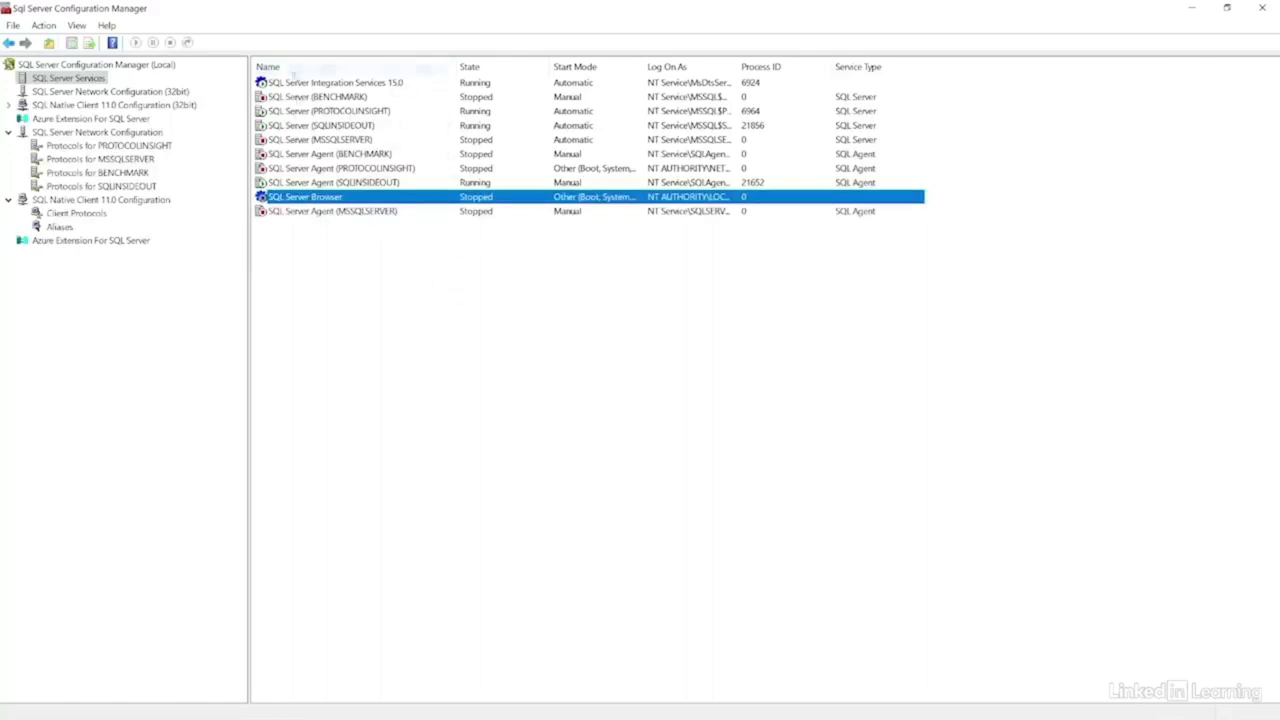
pyautogui.click(348, 125)
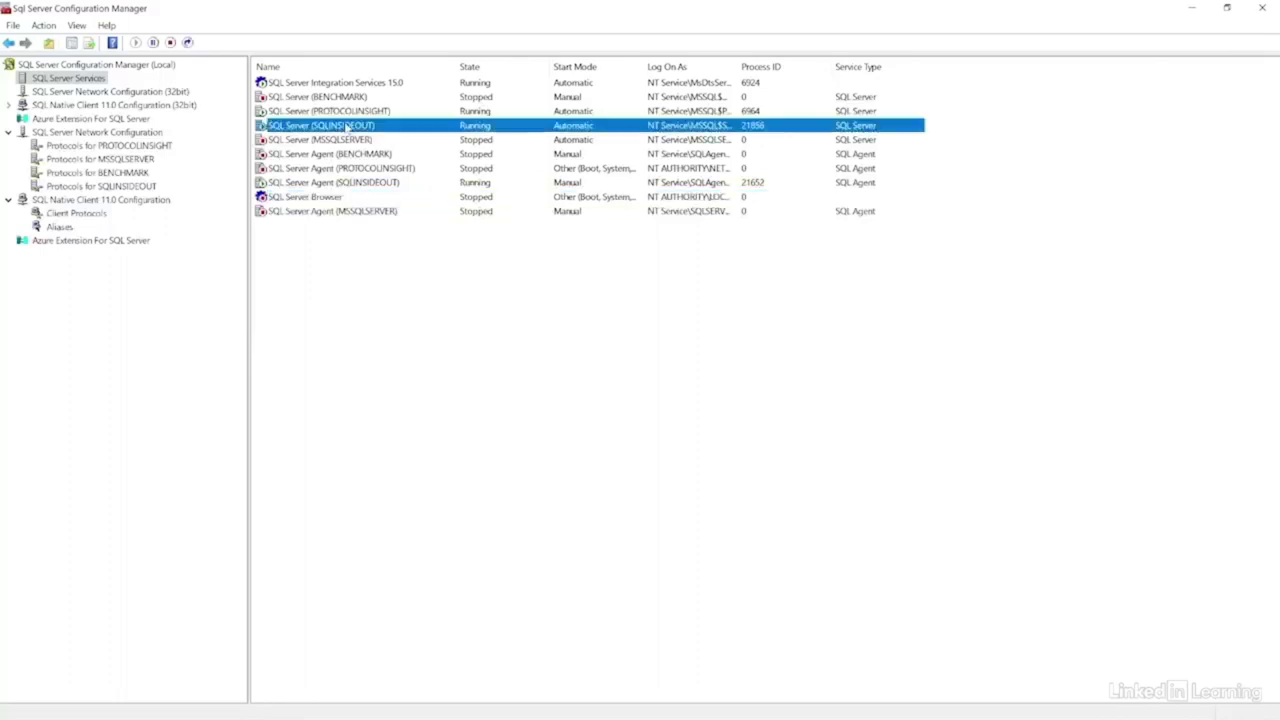
pyautogui.click(365, 184)
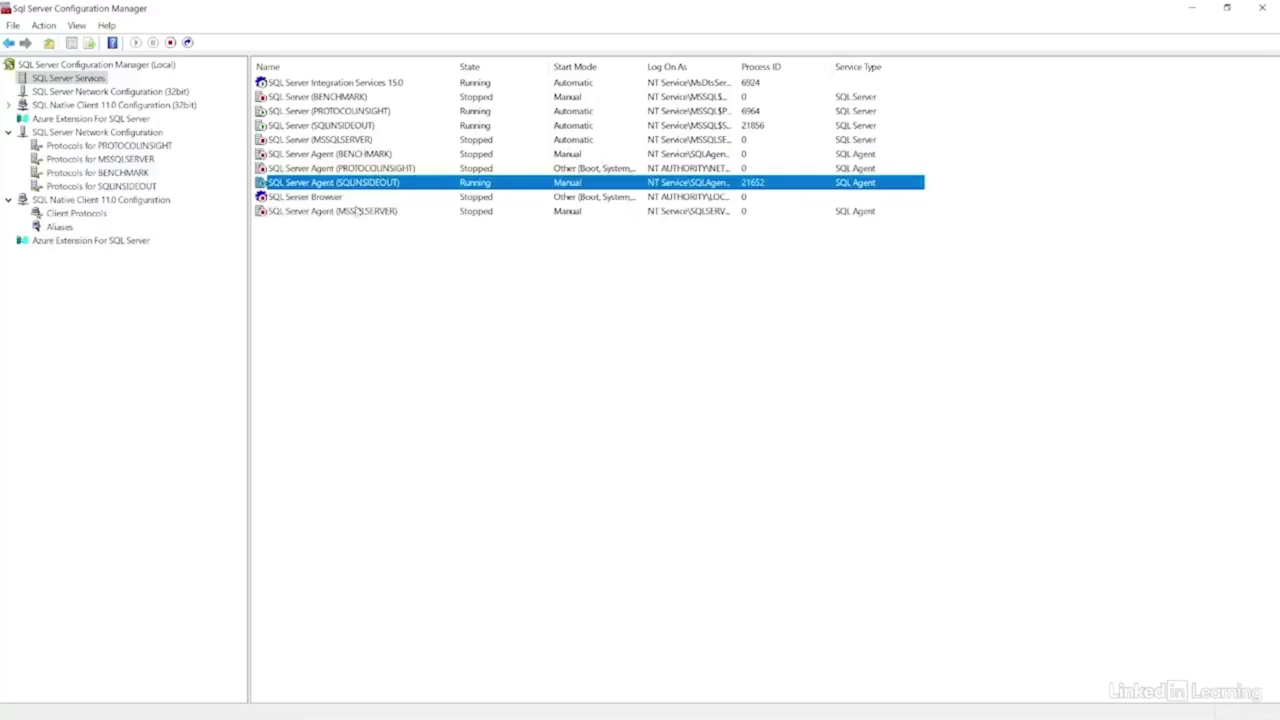
pyautogui.click(356, 199)
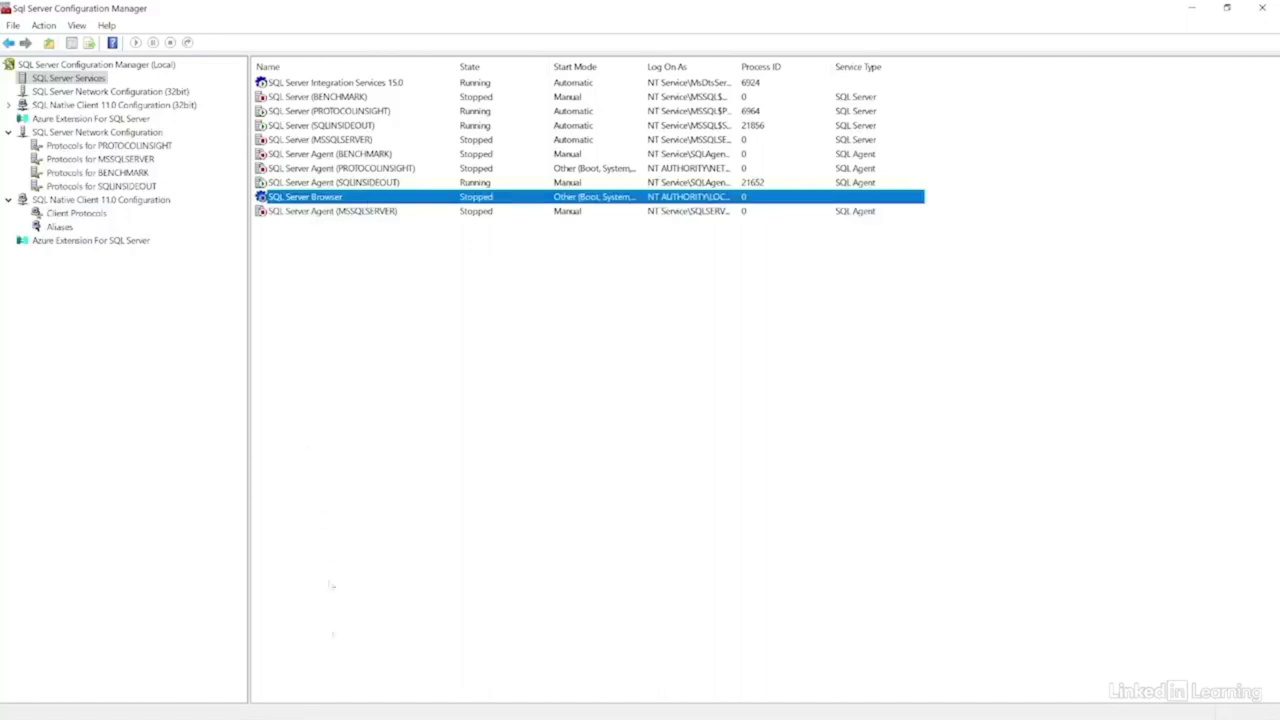
# - Visit SSMS briefly, then return and show the empty Native Client 11.0 Aliases list
pyautogui.click(160, 684)
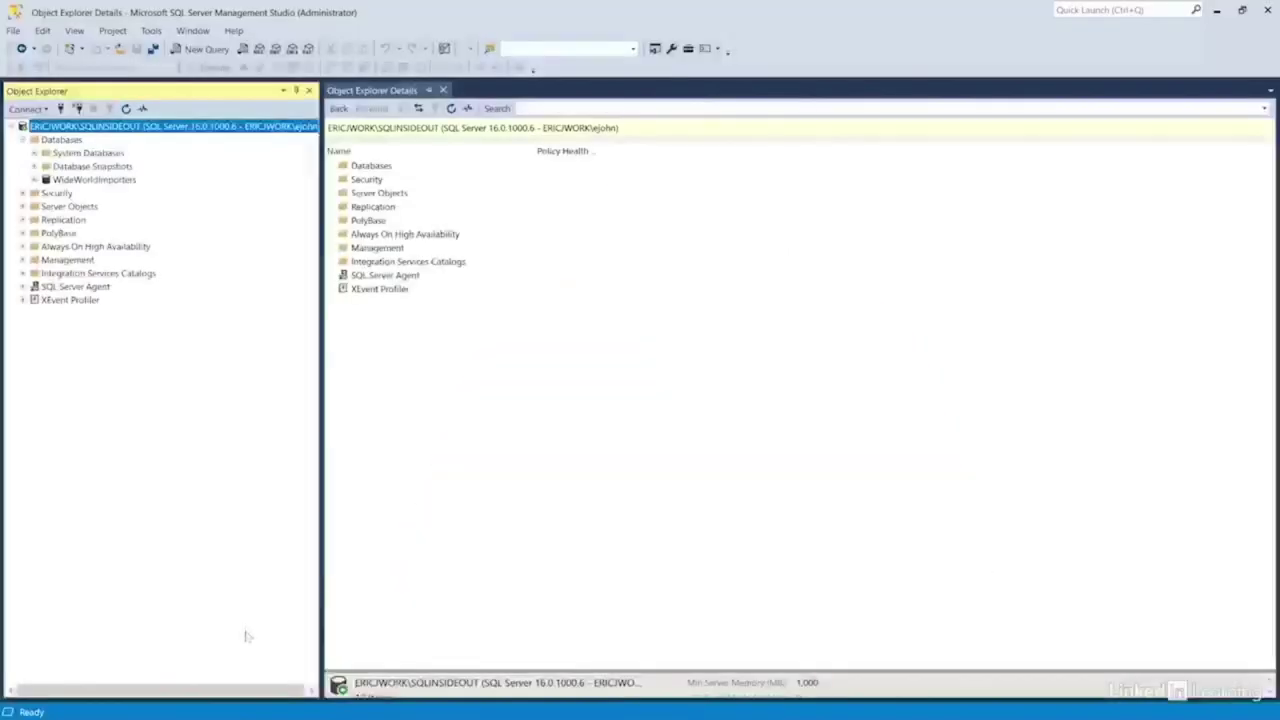
pyautogui.click(272, 678)
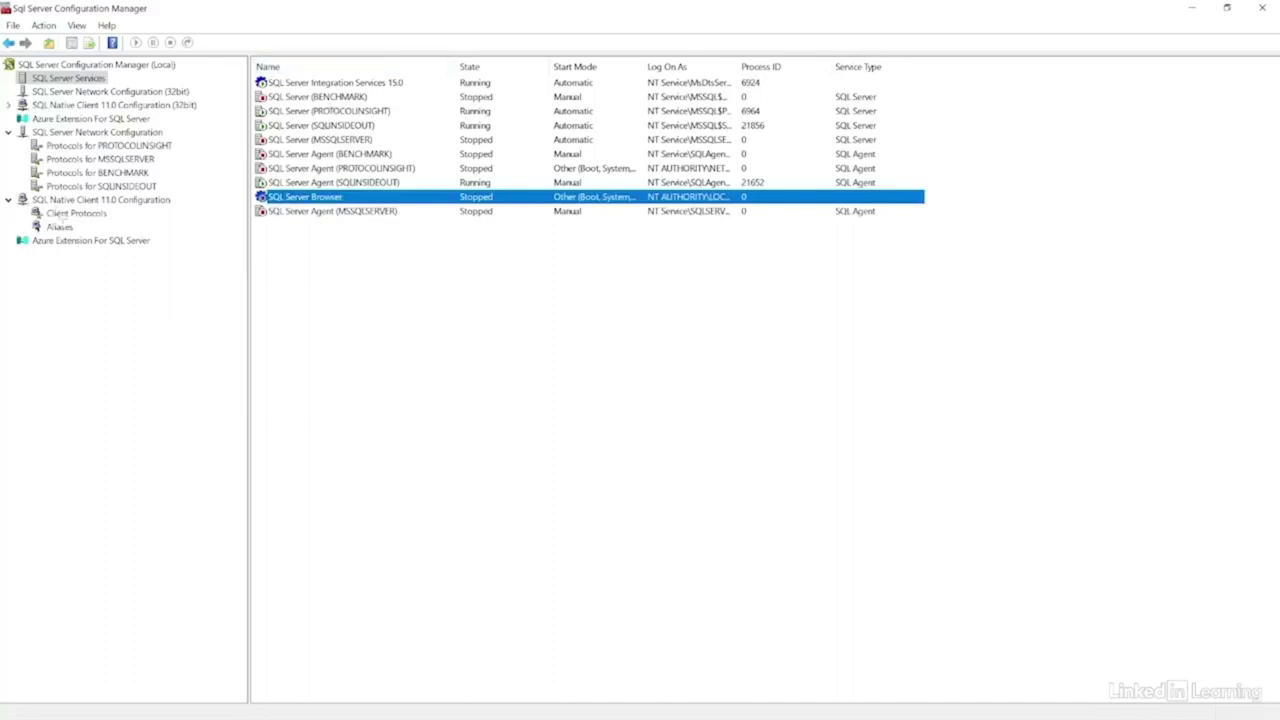
pyautogui.click(63, 227)
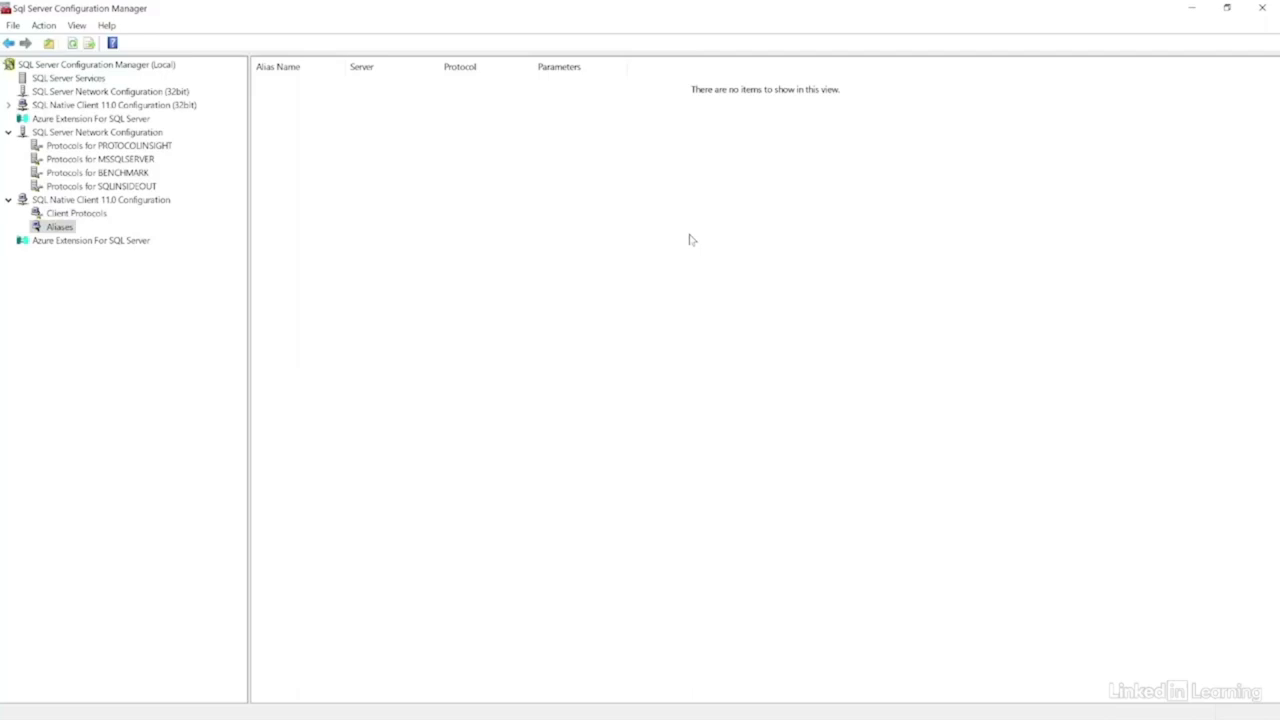
# - Create a new alias named ProductionSQL using the Named Pipes protocol
pyautogui.rightClick(68, 227)
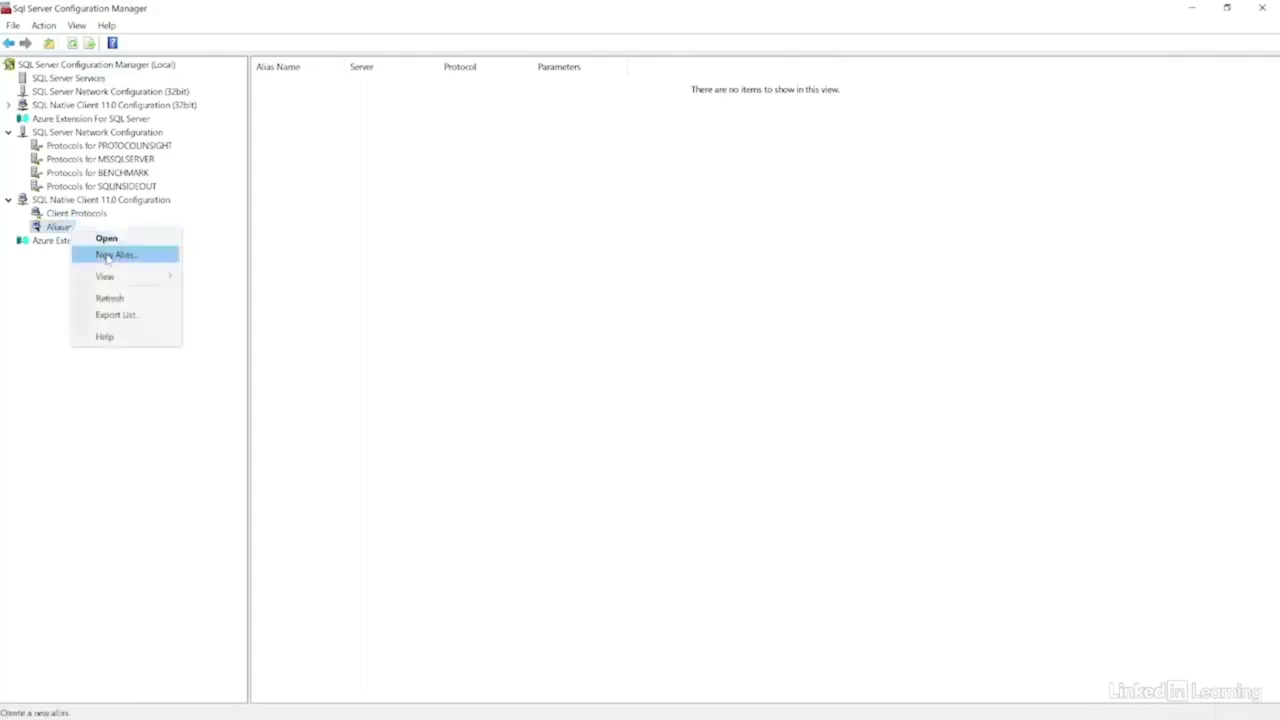
pyautogui.click(112, 254)
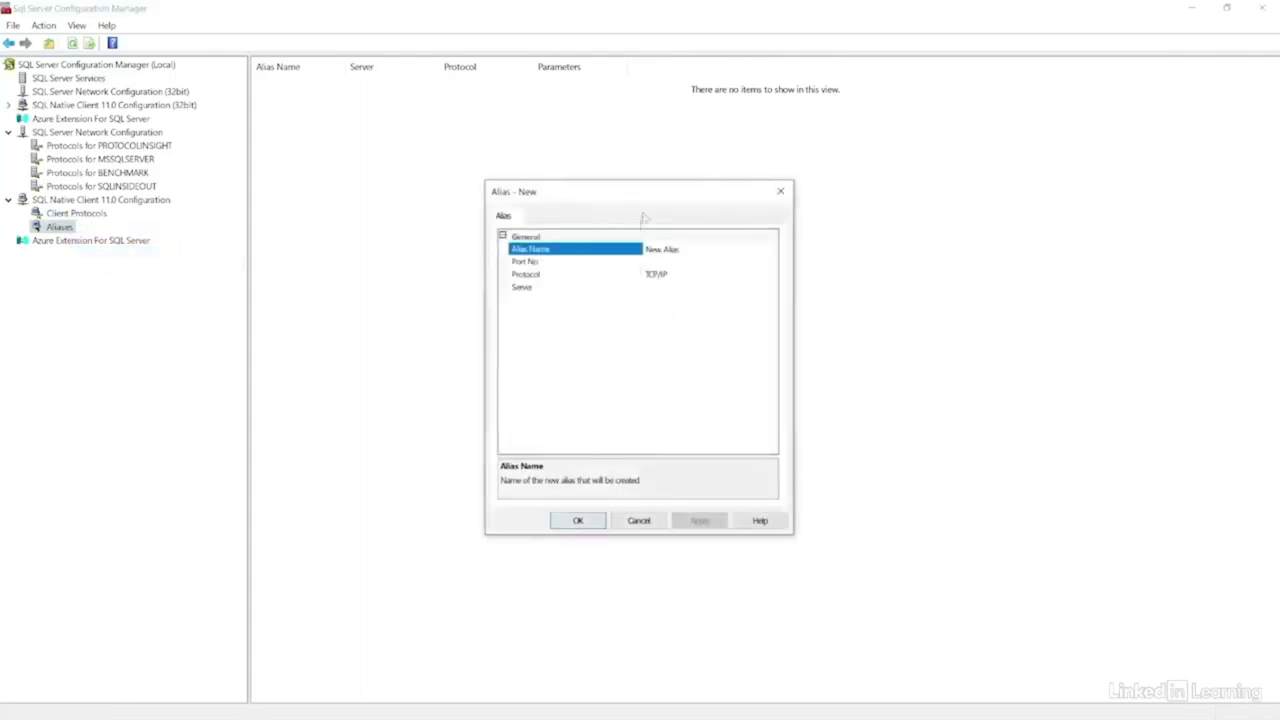
pyautogui.click(722, 248)
pyautogui.write('ProductionSQL')
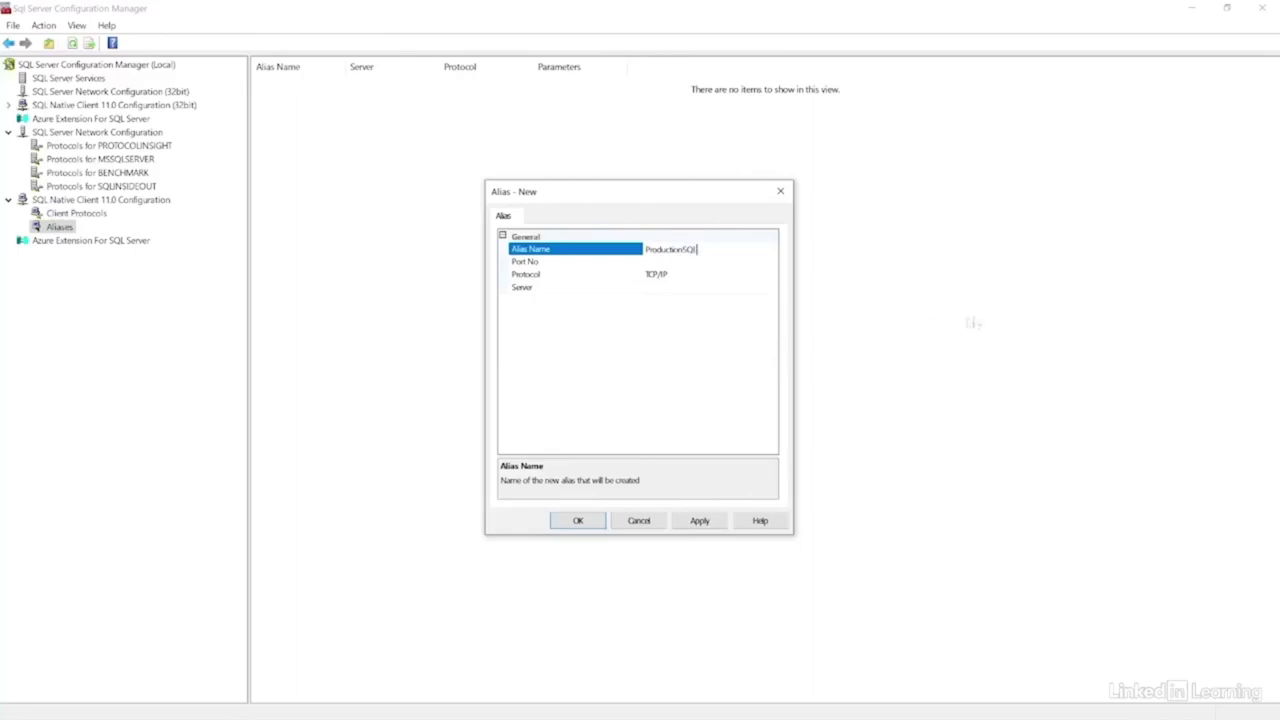
pyautogui.click(749, 277)
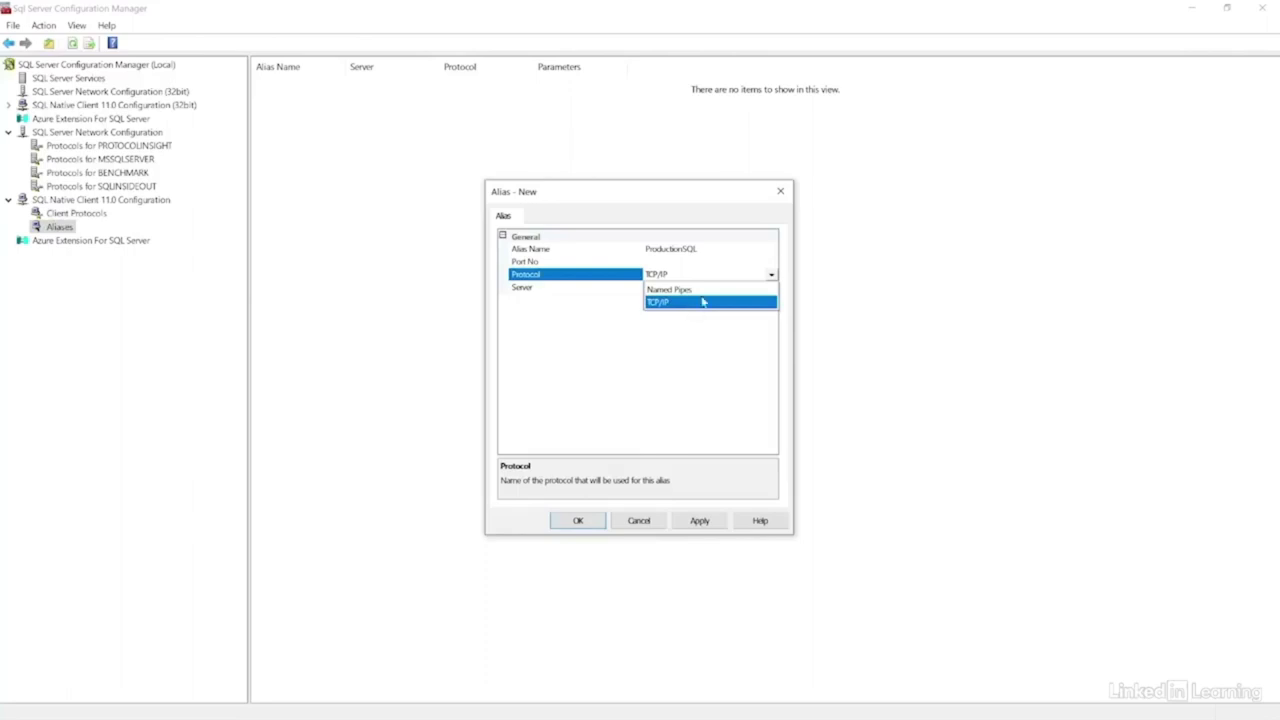
pyautogui.click(690, 290)
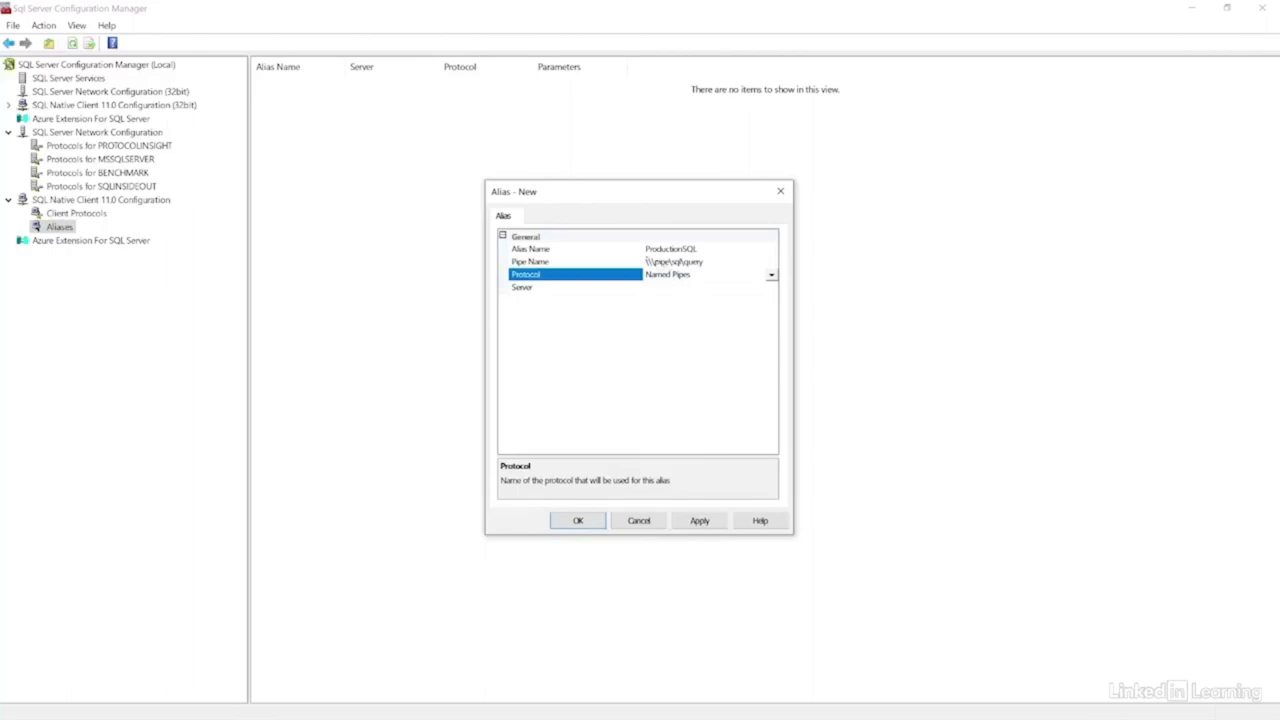
pyautogui.click(726, 288)
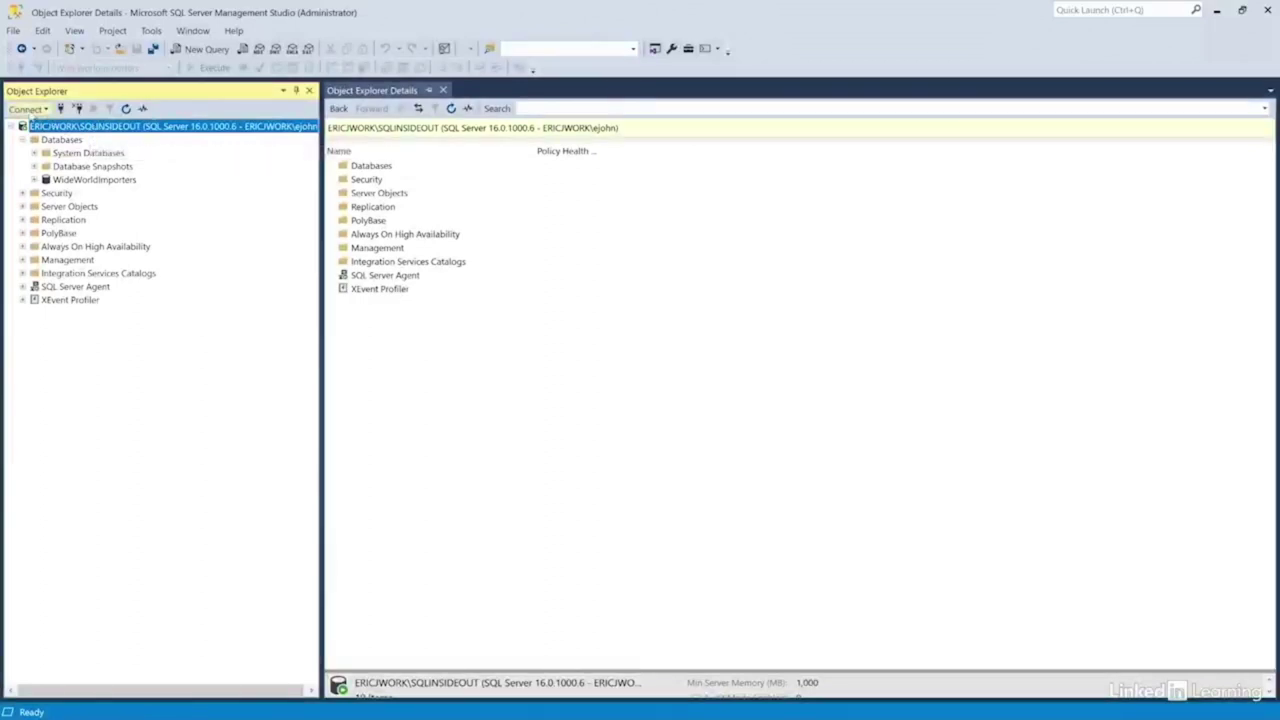
# - Copy the SQLINSIDEOUT server name from SSMS's Database Engine Connect to Server dialog, then cancel
pyautogui.click(40, 110)
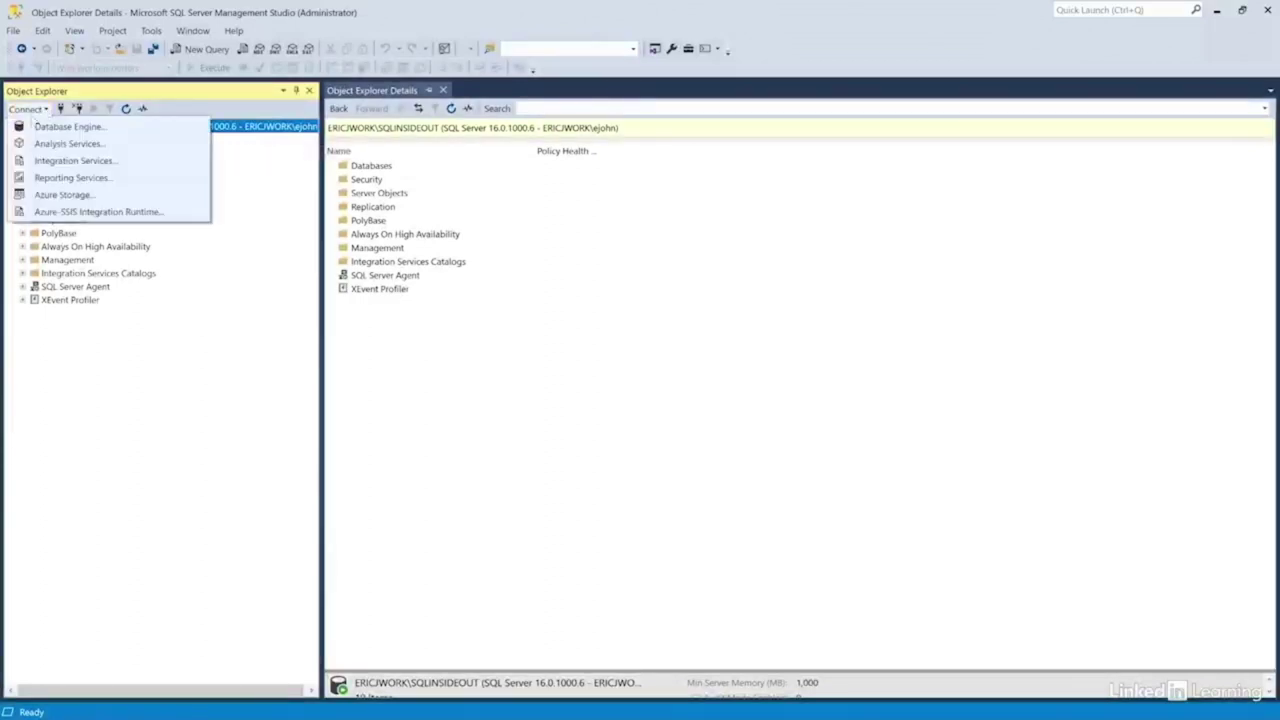
pyautogui.click(37, 127)
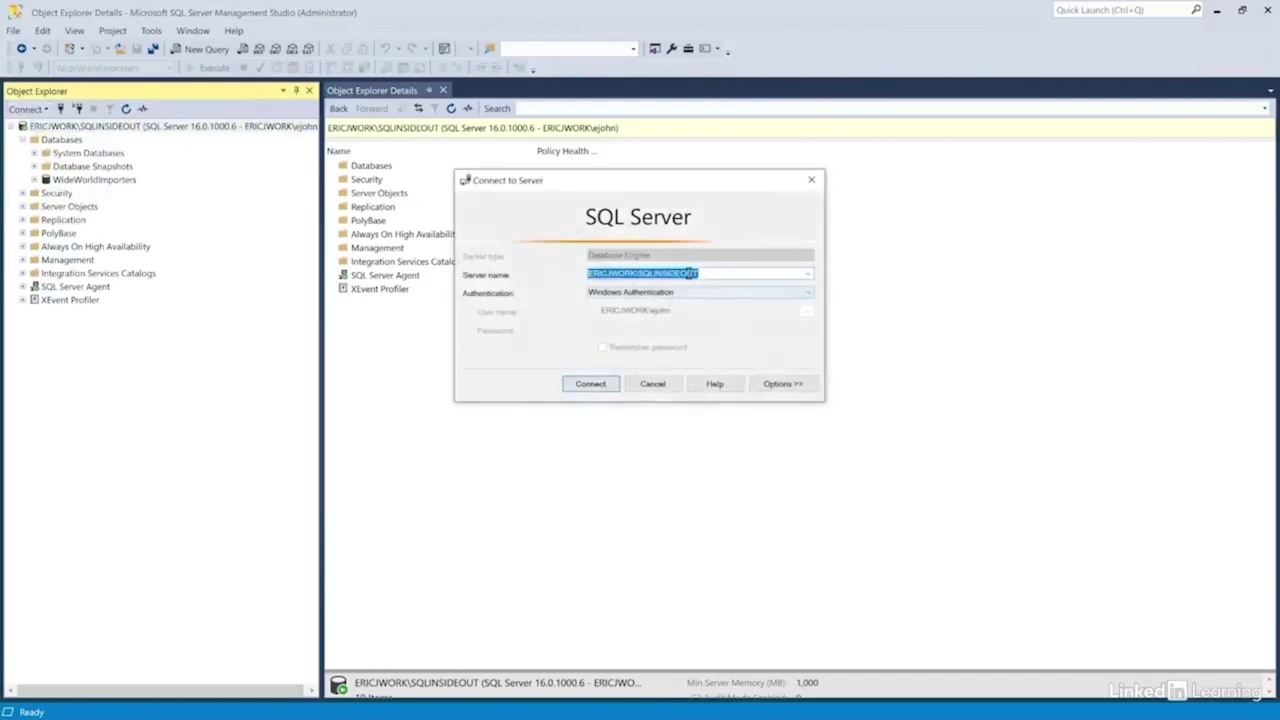
pyautogui.rightClick(690, 274)
pyautogui.click(711, 312)
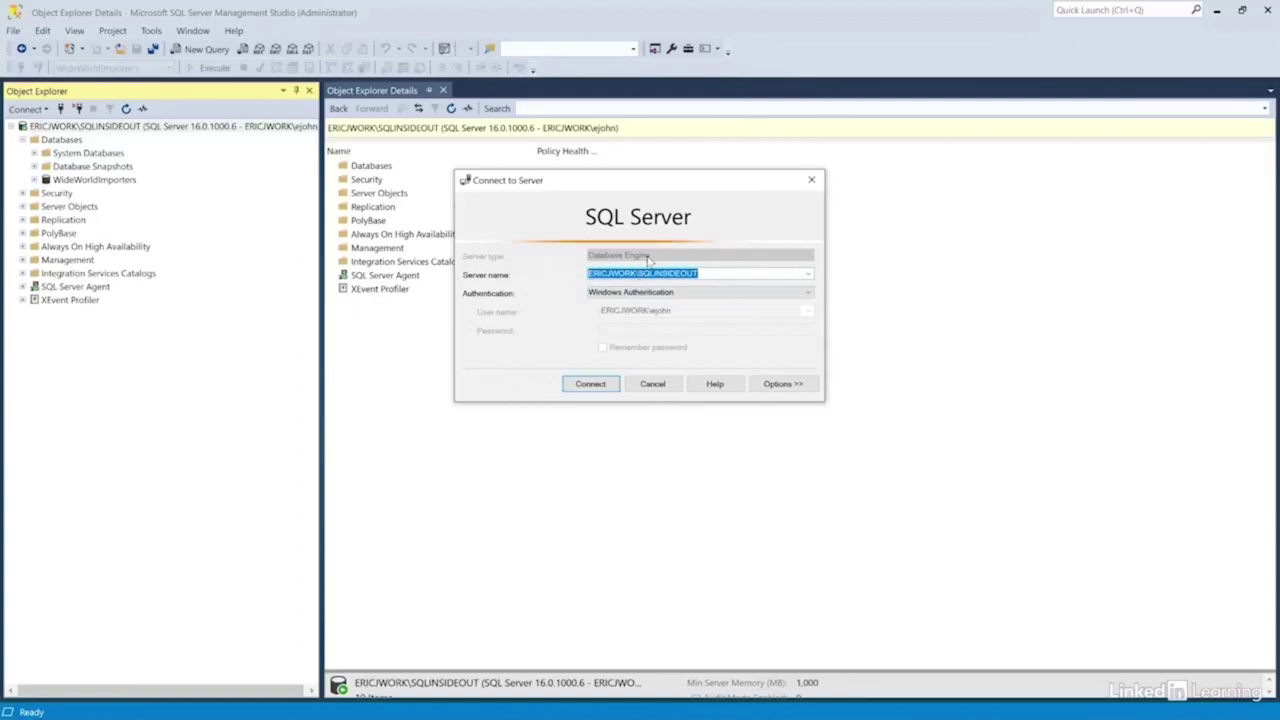
pyautogui.click(652, 383)
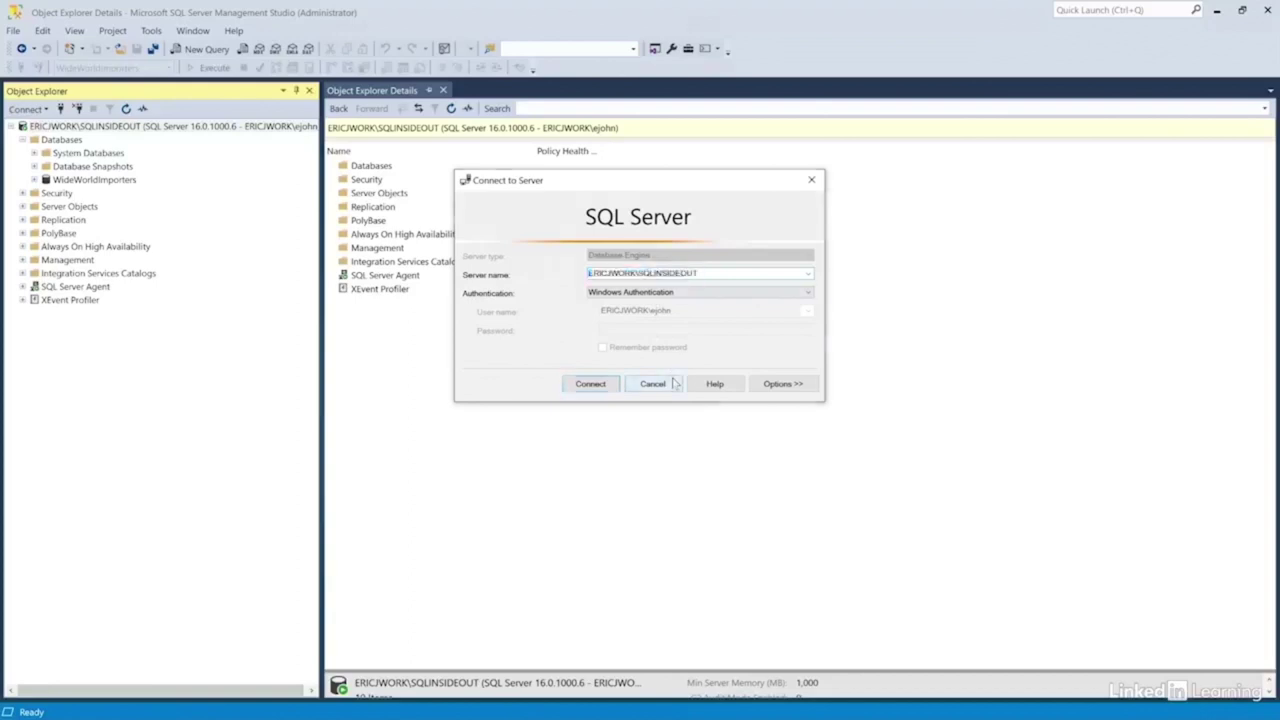
# - Paste SQLINSIDEOUT as the alias server, apply it, and maximize Configuration Manager
pyautogui.moveTo(414, 703)
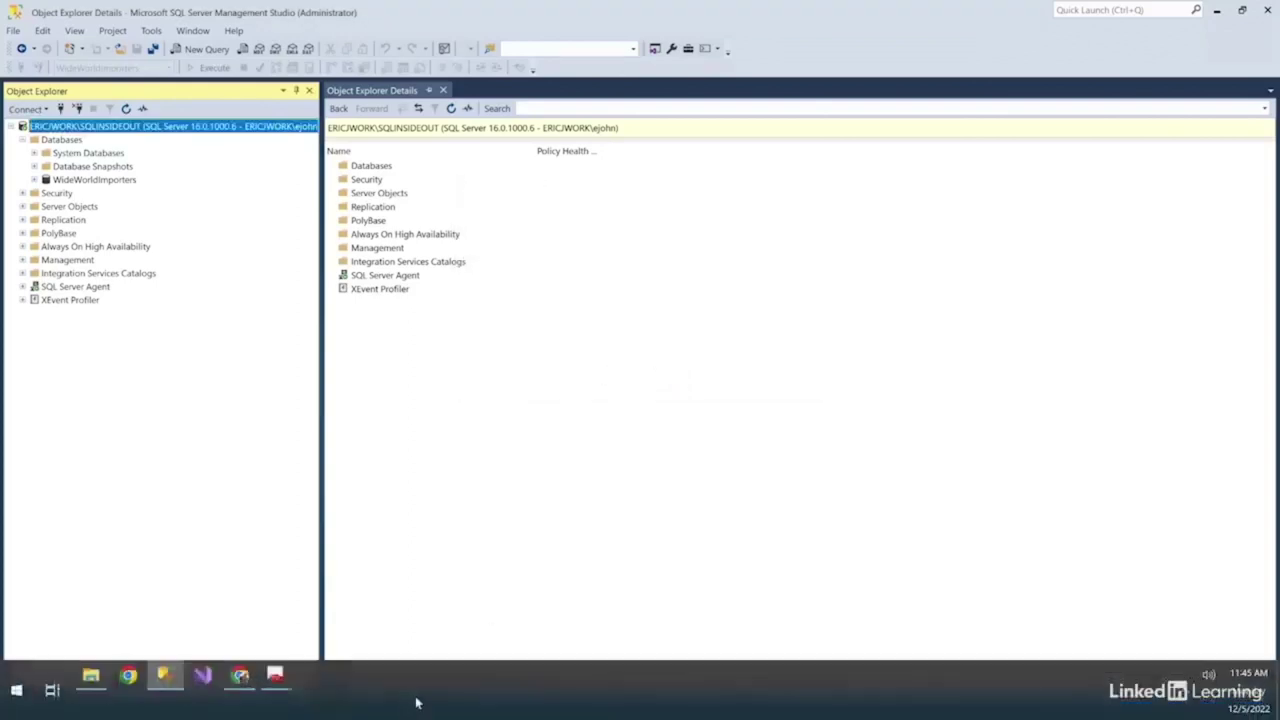
pyautogui.moveTo(270, 680)
pyautogui.click(358, 605)
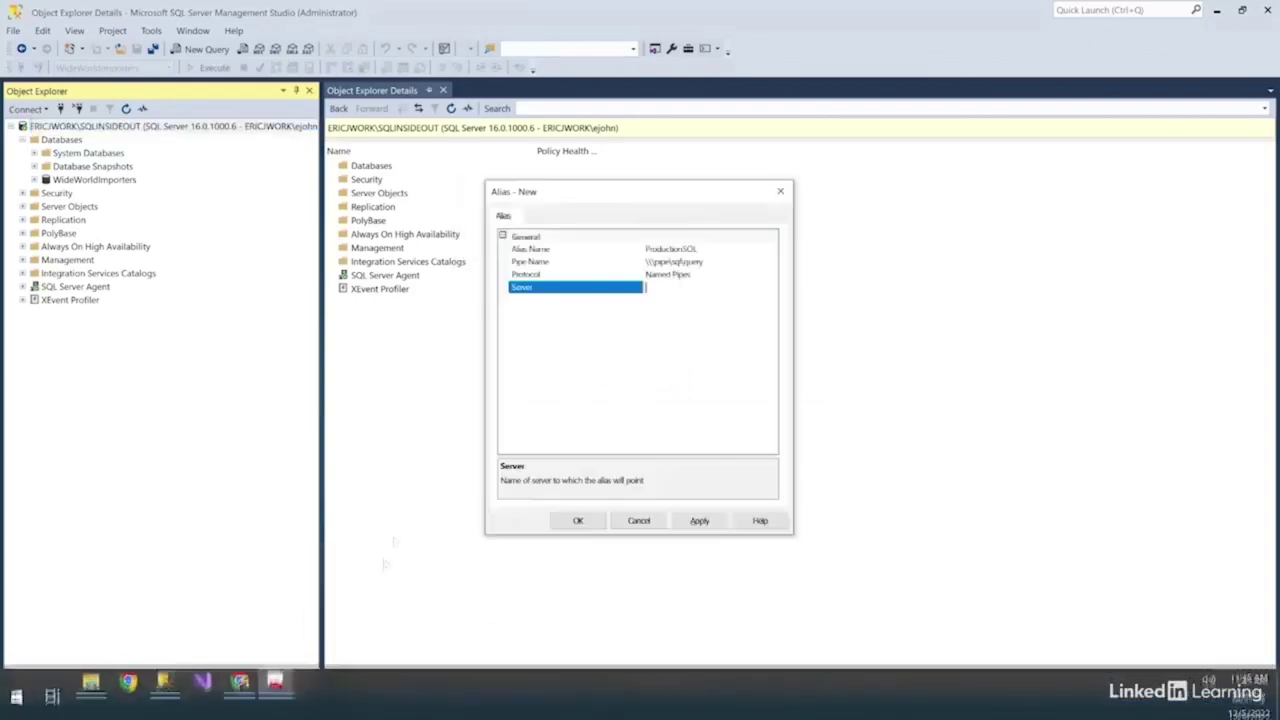
pyautogui.hotkey('ctrl', 'v')
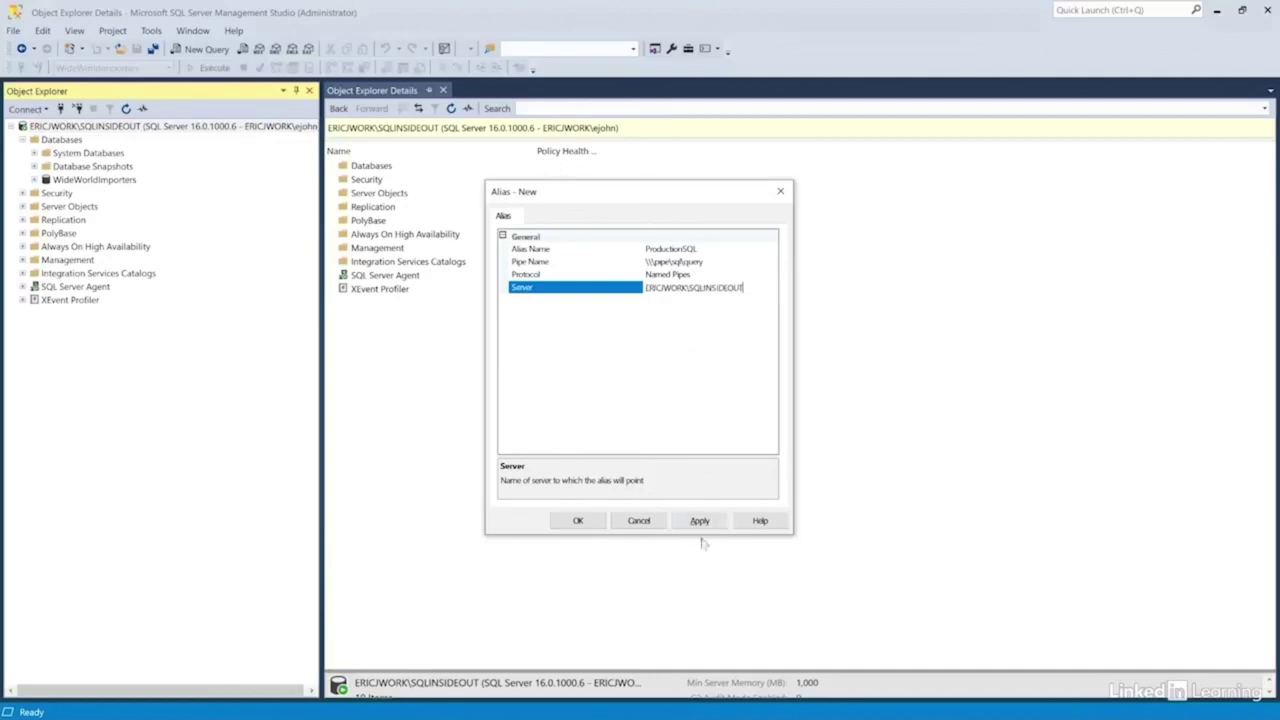
pyautogui.click(700, 521)
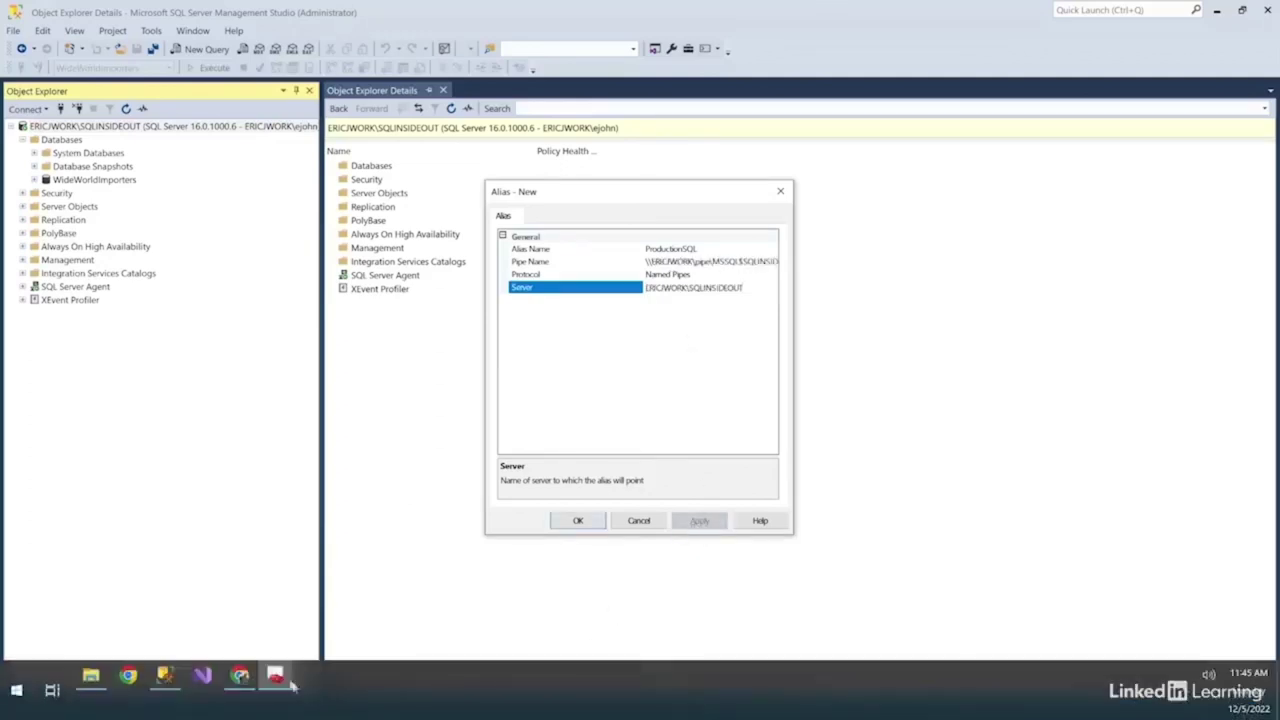
pyautogui.moveTo(240, 676)
pyautogui.click(245, 623)
pyautogui.doubleClick(638, 295)
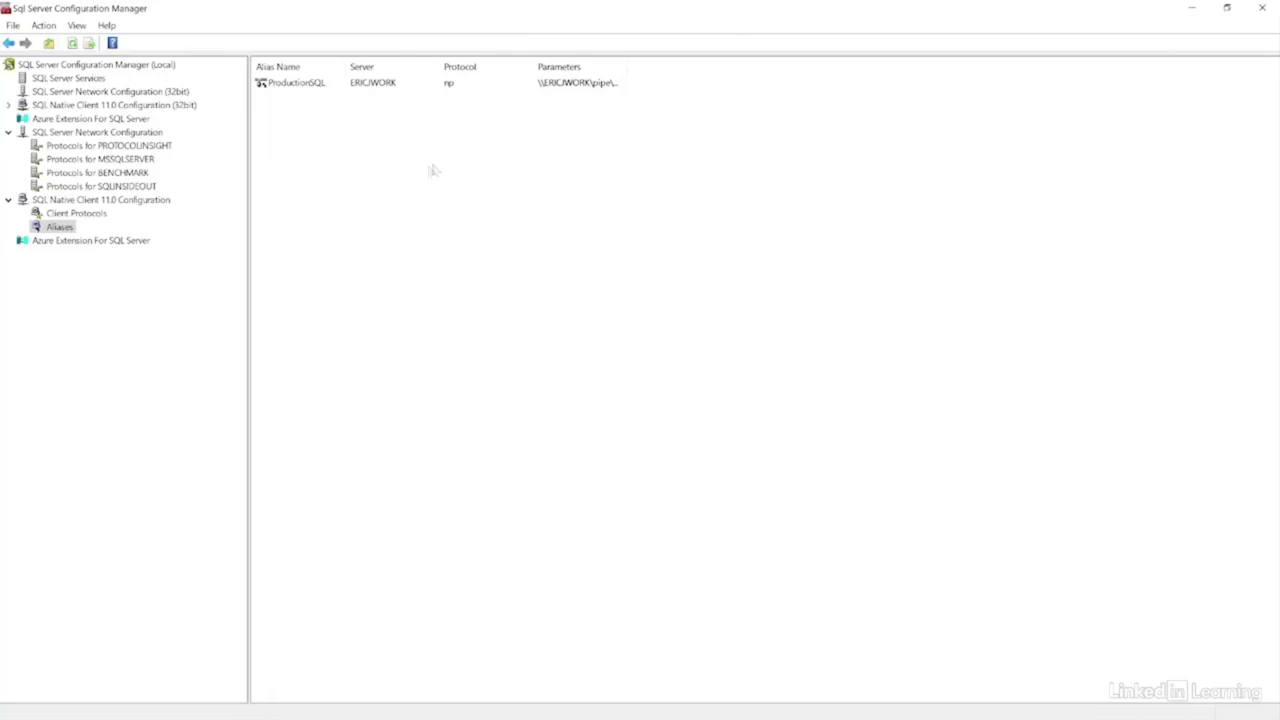
# - Show the ProductionSQL alias's full pipe path, then view SQLINSIDEOUT's Named Pipes pipe name without changes
pyautogui.click(388, 86)
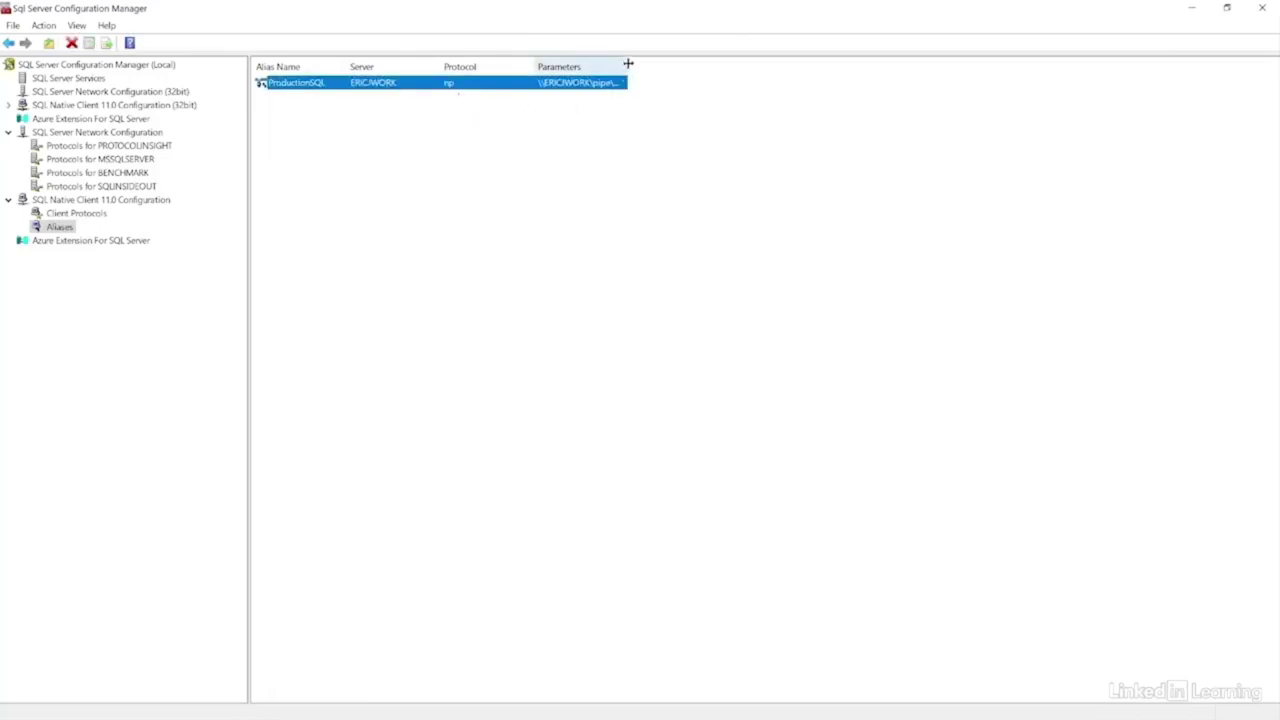
pyautogui.moveTo(628, 66); pyautogui.dragTo(828, 83)
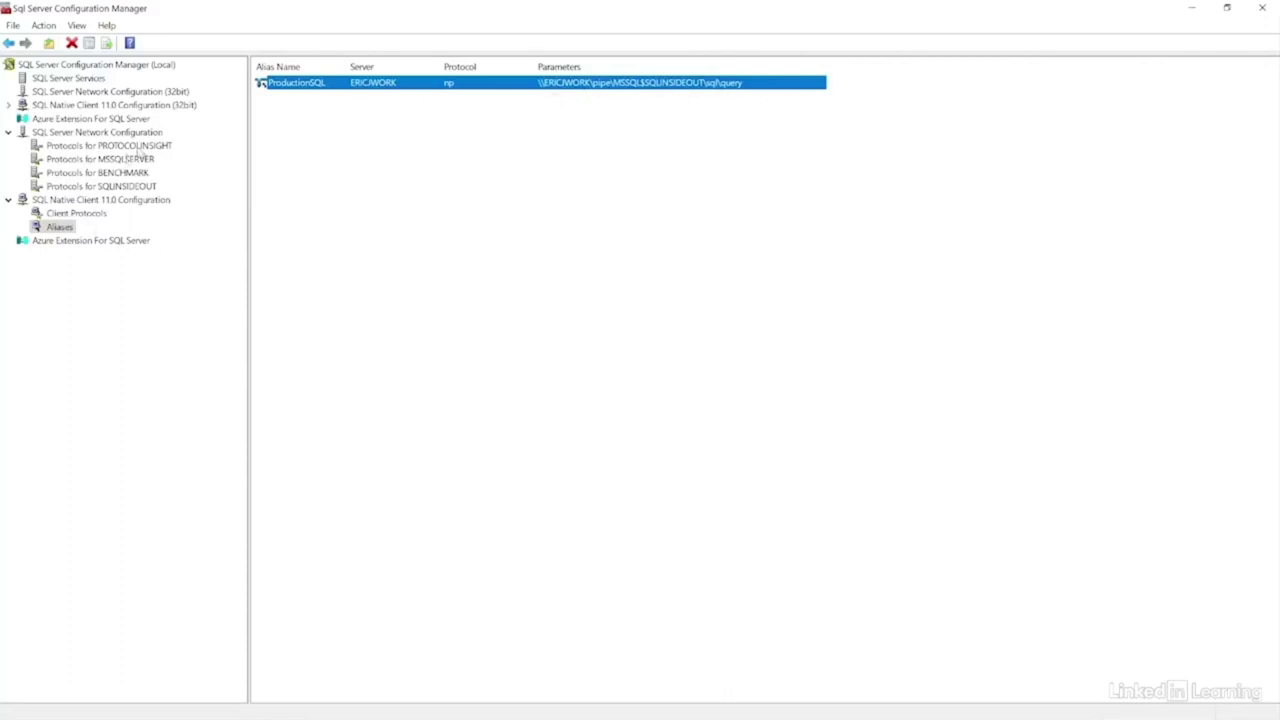
pyautogui.click(138, 187)
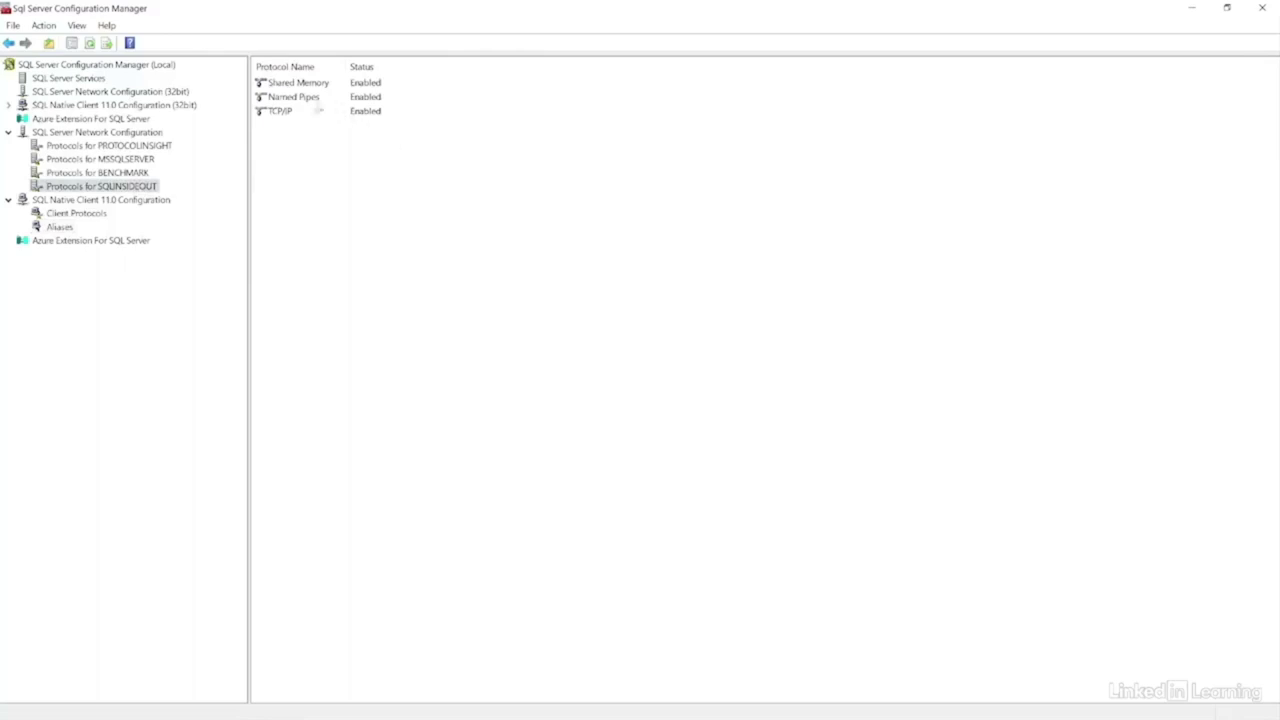
pyautogui.doubleClick(293, 97)
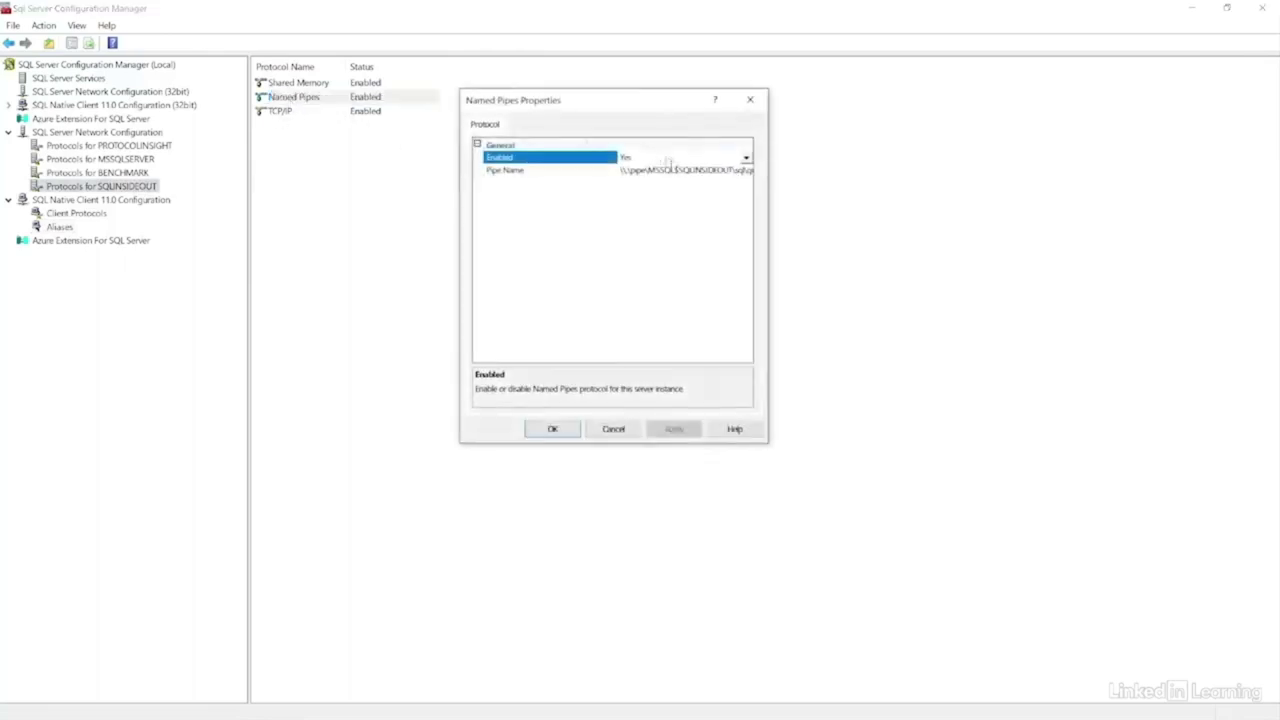
pyautogui.click(658, 171)
pyautogui.click(745, 171)
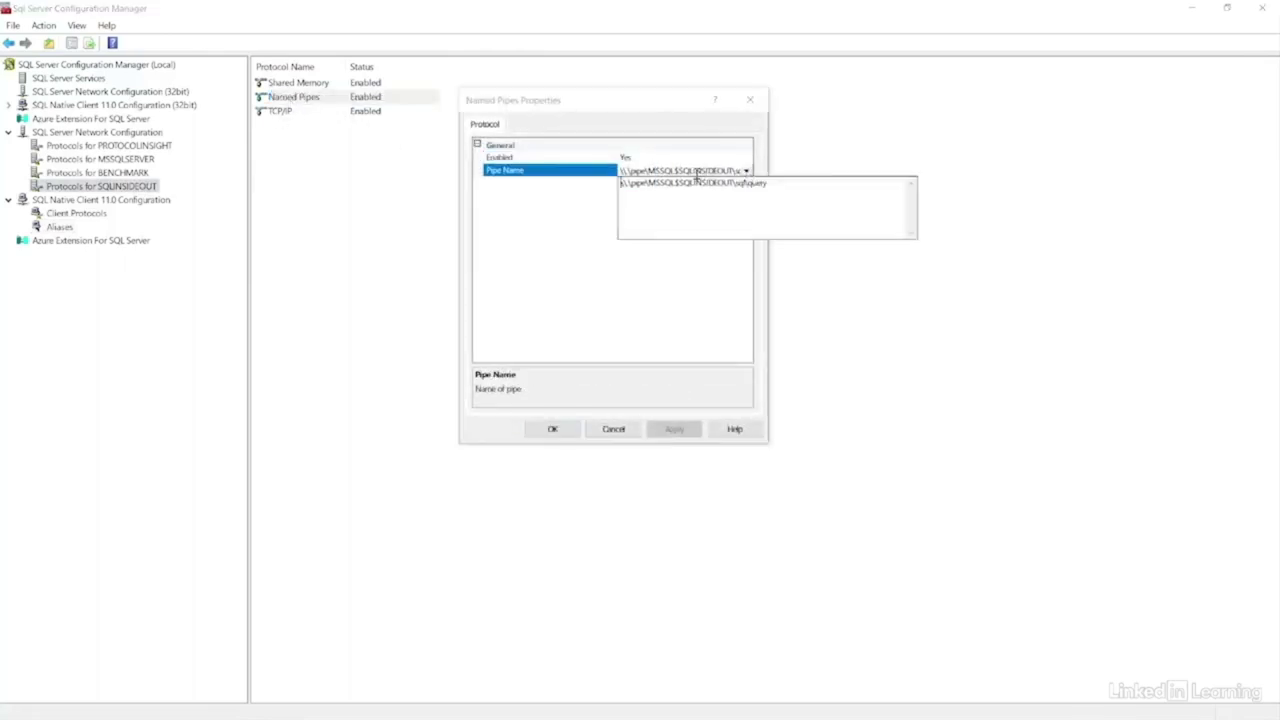
pyautogui.click(611, 429)
pyautogui.click(613, 429)
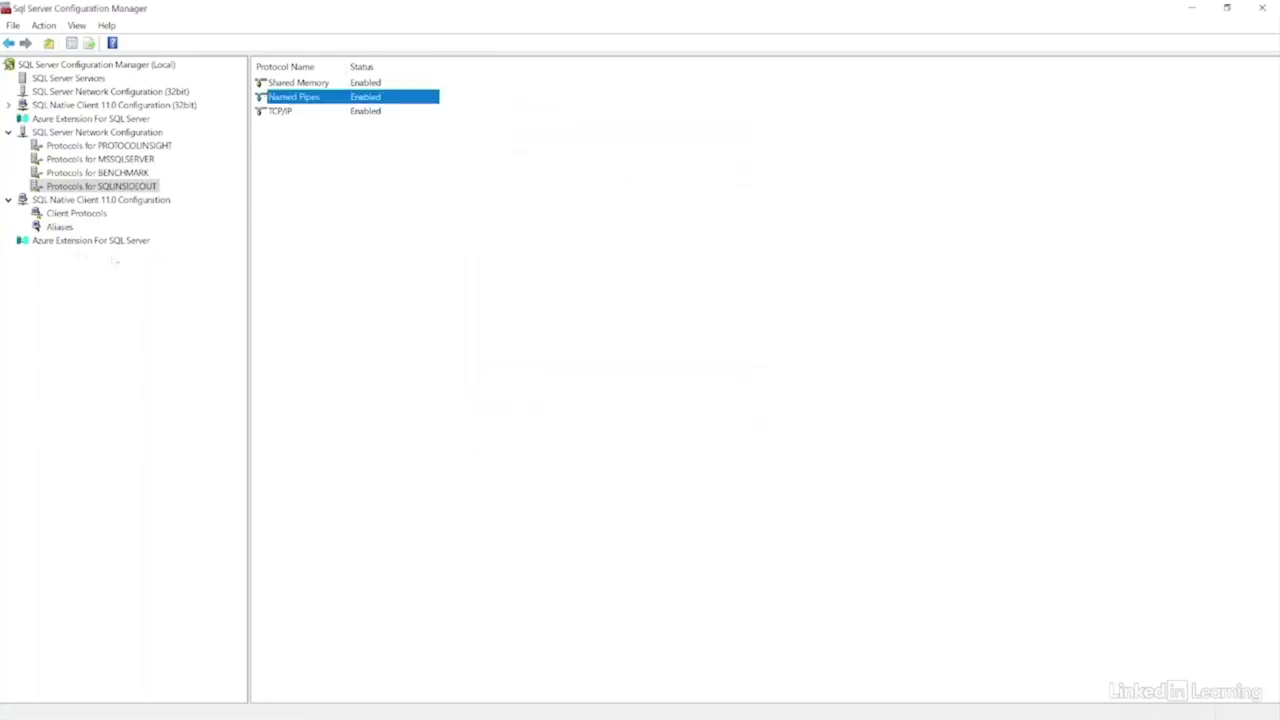
# - Return to the Aliases list and switch to Management Studio
pyautogui.click(70, 226)
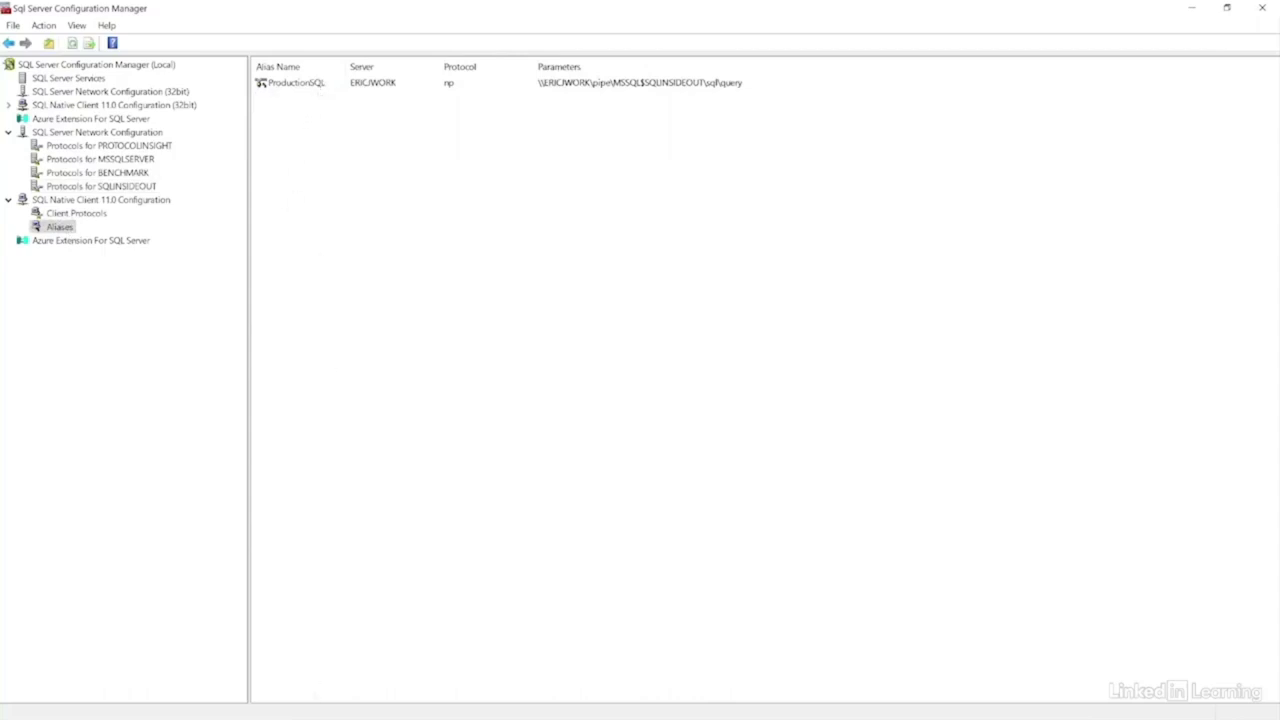
pyautogui.moveTo(230, 710)
pyautogui.click(165, 676)
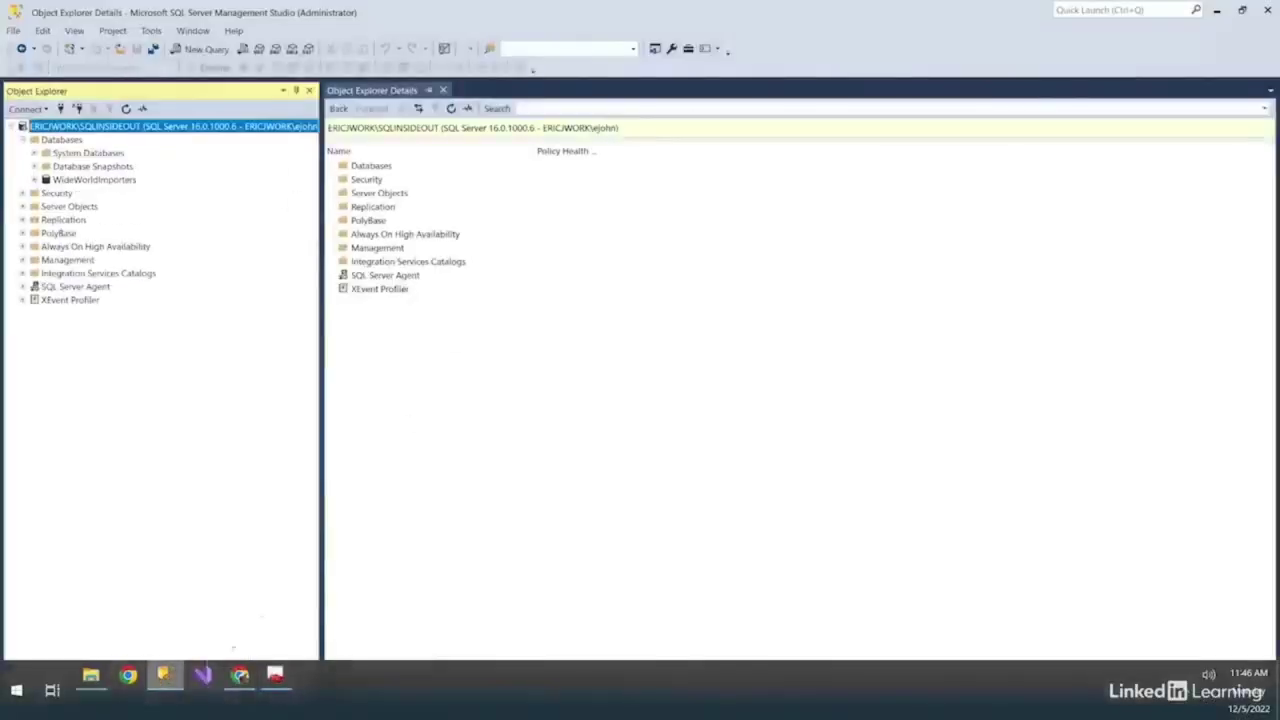
# - Connect to the Database Engine using server name ProductionSQL
pyautogui.click(27, 108)
pyautogui.click(60, 126)
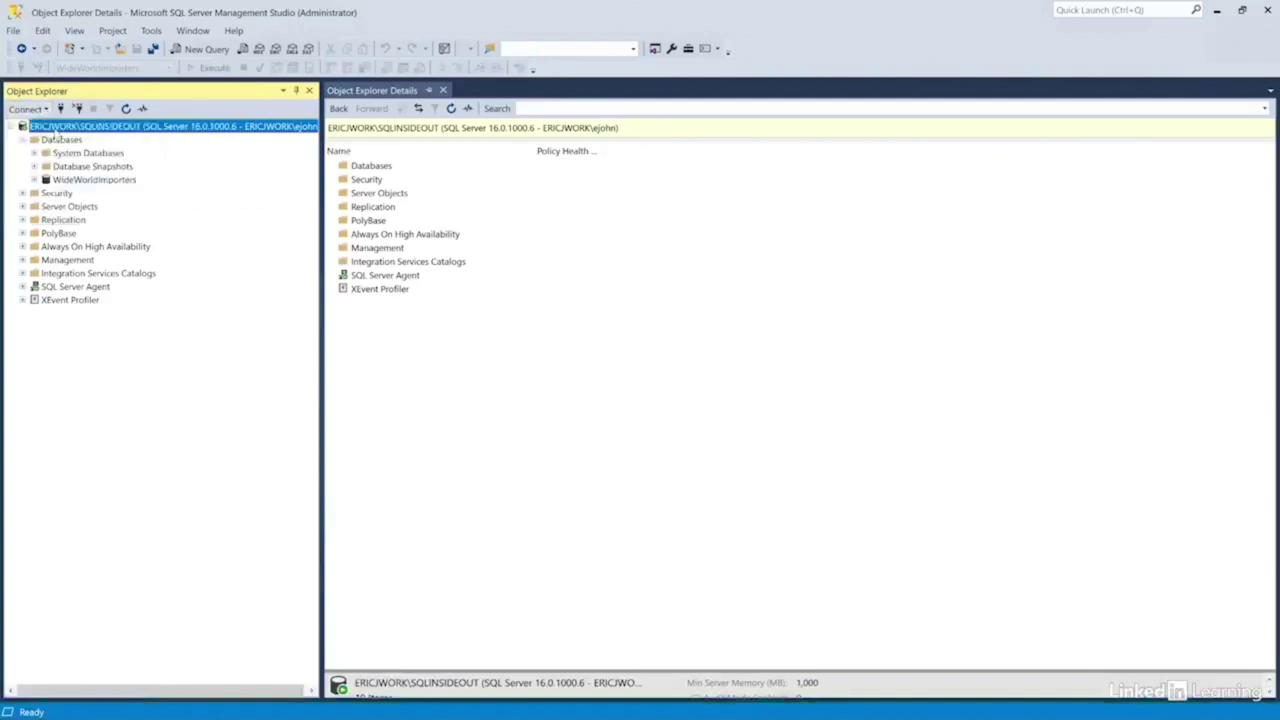
pyautogui.write('Pr')
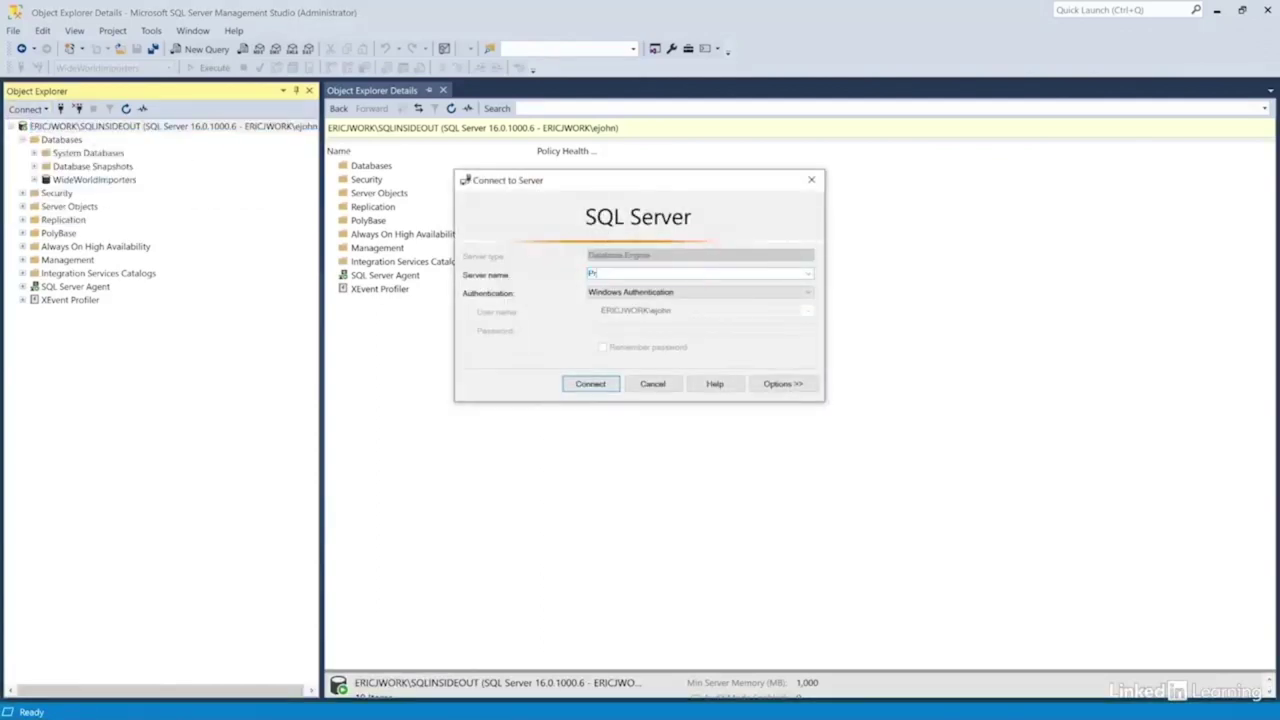
pyautogui.write('oductionSQL')
pyautogui.press('Return')
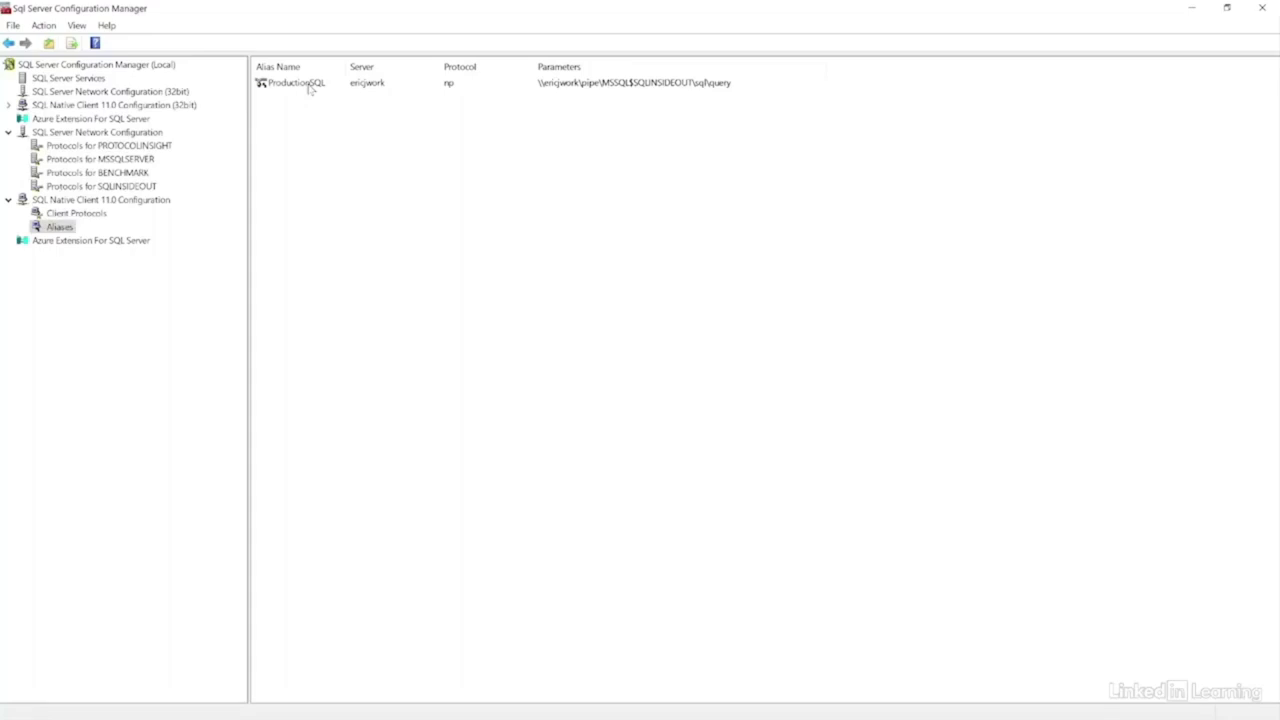
# - Try TCP/IP as the ProductionSQL alias protocol, then cancel to keep Named Pipes
pyautogui.doubleClick(311, 88)
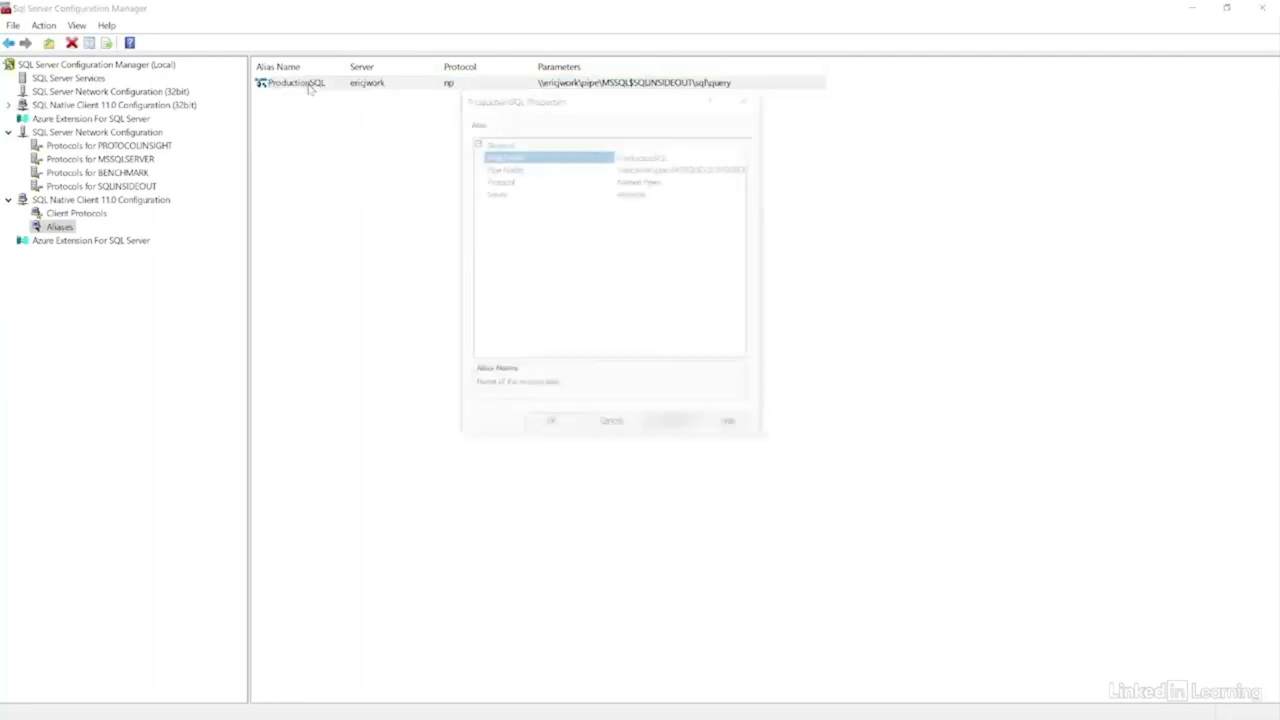
pyautogui.click(718, 185)
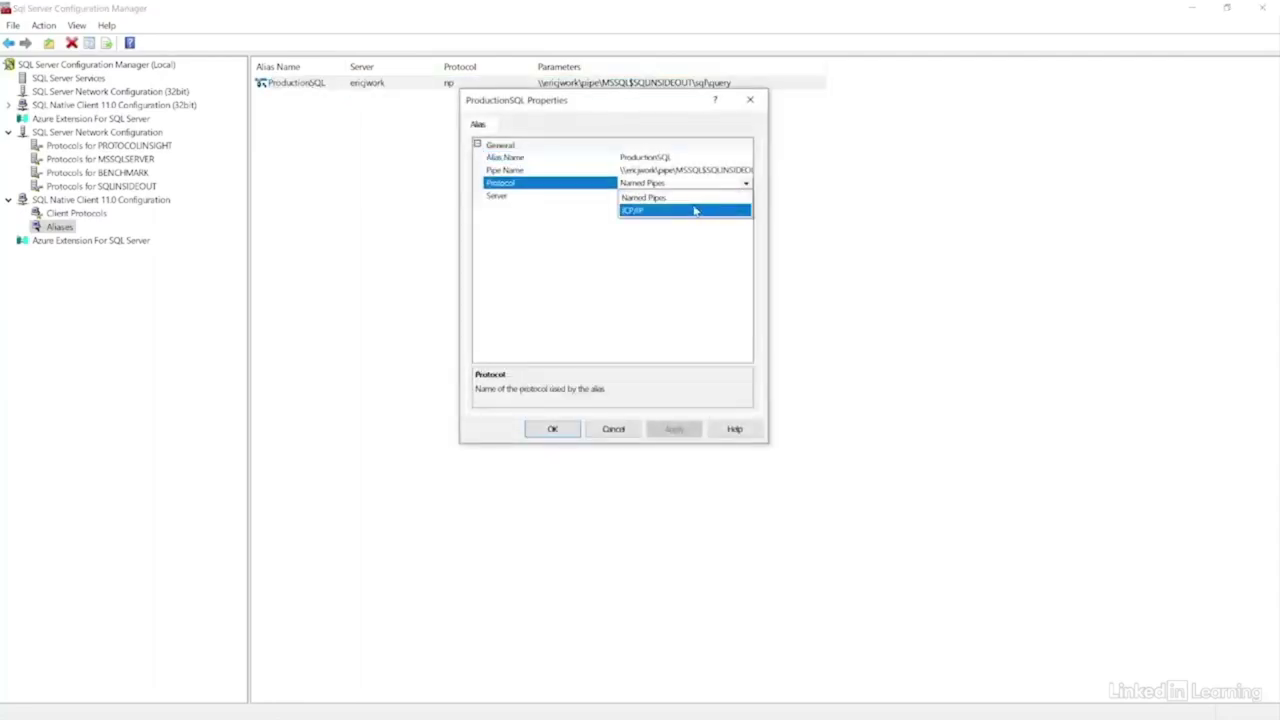
pyautogui.click(694, 209)
pyautogui.click(661, 170)
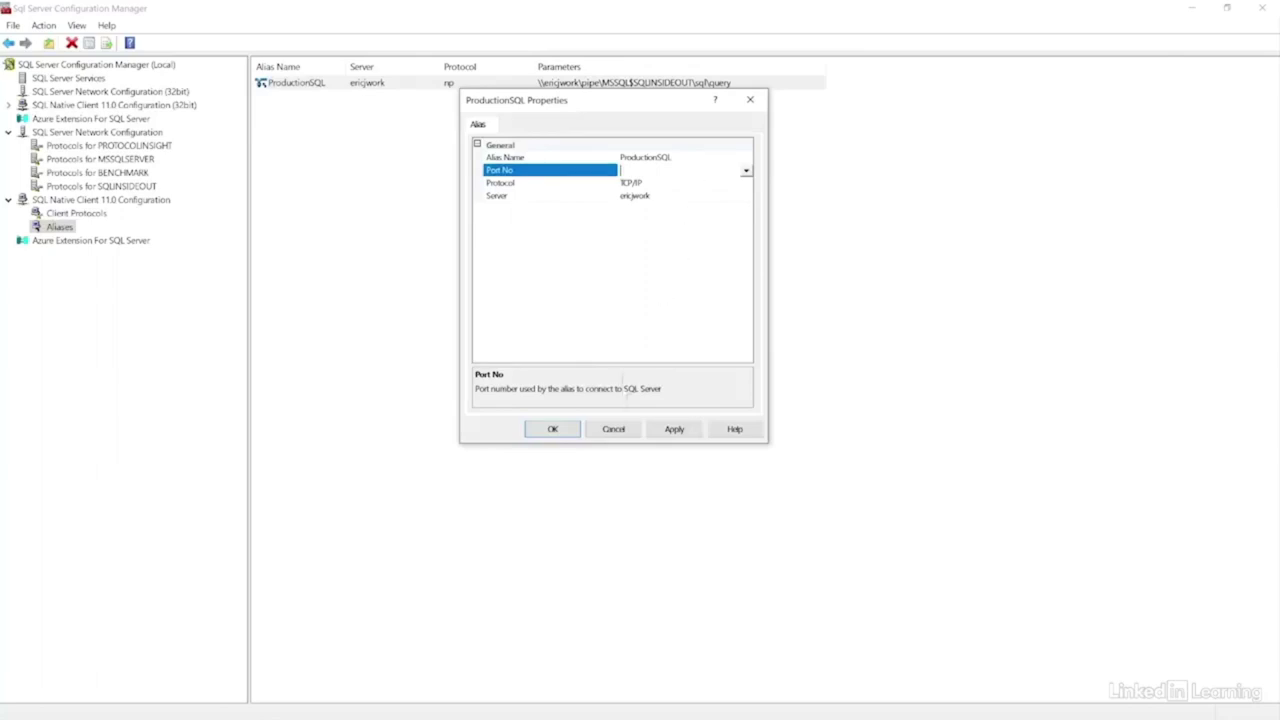
pyautogui.click(630, 428)
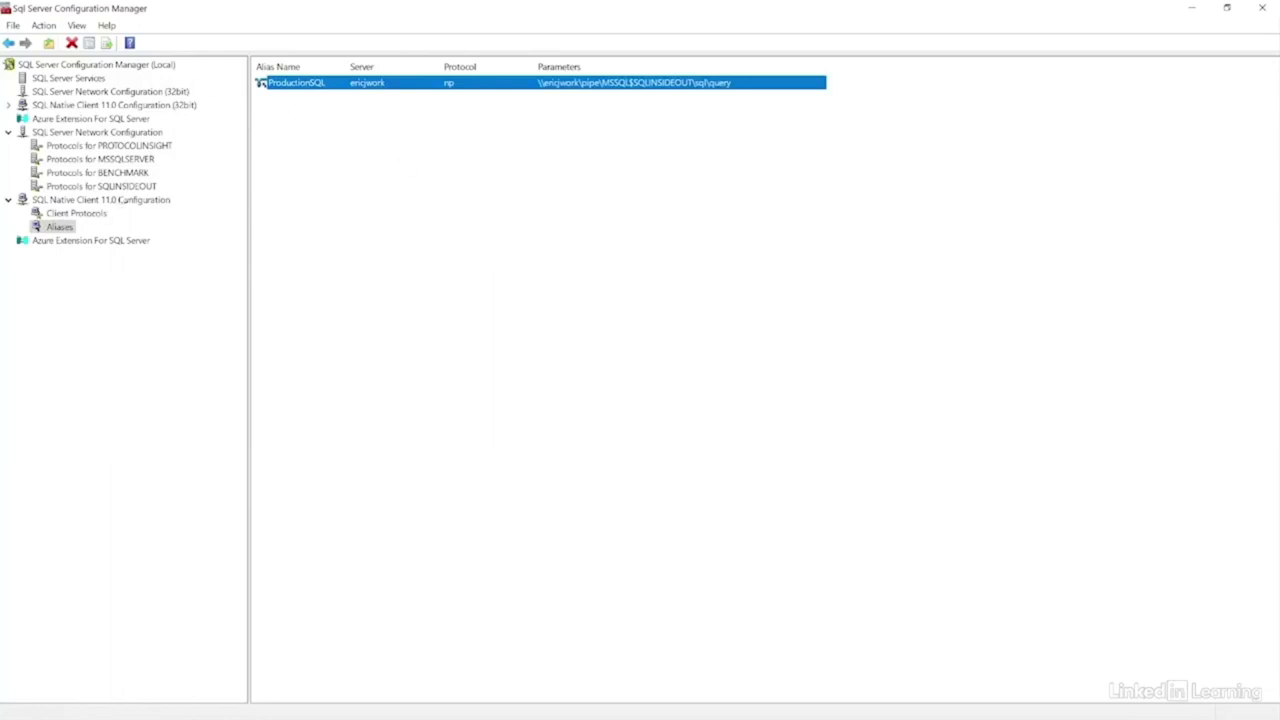
# - Browse SQLINSIDEOUT protocols, the client protocol order, and MSSQLSERVER protocols
pyautogui.click(125, 187)
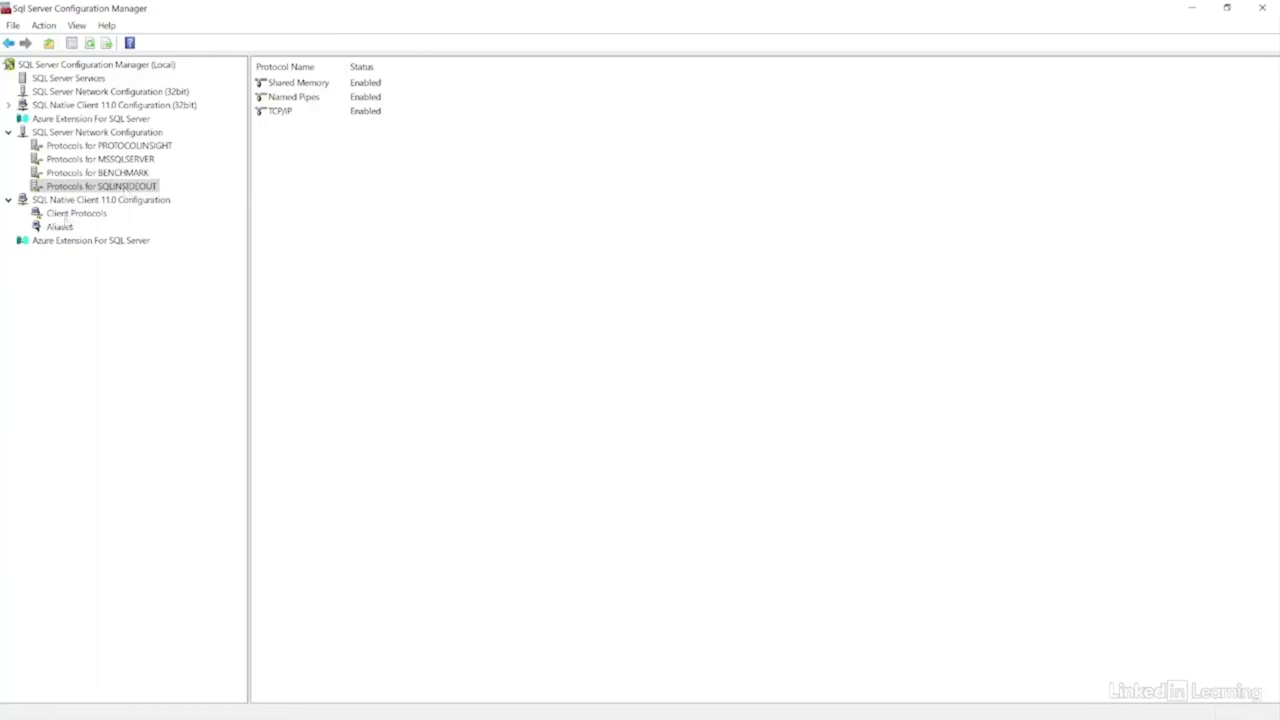
pyautogui.click(80, 214)
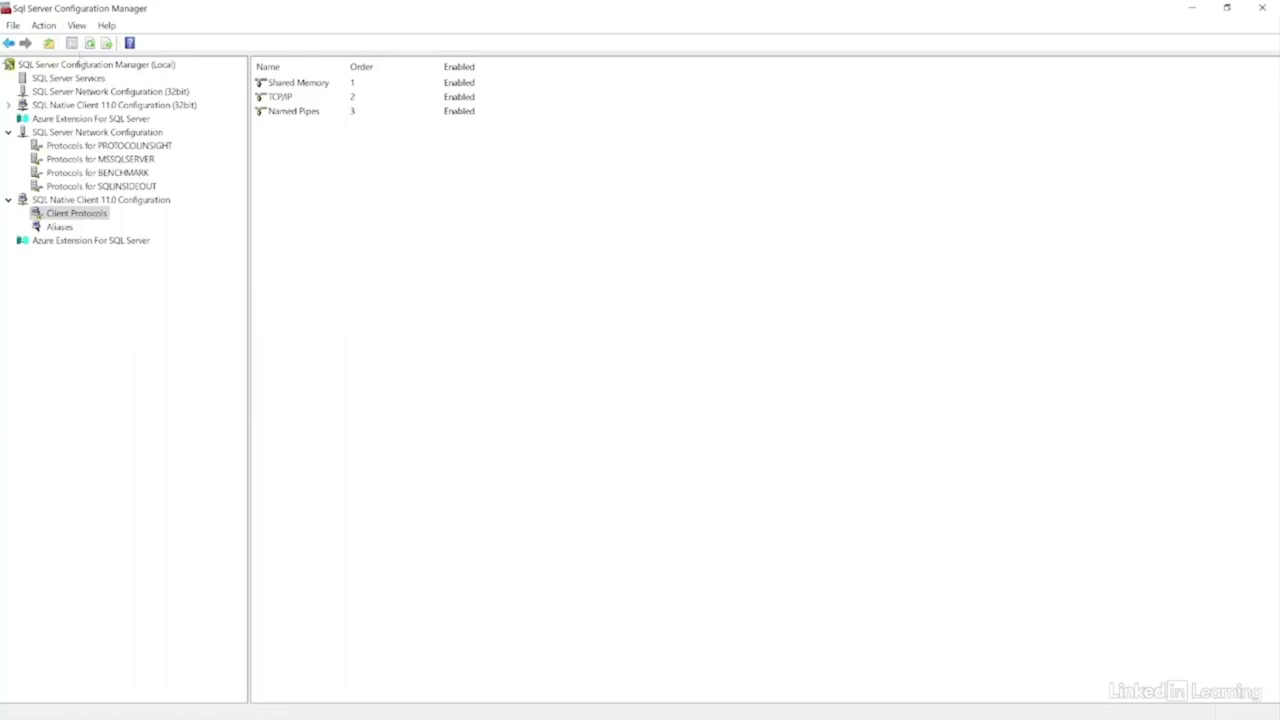
pyautogui.click(113, 158)
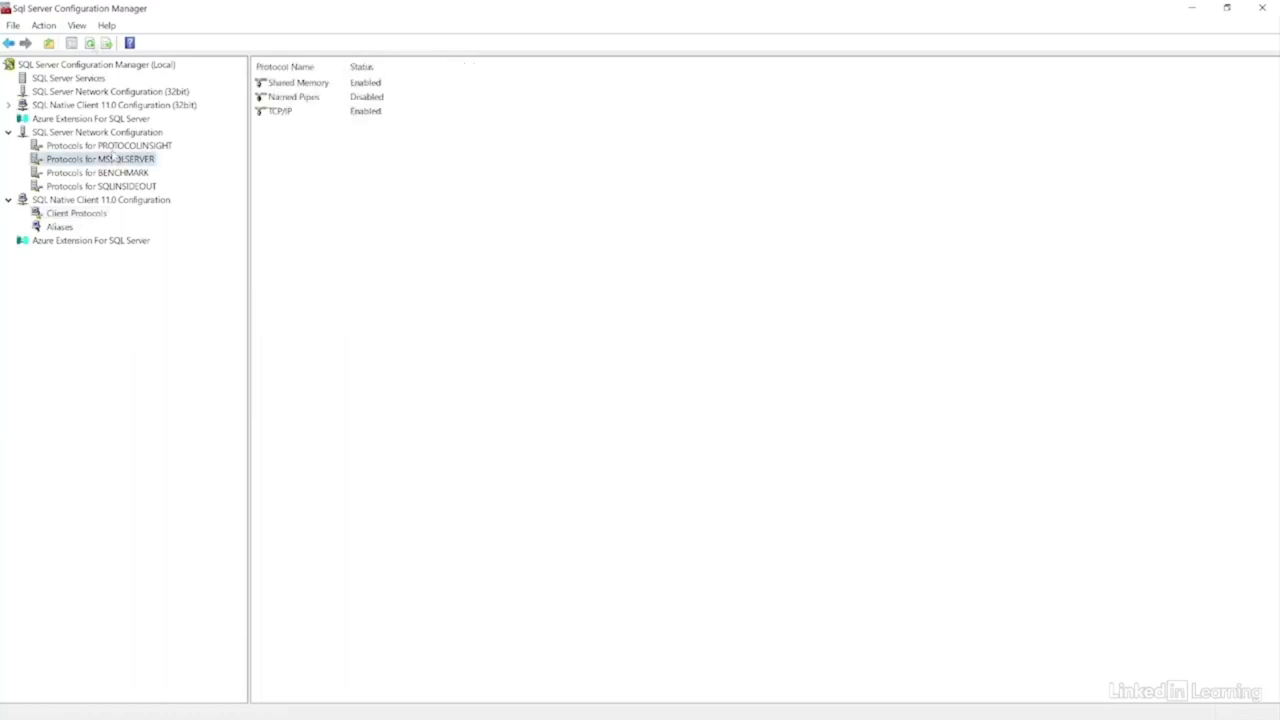
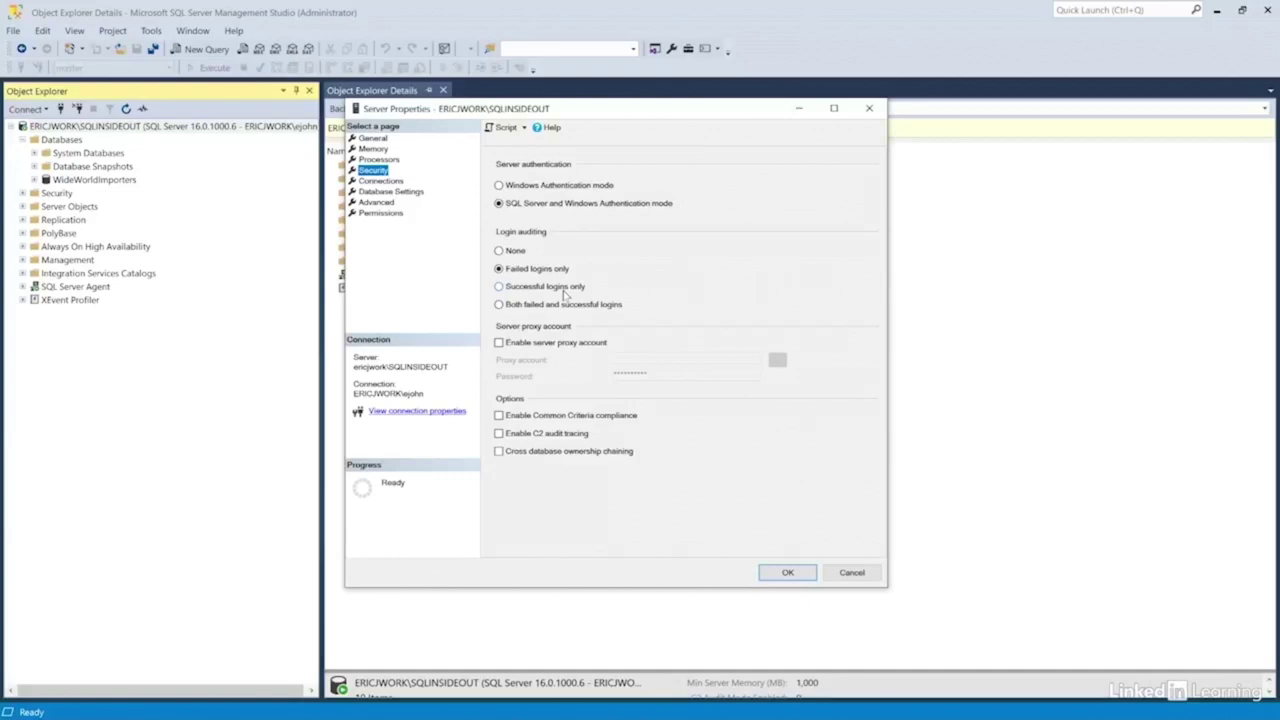
# - Switch login auditing to 'Both failed and successful logins' and apply the change
pyautogui.click(543, 307)
pyautogui.click(786, 572)
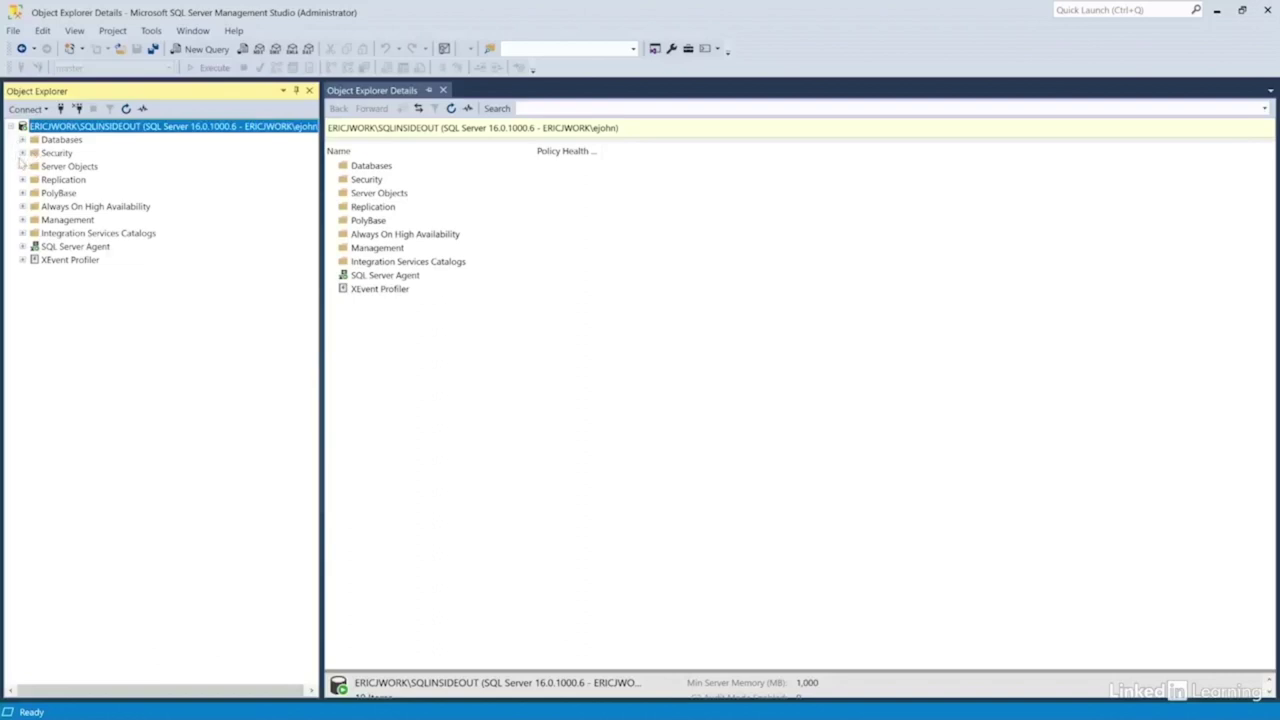
# - Expand Security > Logins and start a new login
pyautogui.click(22, 154)
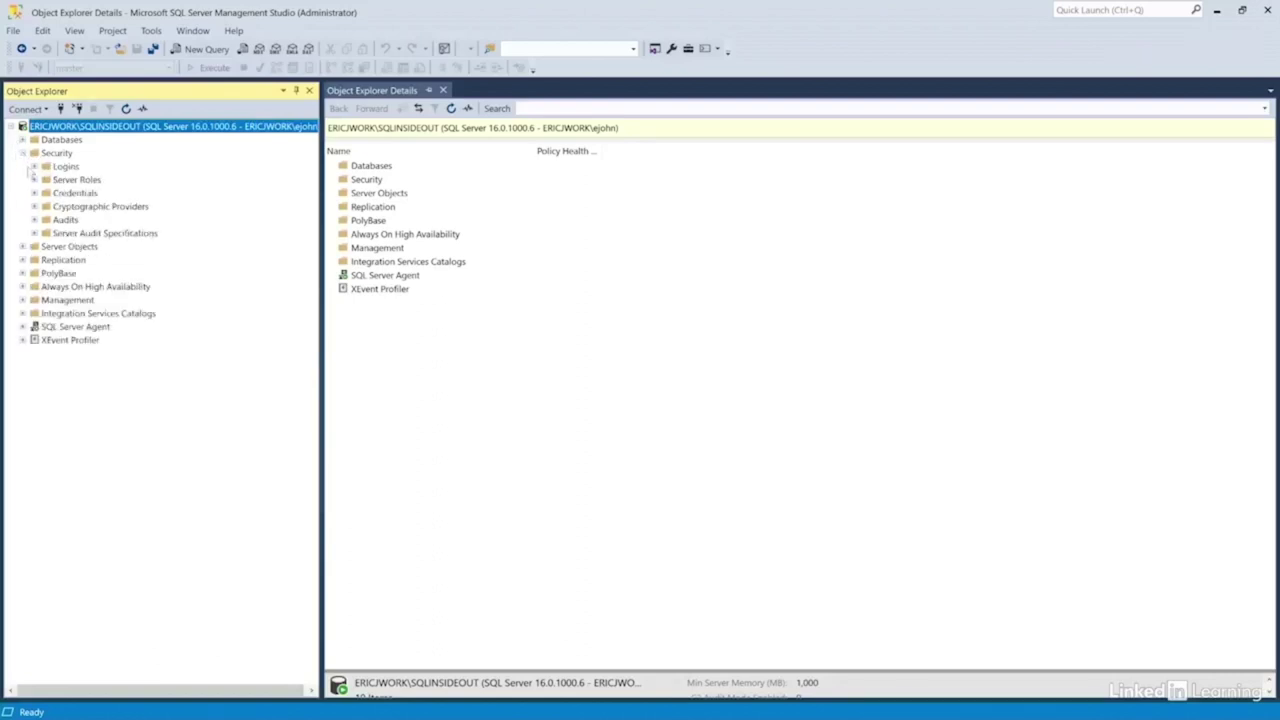
pyautogui.click(33, 167)
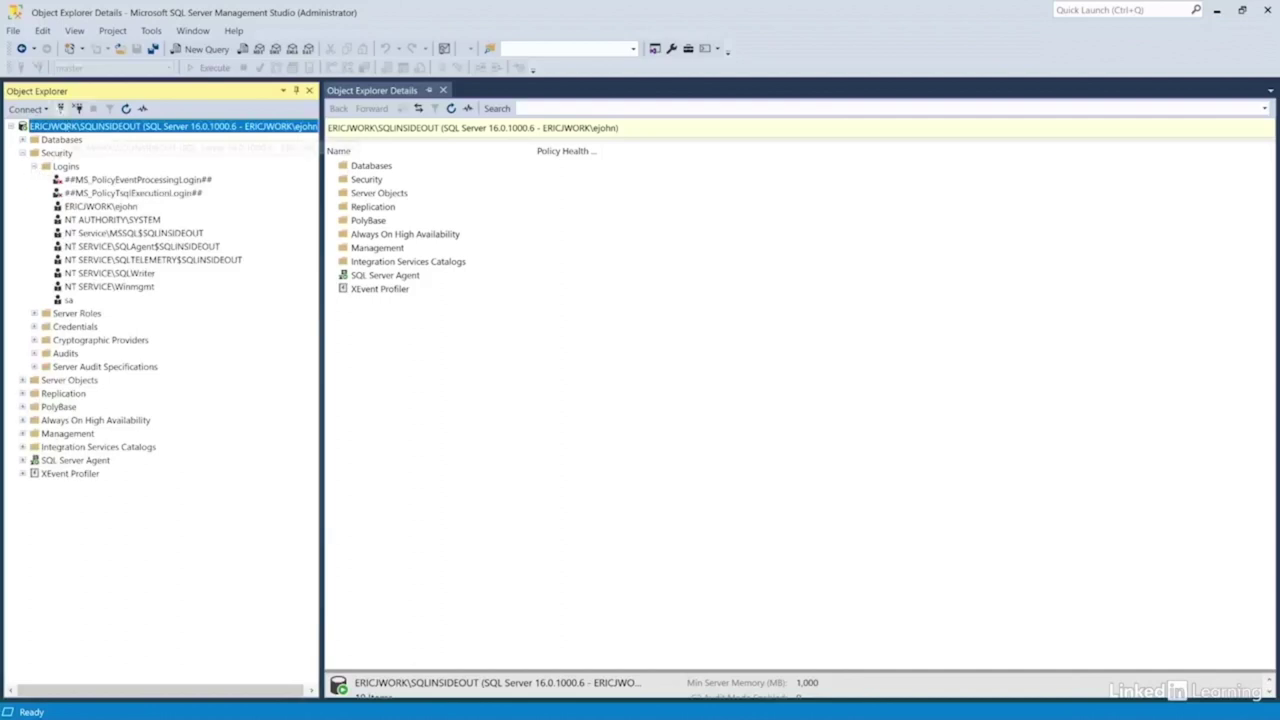
pyautogui.rightClick(68, 167)
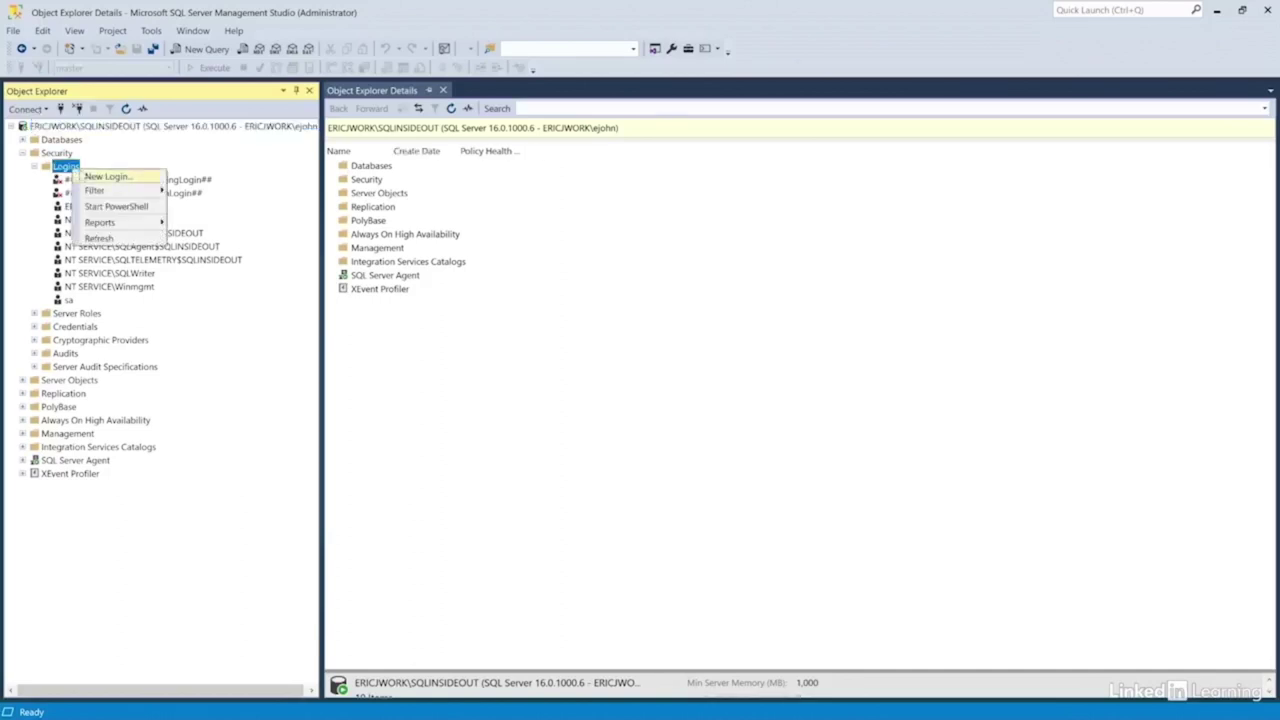
pyautogui.click(103, 177)
# - Set SQL Server authentication for login InsideOut with a confirmed password and no enforced password policy
pyautogui.click(562, 205)
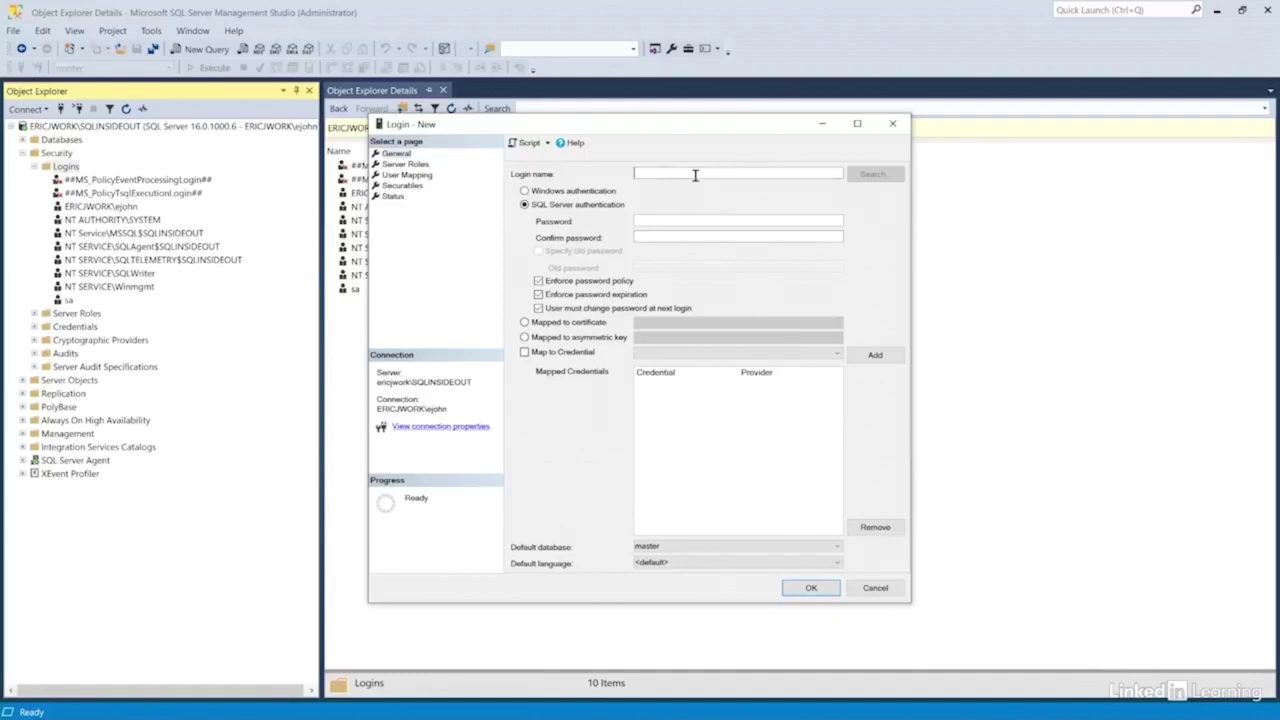
pyautogui.write('InsideOUt')
pyautogui.press('BackSpace')
pyautogui.press('BackSpace')
pyautogui.write('ut')
pyautogui.click(672, 222)
pyautogui.write('•••••••')
pyautogui.press('Tab')
pyautogui.write('••••••••')
pyautogui.click(540, 281)
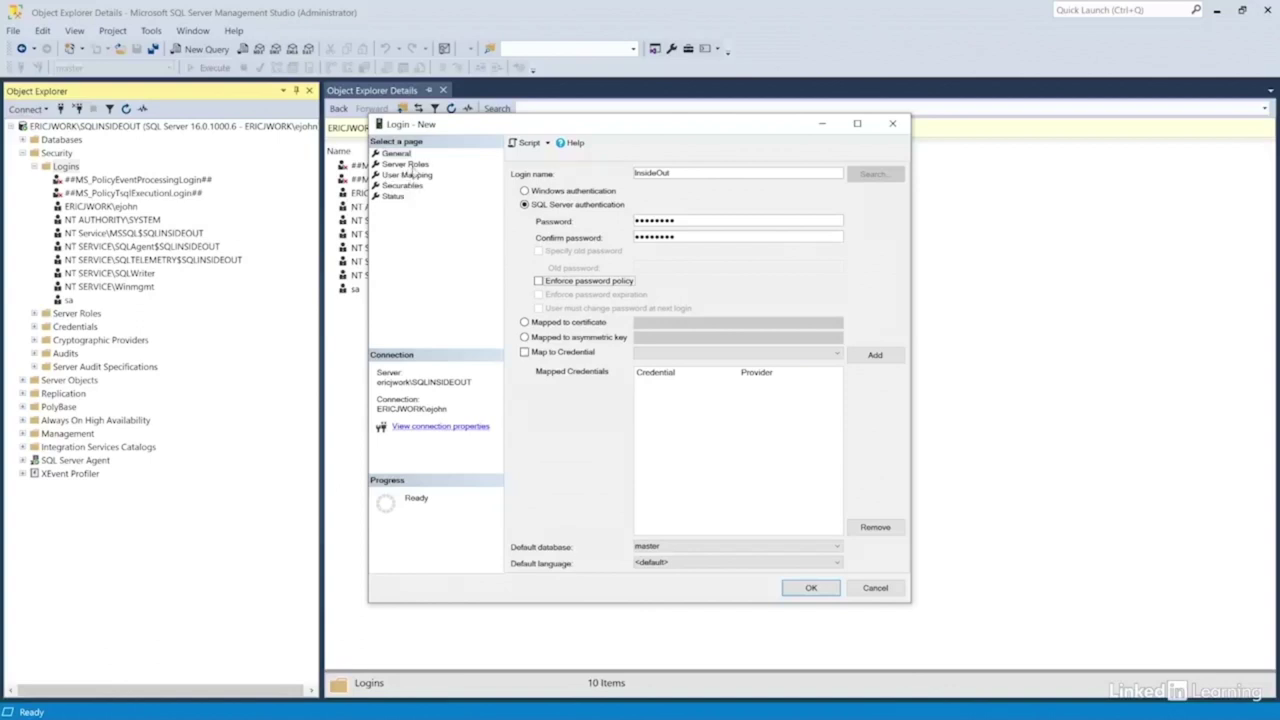
# - Map InsideOut to WideWorldImporters with db_datareader and db_datawriter roles, then create the login
pyautogui.click(407, 176)
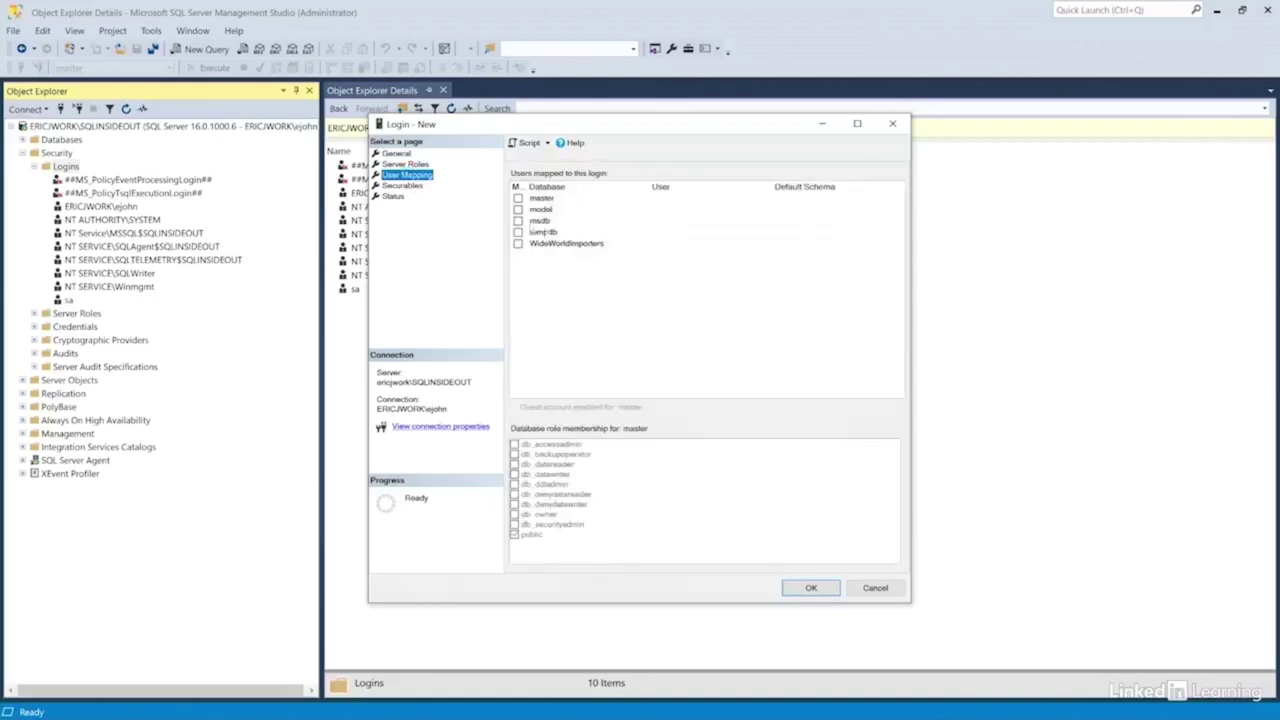
pyautogui.click(518, 243)
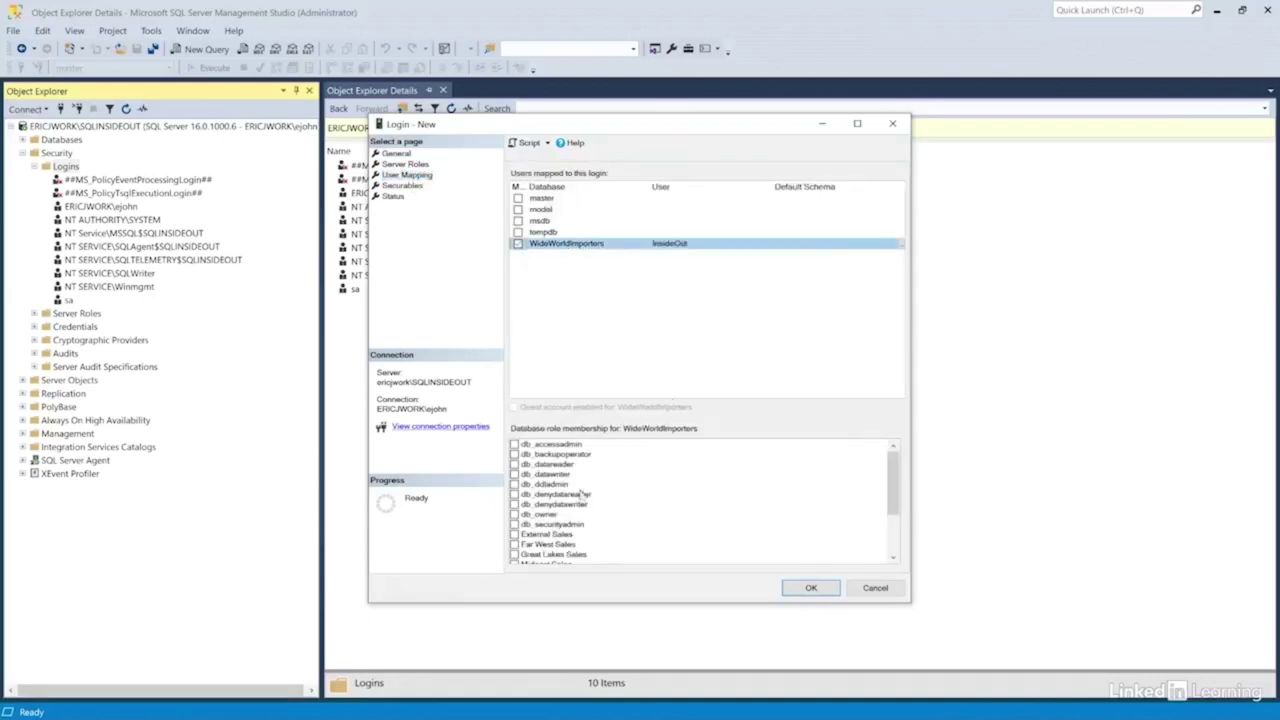
pyautogui.click(516, 464)
pyautogui.click(516, 474)
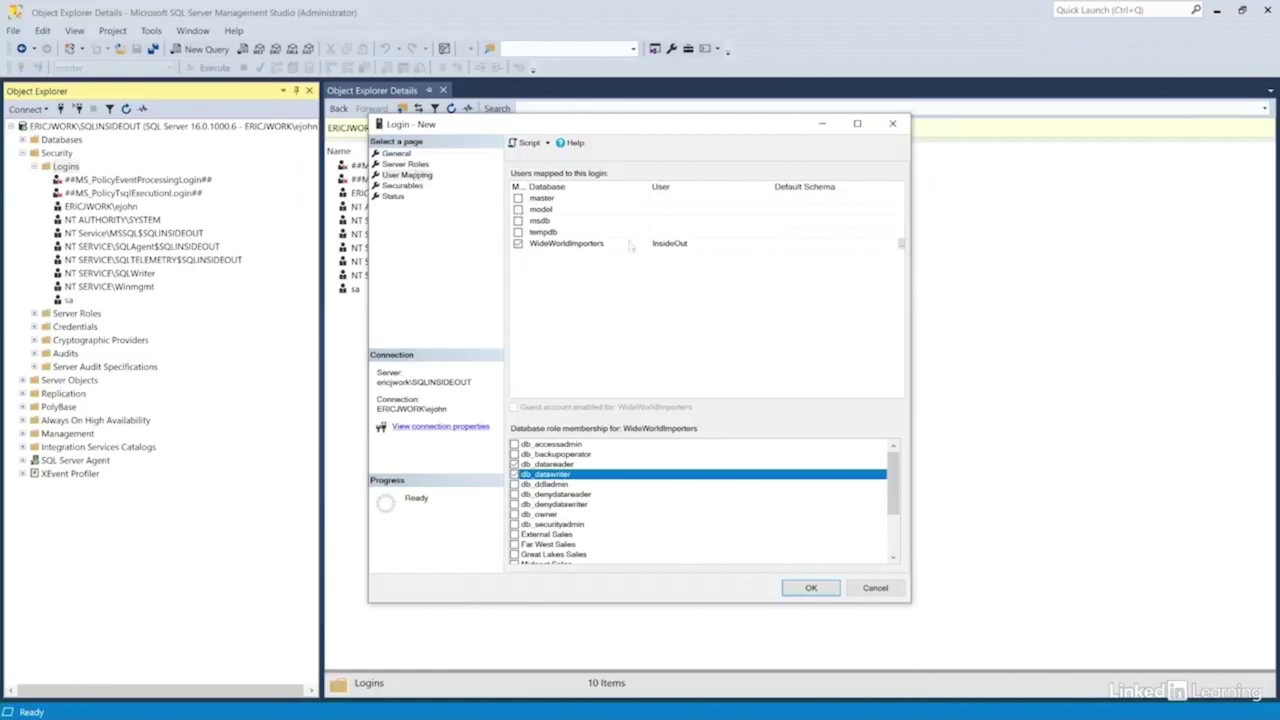
pyautogui.click(811, 588)
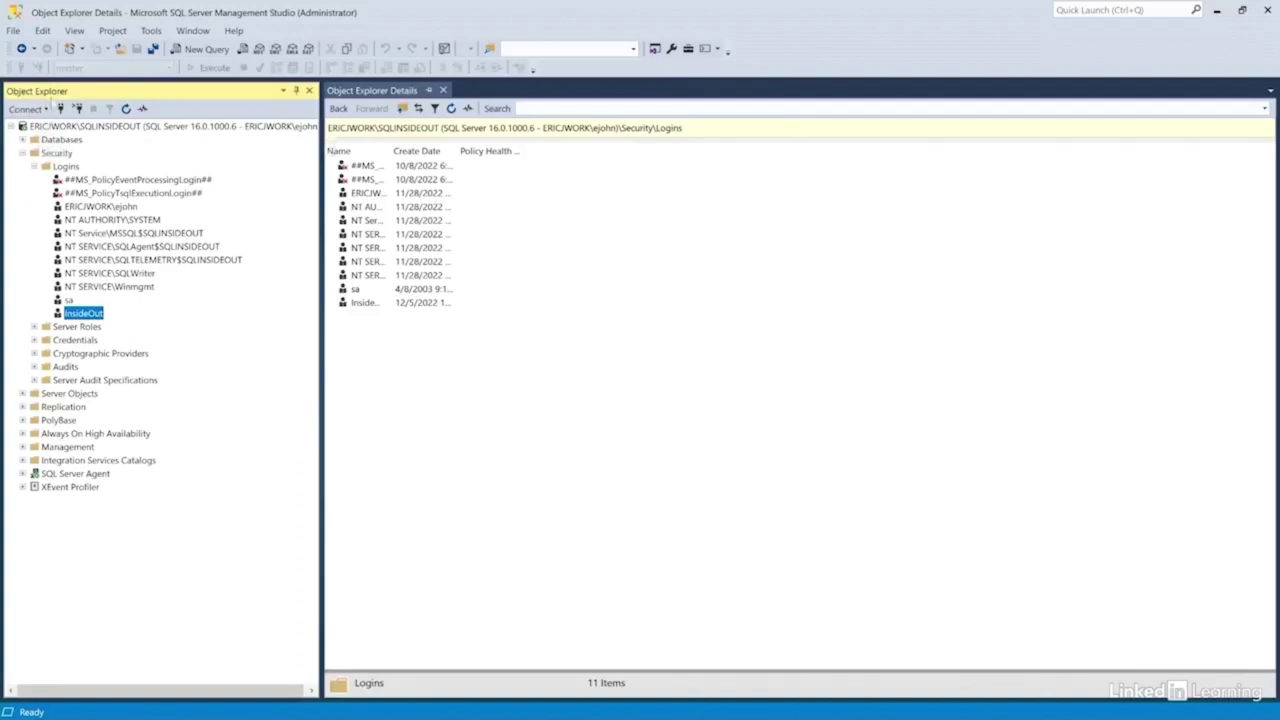
# - Open a new query window
pyautogui.click(30, 109)
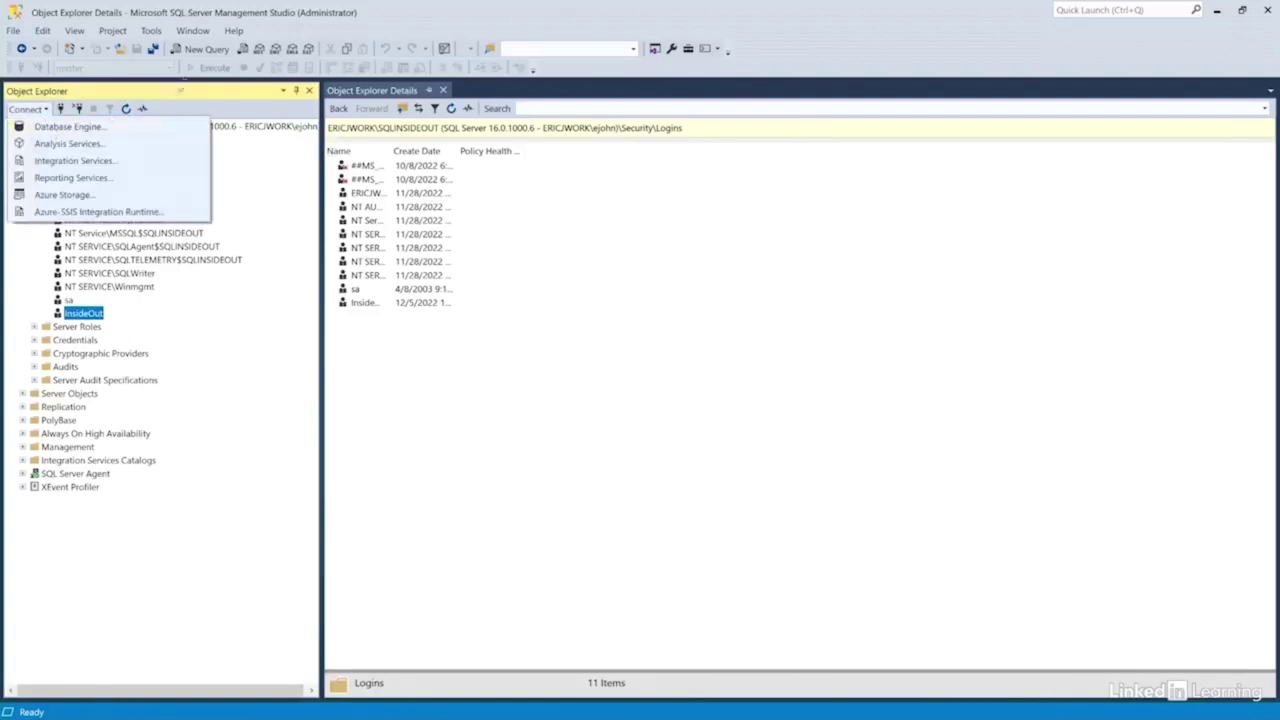
pyautogui.click(217, 53)
pyautogui.click(208, 49)
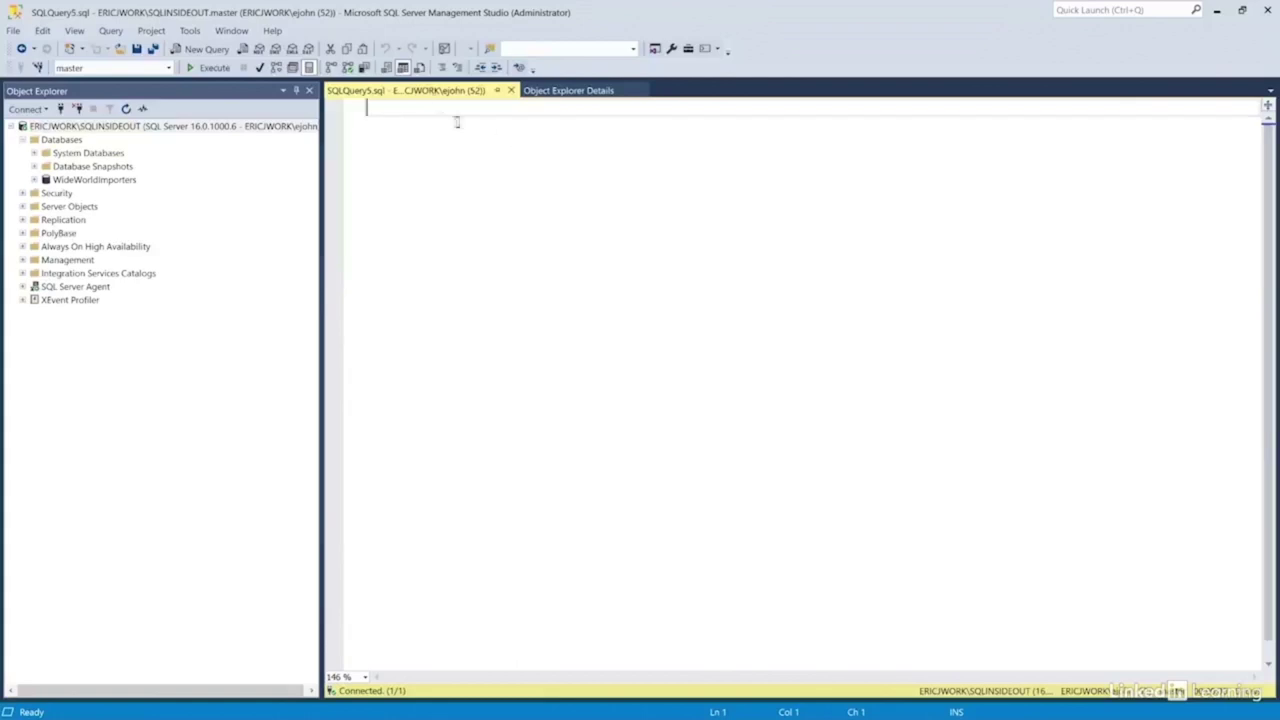
# - Change the query window's connection to SQL Server Authentication as InsideOut with its password
pyautogui.click(38, 68)
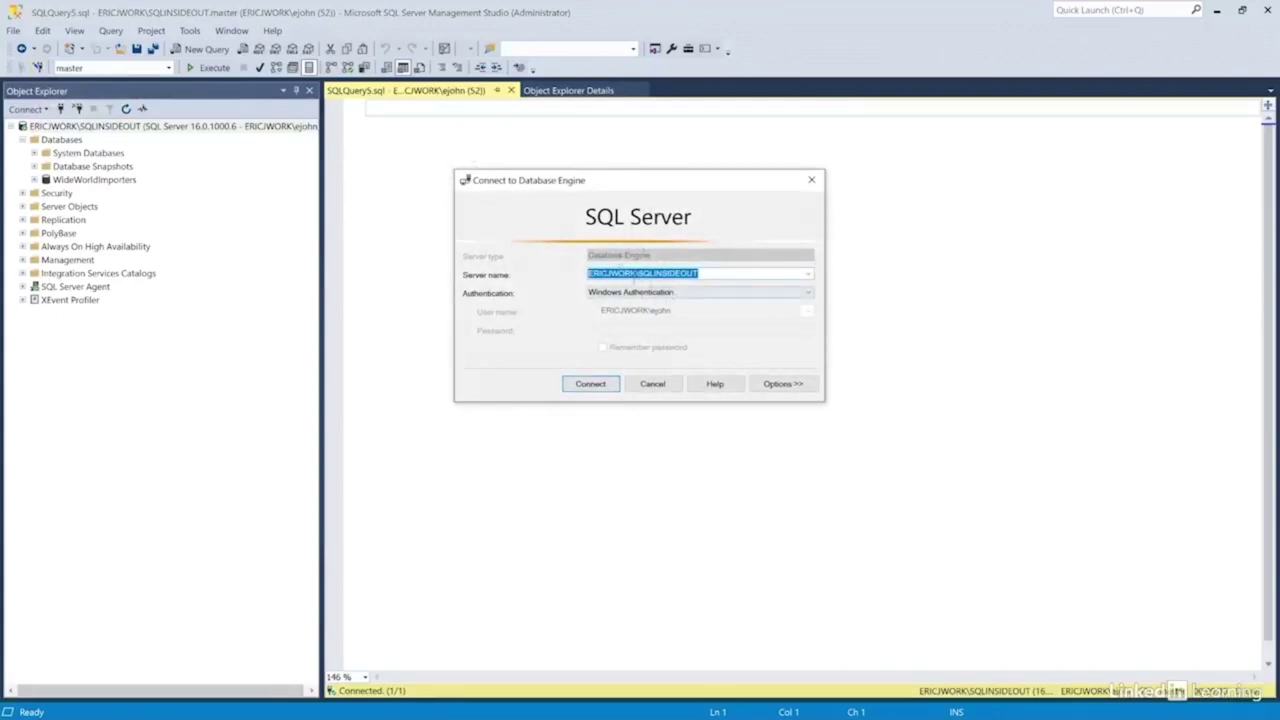
pyautogui.click(688, 292)
pyautogui.click(667, 314)
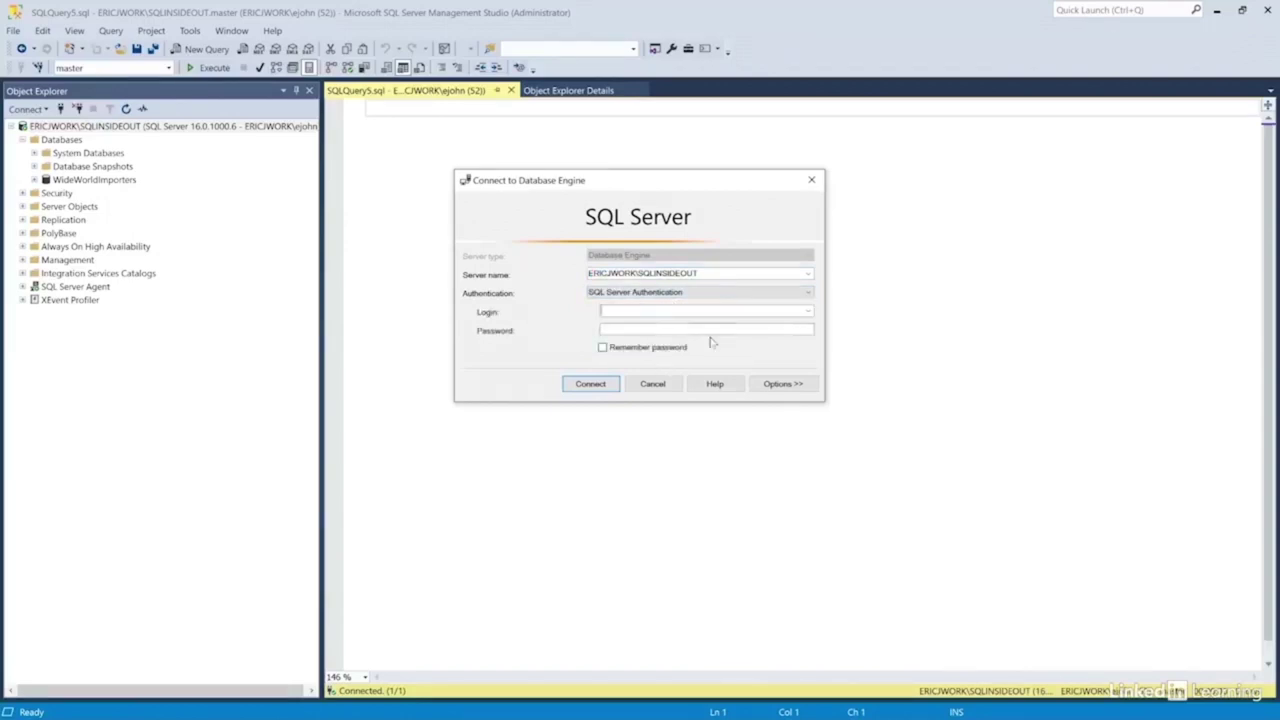
pyautogui.write('InsideOUt')
pyautogui.hotkey('shift', 'Home')
pyautogui.press('End')
pyautogui.press('BackSpace')
pyautogui.write('*******')
pyautogui.click(590, 384)
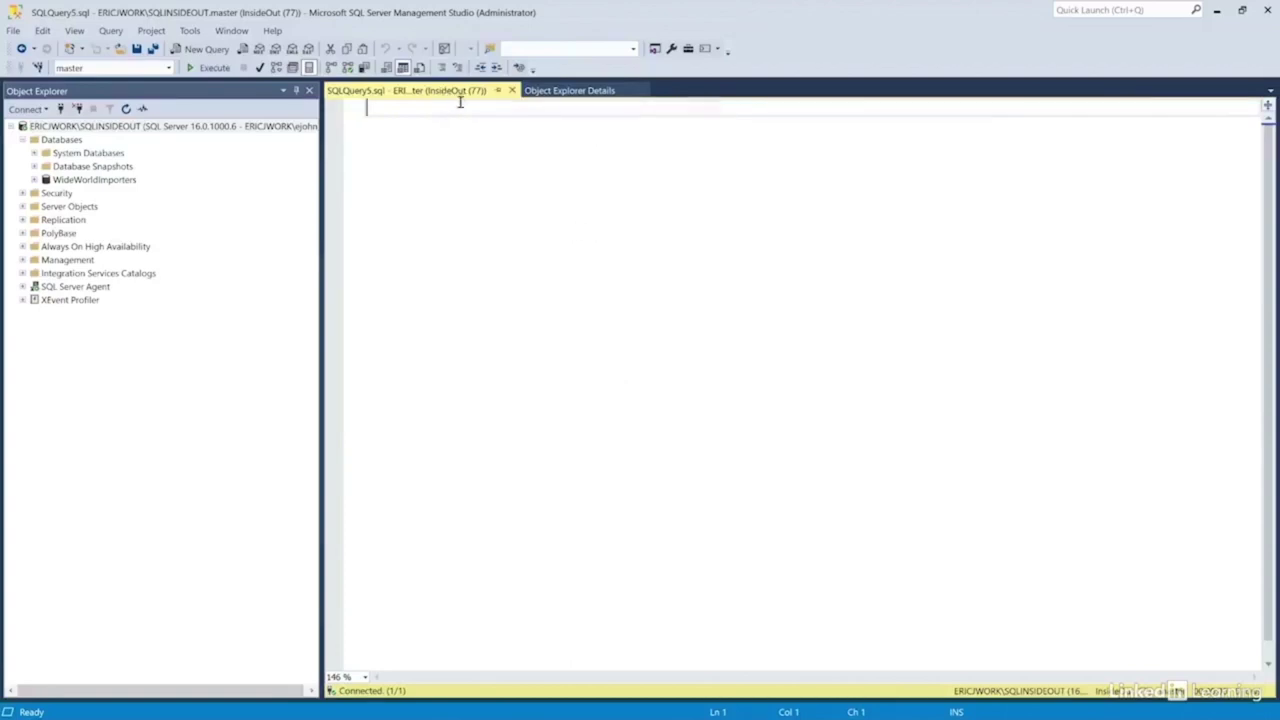
# - Against WideWorldImporters, execute select * from Sales.OrderLines and view the returned rows
pyautogui.click(158, 67)
pyautogui.click(170, 67)
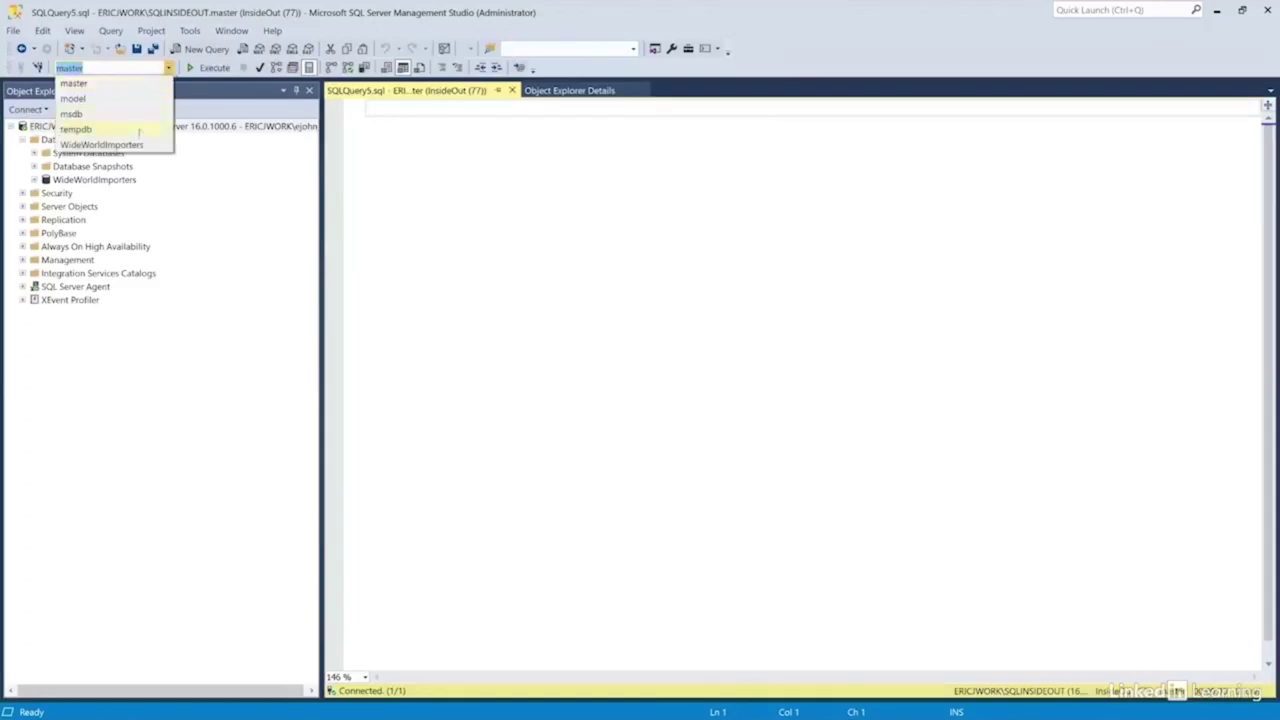
pyautogui.click(143, 143)
pyautogui.write('select * from')
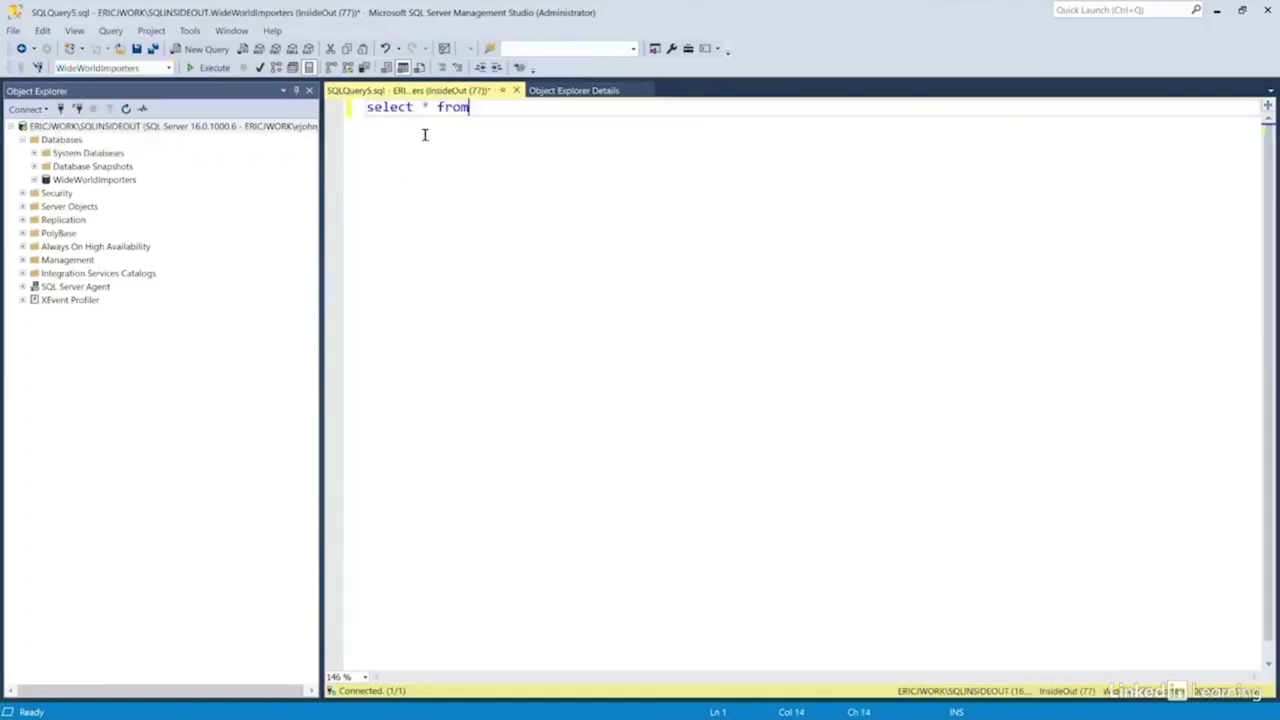
pyautogui.write(' sale')
pyautogui.press('Tab')
pyautogui.write('.OrderLines')
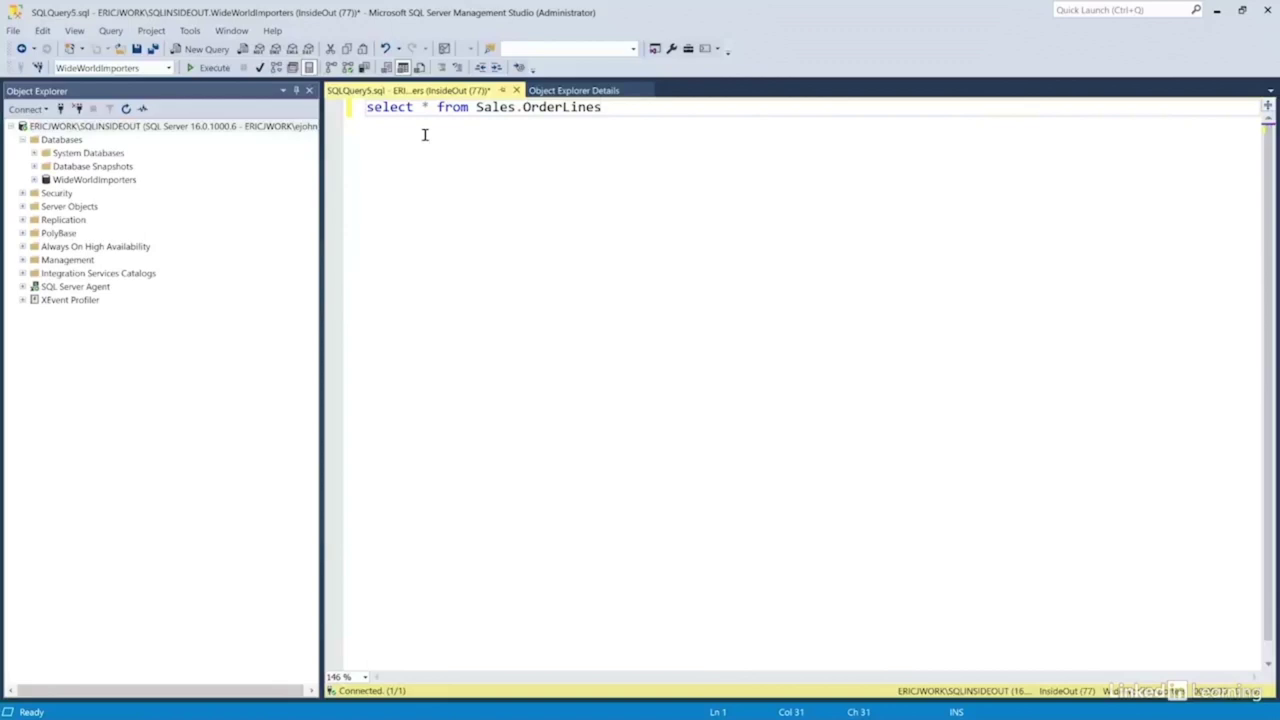
pyautogui.click(190, 66)
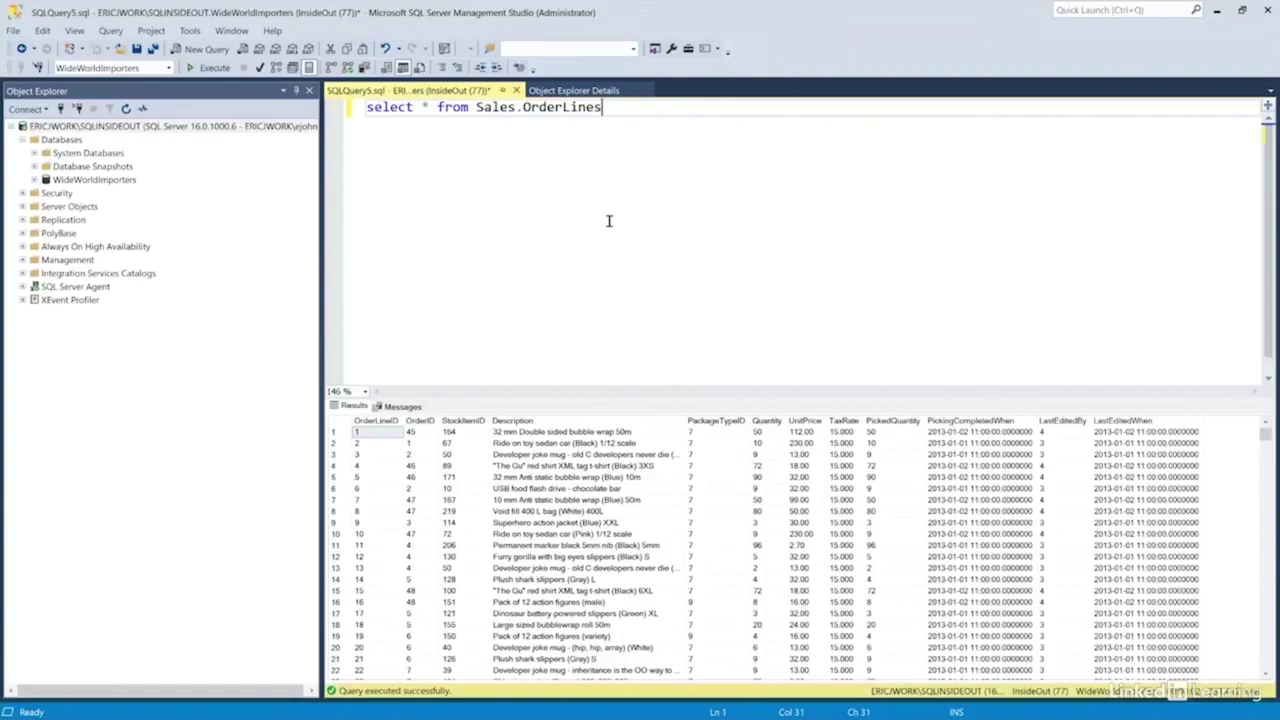
pyautogui.click(39, 68)
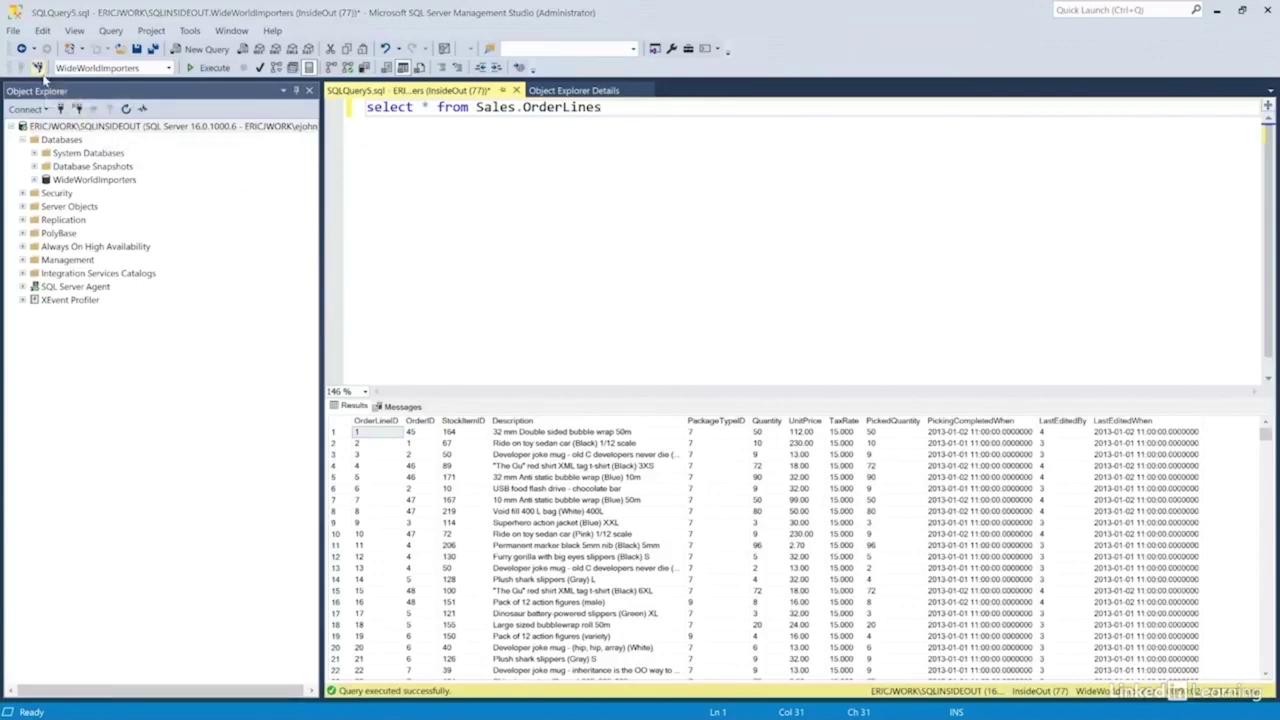
# - Attempt InsideOut connections with a bad password and a misspelled login name, dismissing each failure
pyautogui.click(718, 325)
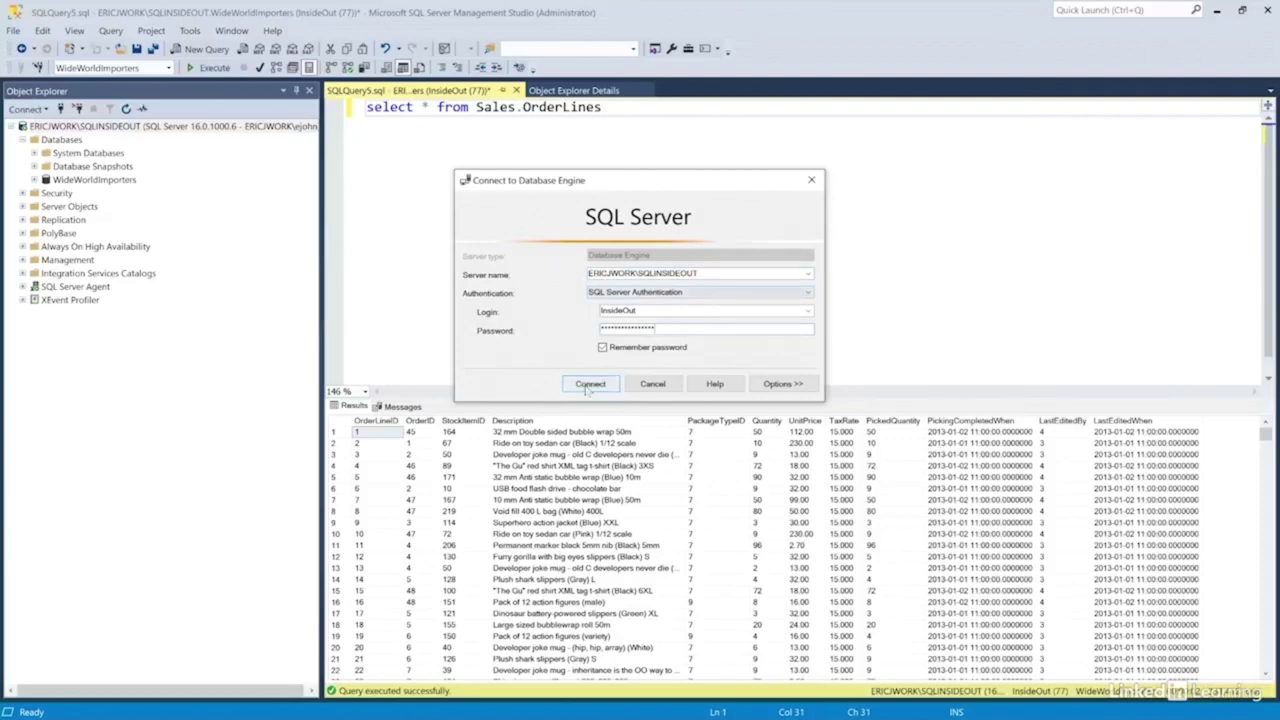
pyautogui.click(590, 384)
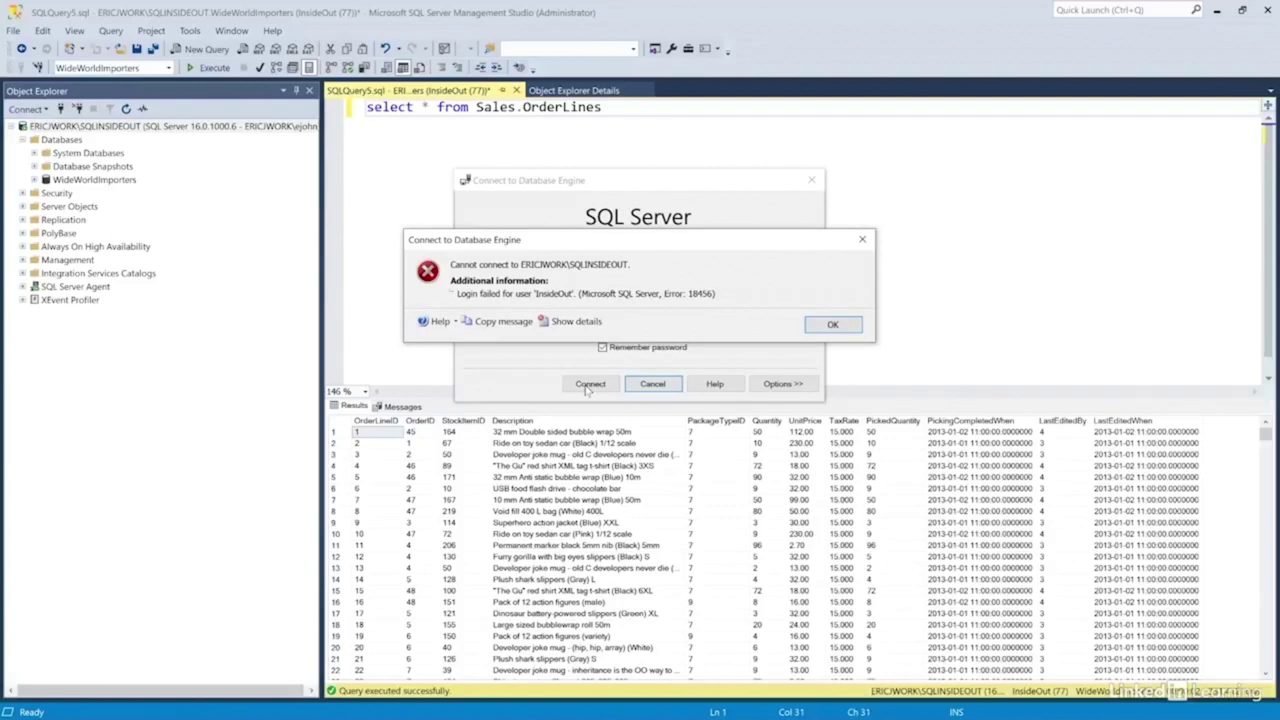
pyautogui.click(810, 326)
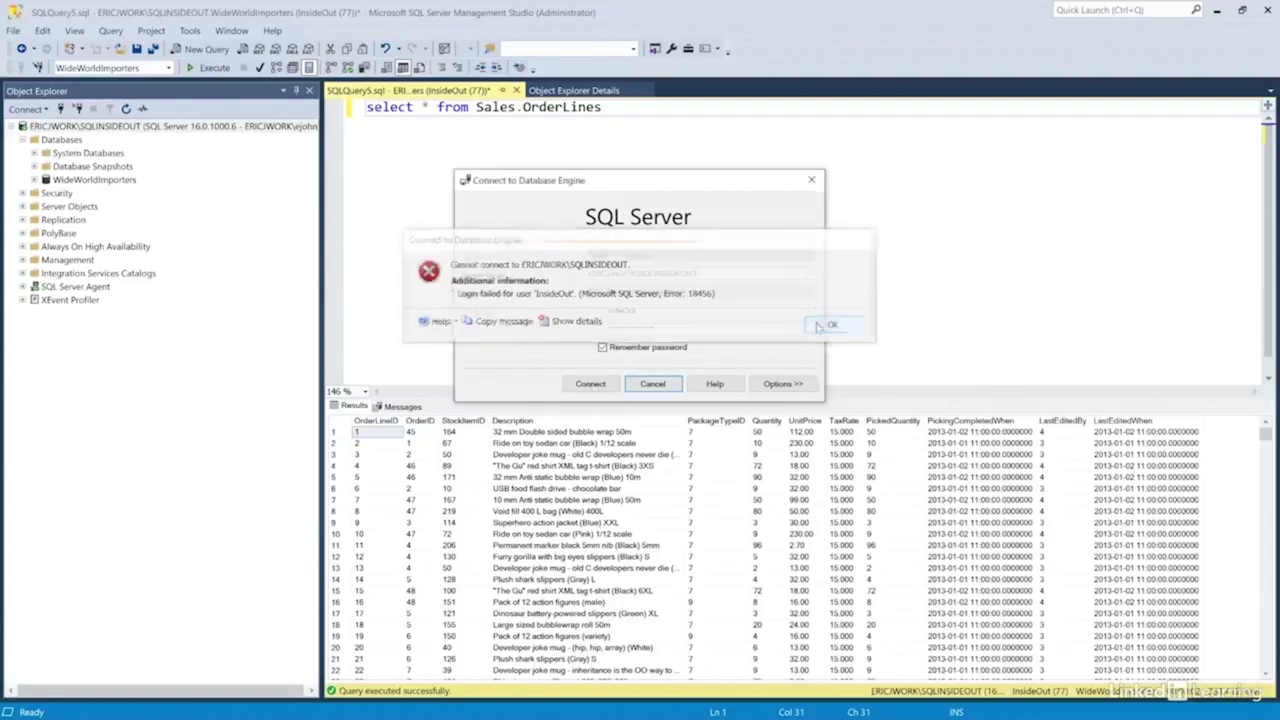
pyautogui.click(766, 332)
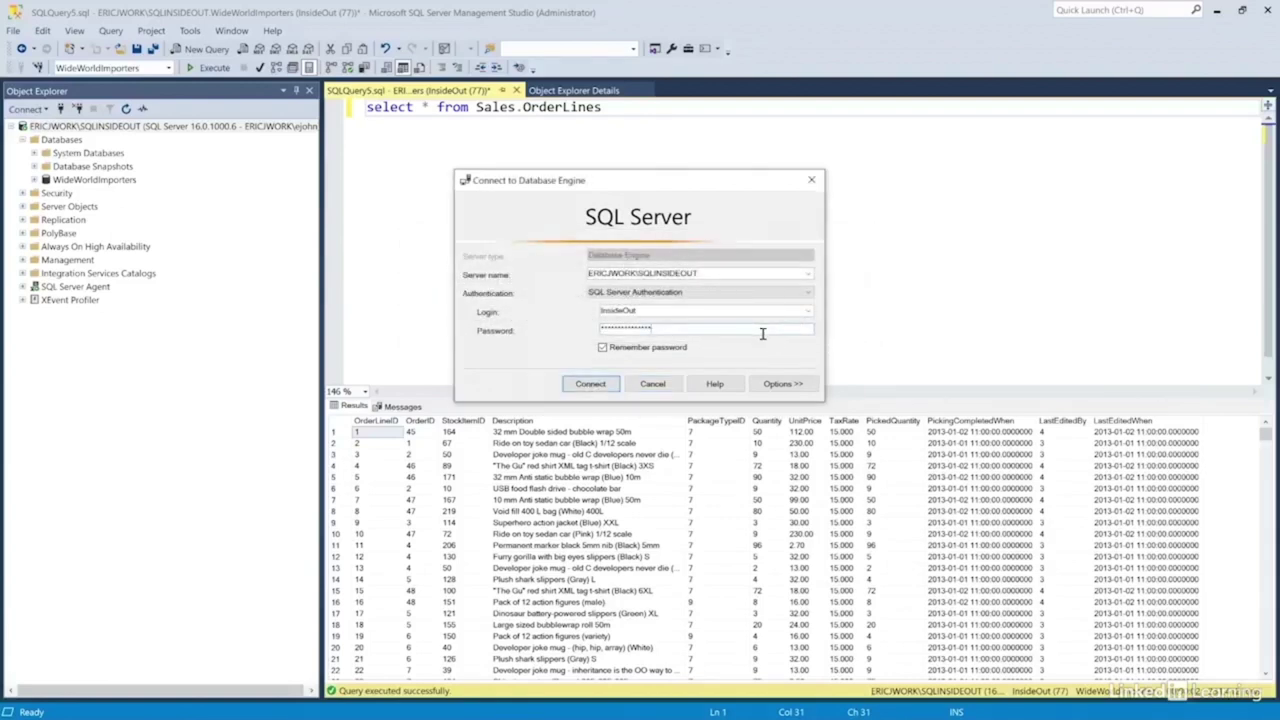
pyautogui.doubleClick(757, 308)
pyautogui.click(758, 310)
pyautogui.click(584, 384)
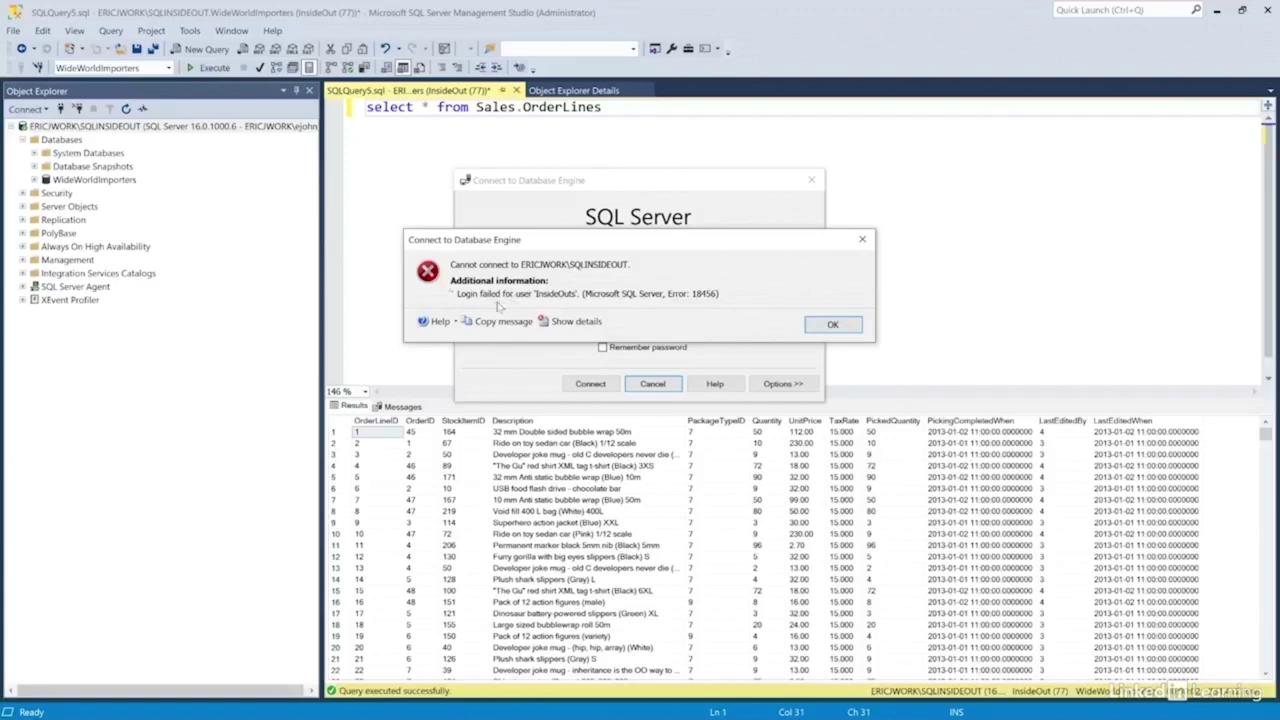
pyautogui.click(832, 325)
# - Fail once more with a wrong password, then connect as InsideOut with the correct password
pyautogui.click(678, 308)
pyautogui.click(694, 312)
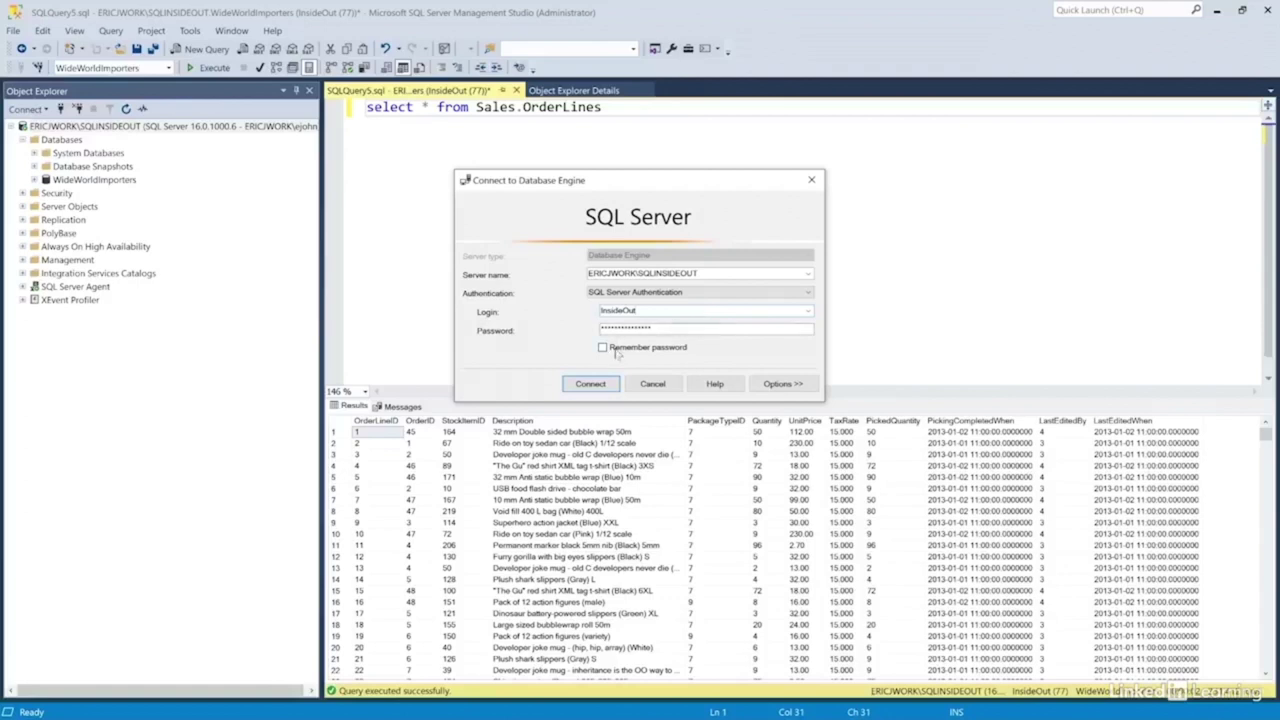
pyautogui.click(614, 389)
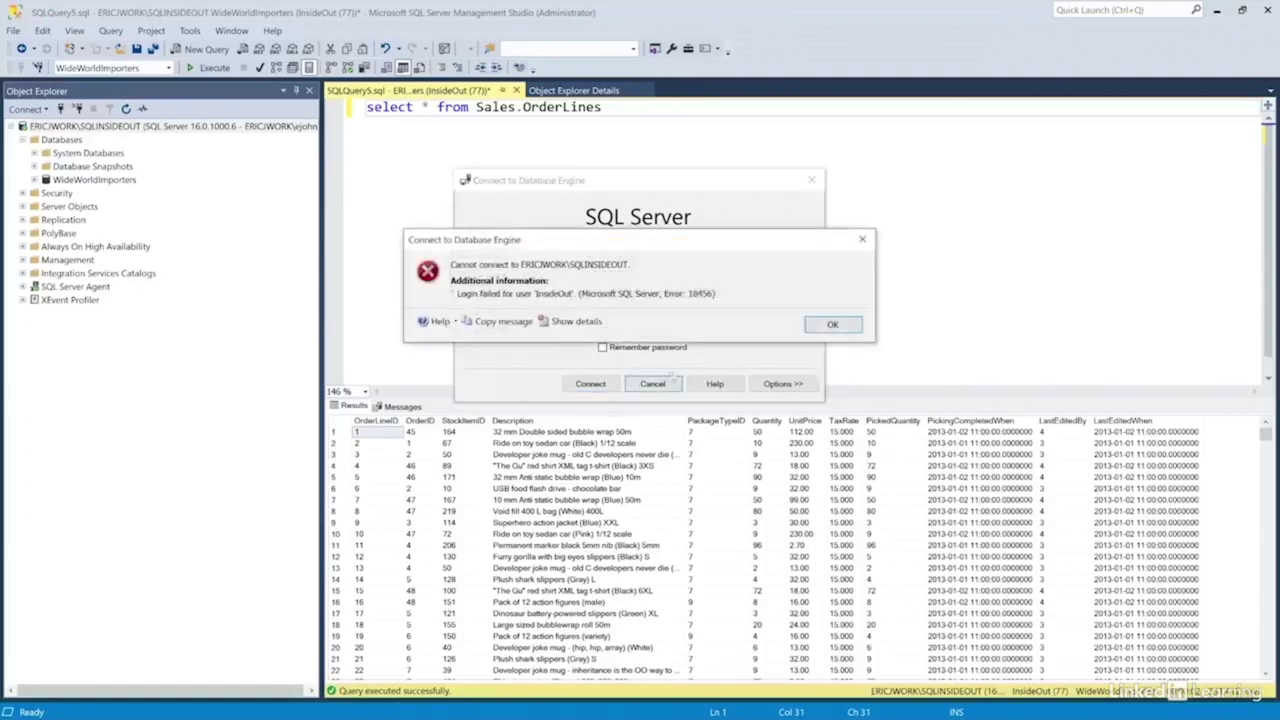
pyautogui.click(855, 327)
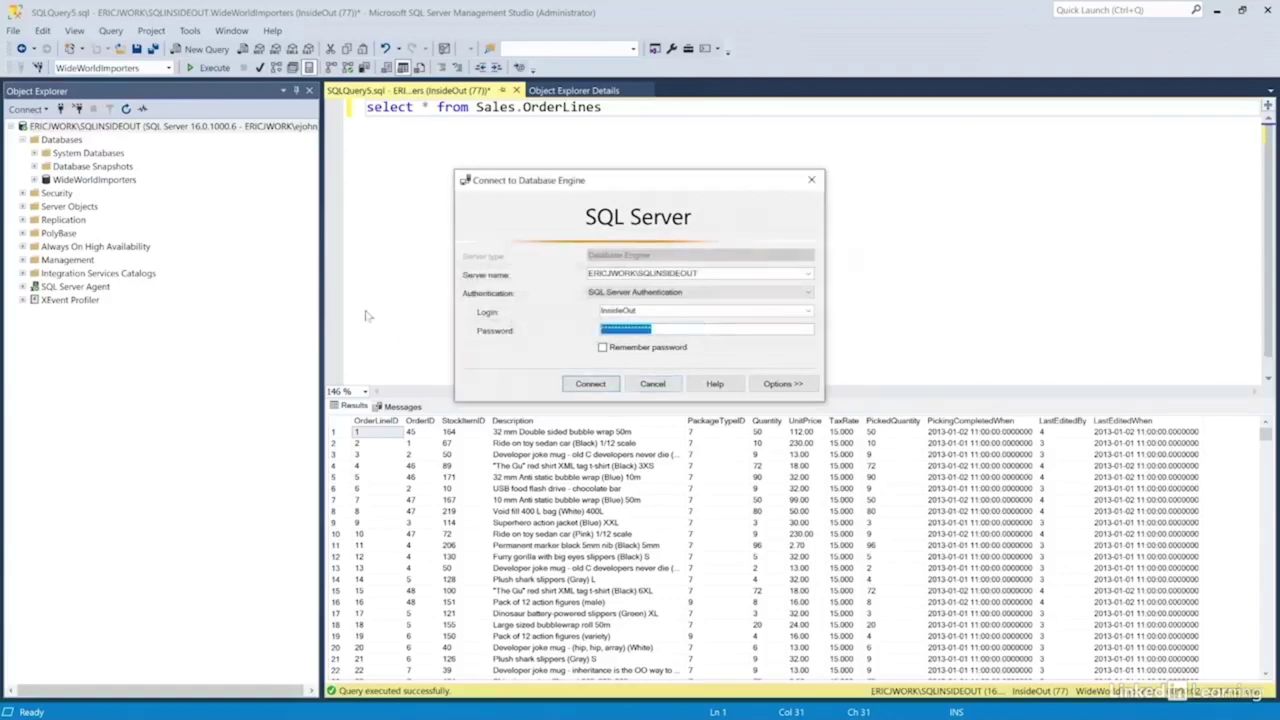
pyautogui.write('********')
pyautogui.click(588, 383)
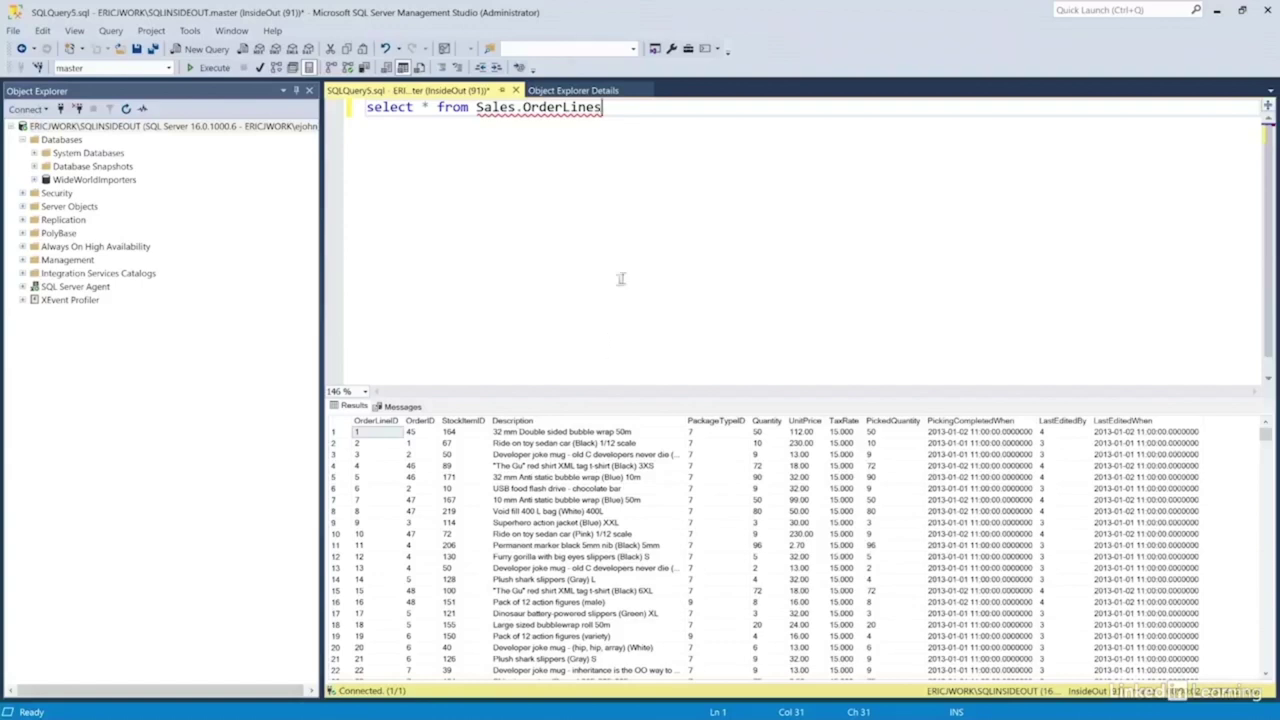
# - Open the Current log under Management > SQL Server Logs and maximize the Log File Viewer
pyautogui.click(390, 107)
pyautogui.click(23, 260)
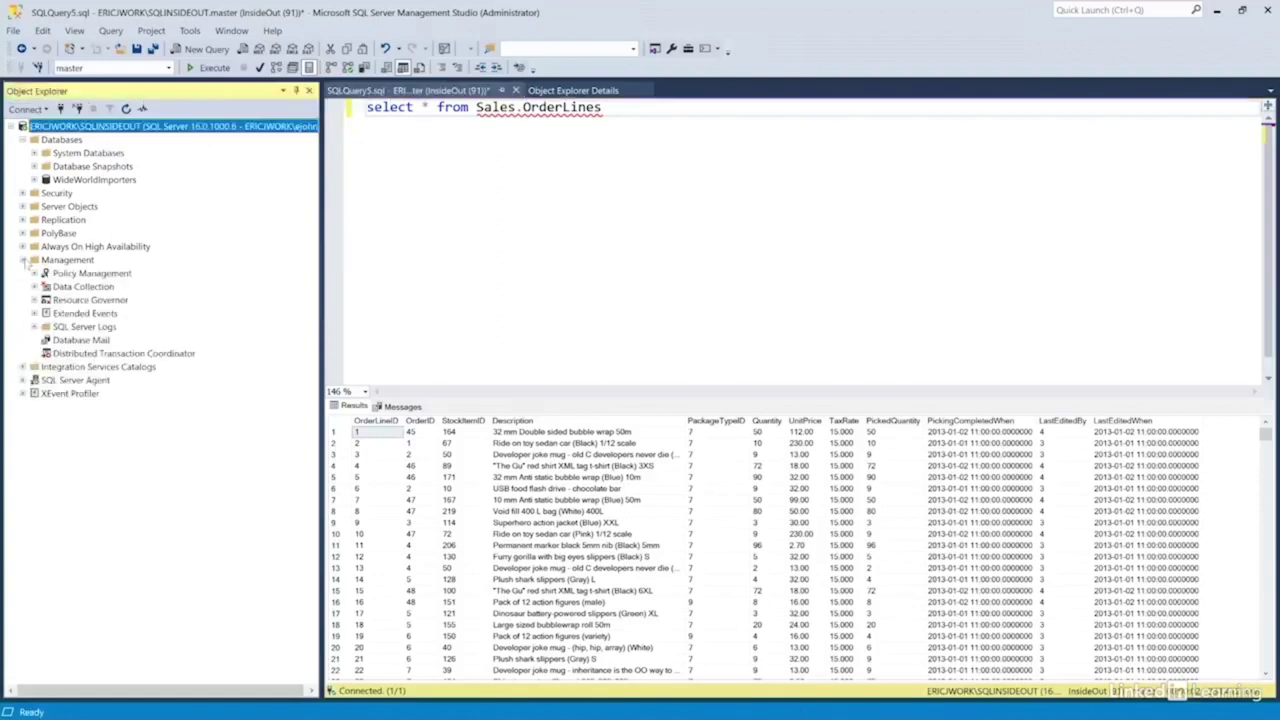
pyautogui.click(34, 327)
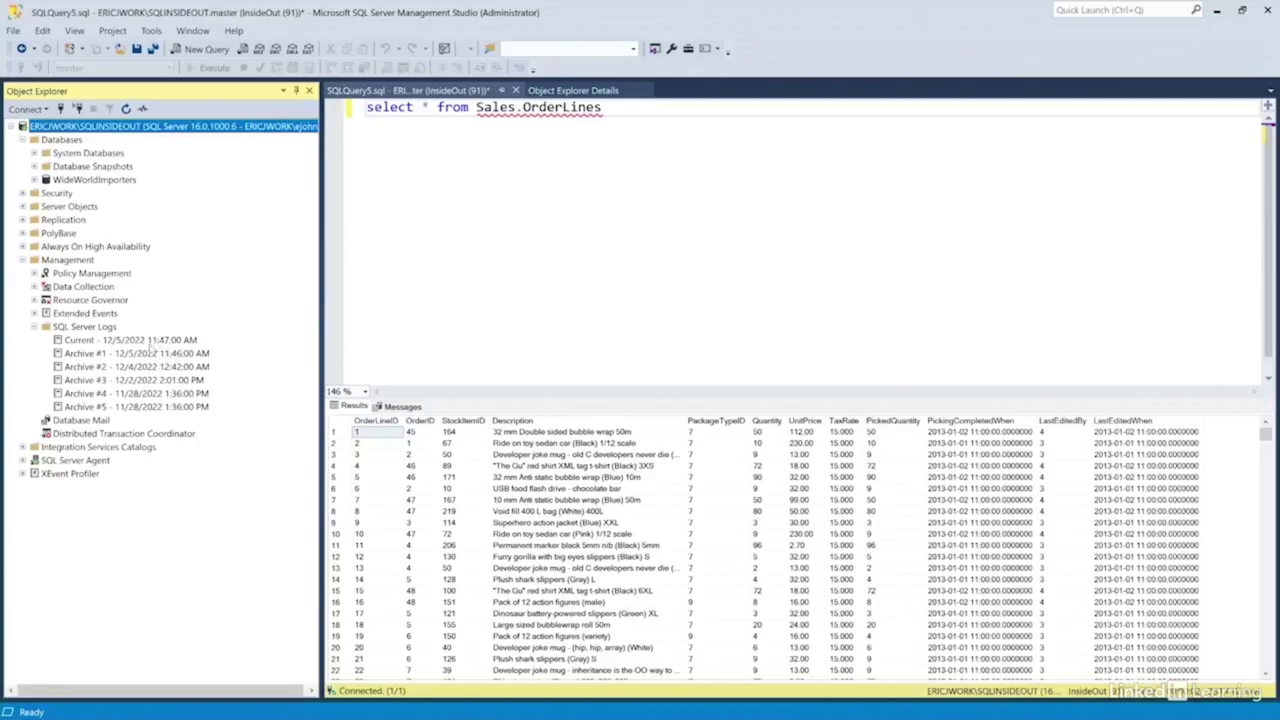
pyautogui.click(156, 344)
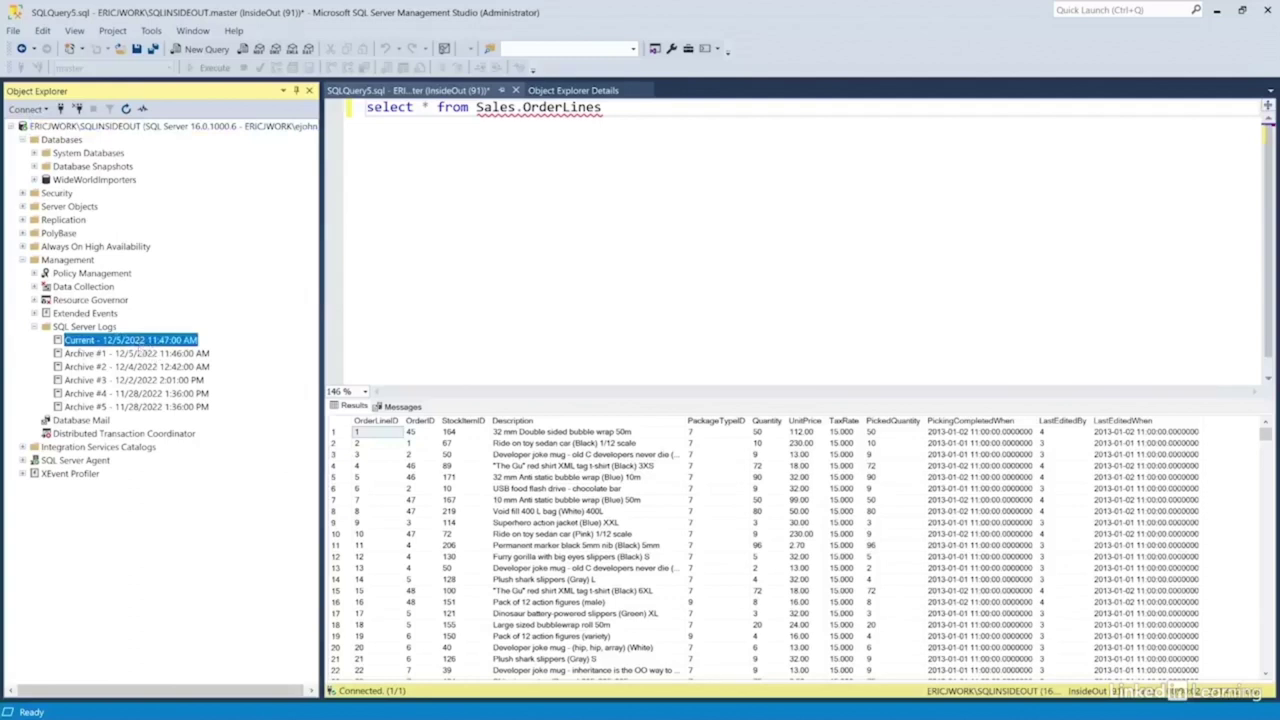
pyautogui.doubleClick(145, 342)
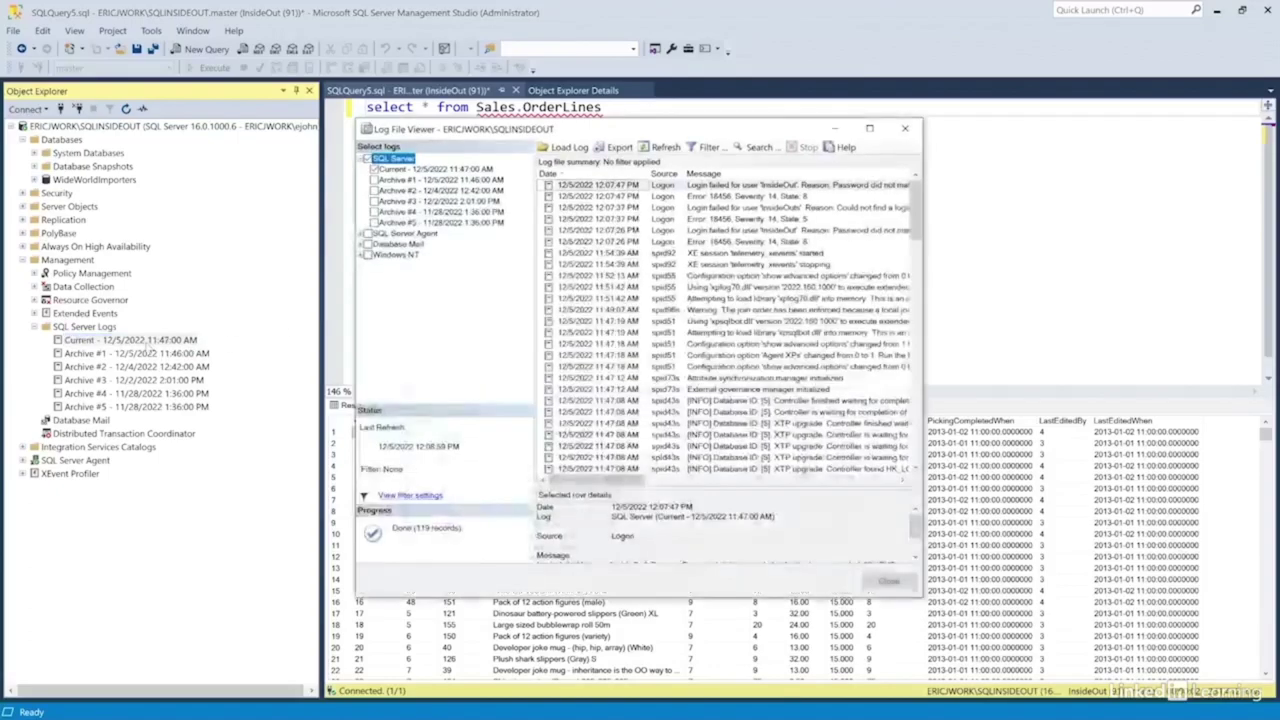
pyautogui.click(870, 130)
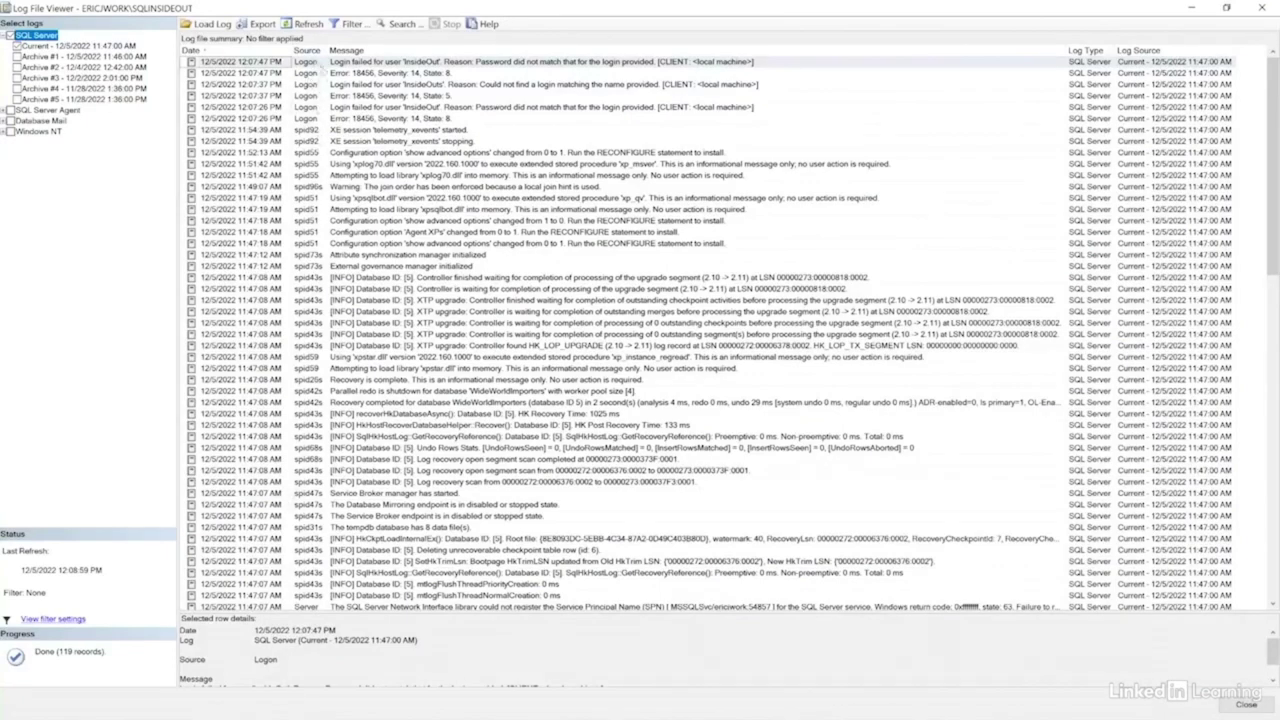
# - Filter the log to entries whose Source is Logon
pyautogui.click(350, 24)
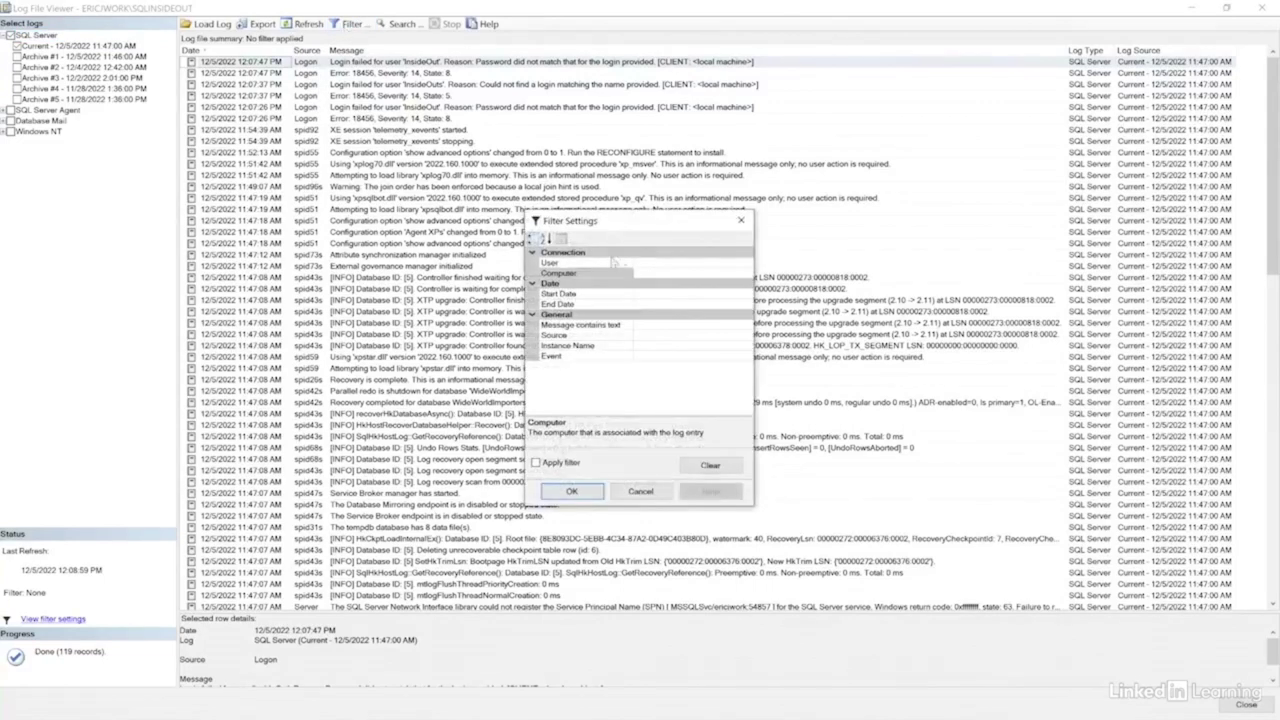
pyautogui.click(670, 335)
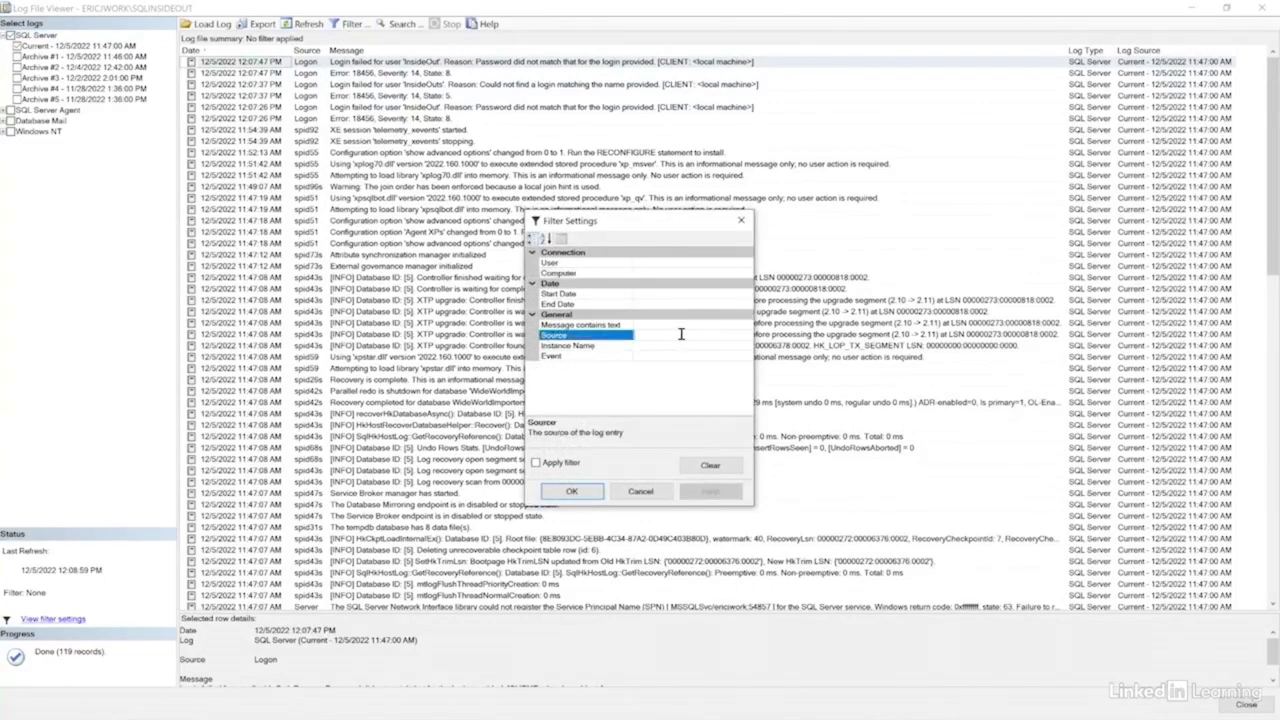
pyautogui.click(688, 333)
pyautogui.click(546, 462)
pyautogui.click(578, 489)
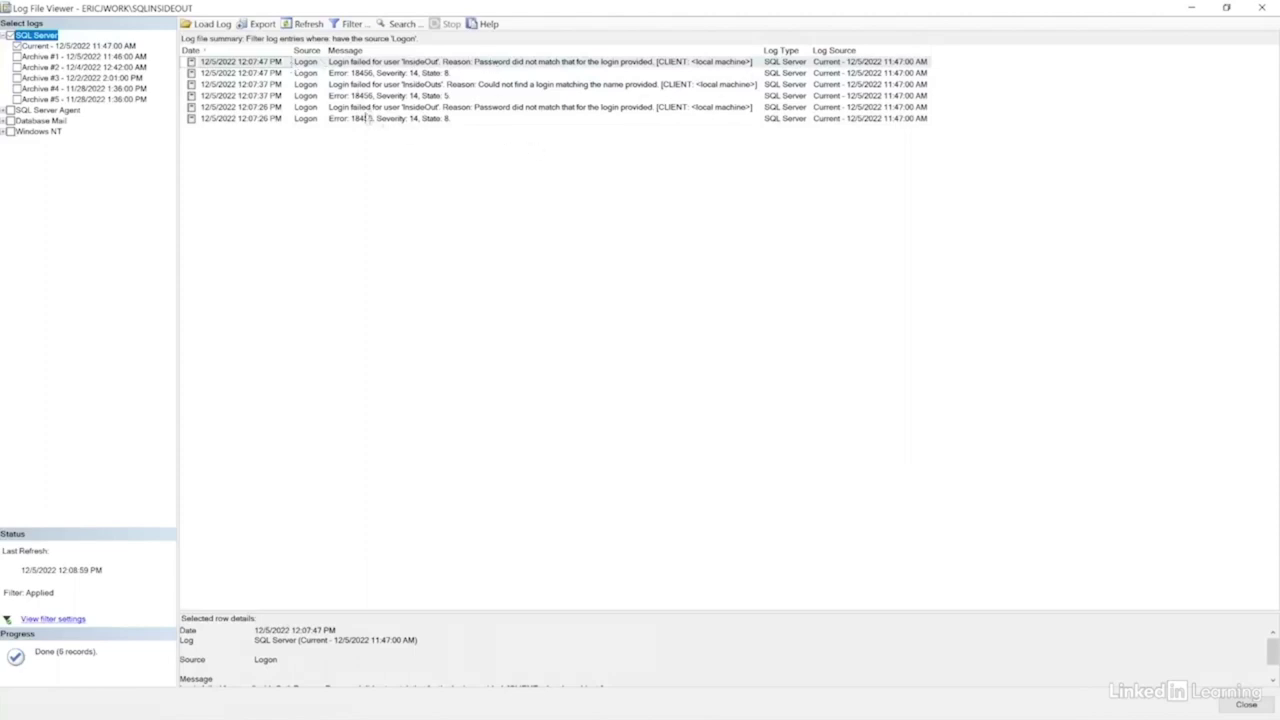
# - Inspect the failed login entries, including the 18456 and could-not-find-login errors
pyautogui.click(375, 64)
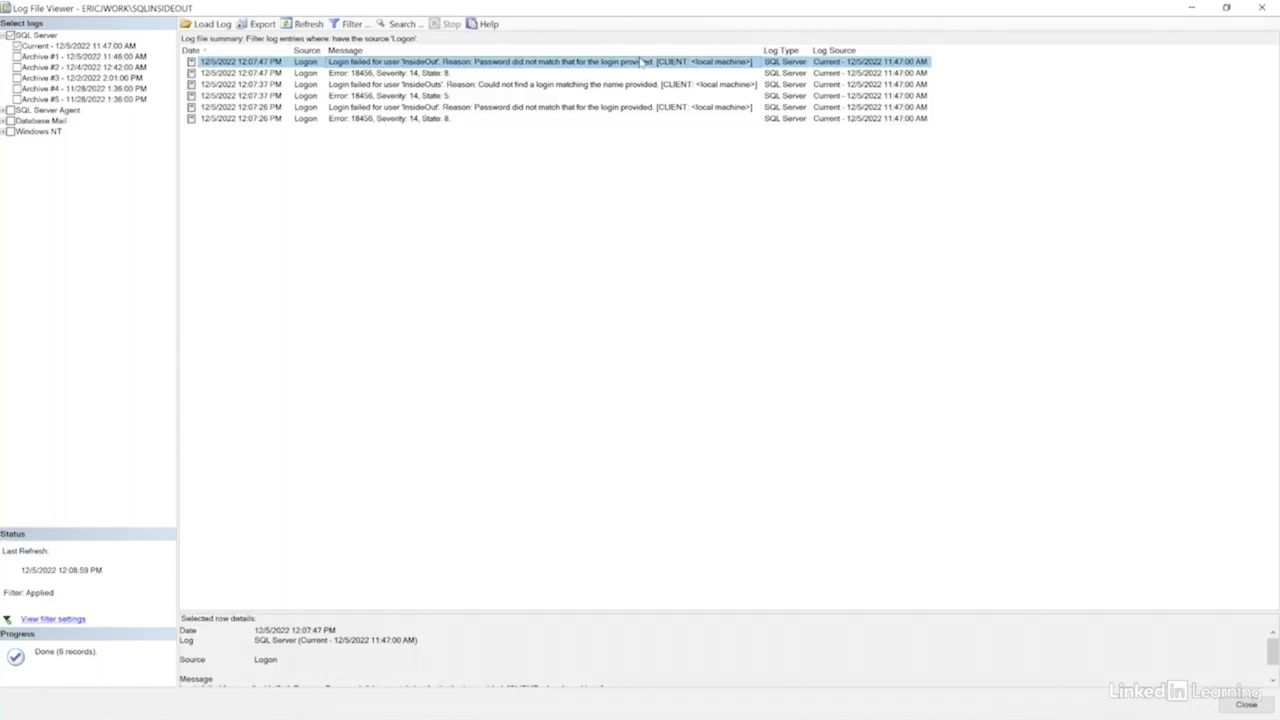
pyautogui.click(494, 75)
pyautogui.click(487, 86)
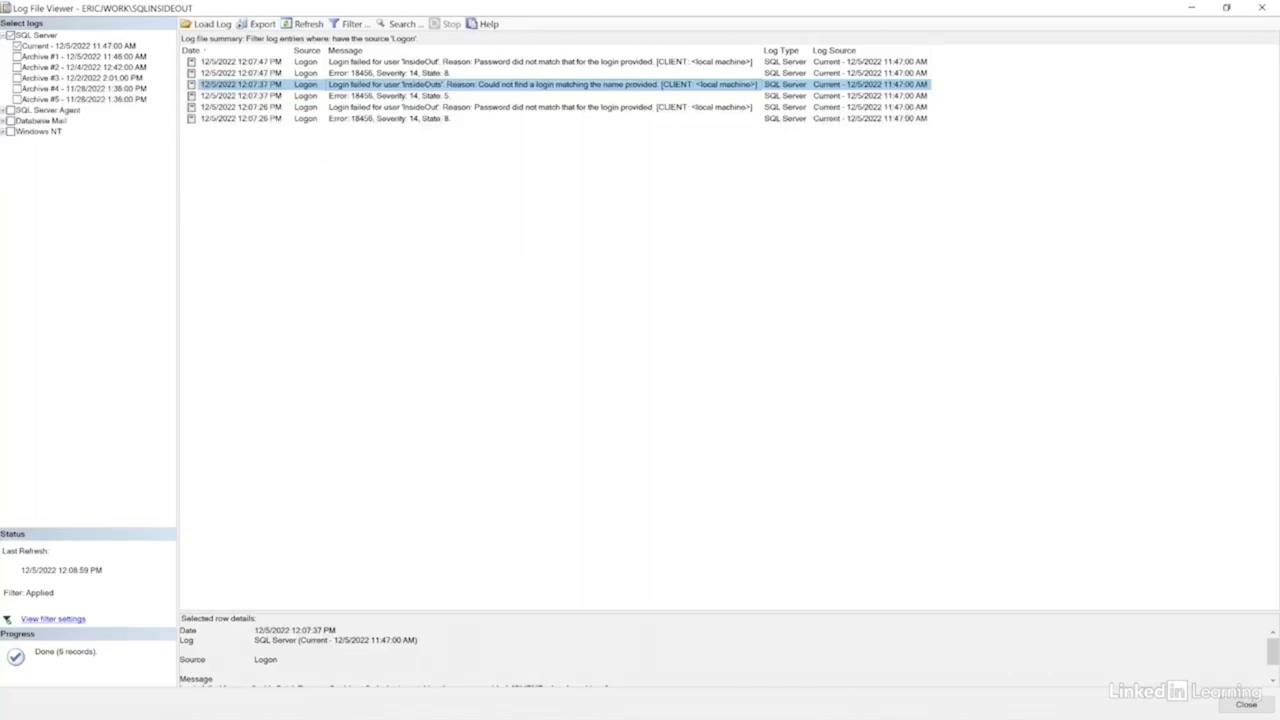
# - Close the Log File Viewer and review the Server Properties Security page, cancelling without changes
pyautogui.click(1262, 8)
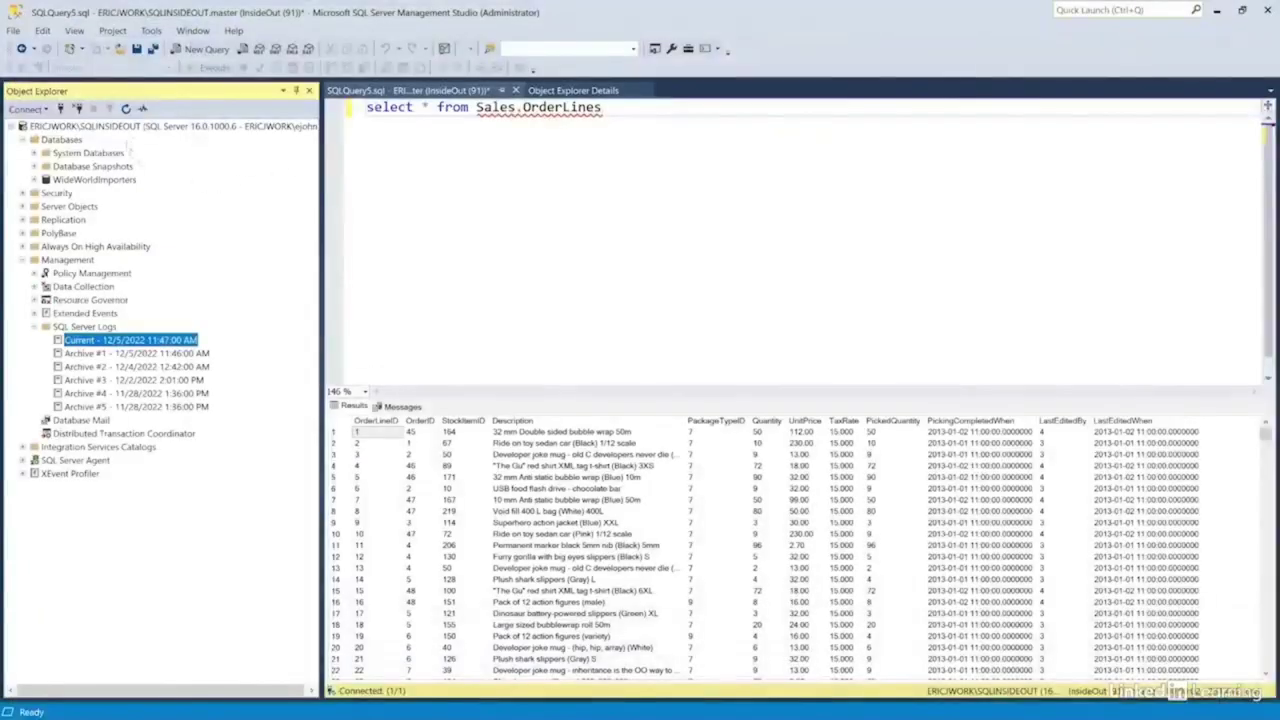
pyautogui.click(130, 127)
pyautogui.rightClick(130, 127)
pyautogui.click(158, 371)
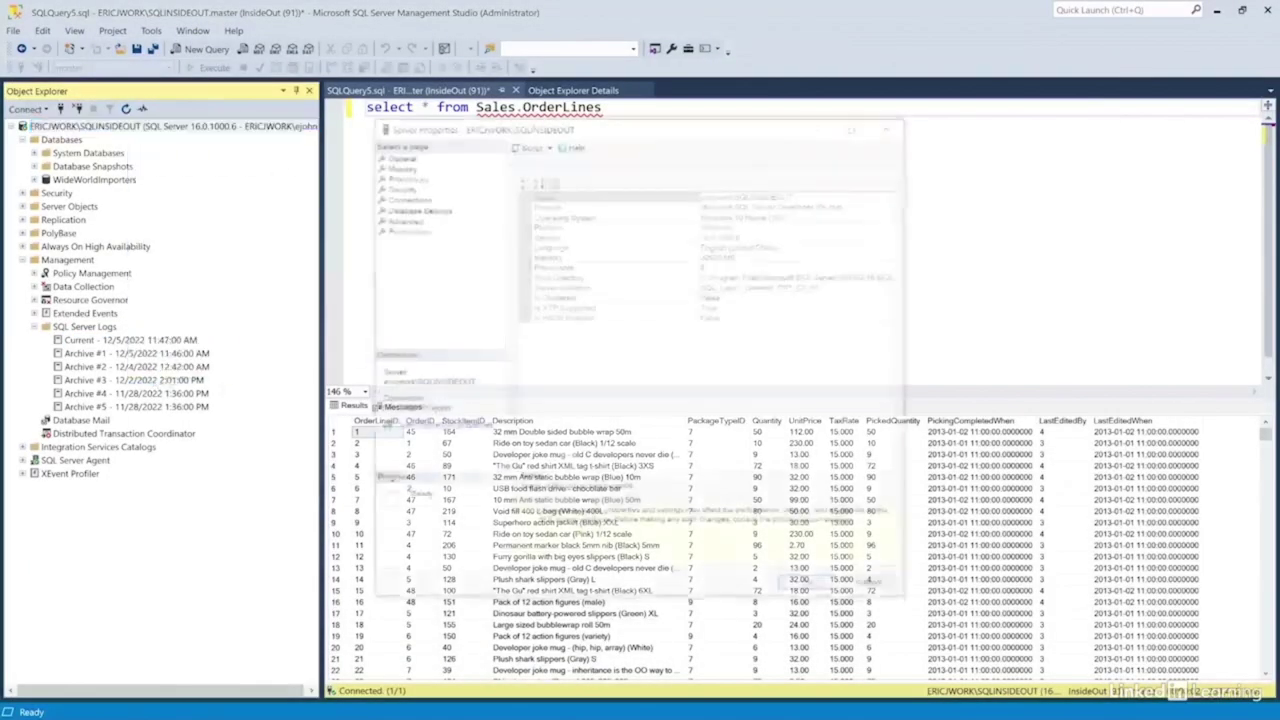
pyautogui.click(397, 186)
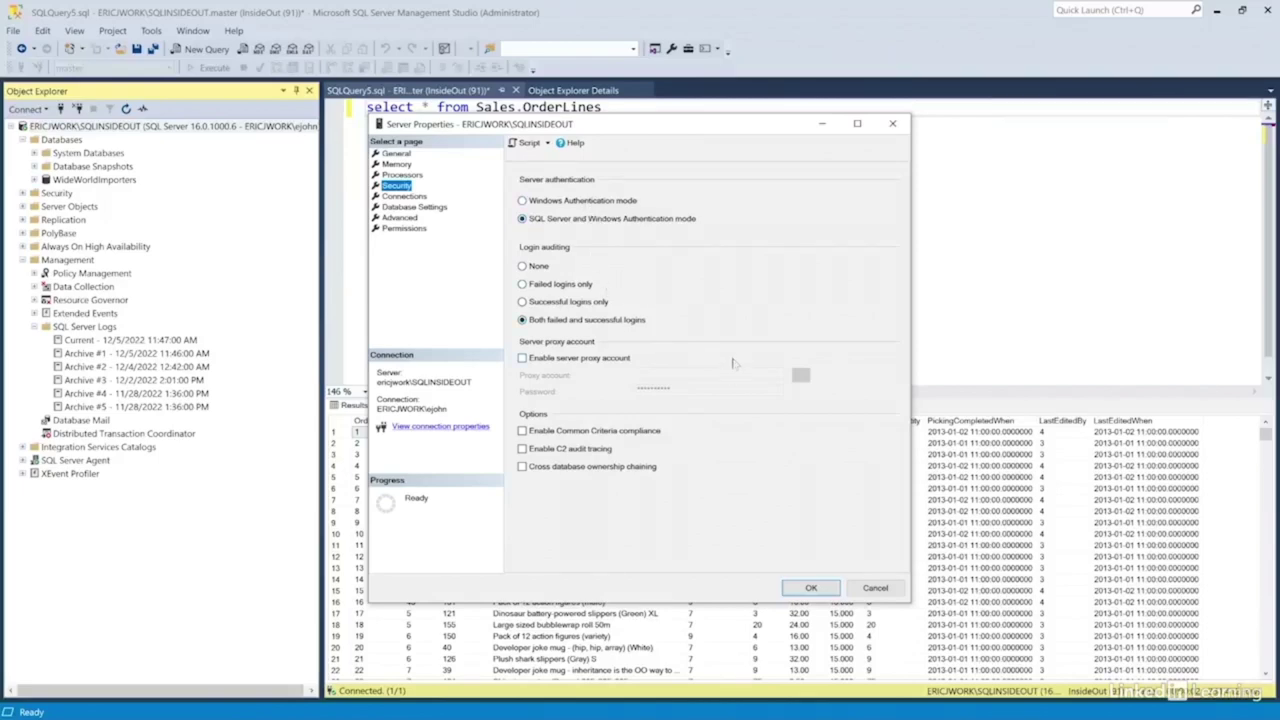
pyautogui.click(876, 588)
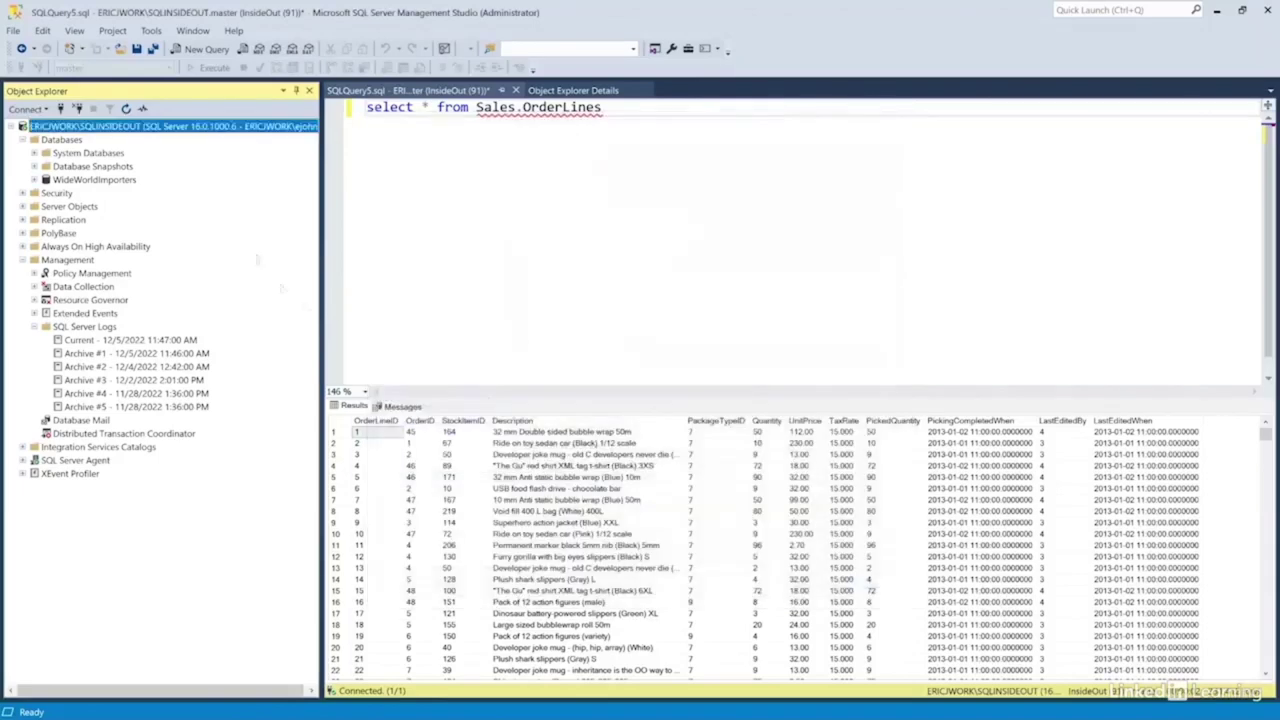
# - Restart the MSSQL$SQLINSIDEOUT service, agreeing to stop SQL Server Agent along with it
pyautogui.rightClick(106, 129)
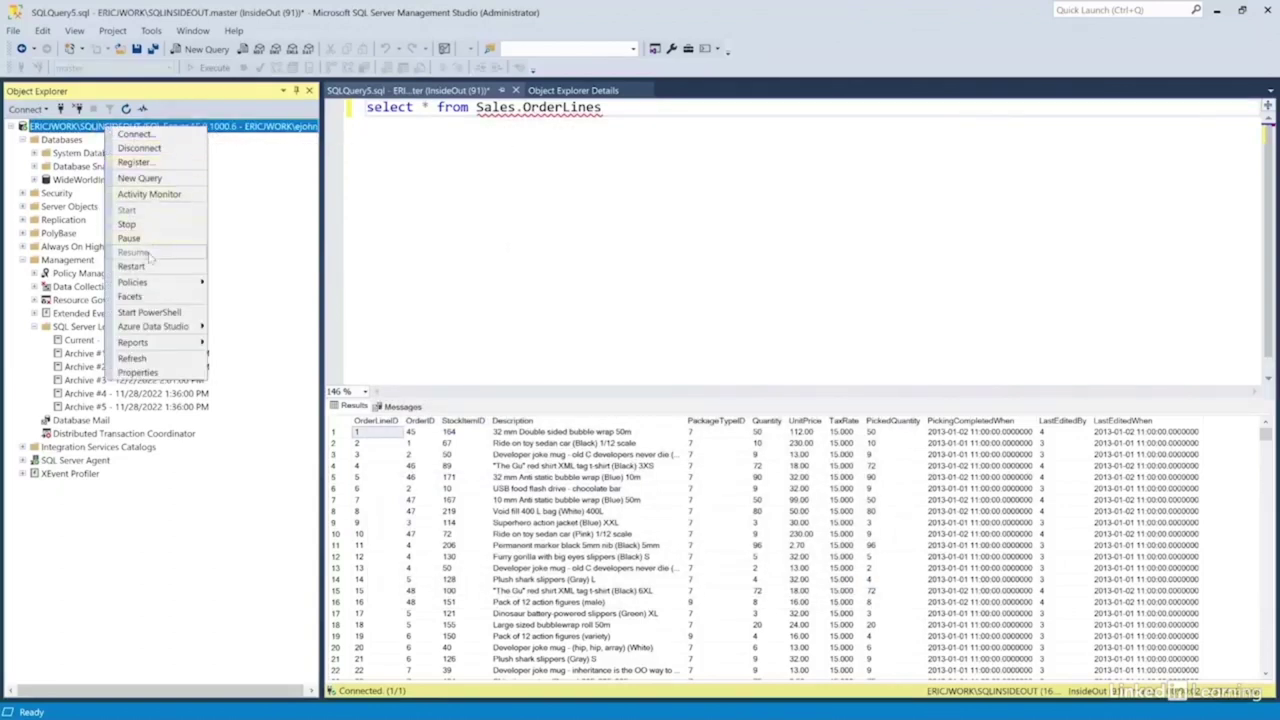
pyautogui.click(132, 266)
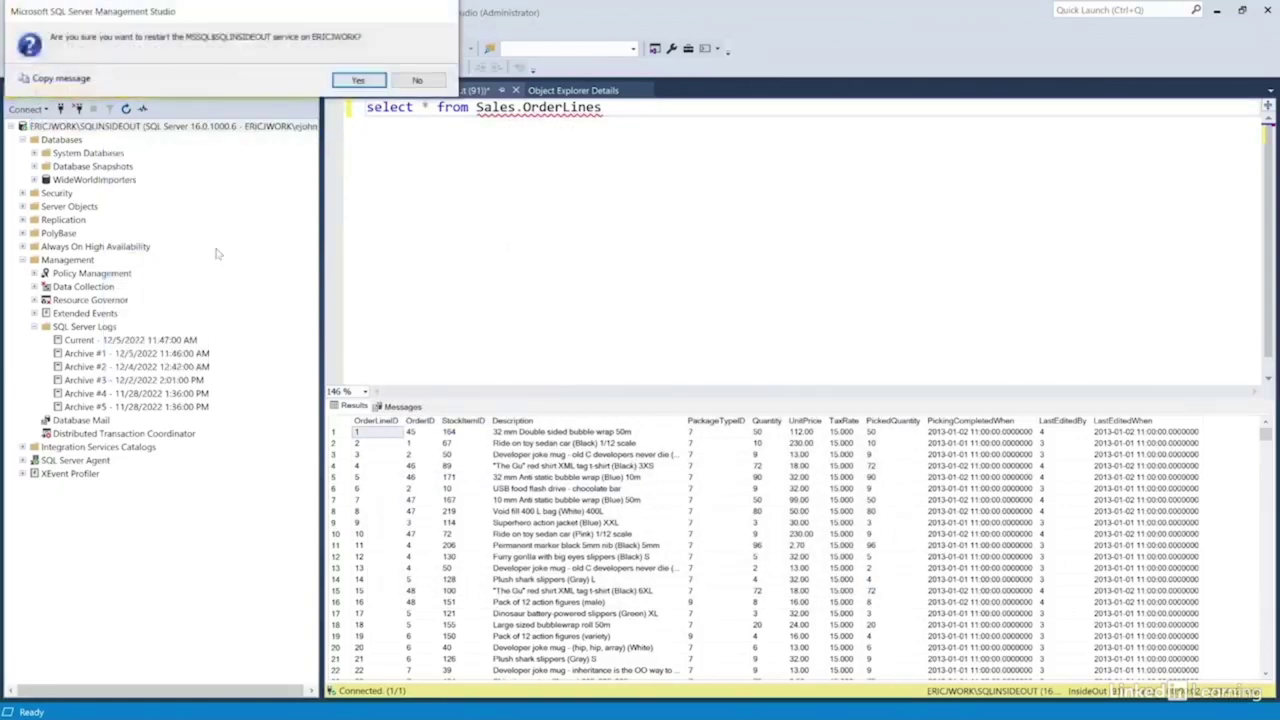
pyautogui.click(345, 83)
pyautogui.click(352, 82)
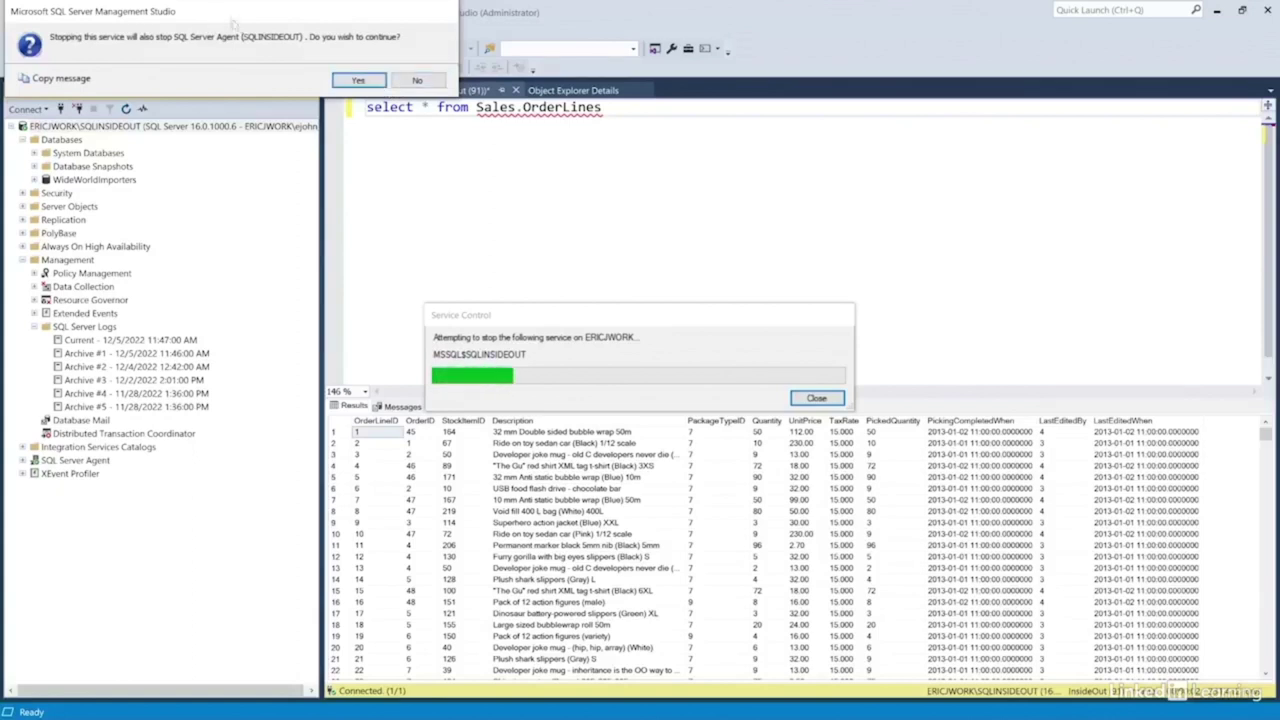
pyautogui.click(365, 86)
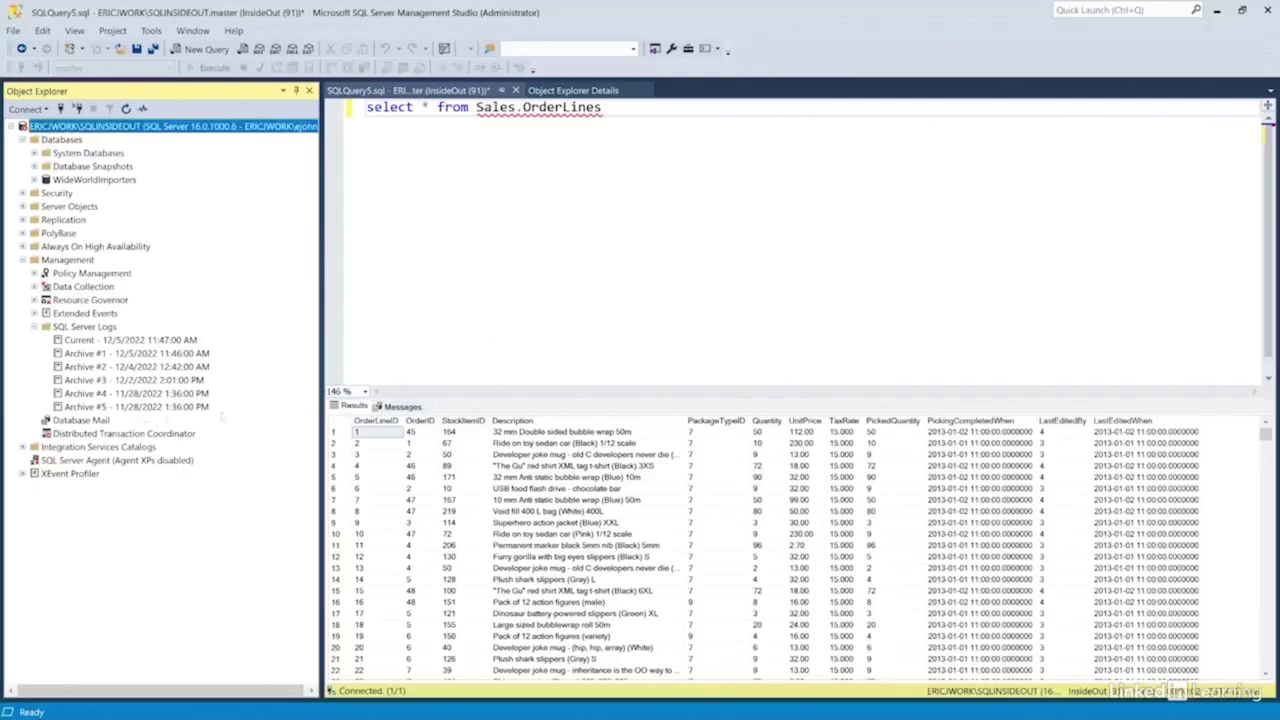
# - Refresh SQL Server Agent's status and collapse its node
pyautogui.click(72, 461)
pyautogui.rightClick(72, 461)
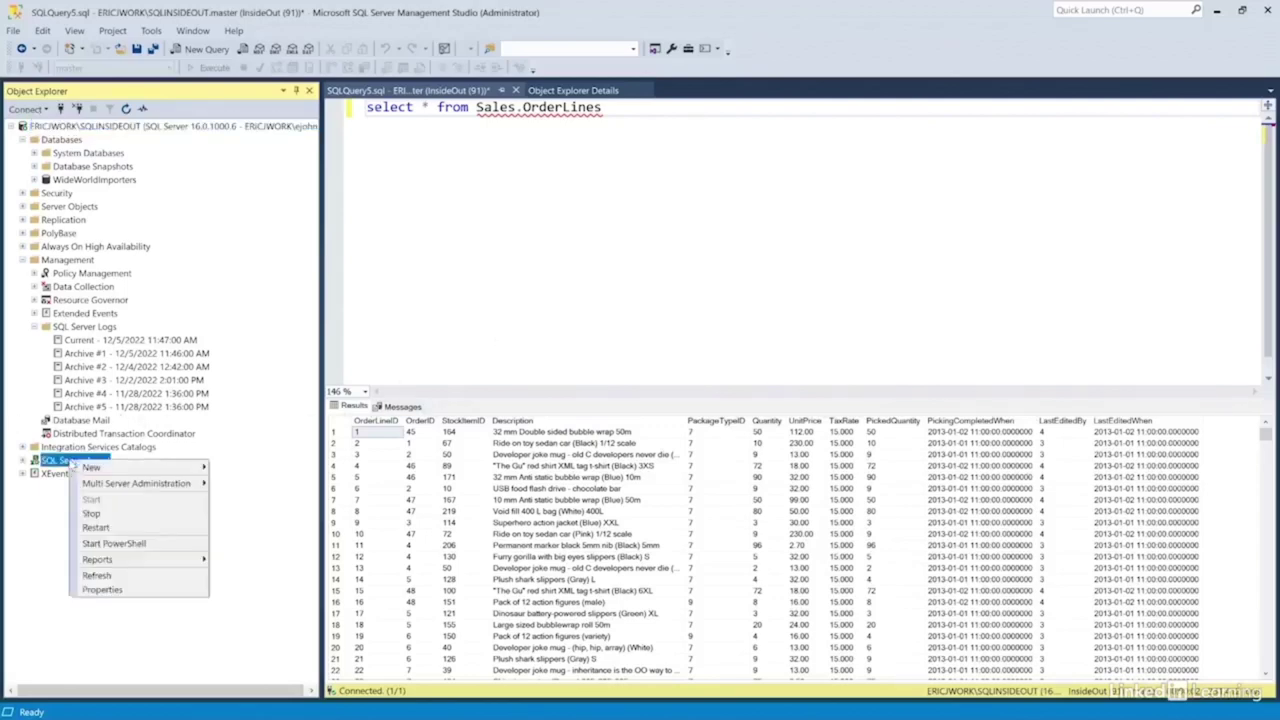
pyautogui.click(23, 460)
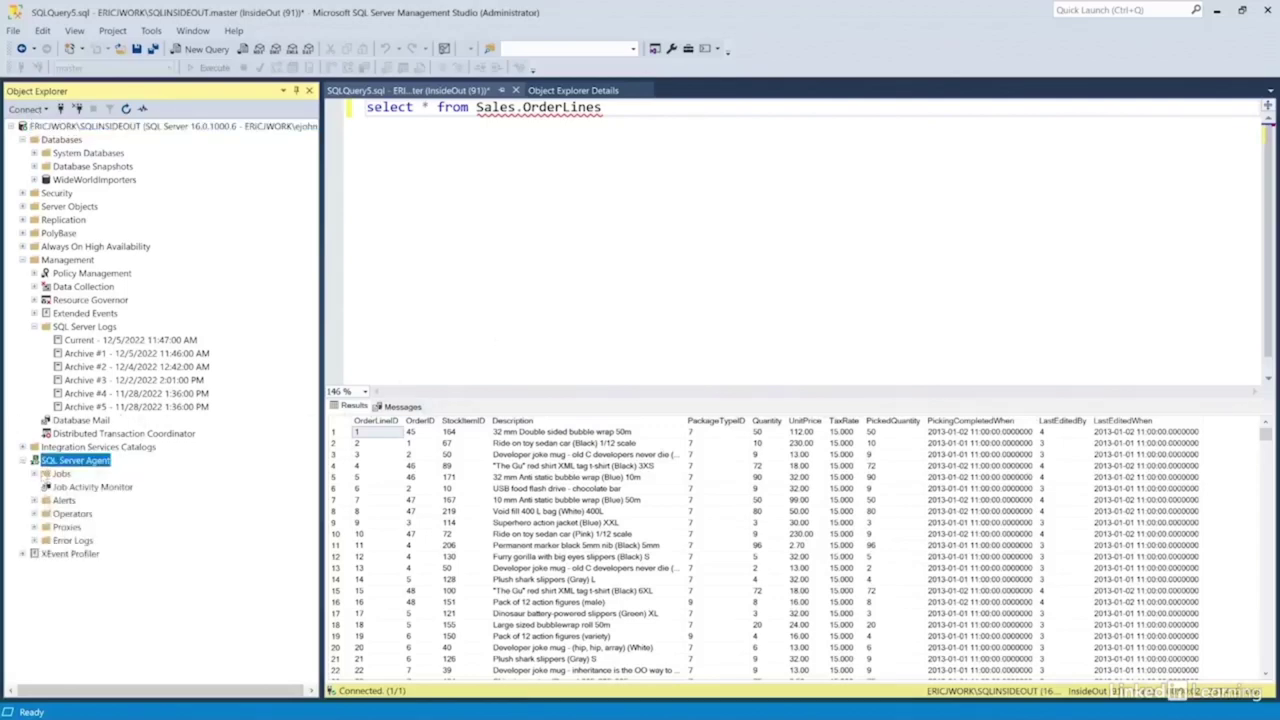
pyautogui.click(23, 460)
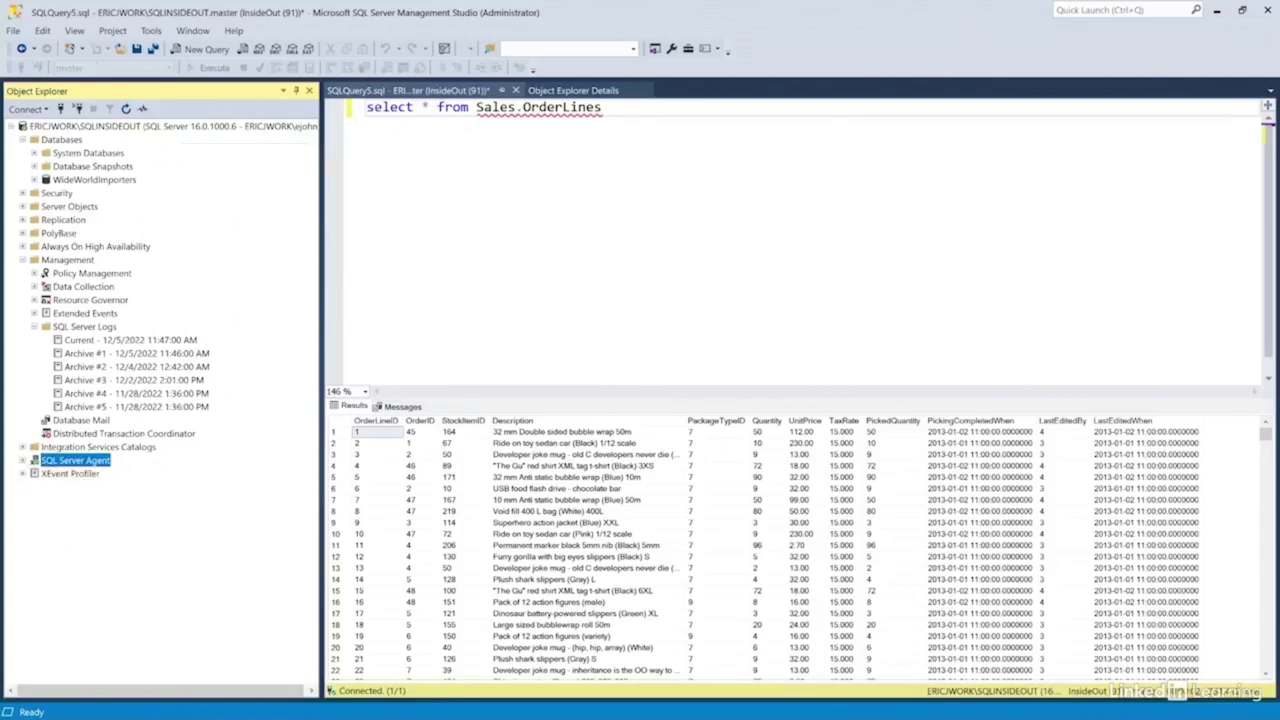
# - Reconnect the query window to the server as InsideOut, entering that login's password
pyautogui.click(442, 155)
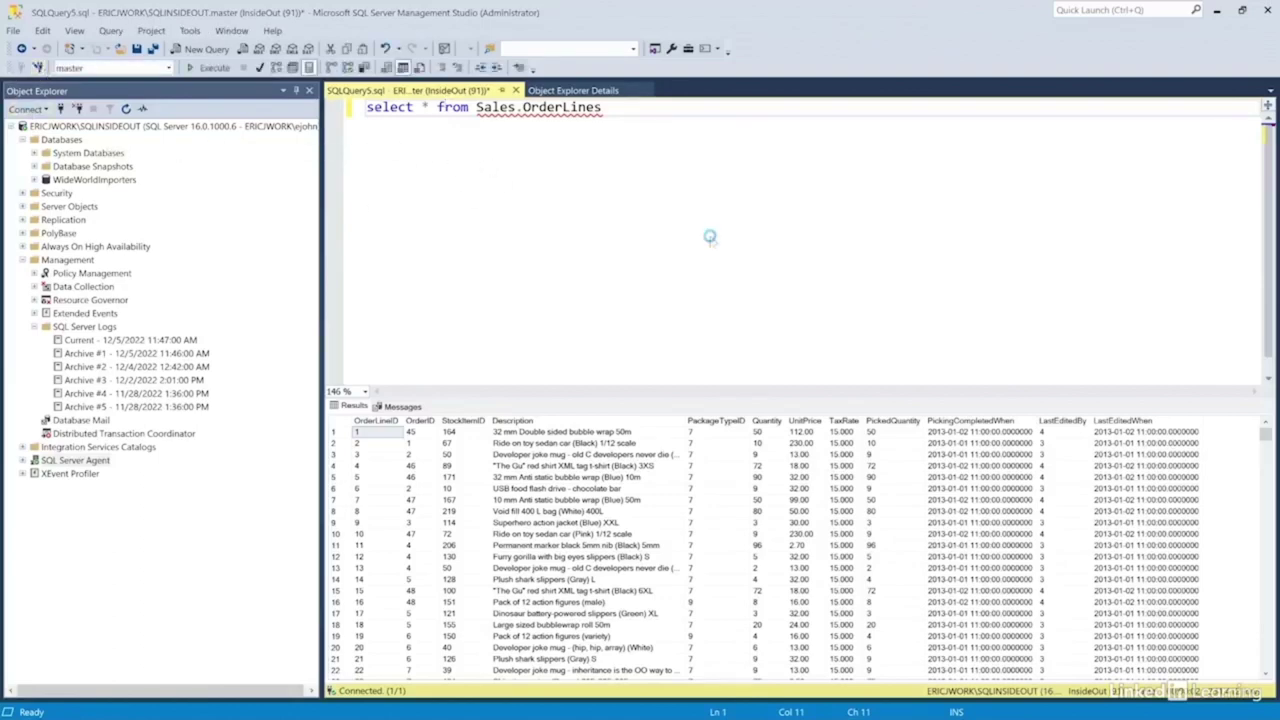
pyautogui.write('*')
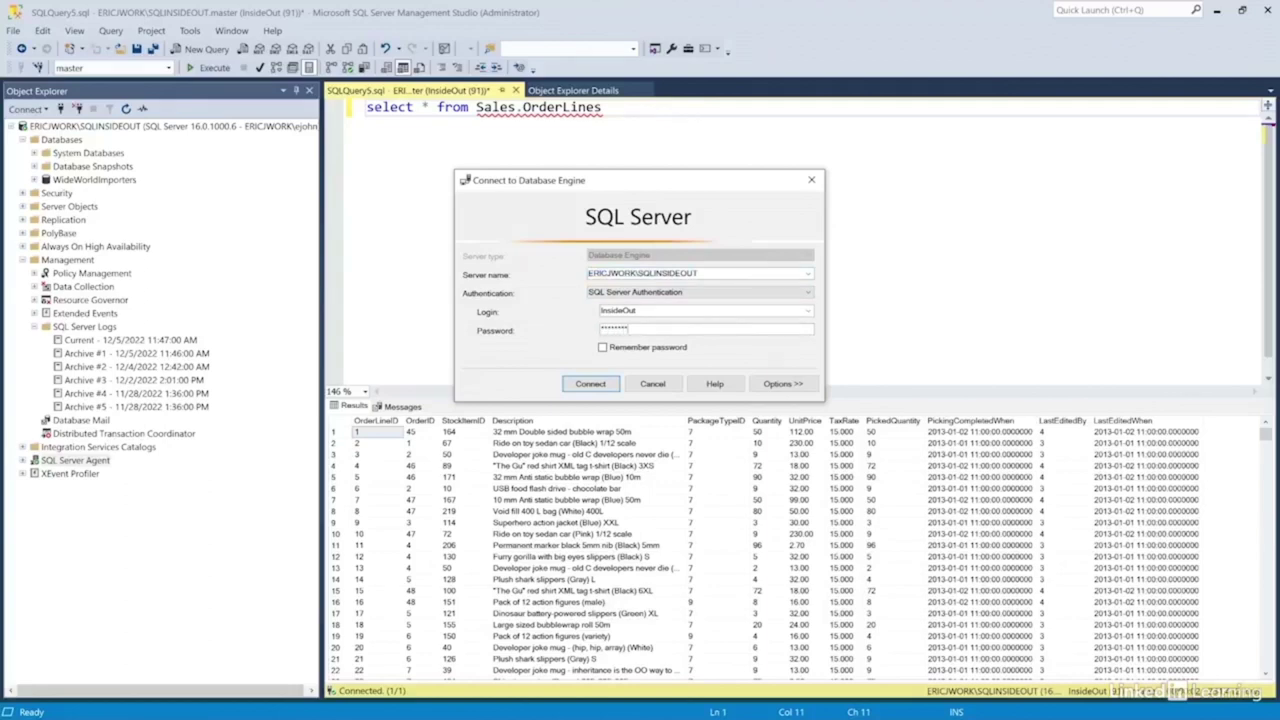
pyautogui.press('Return')
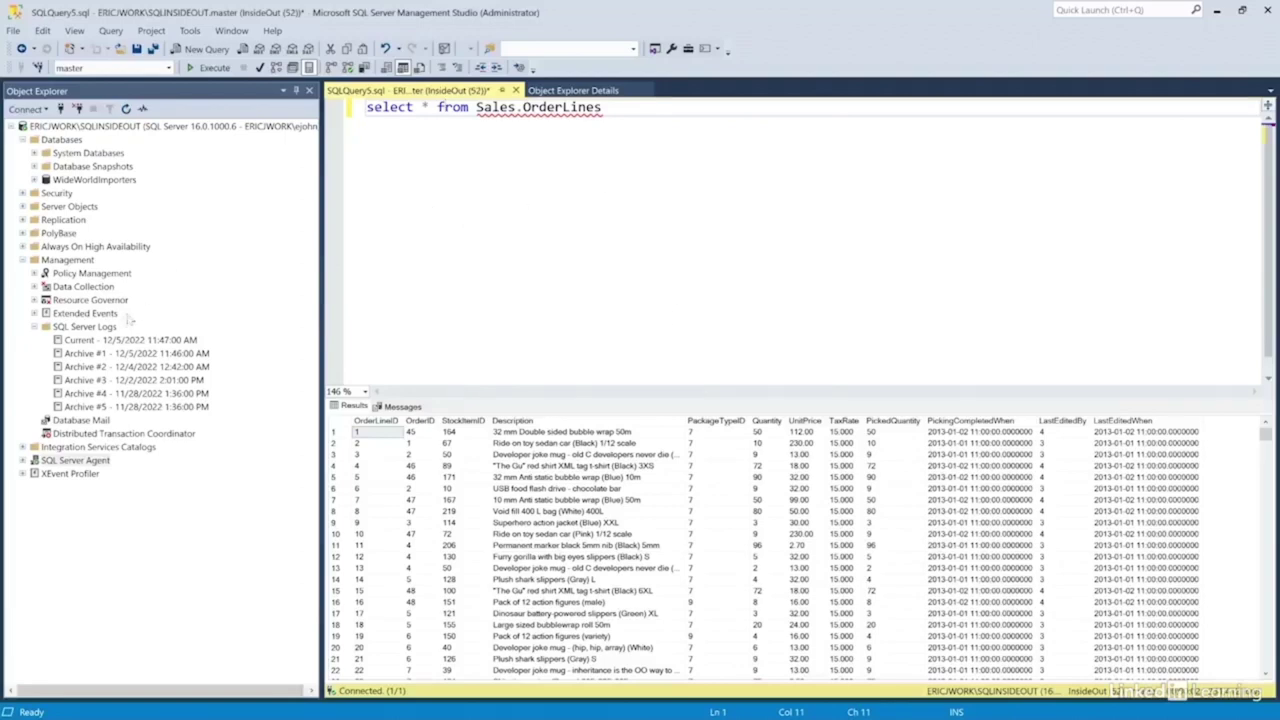
# - Refresh SQL Server Logs, open the Current log, and inspect the 12:11:57, 12:11:53 and 12:11:44 logon entries
pyautogui.rightClick(88, 330)
pyautogui.click(110, 381)
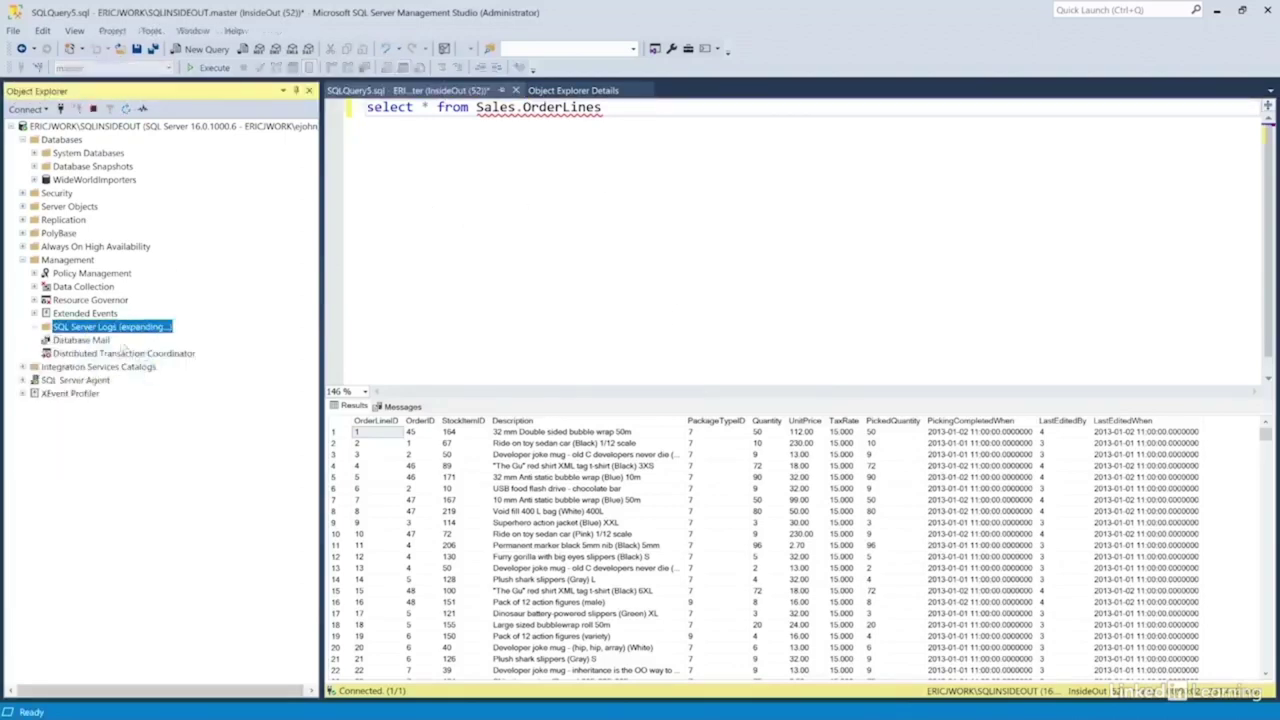
pyautogui.doubleClick(113, 341)
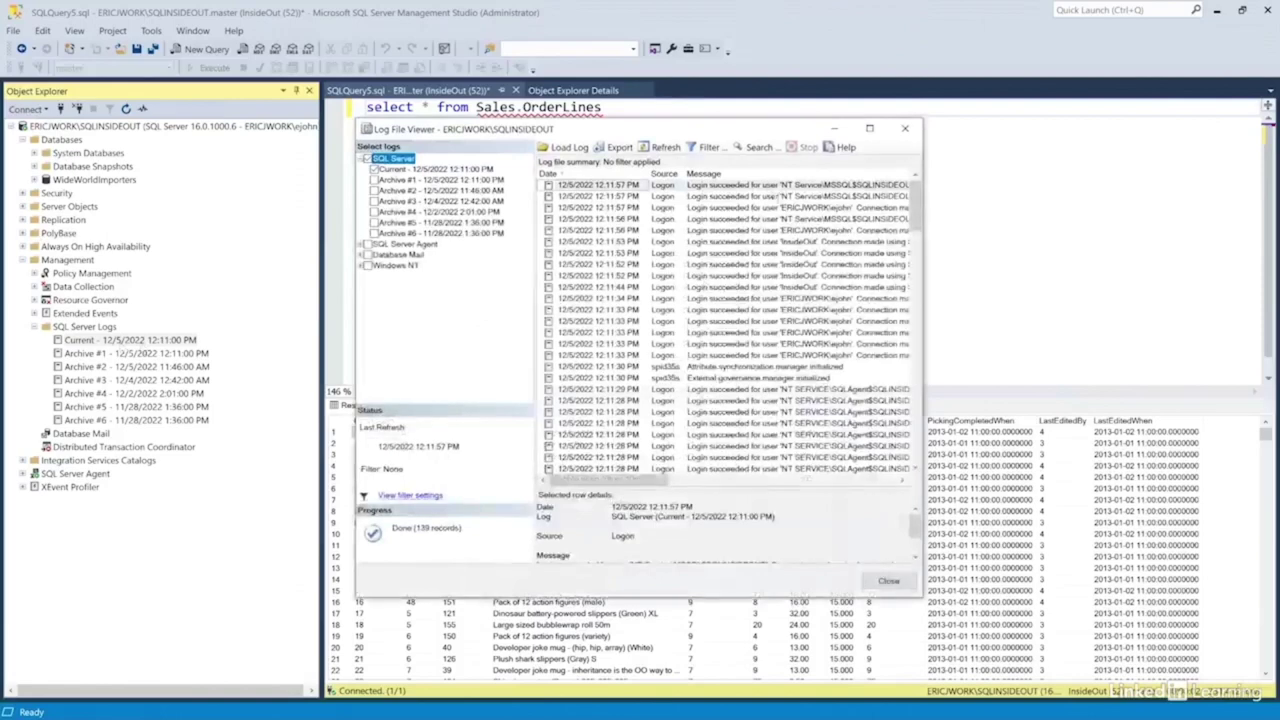
pyautogui.click(713, 197)
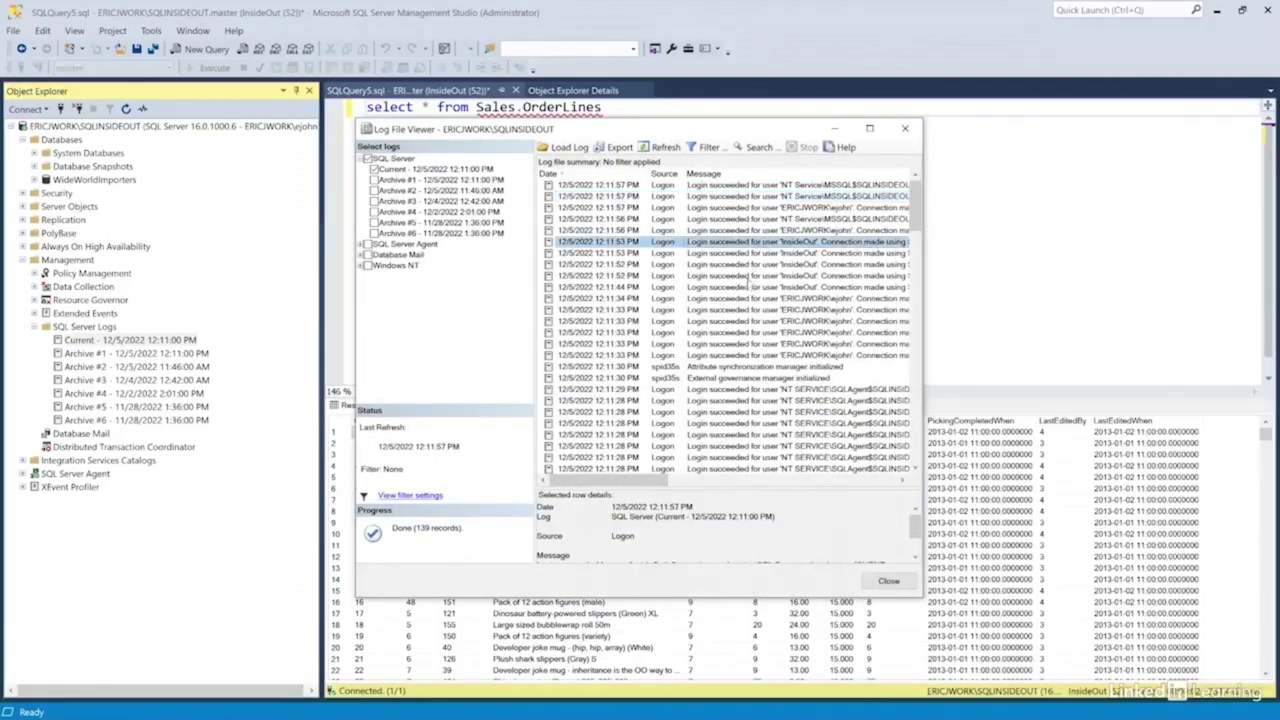
pyautogui.click(760, 245)
pyautogui.click(758, 287)
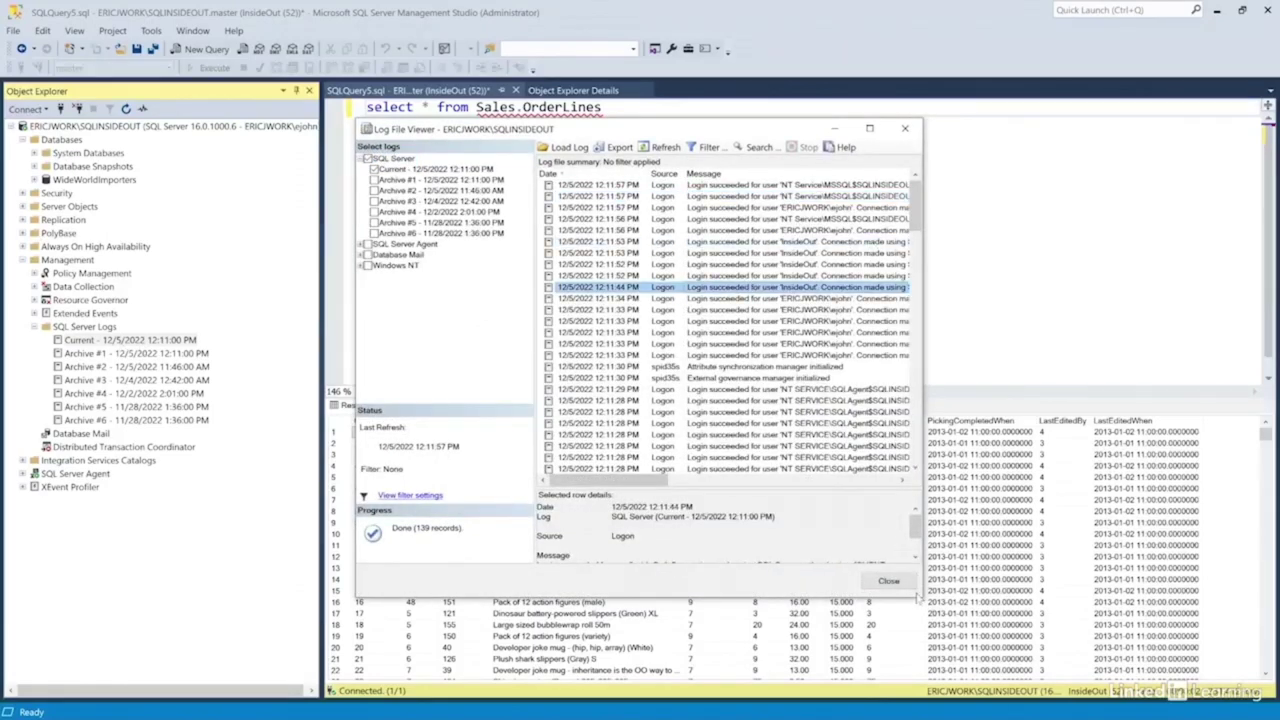
# - Enlarge the Log File Viewer and review the 12:11:26, 12:11:28, 12:11:34 and 12:11:52 logon entries
pyautogui.moveTo(918, 591); pyautogui.dragTo(1212, 645)
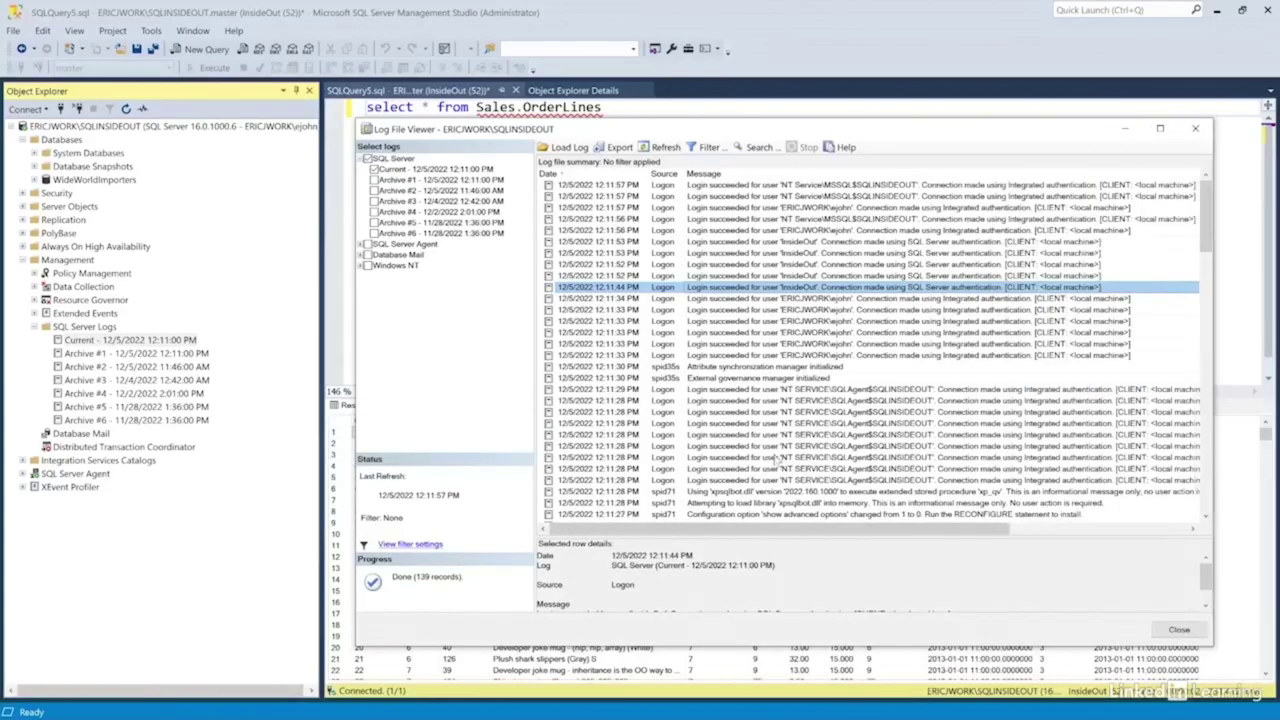
pyautogui.scroll(-5, 877, 456)
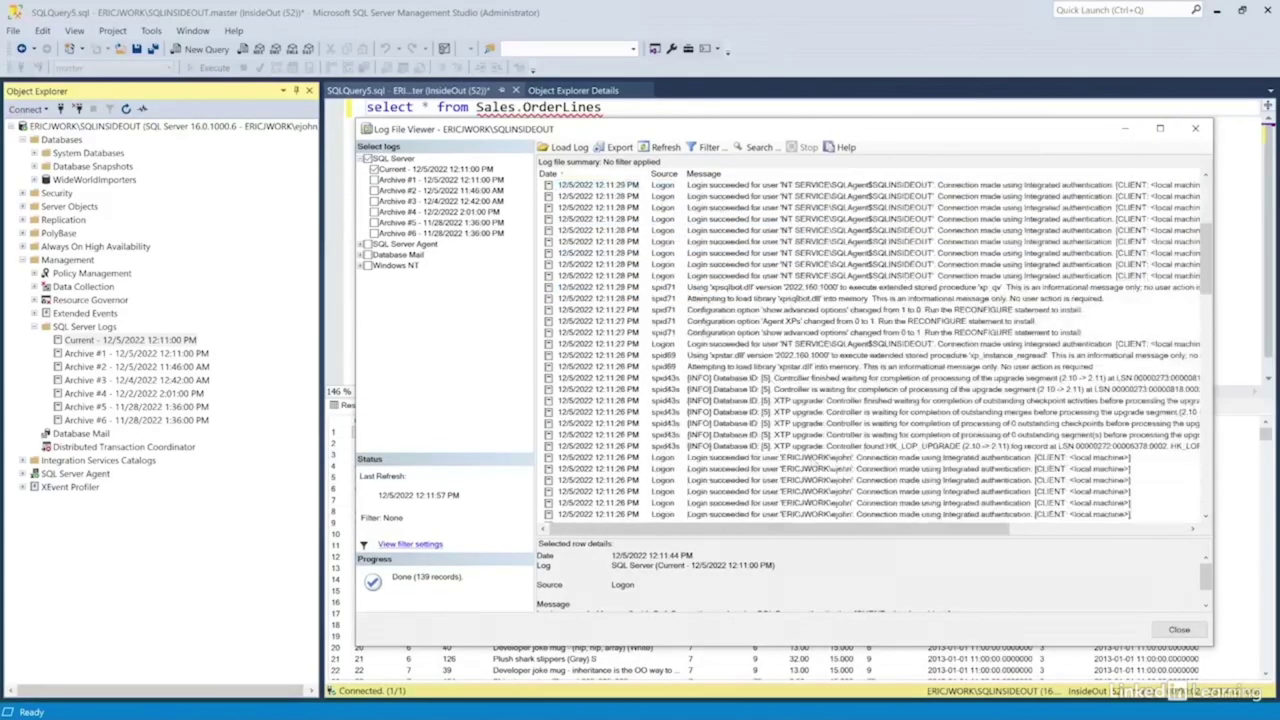
pyautogui.click(713, 470)
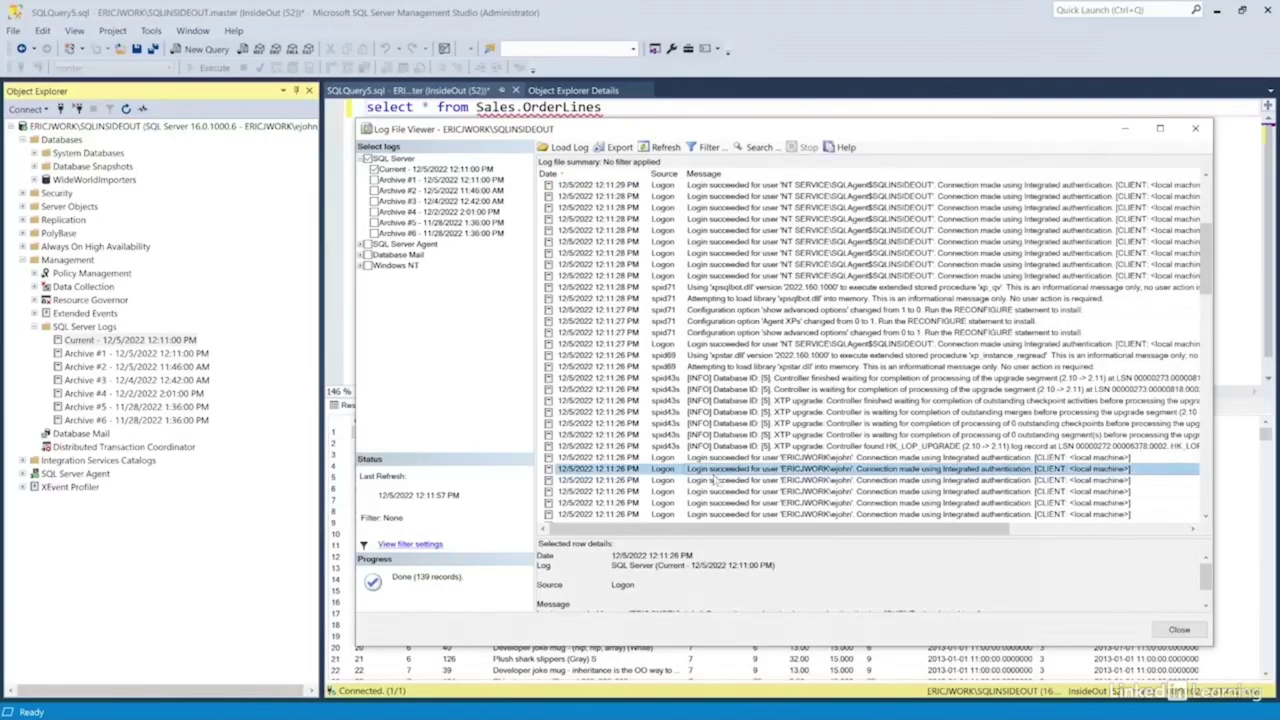
pyautogui.scroll(4, 720, 460)
pyautogui.click(750, 356)
pyautogui.scroll(1, 750, 362)
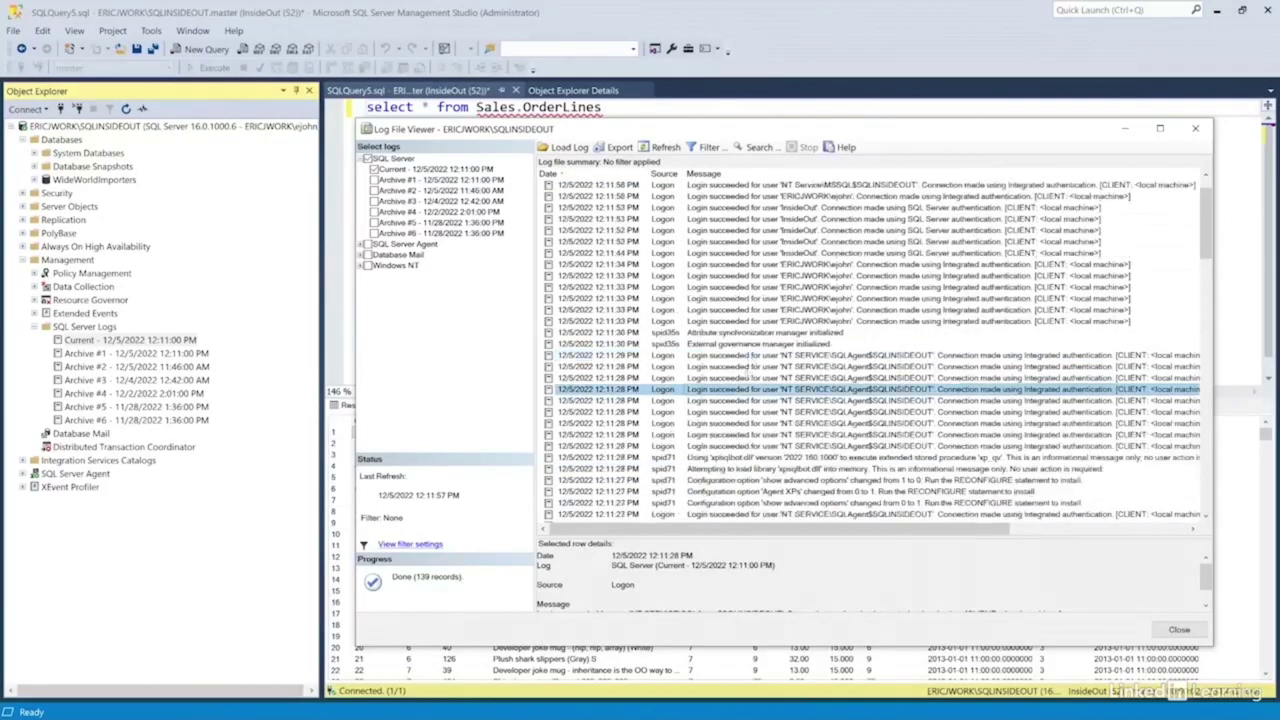
pyautogui.scroll(1, 752, 375)
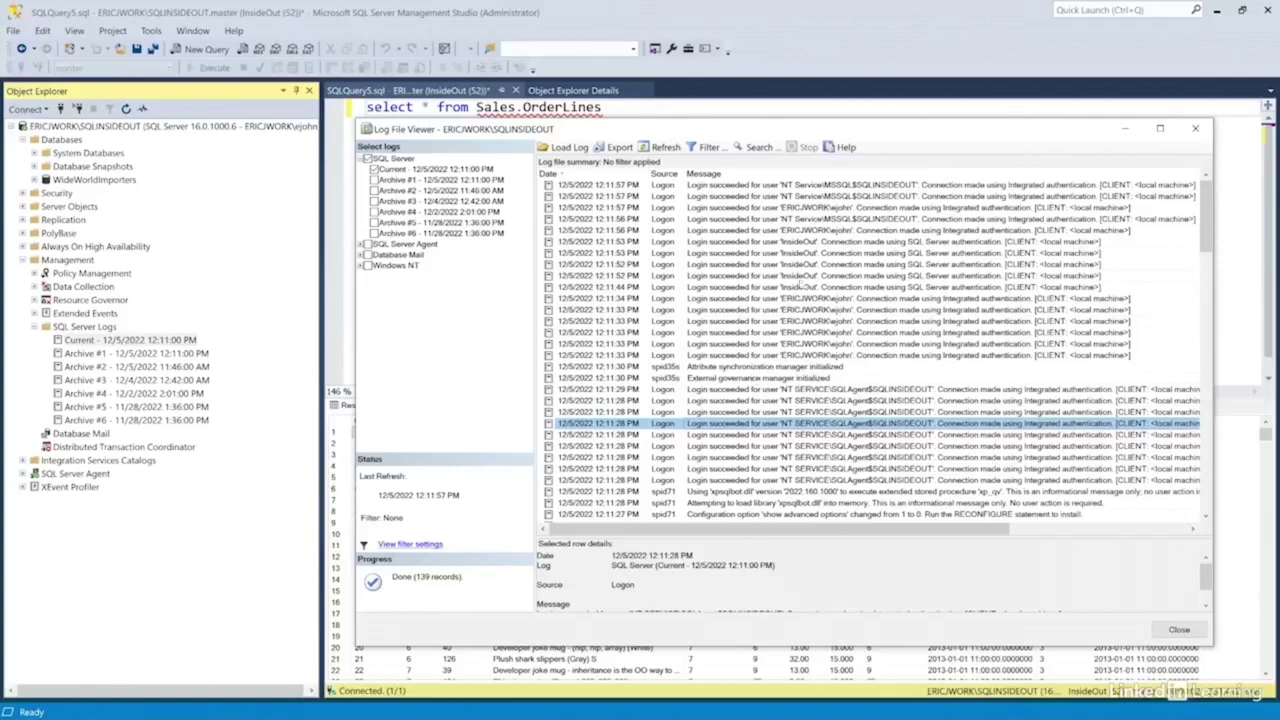
pyautogui.click(806, 297)
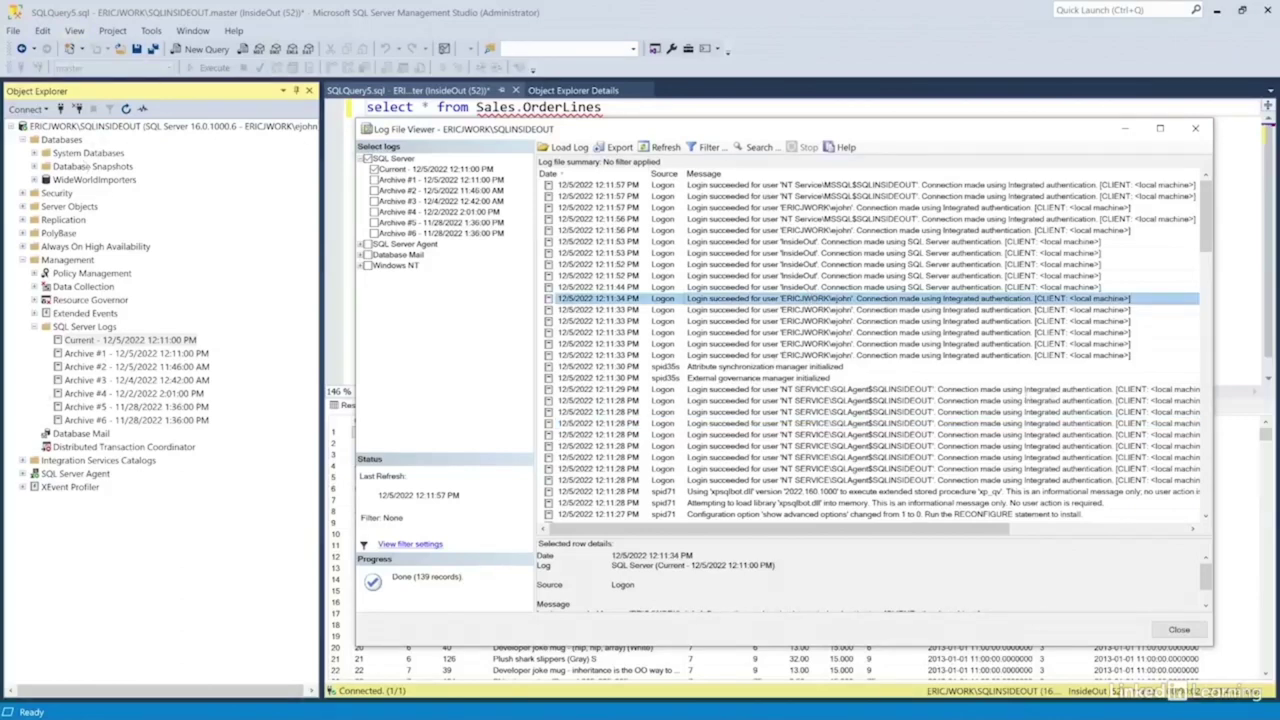
pyautogui.click(938, 266)
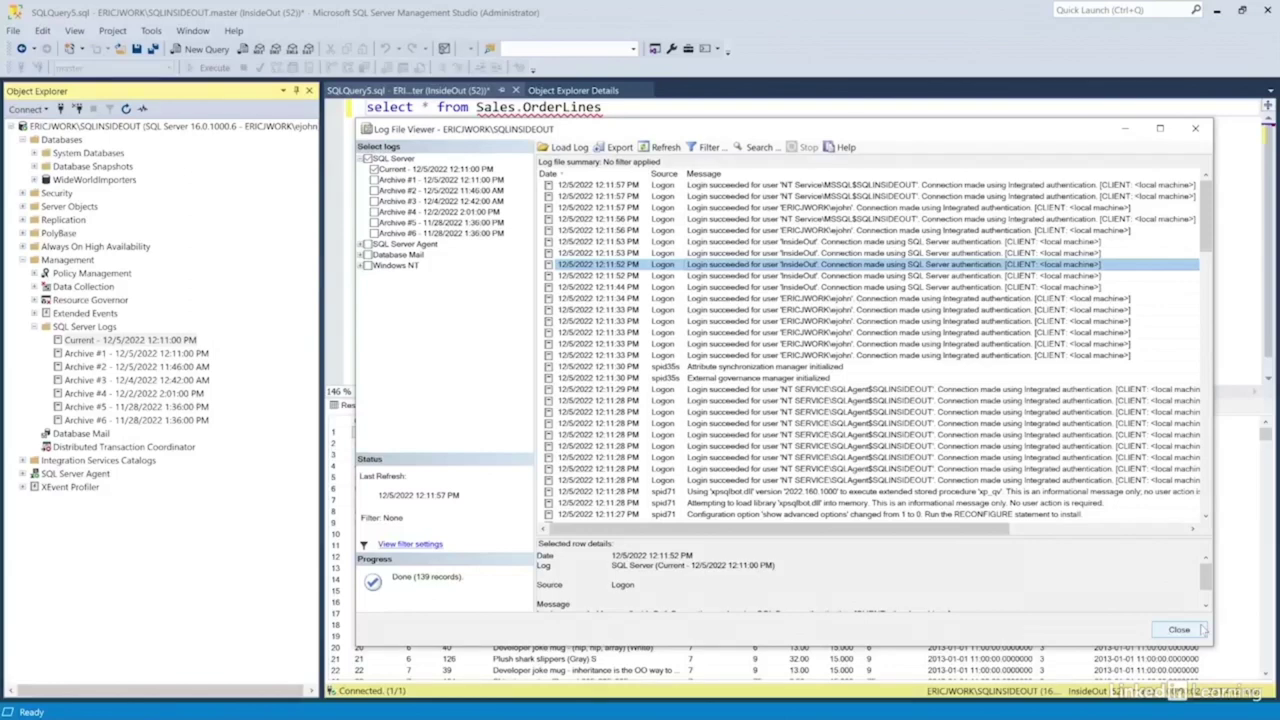
# - Close the log viewer and set SQLINSIDEOUT's login auditing to Failed logins only under Security
pyautogui.click(1200, 628)
pyautogui.rightClick(226, 128)
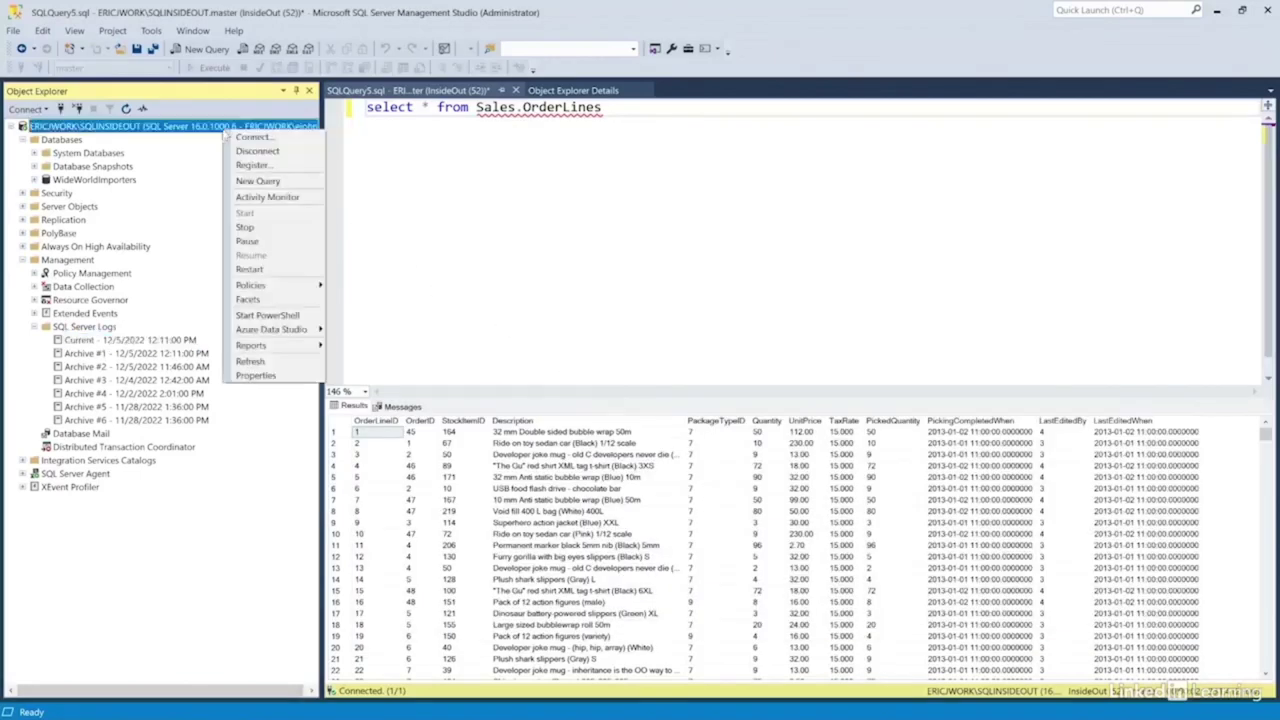
pyautogui.click(255, 375)
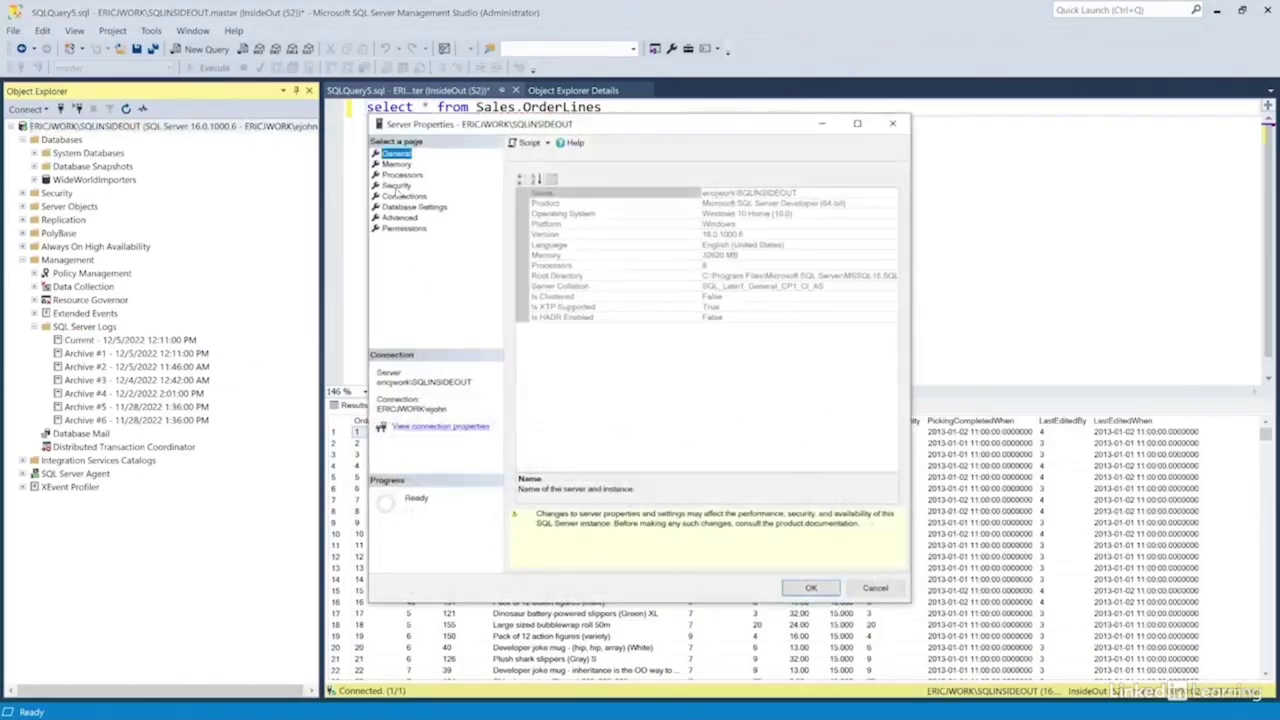
pyautogui.click(396, 186)
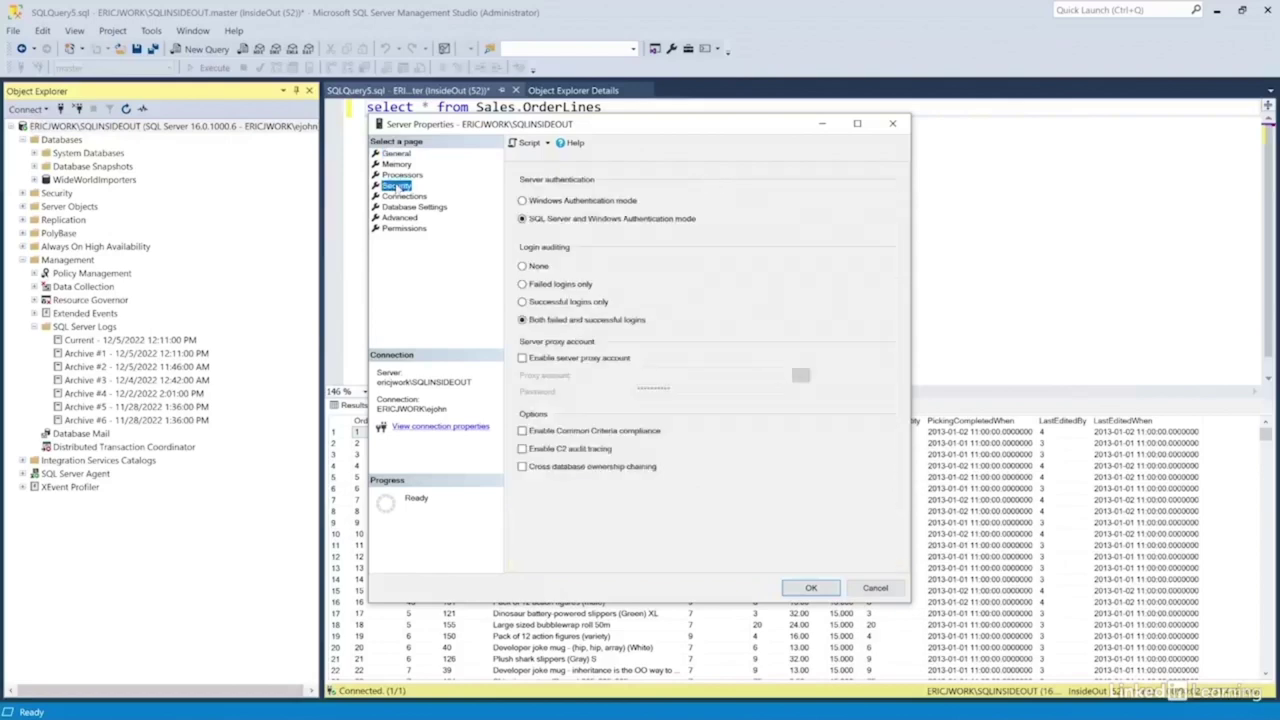
pyautogui.click(522, 284)
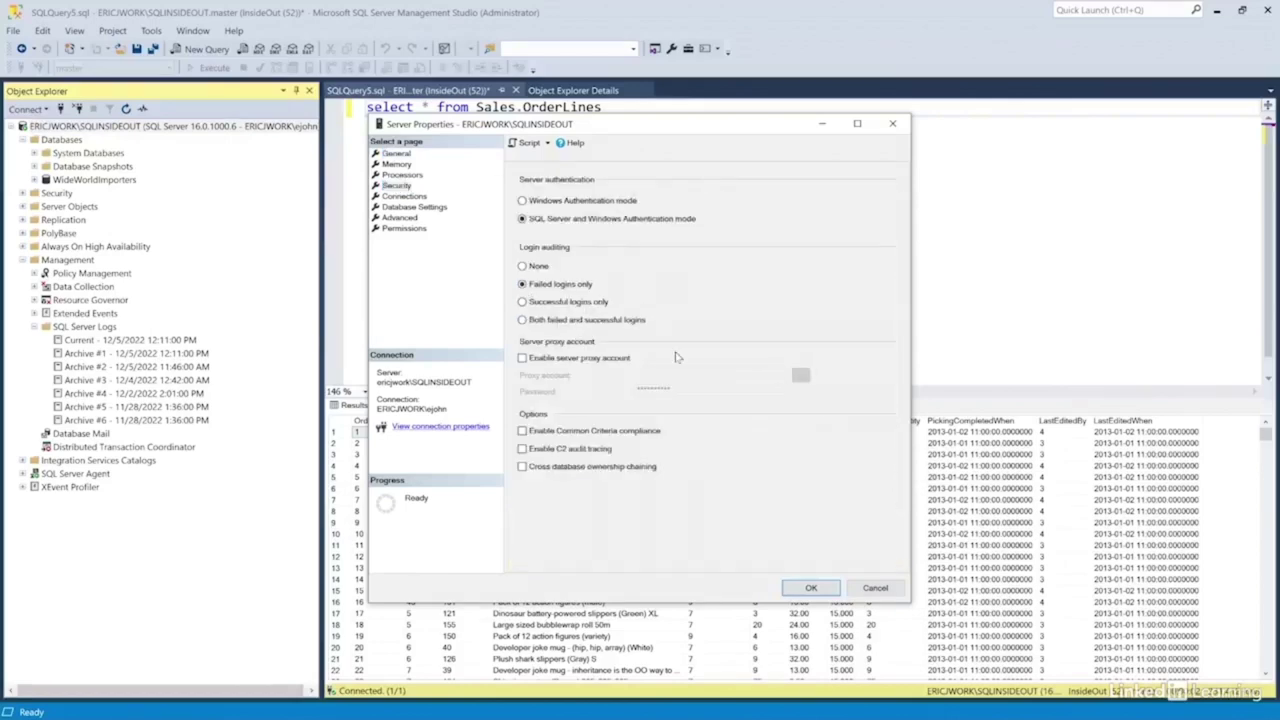
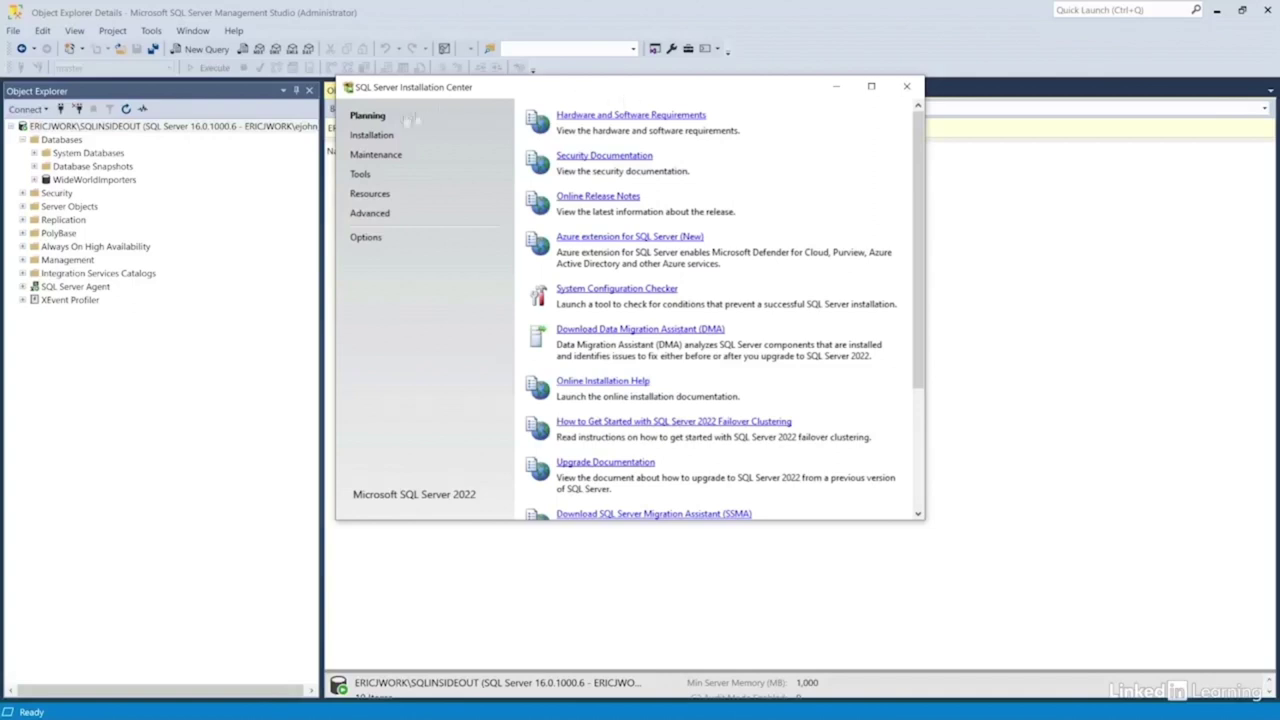
# - Start a new standalone SQL Server installation from the C:\SQL2022\Developer_ENU media folder
pyautogui.click(357, 136)
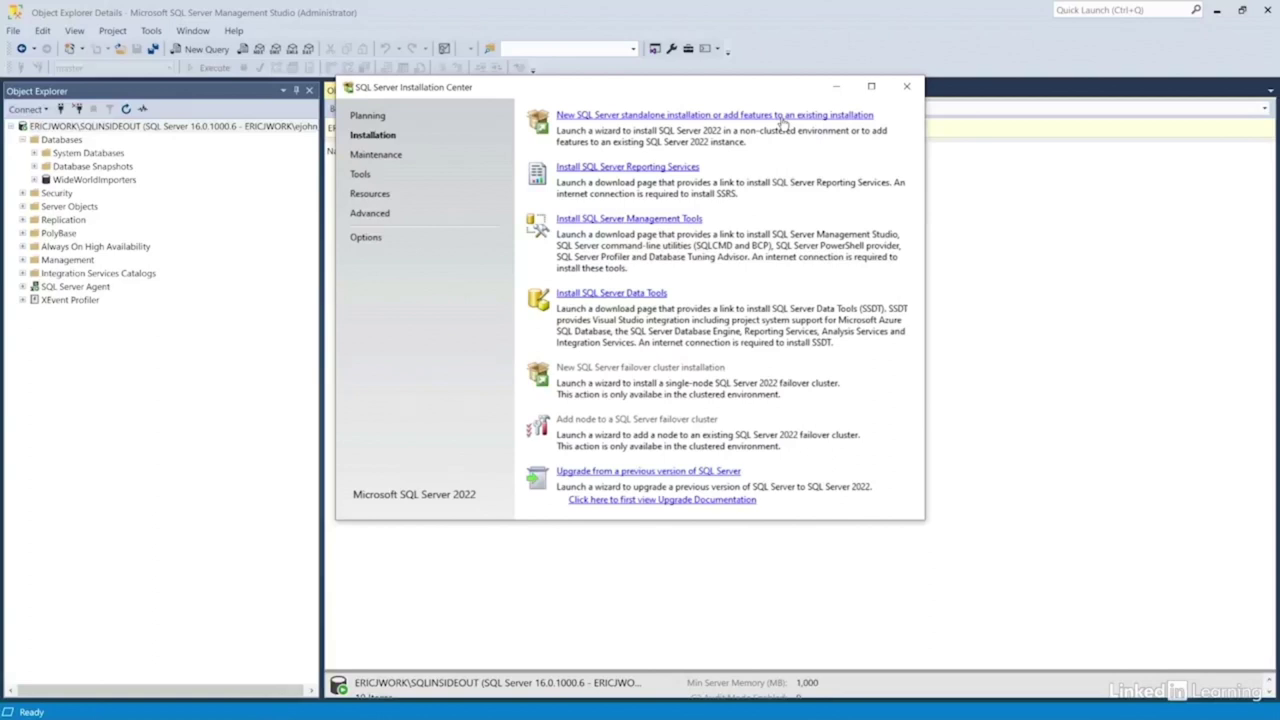
pyautogui.click(784, 117)
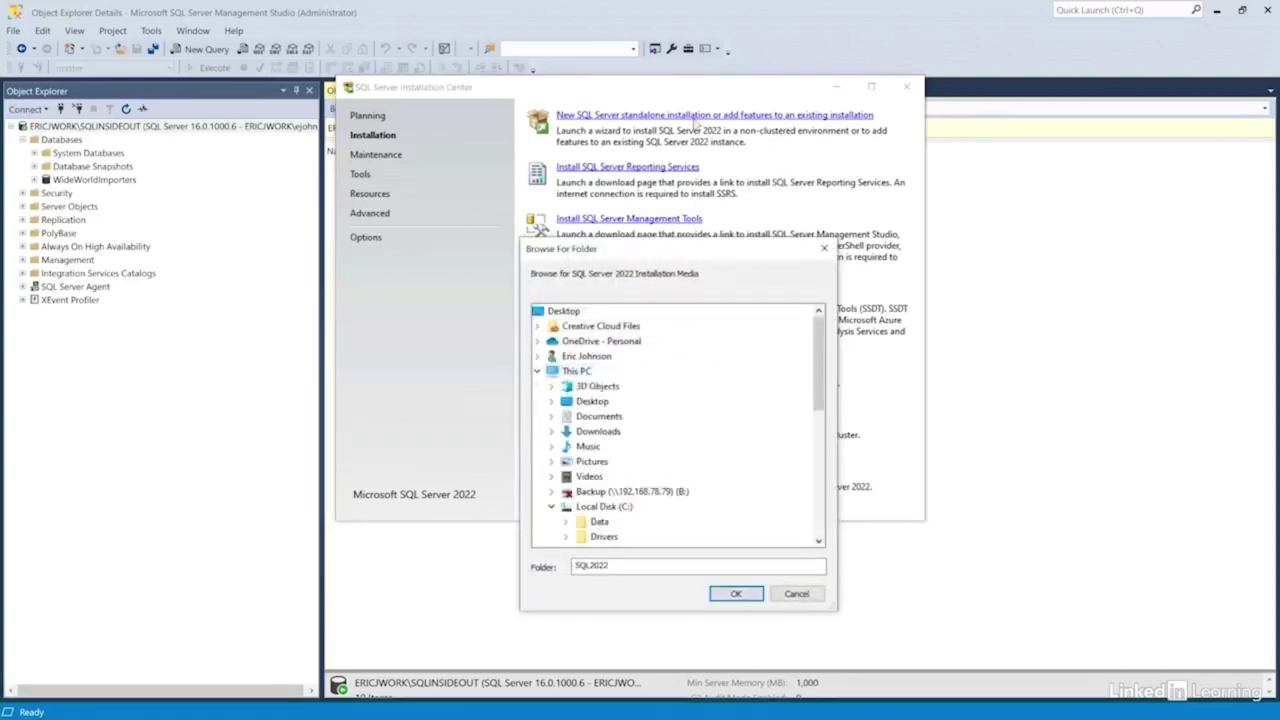
pyautogui.moveTo(686, 260); pyautogui.dragTo(691, 182)
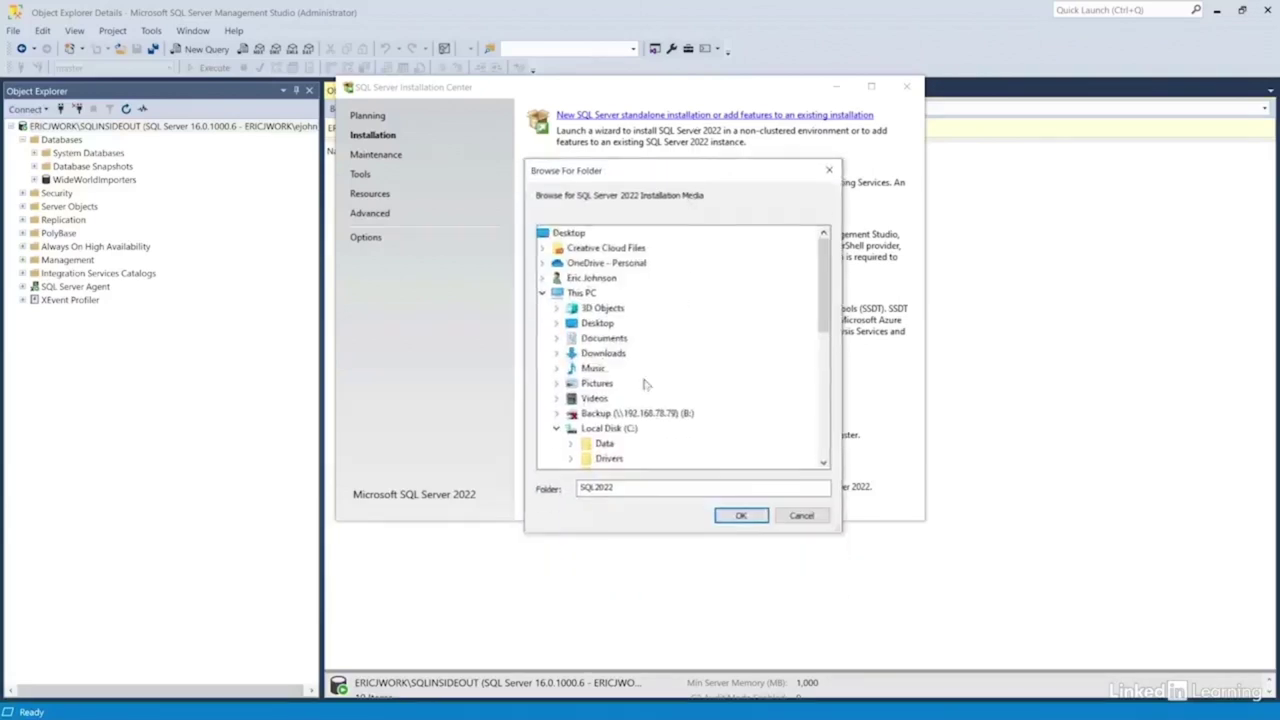
pyautogui.scroll(-2, 697, 358)
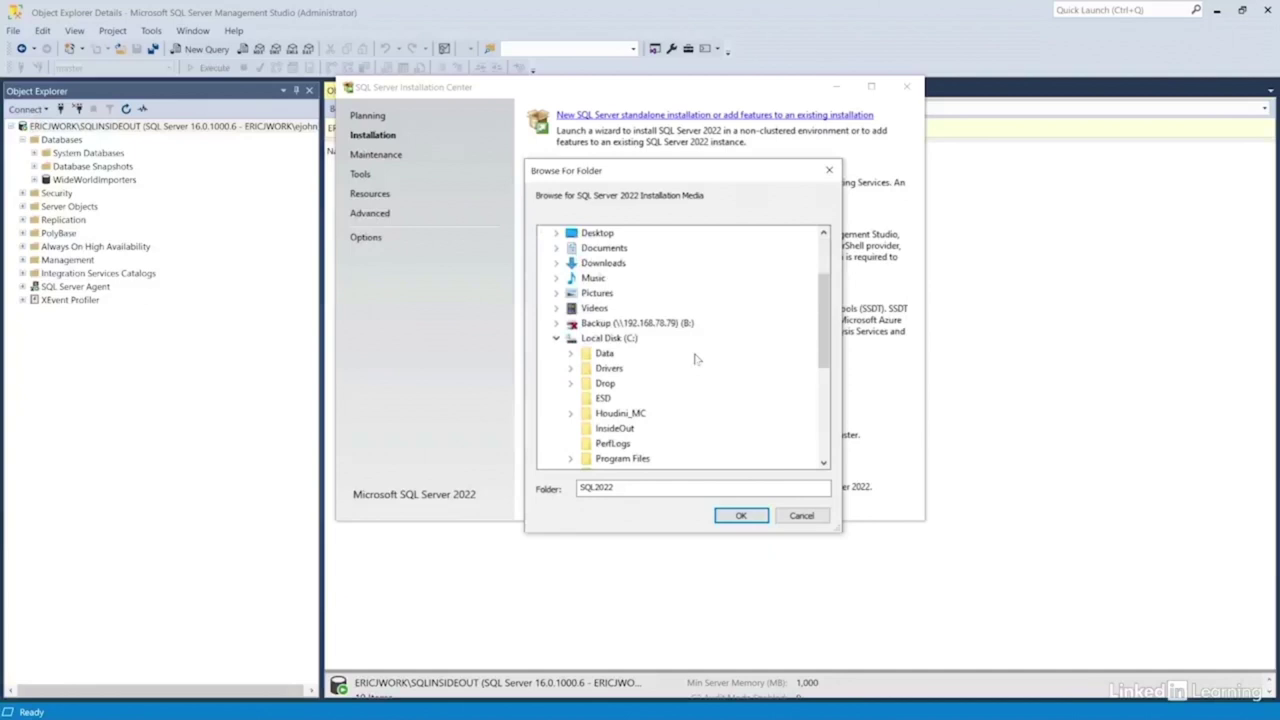
pyautogui.scroll(-1, 625, 352)
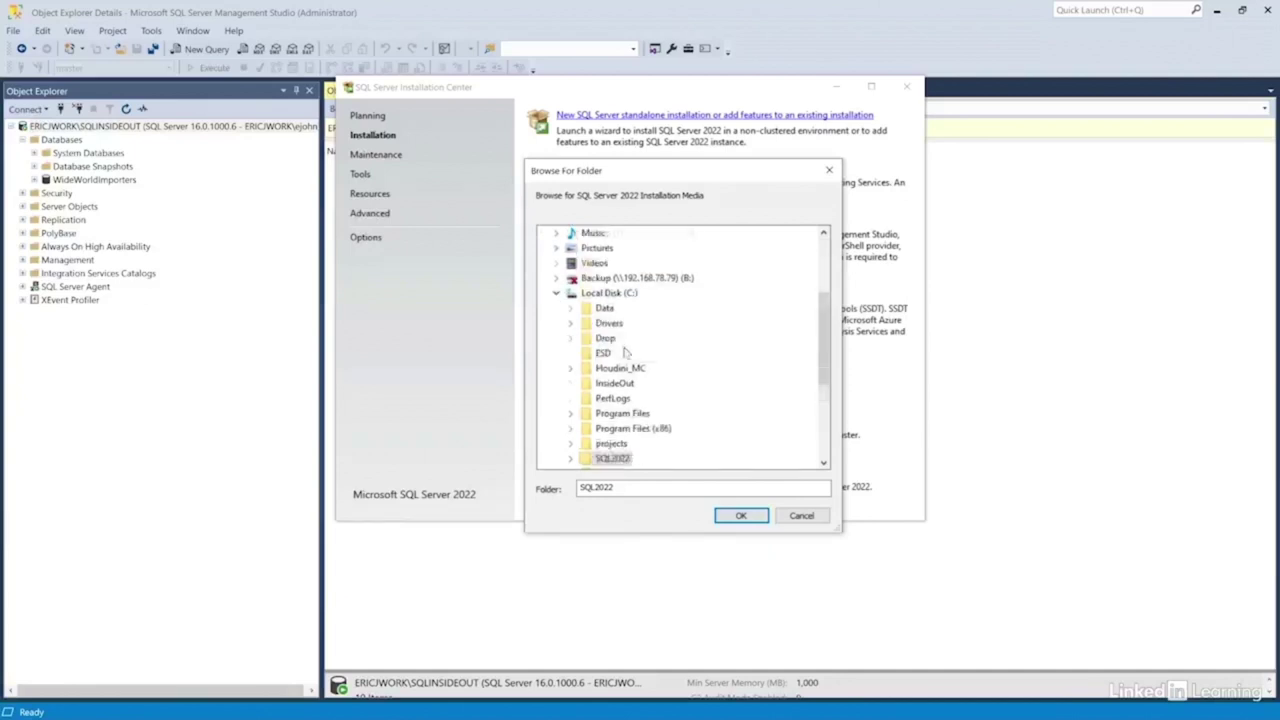
pyautogui.scroll(-1, 625, 352)
pyautogui.click(612, 413)
pyautogui.scroll(1, 645, 405)
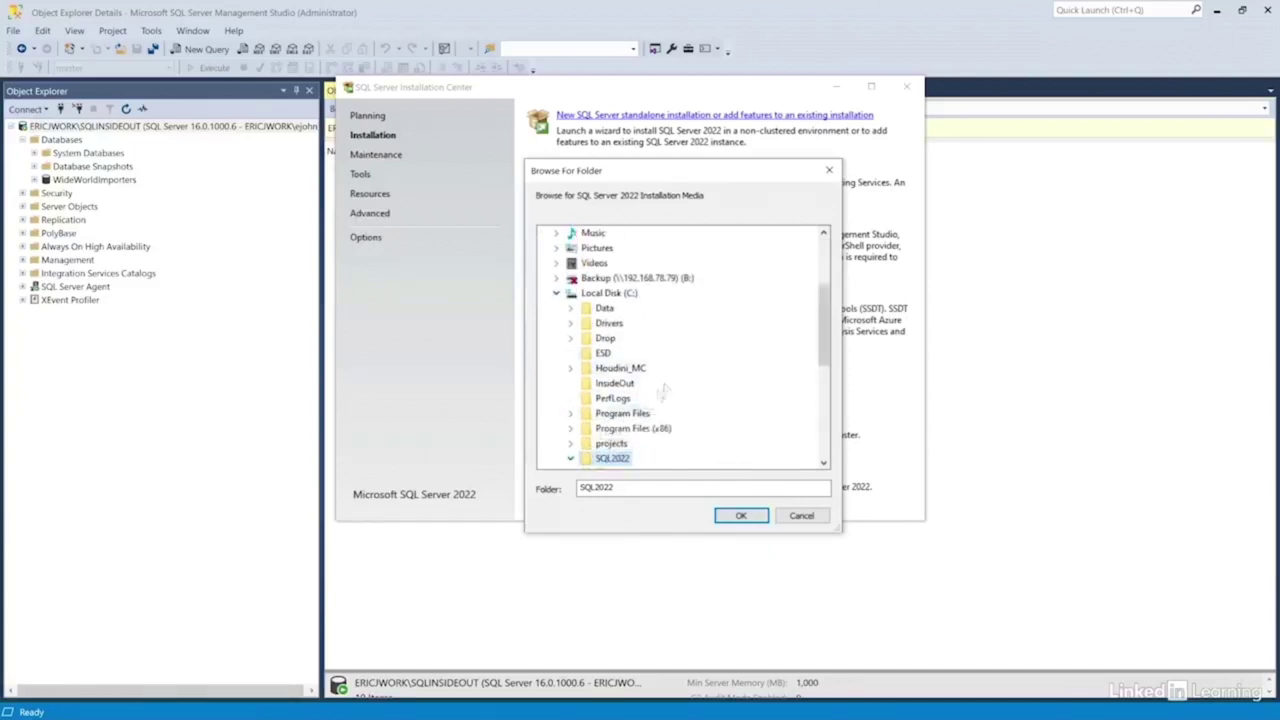
pyautogui.scroll(-2, 652, 400)
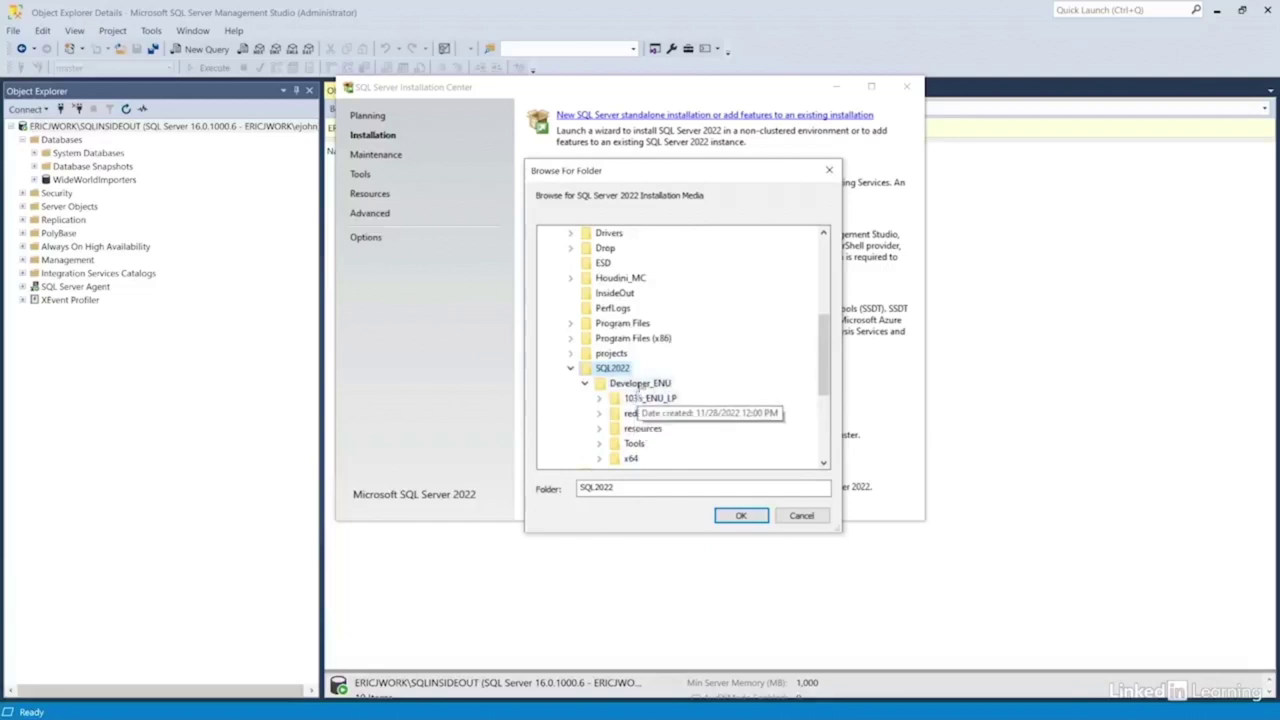
pyautogui.click(638, 385)
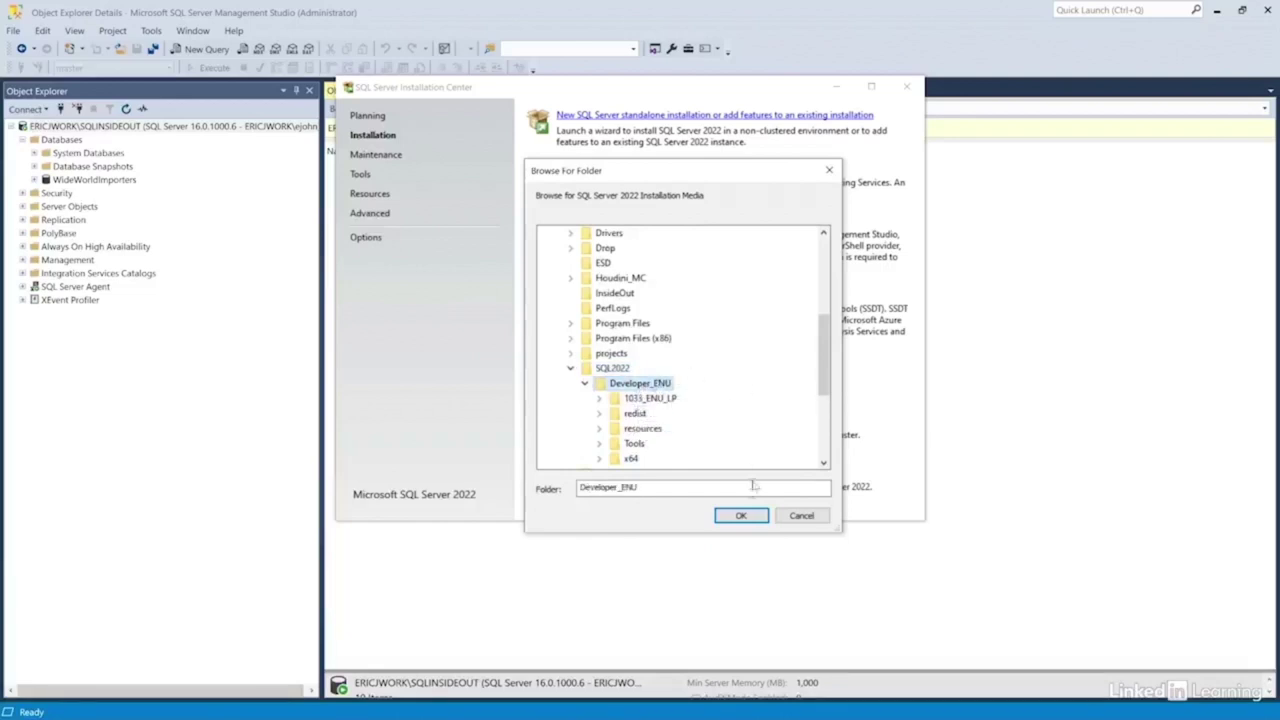
pyautogui.click(741, 516)
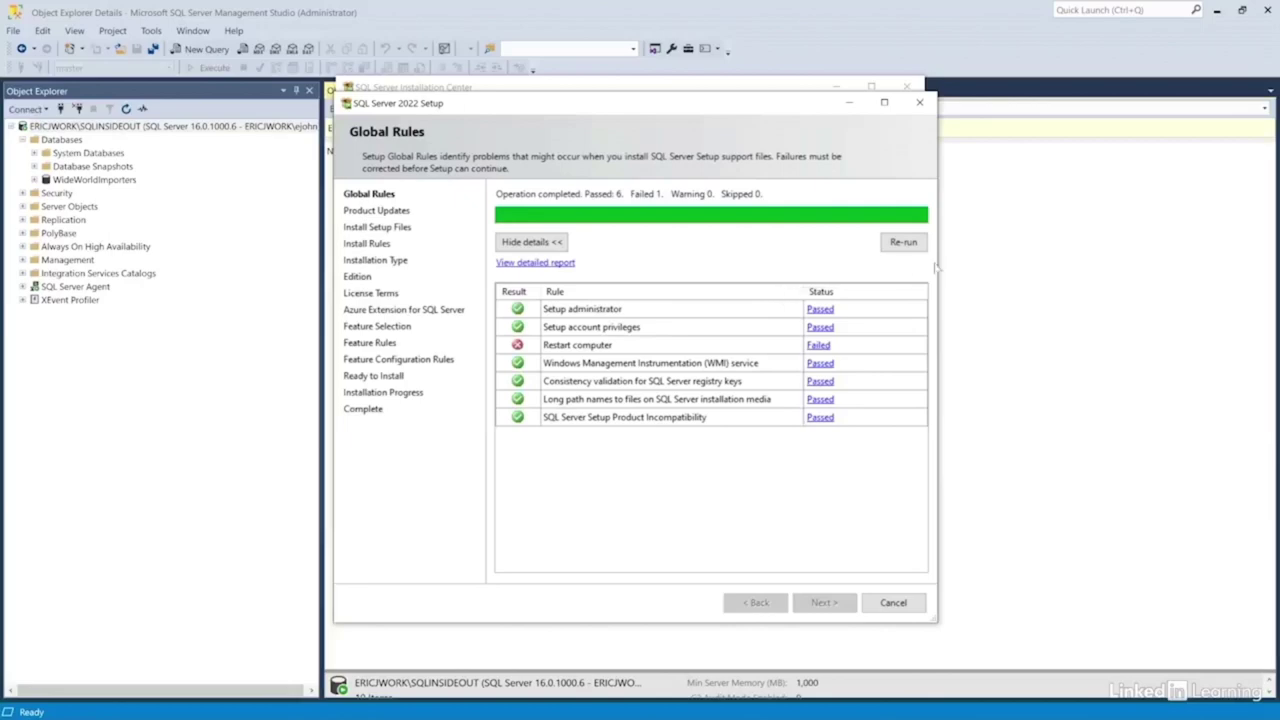
# - Check why the Restart computer global rule failed and dismiss the message
pyautogui.moveTo(588, 106); pyautogui.dragTo(592, 78)
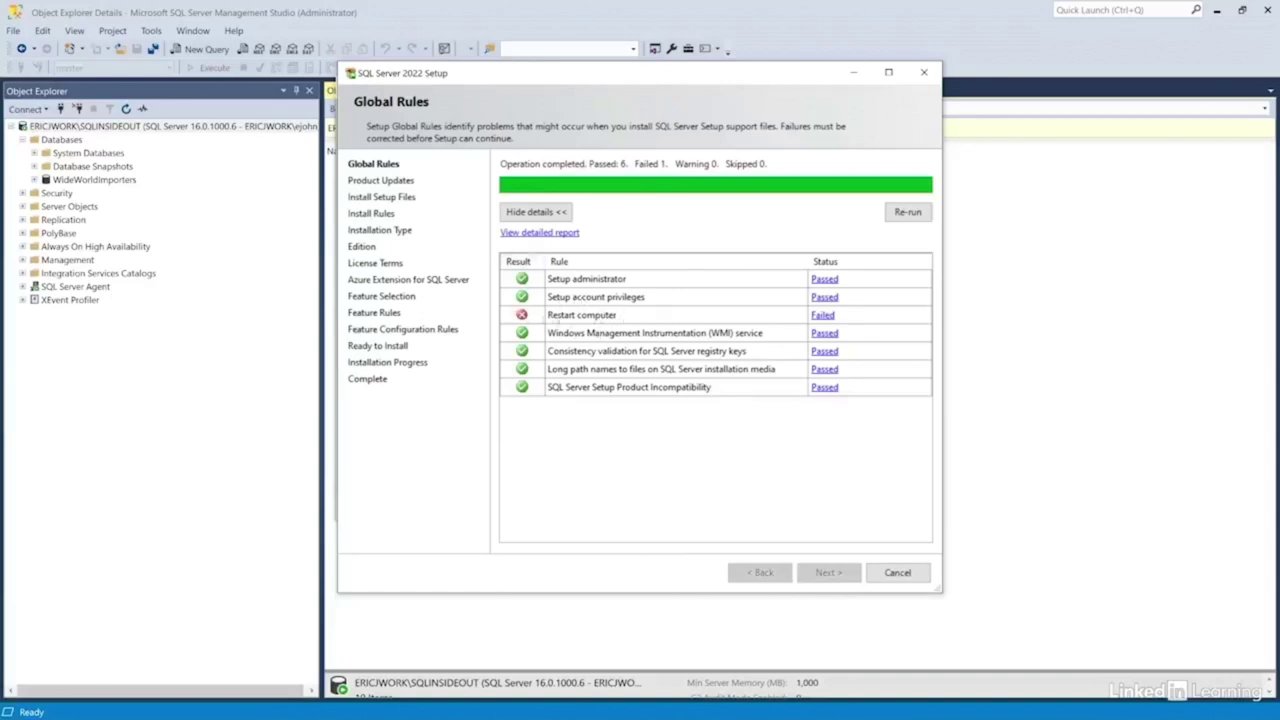
pyautogui.click(830, 316)
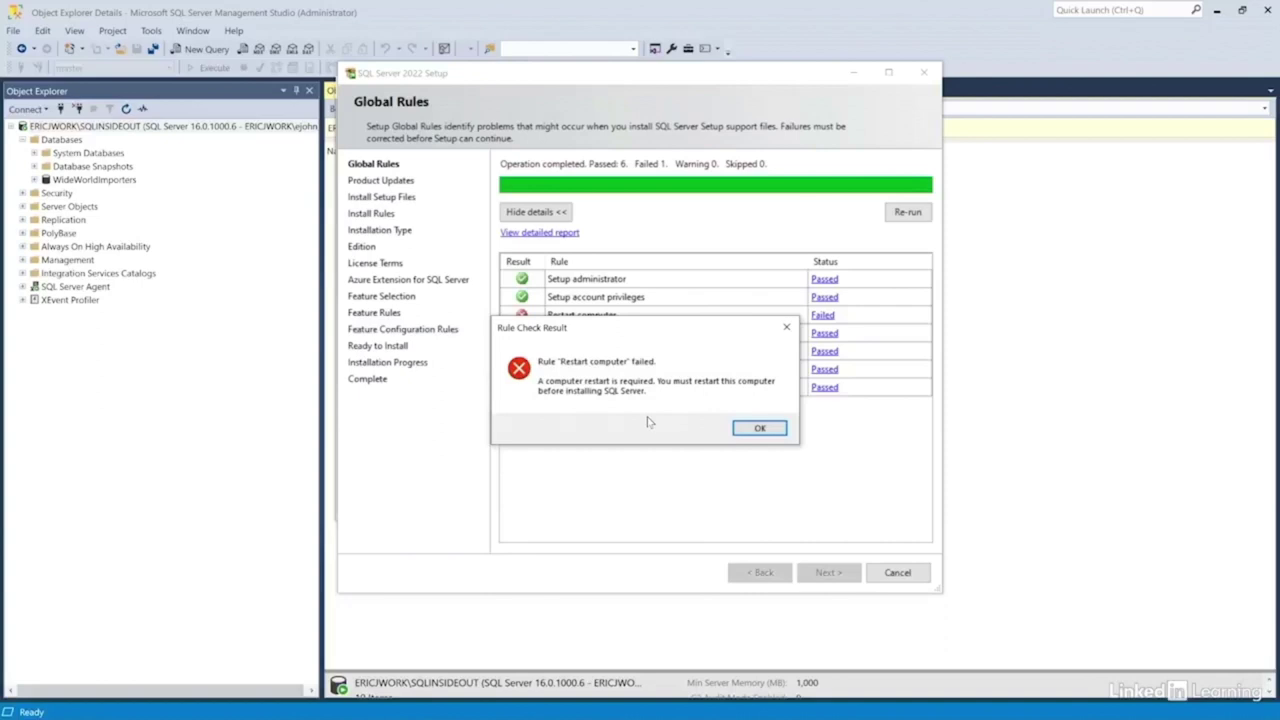
pyautogui.click(759, 428)
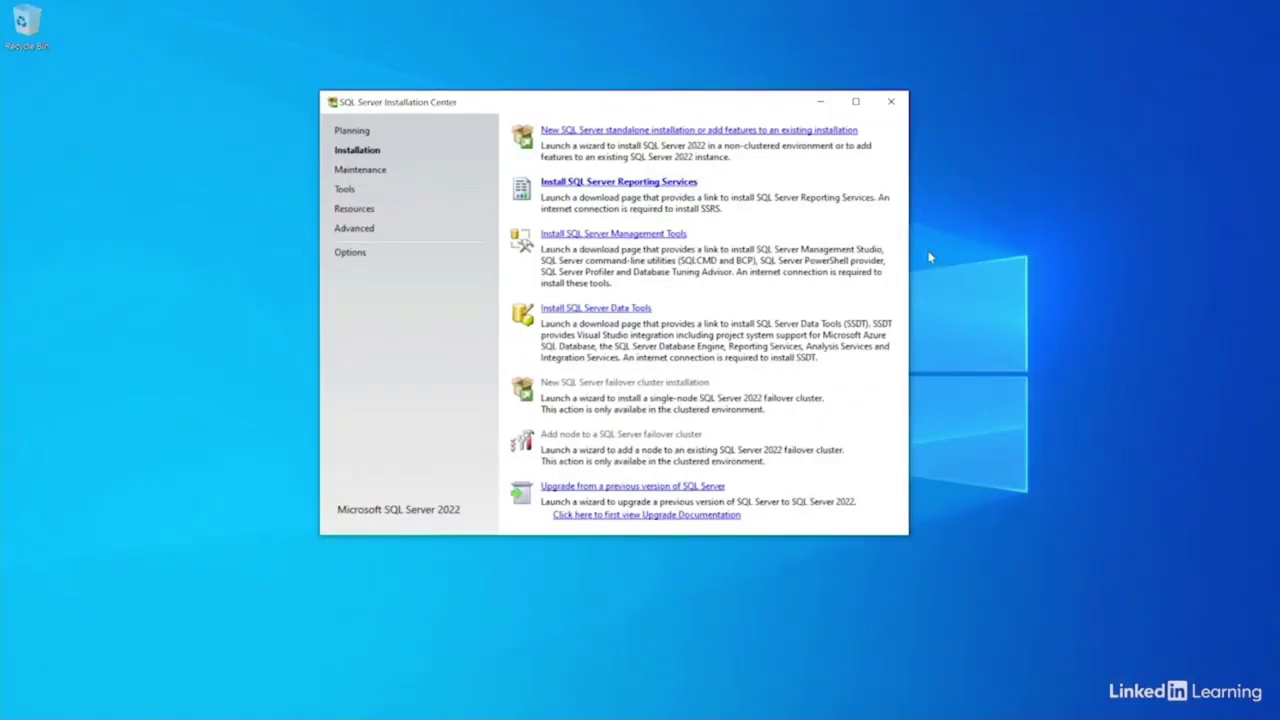
# - Relaunch the standalone installation and continue past Product Updates to Install Rules
pyautogui.click(651, 132)
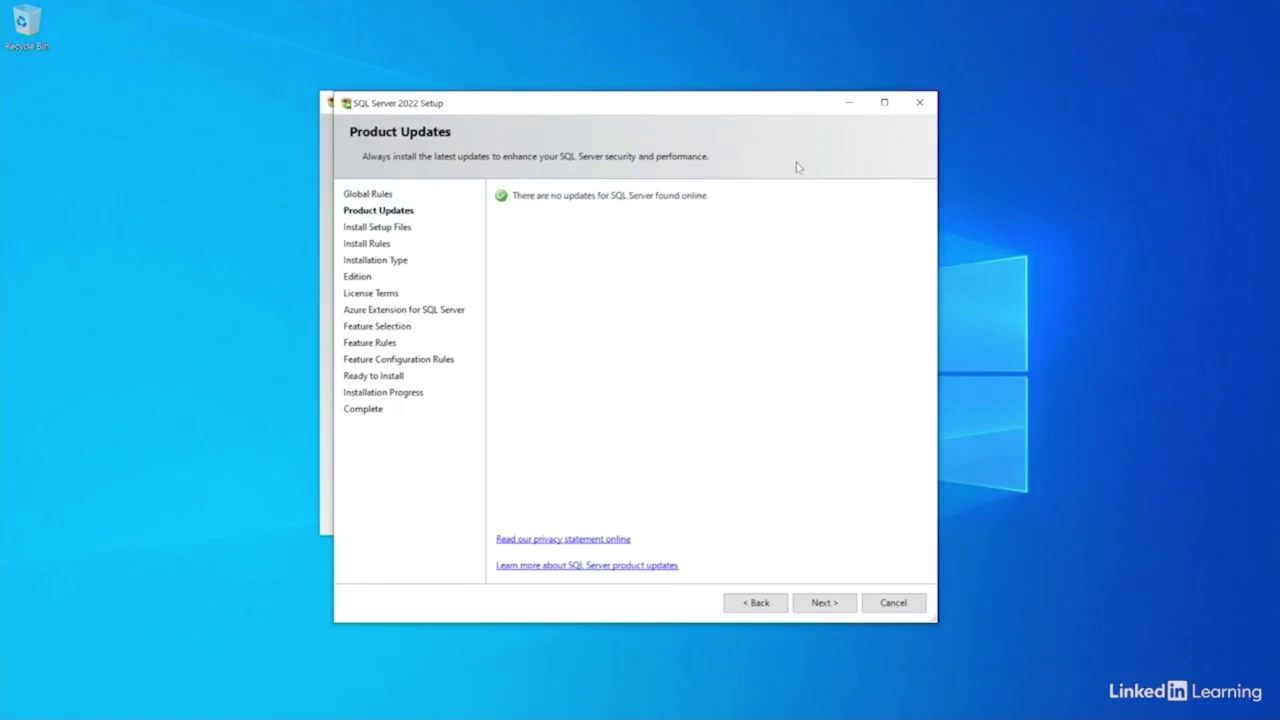
pyautogui.moveTo(676, 108); pyautogui.dragTo(679, 82)
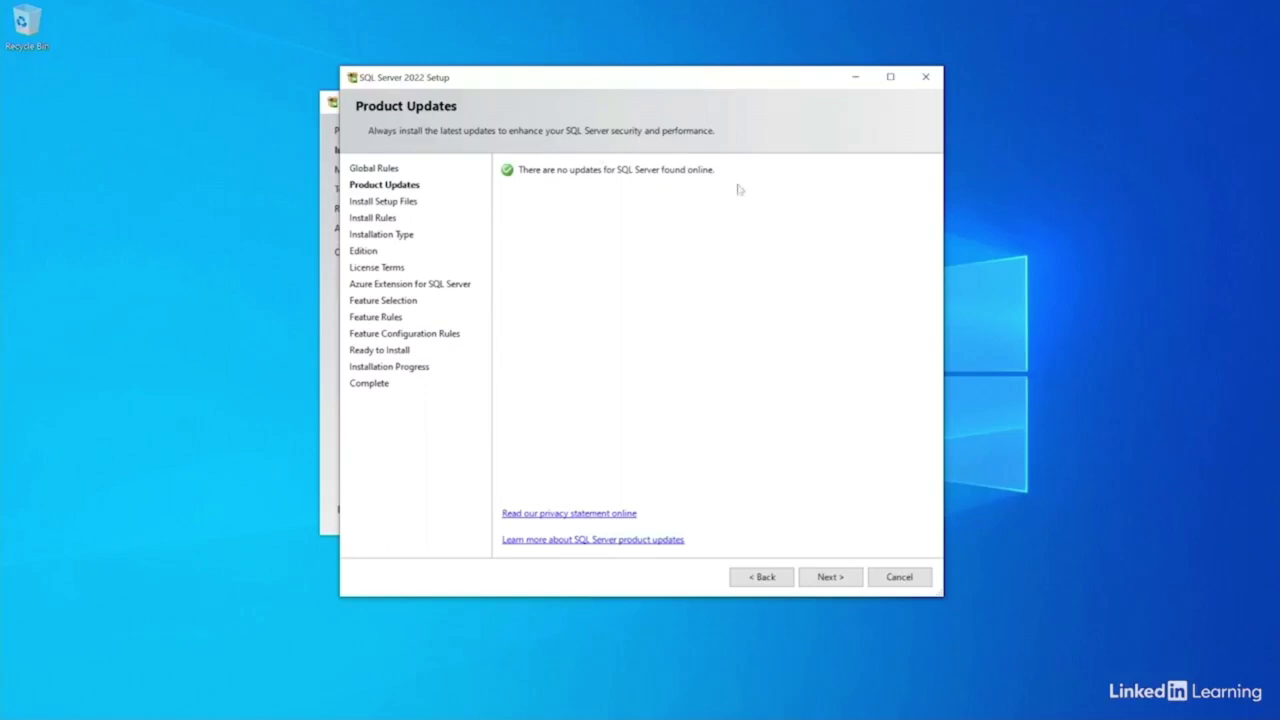
pyautogui.click(831, 576)
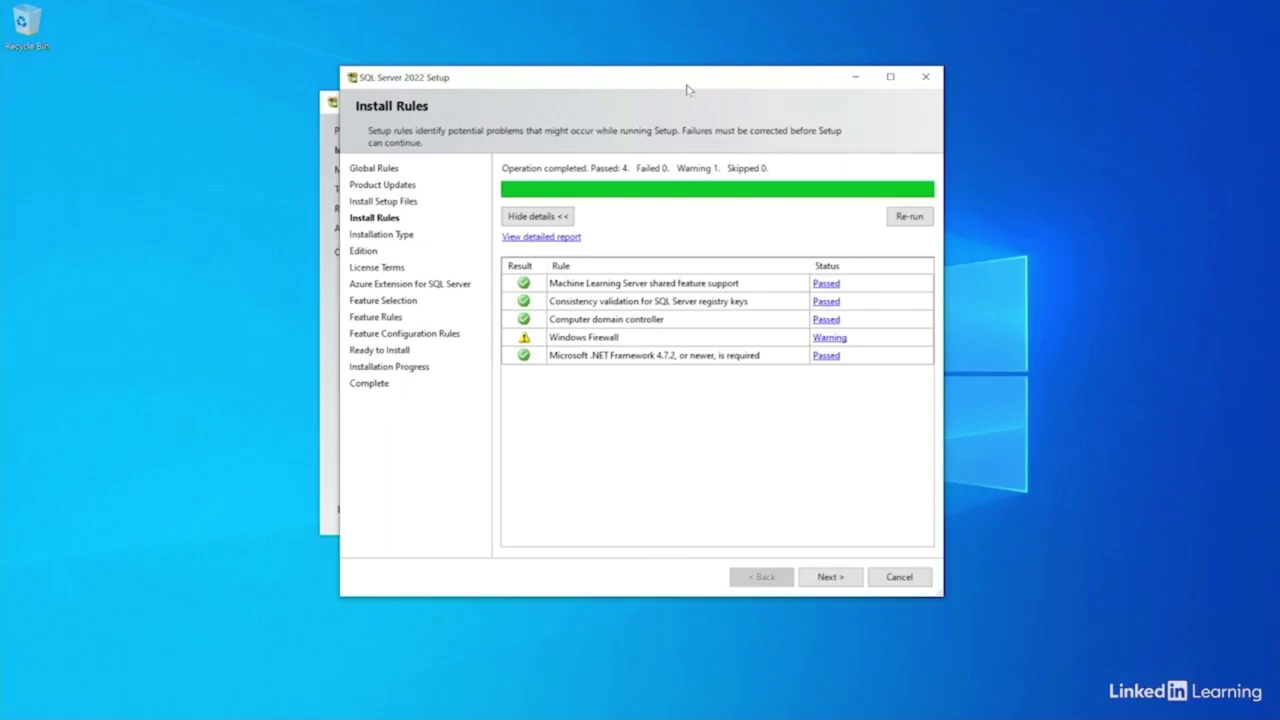
# - Read the Windows Firewall rule warning, then continue to the Installation Type page
pyautogui.click(845, 342)
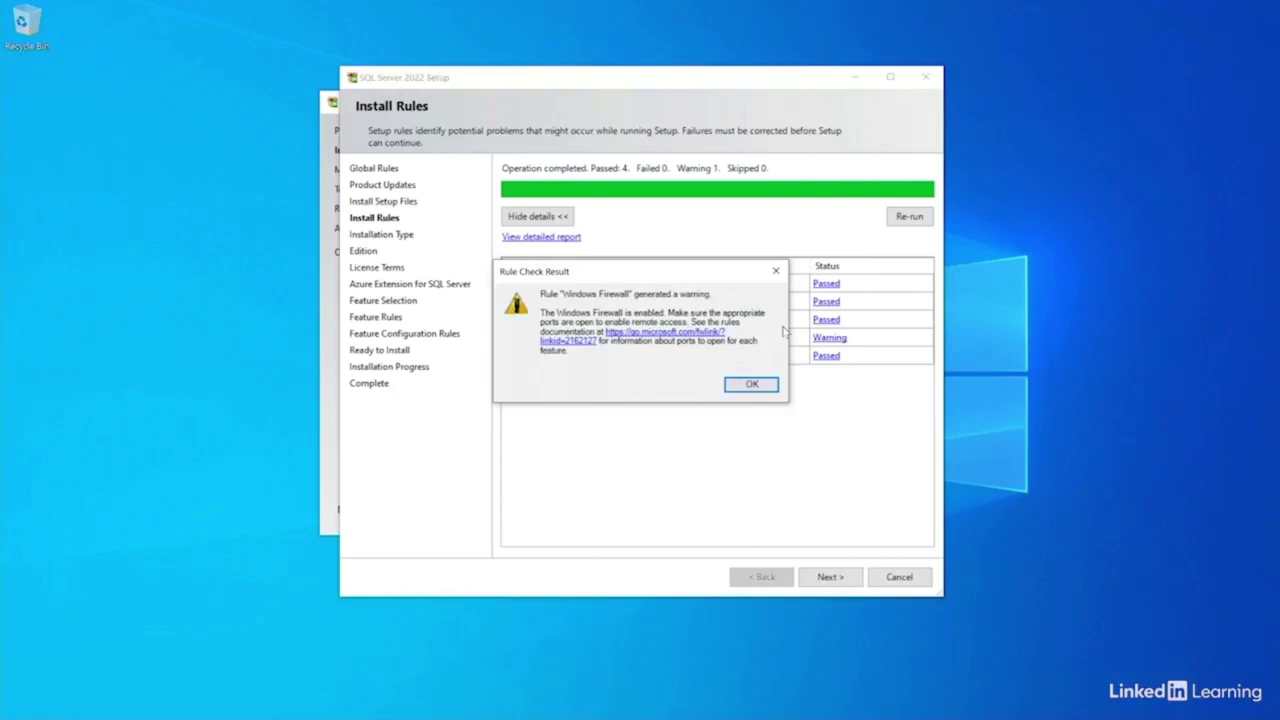
pyautogui.click(768, 386)
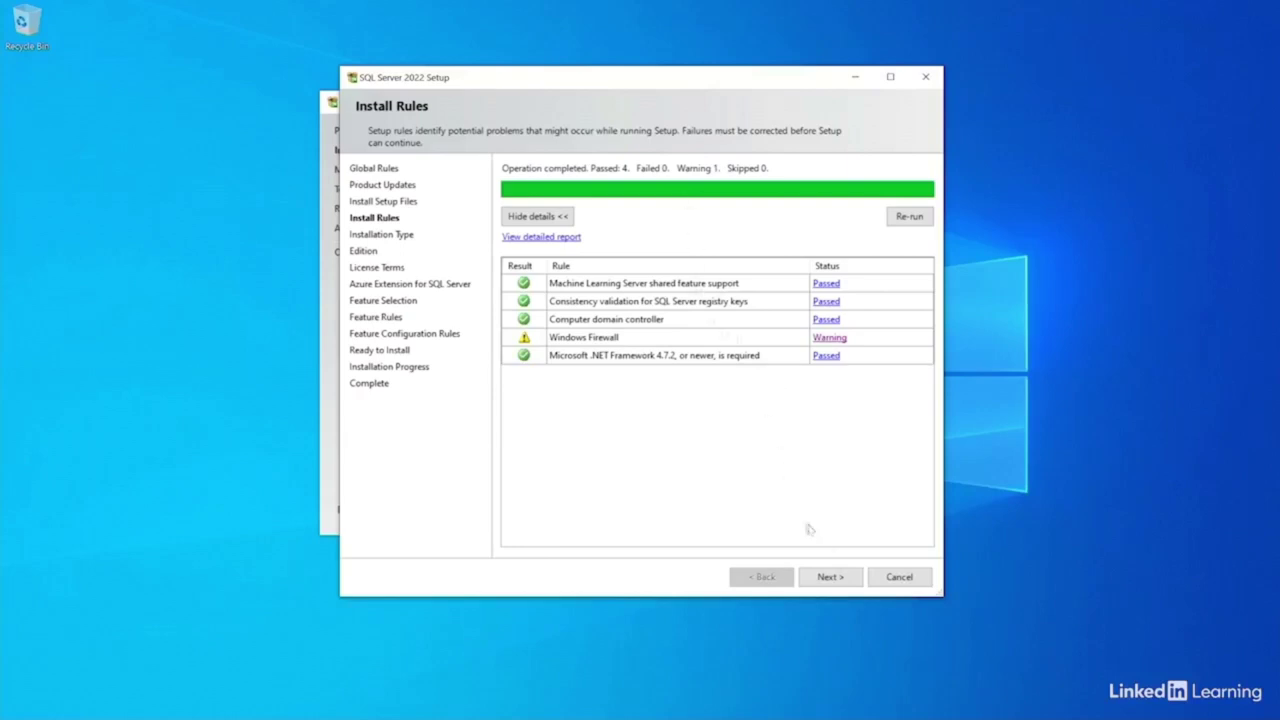
pyautogui.click(828, 577)
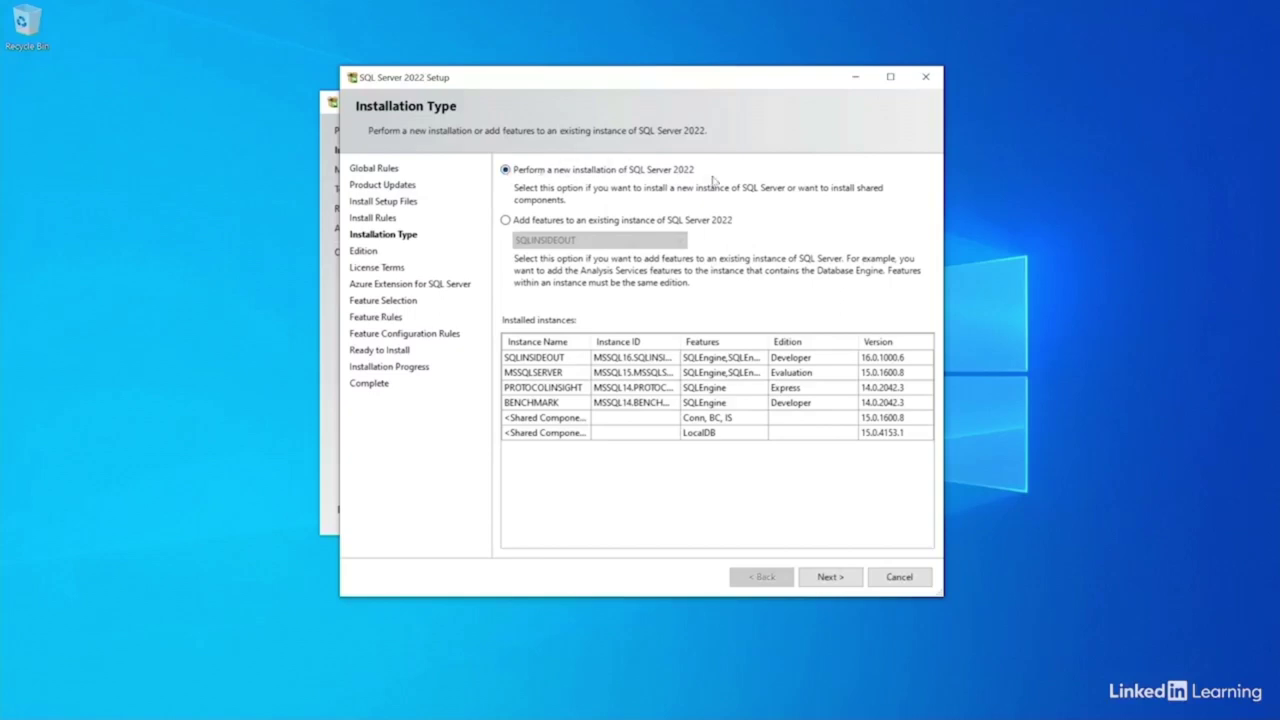
# - Choose a new installation with the free Developer edition and continue to License Terms
pyautogui.click(834, 577)
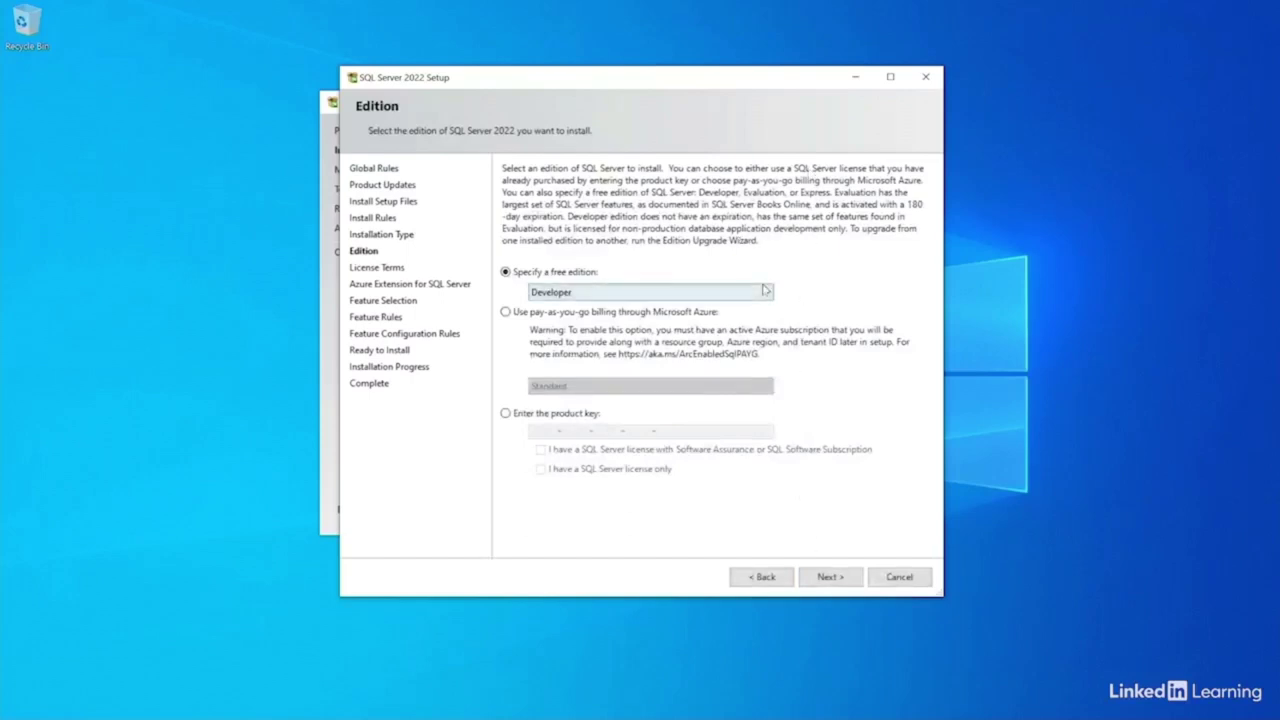
pyautogui.click(767, 292)
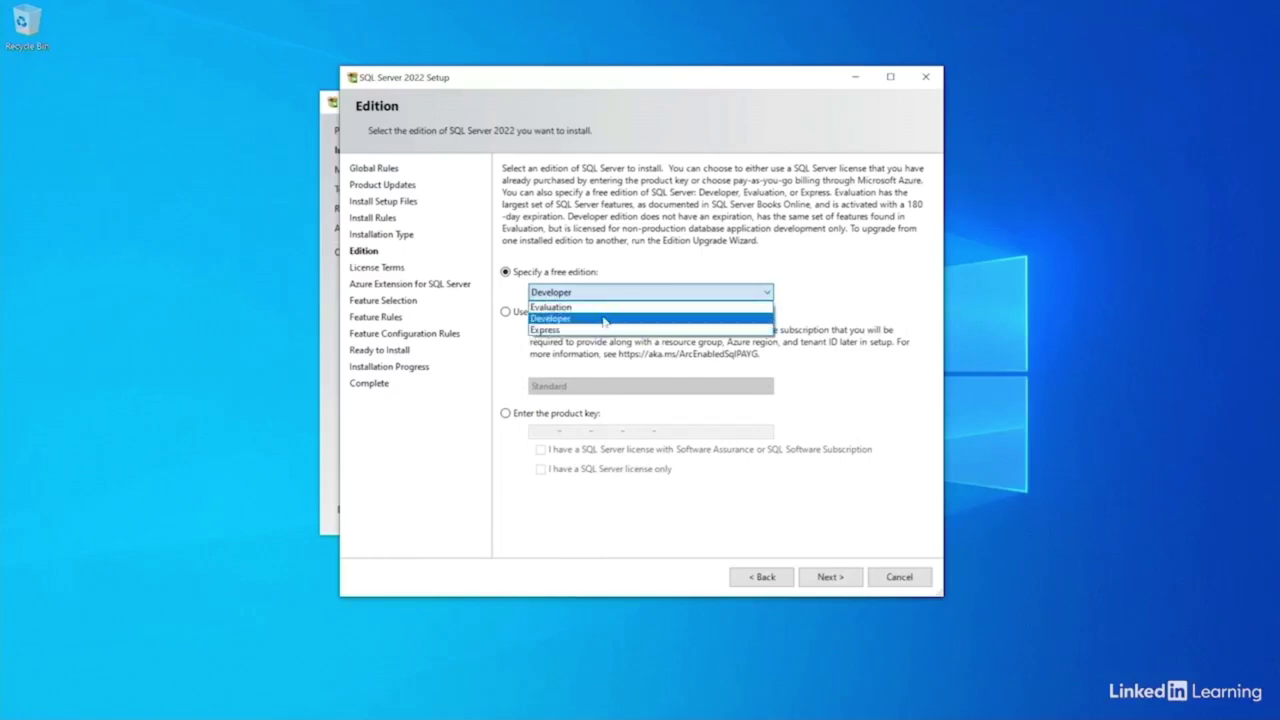
pyautogui.click(604, 320)
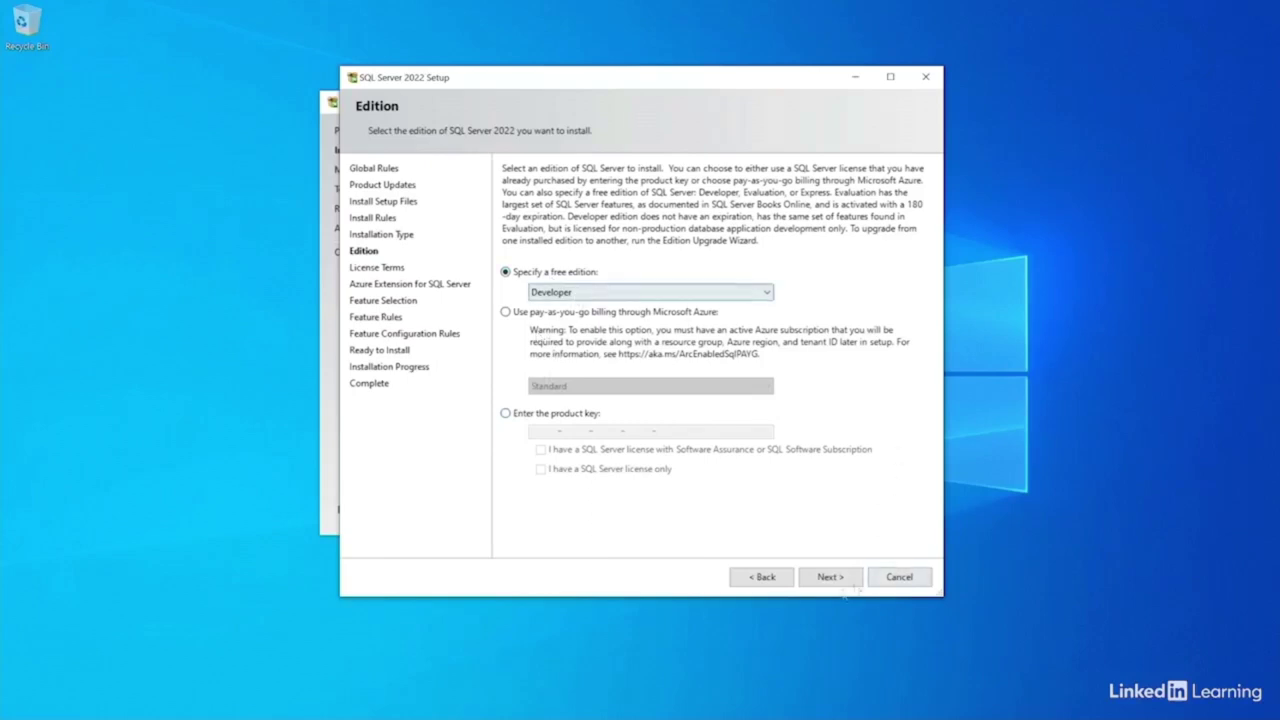
pyautogui.click(832, 577)
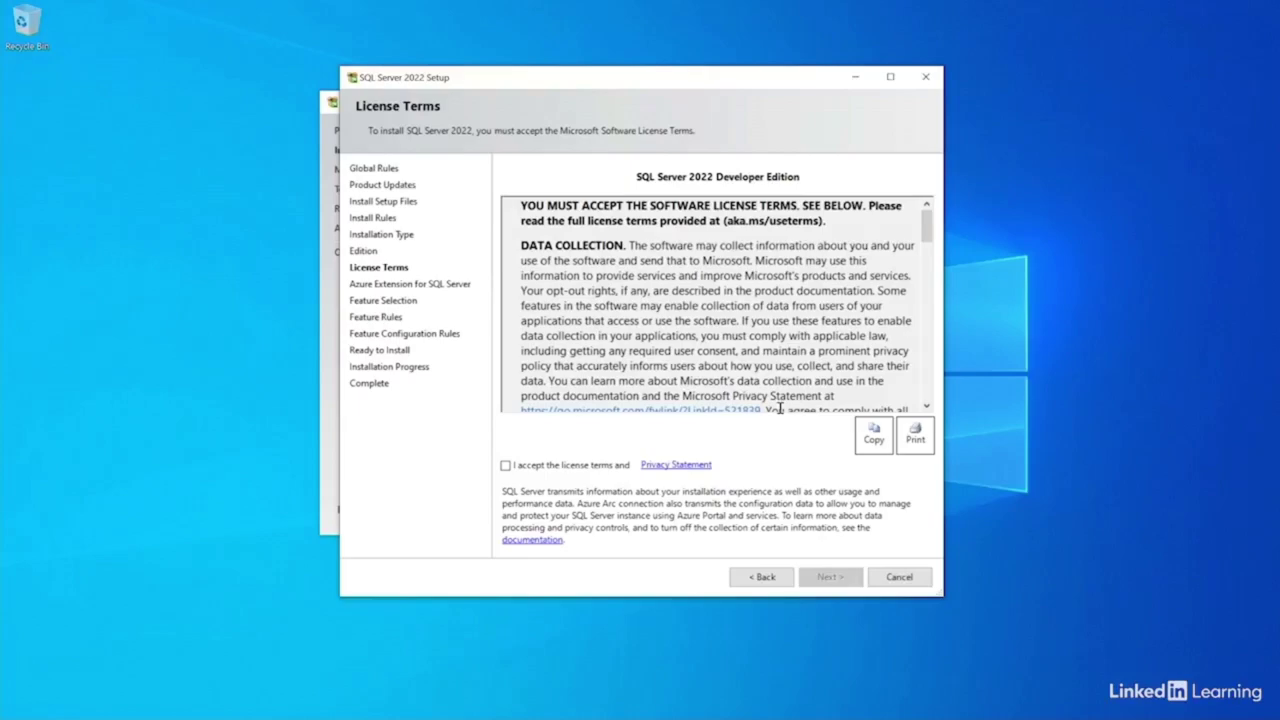
# - Accept the license terms and leave the Azure Extension for SQL Server unticked
pyautogui.moveTo(928, 230); pyautogui.dragTo(932, 388)
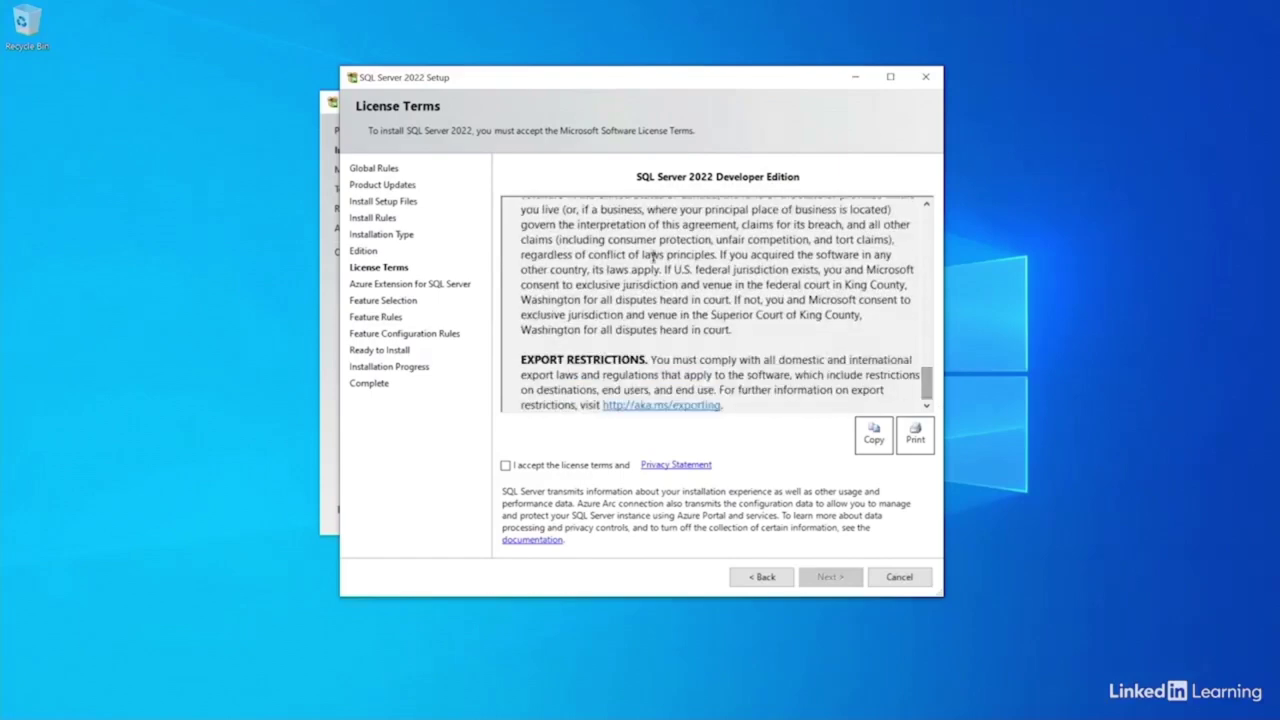
pyautogui.click(507, 465)
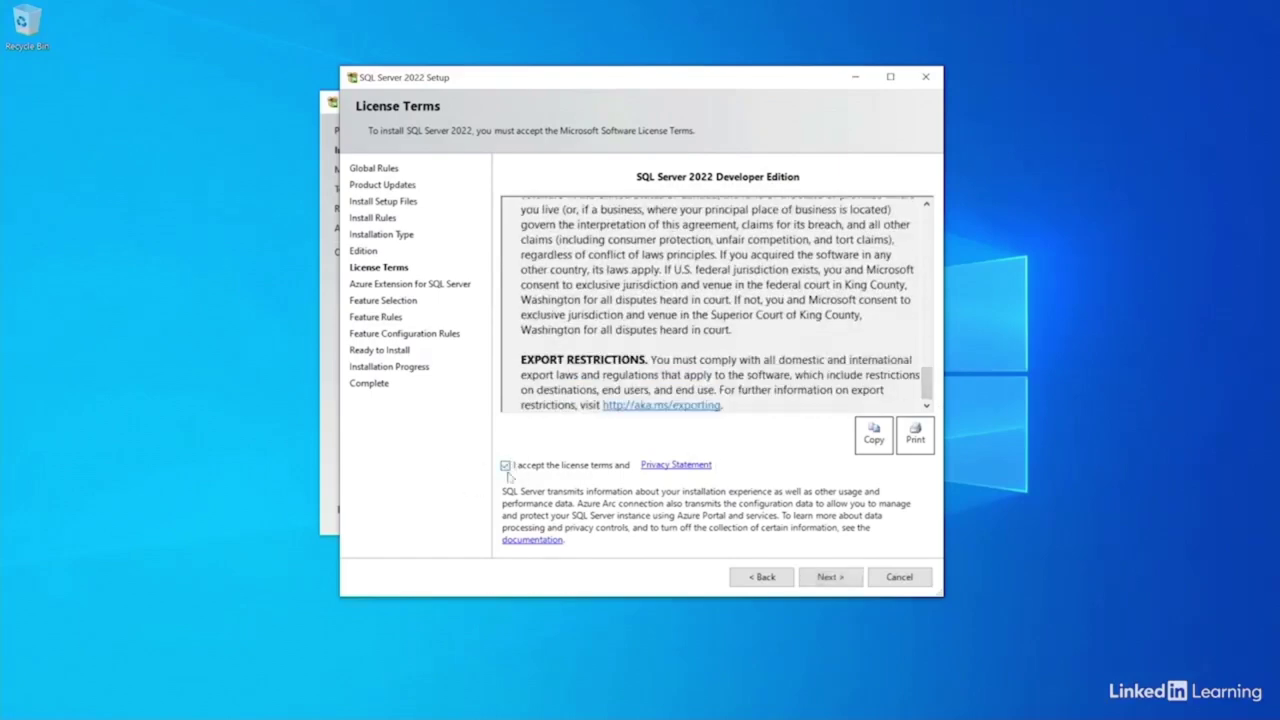
pyautogui.click(826, 578)
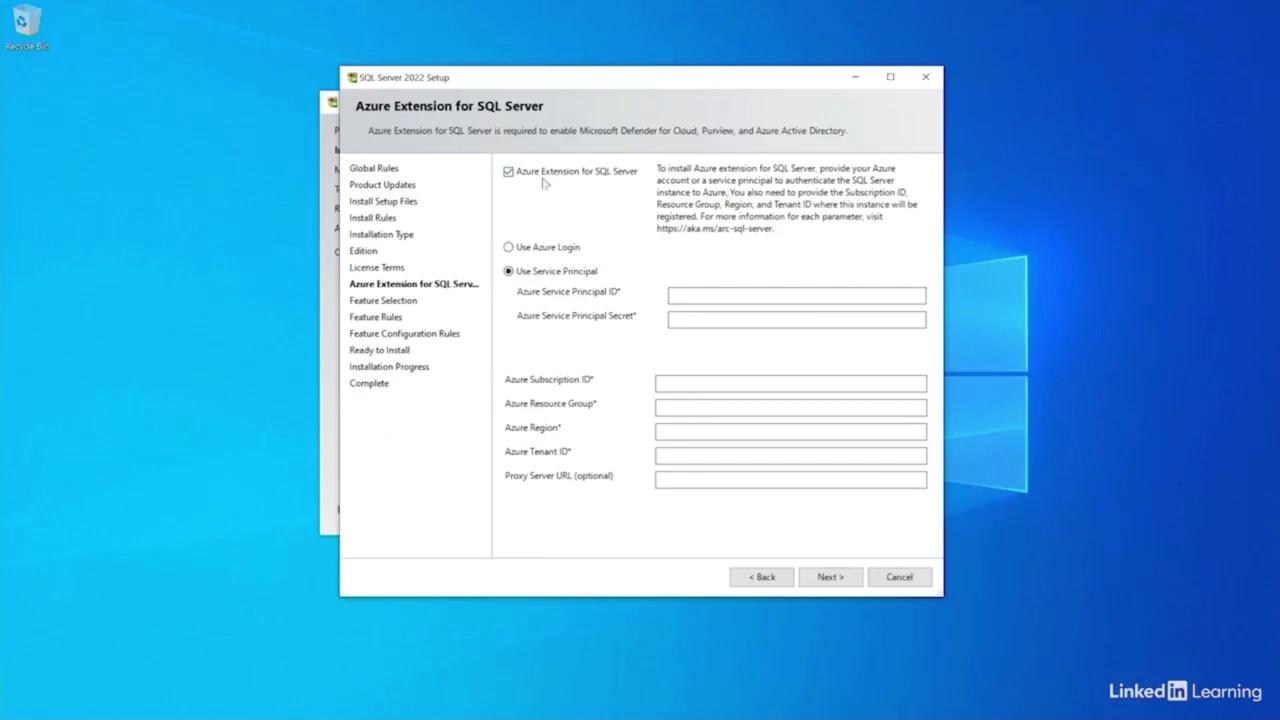
pyautogui.click(508, 171)
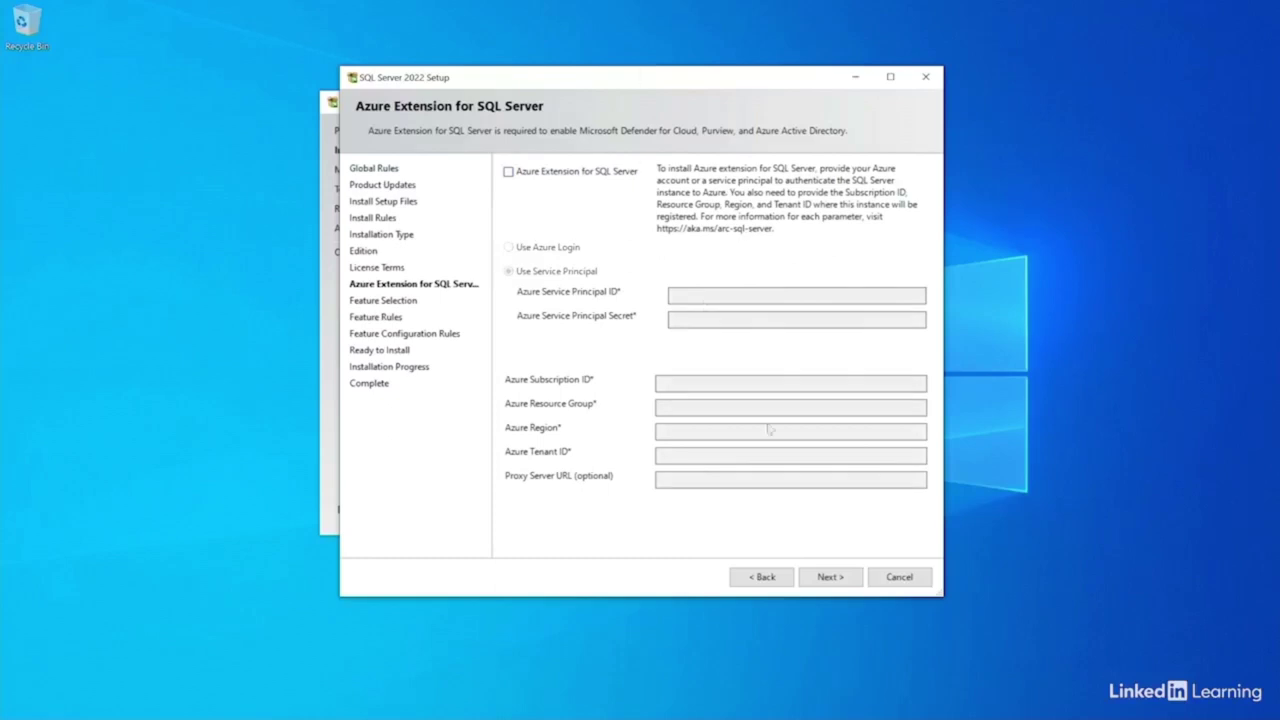
pyautogui.click(832, 578)
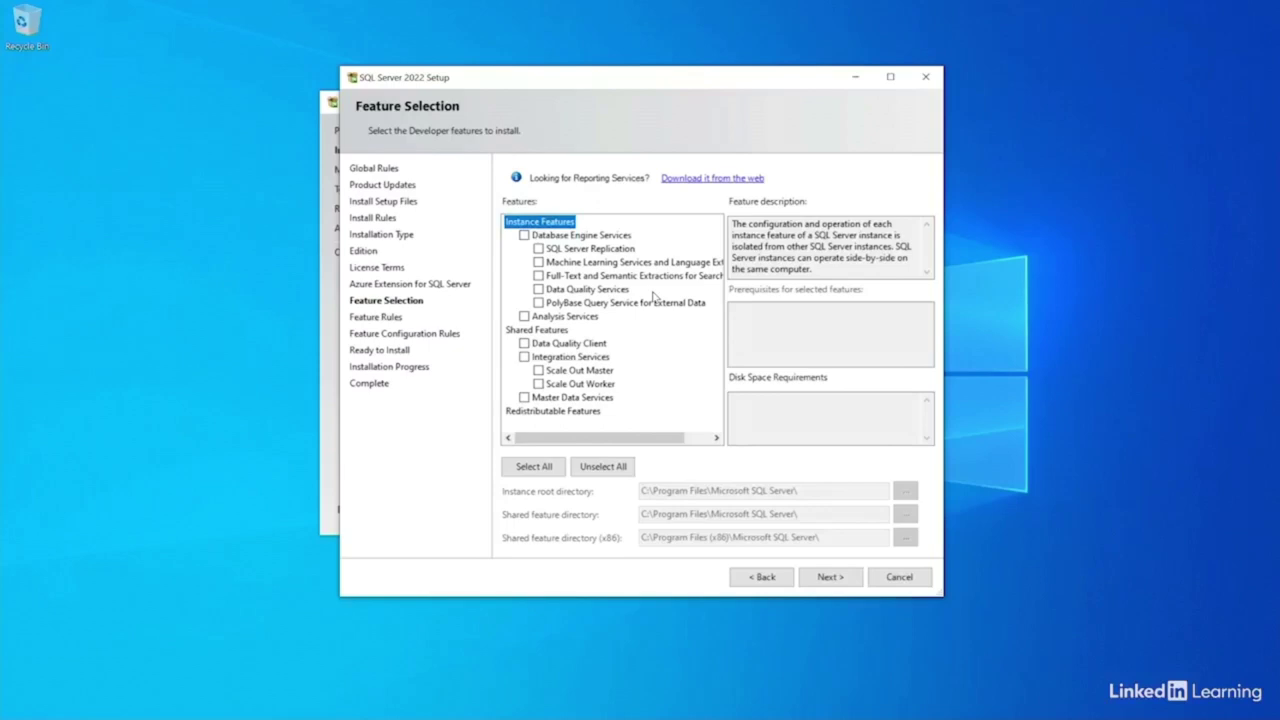
# - Tick Database Engine Services and SQL Server Replication, then inspect the instance root directory path
pyautogui.click(524, 235)
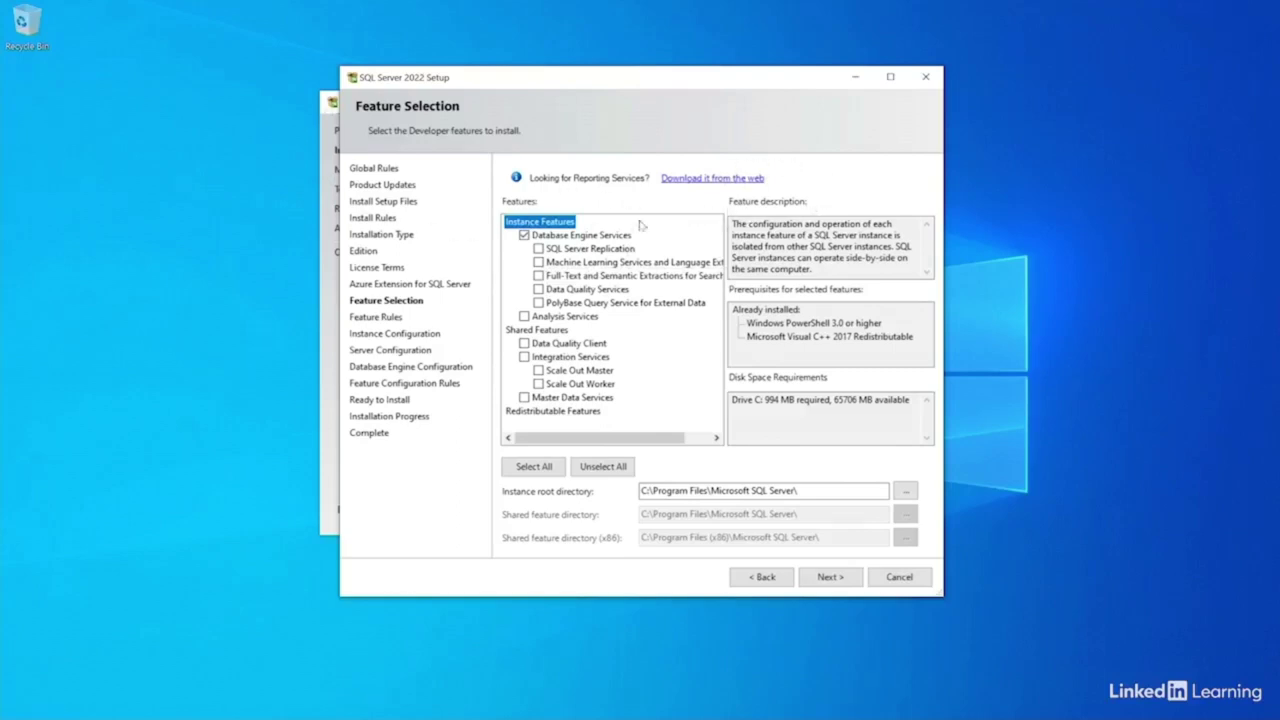
pyautogui.click(539, 249)
pyautogui.click(667, 491)
pyautogui.click(768, 491)
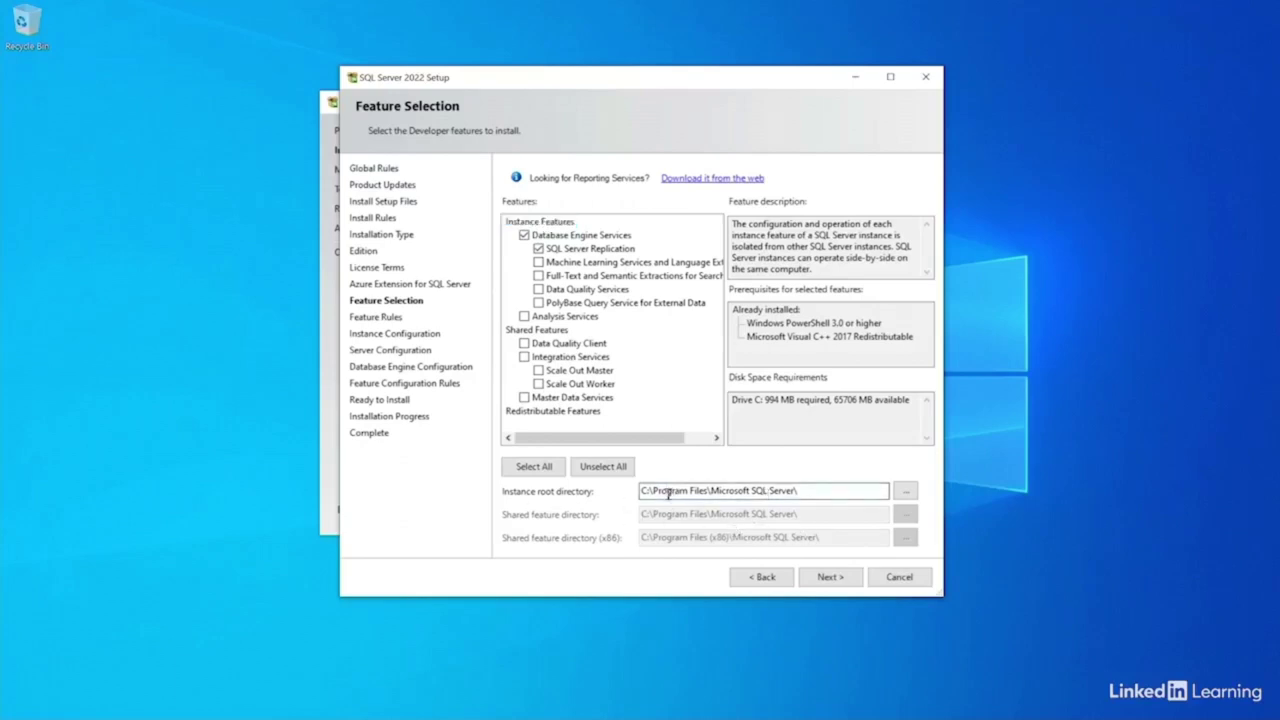
pyautogui.click(818, 491)
# - Continue to Instance Configuration and select the Default instance option
pyautogui.click(843, 579)
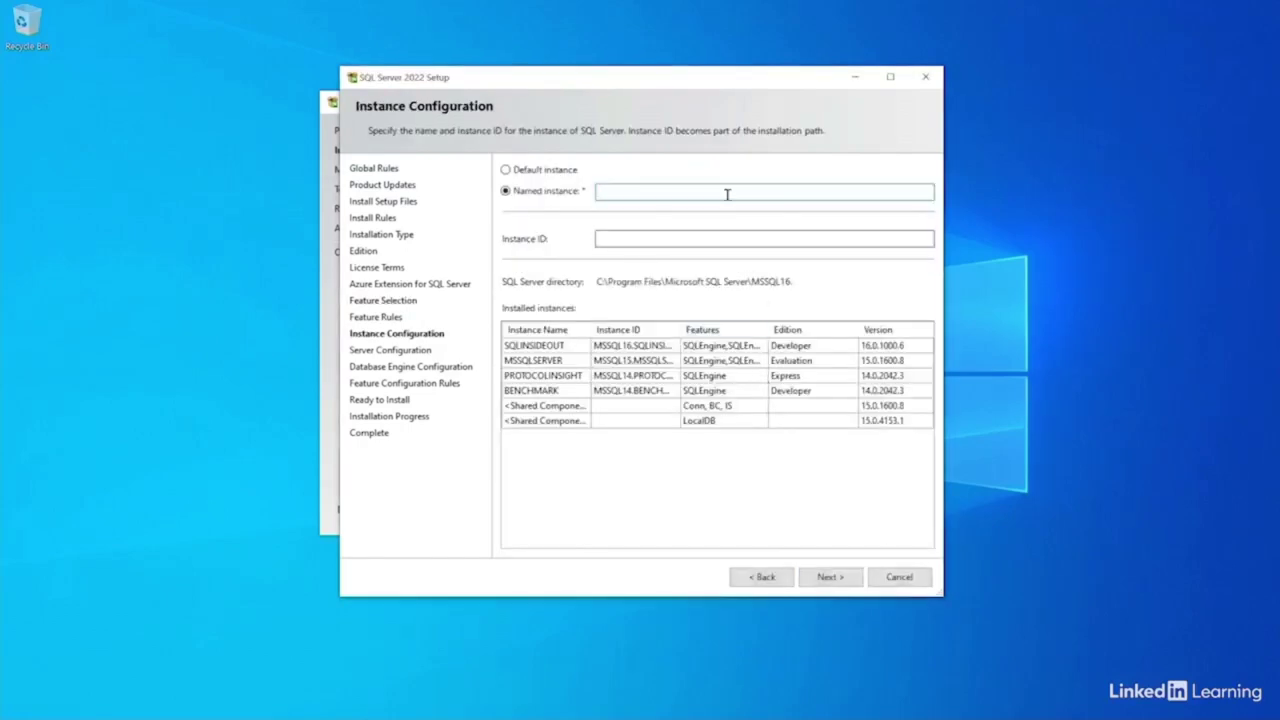
pyautogui.click(528, 176)
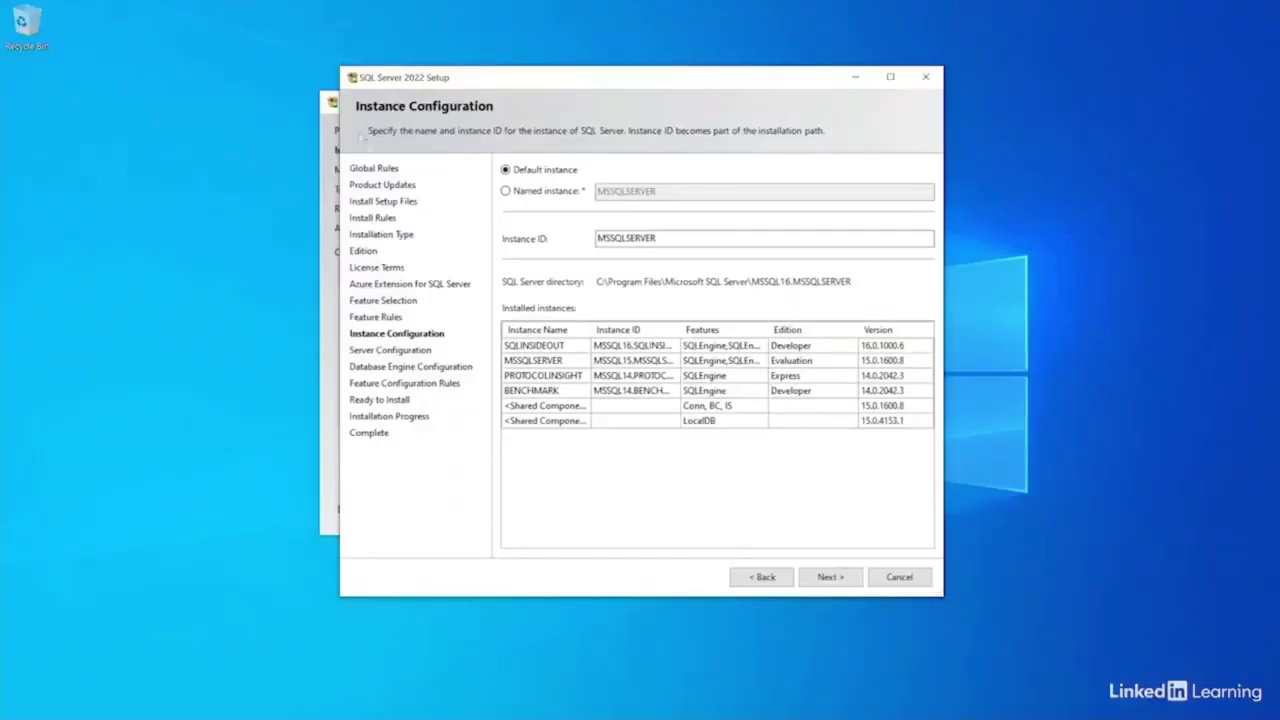
# - Switch to a named instance INSIDEOUT2 and make the Instance ID match INSIDEOUT2
pyautogui.click(538, 192)
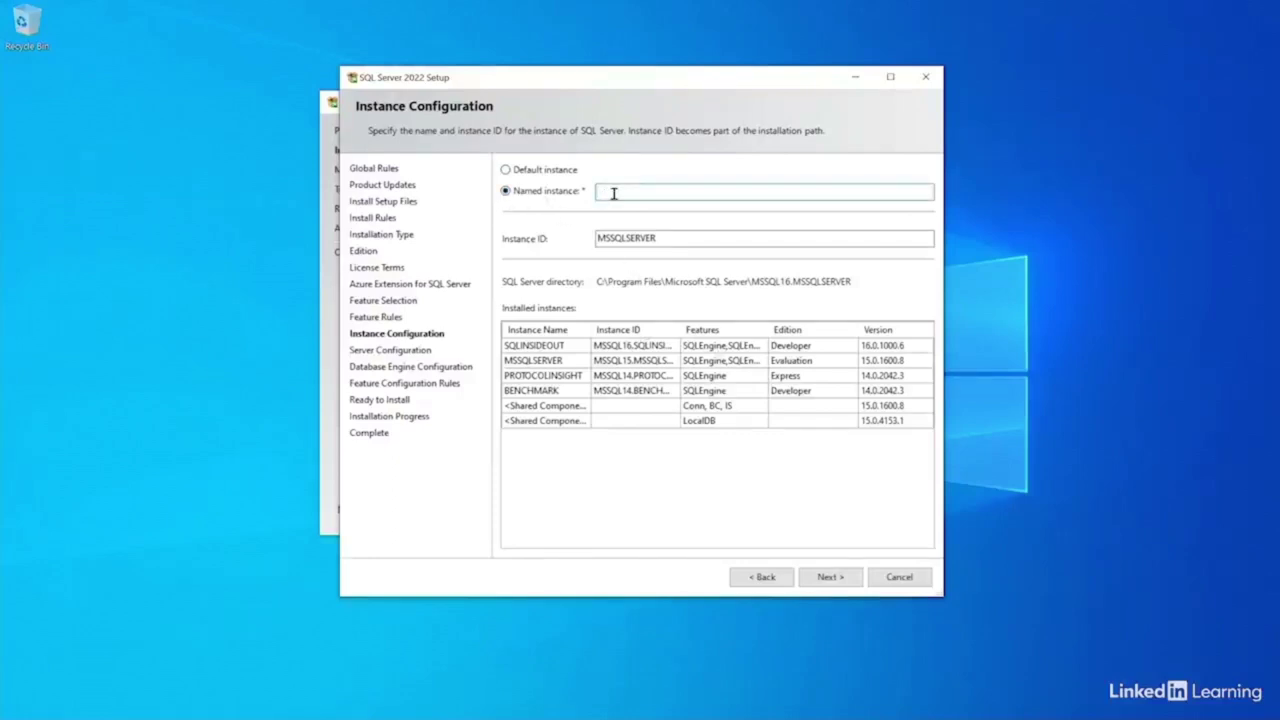
pyautogui.write('INSIDEOUT2')
pyautogui.click(691, 237)
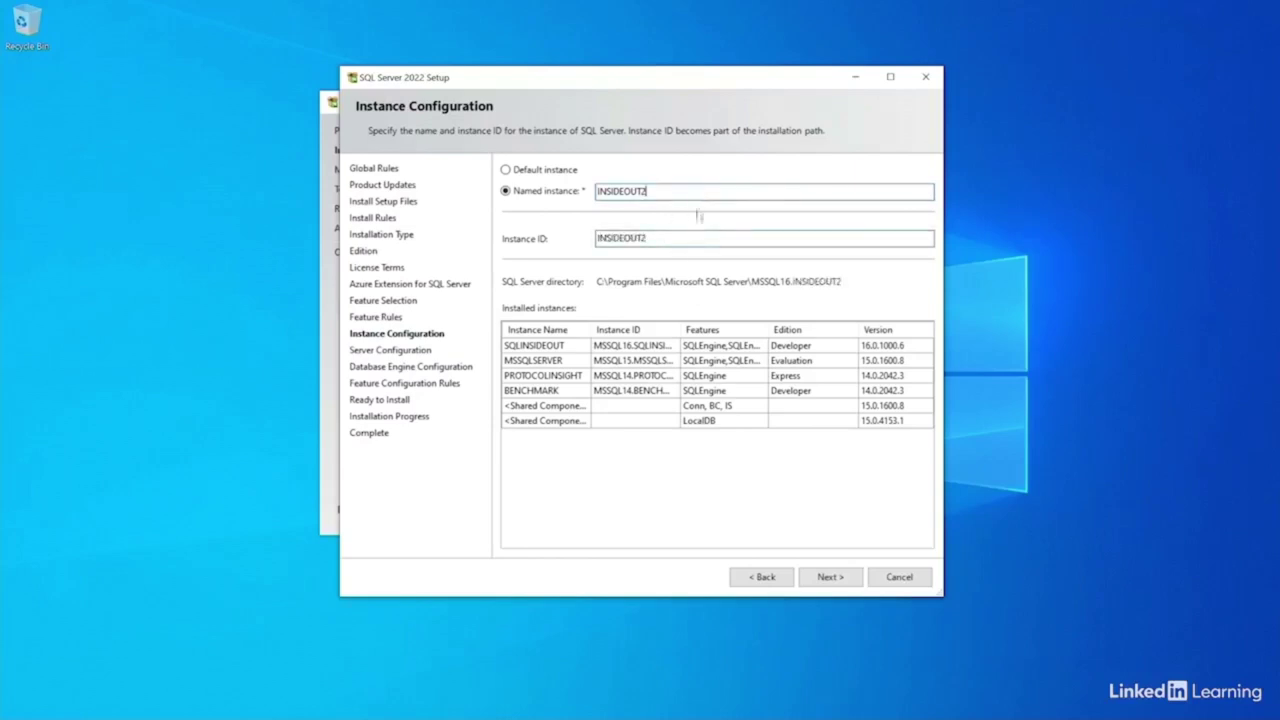
pyautogui.moveTo(610, 238); pyautogui.dragTo(676, 237)
pyautogui.click(651, 193)
pyautogui.click(660, 237)
pyautogui.write('ddd')
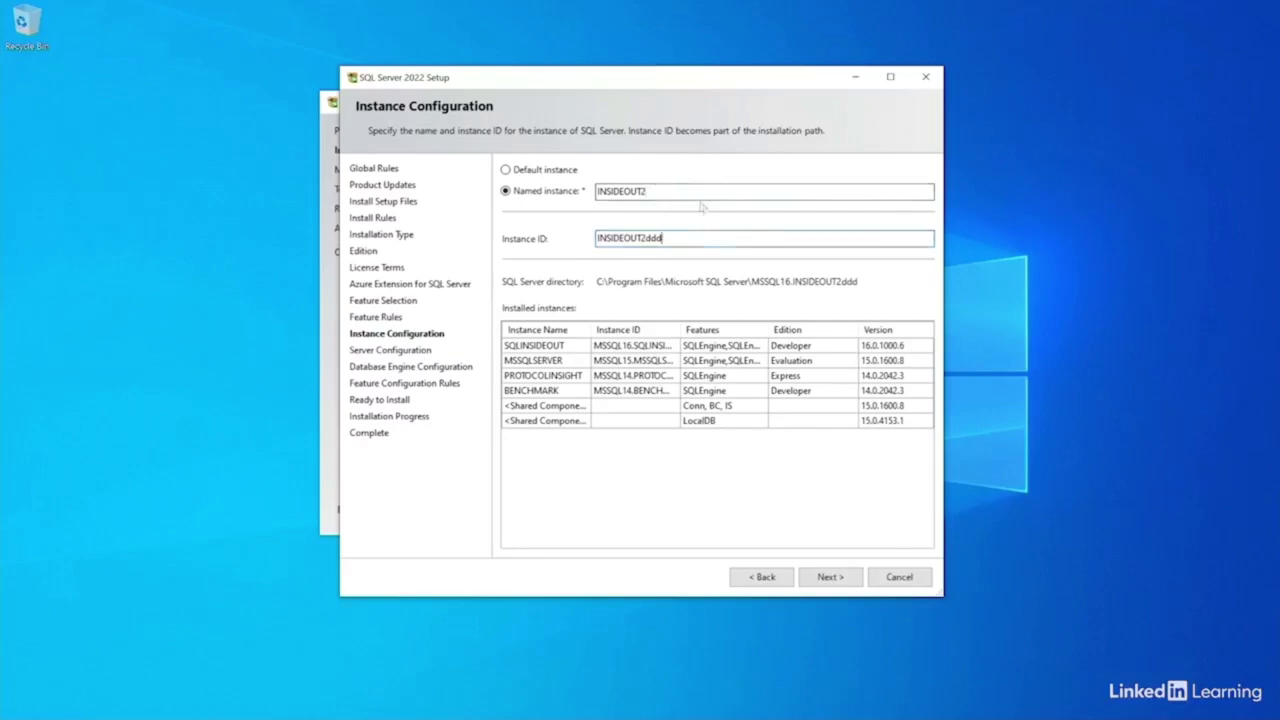
pyautogui.click(669, 191)
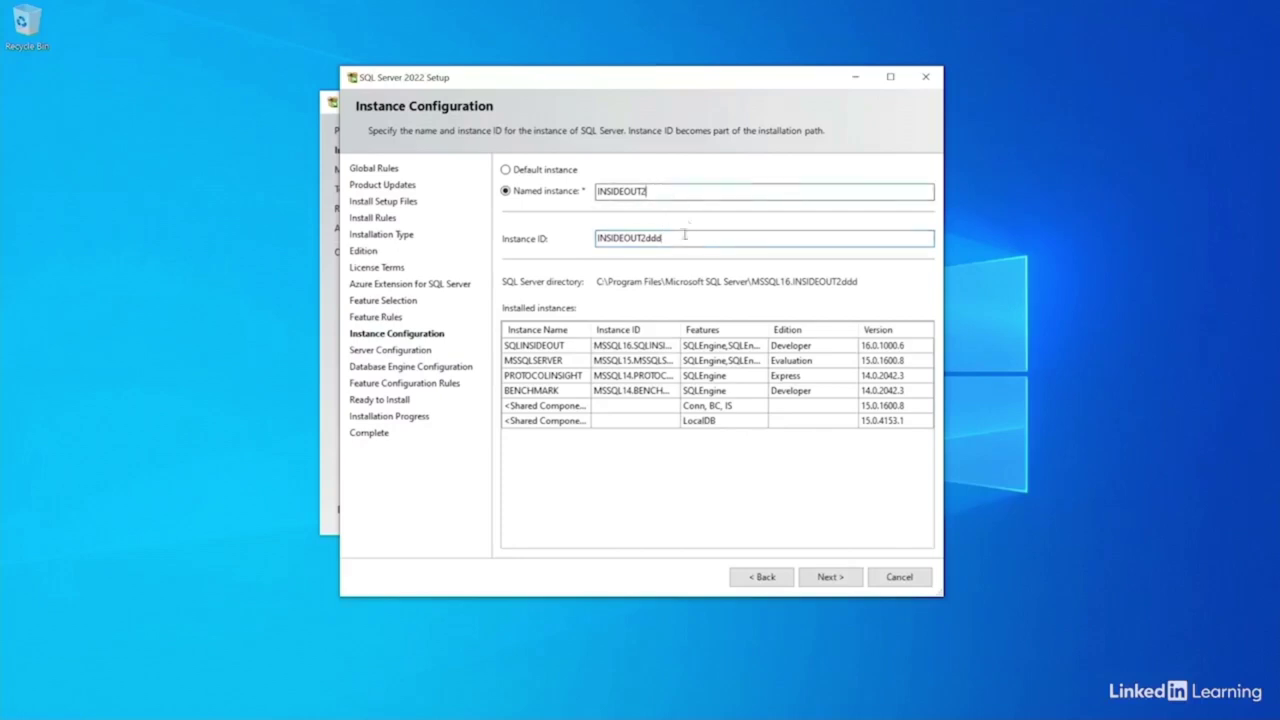
pyautogui.click(680, 236)
pyautogui.press('BackSpace')
pyautogui.press('BackSpace')
pyautogui.press('BackSpace')
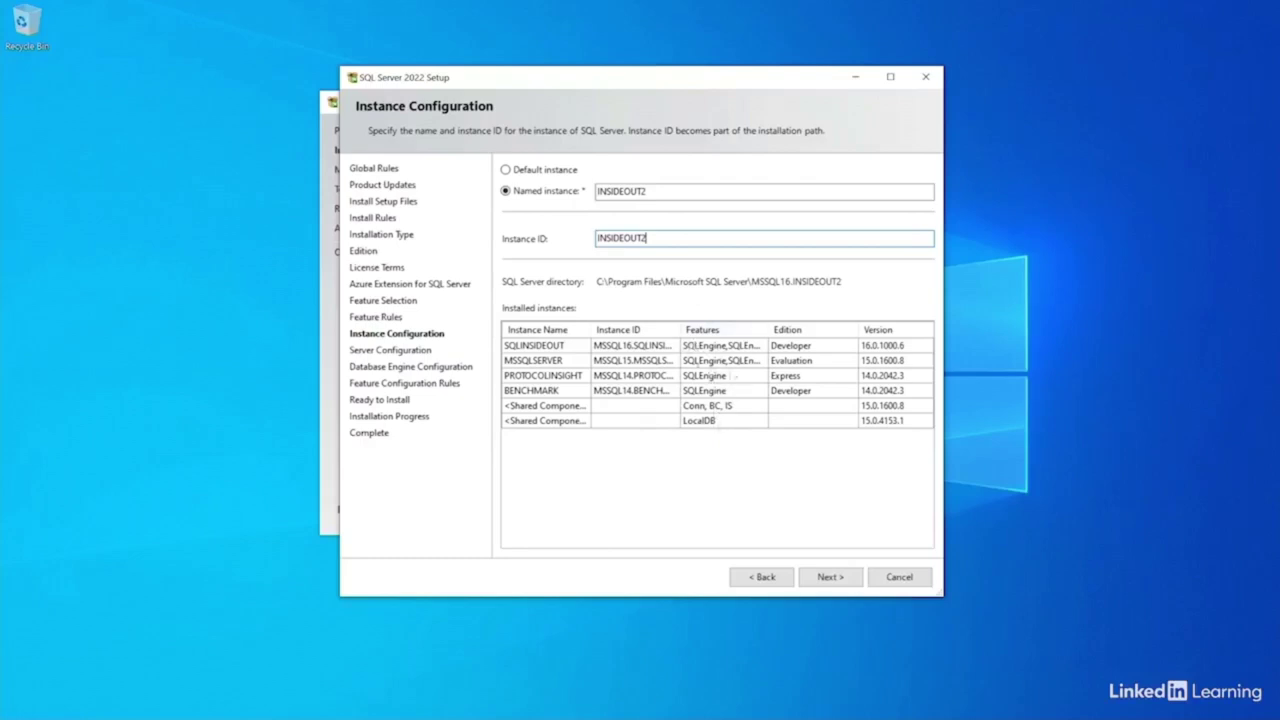
# - Rename both the named instance and Instance ID to SQLINSIDEOUT2, then proceed to Server Configuration
pyautogui.moveTo(772, 329); pyautogui.dragTo(826, 329)
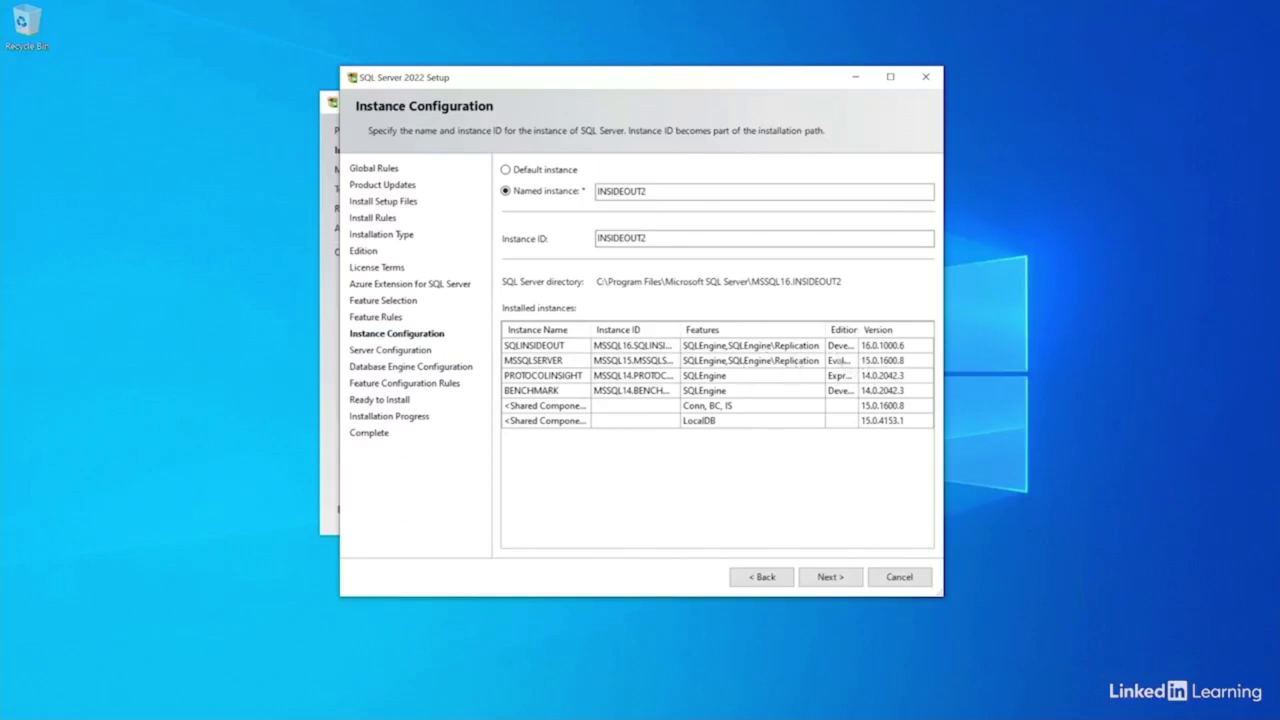
pyautogui.moveTo(827, 329); pyautogui.dragTo(787, 329)
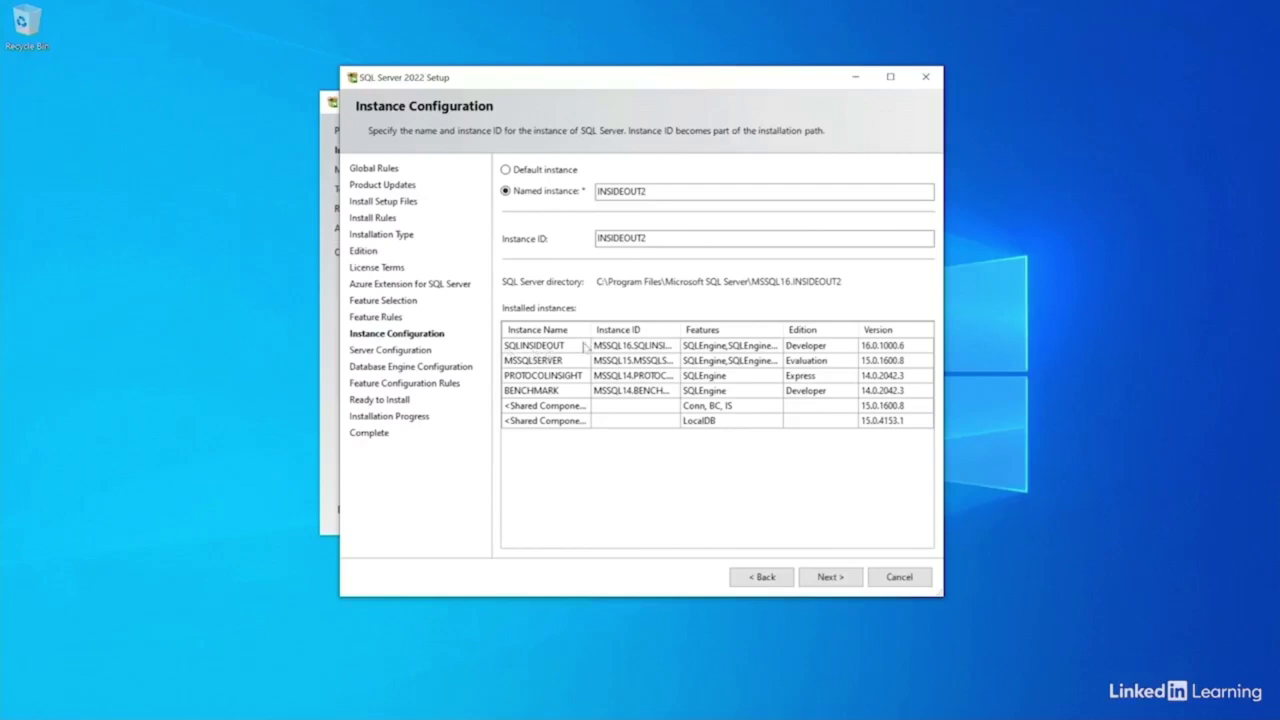
pyautogui.click(604, 192)
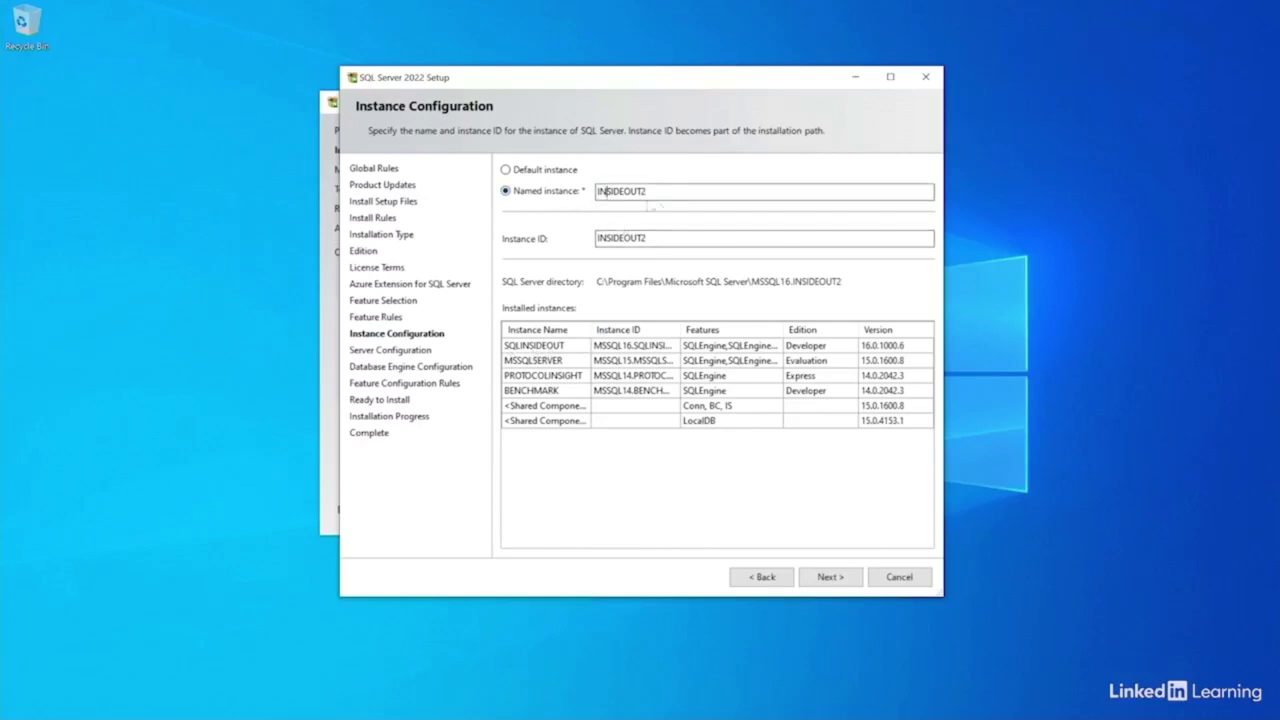
pyautogui.write('SQL')
pyautogui.press('Tab')
pyautogui.click(674, 232)
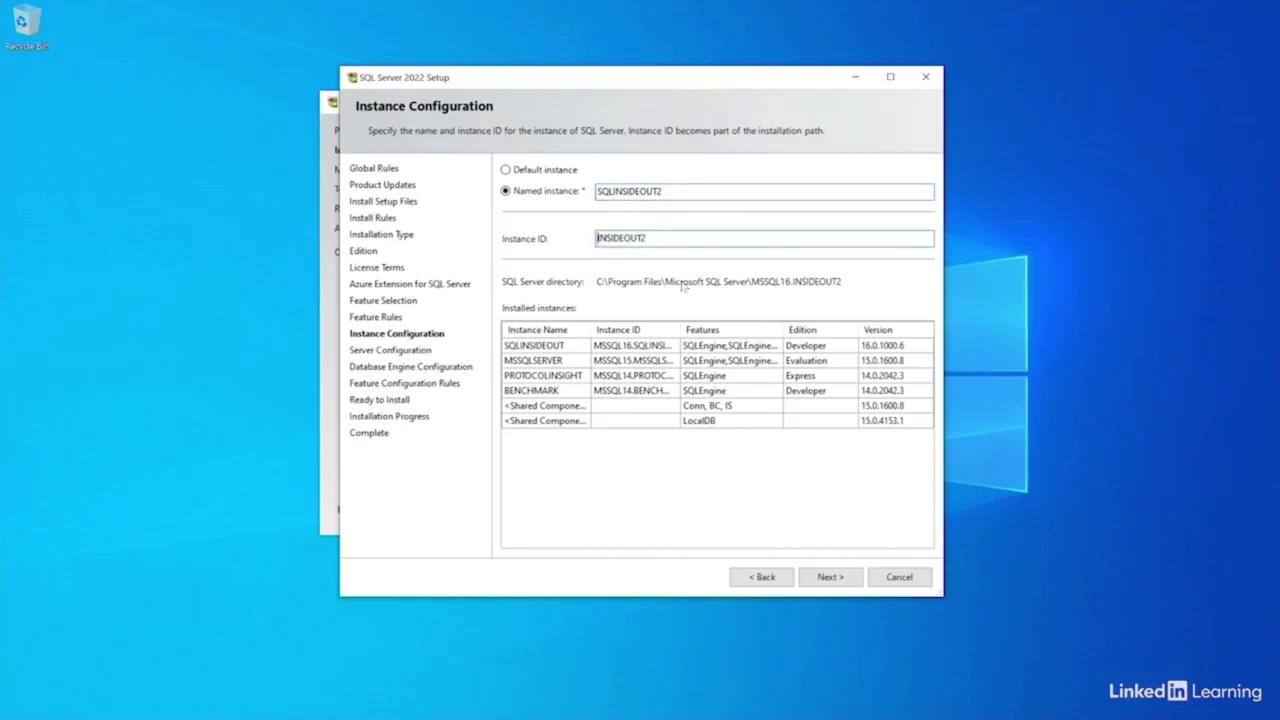
pyautogui.write('SQL')
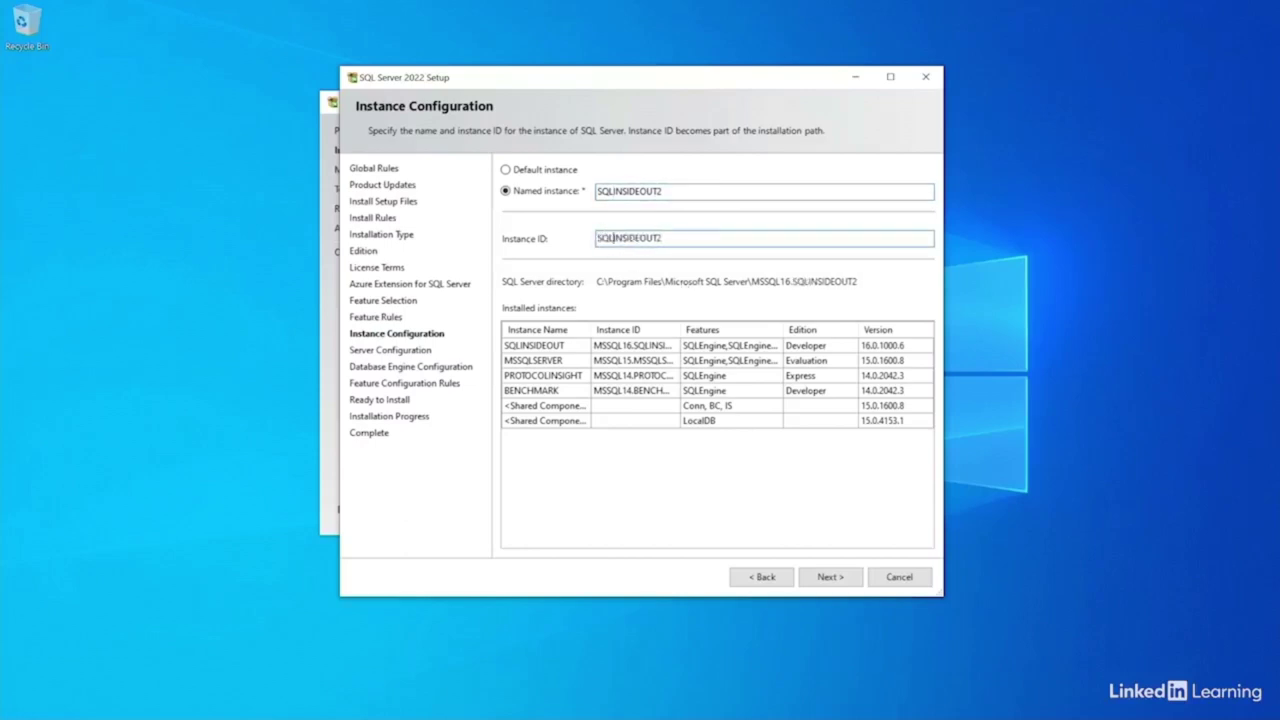
pyautogui.click(841, 578)
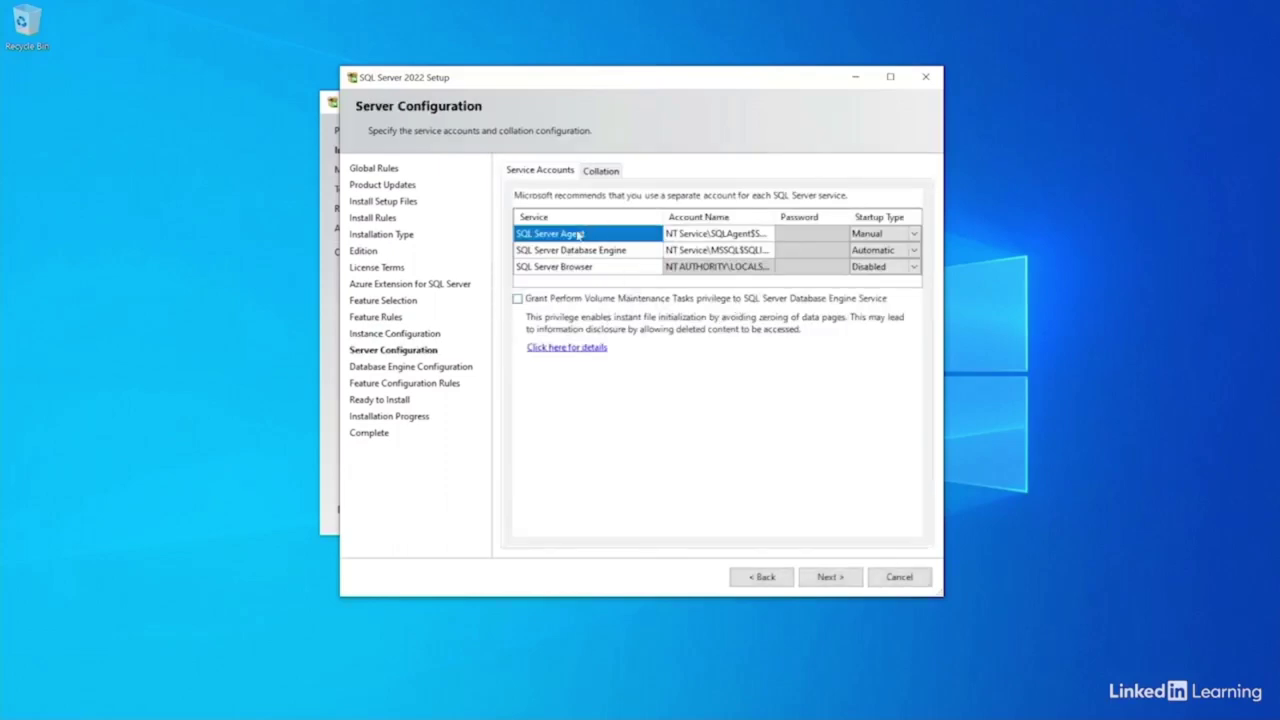
# - Review the Agent and Database Engine service accounts, then view the SQL_Latin1_General_CP1_CI_AS collation
pyautogui.click(713, 233)
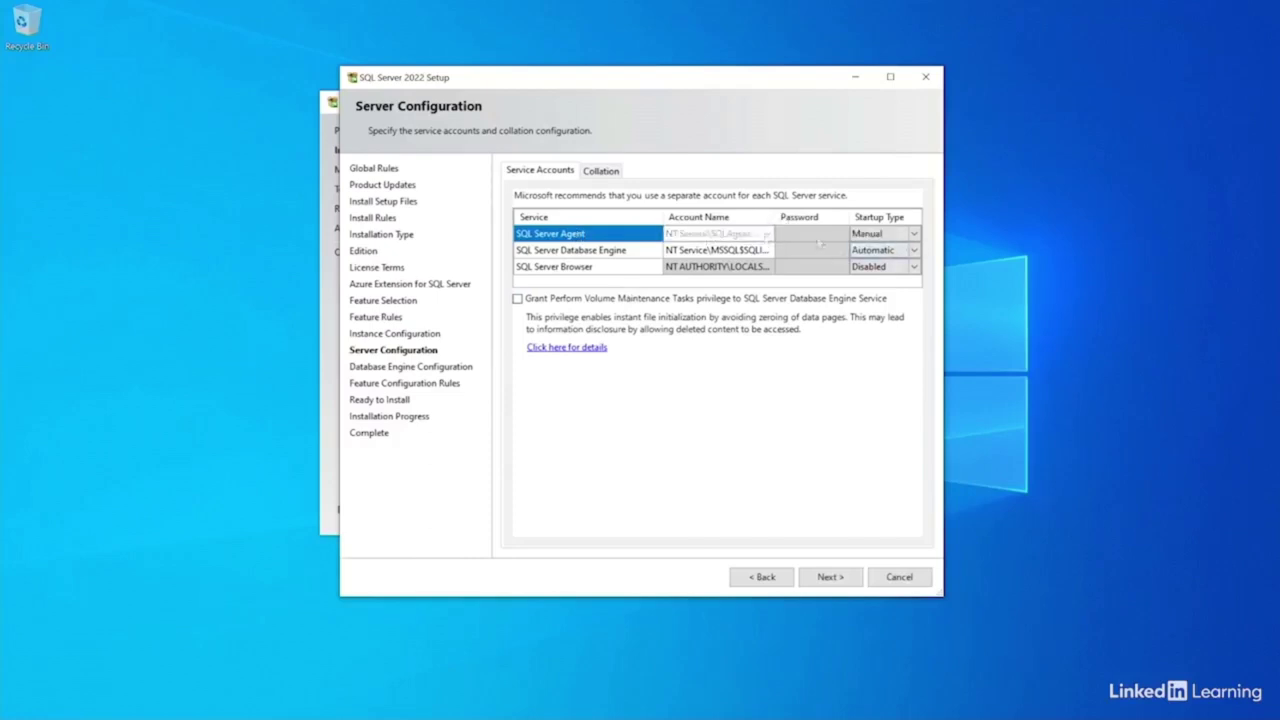
pyautogui.click(571, 252)
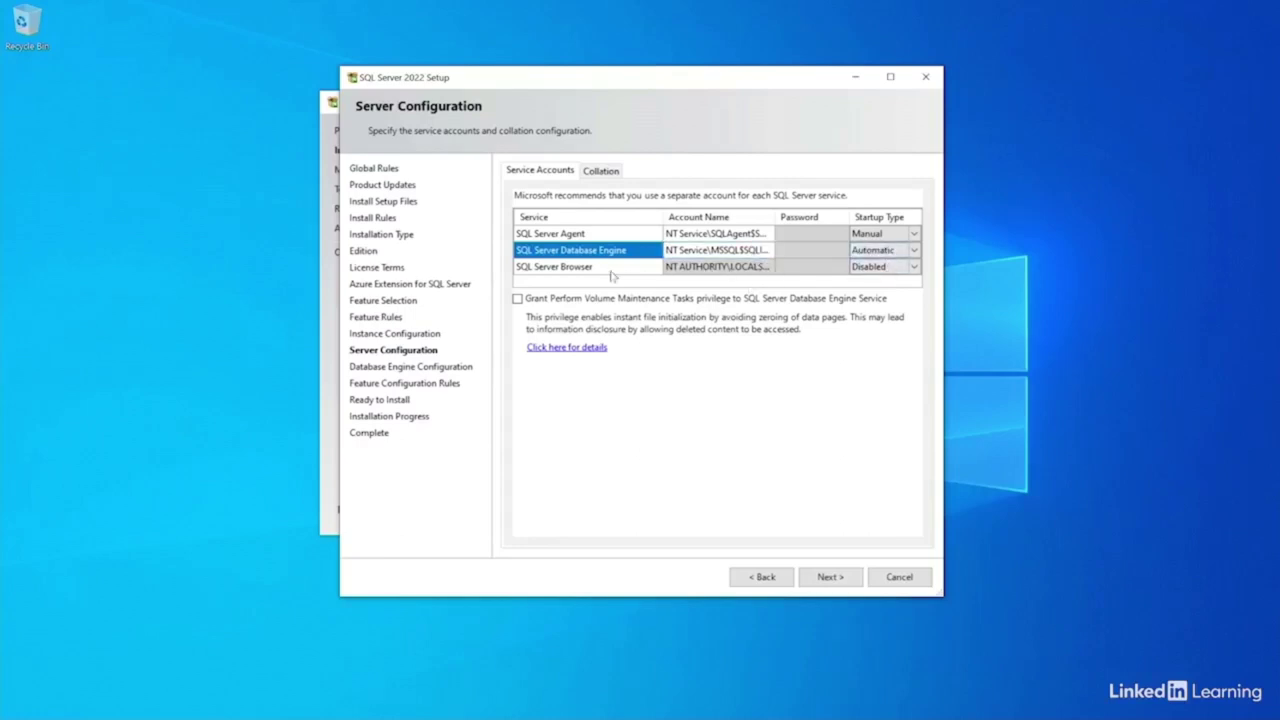
pyautogui.click(601, 170)
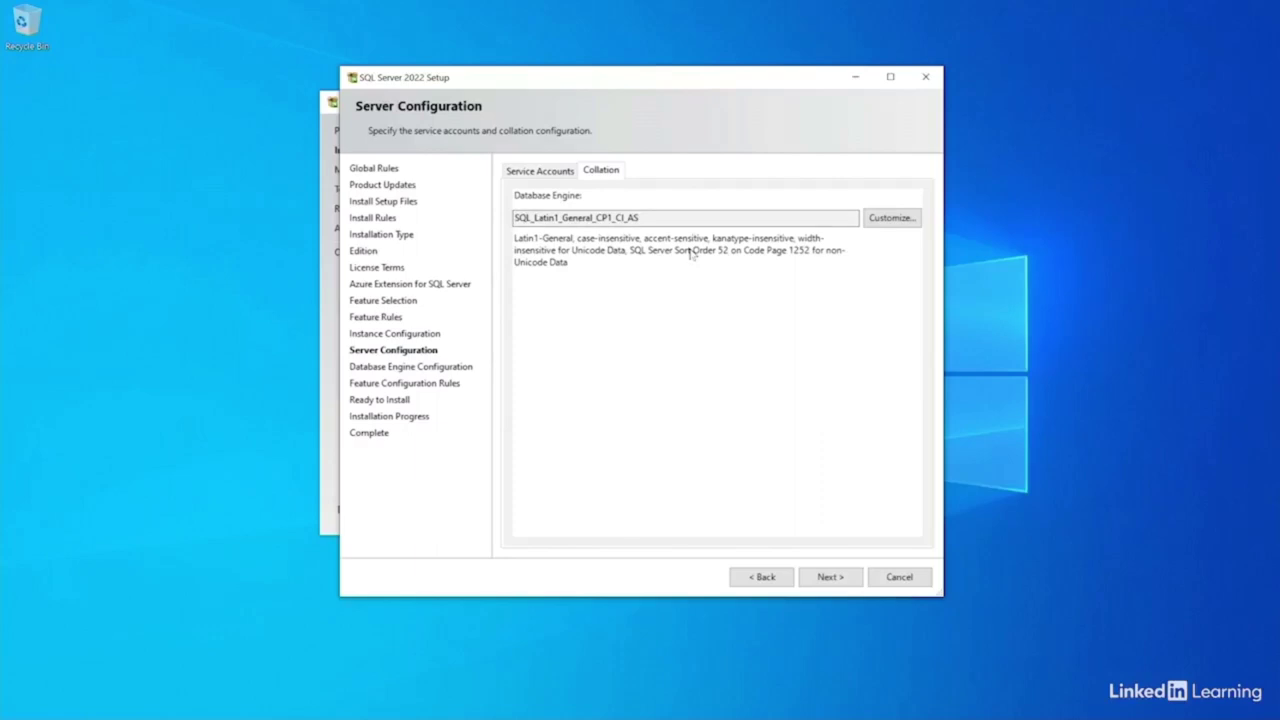
# - Reselect the Database Engine row (NT Service\MSSQL$SQLINSIDEOUT2, Automatic) in the service accounts list
pyautogui.click(545, 175)
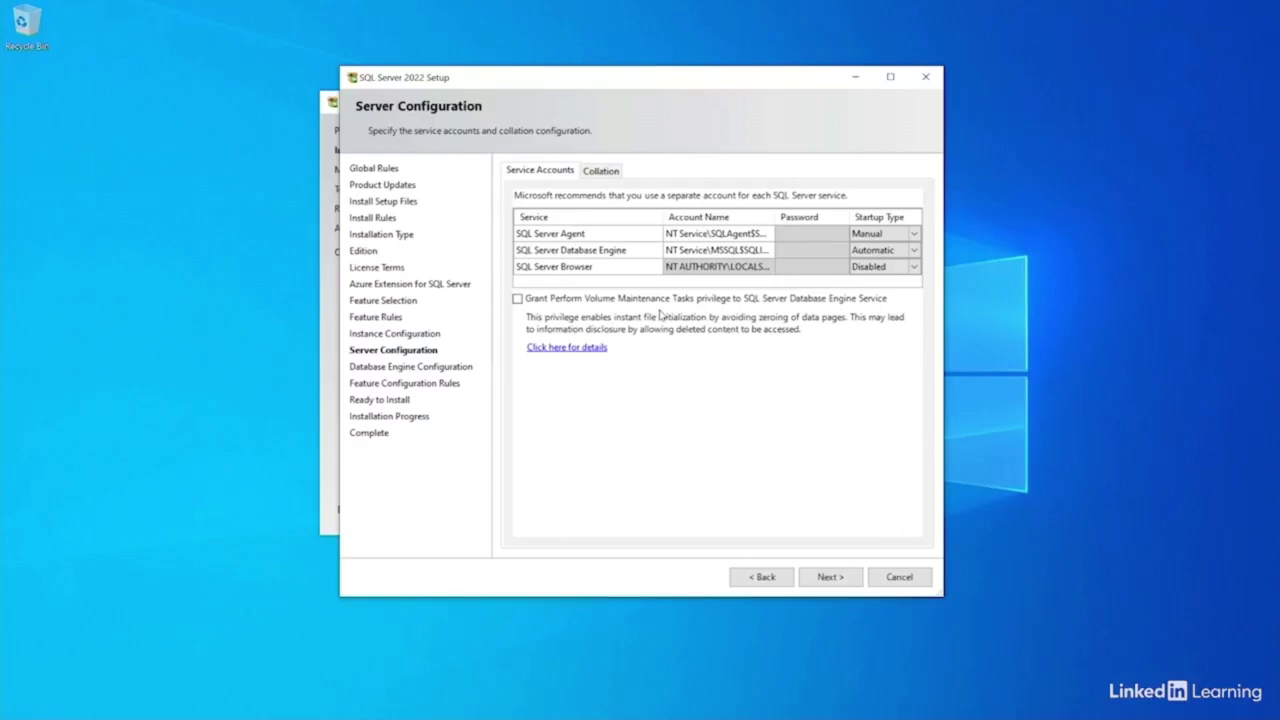
pyautogui.click(622, 254)
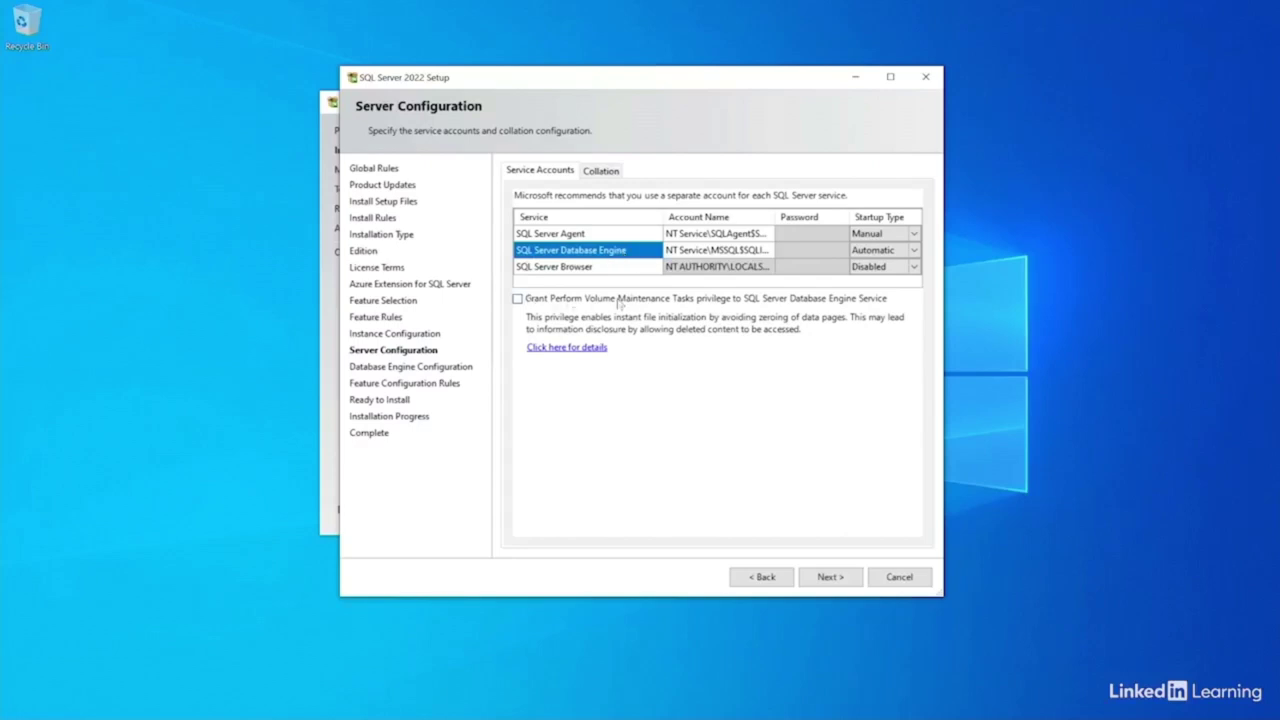
# - On Database Engine Configuration, add the current Windows user as a SQL Server administrator and view data directories
pyautogui.click(832, 580)
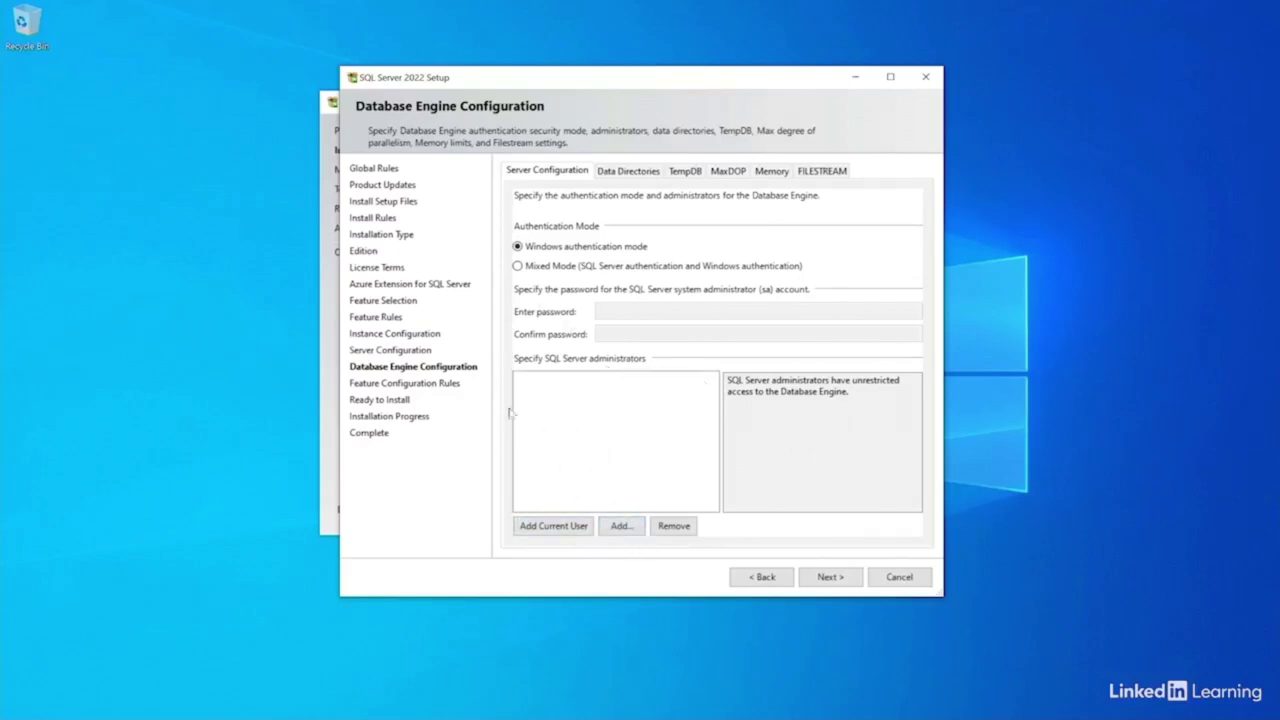
pyautogui.click(561, 531)
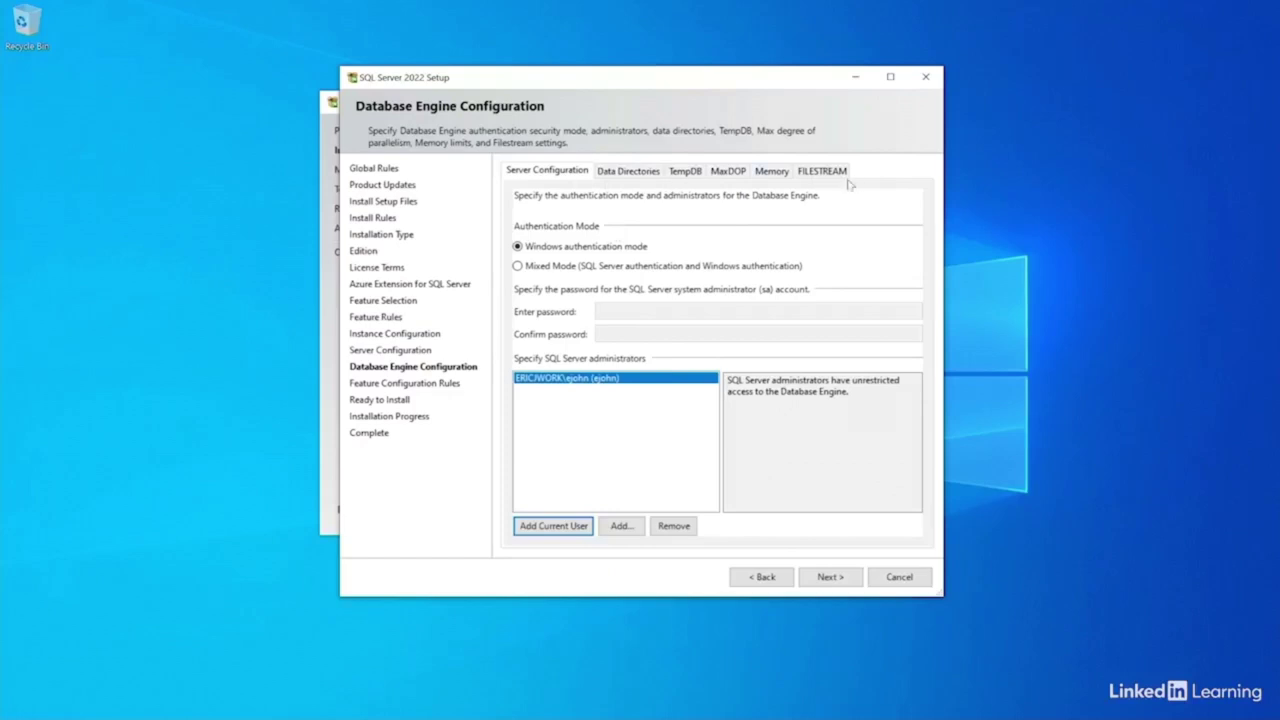
pyautogui.click(608, 175)
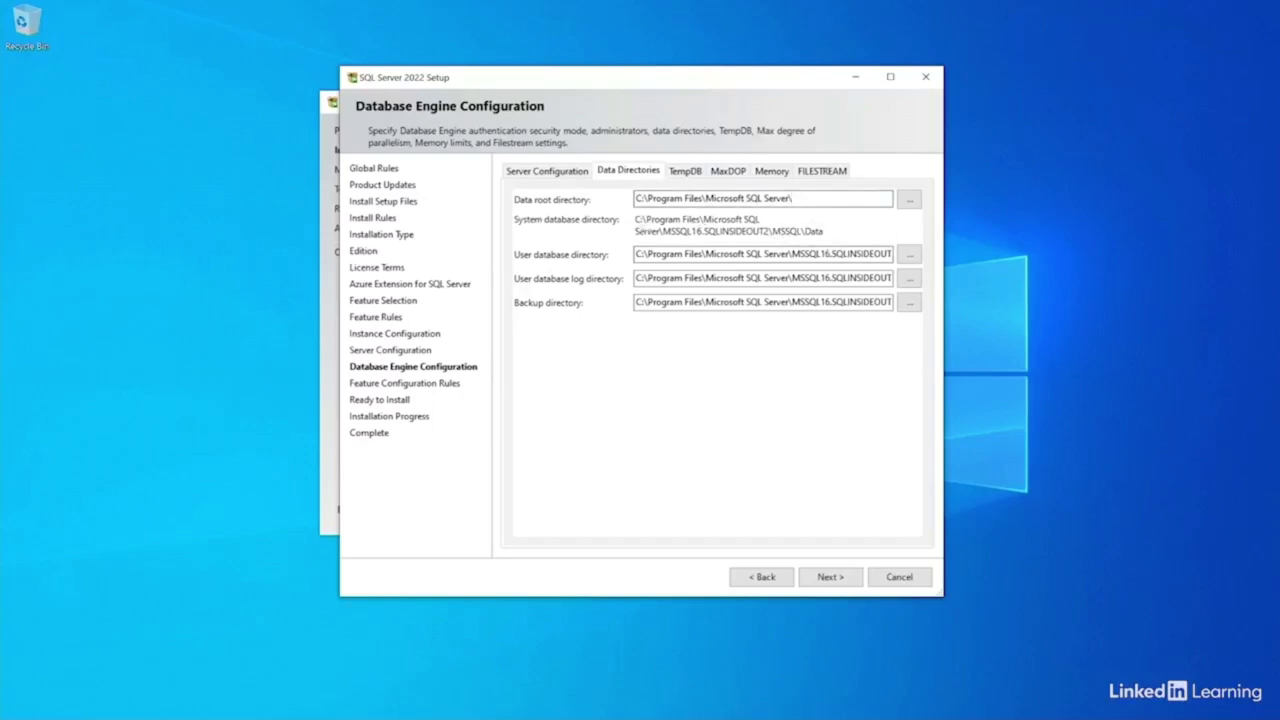
# - Try edits to the data root and user database paths, keeping C:\Program Files\Microsoft SQL Server\, then view TempDB
pyautogui.write('\\')
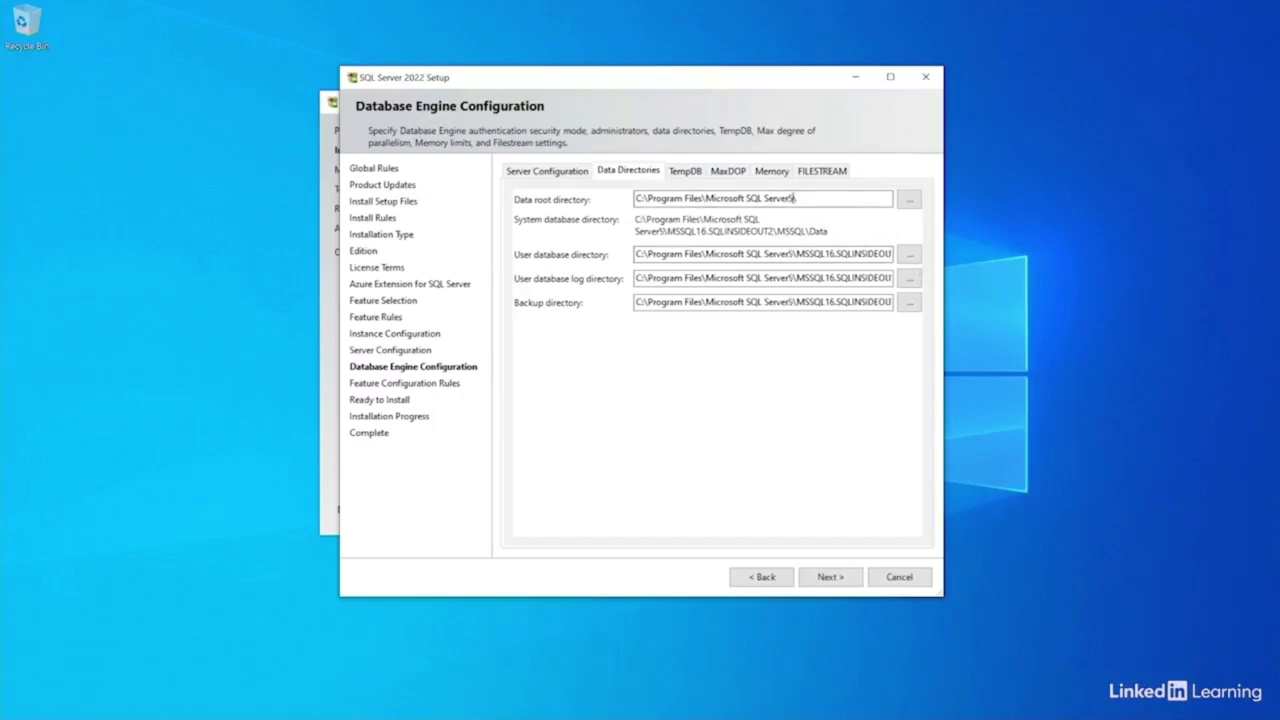
pyautogui.write('\\\\')
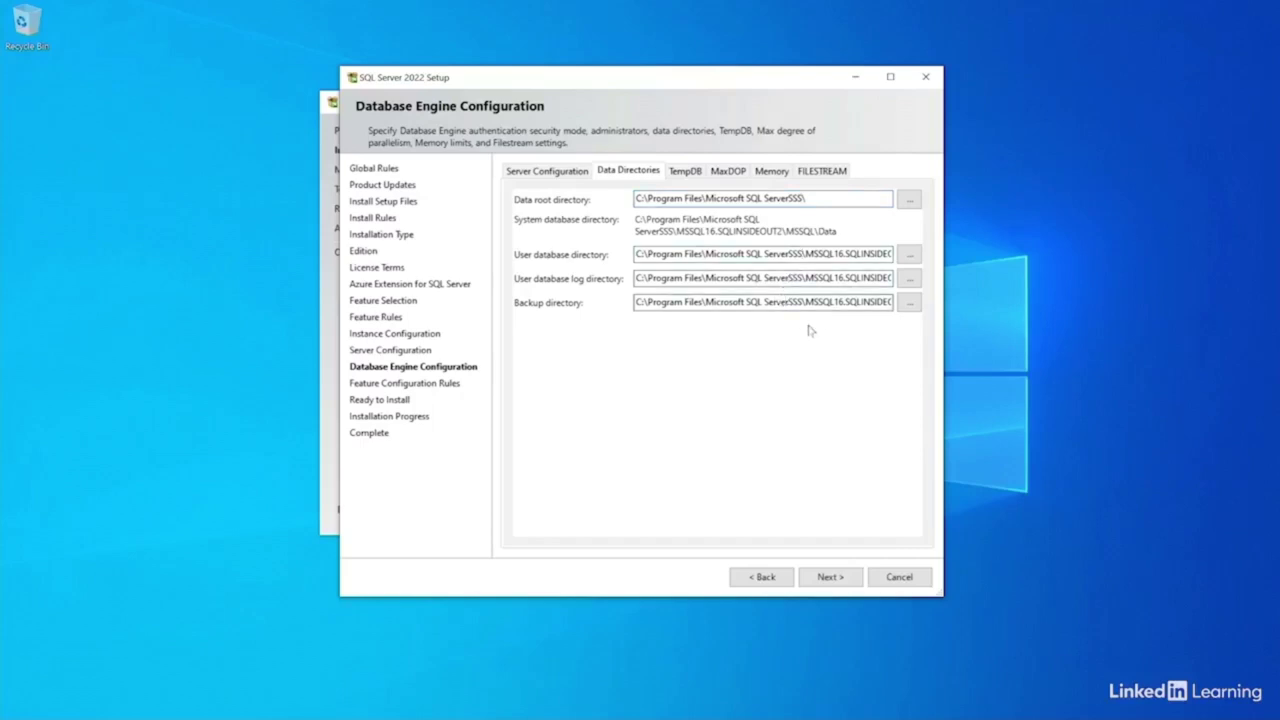
pyautogui.click(808, 256)
pyautogui.press('BackSpace')
pyautogui.press('BackSpace')
pyautogui.press('BackSpace')
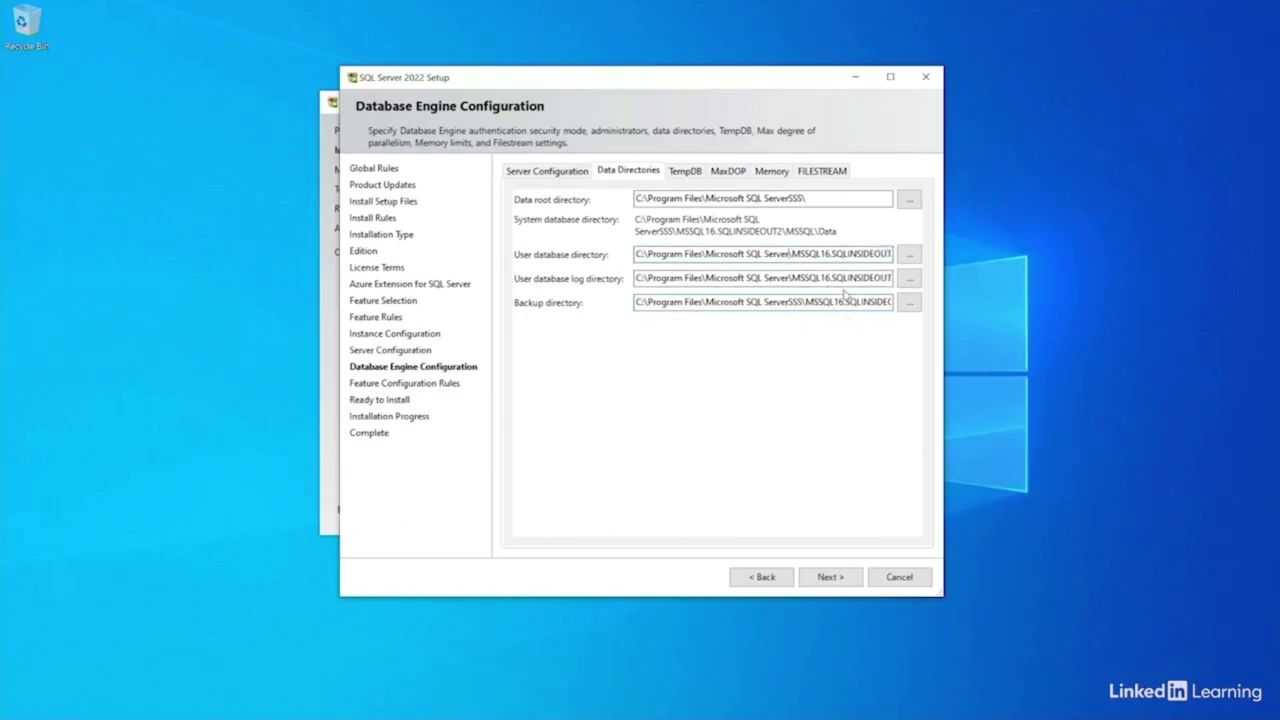
pyautogui.click(822, 199)
pyautogui.press('BackSpace')
pyautogui.press('BackSpace')
pyautogui.press('BackSpace')
pyautogui.press('BackSpace')
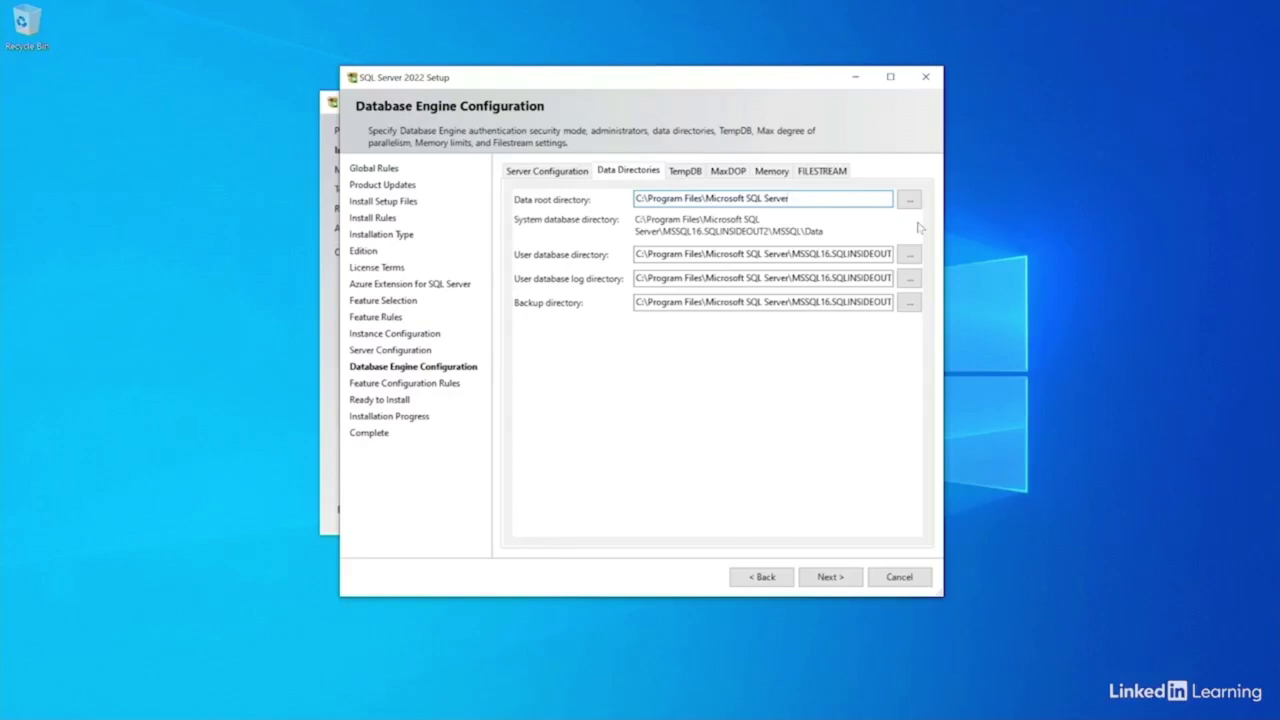
pyautogui.click(793, 255)
pyautogui.click(686, 171)
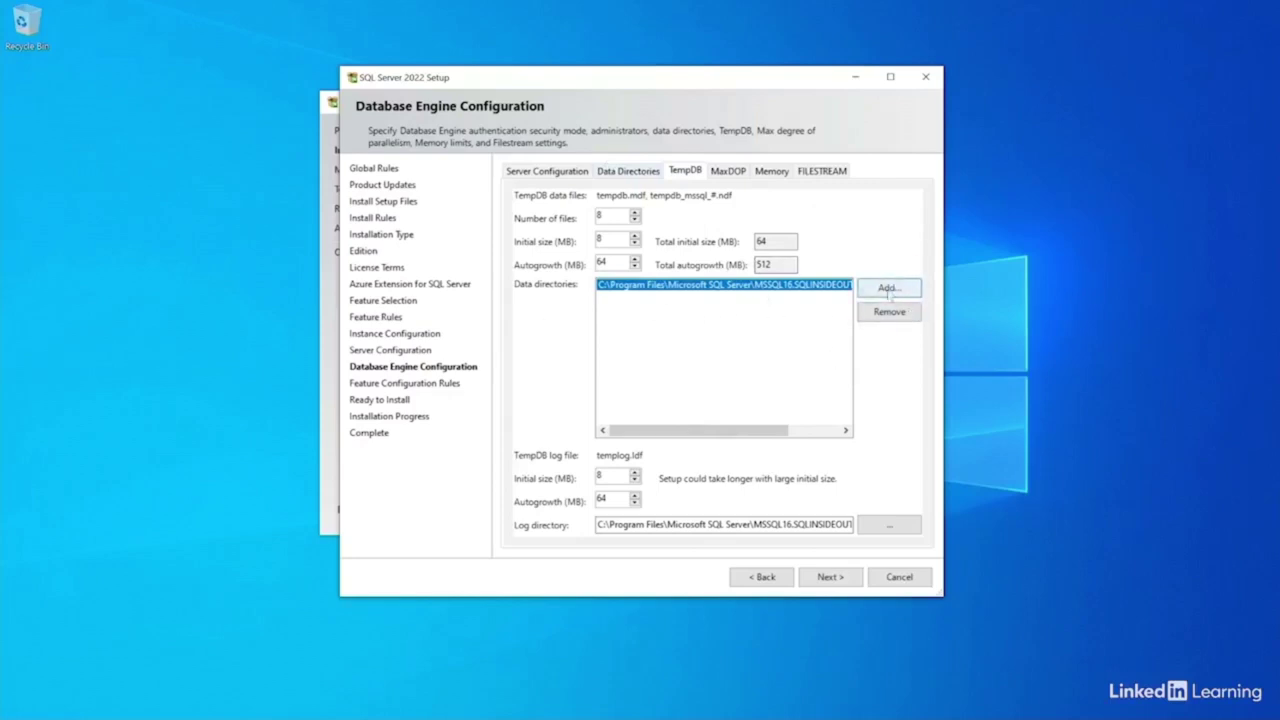
# - Confirm TempDB uses 8 data files, then check MaxDOP stays at 8 for 8 logical cores
pyautogui.moveTo(735, 432); pyautogui.dragTo(655, 432)
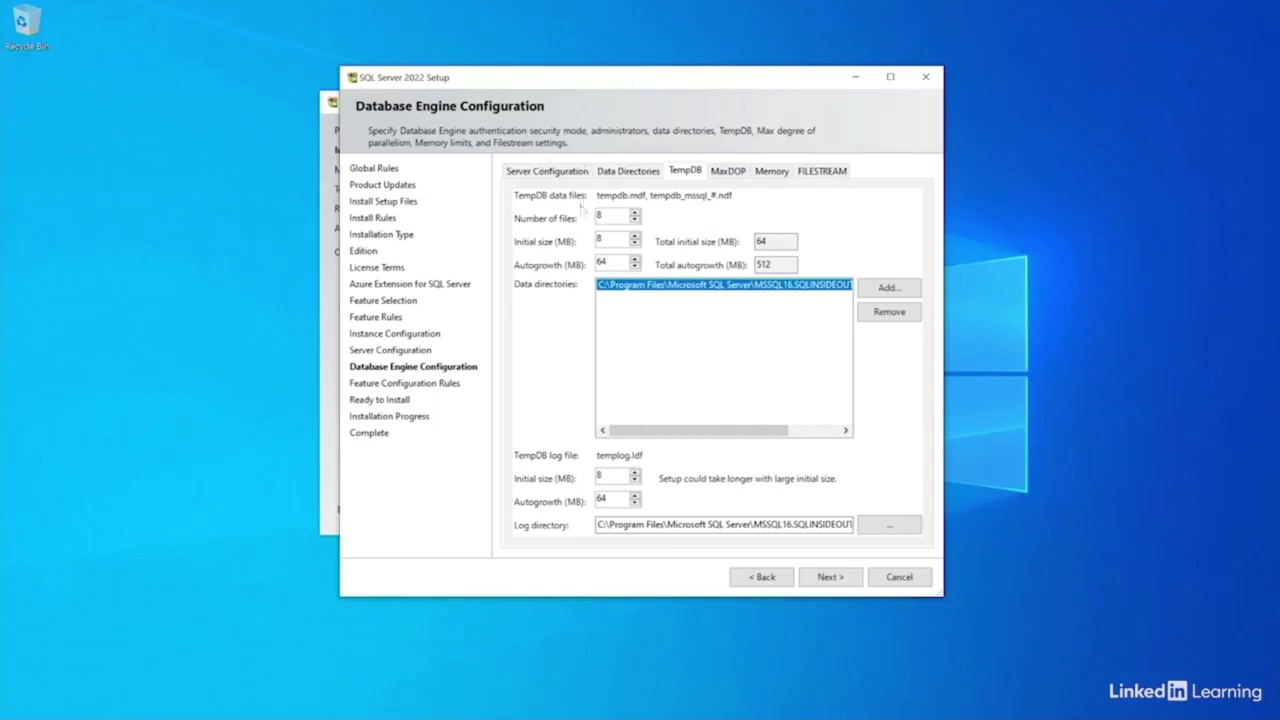
pyautogui.click(617, 216)
pyautogui.click(729, 172)
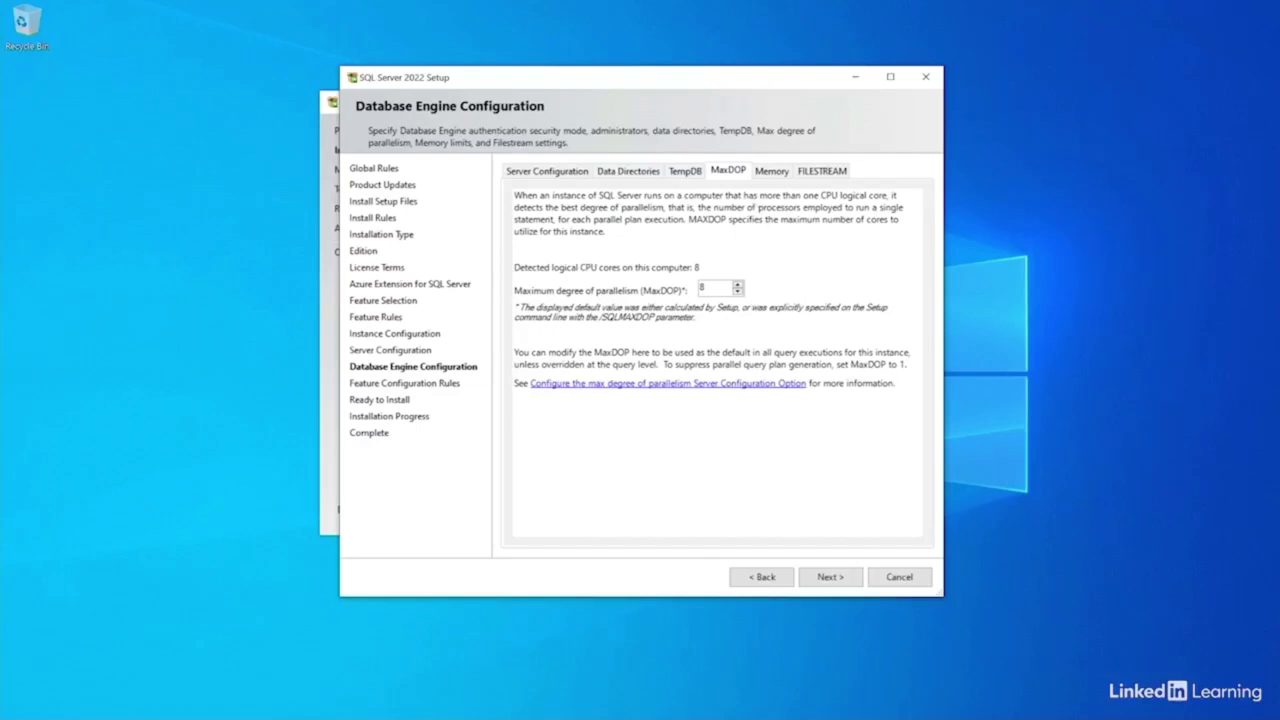
# - Review the default Memory and FILESTREAM settings and continue to Ready to Install
pyautogui.click(764, 177)
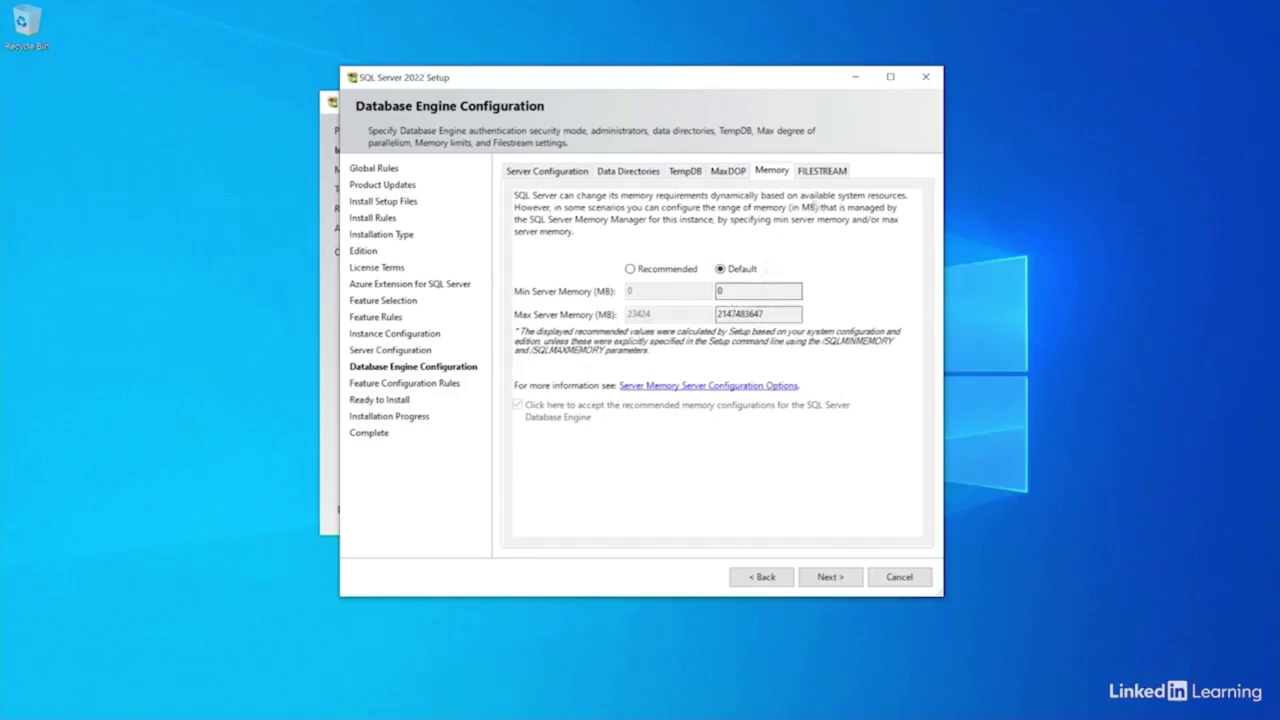
pyautogui.click(820, 172)
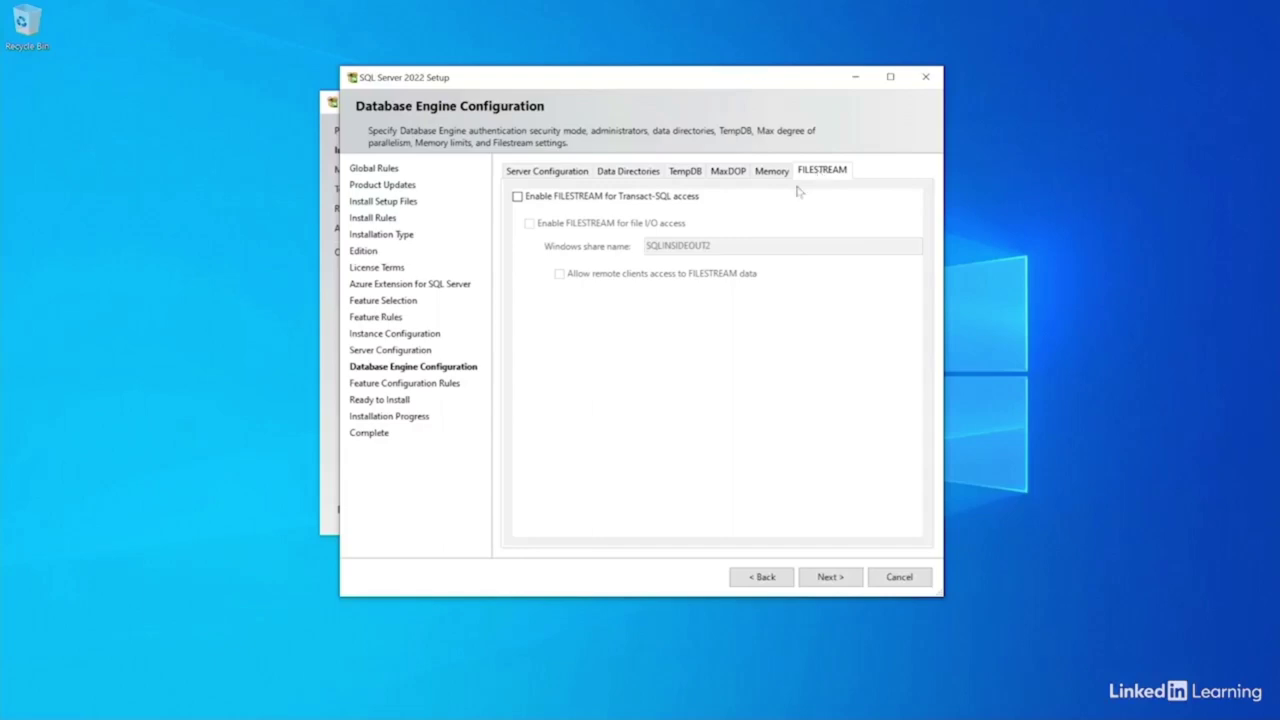
pyautogui.click(548, 172)
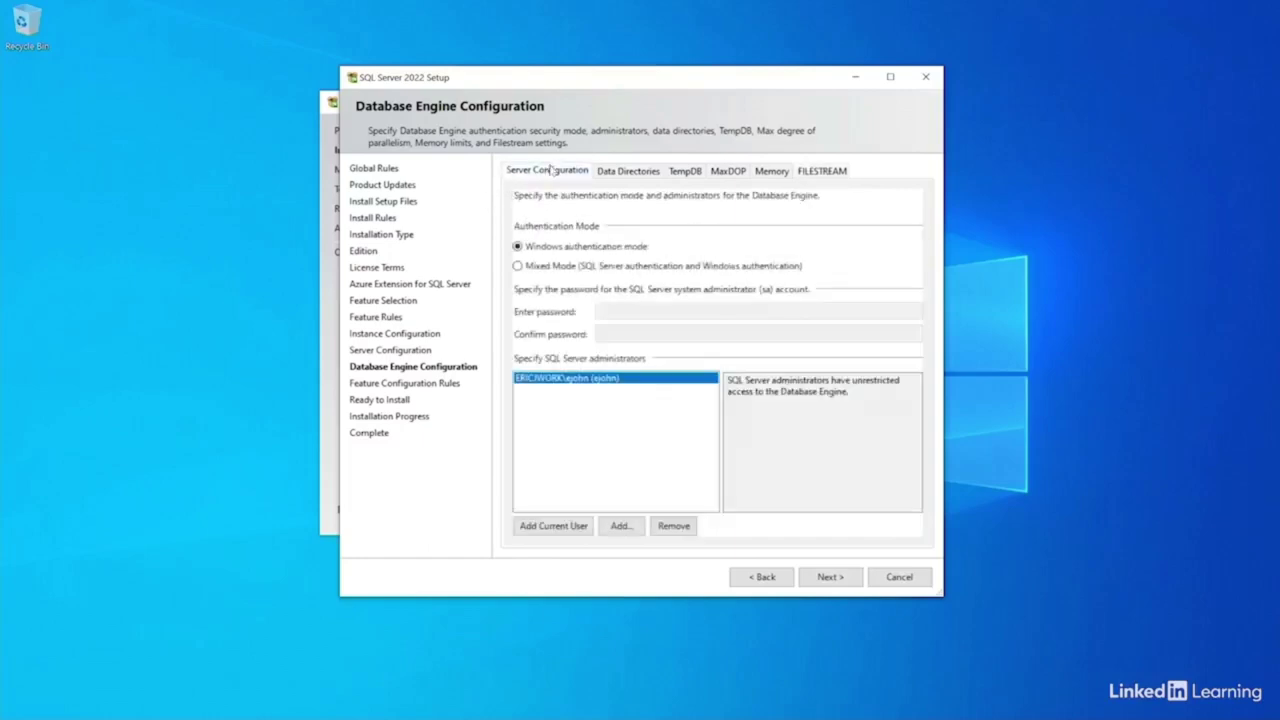
pyautogui.click(845, 582)
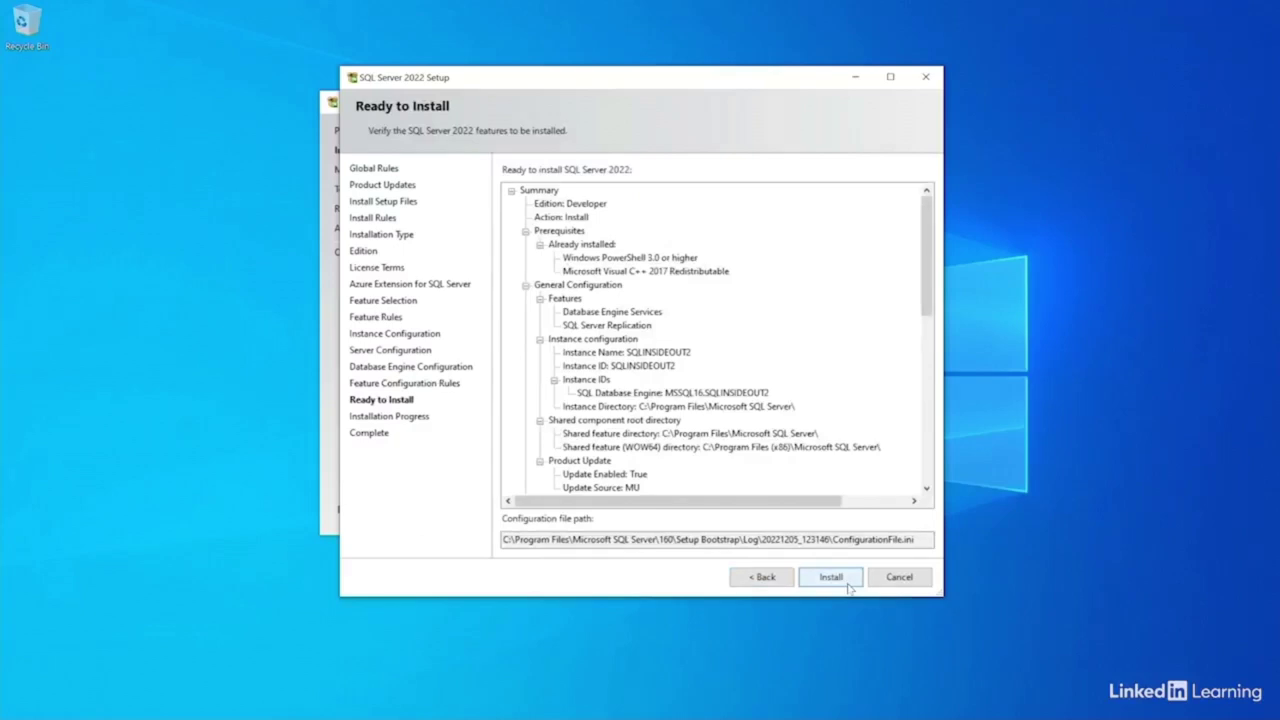
# - Scroll through the Ready to Install summary tree for the SQLINSIDEOUT2 Developer instance
pyautogui.scroll(-1, 527, 244)
pyautogui.scroll(1, 527, 244)
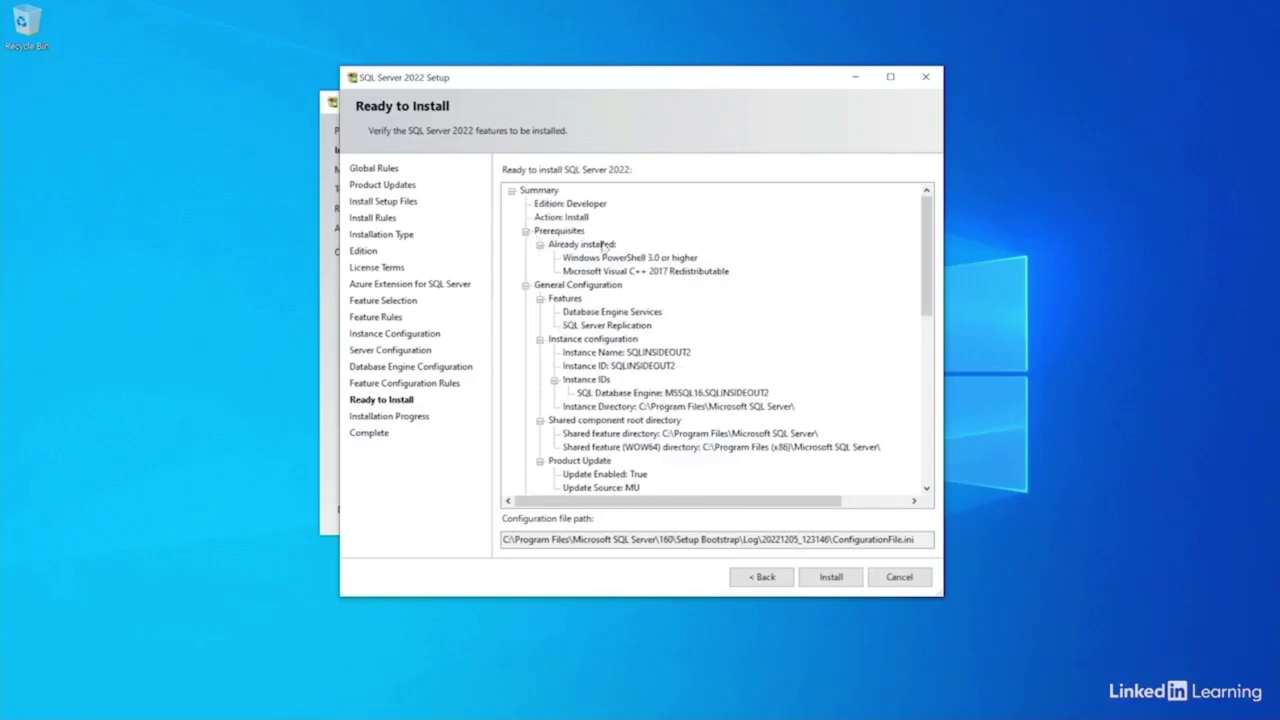
pyautogui.scroll(-5, 603, 245)
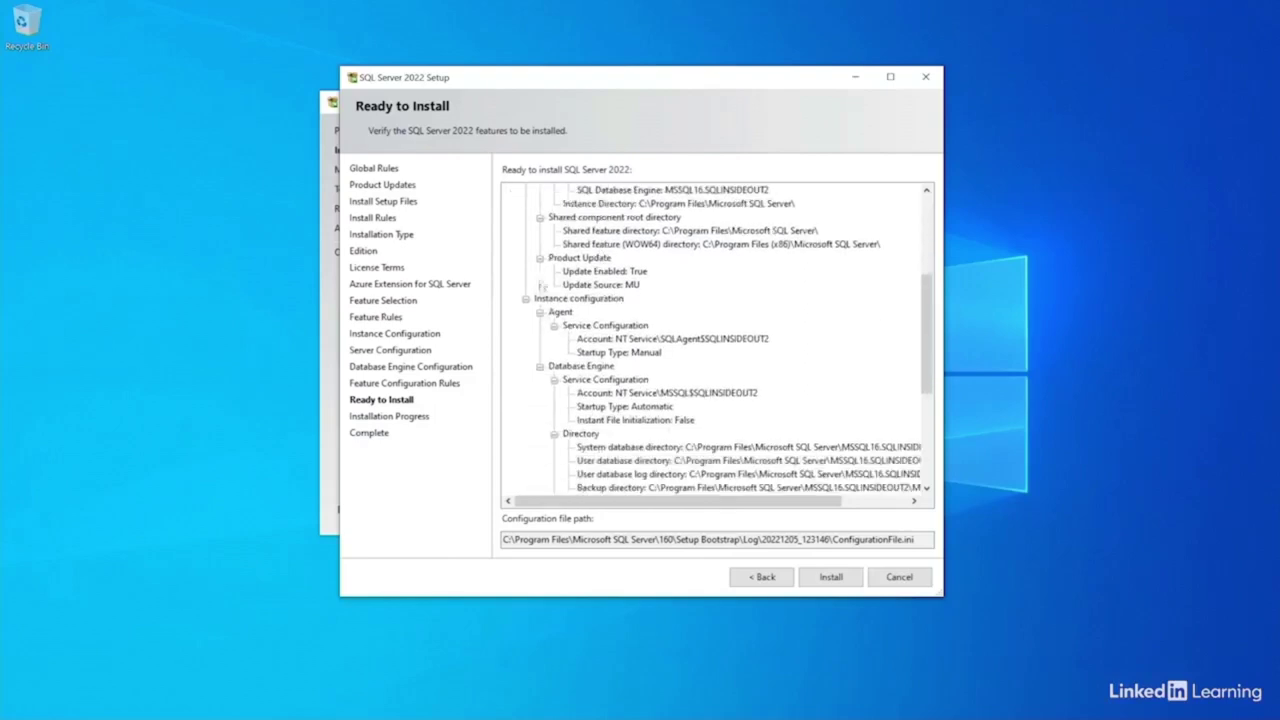
pyautogui.scroll(-1, 640, 318)
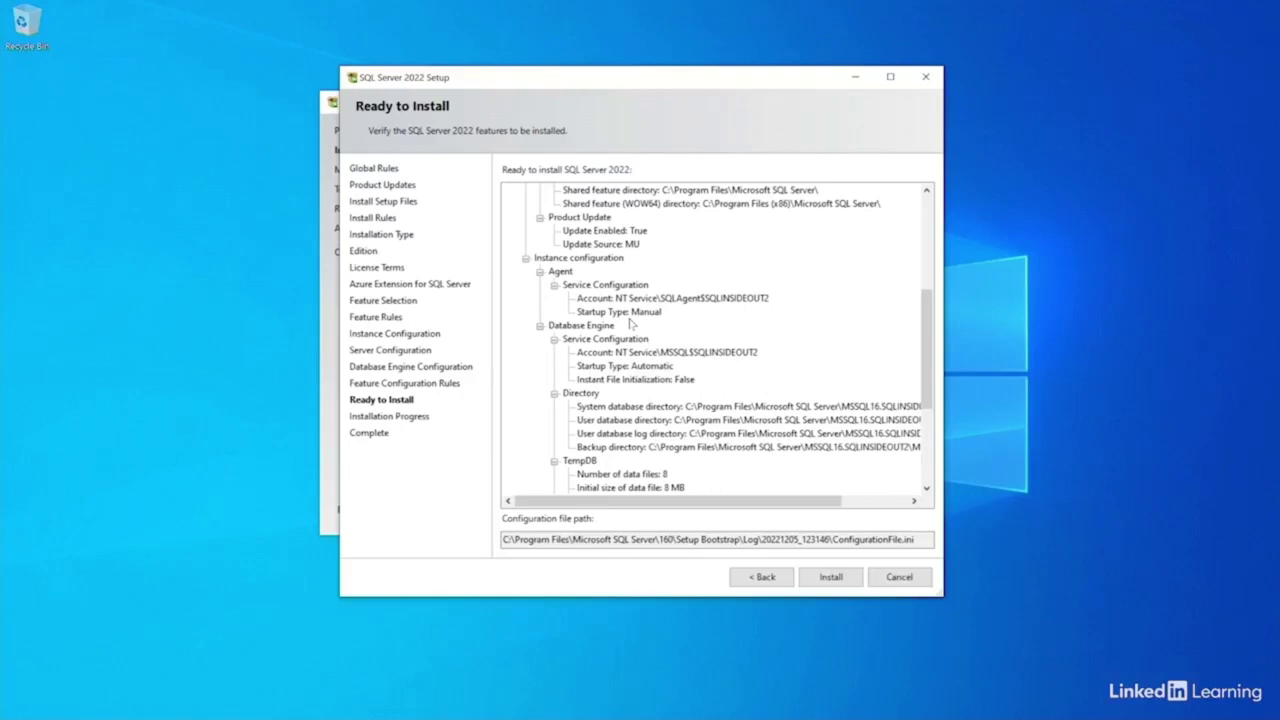
pyautogui.scroll(-5, 823, 249)
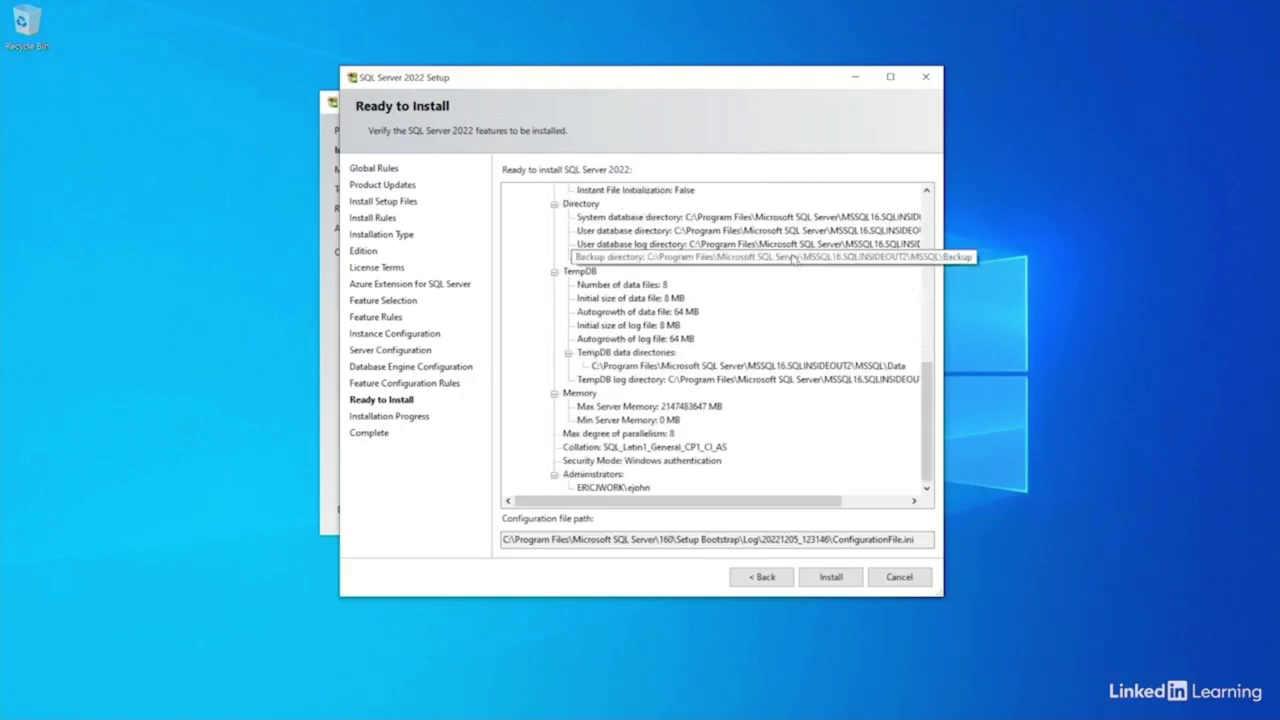
pyautogui.scroll(3, 805, 270)
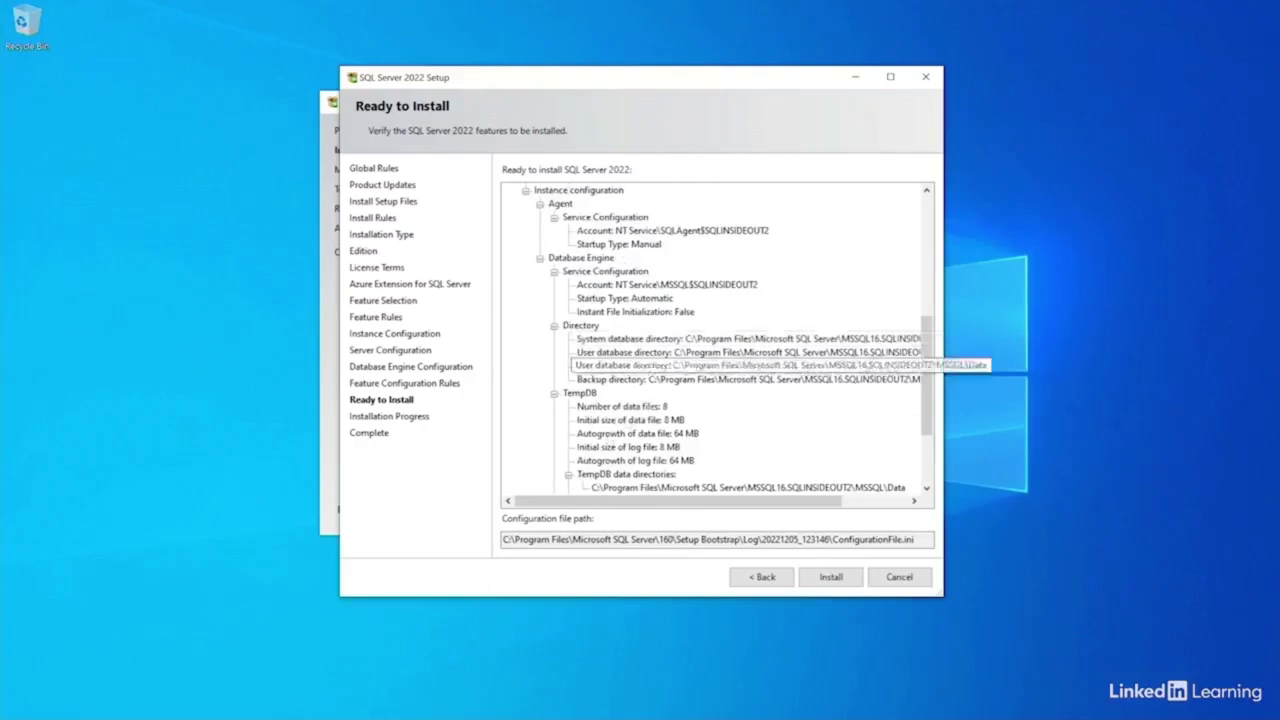
# - Highlight the ConfigurationFile.ini path to read where the configuration file is saved
pyautogui.moveTo(505, 540); pyautogui.dragTo(942, 548)
pyautogui.click(723, 541)
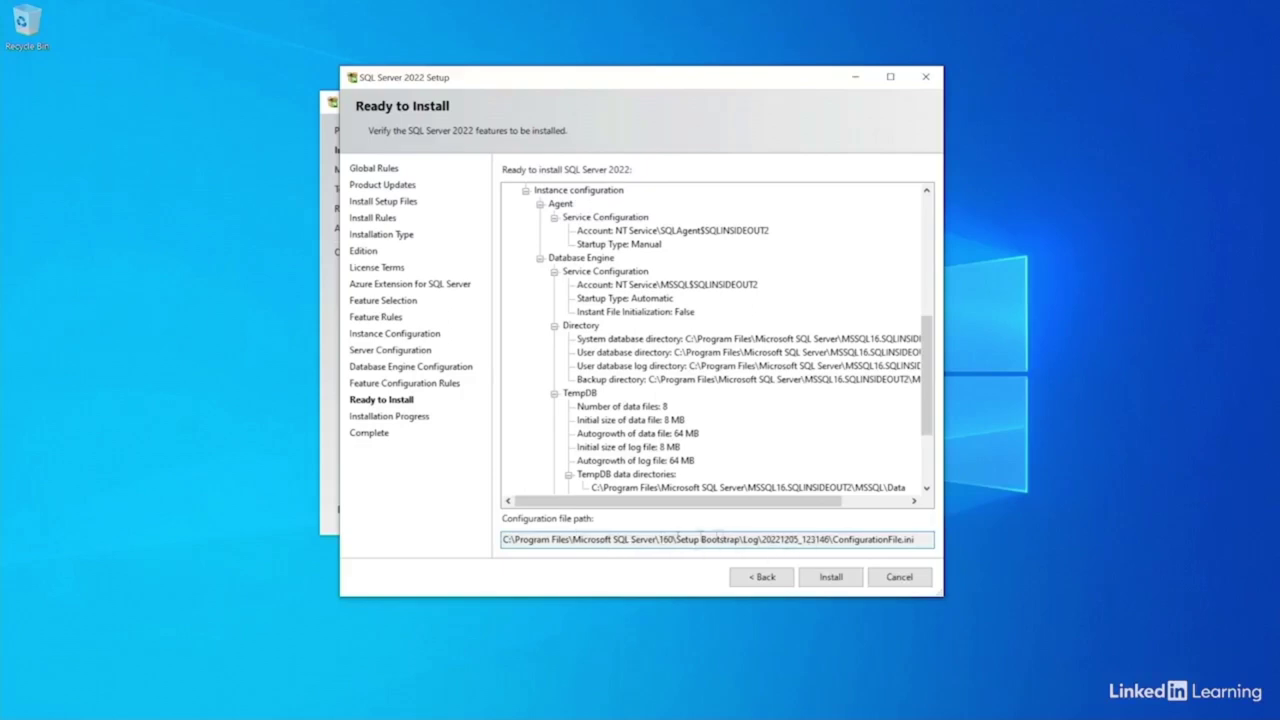
pyautogui.moveTo(924, 538); pyautogui.dragTo(836, 540)
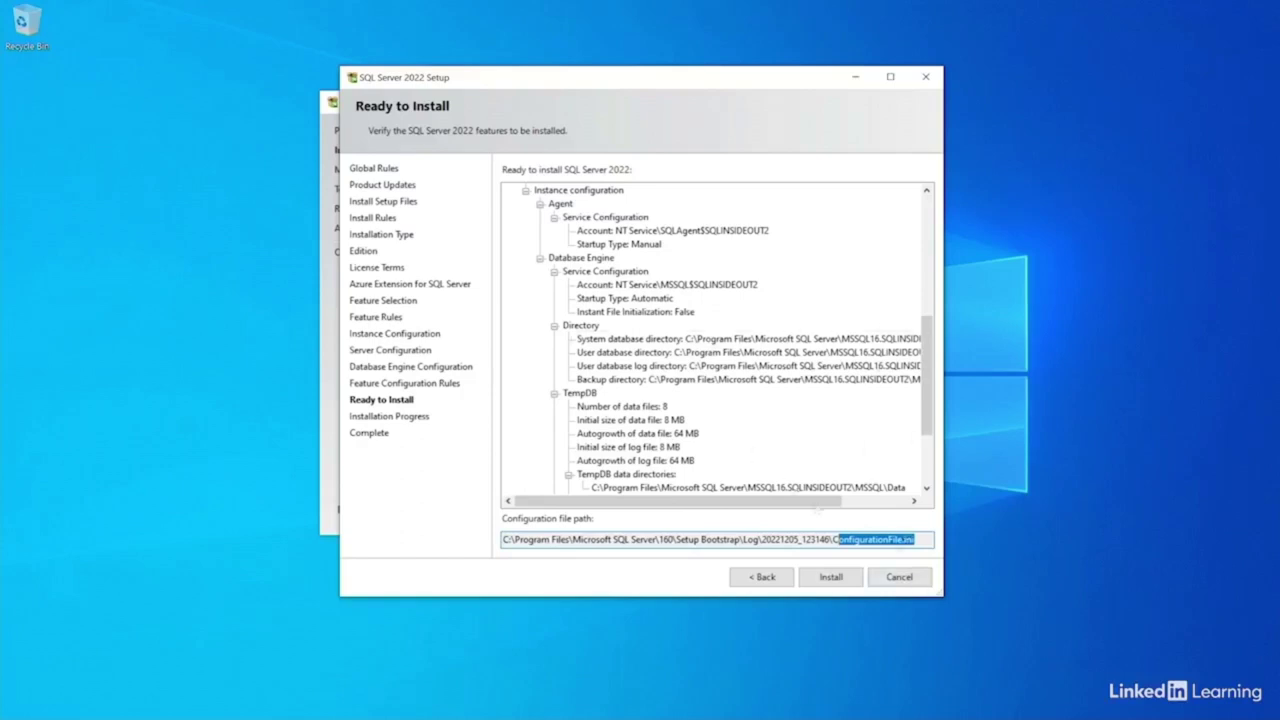
pyautogui.scroll(-1, 750, 428)
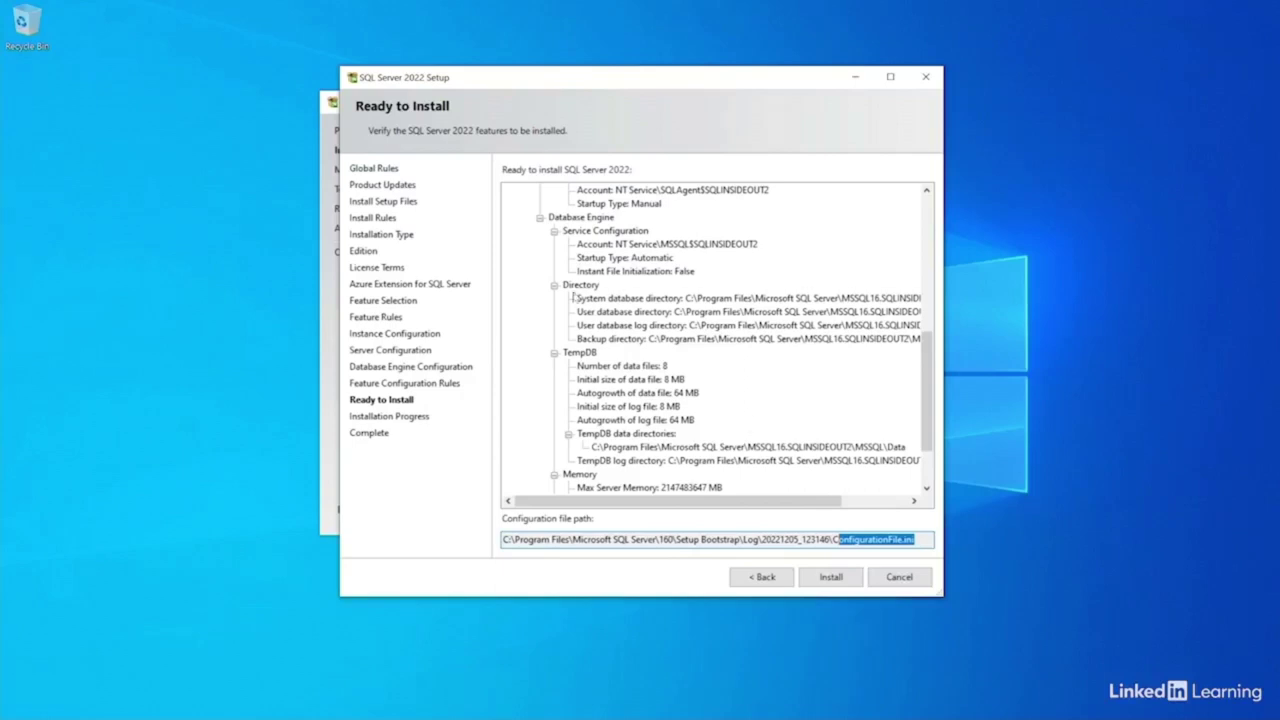
pyautogui.scroll(-2, 585, 232)
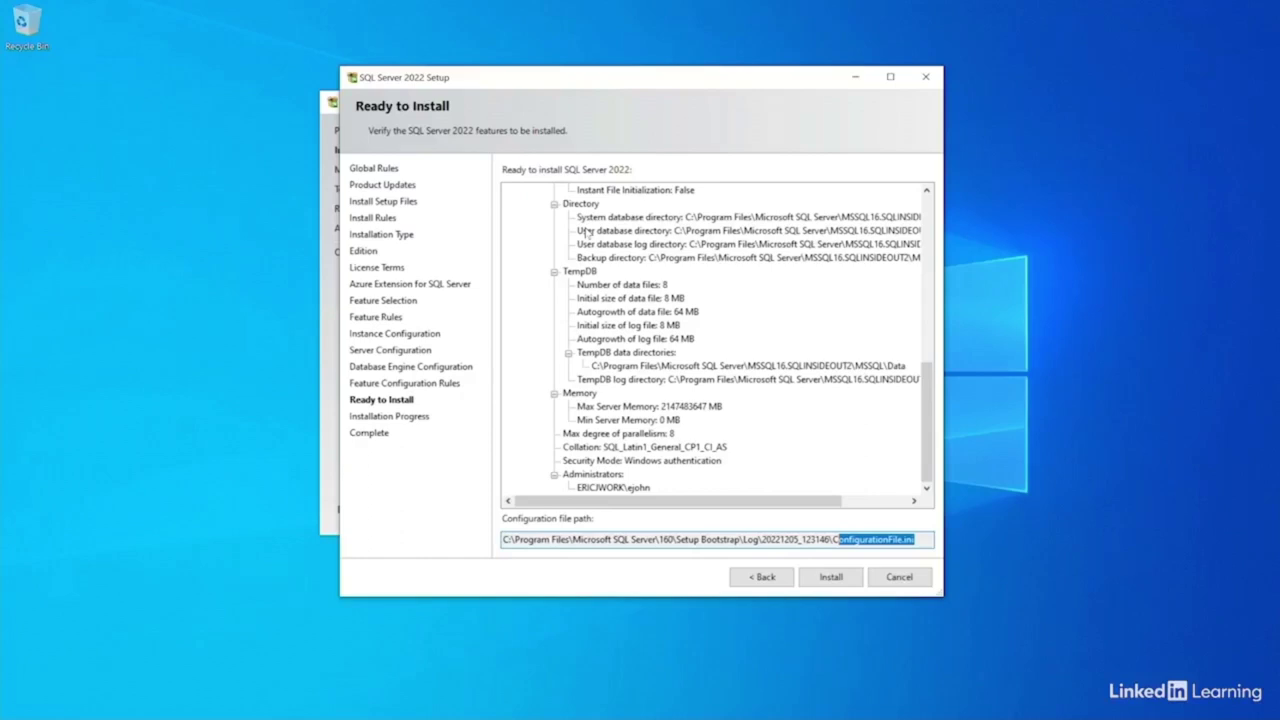
pyautogui.scroll(15, 588, 232)
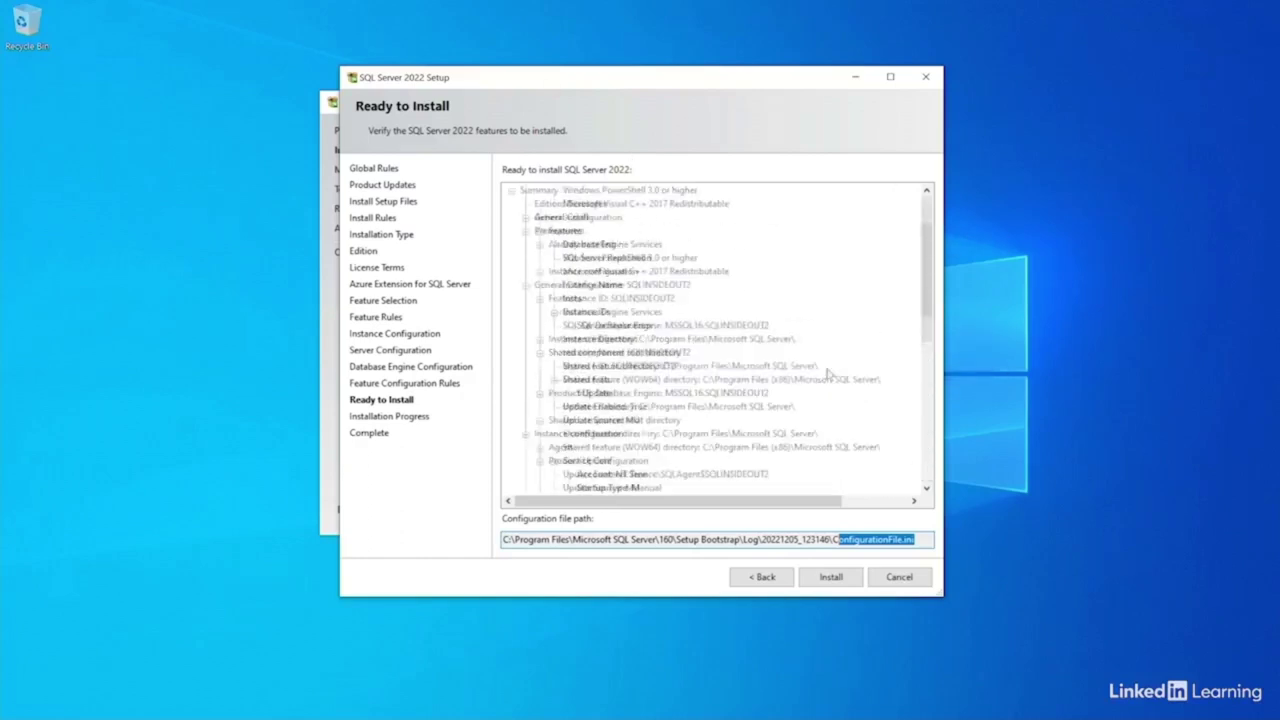
# - Install the SQLINSIDEOUT2 instance, then close Setup and the Installation Center after both features succeed
pyautogui.click(829, 577)
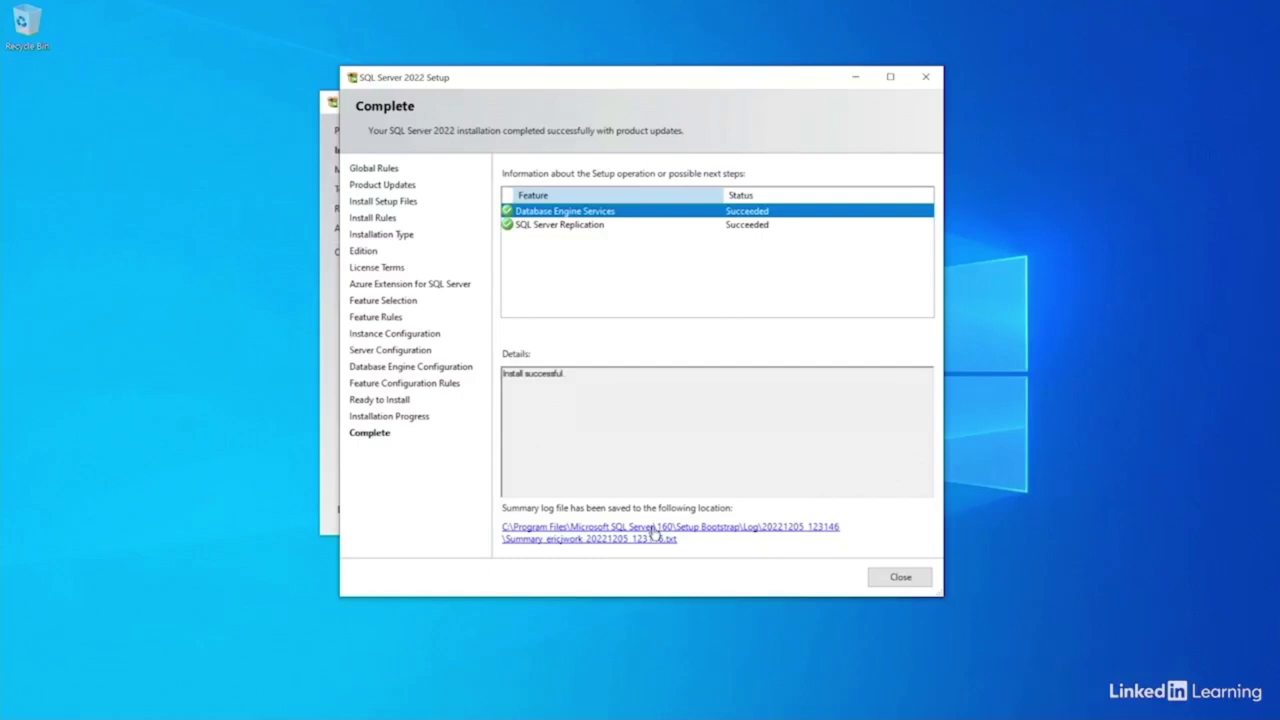
pyautogui.click(917, 582)
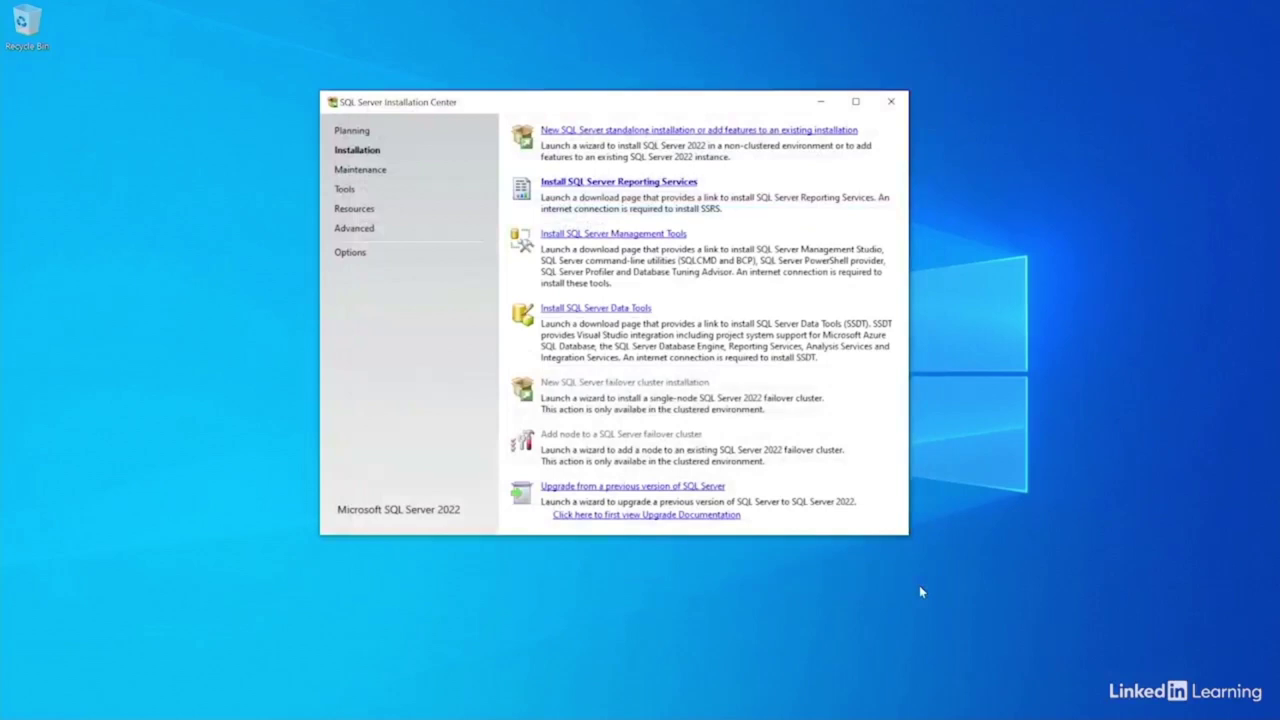
pyautogui.click(893, 106)
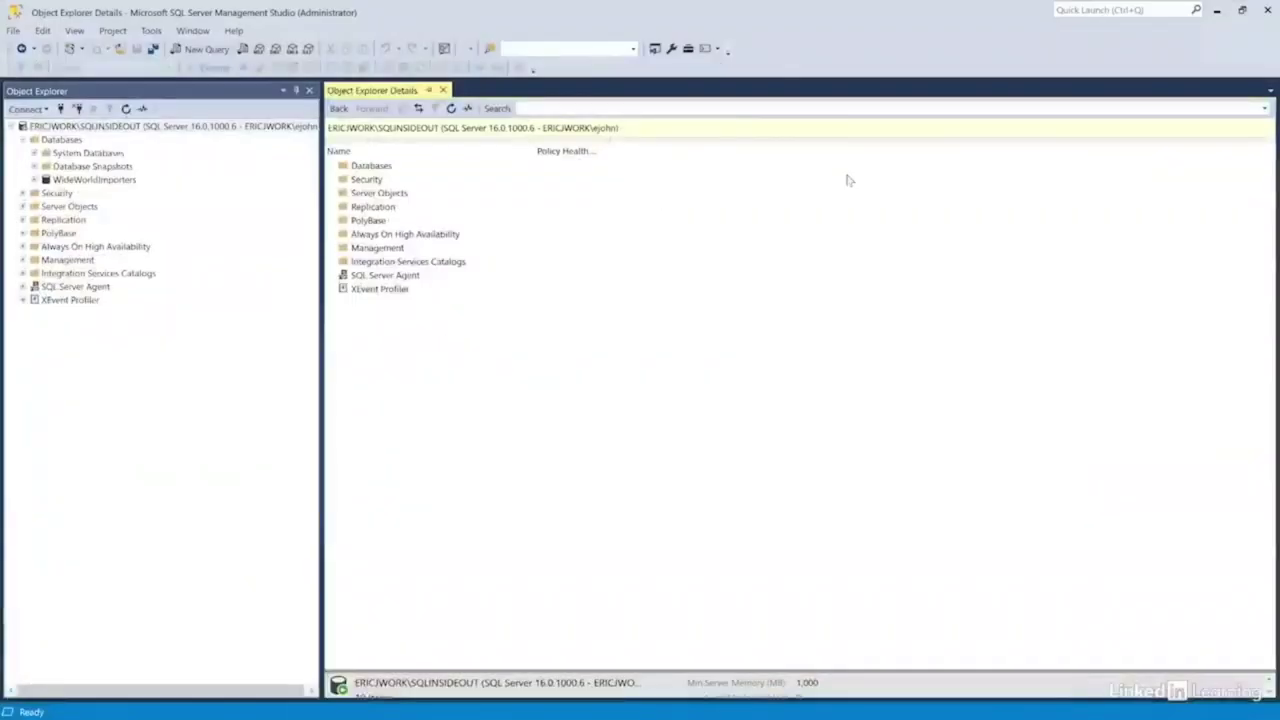
# - Connect Object Explorer to the SQLINSIDEOUT2 server using Windows Authentication
pyautogui.click(13, 127)
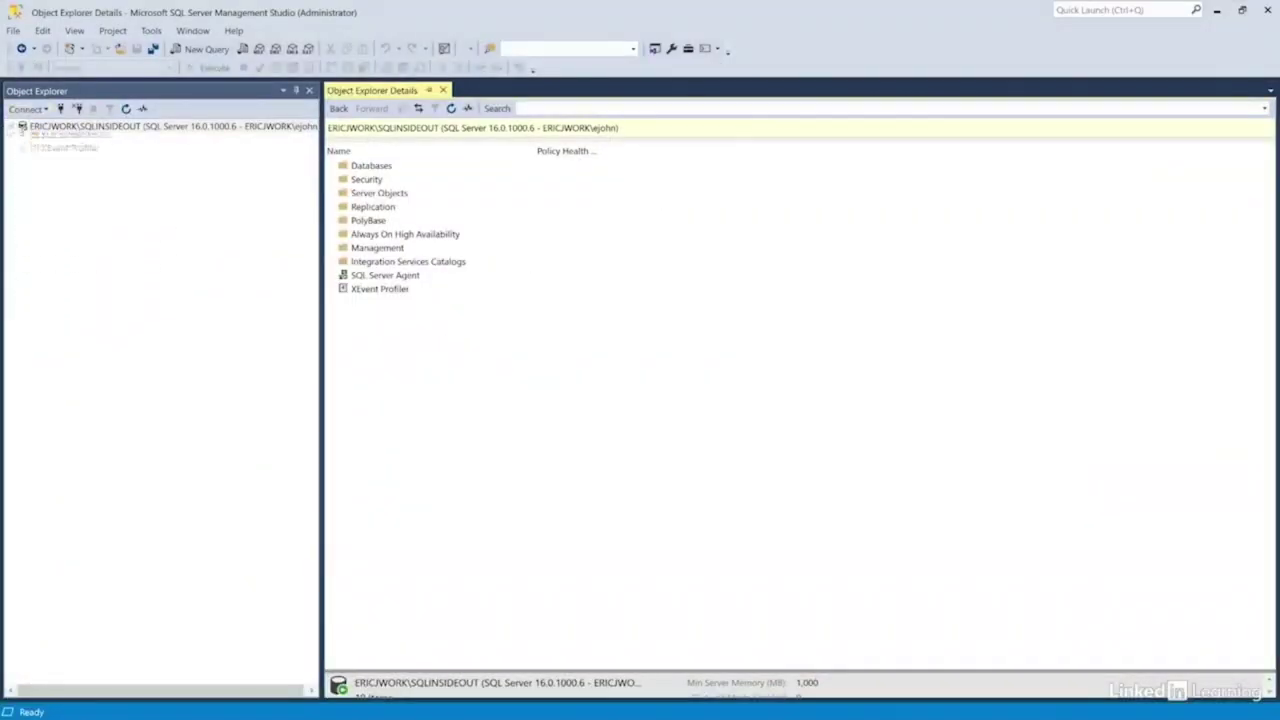
pyautogui.click(27, 109)
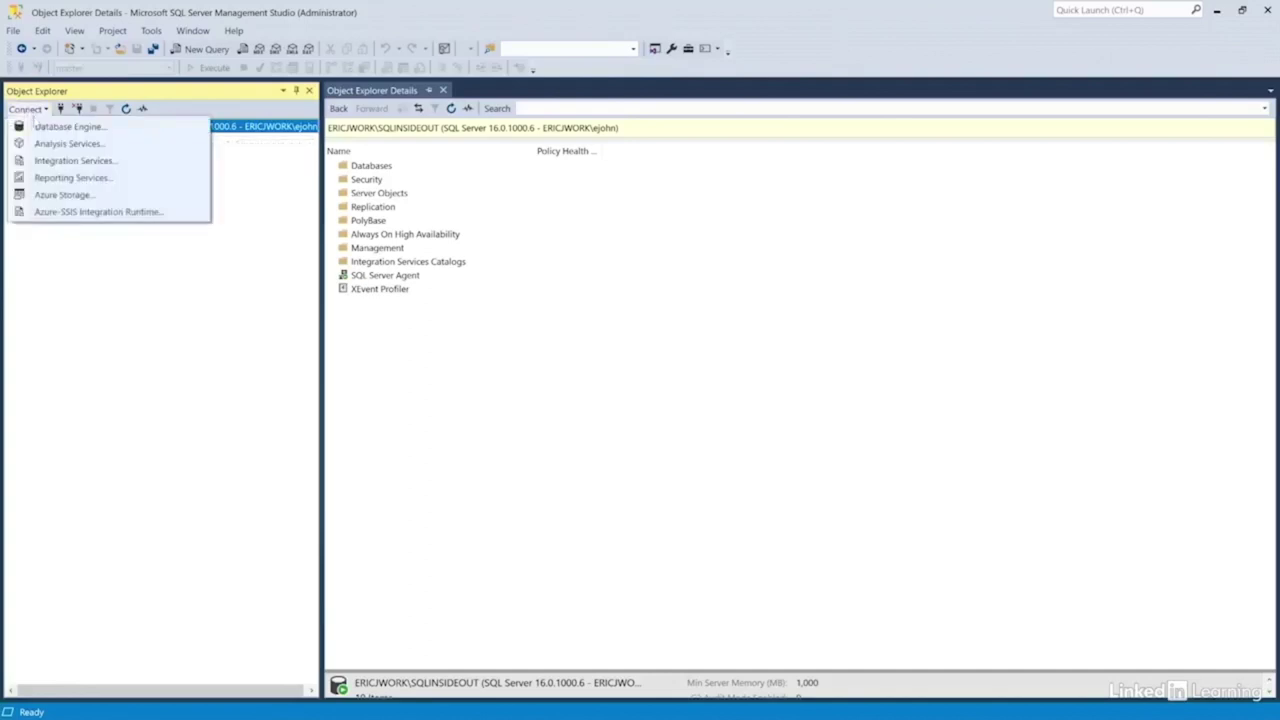
pyautogui.click(40, 127)
pyautogui.click(745, 275)
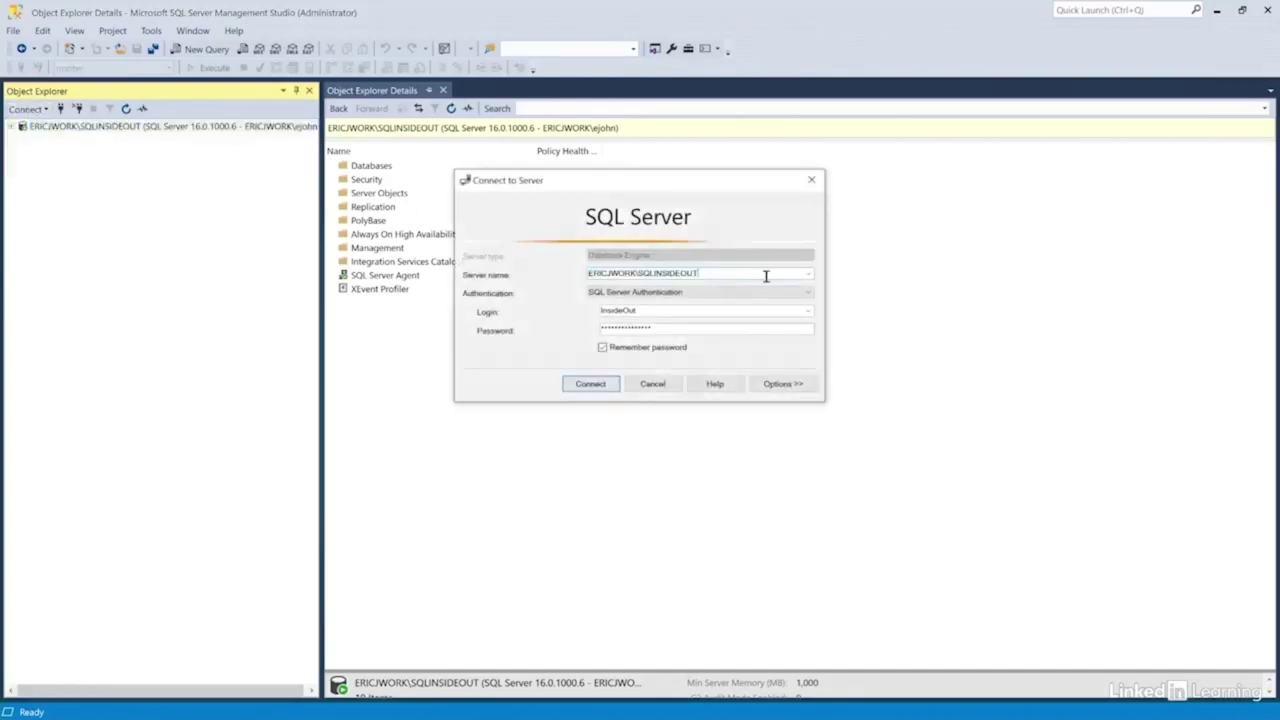
pyautogui.write('2')
pyautogui.click(667, 294)
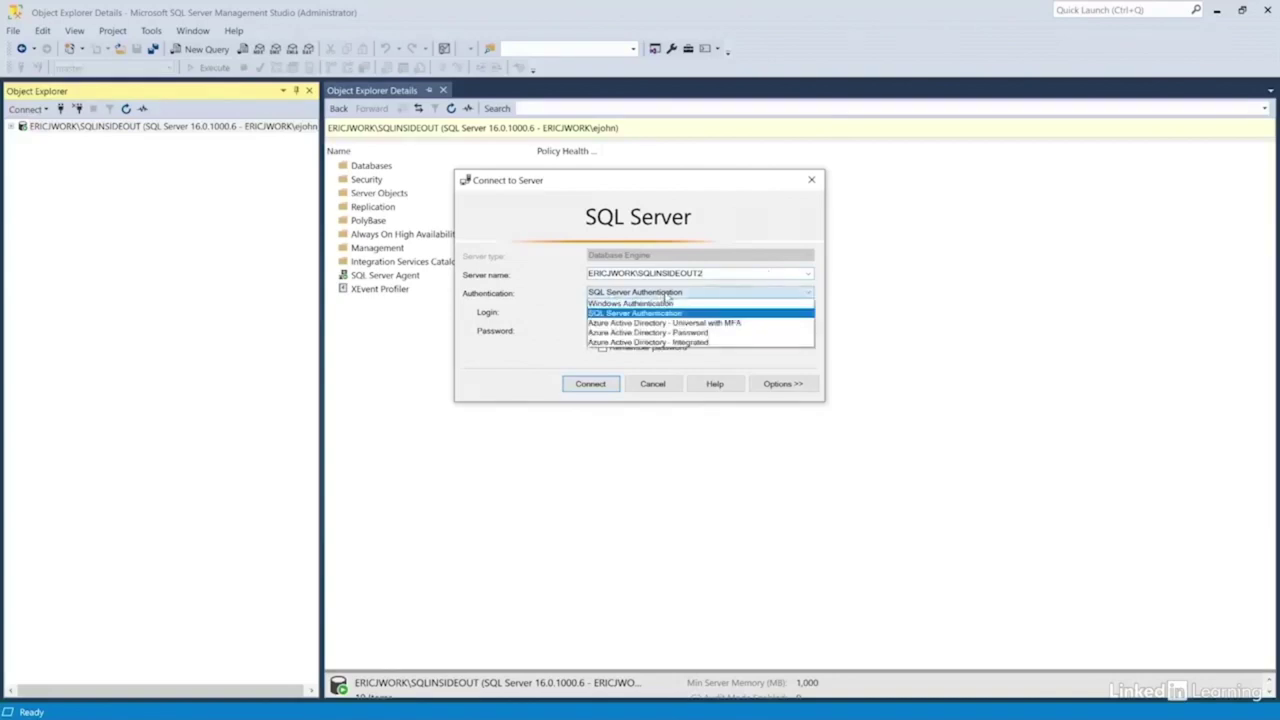
pyautogui.click(660, 302)
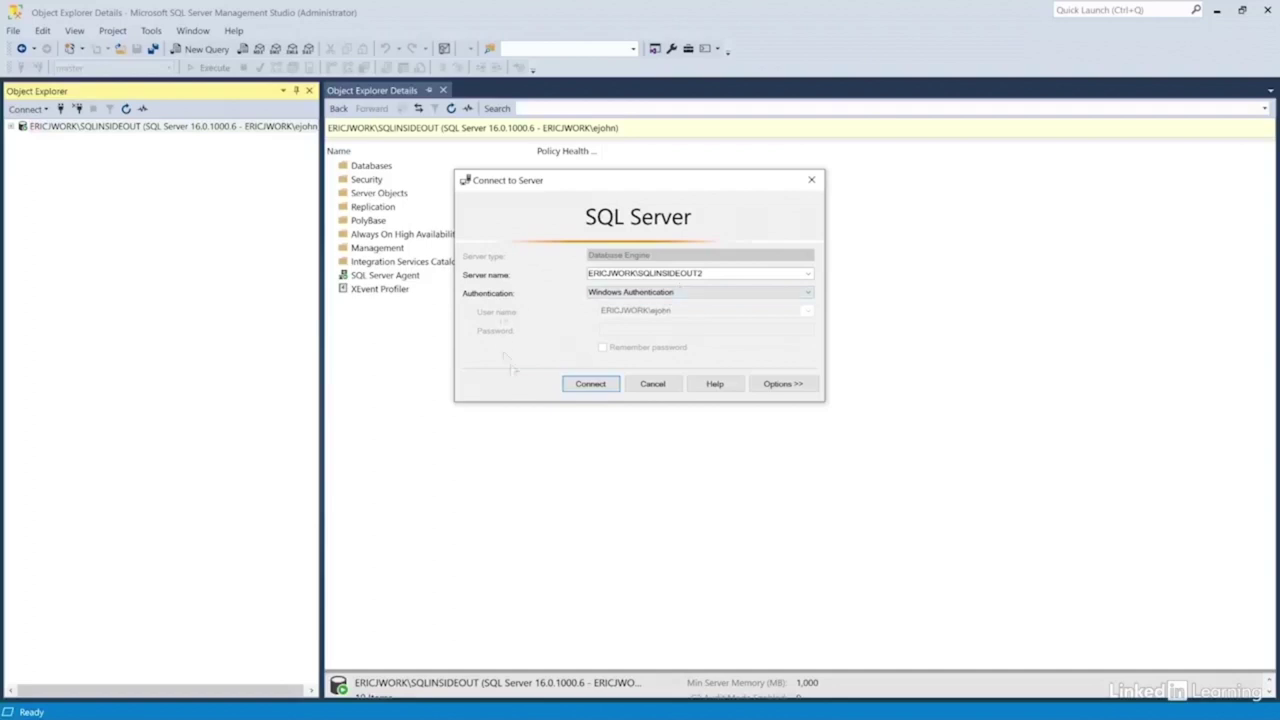
pyautogui.click(598, 384)
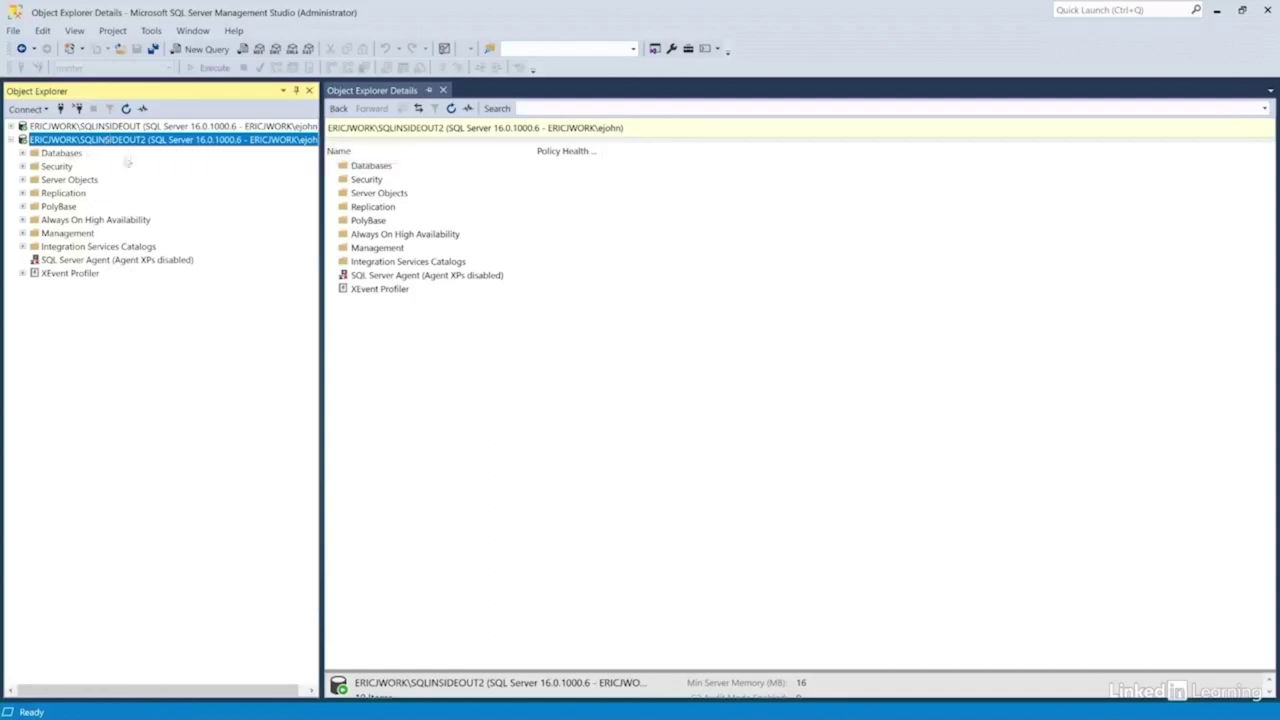
# - Expand the new instance's Databases and SQL Server Agent, plus the original SQLINSIDEOUT tree for comparison
pyautogui.click(22, 153)
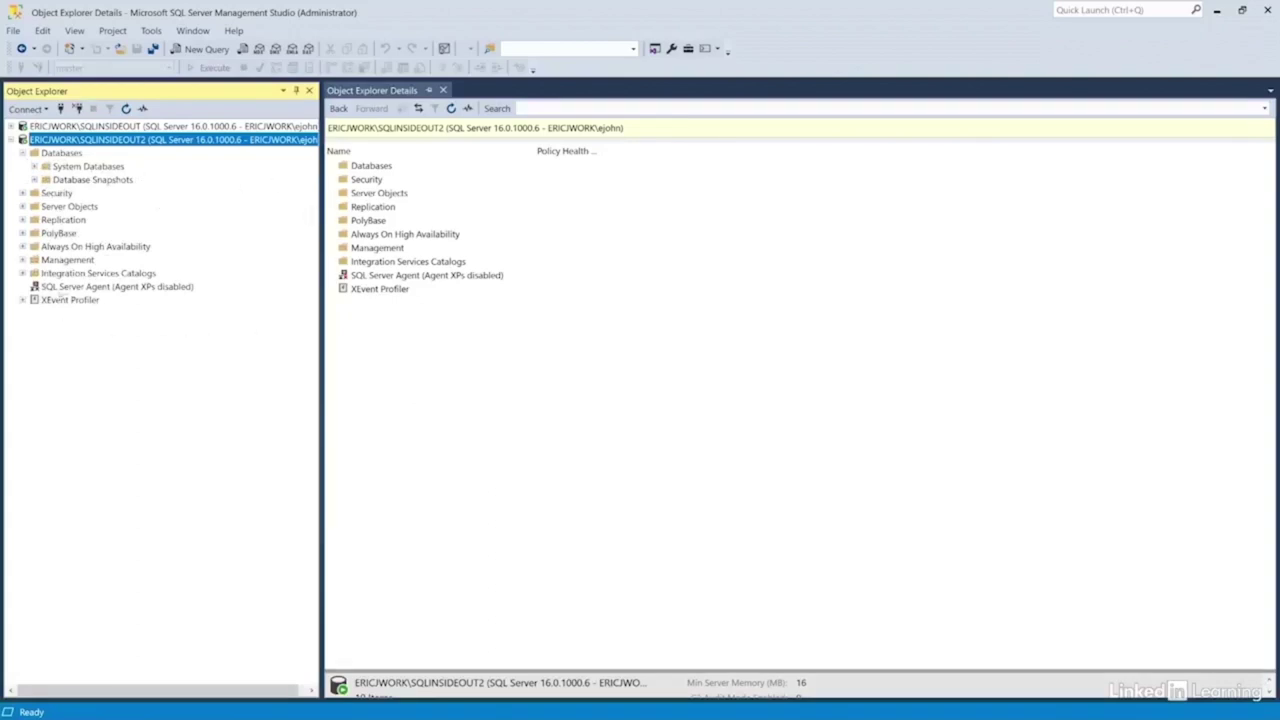
pyautogui.click(77, 288)
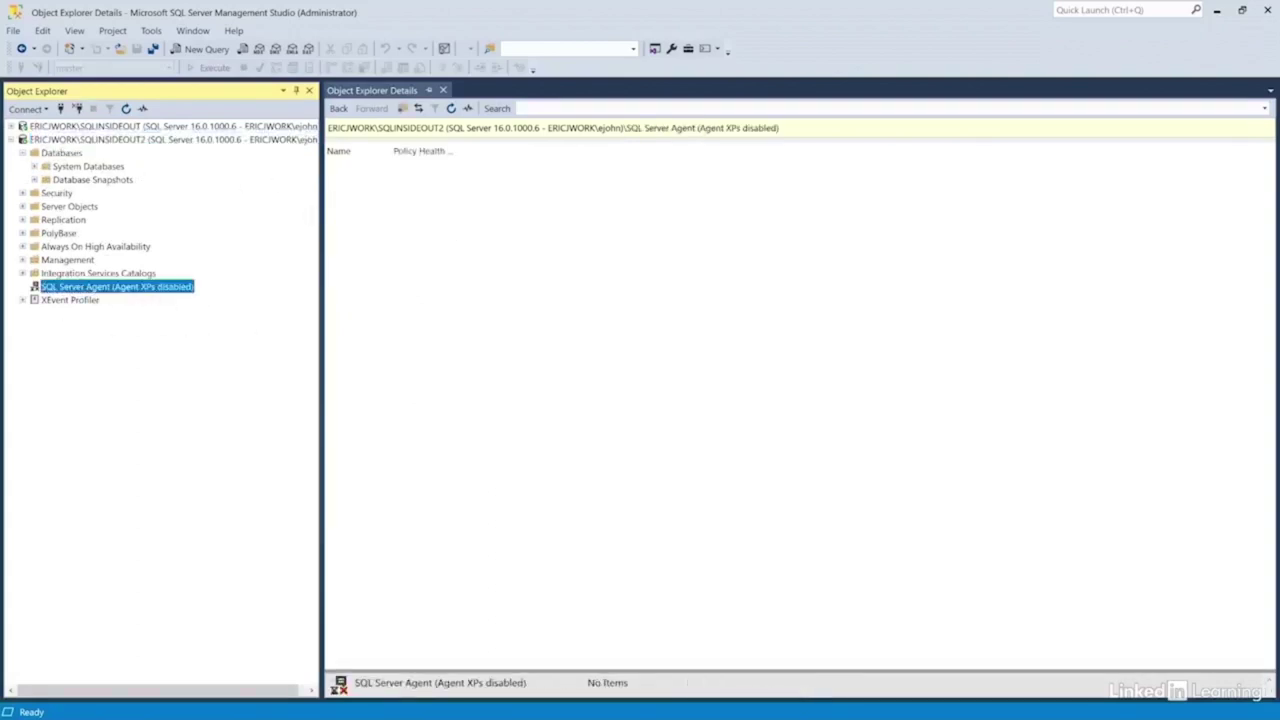
pyautogui.click(10, 127)
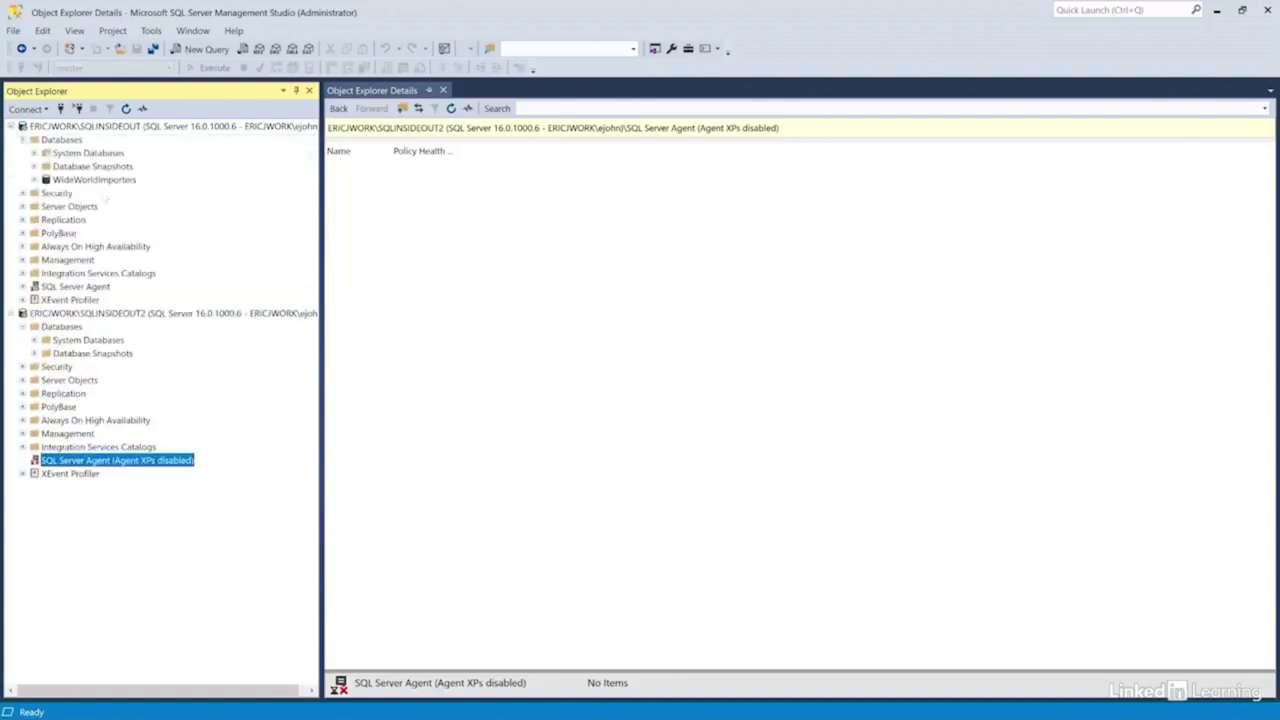
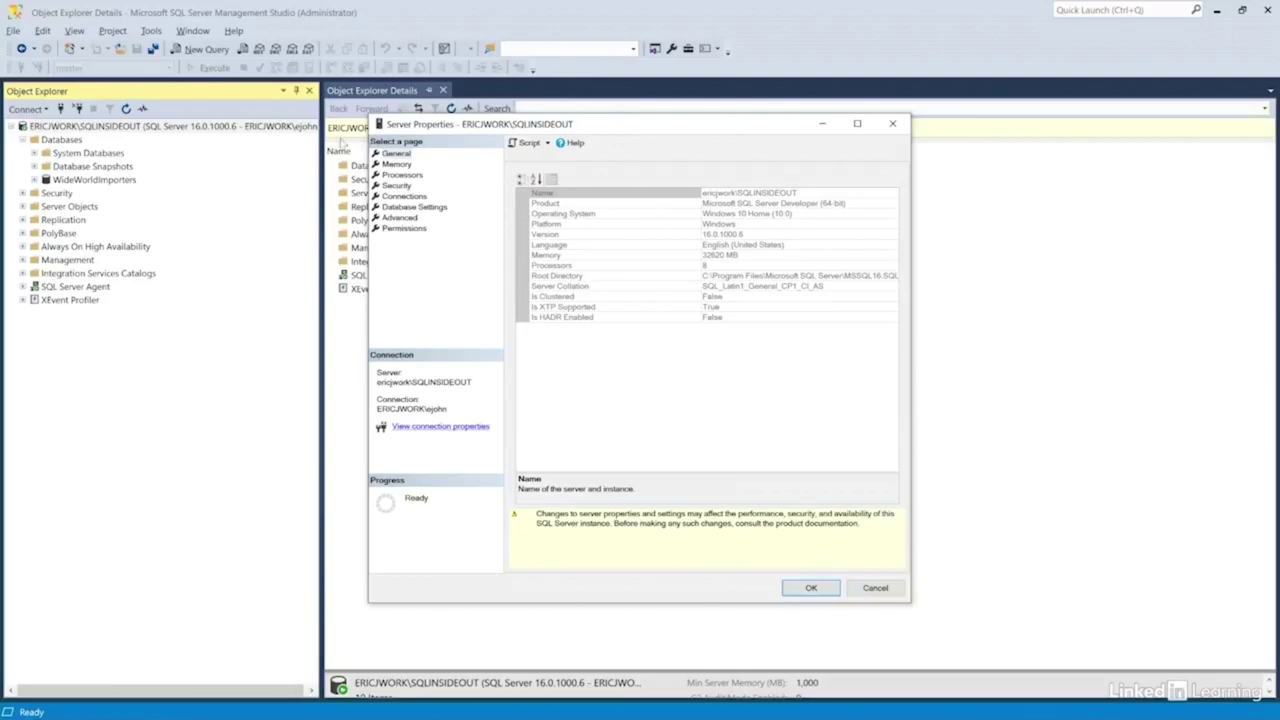
# - Open the SQLINSIDEOUT instance's Server Properties at its General page
pyautogui.click(396, 156)
# - Show the Memory page, with 1000 MB minimum and 16000 MB maximum server memory
pyautogui.click(397, 164)
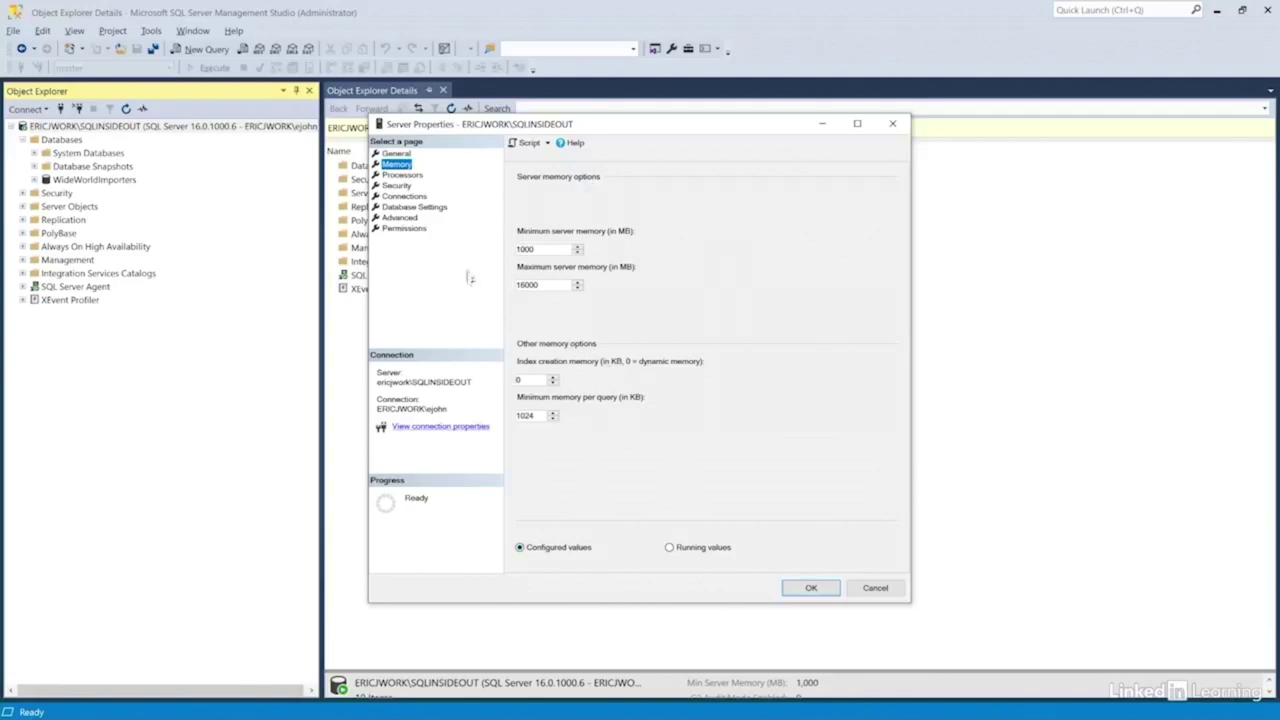
# - Show the Processors page, with automatic affinity and maximum worker threads at 0
pyautogui.click(415, 177)
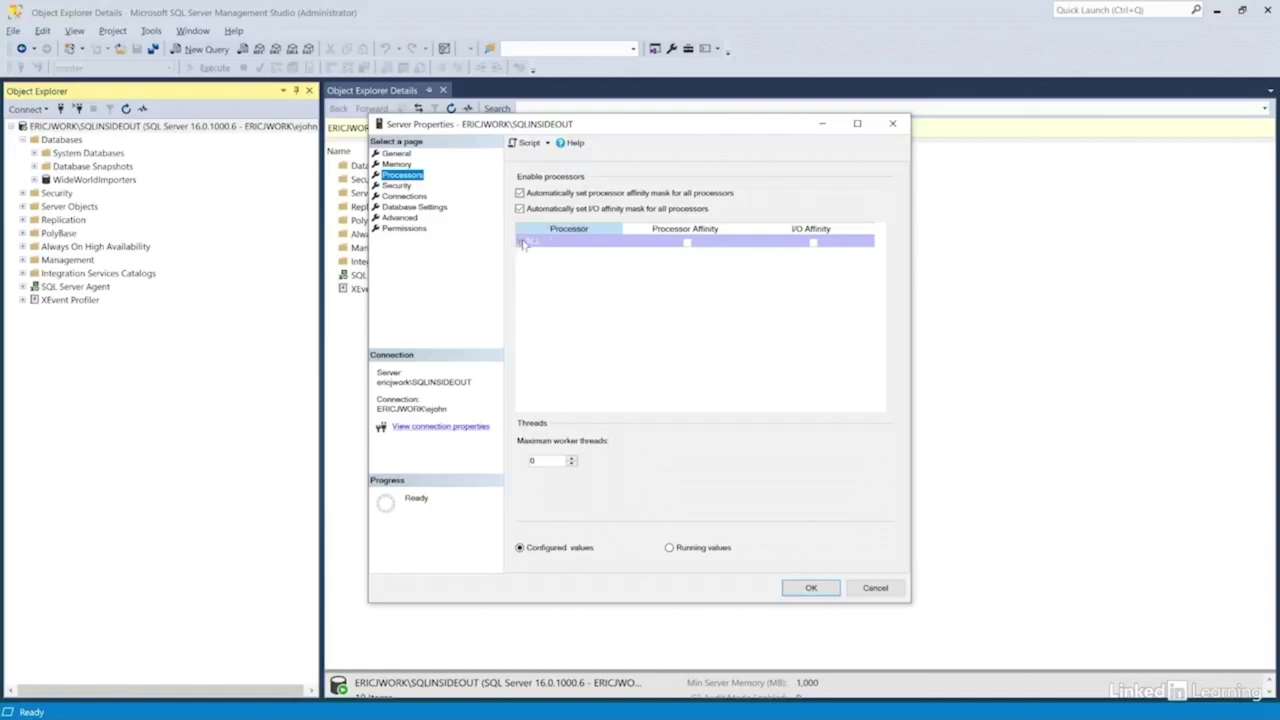
# - Expand ALL and NumaNode0 to list the individual CPUs in the affinity grid
pyautogui.click(520, 244)
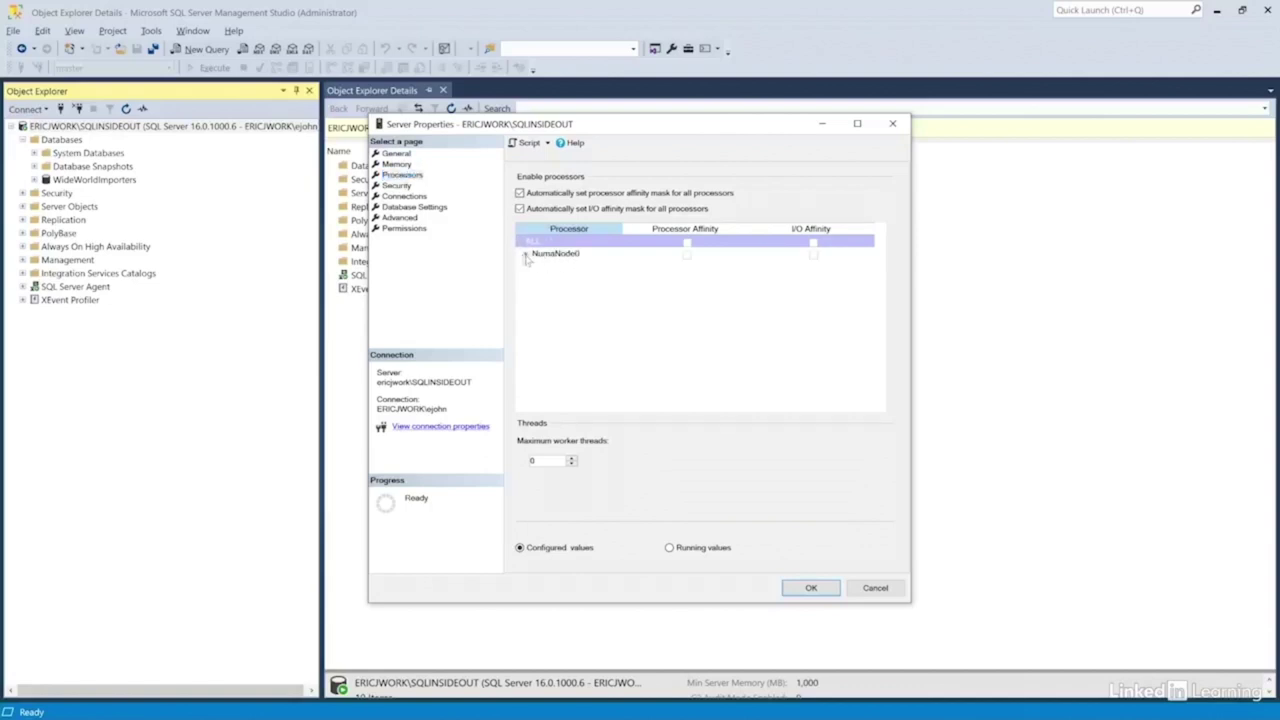
pyautogui.click(527, 254)
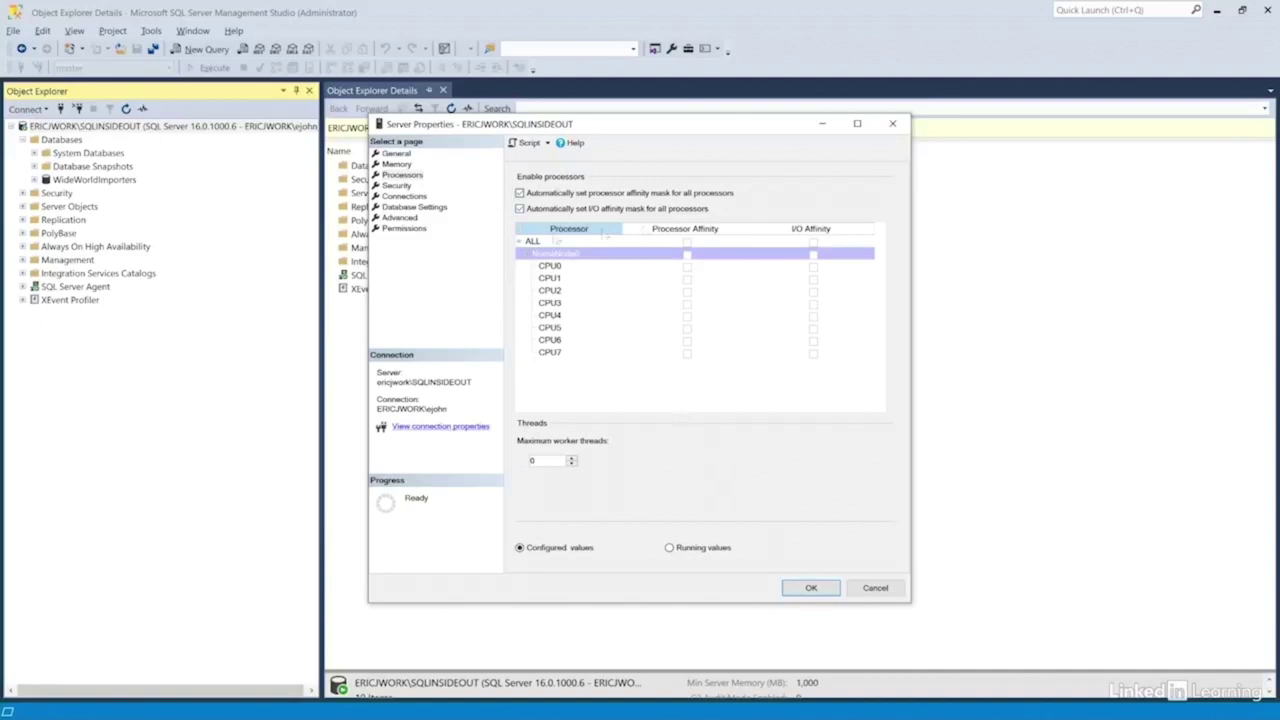
pyautogui.click(689, 243)
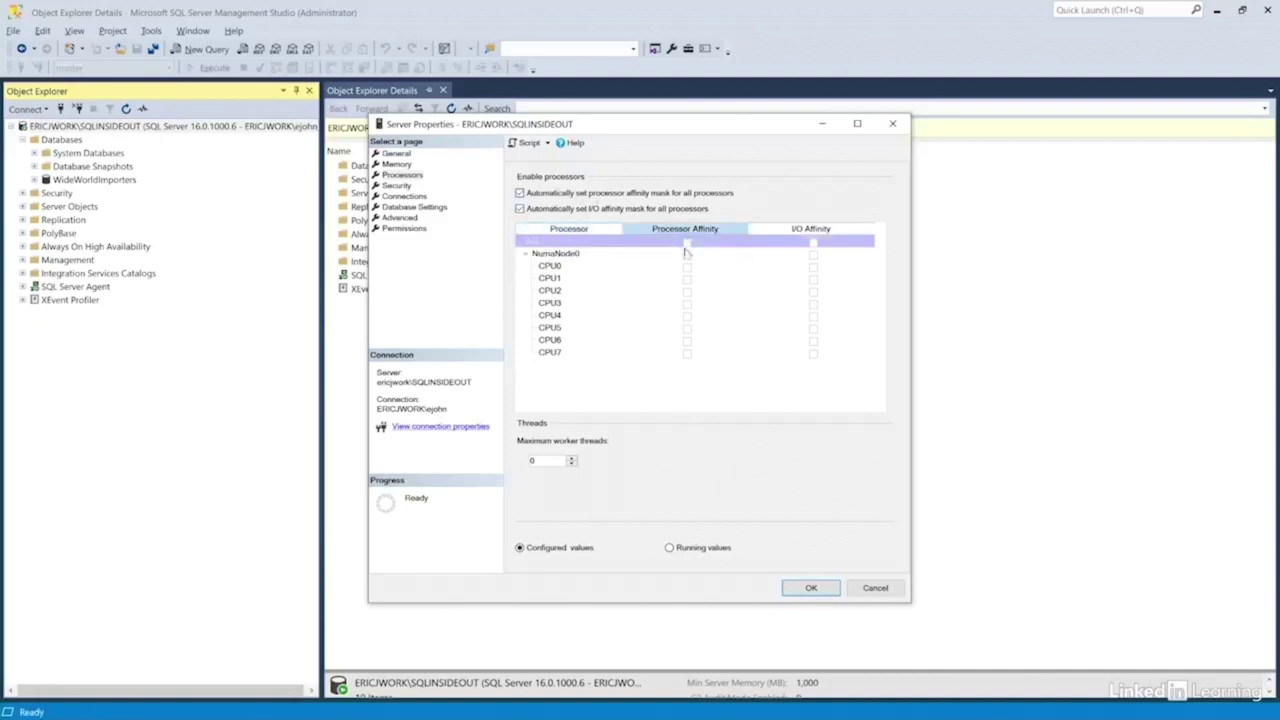
pyautogui.click(687, 256)
pyautogui.press('Down')
pyautogui.press('Down')
pyautogui.press('Down')
pyautogui.press('Down')
pyautogui.press('Down')
pyautogui.press('Down')
pyautogui.press('Down')
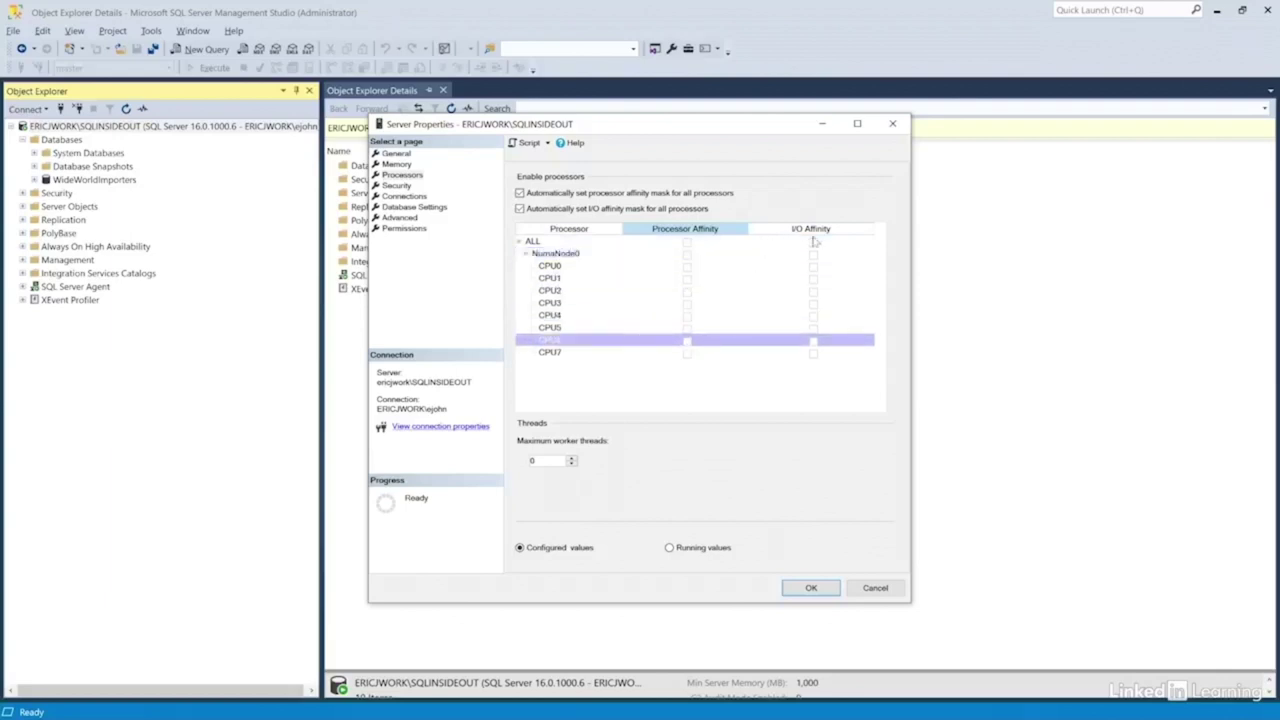
pyautogui.click(813, 242)
pyautogui.press('Down')
pyautogui.press('Down')
pyautogui.press('Down')
pyautogui.press('Down')
pyautogui.press('Down')
pyautogui.press('Down')
pyautogui.press('Down')
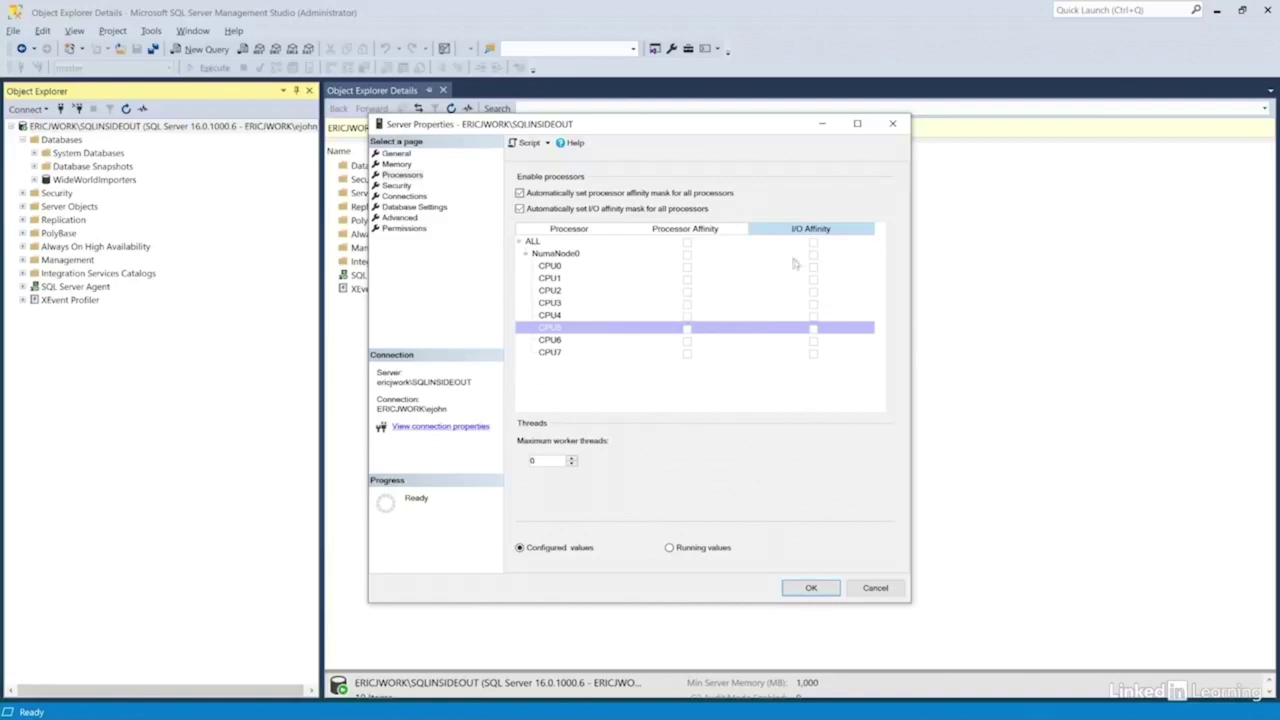
# - Turn off both automatic affinity masks and give every CPU processor affinity
pyautogui.click(519, 193)
pyautogui.click(519, 208)
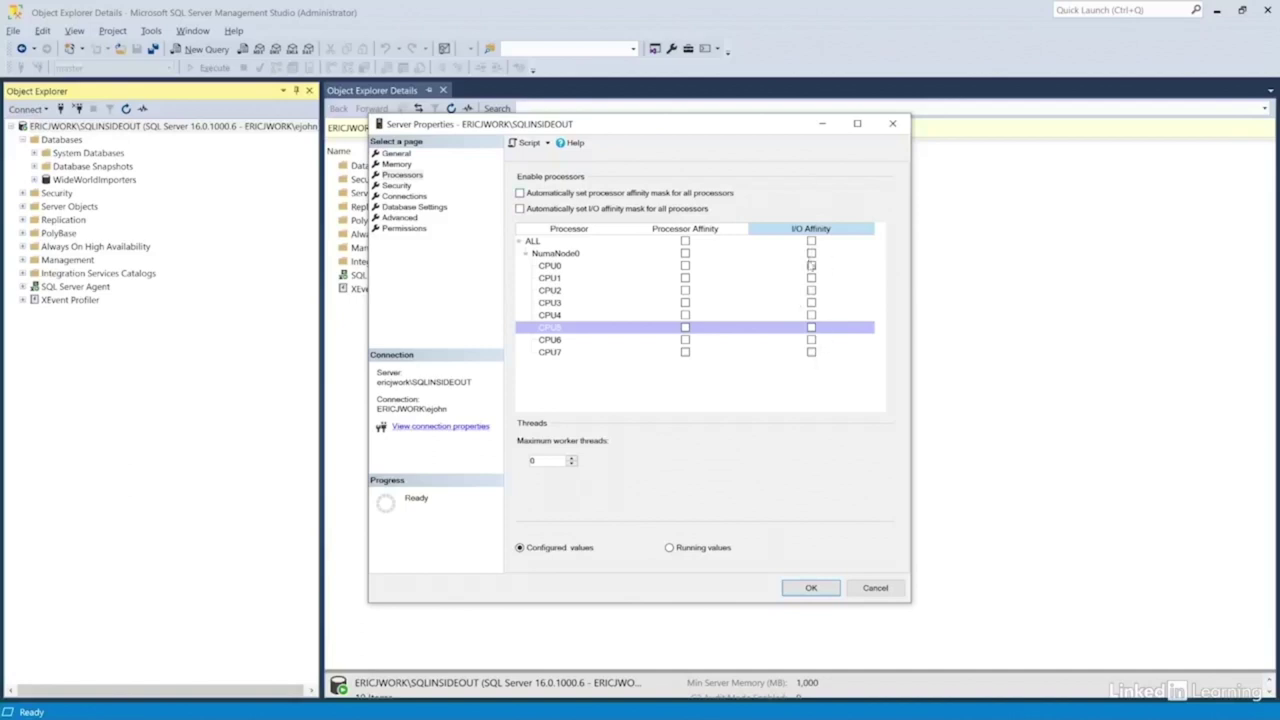
pyautogui.click(811, 242)
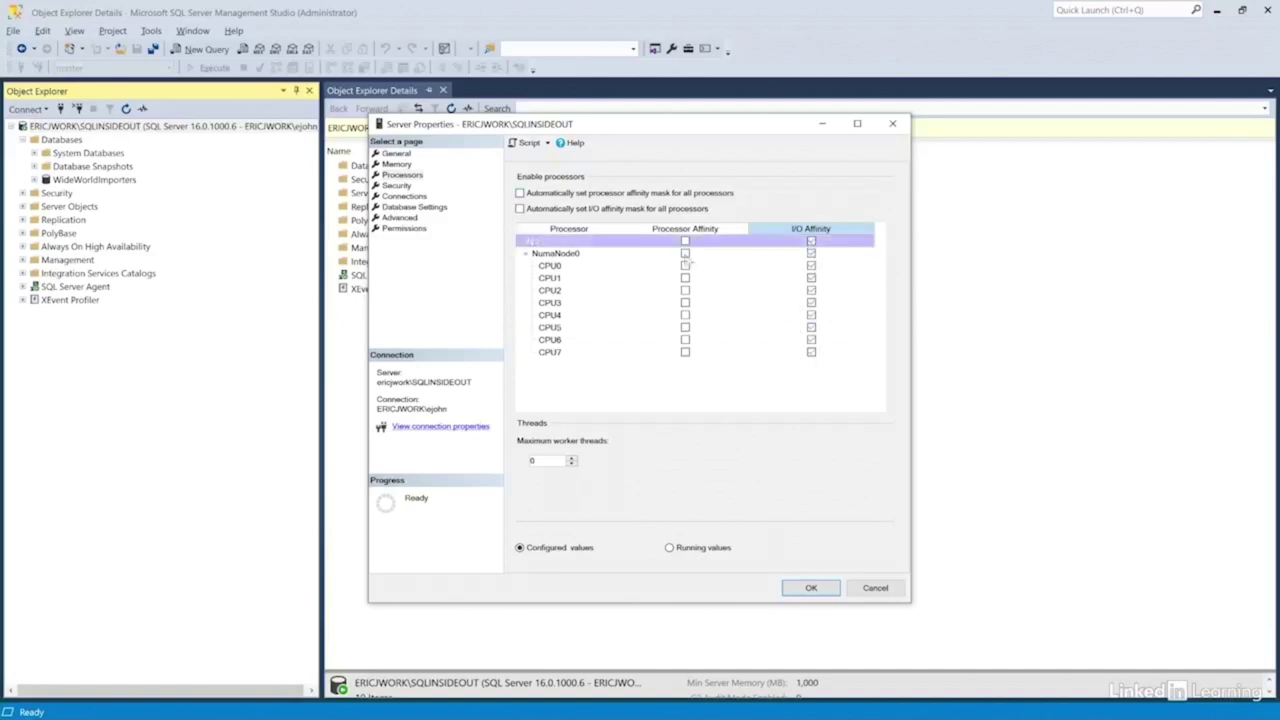
pyautogui.click(685, 242)
pyautogui.click(685, 242)
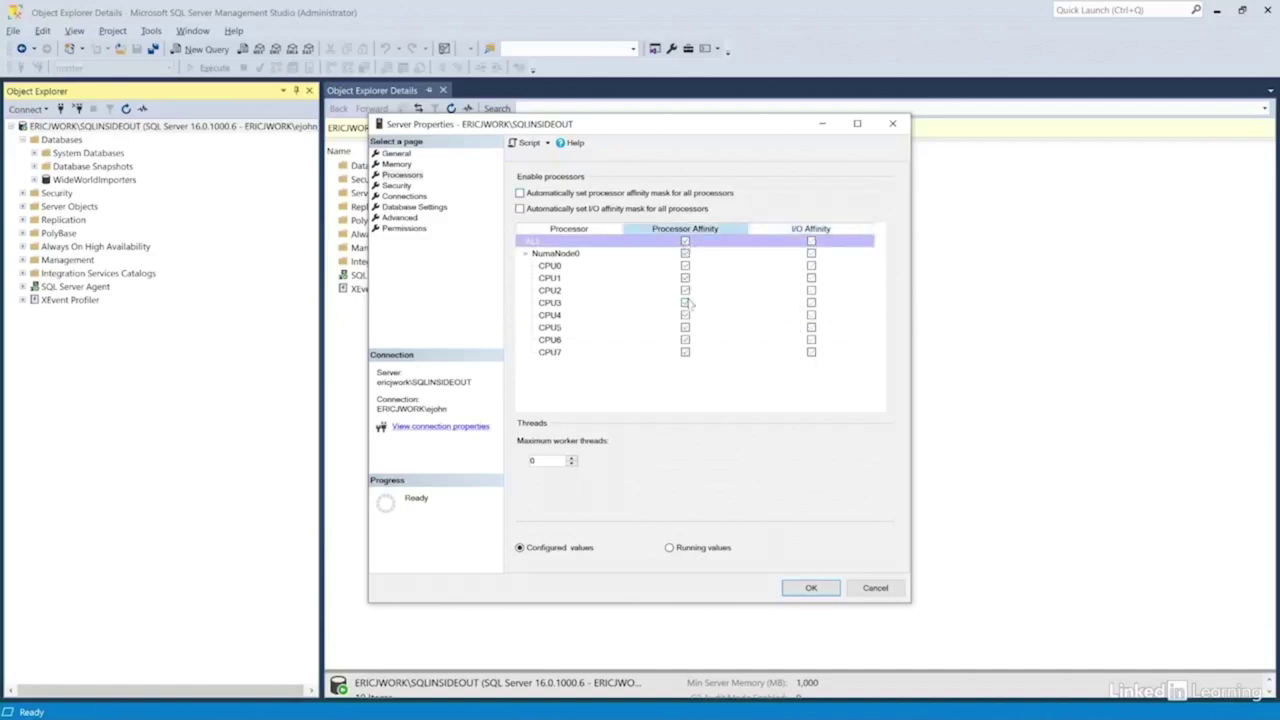
# - Move CPU2 and CPU3 to I/O affinity, then call up the Processors help with F1
pyautogui.click(685, 302)
pyautogui.click(813, 291)
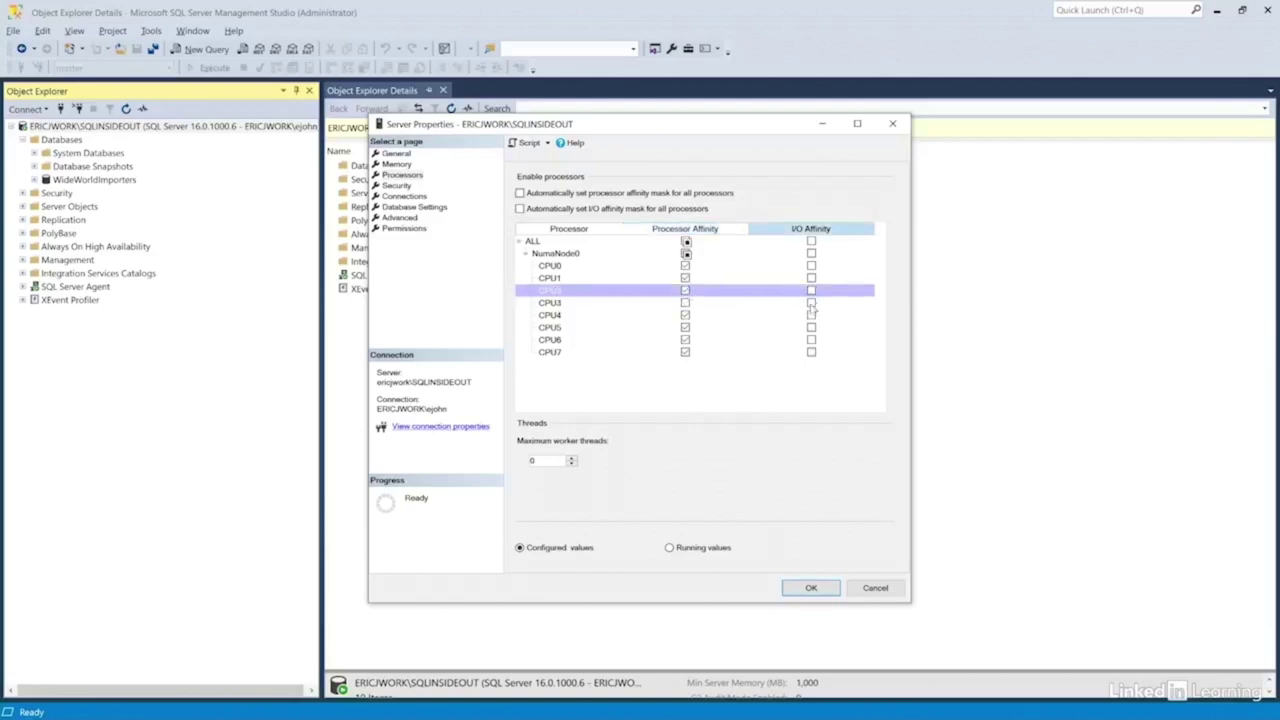
pyautogui.click(811, 303)
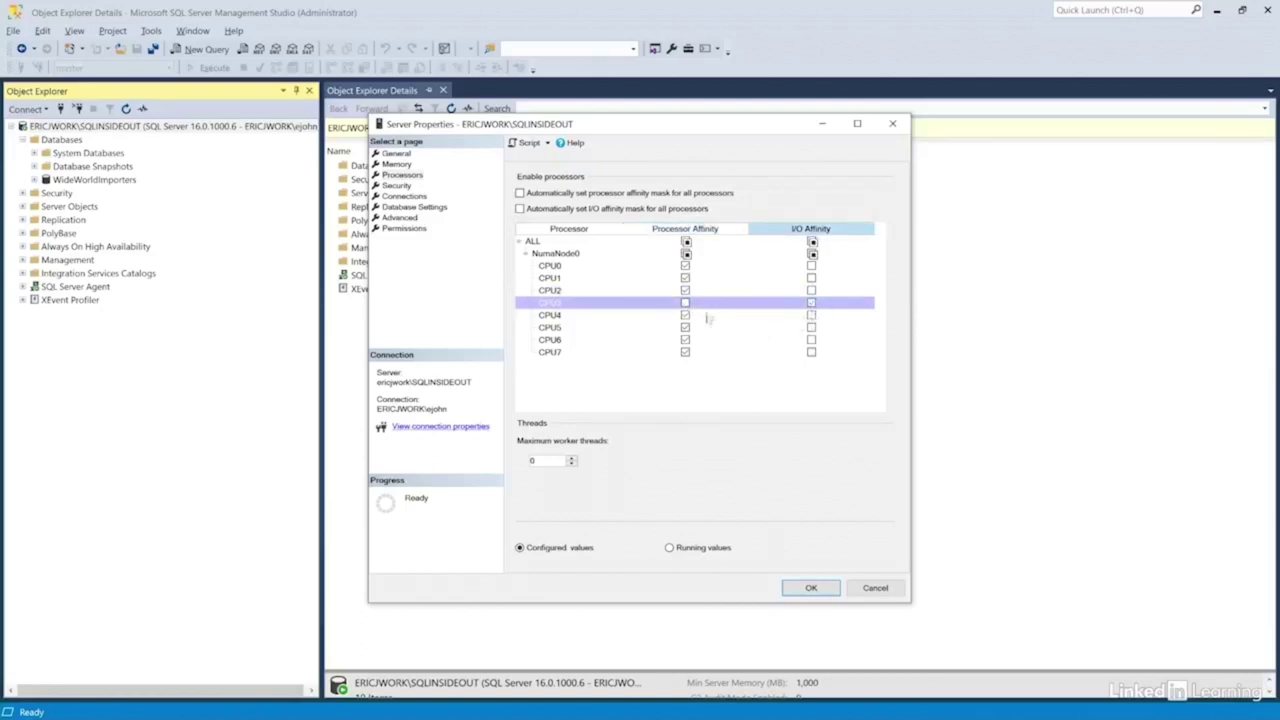
pyautogui.click(811, 290)
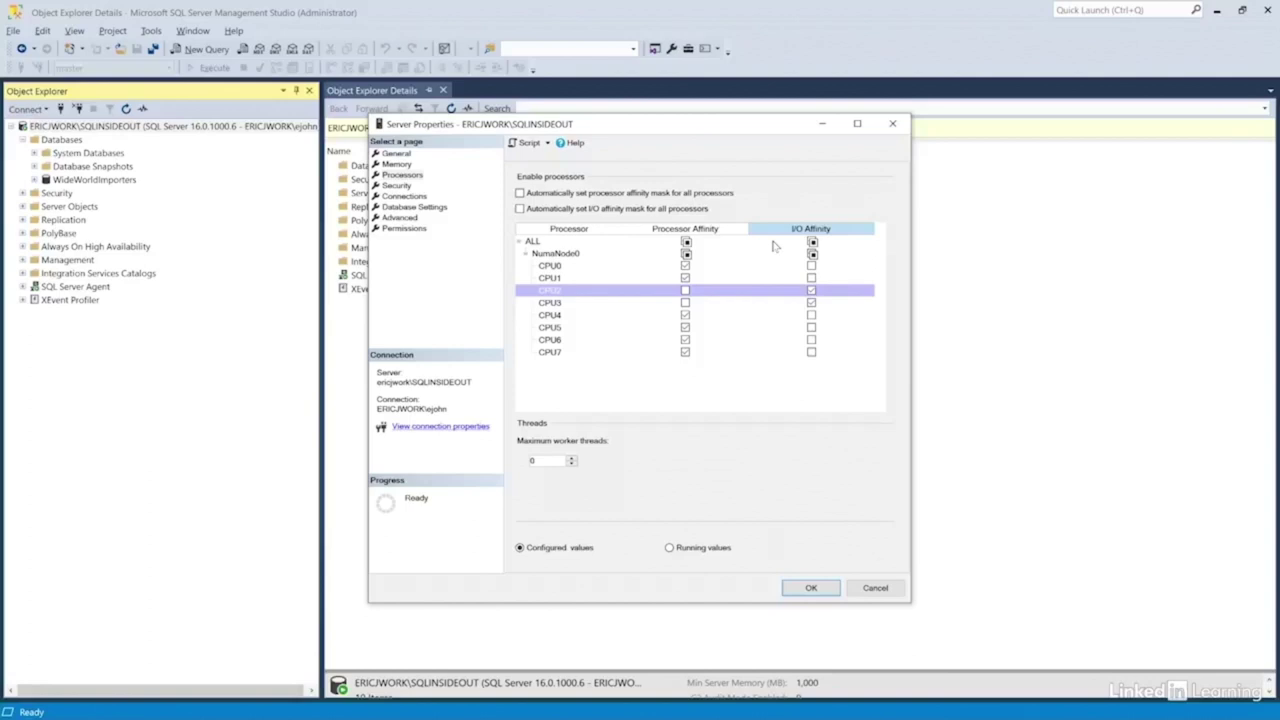
pyautogui.press('F1')
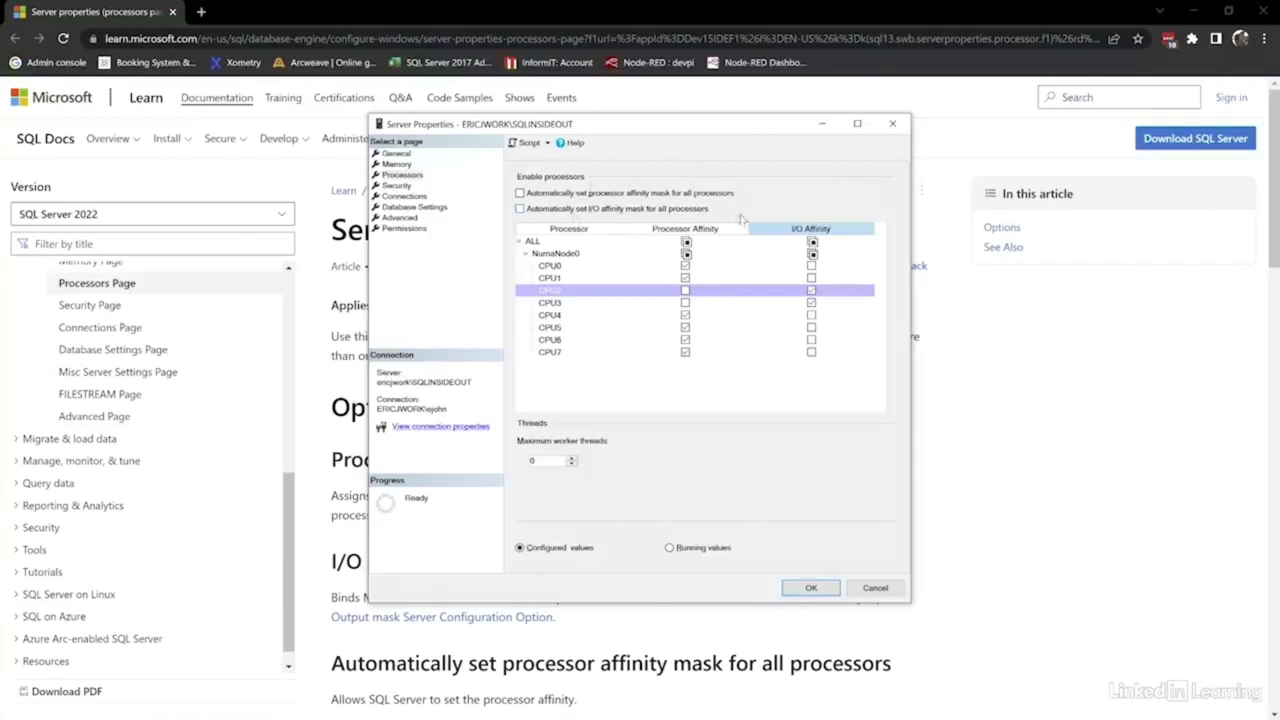
# - Read through the Processors Page article's option descriptions, then return to SSMS
pyautogui.click(577, 143)
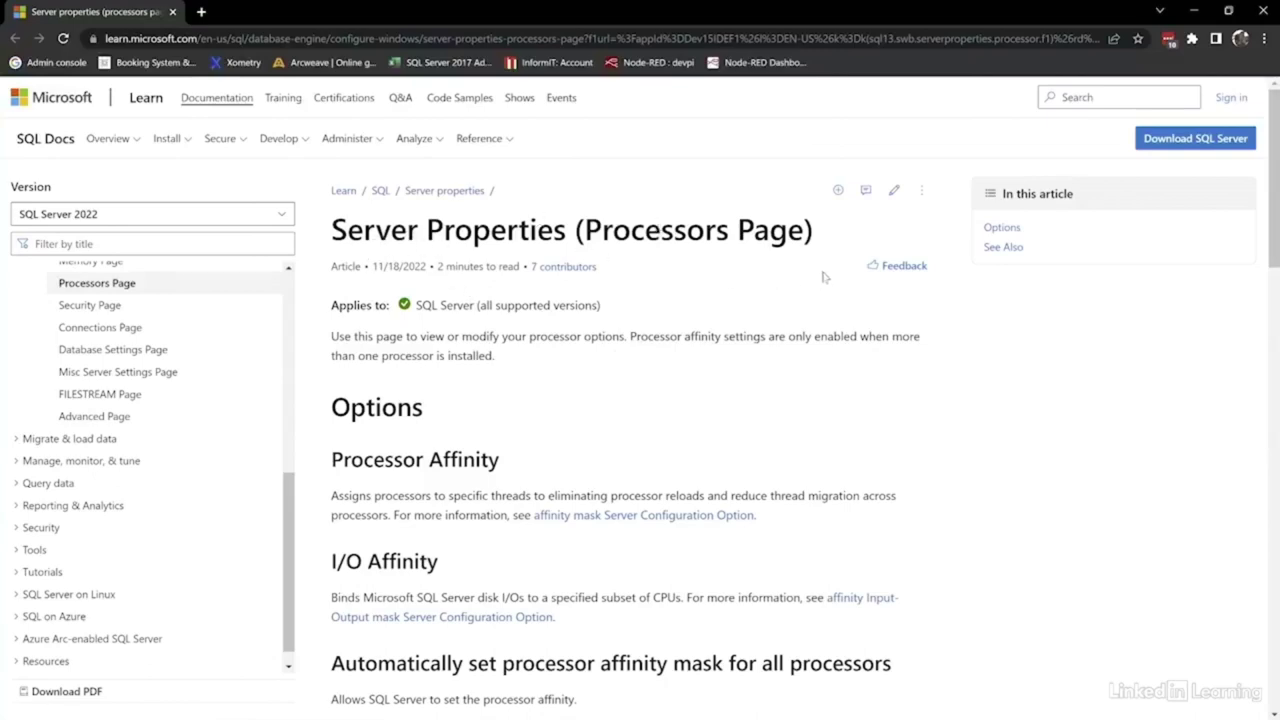
pyautogui.scroll(-2, 828, 277)
pyautogui.scroll(-1, 835, 275)
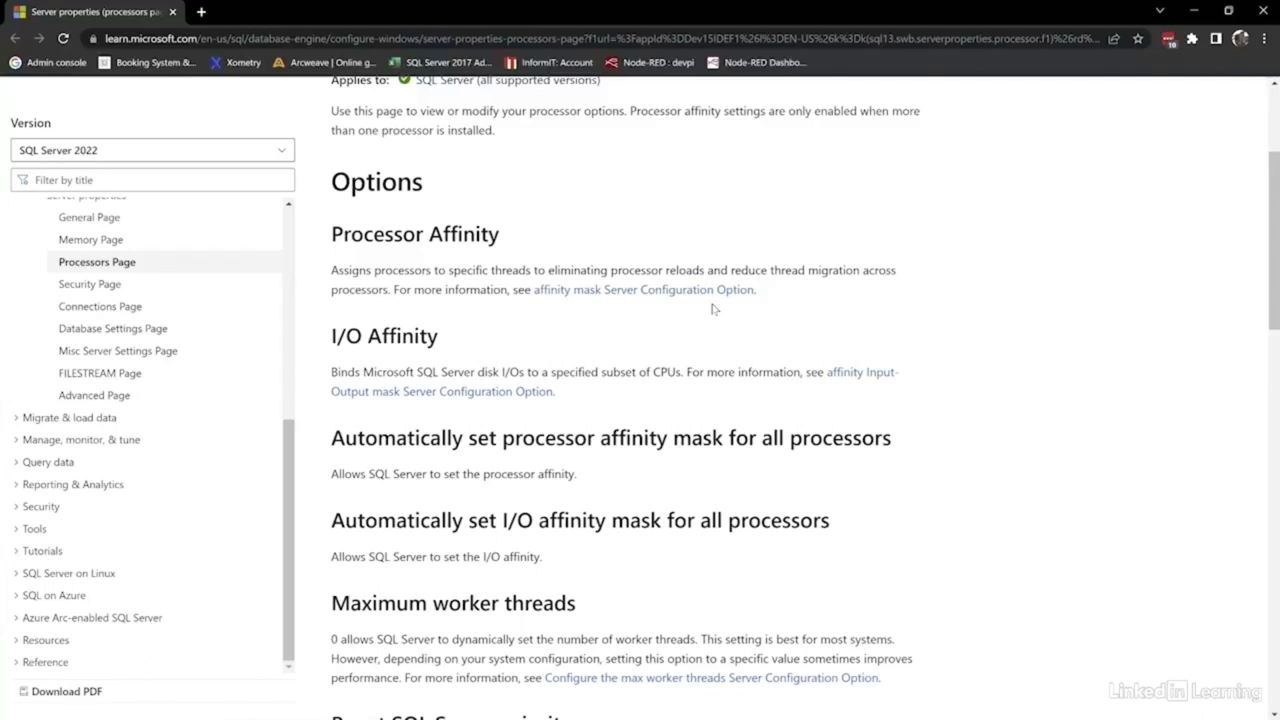
pyautogui.scroll(1, 250, 395)
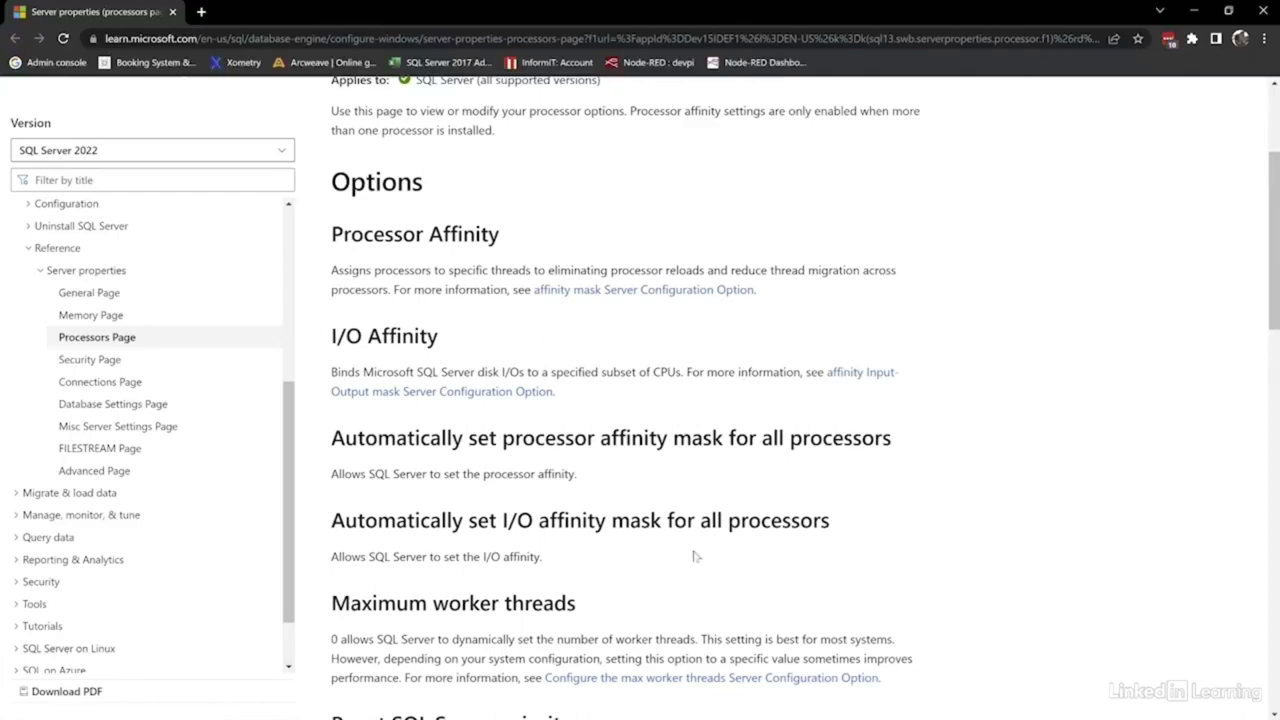
pyautogui.scroll(-1, 700, 550)
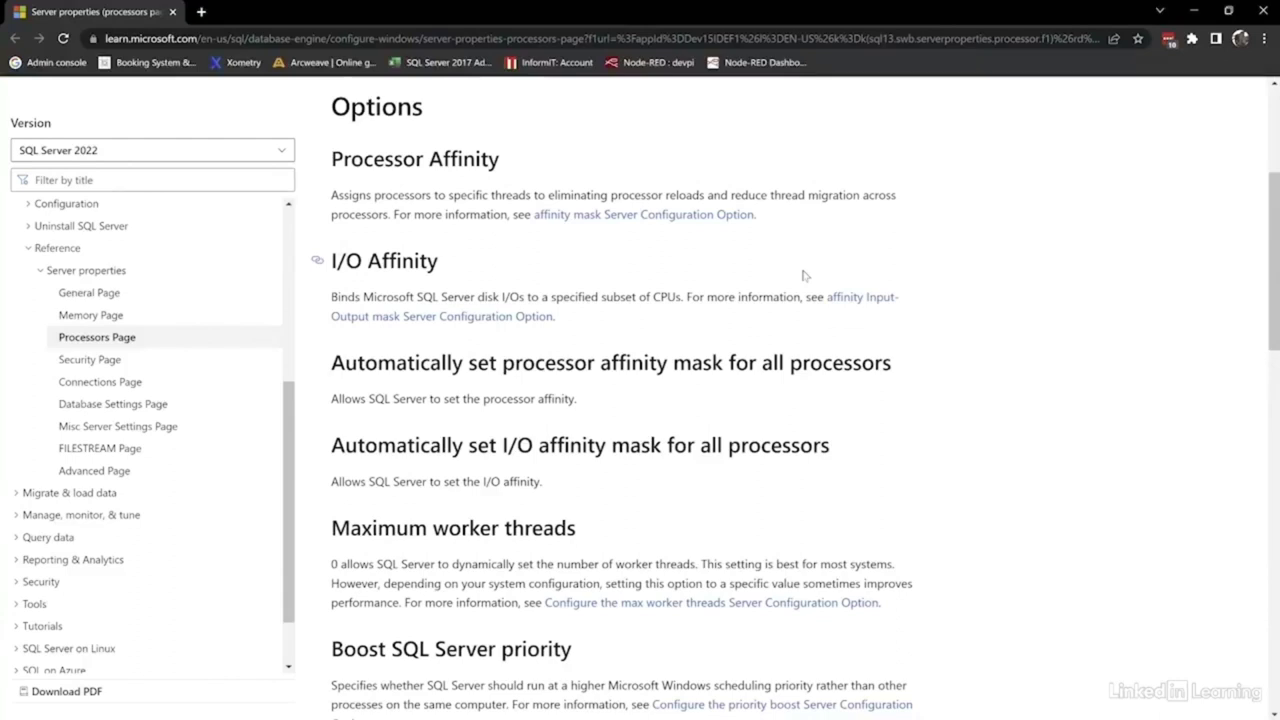
pyautogui.hotkey('alt', 'Tab')
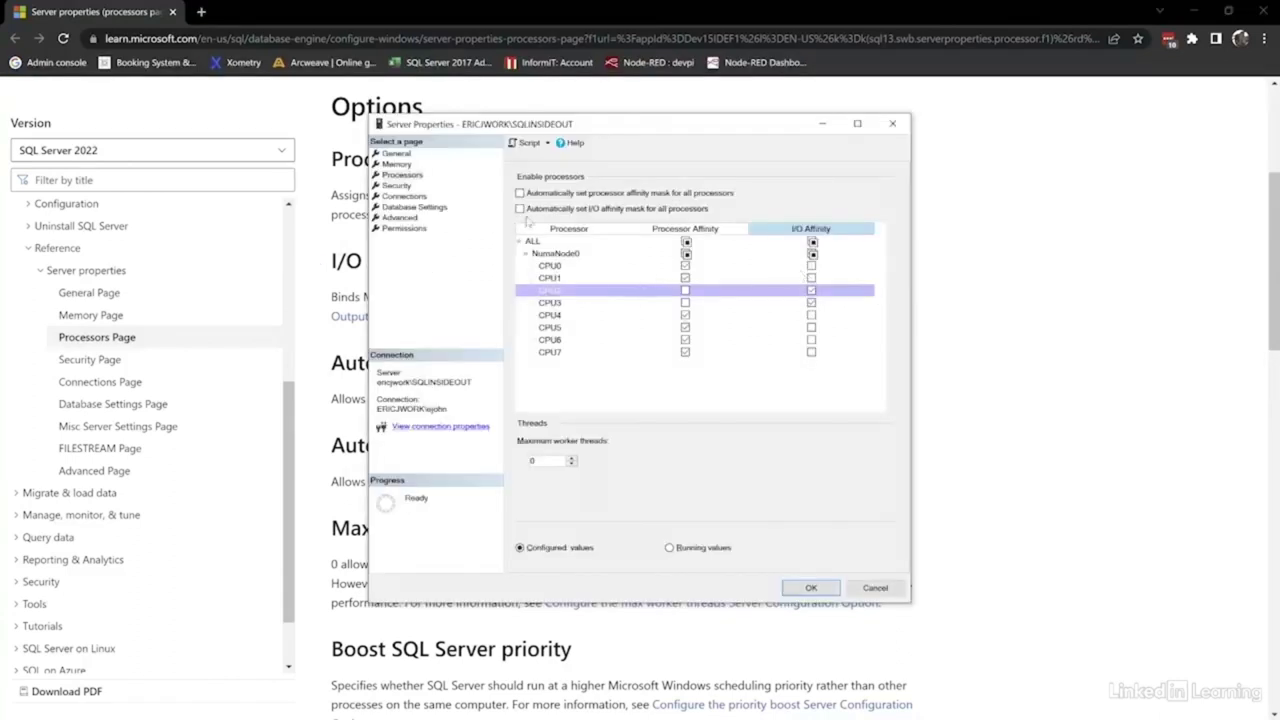
# - Re-enable automatic I/O and processor affinity and collapse the processor tree to ALL
pyautogui.click(522, 208)
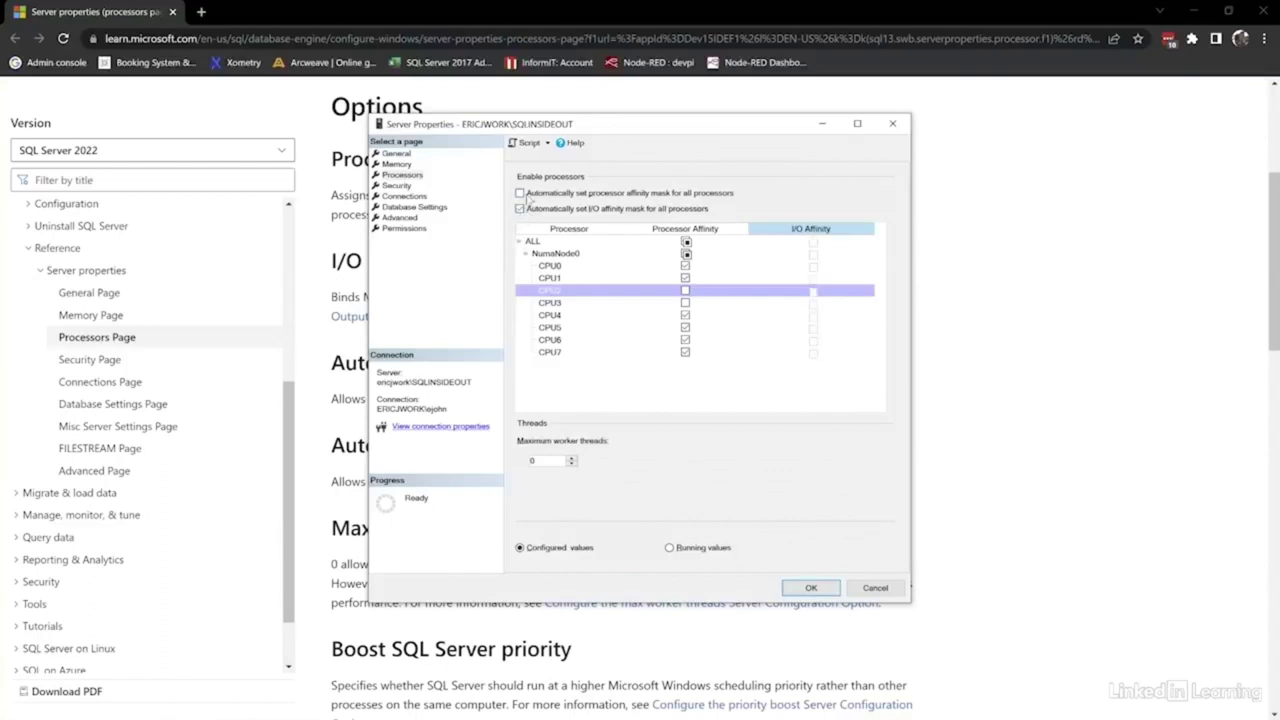
pyautogui.click(521, 193)
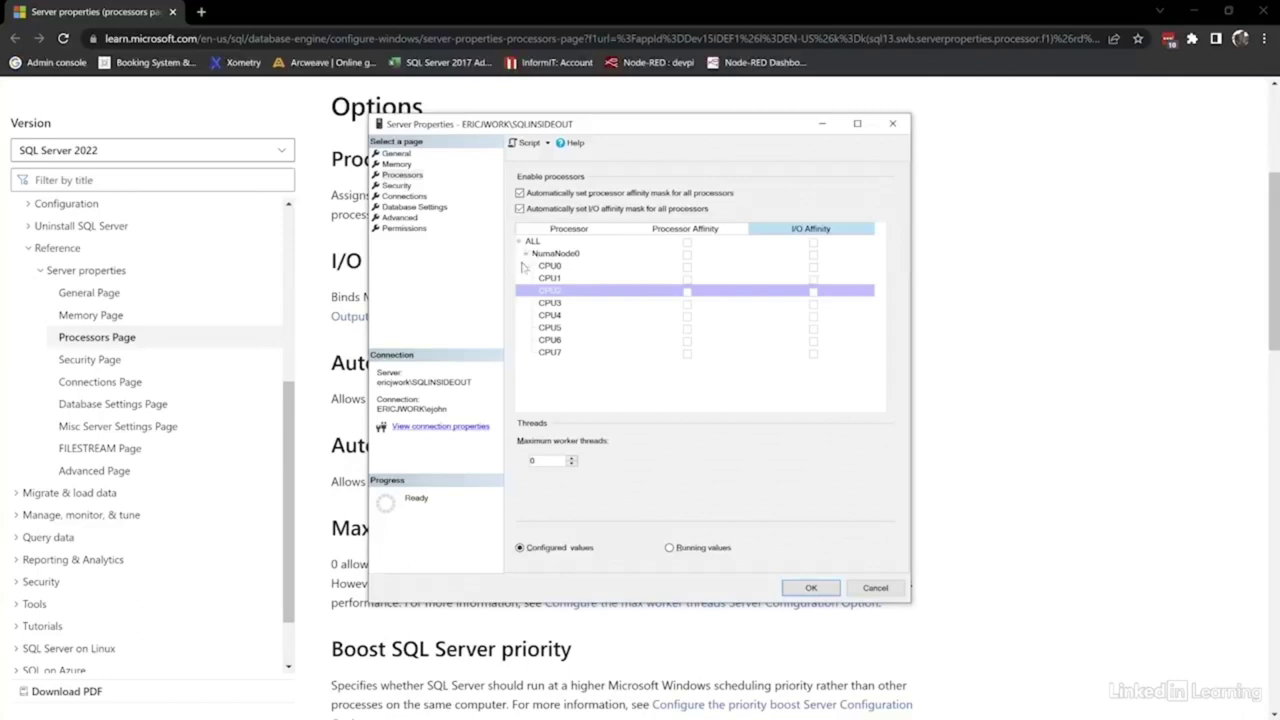
pyautogui.click(521, 241)
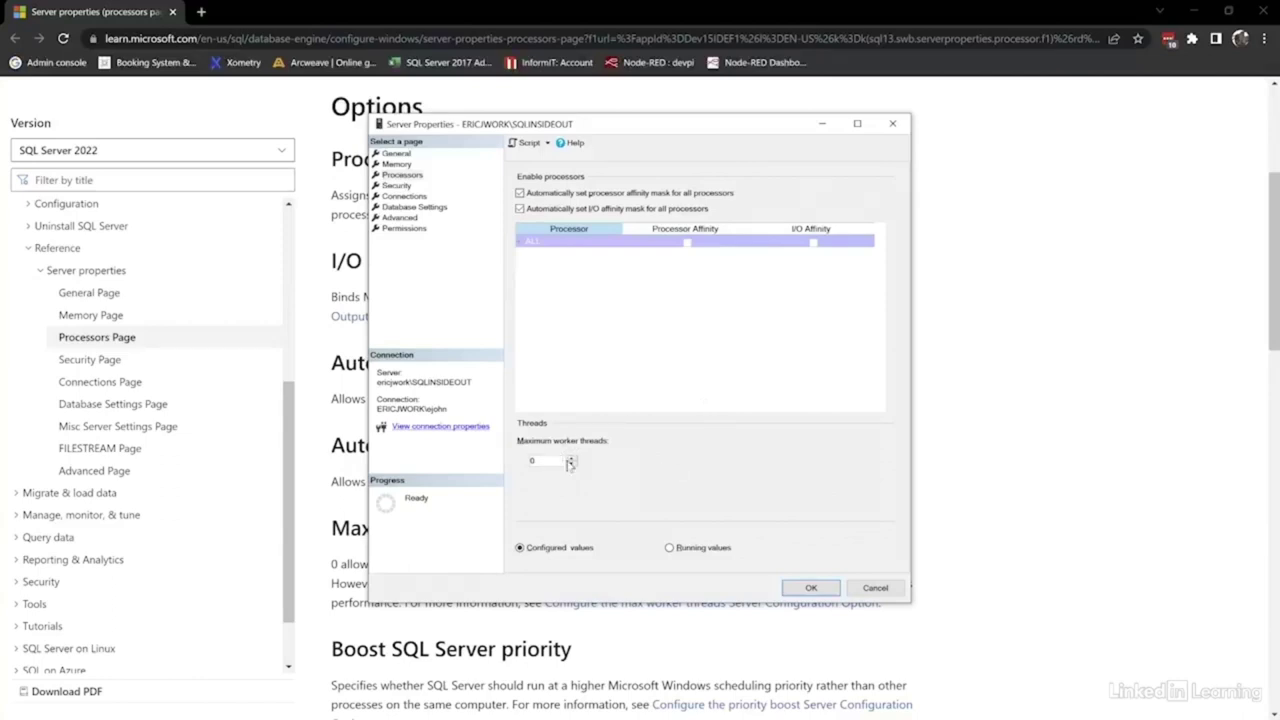
# - Move the properties window aside, check the Learn page, then minimize Chrome
pyautogui.moveTo(640, 125); pyautogui.dragTo(783, 86)
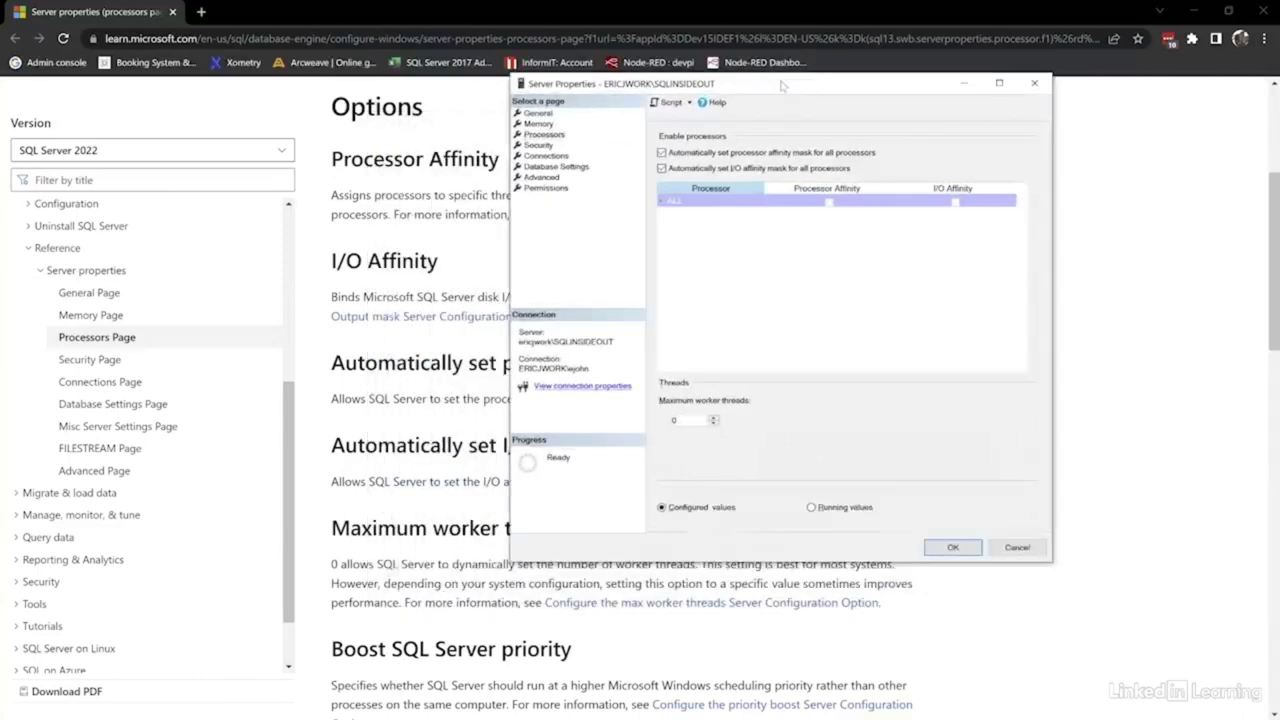
pyautogui.click(364, 560)
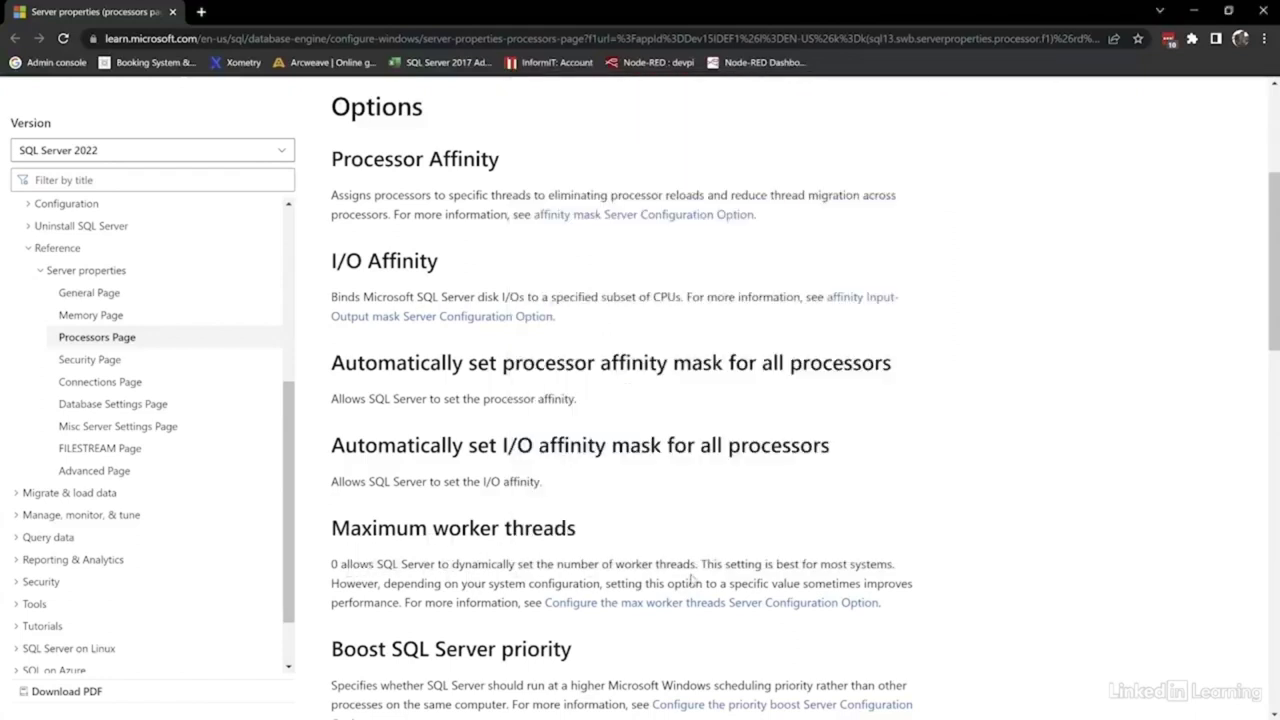
pyautogui.hotkey('alt', 'Tab')
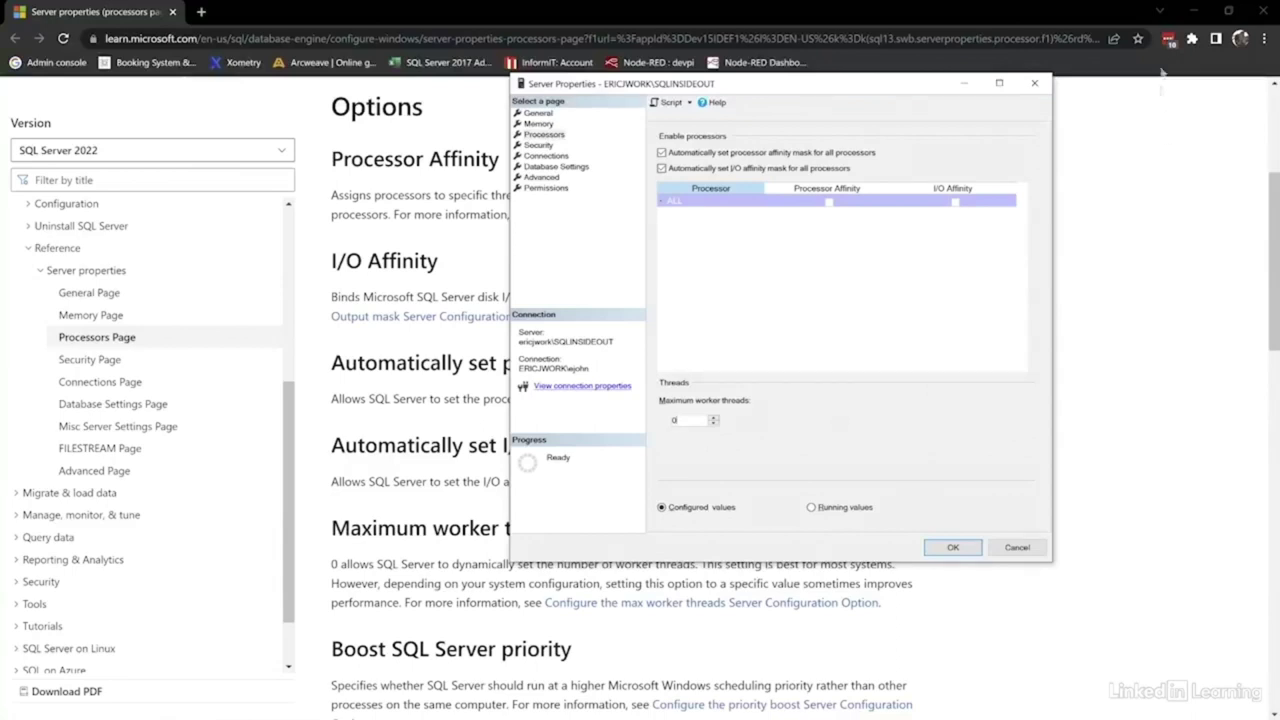
pyautogui.click(1193, 11)
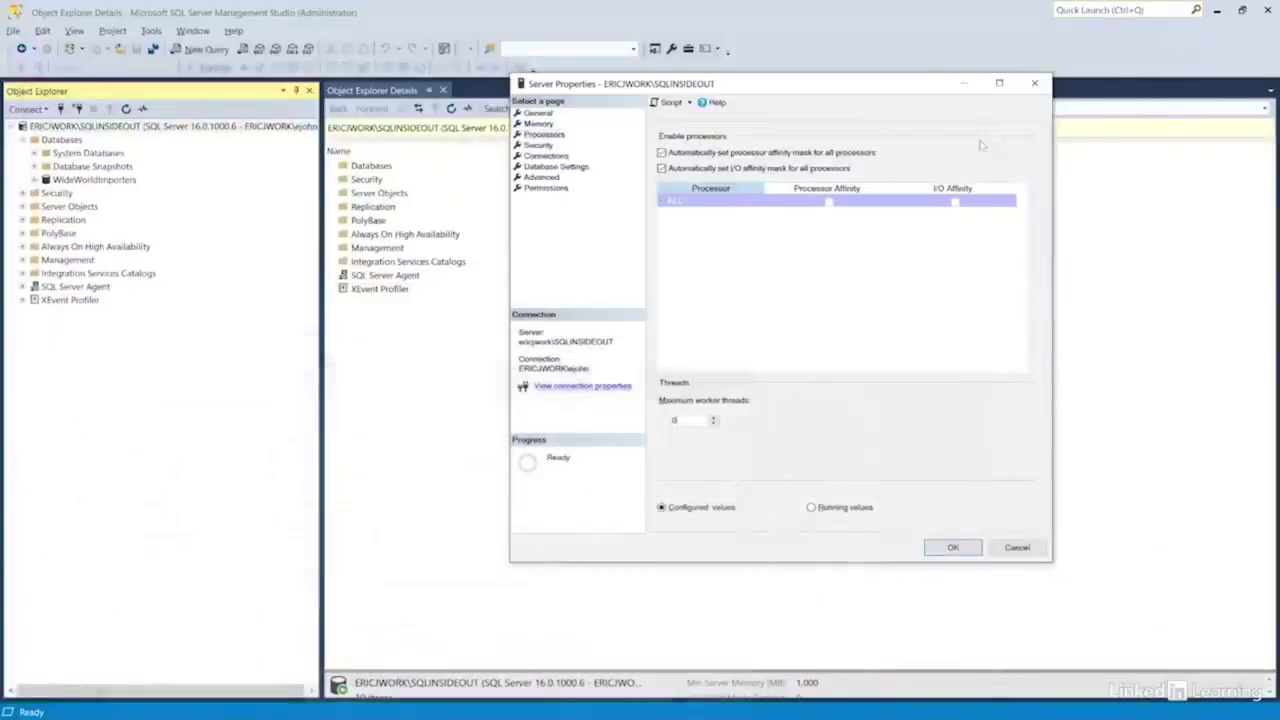
# - Review the Security page, then show Connections: unlimited connections and a 600-second remote timeout
pyautogui.click(538, 145)
pyautogui.moveTo(740, 86); pyautogui.dragTo(637, 86)
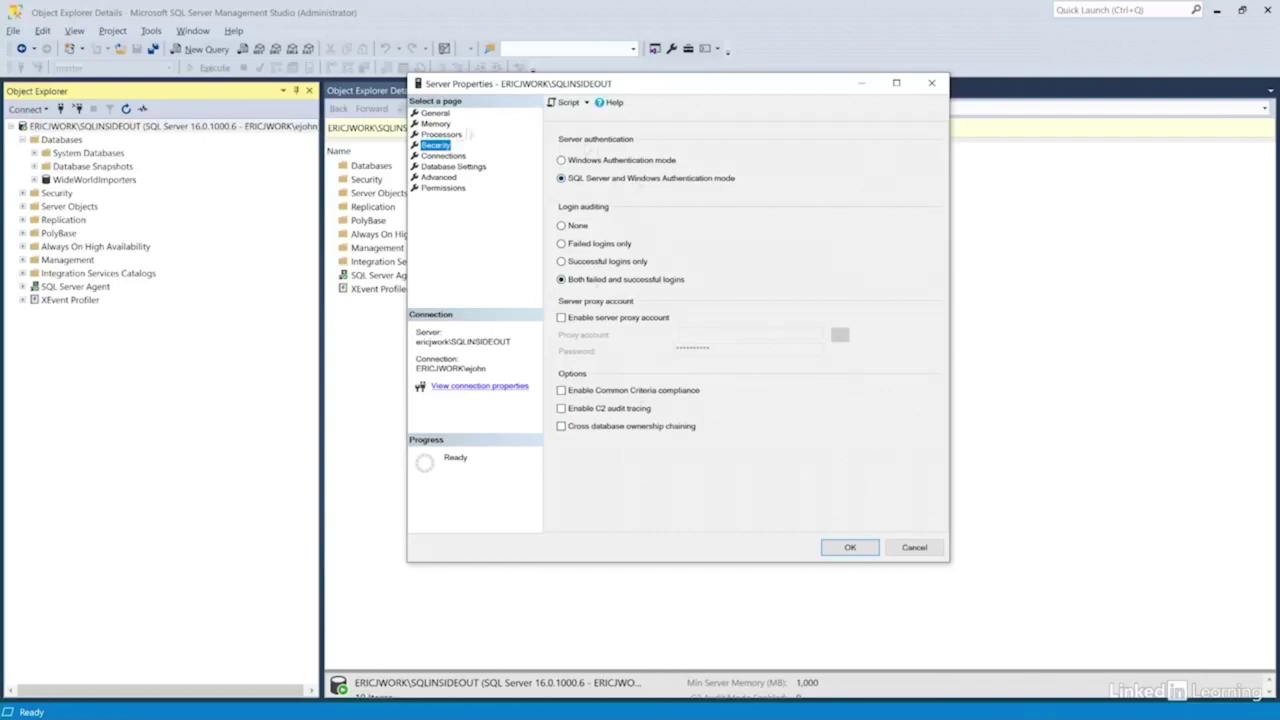
pyautogui.click(442, 156)
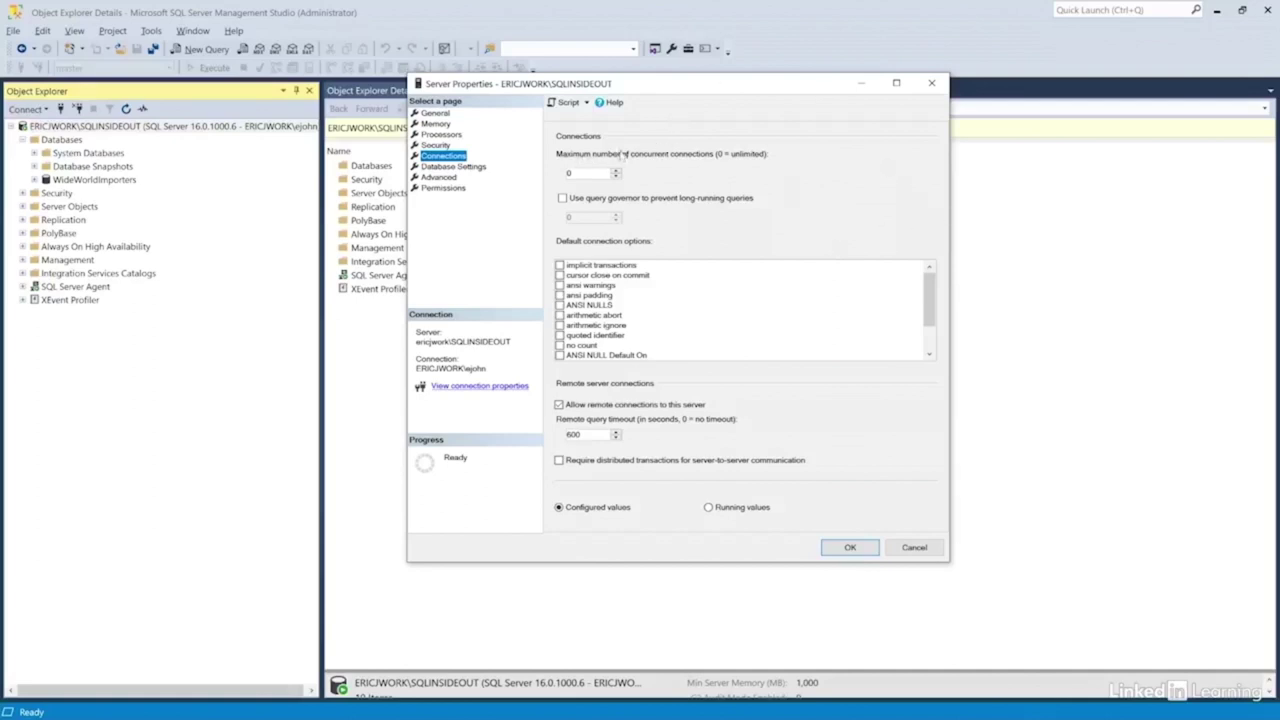
pyautogui.click(596, 173)
pyautogui.press('BackSpace')
pyautogui.write('10')
pyautogui.press('BackSpace')
pyautogui.press('BackSpace')
pyautogui.click(563, 198)
pyautogui.click(616, 221)
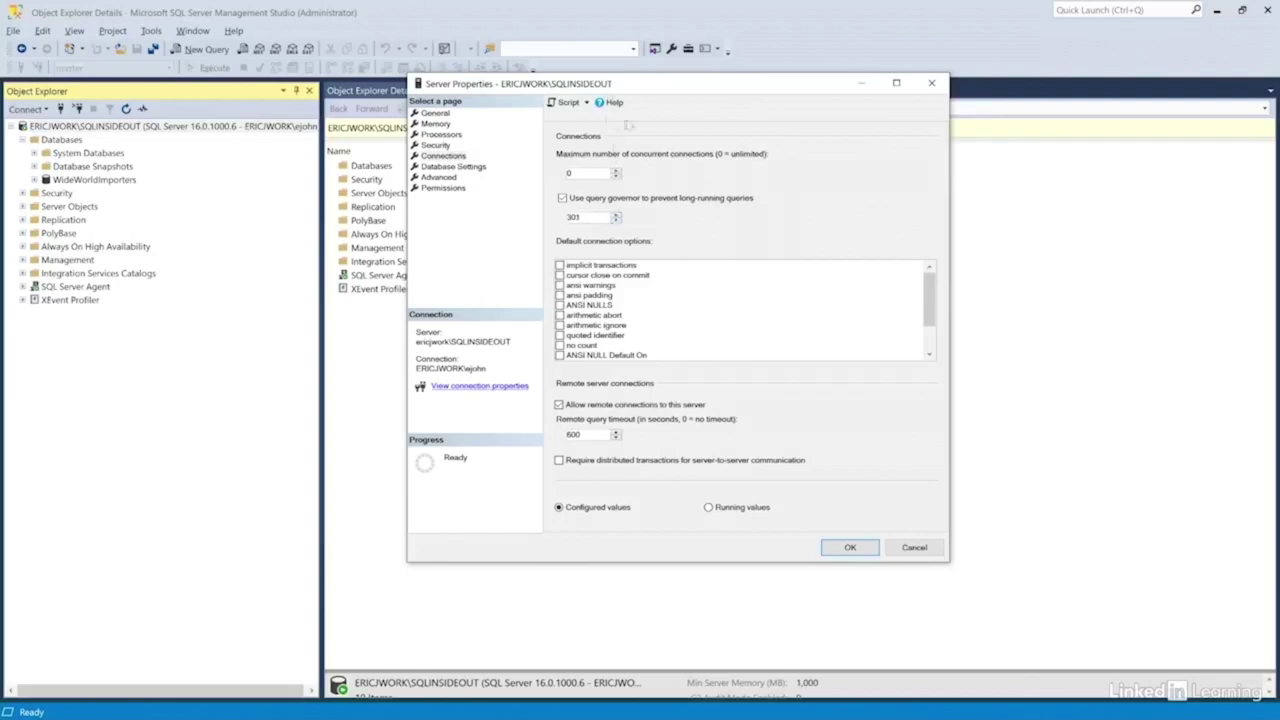
pyautogui.click(617, 221)
pyautogui.doubleClick(588, 216)
pyautogui.click(624, 200)
pyautogui.click(592, 199)
pyautogui.moveTo(610, 90); pyautogui.dragTo(587, 86)
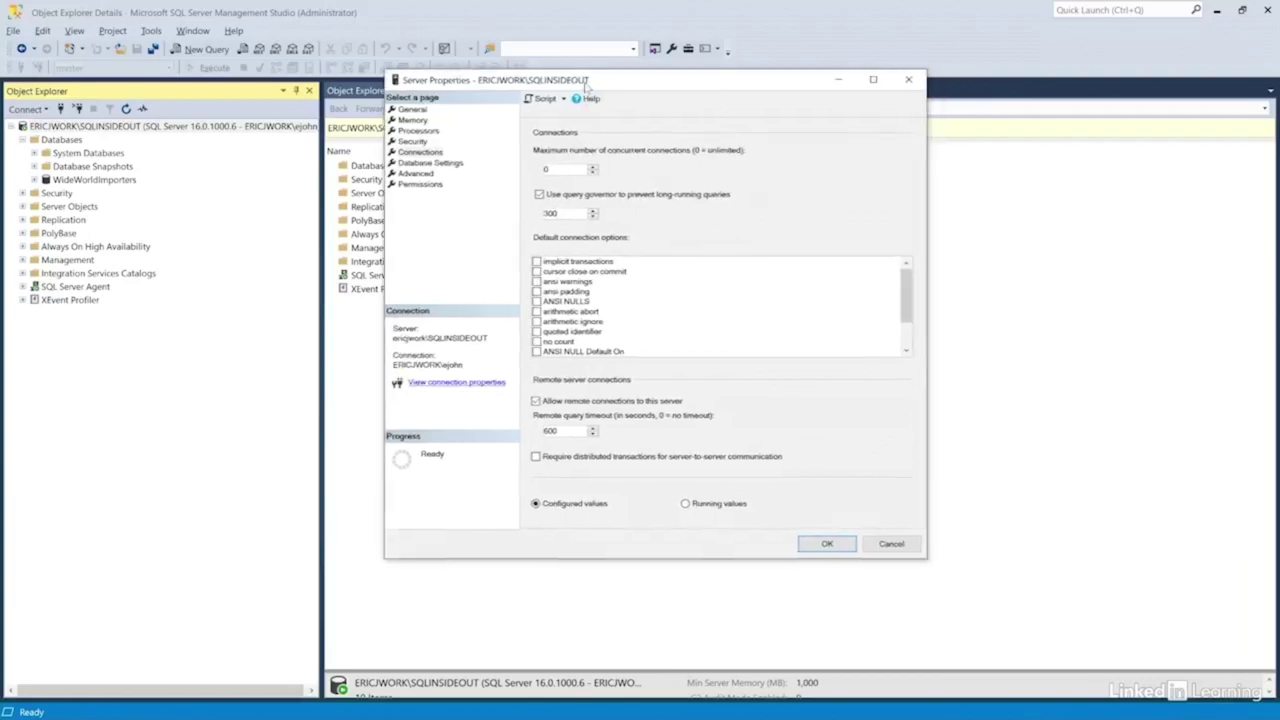
pyautogui.click(563, 199)
pyautogui.scroll(-2, 797, 305)
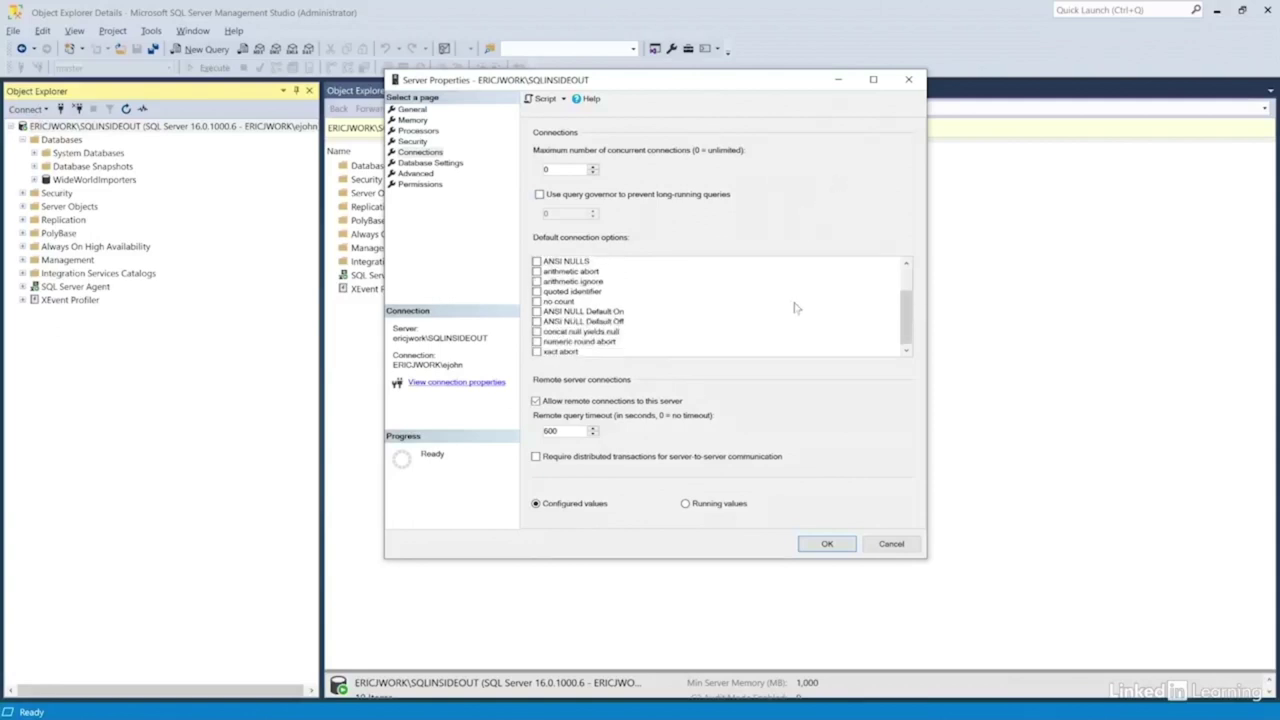
pyautogui.scroll(2, 797, 308)
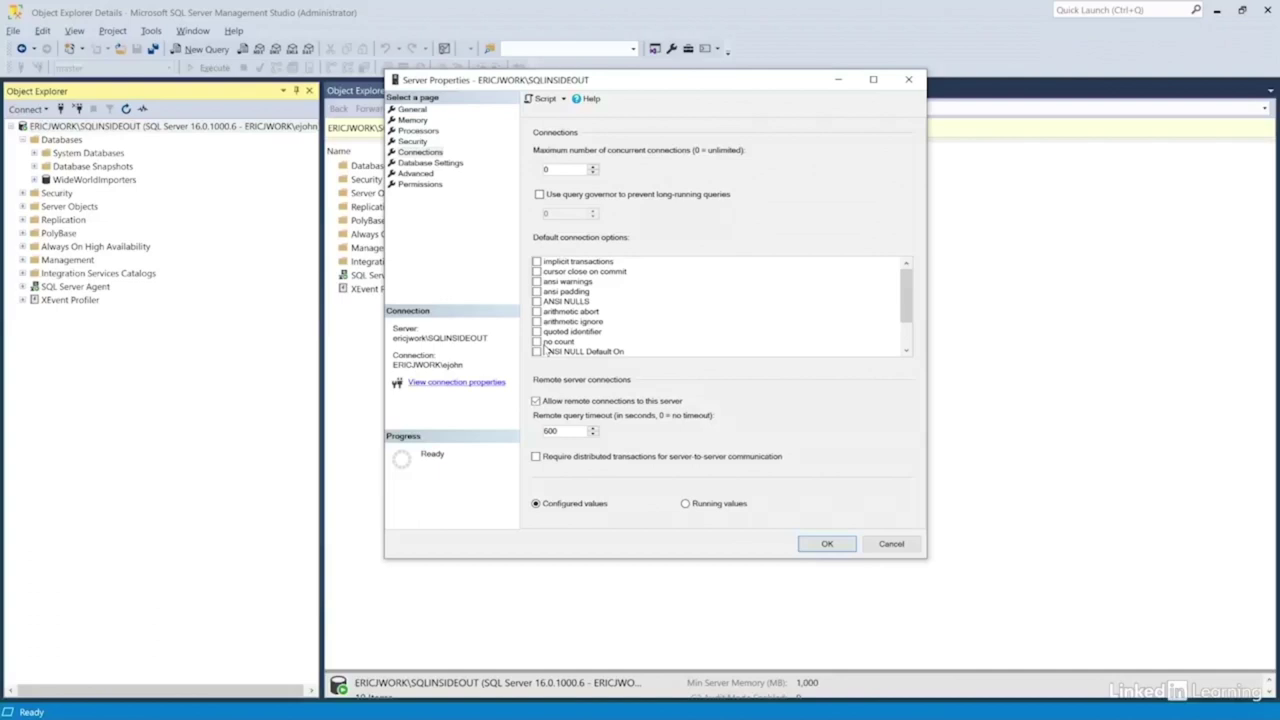
pyautogui.scroll(-2, 628, 291)
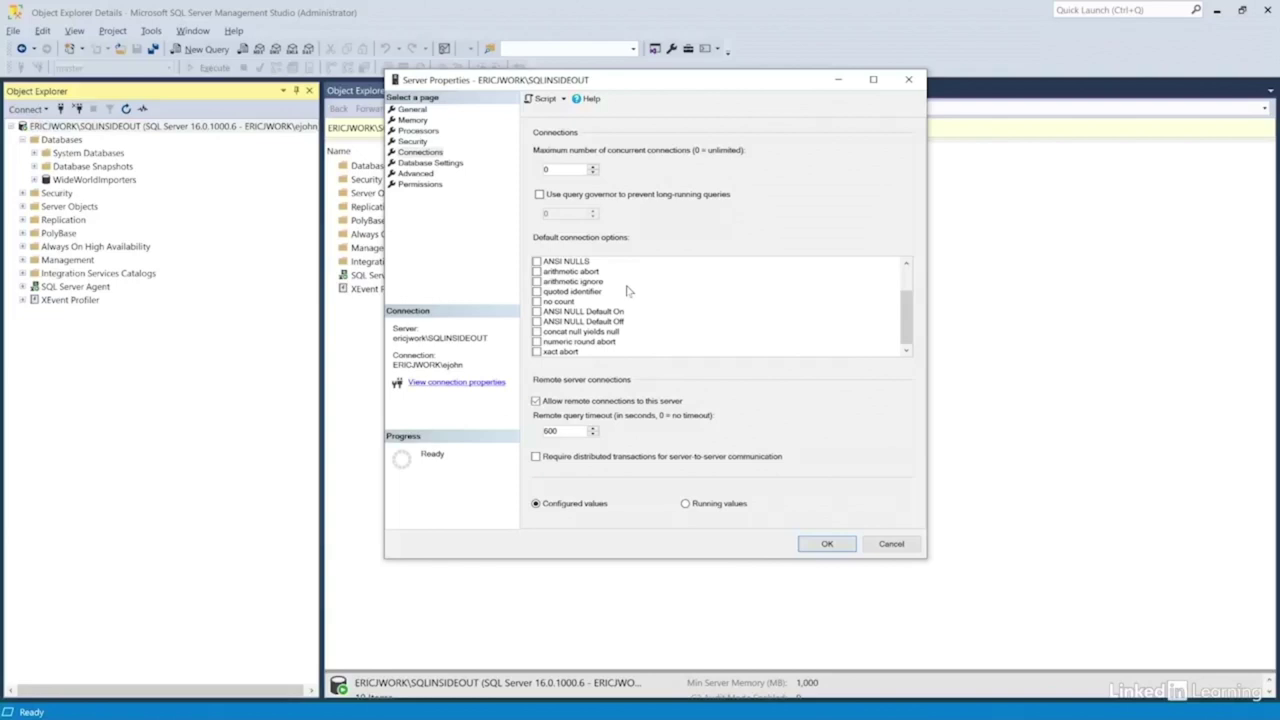
pyautogui.scroll(2, 628, 291)
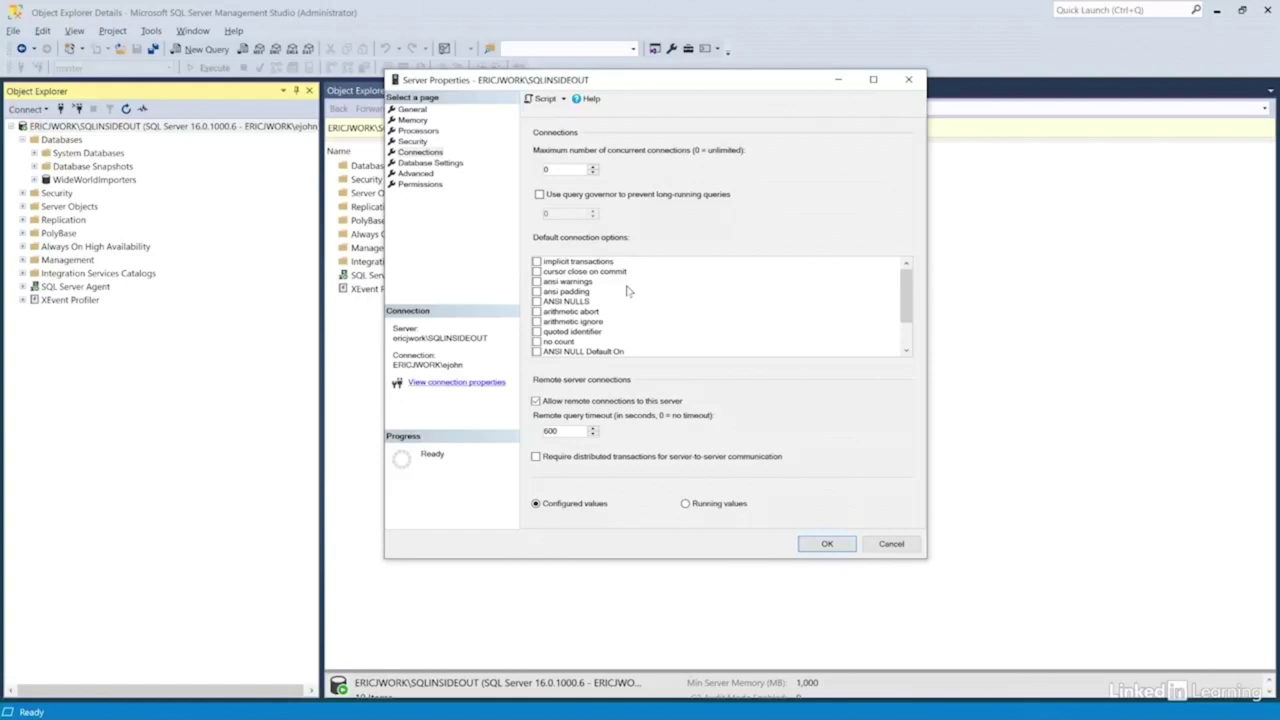
pyautogui.scroll(-3, 628, 291)
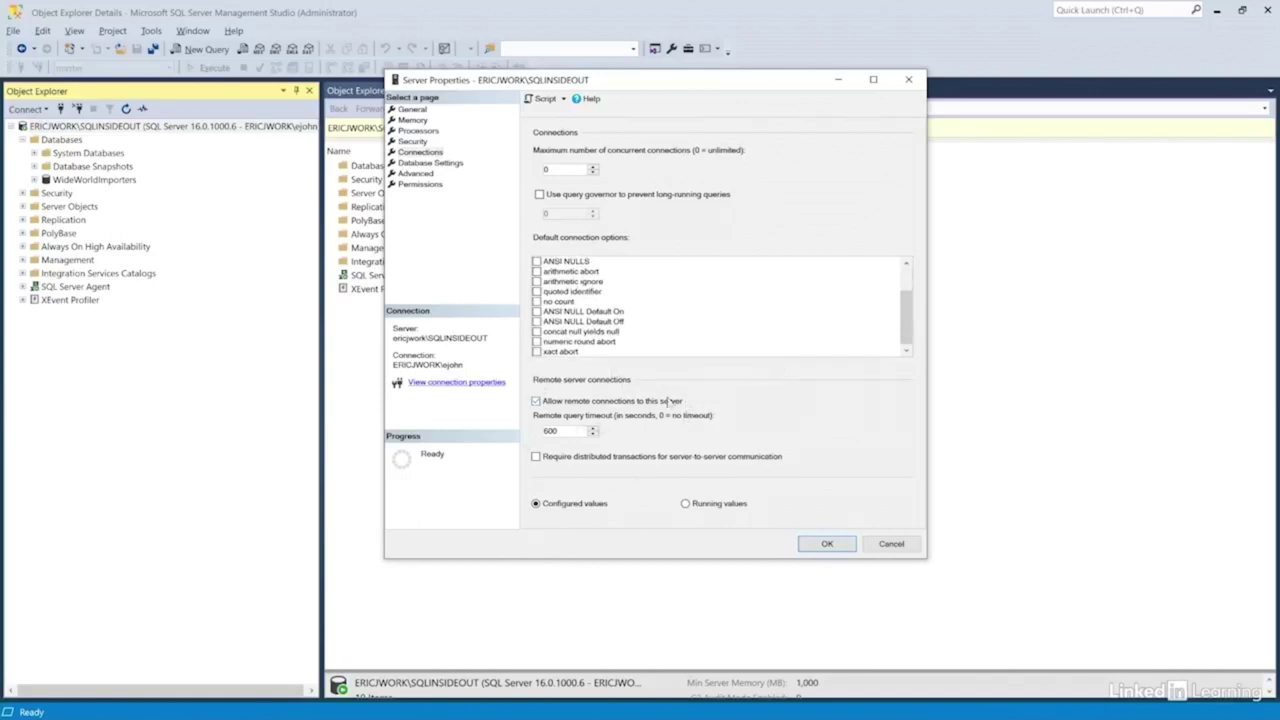
pyautogui.click(536, 401)
pyautogui.click(536, 401)
pyautogui.click(449, 172)
# - Show Database Settings and focus the default index fill factor value of 0
pyautogui.click(450, 163)
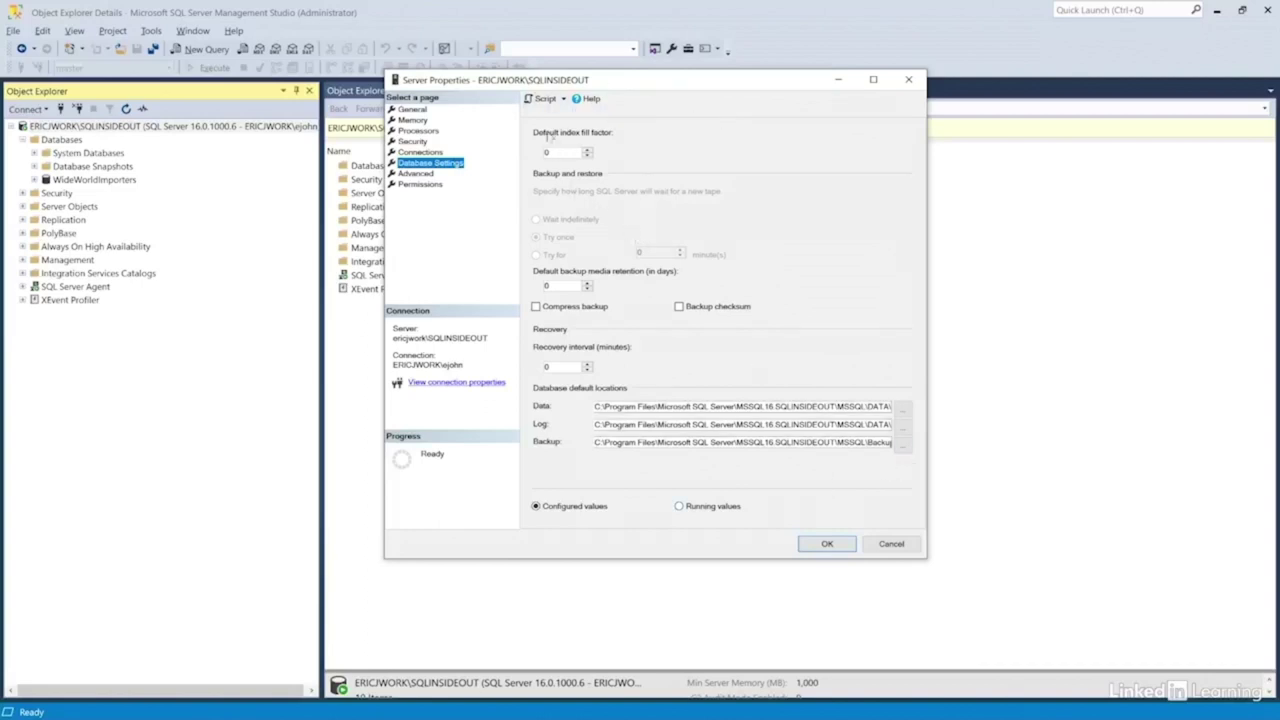
pyautogui.click(561, 153)
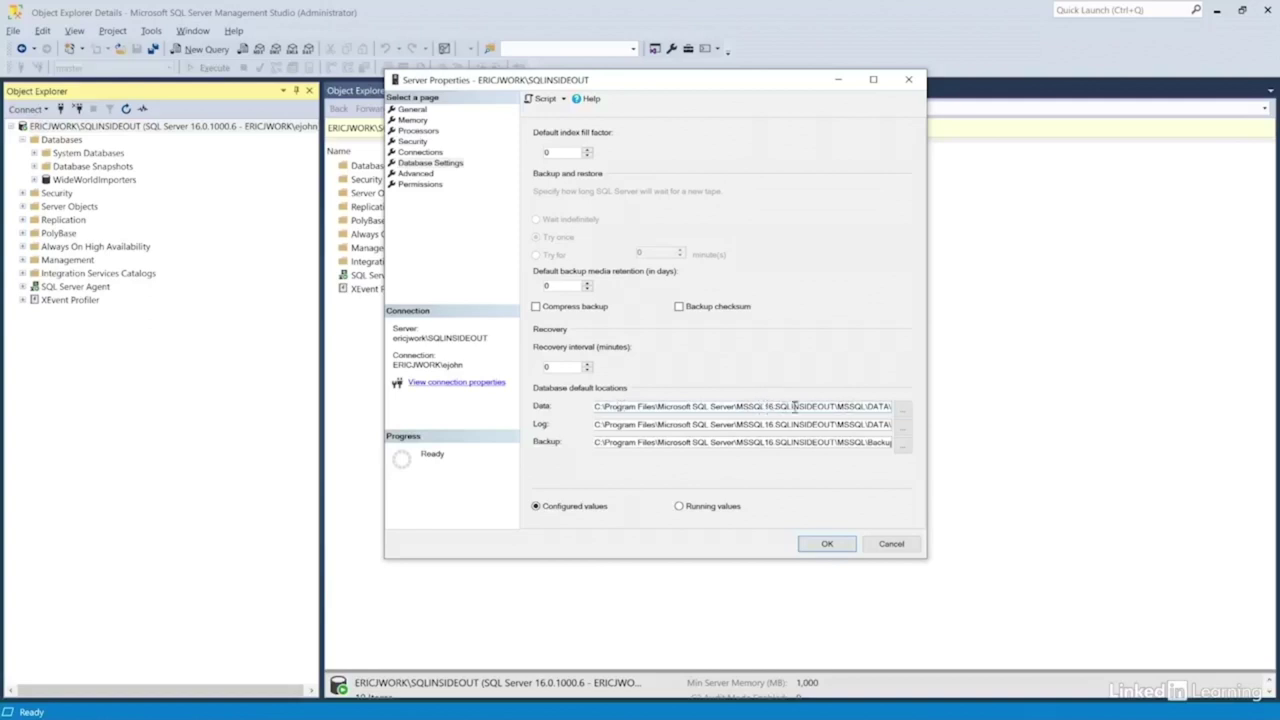
pyautogui.moveTo(873, 407); pyautogui.dragTo(901, 411)
pyautogui.moveTo(873, 424); pyautogui.dragTo(900, 426)
pyautogui.click(416, 174)
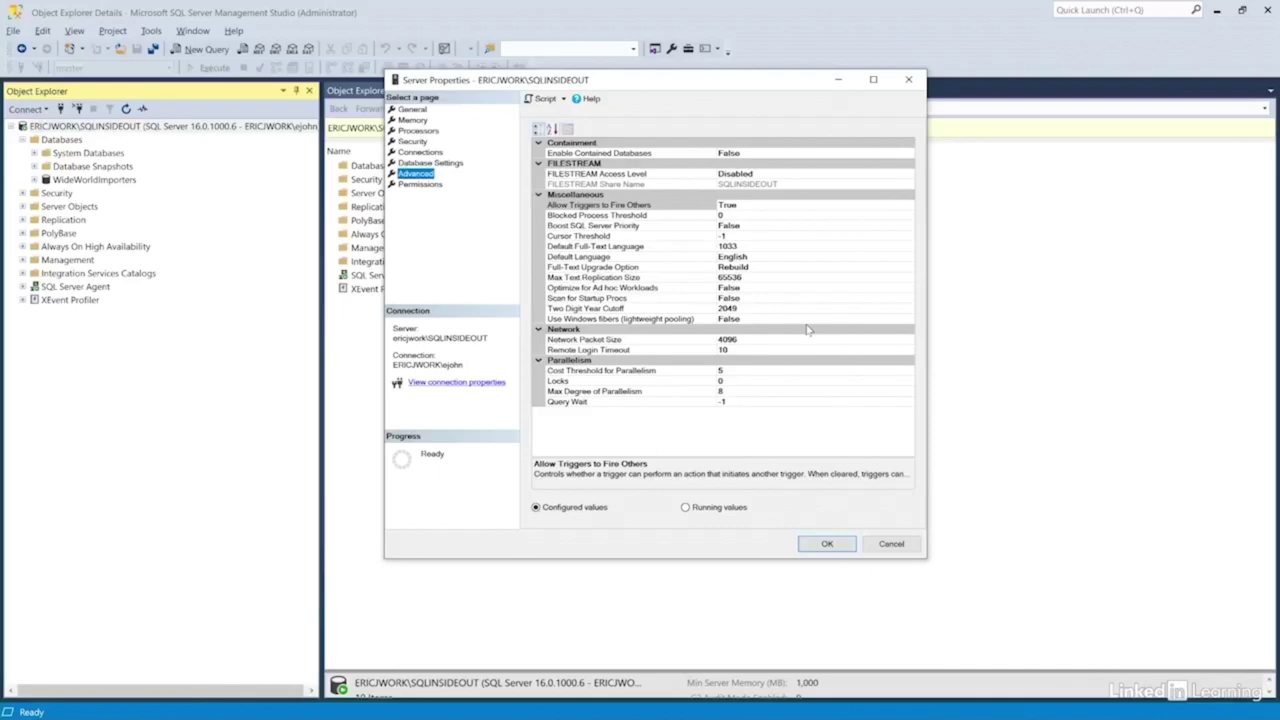
pyautogui.click(778, 176)
pyautogui.click(907, 175)
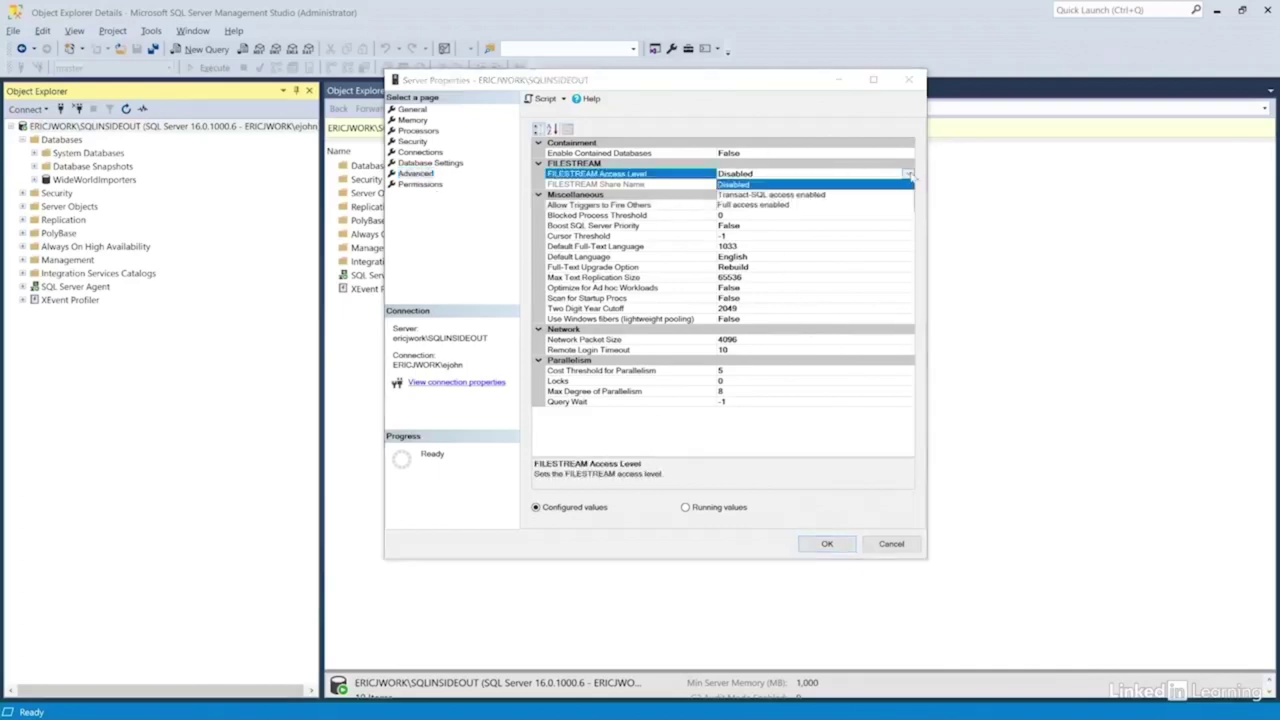
pyautogui.click(909, 175)
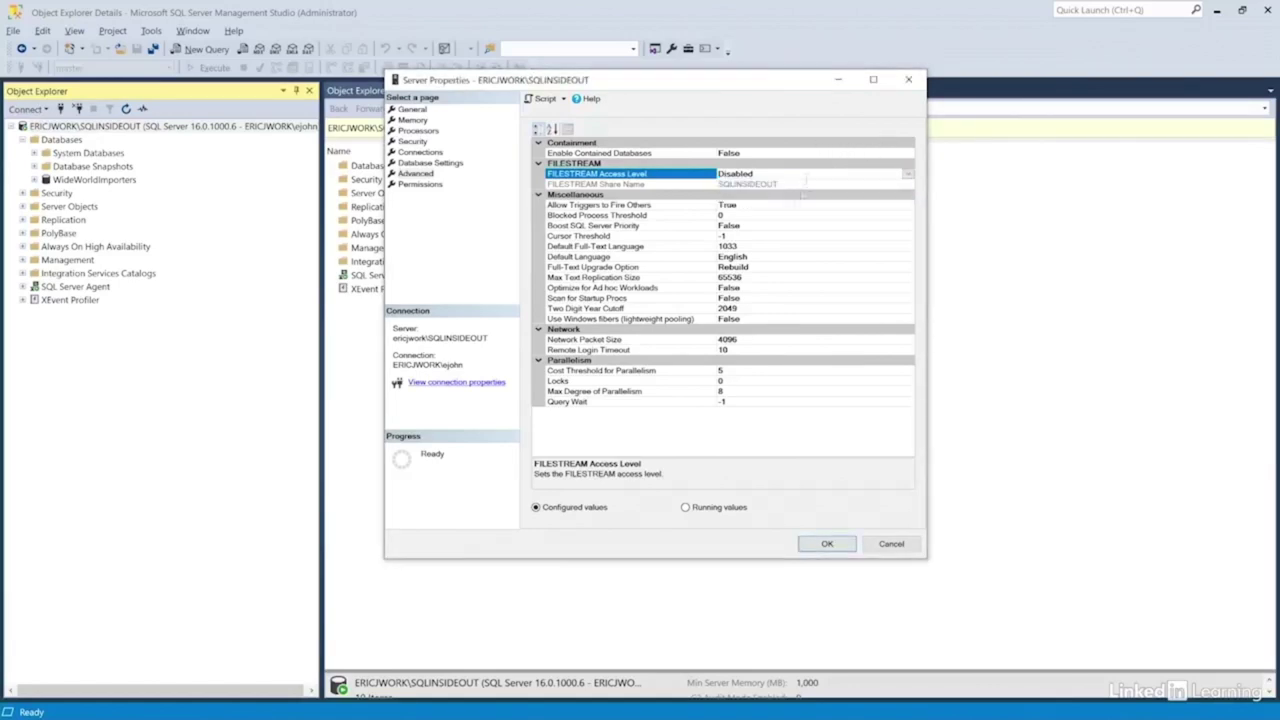
pyautogui.click(640, 227)
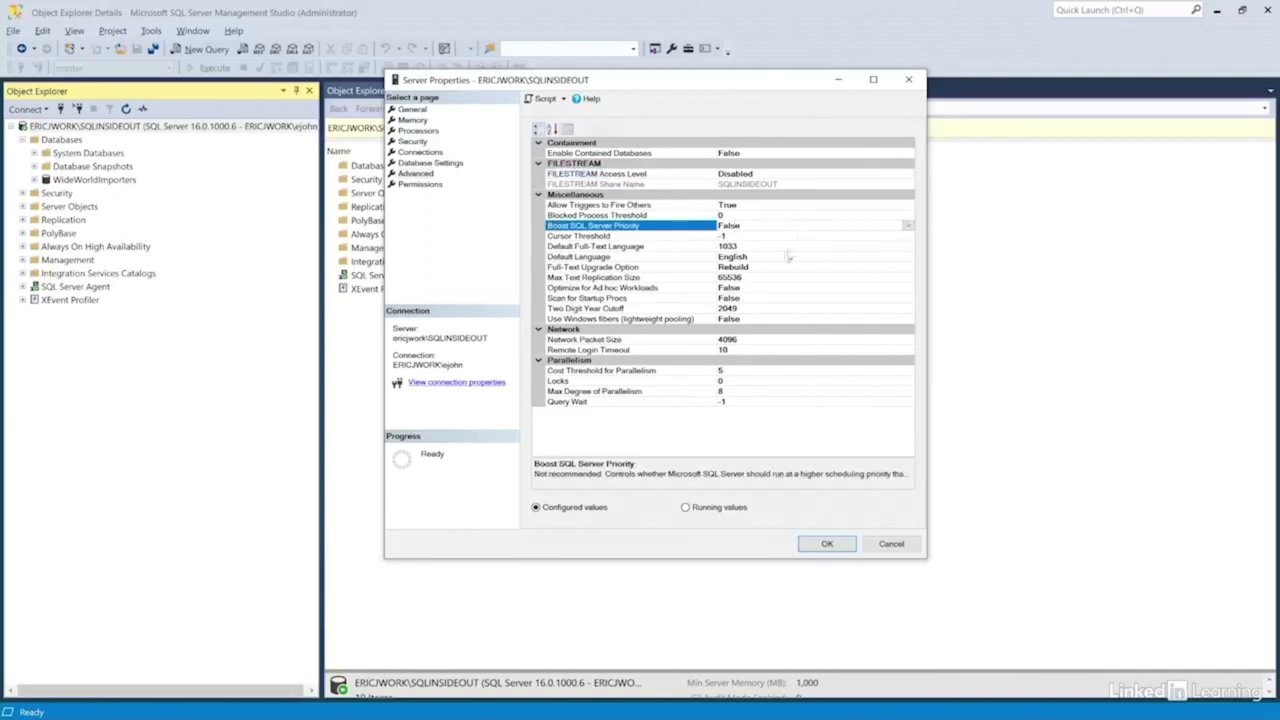
pyautogui.click(782, 298)
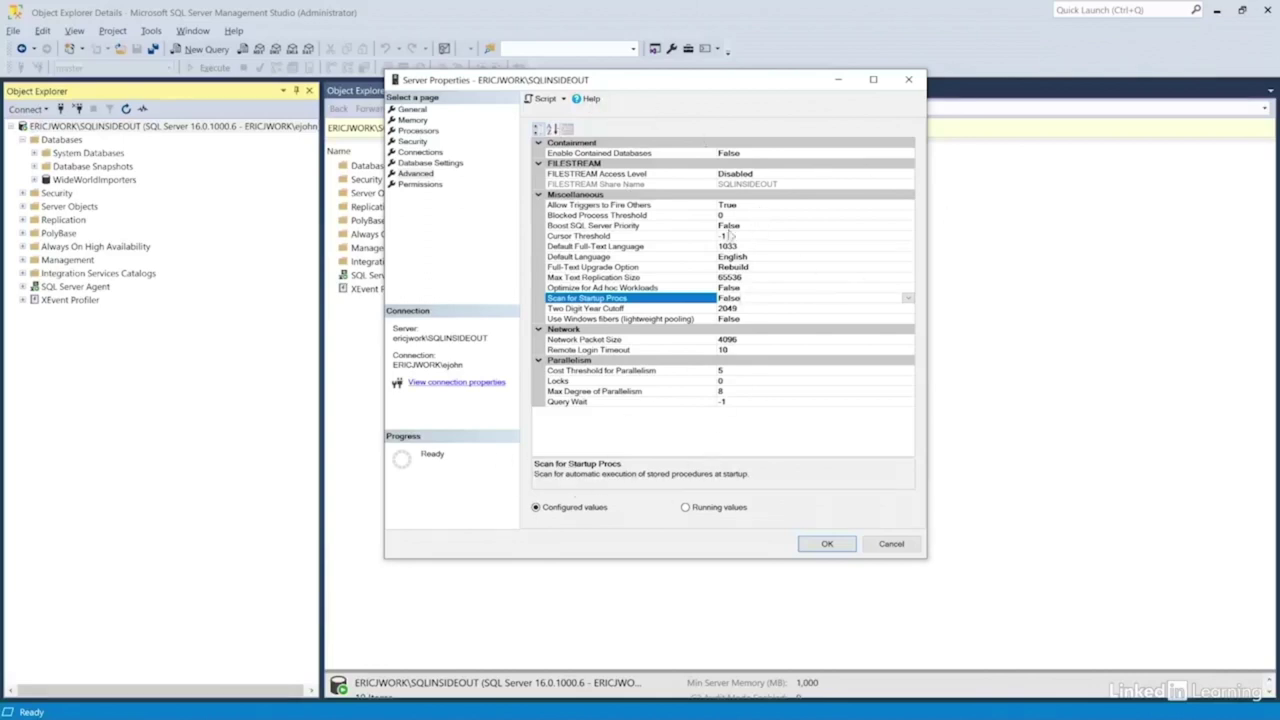
pyautogui.click(746, 227)
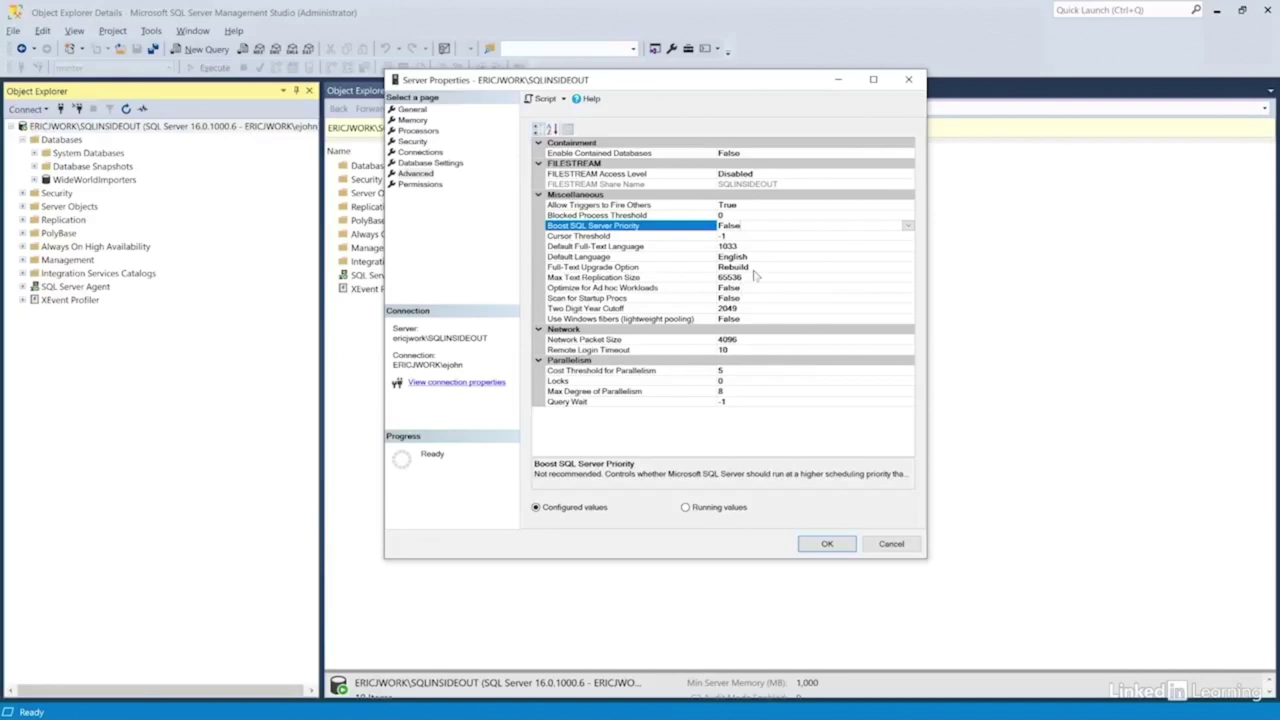
pyautogui.click(757, 278)
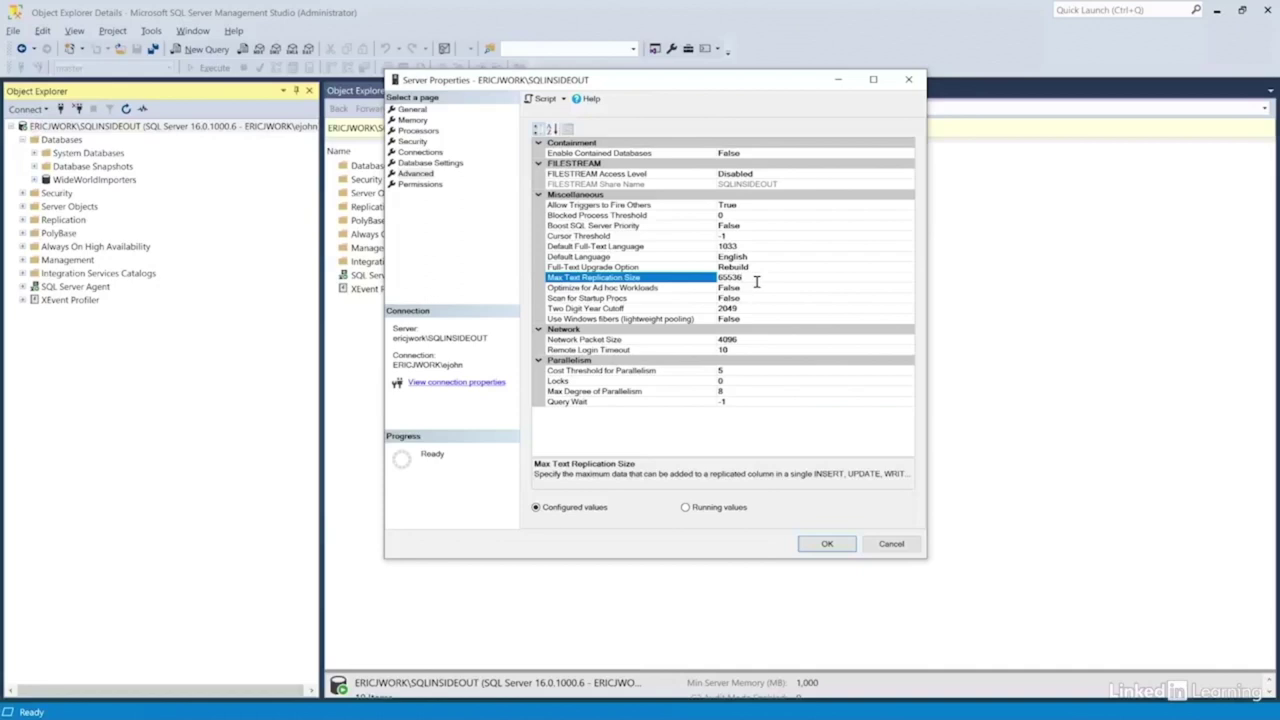
pyautogui.click(758, 308)
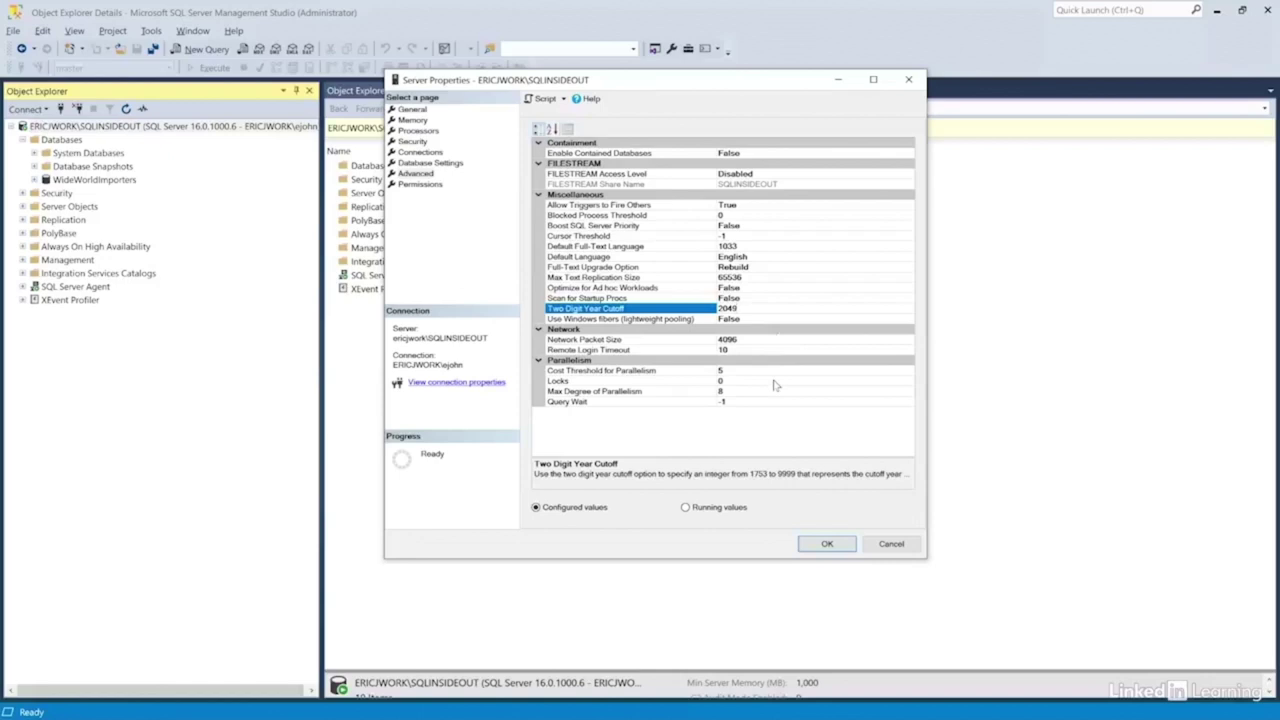
pyautogui.click(731, 392)
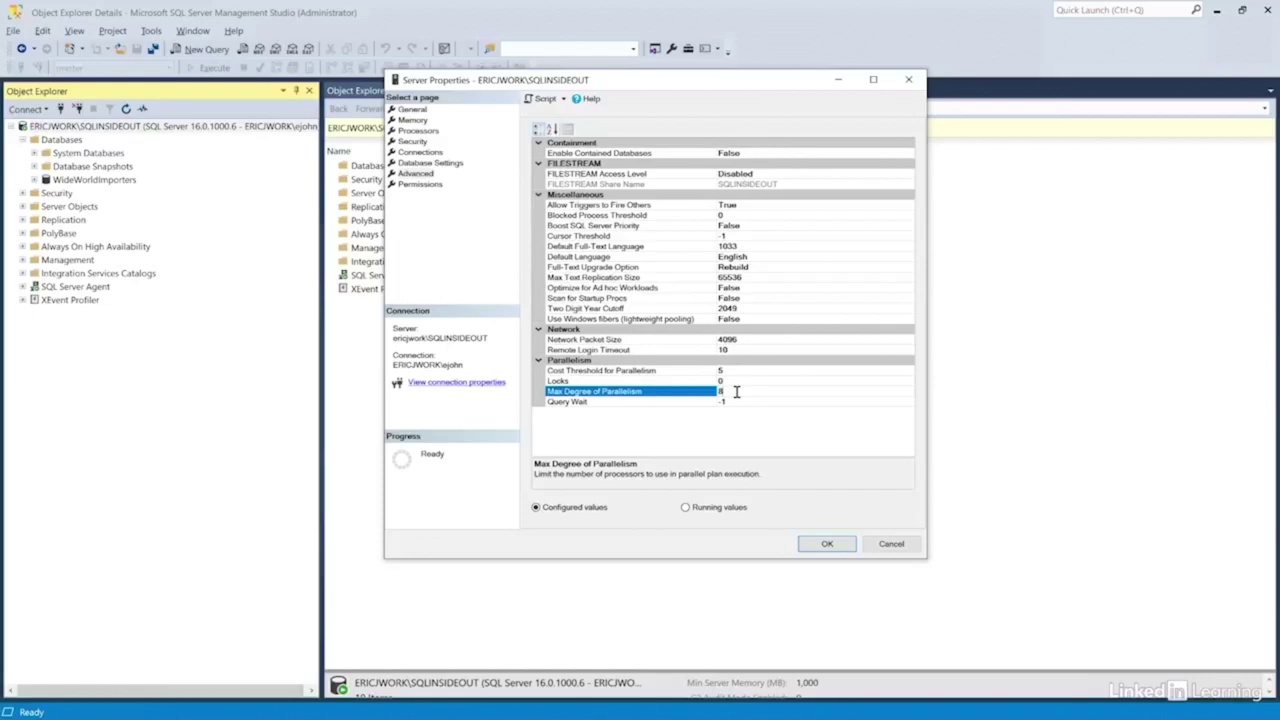
pyautogui.click(436, 186)
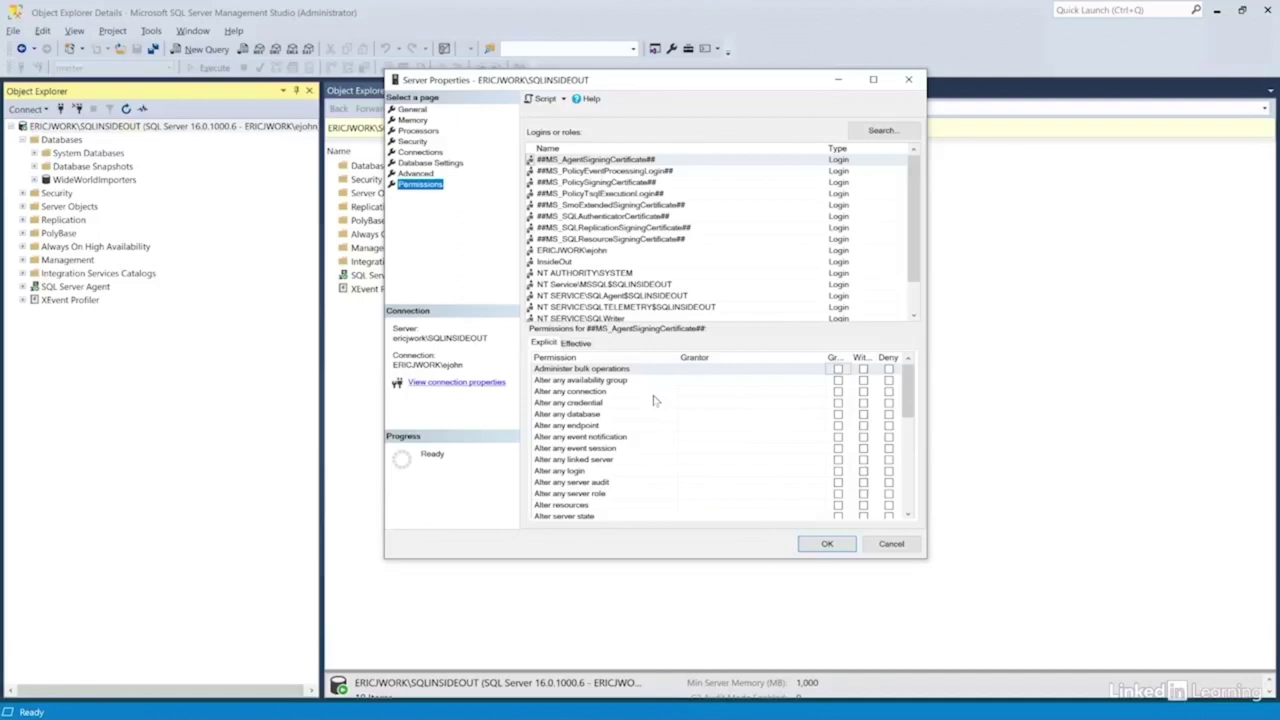
# - Scroll the server permissions grid down and select the Connect SQL permission
pyautogui.scroll(-2, 655, 401)
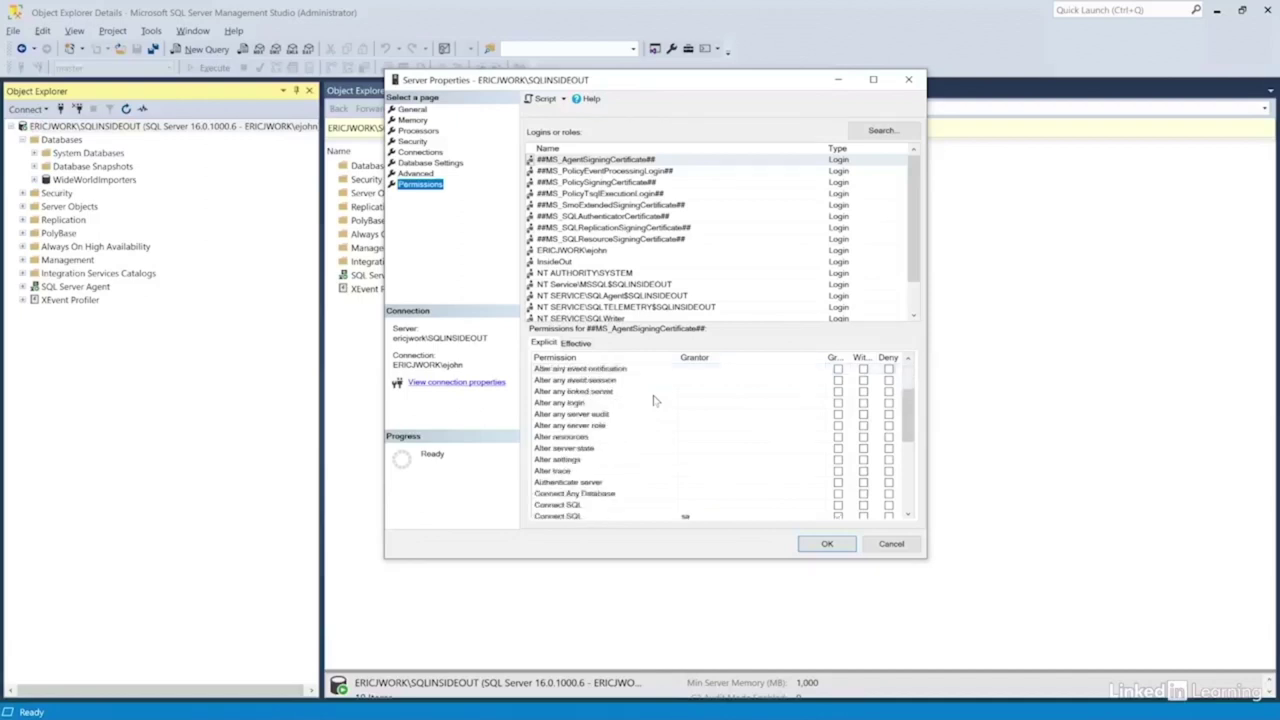
pyautogui.scroll(-1, 655, 401)
pyautogui.scroll(-1, 655, 401)
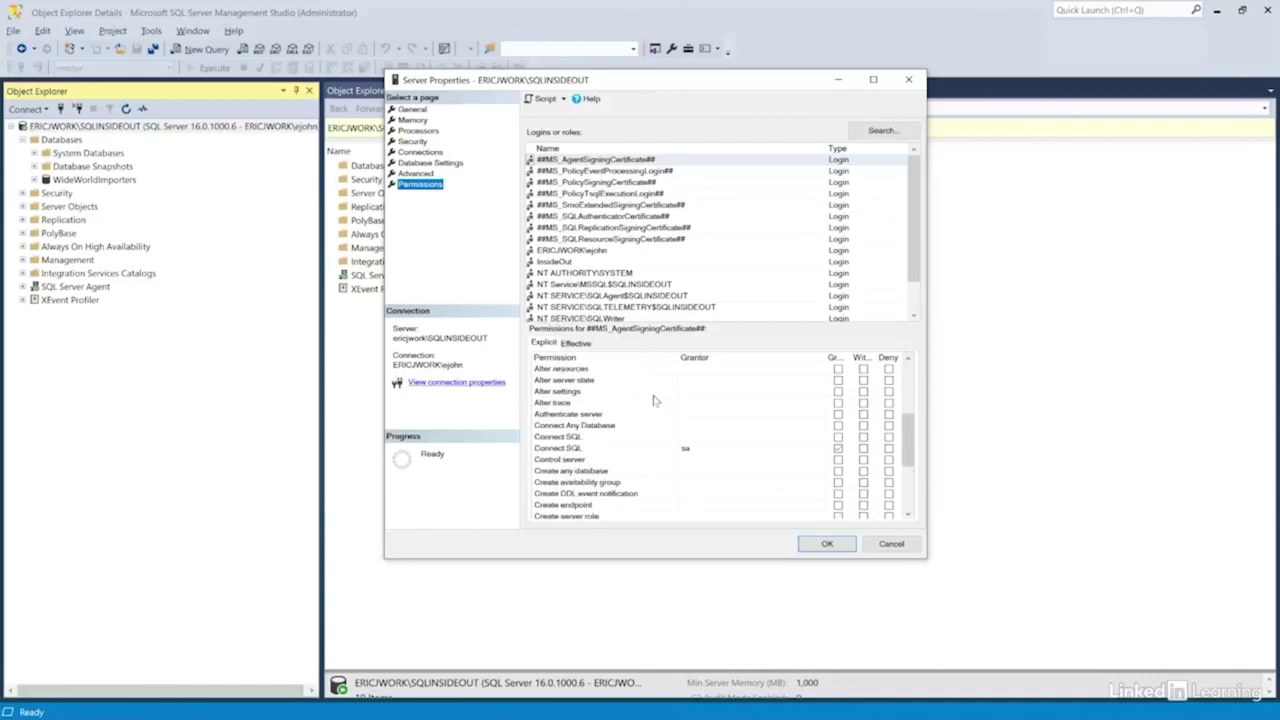
pyautogui.scroll(-1, 655, 401)
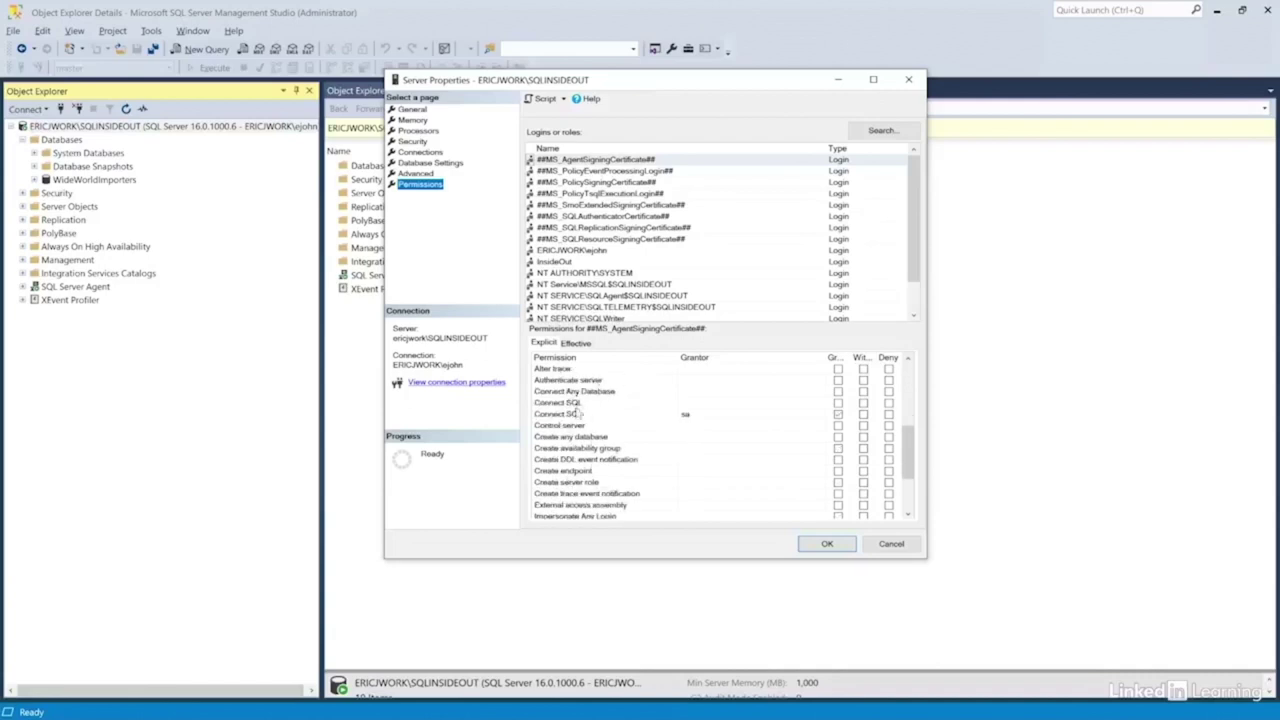
pyautogui.click(577, 403)
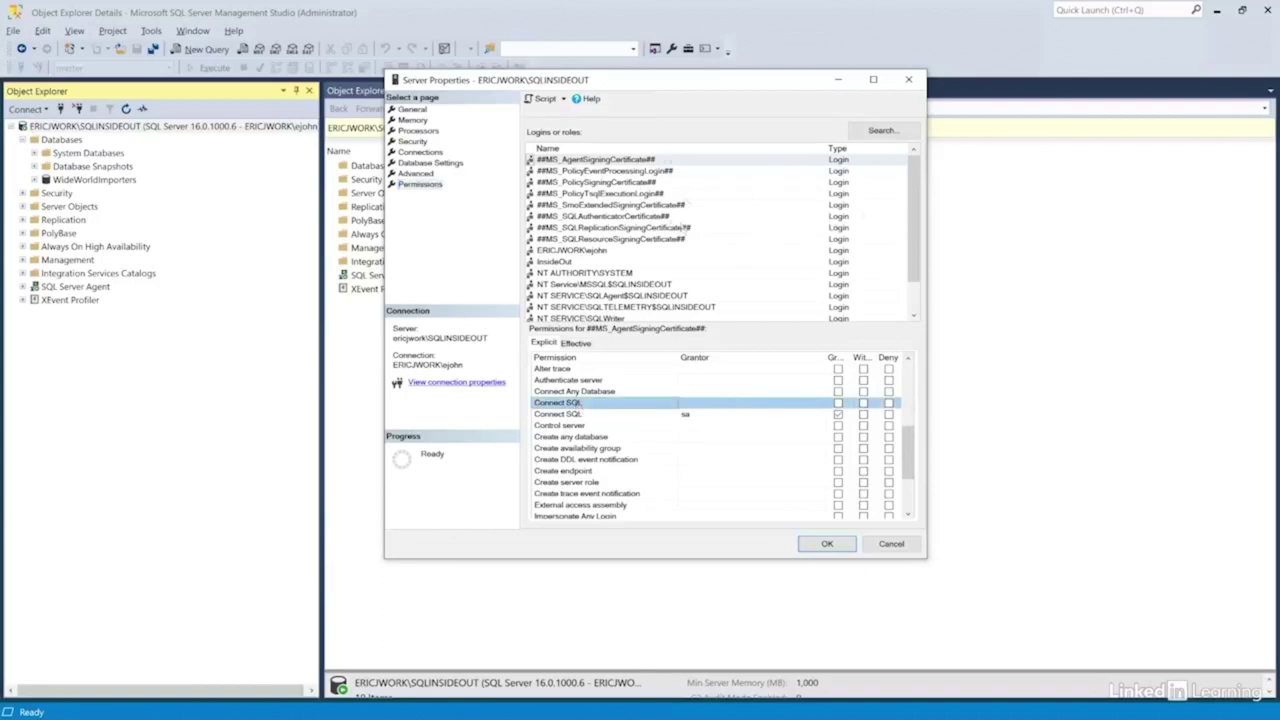
pyautogui.scroll(-1, 688, 200)
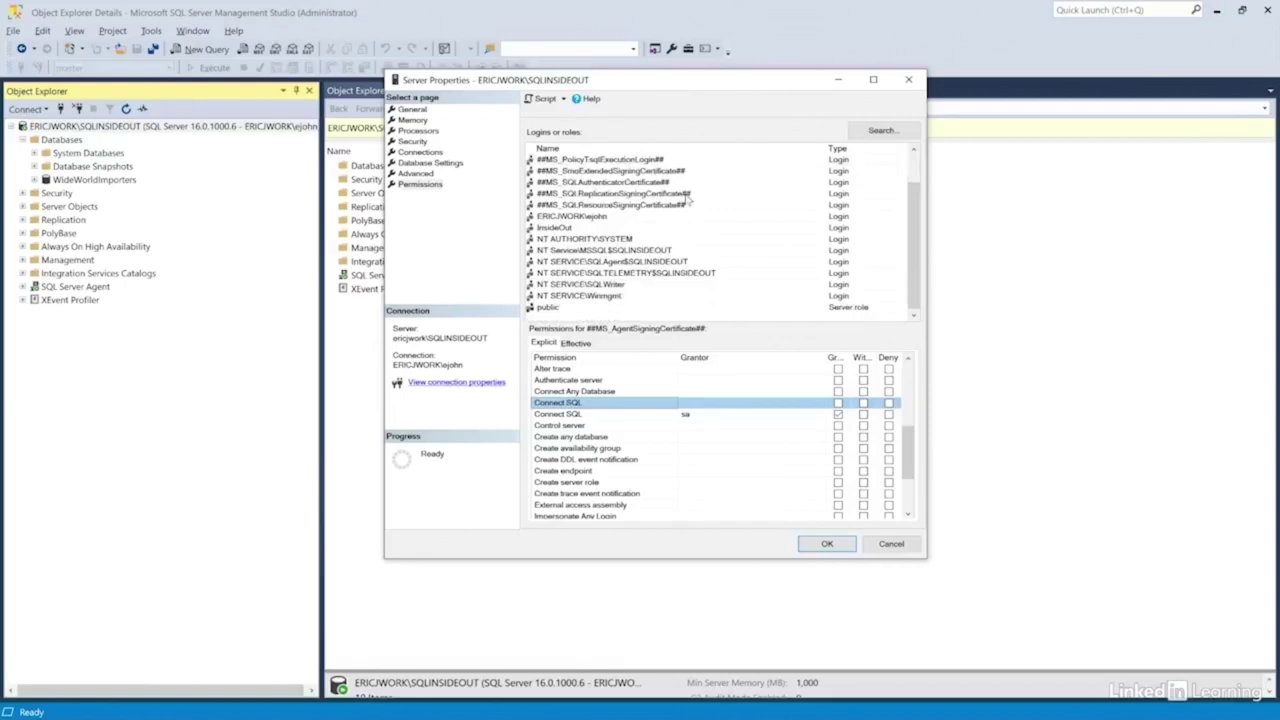
# - For the InsideOut login, deny the Connect SQL permission granted by sa, then widen the dialog
pyautogui.click(563, 229)
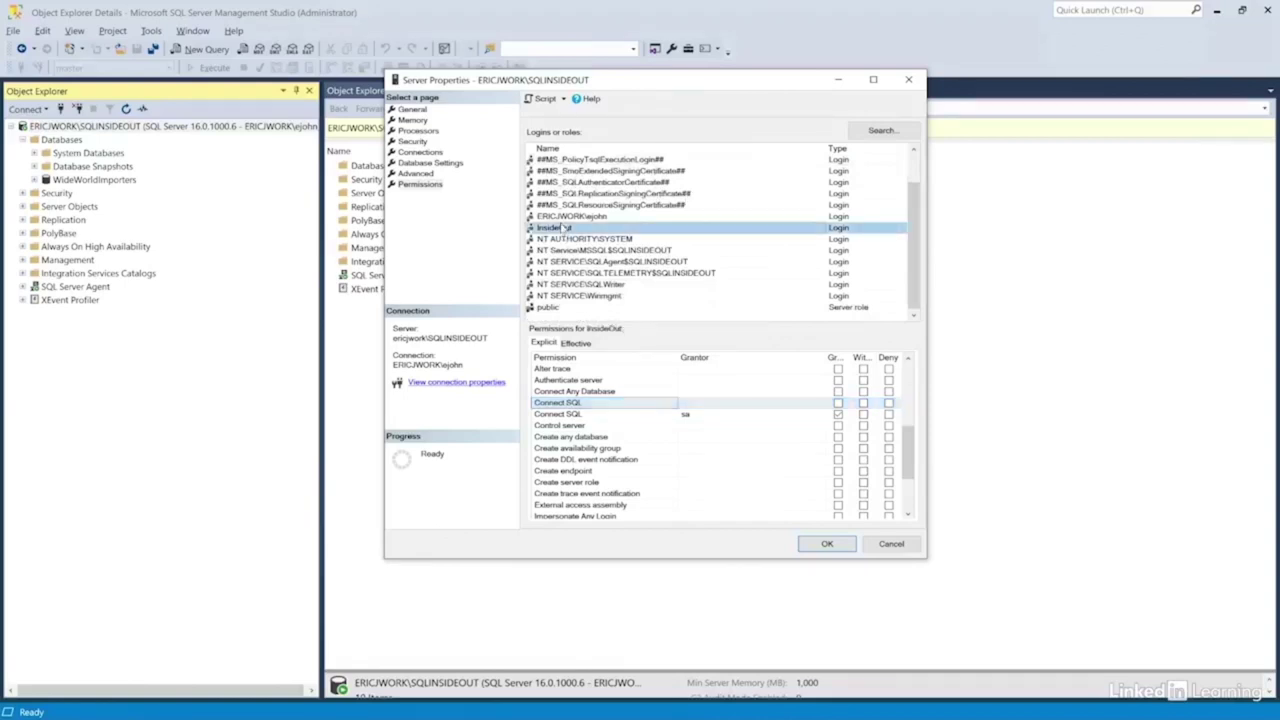
pyautogui.click(577, 402)
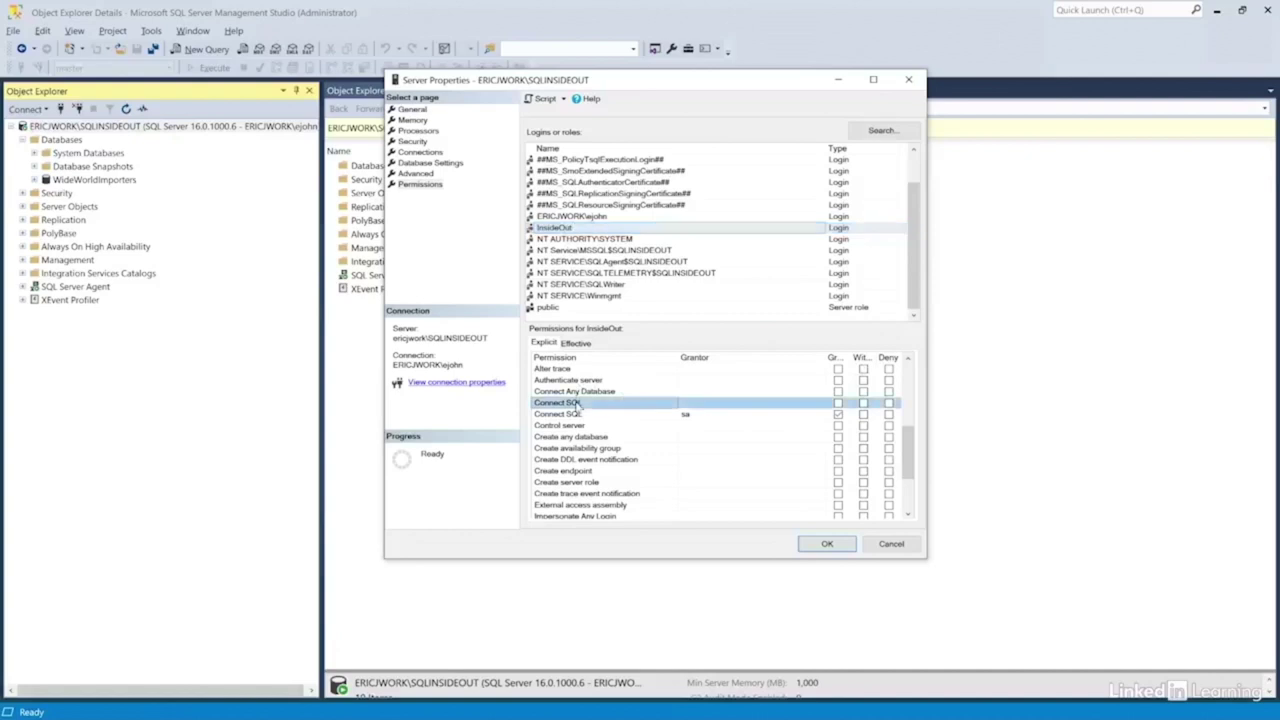
pyautogui.click(572, 416)
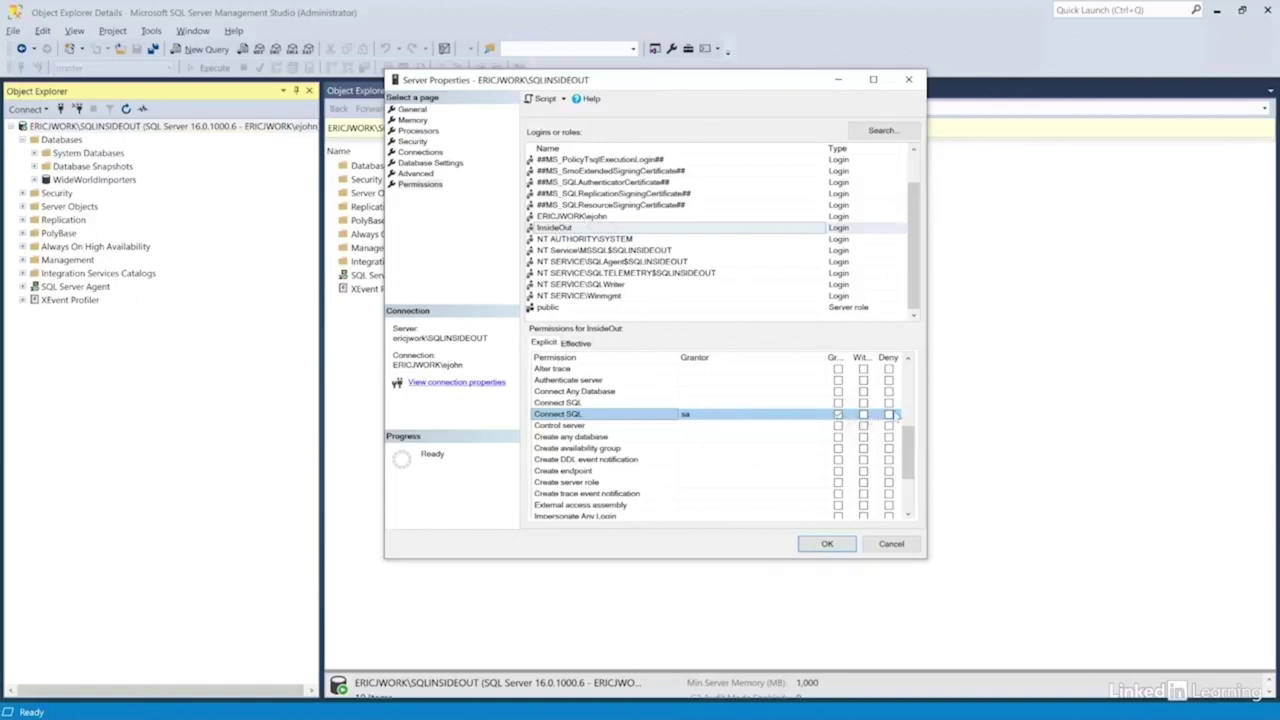
pyautogui.click(889, 414)
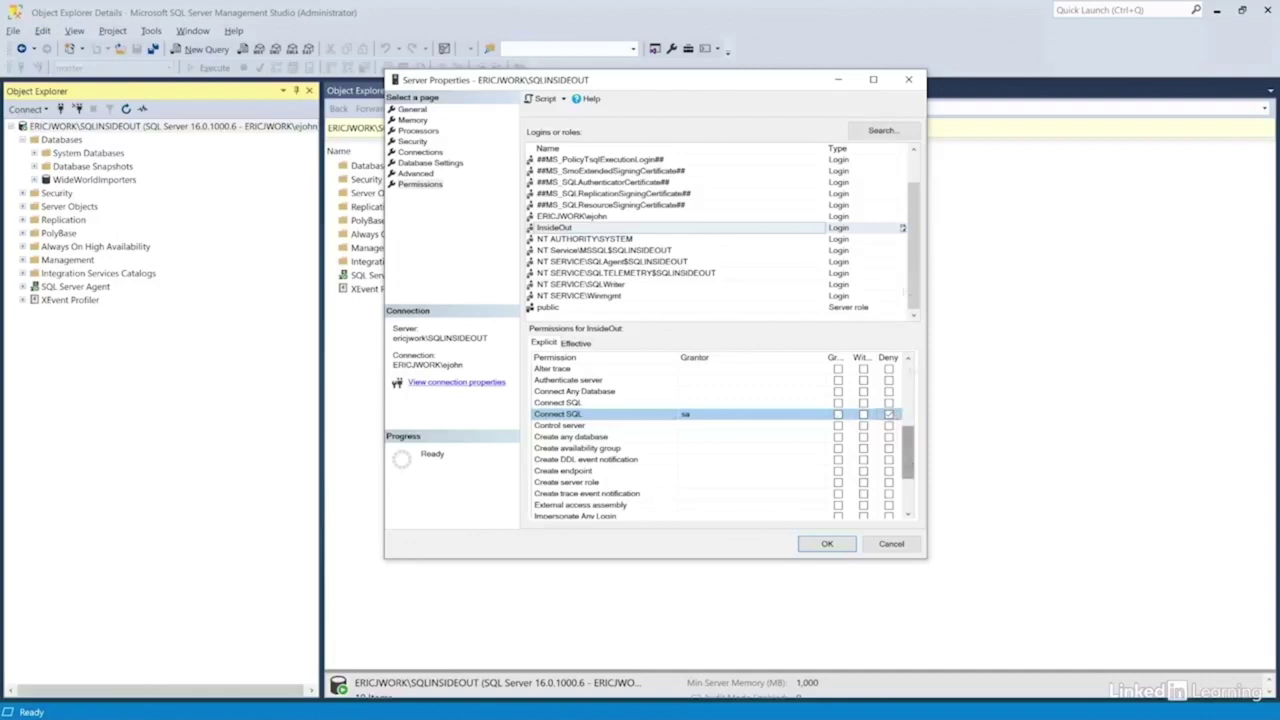
pyautogui.moveTo(902, 228); pyautogui.dragTo(982, 228)
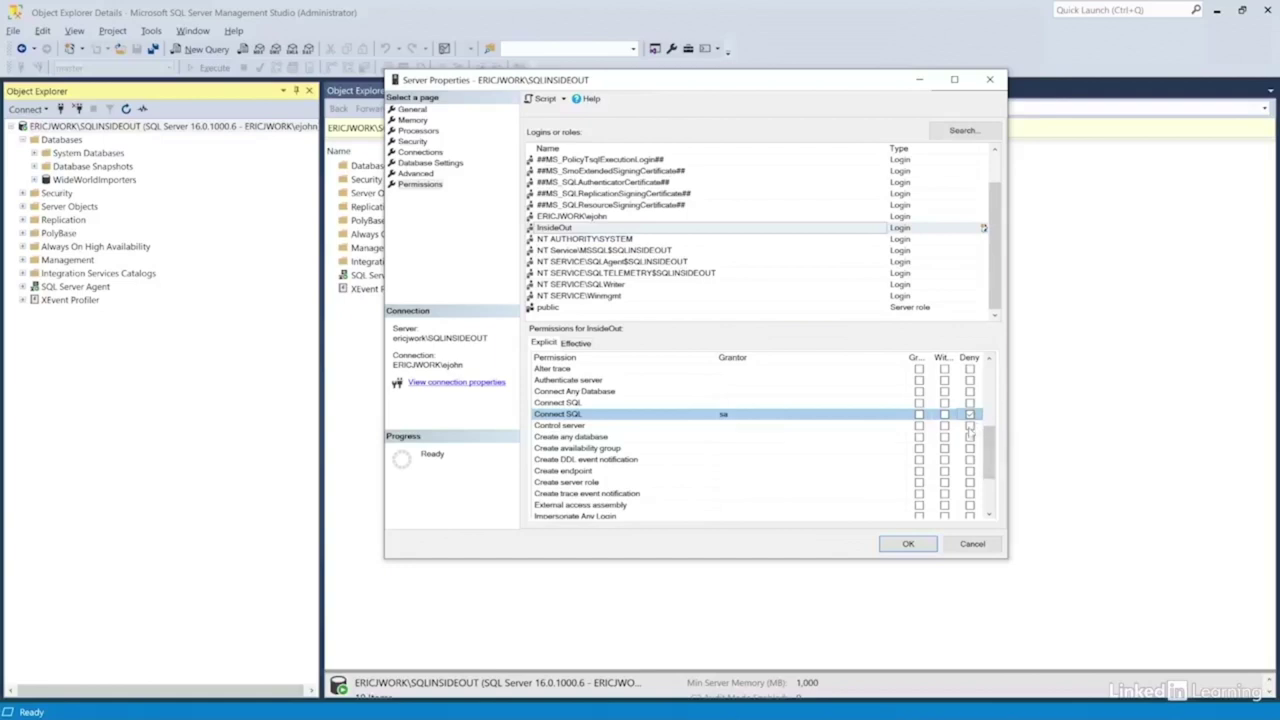
# - Restore Grant on InsideOut's Connect SQL permission and scroll through the permission list
pyautogui.scroll(2, 969, 432)
pyautogui.click(921, 470)
pyautogui.scroll(-3, 921, 470)
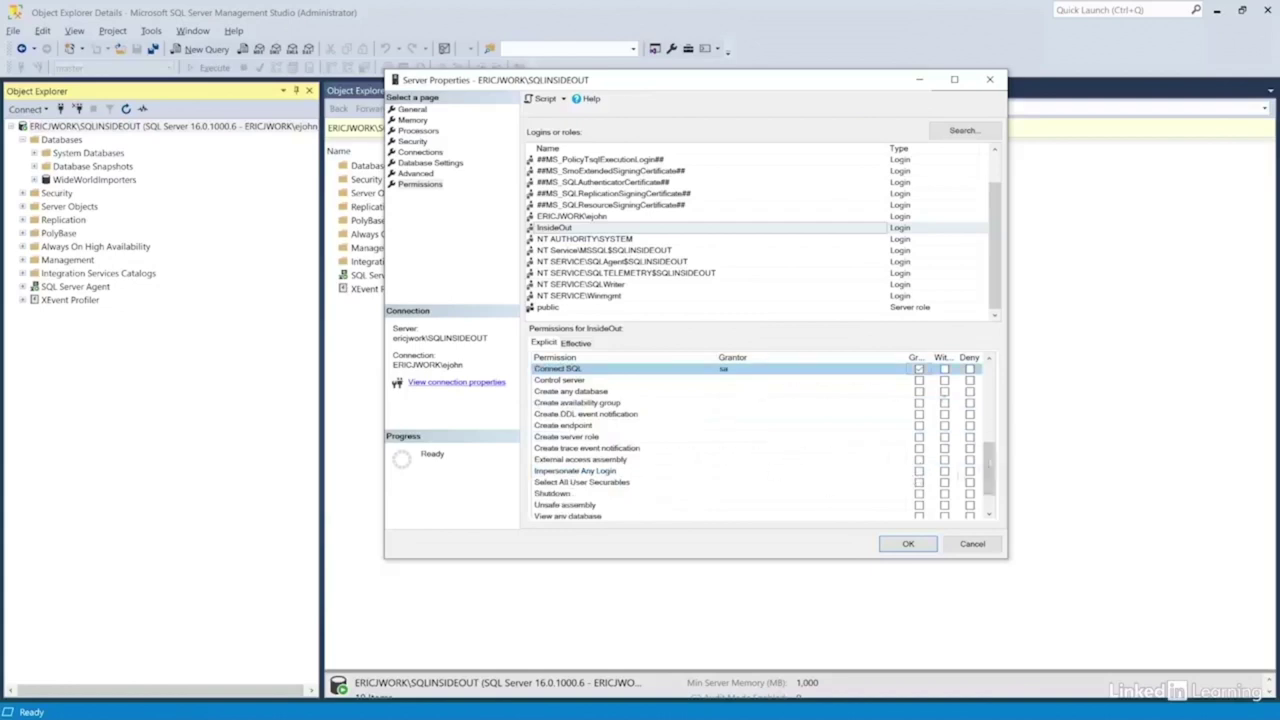
pyautogui.scroll(2, 985, 450)
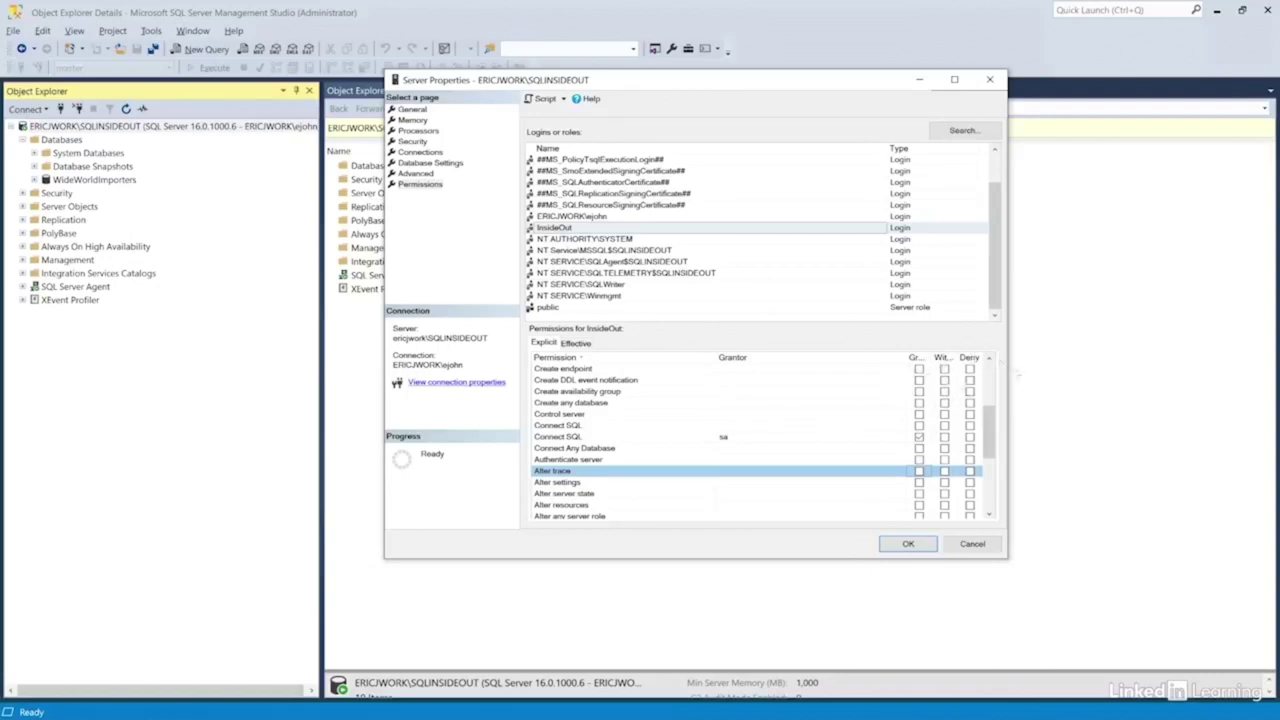
pyautogui.scroll(-4, 811, 451)
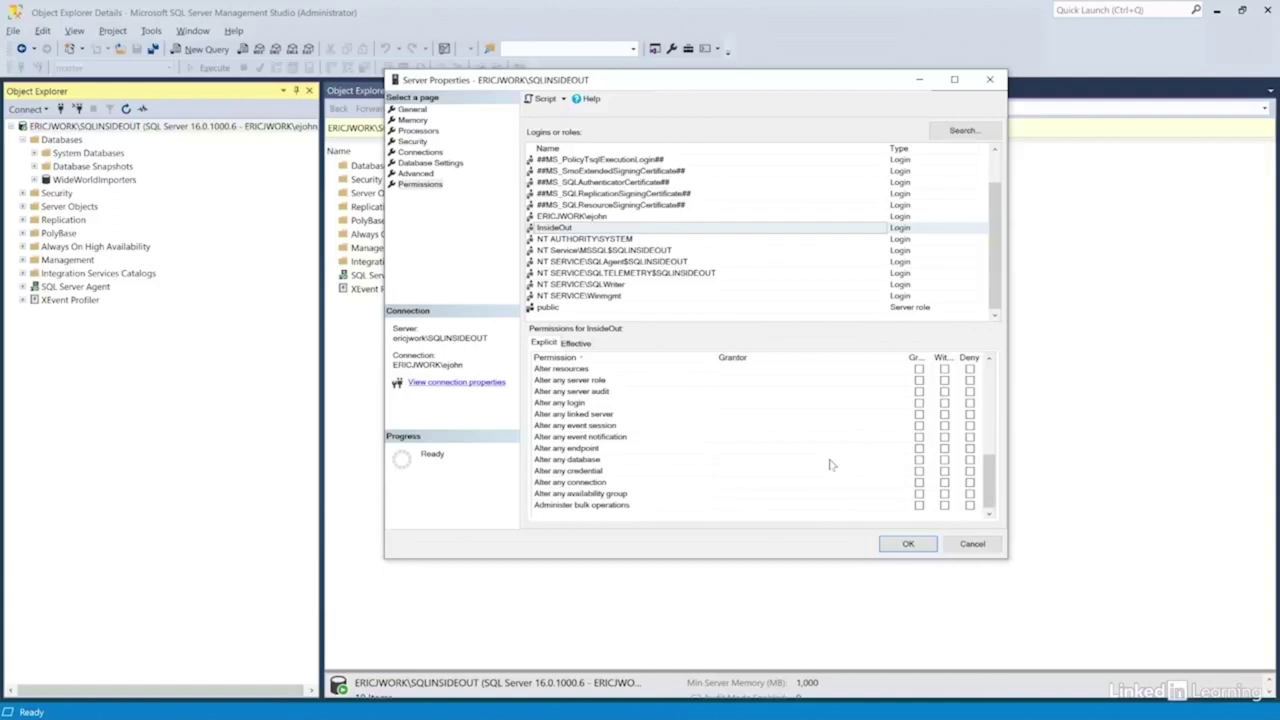
pyautogui.scroll(6, 829, 464)
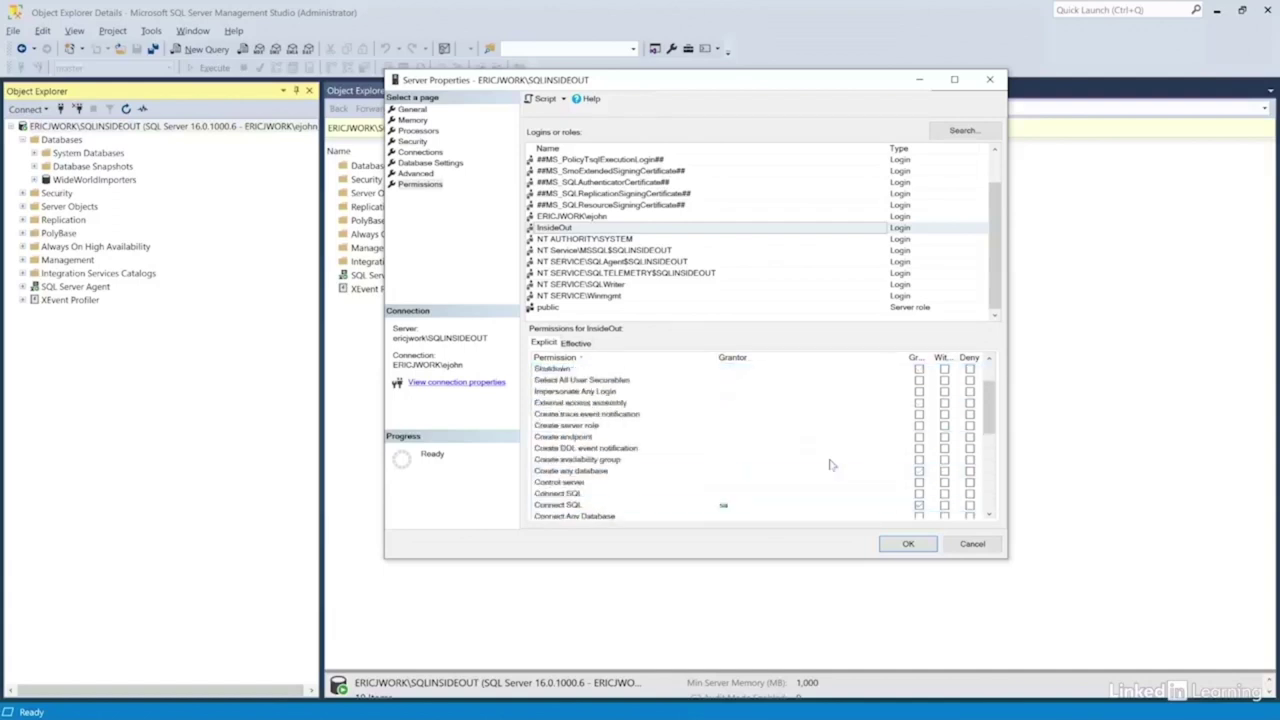
pyautogui.scroll(1, 829, 464)
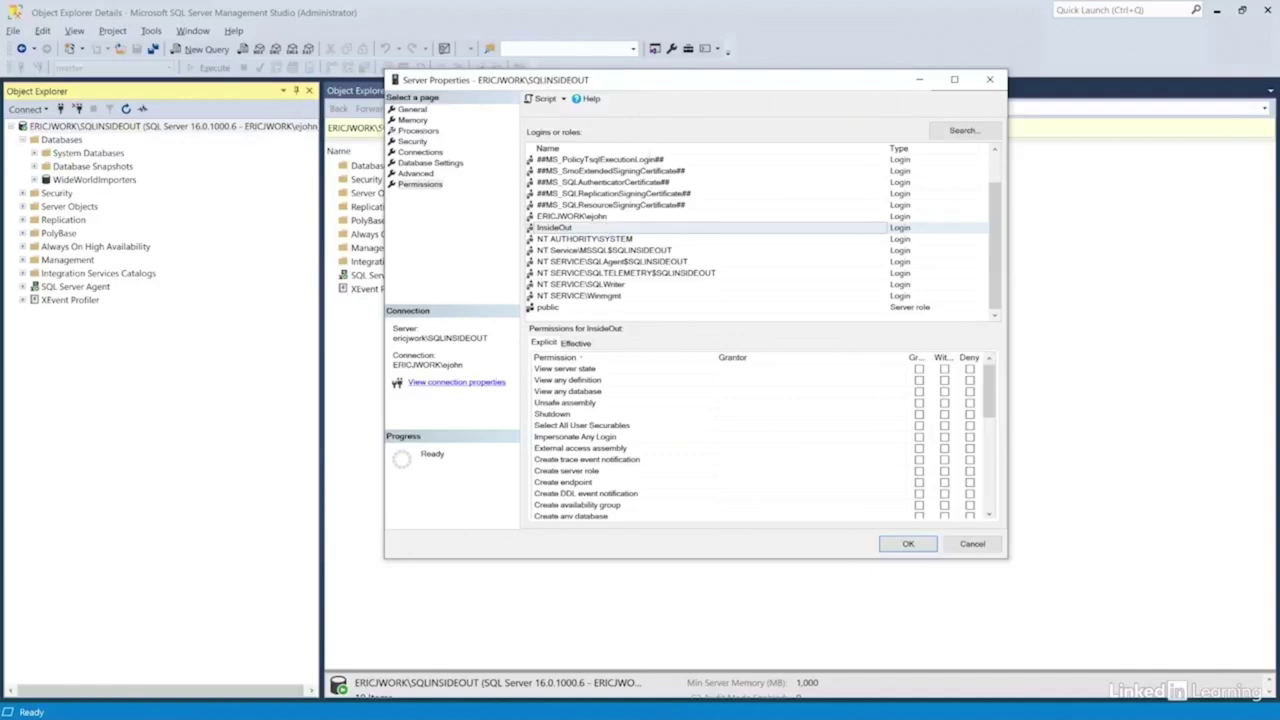
# - Close Server Properties without saving and dismiss the server node's context menu
pyautogui.click(989, 79)
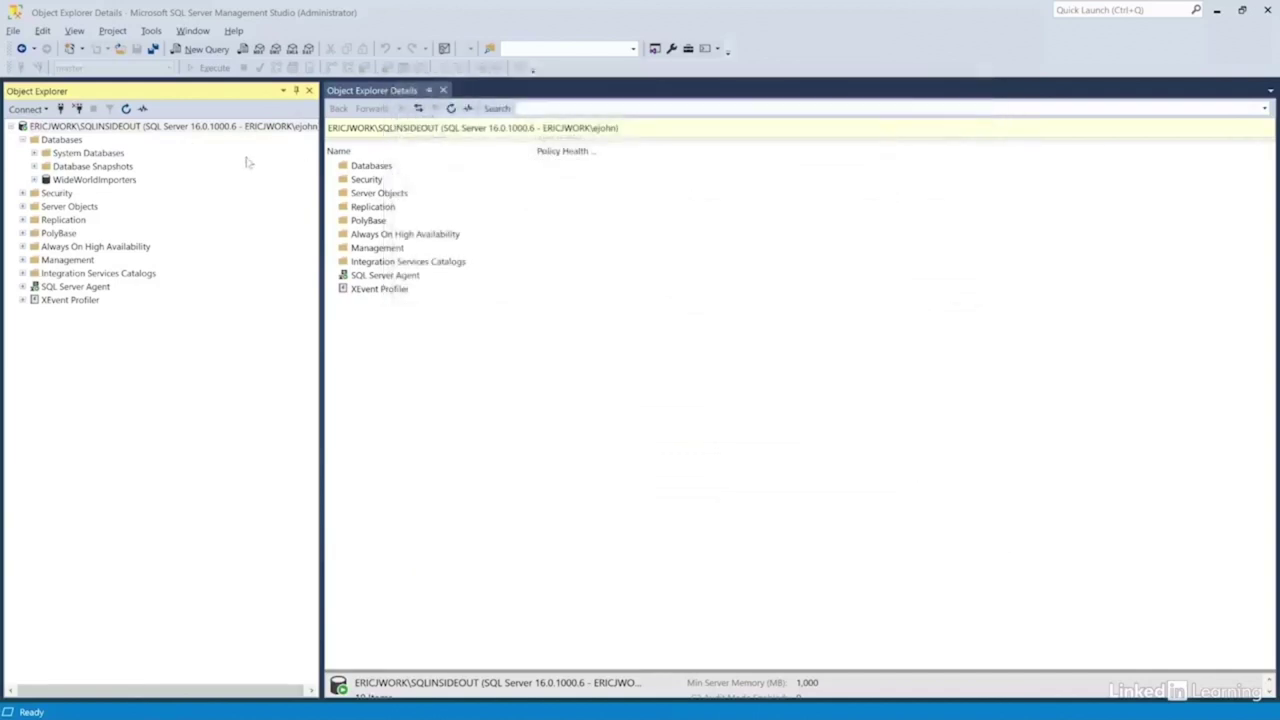
pyautogui.rightClick(218, 127)
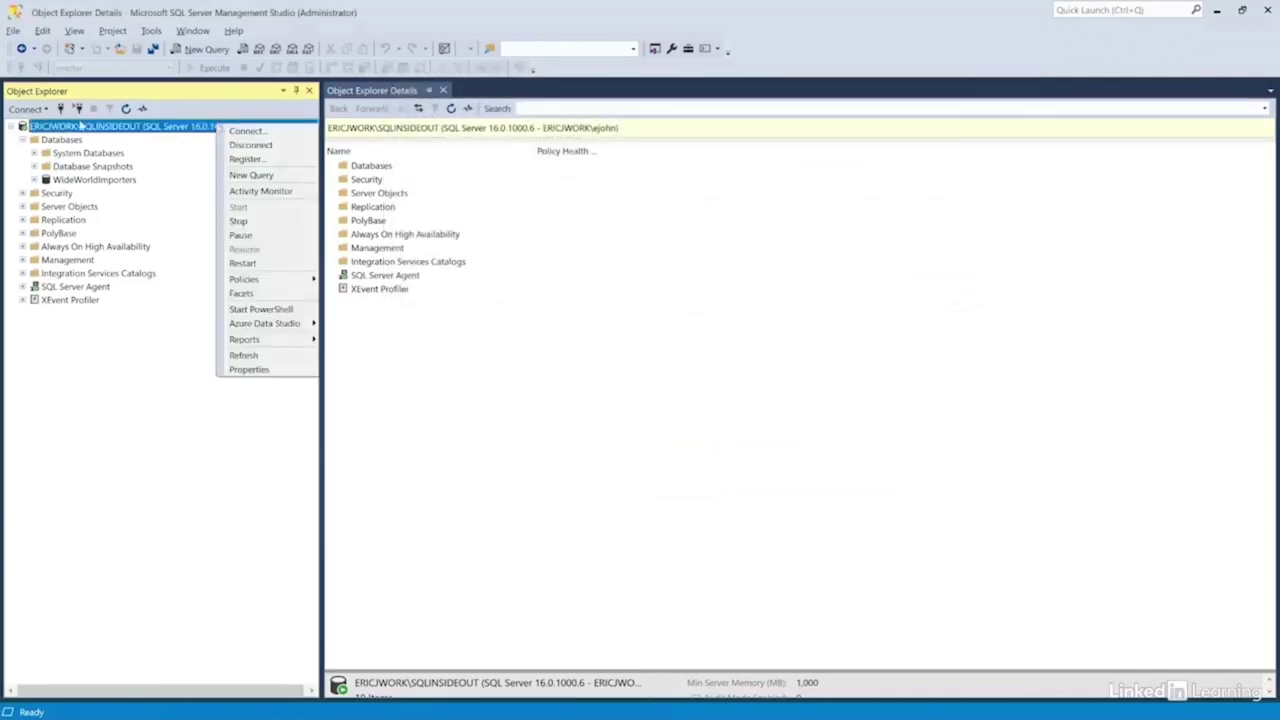
pyautogui.click(255, 381)
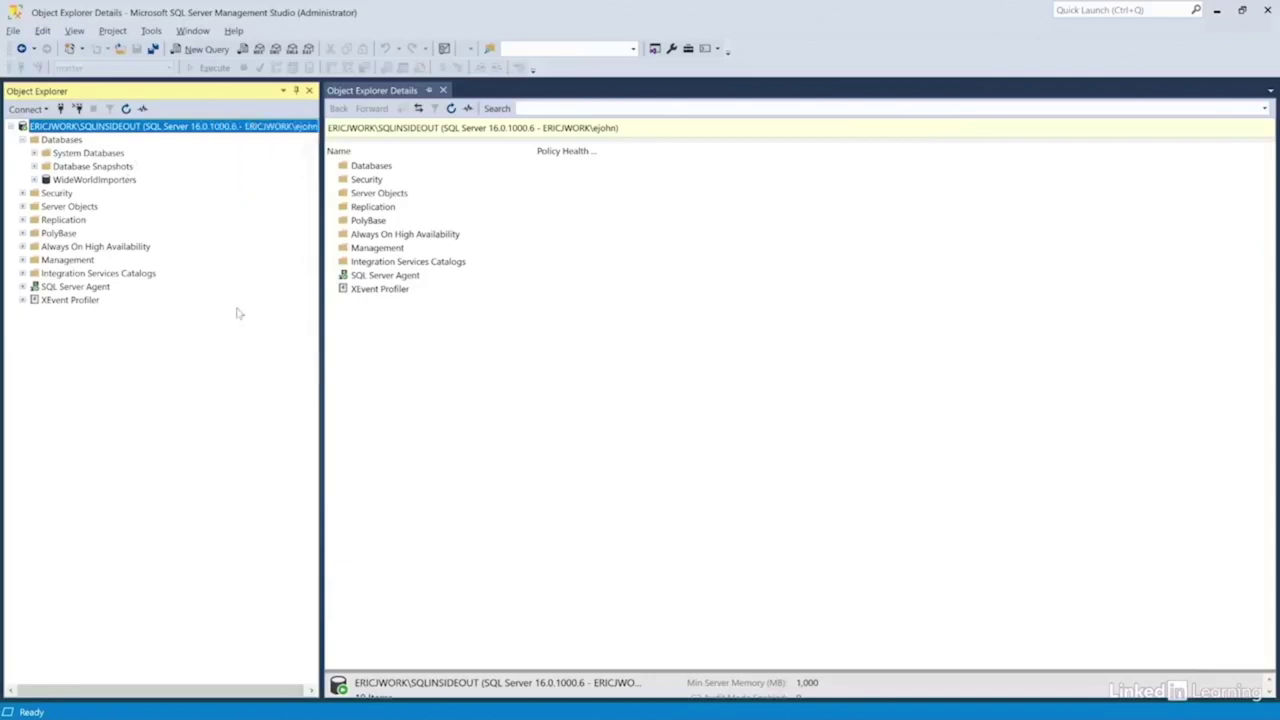
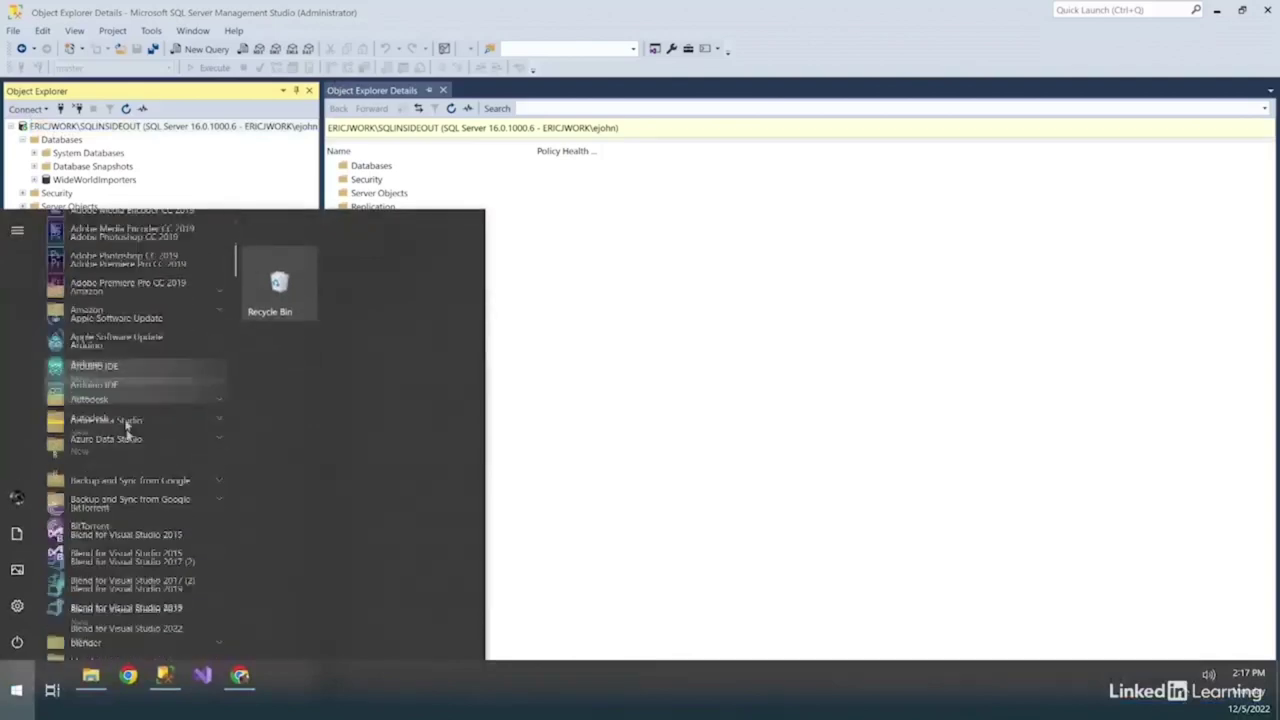
pyautogui.scroll(-5, 128, 370)
# - Launch SQL Server 2022 Installation Center from the Start menu and show its Installation page
pyautogui.scroll(3, 128, 351)
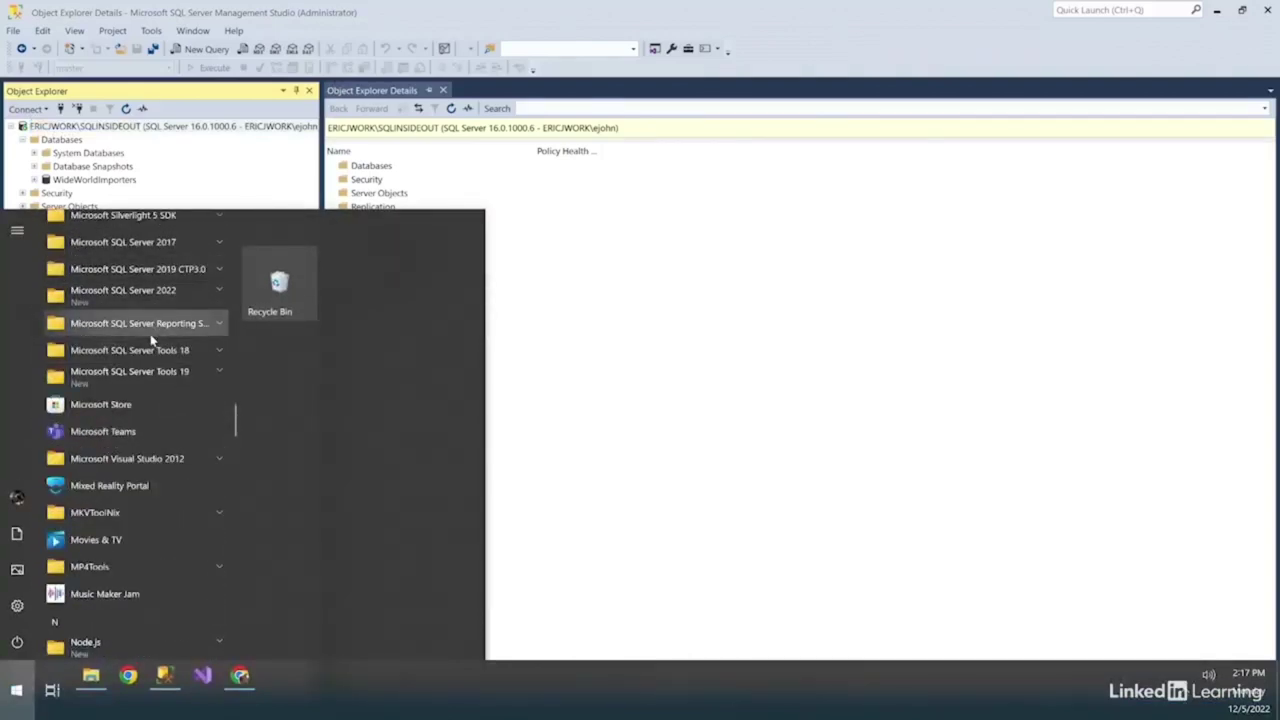
pyautogui.scroll(1, 150, 334)
pyautogui.click(147, 362)
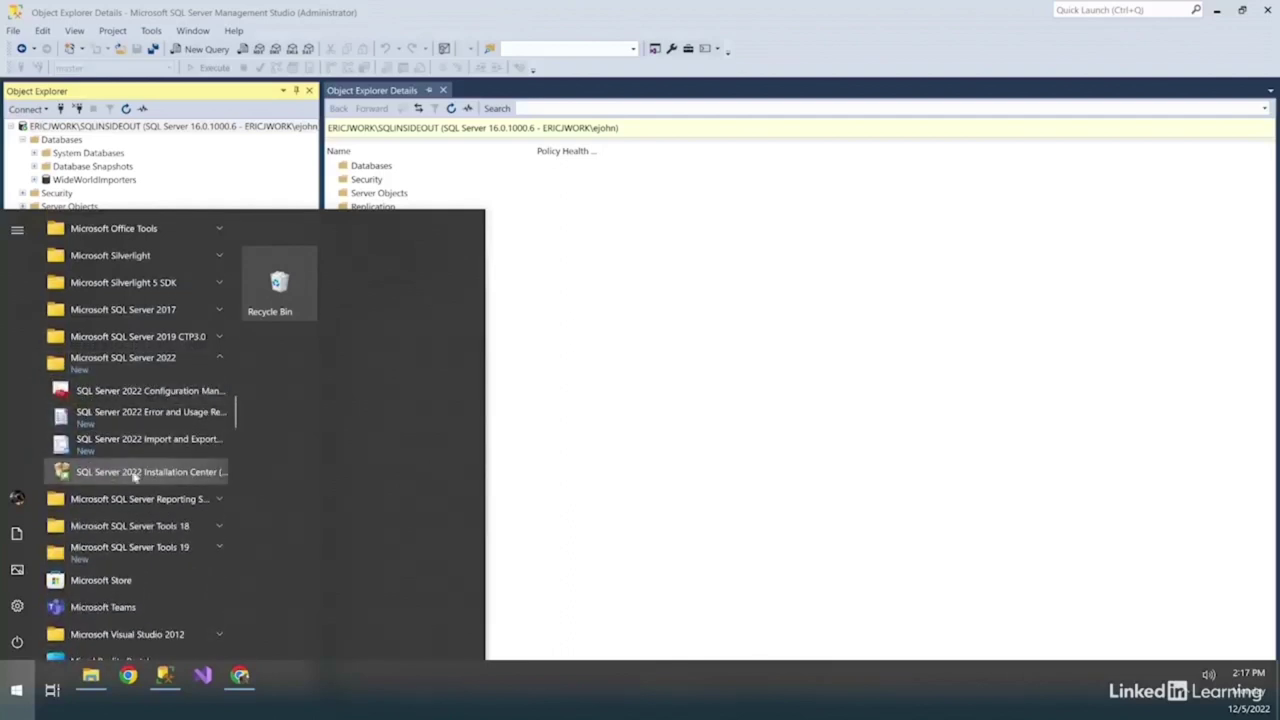
pyautogui.click(137, 474)
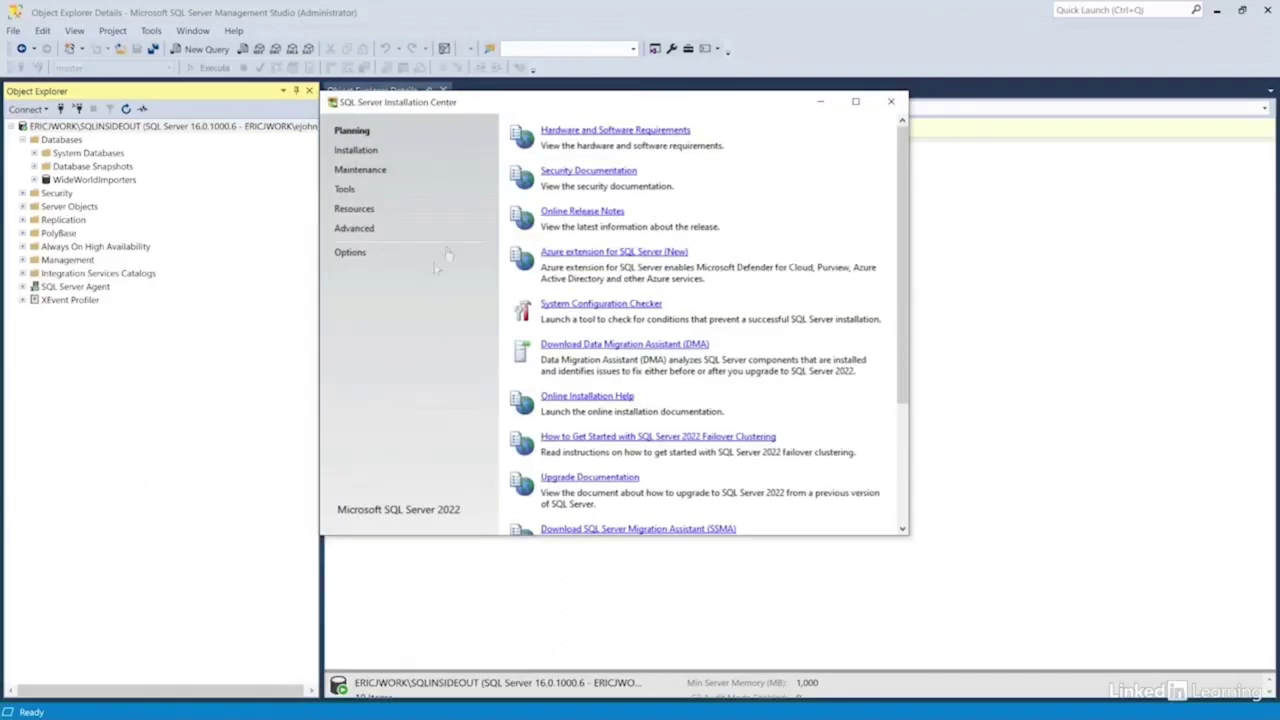
pyautogui.moveTo(568, 110); pyautogui.dragTo(593, 117)
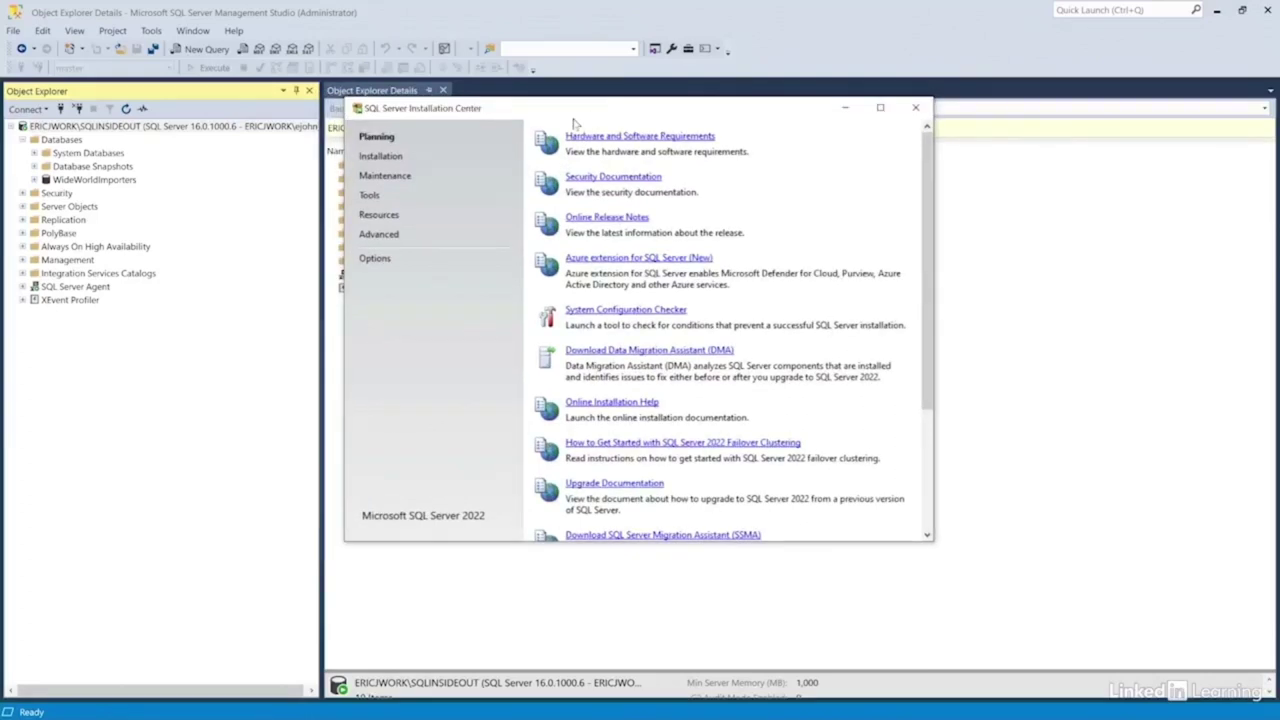
pyautogui.click(381, 160)
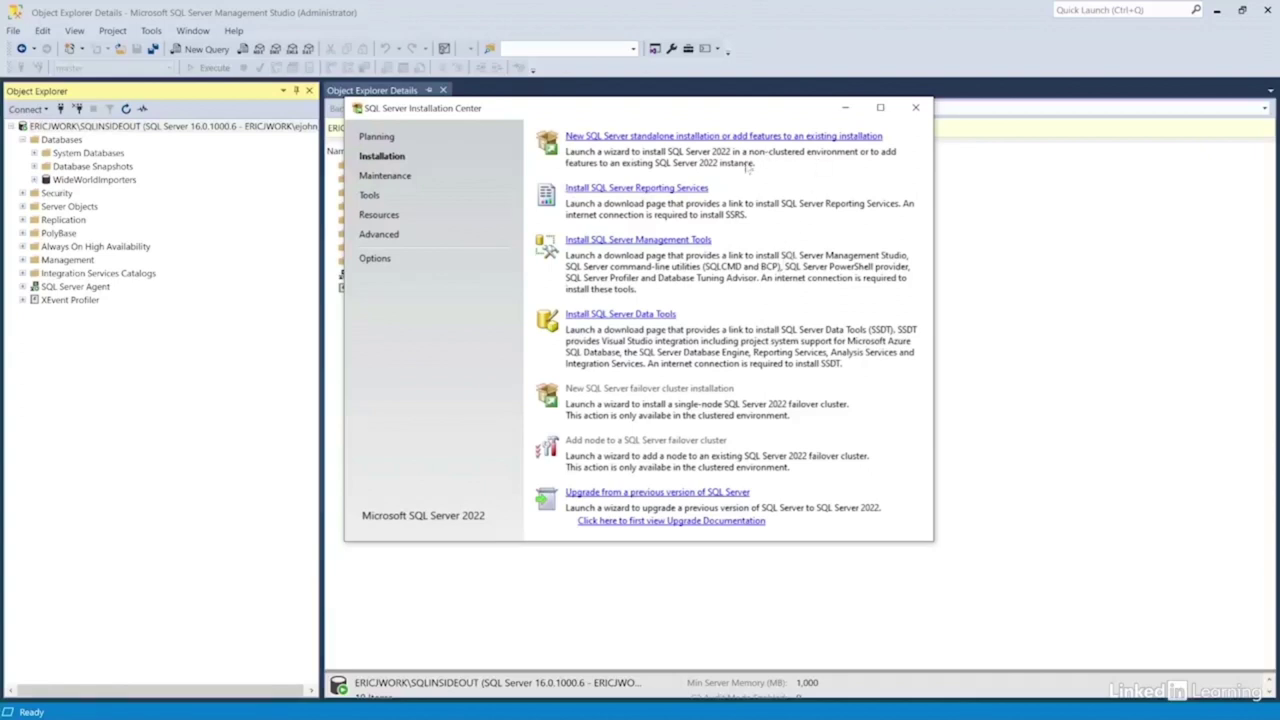
# - Start a new standalone installation using the C:\SQL2022\Developer_ENU media folder
pyautogui.click(766, 139)
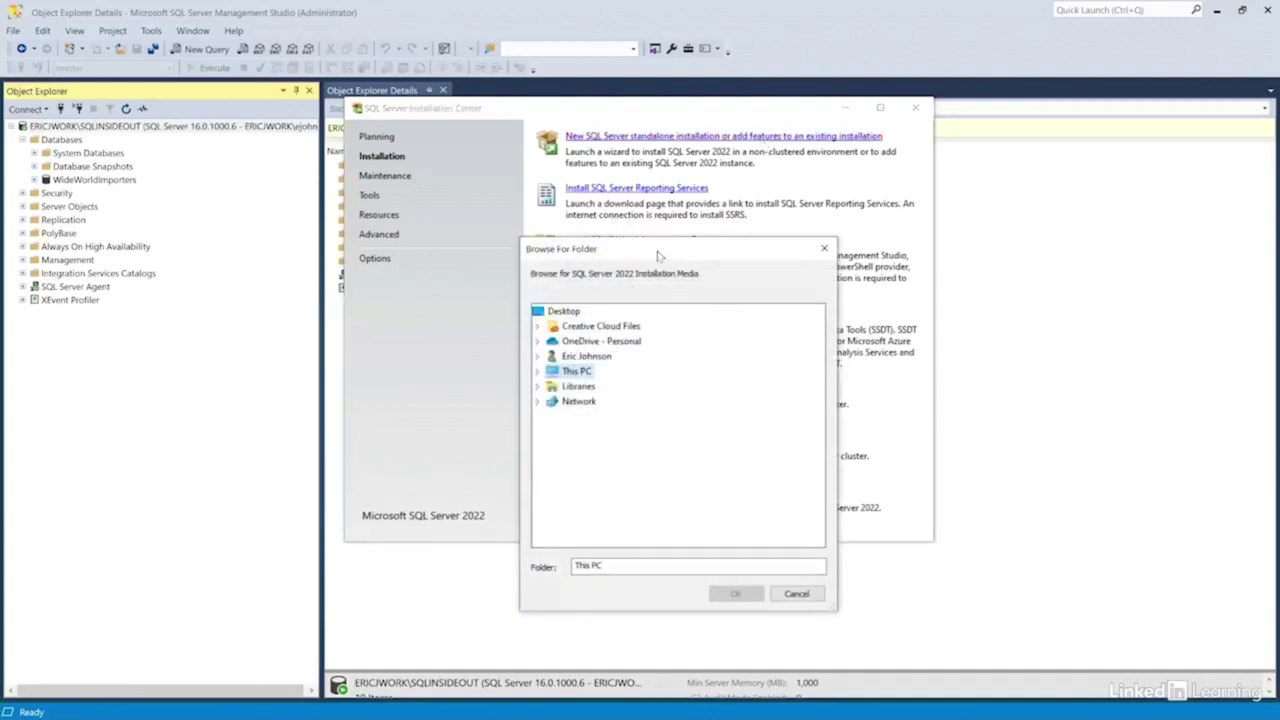
pyautogui.moveTo(659, 260); pyautogui.dragTo(673, 217)
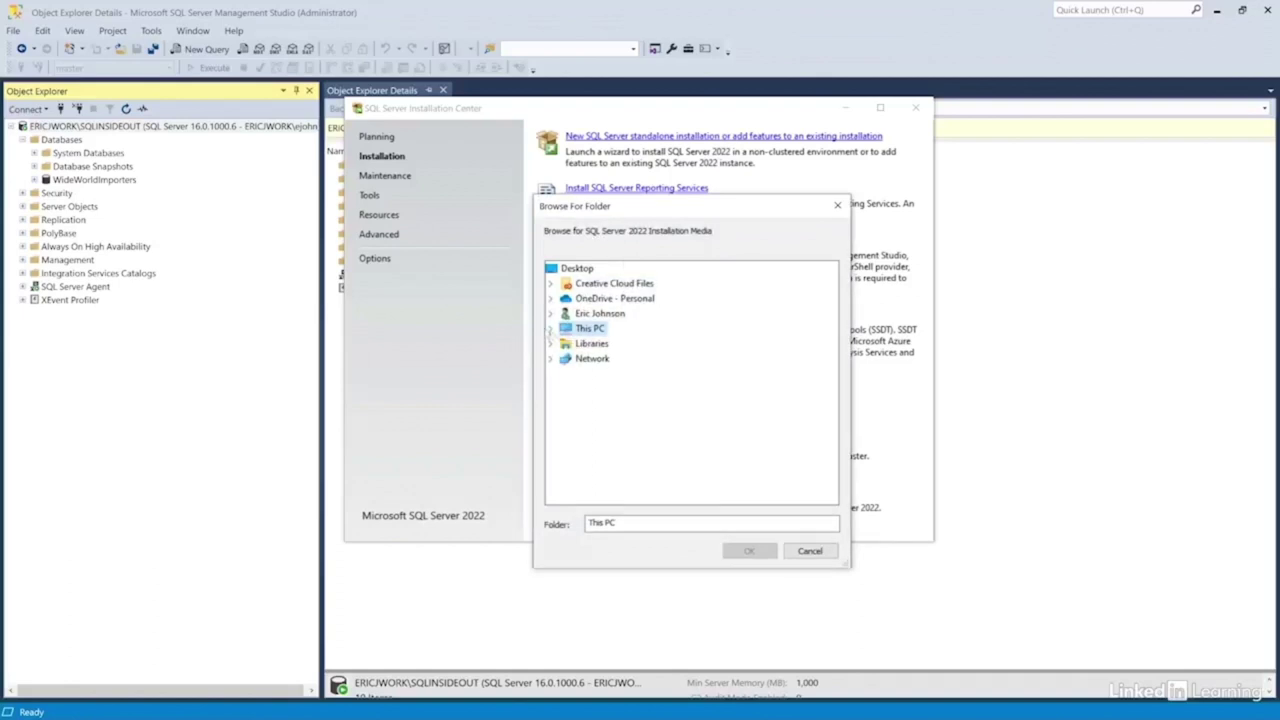
pyautogui.click(551, 329)
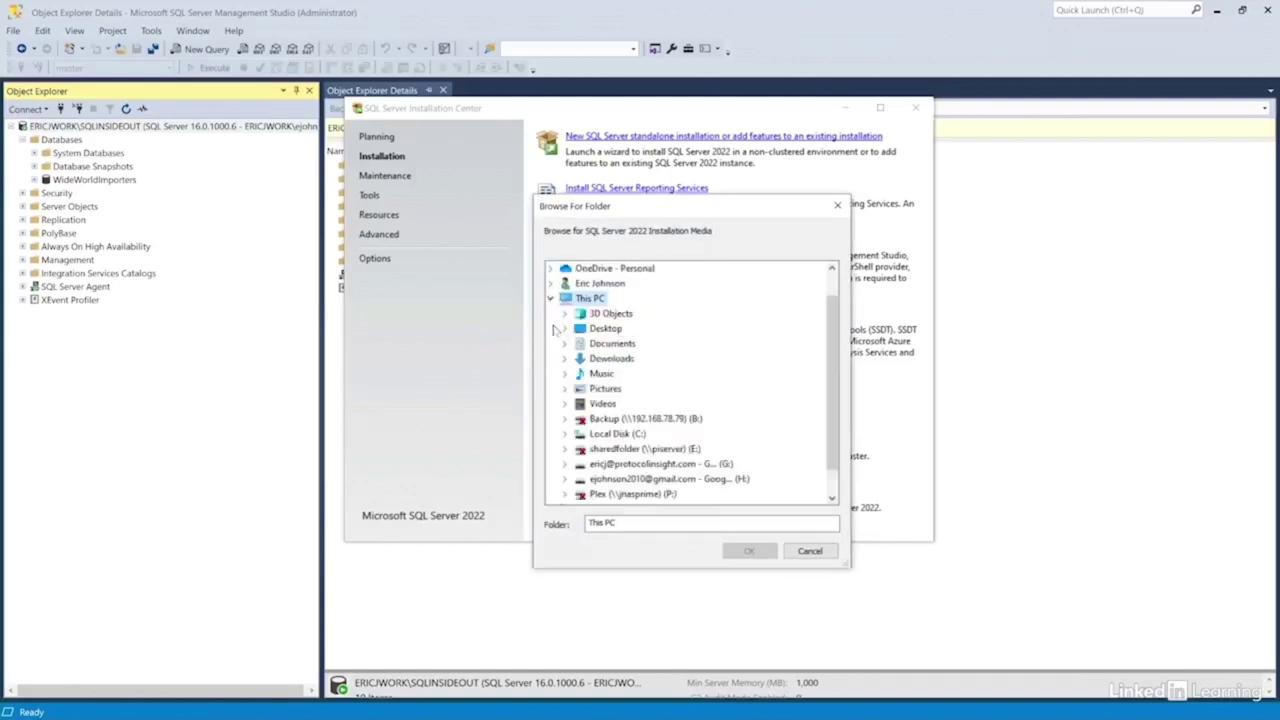
pyautogui.click(565, 433)
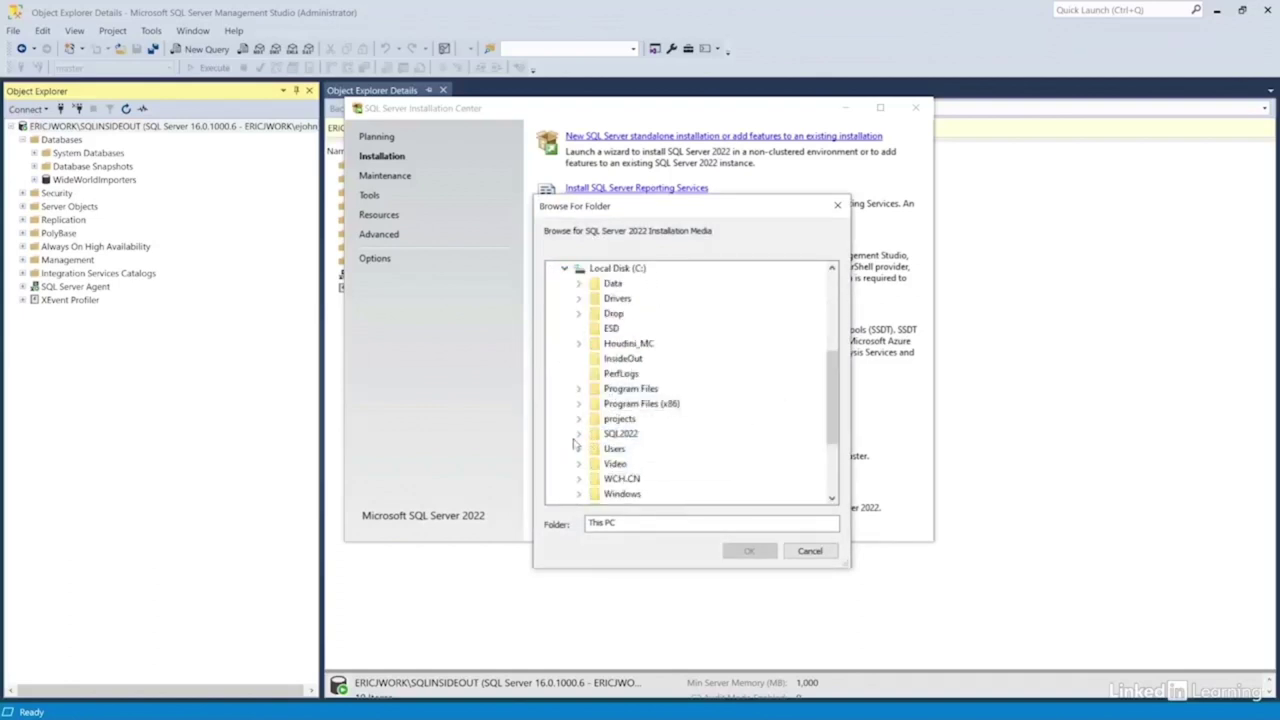
pyautogui.click(578, 433)
pyautogui.click(647, 419)
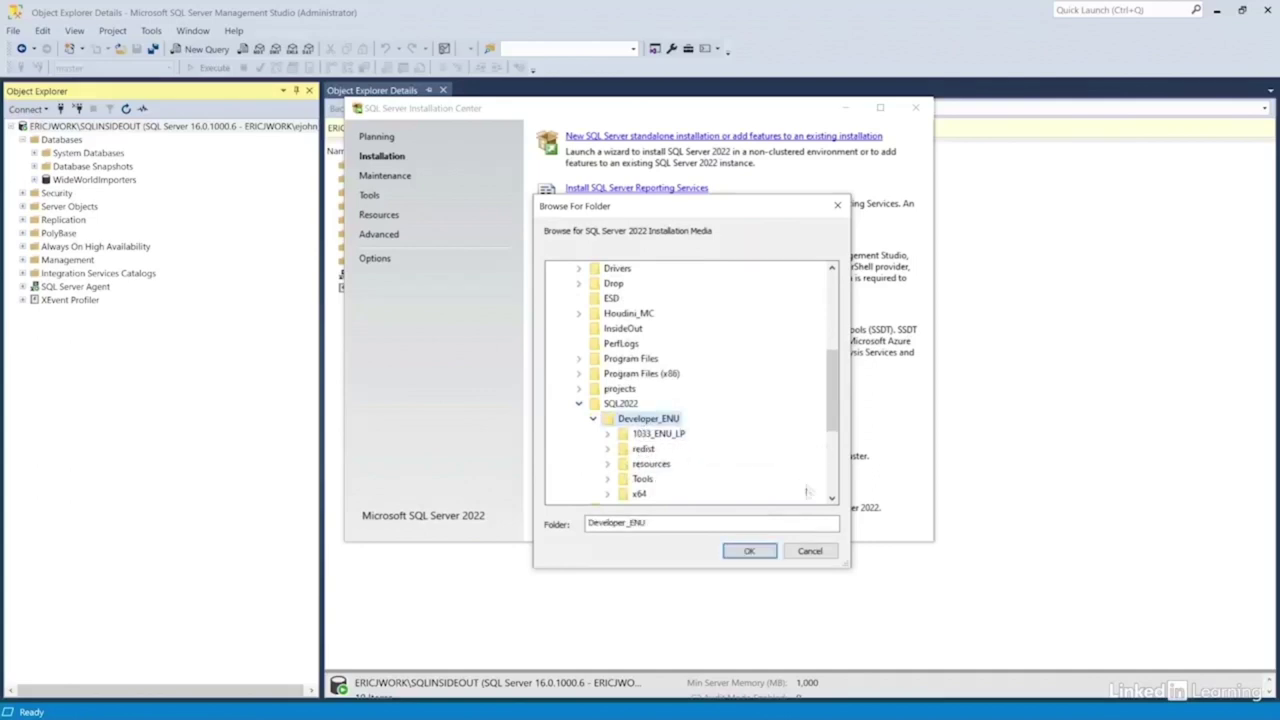
pyautogui.click(749, 551)
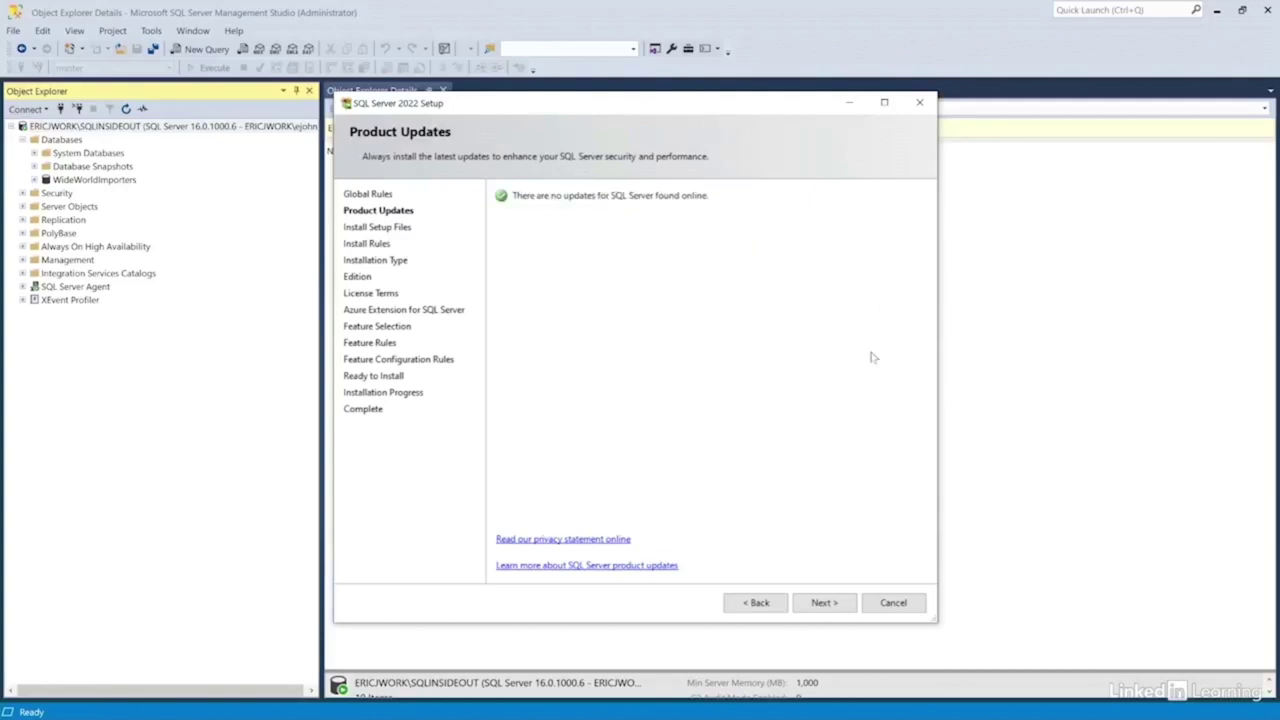
# - Proceed past Product Updates and Install Rules to the Installation Type page
pyautogui.click(824, 605)
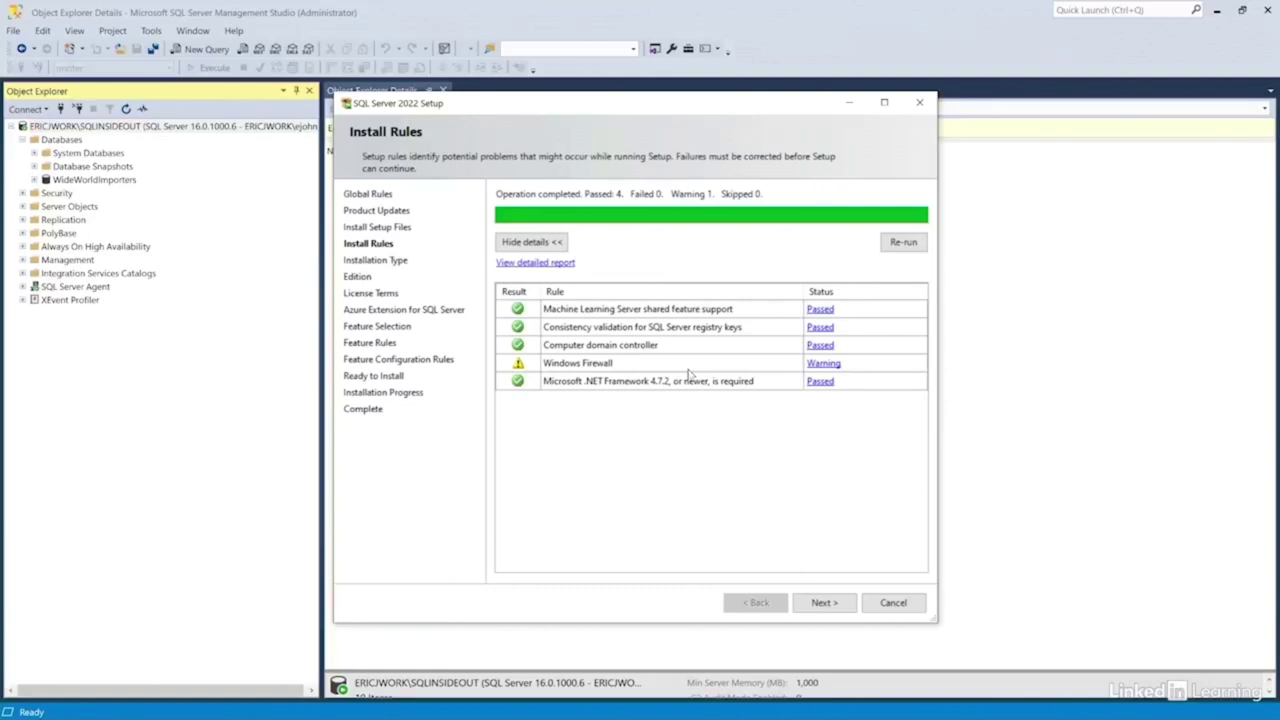
pyautogui.click(840, 605)
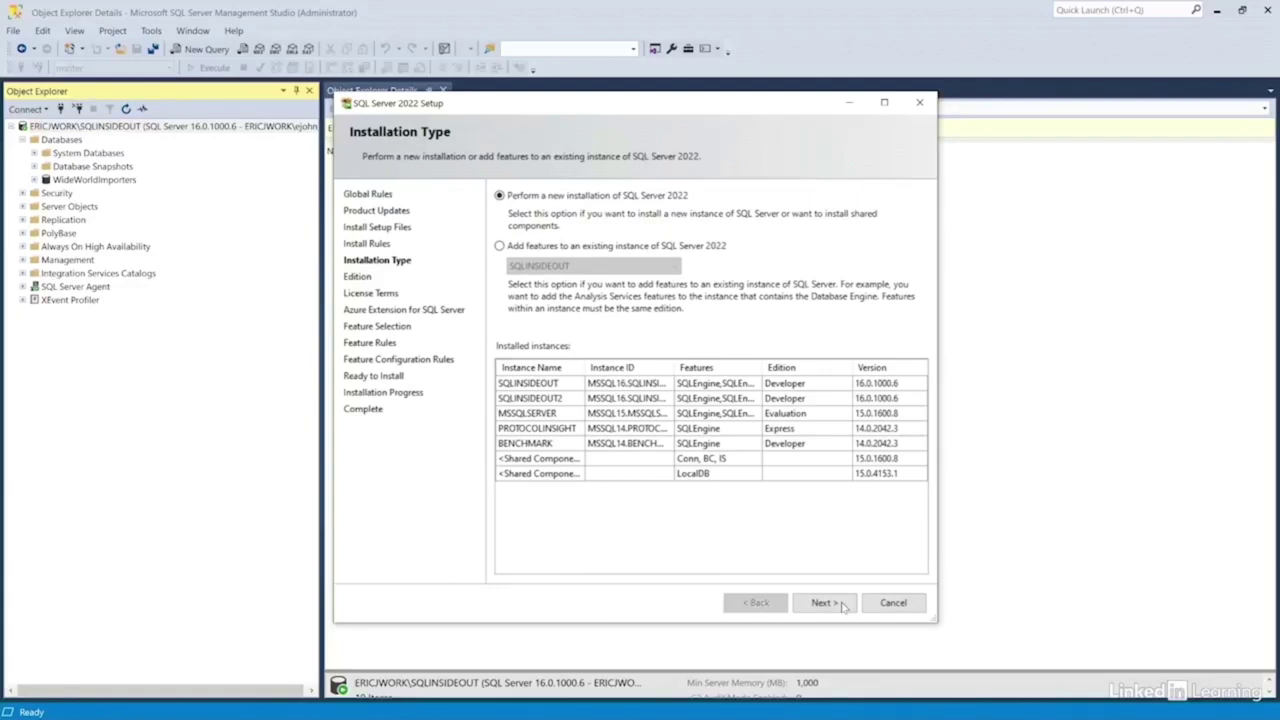
# - Choose Add features to an existing instance with SQLINSIDEOUT2 selected, and continue
pyautogui.click(845, 603)
pyautogui.click(499, 246)
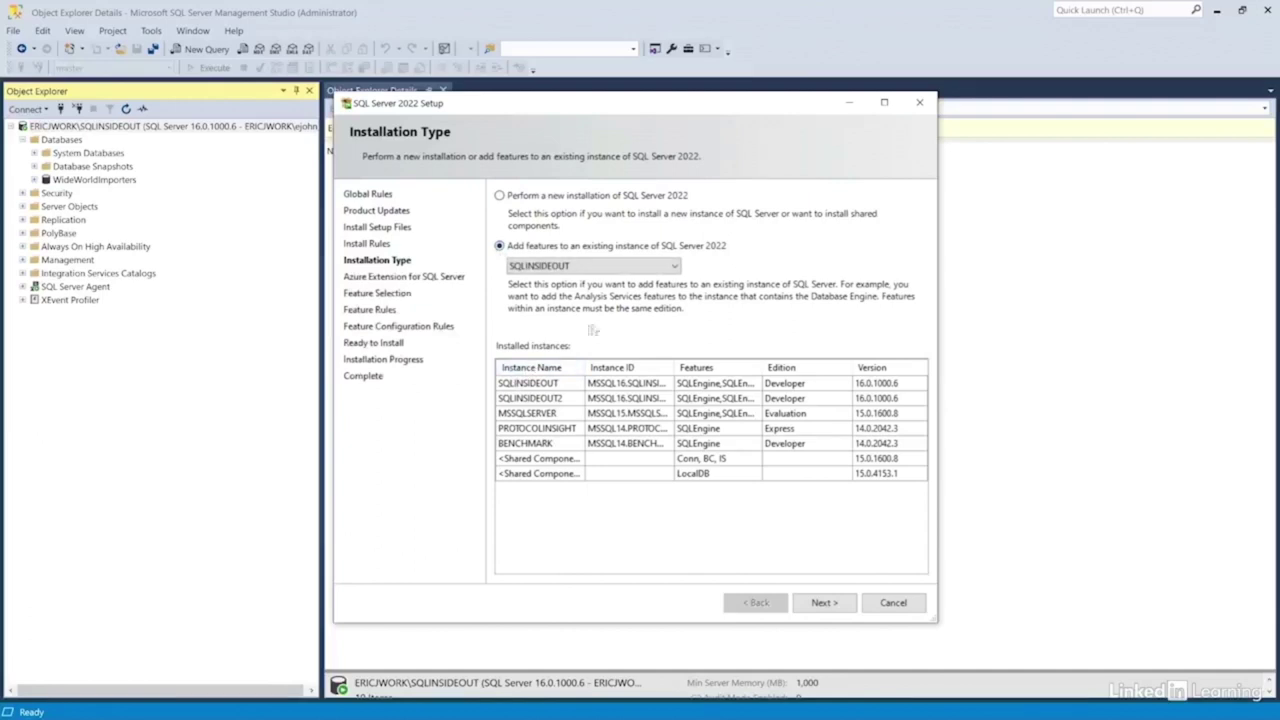
pyautogui.click(606, 270)
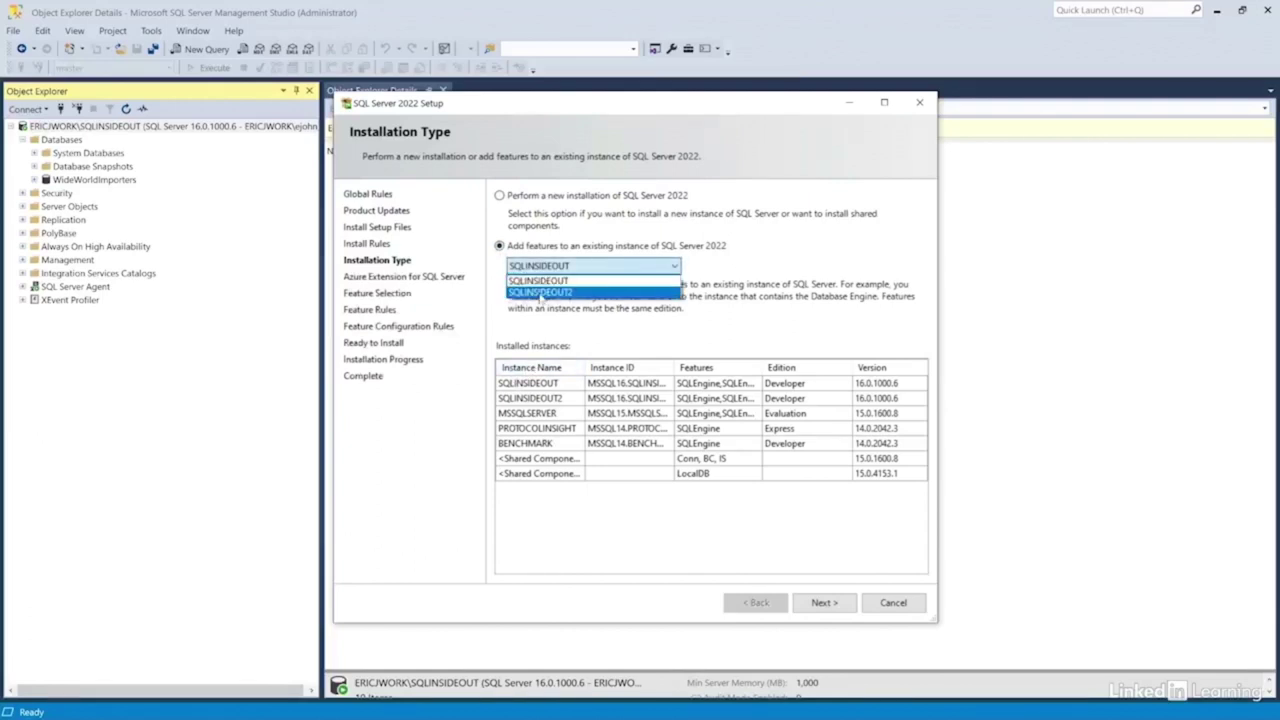
pyautogui.click(540, 297)
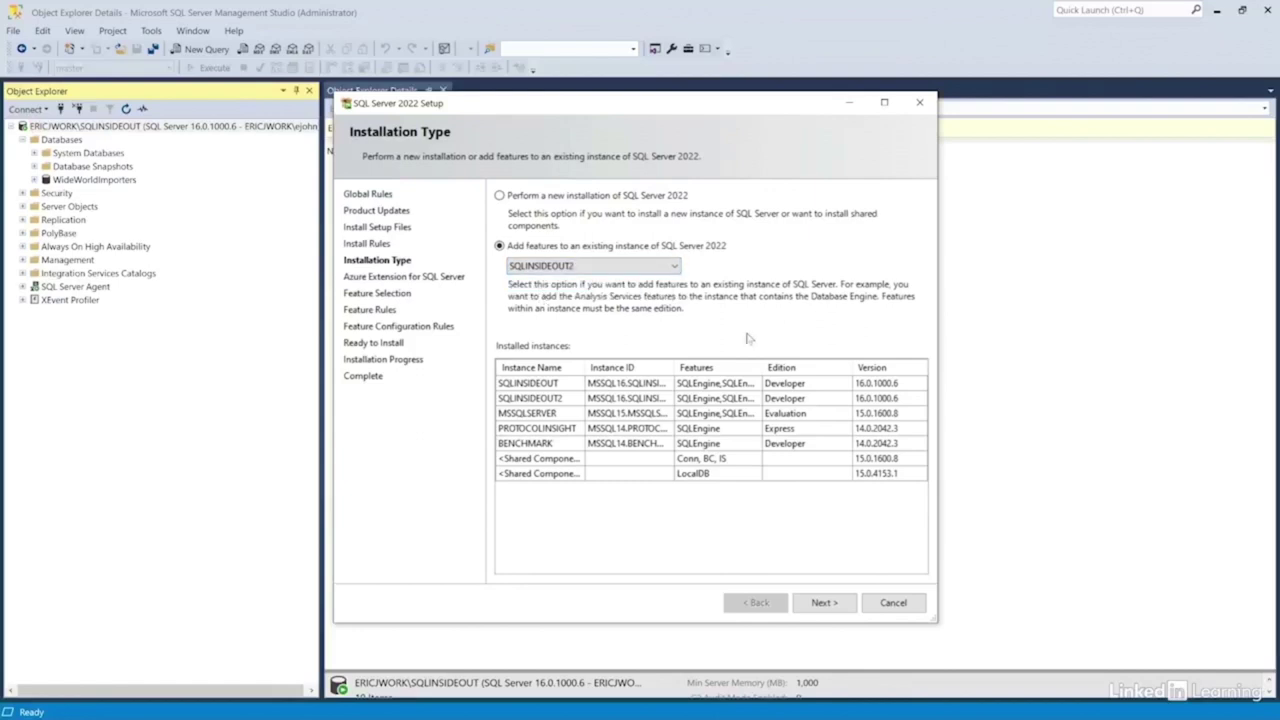
pyautogui.click(825, 602)
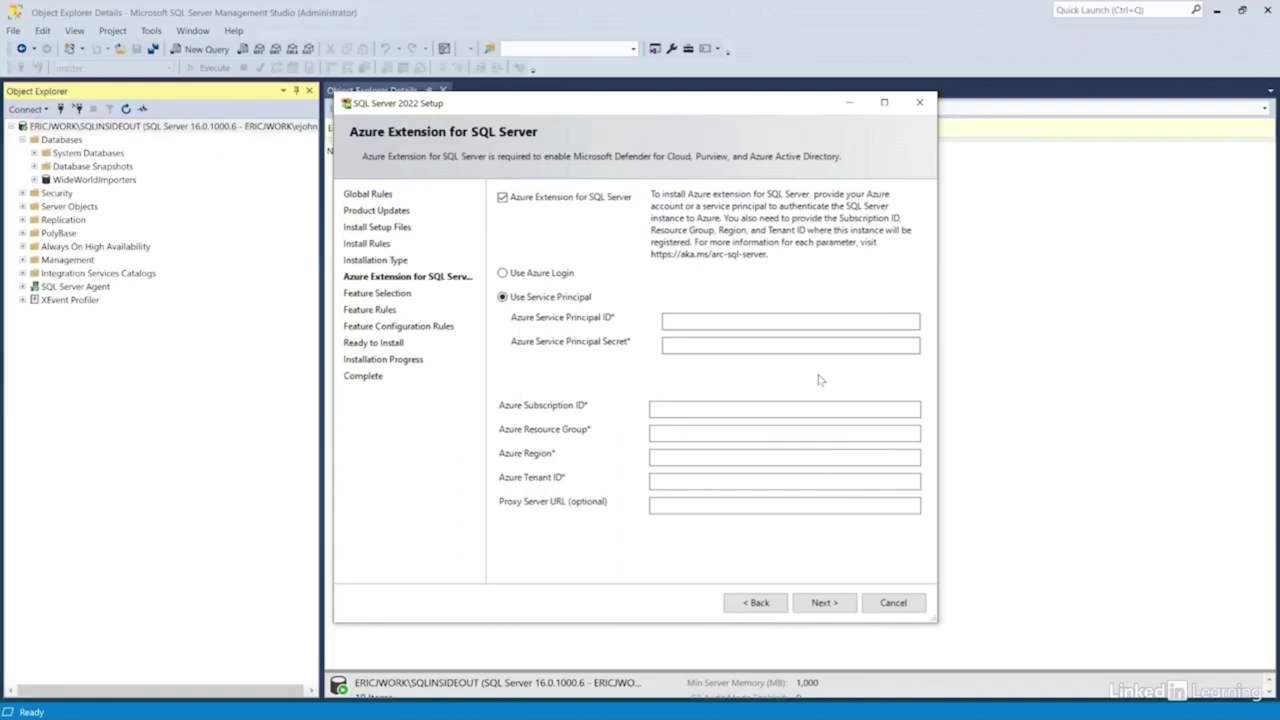
# - Uncheck Azure Extension for SQL Server and move on to Feature Selection
pyautogui.click(502, 198)
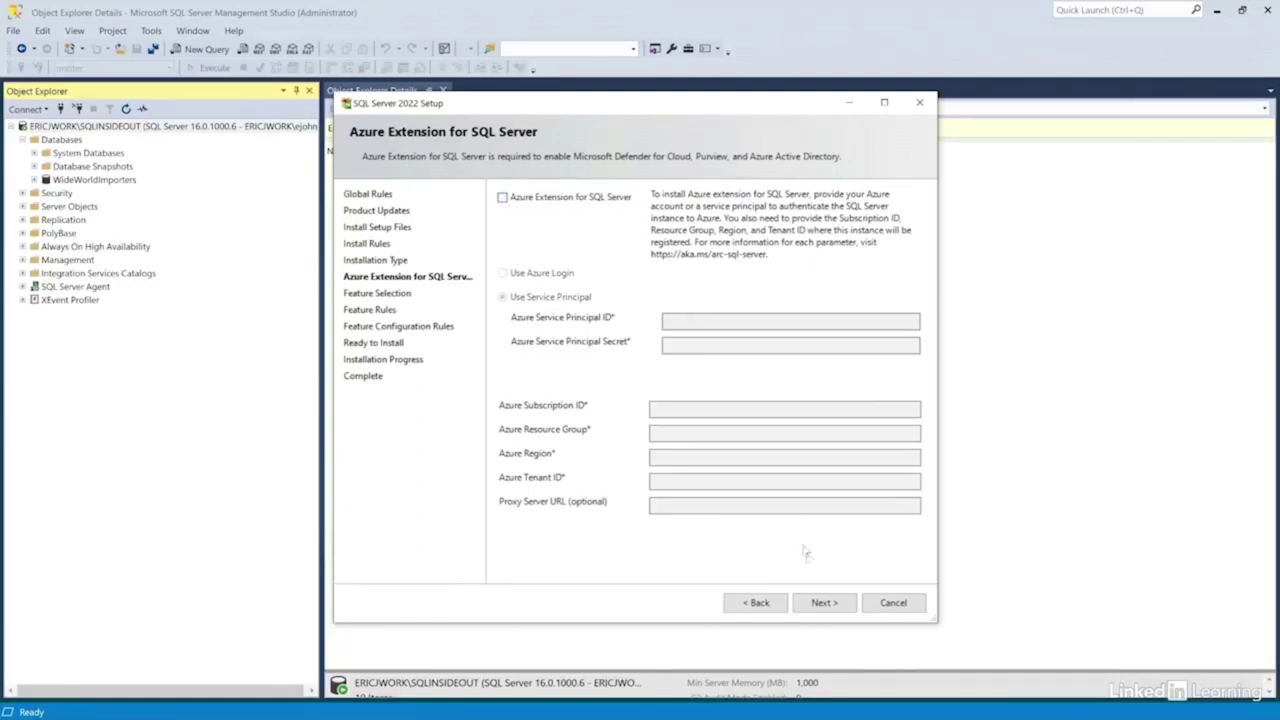
pyautogui.click(824, 602)
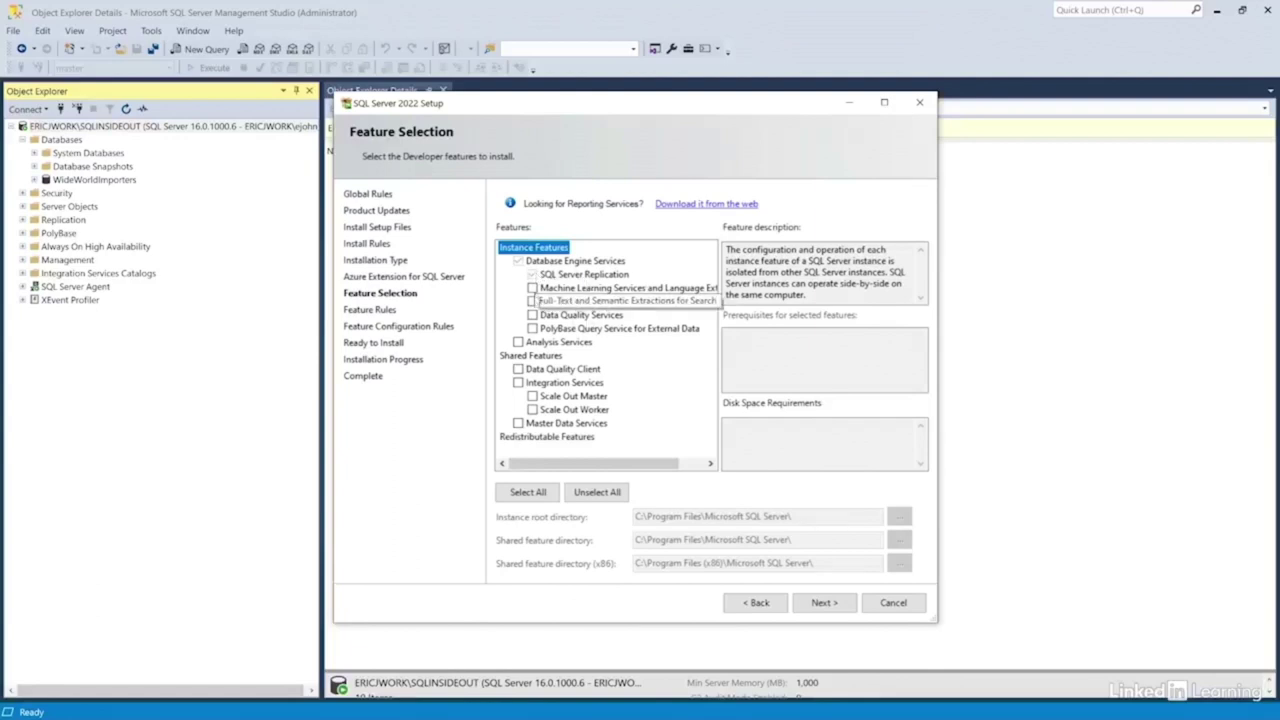
# - Leave only Data Quality Services checked, clearing Full-Text Search and PolyBase Query Service
pyautogui.click(531, 301)
pyautogui.click(532, 315)
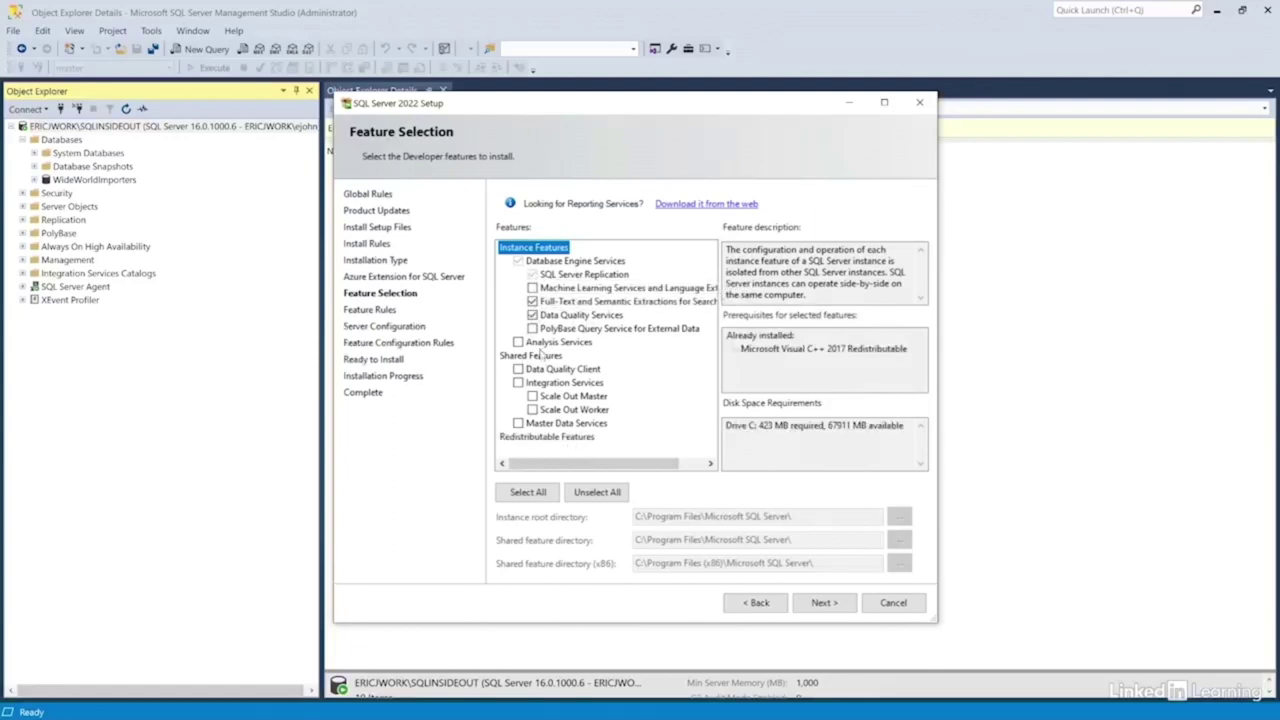
pyautogui.click(533, 329)
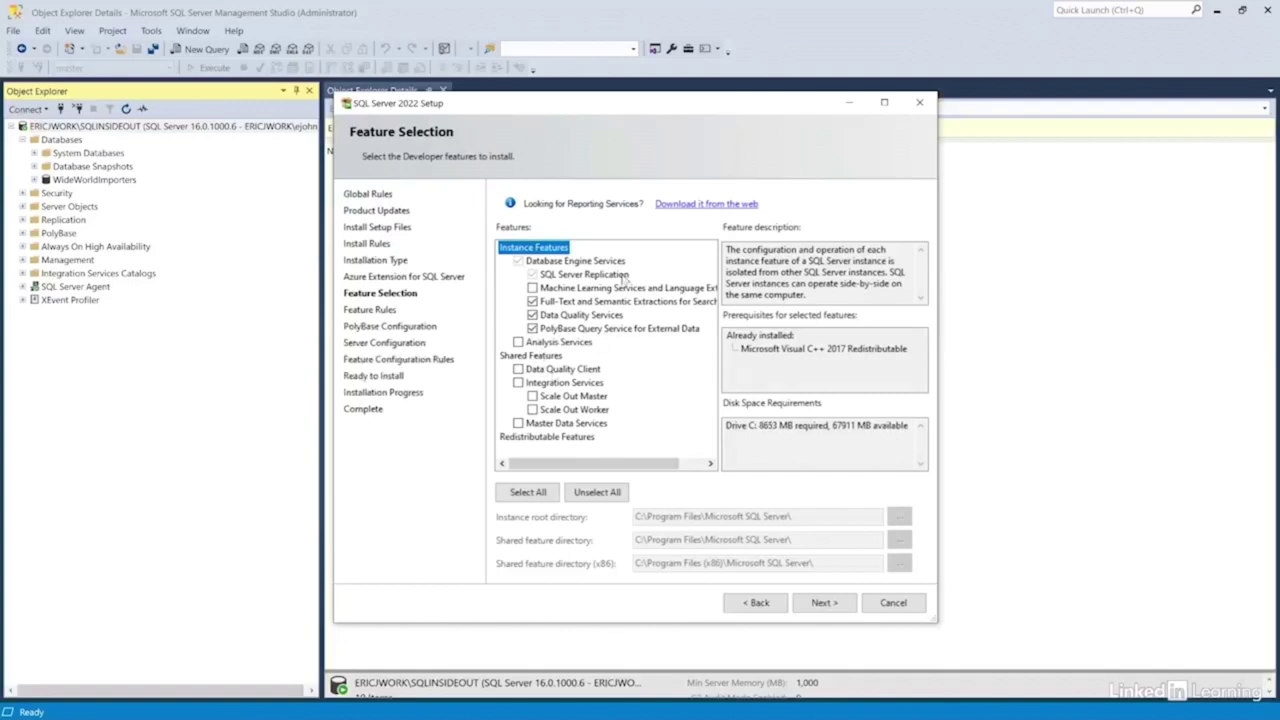
pyautogui.moveTo(750, 425); pyautogui.dragTo(926, 403)
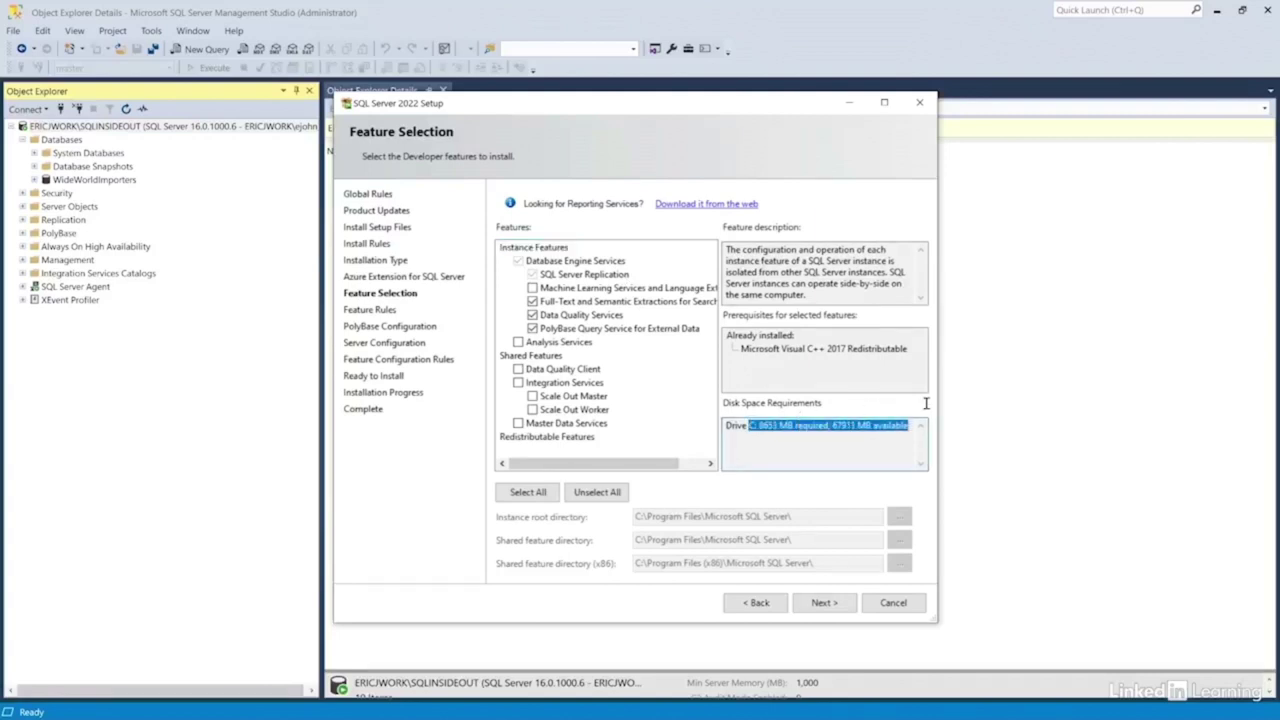
pyautogui.click(779, 446)
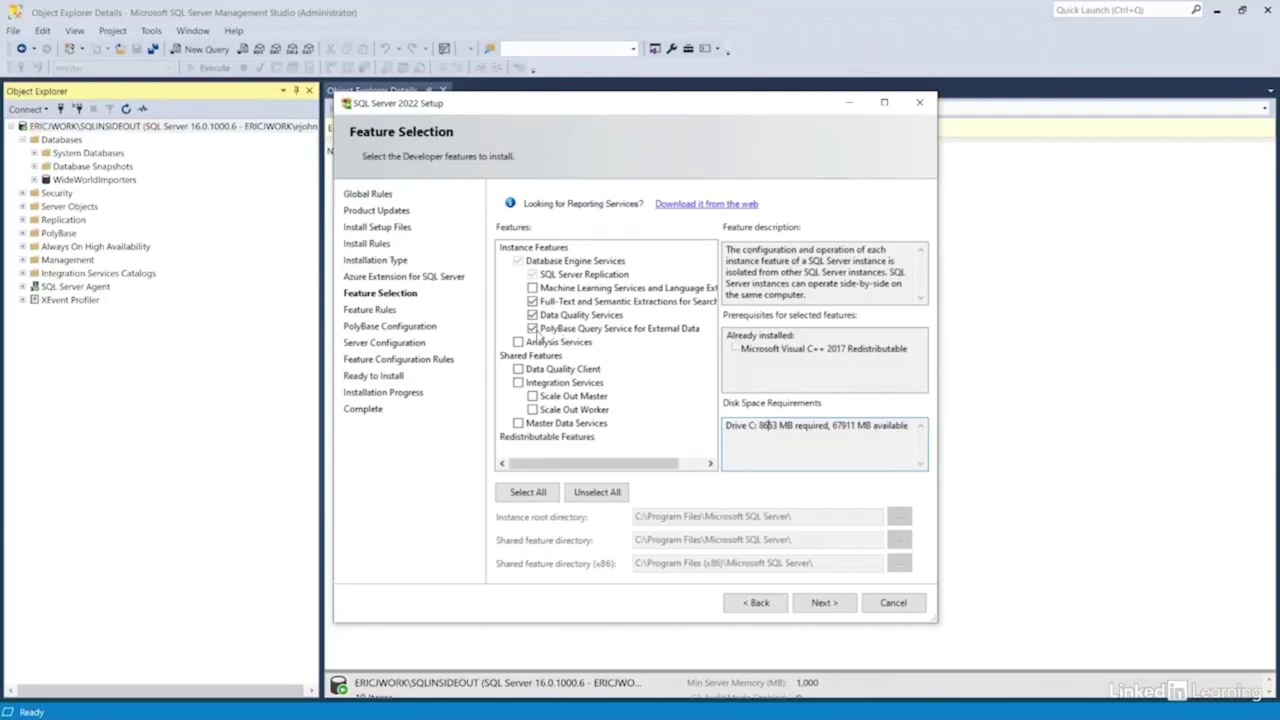
pyautogui.press('Tab')
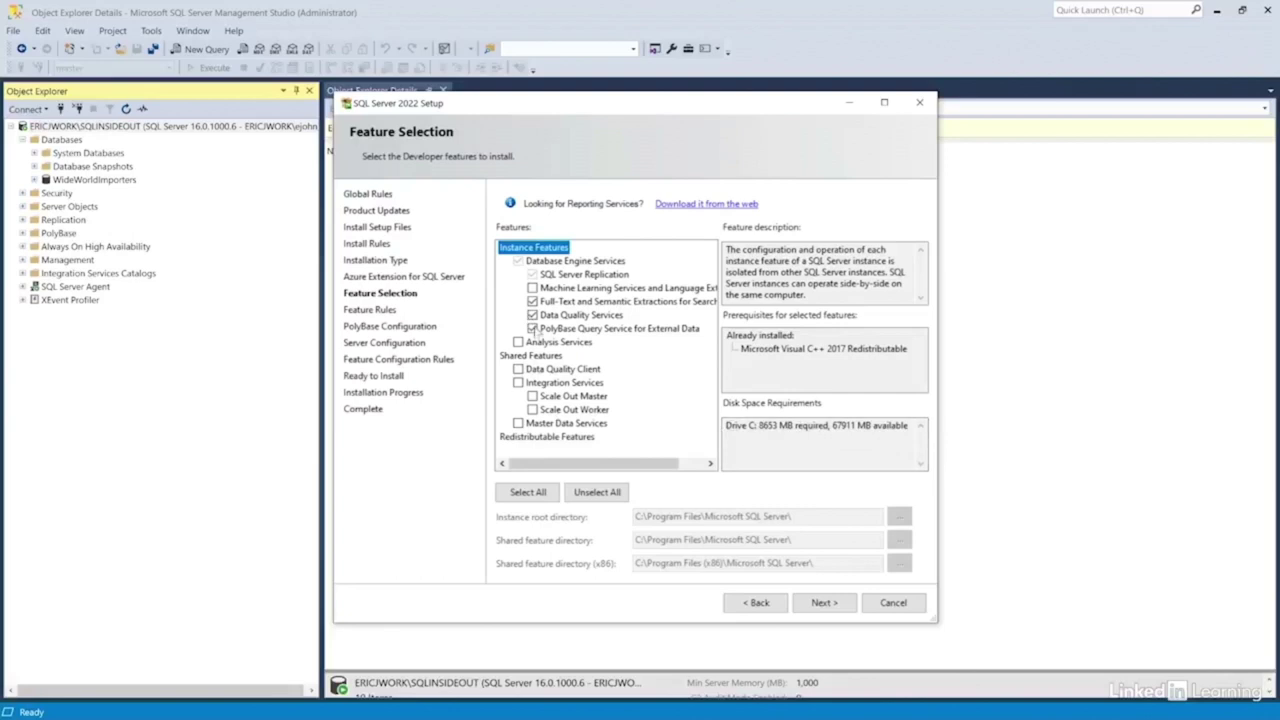
pyautogui.click(533, 329)
pyautogui.click(532, 328)
pyautogui.click(532, 315)
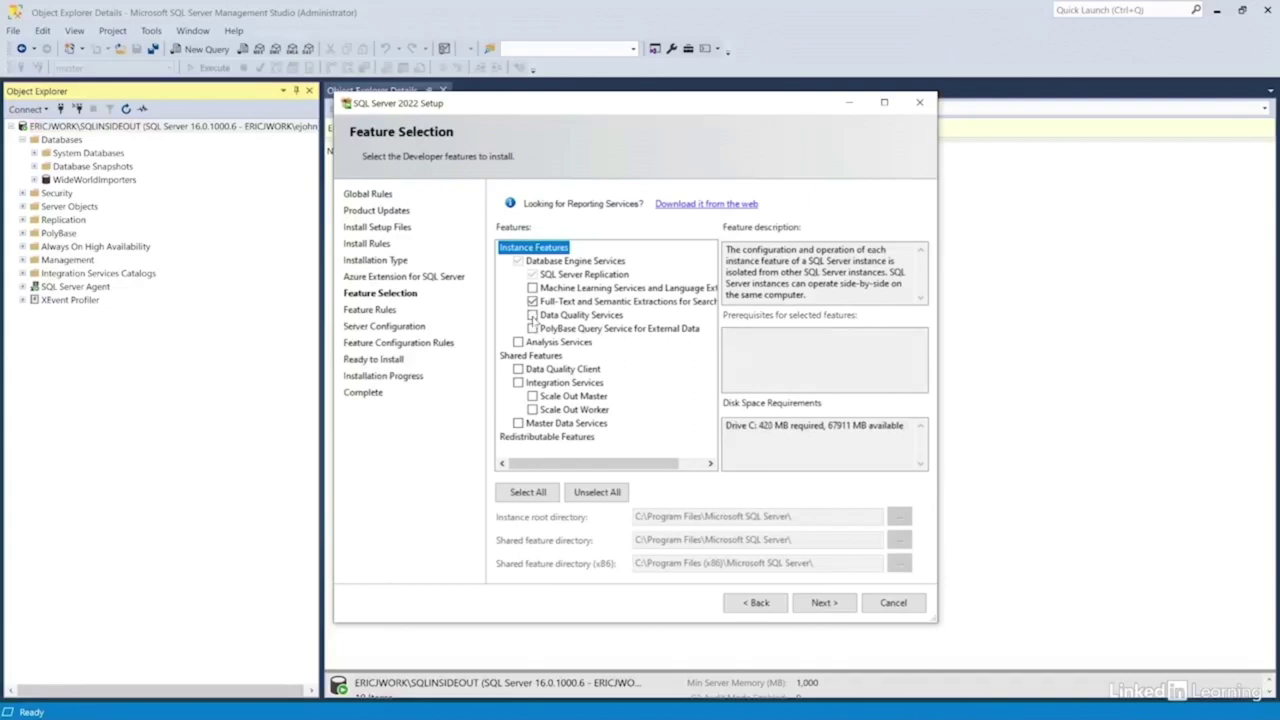
pyautogui.click(532, 301)
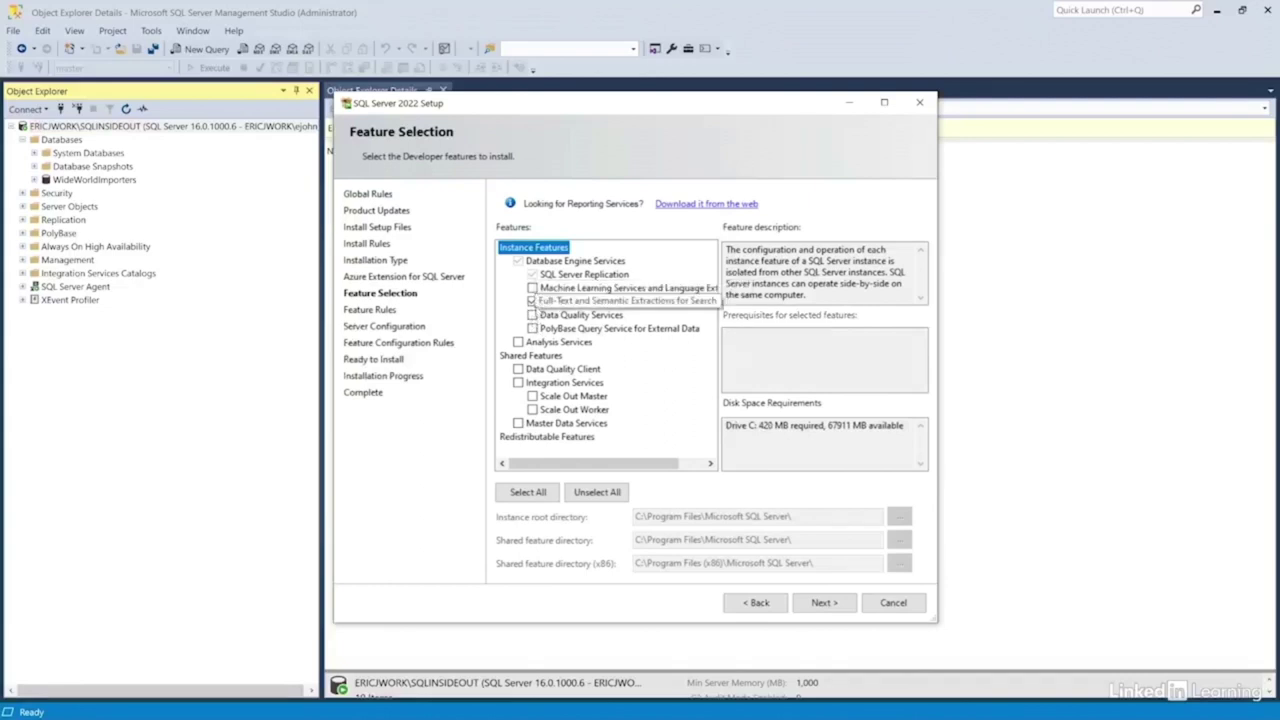
pyautogui.click(533, 315)
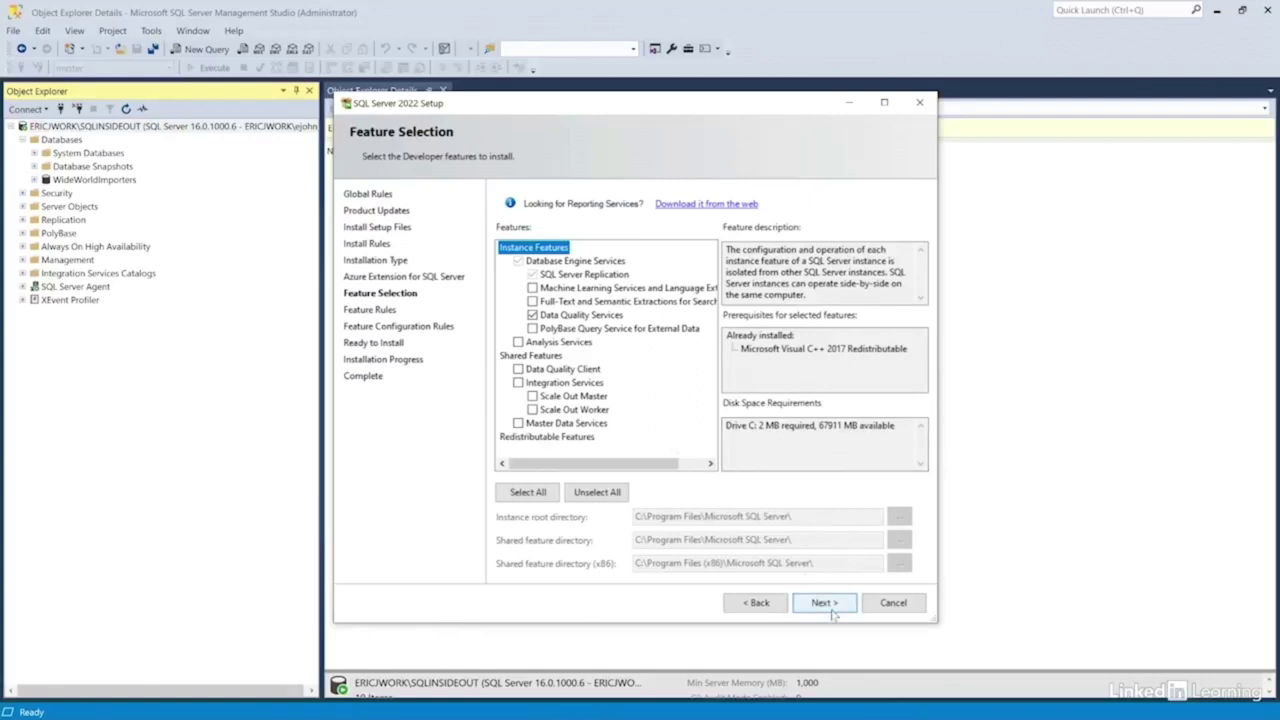
# - Confirm the Ready to Install summary and install Data Quality Services to completion
pyautogui.click(824, 603)
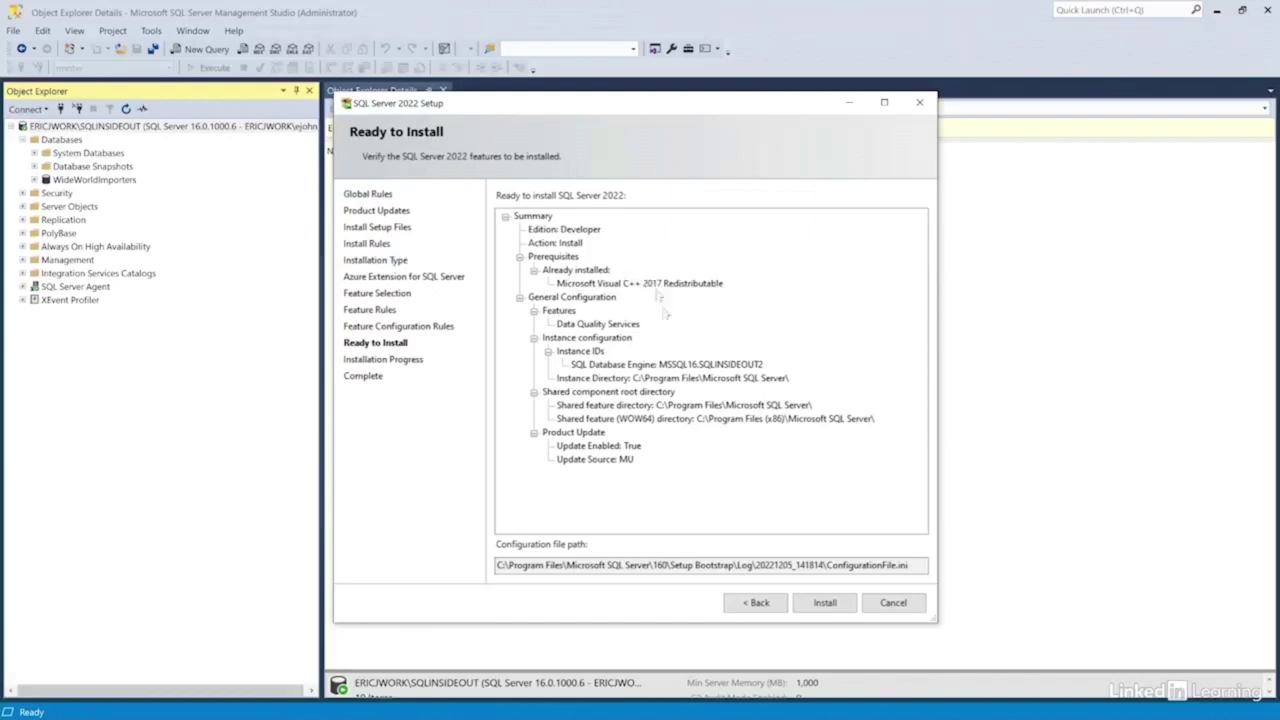
pyautogui.click(825, 603)
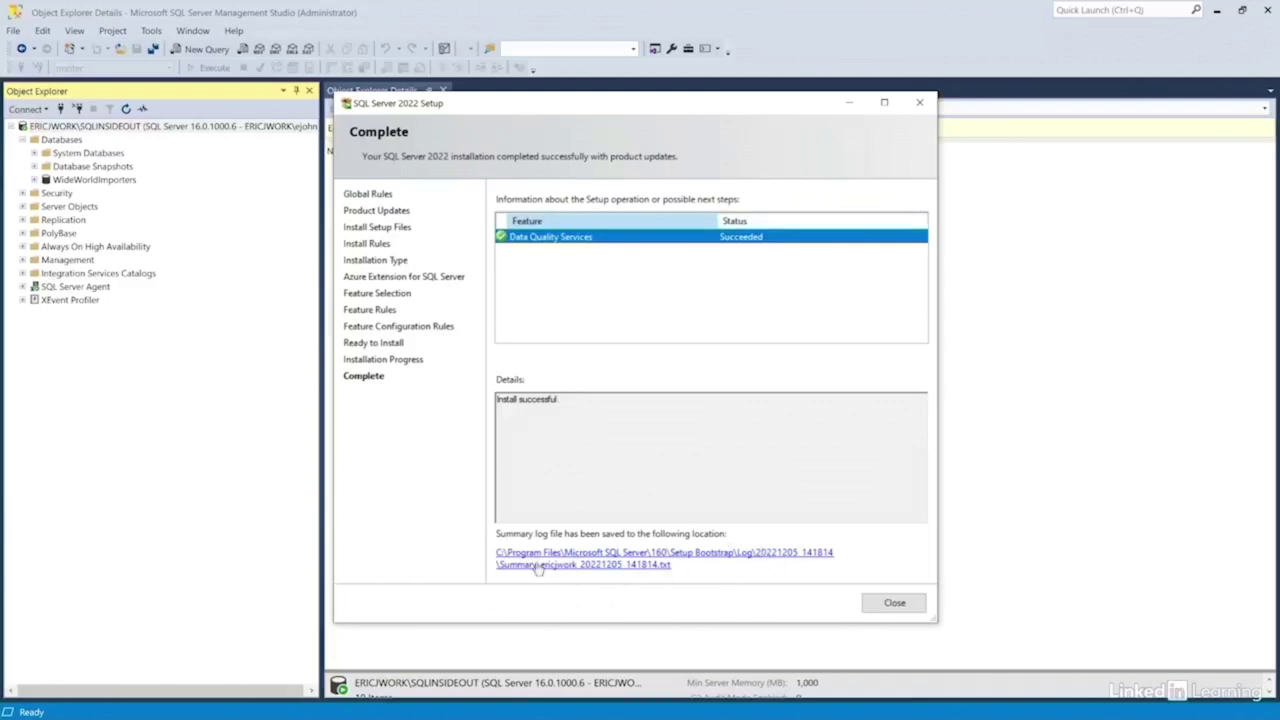
# - Close Setup and Installation Center, then open WideWorldImporters properties on the Files page
pyautogui.click(906, 604)
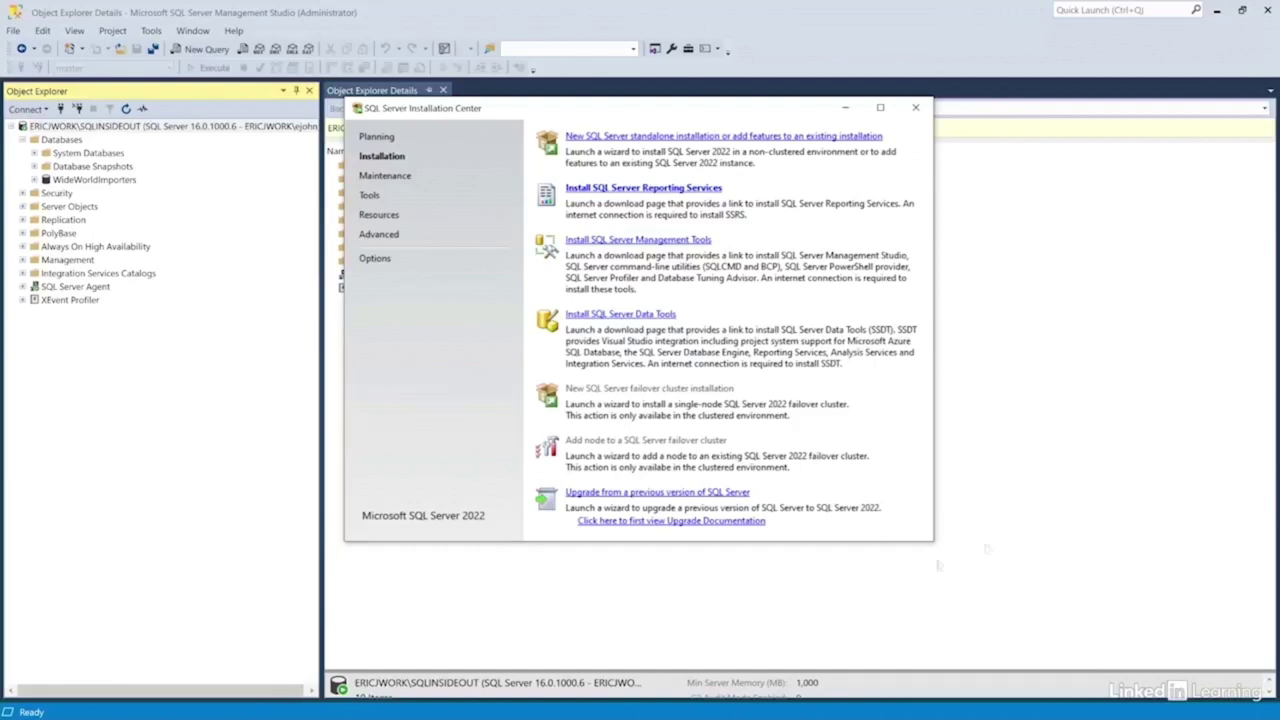
pyautogui.click(915, 107)
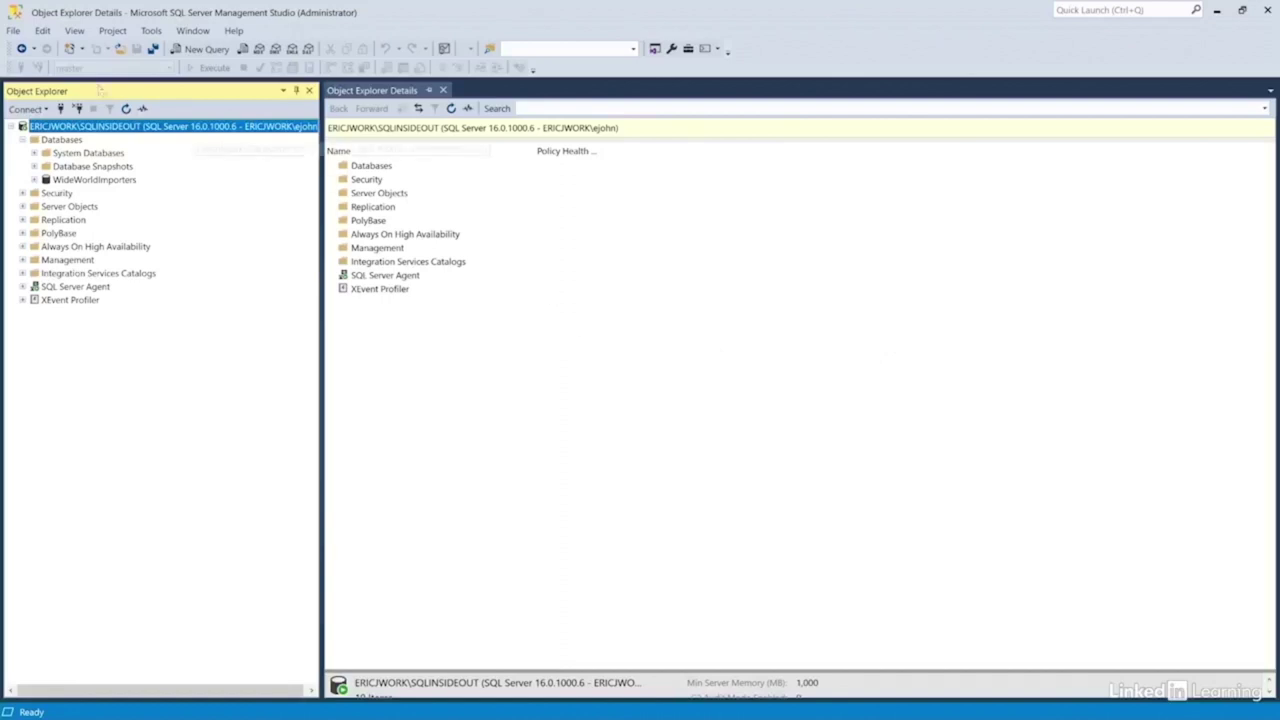
pyautogui.click(115, 181)
pyautogui.rightClick(117, 182)
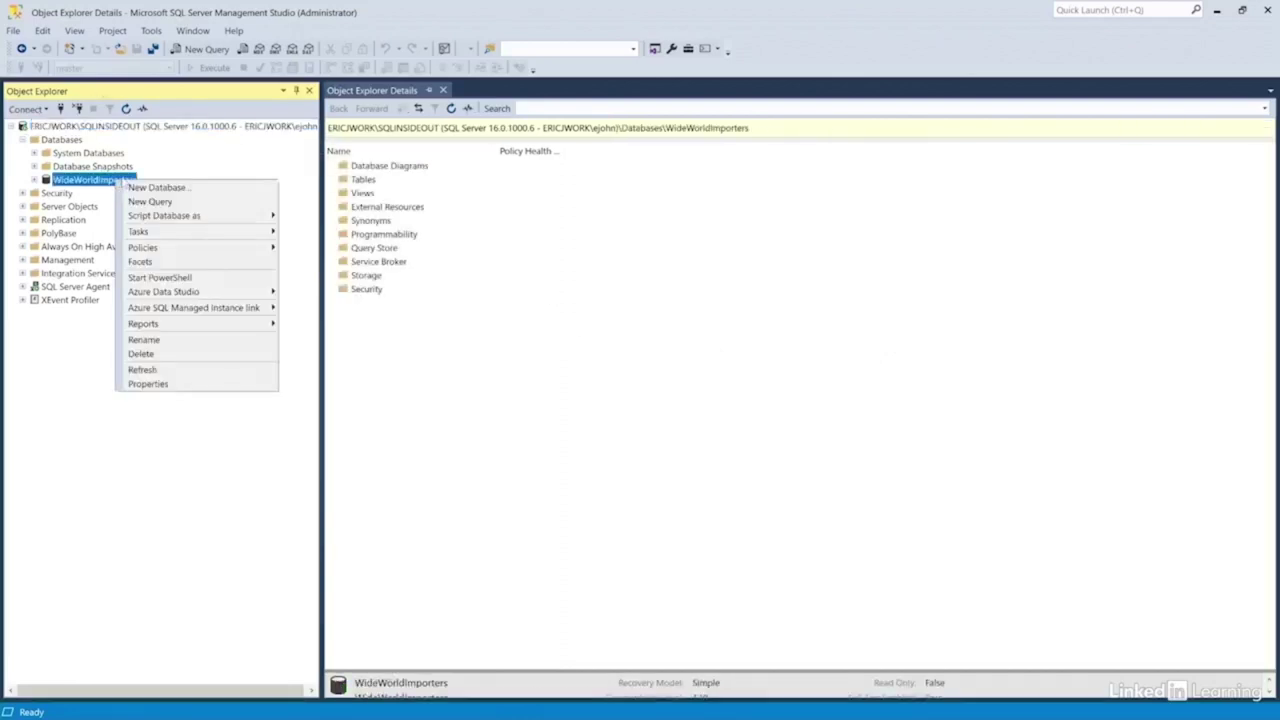
pyautogui.click(190, 386)
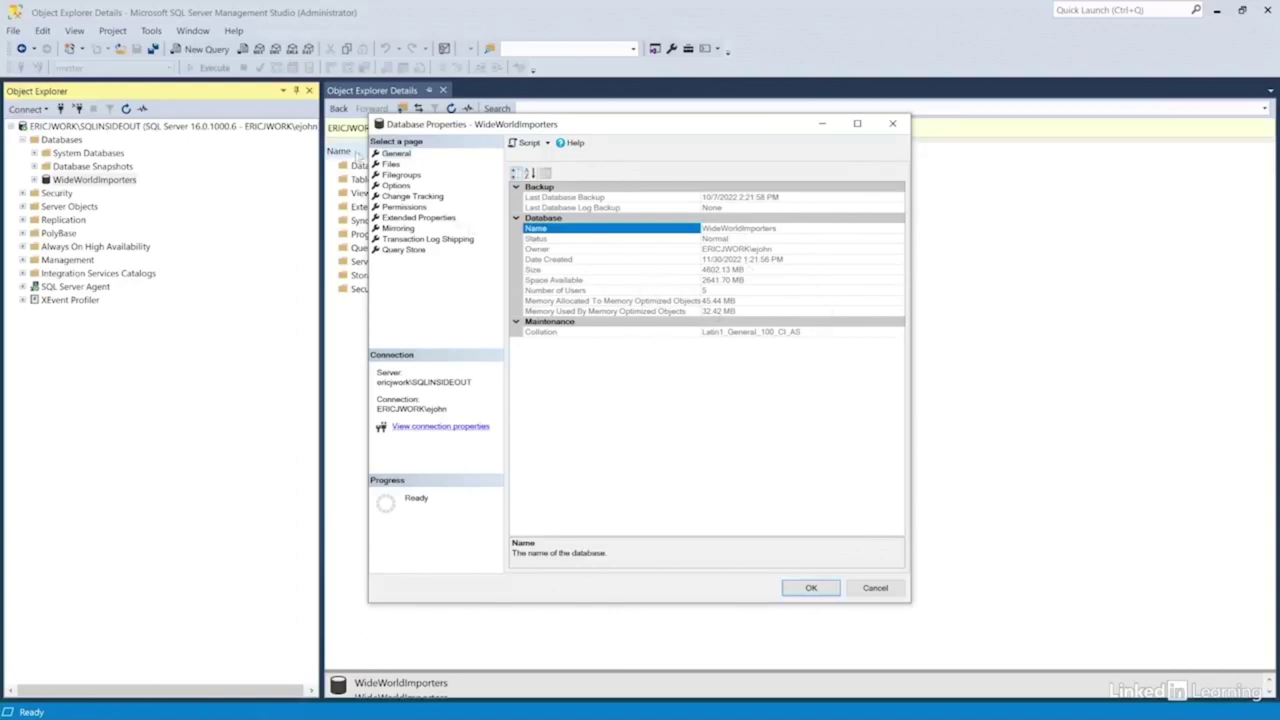
pyautogui.click(390, 164)
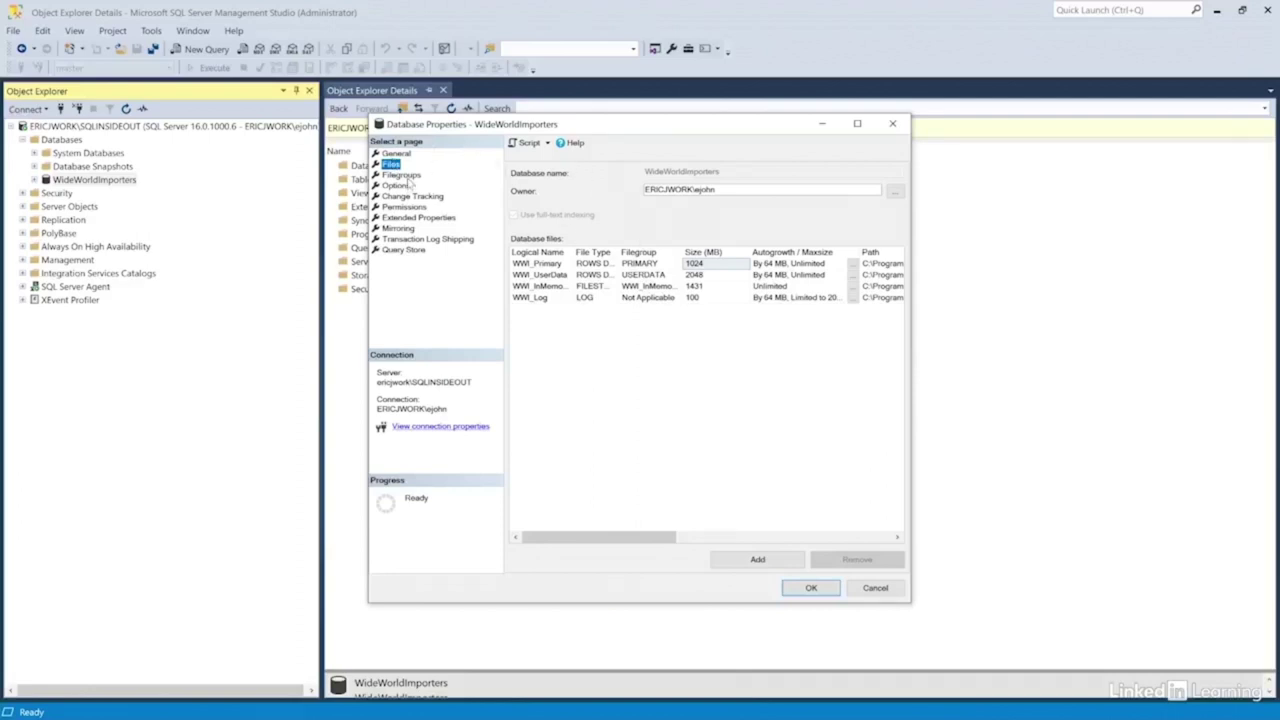
# - View the Filegroups page, then the Options page of WideWorldImporters' properties
pyautogui.click(401, 175)
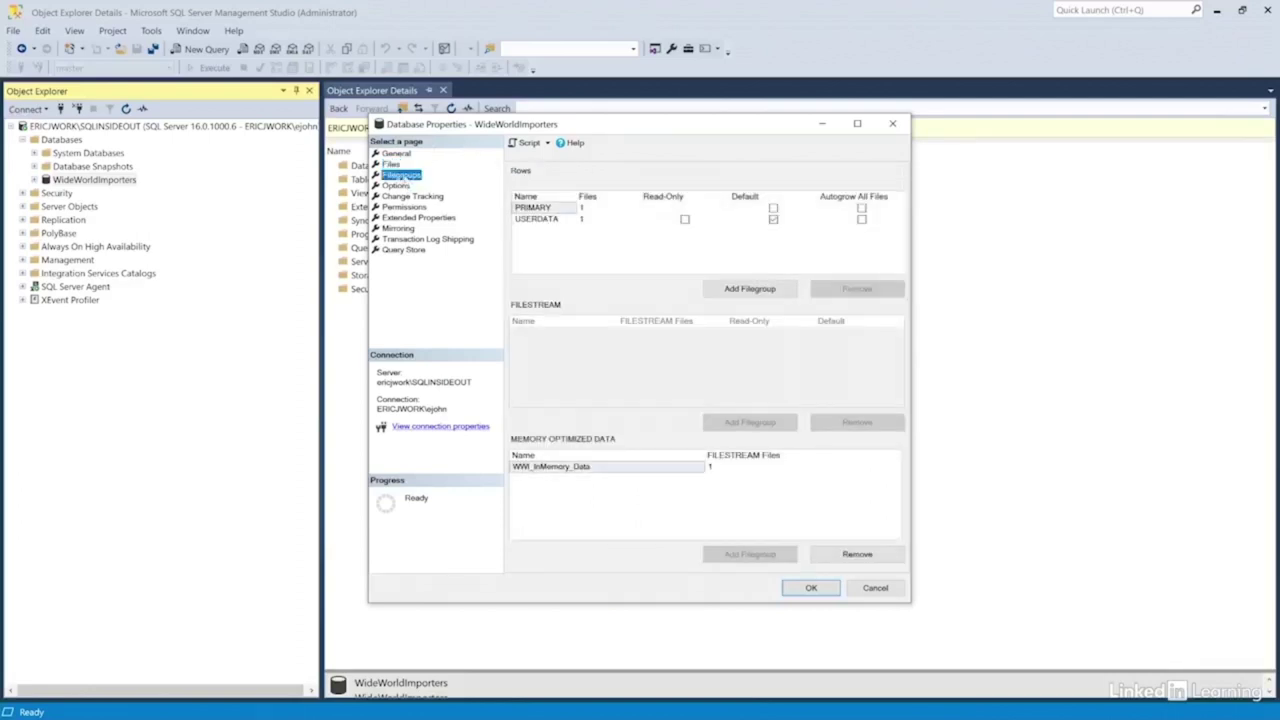
pyautogui.click(398, 187)
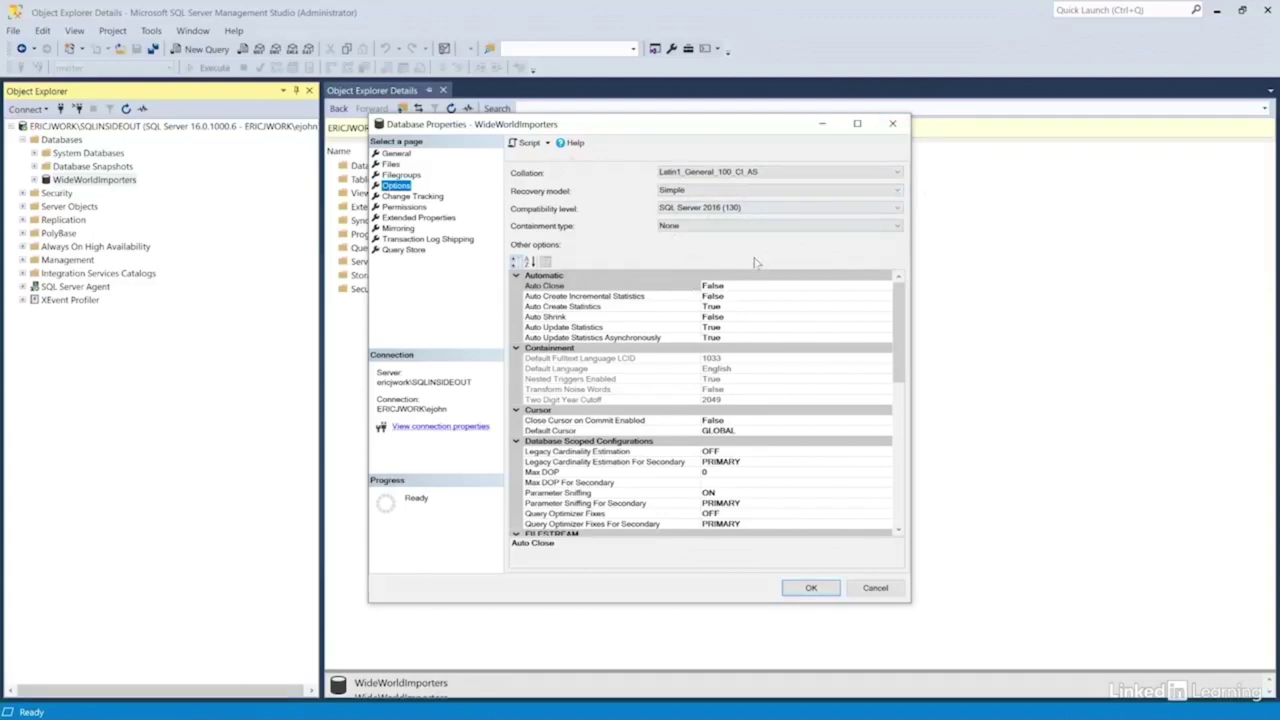
pyautogui.click(773, 173)
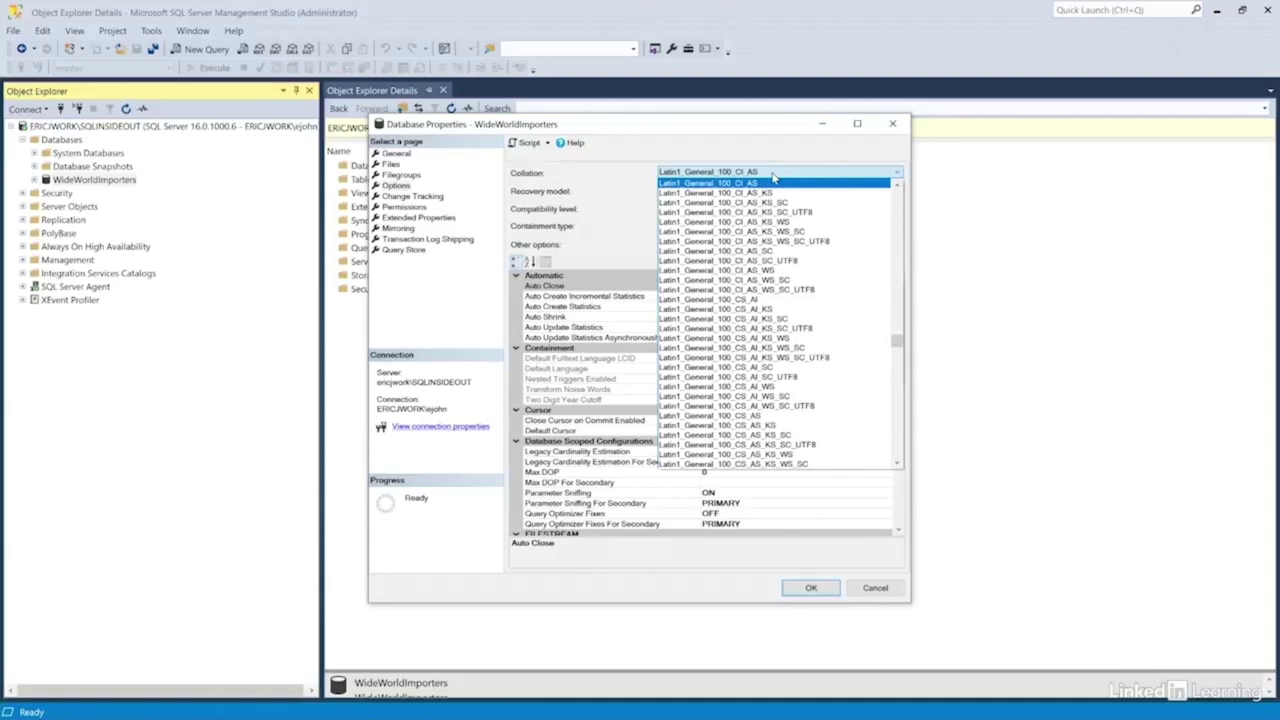
pyautogui.scroll(-3, 802, 260)
pyautogui.scroll(-5, 802, 272)
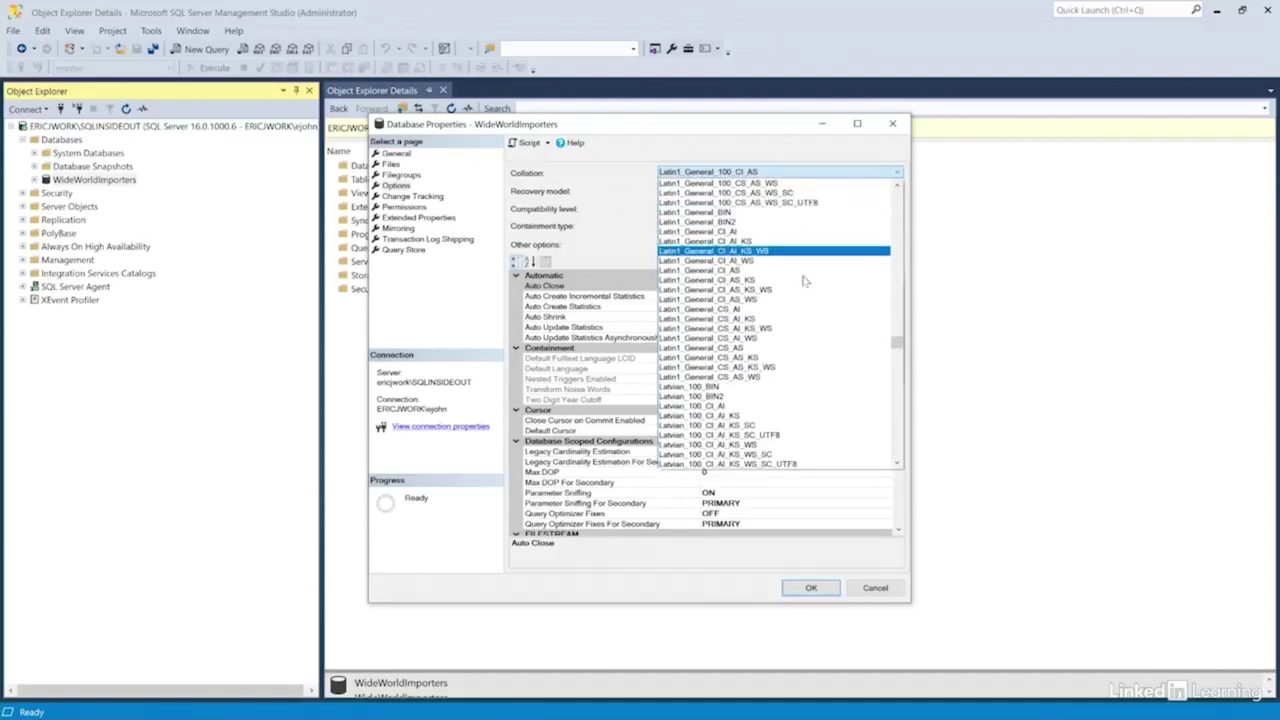
pyautogui.scroll(12, 805, 281)
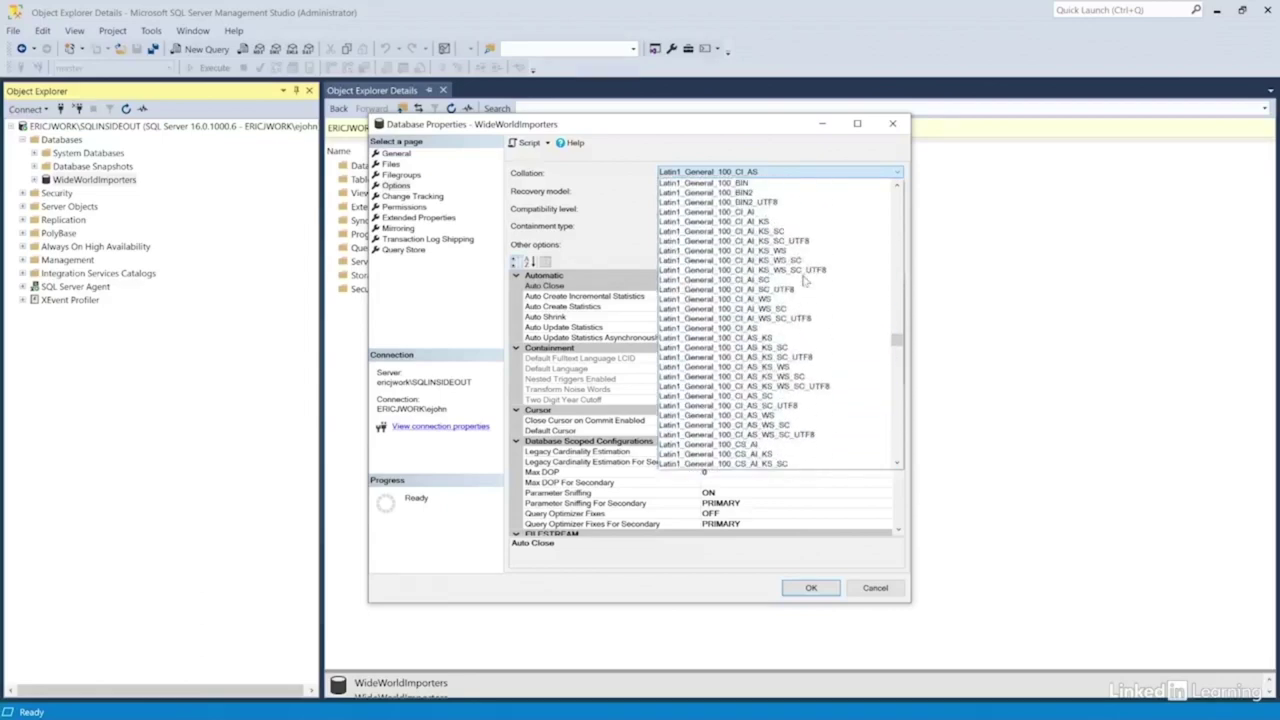
pyautogui.scroll(3, 805, 281)
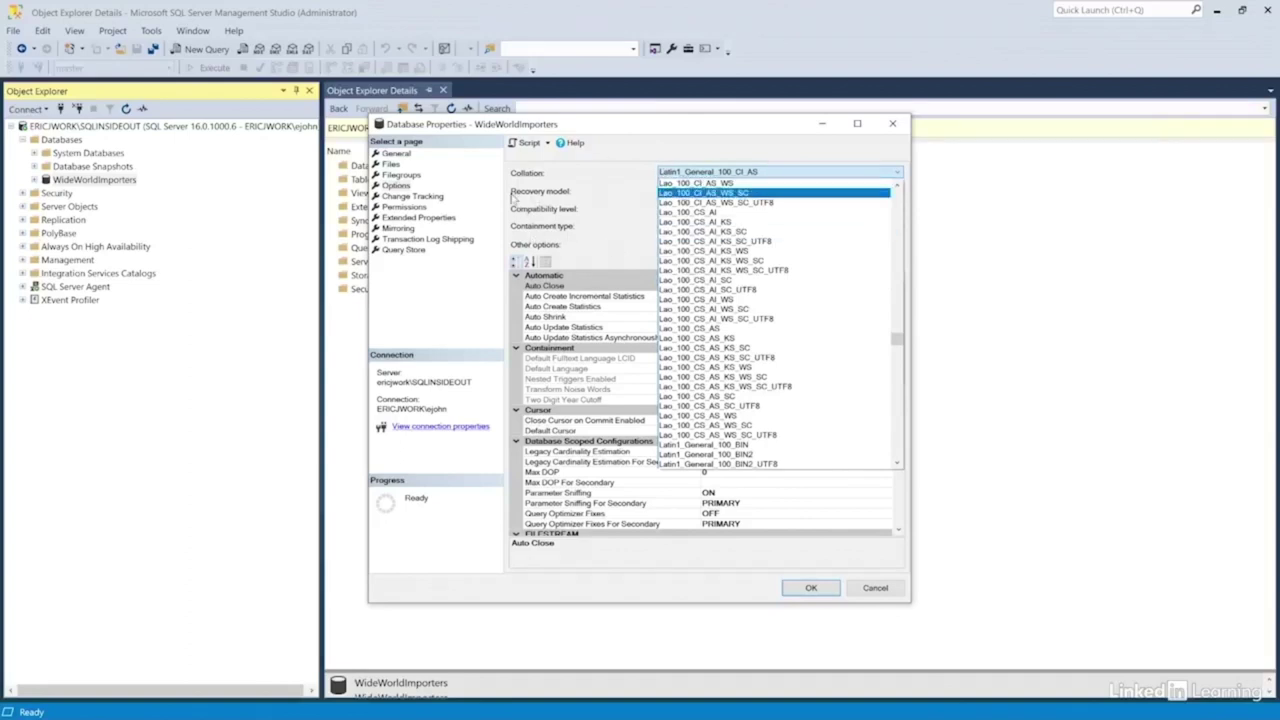
pyautogui.click(631, 196)
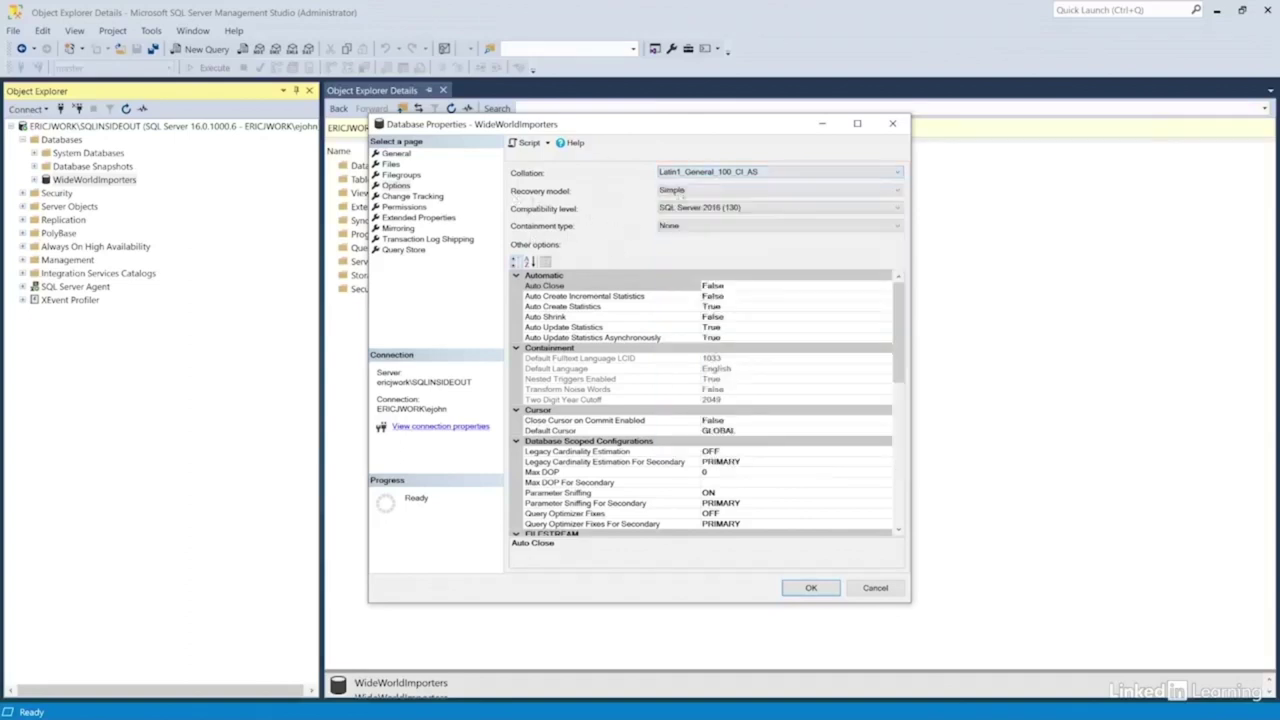
# - Check the Recovery model options, keep Simple, and list the Compatibility level choices
pyautogui.click(686, 193)
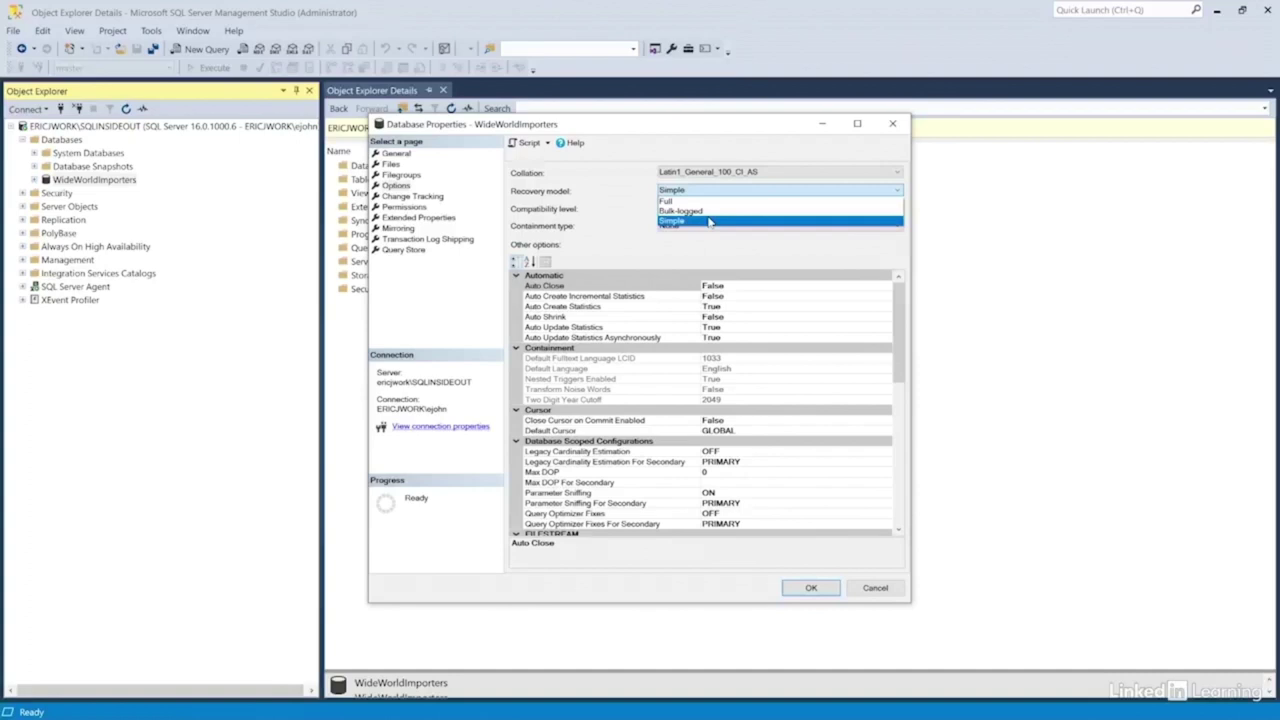
pyautogui.click(624, 203)
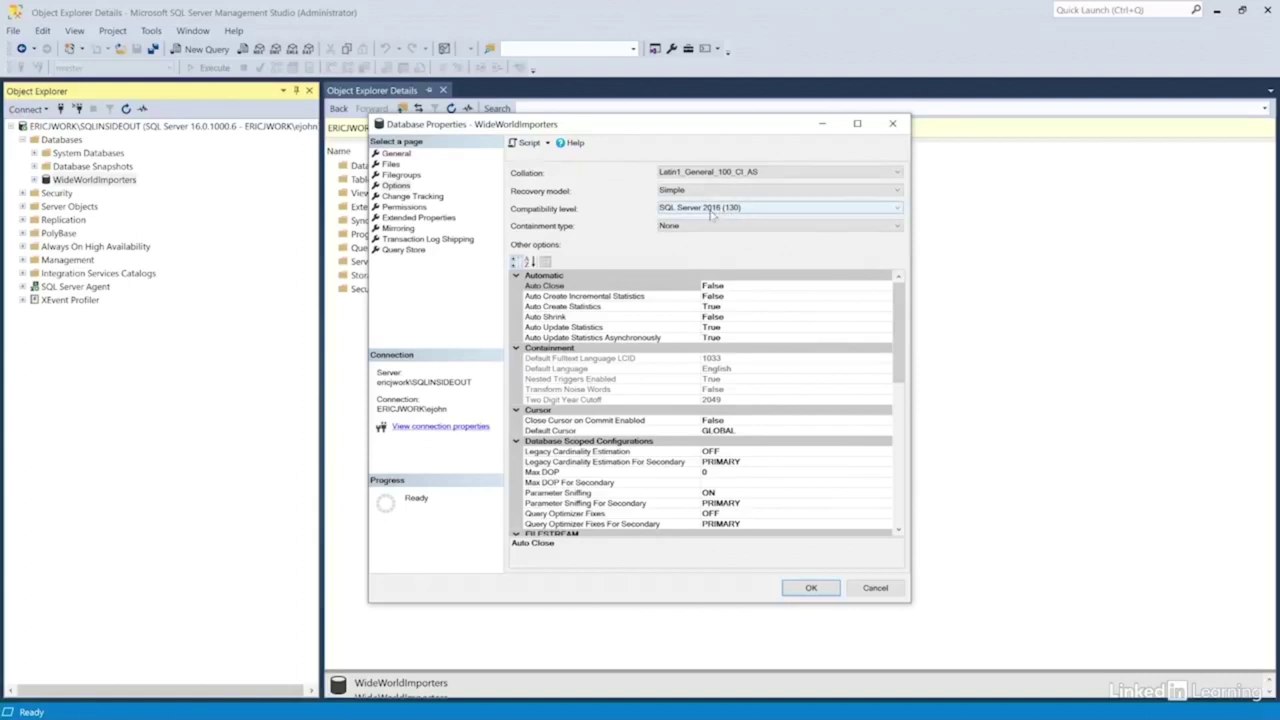
pyautogui.click(711, 213)
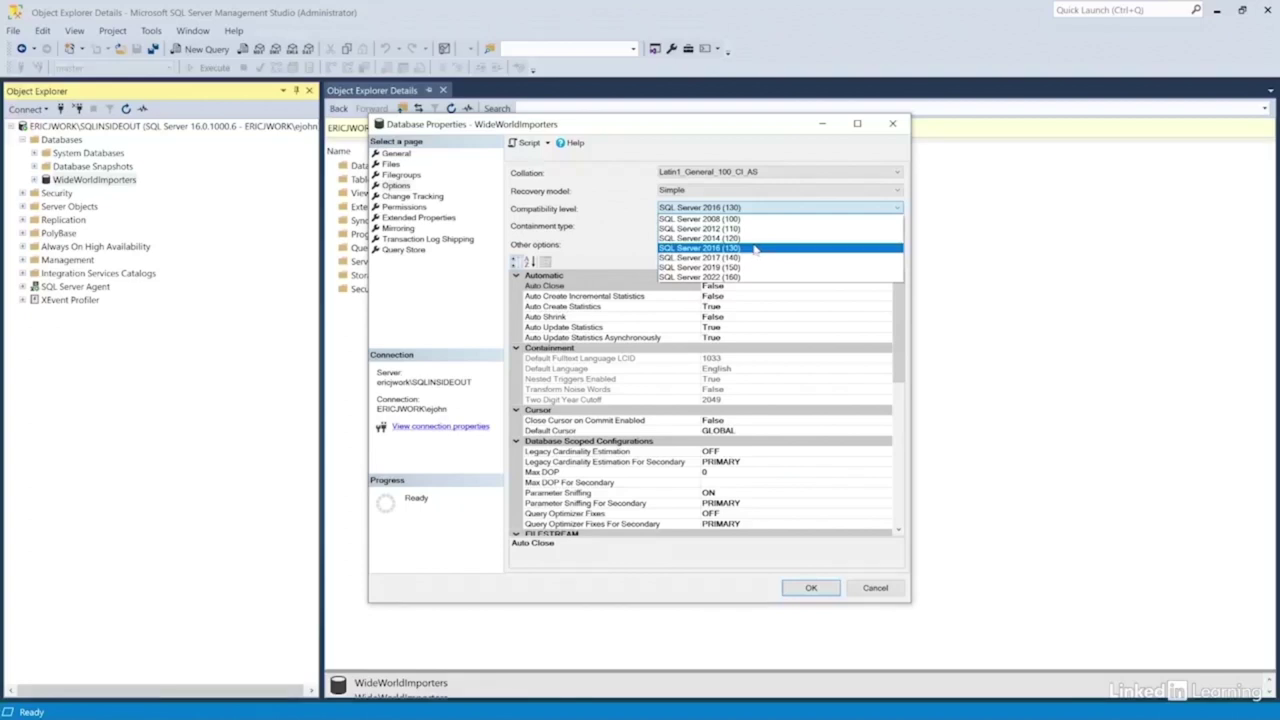
pyautogui.click(752, 248)
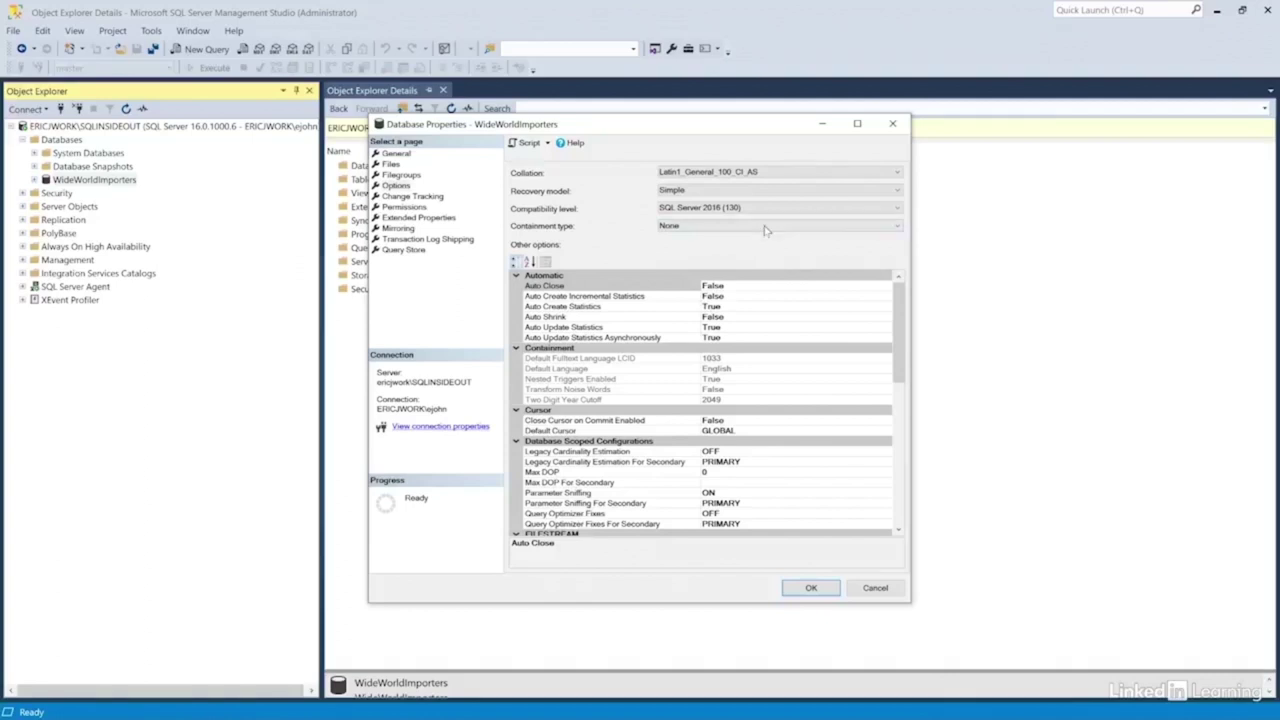
pyautogui.click(751, 227)
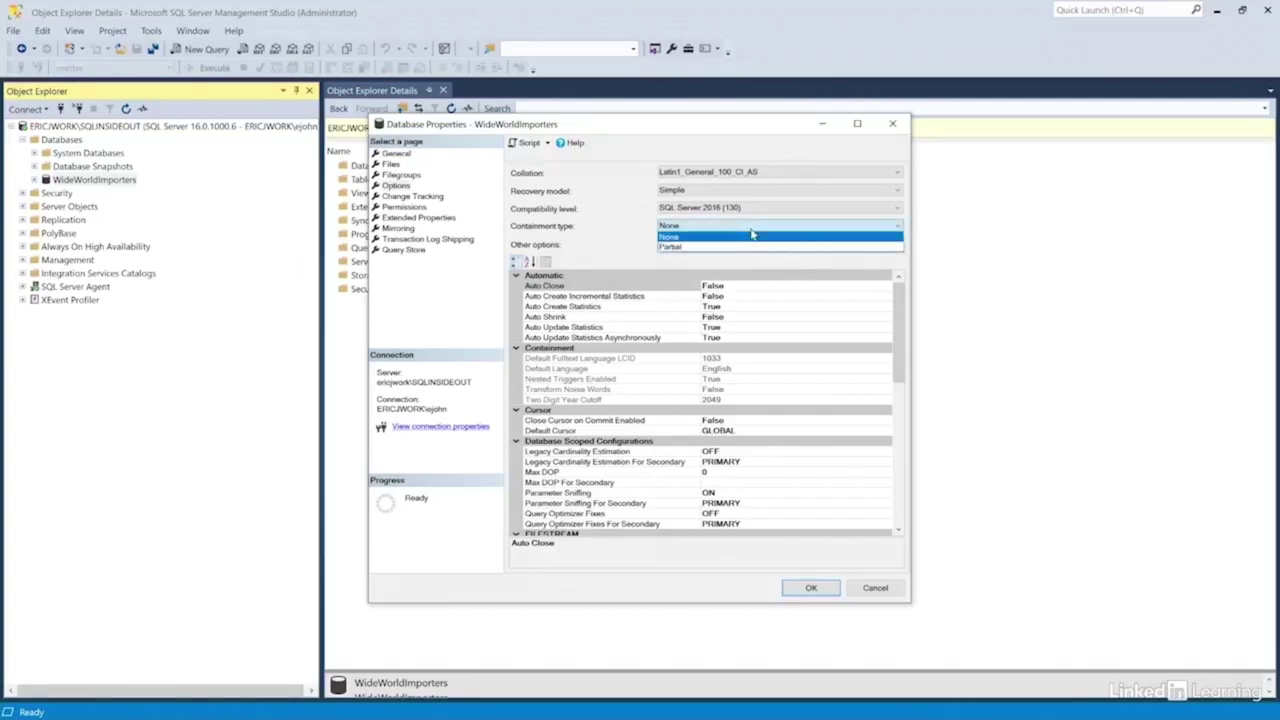
pyautogui.click(683, 247)
pyautogui.click(685, 225)
pyautogui.click(685, 237)
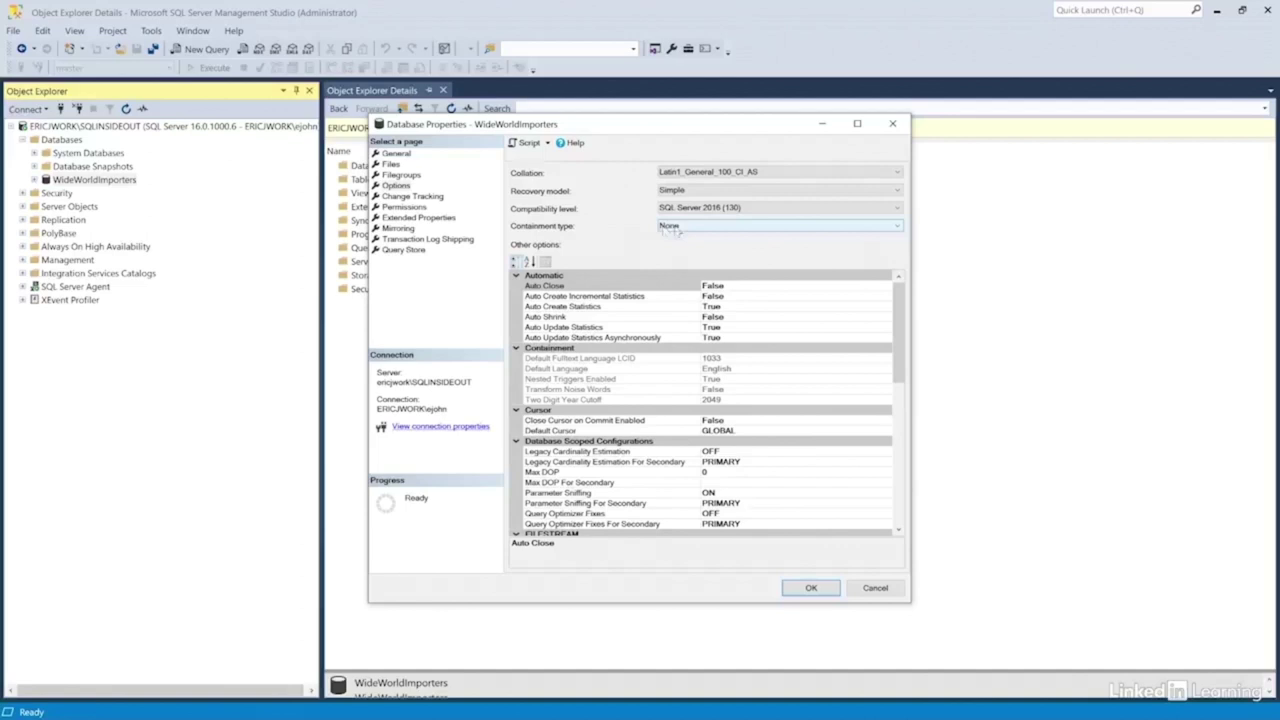
# - Read the Auto Shrink description, then show the files with sizes 1024, 2048, 1431 and 100 MB
pyautogui.scroll(-1, 688, 361)
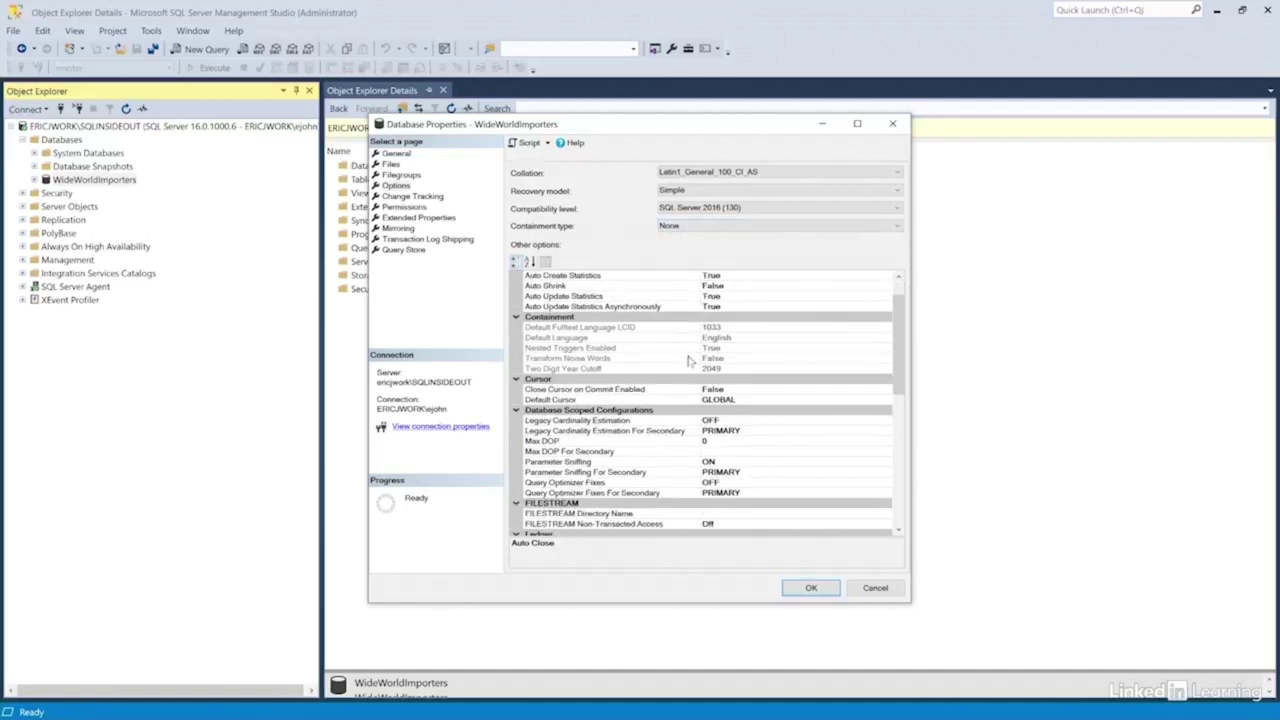
pyautogui.scroll(-1, 688, 361)
pyautogui.scroll(2, 688, 361)
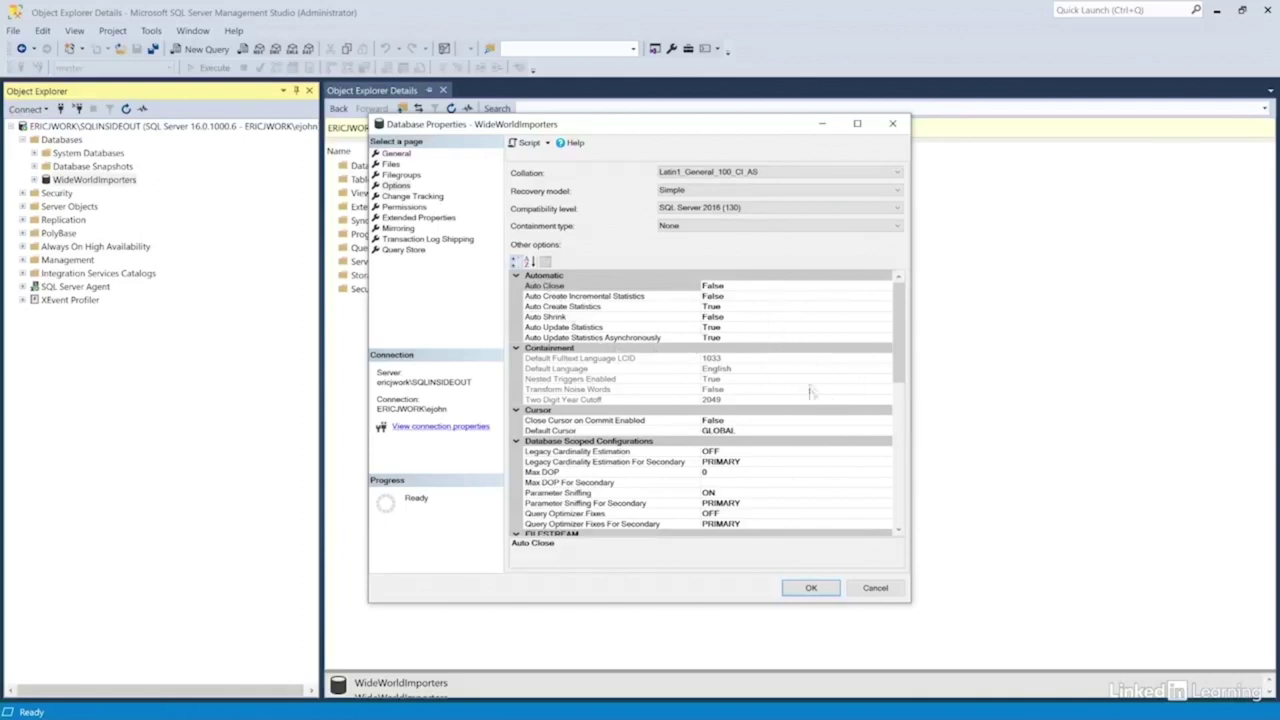
pyautogui.scroll(-3, 686, 389)
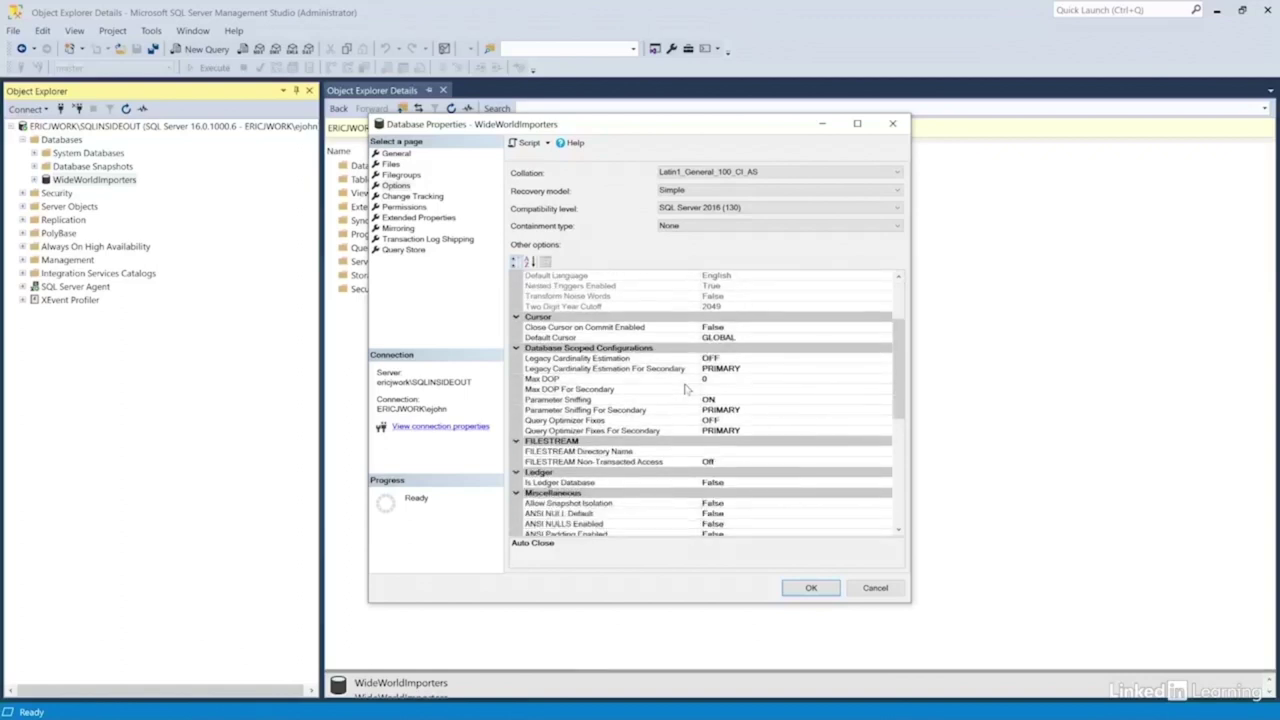
pyautogui.scroll(3, 686, 389)
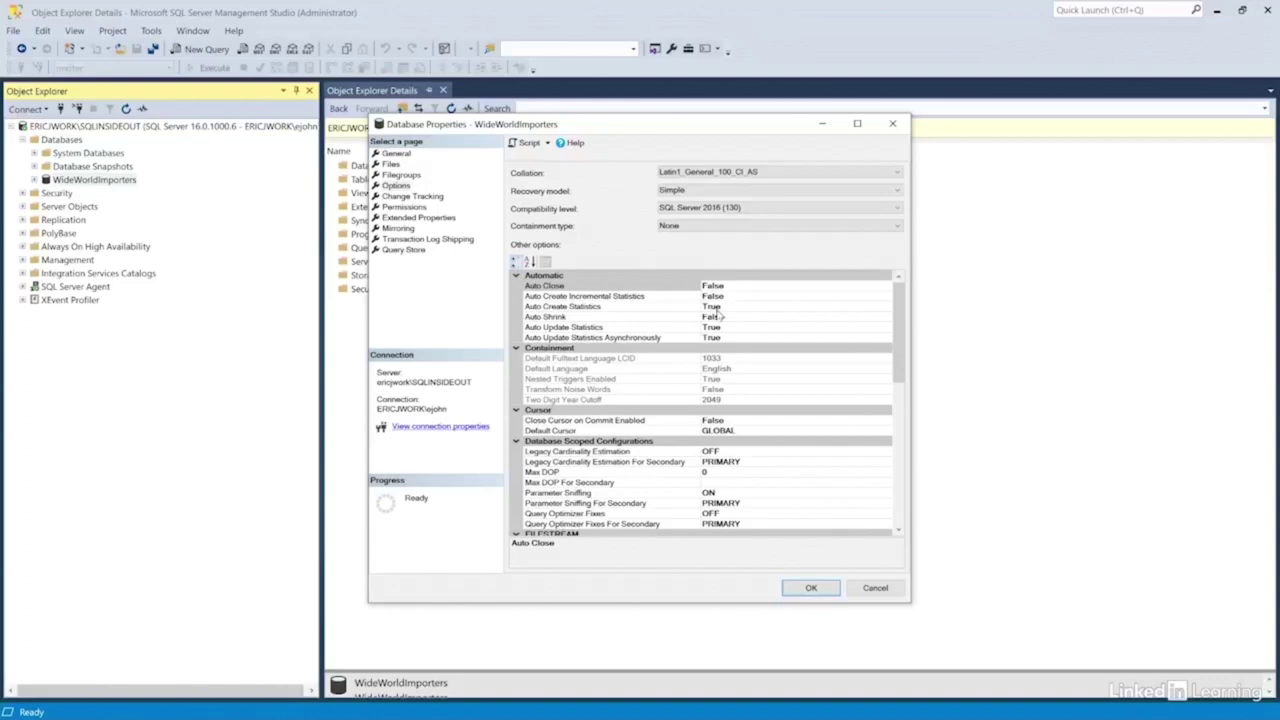
pyautogui.click(710, 316)
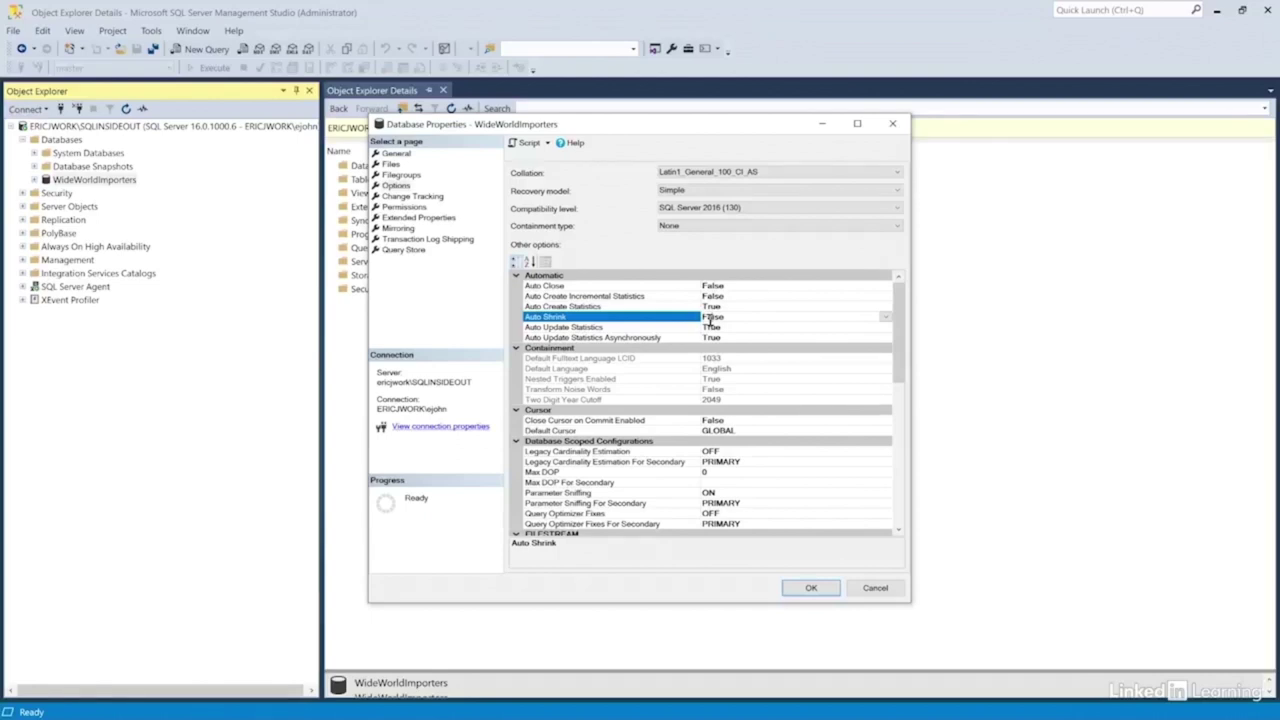
pyautogui.click(391, 165)
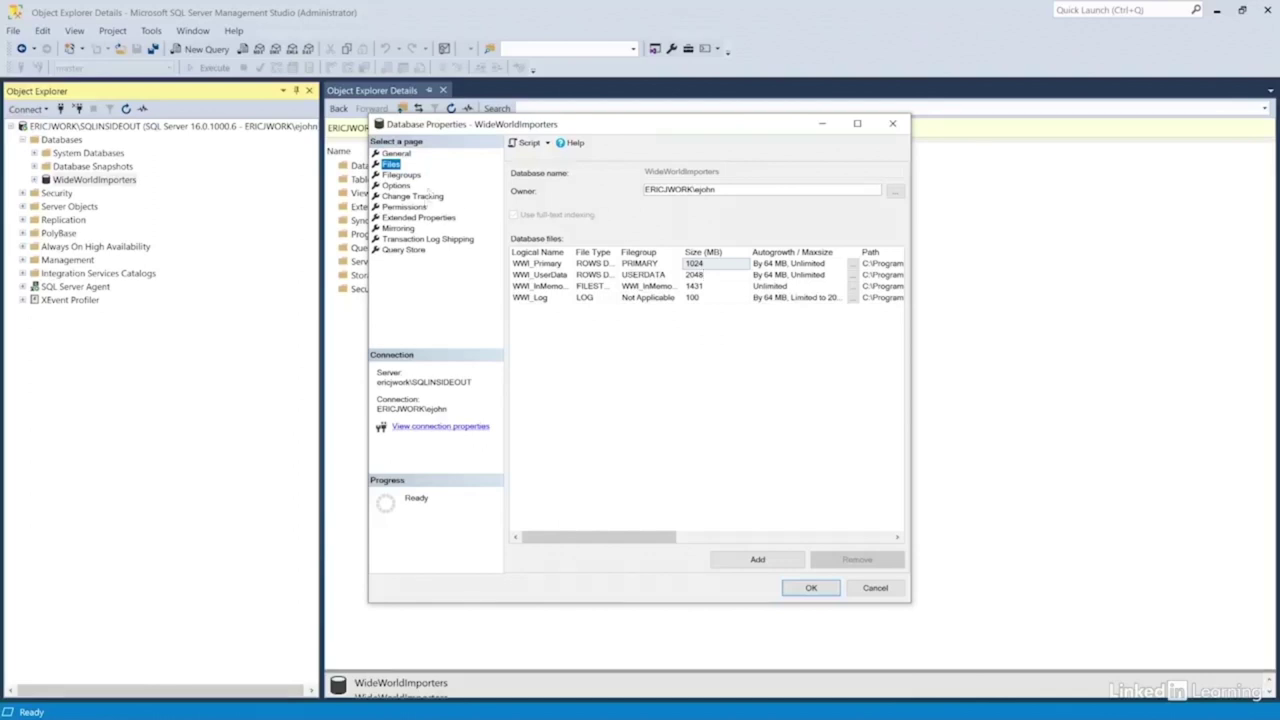
# - Read the Size and Space Available descriptions on General, revisit Files, then move to Options
pyautogui.click(398, 154)
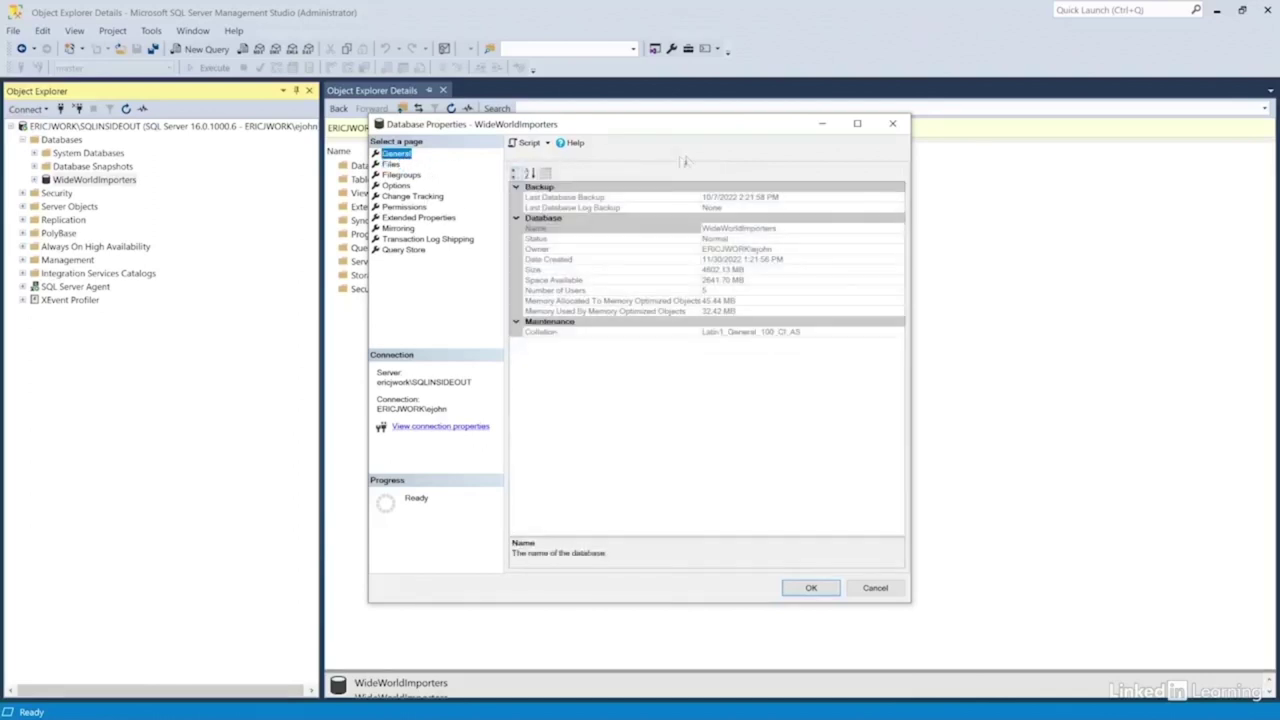
pyautogui.click(720, 270)
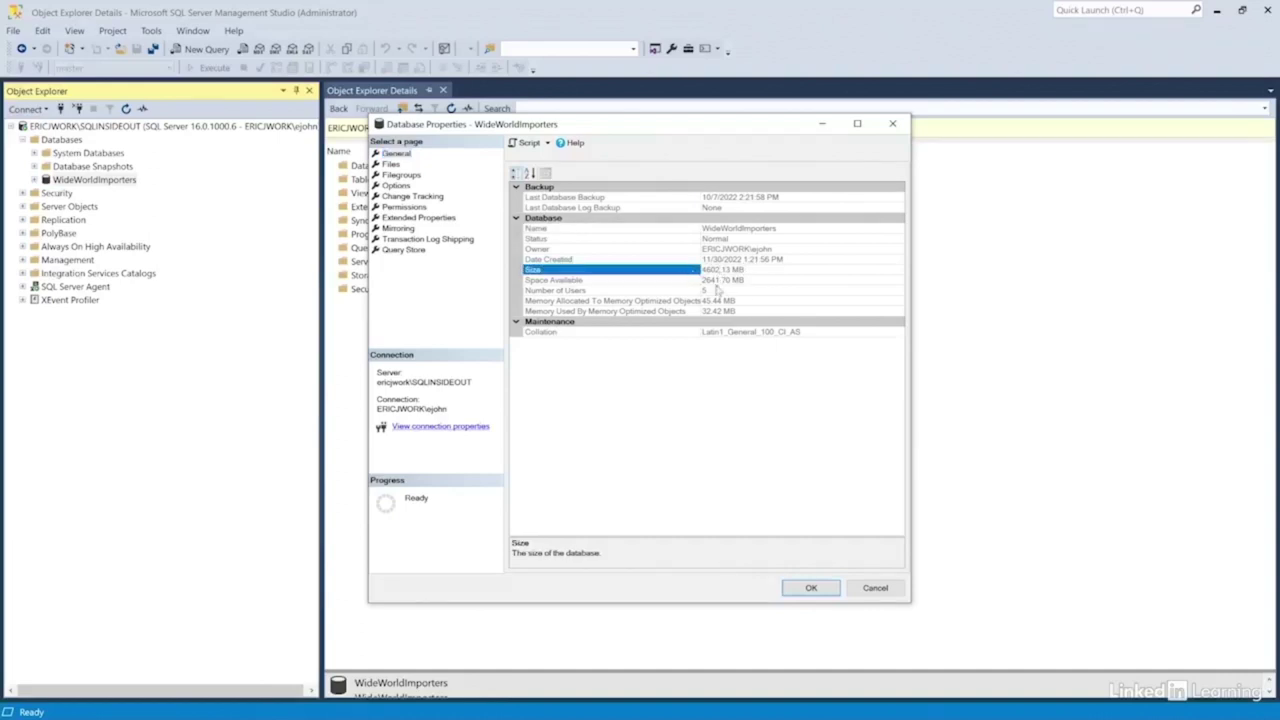
pyautogui.click(706, 282)
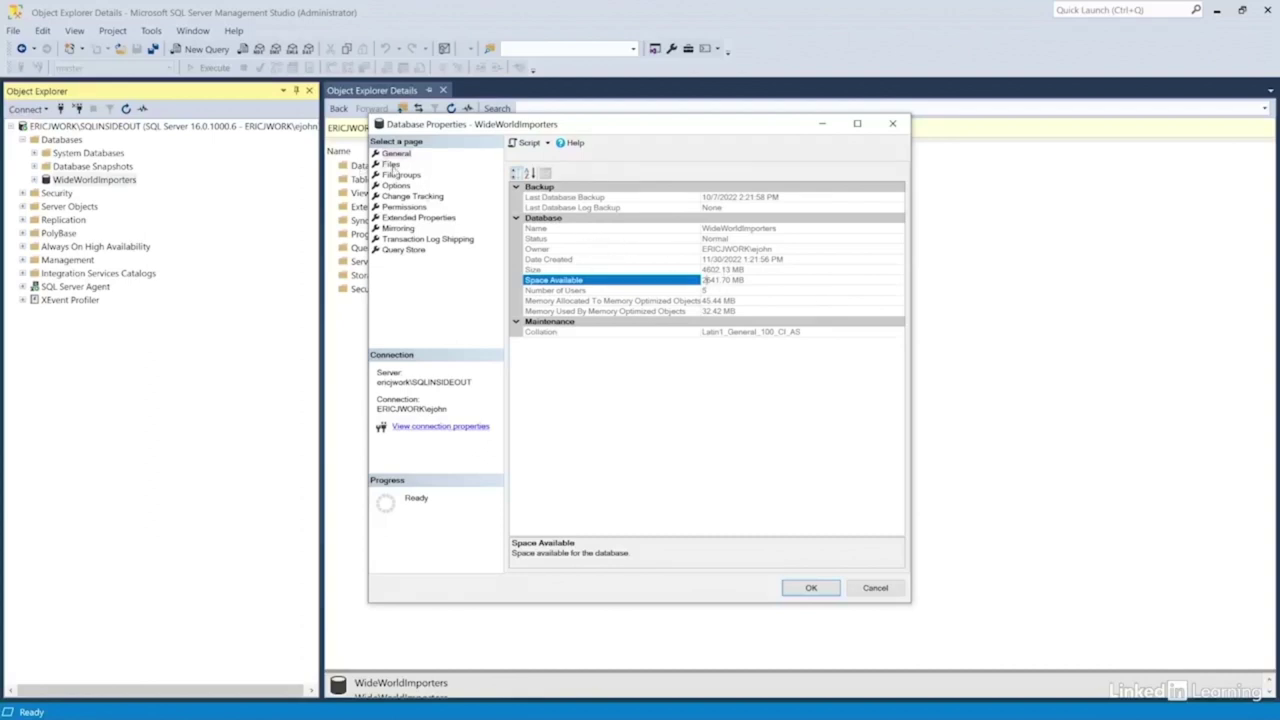
pyautogui.click(390, 165)
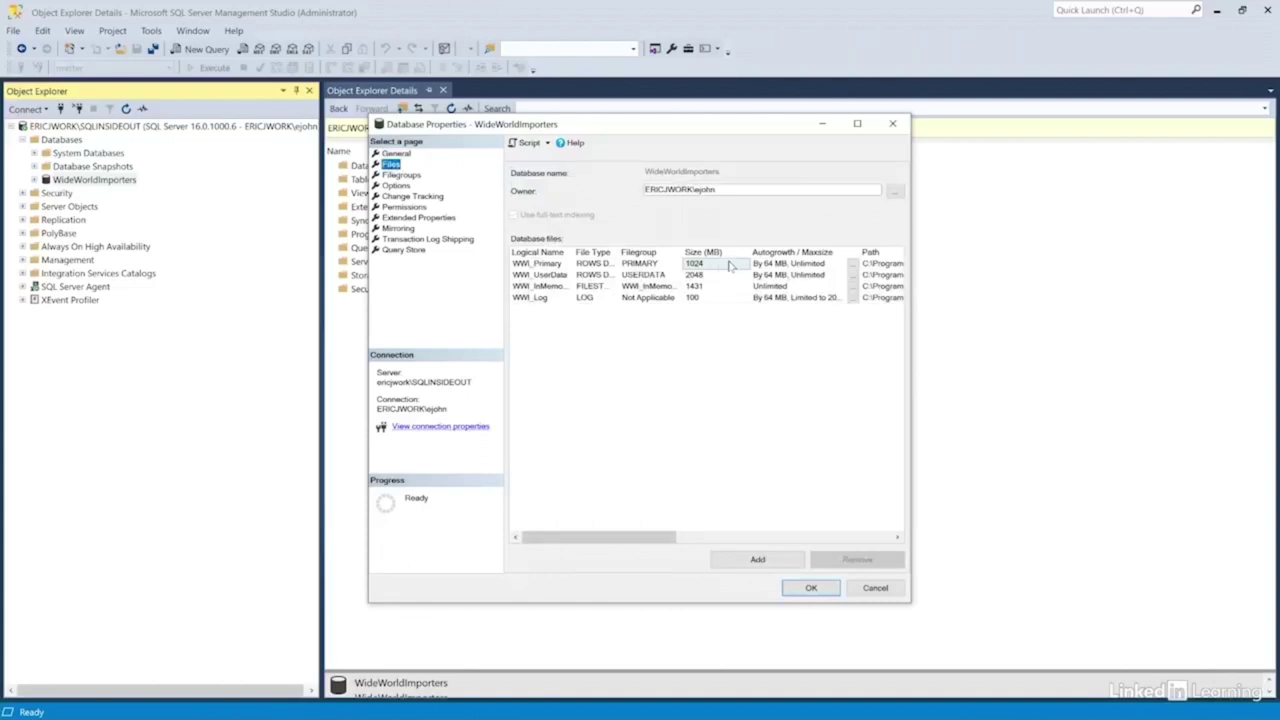
pyautogui.click(391, 188)
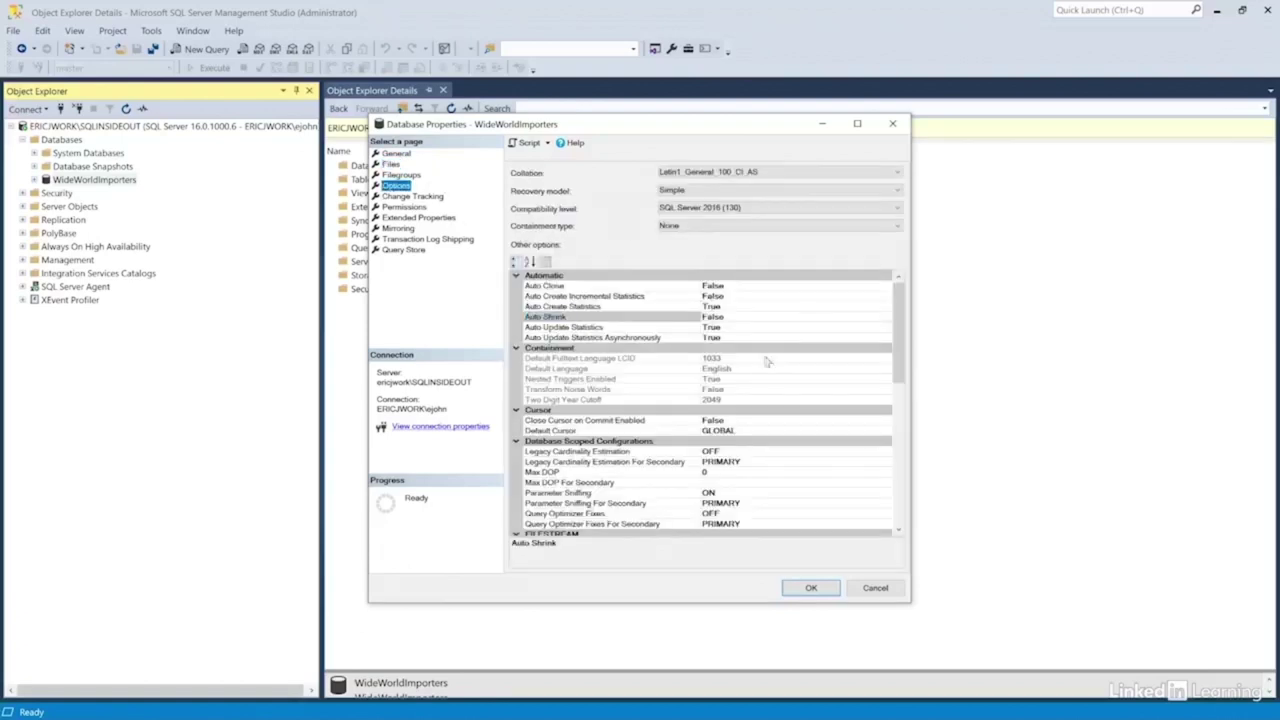
# - Select Auto Shrink, then scroll the options down to State, where Restrict Access is MULTI_USER
pyautogui.click(699, 316)
pyautogui.scroll(-1, 783, 374)
pyautogui.scroll(-1, 783, 374)
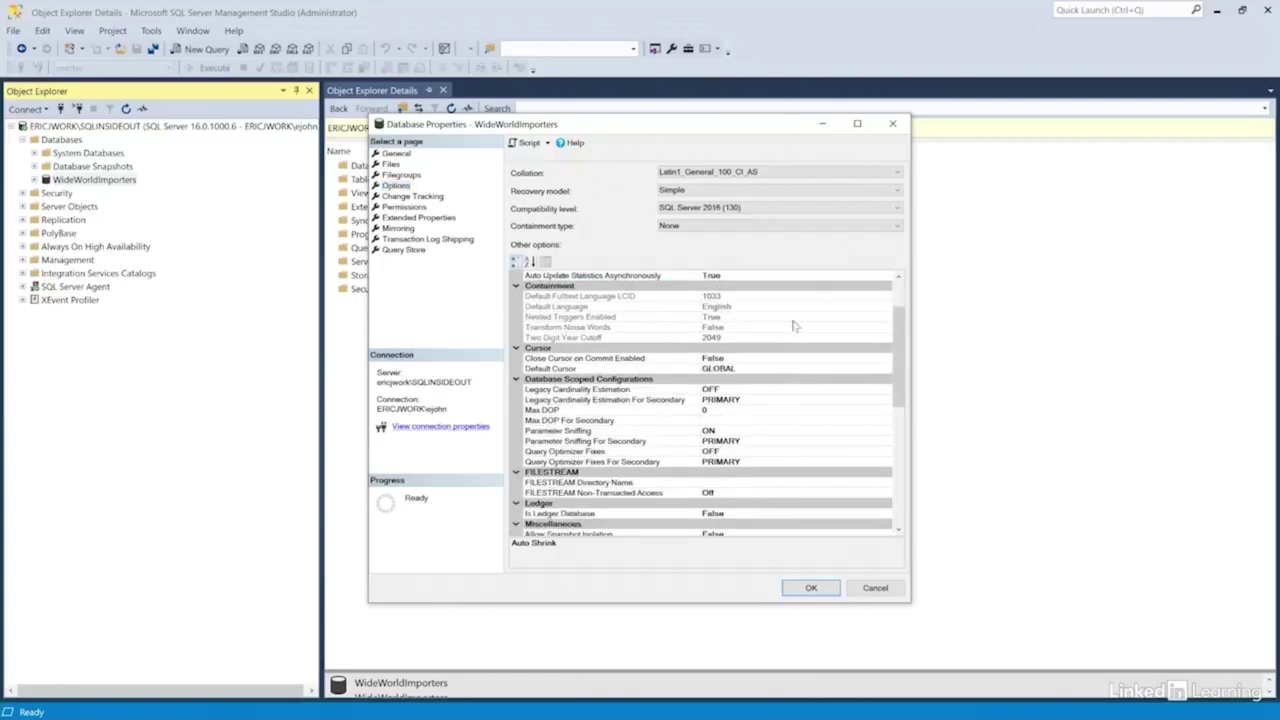
pyautogui.scroll(-1, 797, 327)
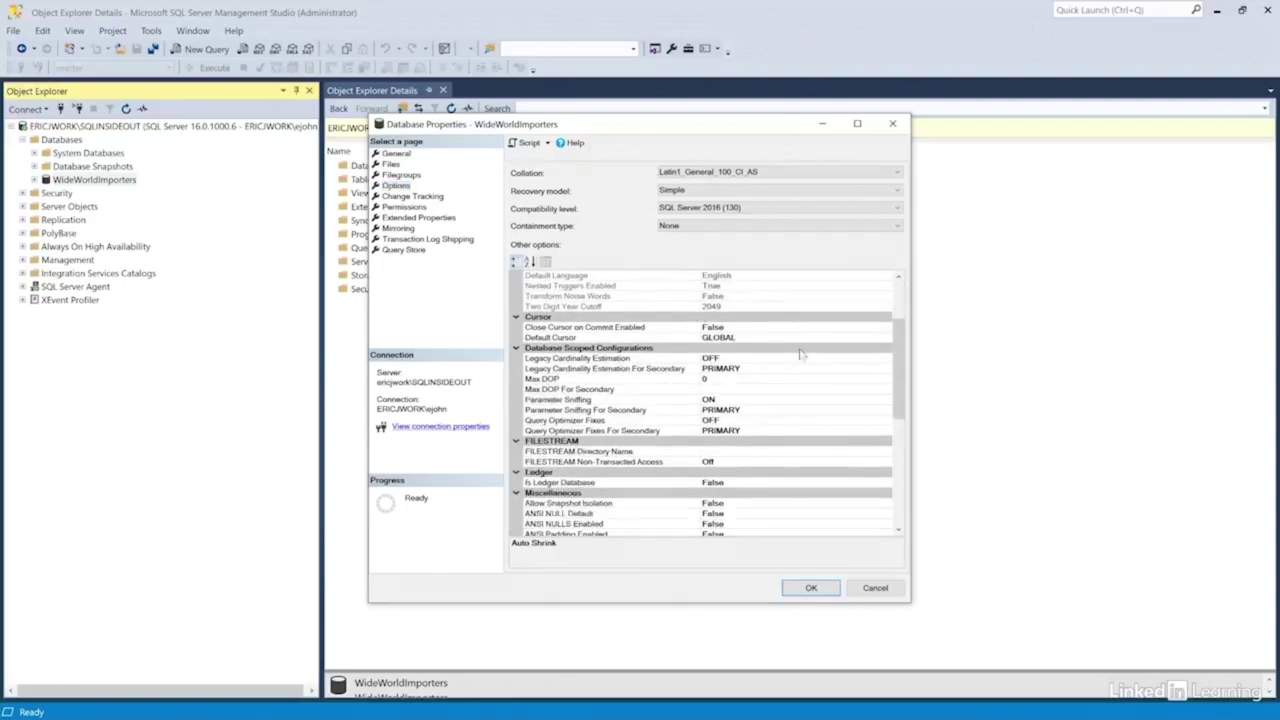
pyautogui.scroll(-1, 803, 355)
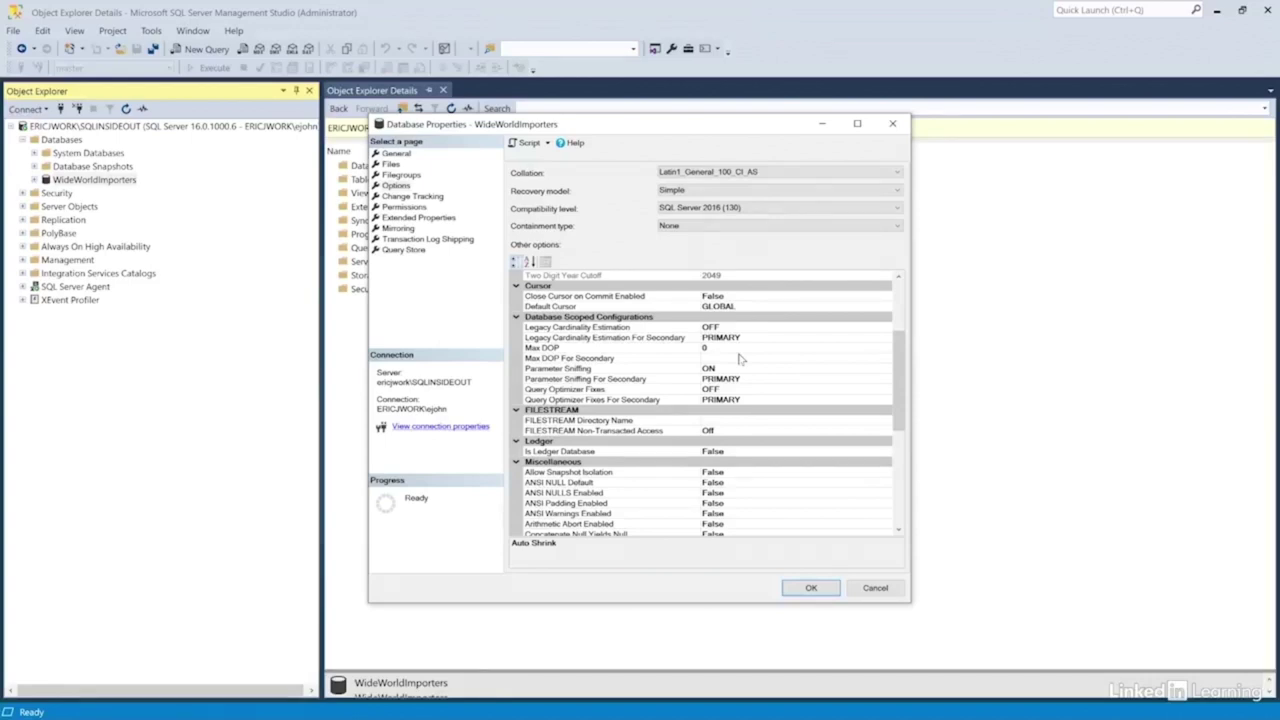
pyautogui.scroll(-1, 741, 358)
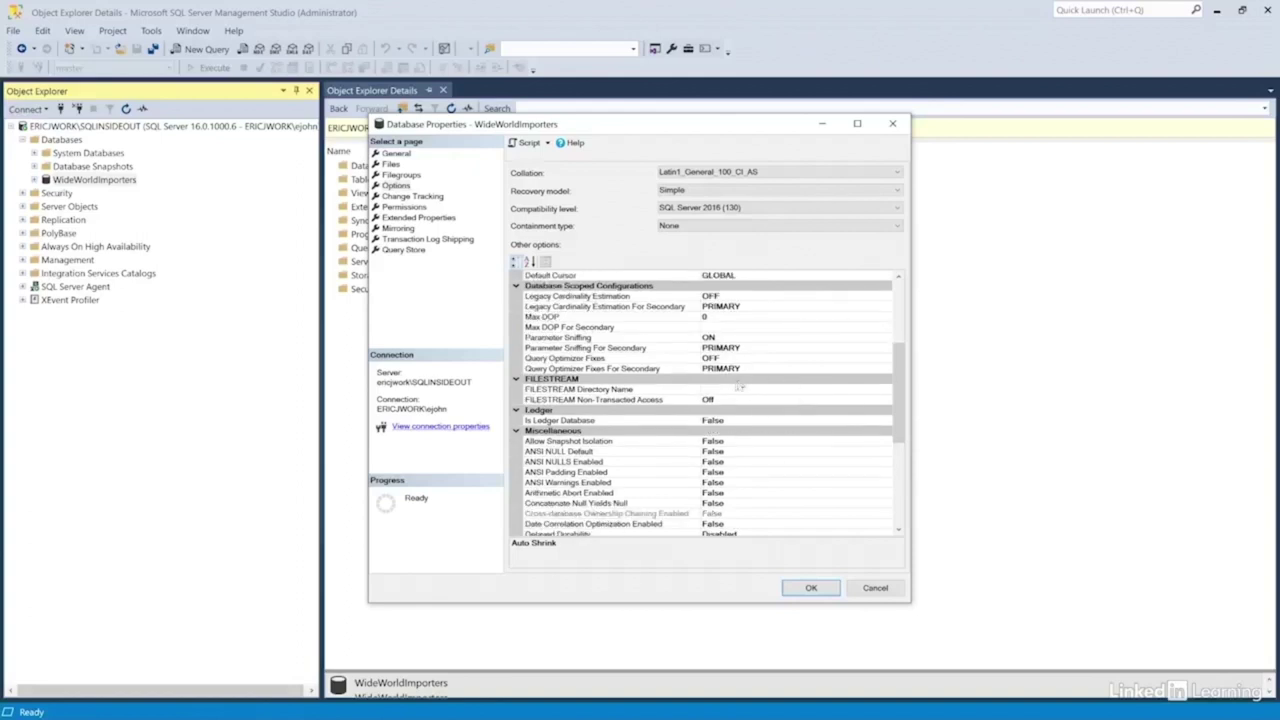
pyautogui.scroll(-3, 830, 405)
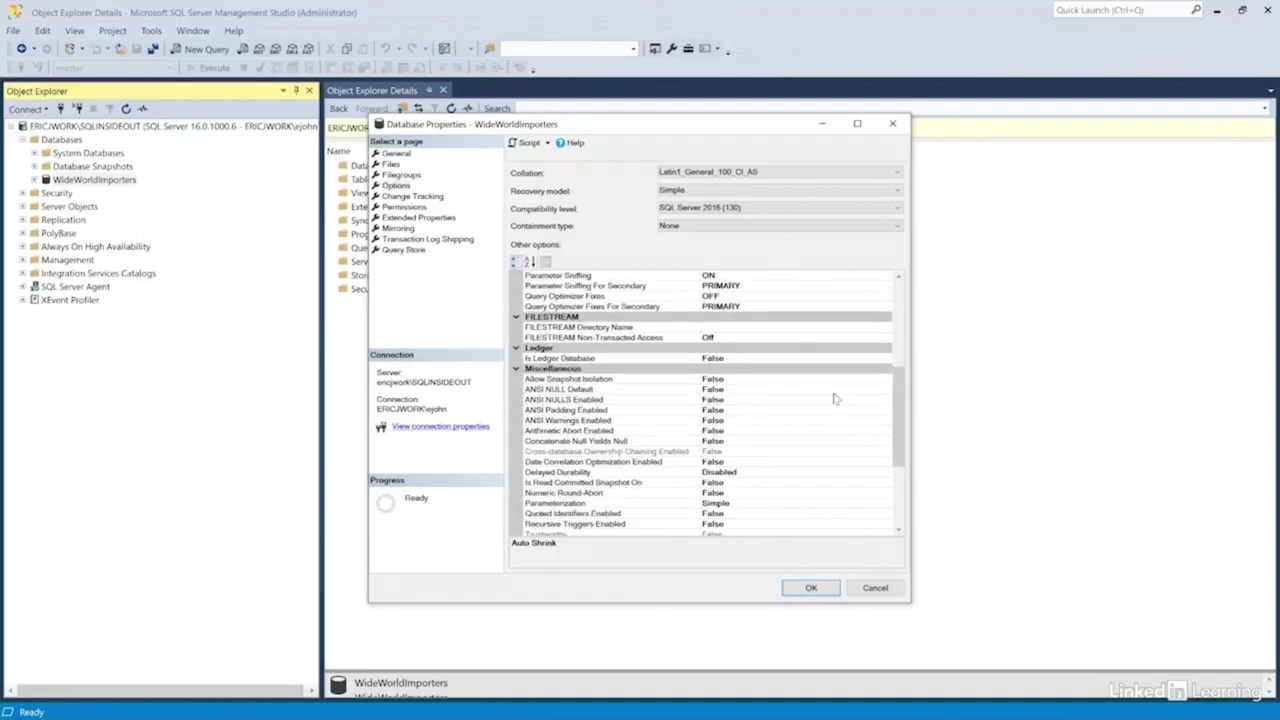
pyautogui.scroll(-2, 836, 399)
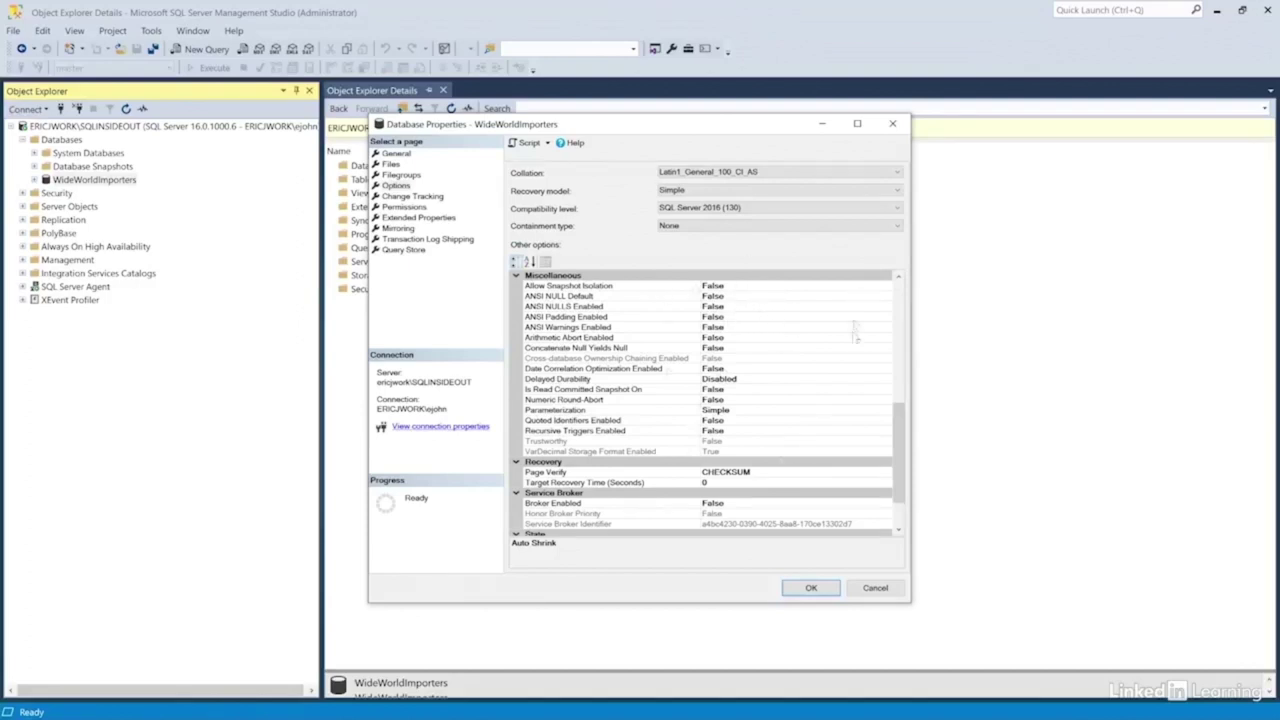
pyautogui.scroll(-2, 793, 388)
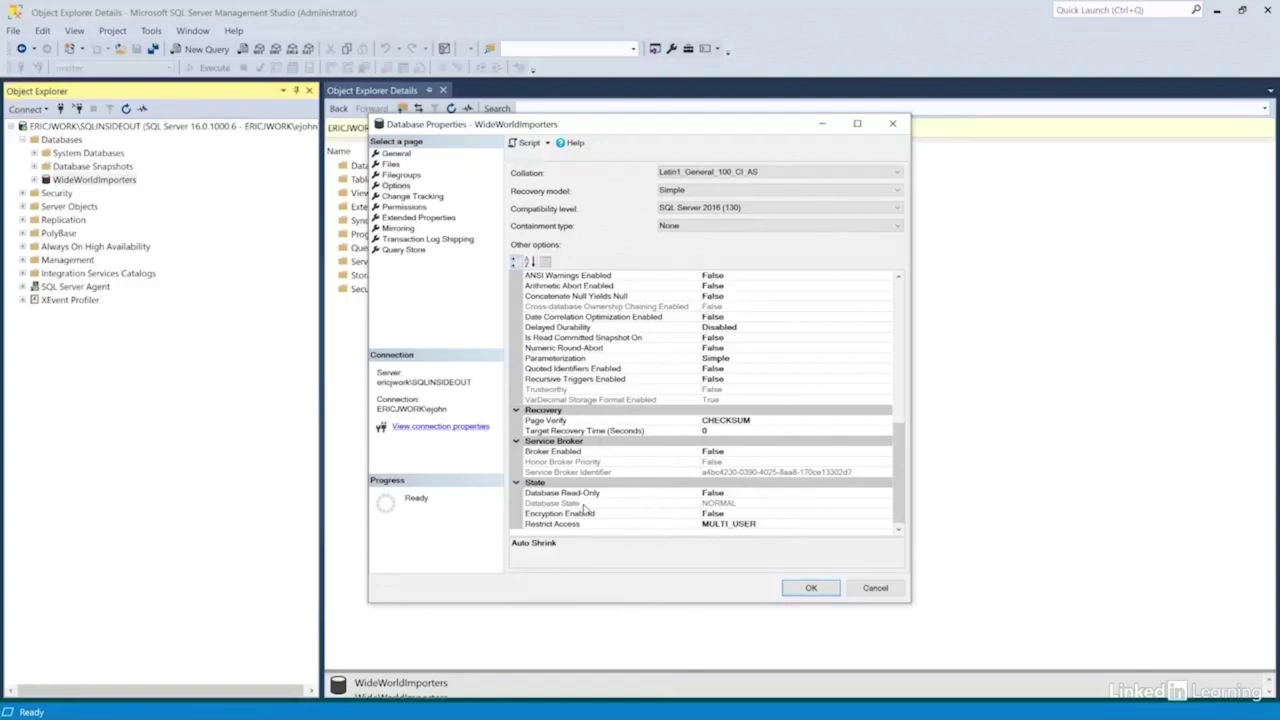
# - Set Database Read-Only to True and apply it, closing other connections to WideWorldImporters
pyautogui.click(737, 494)
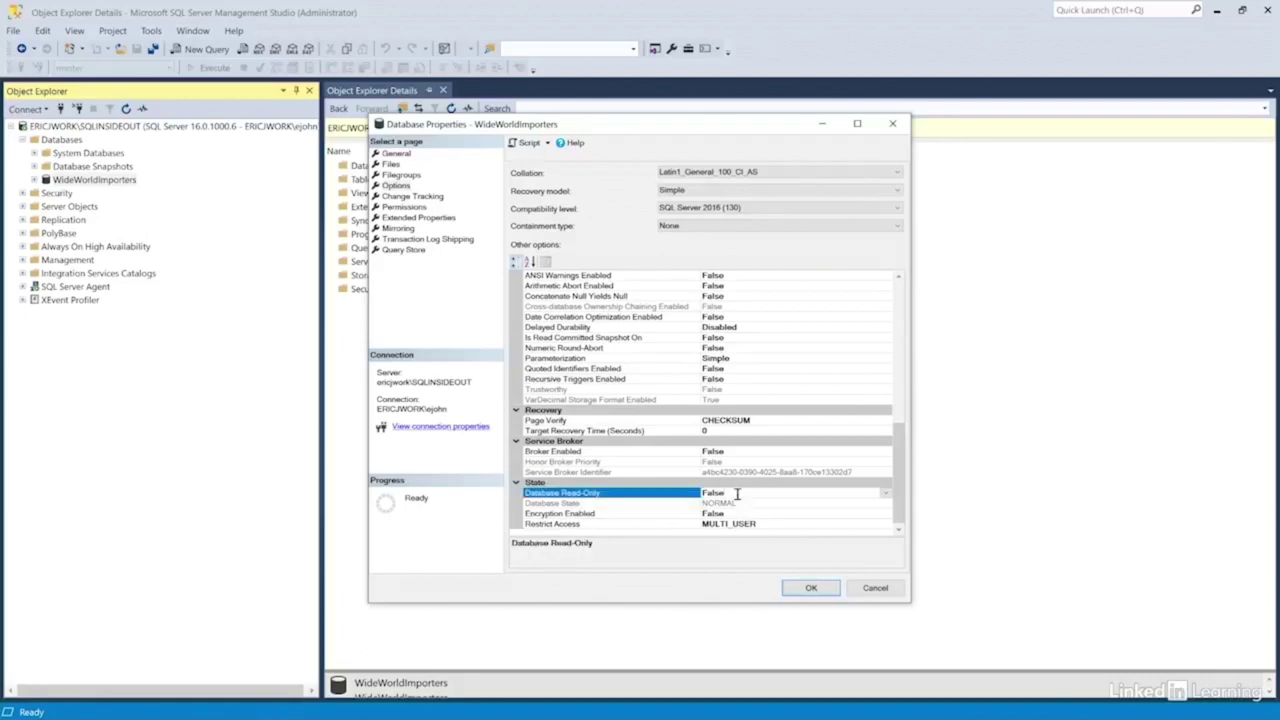
pyautogui.click(886, 493)
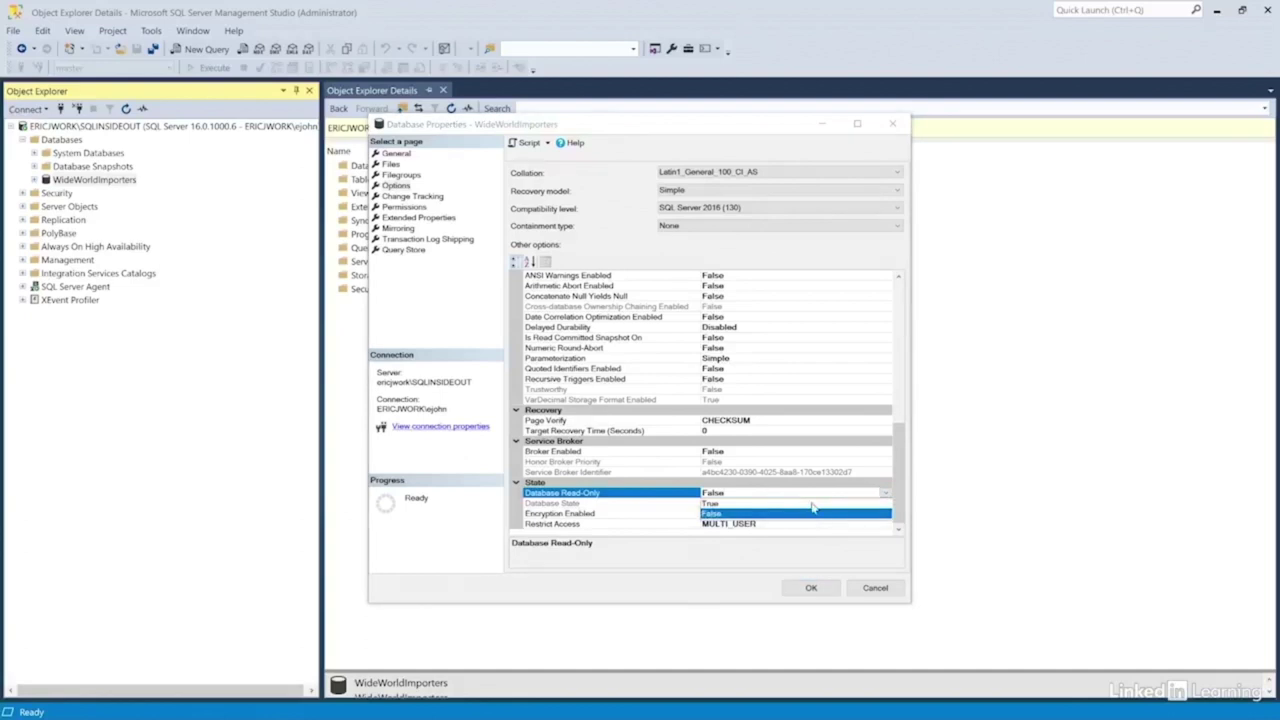
pyautogui.click(812, 504)
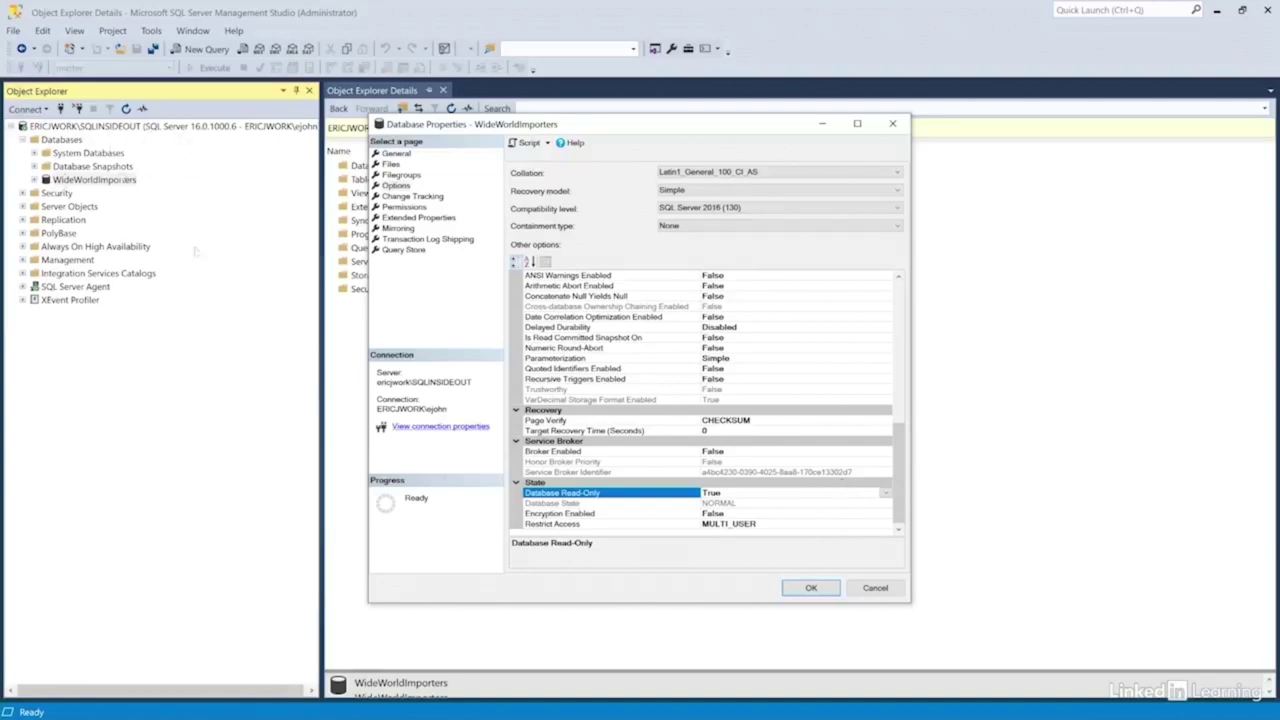
pyautogui.click(833, 592)
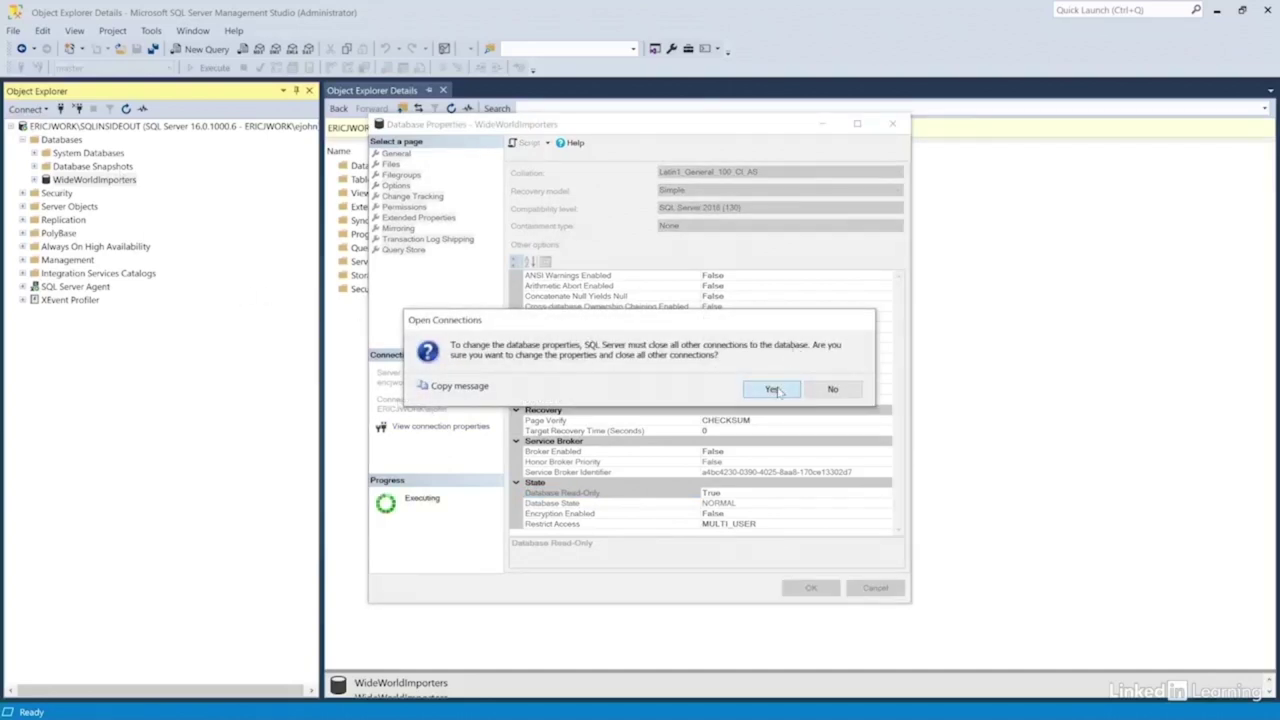
pyautogui.click(773, 390)
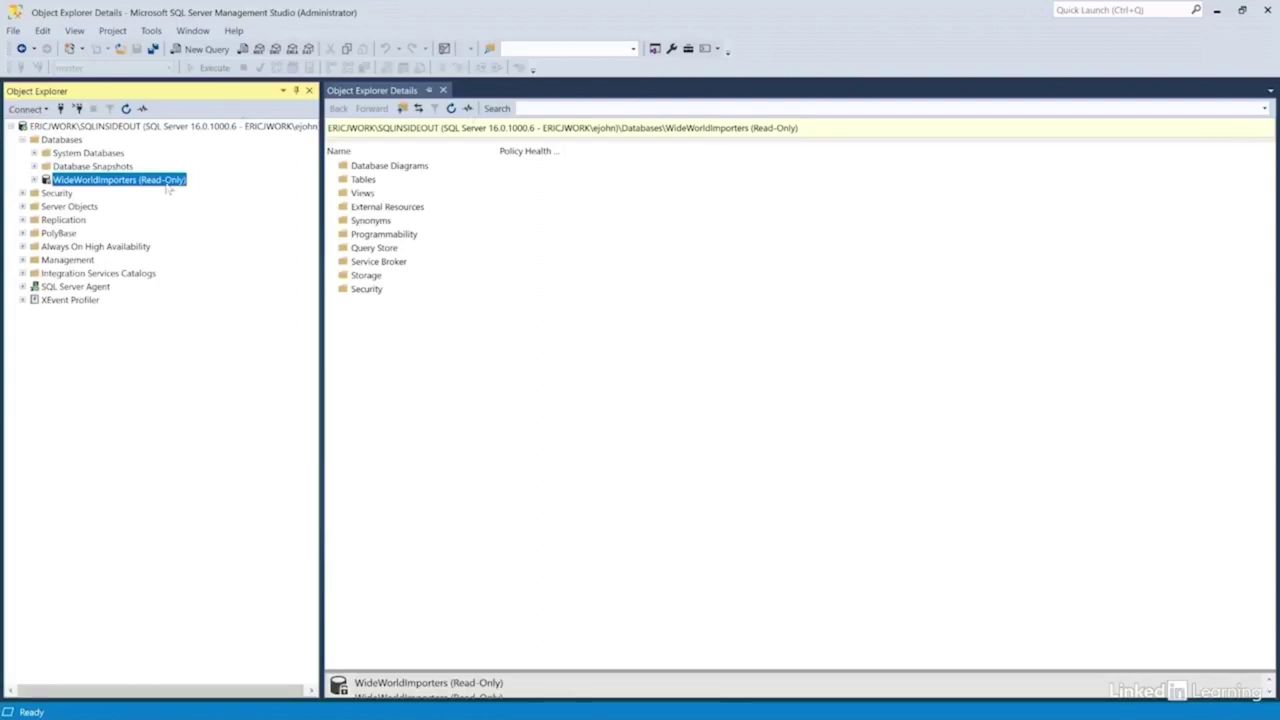
# - Reopen WideWorldImporters' Database Properties on the Options page, scrolled to State
pyautogui.rightClick(168, 183)
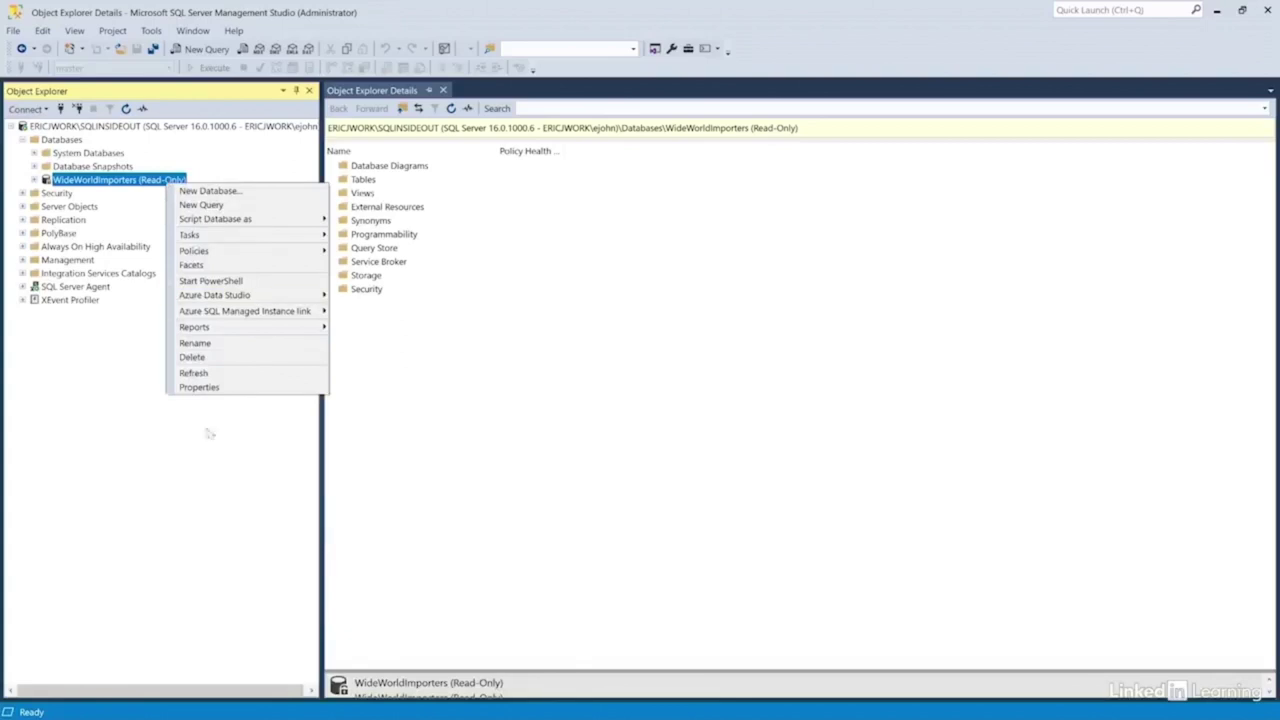
pyautogui.click(220, 388)
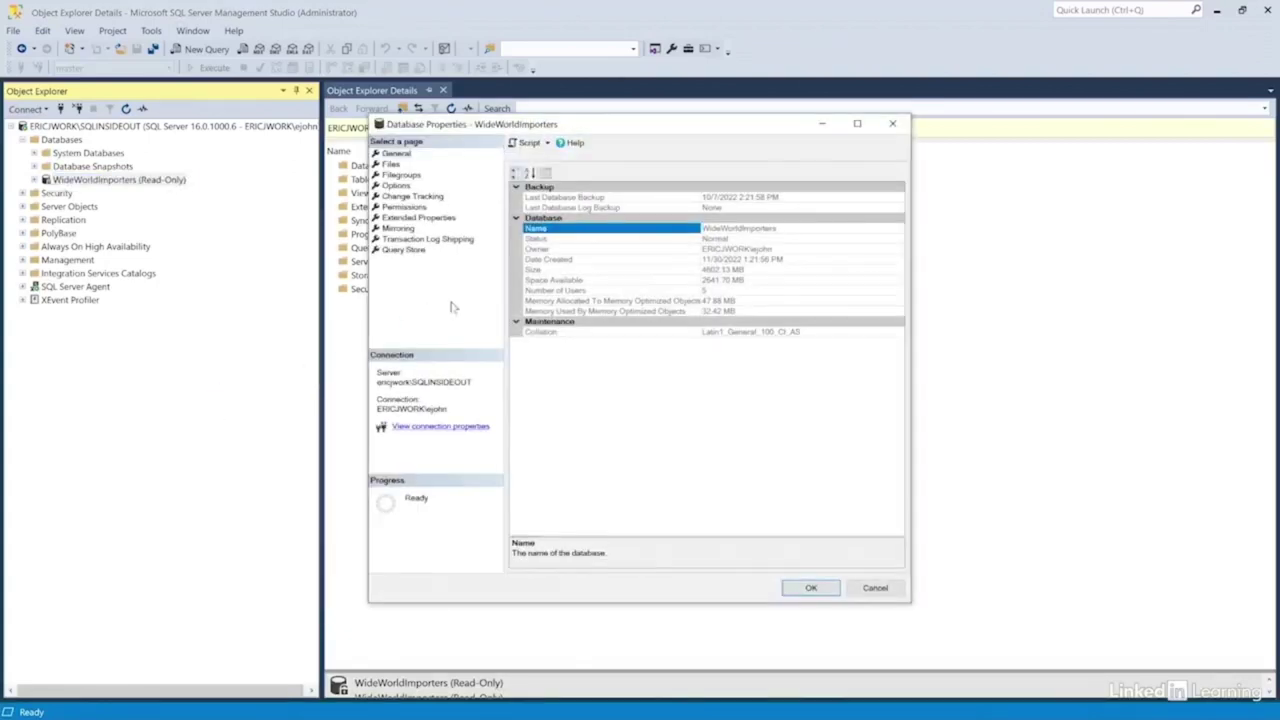
pyautogui.click(397, 185)
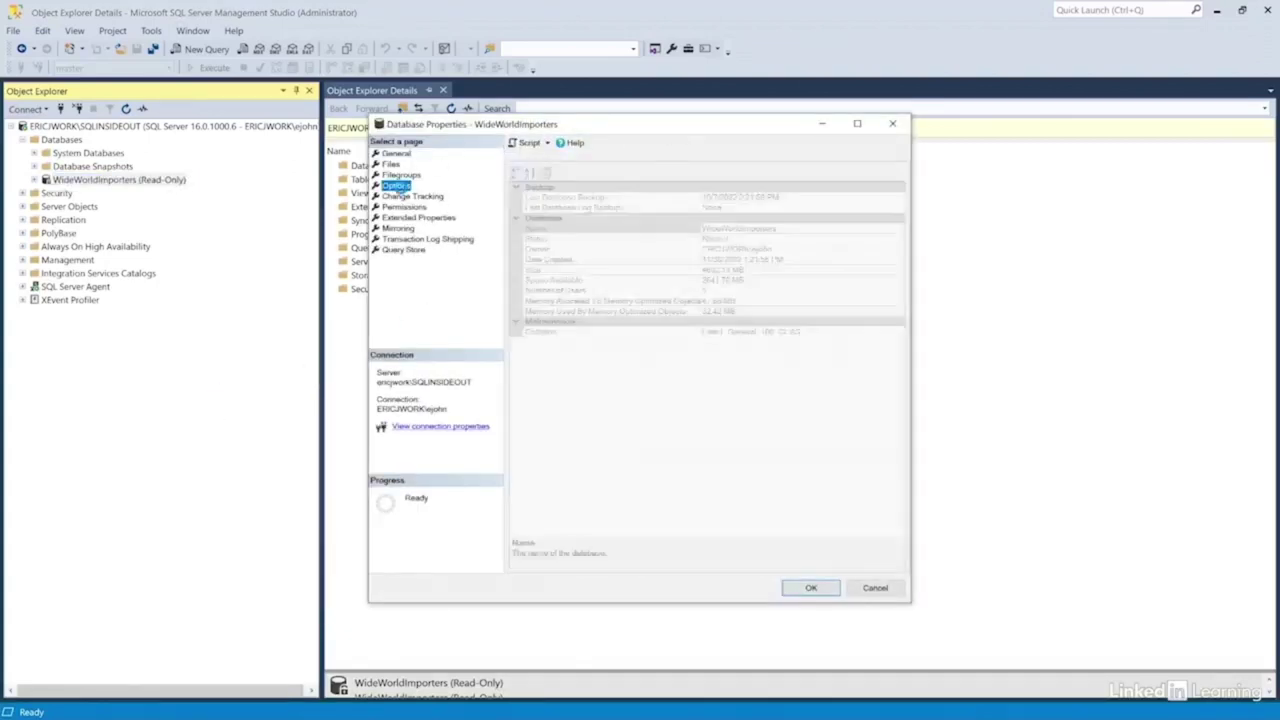
pyautogui.scroll(-10, 700, 400)
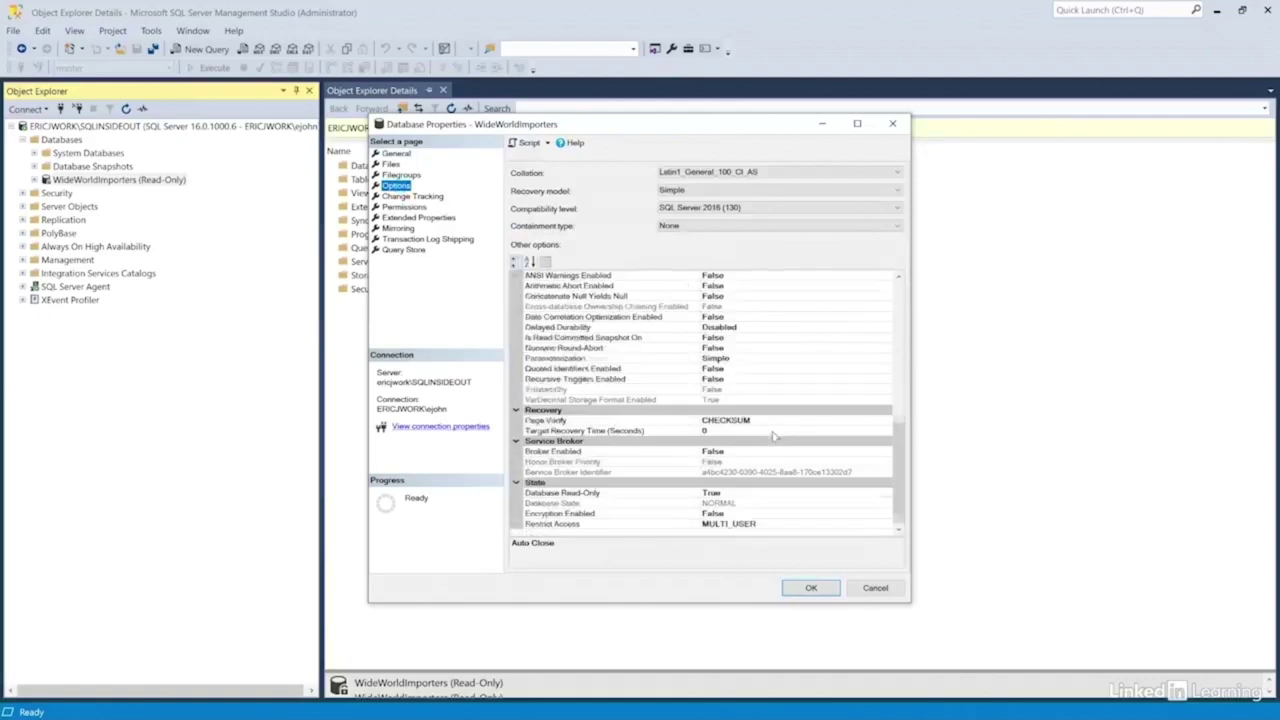
# - Switch Database Read-Only back to False
pyautogui.click(888, 493)
pyautogui.click(880, 493)
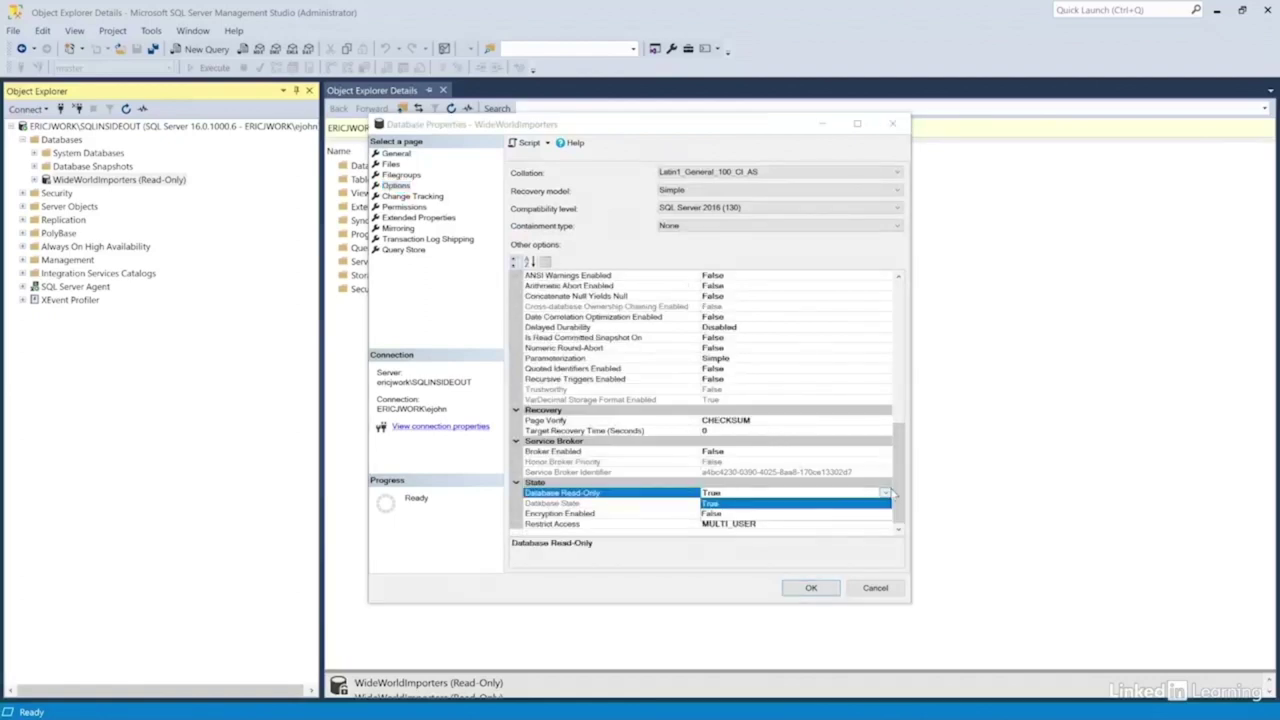
pyautogui.click(787, 513)
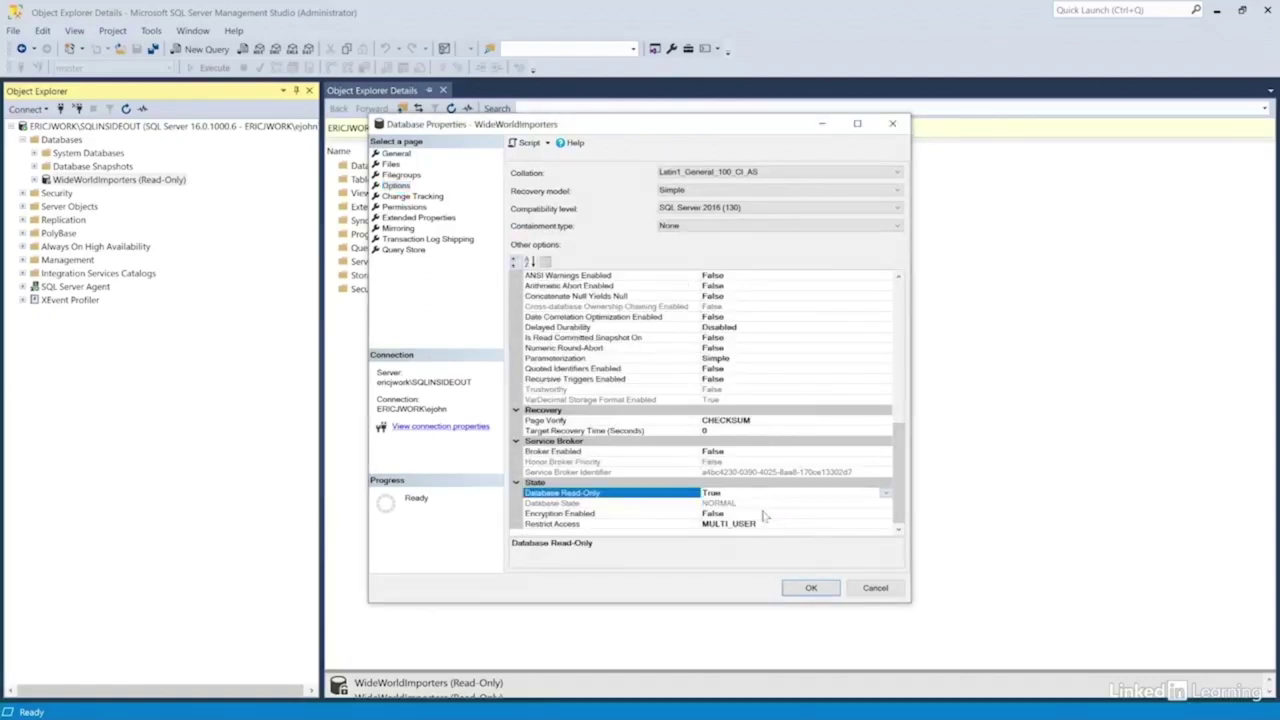
pyautogui.click(885, 493)
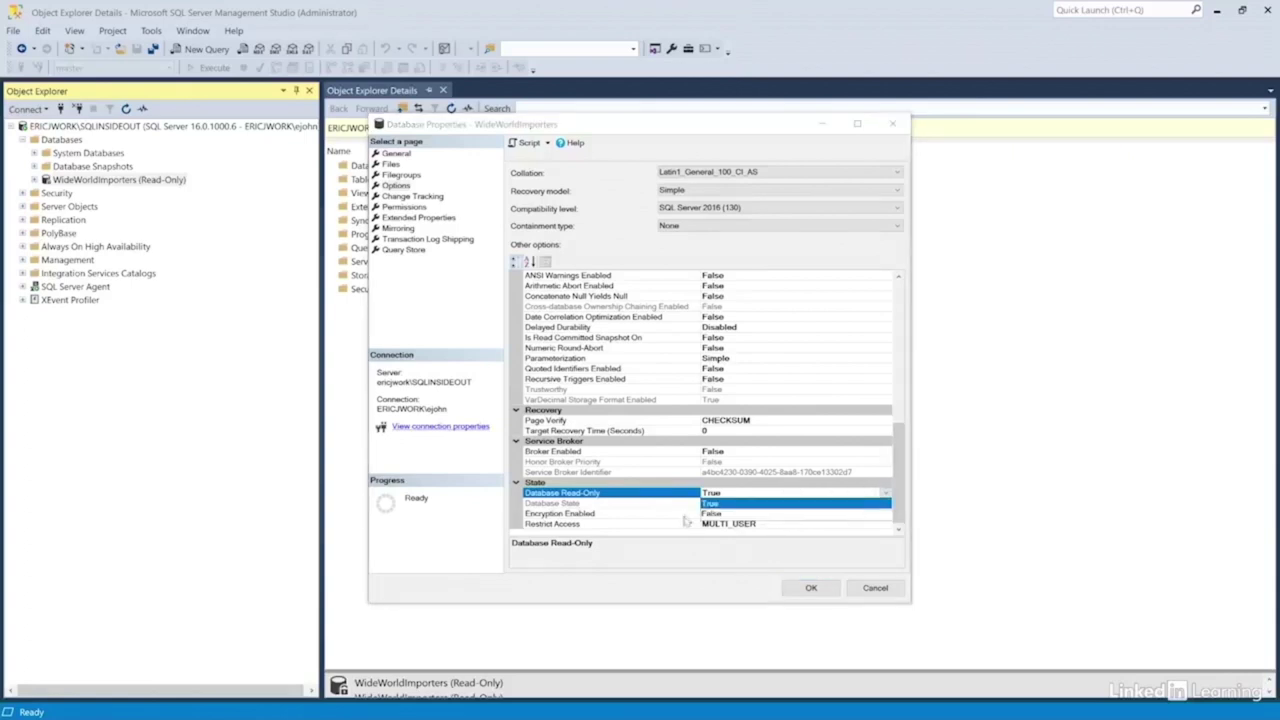
pyautogui.click(718, 514)
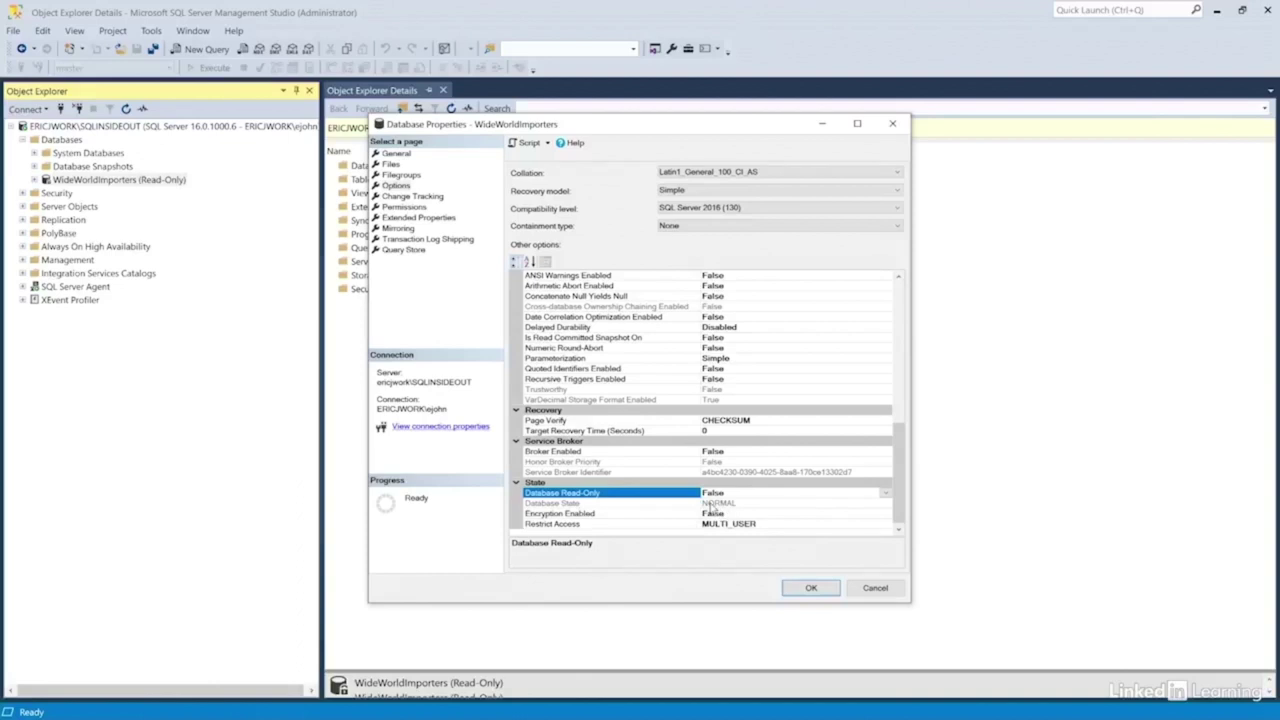
# - Change Restrict Access from MULTI_USER to SINGLE_USER
pyautogui.click(884, 525)
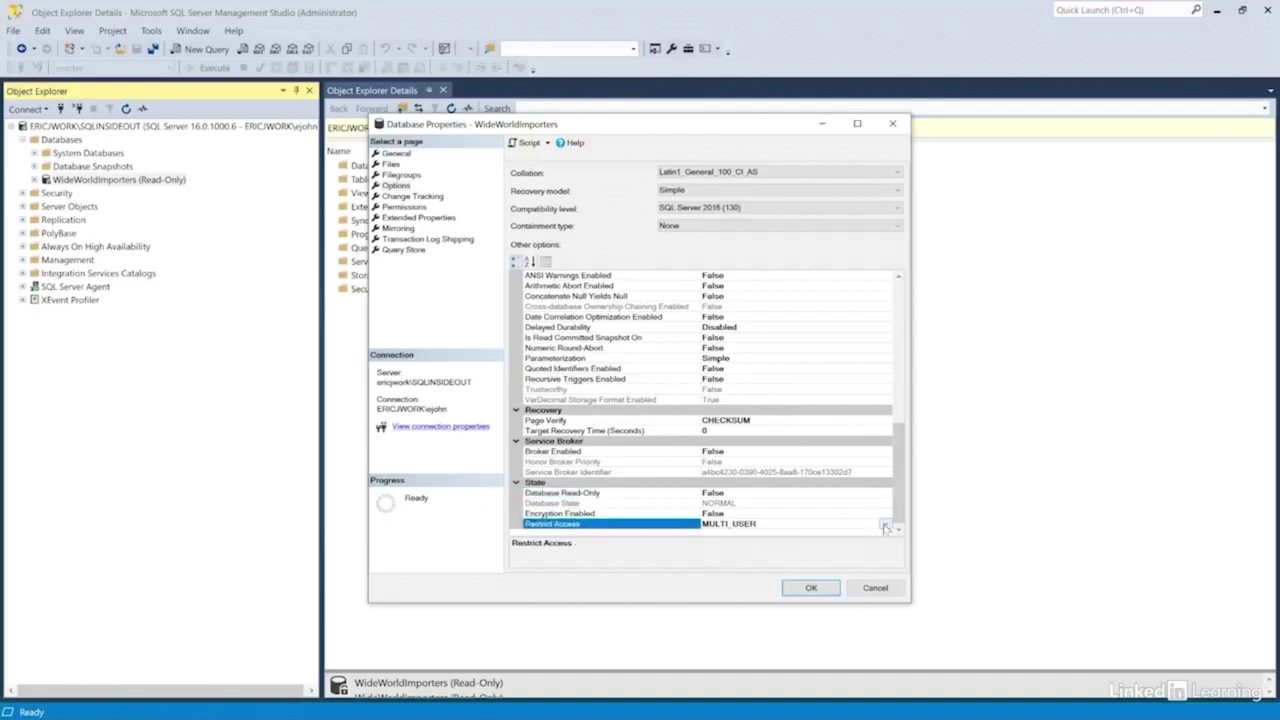
pyautogui.click(884, 526)
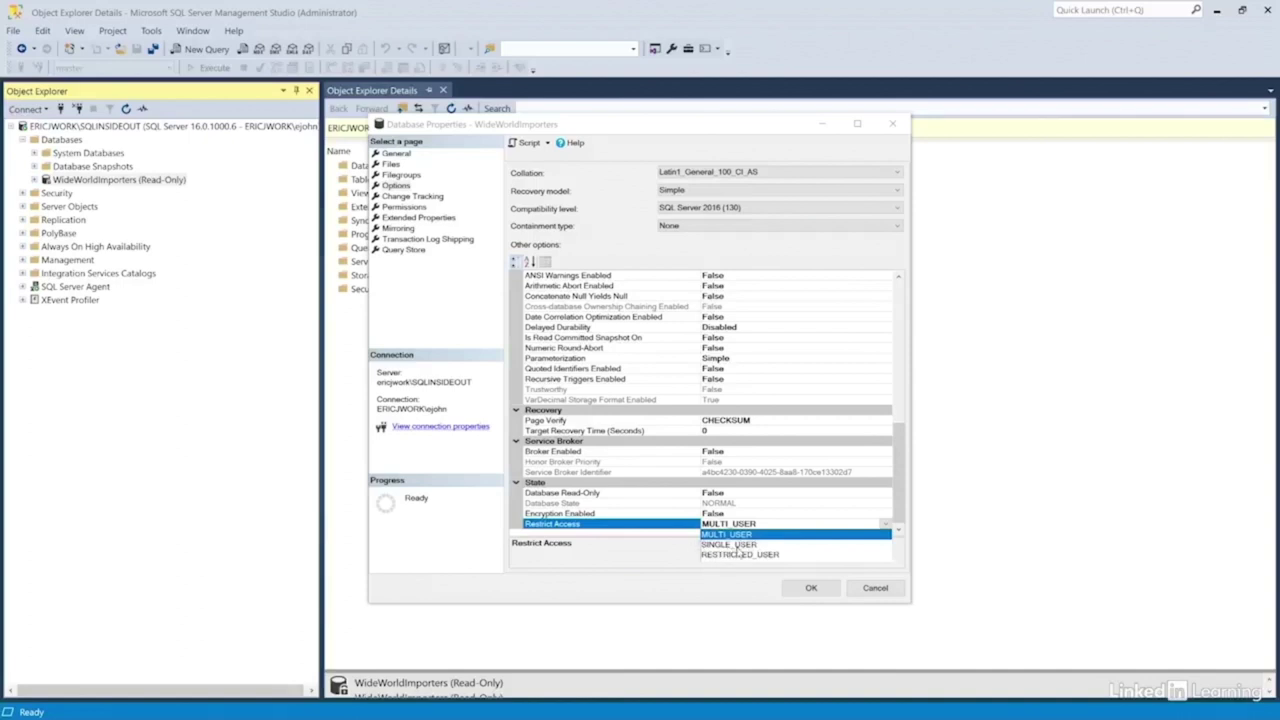
pyautogui.click(737, 545)
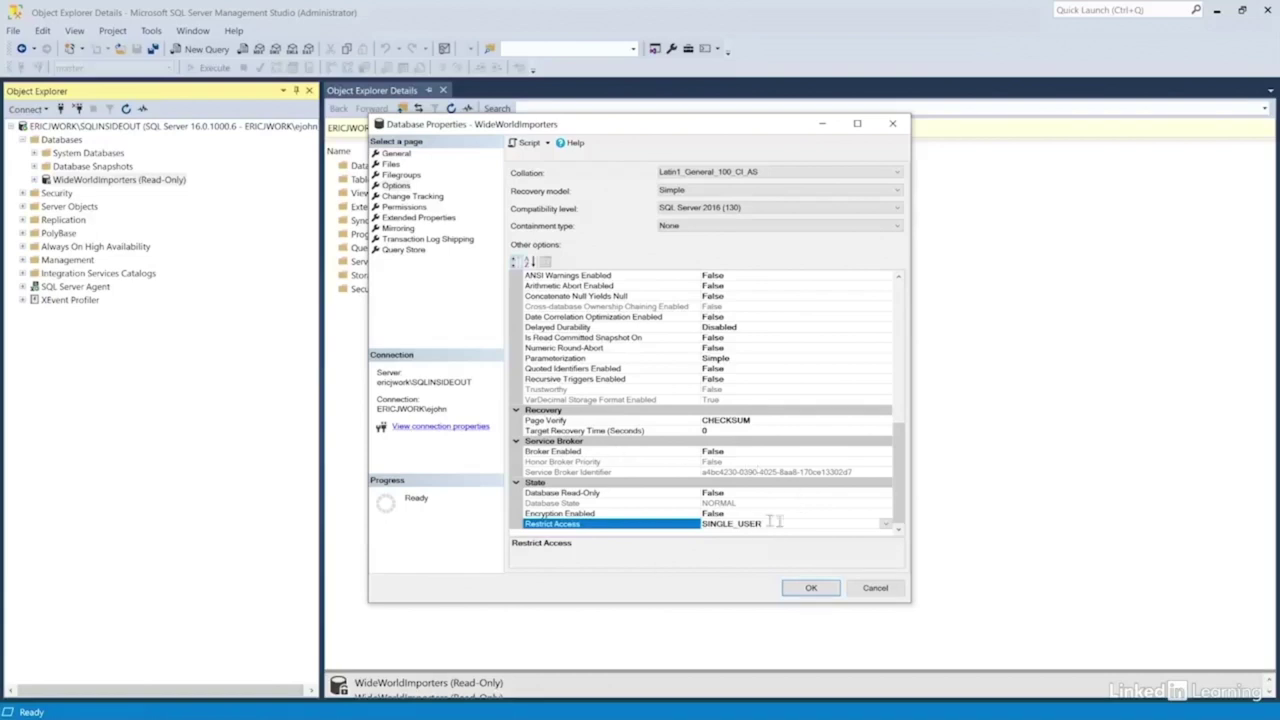
# - Apply the SINGLE_USER change, closing other connections, and expand WideWorldImporters in Object Explorer
pyautogui.click(799, 589)
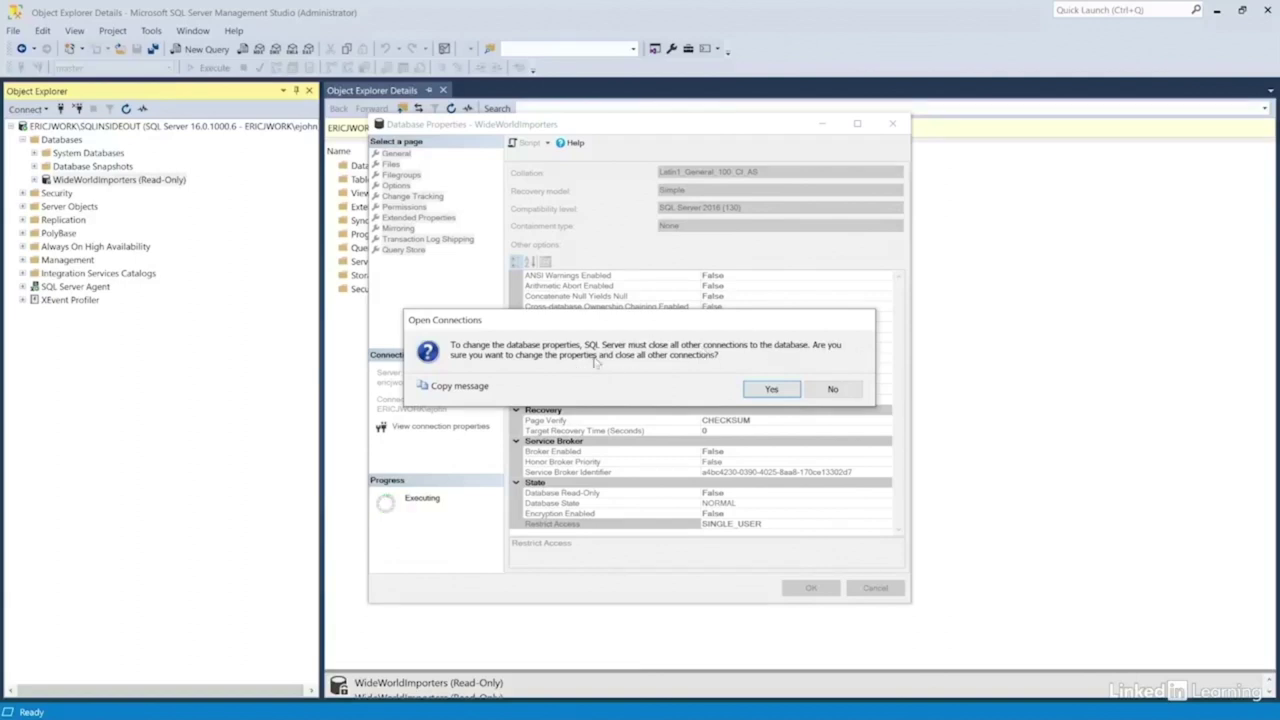
pyautogui.click(771, 388)
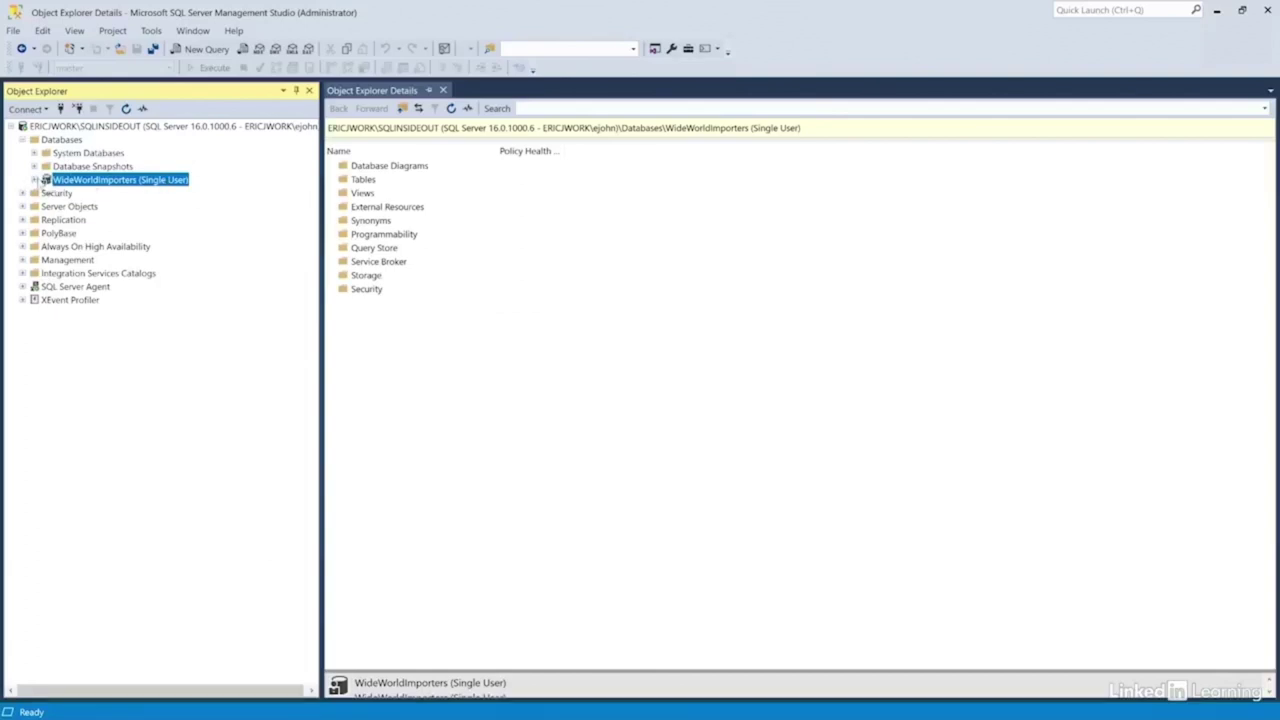
pyautogui.click(36, 180)
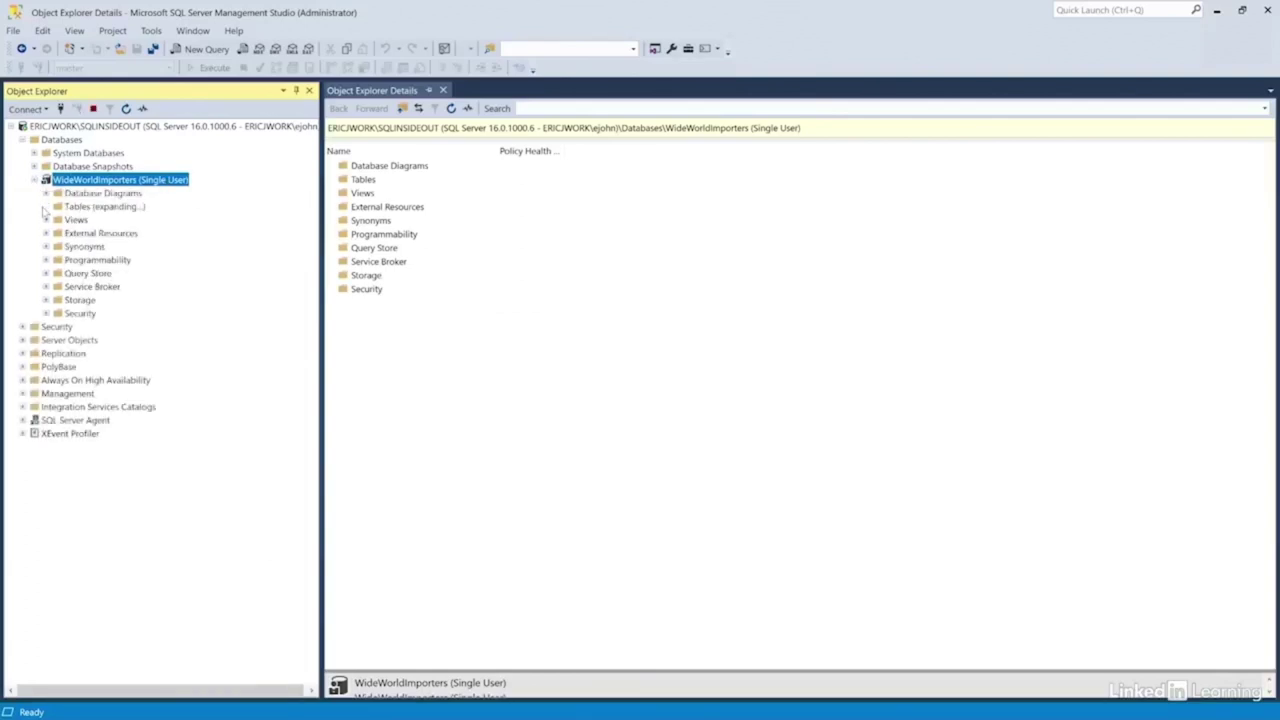
# - Open a new query window SQLQuery6 connected to WideWorldImporters from its context menu
pyautogui.click(133, 433)
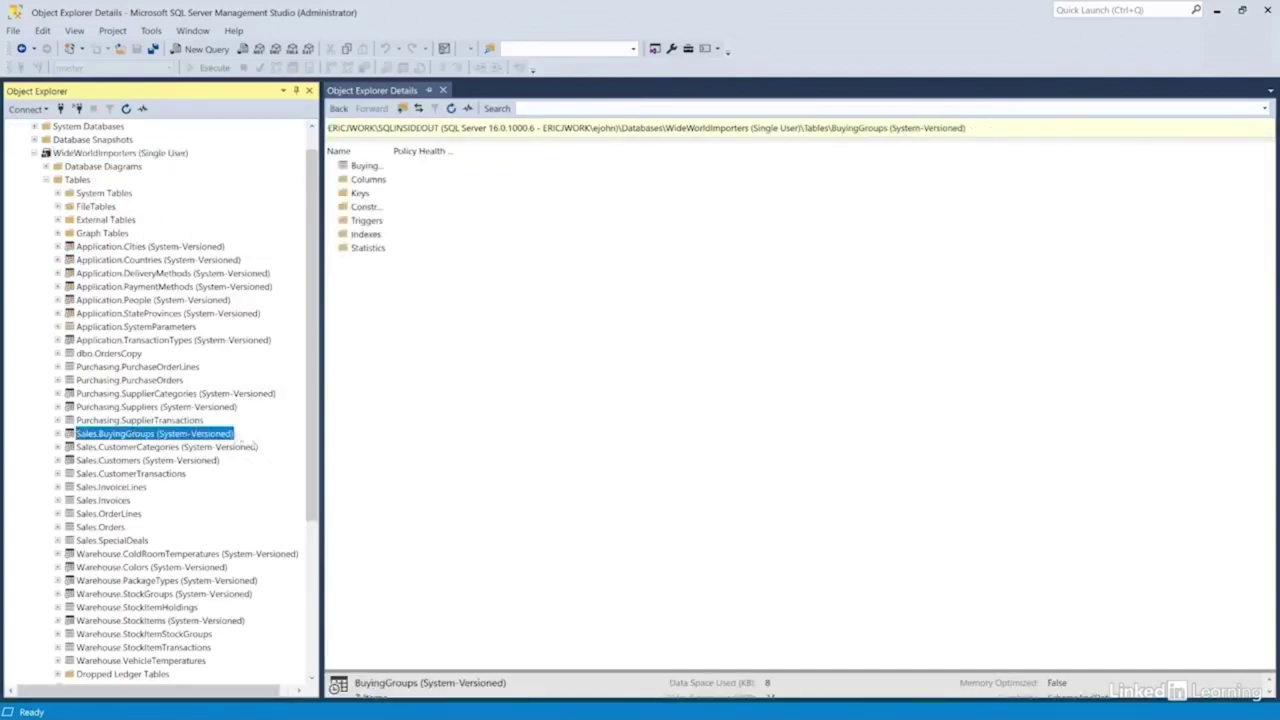
pyautogui.scroll(1, 124, 382)
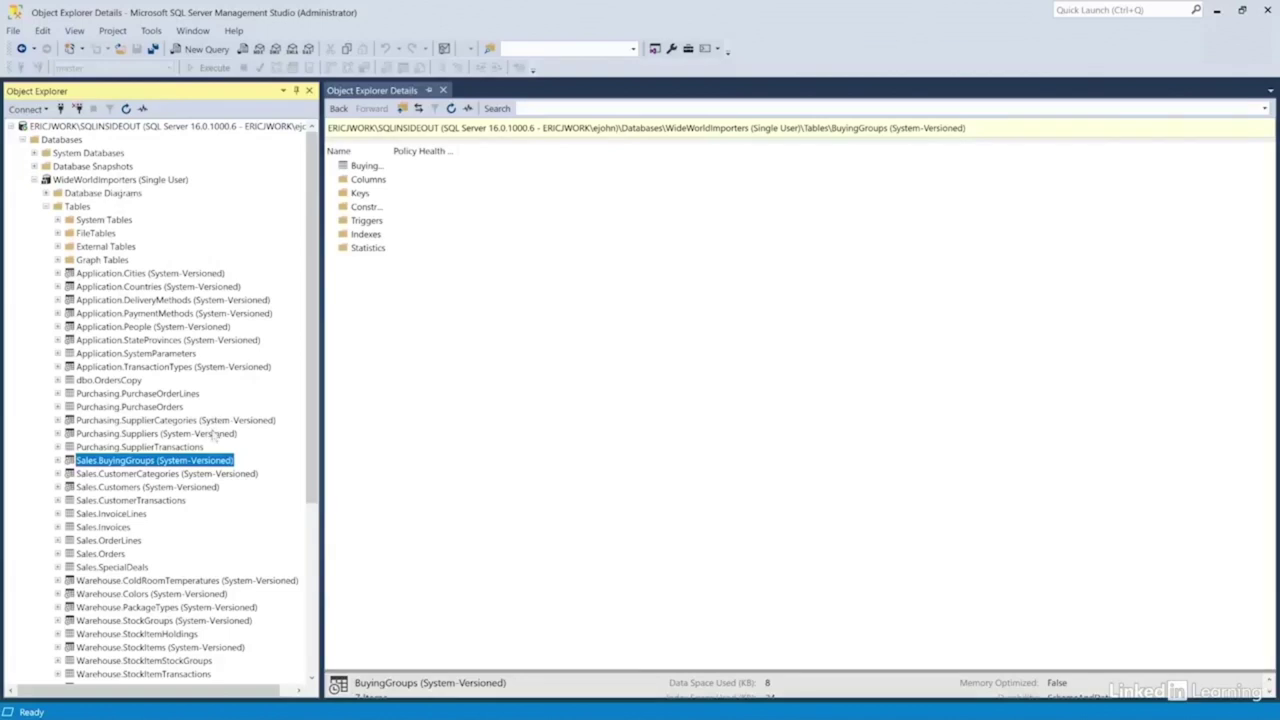
pyautogui.rightClick(110, 180)
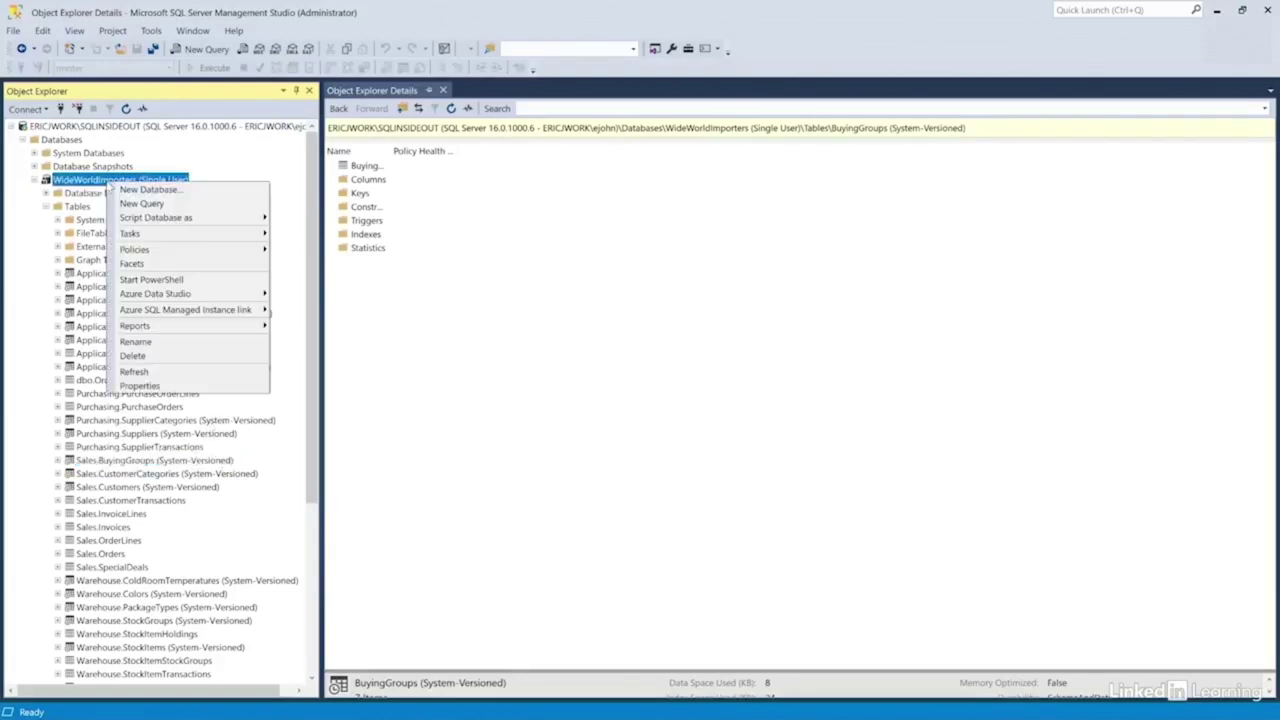
pyautogui.click(145, 203)
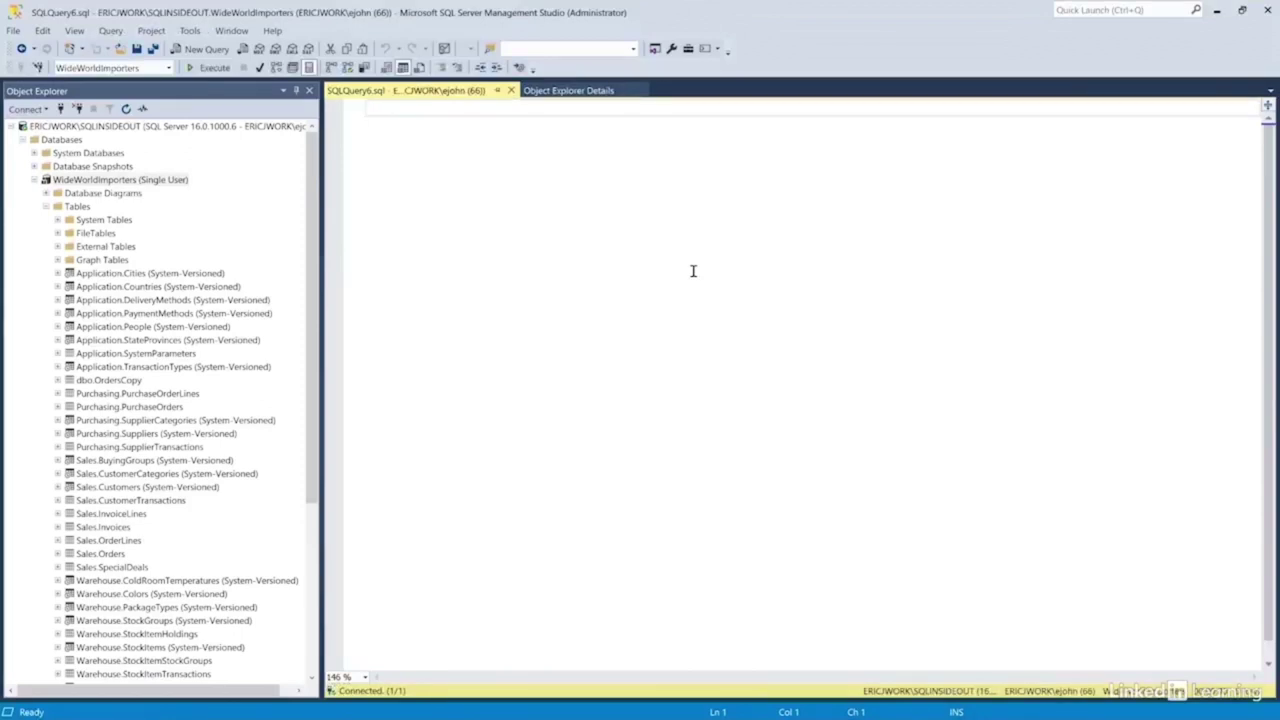
# - Run 'select * from sales.Orders' to list the Sales.Orders rows
pyautogui.write('sele')
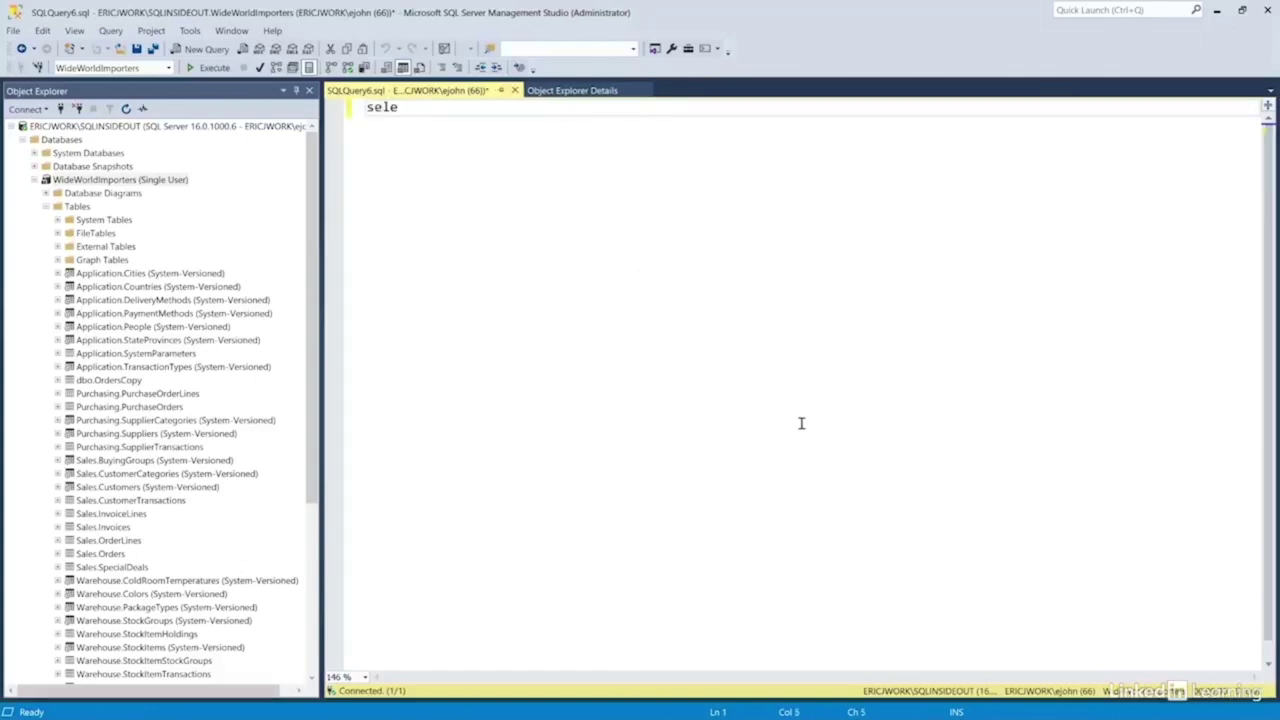
pyautogui.write('ct * from sales')
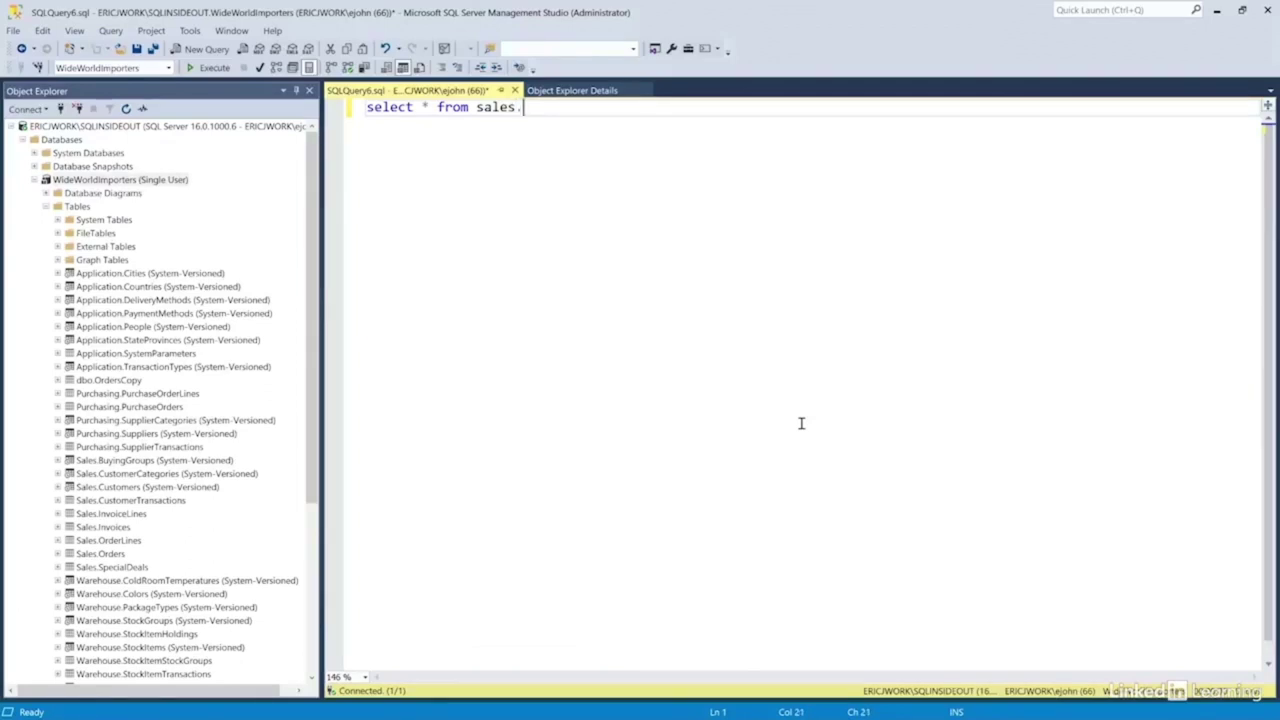
pyautogui.write('.Orders')
pyautogui.press('BackSpace')
pyautogui.write('s')
pyautogui.click(212, 70)
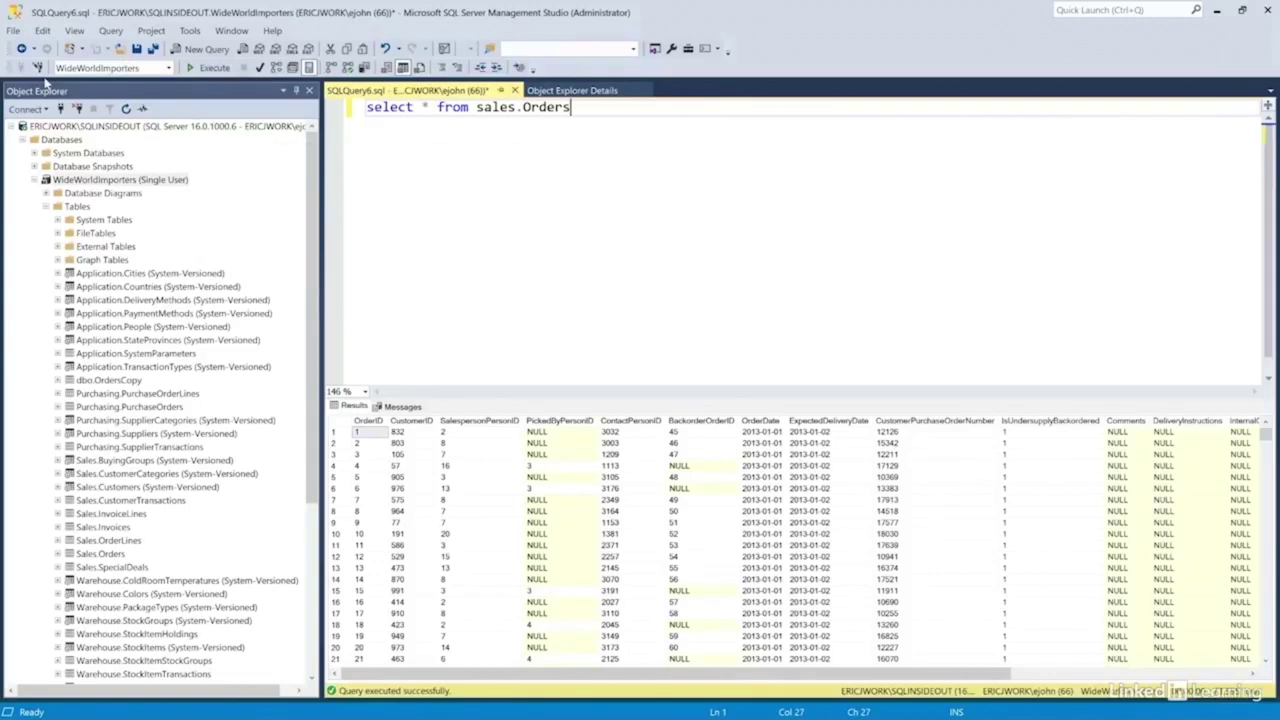
# - Refresh the Tables folder of WideWorldImporters in Object Explorer
pyautogui.click(70, 206)
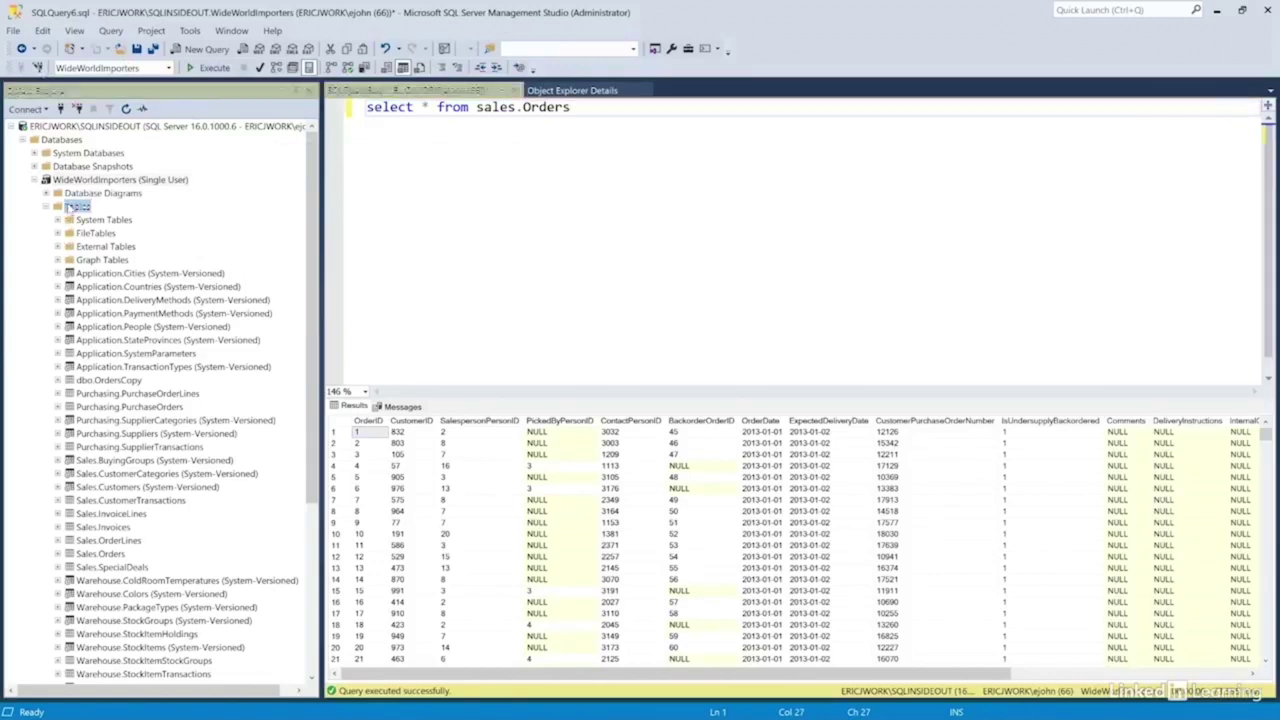
pyautogui.rightClick(70, 206)
pyautogui.click(120, 276)
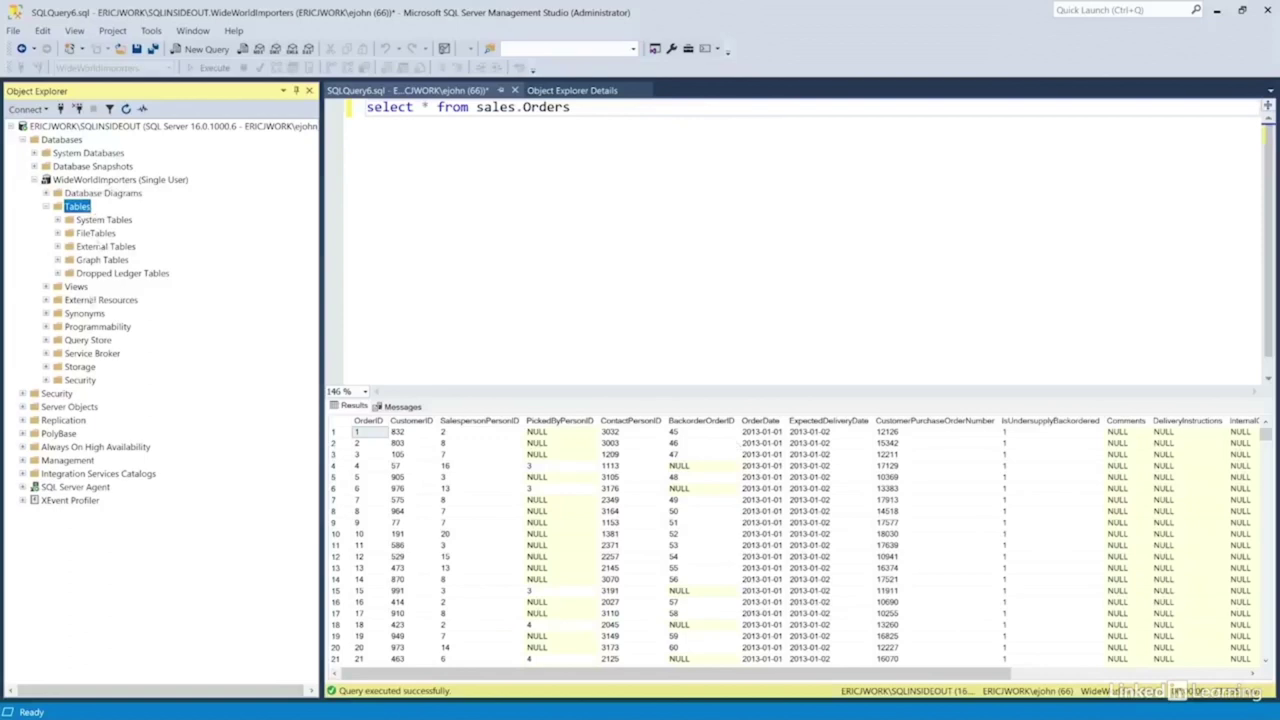
# - Open SQLQuery7, rerun the Sales.Orders query, then check SQLQuery7's available databases (master)
pyautogui.click(199, 48)
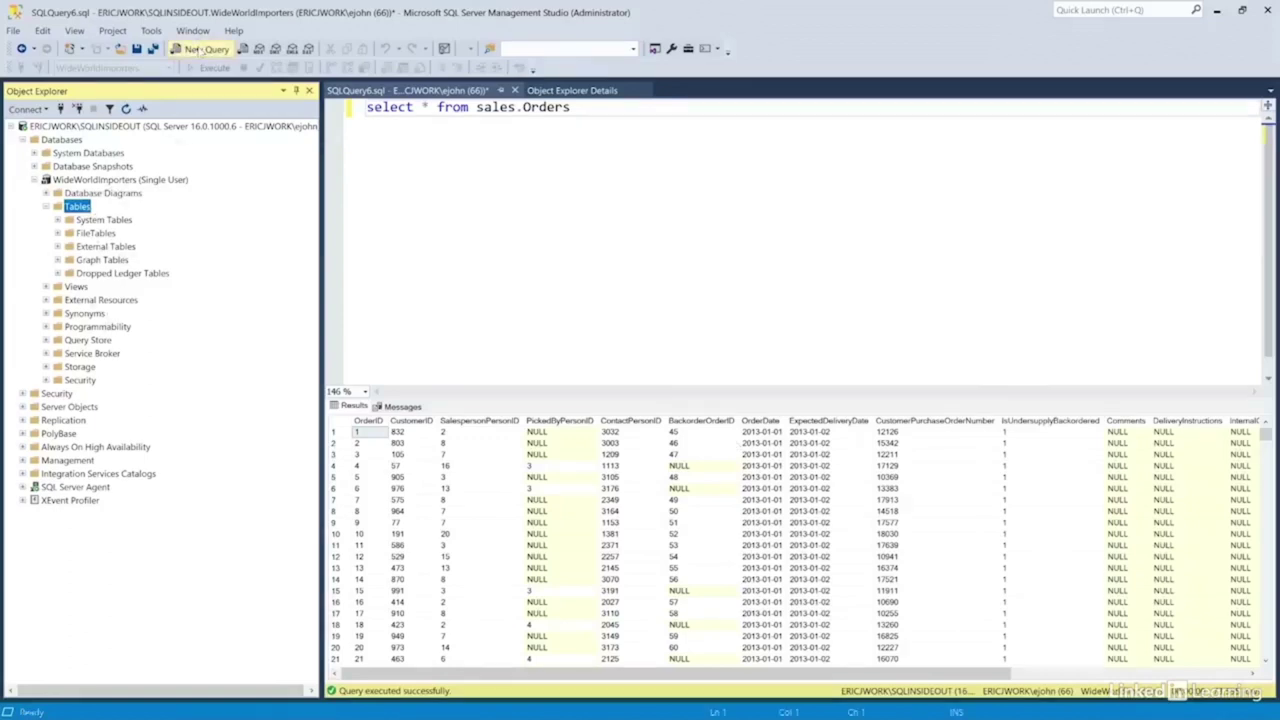
pyautogui.click(536, 92)
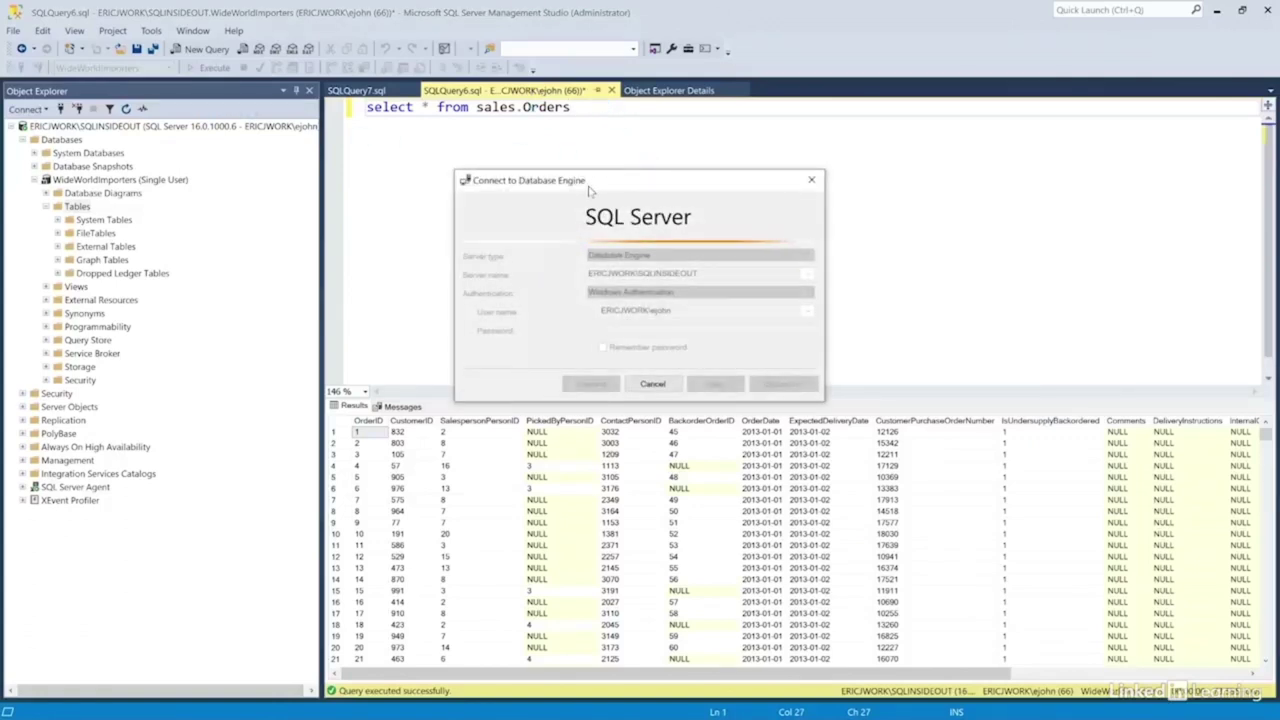
pyautogui.moveTo(665, 188); pyautogui.dragTo(595, 186)
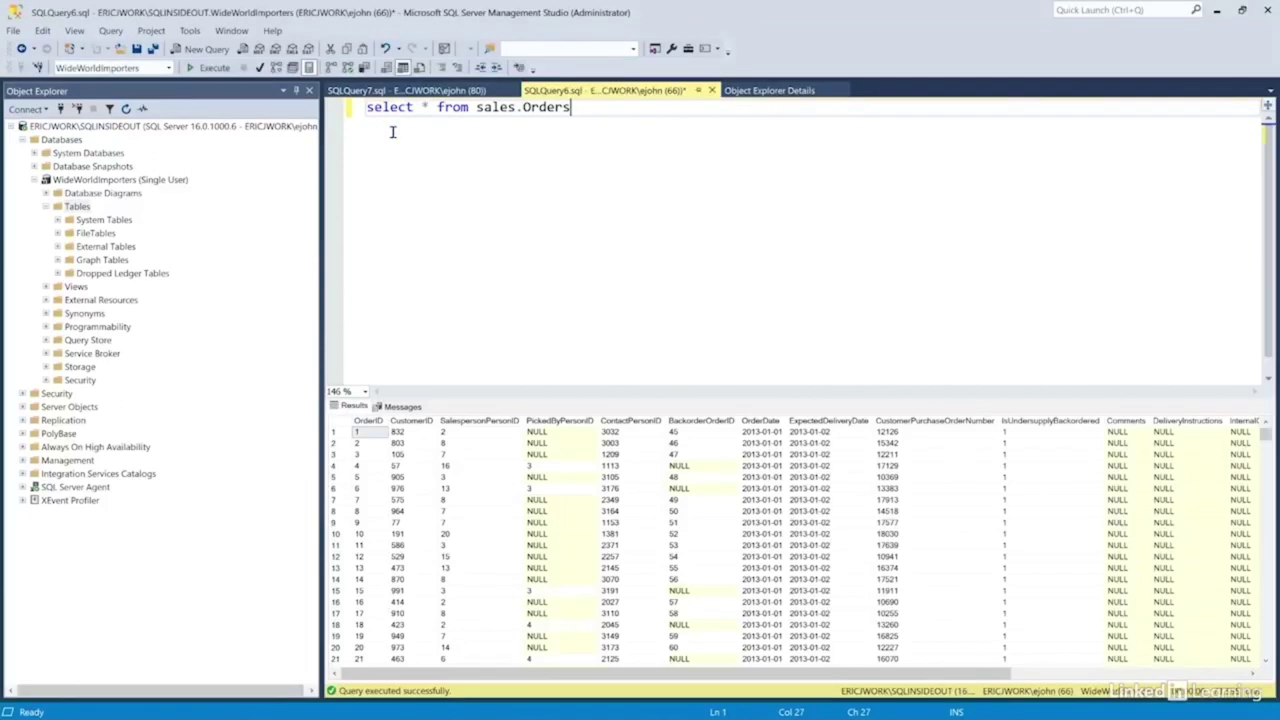
pyautogui.click(207, 67)
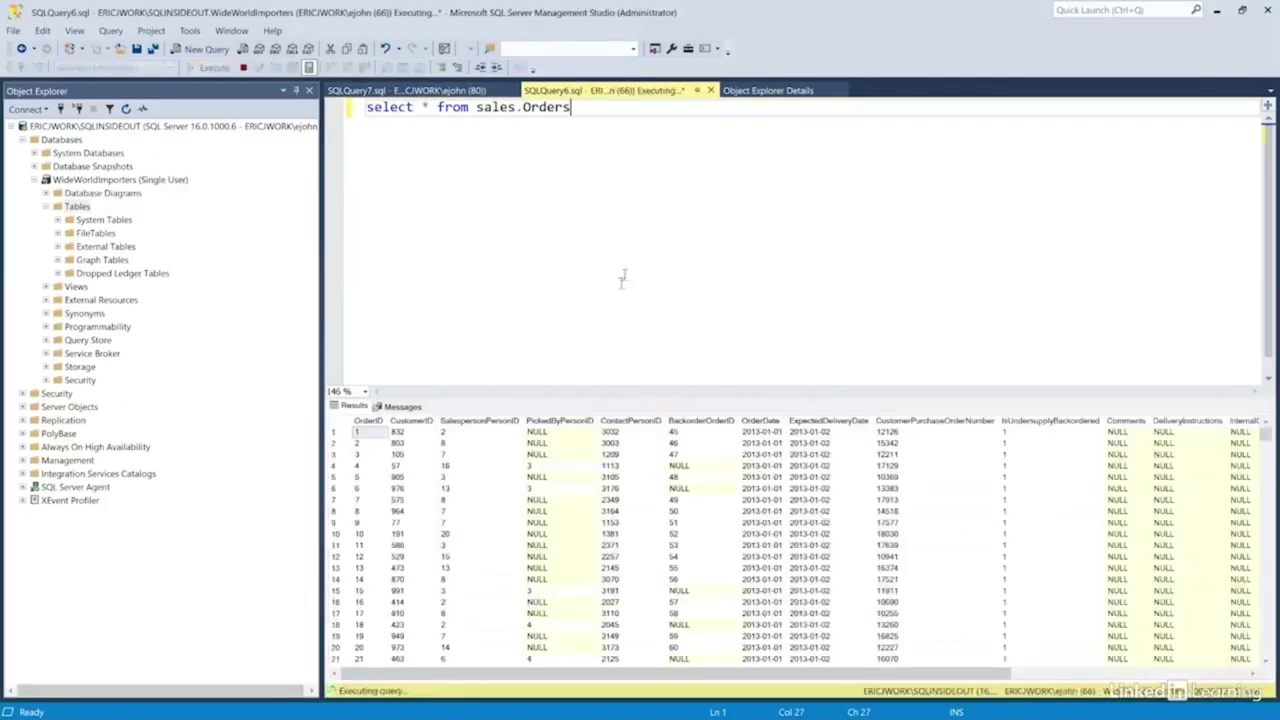
pyautogui.click(415, 92)
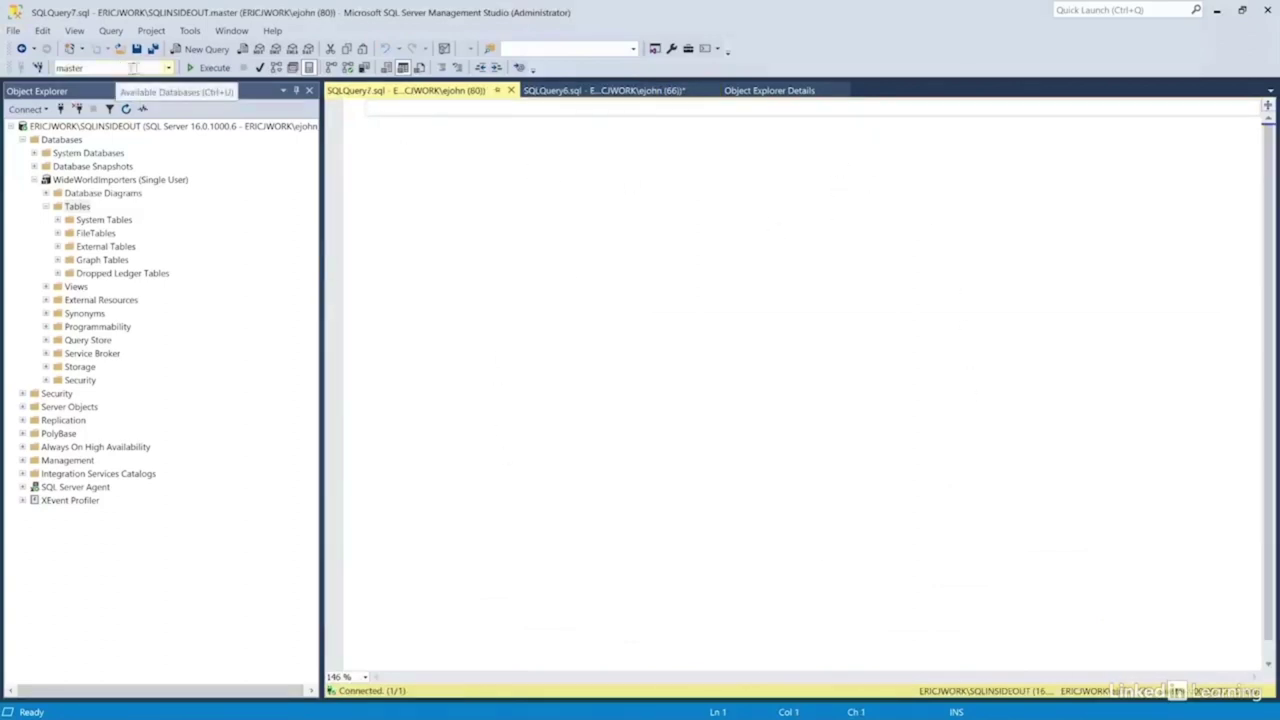
pyautogui.click(170, 67)
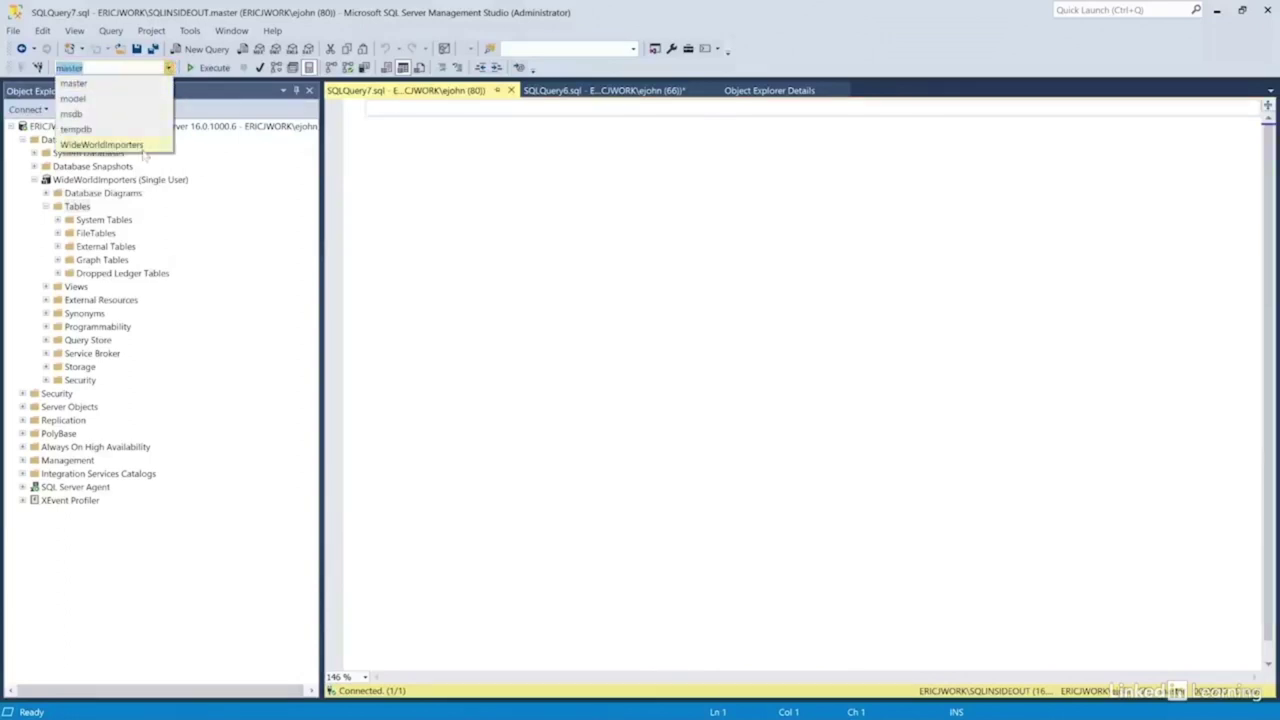
# - Close the database list and open WideWorldImporters Properties, which fails with single-user Error 924
pyautogui.click(491, 170)
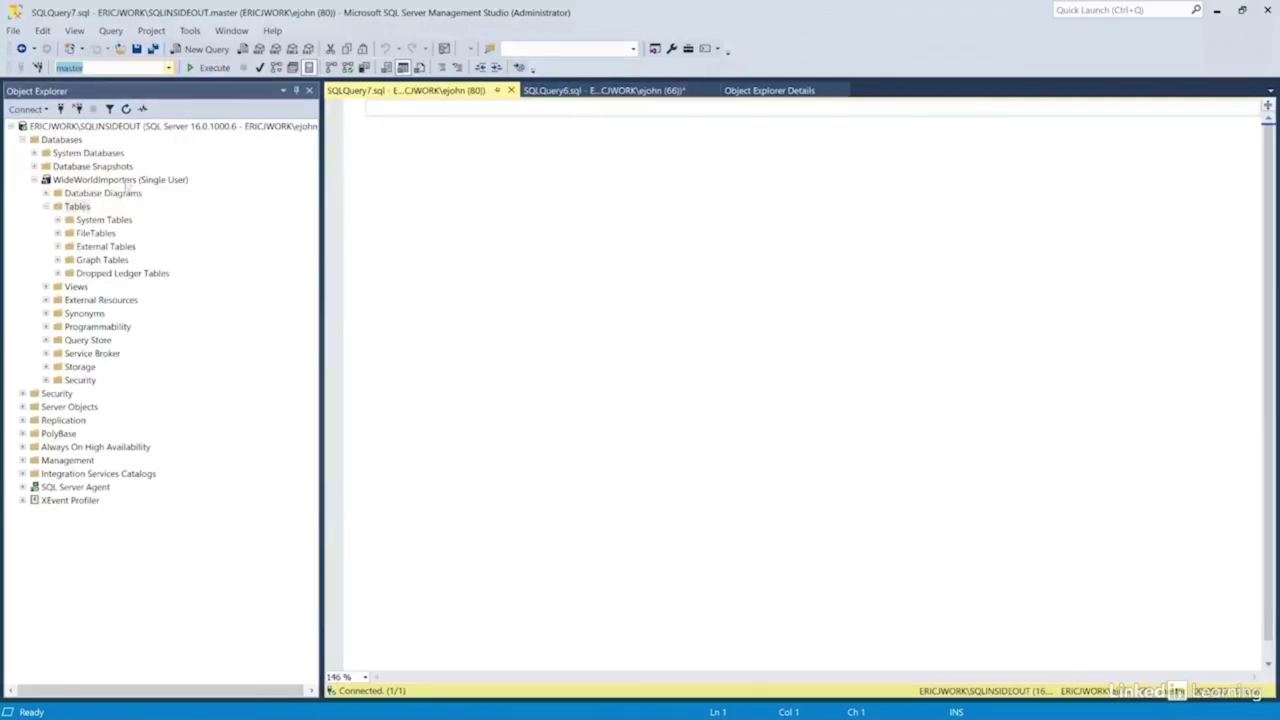
pyautogui.rightClick(126, 180)
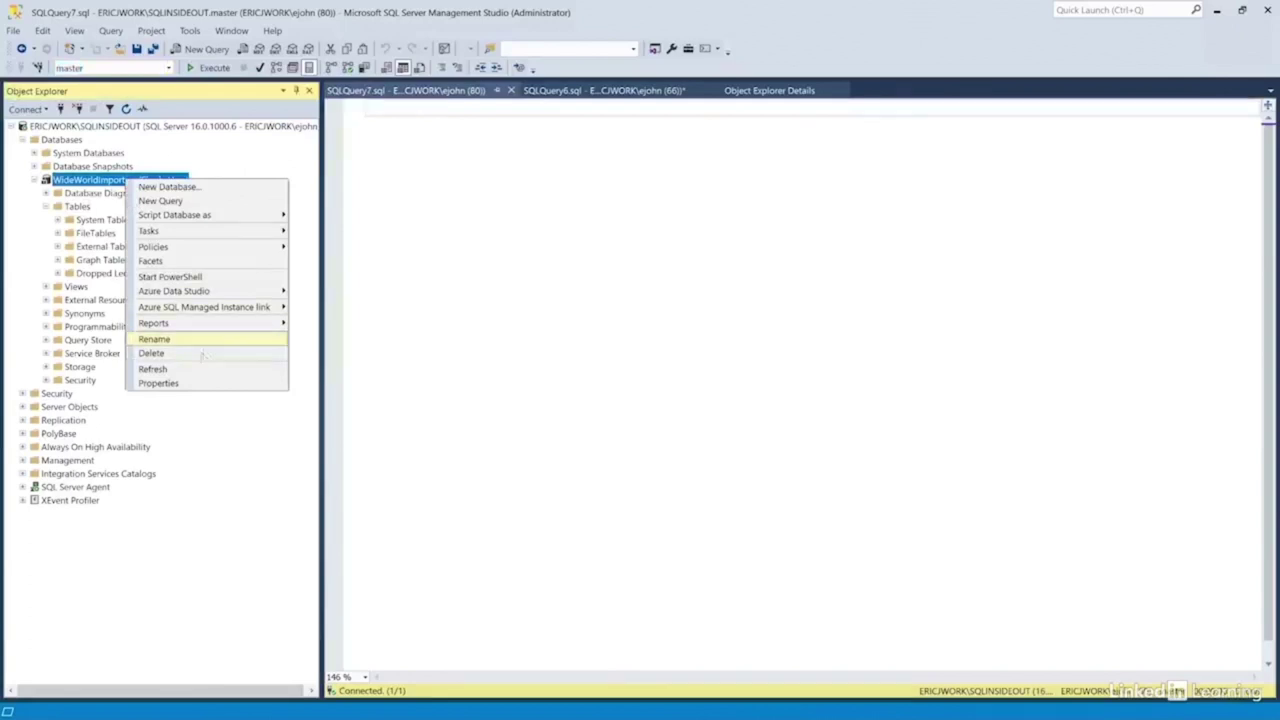
pyautogui.click(190, 382)
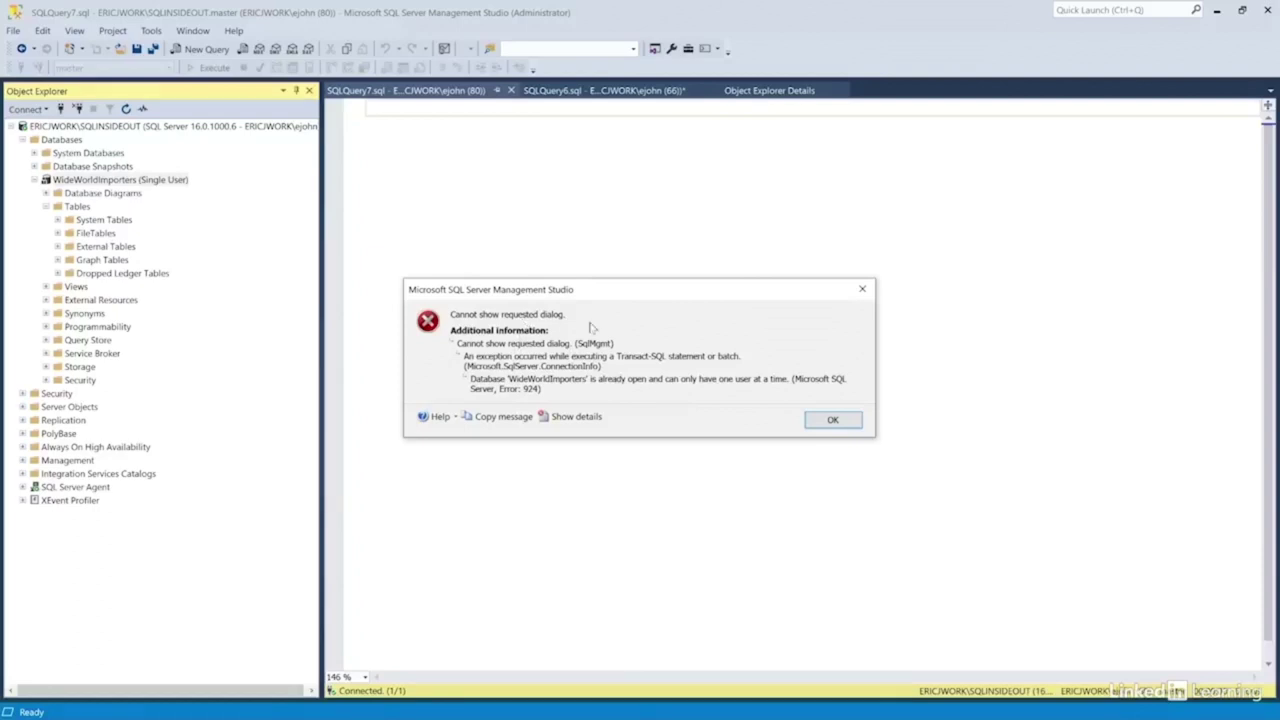
# - Dismiss the single-user error and rerun the Sales.Orders query with F5
pyautogui.click(832, 419)
pyautogui.click(600, 102)
pyautogui.click(600, 91)
pyautogui.press('F5')
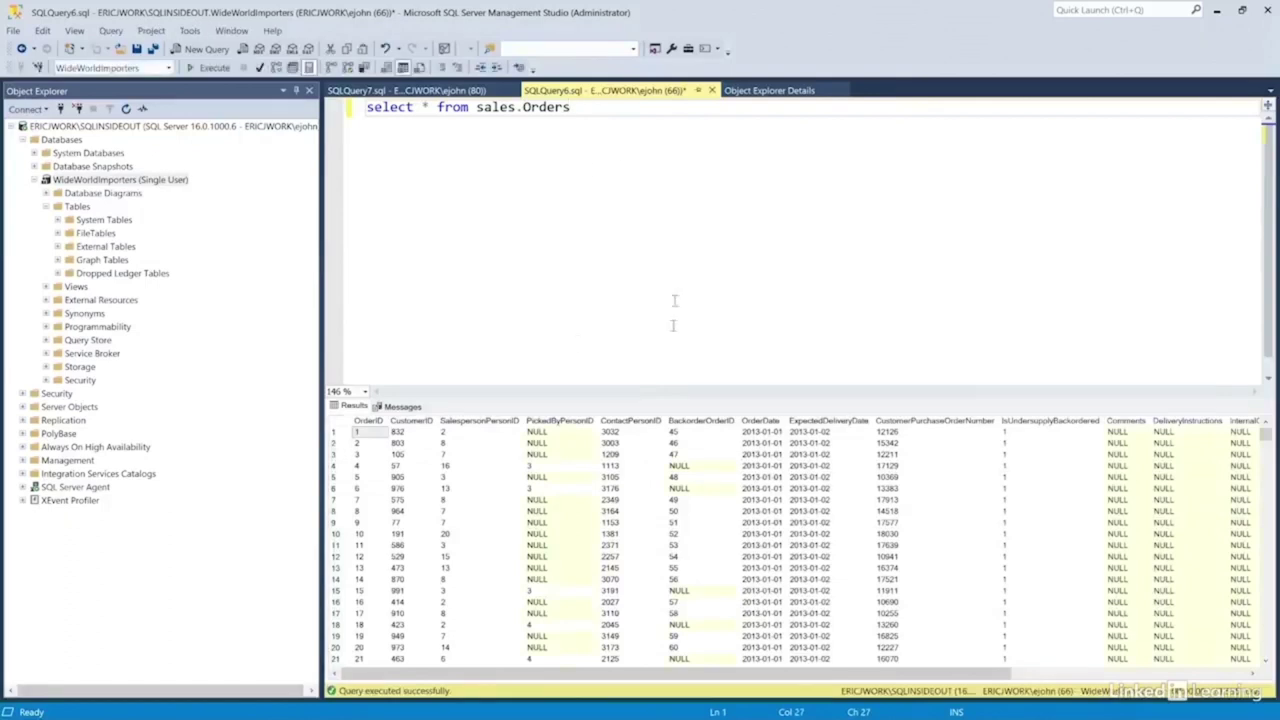
# - Close the SQLQuery6 Sales.Orders query tab, discarding its unsaved changes
pyautogui.click(711, 90)
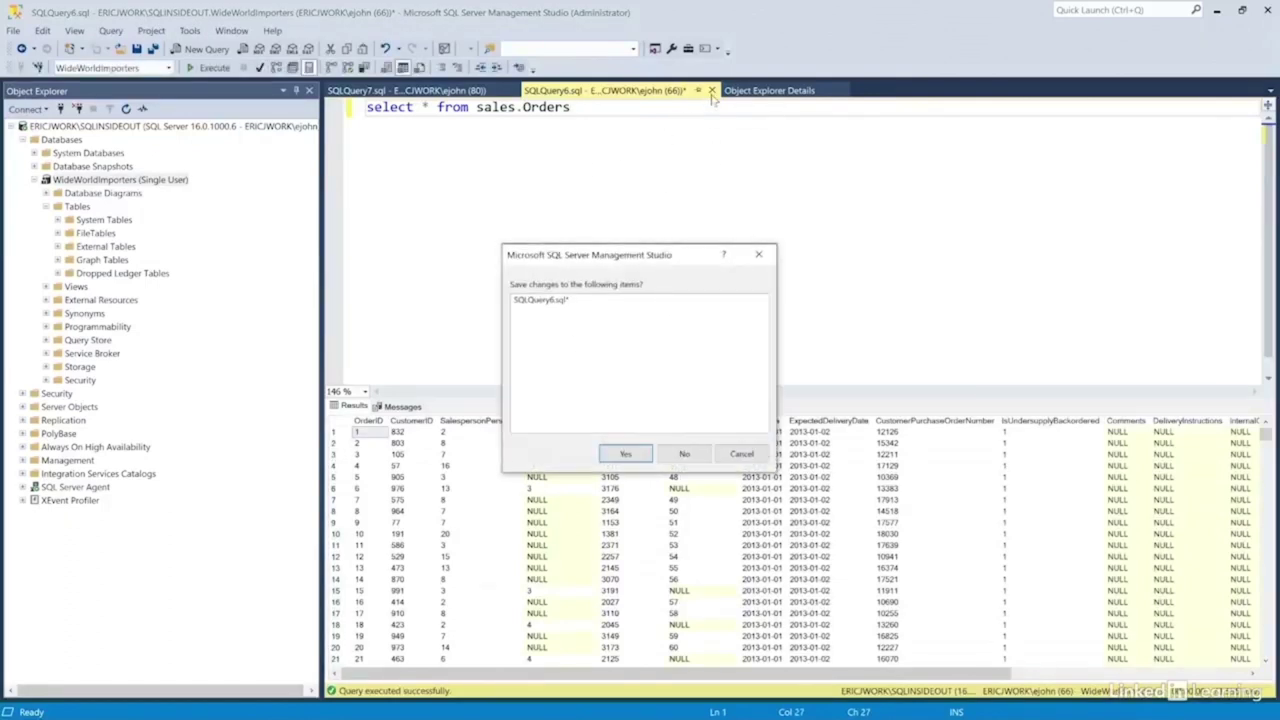
pyautogui.click(691, 452)
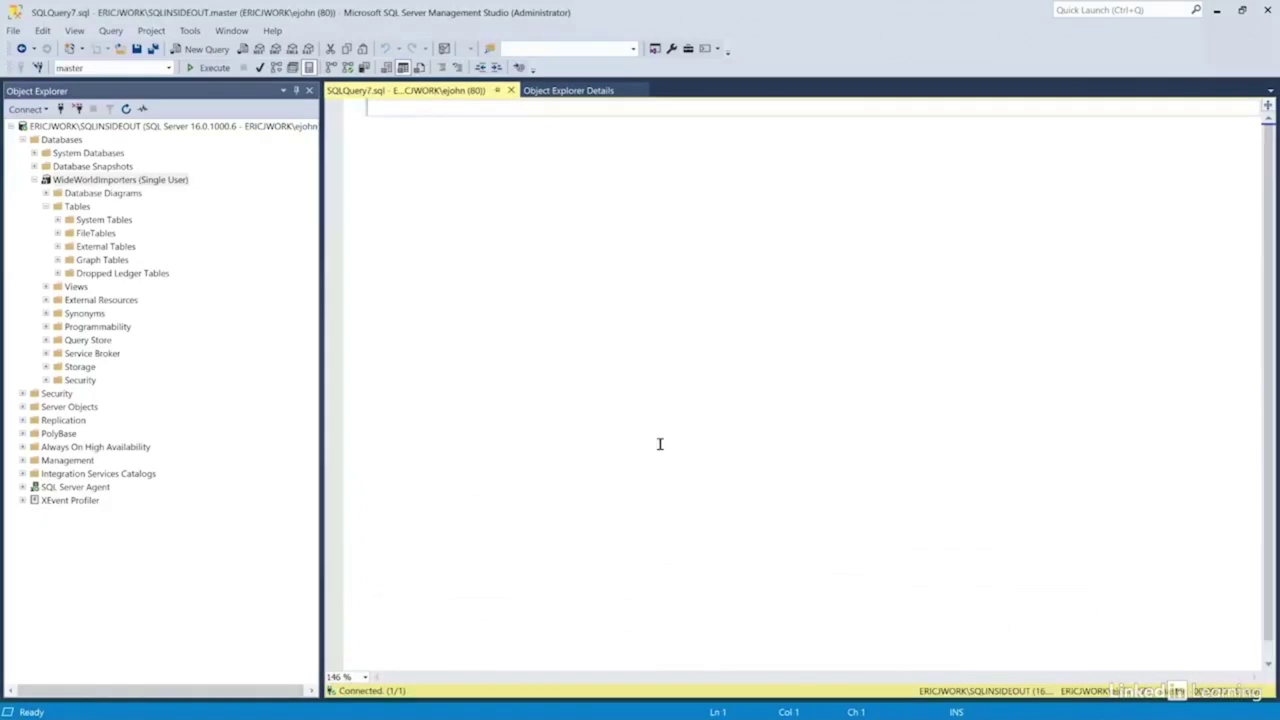
pyautogui.rightClick(170, 180)
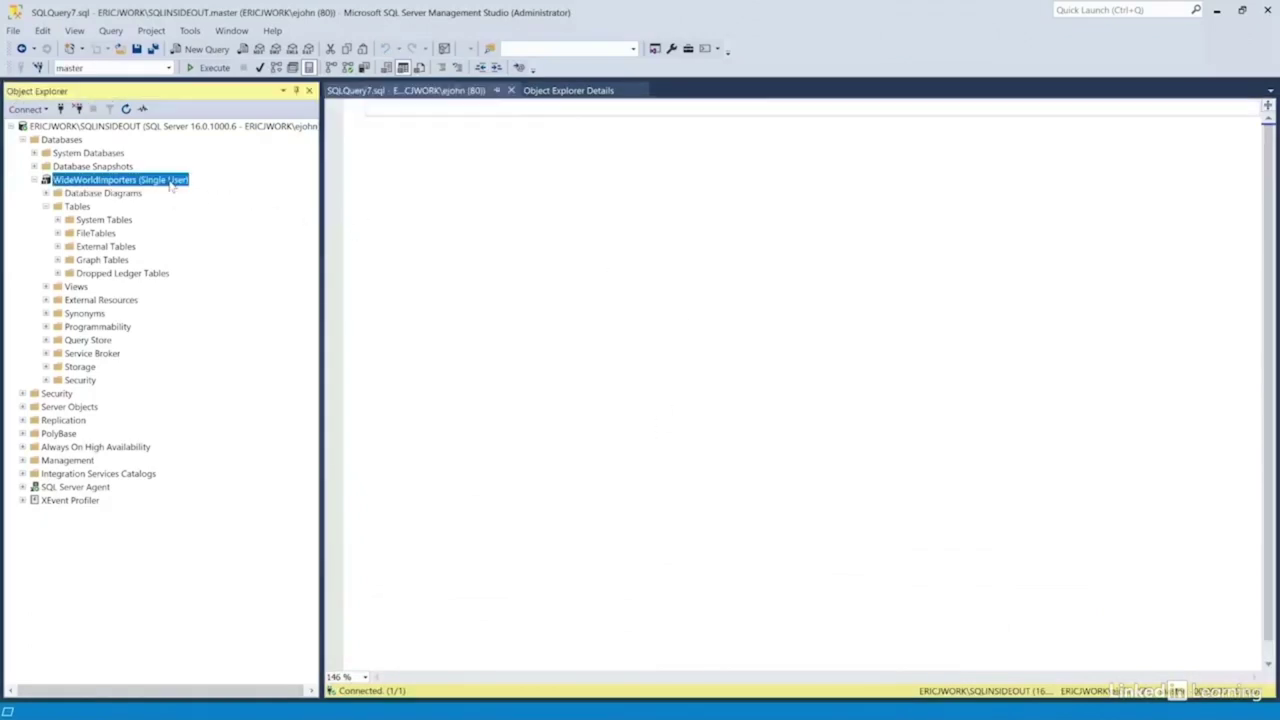
# - Set WideWorldImporters' Restrict Access option to MULTI_USER and confirm closing open connections
pyautogui.click(203, 385)
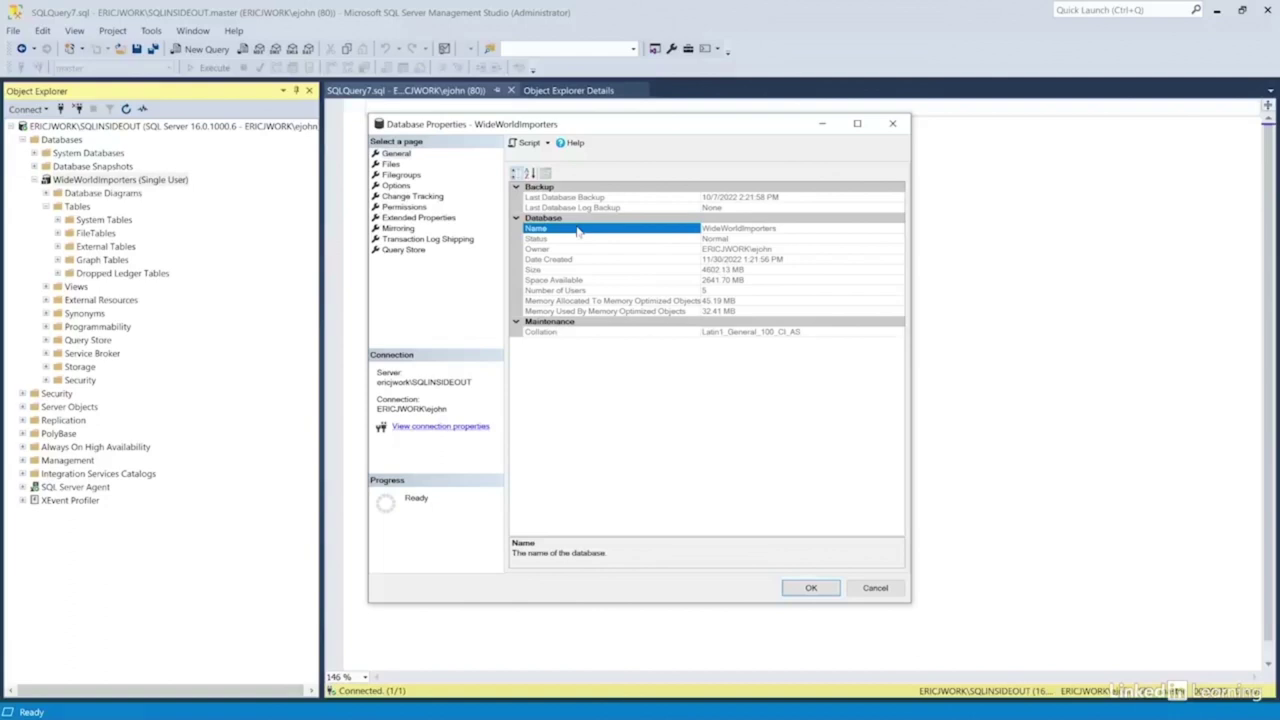
pyautogui.click(395, 186)
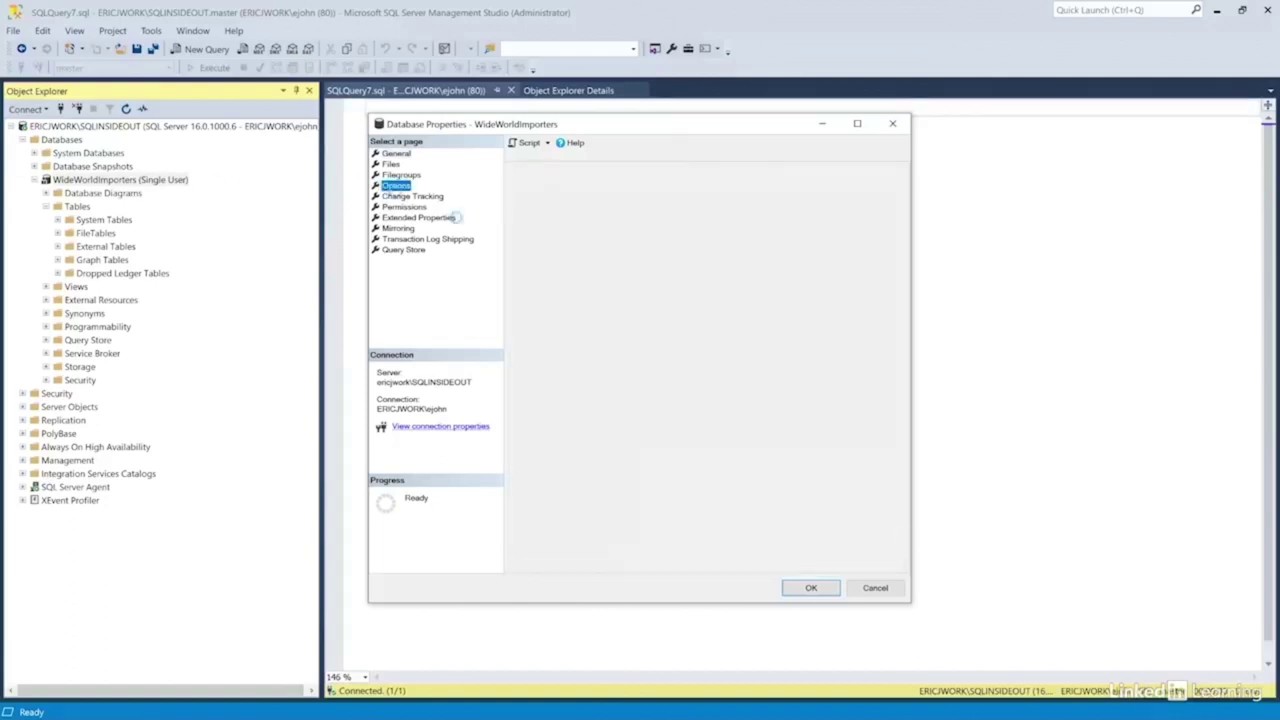
pyautogui.scroll(-12, 818, 505)
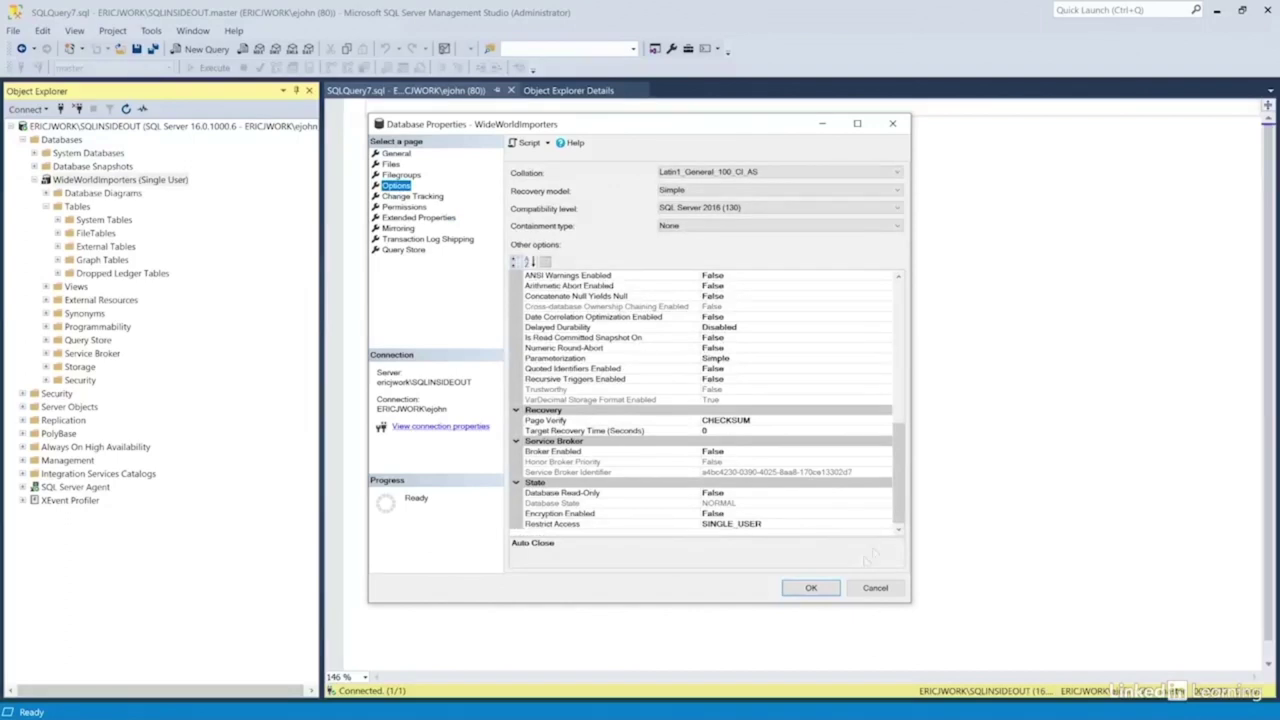
pyautogui.click(888, 525)
pyautogui.click(885, 524)
pyautogui.click(733, 534)
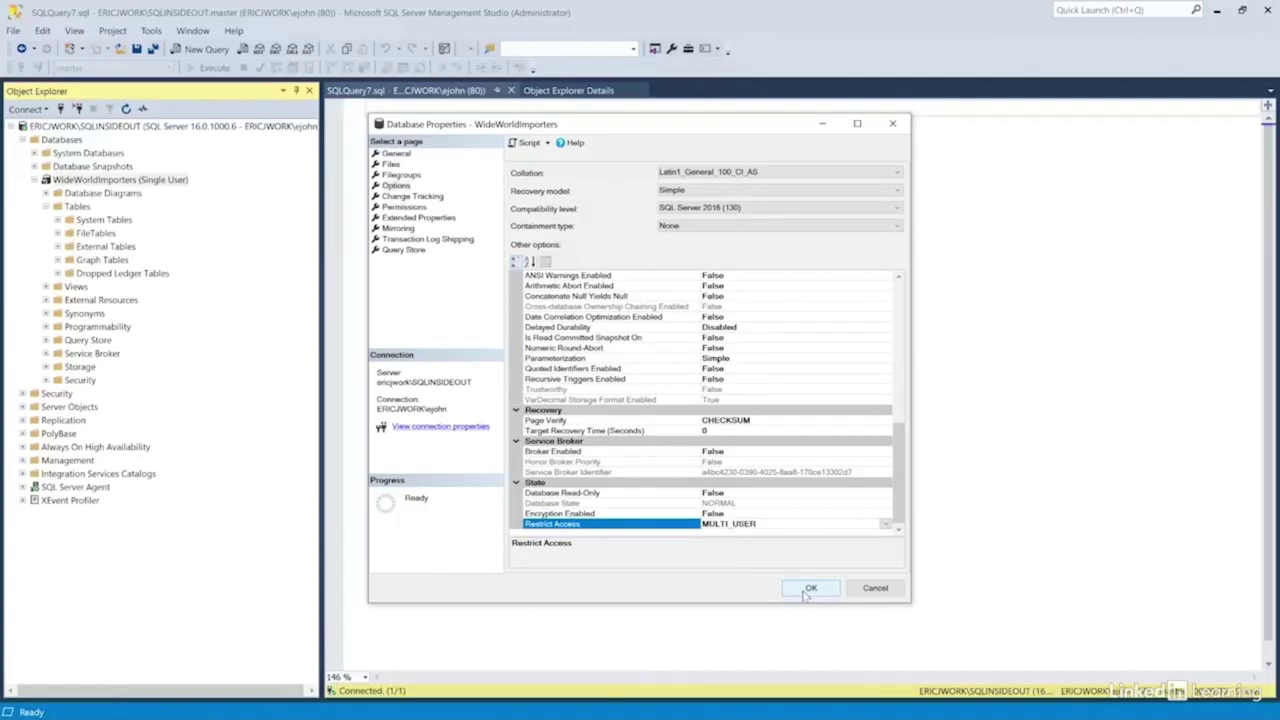
pyautogui.click(807, 592)
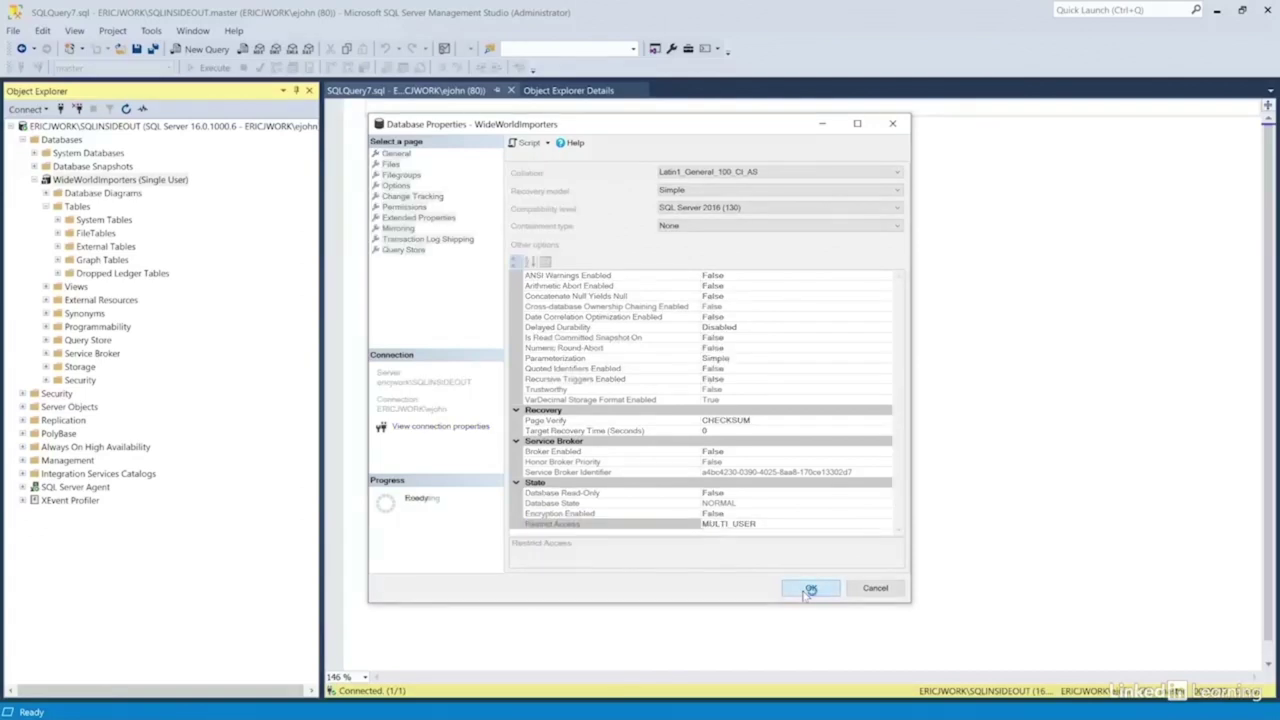
pyautogui.click(772, 394)
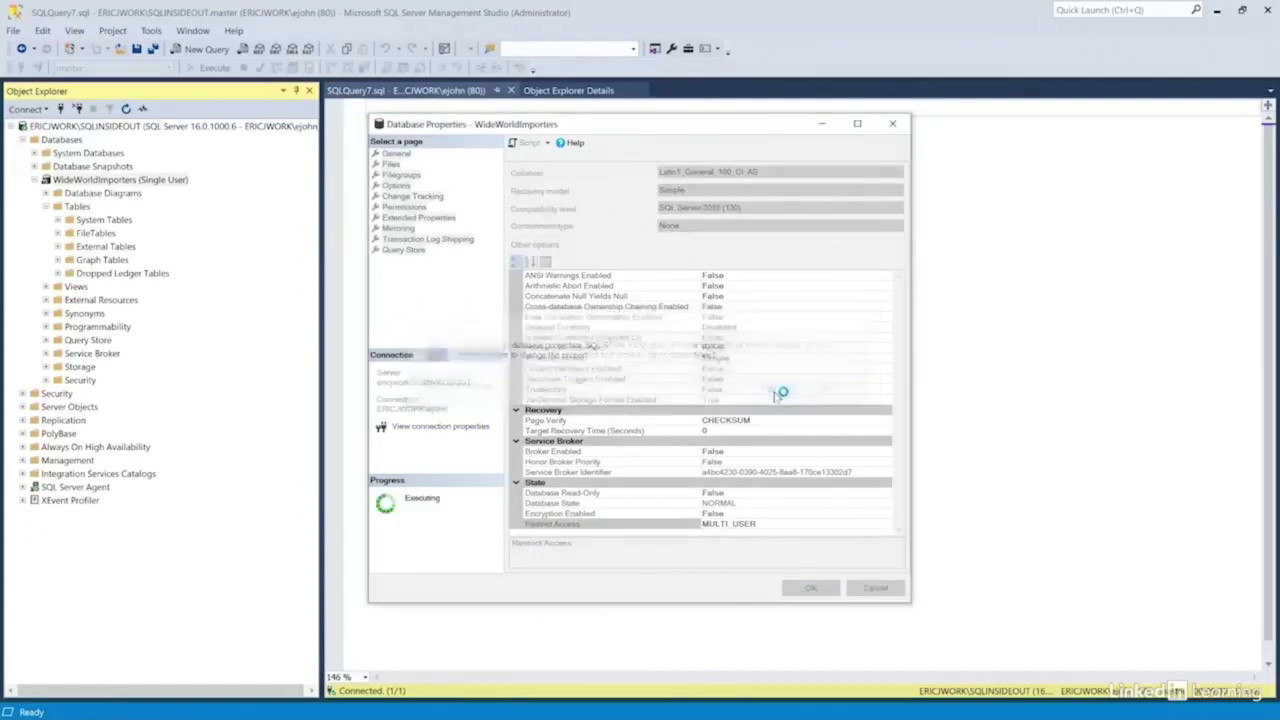
pyautogui.rightClick(84, 186)
# - Reopen WideWorldImporters properties, switch Change Tracking to True then back to False, and view Permissions
pyautogui.click(100, 381)
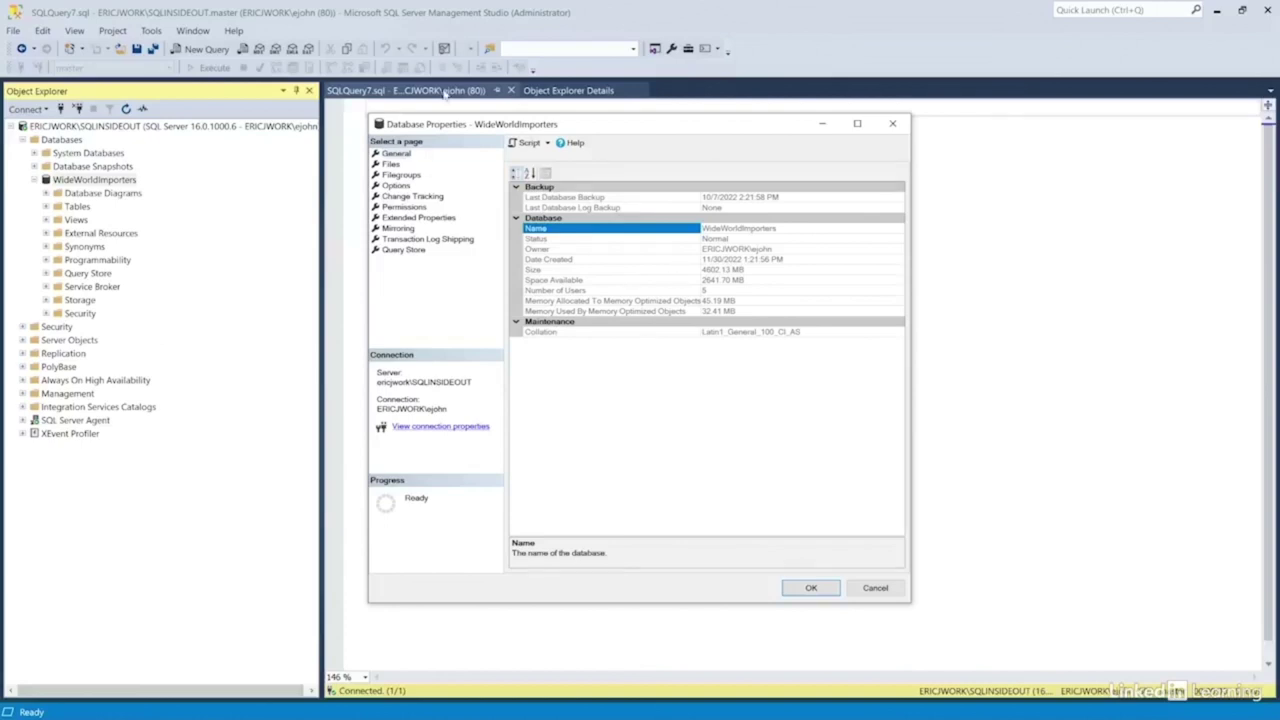
pyautogui.press('Tab')
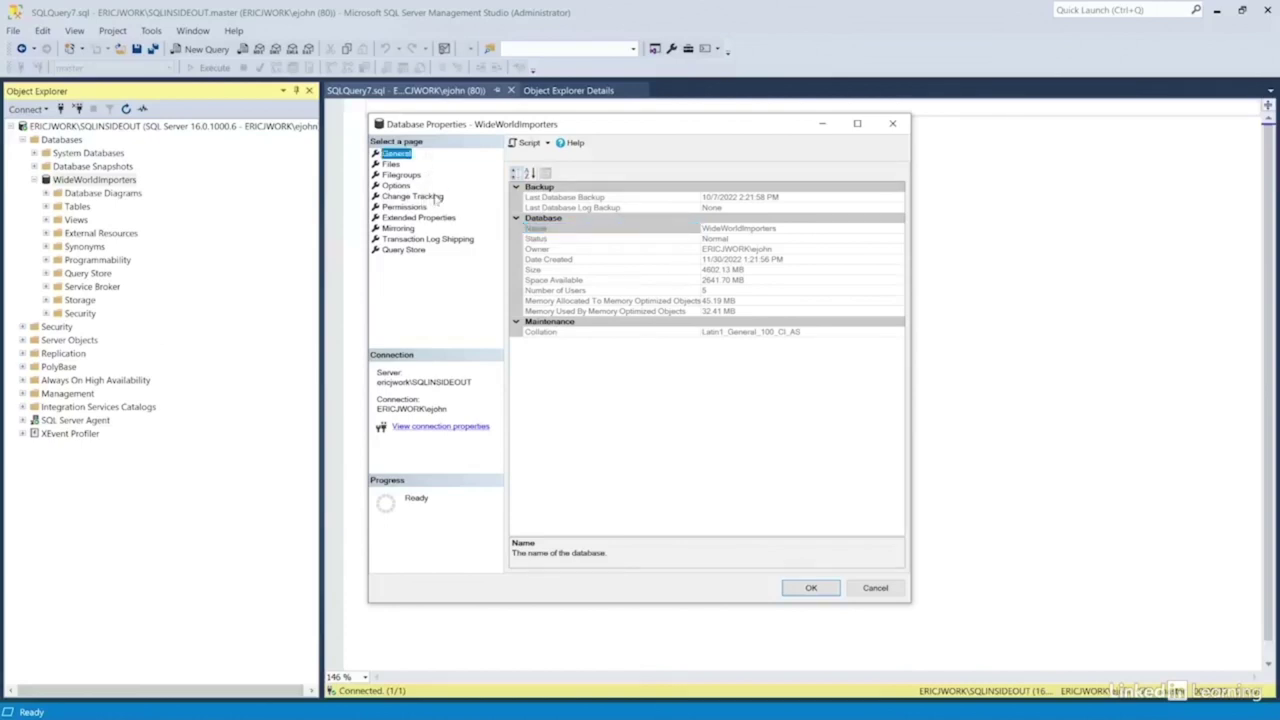
pyautogui.click(422, 198)
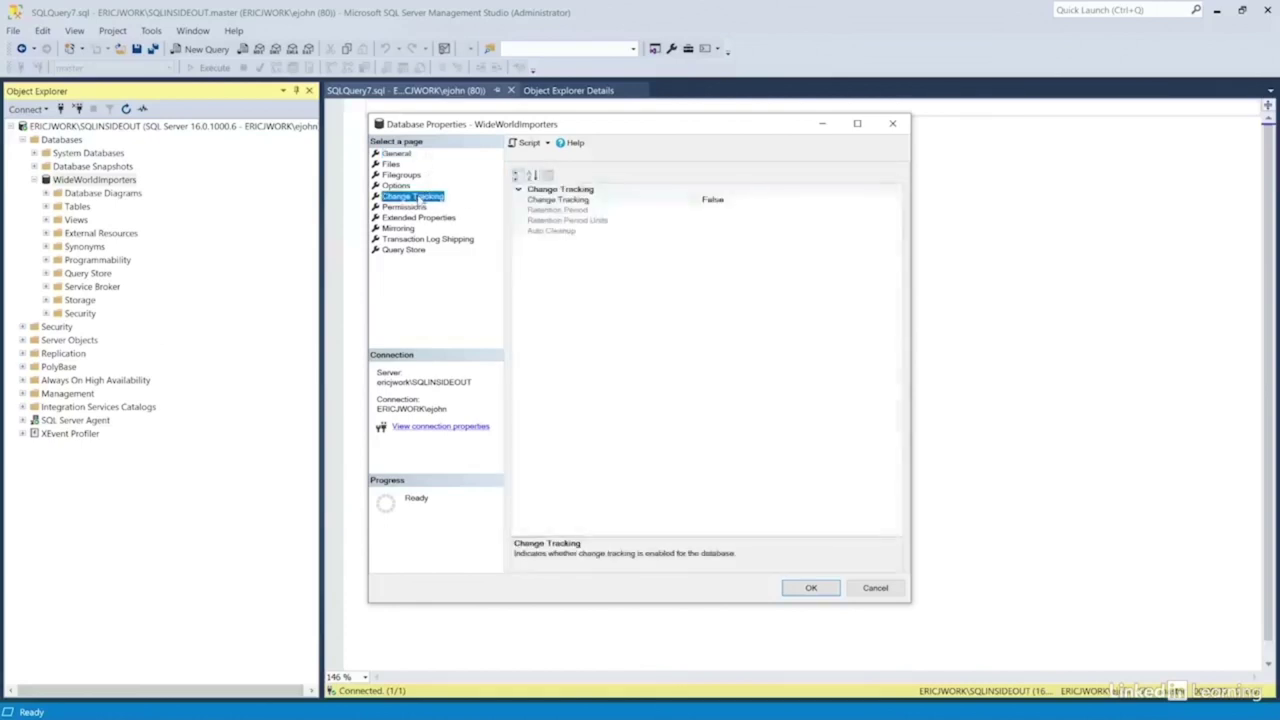
pyautogui.click(802, 203)
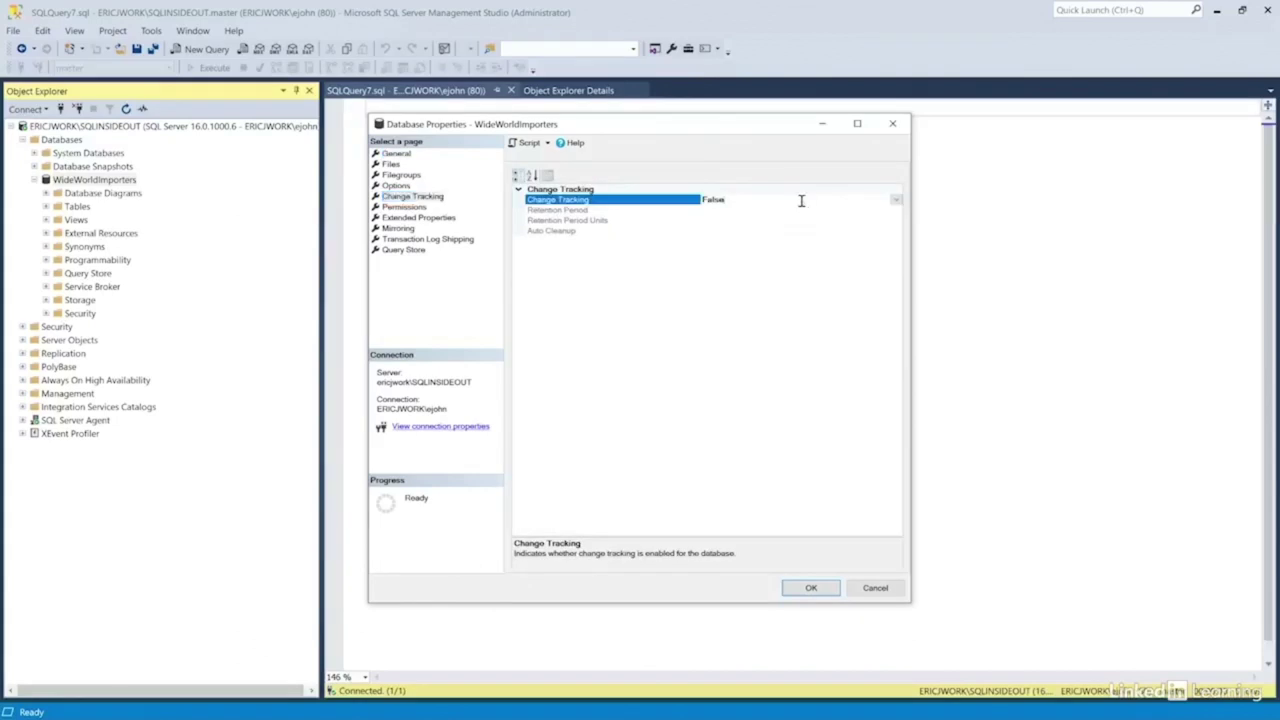
pyautogui.click(896, 200)
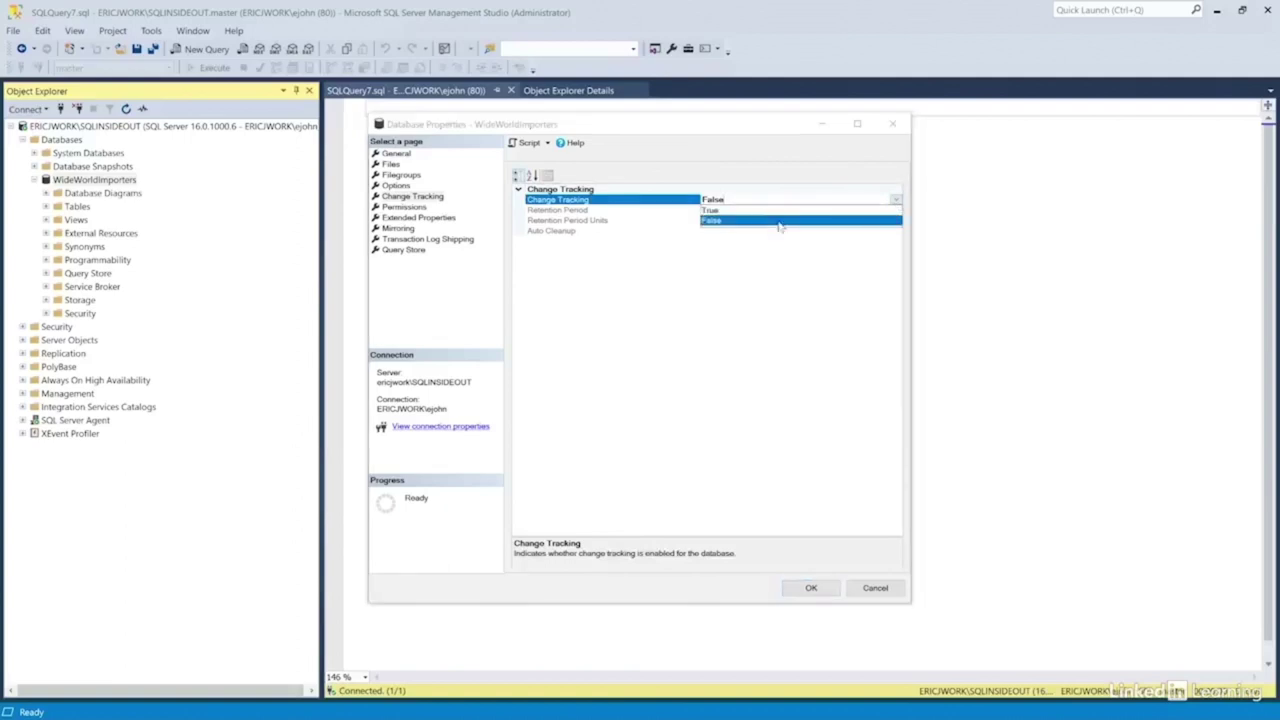
pyautogui.click(742, 211)
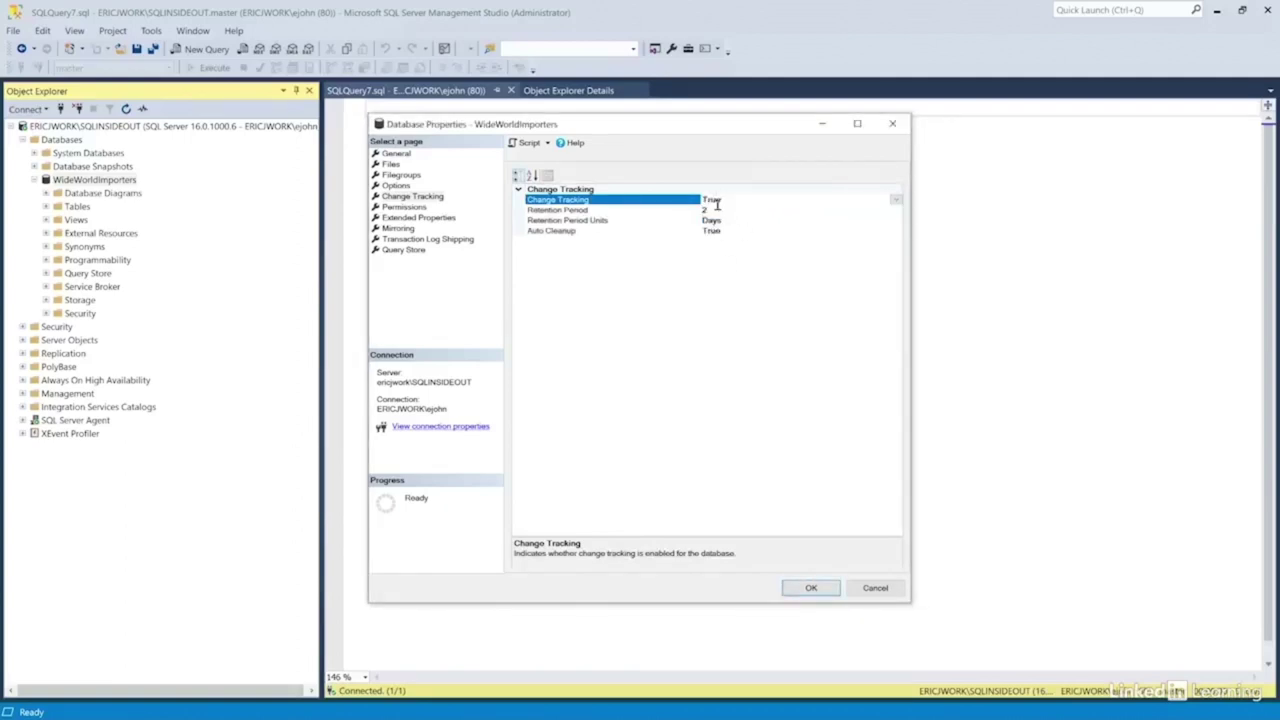
pyautogui.click(897, 201)
pyautogui.click(897, 201)
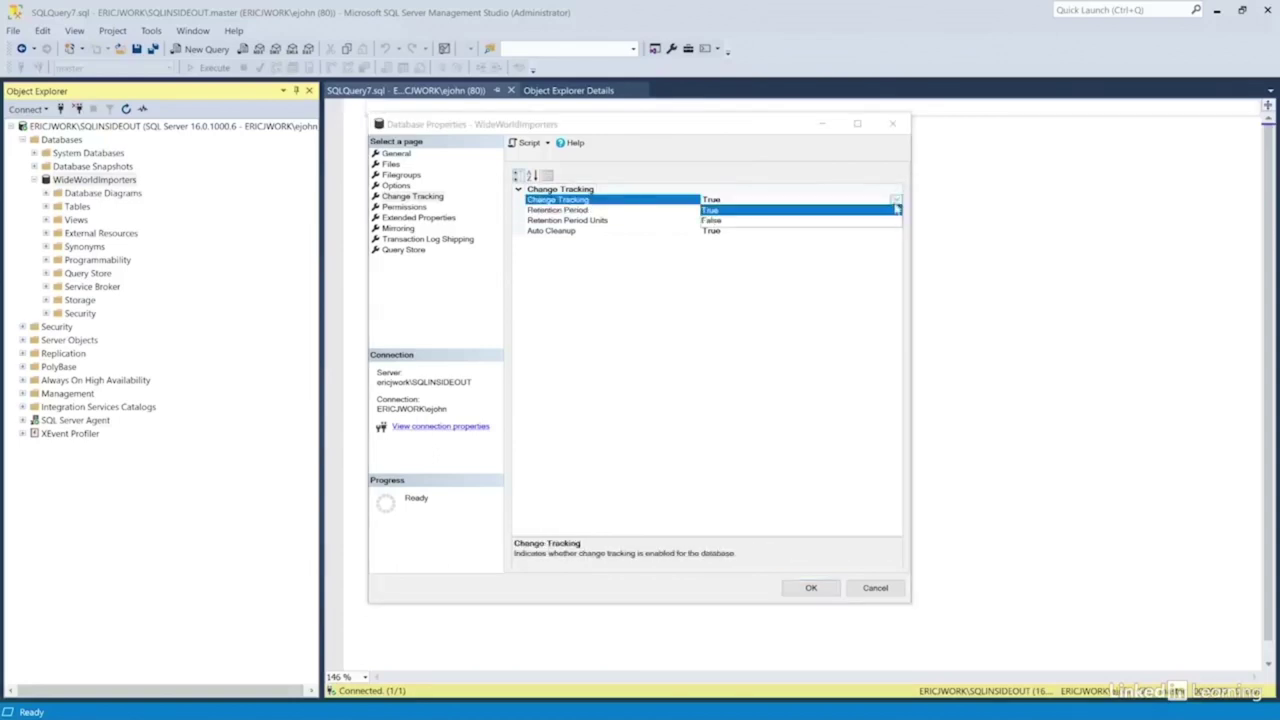
pyautogui.click(870, 222)
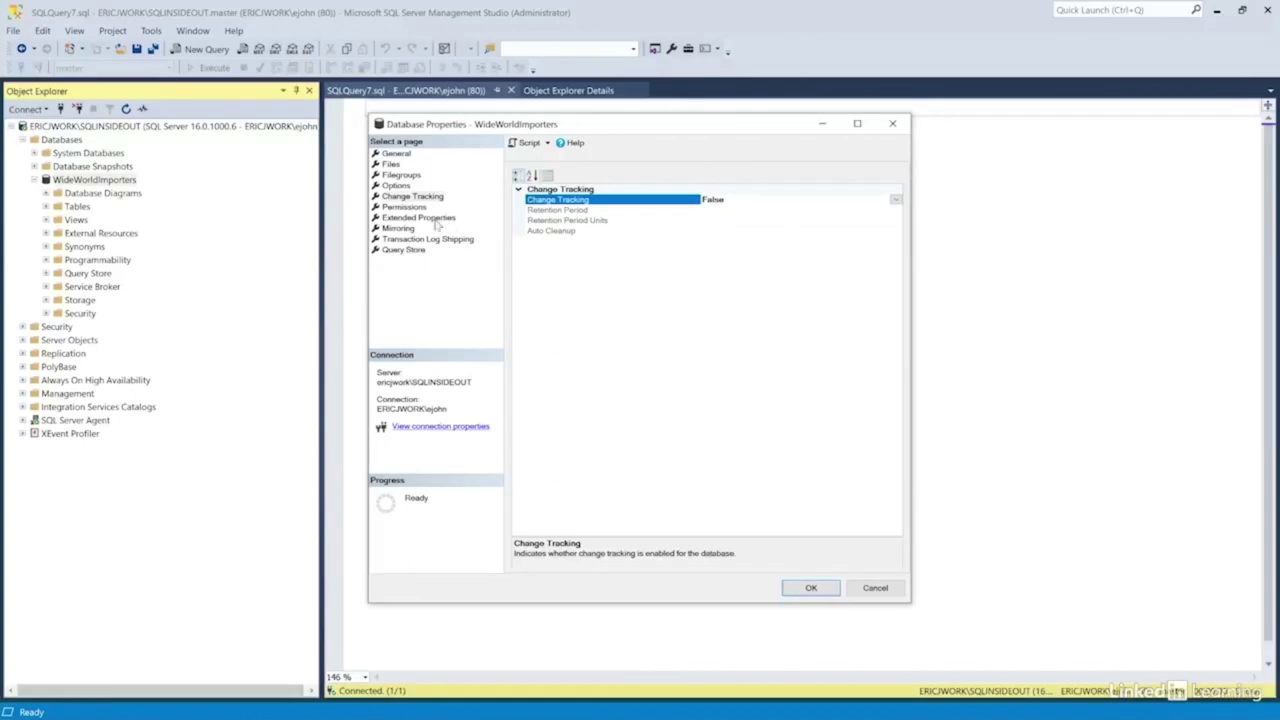
pyautogui.click(404, 206)
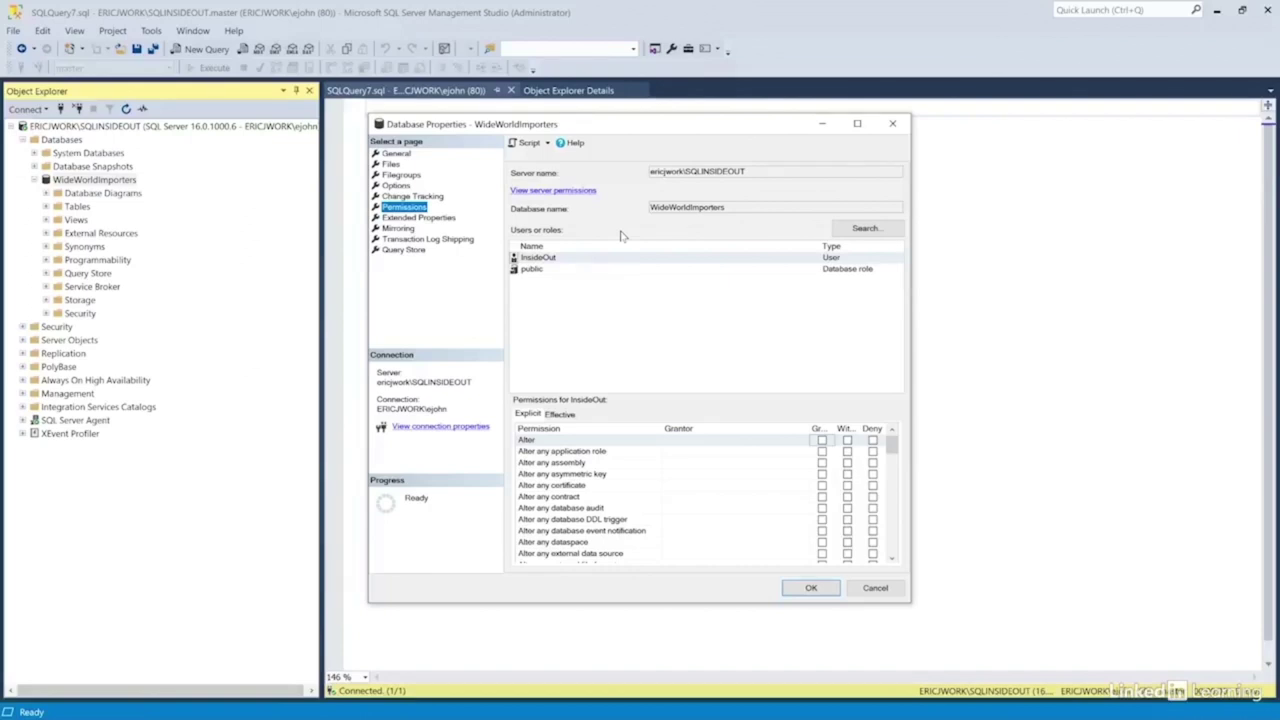
# - Add an extended property named DataVersion with value 2.1 to WideWorldImporters
pyautogui.click(449, 221)
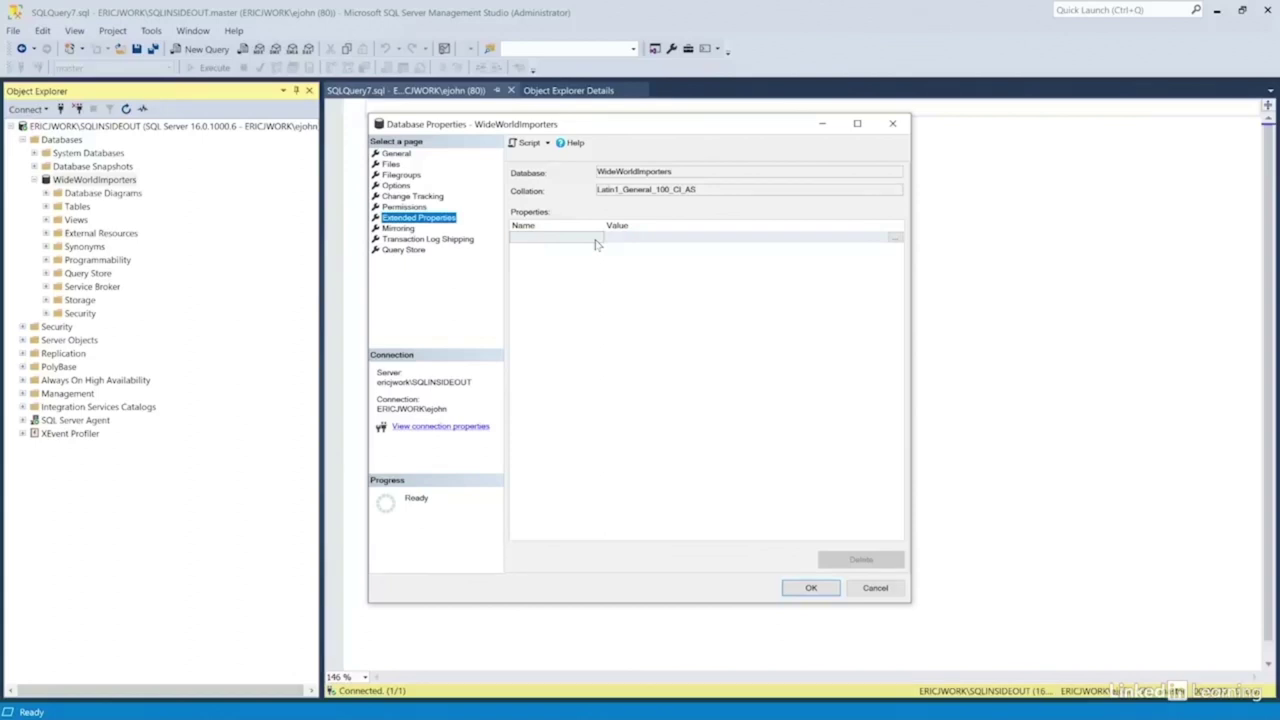
pyautogui.click(598, 238)
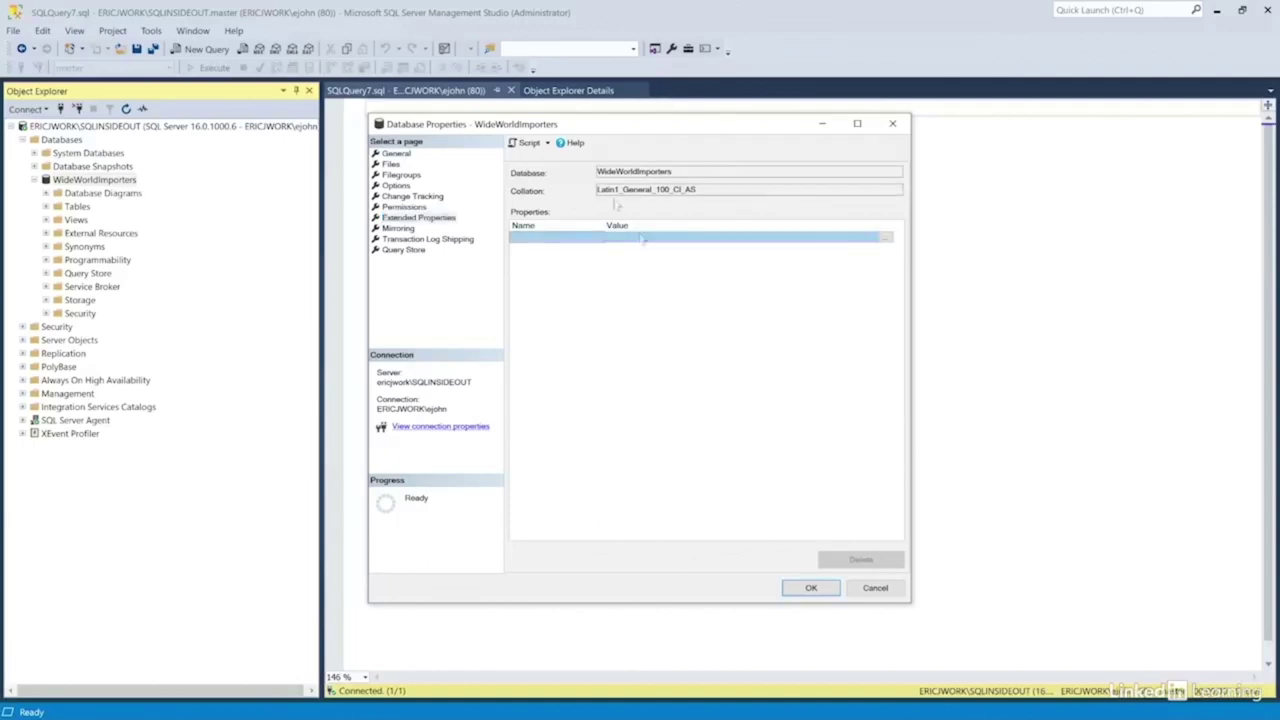
pyautogui.click(557, 236)
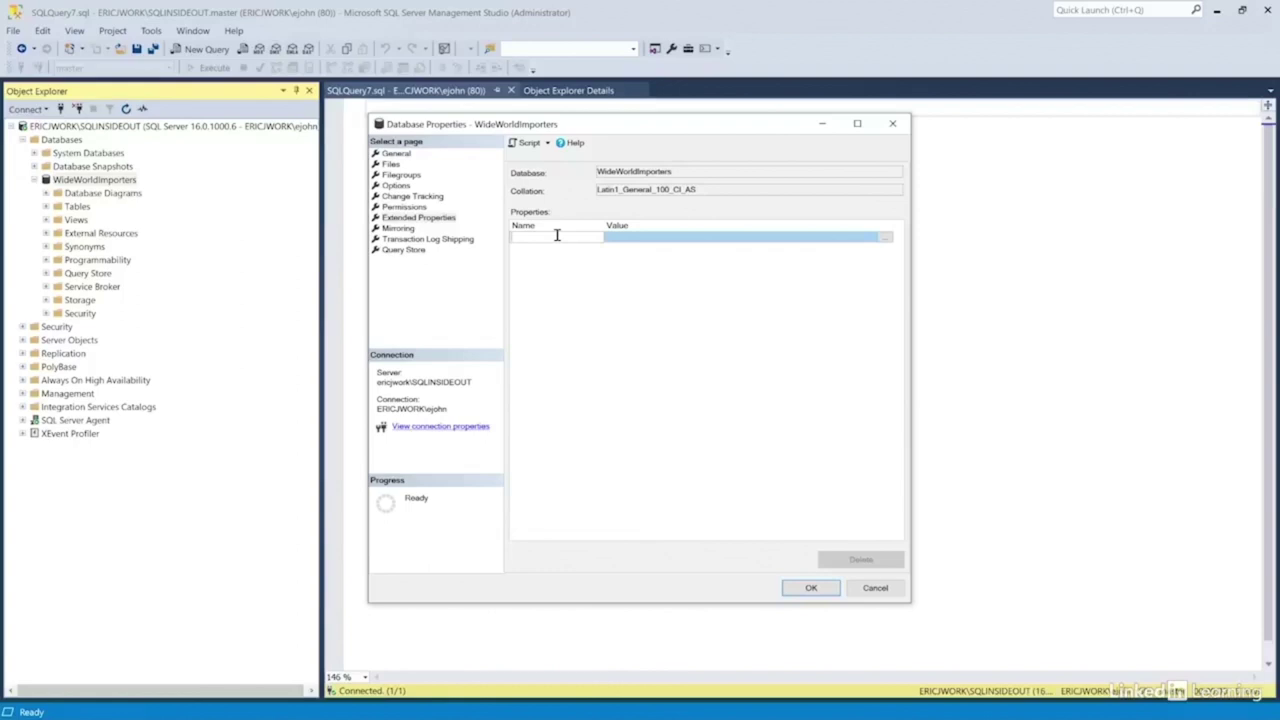
pyautogui.write('DataVersion')
pyautogui.click(558, 238)
pyautogui.write('2.1')
pyautogui.press('Return')
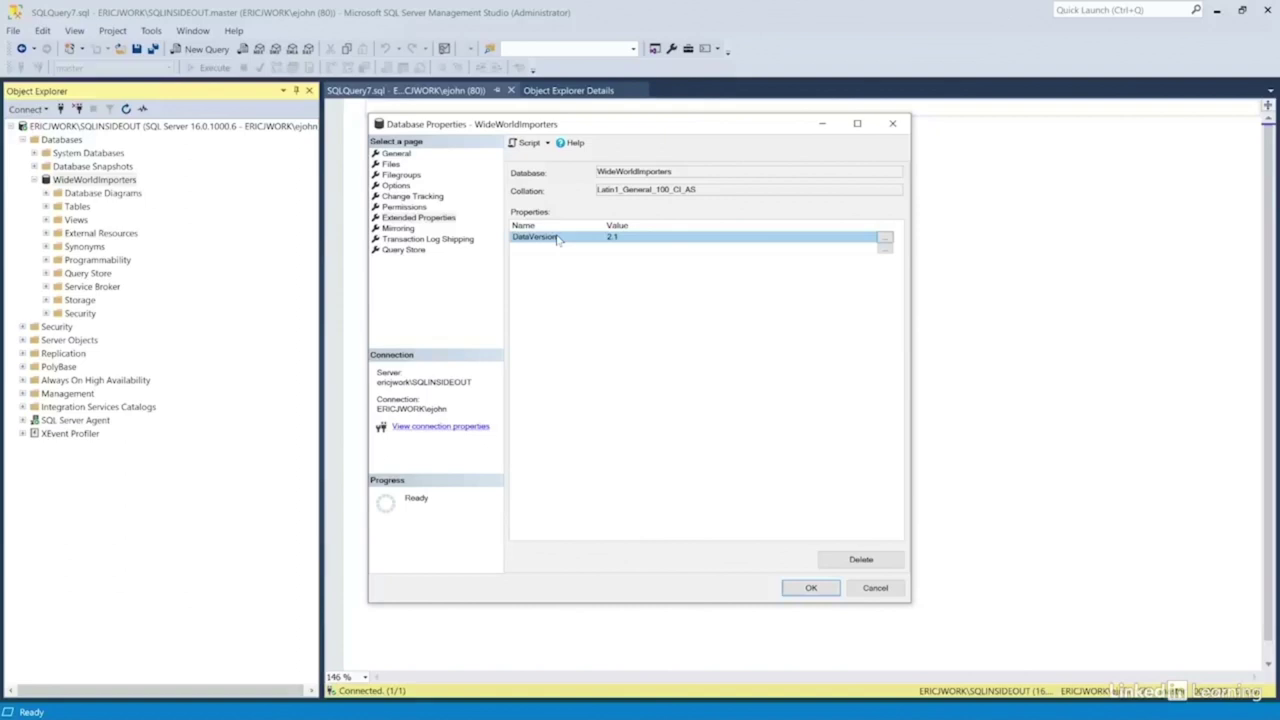
# - Browse the Mirroring, Transaction Log Shipping and Query Store property pages
pyautogui.click(418, 218)
pyautogui.click(408, 229)
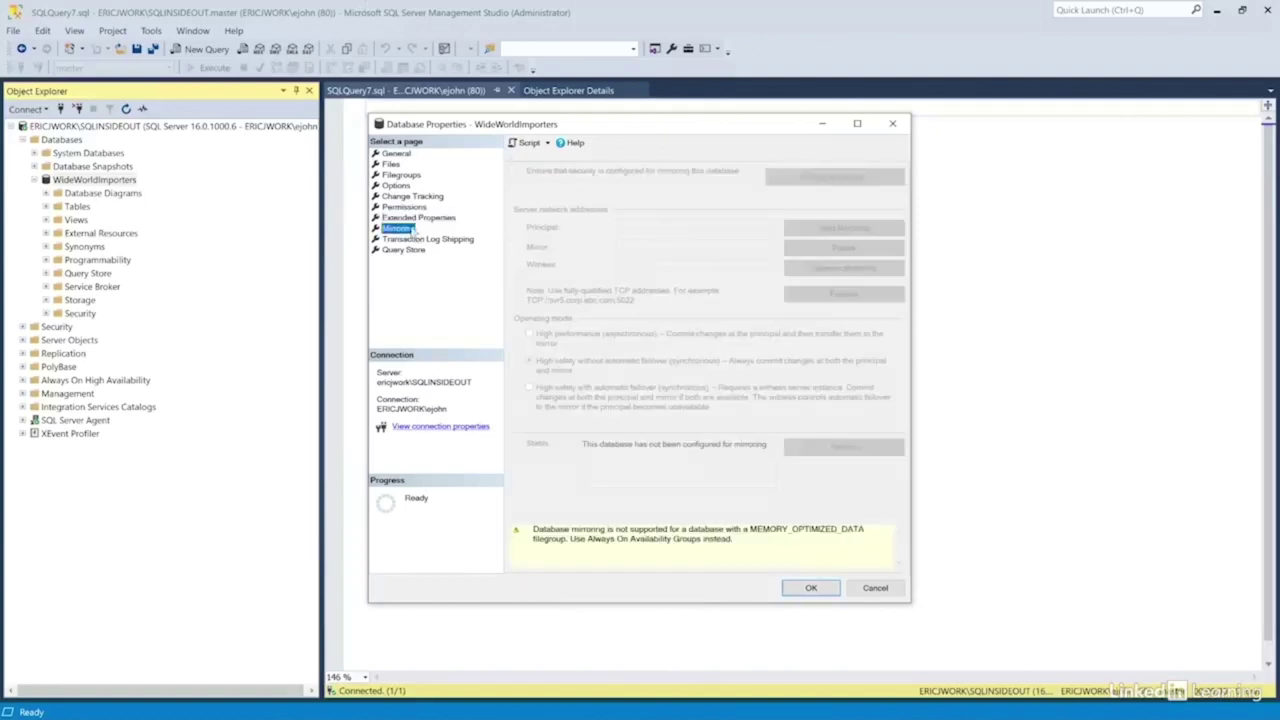
pyautogui.click(460, 249)
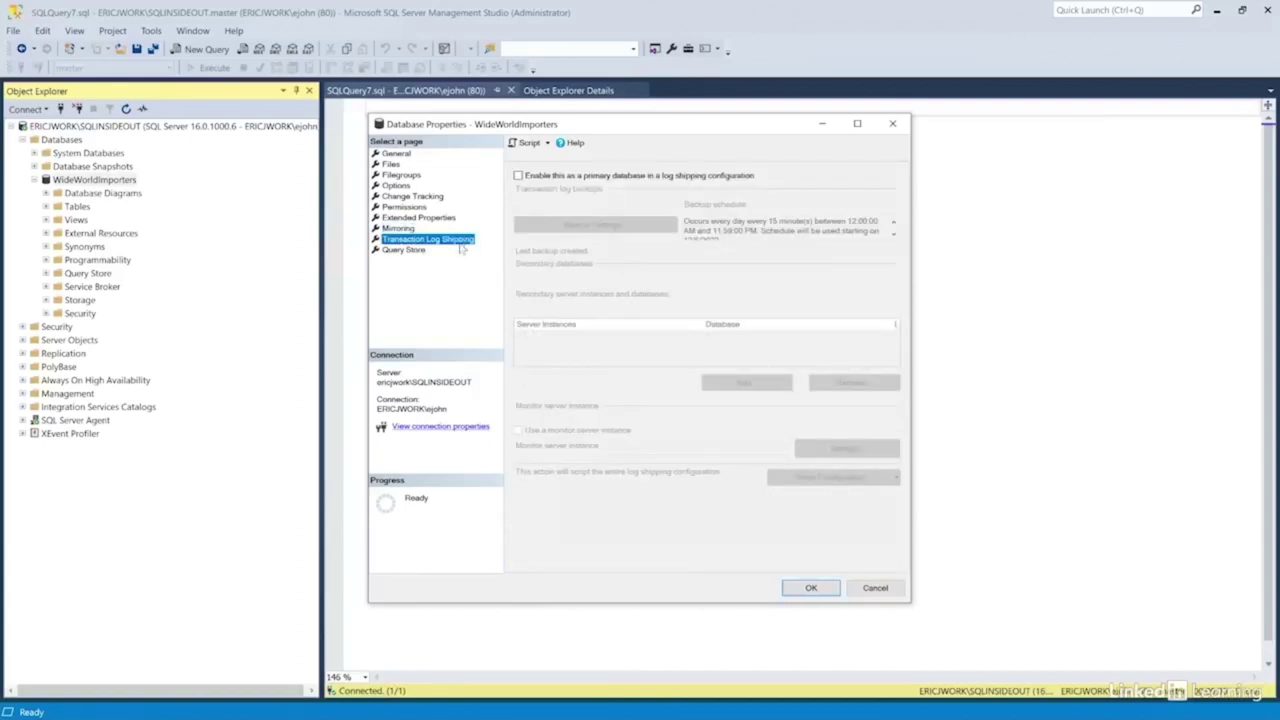
pyautogui.click(409, 255)
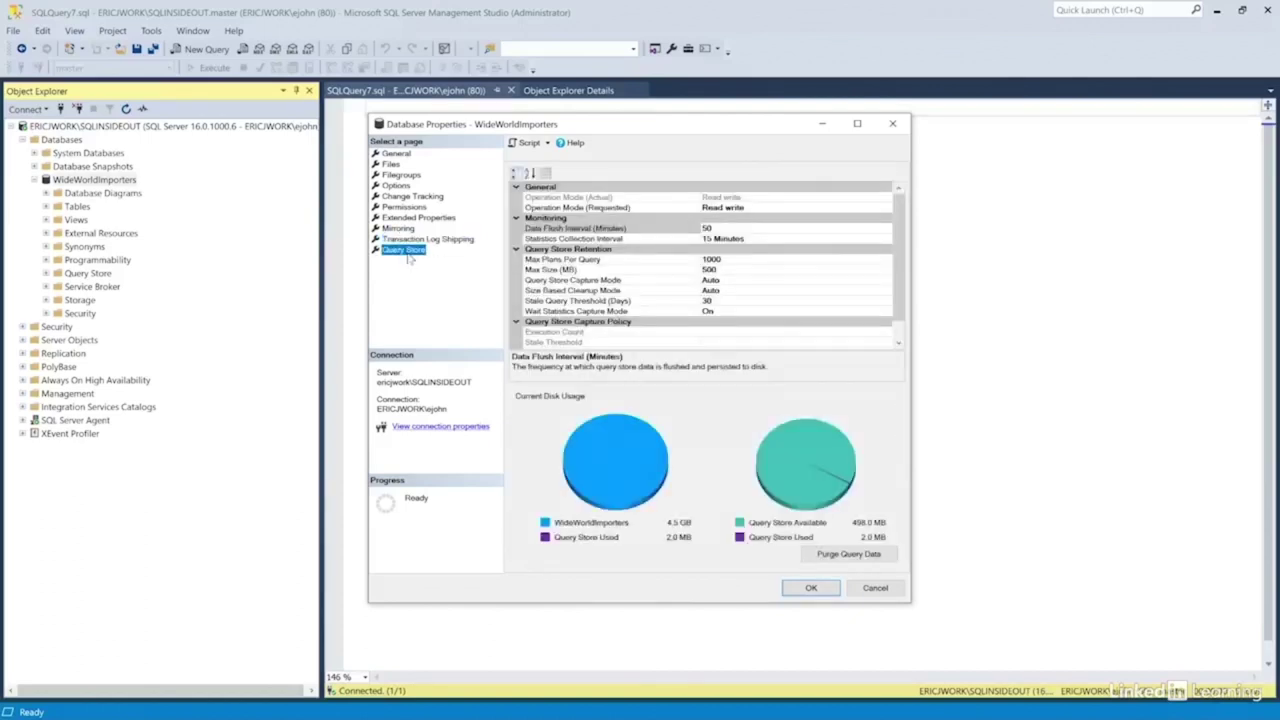
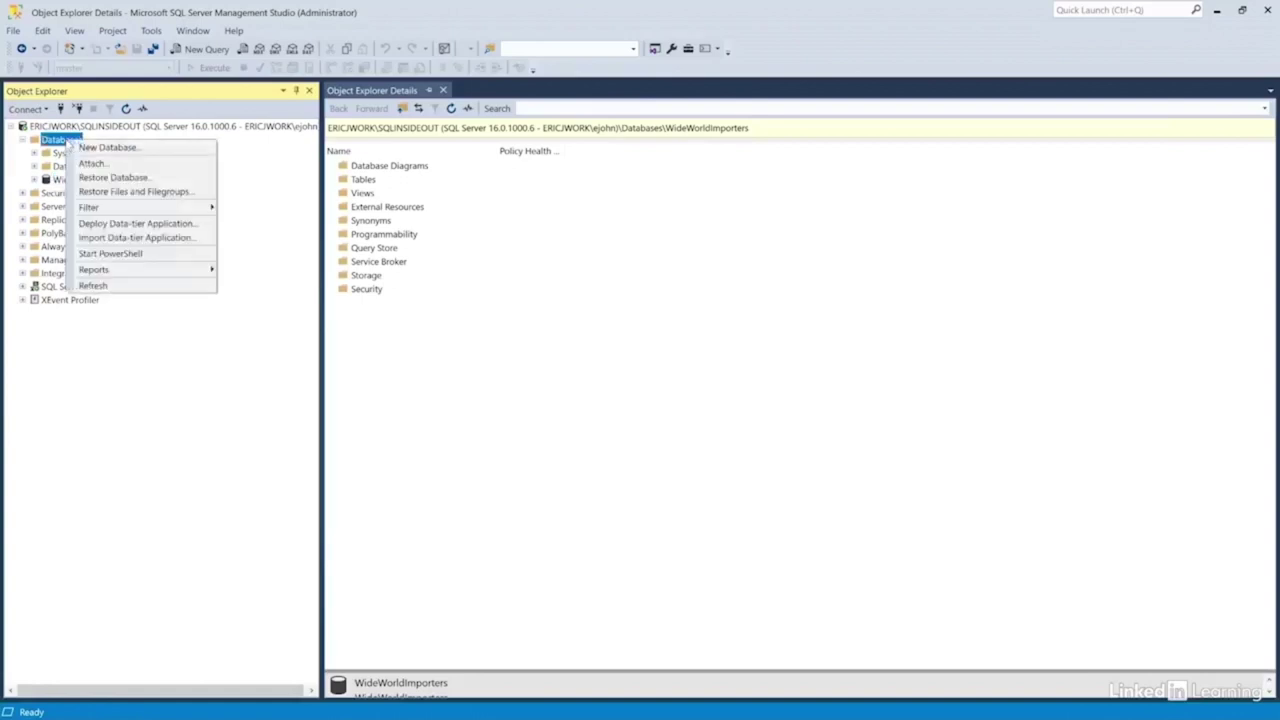
# - Start a new database named InsideOutDB and widen the Logical Name column
pyautogui.click(95, 147)
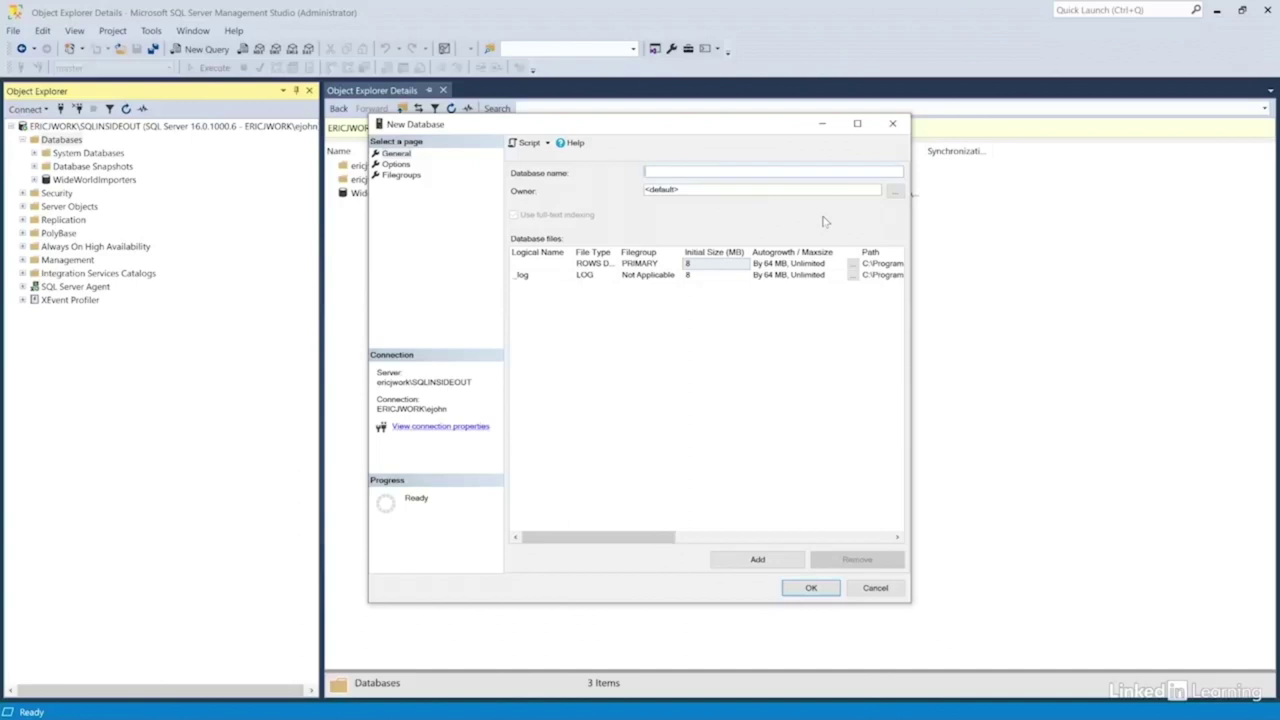
pyautogui.write('InsideOutDB')
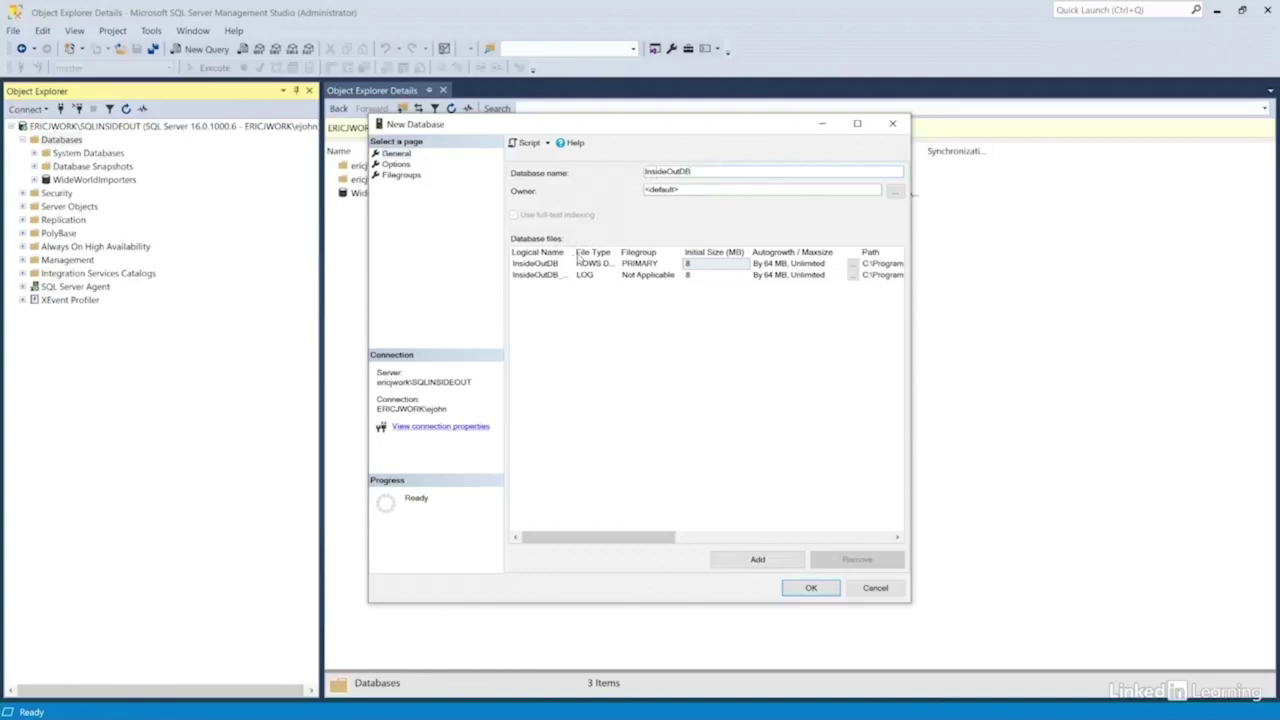
pyautogui.moveTo(577, 255); pyautogui.dragTo(606, 252)
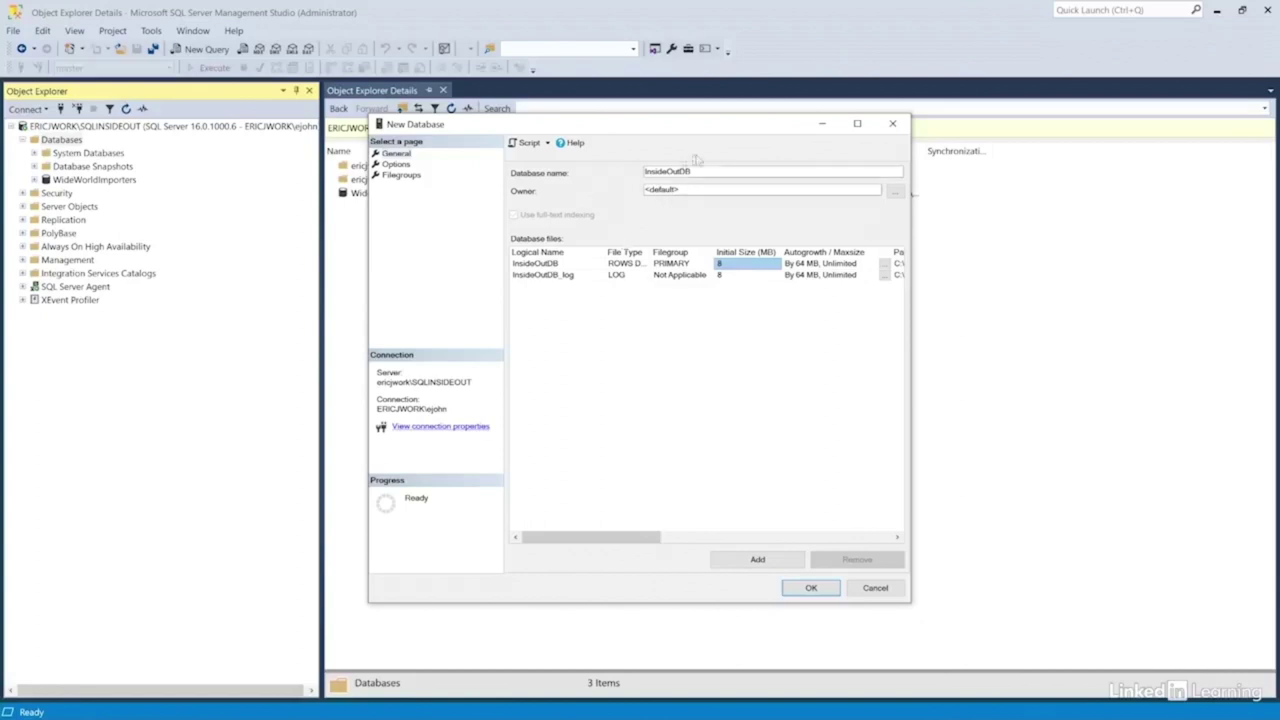
# - Review the data file's Initial Size, Path and File Name entries, then view the Filegroups page
pyautogui.click(745, 264)
pyautogui.moveTo(640, 537); pyautogui.dragTo(766, 560)
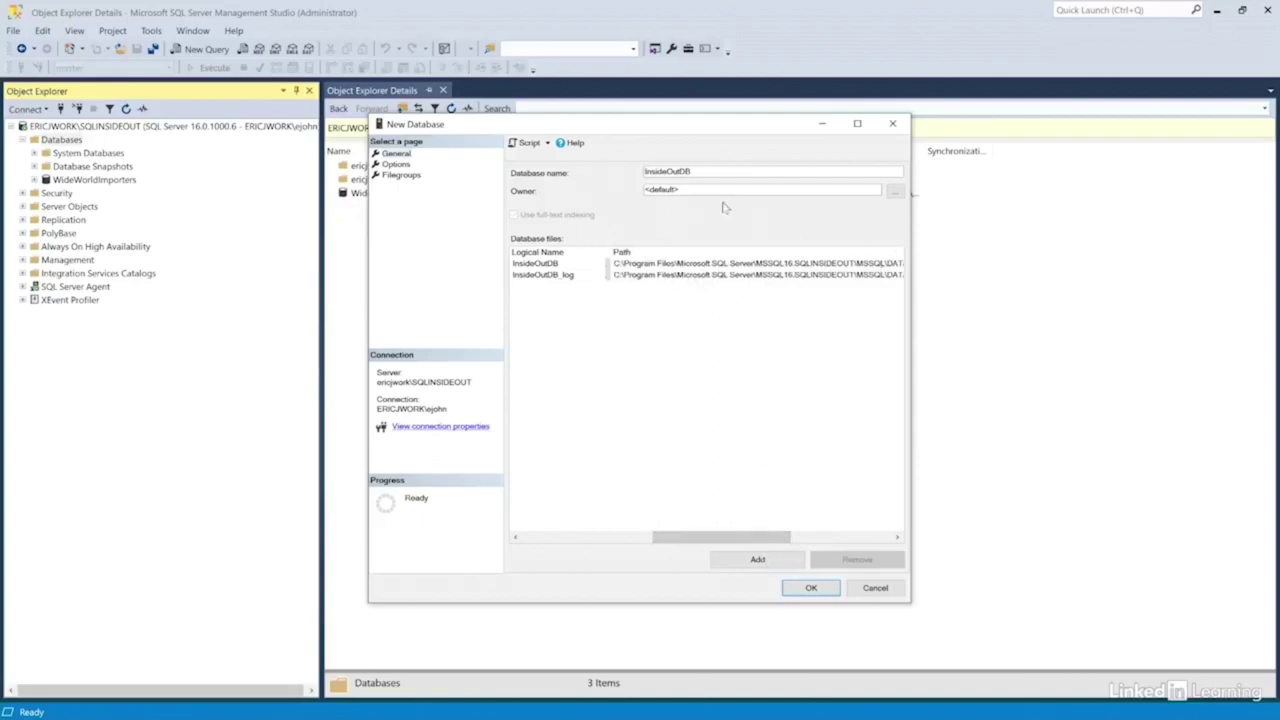
pyautogui.moveTo(735, 537); pyautogui.dragTo(835, 560)
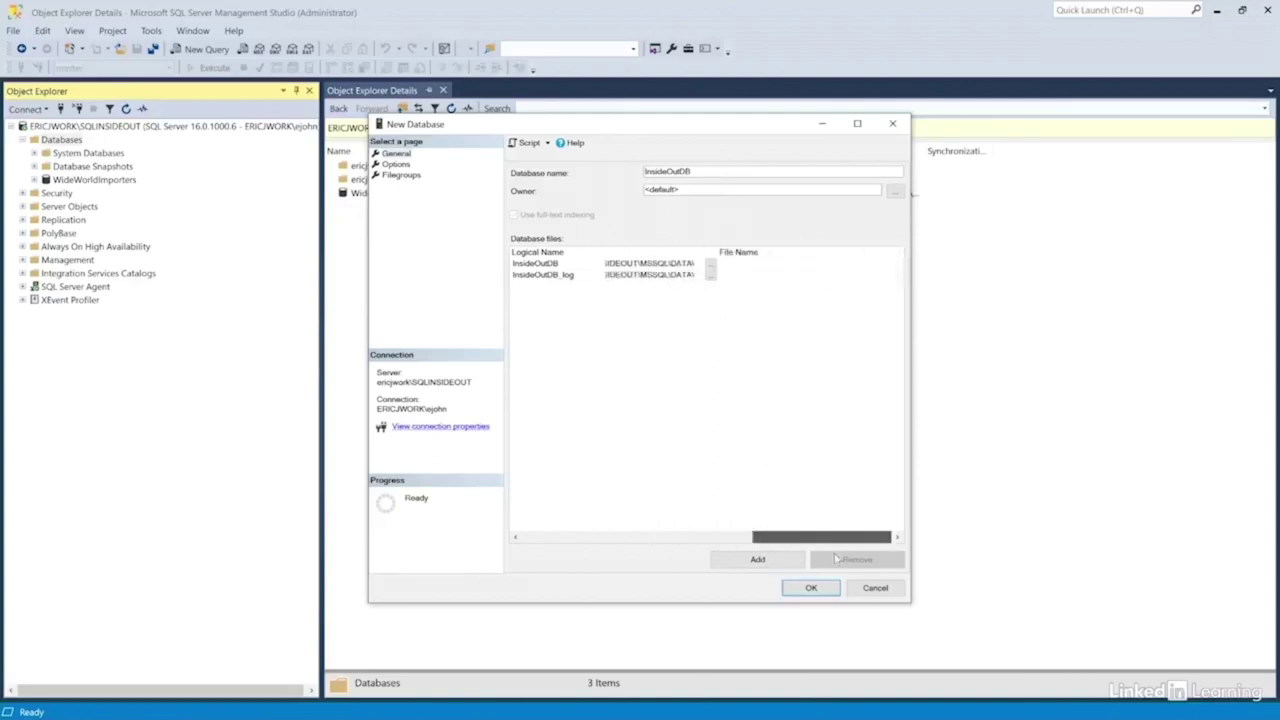
pyautogui.click(750, 264)
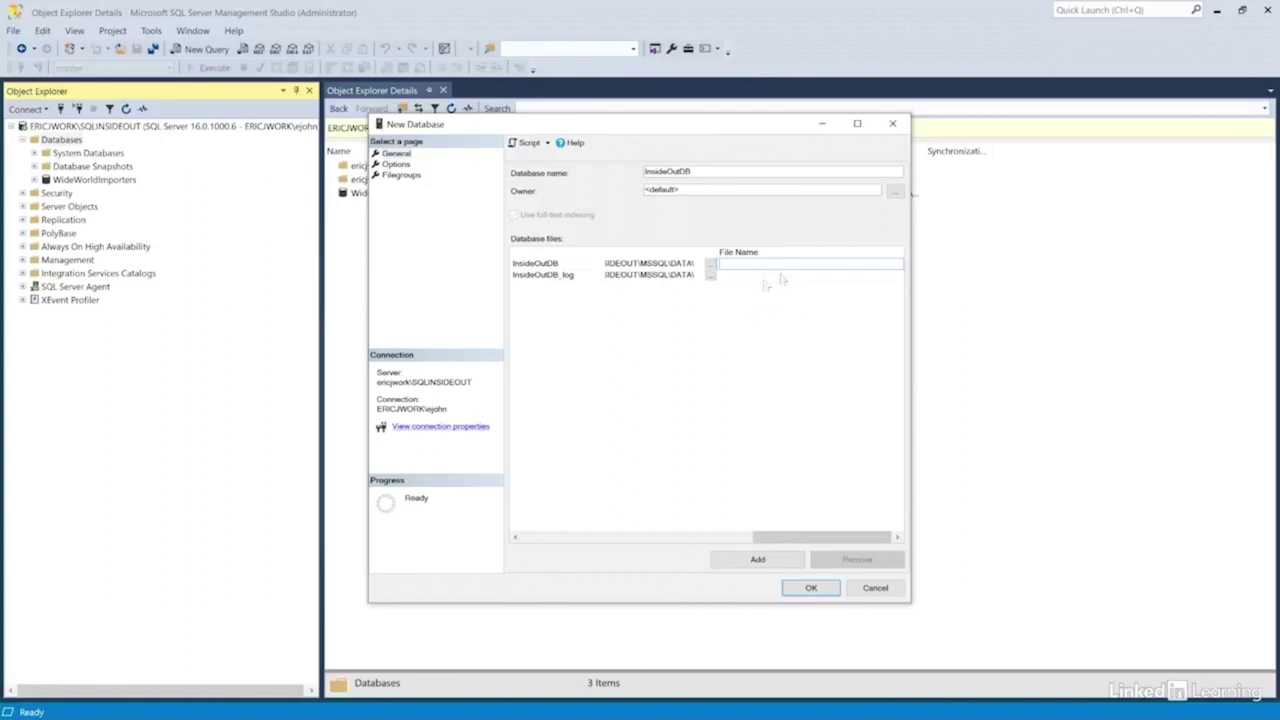
pyautogui.moveTo(790, 537); pyautogui.dragTo(498, 547)
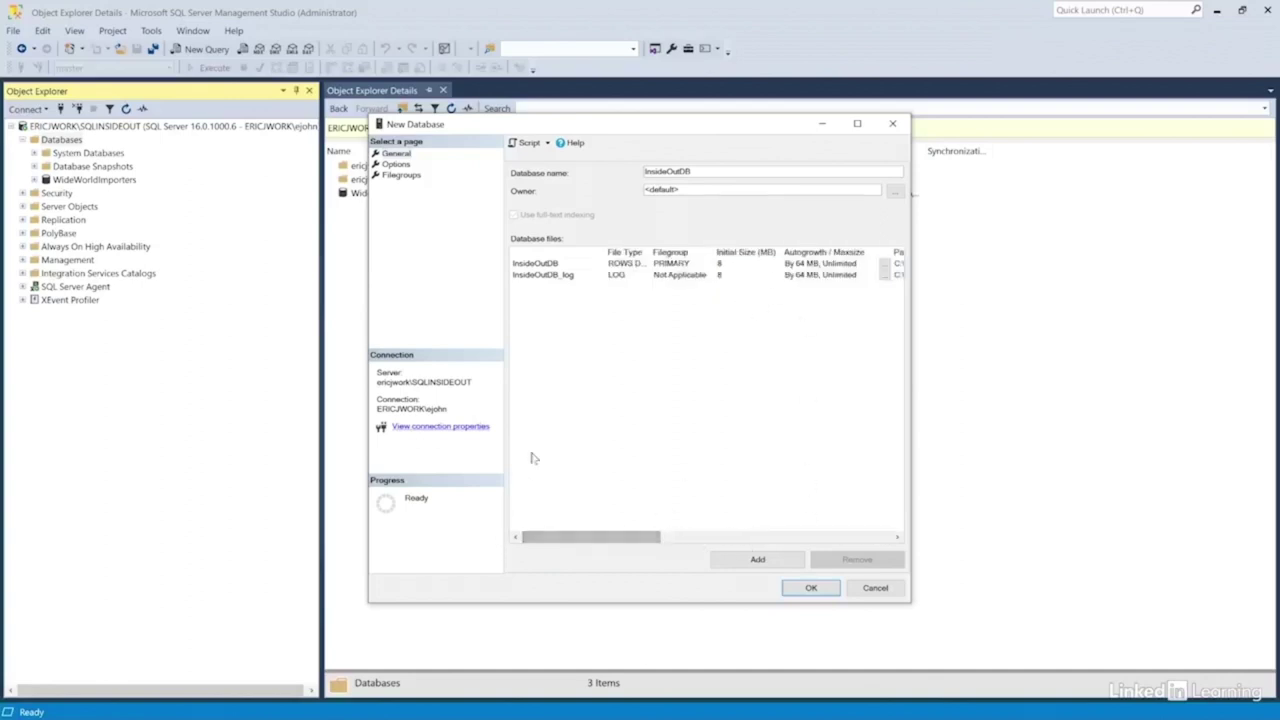
pyautogui.click(395, 176)
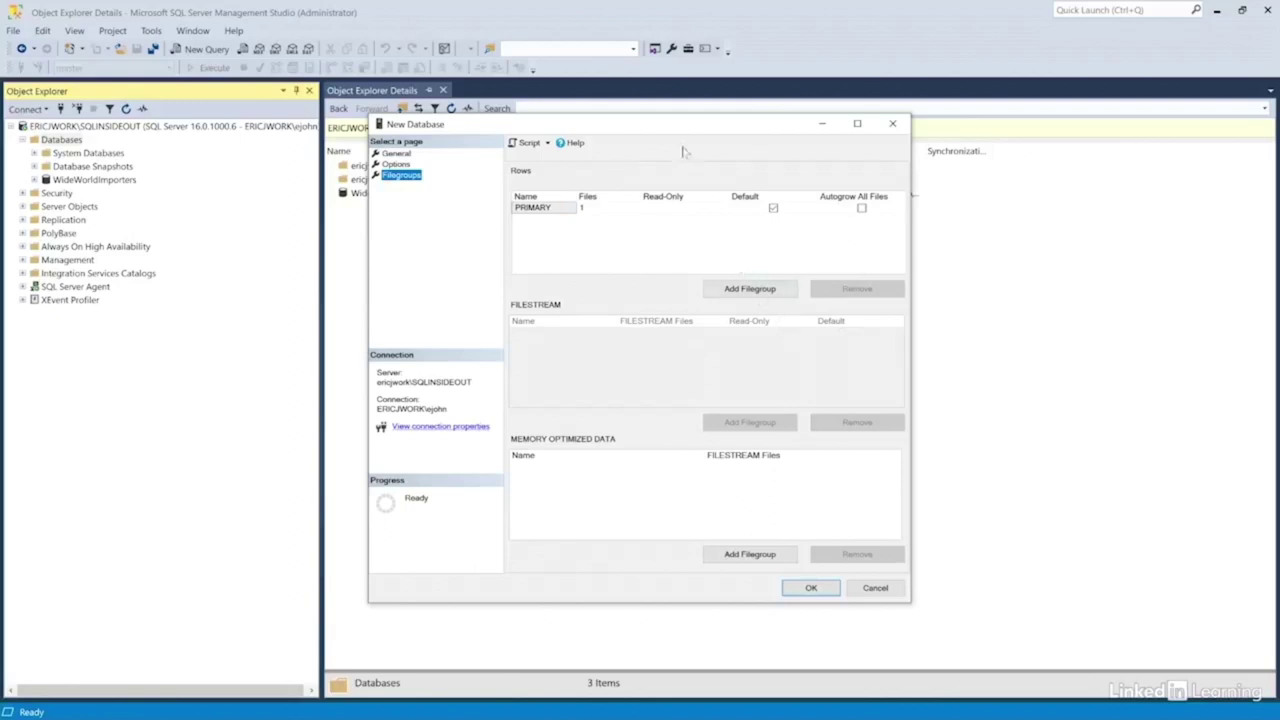
# - Look over the default Options page settings and create the InsideOutDB database
pyautogui.moveTo(671, 132); pyautogui.dragTo(682, 129)
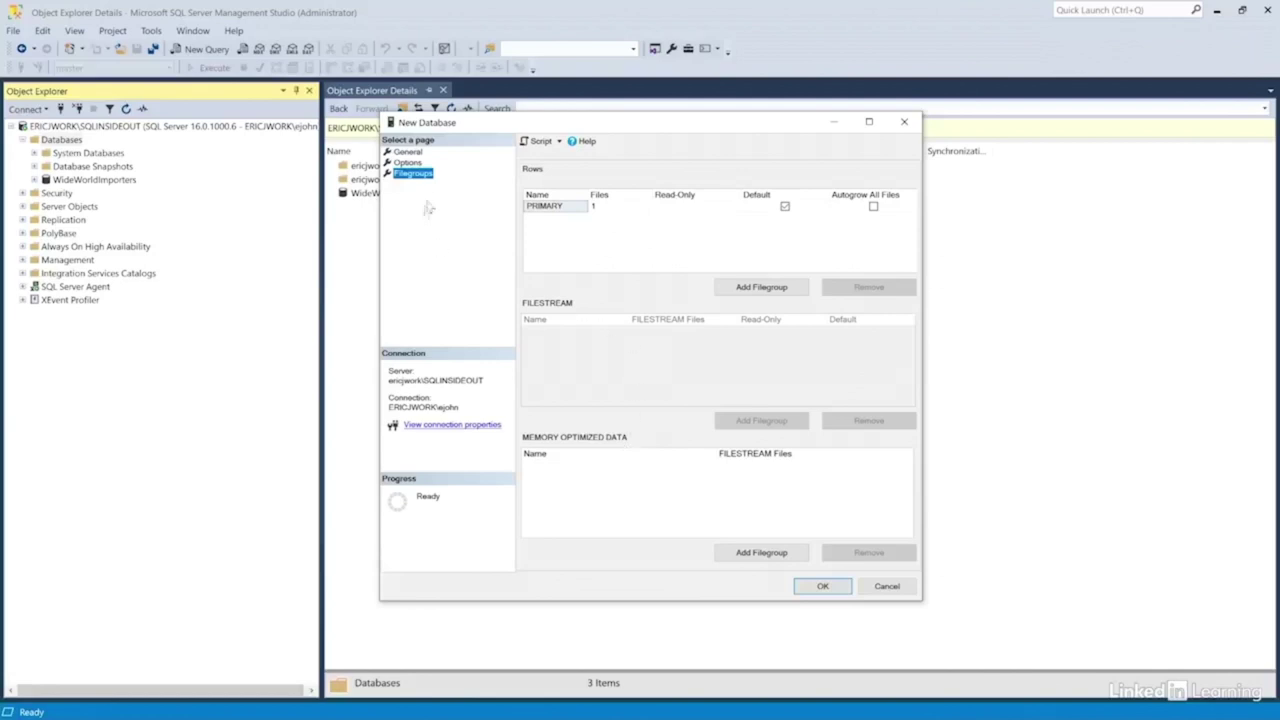
pyautogui.click(408, 162)
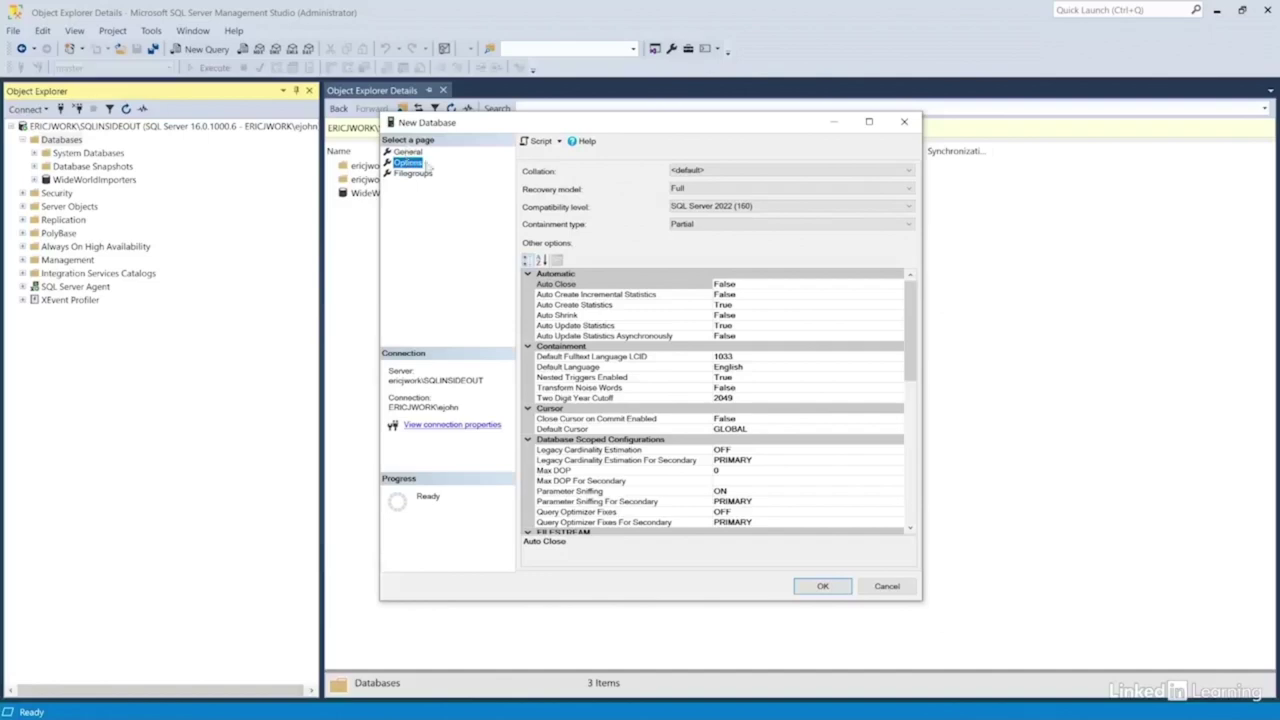
pyautogui.scroll(-6, 737, 390)
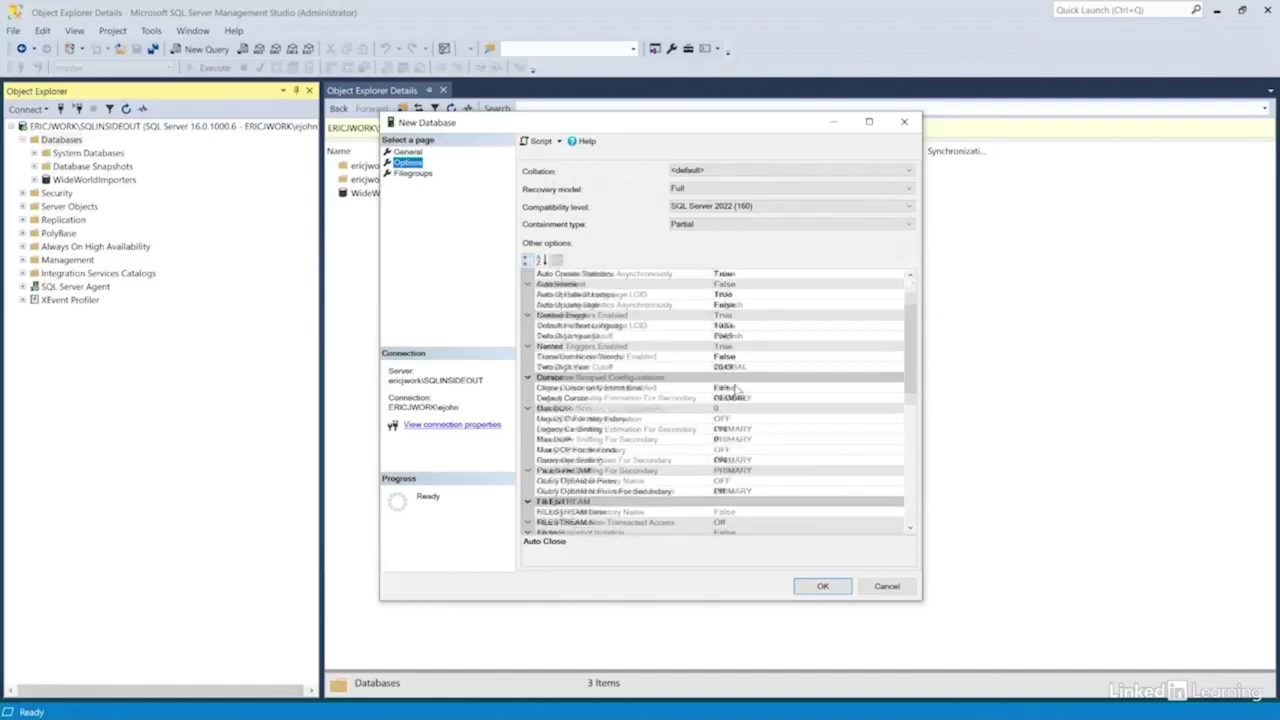
pyautogui.scroll(-5, 737, 378)
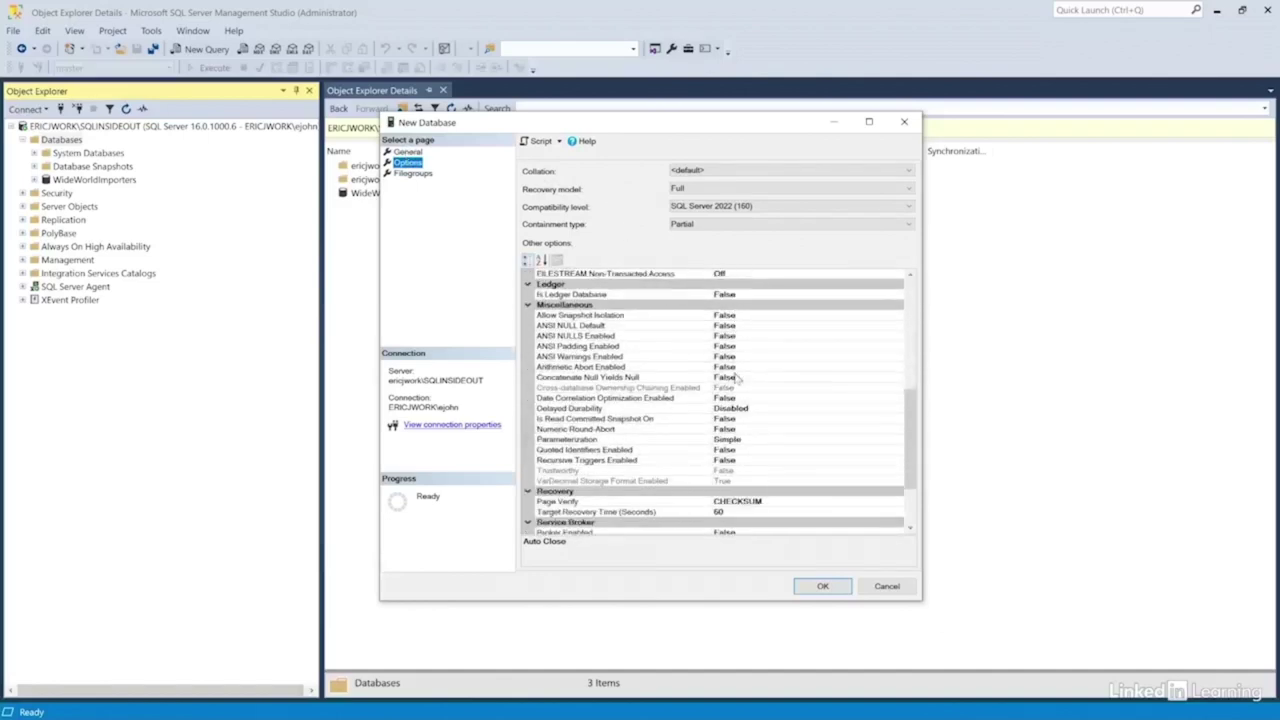
pyautogui.scroll(5, 737, 378)
pyautogui.scroll(5, 737, 378)
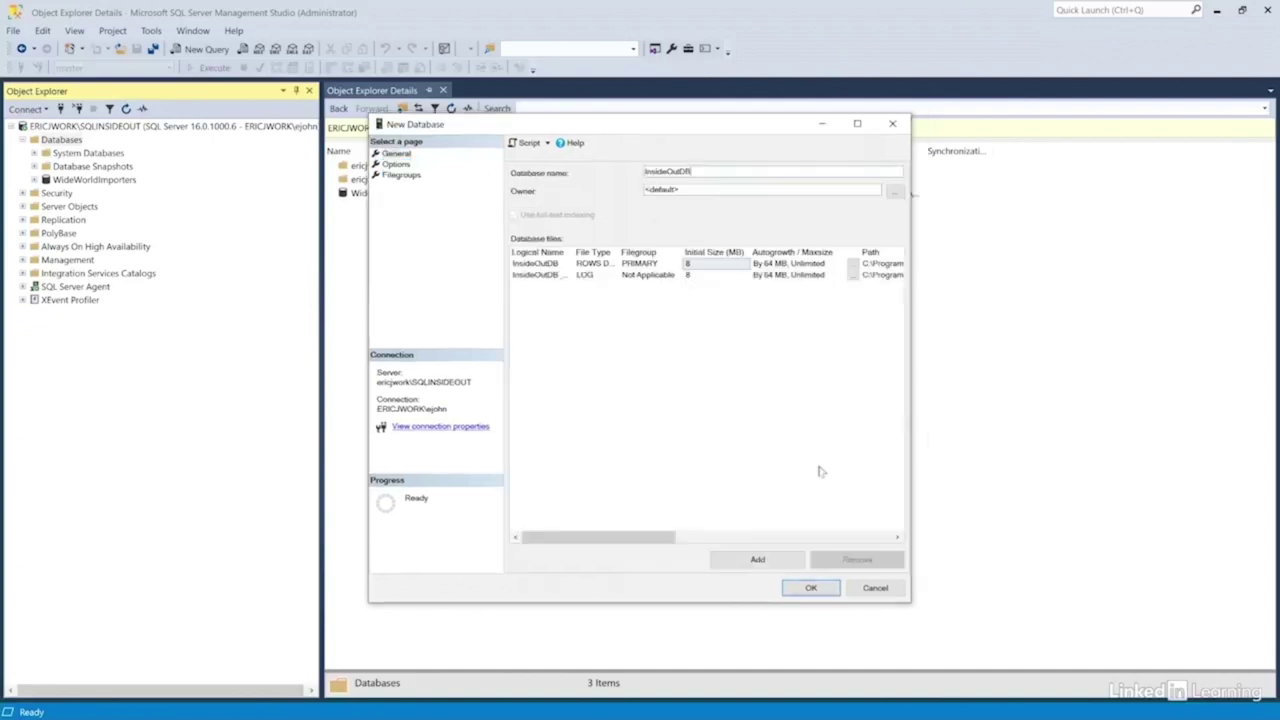
pyautogui.click(812, 588)
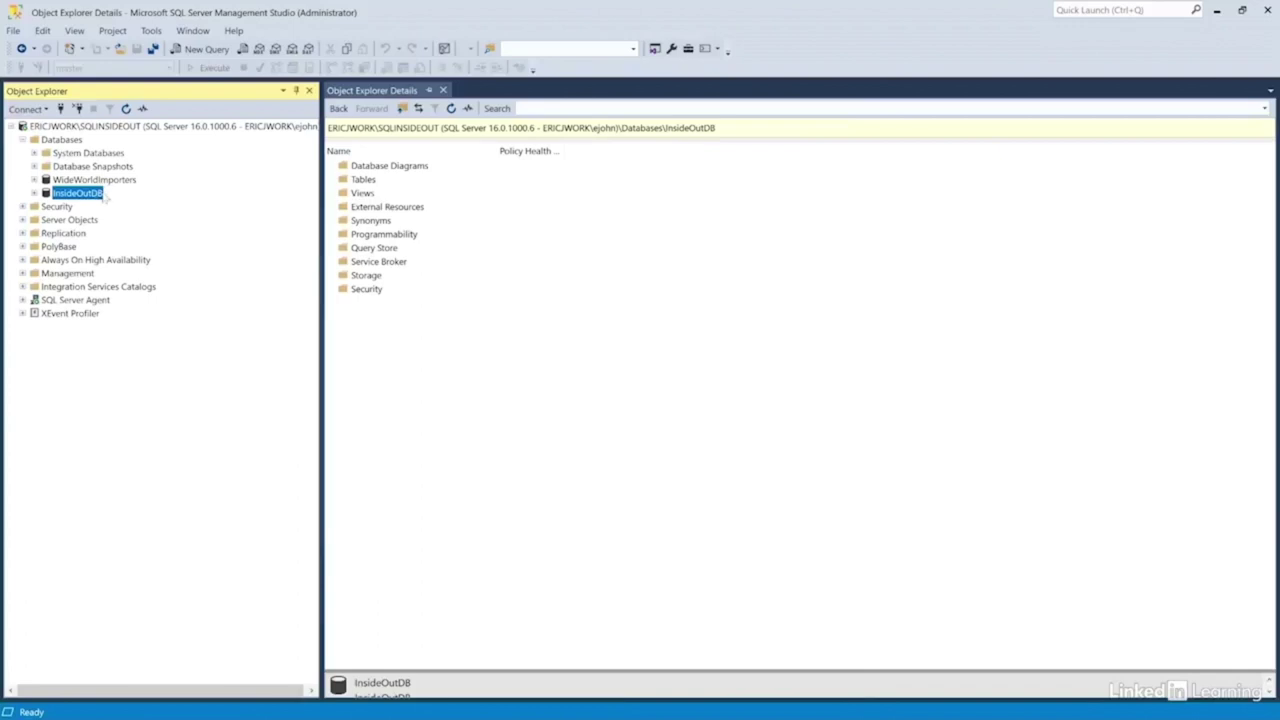
# - Check the server's default data and log file locations in Server Properties, closing without changes
pyautogui.rightClick(147, 133)
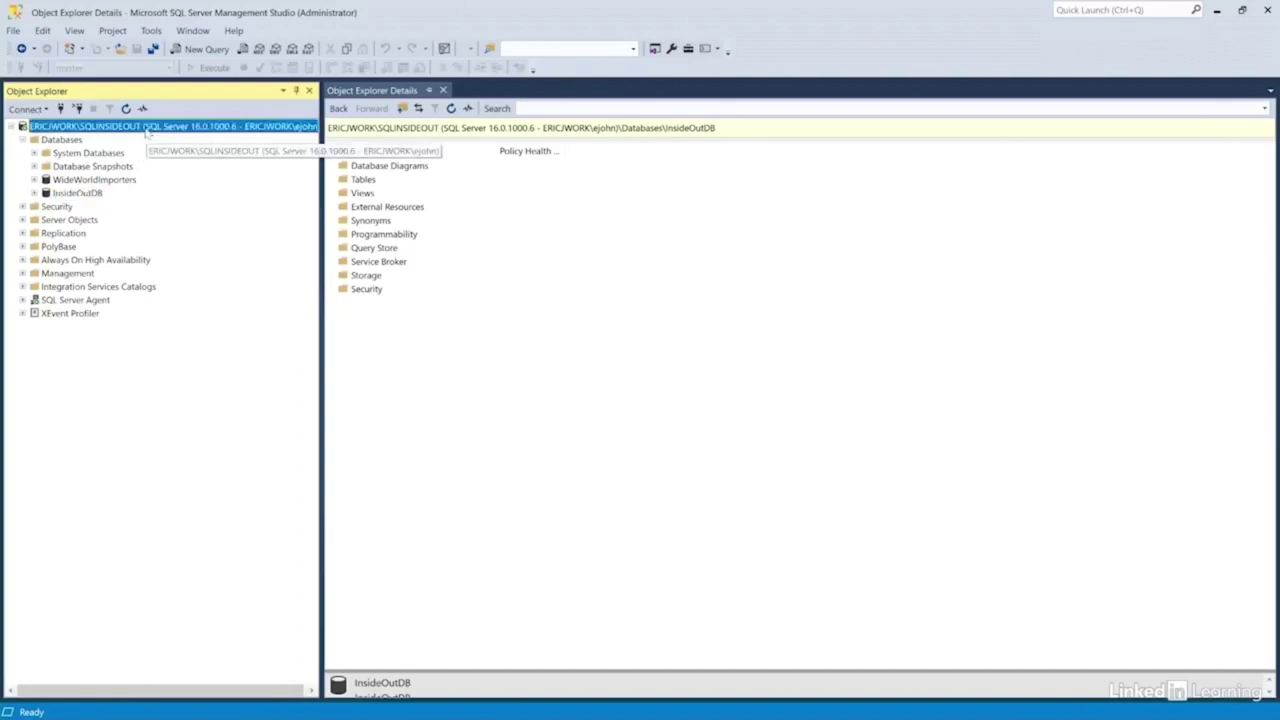
pyautogui.click(200, 375)
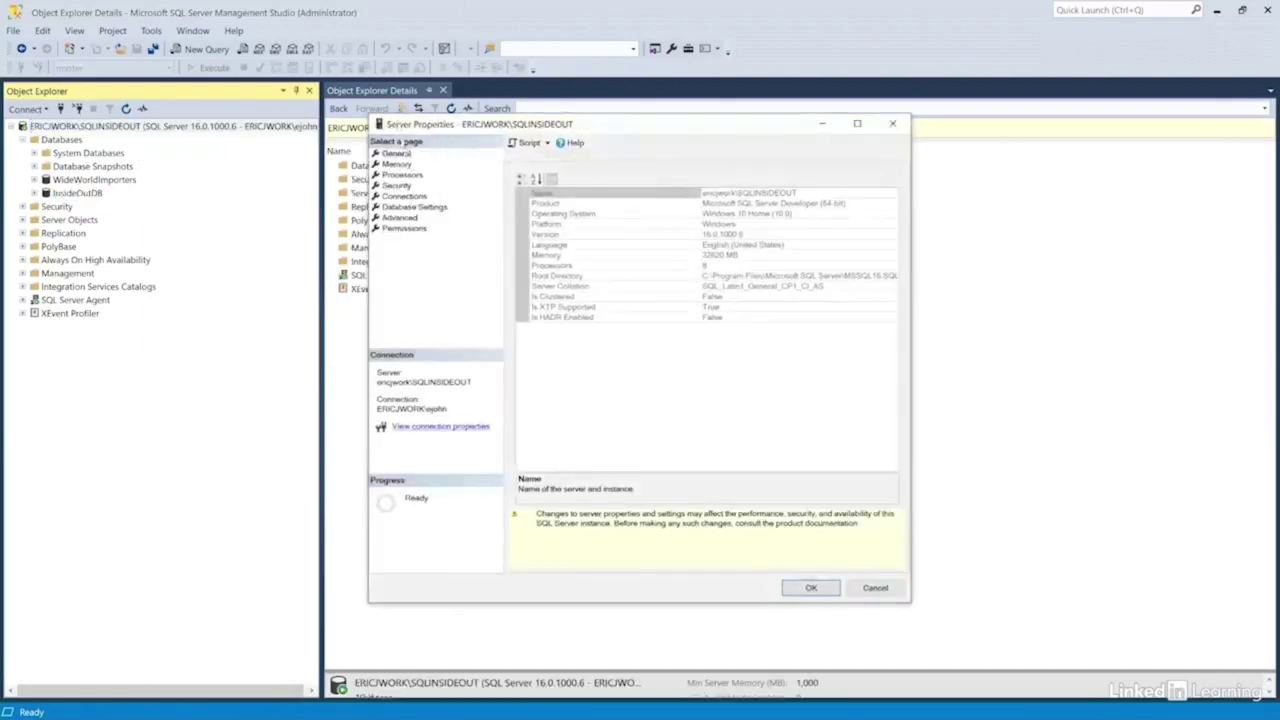
pyautogui.click(414, 207)
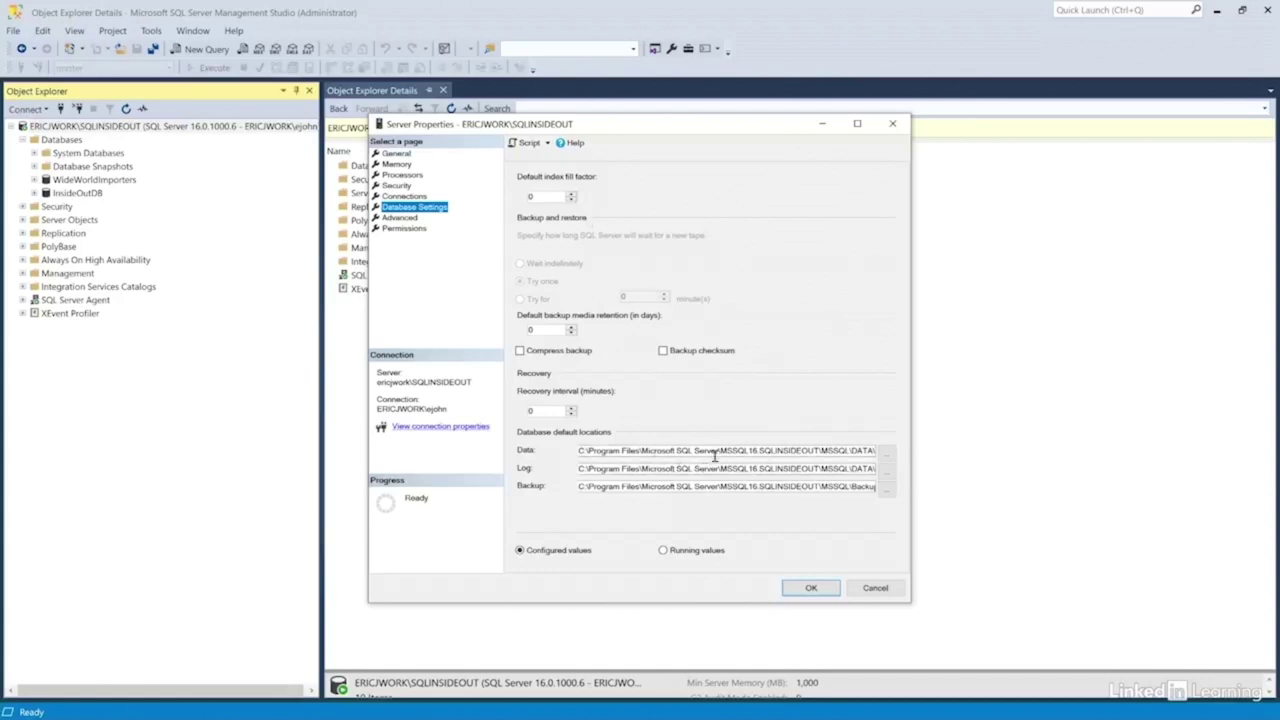
pyautogui.click(866, 594)
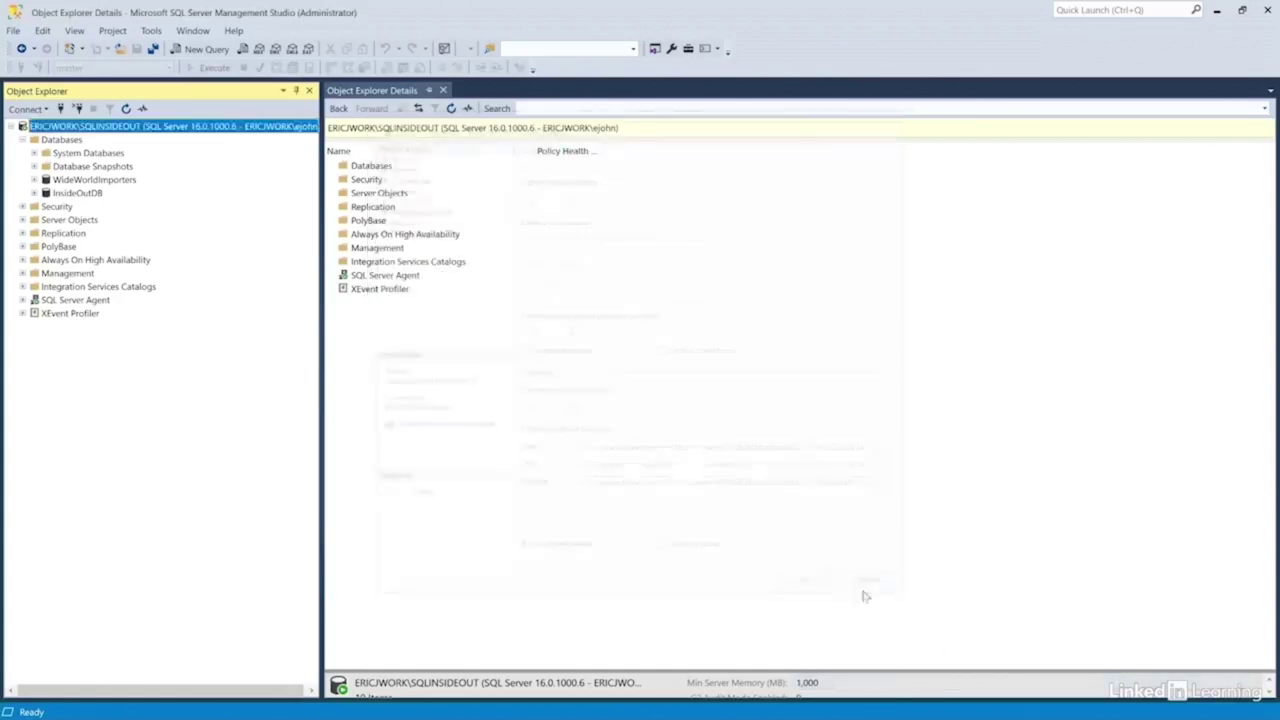
pyautogui.rightClick(60, 142)
# - Review a new database's default options, cancel, then expand System Databases (master, model, msdb, tempdb)
pyautogui.click(95, 147)
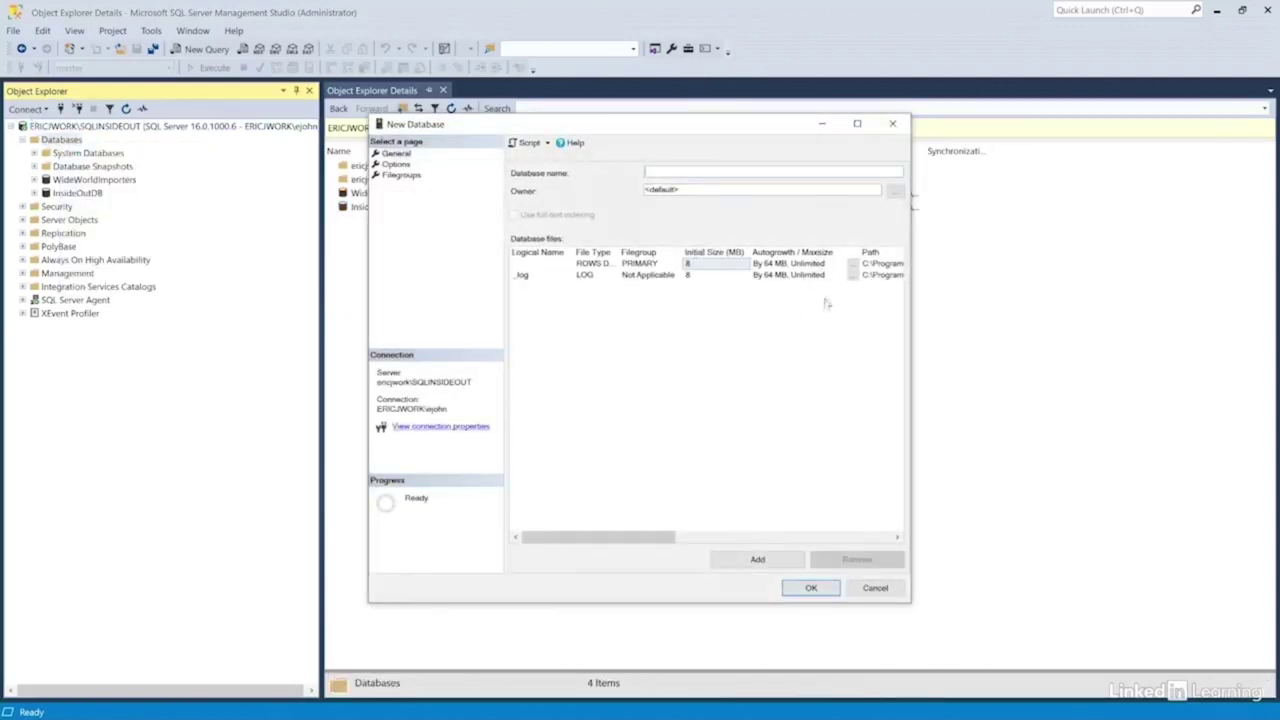
pyautogui.click(390, 165)
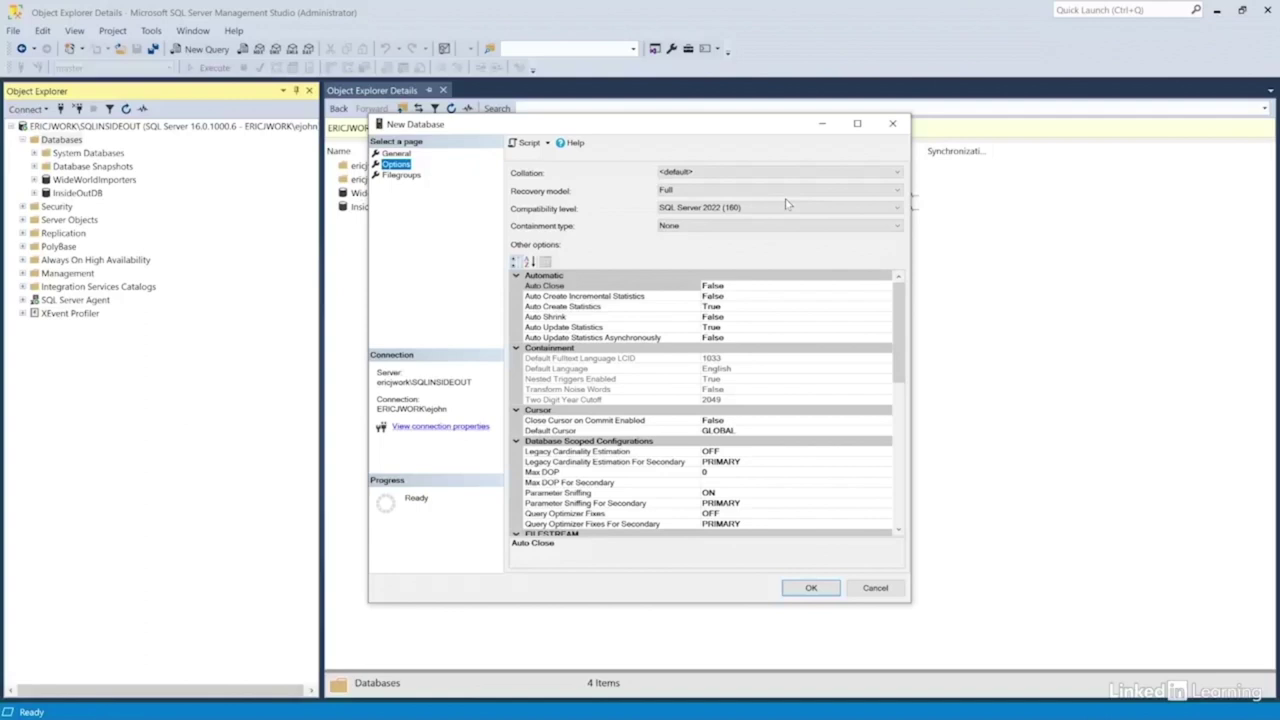
pyautogui.click(880, 588)
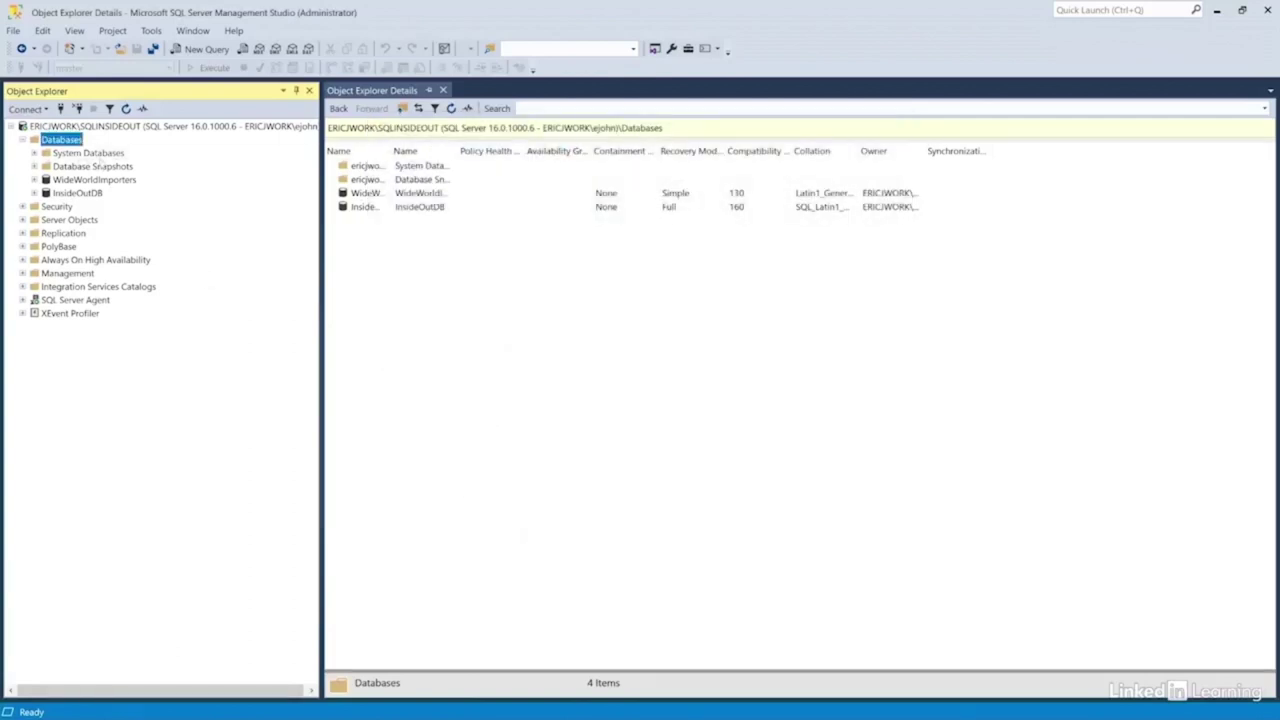
pyautogui.click(34, 153)
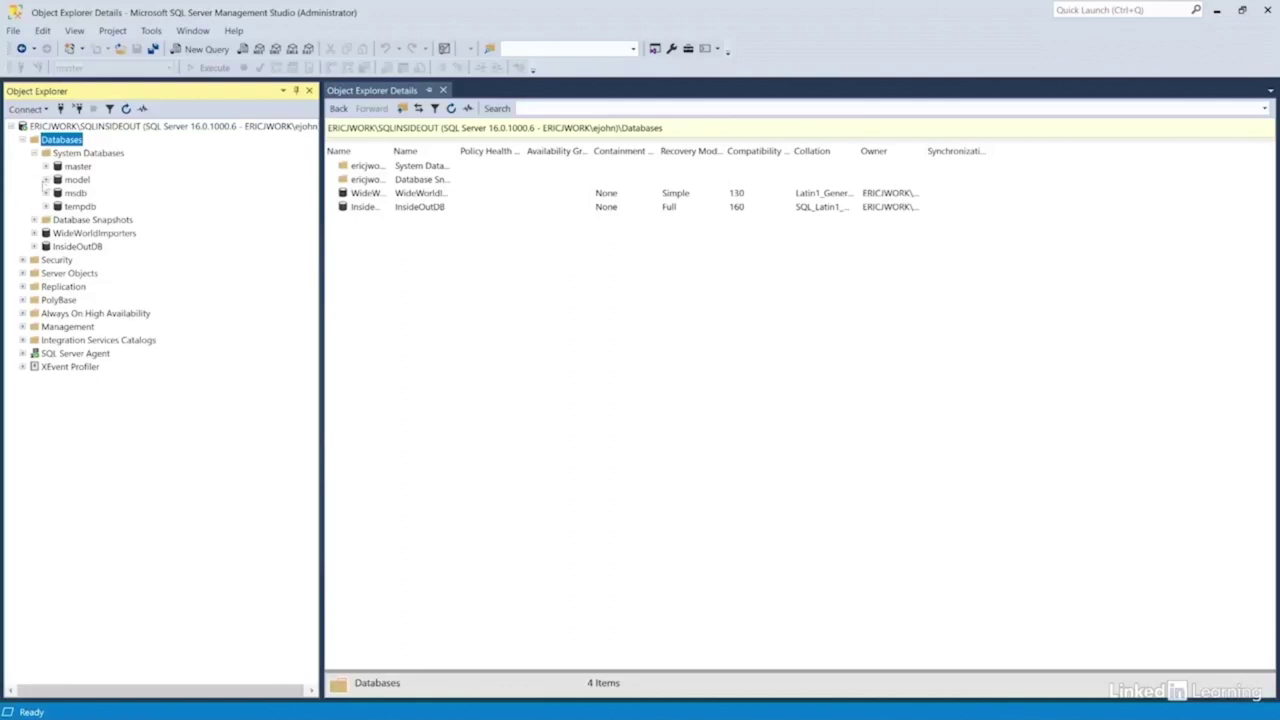
# - Browse the model database's folders and open its properties, reviewing Filegroups and Files pages
pyautogui.click(46, 180)
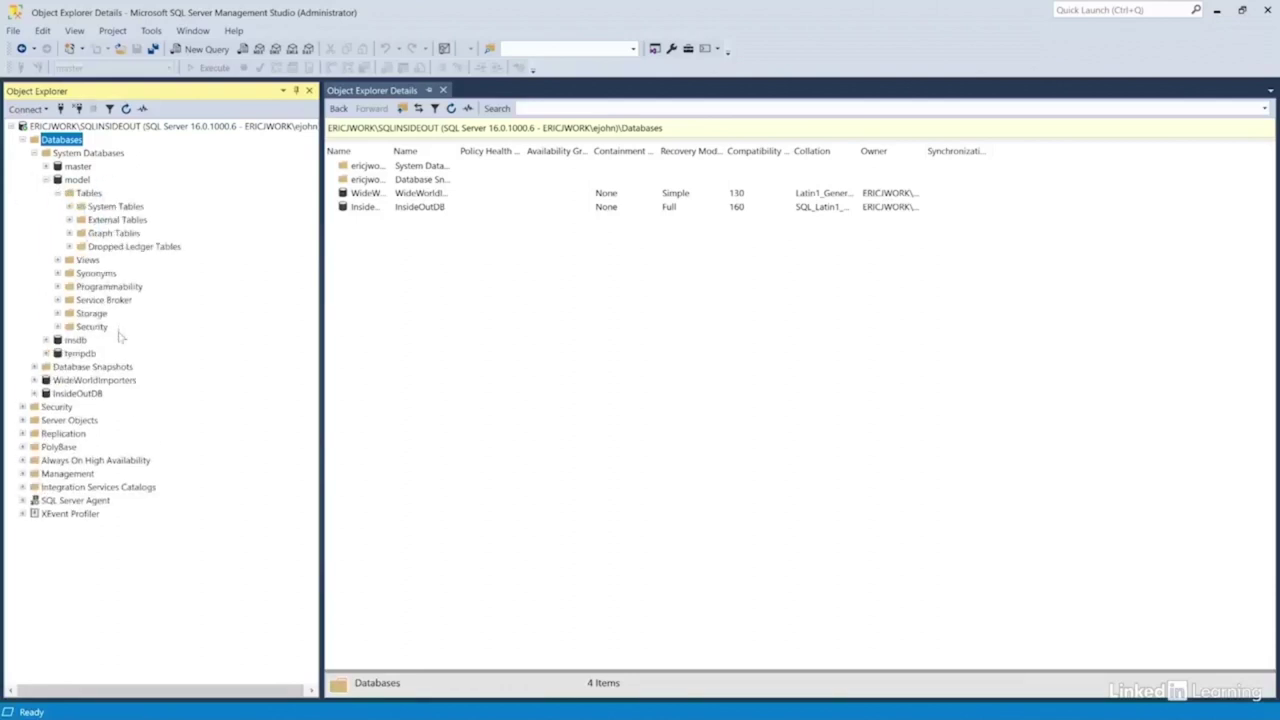
pyautogui.click(57, 260)
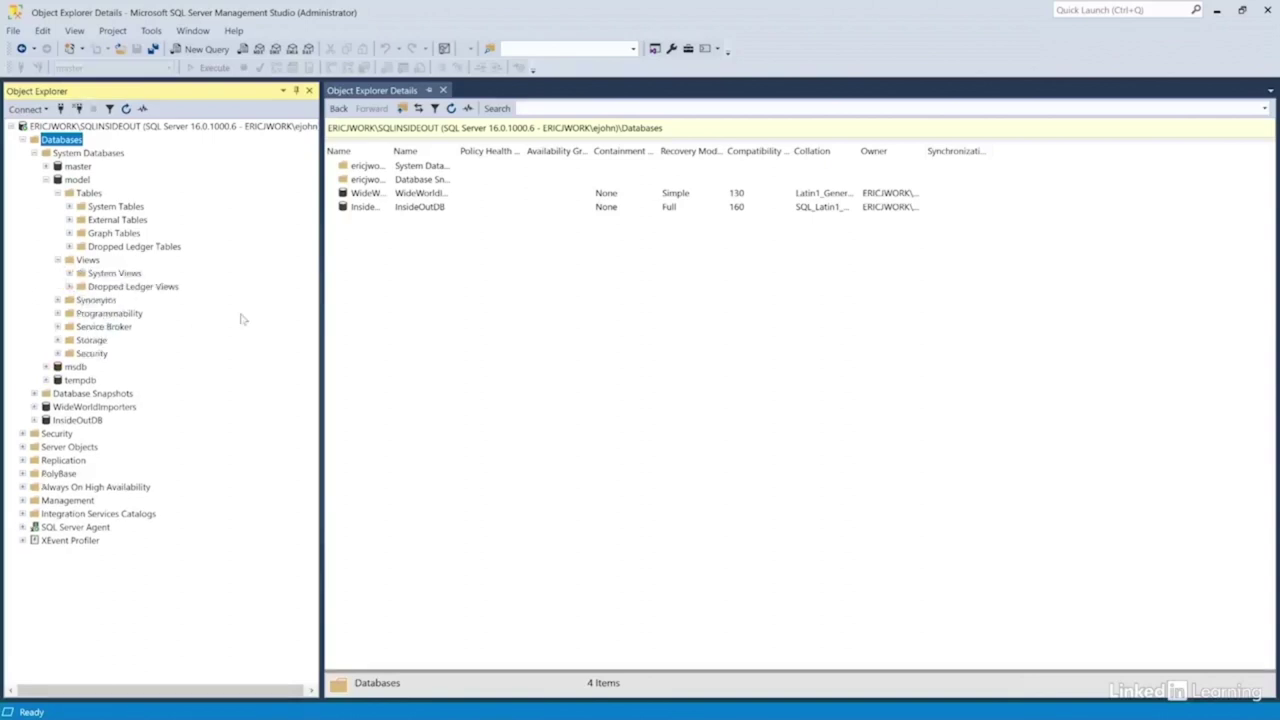
pyautogui.click(57, 193)
pyautogui.click(57, 206)
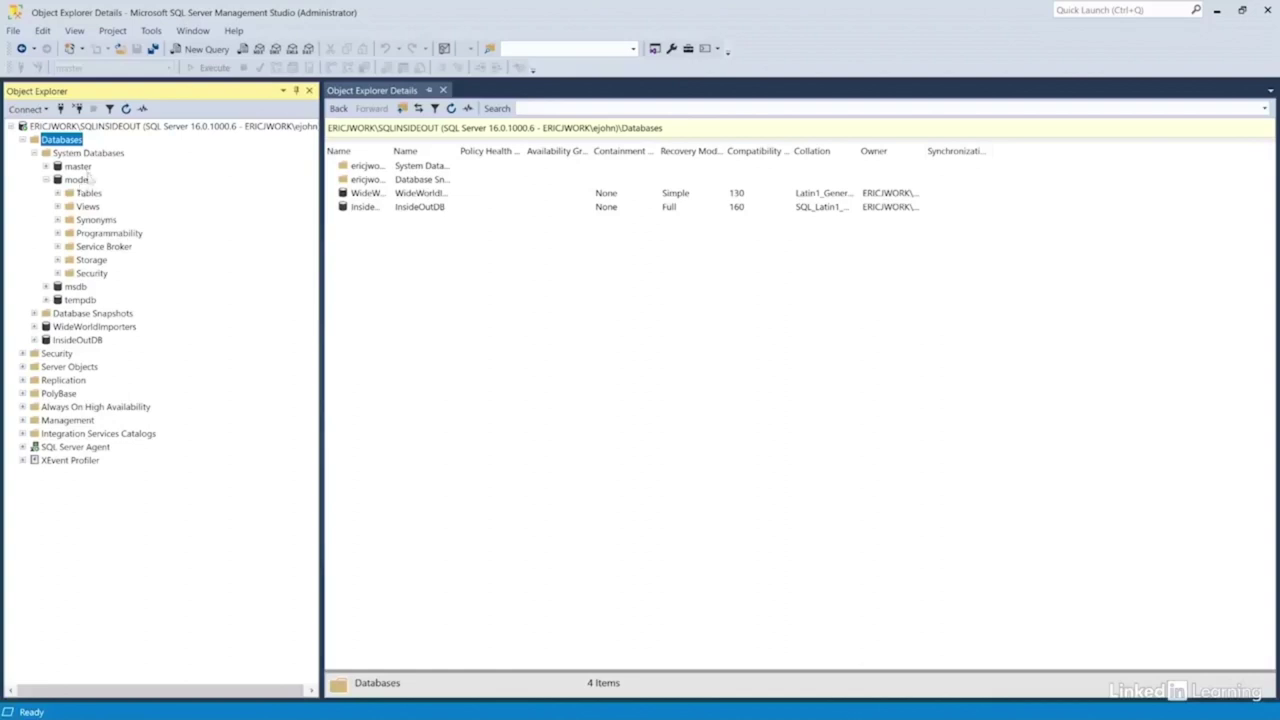
pyautogui.click(77, 180)
pyautogui.rightClick(77, 180)
pyautogui.click(140, 298)
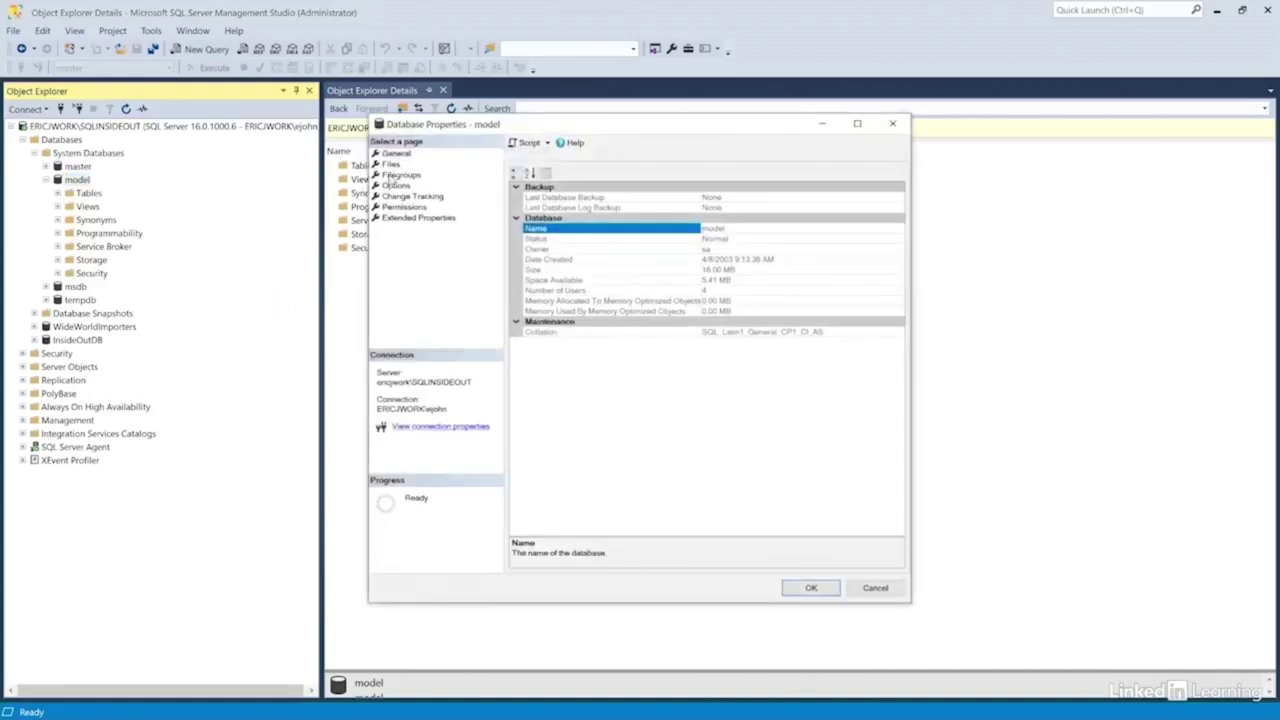
pyautogui.click(401, 176)
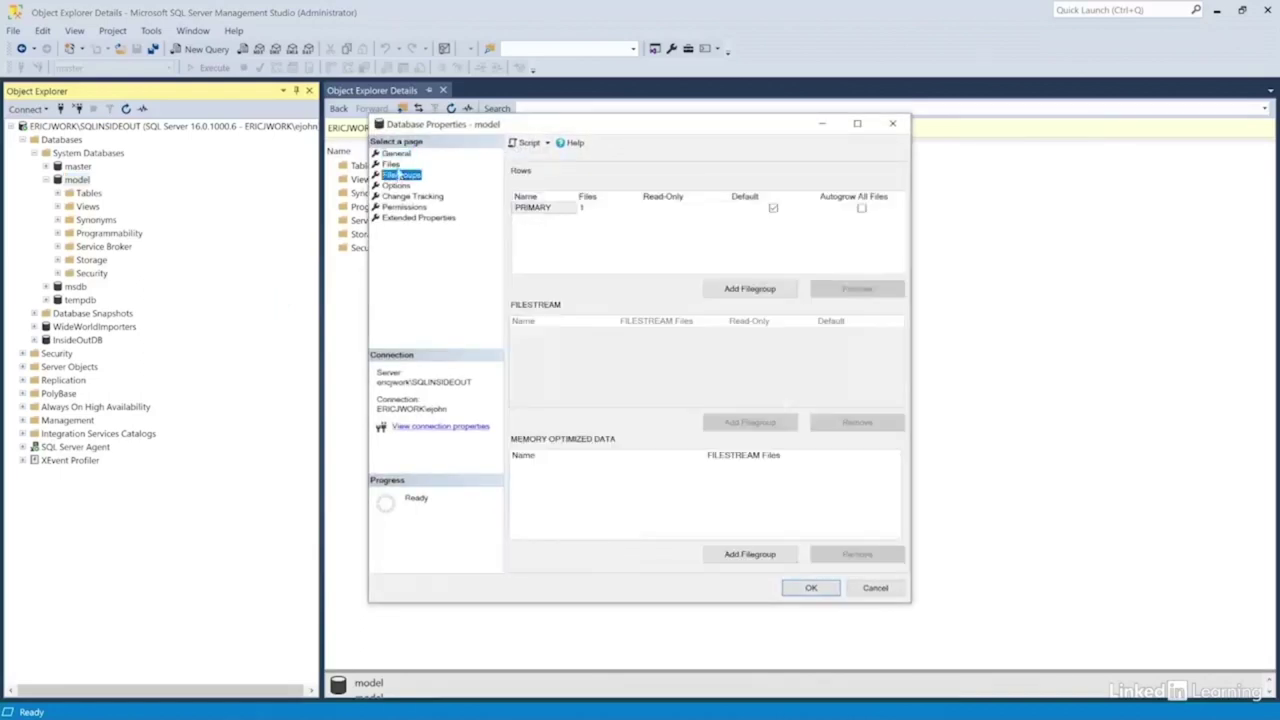
pyautogui.click(391, 164)
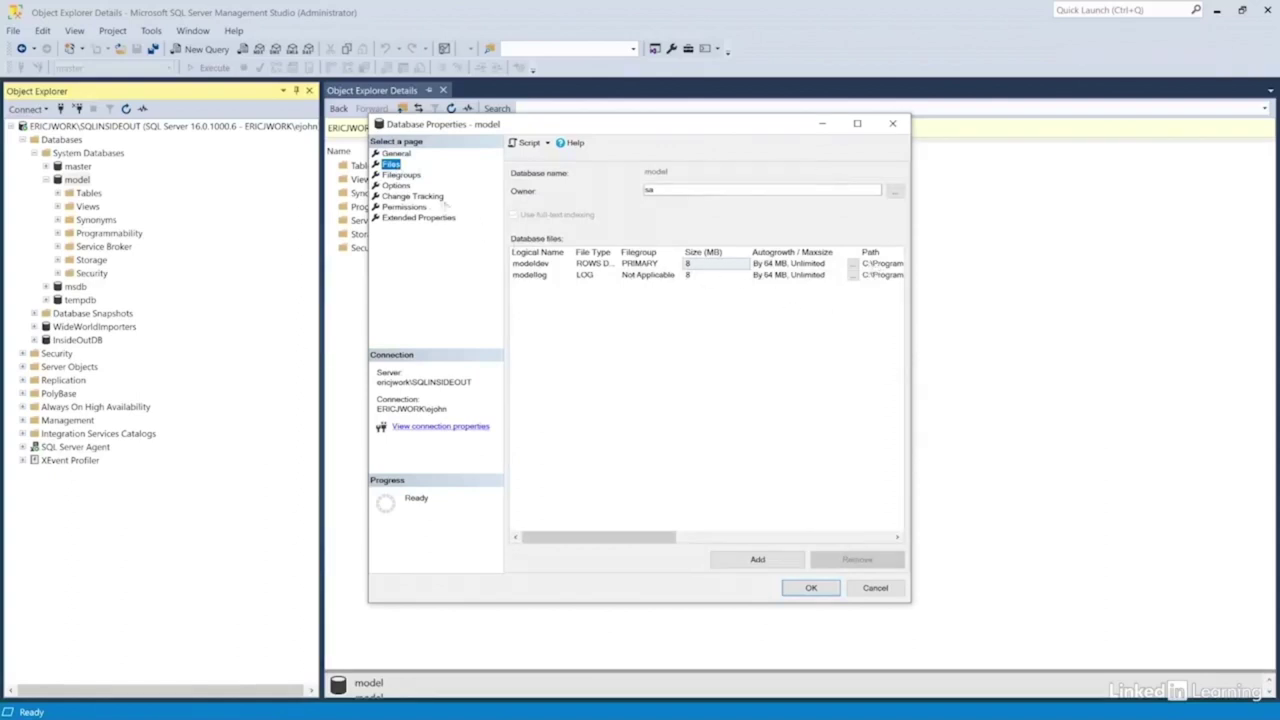
pyautogui.click(396, 186)
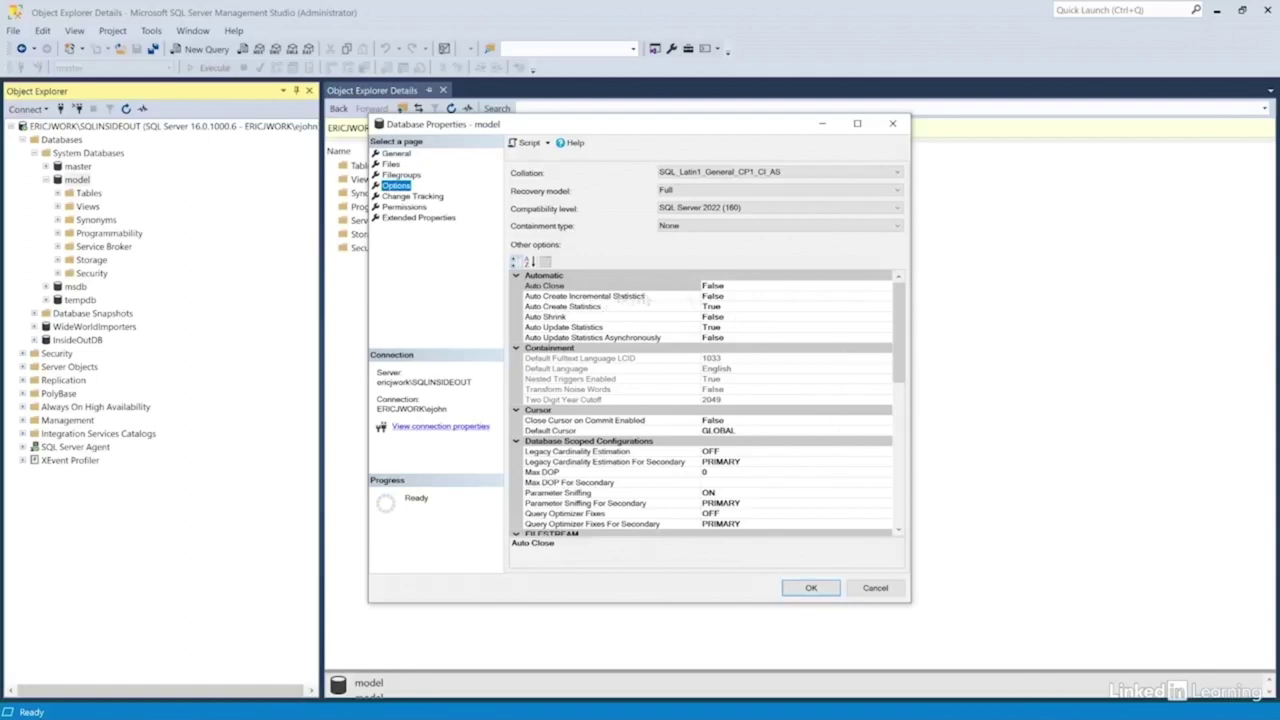
# - Set model's Auto Create Incremental Statistics and Auto Update Statistics Asynchronously to True and save
pyautogui.click(743, 295)
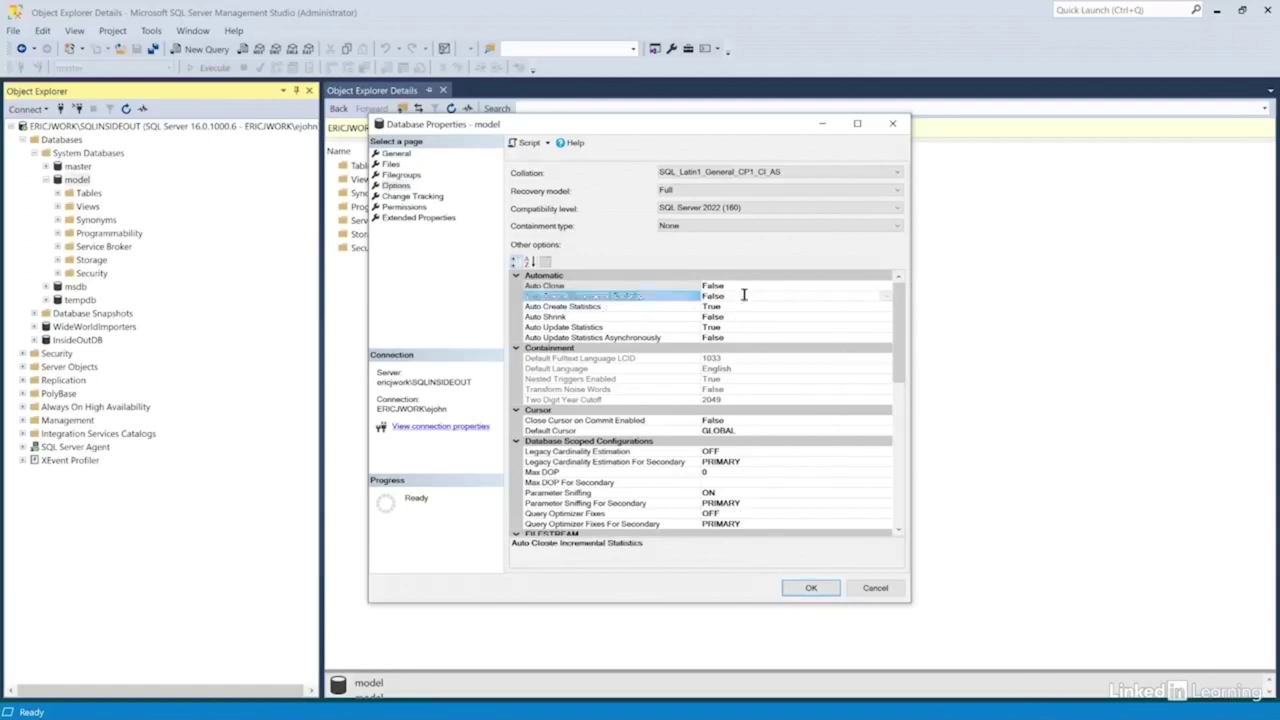
pyautogui.click(886, 296)
pyautogui.click(711, 306)
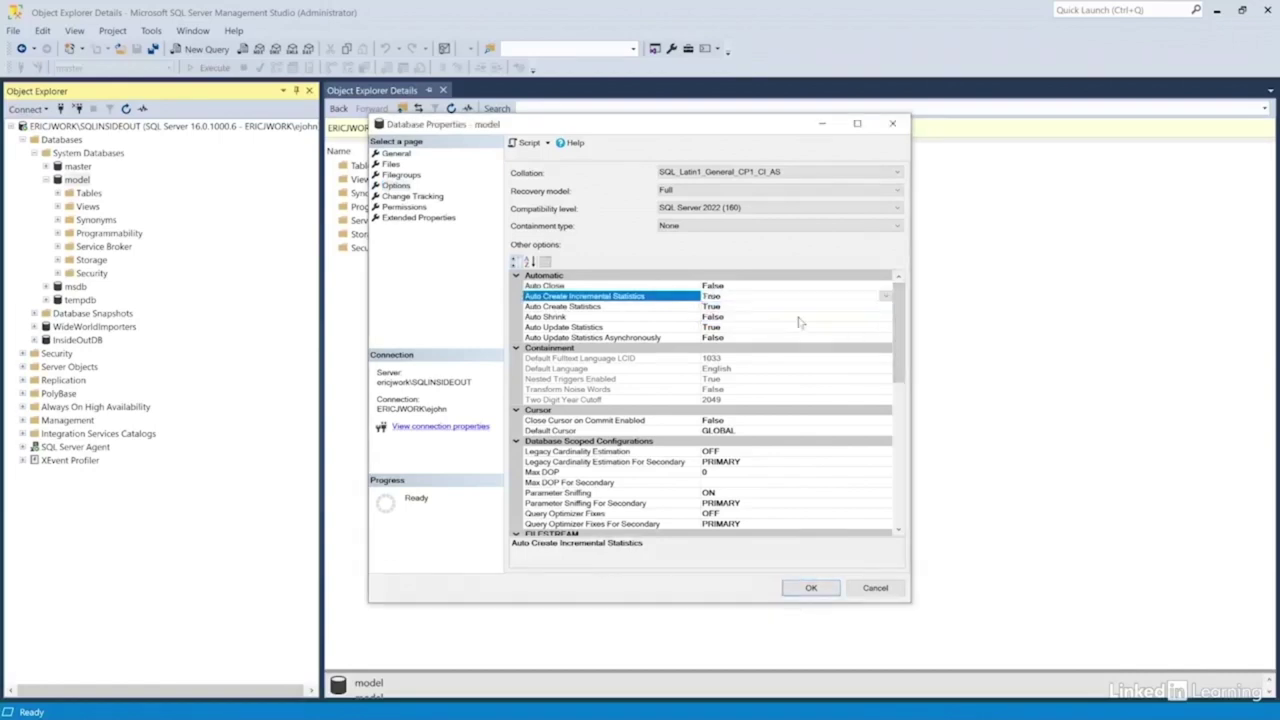
pyautogui.click(745, 329)
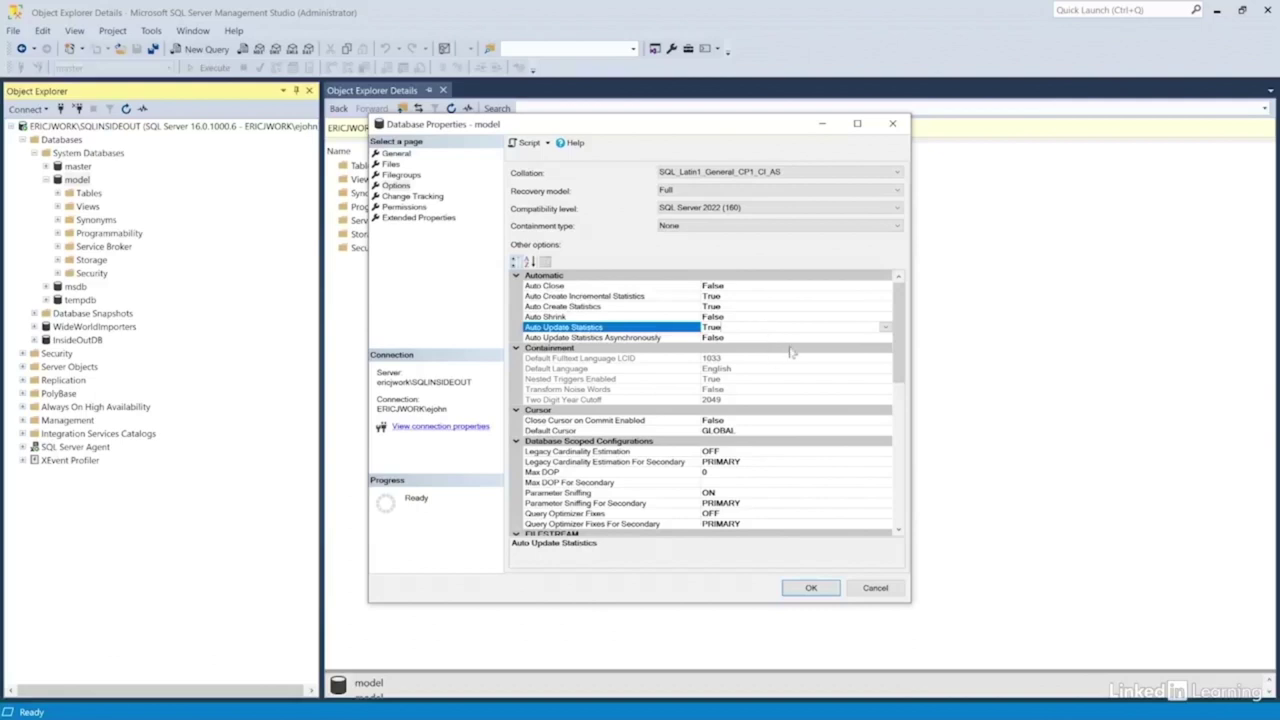
pyautogui.click(845, 338)
pyautogui.click(886, 338)
pyautogui.click(770, 353)
pyautogui.click(811, 588)
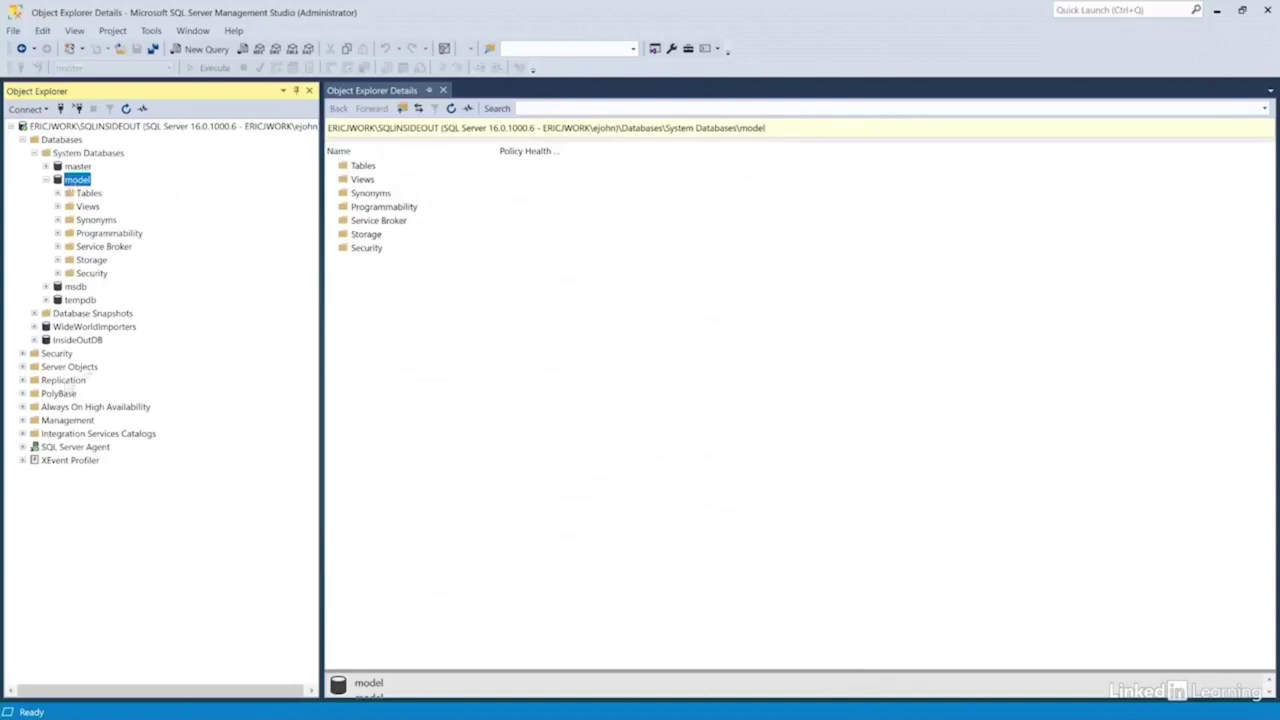
# - Confirm a new database inherits model's True statistics settings, then cancel without creating it
pyautogui.rightClick(62, 140)
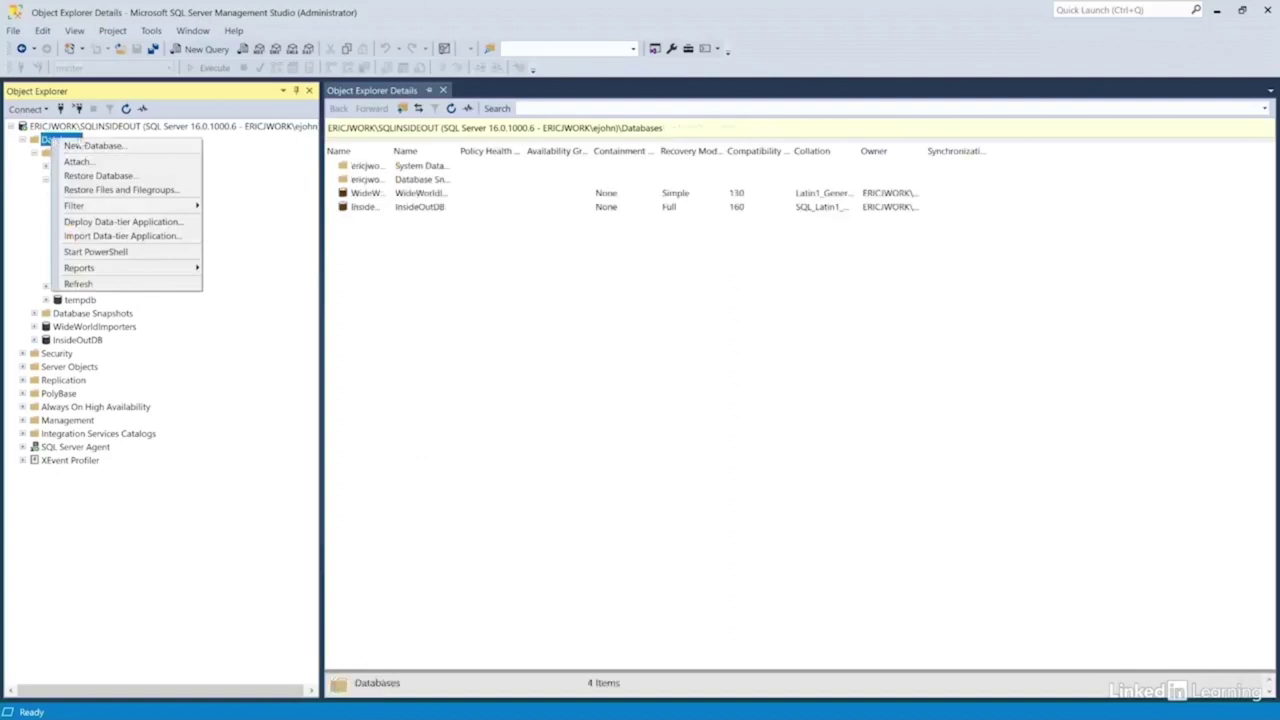
pyautogui.click(80, 146)
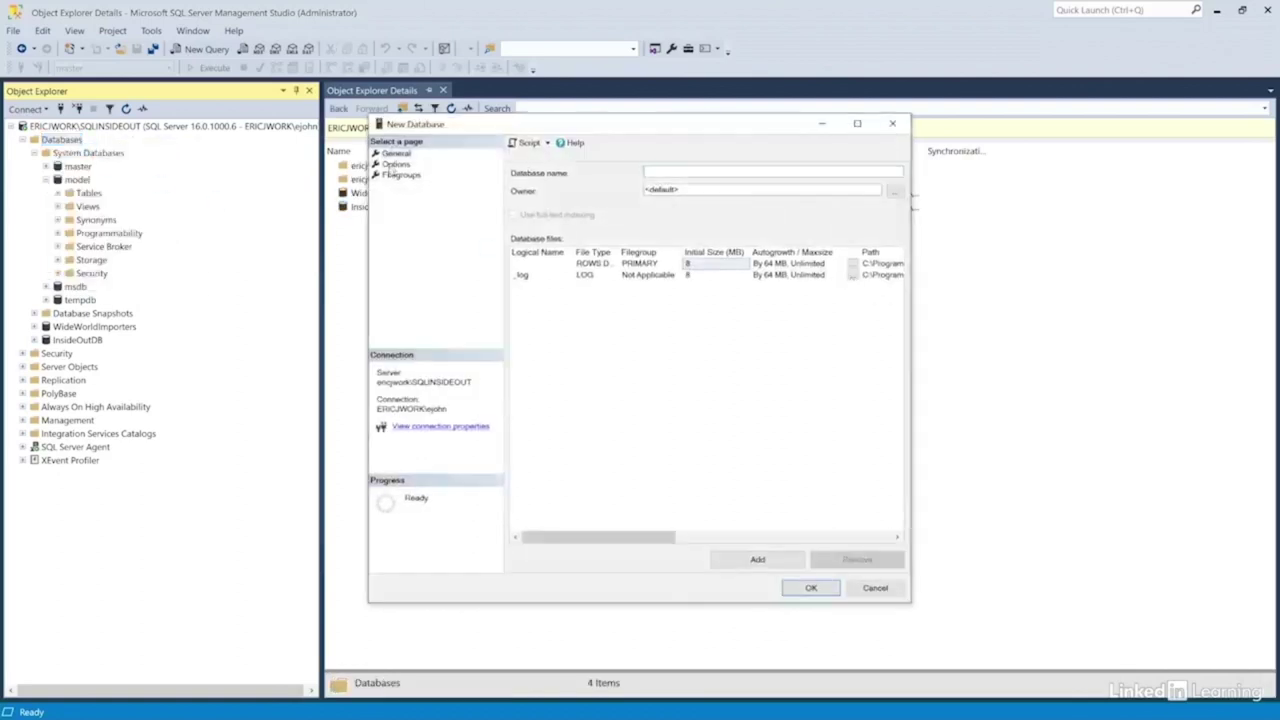
pyautogui.click(394, 164)
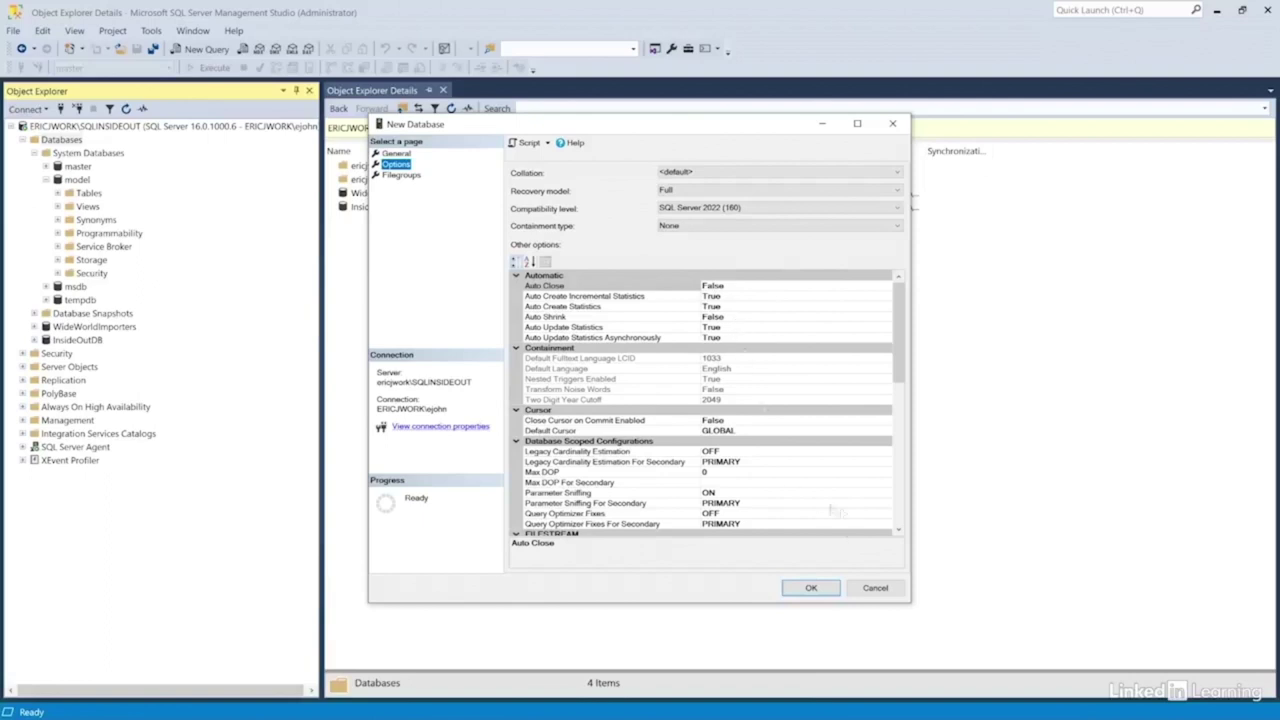
pyautogui.click(877, 587)
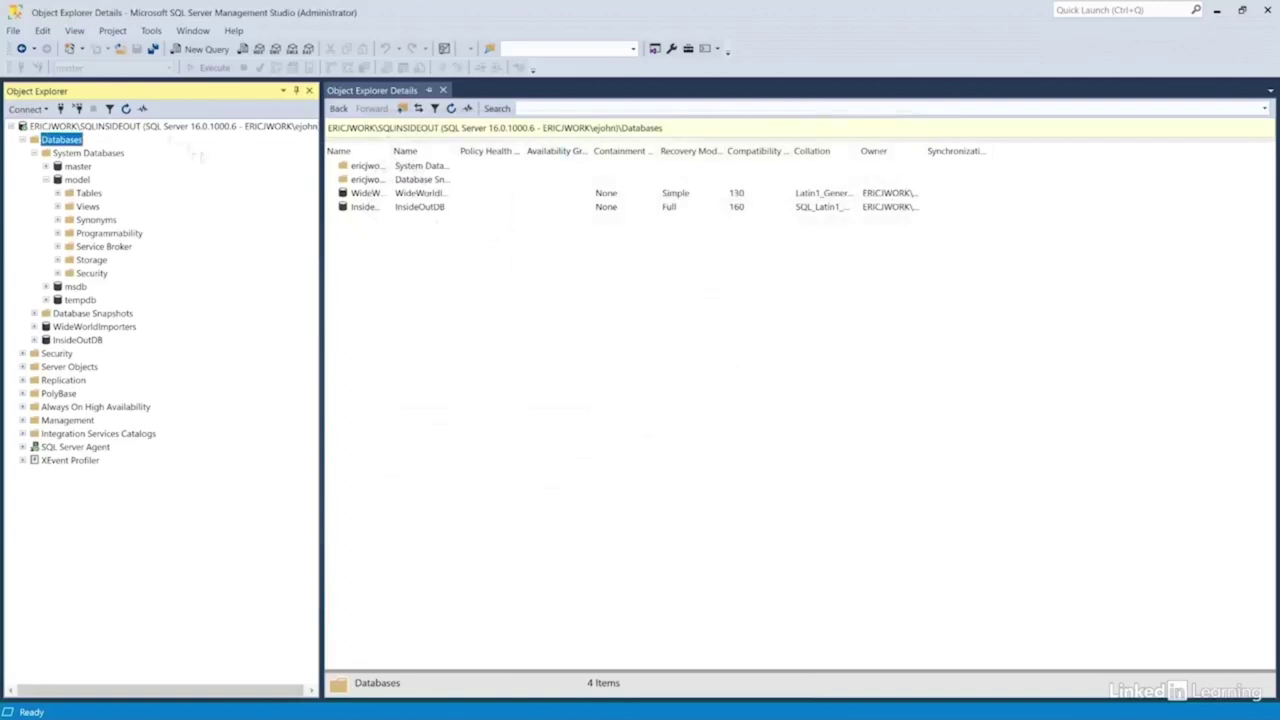
pyautogui.click(77, 179)
# - Disable autogrowth for model's modeldev and modellog files and save the properties
pyautogui.rightClick(77, 179)
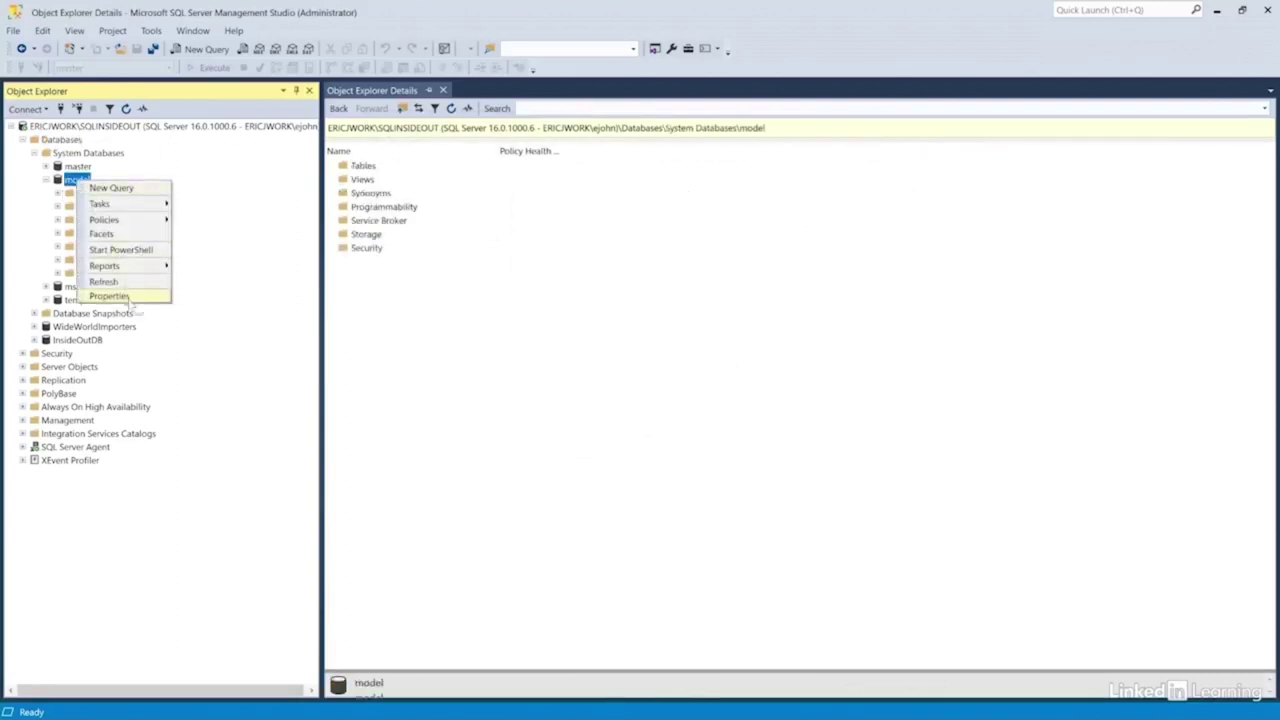
pyautogui.click(105, 295)
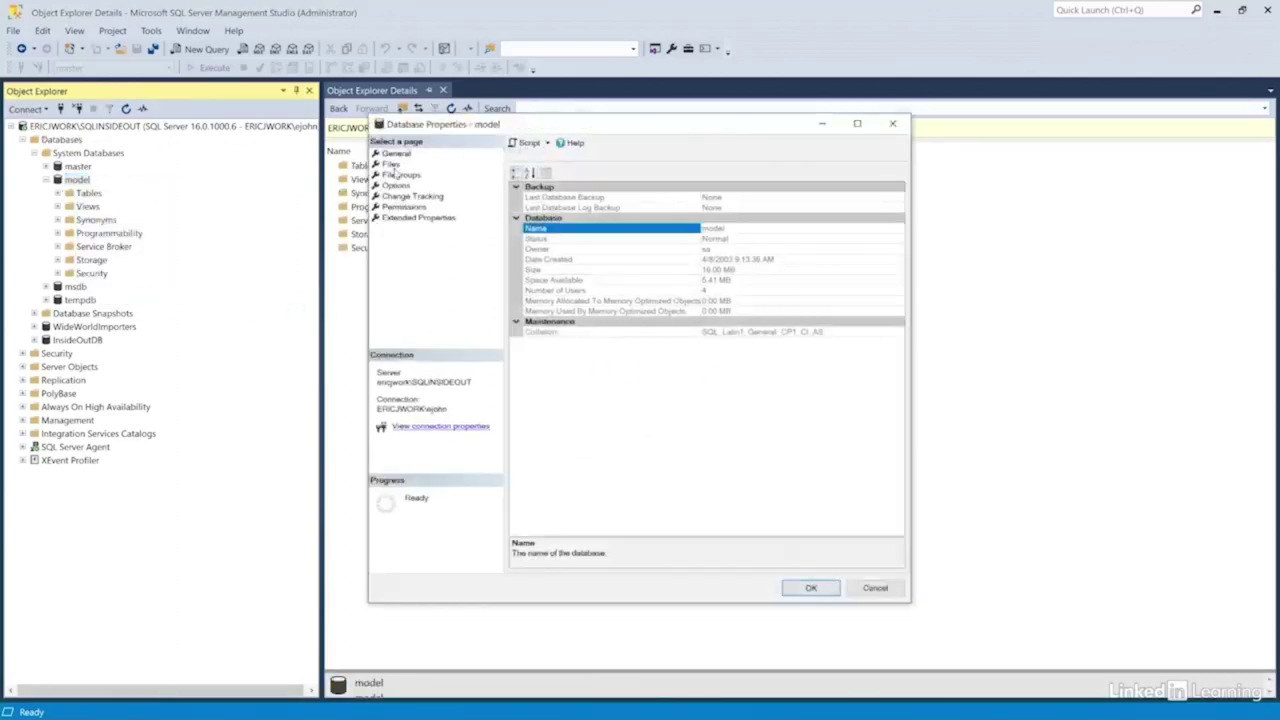
pyautogui.click(391, 165)
pyautogui.click(853, 263)
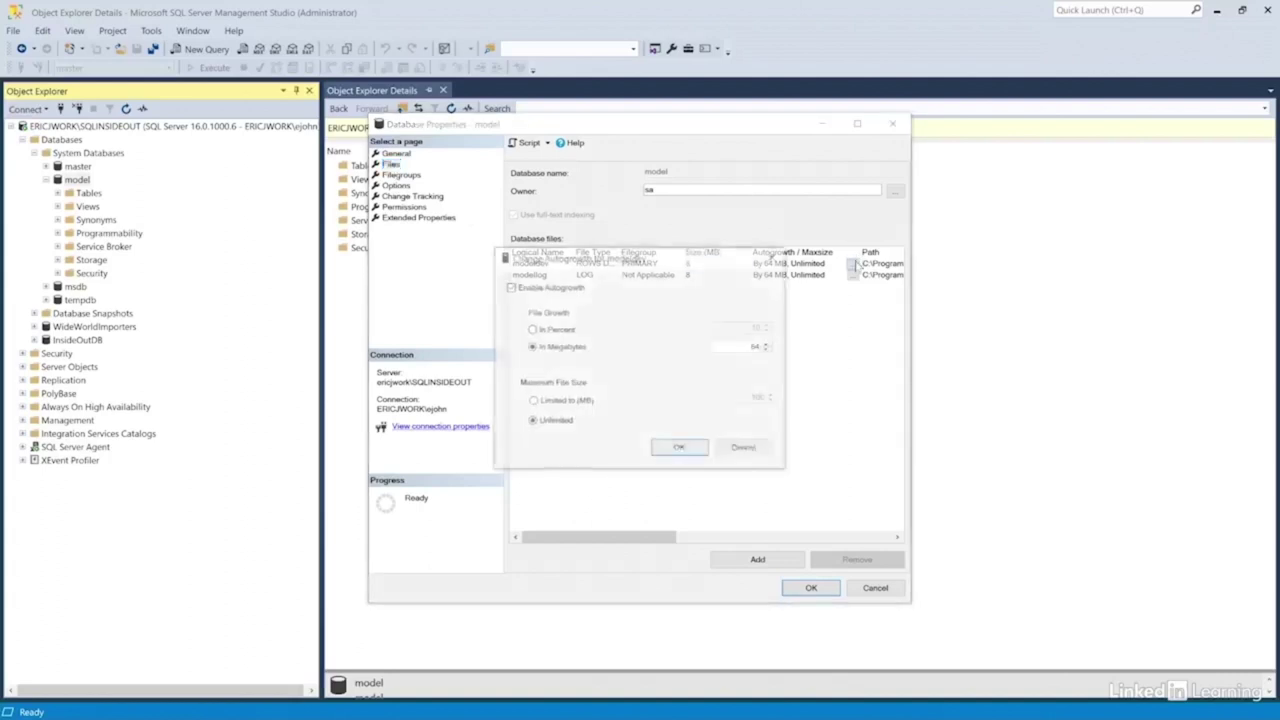
pyautogui.click(556, 288)
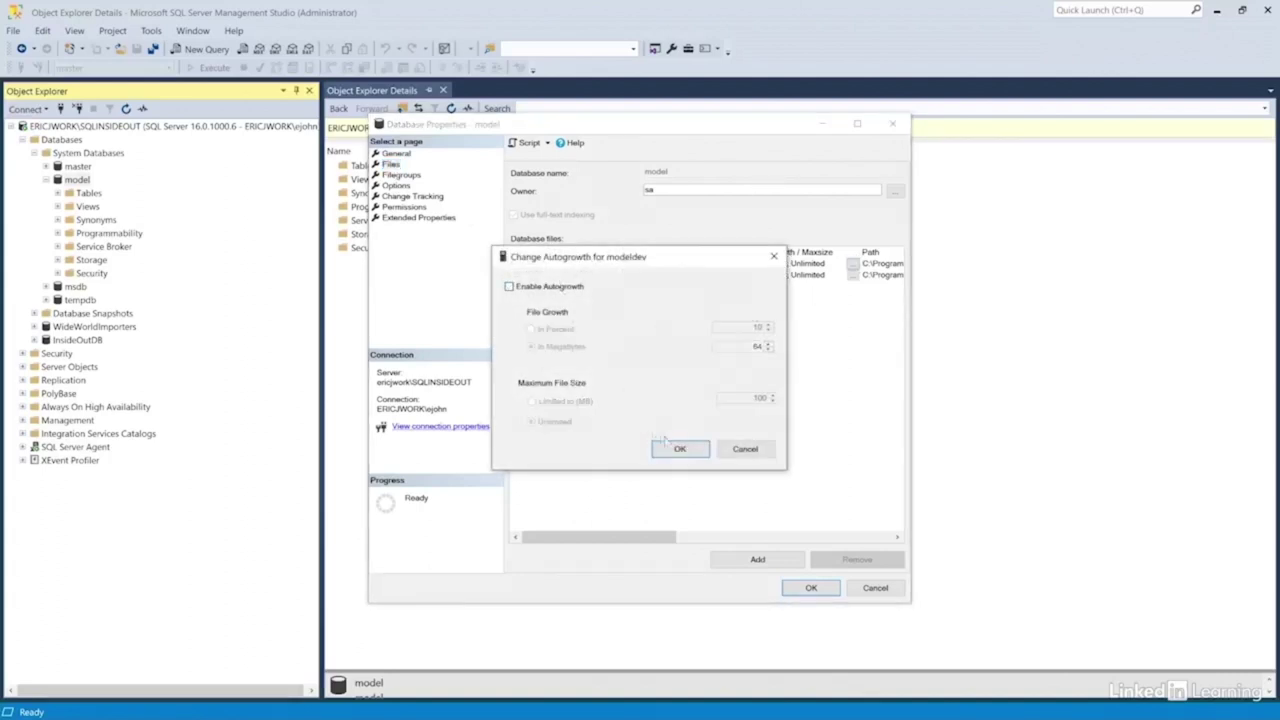
pyautogui.click(680, 448)
pyautogui.click(853, 276)
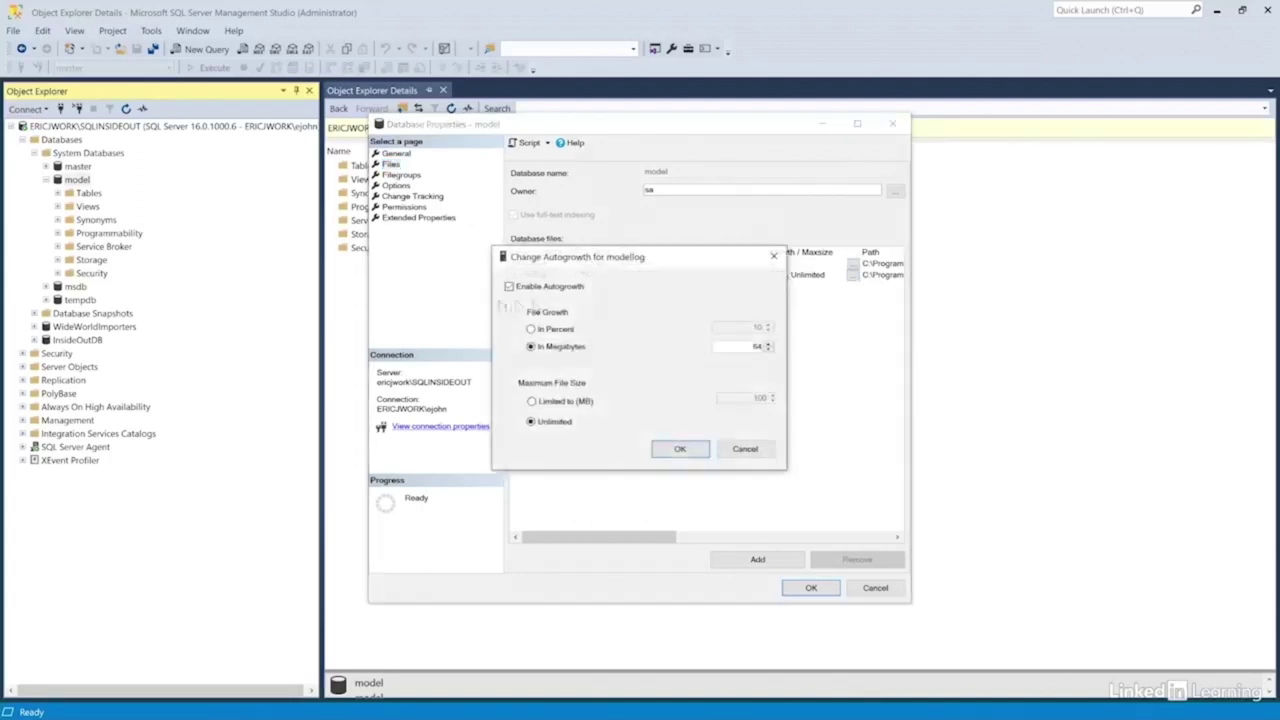
pyautogui.click(512, 287)
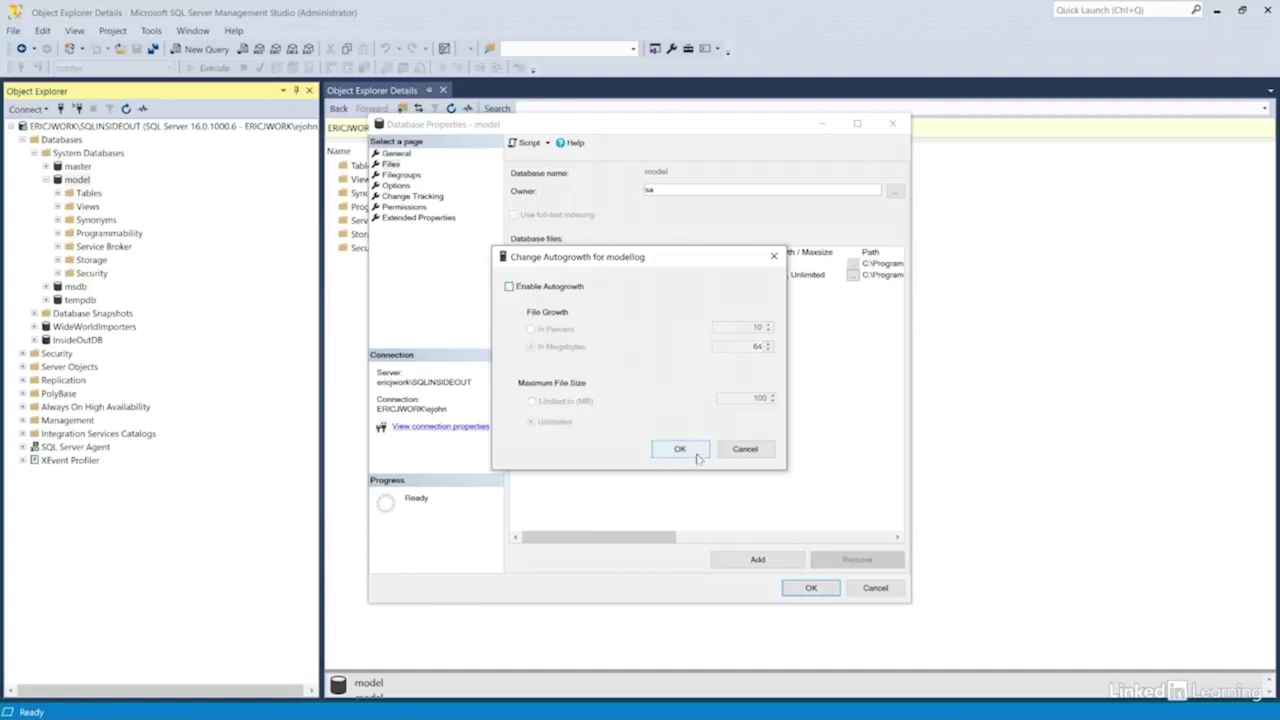
pyautogui.click(680, 450)
pyautogui.click(810, 587)
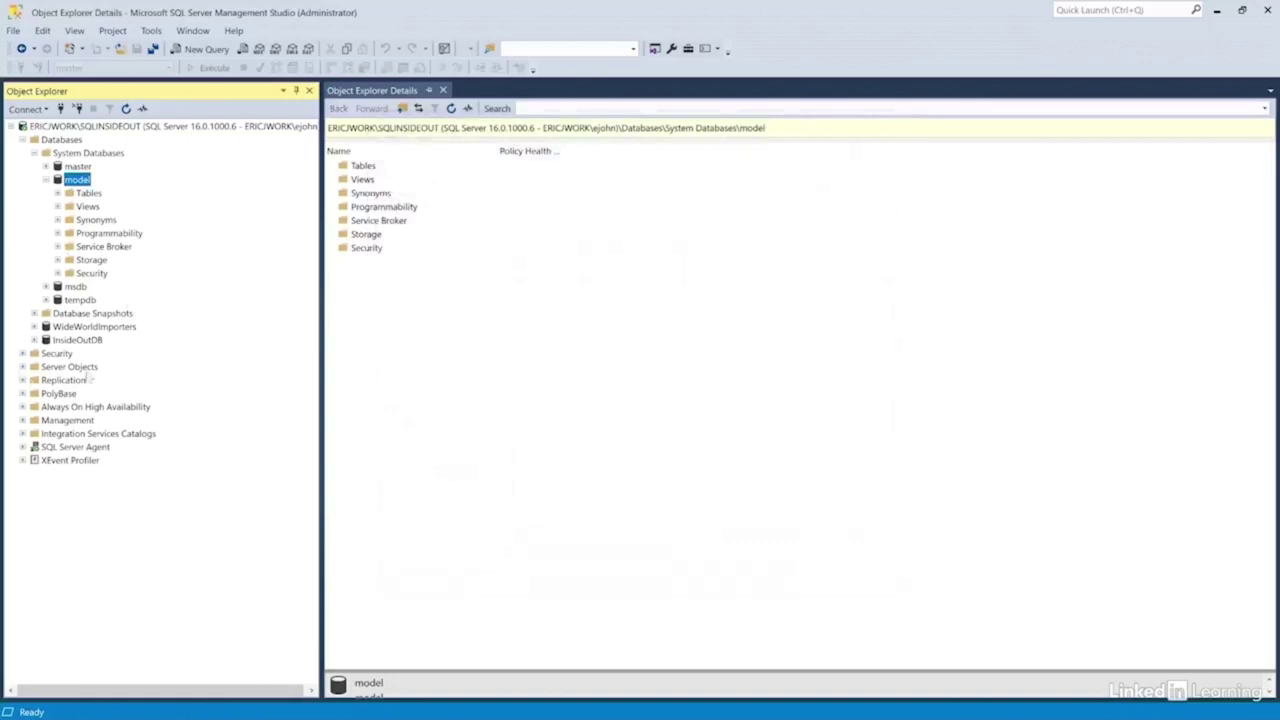
# - View InsideOutDB's database files in its properties and close without changes
pyautogui.rightClick(96, 343)
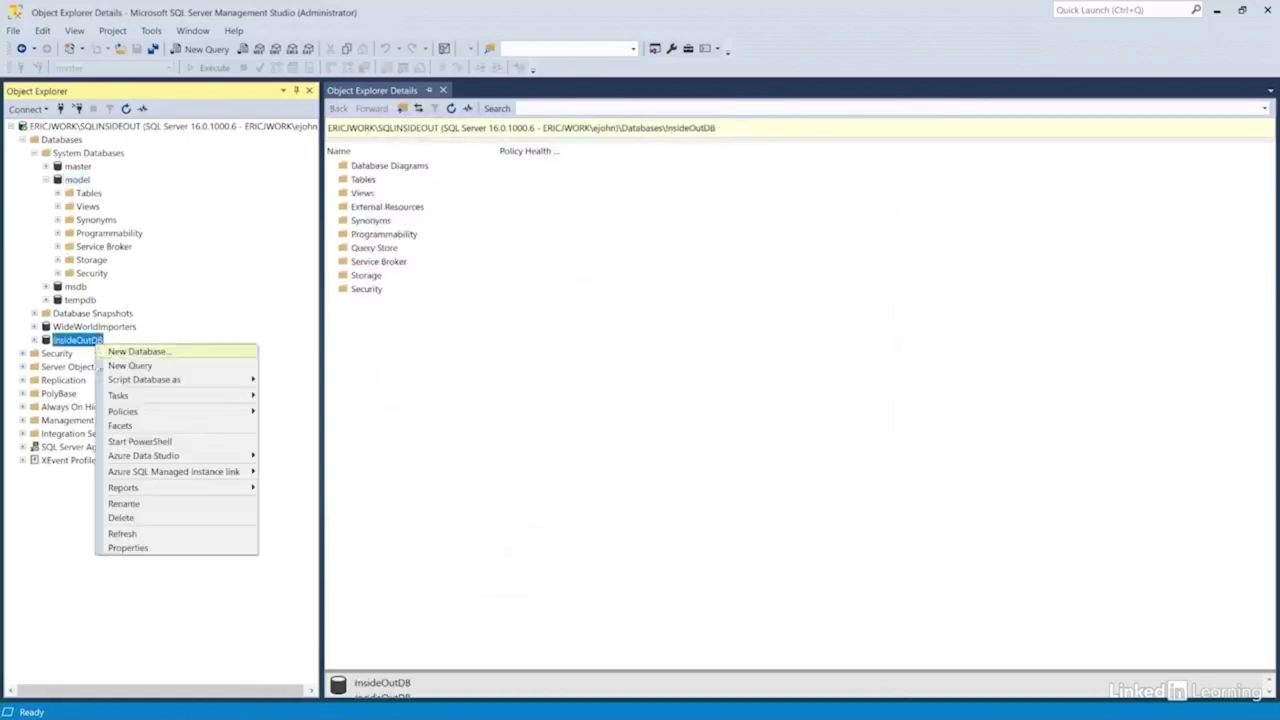
pyautogui.click(153, 550)
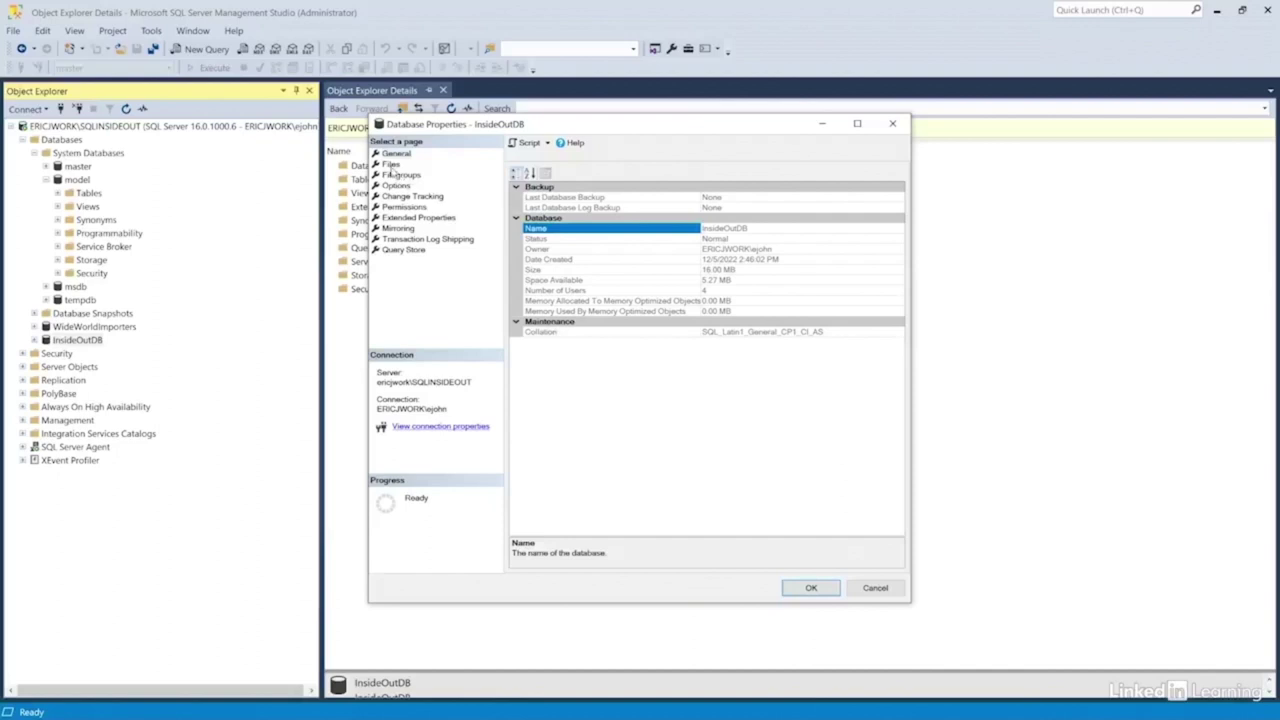
pyautogui.click(391, 165)
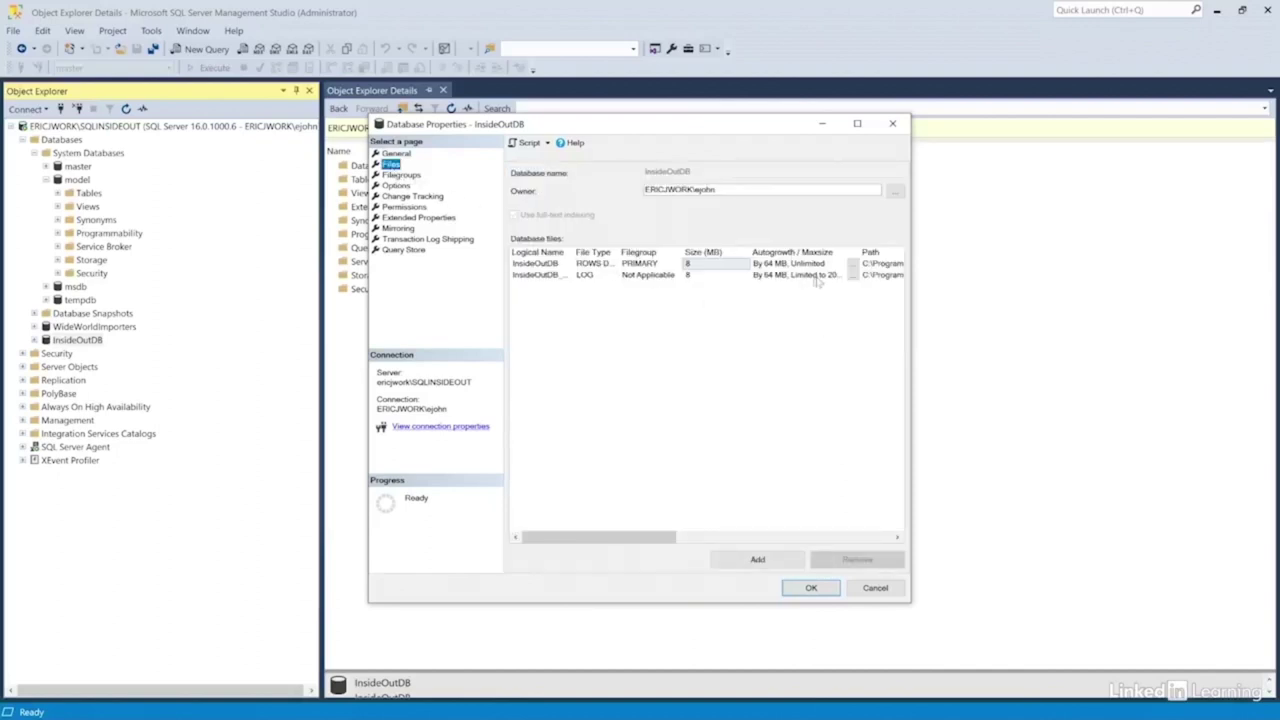
pyautogui.click(875, 588)
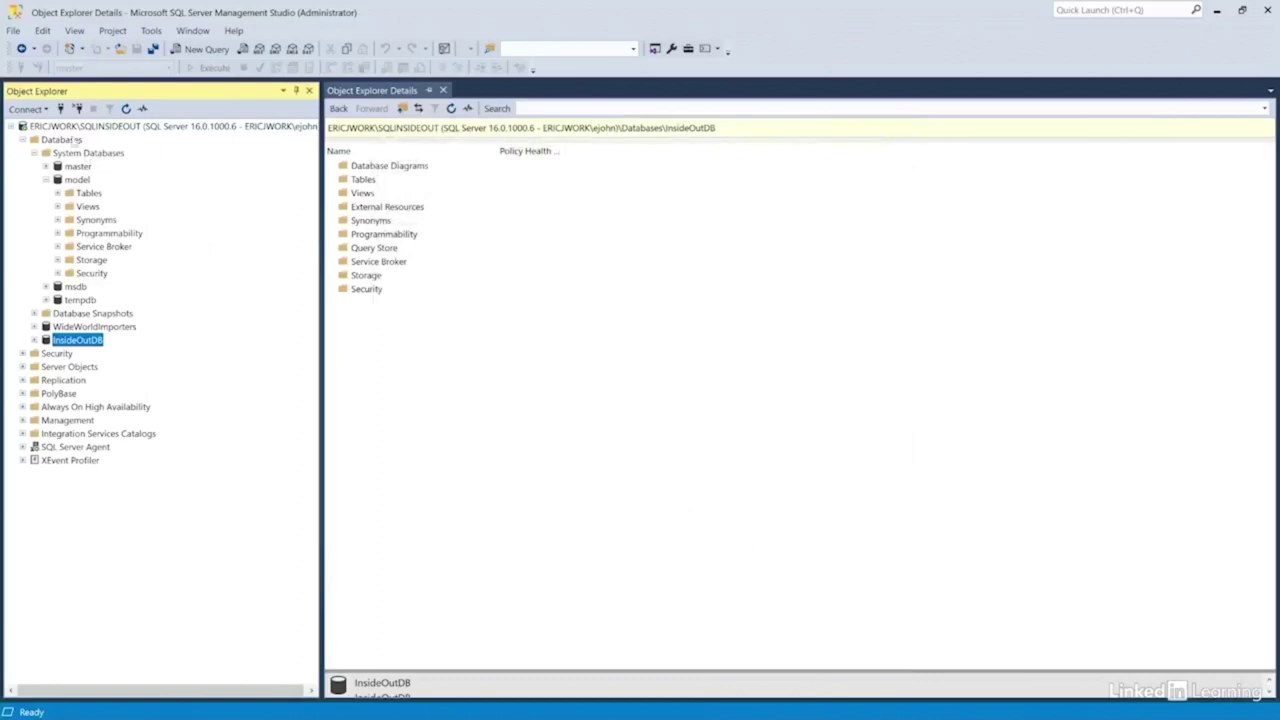
# - Check that a new database's files inherit autogrowth None, then cancel it
pyautogui.rightClick(75, 140)
pyautogui.press('Escape')
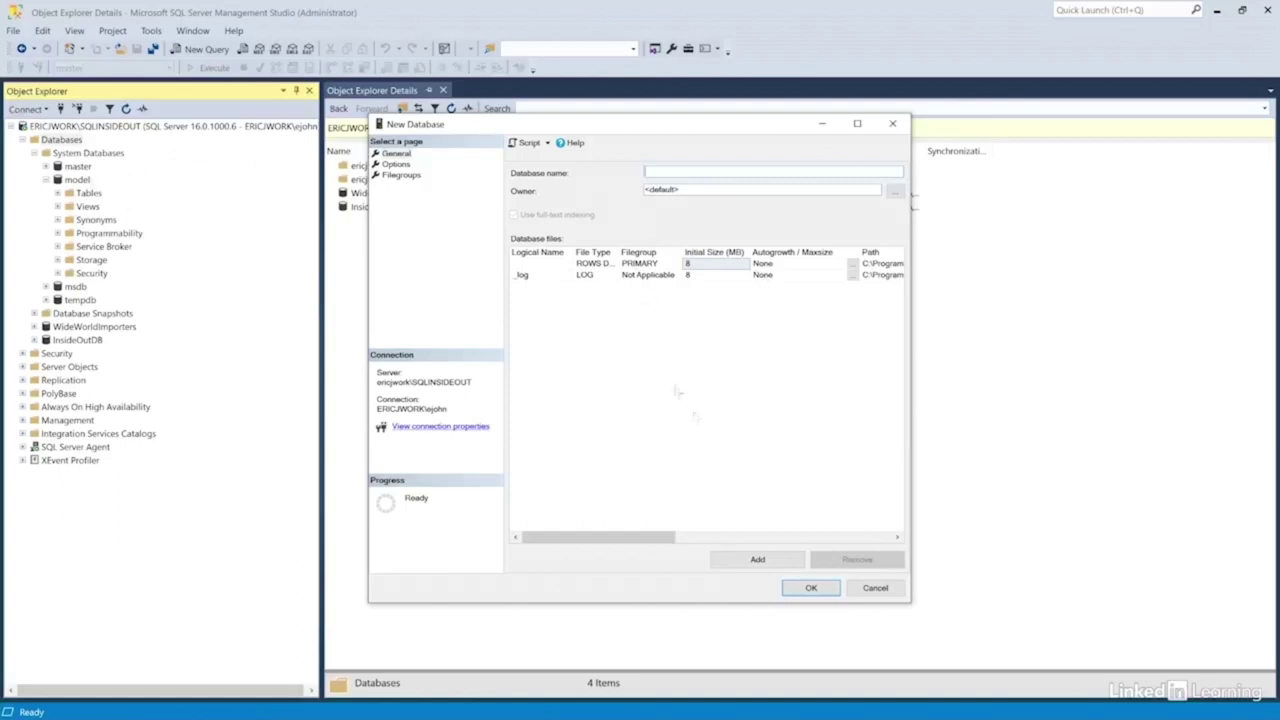
pyautogui.click(875, 587)
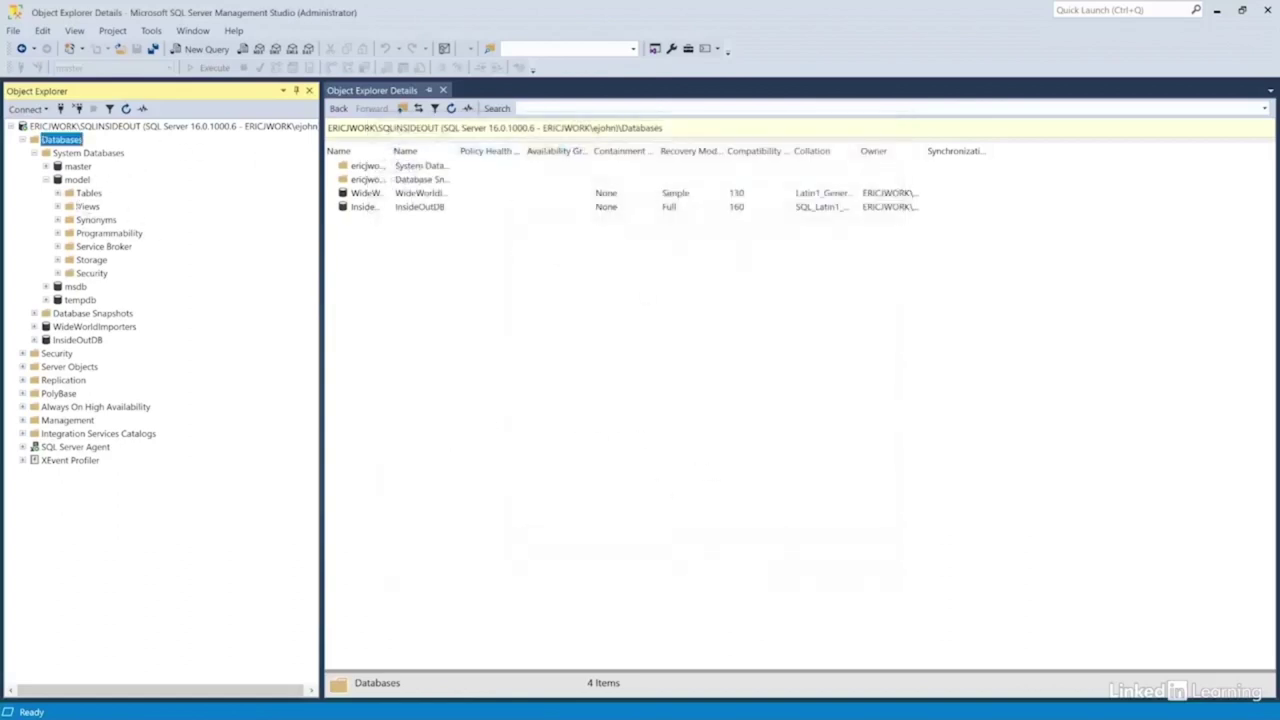
pyautogui.rightClick(72, 180)
# - Read model's full file path, C:\Program Files\Microsoft SQL Server\MSSQL16.SQLINSIDEOUT\MSSQL\DATA, on its Files page
pyautogui.click(88, 297)
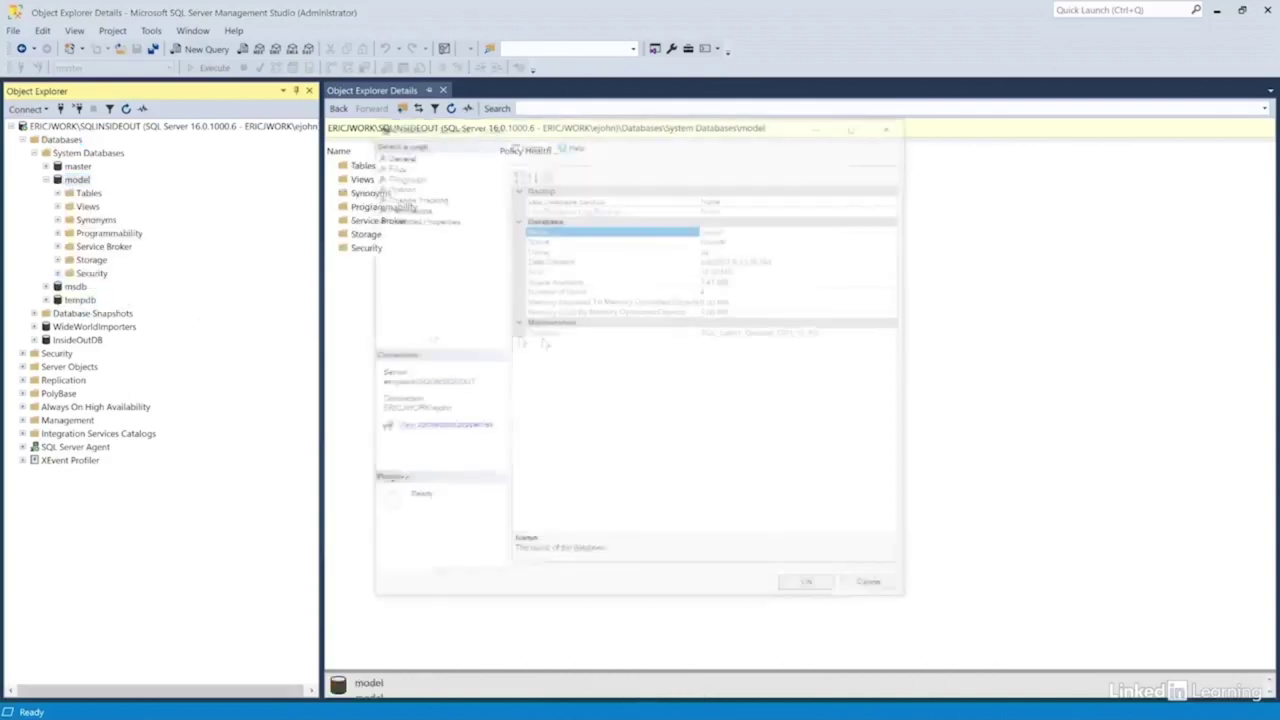
pyautogui.click(390, 164)
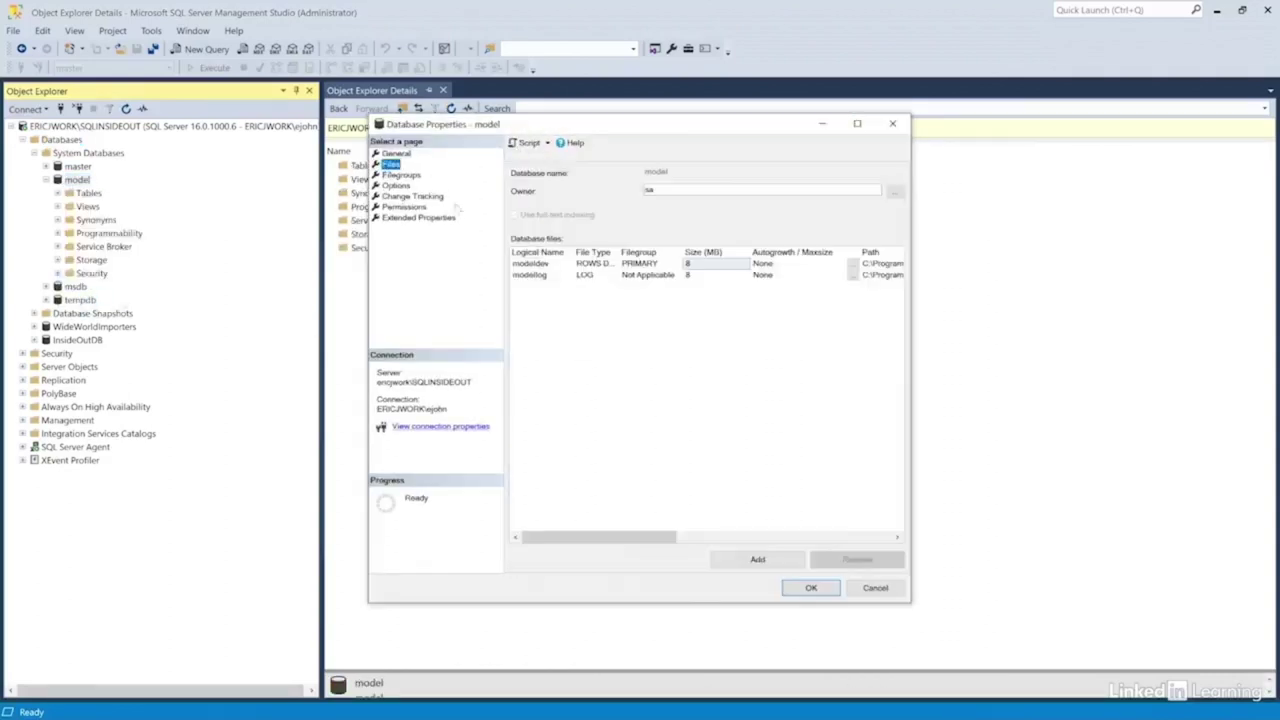
pyautogui.click(888, 265)
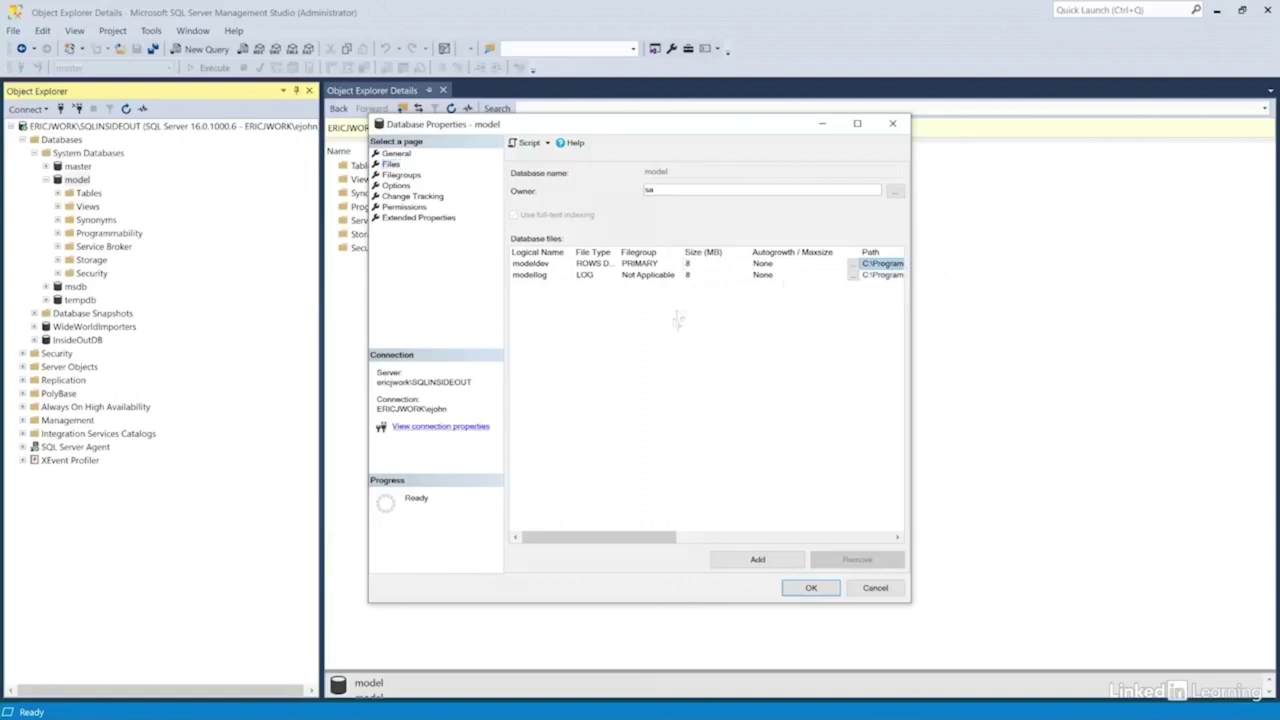
pyautogui.moveTo(632, 540); pyautogui.dragTo(771, 565)
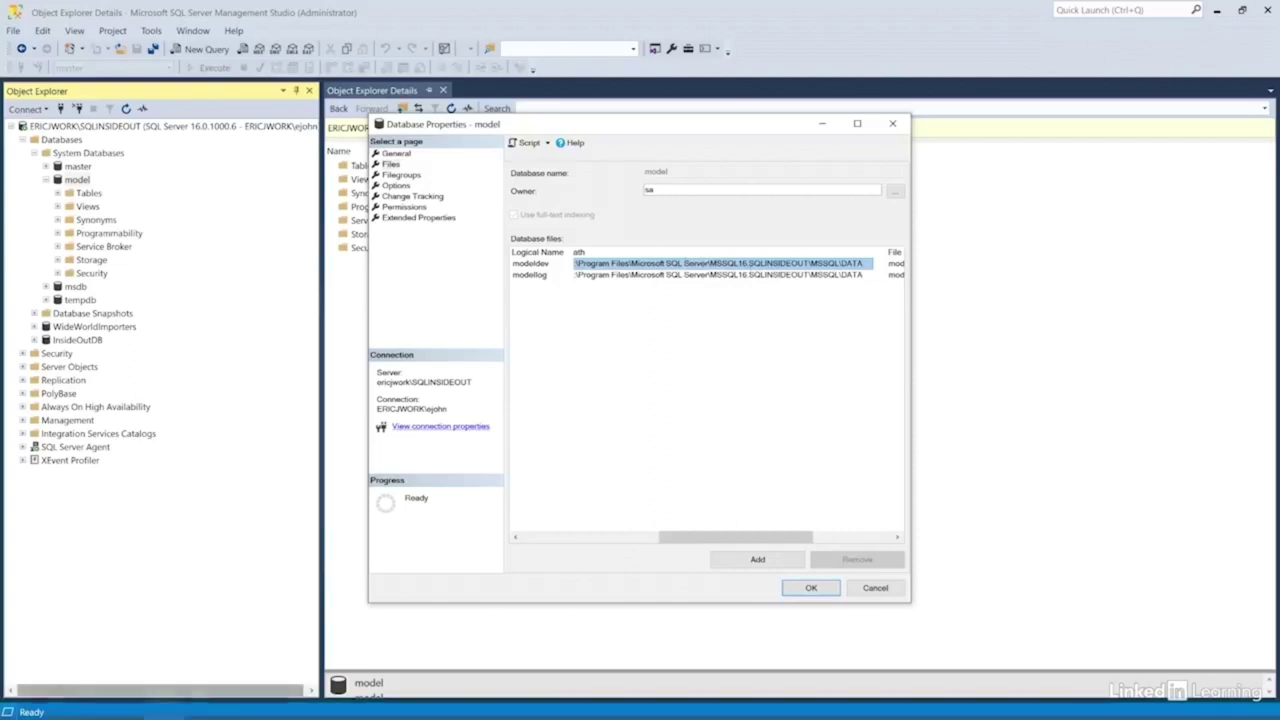
pyautogui.moveTo(108, 686)
pyautogui.rightClick(90, 677)
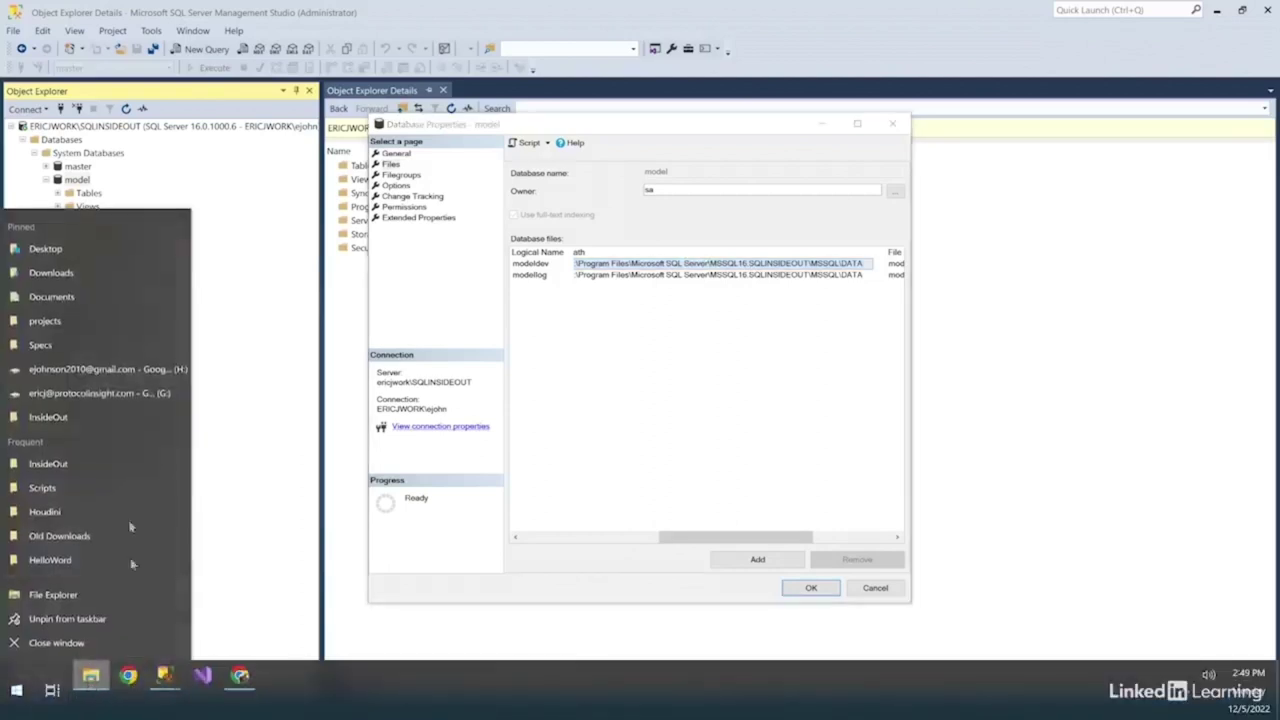
# - Browse File Explorer to C:\Program Files\Microsoft SQL Server
pyautogui.click(45, 249)
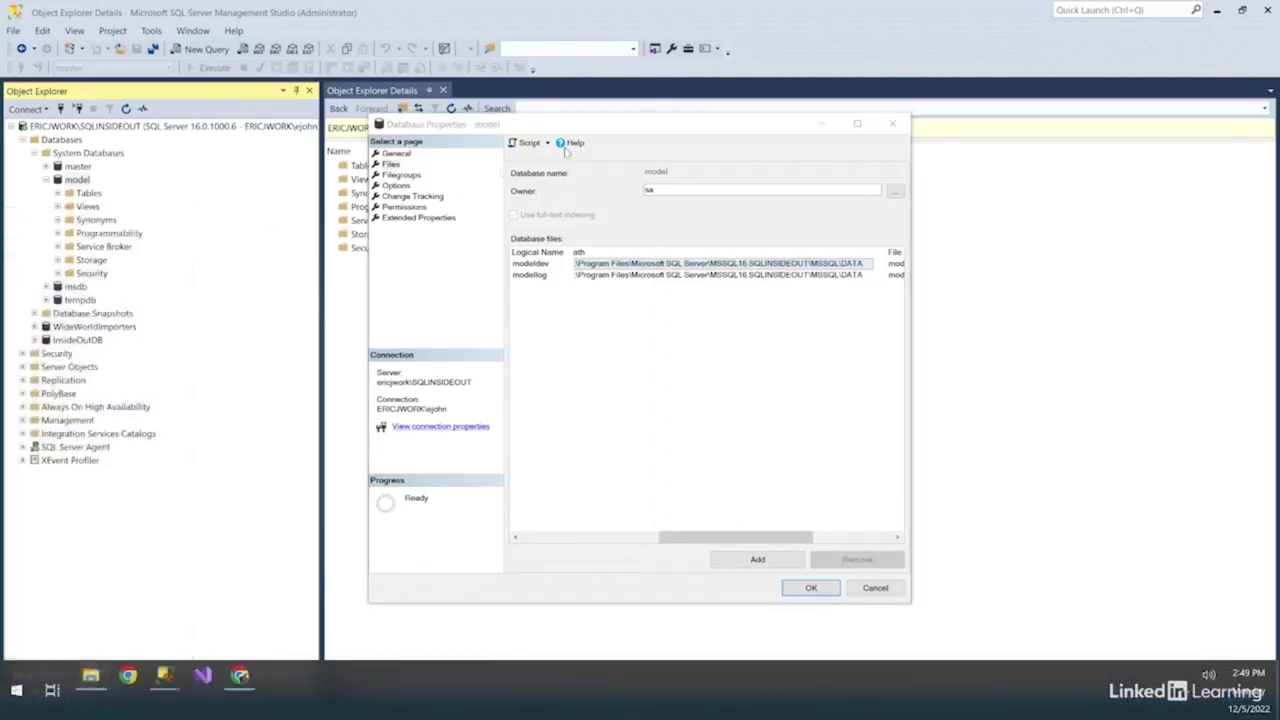
pyautogui.click(458, 133)
pyautogui.write('c')
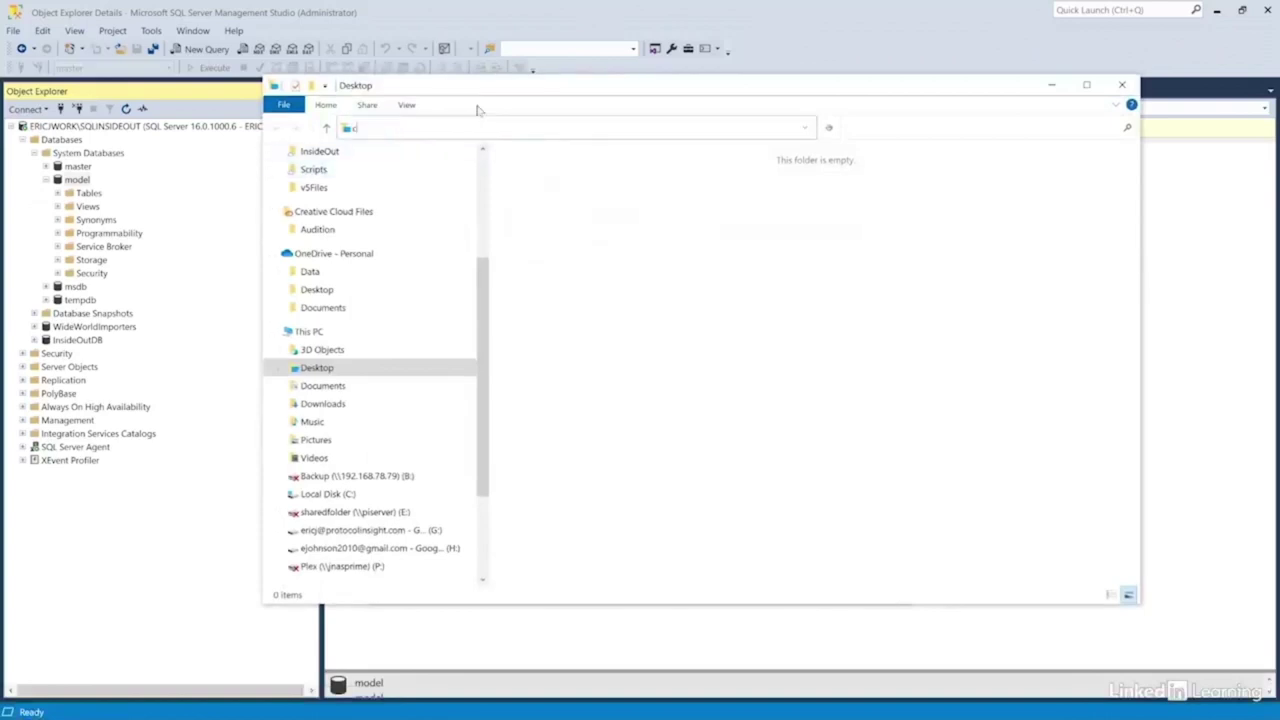
pyautogui.write(':\\progr')
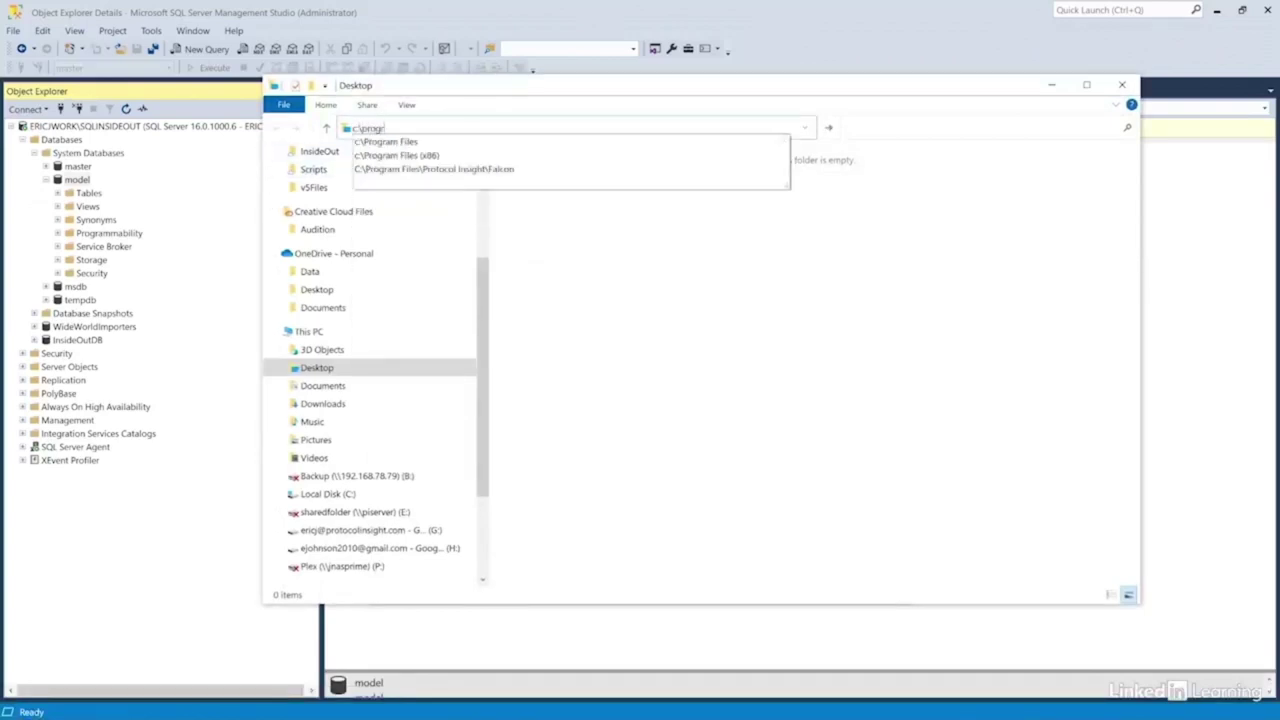
pyautogui.press('Down')
pyautogui.write('\\mi')
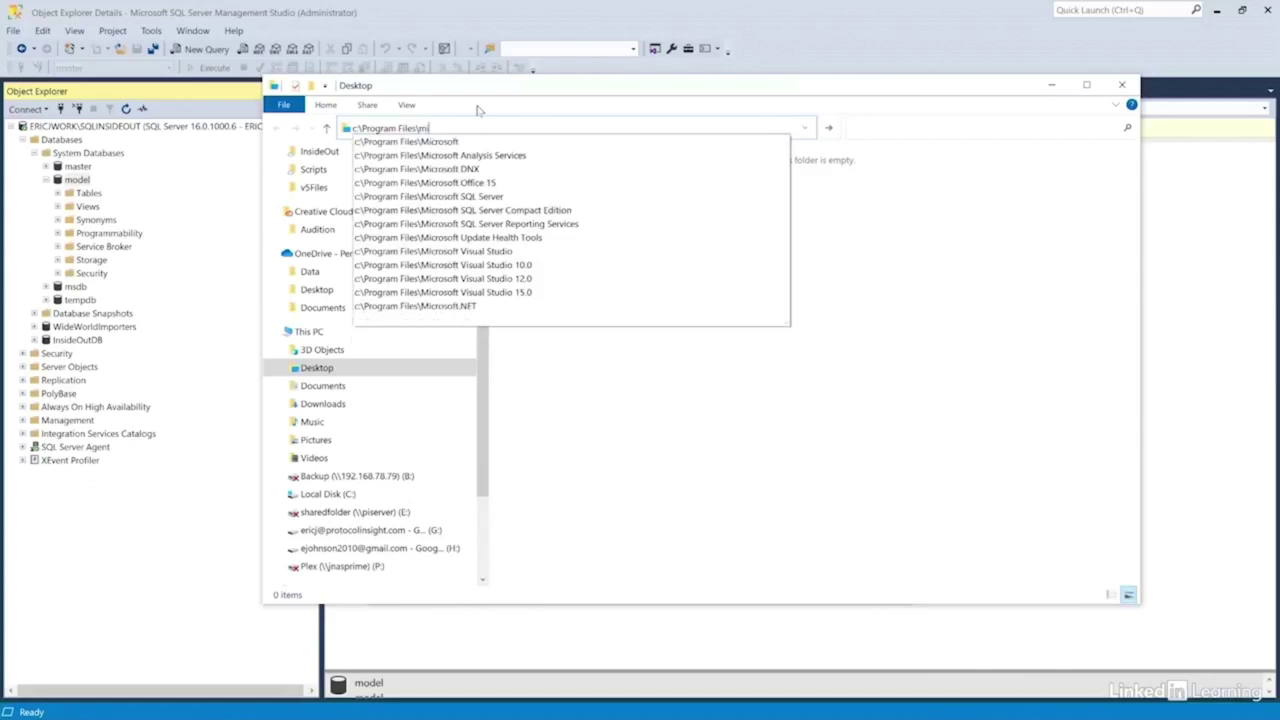
pyautogui.press('Down')
pyautogui.press('Down')
pyautogui.press('Down')
pyautogui.press('Down')
pyautogui.press('Down')
pyautogui.press('Return')
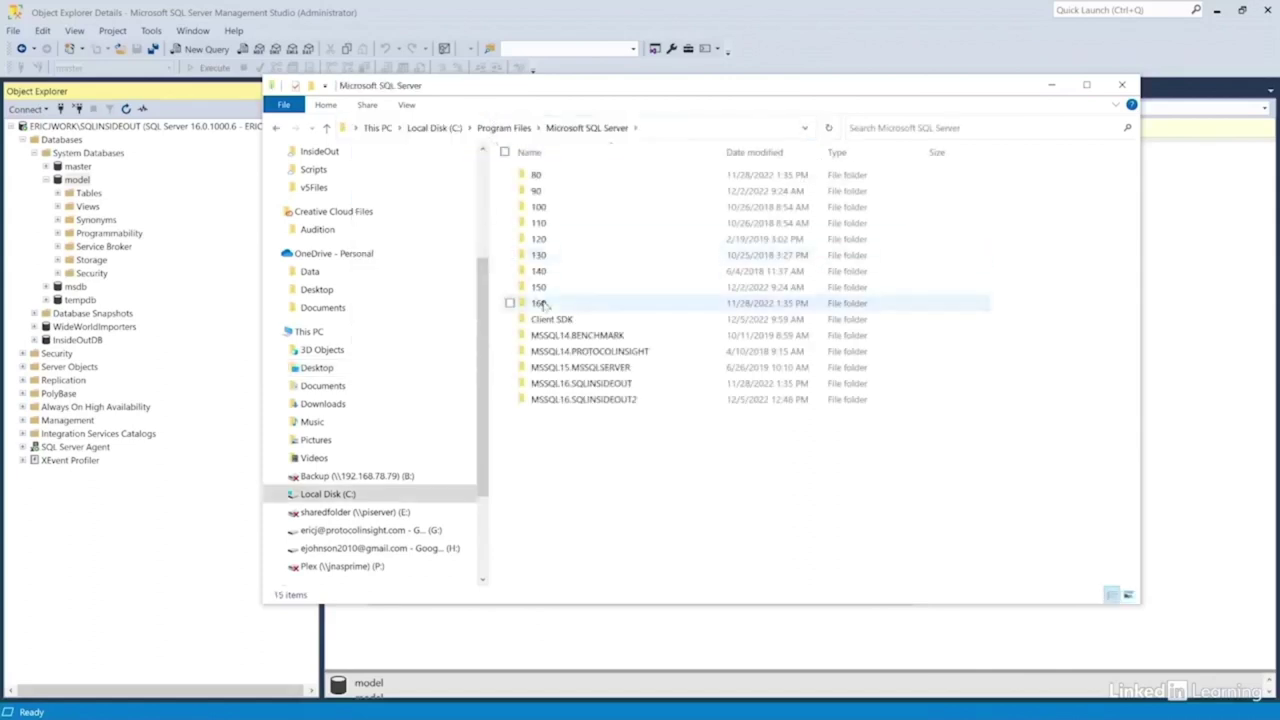
# - Locate model.mdf and modellog.ldf in MSSQL16.SQLINSIDEOUT\MSSQL\DATA, then close Explorer
pyautogui.click(750, 303)
pyautogui.press('F2')
pyautogui.doubleClick(581, 383)
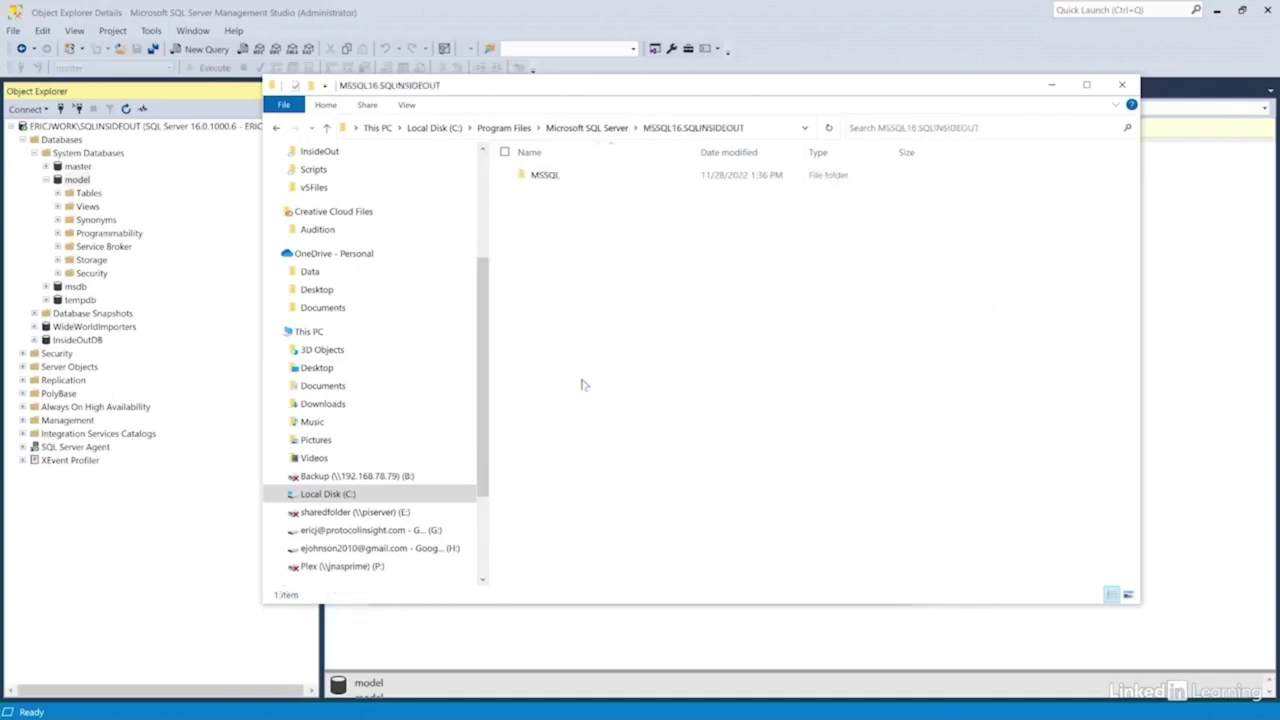
pyautogui.doubleClick(545, 176)
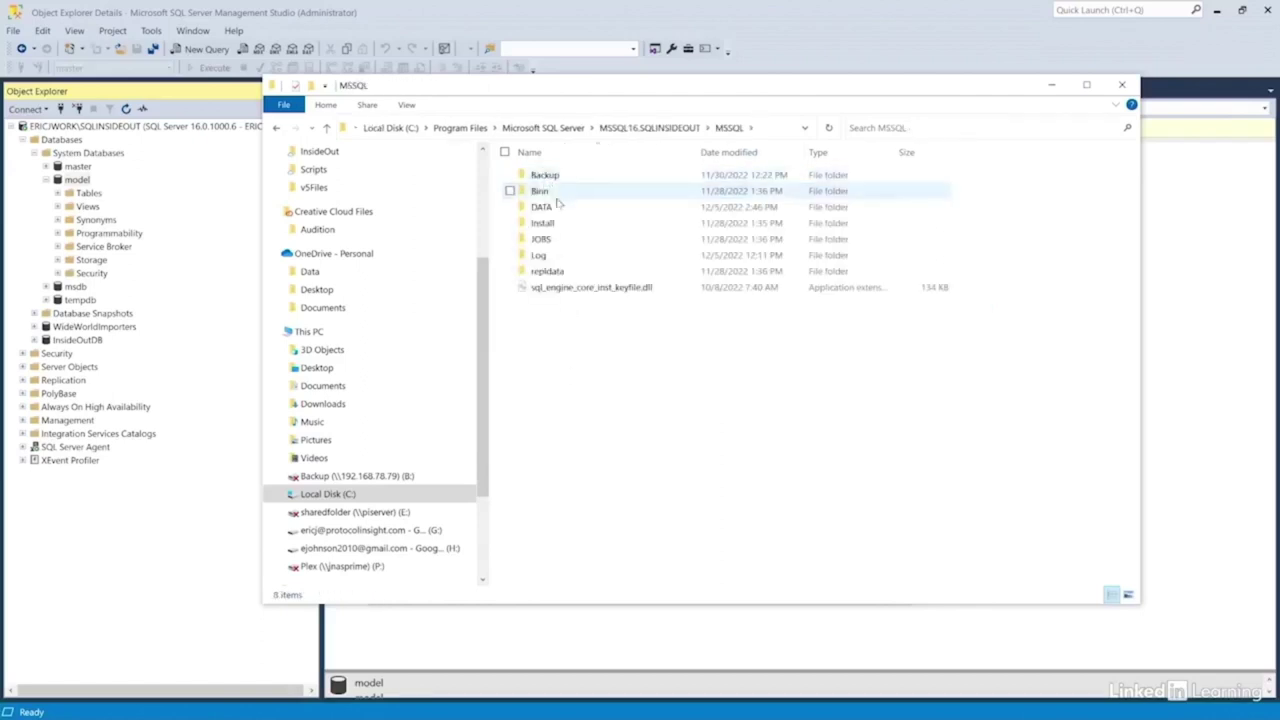
pyautogui.doubleClick(553, 207)
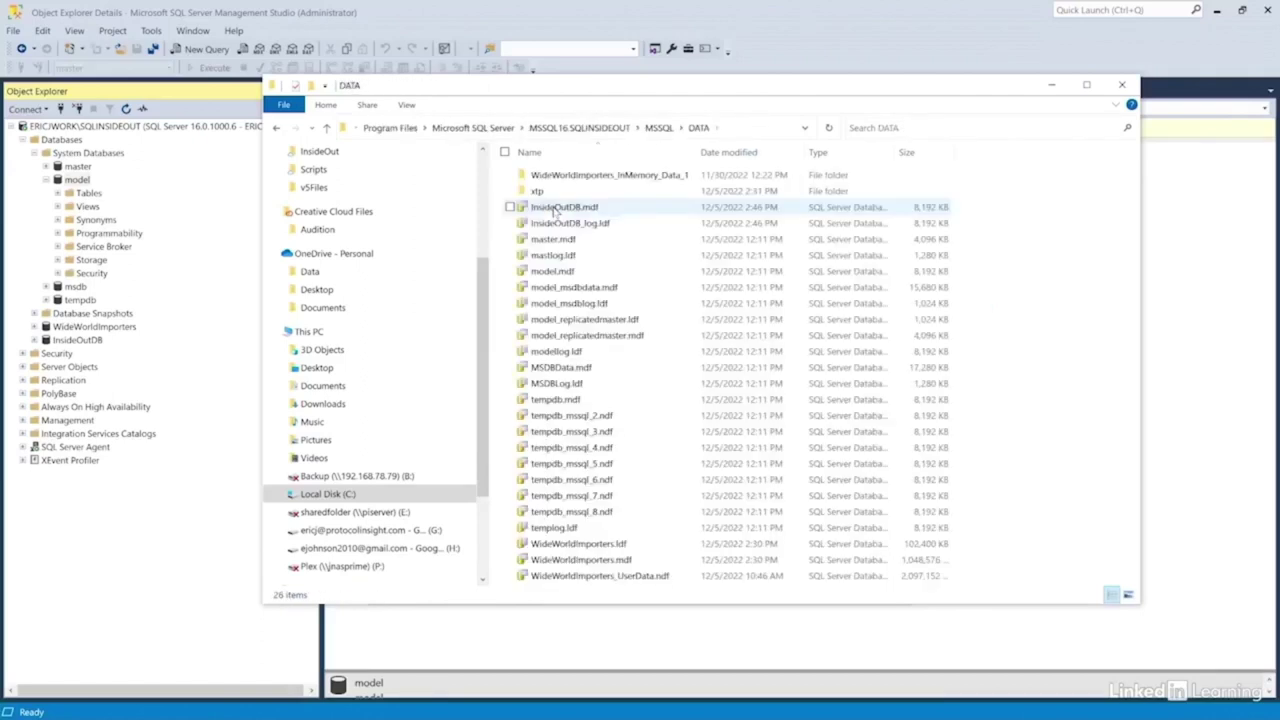
pyautogui.click(565, 272)
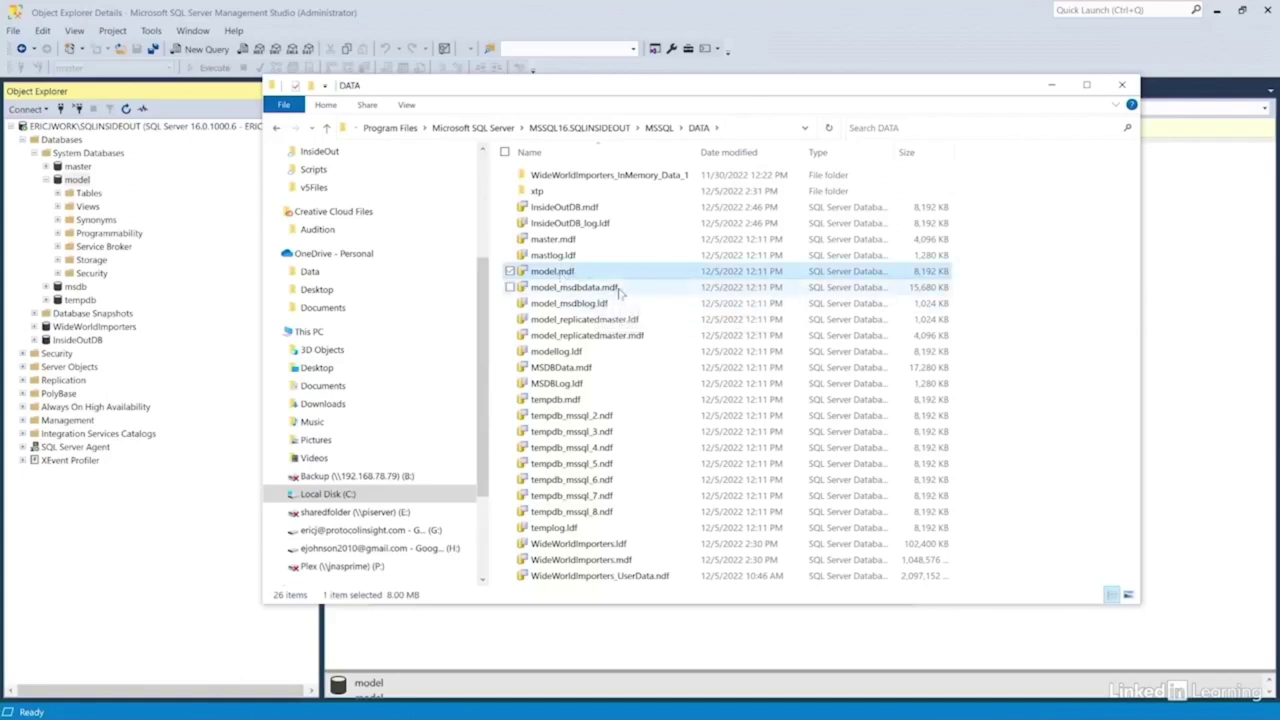
pyautogui.keyDown('ctrl'); pyautogui.click(580, 351); pyautogui.keyUp('ctrl')
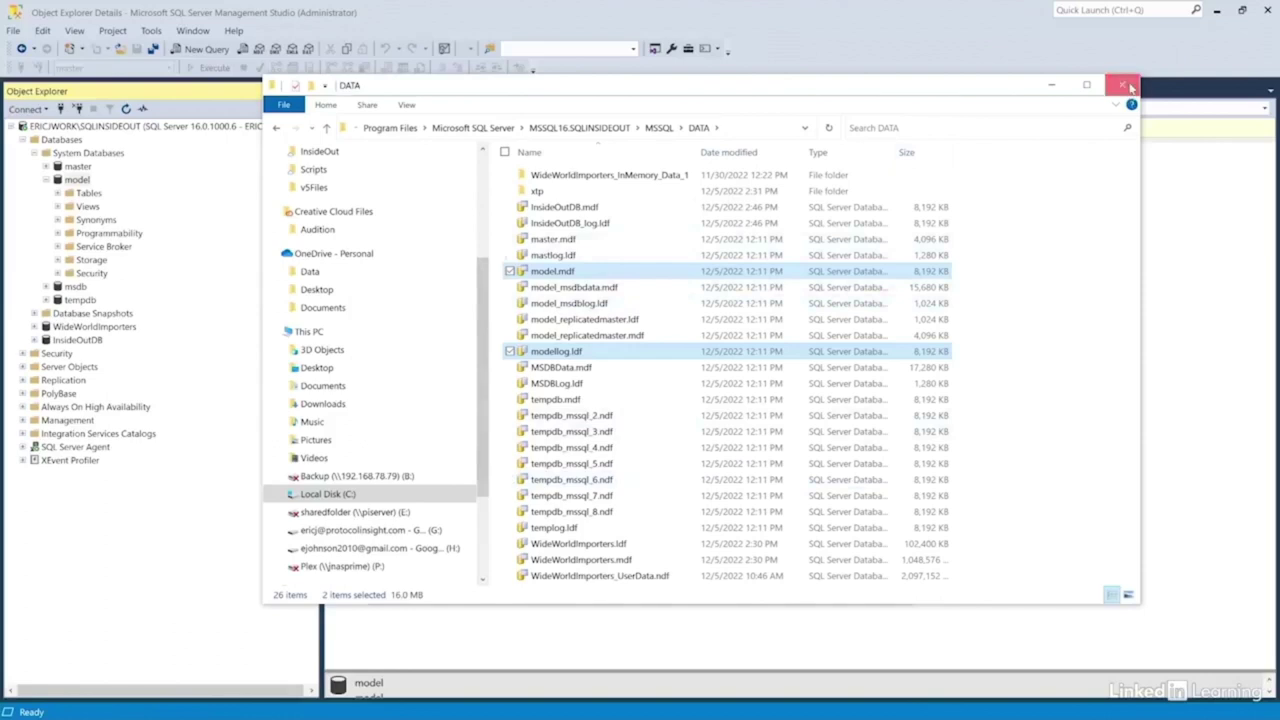
pyautogui.click(1124, 86)
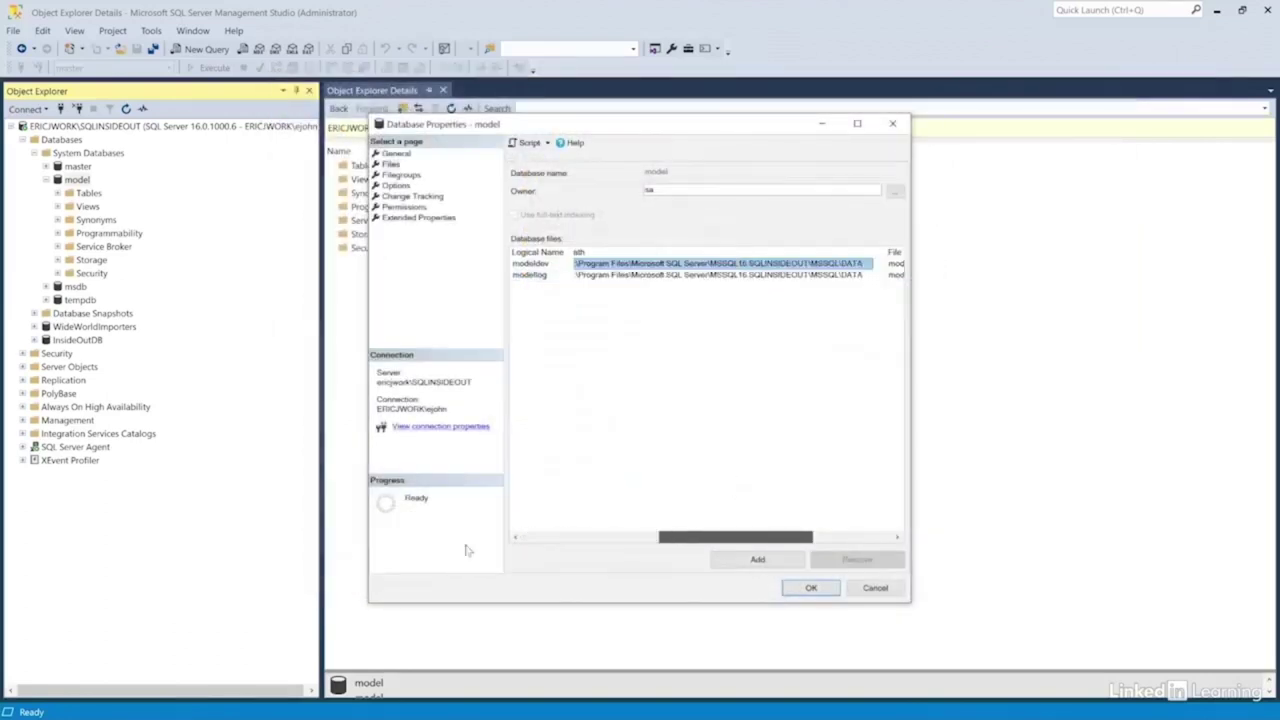
# - Check the 8 MB modeldev and modellog file sizes, cancel model's properties, and collapse model
pyautogui.moveTo(732, 540); pyautogui.dragTo(595, 539)
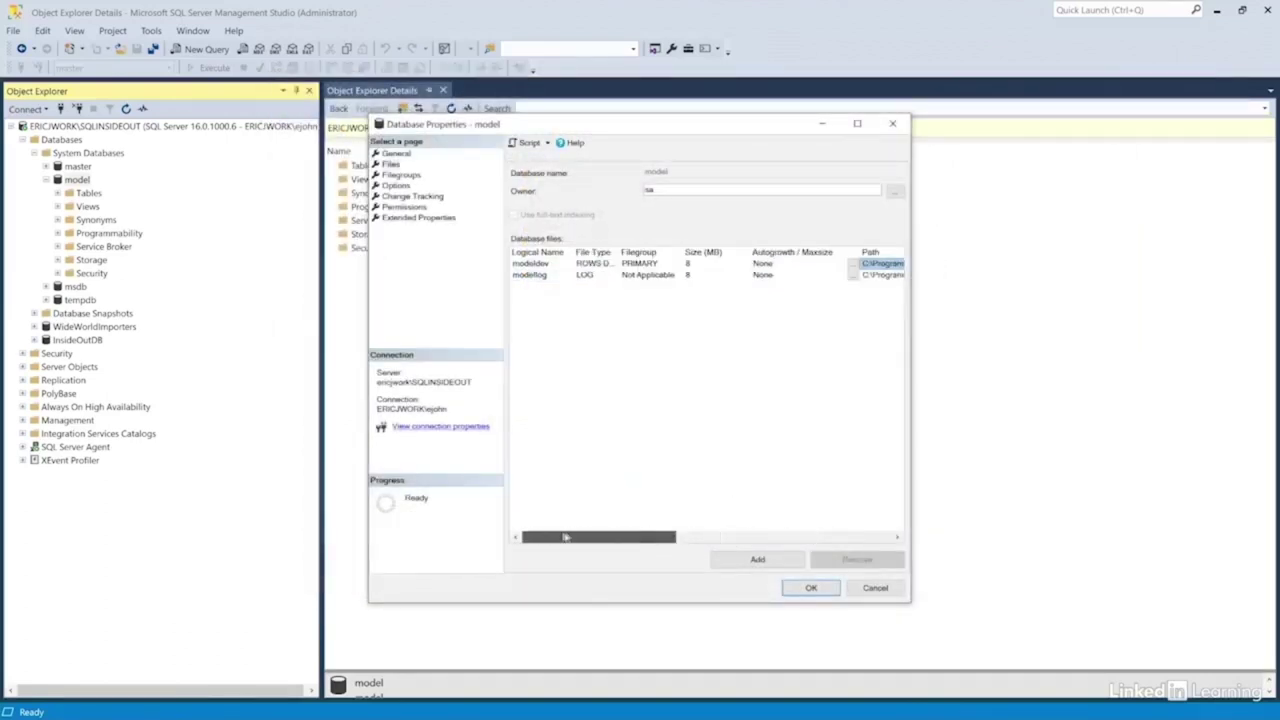
pyautogui.click(716, 264)
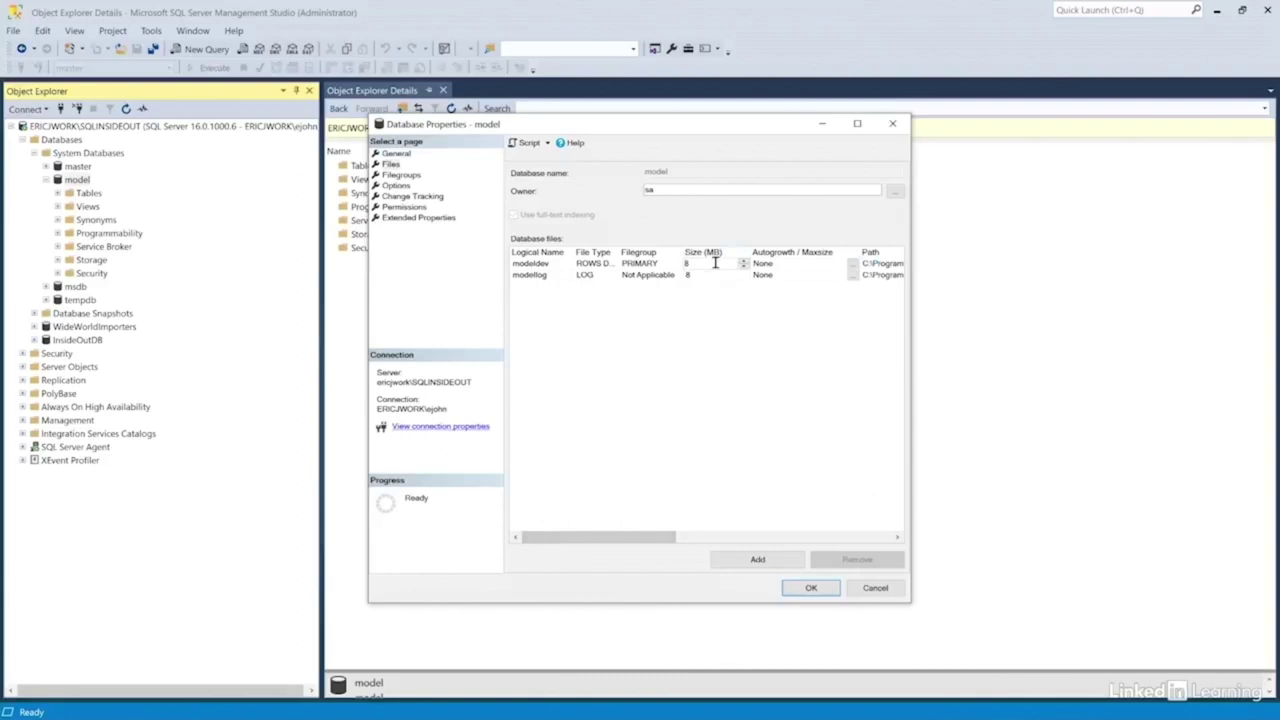
pyautogui.click(710, 276)
pyautogui.doubleClick(710, 276)
pyautogui.click(880, 588)
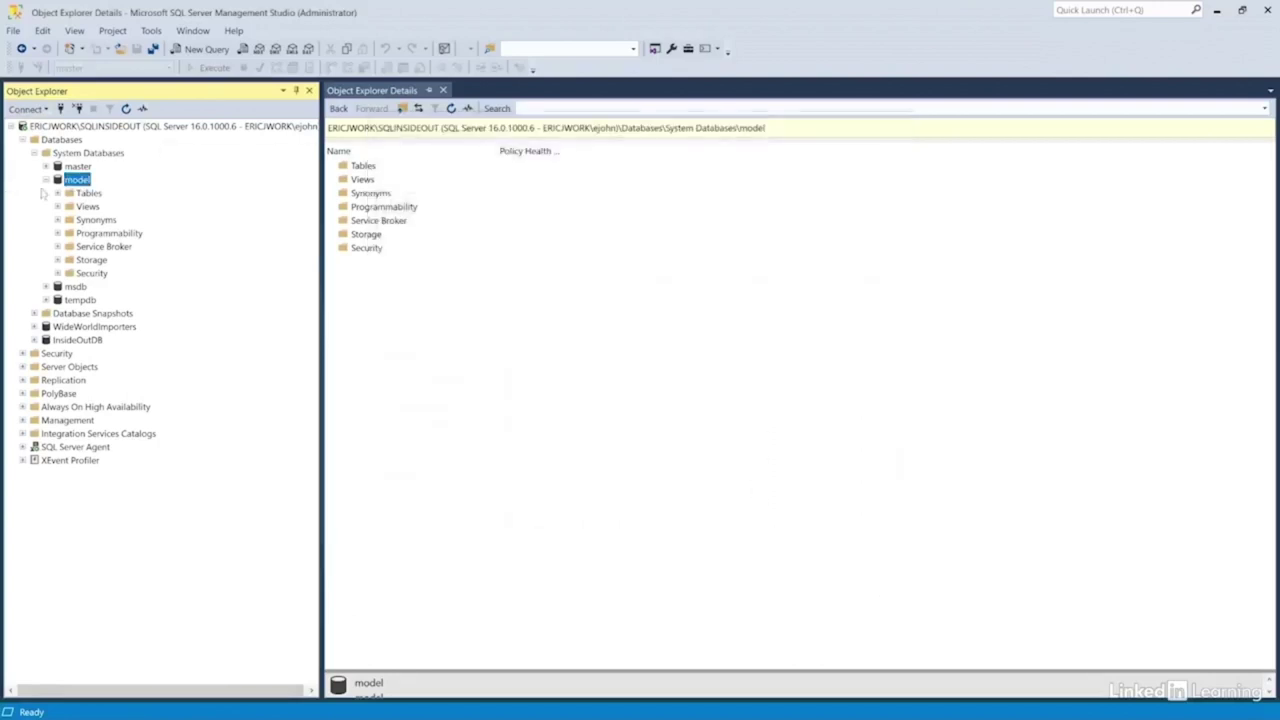
pyautogui.click(45, 180)
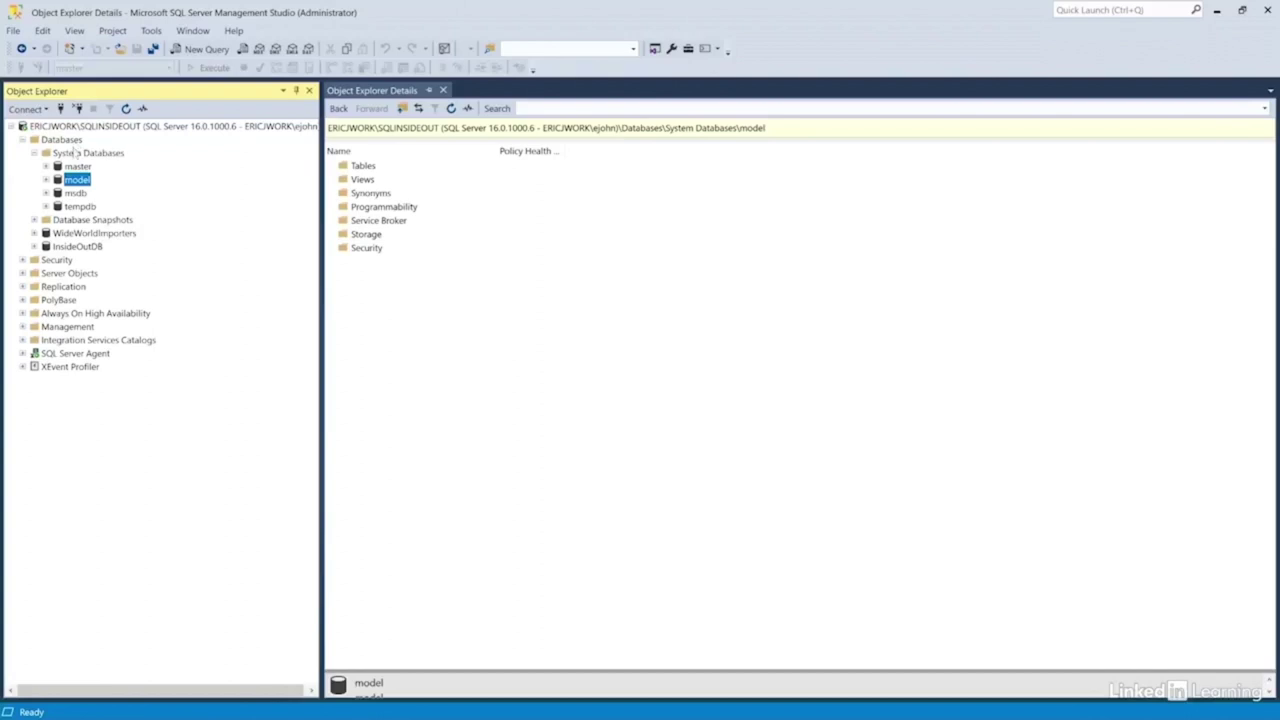
# - Start a new database named InsideOutScript, fixing the mistyped capital letters
pyautogui.click(62, 140)
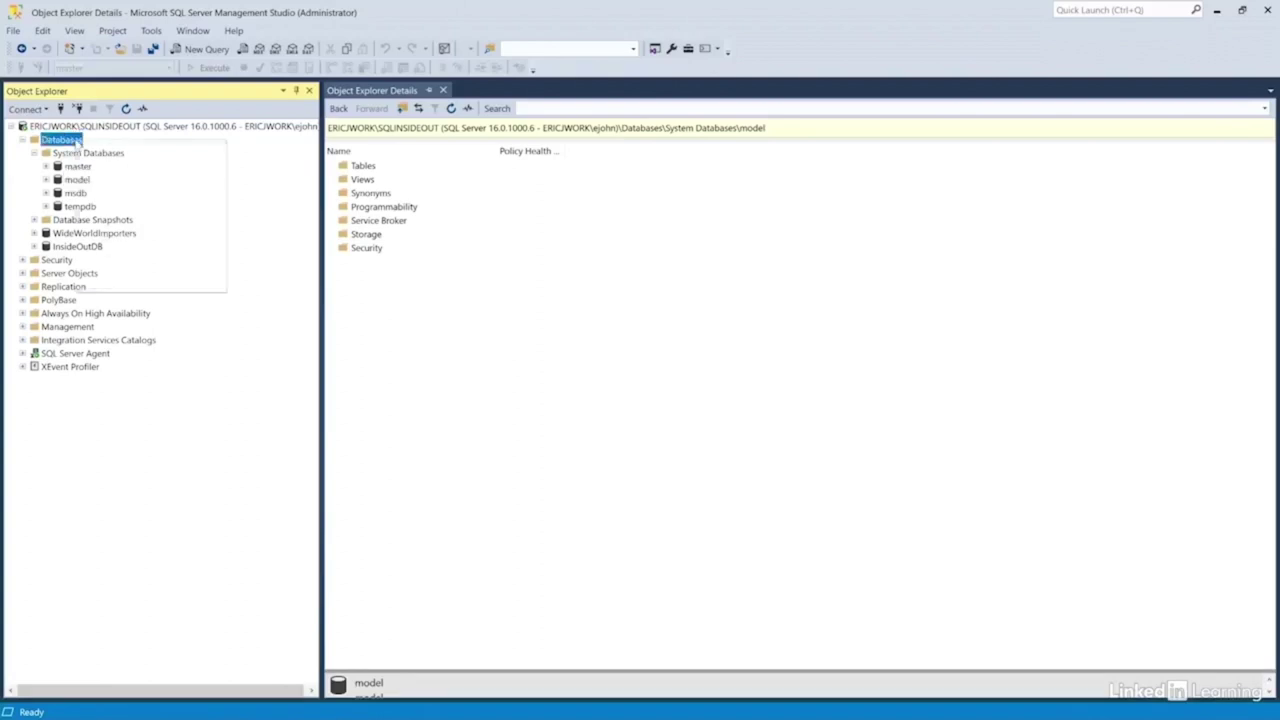
pyautogui.click(84, 146)
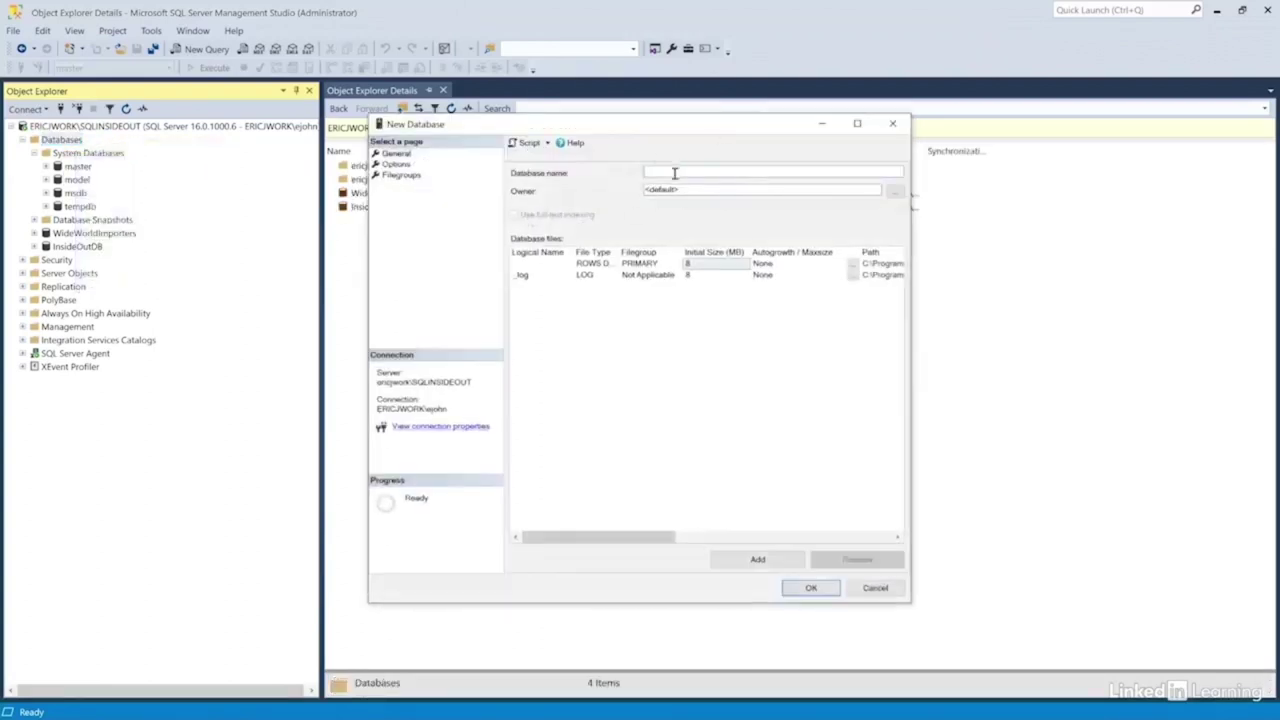
pyautogui.write('INside')
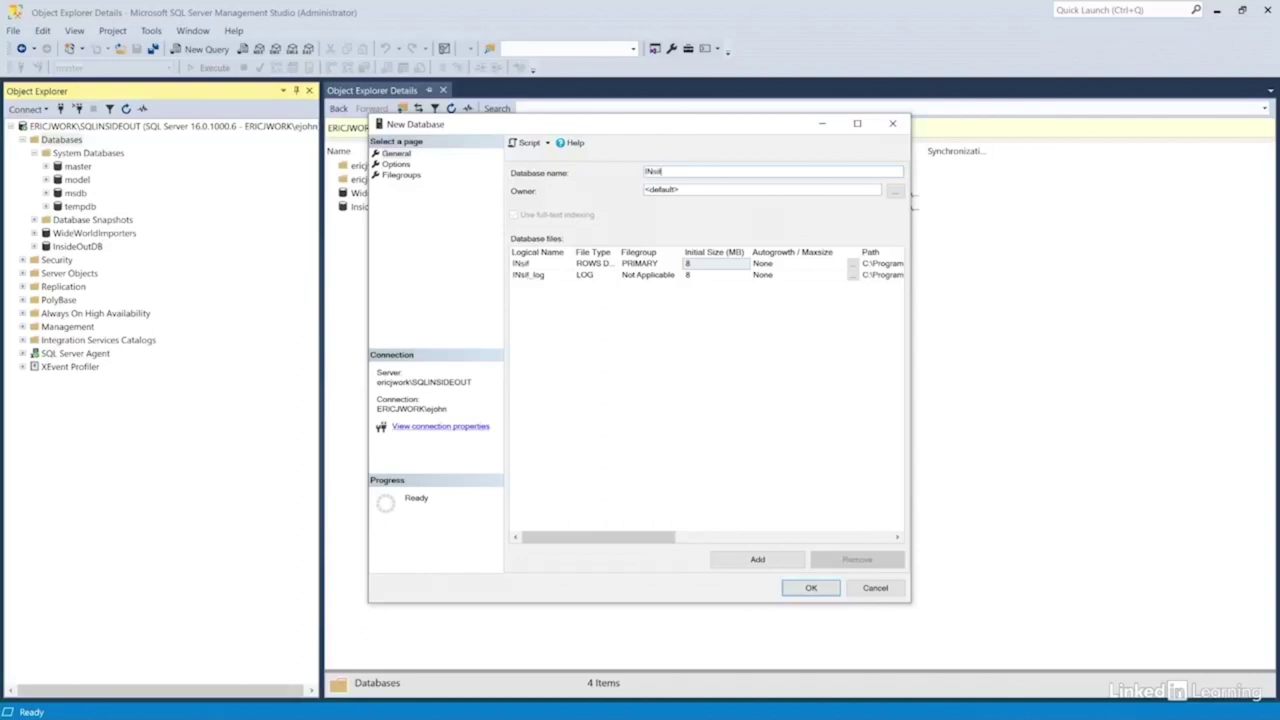
pyautogui.write('OUtScript')
pyautogui.press('BackSpace')
pyautogui.write('u')
pyautogui.press('Home')
pyautogui.press('Right')
pyautogui.press('Right')
pyautogui.press('BackSpace')
pyautogui.write('n')
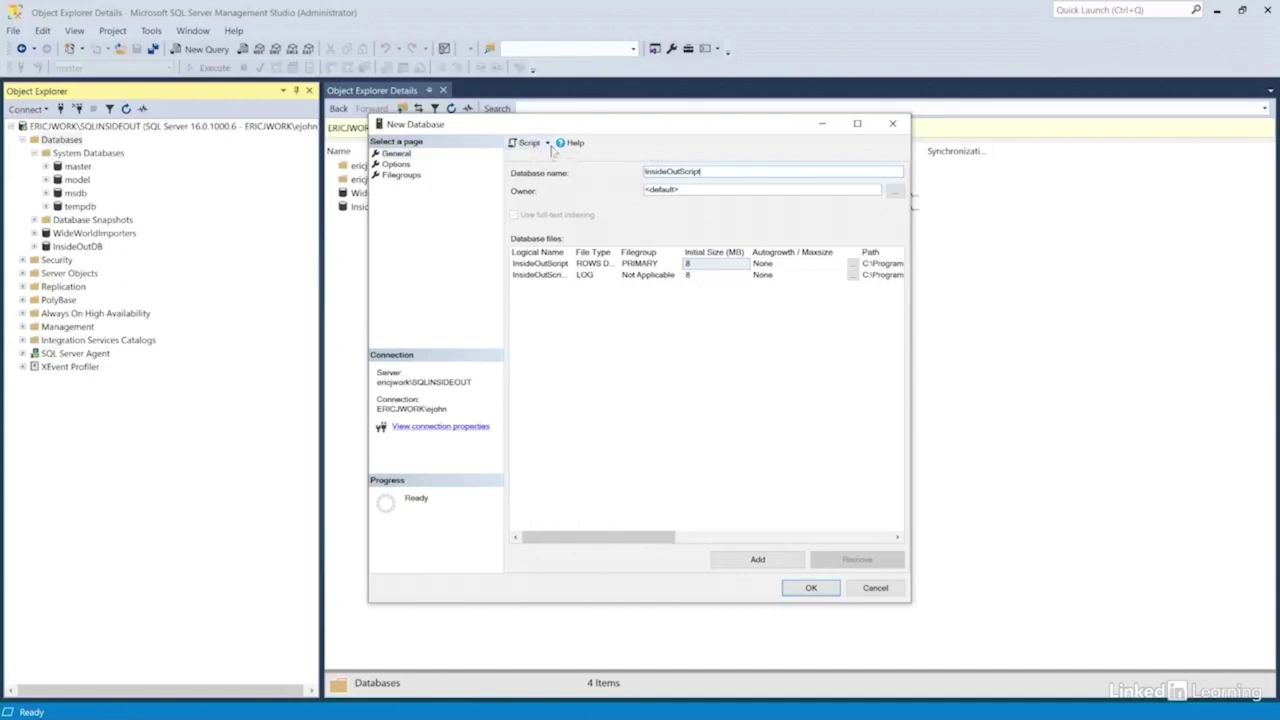
# - Script the new database to a new query window and cancel without creating it
pyautogui.click(548, 144)
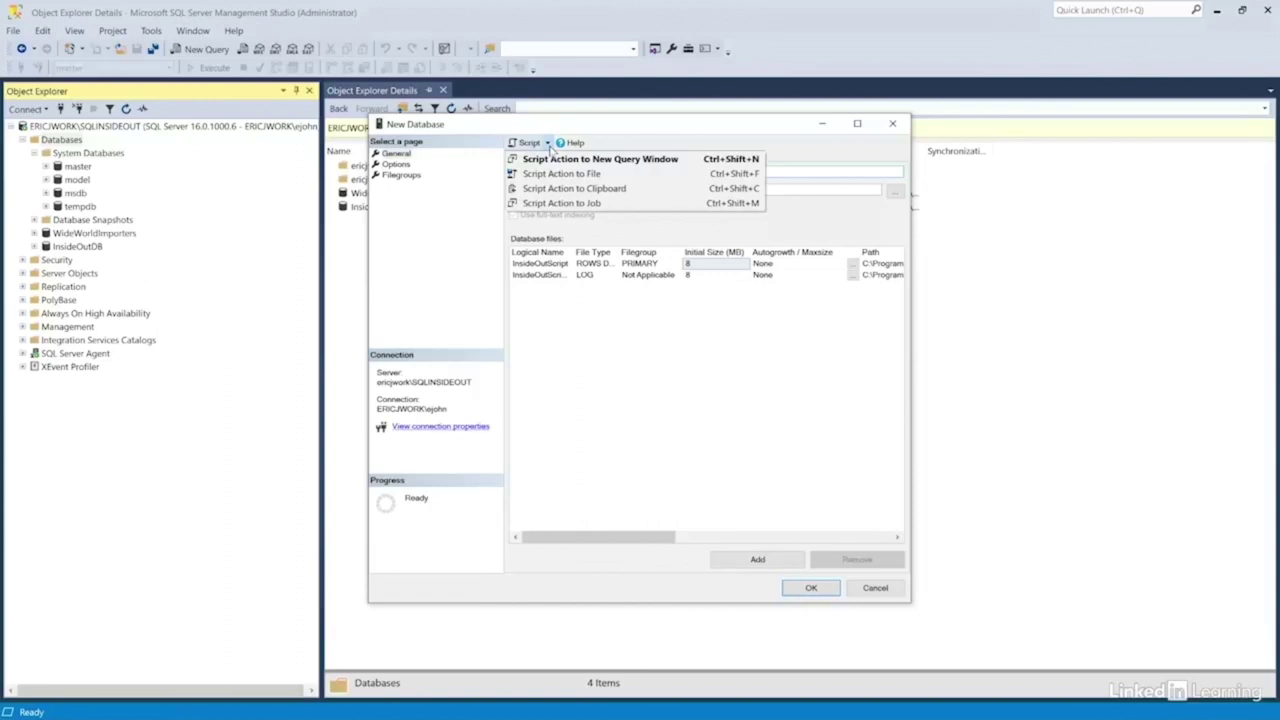
pyautogui.click(557, 161)
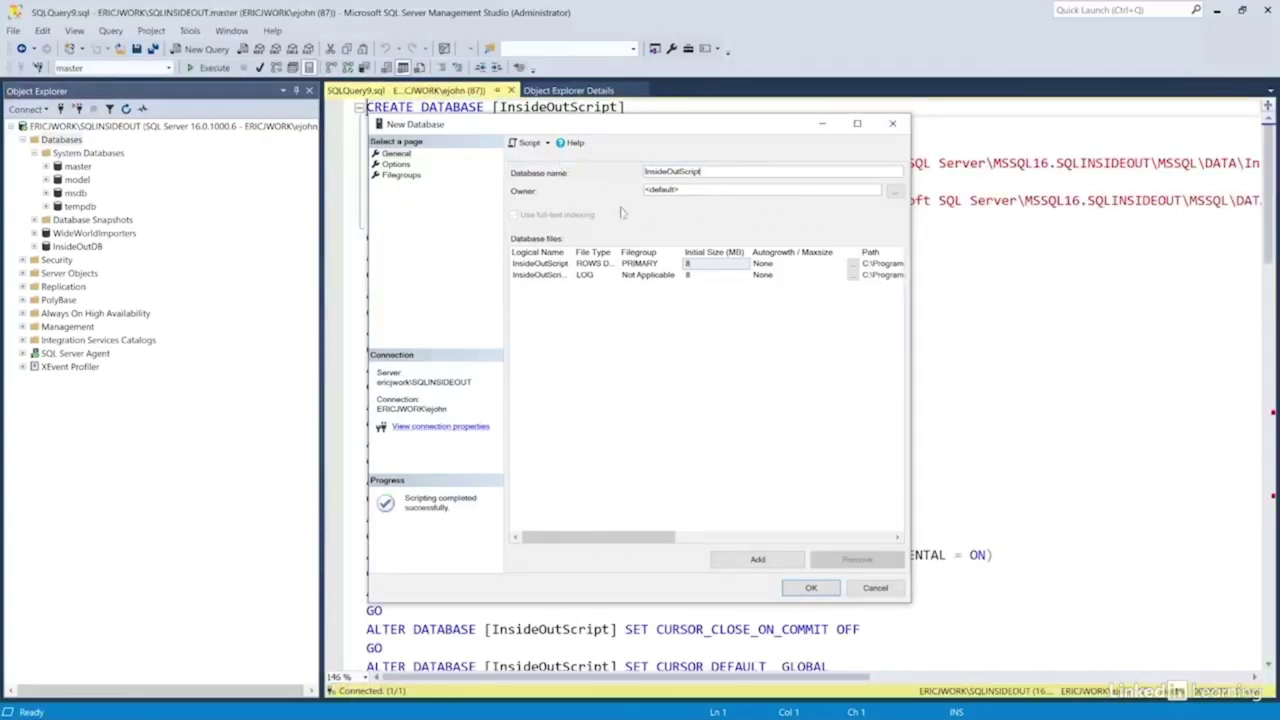
pyautogui.click(876, 588)
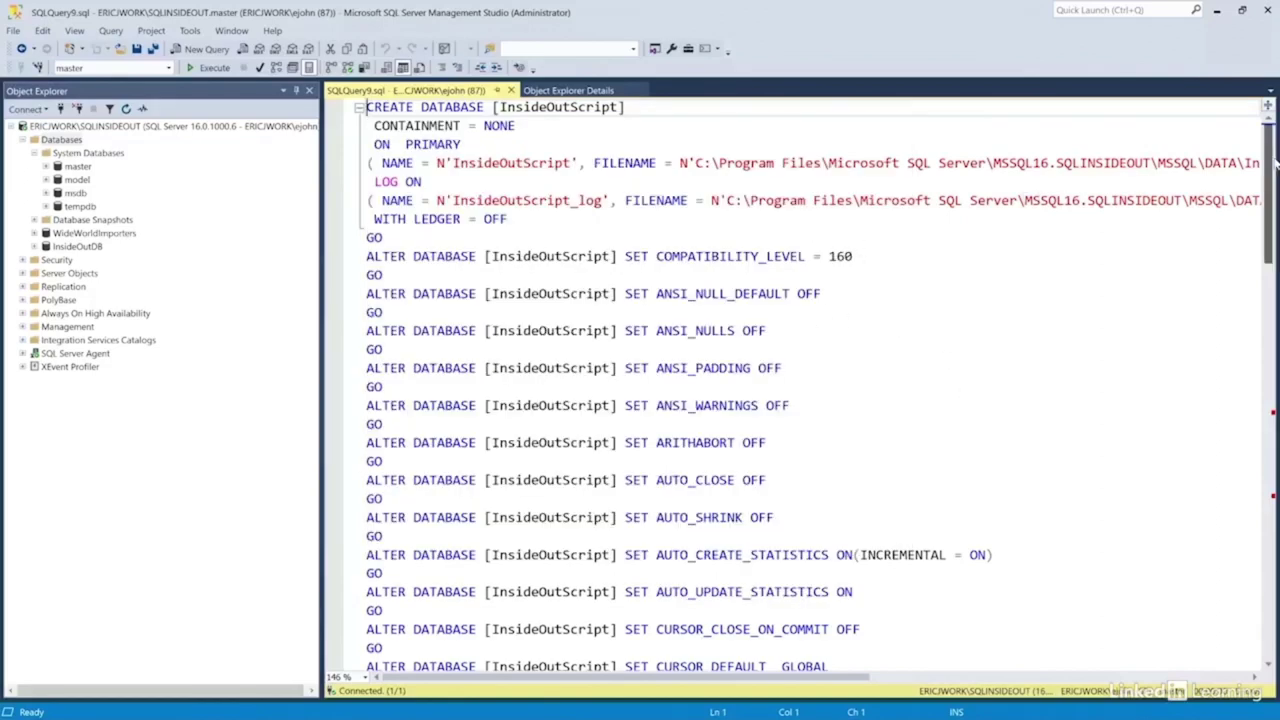
# - Review the generated script's settings, from AUTO_SHRINK to DISABLE_BROKER, and the InsideOutScript name
pyautogui.scroll(-7, 590, 170)
pyautogui.click(592, 142)
pyautogui.click(733, 163)
pyautogui.click(720, 218)
pyautogui.click(709, 268)
pyautogui.moveTo(712, 333); pyautogui.dragTo(714, 343)
pyautogui.click(718, 461)
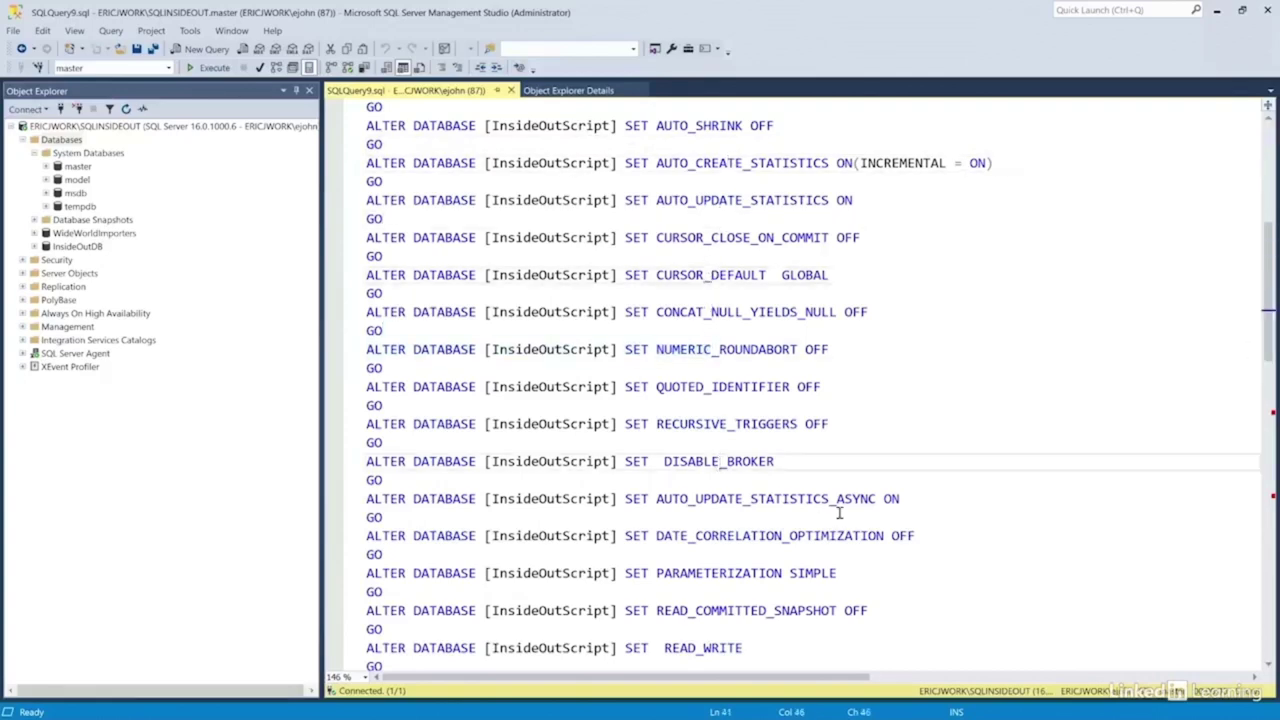
pyautogui.scroll(-5, 839, 513)
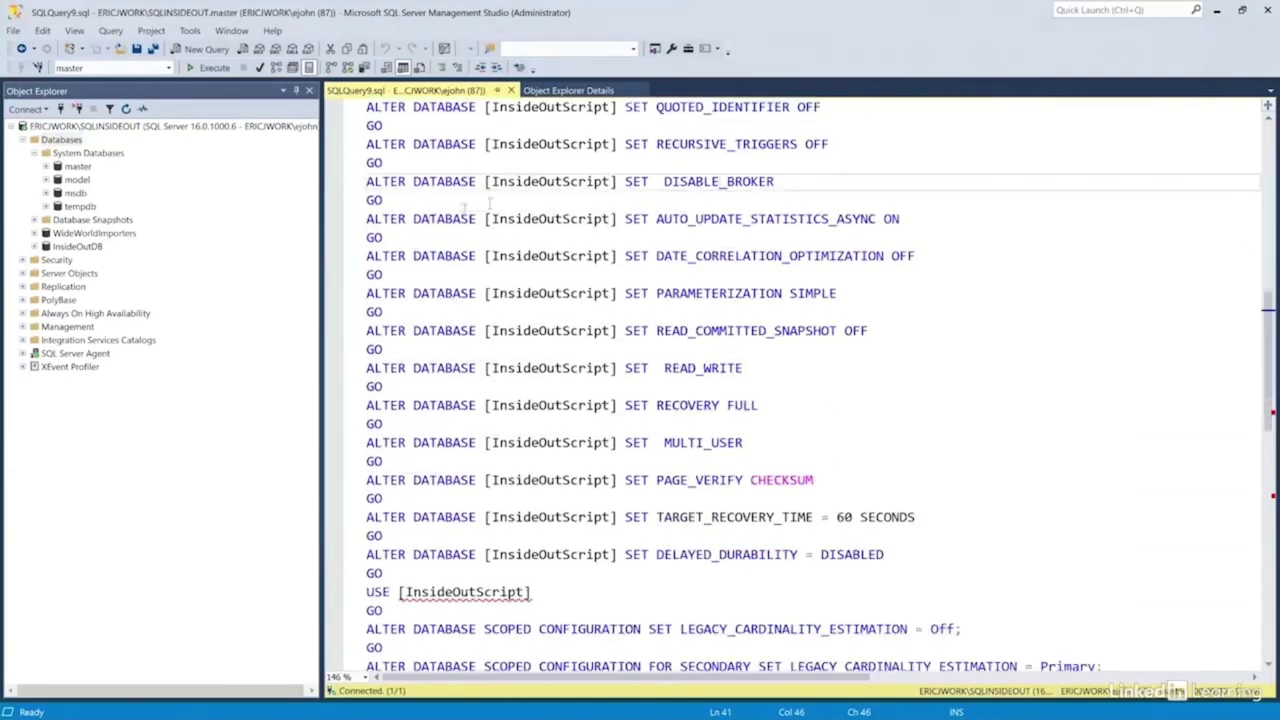
pyautogui.scroll(3, 720, 182)
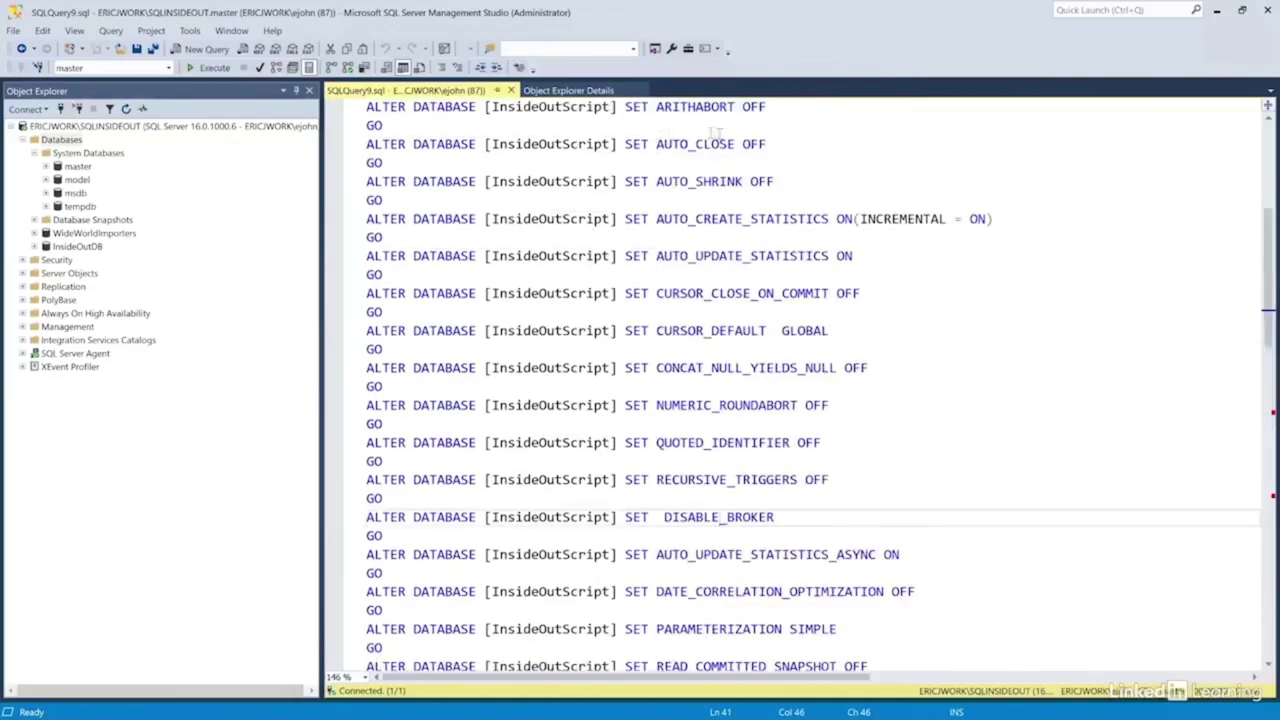
pyautogui.scroll(2, 783, 232)
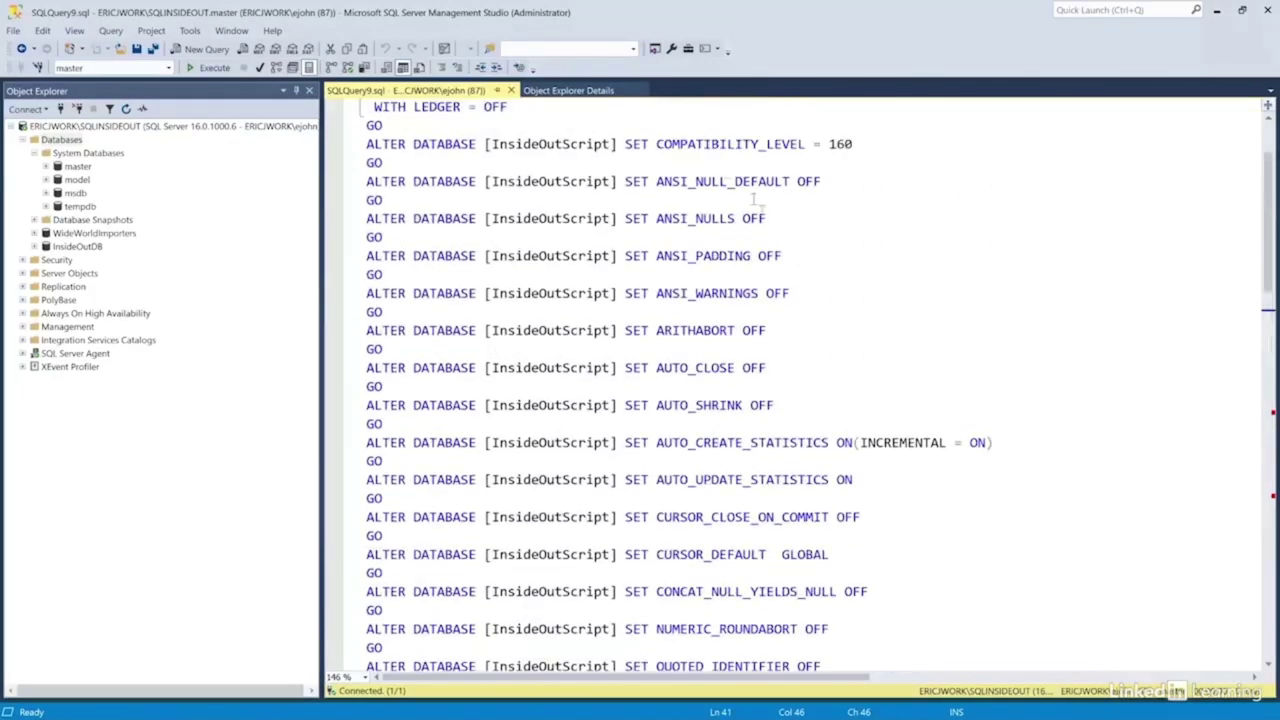
pyautogui.scroll(2, 700, 232)
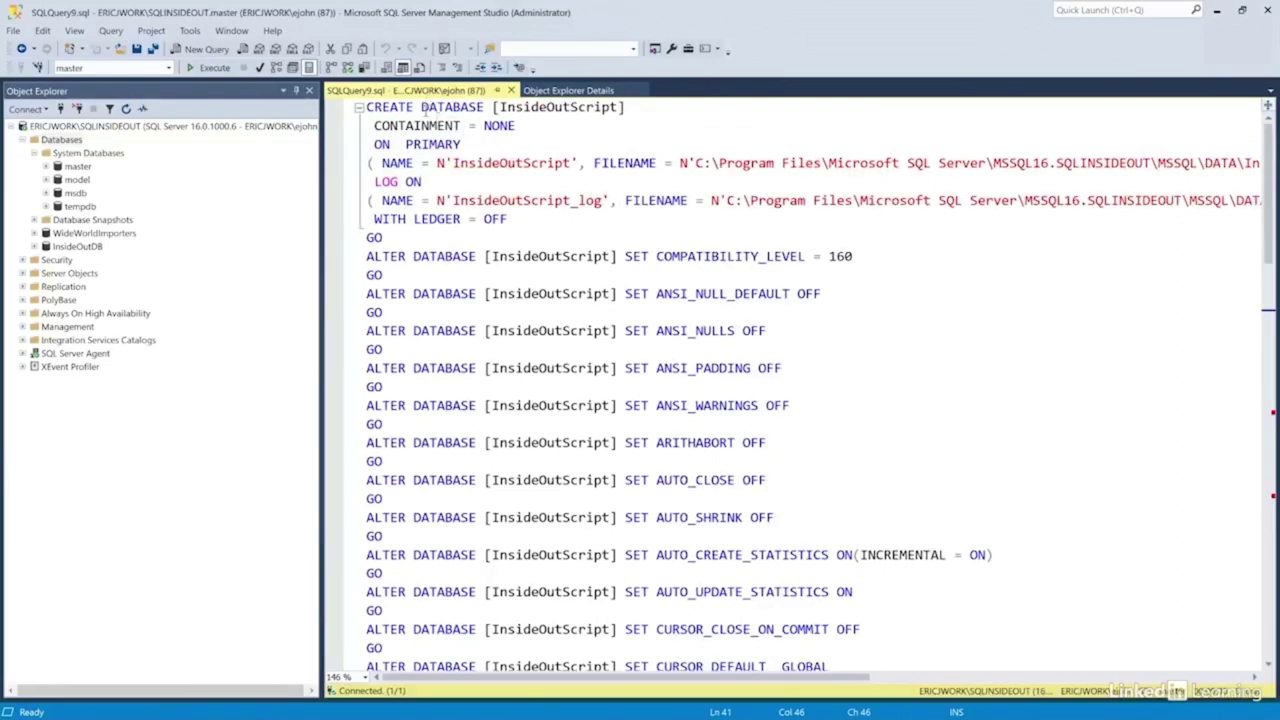
pyautogui.click(553, 107)
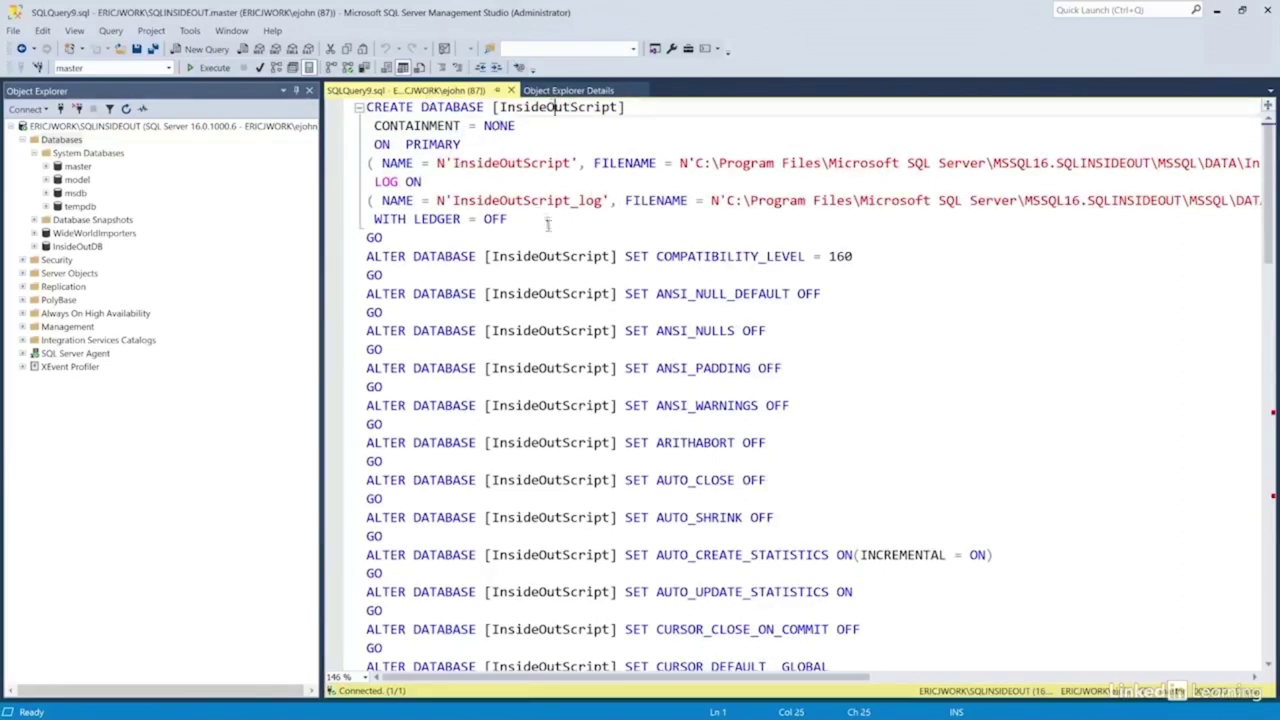
pyautogui.scroll(-18, 848, 300)
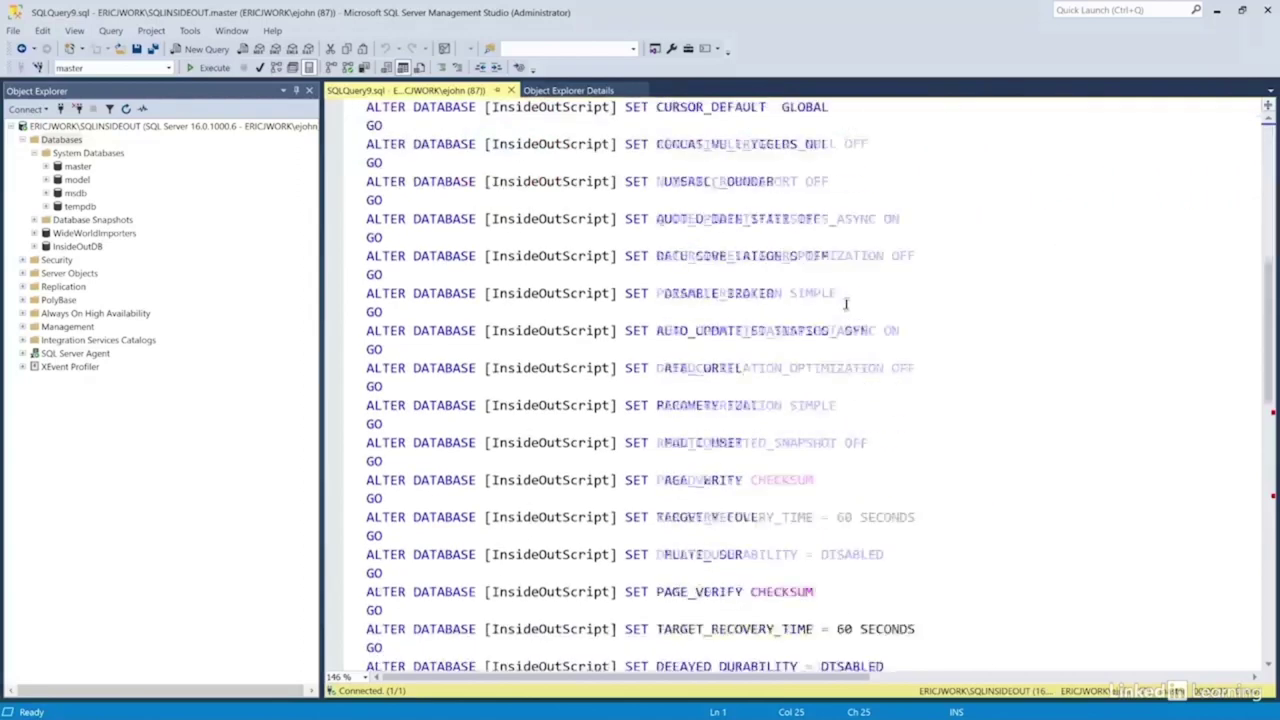
pyautogui.scroll(-1, 853, 258)
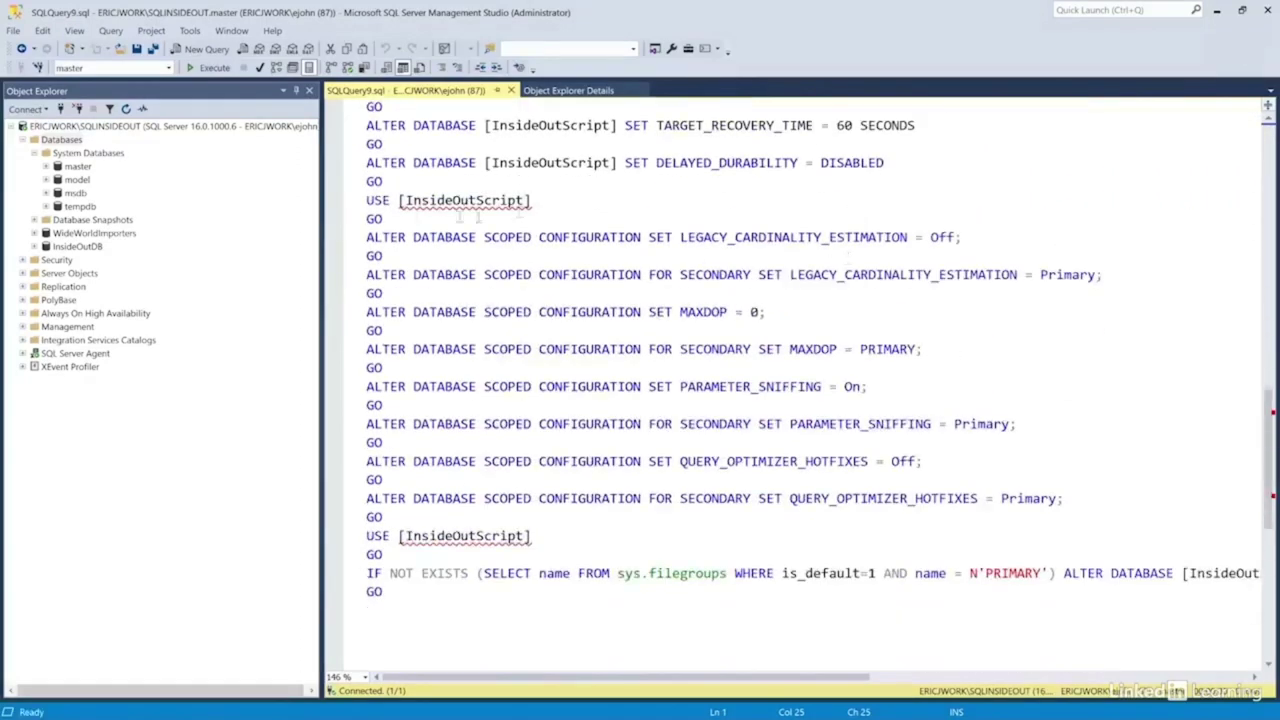
# - Return to the top of the script and run it with F5
pyautogui.moveTo(383, 218); pyautogui.dragTo(1062, 498)
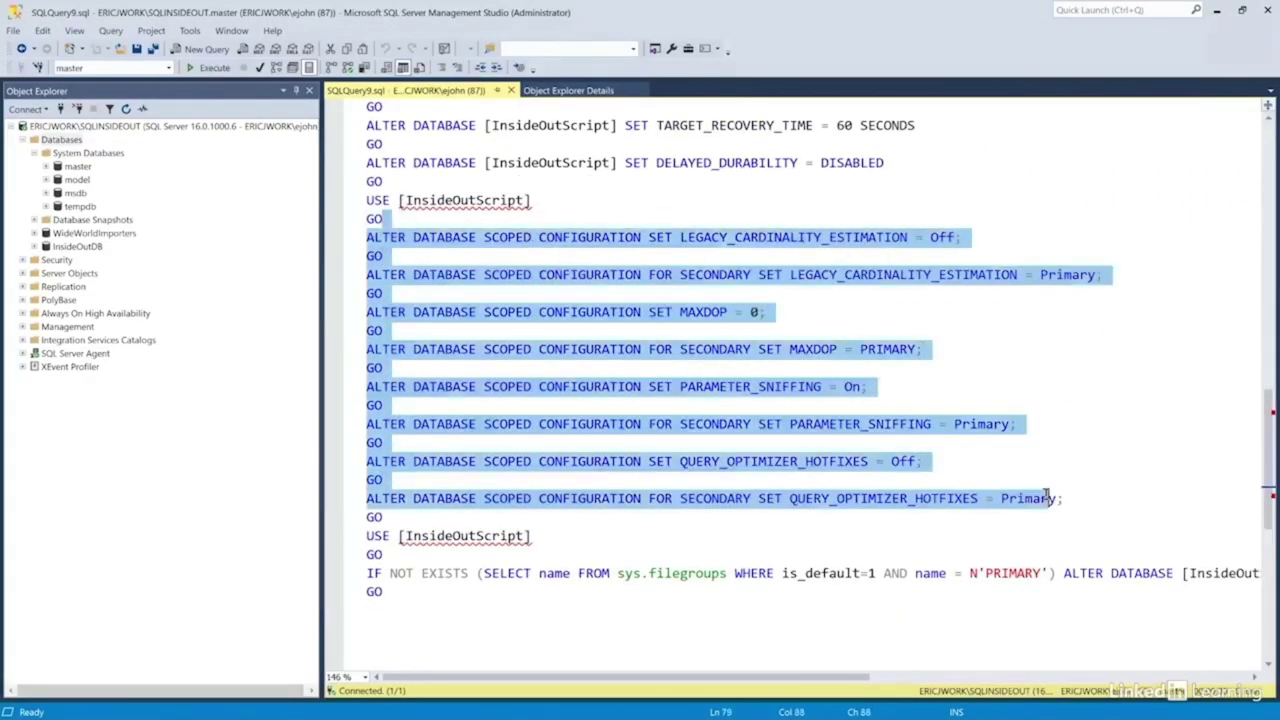
pyautogui.click(1046, 436)
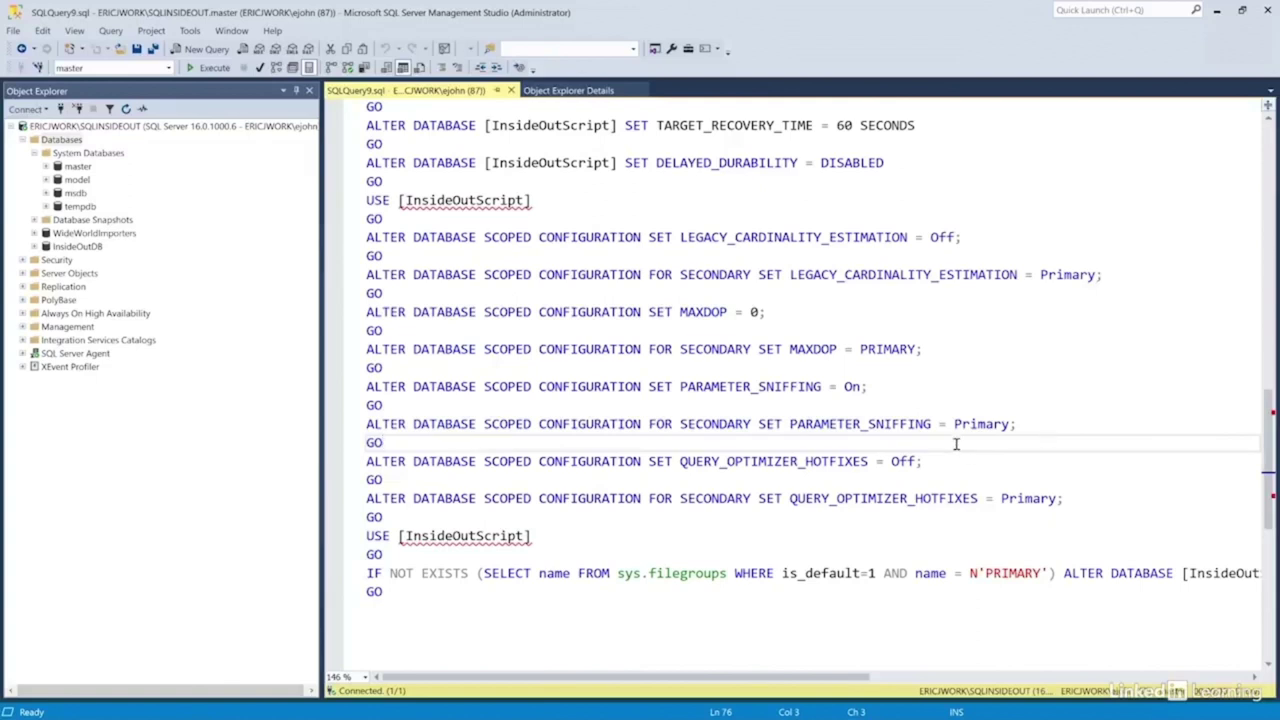
pyautogui.moveTo(1268, 460); pyautogui.dragTo(1268, 190)
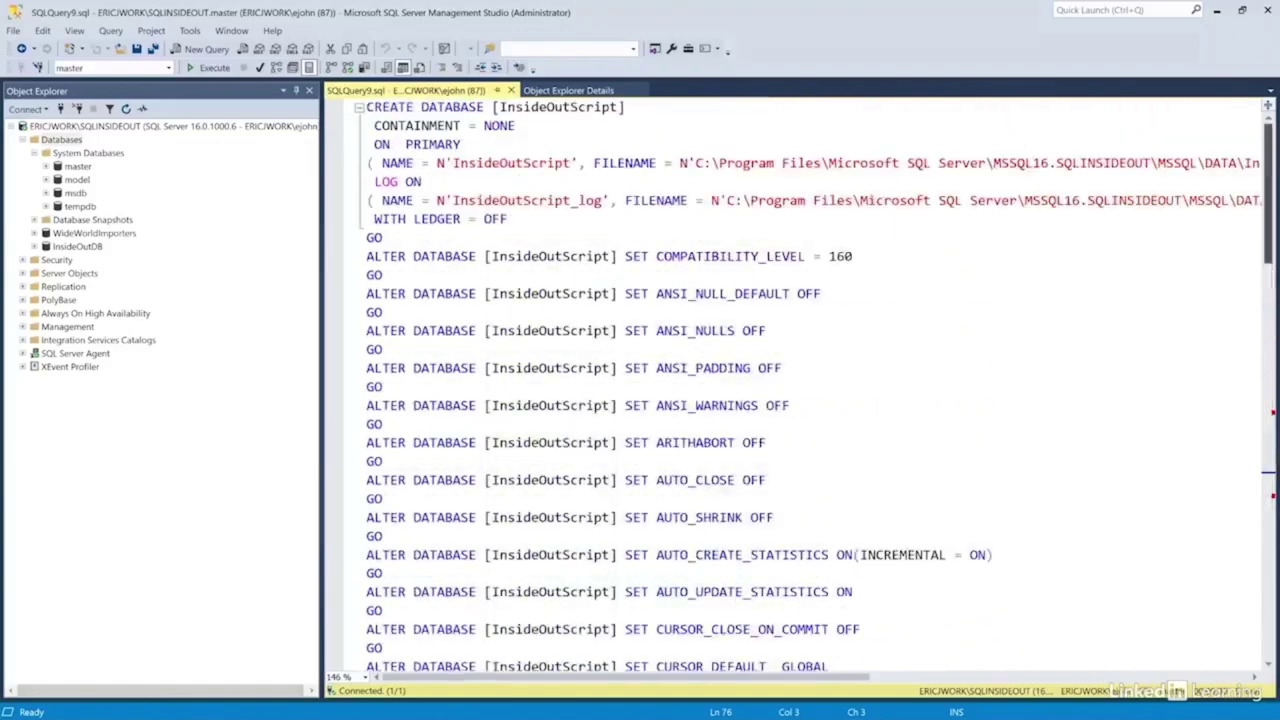
pyautogui.press('F5')
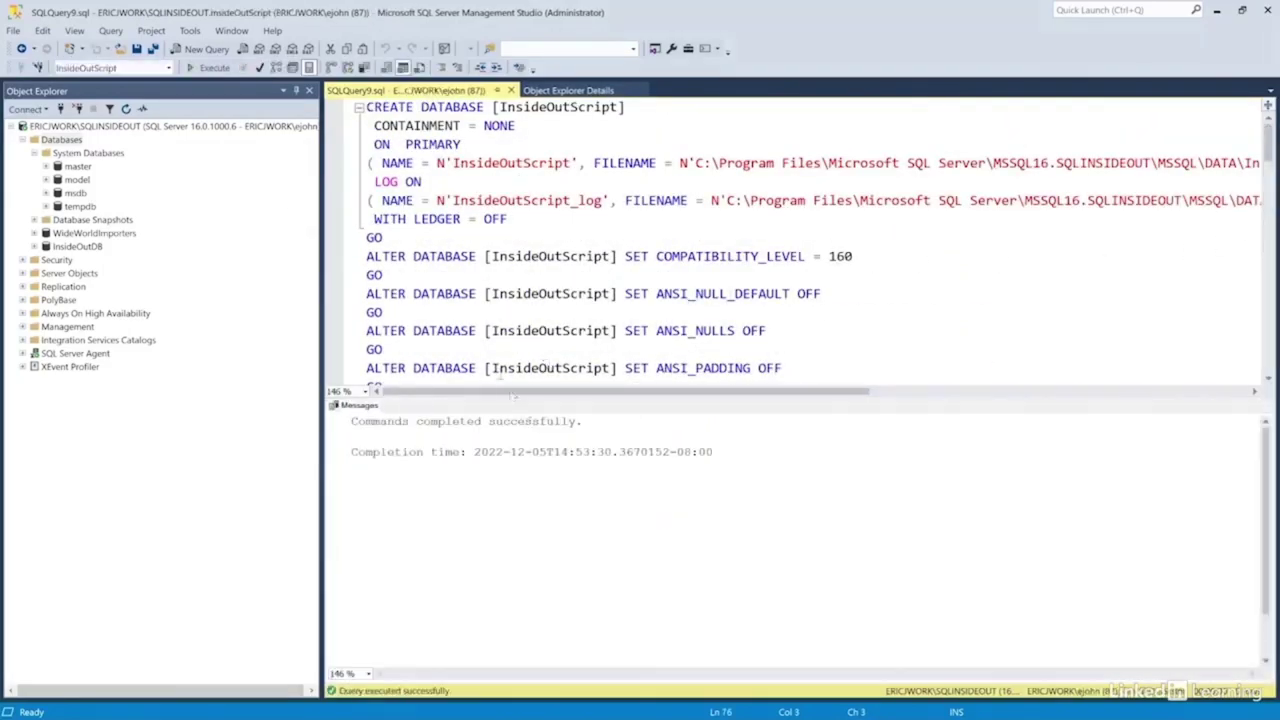
# - Refresh the Databases list and select the newly listed InsideOutScript database
pyautogui.click(35, 153)
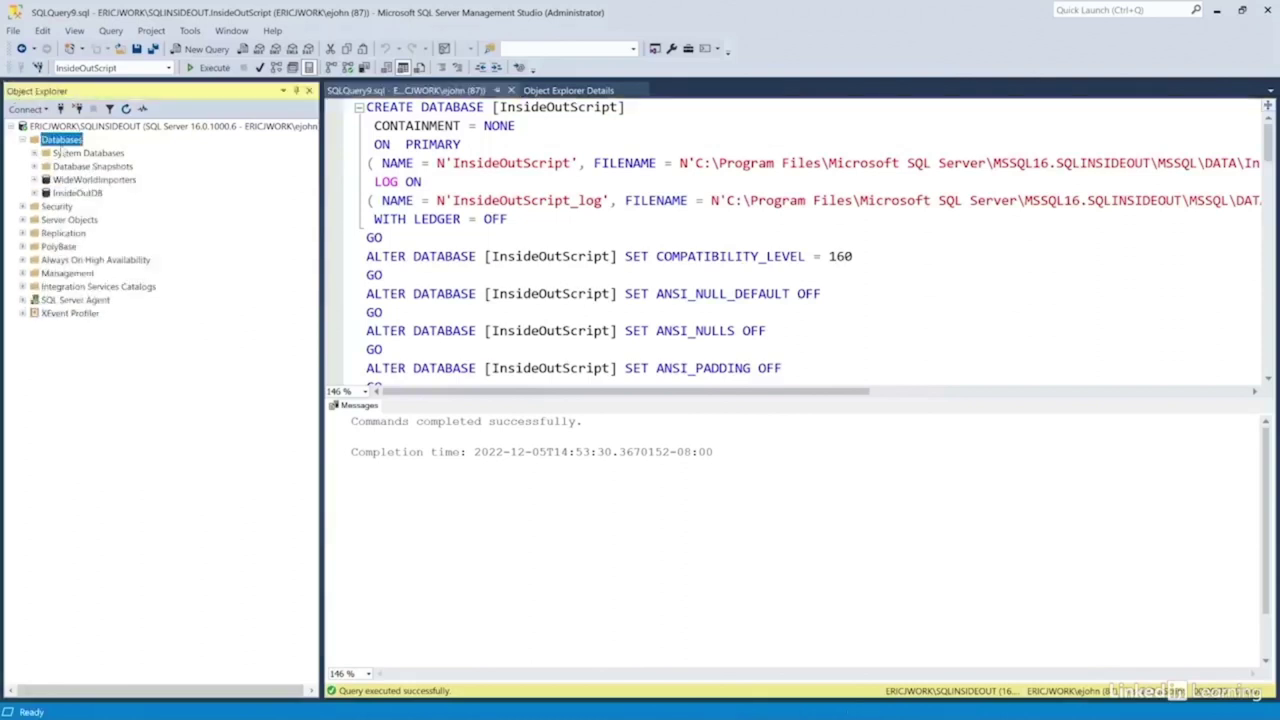
pyautogui.rightClick(60, 139)
pyautogui.click(115, 290)
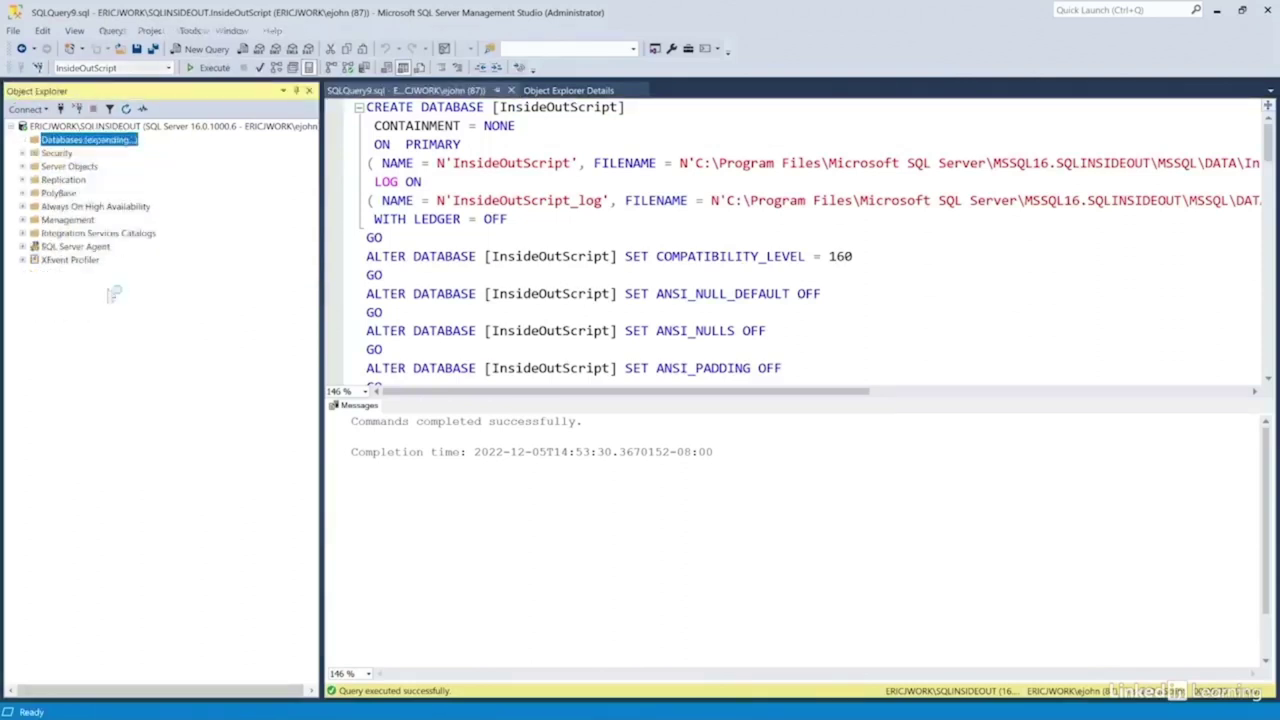
pyautogui.click(86, 193)
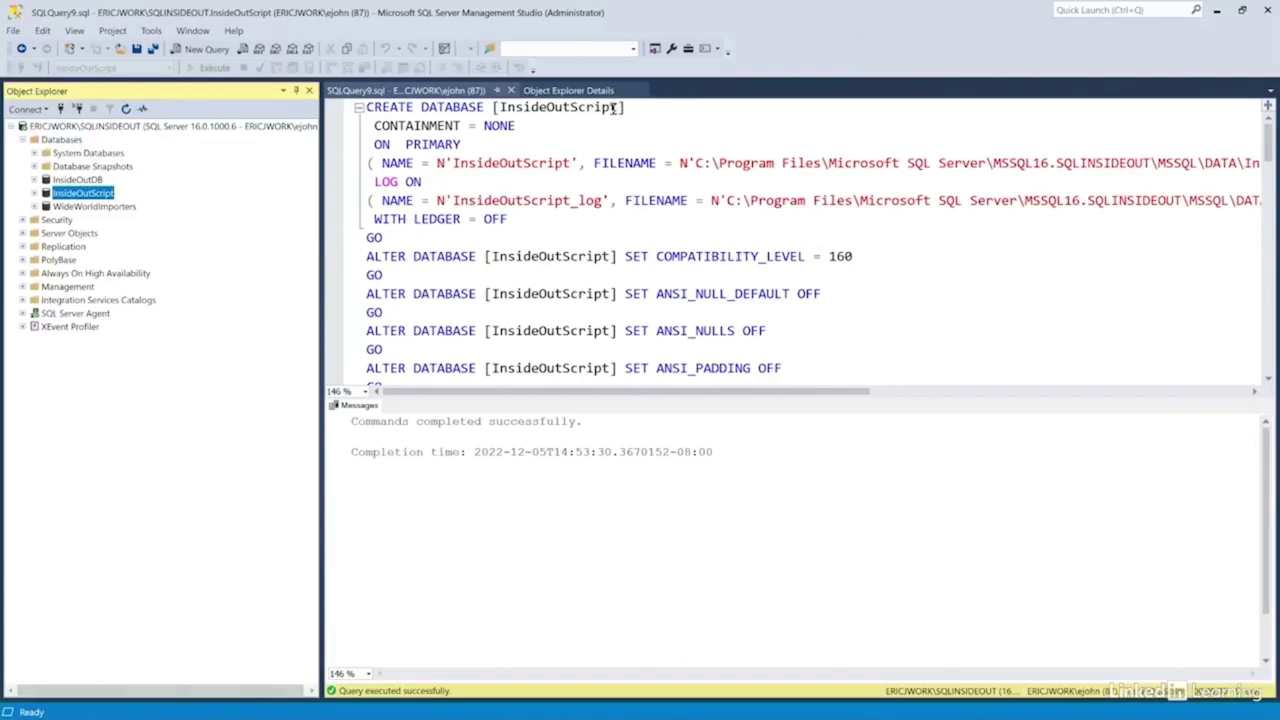
# - Go back to the script editor and review the CONTAINMENT and COMPATIBILITY_LEVEL lines
pyautogui.click(437, 107)
pyautogui.moveTo(520, 150); pyautogui.dragTo(485, 127)
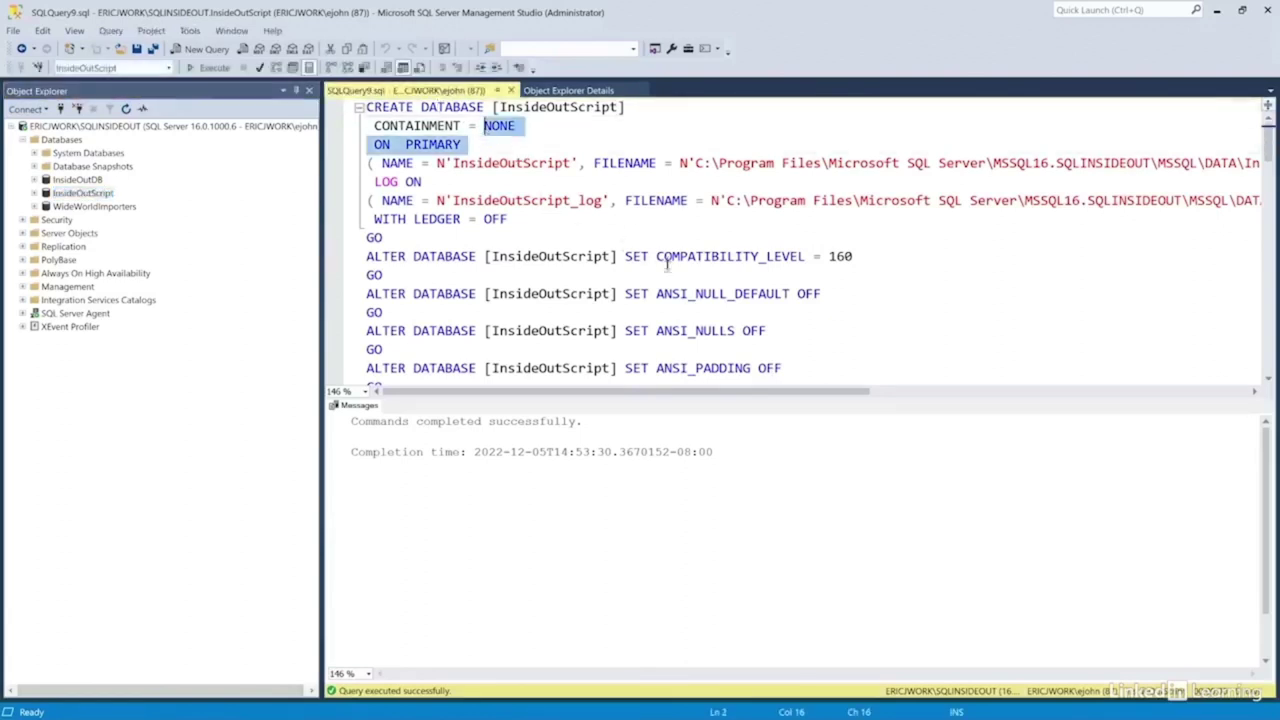
pyautogui.click(560, 272)
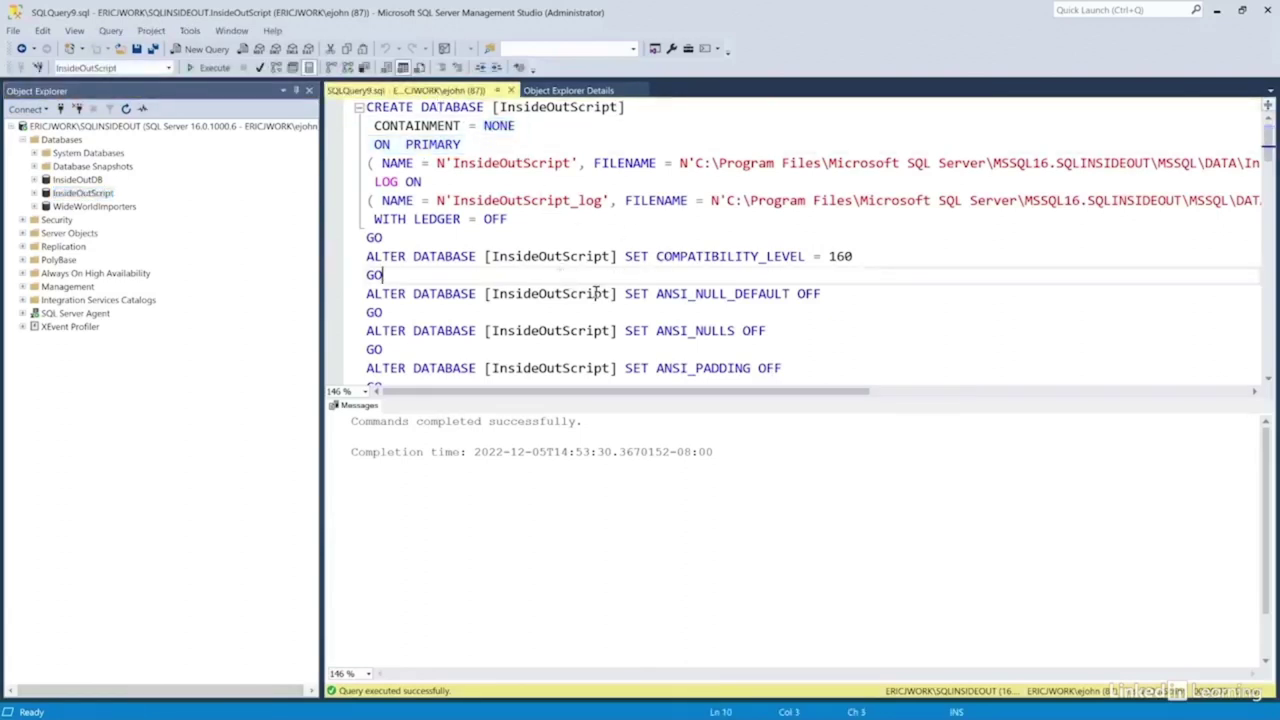
# - Delete the ALTER DATABASE statements and the WITH LEDGER = OFF and CONTAINMENT = NONE lines
pyautogui.moveTo(366, 256); pyautogui.dragTo(1052, 676)
pyautogui.press('Delete')
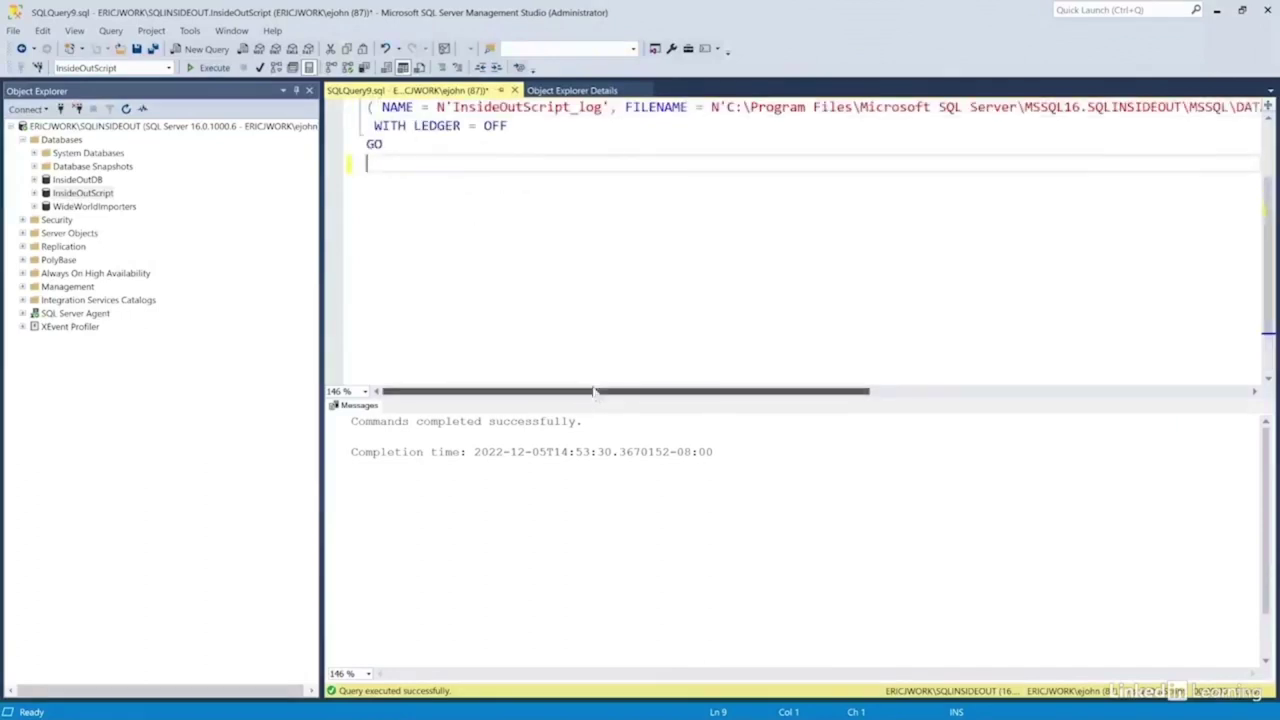
pyautogui.scroll(2, 561, 245)
pyautogui.moveTo(540, 218); pyautogui.dragTo(323, 213)
pyautogui.press('BackSpace')
pyautogui.press('BackSpace')
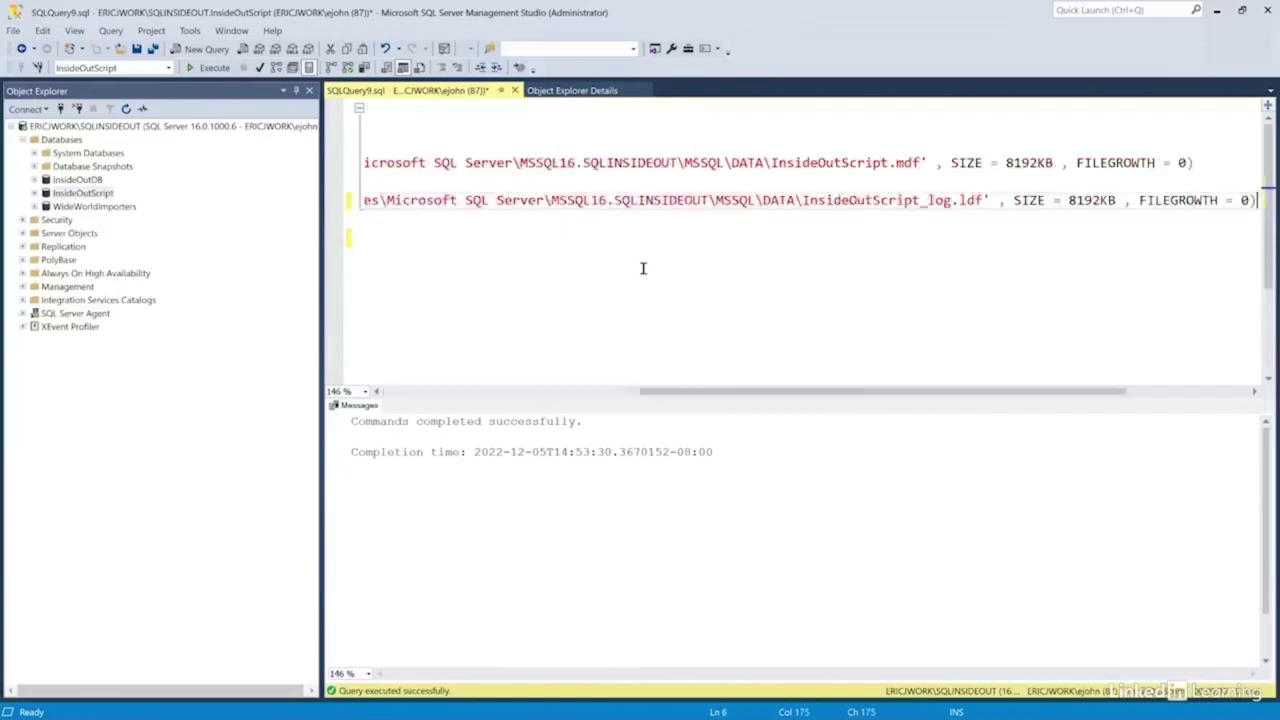
pyautogui.moveTo(679, 392); pyautogui.dragTo(420, 392)
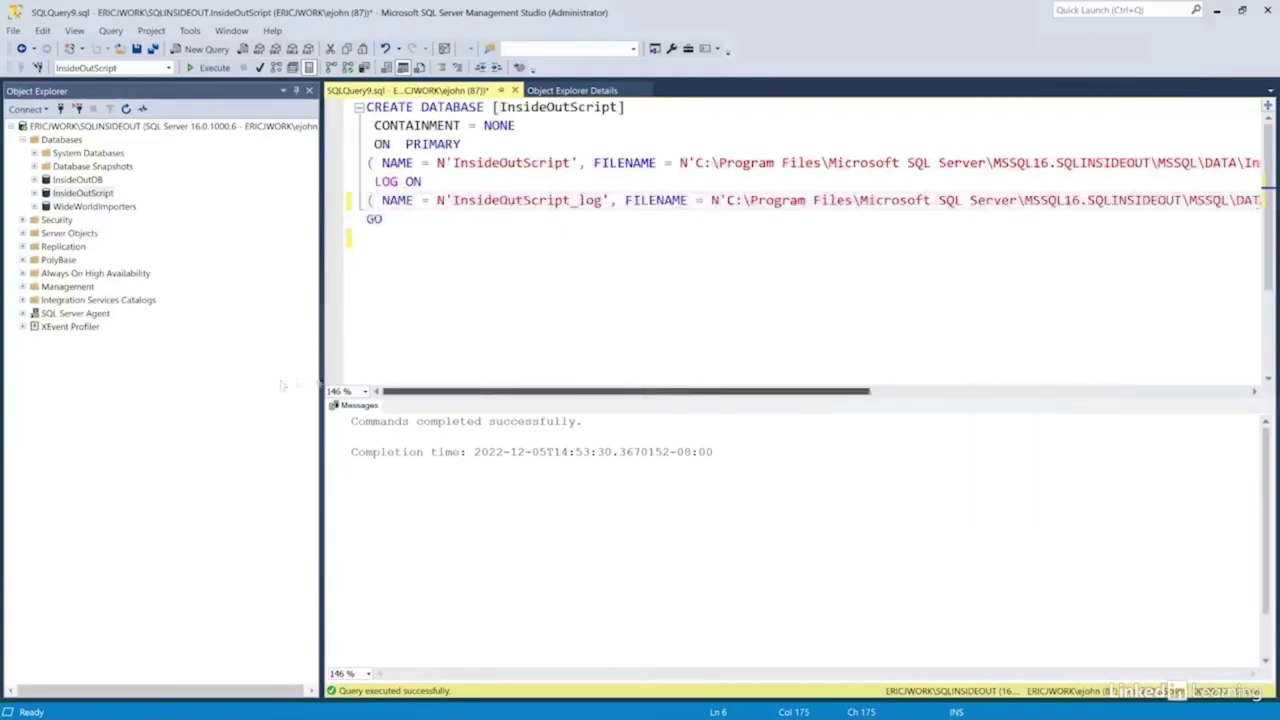
pyautogui.moveTo(541, 130); pyautogui.dragTo(240, 138)
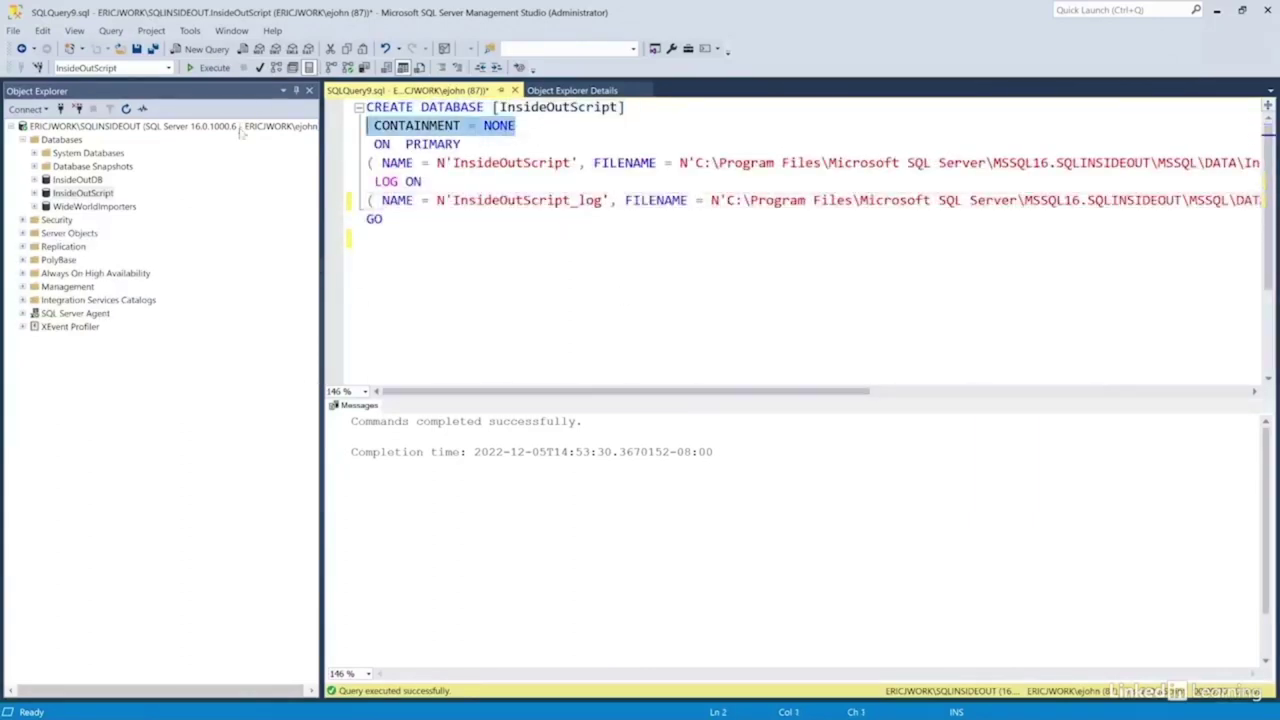
pyautogui.press('BackSpace')
pyautogui.press('BackSpace')
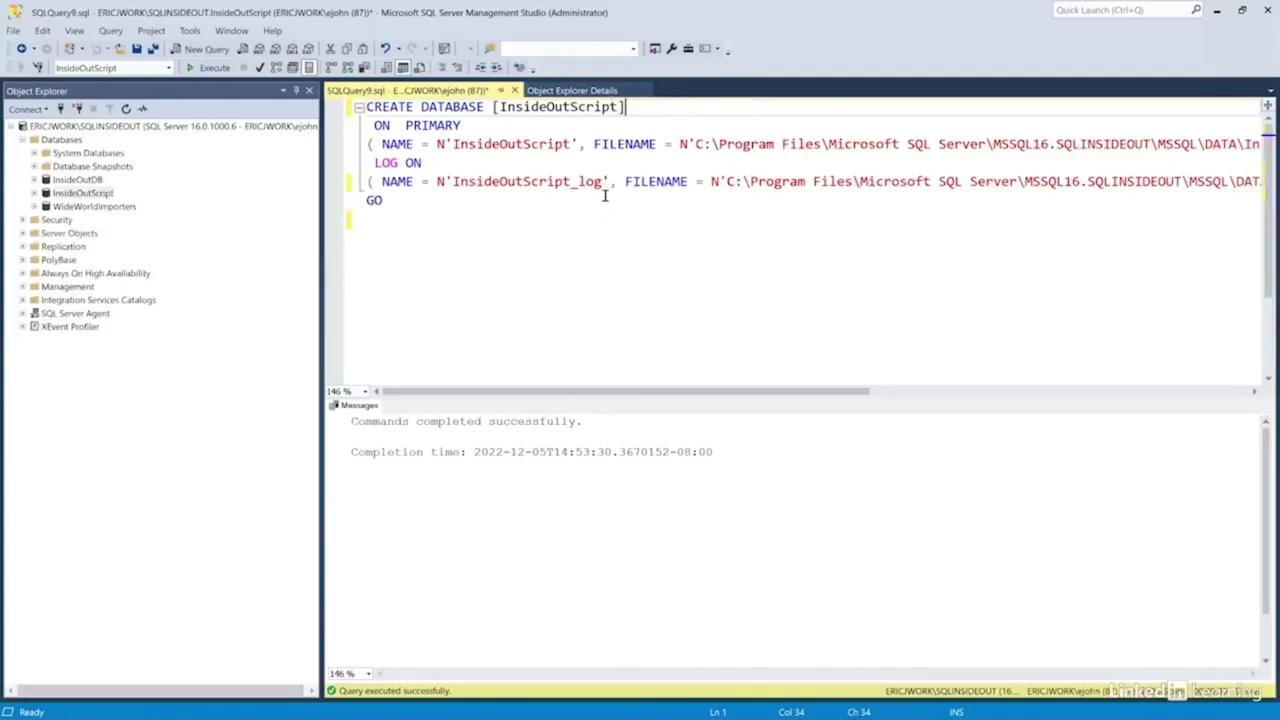
# - Rename to InsideOutScript2 with InsideOutScript2.mdf and InsideOutScript2_log.ldf, then run the script
pyautogui.press('Left')
pyautogui.doubleClick(478, 146)
pyautogui.doubleClick(537, 182)
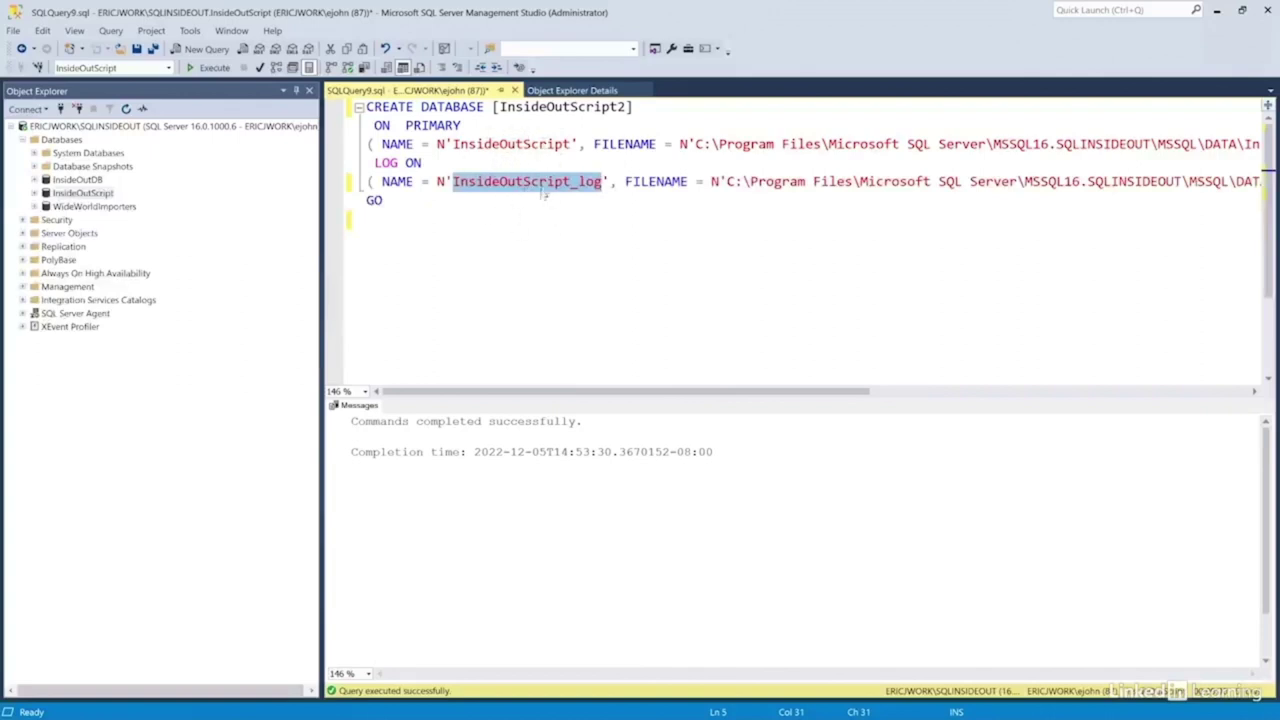
pyautogui.moveTo(808, 393); pyautogui.dragTo(1059, 400)
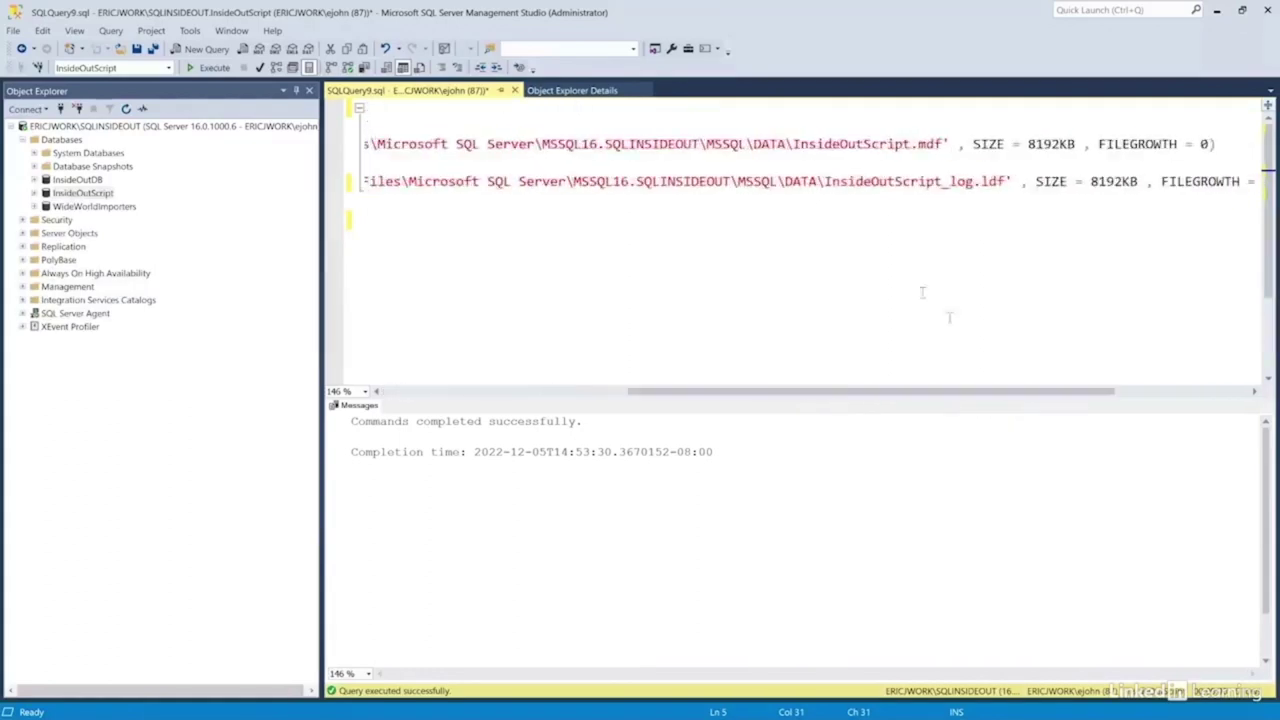
pyautogui.click(816, 146)
pyautogui.click(915, 146)
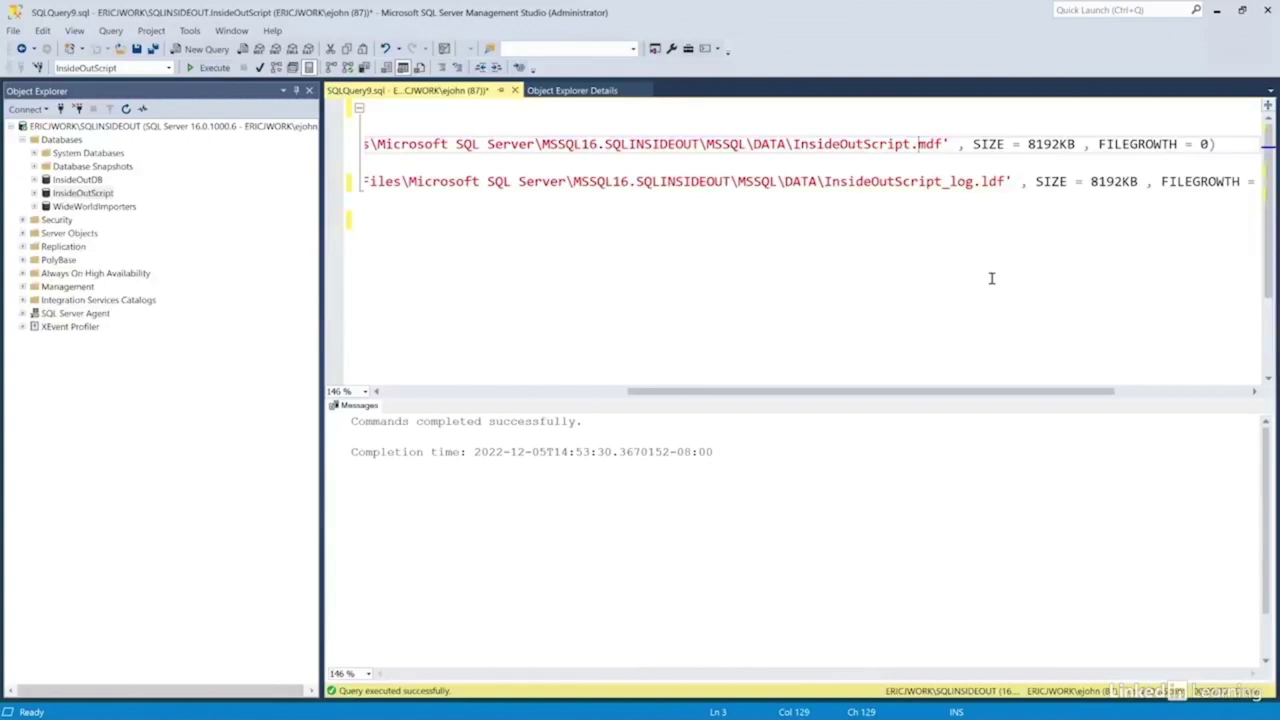
pyautogui.write('2')
pyautogui.press('Down')
pyautogui.press('Down')
pyautogui.press('Home')
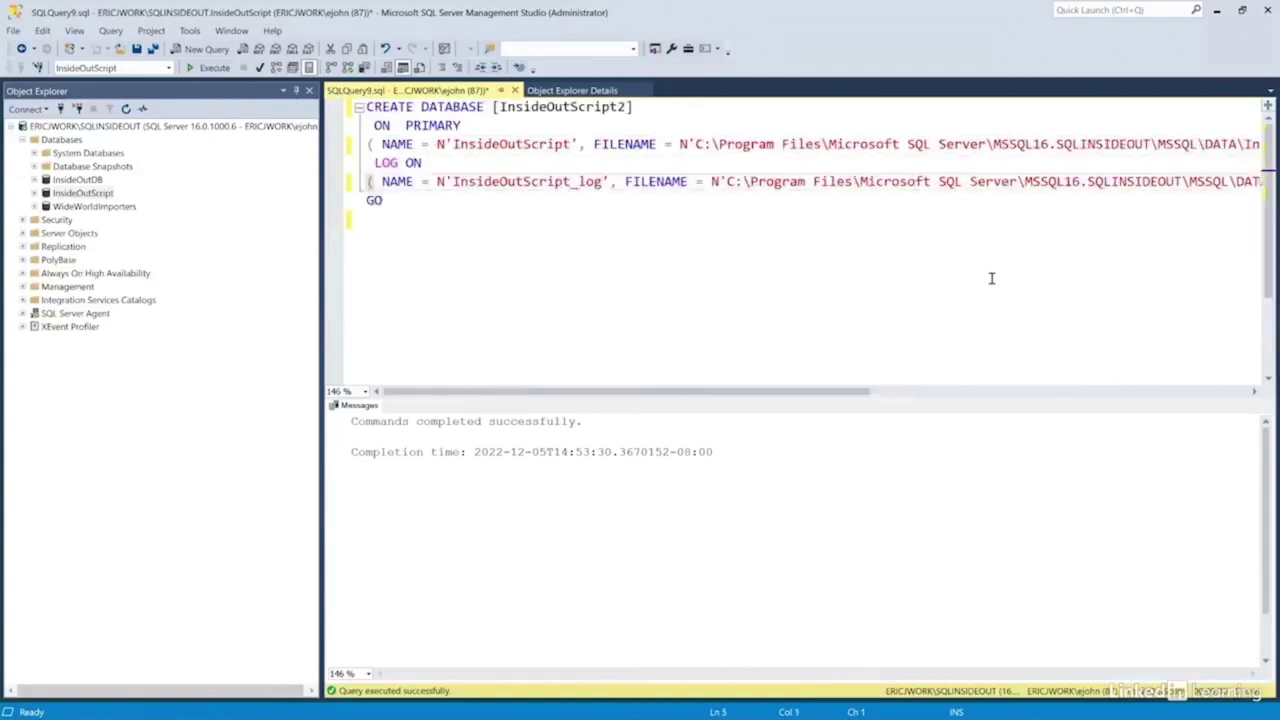
pyautogui.moveTo(821, 391); pyautogui.dragTo(1199, 399)
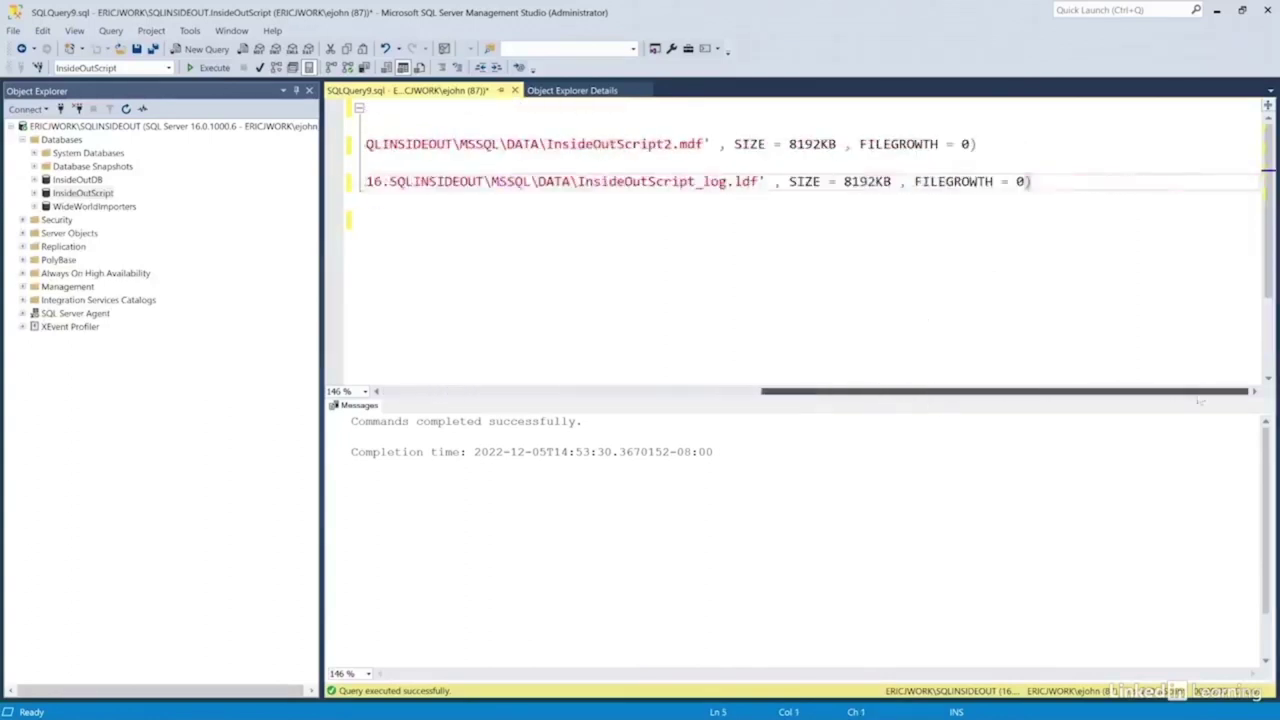
pyautogui.click(696, 184)
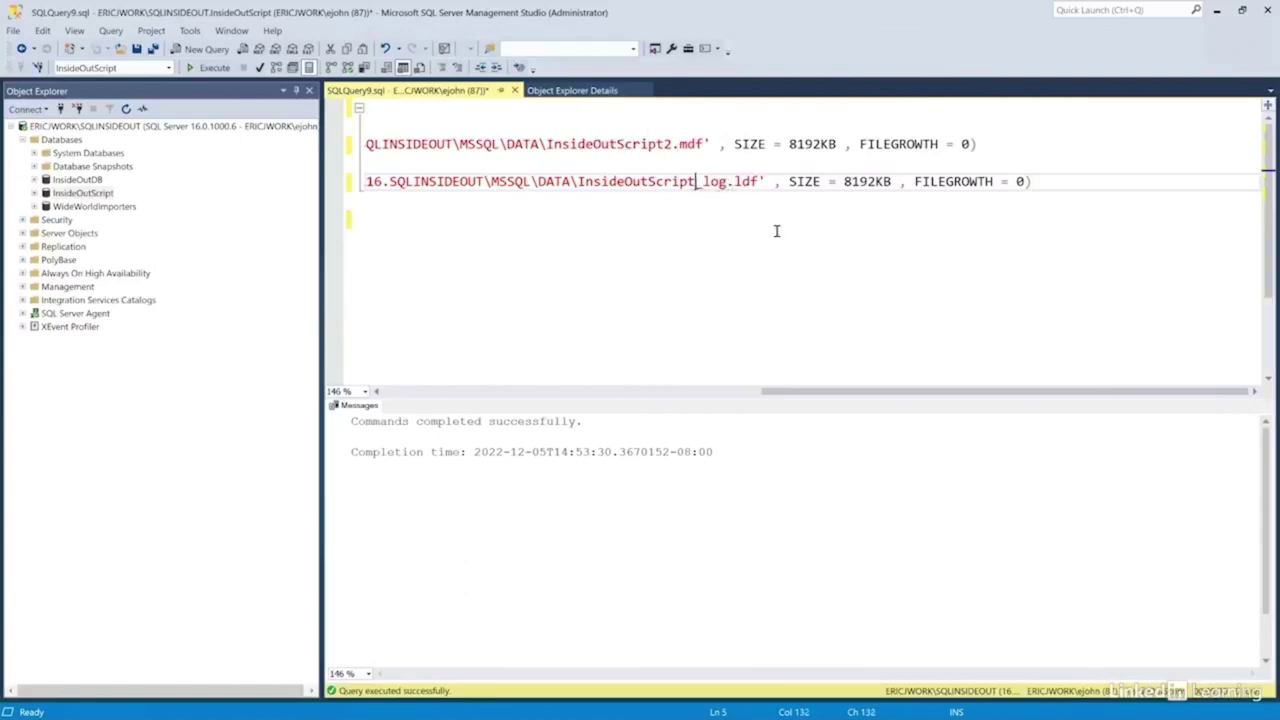
pyautogui.write('2')
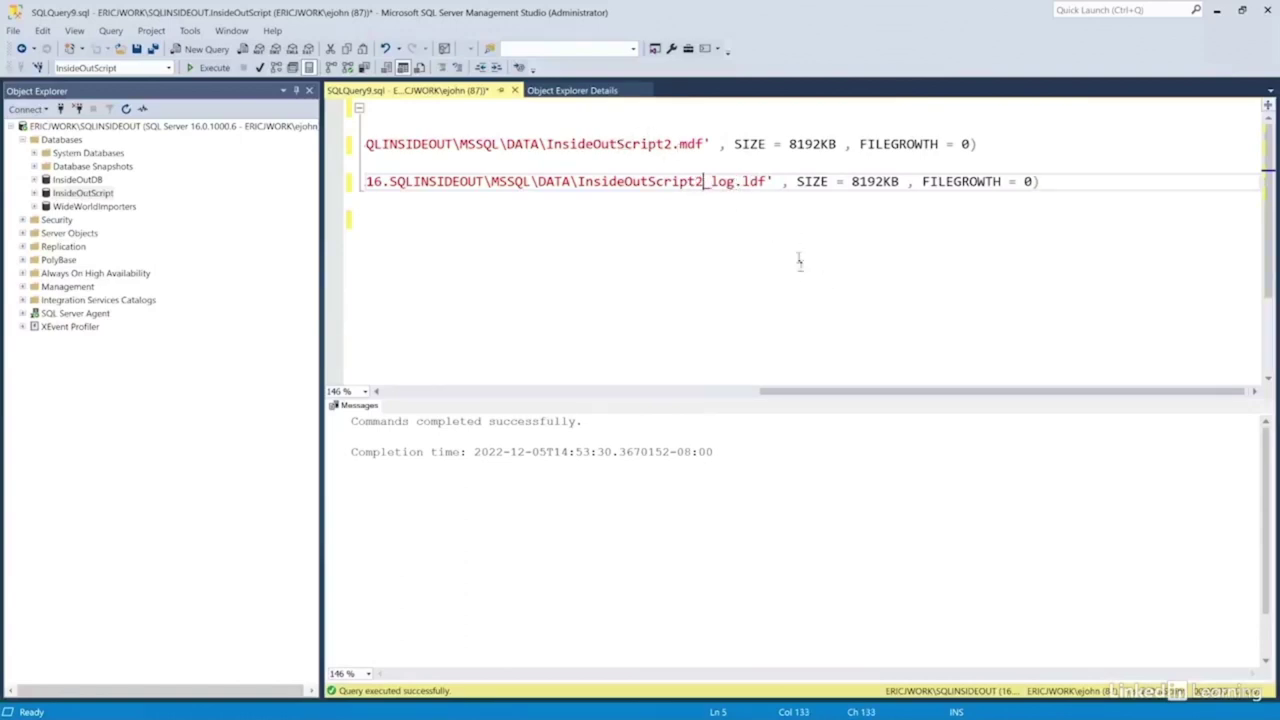
pyautogui.moveTo(843, 392); pyautogui.dragTo(338, 396)
pyautogui.press('F5')
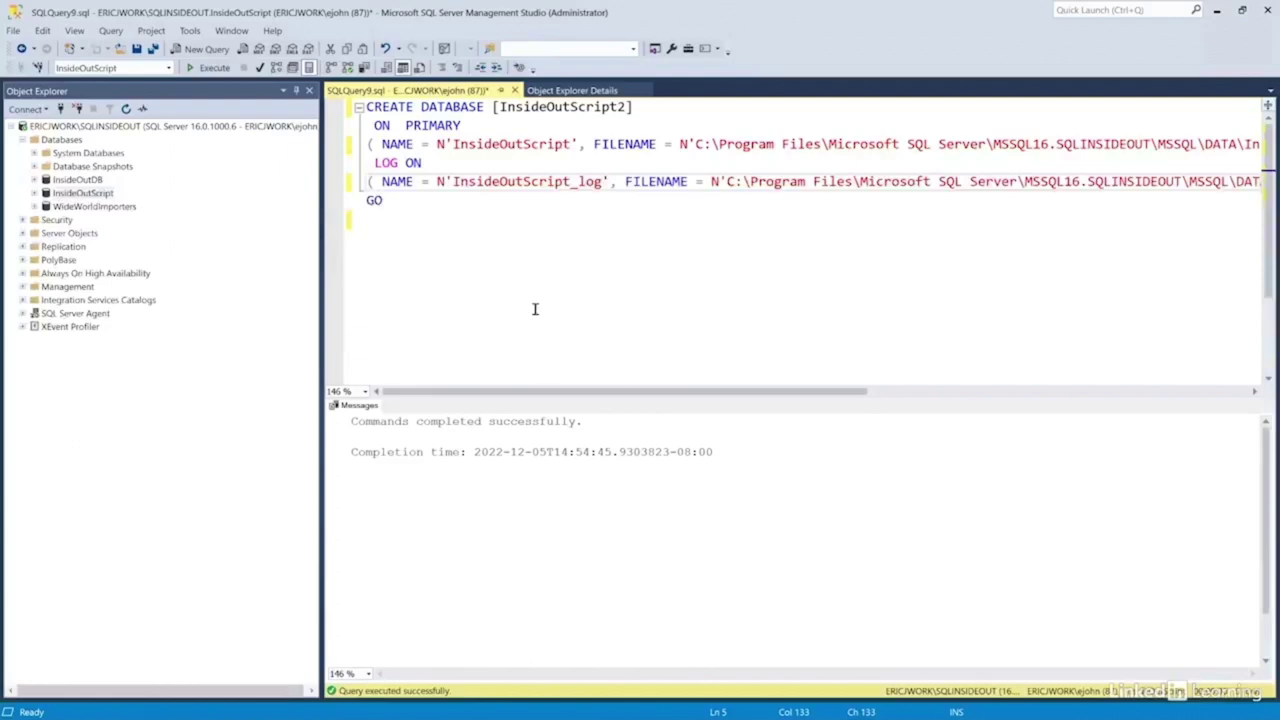
# - Refresh the Databases list and bring up the context menu for InsideOutScript2
pyautogui.rightClick(66, 142)
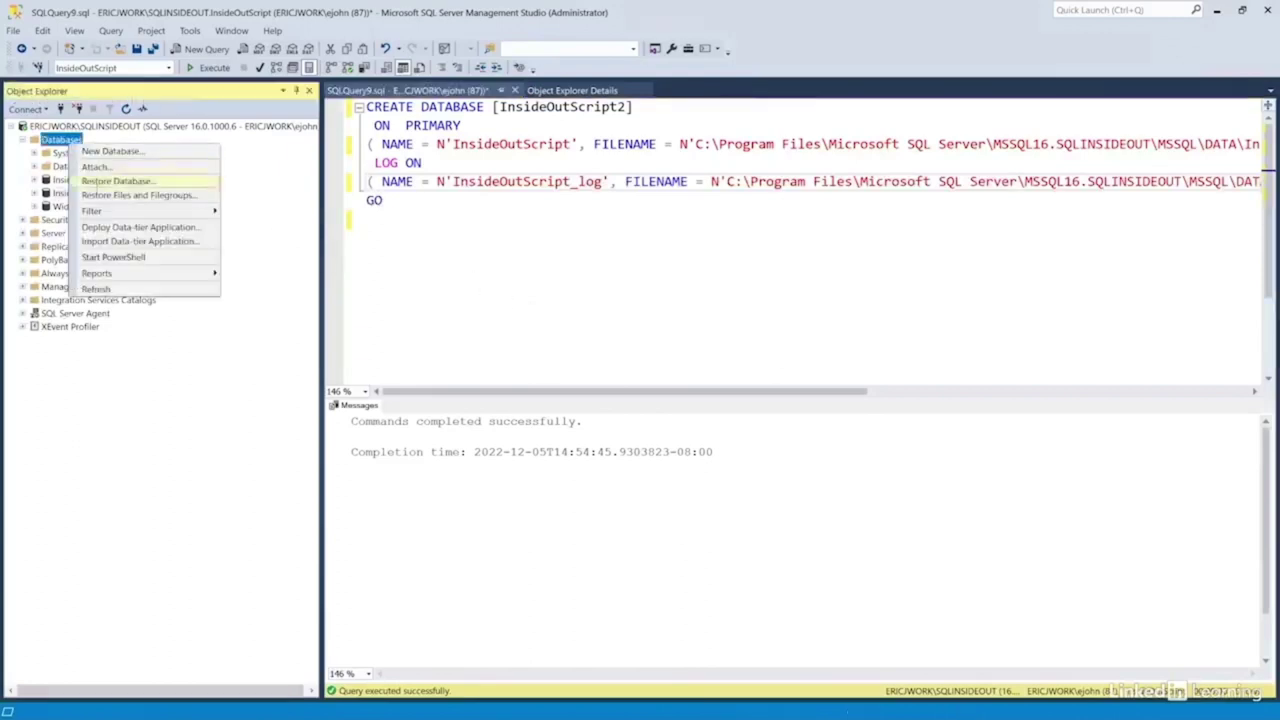
pyautogui.click(128, 287)
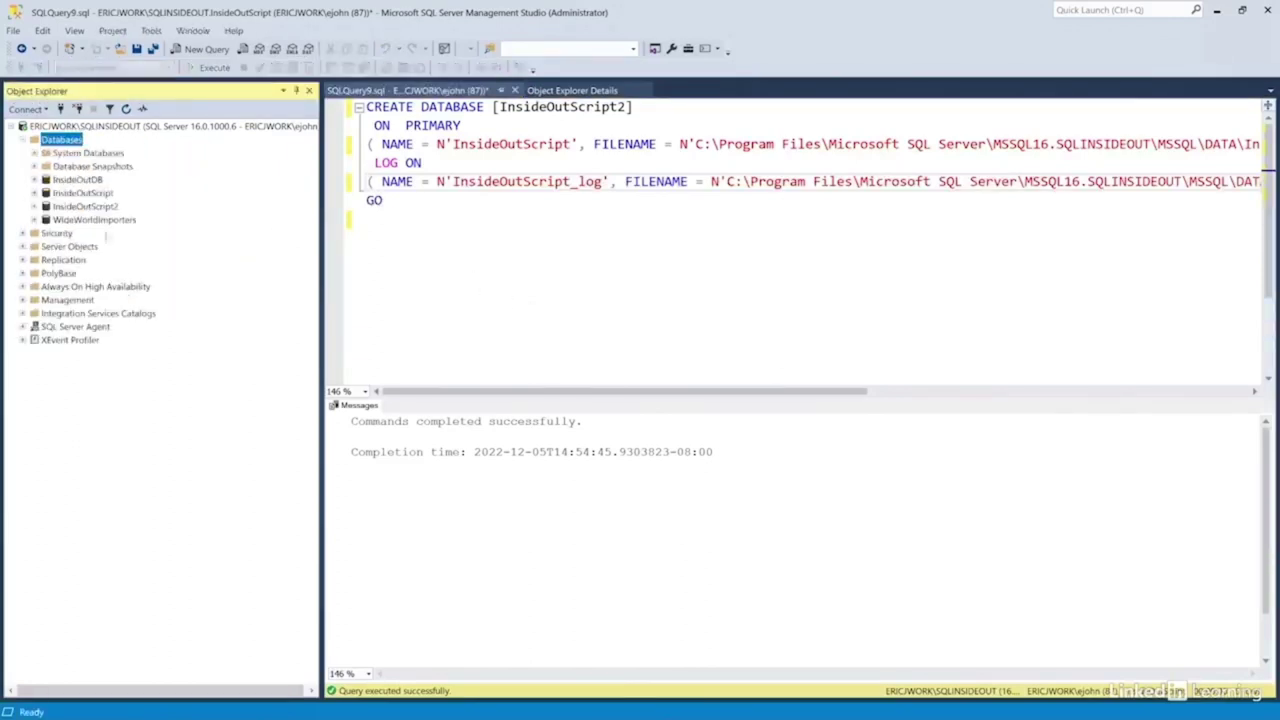
pyautogui.click(117, 208)
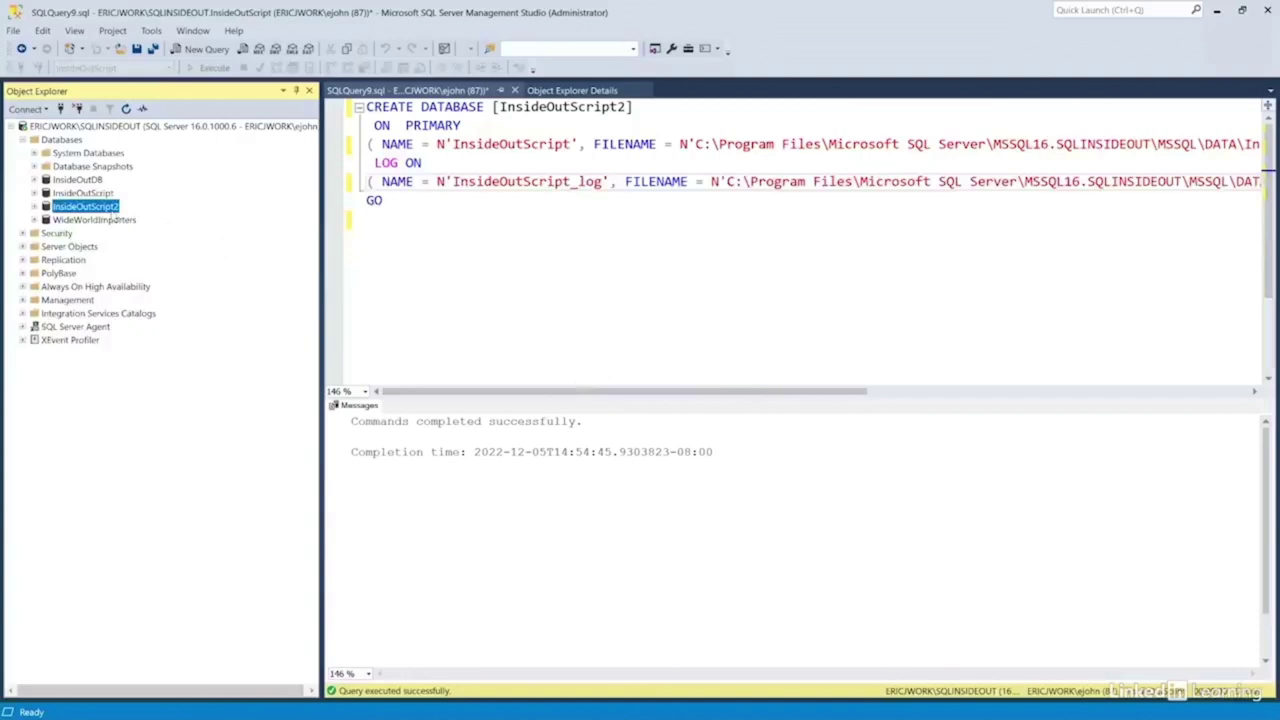
pyautogui.rightClick(108, 207)
pyautogui.click(171, 413)
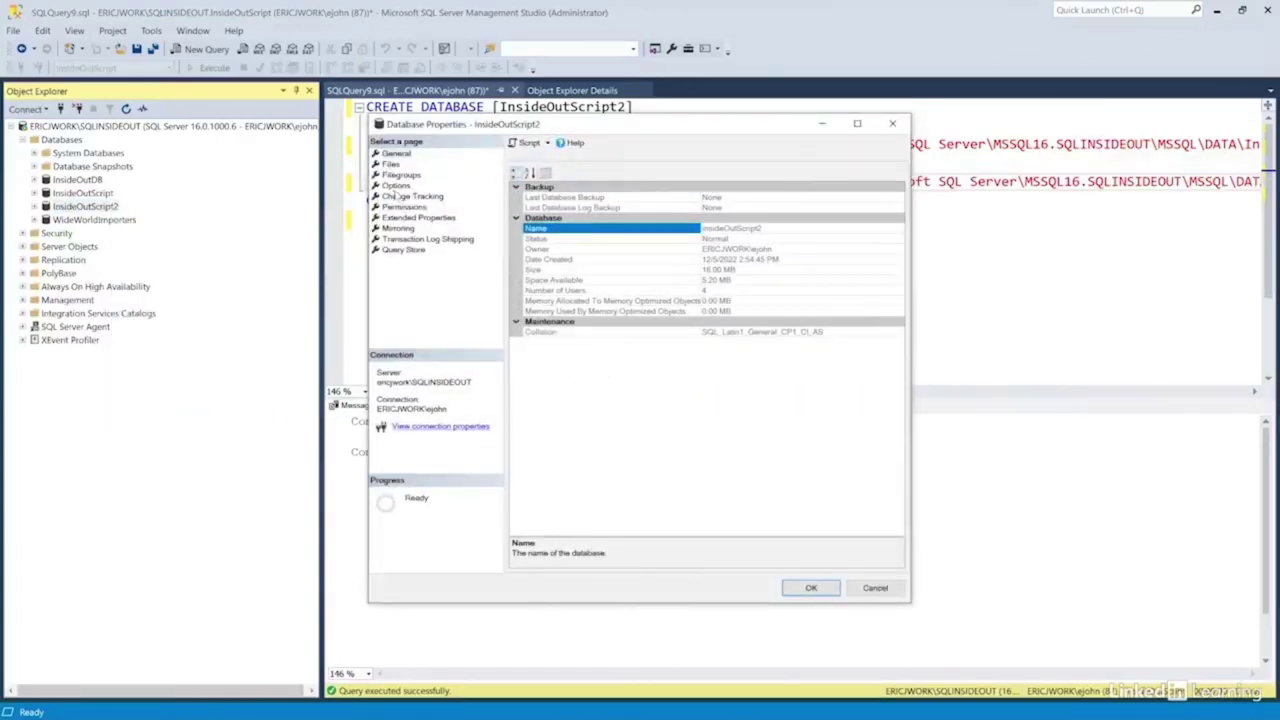
pyautogui.click(396, 187)
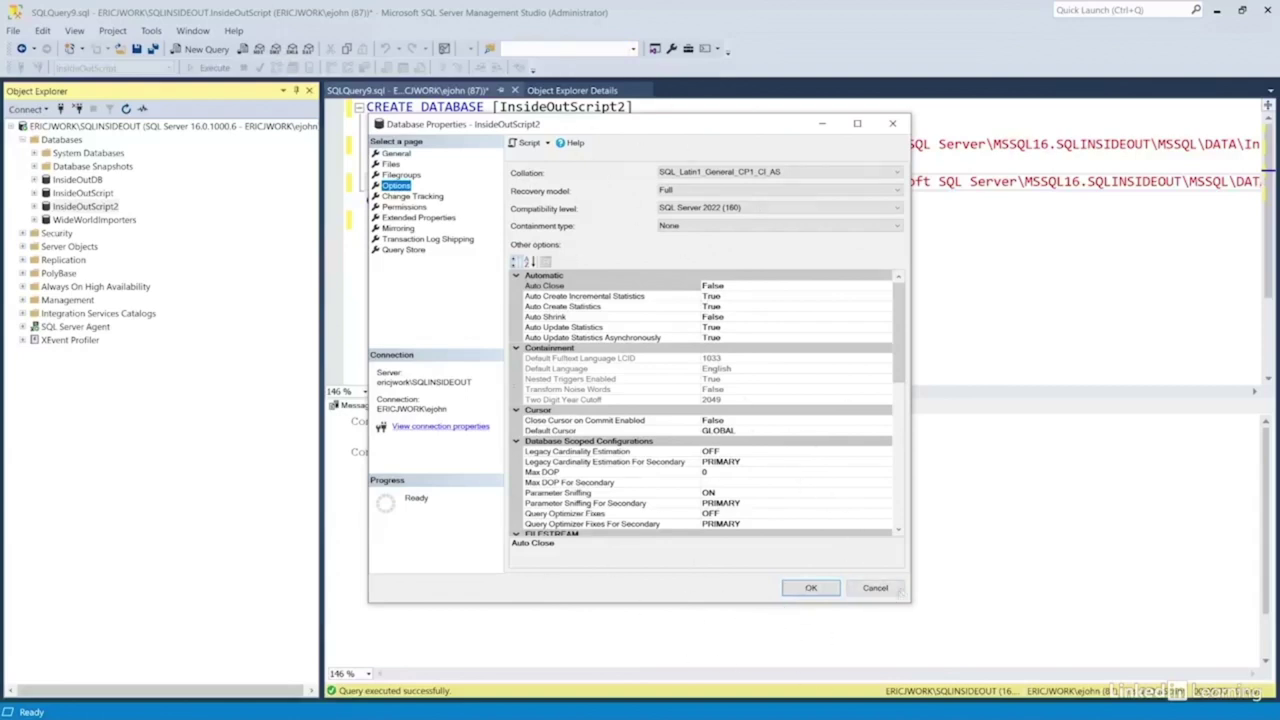
pyautogui.click(897, 592)
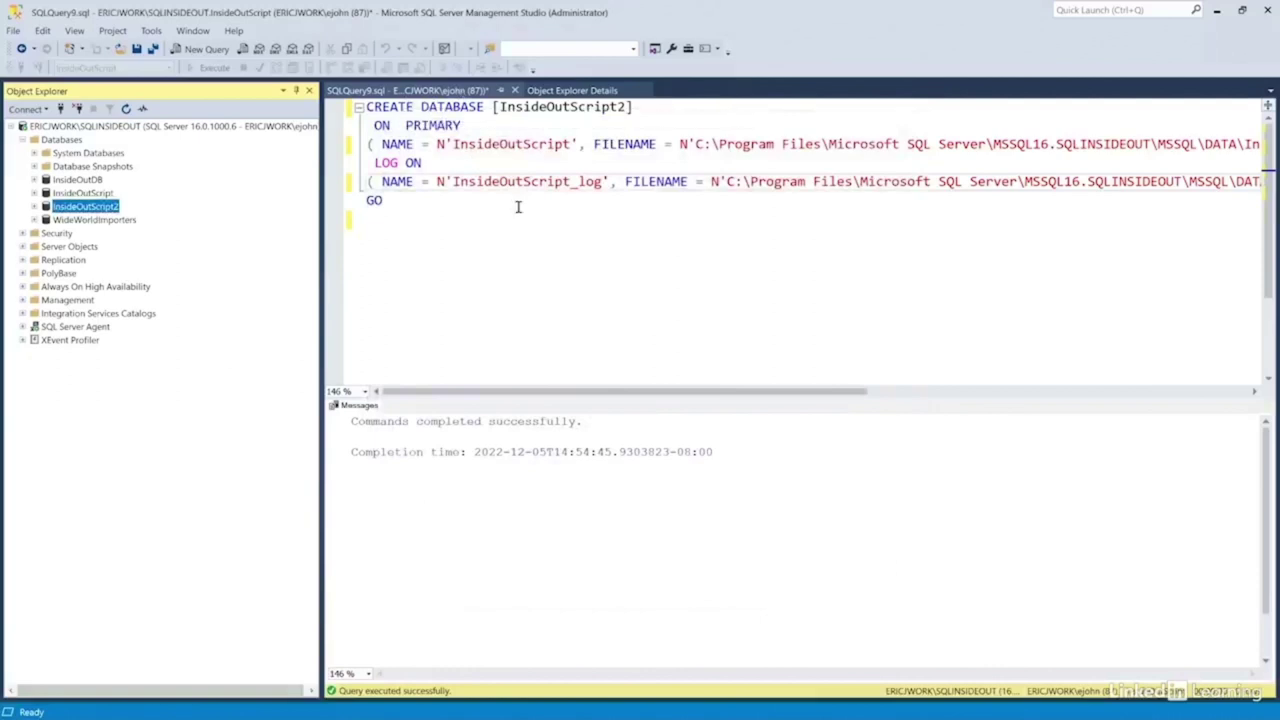
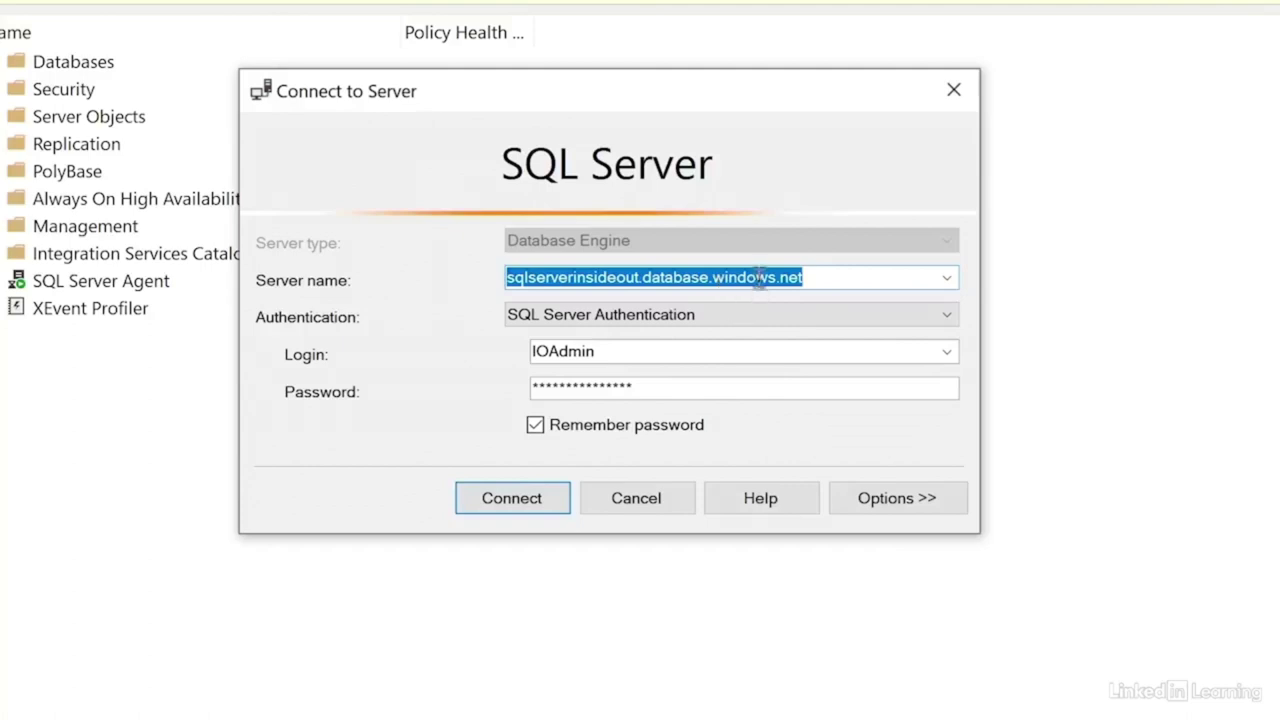
# - Check the sqlserverinsideout.database.windows.net server name and login, then connect to the Azure server
pyautogui.click(880, 286)
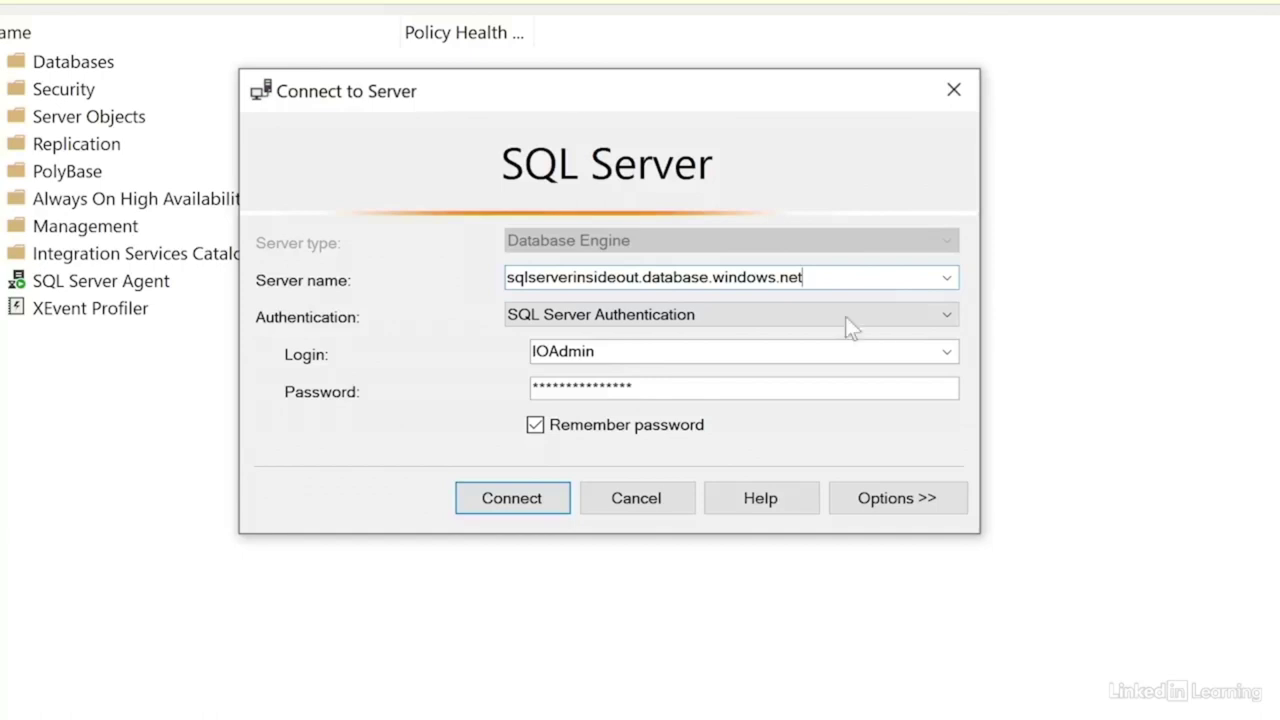
pyautogui.doubleClick(636, 355)
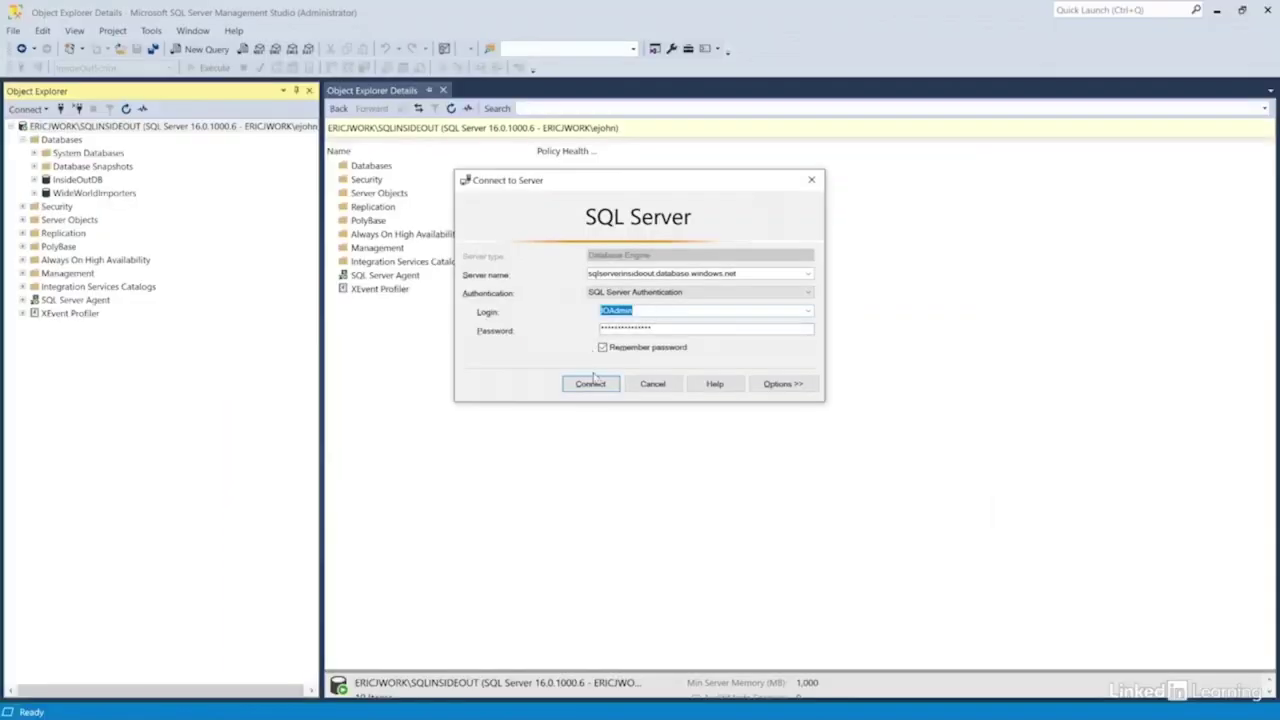
pyautogui.click(513, 499)
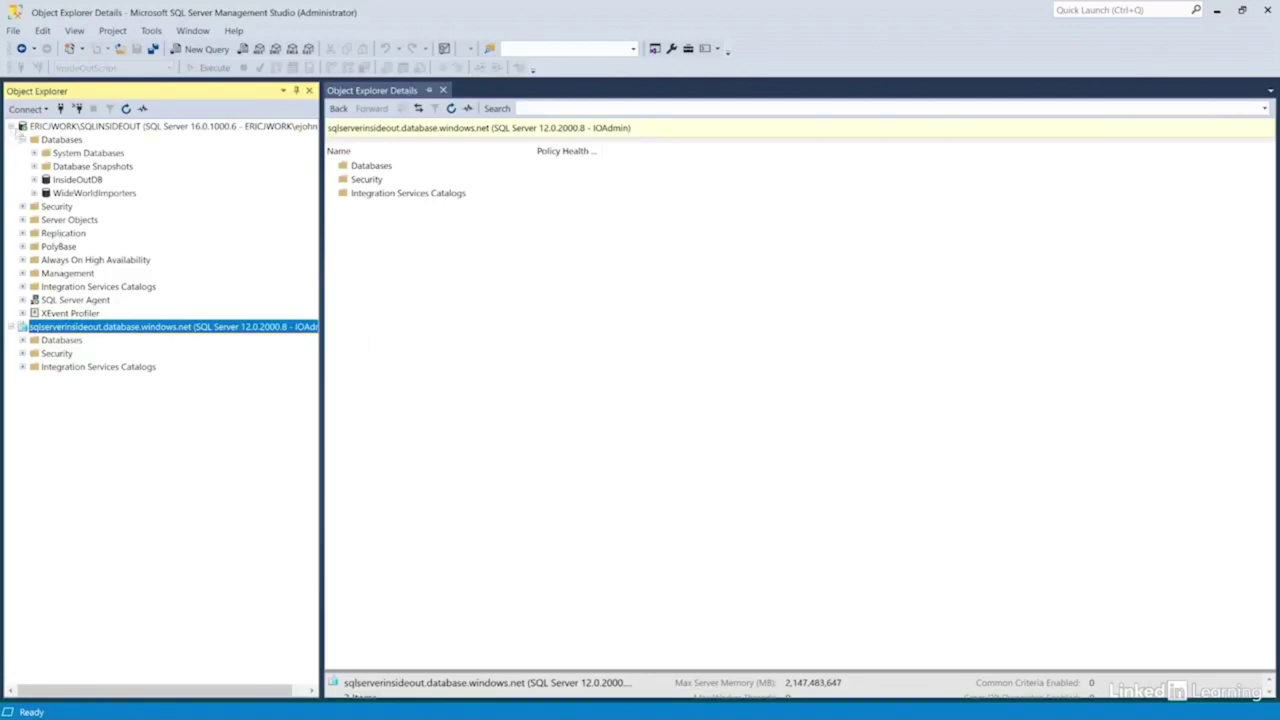
# - Collapse the local server, expand the Azure server's Databases and System Databases, and select insideout2022
pyautogui.click(22, 127)
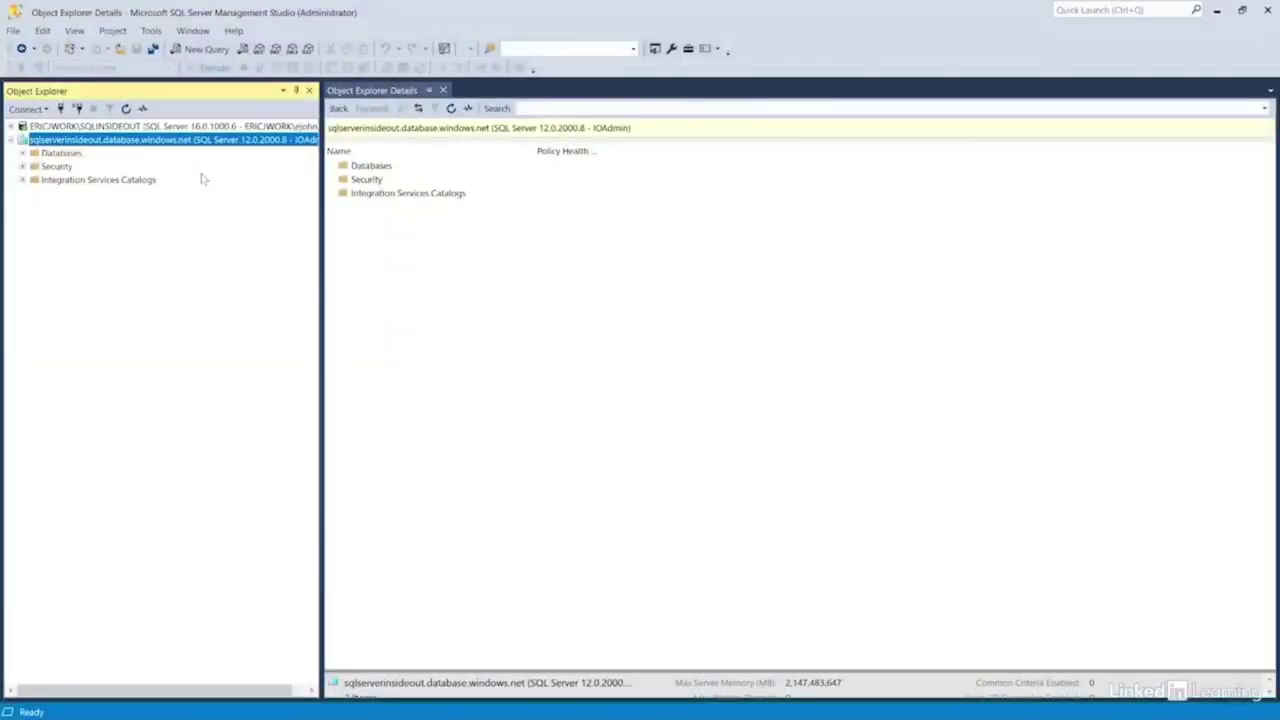
pyautogui.click(23, 153)
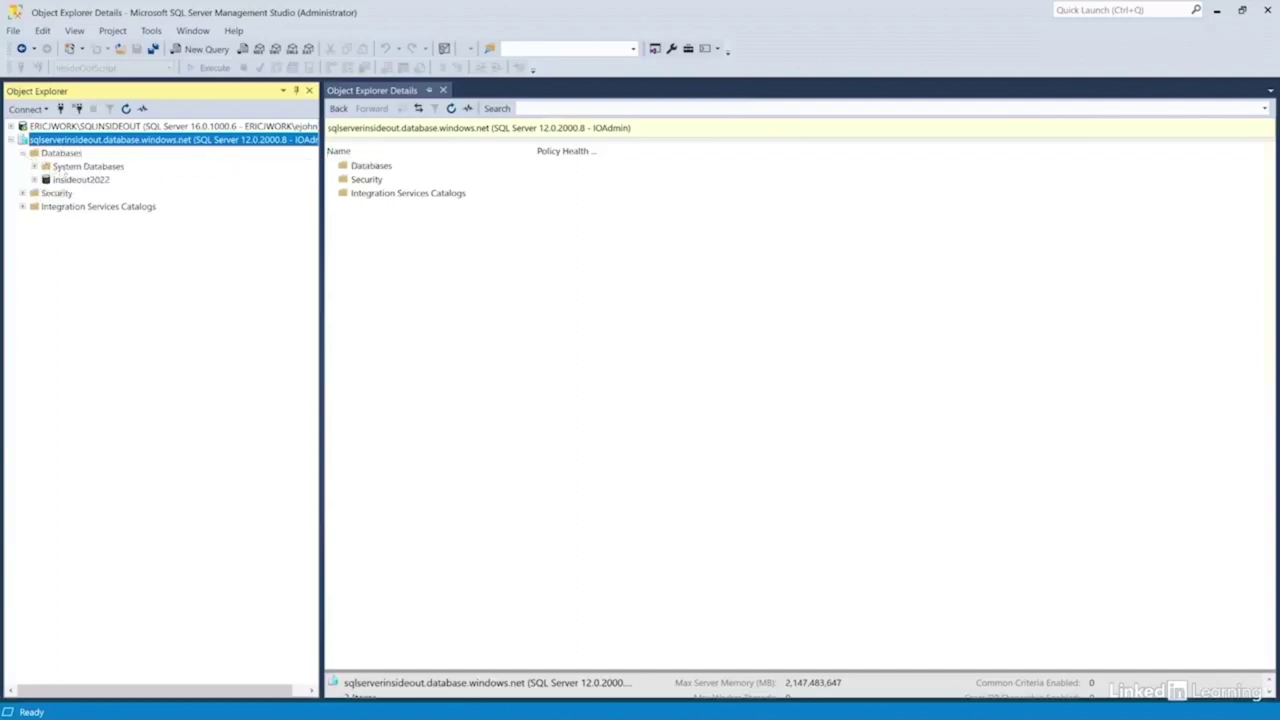
pyautogui.click(34, 166)
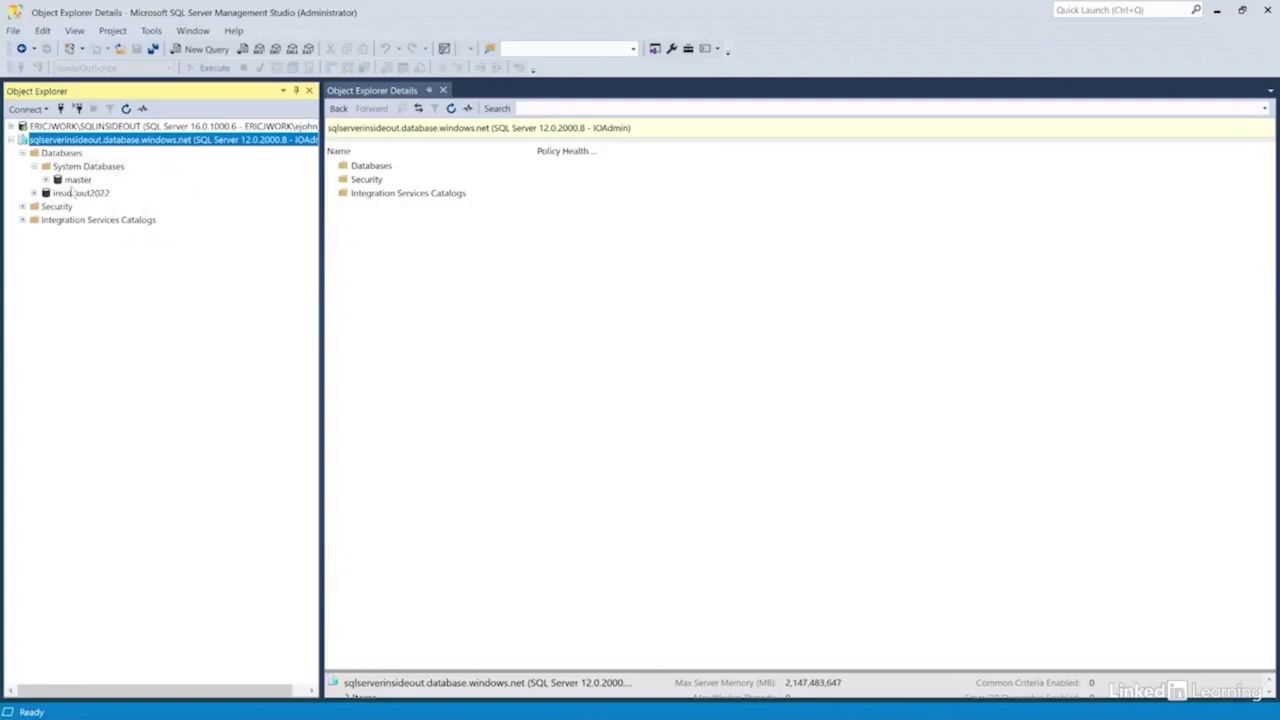
pyautogui.click(78, 194)
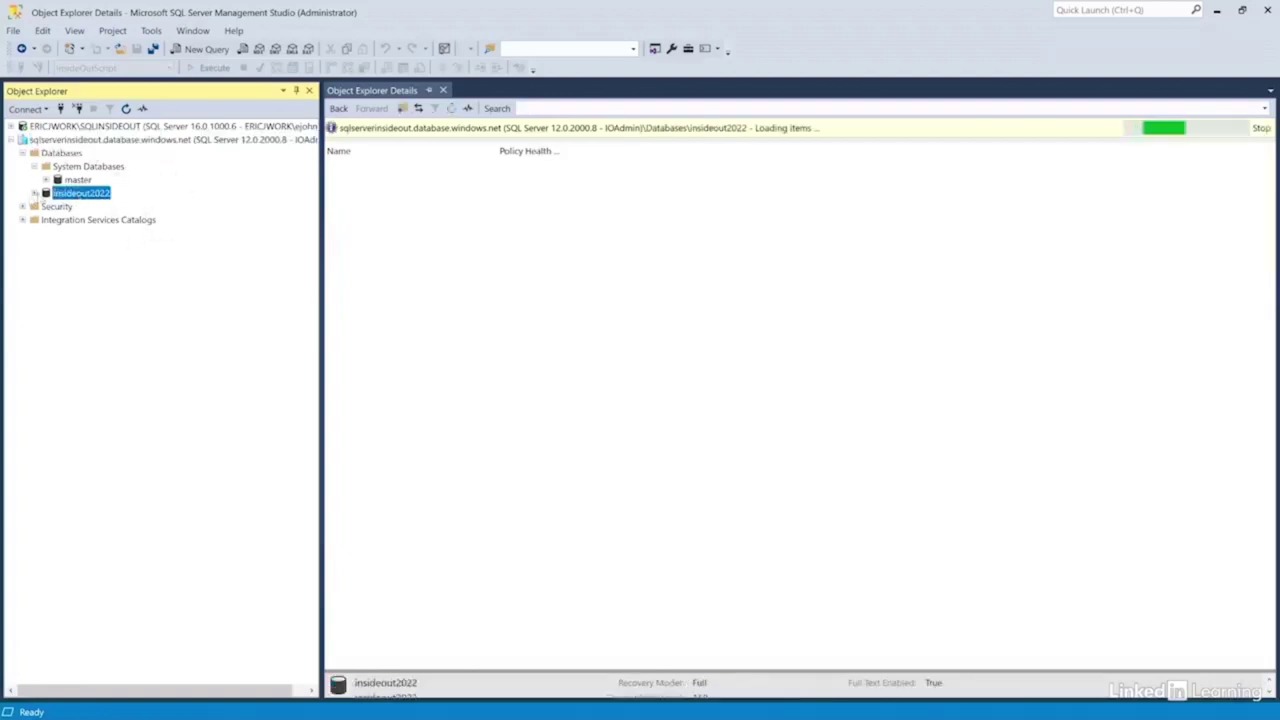
# - Expand insideout2022 and its Tables folder, then switch to the Azure portal in Chrome
pyautogui.click(45, 193)
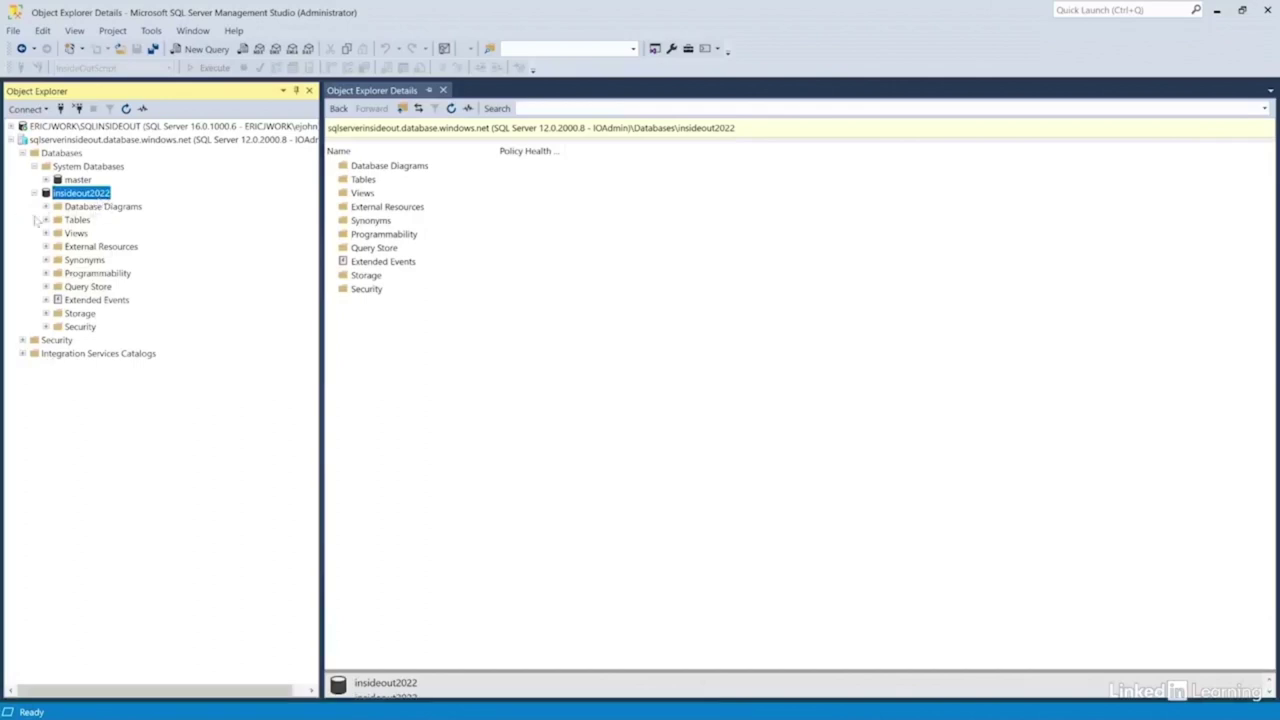
pyautogui.click(45, 220)
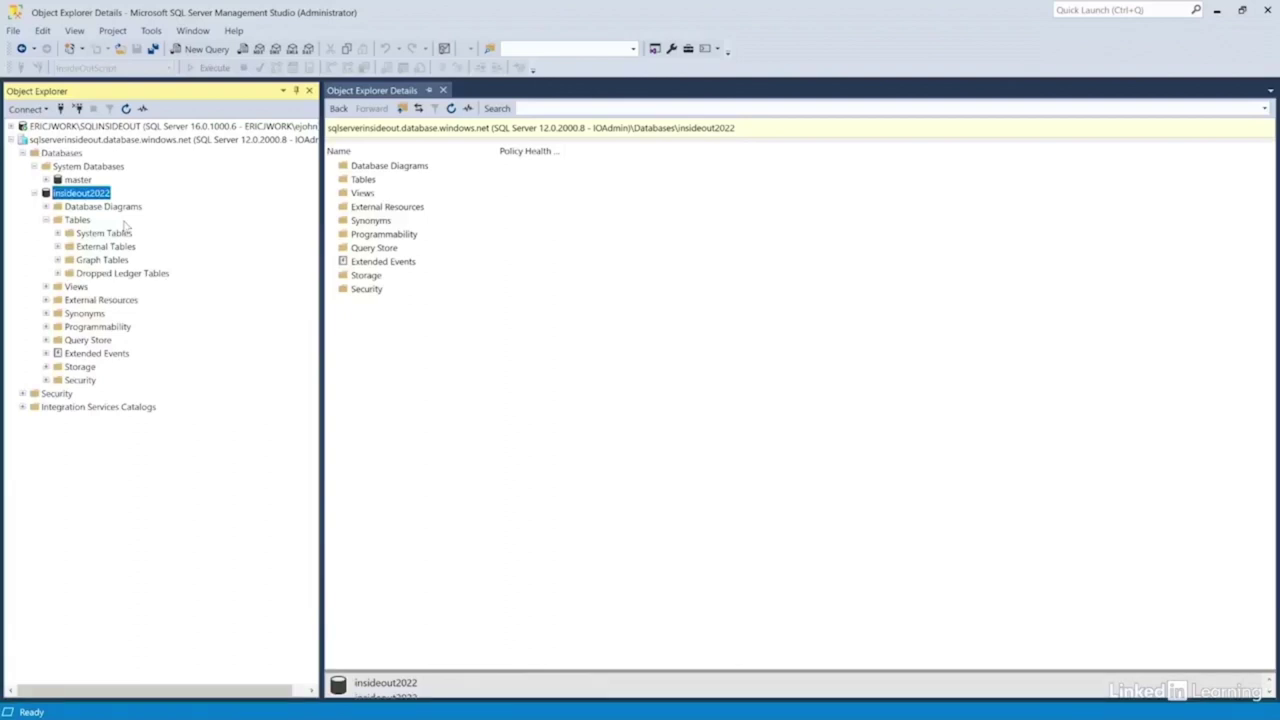
pyautogui.hotkey('alt', 'Tab')
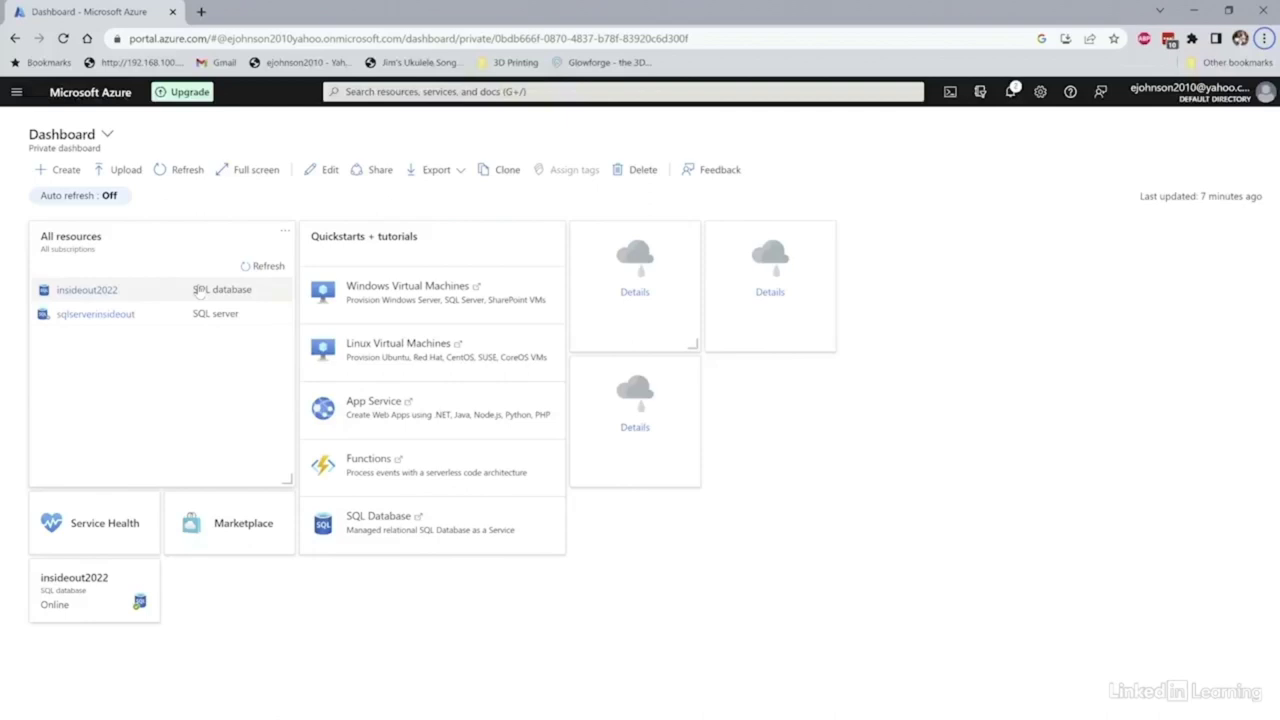
# - Go to SQL databases from the portal's navigation menu
pyautogui.click(16, 93)
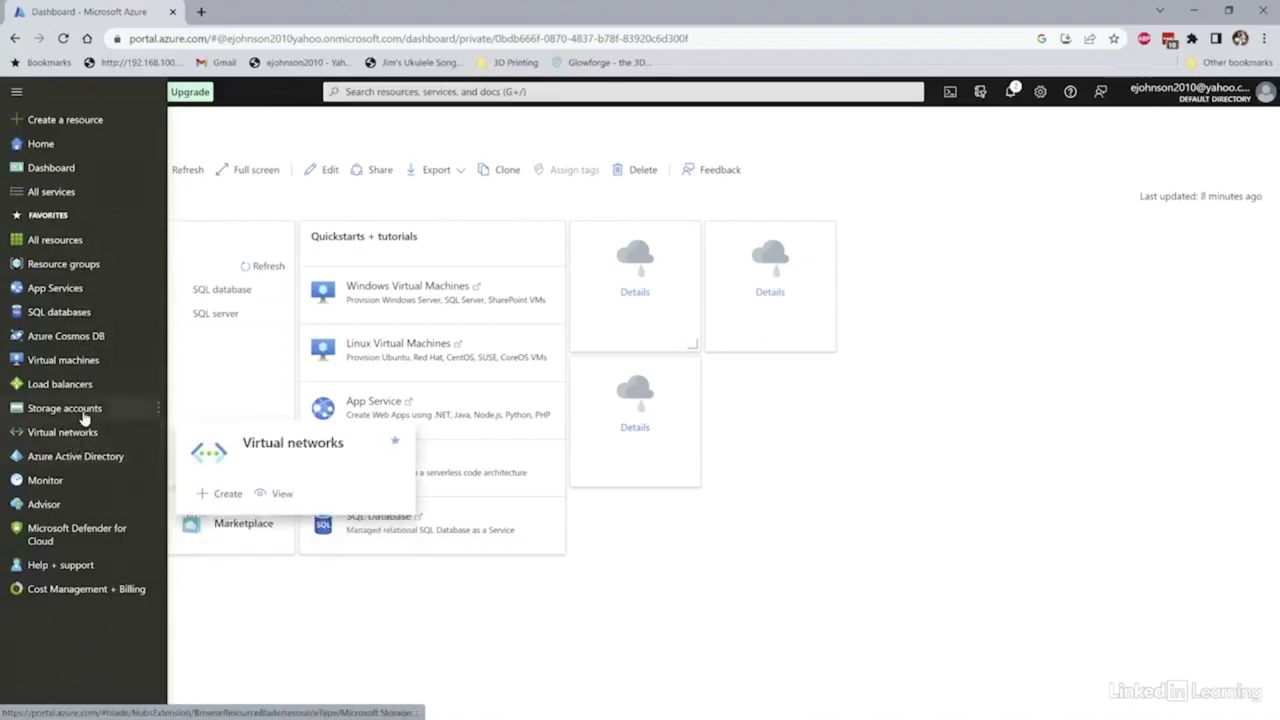
pyautogui.moveTo(84, 417)
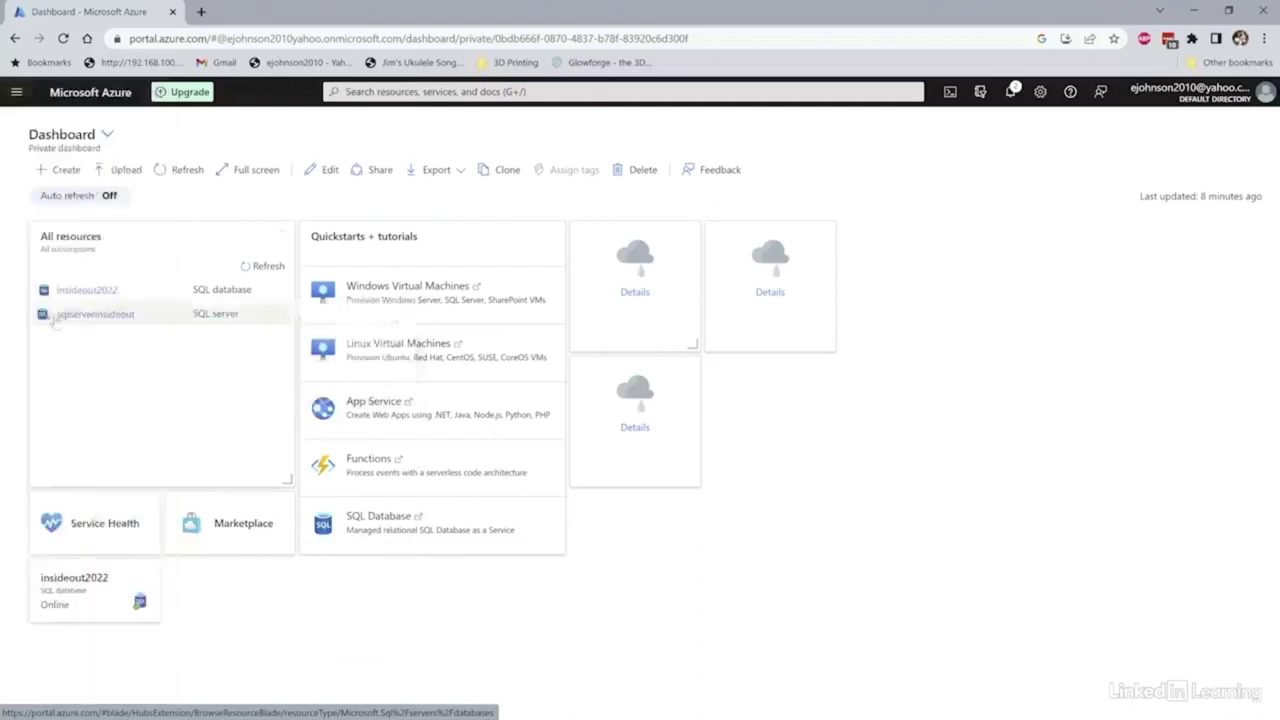
pyautogui.click(56, 320)
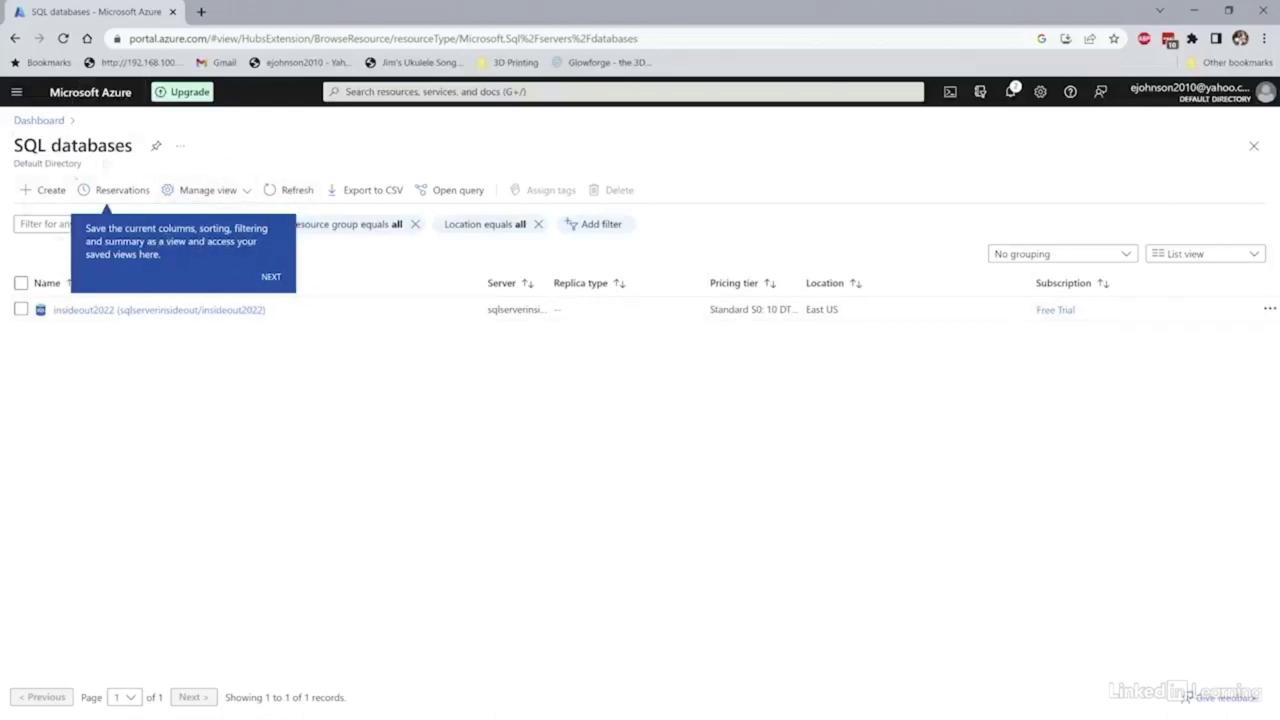
# - Close the feature tips and open insideout2022's overview (Online, East US, Standard S0)
pyautogui.click(278, 283)
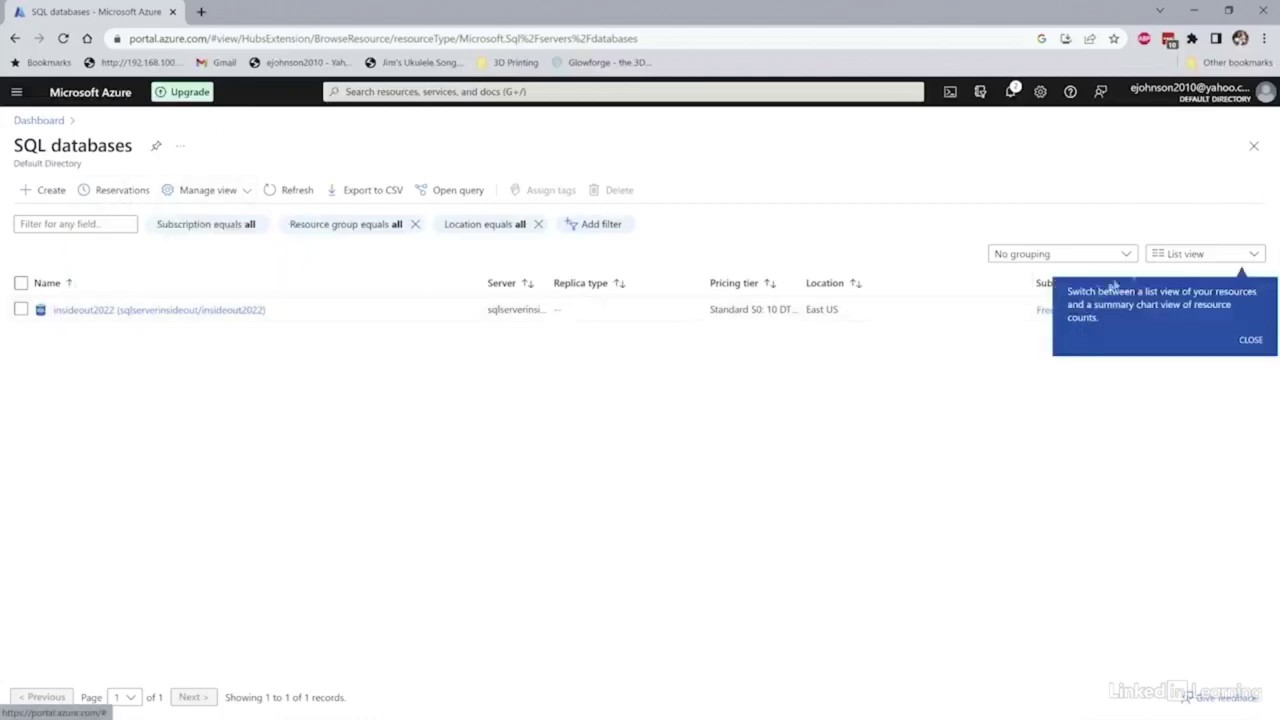
pyautogui.click(1251, 341)
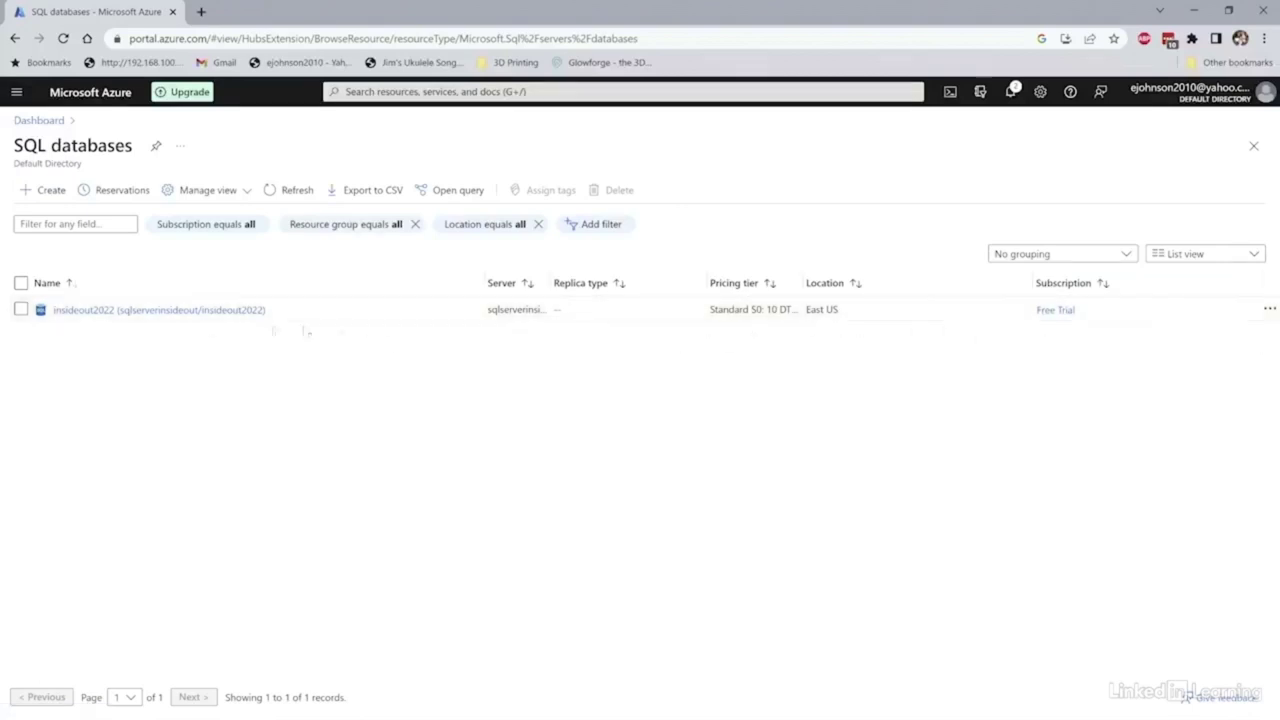
pyautogui.moveTo(89, 314)
pyautogui.moveTo(165, 314)
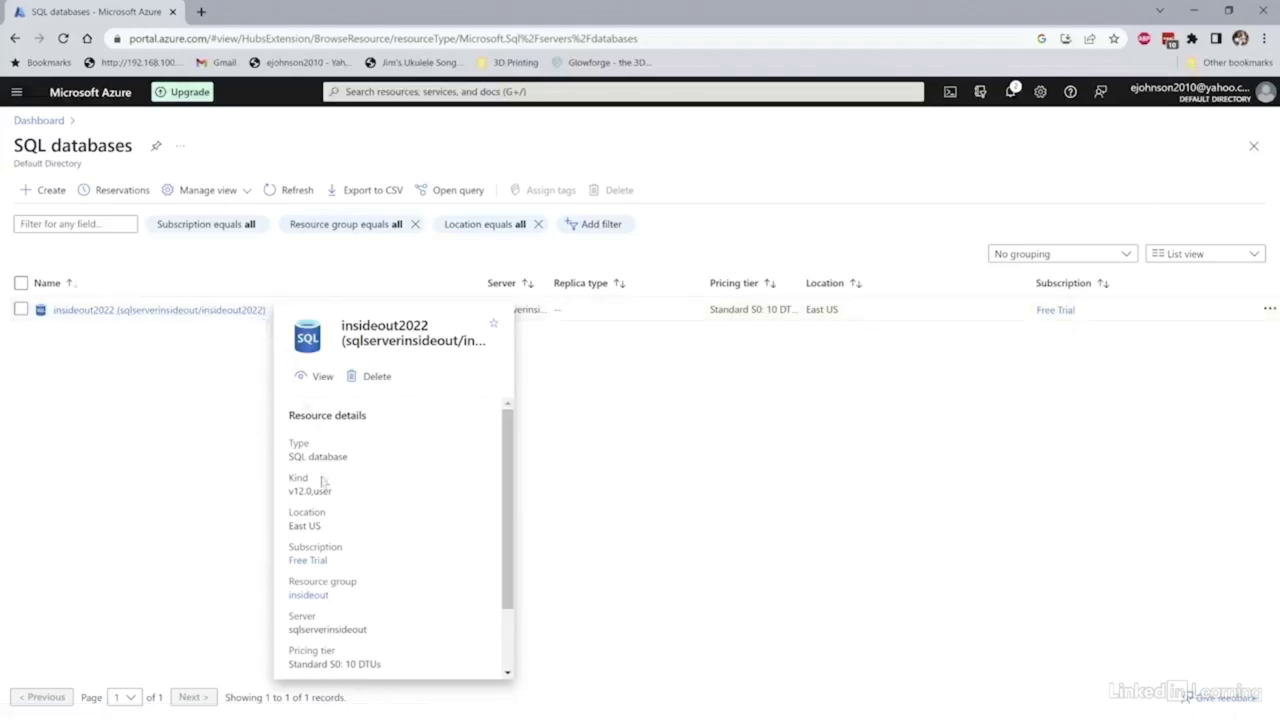
pyautogui.scroll(-2, 333, 507)
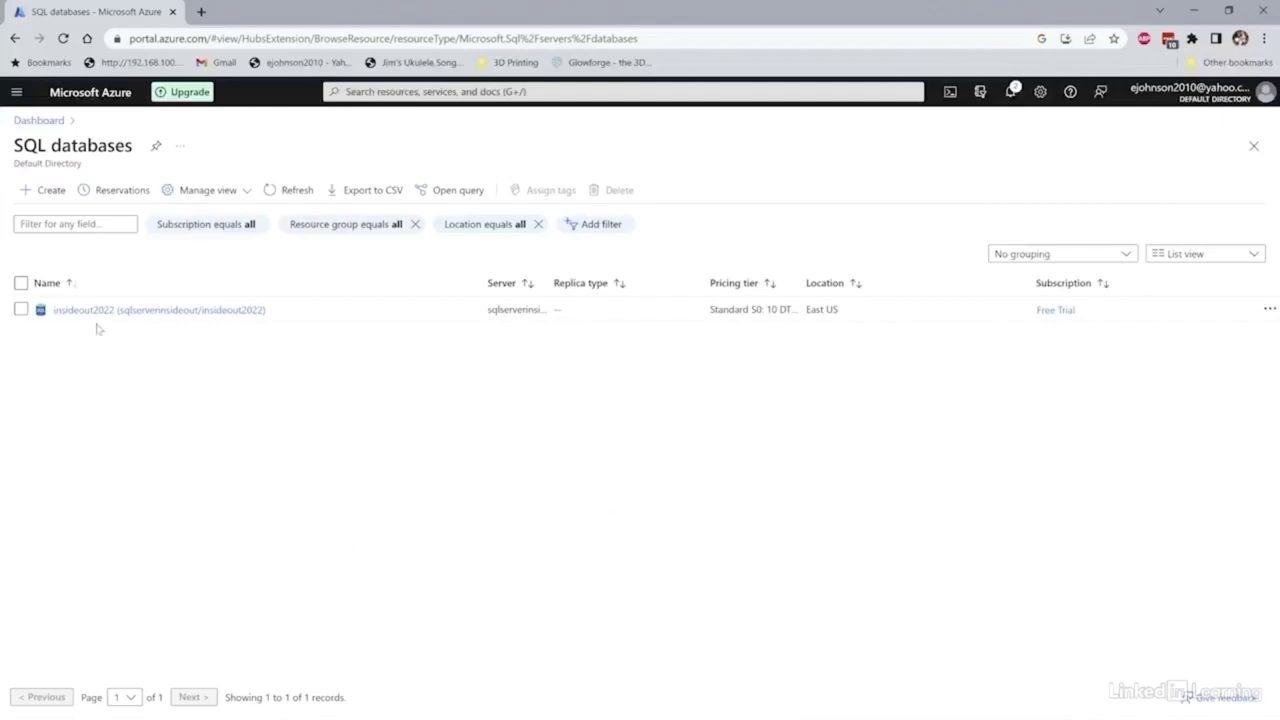
pyautogui.click(16, 91)
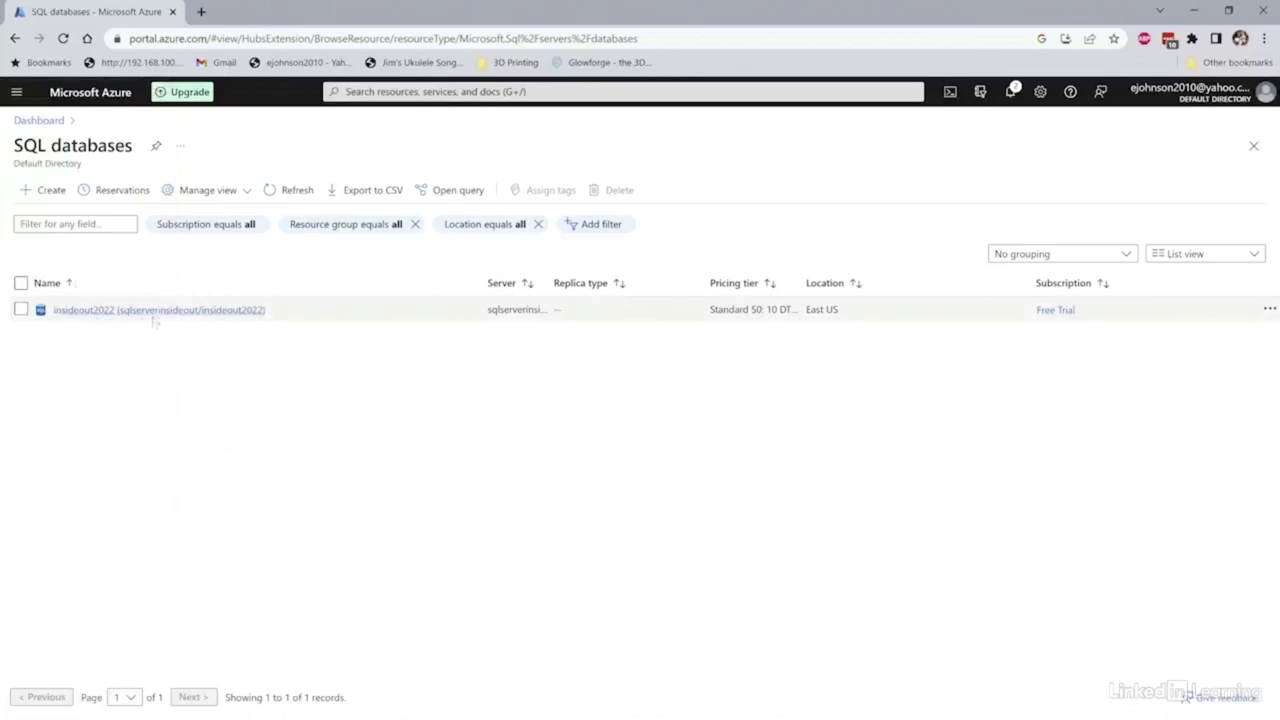
pyautogui.click(157, 310)
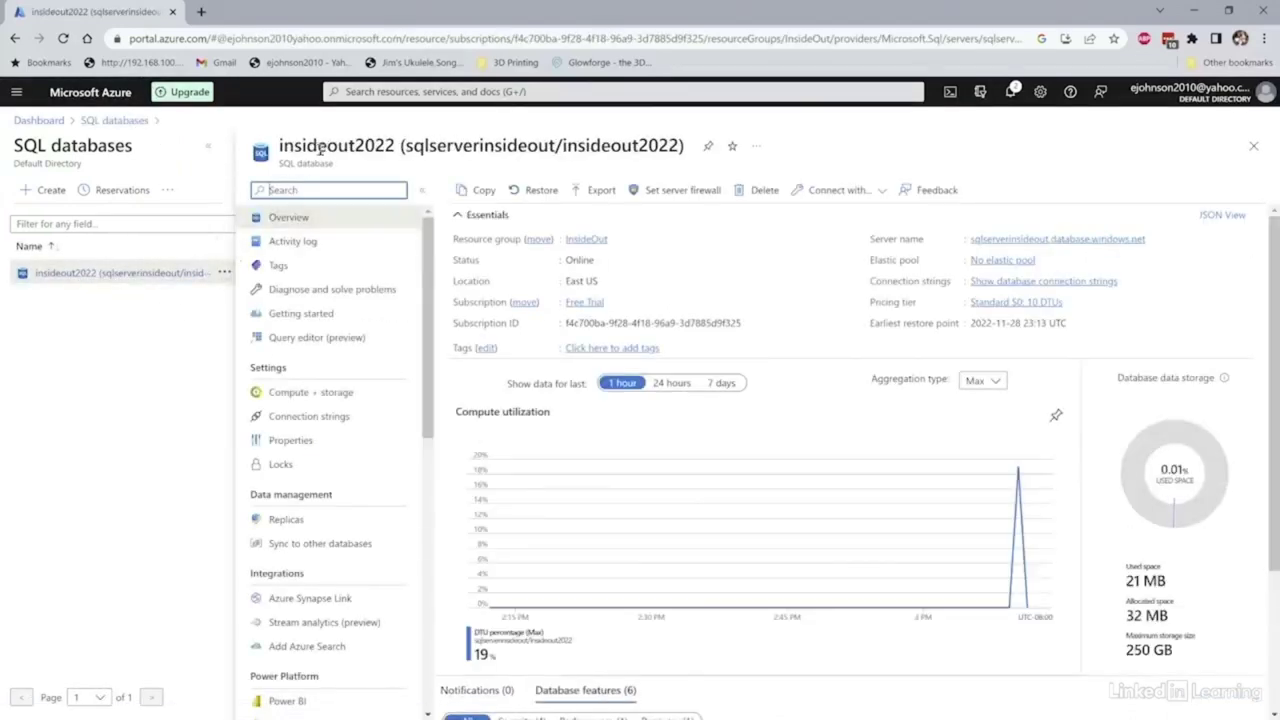
# - Open the sqlserverinsideout server overview via the database's server link, then switch back to SSMS
pyautogui.moveTo(1060, 240)
pyautogui.click(1100, 240)
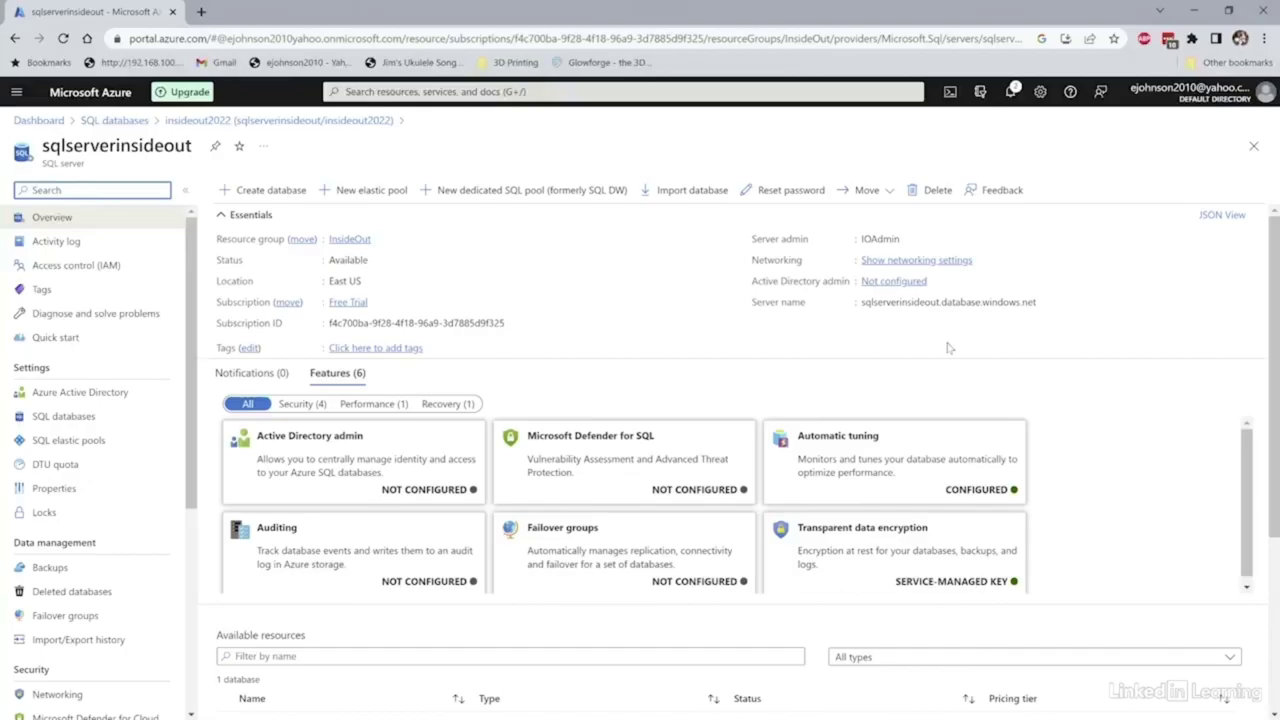
pyautogui.hotkey('alt', 'Tab')
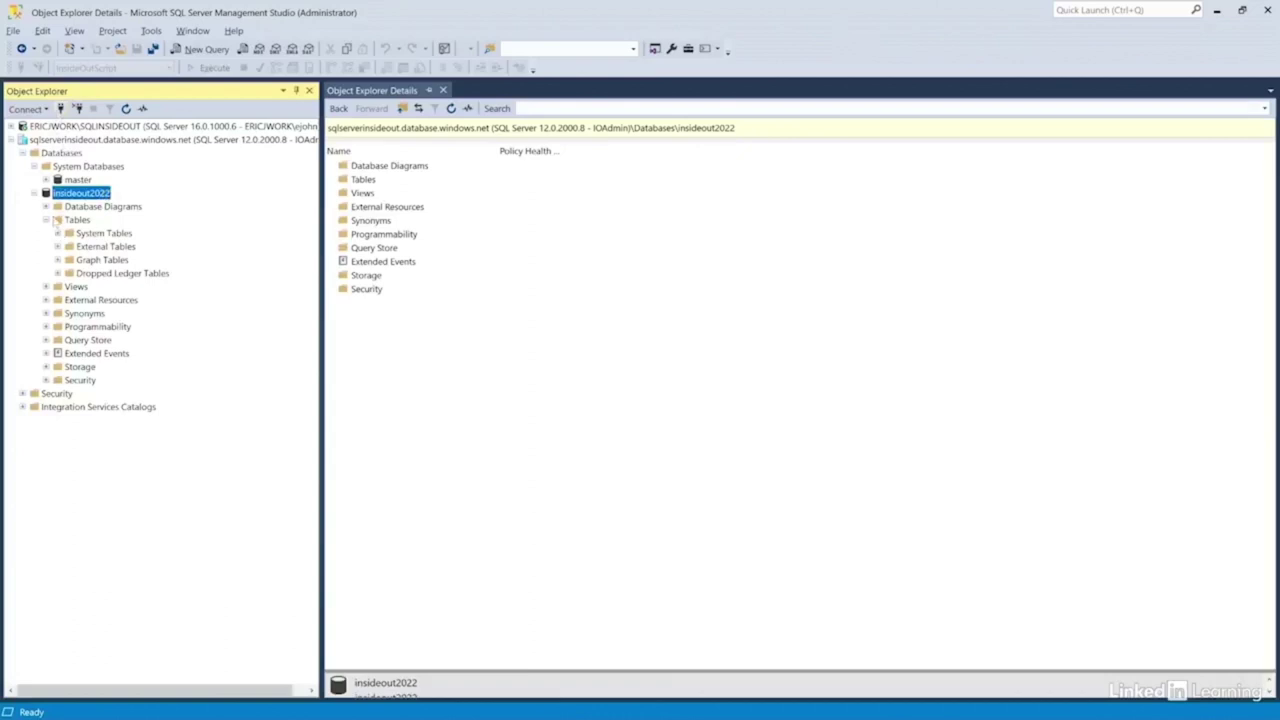
# - Collapse insideout2022's Tables folder in Object Explorer
pyautogui.click(45, 220)
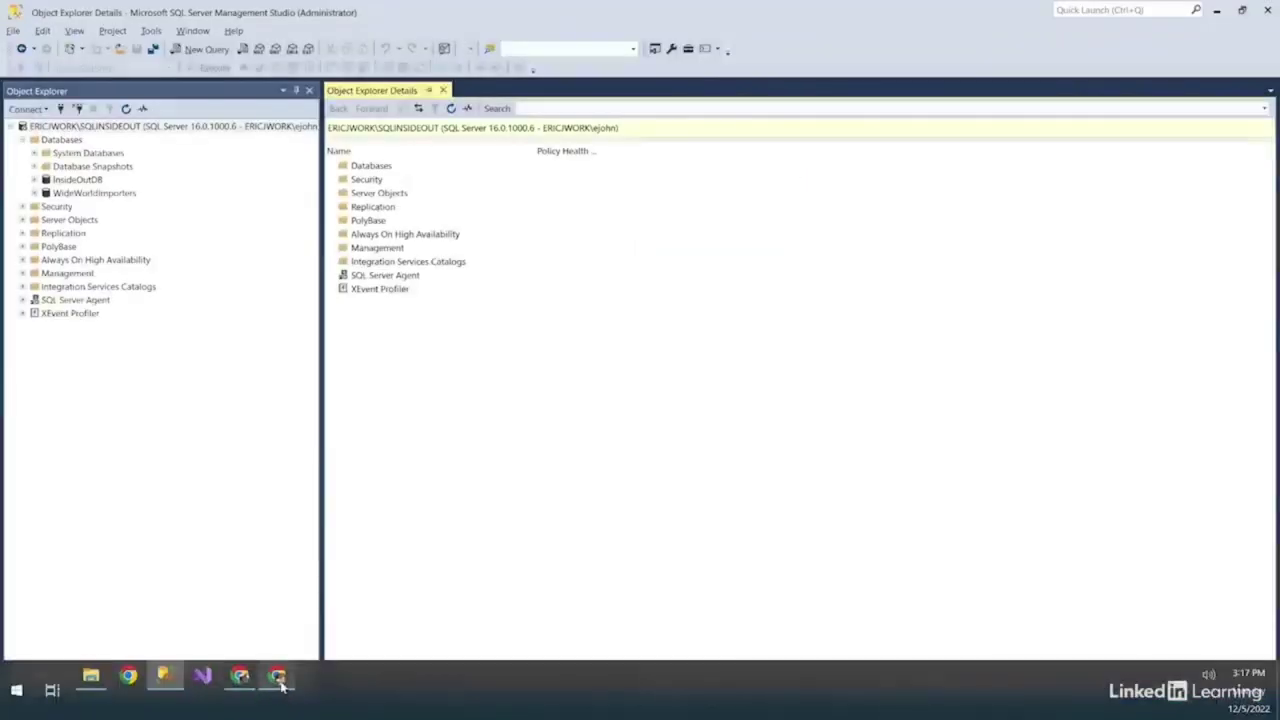
# - Open a new Chrome window, load the pasted Azure portal address, and maximize the window
pyautogui.click(278, 679)
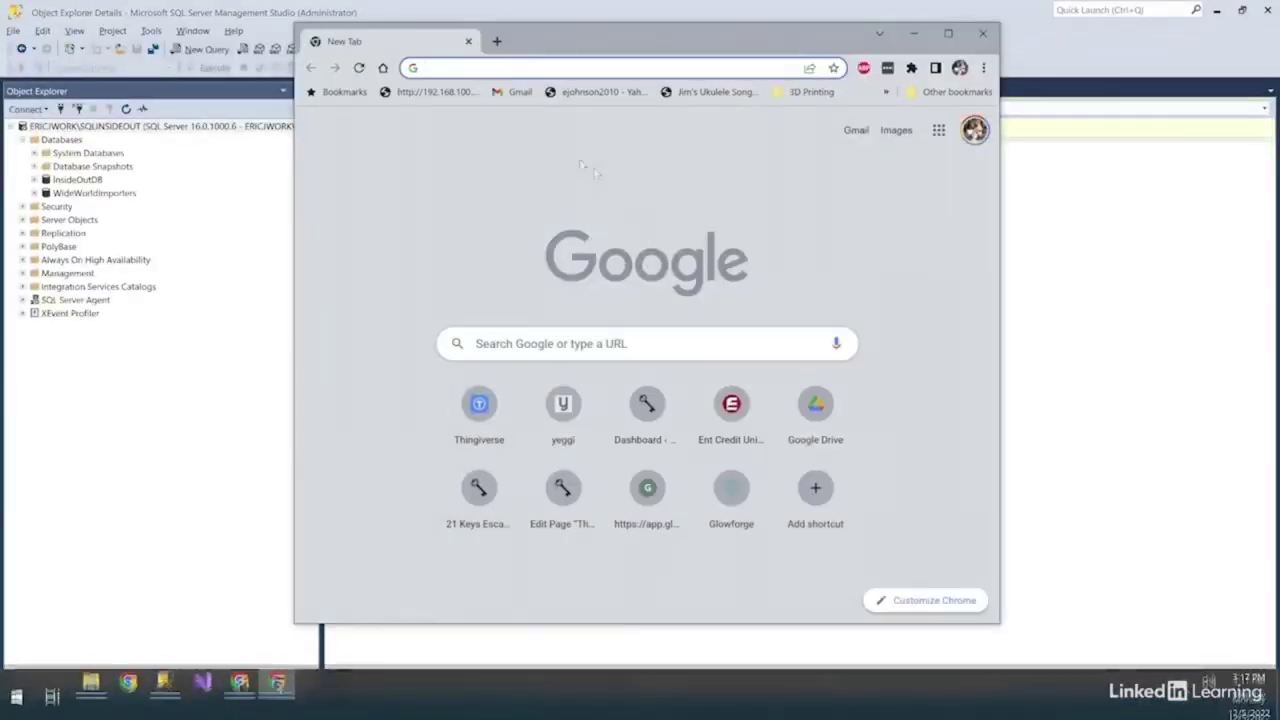
pyautogui.write('https://portal.azure.com/#home')
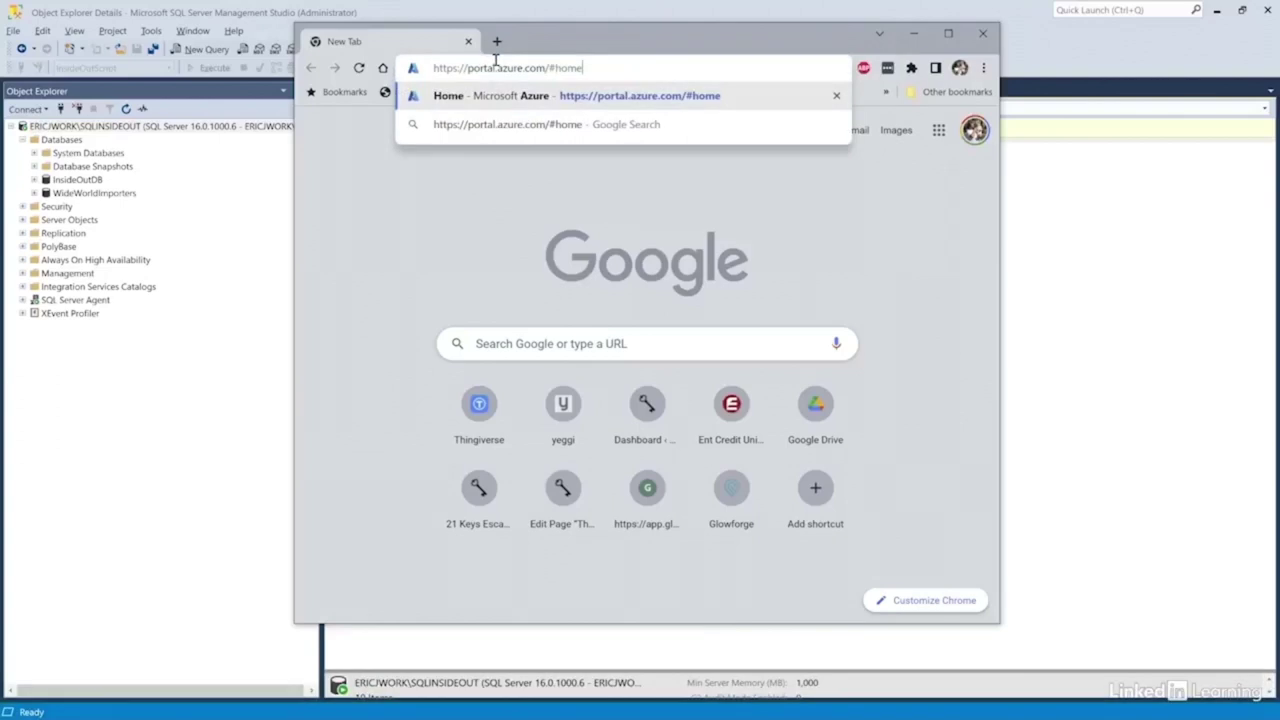
pyautogui.press('Return')
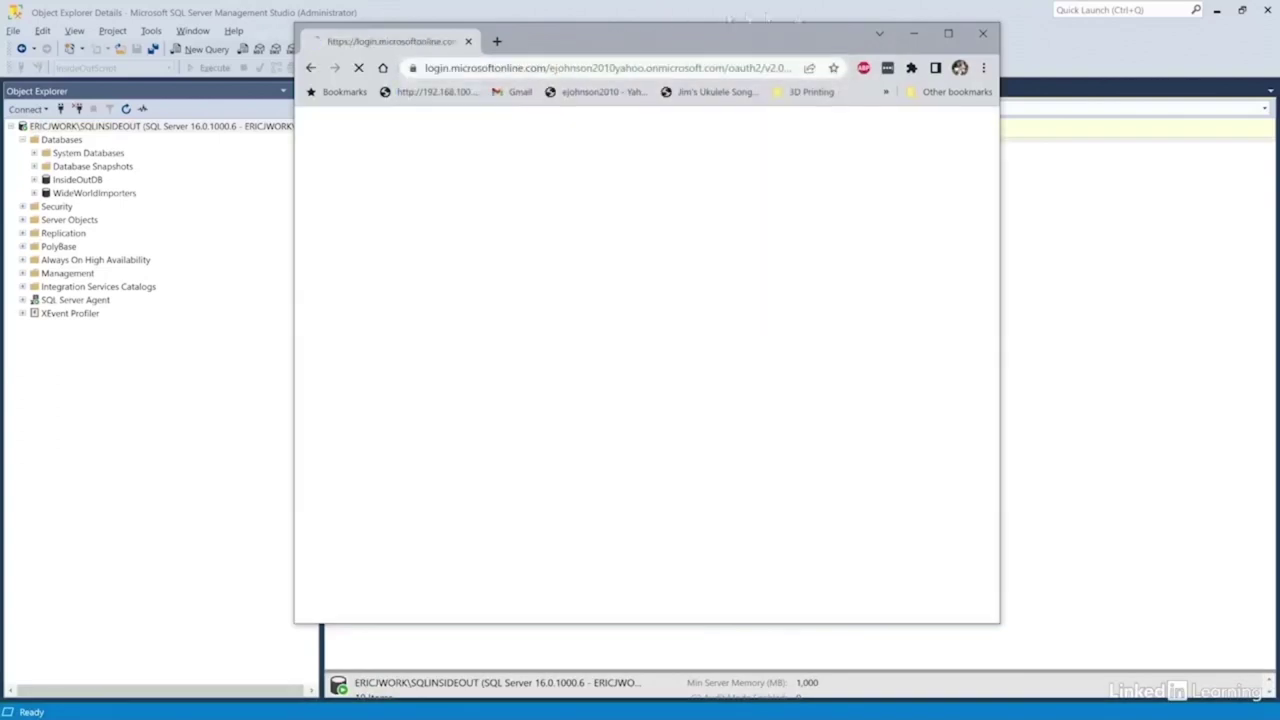
pyautogui.click(946, 34)
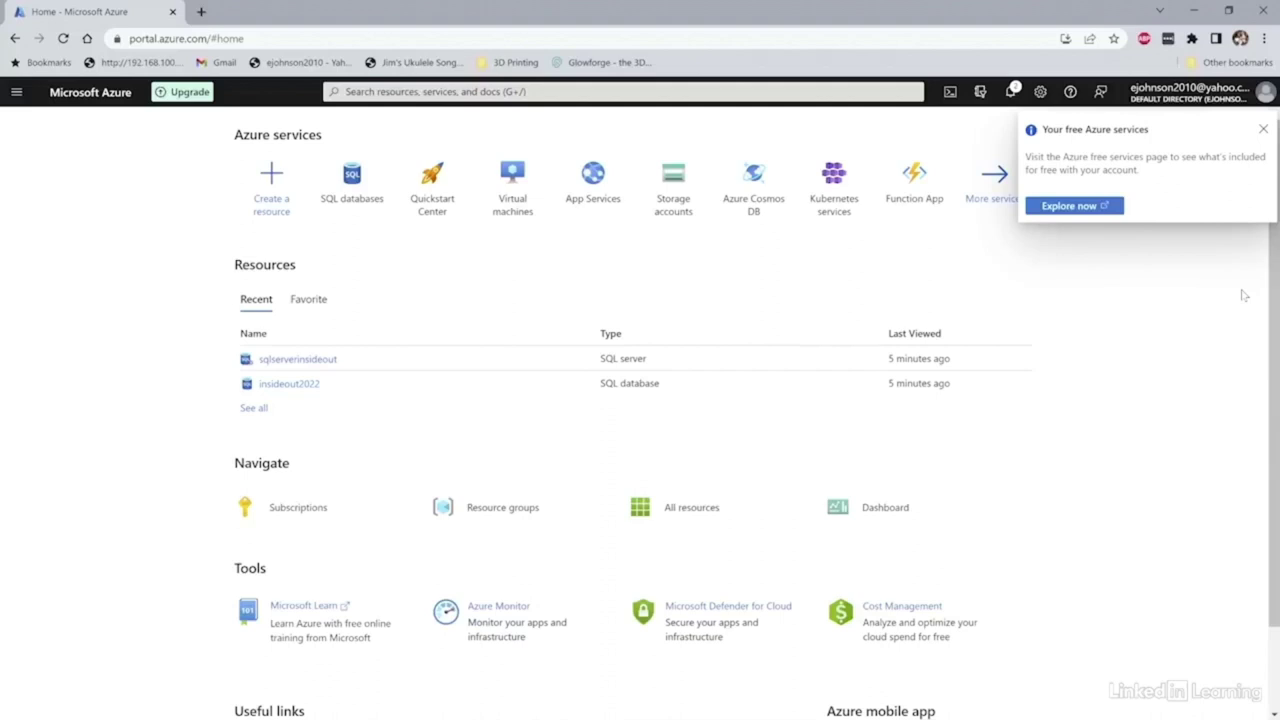
# - Close the free Azure services notice and open My Microsoft account from the account menu
pyautogui.click(1264, 130)
pyautogui.click(1222, 104)
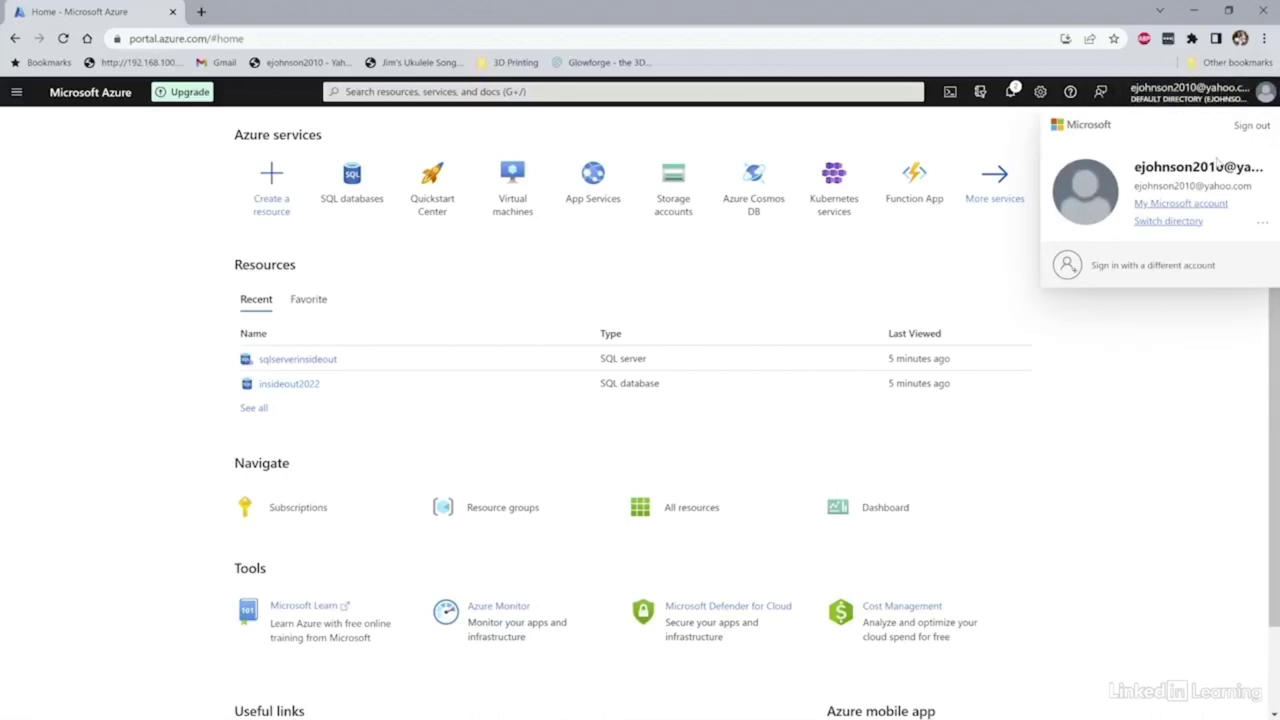
pyautogui.click(1266, 94)
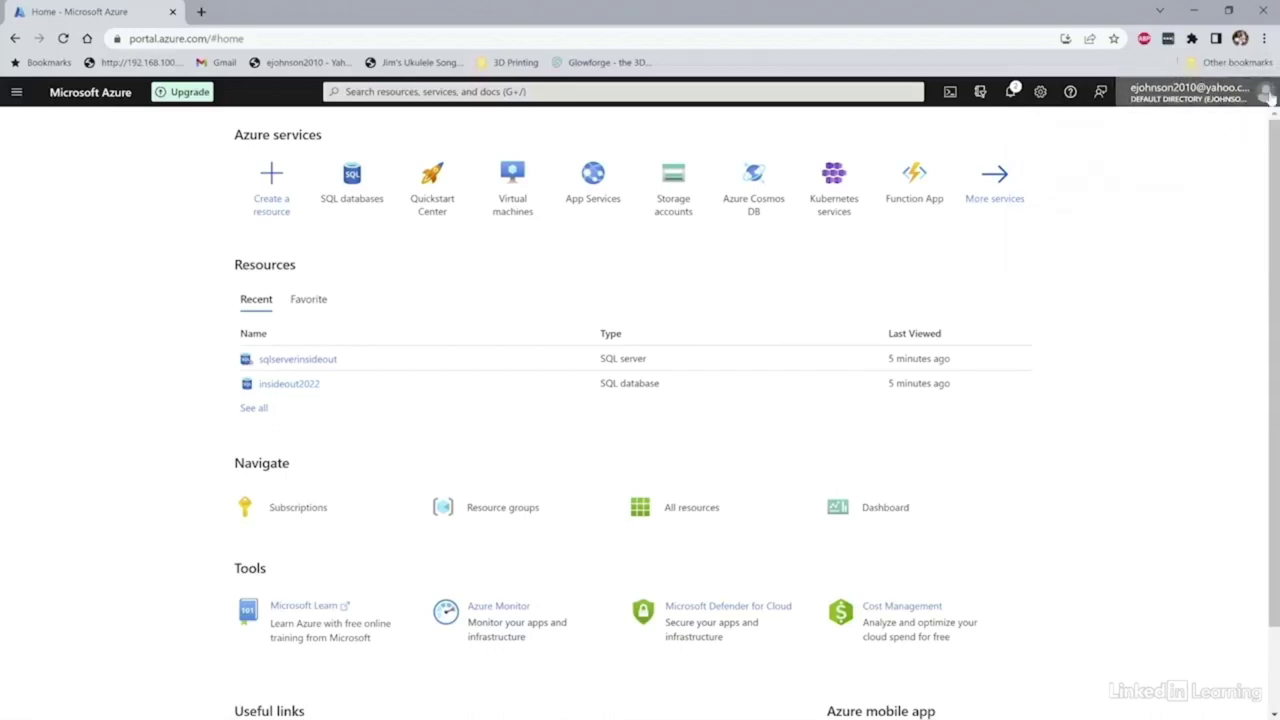
pyautogui.click(1266, 94)
pyautogui.click(1216, 204)
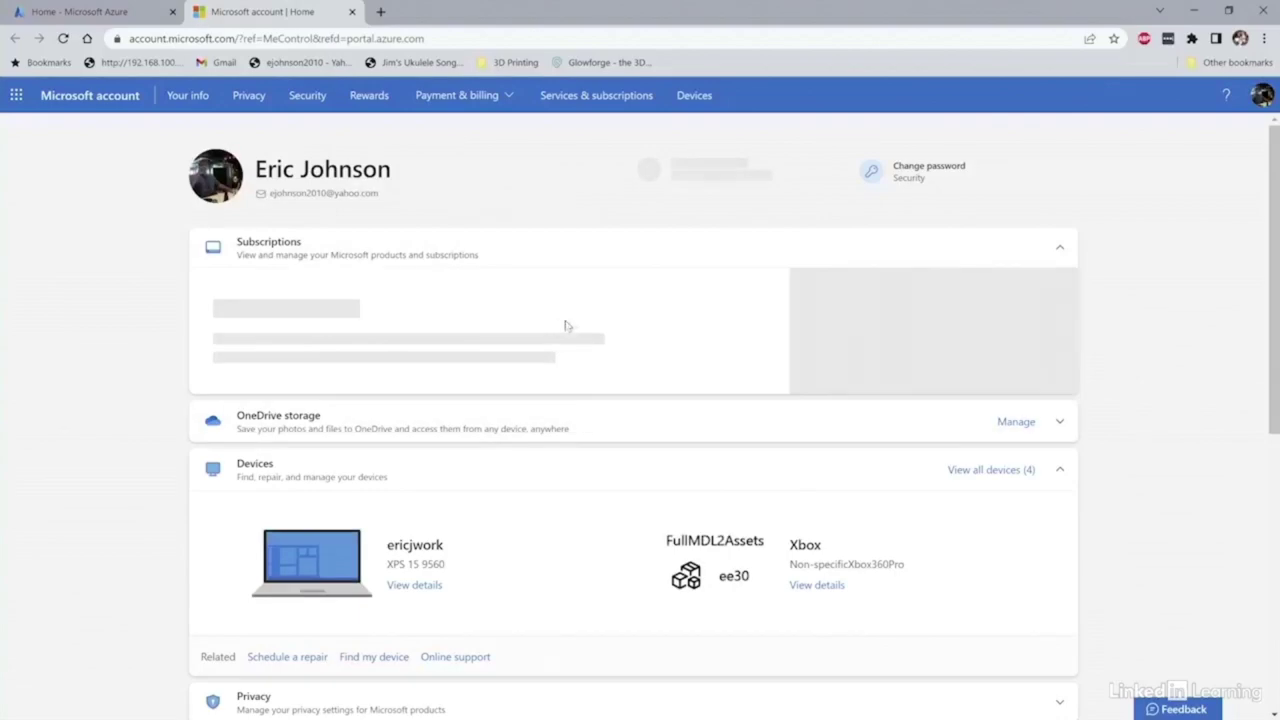
# - Scroll through the Microsoft account page, then close its tab to return to the Azure portal Home
pyautogui.scroll(-5, 570, 335)
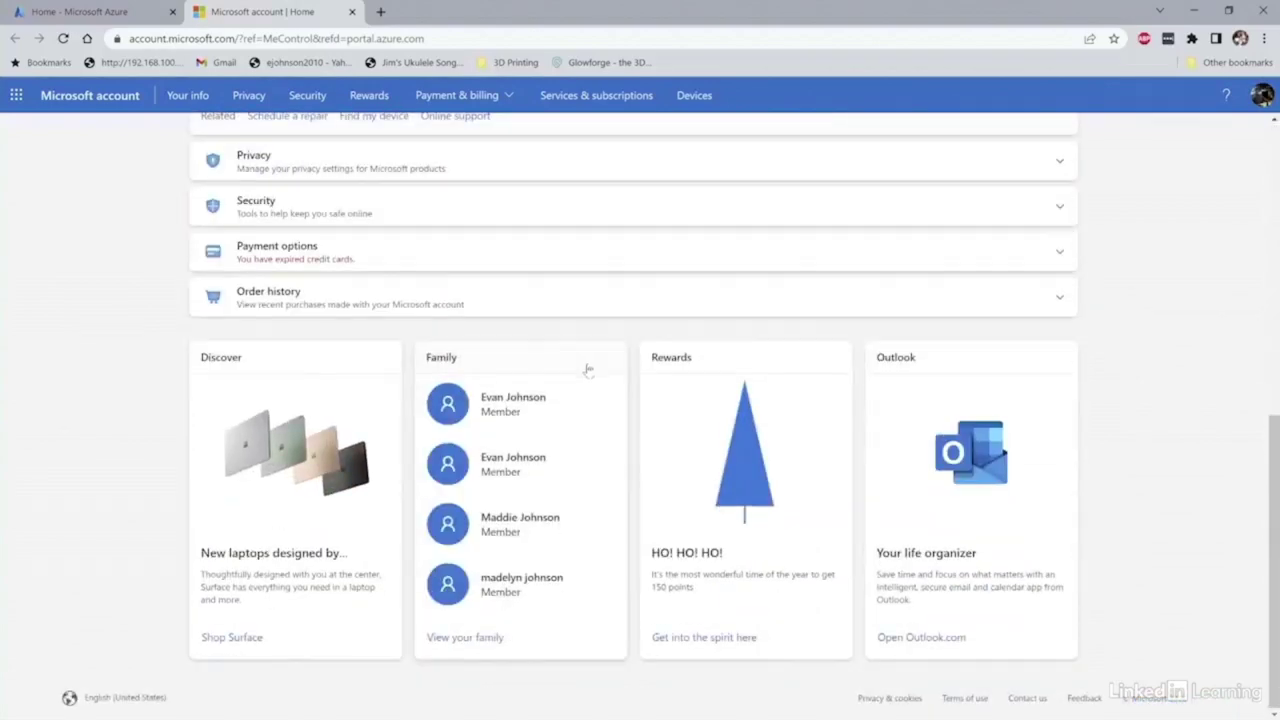
pyautogui.scroll(5, 583, 395)
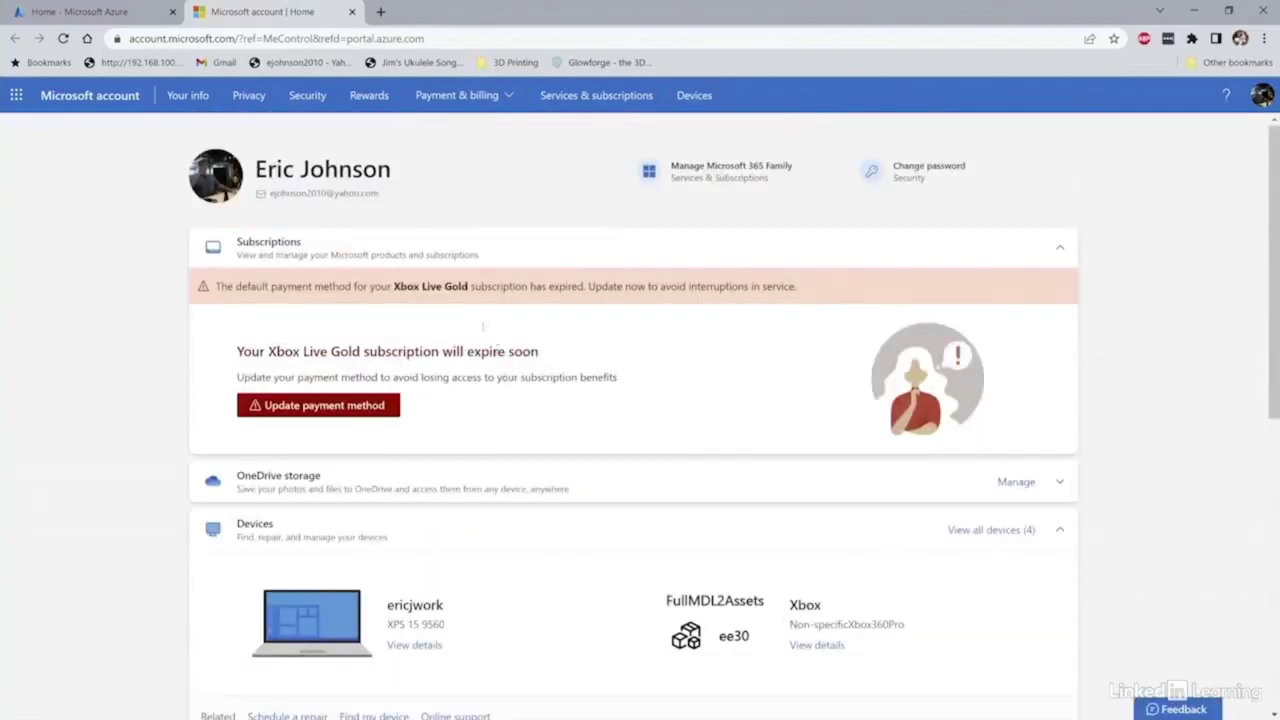
pyautogui.click(351, 12)
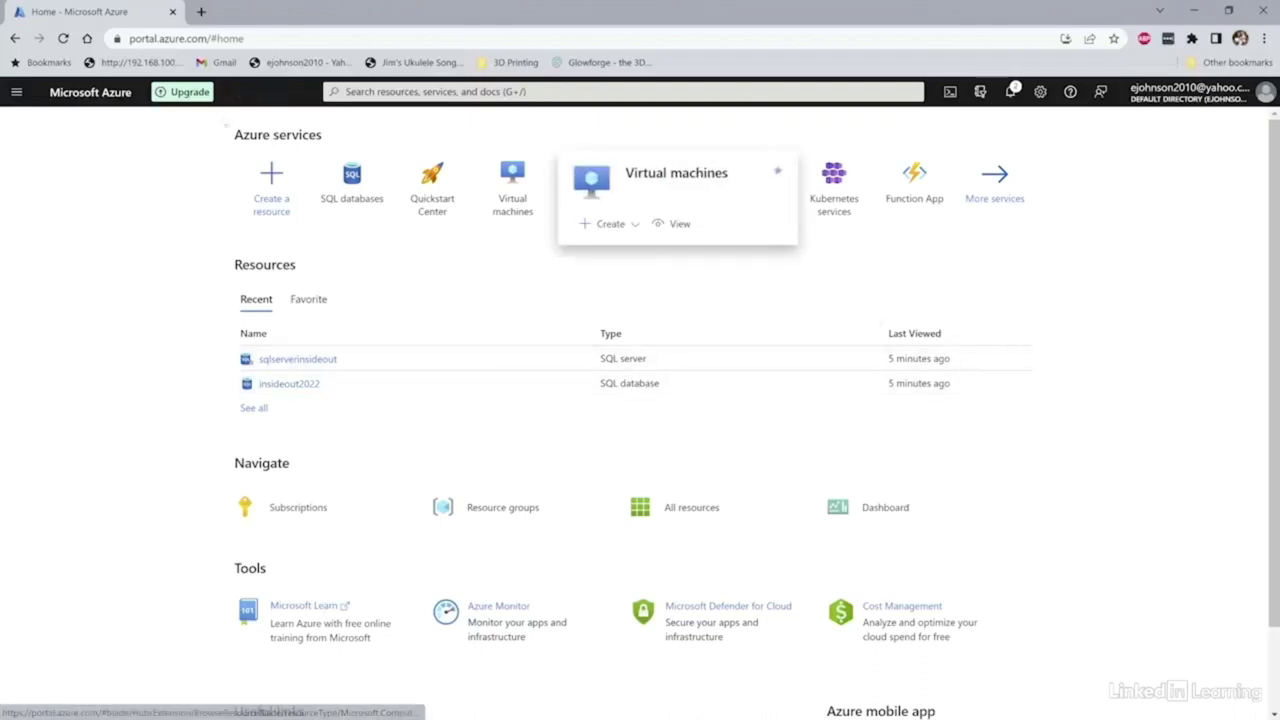
# - Open the Create a resource page from the portal home and browse the listed services
pyautogui.click(271, 180)
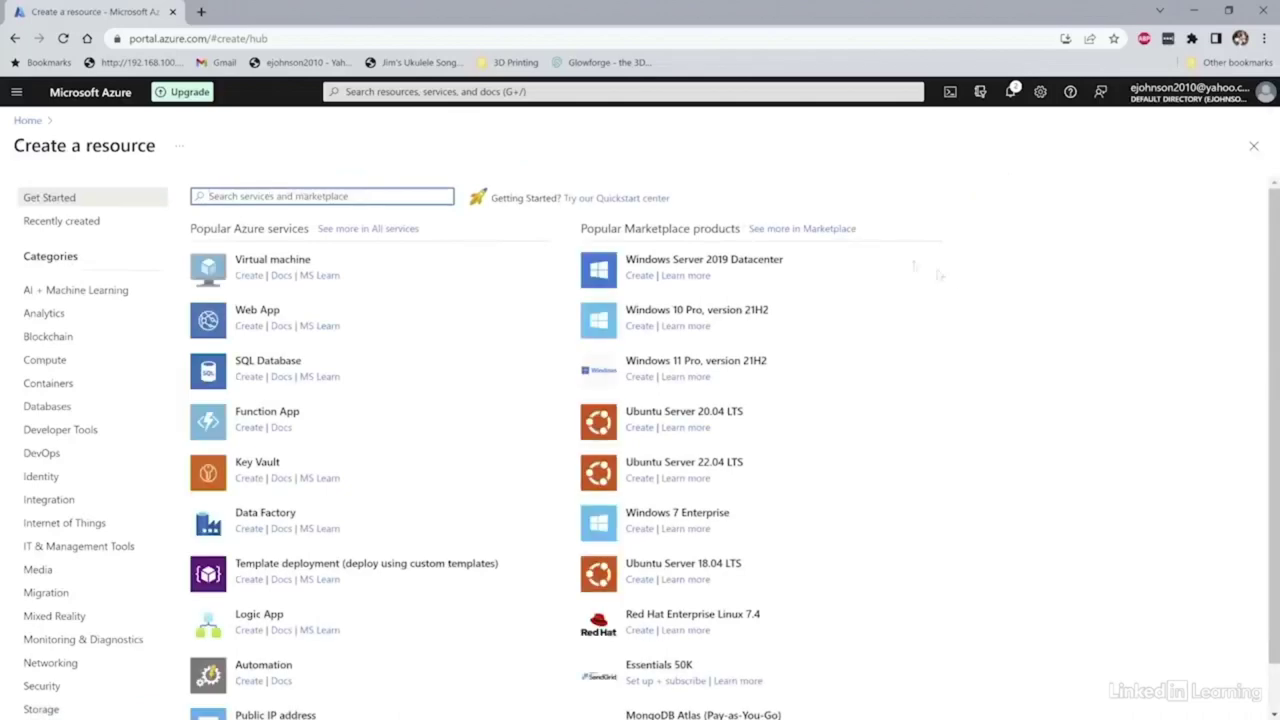
pyautogui.scroll(-1, 987, 282)
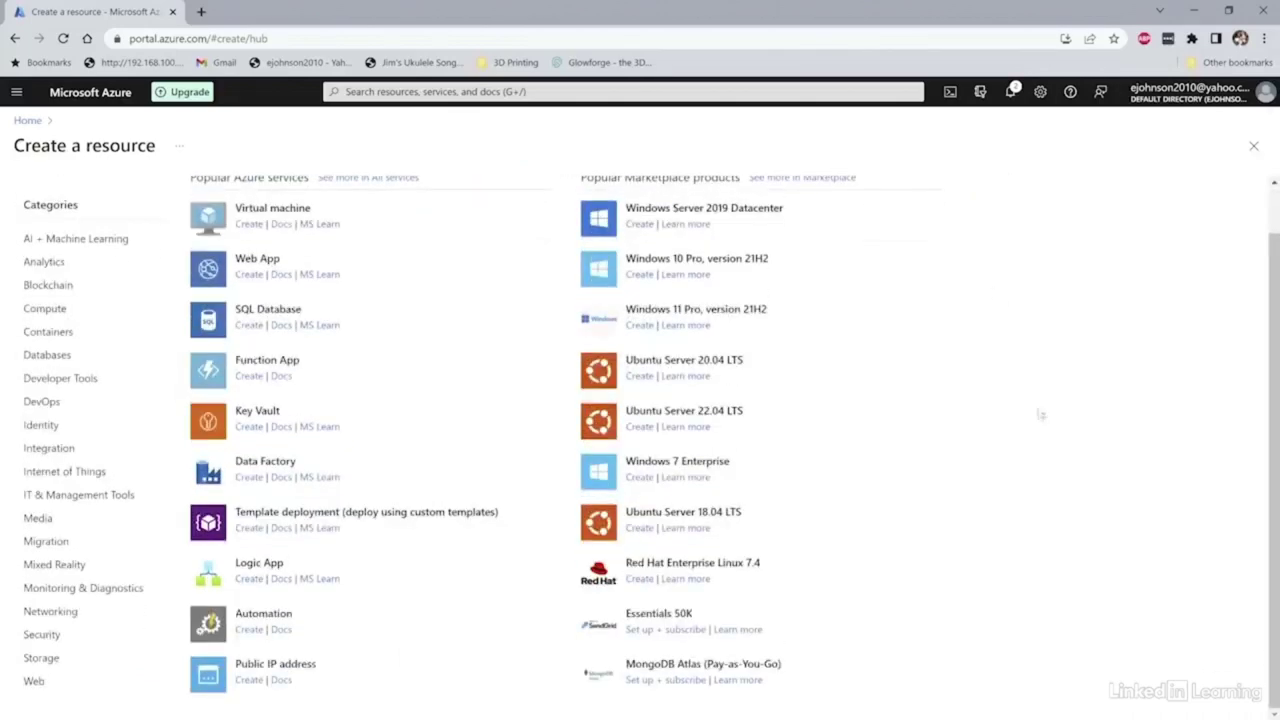
pyautogui.scroll(1, 1044, 422)
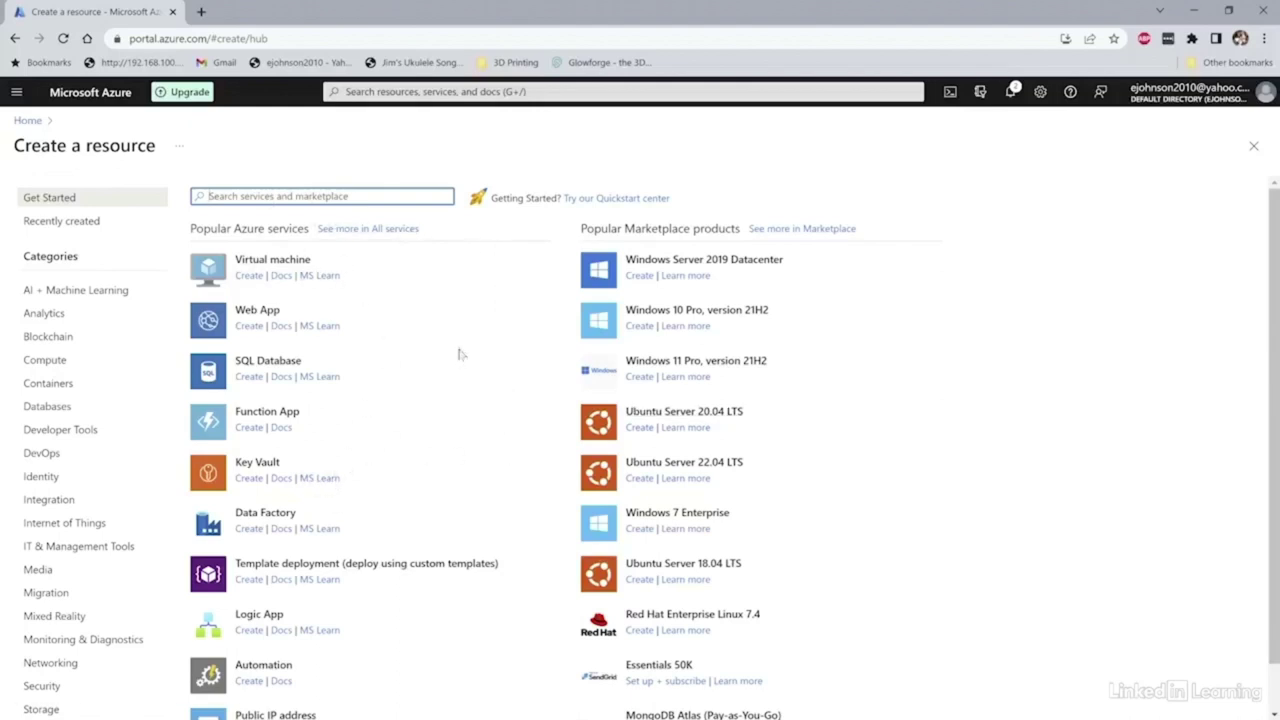
pyautogui.scroll(-1, 466, 339)
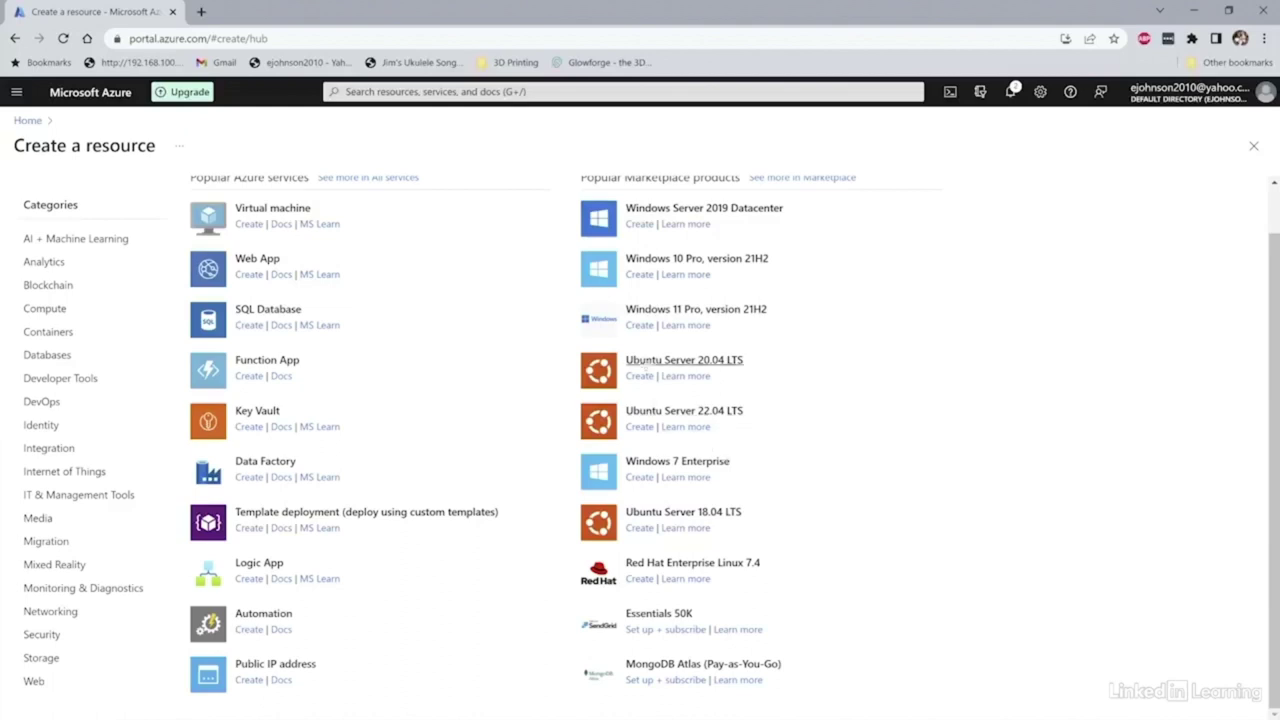
pyautogui.scroll(1, 443, 251)
# - Search the Marketplace for 'SQL Server'
pyautogui.write('SQL')
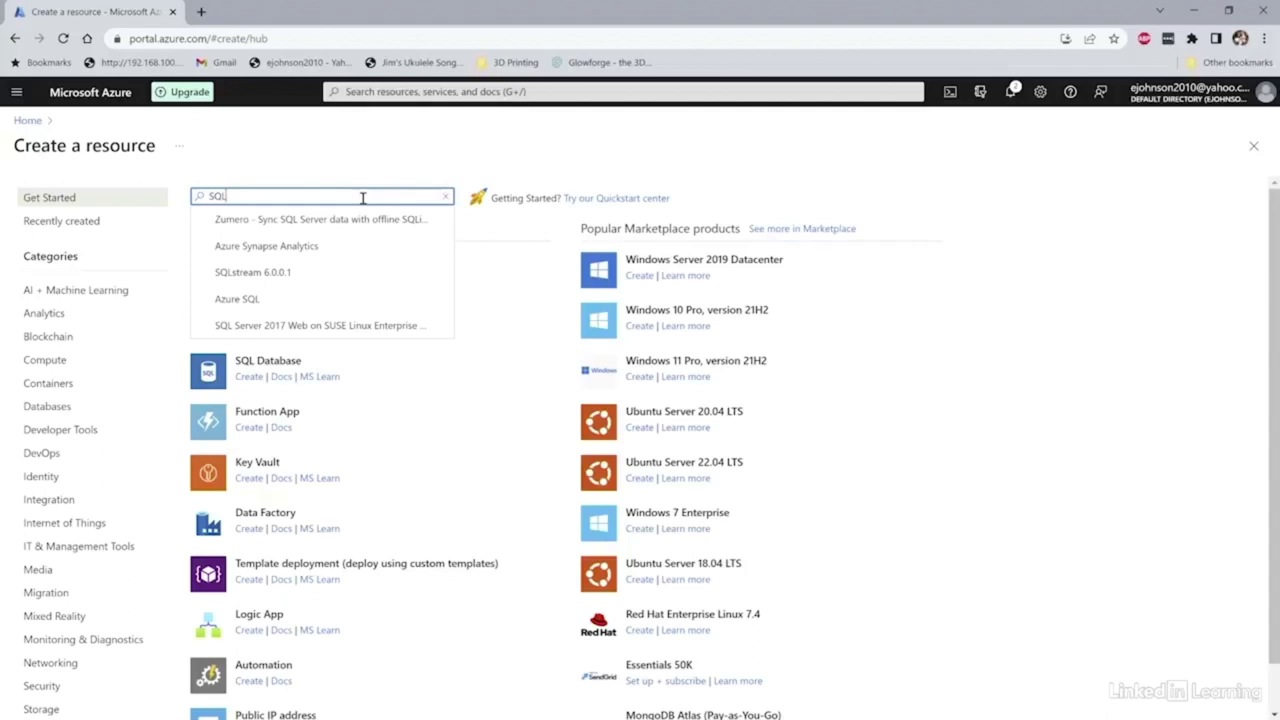
pyautogui.write(' Server')
pyautogui.press('Return')
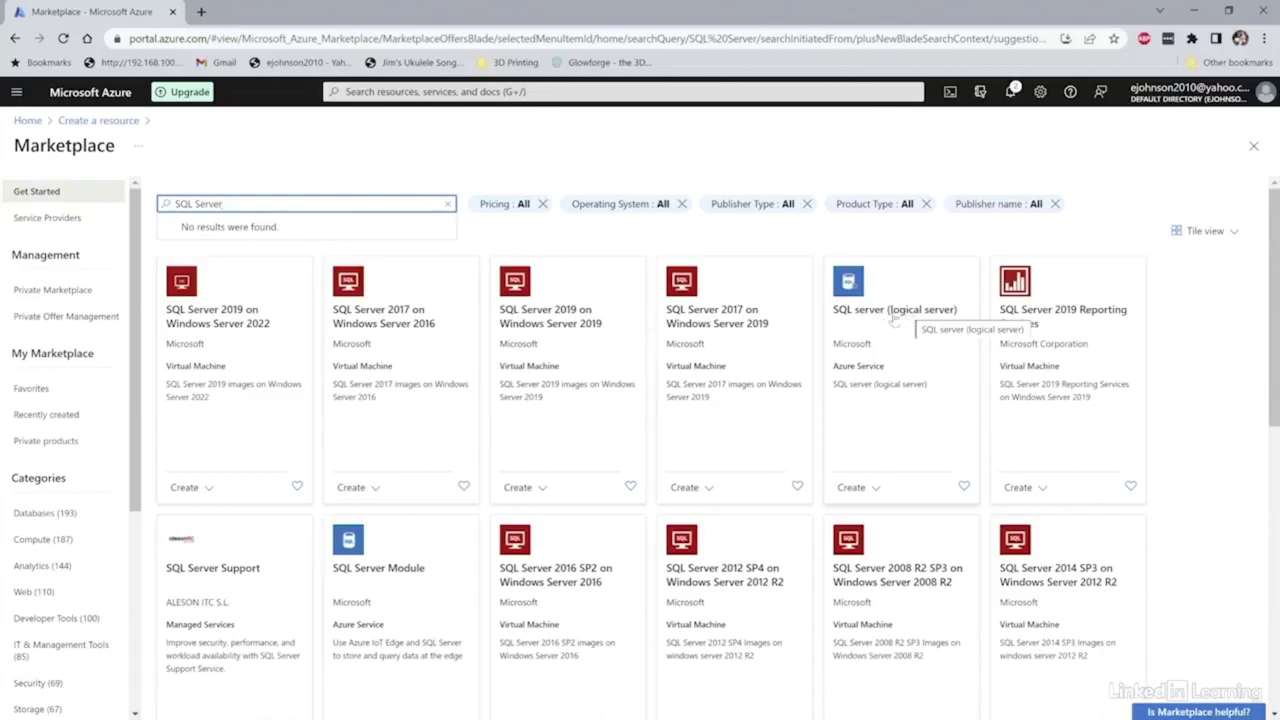
# - Open the SQL server (logical server) offering and confirm its logical server plan on the Plans tab
pyautogui.click(893, 312)
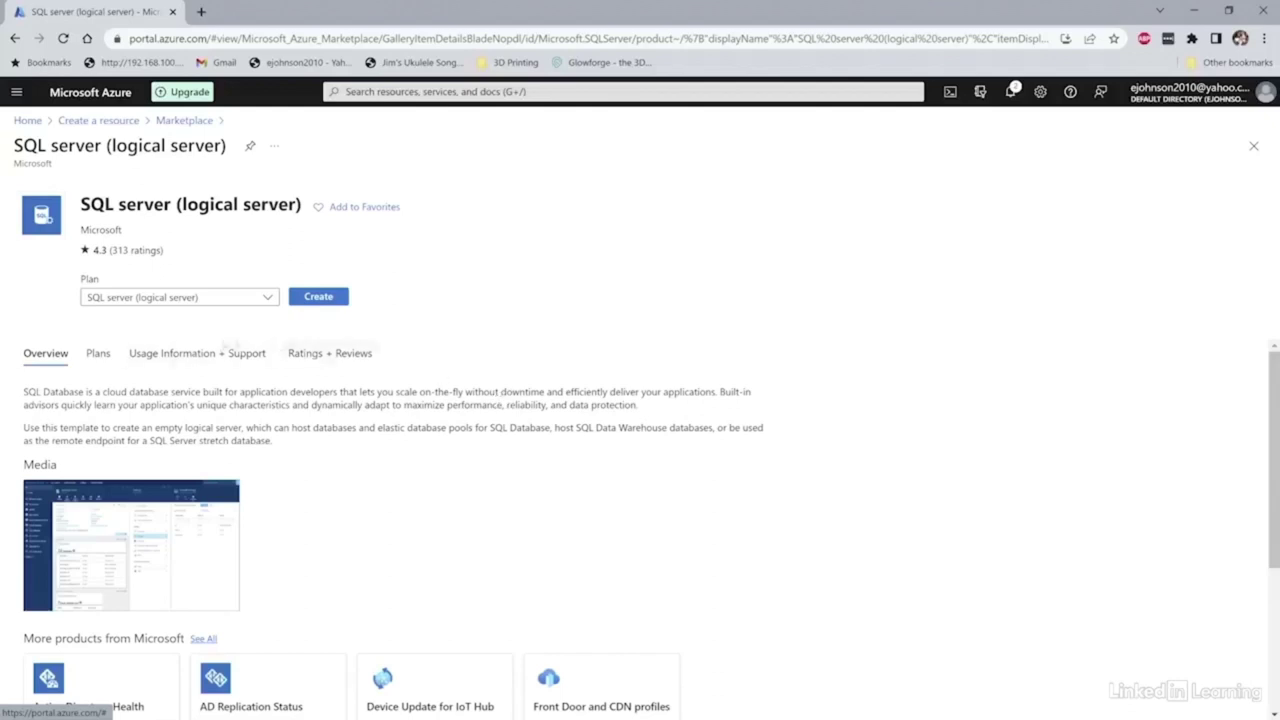
pyautogui.click(105, 357)
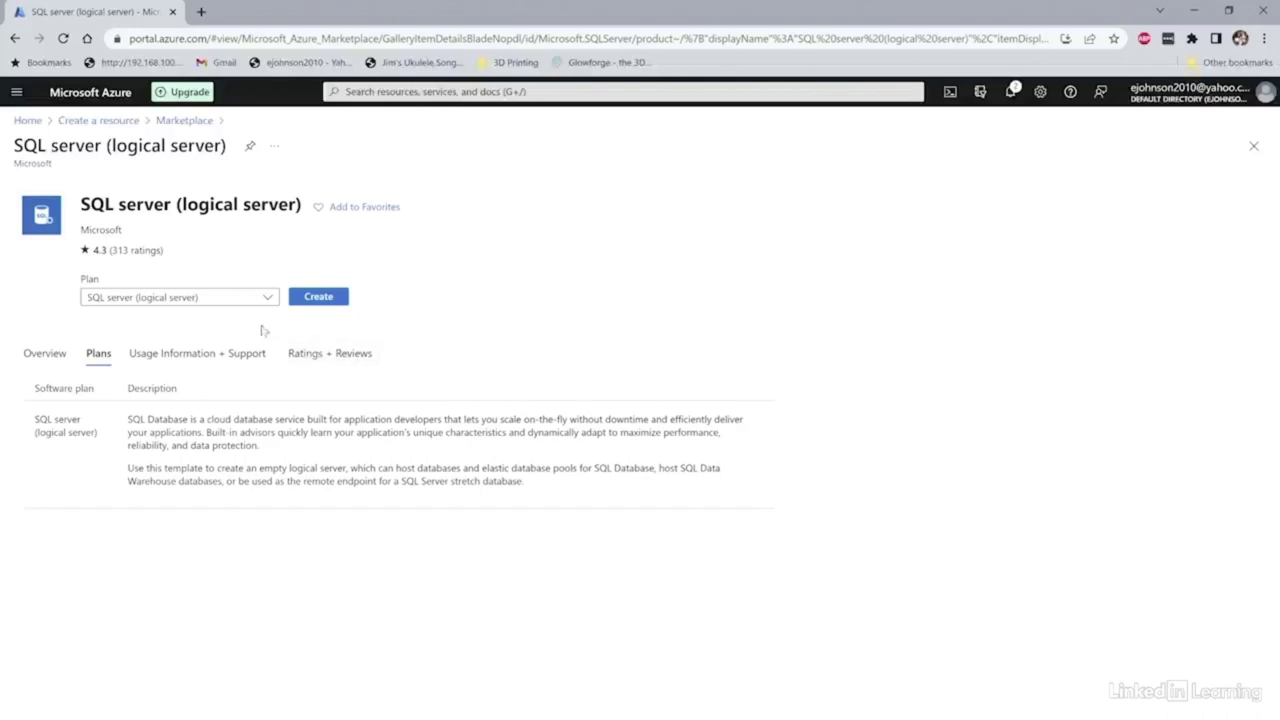
pyautogui.click(270, 300)
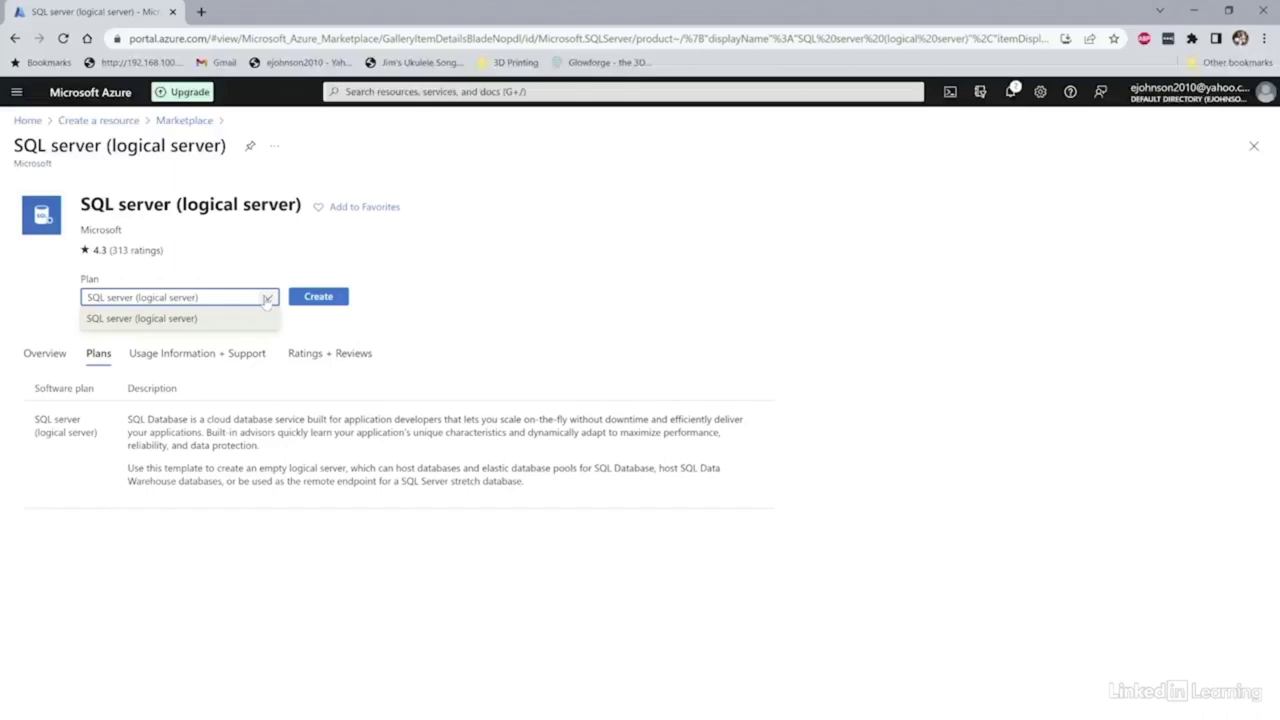
pyautogui.click(268, 300)
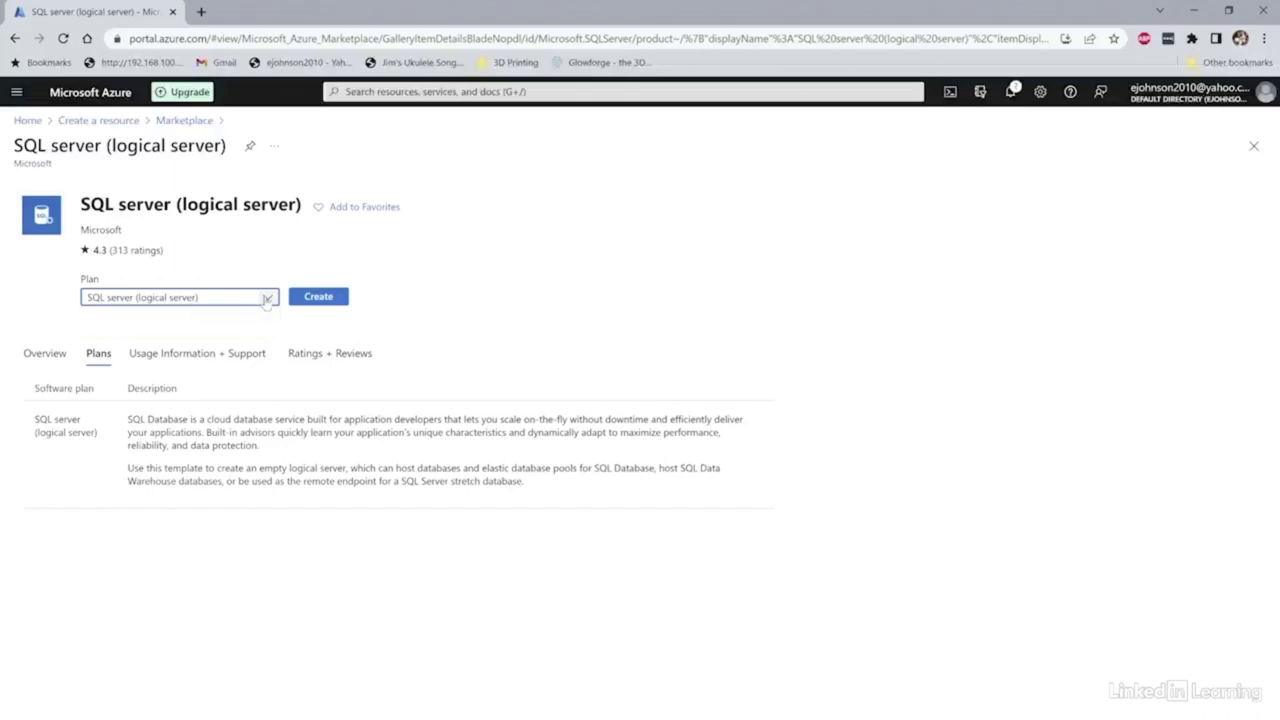
# - Start creating the logical SQL server and select the Free Trial subscription
pyautogui.click(320, 296)
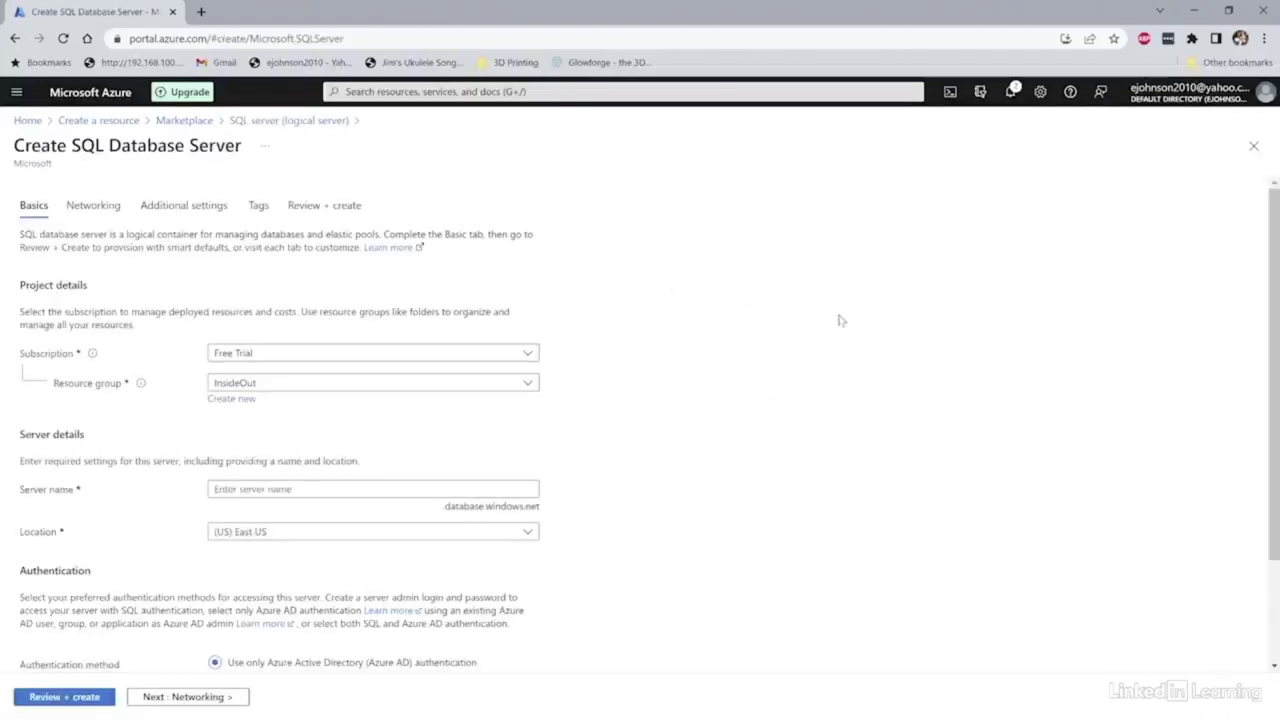
pyautogui.scroll(-1, 841, 321)
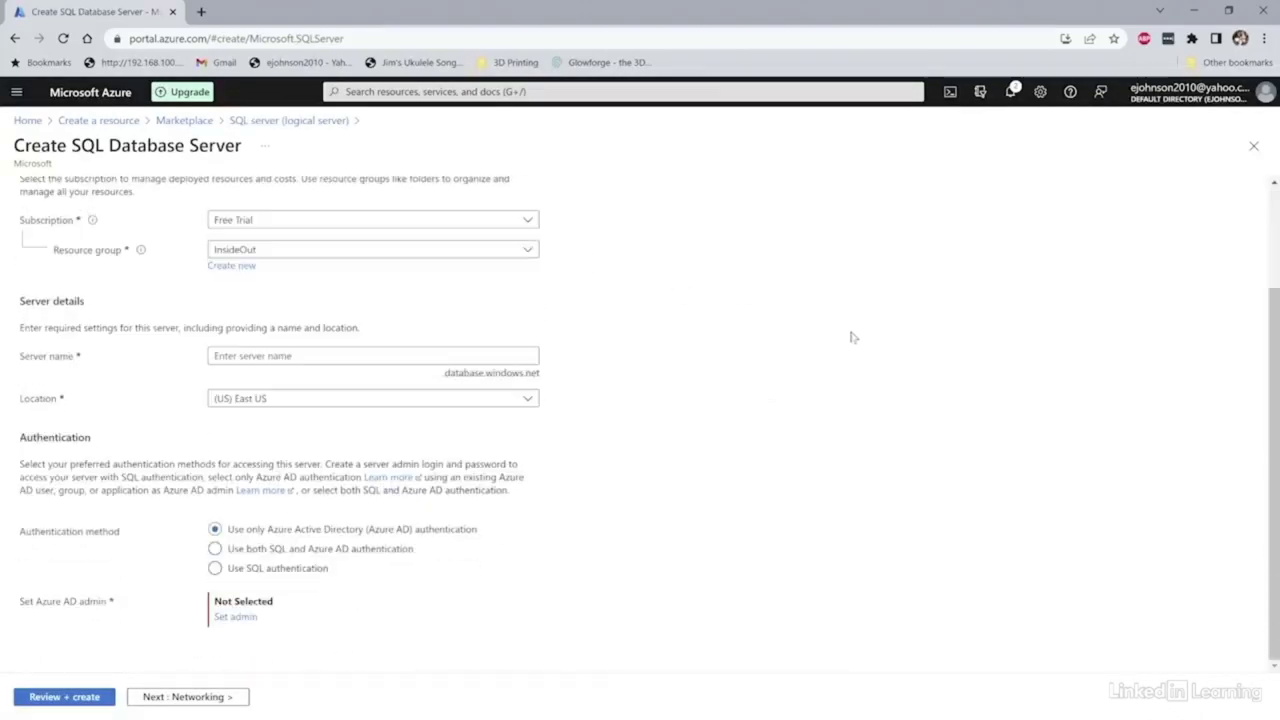
pyautogui.scroll(1, 870, 420)
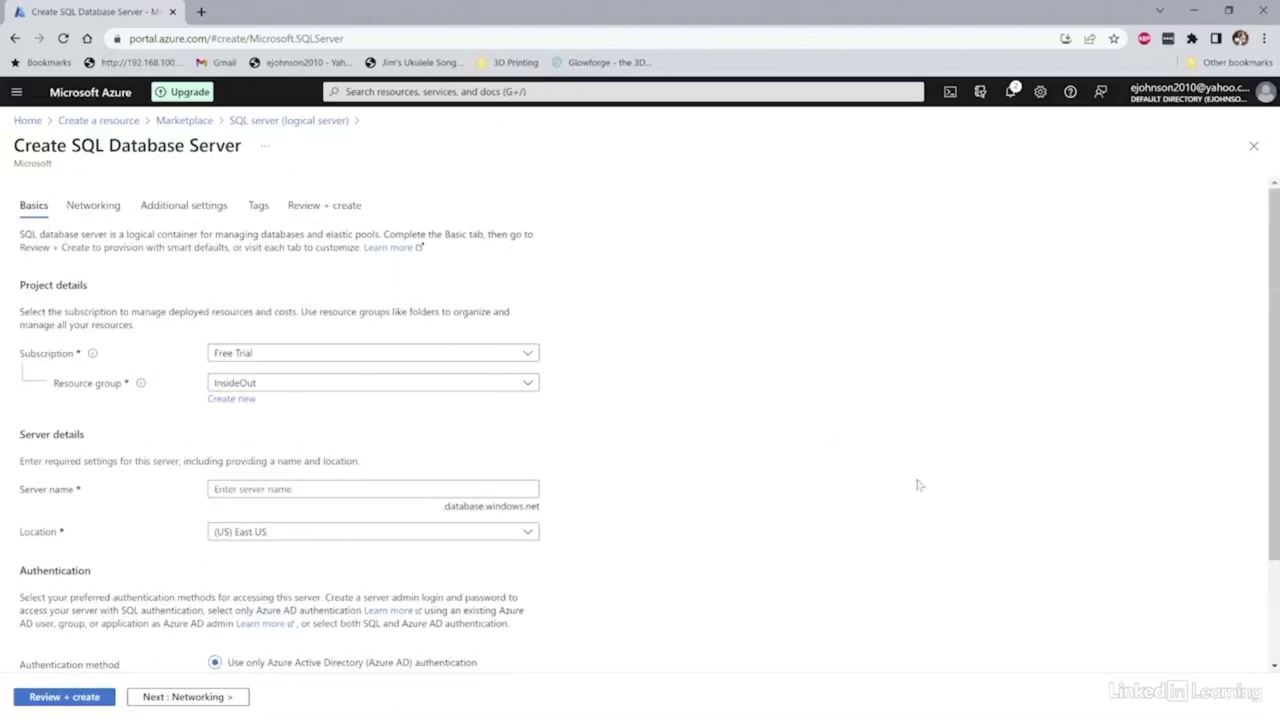
pyautogui.click(501, 356)
pyautogui.click(501, 356)
pyautogui.click(469, 360)
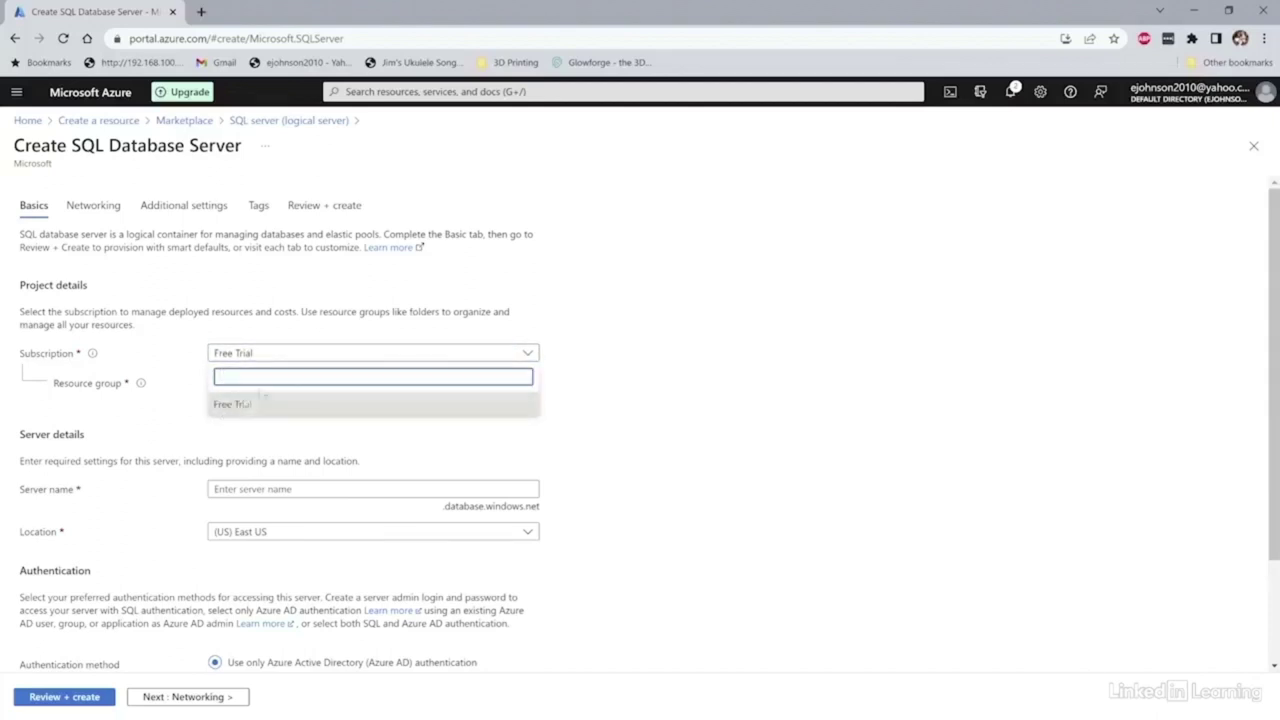
pyautogui.click(247, 404)
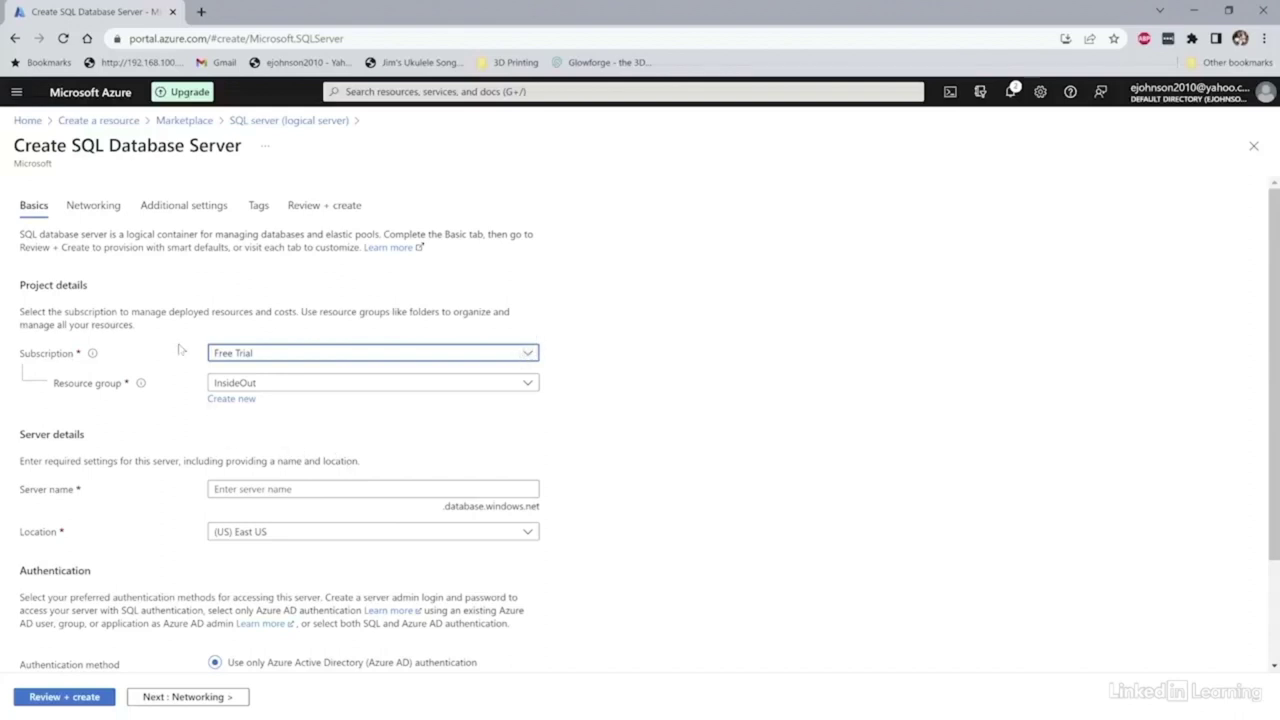
# - Place the new server in the InsideOut resource group
pyautogui.moveTo(93, 354)
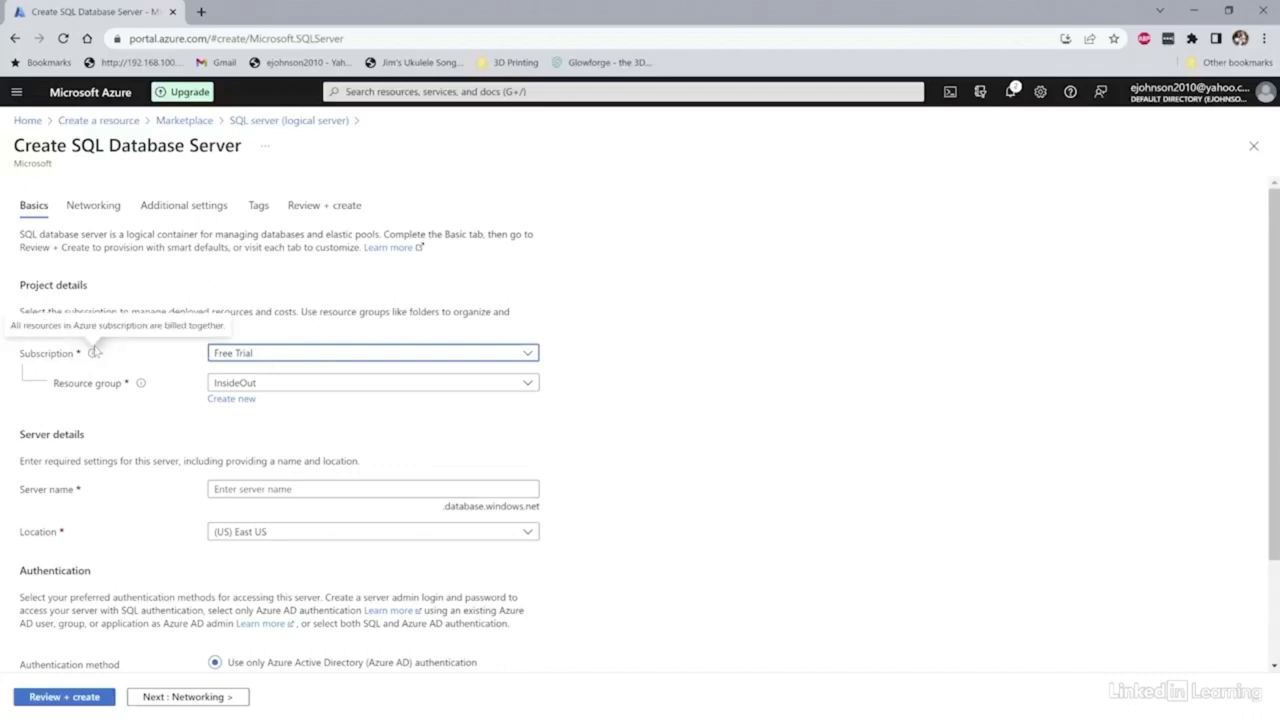
pyautogui.moveTo(140, 384)
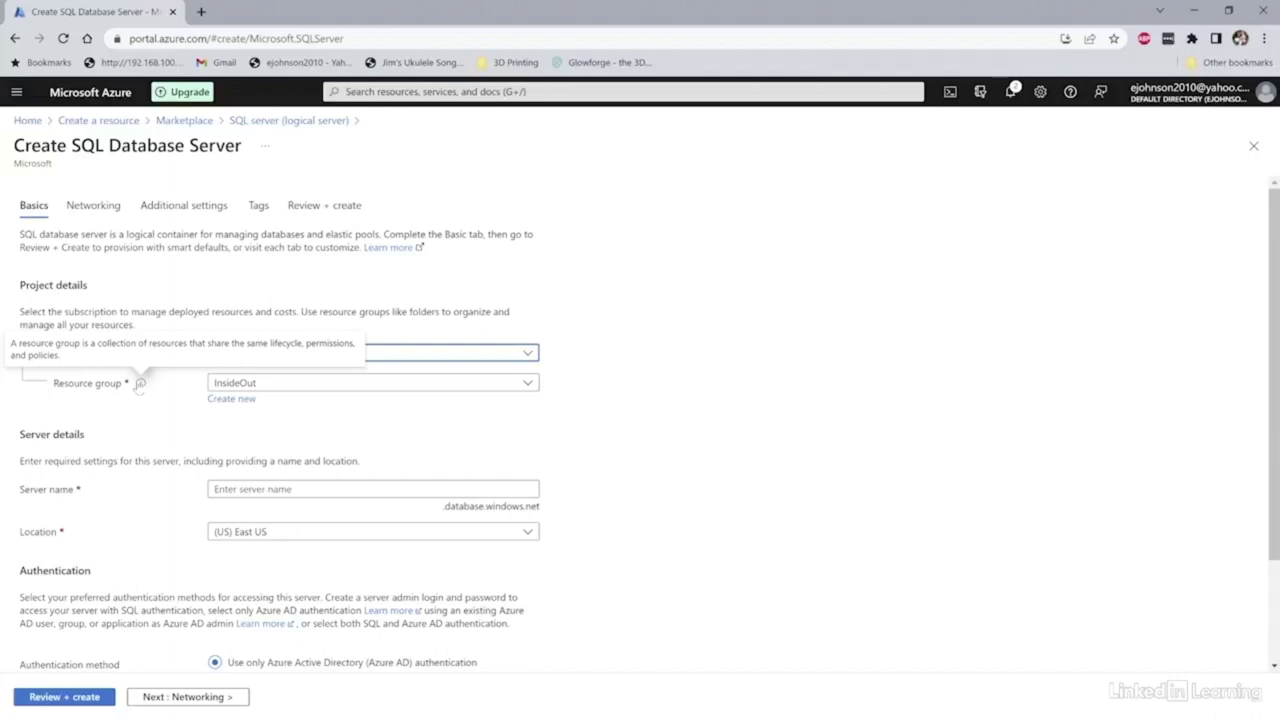
pyautogui.click(526, 386)
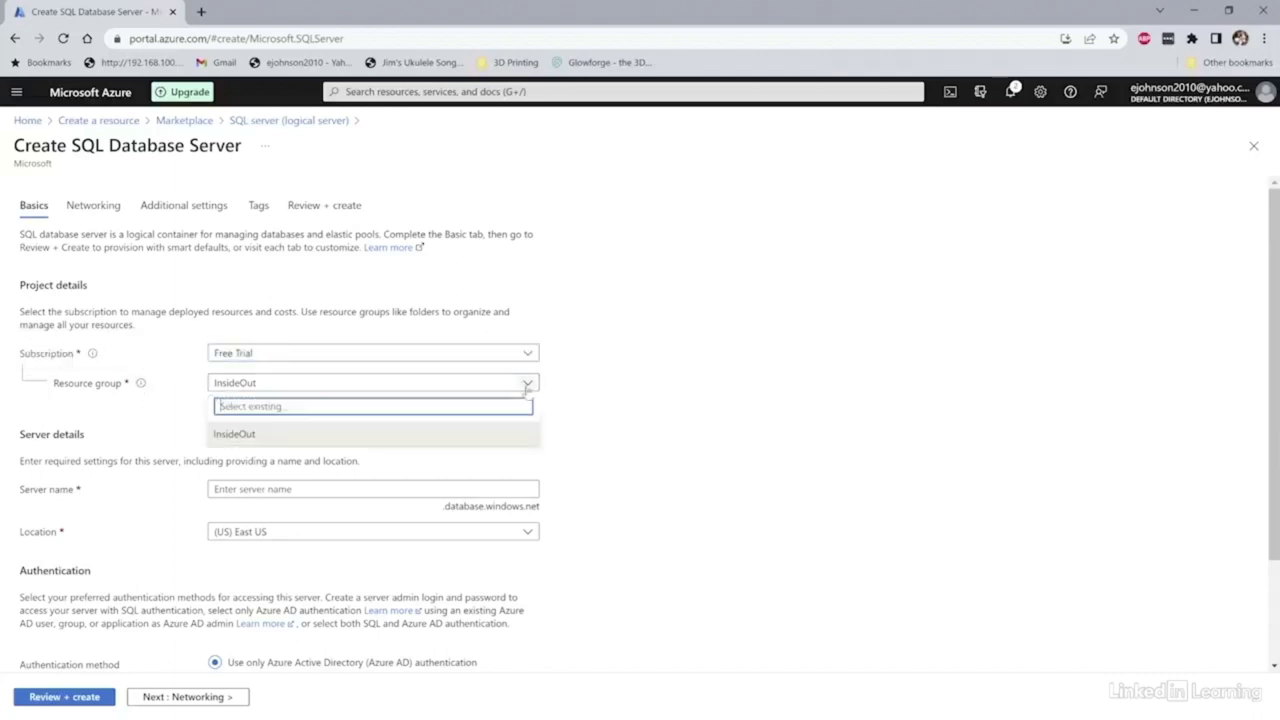
pyautogui.click(509, 435)
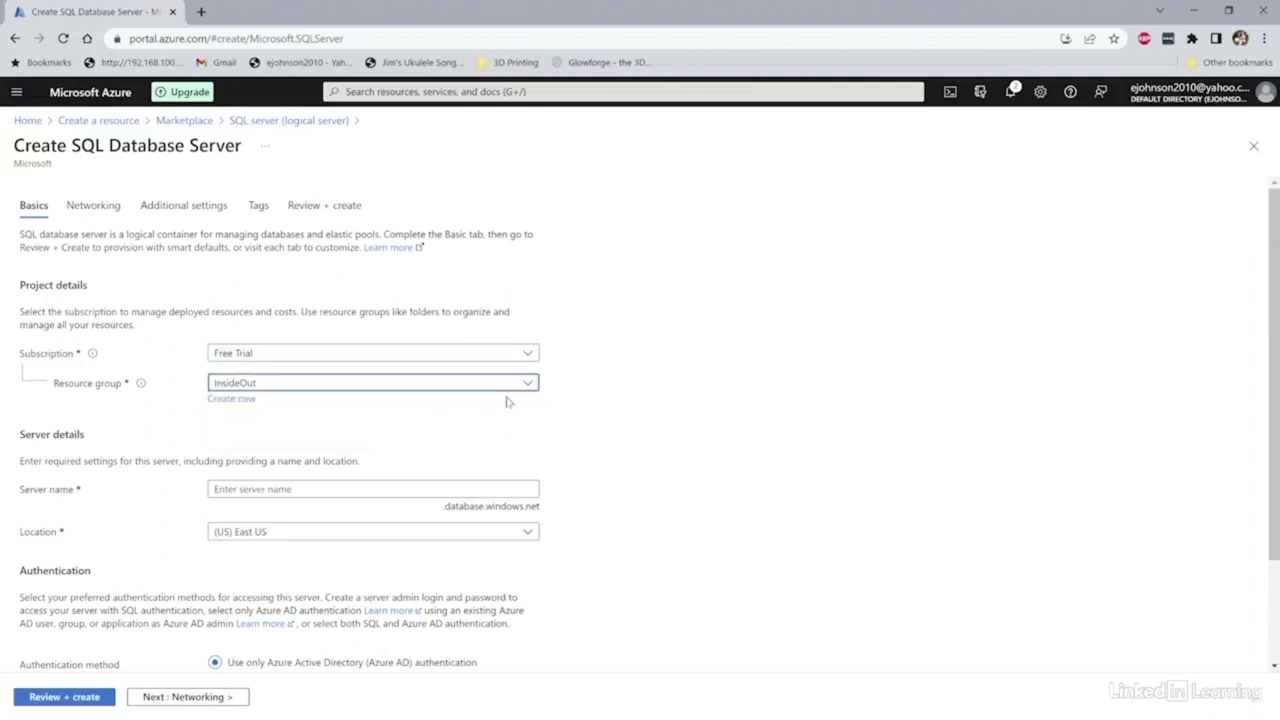
pyautogui.scroll(-1, 736, 373)
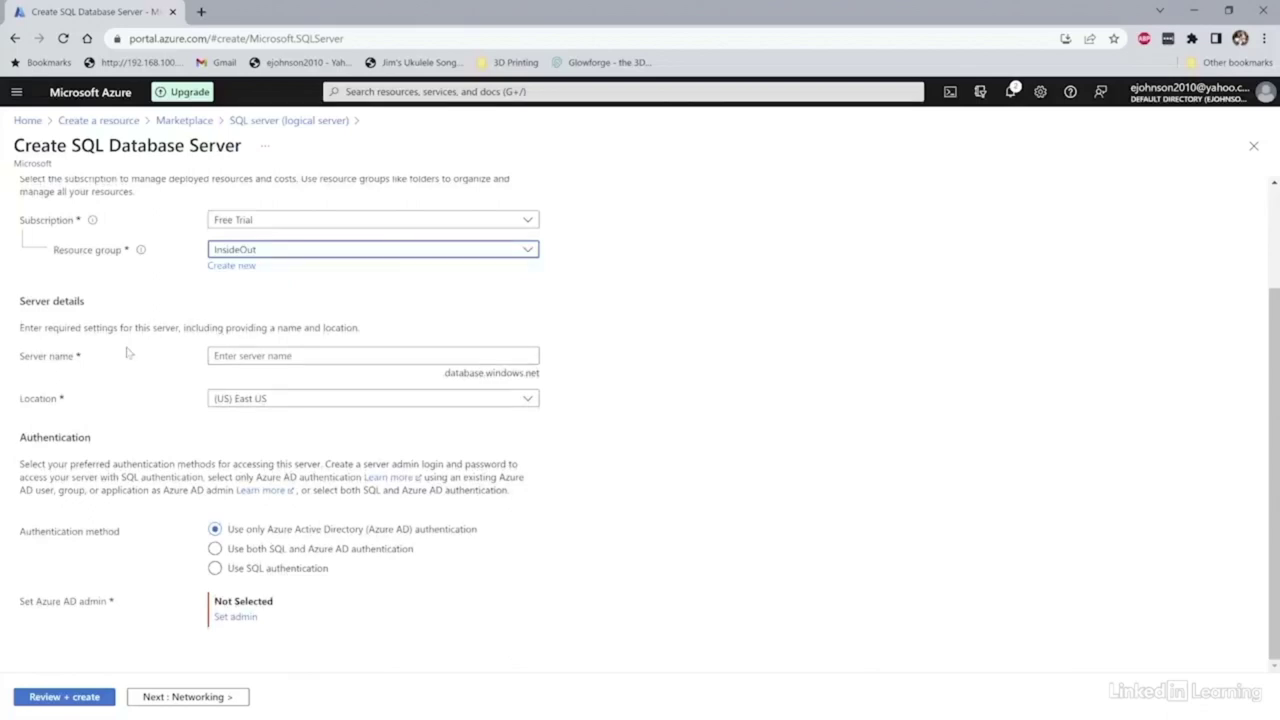
pyautogui.click(258, 355)
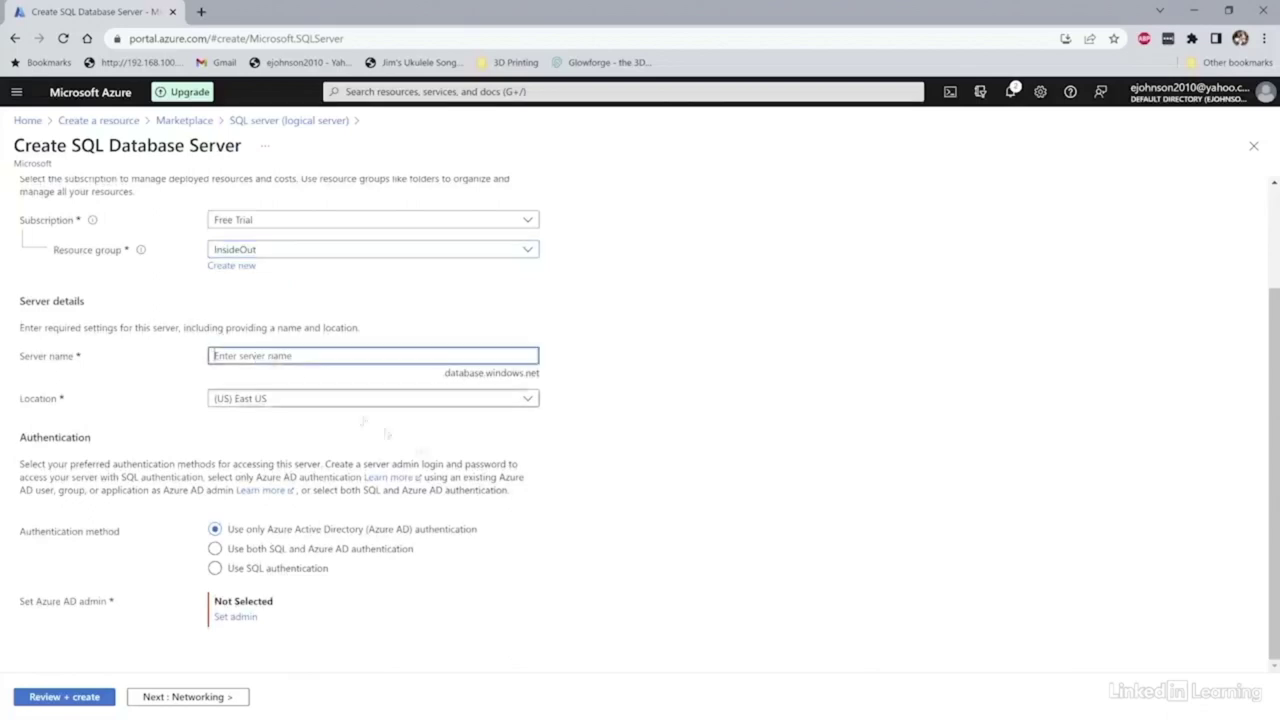
# - Set the server location to (US) West US 3 after (US) West US 2 raises a region-access error
pyautogui.click(440, 383)
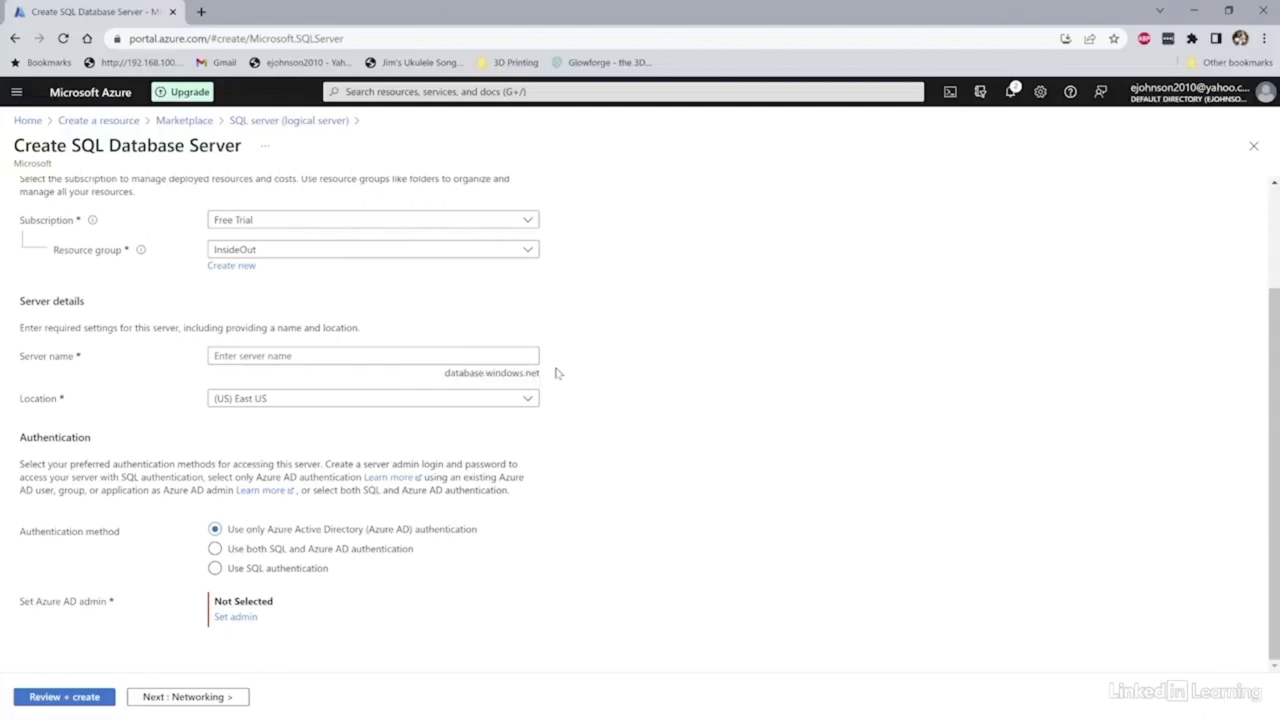
pyautogui.click(399, 395)
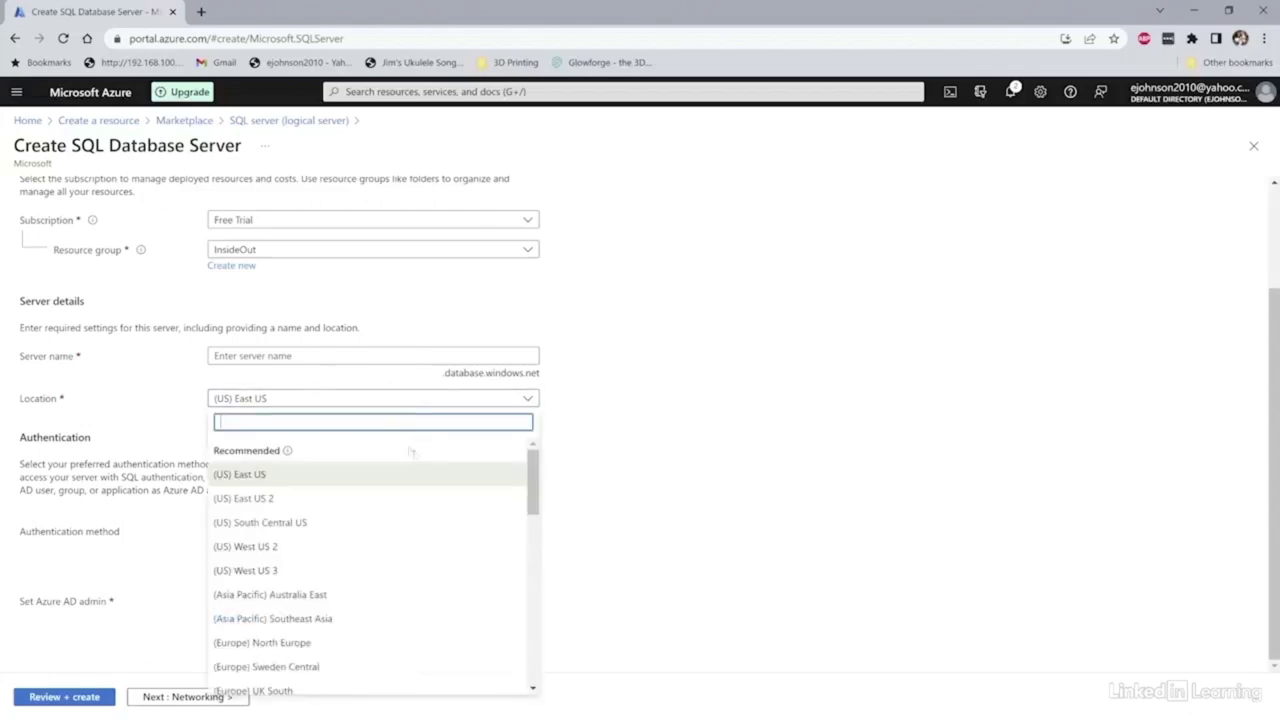
pyautogui.scroll(-1, 412, 477)
pyautogui.scroll(-3, 412, 477)
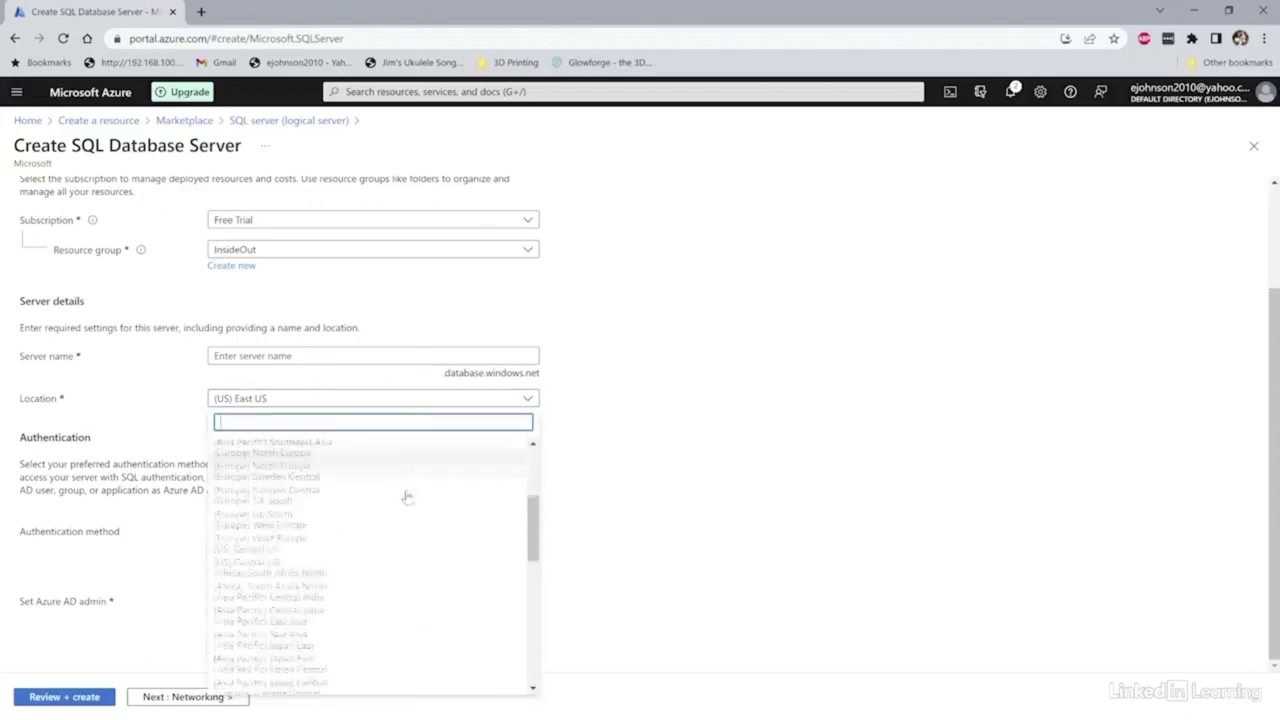
pyautogui.scroll(-5, 400, 515)
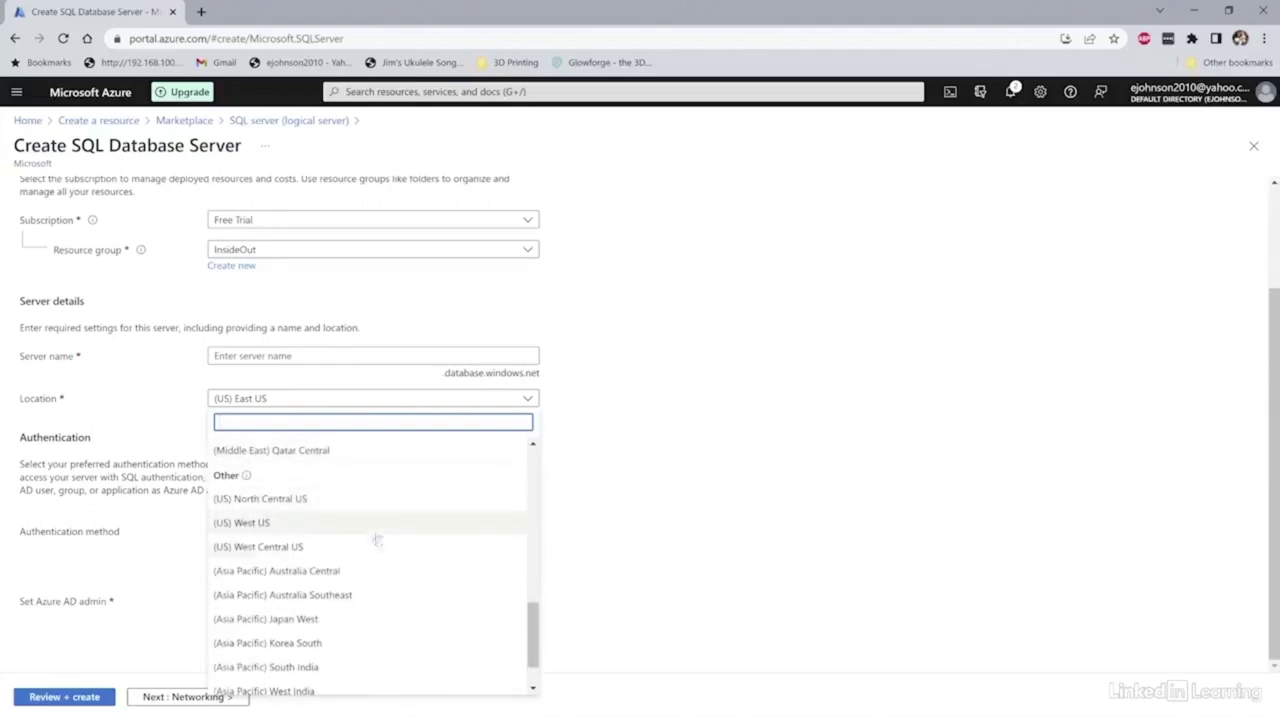
pyautogui.scroll(10, 377, 552)
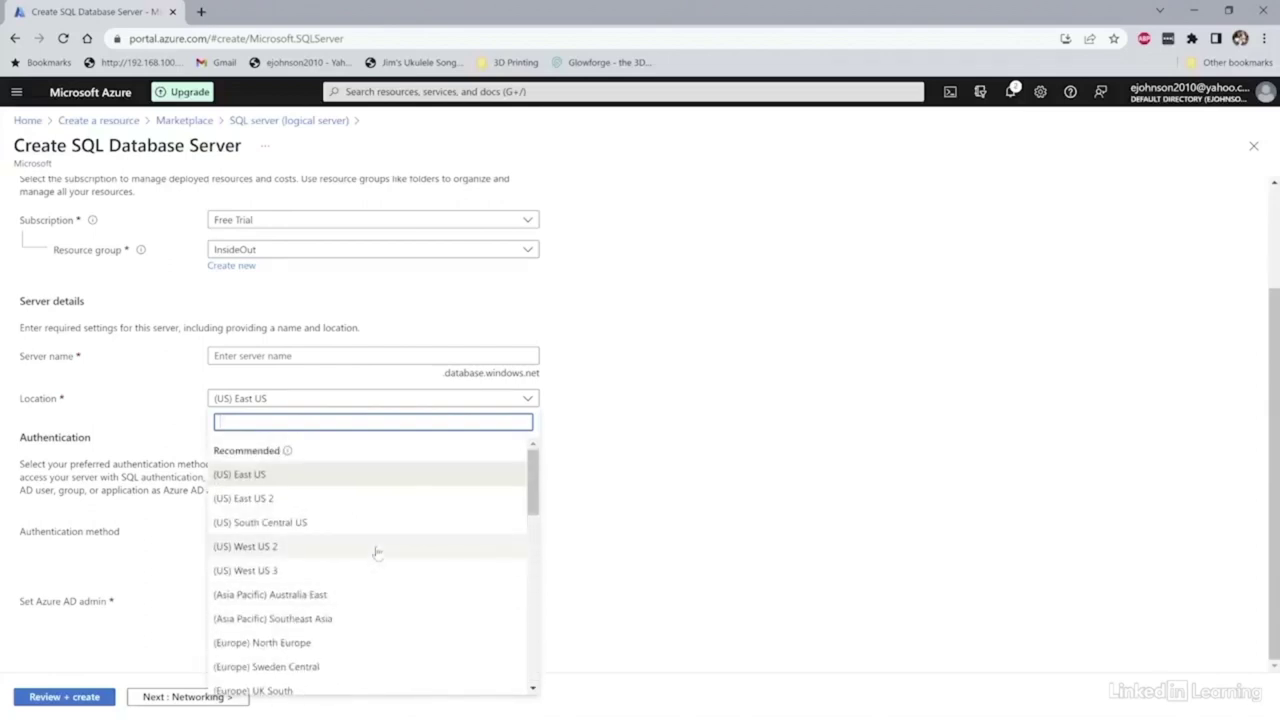
pyautogui.click(268, 548)
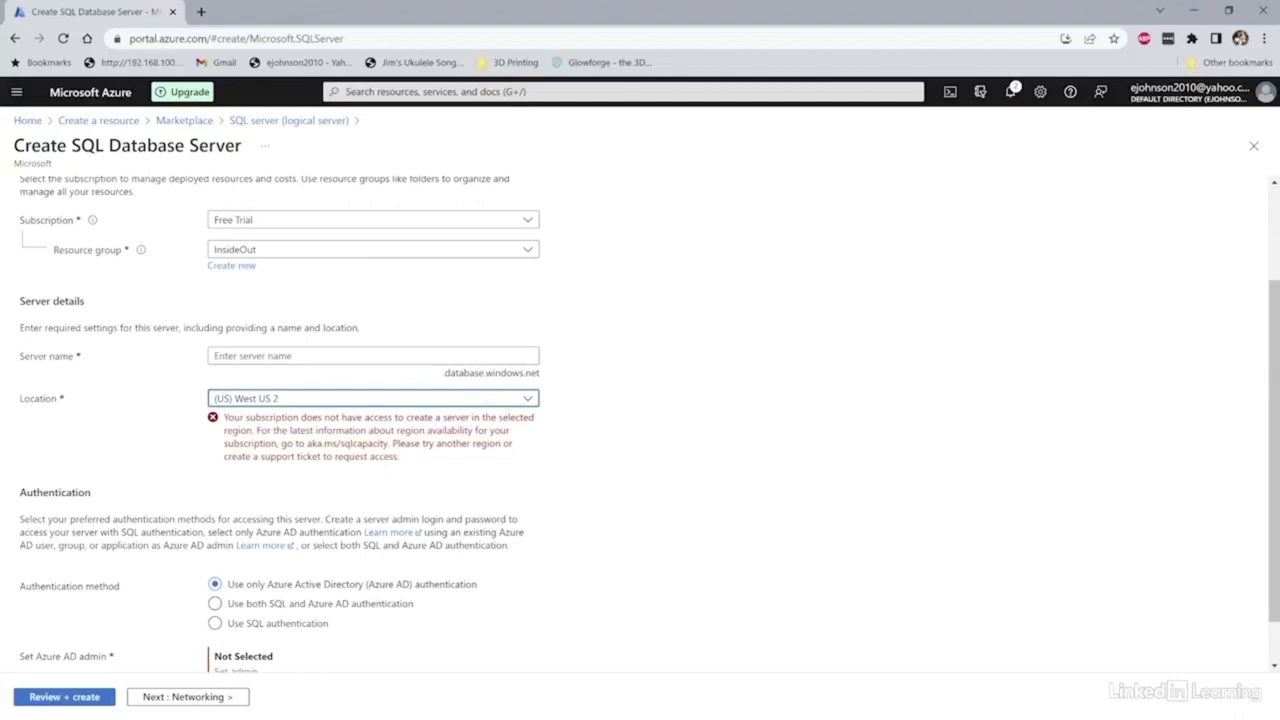
pyautogui.click(491, 401)
pyautogui.click(276, 570)
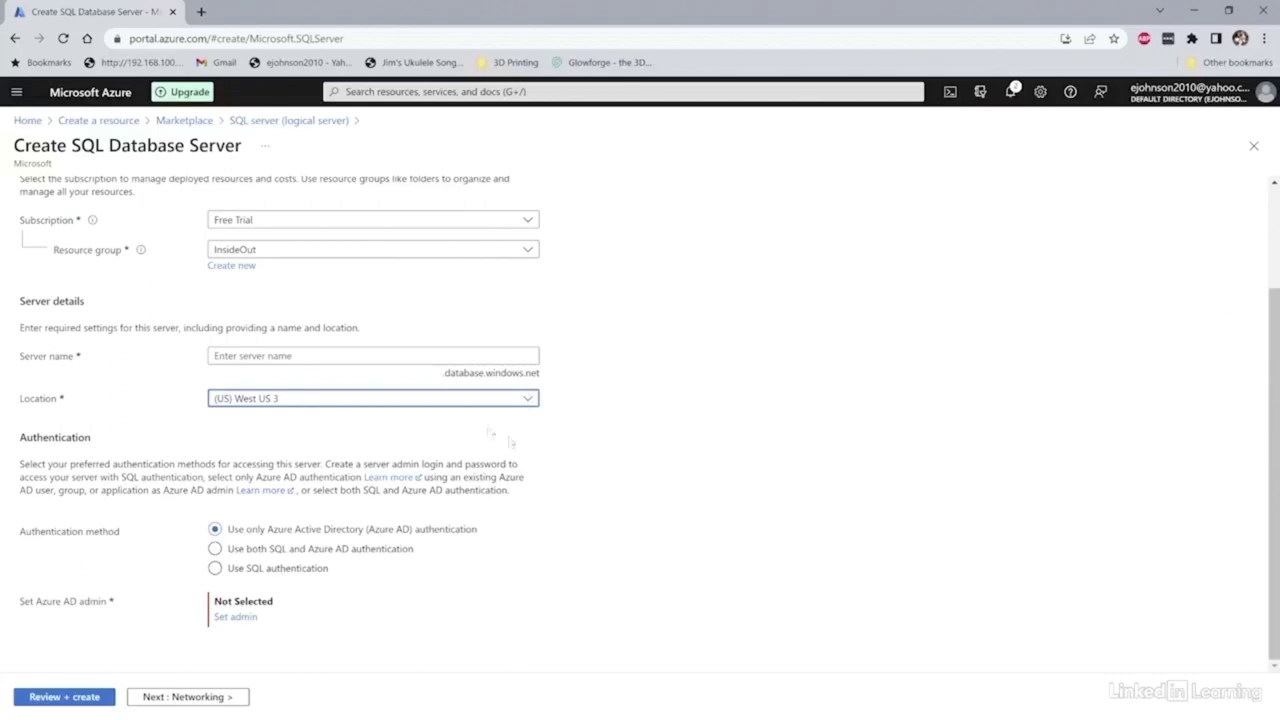
pyautogui.click(296, 354)
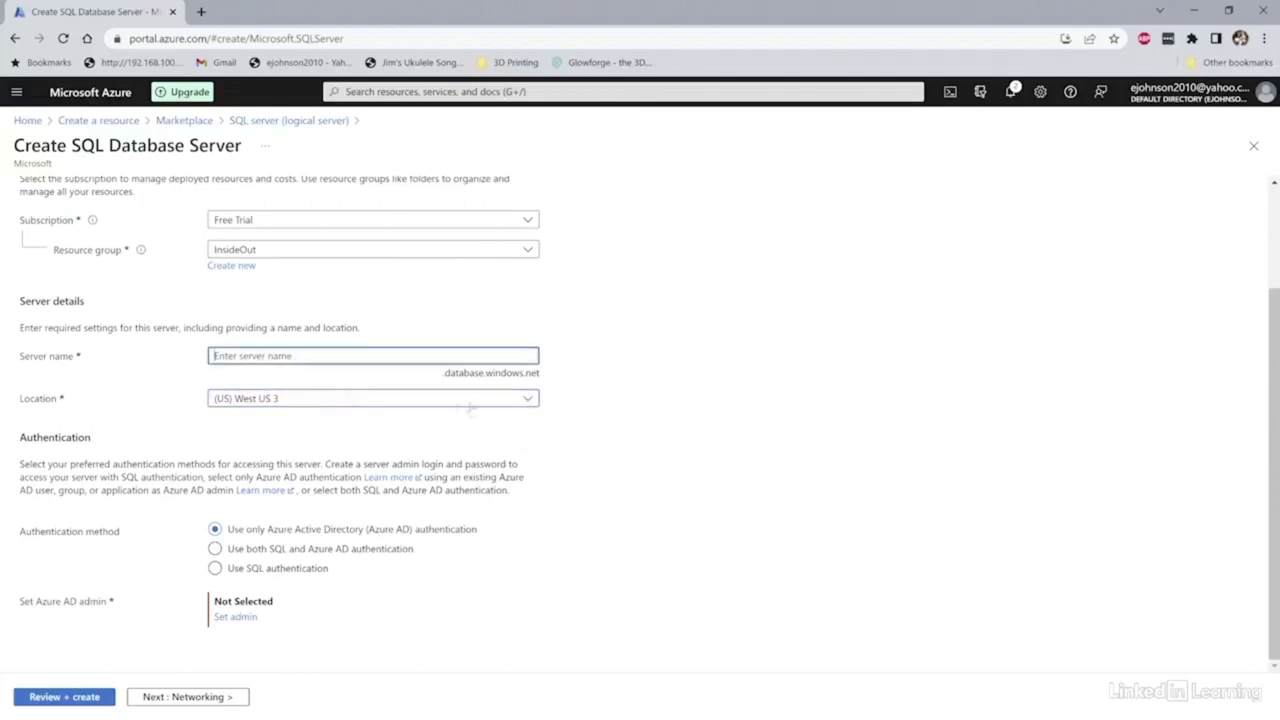
# - Name the server 'insideoutserver', all lowercase with no underscore, so it validates as available
pyautogui.write('Inside')
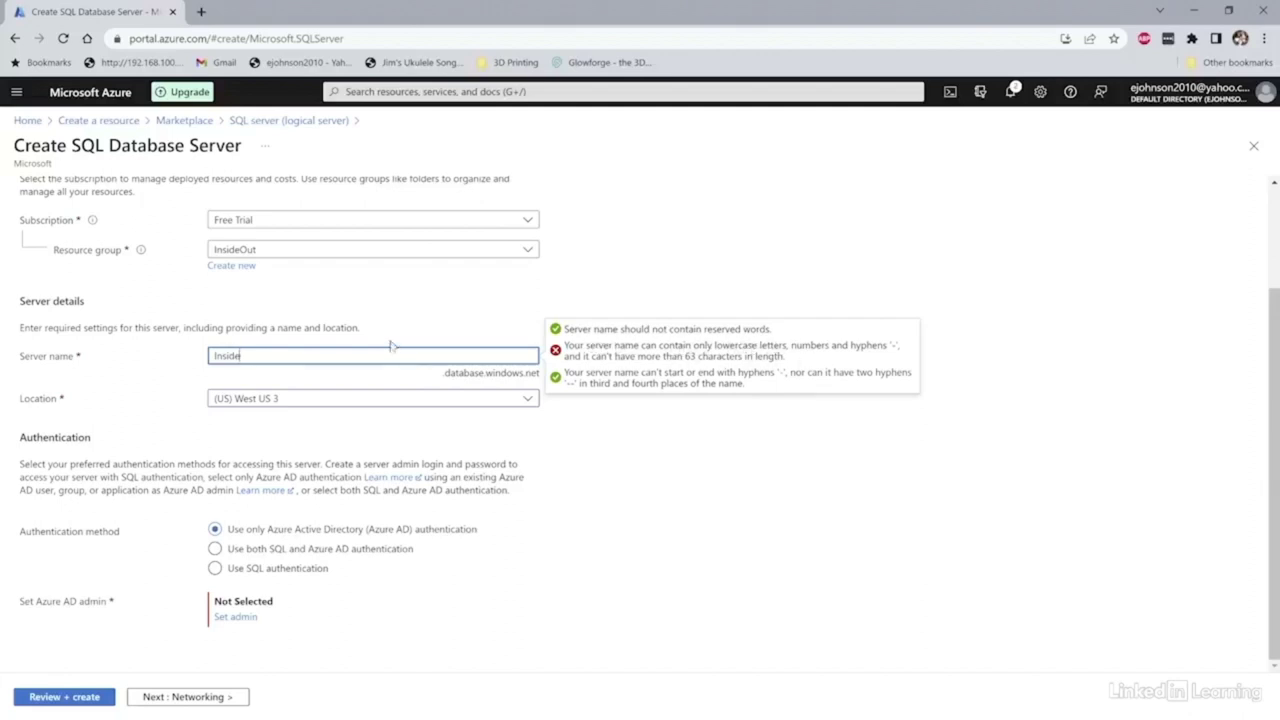
pyautogui.press('Delete')
pyautogui.write('i')
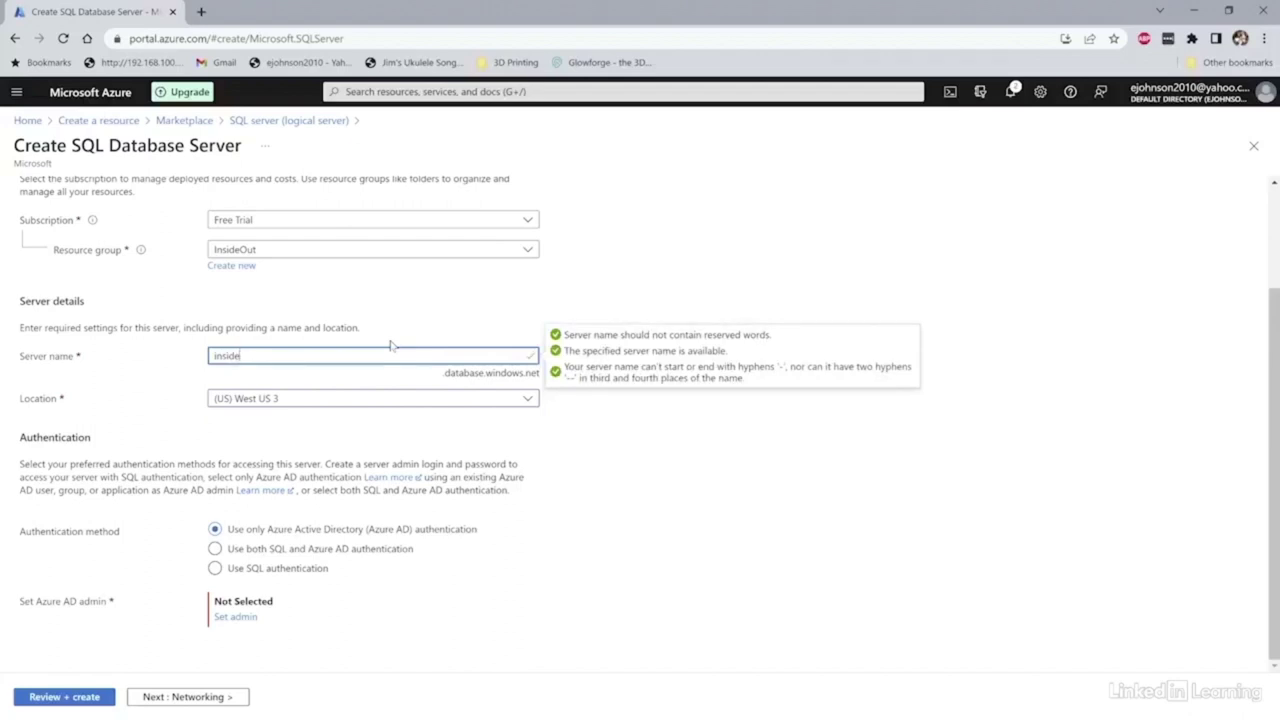
pyautogui.write('_out')
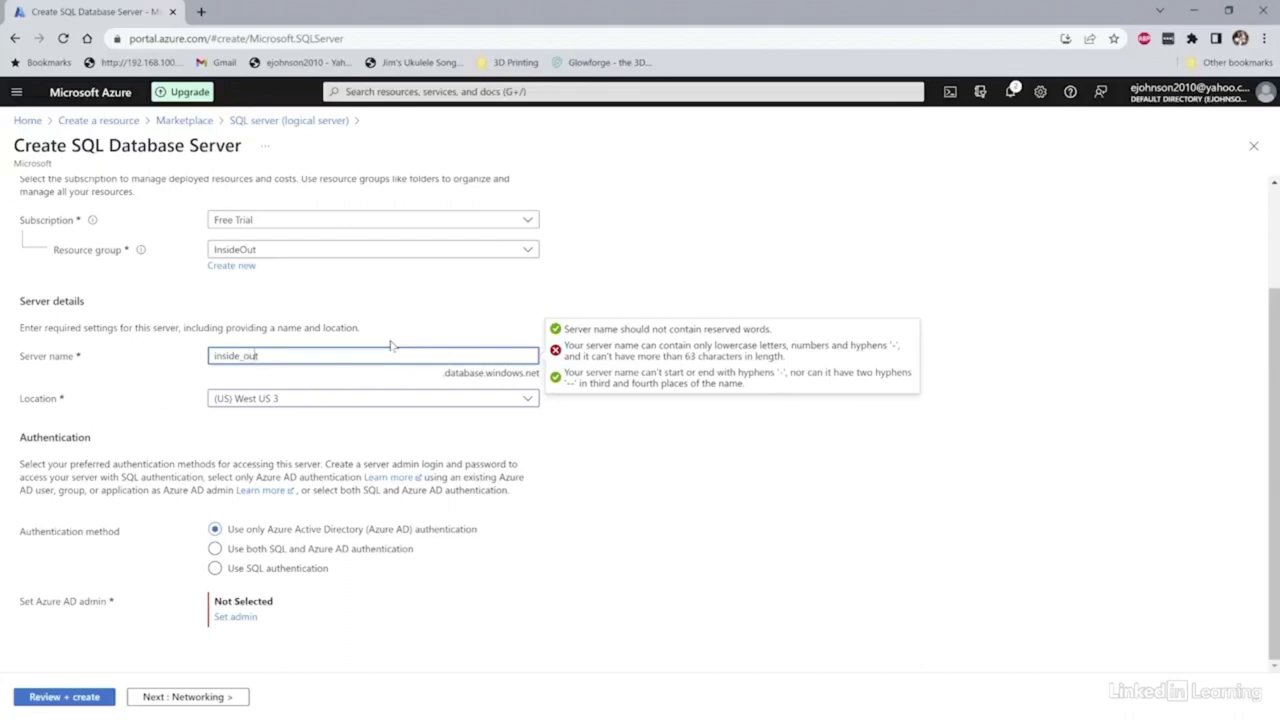
pyautogui.press('Left')
pyautogui.press('Left')
pyautogui.press('Left')
pyautogui.press('BackSpace')
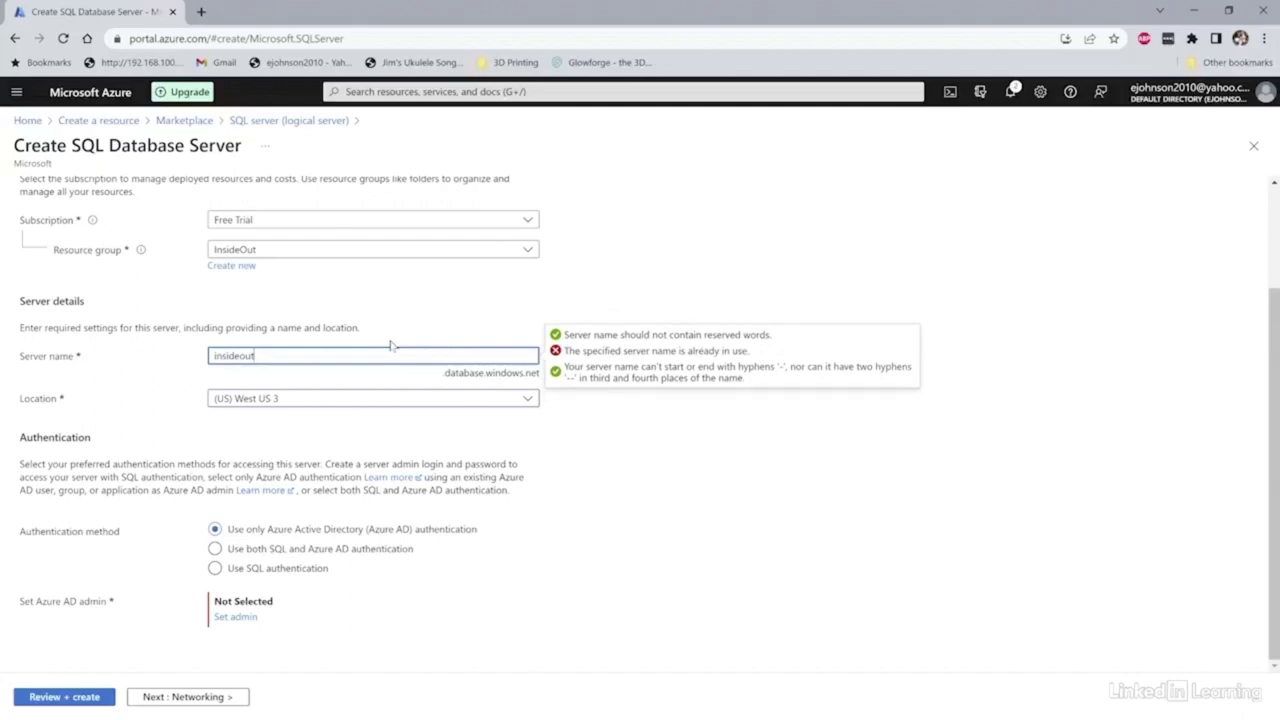
pyautogui.write('server')
pyautogui.moveTo(331, 354); pyautogui.dragTo(10, 352)
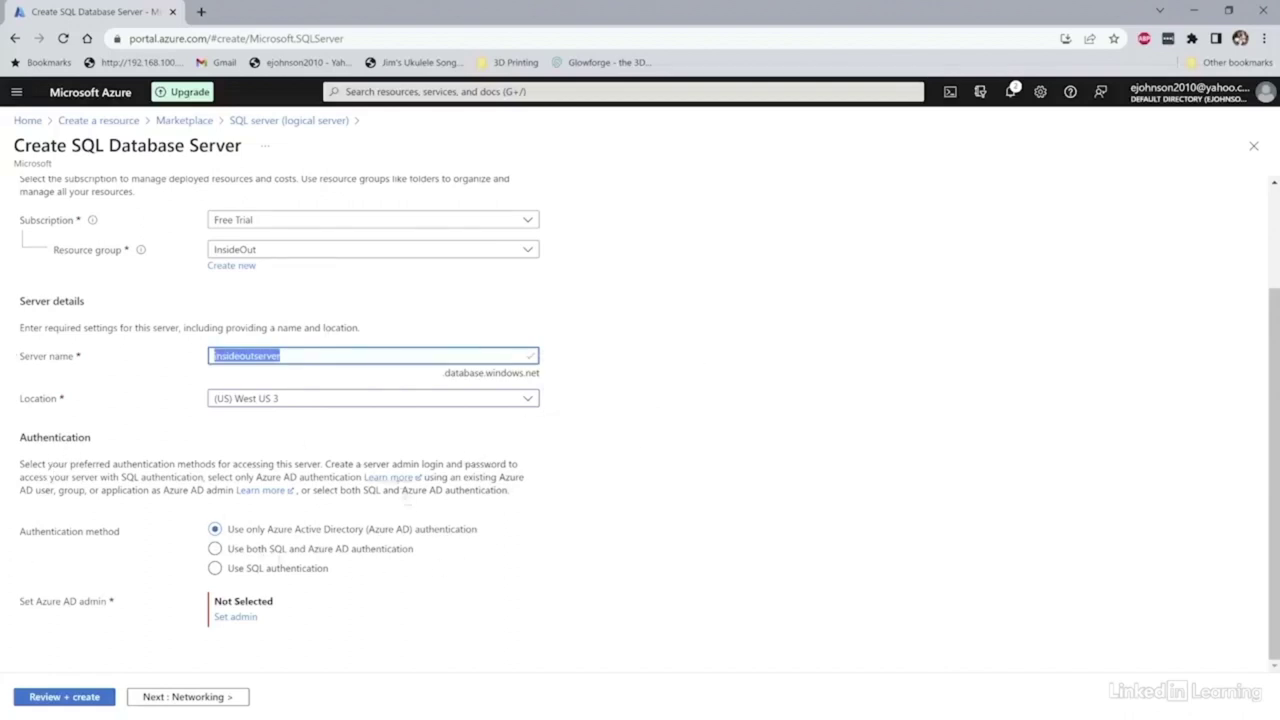
pyautogui.click(386, 549)
# - Switch the server authentication method to SQL authentication only
pyautogui.click(280, 552)
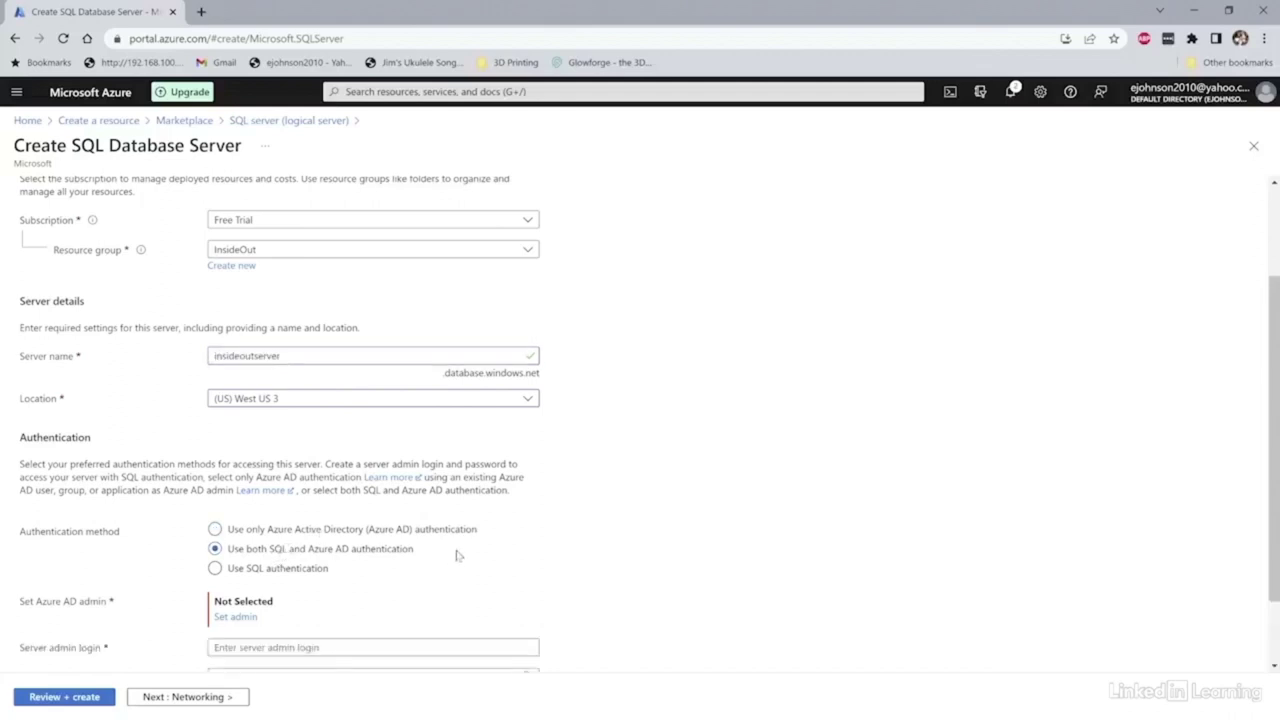
pyautogui.scroll(-1, 775, 515)
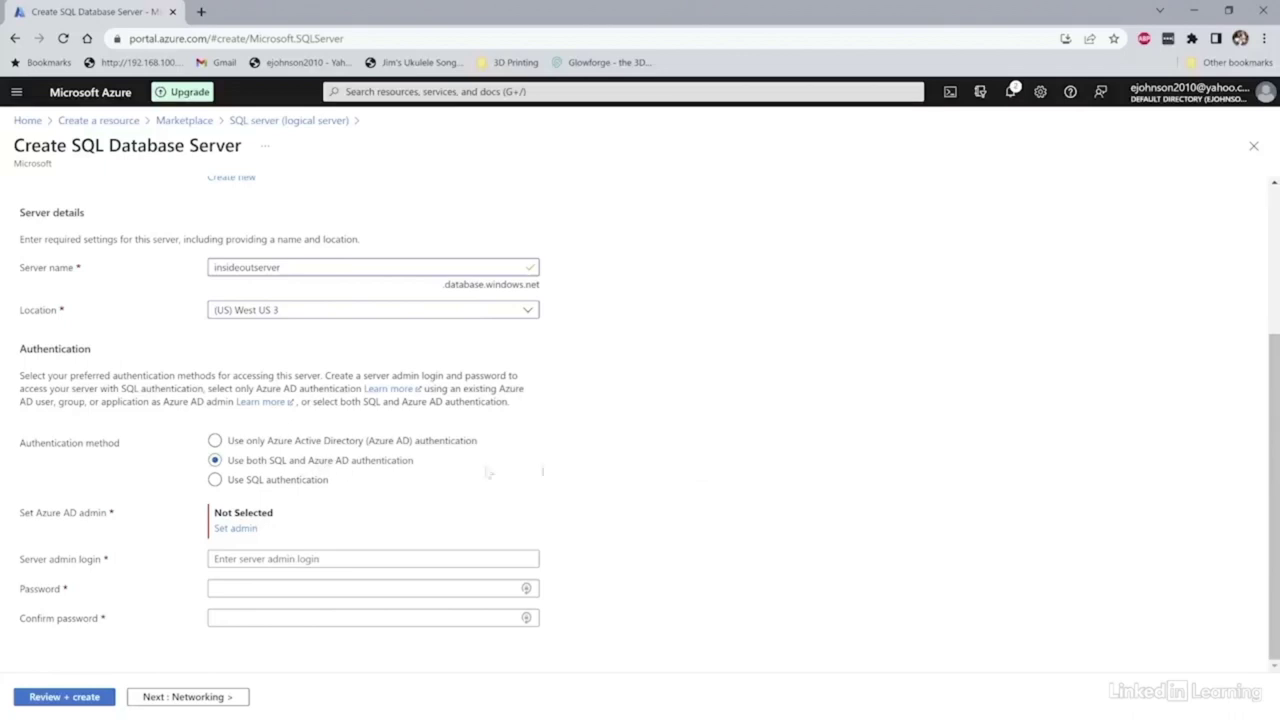
pyautogui.click(214, 479)
# - Enter IOAdmin as server admin login with the admin password typed and confirmed
pyautogui.click(402, 555)
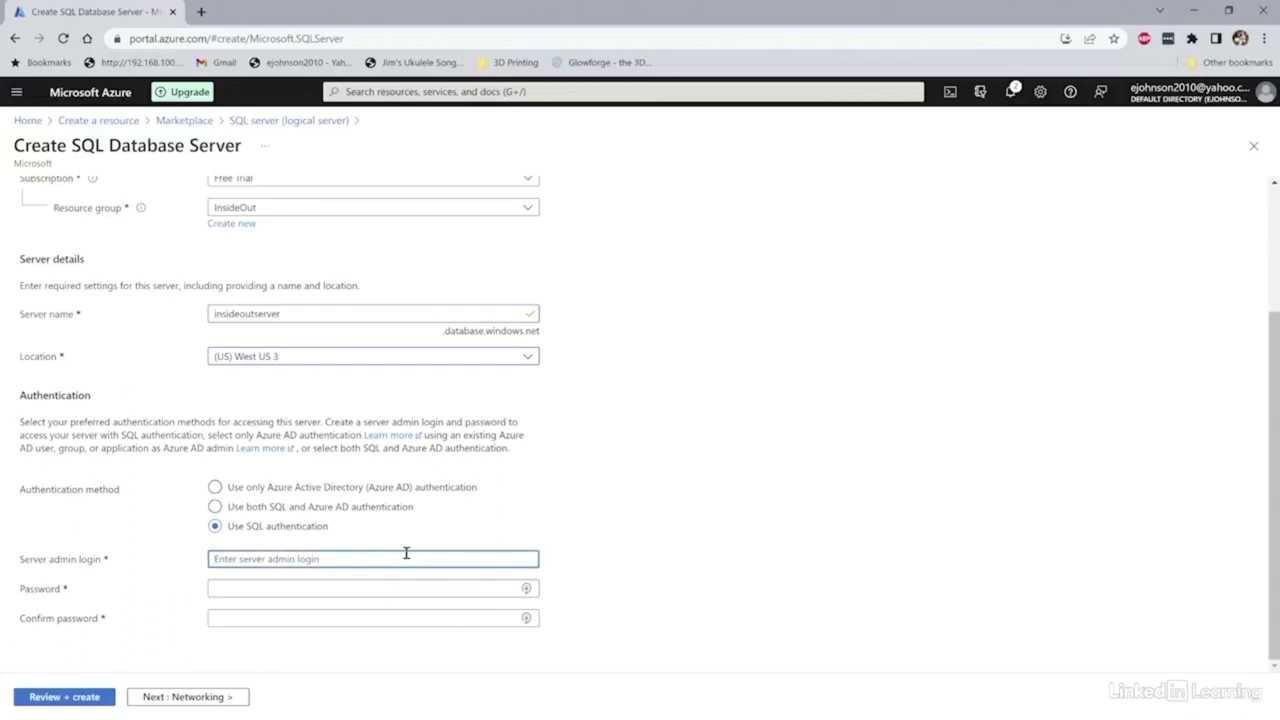
pyautogui.write('IOAdmin')
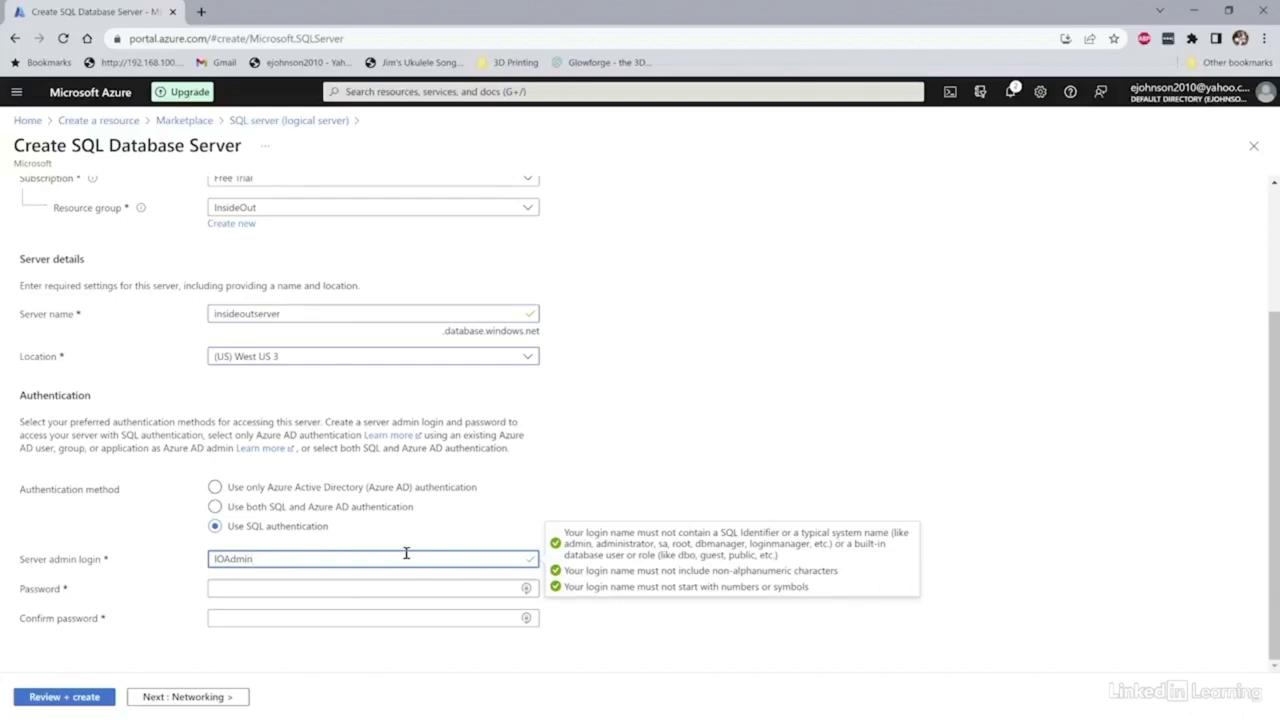
pyautogui.press('Tab')
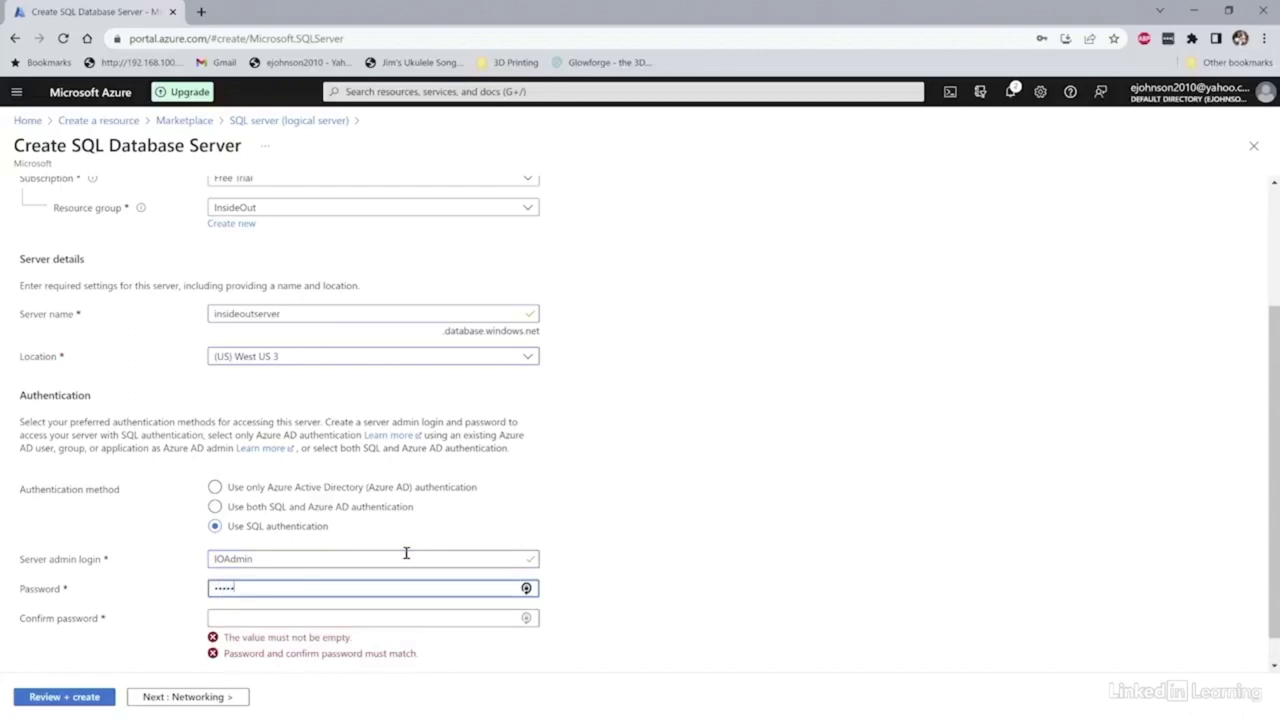
pyautogui.press('Tab')
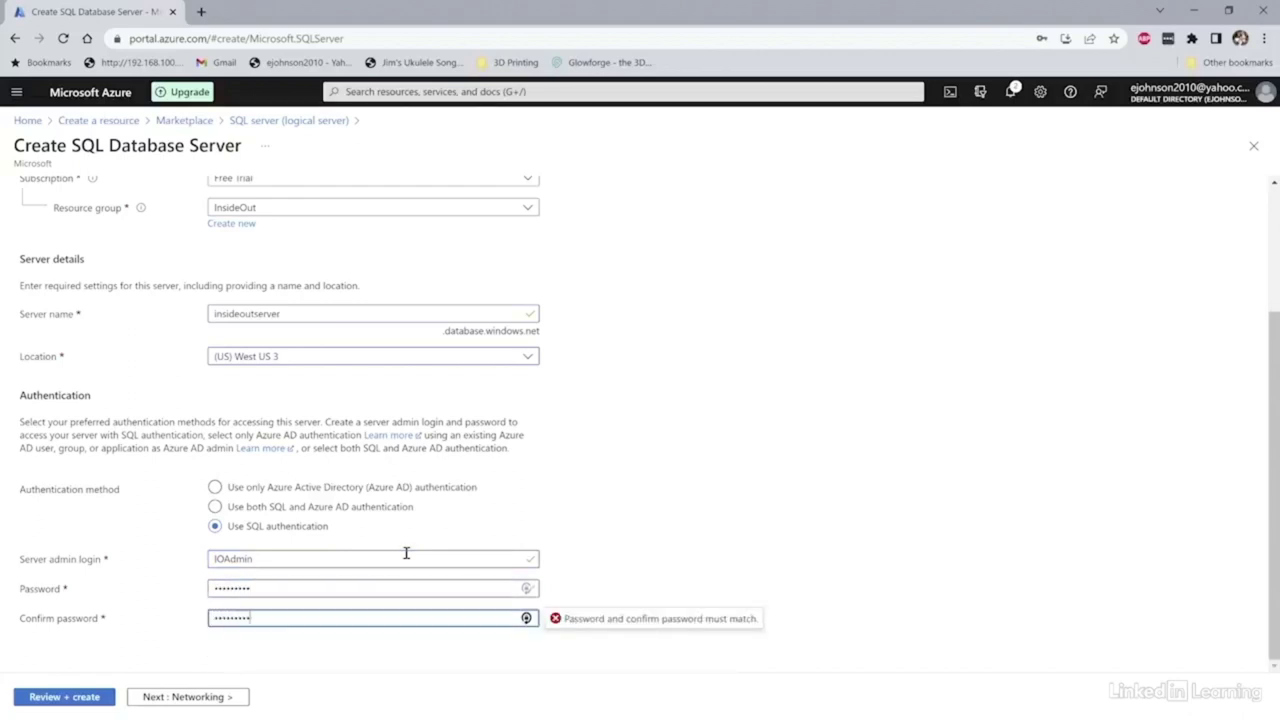
pyautogui.click(610, 476)
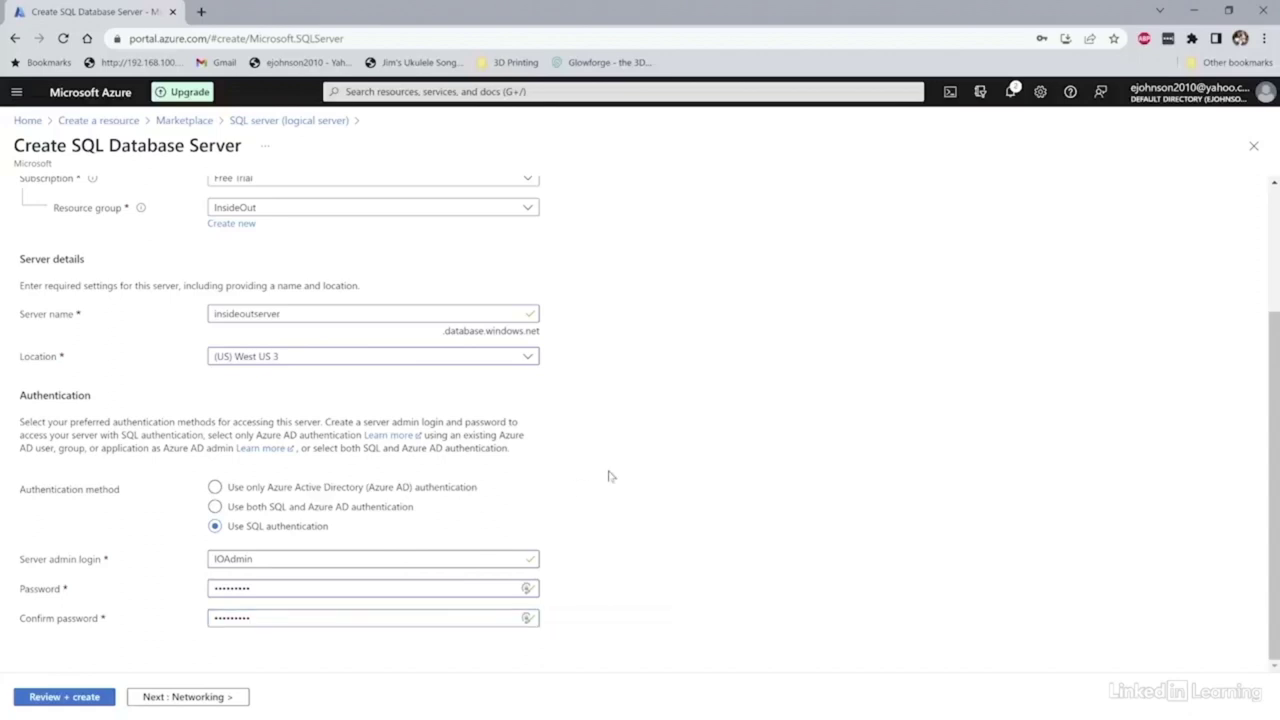
pyautogui.click(172, 697)
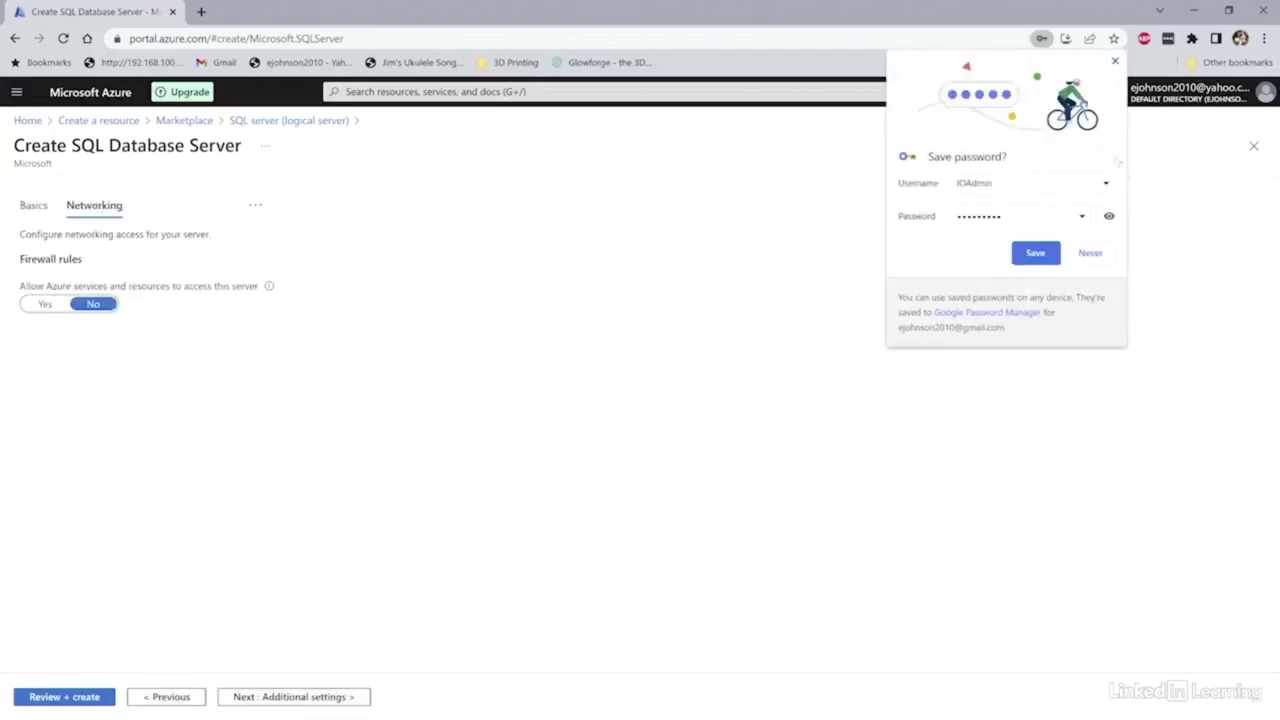
# - Set 'Allow Azure services' access to Yes and advance to Additional settings
pyautogui.click(1100, 256)
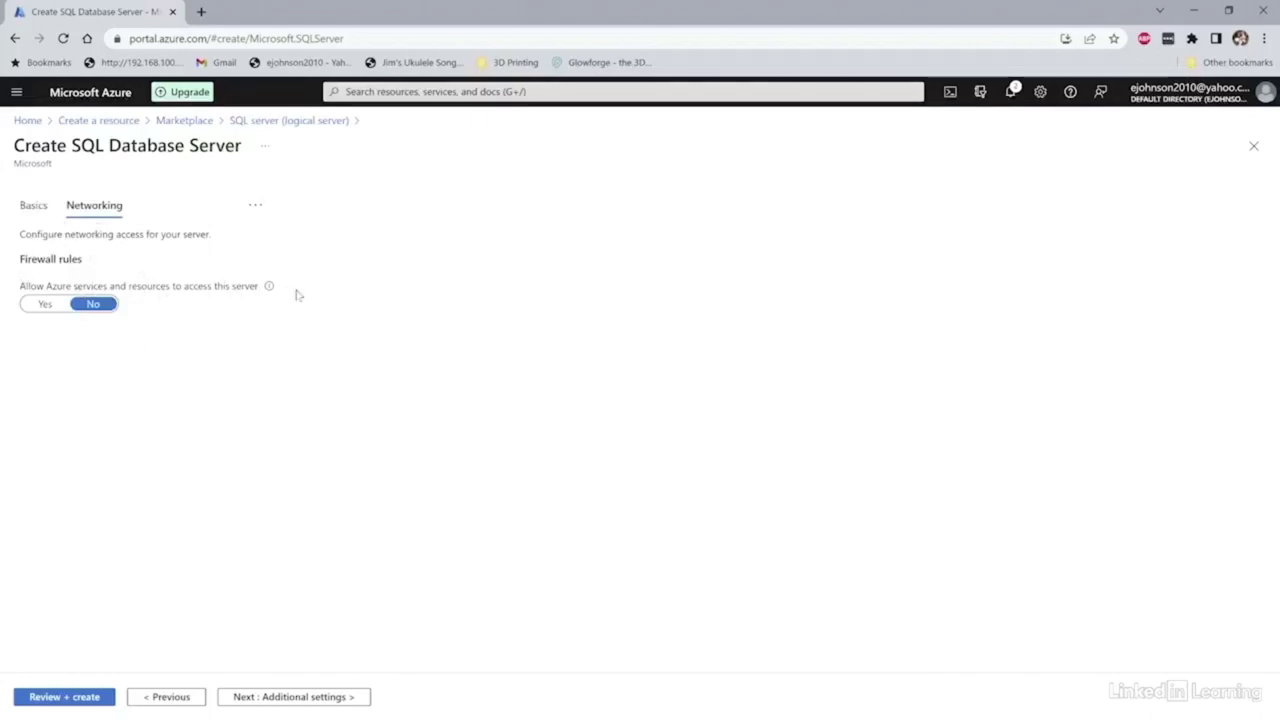
pyautogui.click(42, 304)
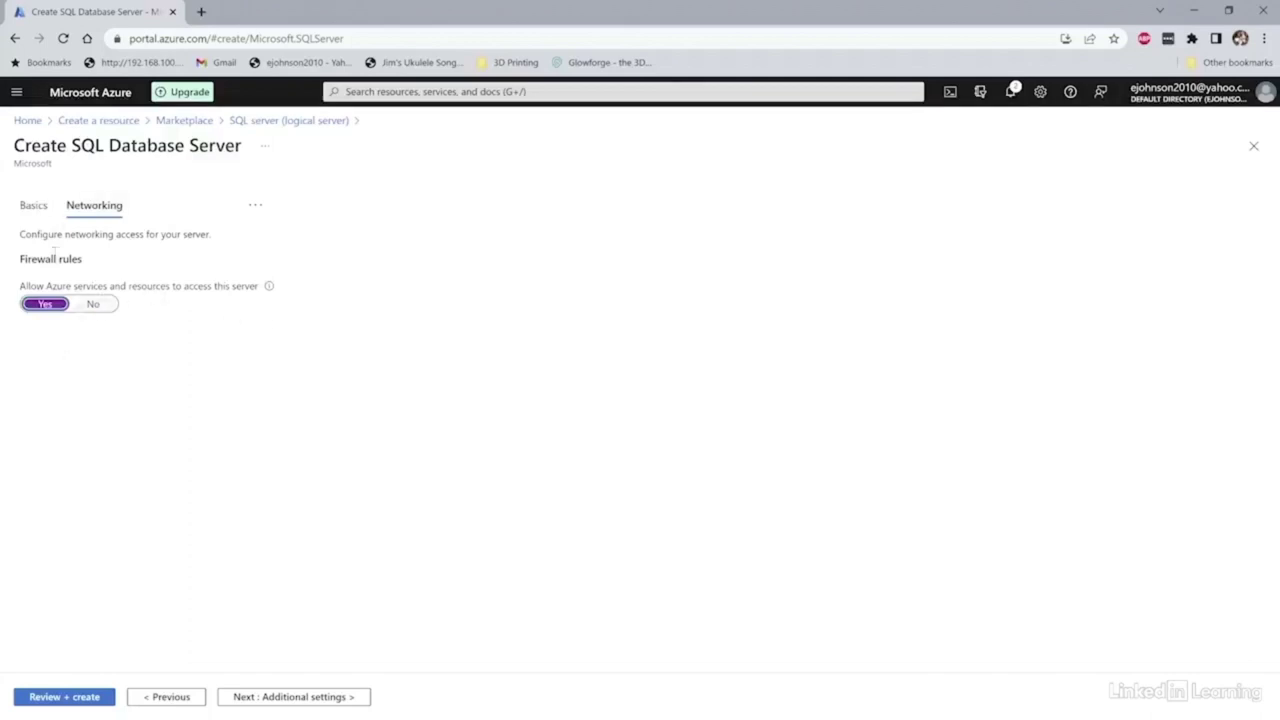
pyautogui.click(34, 206)
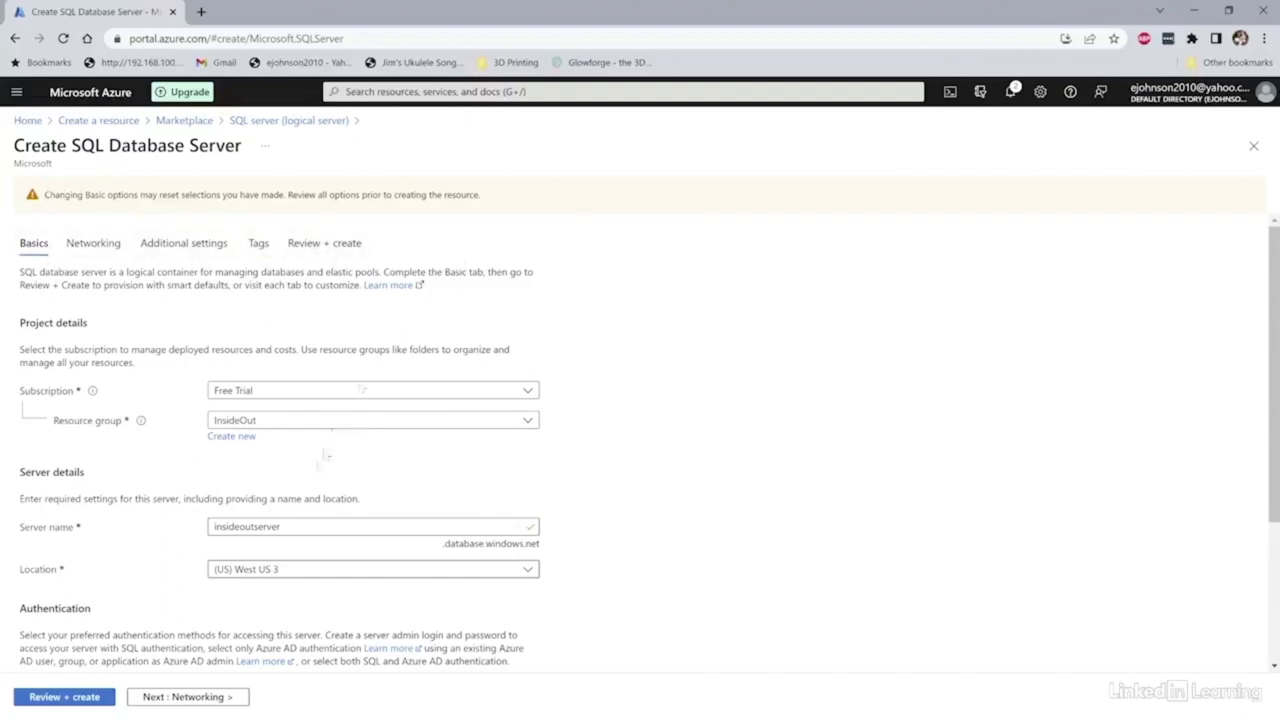
pyautogui.click(168, 697)
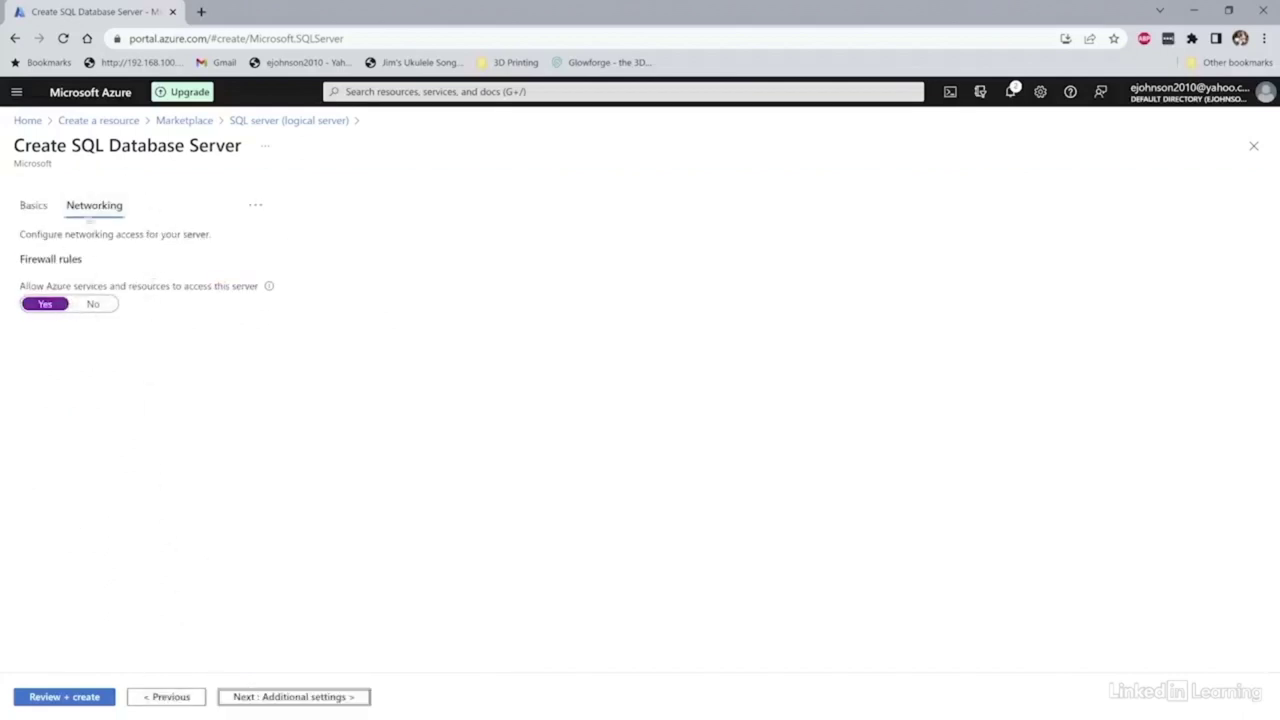
pyautogui.click(279, 698)
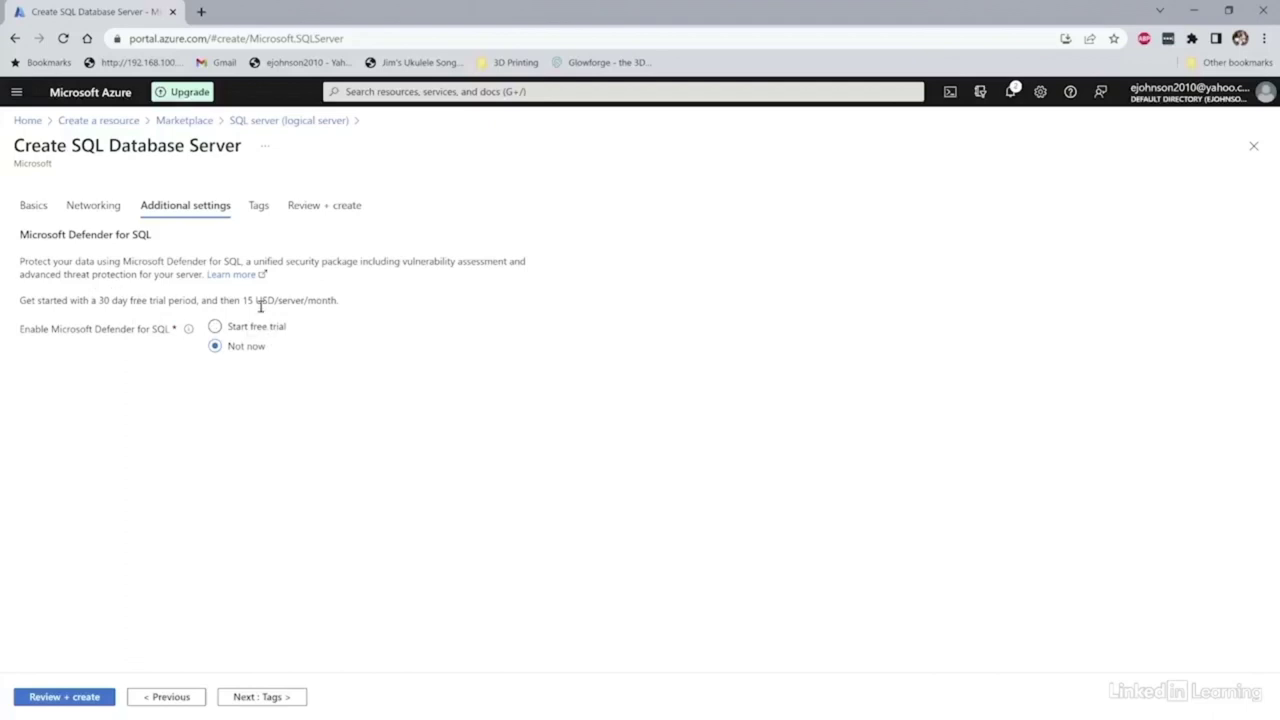
# - Leave Microsoft Defender for SQL at 'Not now' and advance past Tags to Review + create
pyautogui.moveTo(238, 303); pyautogui.dragTo(20, 303)
pyautogui.click(307, 383)
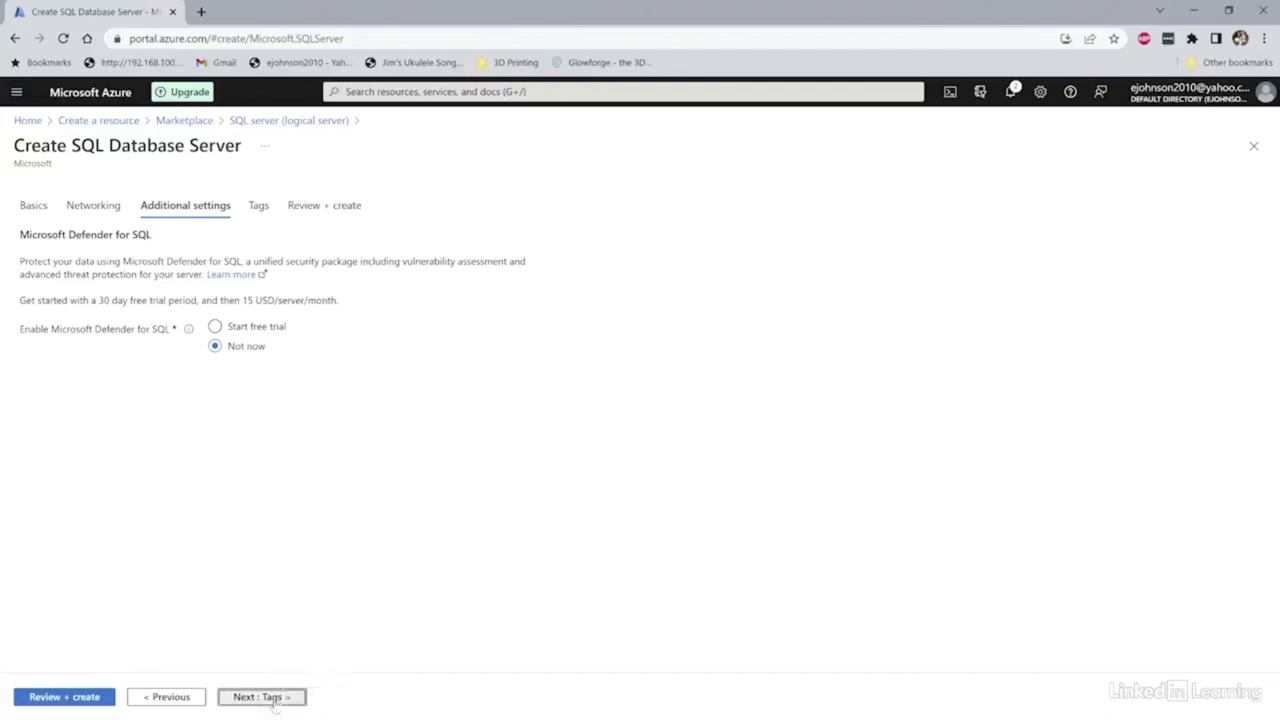
pyautogui.click(262, 697)
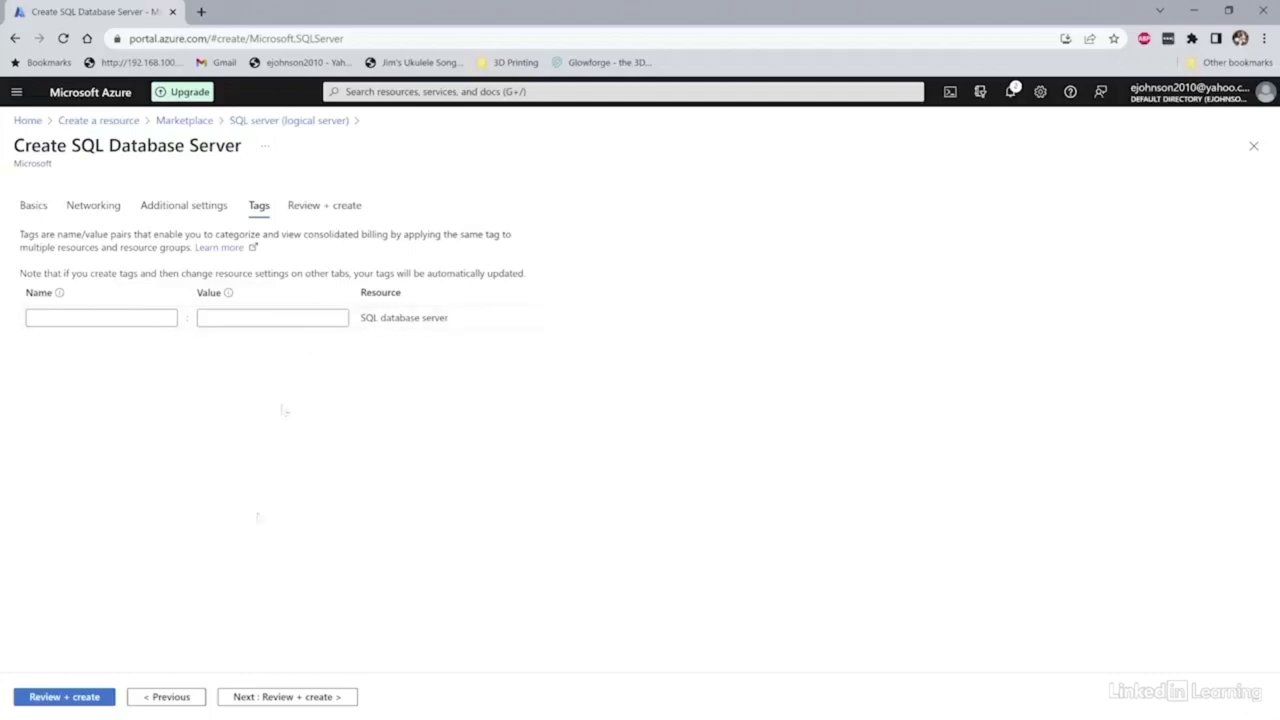
pyautogui.click(302, 699)
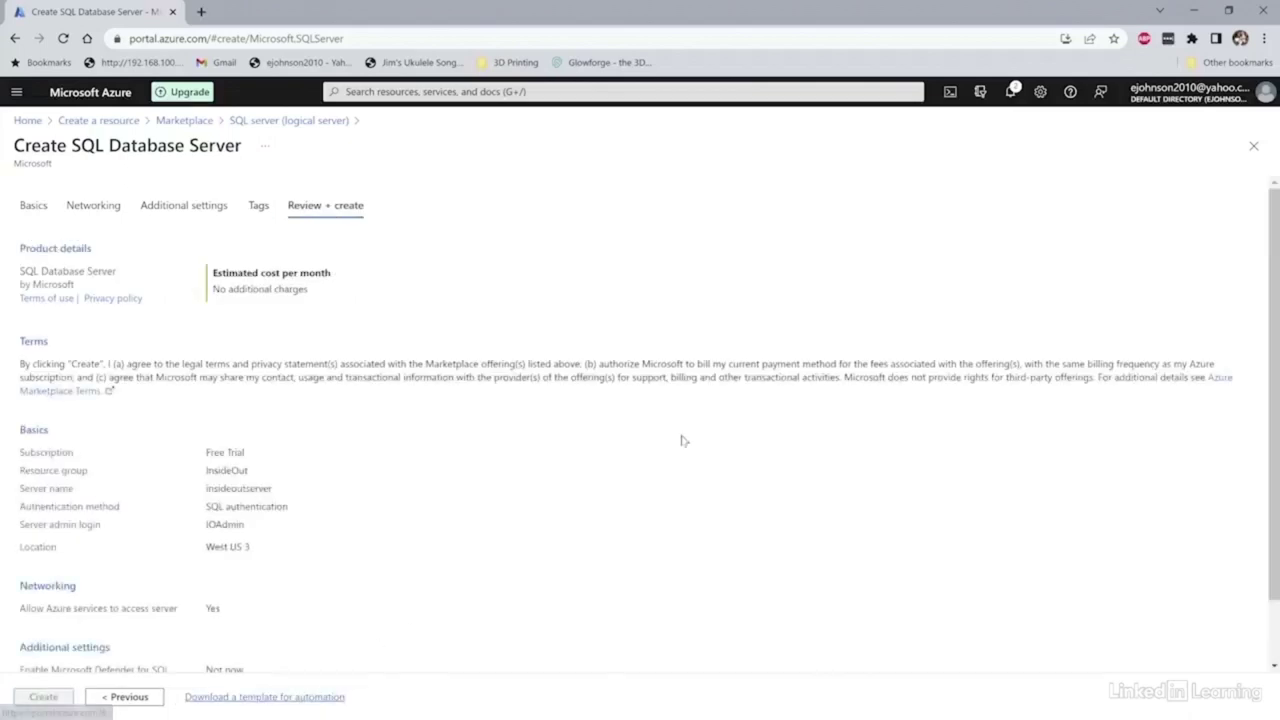
# - Review the insideoutserver summary and create the SQL server
pyautogui.scroll(-1, 829, 428)
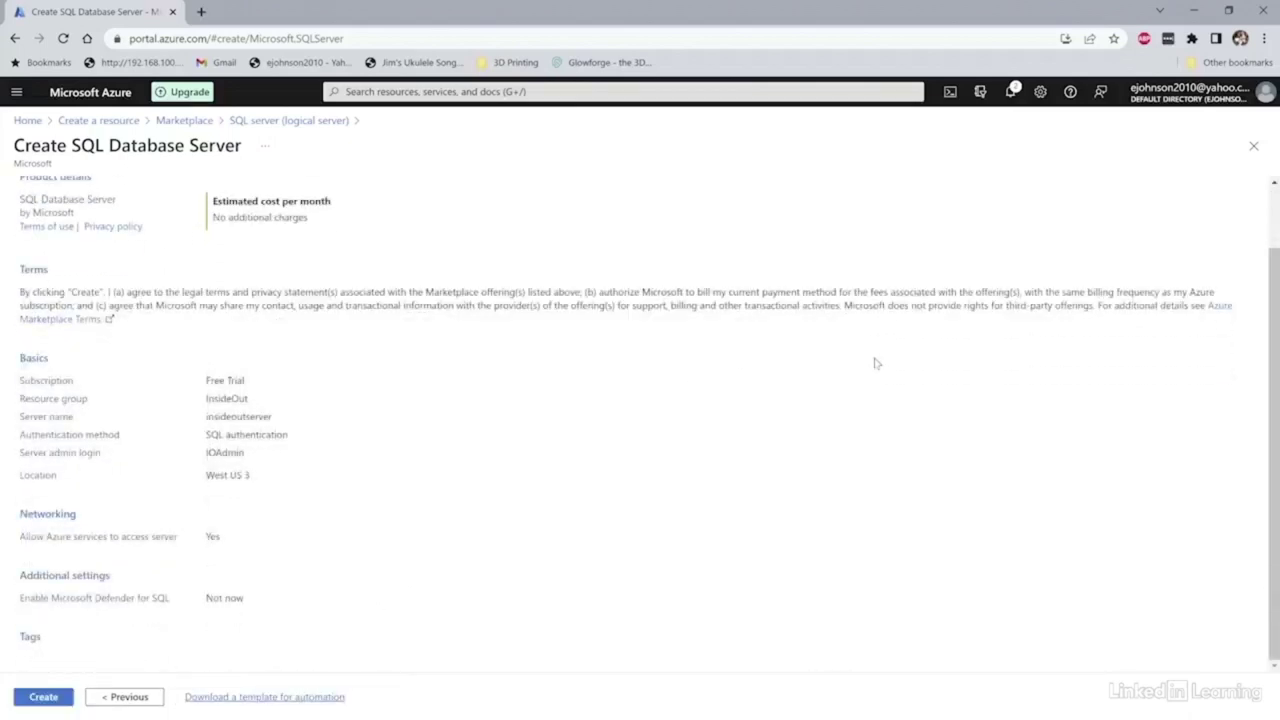
pyautogui.scroll(1, 877, 363)
pyautogui.scroll(-1, 877, 360)
pyautogui.scroll(1, 873, 358)
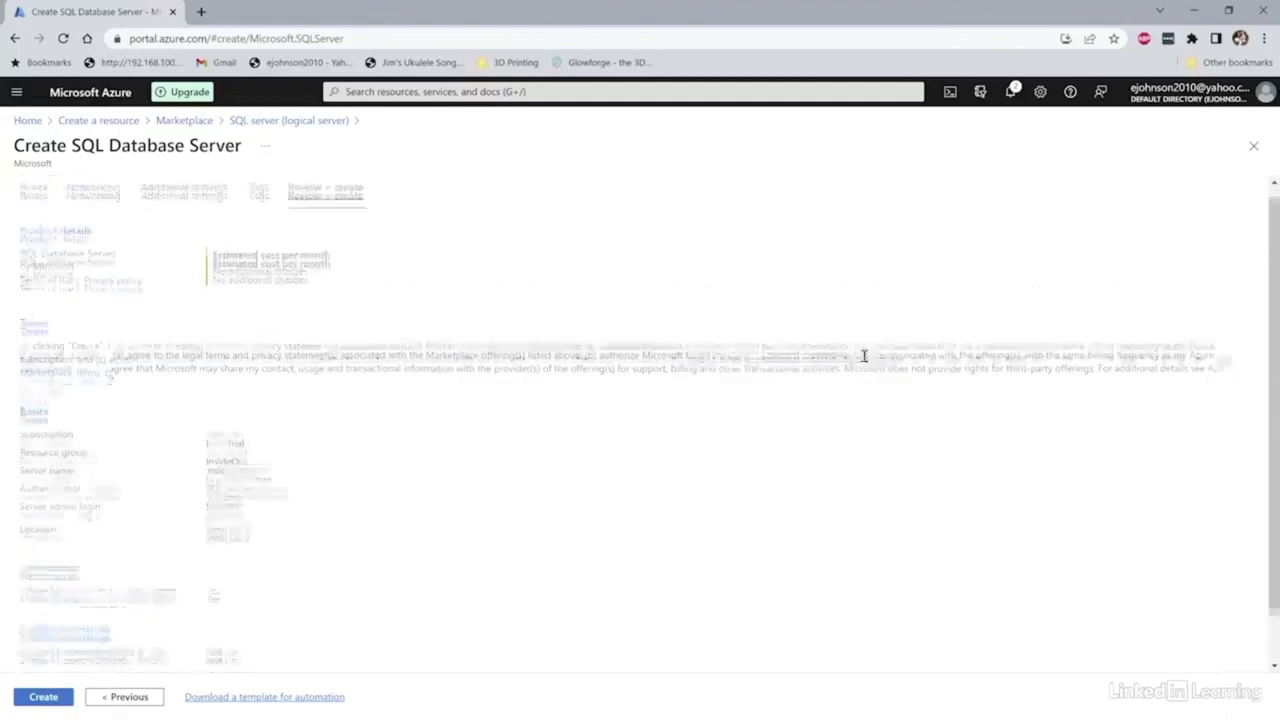
pyautogui.scroll(-1, 863, 354)
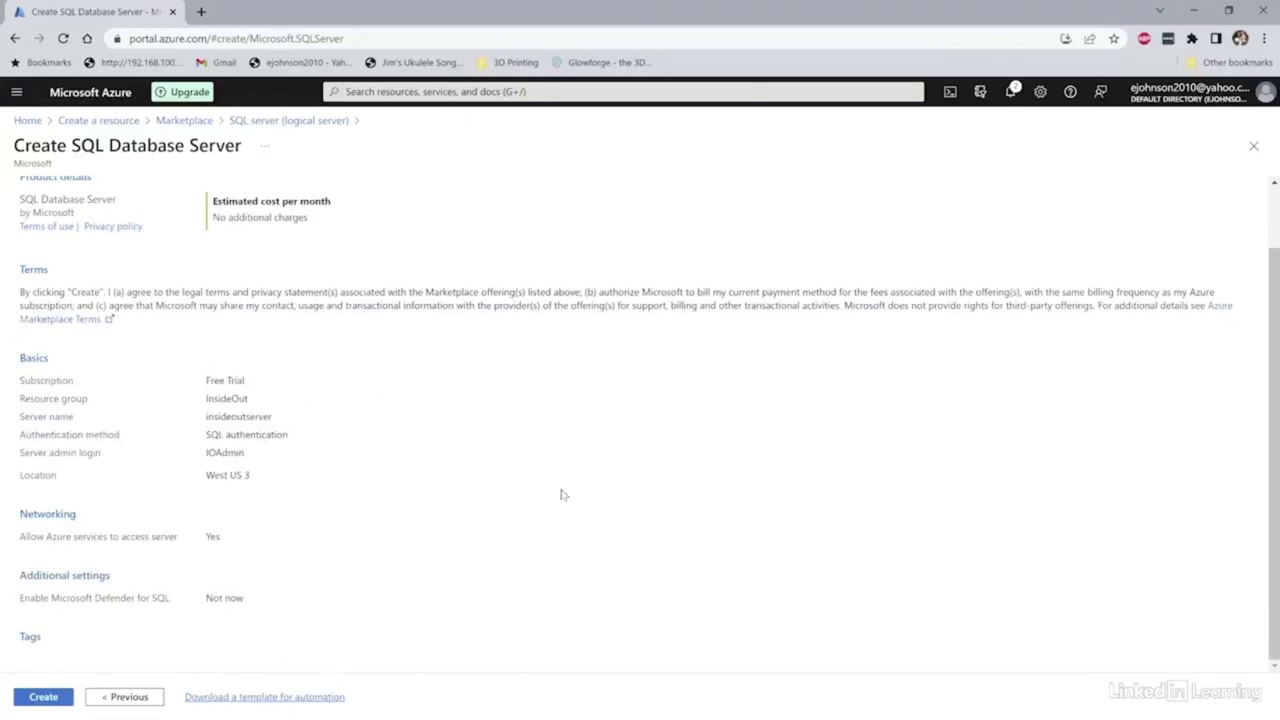
pyautogui.scroll(1, 566, 492)
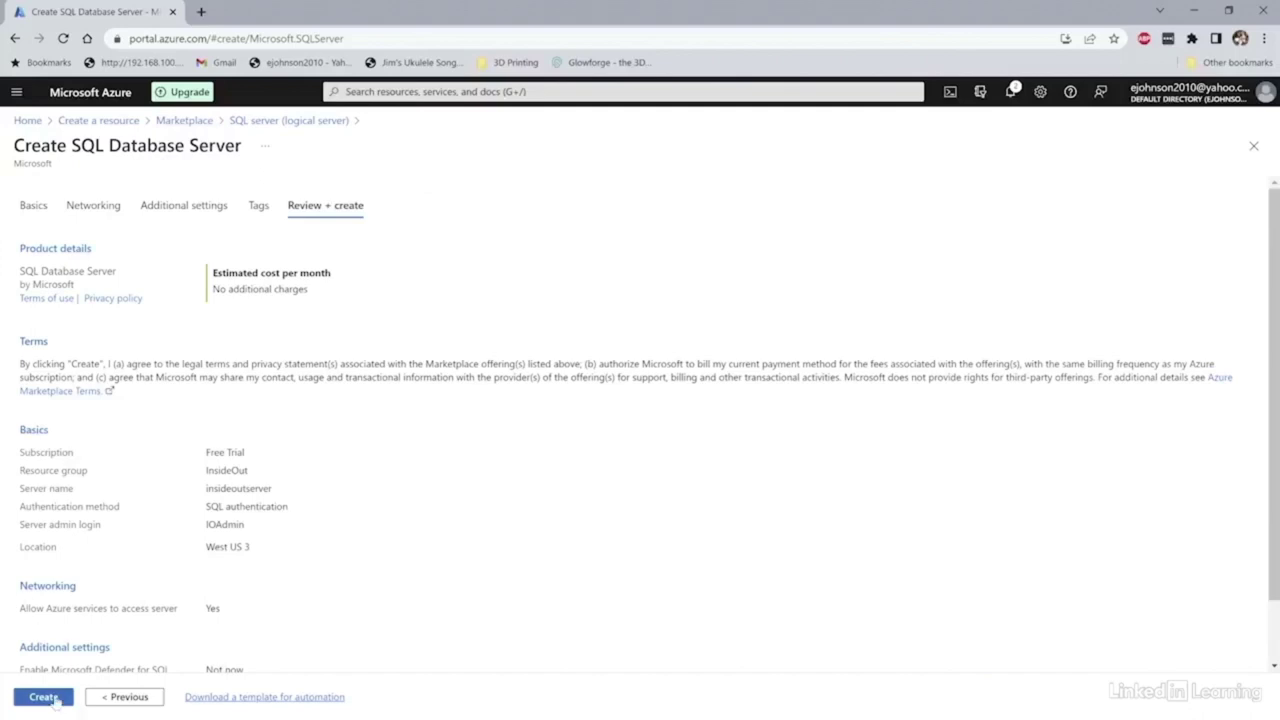
pyautogui.click(44, 697)
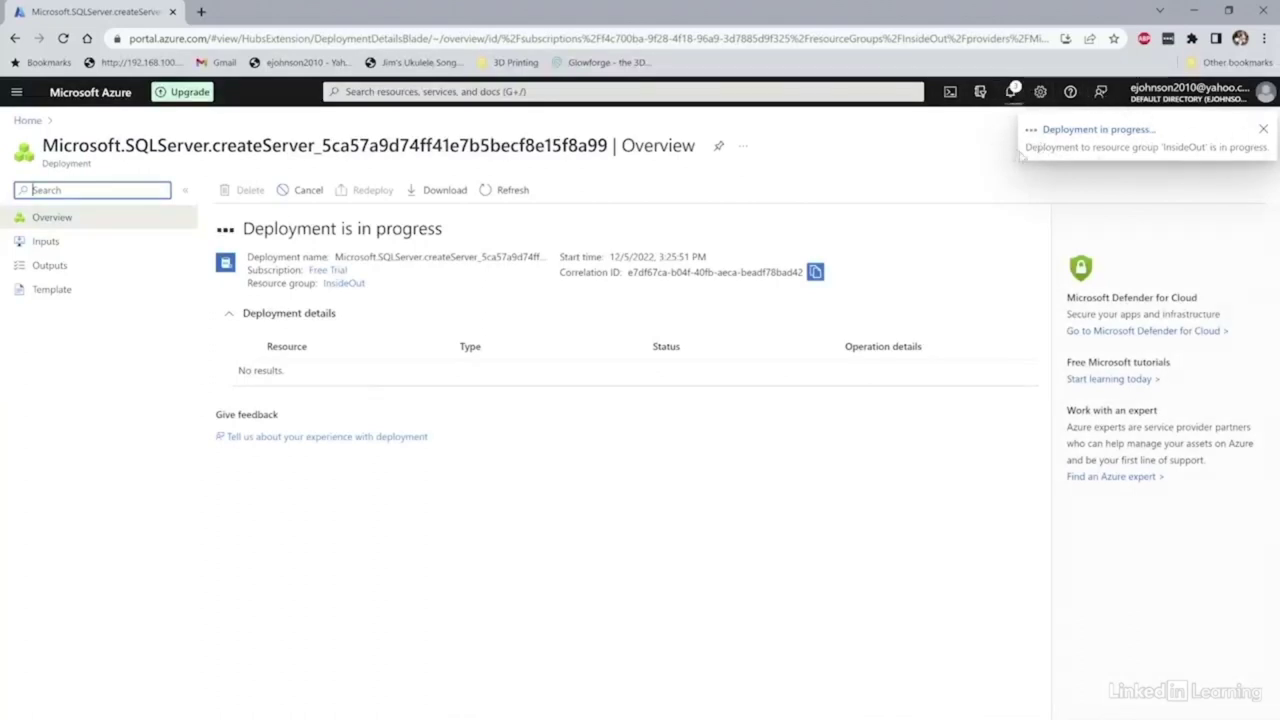
# - Dismiss the deployment notice and view the deployment's submitted Inputs for insideoutserver
pyautogui.click(1264, 130)
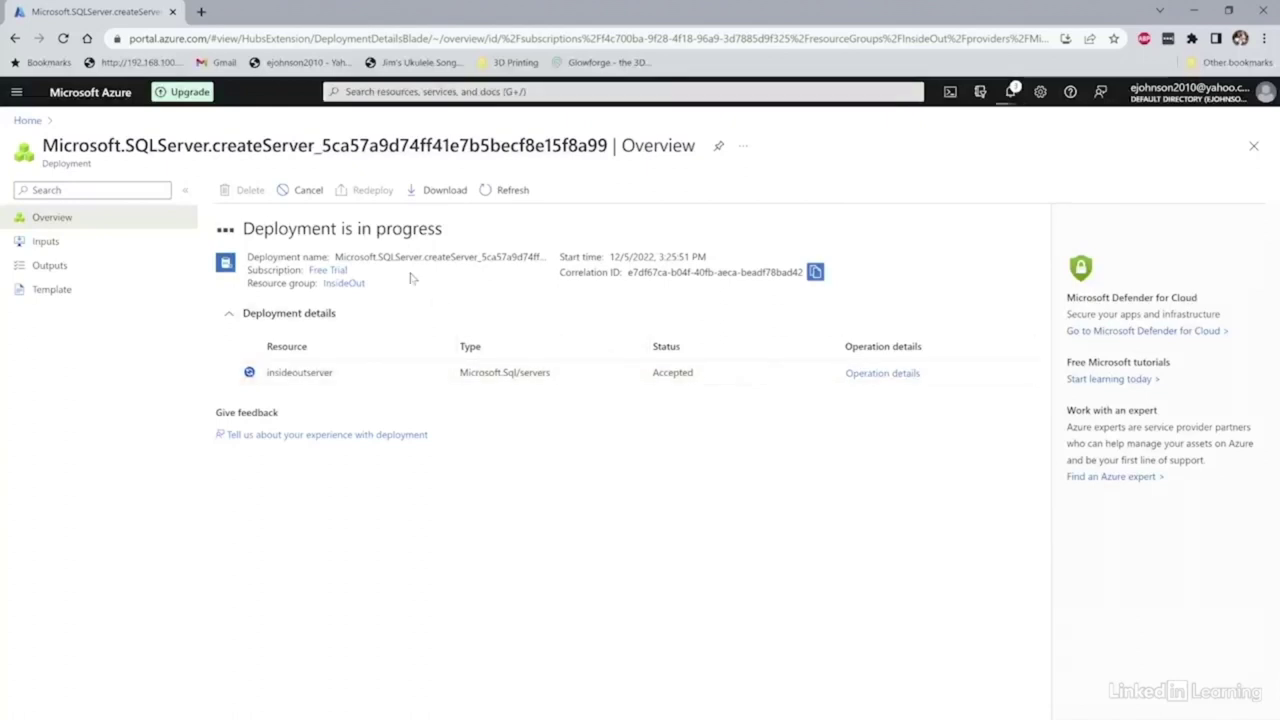
pyautogui.click(100, 241)
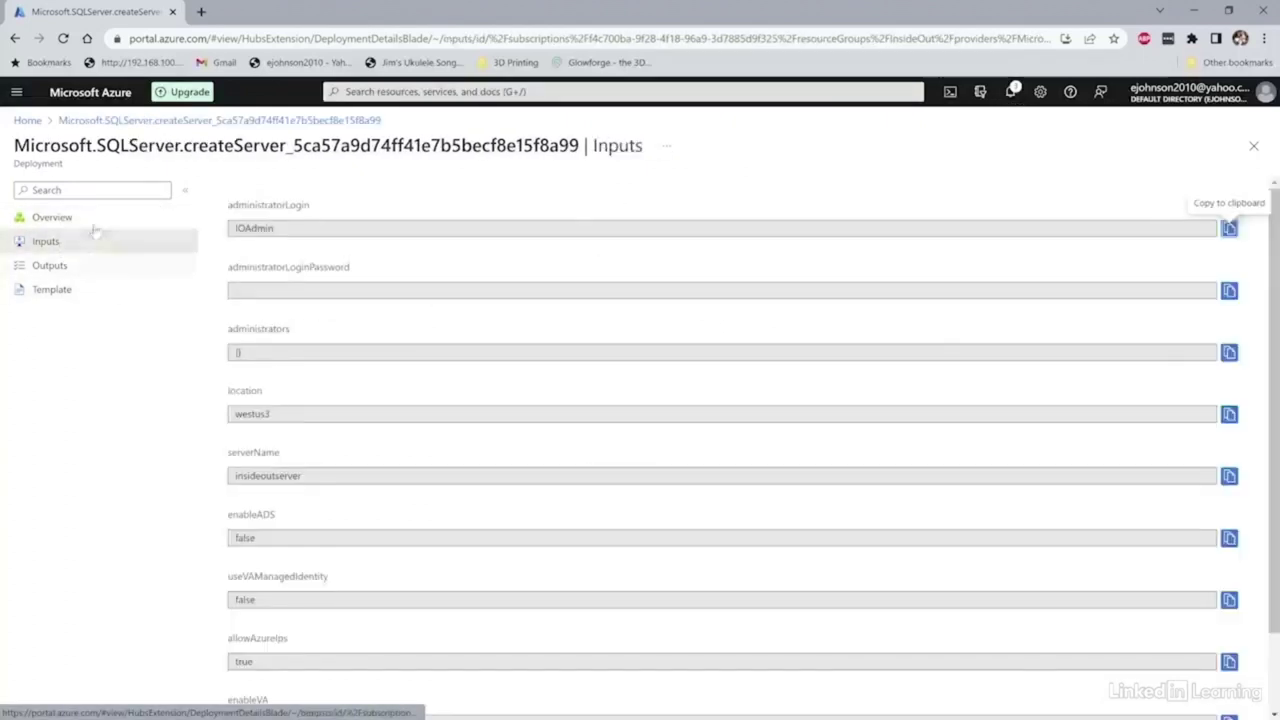
pyautogui.scroll(-1, 560, 310)
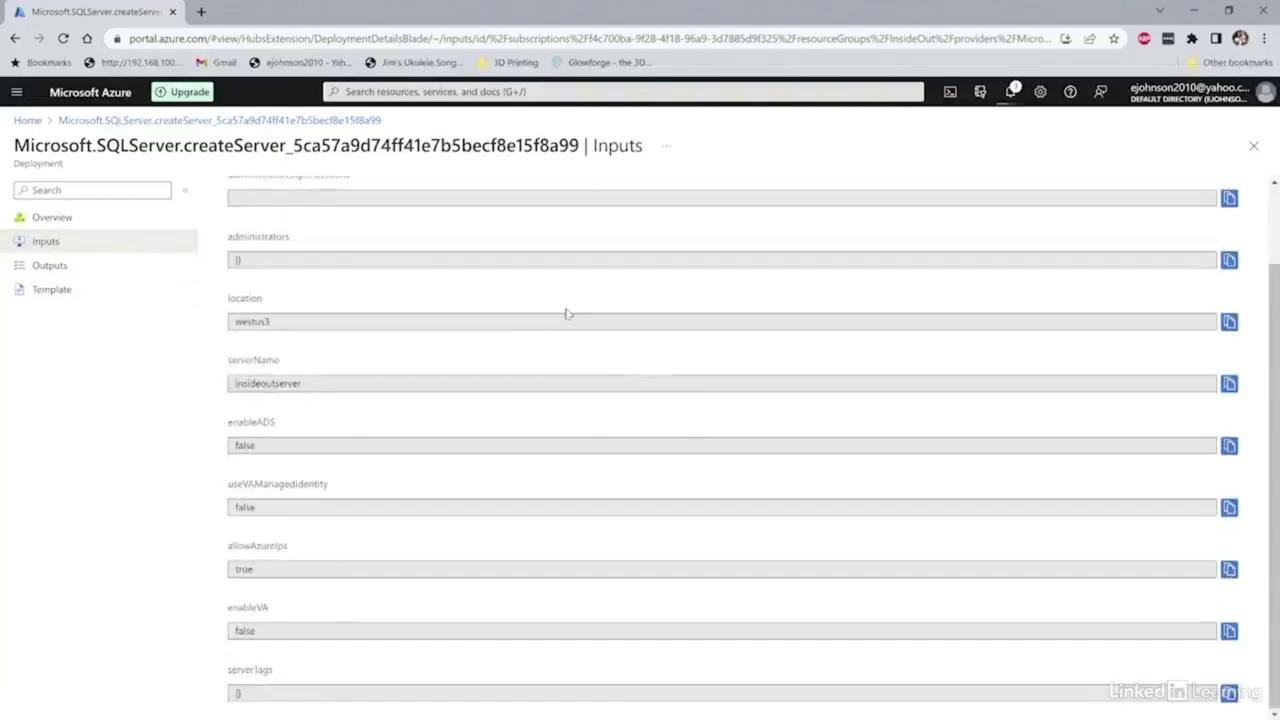
pyautogui.scroll(1, 605, 385)
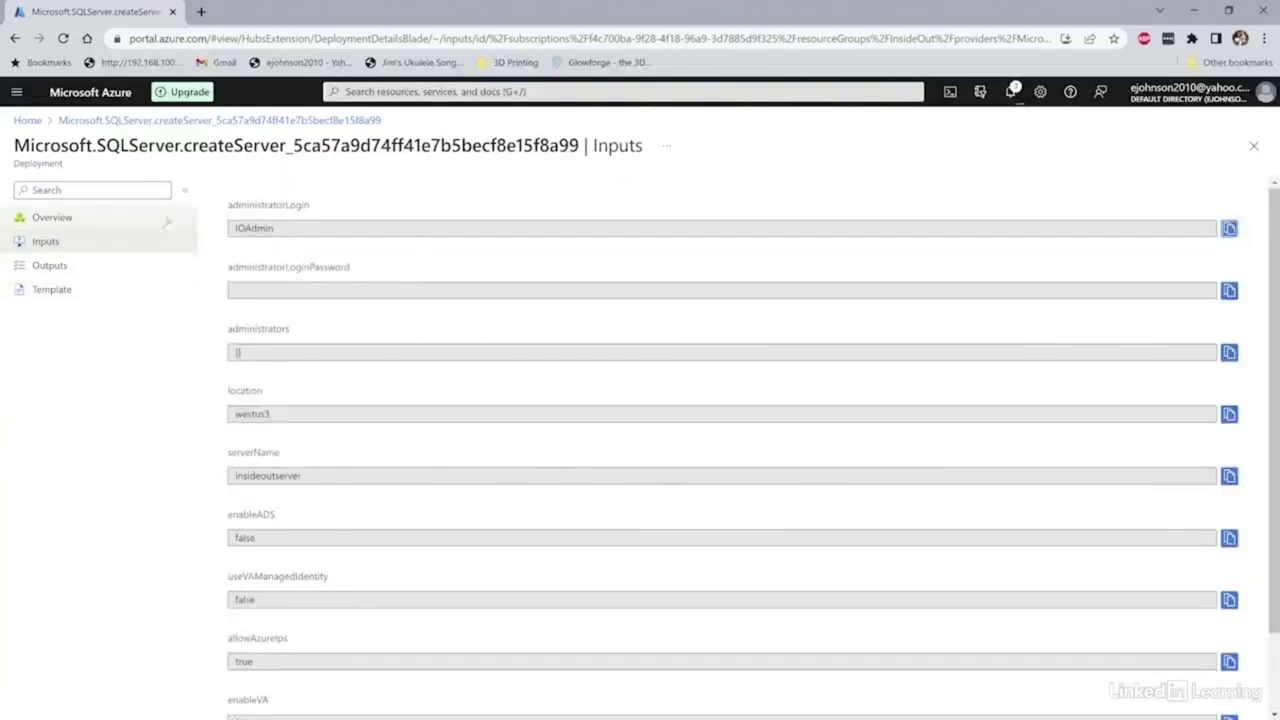
pyautogui.click(50, 266)
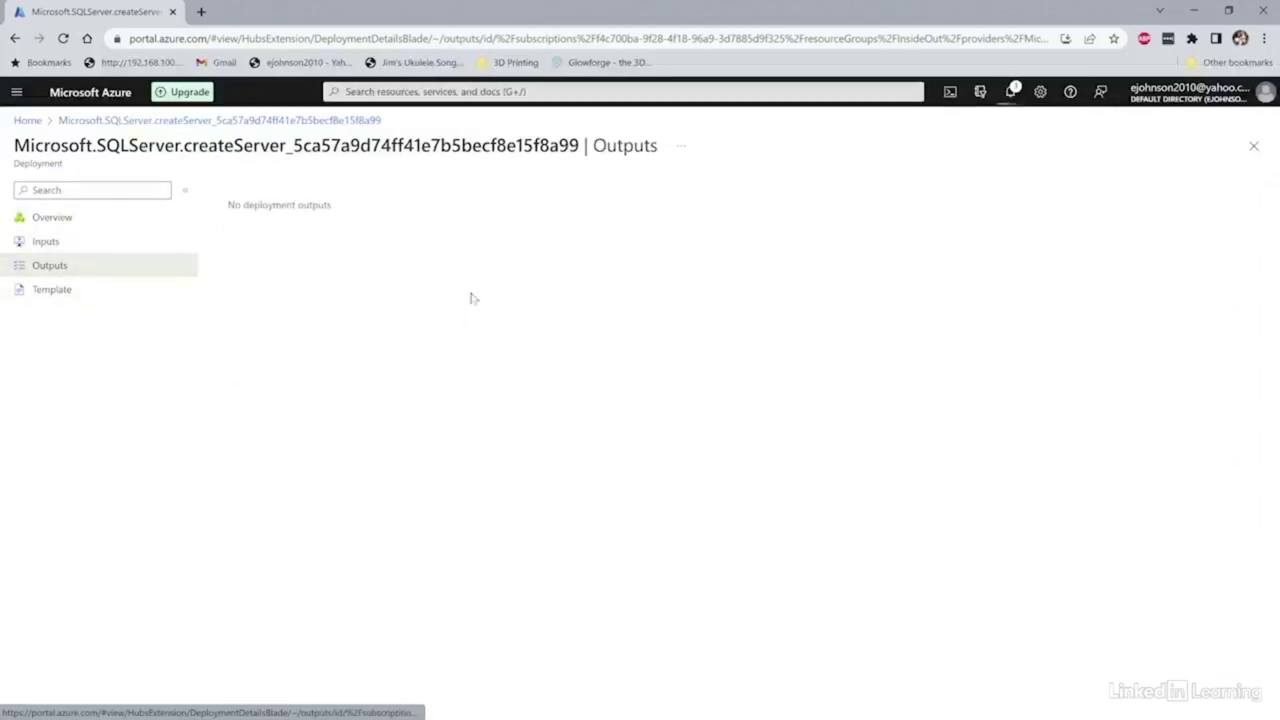
pyautogui.click(52, 289)
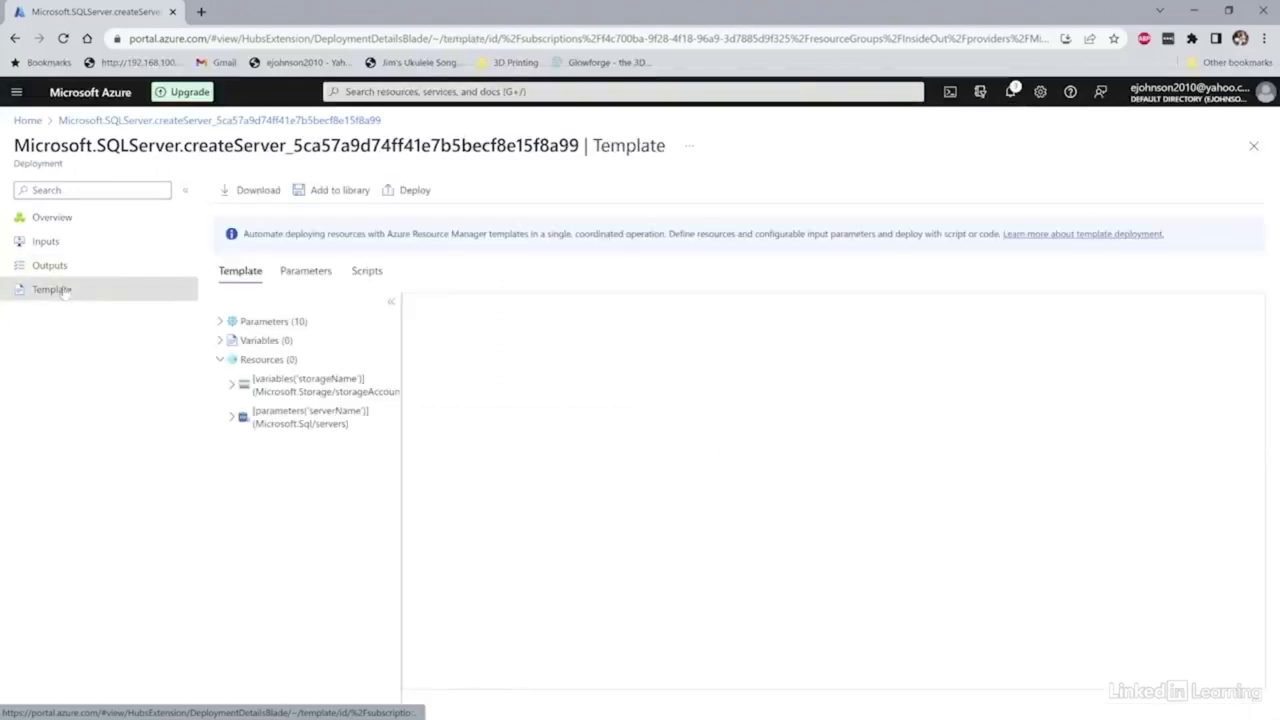
pyautogui.scroll(-5, 766, 480)
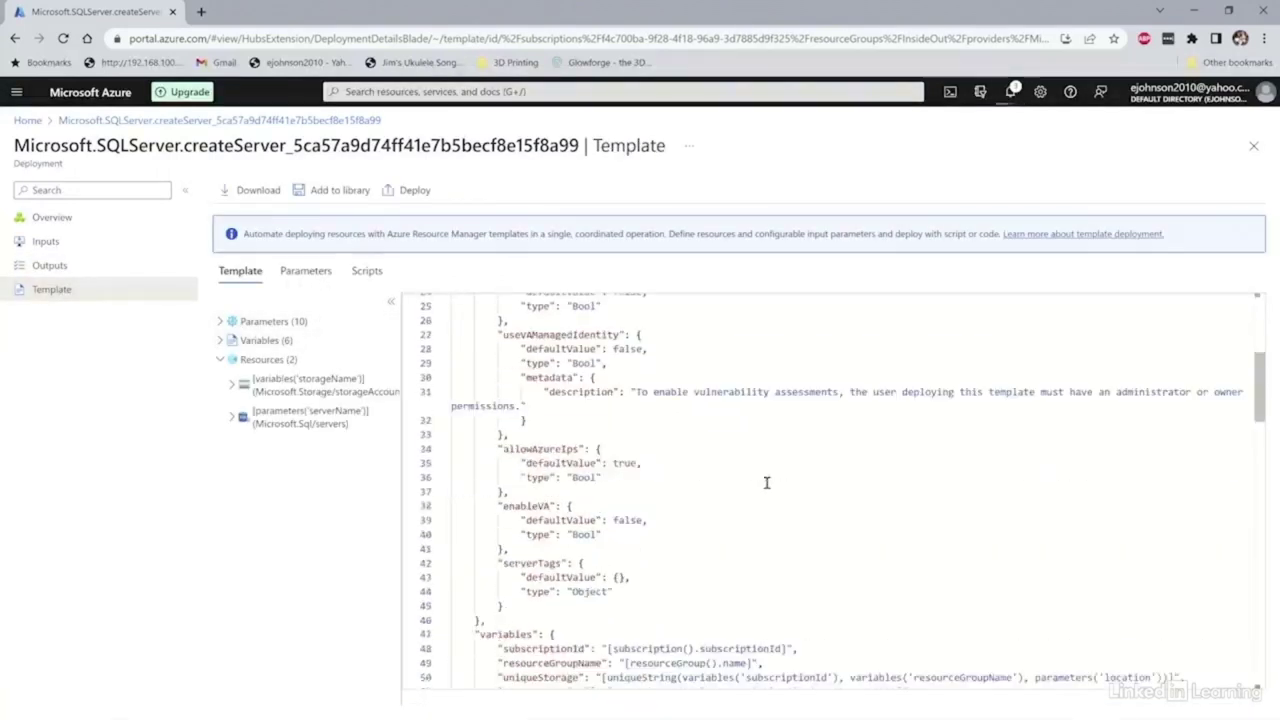
pyautogui.scroll(5, 766, 480)
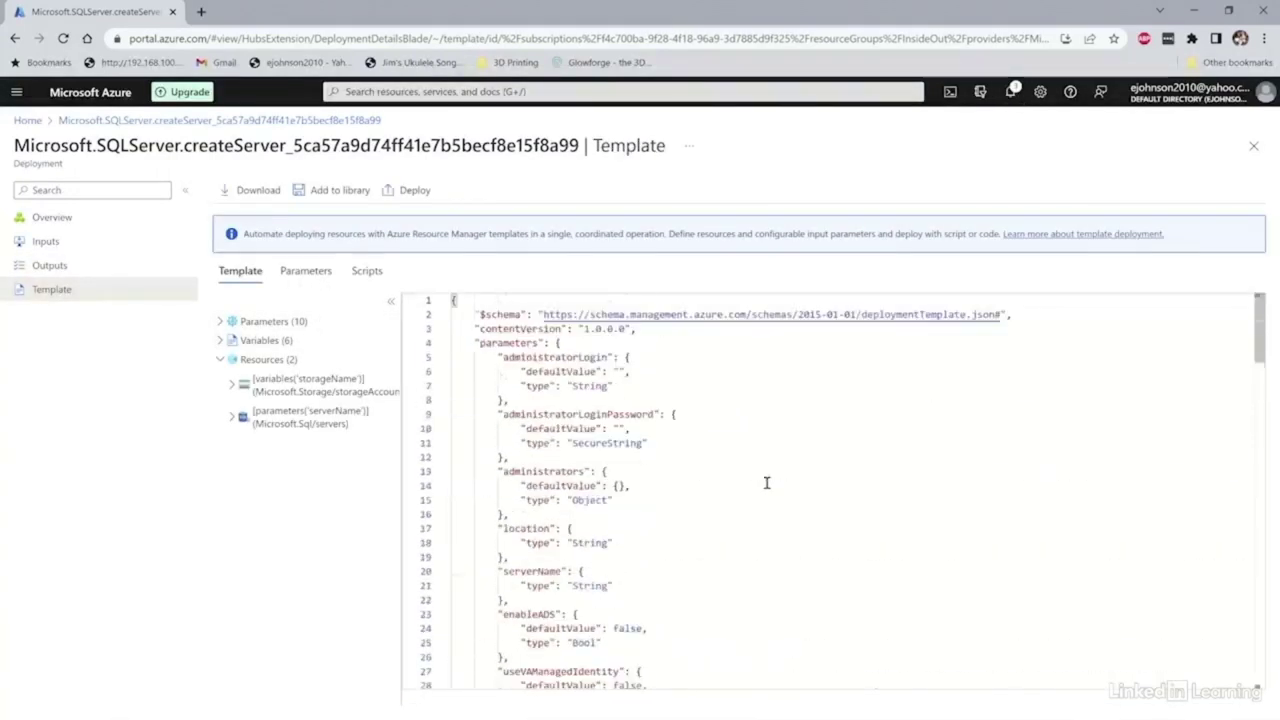
pyautogui.click(58, 218)
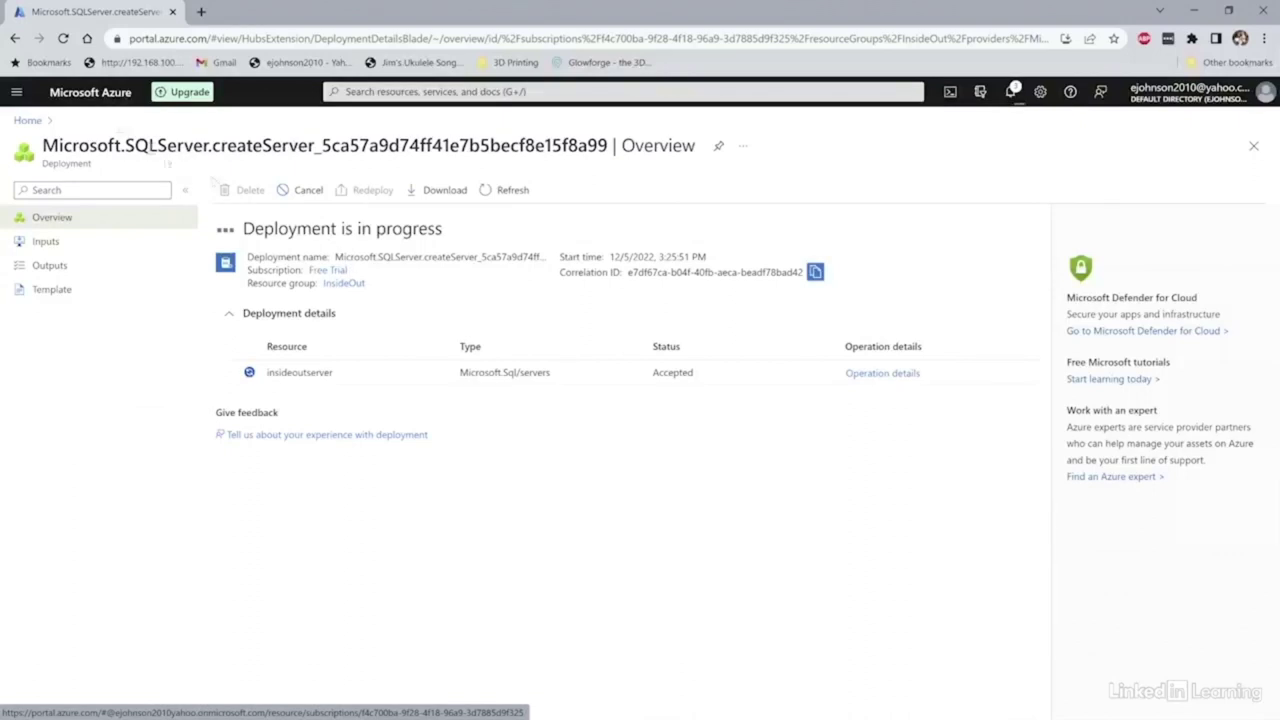
# - Check recent resources on the Azure home page, then go to the portal Dashboard
pyautogui.click(16, 91)
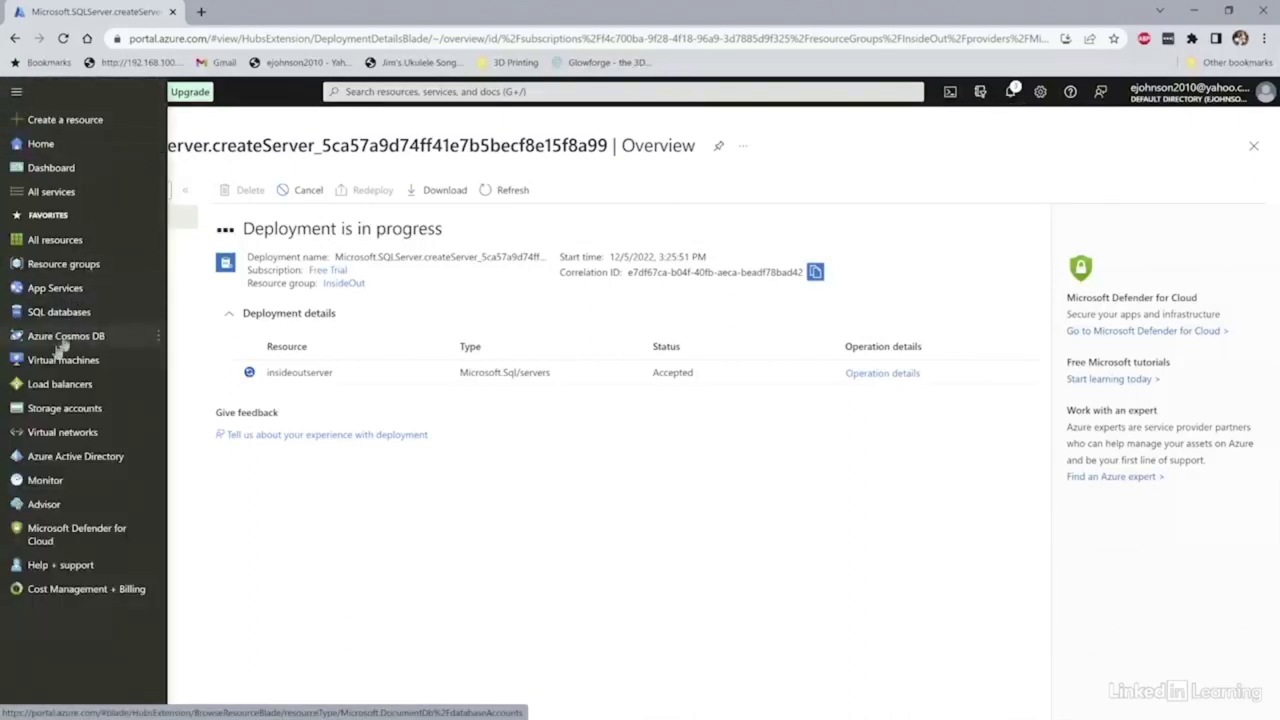
pyautogui.click(52, 147)
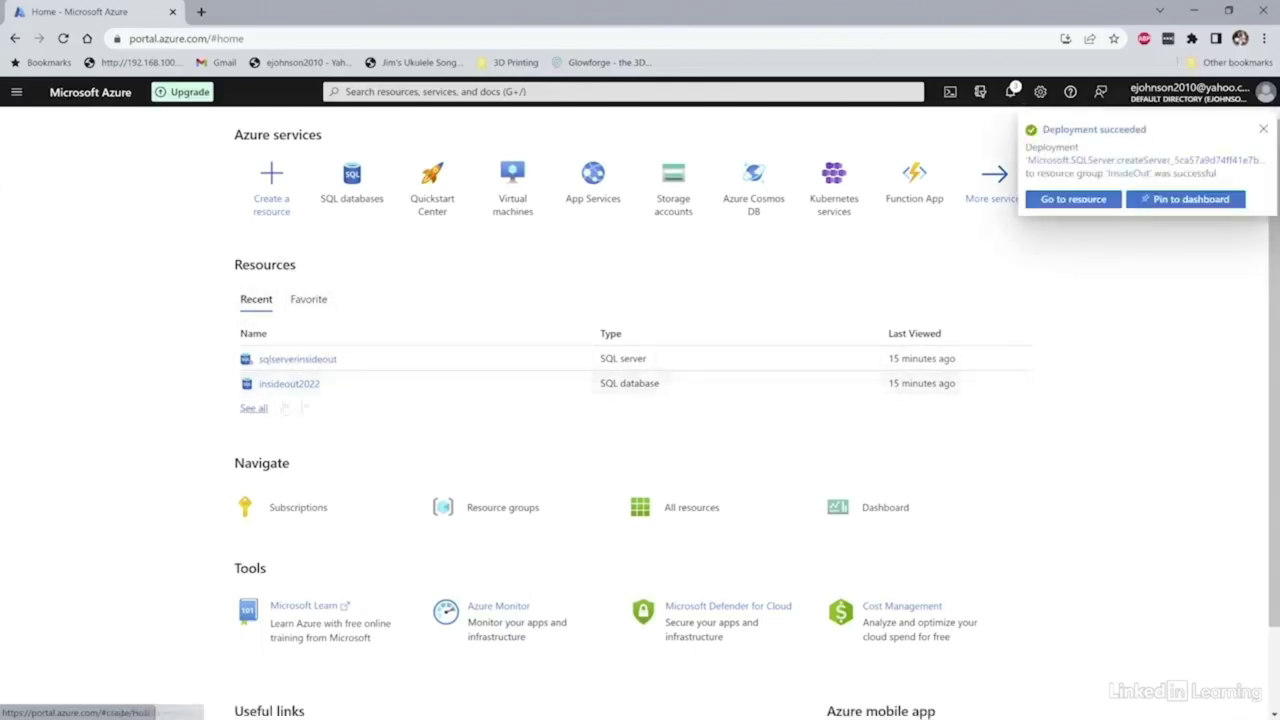
pyautogui.click(253, 408)
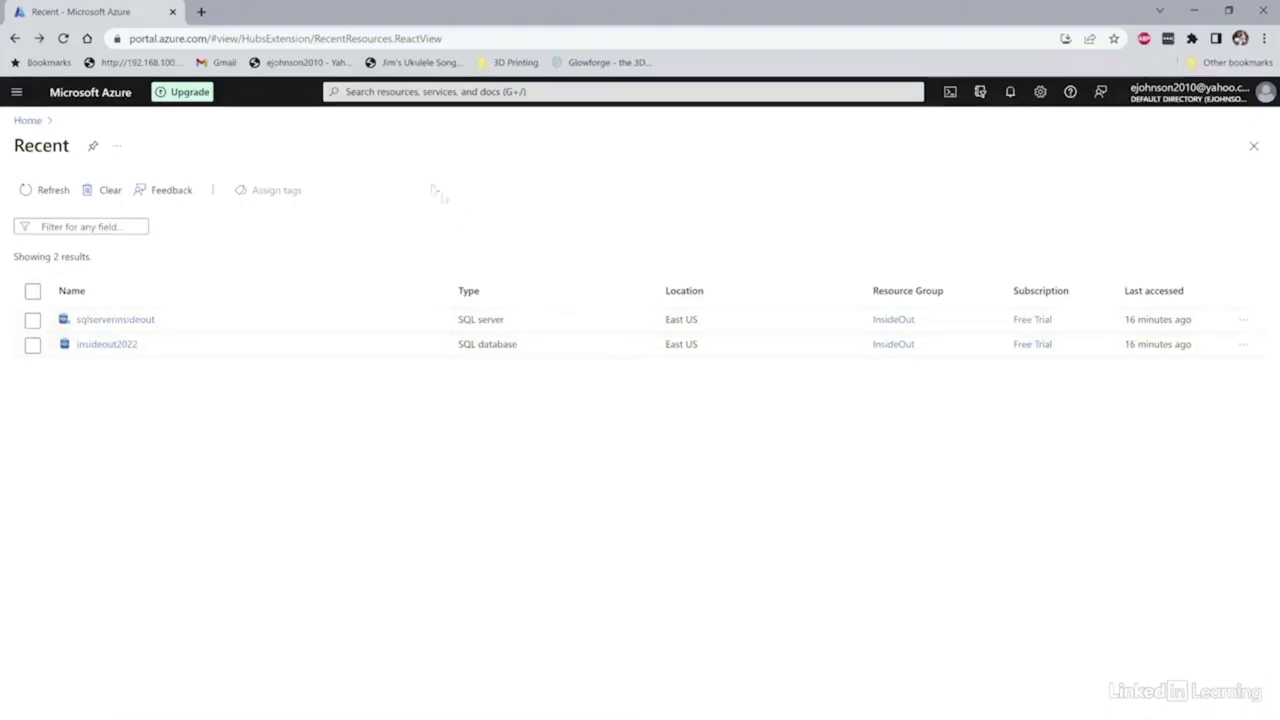
pyautogui.click(12, 92)
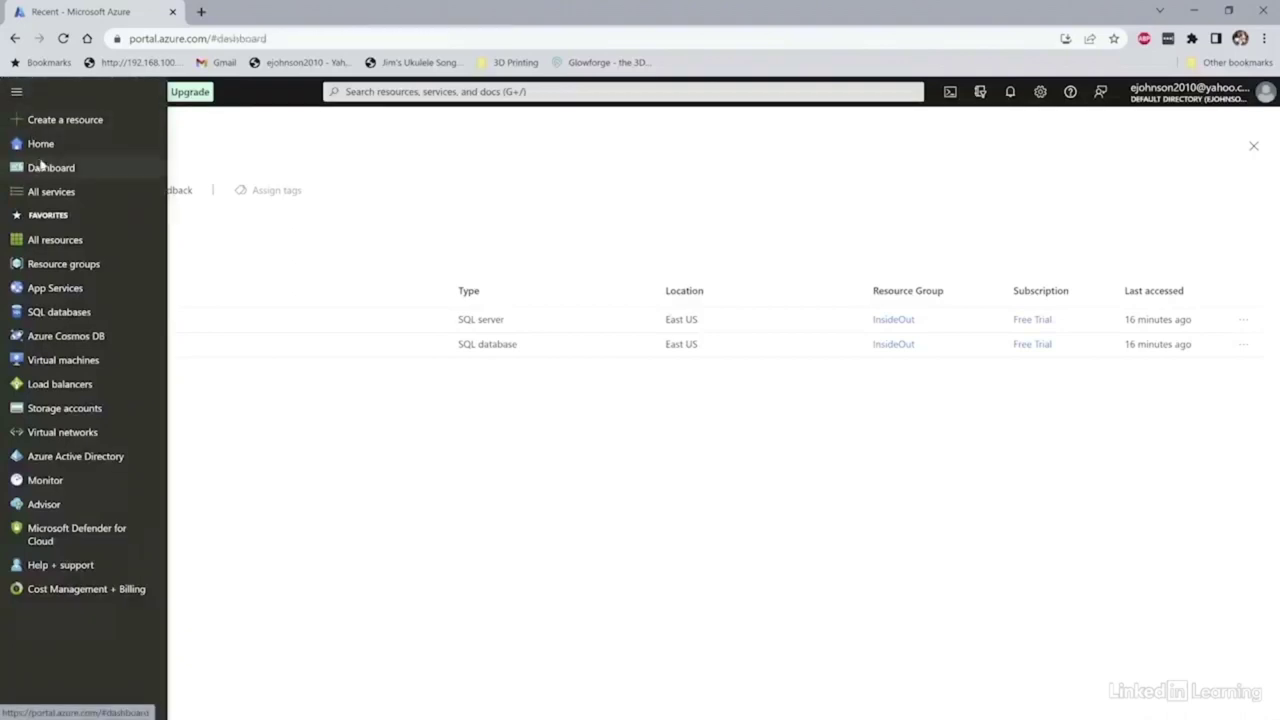
pyautogui.click(60, 167)
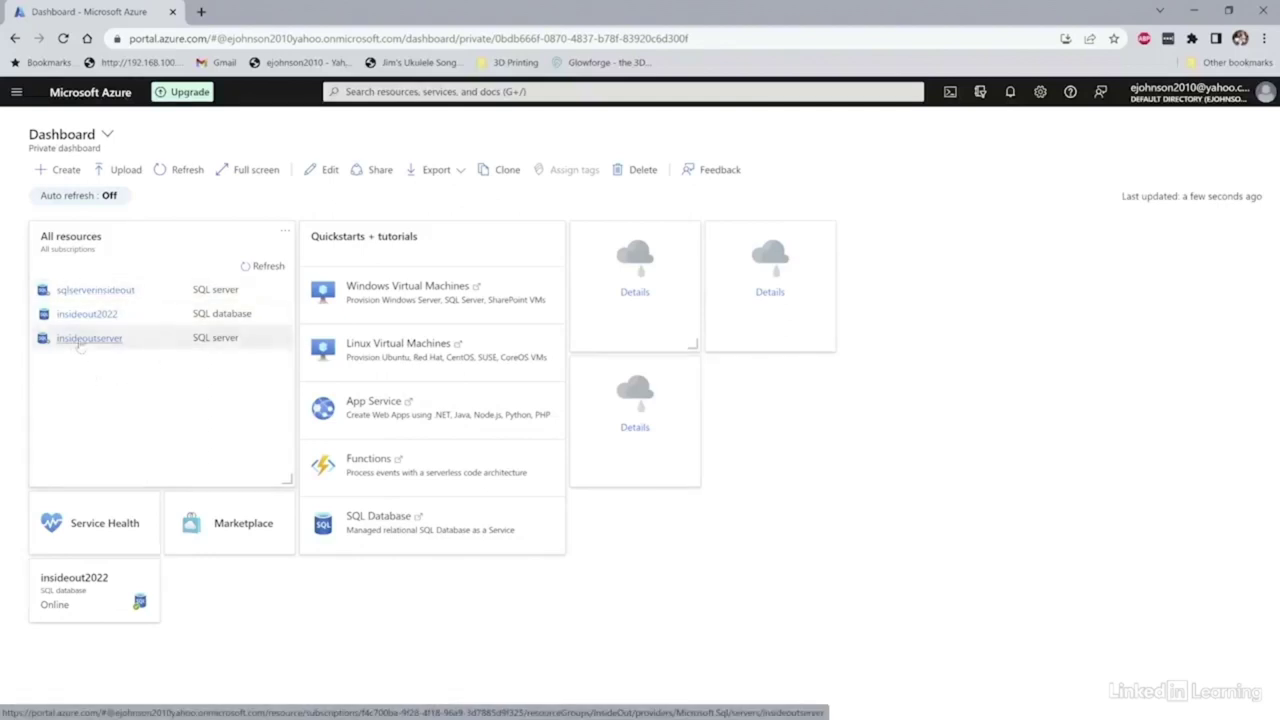
# - Open the insideoutserver overview and copy server name insideoutserver.database.windows.net
pyautogui.click(82, 340)
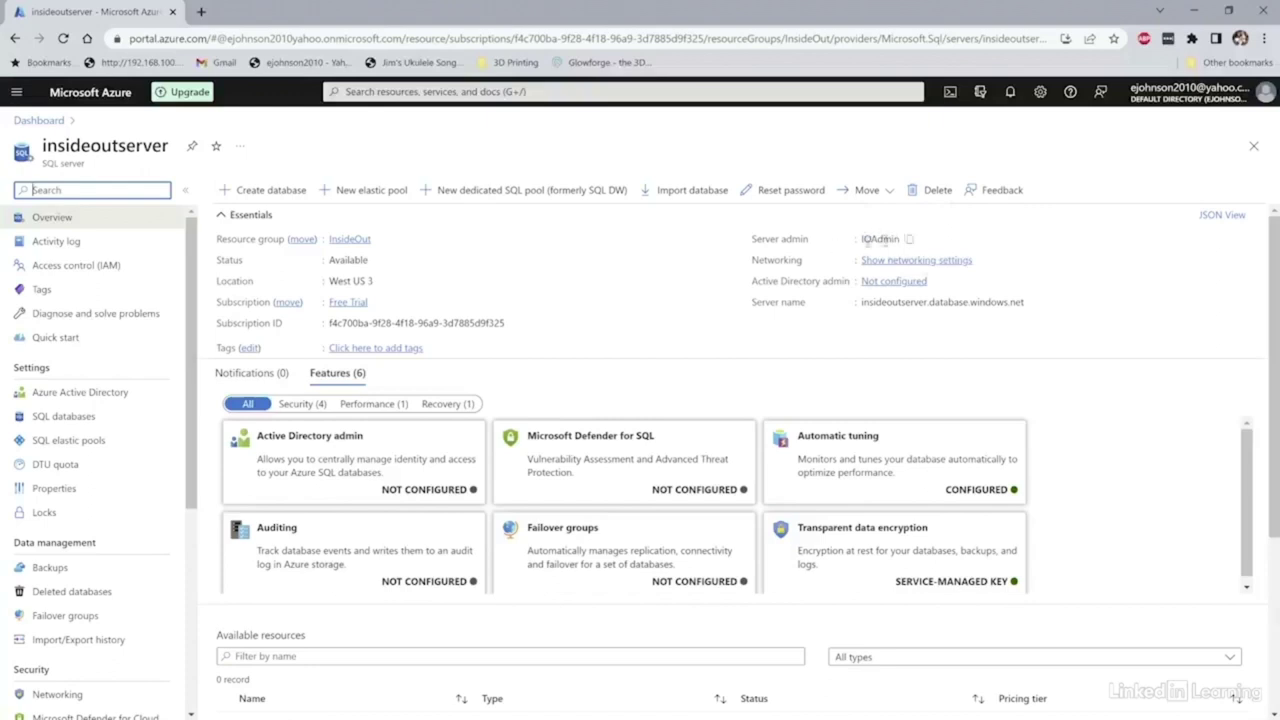
pyautogui.click(1032, 303)
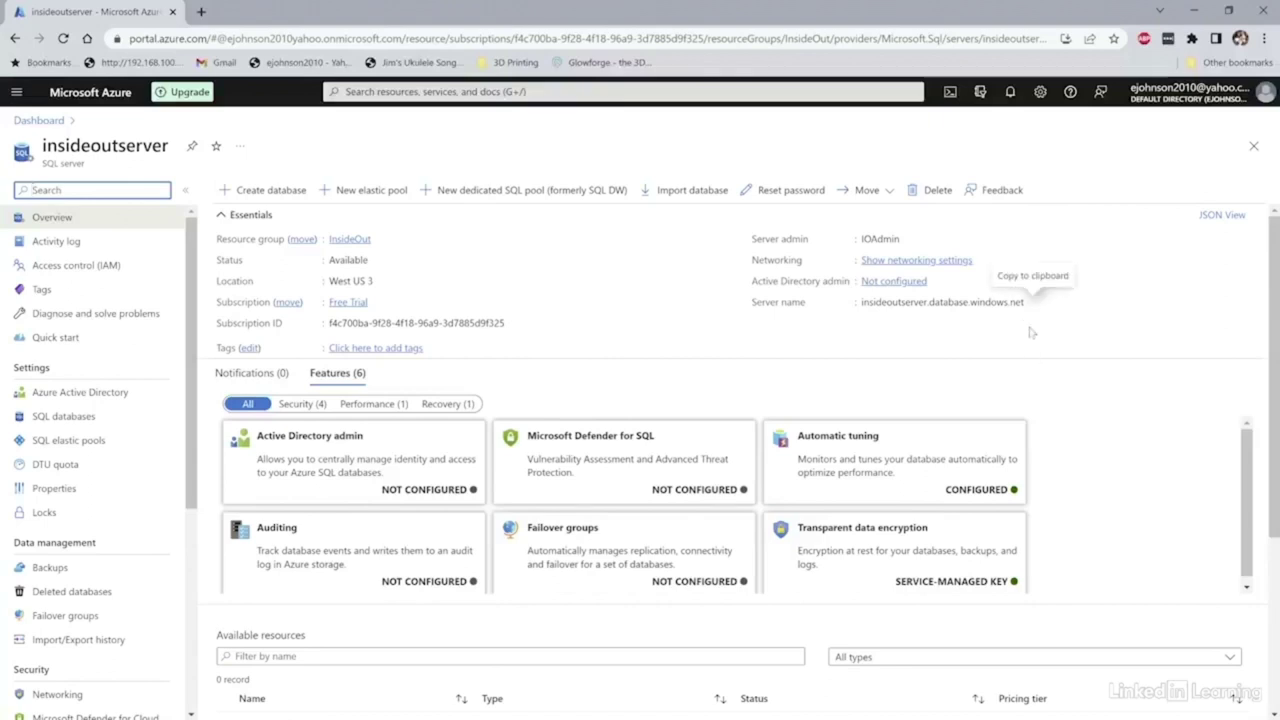
pyautogui.click(1033, 303)
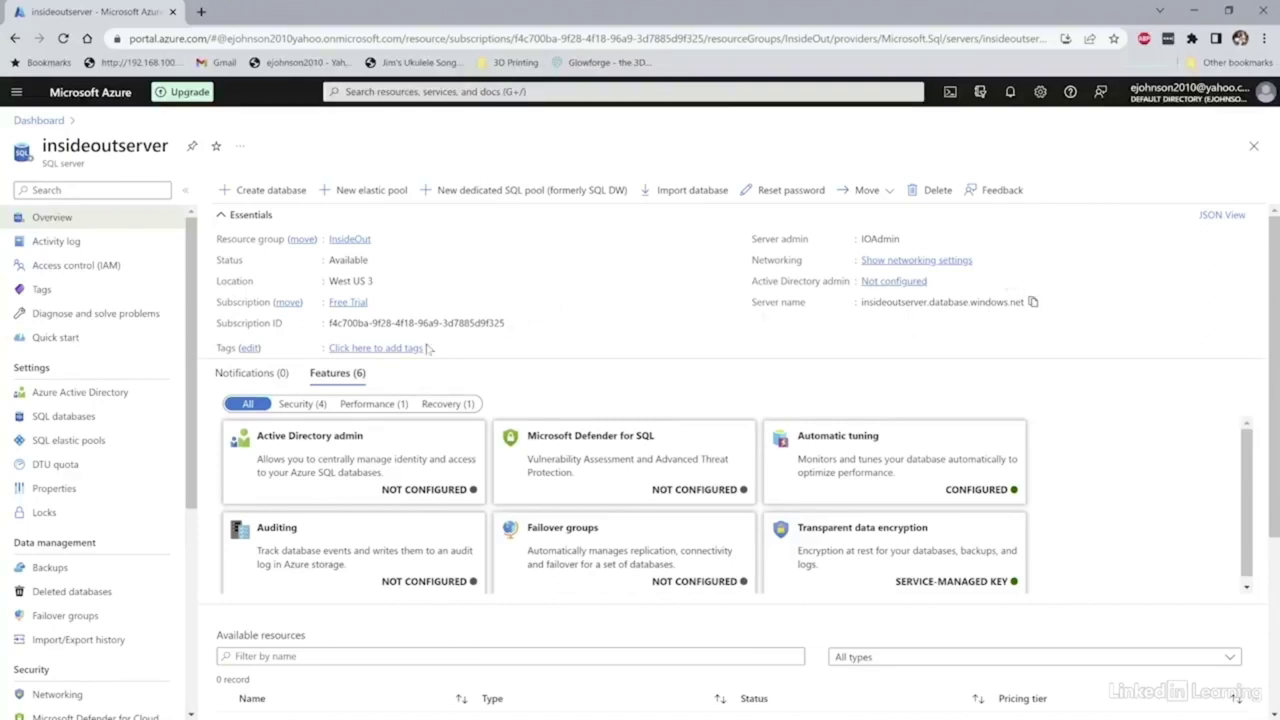
# - In SSMS, connect to insideoutserver.database.windows.net as IOAdmin using SQL Server Authentication
pyautogui.hotkey('alt', 'Tab')
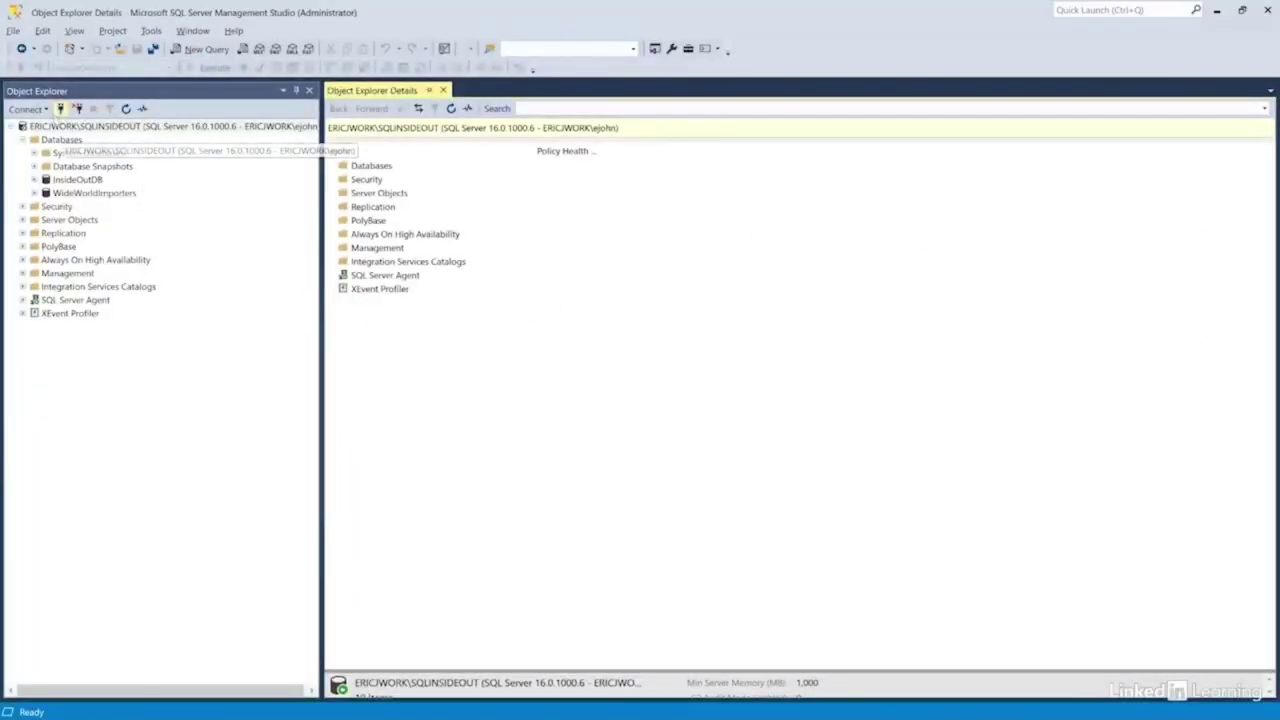
pyautogui.click(30, 109)
pyautogui.click(47, 129)
pyautogui.hotkey('ctrl', 'v')
pyautogui.hotkey('ctrl', 'a')
pyautogui.click(648, 330)
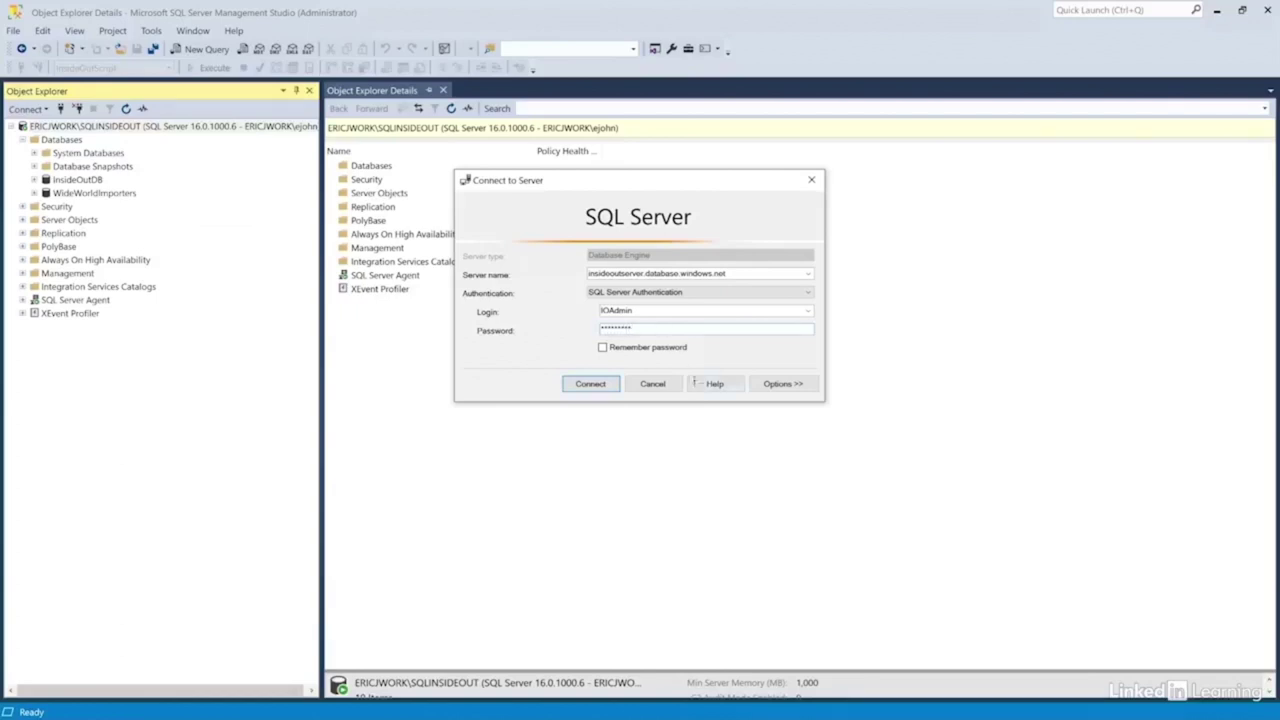
pyautogui.click(606, 385)
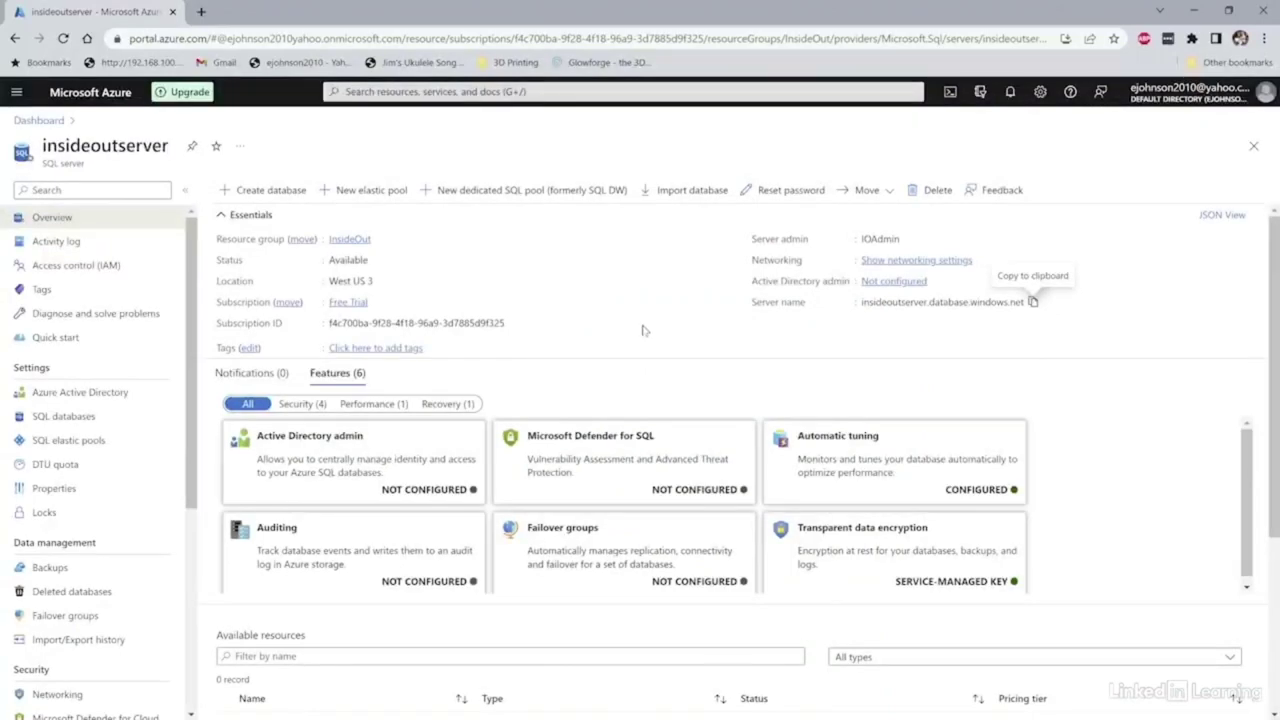
# - Open the insideoutserver networking settings
pyautogui.scroll(-2, 643, 330)
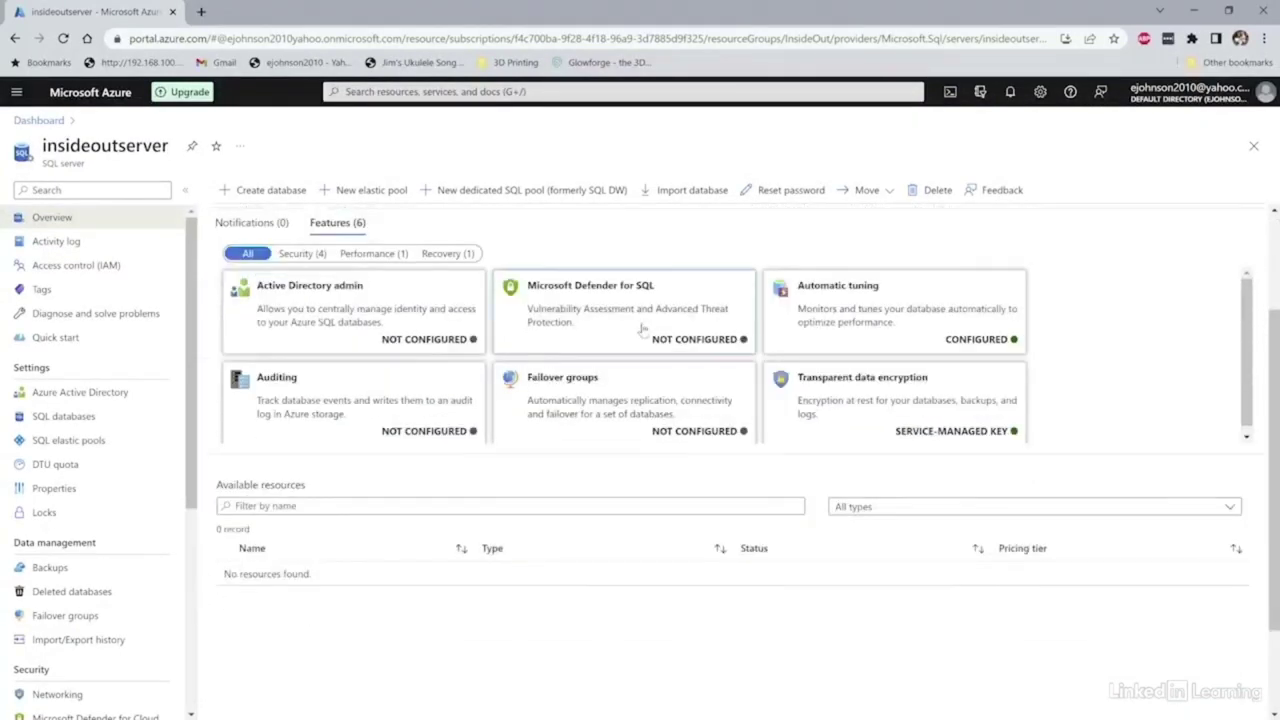
pyautogui.scroll(2, 643, 330)
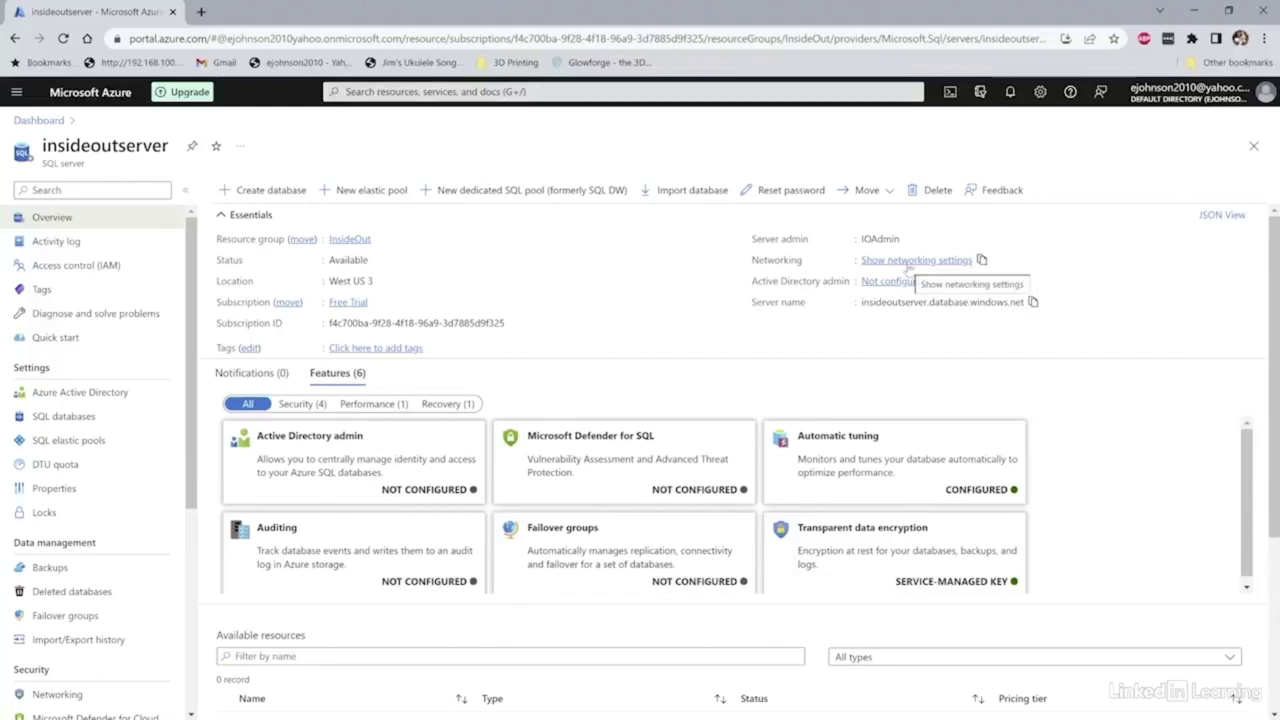
pyautogui.click(908, 260)
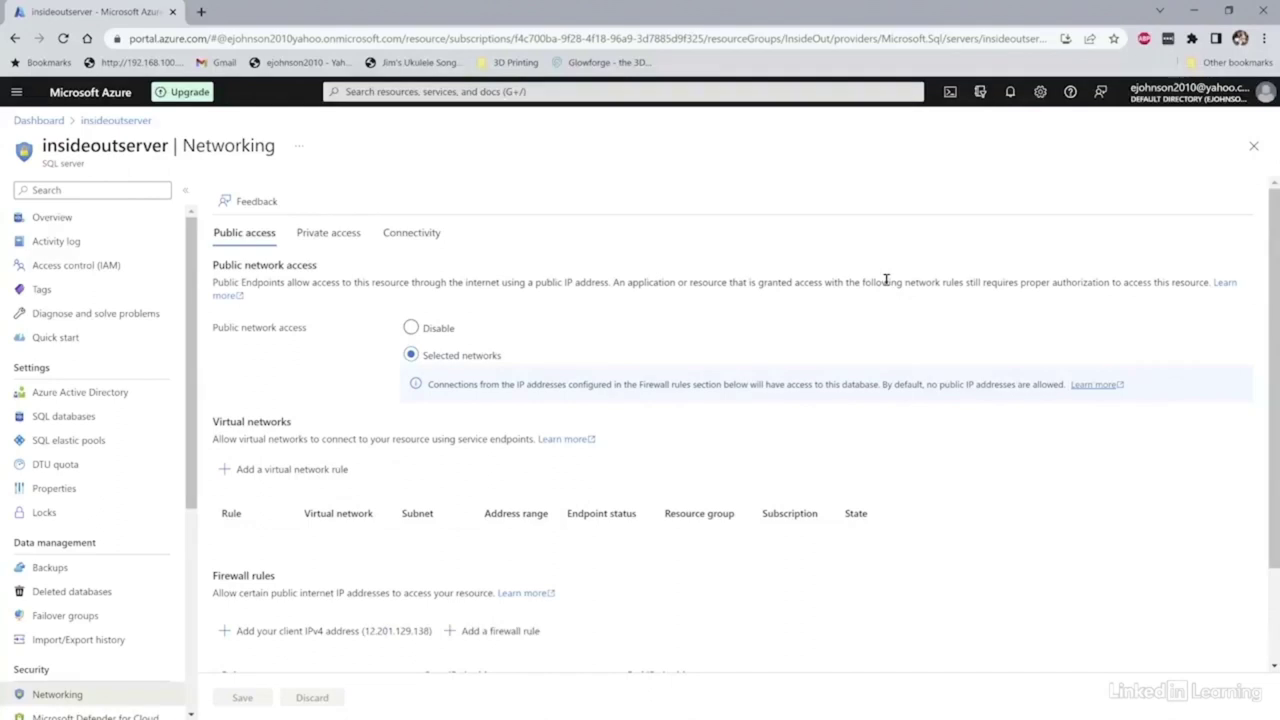
pyautogui.scroll(-2, 778, 298)
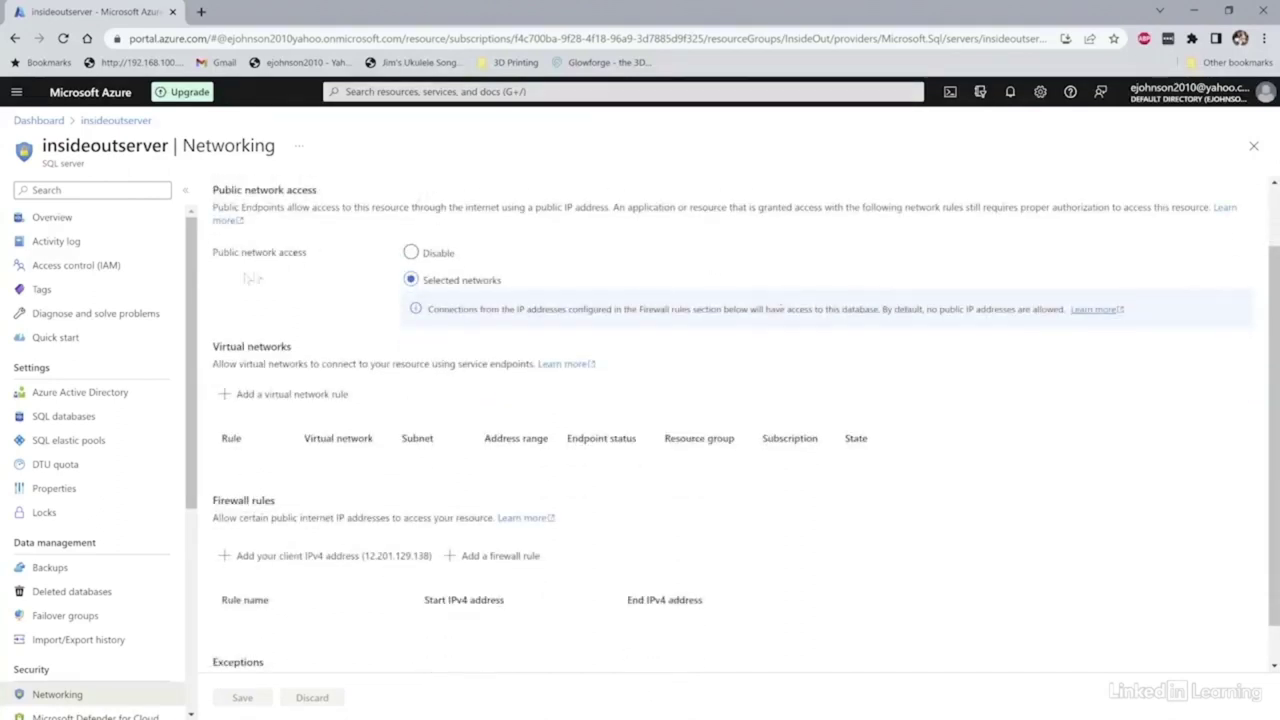
pyautogui.click(442, 257)
pyautogui.scroll(-1, 886, 490)
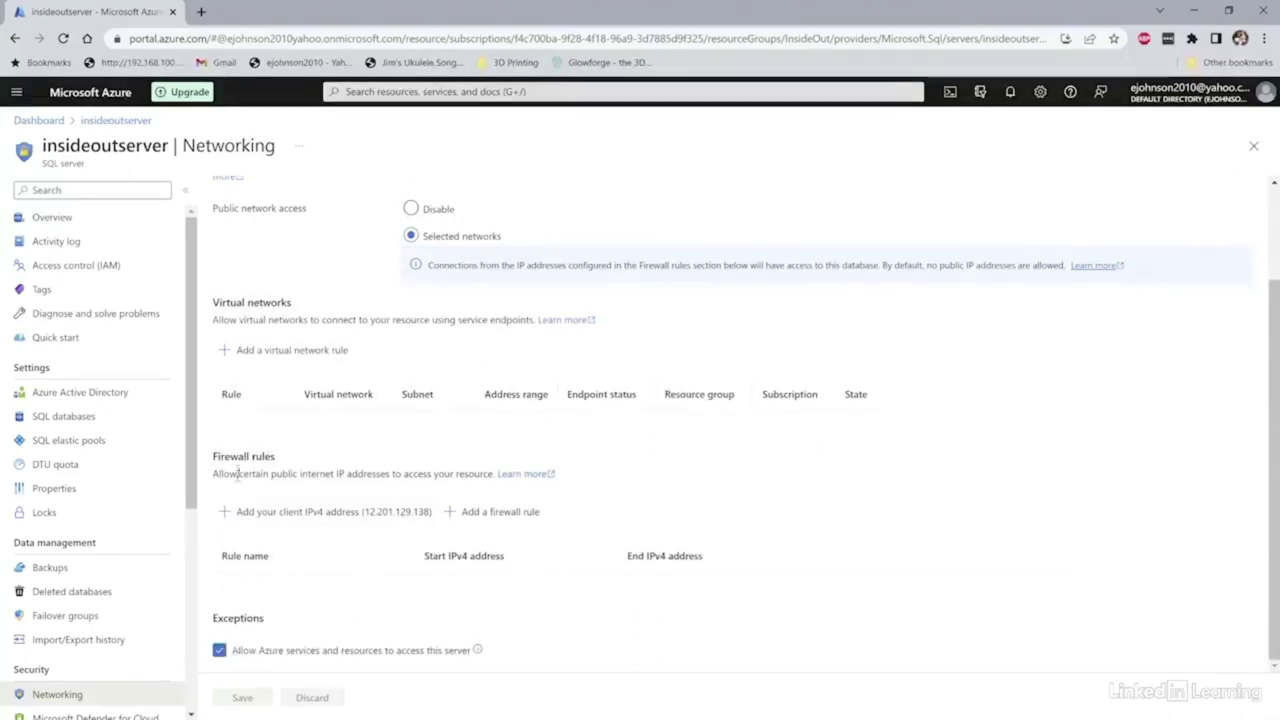
pyautogui.moveTo(238, 474); pyautogui.dragTo(660, 486)
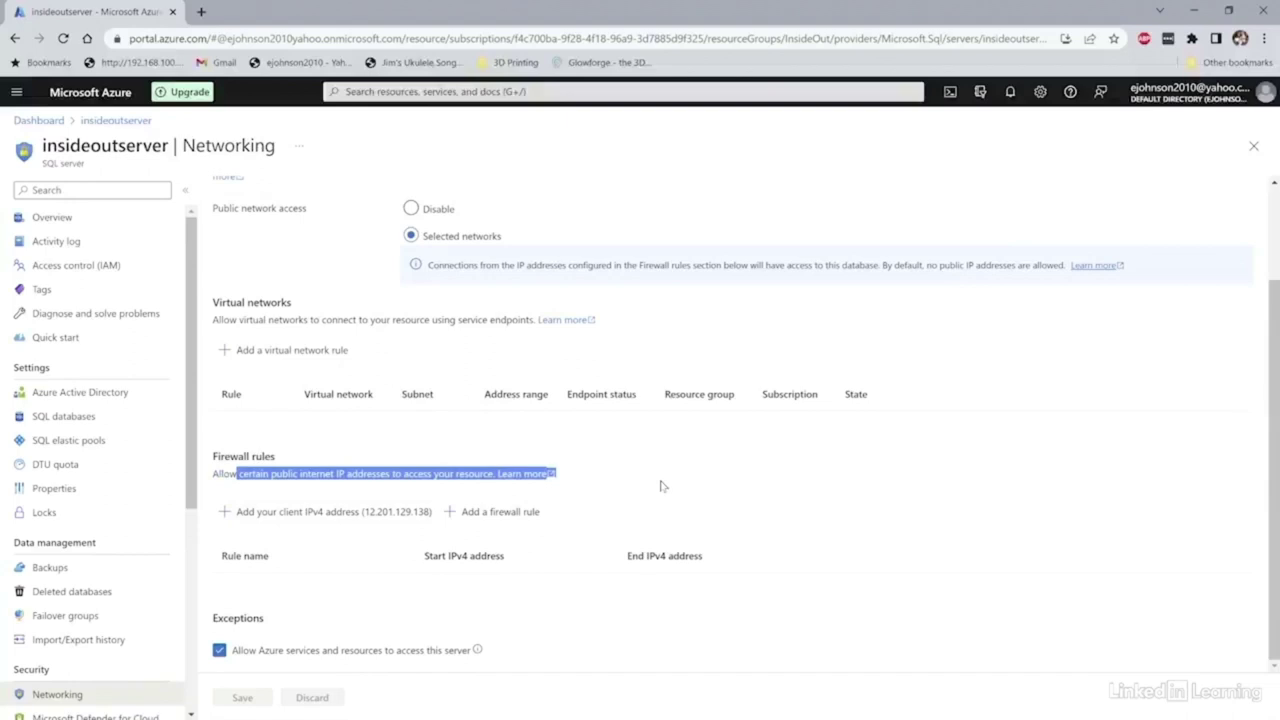
pyautogui.click(675, 469)
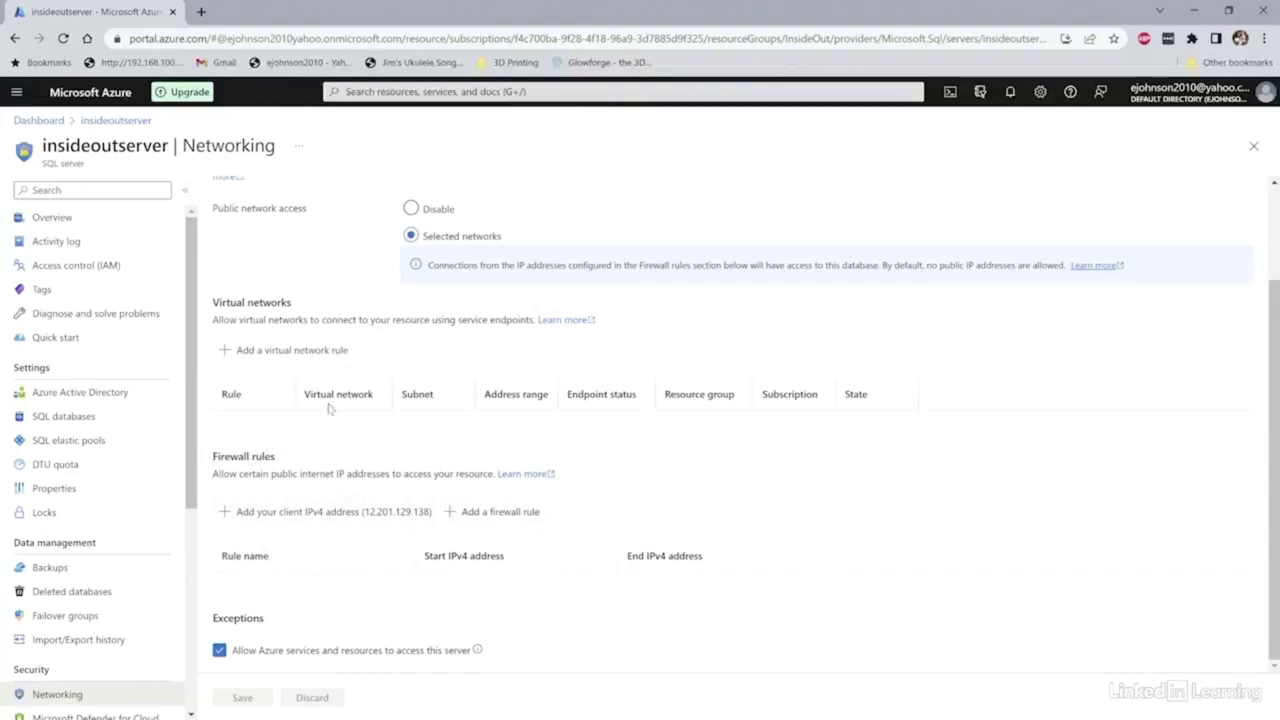
pyautogui.click(312, 511)
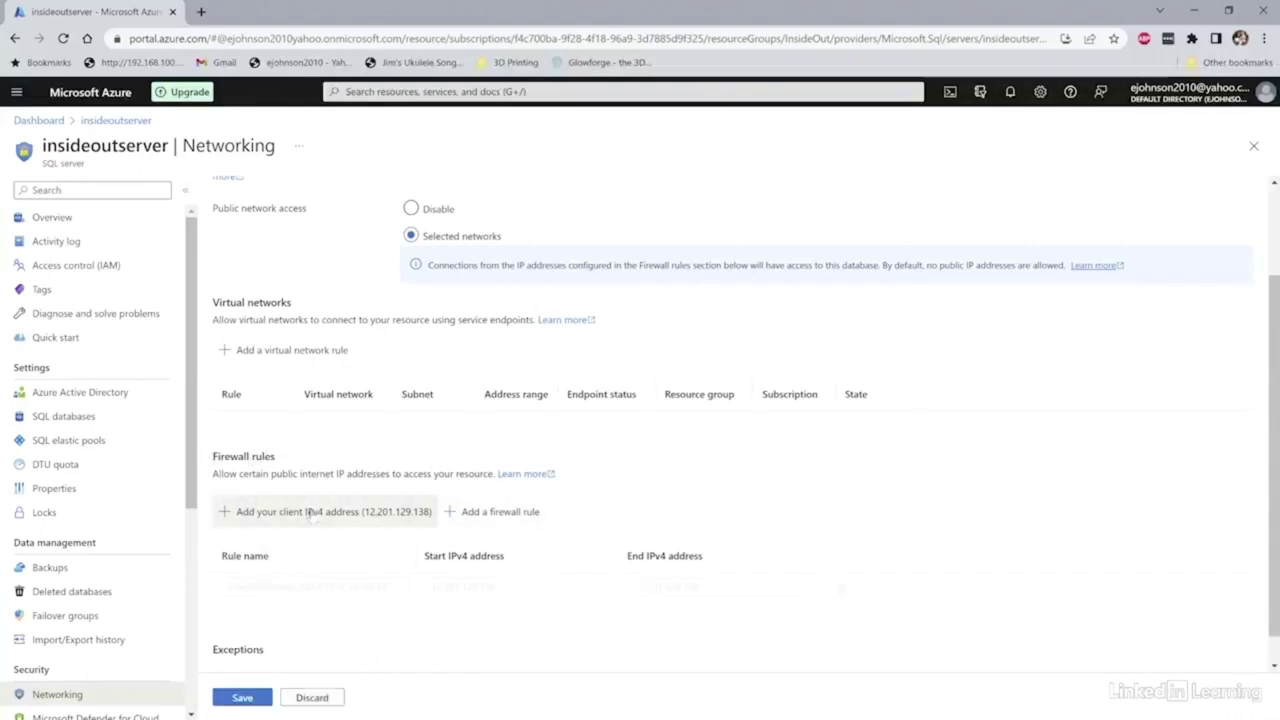
pyautogui.scroll(-1, 708, 372)
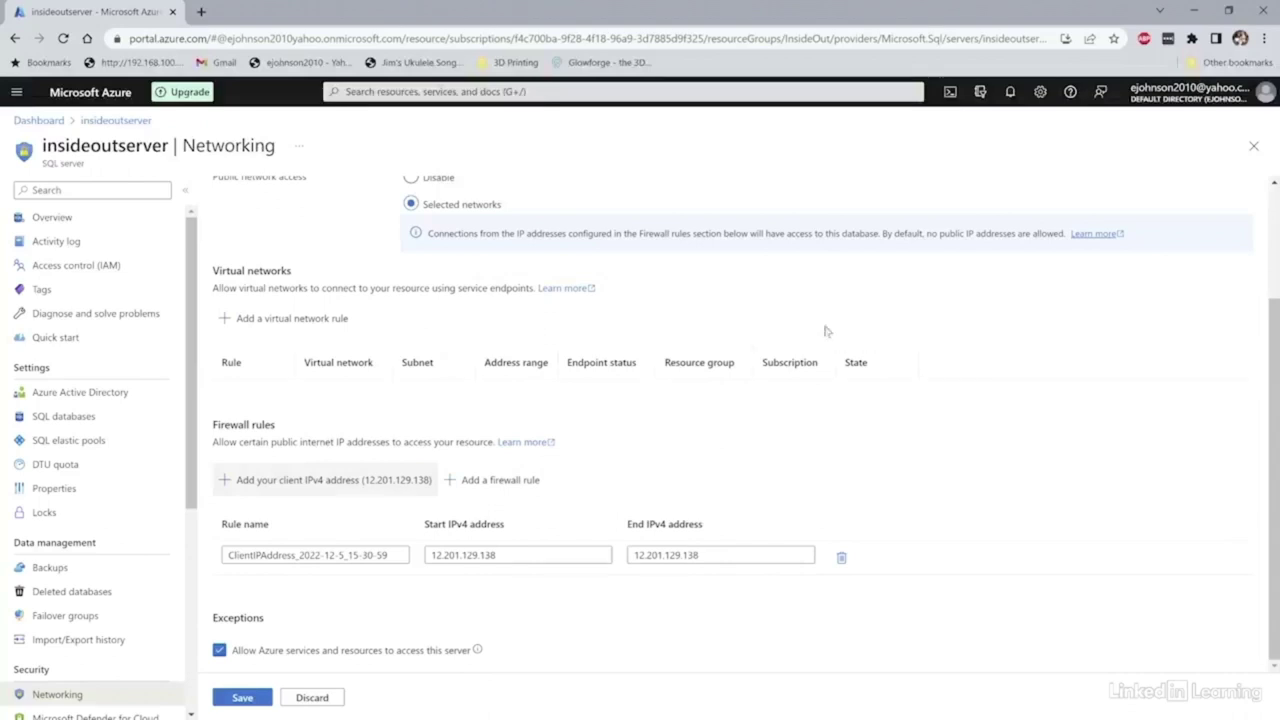
pyautogui.click(238, 697)
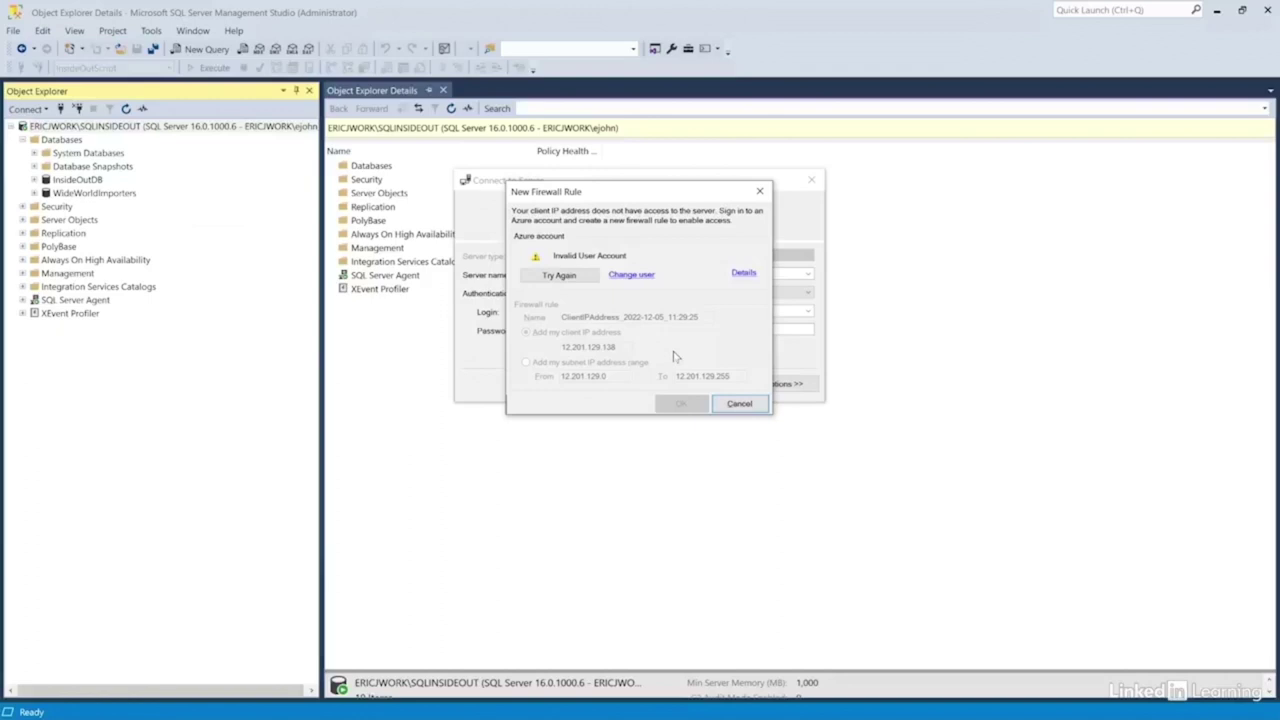
# - Cancel the firewall prompt, connect as IOAdmin, and expand Security > Logins to show IOAdmin
pyautogui.click(740, 403)
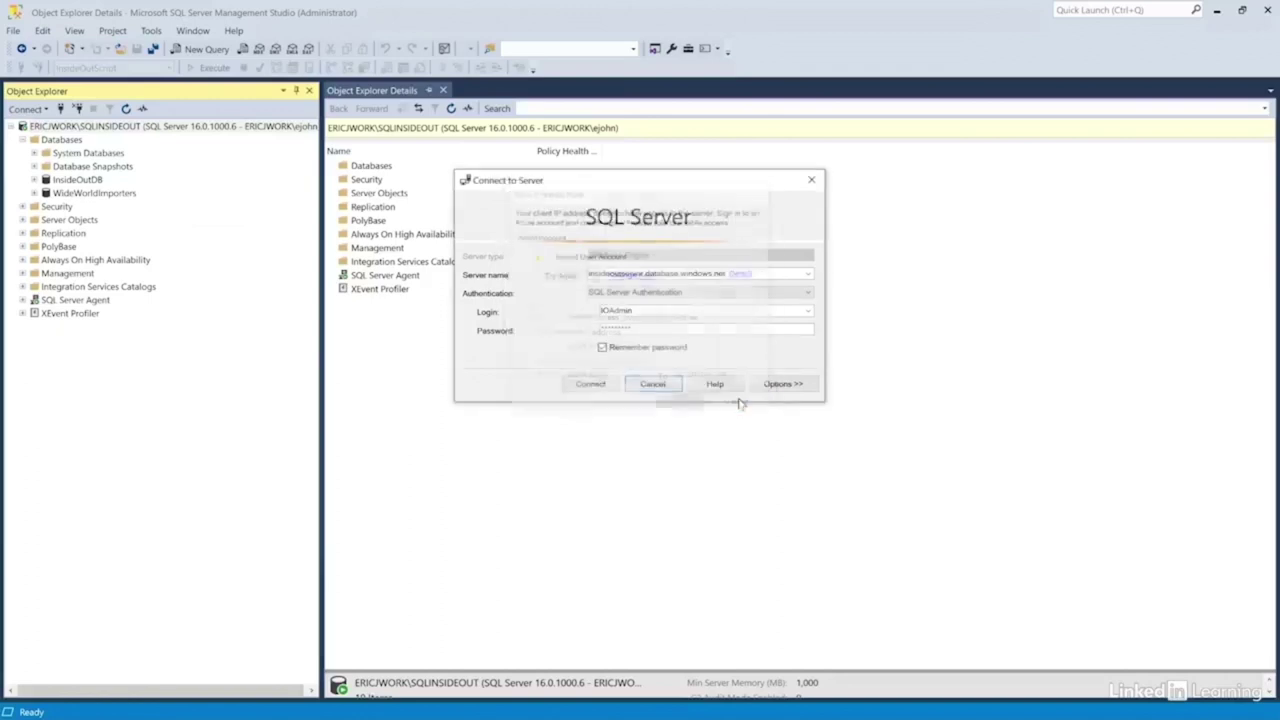
pyautogui.click(588, 384)
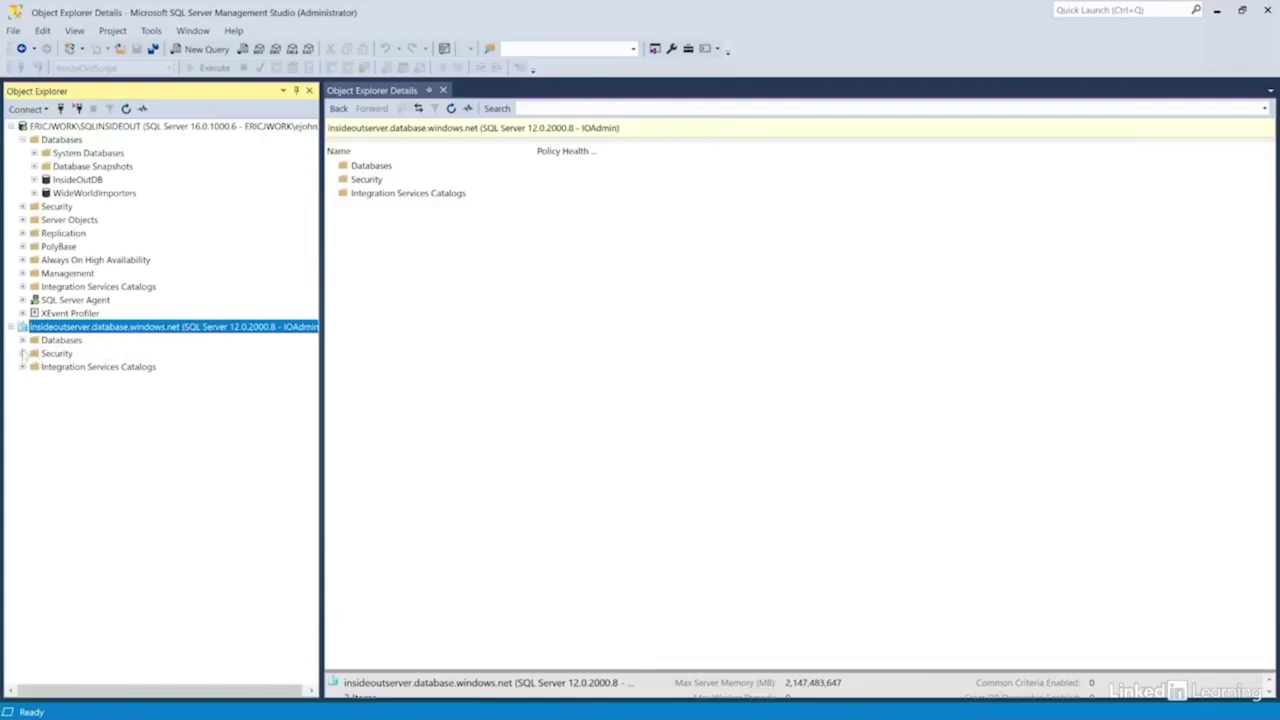
pyautogui.click(22, 340)
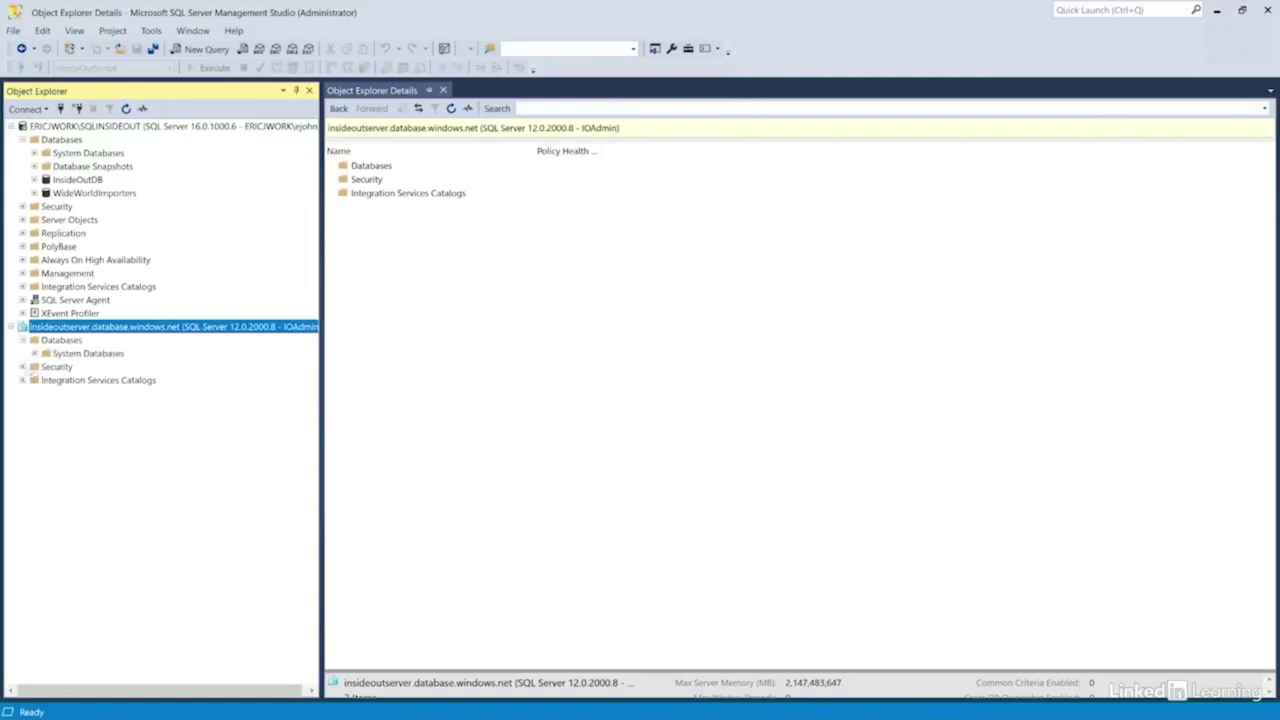
pyautogui.click(22, 367)
pyautogui.click(34, 380)
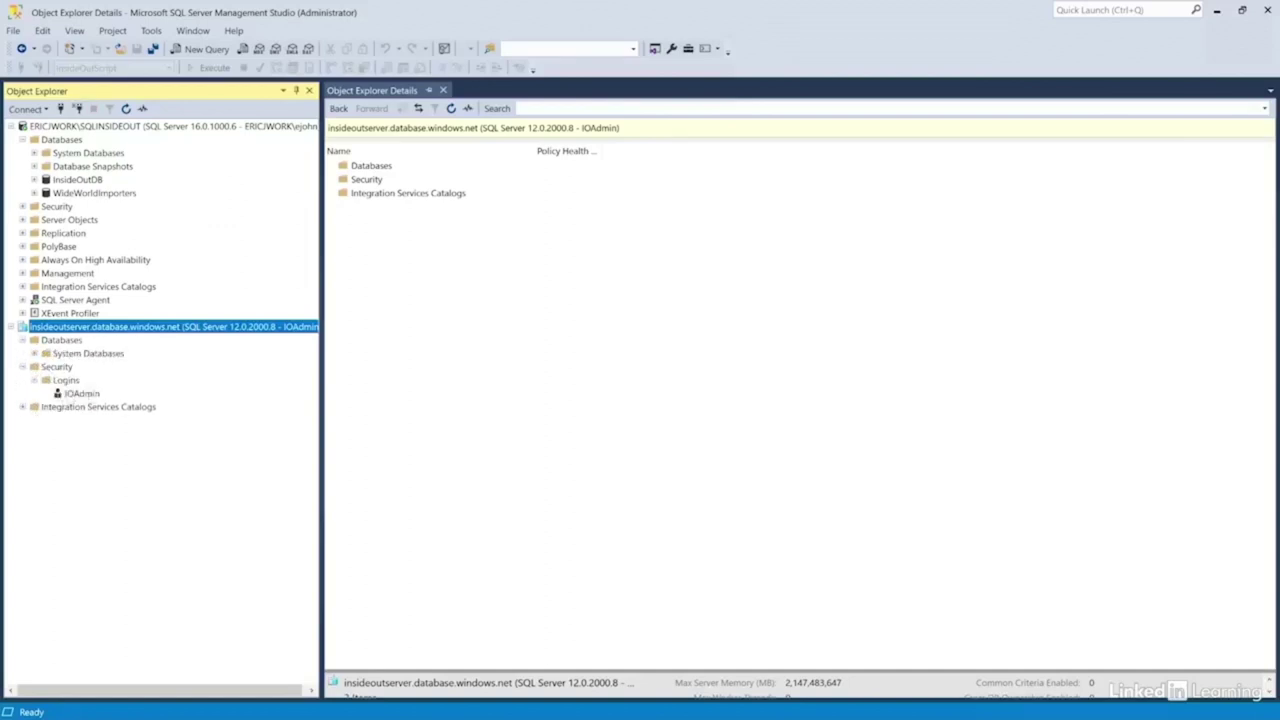
pyautogui.click(90, 394)
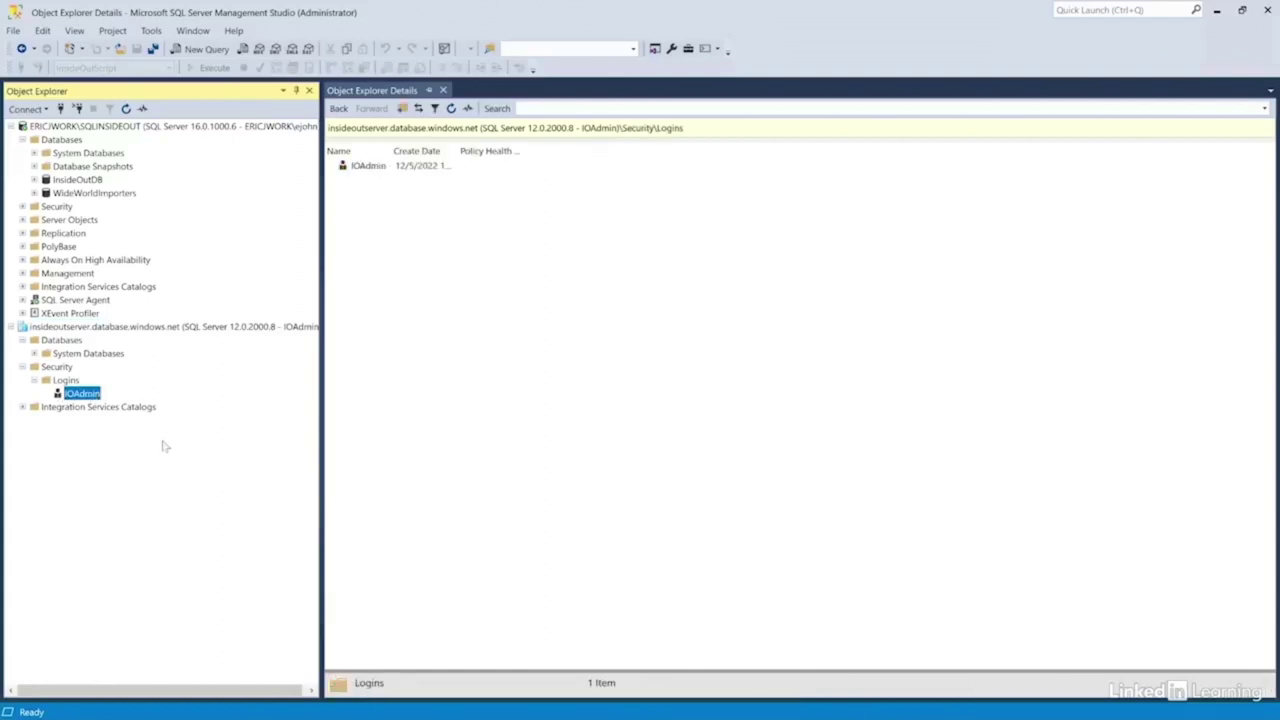
pyautogui.click(130, 329)
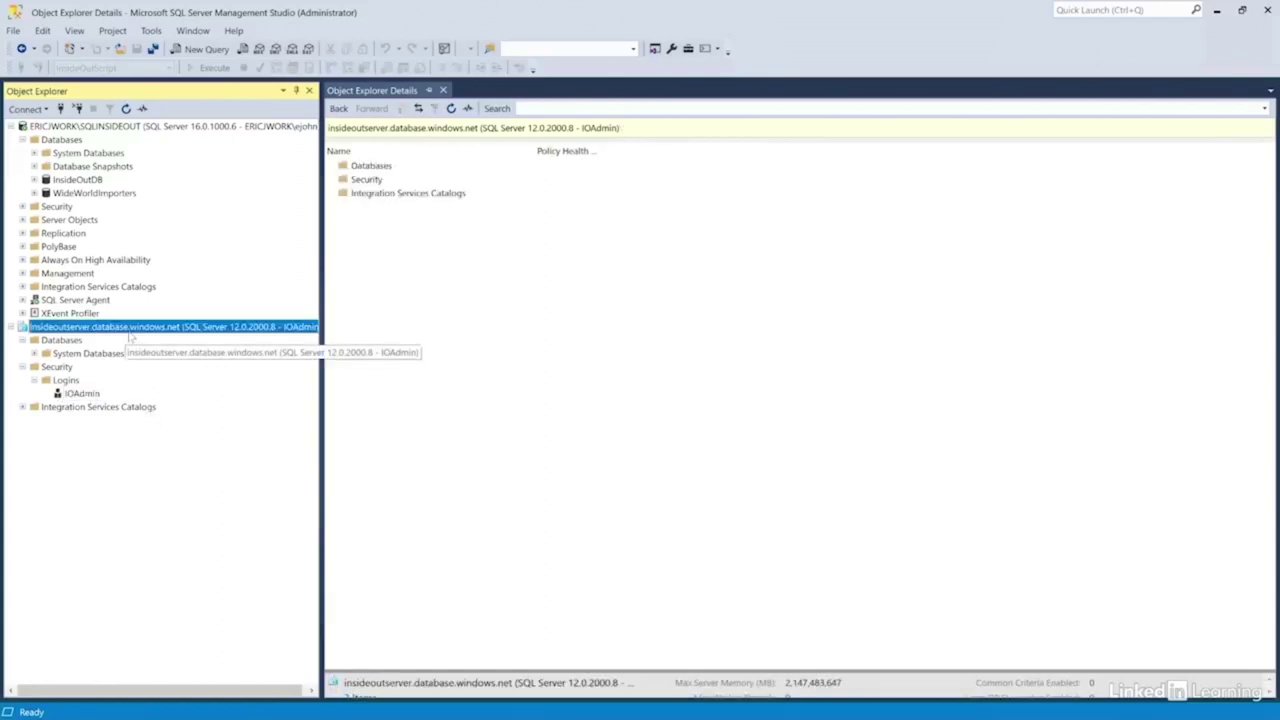
pyautogui.moveTo(323, 303); pyautogui.dragTo(364, 306)
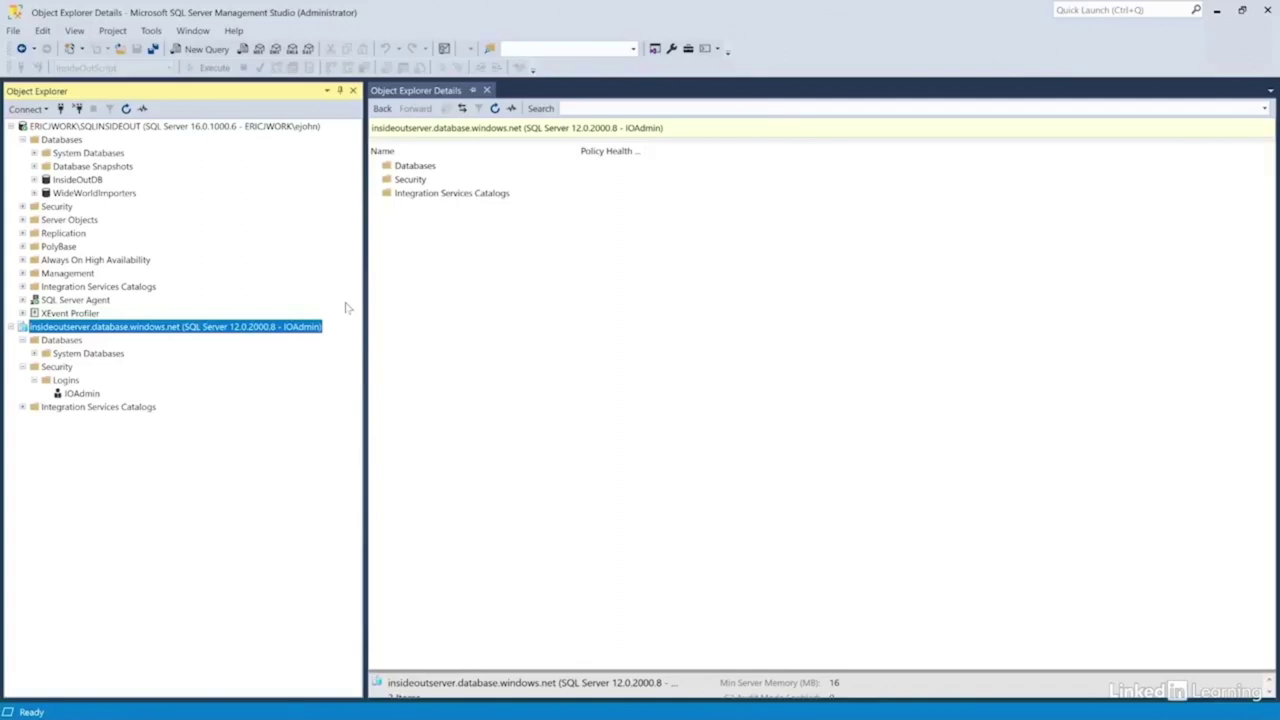
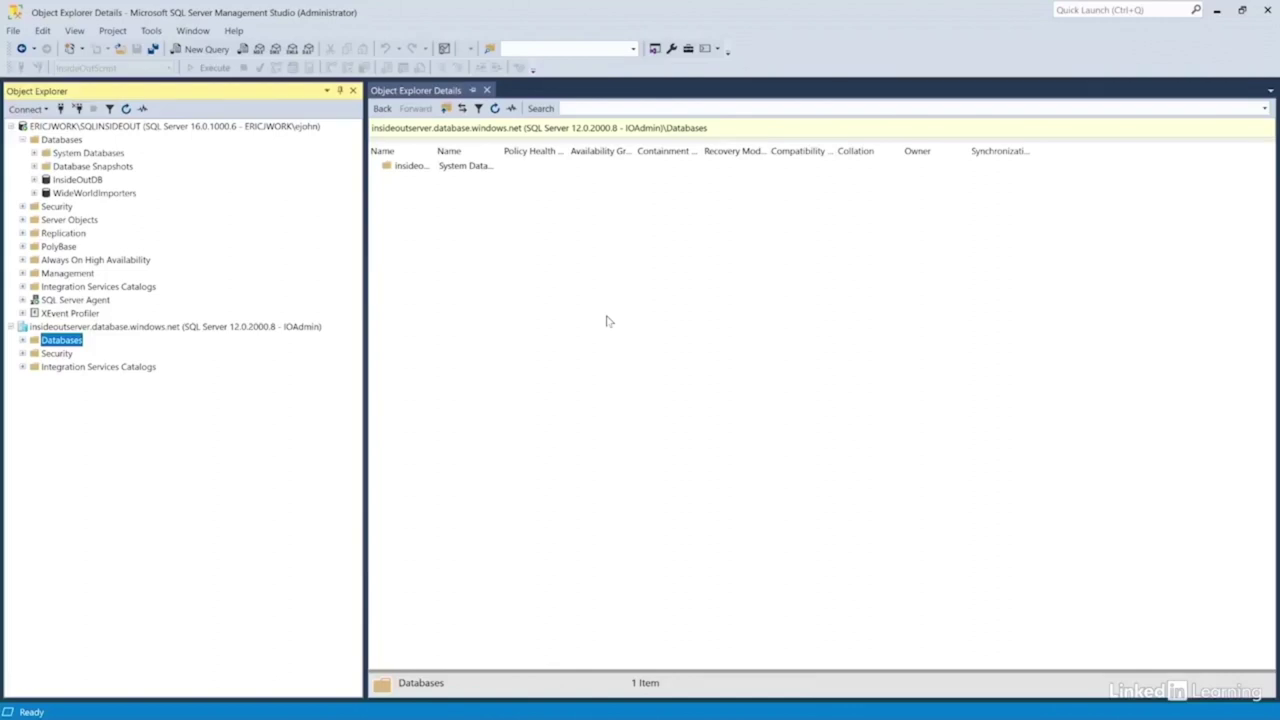
# - Switch from SSMS to the Chrome window showing the Azure portal dashboard
pyautogui.hotkey('alt', 'Tab')
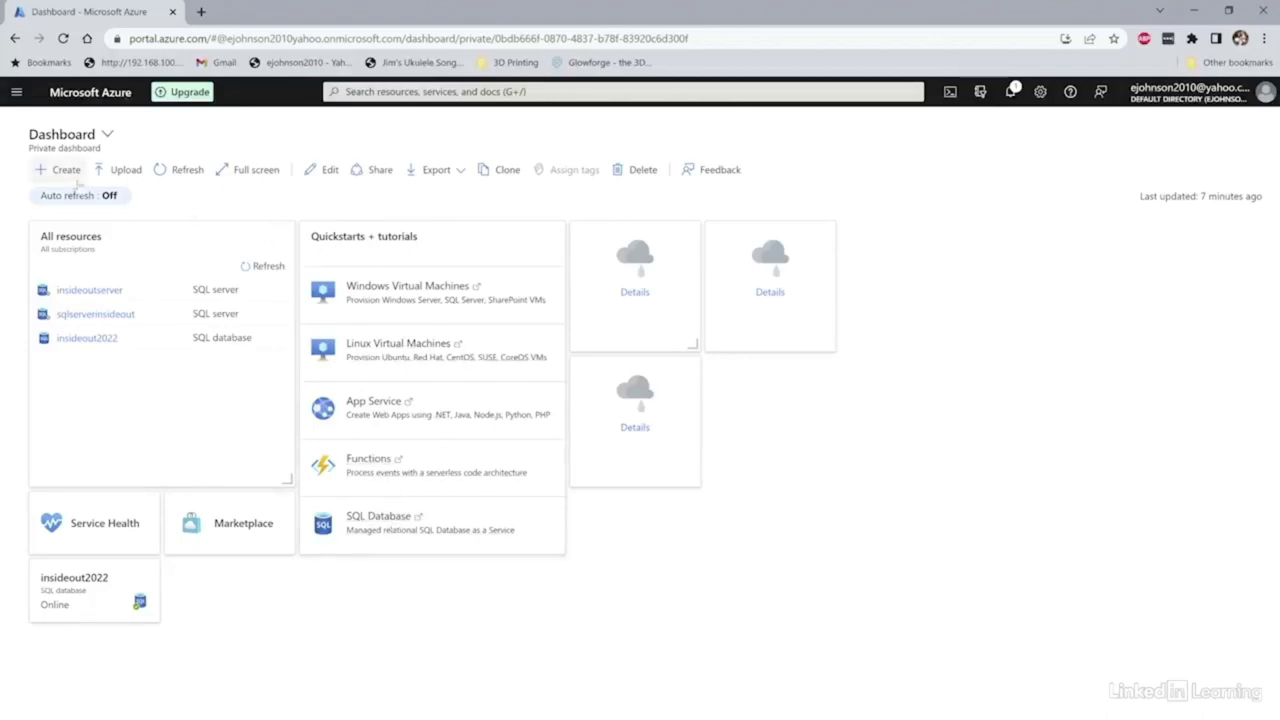
# - Go to SQL databases from the portal menu and start a new database with + Create
pyautogui.click(16, 92)
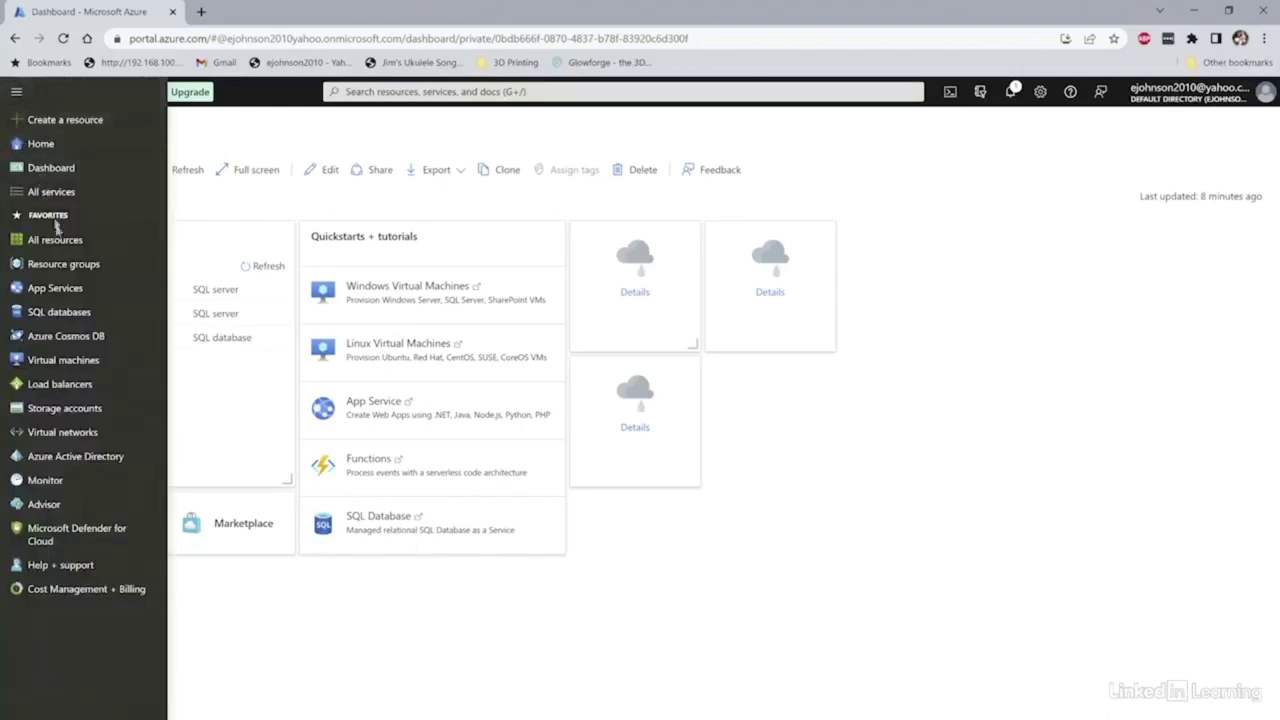
pyautogui.moveTo(62, 316)
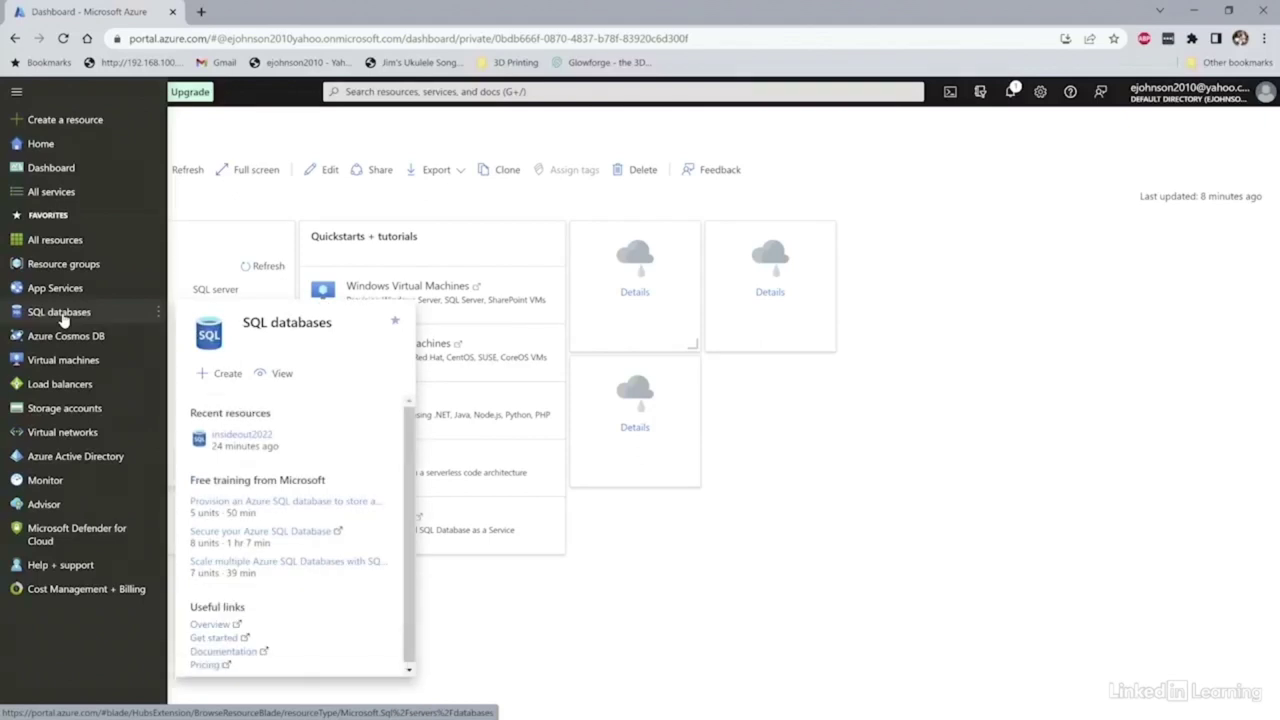
pyautogui.click(62, 316)
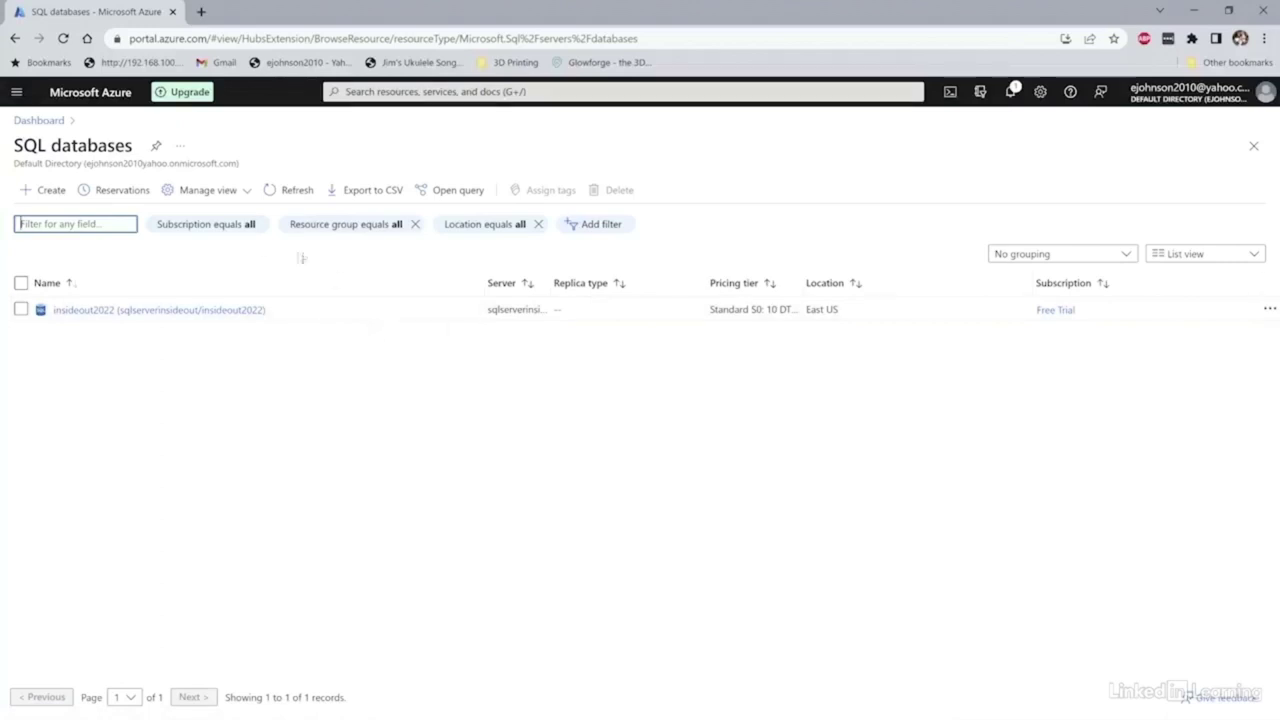
pyautogui.click(45, 190)
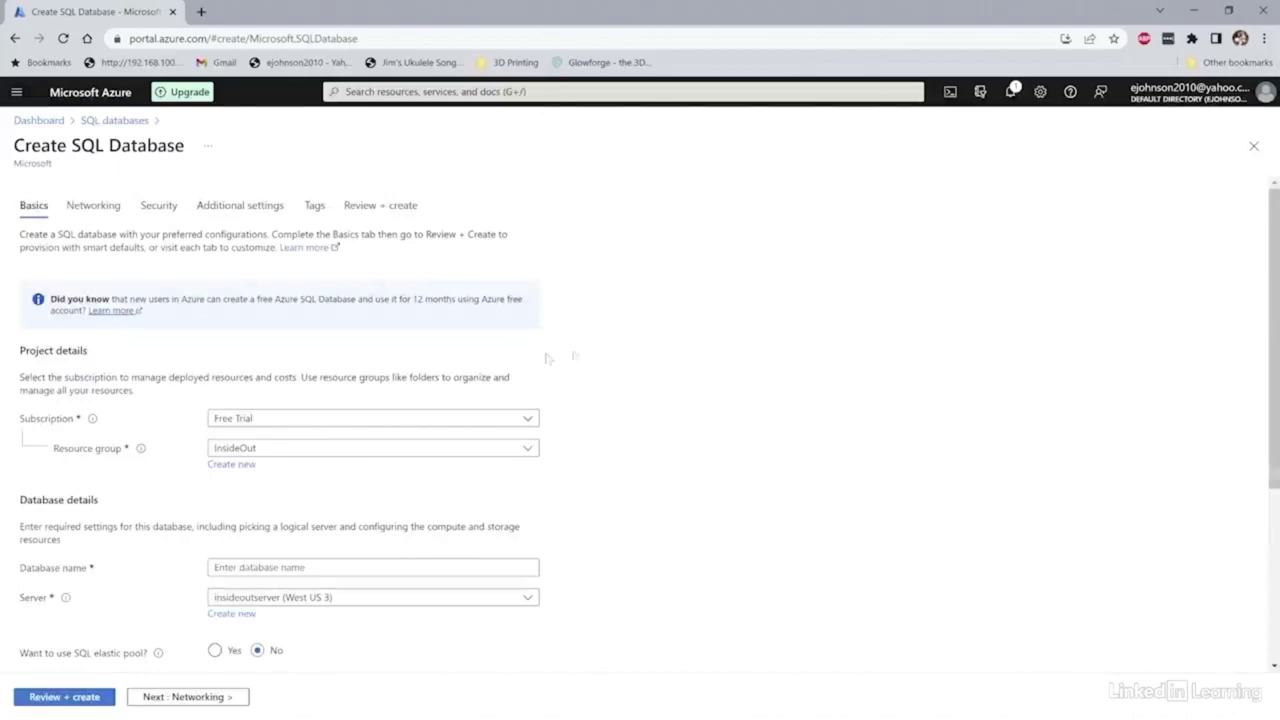
pyautogui.scroll(-2, 780, 319)
pyautogui.scroll(-3, 780, 319)
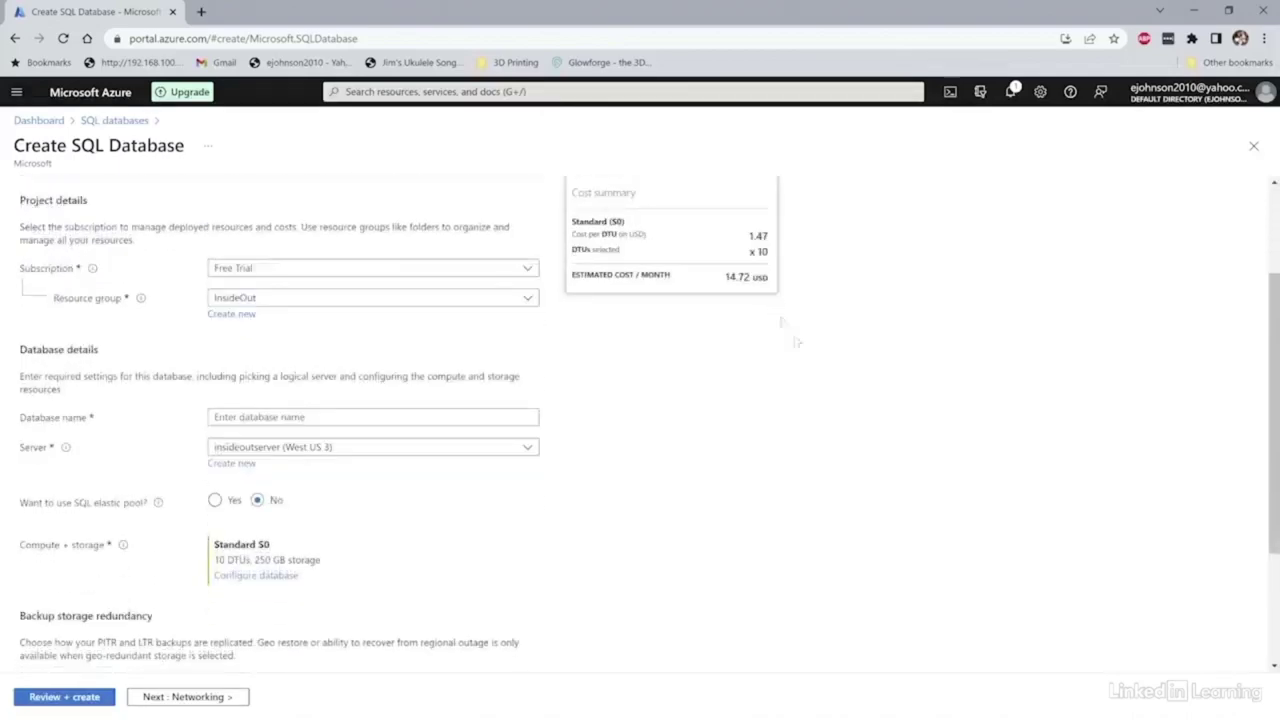
pyautogui.scroll(3, 886, 422)
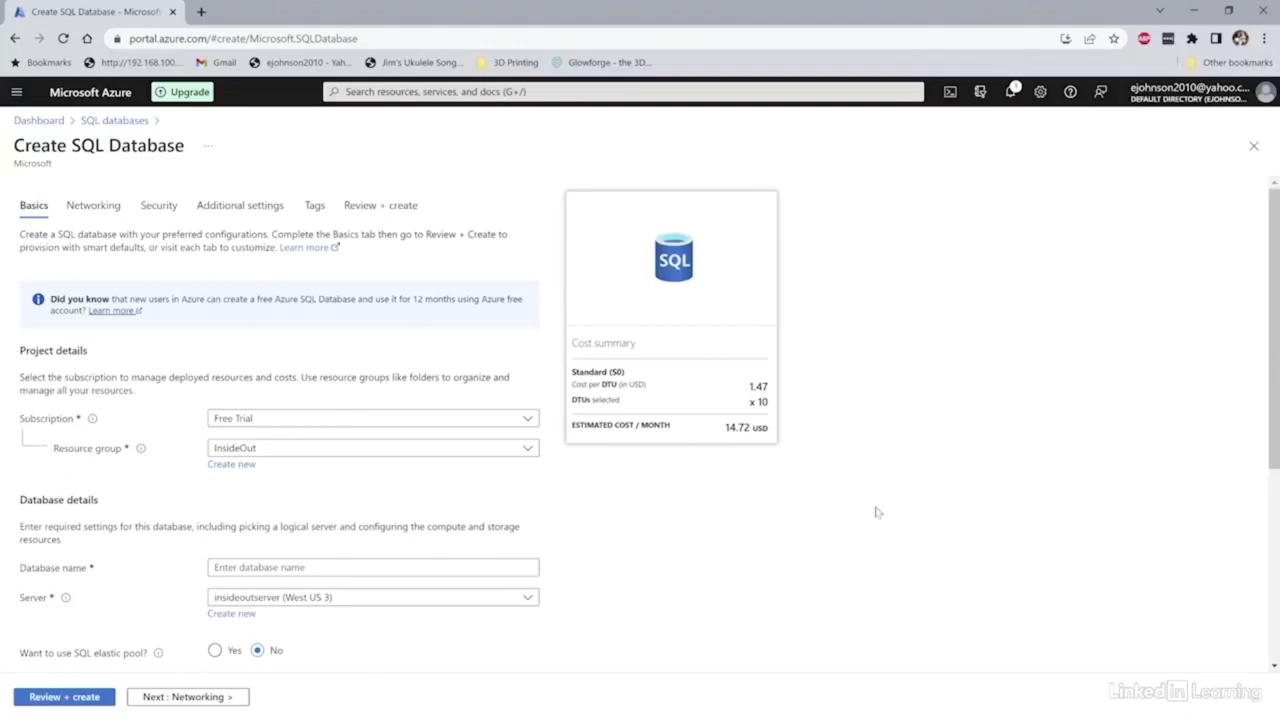
pyautogui.scroll(-1, 880, 512)
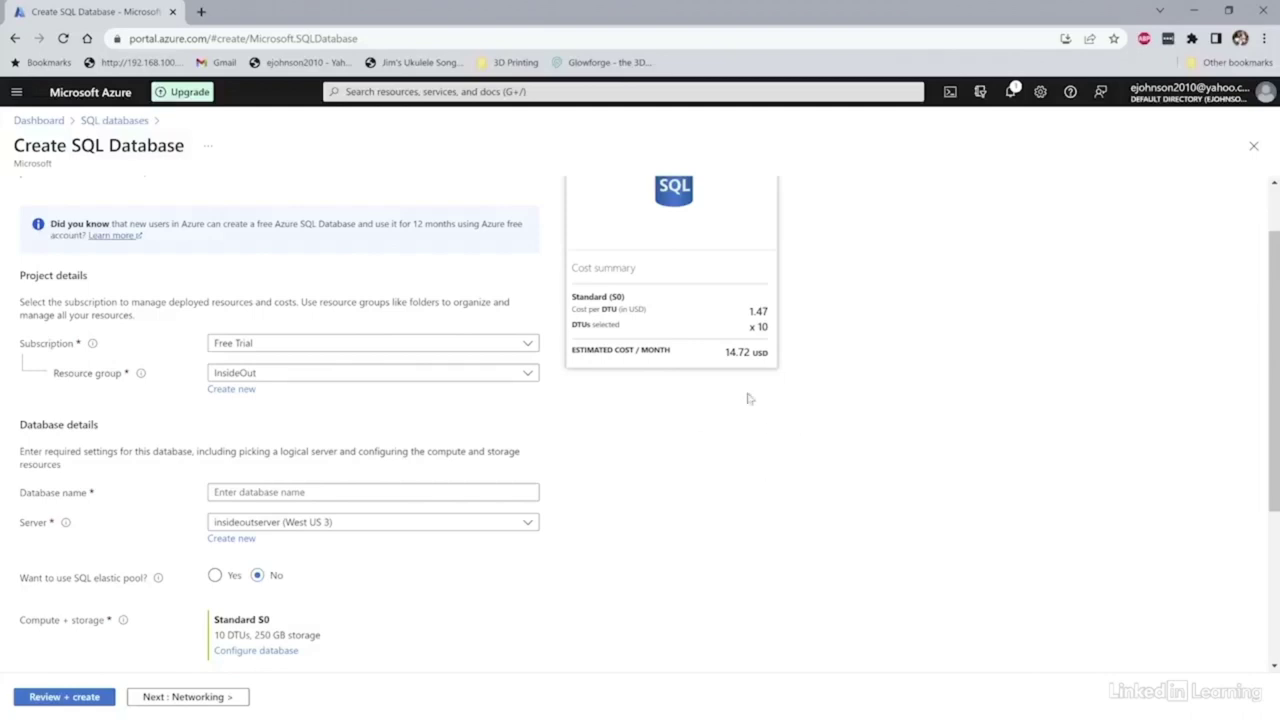
pyautogui.scroll(-1, 748, 398)
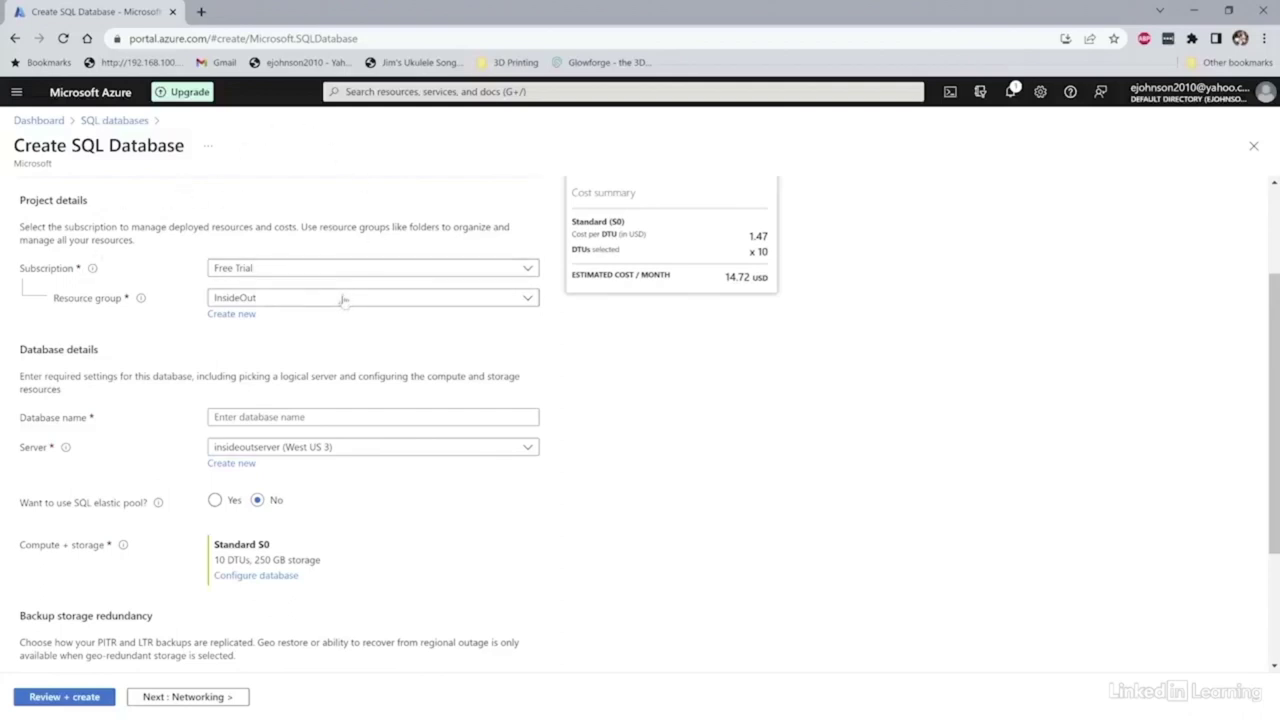
# - Name the database NewInsideOutAzure and keep insideoutserver (West US 3) as its server
pyautogui.click(305, 419)
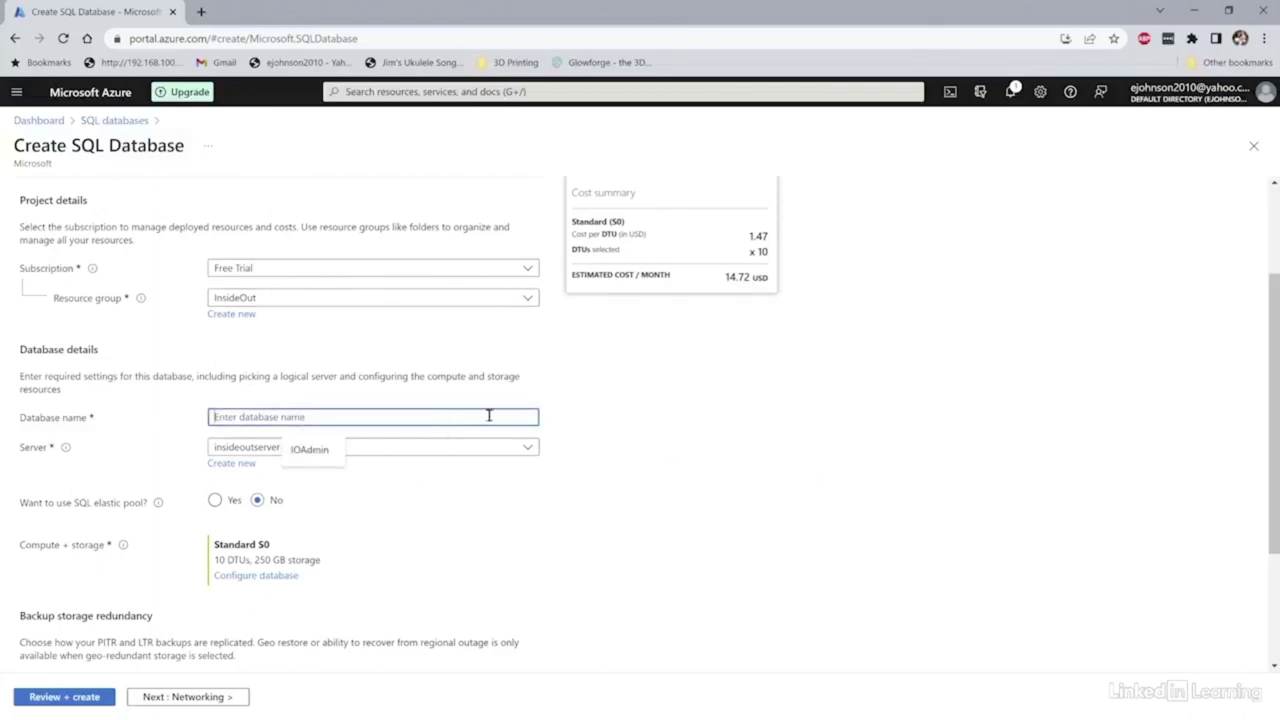
pyautogui.write('New')
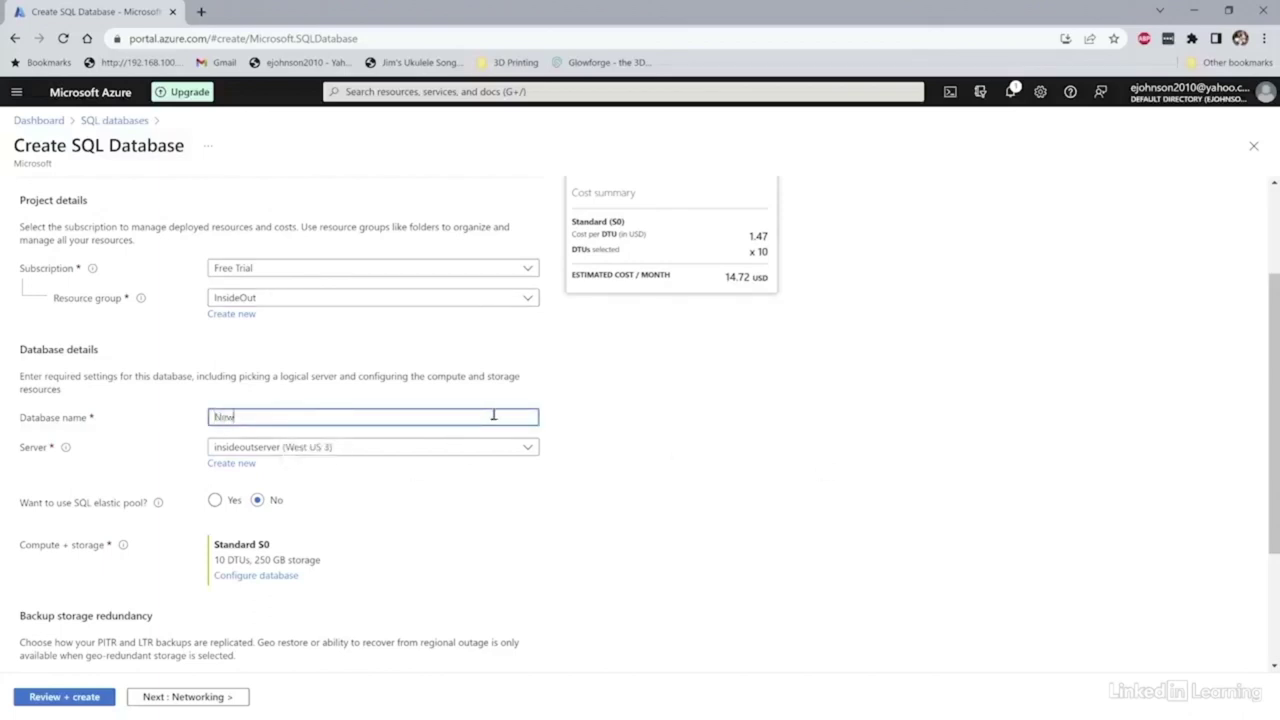
pyautogui.write('InsideOut')
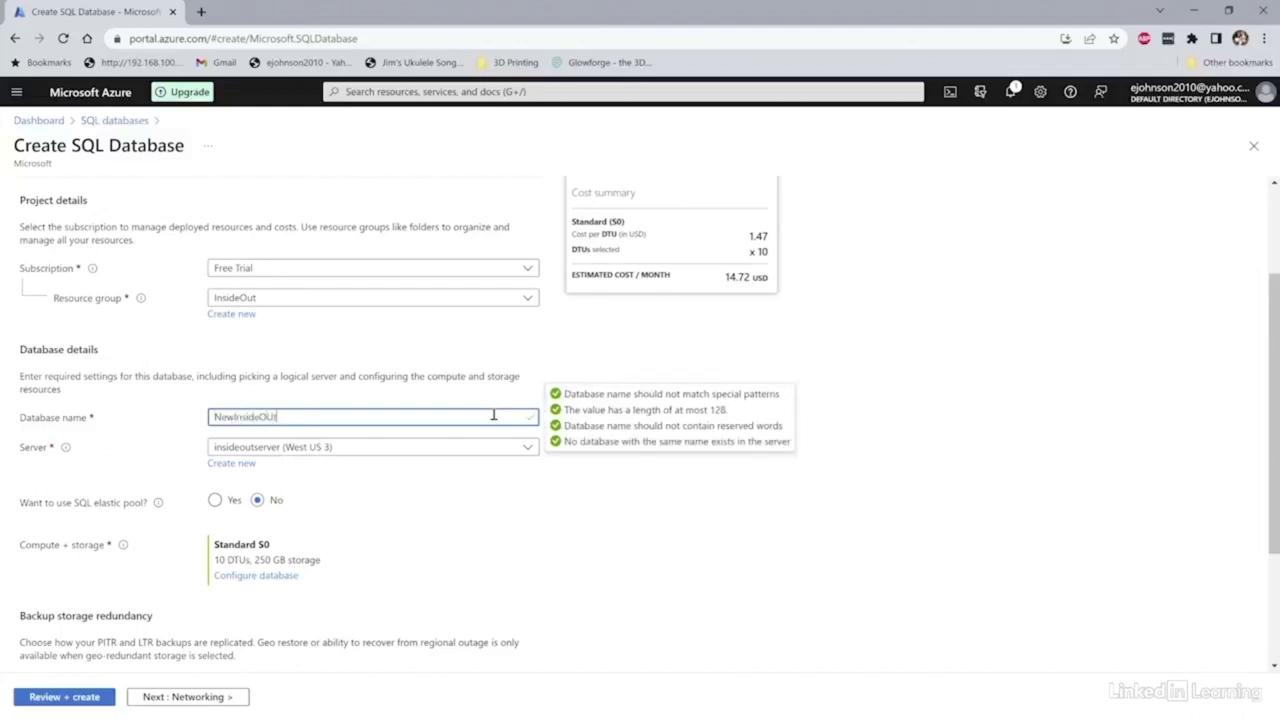
pyautogui.write('Azure')
pyautogui.press('BackSpace')
pyautogui.write('u')
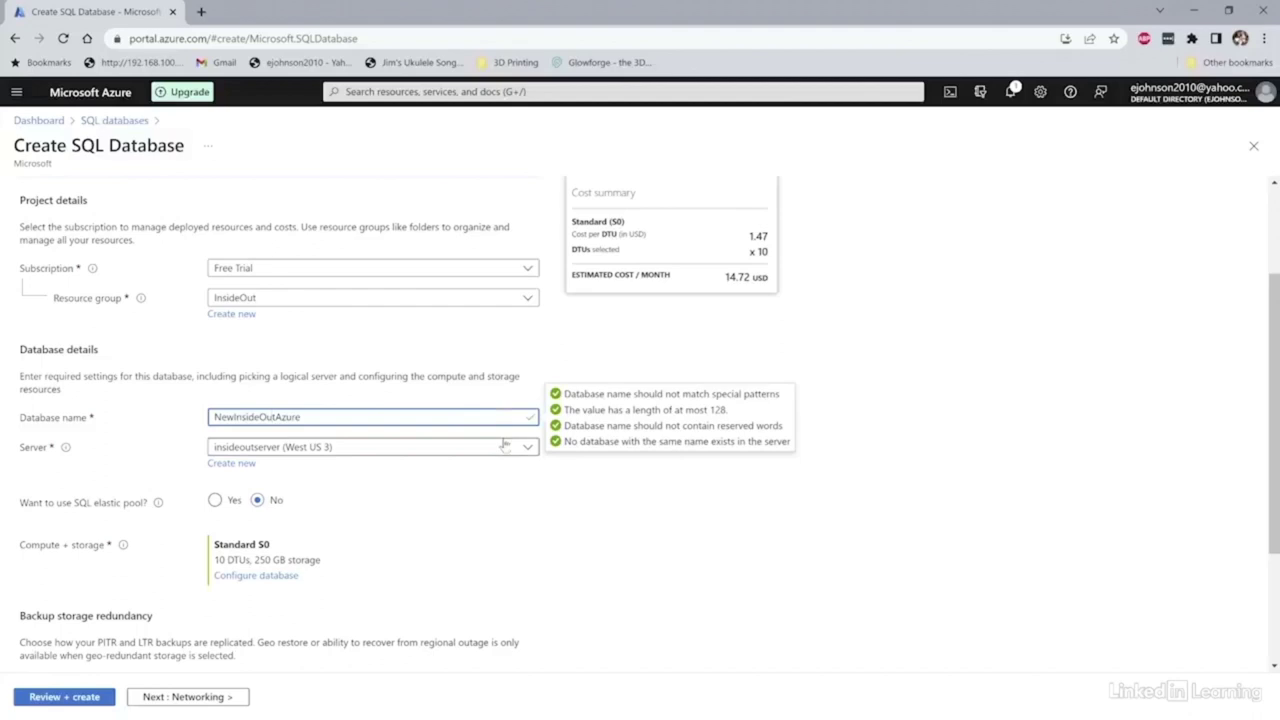
pyautogui.click(507, 447)
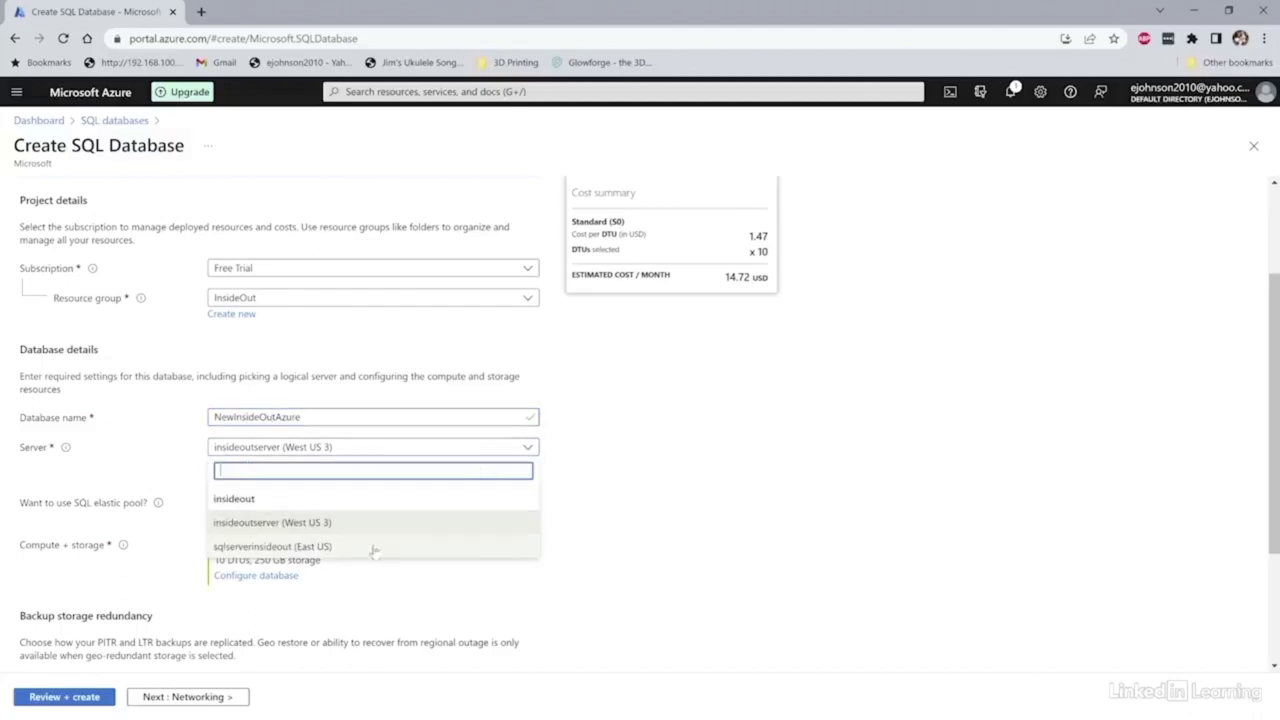
pyautogui.click(327, 523)
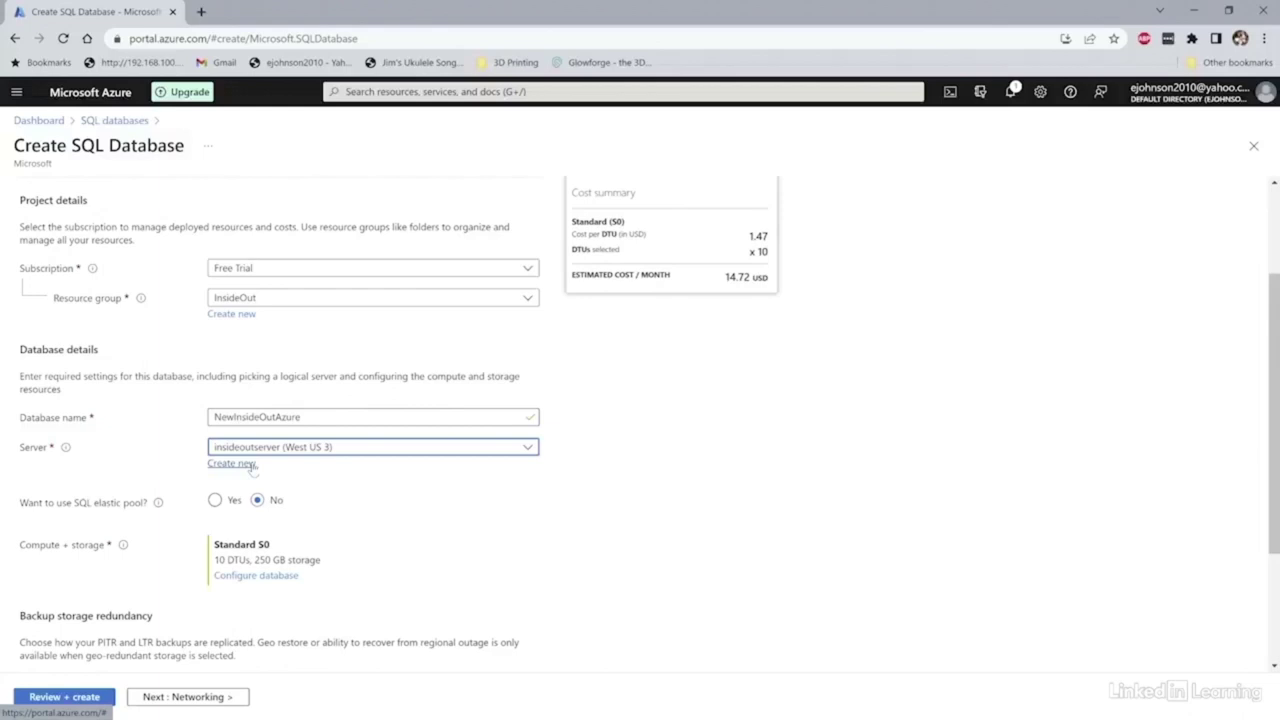
# - Open the Compute + storage configuration for the new database
pyautogui.scroll(-2, 600, 540)
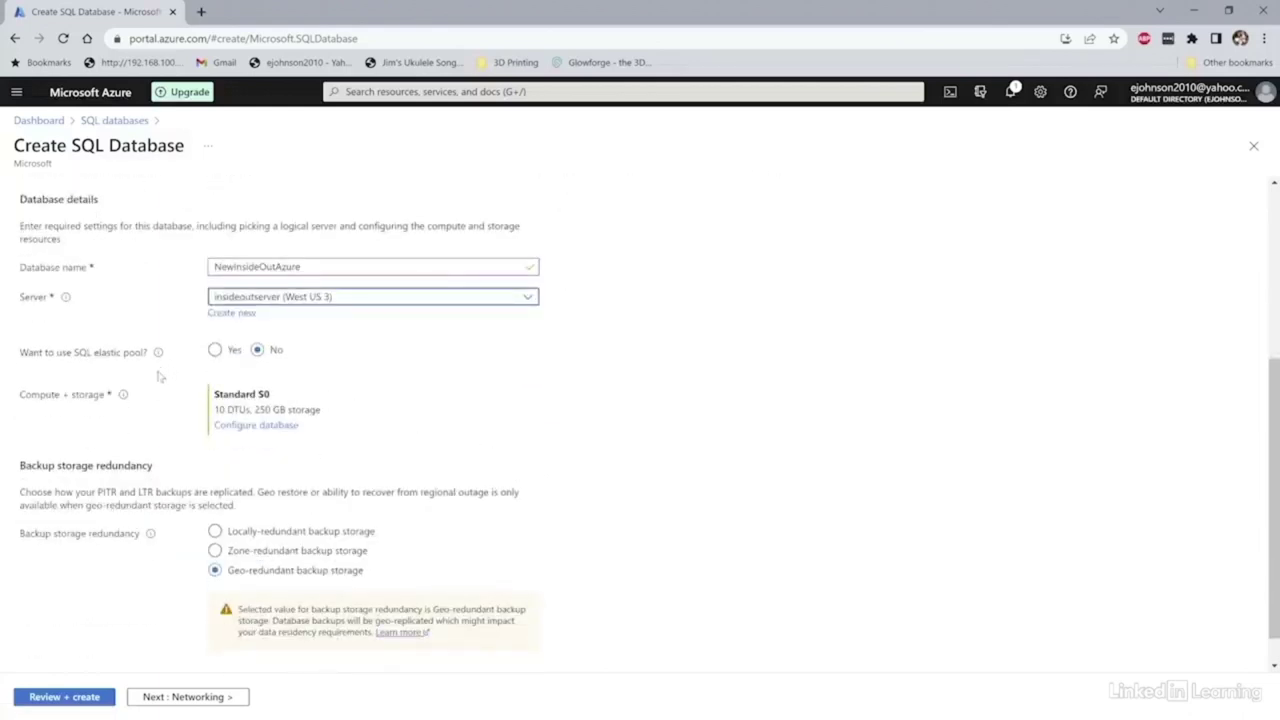
pyautogui.moveTo(123, 396)
pyautogui.moveTo(223, 409); pyautogui.dragTo(289, 420)
pyautogui.click(320, 430)
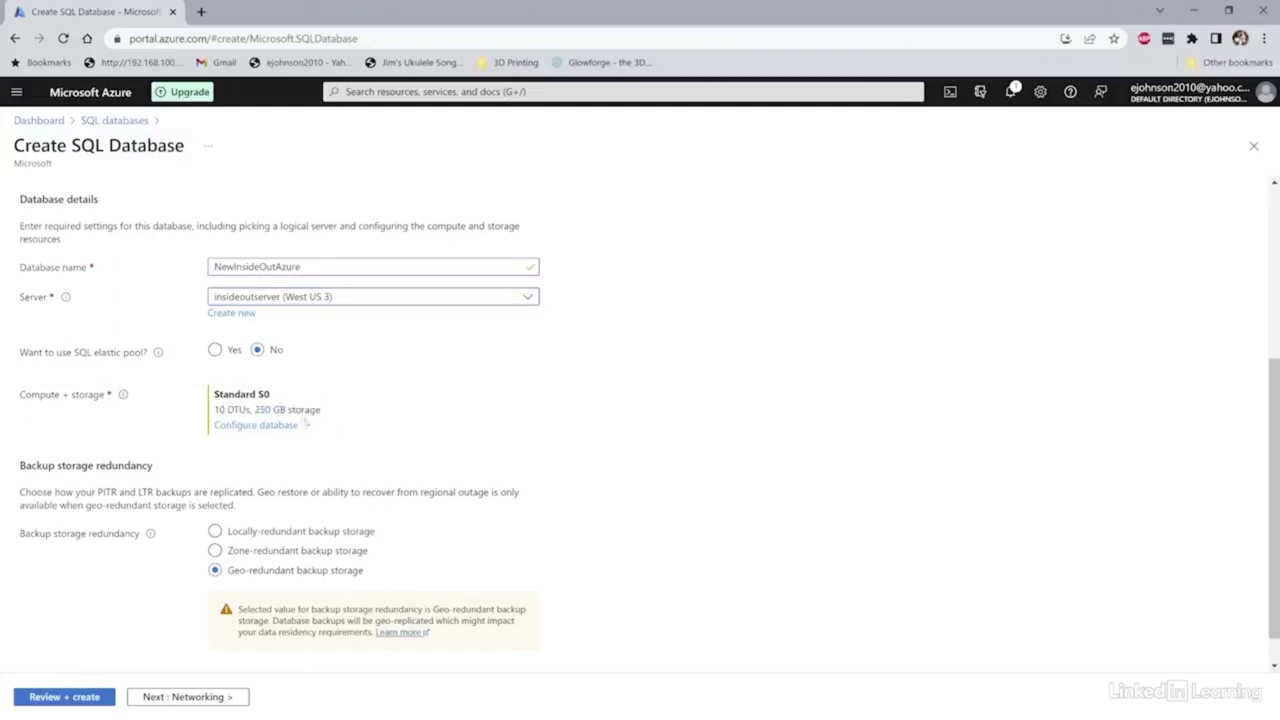
pyautogui.click(242, 426)
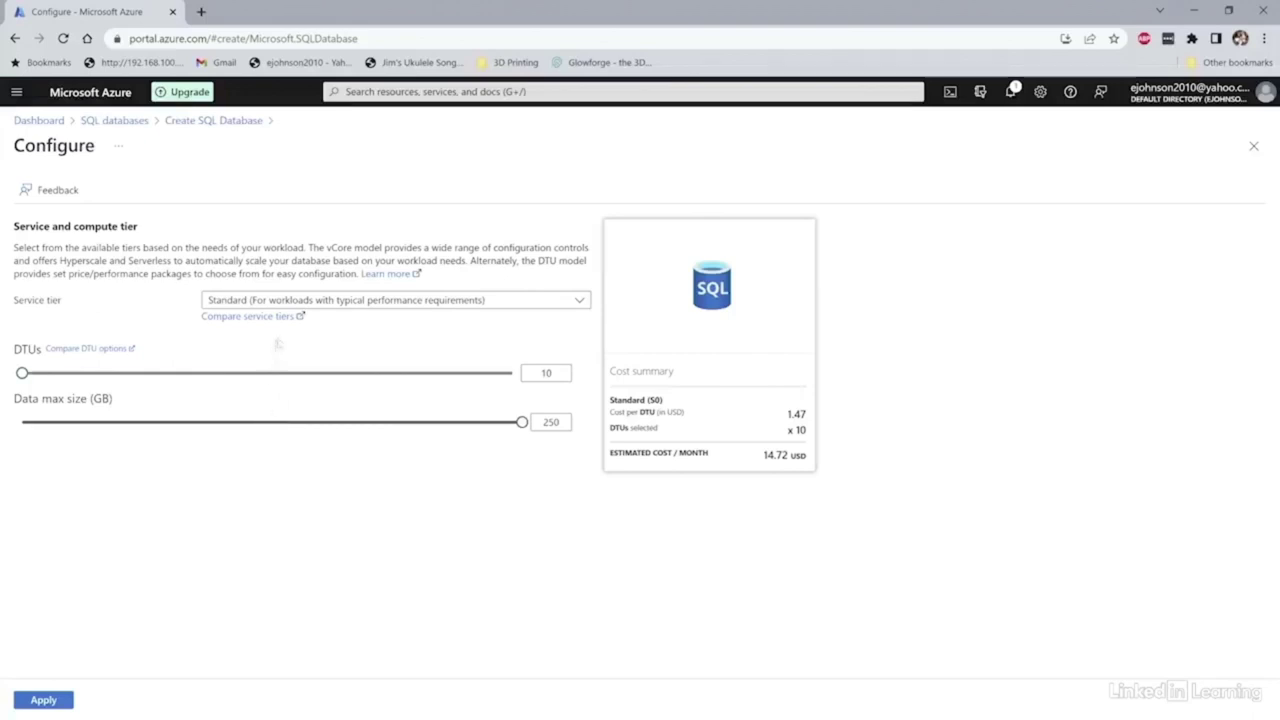
# - Change the service tier to General Purpose, try Serverless compute, then return to Provisioned
pyautogui.click(360, 298)
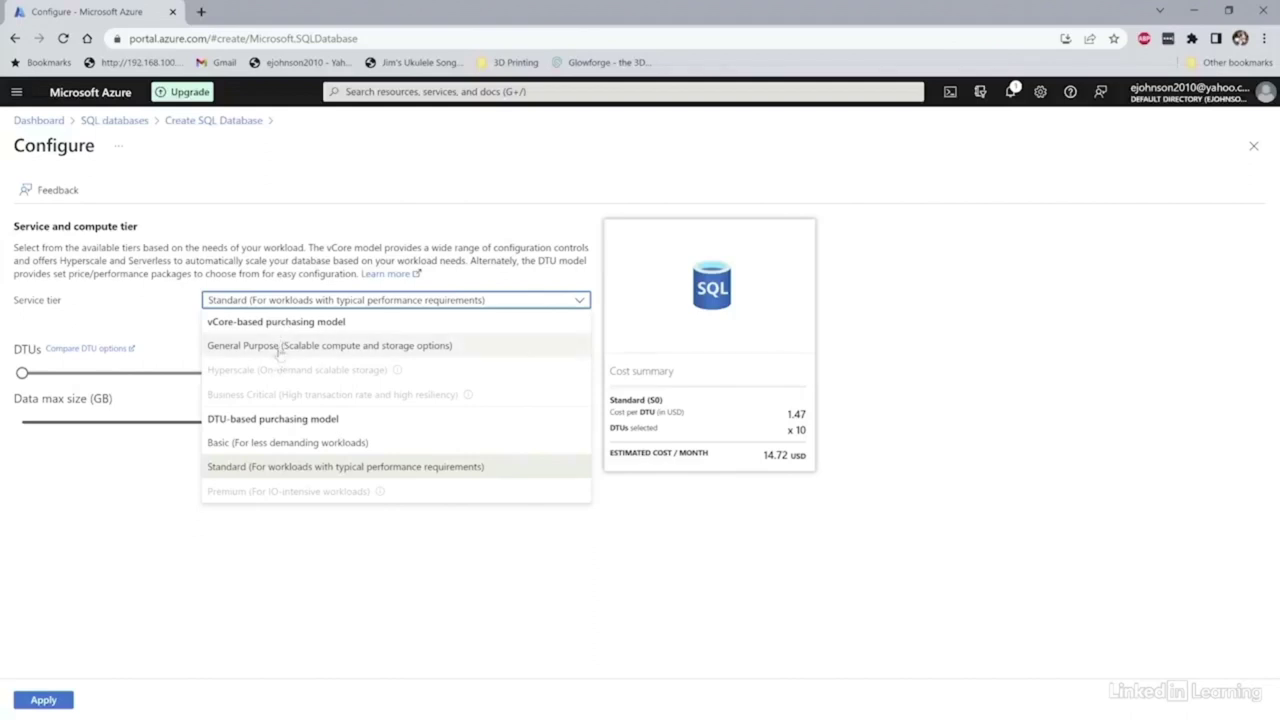
pyautogui.click(281, 347)
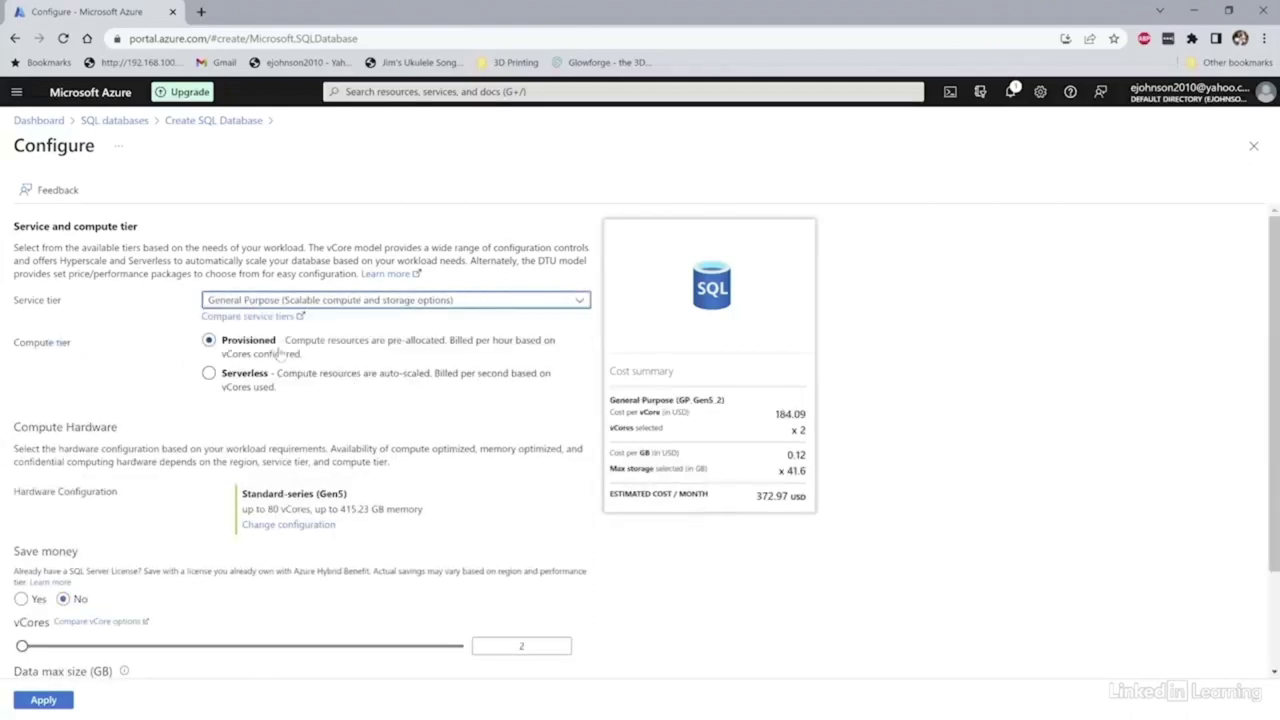
pyautogui.scroll(-1, 455, 387)
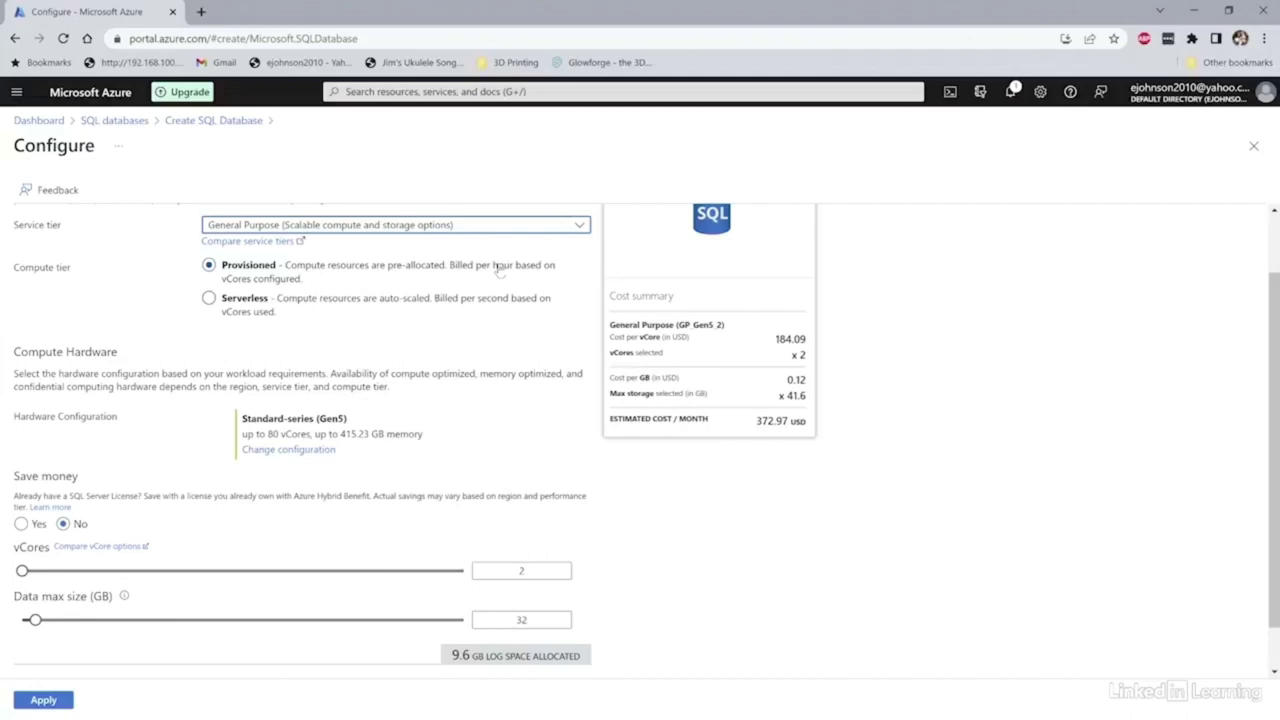
pyautogui.click(360, 305)
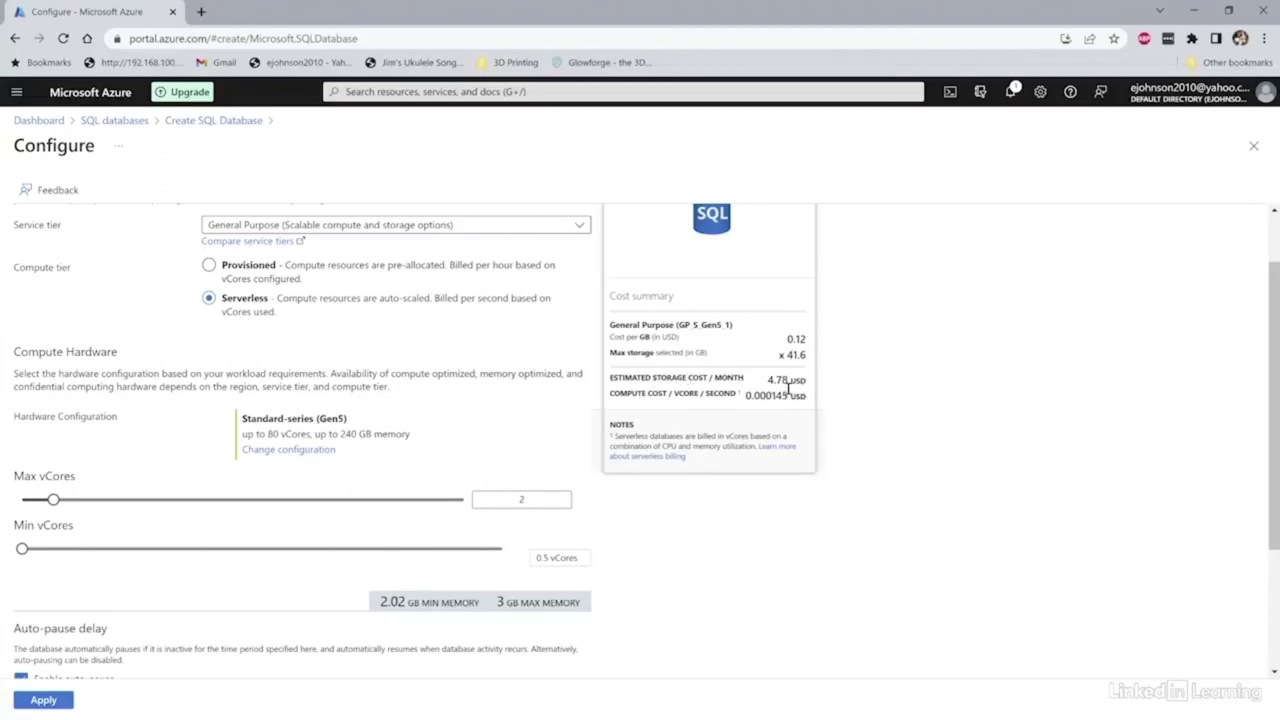
pyautogui.click(245, 265)
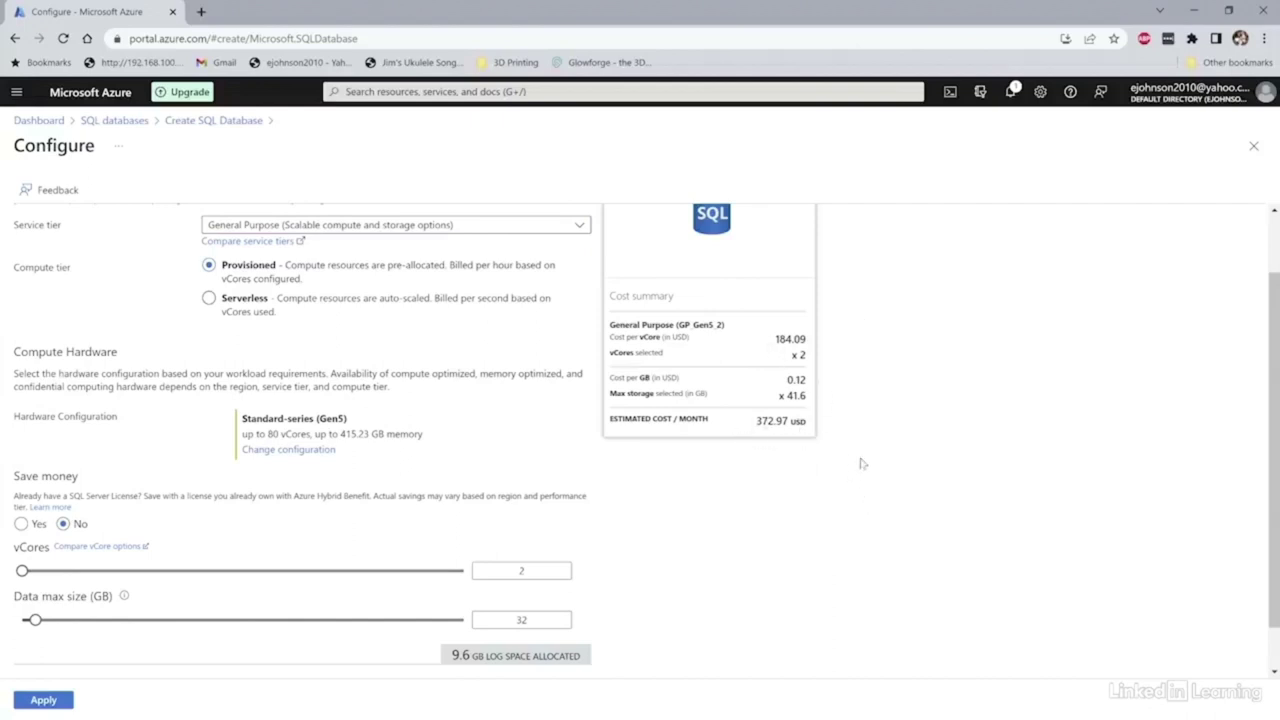
# - Note the 372.97 USD monthly estimate and switch the service tier to Standard
pyautogui.scroll(1, 862, 463)
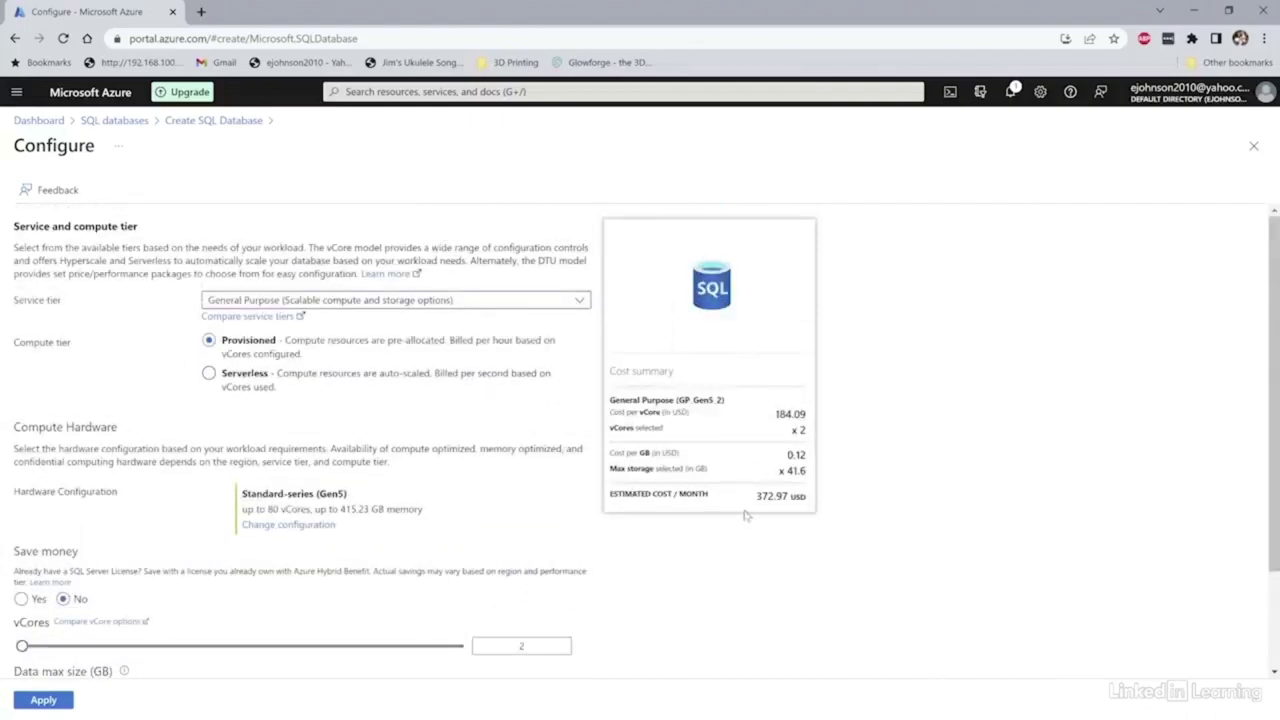
pyautogui.moveTo(756, 494); pyautogui.dragTo(836, 505)
pyautogui.click(460, 303)
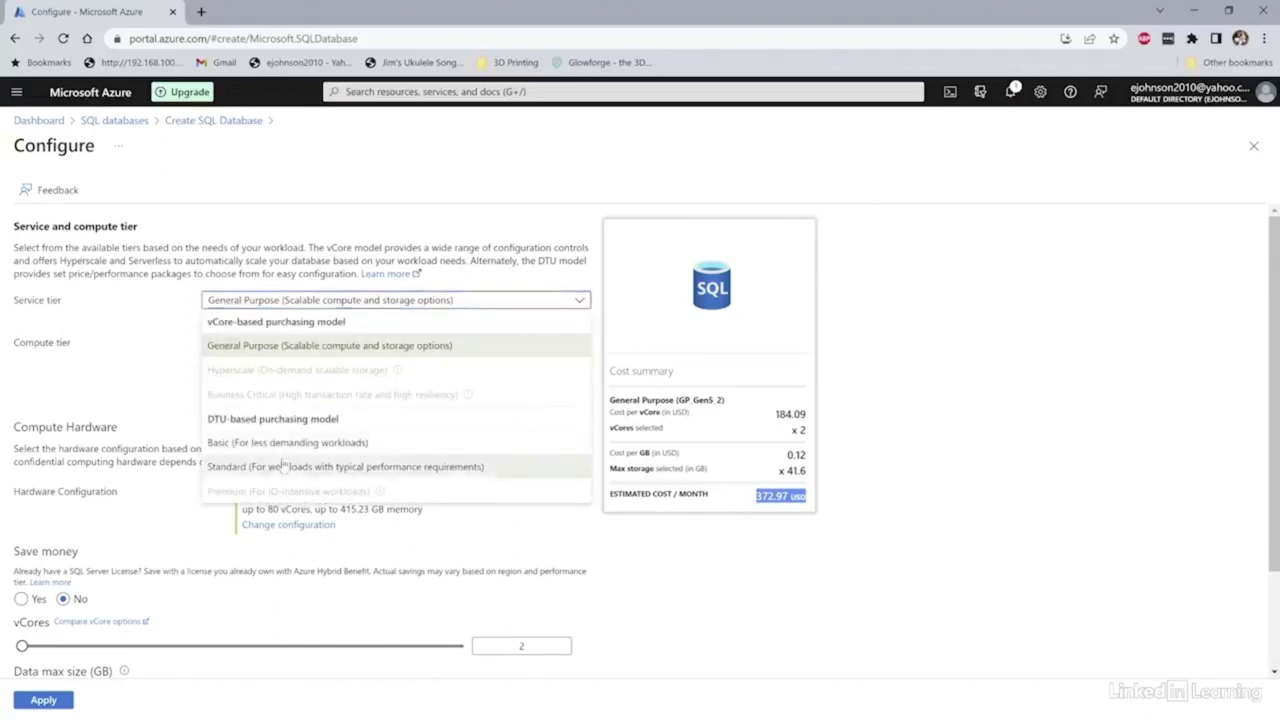
pyautogui.click(366, 466)
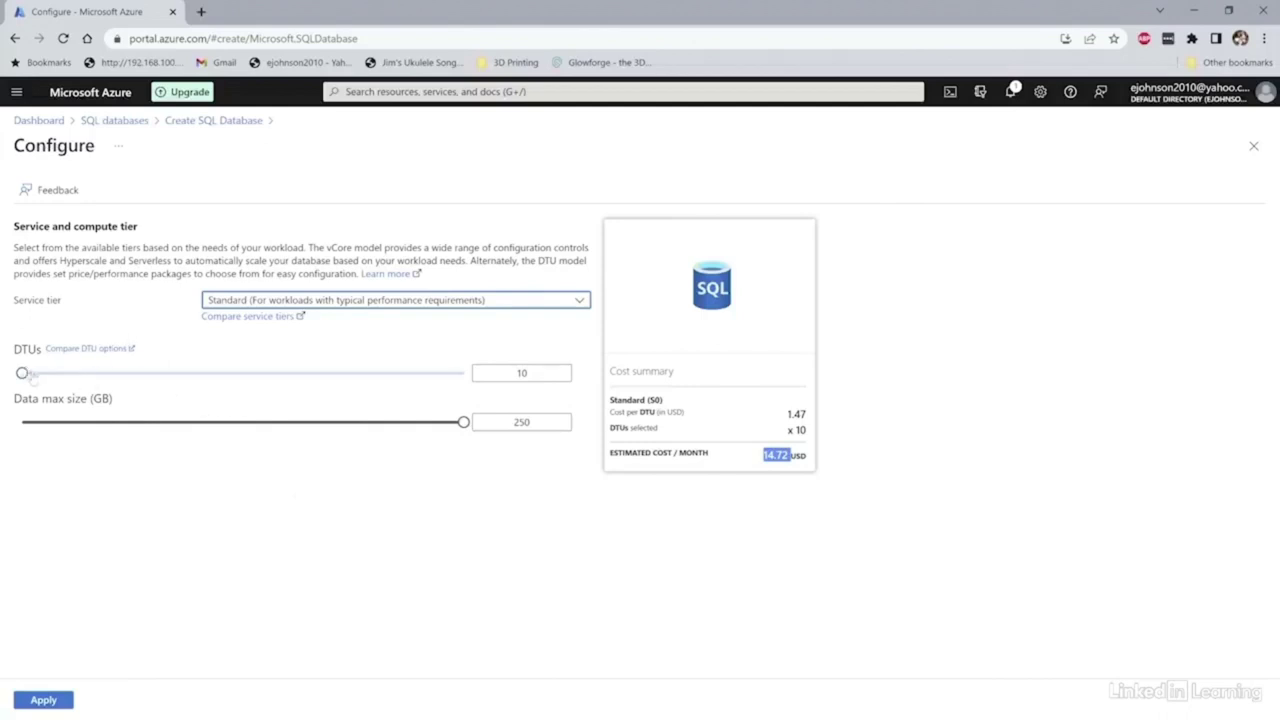
# - Set 20 DTUs and a 30 GB data max size to stay within the free-trial limit
pyautogui.moveTo(24, 374); pyautogui.dragTo(158, 398)
pyautogui.moveTo(210, 472); pyautogui.dragTo(298, 473)
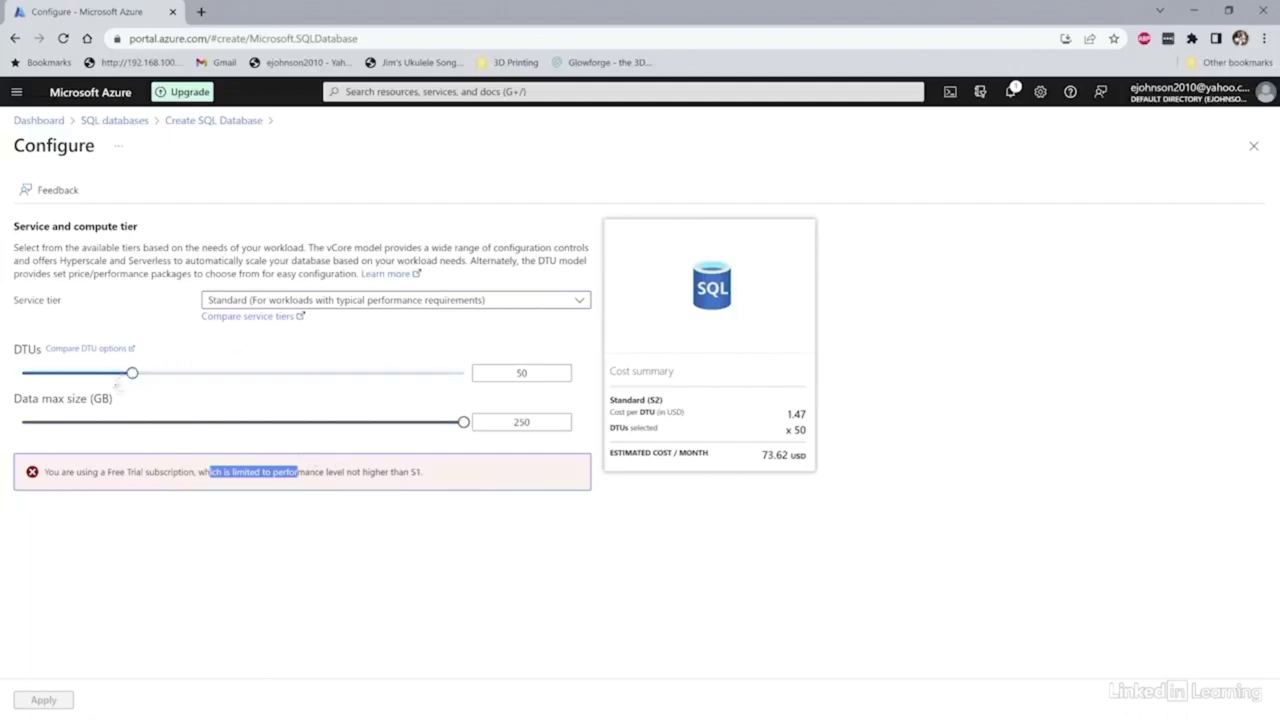
pyautogui.moveTo(132, 384)
pyautogui.mouseDown()
pyautogui.moveTo(106, 380)
pyautogui.moveTo(246, 388)
pyautogui.moveTo(132, 380)
pyautogui.mouseUp()
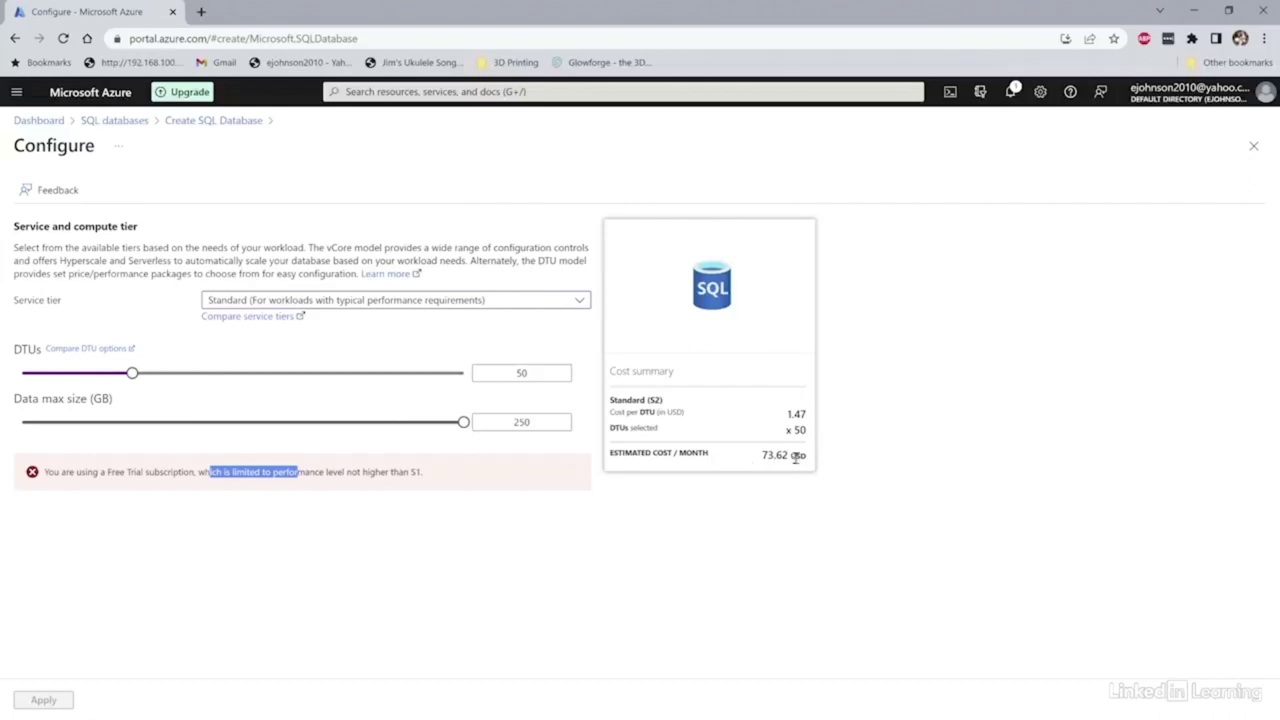
pyautogui.moveTo(463, 422); pyautogui.dragTo(259, 422)
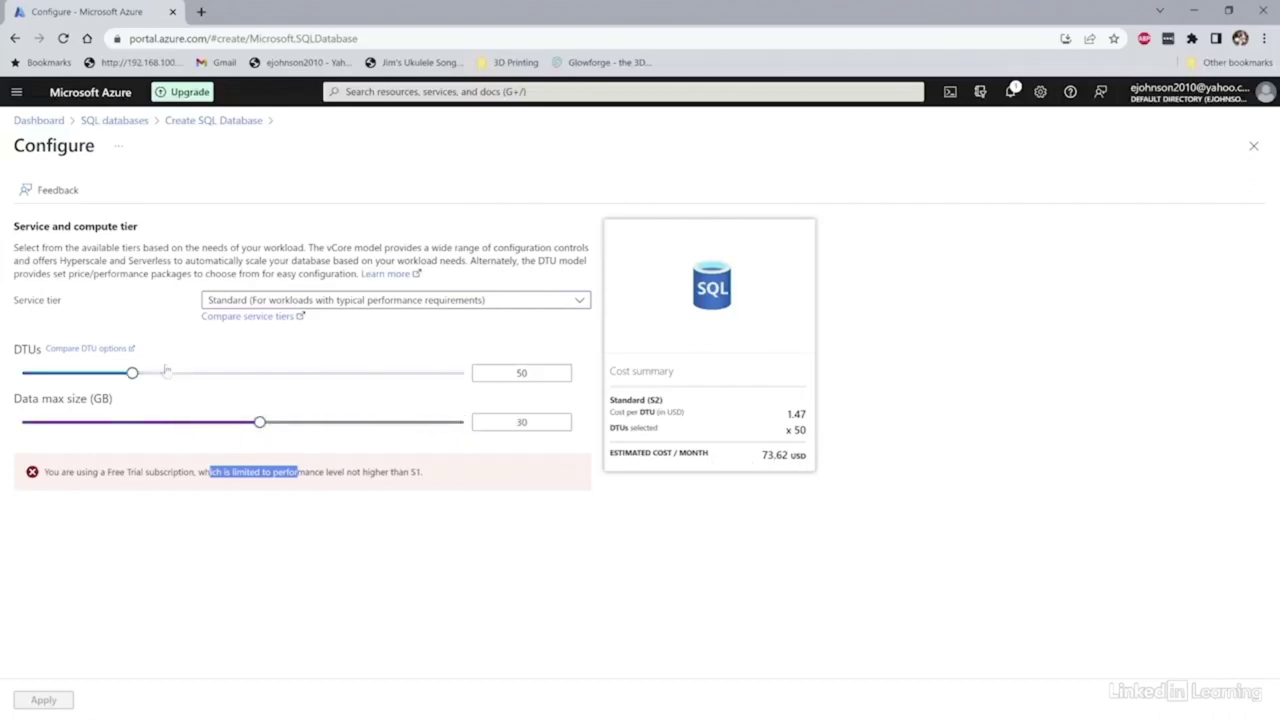
pyautogui.moveTo(132, 382); pyautogui.dragTo(80, 390)
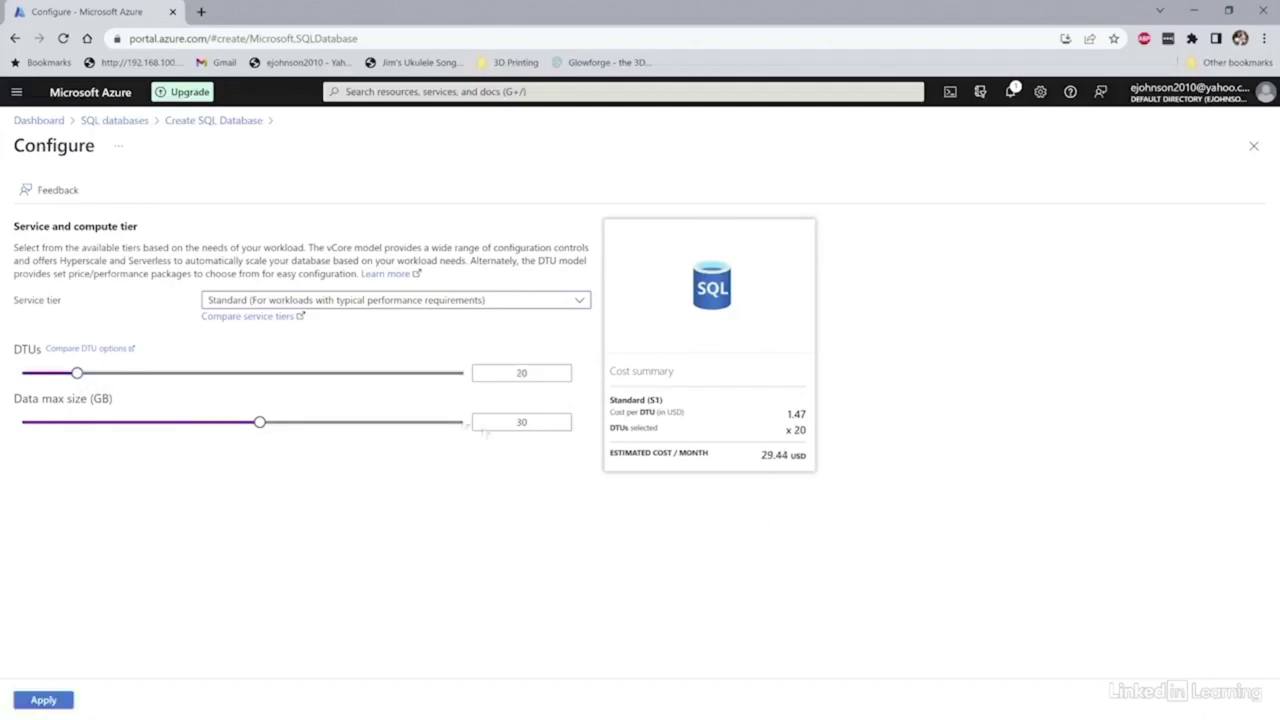
# - Switch back to General Purpose, try raising the vCores, then return them to 2
pyautogui.click(371, 302)
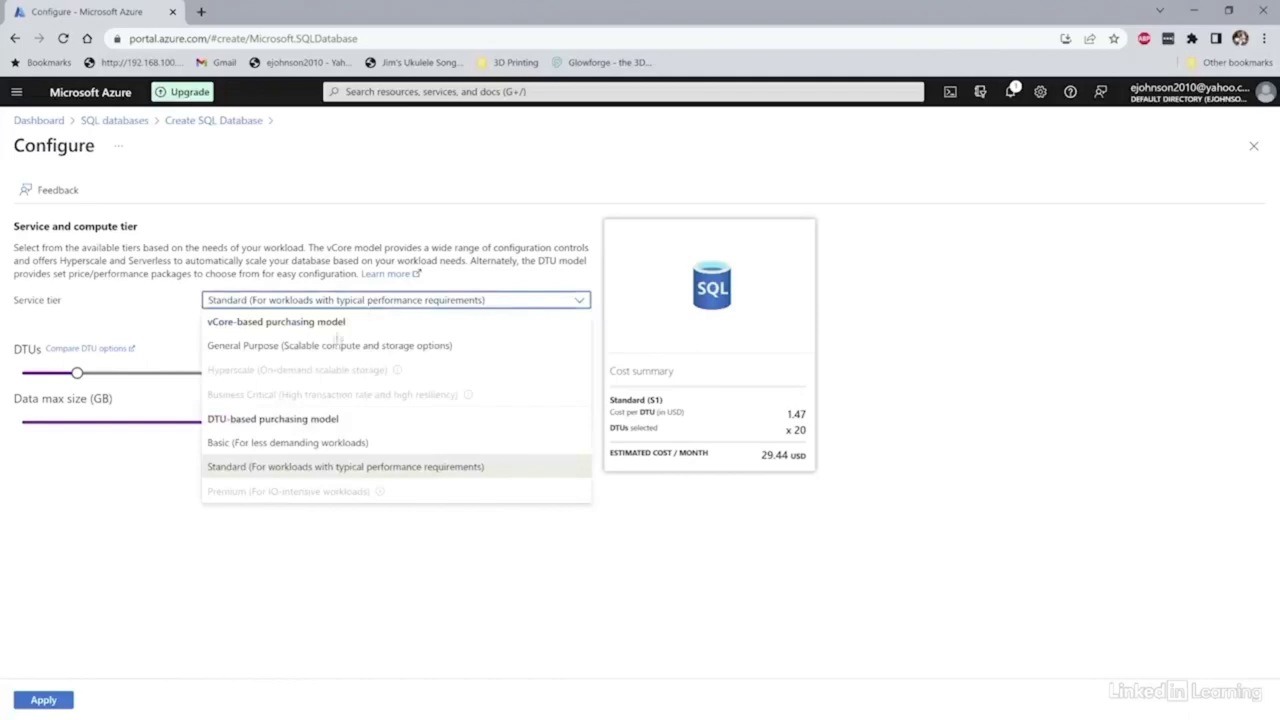
pyautogui.click(316, 350)
pyautogui.scroll(-2, 410, 505)
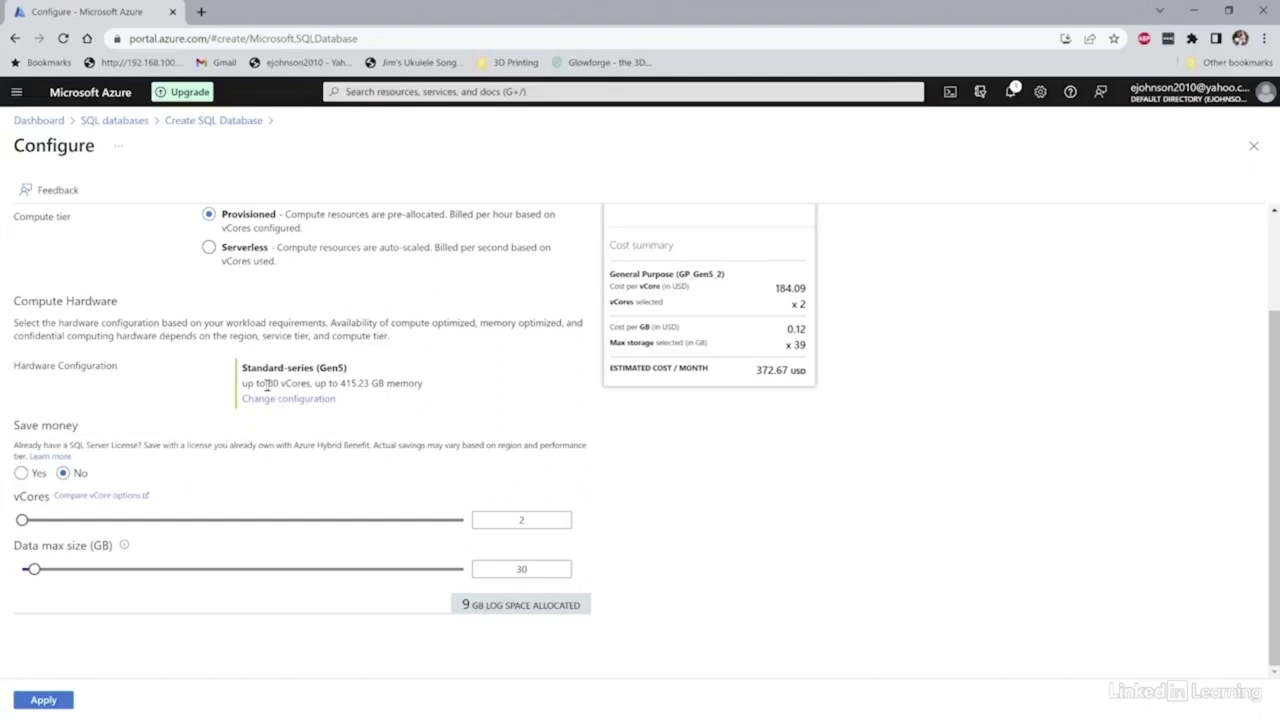
pyautogui.moveTo(256, 383); pyautogui.dragTo(367, 385)
pyautogui.moveTo(22, 519); pyautogui.dragTo(141, 484)
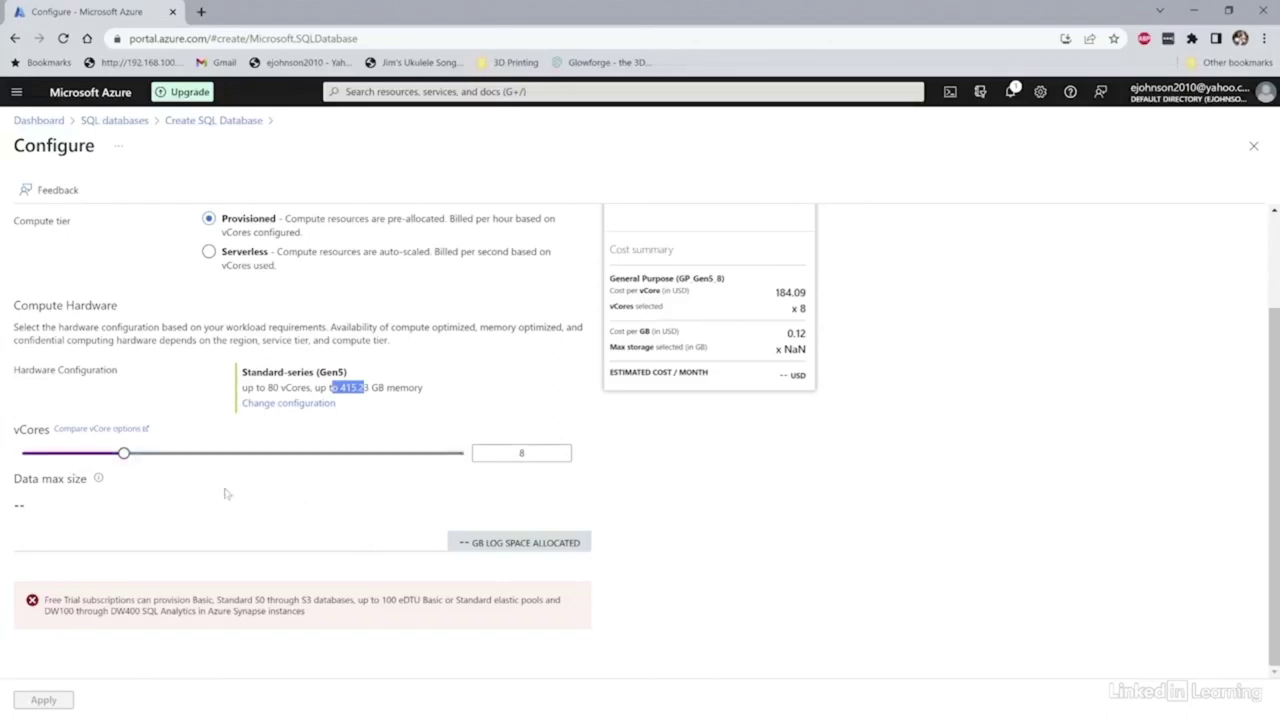
pyautogui.scroll(1, 228, 493)
pyautogui.click(131, 529)
pyautogui.moveTo(131, 529); pyautogui.dragTo(26, 531)
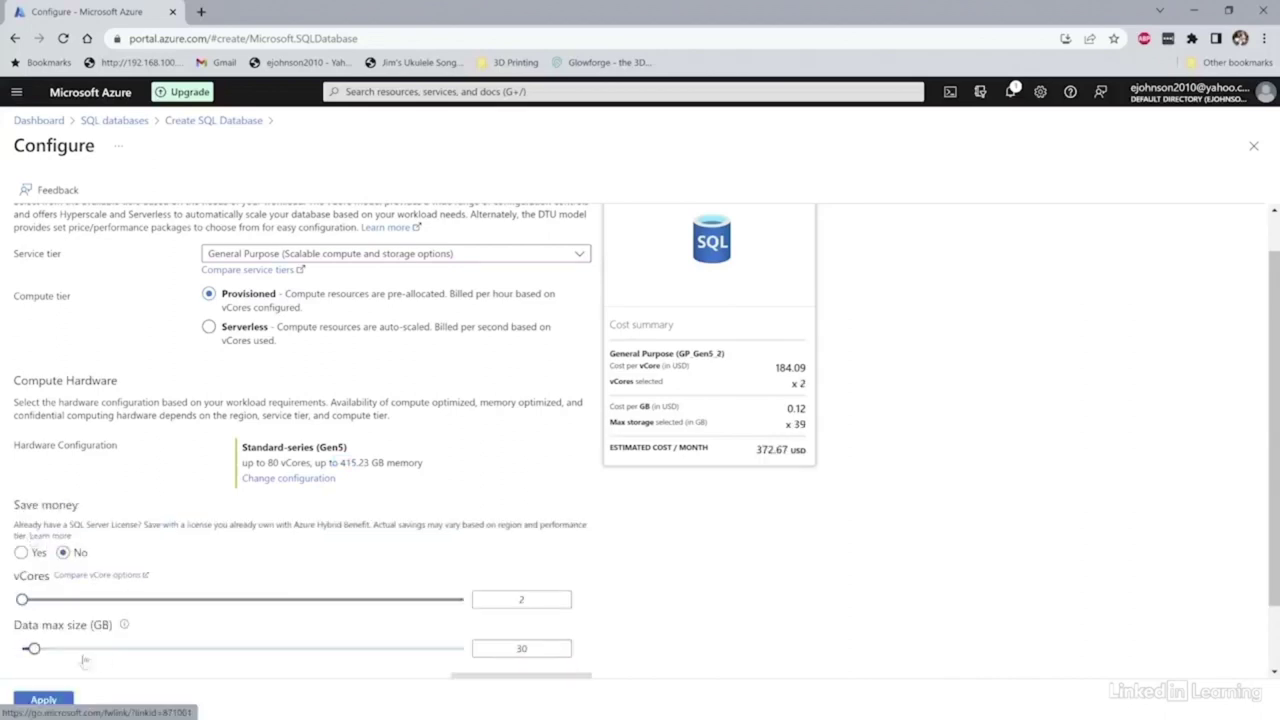
# - Choose the Basic tier (5 DTUs, 2 GB, 4.90 USD/month) and apply it
pyautogui.click(34, 648)
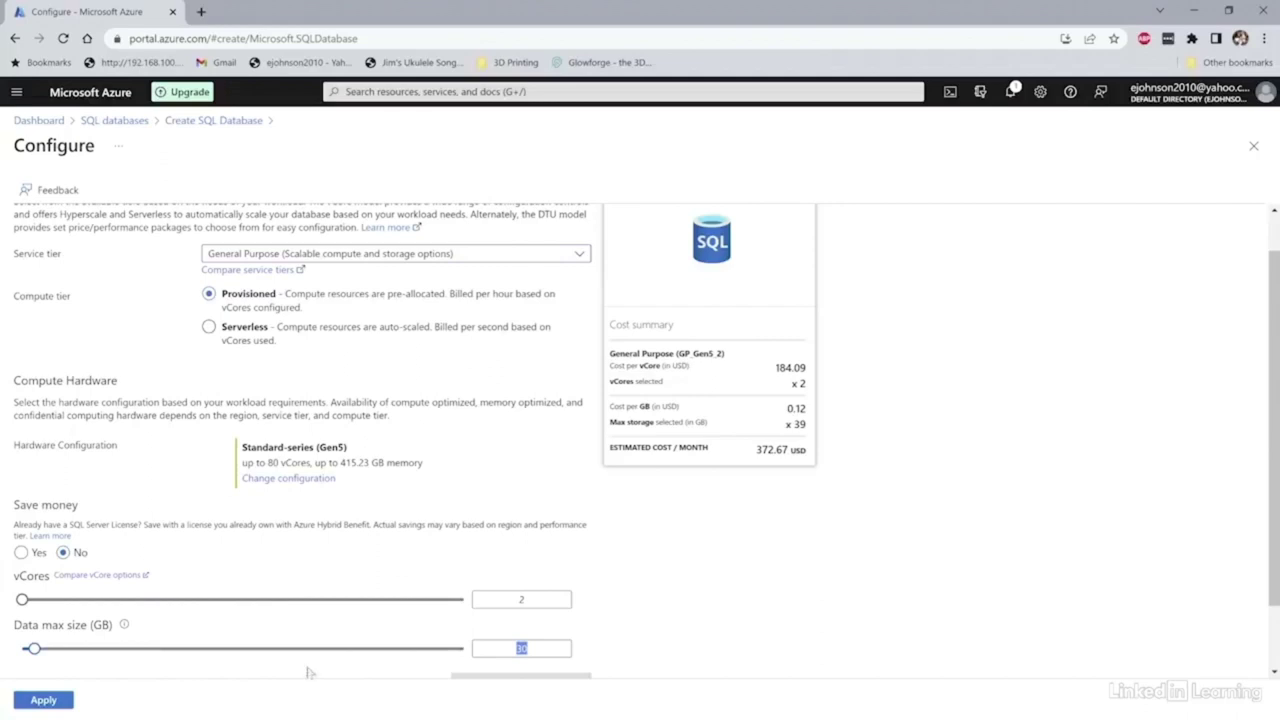
pyautogui.click(416, 260)
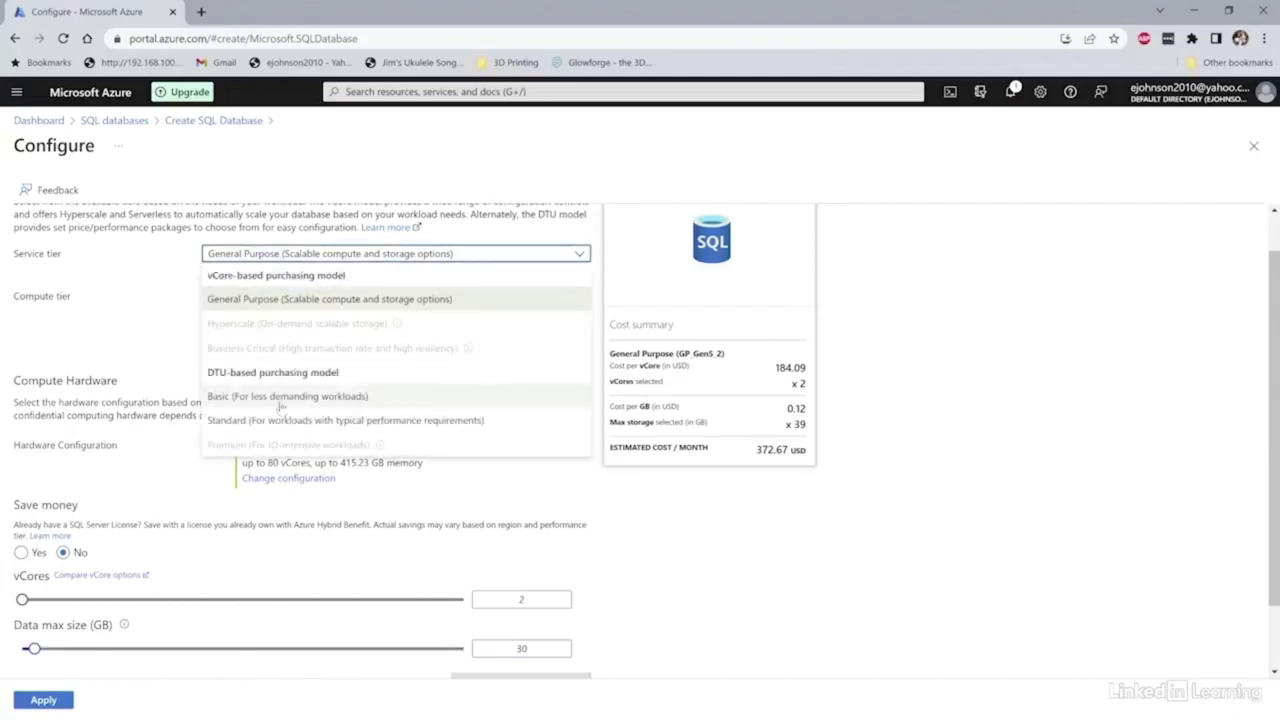
pyautogui.click(282, 397)
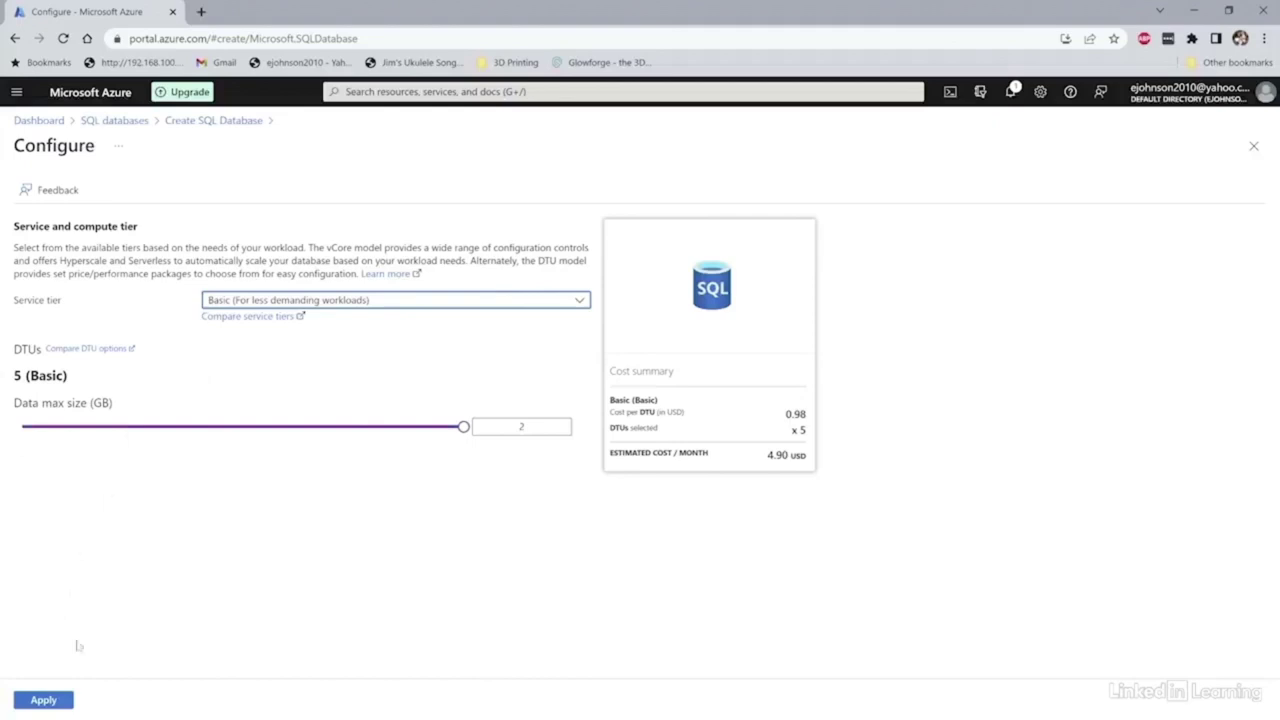
pyautogui.click(45, 699)
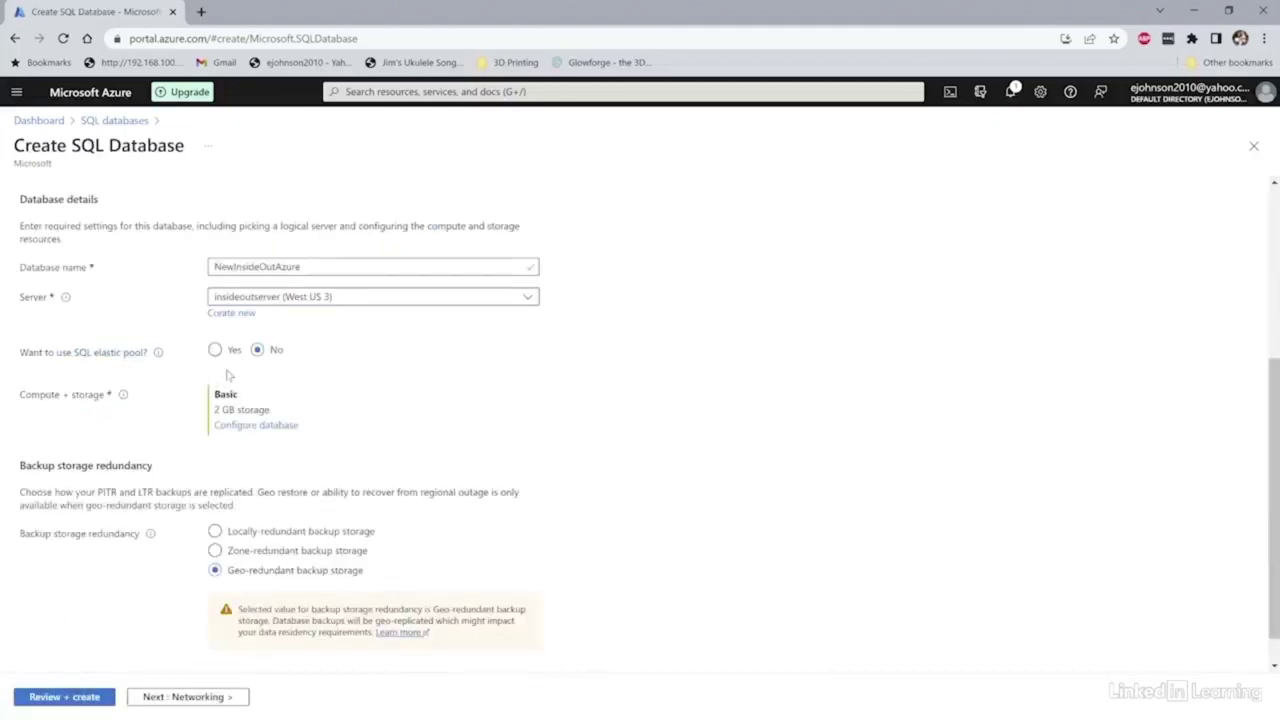
pyautogui.scroll(-1, 472, 420)
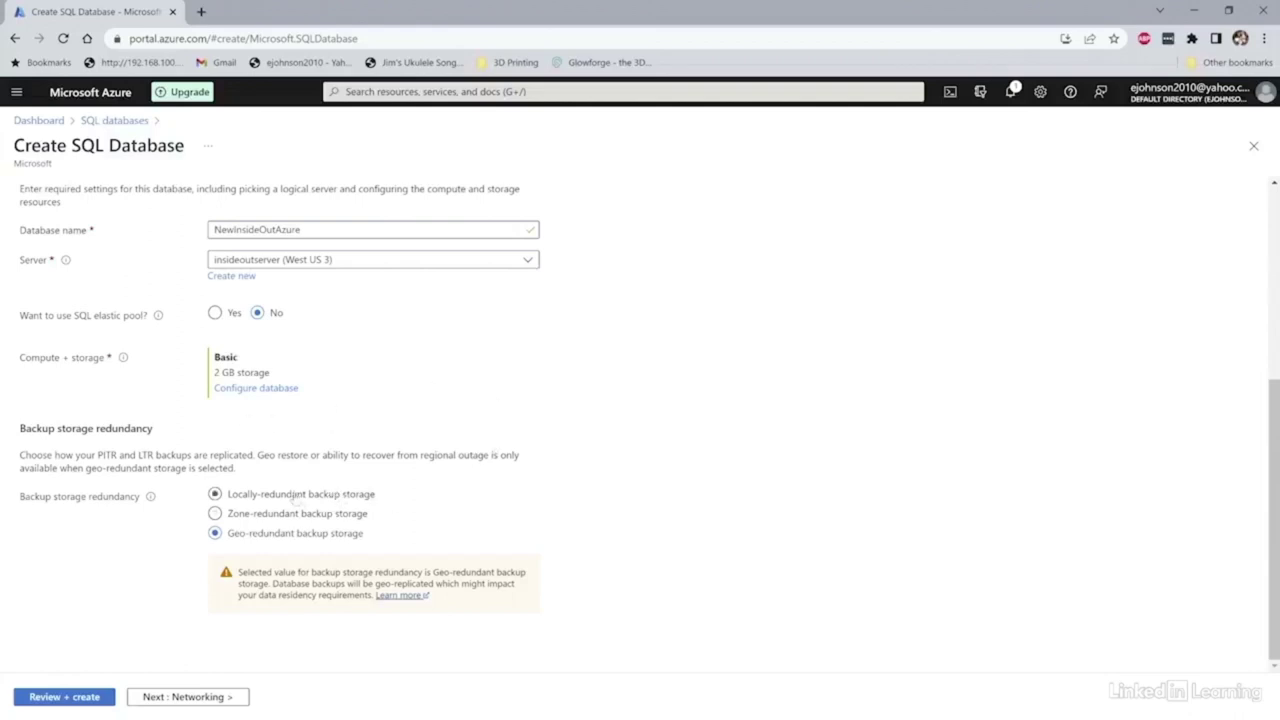
pyautogui.scroll(1, 451, 423)
pyautogui.scroll(-1, 451, 423)
pyautogui.scroll(3, 586, 431)
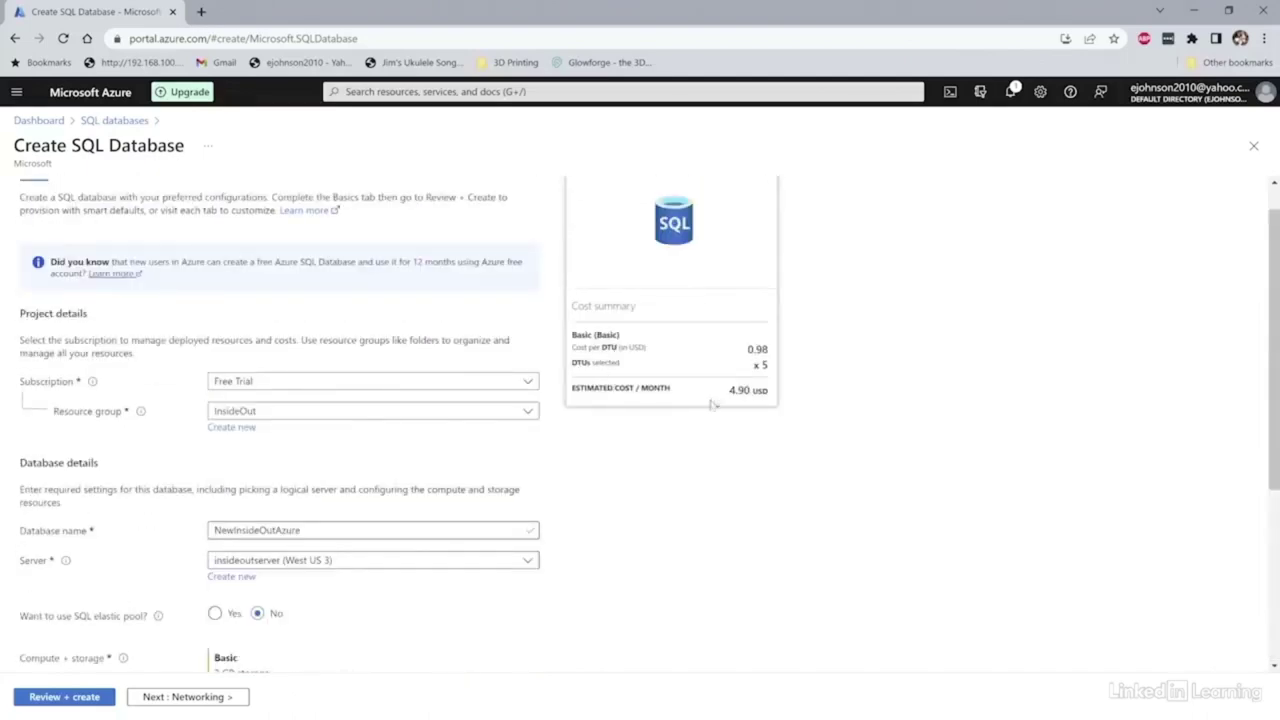
pyautogui.scroll(-3, 1027, 422)
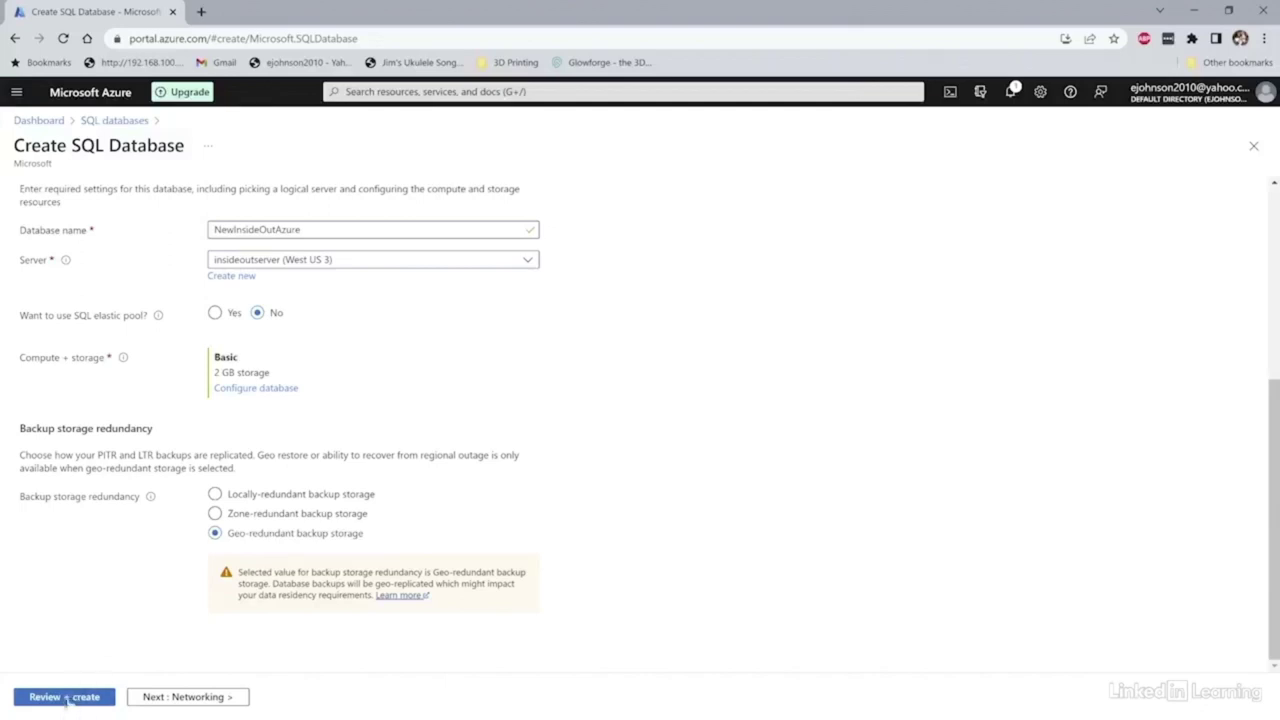
# - On the Networking tab, allow the current client IP address through the firewall
pyautogui.click(180, 705)
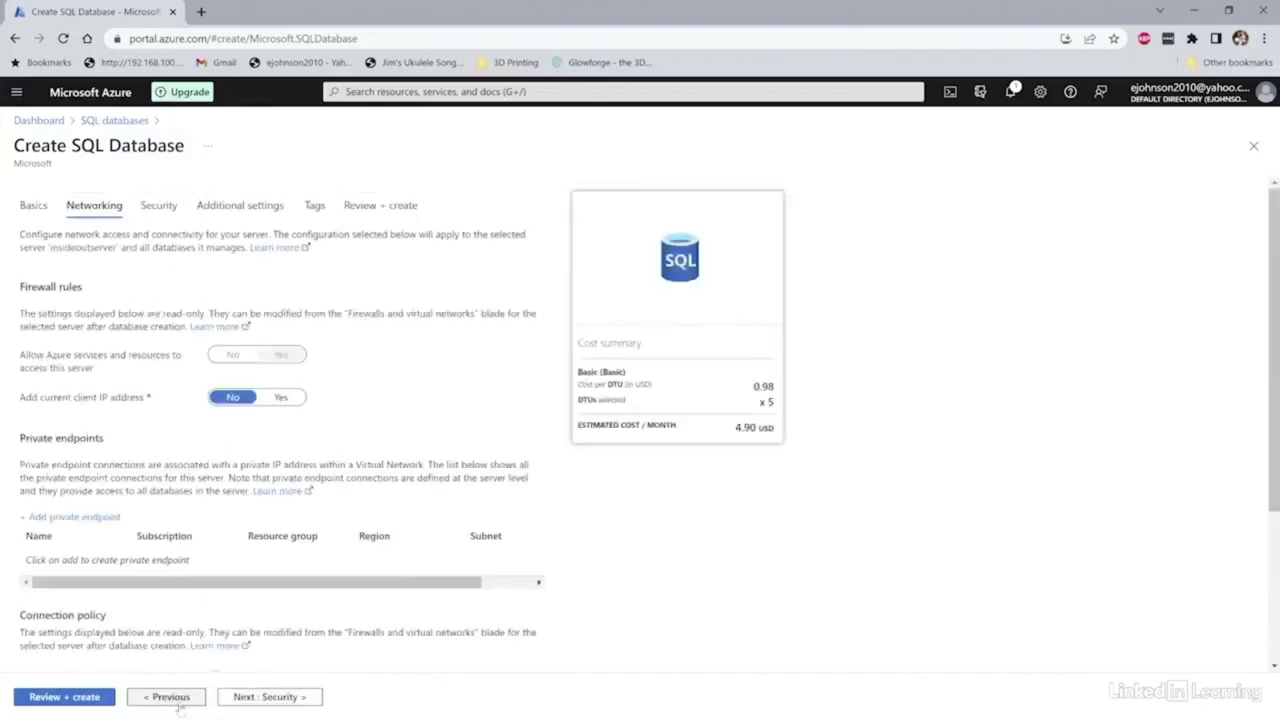
pyautogui.scroll(-1, 465, 413)
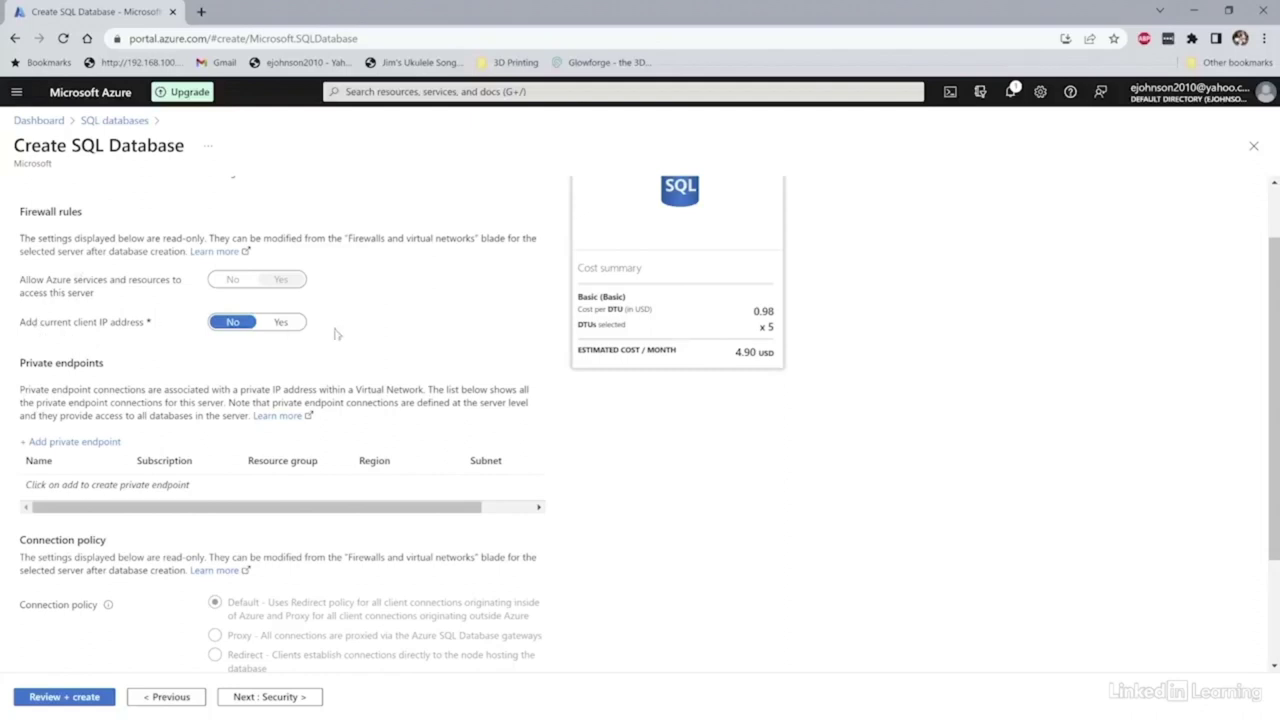
pyautogui.click(287, 326)
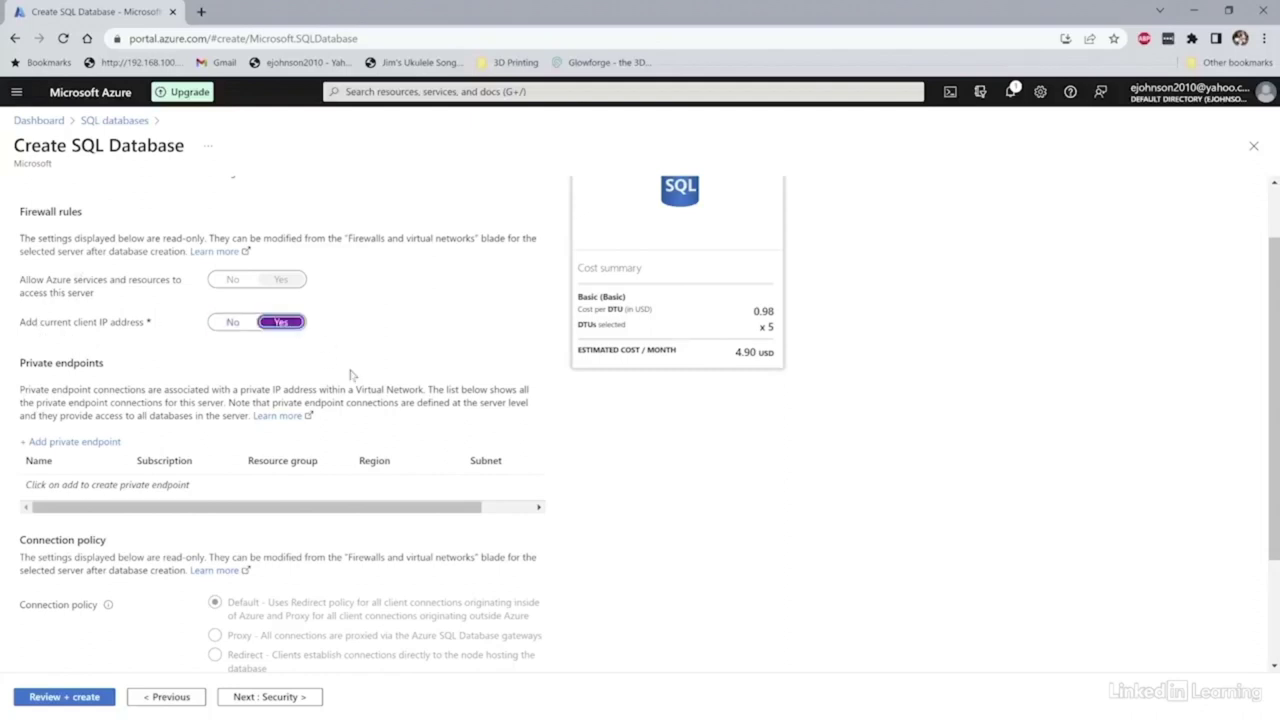
pyautogui.scroll(-1, 414, 372)
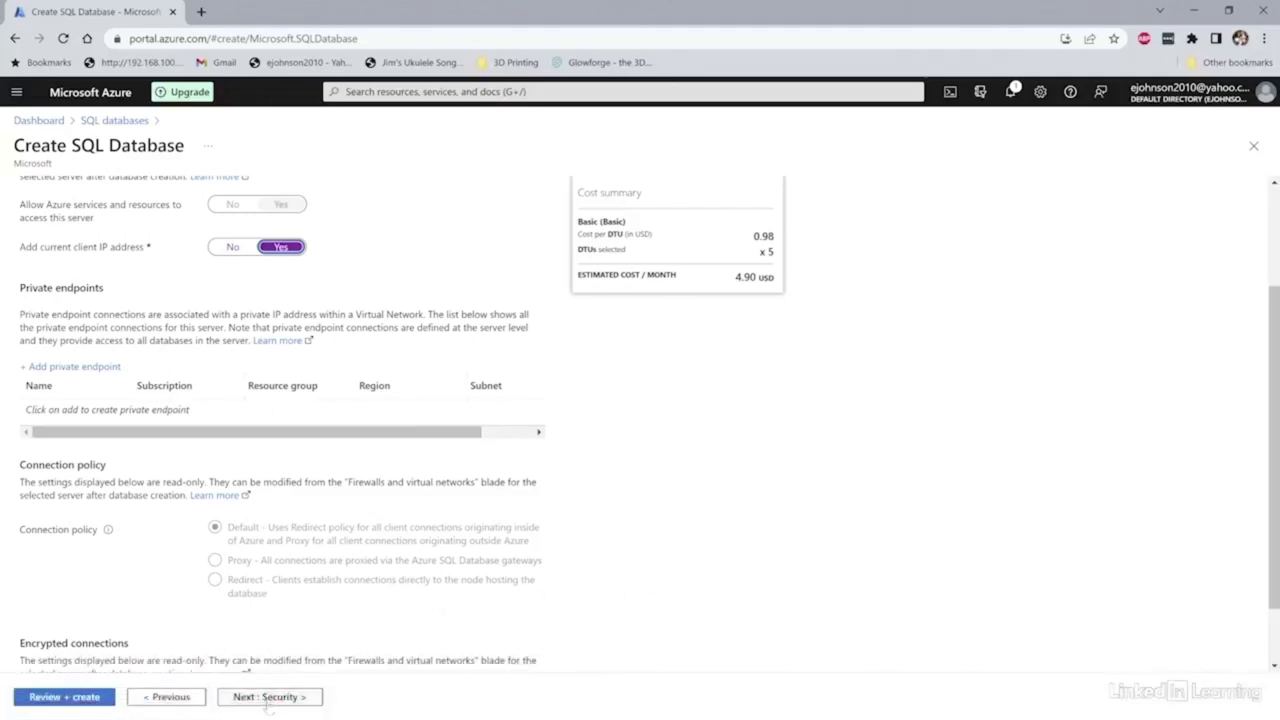
# - Continue past the Security settings to the Additional settings tab
pyautogui.click(265, 697)
pyautogui.scroll(-1, 380, 451)
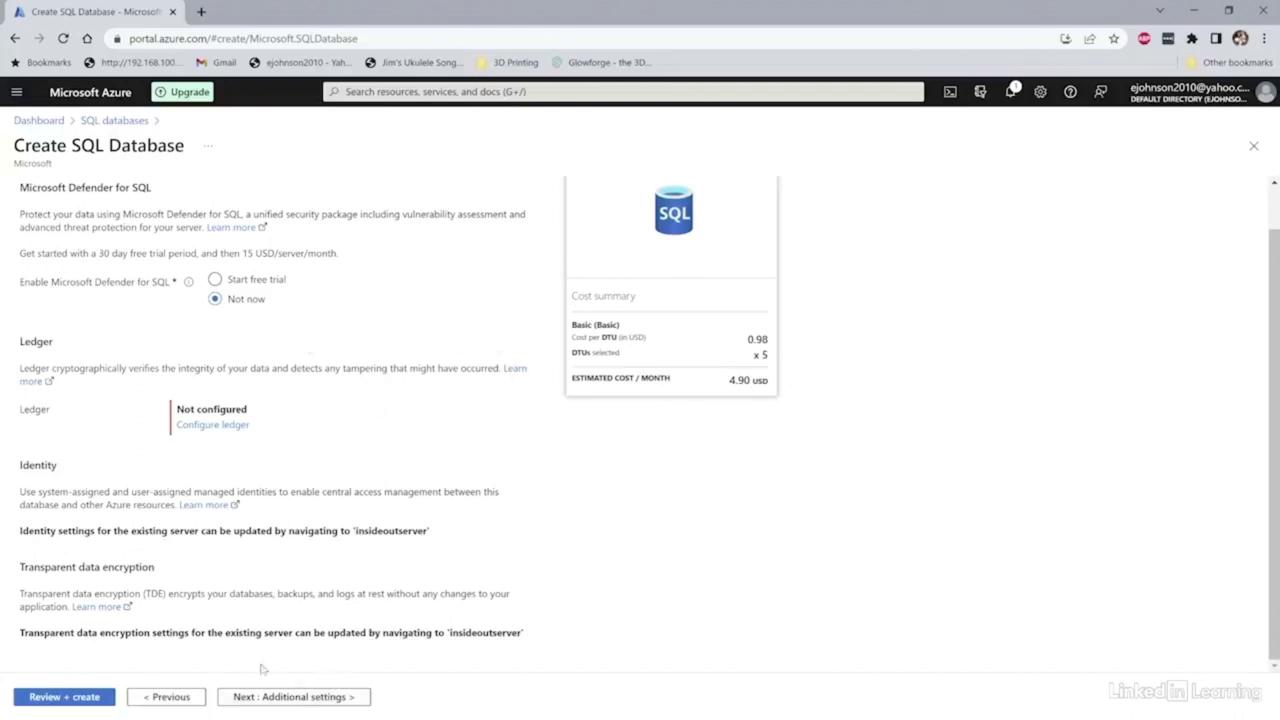
pyautogui.click(317, 695)
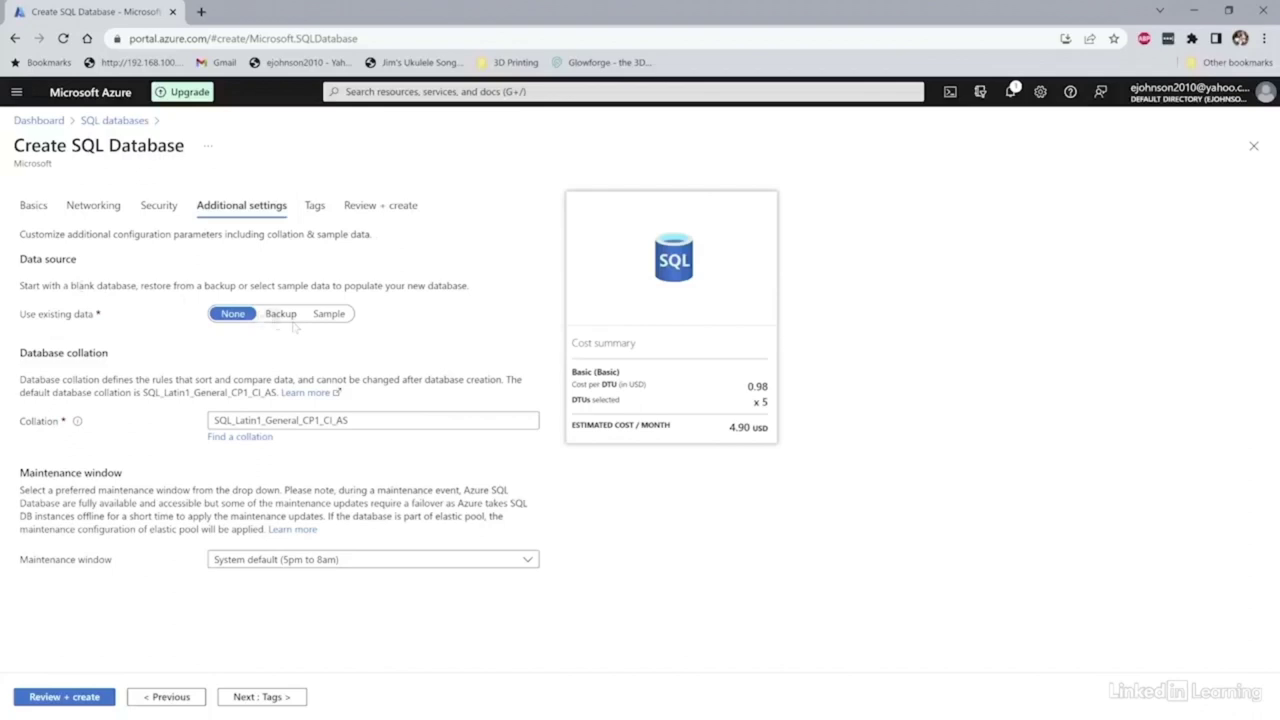
# - Use the AdventureWorksLT sample as the database's existing data, then continue to Tags
pyautogui.click(283, 314)
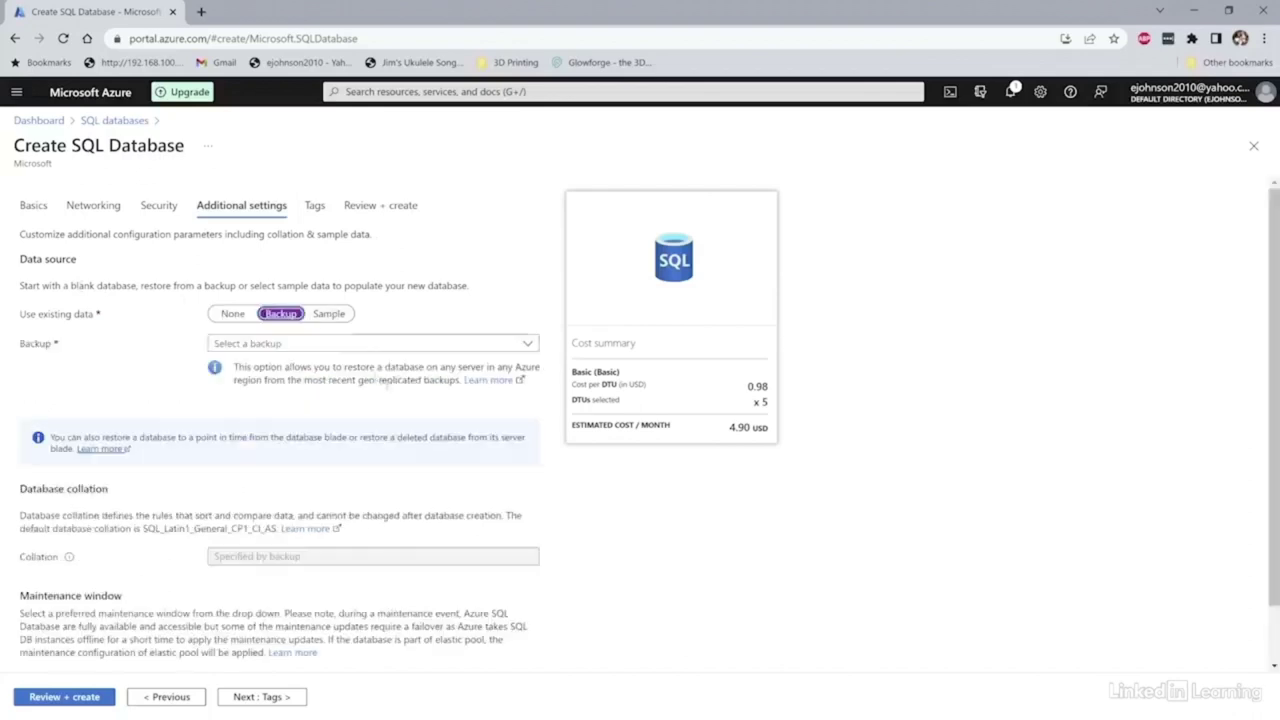
pyautogui.click(340, 315)
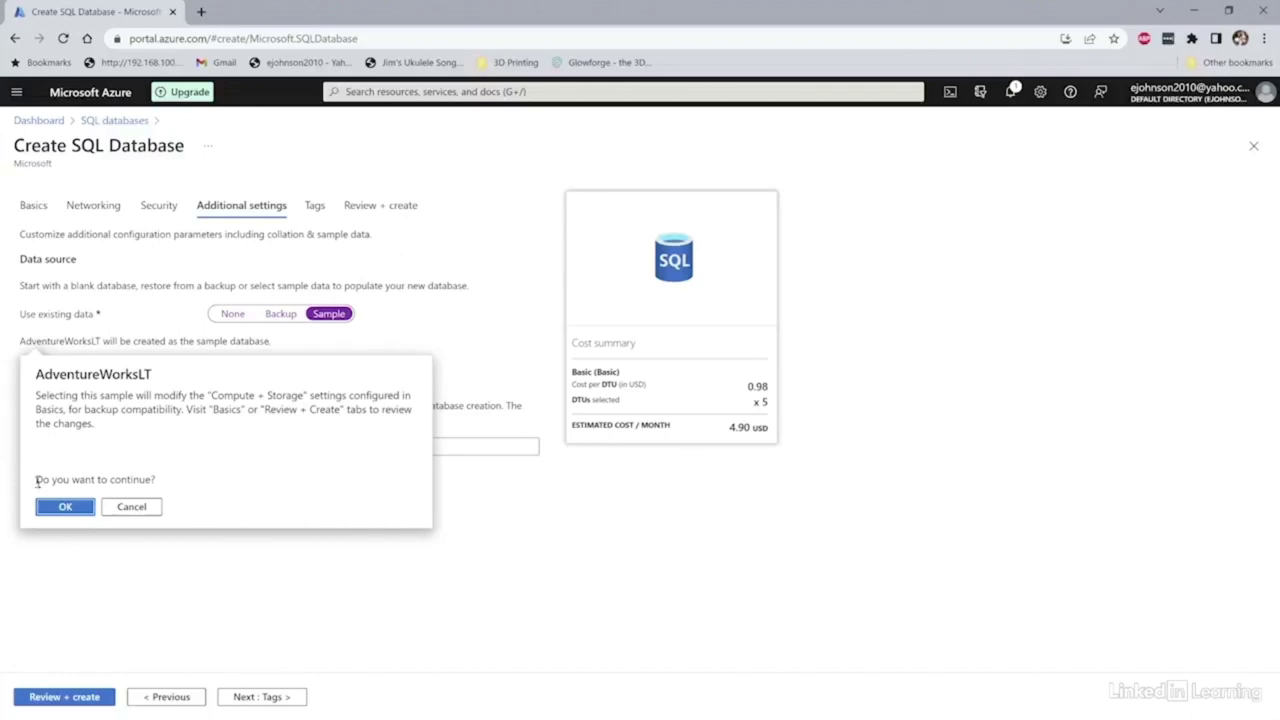
pyautogui.click(67, 507)
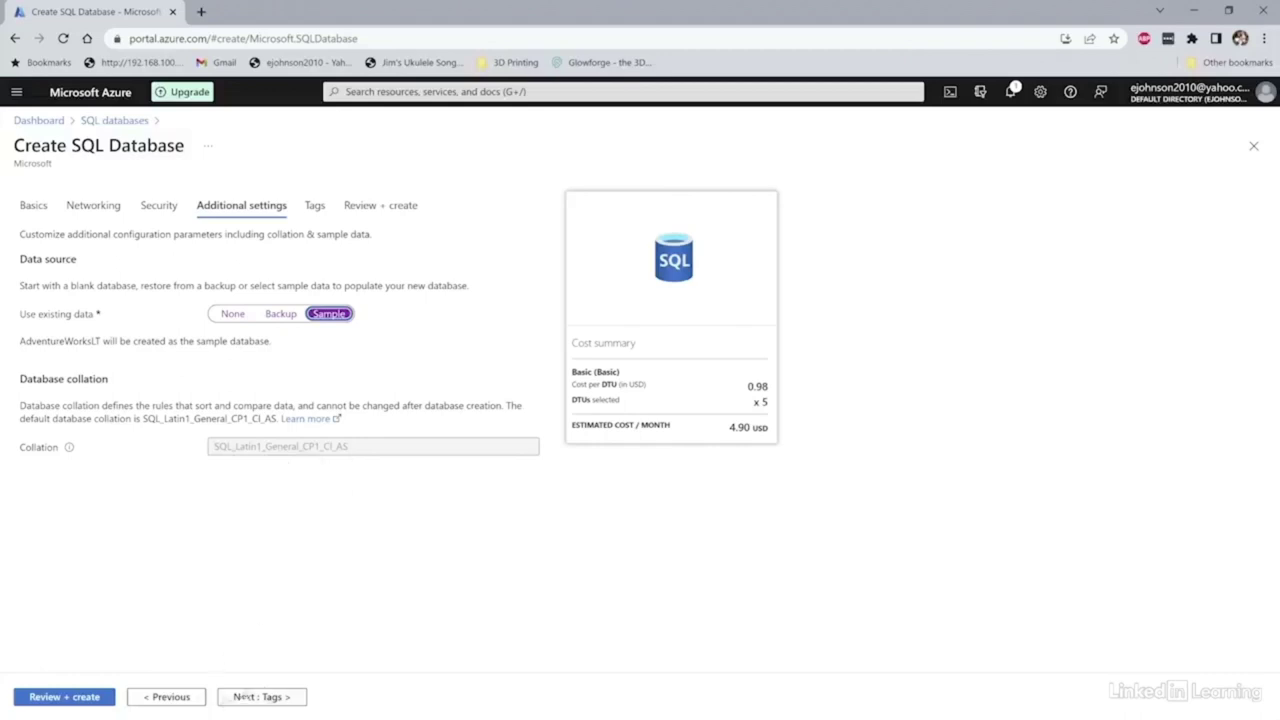
pyautogui.click(275, 699)
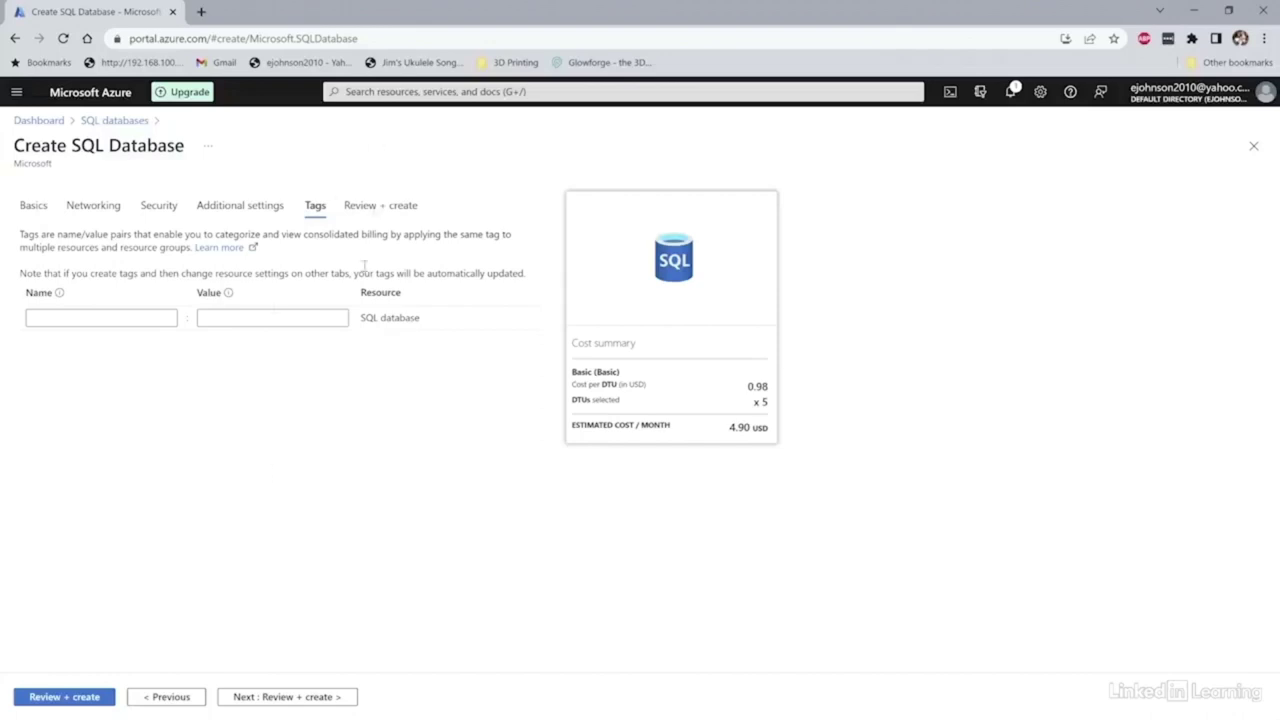
# - Review the NewInsideOutAzure summary and create the database to start deployment
pyautogui.click(276, 700)
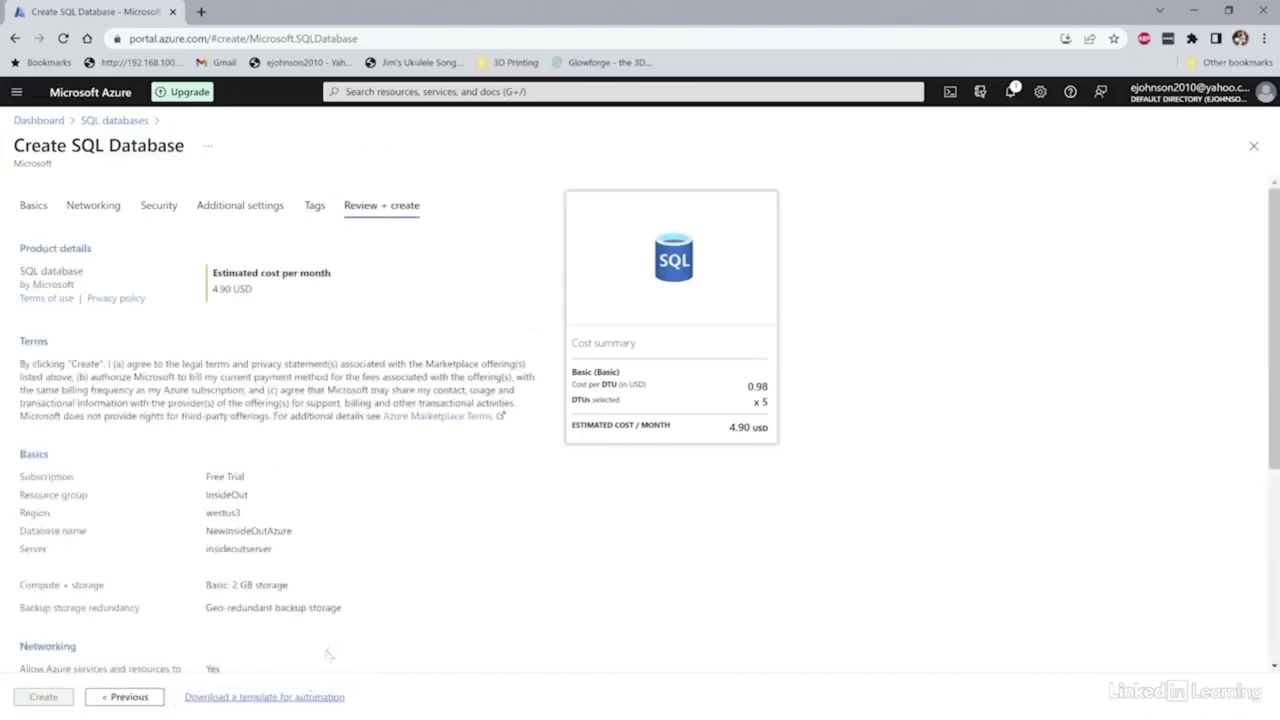
pyautogui.scroll(-1, 421, 468)
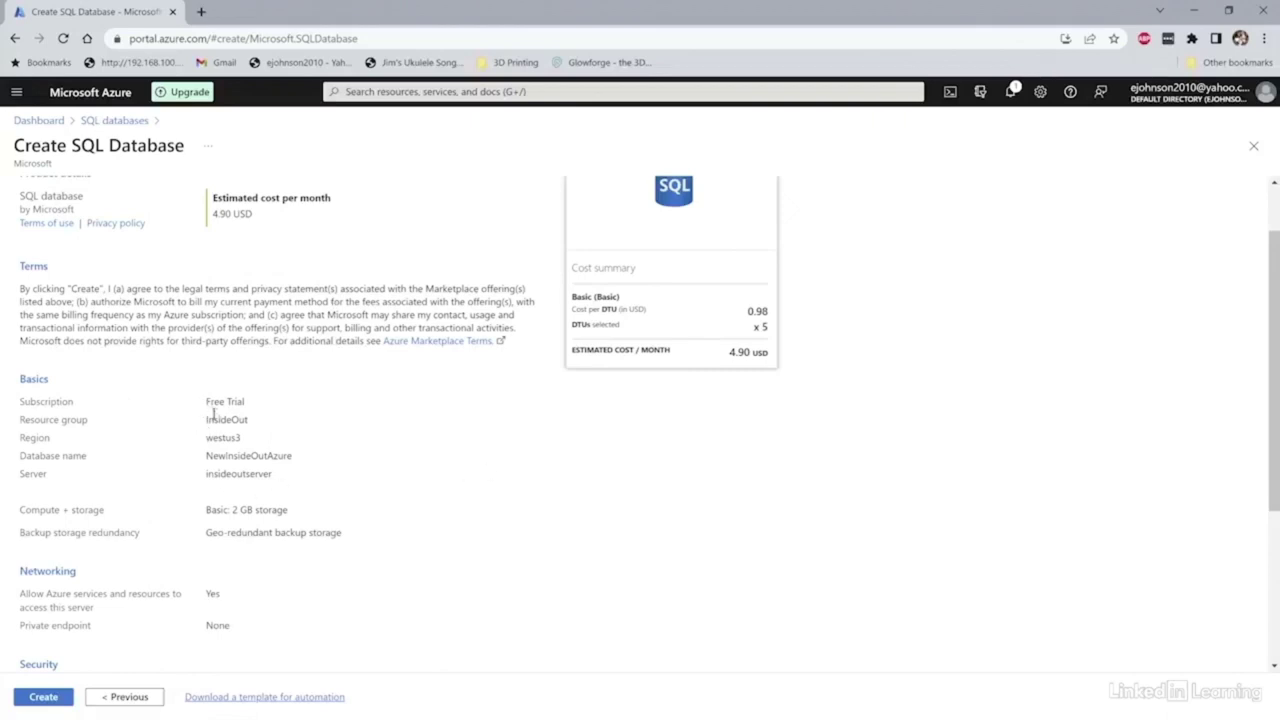
pyautogui.scroll(-1, 300, 505)
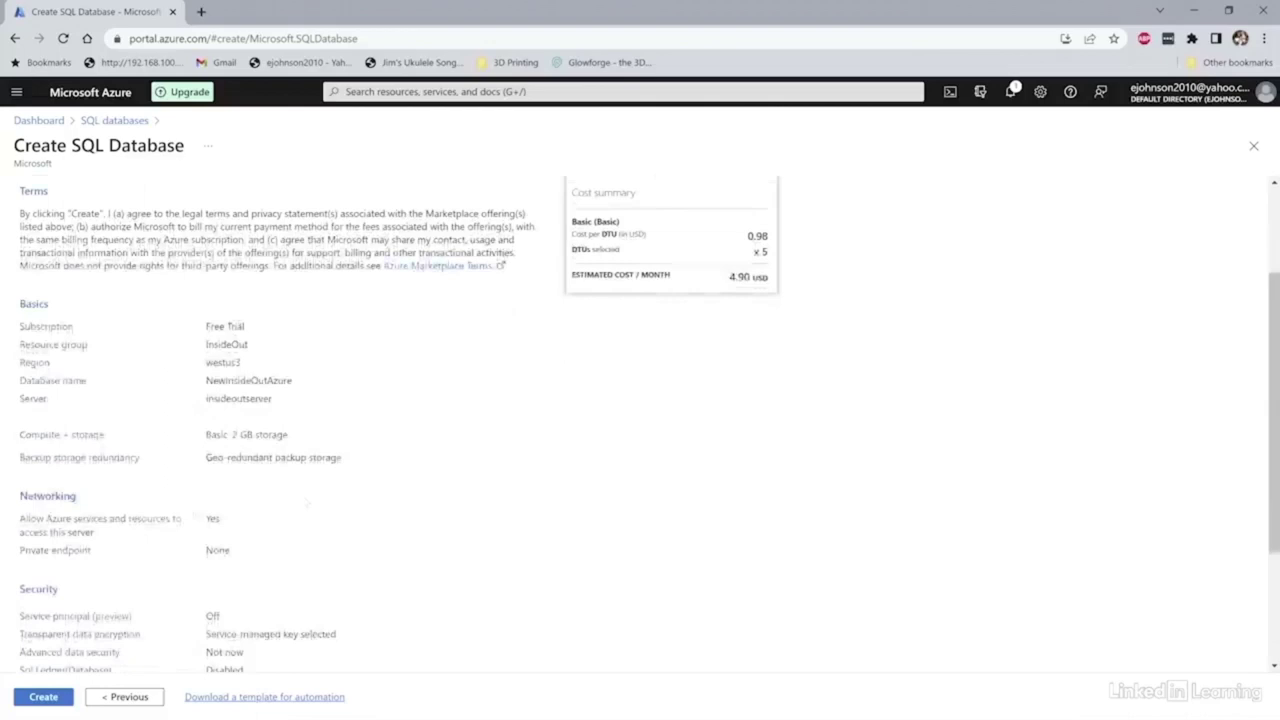
pyautogui.scroll(-2, 298, 430)
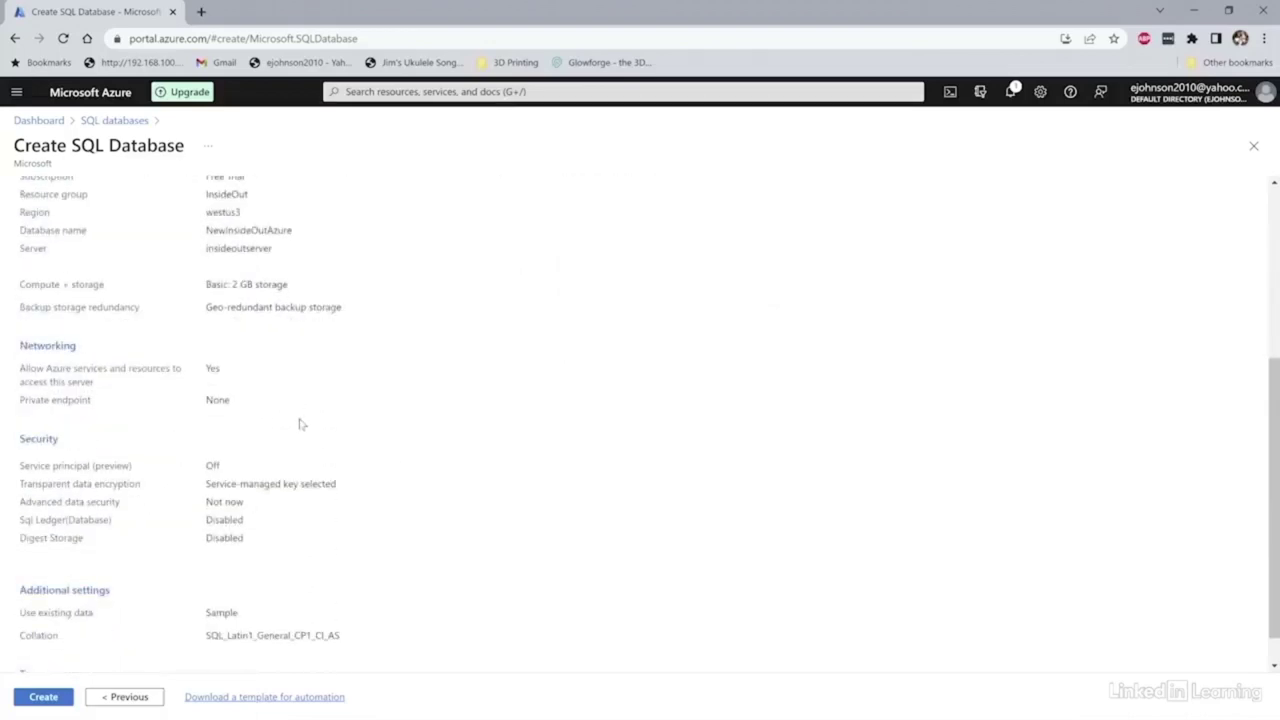
pyautogui.click(37, 697)
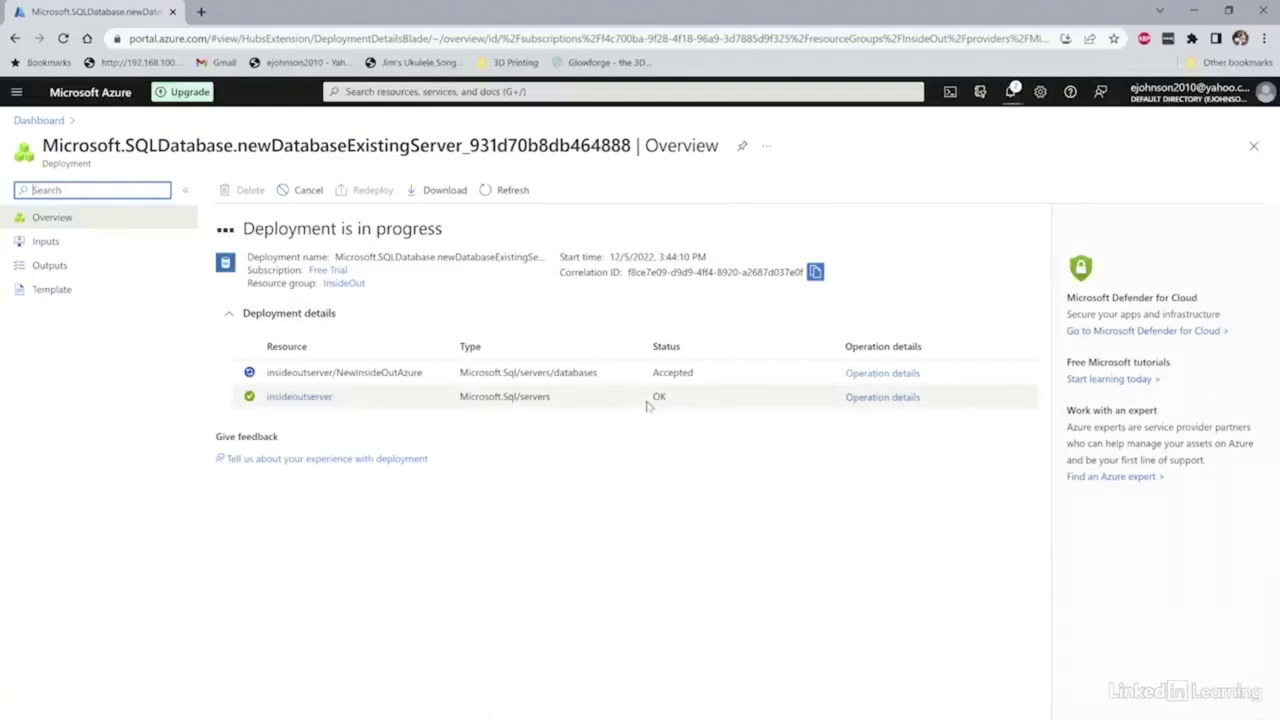
# - After the deployment completes, open the NewInsideOutAzure database's Getting started page
pyautogui.doubleClick(659, 397)
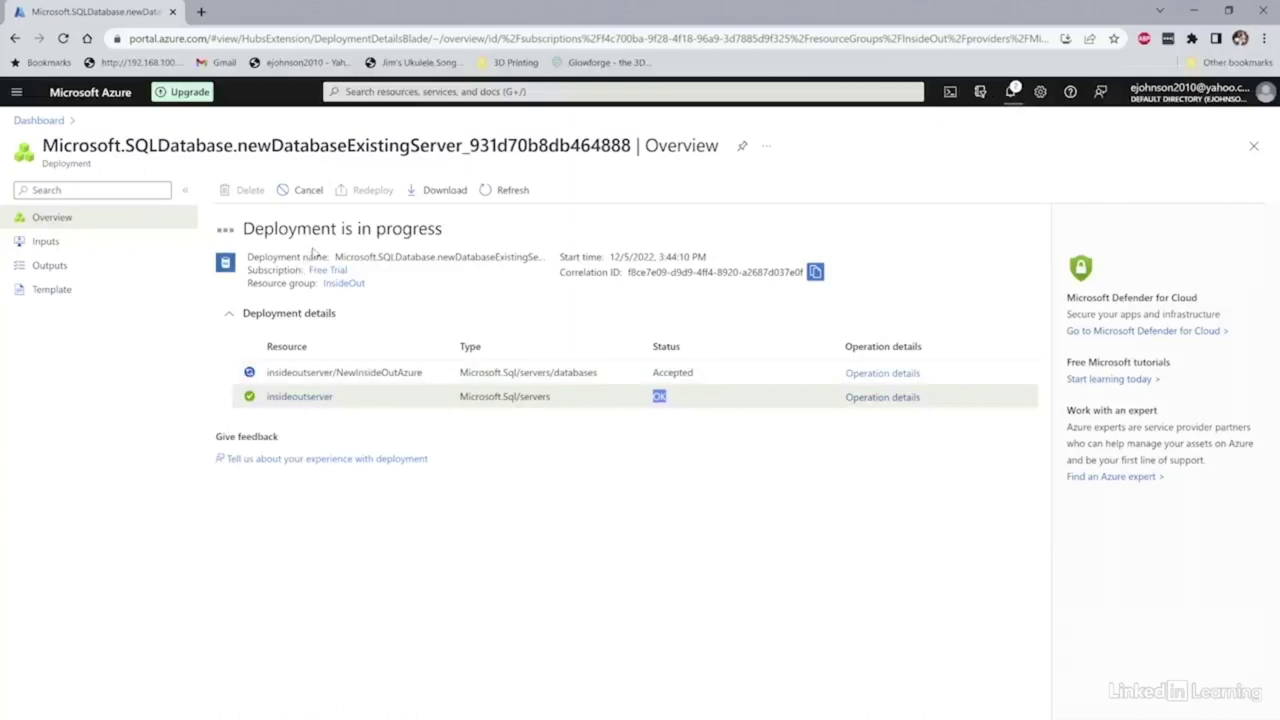
pyautogui.click(460, 298)
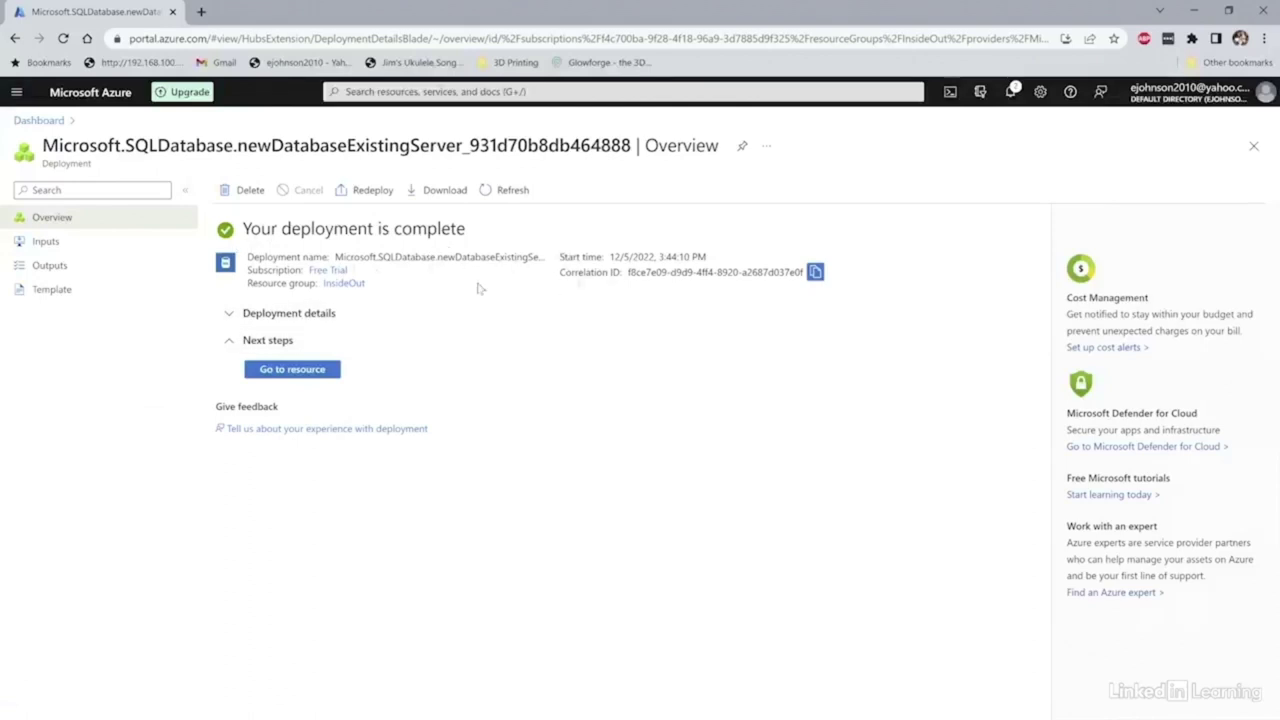
pyautogui.click(293, 370)
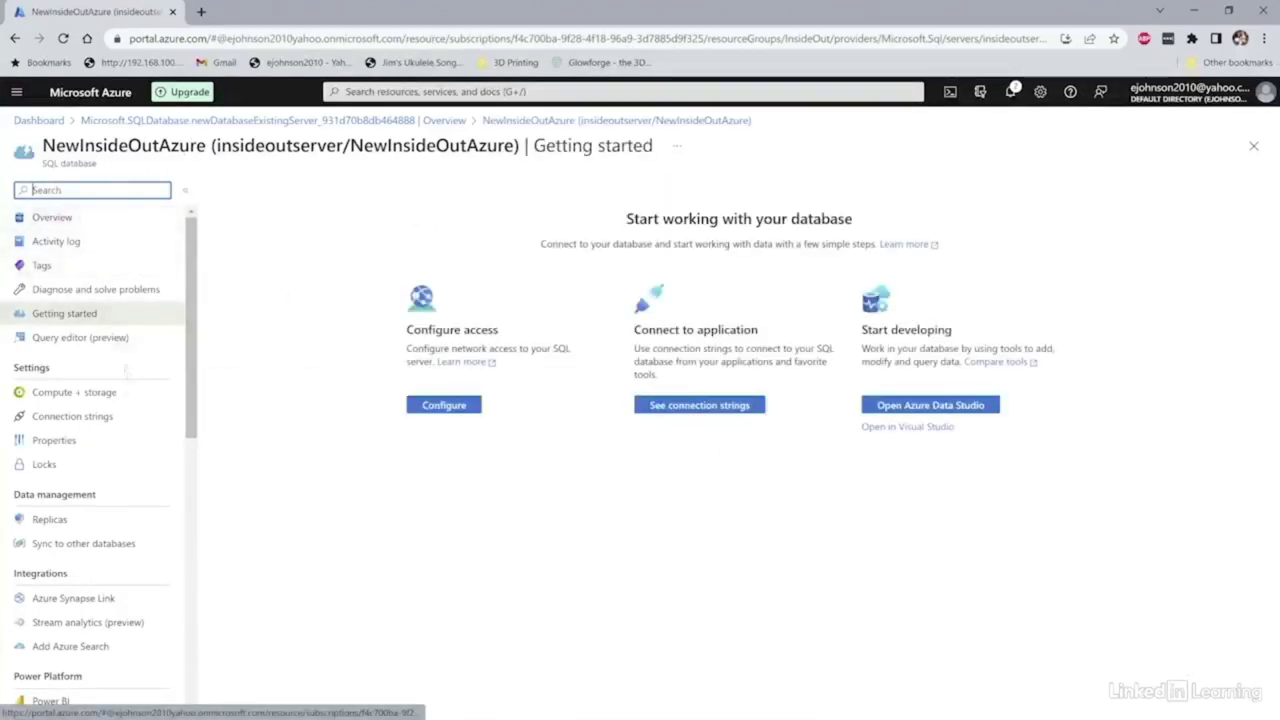
pyautogui.scroll(-3, 100, 535)
pyautogui.scroll(2, 104, 533)
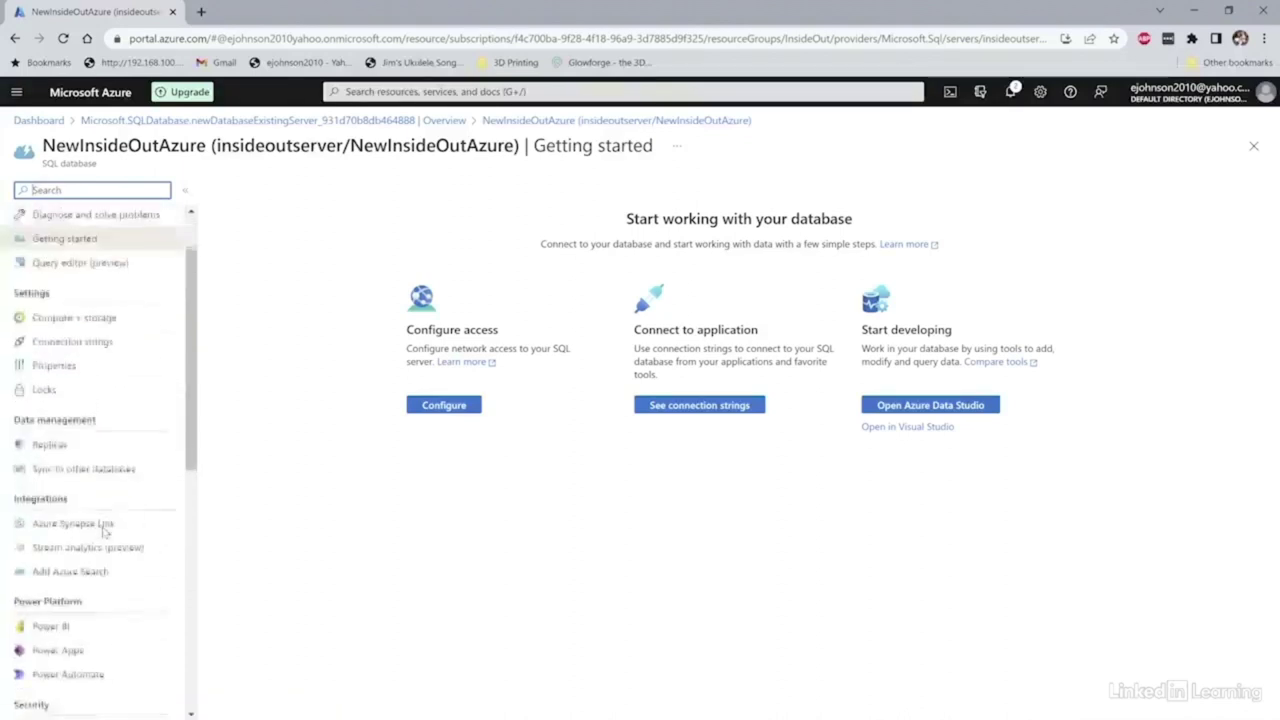
pyautogui.scroll(1, 104, 533)
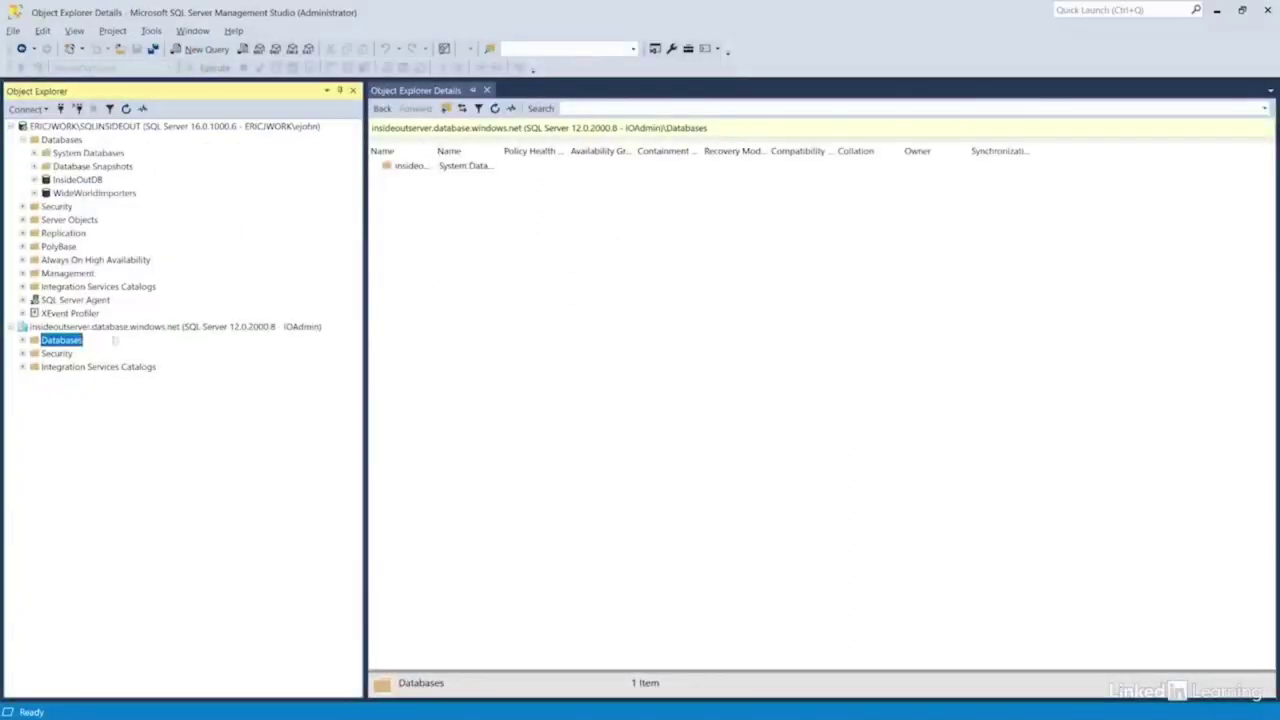
# - Refresh insideoutserver's databases and expand NewInsideOutAzure's Tables to list the SalesLT sample tables
pyautogui.rightClick(77, 346)
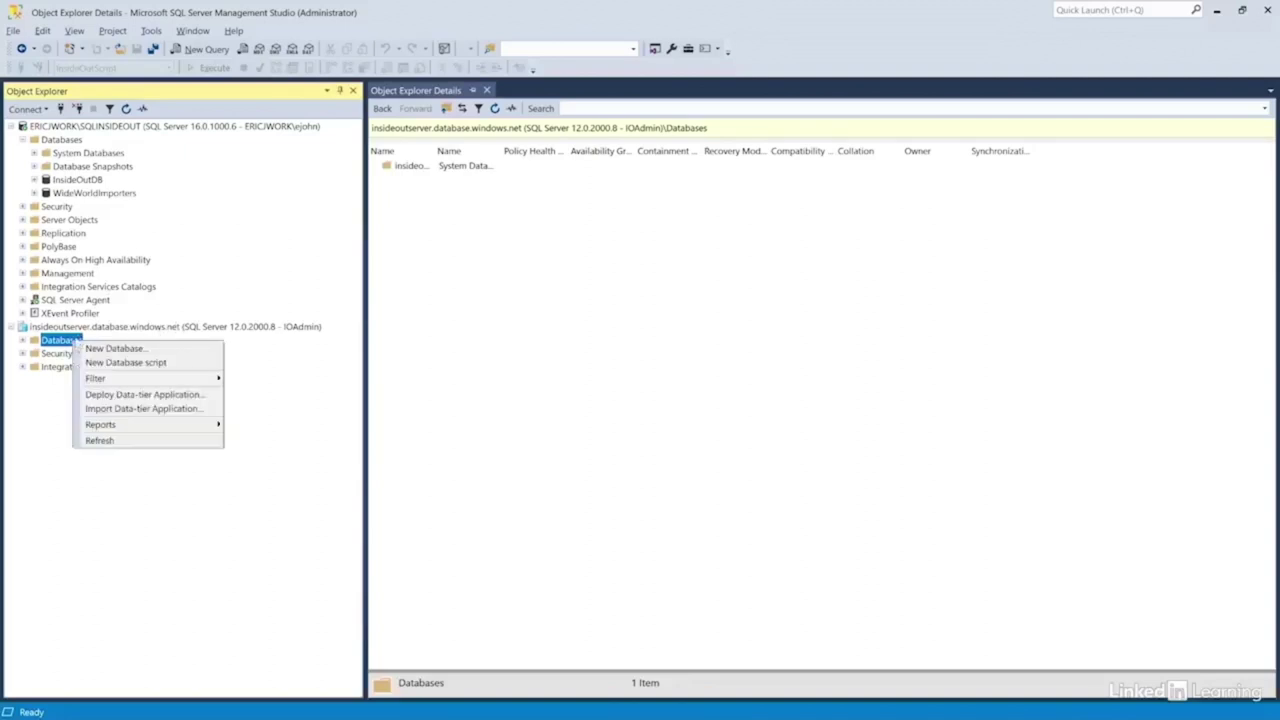
pyautogui.click(121, 441)
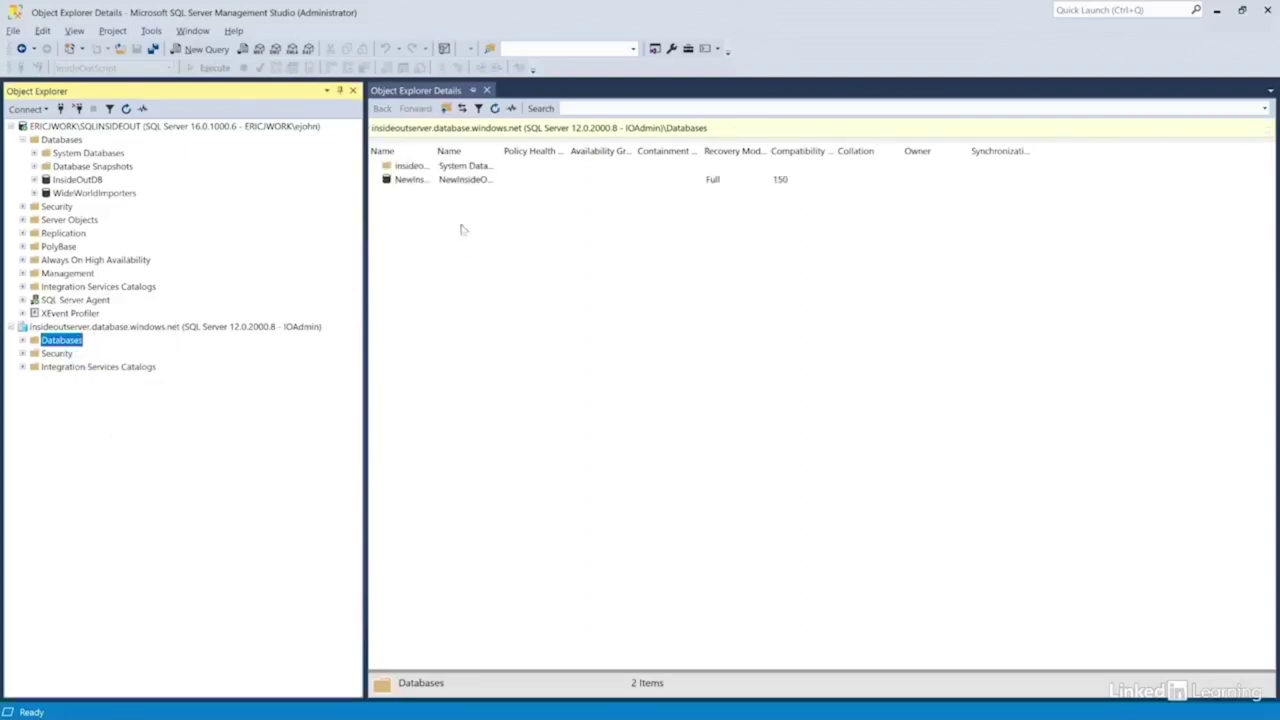
pyautogui.click(477, 180)
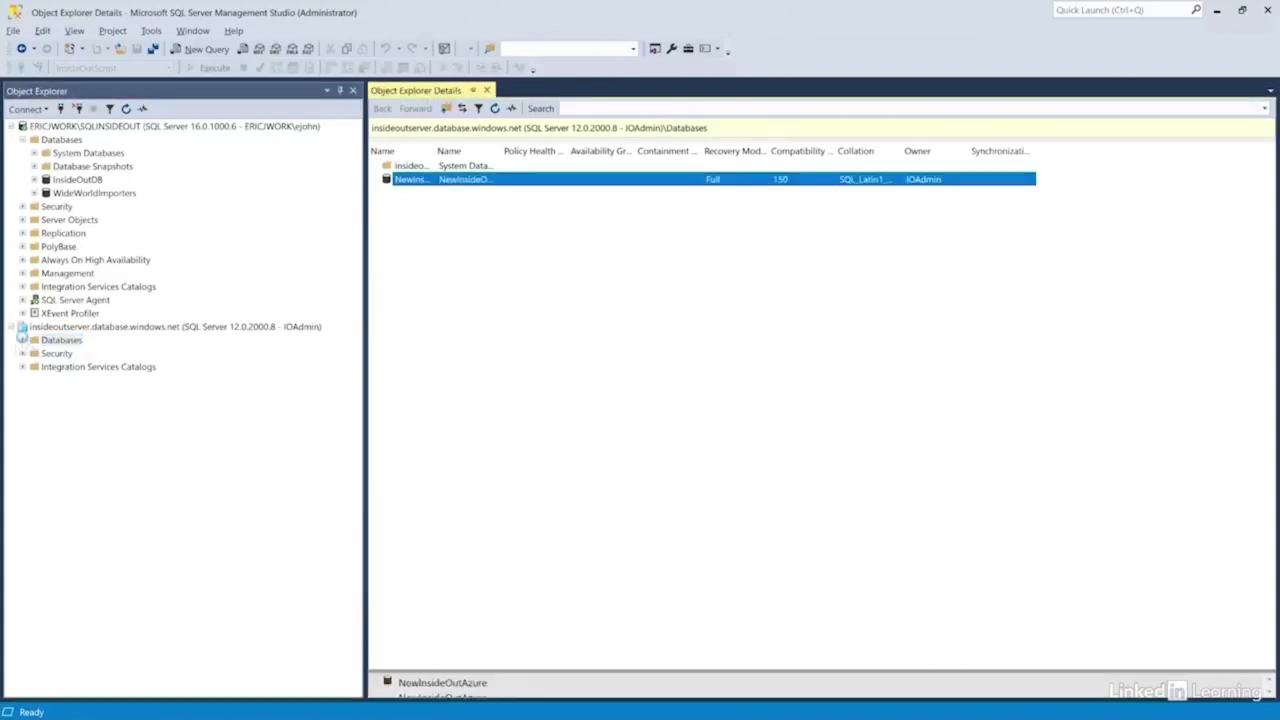
pyautogui.click(22, 340)
pyautogui.click(34, 367)
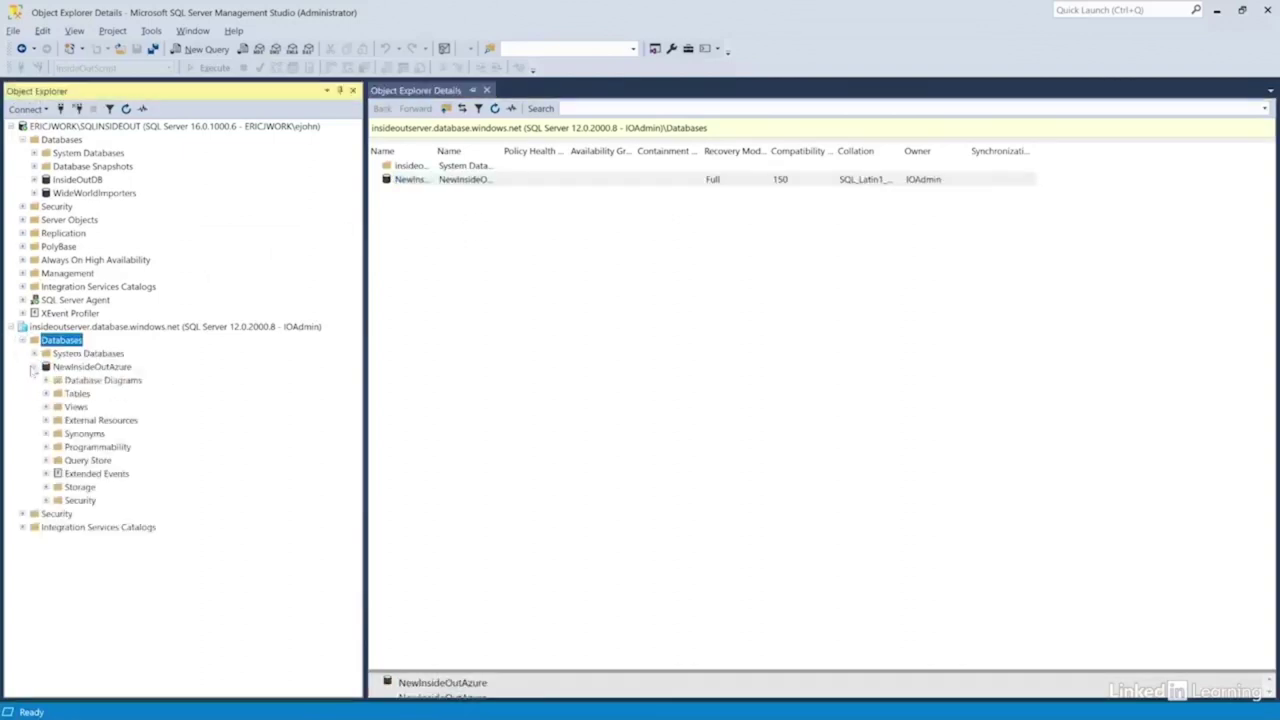
pyautogui.click(46, 394)
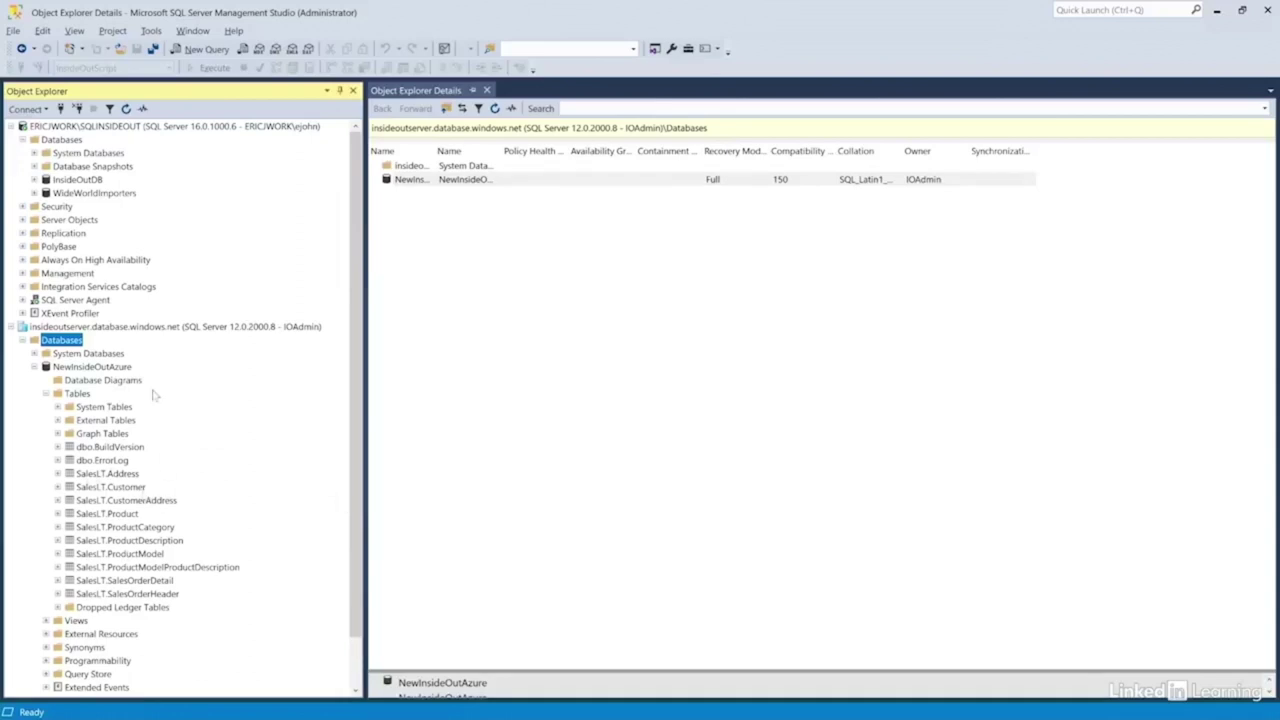
pyautogui.moveTo(357, 253); pyautogui.dragTo(357, 303)
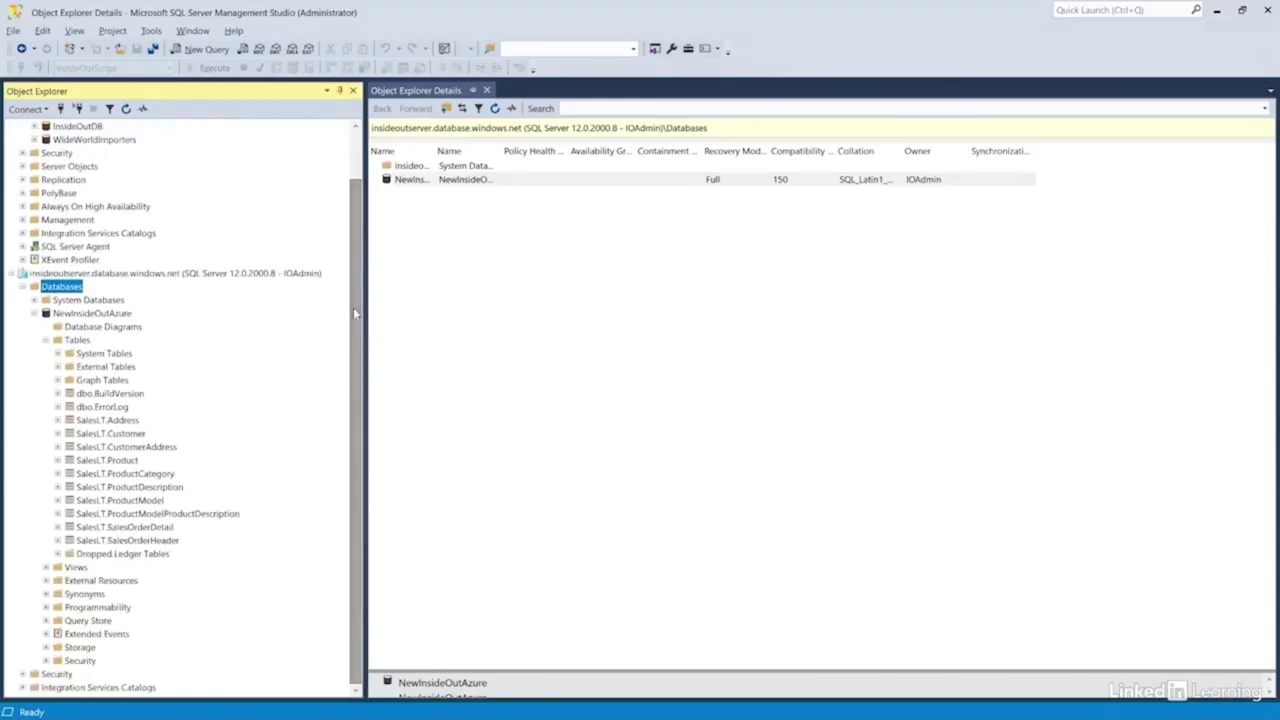
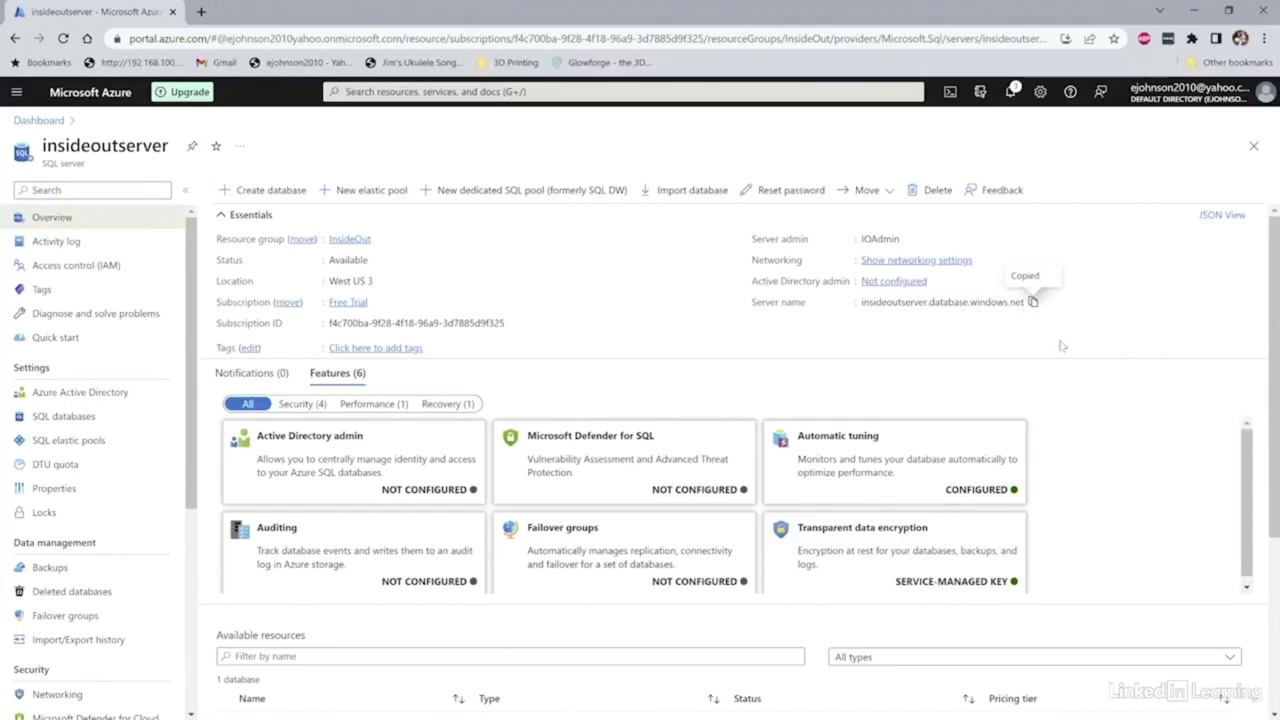
# - Try connecting to insideoutserver.database.windows.net as IOAdmin with SQL Server Authentication, then dismiss the firewall-rule prompt
pyautogui.hotkey('alt', 'Tab')
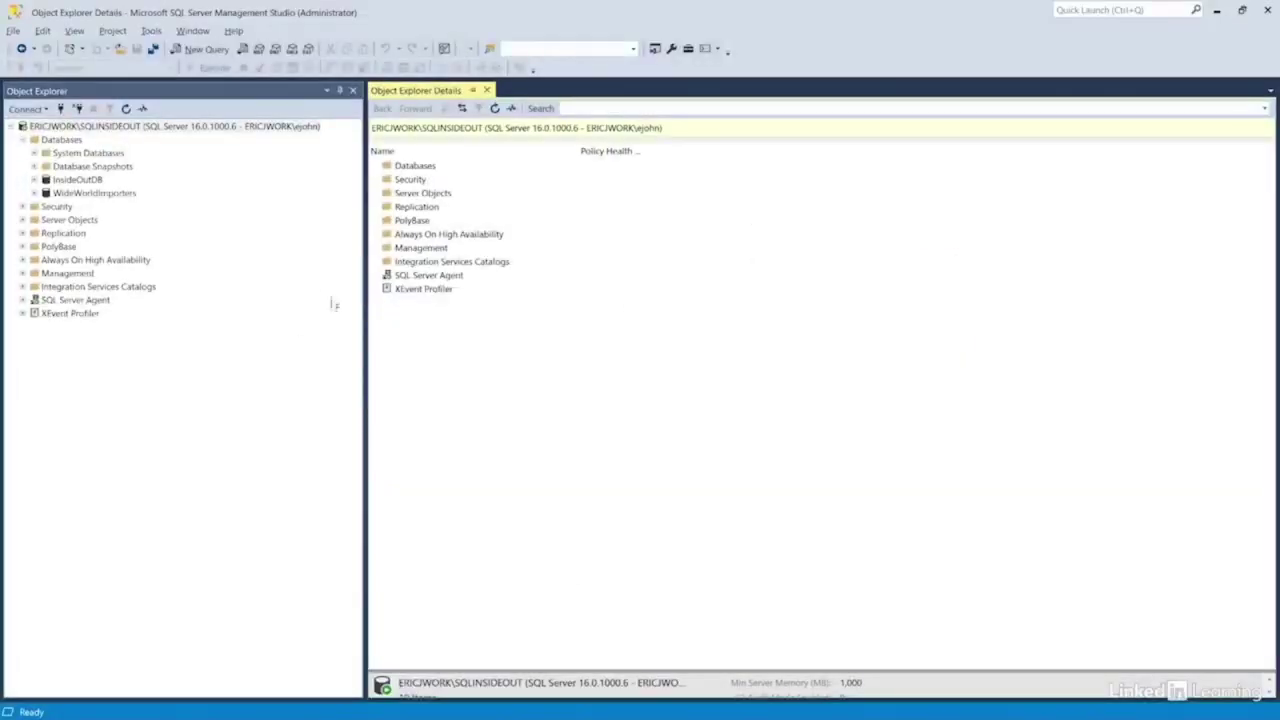
pyautogui.click(27, 109)
pyautogui.click(30, 126)
pyautogui.click(660, 329)
pyautogui.write('******')
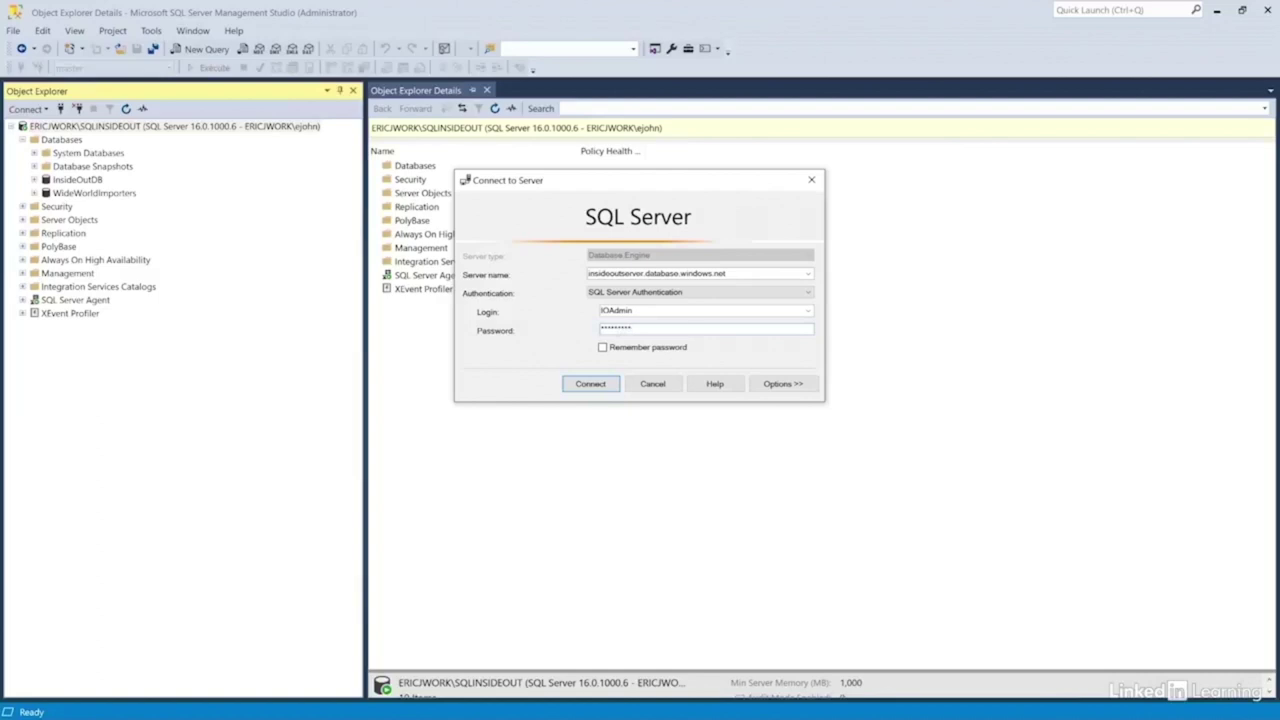
pyautogui.click(772, 272)
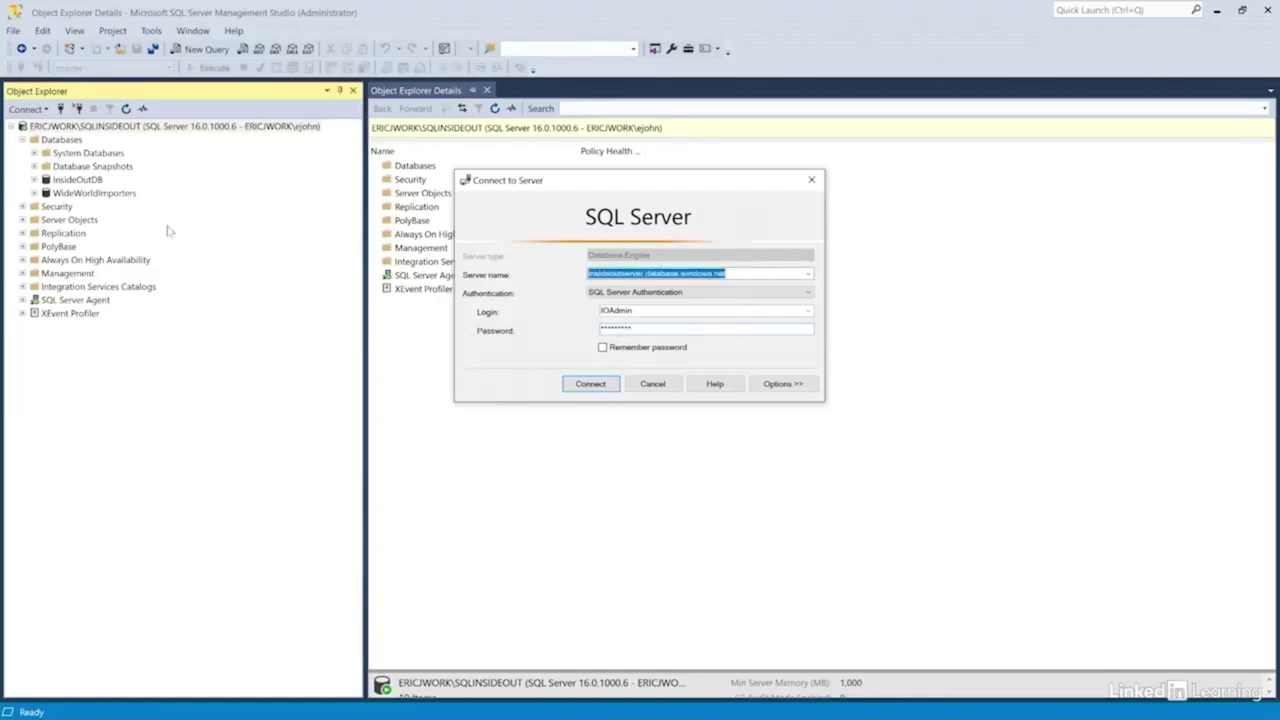
pyautogui.press('End')
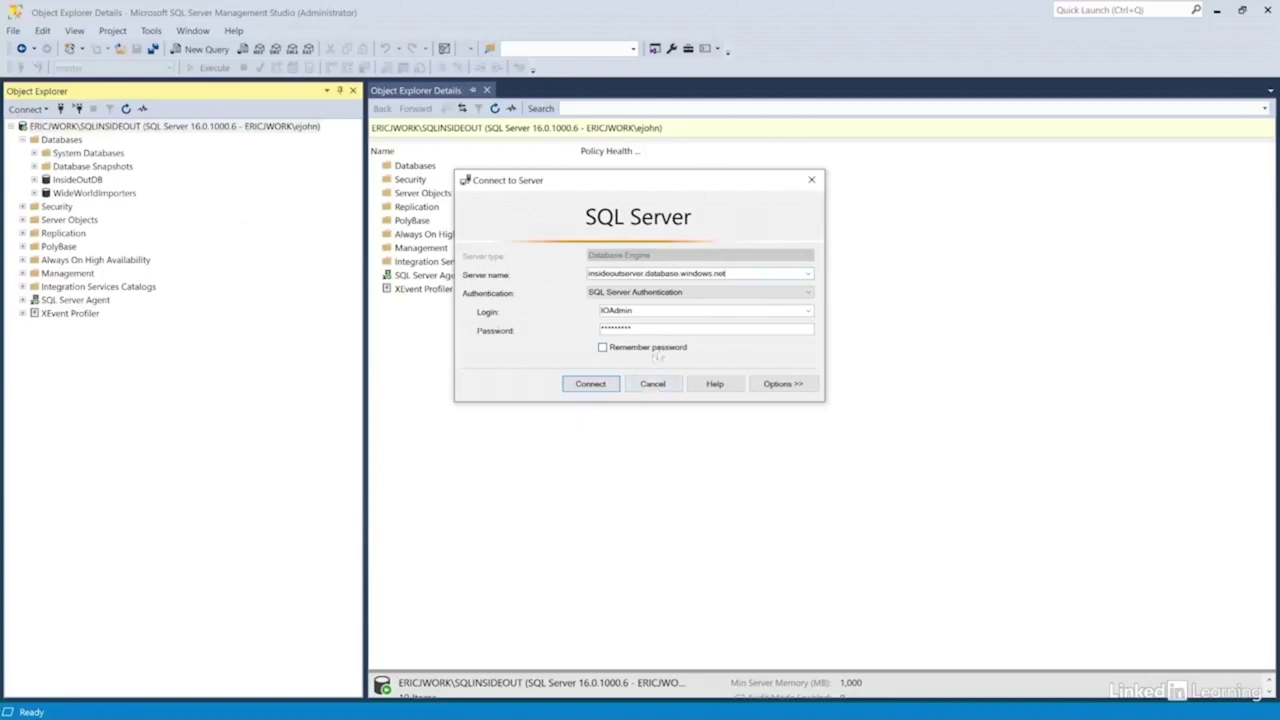
pyautogui.click(593, 388)
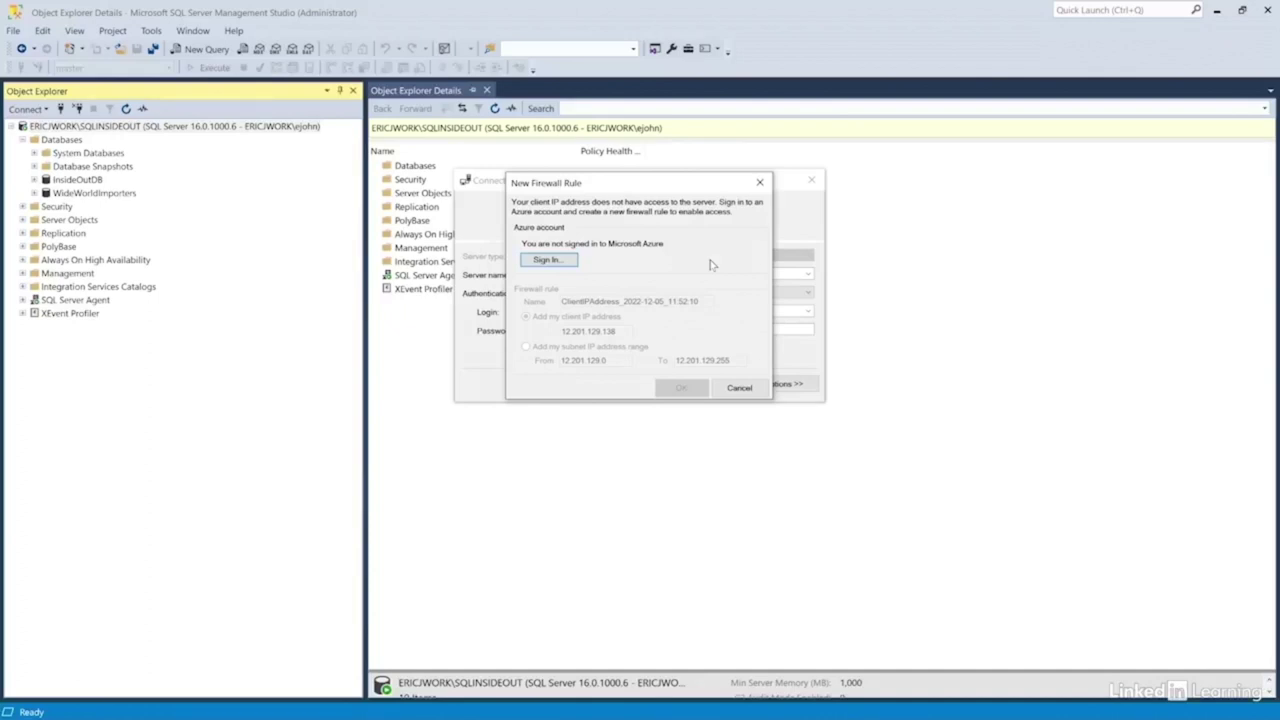
pyautogui.click(760, 182)
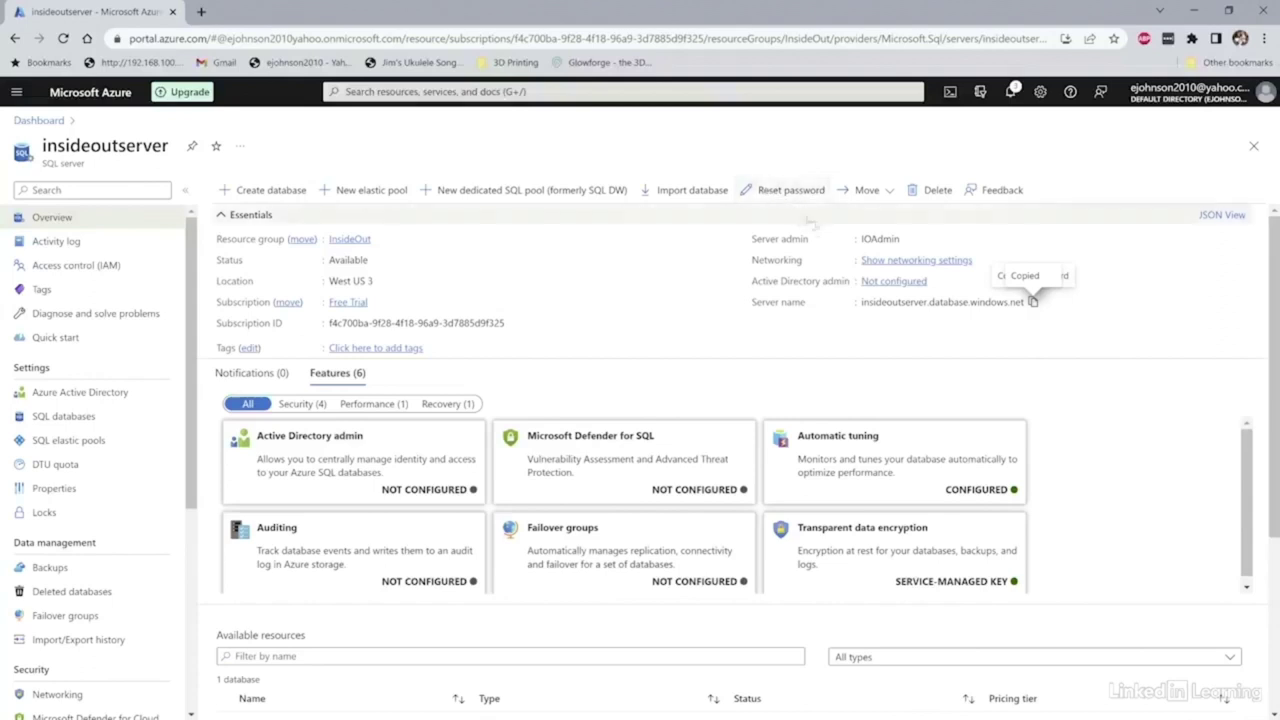
# - Review insideoutserver's Networking public access and private endpoint settings
pyautogui.click(898, 261)
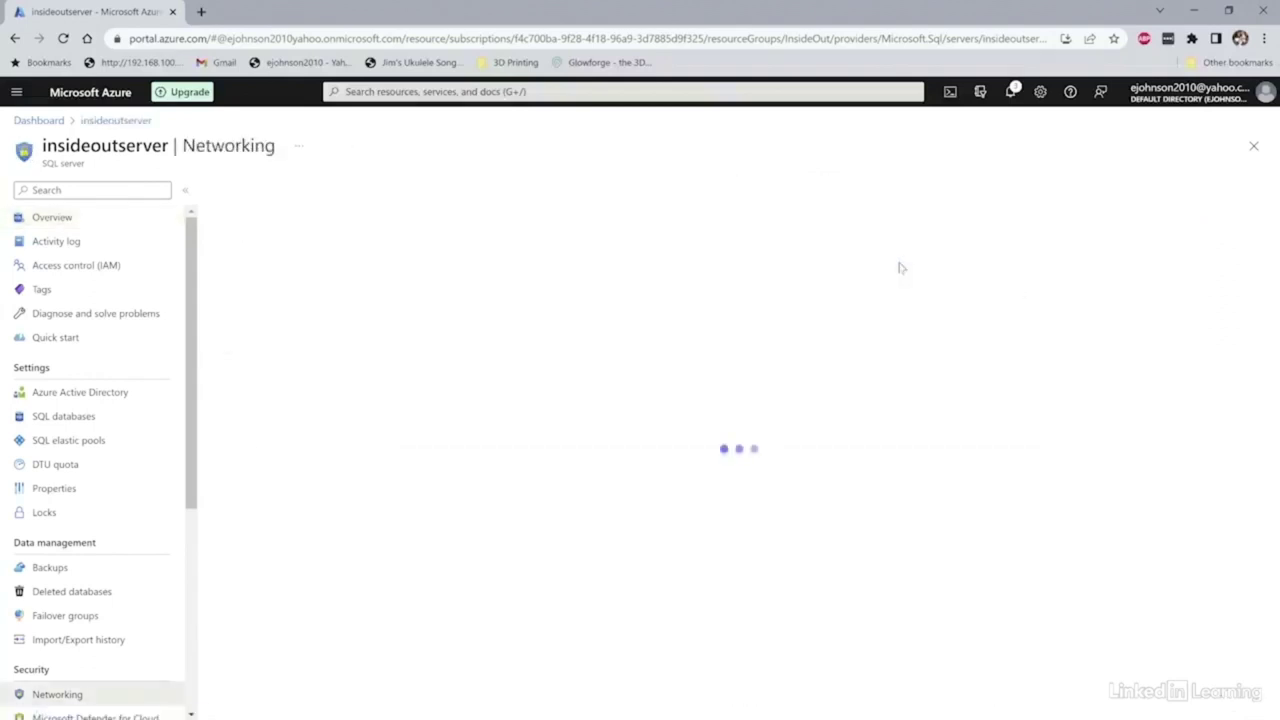
pyautogui.scroll(-1, 868, 275)
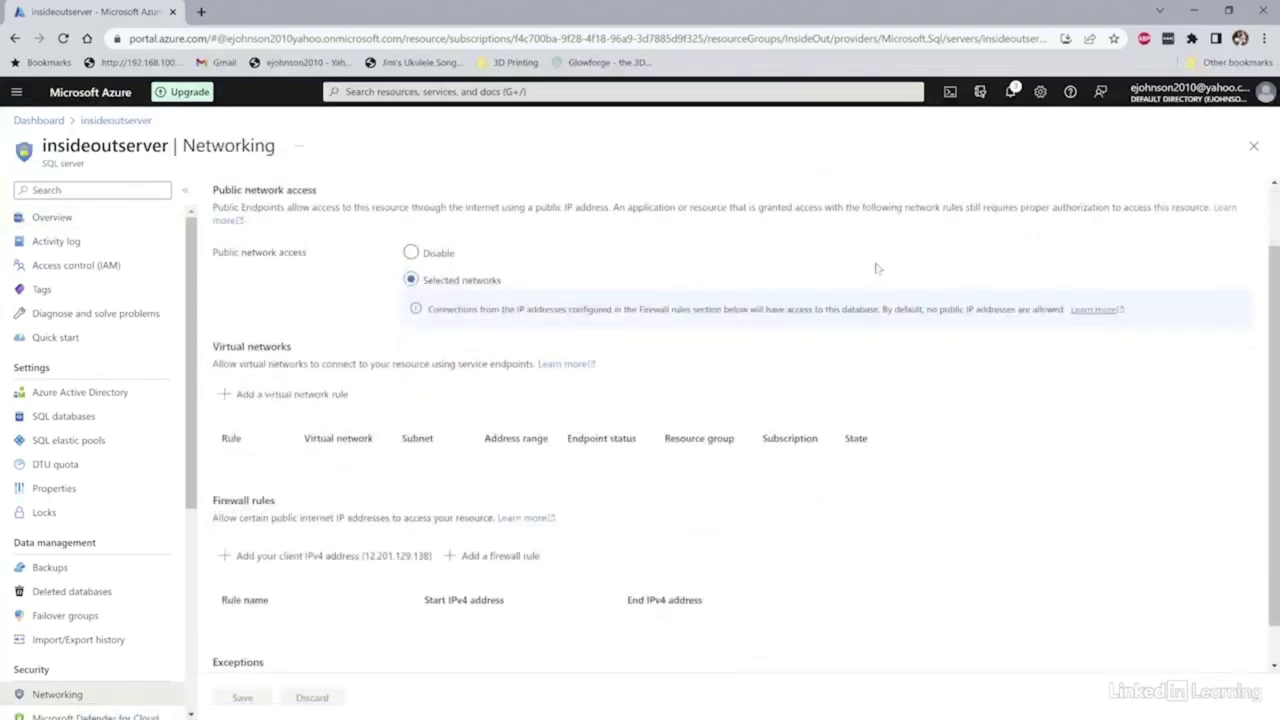
pyautogui.click(412, 252)
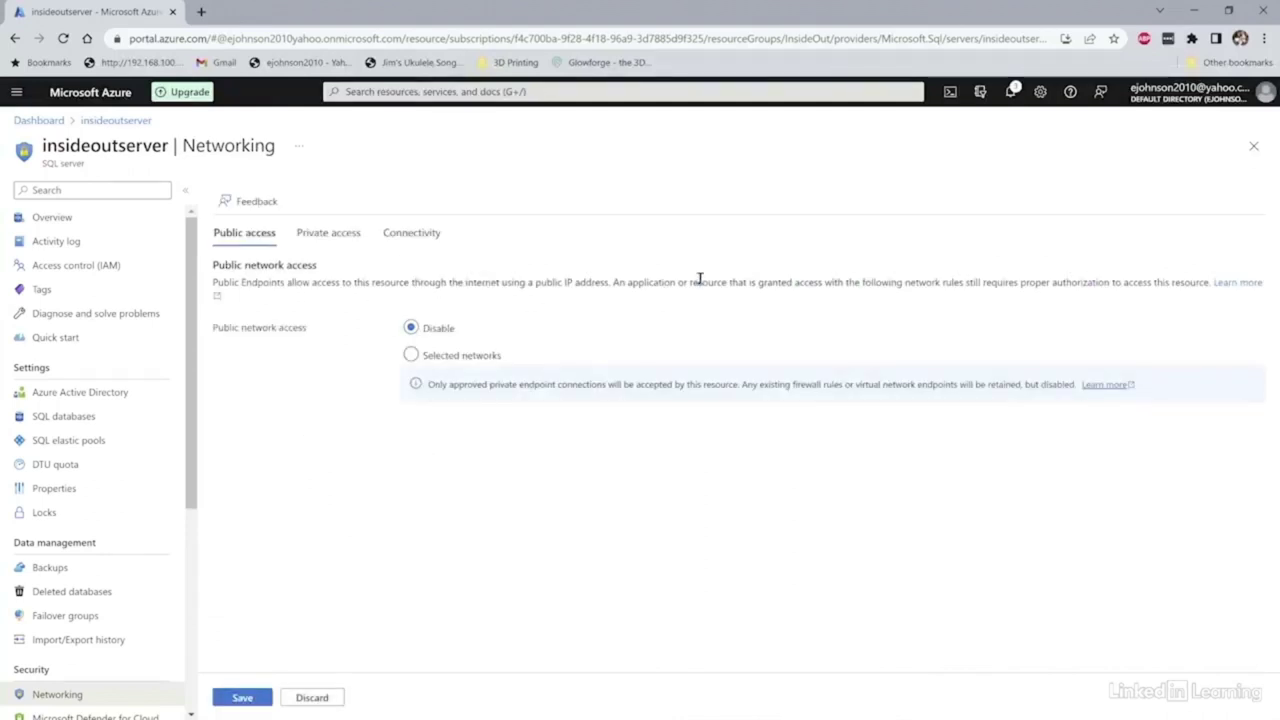
pyautogui.click(366, 234)
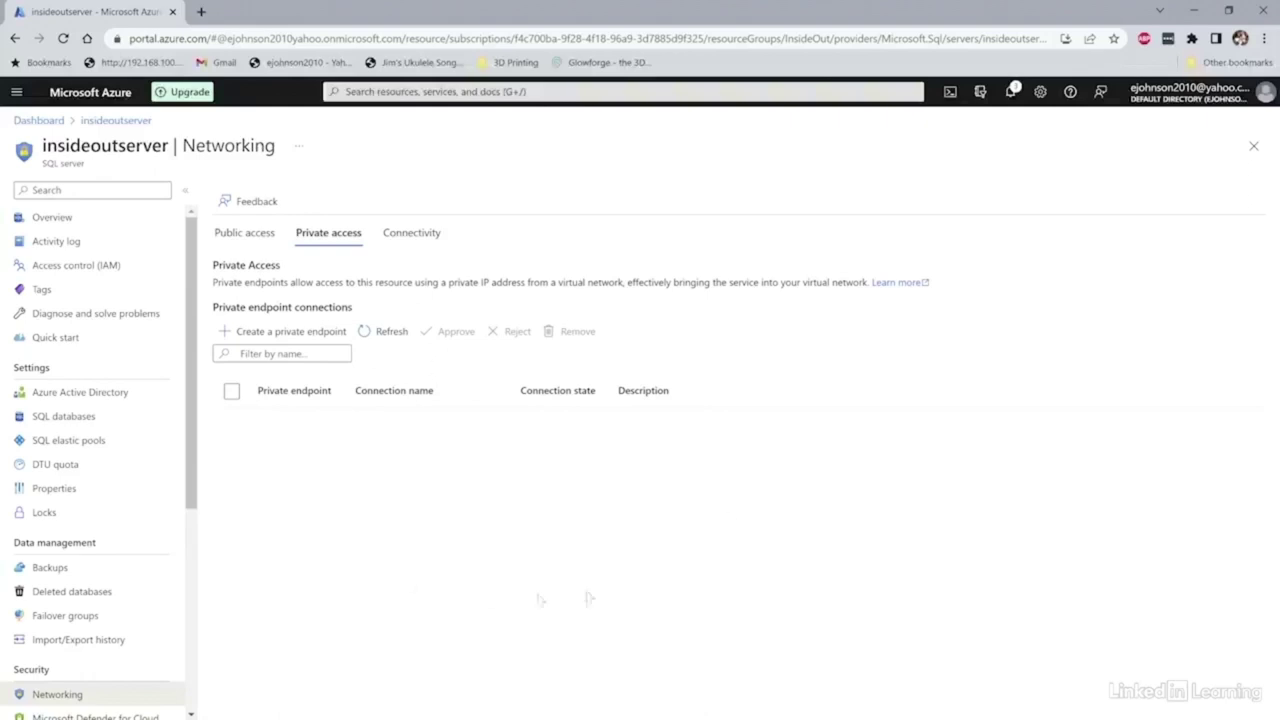
pyautogui.click(259, 230)
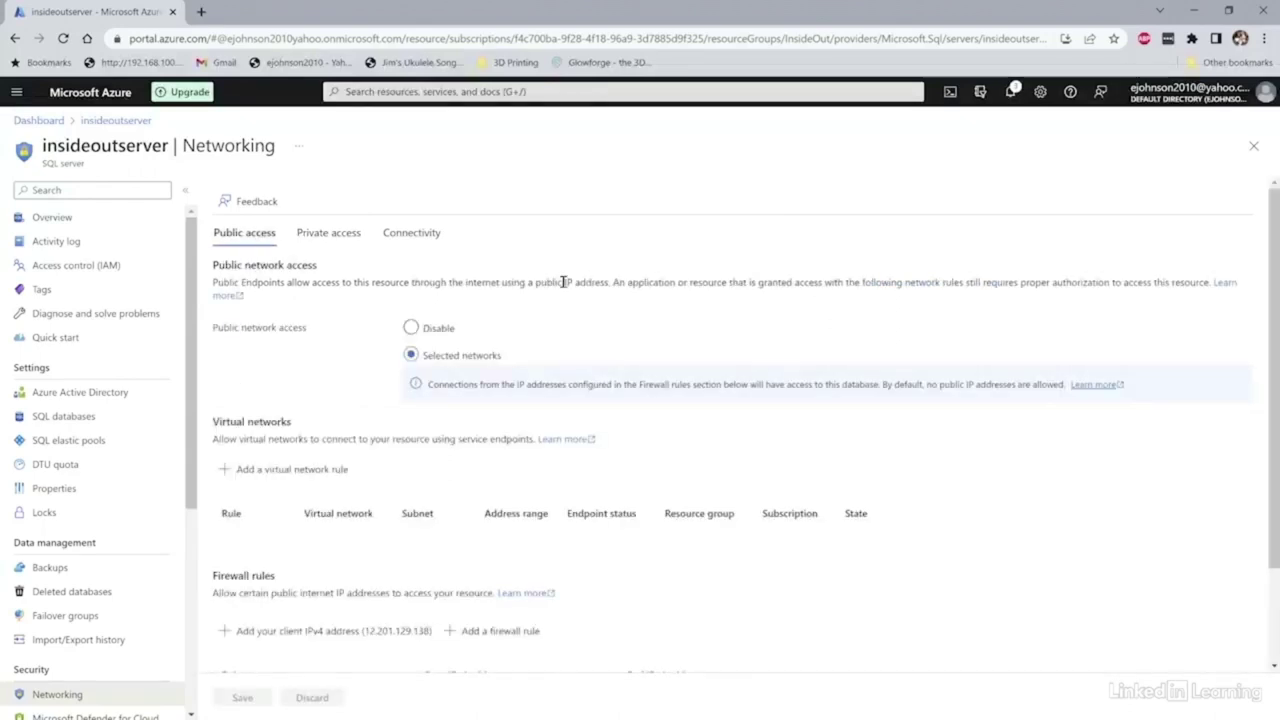
pyautogui.scroll(-2, 594, 303)
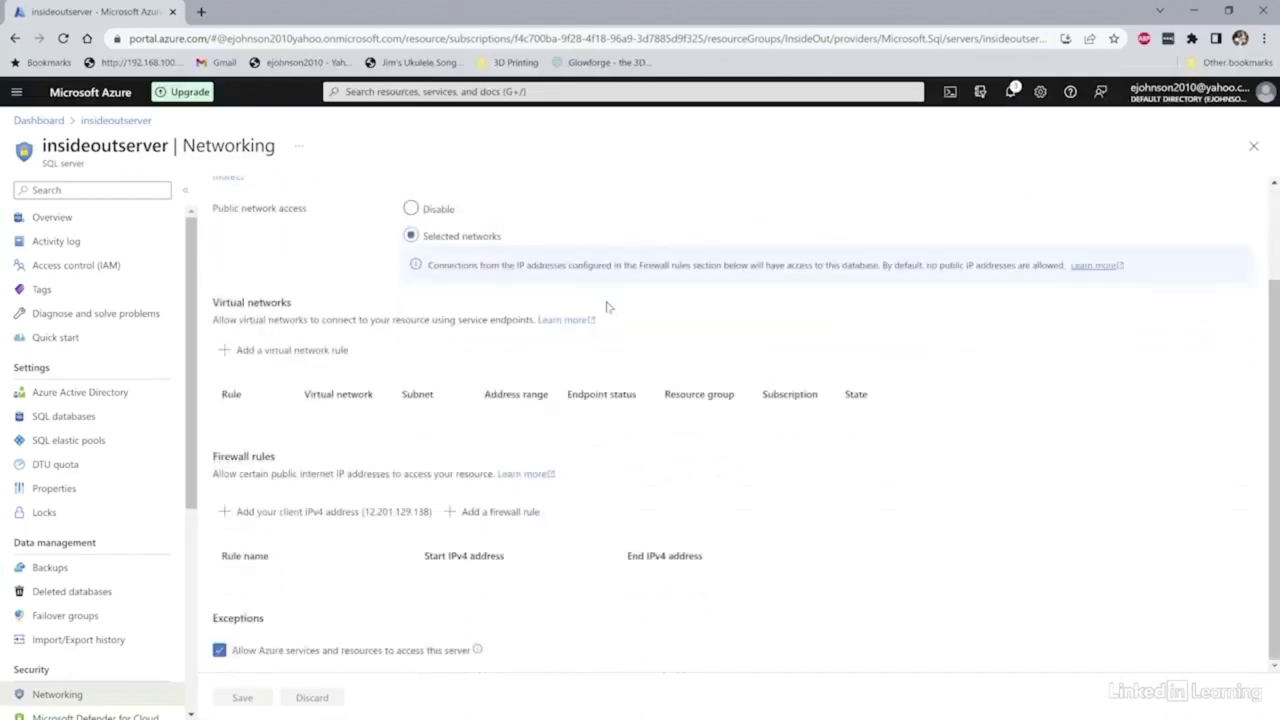
pyautogui.click(298, 512)
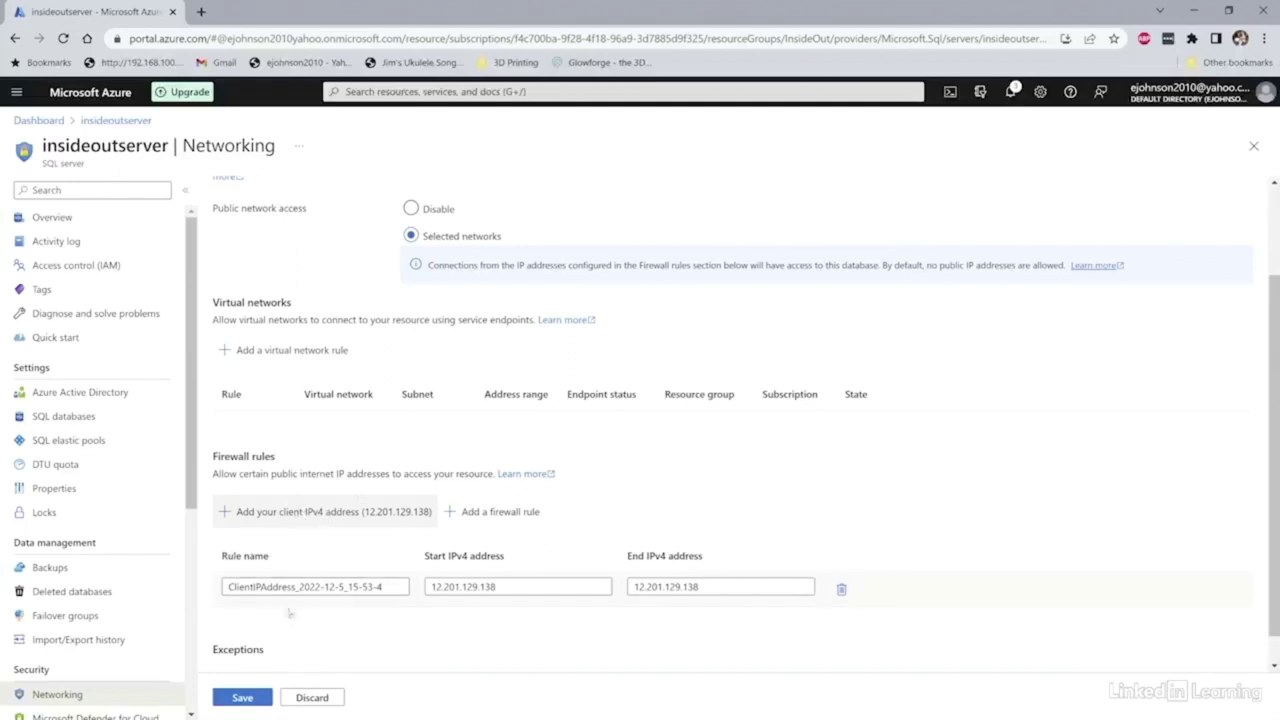
pyautogui.click(507, 586)
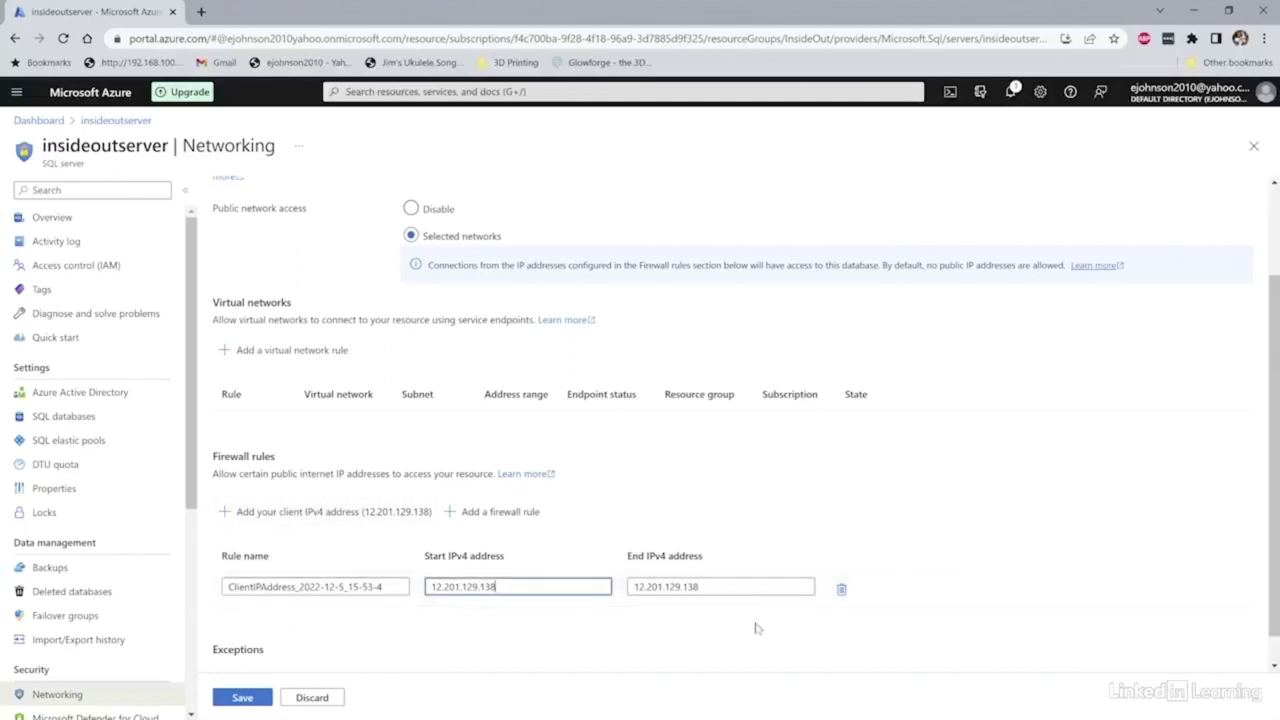
pyautogui.click(749, 590)
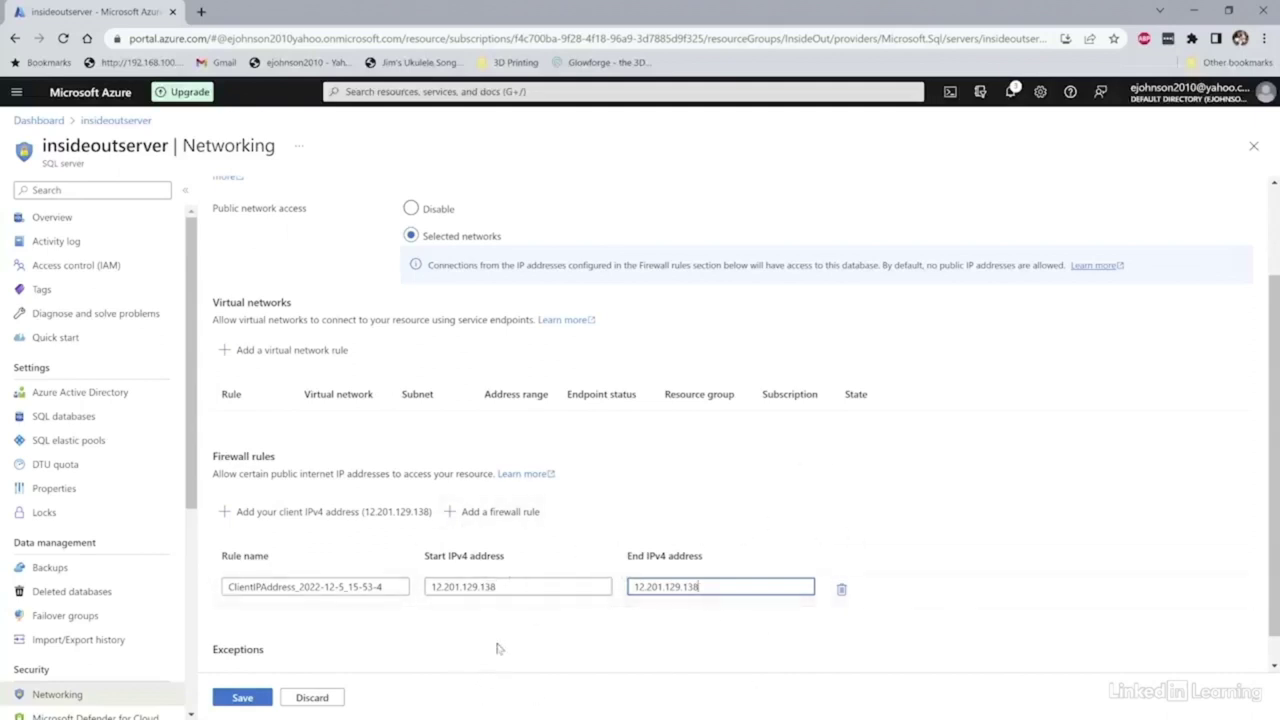
pyautogui.click(529, 589)
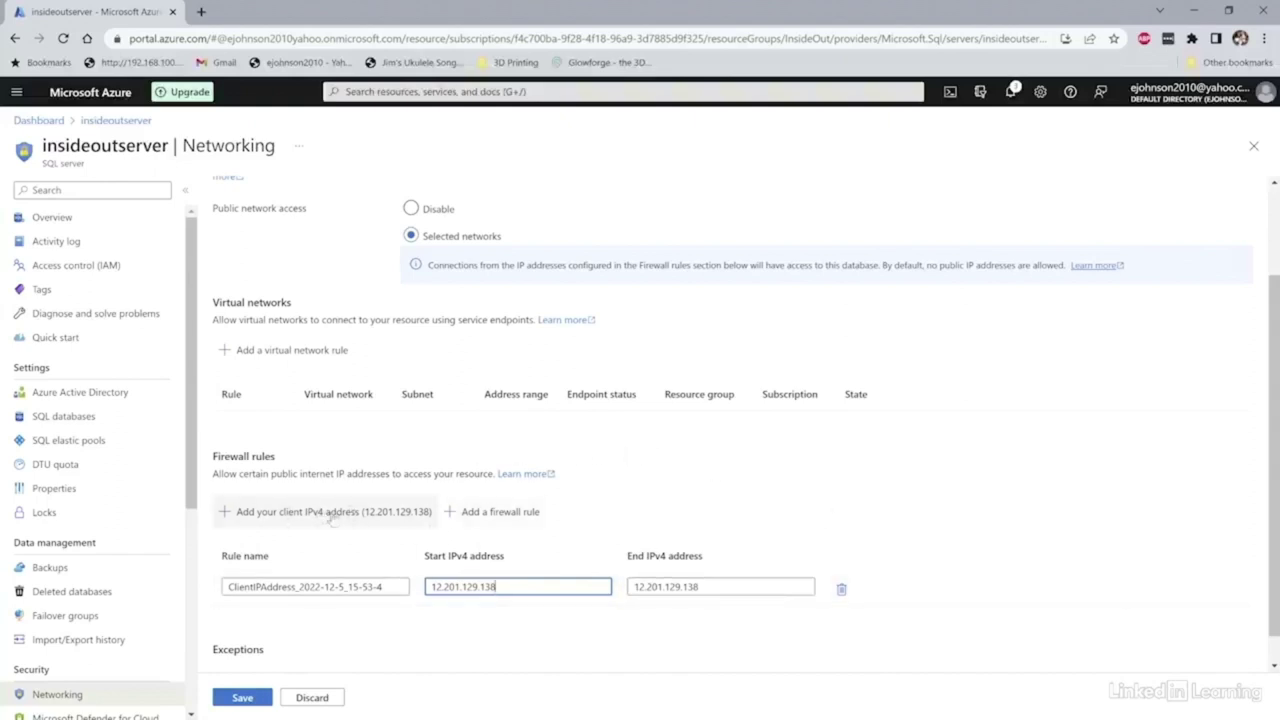
pyautogui.click(245, 697)
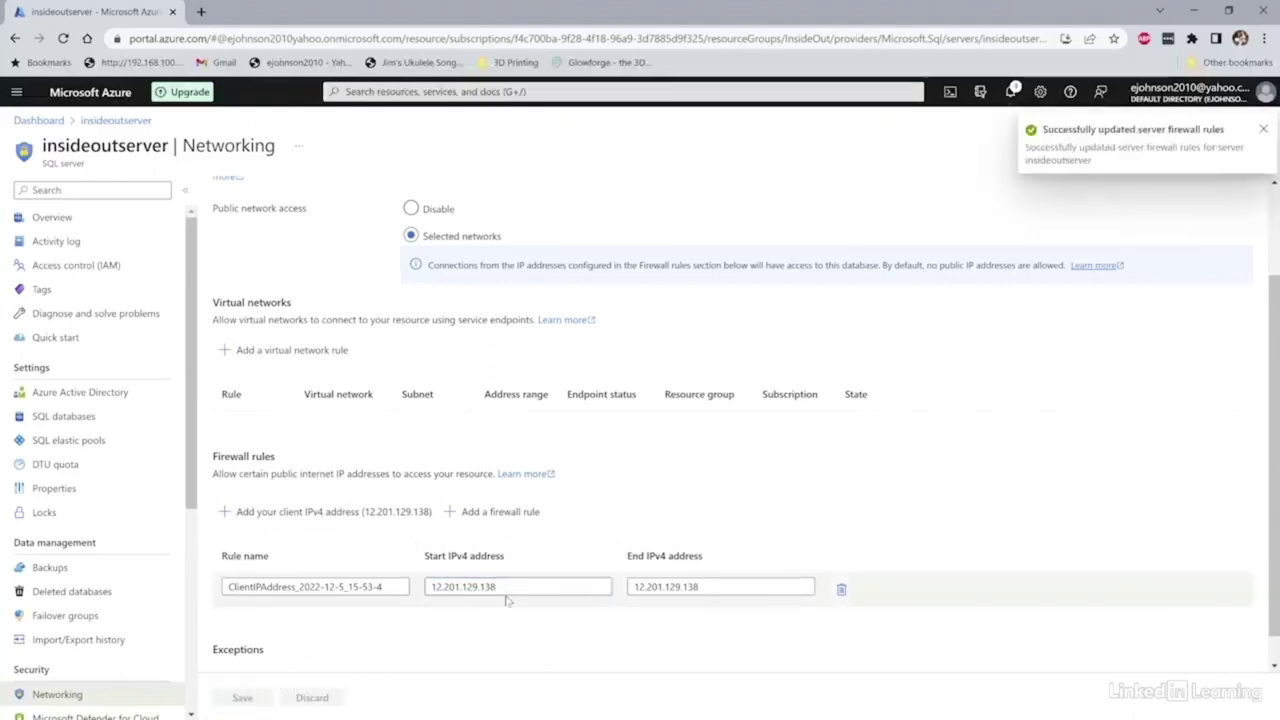
pyautogui.click(500, 512)
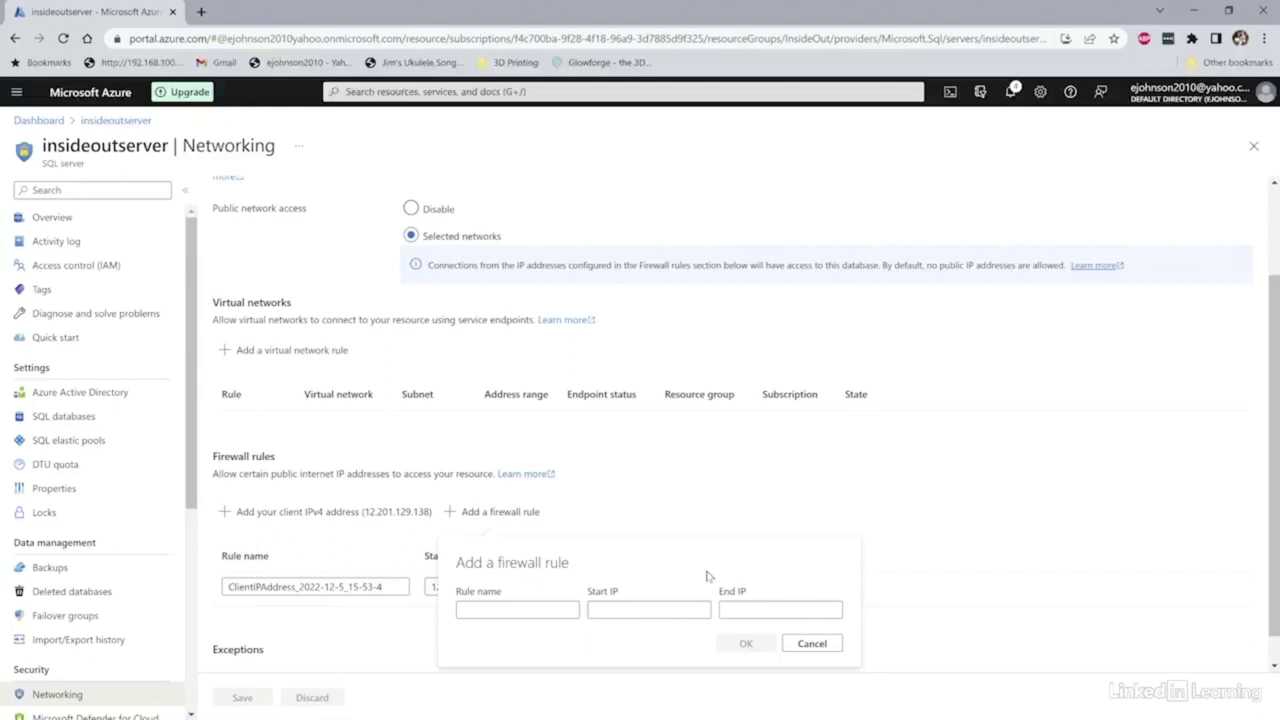
pyautogui.click(812, 643)
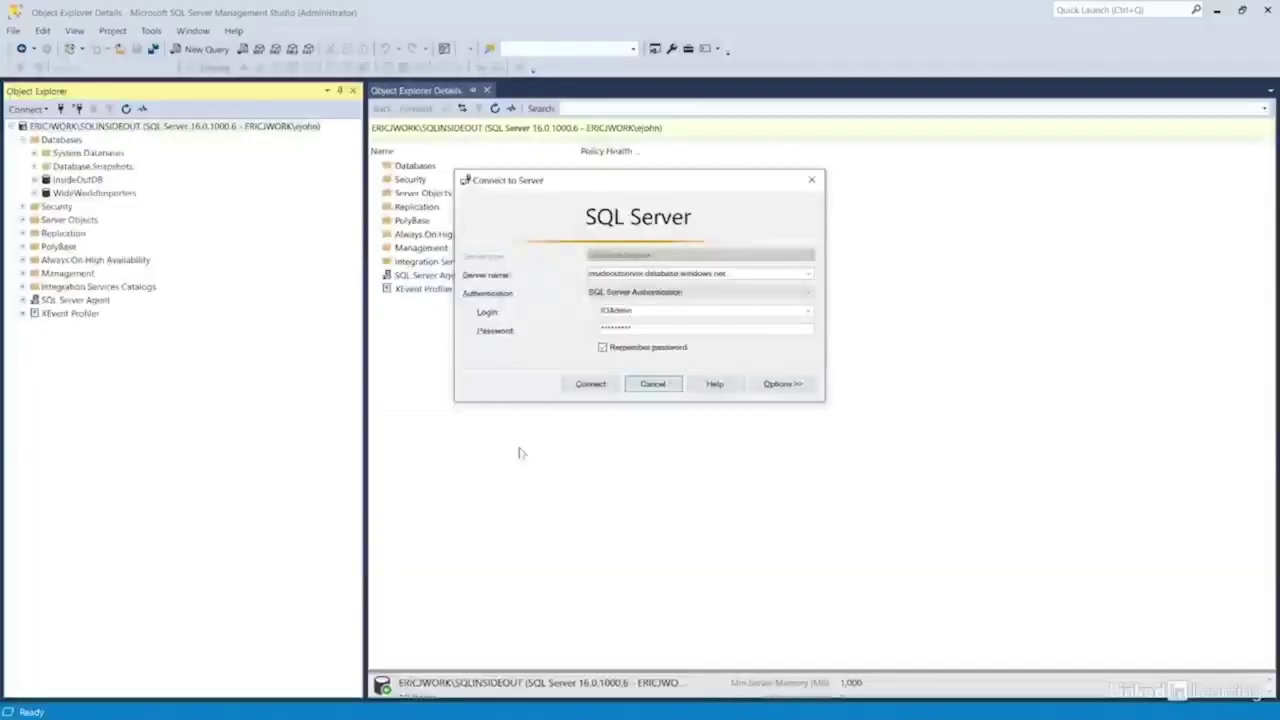
# - Connect to insideoutserver.database.windows.net as IOAdmin with the password remembered
pyautogui.doubleClick(679, 315)
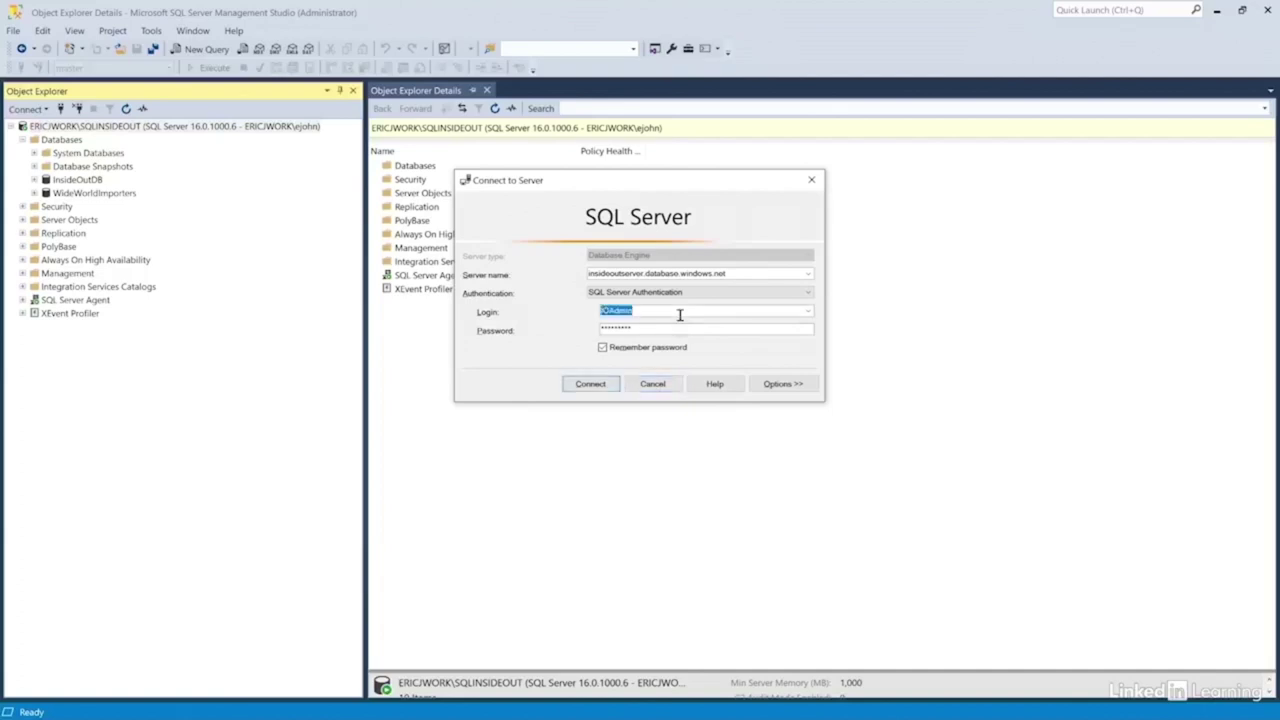
pyautogui.click(714, 307)
pyautogui.click(590, 384)
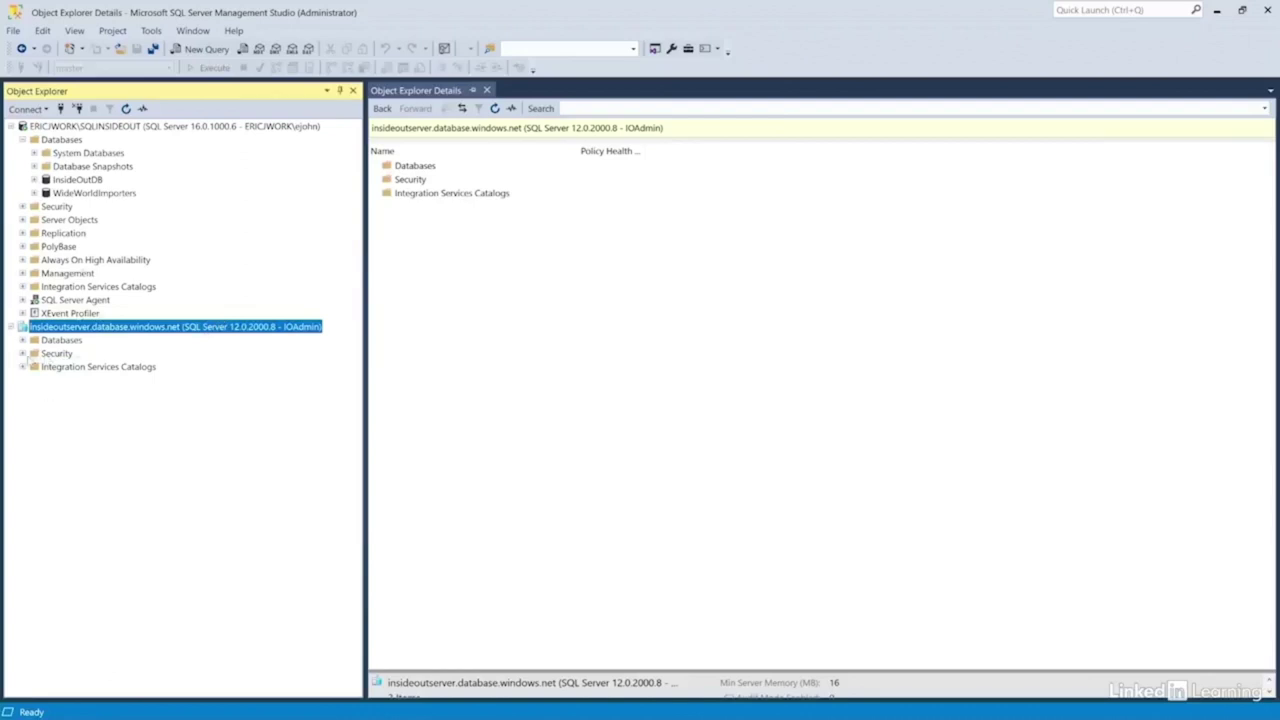
# - Expand the Azure server's Security > Logins to show the IOAdmin login
pyautogui.click(23, 354)
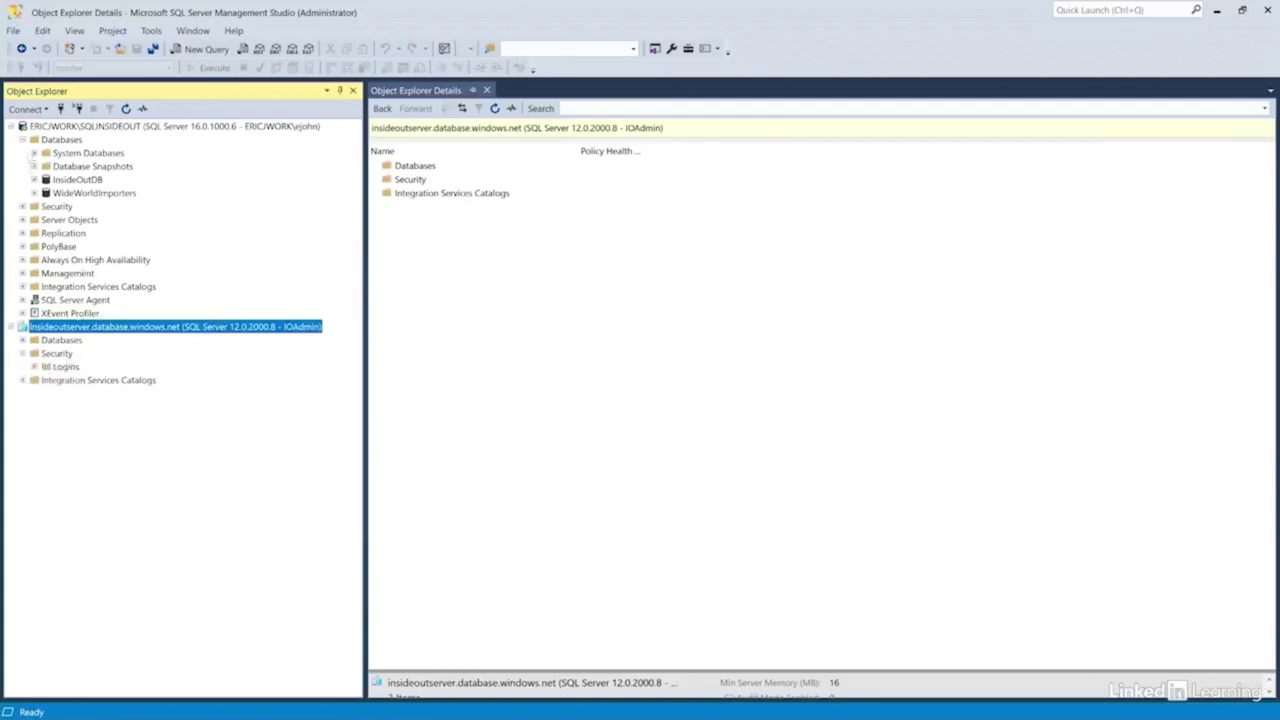
pyautogui.click(22, 140)
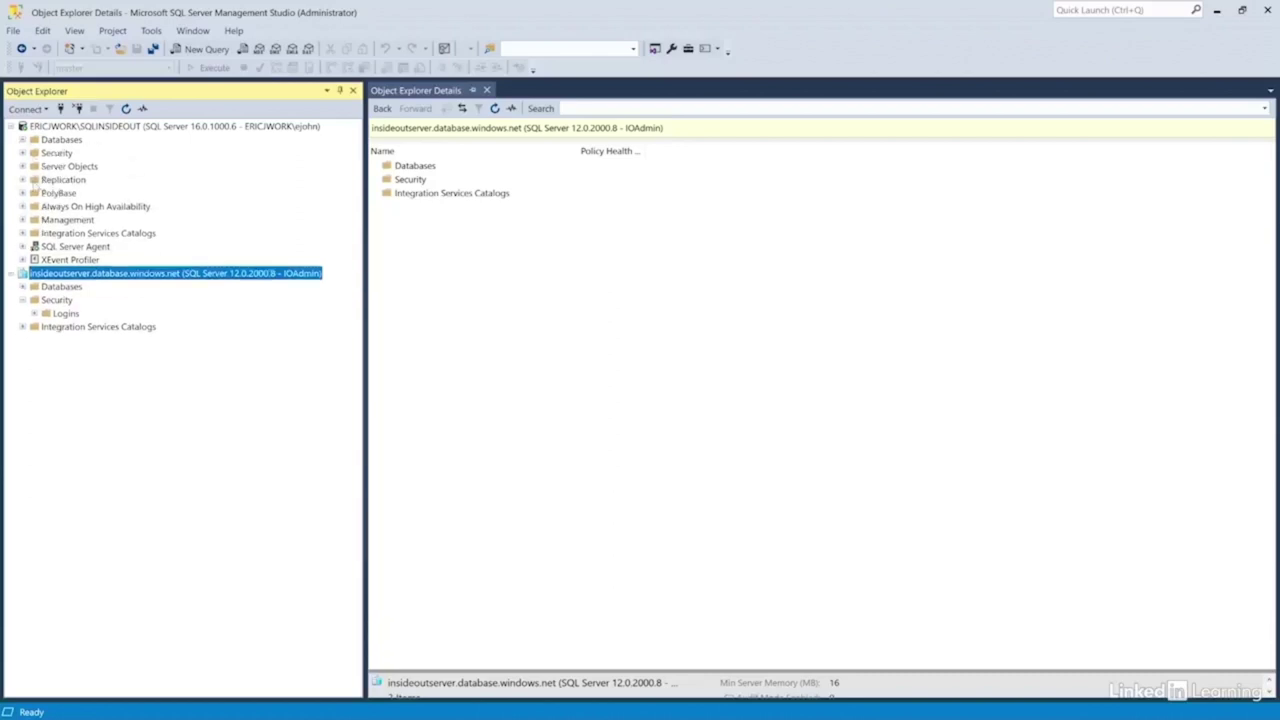
pyautogui.click(22, 153)
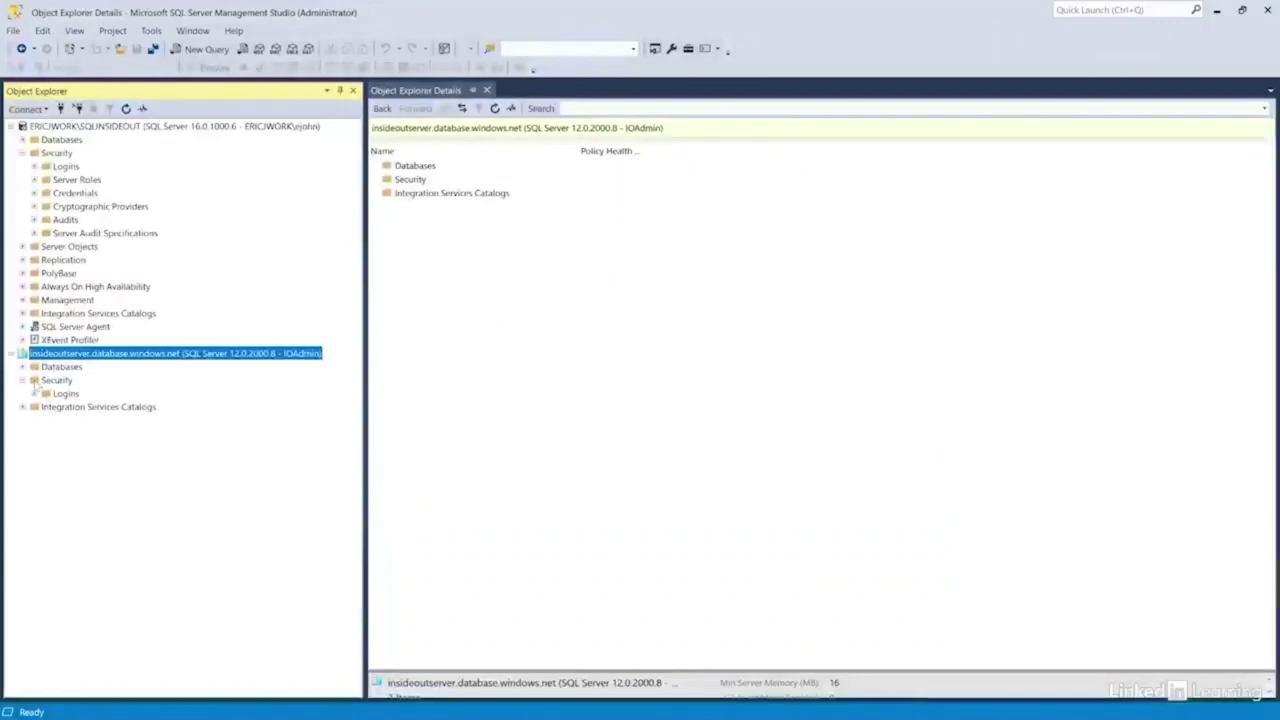
pyautogui.click(35, 394)
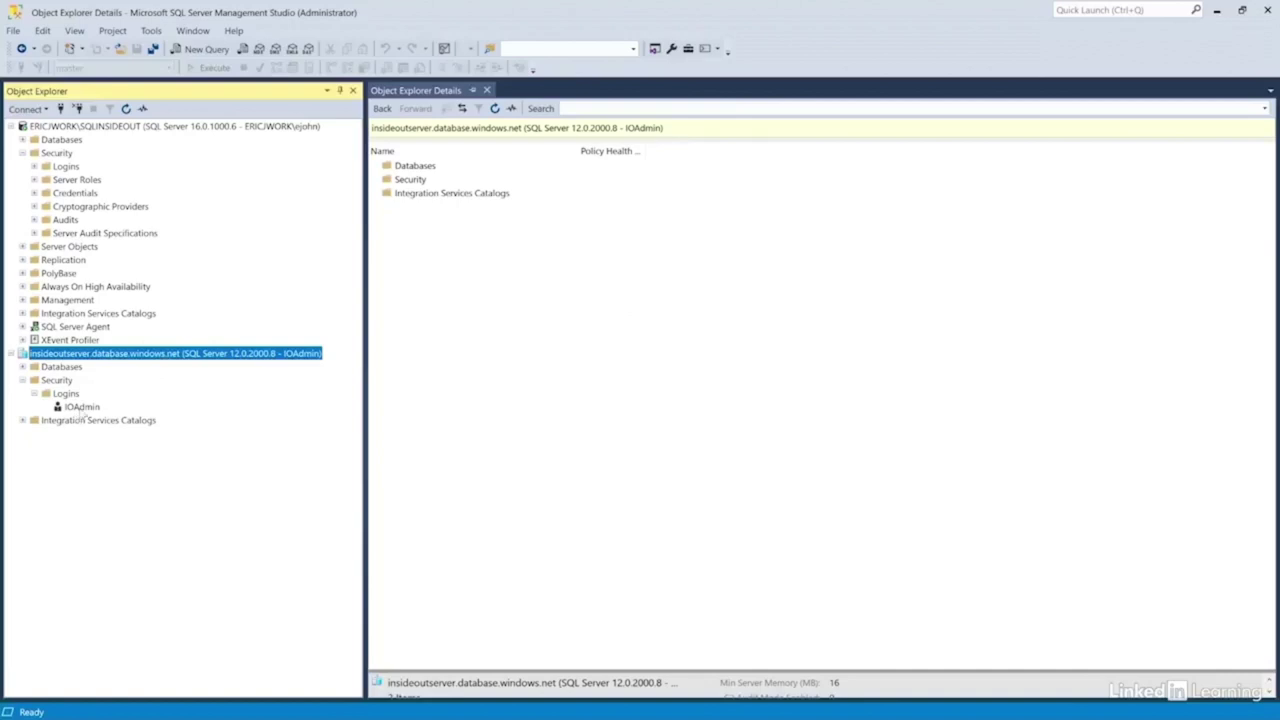
# - Inspect the local InsideOut login's server roles and user mapping
pyautogui.rightClick(81, 408)
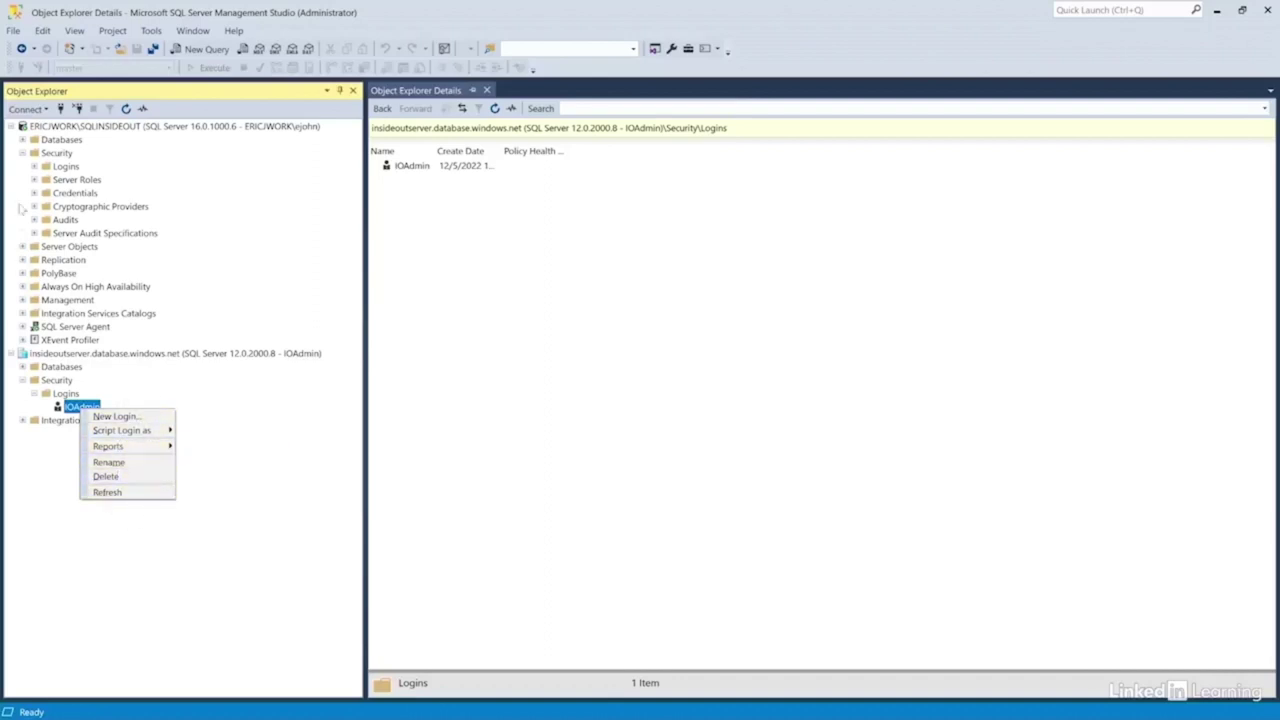
pyautogui.click(34, 167)
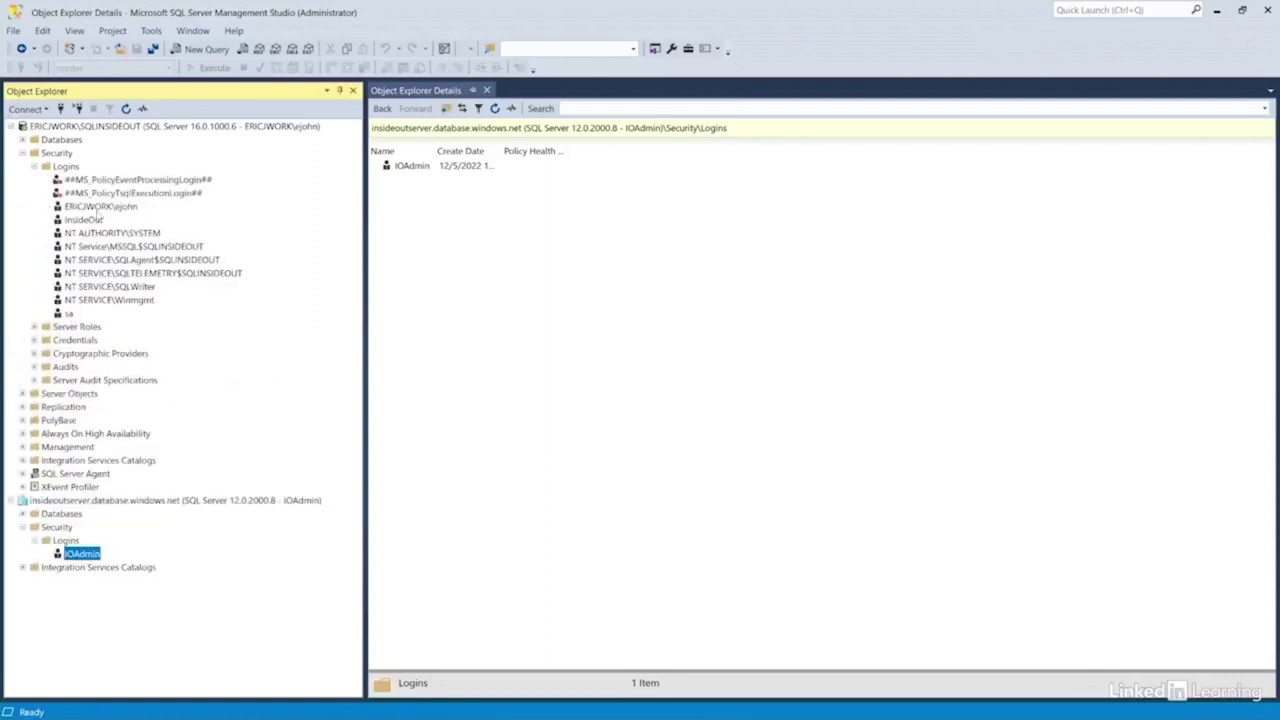
pyautogui.rightClick(86, 220)
pyautogui.click(120, 361)
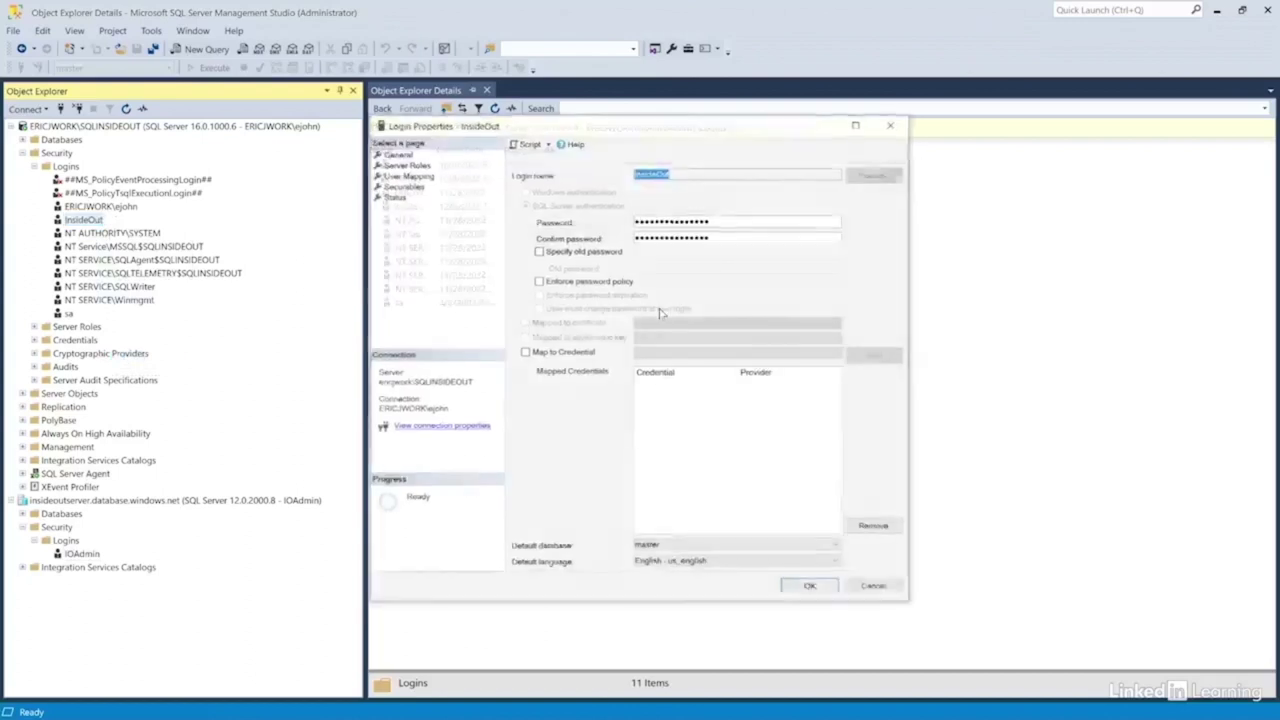
pyautogui.click(418, 168)
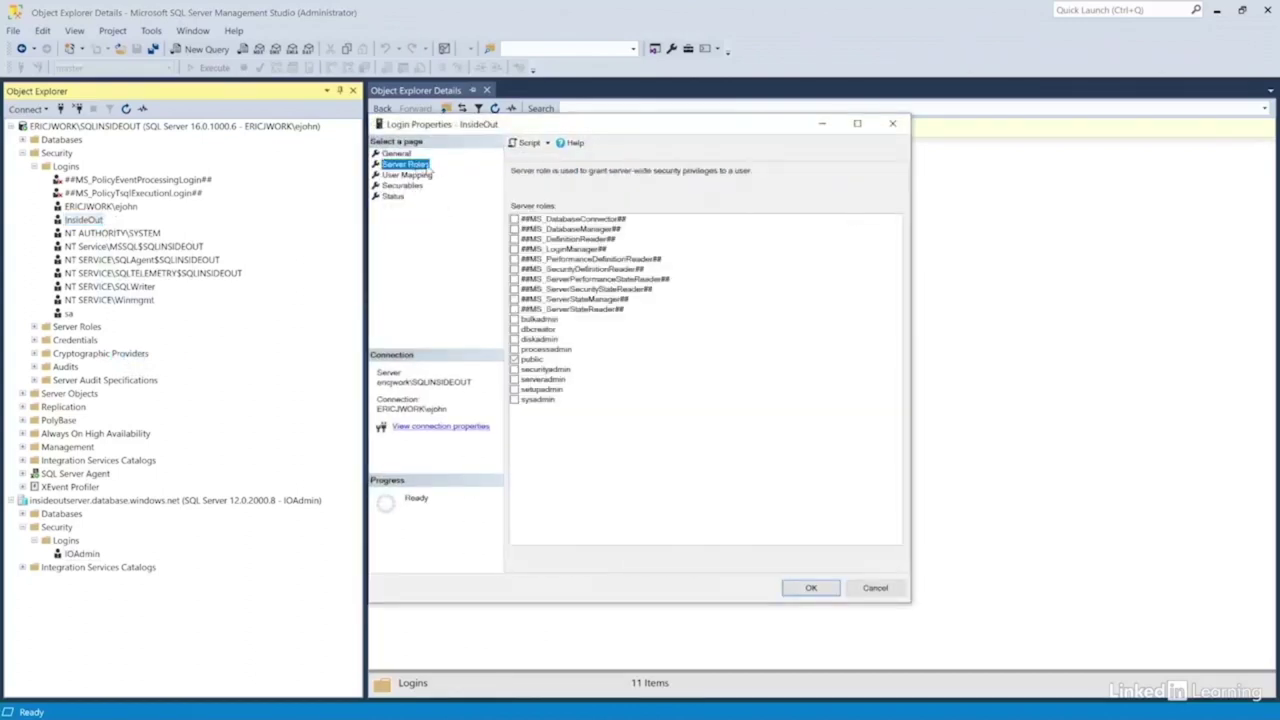
pyautogui.click(406, 175)
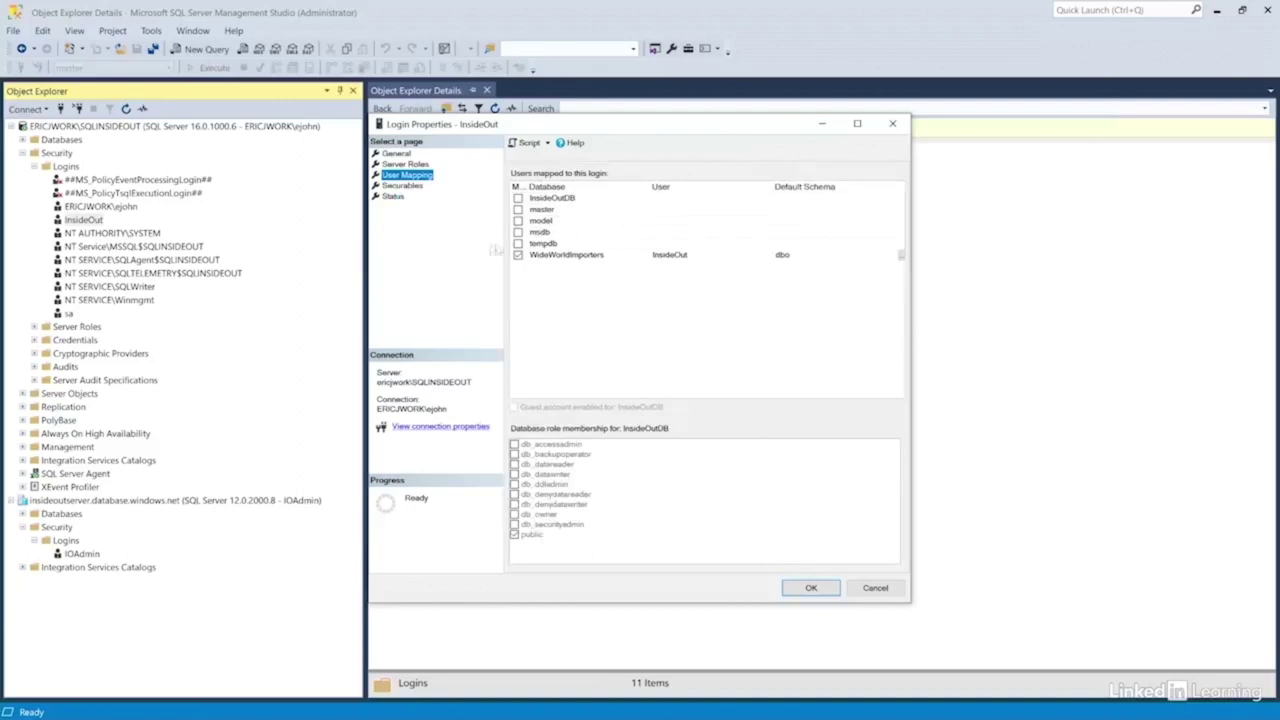
# - Close Login Properties unchanged and start a New Login script for the Azure server
pyautogui.click(873, 588)
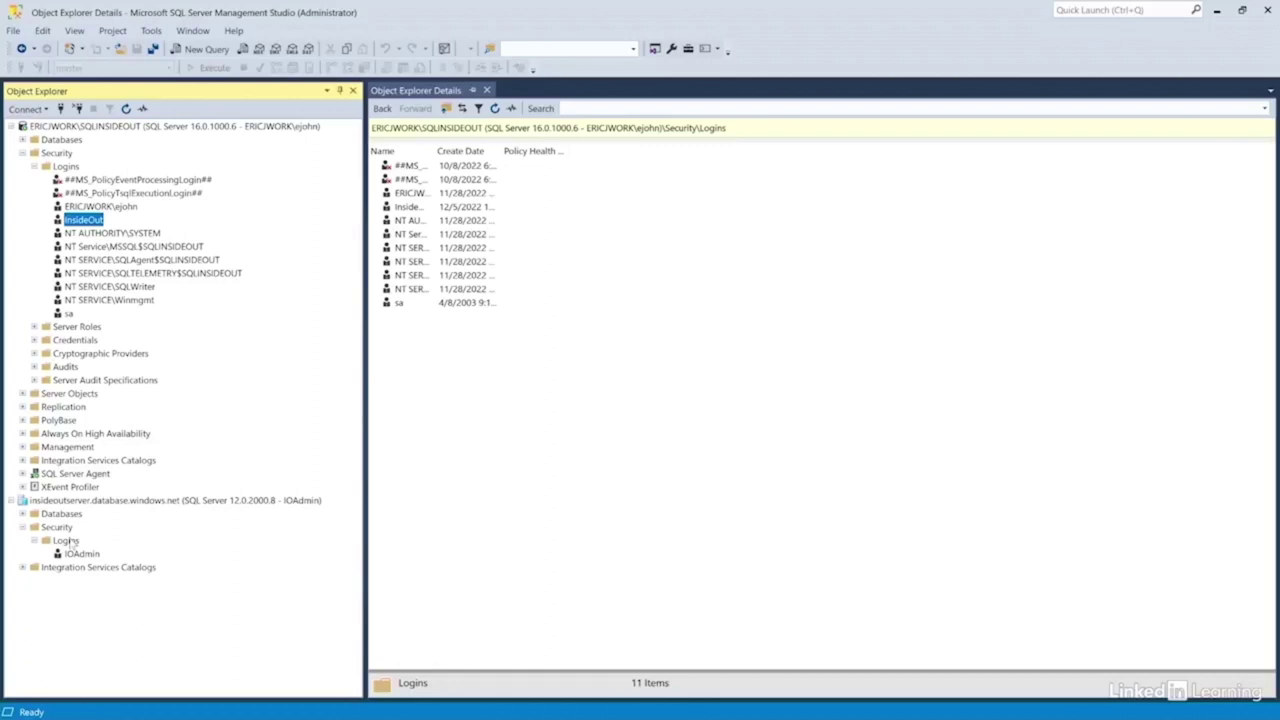
pyautogui.rightClick(66, 541)
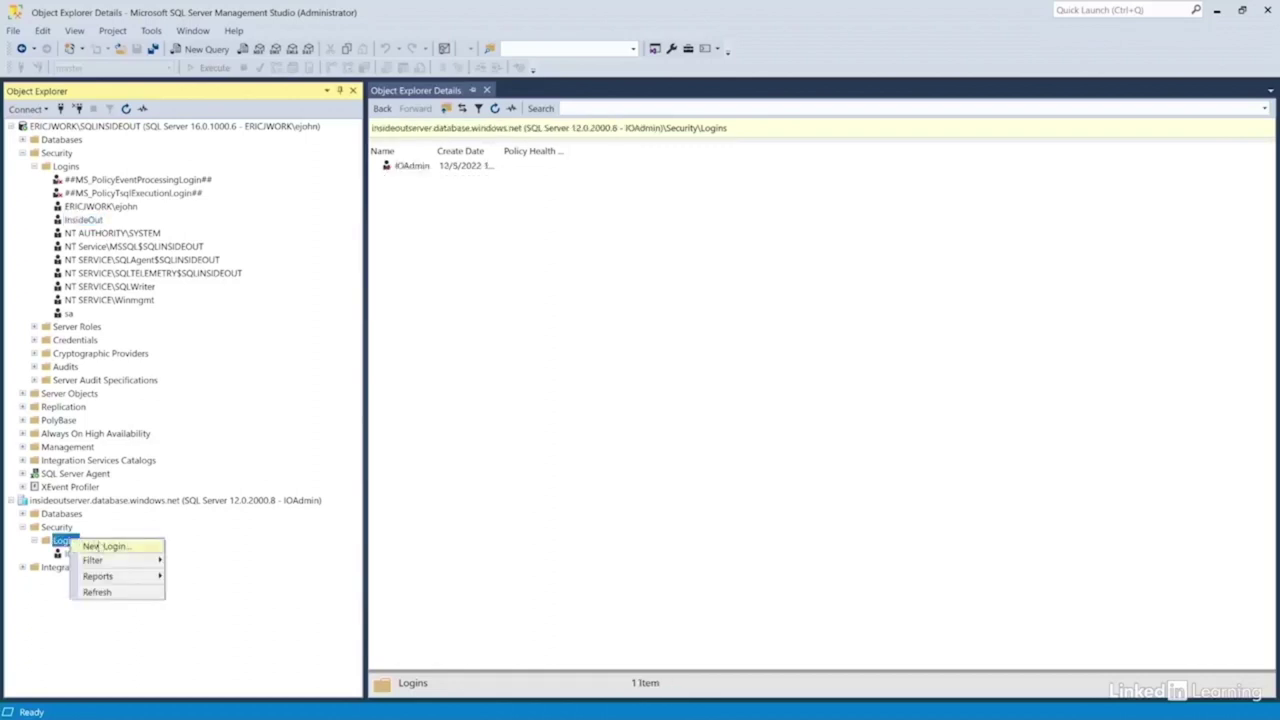
pyautogui.click(100, 546)
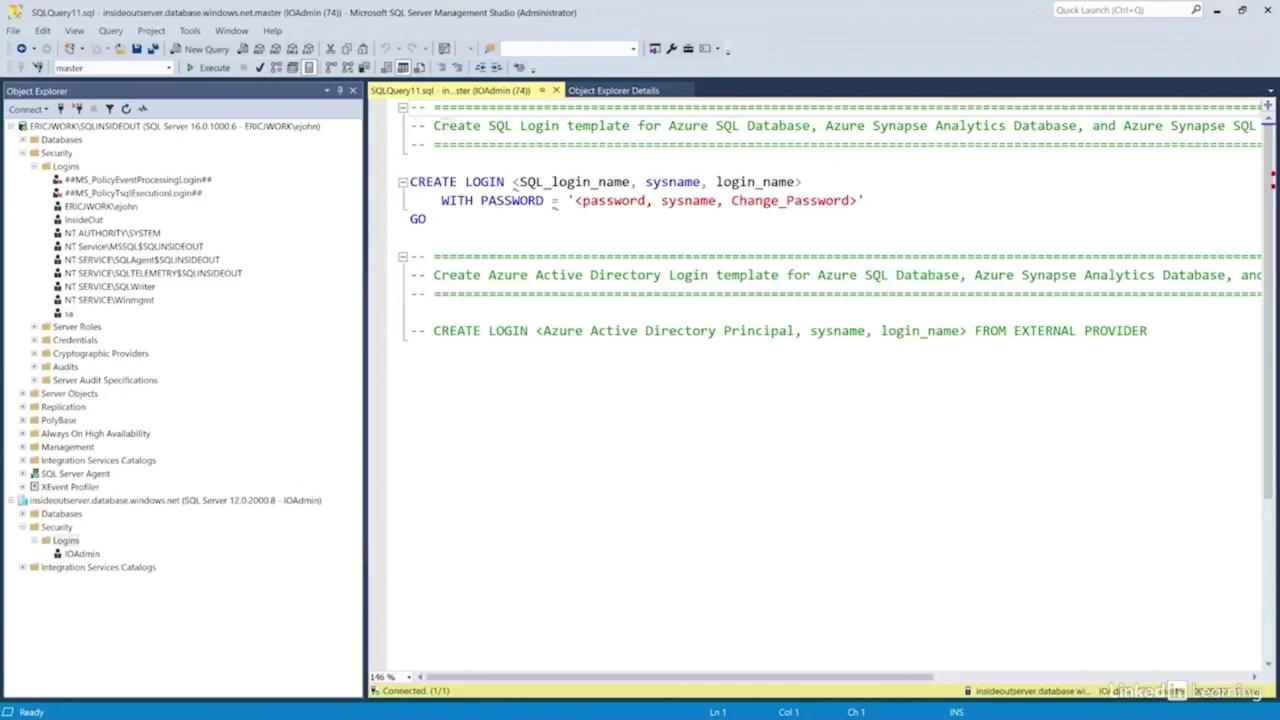
# - Delete the template's header comments and Azure Active Directory login block
pyautogui.click(460, 220)
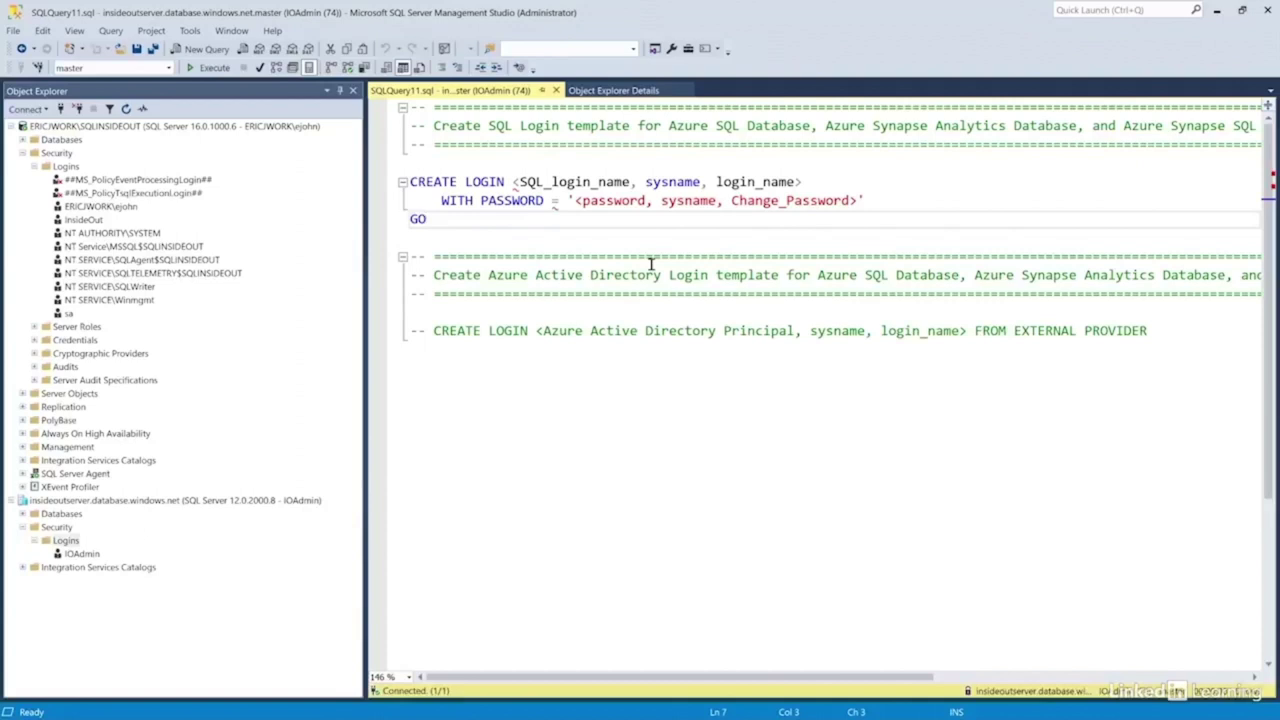
pyautogui.click(451, 163)
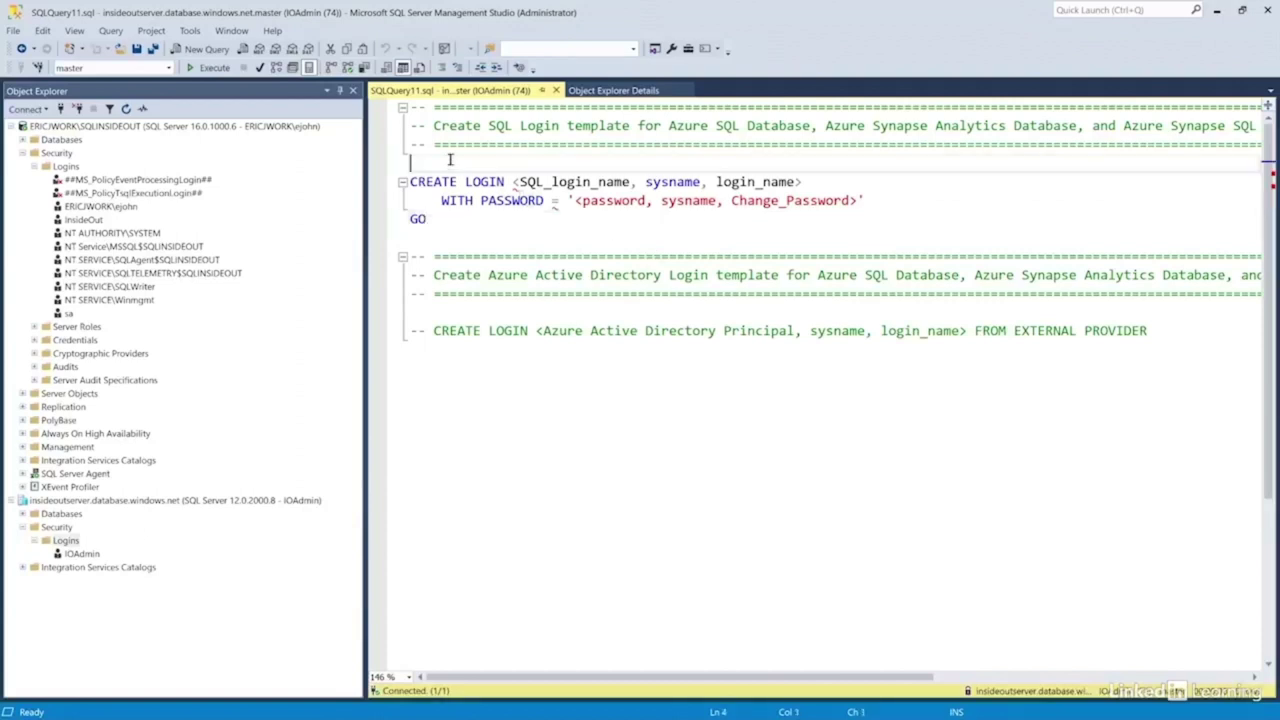
pyautogui.moveTo(450, 160); pyautogui.dragTo(178, 5)
pyautogui.press('Delete')
pyautogui.press('Down')
pyautogui.press('Down')
pyautogui.press('Down')
pyautogui.press('Down')
pyautogui.hotkey('shift', 'Down')
pyautogui.hotkey('shift', 'Down')
pyautogui.hotkey('shift', 'Down')
pyautogui.hotkey('shift', 'Down')
pyautogui.hotkey('shift', 'Down')
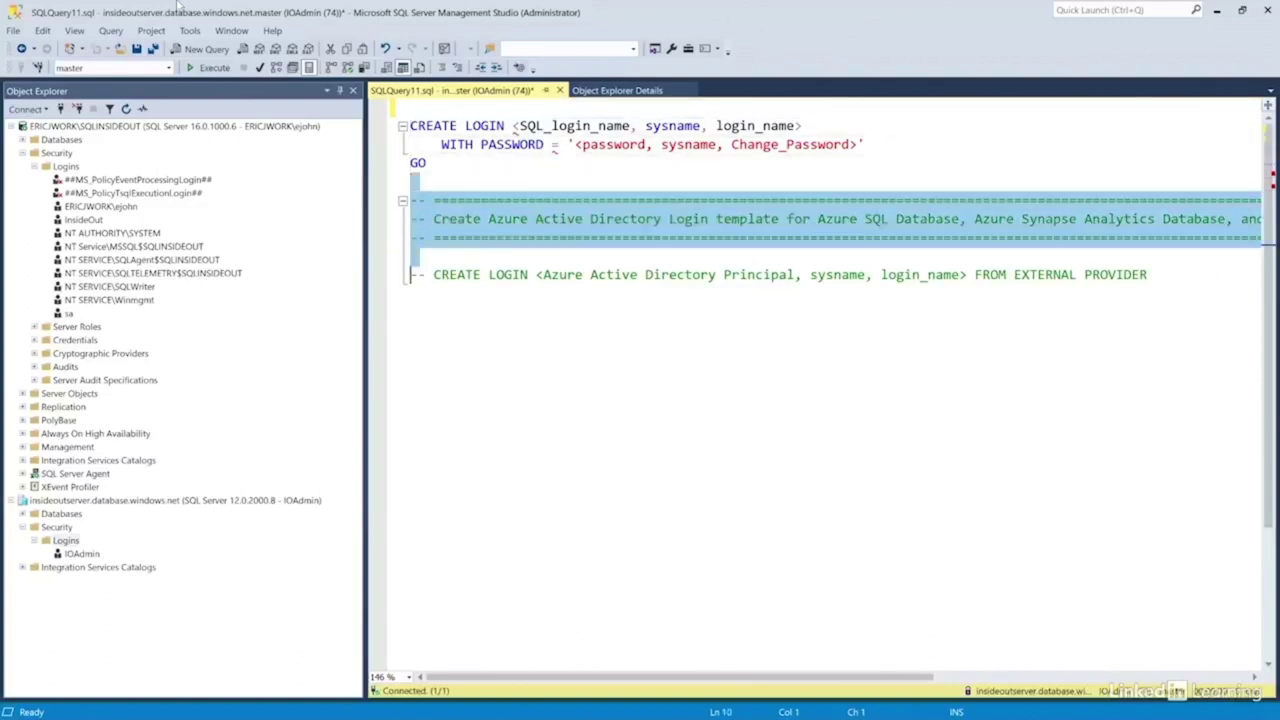
pyautogui.hotkey('shift', 'Right')
pyautogui.hotkey('shift', 'Right')
pyautogui.hotkey('shift', 'Right')
pyautogui.hotkey('shift', 'Right')
pyautogui.hotkey('shift', 'Right')
pyautogui.hotkey('shift', 'Right')
pyautogui.hotkey('shift', 'Right')
pyautogui.hotkey('shift', 'Right')
pyautogui.hotkey('shift', 'Right')
pyautogui.hotkey('shift', 'Right')
pyautogui.hotkey('shift', 'Right')
pyautogui.hotkey('shift', 'Right')
pyautogui.hotkey('shift', 'Right')
pyautogui.hotkey('shift', 'Right')
pyautogui.hotkey('shift', 'Right')
pyautogui.hotkey('shift', 'Right')
pyautogui.hotkey('shift', 'Right')
pyautogui.hotkey('shift', 'Right')
pyautogui.hotkey('shift', 'Right')
pyautogui.hotkey('shift', 'Right')
pyautogui.hotkey('shift', 'Right')
pyautogui.hotkey('shift', 'Right')
pyautogui.hotkey('shift', 'Right')
pyautogui.hotkey('shift', 'Right')
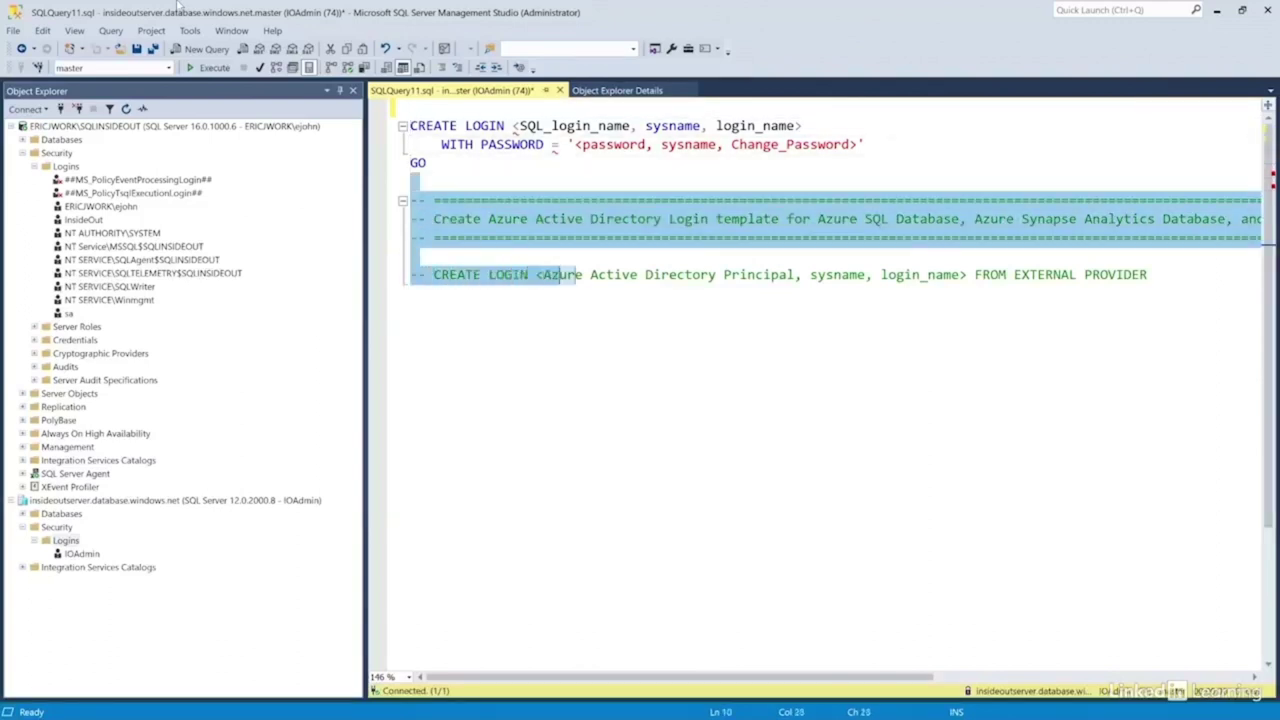
pyautogui.press('Delete')
pyautogui.hotkey('ctrl', 'shift', 'Right')
pyautogui.hotkey('ctrl', 'shift', 'Right')
pyautogui.hotkey('ctrl', 'shift', 'Right')
pyautogui.hotkey('ctrl', 'shift', 'Right')
pyautogui.hotkey('ctrl', 'shift', 'Right')
pyautogui.hotkey('ctrl', 'shift', 'Right')
pyautogui.hotkey('ctrl', 'shift', 'Right')
pyautogui.hotkey('ctrl', 'shift', 'Right')
pyautogui.hotkey('ctrl', 'shift', 'Right')
pyautogui.hotkey('ctrl', 'shift', 'Right')
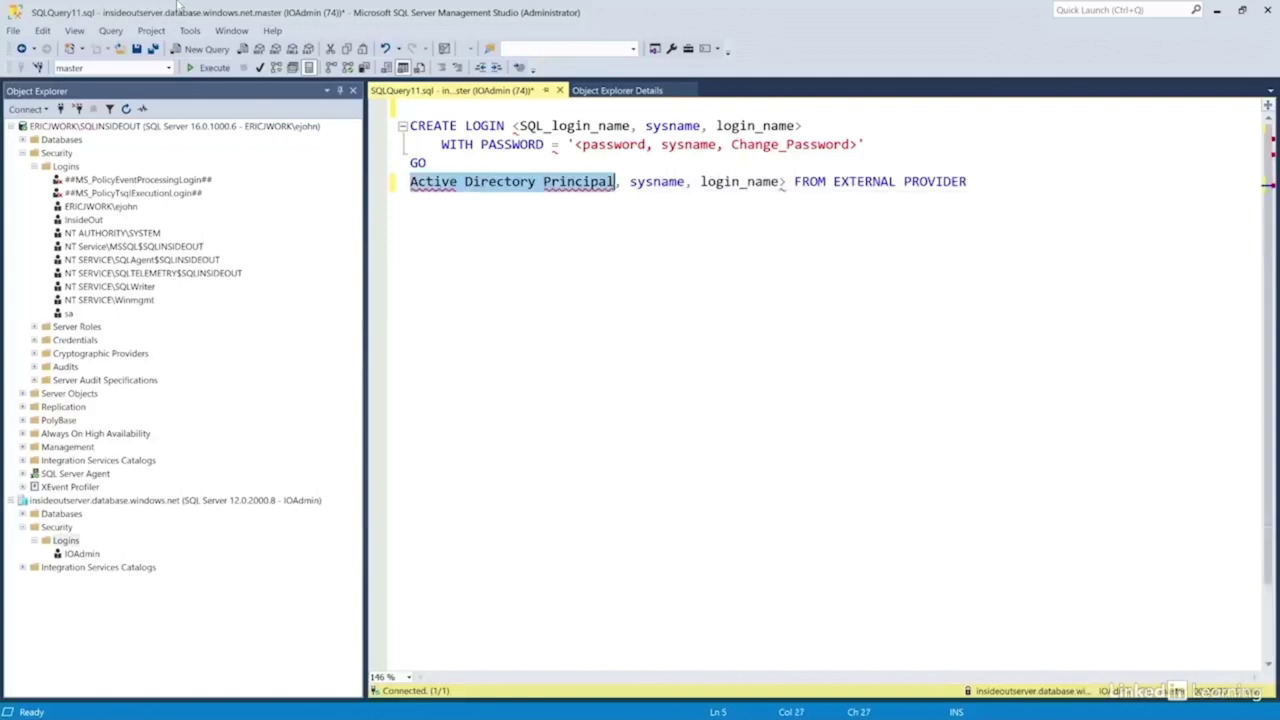
pyautogui.hotkey('ctrl', 'shift', 'Right')
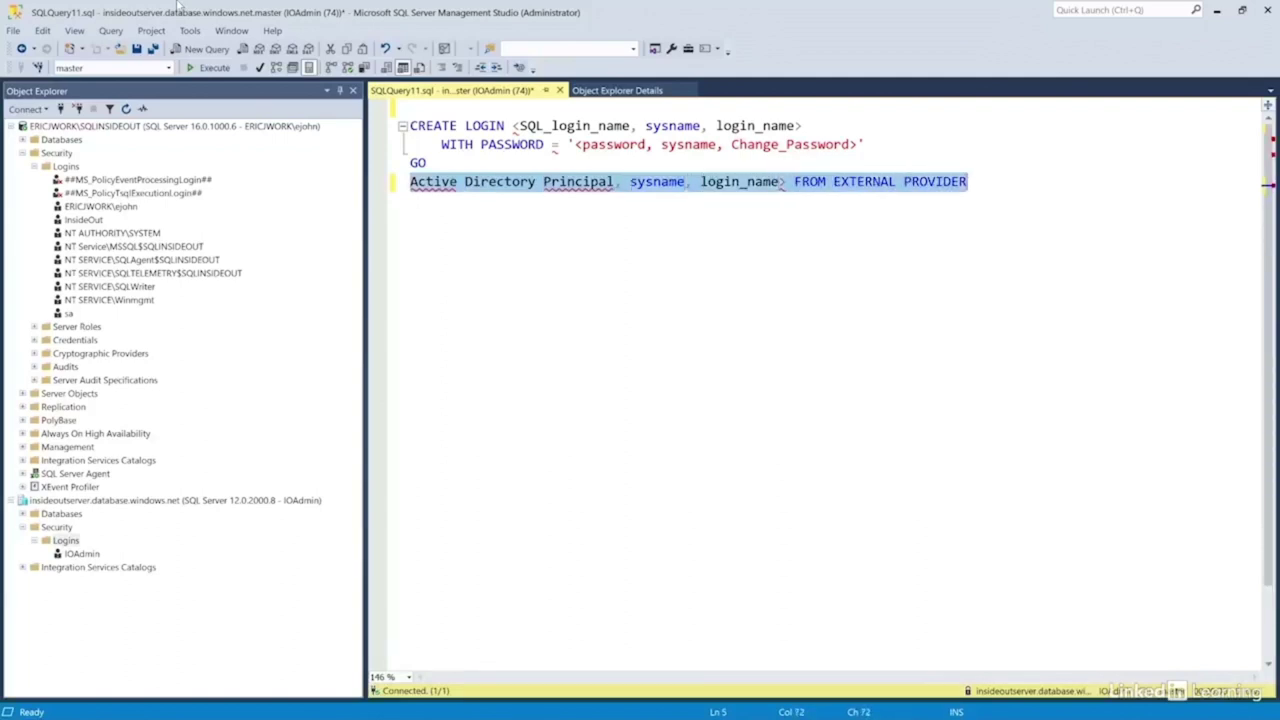
pyautogui.press('Delete')
pyautogui.press('Up')
pyautogui.press('Up')
pyautogui.press('Up')
pyautogui.press('Up')
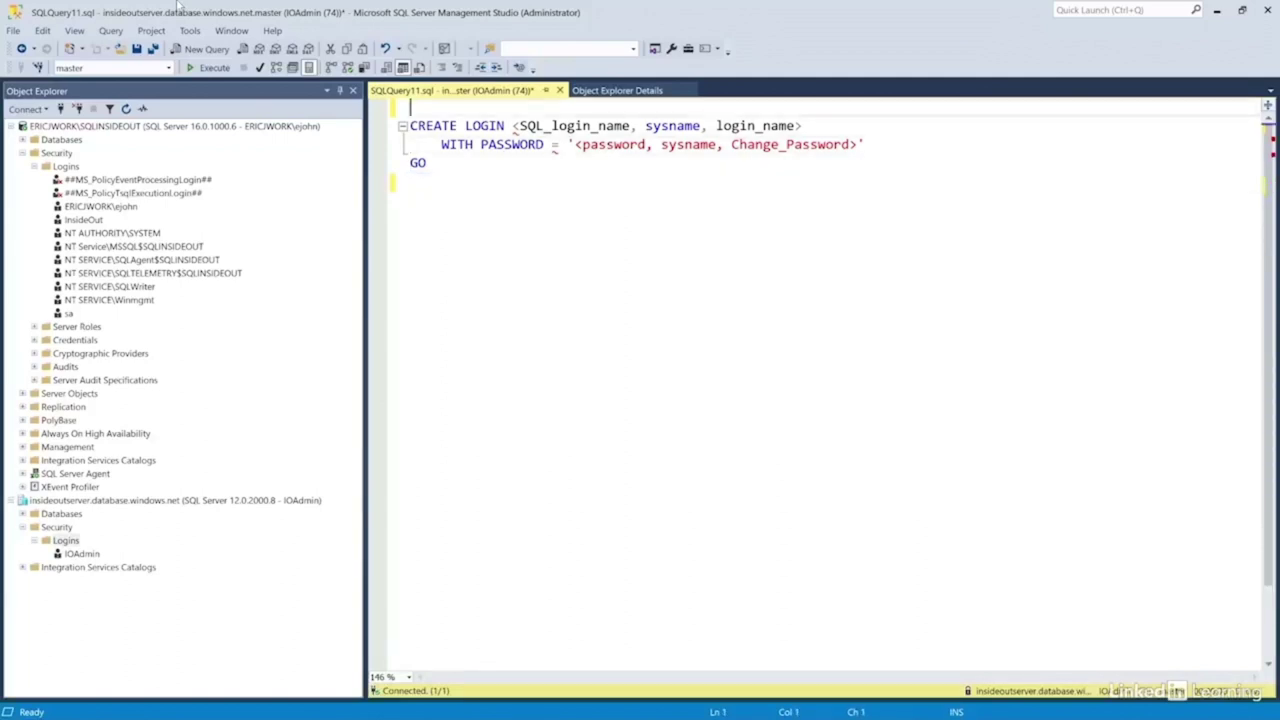
pyautogui.press('Down')
pyautogui.press('BackSpace')
# - Replace the login name placeholder with IOUser
pyautogui.press('Right')
pyautogui.hotkey('ctrl', 'Right')
pyautogui.hotkey('ctrl', 'Right')
pyautogui.hotkey('ctrl', 'shift', 'Right')
pyautogui.hotkey('ctrl', 'shift', 'Right')
pyautogui.hotkey('ctrl', 'shift', 'Right')
pyautogui.hotkey('ctrl', 'shift', 'Right')
pyautogui.hotkey('ctrl', 'shift', 'Right')
pyautogui.hotkey('ctrl', 'shift', 'Right')
pyautogui.hotkey('ctrl', 'shift', 'Right')
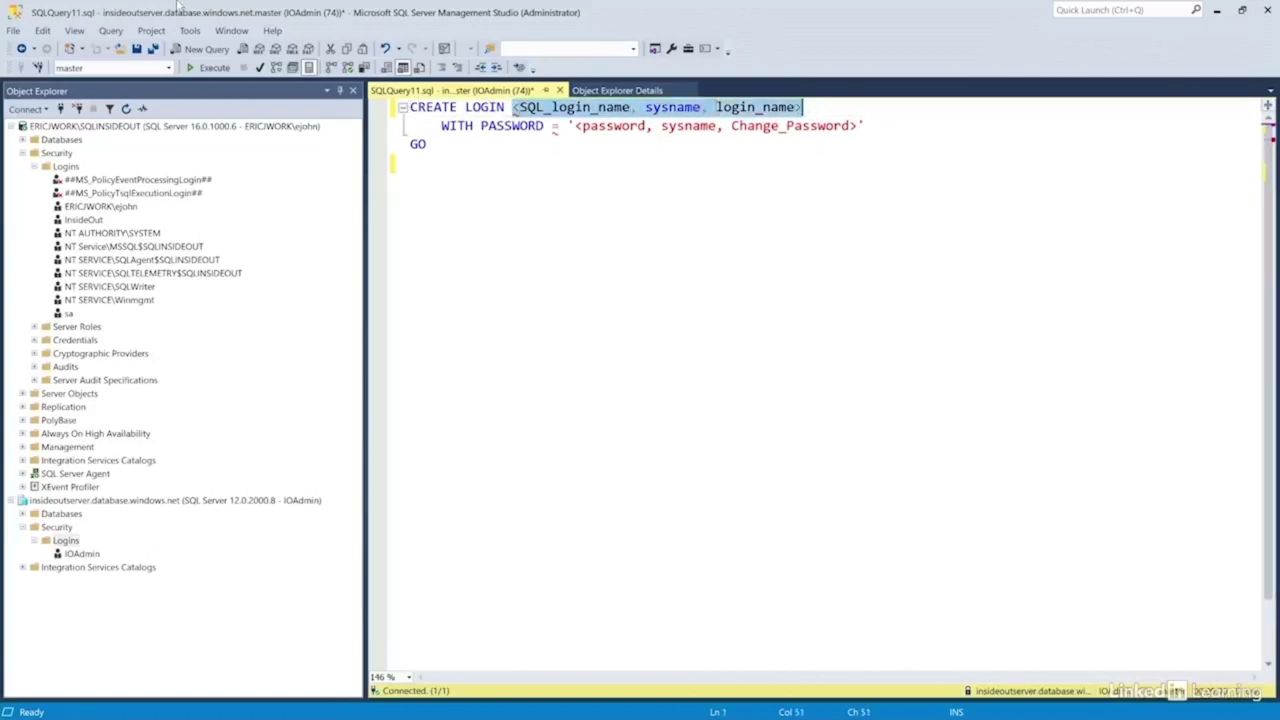
pyautogui.hotkey('shift', 'Left')
pyautogui.write('IOUser')
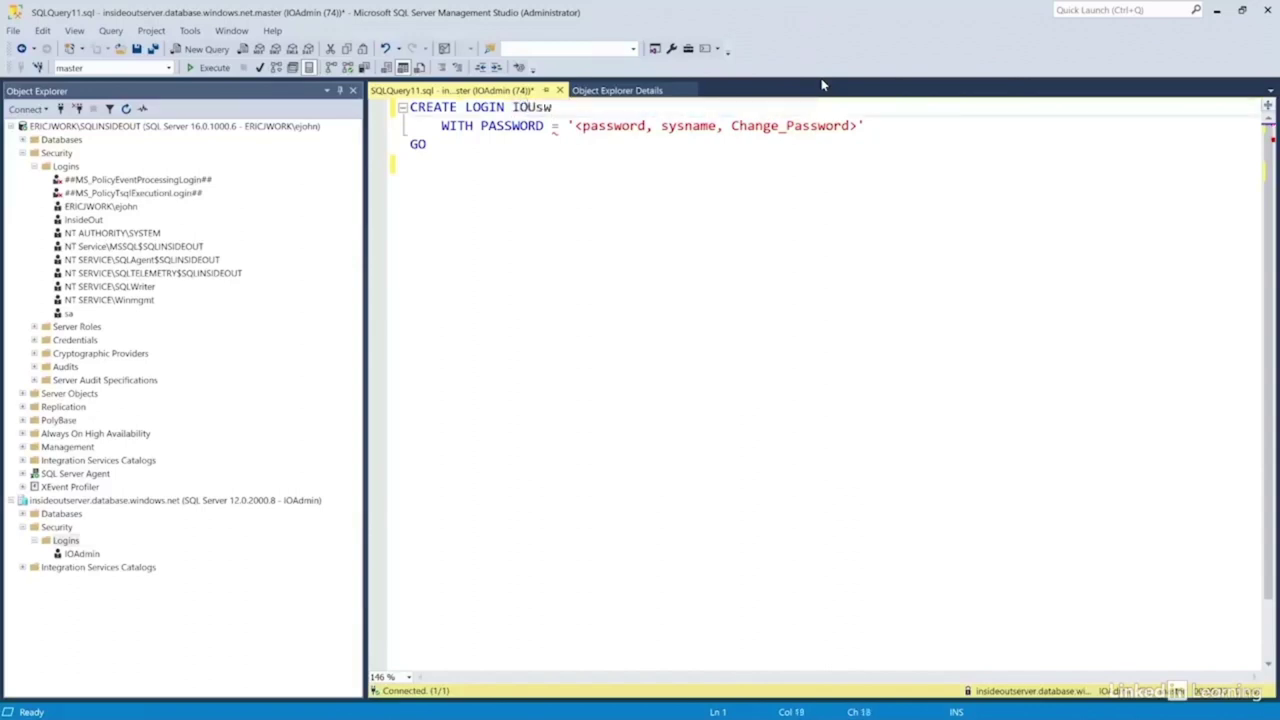
pyautogui.press('BackSpace')
pyautogui.press('BackSpace')
pyautogui.press('BackSpace')
pyautogui.write('se')
pyautogui.press('BackSpace')
pyautogui.press('BackSpace')
pyautogui.write('s')
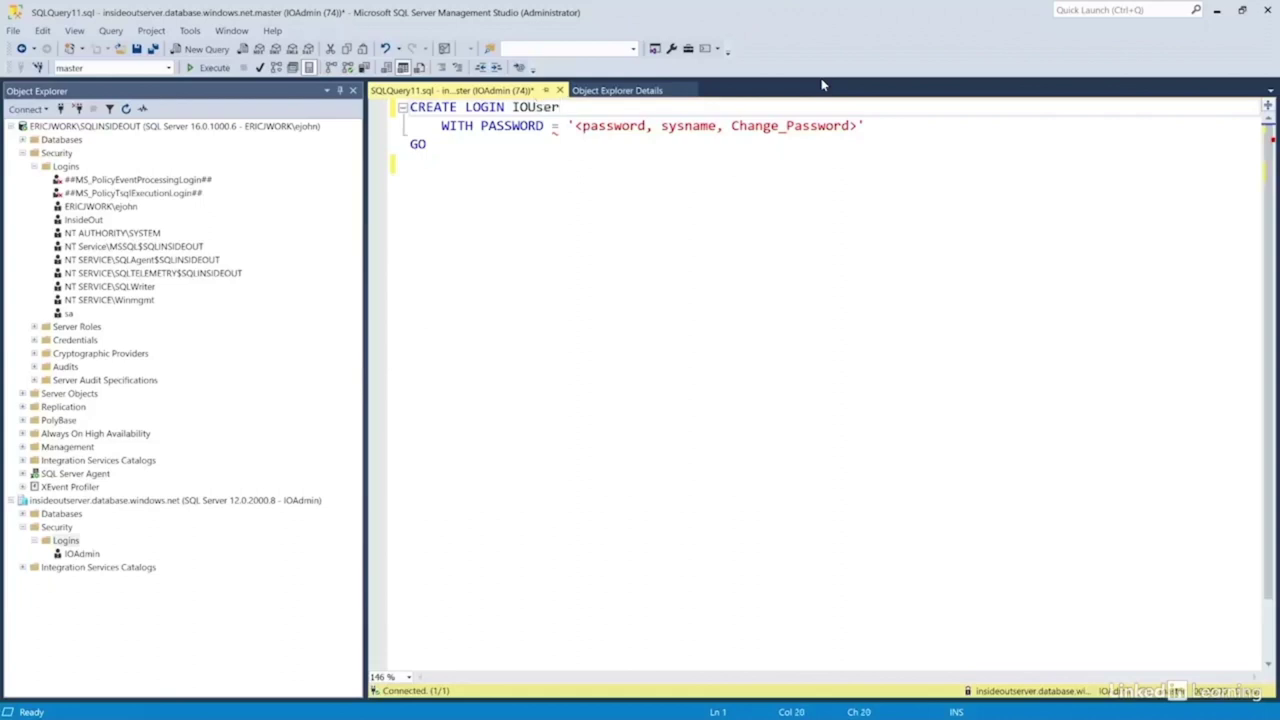
# - Set the password placeholder to the account password and run the CREATE LOGIN script
pyautogui.press('Down')
pyautogui.press('Right')
pyautogui.hotkey('ctrl', 'shift', 'Right')
pyautogui.hotkey('ctrl', 'shift', 'Right')
pyautogui.hotkey('ctrl', 'shift', 'Right')
pyautogui.hotkey('ctrl', 'shift', 'Right')
pyautogui.hotkey('ctrl', 'shift', 'Right')
pyautogui.hotkey('ctrl', 'shift', 'Right')
pyautogui.hotkey('ctrl', 'shift', 'Right')
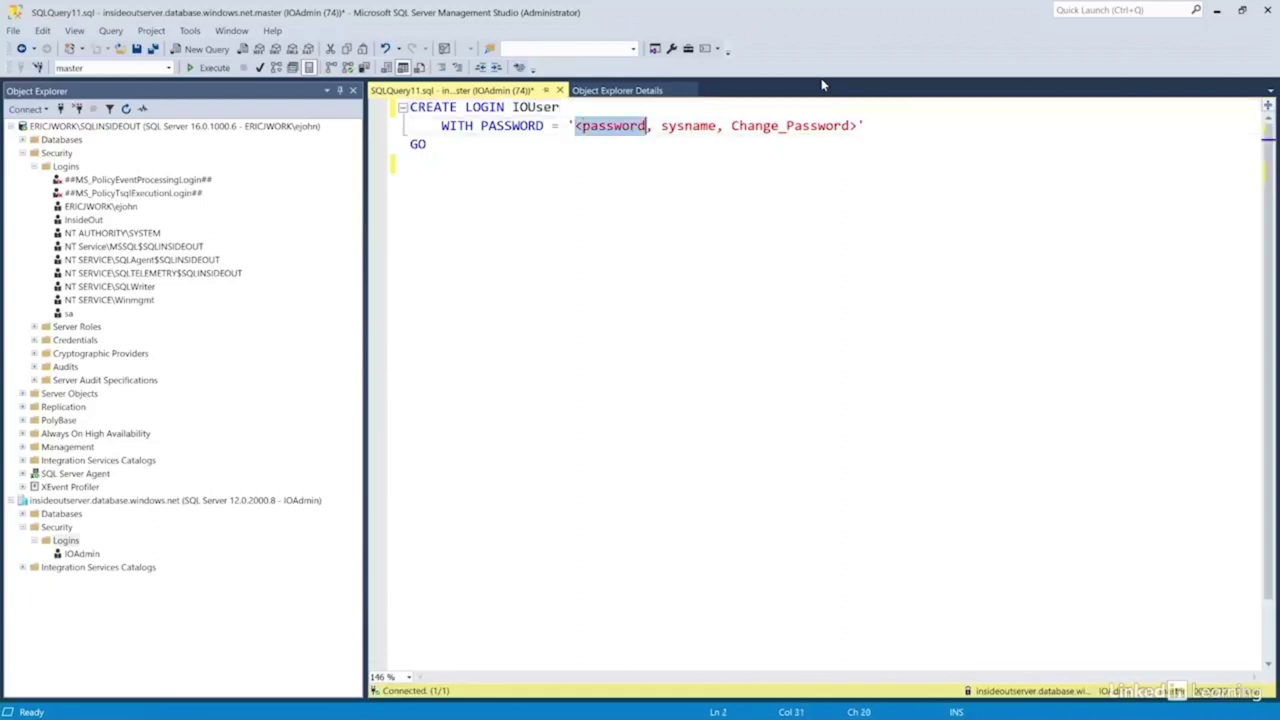
pyautogui.hotkey('shift', 'Left')
pyautogui.hotkey('shift', 'Left')
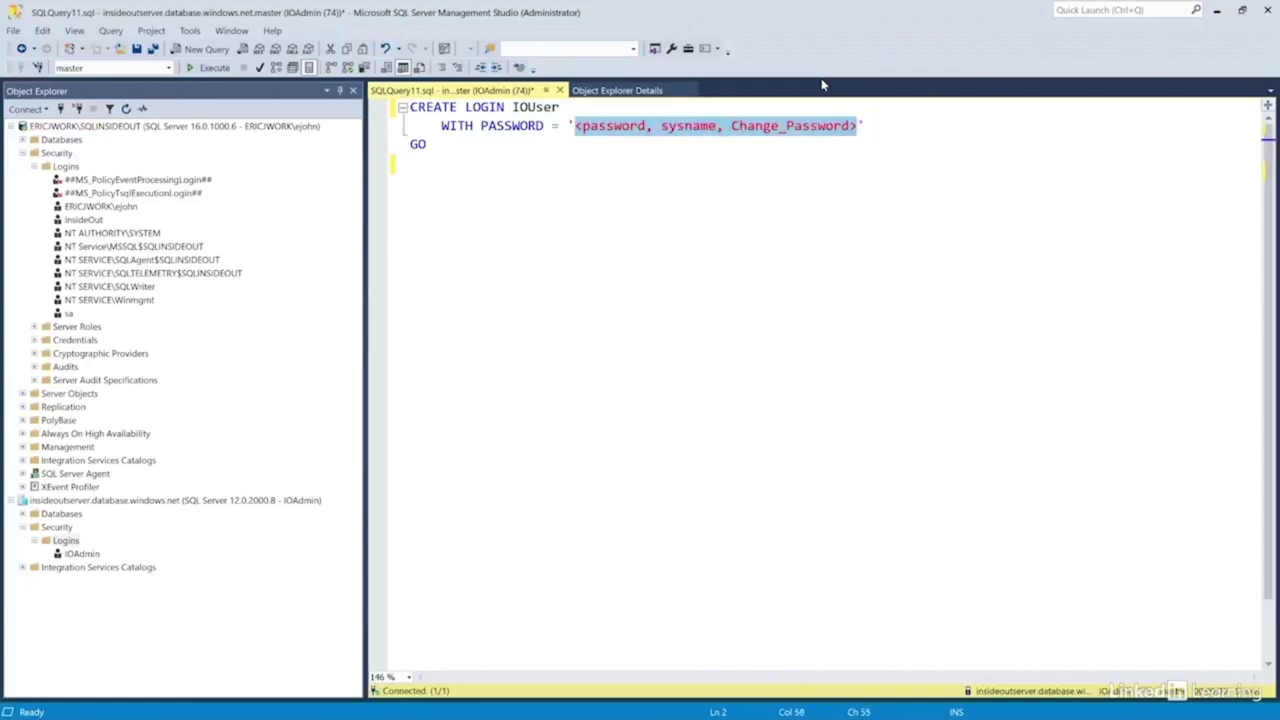
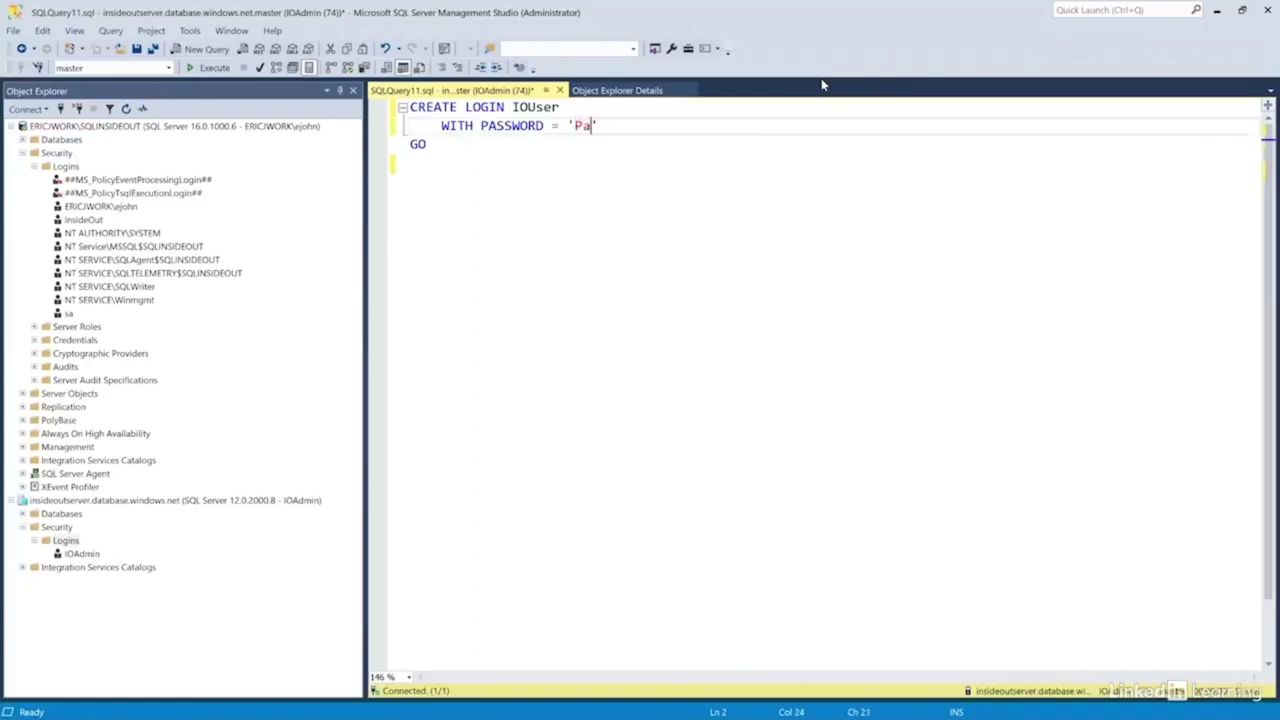
pyautogui.click(586, 214)
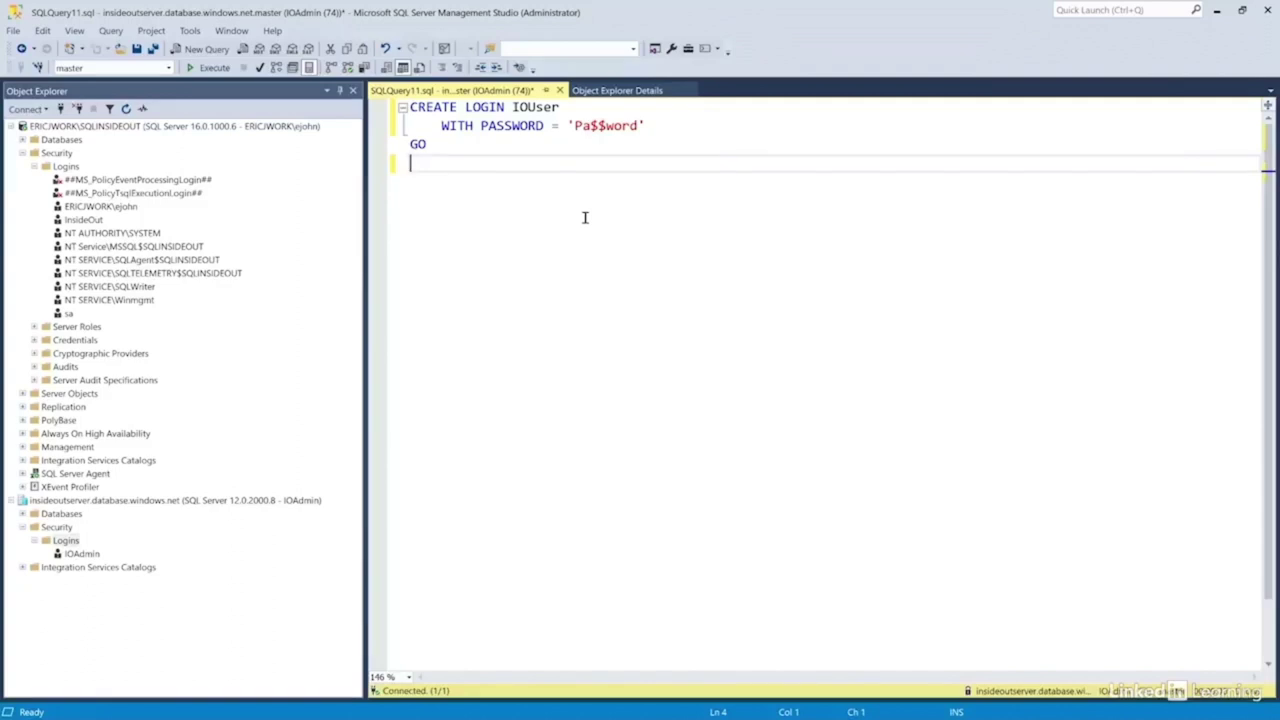
pyautogui.click(215, 72)
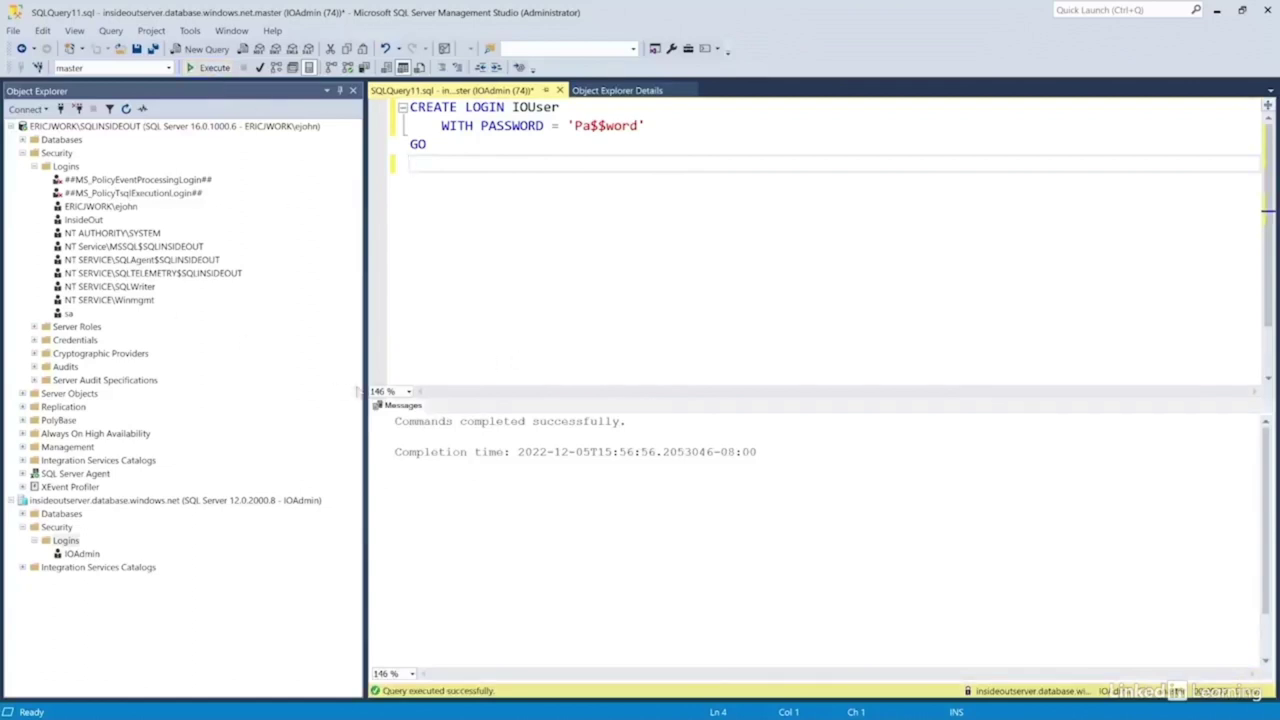
# - Refresh the Azure server's logins so IOUser appears alongside IOAdmin
pyautogui.rightClick(72, 541)
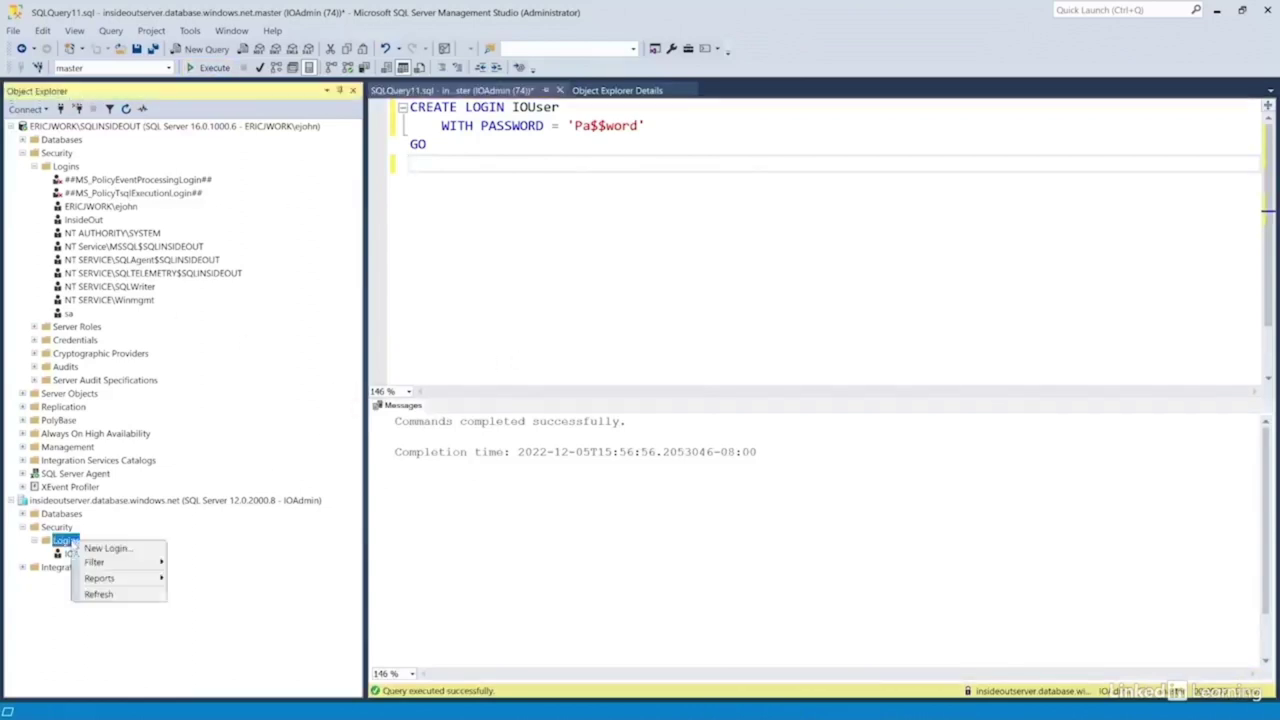
pyautogui.click(113, 594)
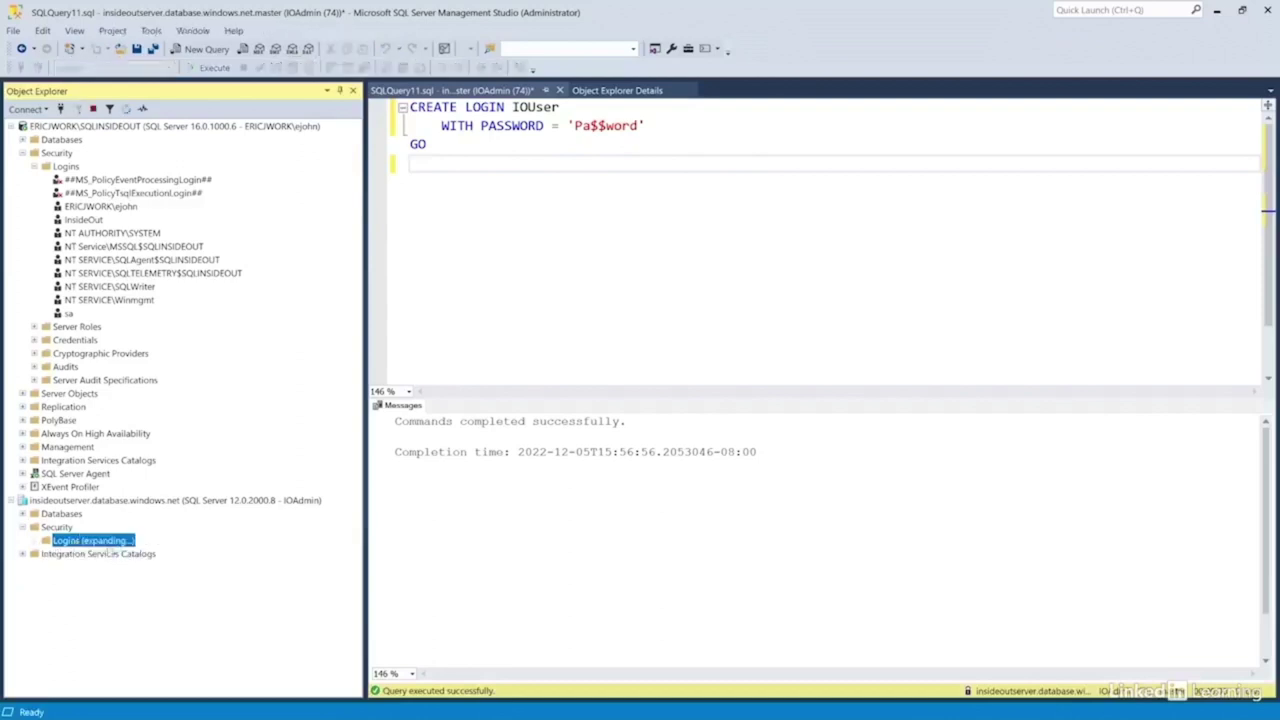
pyautogui.click(78, 567)
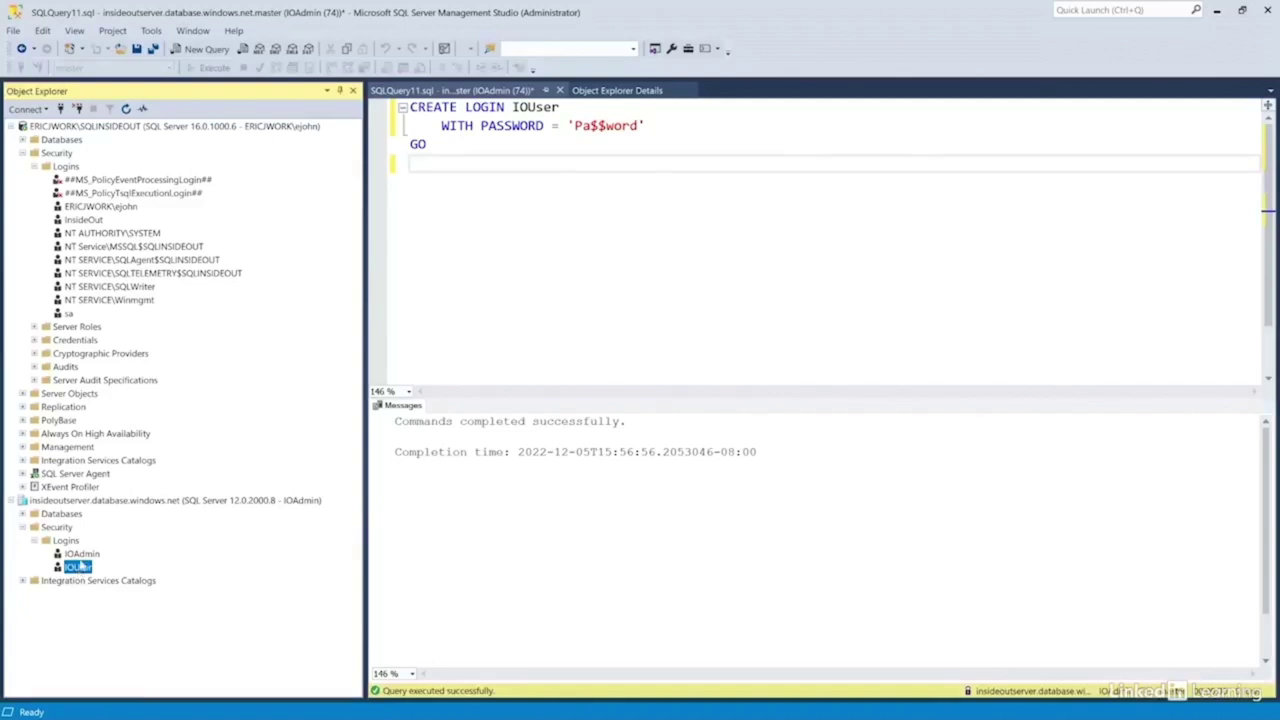
pyautogui.press('Down')
pyautogui.press('Up')
pyautogui.press('Down')
pyautogui.press('Up')
pyautogui.click(78, 566)
pyautogui.click(82, 553)
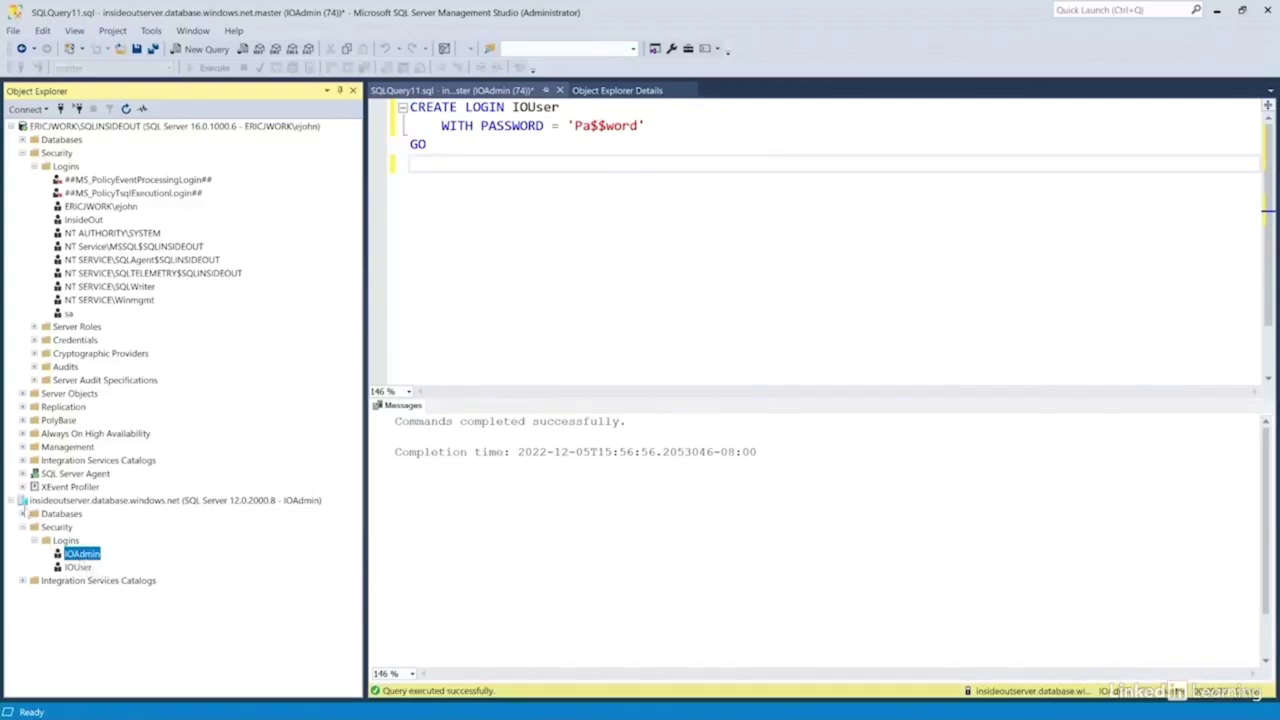
# - Expand NewInsideOutAzure > Security > Users on the Azure server
pyautogui.click(23, 514)
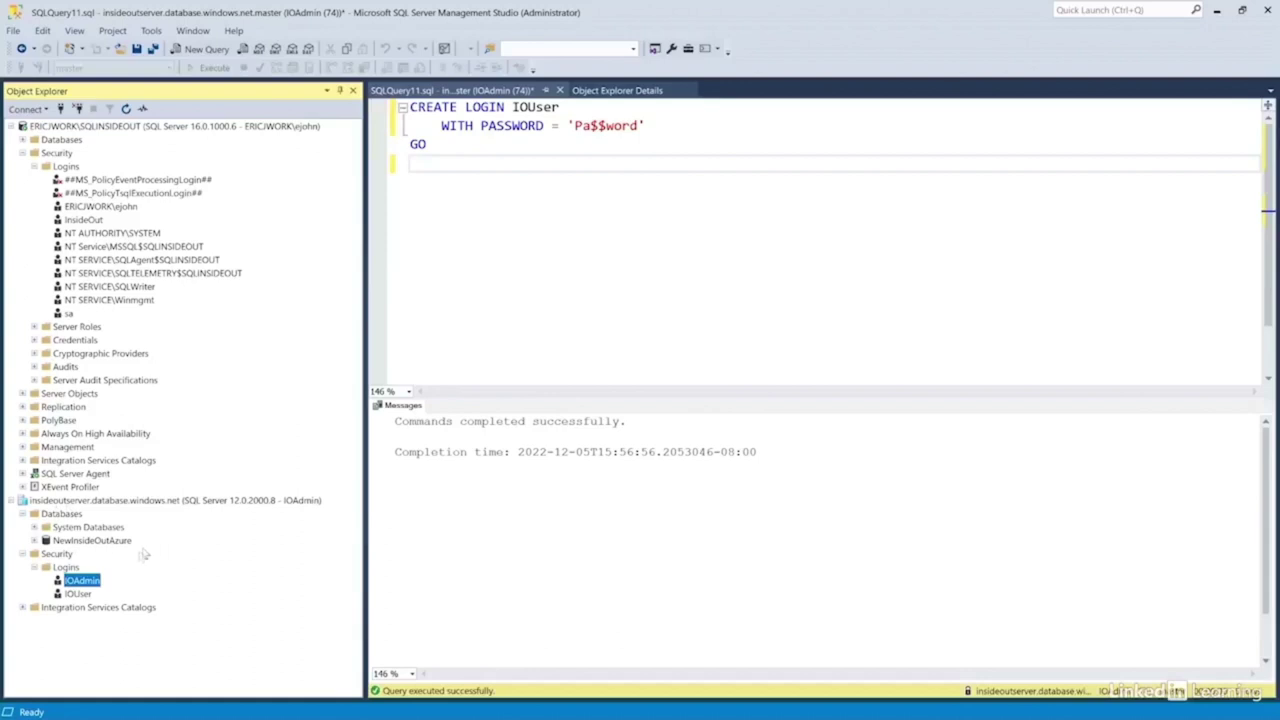
pyautogui.click(86, 542)
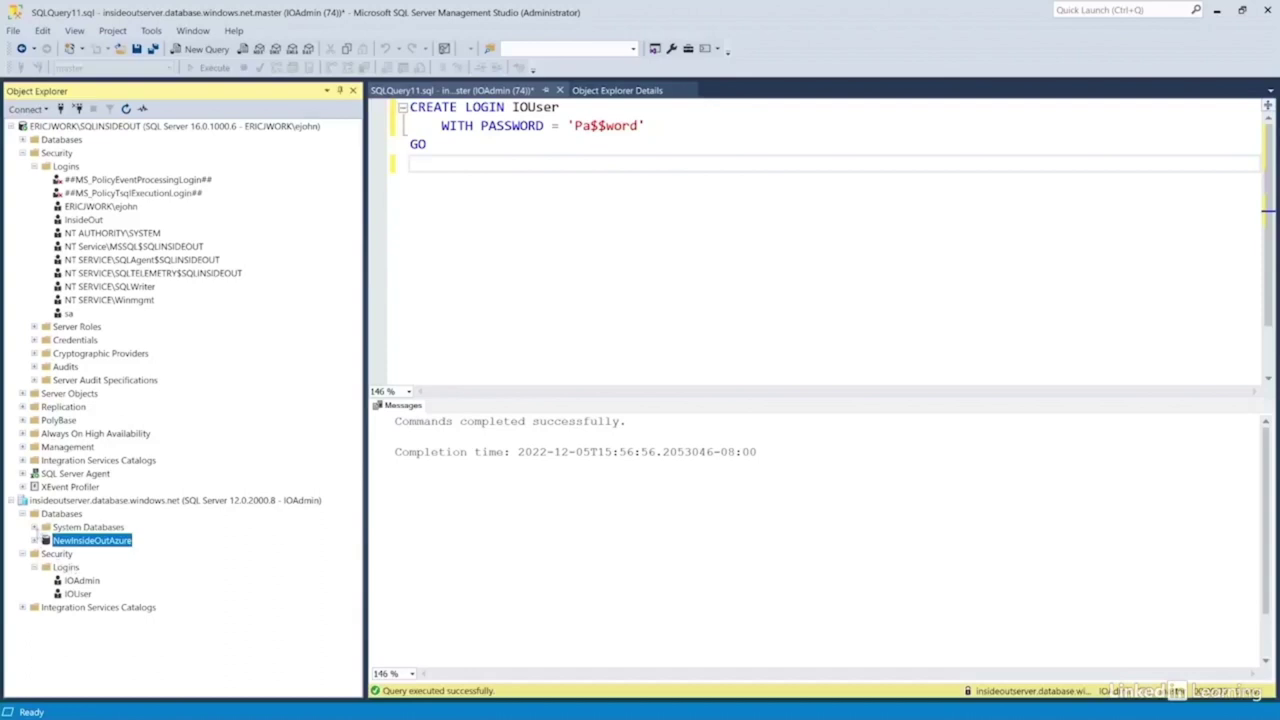
pyautogui.click(35, 541)
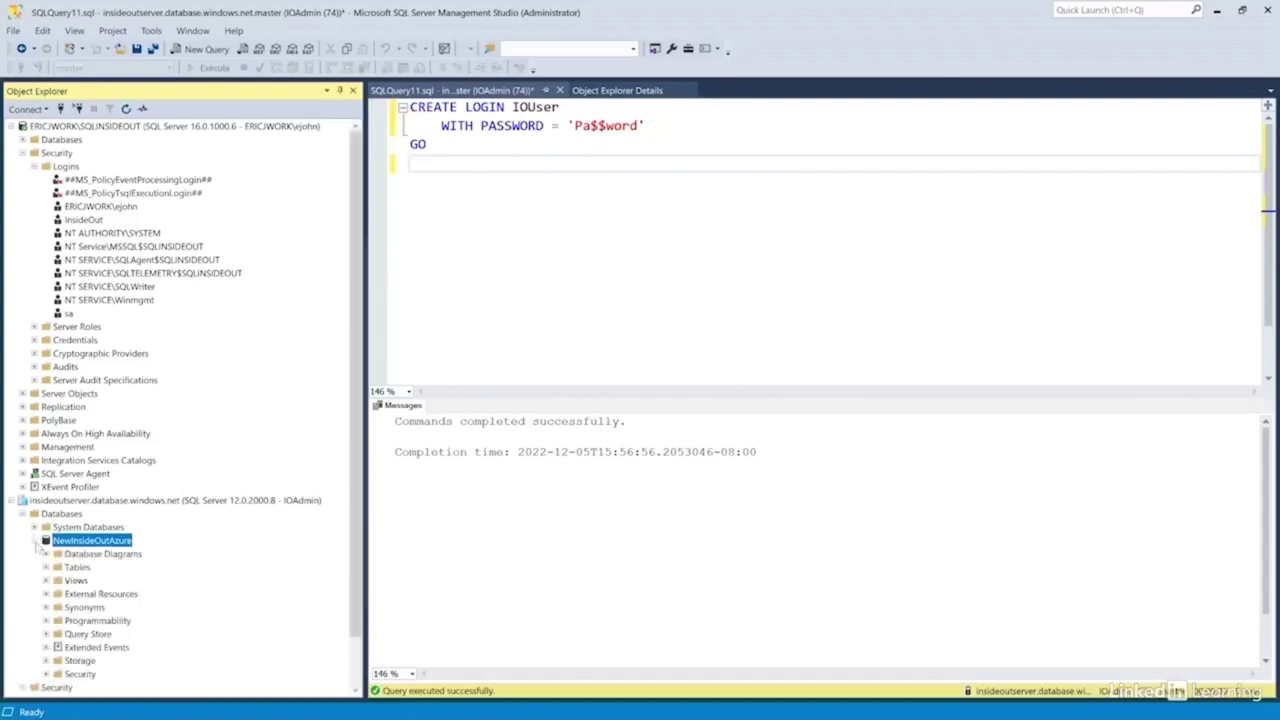
pyautogui.scroll(-2, 210, 460)
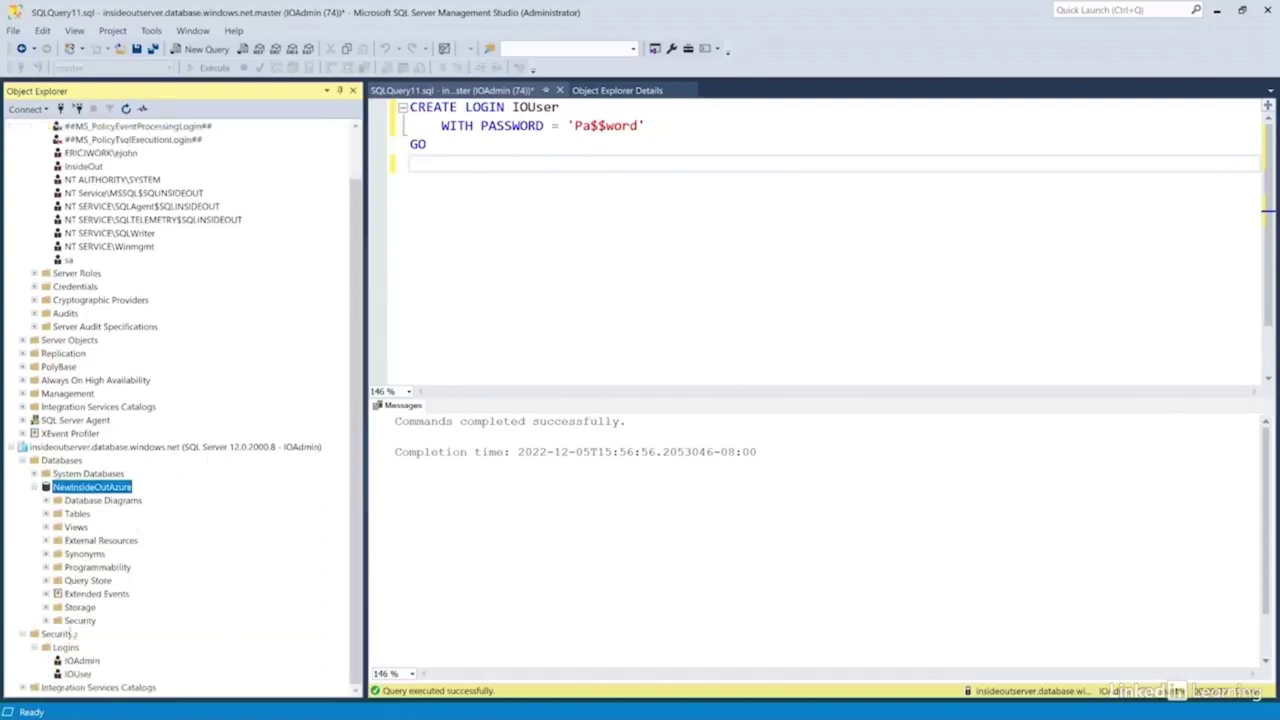
pyautogui.click(45, 621)
pyautogui.scroll(-2, 188, 445)
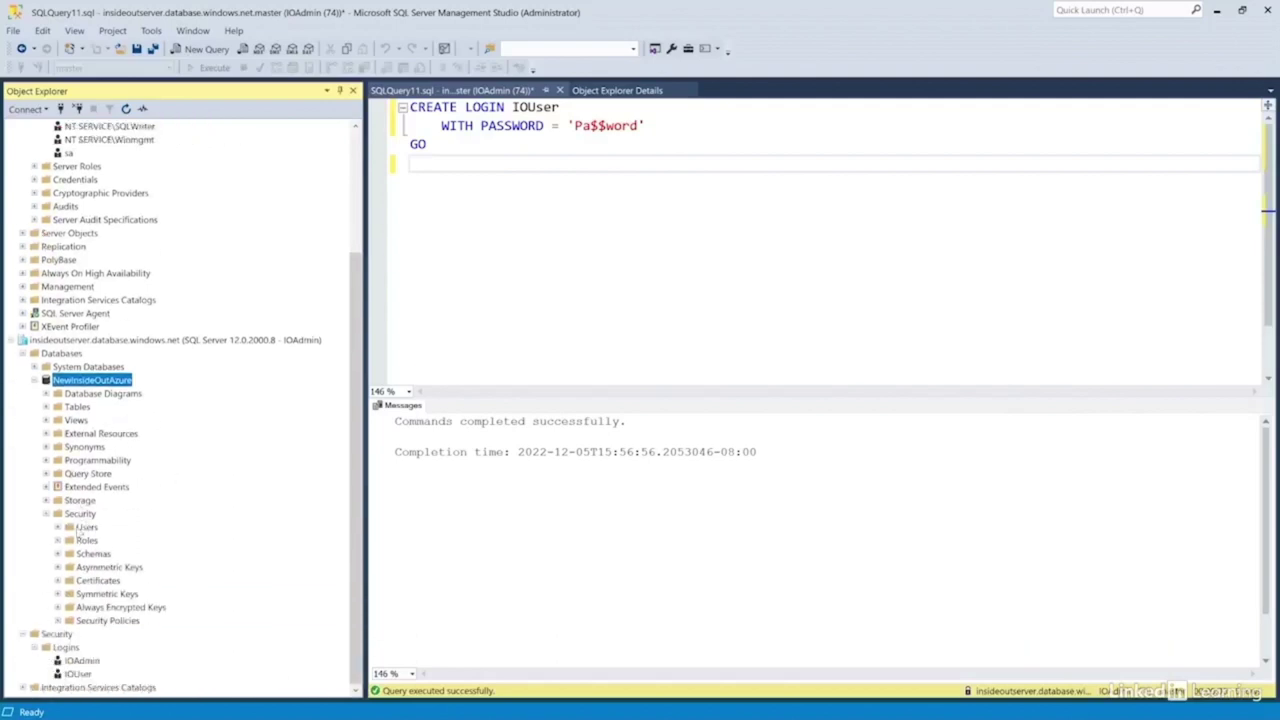
pyautogui.click(57, 527)
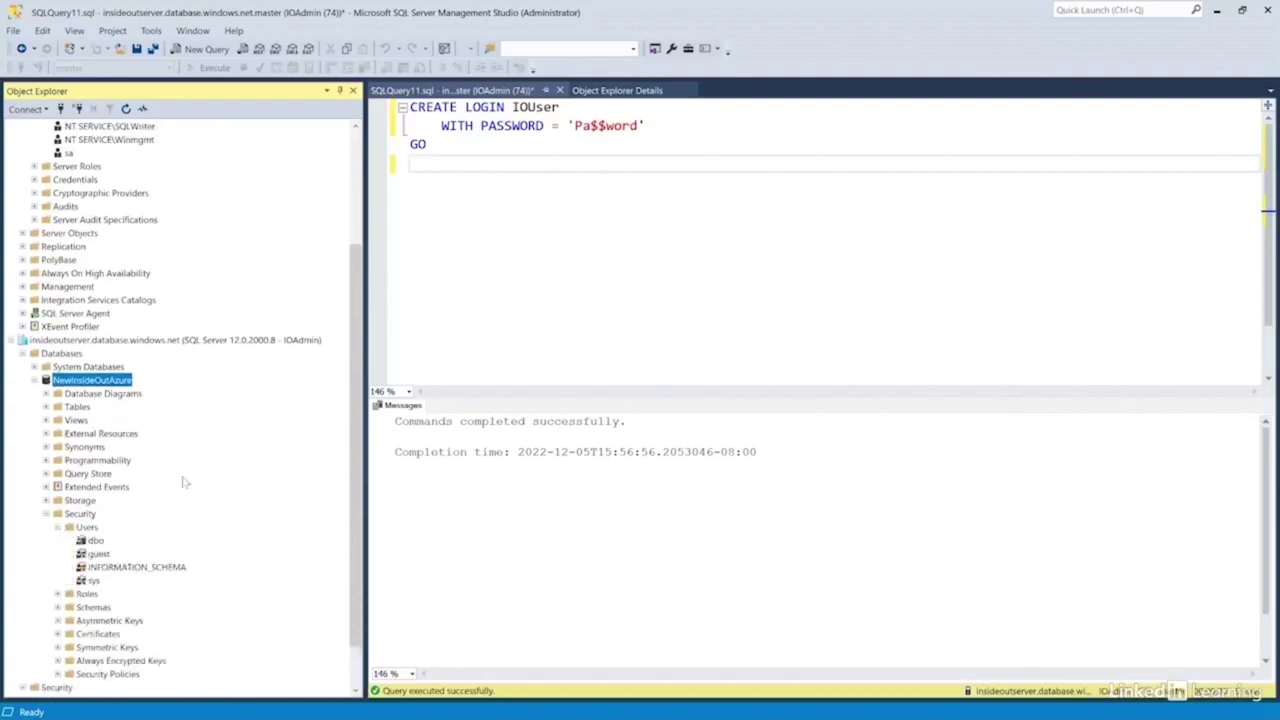
pyautogui.scroll(-2, 185, 483)
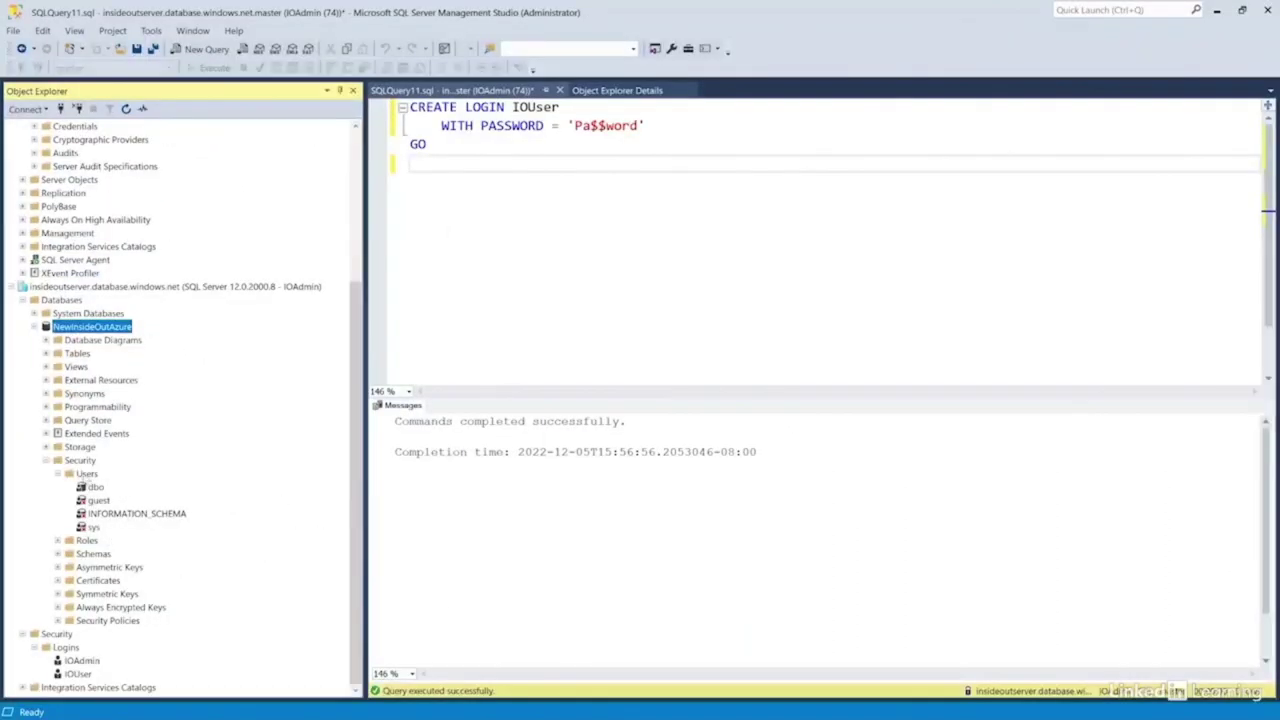
pyautogui.rightClick(88, 474)
# - Start a New User template script for NewInsideOutAzure and delete its header comments
pyautogui.click(118, 481)
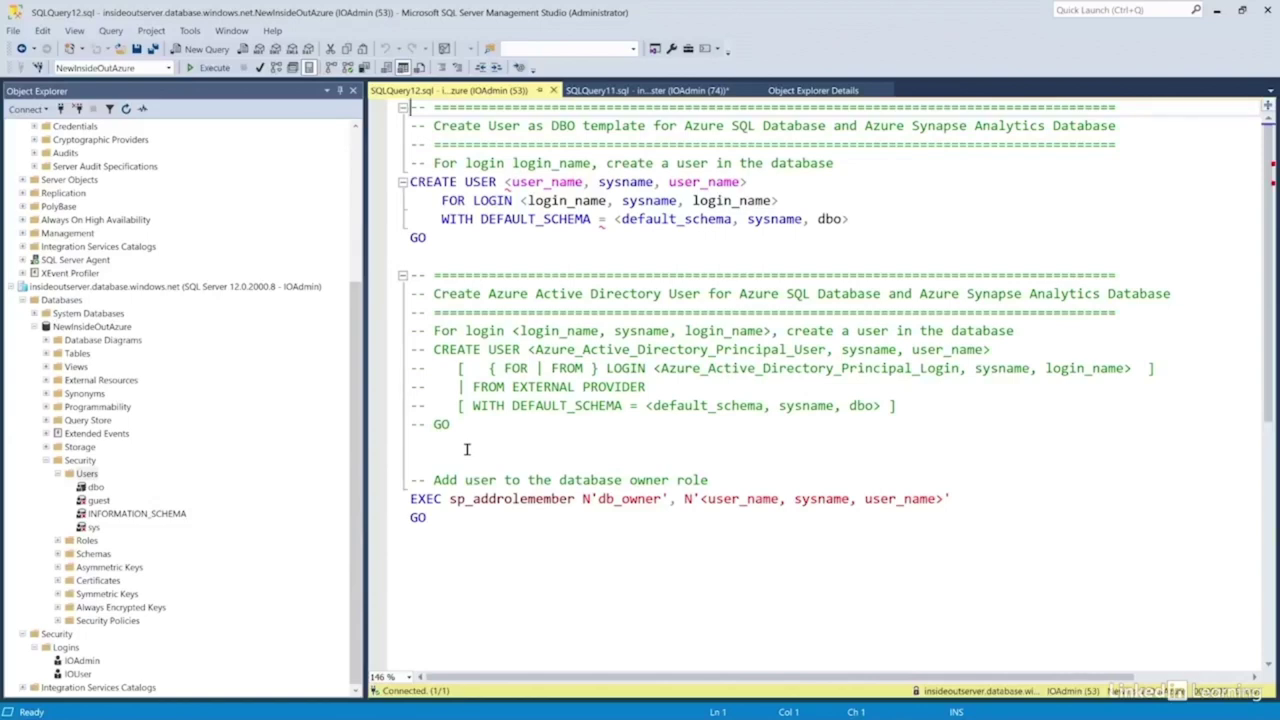
pyautogui.hotkey('shift', 'Down')
pyautogui.hotkey('shift', 'Down')
pyautogui.hotkey('shift', 'Down')
pyautogui.hotkey('shift', 'Down')
pyautogui.press('Delete')
# - Replace the user name placeholder with IOUser, correcting the typo
pyautogui.hotkey('ctrl', 'Right')
pyautogui.hotkey('ctrl', 'Right')
pyautogui.hotkey('shift', 'Right')
pyautogui.hotkey('shift', 'Right')
pyautogui.hotkey('shift', 'Right')
pyautogui.hotkey('shift', 'Right')
pyautogui.hotkey('shift', 'Right')
pyautogui.hotkey('shift', 'Right')
pyautogui.hotkey('shift', 'Right')
pyautogui.hotkey('shift', 'Right')
pyautogui.hotkey('shift', 'Right')
pyautogui.hotkey('shift', 'Right')
pyautogui.hotkey('shift', 'Right')
pyautogui.hotkey('shift', 'Right')
pyautogui.hotkey('shift', 'Right')
pyautogui.hotkey('shift', 'Right')
pyautogui.hotkey('shift', 'Right')
pyautogui.hotkey('shift', 'Right')
pyautogui.hotkey('shift', 'Right')
pyautogui.hotkey('shift', 'Right')
pyautogui.hotkey('shift', 'Right')
pyautogui.hotkey('shift', 'Right')
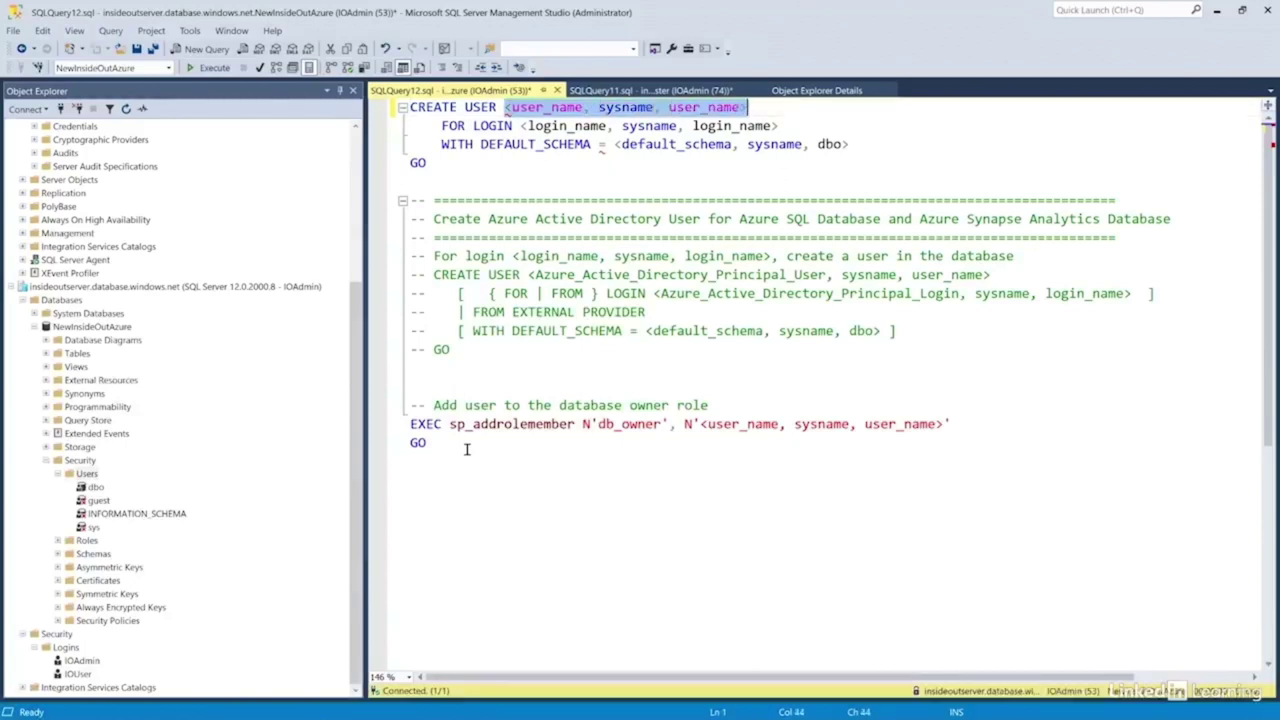
pyautogui.write('IOU')
pyautogui.write('ser')
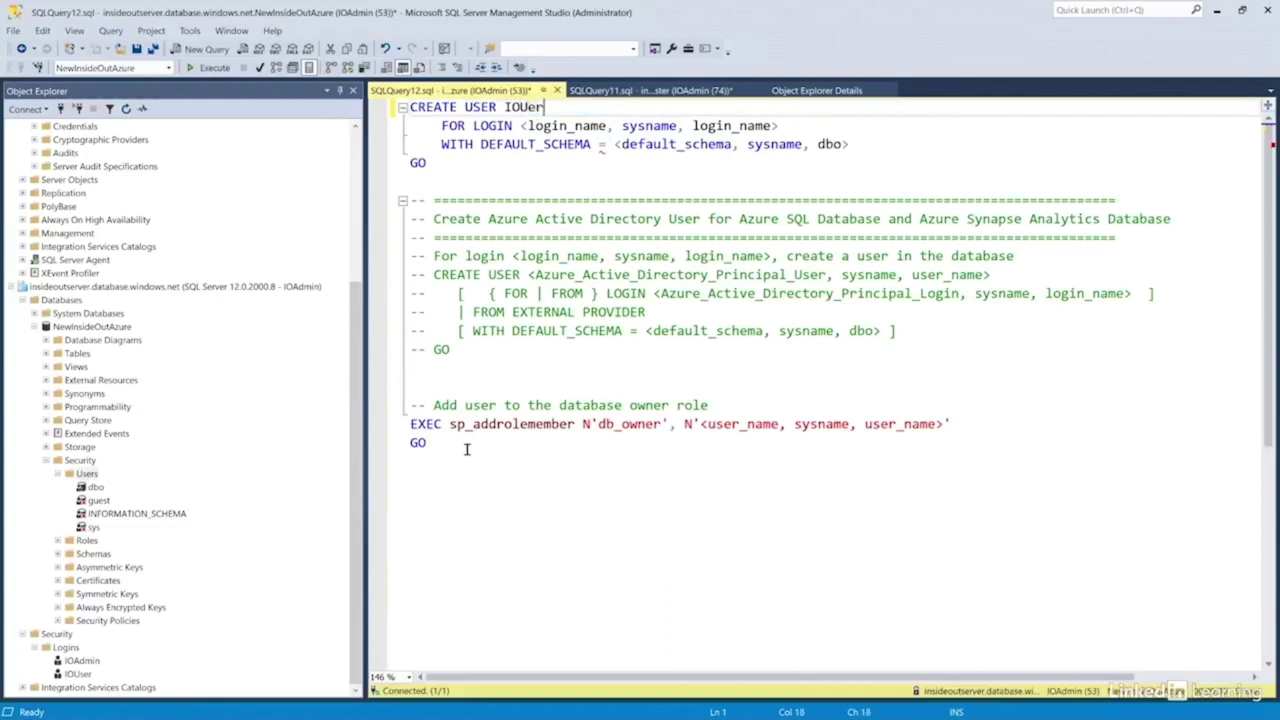
pyautogui.write('r')
pyautogui.press('Down')
pyautogui.press('Left')
pyautogui.press('Left')
pyautogui.press('Left')
pyautogui.press('Left')
pyautogui.hotkey('ctrl', 'shift', 'Right')
pyautogui.press('Left')
pyautogui.press('Up')
pyautogui.press('Right')
pyautogui.press('Right')
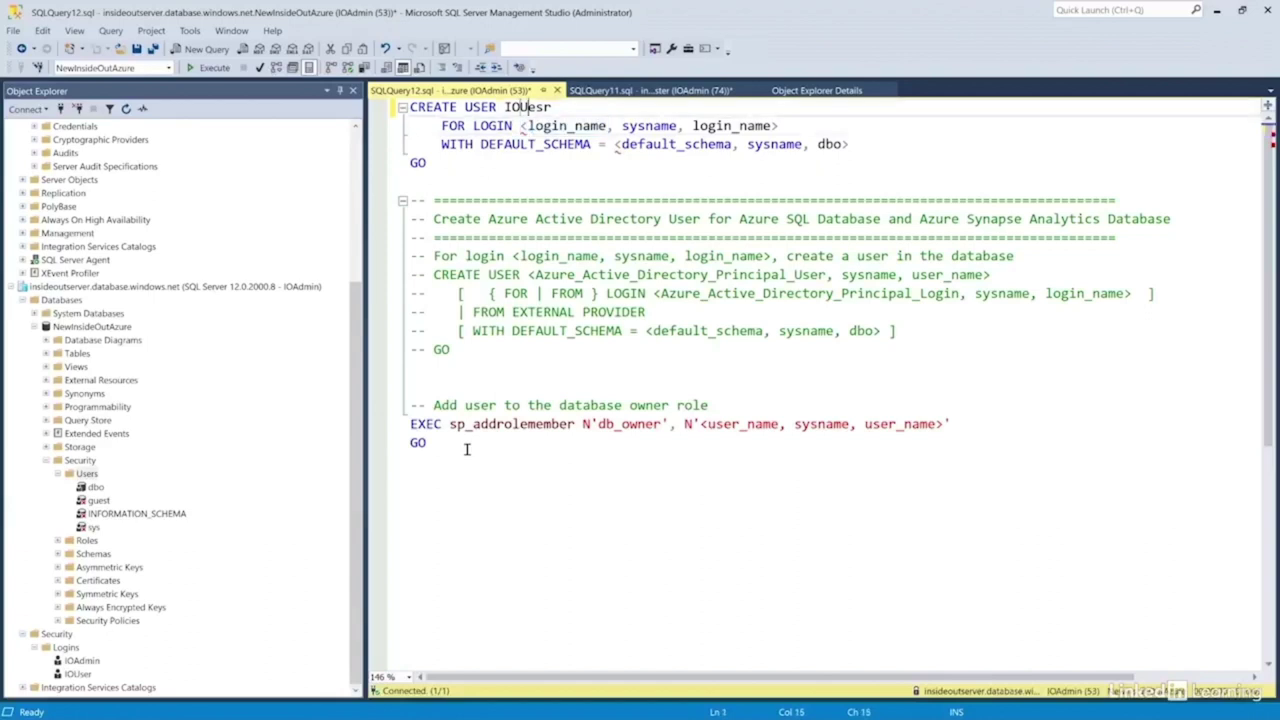
pyautogui.press('BackSpace')
pyautogui.press('Right')
pyautogui.write('ee')
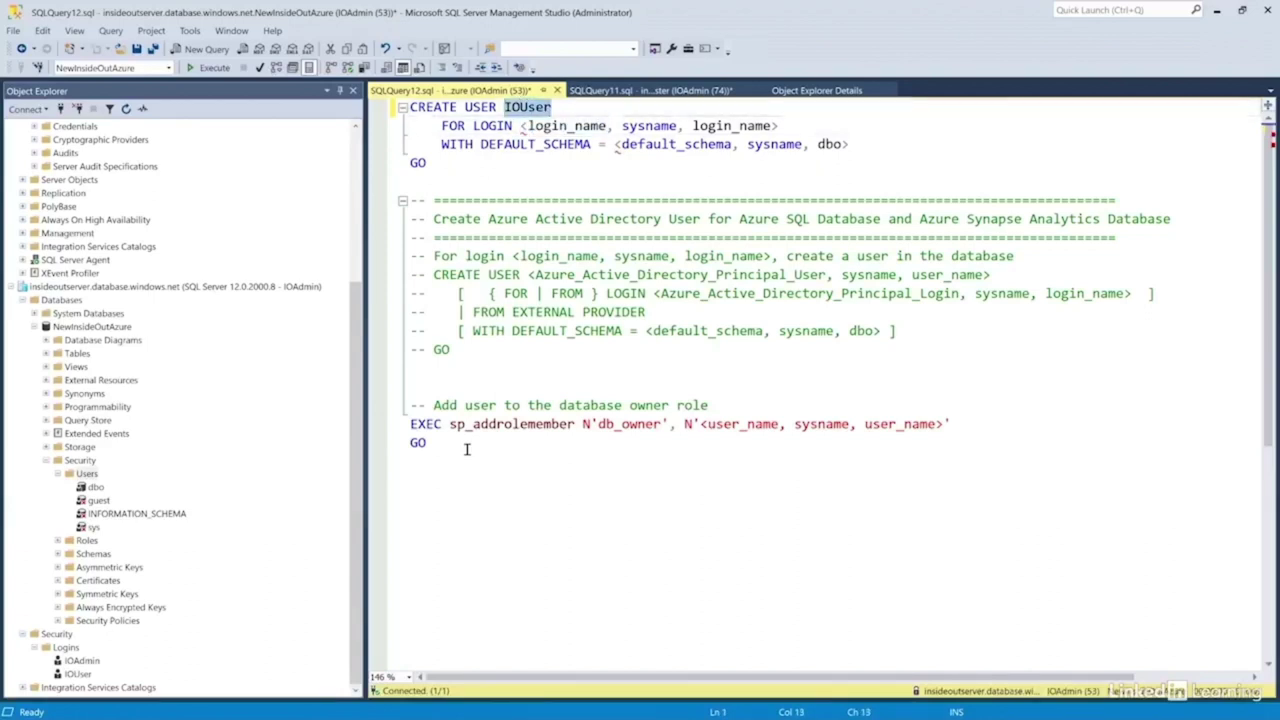
pyautogui.press('Down')
# - Set the login to IOUser and the default schema to dbo
pyautogui.press('Left')
pyautogui.press('Left')
pyautogui.press('Left')
pyautogui.press('Left')
pyautogui.press('Left')
pyautogui.press('Right')
pyautogui.press('Right')
pyautogui.hotkey('ctrl', 'shift', 'Right')
pyautogui.hotkey('ctrl', 'shift', 'Right')
pyautogui.hotkey('ctrl', 'shift', 'Right')
pyautogui.hotkey('ctrl', 'shift', 'Right')
pyautogui.hotkey('ctrl', 'shift', 'Right')
pyautogui.hotkey('ctrl', 'shift', 'Right')
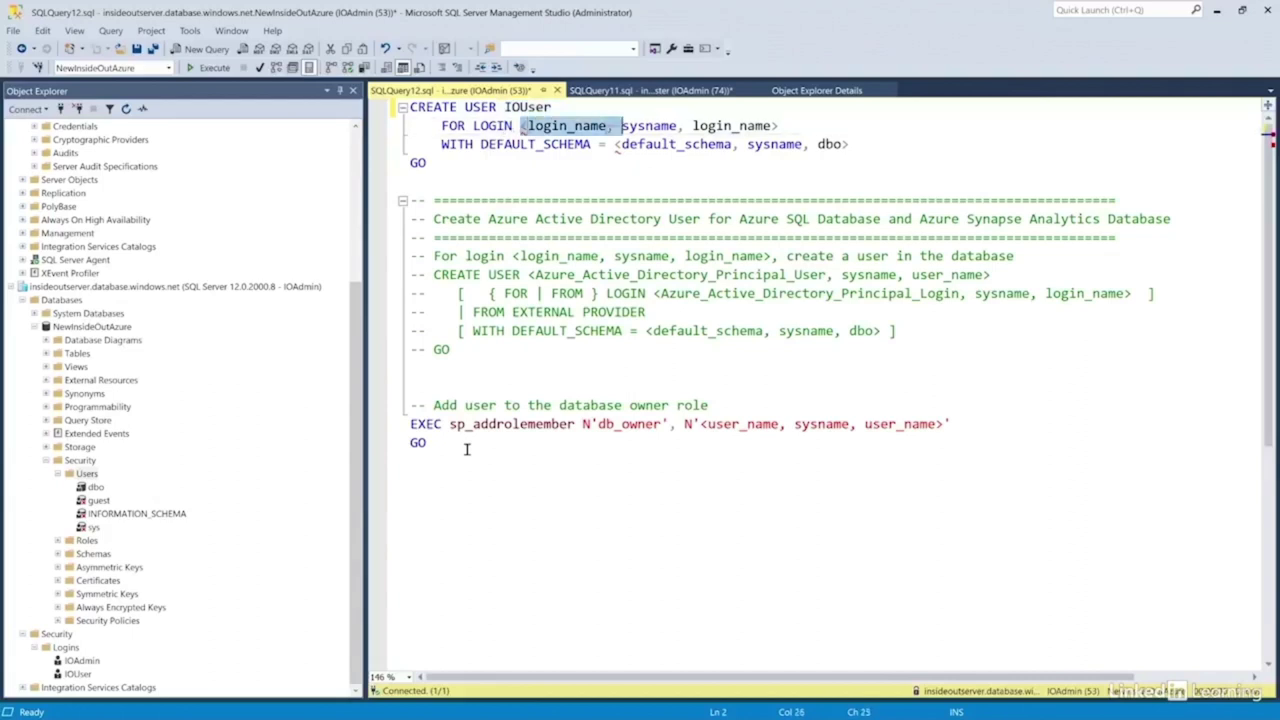
pyautogui.hotkey('shift', 'Right')
pyautogui.write('IOUser')
pyautogui.press('Up')
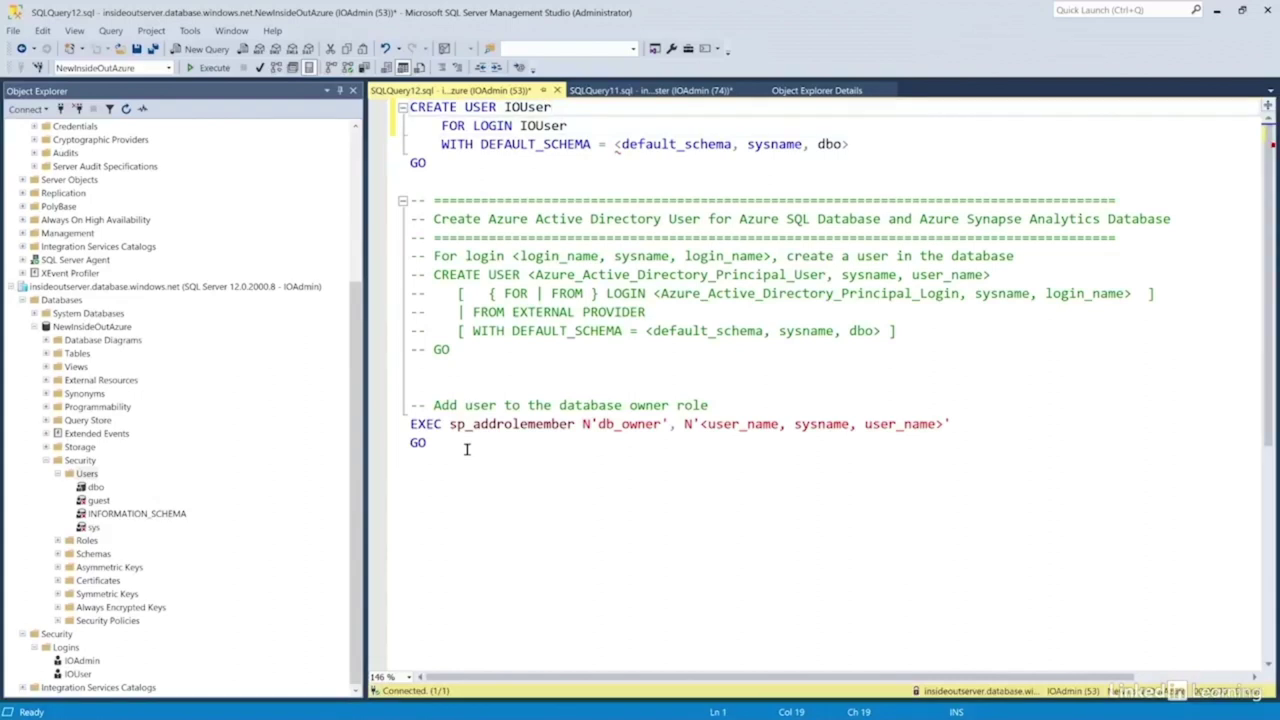
pyautogui.press('Down')
pyautogui.press('Down')
pyautogui.hotkey('ctrl', 'Right')
pyautogui.hotkey('ctrl', 'Right')
pyautogui.hotkey('ctrl', 'shift', 'Right')
pyautogui.hotkey('ctrl', 'shift', 'Right')
pyautogui.hotkey('ctrl', 'shift', 'Right')
pyautogui.hotkey('ctrl', 'shift', 'Right')
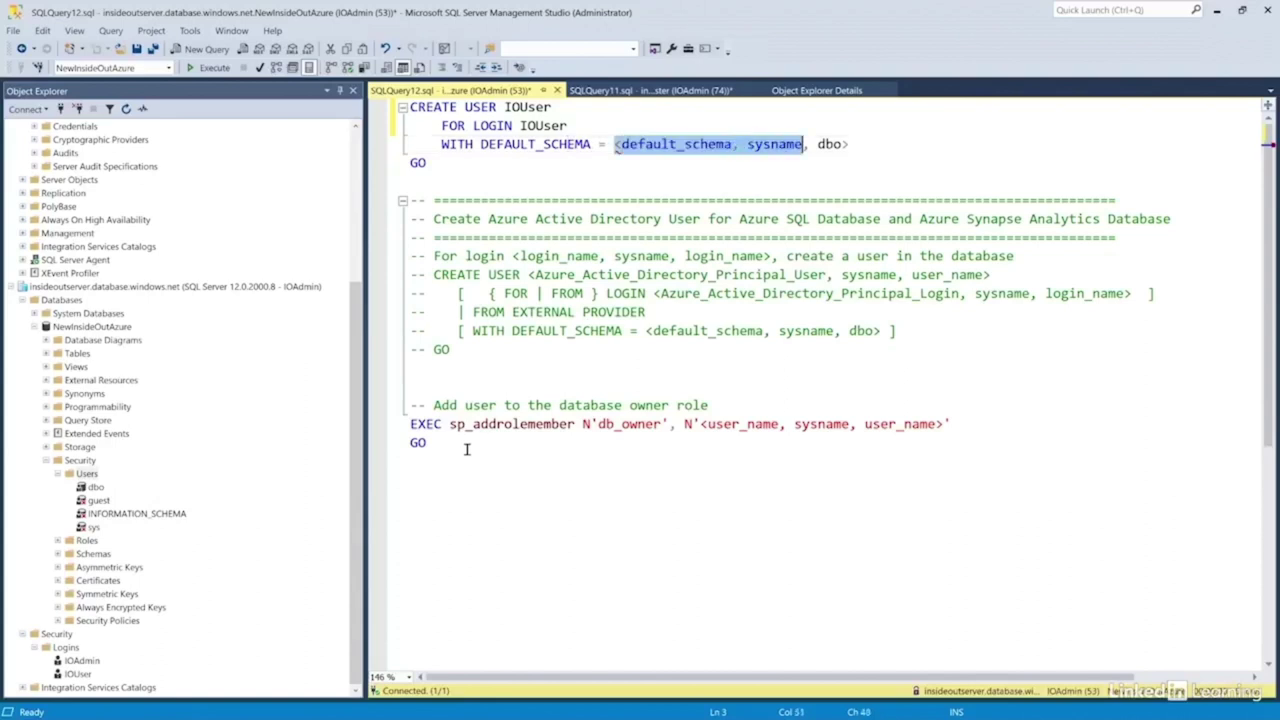
pyautogui.press('Delete')
pyautogui.press('End')
pyautogui.press('BackSpace')
pyautogui.press('Left')
pyautogui.press('Left')
pyautogui.press('Left')
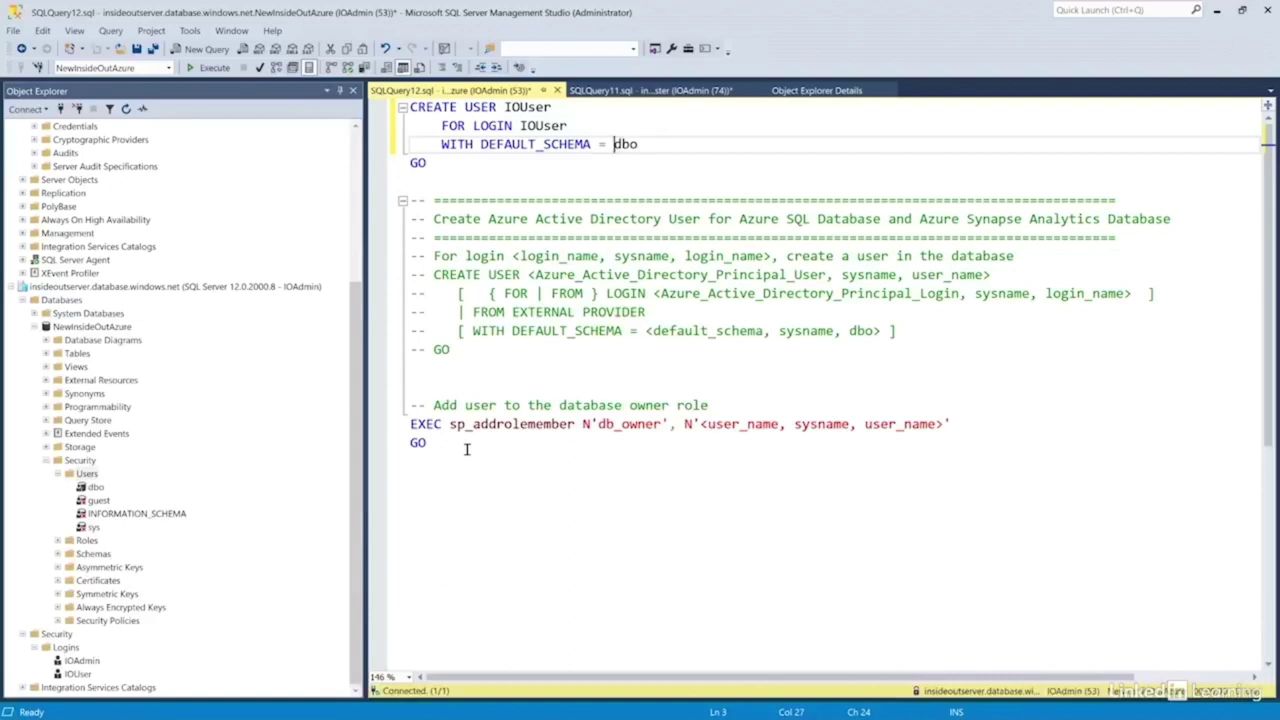
# - Delete the Azure Active Directory template block and tidy the blank lines
pyautogui.press('Down')
pyautogui.press('Down')
pyautogui.hotkey('shift', 'Down')
pyautogui.hotkey('shift', 'Down')
pyautogui.hotkey('shift', 'Down')
pyautogui.hotkey('shift', 'Down')
pyautogui.hotkey('shift', 'Down')
pyautogui.hotkey('shift', 'Down')
pyautogui.hotkey('shift', 'Down')
pyautogui.hotkey('shift', 'Down')
pyautogui.hotkey('shift', 'Down')
pyautogui.hotkey('shift', 'Down')
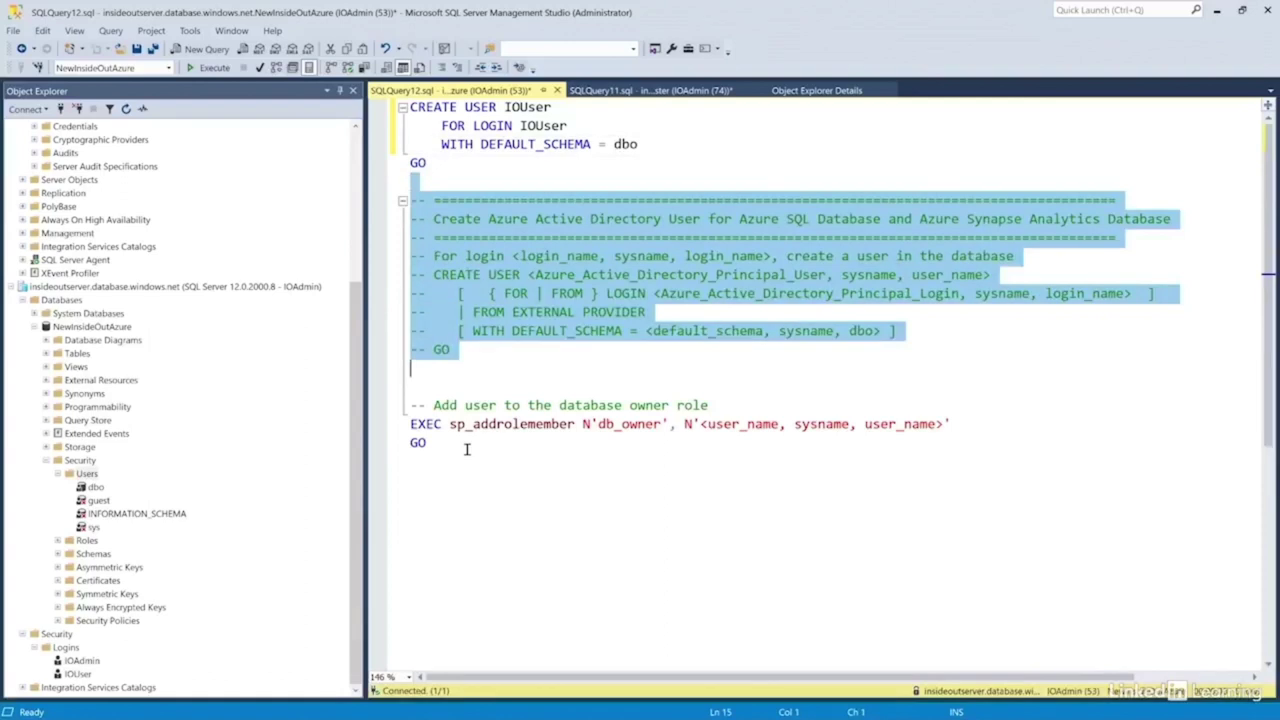
pyautogui.press('Delete')
pyautogui.press('Down')
pyautogui.press('Down')
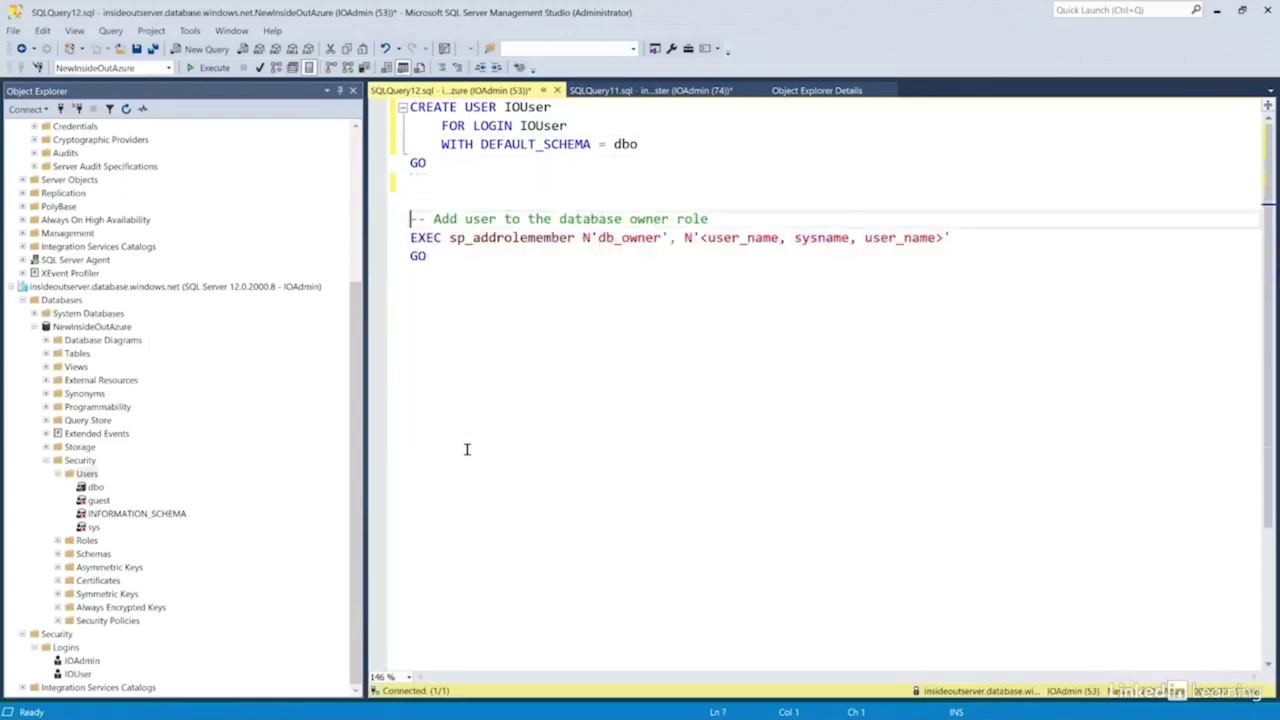
pyautogui.press('Up')
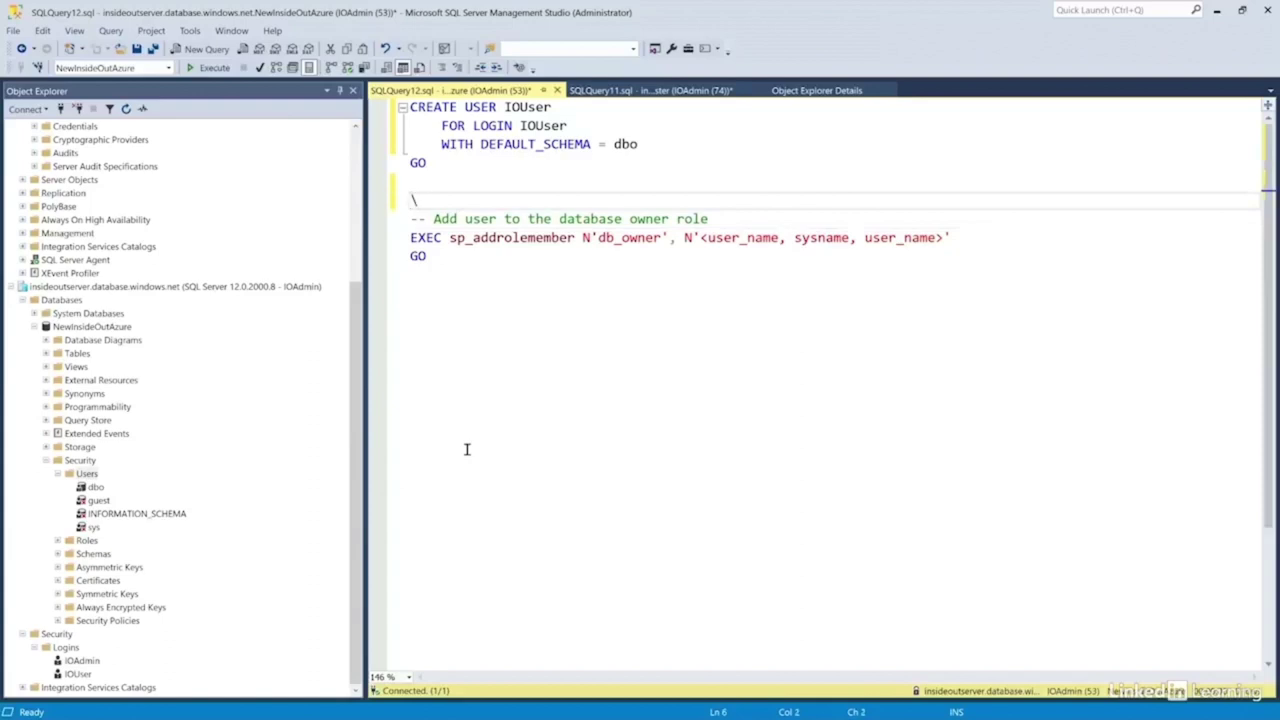
pyautogui.press('BackSpace')
pyautogui.press('BackSpace')
pyautogui.press('Return')
# - Put IOUser as the user name in the role-membership statement
pyautogui.press('Down')
pyautogui.press('Down')
pyautogui.hotkey('ctrl', 'Right')
pyautogui.hotkey('ctrl', 'Right')
pyautogui.press('Right')
pyautogui.hotkey('ctrl', 'Right')
pyautogui.hotkey('ctrl', 'Right')
pyautogui.hotkey('ctrl', 'Right')
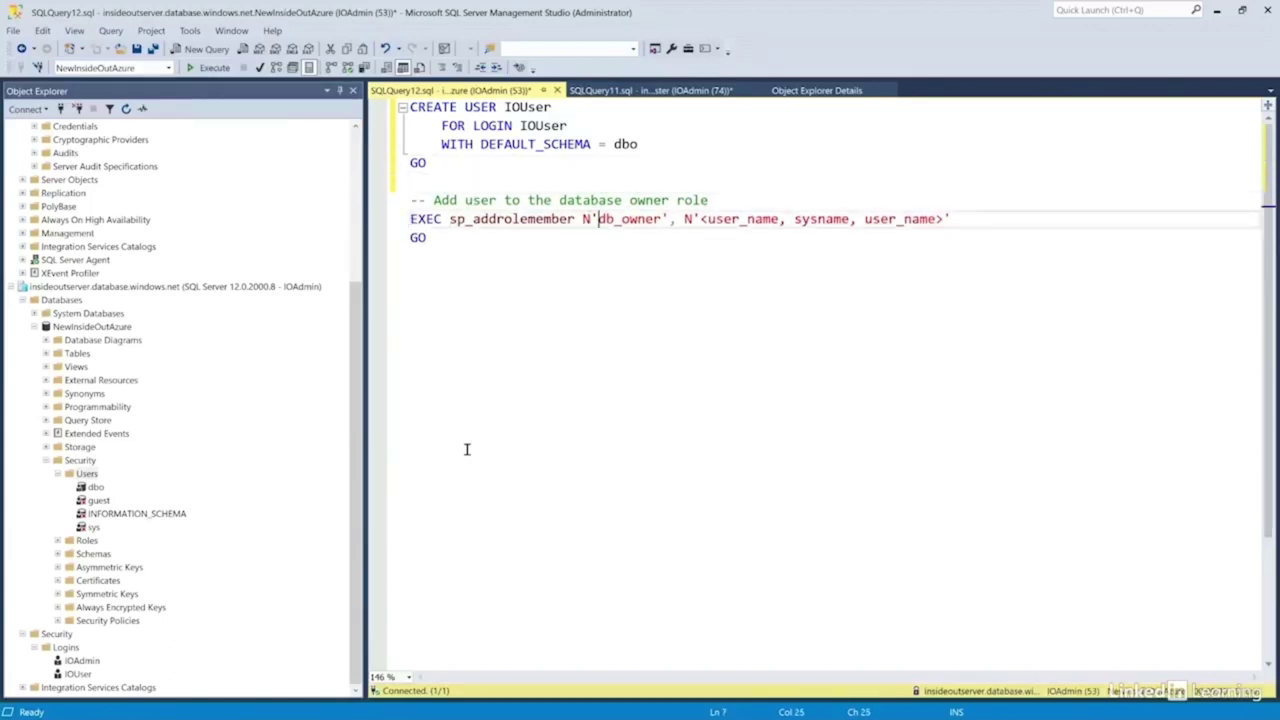
pyautogui.press('Right')
pyautogui.hotkey('ctrl', 'shift', 'Right')
pyautogui.hotkey('ctrl', 'shift', 'Right')
pyautogui.hotkey('ctrl', 'shift', 'Right')
pyautogui.hotkey('ctrl', 'shift', 'Right')
pyautogui.hotkey('ctrl', 'shift', 'Right')
pyautogui.hotkey('ctrl', 'shift', 'Right')
pyautogui.hotkey('ctrl', 'shift', 'Right')
pyautogui.hotkey('shift', 'Left')
pyautogui.write('IOUser')
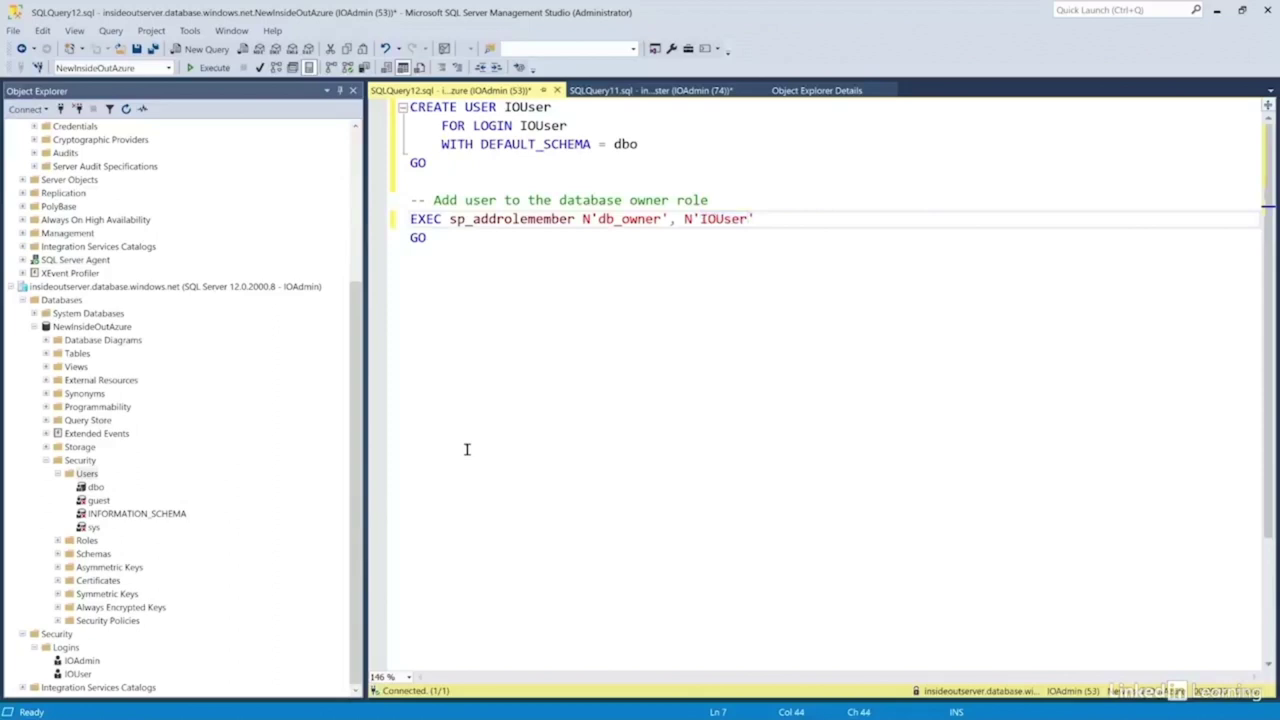
pyautogui.press('Left')
pyautogui.press('Left')
pyautogui.press('Left')
pyautogui.press('Left')
# - Replace db_owner with db_datareader in the script's sp_addrolemember statement for IOUser
pyautogui.click(58, 541)
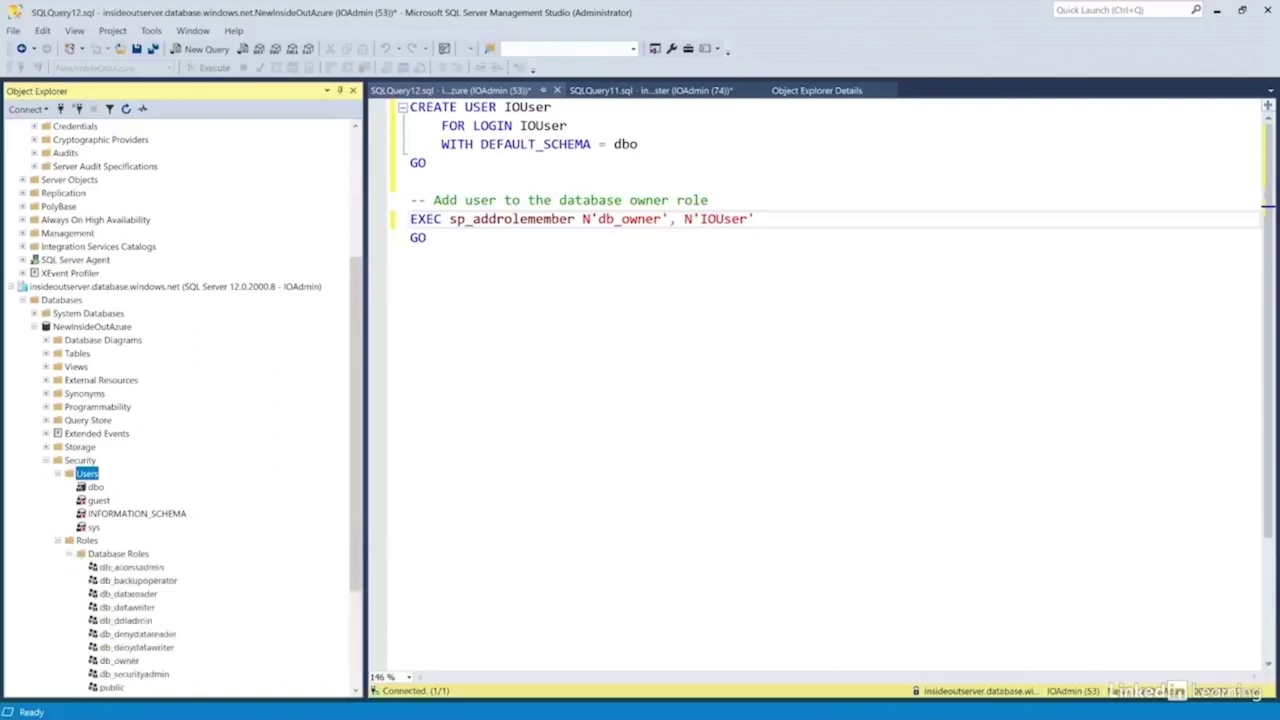
pyautogui.scroll(-3, 150, 552)
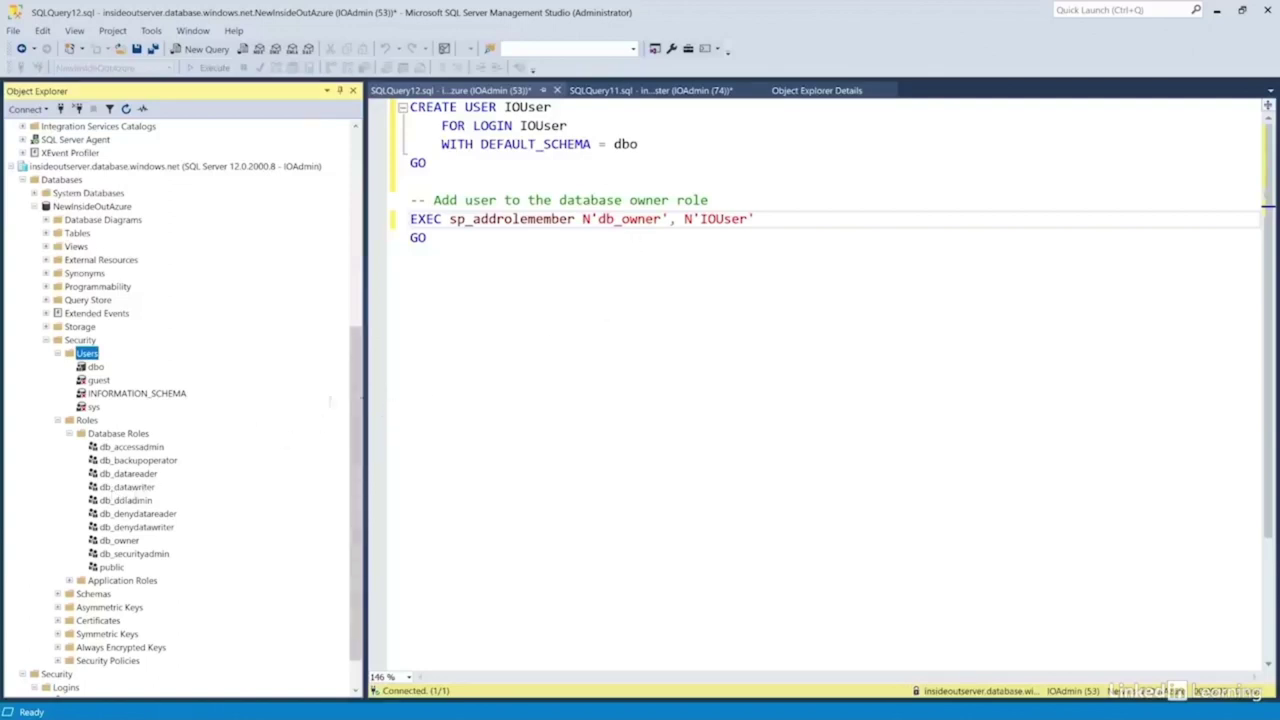
pyautogui.moveTo(632, 234); pyautogui.dragTo(600, 222)
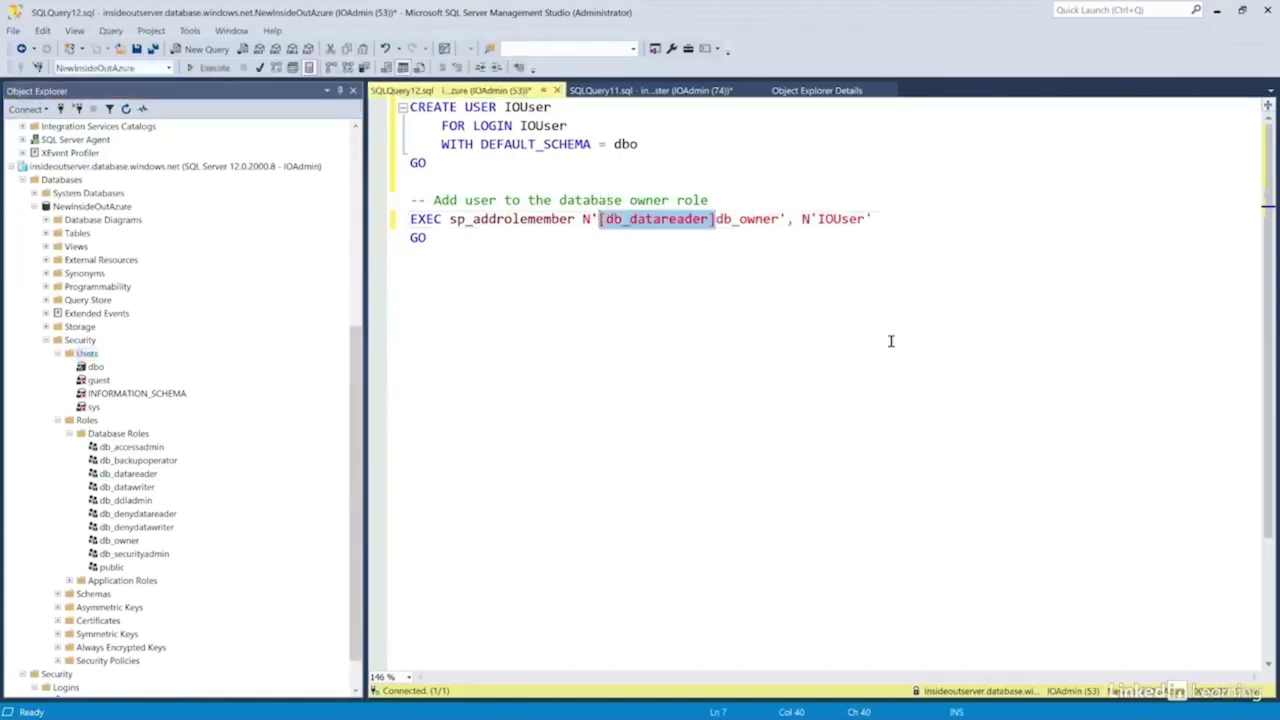
pyautogui.press('Right')
pyautogui.hotkey('ctrl', 'shift', 'Right')
pyautogui.press('BackSpace')
pyautogui.press('BackSpace')
pyautogui.hotkey('ctrl', 'Left')
pyautogui.press('BackSpace')
# - Add a matching db_datawriter statement with its own GO, then execute the script
pyautogui.press('Down')
pyautogui.hotkey('shift', 'Up')
pyautogui.hotkey('shift', 'Home')
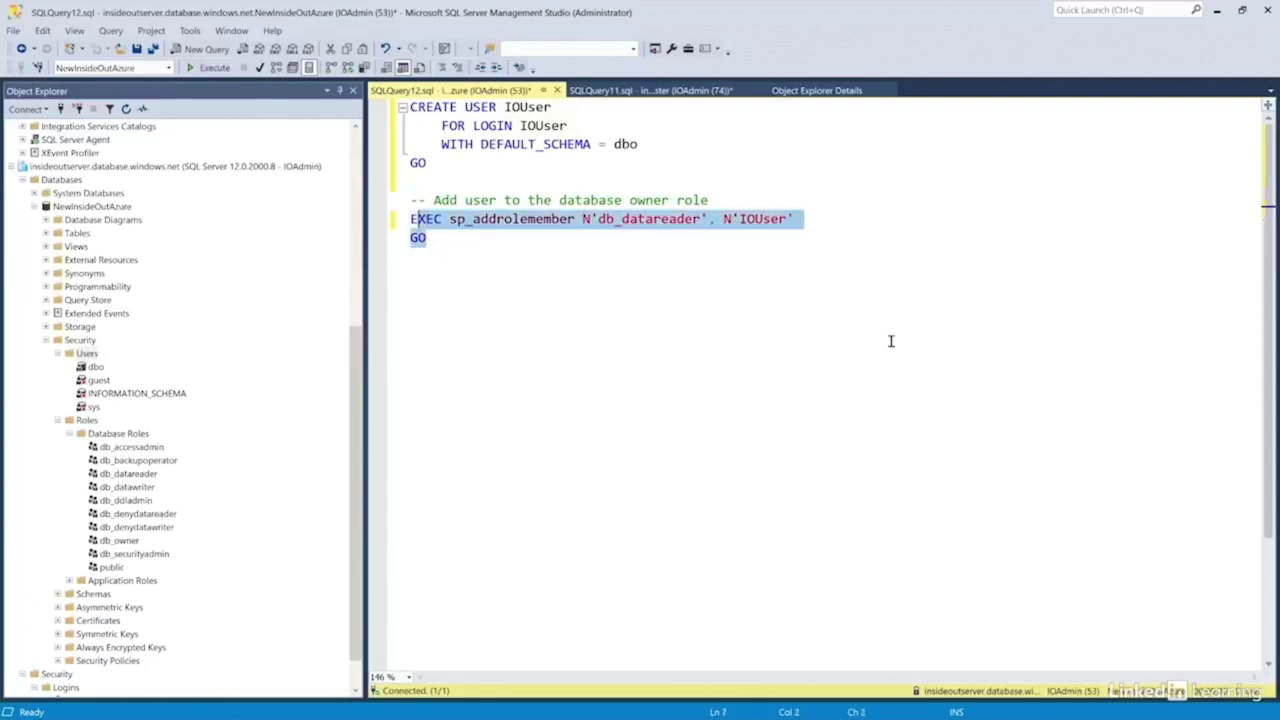
pyautogui.hotkey('ctrl', 'c')
pyautogui.press('Right')
pyautogui.hotkey('ctrl', 'v')
pyautogui.press('Up')
pyautogui.press('Up')
pyautogui.hotkey('ctrl', 'Right')
pyautogui.hotkey('ctrl', 'Right')
pyautogui.press('Right')
pyautogui.press('Right')
pyautogui.press('Right')
pyautogui.press('Right')
pyautogui.press('Right')
pyautogui.press('Right')
pyautogui.press('Right')
pyautogui.press('Right')
pyautogui.press('Right')
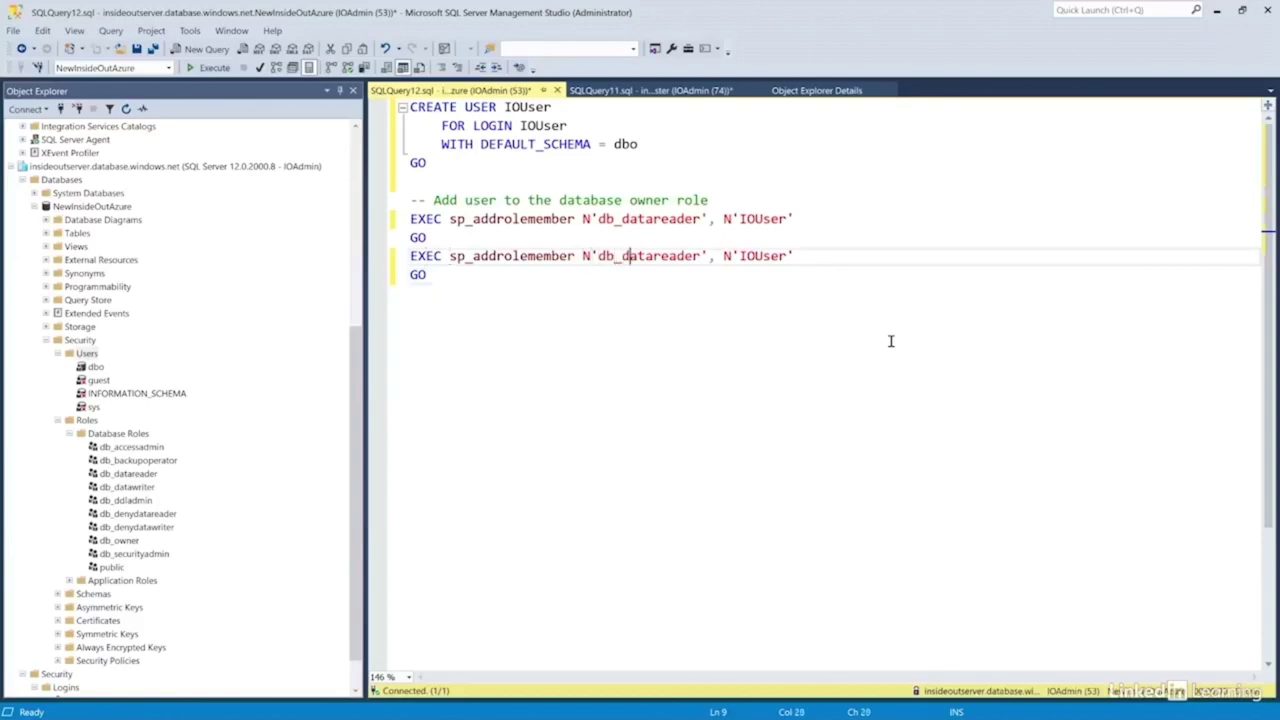
pyautogui.hotkey('ctrl', 'shift', 'Right')
pyautogui.write('writer')
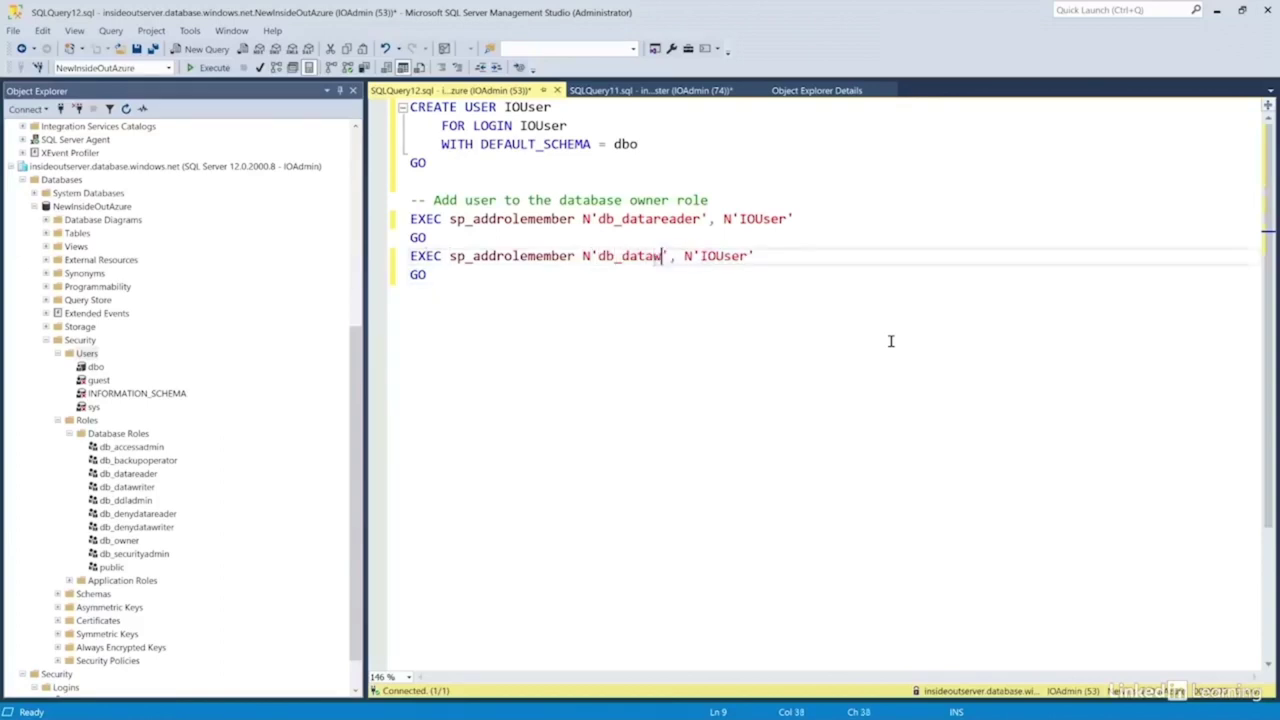
pyautogui.press('End')
pyautogui.press('Return')
pyautogui.write('GO')
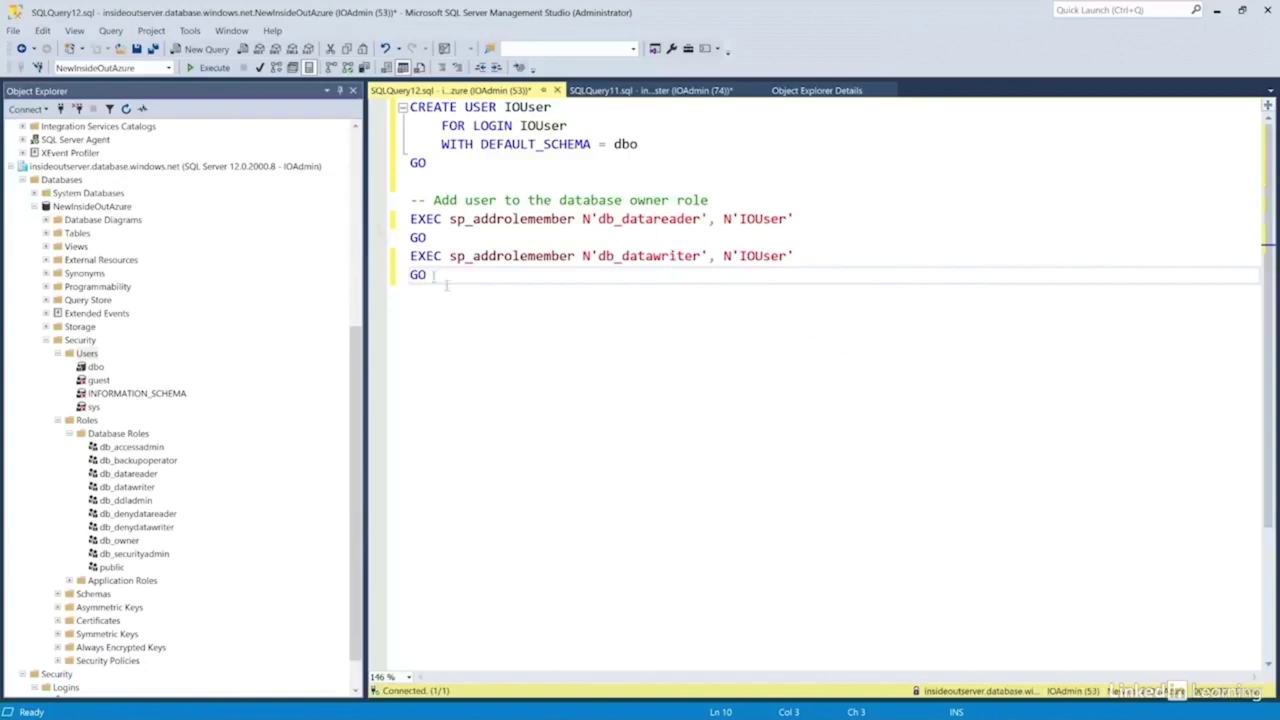
pyautogui.click(210, 68)
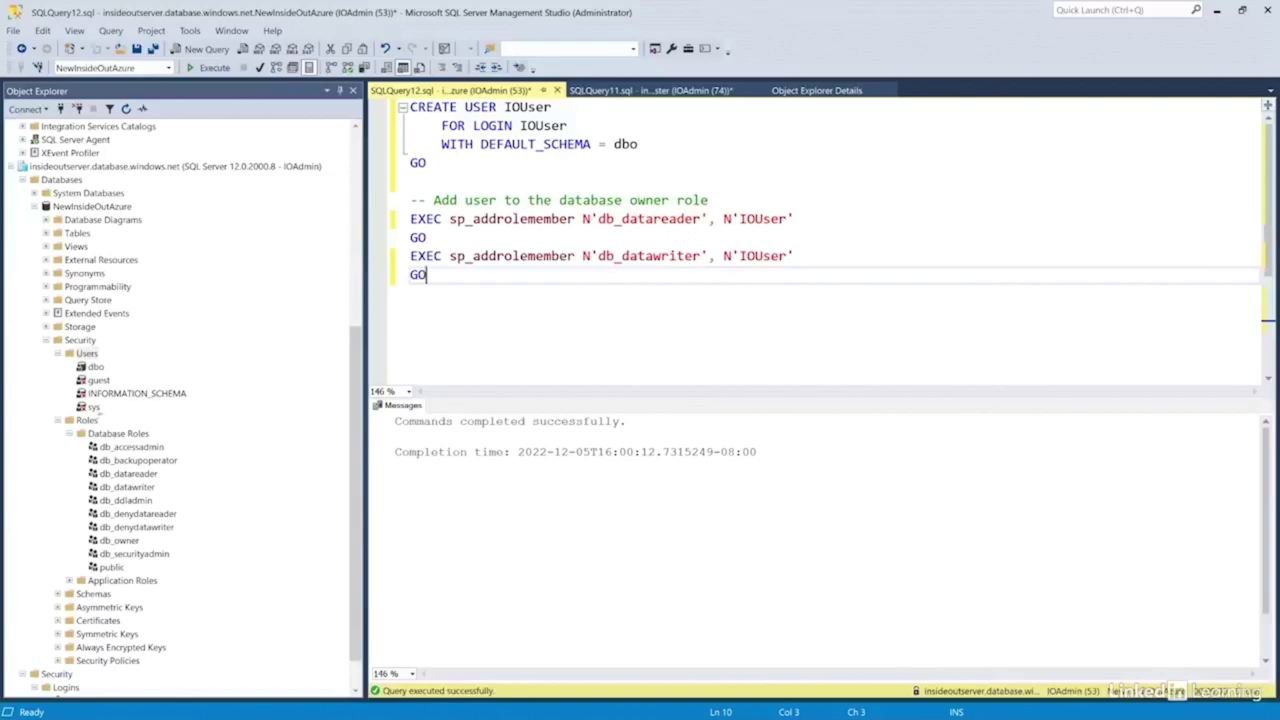
# - Refresh NewInsideOutAzure's Users, then compare the new IOUser user with the IOUser server login
pyautogui.rightClick(87, 353)
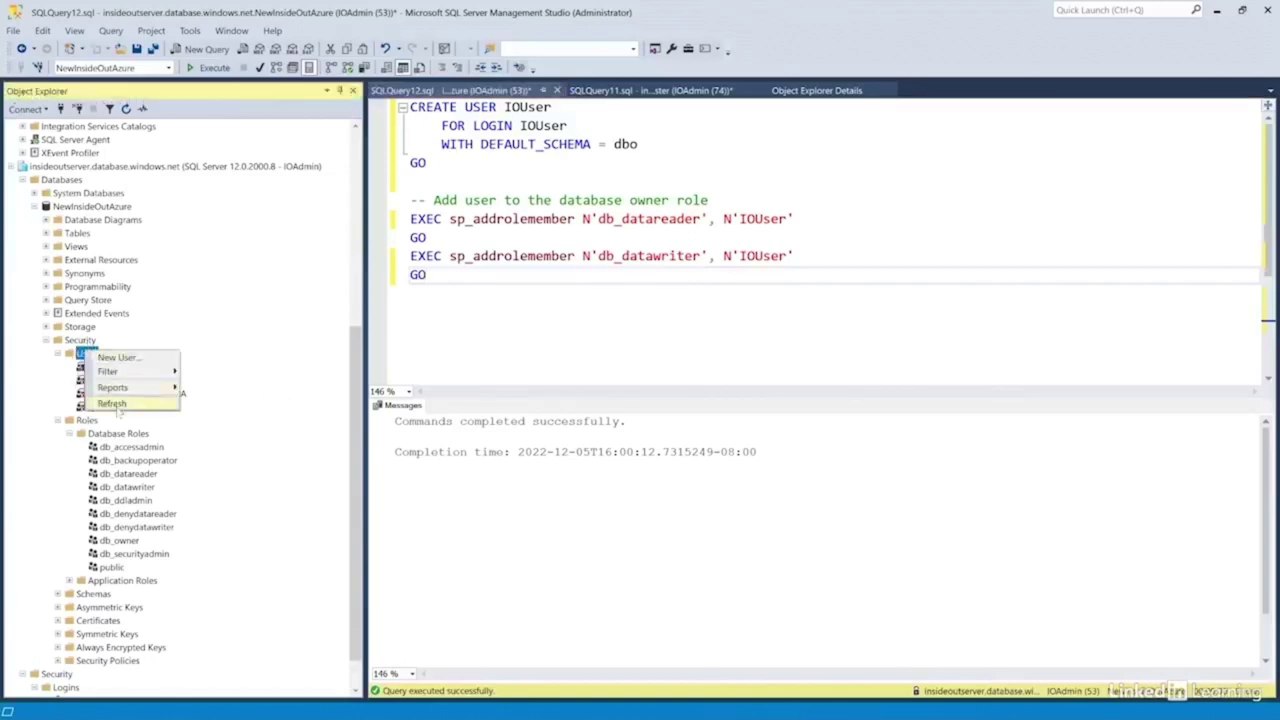
pyautogui.click(125, 403)
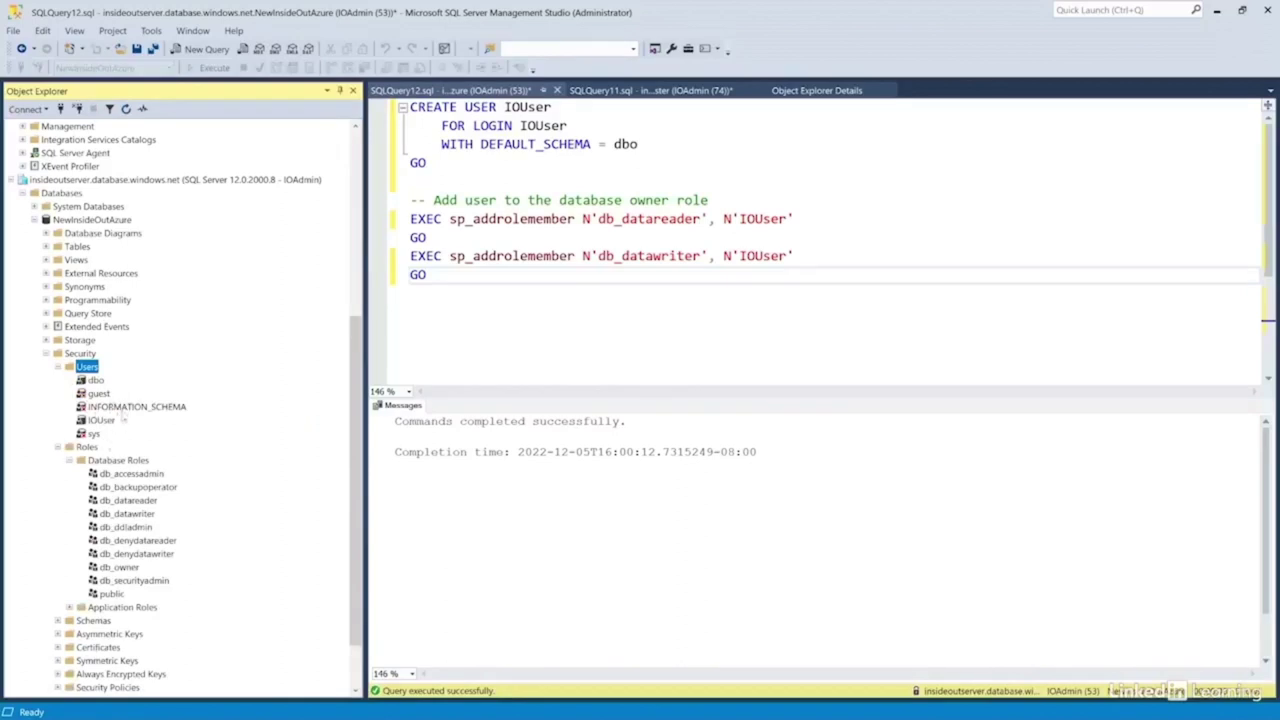
pyautogui.click(110, 421)
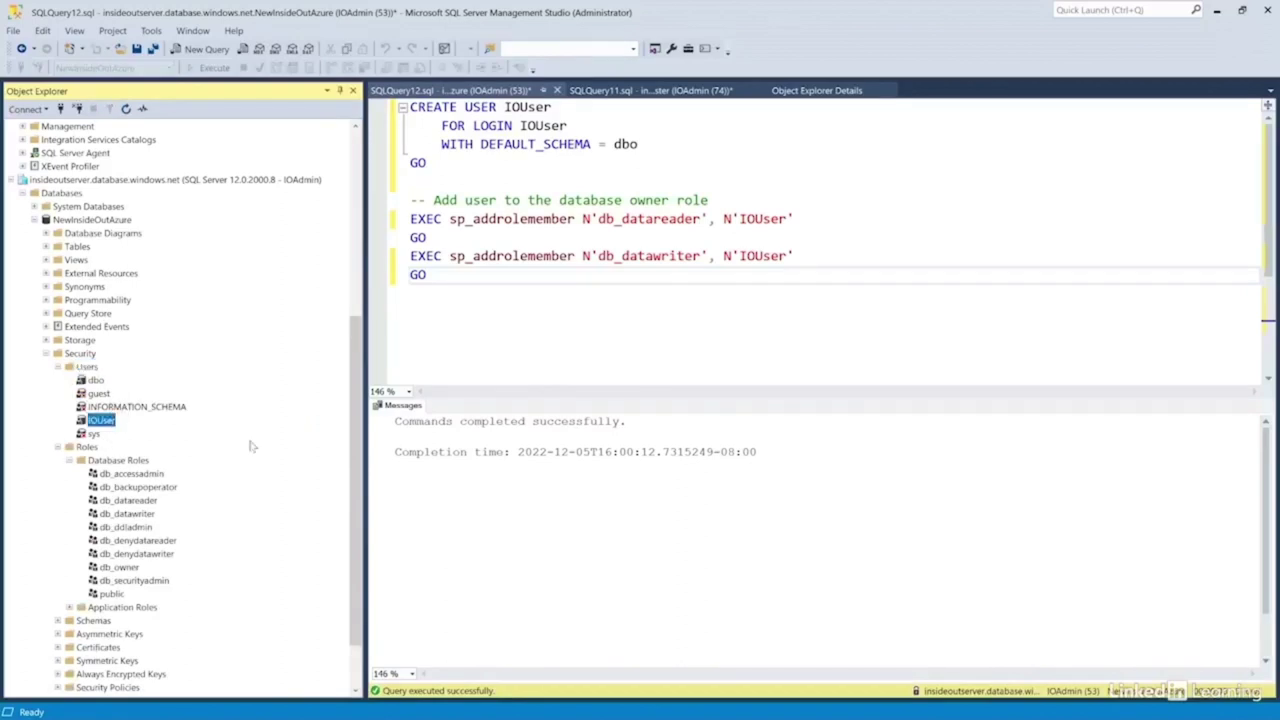
pyautogui.click(58, 447)
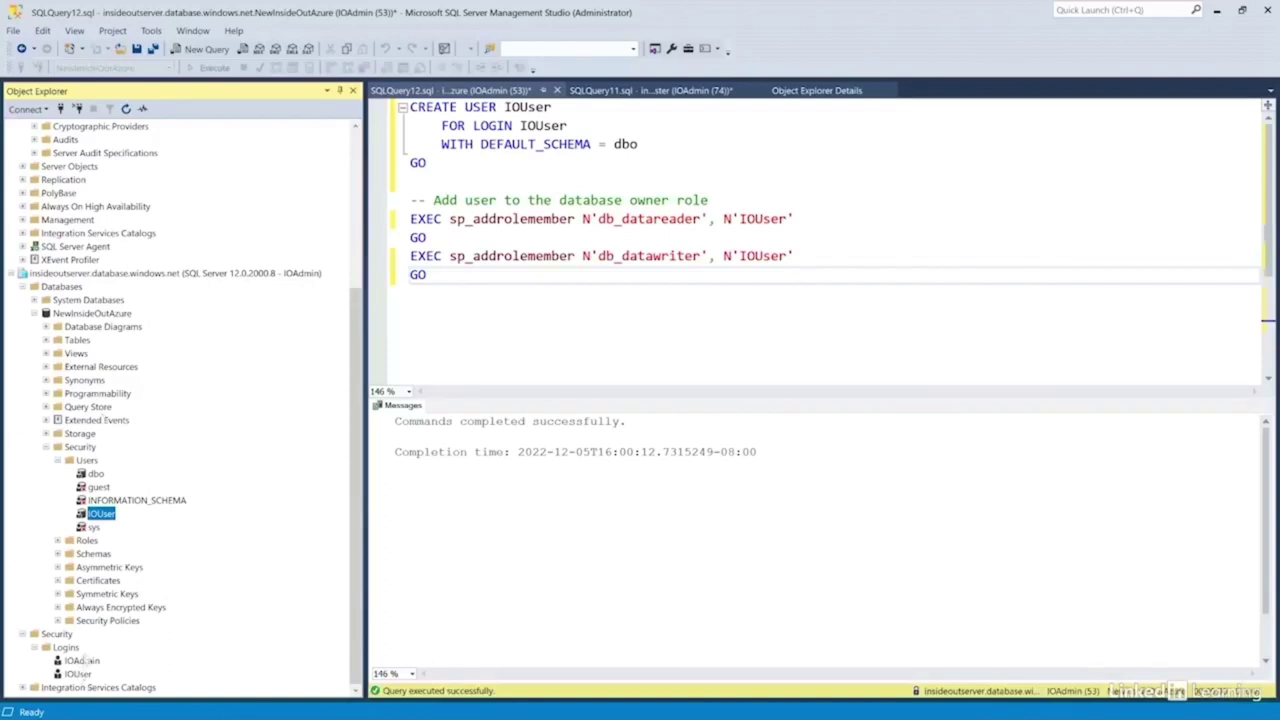
pyautogui.click(79, 675)
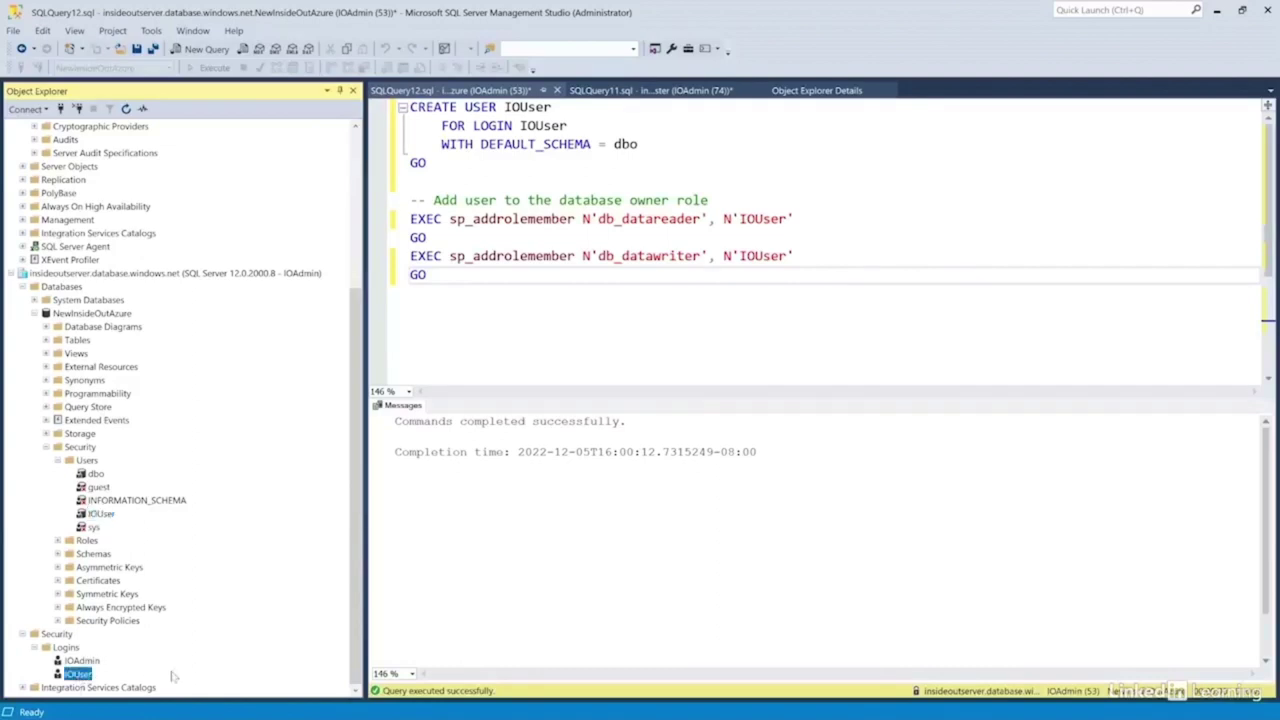
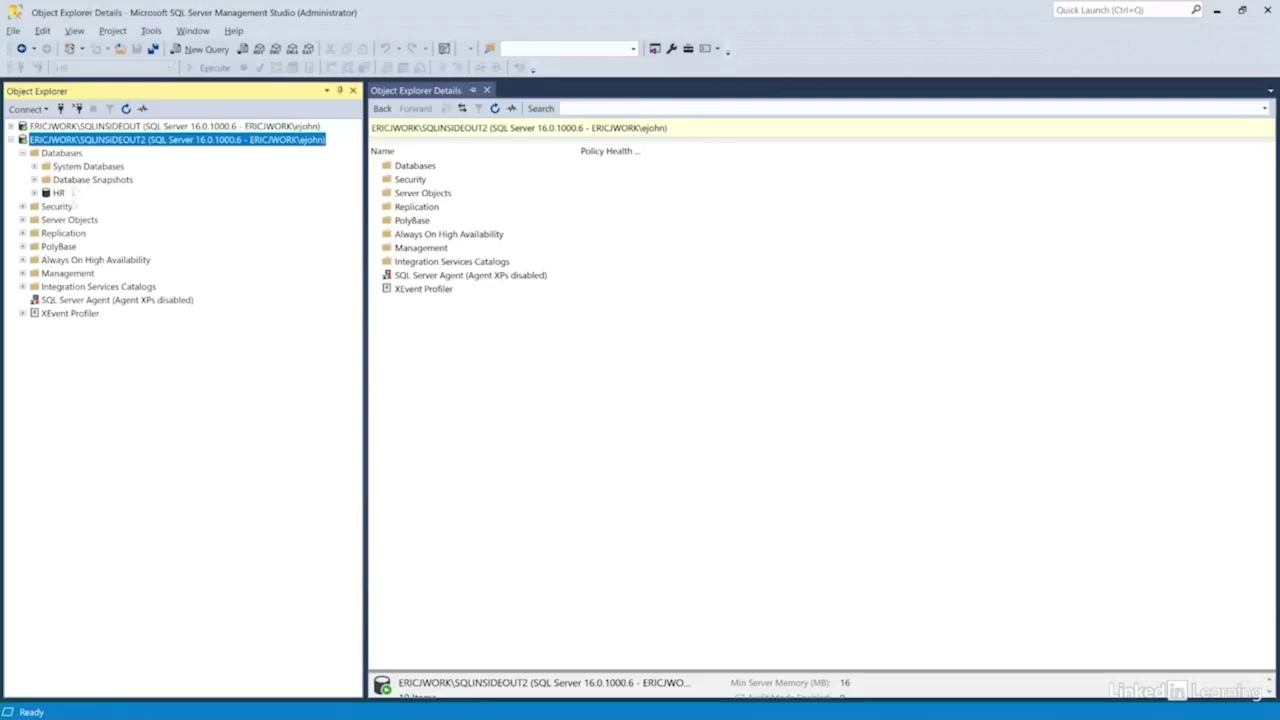
# - Show Security > Logins for SQLINSIDEOUT2 and widen the Name column so all ten login names read fully
pyautogui.click(23, 206)
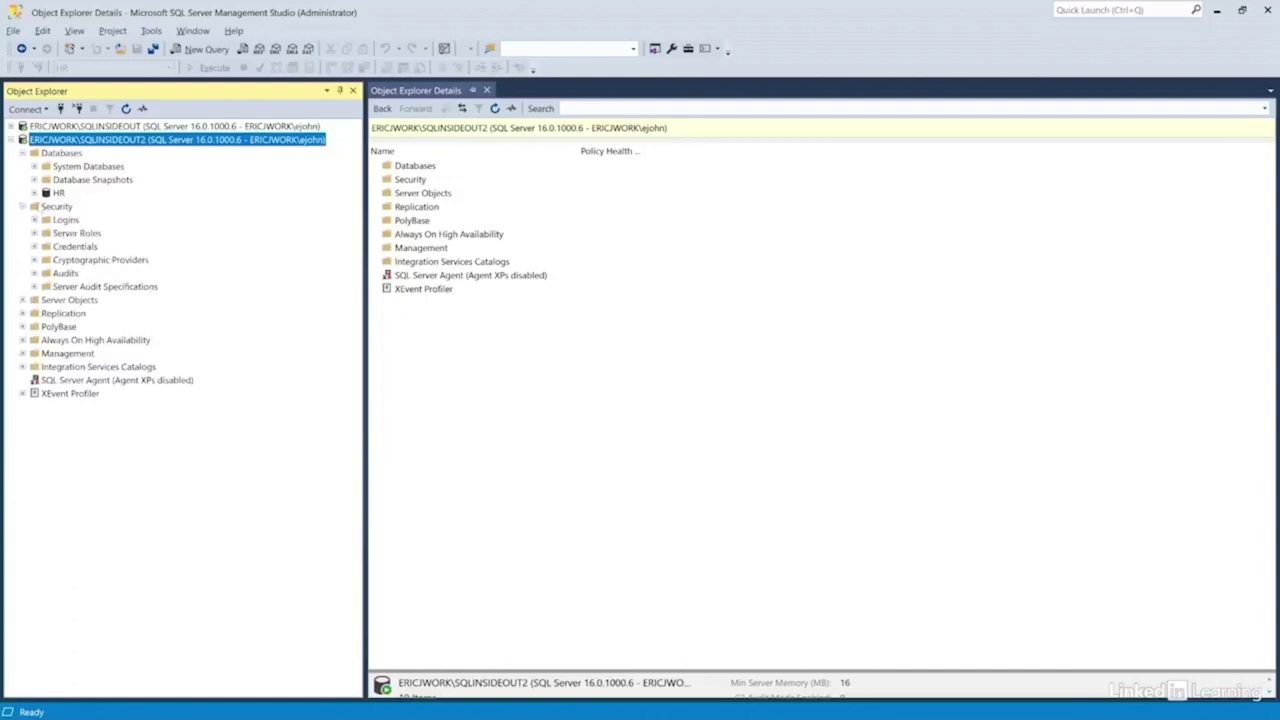
pyautogui.click(66, 220)
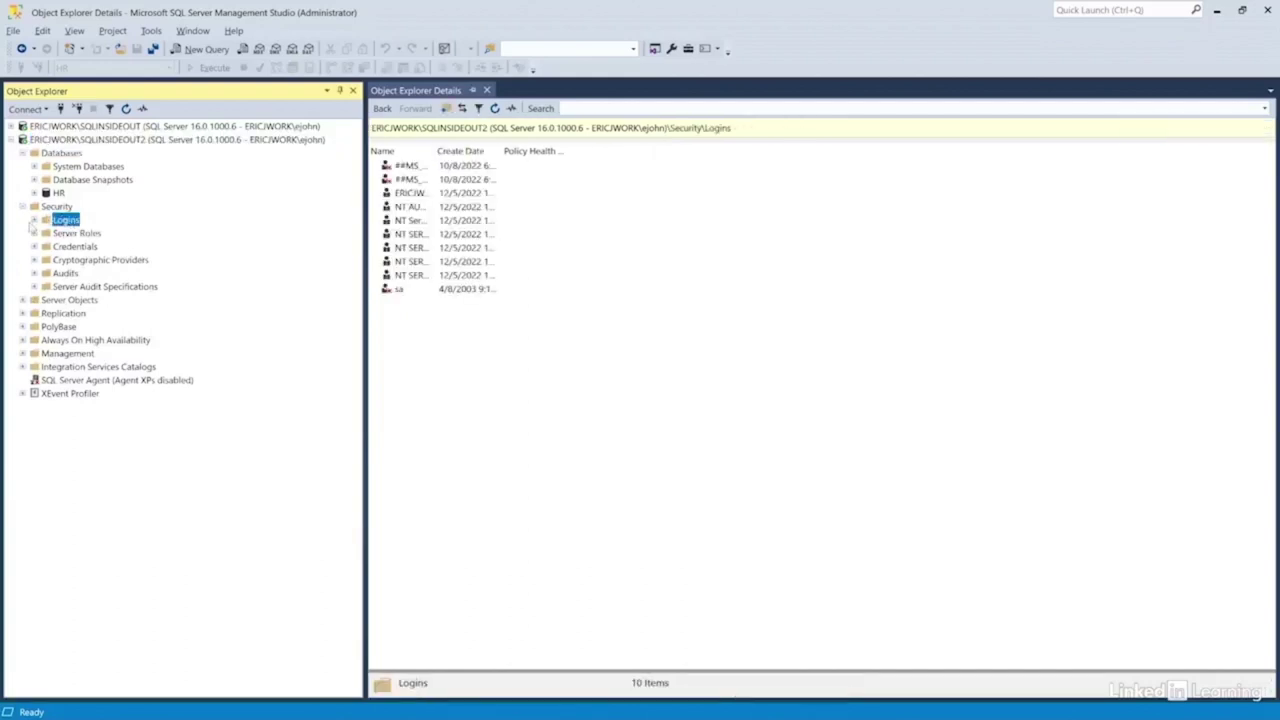
pyautogui.moveTo(434, 151); pyautogui.dragTo(561, 160)
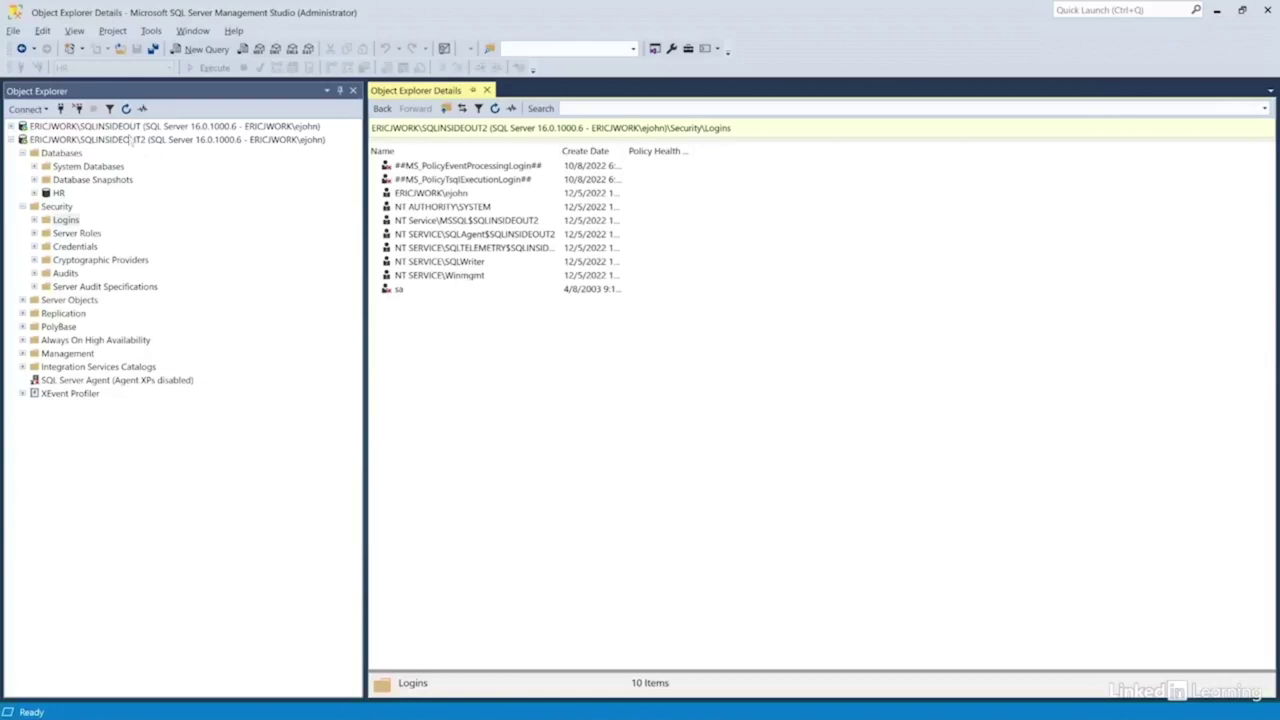
pyautogui.click(130, 140)
# - Switch SQLINSIDEOUT2's server authentication to SQL Server and Windows Authentication mode and save it
pyautogui.rightClick(130, 140)
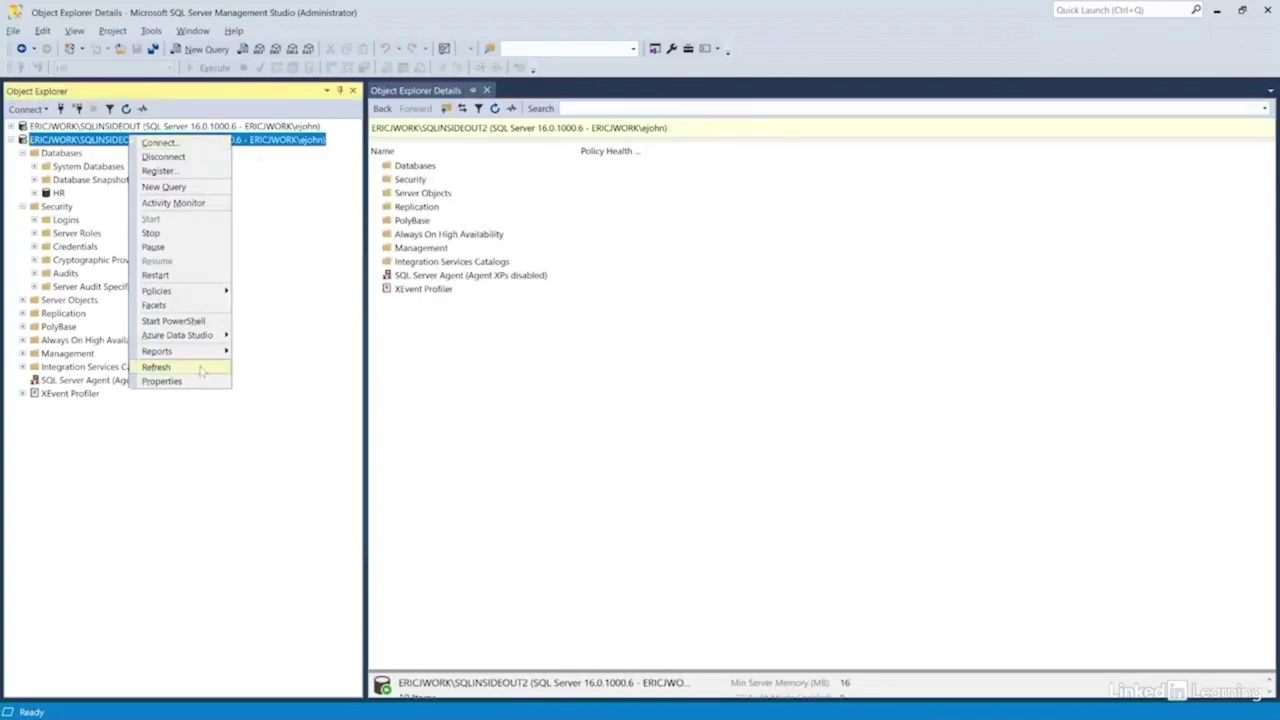
pyautogui.click(162, 381)
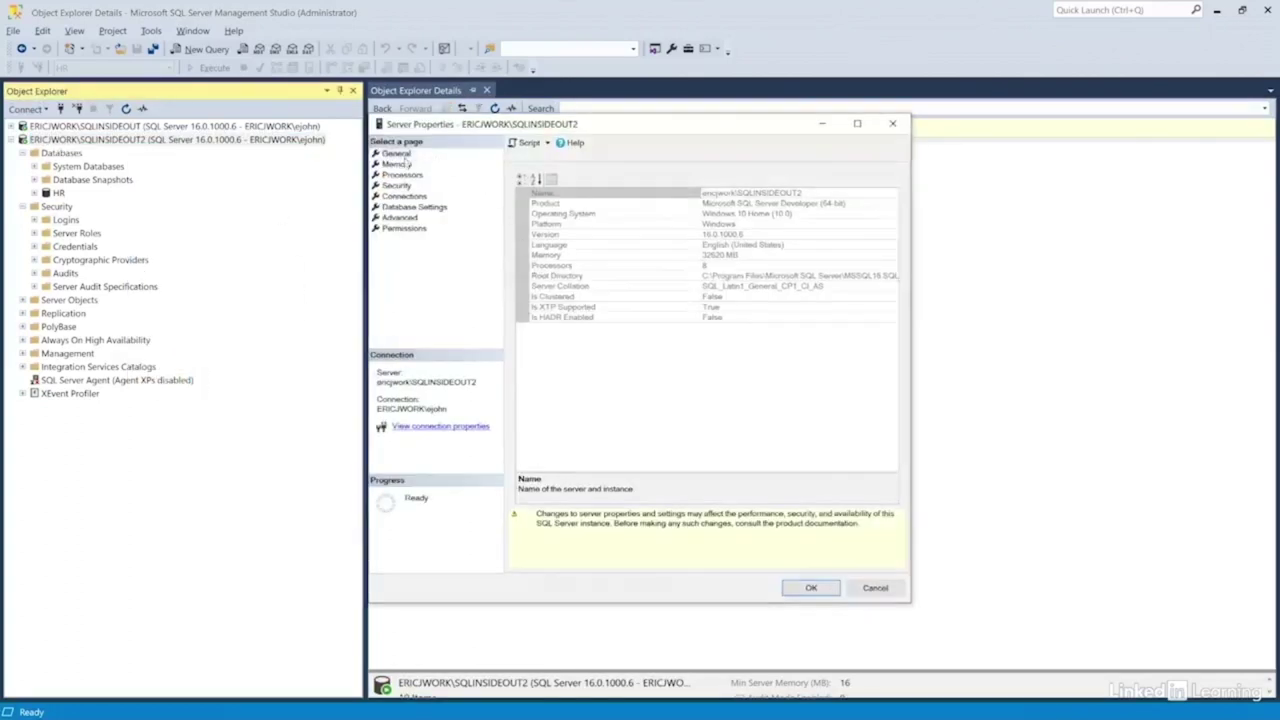
pyautogui.click(404, 186)
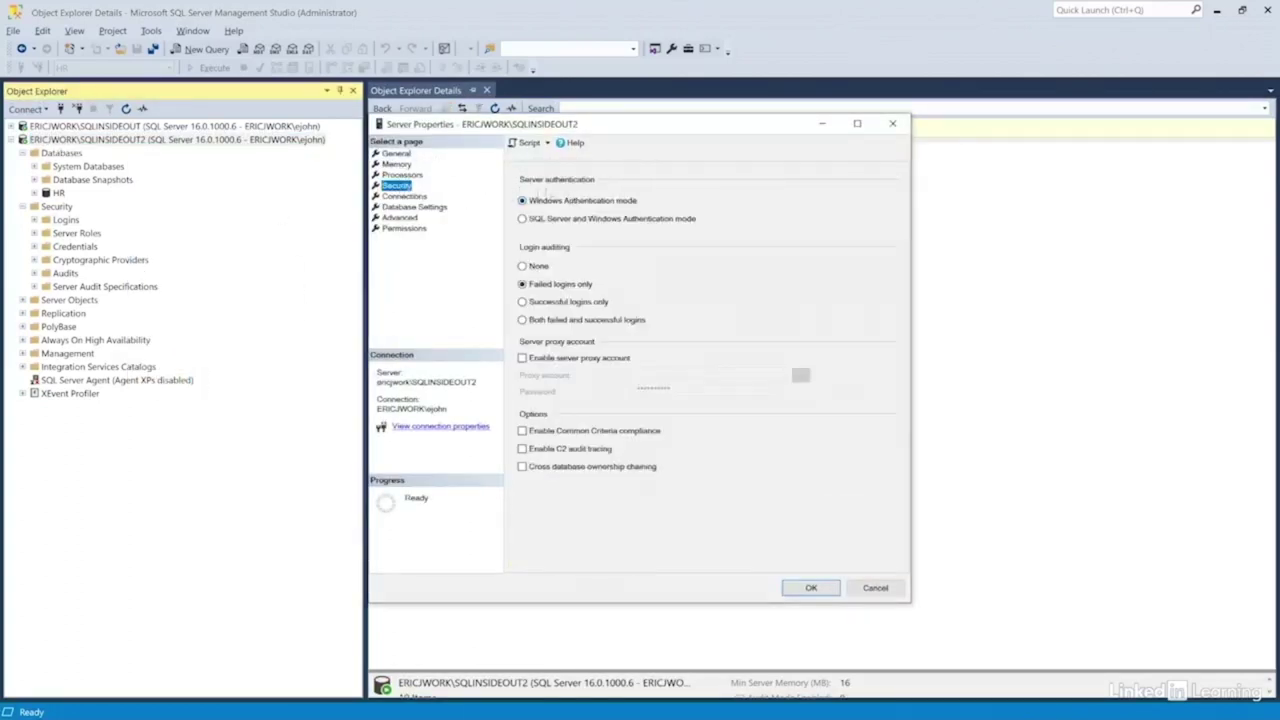
pyautogui.click(522, 219)
pyautogui.click(810, 587)
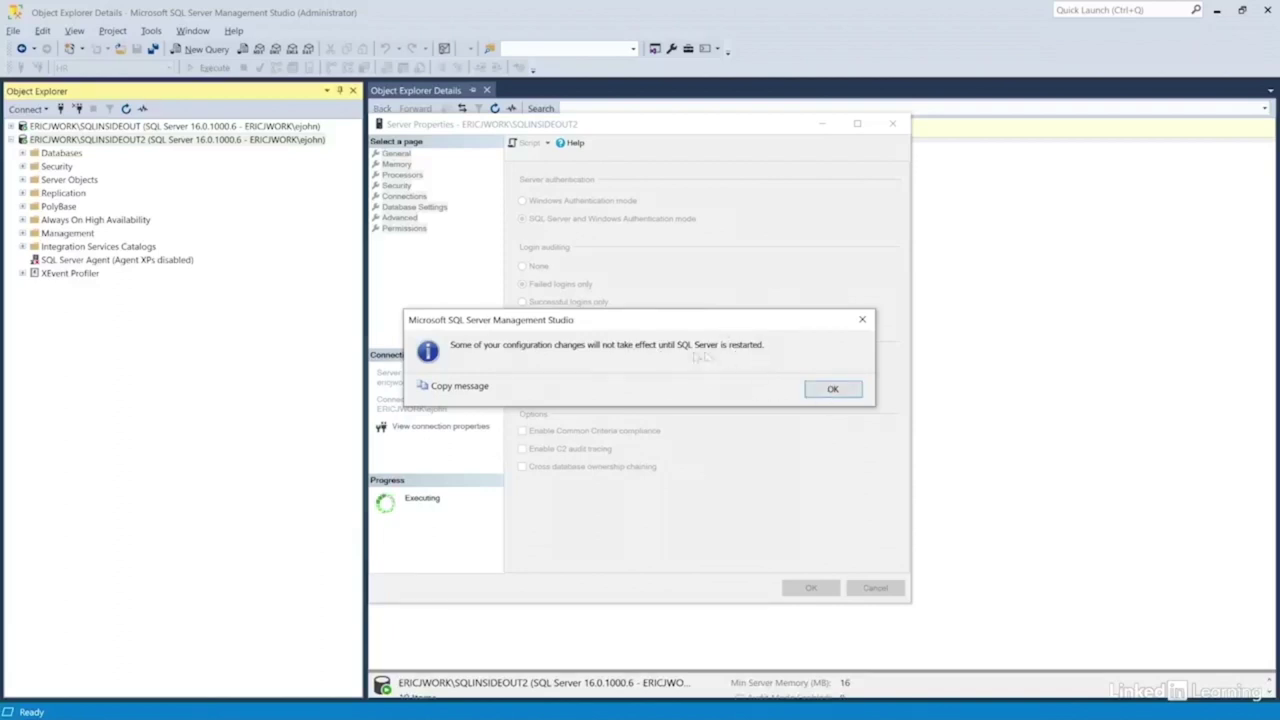
pyautogui.click(834, 390)
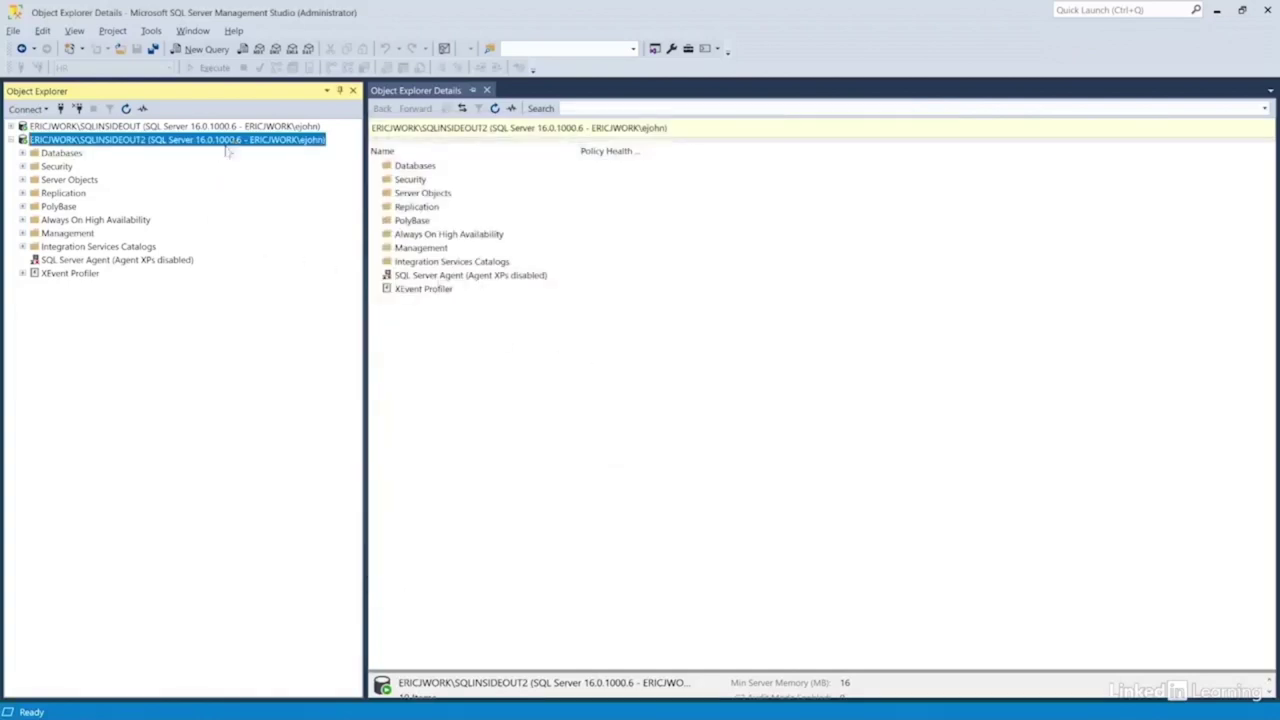
# - Restart the SQLINSIDEOUT2 SQL Server service, confirming the restart prompt
pyautogui.rightClick(221, 143)
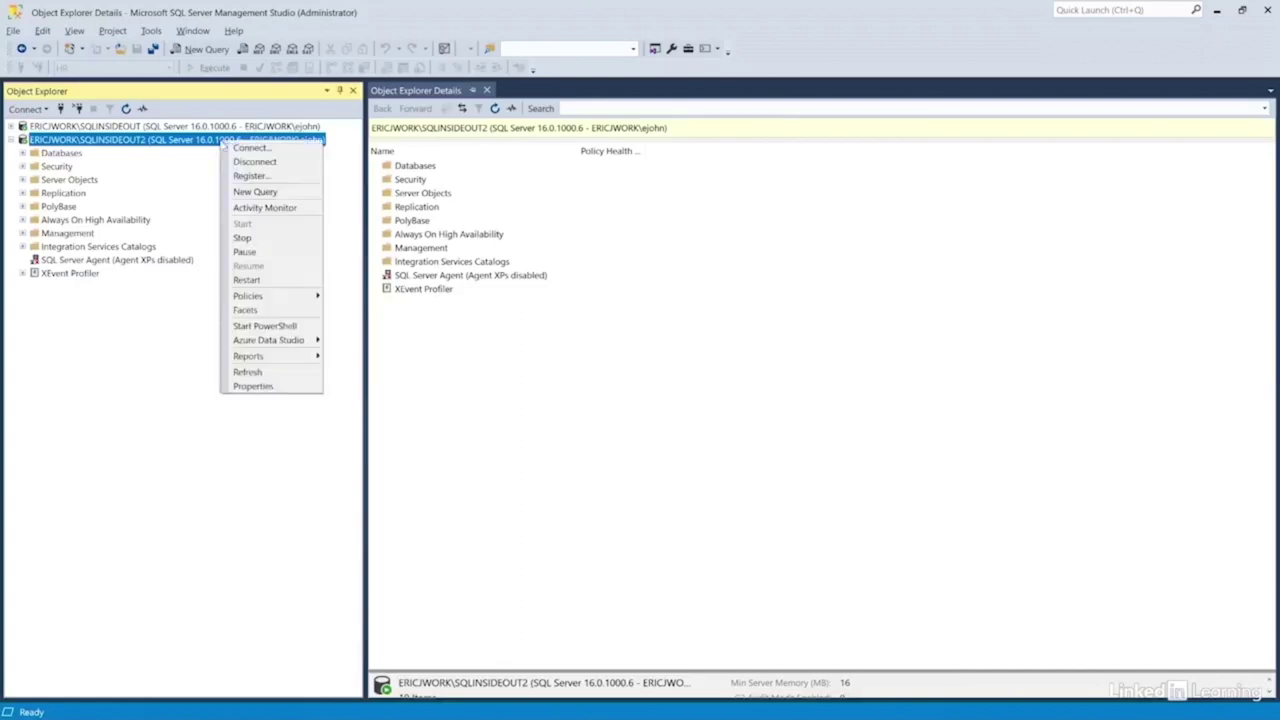
pyautogui.click(250, 281)
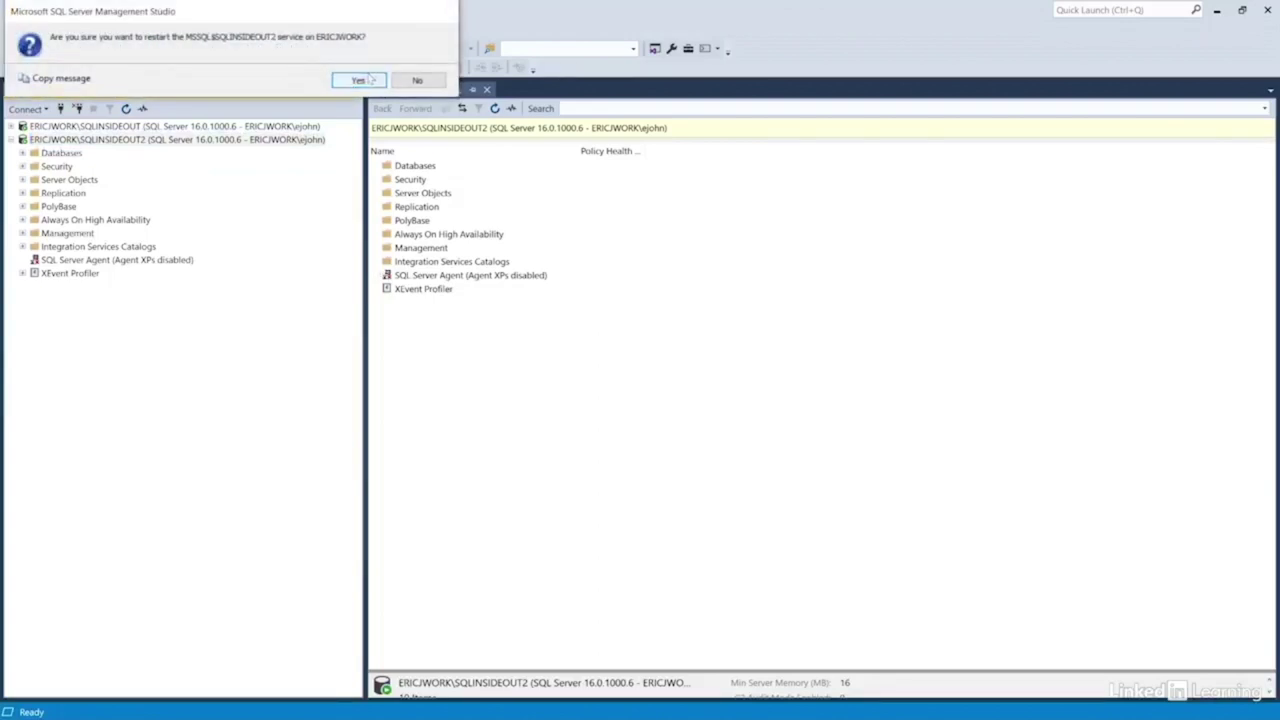
pyautogui.click(362, 80)
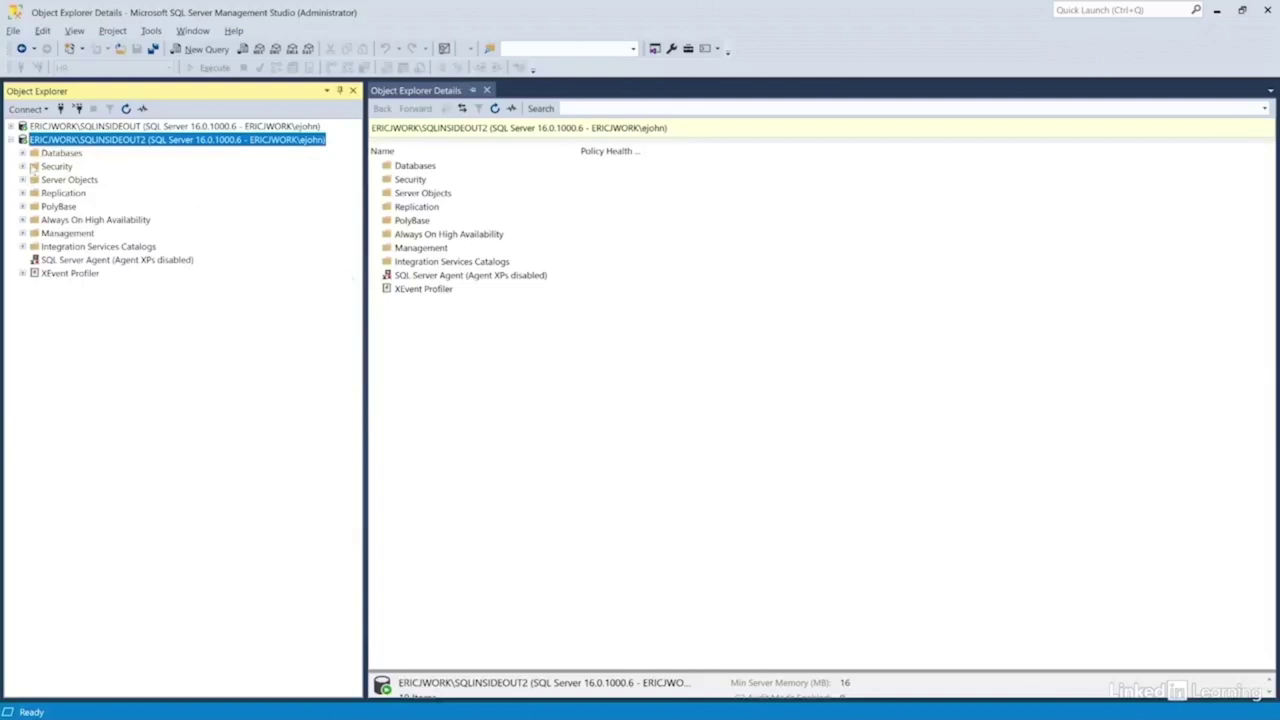
# - Check the sa login's Status page shows access granted and enabled, then refresh the logins list
pyautogui.click(22, 166)
pyautogui.click(66, 180)
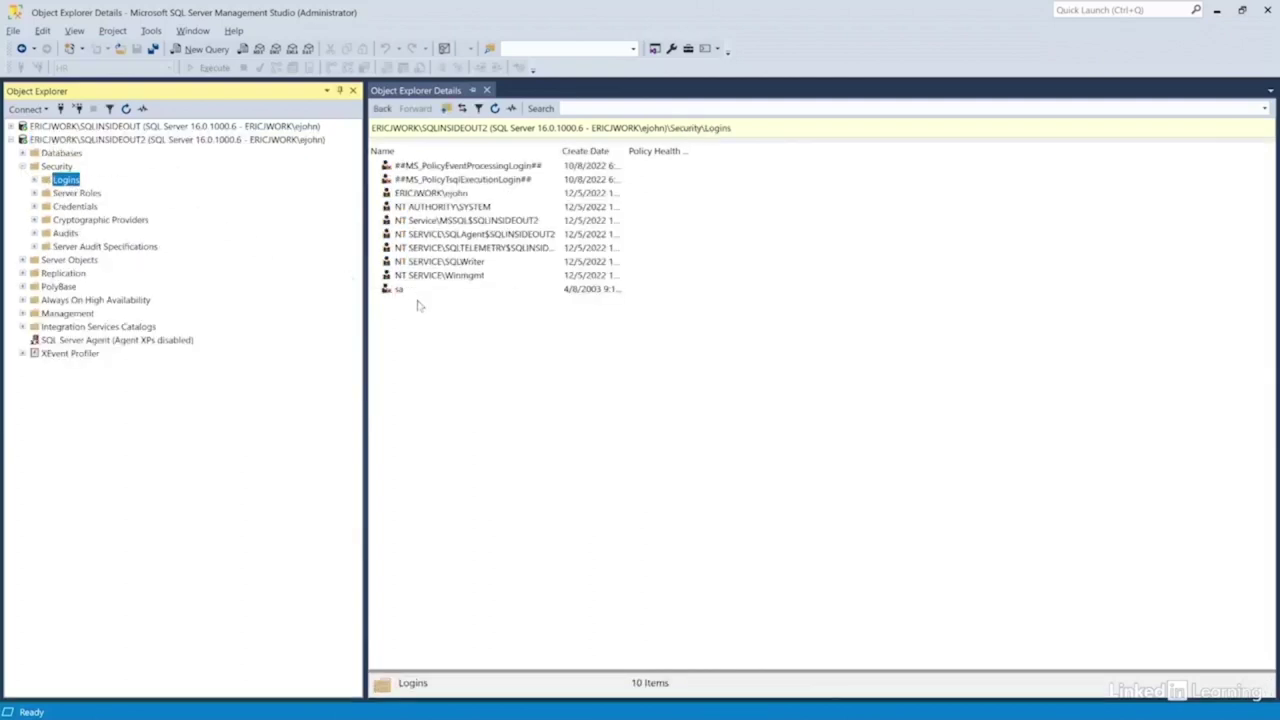
pyautogui.click(398, 289)
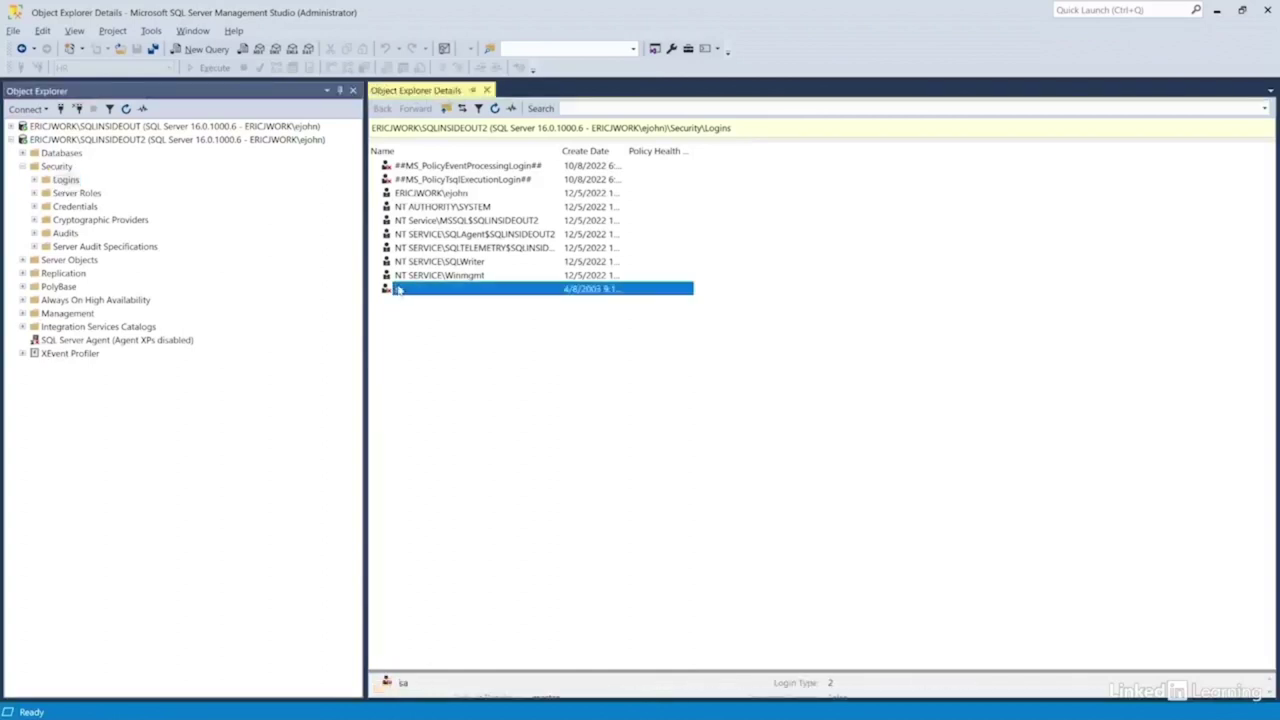
pyautogui.rightClick(403, 292)
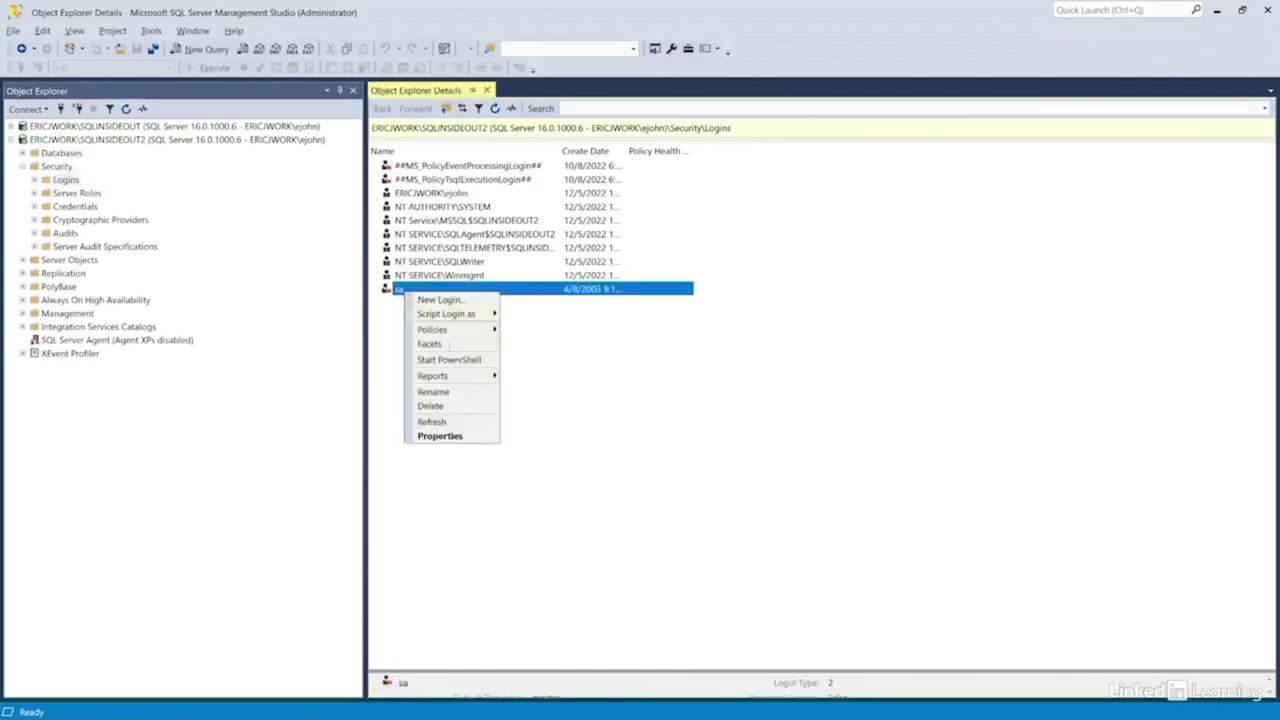
pyautogui.click(455, 436)
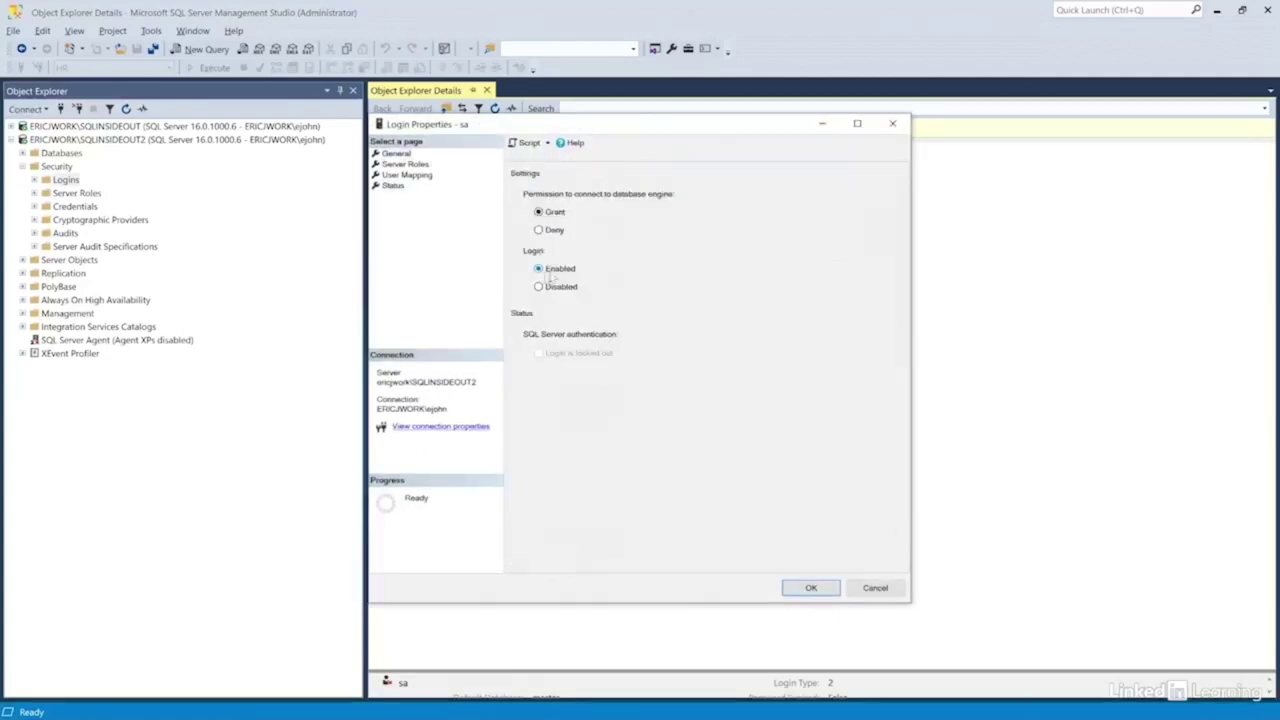
pyautogui.click(811, 588)
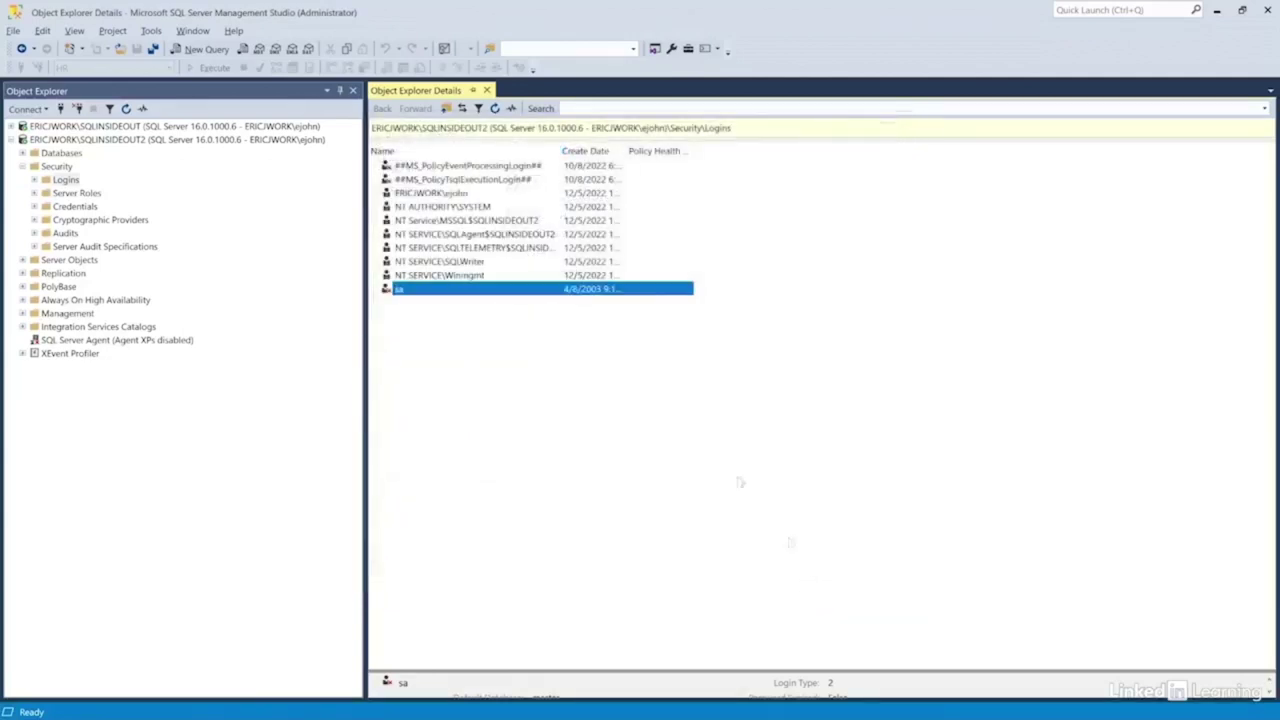
pyautogui.press('F5')
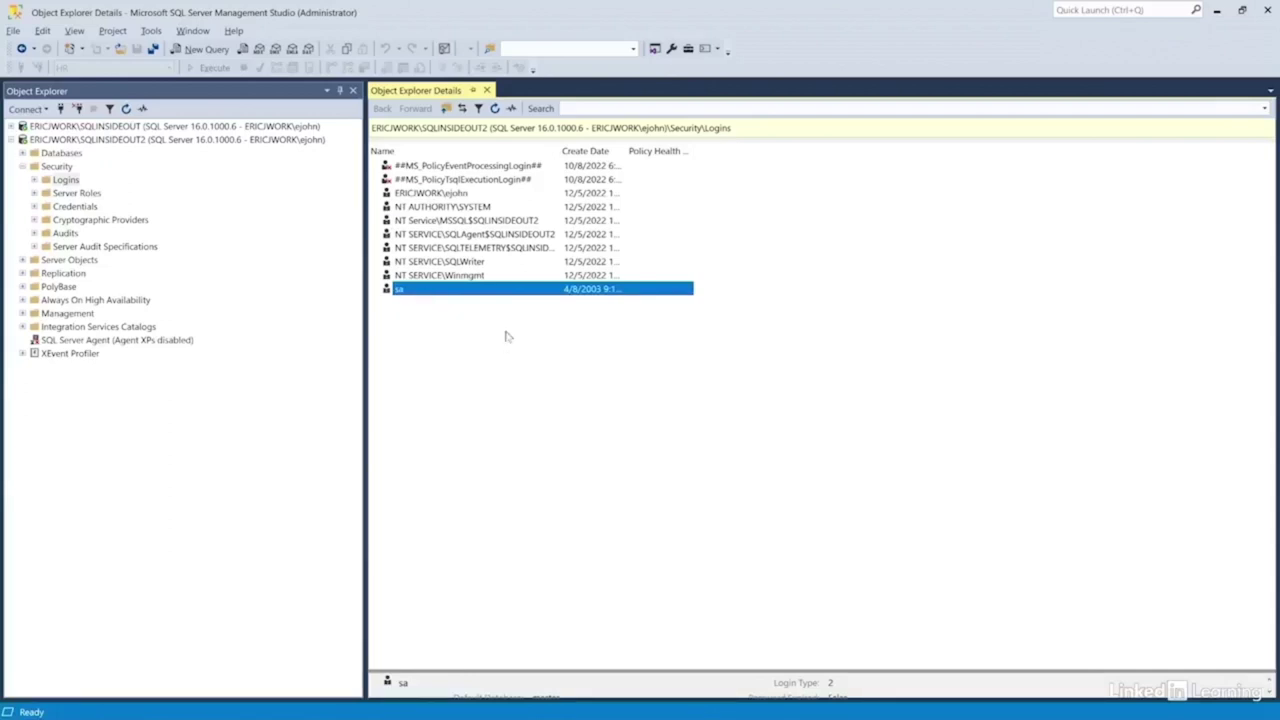
pyautogui.click(22, 153)
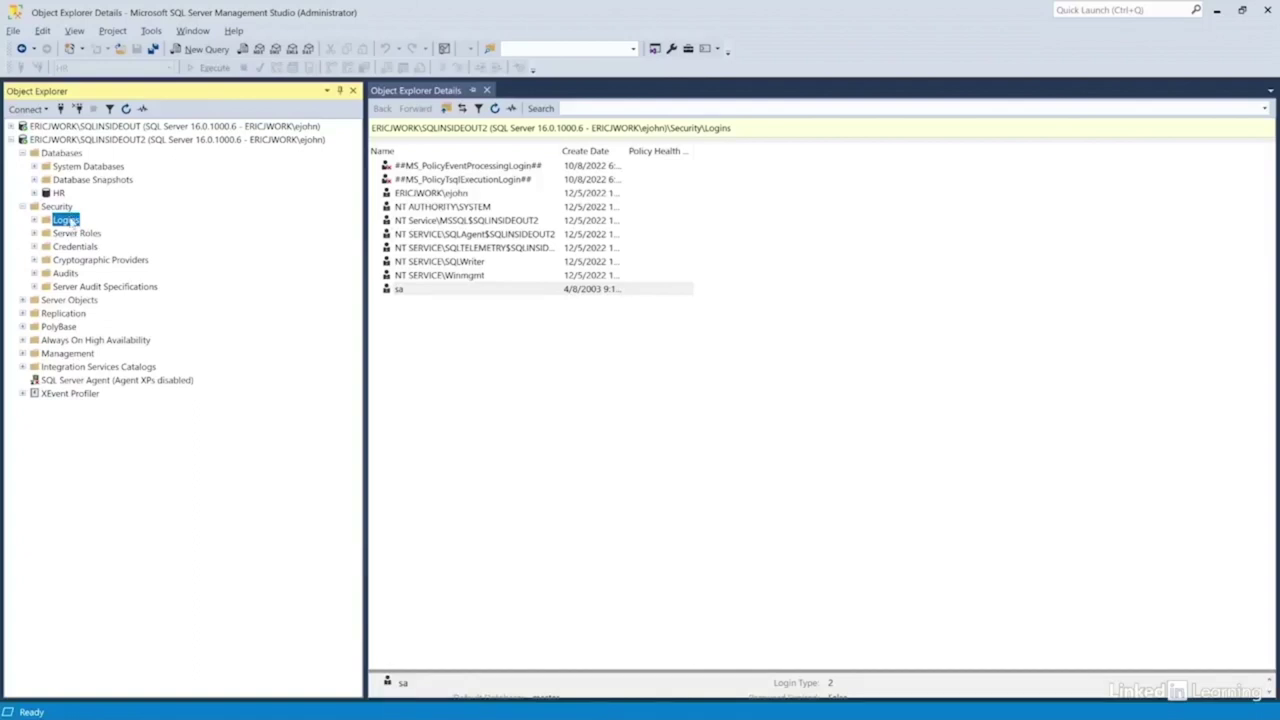
# - Create login HRAdmin with SQL Server authentication, a password, and Enforce password policy unchecked
pyautogui.rightClick(79, 223)
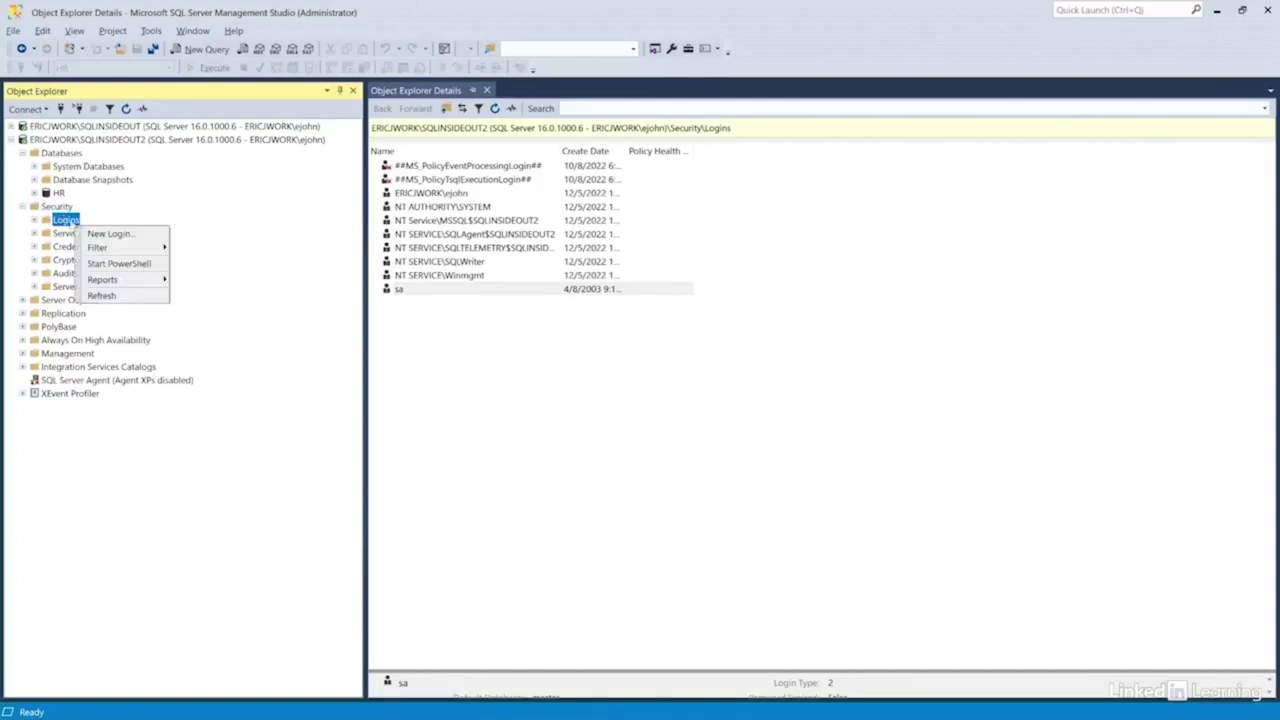
pyautogui.click(108, 233)
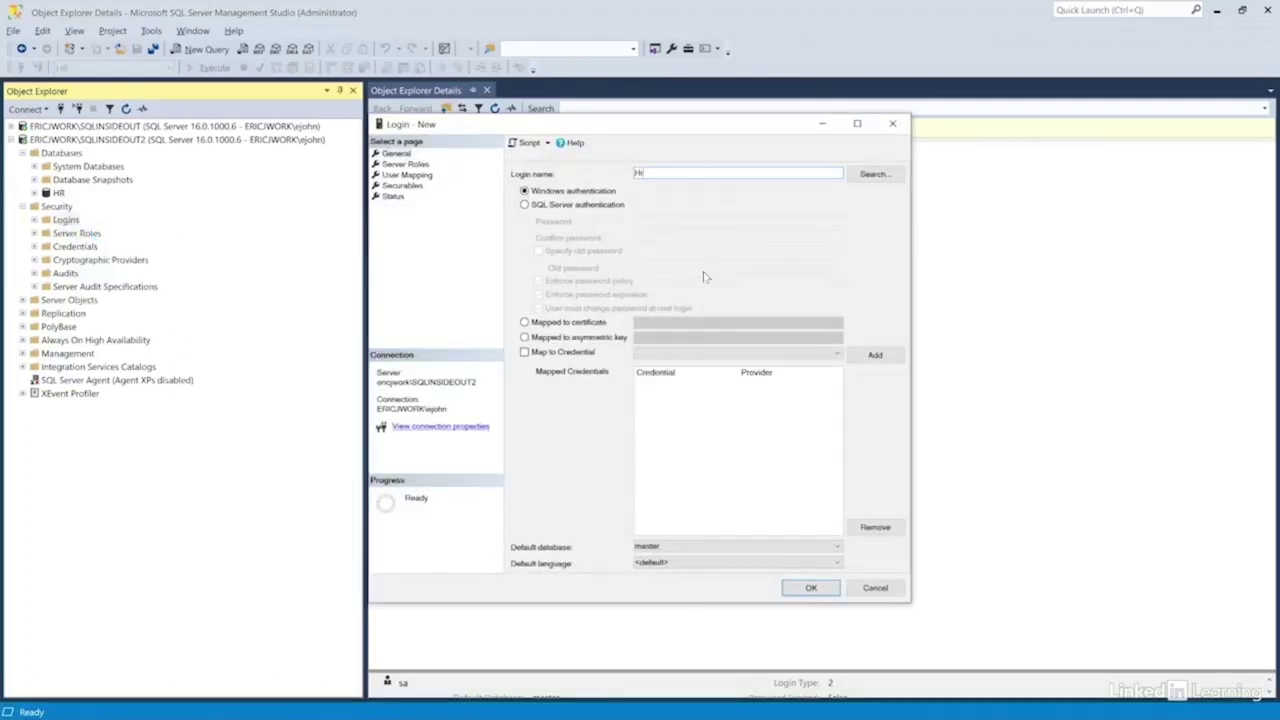
pyautogui.write('HRAdmin')
pyautogui.click(525, 205)
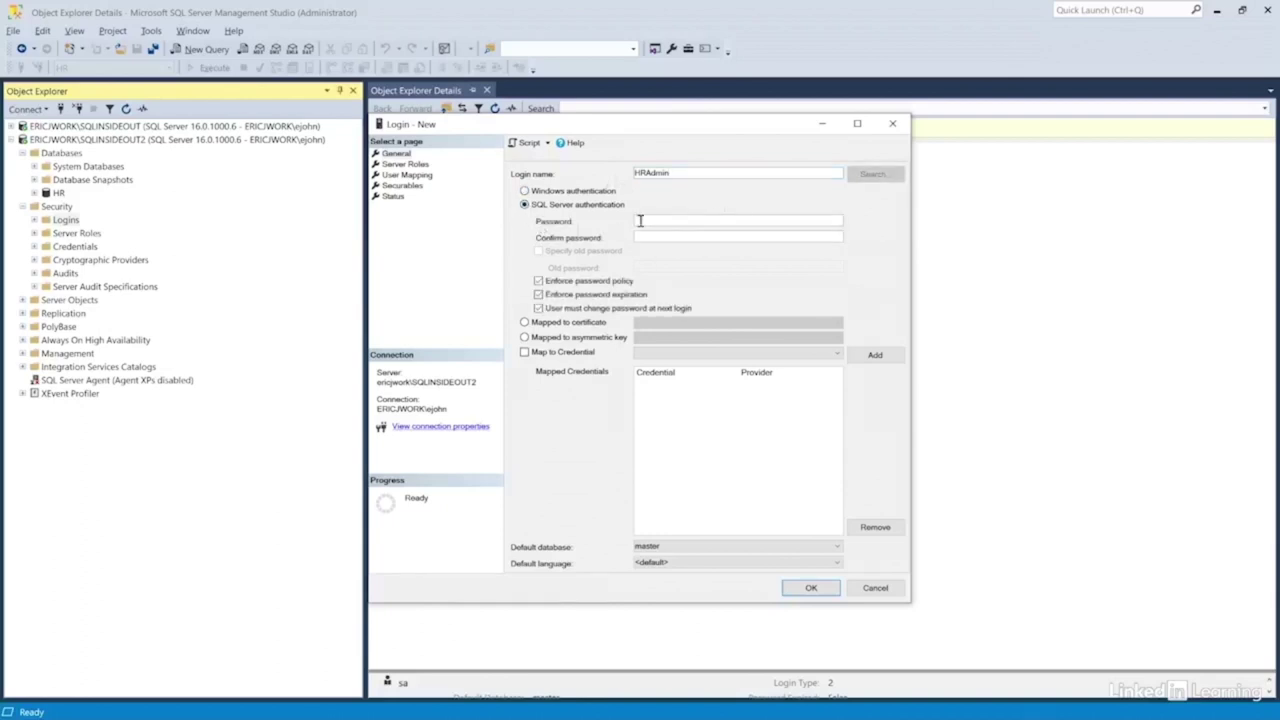
pyautogui.click(712, 216)
pyautogui.click(544, 283)
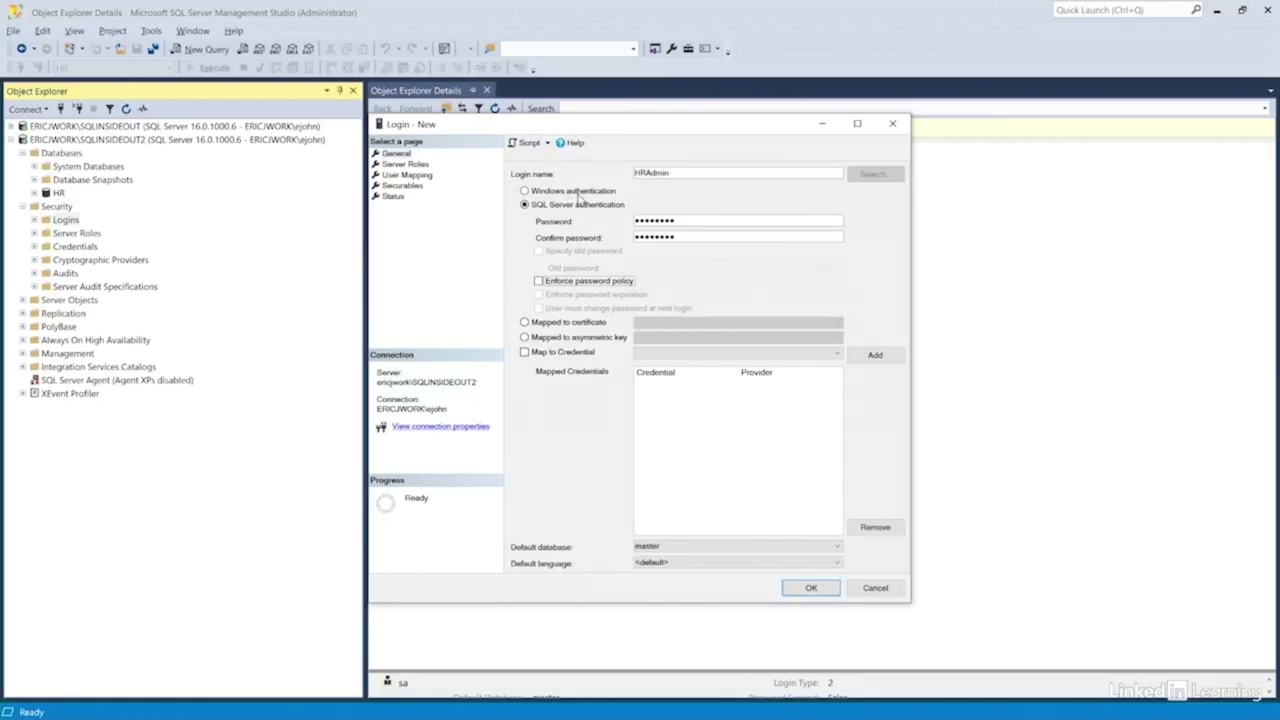
pyautogui.click(418, 166)
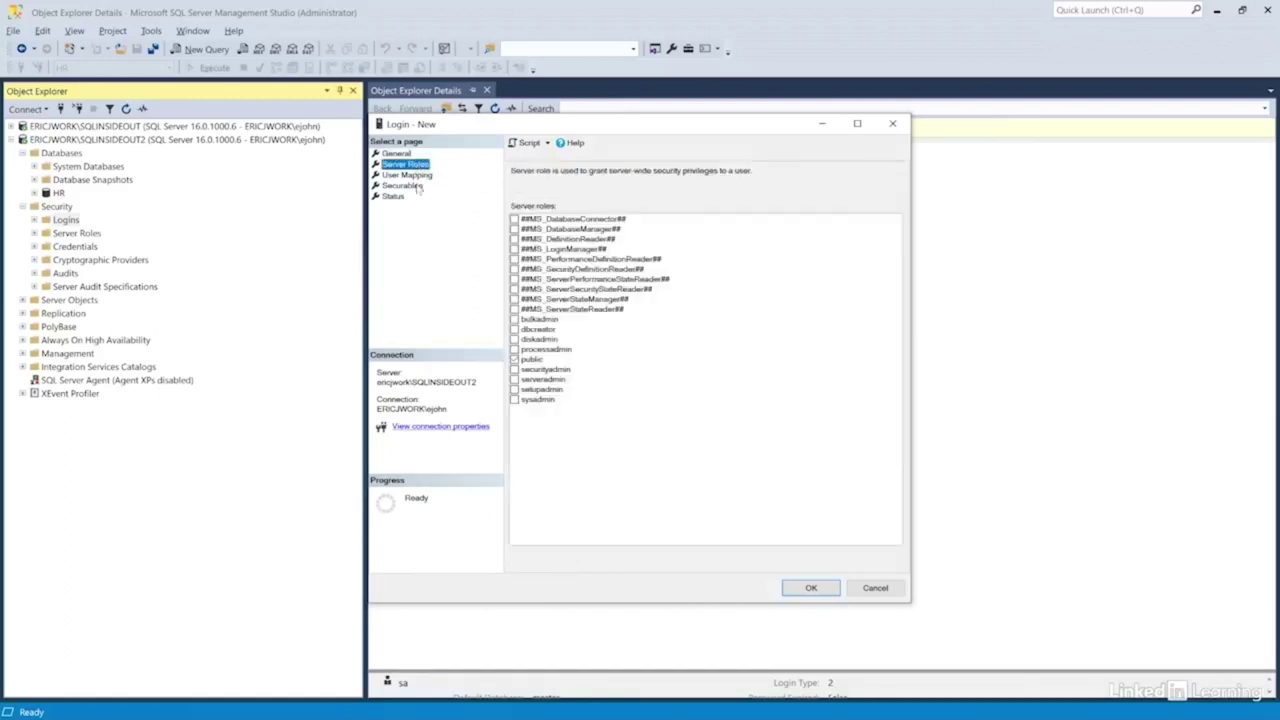
pyautogui.click(417, 188)
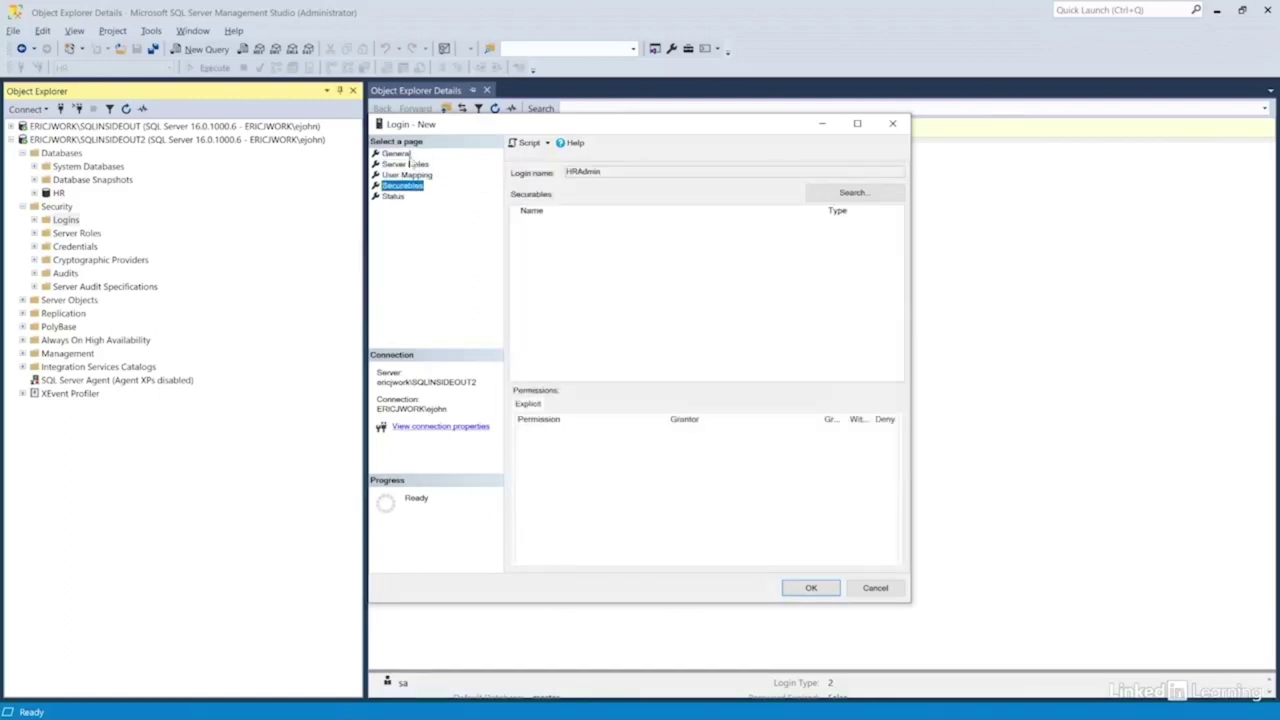
pyautogui.click(408, 156)
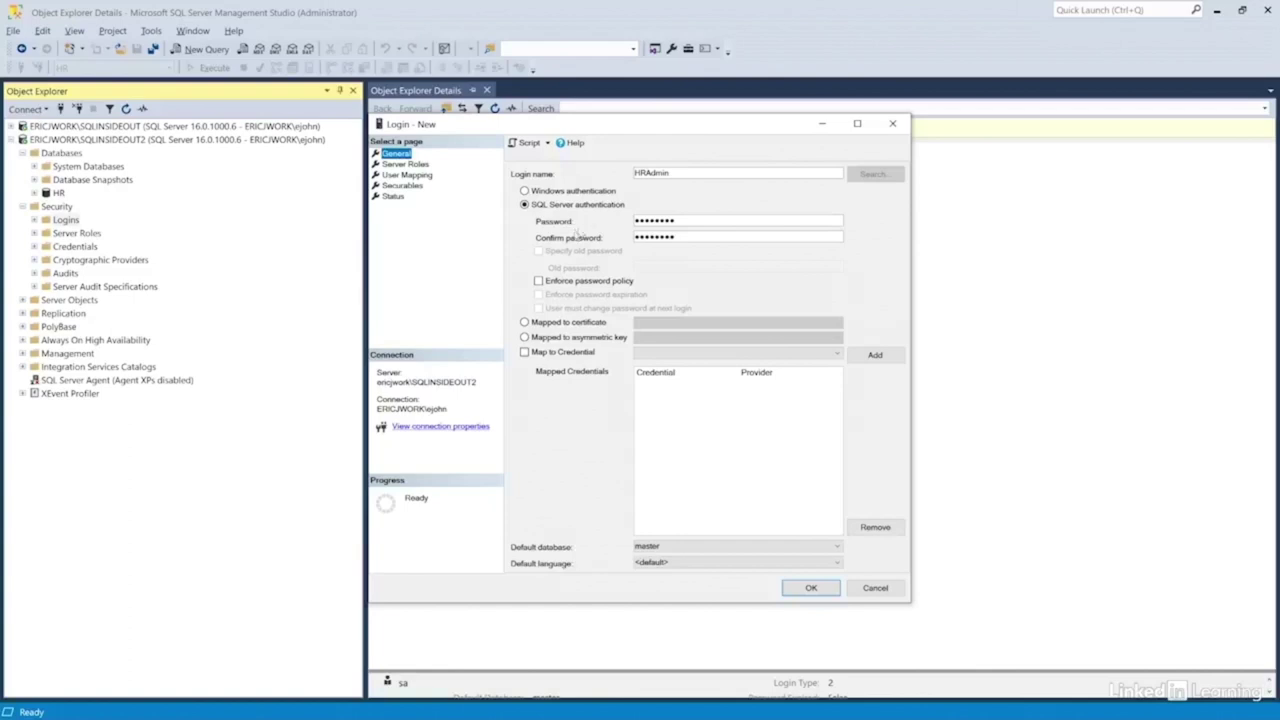
pyautogui.click(812, 587)
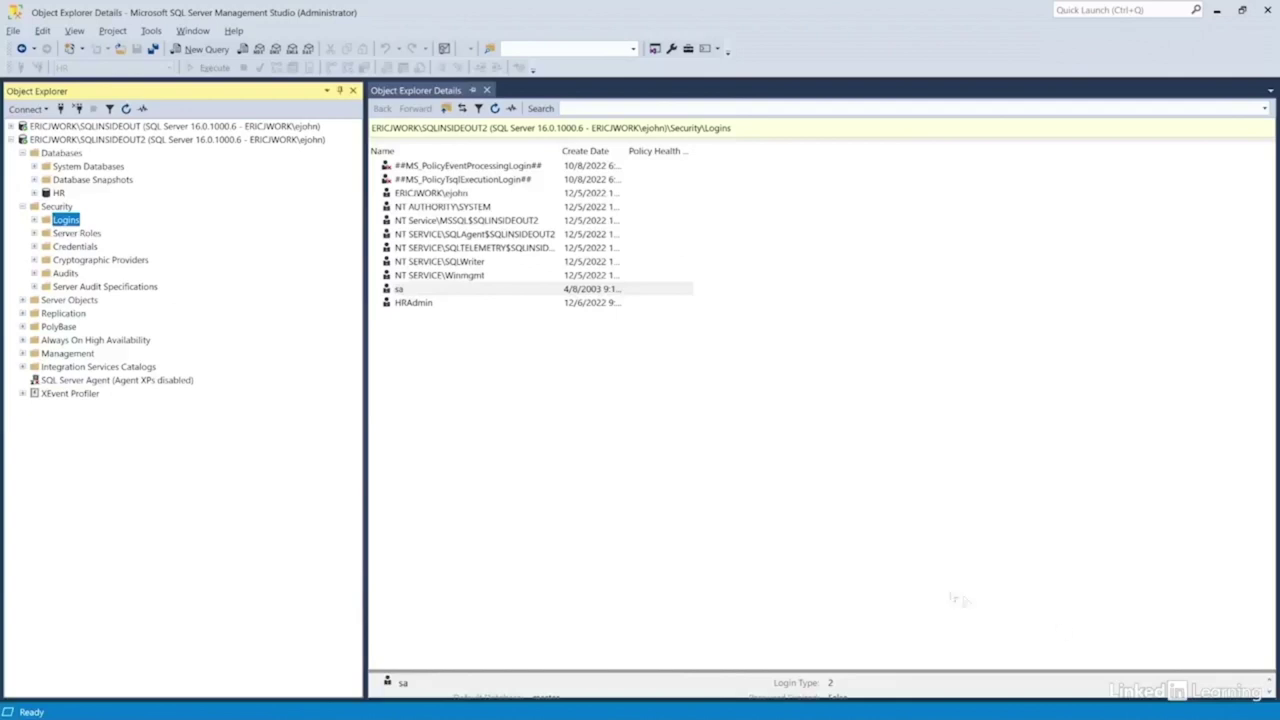
# - Open a new Database Engine connection to SQLINSIDEOUT2 as HRAdmin with SQL Server authentication and its password
pyautogui.click(34, 219)
pyautogui.click(80, 367)
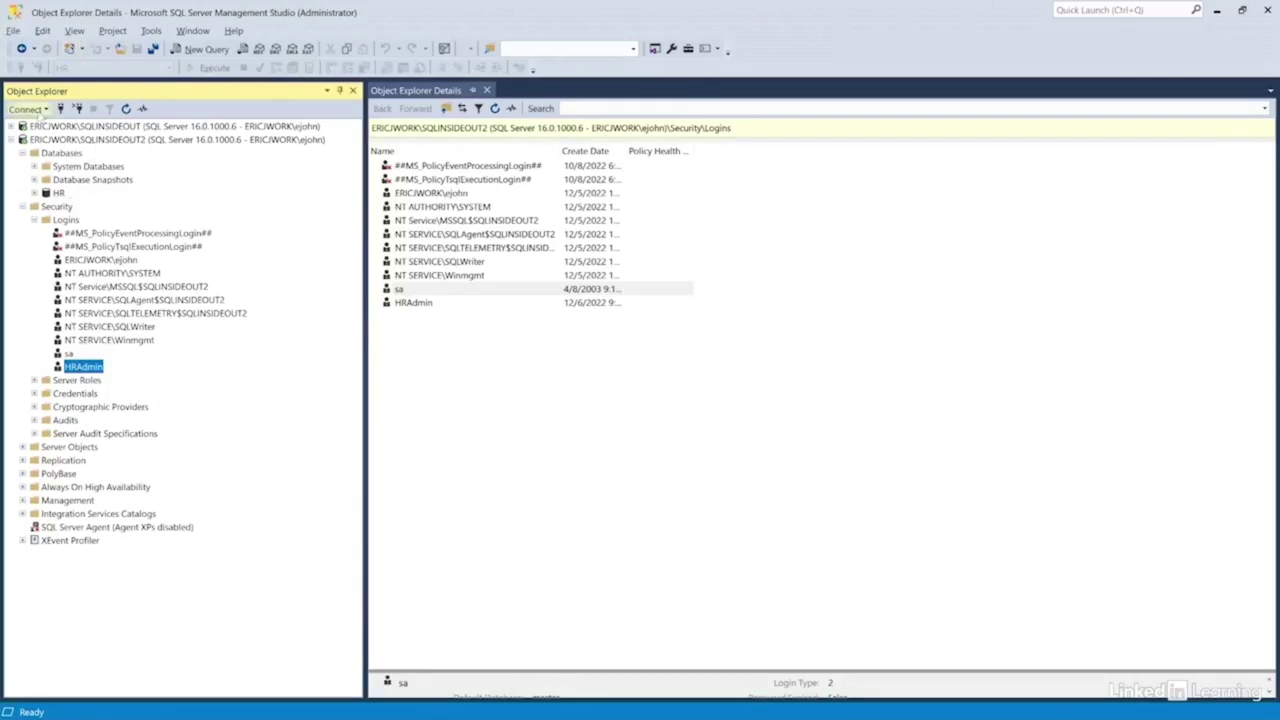
pyautogui.click(45, 110)
pyautogui.click(45, 126)
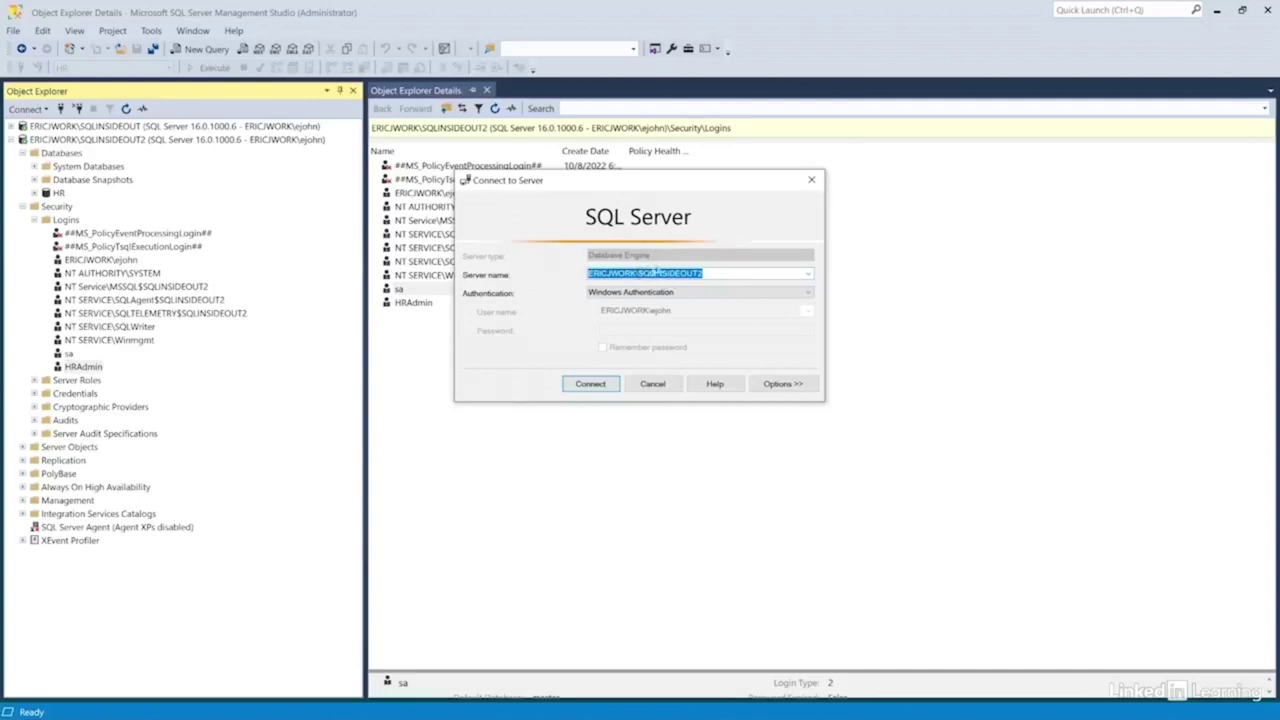
pyautogui.click(728, 292)
pyautogui.click(631, 310)
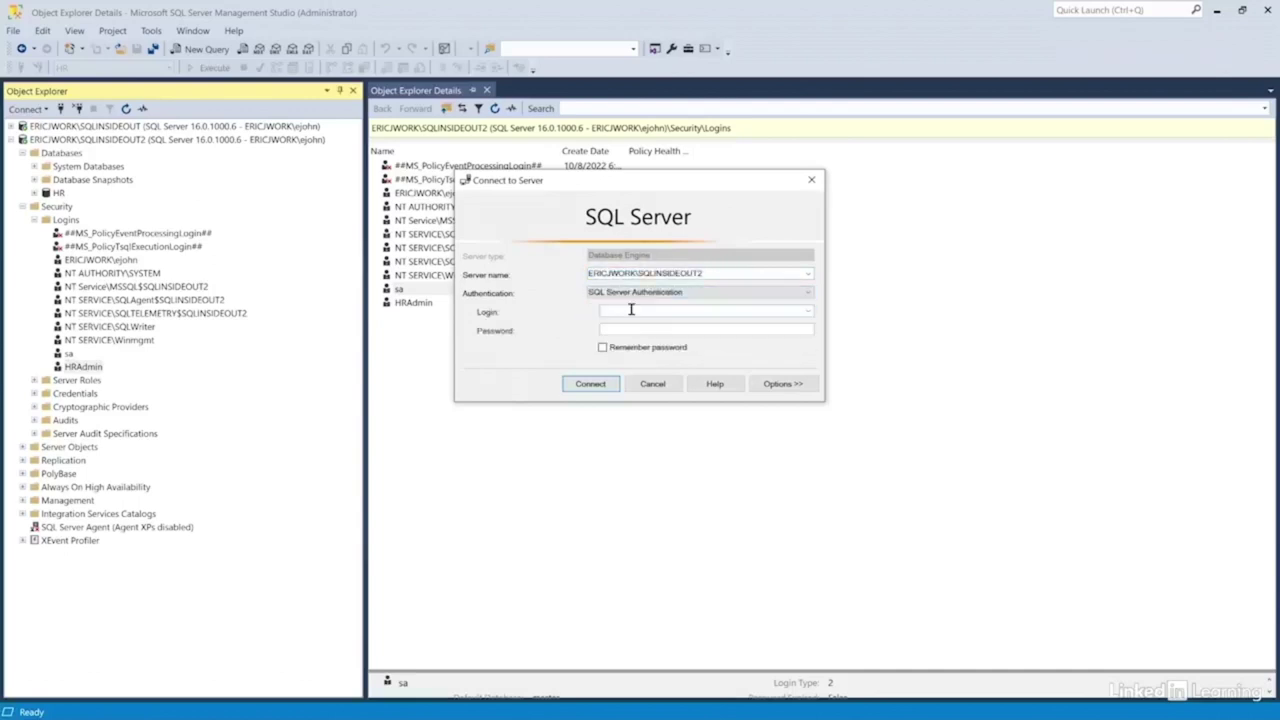
pyautogui.click(590, 384)
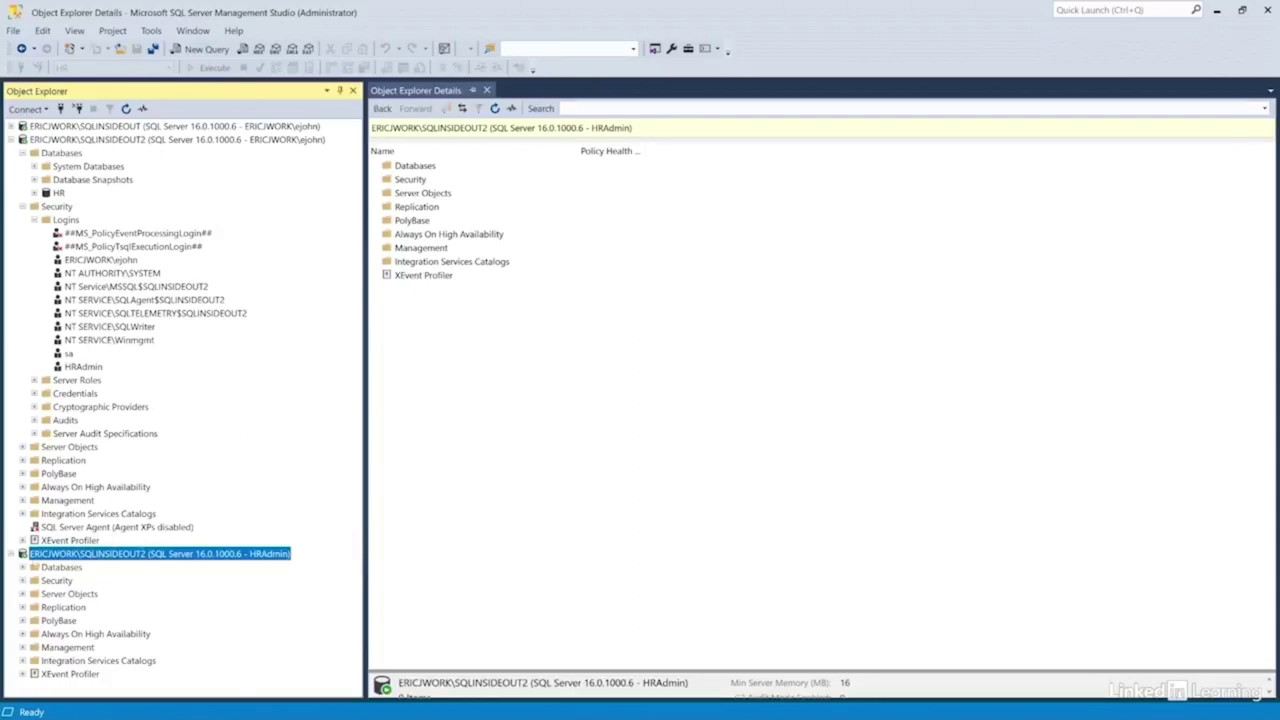
# - Expand Databases under the HRAdmin connection, dismiss the HR-not-accessible error, and browse master's folders
pyautogui.click(22, 567)
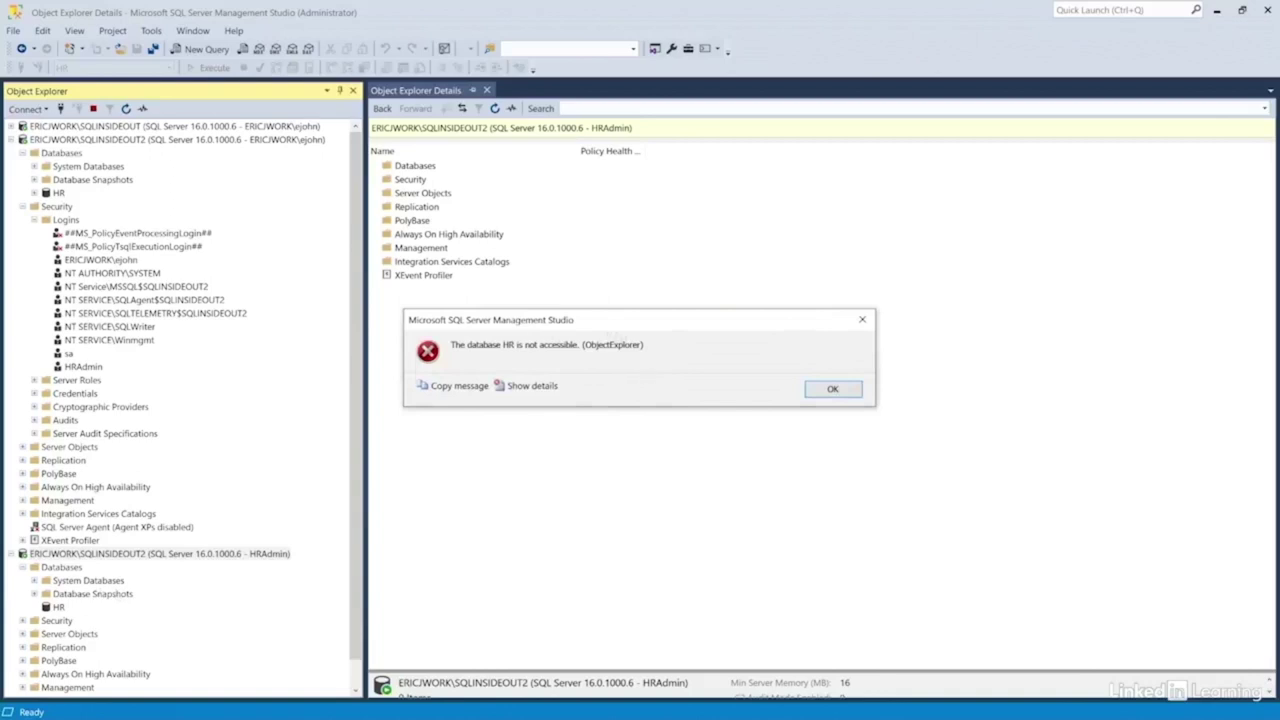
pyautogui.click(840, 388)
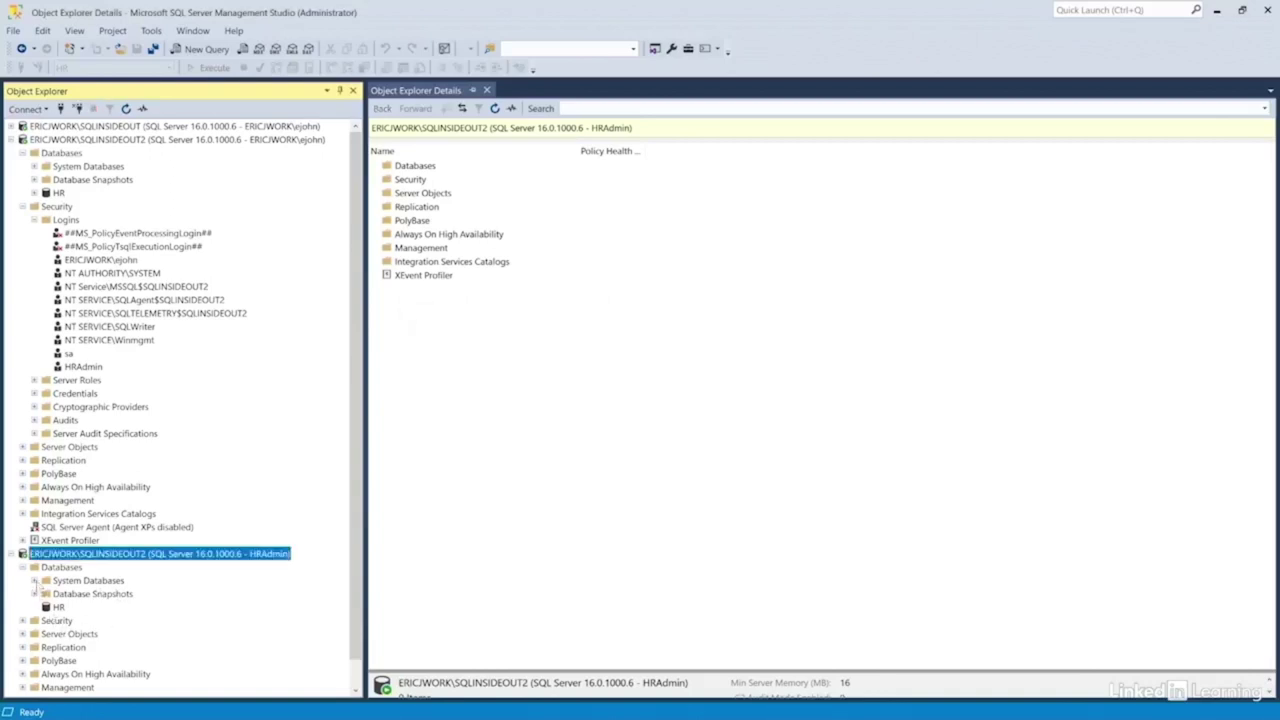
pyautogui.click(34, 581)
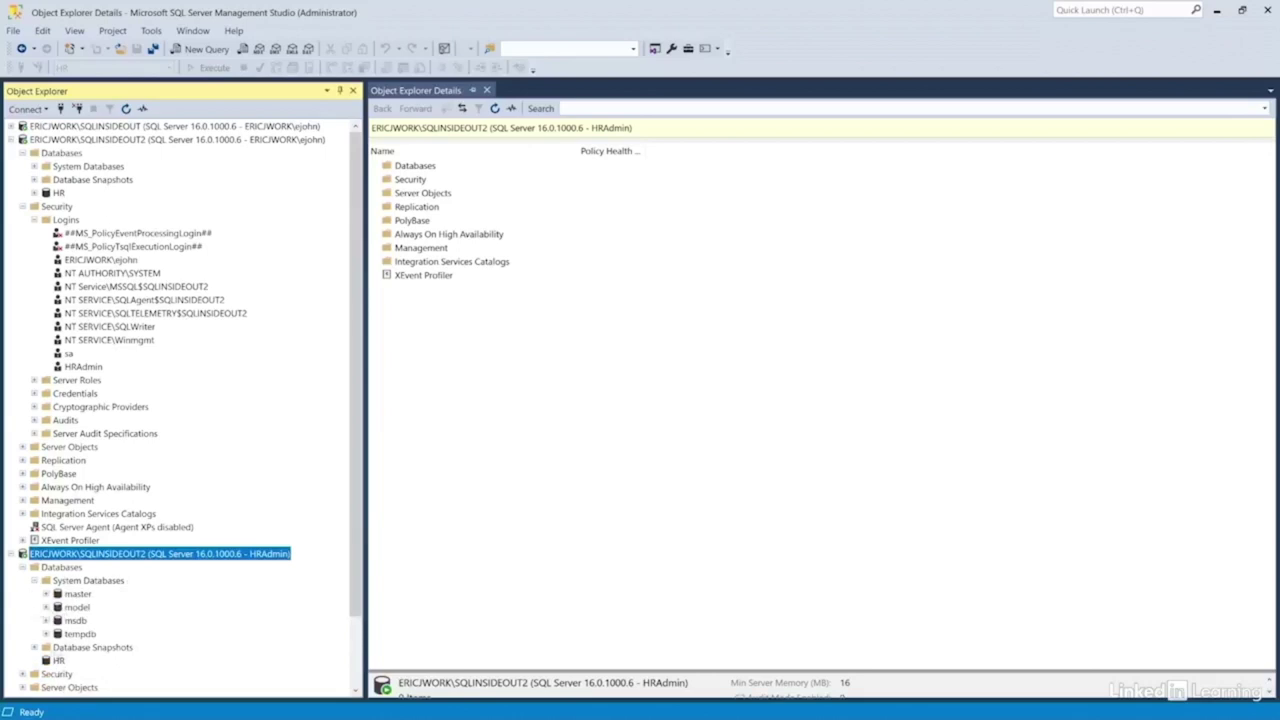
pyautogui.scroll(-2, 112, 556)
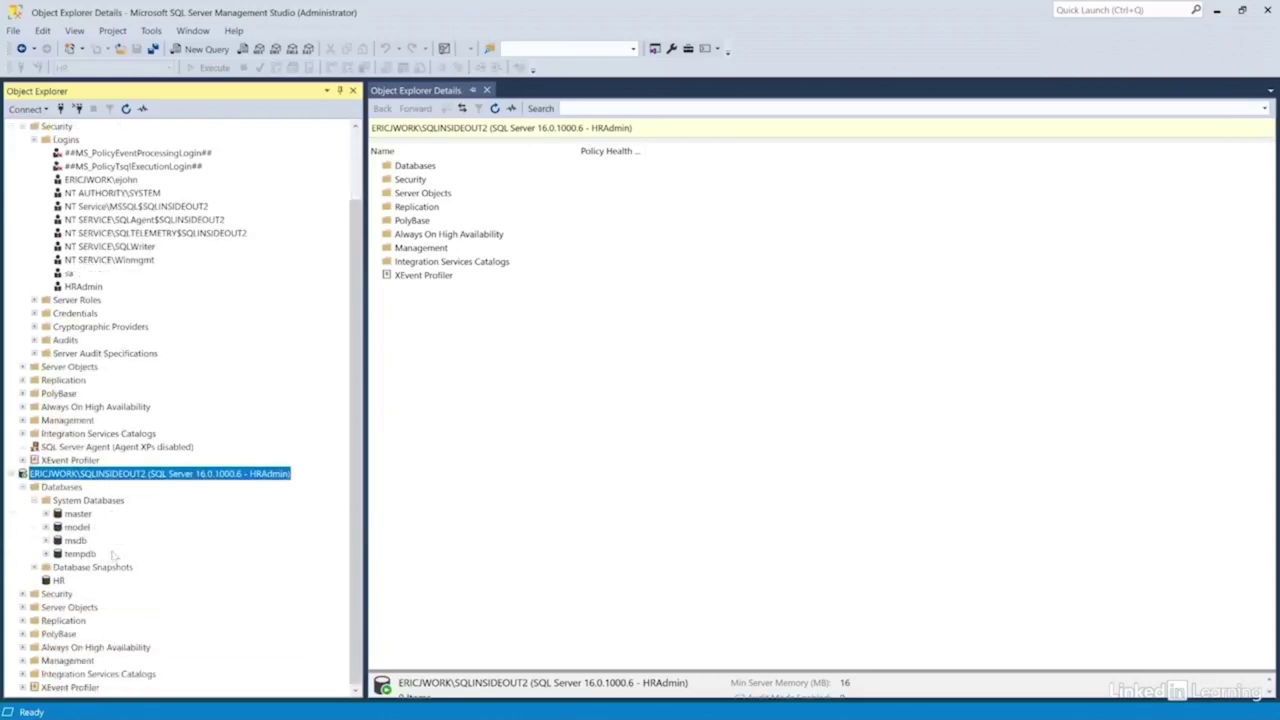
pyautogui.click(46, 514)
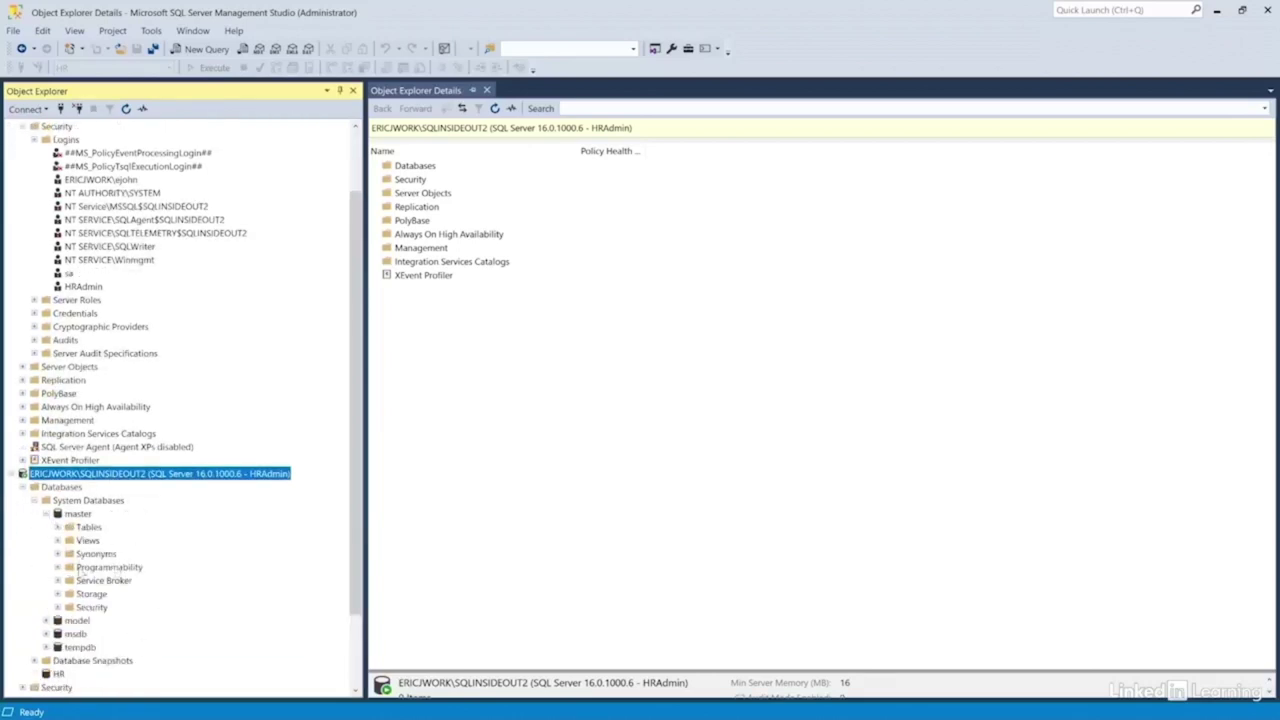
pyautogui.click(56, 514)
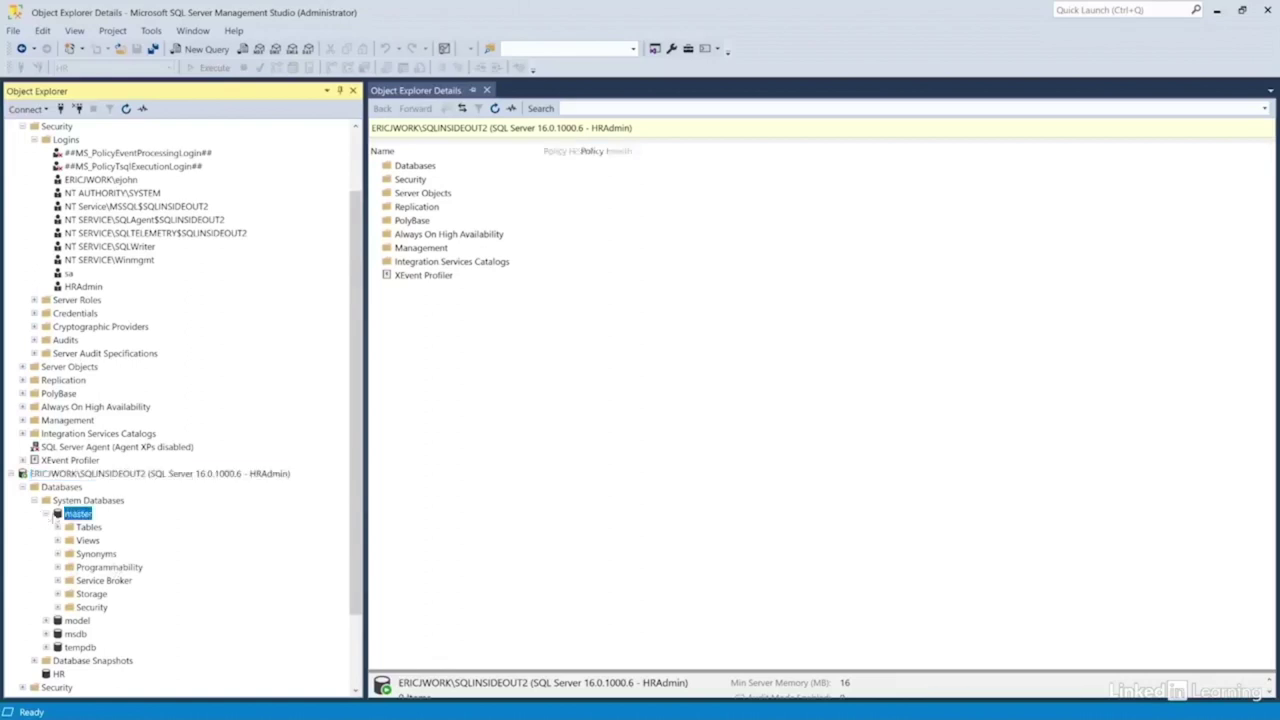
pyautogui.click(46, 514)
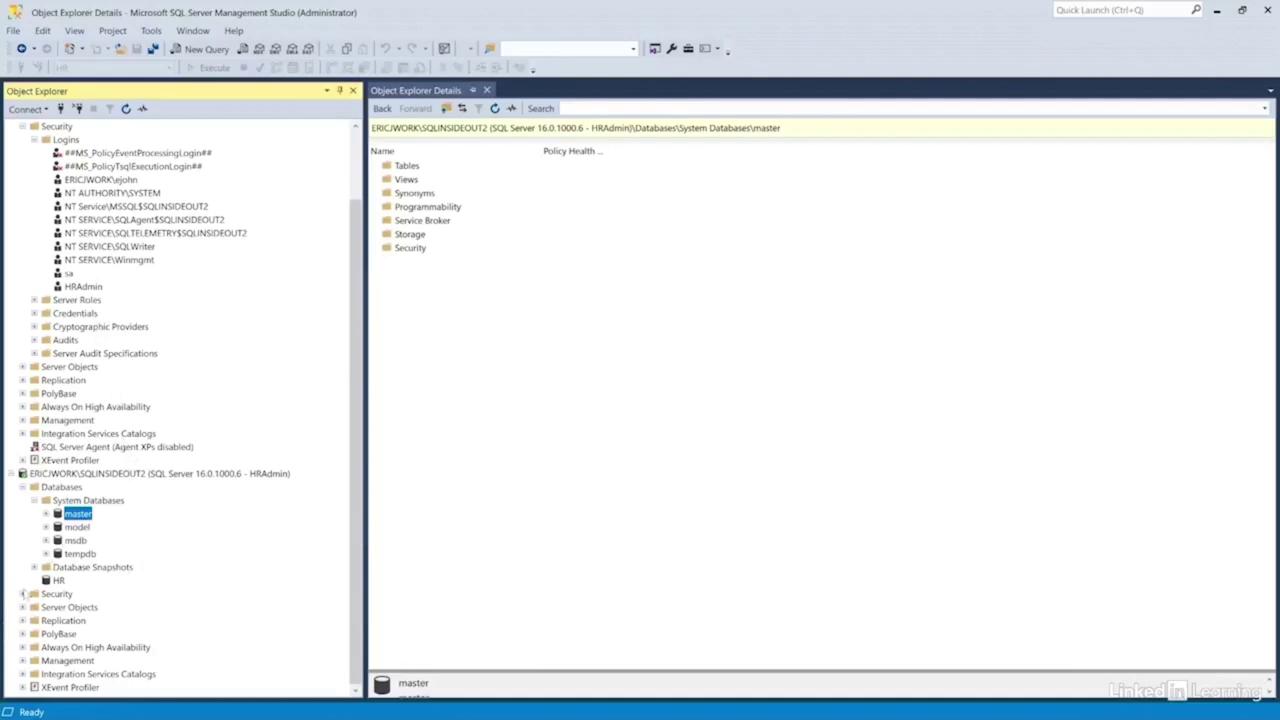
# - List the logins under the HRAdmin connection's Security, showing only HRAdmin and sa
pyautogui.click(22, 594)
pyautogui.click(34, 607)
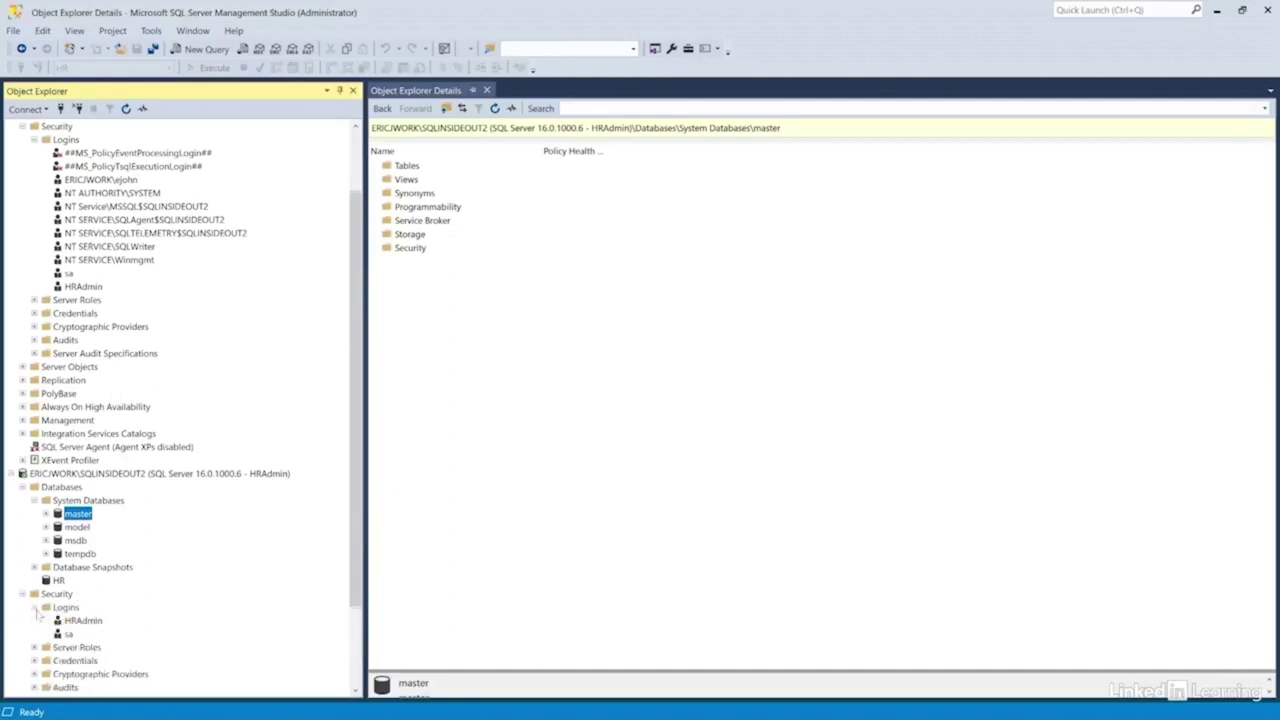
pyautogui.scroll(-3, 40, 615)
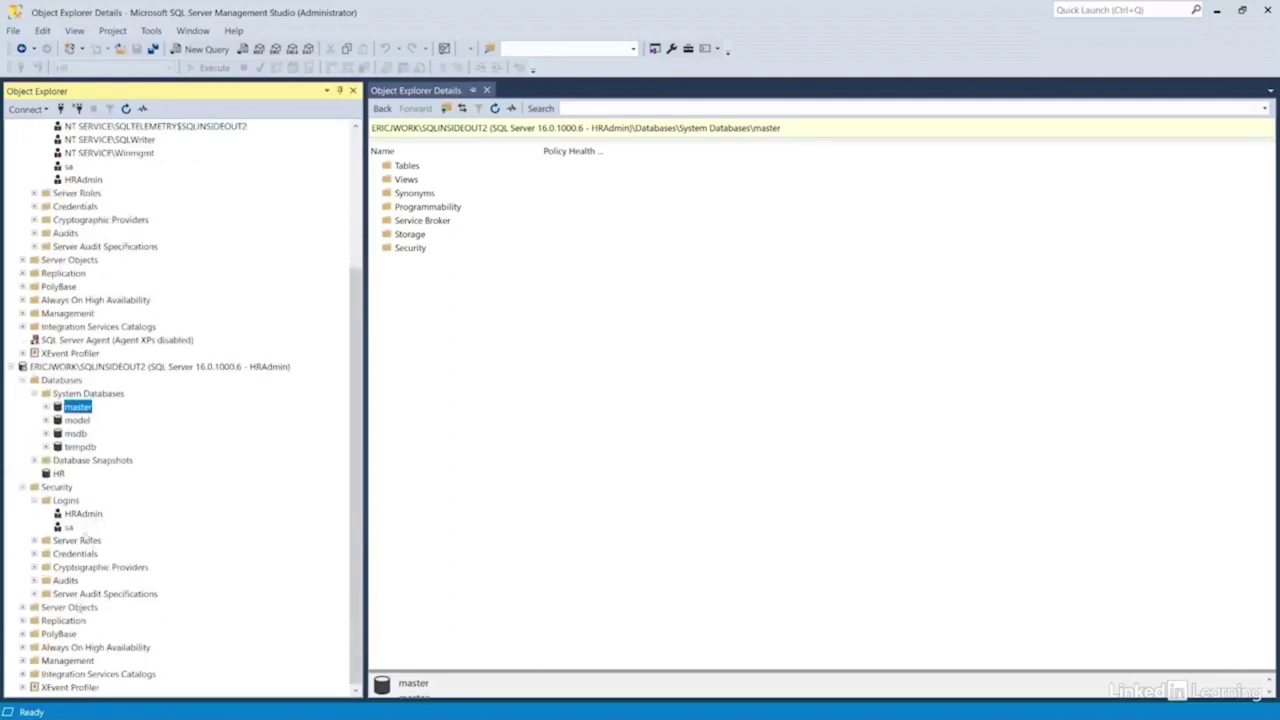
pyautogui.click(66, 500)
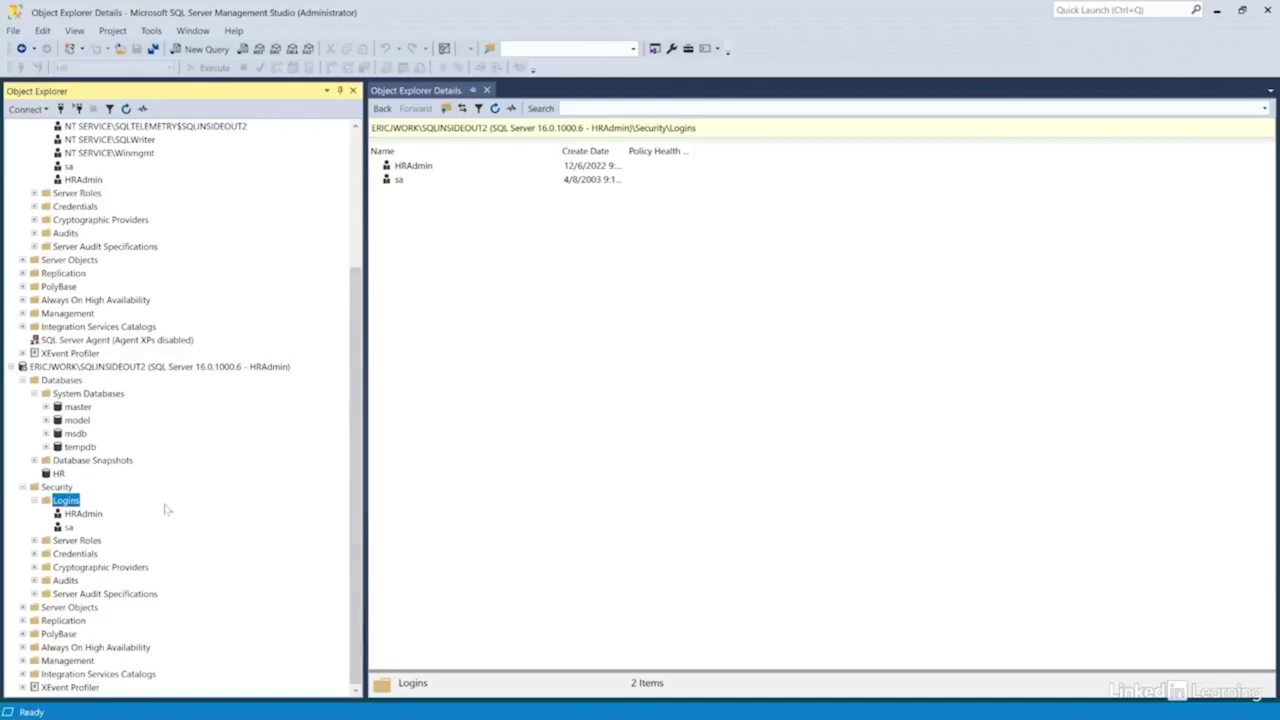
pyautogui.click(23, 487)
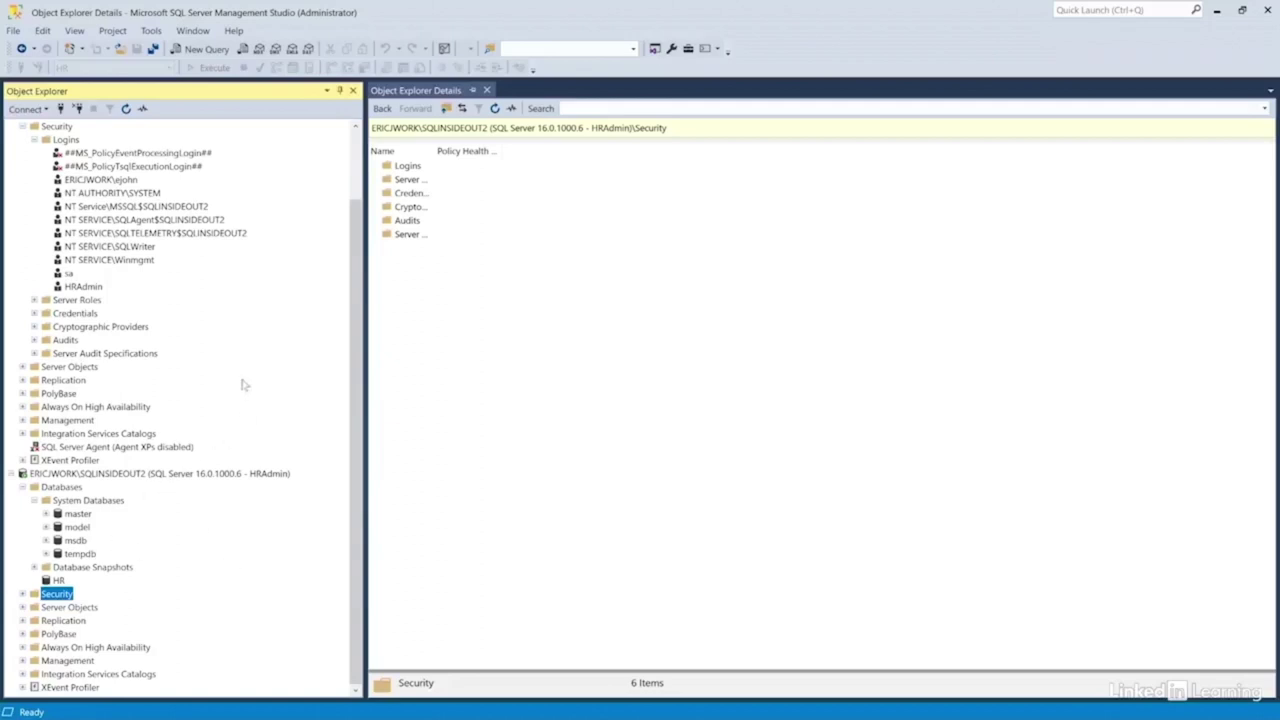
# - Under the Windows connection, list HR > Security > Users with a wider Name column: dbo, guest, INFORMATION_SCHEMA, sys
pyautogui.scroll(2, 243, 384)
pyautogui.click(22, 206)
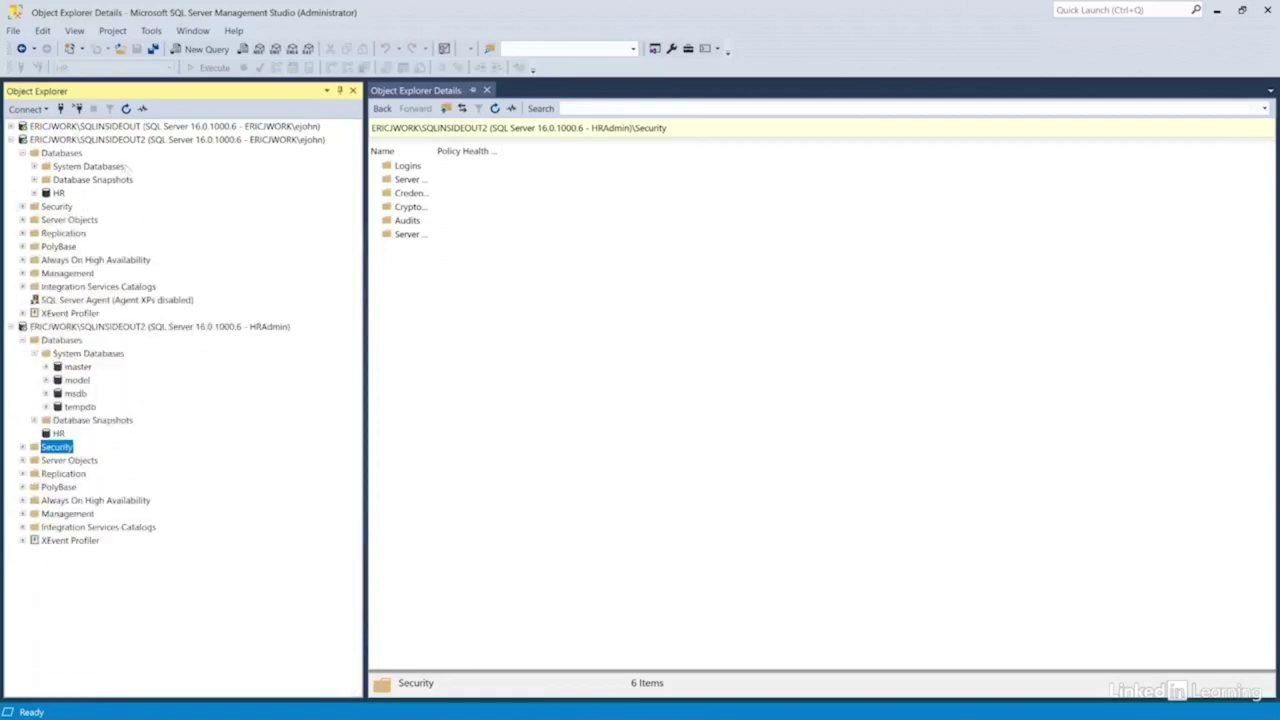
pyautogui.click(97, 141)
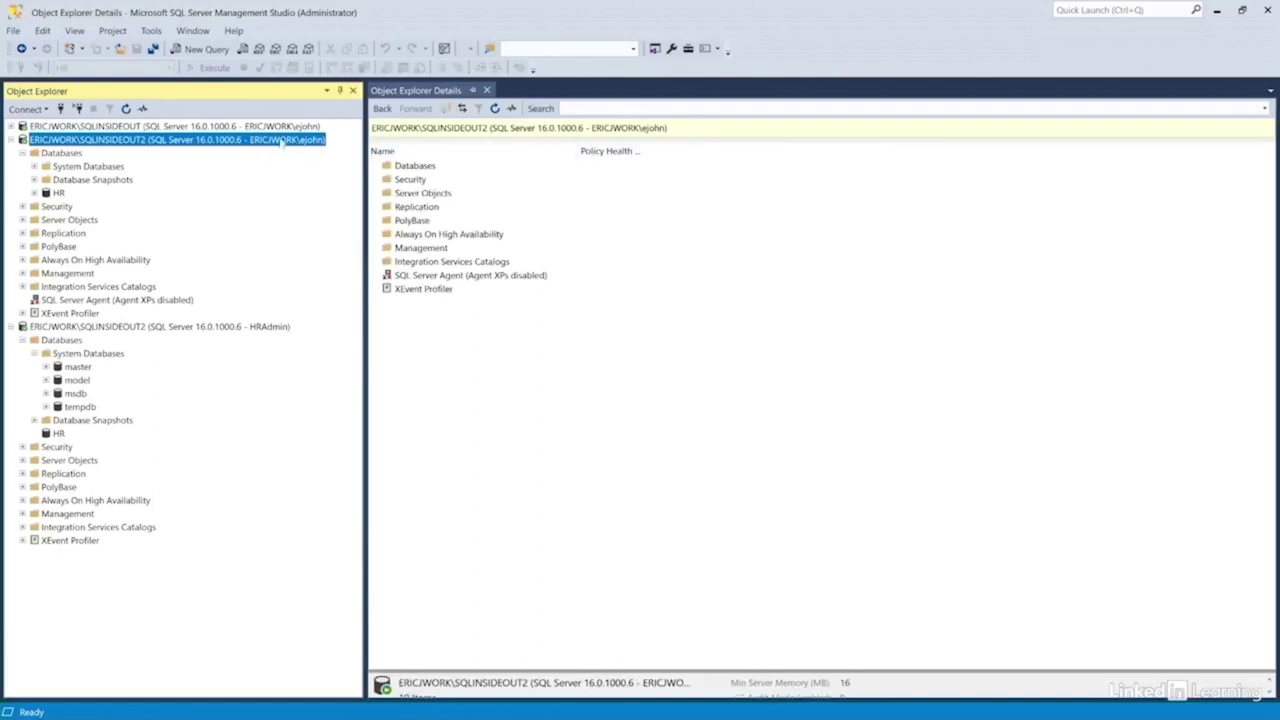
pyautogui.click(35, 193)
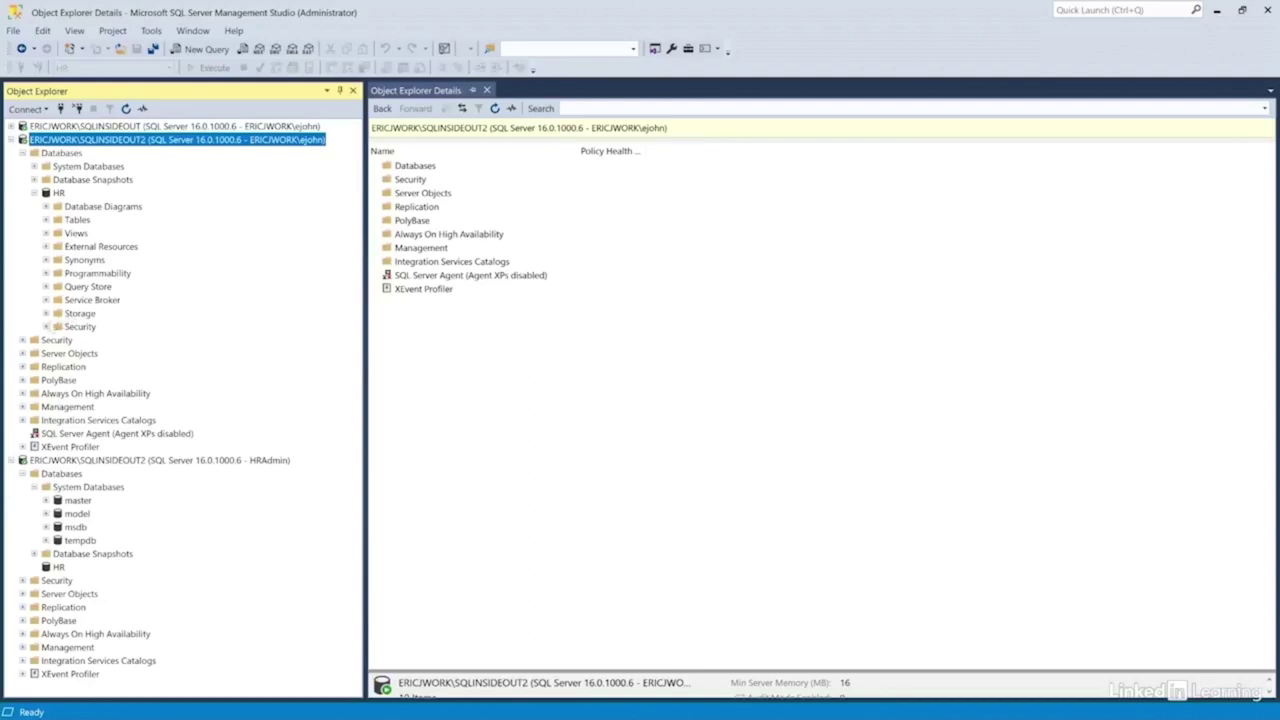
pyautogui.click(45, 327)
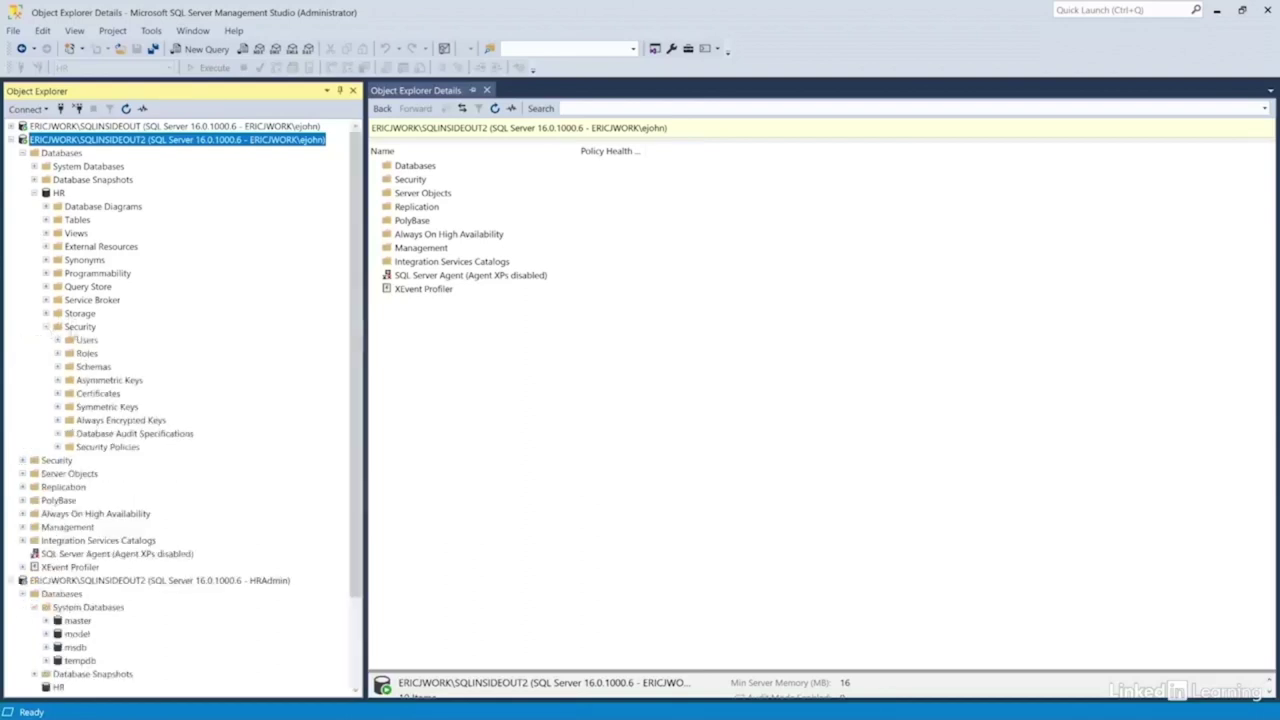
pyautogui.click(86, 341)
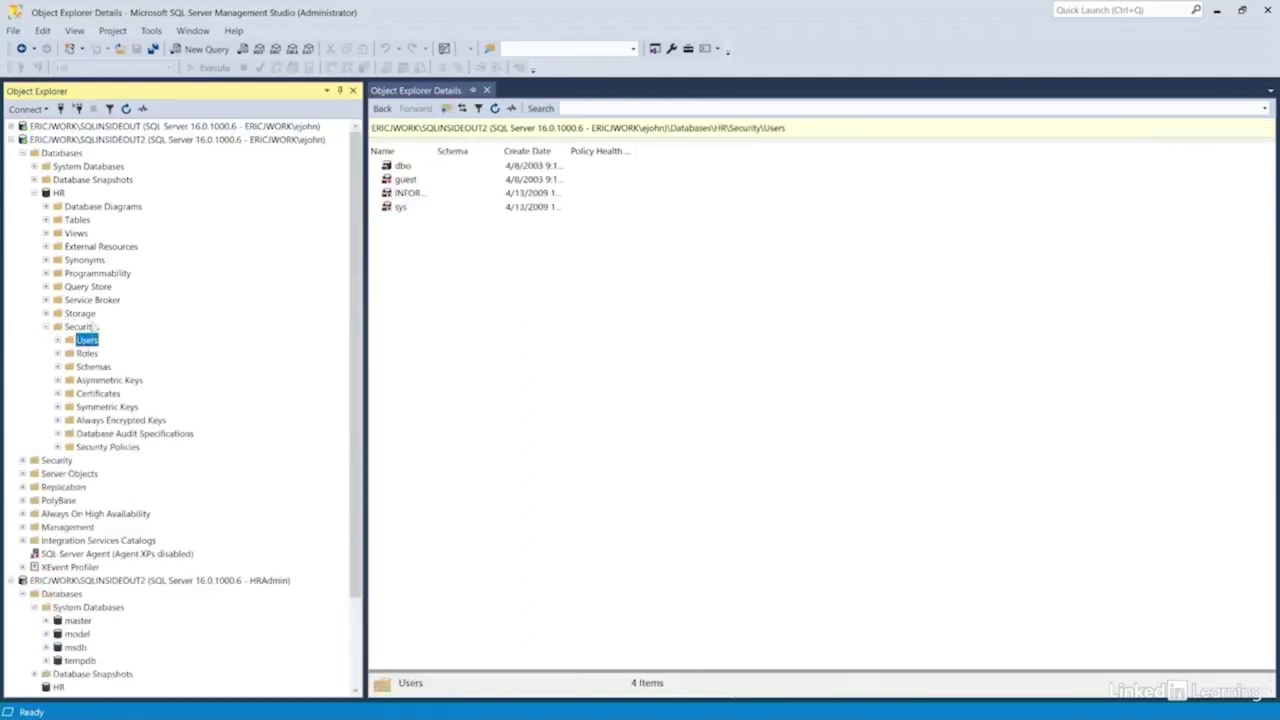
pyautogui.moveTo(437, 151); pyautogui.dragTo(587, 151)
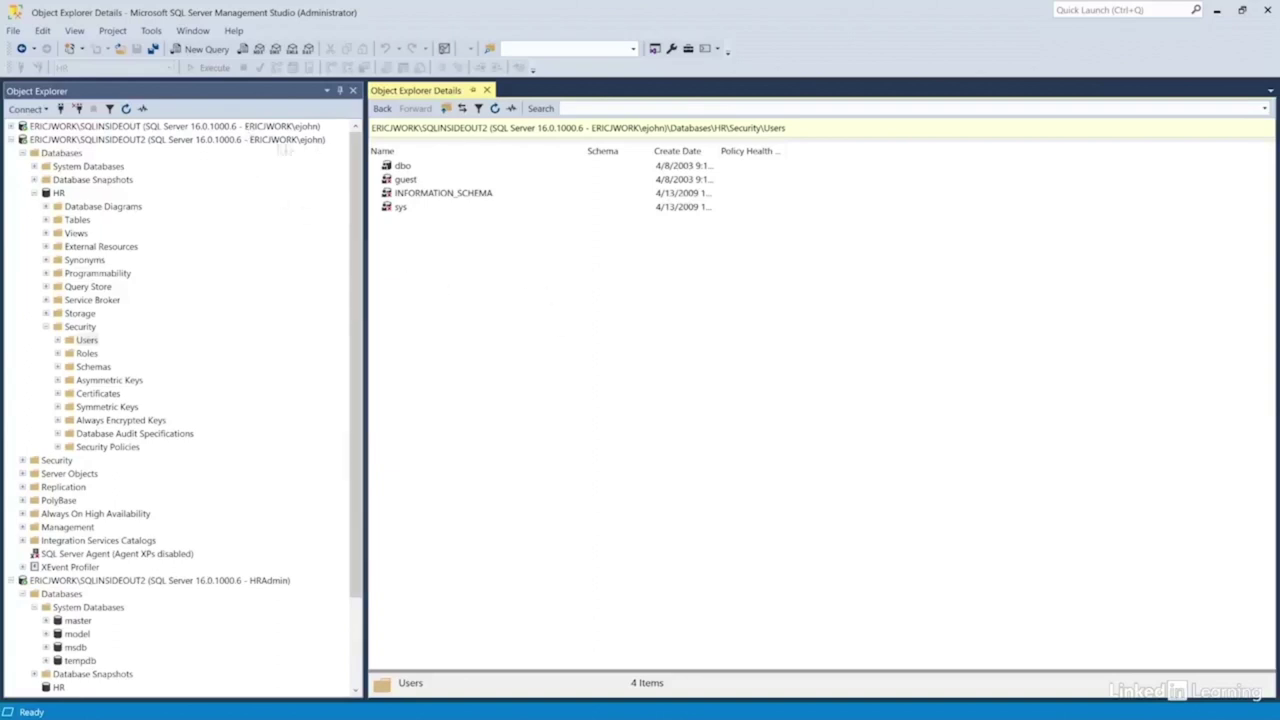
pyautogui.click(410, 168)
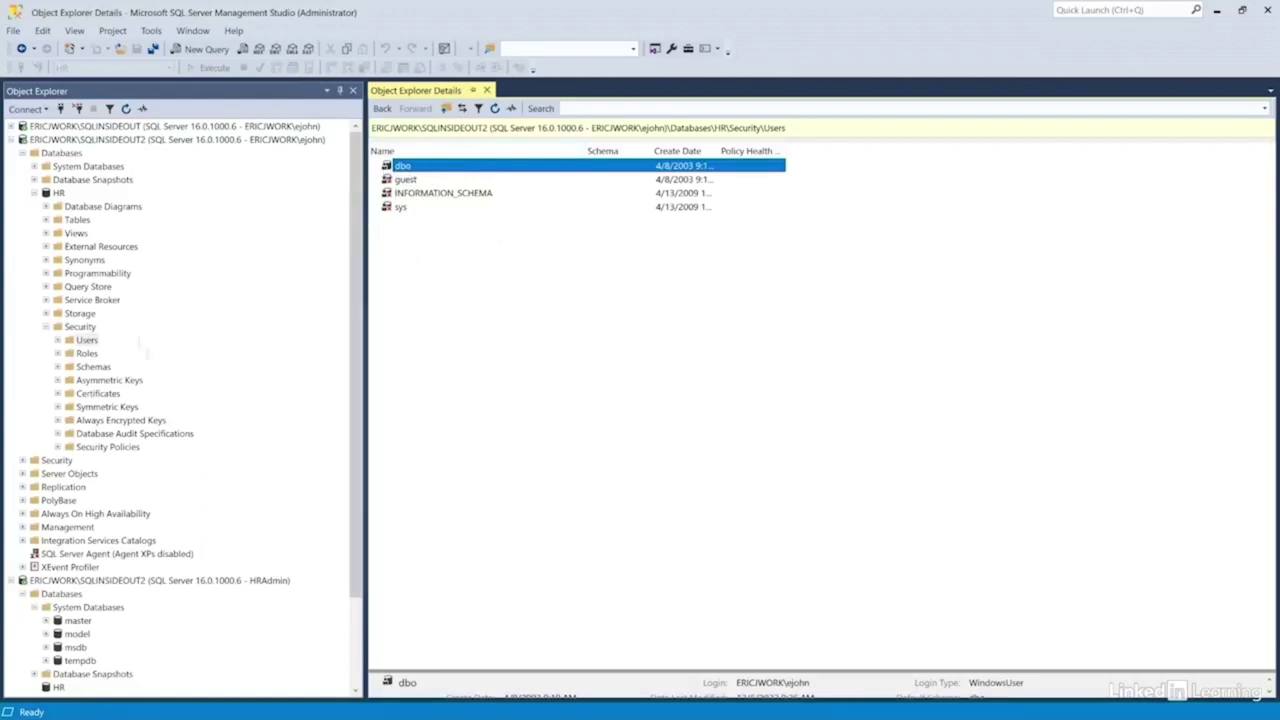
pyautogui.click(84, 342)
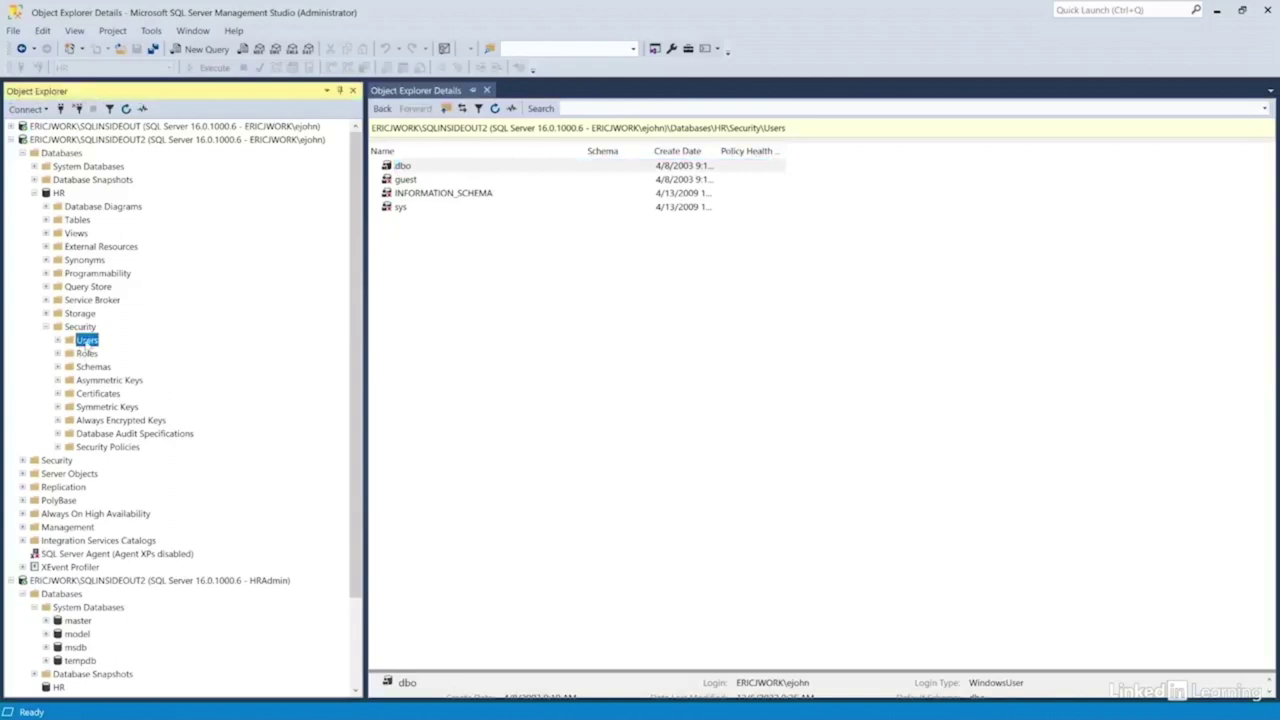
pyautogui.rightClick(88, 342)
# - Start a new HR database user of type SQL user with login, named HRAdmin
pyautogui.click(110, 349)
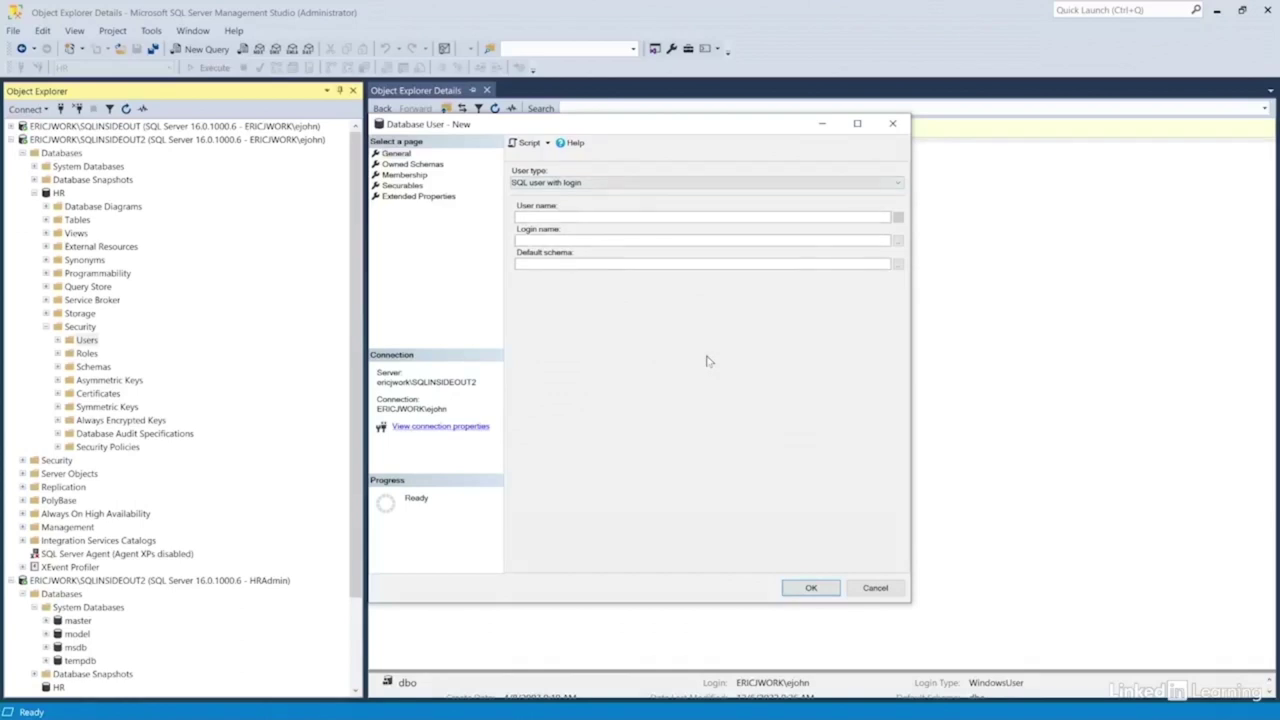
pyautogui.click(770, 184)
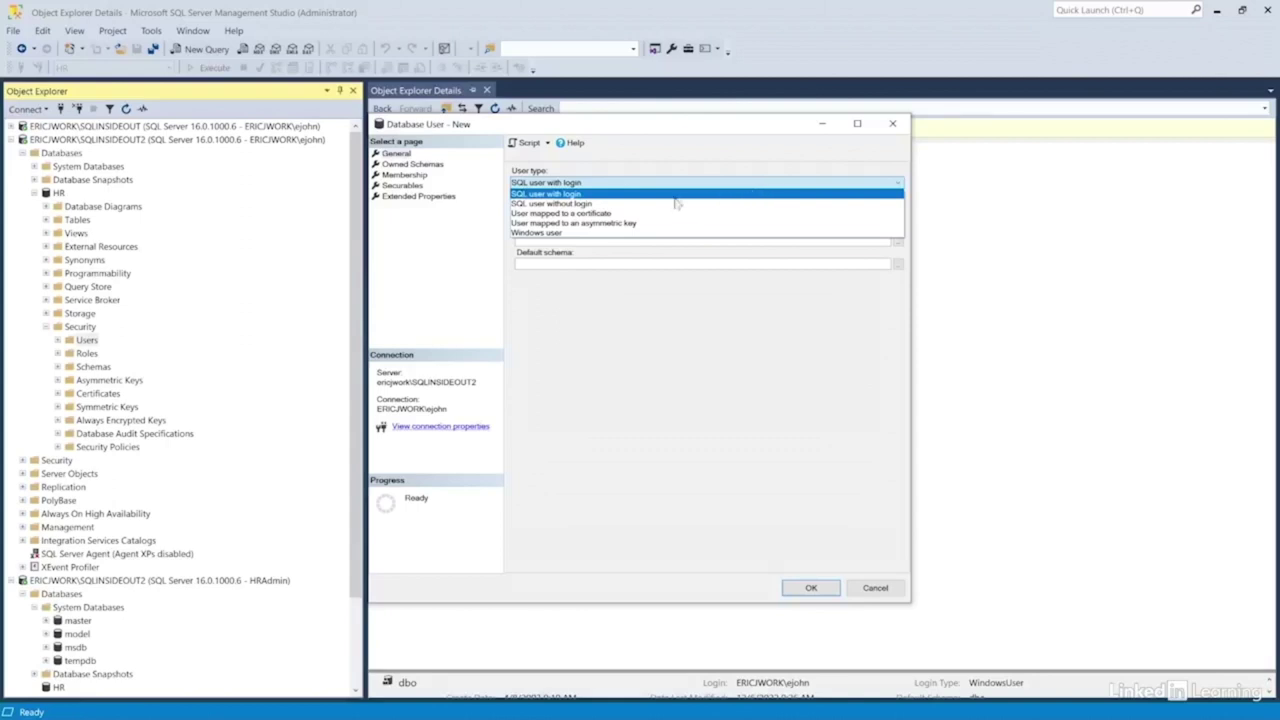
pyautogui.click(626, 195)
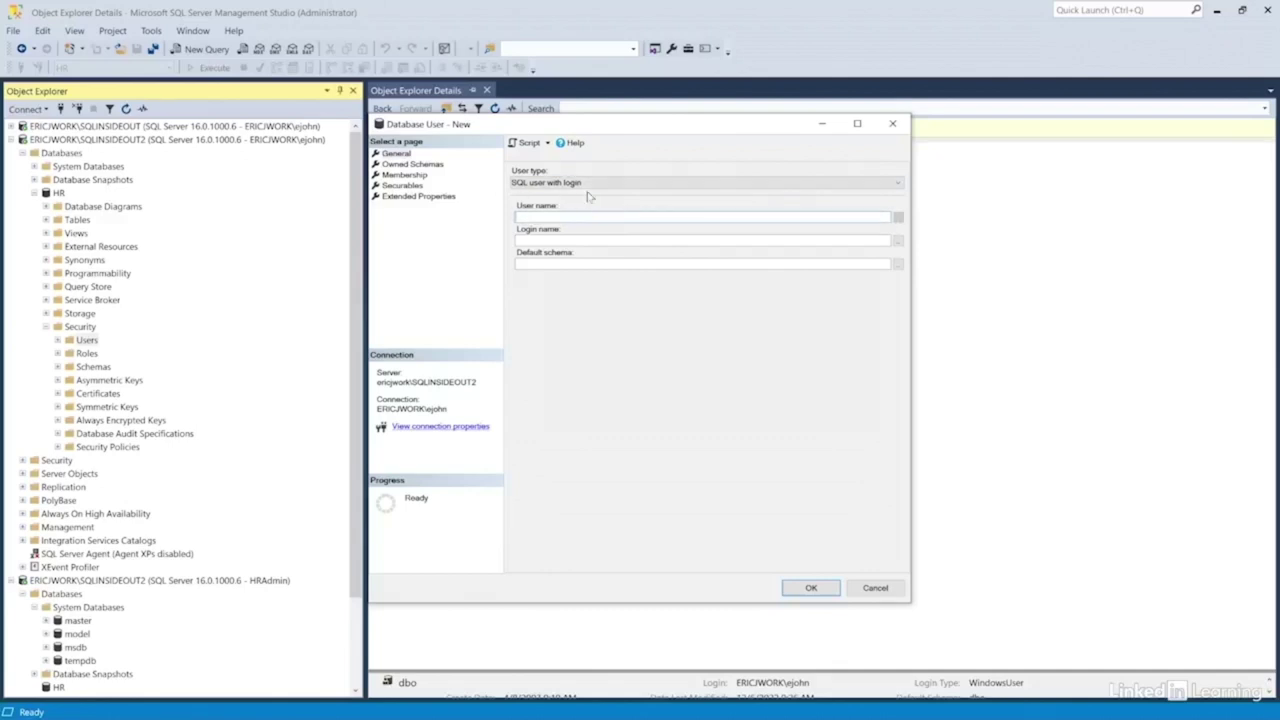
pyautogui.write('HRAdmi')
pyautogui.write('dmin')
# - Map the user to the HRAdmin login with default schema dbo and create it
pyautogui.click(898, 242)
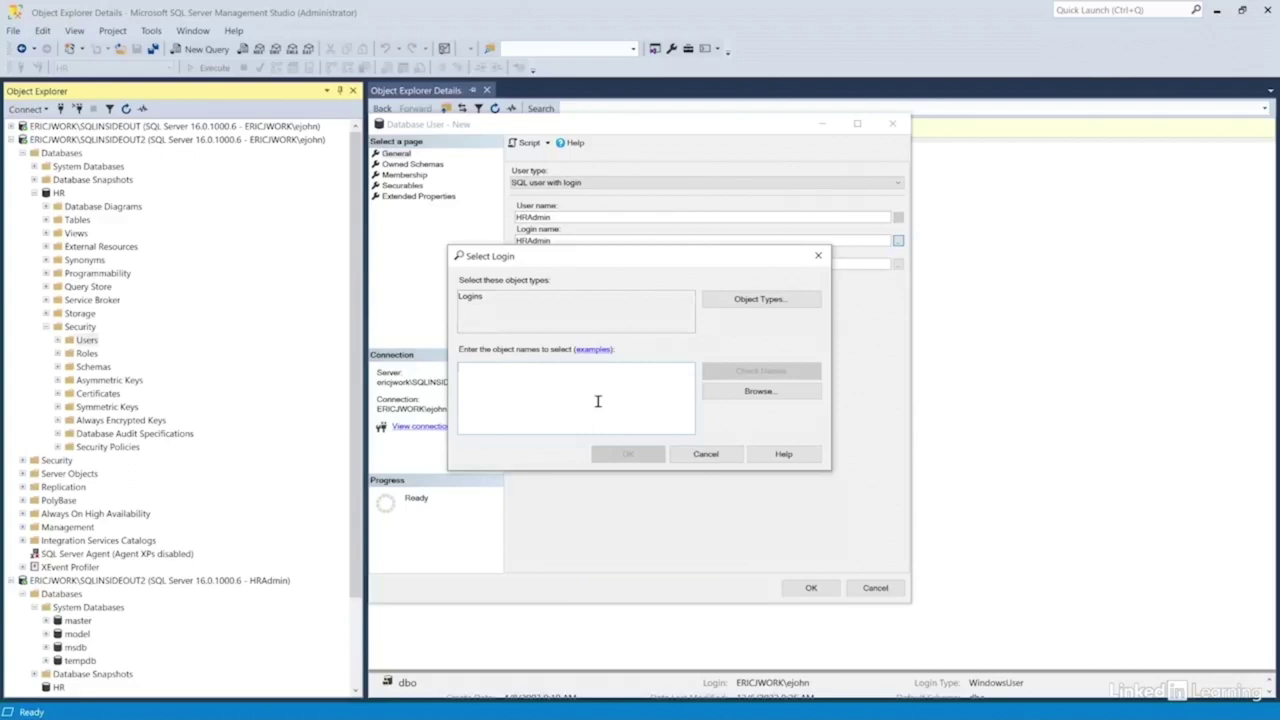
pyautogui.write('HR')
pyautogui.click(623, 456)
pyautogui.click(463, 344)
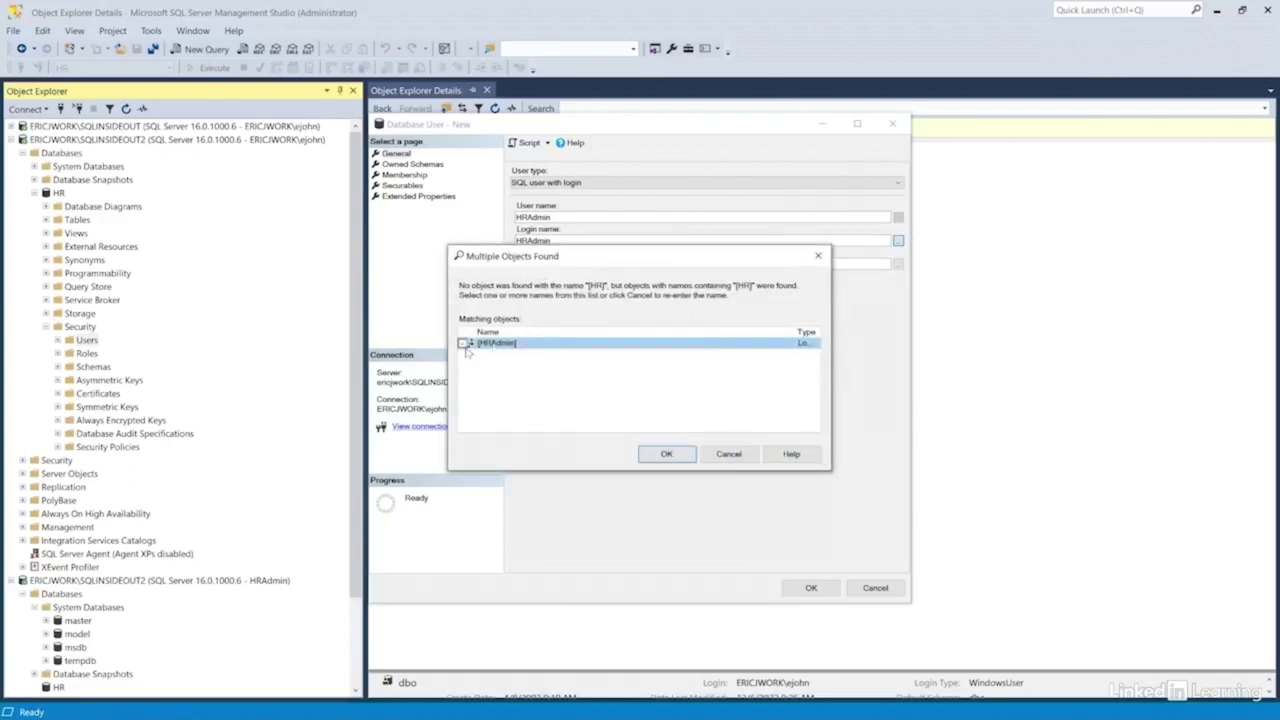
pyautogui.click(666, 453)
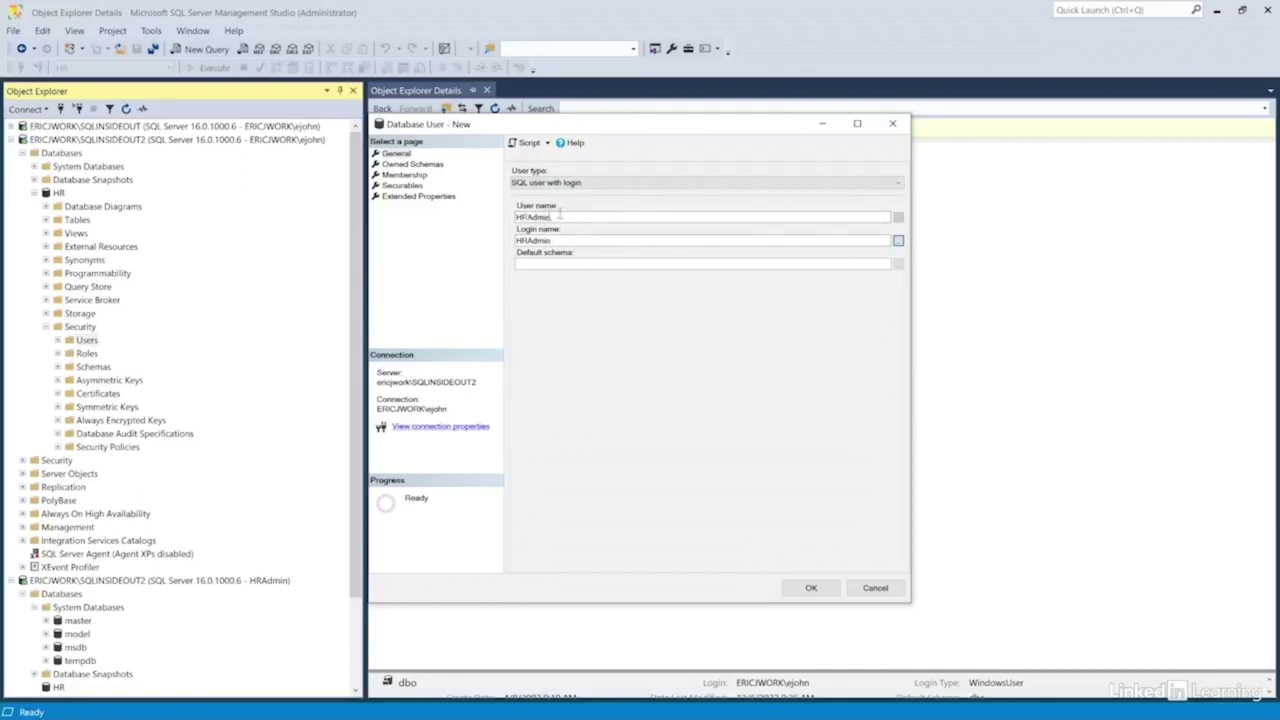
pyautogui.click(620, 265)
pyautogui.write('dbo')
pyautogui.click(811, 588)
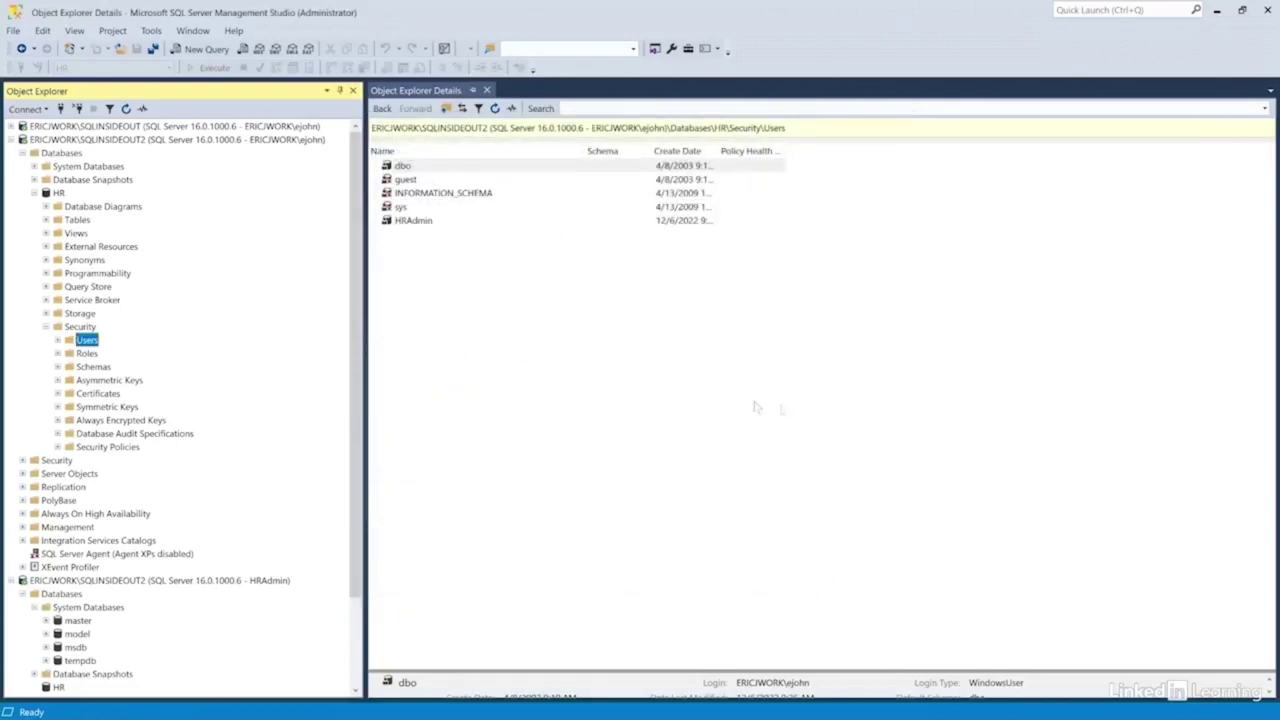
# - Refresh HR under the HRAdmin connection and expand it down to its Tables folder
pyautogui.click(35, 607)
pyautogui.scroll(-2, 218, 516)
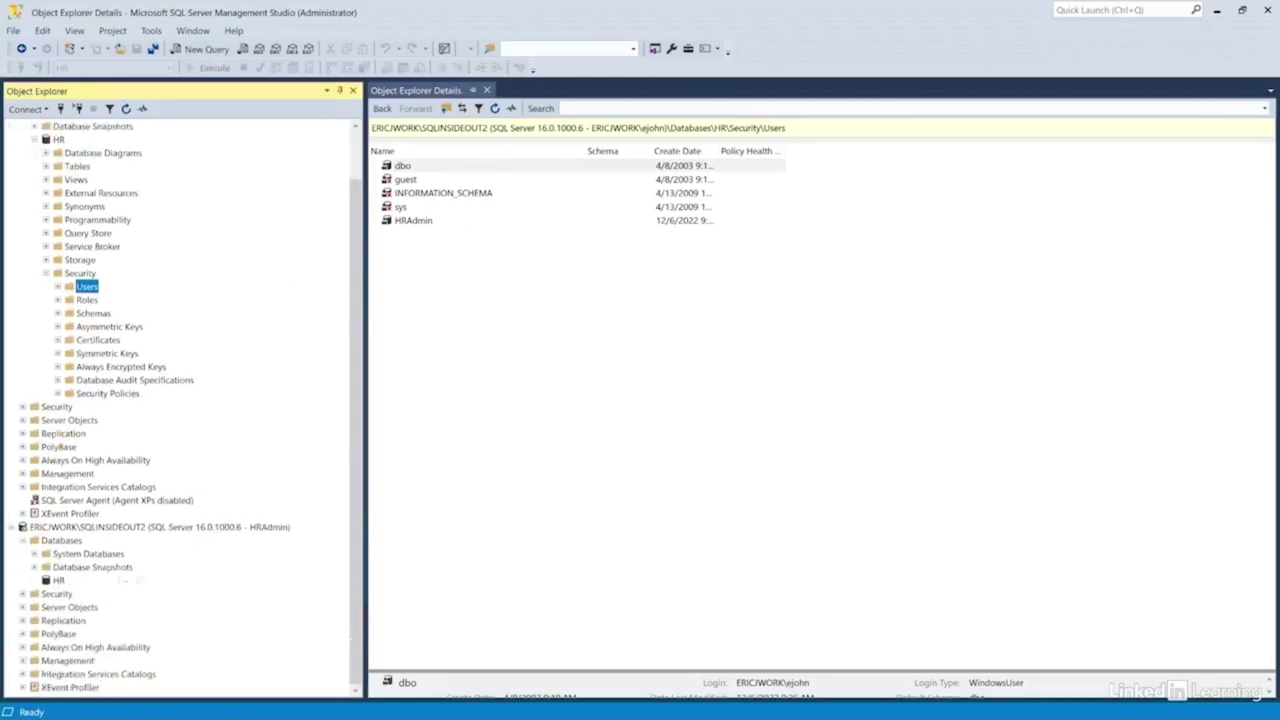
pyautogui.rightClick(55, 579)
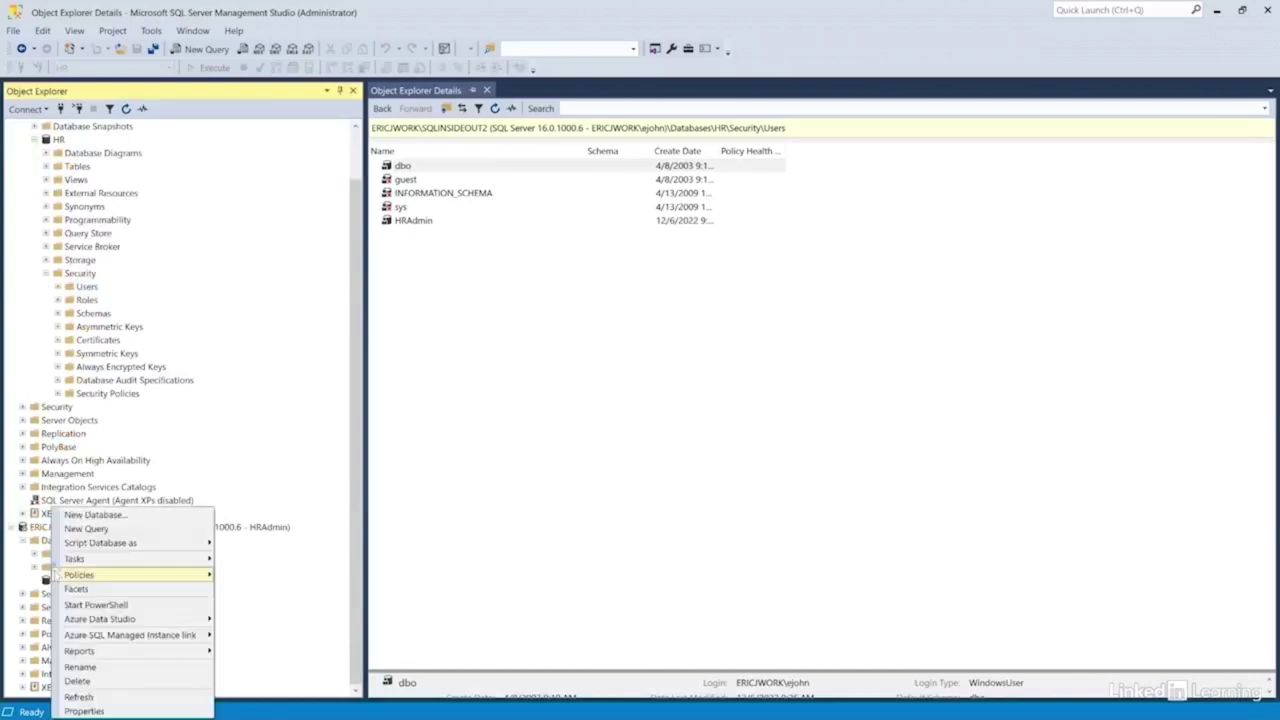
pyautogui.click(112, 697)
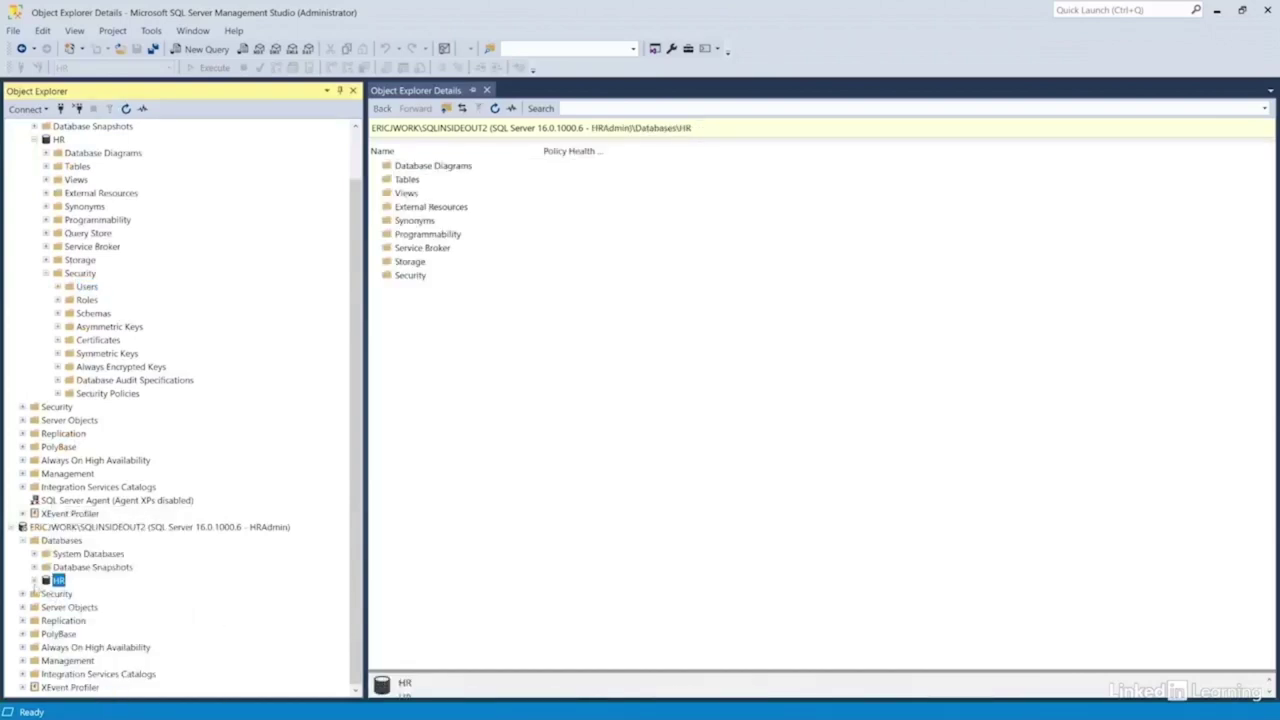
pyautogui.click(34, 581)
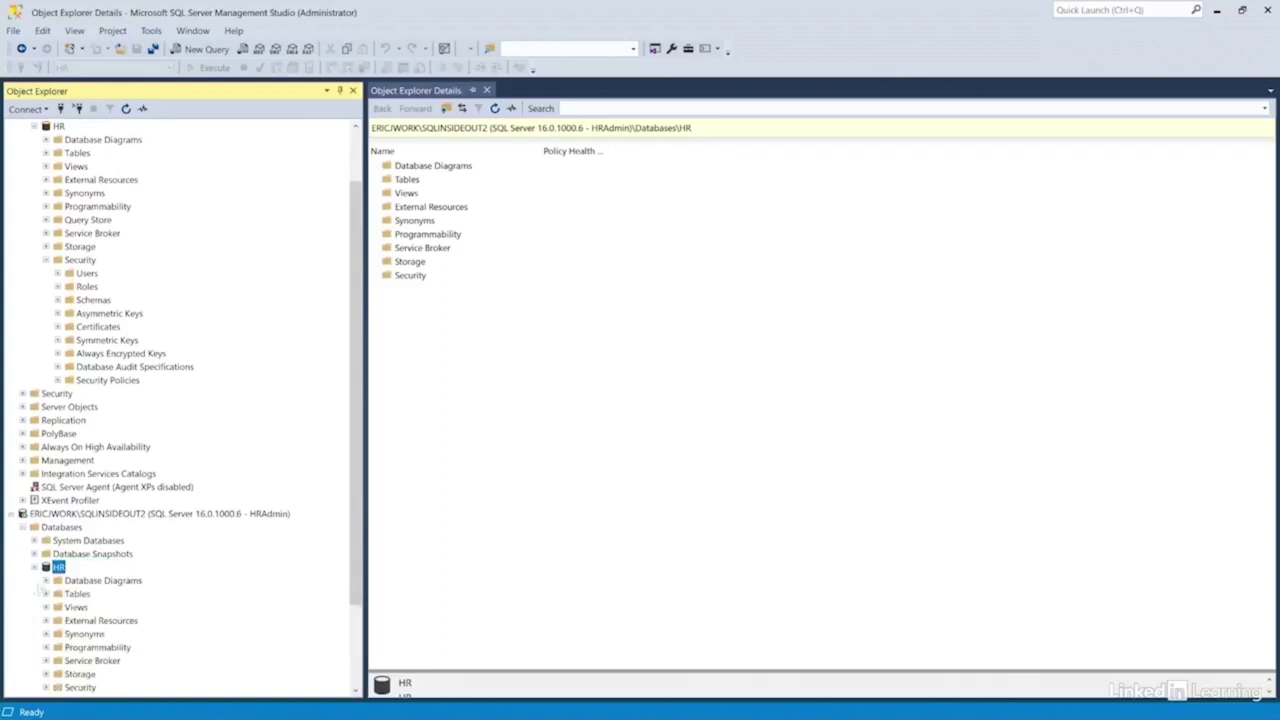
pyautogui.scroll(-3, 218, 462)
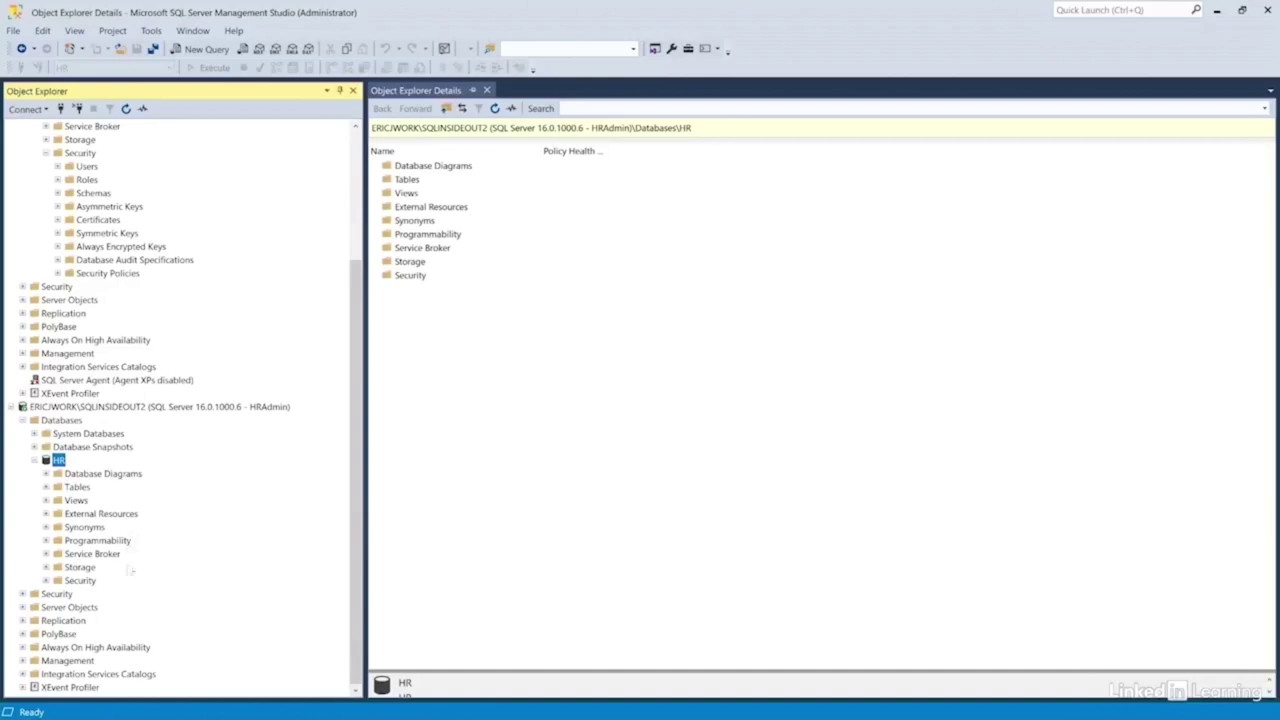
pyautogui.click(45, 487)
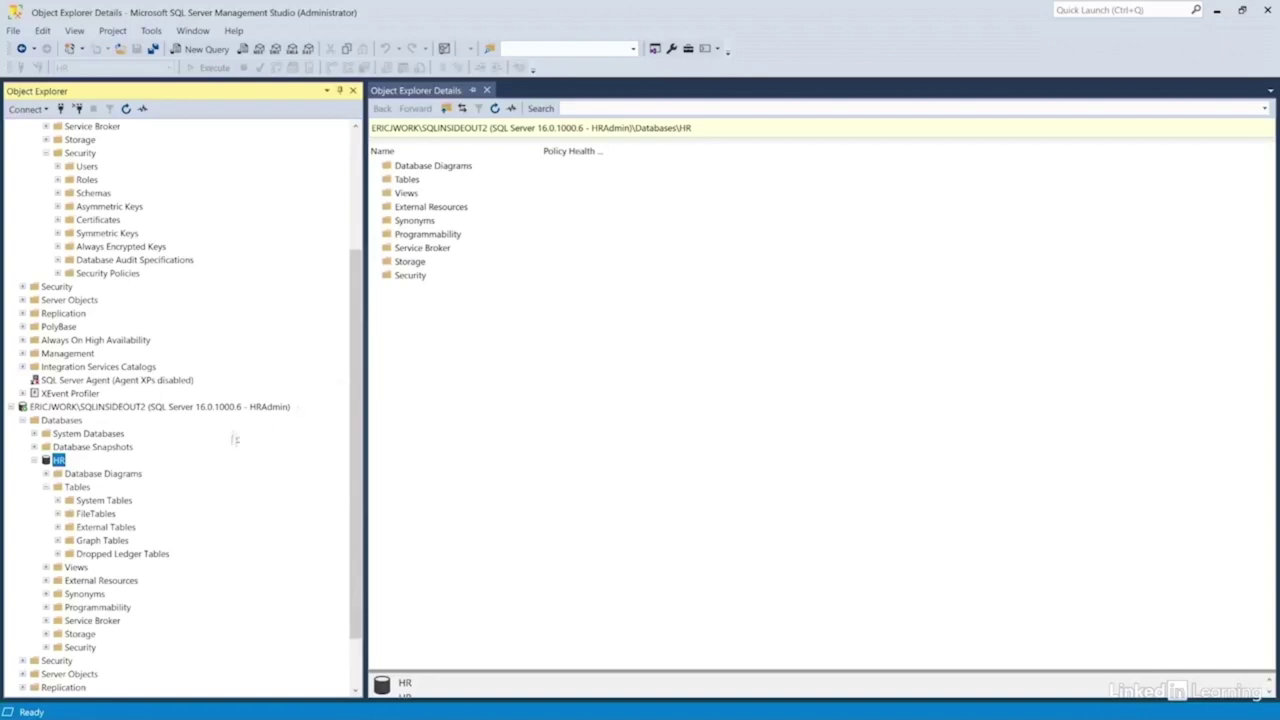
# - Return to the first connection's HR > Security > Users list
pyautogui.scroll(2, 256, 388)
pyautogui.scroll(1, 256, 388)
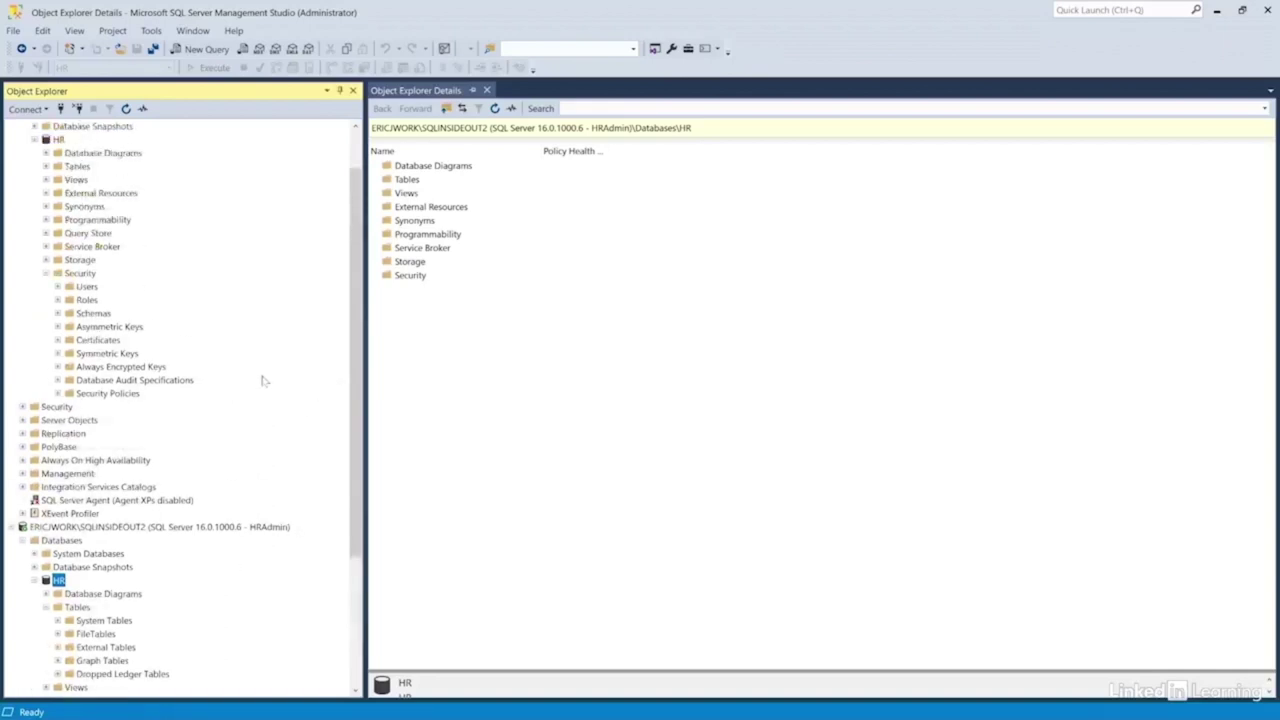
pyautogui.scroll(2, 262, 380)
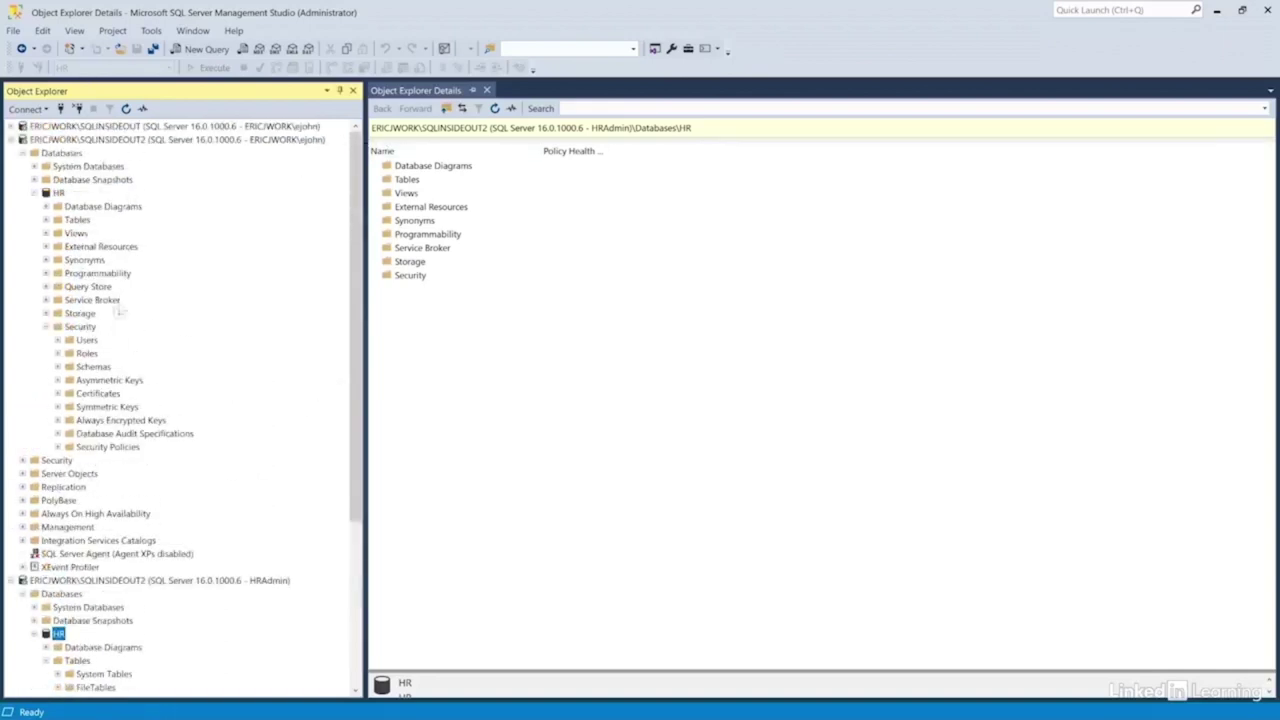
pyautogui.click(87, 340)
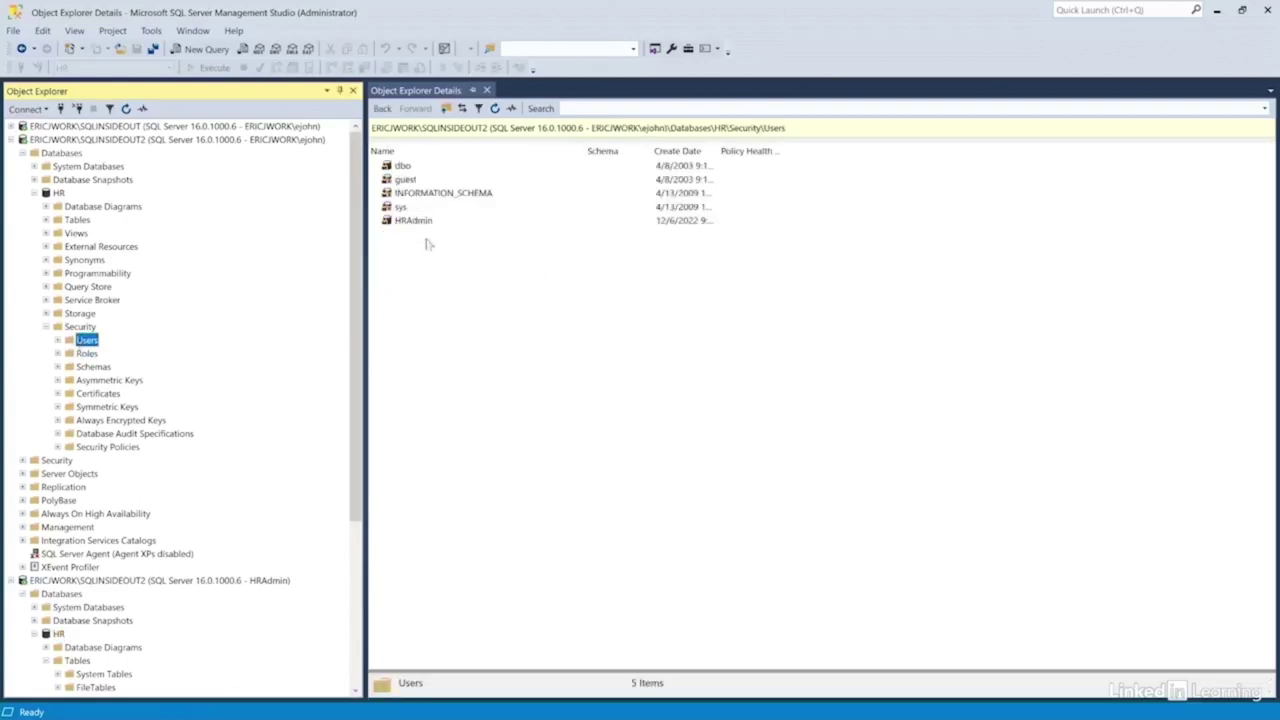
pyautogui.doubleClick(419, 223)
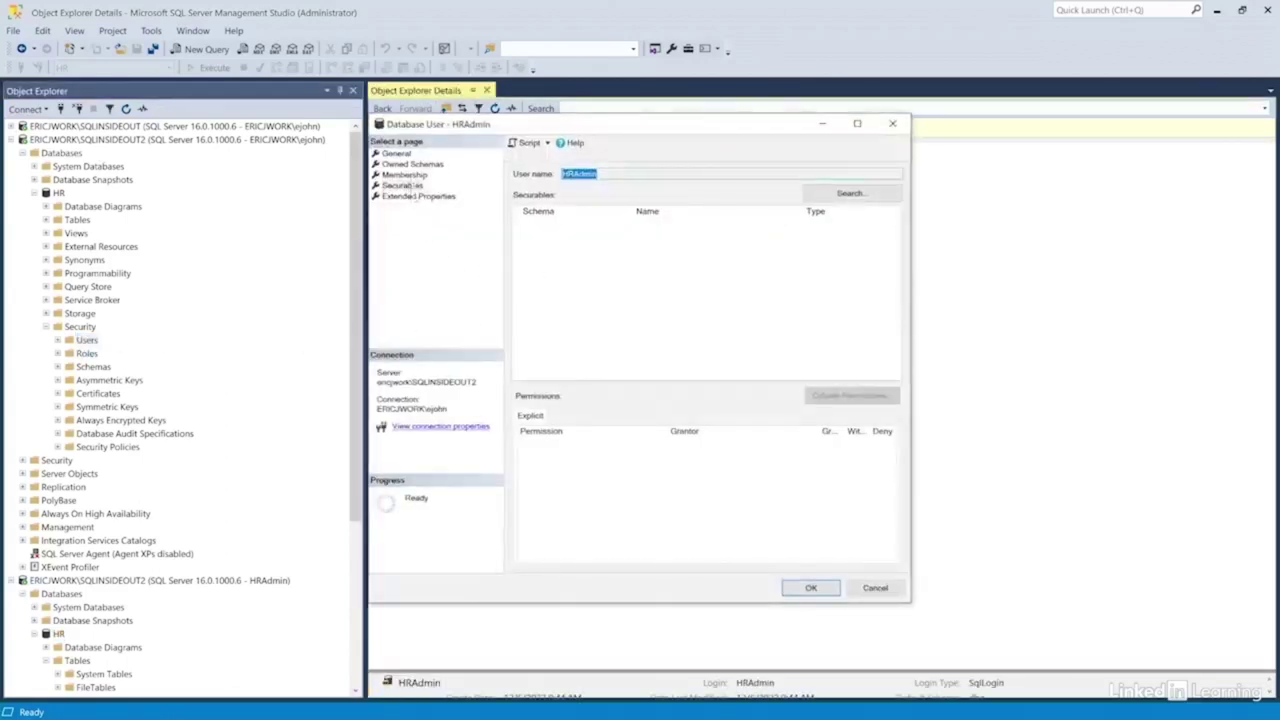
pyautogui.click(410, 175)
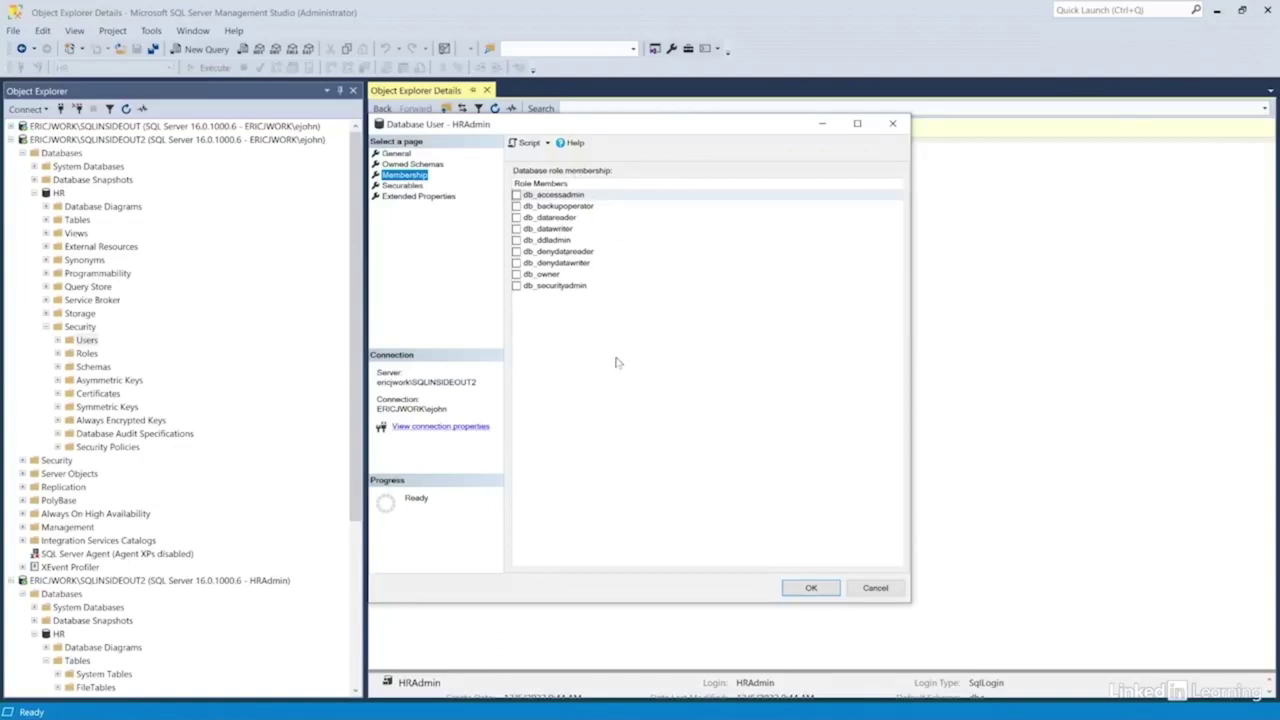
pyautogui.click(875, 588)
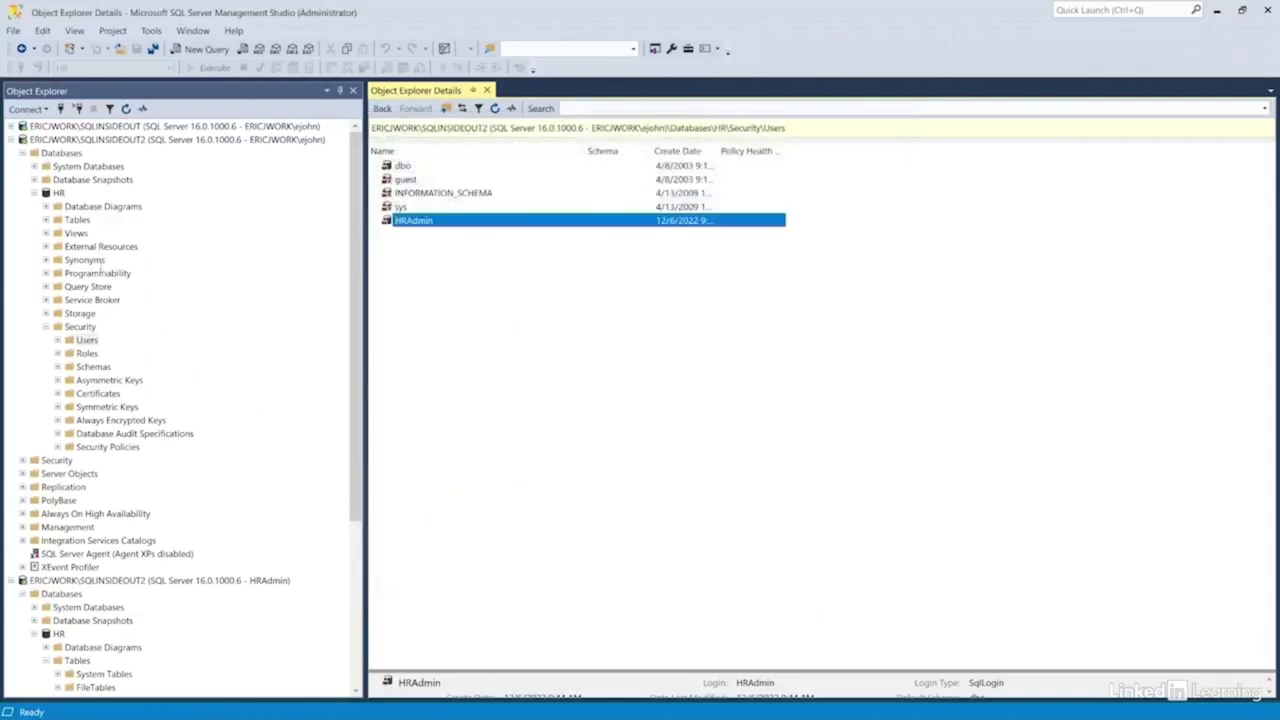
# - Start a new table in HR with a non-nullable int column named id
pyautogui.click(77, 219)
pyautogui.rightClick(77, 219)
pyautogui.moveTo(110, 231)
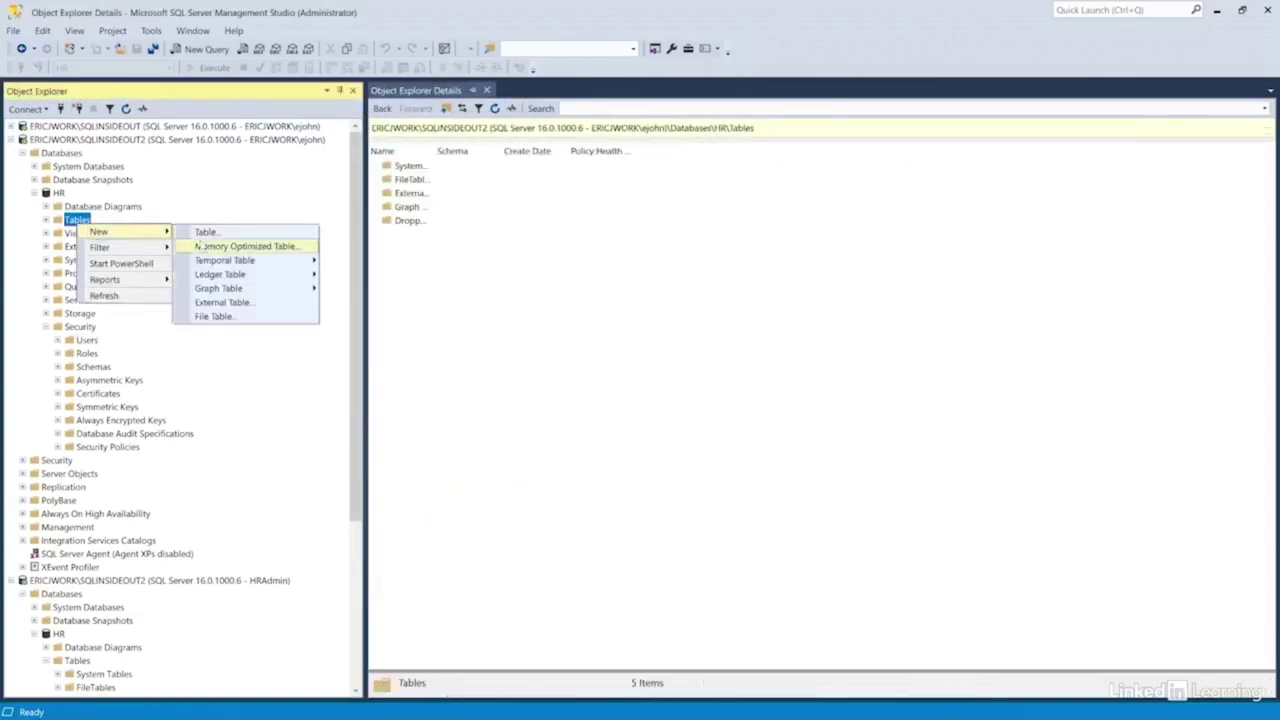
pyautogui.click(212, 233)
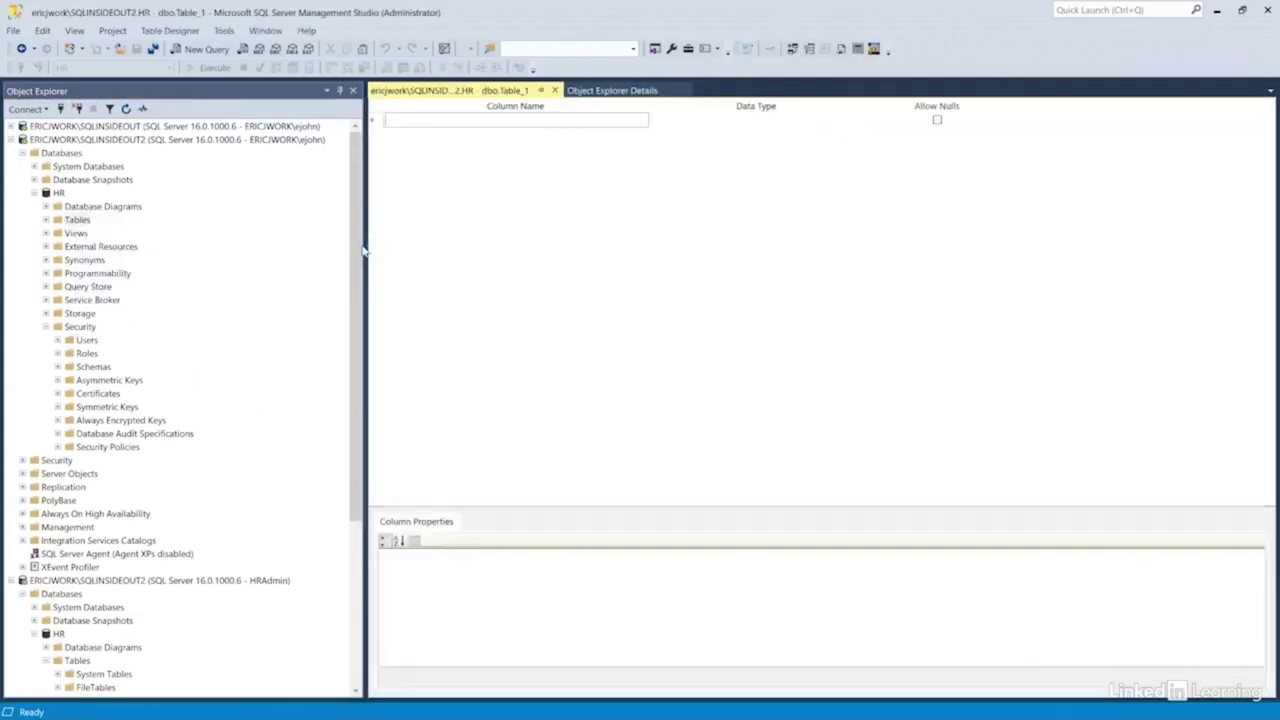
pyautogui.write('id')
pyautogui.press('Tab')
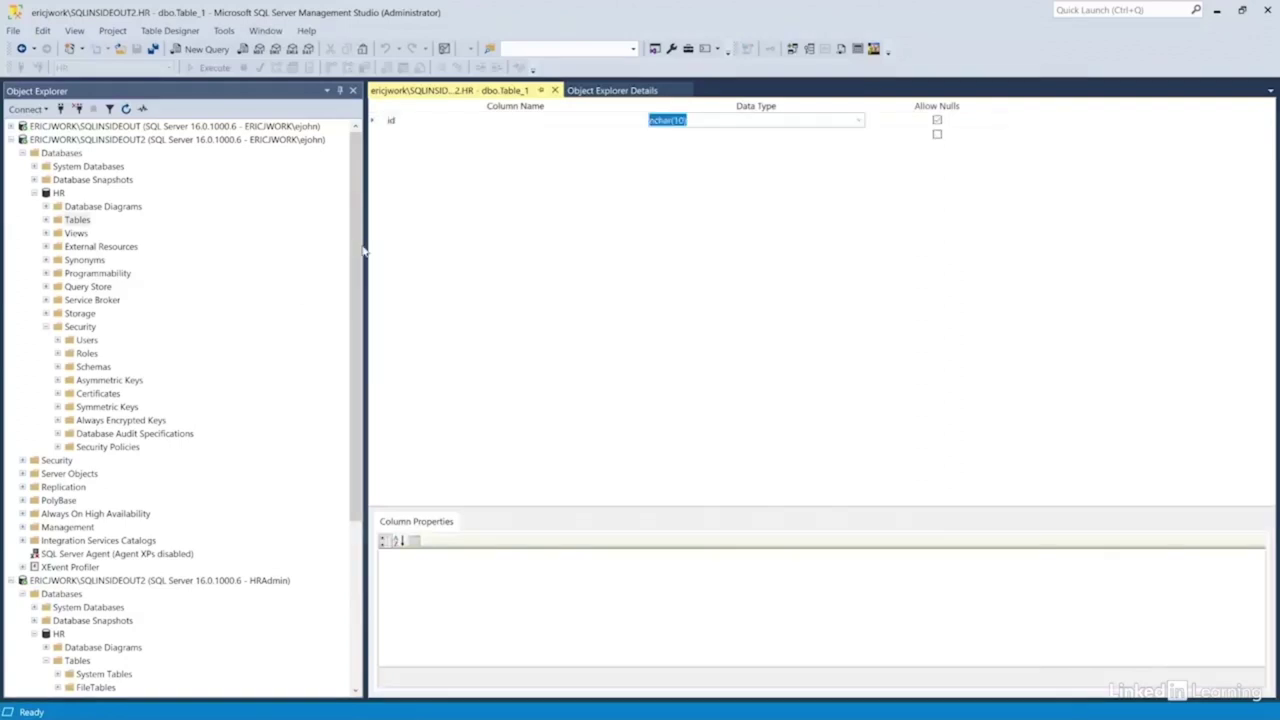
pyautogui.write('int')
pyautogui.press('Tab')
pyautogui.press('space')
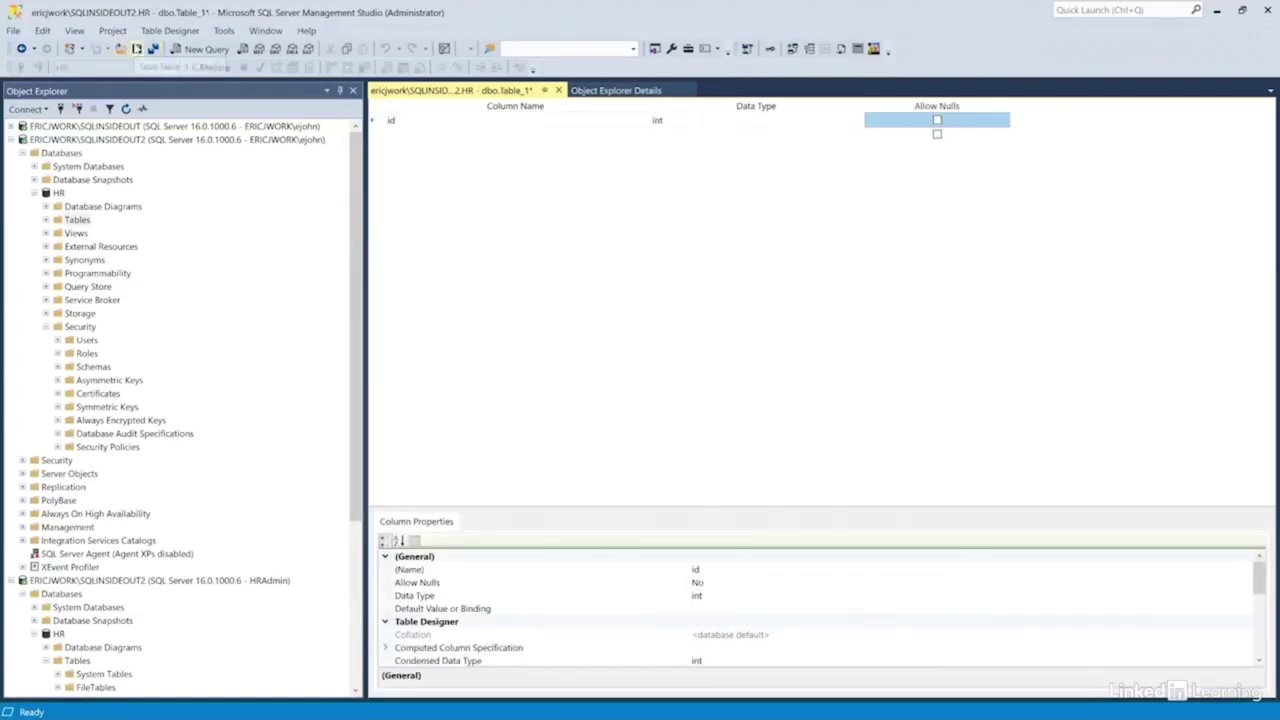
# - Save the table as Payroll and refresh HR's Tables so dbo.Payroll appears
pyautogui.click(136, 48)
pyautogui.write('Payroll')
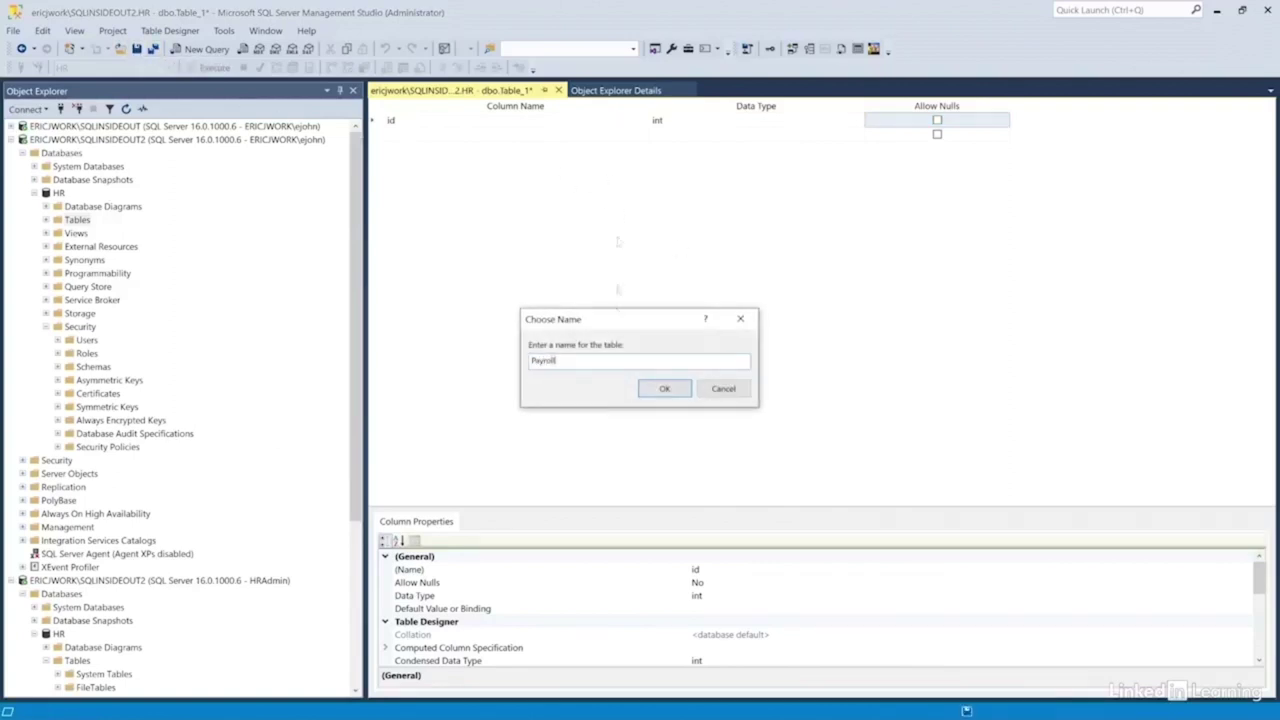
pyautogui.click(682, 393)
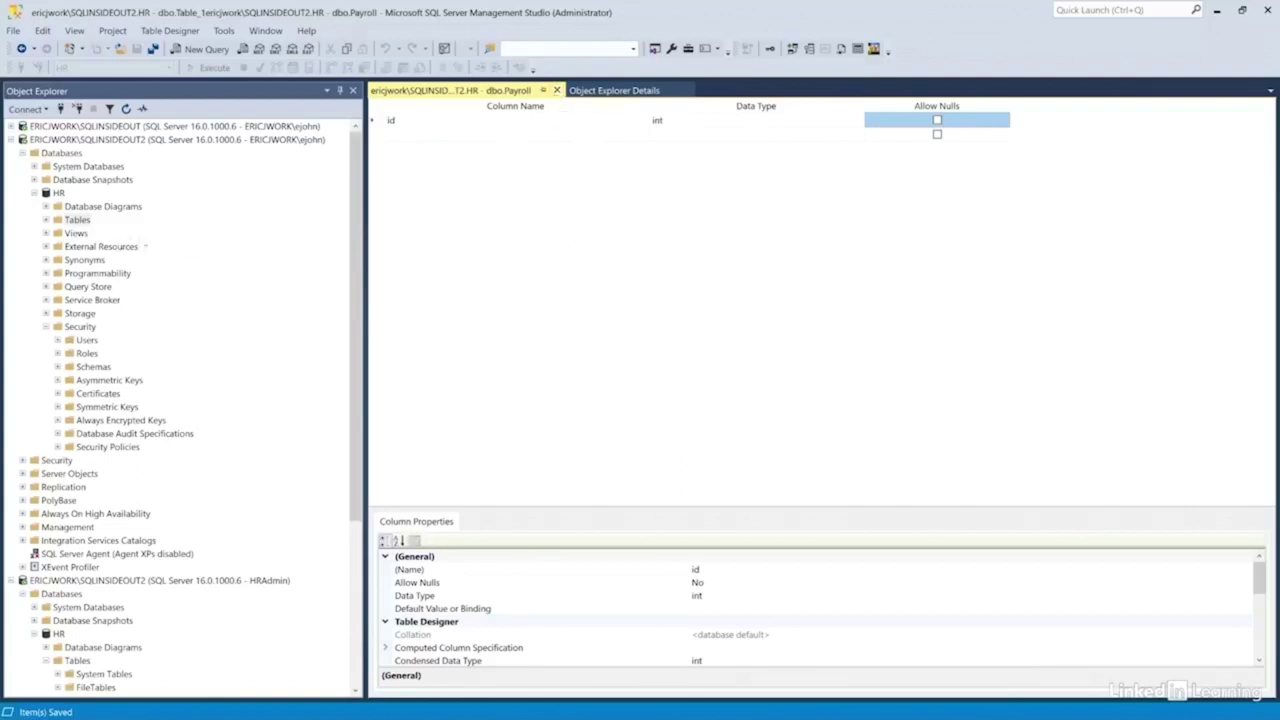
pyautogui.click(45, 219)
pyautogui.rightClick(80, 219)
pyautogui.click(115, 296)
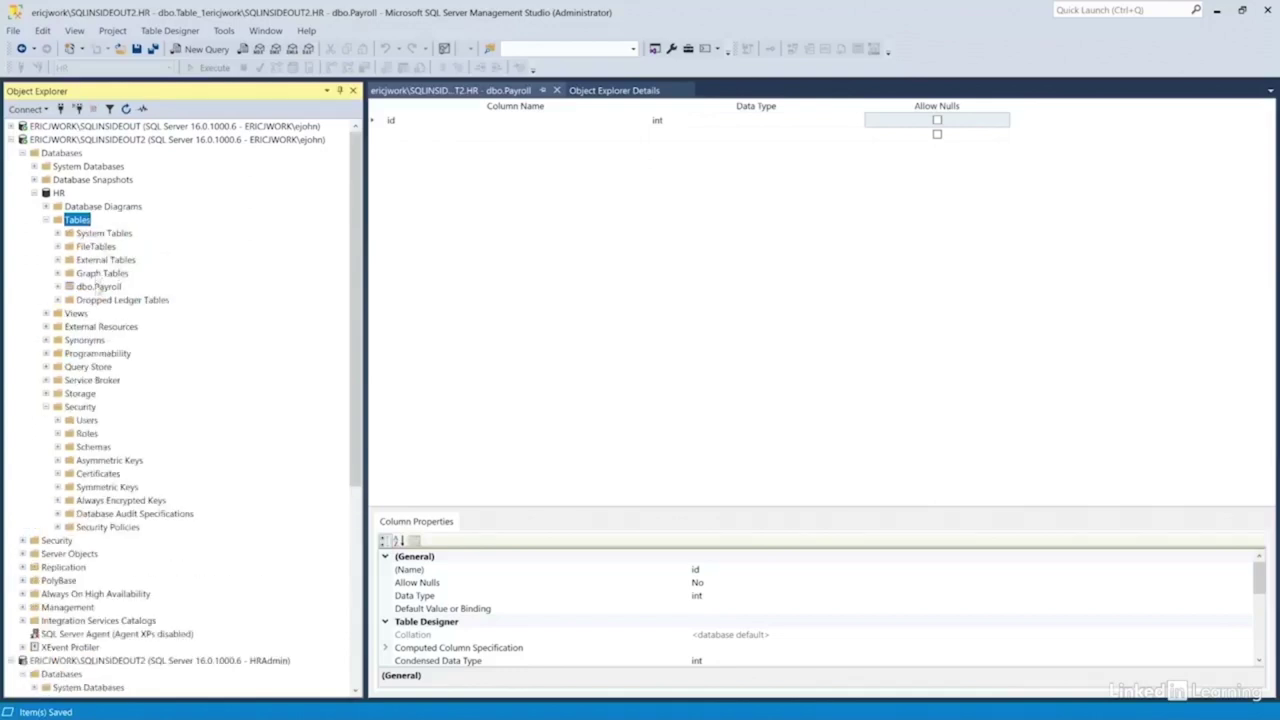
pyautogui.click(99, 287)
# - Refresh HR's Tables under the HRAdmin connection, where dbo.Payroll does not appear
pyautogui.scroll(-5, 237, 286)
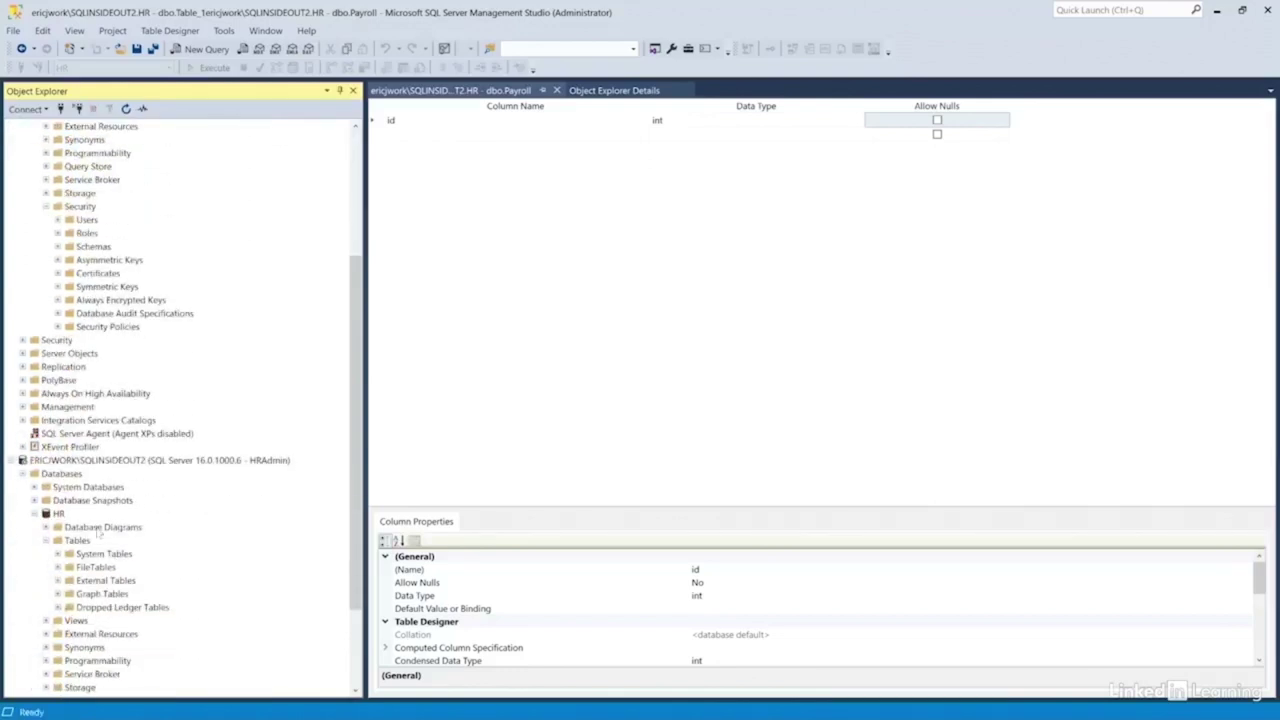
pyautogui.rightClick(78, 540)
pyautogui.click(105, 609)
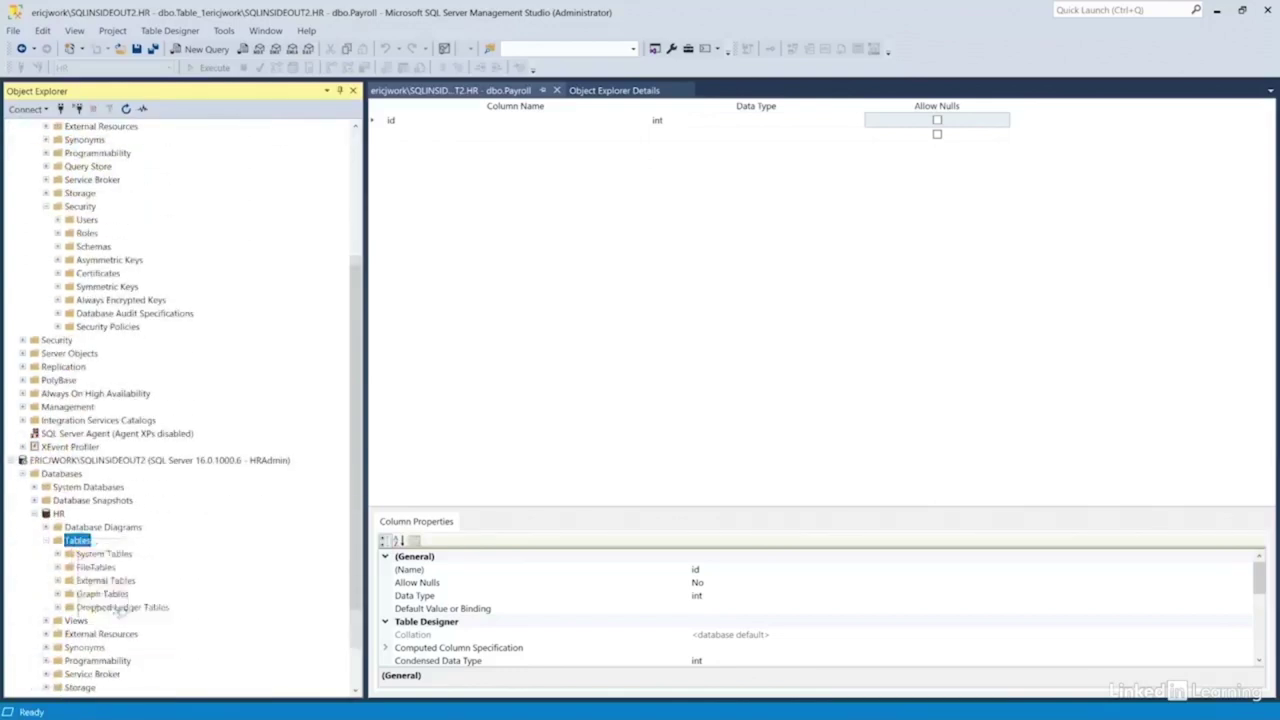
# - Collapse the Tables folder and both HR database trees
pyautogui.scroll(4, 195, 435)
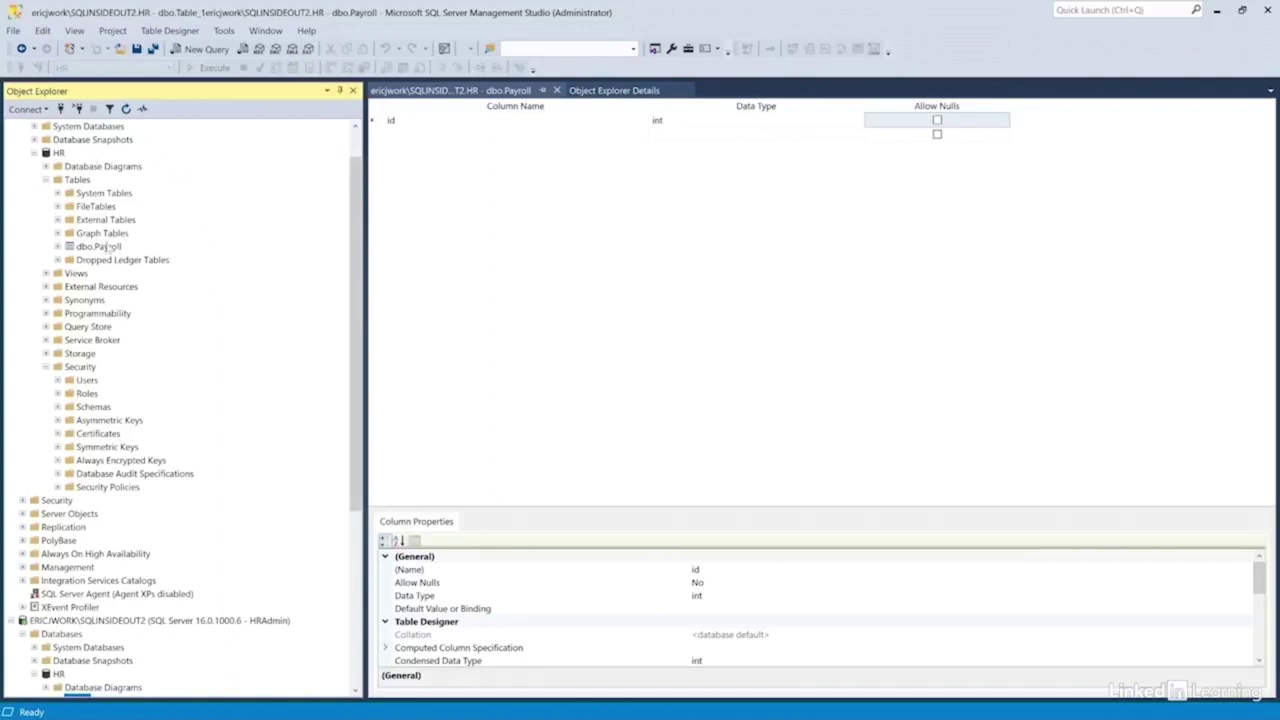
pyautogui.scroll(1, 218, 258)
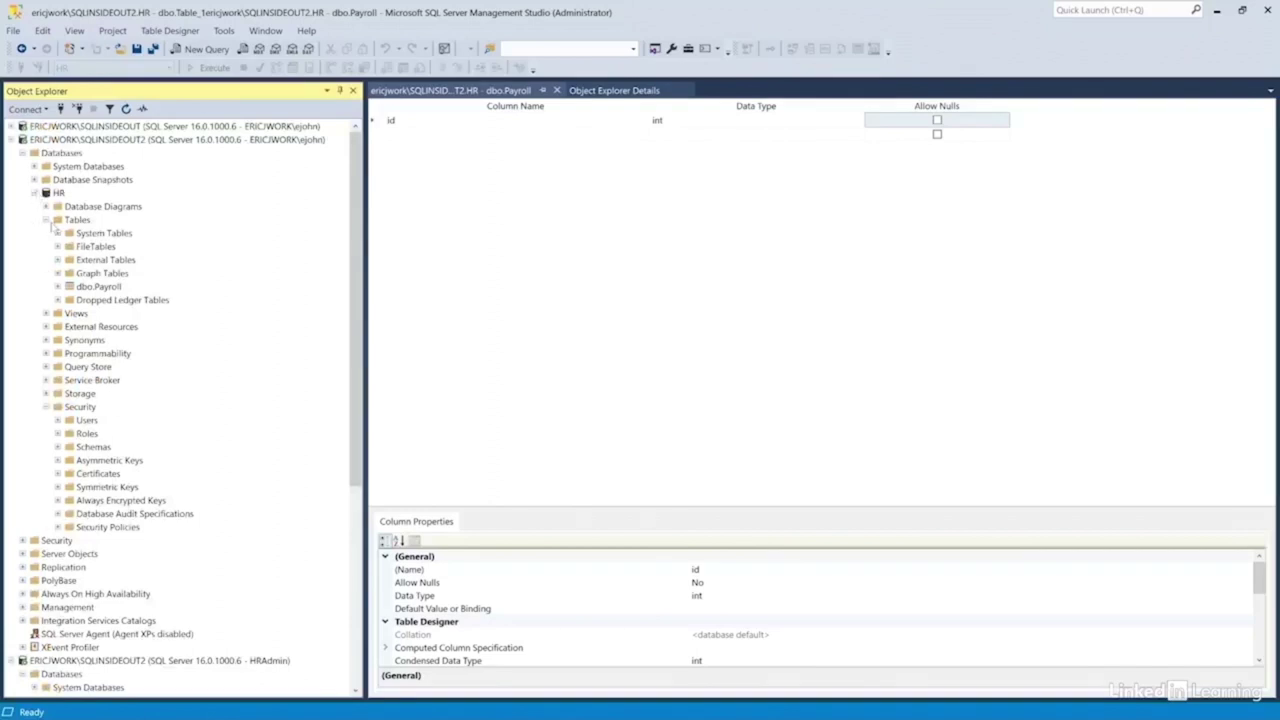
pyautogui.click(47, 220)
pyautogui.scroll(-1, 35, 195)
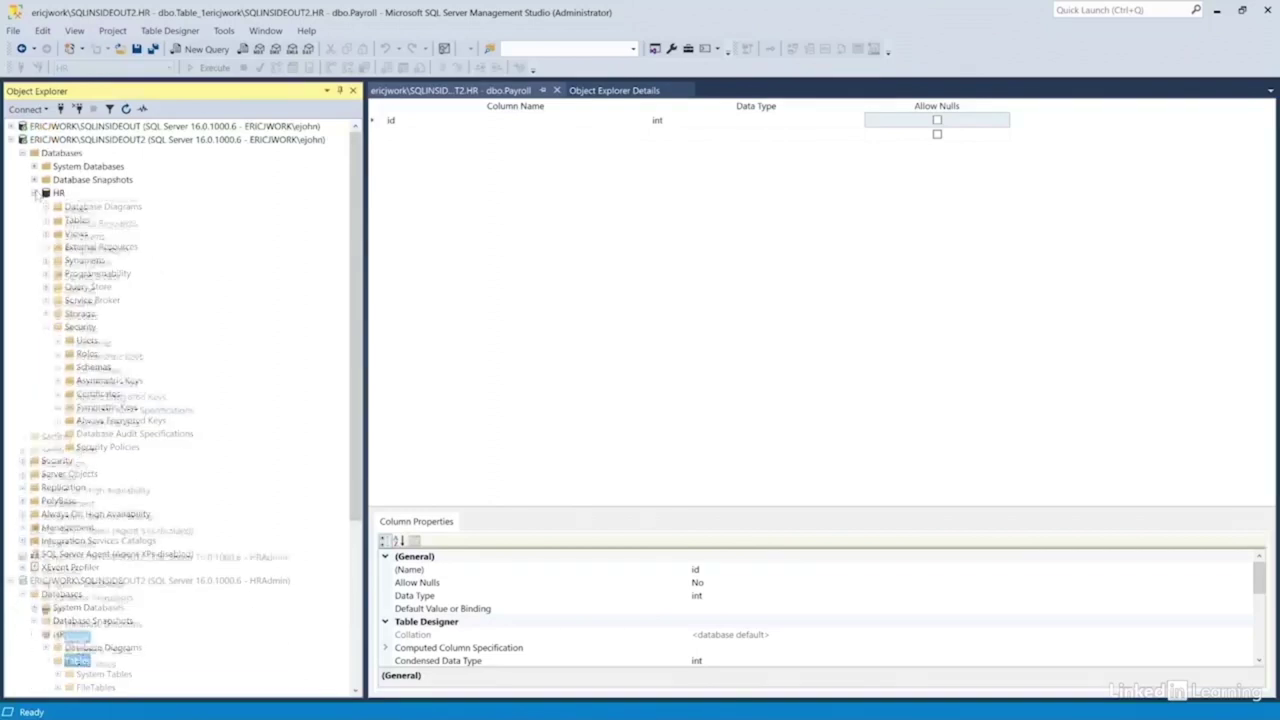
pyautogui.doubleClick(58, 380)
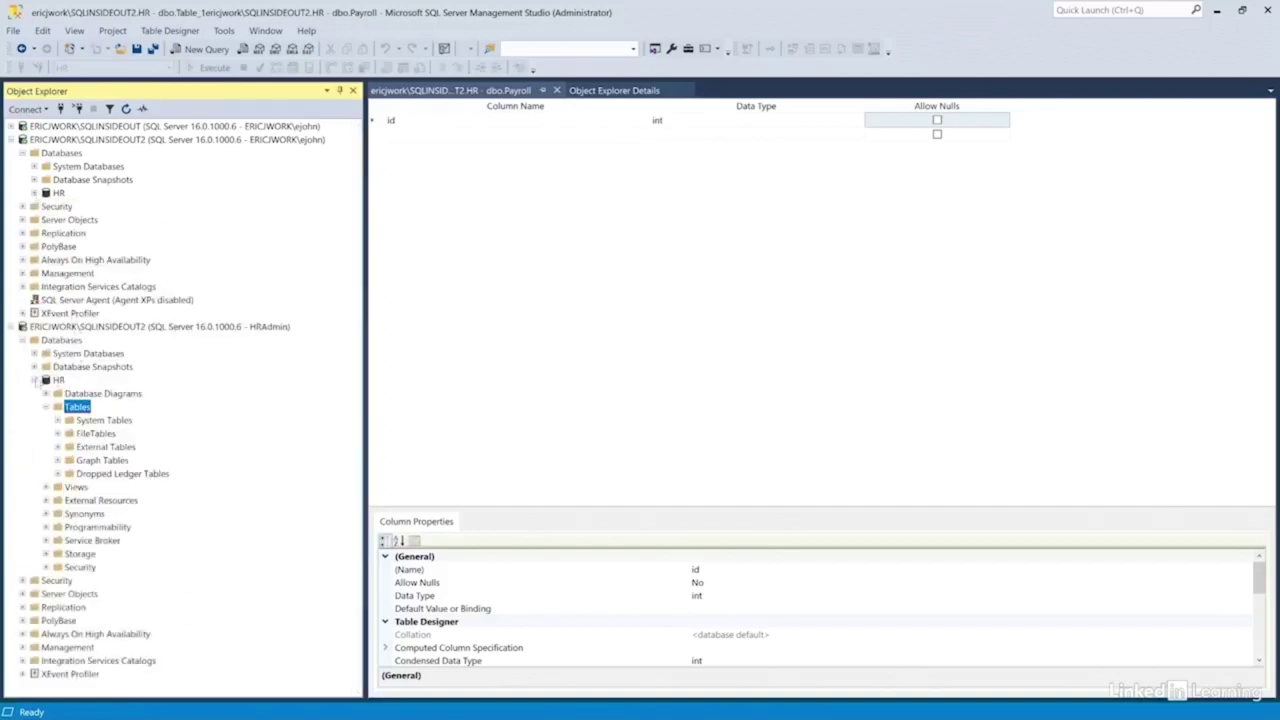
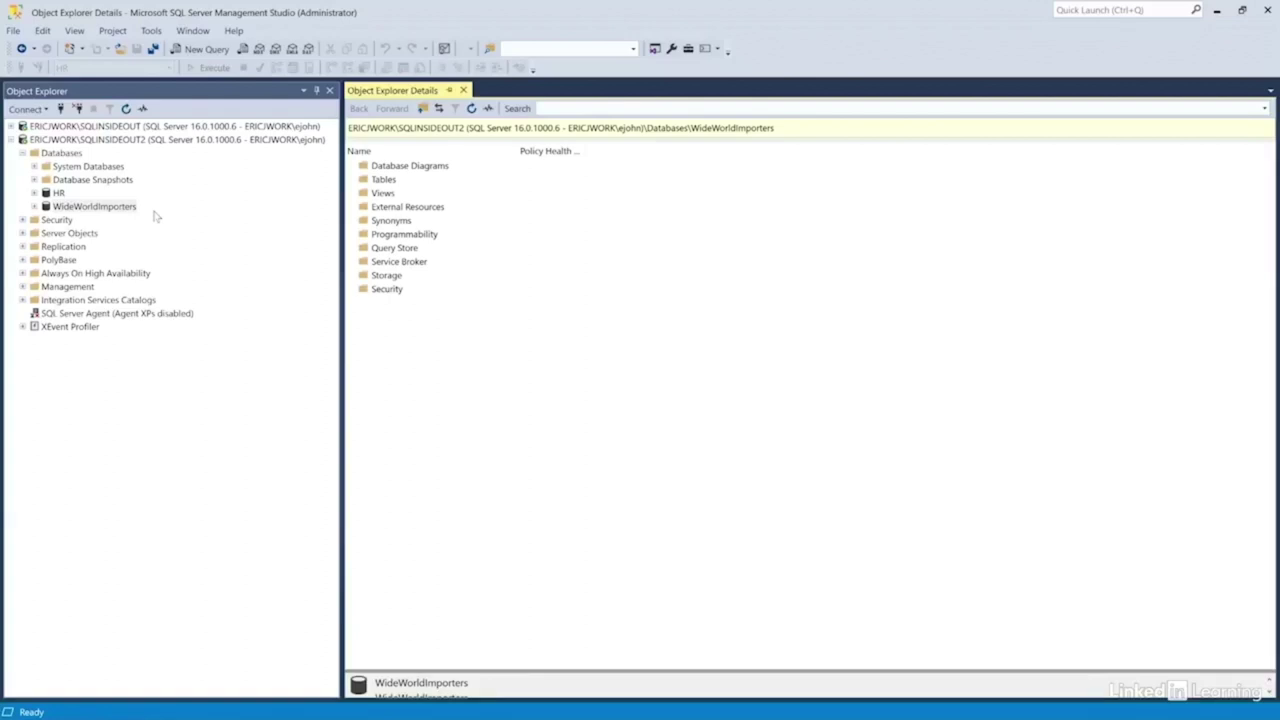
# - Expand Security > Logins and start a new login
pyautogui.click(22, 219)
pyautogui.click(34, 233)
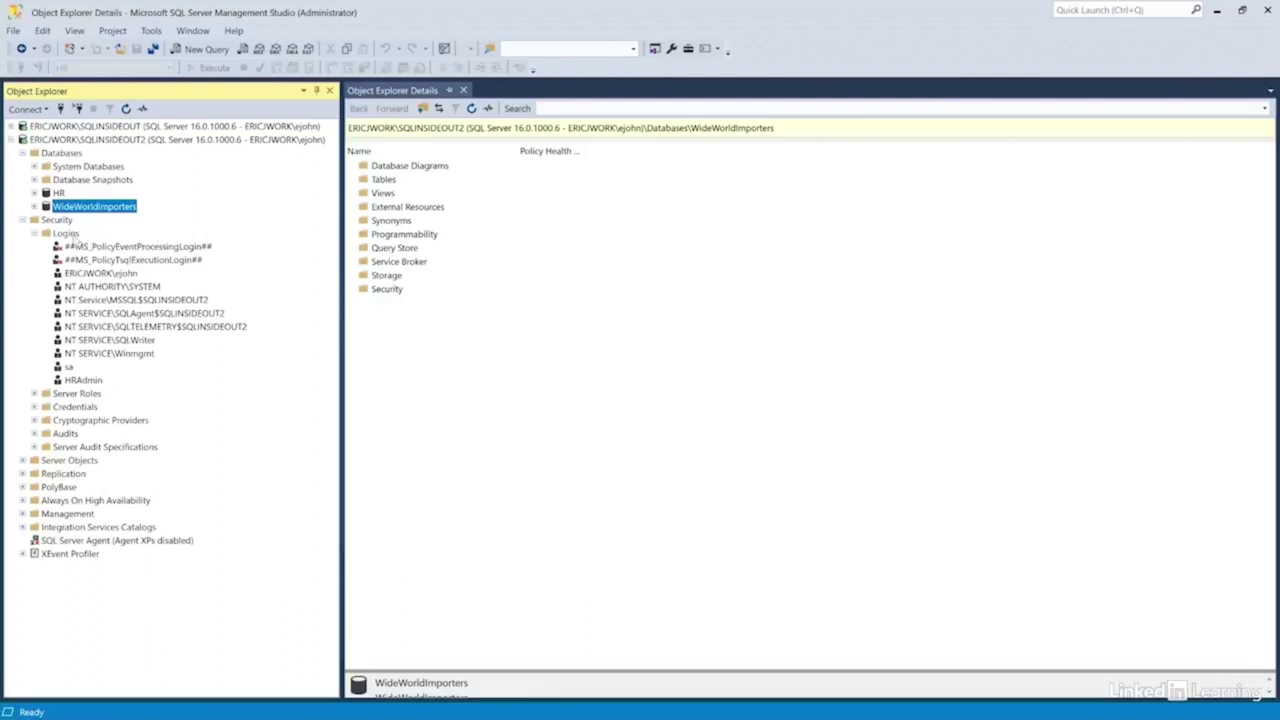
pyautogui.rightClick(66, 233)
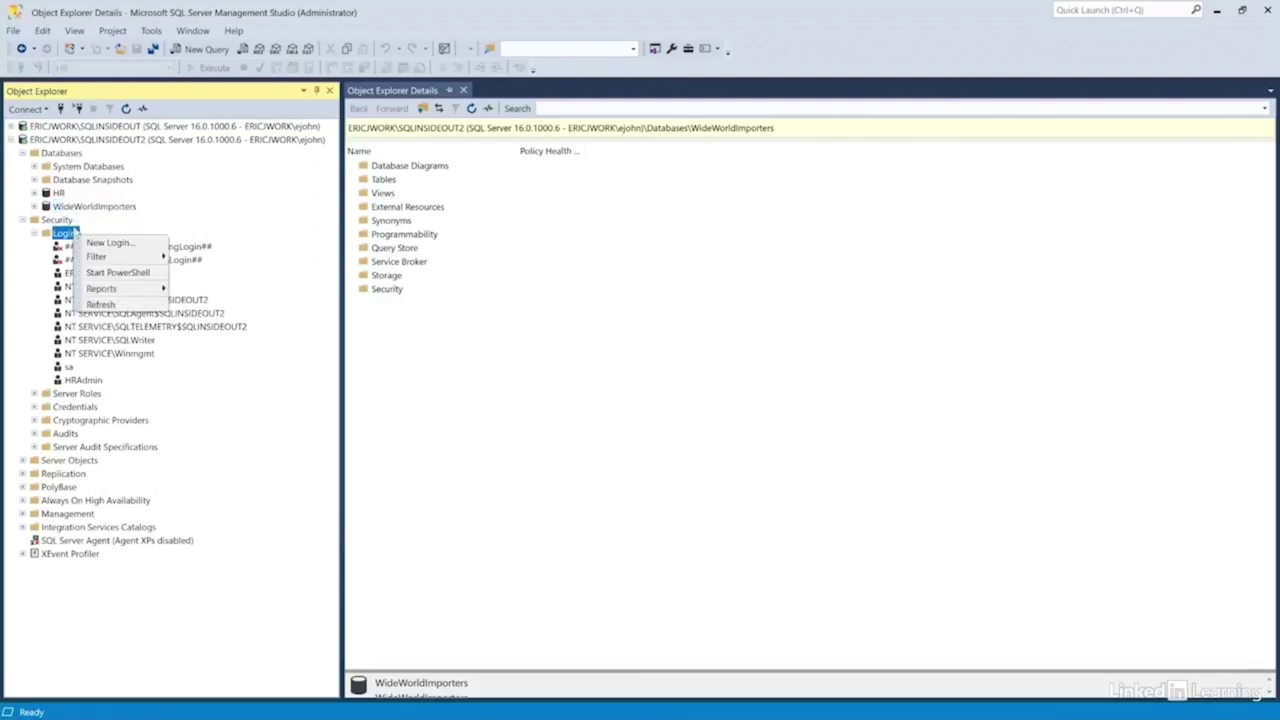
pyautogui.click(100, 244)
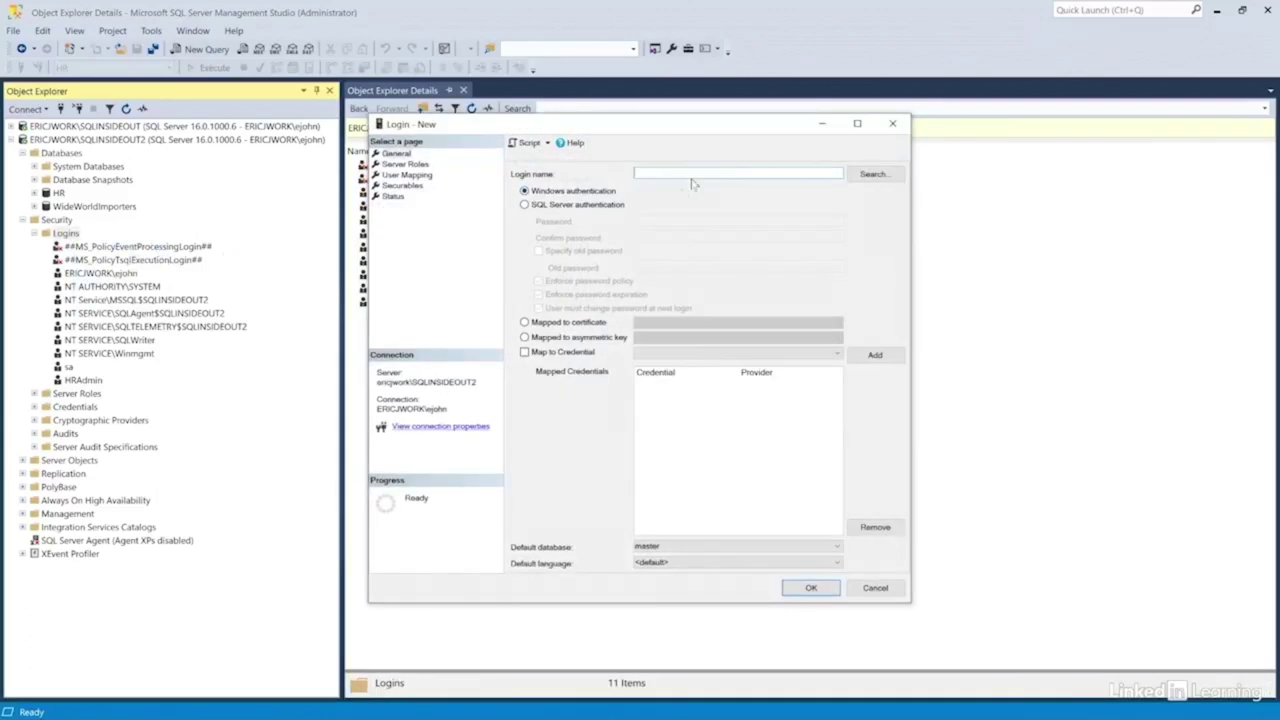
# - Create SQL Server–authenticated login PayrollAdmin with a password and password policy enforcement off
pyautogui.click(525, 205)
pyautogui.click(678, 171)
pyautogui.write('Pal')
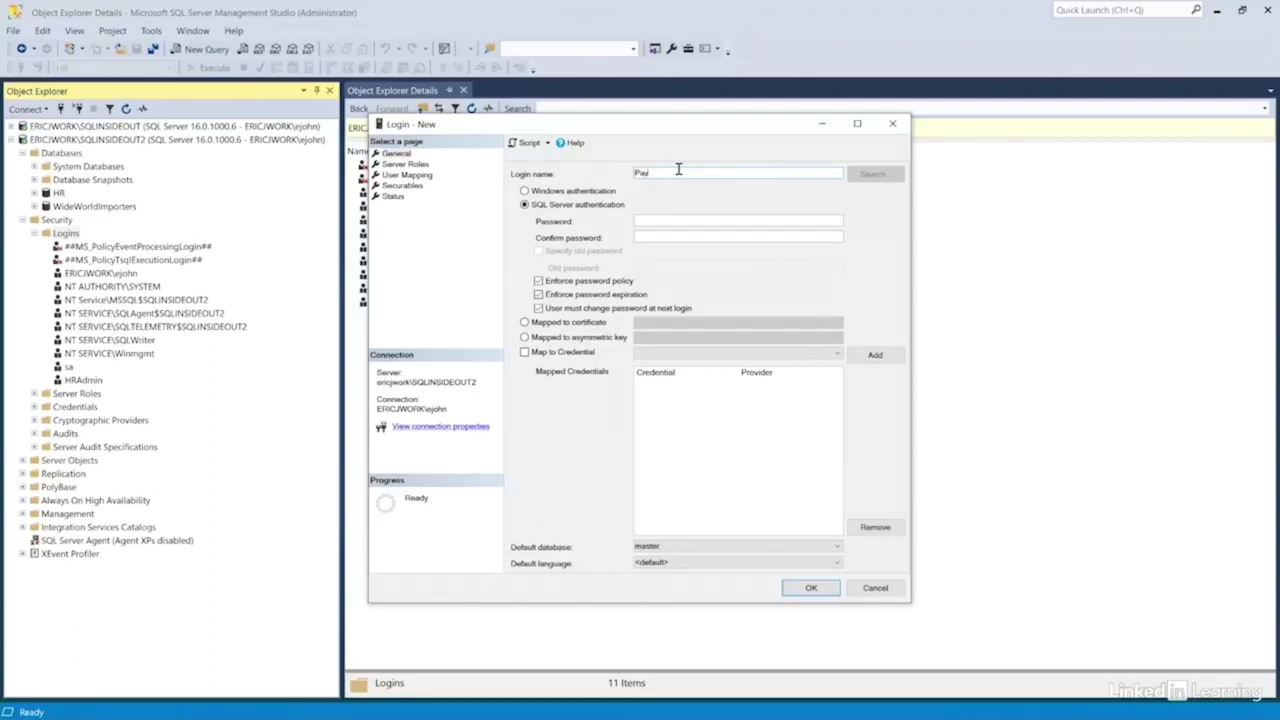
pyautogui.write('rollAdmin')
pyautogui.click(650, 220)
pyautogui.write('••••••••')
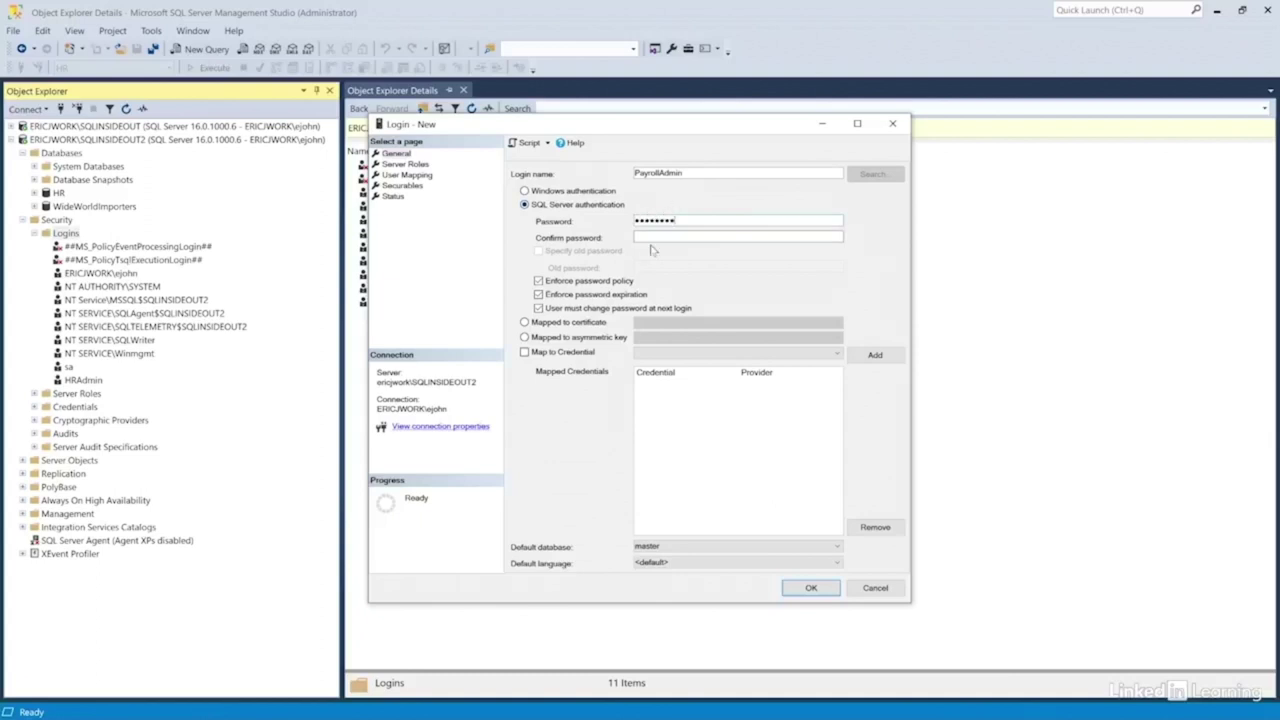
pyautogui.click(636, 238)
pyautogui.write('•••••••')
pyautogui.click(538, 281)
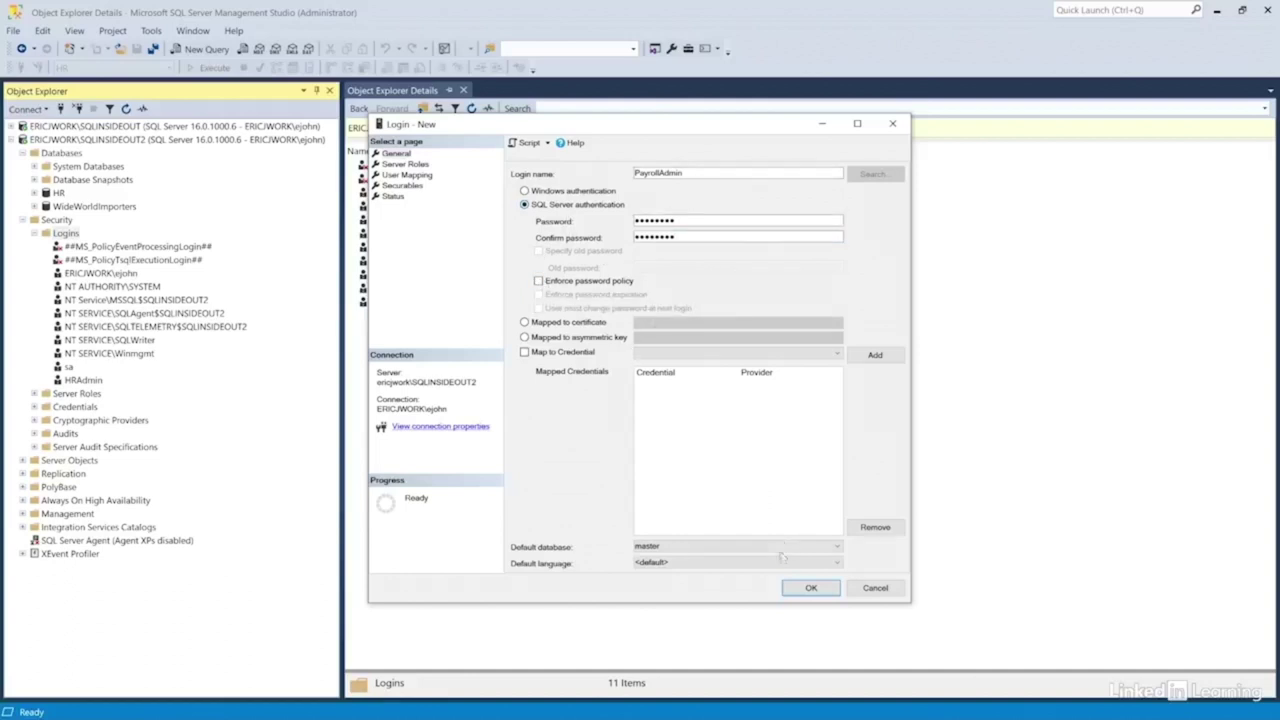
pyautogui.click(812, 588)
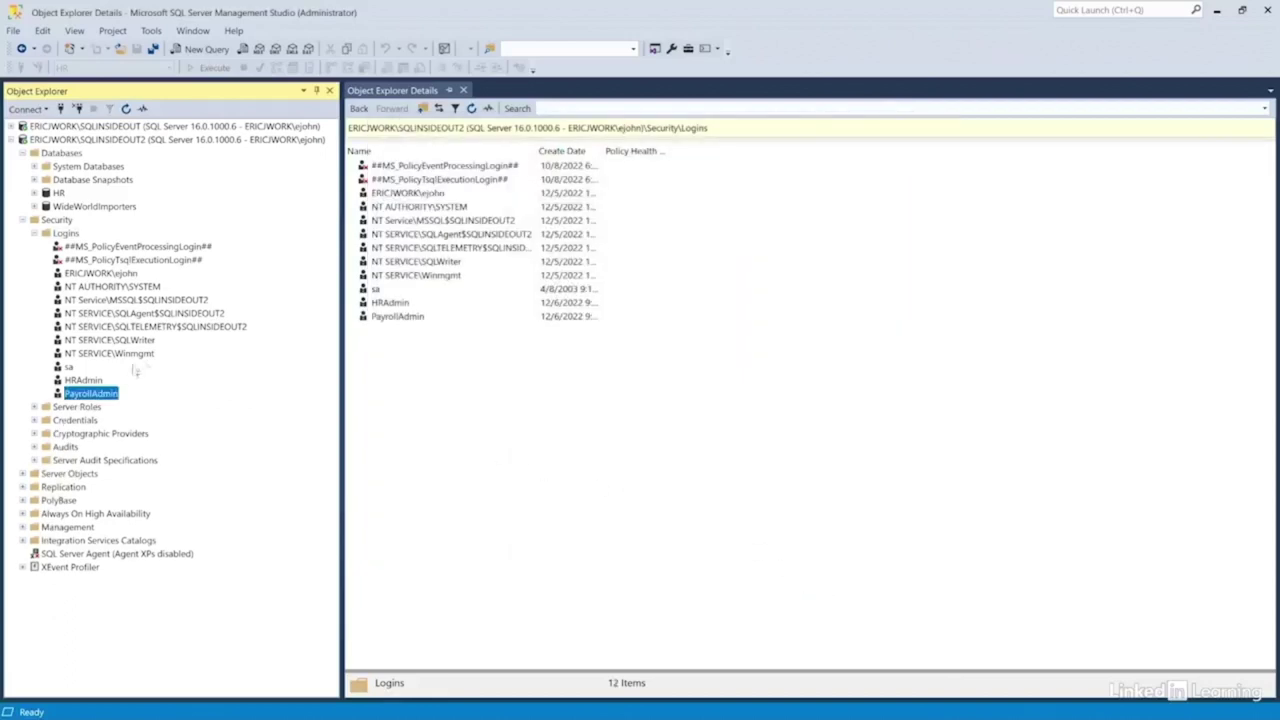
# - Open PayrollAdmin's Login Properties and review its Server Roles and Securables pages
pyautogui.rightClick(93, 394)
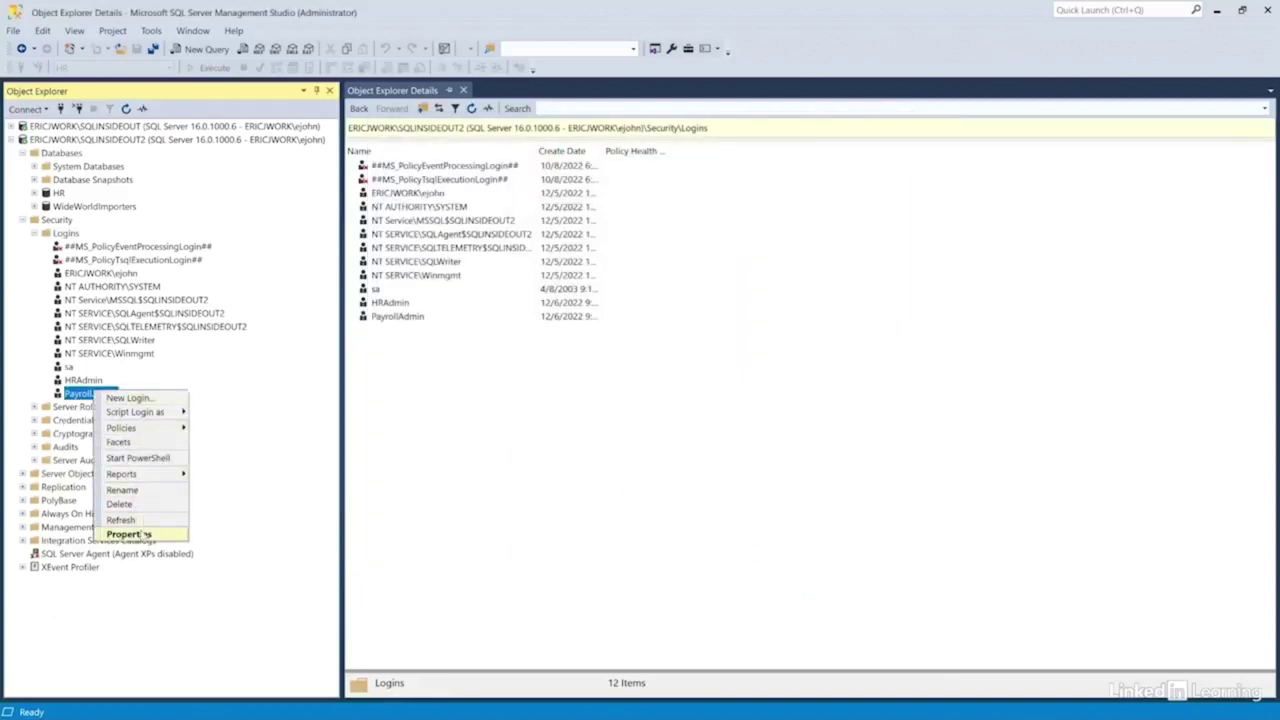
pyautogui.click(130, 534)
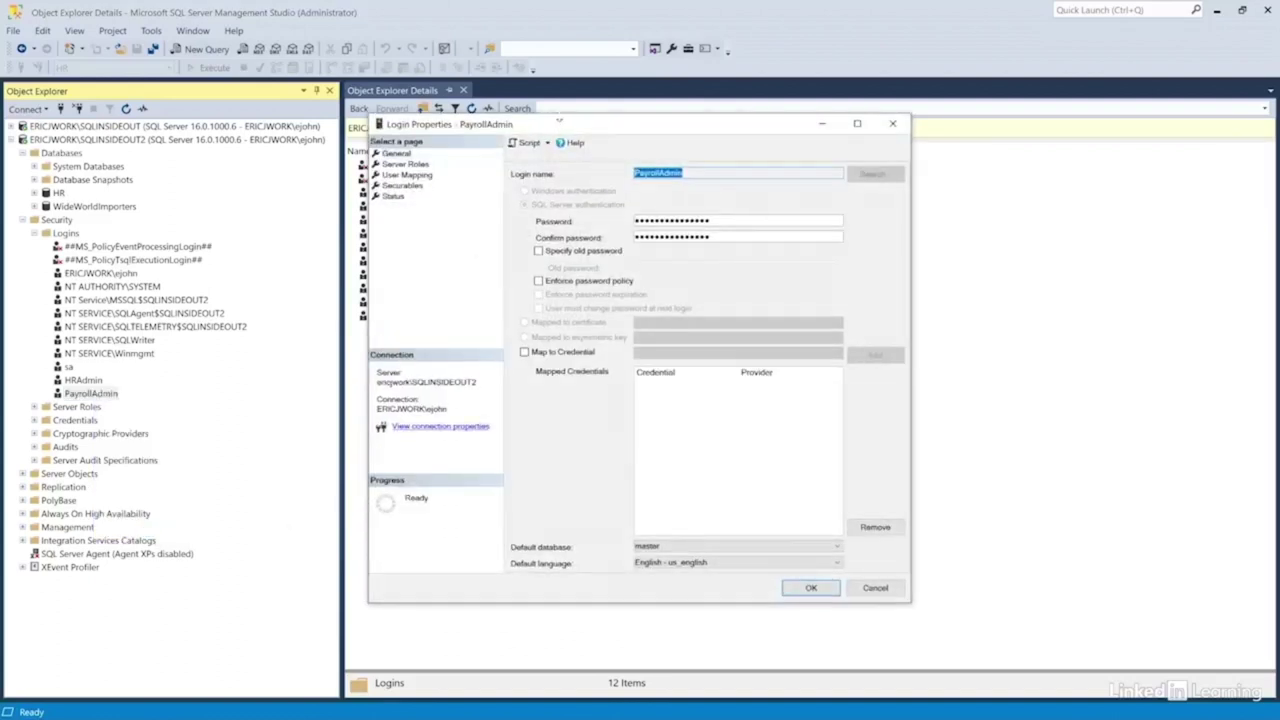
pyautogui.moveTo(568, 124); pyautogui.dragTo(708, 125)
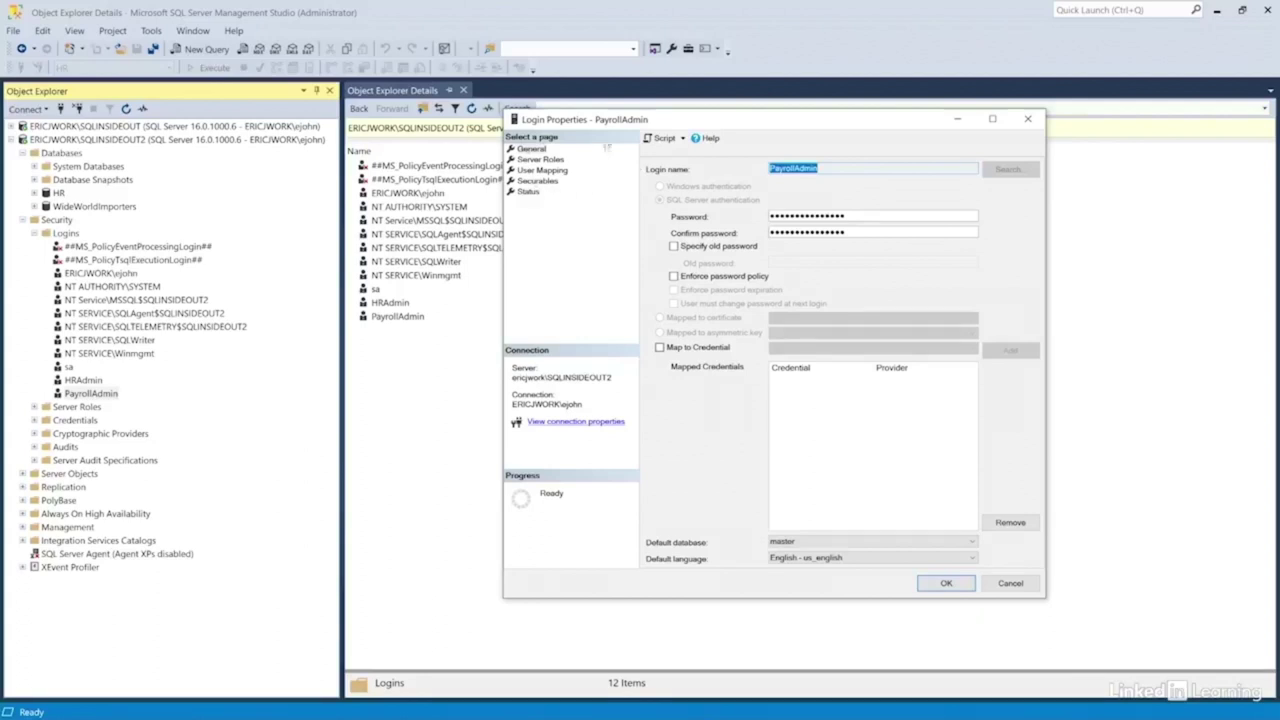
pyautogui.click(540, 160)
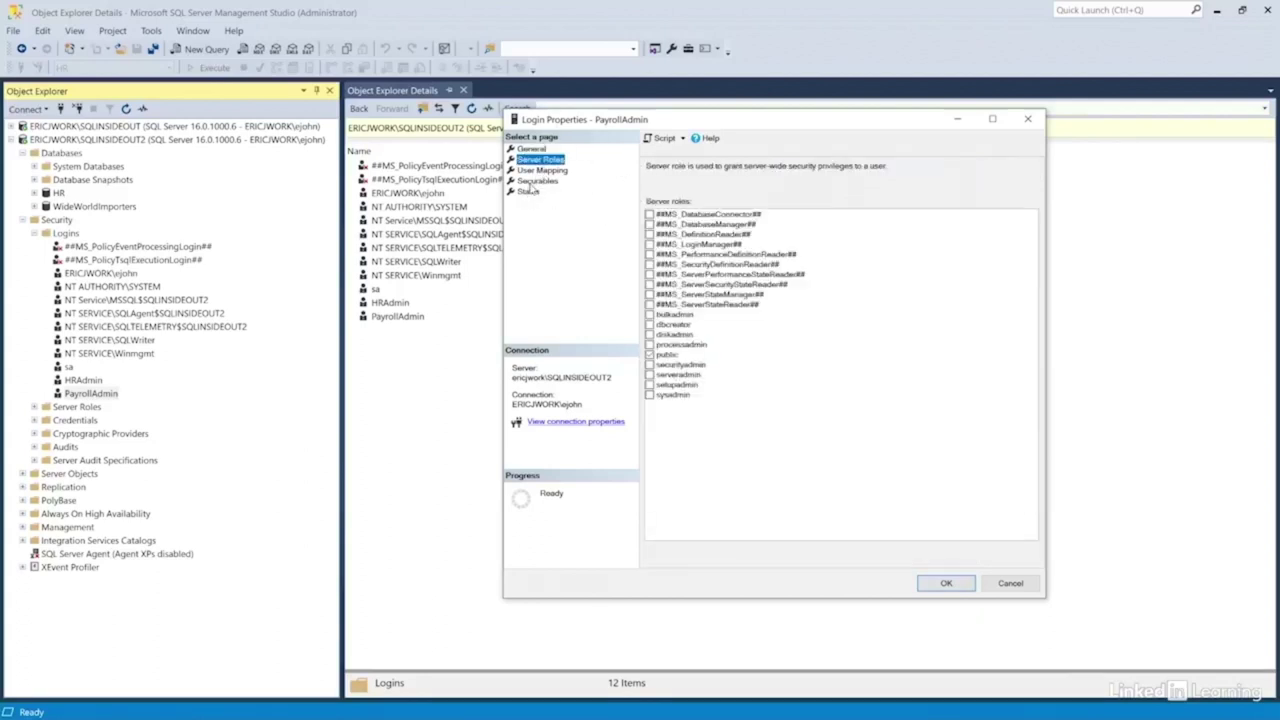
pyautogui.click(535, 182)
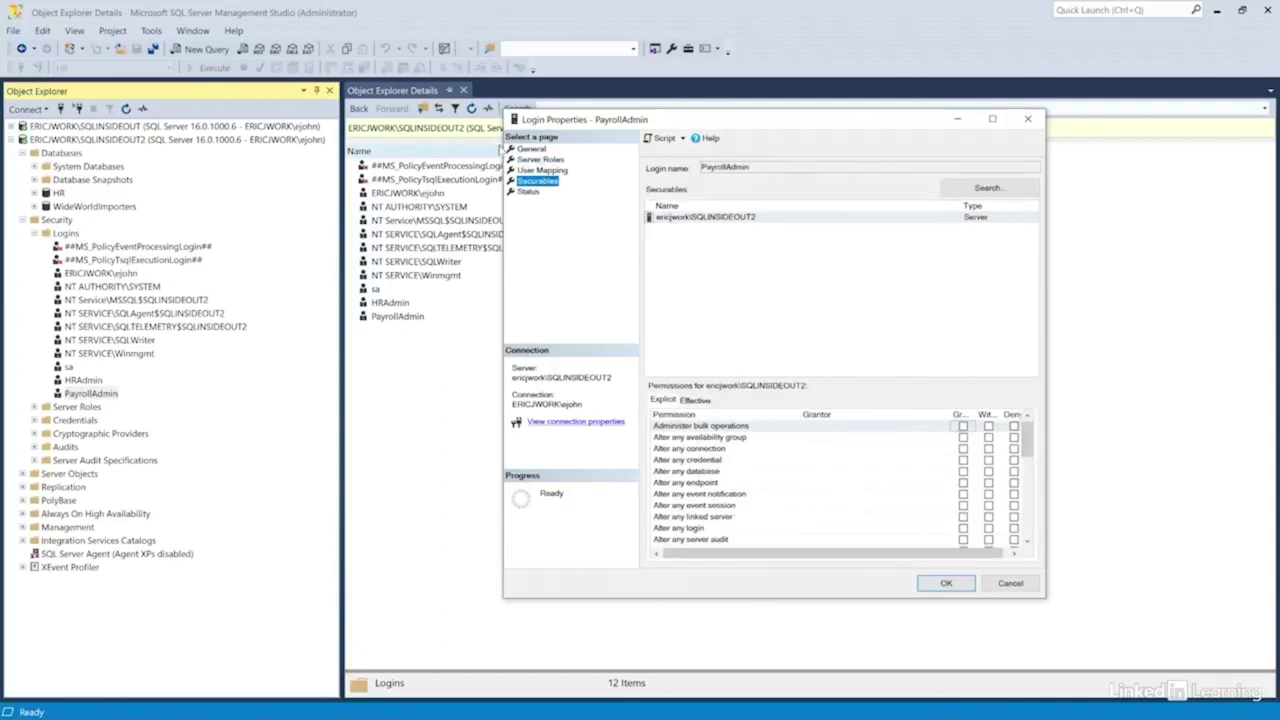
pyautogui.click(541, 161)
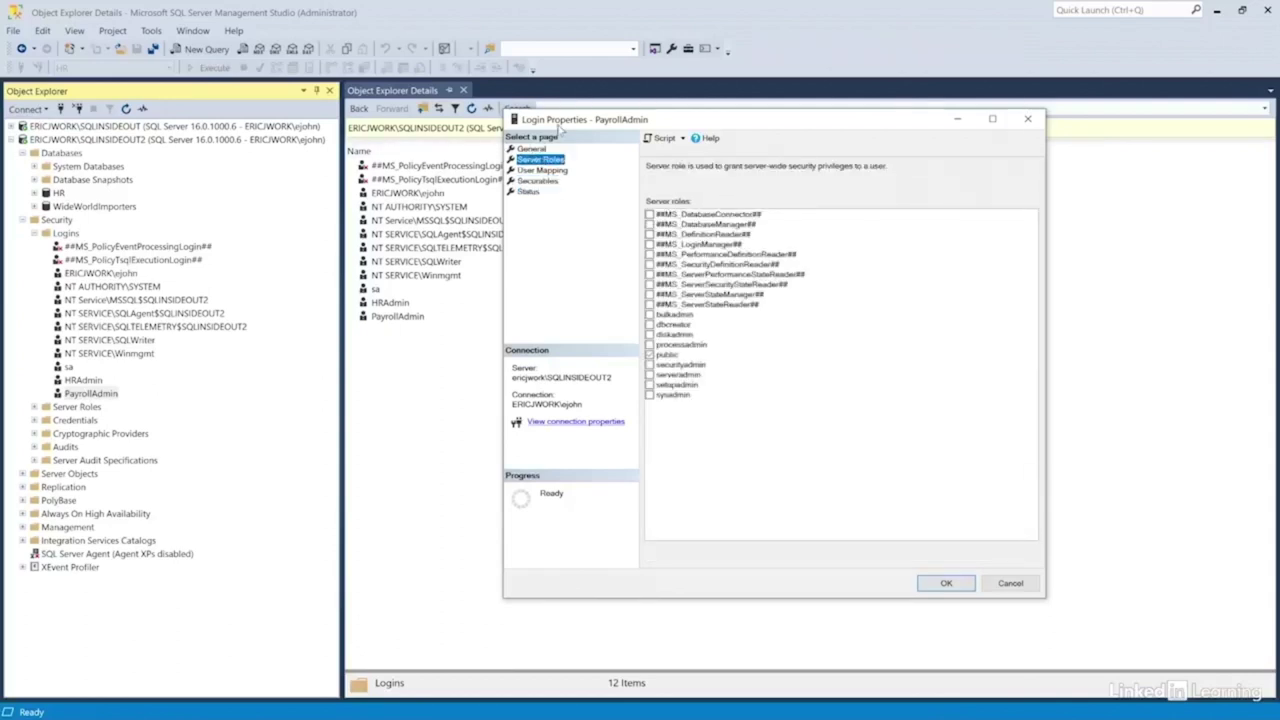
# - Accept and close PayrollAdmin's Login Properties with only public assigned
pyautogui.moveTo(560, 120); pyautogui.dragTo(445, 77)
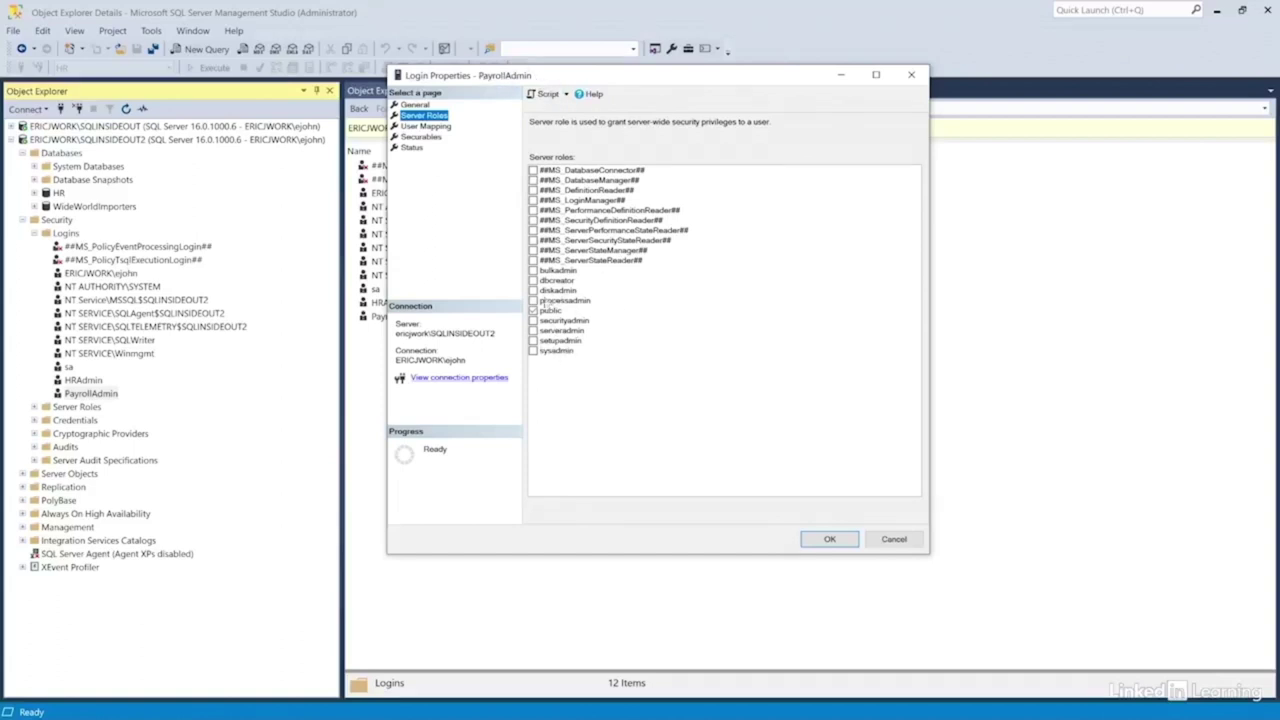
pyautogui.click(852, 541)
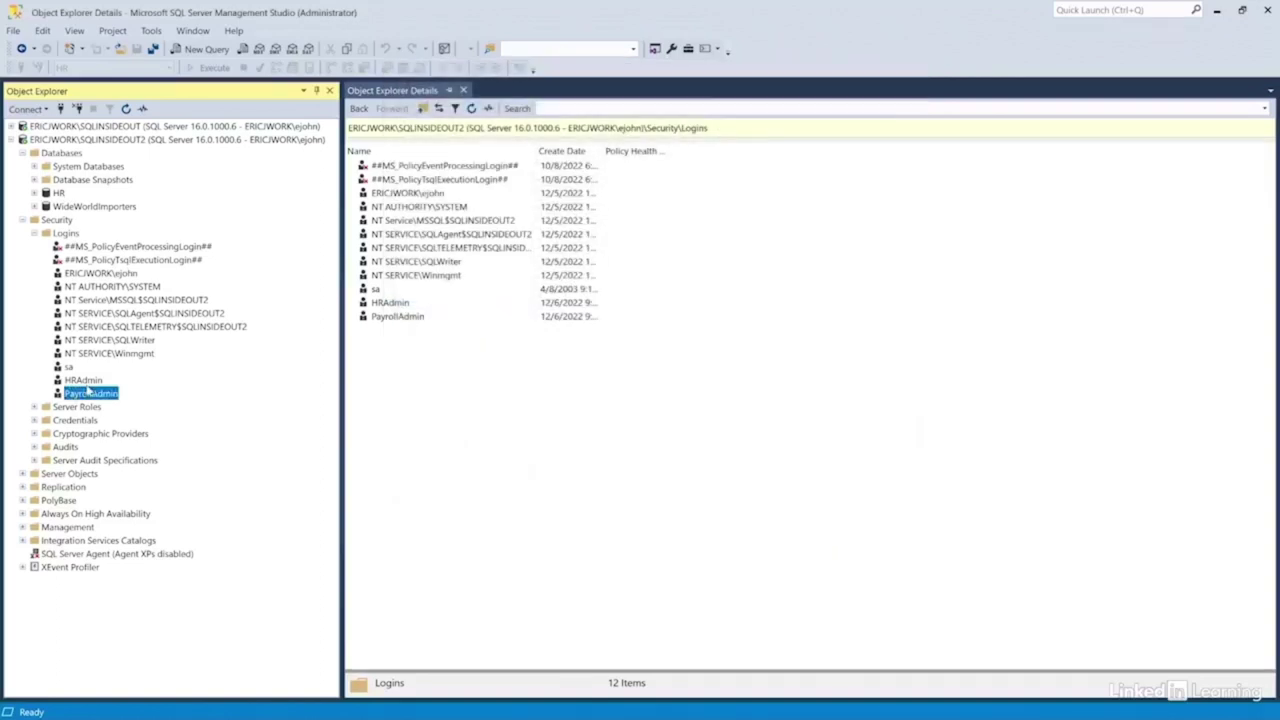
# - Add the HRAdmin login to the securityadmin server role and save
pyautogui.rightClick(83, 380)
pyautogui.click(141, 529)
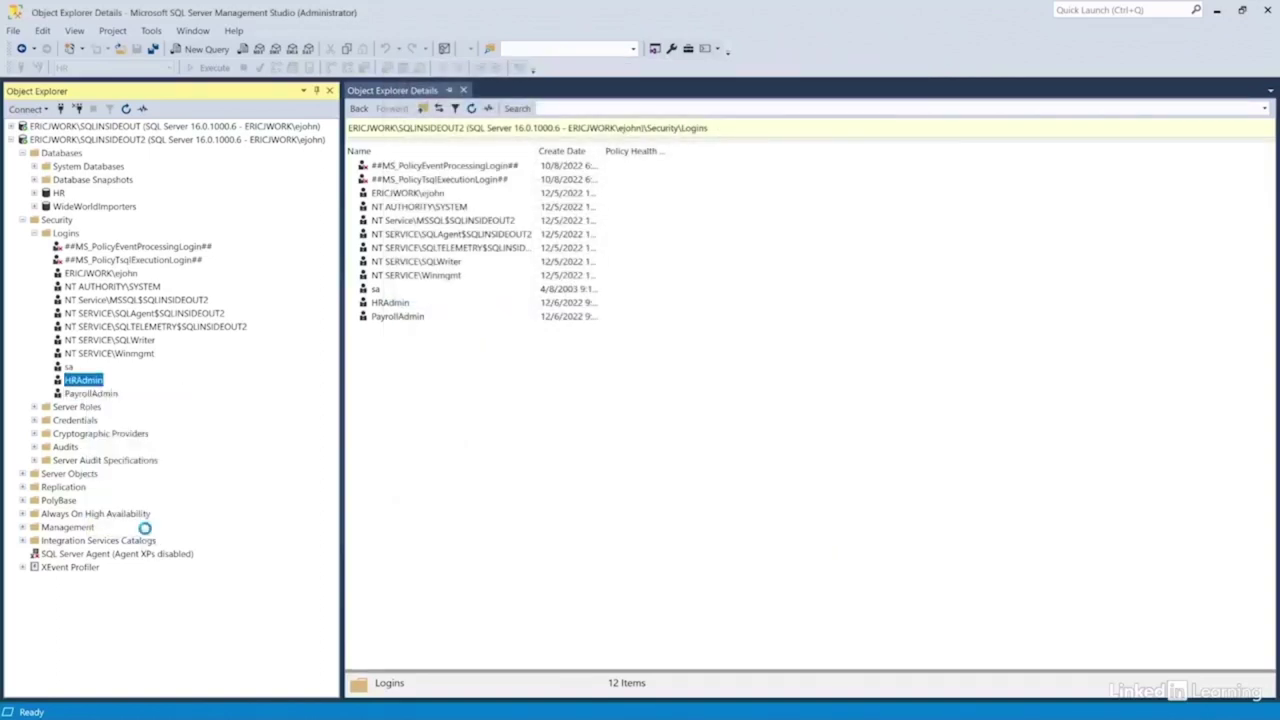
pyautogui.click(405, 164)
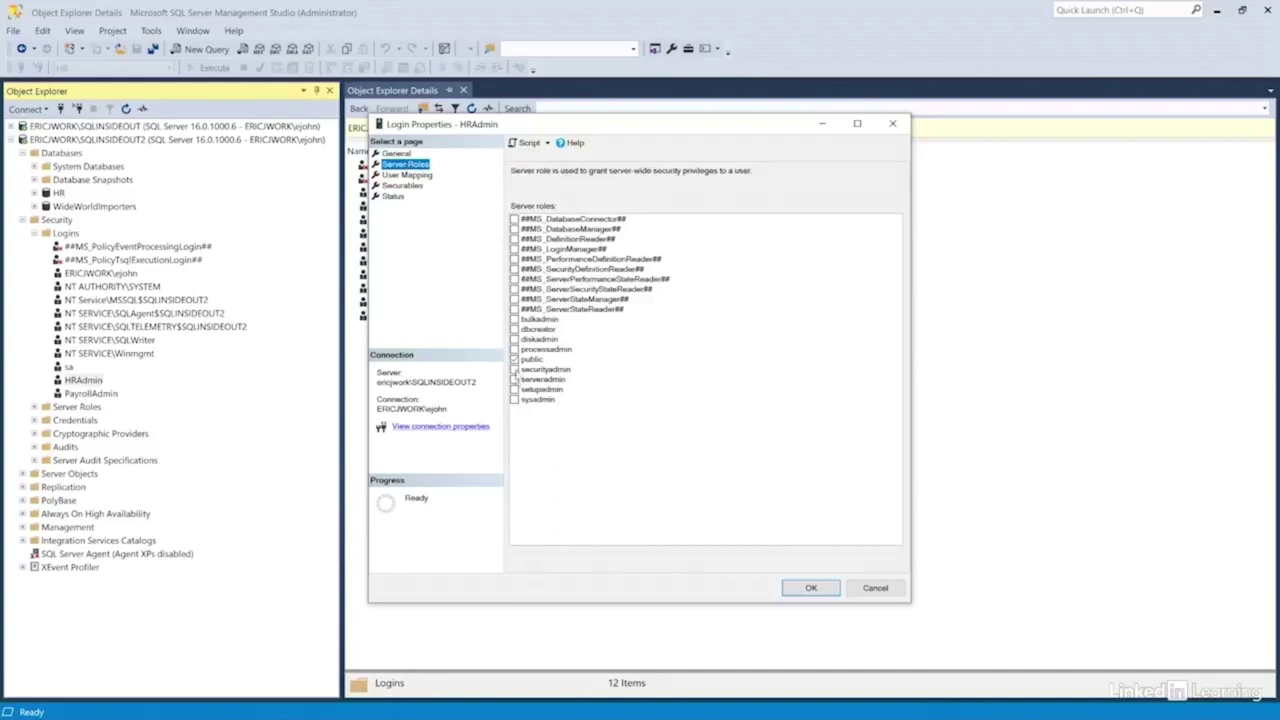
pyautogui.click(516, 369)
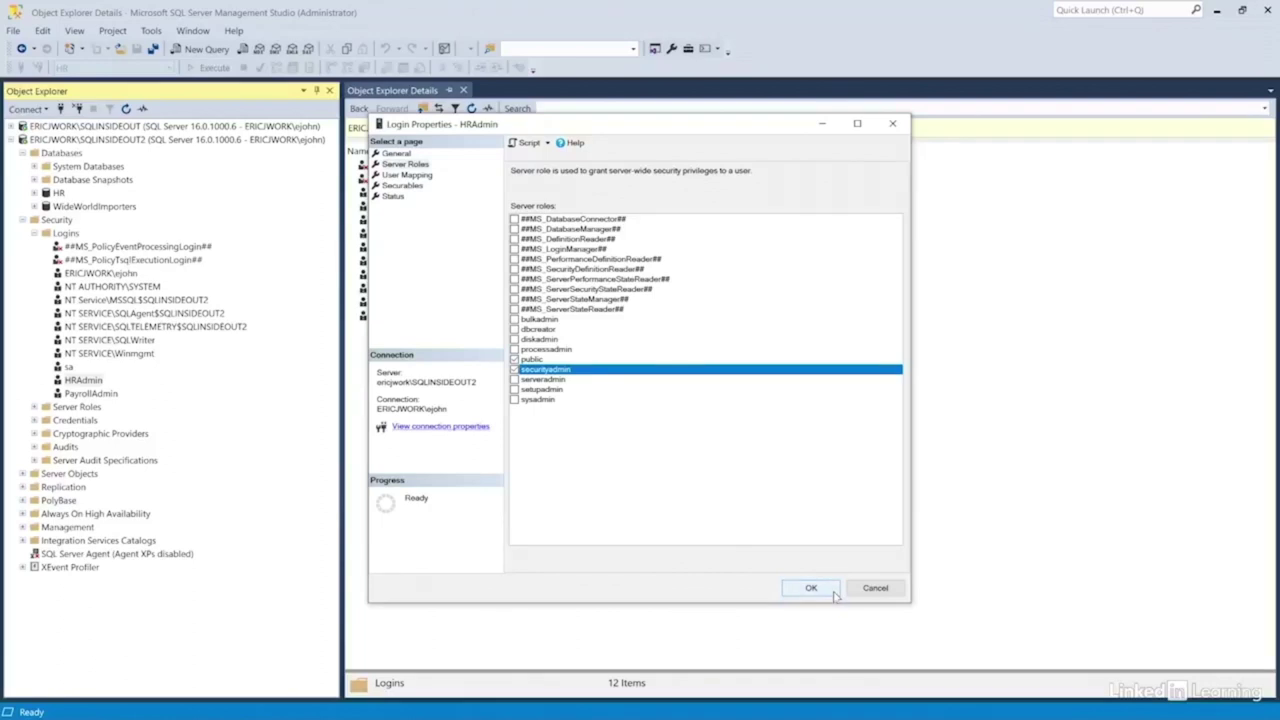
pyautogui.click(834, 594)
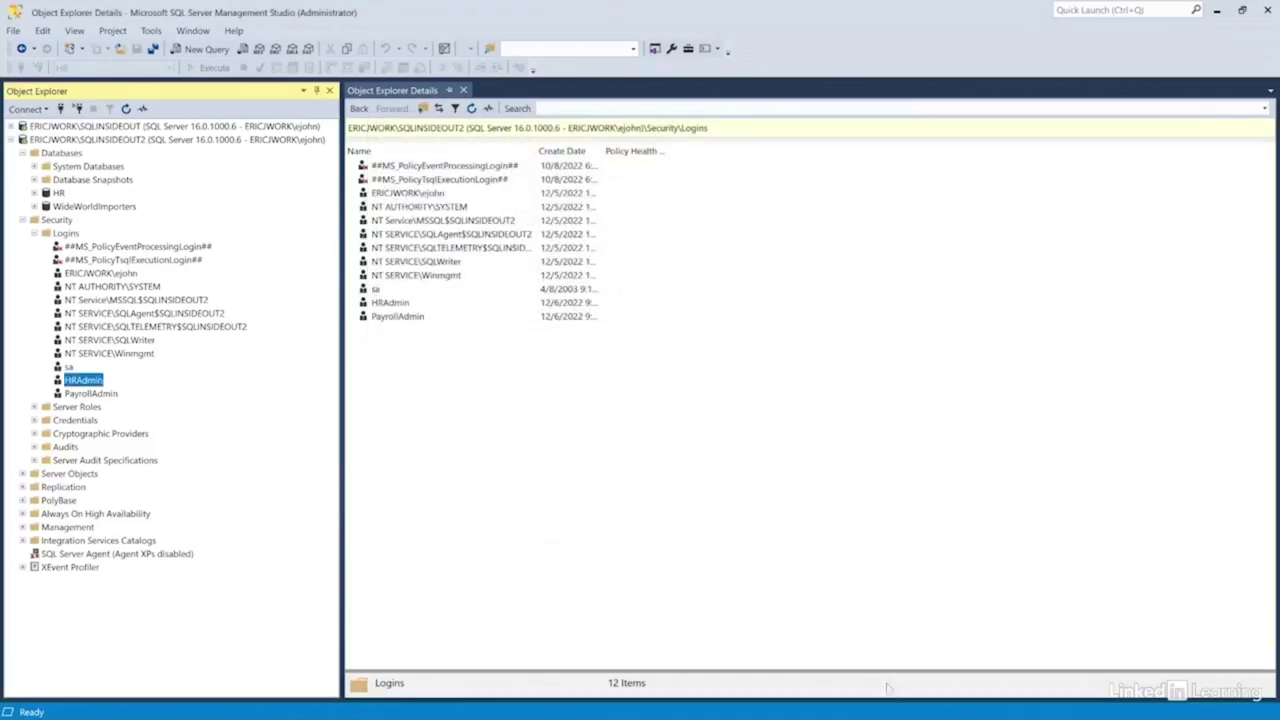
# - Connect to the Database Engine as HRAdmin using SQL Server authentication and its password
pyautogui.click(42, 109)
pyautogui.click(48, 127)
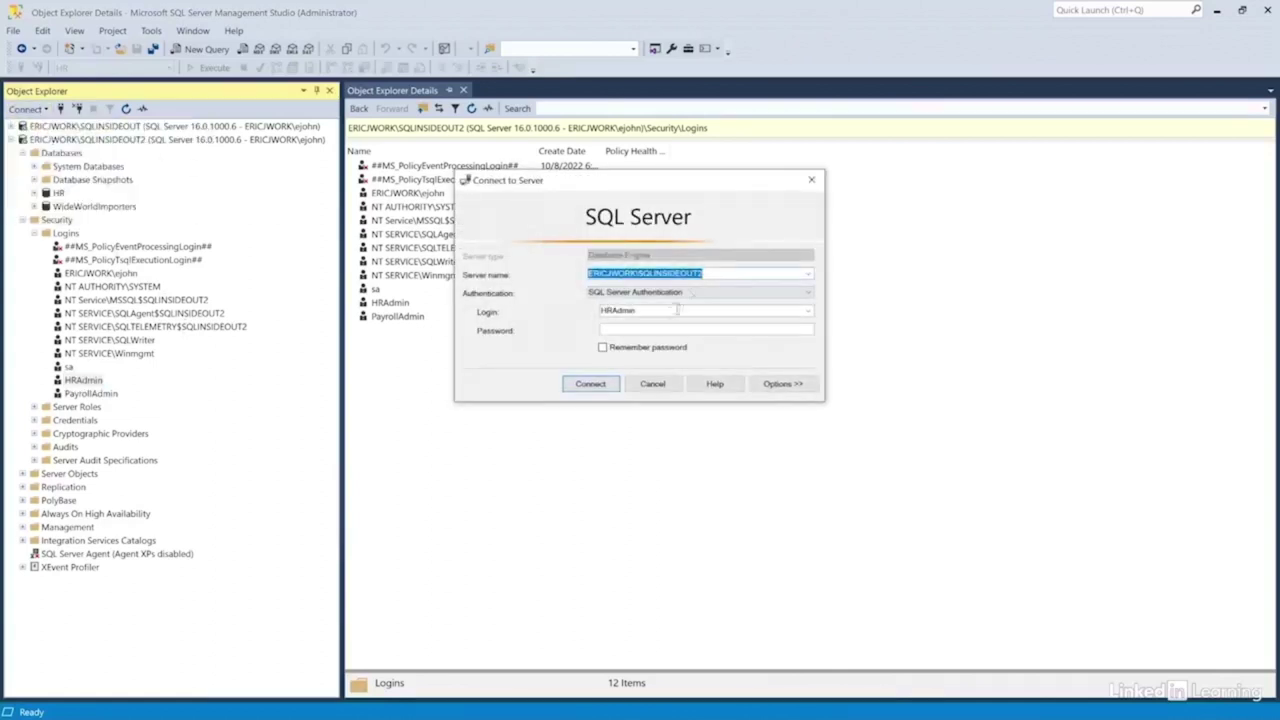
pyautogui.click(673, 329)
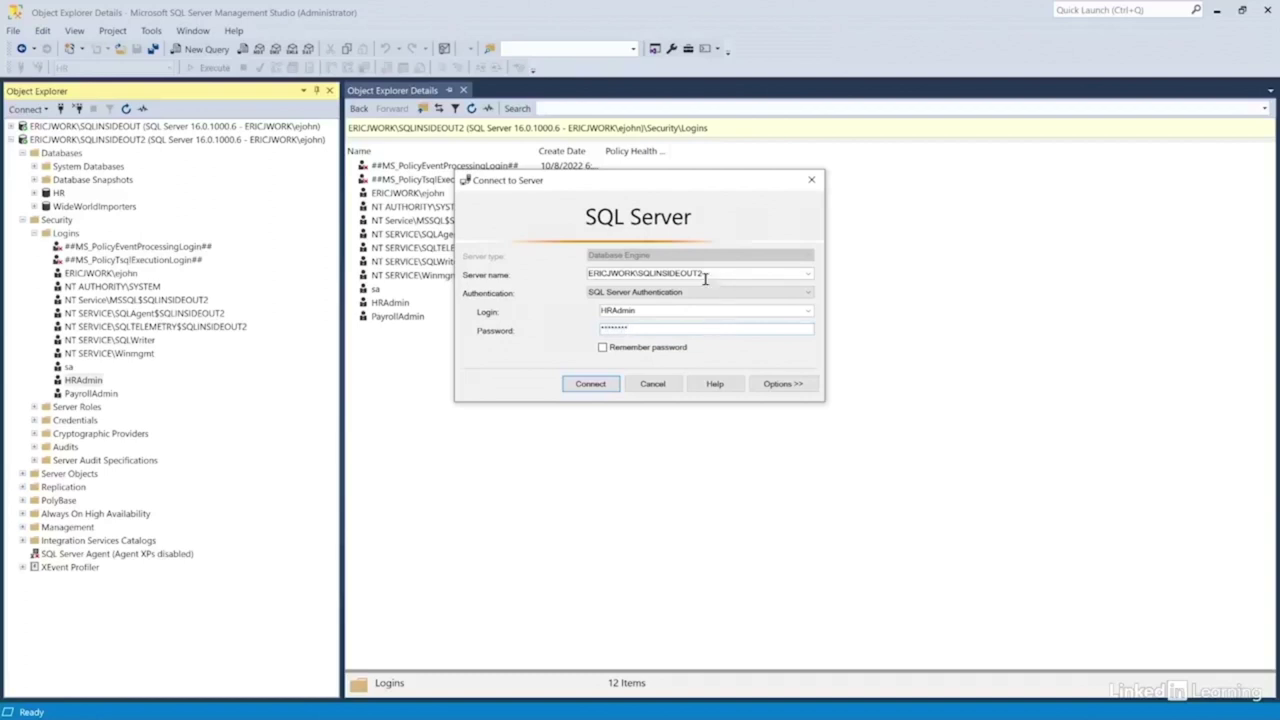
pyautogui.click(607, 389)
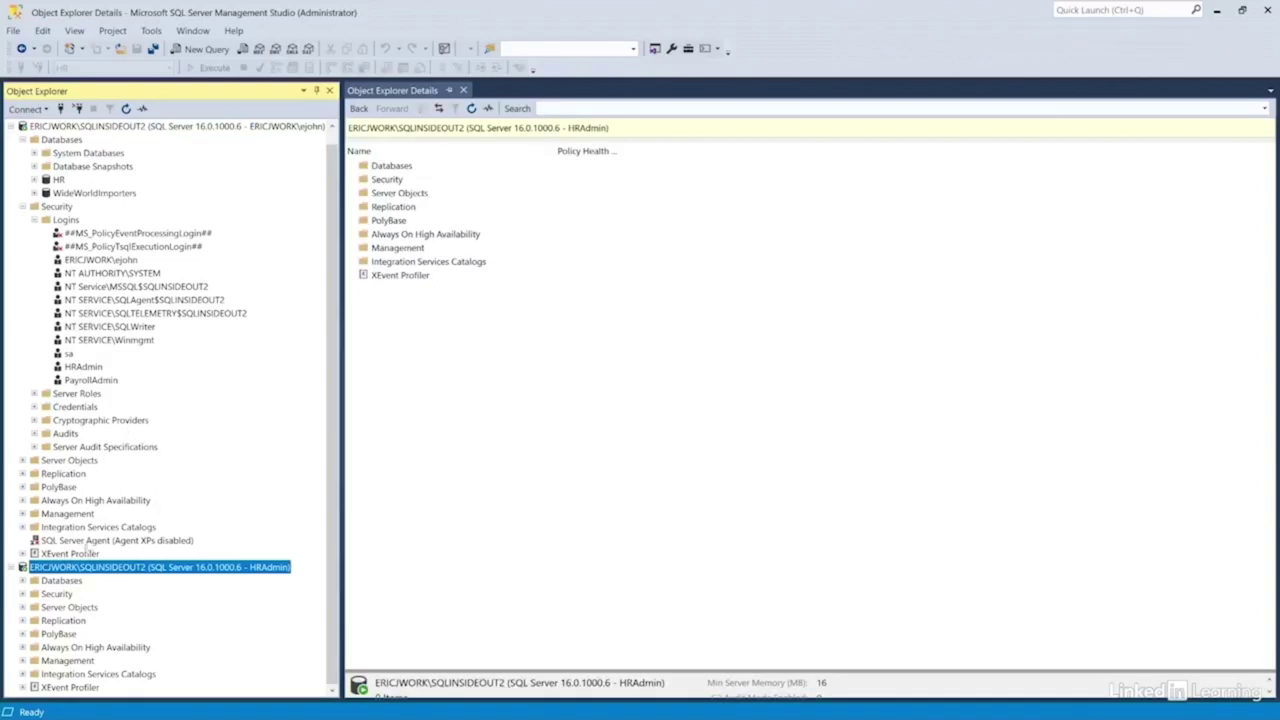
# - Expand Security > Logins under the HRAdmin connection to list visible logins
pyautogui.click(23, 594)
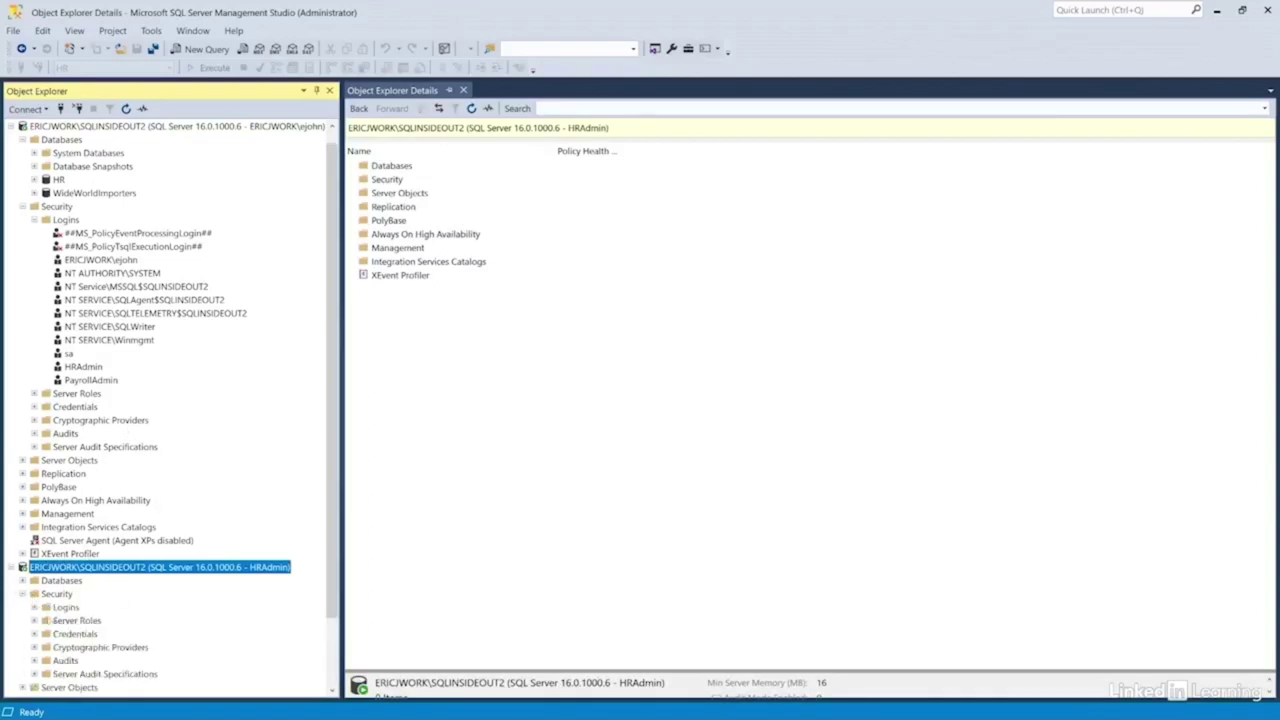
pyautogui.click(34, 607)
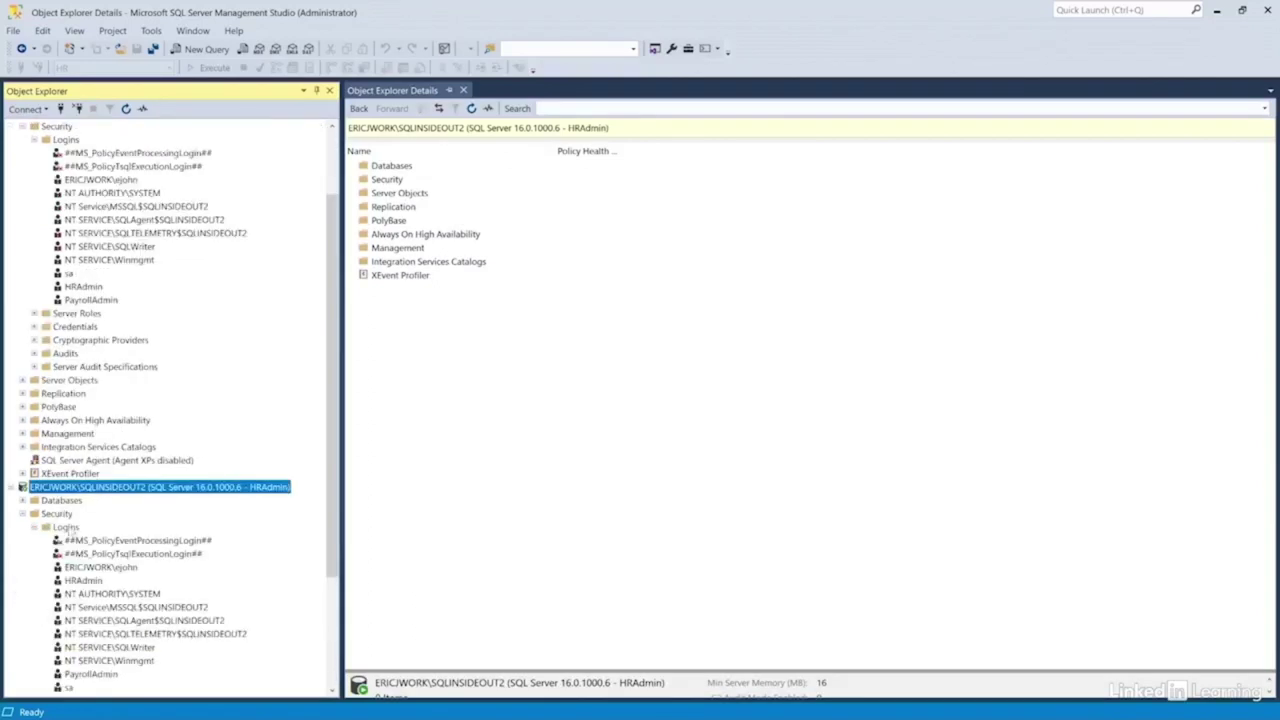
pyautogui.click(66, 527)
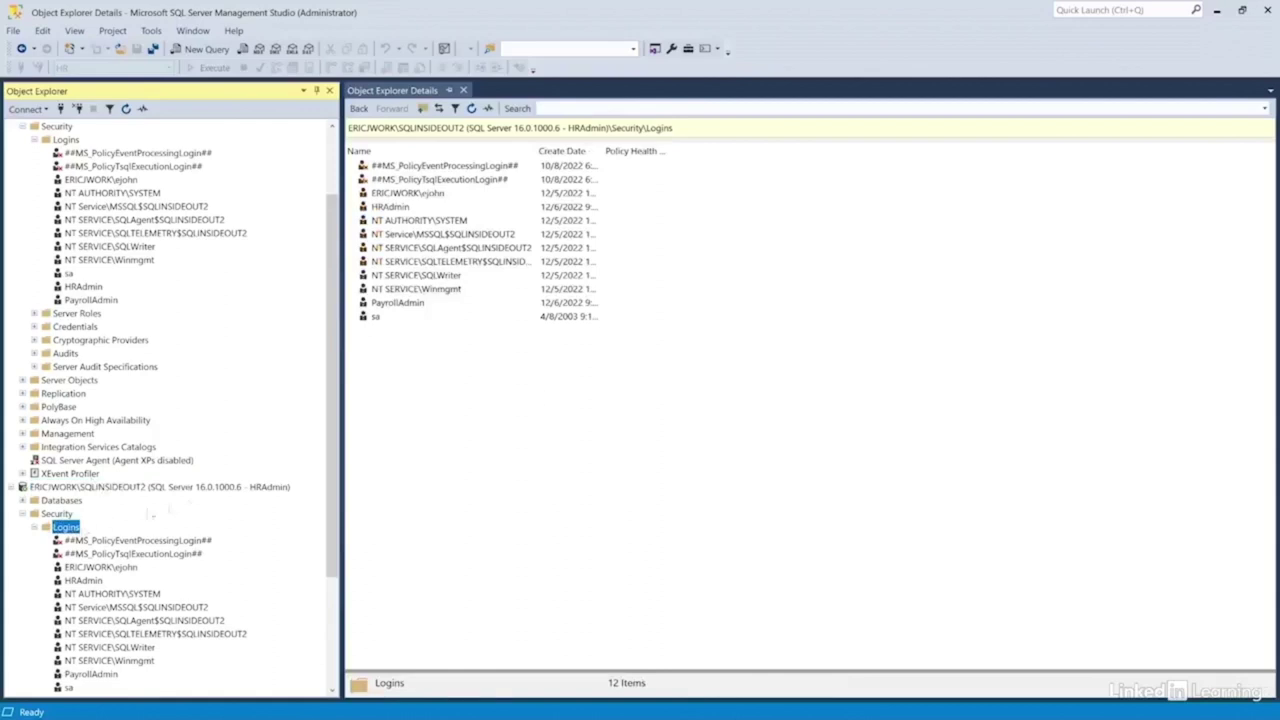
pyautogui.rightClick(66, 528)
# - As HRAdmin, create SQL Server–authenticated login Emp1 with a password, bringing Logins to 13
pyautogui.click(68, 530)
pyautogui.rightClick(67, 529)
pyautogui.click(90, 538)
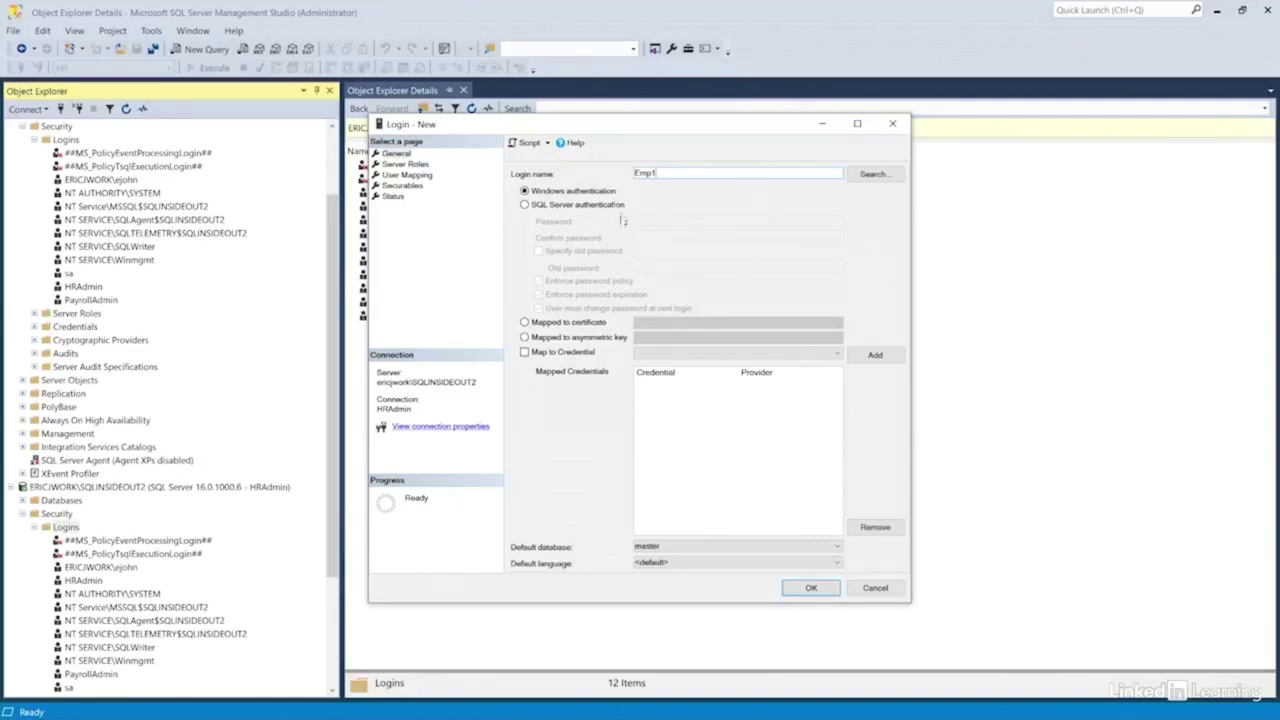
pyautogui.click(597, 204)
pyautogui.click(707, 221)
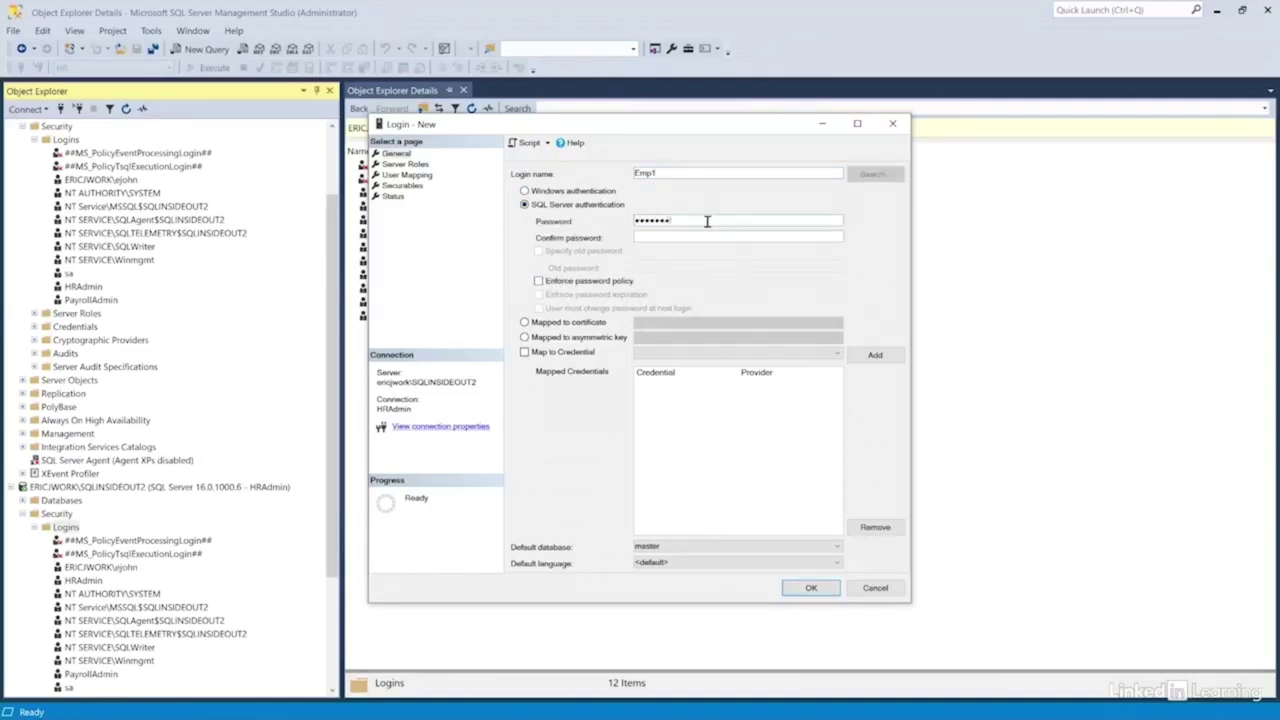
pyautogui.click(810, 588)
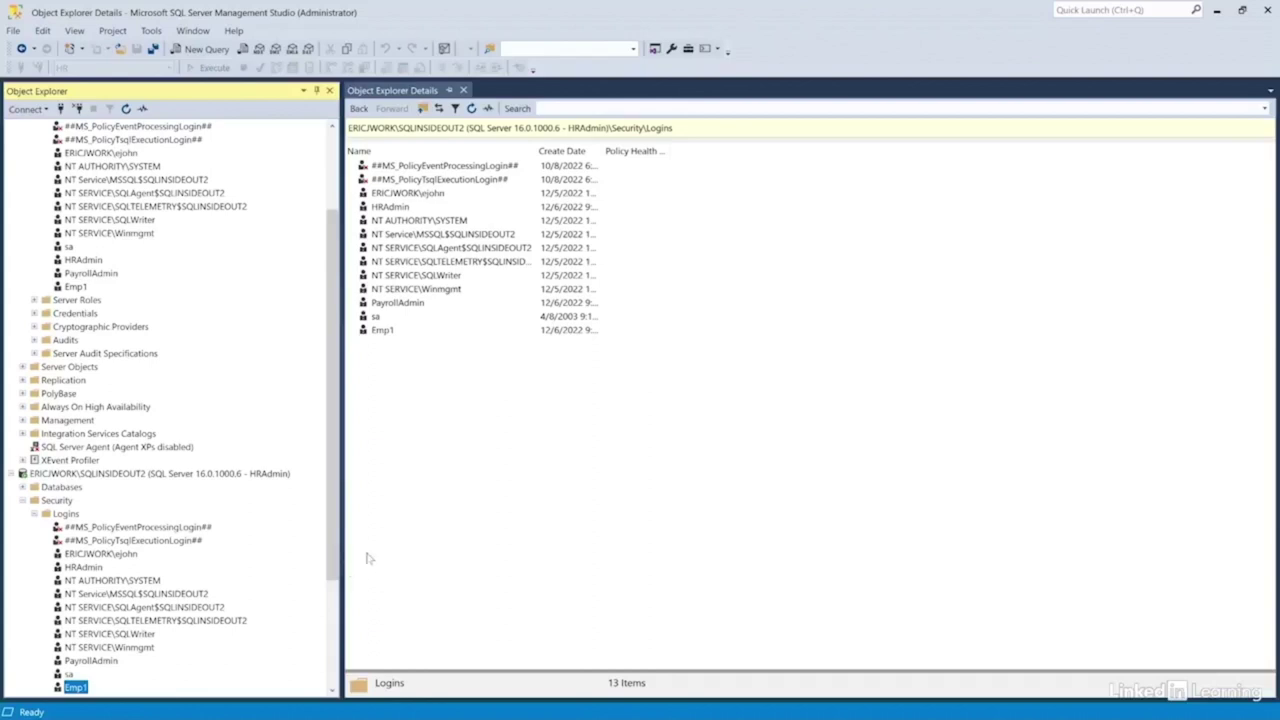
pyautogui.scroll(1, 273, 469)
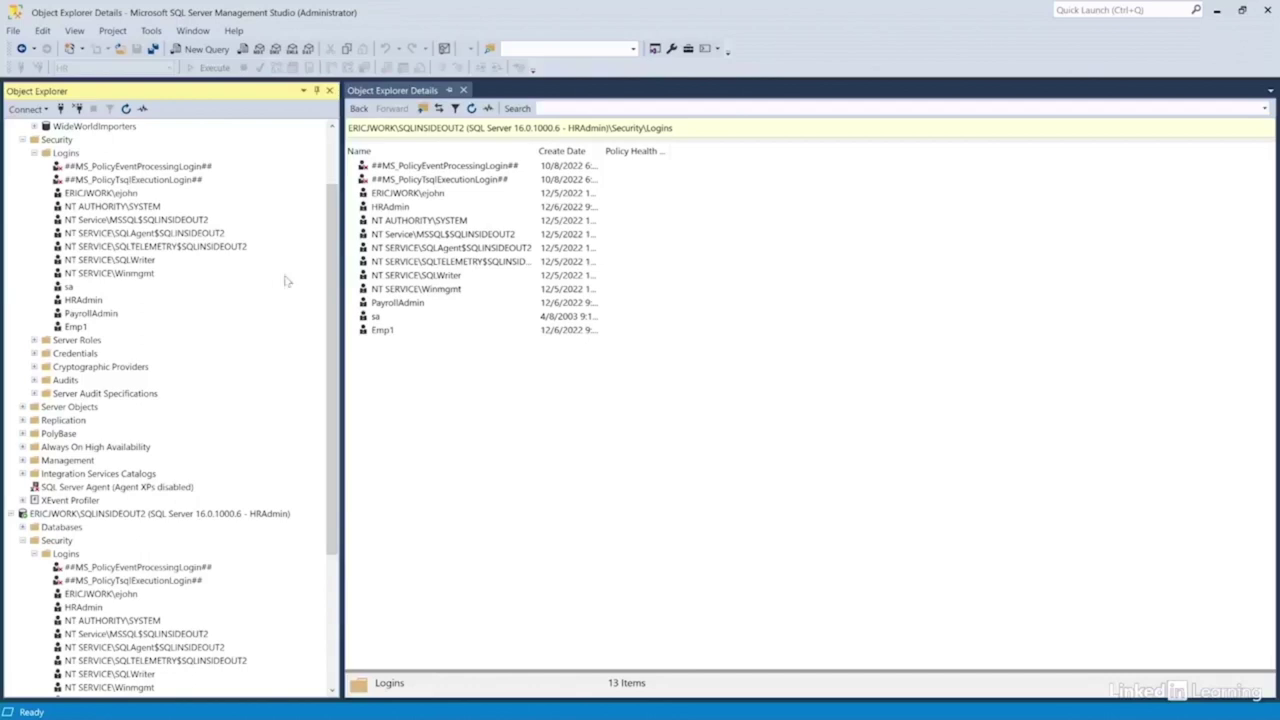
# - Open PayrollAdmin's Securables page, resize the dialog and narrow the Grantor column
pyautogui.rightClick(84, 300)
pyautogui.rightClick(86, 327)
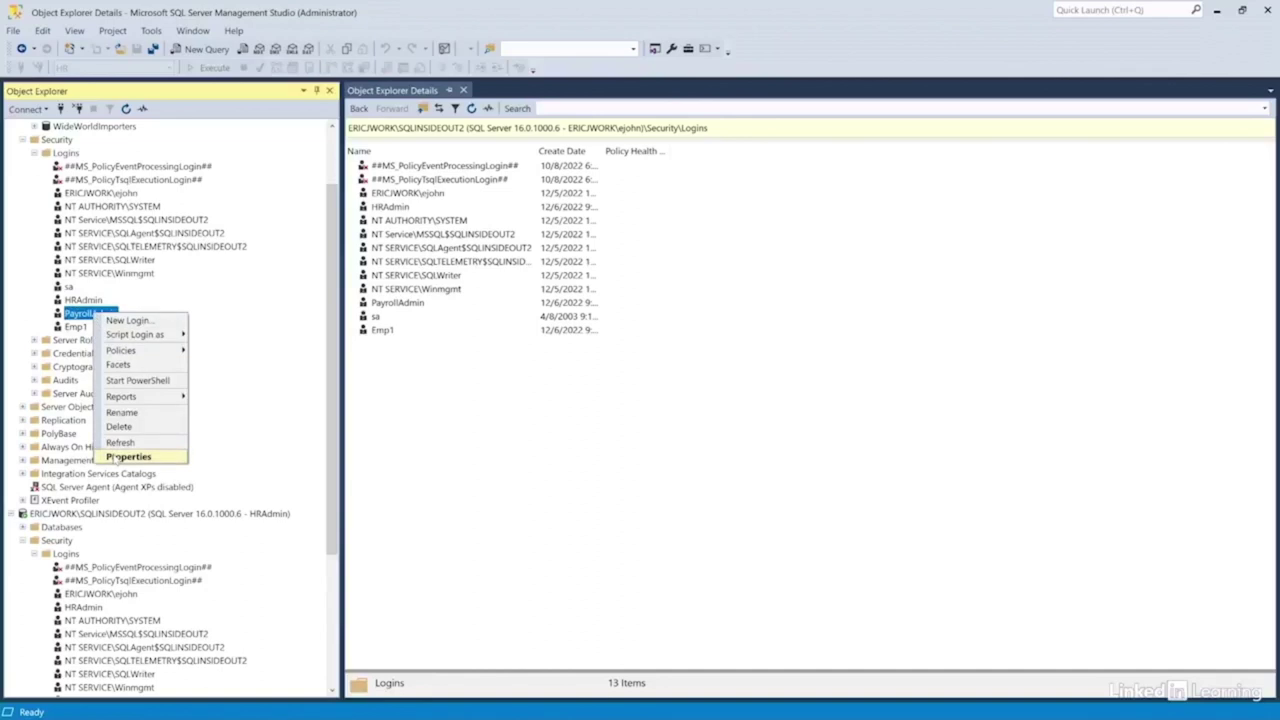
pyautogui.click(112, 453)
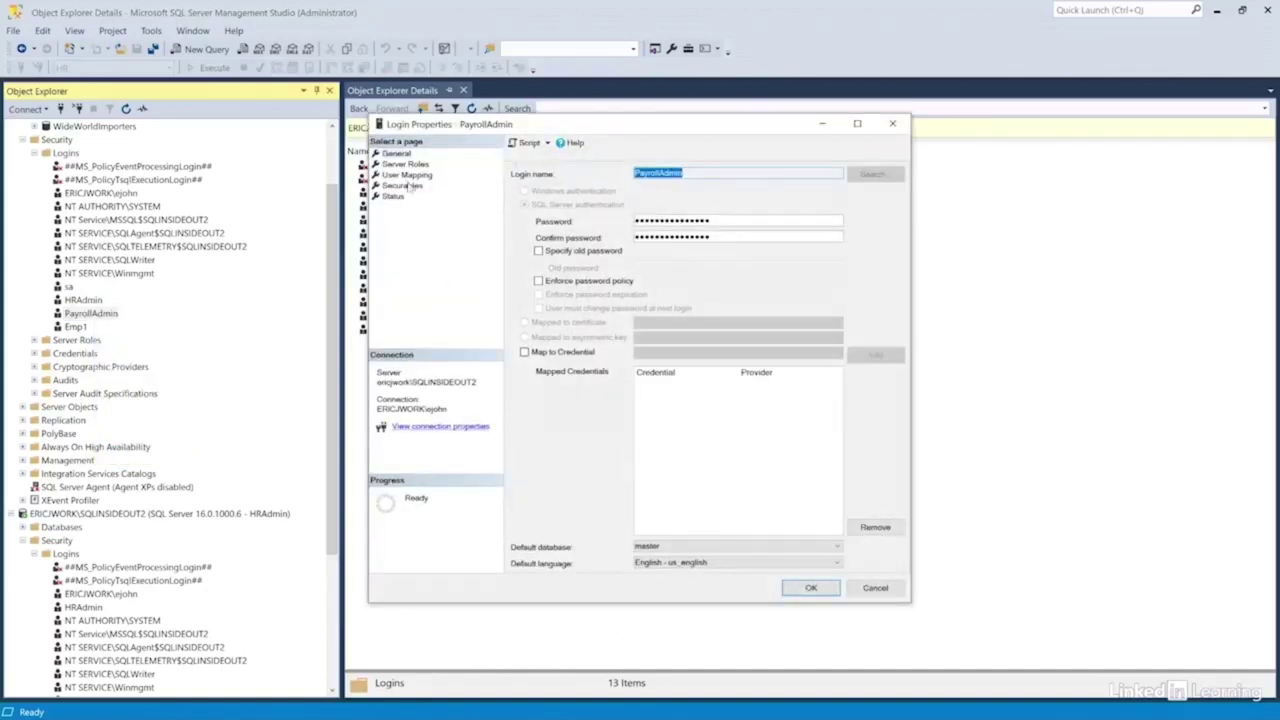
pyautogui.click(404, 186)
pyautogui.moveTo(612, 128); pyautogui.dragTo(580, 113)
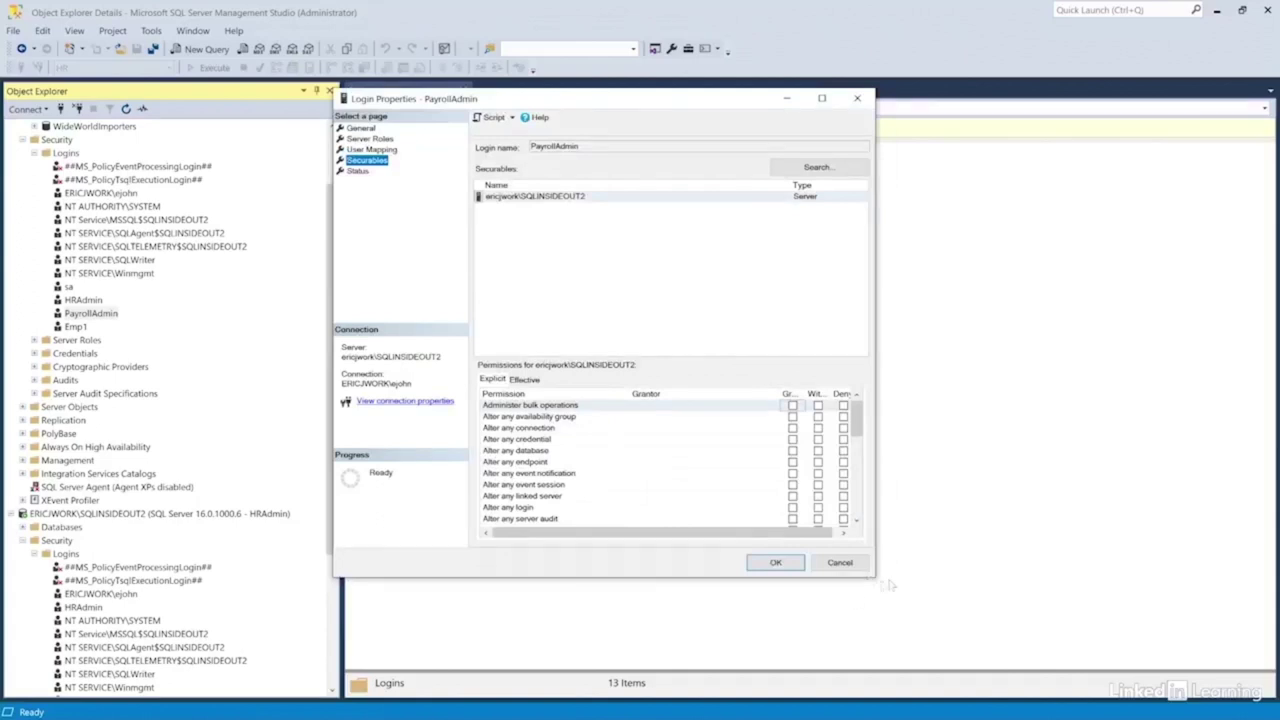
pyautogui.moveTo(873, 578); pyautogui.dragTo(1040, 625)
pyautogui.scroll(-1, 905, 461)
pyautogui.scroll(-4, 905, 461)
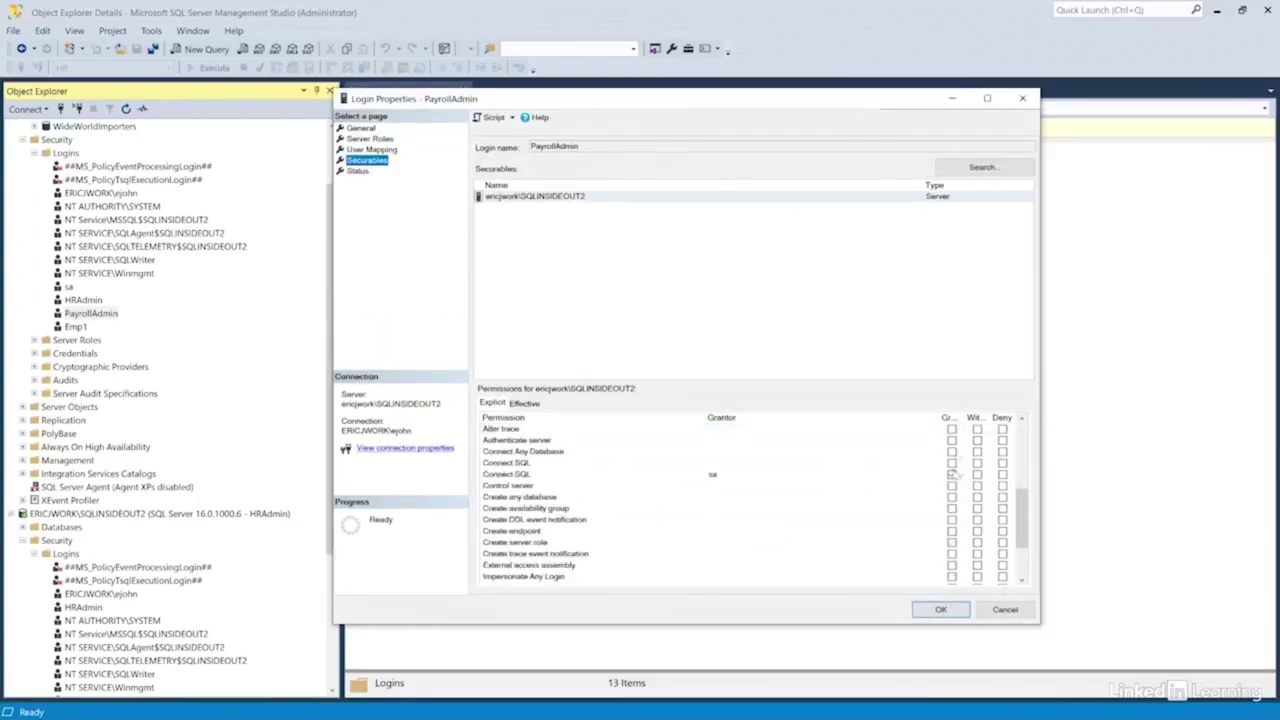
pyautogui.scroll(4, 952, 465)
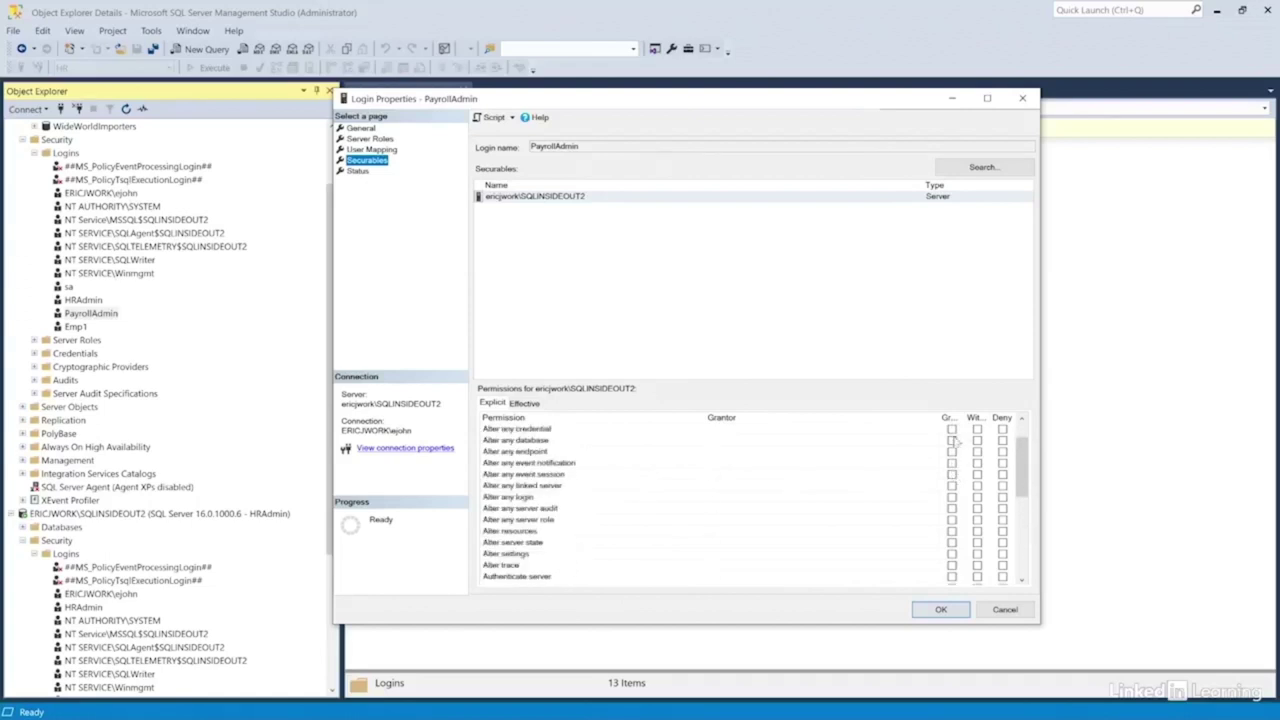
pyautogui.scroll(1, 955, 440)
pyautogui.moveTo(940, 414); pyautogui.dragTo(913, 418)
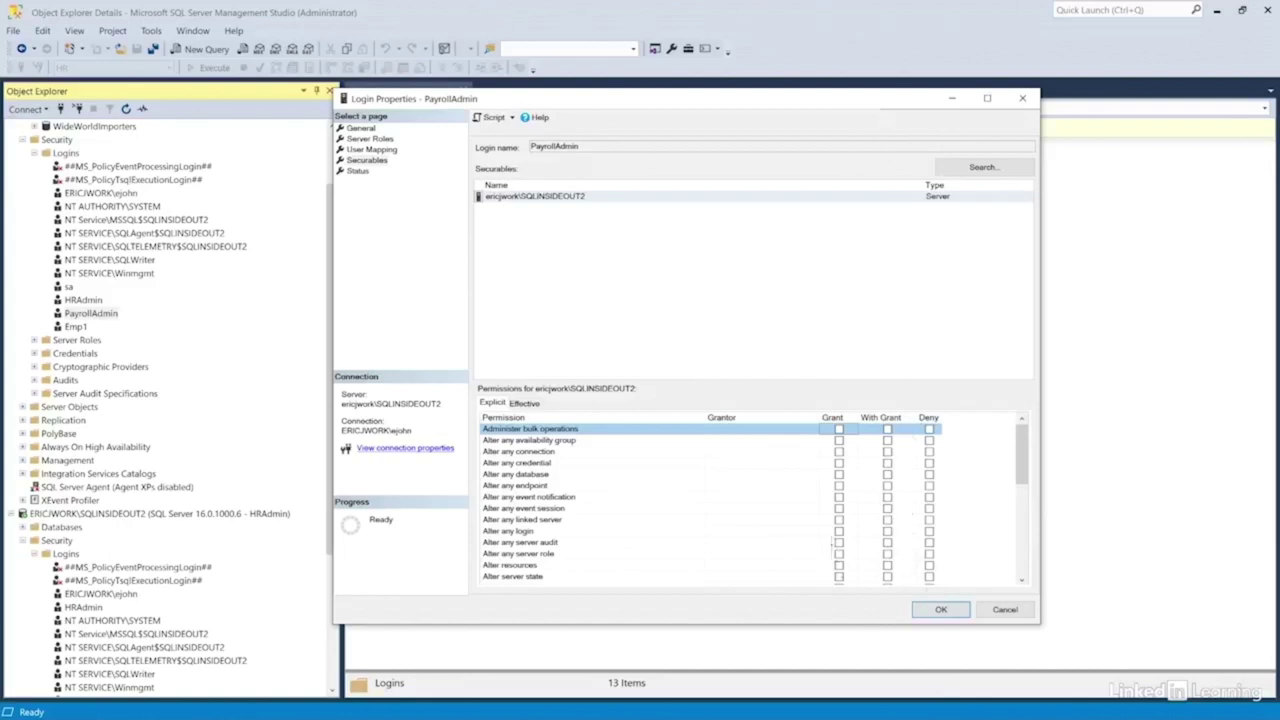
# - Select the Connect SQL permission and compare its Effective and Explicit settings
pyautogui.scroll(-4, 833, 480)
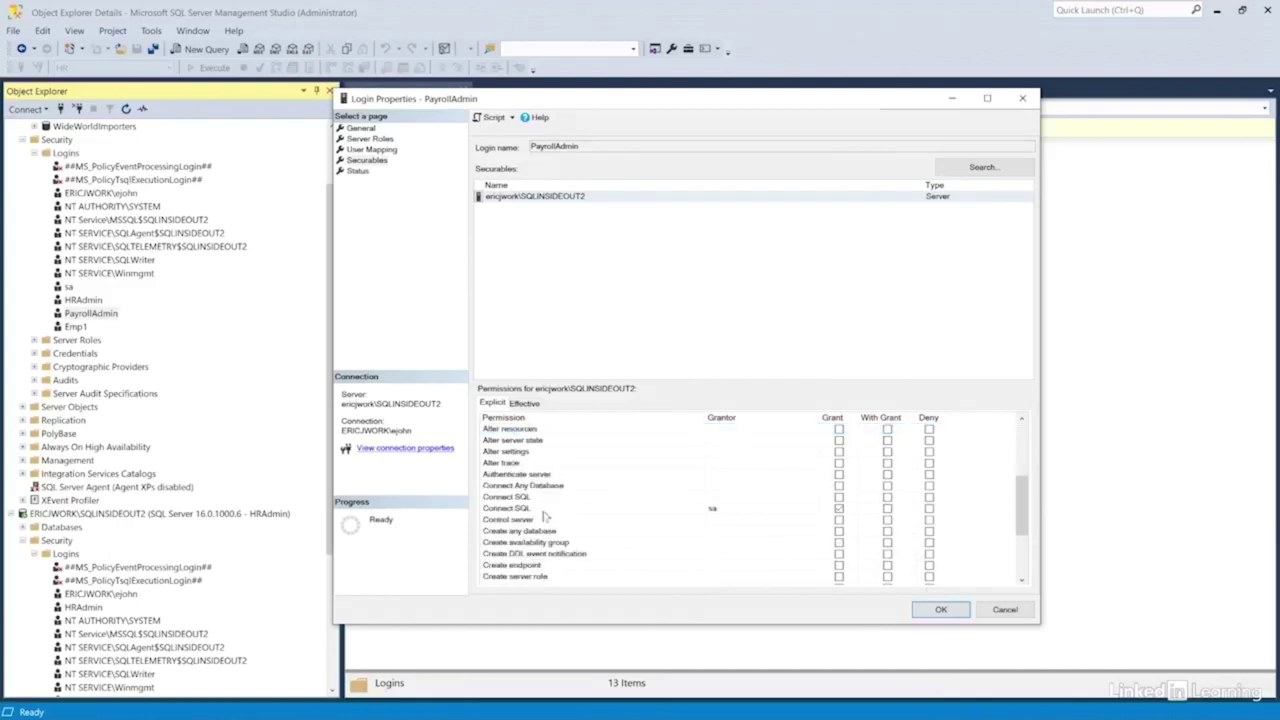
pyautogui.click(543, 508)
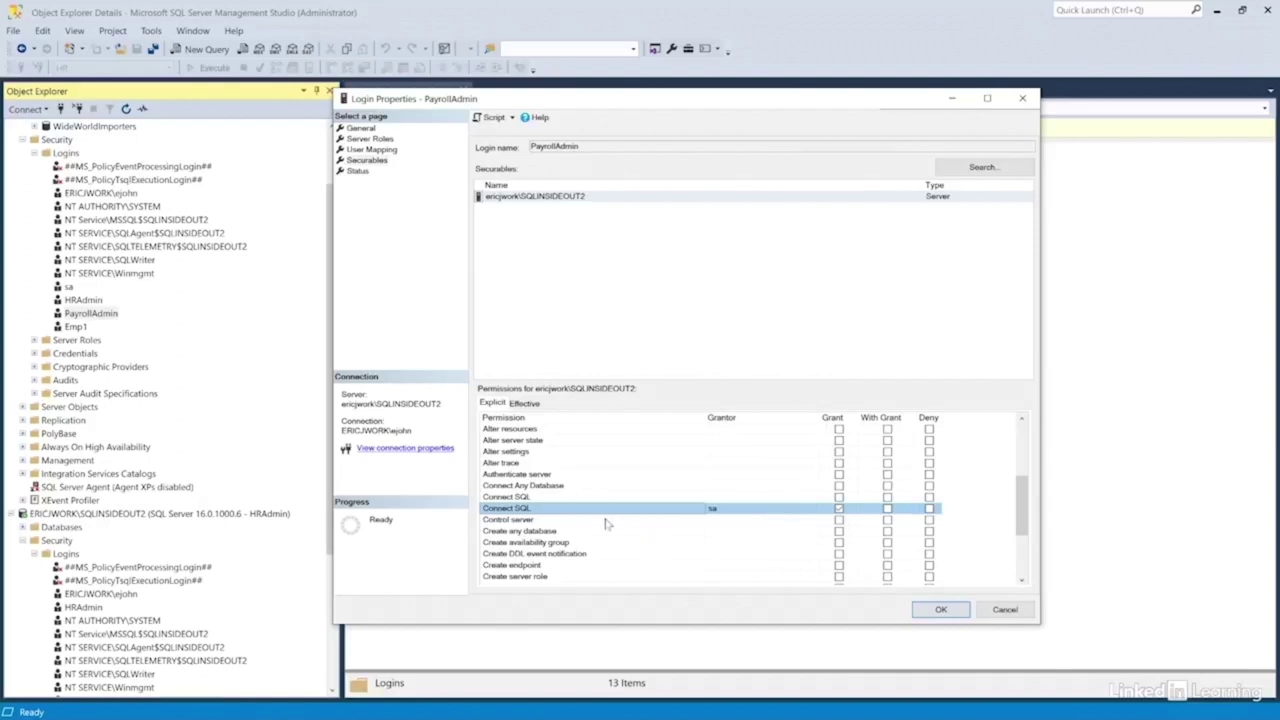
pyautogui.click(524, 402)
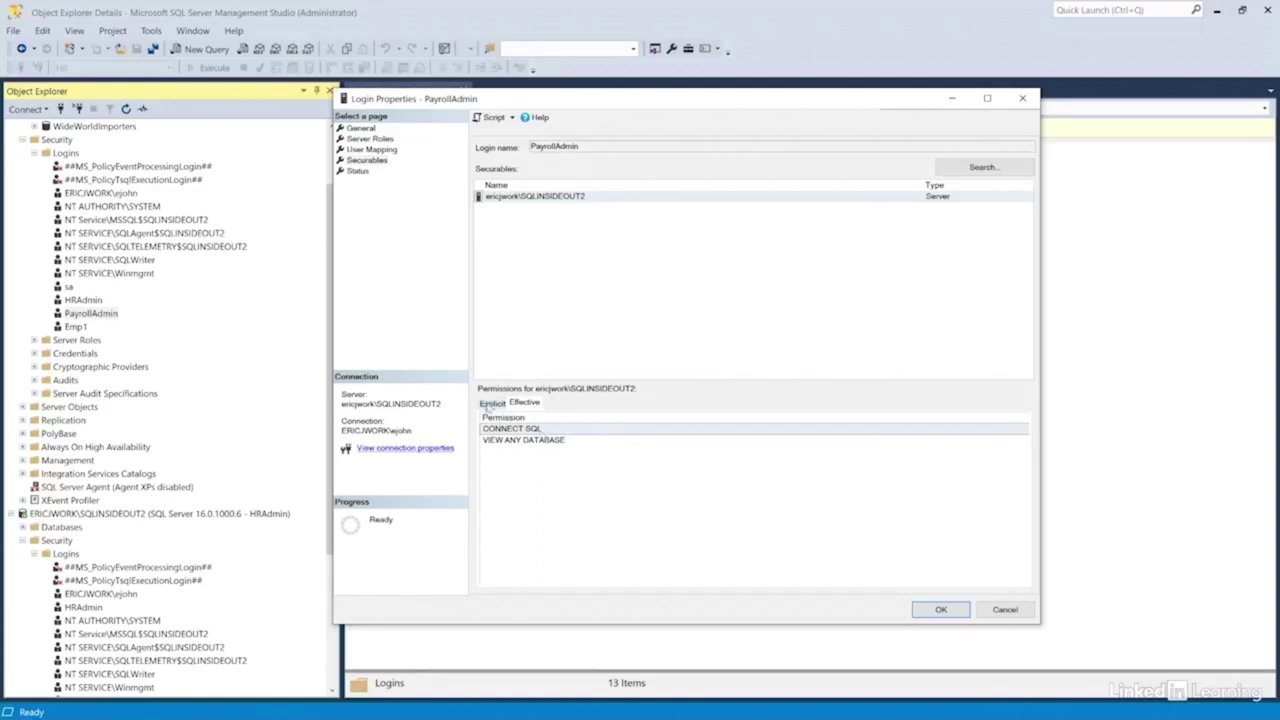
pyautogui.click(488, 404)
pyautogui.scroll(-3, 740, 498)
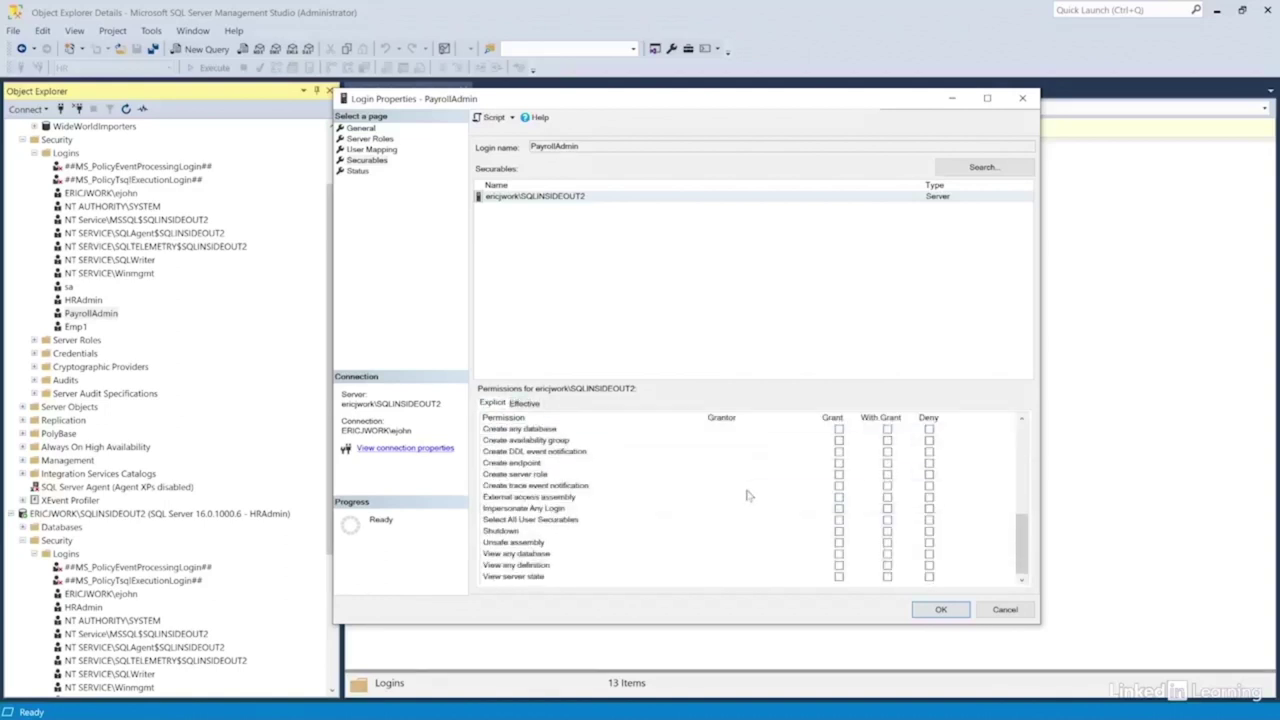
pyautogui.scroll(4, 748, 500)
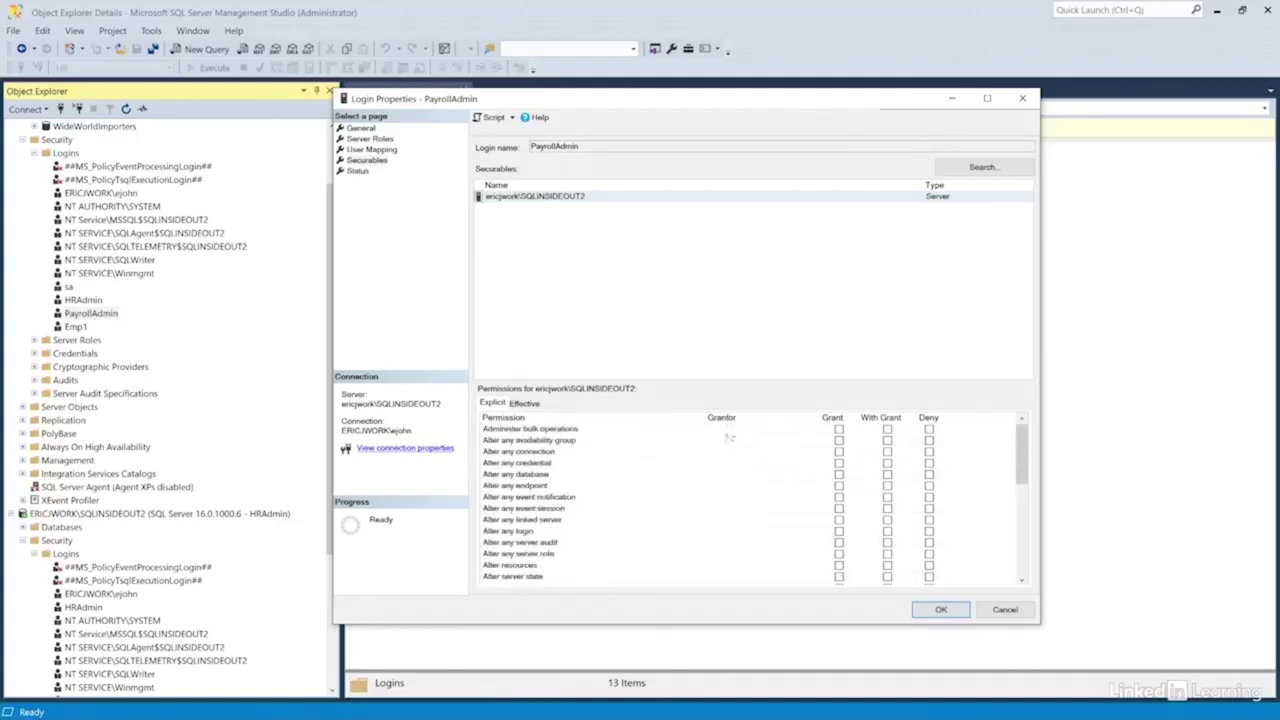
pyautogui.scroll(-4, 745, 468)
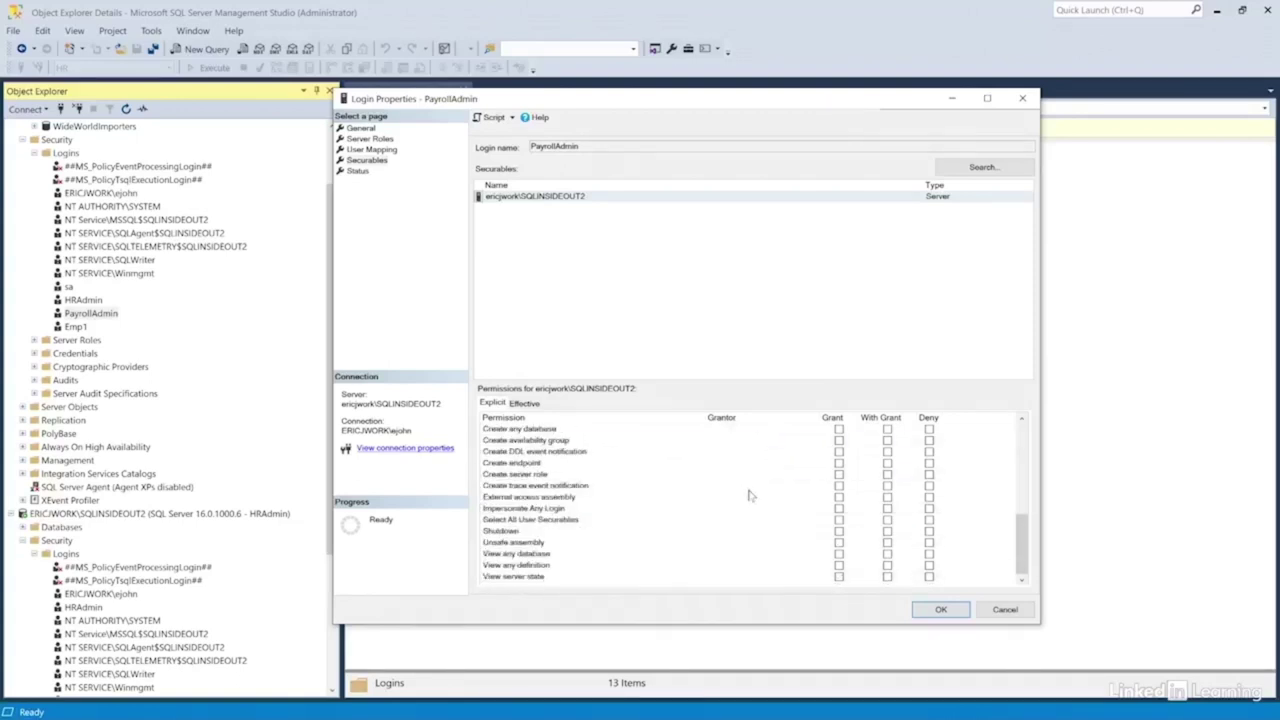
pyautogui.scroll(4, 745, 500)
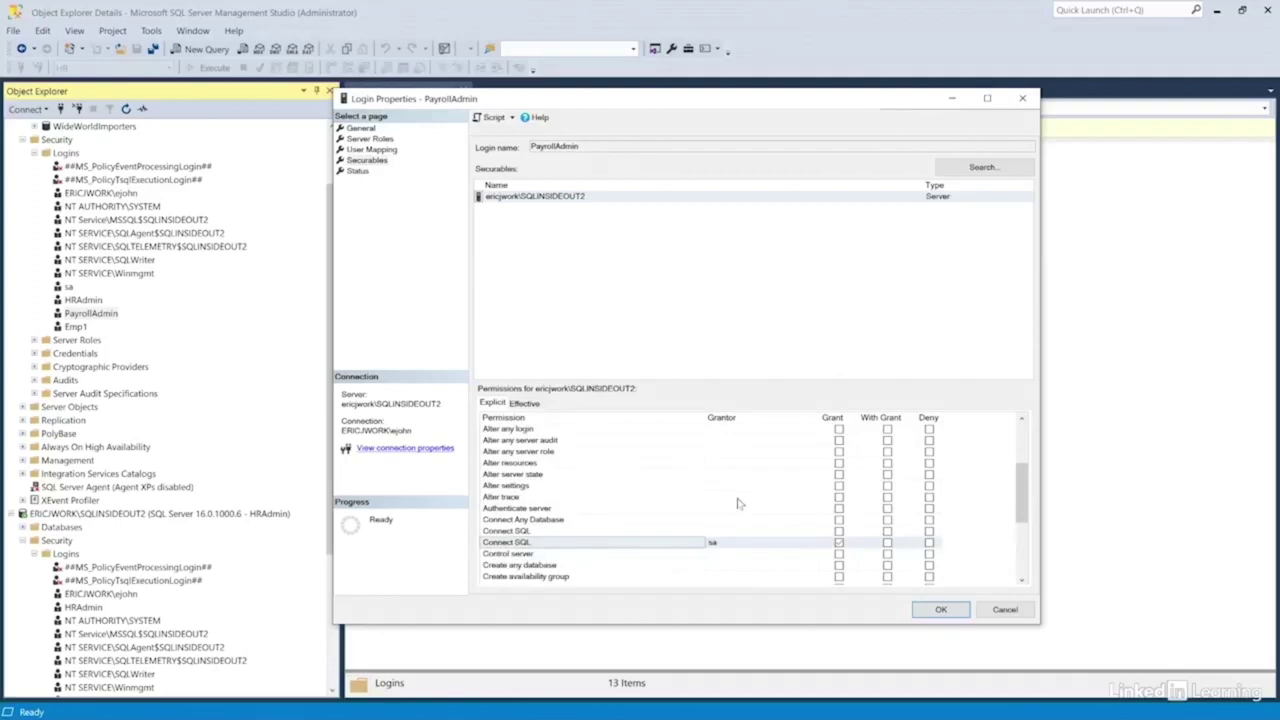
# - Enlarge the dialog, then grant and revoke View any database and View any definition
pyautogui.moveTo(766, 101); pyautogui.dragTo(649, 22)
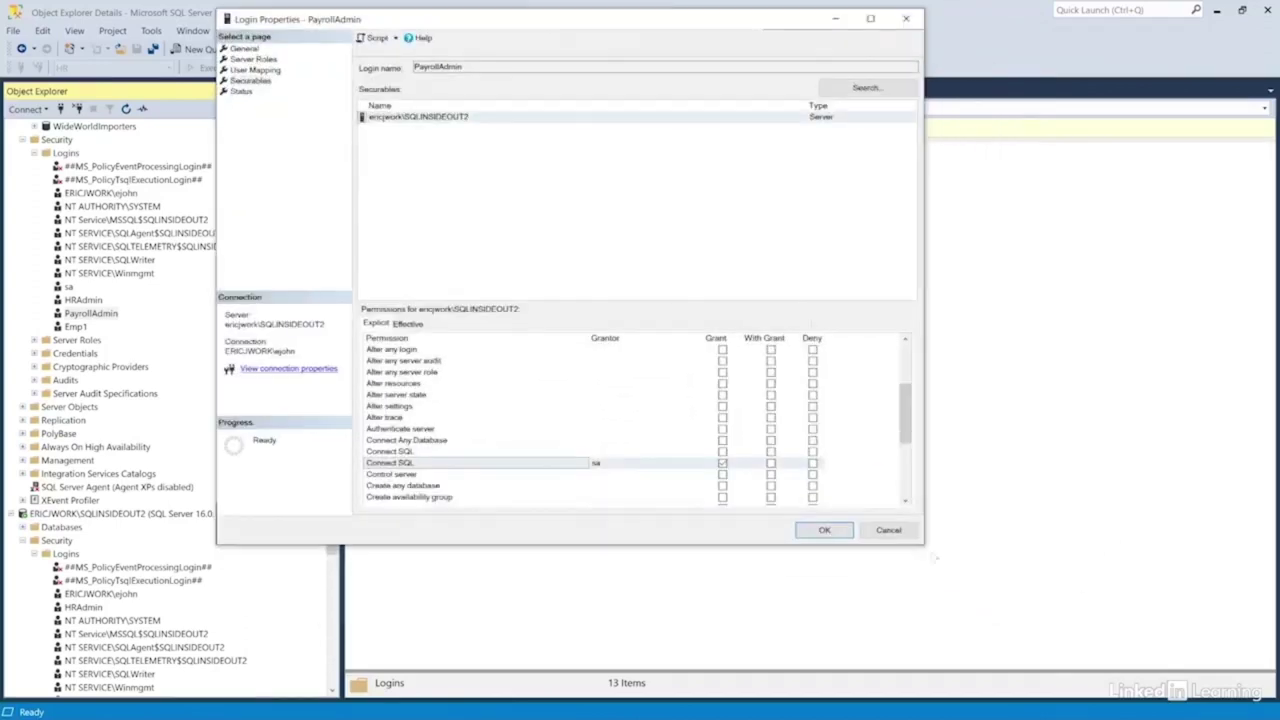
pyautogui.moveTo(924, 546); pyautogui.dragTo(1016, 628)
pyautogui.scroll(-2, 621, 510)
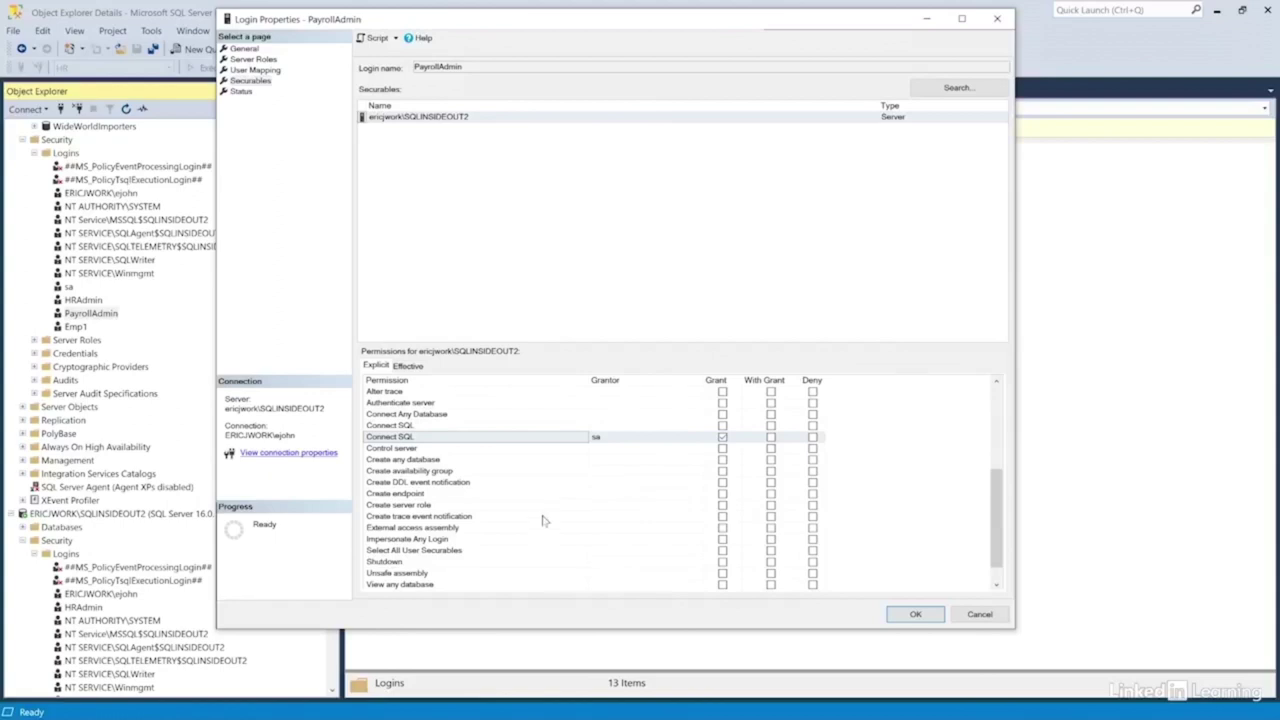
pyautogui.scroll(-1, 543, 520)
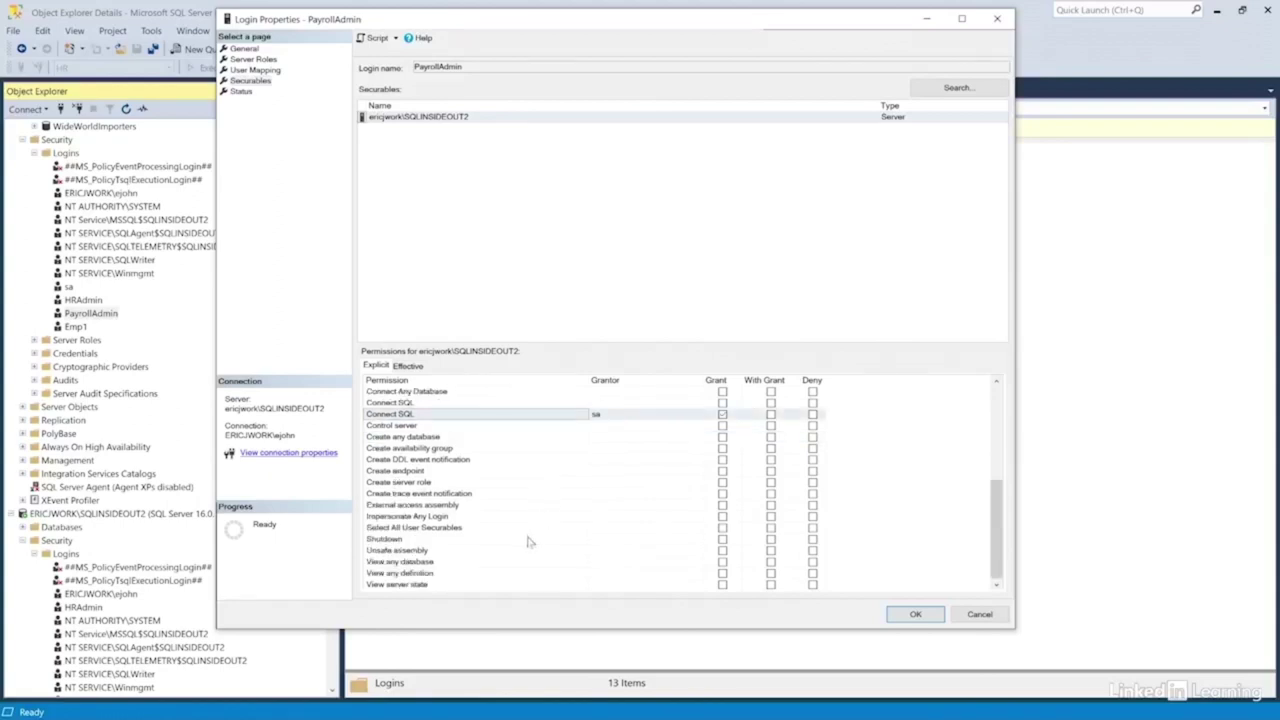
pyautogui.click(398, 563)
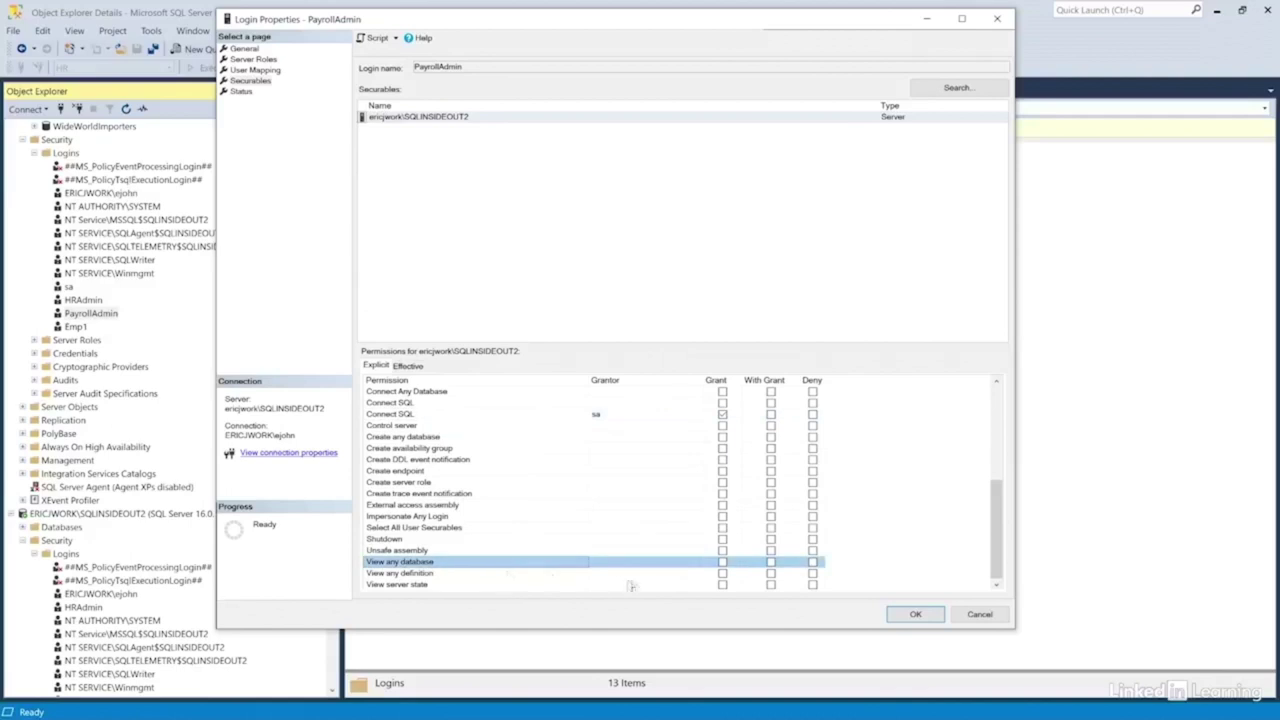
pyautogui.click(722, 563)
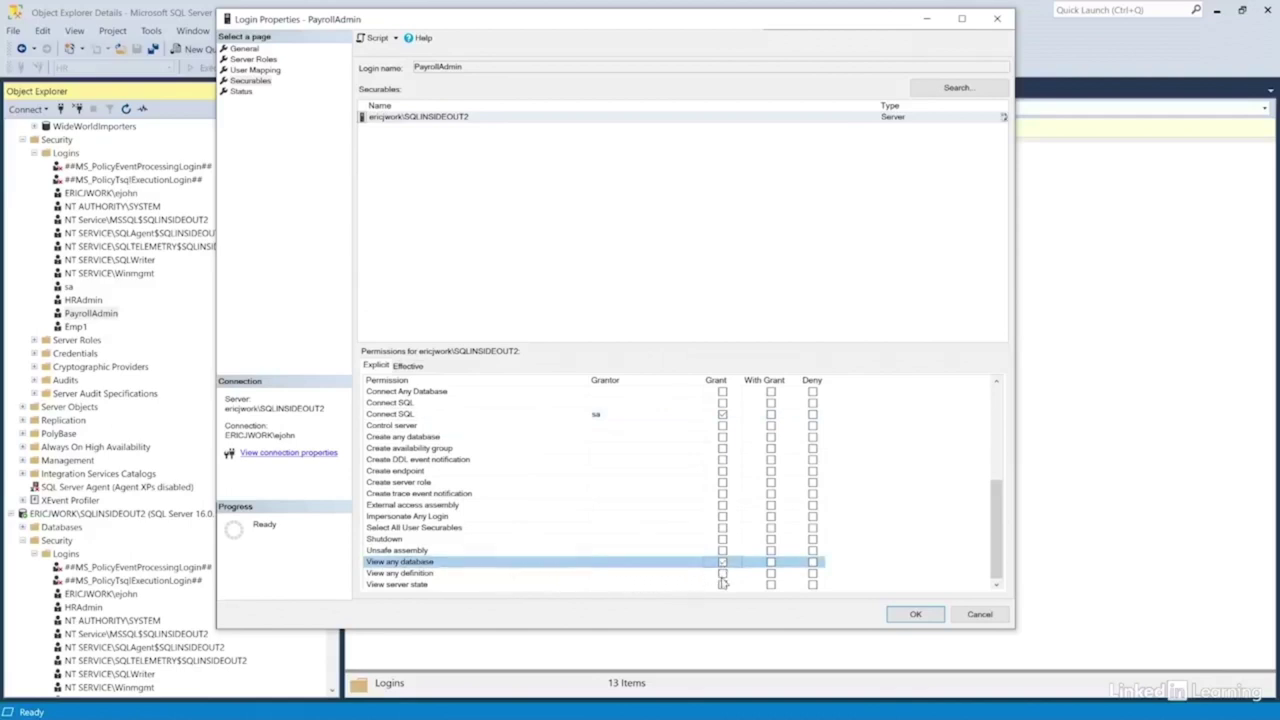
pyautogui.click(722, 574)
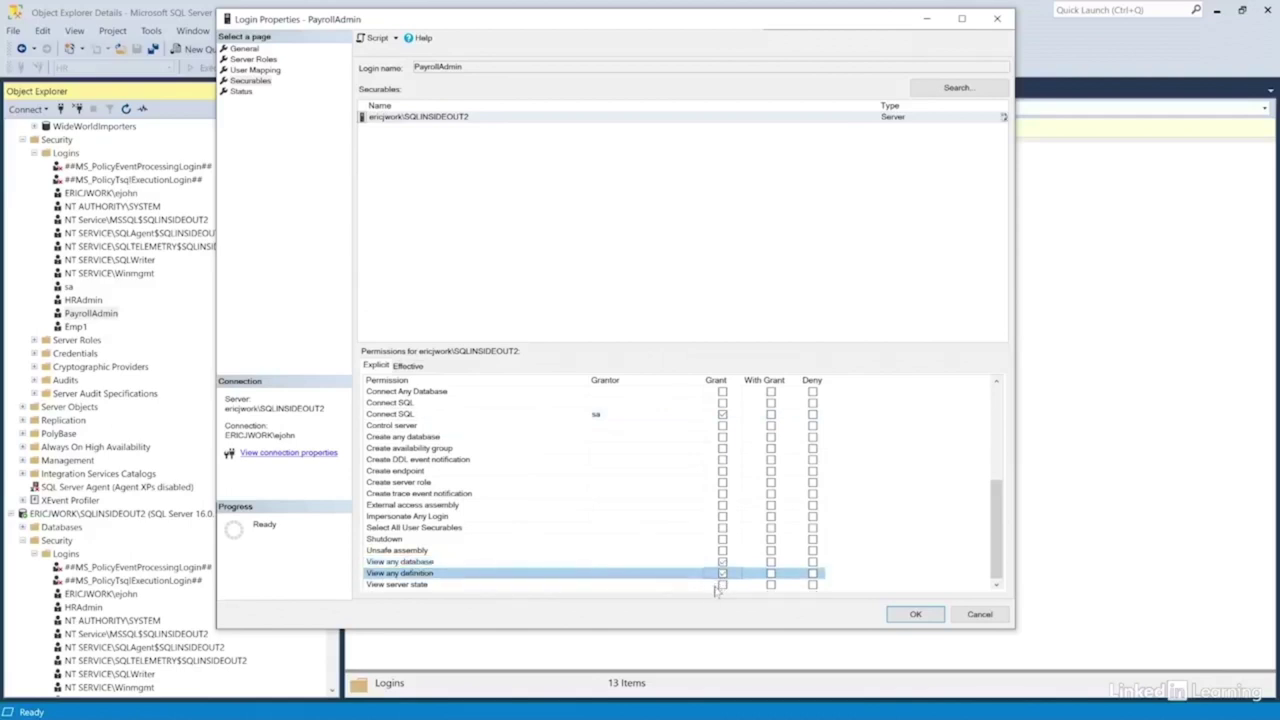
pyautogui.scroll(10, 716, 588)
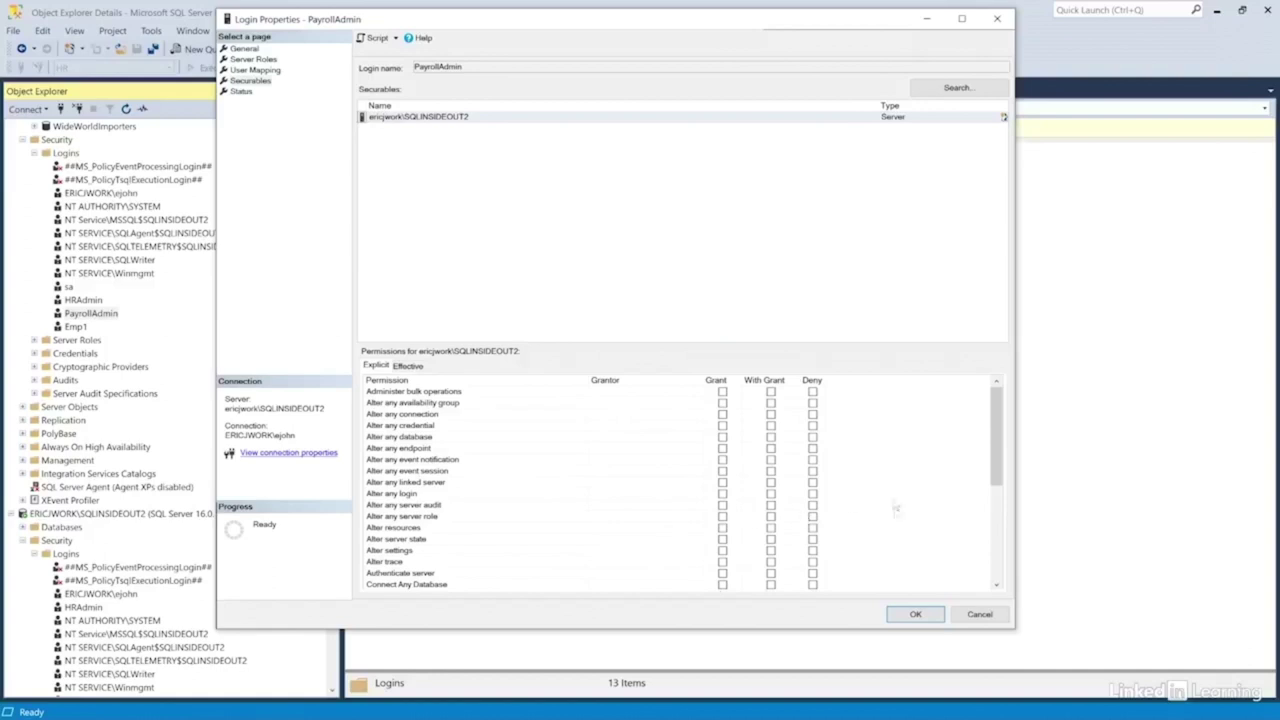
pyautogui.scroll(-5, 658, 493)
pyautogui.scroll(-3, 660, 497)
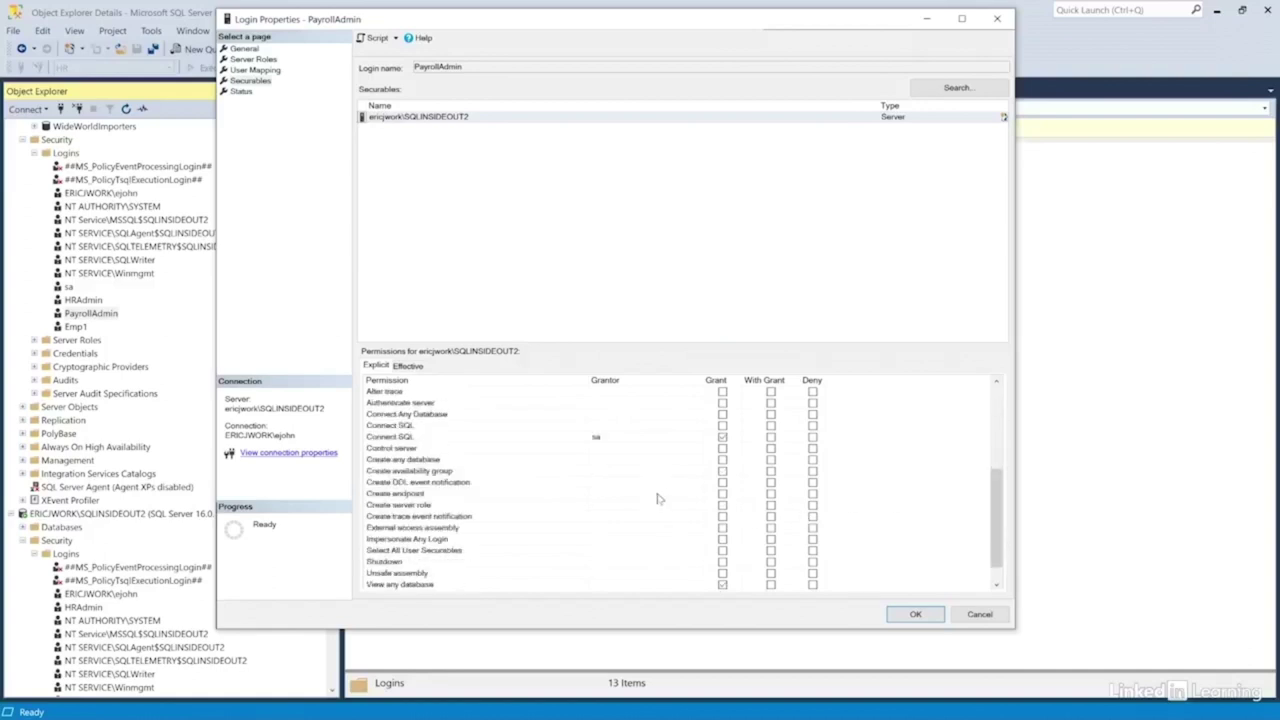
pyautogui.click(722, 573)
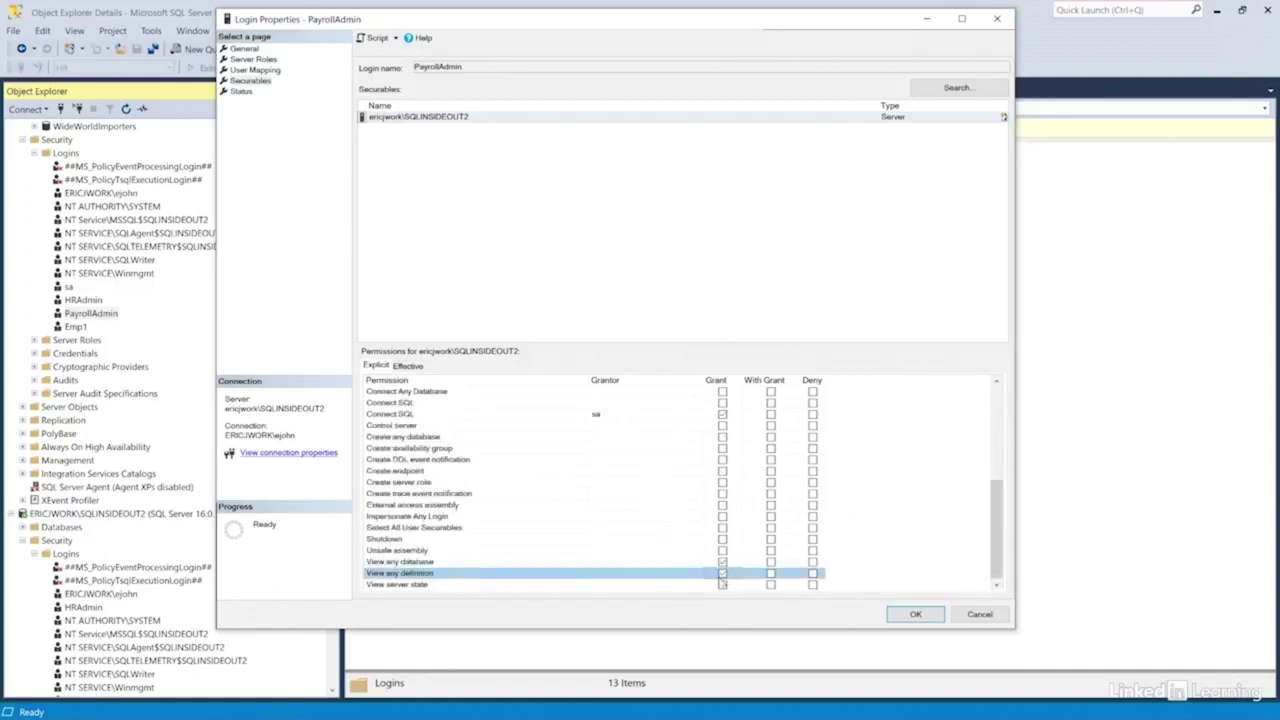
pyautogui.click(722, 561)
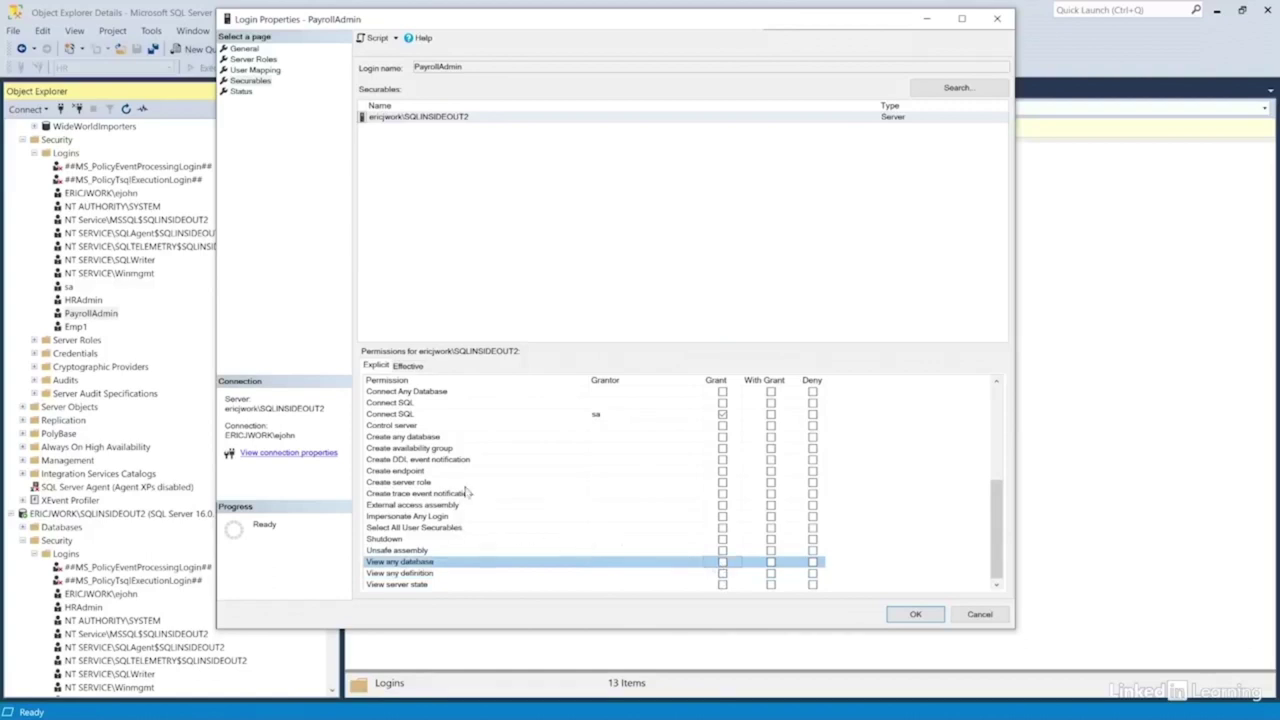
# - Grant then remove Alter any login, leaving only Connect SQL, and show Server Roles
pyautogui.scroll(1, 432, 445)
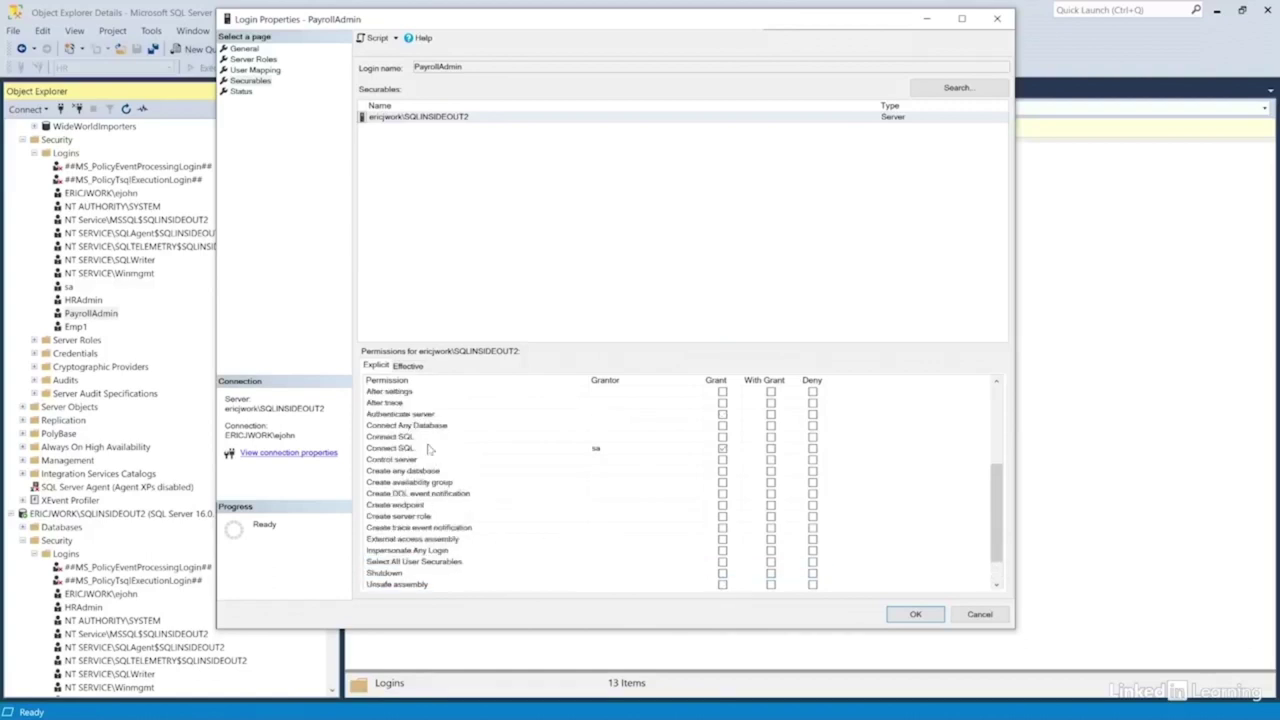
pyautogui.scroll(1, 428, 437)
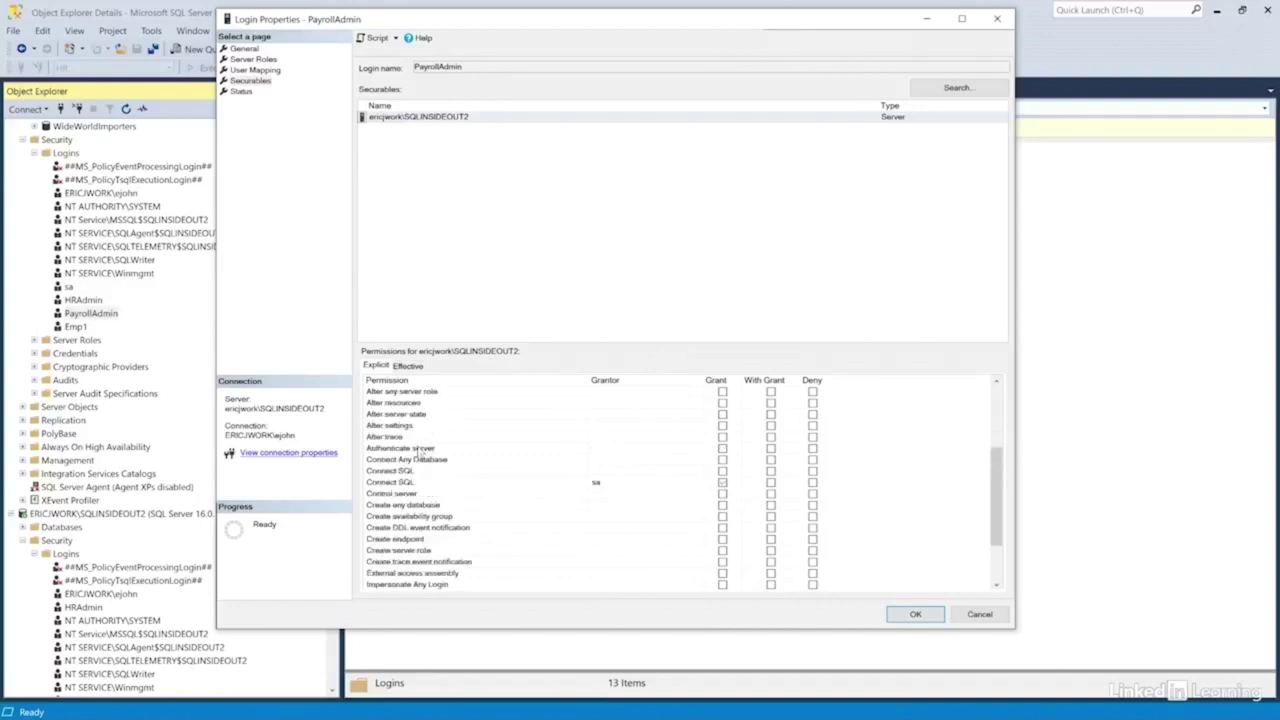
pyautogui.scroll(1, 419, 452)
pyautogui.click(424, 404)
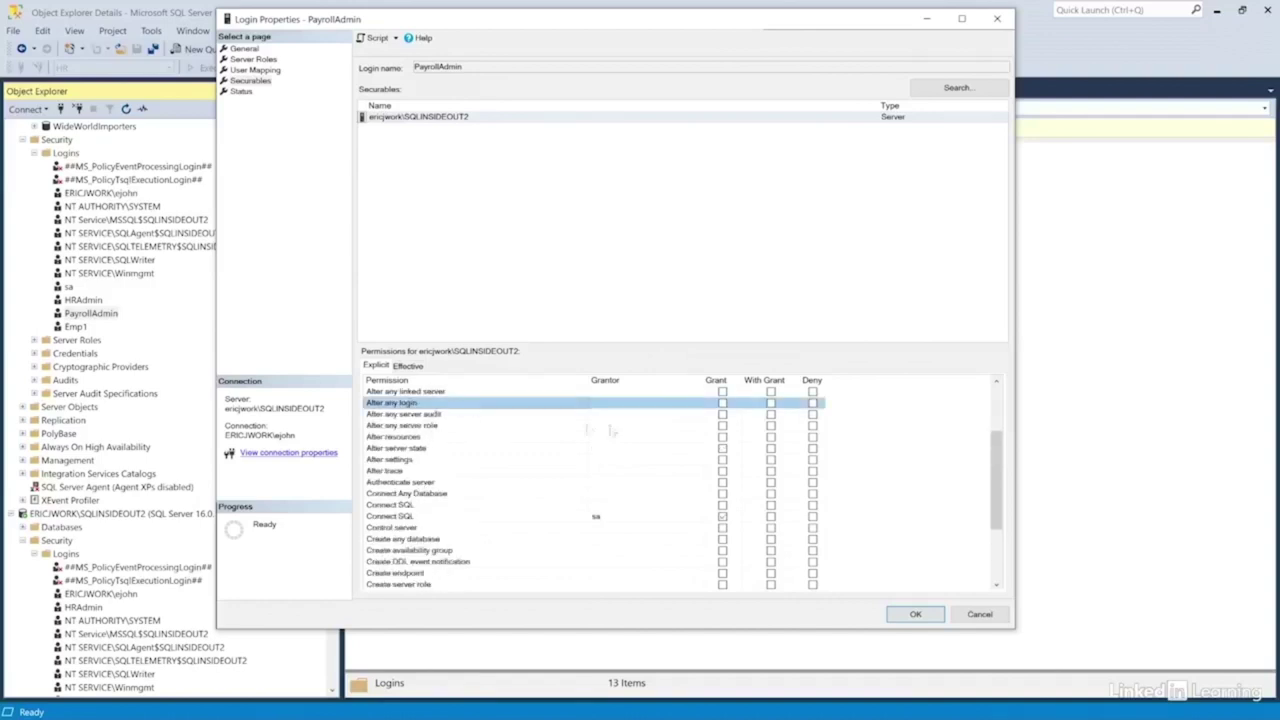
pyautogui.scroll(-1, 430, 460)
pyautogui.scroll(2, 430, 460)
pyautogui.scroll(2, 420, 420)
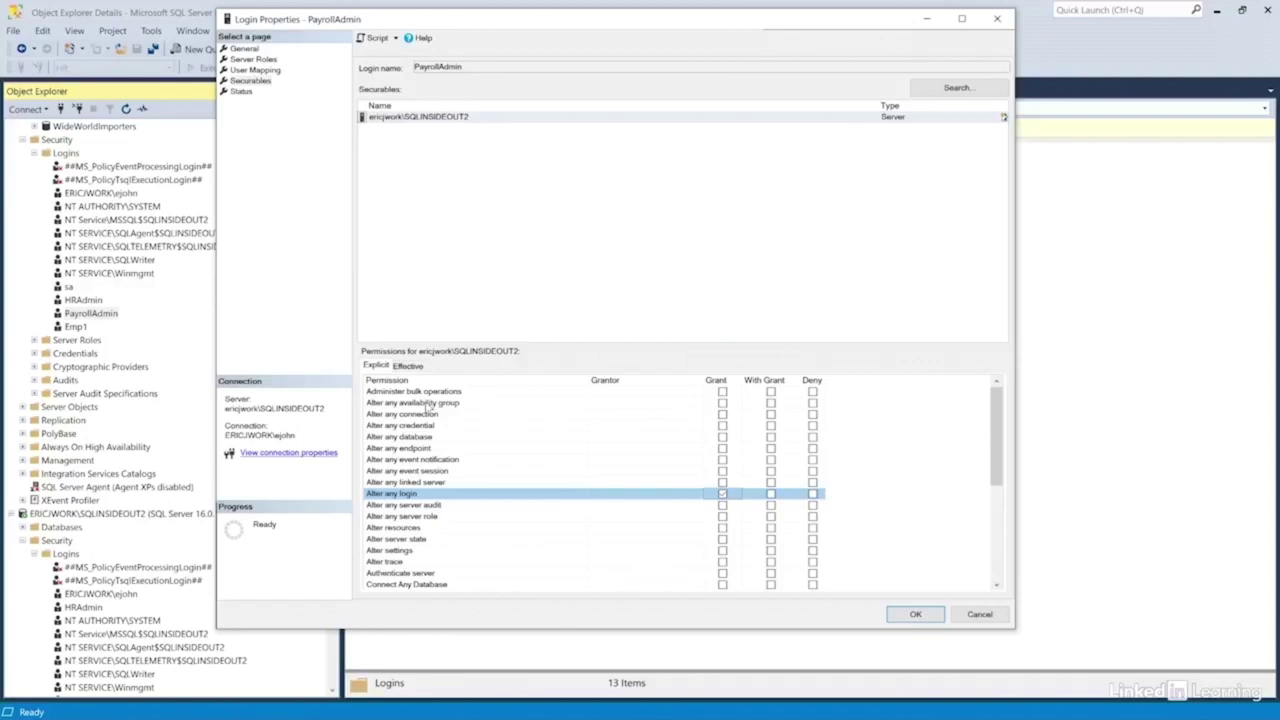
pyautogui.click(722, 493)
pyautogui.click(254, 60)
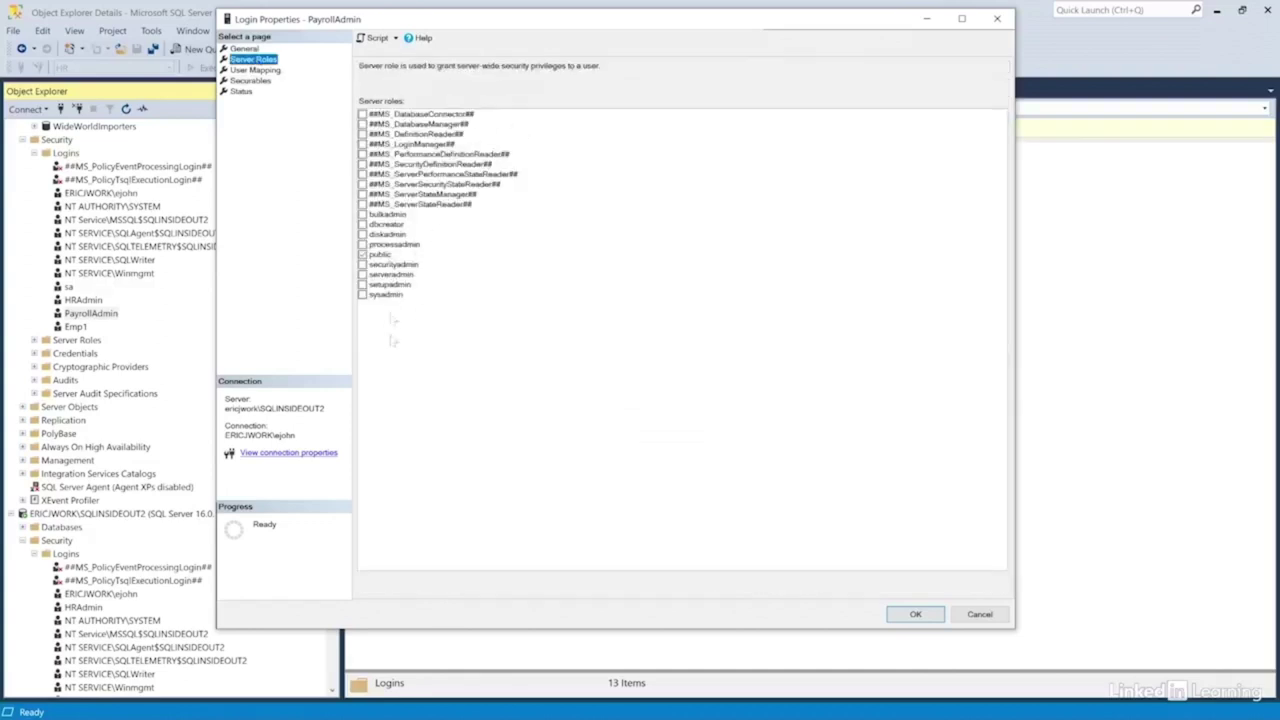
# - Return to PayrollAdmin's Securables and review its effective server permissions
pyautogui.click(246, 81)
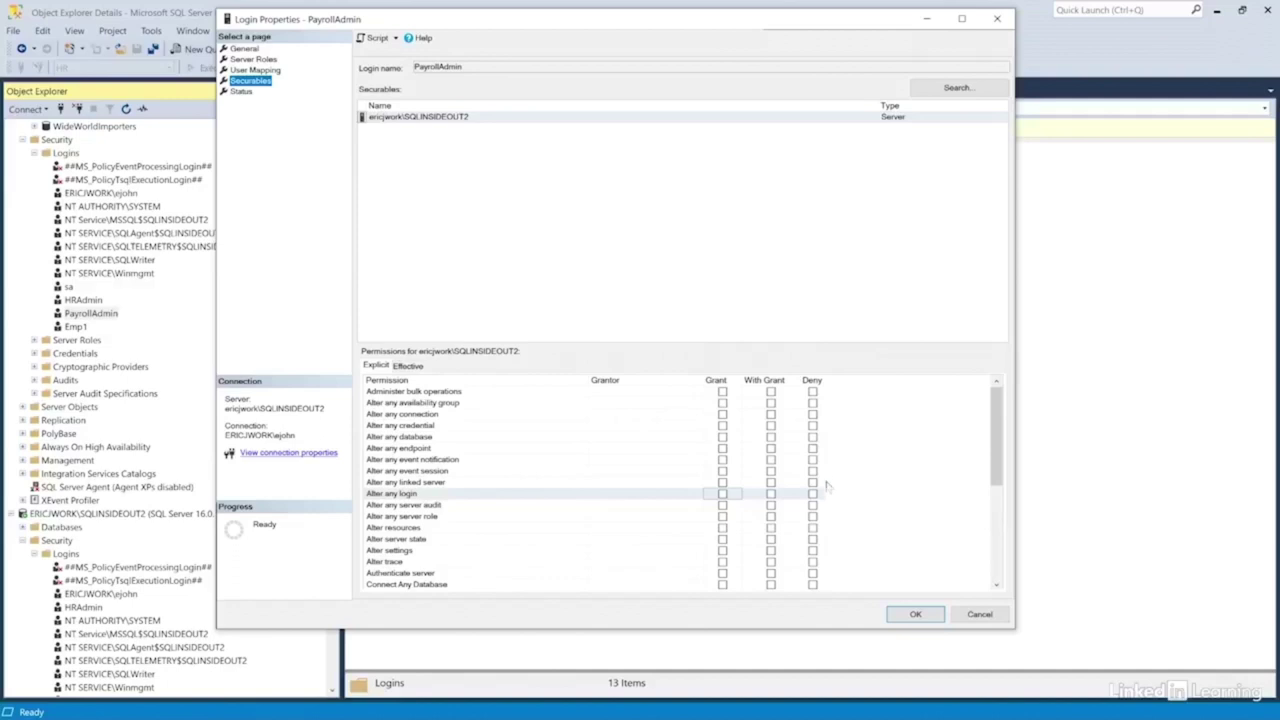
pyautogui.click(400, 365)
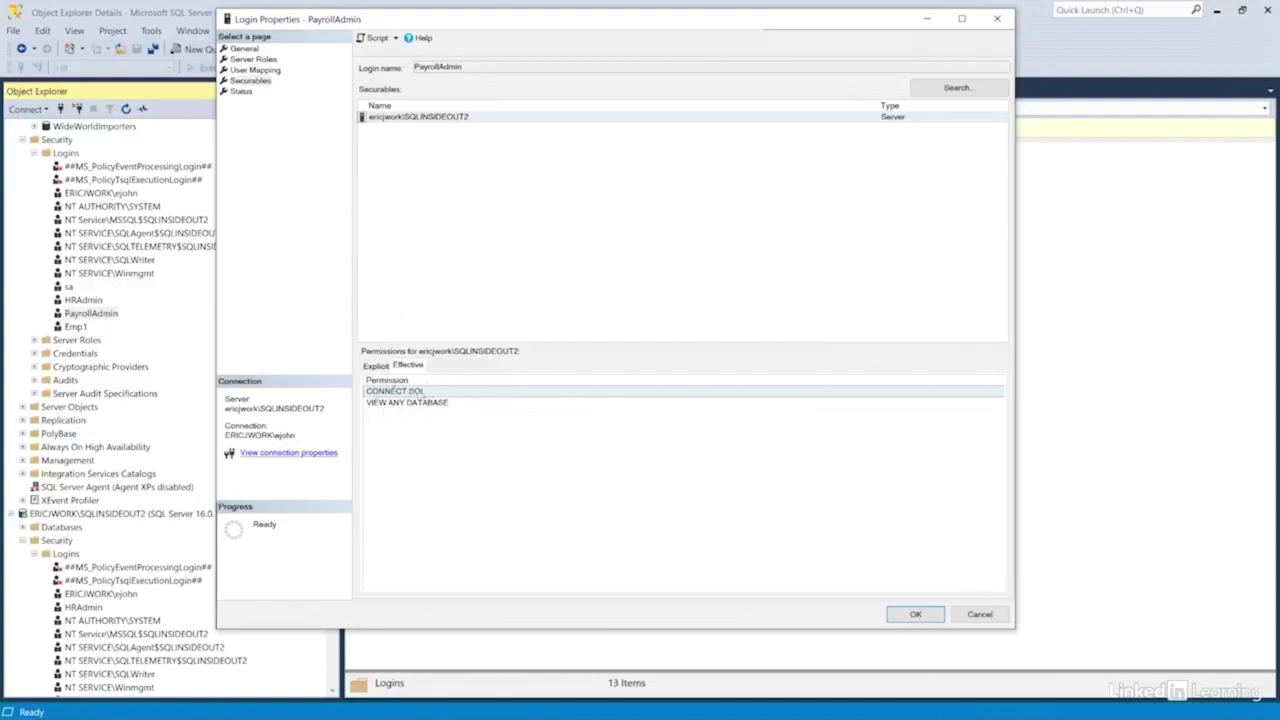
pyautogui.click(386, 367)
pyautogui.scroll(-2, 600, 514)
pyautogui.scroll(-4, 617, 514)
# - Set Deny on View any database for PayrollAdmin and save the login properties
pyautogui.click(416, 563)
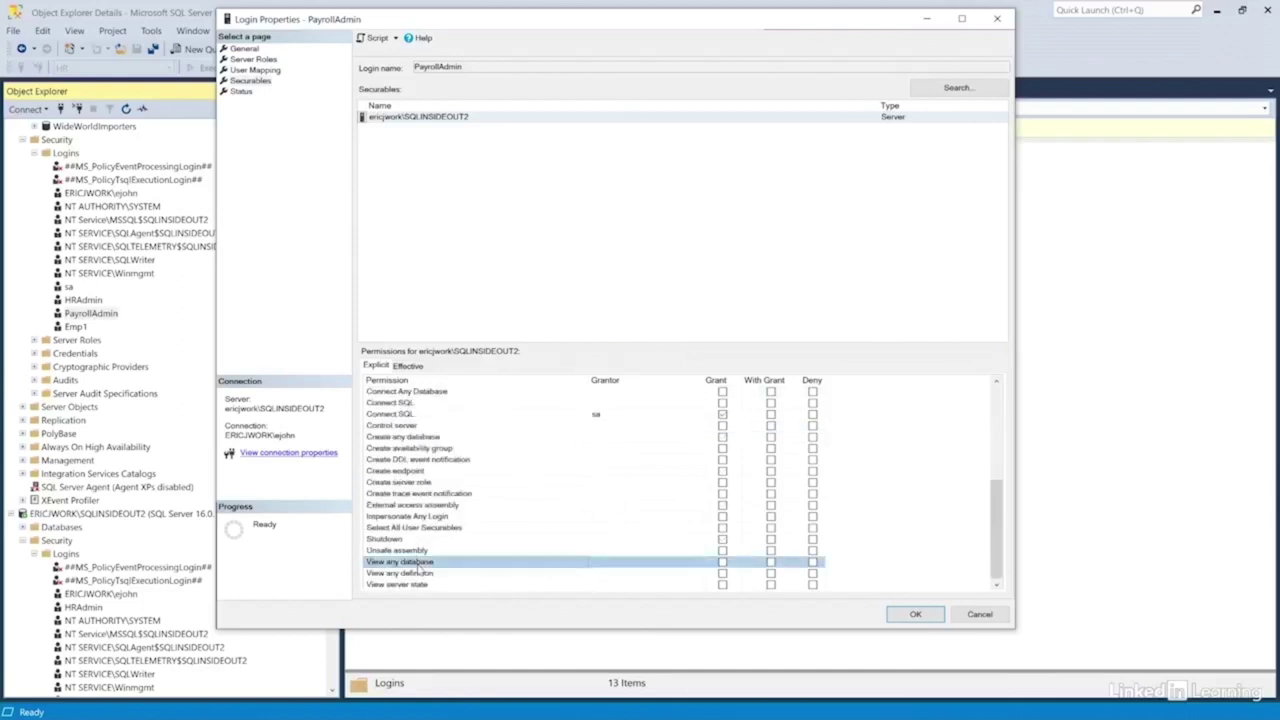
pyautogui.click(812, 562)
pyautogui.click(813, 562)
pyautogui.click(813, 562)
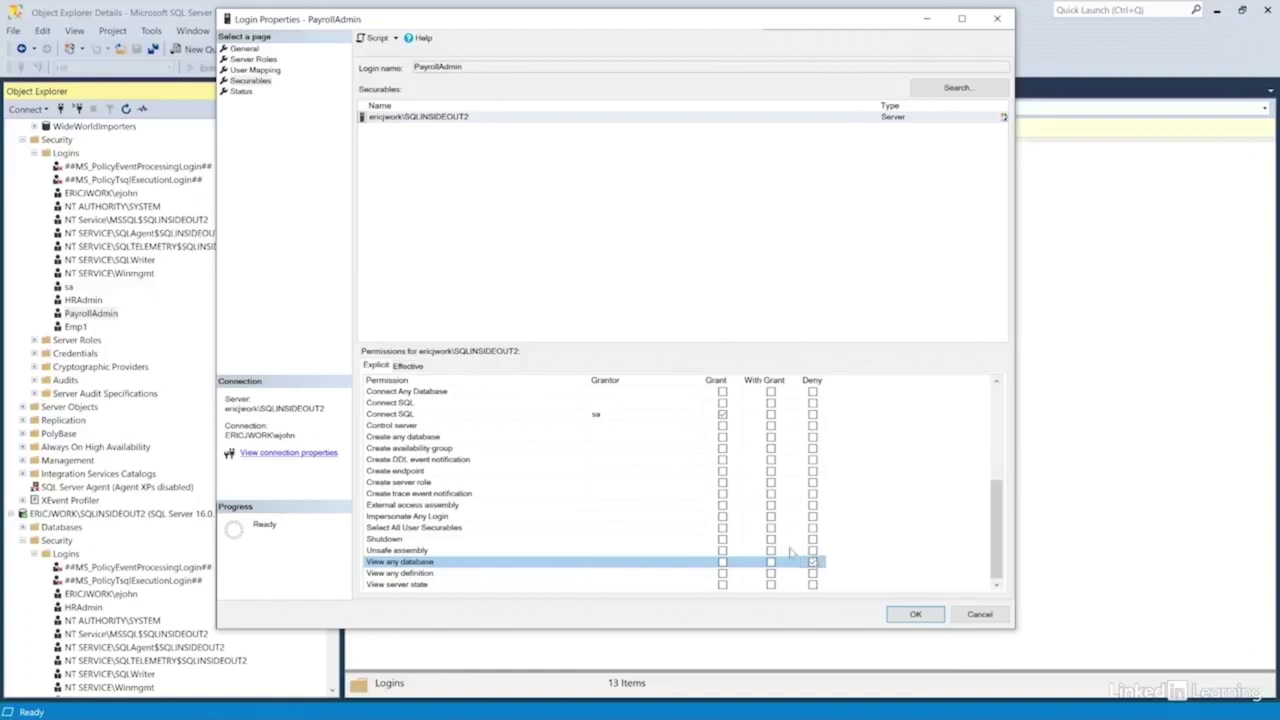
pyautogui.click(407, 366)
pyautogui.click(930, 614)
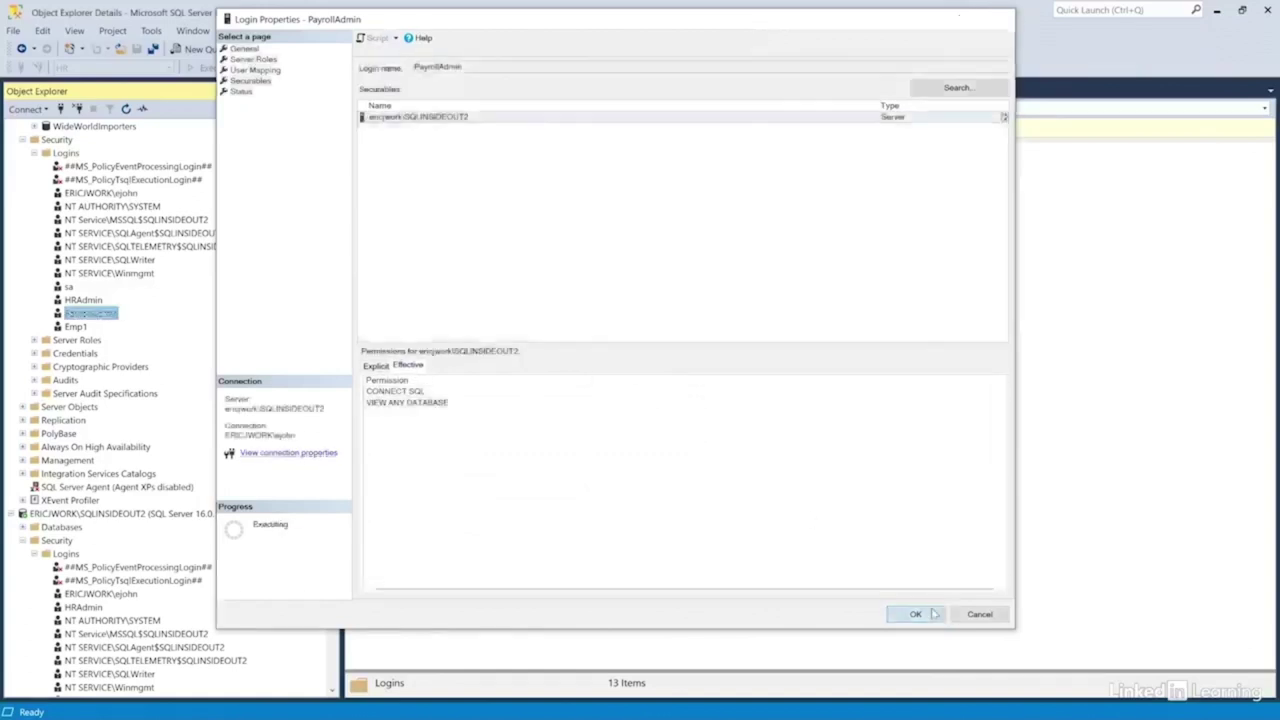
# - Reopen PayrollAdmin's properties and review its effective and explicit server permissions
pyautogui.rightClick(112, 315)
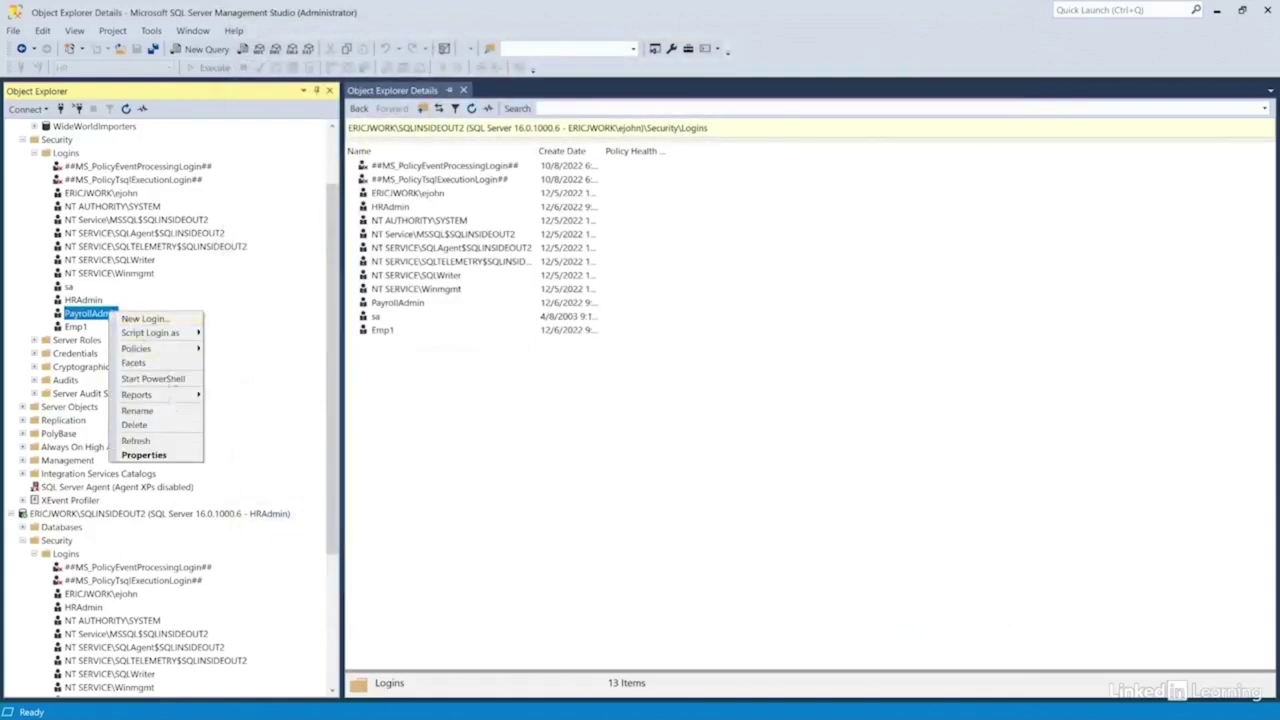
pyautogui.click(144, 455)
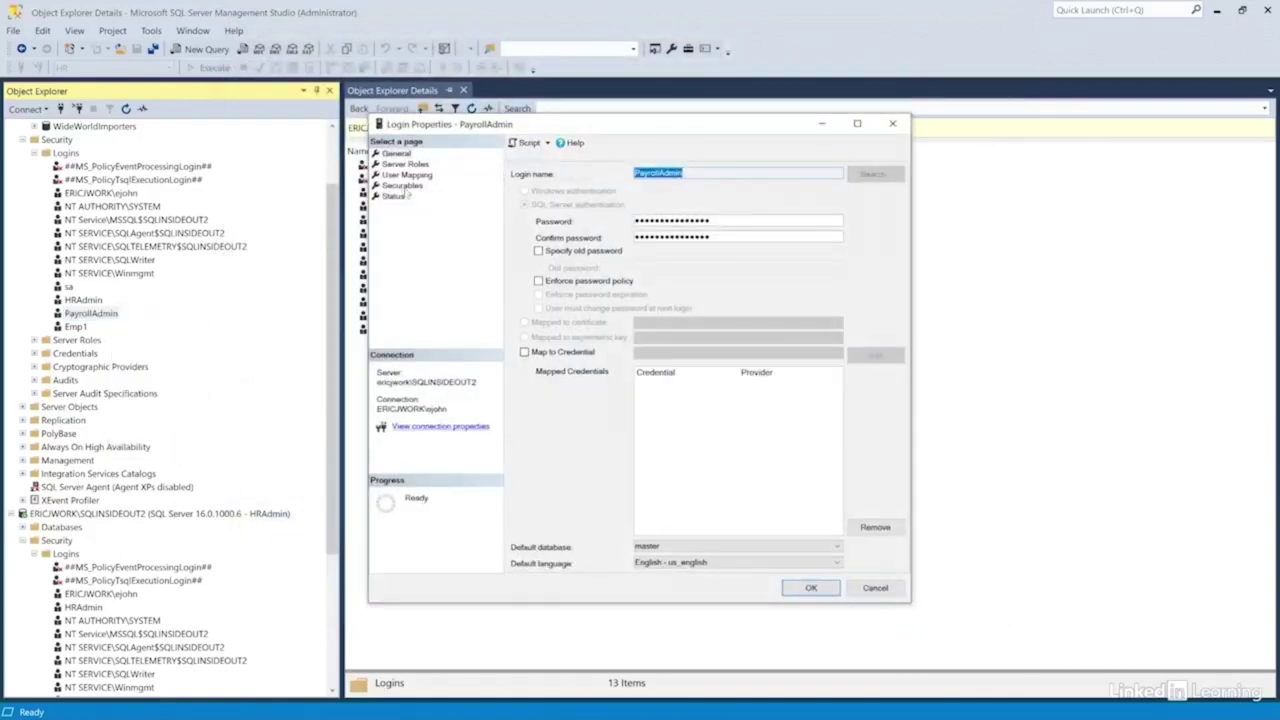
pyautogui.click(402, 187)
pyautogui.click(561, 404)
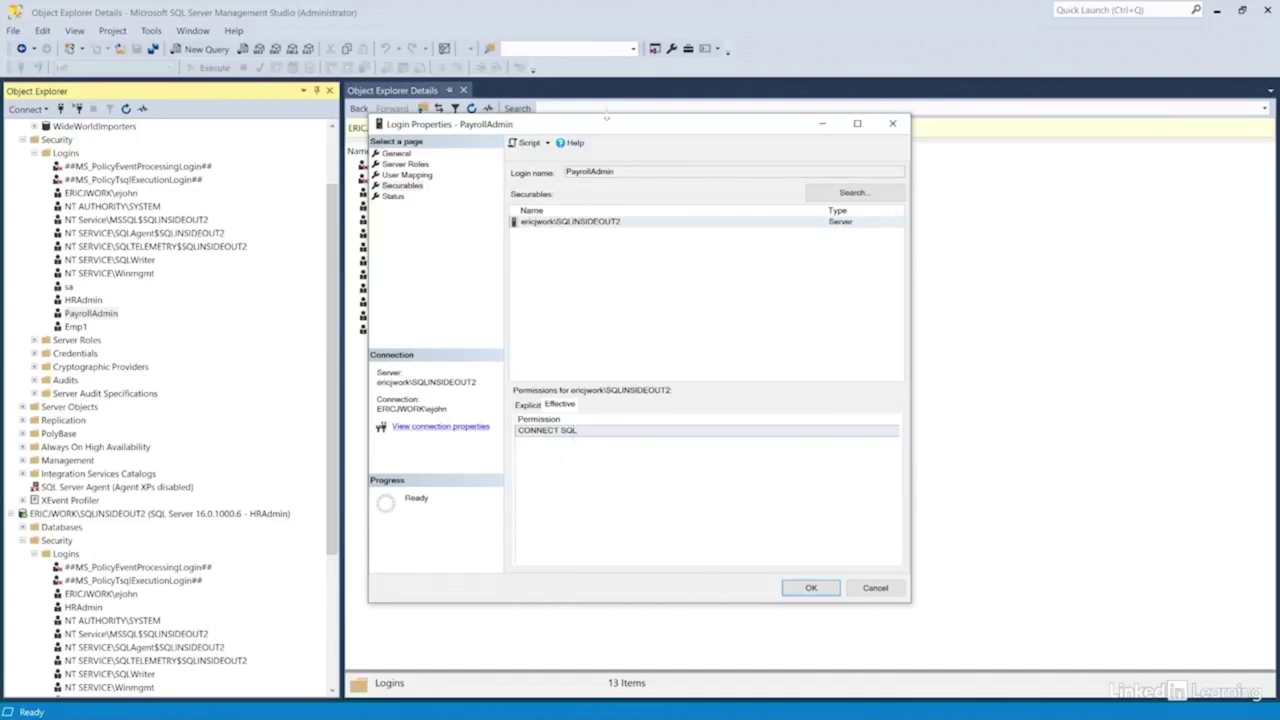
pyautogui.moveTo(606, 118); pyautogui.dragTo(560, 28)
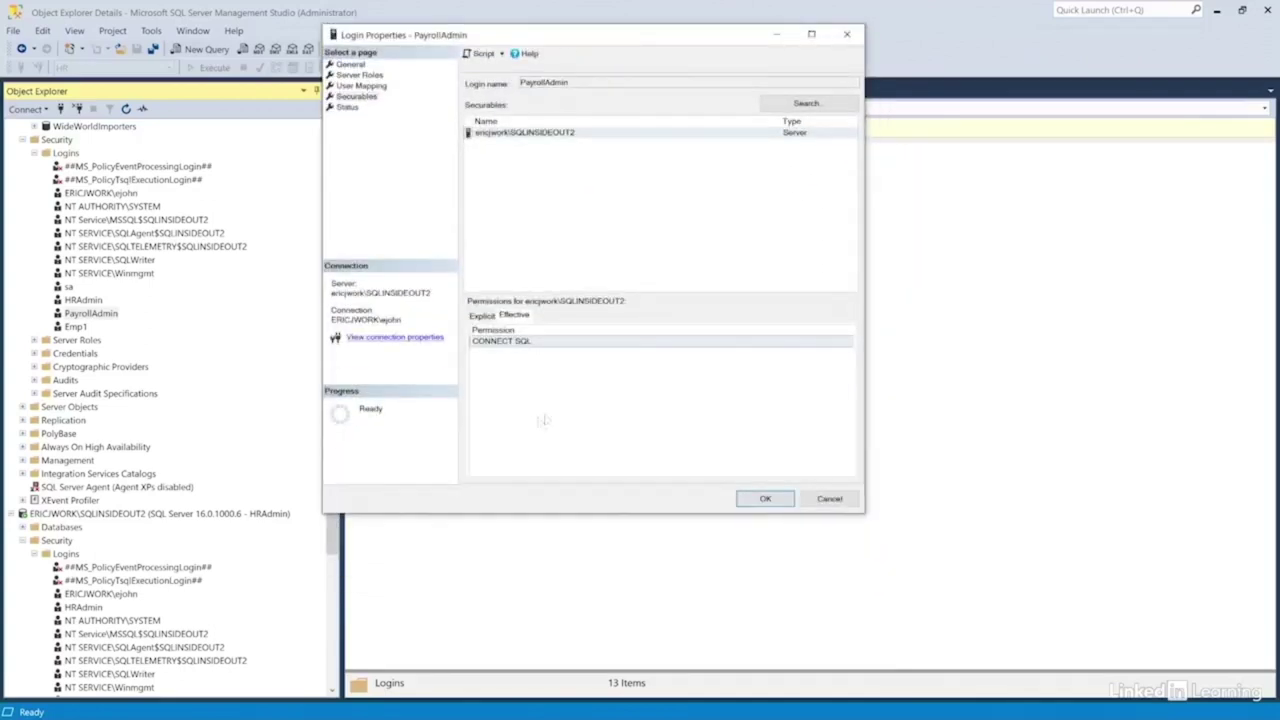
pyautogui.click(482, 316)
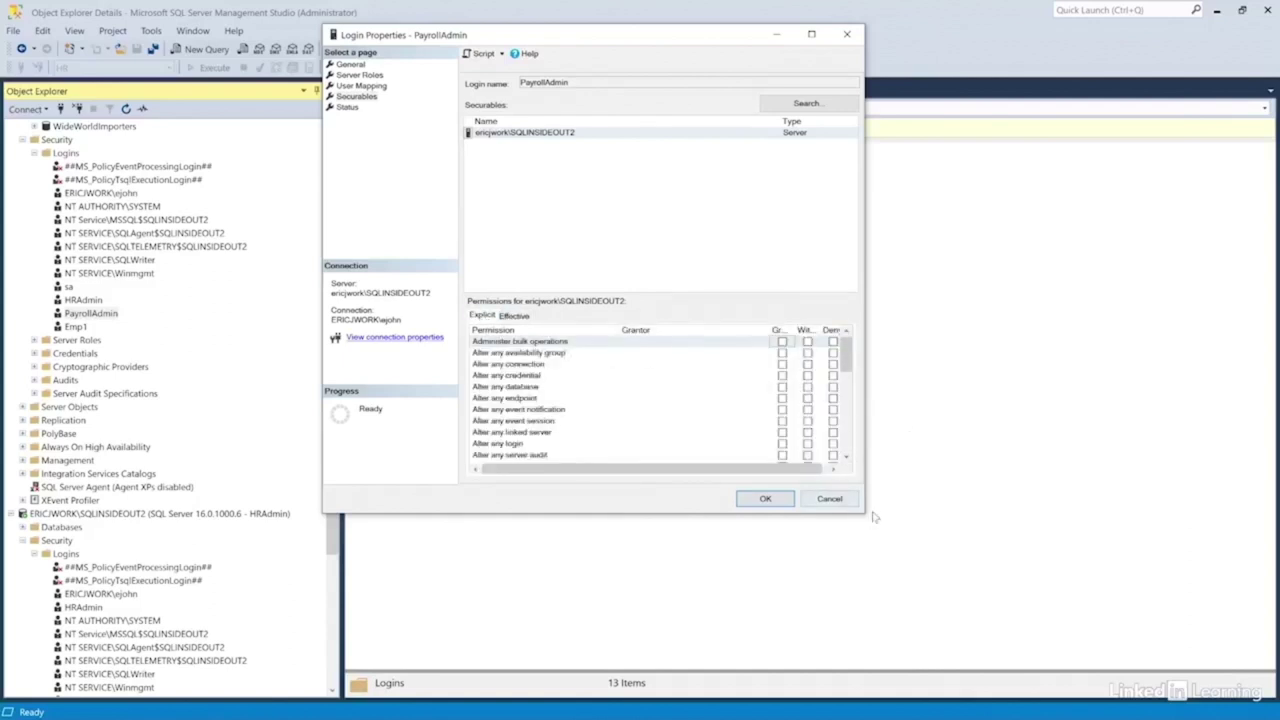
pyautogui.moveTo(872, 516); pyautogui.dragTo(1018, 640)
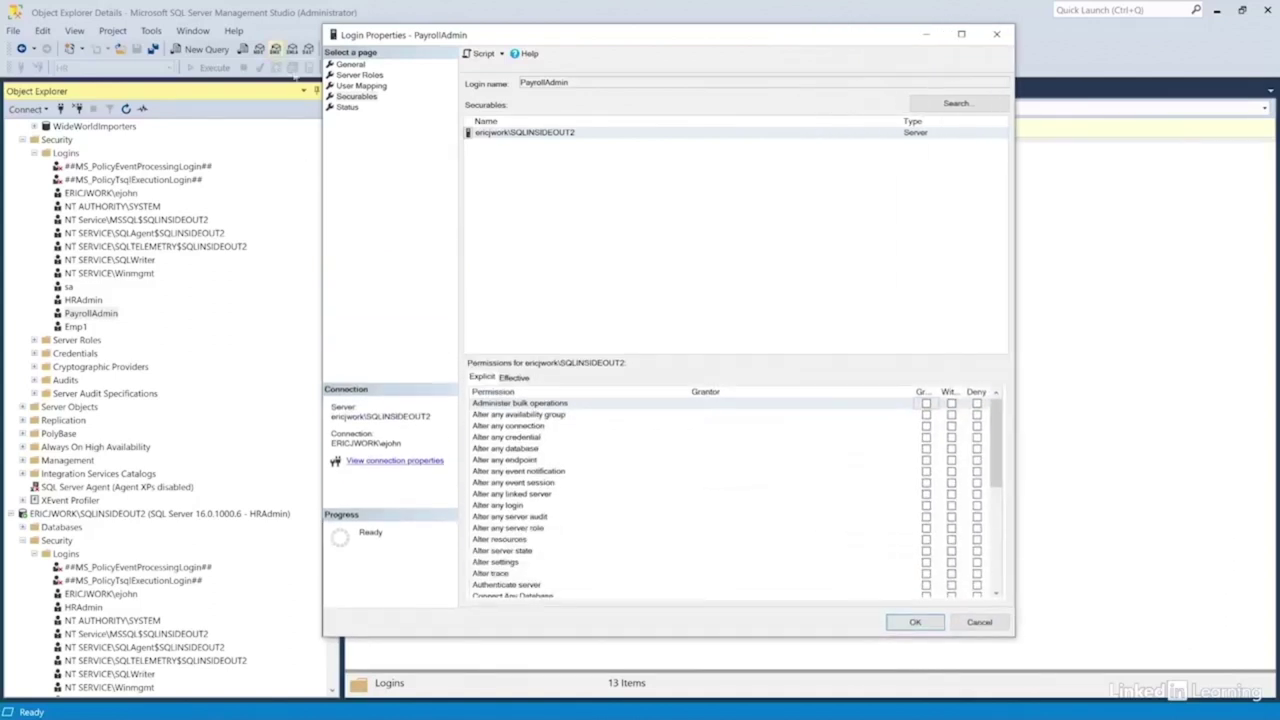
# - Add PayrollAdmin to the sysadmin server role and save
pyautogui.click(360, 75)
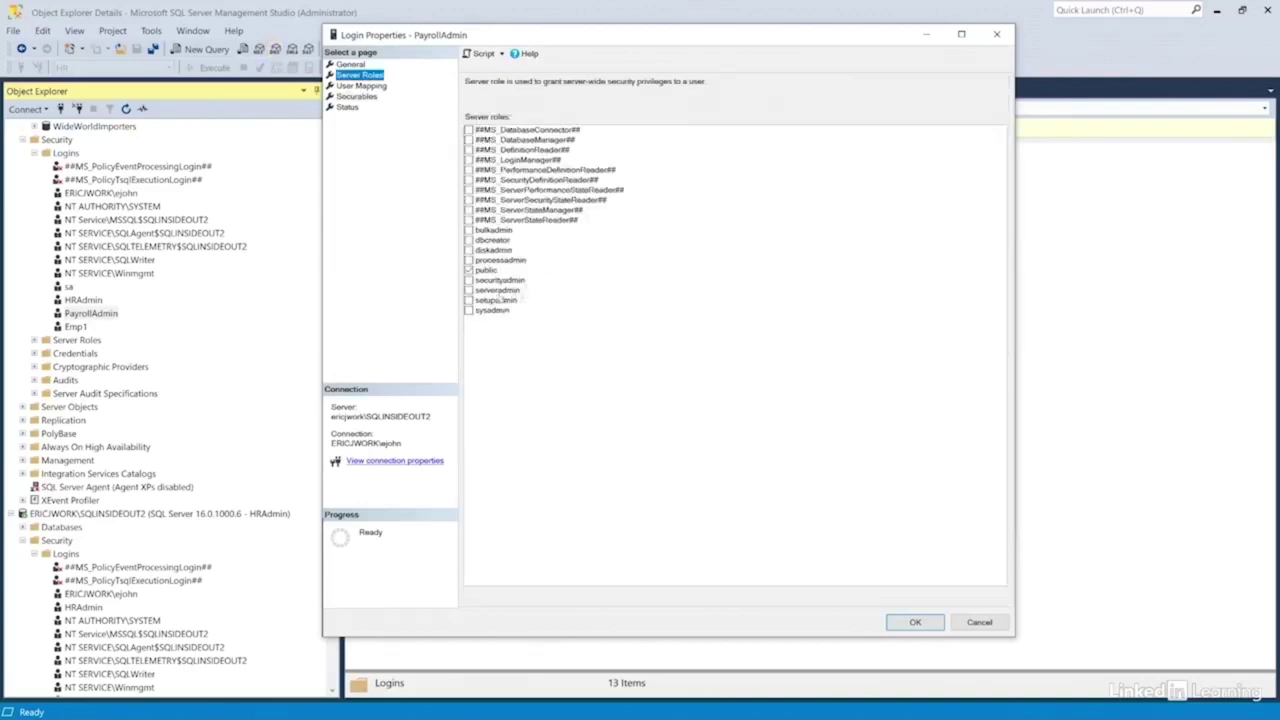
pyautogui.click(469, 311)
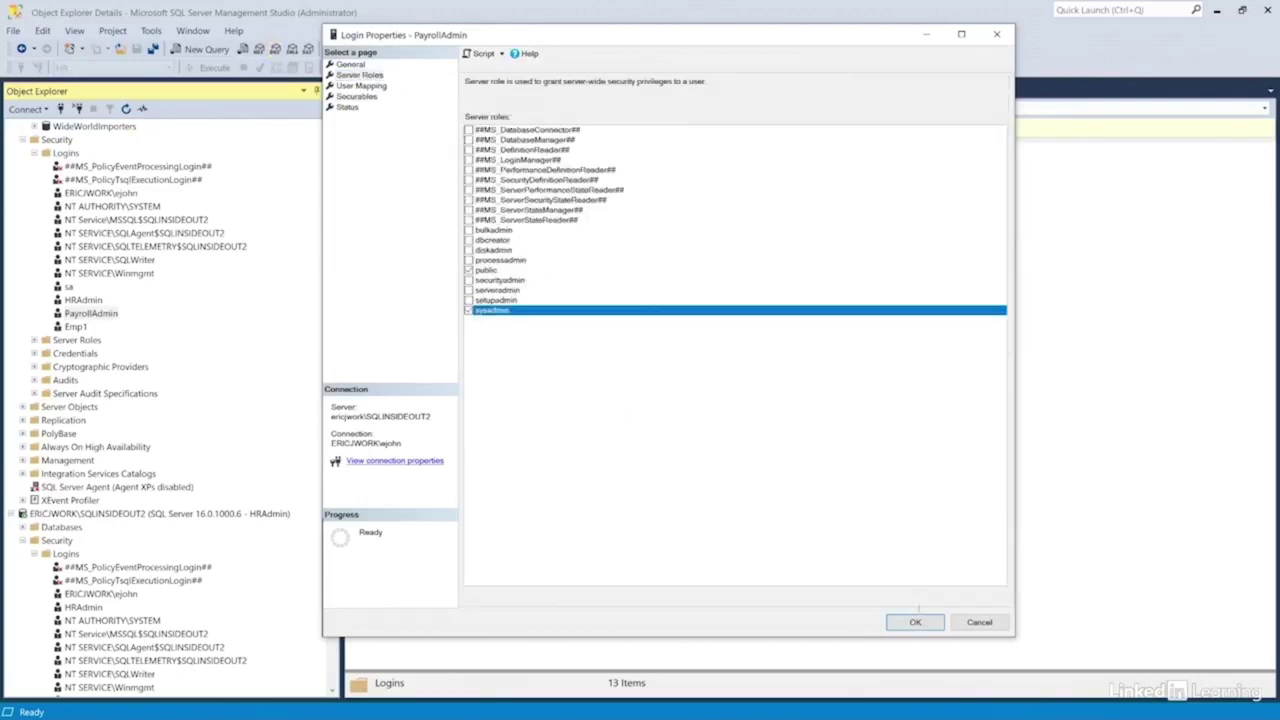
pyautogui.click(914, 621)
pyautogui.rightClick(106, 315)
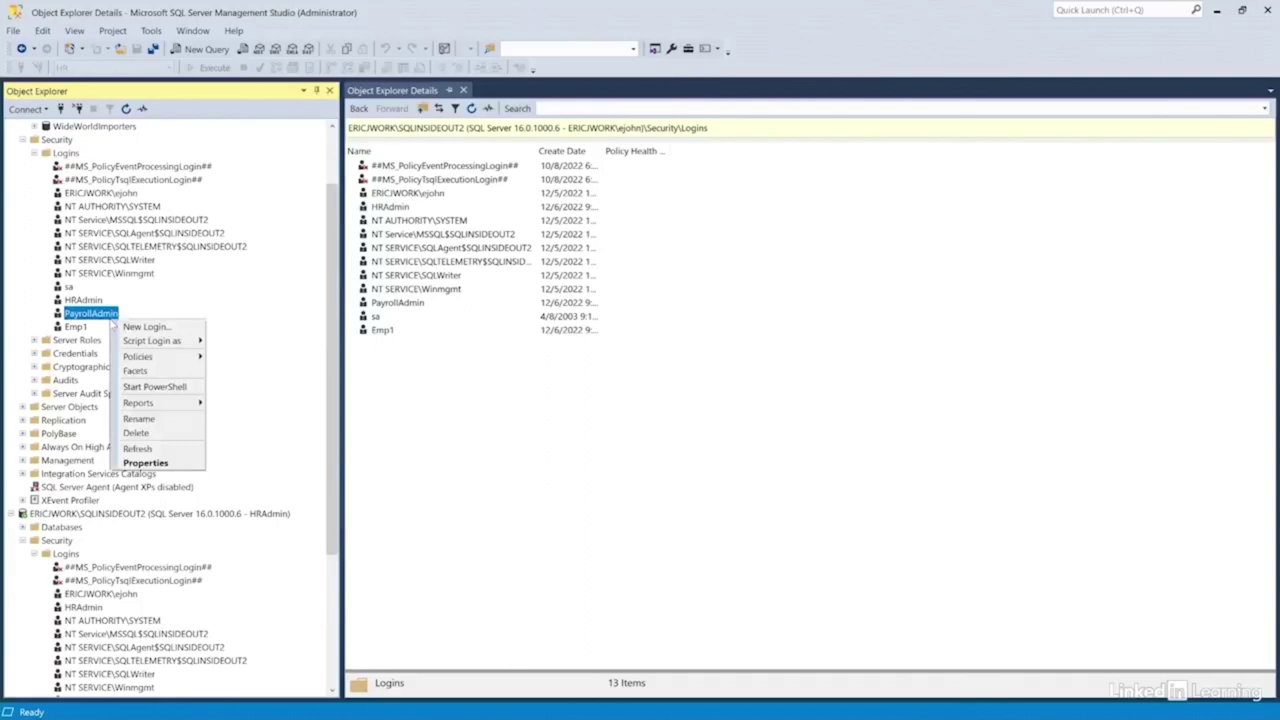
# - Open PayrollAdmin's login properties and review its effective server permissions under Securables
pyautogui.click(145, 463)
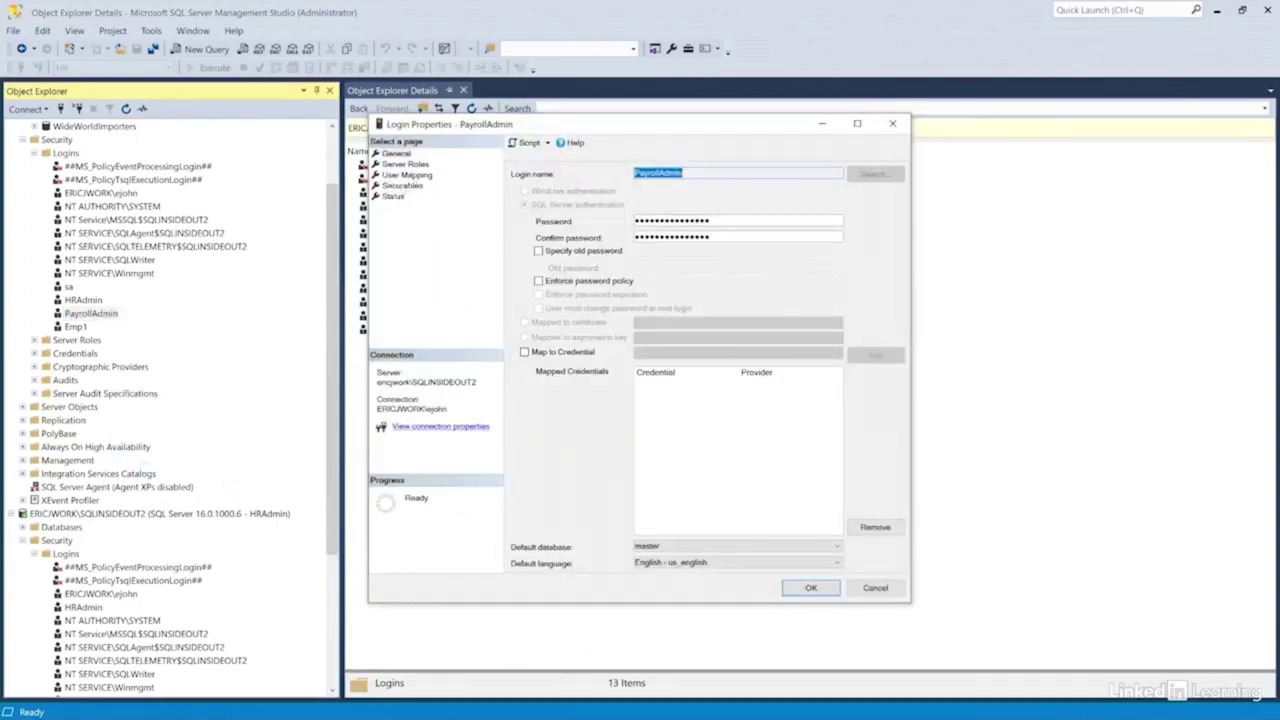
pyautogui.click(395, 186)
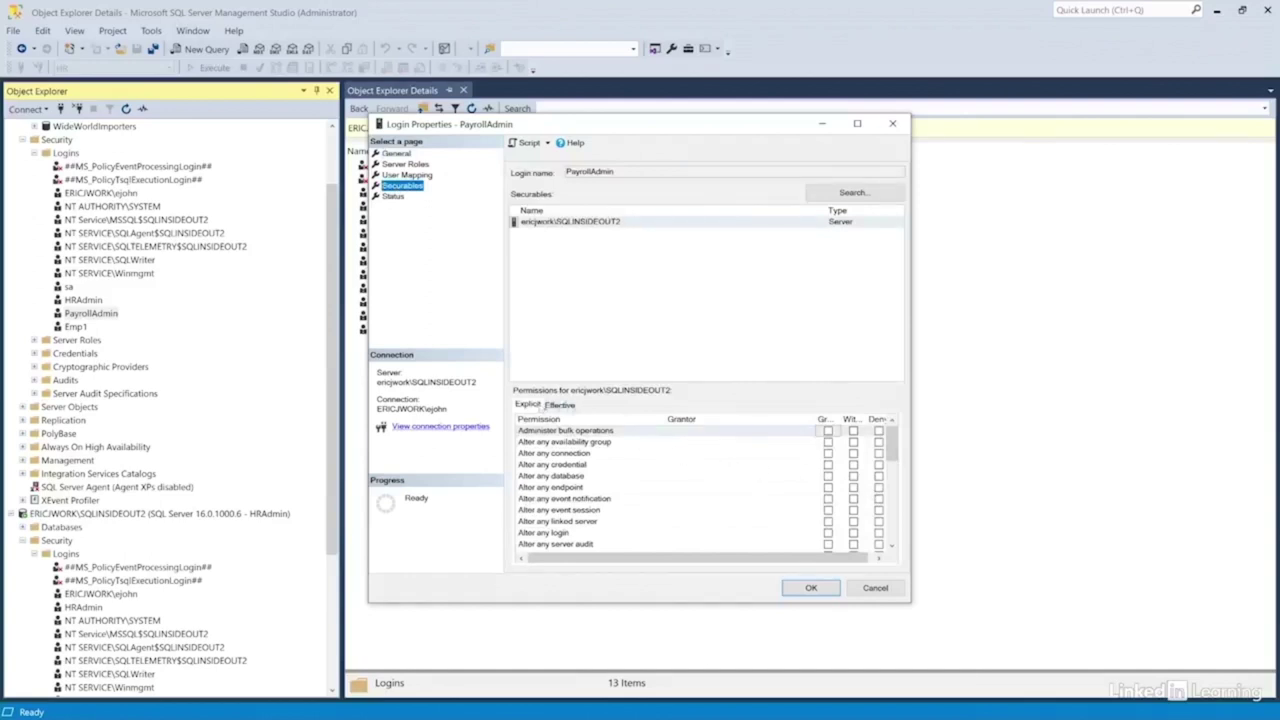
pyautogui.click(561, 404)
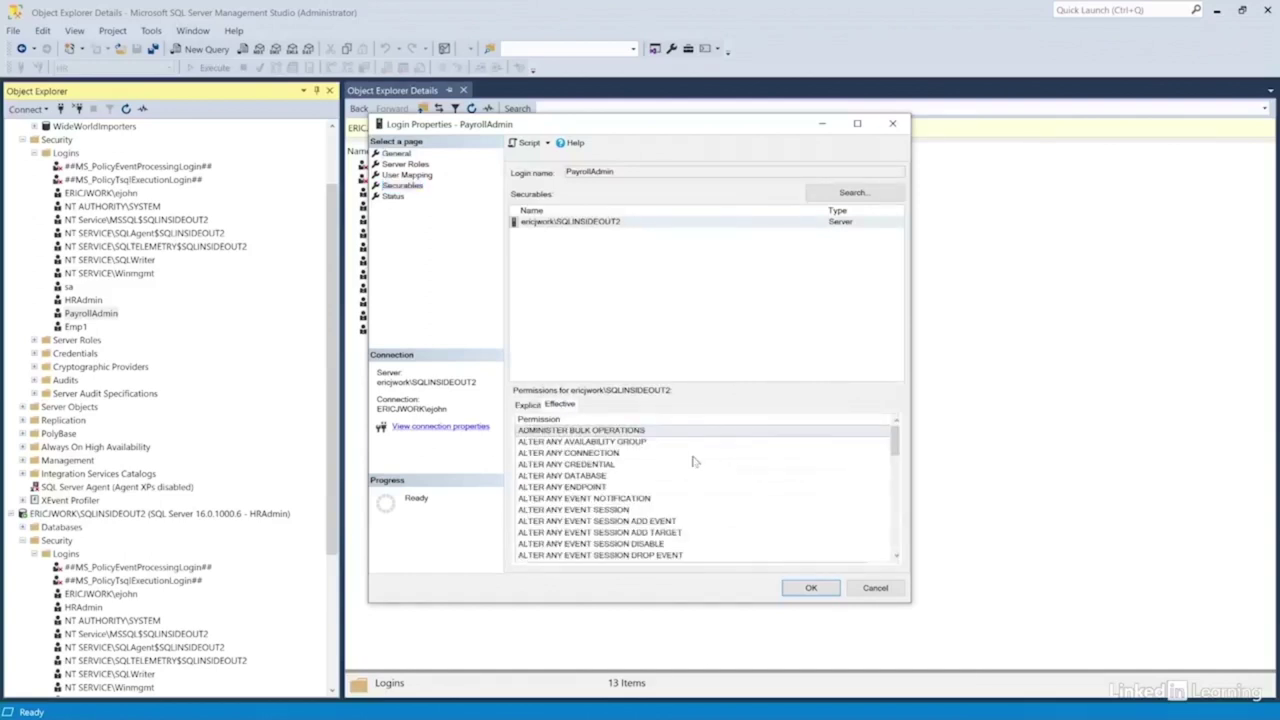
pyautogui.scroll(-10, 695, 461)
pyautogui.scroll(2, 714, 477)
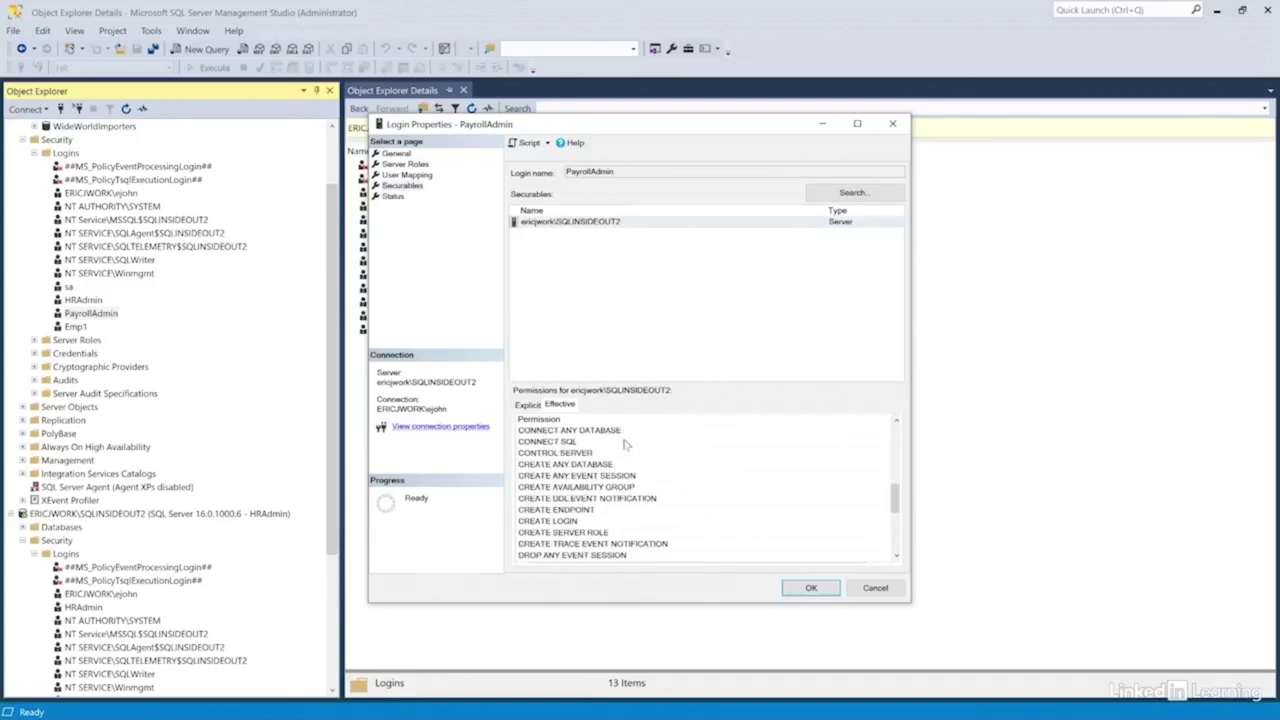
pyautogui.scroll(-2, 690, 476)
pyautogui.scroll(-2, 692, 478)
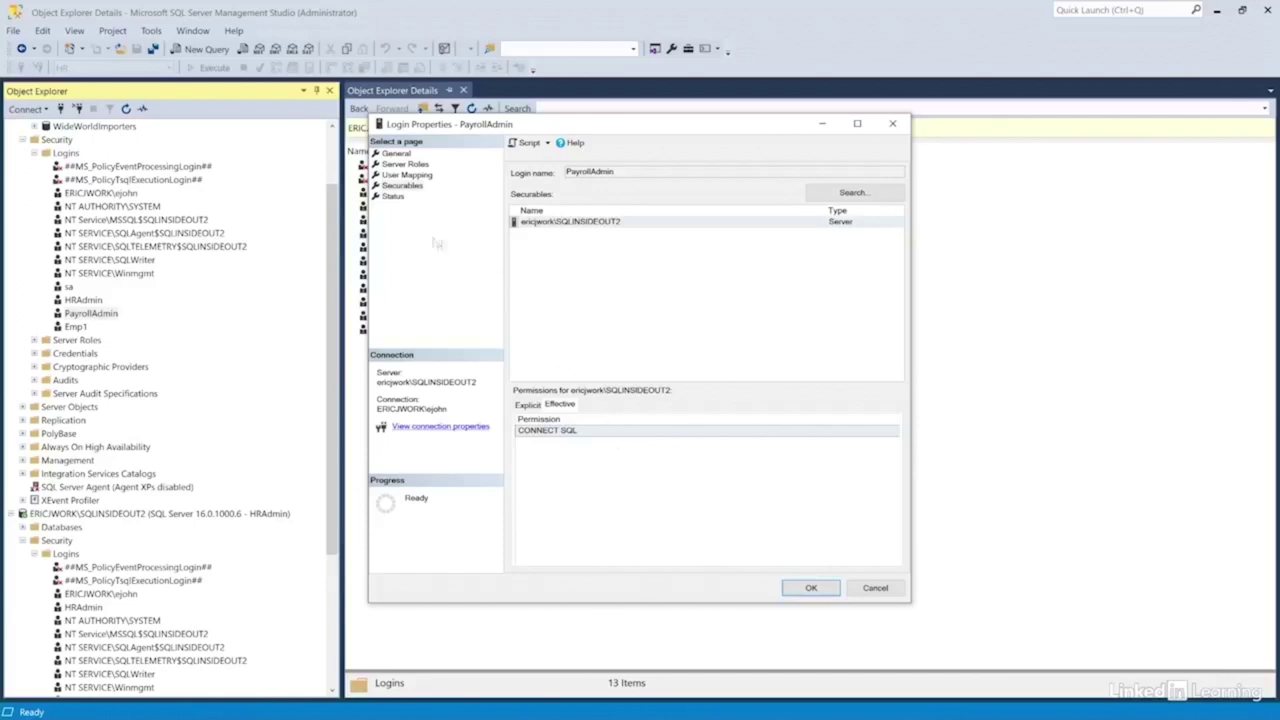
# - Add PayrollAdmin to the dbcreator and diskadmin server roles and save
pyautogui.click(398, 174)
pyautogui.click(405, 174)
pyautogui.click(405, 163)
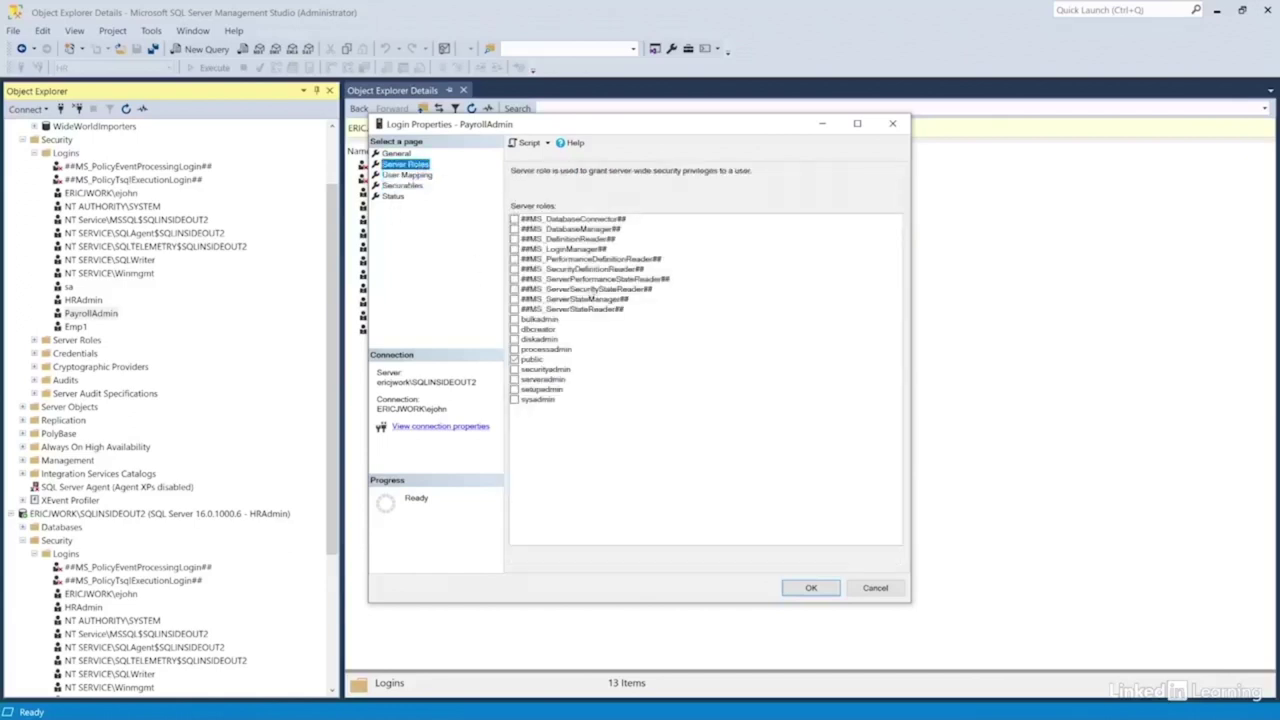
pyautogui.click(514, 330)
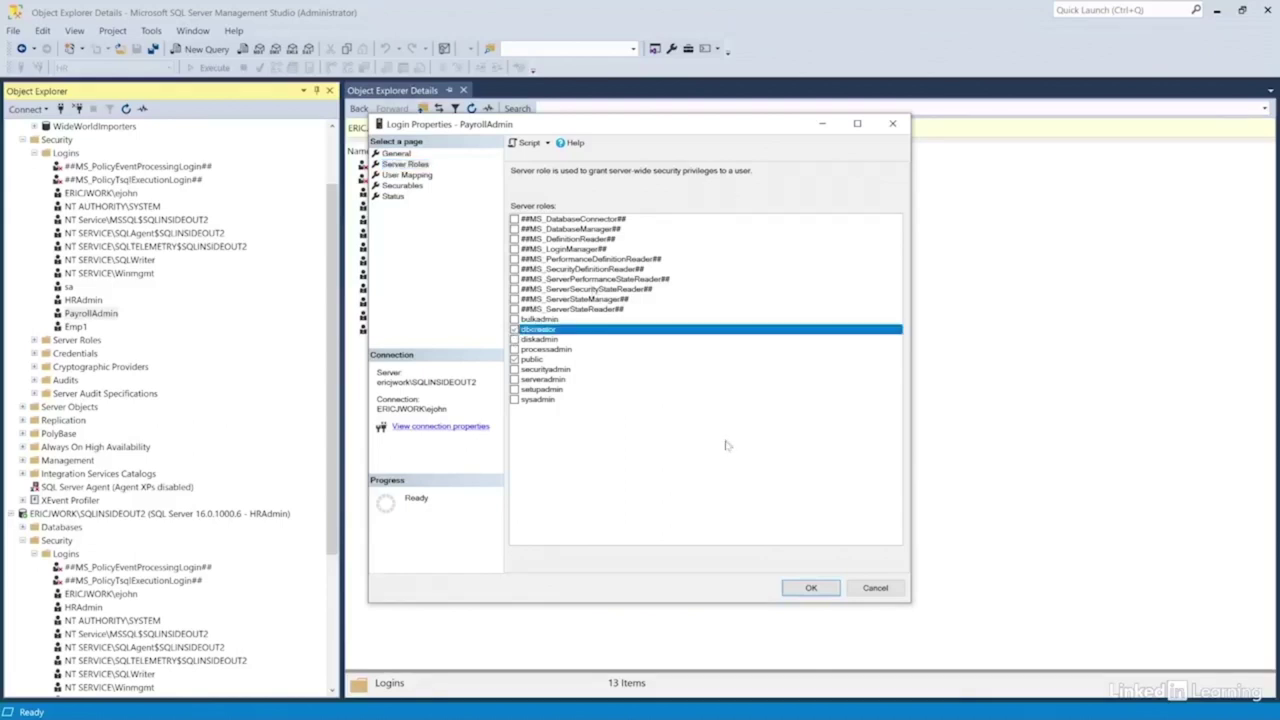
pyautogui.click(514, 340)
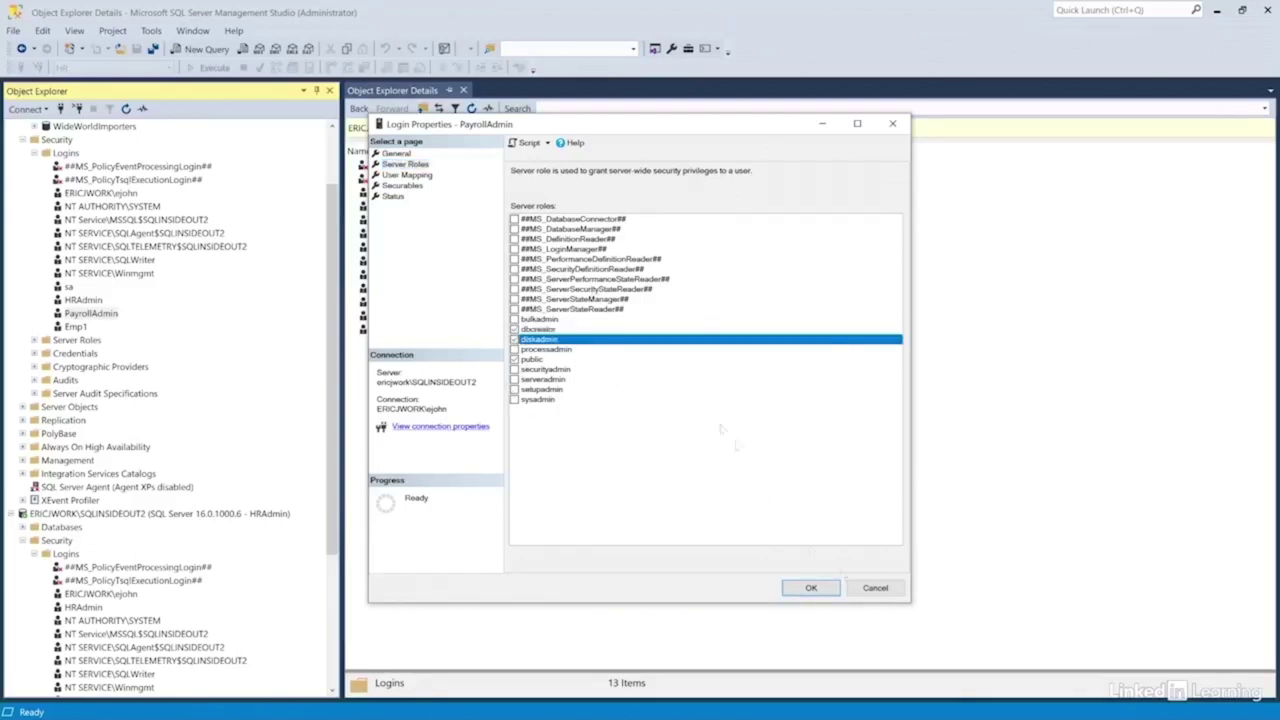
pyautogui.click(811, 588)
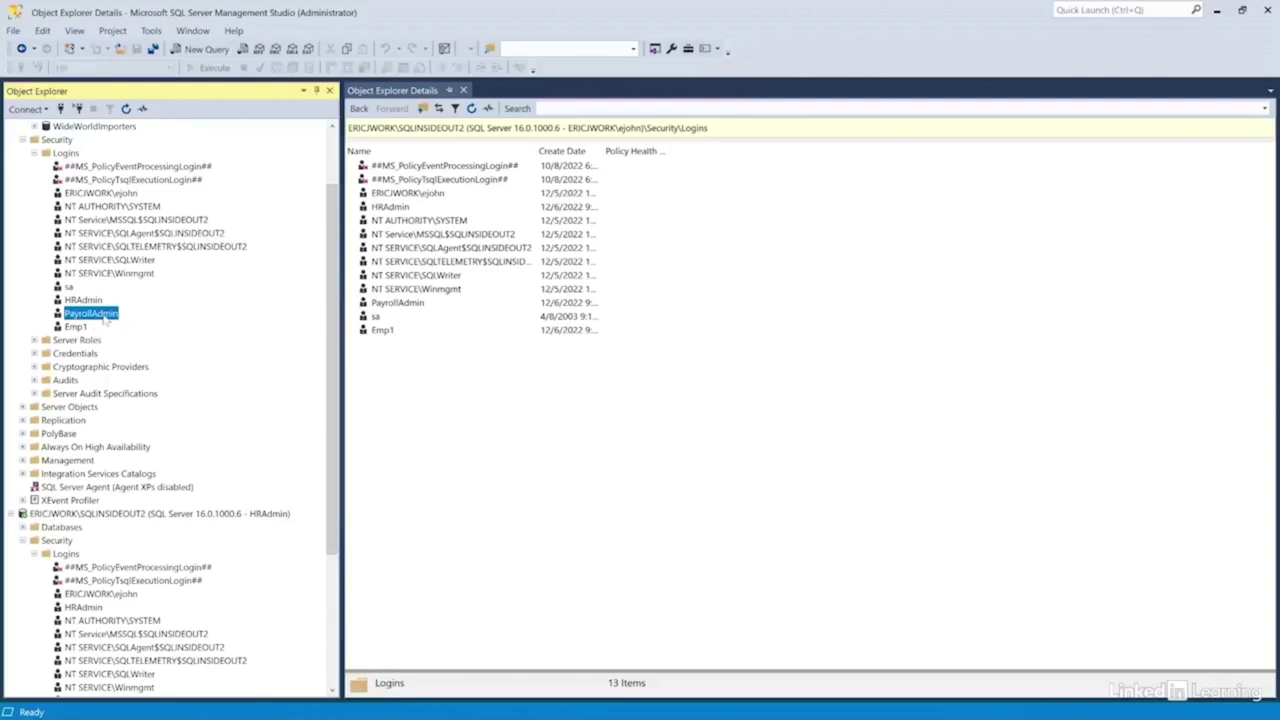
# - Reopen PayrollAdmin's Securables page to view its effective, then explicit, server permissions
pyautogui.rightClick(113, 315)
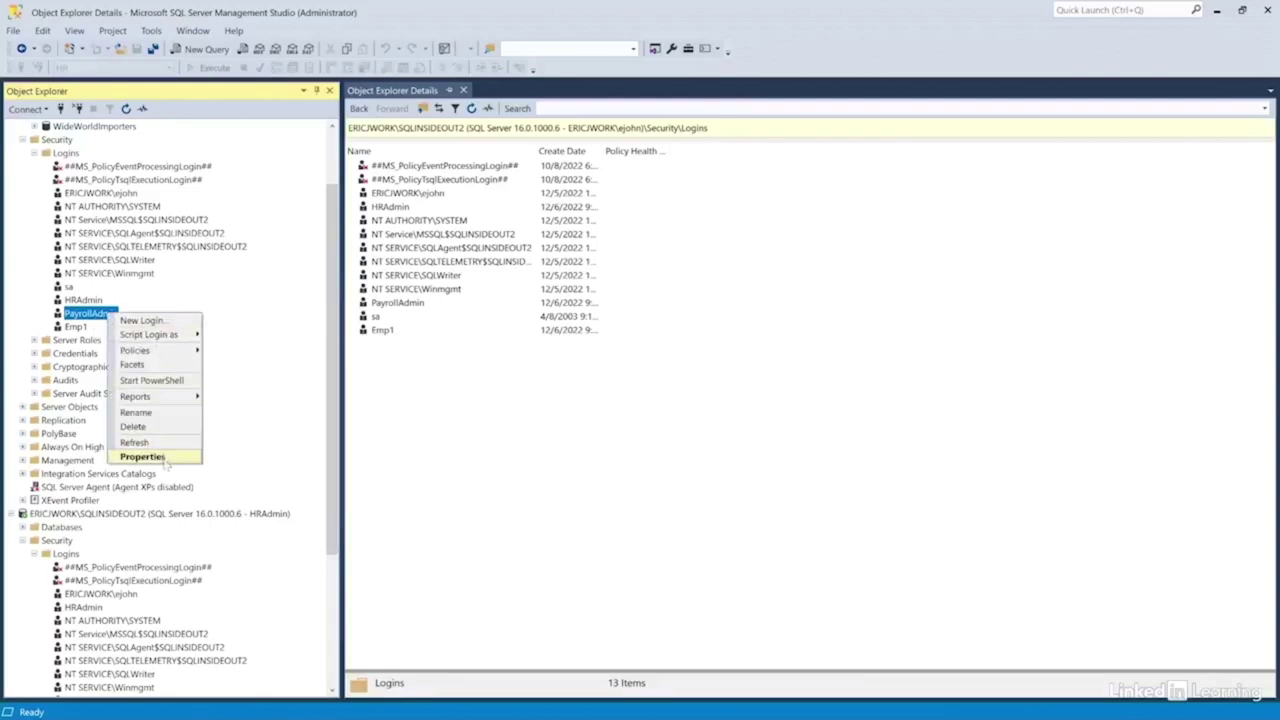
pyautogui.click(143, 457)
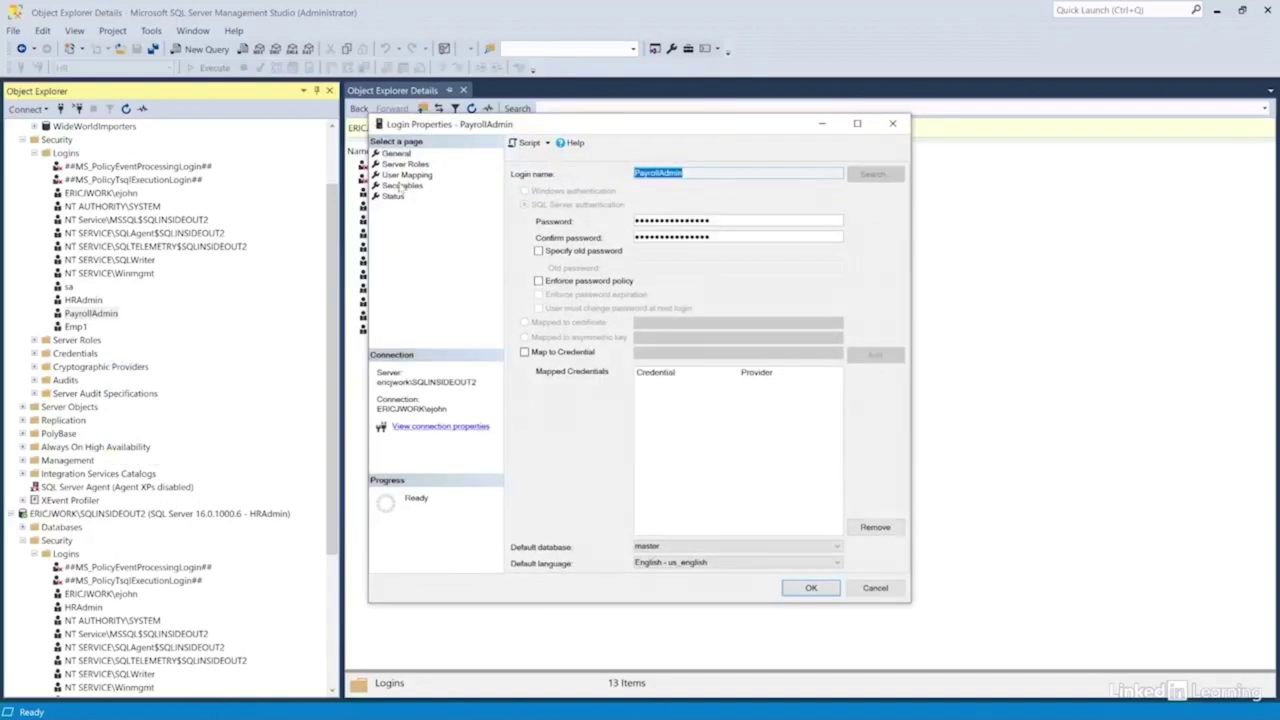
pyautogui.click(400, 187)
pyautogui.click(556, 405)
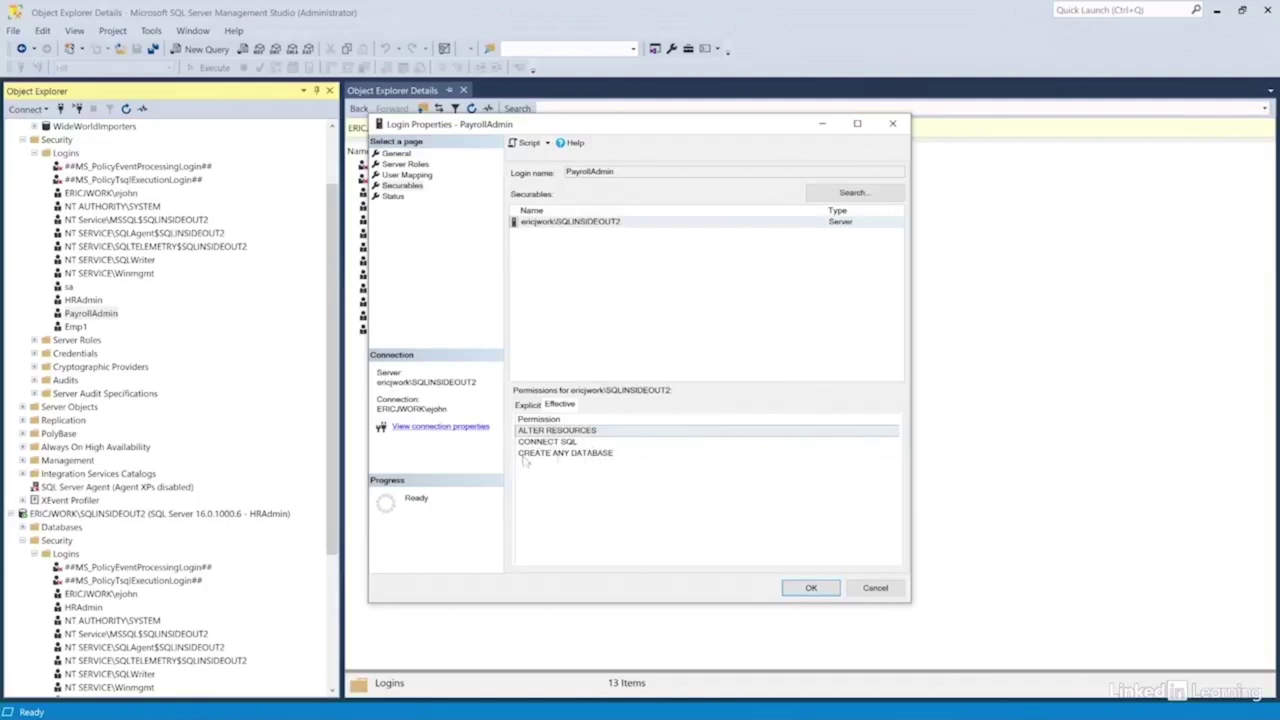
pyautogui.click(530, 406)
# - Select View any database among the explicit permissions and tick its Deny box
pyautogui.scroll(-8, 638, 484)
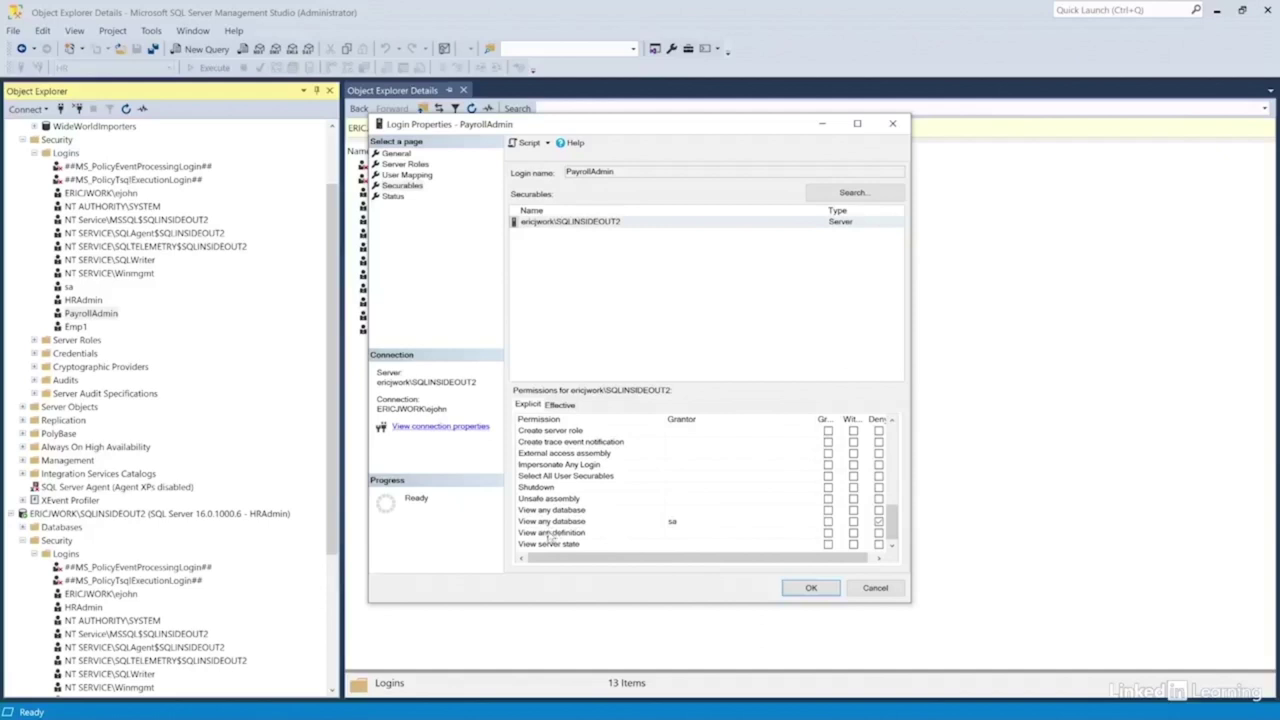
pyautogui.click(553, 522)
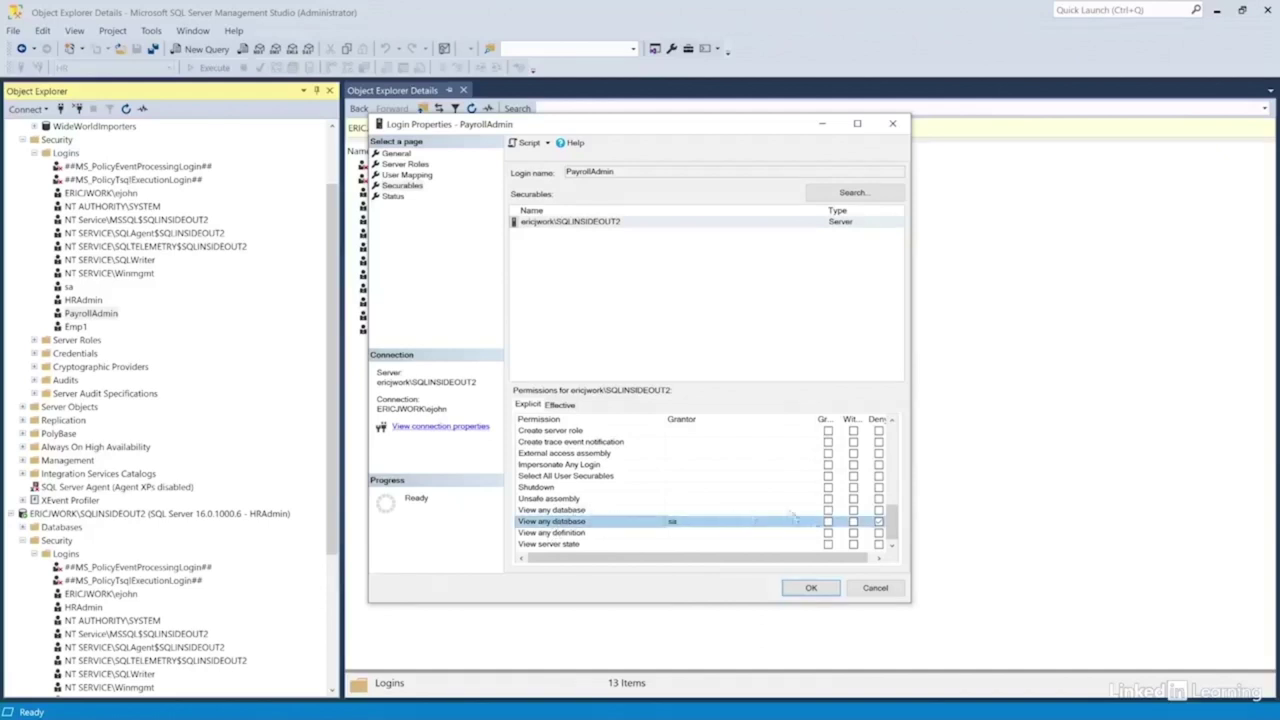
pyautogui.click(879, 522)
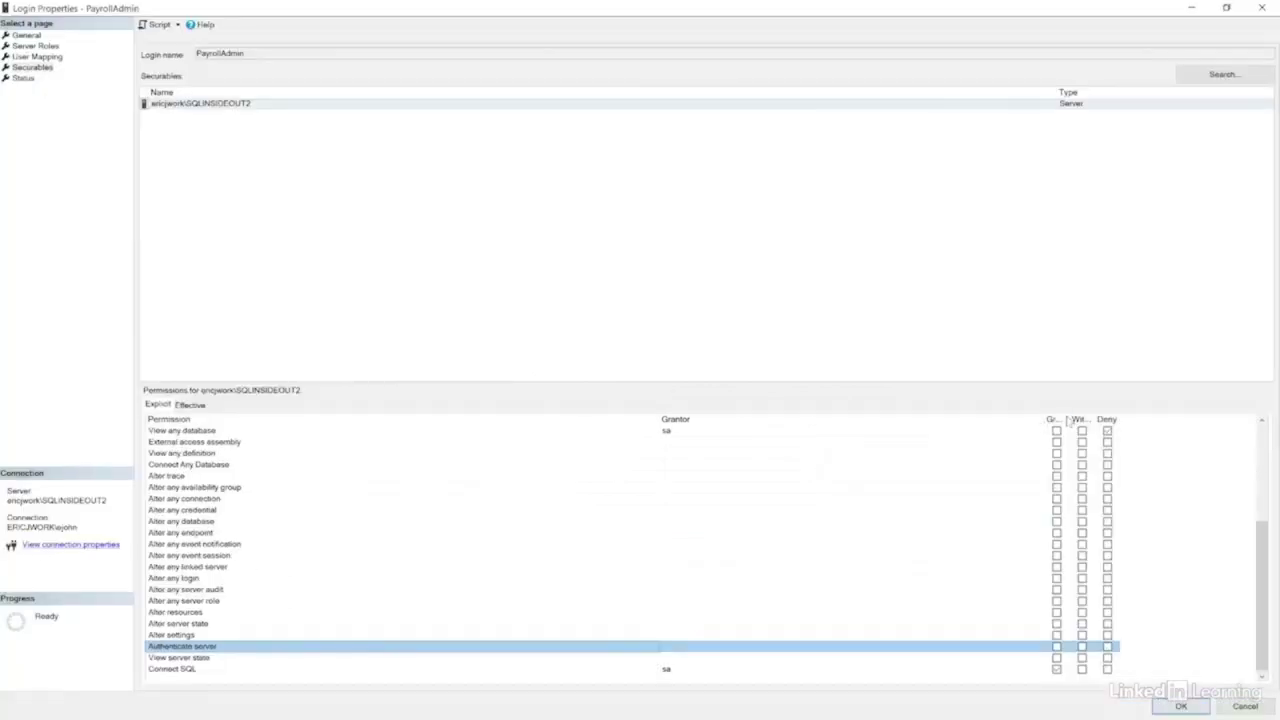
# - Grant PayrollAdmin the Shutdown permission with the right to regrant it (With Grant)
pyautogui.moveTo(1068, 421); pyautogui.dragTo(1148, 421)
pyautogui.scroll(5, 826, 556)
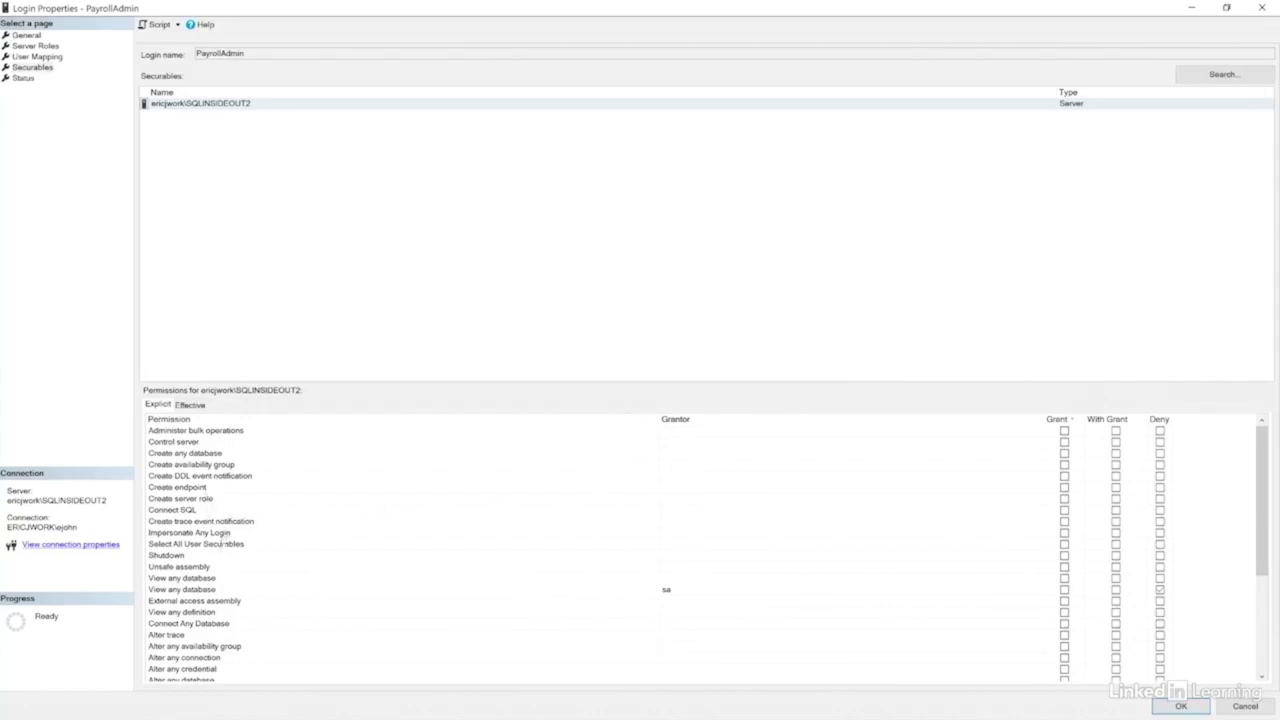
pyautogui.click(178, 556)
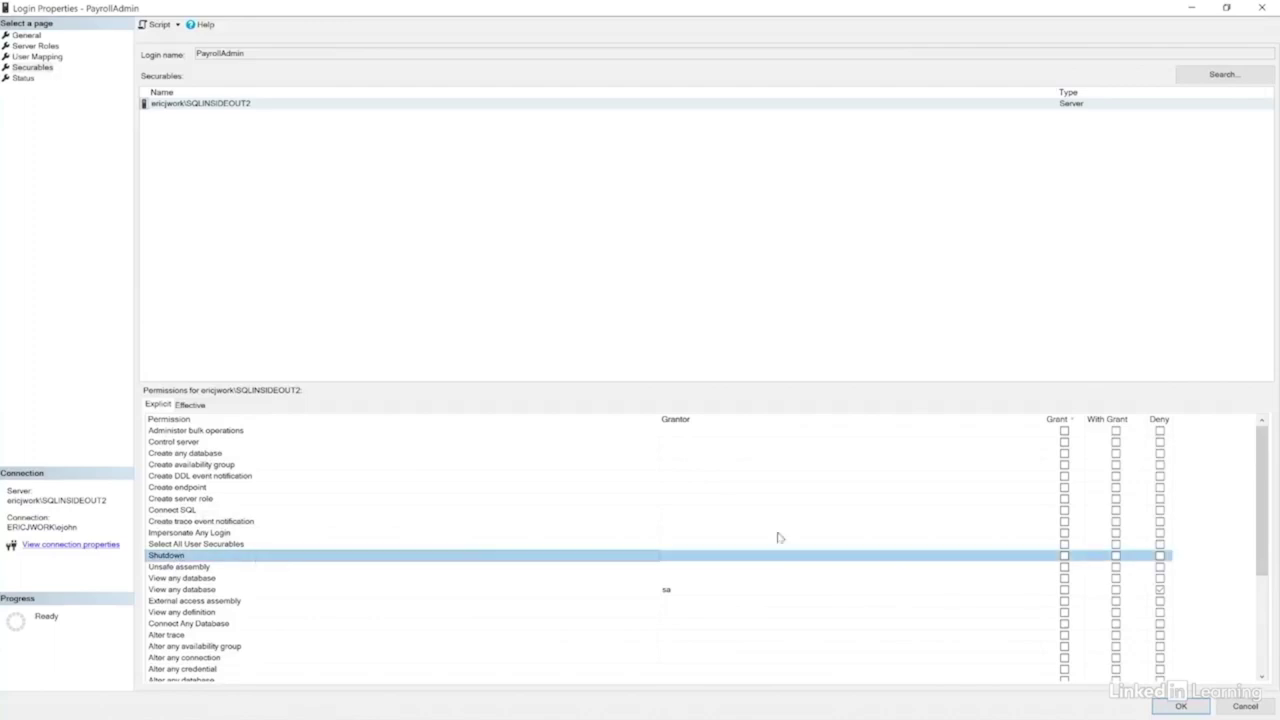
pyautogui.click(1065, 556)
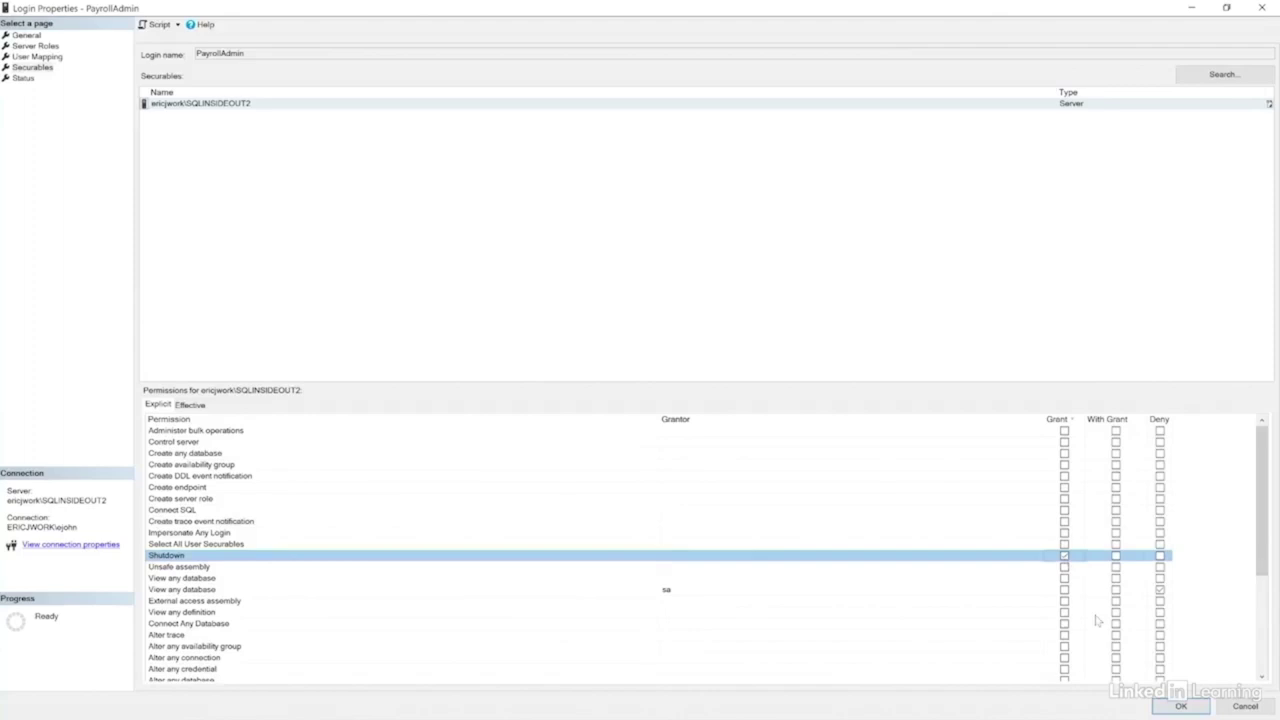
pyautogui.click(1116, 556)
# - Confirm dbcreator and diskadmin on Server Roles, then close the login properties
pyautogui.scroll(-5, 1125, 568)
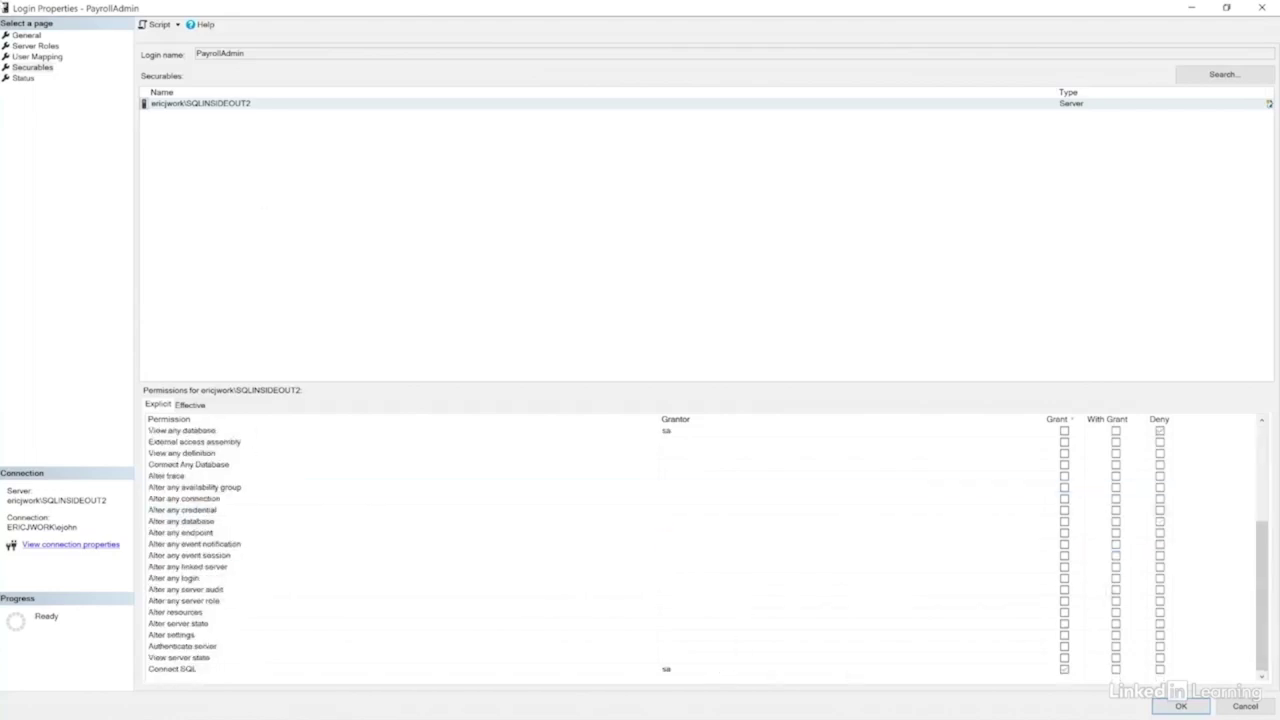
pyautogui.click(35, 46)
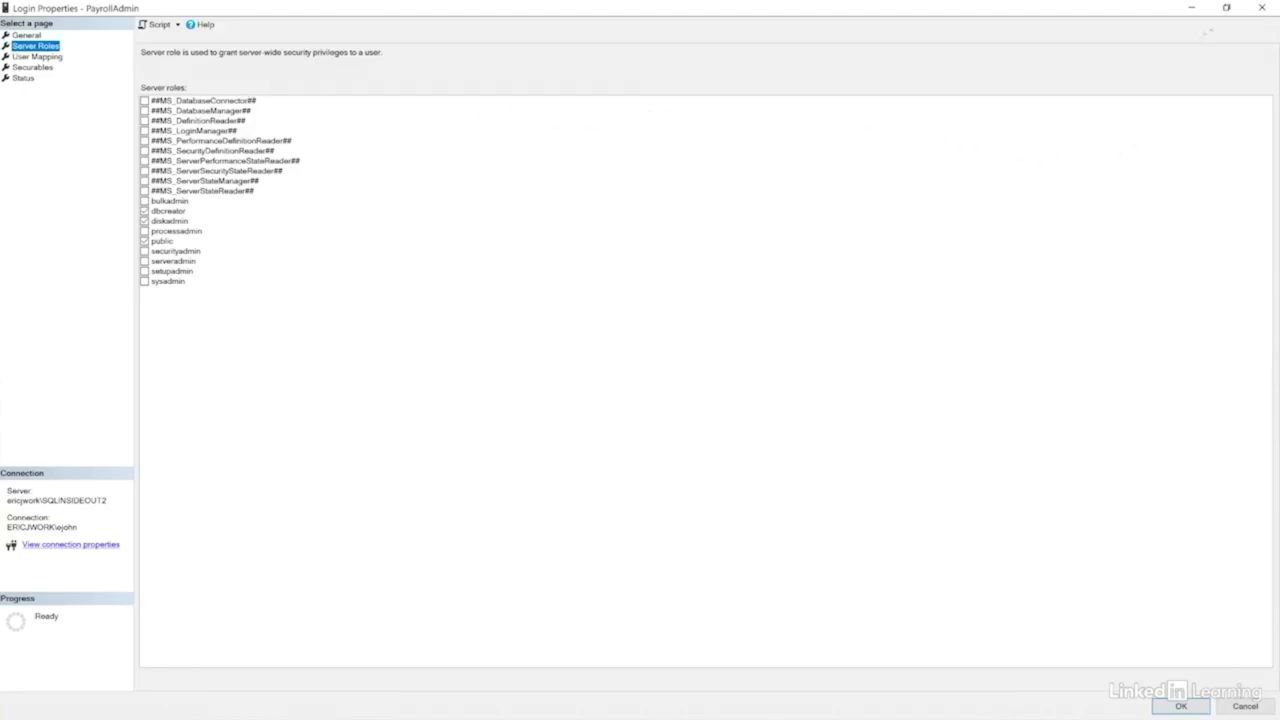
pyautogui.click(1252, 8)
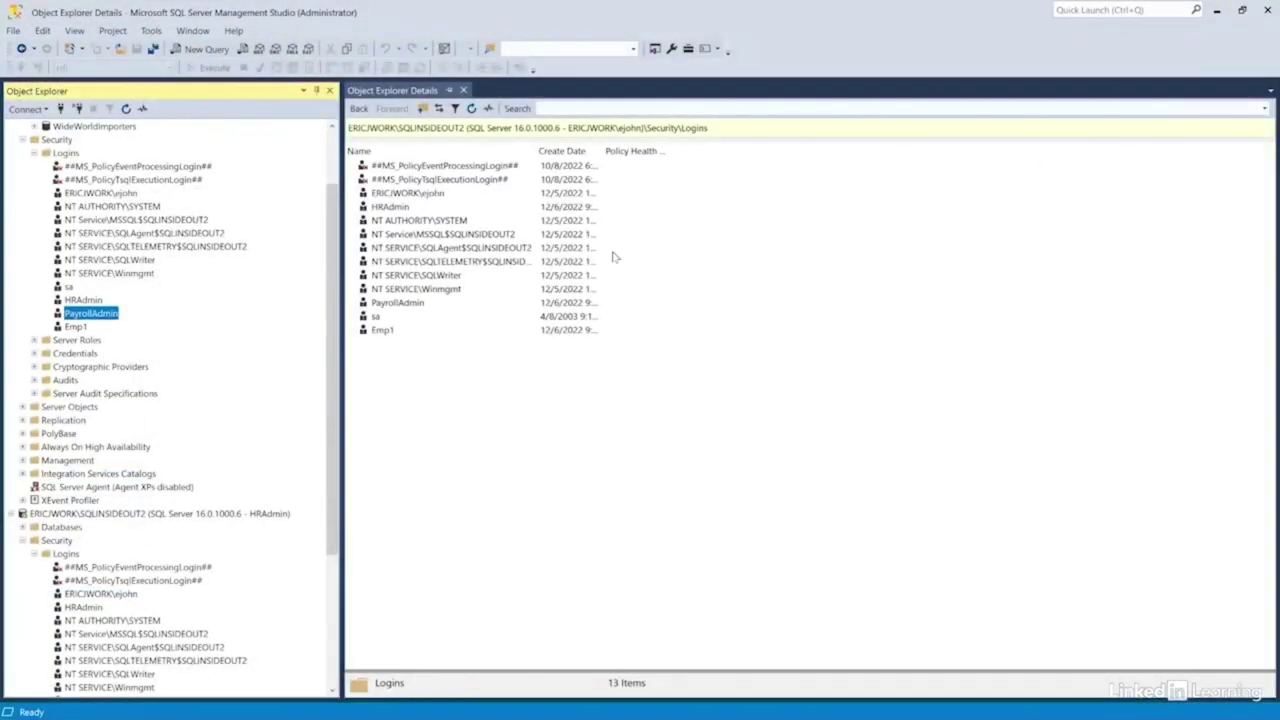
# - Map PayrollAdmin to HR and WideWorldImporters users, check HR's public role, and save
pyautogui.rightClick(108, 316)
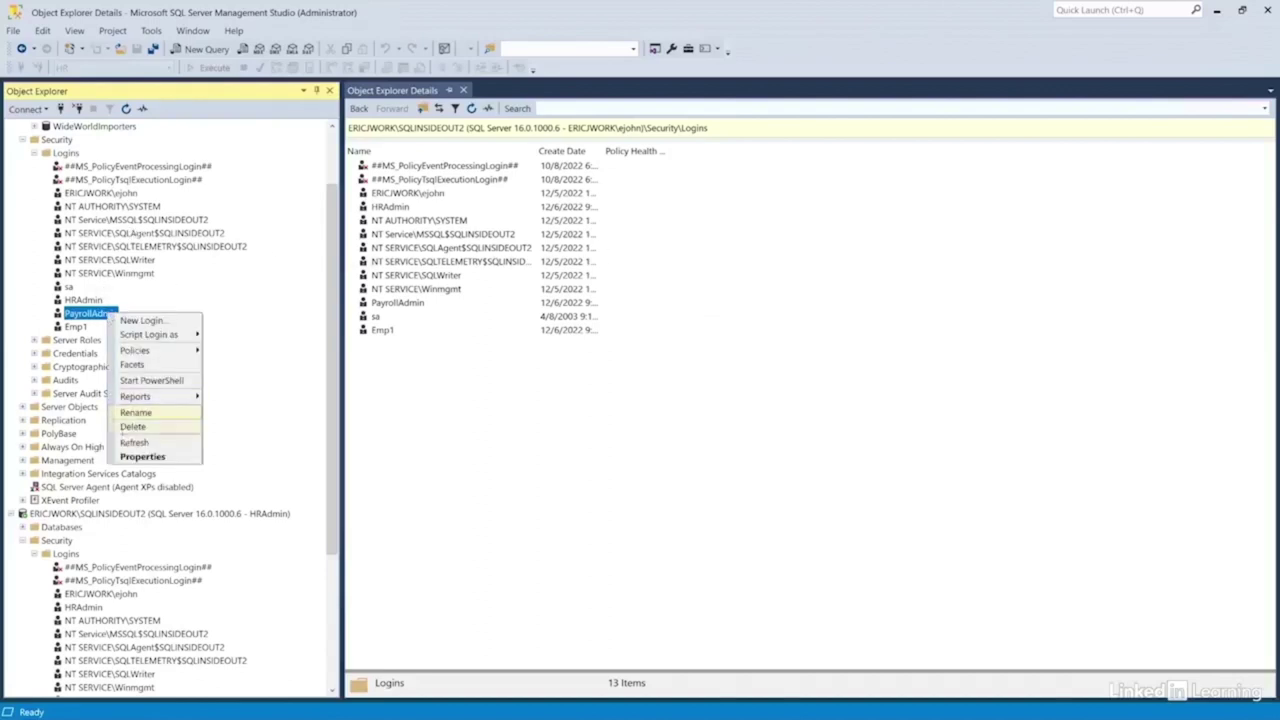
pyautogui.click(140, 457)
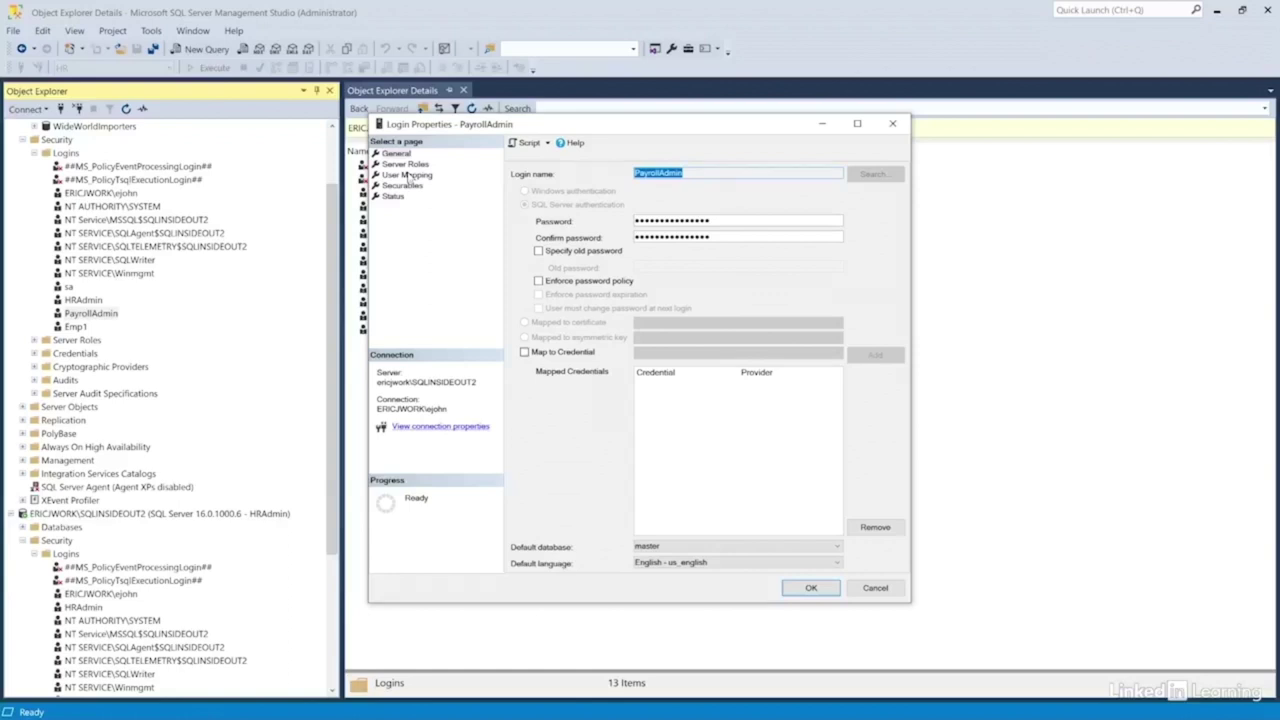
pyautogui.click(472, 211)
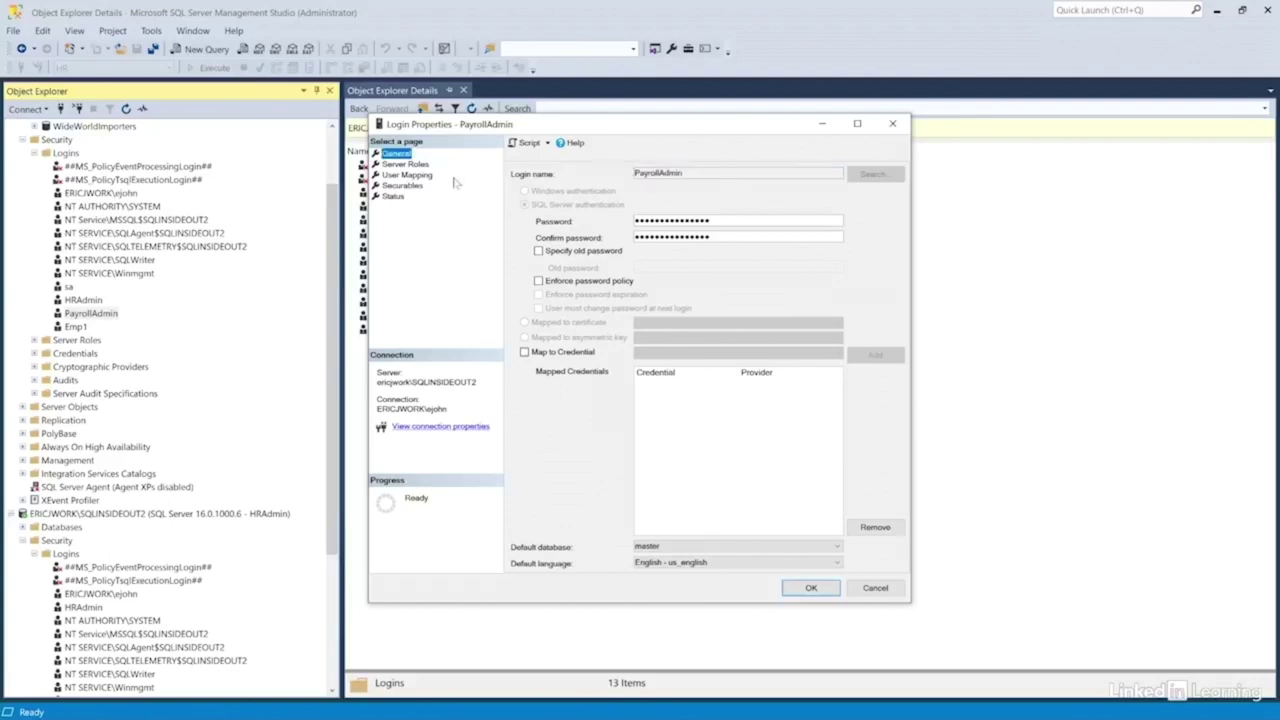
pyautogui.click(420, 176)
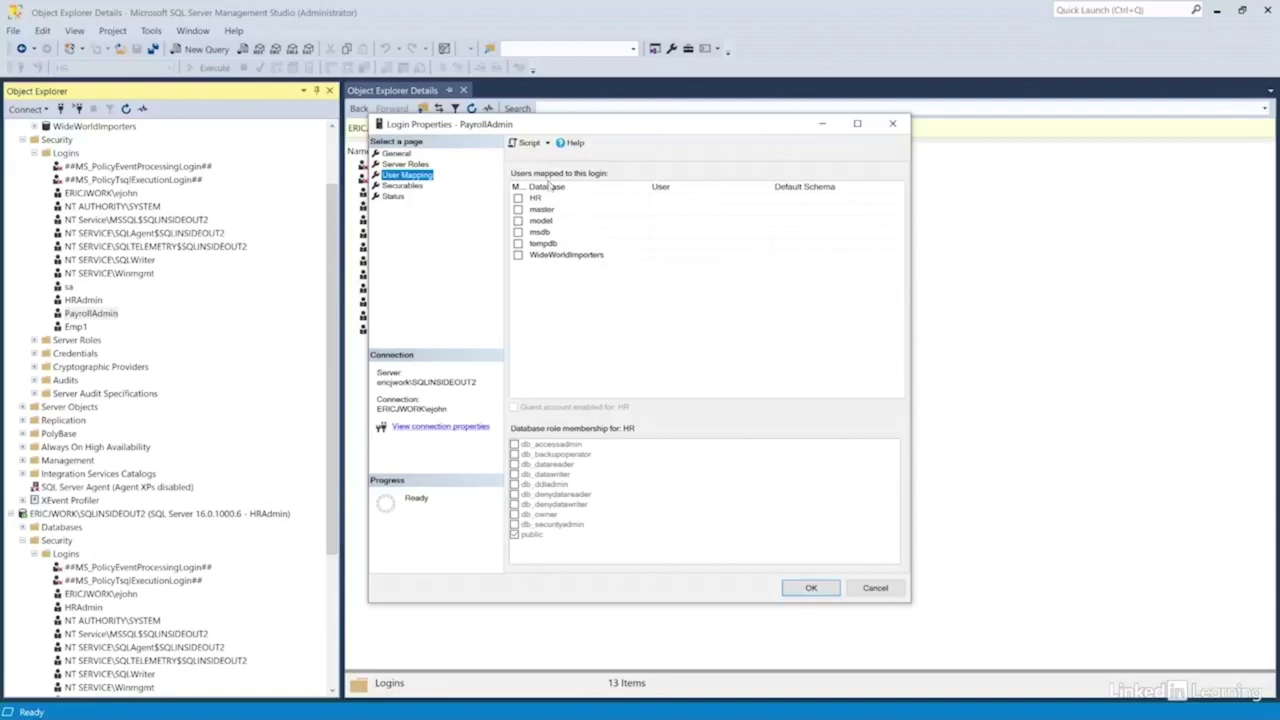
pyautogui.click(518, 198)
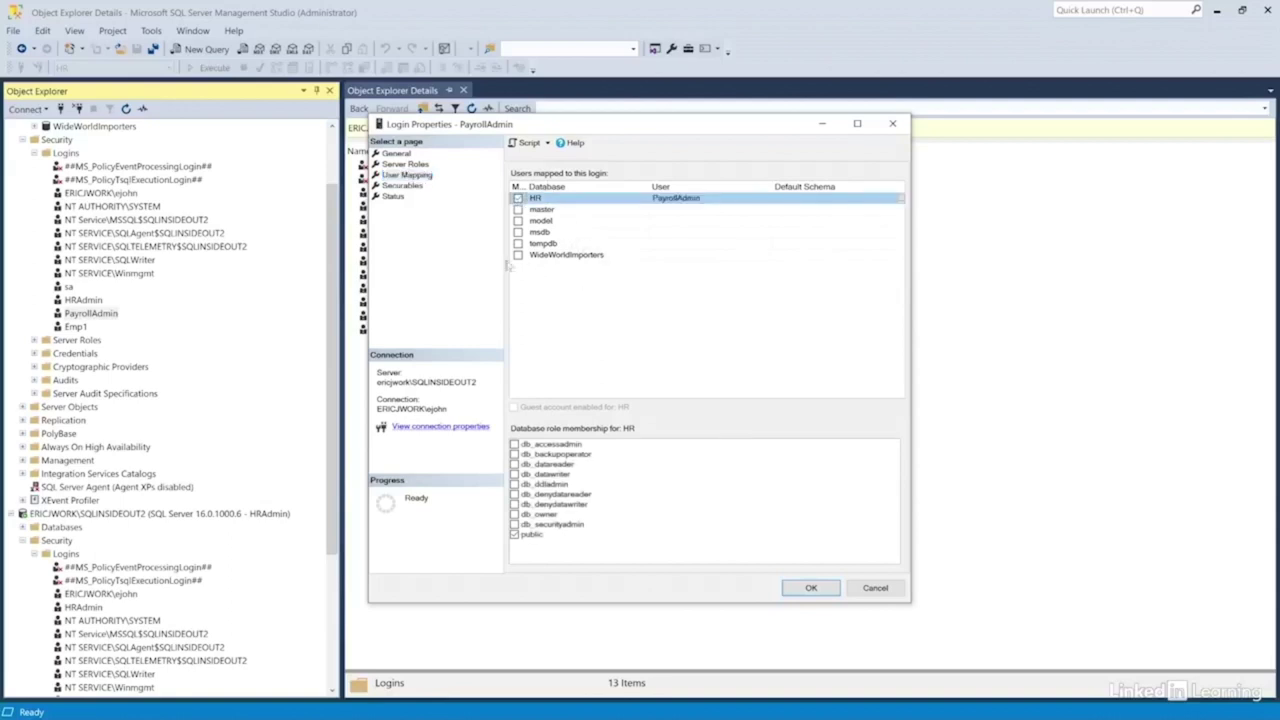
pyautogui.click(518, 255)
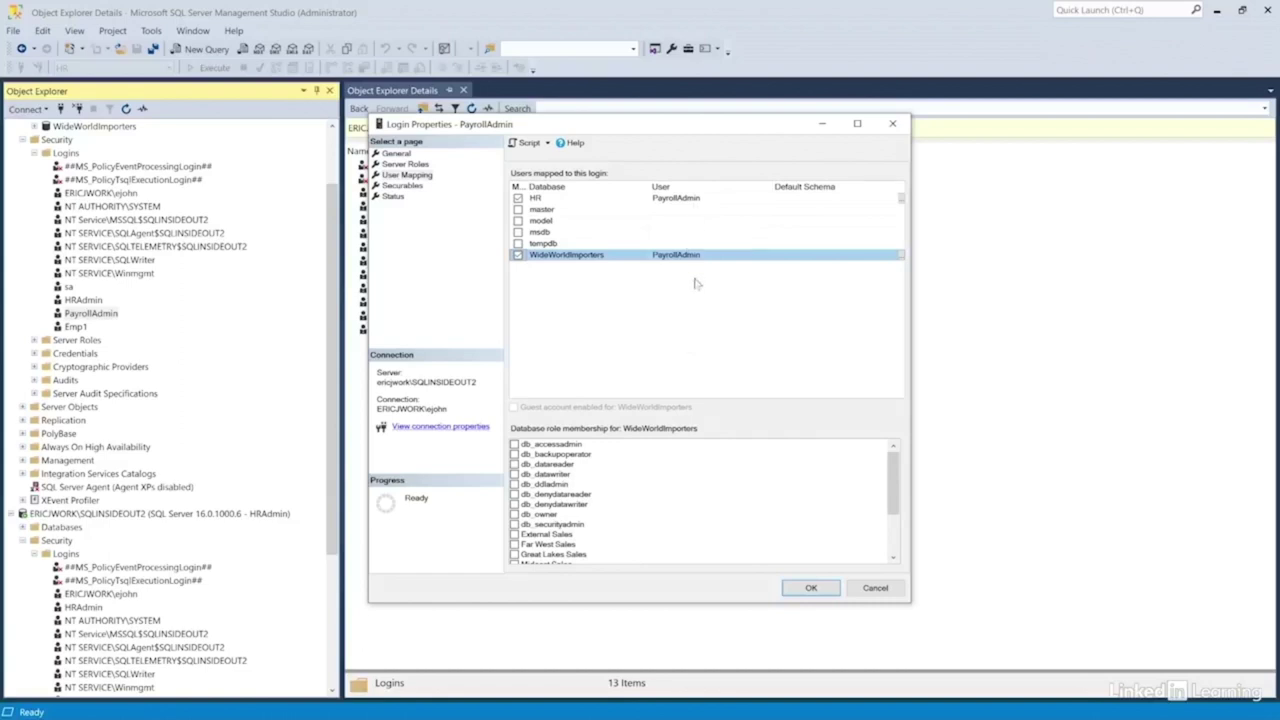
pyautogui.scroll(-3, 680, 506)
pyautogui.scroll(3, 683, 505)
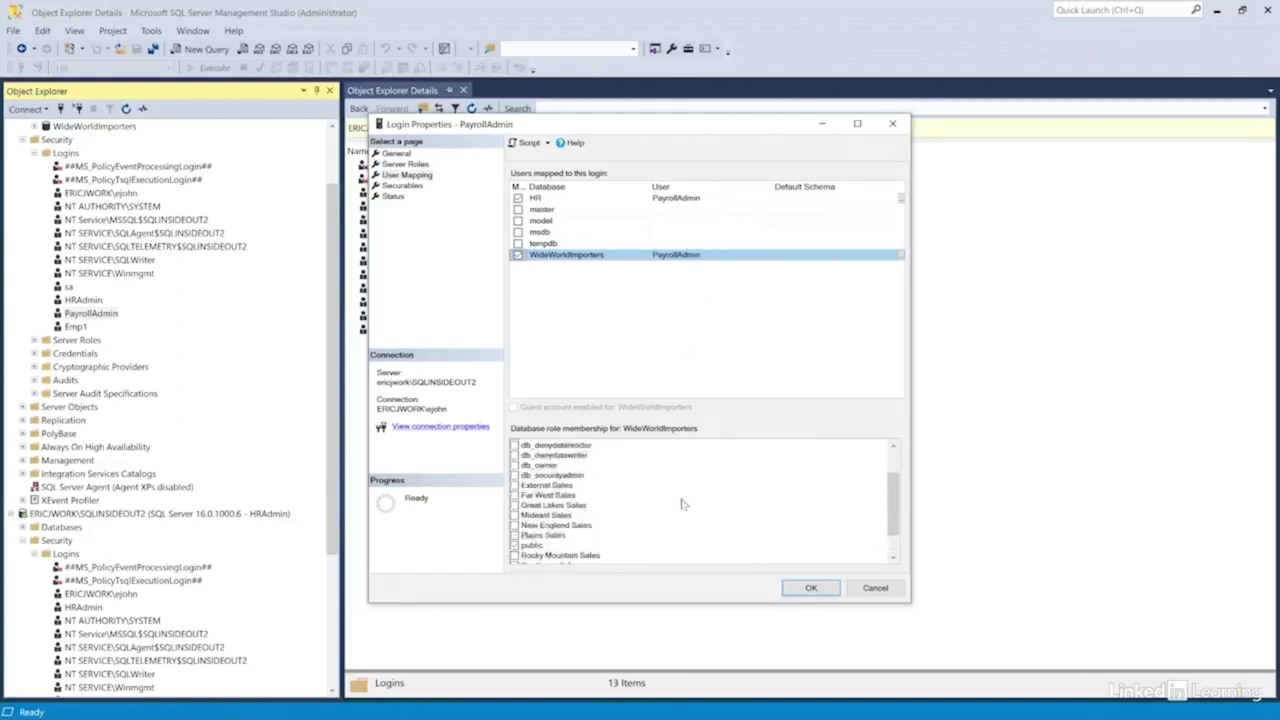
pyautogui.click(655, 197)
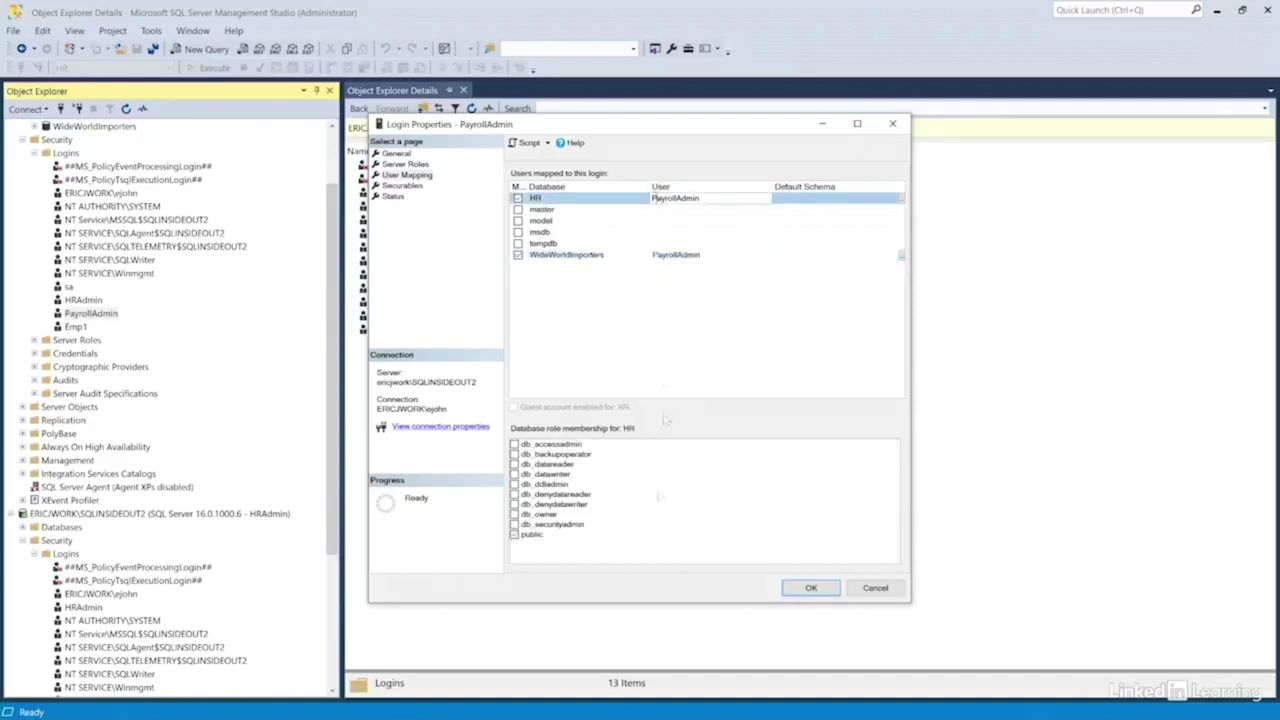
pyautogui.click(515, 537)
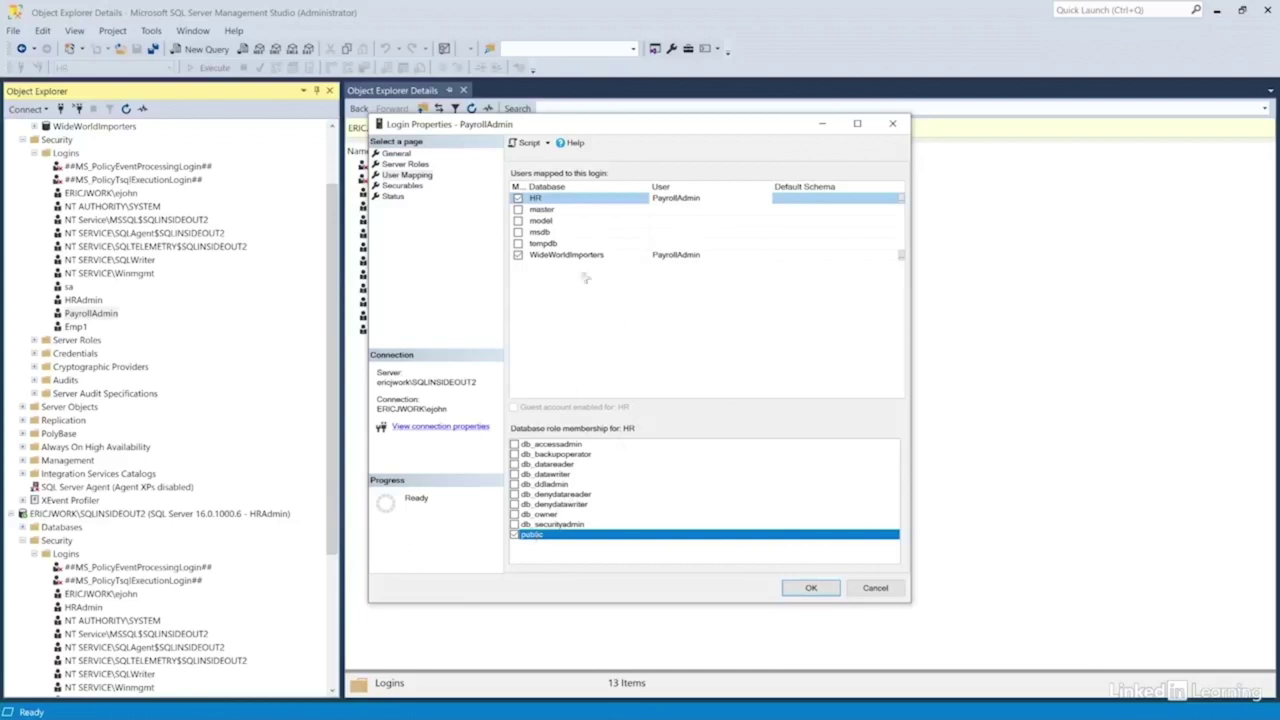
pyautogui.click(810, 587)
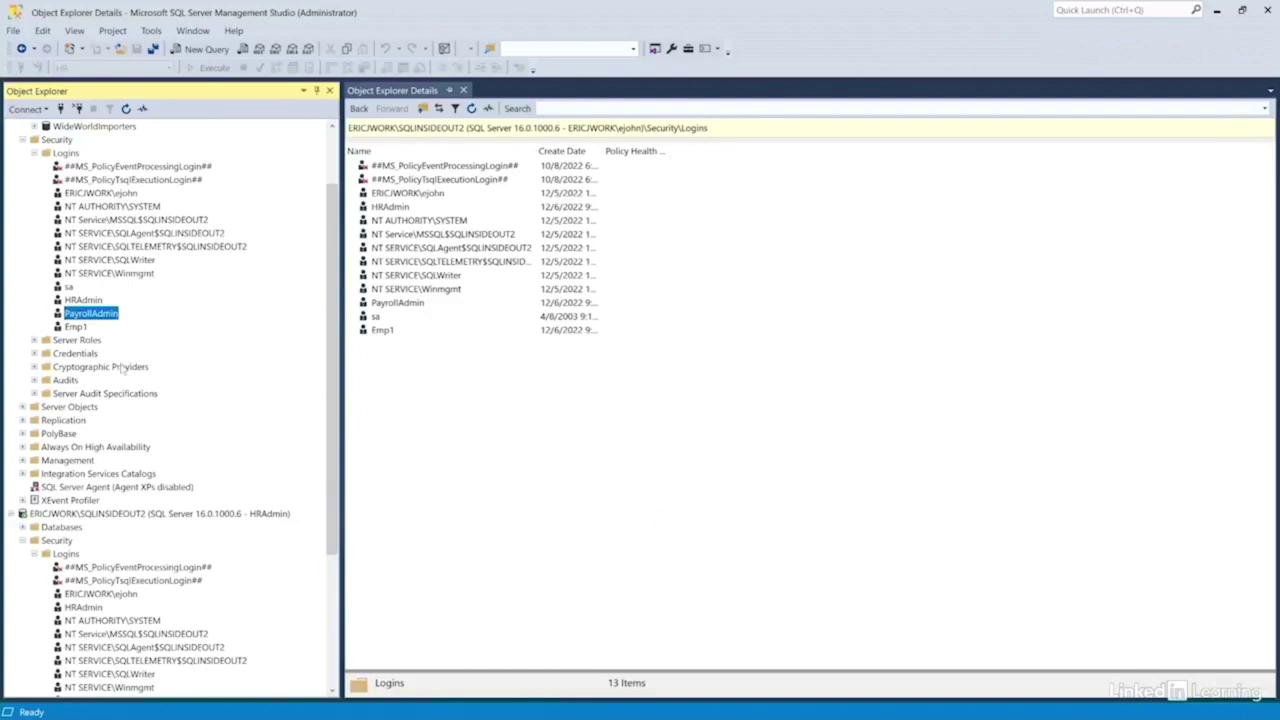
# - Expand WideWorldImporters > Security > Users to list its five users, including PayrollAdmin
pyautogui.scroll(1, 138, 285)
pyautogui.scroll(1, 138, 285)
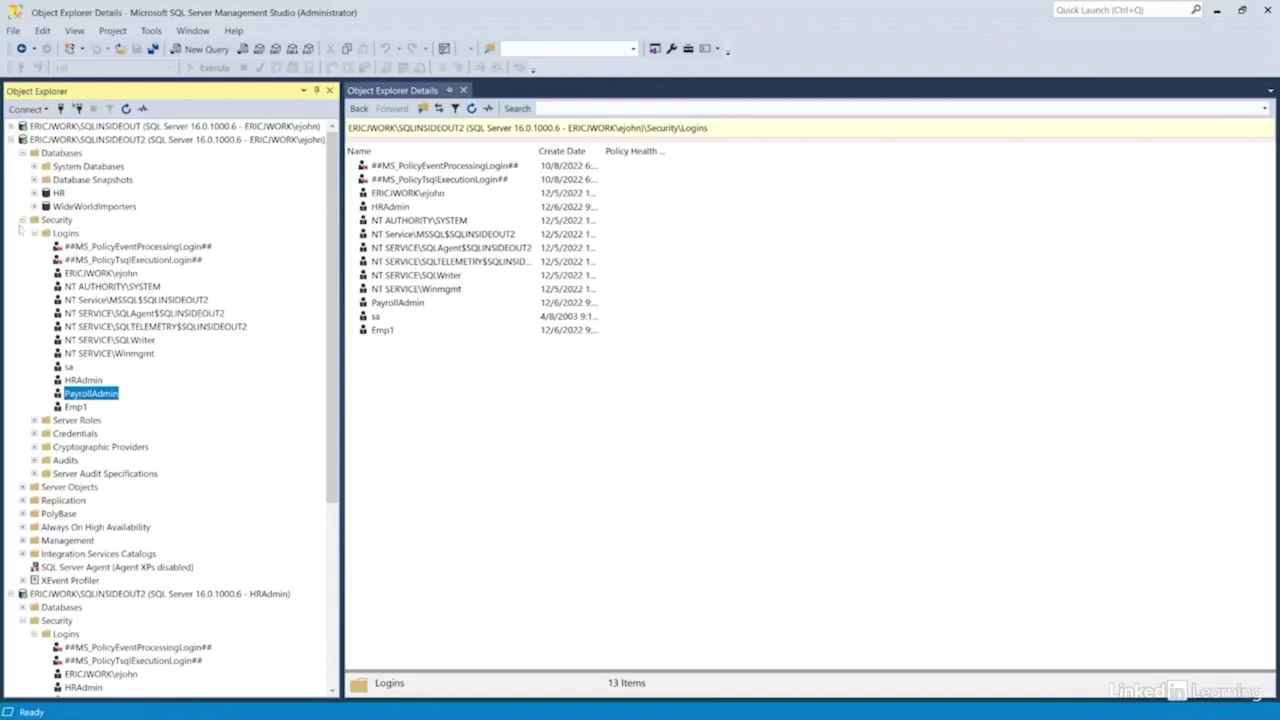
pyautogui.click(22, 221)
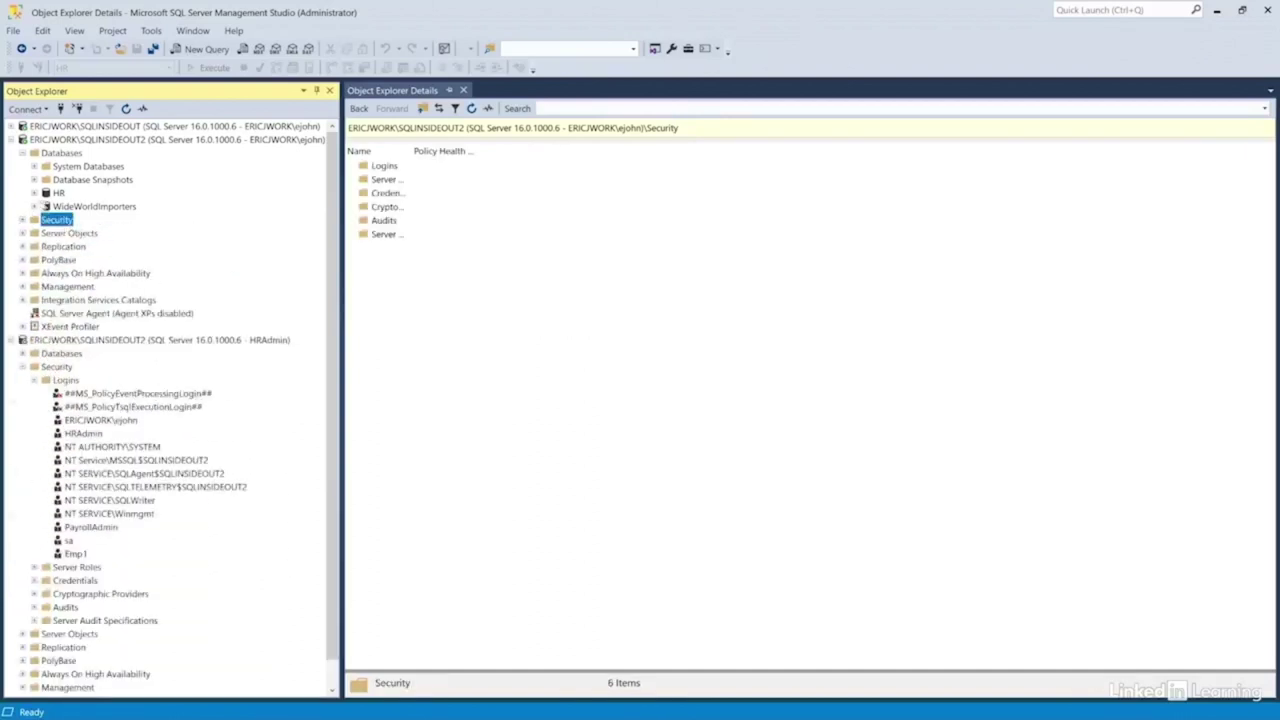
pyautogui.click(34, 207)
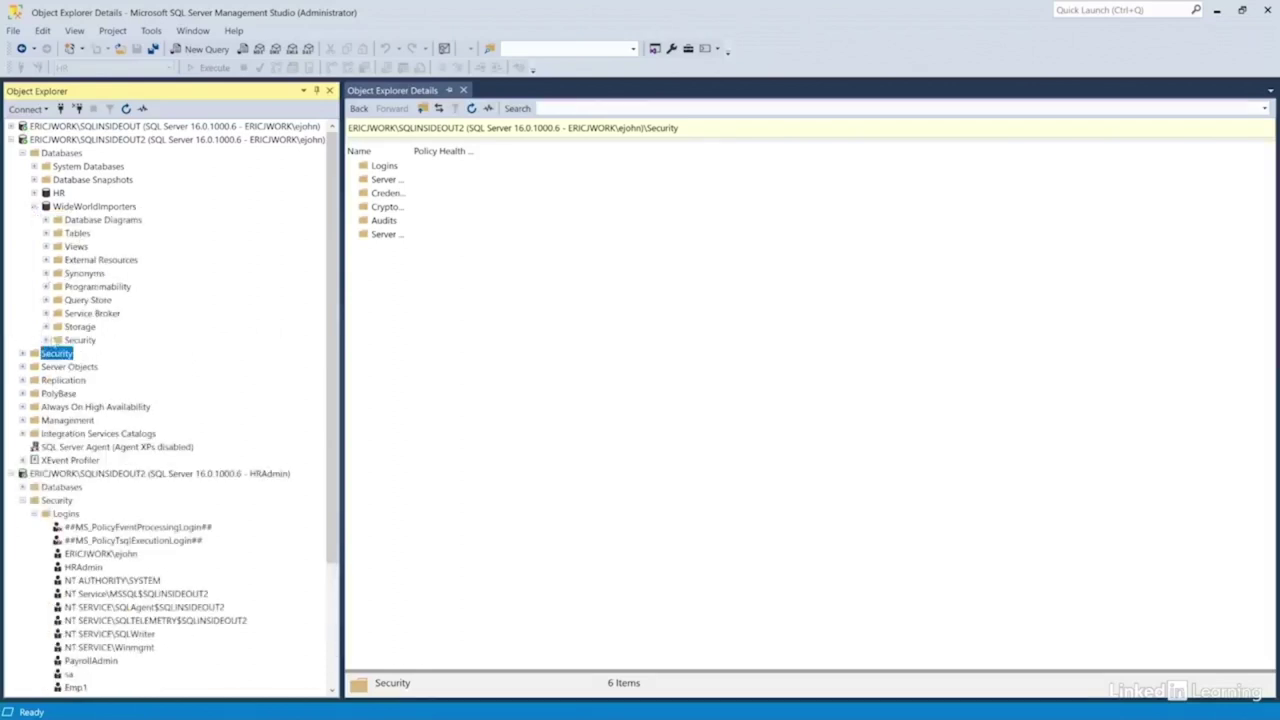
pyautogui.click(45, 340)
pyautogui.click(80, 354)
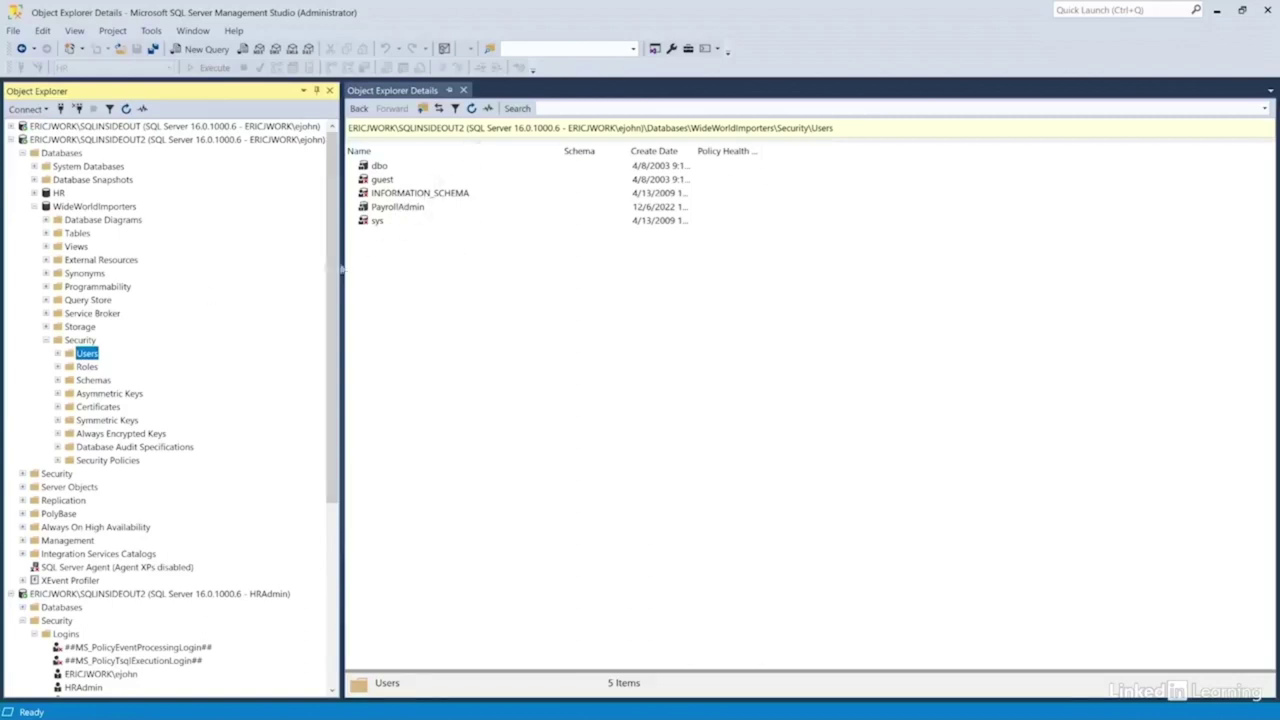
pyautogui.rightClick(89, 354)
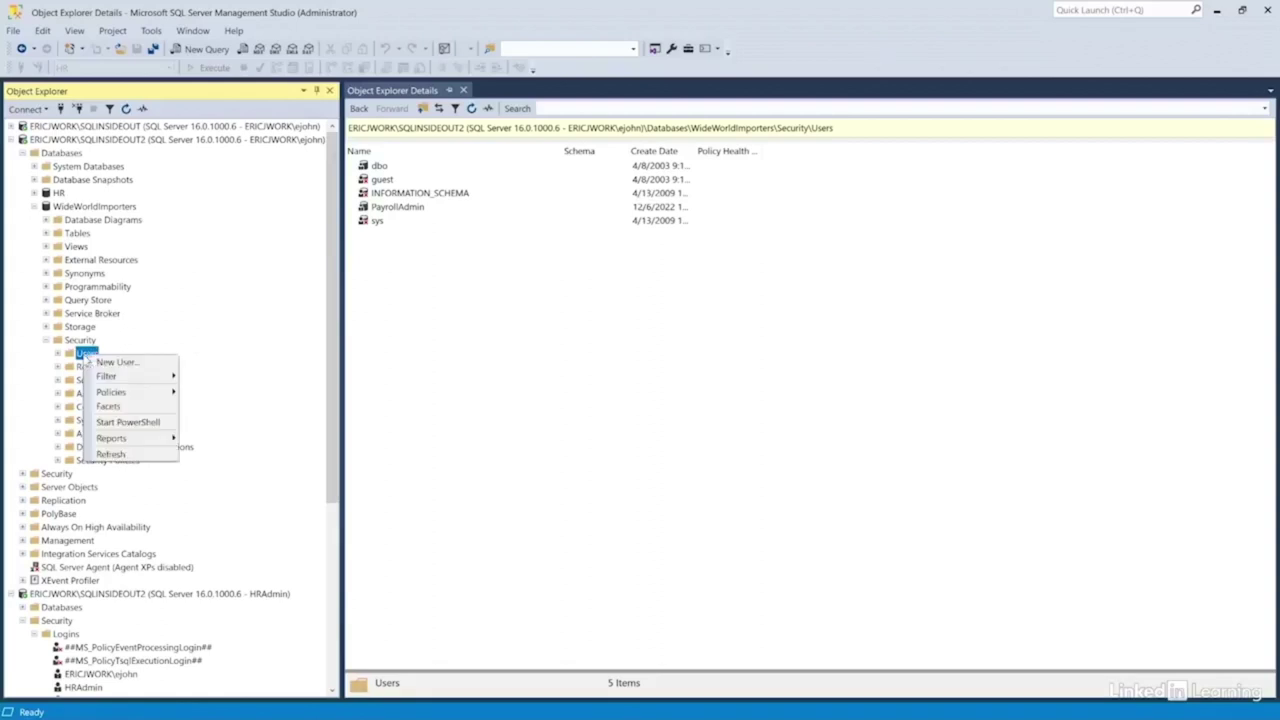
# - Create a WideWorldImporters user named HRAdmin, mapped to the HRAdmin login found by searching 'hr'
pyautogui.click(108, 362)
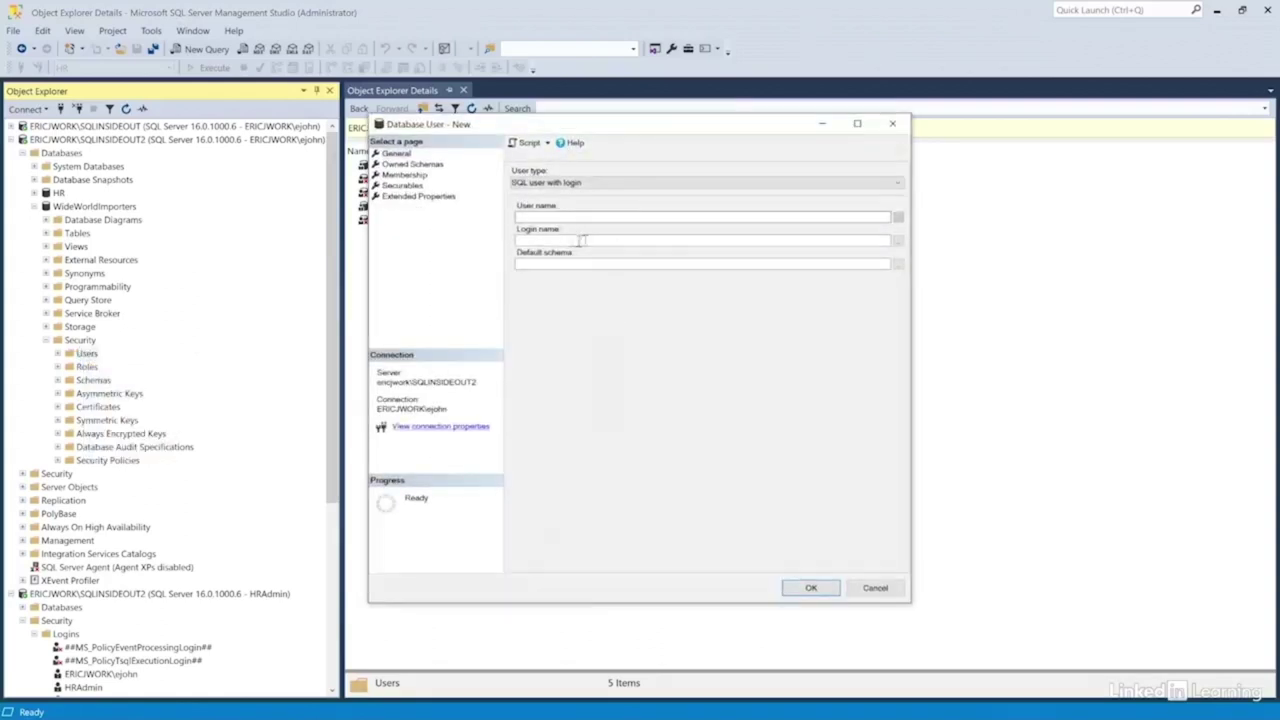
pyautogui.click(898, 240)
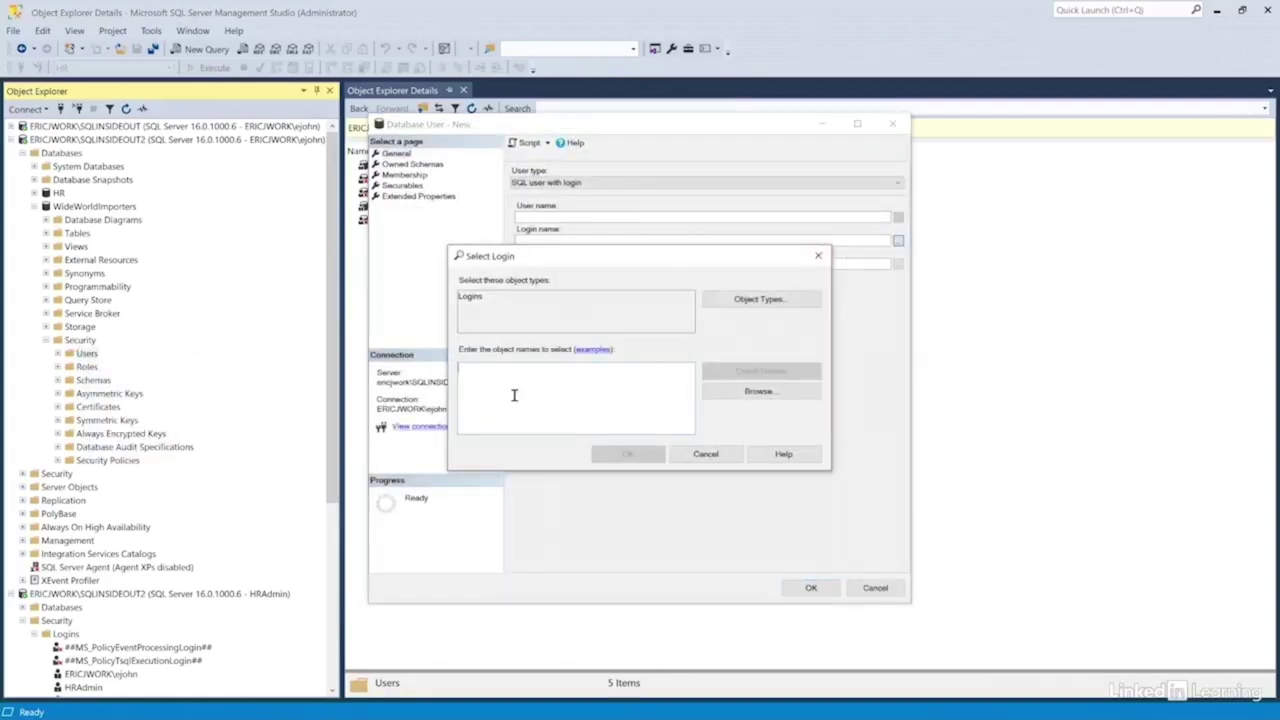
pyautogui.write('hr')
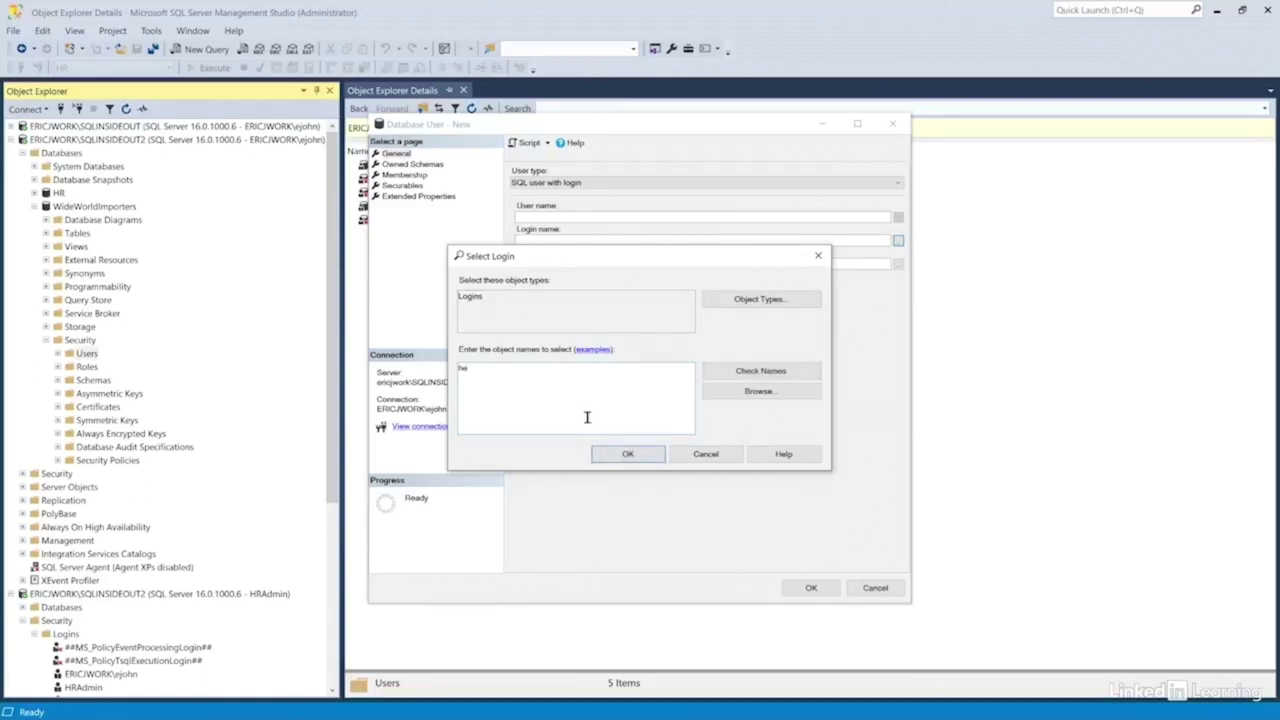
pyautogui.click(628, 455)
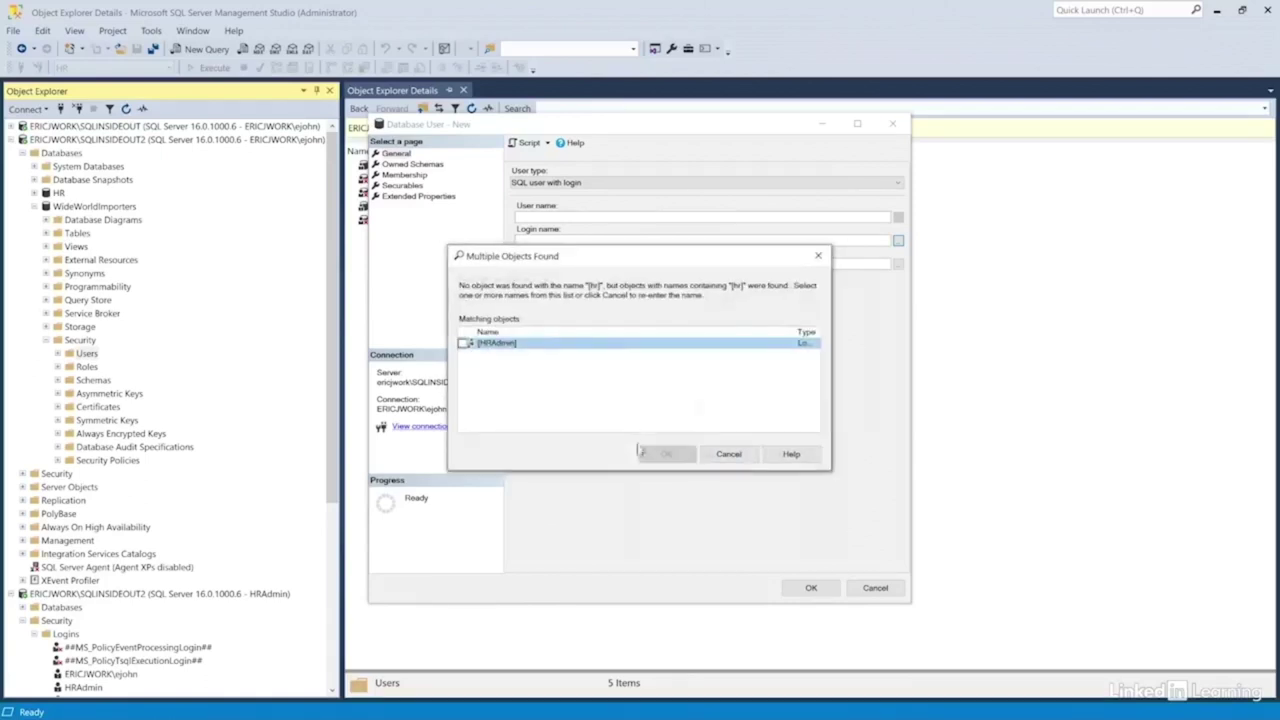
pyautogui.click(463, 343)
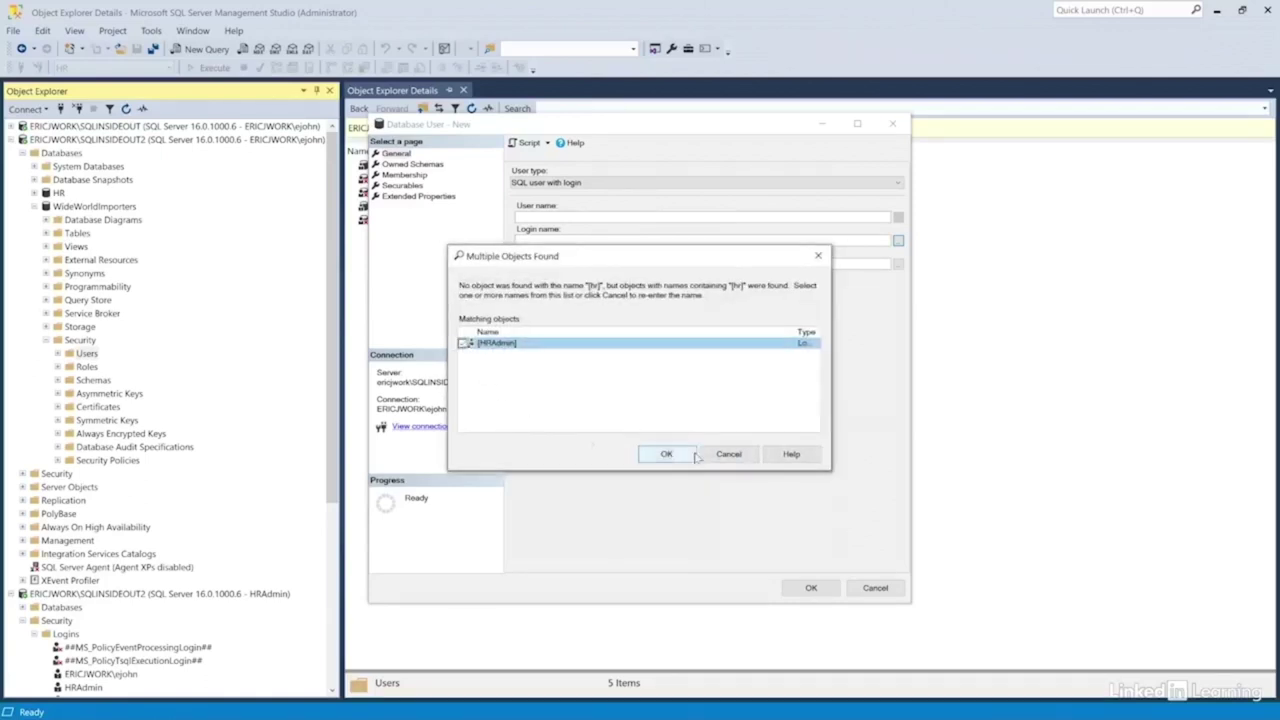
pyautogui.click(666, 454)
pyautogui.doubleClick(587, 241)
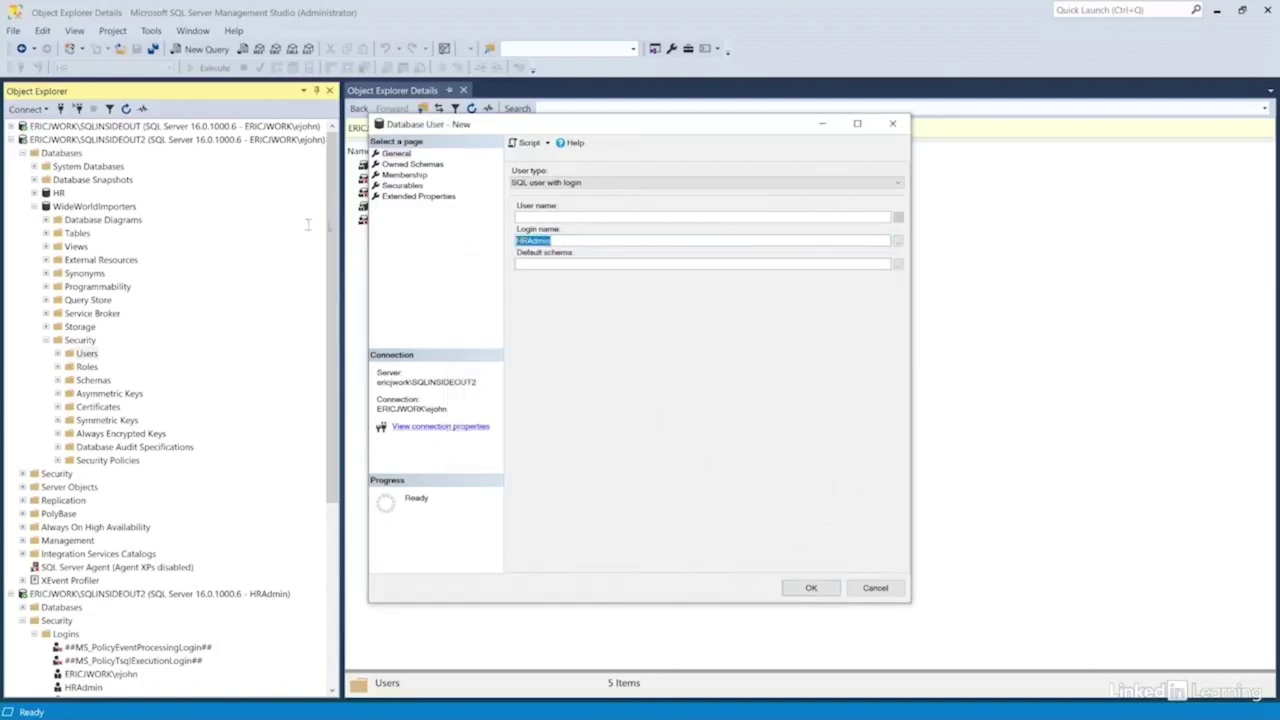
pyautogui.hotkey('ctrl', 'c')
pyautogui.click(541, 216)
pyautogui.hotkey('ctrl', 'v')
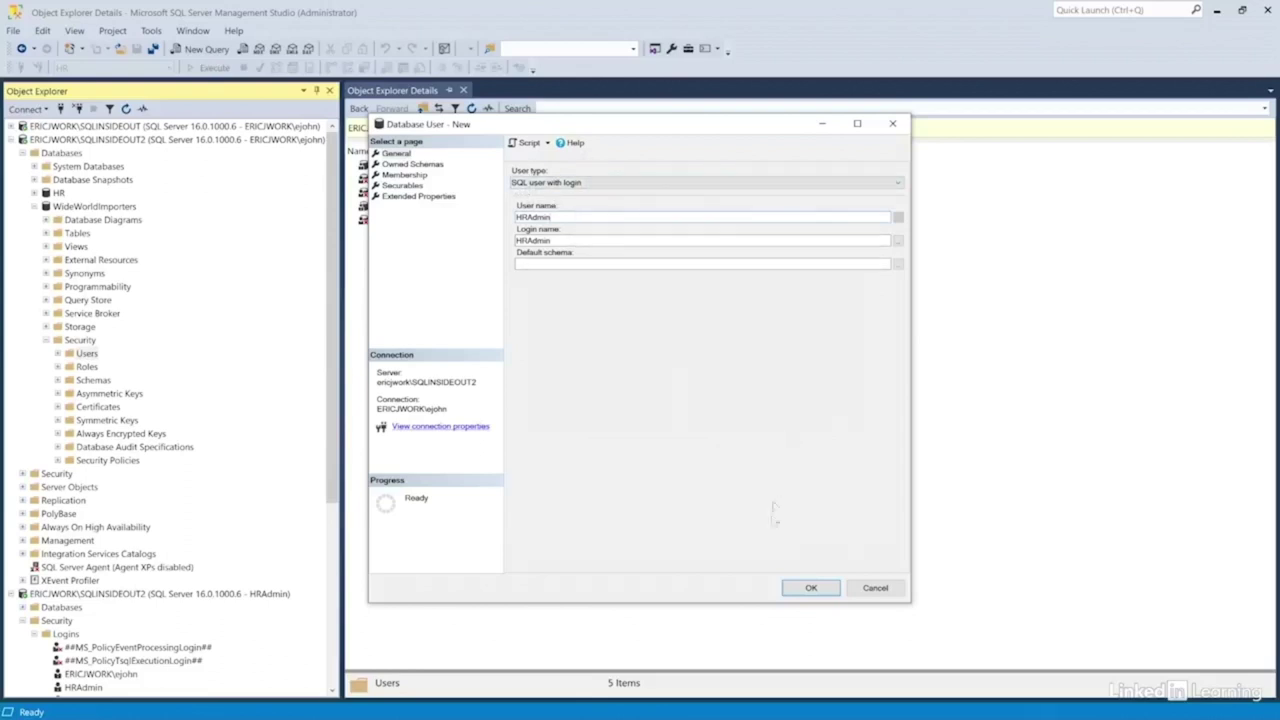
pyautogui.click(803, 588)
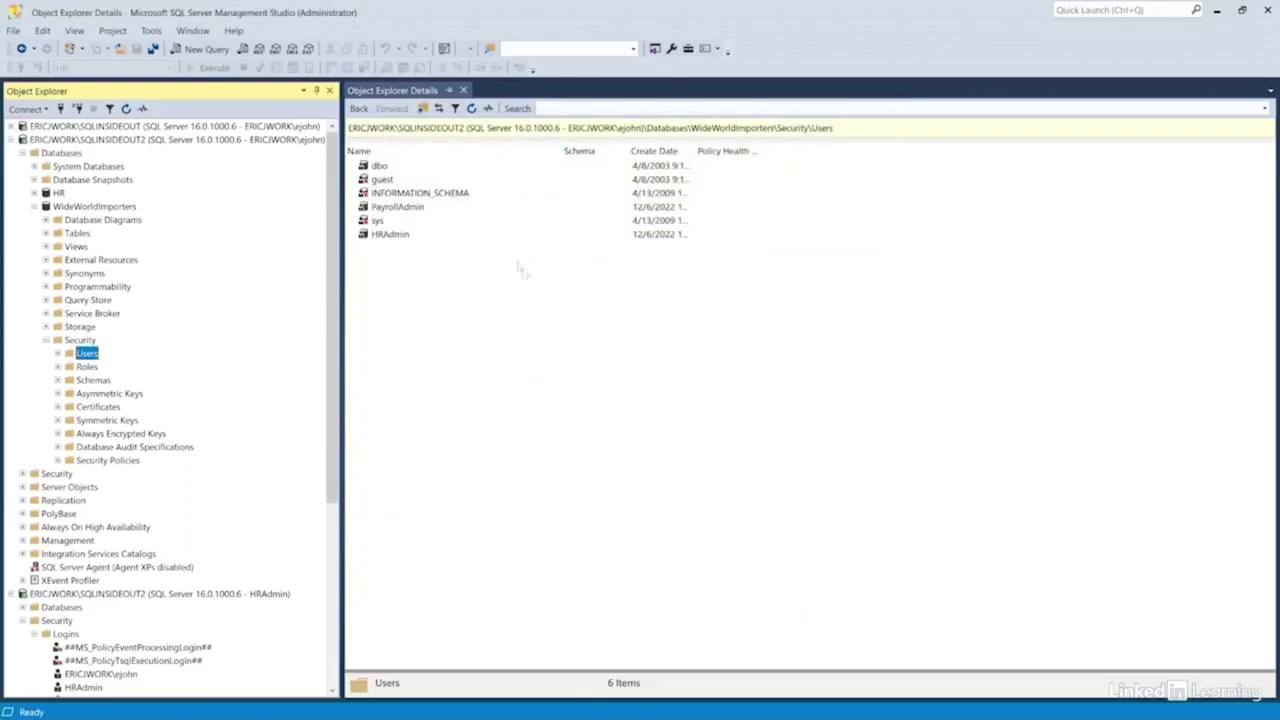
# - Collapse Logins, expand the second server's WideWorldImporters tables, and list the six database users
pyautogui.scroll(-2, 245, 495)
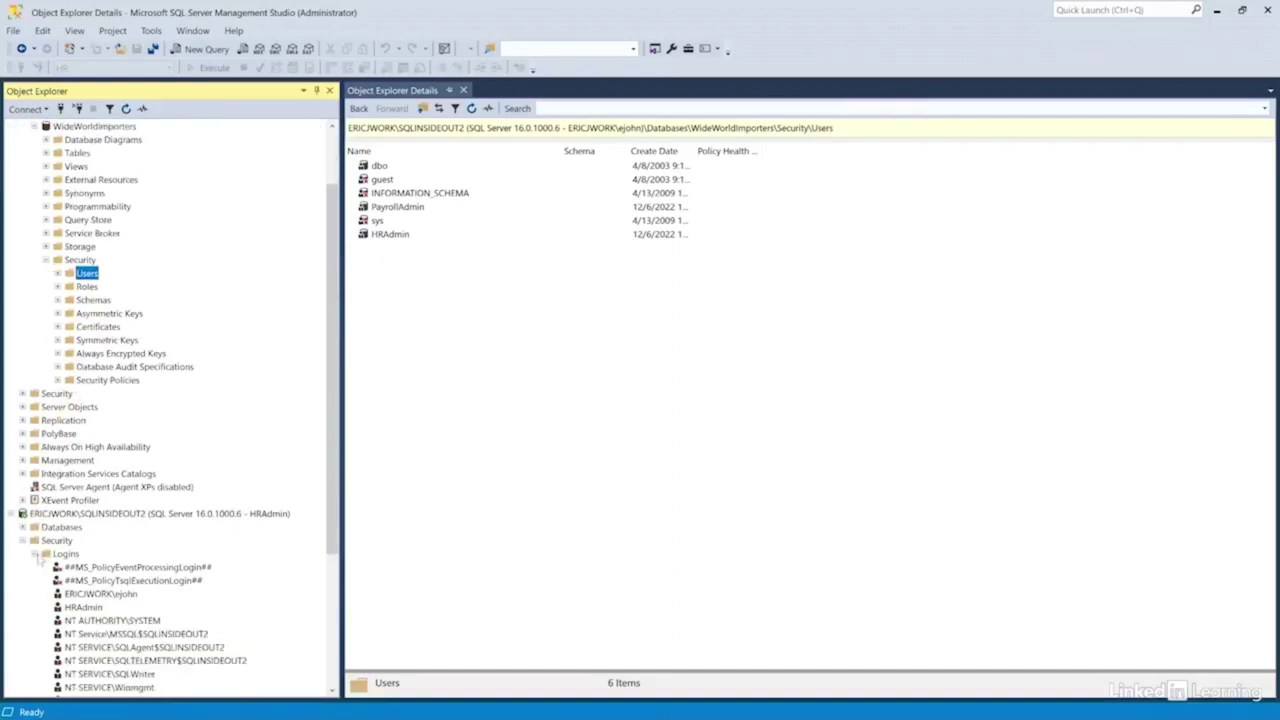
pyautogui.click(35, 553)
pyautogui.click(22, 541)
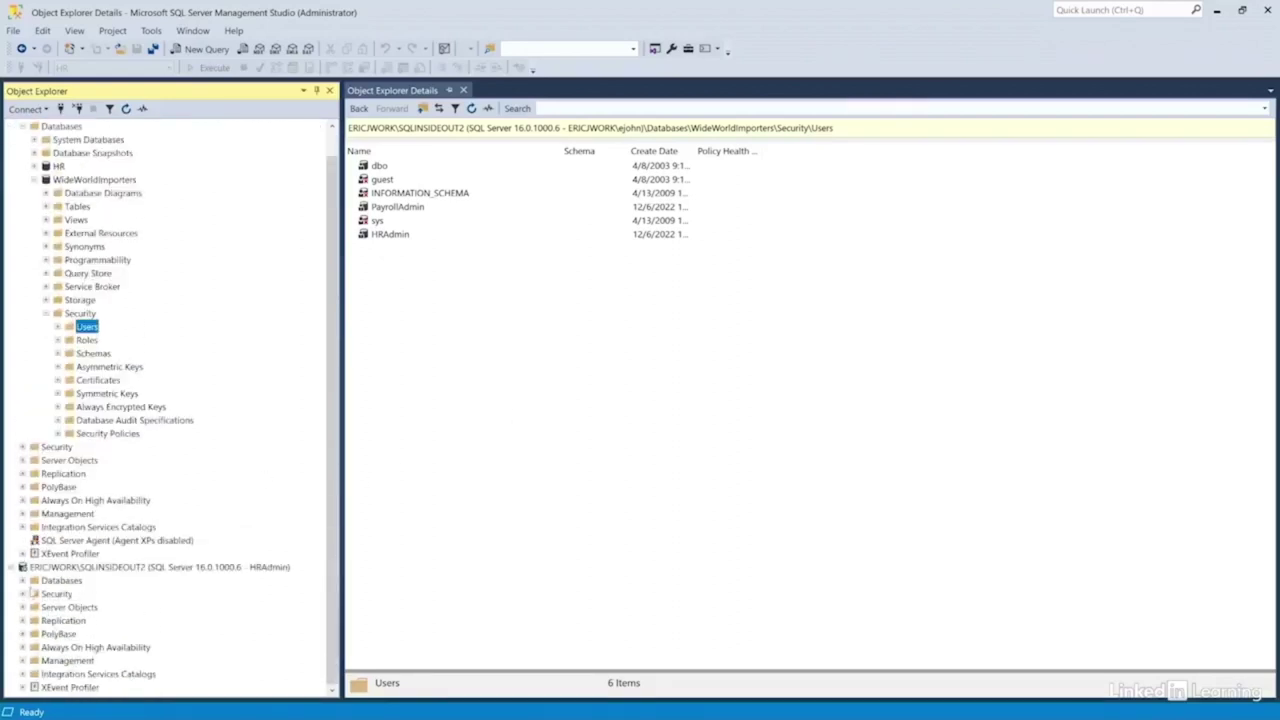
pyautogui.click(23, 580)
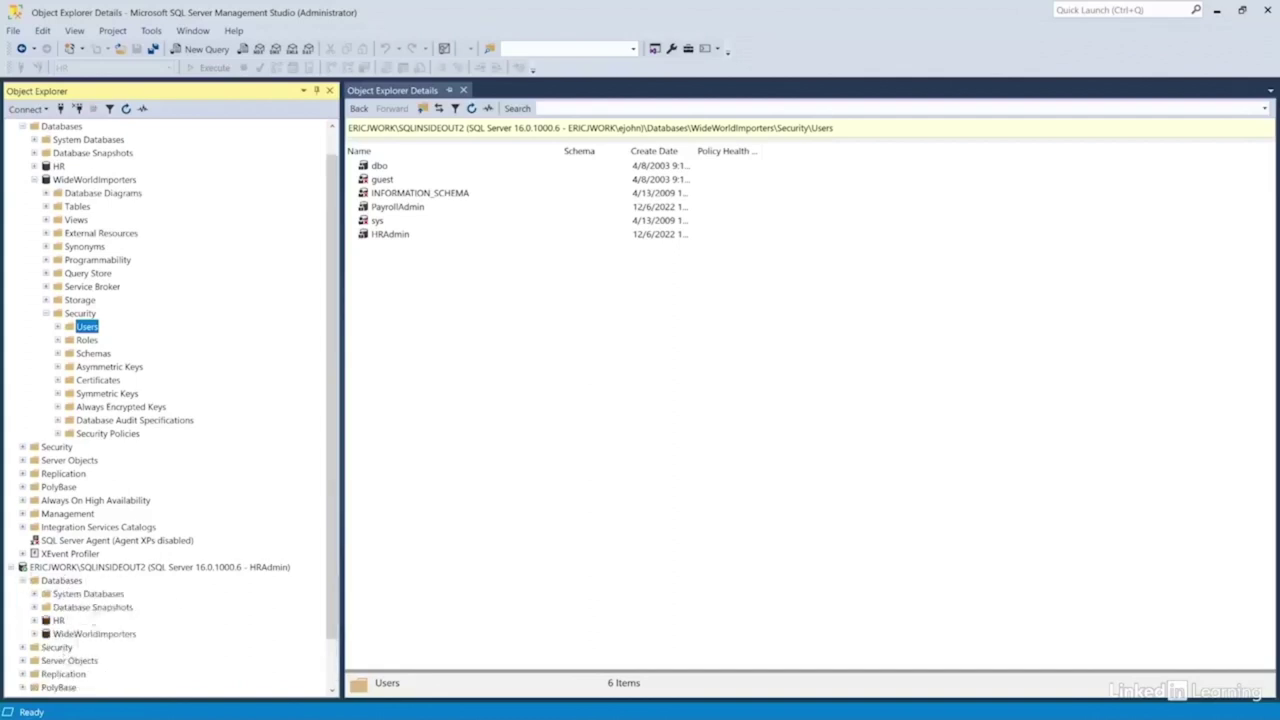
pyautogui.scroll(-2, 271, 483)
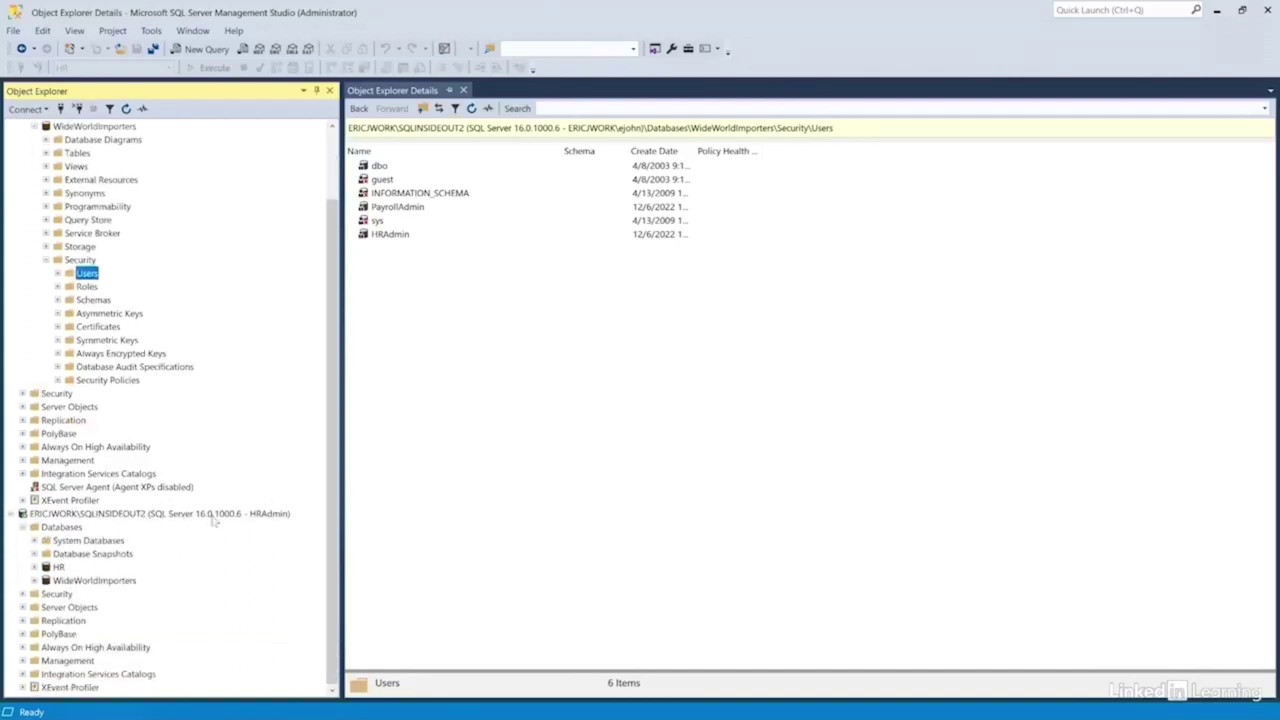
pyautogui.click(35, 582)
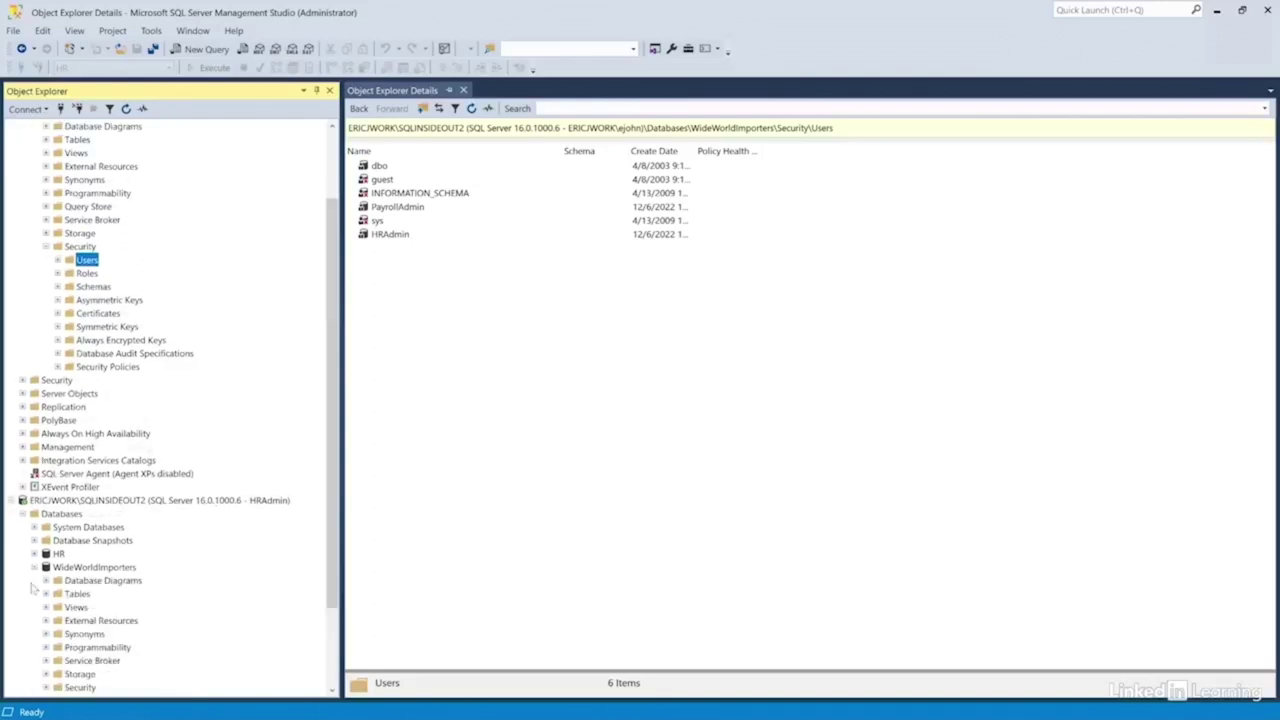
pyautogui.scroll(-4, 183, 582)
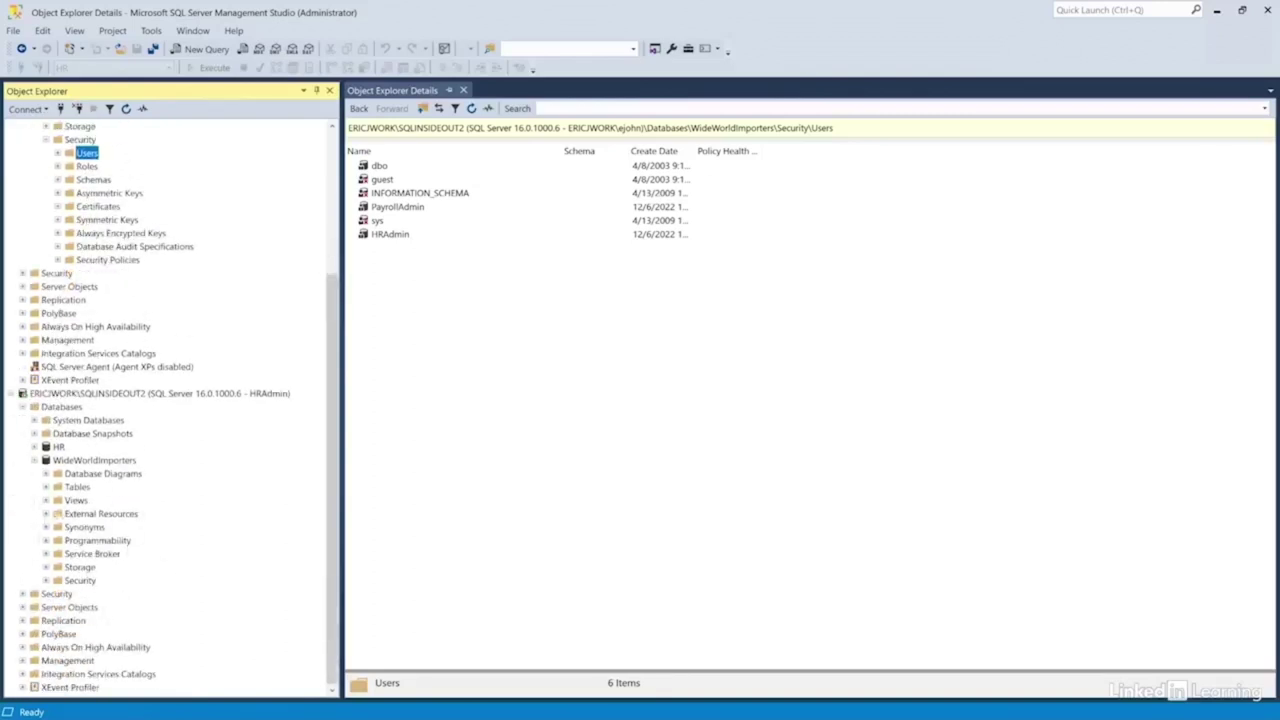
pyautogui.click(45, 487)
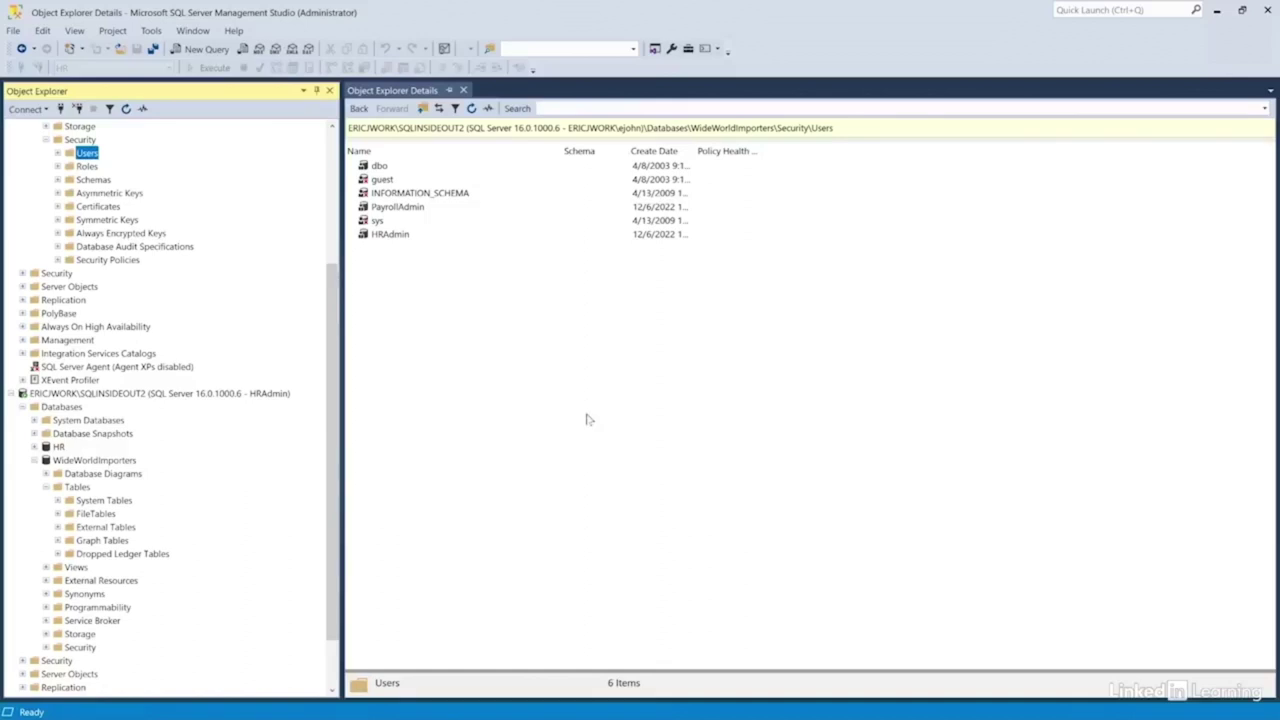
pyautogui.scroll(3, 188, 300)
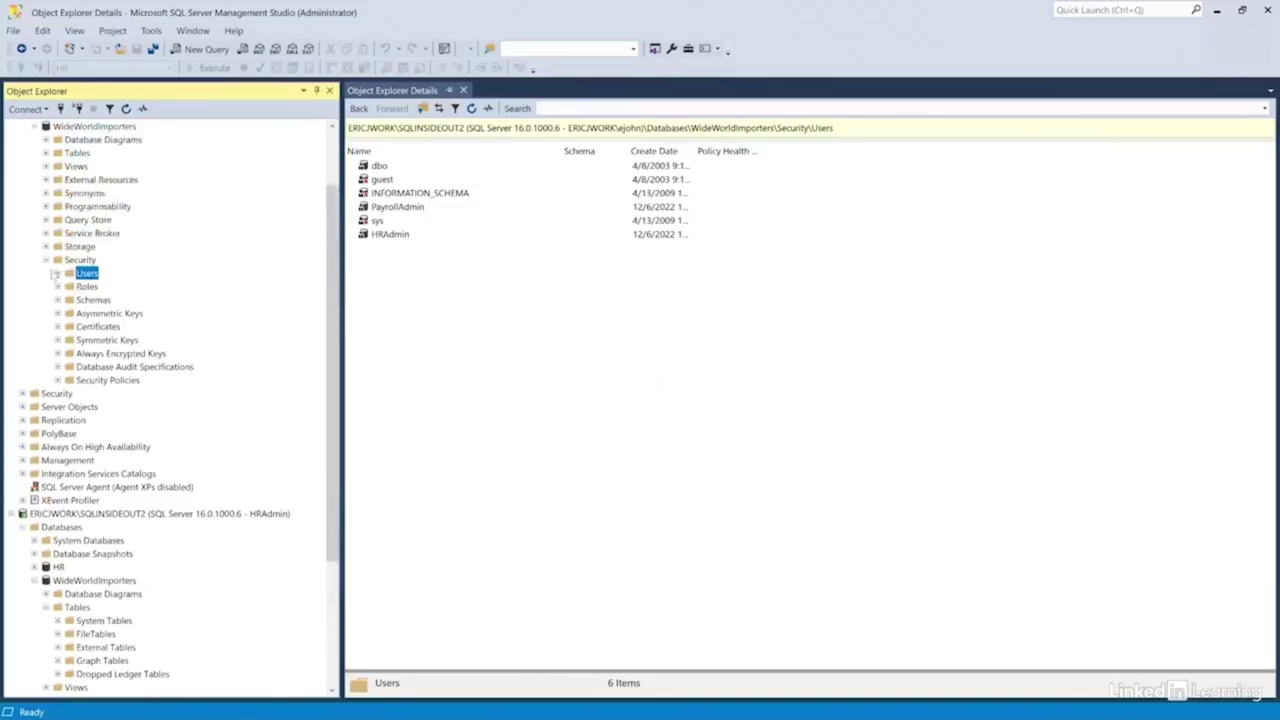
pyautogui.click(57, 273)
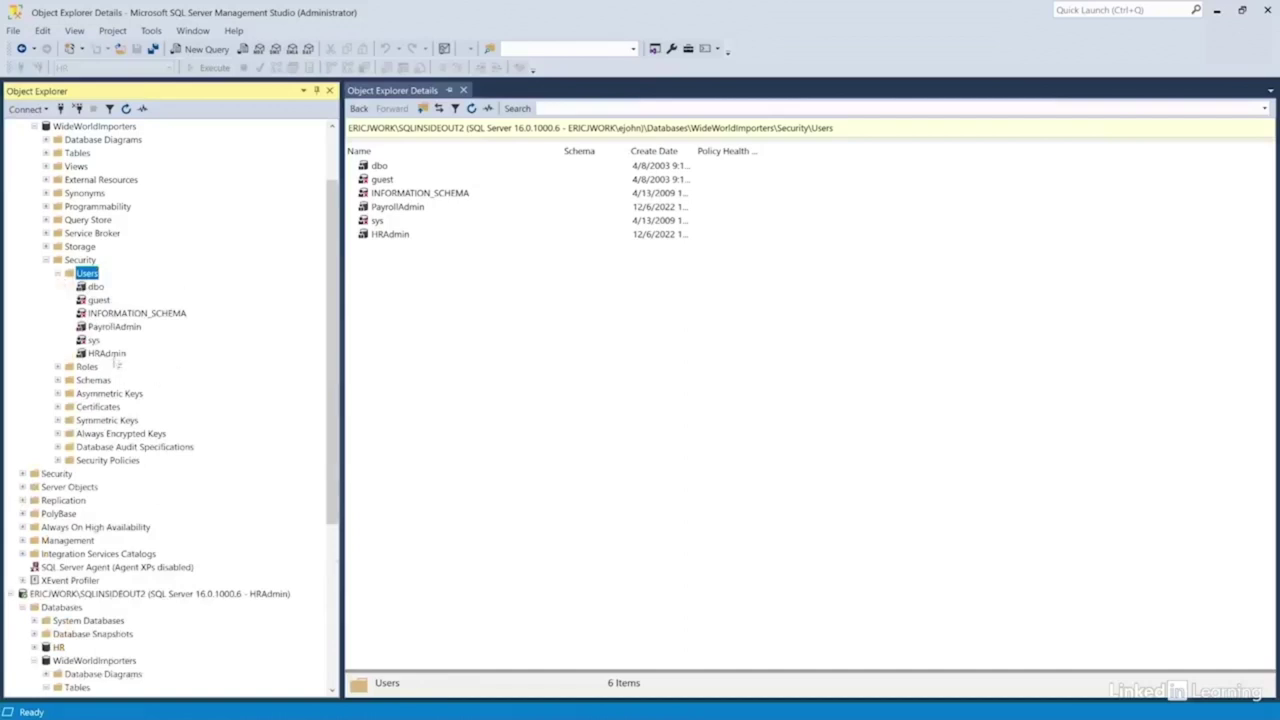
# - Give the HRAdmin database user db_datawriter role membership and save it
pyautogui.rightClick(116, 355)
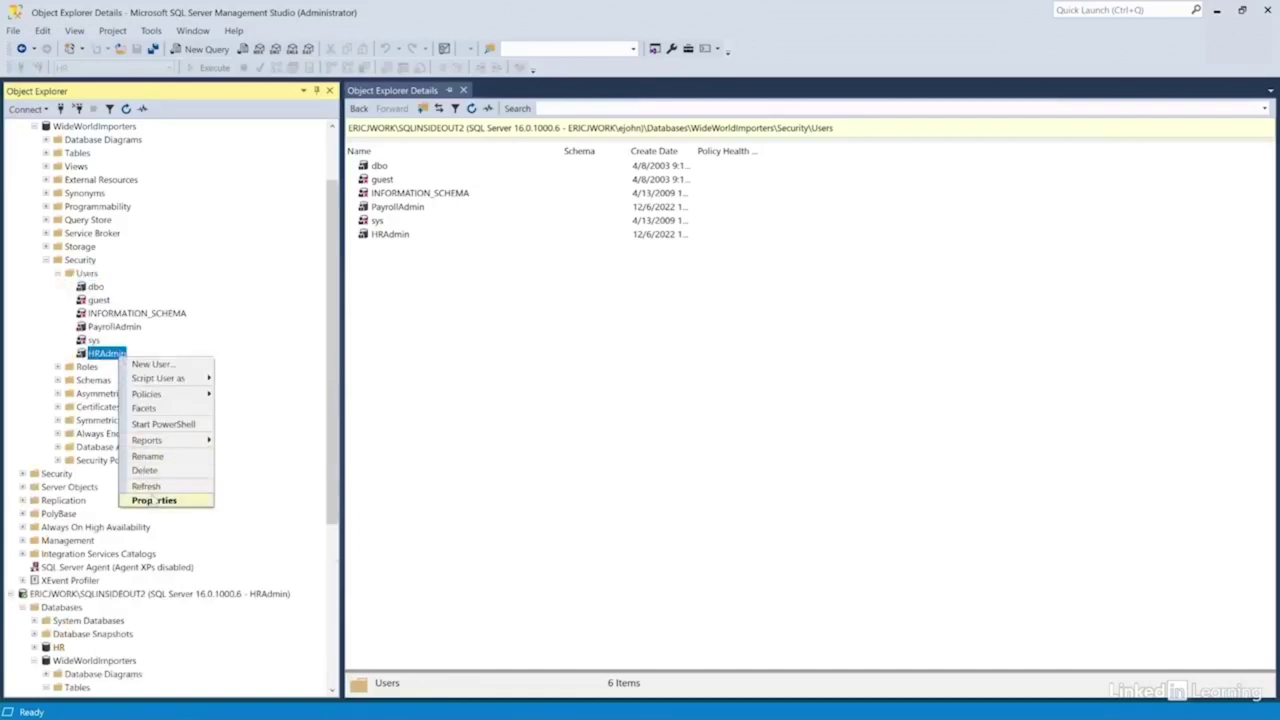
pyautogui.click(152, 500)
pyautogui.moveTo(595, 126); pyautogui.dragTo(644, 99)
pyautogui.click(468, 148)
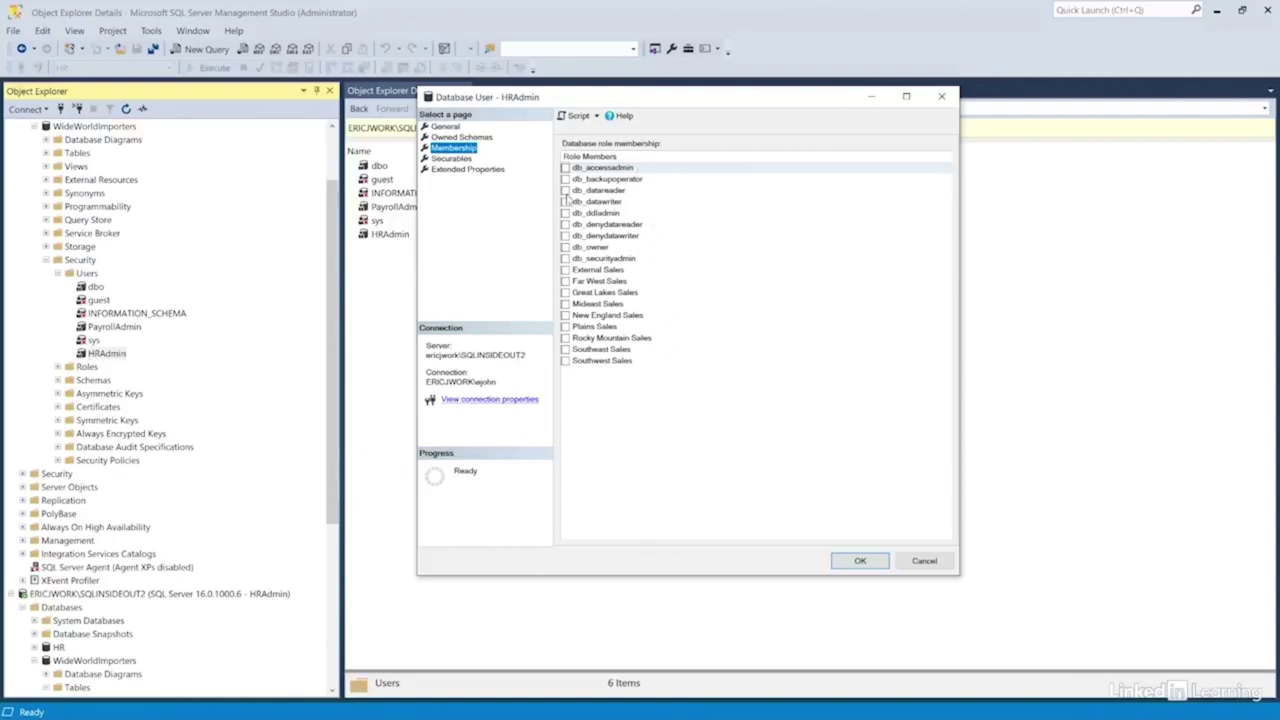
pyautogui.click(565, 190)
pyautogui.click(577, 202)
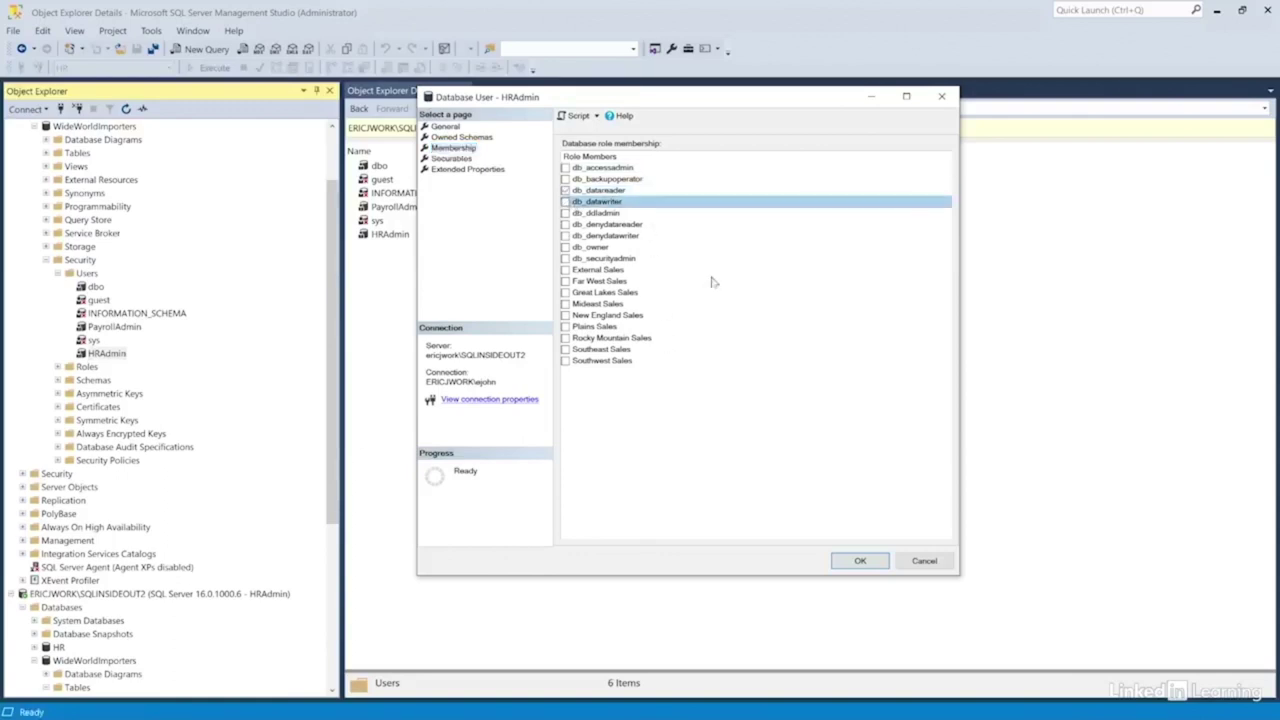
pyautogui.click(566, 202)
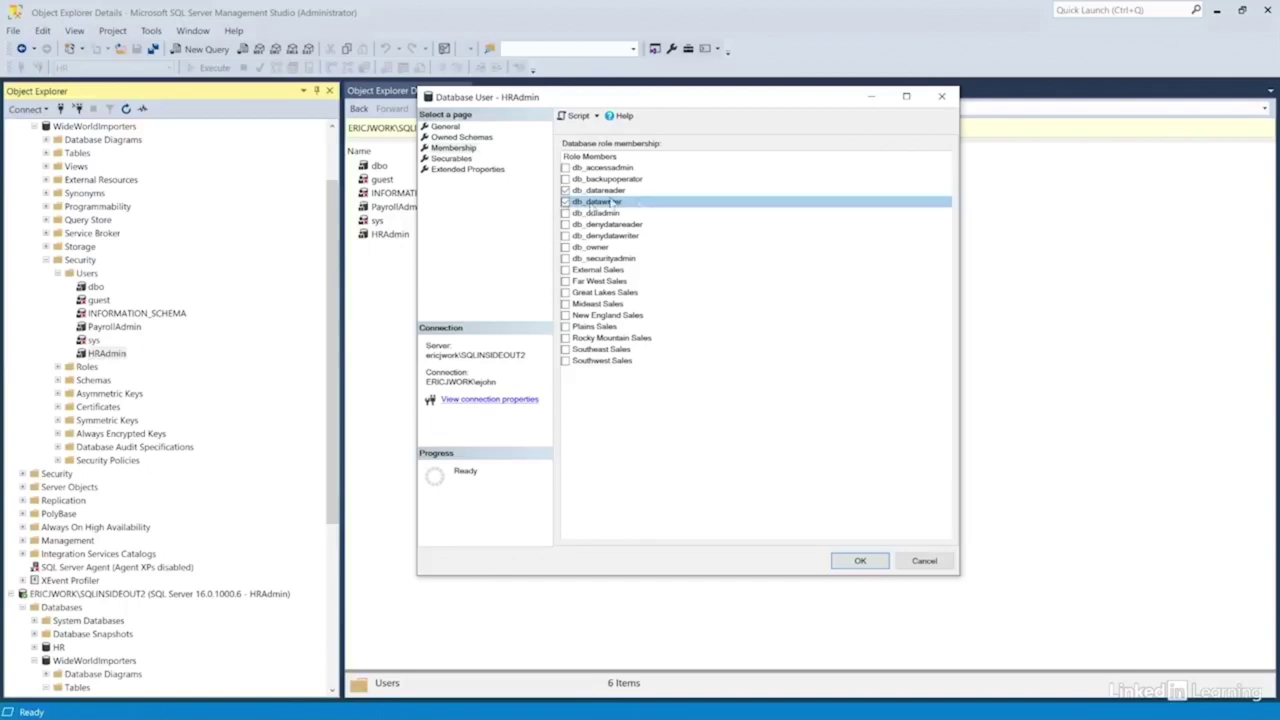
pyautogui.click(880, 561)
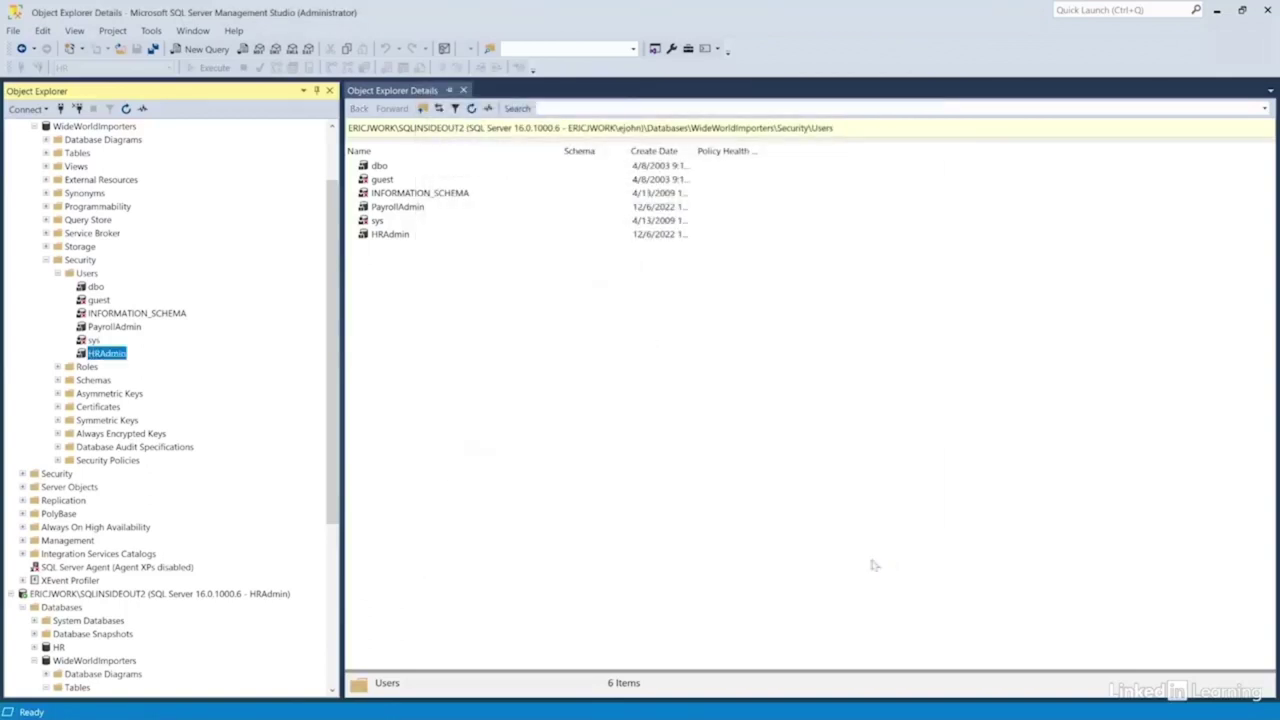
# - Refresh the HRAdmin connection's WideWorldImporters Tables folder so all 36 tables appear
pyautogui.scroll(-4, 209, 378)
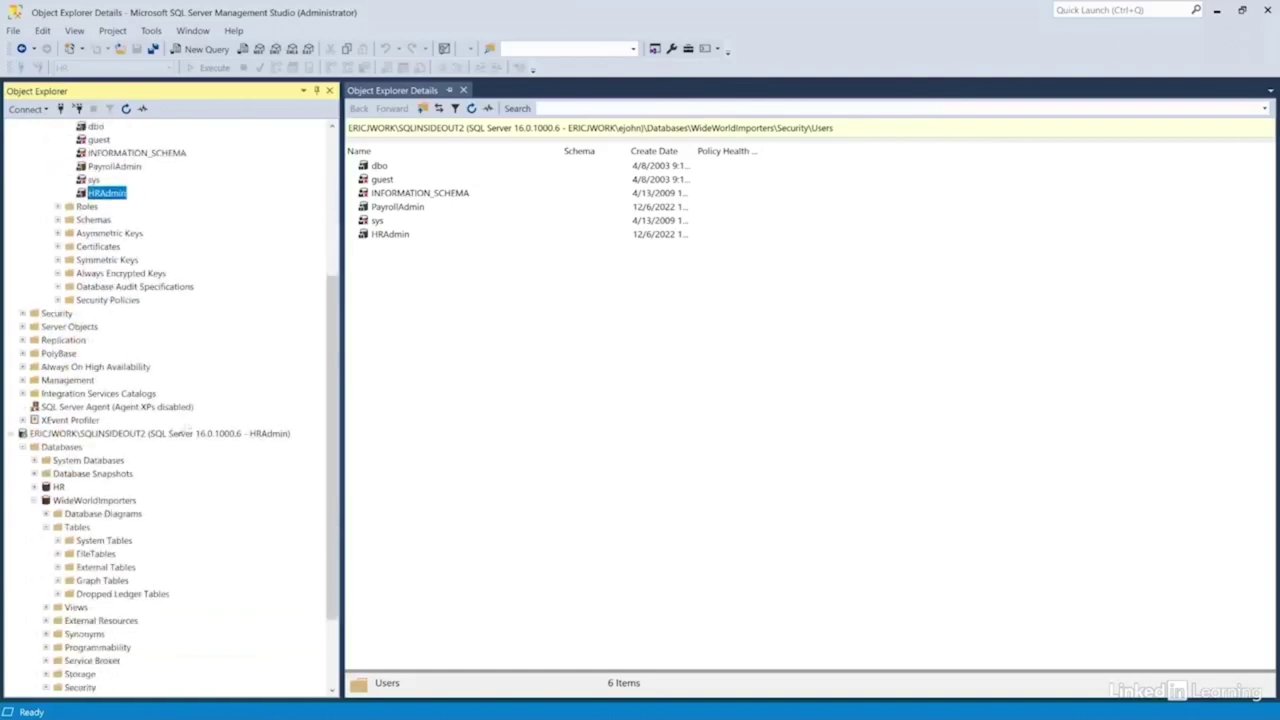
pyautogui.rightClick(76, 527)
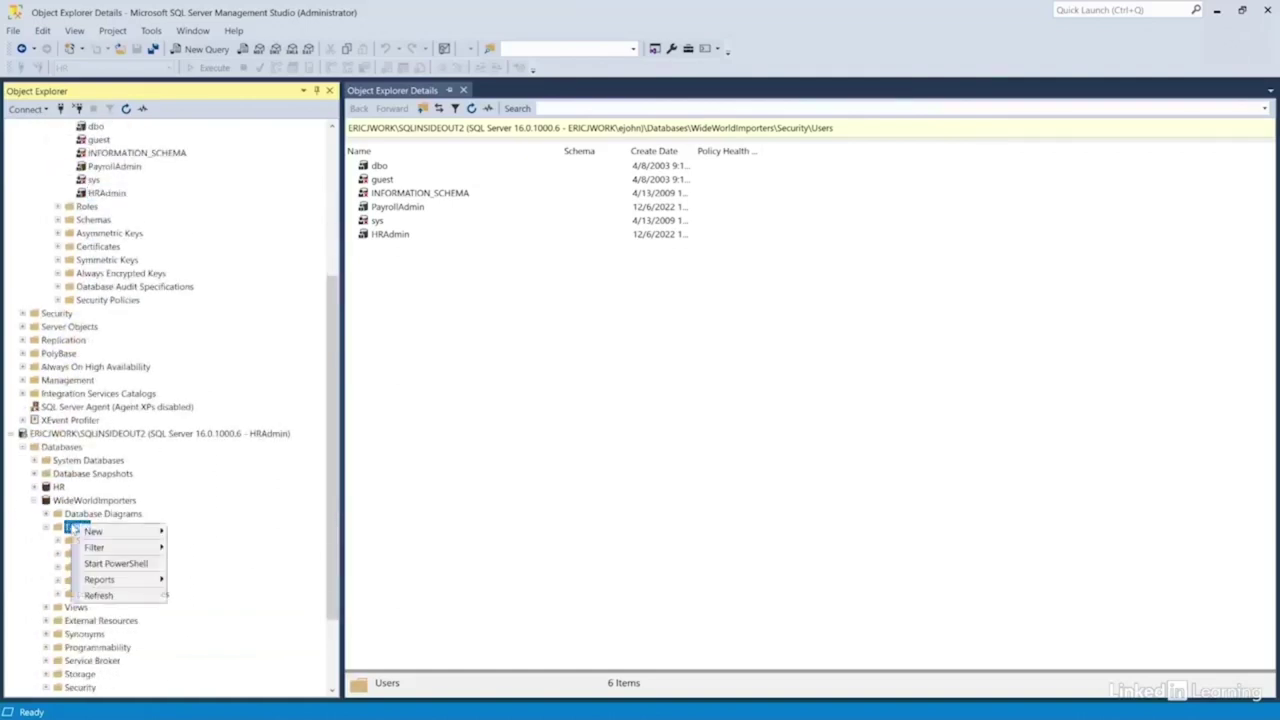
pyautogui.click(100, 595)
pyautogui.scroll(-5, 150, 410)
pyautogui.scroll(1, 150, 410)
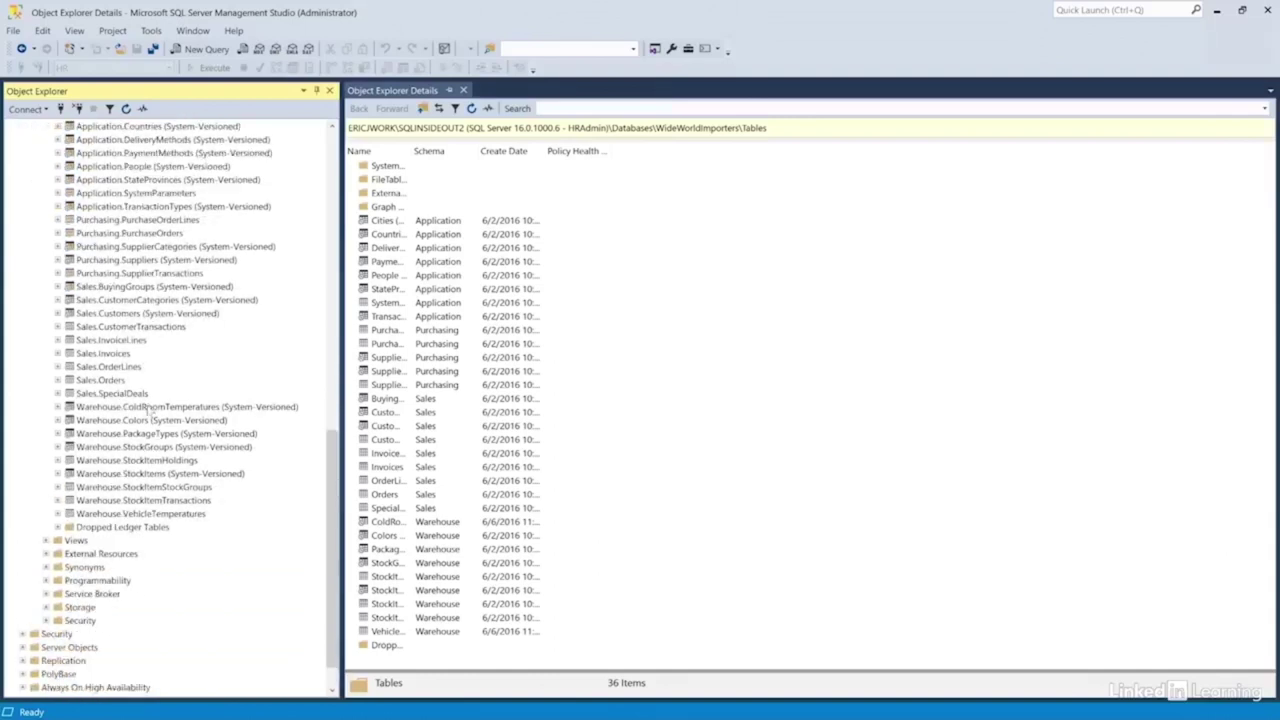
pyautogui.scroll(5, 148, 410)
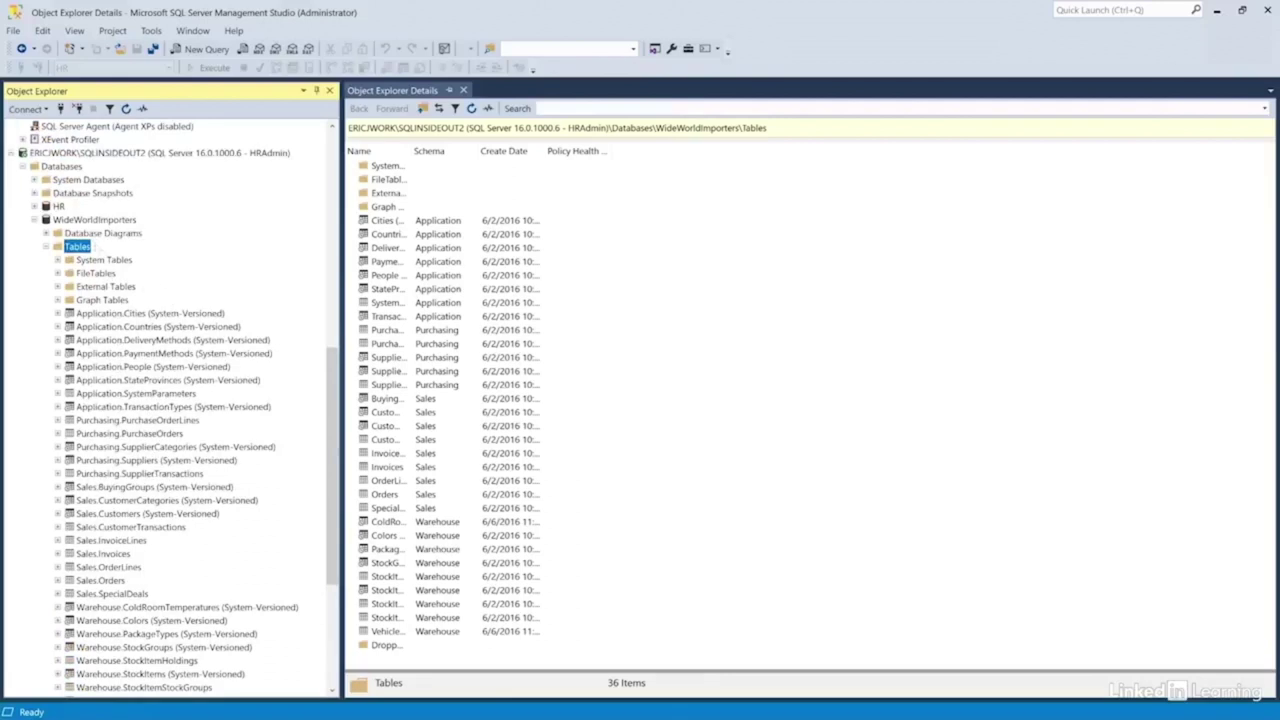
pyautogui.click(100, 220)
pyautogui.rightClick(108, 219)
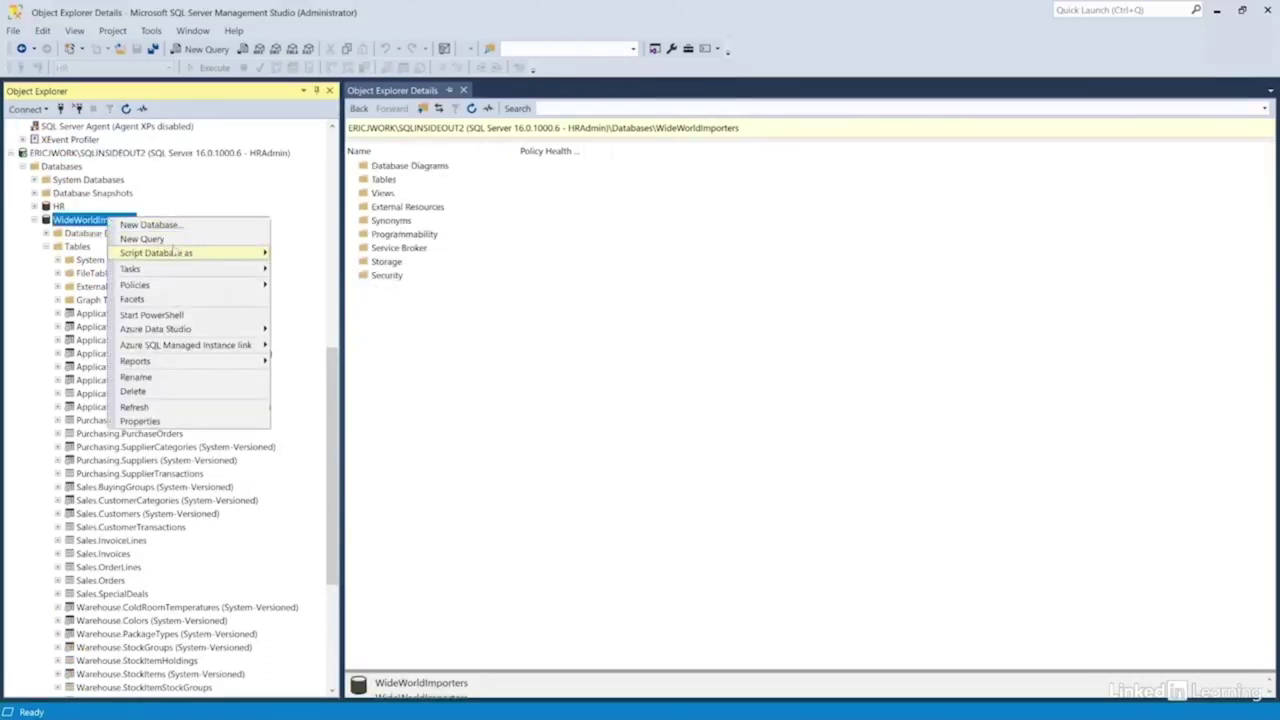
# - Run 'select * into Sales.OrdersCopy from Sales.Orders' in a new query window as HRAdmin
pyautogui.click(145, 239)
pyautogui.write('selec')
pyautogui.write('y')
pyautogui.press('BackSpace')
pyautogui.write('t * int')
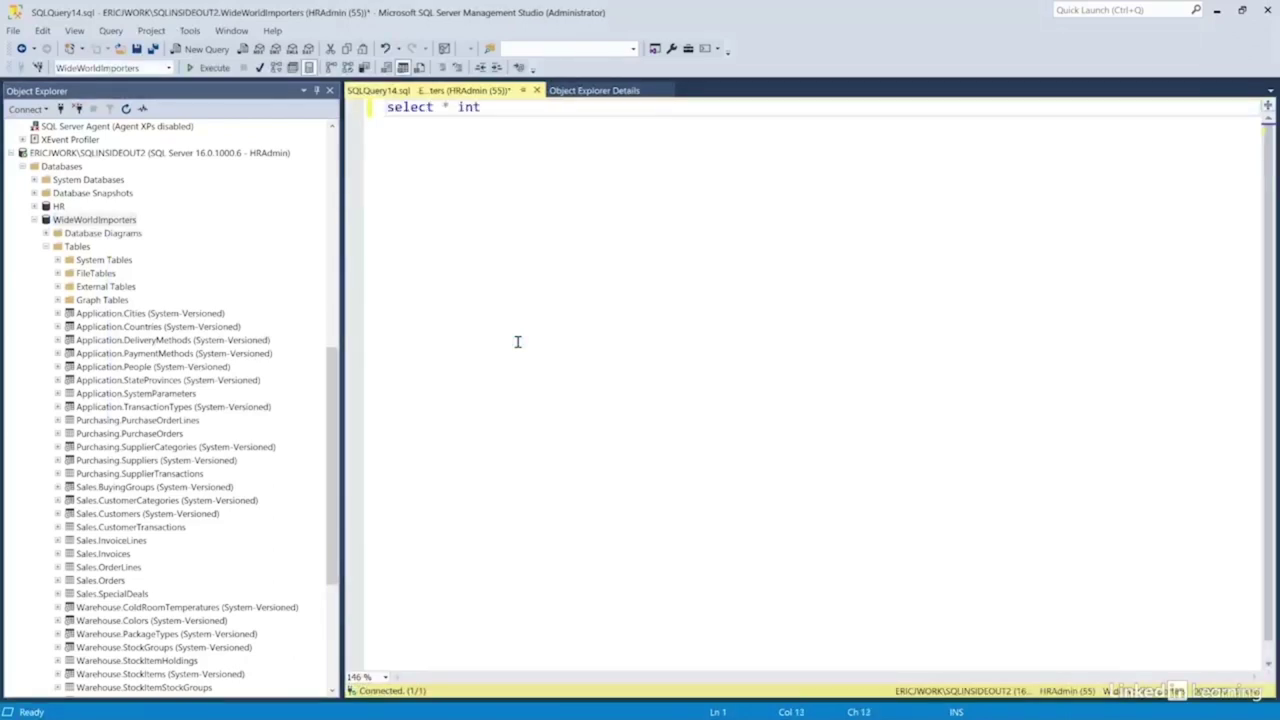
pyautogui.write('o OrdersCopy fro')
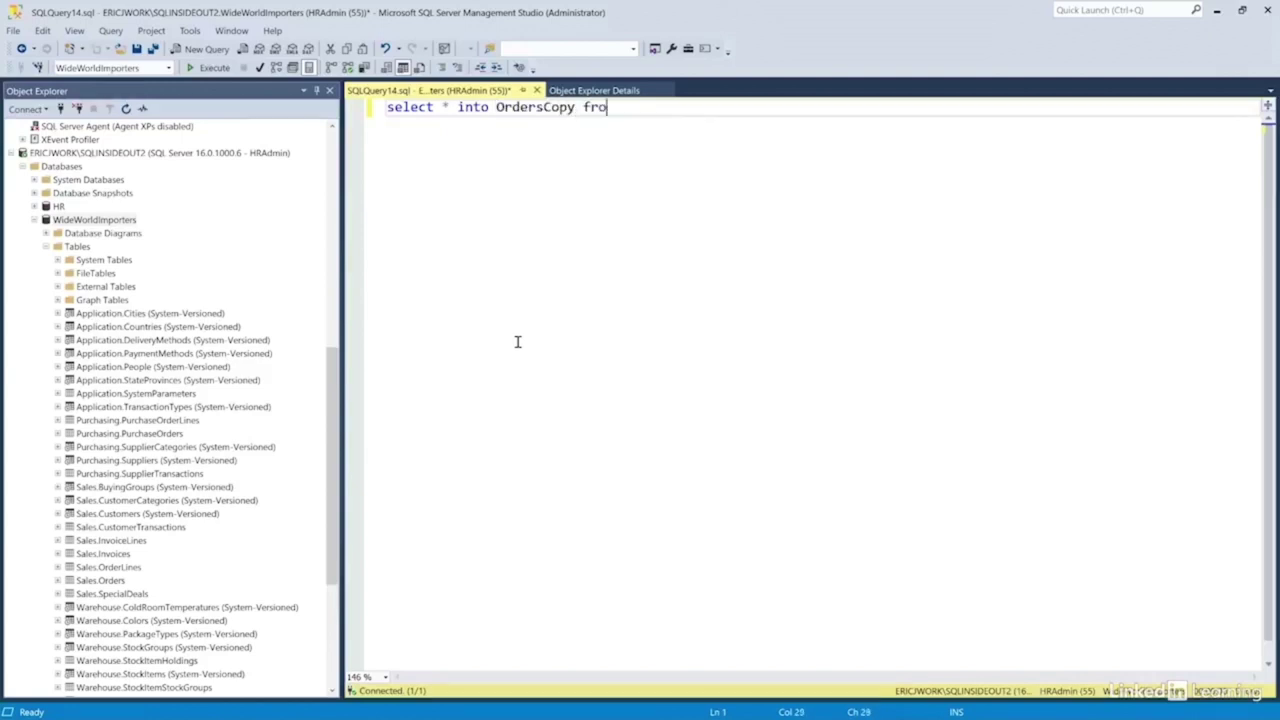
pyautogui.write('m Sales.o')
pyautogui.press('Down')
pyautogui.press('Tab')
pyautogui.press('Left')
pyautogui.press('Left')
pyautogui.press('Left')
pyautogui.press('Left')
pyautogui.press('Left')
pyautogui.press('Left')
pyautogui.press('Left')
pyautogui.hotkey('shift', 'Left')
pyautogui.hotkey('shift', 'Left')
pyautogui.hotkey('shift', 'Left')
pyautogui.hotkey('shift', 'Left')
pyautogui.hotkey('shift', 'Left')
pyautogui.hotkey('shift', 'Left')
pyautogui.hotkey('ctrl', 'c')
pyautogui.hotkey('ctrl', 'Left')
pyautogui.hotkey('ctrl', 'Left')
pyautogui.hotkey('ctrl', 'v')
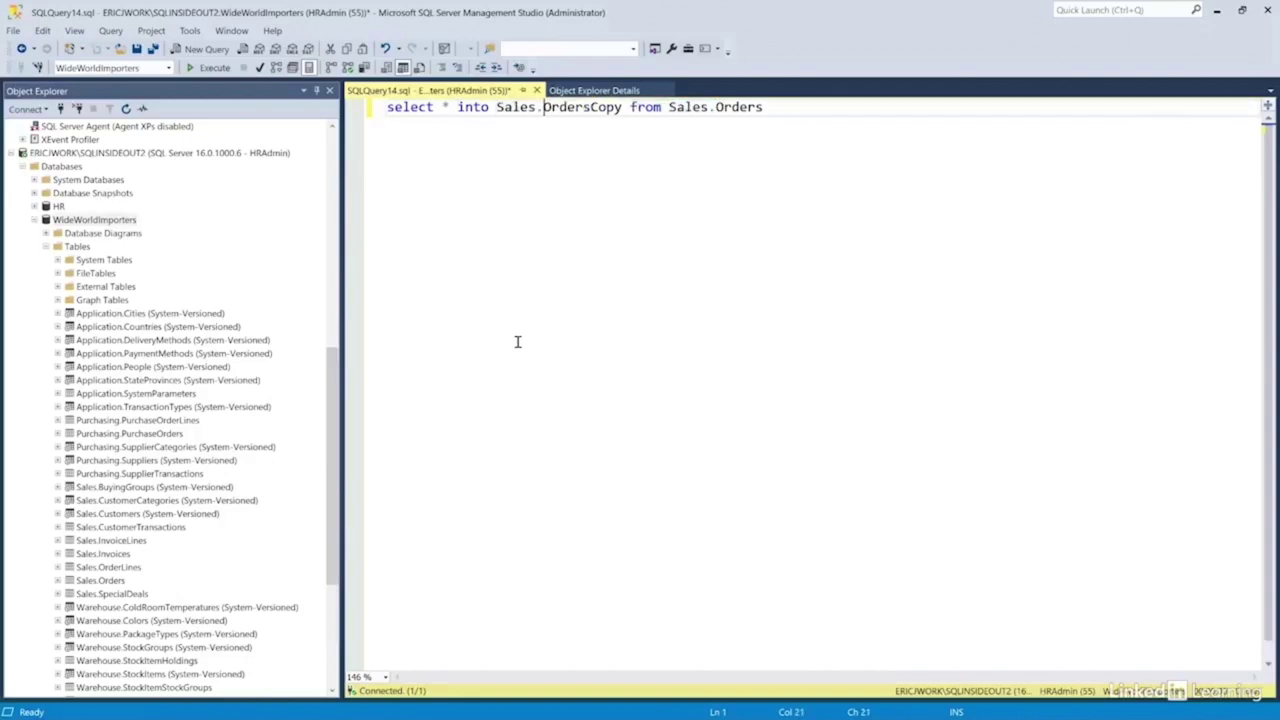
pyautogui.press('F5')
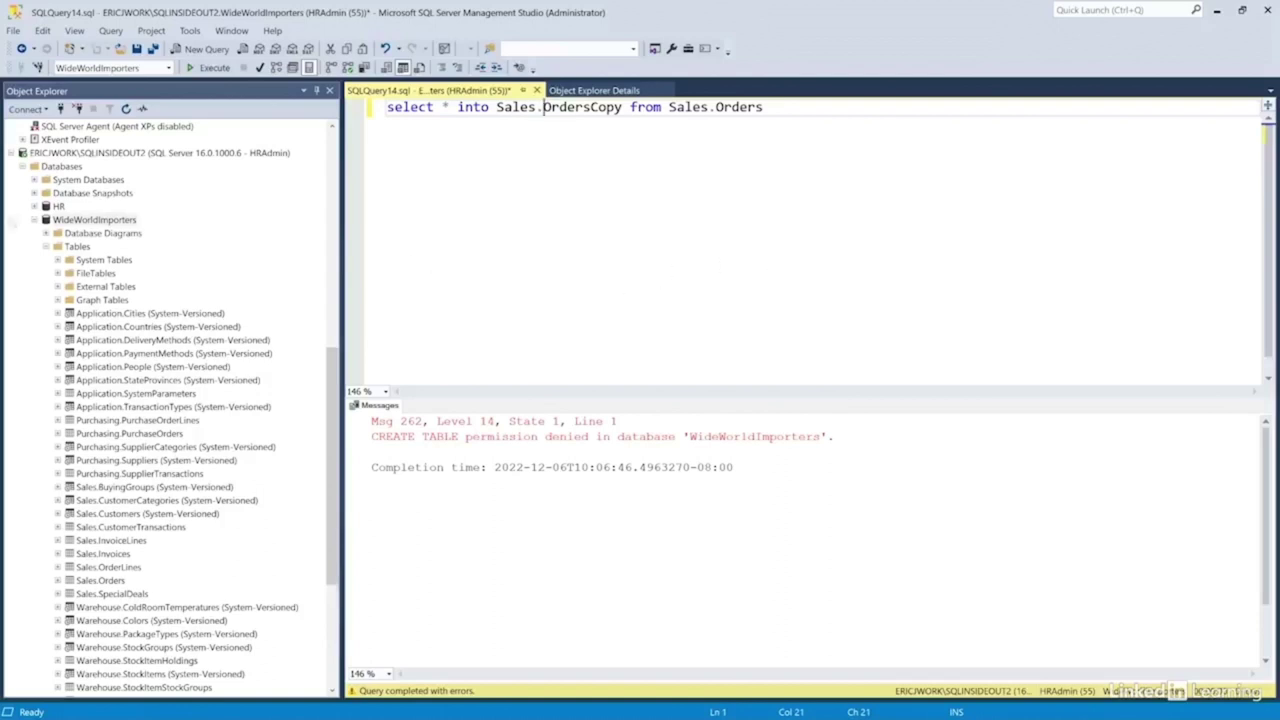
# - Open HRAdmin's user properties, check its role memberships including the unticked db_ddladmin, then show Securables
pyautogui.click(45, 220)
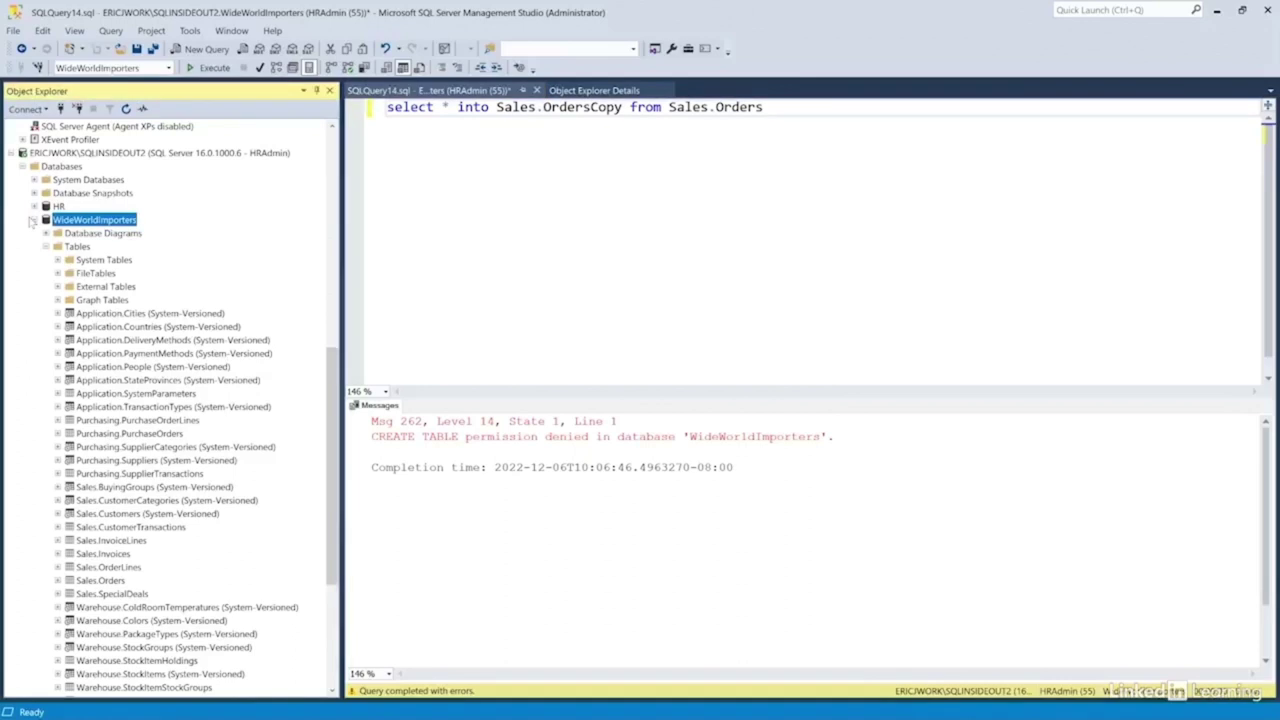
pyautogui.scroll(10, 40, 255)
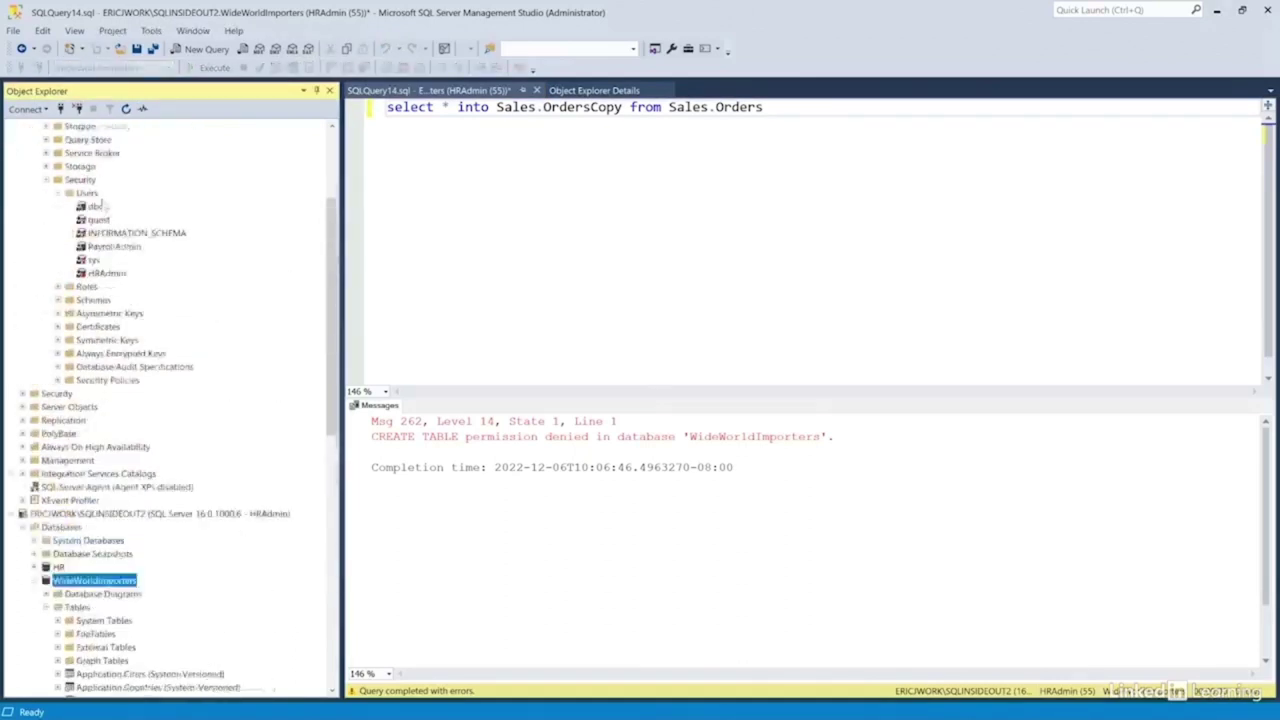
pyautogui.rightClick(96, 318)
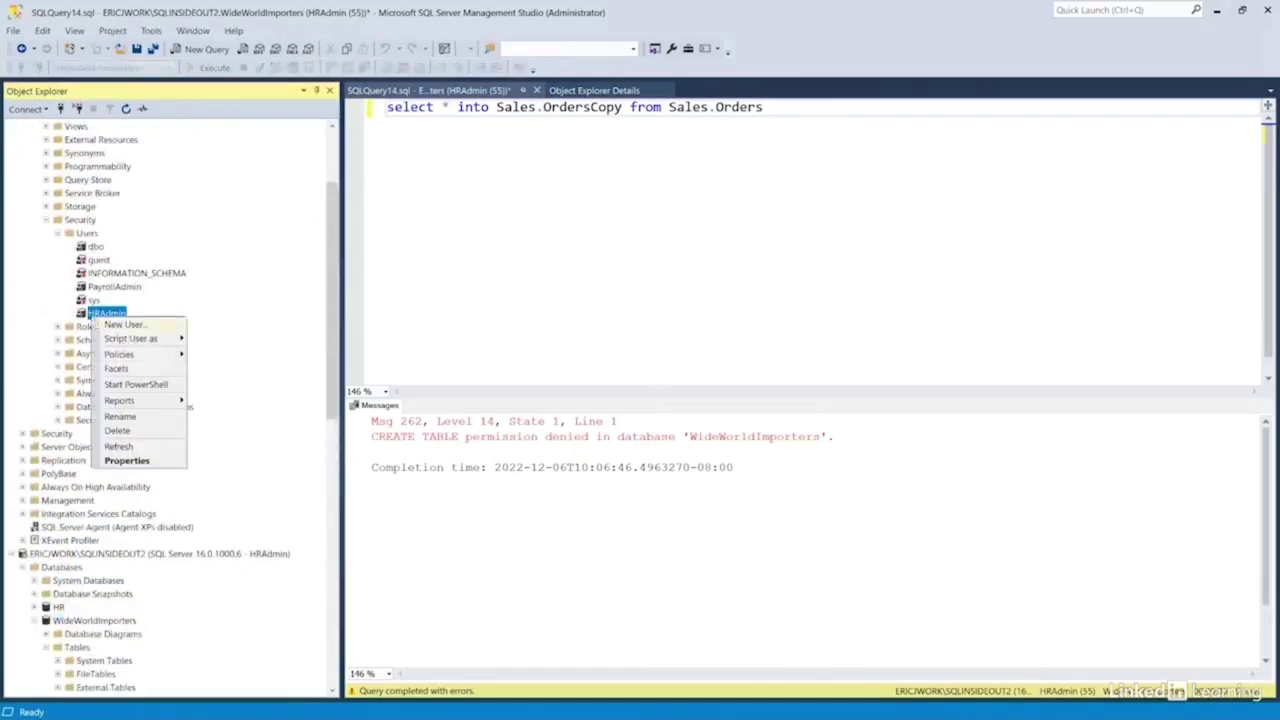
pyautogui.click(145, 462)
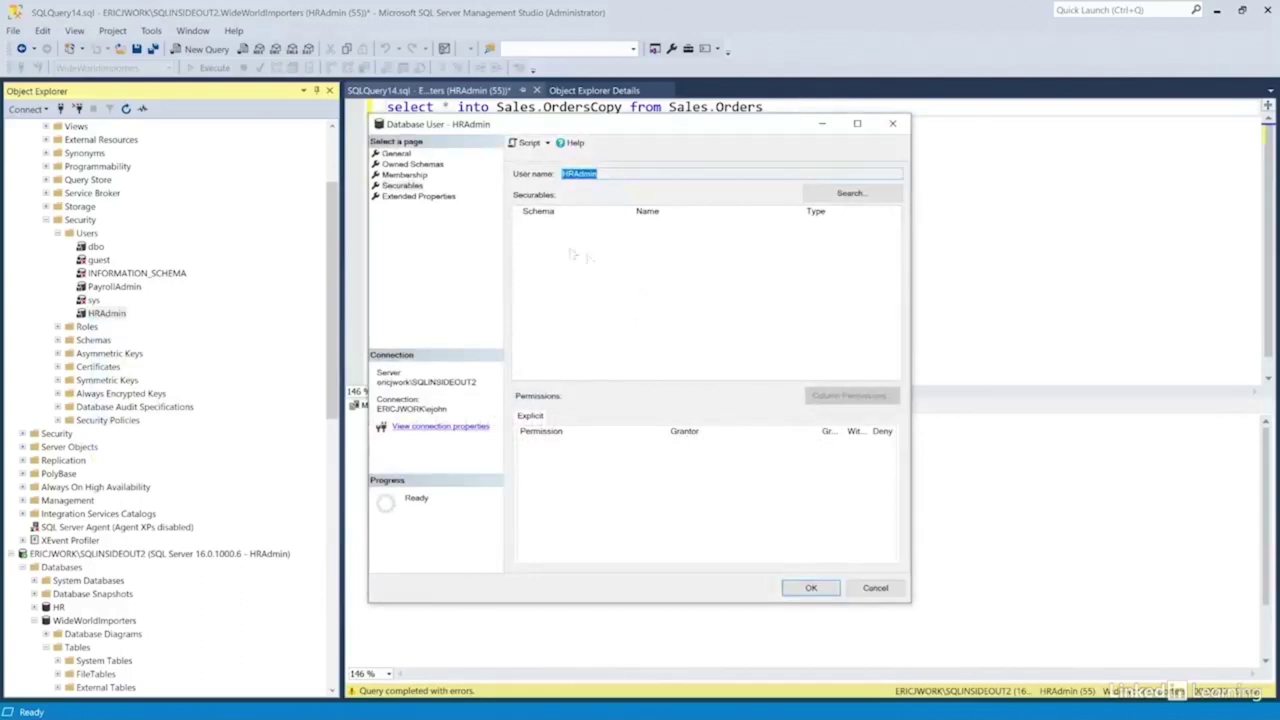
pyautogui.click(404, 175)
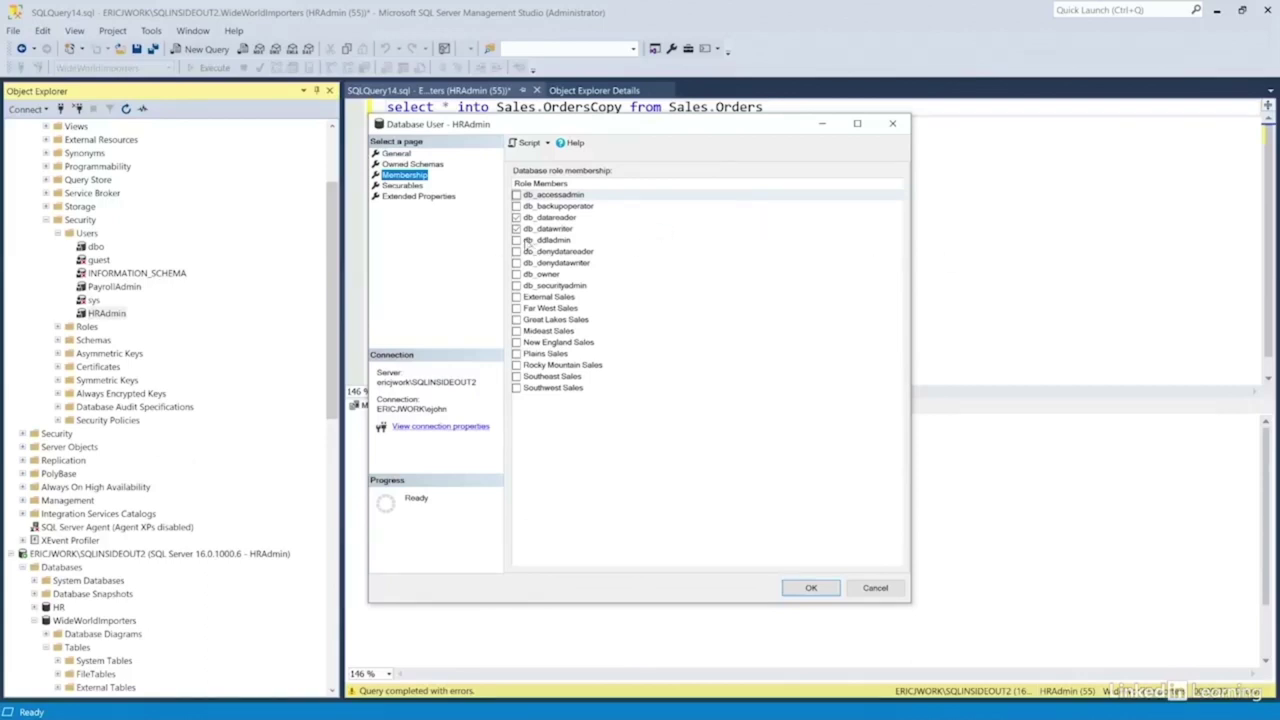
pyautogui.click(530, 241)
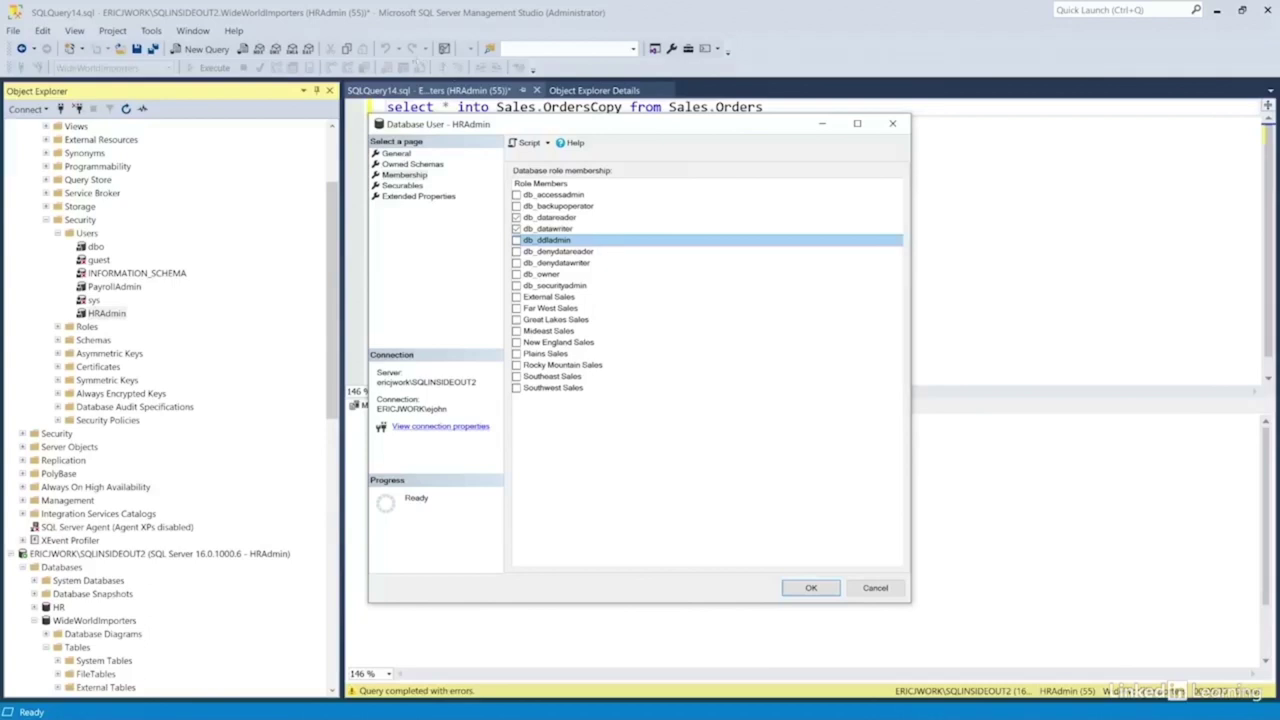
pyautogui.click(400, 185)
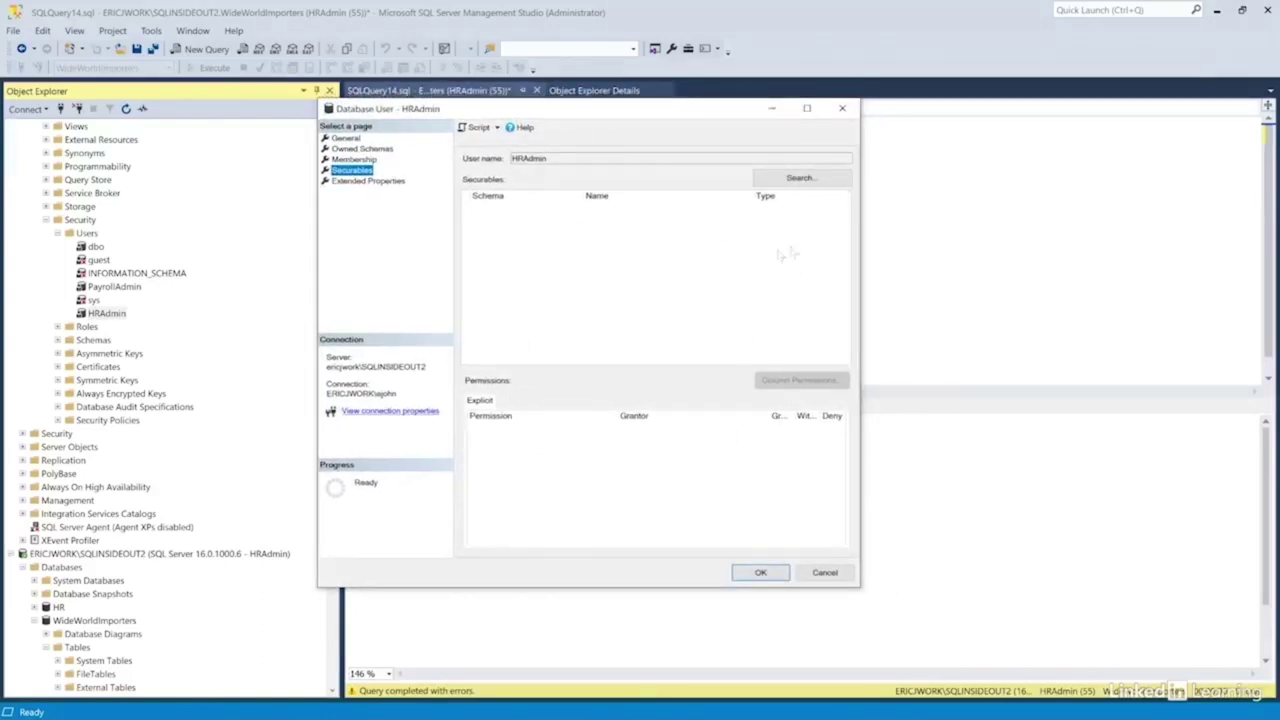
# - Add all objects of type Tables to HRAdmin's securables list
pyautogui.click(790, 182)
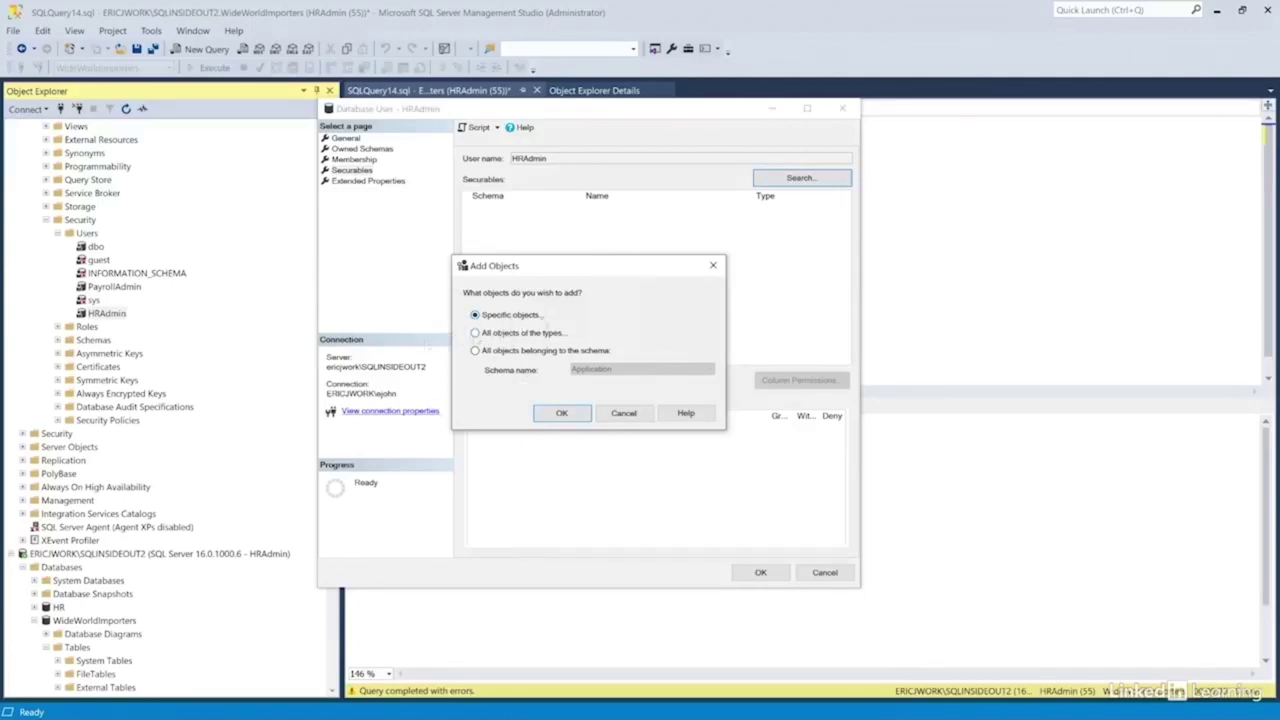
pyautogui.click(499, 333)
pyautogui.click(550, 416)
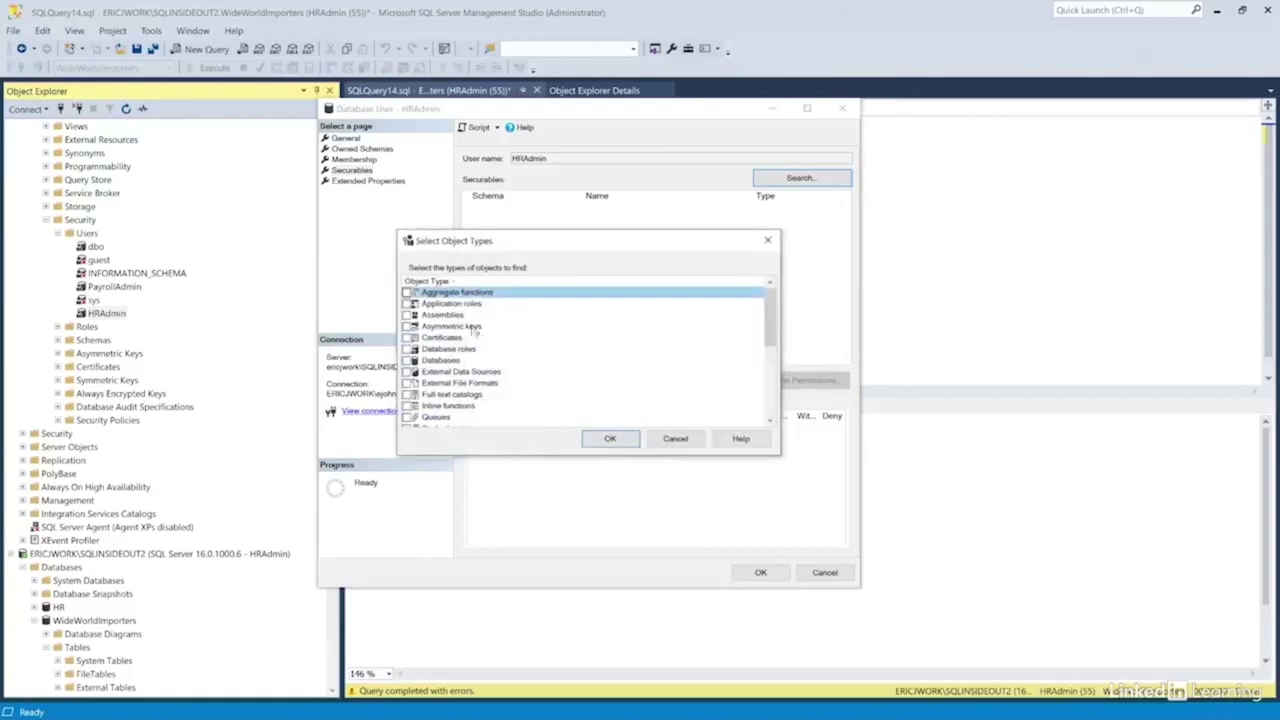
pyautogui.scroll(-5, 465, 357)
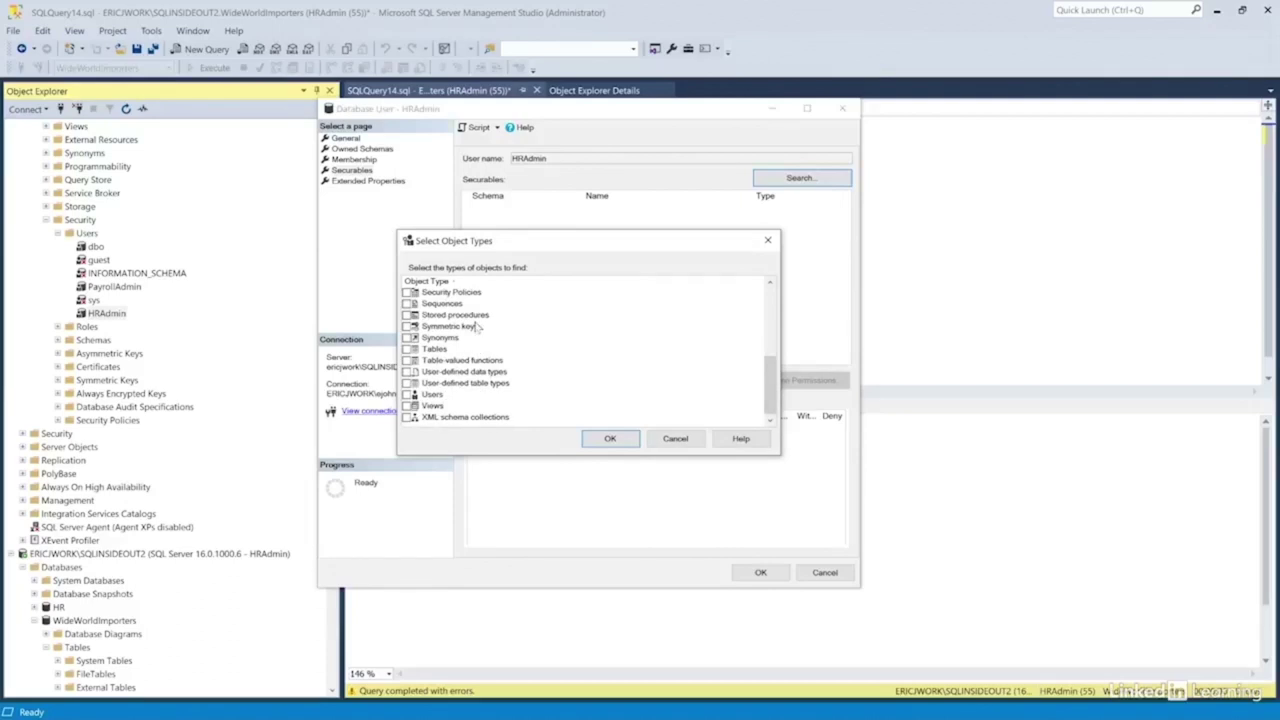
pyautogui.scroll(3, 460, 335)
pyautogui.scroll(-1, 474, 324)
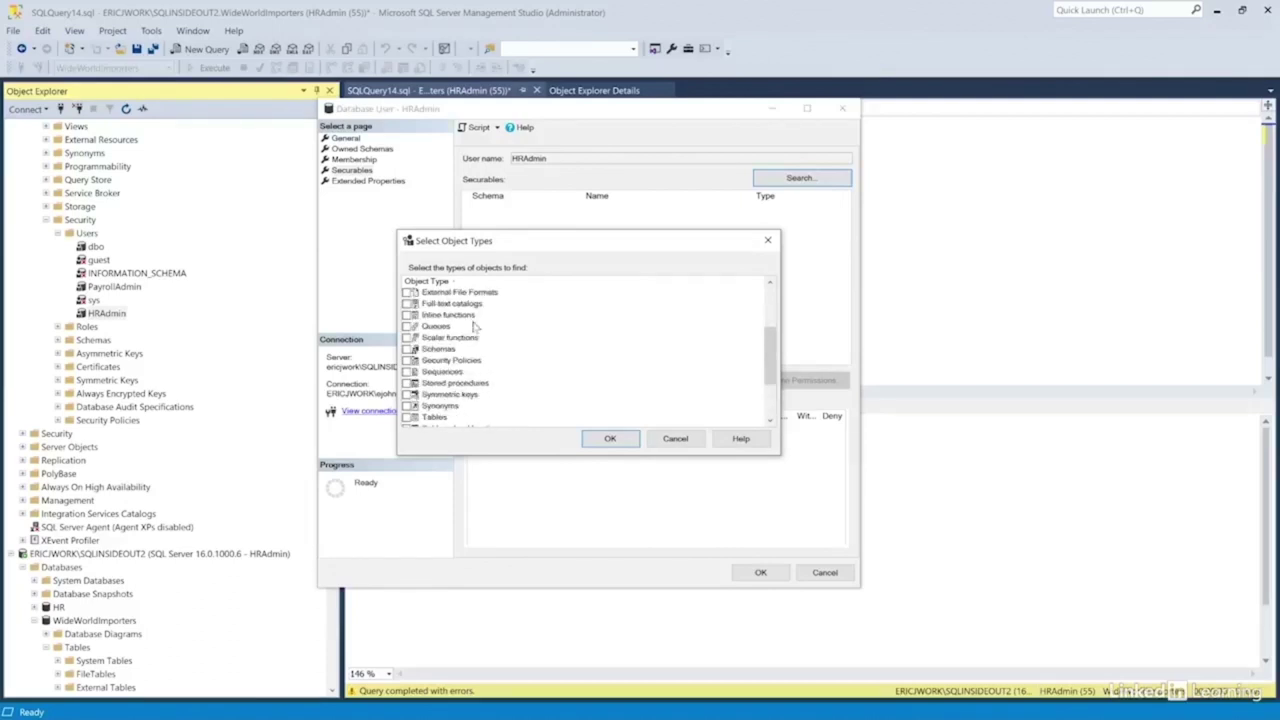
pyautogui.scroll(-2, 460, 404)
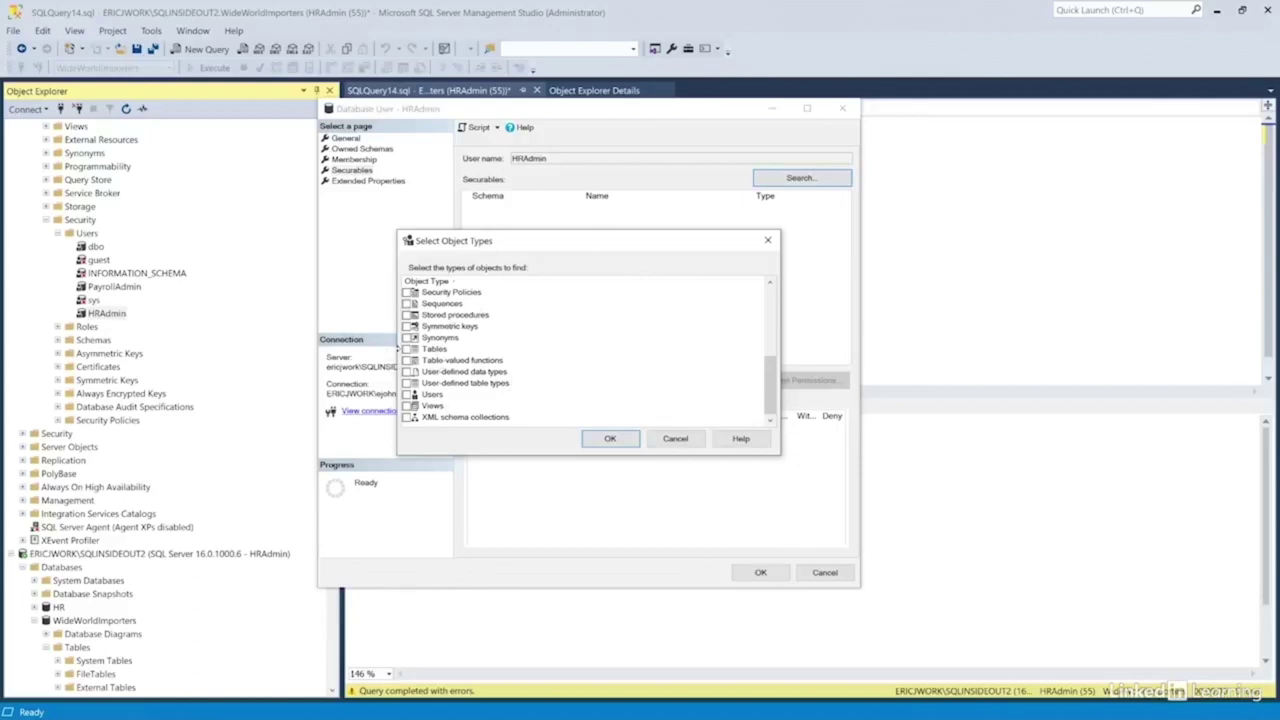
pyautogui.click(407, 349)
pyautogui.click(407, 349)
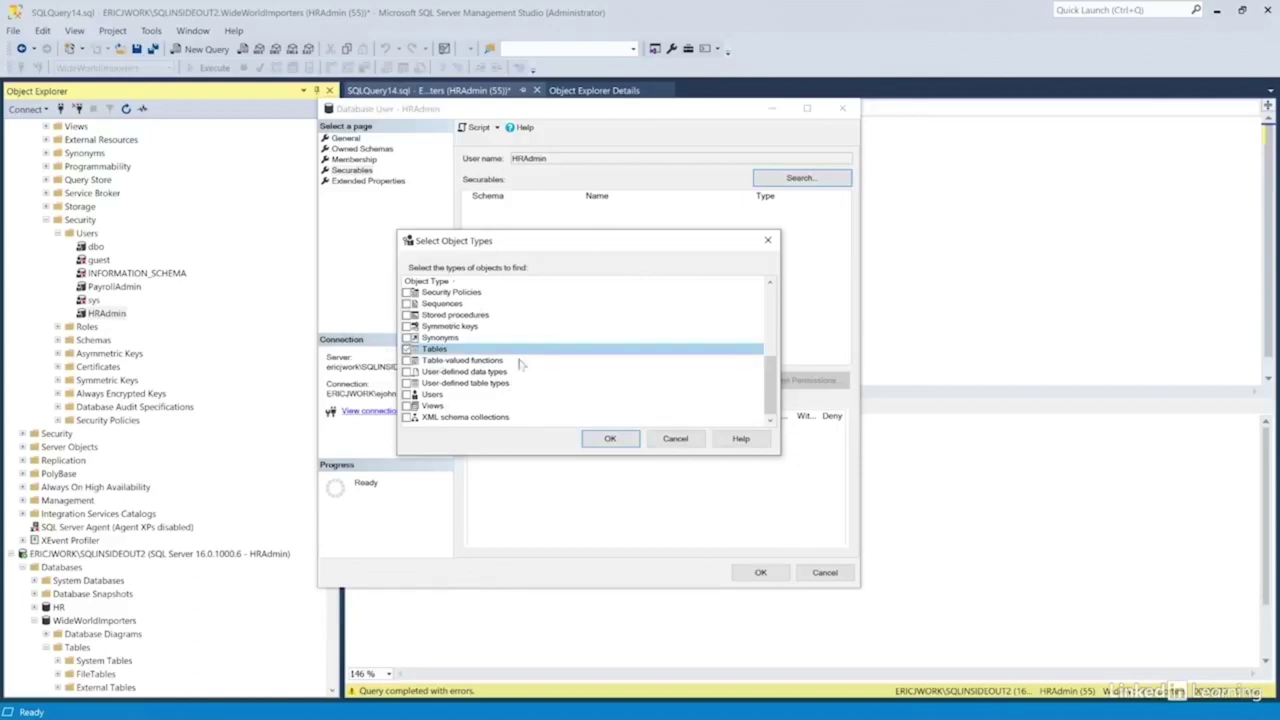
pyautogui.click(612, 440)
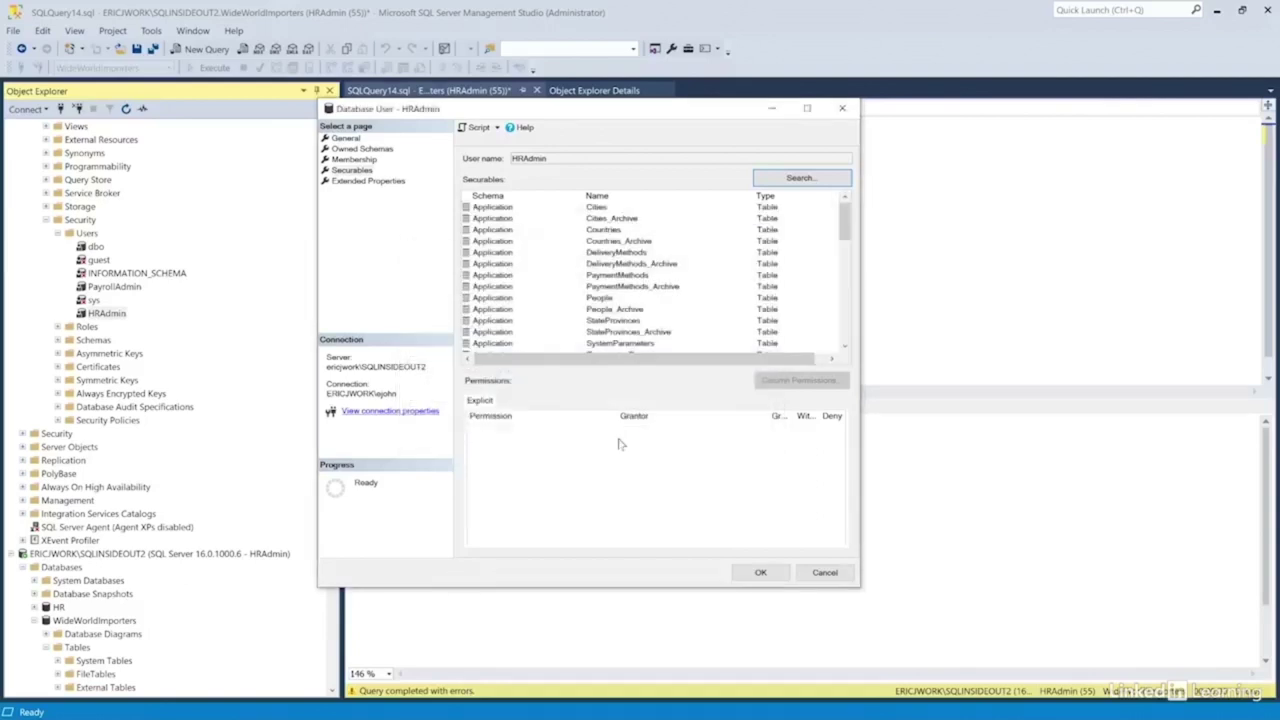
# - Review HRAdmin's permissions on Application.Countries_Archive, which has none granted
pyautogui.scroll(-2, 562, 251)
pyautogui.scroll(-7, 562, 251)
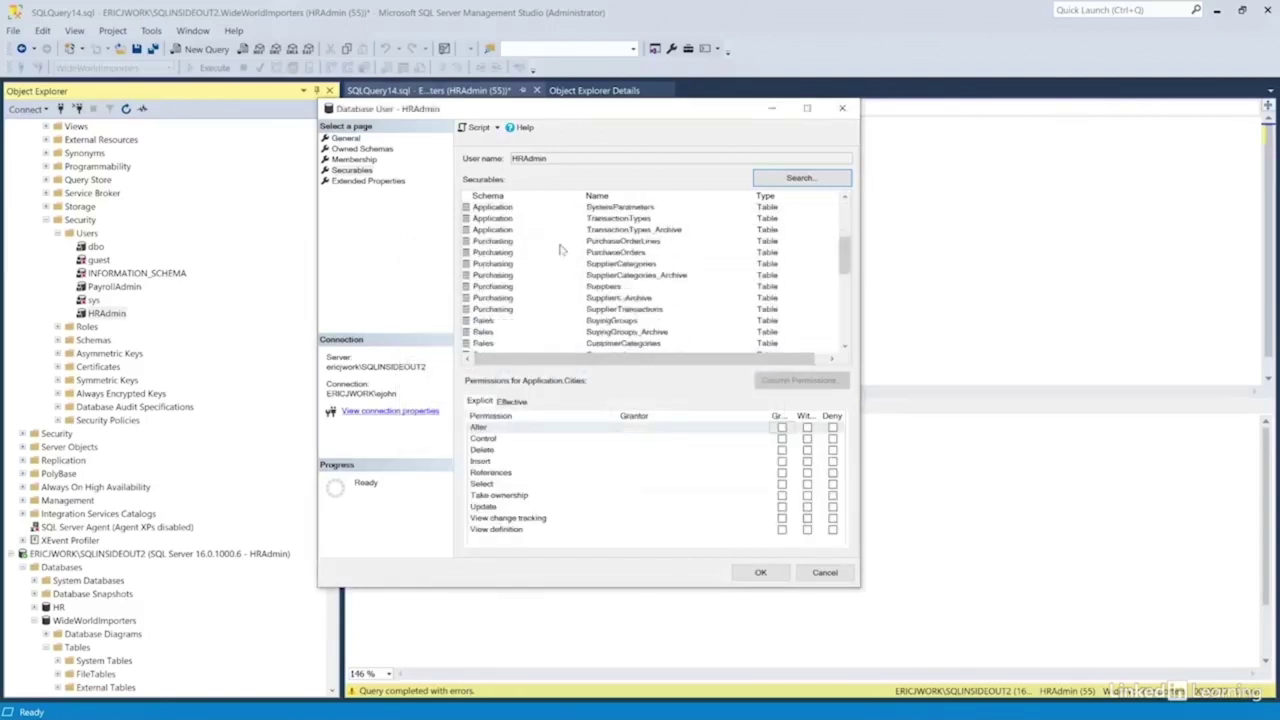
pyautogui.scroll(-3, 562, 251)
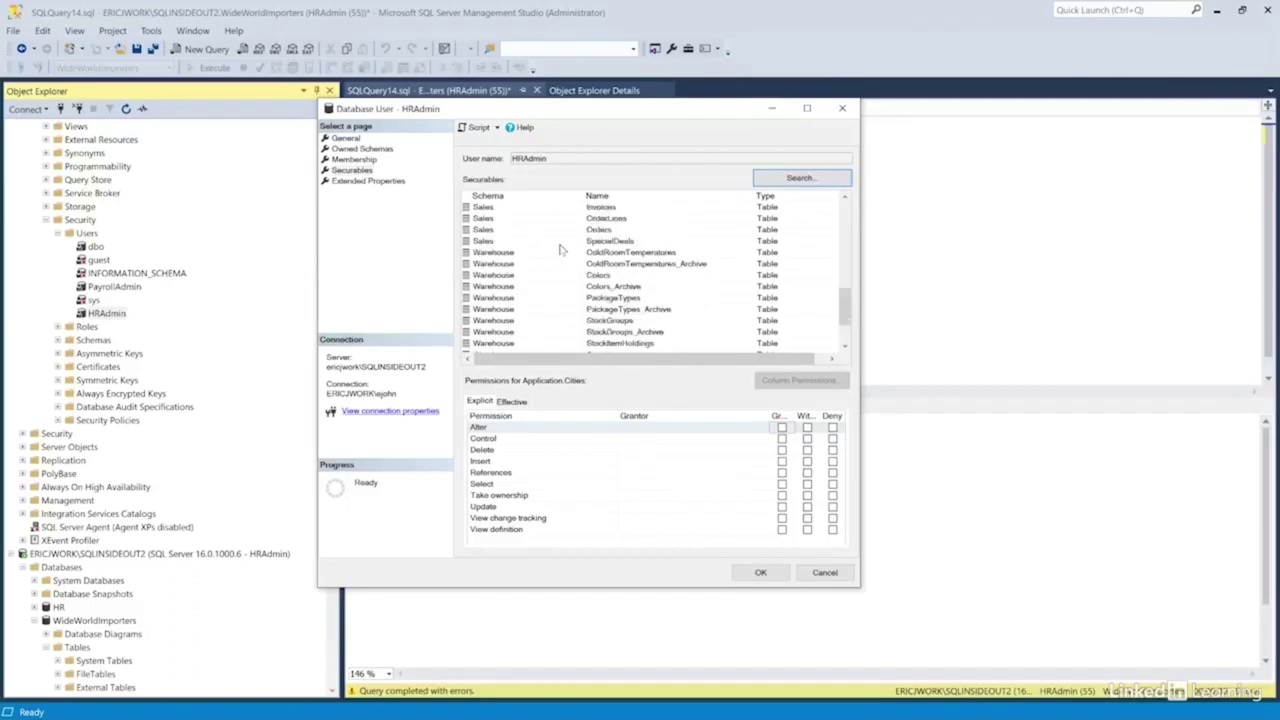
pyautogui.scroll(10, 560, 250)
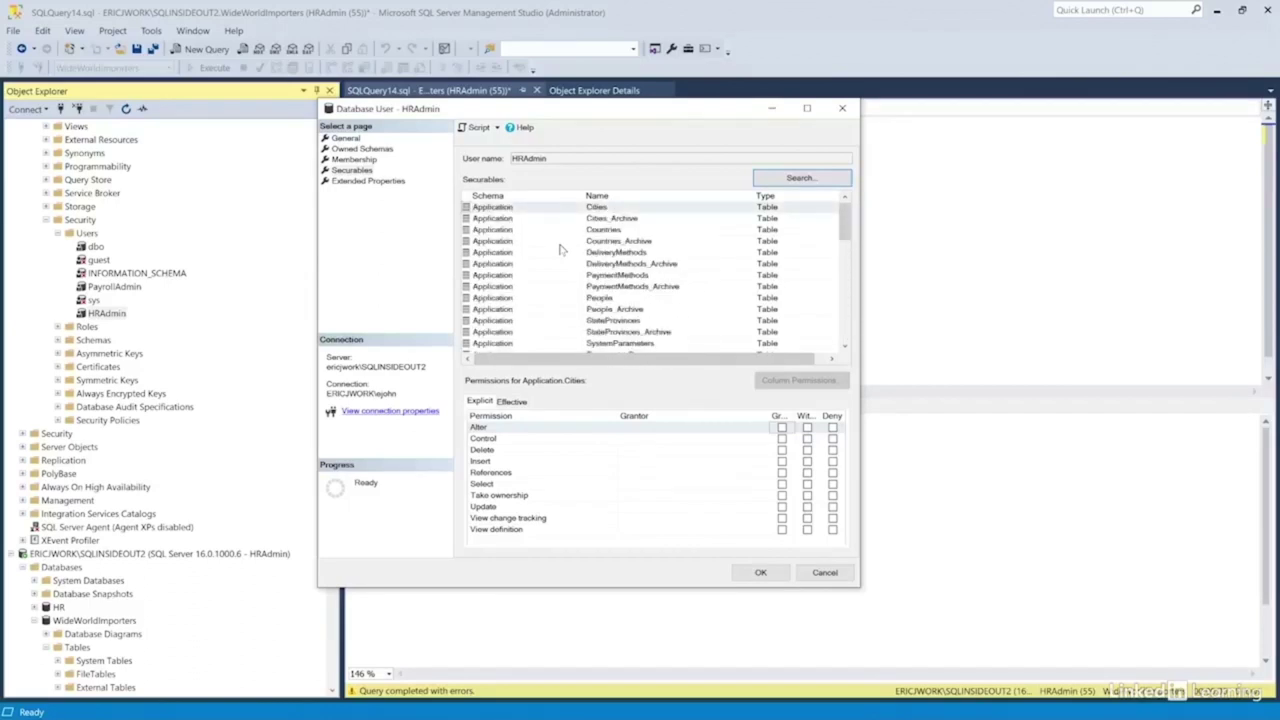
pyautogui.click(560, 243)
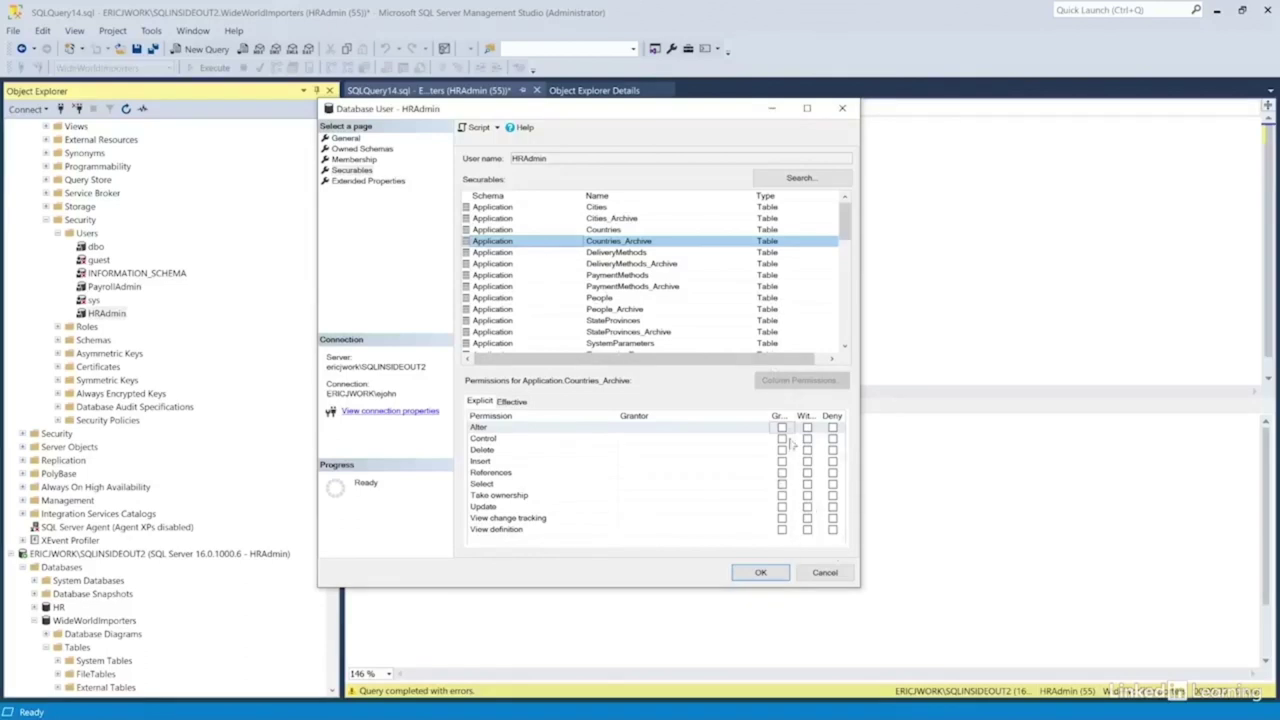
# - Add the WideWorldImporters database to HRAdmin's securables and show its database-level permissions
pyautogui.click(800, 178)
pyautogui.click(515, 331)
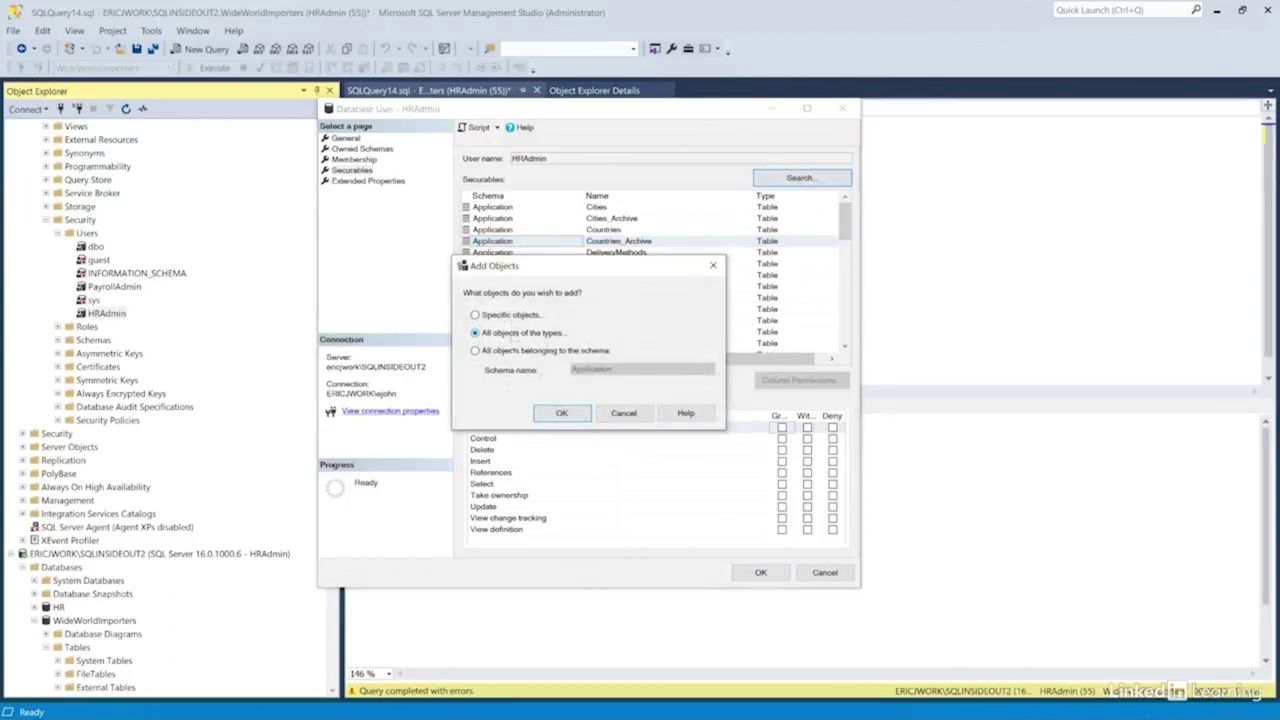
pyautogui.click(561, 413)
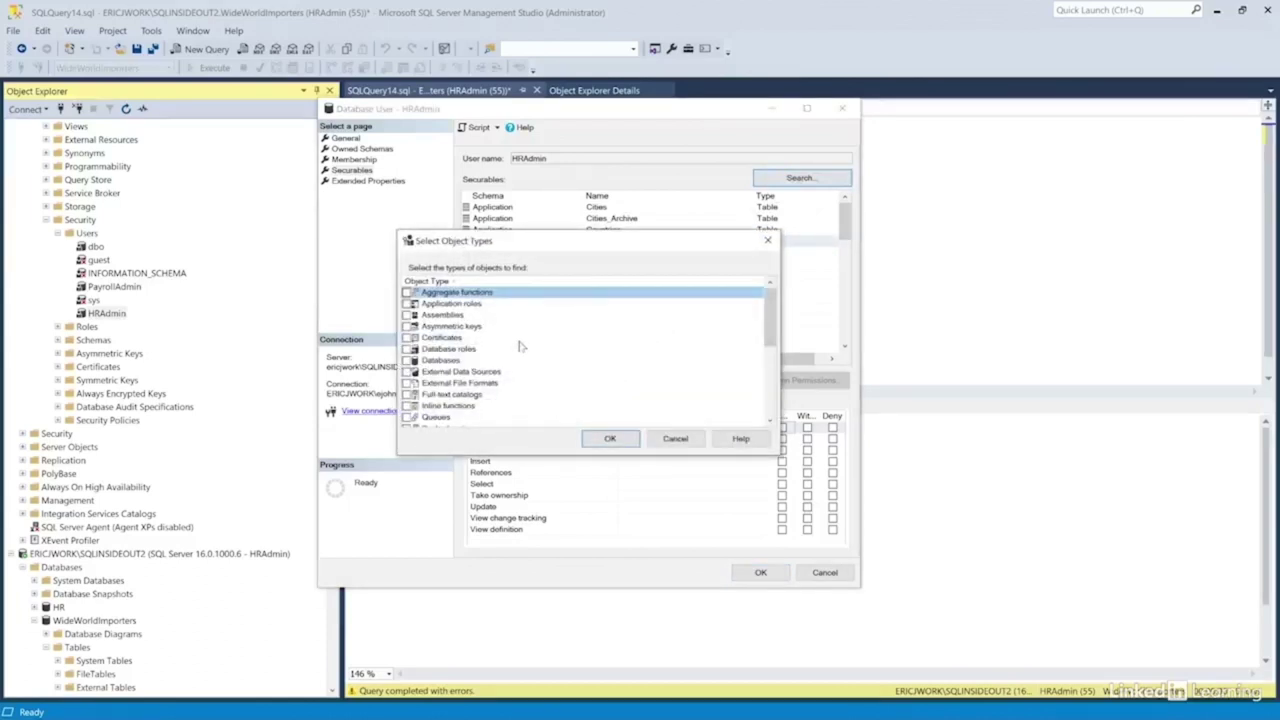
pyautogui.click(408, 360)
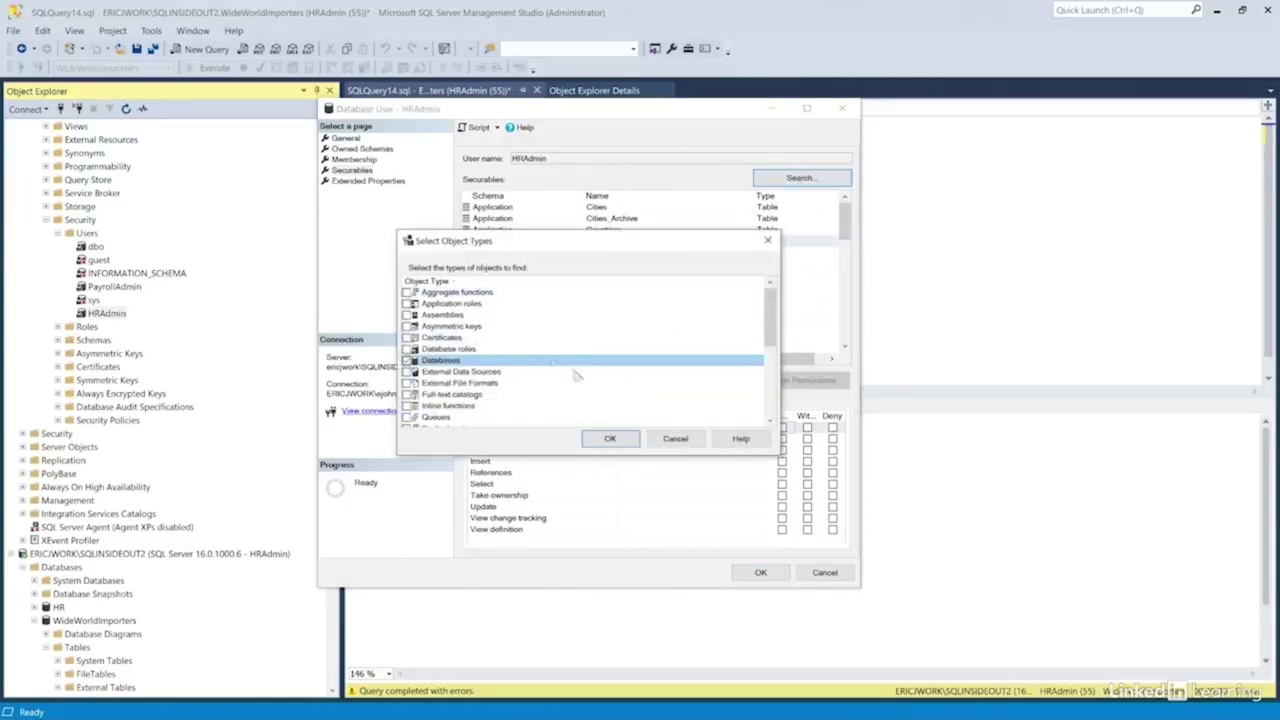
pyautogui.click(618, 439)
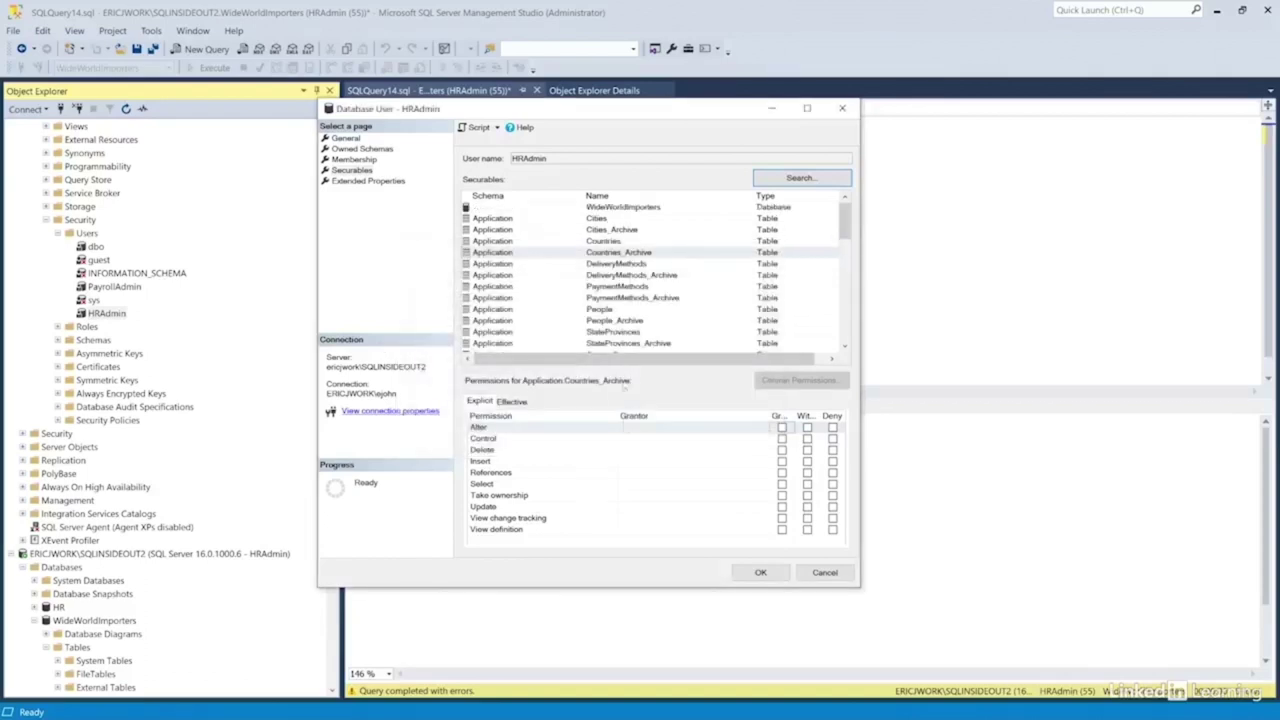
pyautogui.click(627, 208)
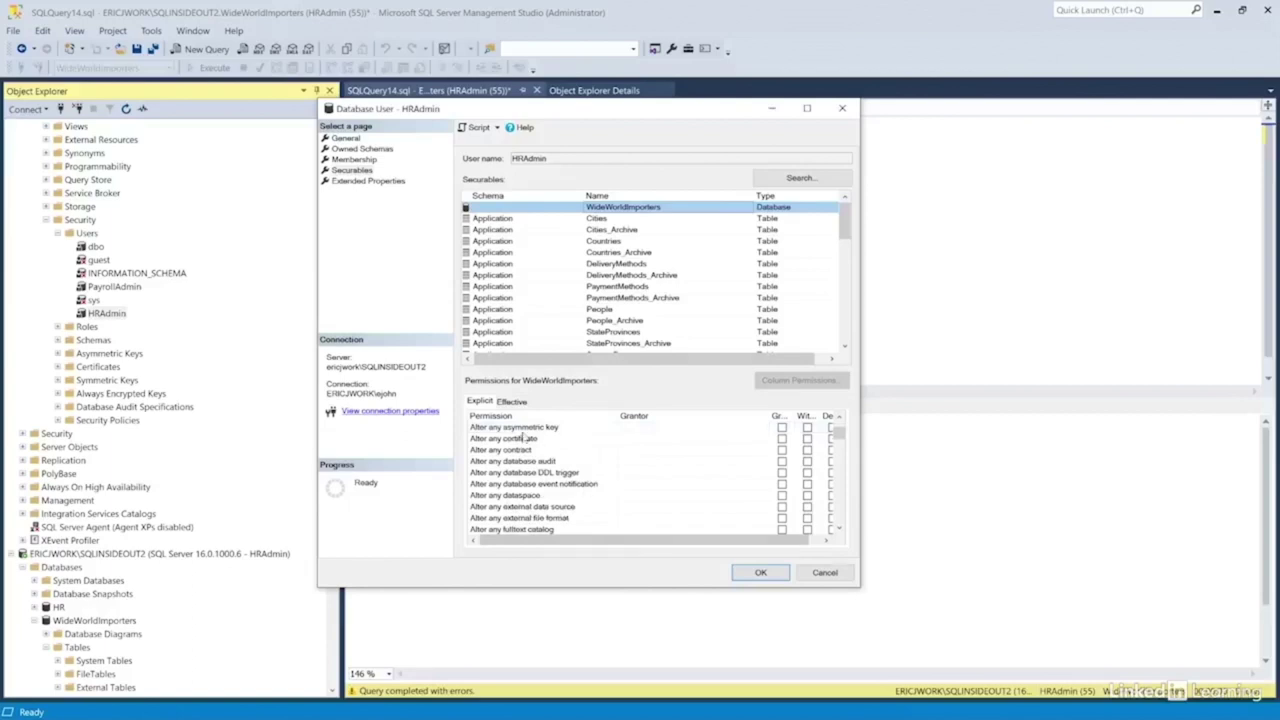
# - Grant HRAdmin the Create table permission, save, and return to the query editor
pyautogui.scroll(-2, 518, 440)
pyautogui.scroll(-1, 518, 440)
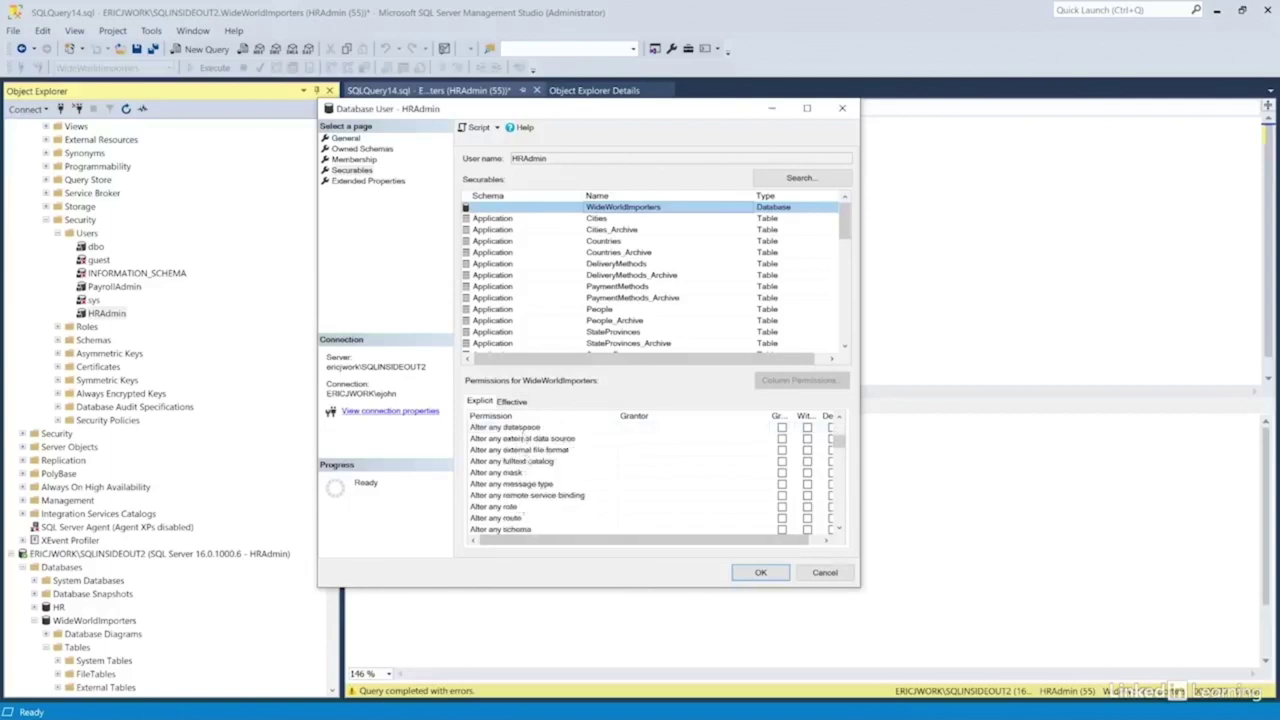
pyautogui.scroll(-1, 540, 468)
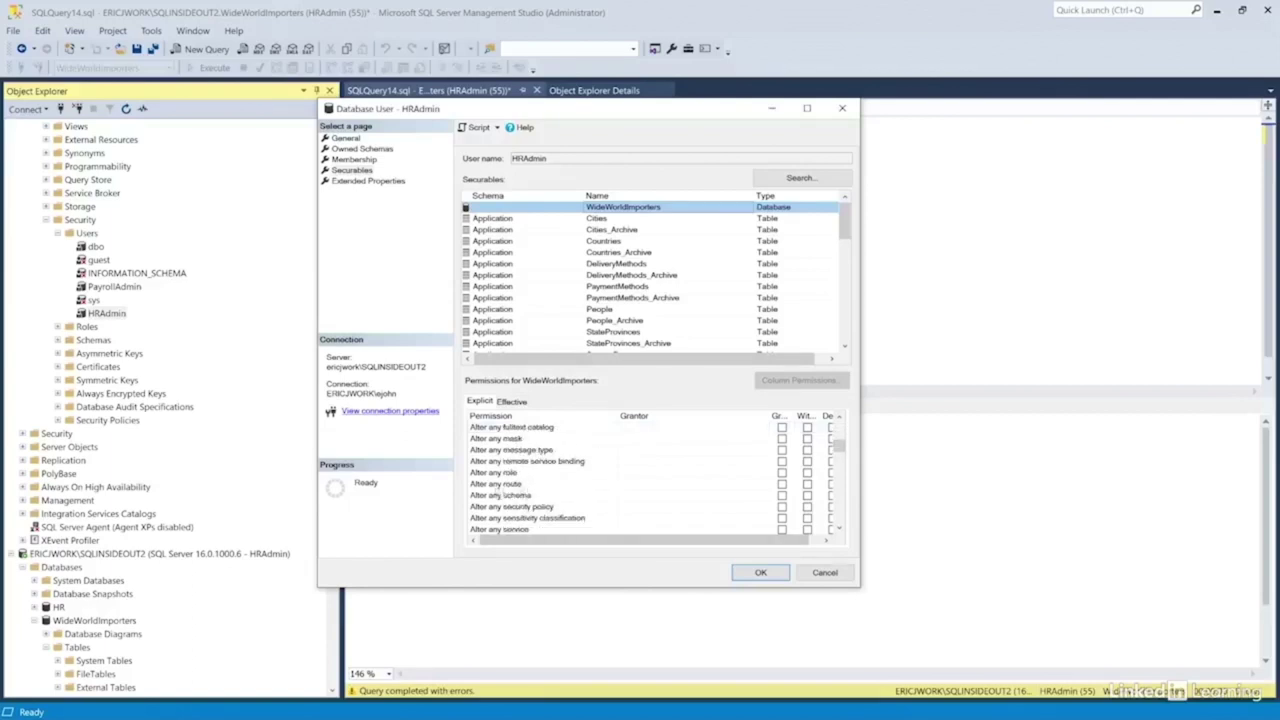
pyautogui.scroll(-6, 548, 468)
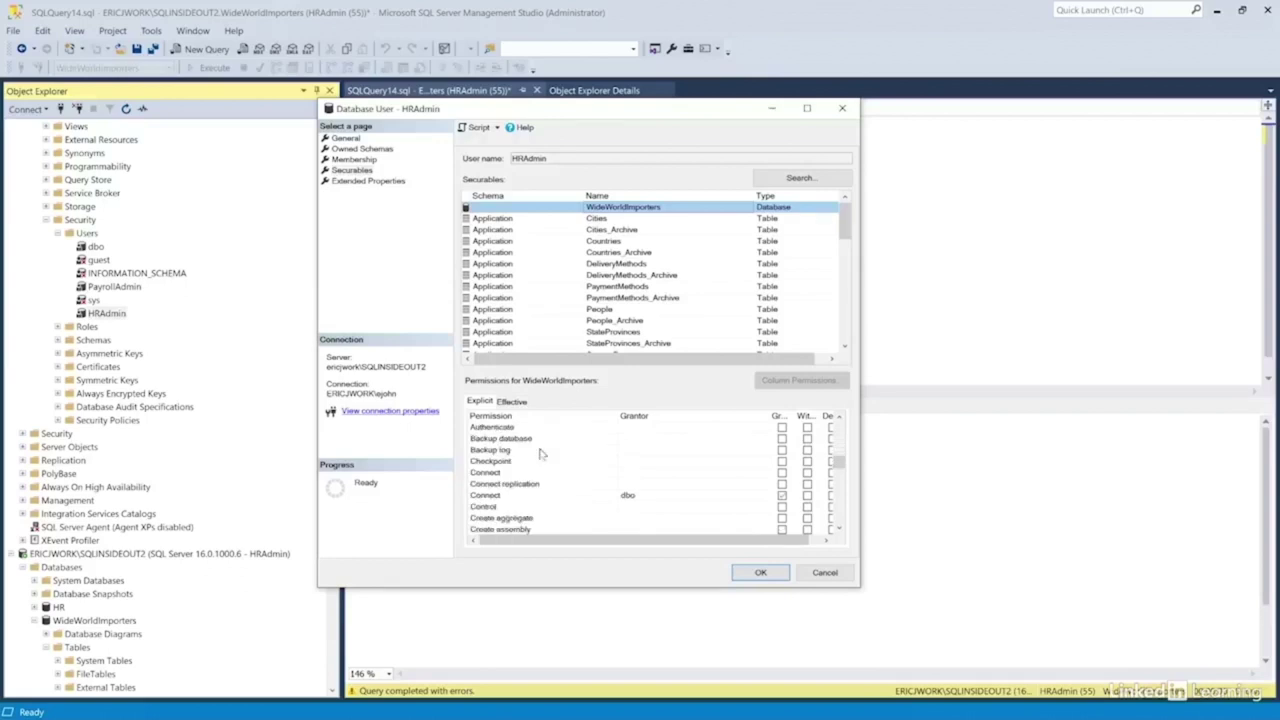
pyautogui.scroll(-3, 540, 453)
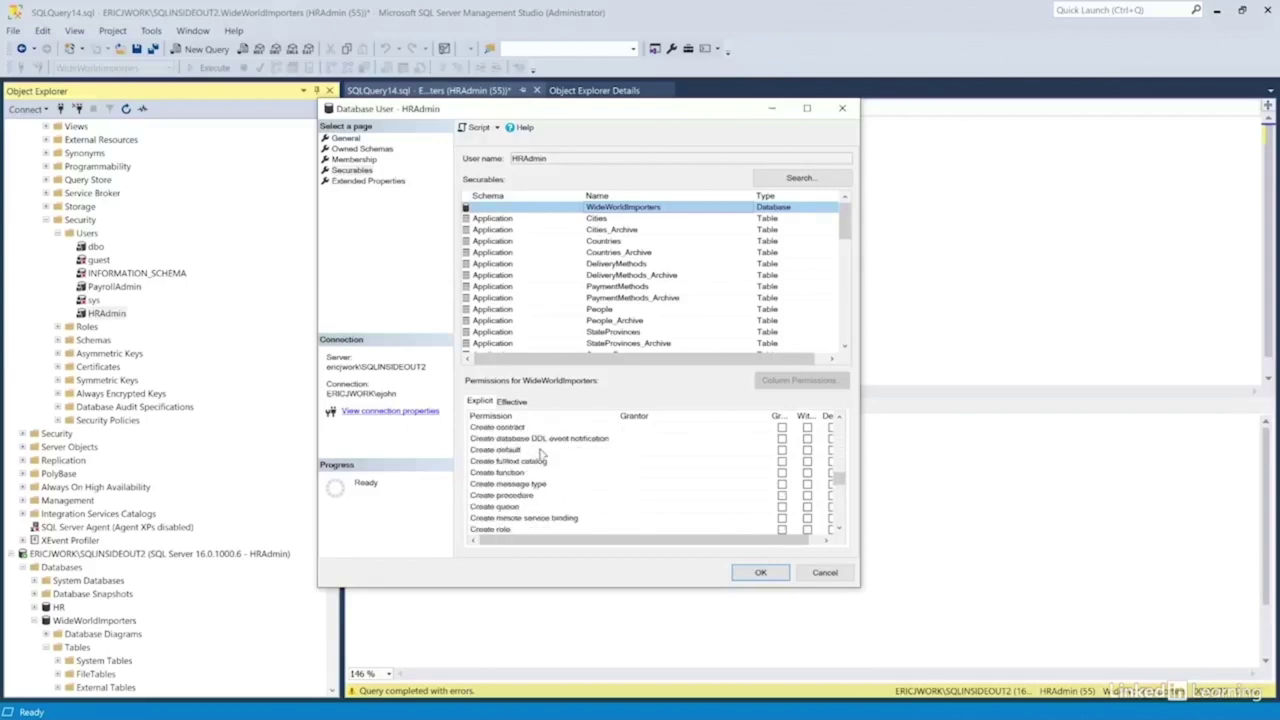
pyautogui.scroll(-1, 540, 455)
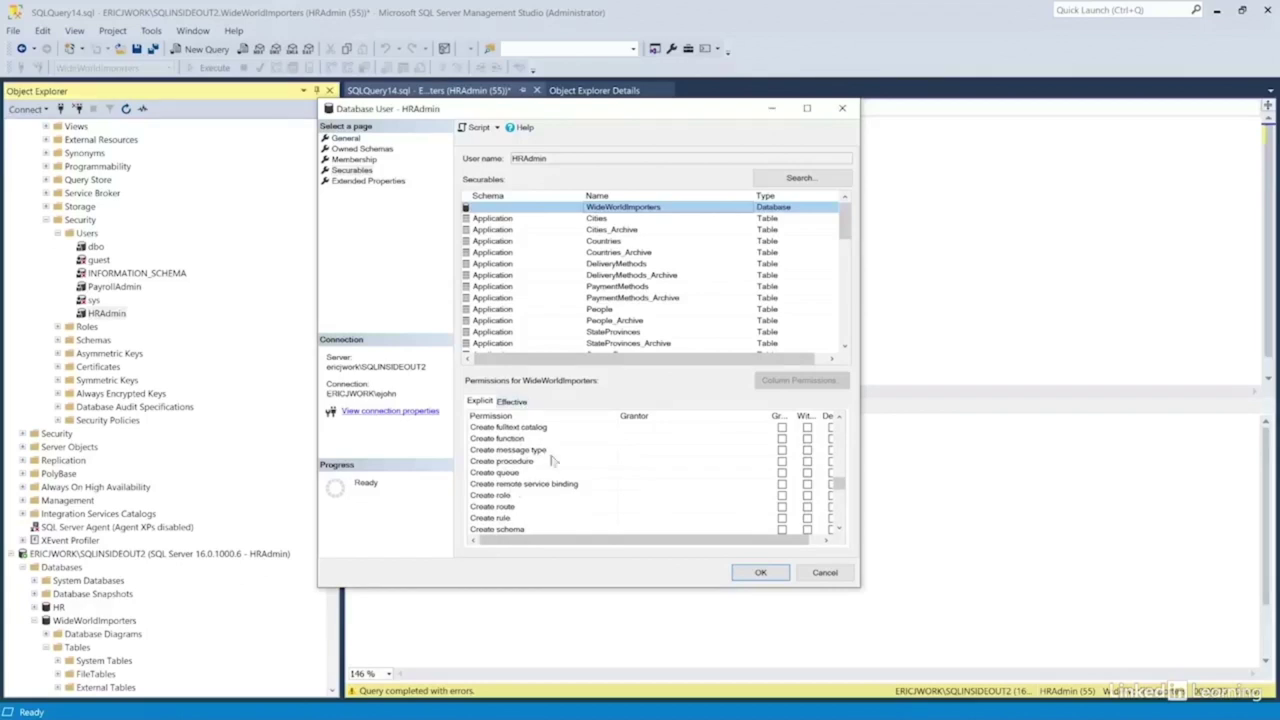
pyautogui.scroll(-3, 517, 494)
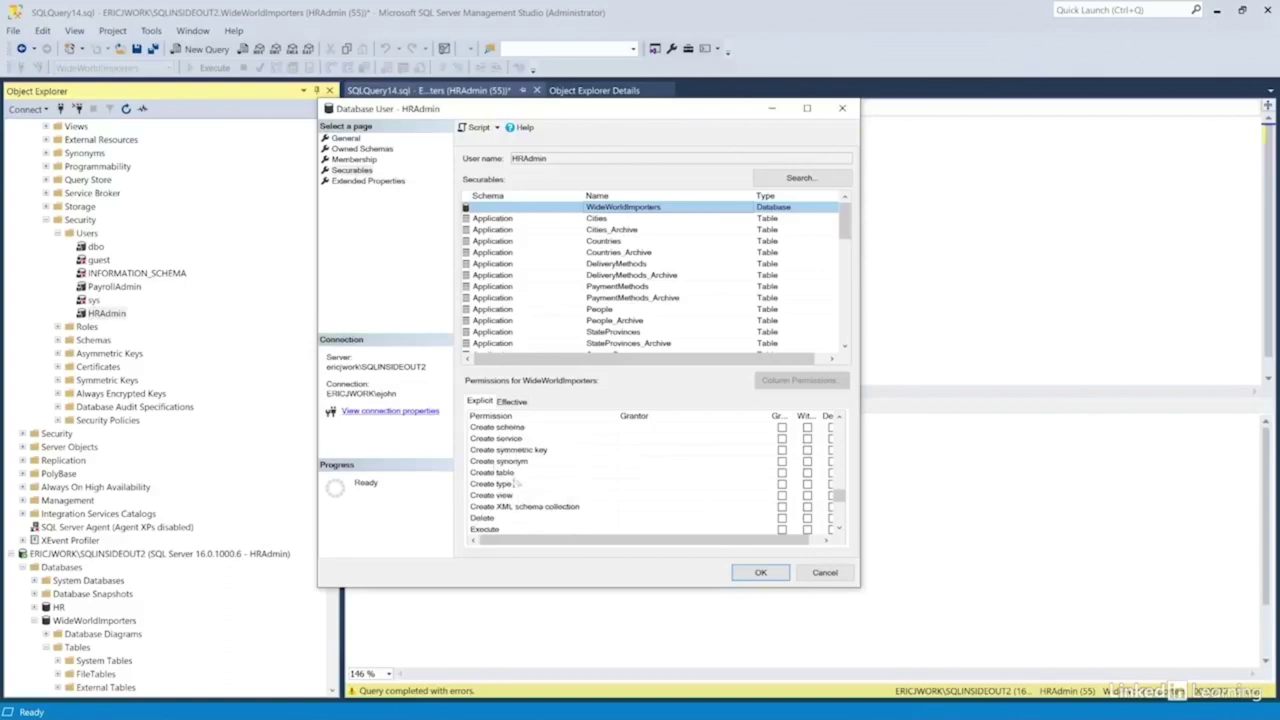
pyautogui.click(522, 473)
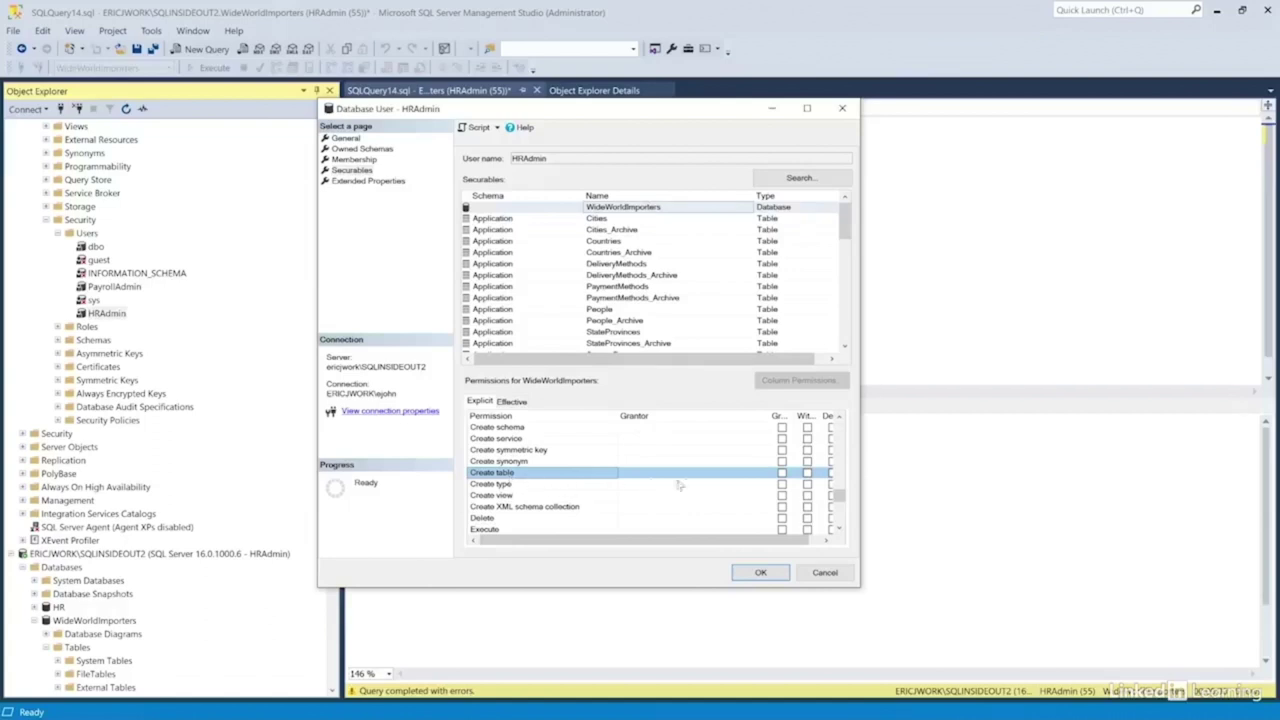
pyautogui.click(783, 473)
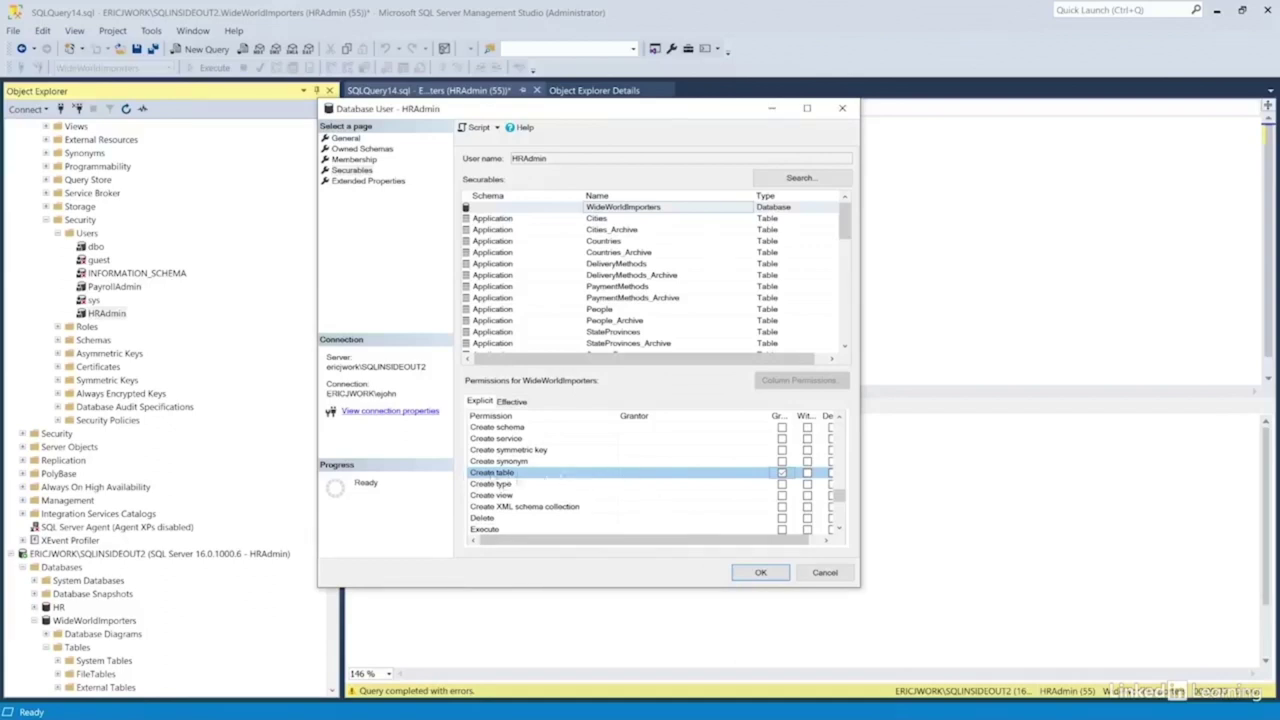
pyautogui.click(760, 572)
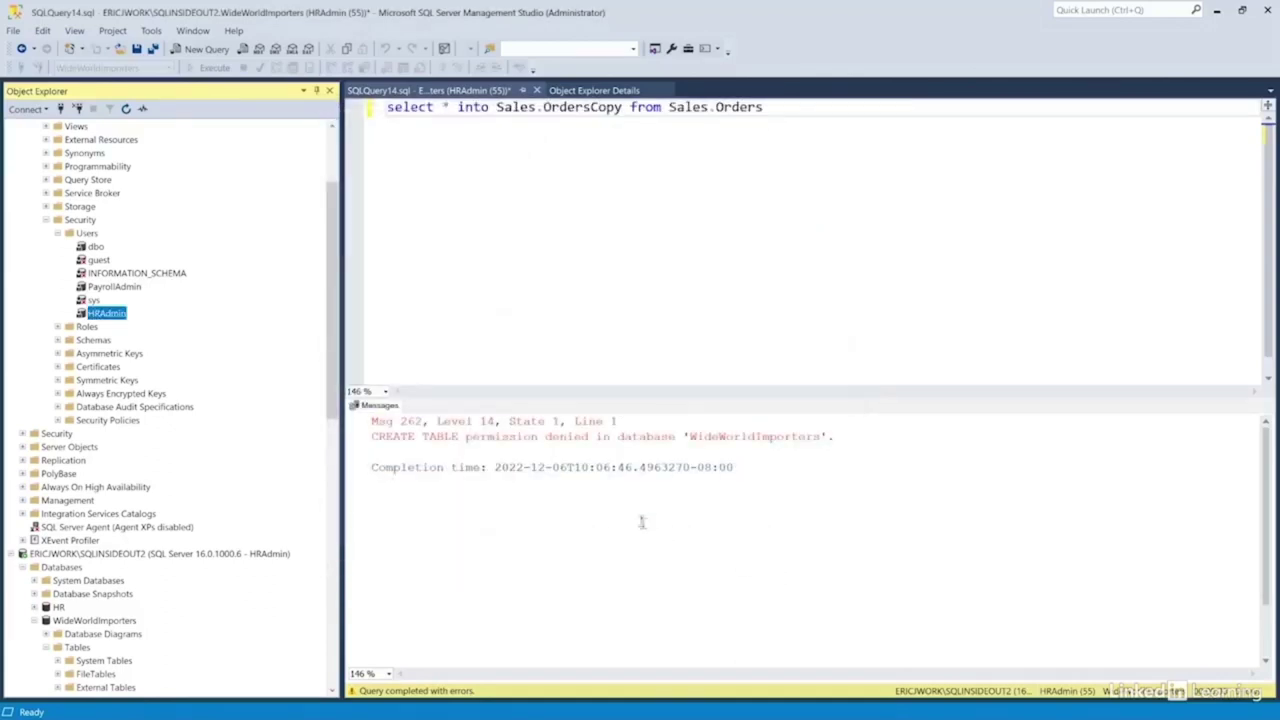
pyautogui.click(526, 182)
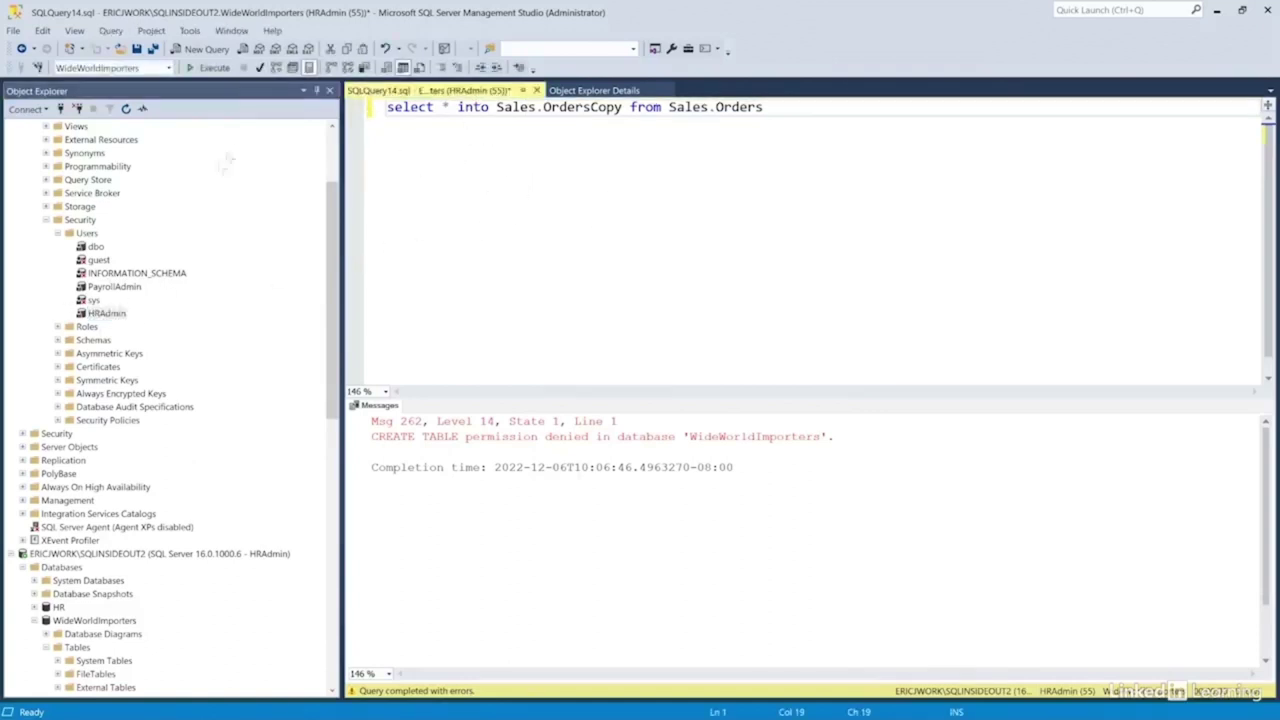
# - Rerun the copy query, then check HRAdmin's owned schemas and default schema dbo without changes
pyautogui.click(213, 68)
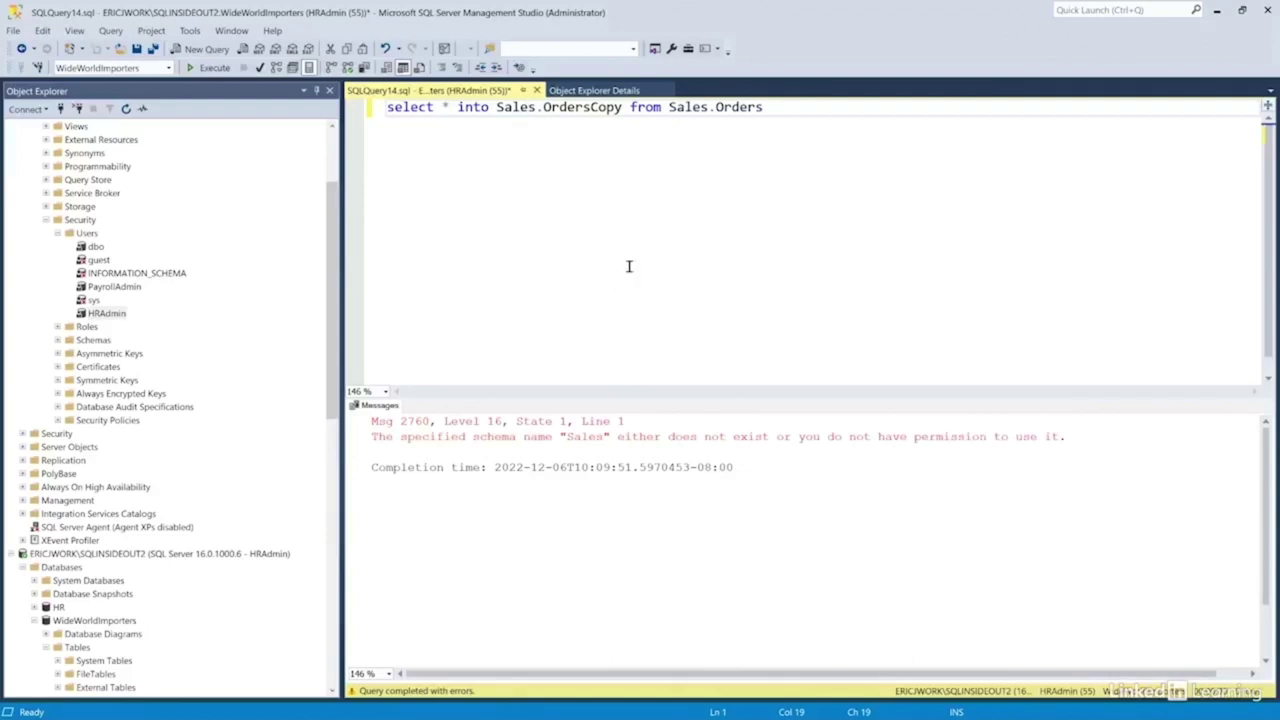
pyautogui.rightClick(110, 314)
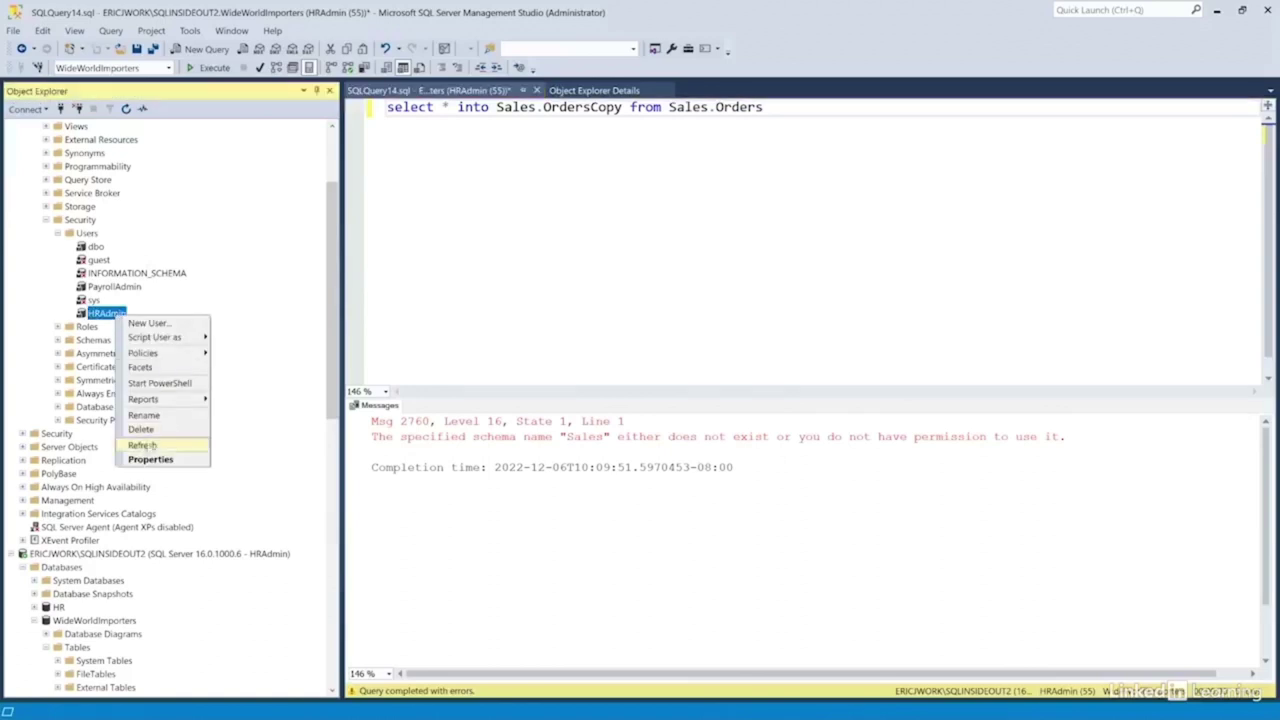
pyautogui.click(150, 459)
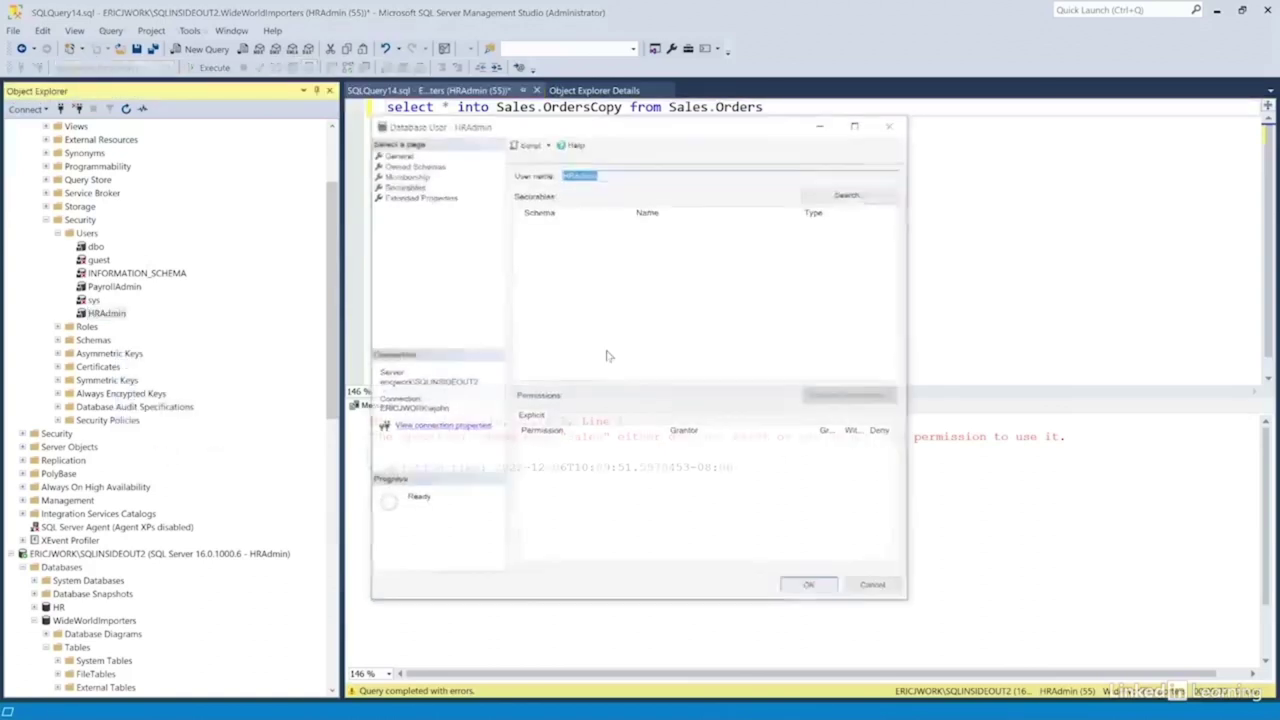
pyautogui.click(410, 164)
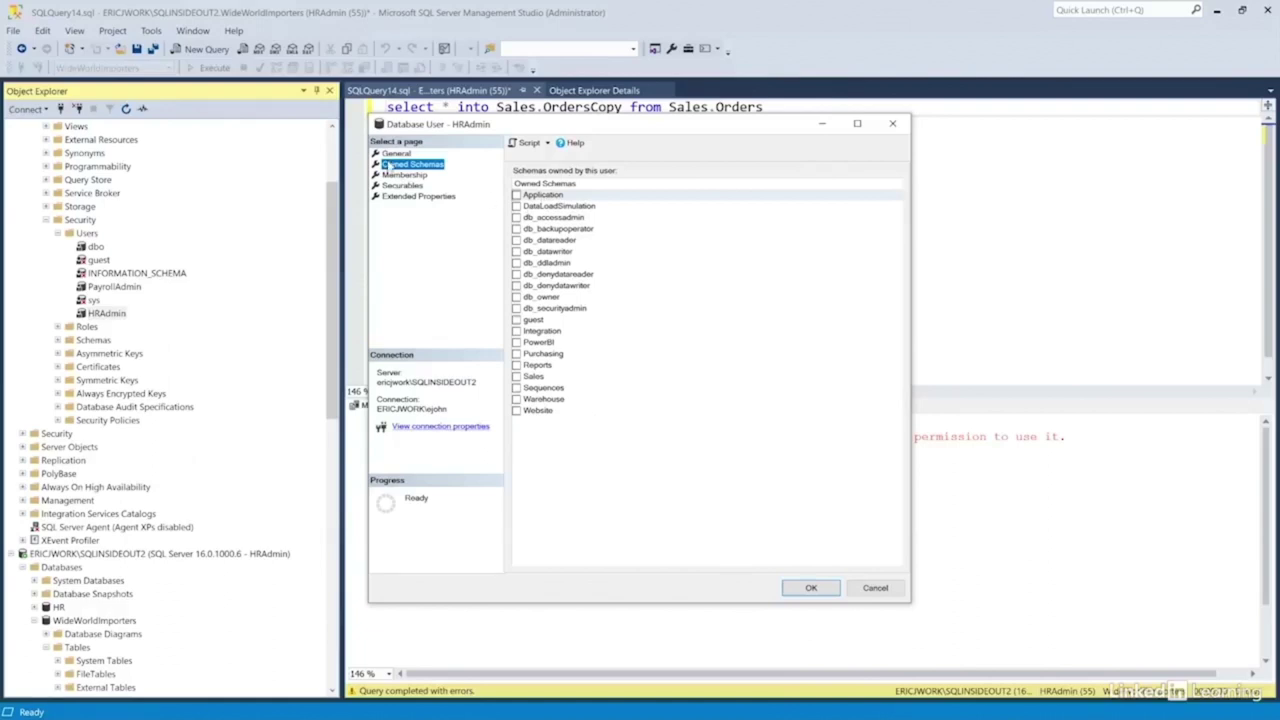
pyautogui.click(395, 153)
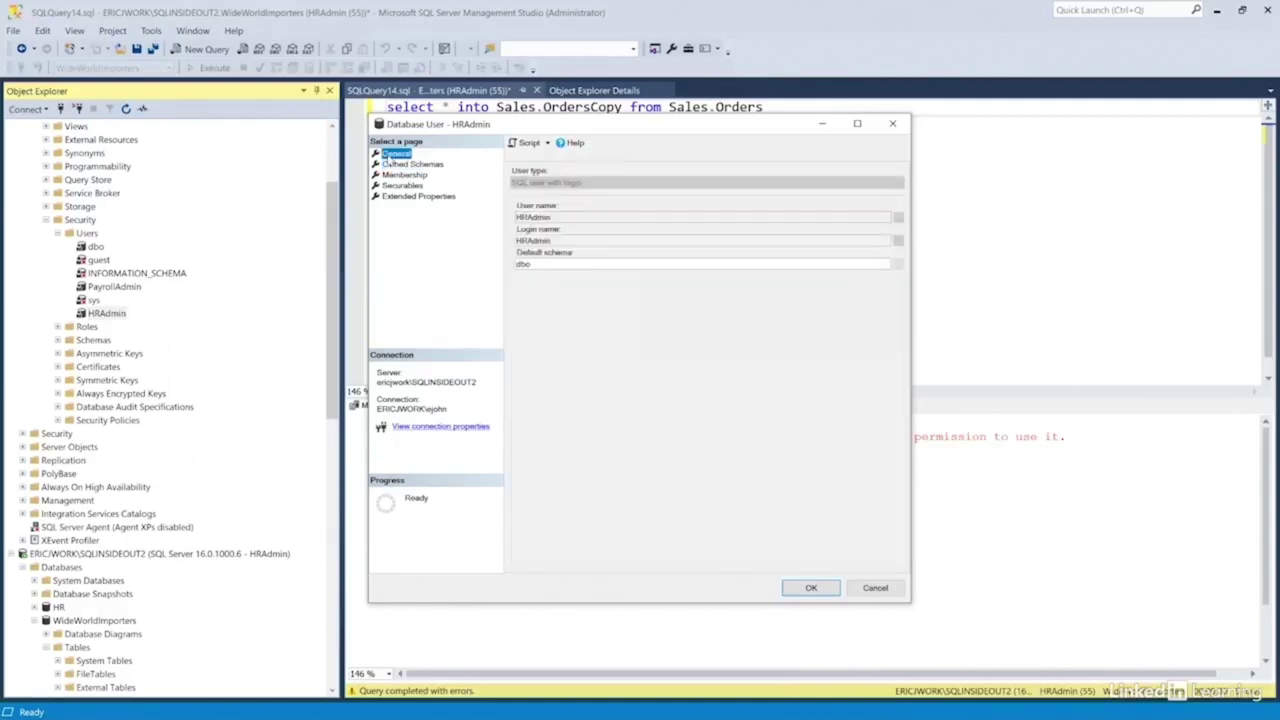
pyautogui.click(546, 265)
pyautogui.click(893, 124)
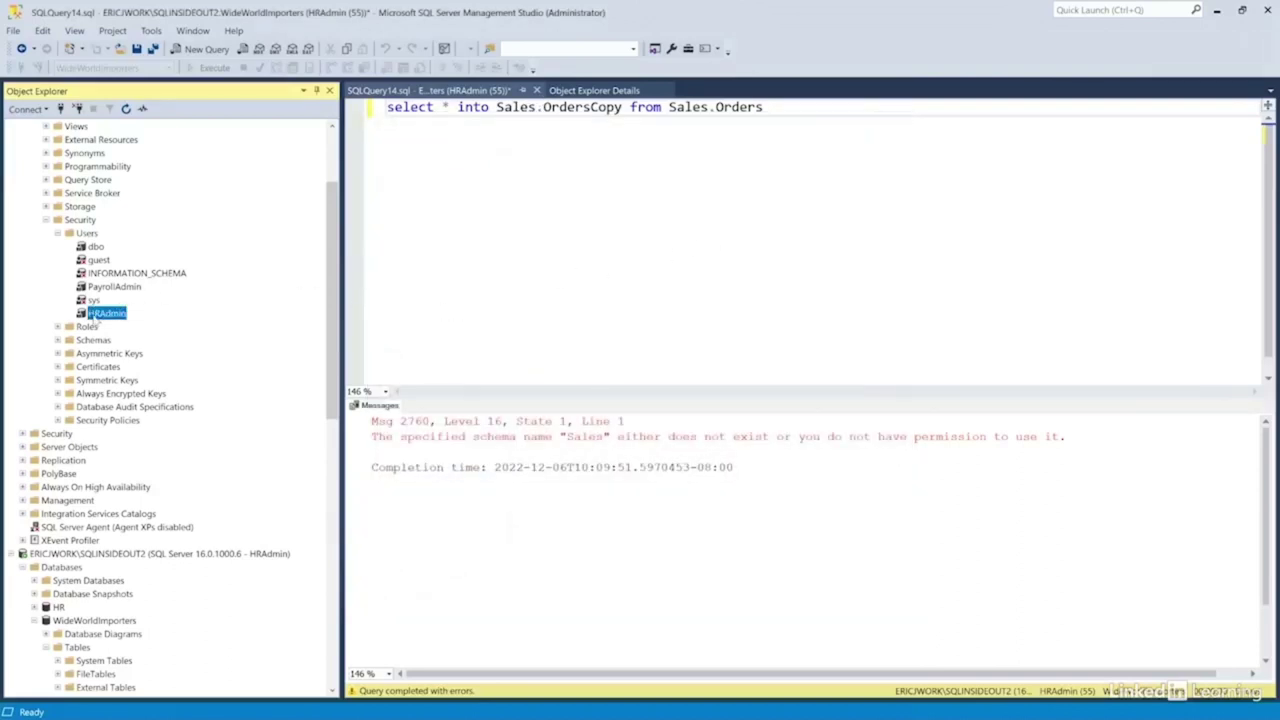
# - Add all objects of type Schemas to HRAdmin's securables list
pyautogui.rightClick(104, 313)
pyautogui.click(128, 459)
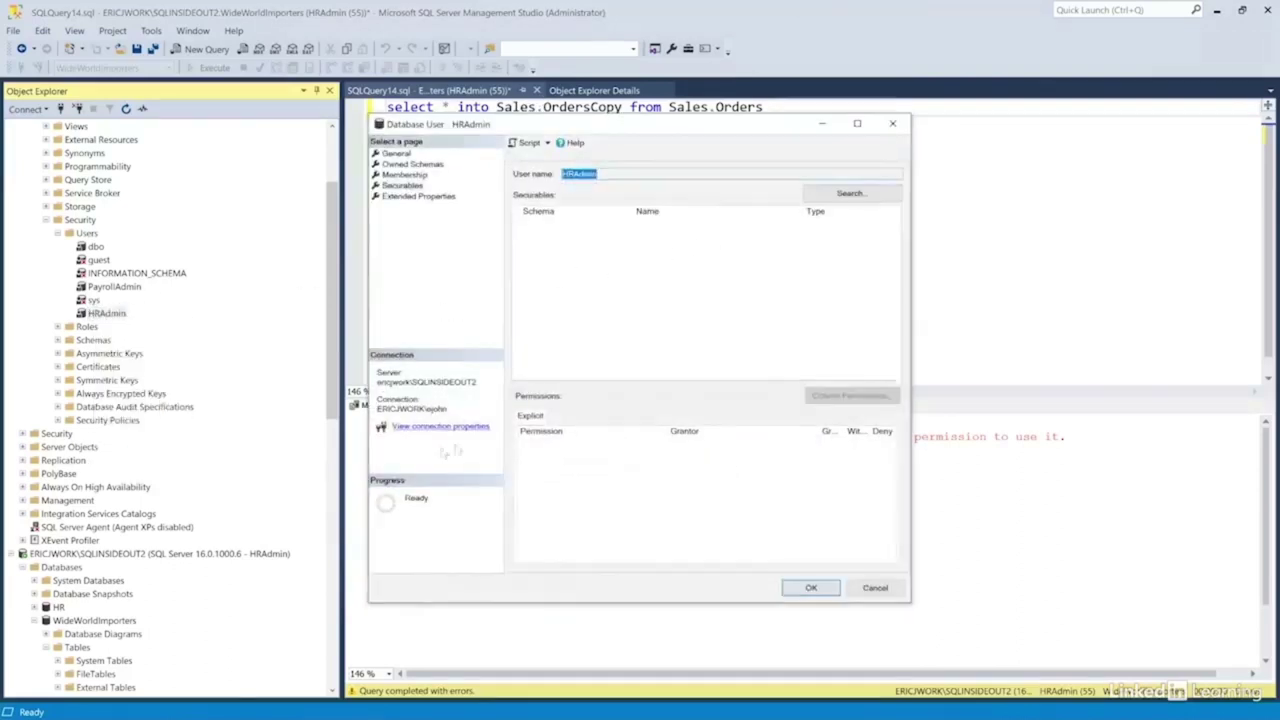
pyautogui.click(850, 193)
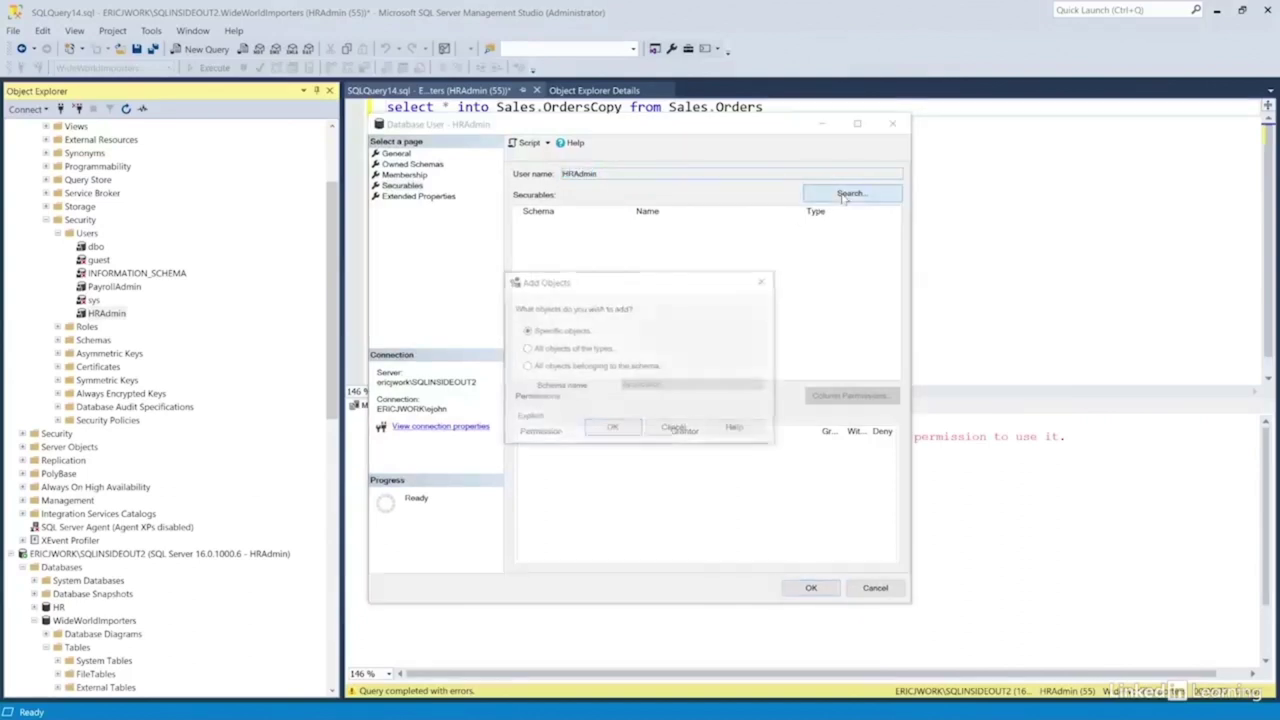
pyautogui.click(610, 428)
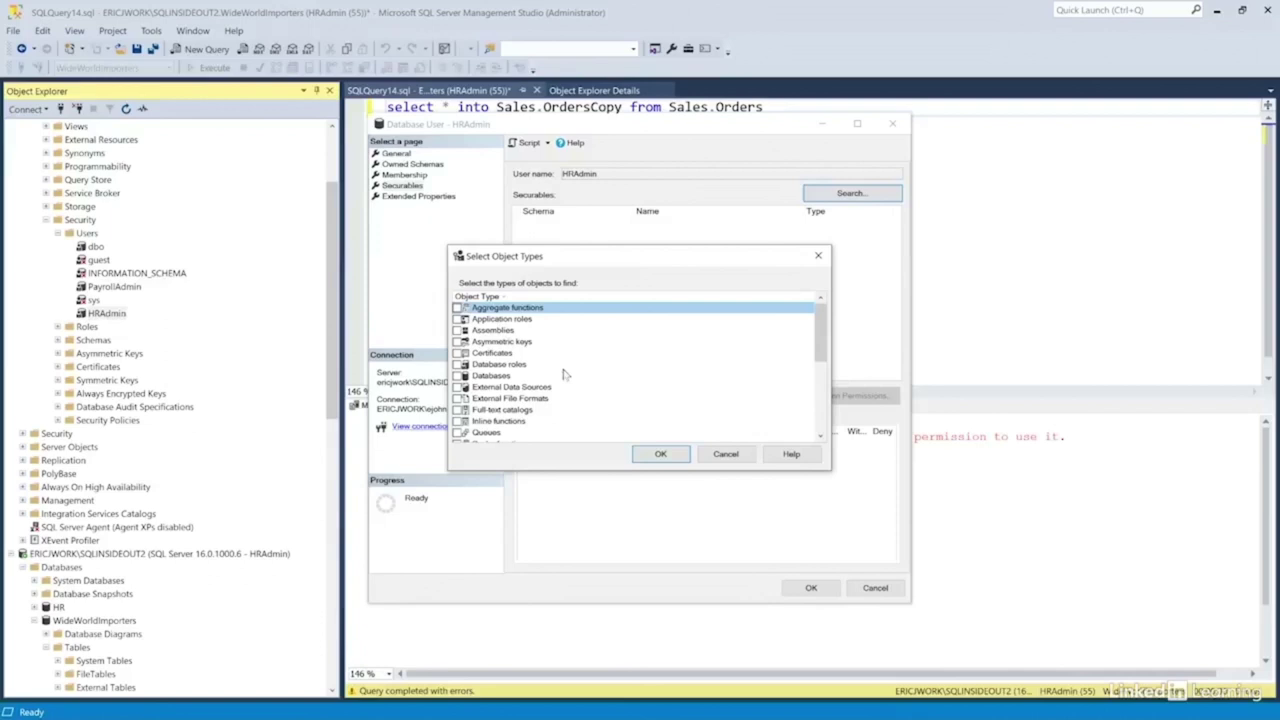
pyautogui.scroll(-1, 565, 373)
pyautogui.scroll(-1, 565, 373)
pyautogui.click(457, 397)
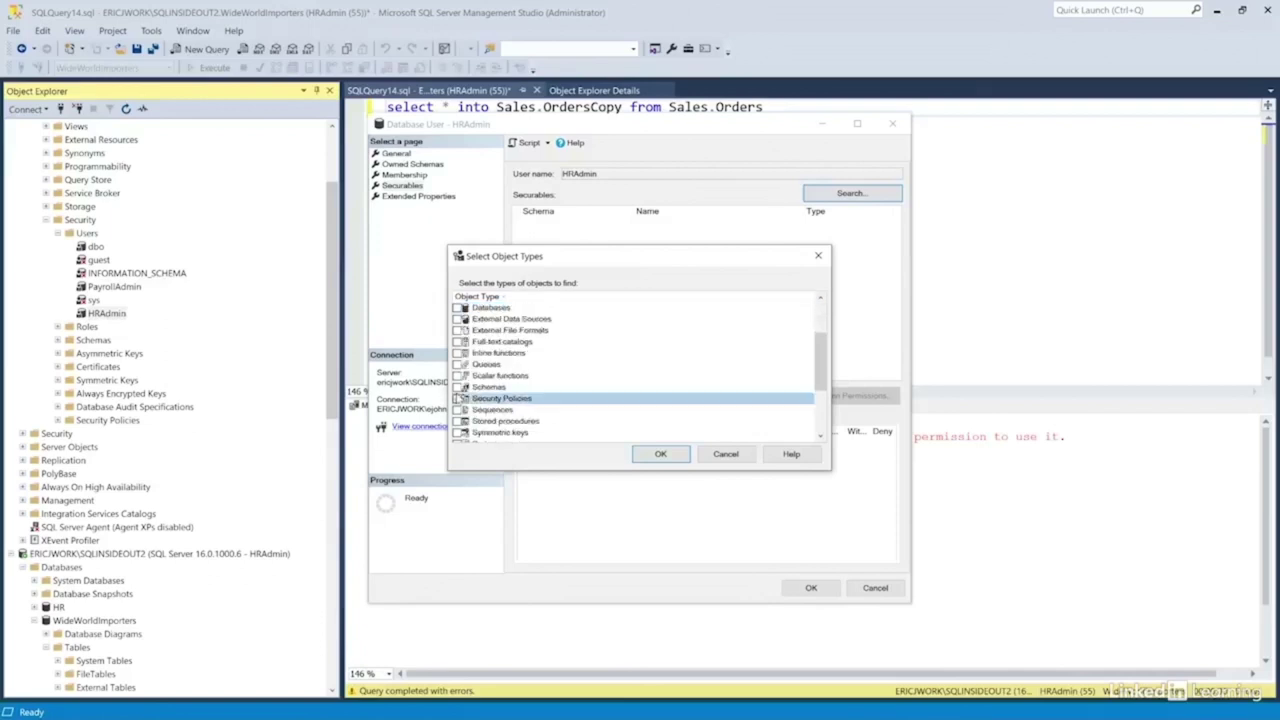
pyautogui.click(460, 409)
pyautogui.click(660, 453)
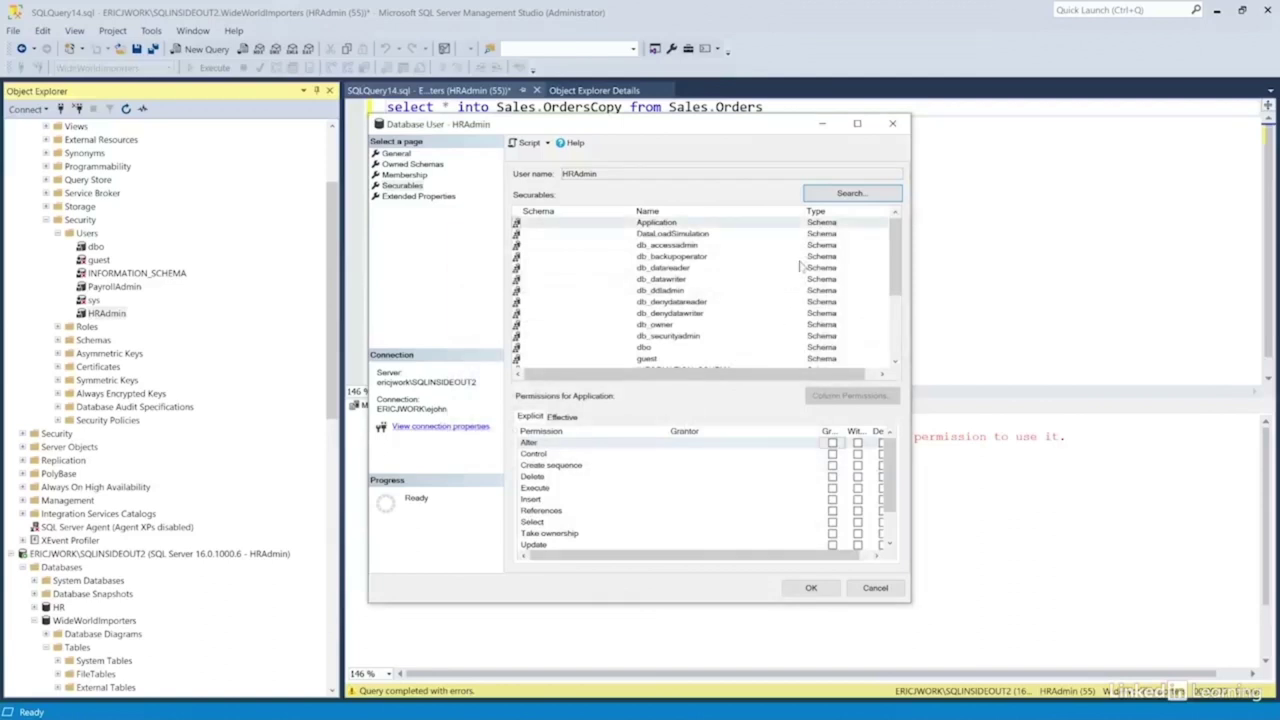
# - Review HRAdmin's permissions on the Sales schema, then show its role memberships
pyautogui.scroll(-4, 795, 285)
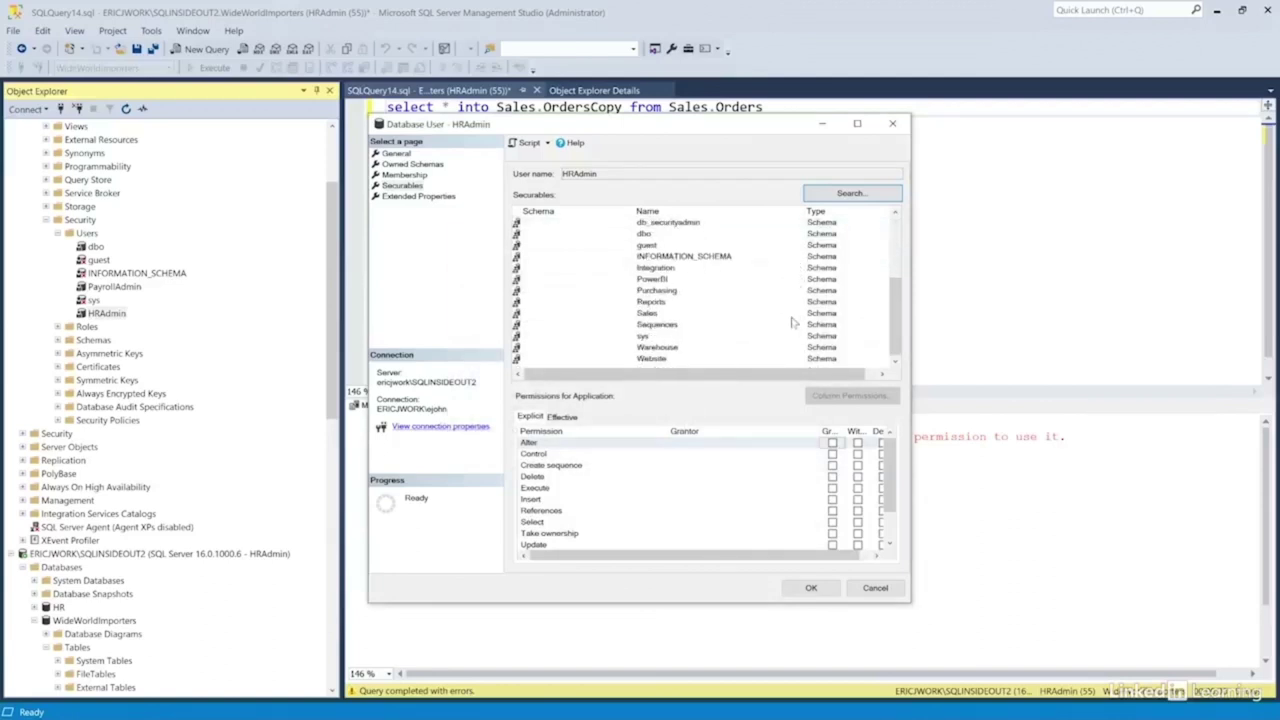
pyautogui.click(676, 314)
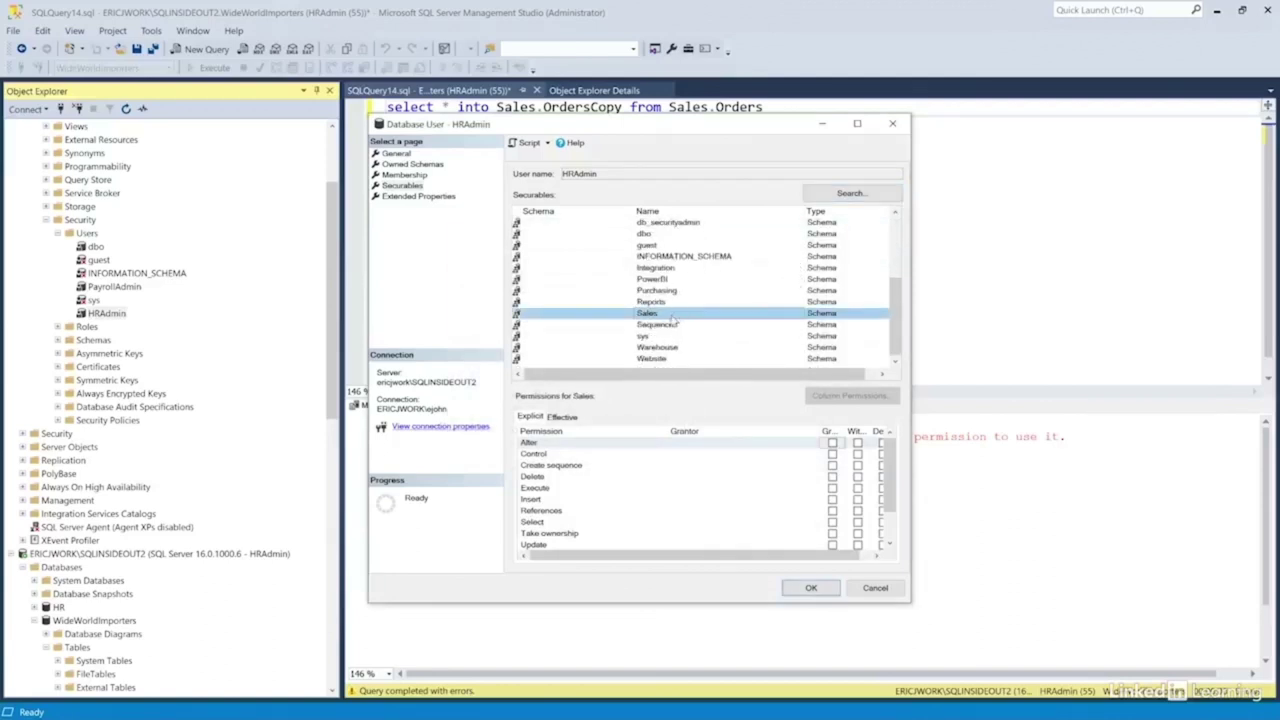
pyautogui.scroll(-1, 677, 477)
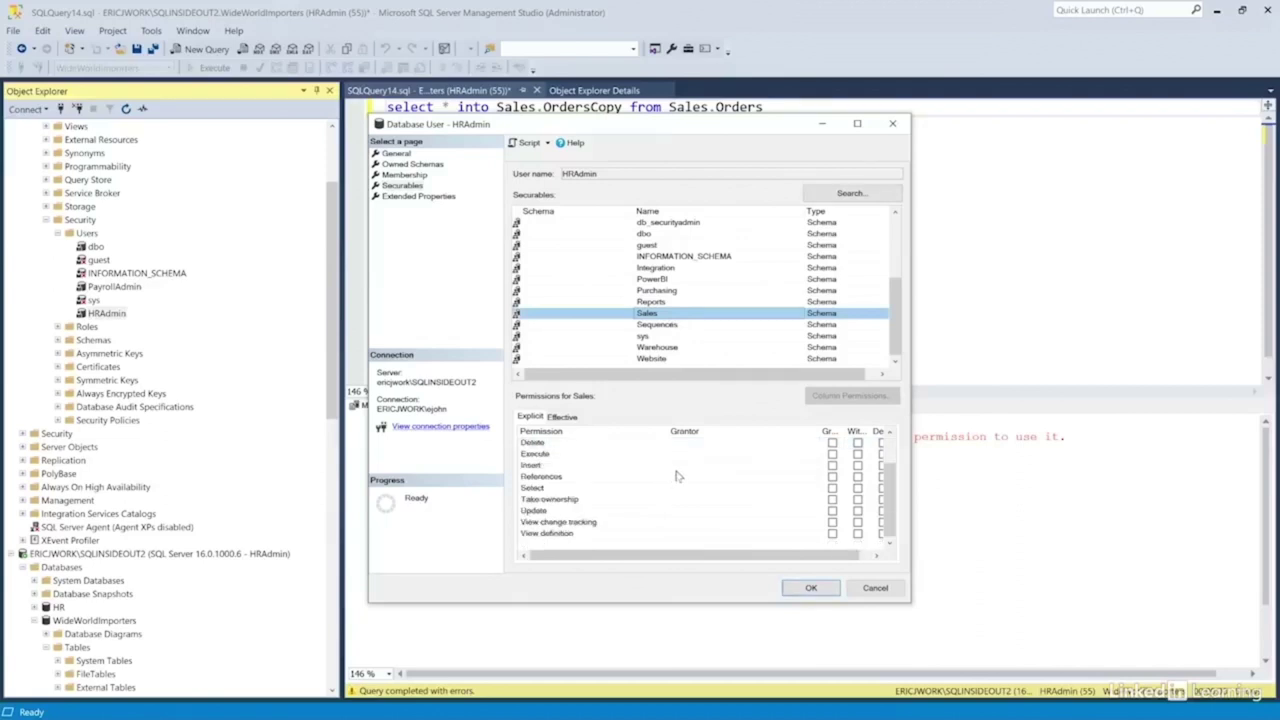
pyautogui.scroll(1, 677, 477)
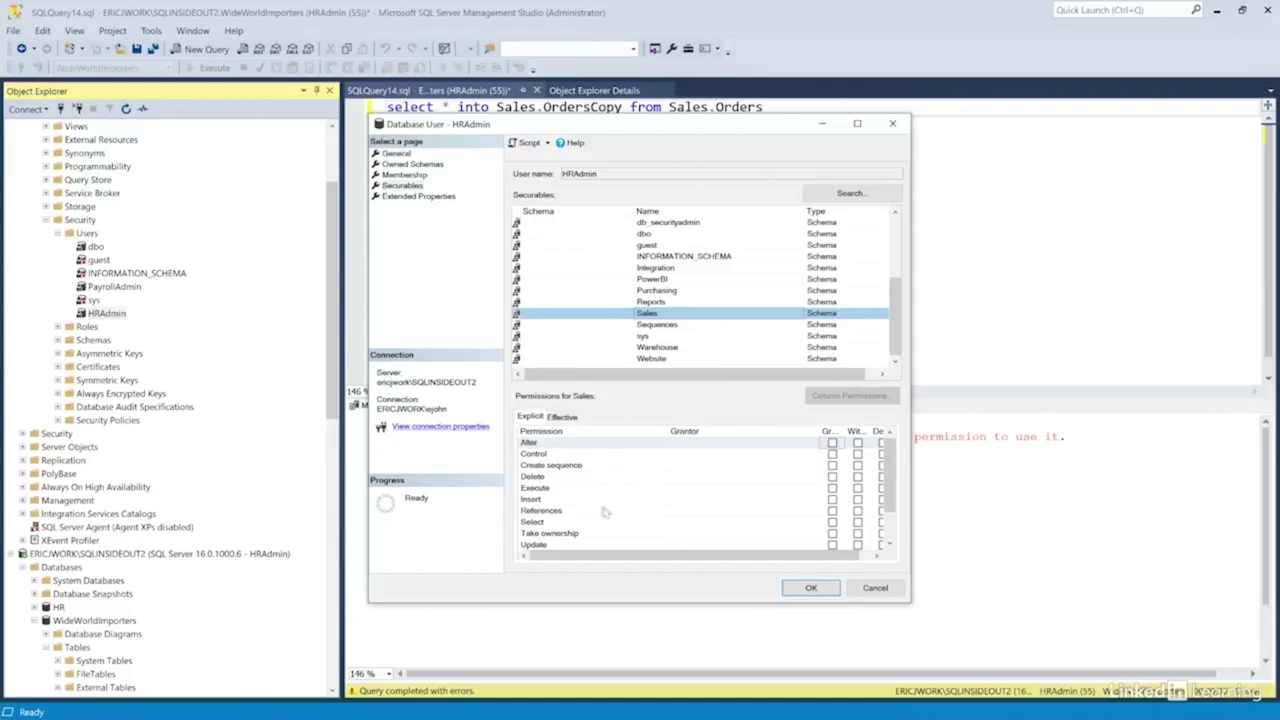
pyautogui.scroll(-1, 593, 503)
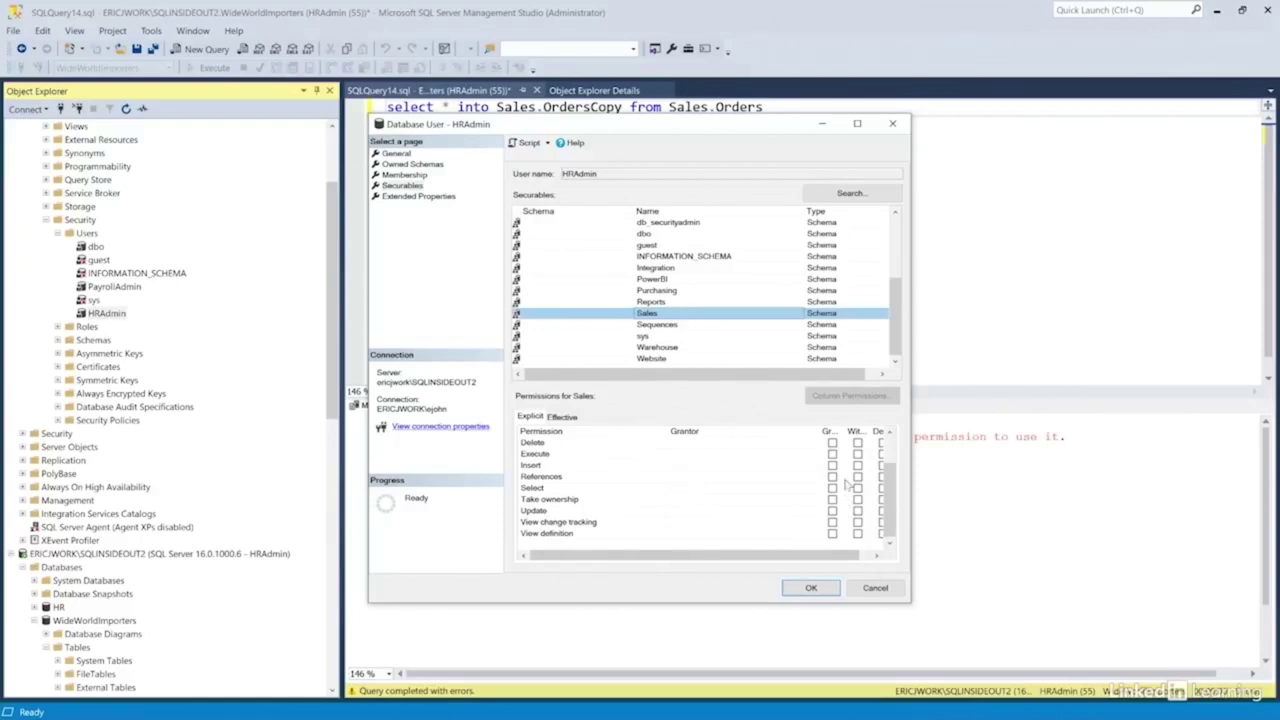
pyautogui.scroll(1, 845, 484)
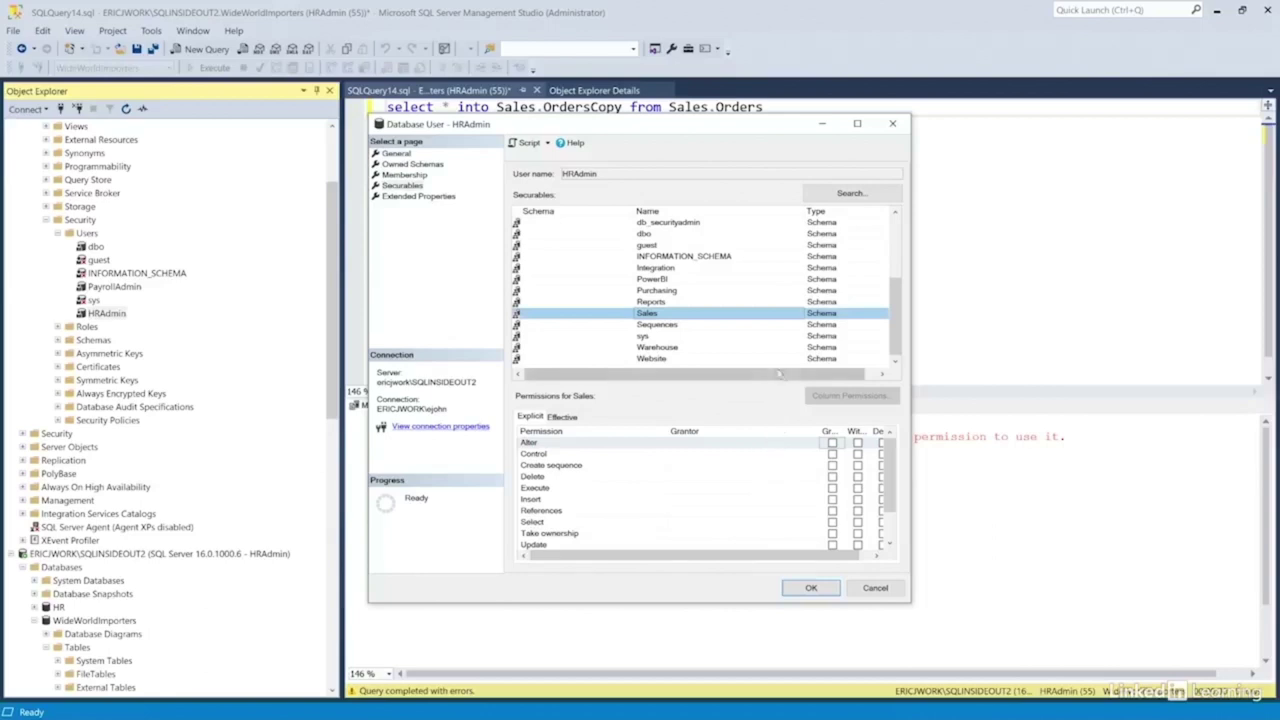
pyautogui.click(416, 176)
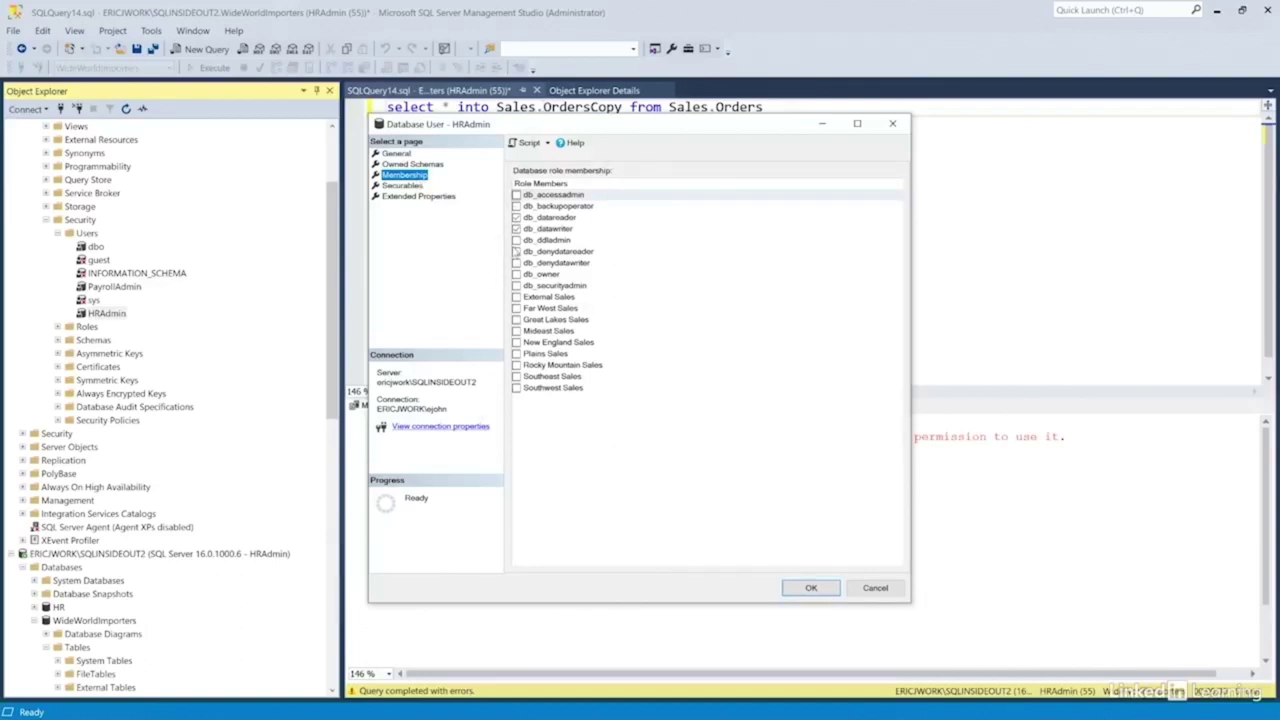
# - Tick db_ddladmin for HRAdmin, save, and rerun the copy query to get 73595 rows affected
pyautogui.click(517, 241)
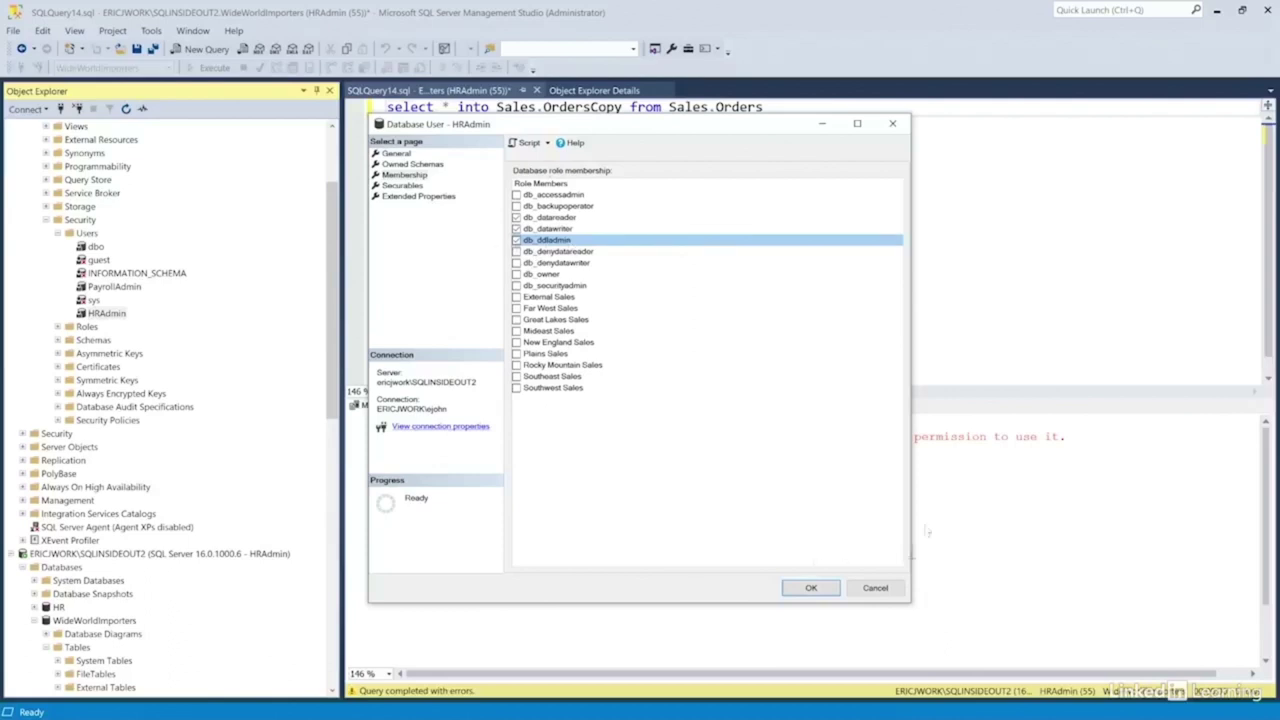
pyautogui.click(800, 588)
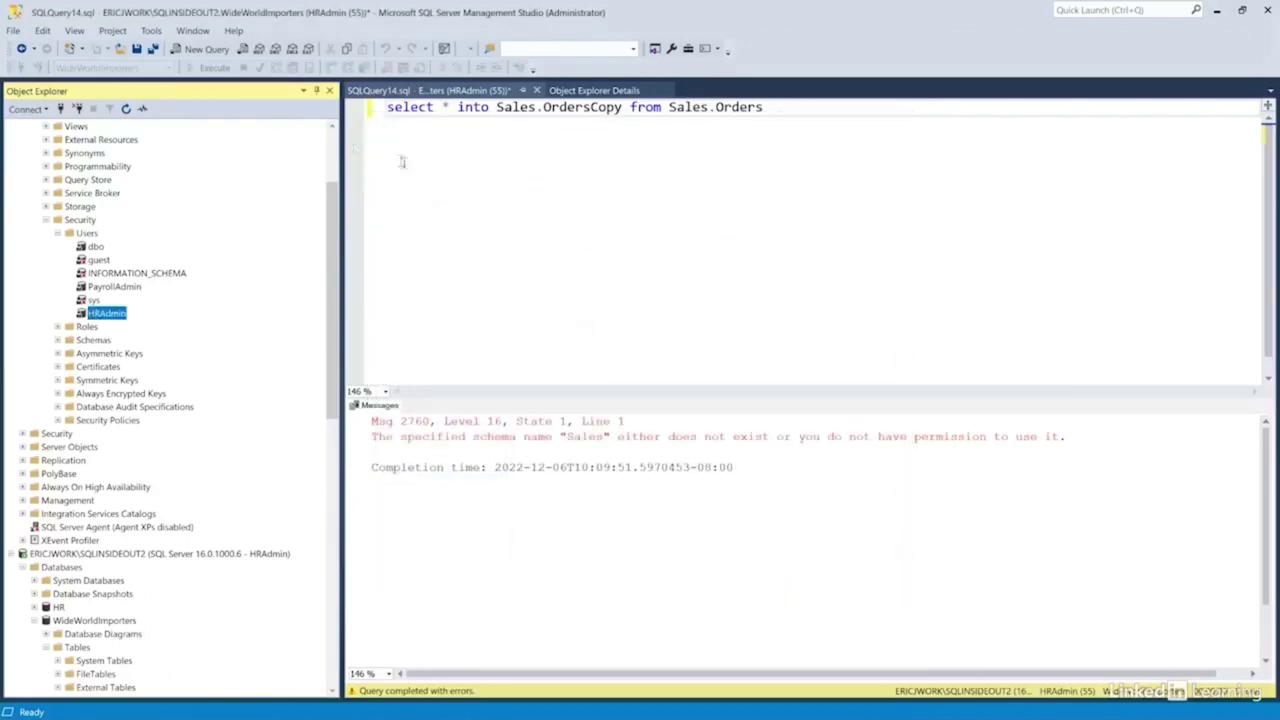
pyautogui.click(206, 68)
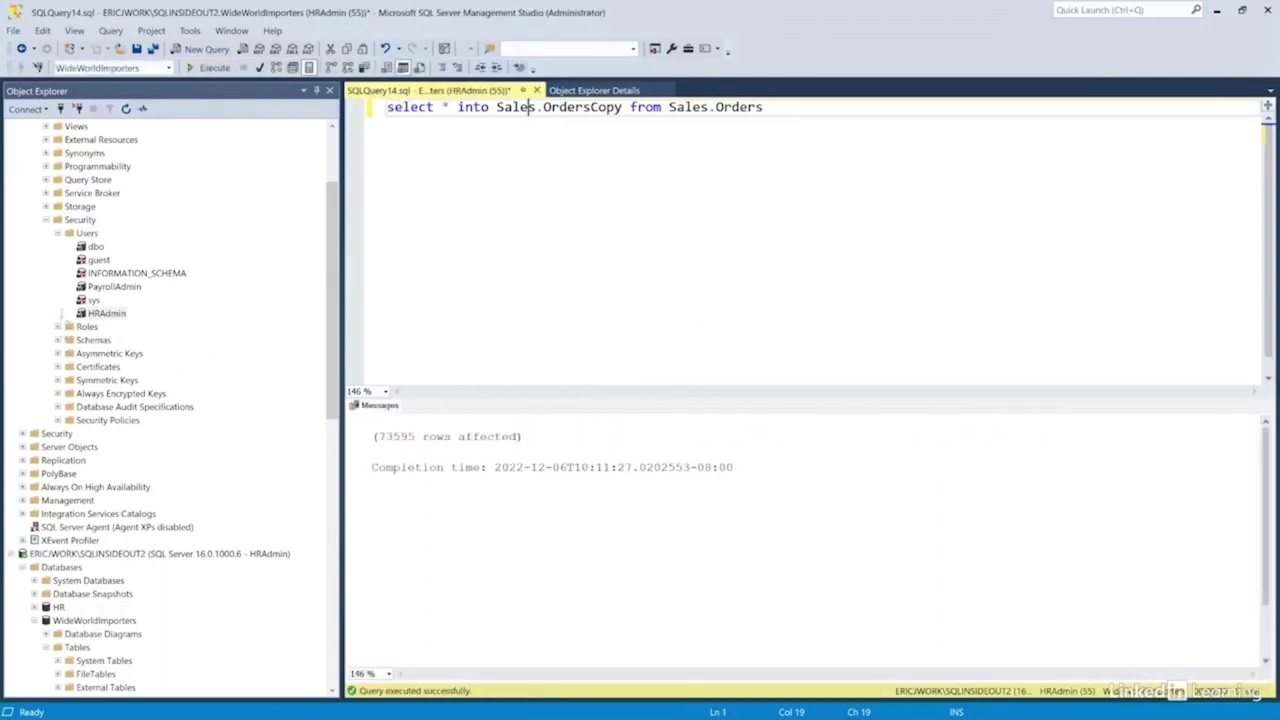
pyautogui.scroll(2, 78, 186)
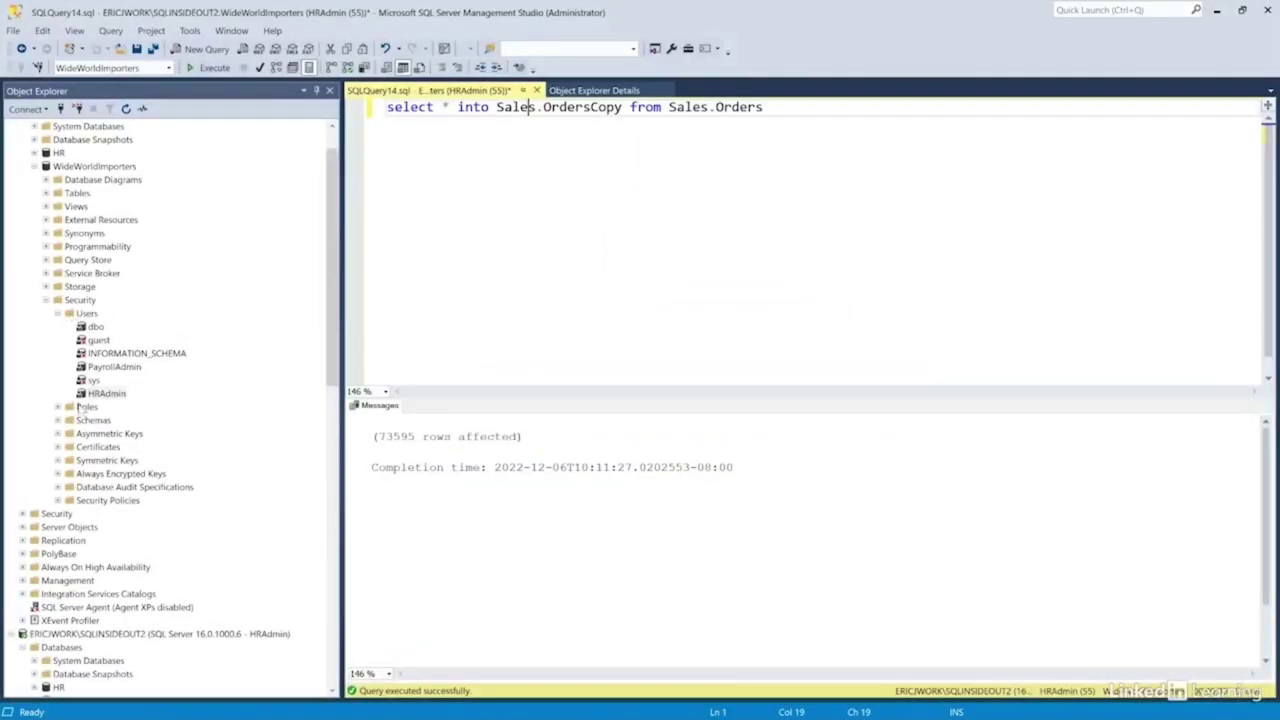
# - Expand the Roles and Schemas folders and open the Sales schema's Permissions page
pyautogui.click(85, 407)
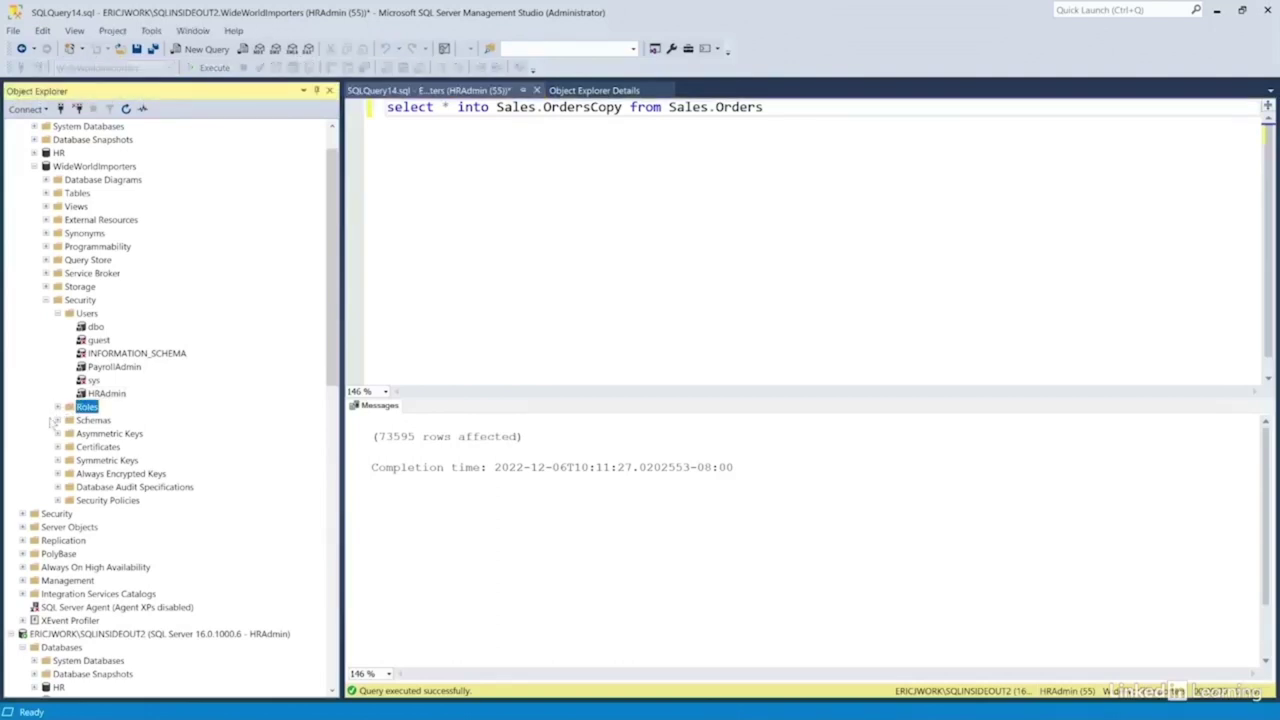
pyautogui.click(57, 407)
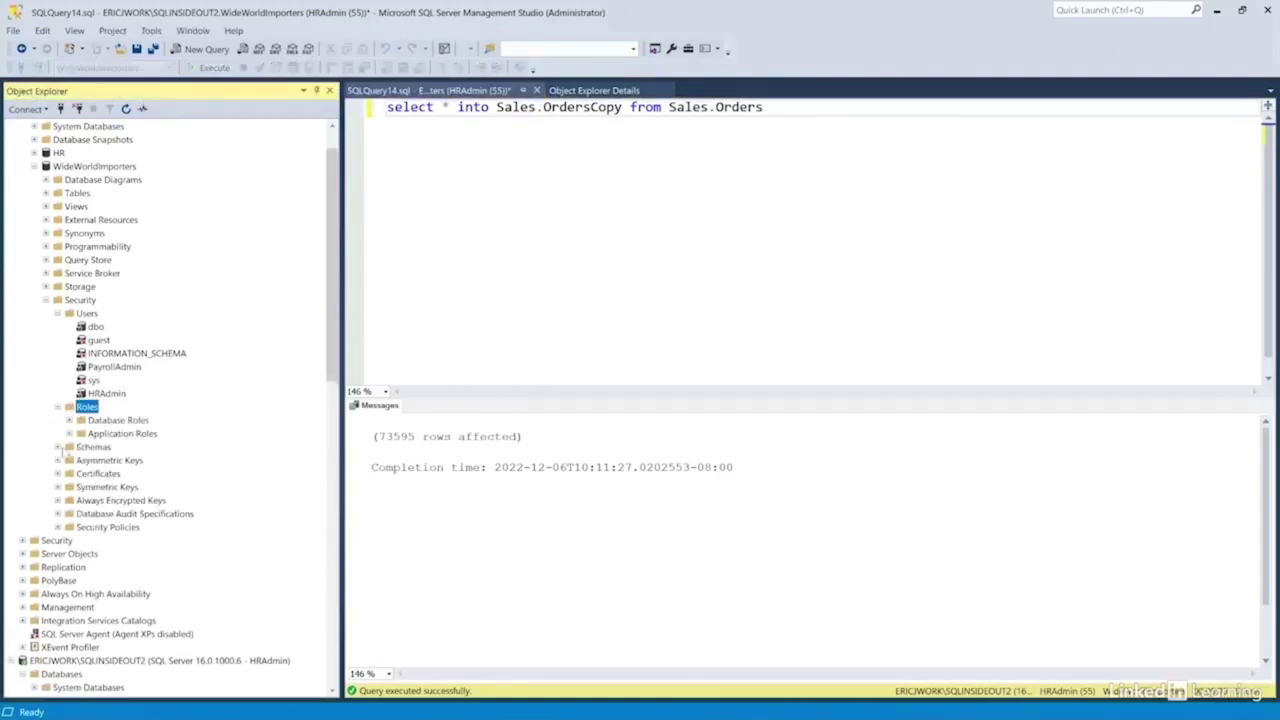
pyautogui.click(58, 447)
pyautogui.scroll(-2, 157, 420)
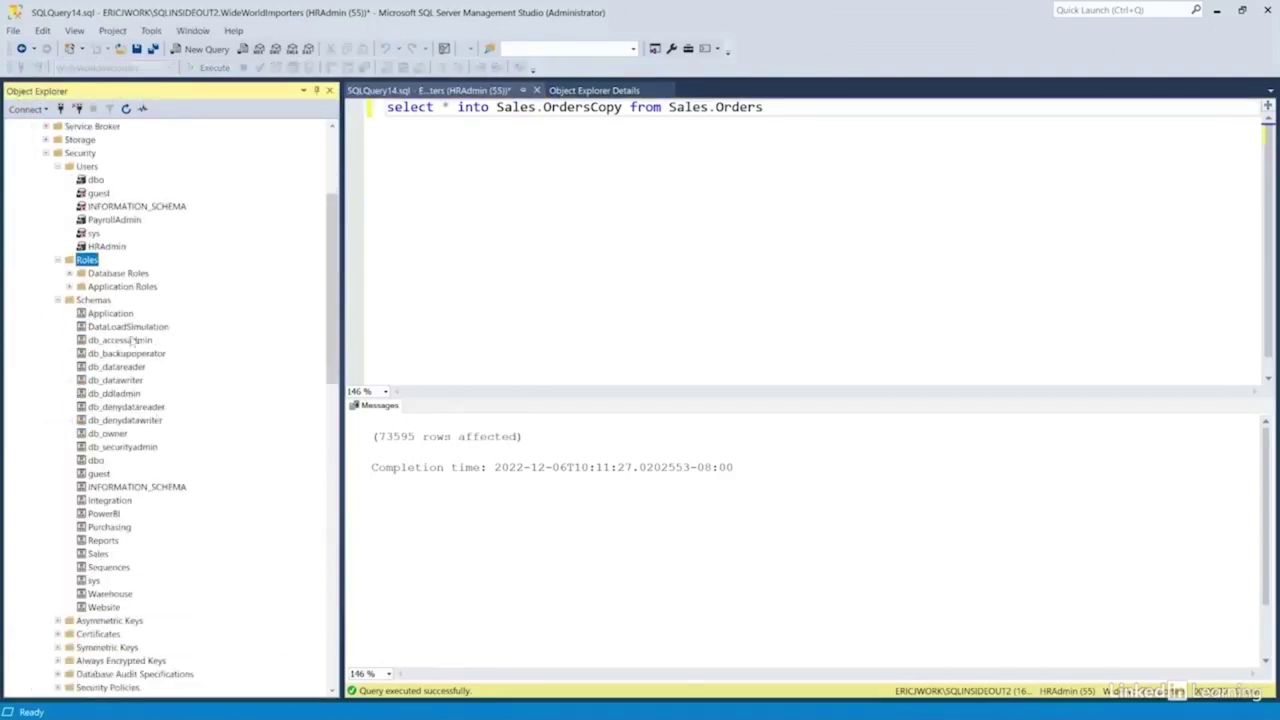
pyautogui.doubleClick(96, 553)
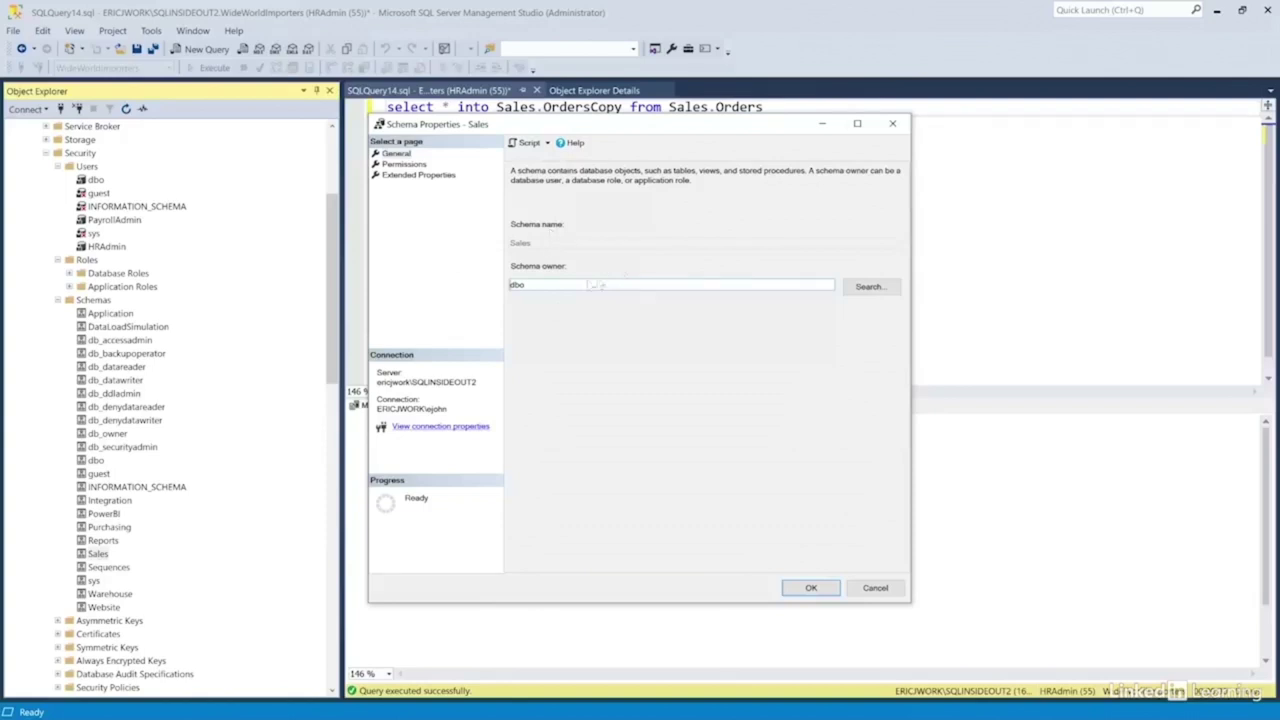
pyautogui.click(412, 165)
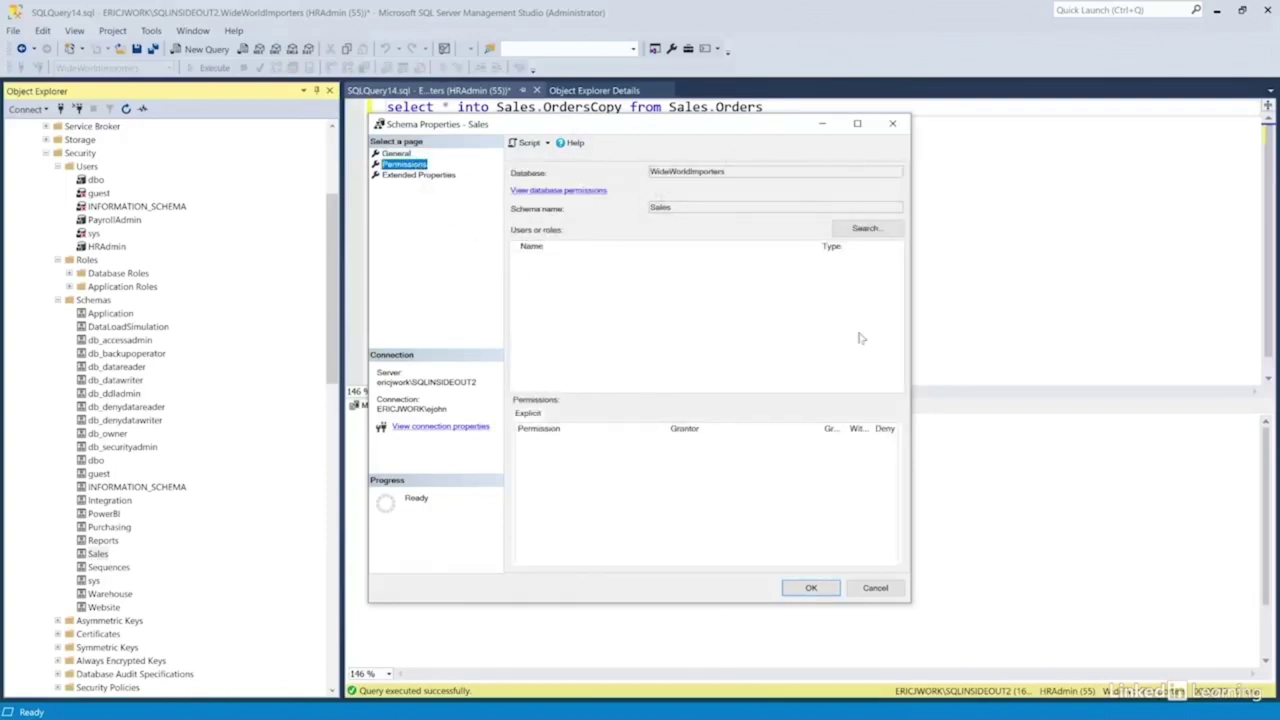
# - Add HRAdmin to the Sales schema's permission list, review its empty grants, and cancel
pyautogui.click(865, 229)
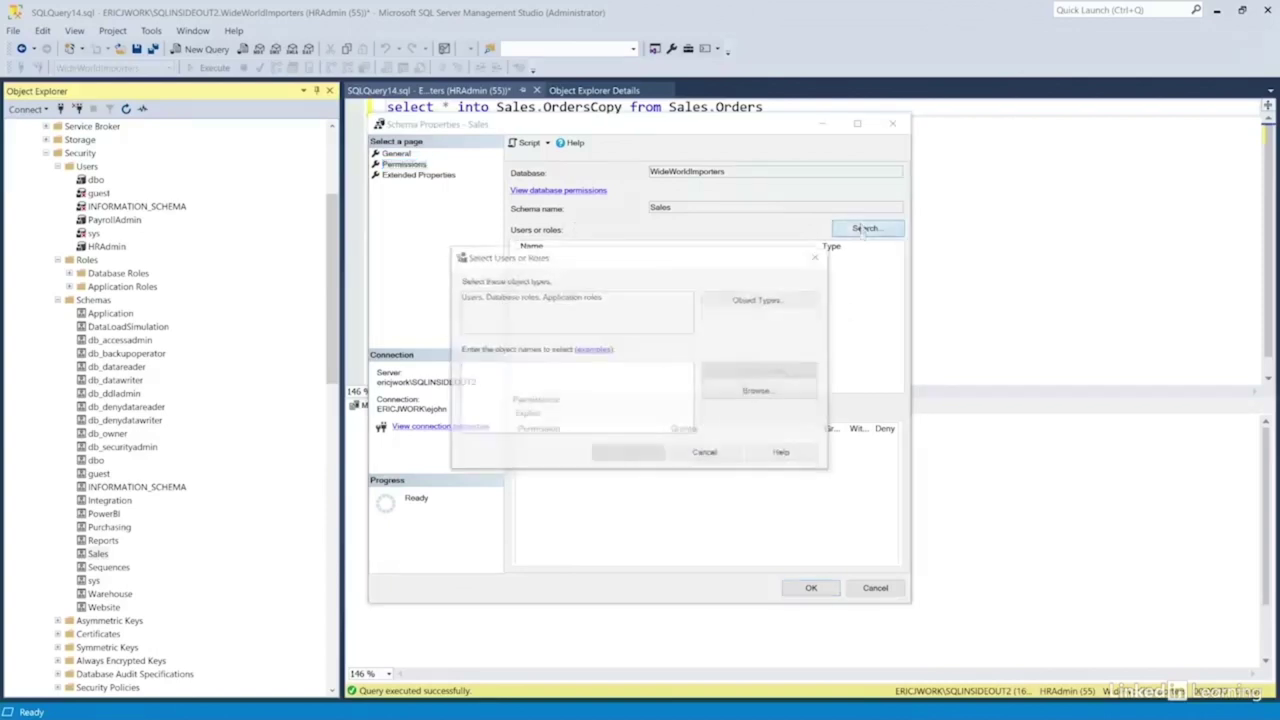
pyautogui.write('hr')
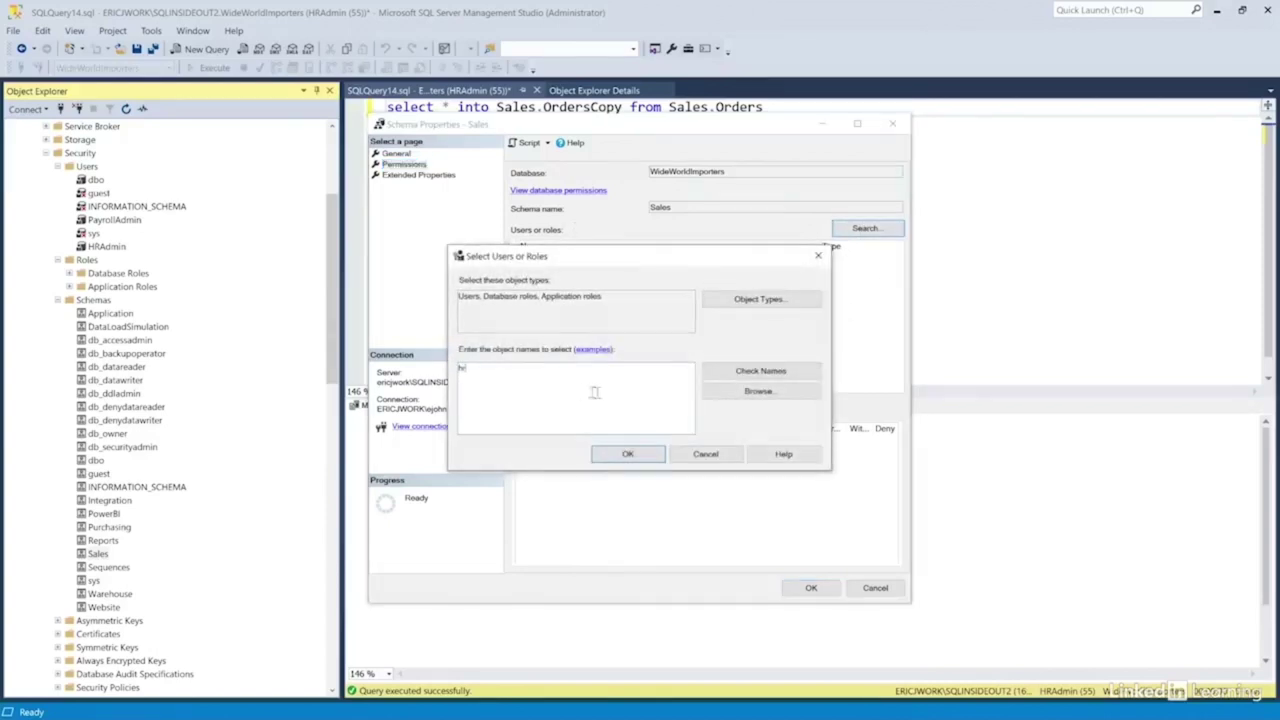
pyautogui.click(646, 456)
pyautogui.click(464, 344)
pyautogui.click(667, 453)
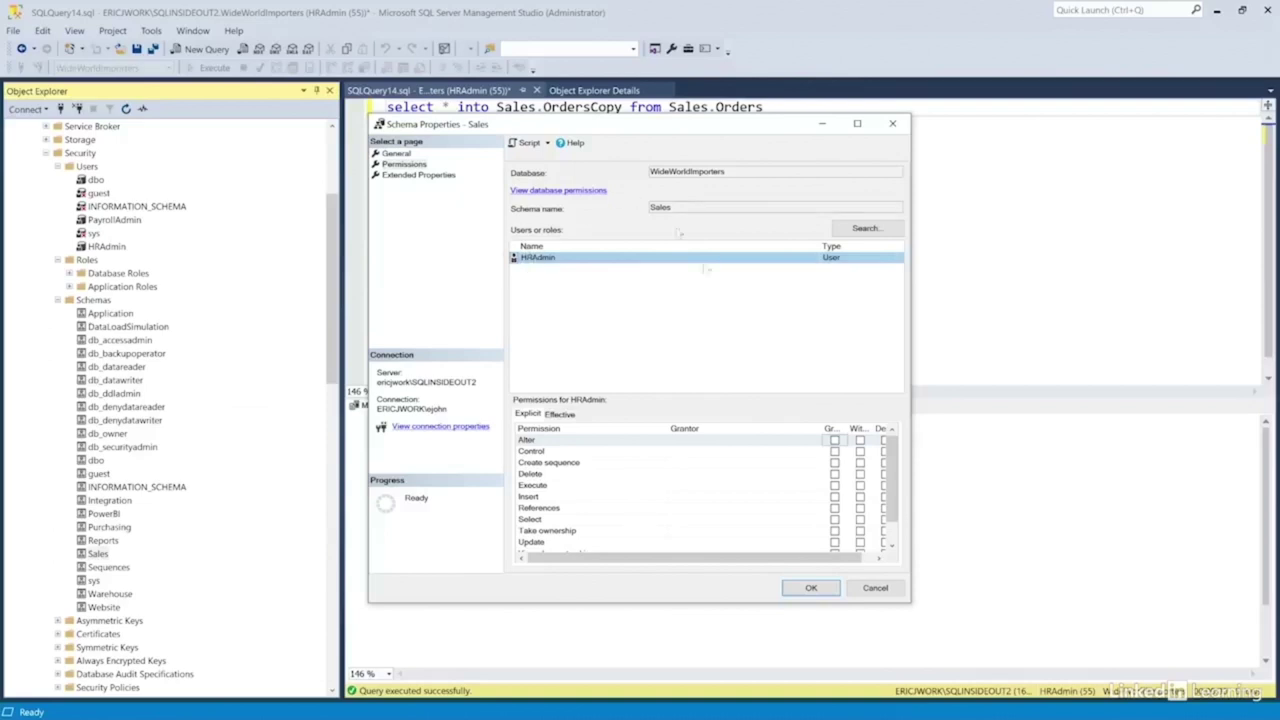
pyautogui.scroll(-1, 633, 486)
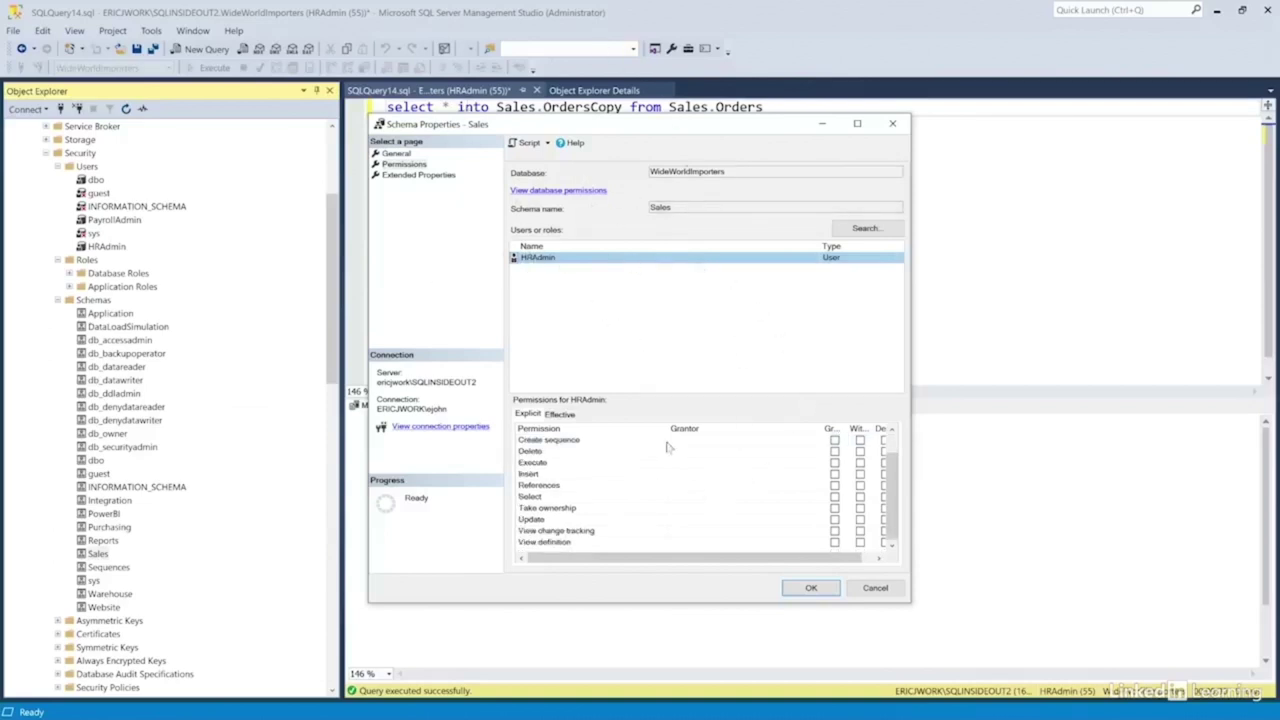
pyautogui.scroll(1, 669, 529)
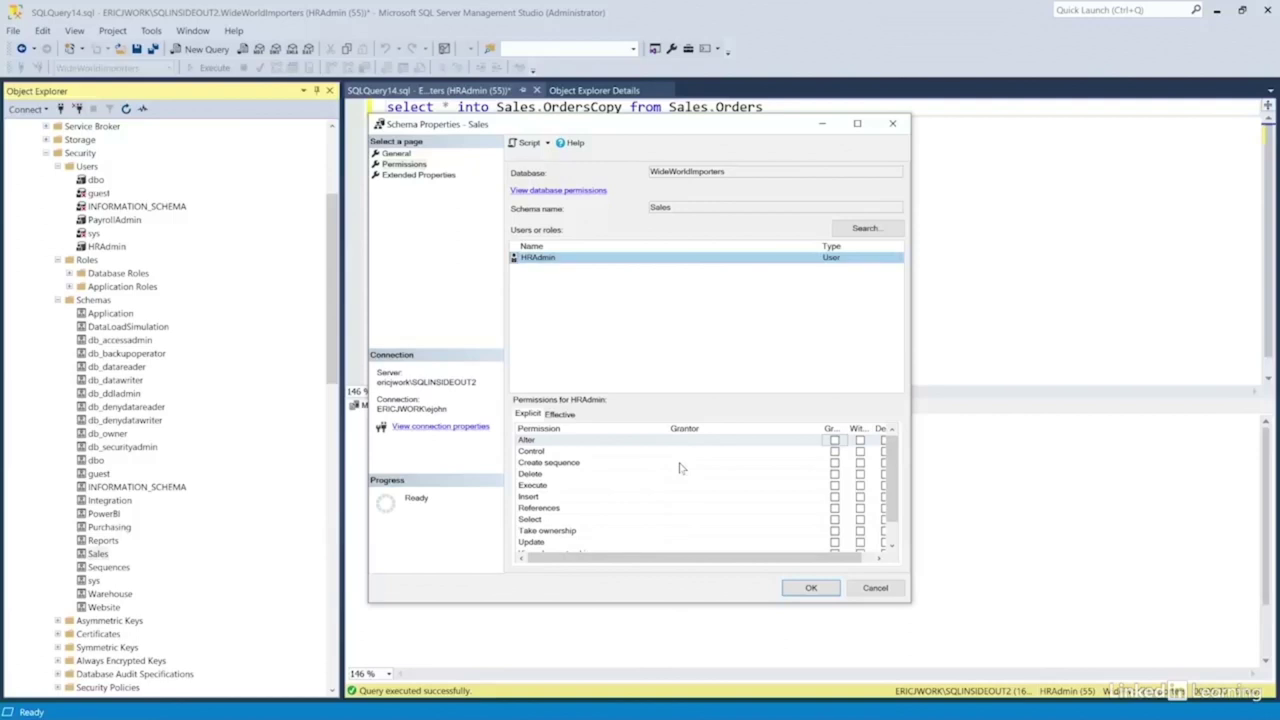
pyautogui.click(875, 588)
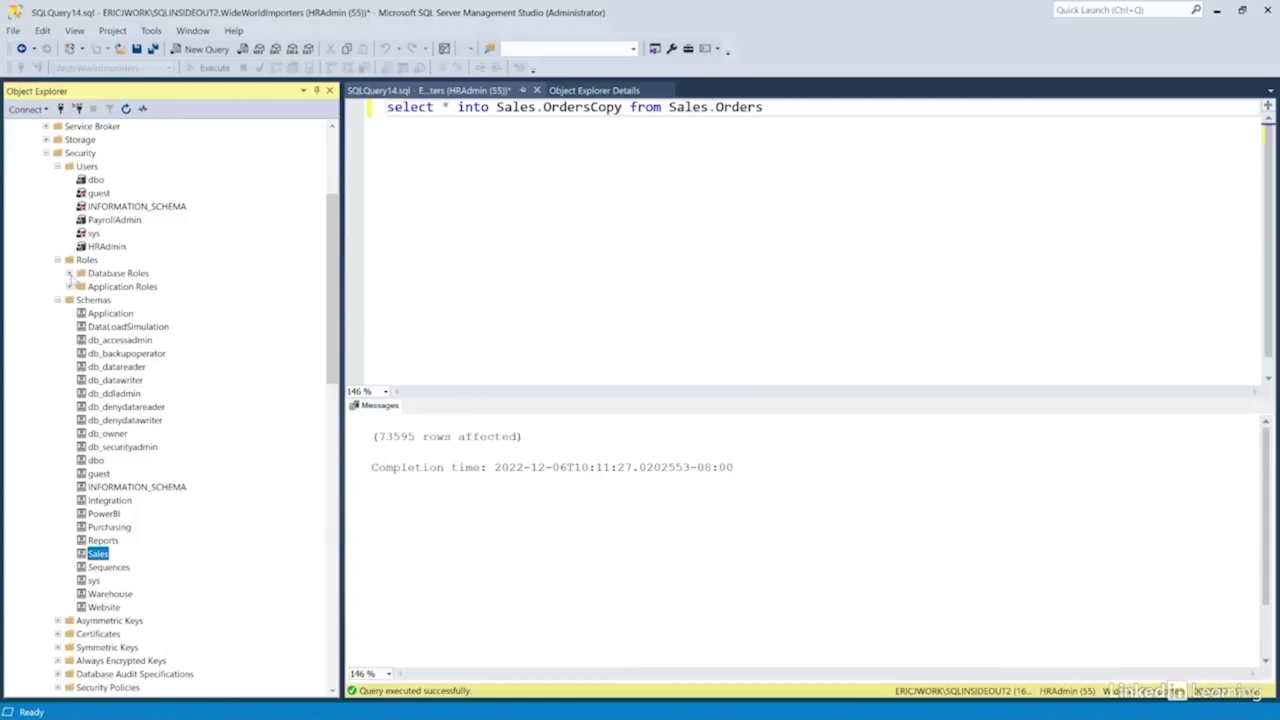
# - Expand Database Roles and confirm in db_ddladmin's properties that HRAdmin is a member, closing unchanged
pyautogui.click(69, 274)
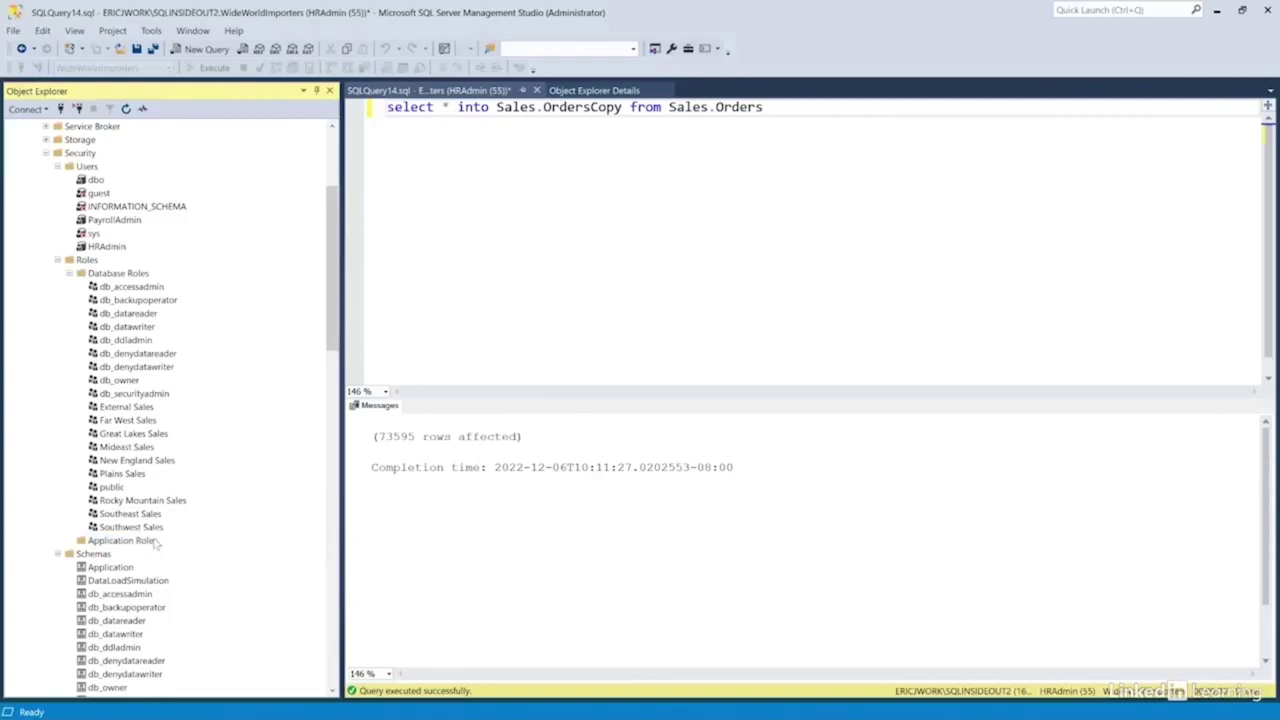
pyautogui.click(147, 289)
pyautogui.click(130, 395)
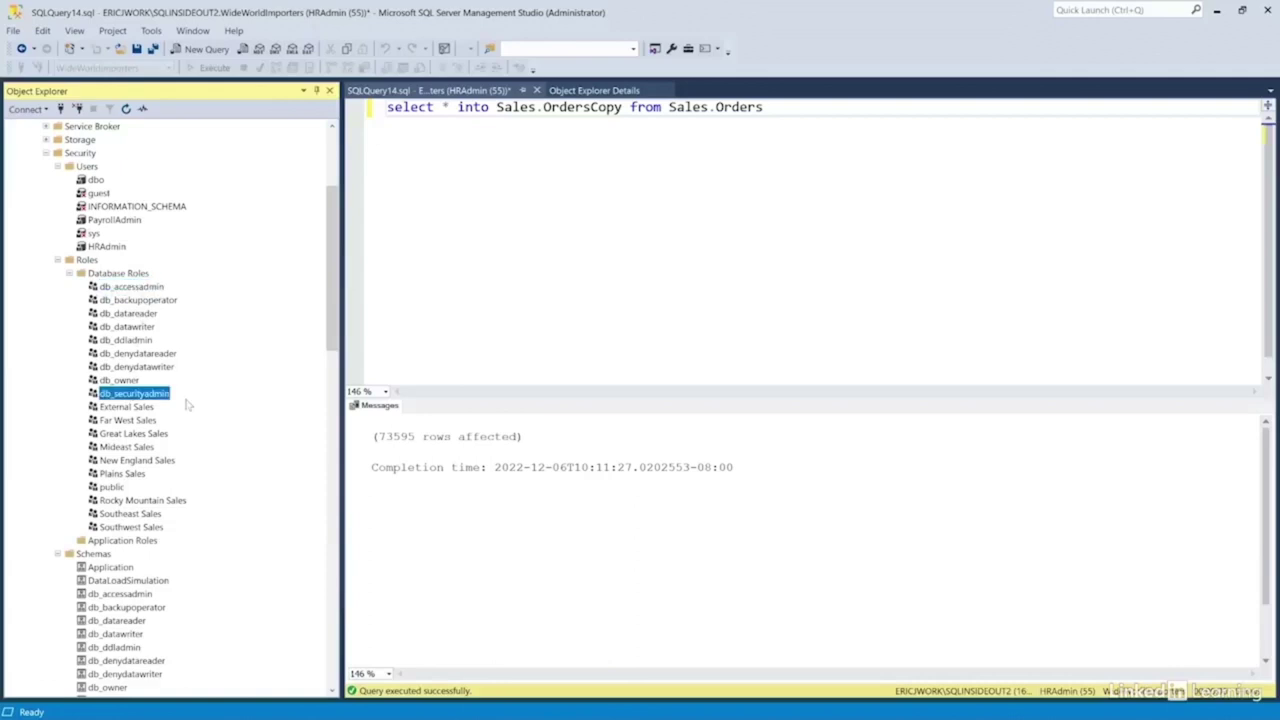
pyautogui.rightClick(140, 342)
pyautogui.click(172, 475)
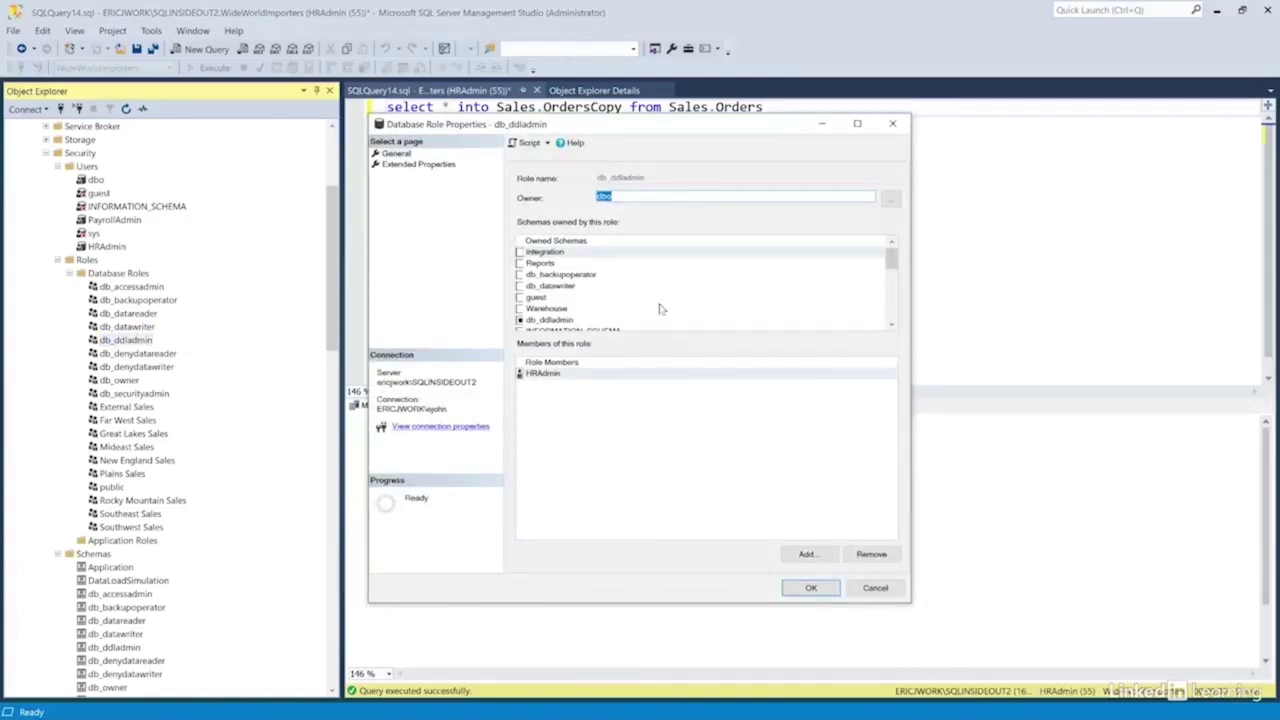
pyautogui.scroll(-2, 660, 309)
pyautogui.scroll(-5, 665, 300)
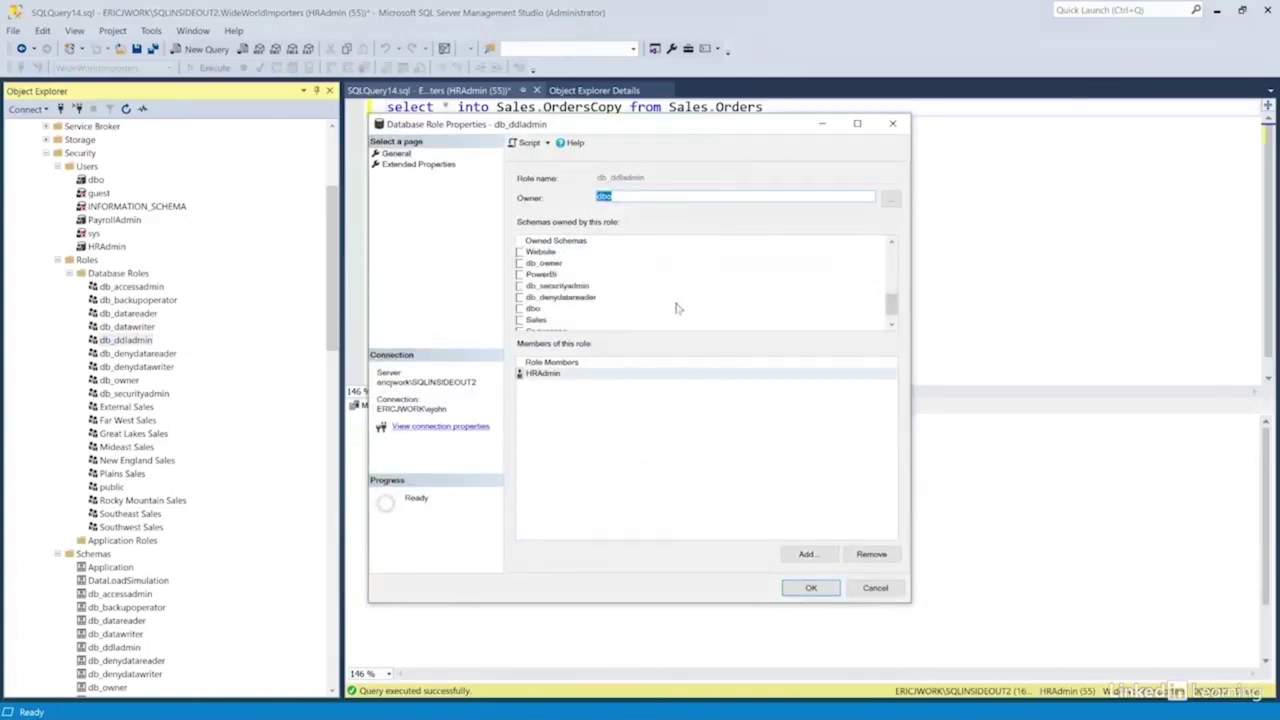
pyautogui.scroll(6, 771, 318)
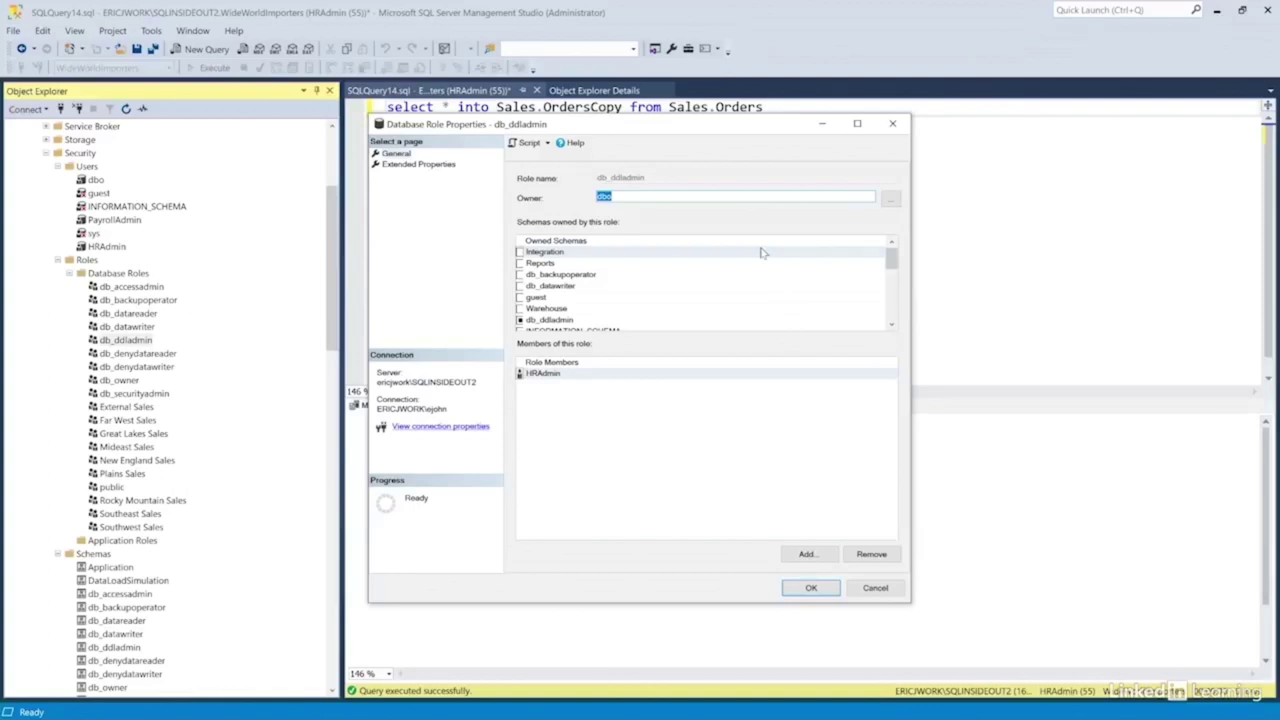
pyautogui.click(897, 589)
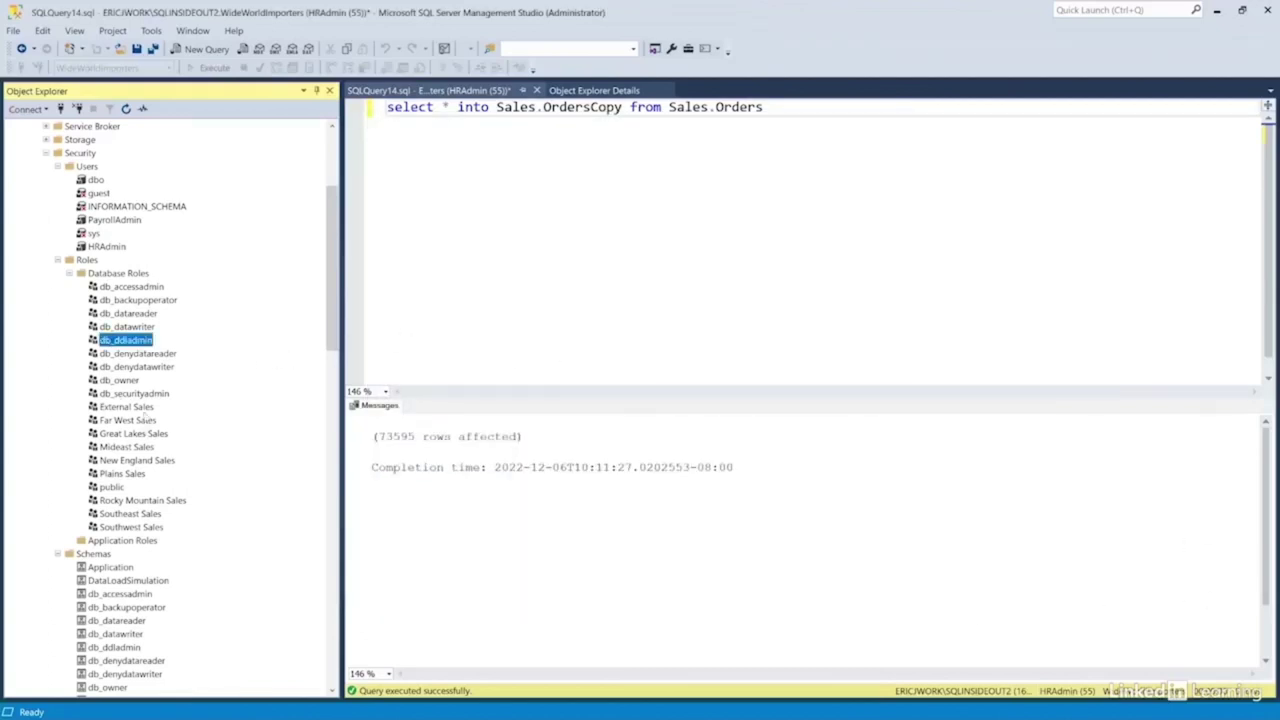
pyautogui.rightClick(144, 410)
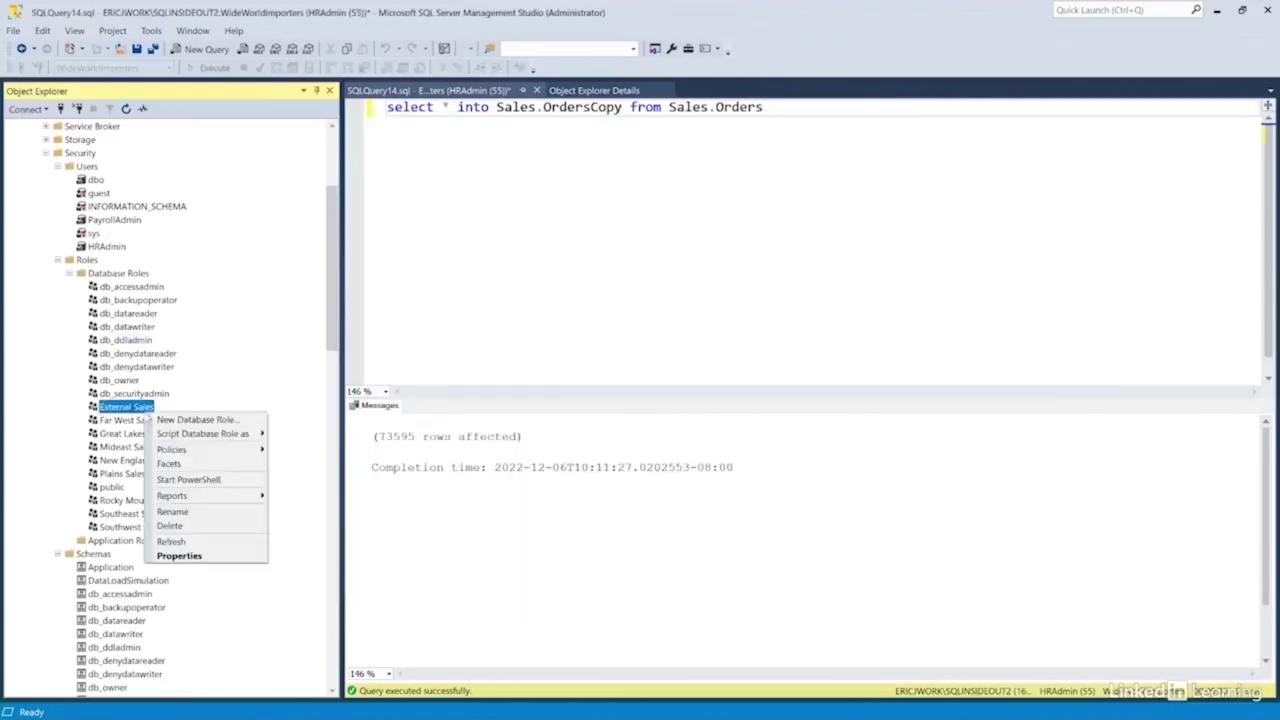
# - In External Sales role properties, search 'Pa' and add PayrollAdmin as a role member
pyautogui.click(180, 556)
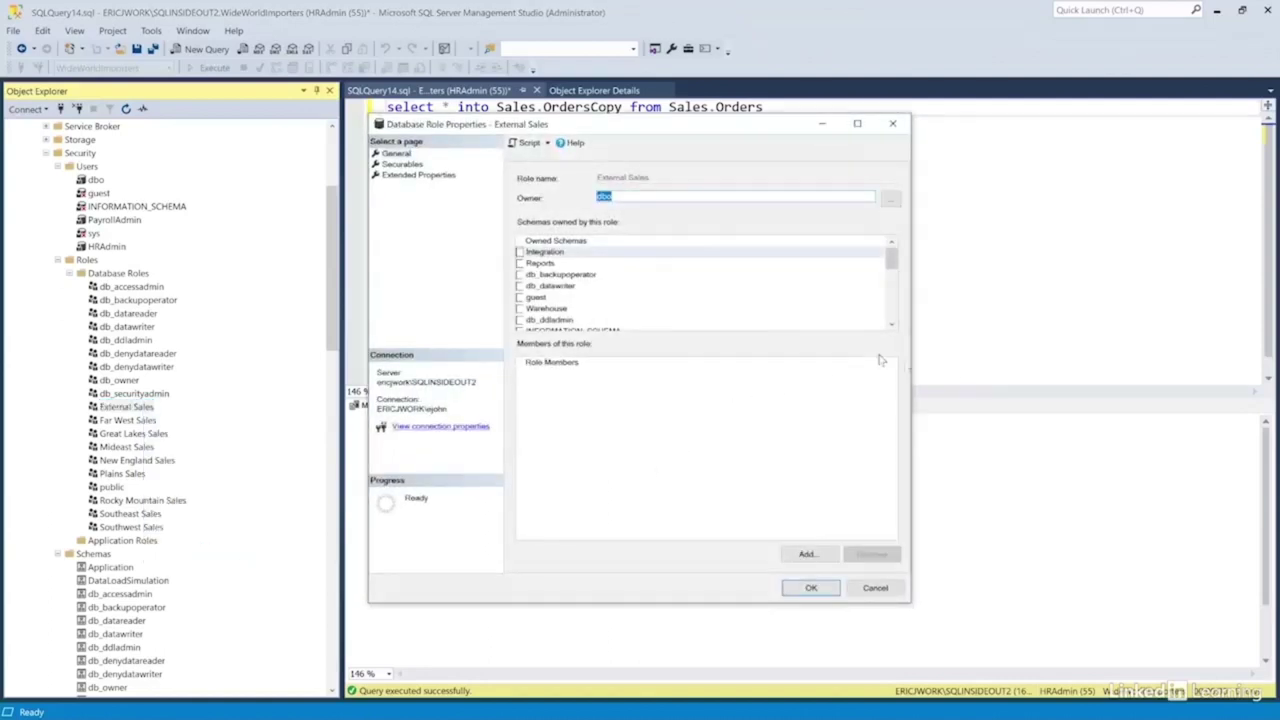
pyautogui.moveTo(911, 602); pyautogui.dragTo(1115, 640)
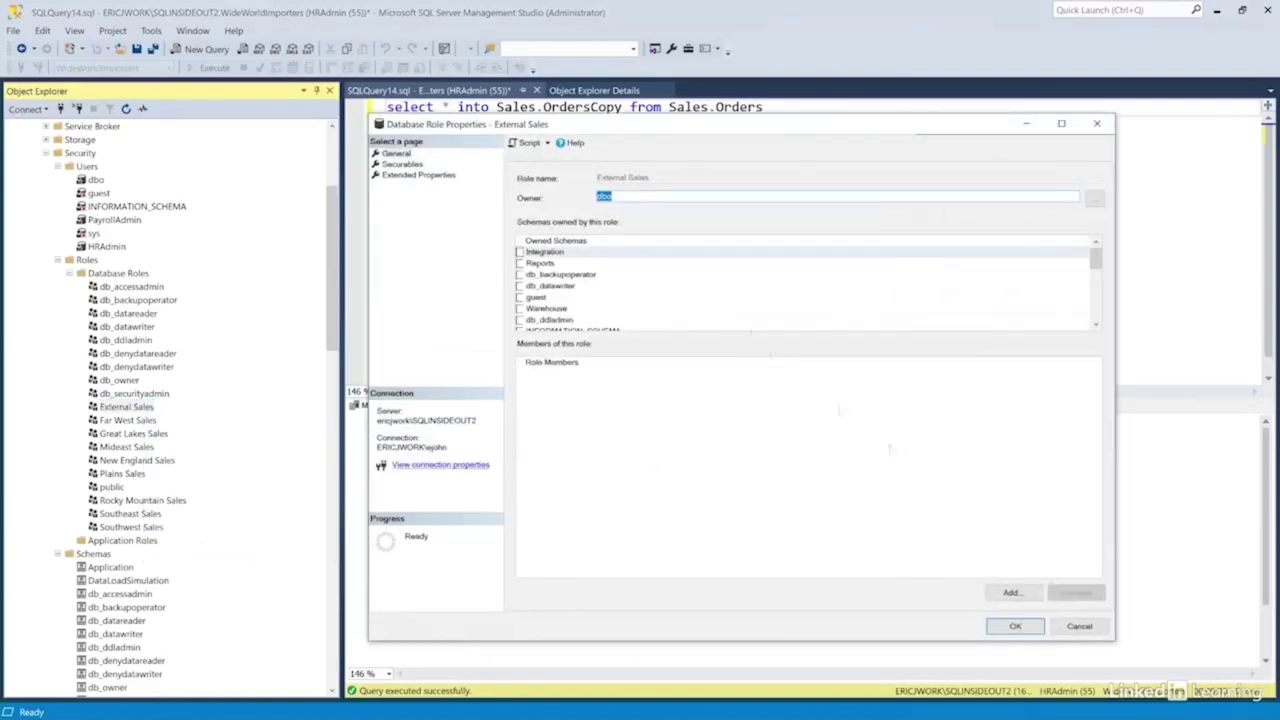
pyautogui.scroll(-5, 600, 286)
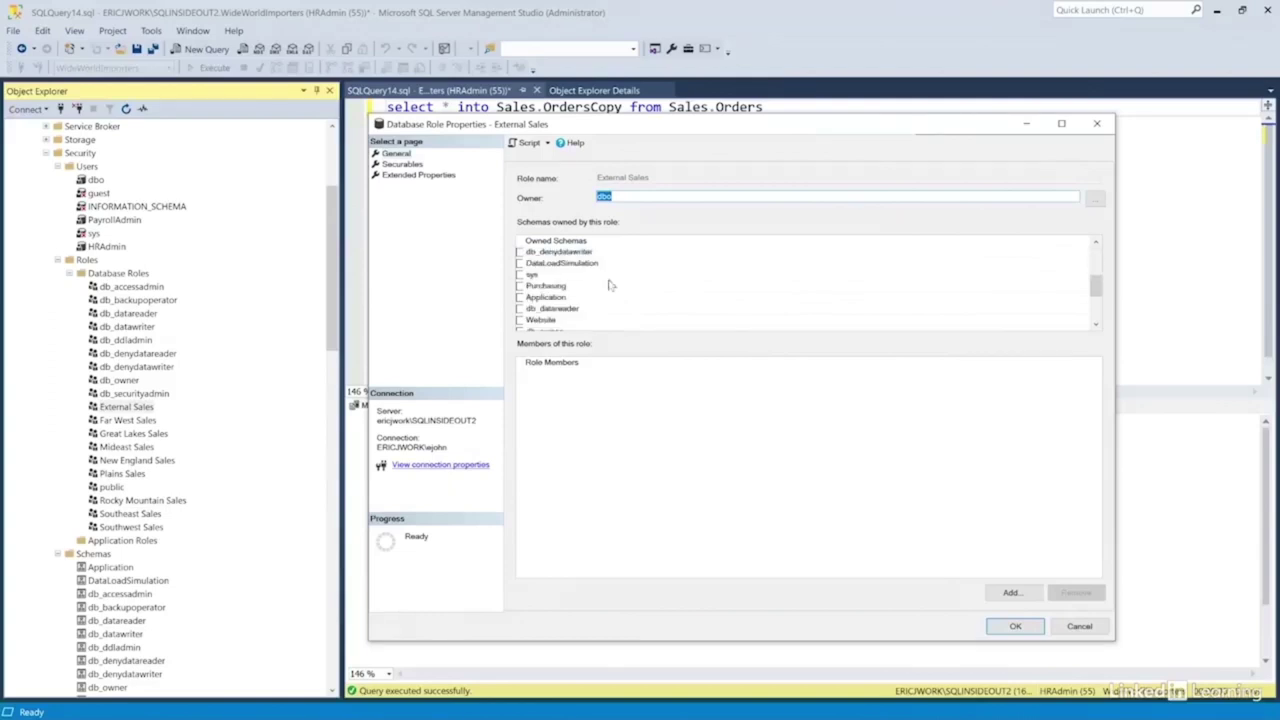
pyautogui.scroll(5, 615, 280)
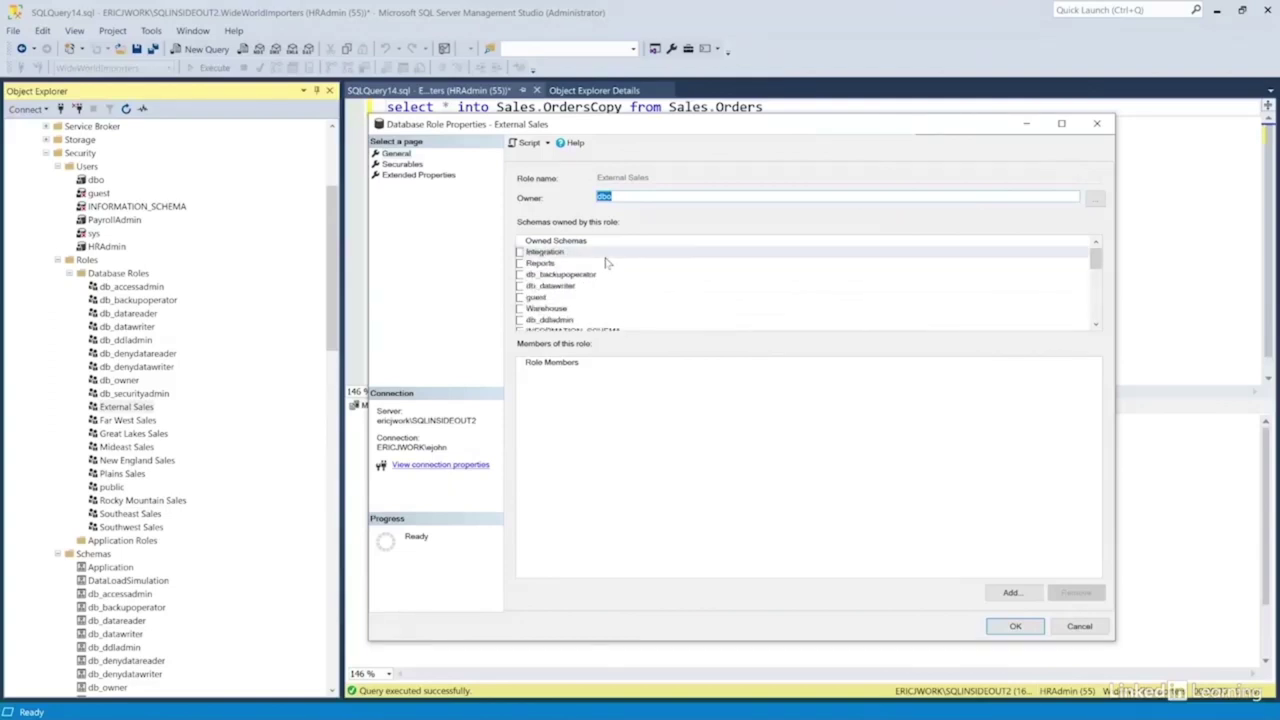
pyautogui.click(1011, 592)
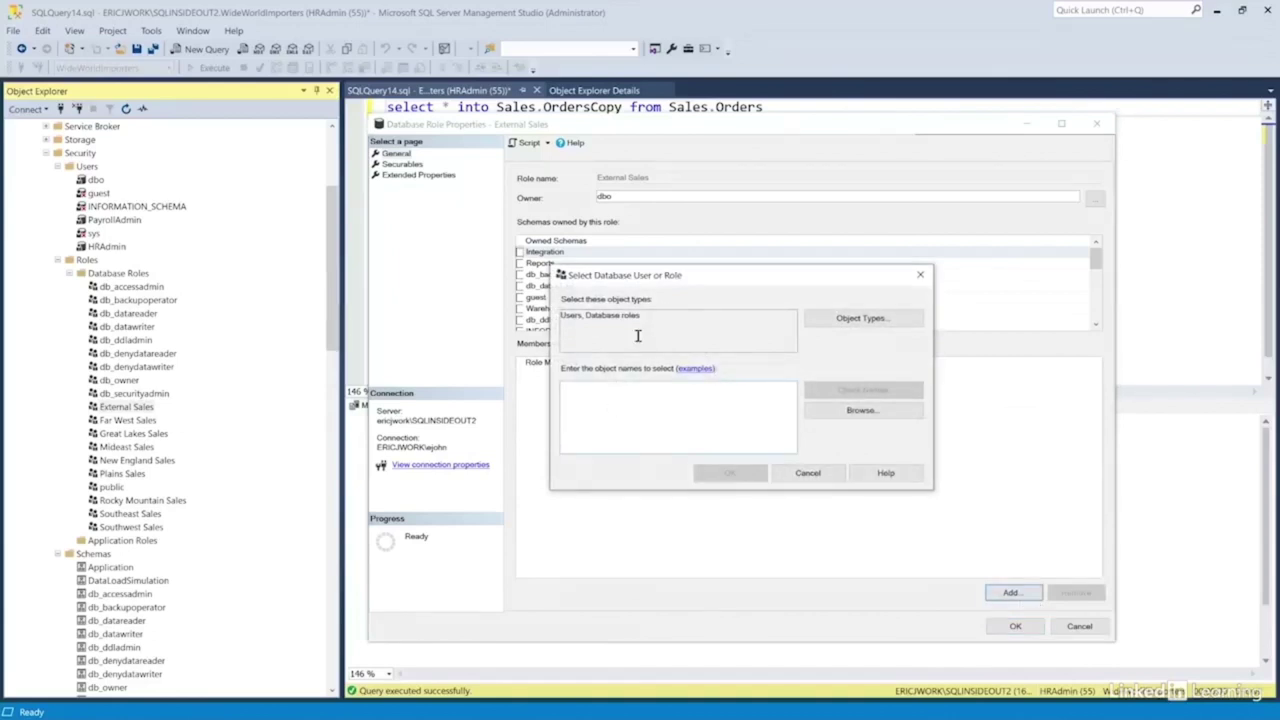
pyautogui.write('Pay')
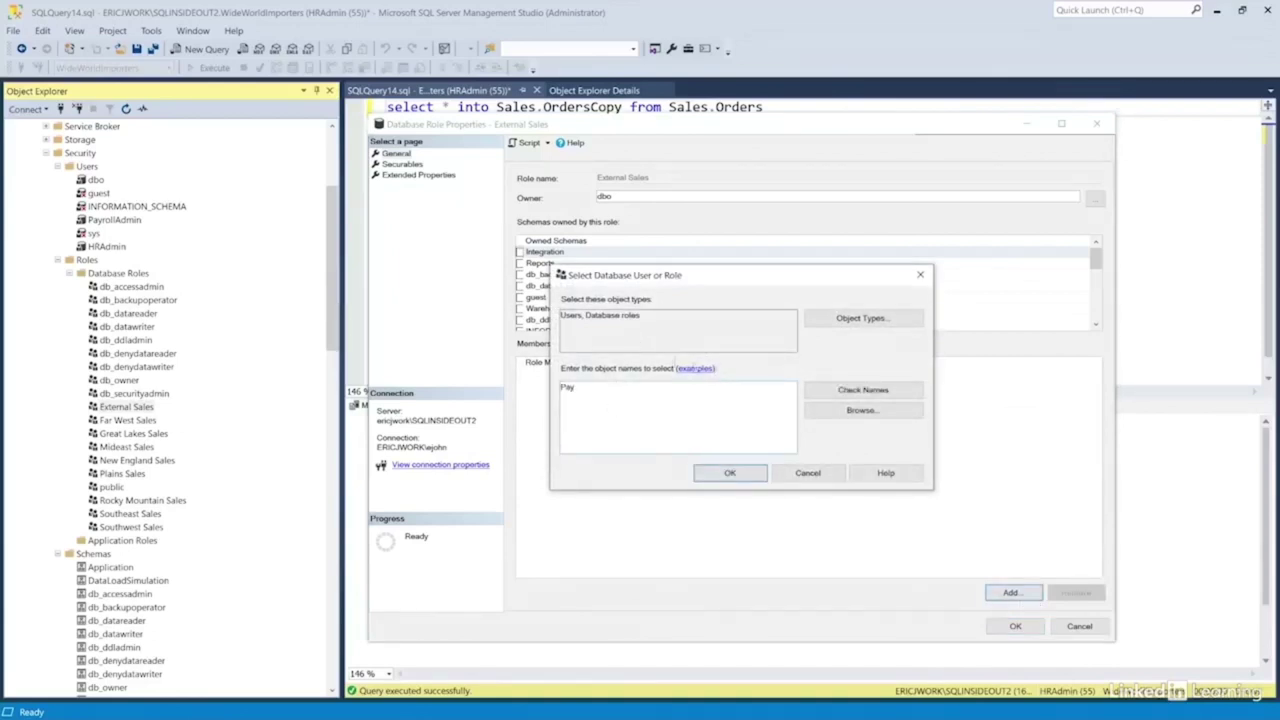
pyautogui.click(730, 473)
pyautogui.click(565, 363)
pyautogui.click(768, 474)
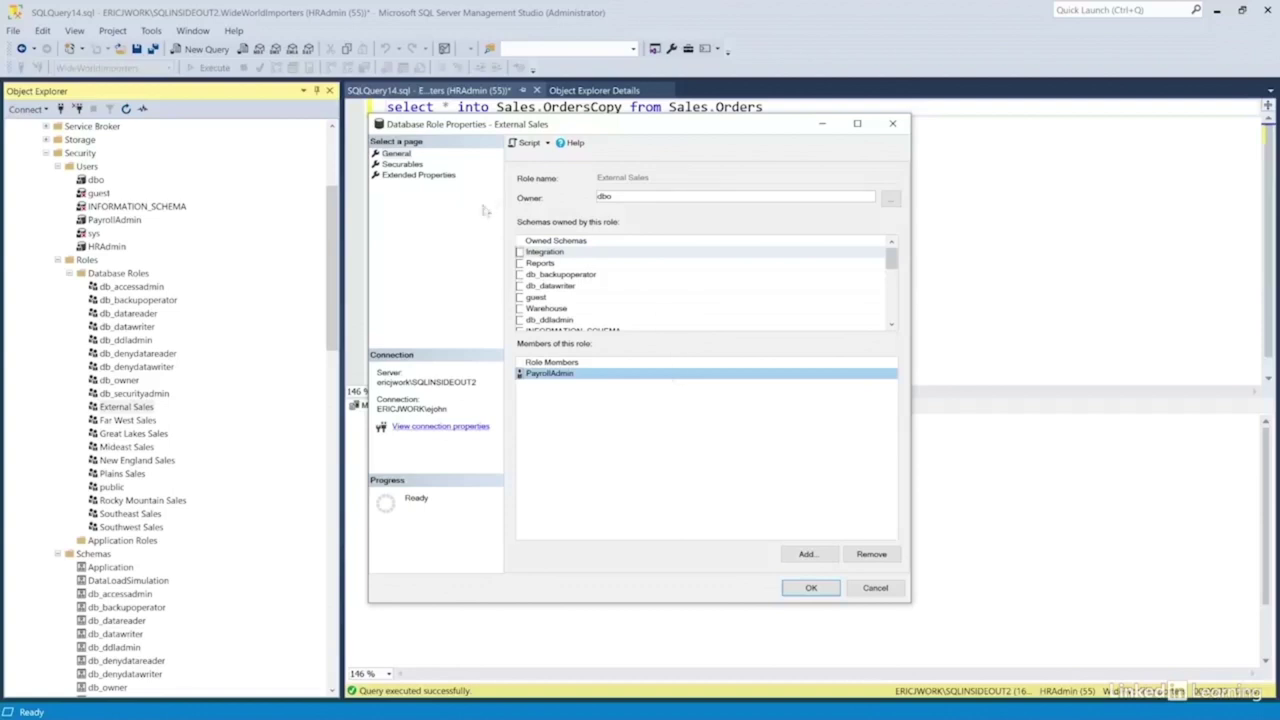
# - On the role's Securables page, add all objects of type Tables to the securables list
pyautogui.click(402, 164)
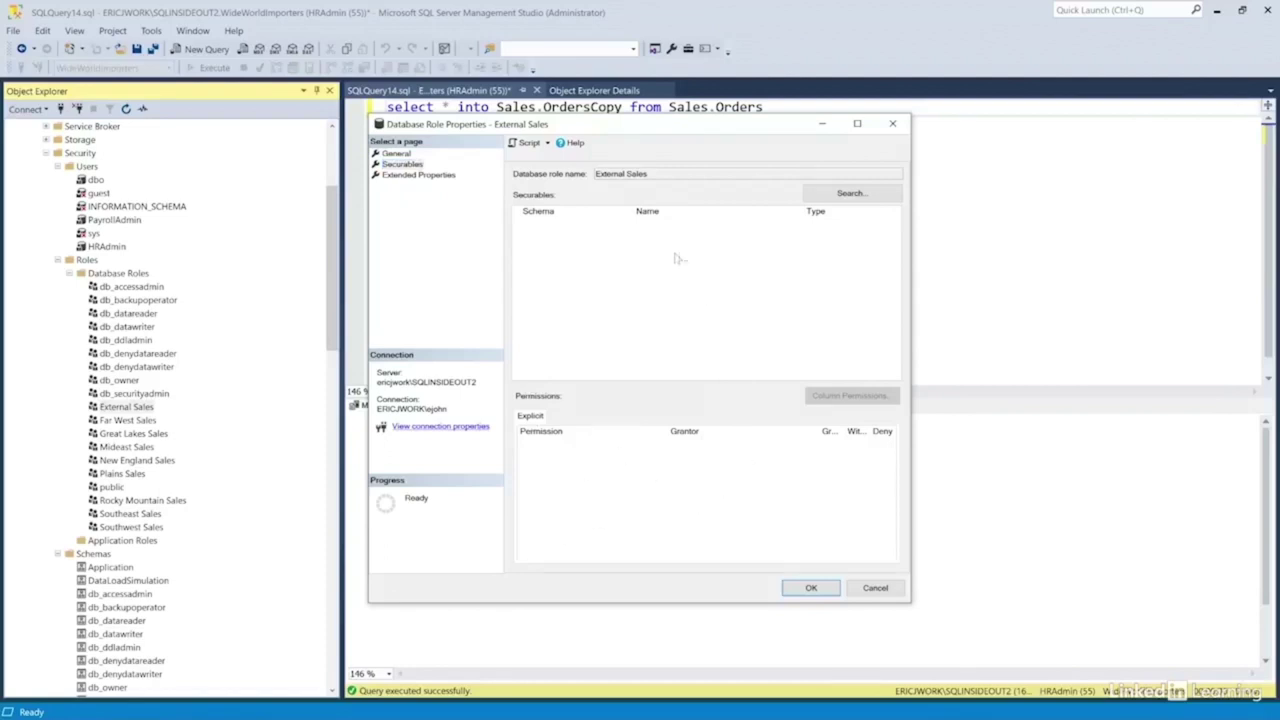
pyautogui.click(848, 195)
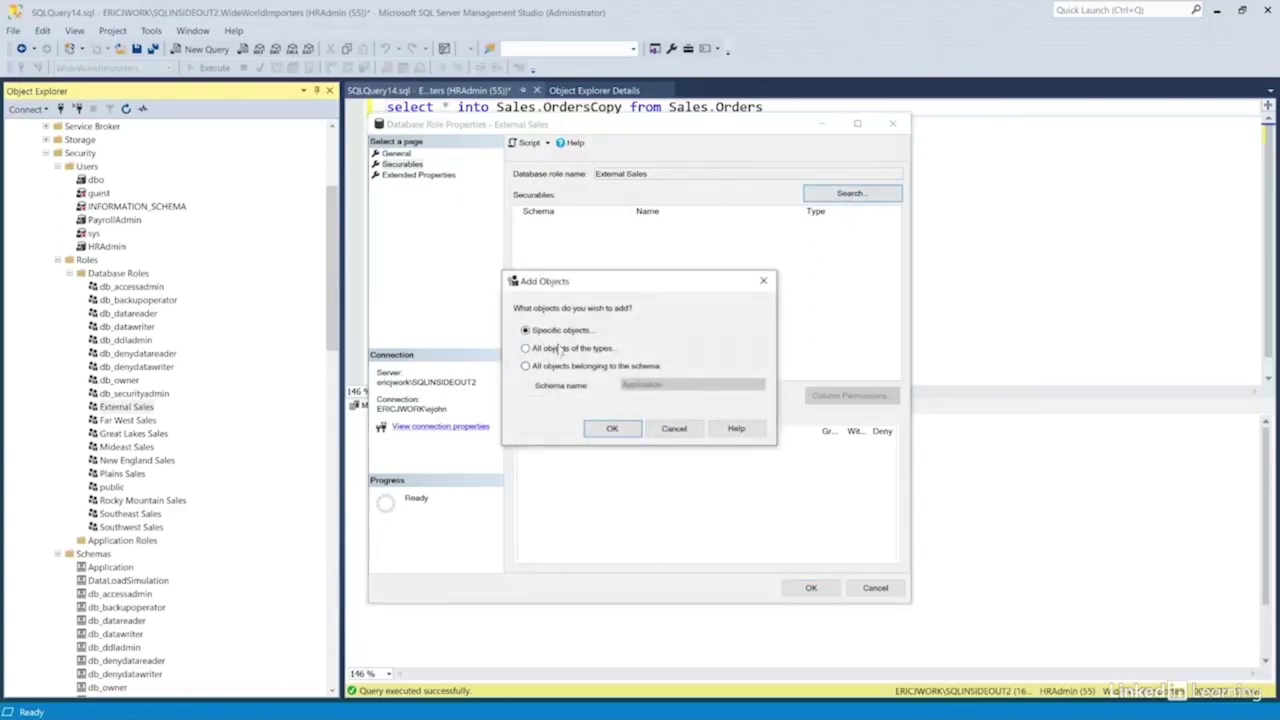
pyautogui.click(611, 428)
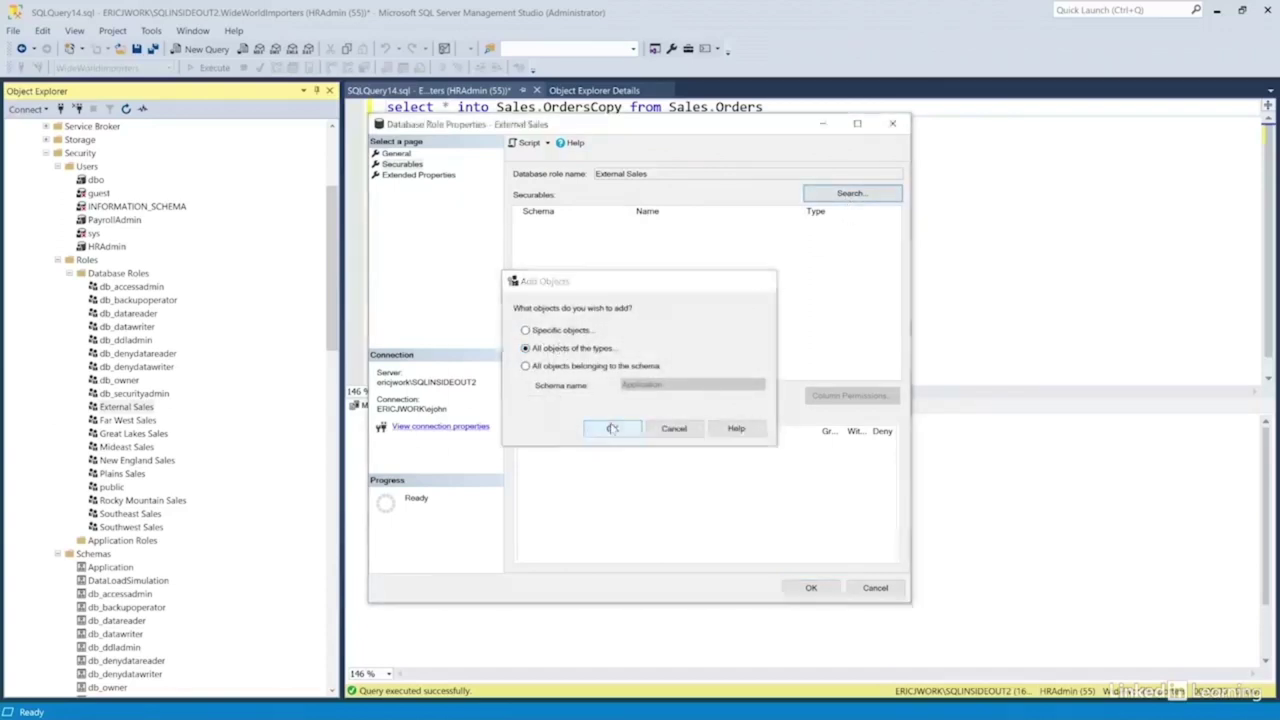
pyautogui.scroll(-1, 484, 369)
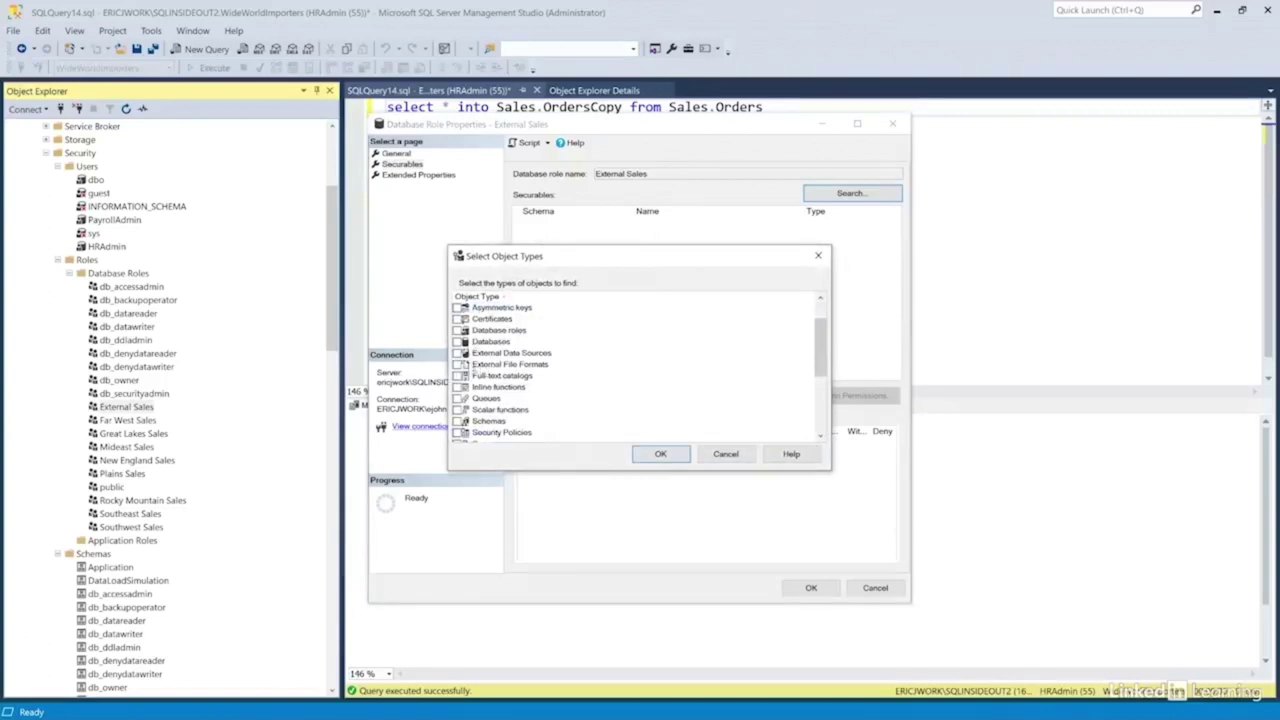
pyautogui.scroll(-3, 484, 370)
pyautogui.click(460, 388)
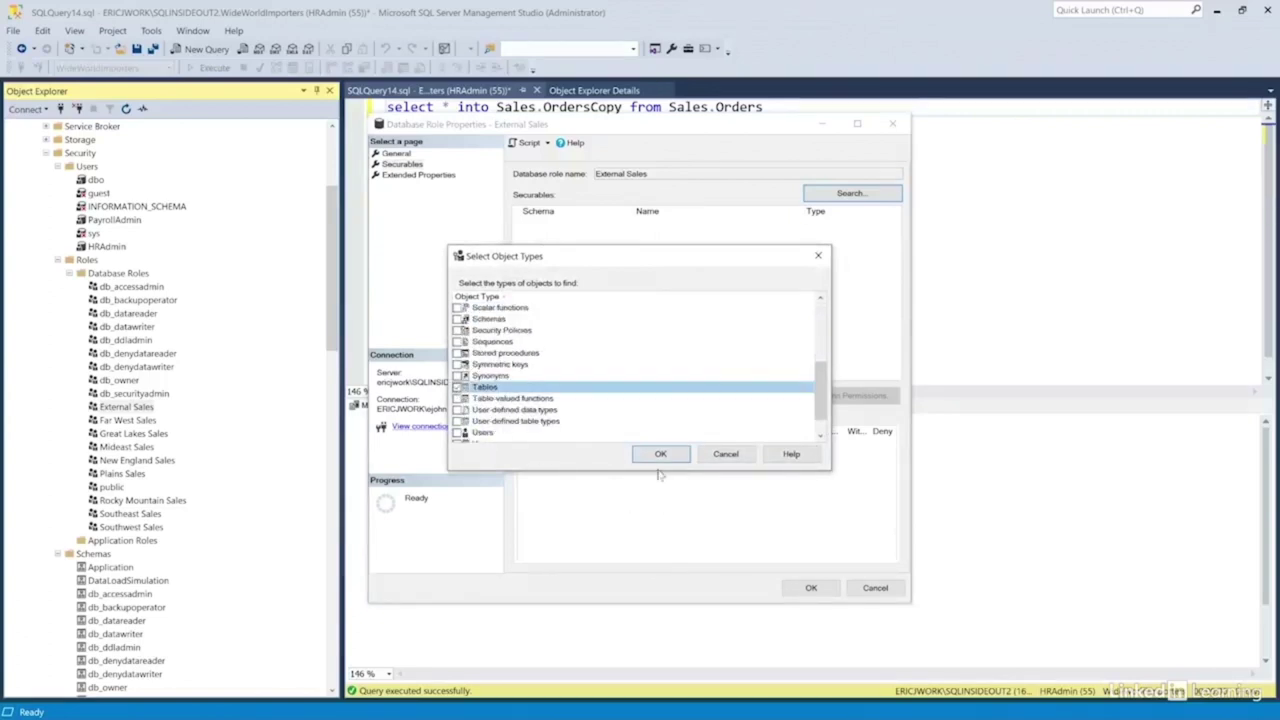
pyautogui.click(660, 454)
pyautogui.scroll(-3, 709, 272)
pyautogui.scroll(-4, 710, 272)
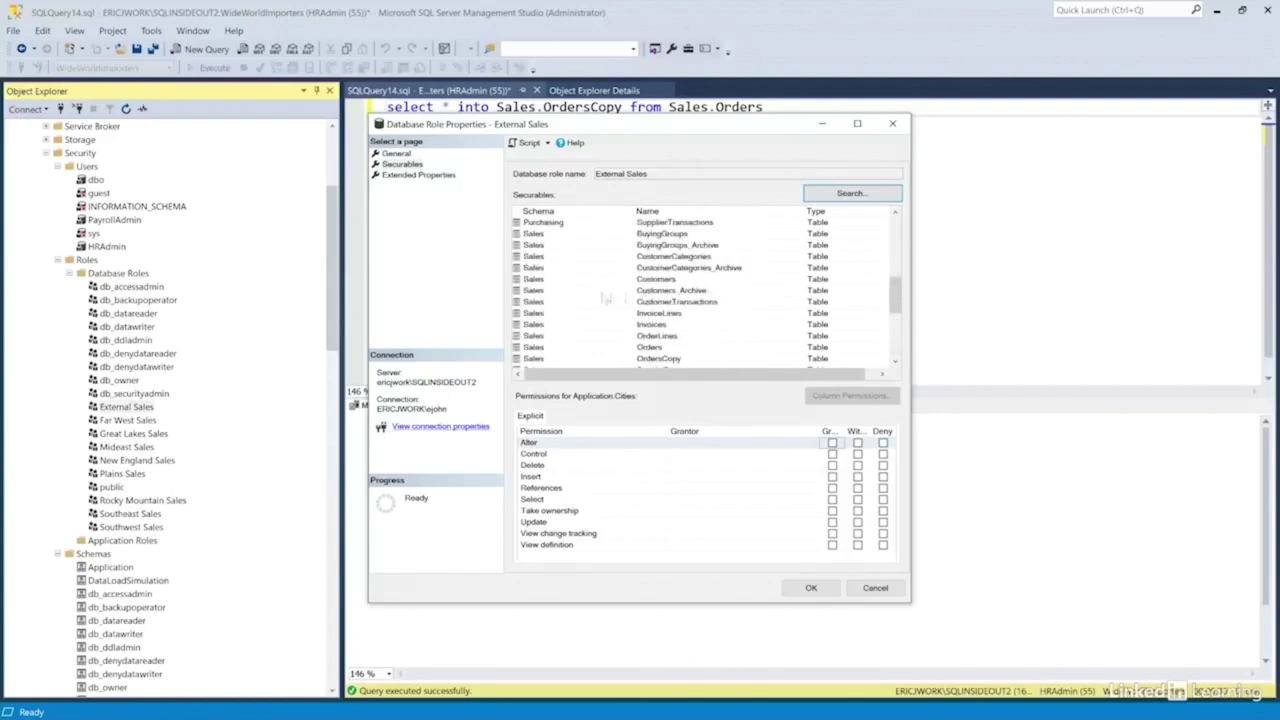
# - Grant Select on Sales.Orders and on Sales.OrderLines
pyautogui.click(637, 348)
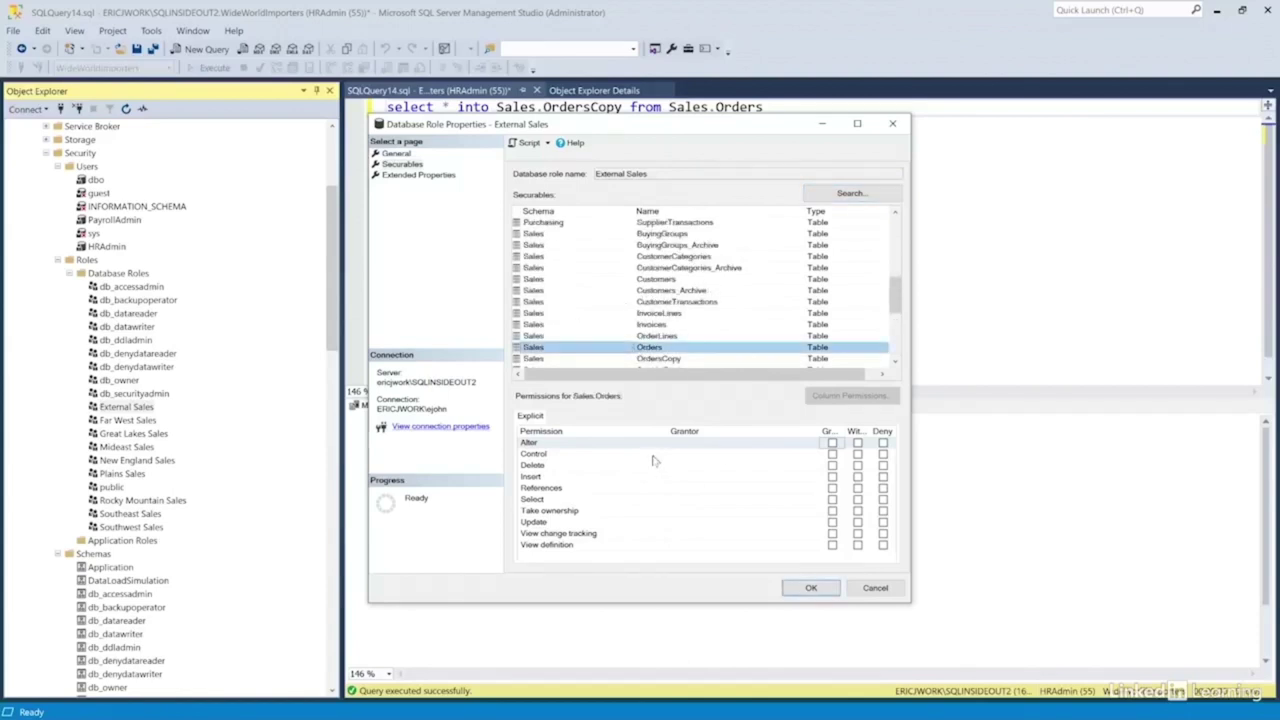
pyautogui.click(832, 499)
pyautogui.scroll(-1, 548, 297)
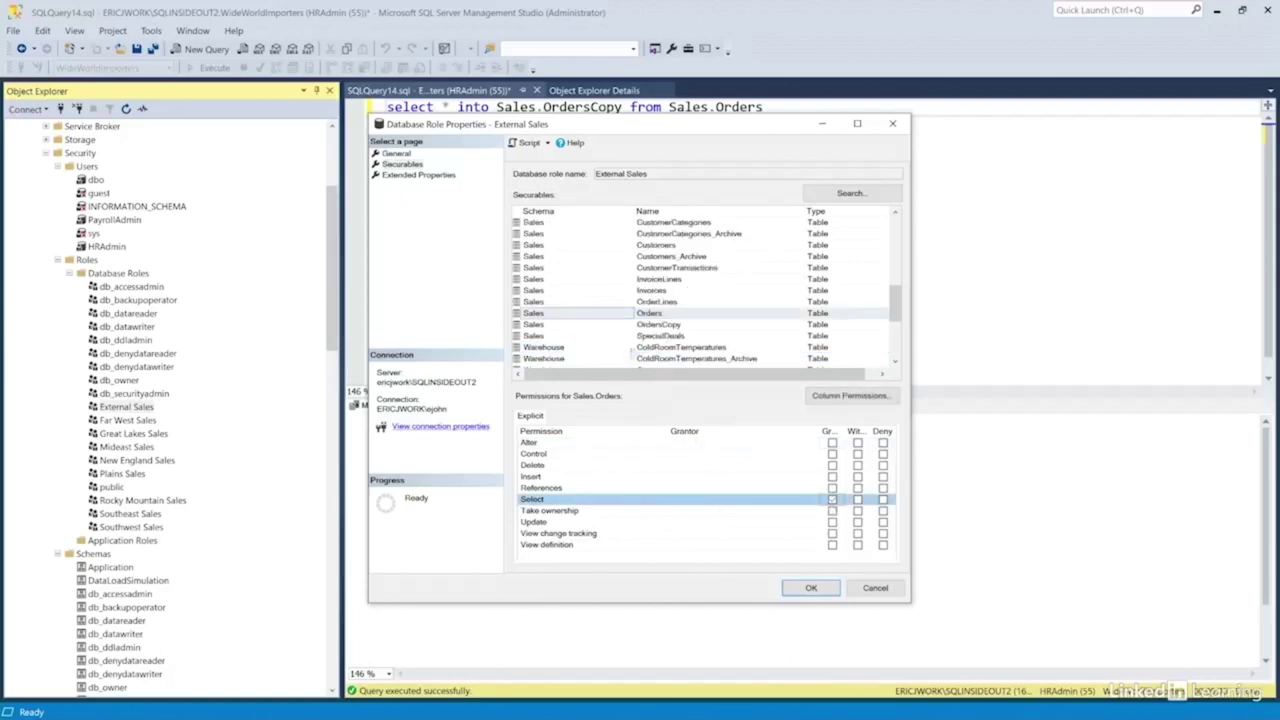
pyautogui.click(658, 302)
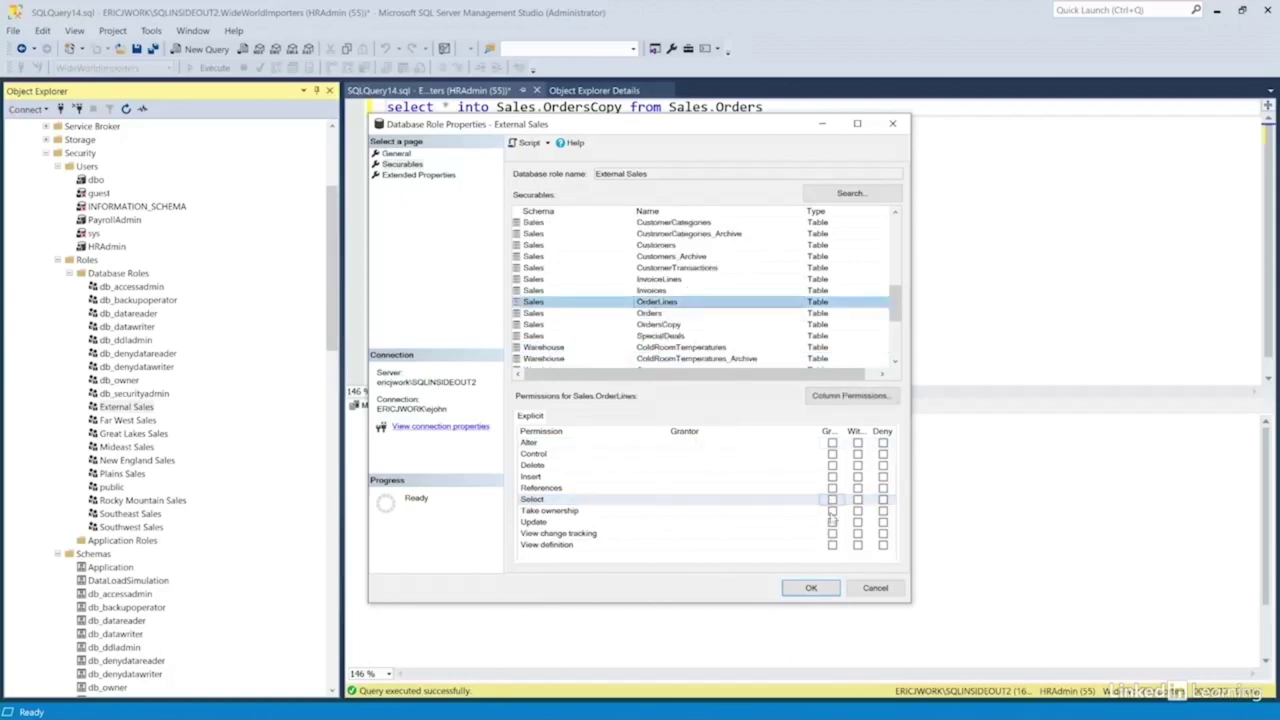
pyautogui.click(833, 501)
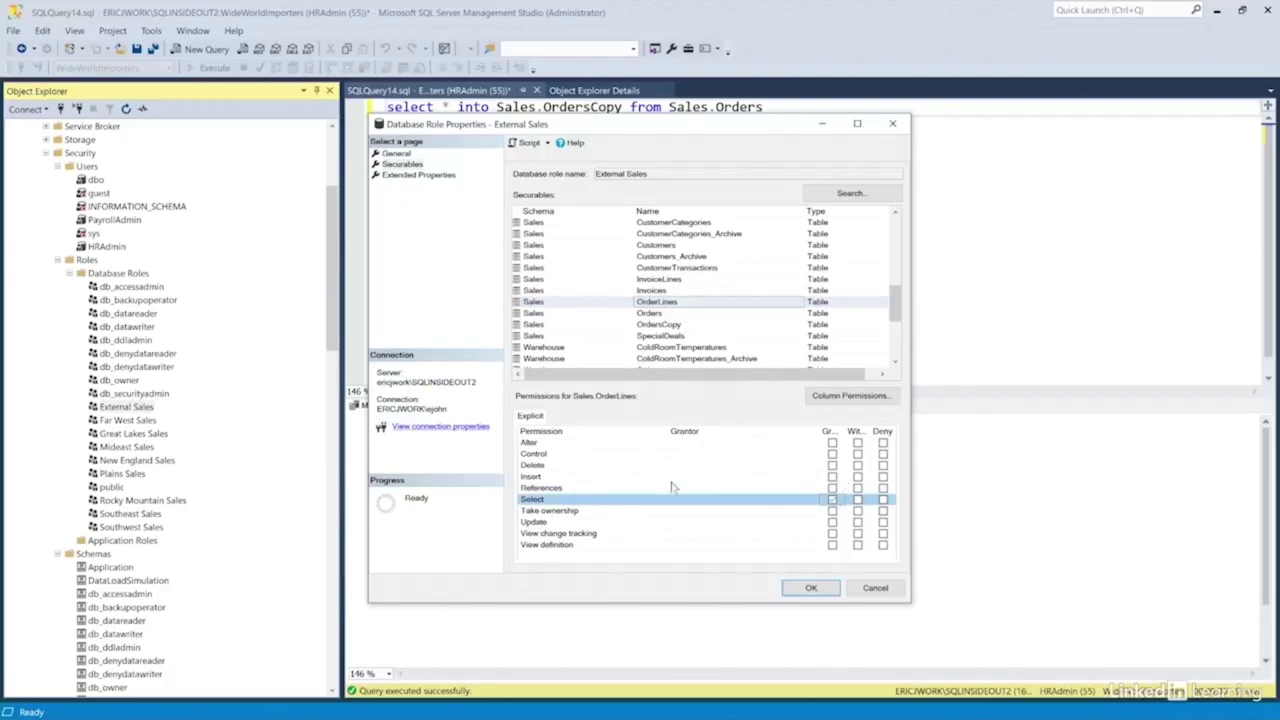
# - Add all objects belonging to the Sales schema as securables for External Sales
pyautogui.click(851, 193)
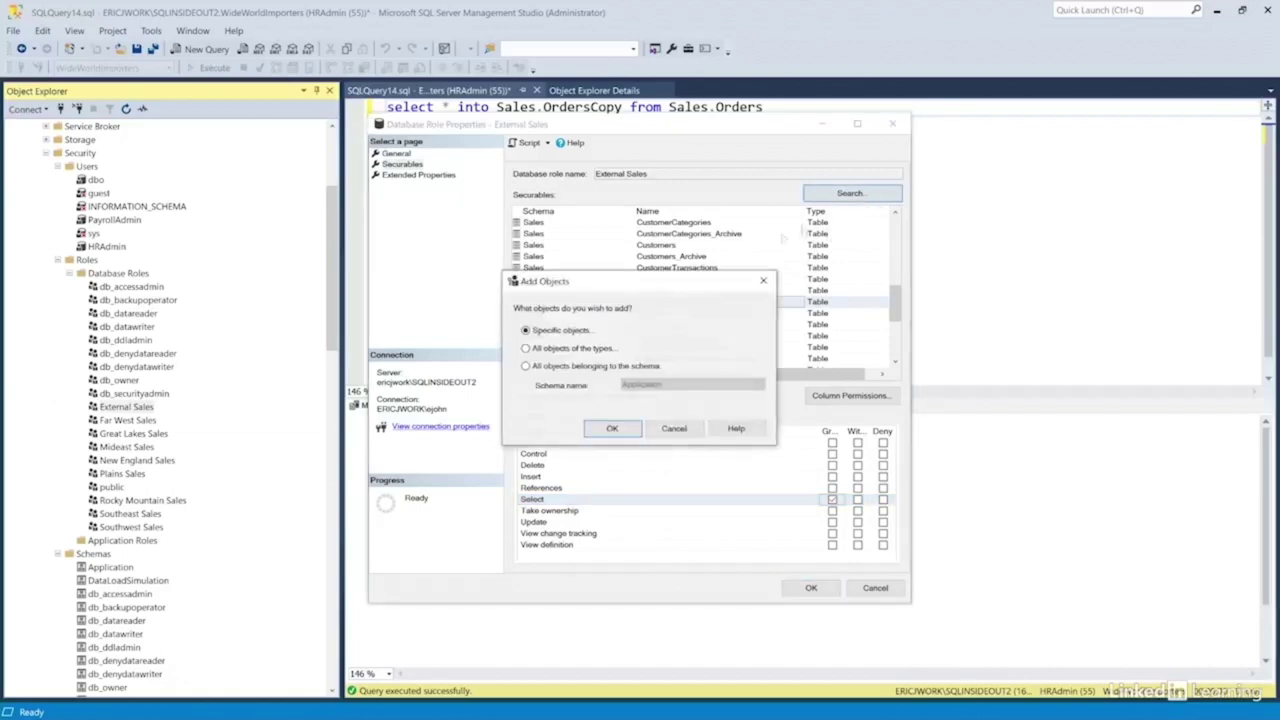
pyautogui.click(551, 367)
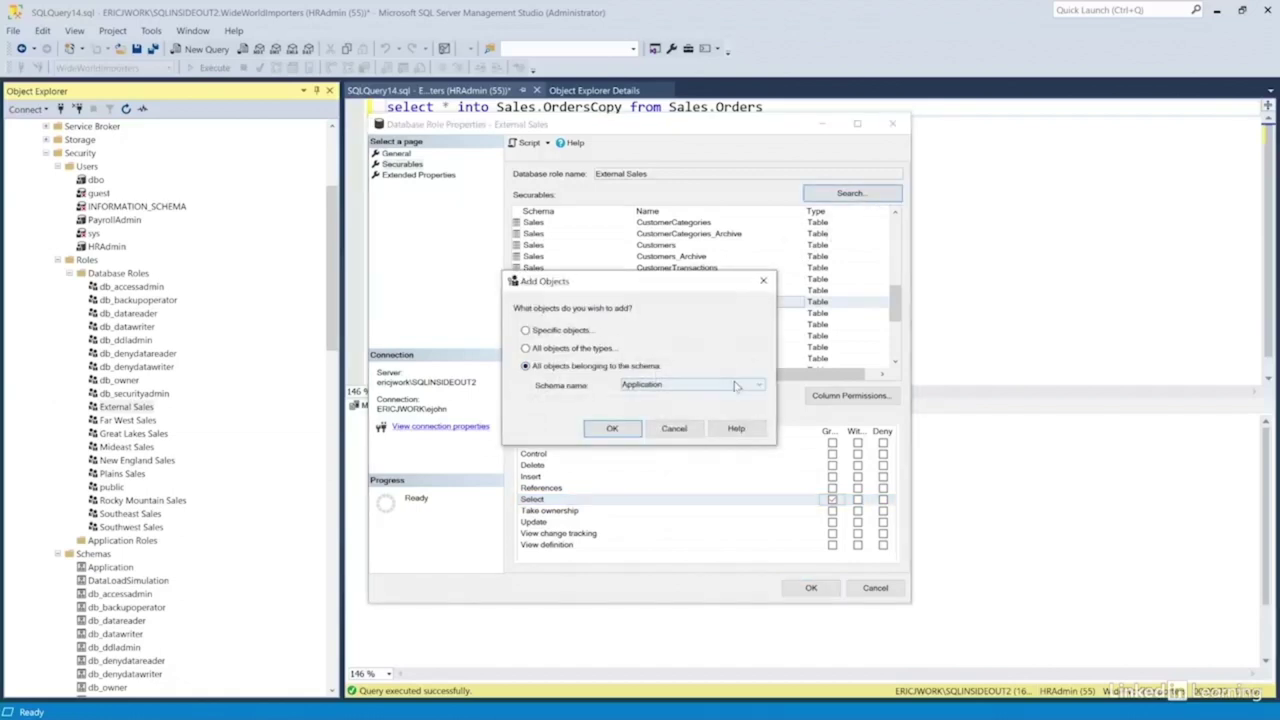
pyautogui.click(735, 386)
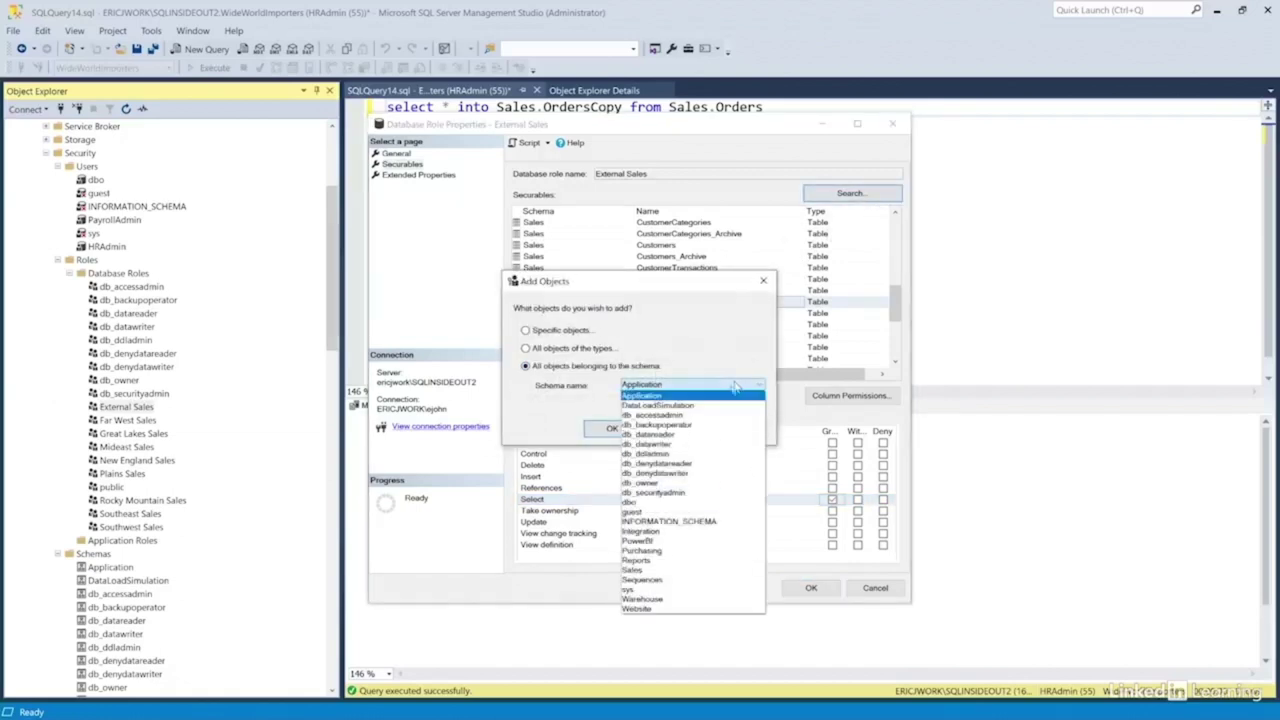
pyautogui.click(640, 568)
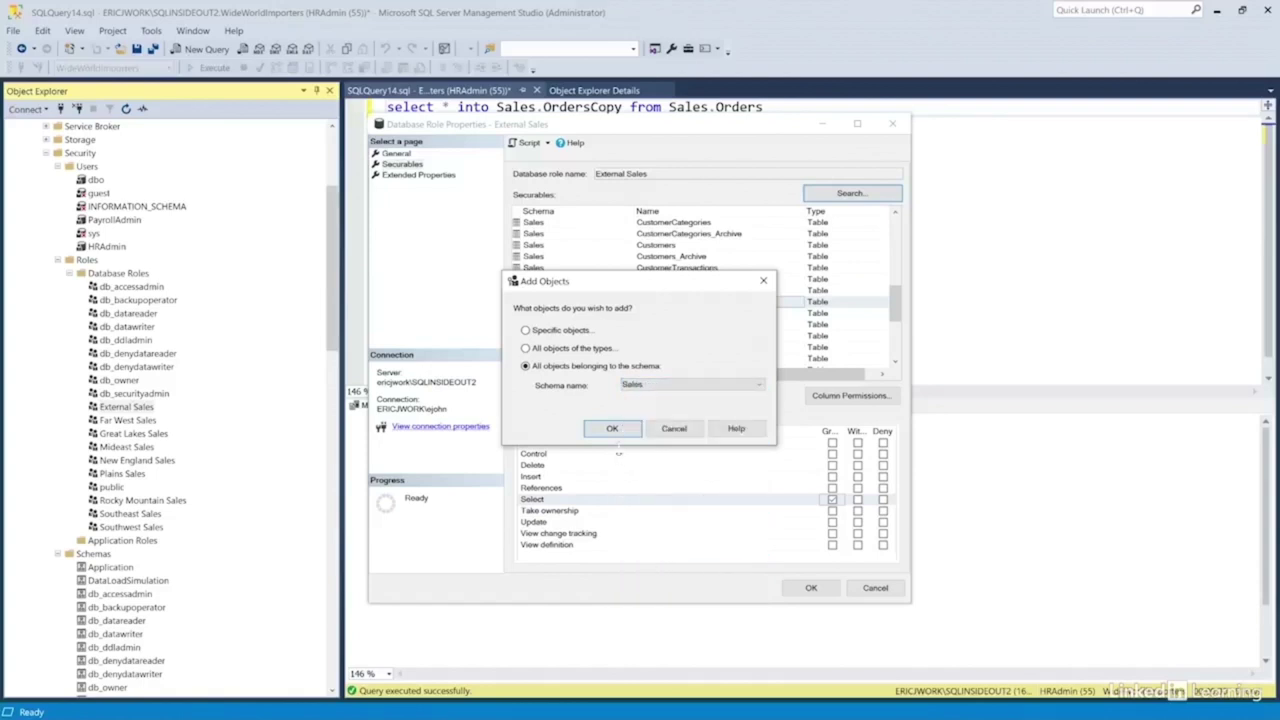
pyautogui.click(612, 428)
pyautogui.scroll(-10, 725, 299)
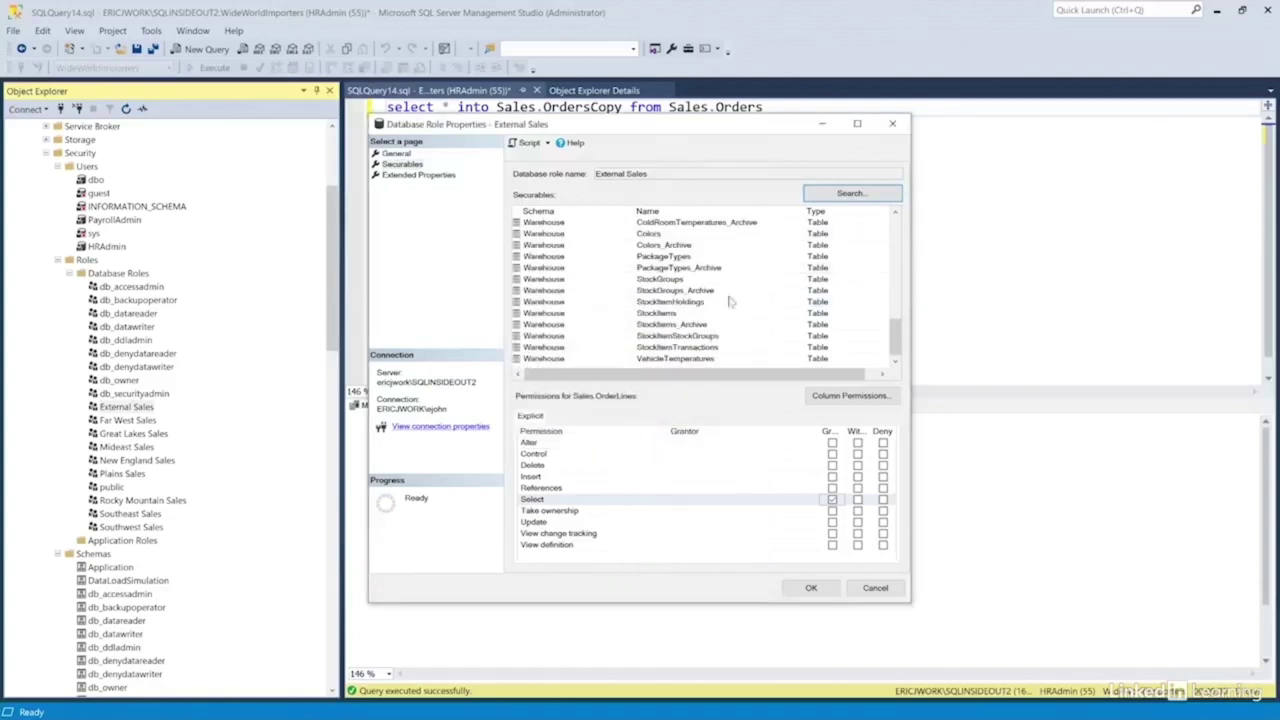
pyautogui.scroll(4, 730, 300)
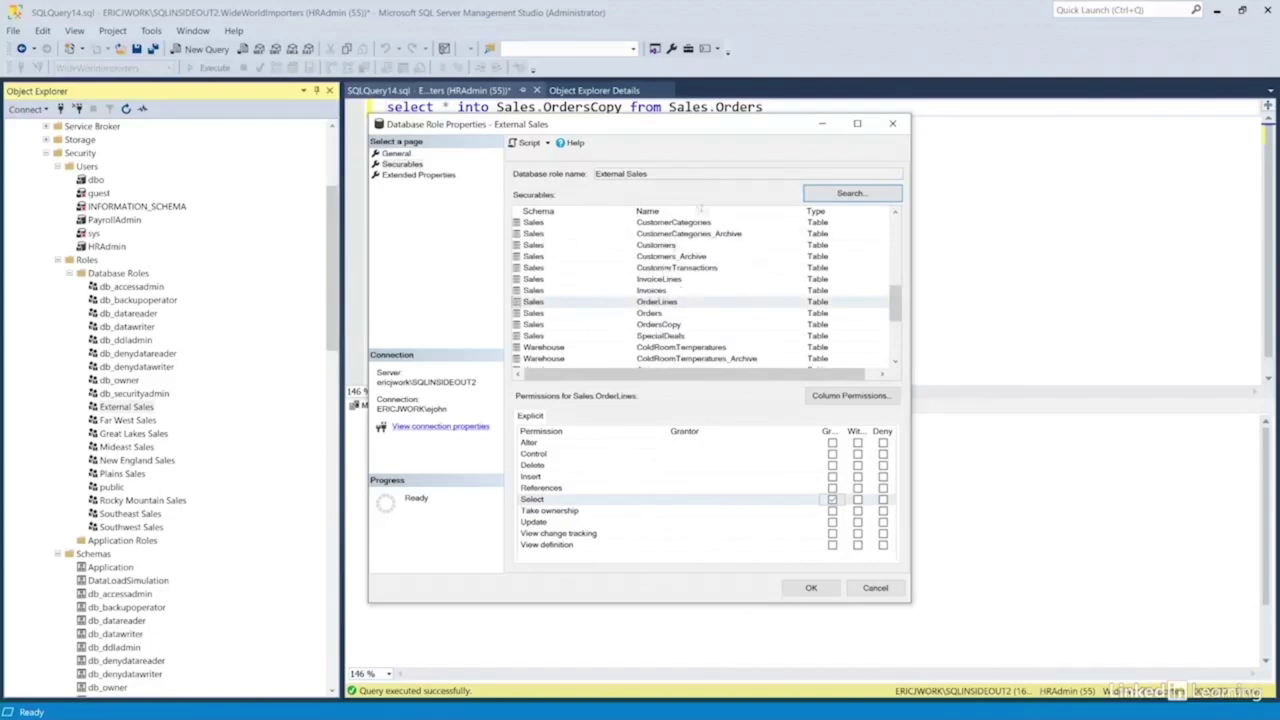
pyautogui.scroll(-4, 648, 245)
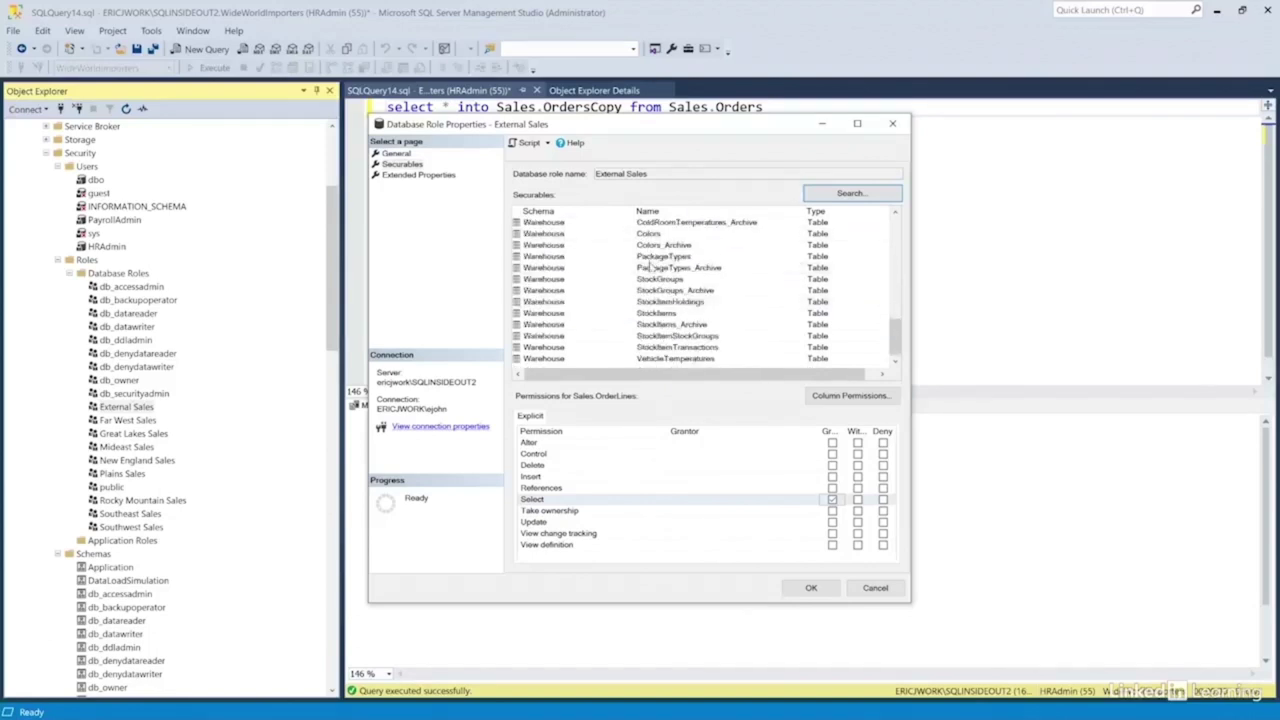
pyautogui.scroll(6, 640, 315)
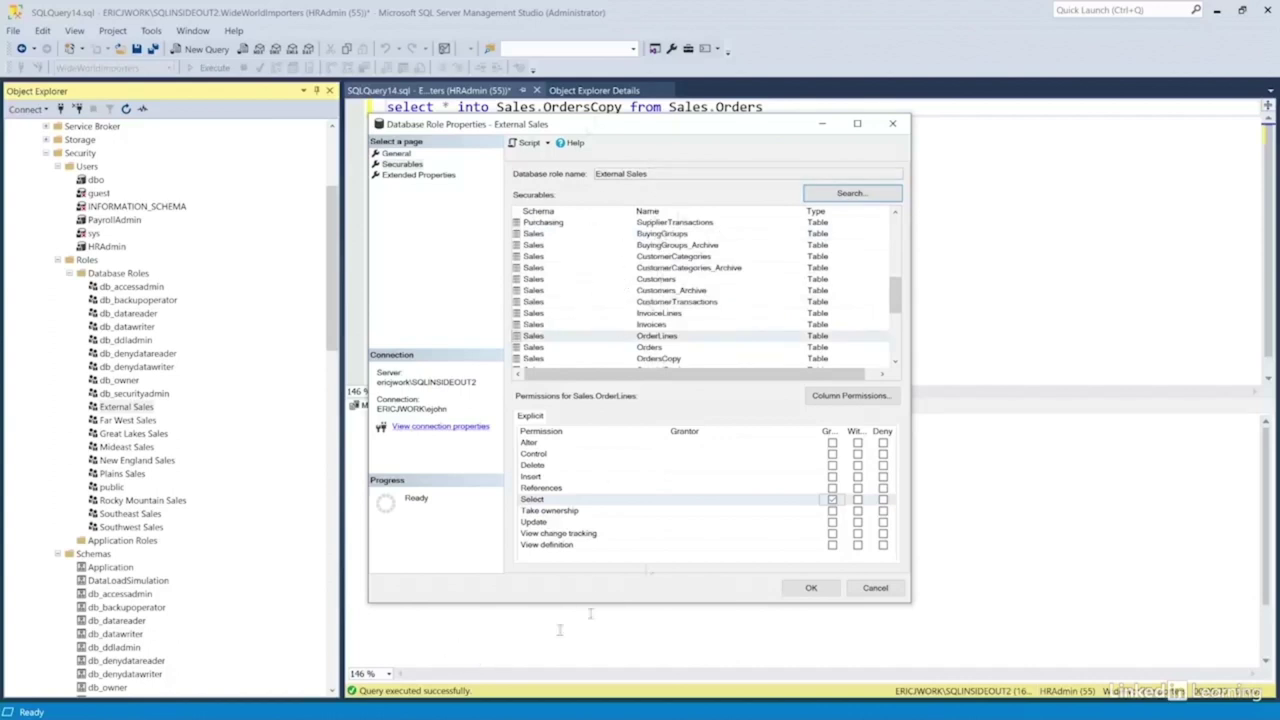
# - Add all objects of type Schemas to the role's securables list
pyautogui.click(840, 191)
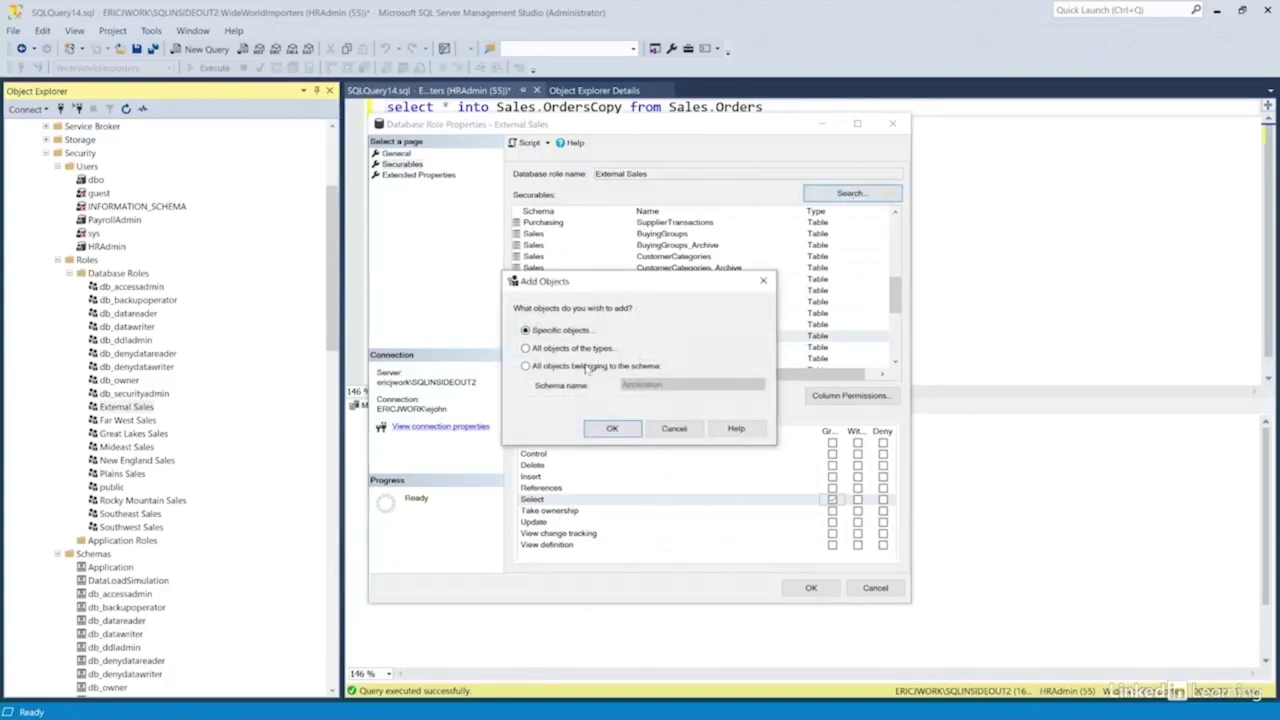
pyautogui.click(612, 428)
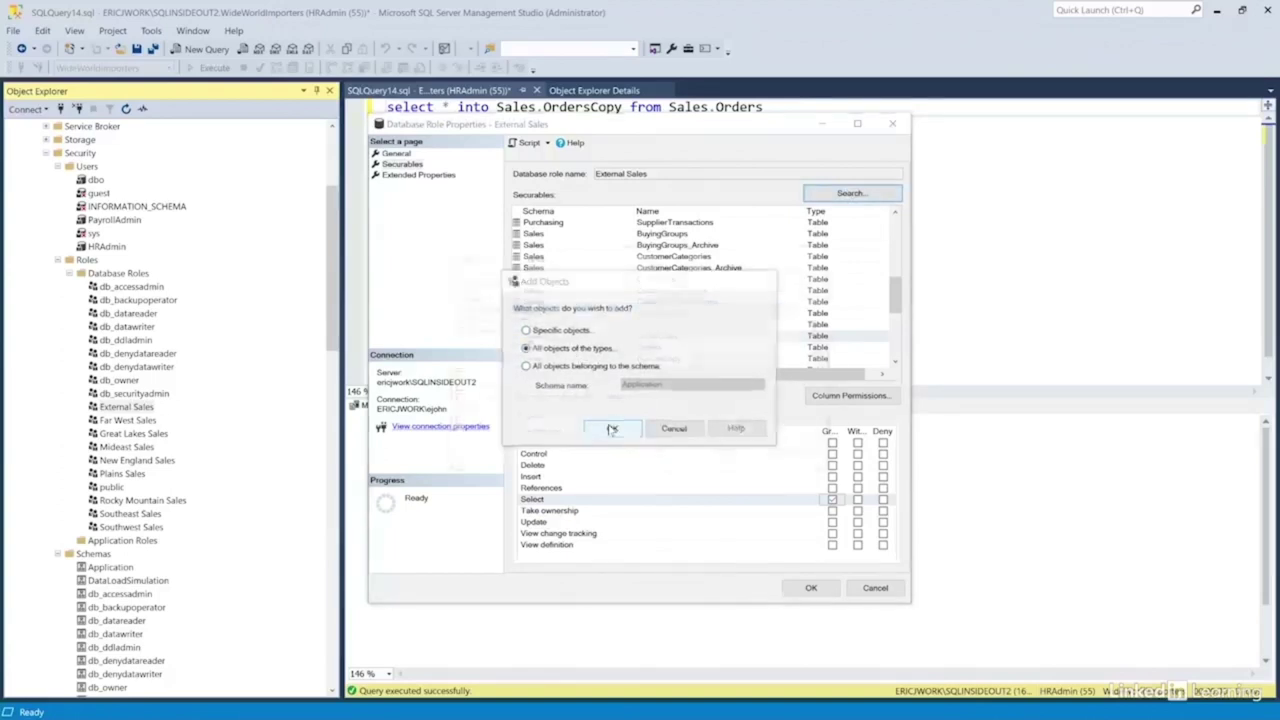
pyautogui.scroll(-2, 470, 400)
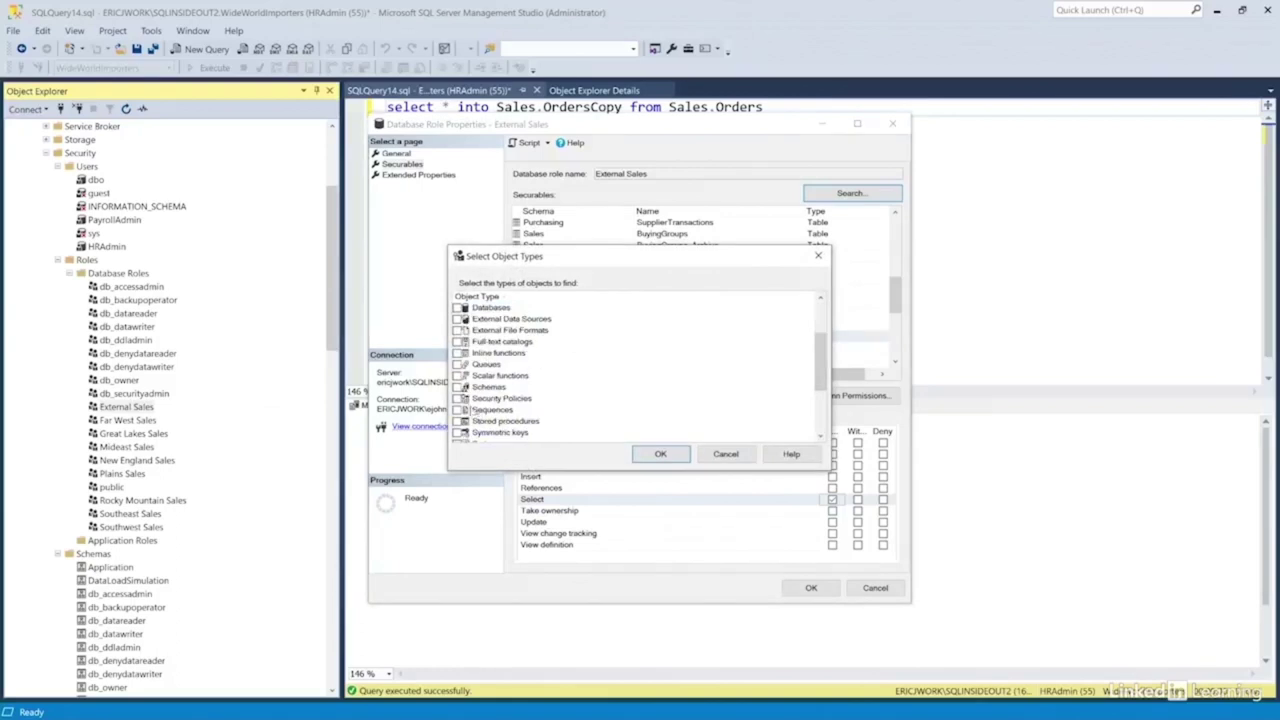
pyautogui.click(459, 387)
pyautogui.click(660, 453)
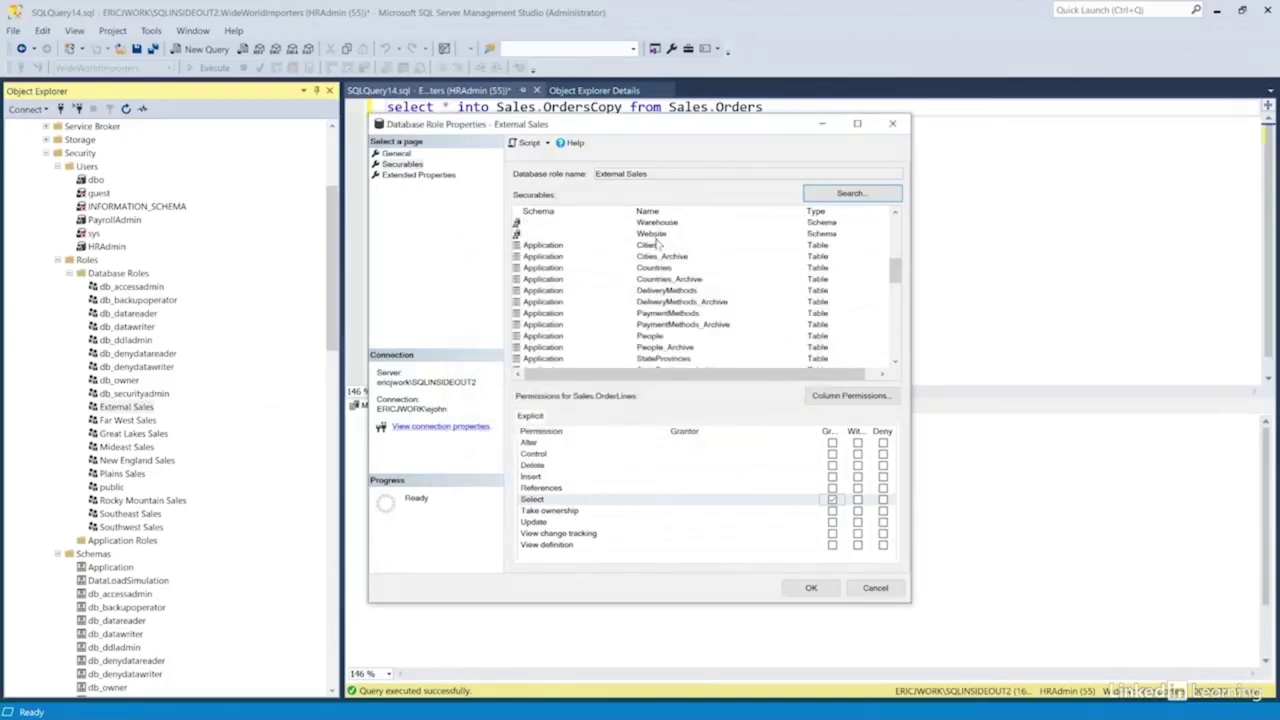
# - Grant Select on the Sales schema and save the role properties with OK
pyautogui.scroll(4, 662, 245)
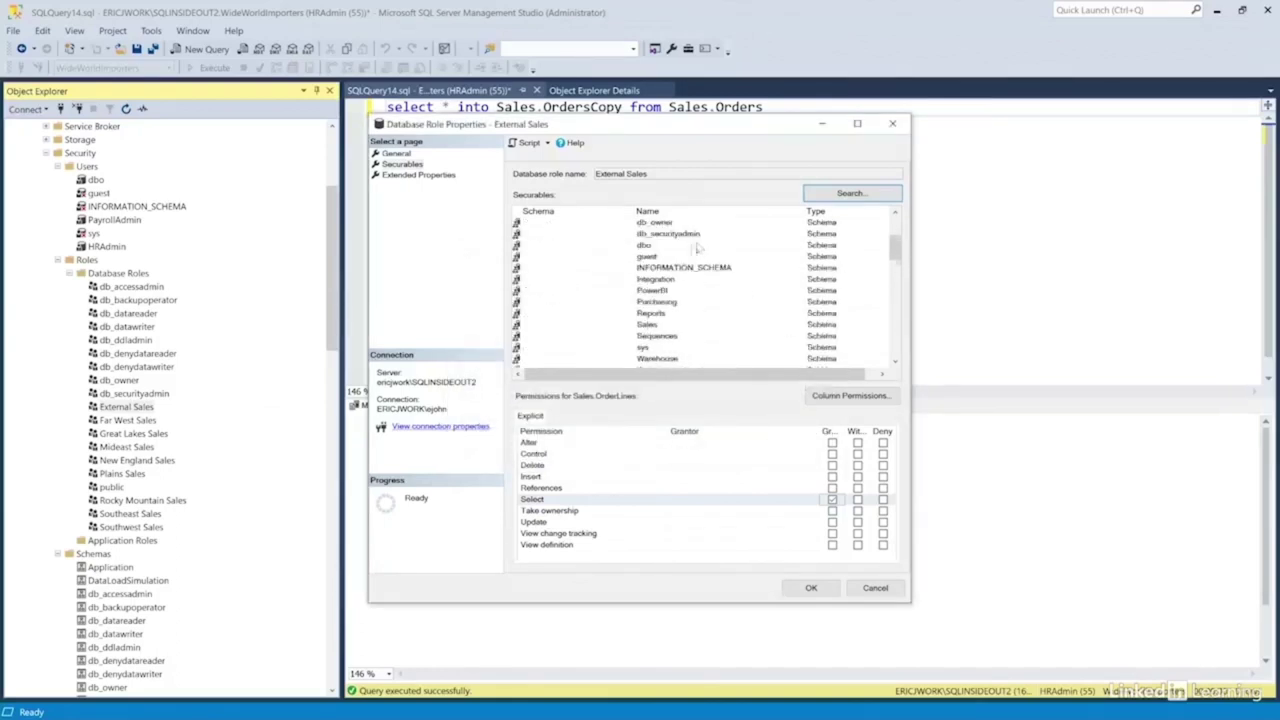
pyautogui.click(655, 325)
pyautogui.scroll(-1, 620, 507)
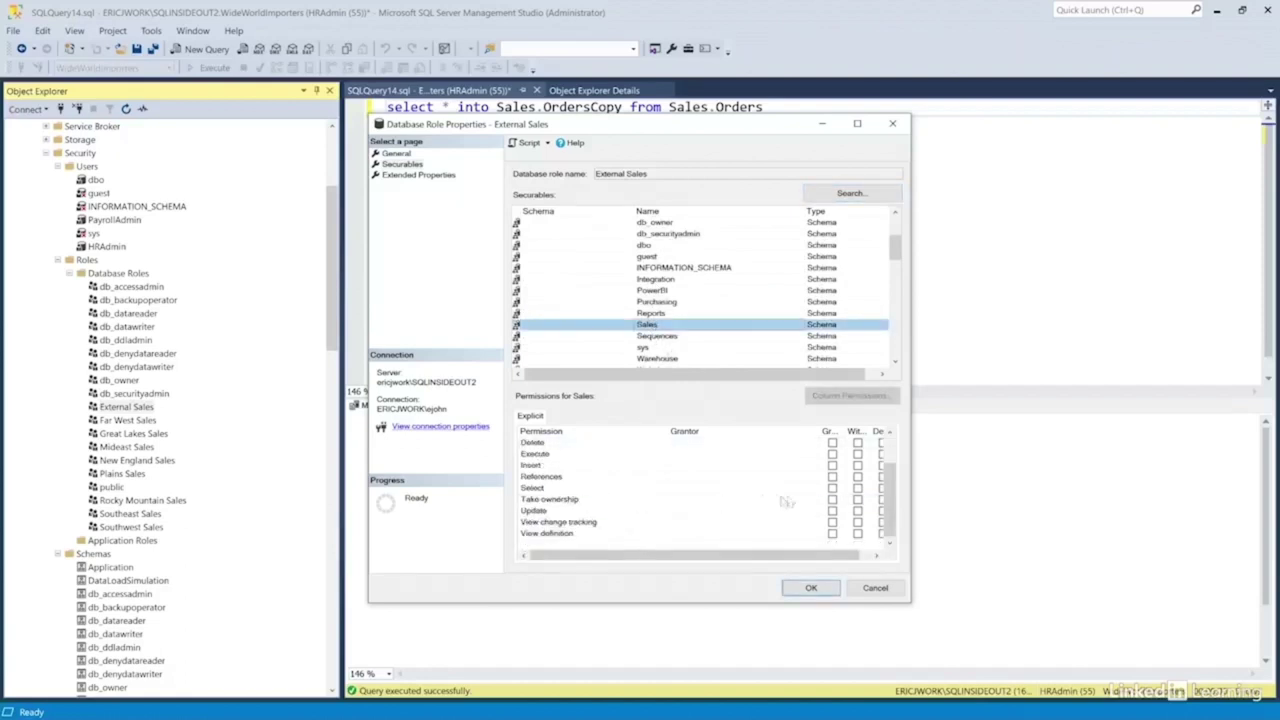
pyautogui.click(833, 488)
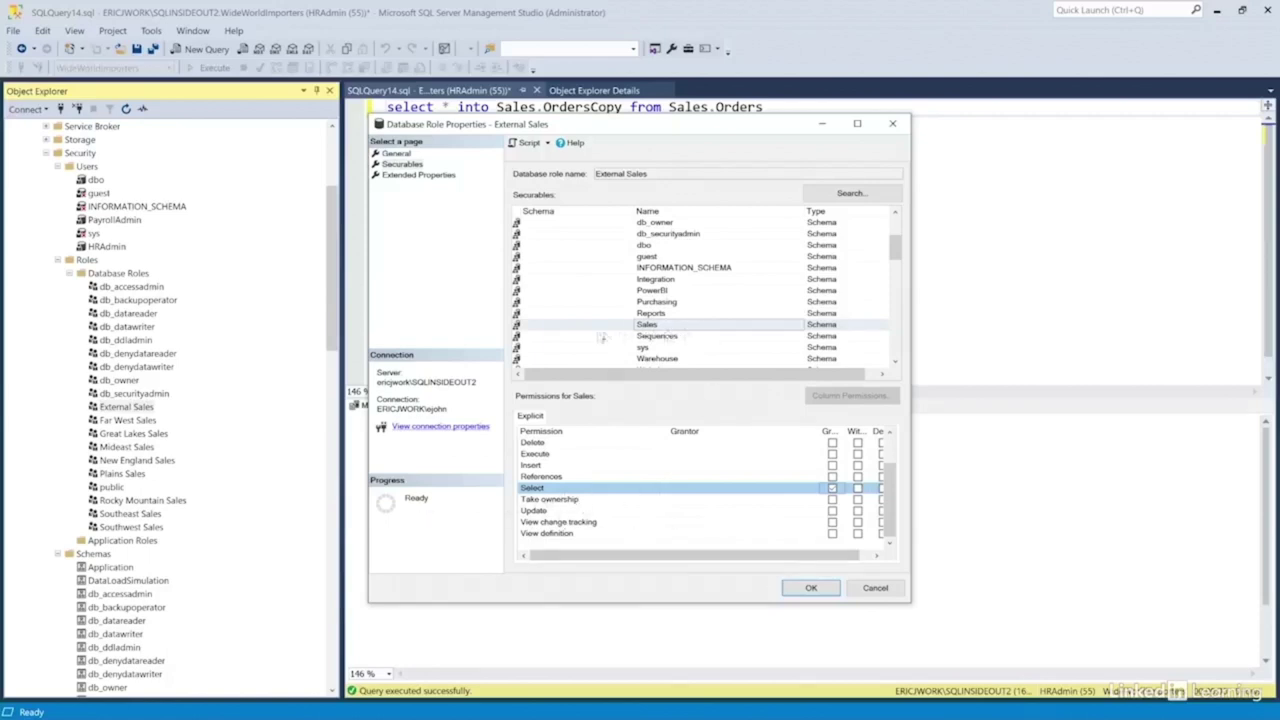
pyautogui.click(811, 588)
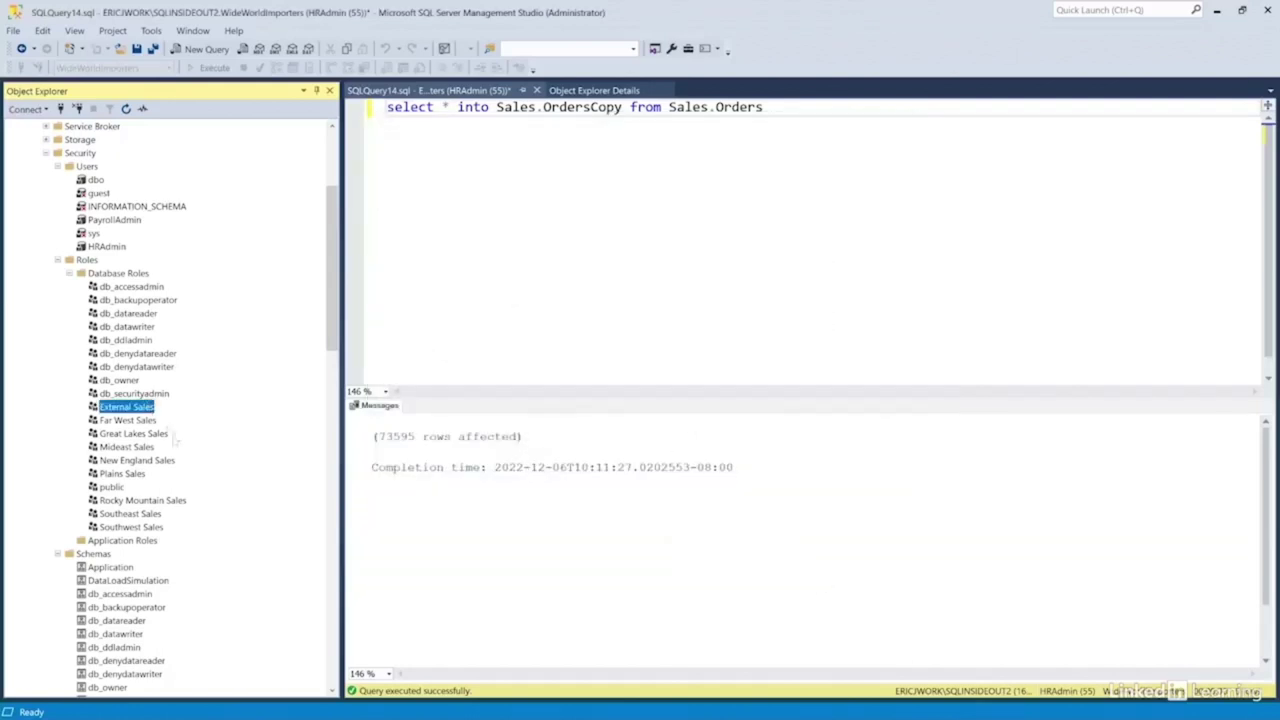
# - Reopen External Sales properties and review Select grants on the Sales schema and Sales.Orders
pyautogui.rightClick(128, 408)
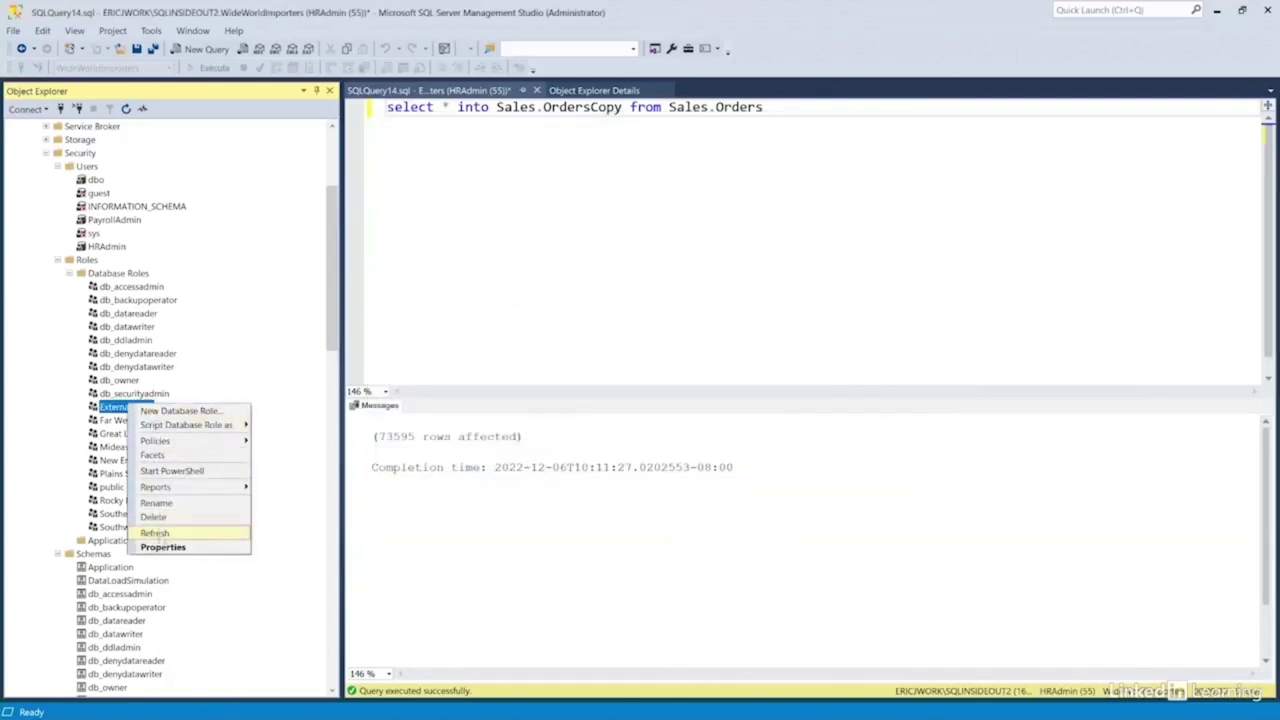
pyautogui.click(160, 545)
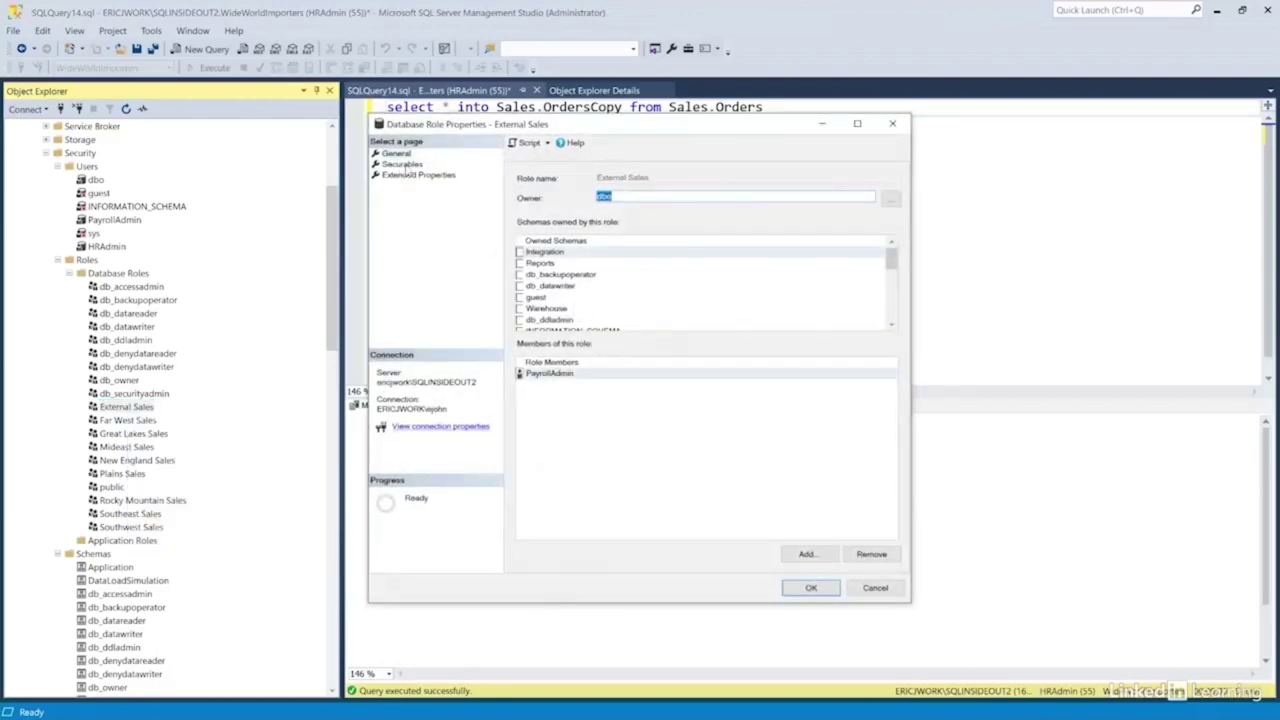
pyautogui.click(402, 164)
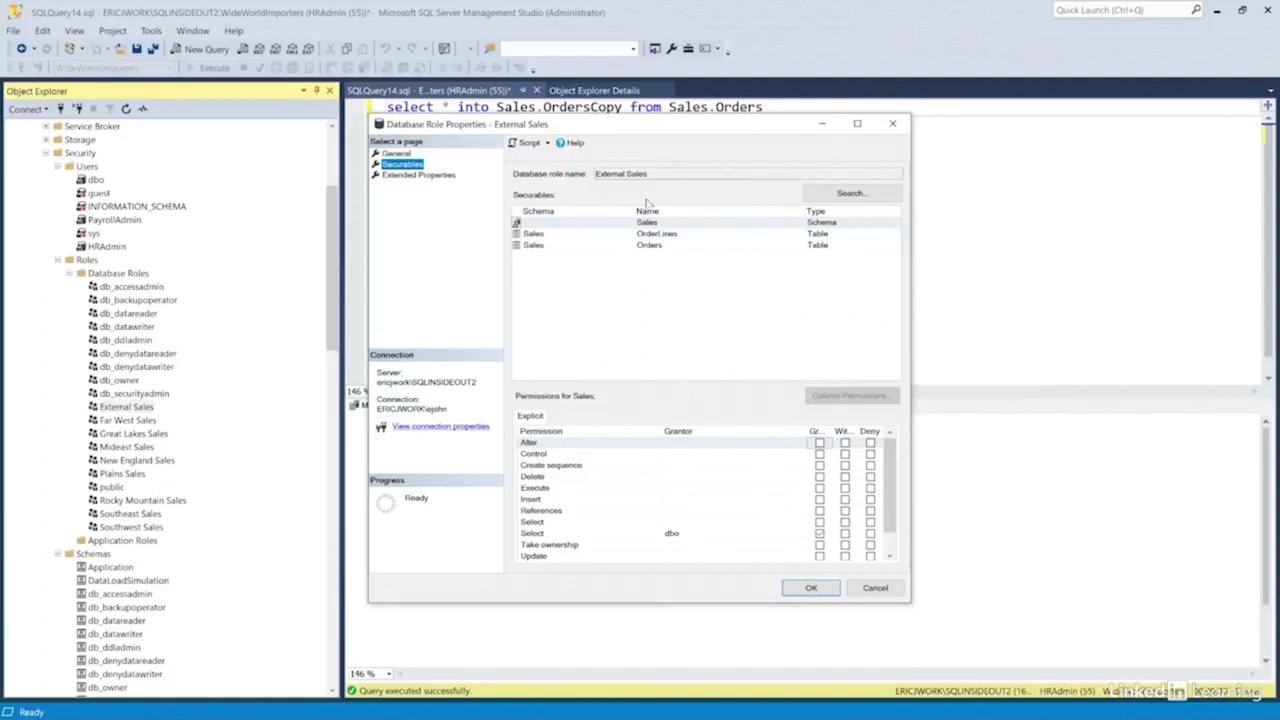
pyautogui.click(676, 226)
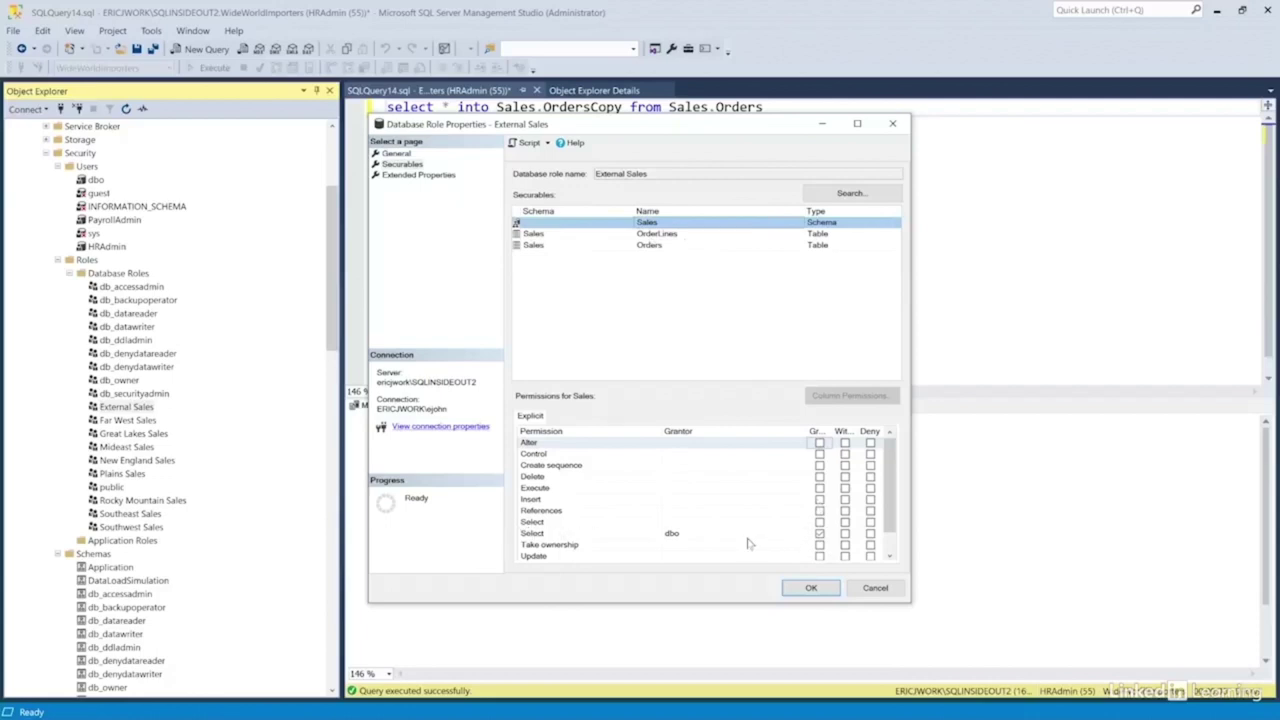
pyautogui.click(675, 245)
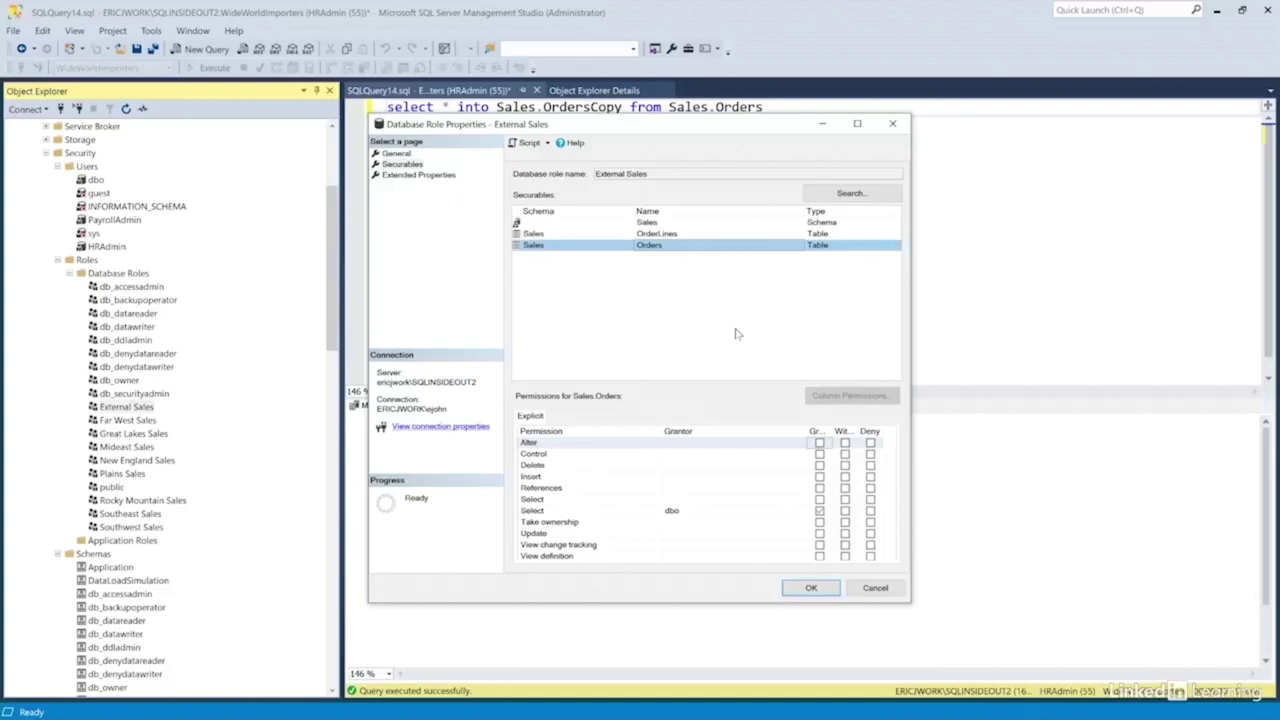
# - Cancel the External Sales role properties, returning to the Sales.OrdersCopy query results
pyautogui.click(884, 592)
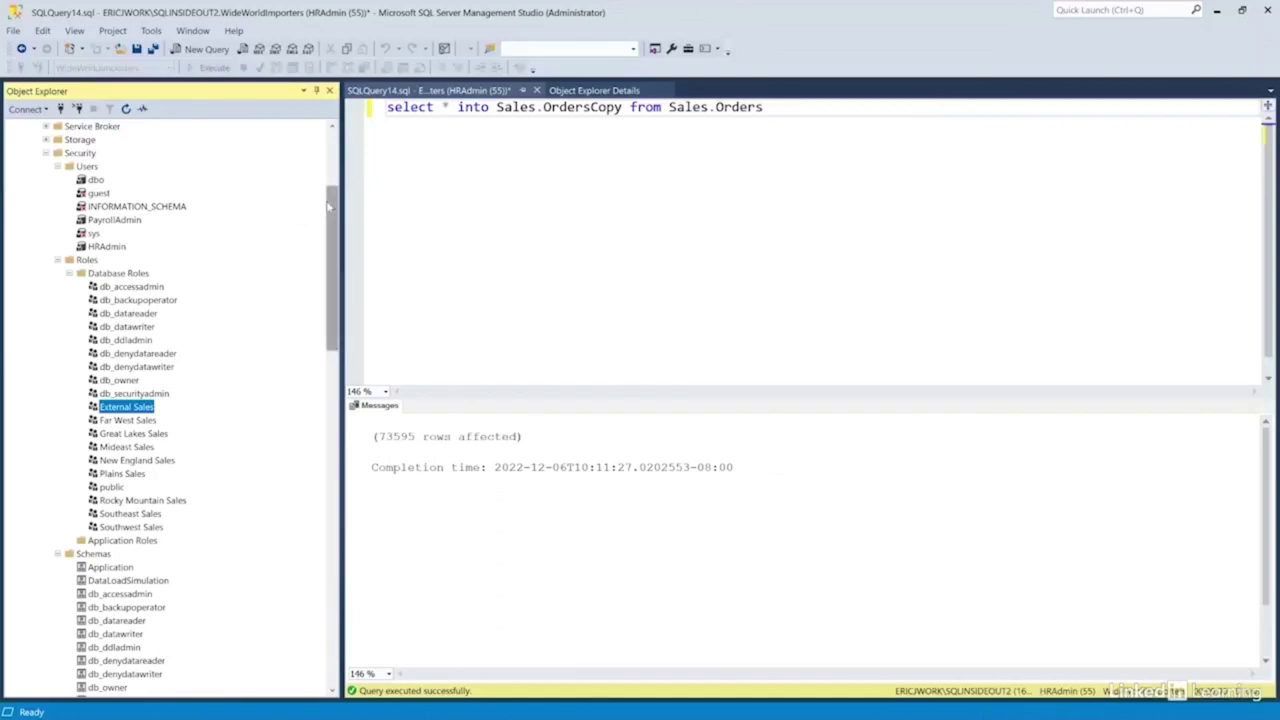
pyautogui.moveTo(332, 202); pyautogui.dragTo(336, 195)
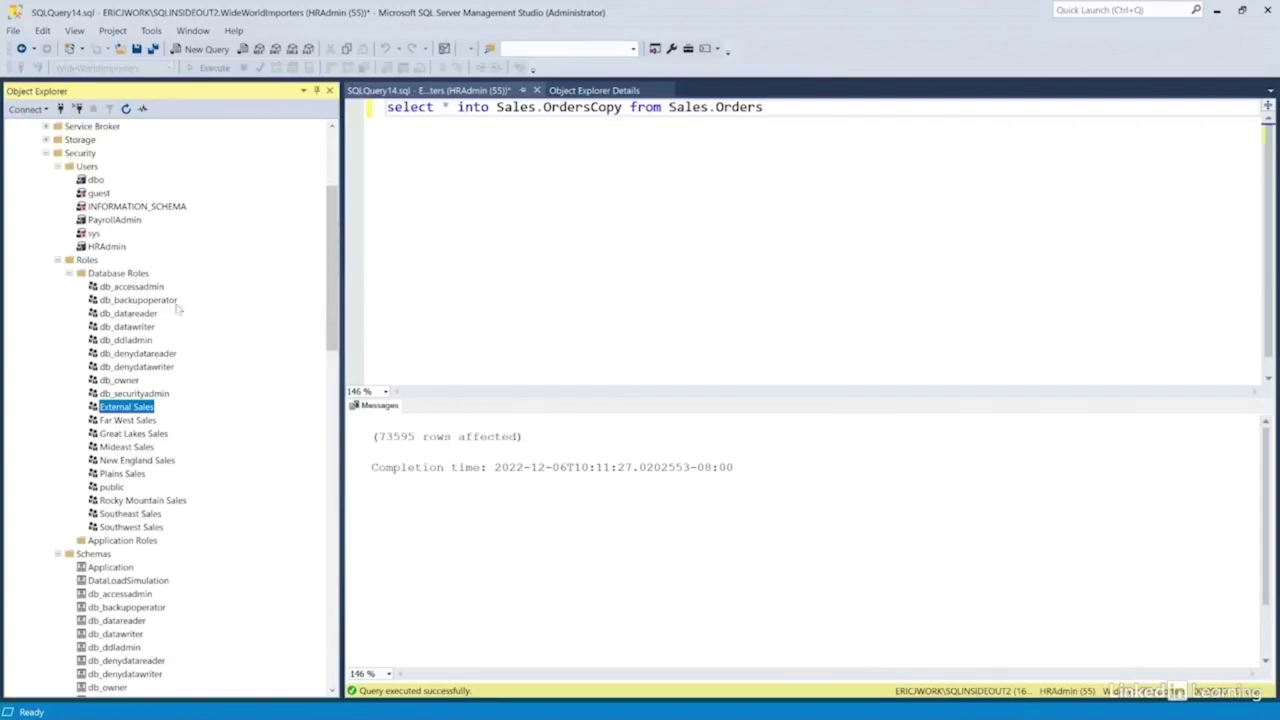
pyautogui.click(136, 313)
pyautogui.click(140, 327)
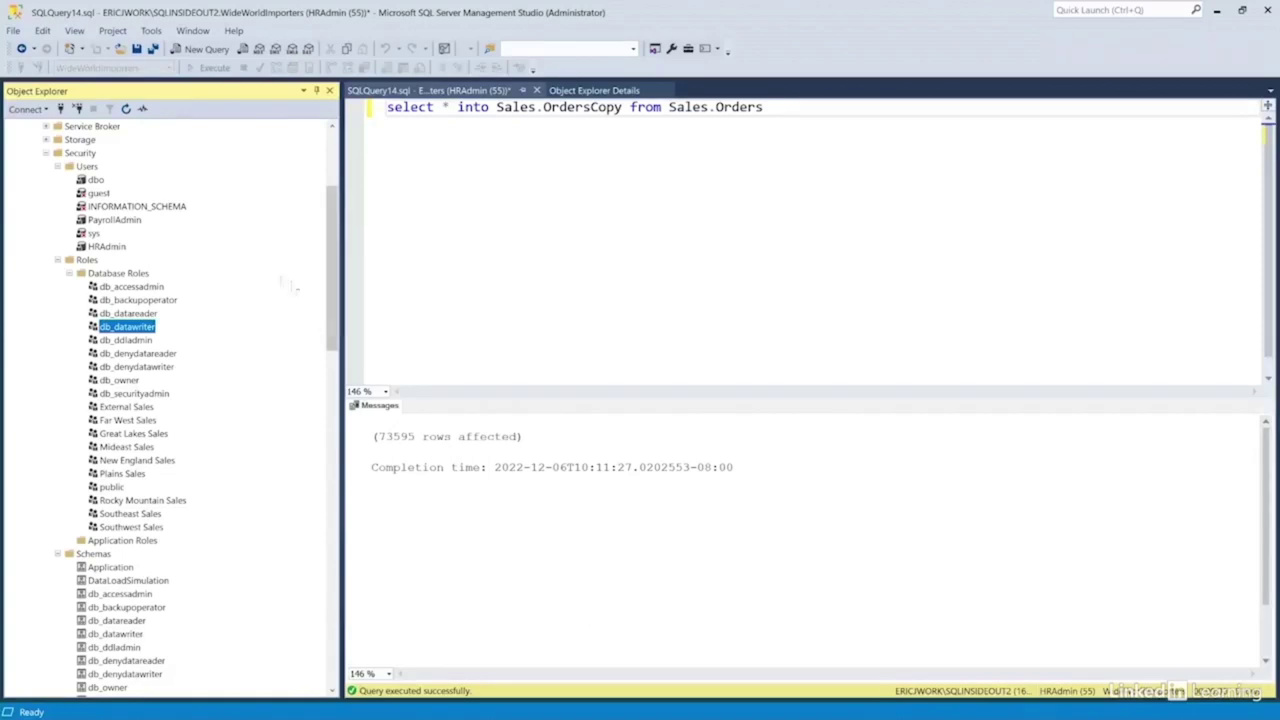
pyautogui.scroll(1, 110, 244)
pyautogui.scroll(1, 110, 244)
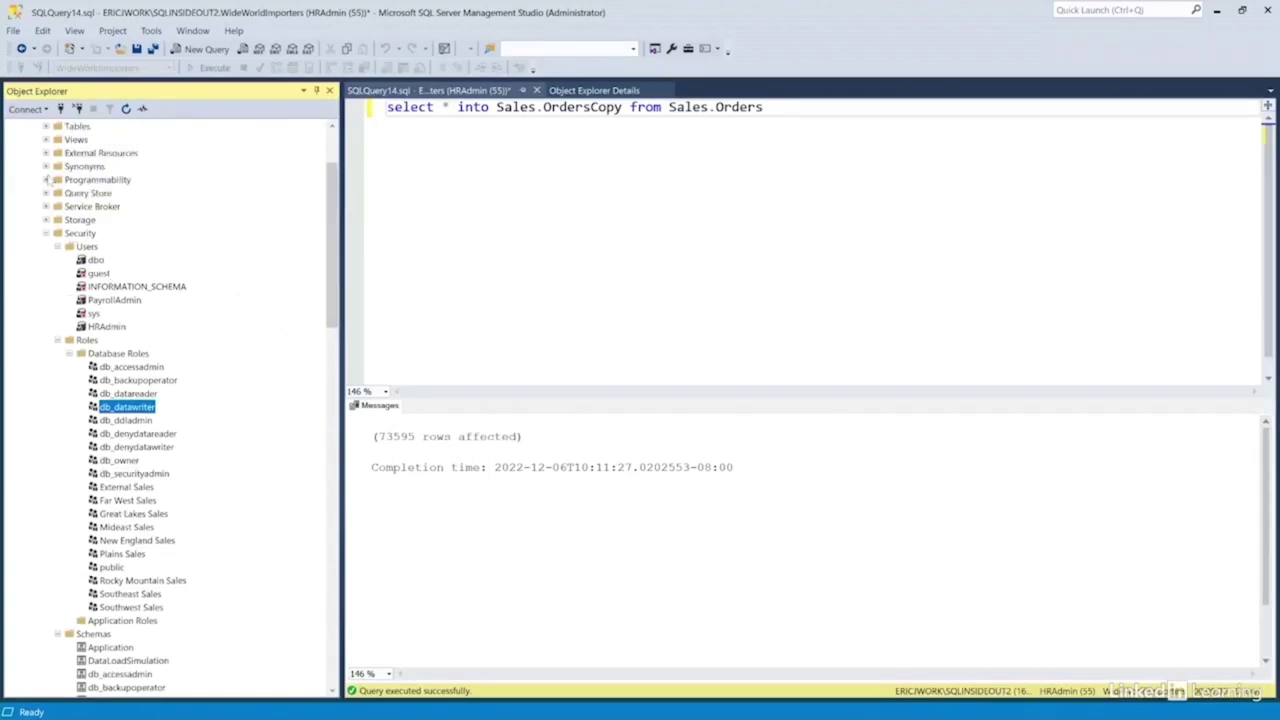
pyautogui.click(45, 179)
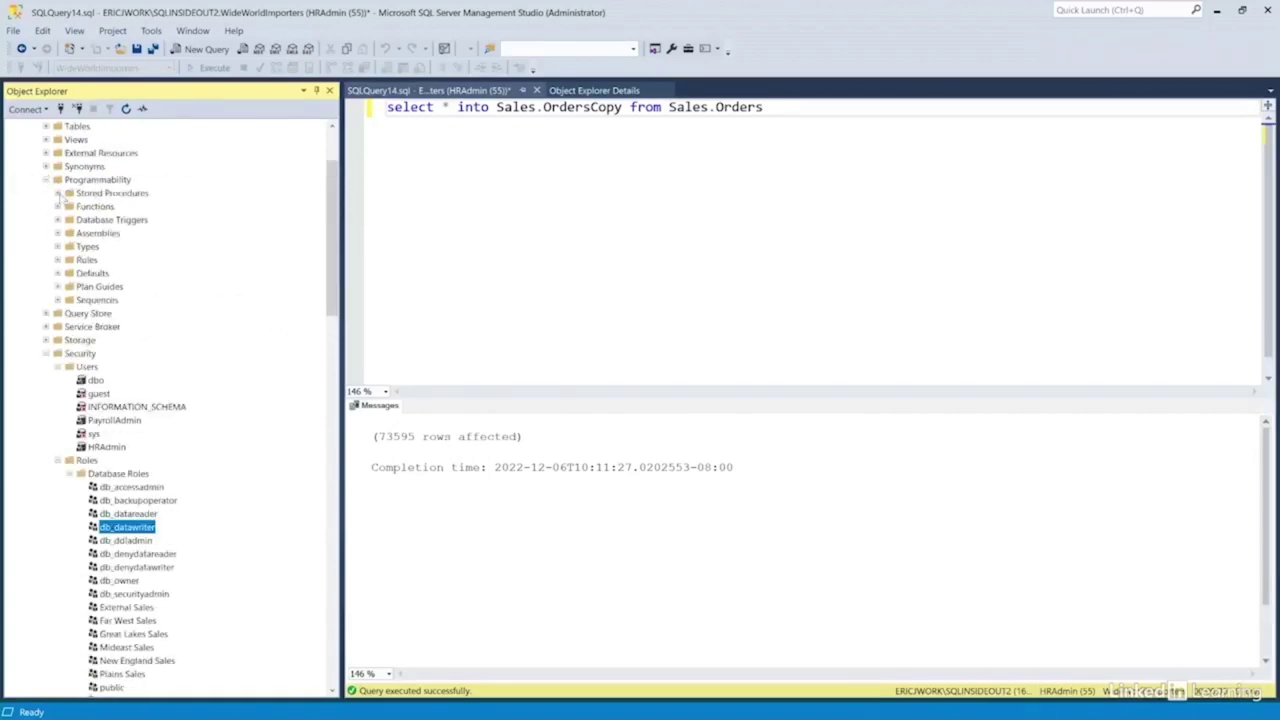
pyautogui.click(58, 193)
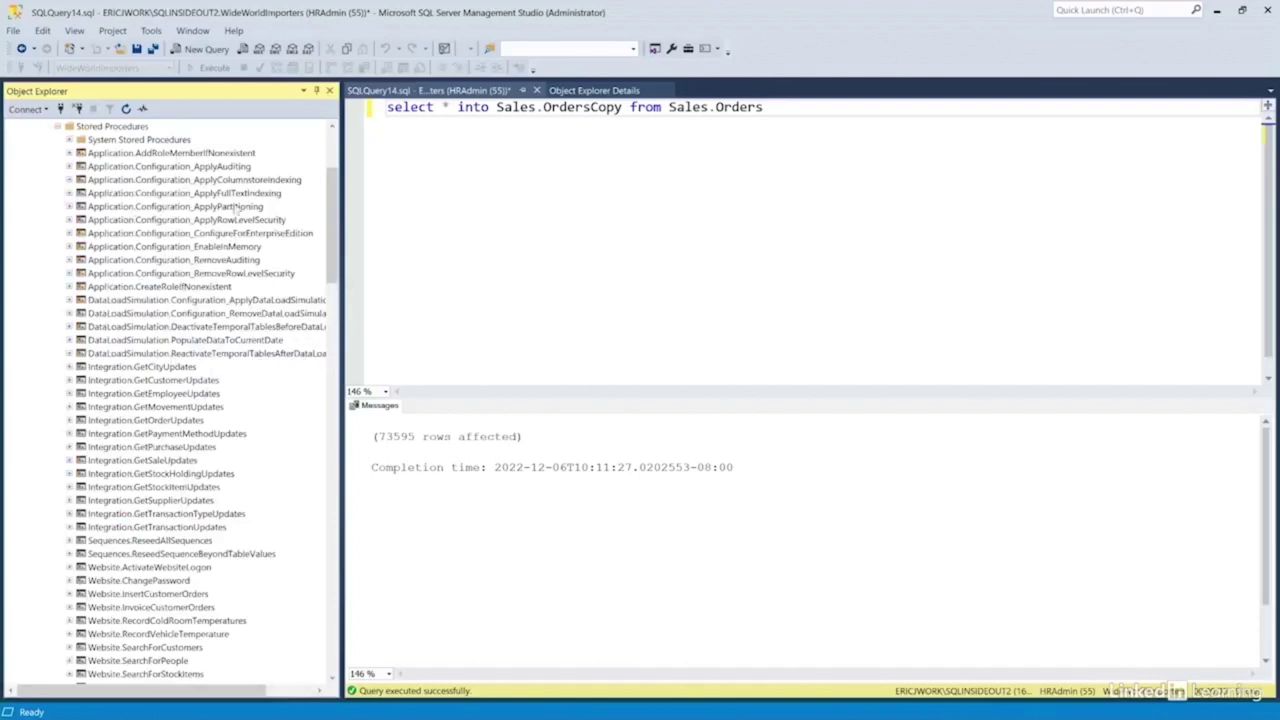
pyautogui.scroll(1, 236, 206)
pyautogui.scroll(-5, 150, 205)
pyautogui.scroll(6, 100, 202)
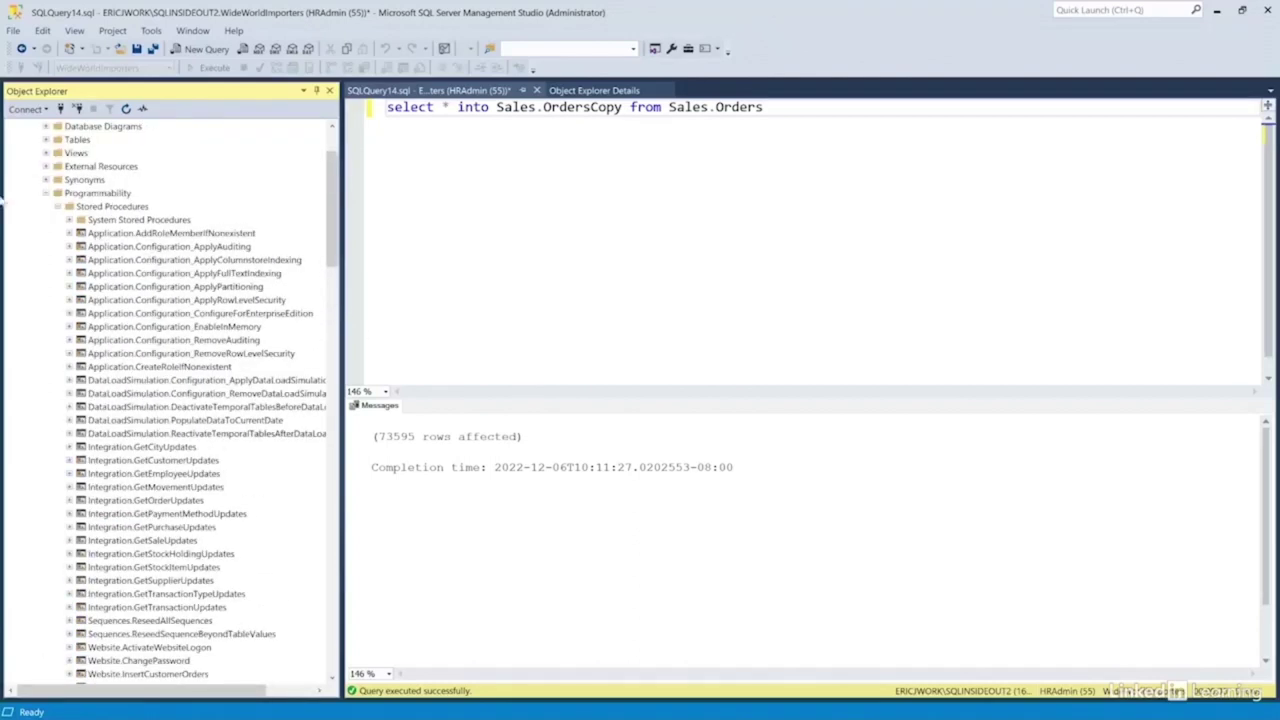
pyautogui.click(46, 193)
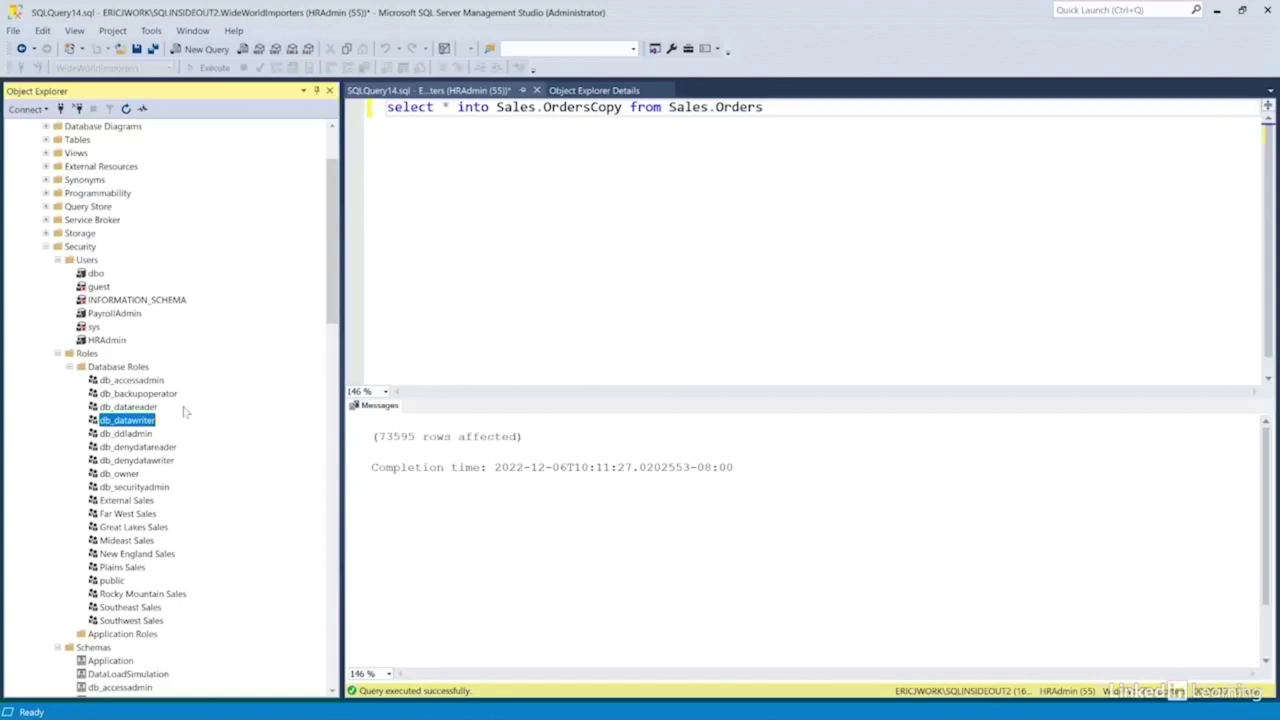
pyautogui.scroll(1, 158, 390)
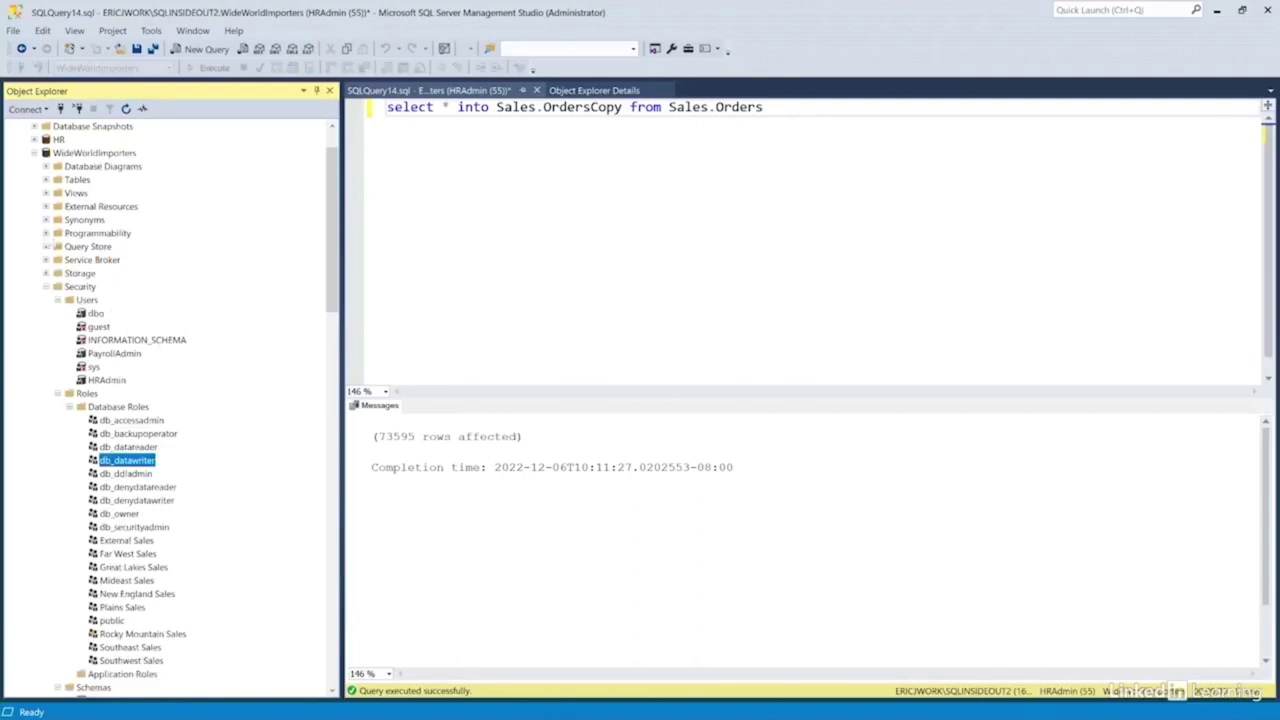
pyautogui.click(45, 233)
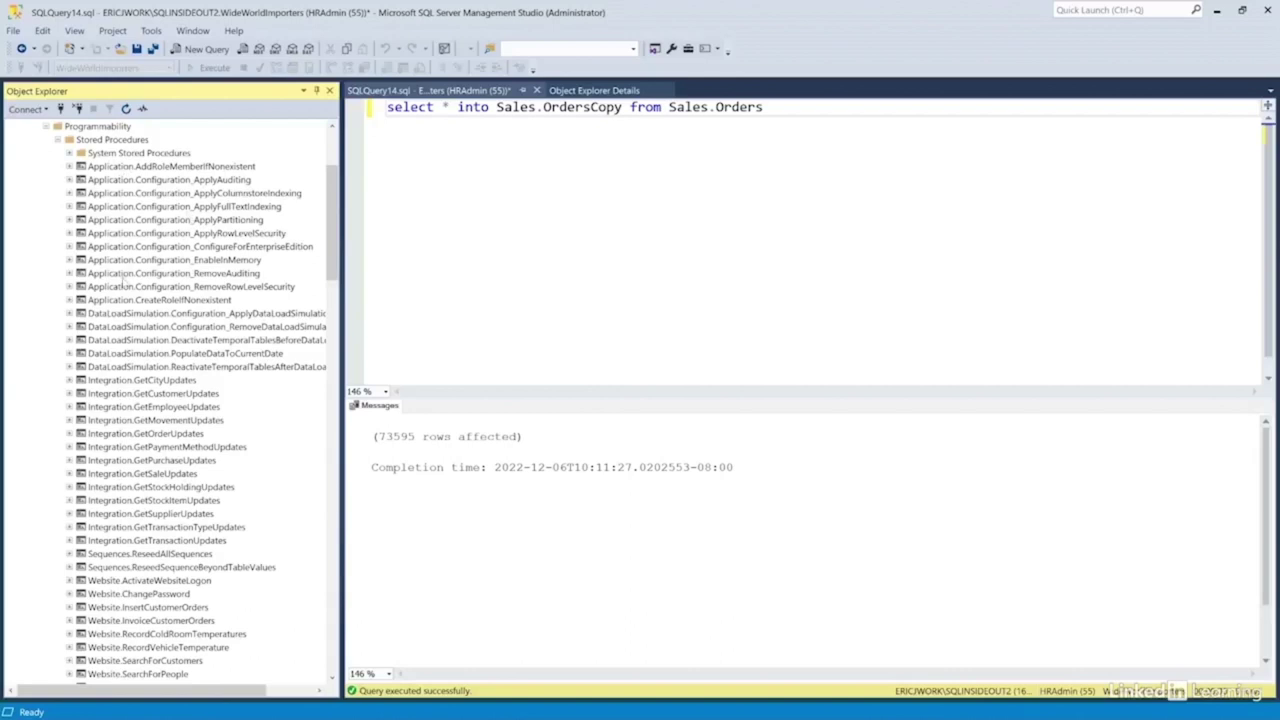
pyautogui.scroll(-3, 156, 470)
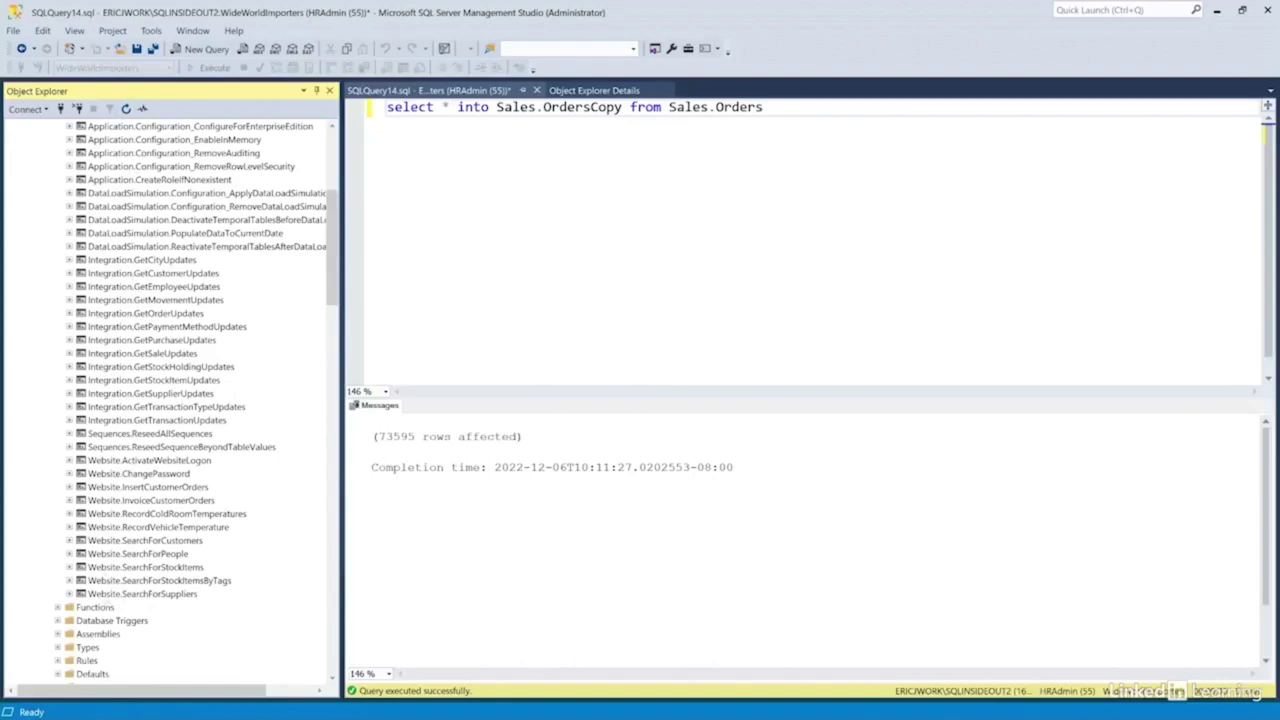
pyautogui.scroll(3, 121, 400)
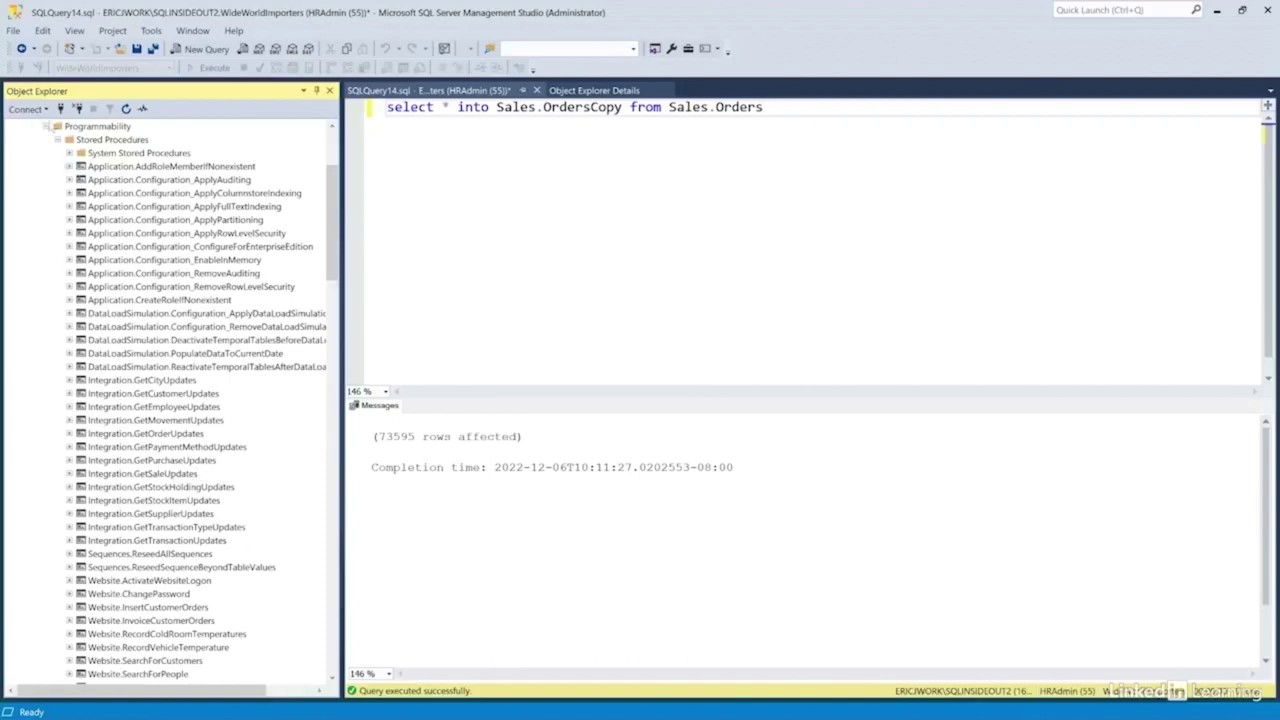
pyautogui.click(45, 126)
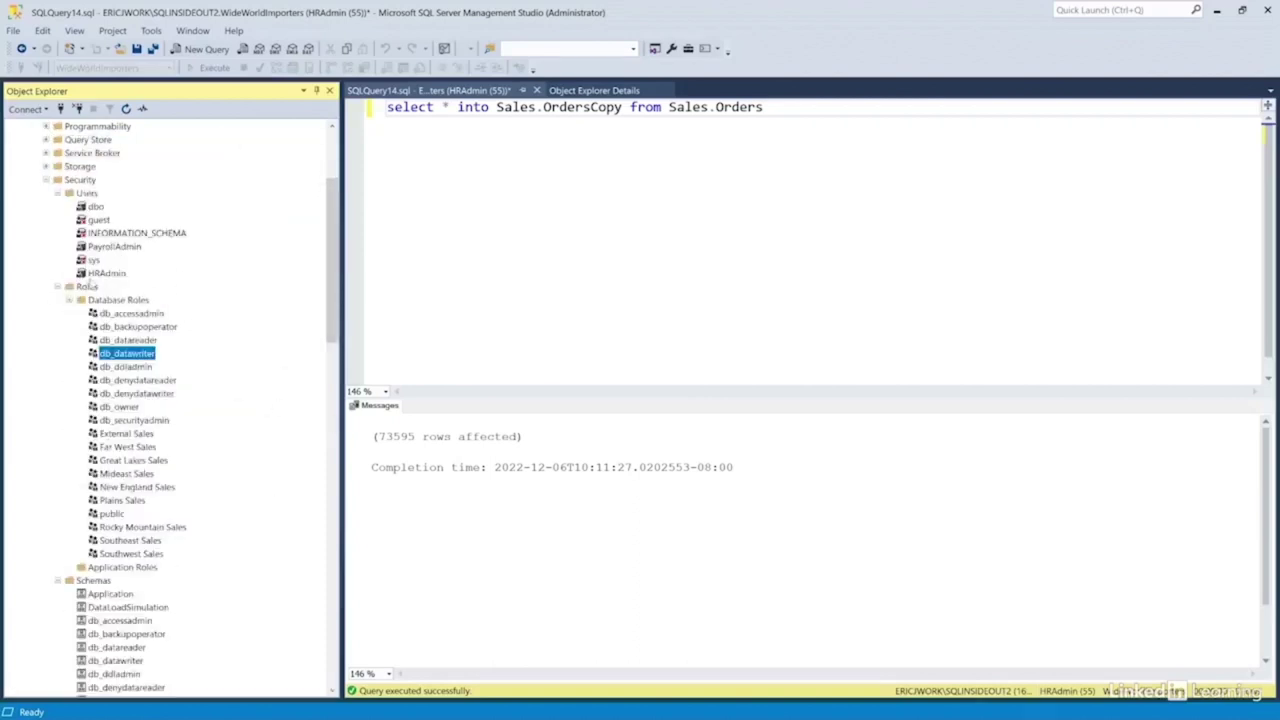
# - Open the Far West Sales role's properties on the General page
pyautogui.rightClick(98, 275)
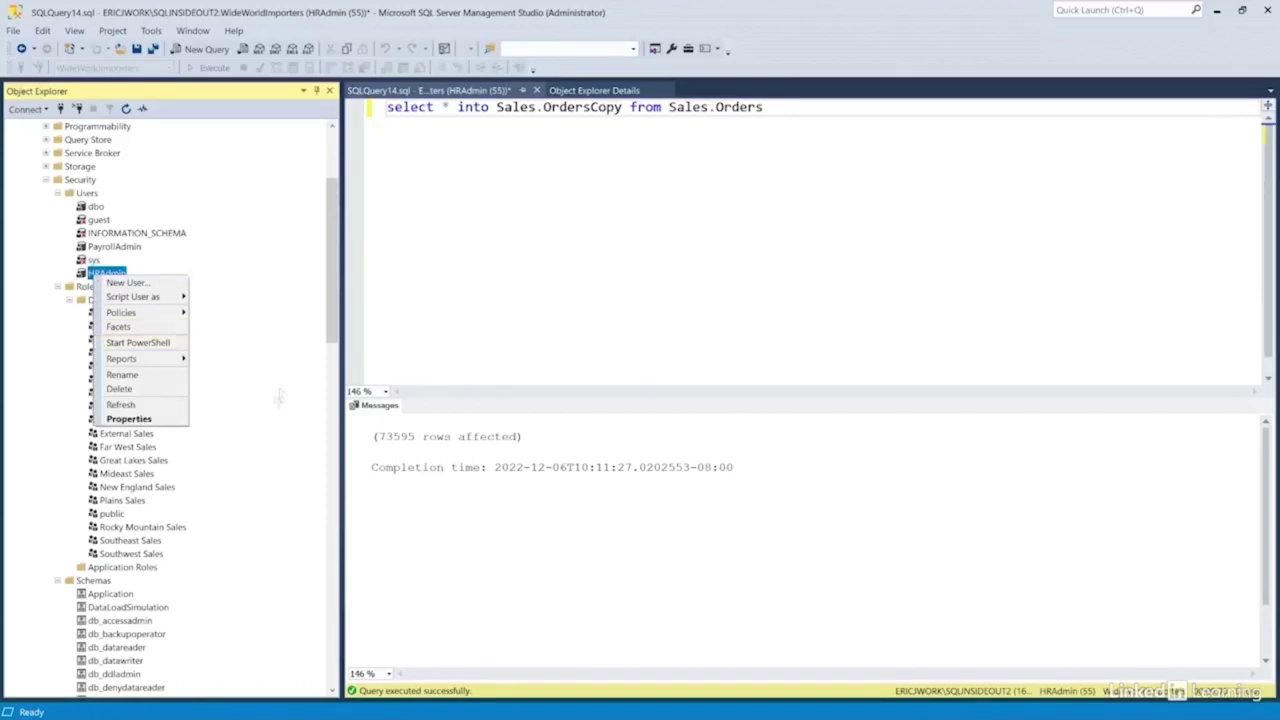
pyautogui.click(295, 423)
pyautogui.rightClick(138, 449)
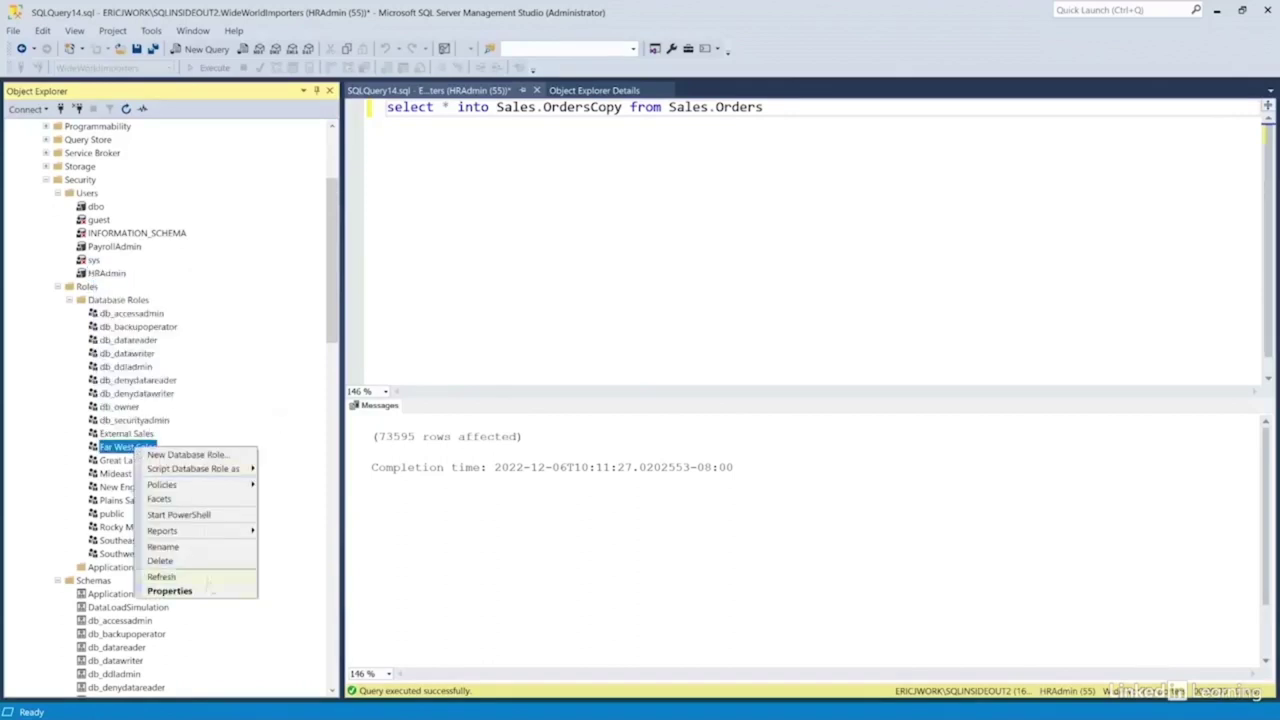
pyautogui.click(213, 593)
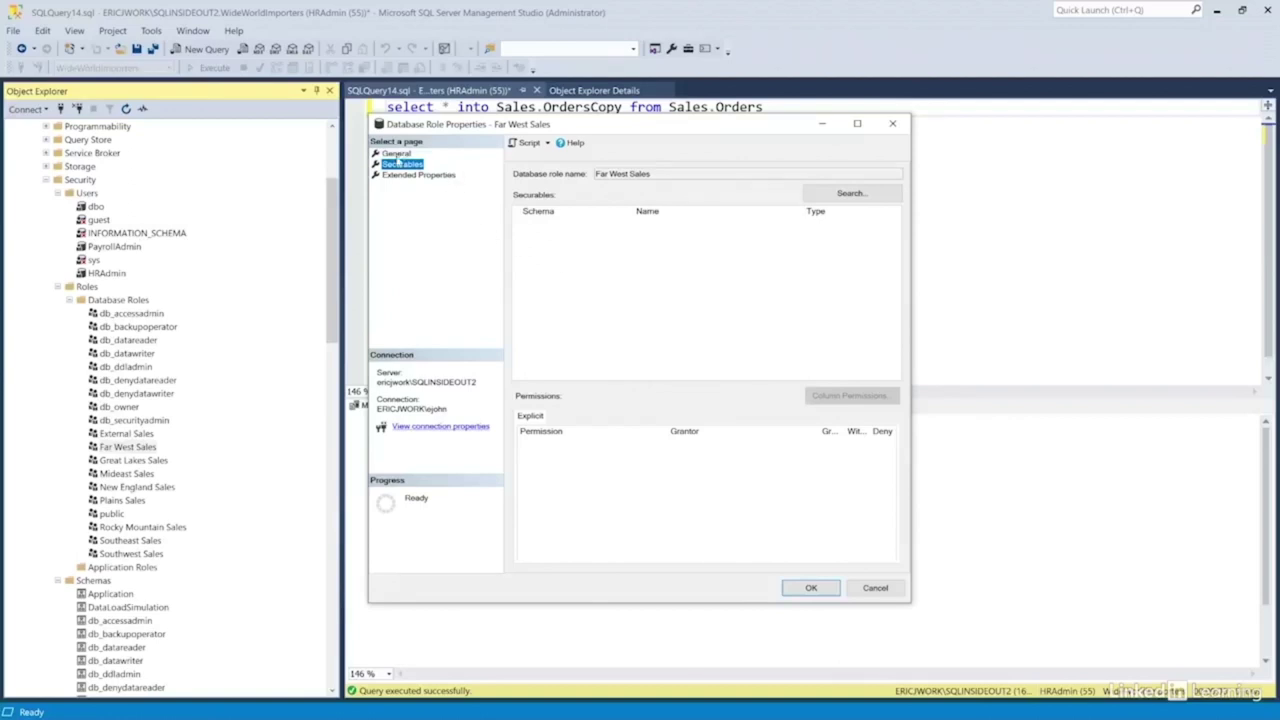
pyautogui.click(386, 153)
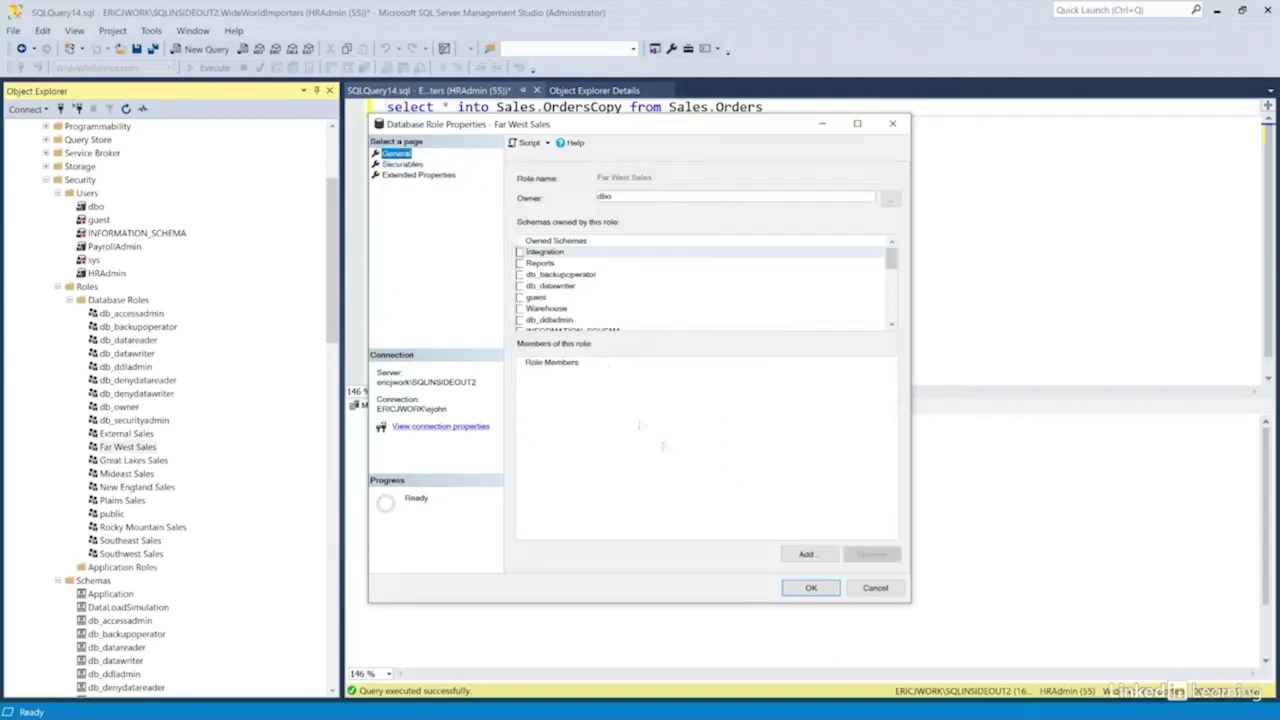
# - Add HRAdmin as a member of the Far West Sales role
pyautogui.click(808, 553)
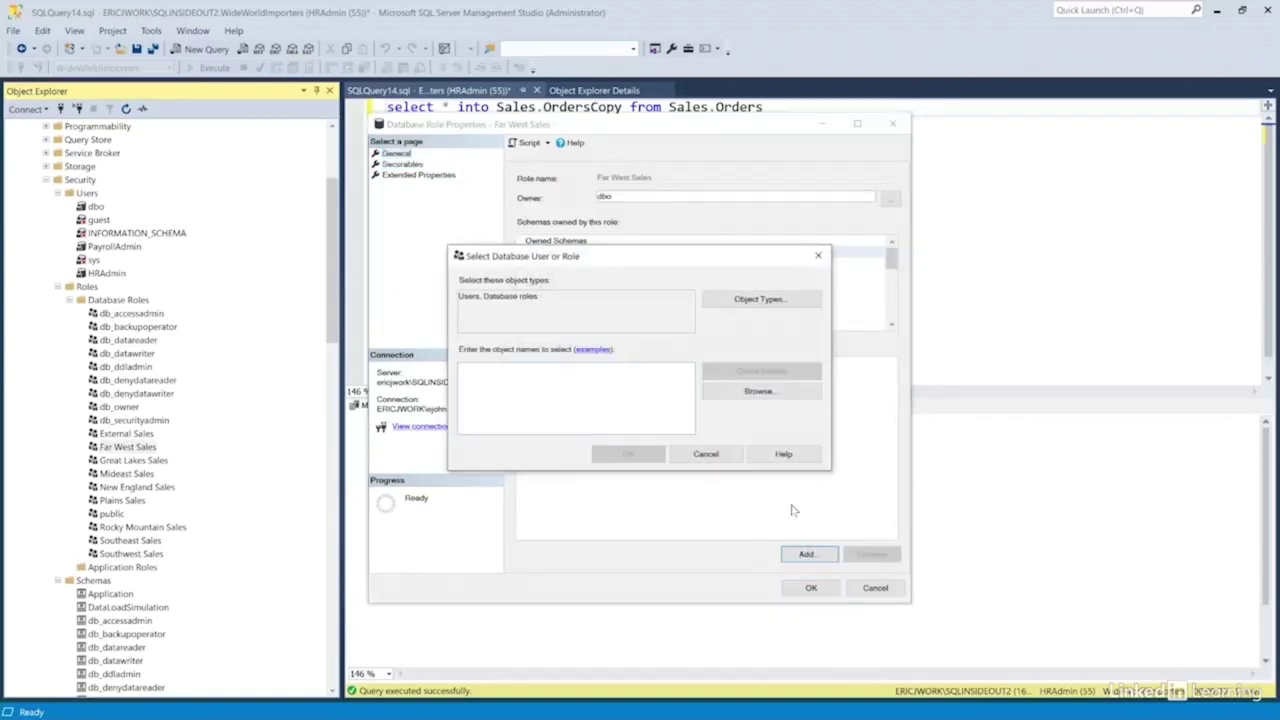
pyautogui.write('RAdmin')
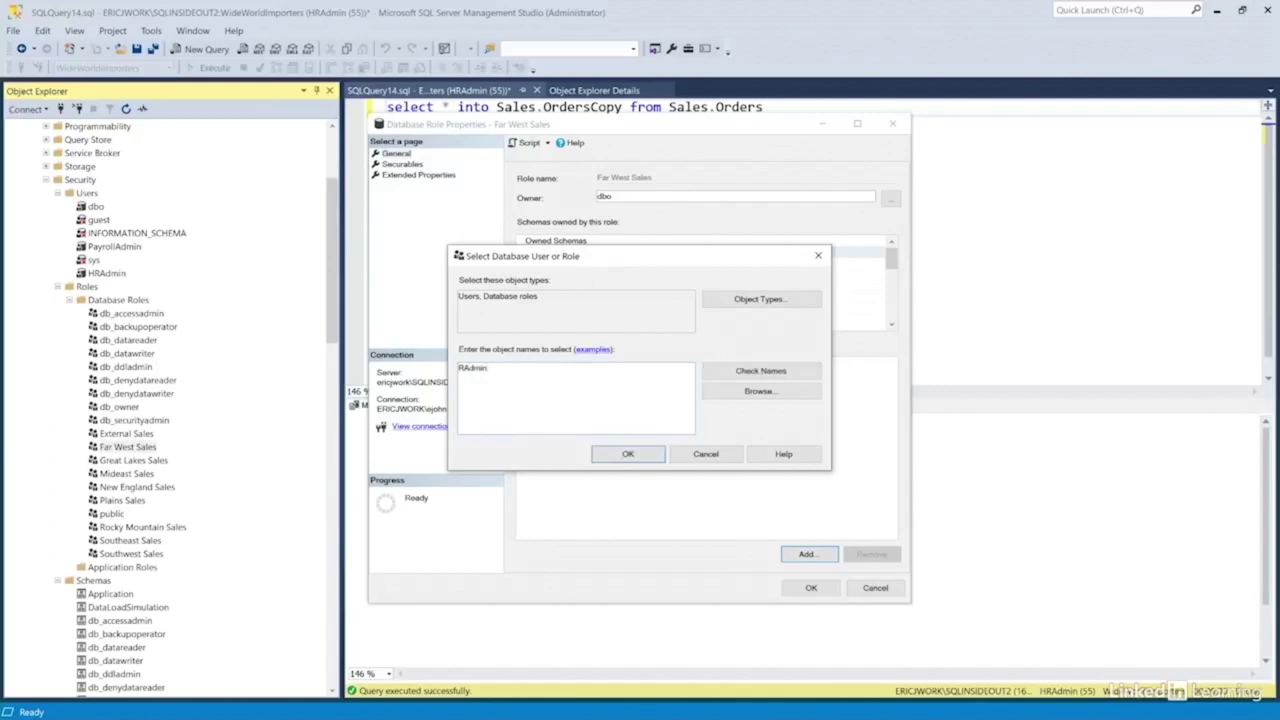
pyautogui.press('Home')
pyautogui.write('H')
pyautogui.click(628, 454)
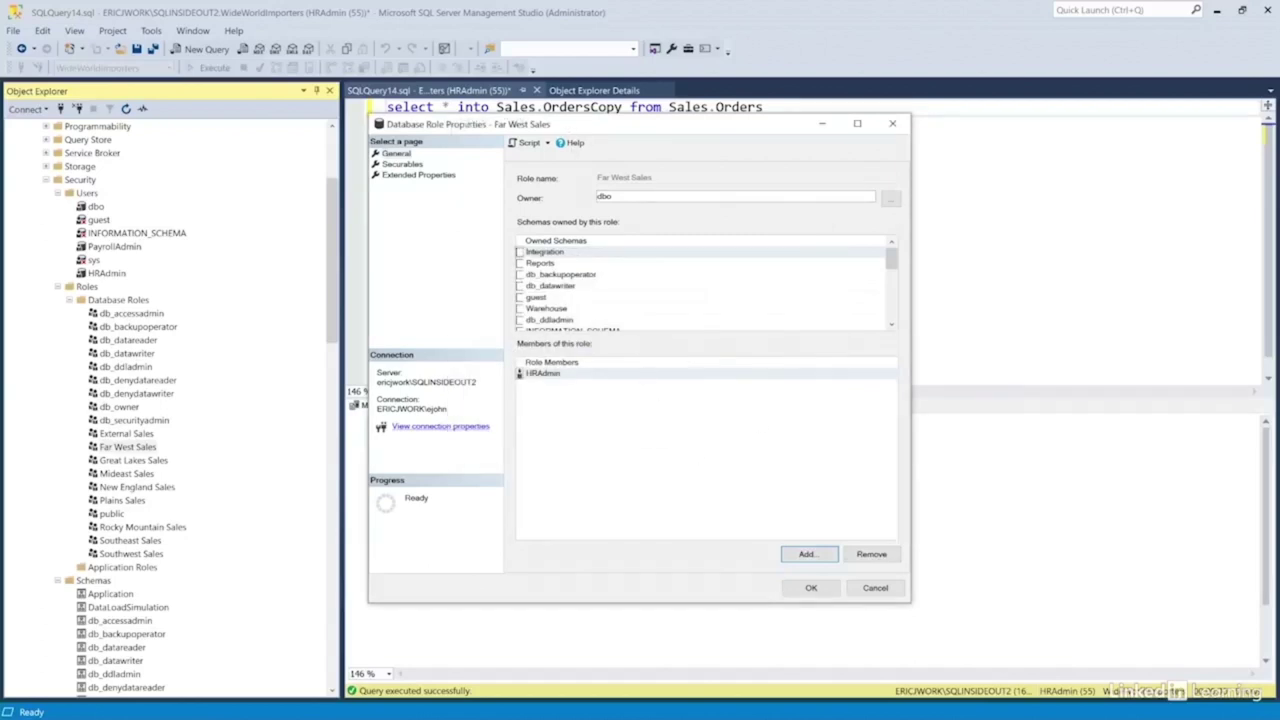
pyautogui.click(405, 164)
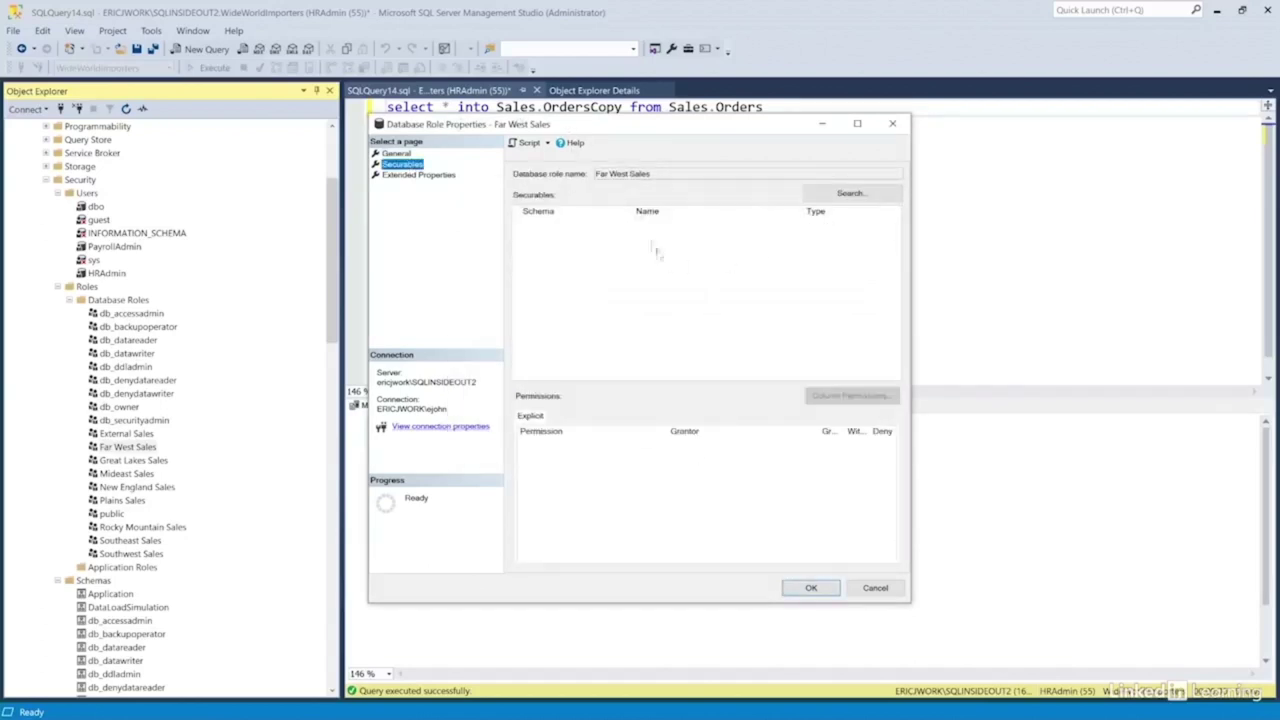
# - List all schemas as securables for the Far West Sales role
pyautogui.click(838, 193)
pyautogui.click(527, 348)
pyautogui.click(612, 427)
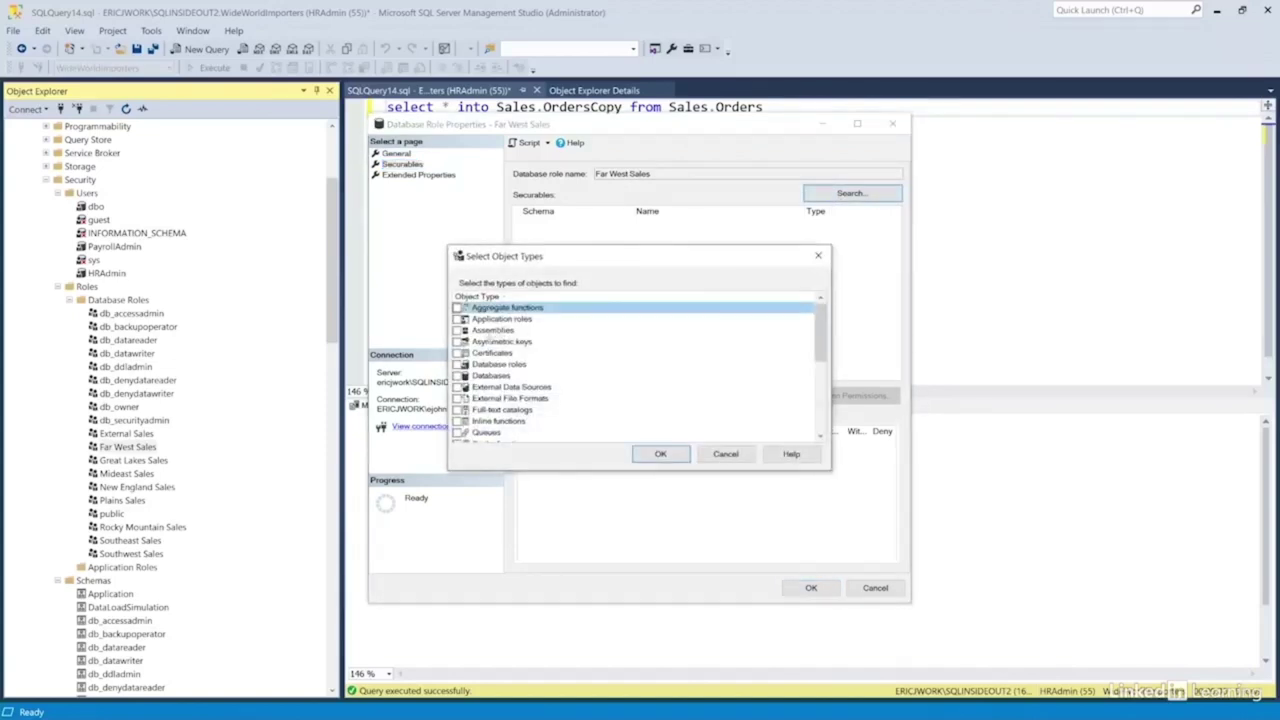
pyautogui.scroll(-1, 482, 401)
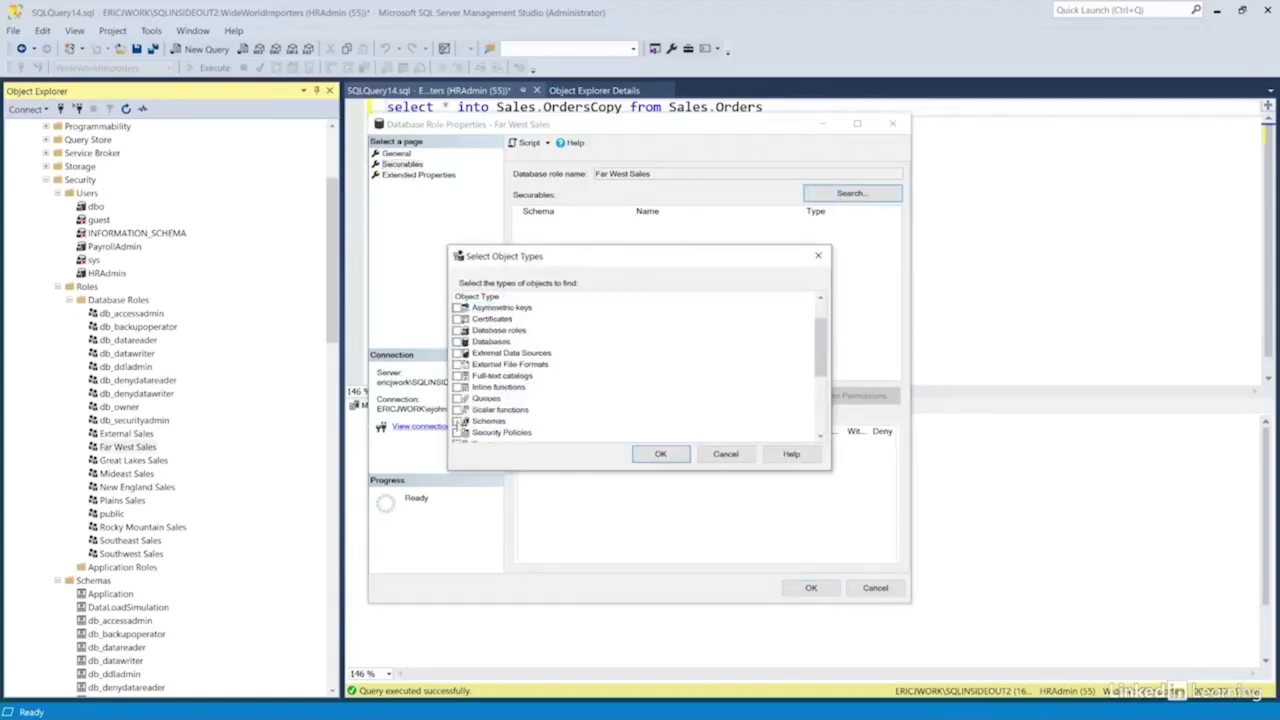
pyautogui.click(463, 421)
pyautogui.click(637, 455)
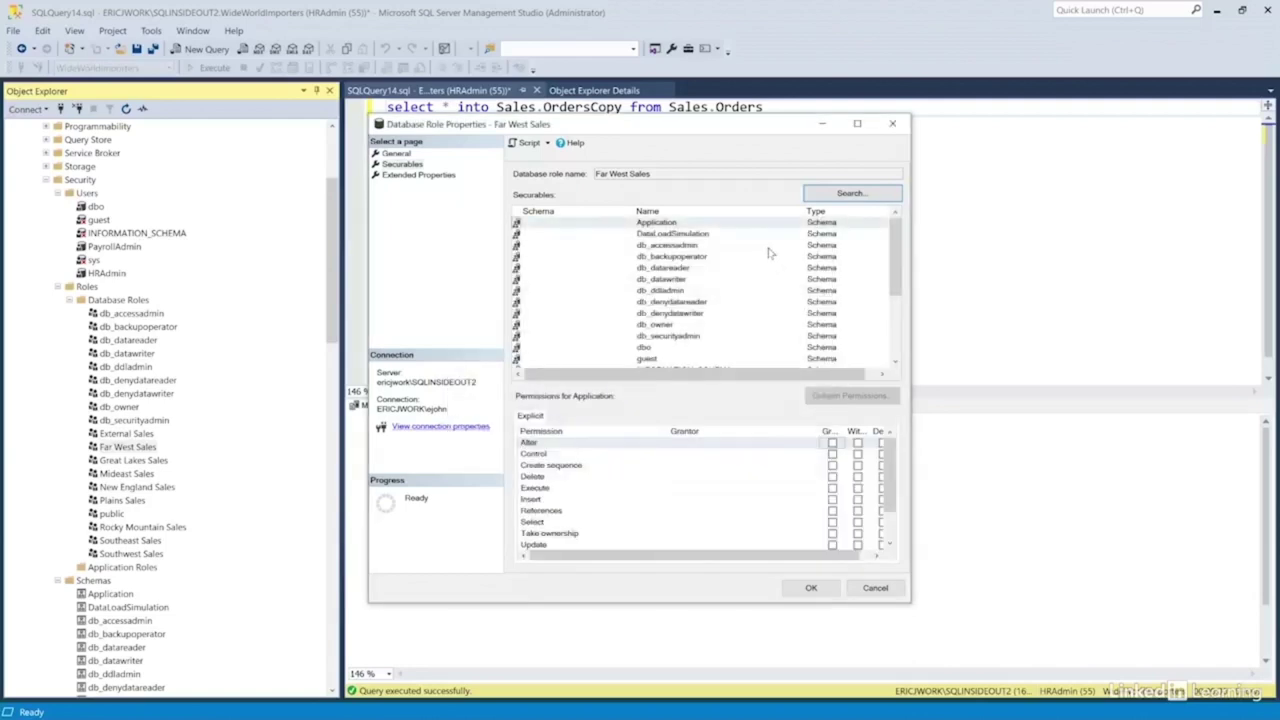
pyautogui.scroll(-2, 800, 294)
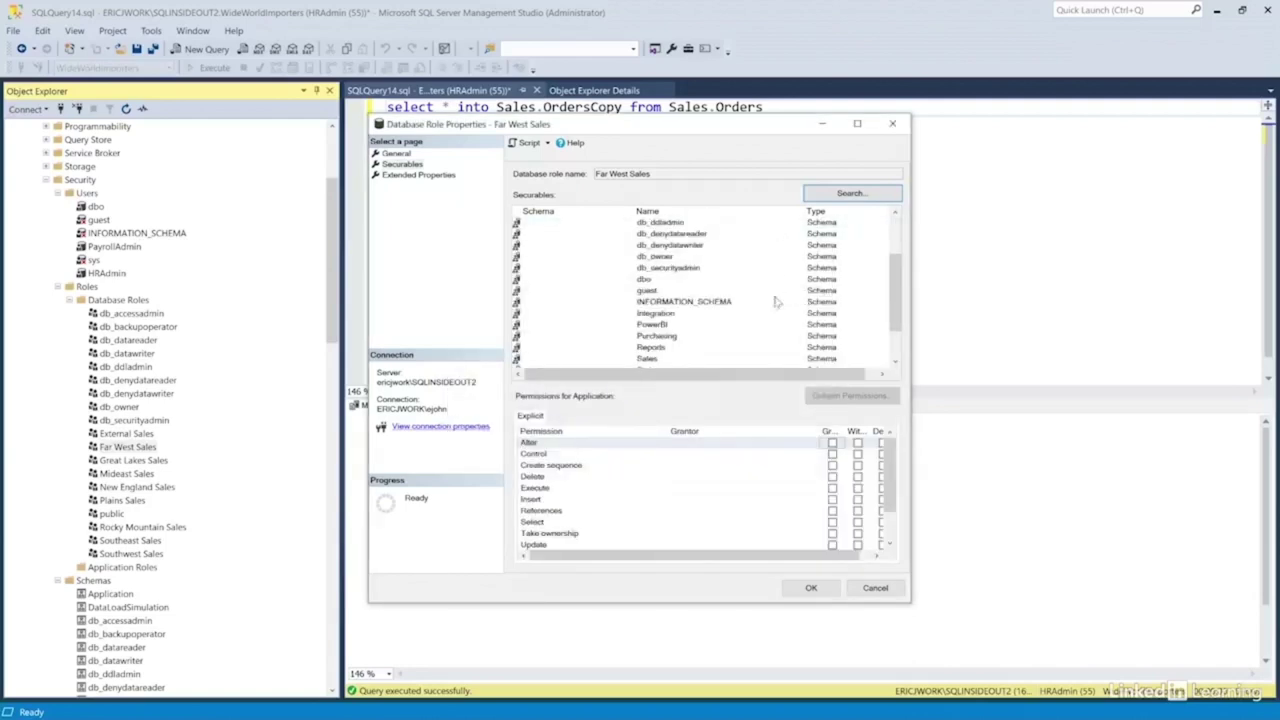
pyautogui.scroll(2, 135, 272)
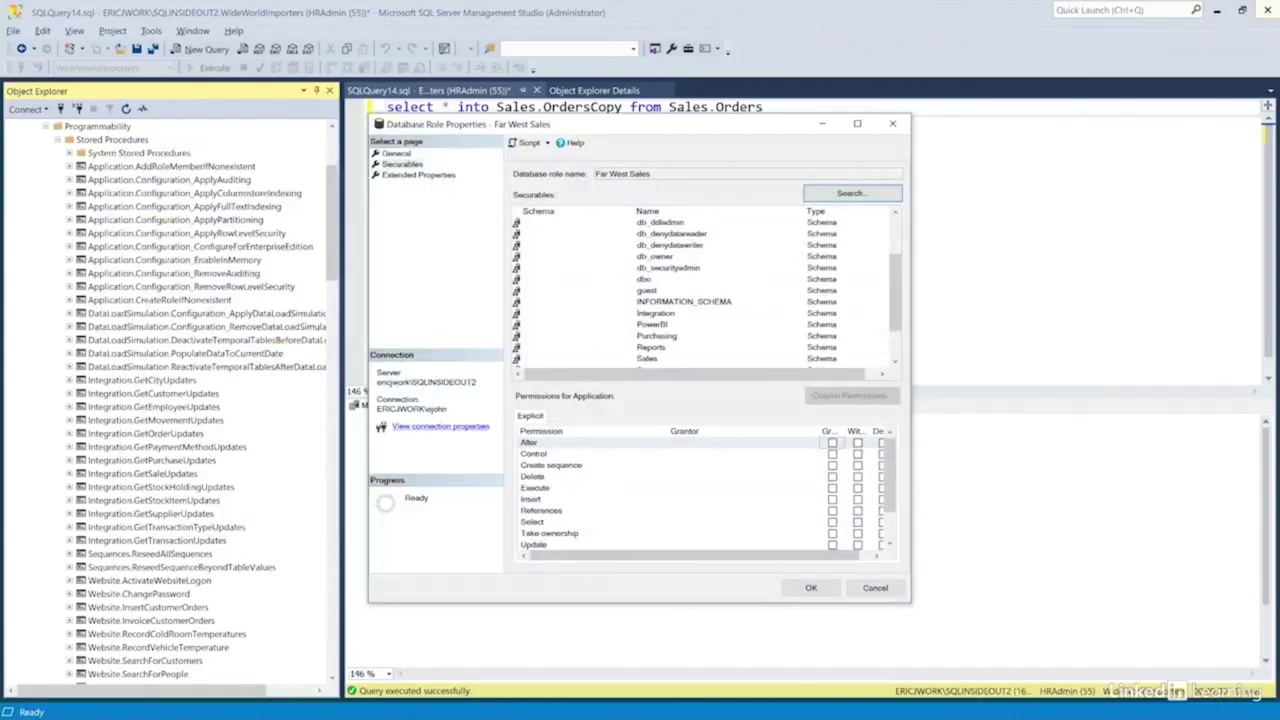
# - Grant Execute on the Integration schema and save the role
pyautogui.click(699, 316)
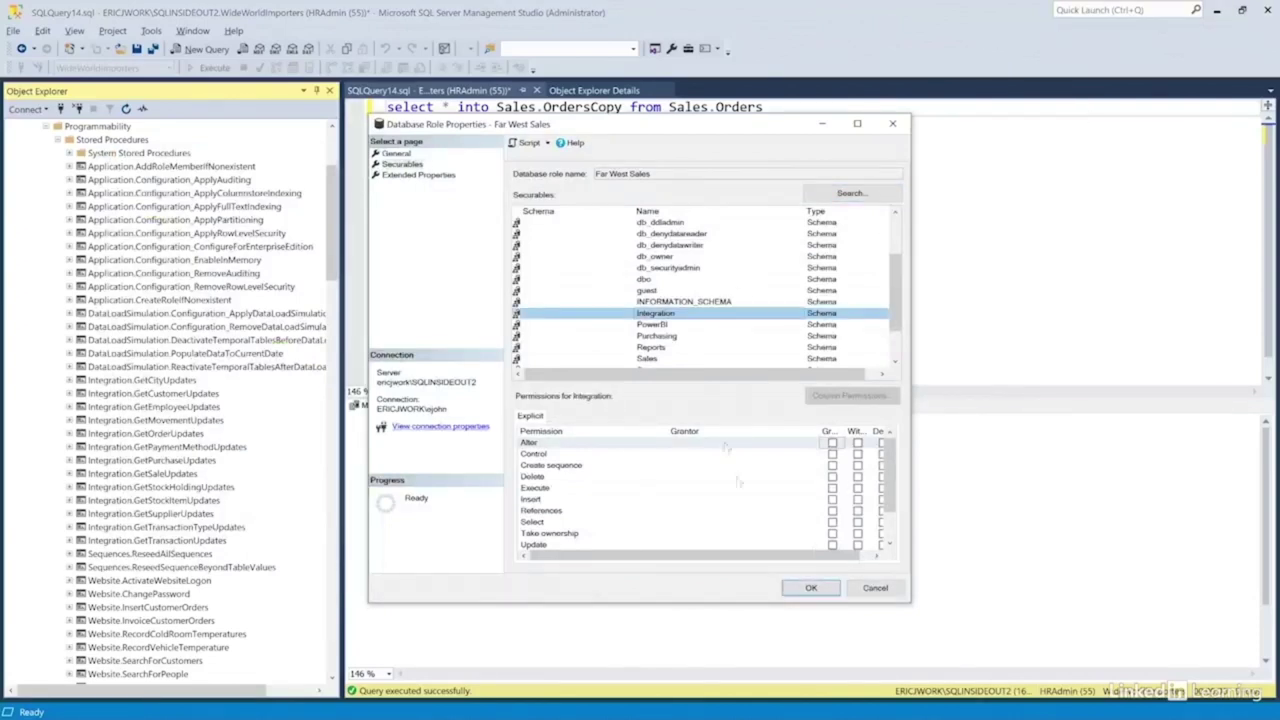
pyautogui.click(557, 490)
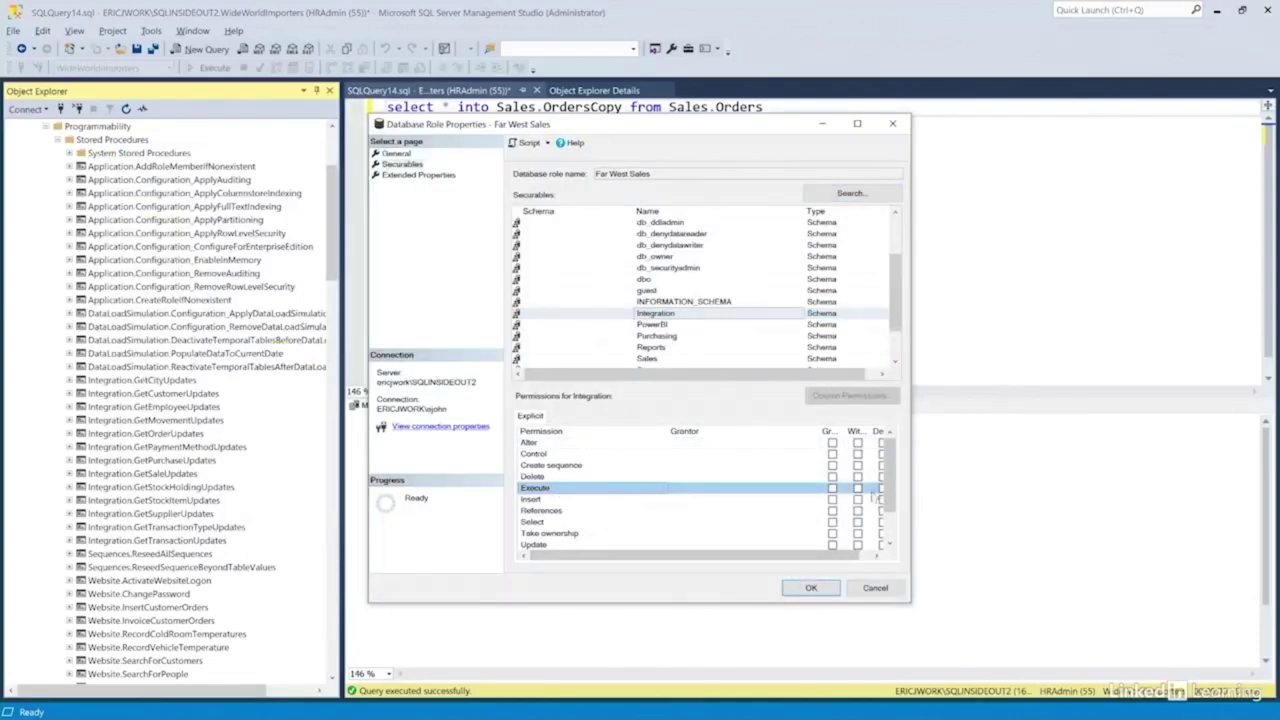
pyautogui.click(834, 490)
pyautogui.click(806, 588)
pyautogui.scroll(-15, 203, 330)
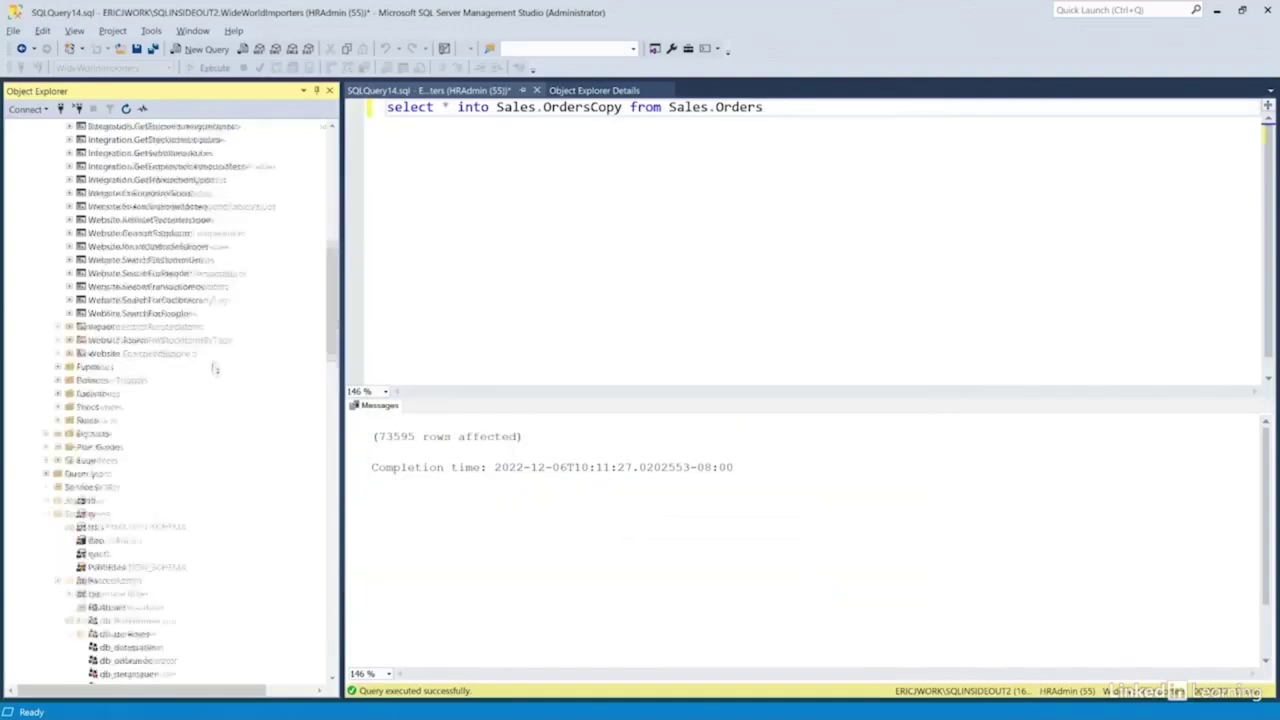
# - Reopen Far West Sales securables to confirm Execute on Integration granted by dbo
pyautogui.rightClick(106, 326)
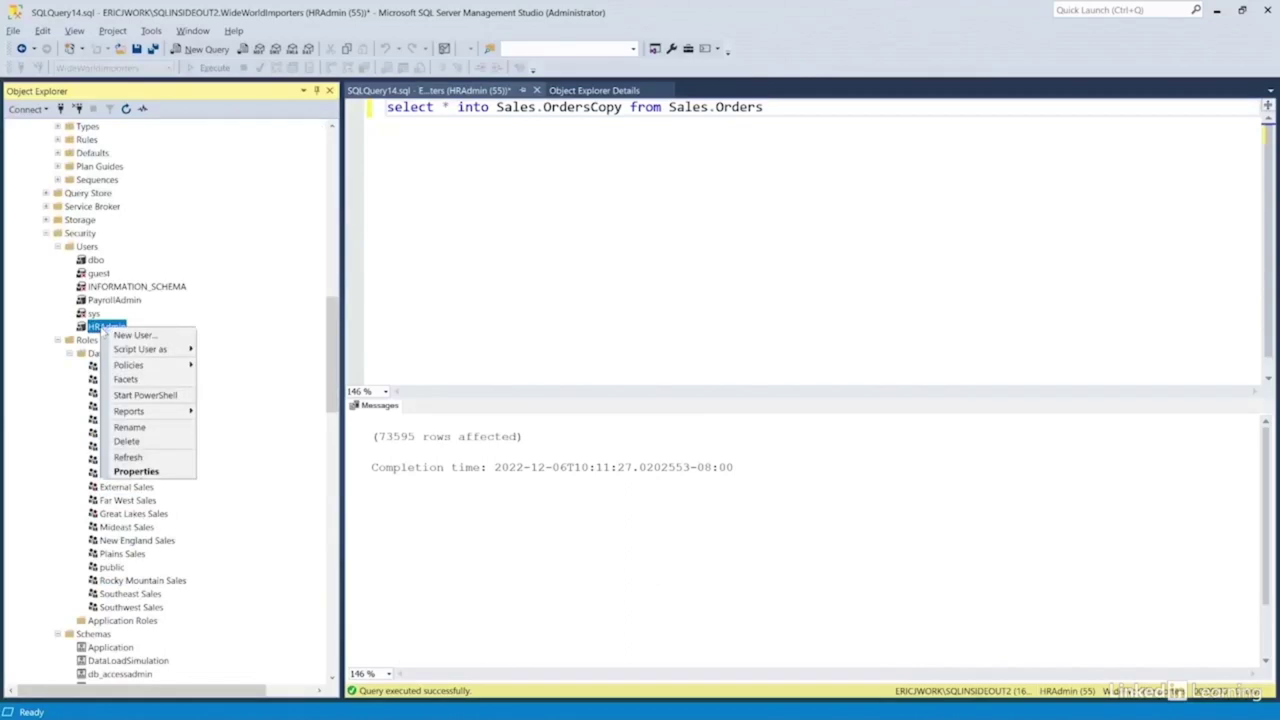
pyautogui.click(50, 468)
pyautogui.rightClick(128, 487)
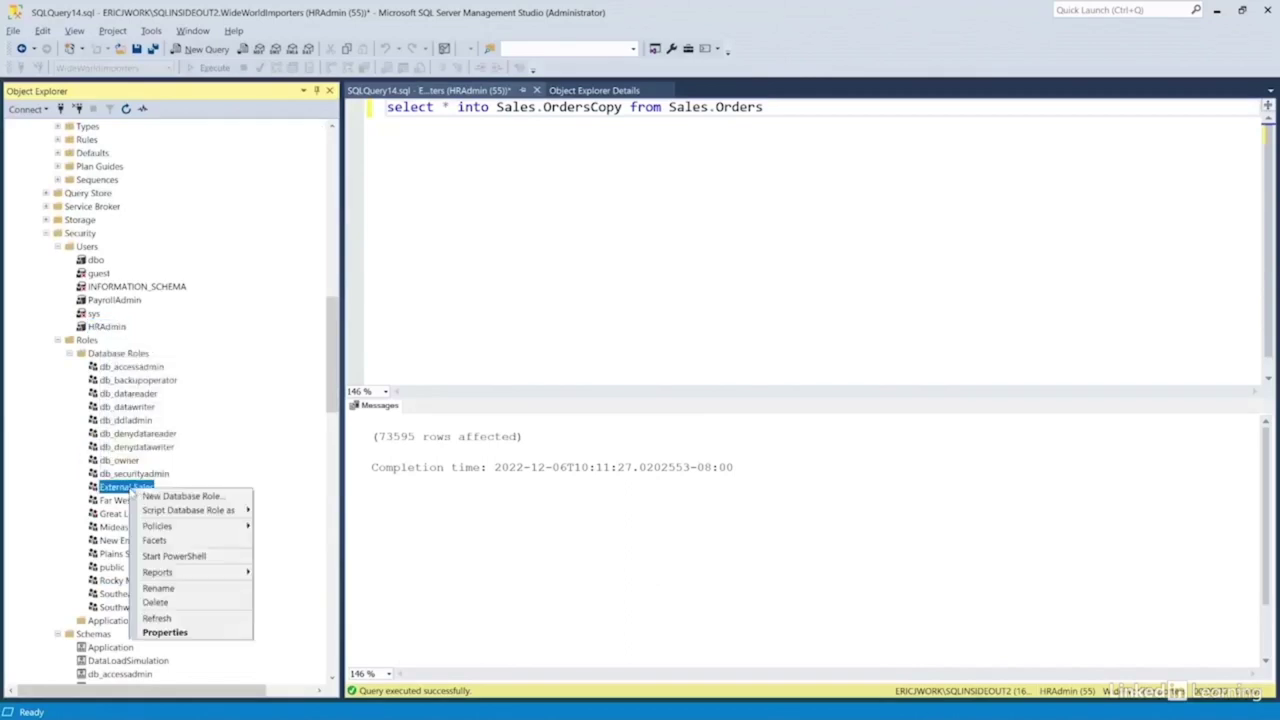
pyautogui.rightClick(115, 500)
pyautogui.click(155, 646)
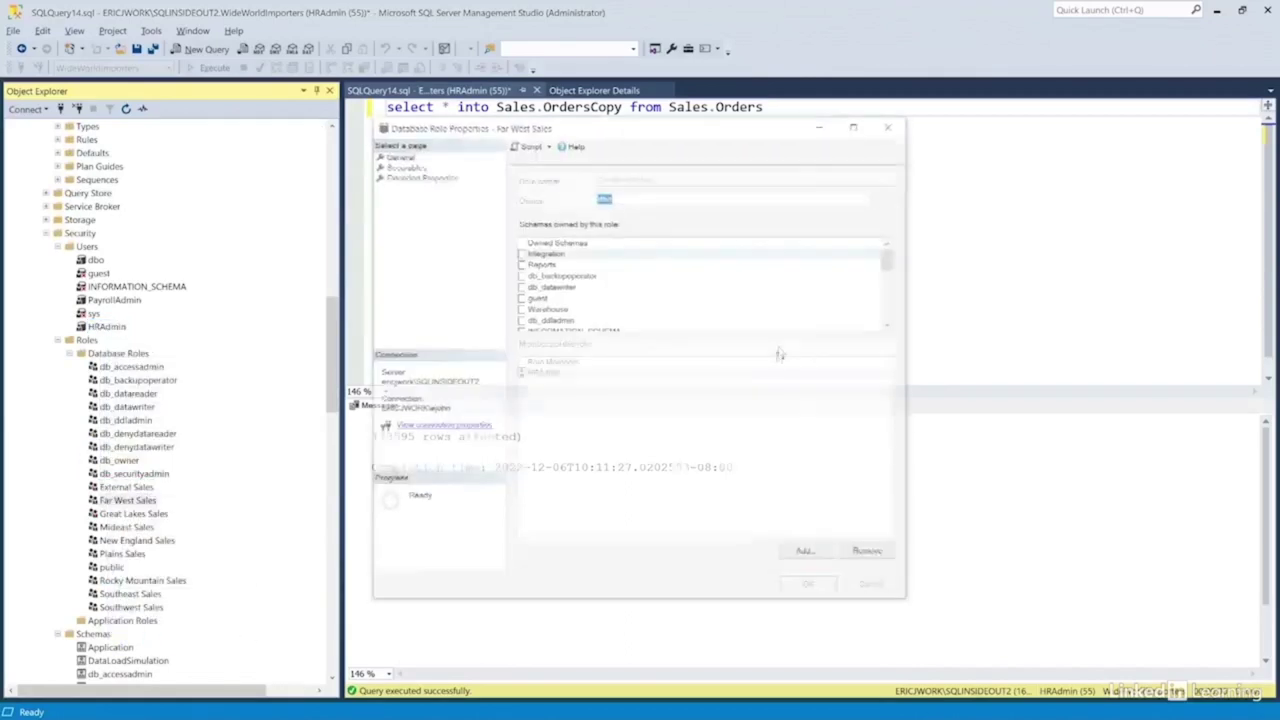
pyautogui.click(402, 164)
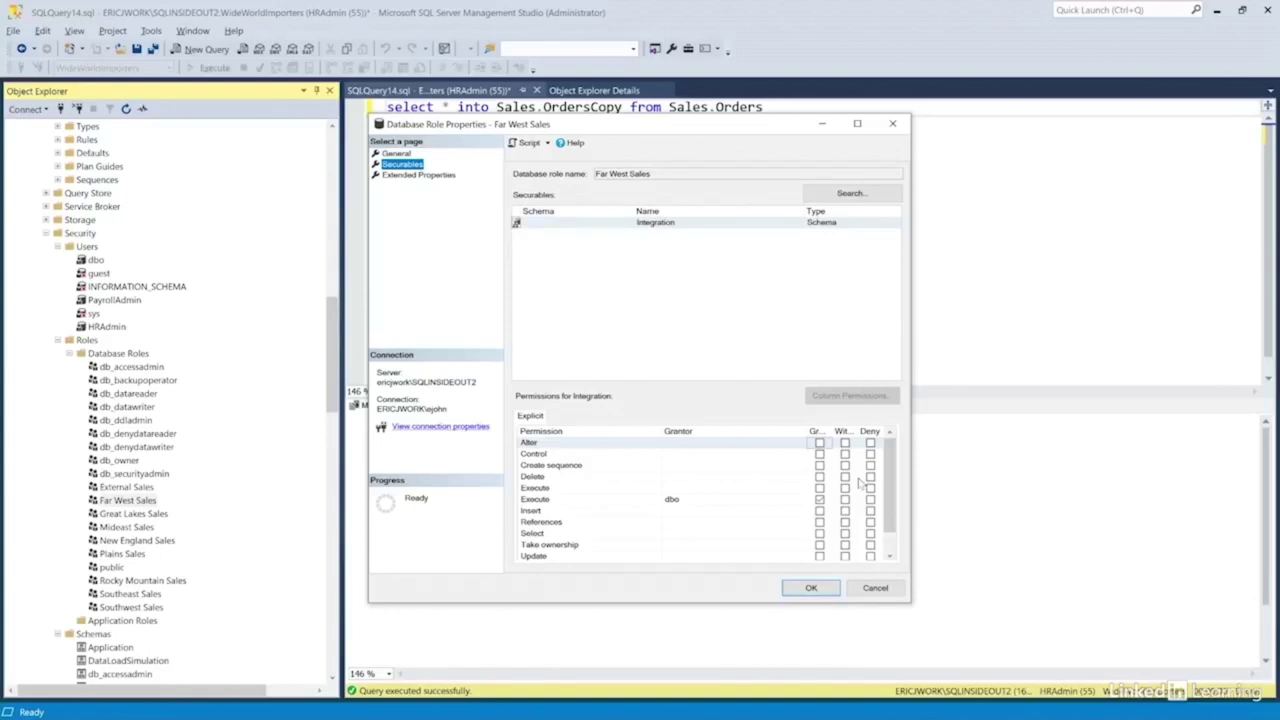
# - Search all objects of type Databases and Schemas as Far West Sales securables
pyautogui.click(845, 192)
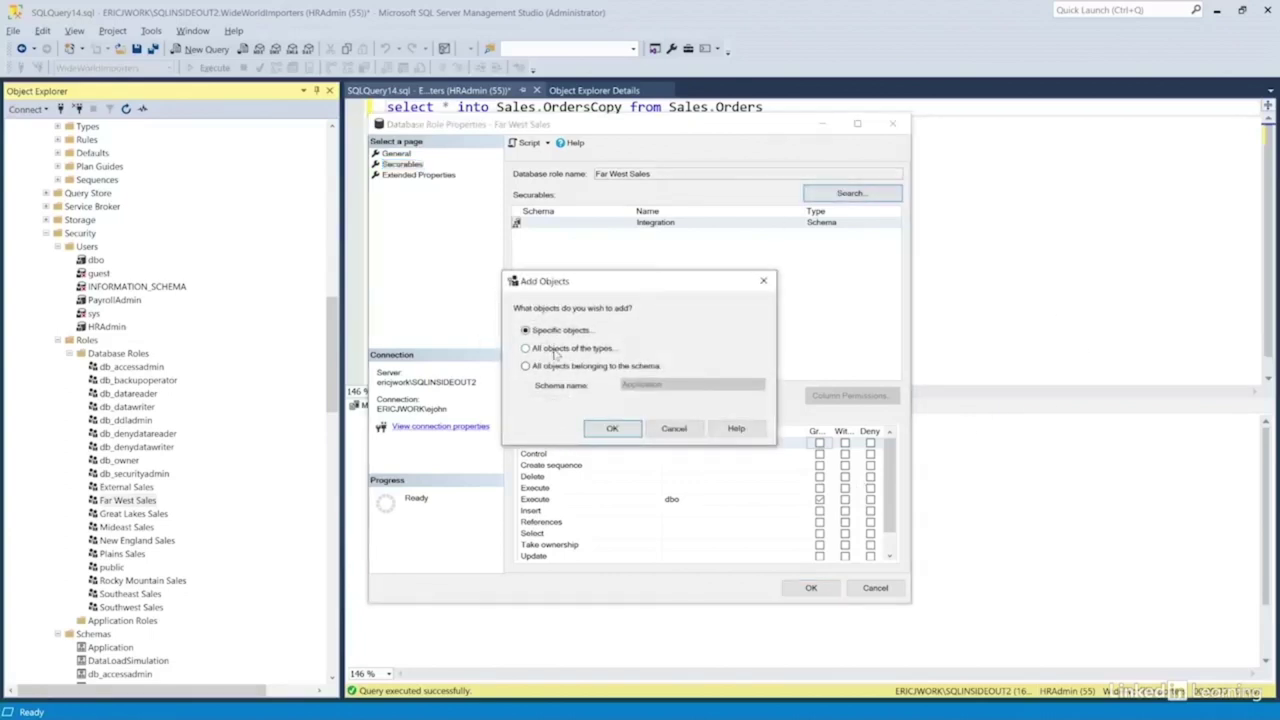
pyautogui.click(560, 349)
pyautogui.click(610, 429)
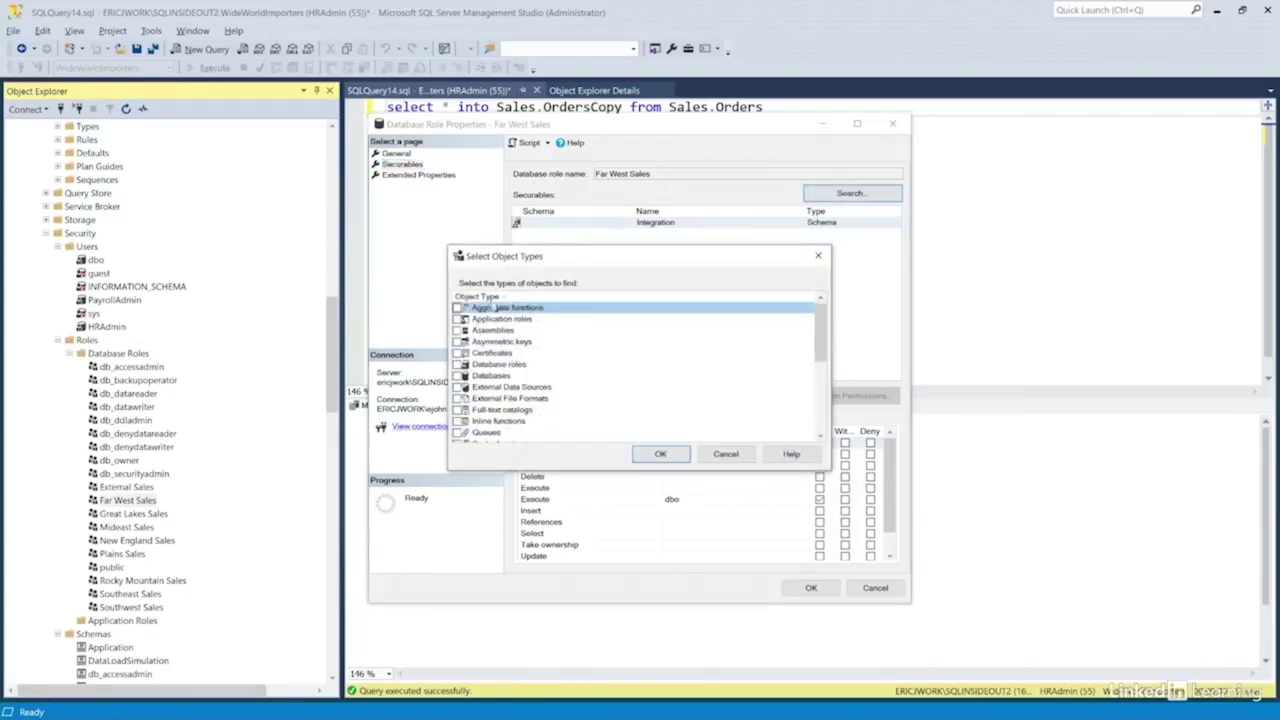
pyautogui.scroll(-1, 502, 318)
pyautogui.scroll(-1, 502, 320)
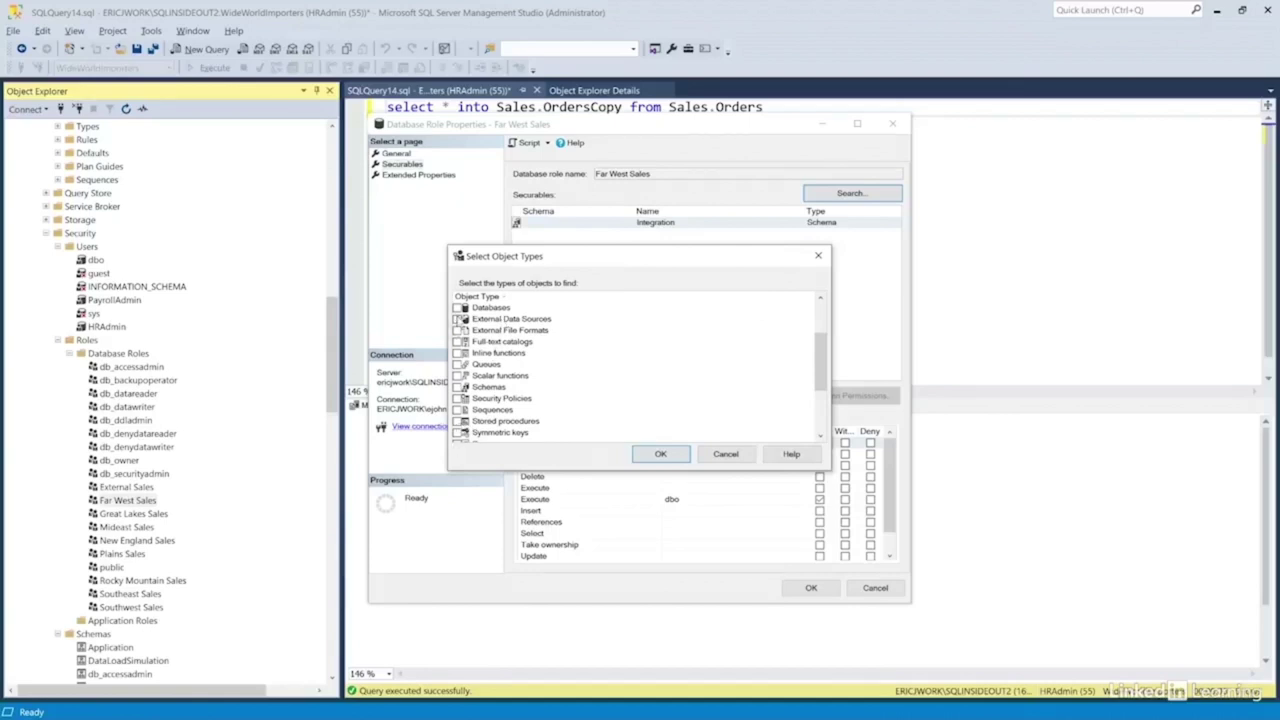
pyautogui.click(459, 308)
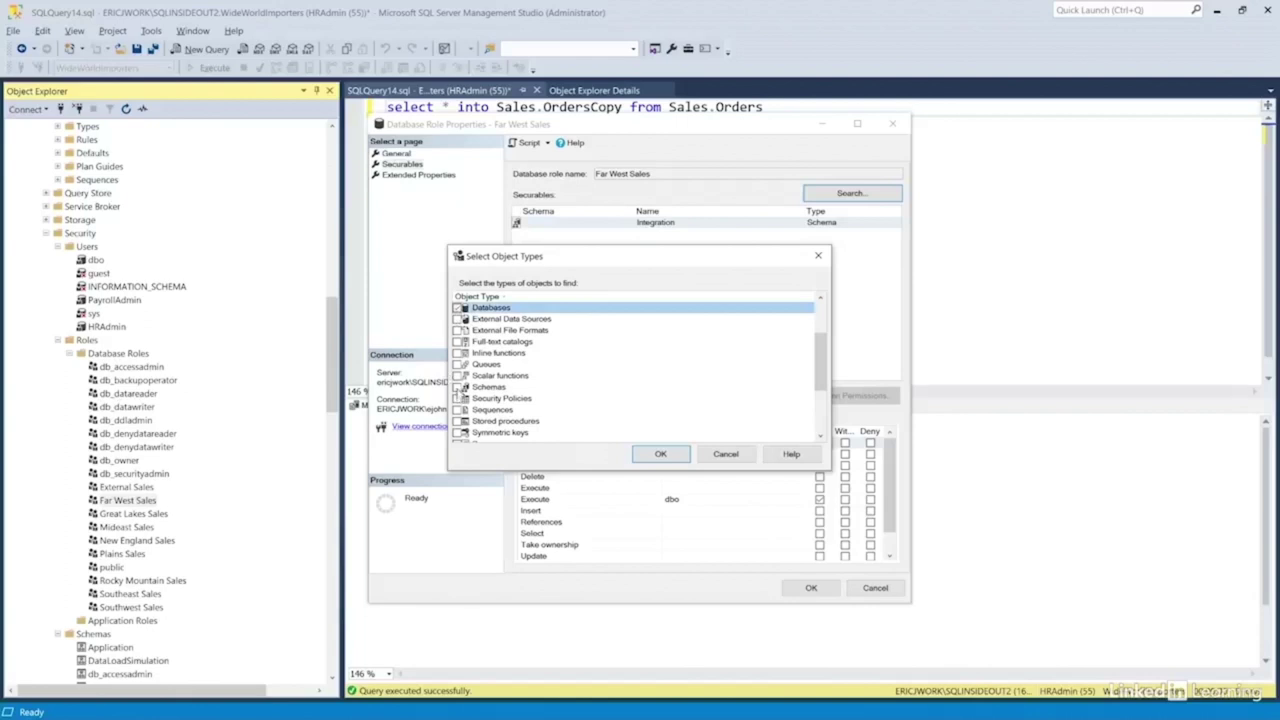
pyautogui.click(459, 387)
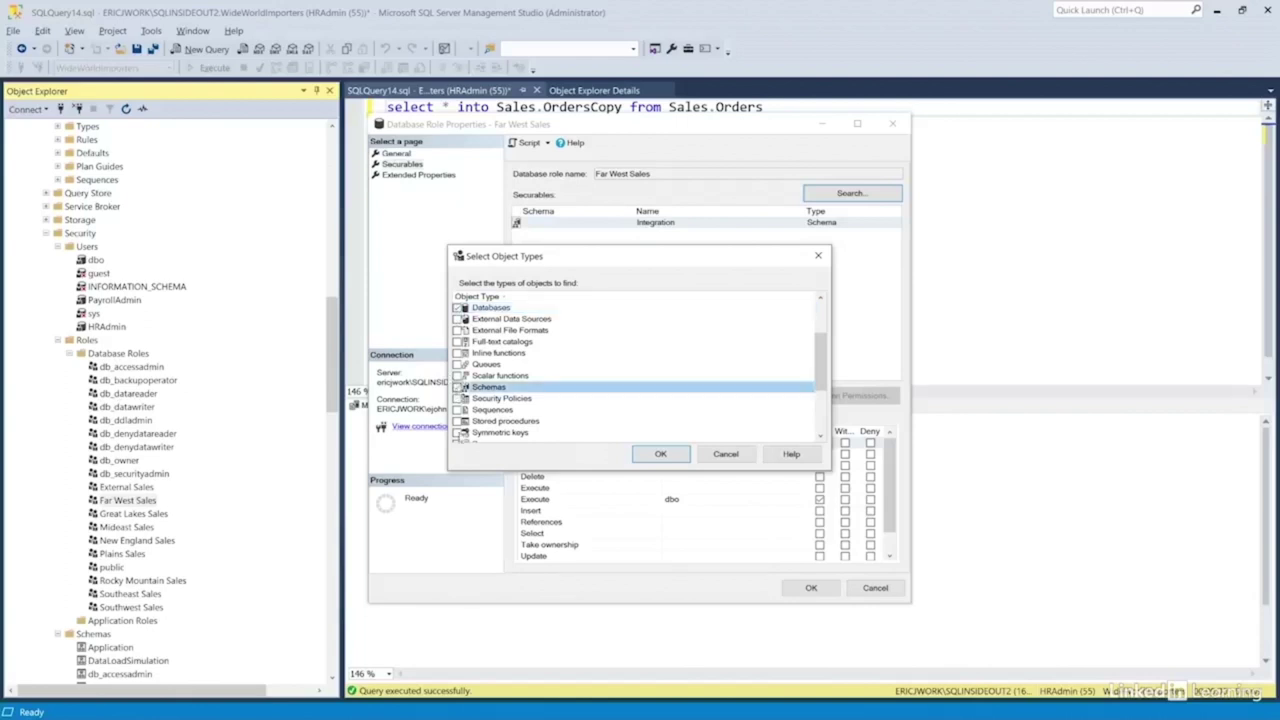
pyautogui.click(665, 455)
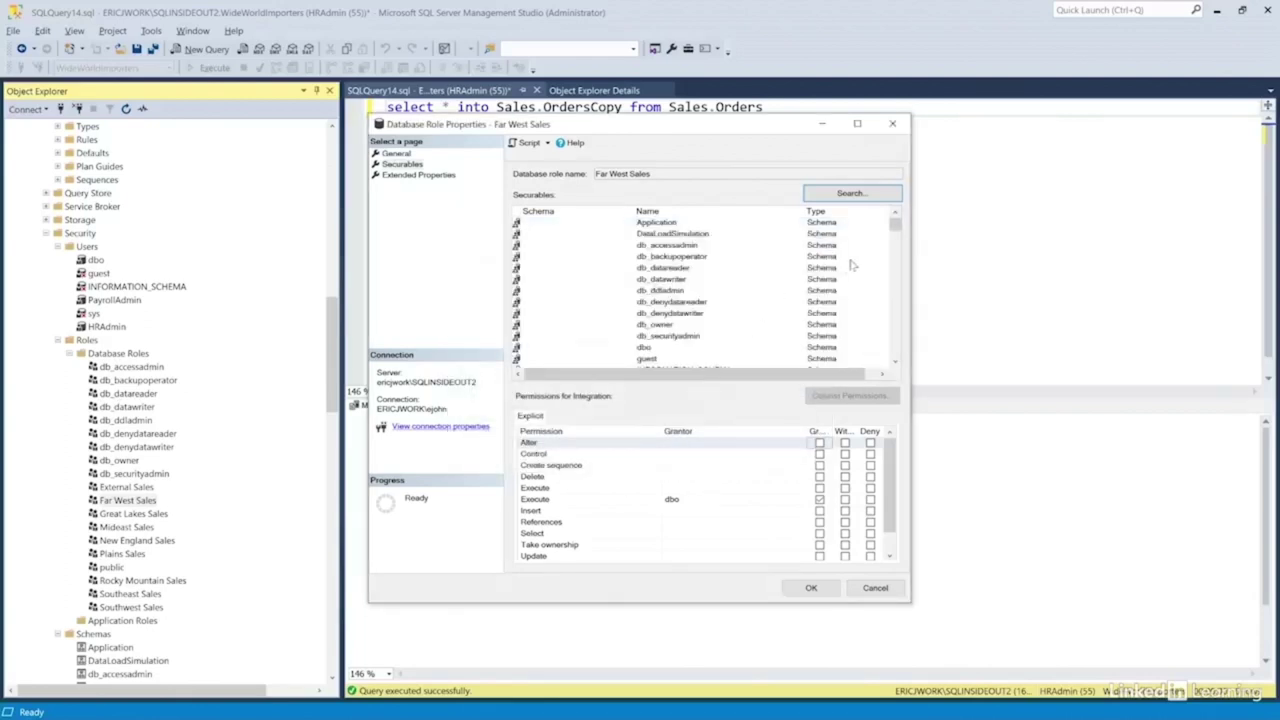
# - Grant Far West Sales the Execute permission on the WideWorldImporters database
pyautogui.click(836, 223)
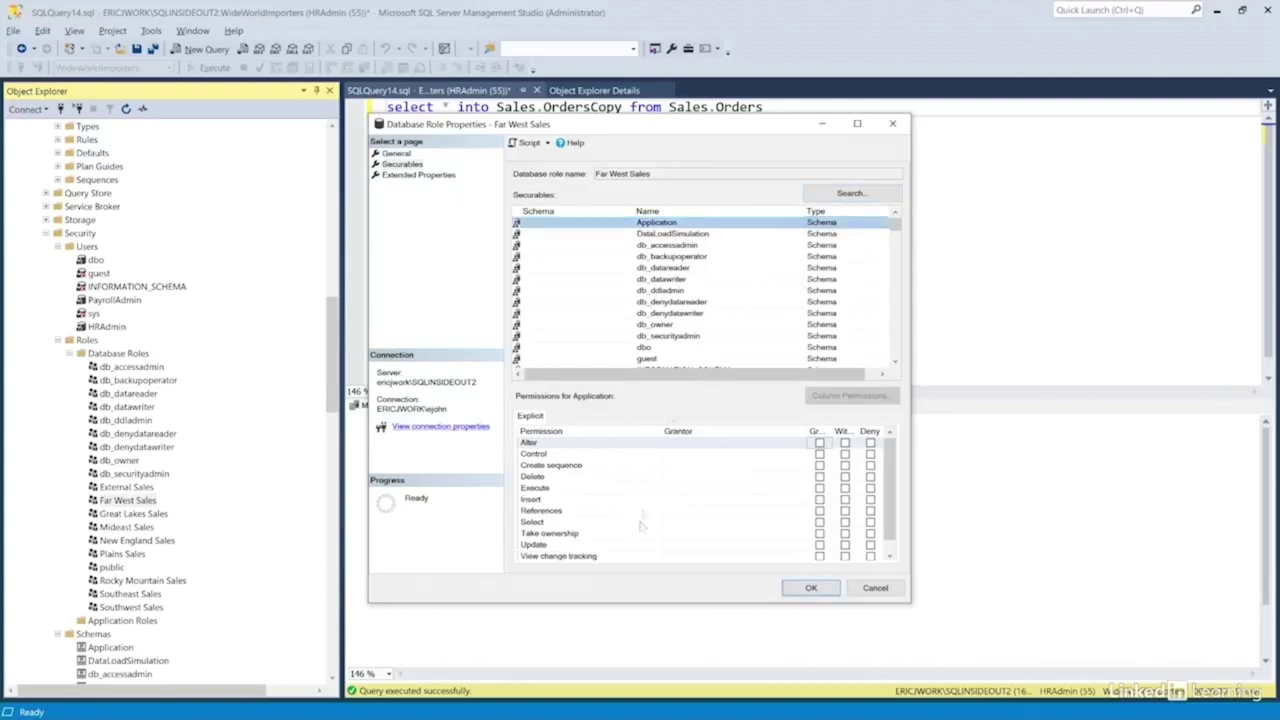
pyautogui.scroll(-4, 792, 270)
pyautogui.scroll(-3, 820, 272)
pyautogui.click(826, 257)
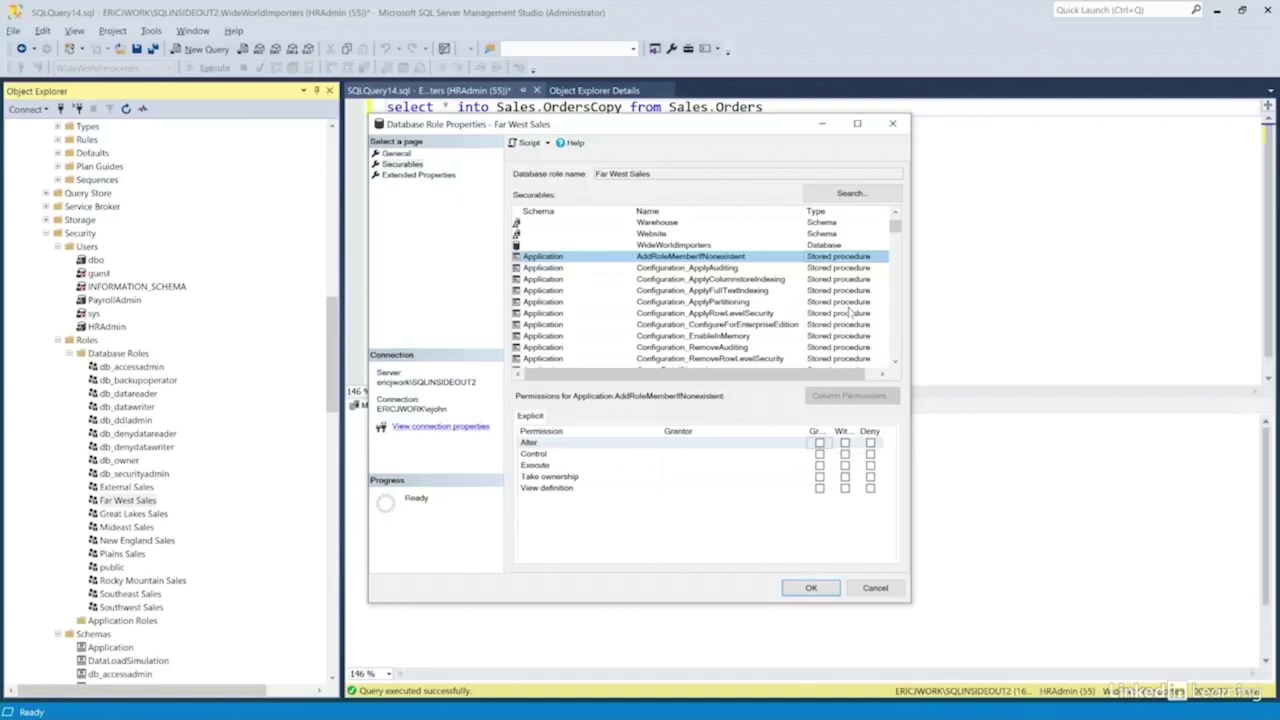
pyautogui.scroll(1, 650, 248)
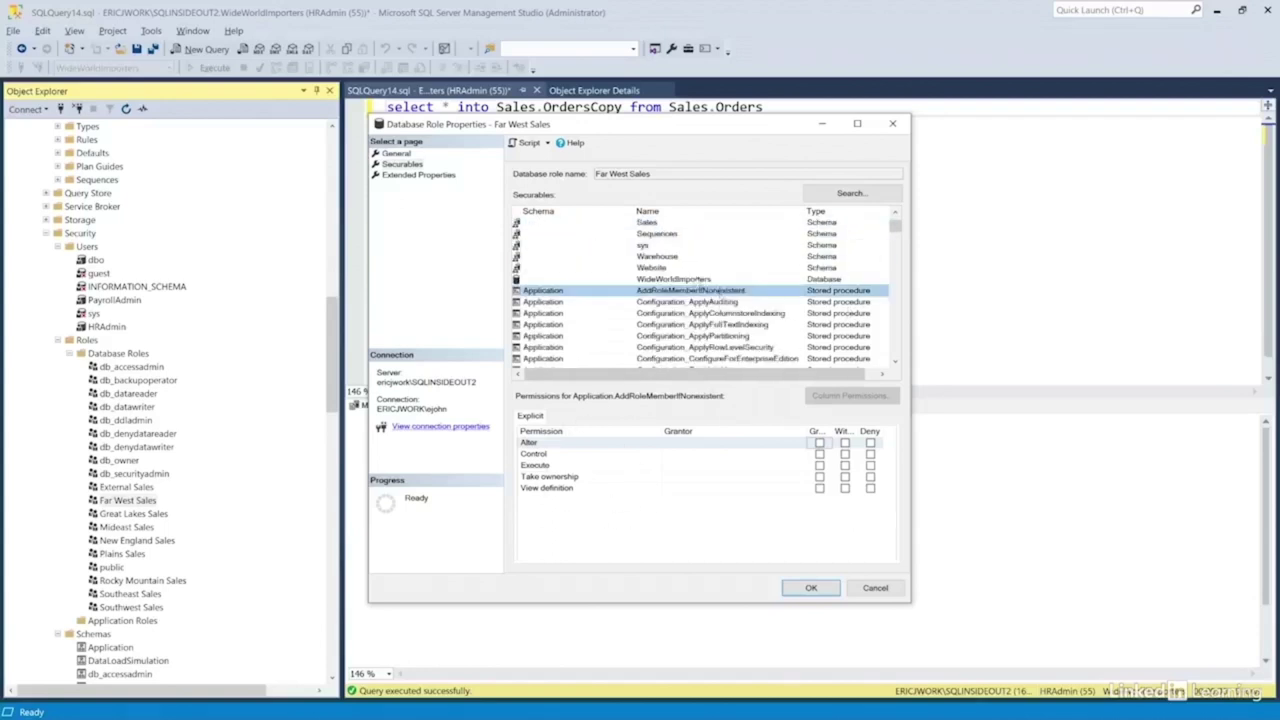
pyautogui.click(654, 282)
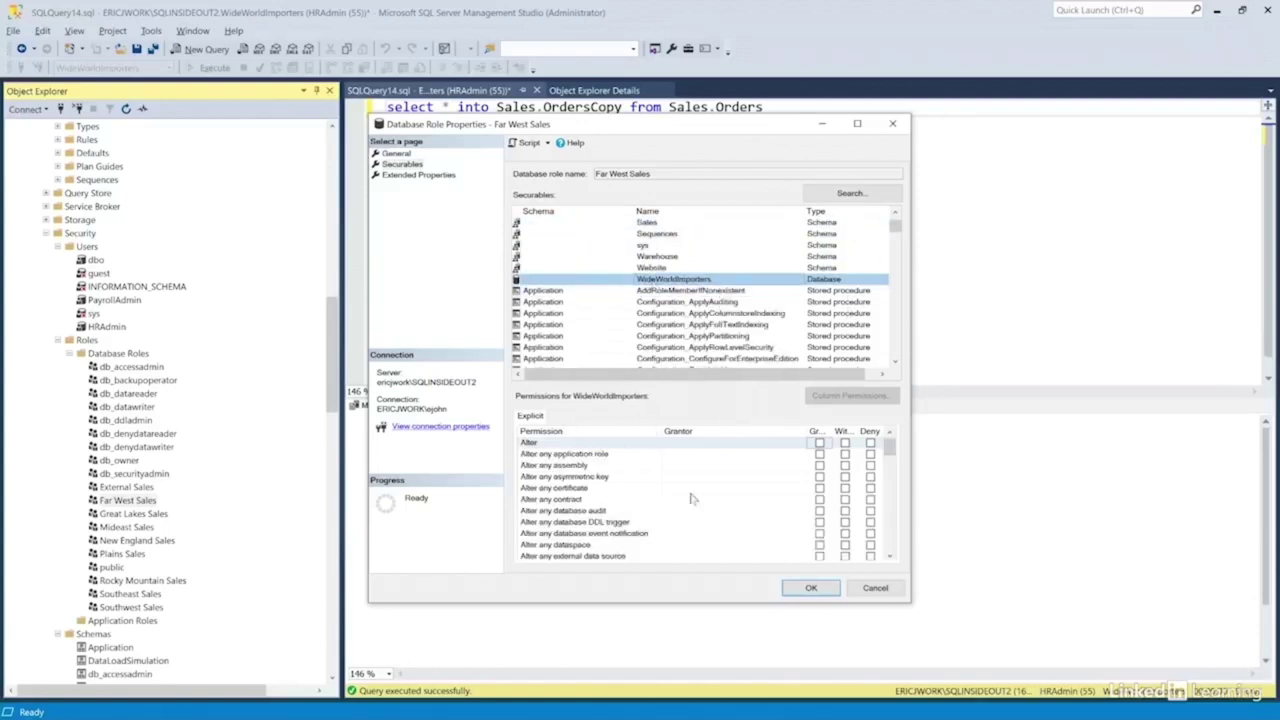
pyautogui.scroll(-8, 656, 491)
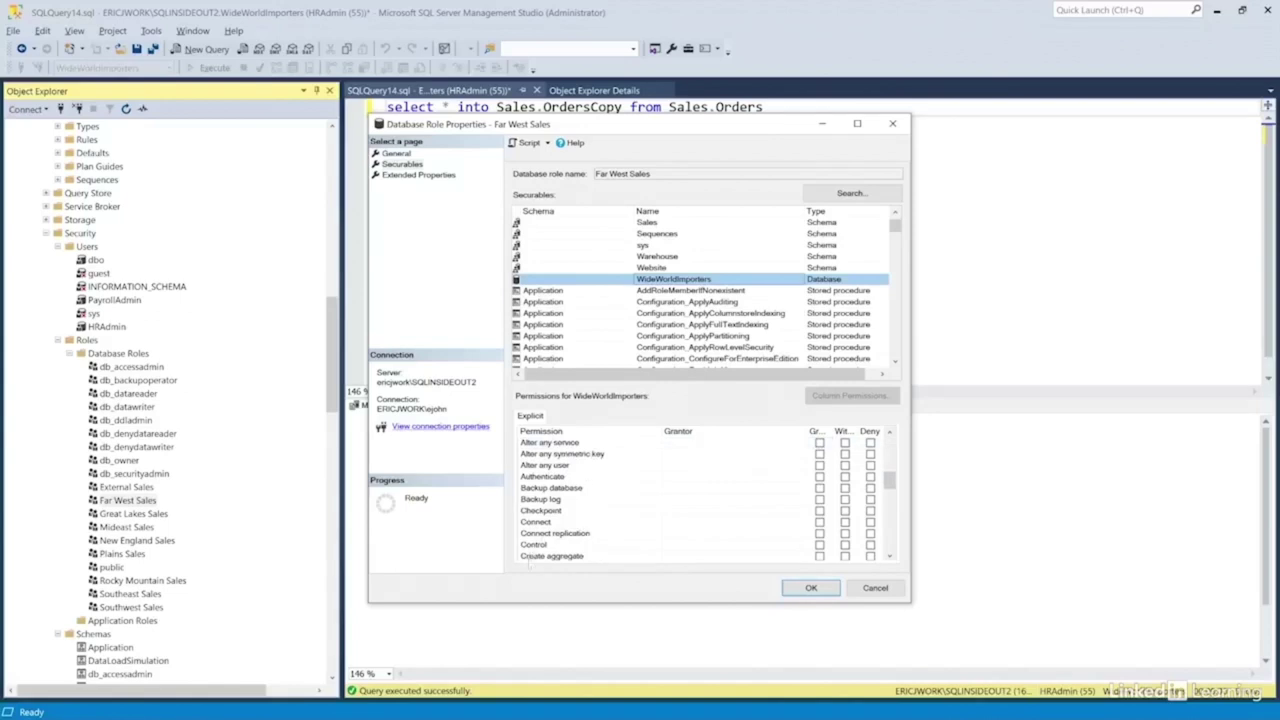
pyautogui.scroll(-9, 610, 520)
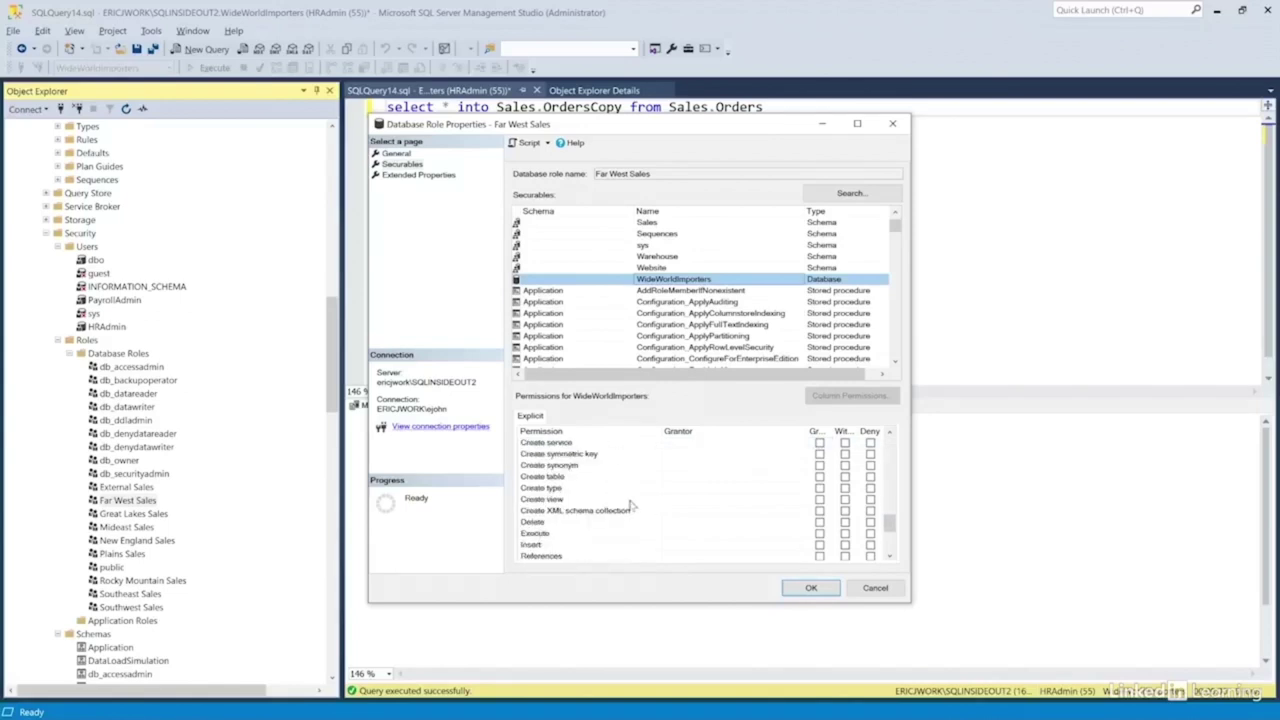
pyautogui.click(560, 500)
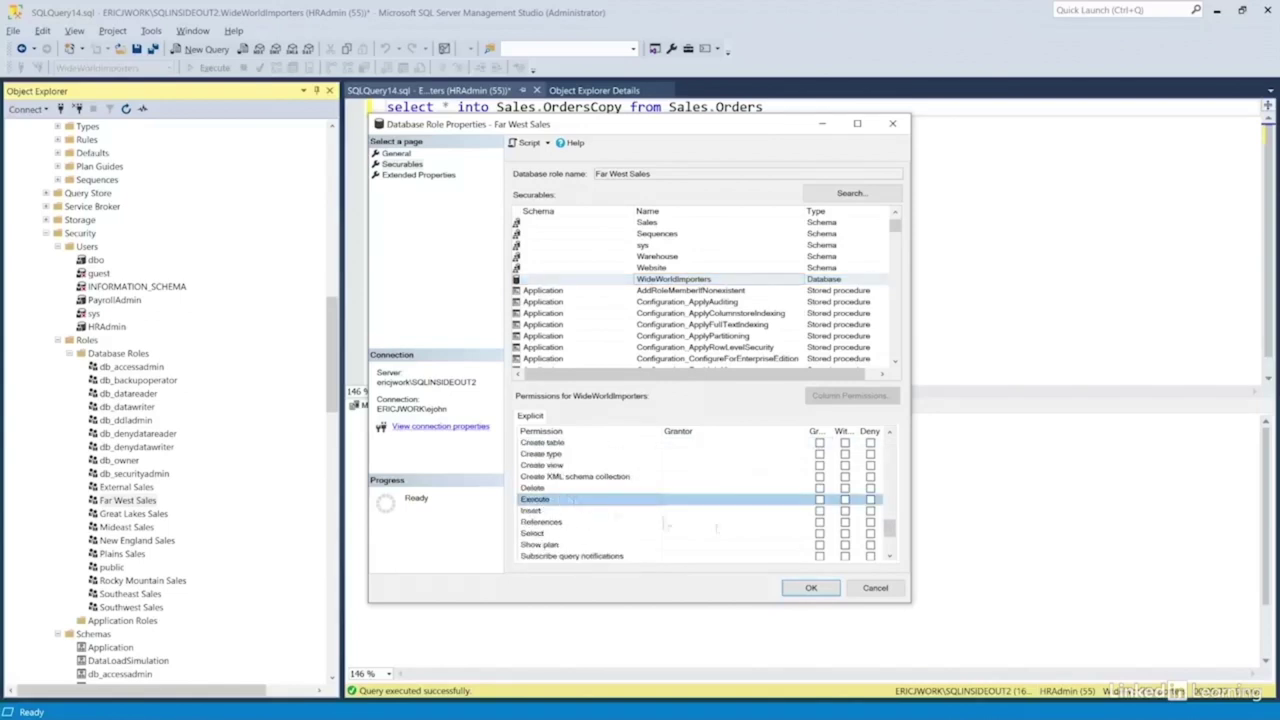
pyautogui.click(820, 499)
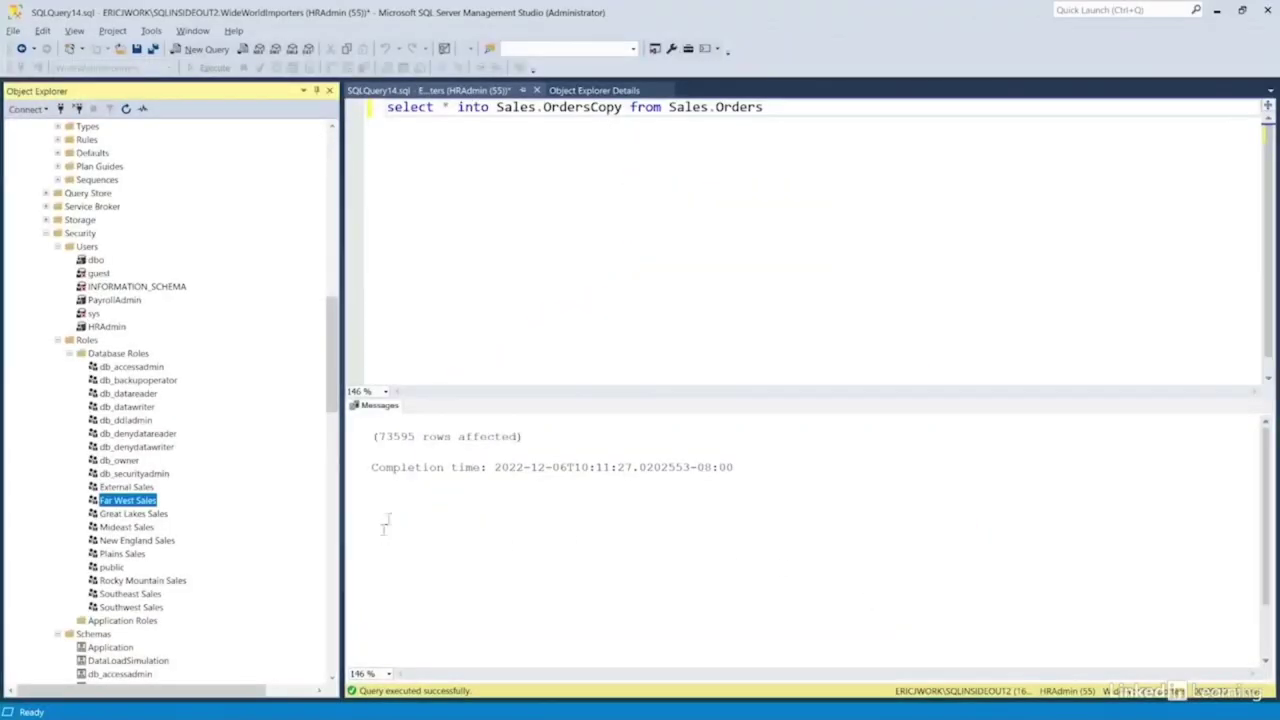
pyautogui.scroll(-3, 90, 470)
# - Create a new application role named TempRead and enter its password
pyautogui.rightClick(110, 501)
pyautogui.click(135, 505)
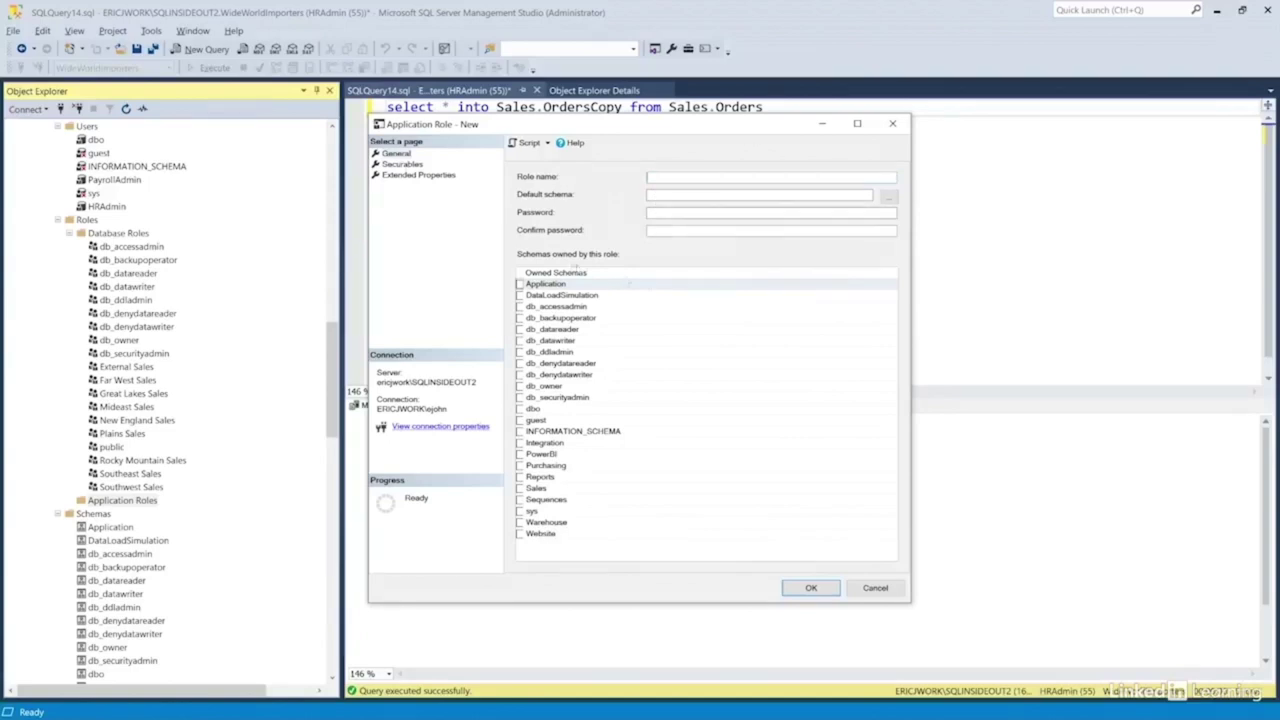
pyautogui.press('Return')
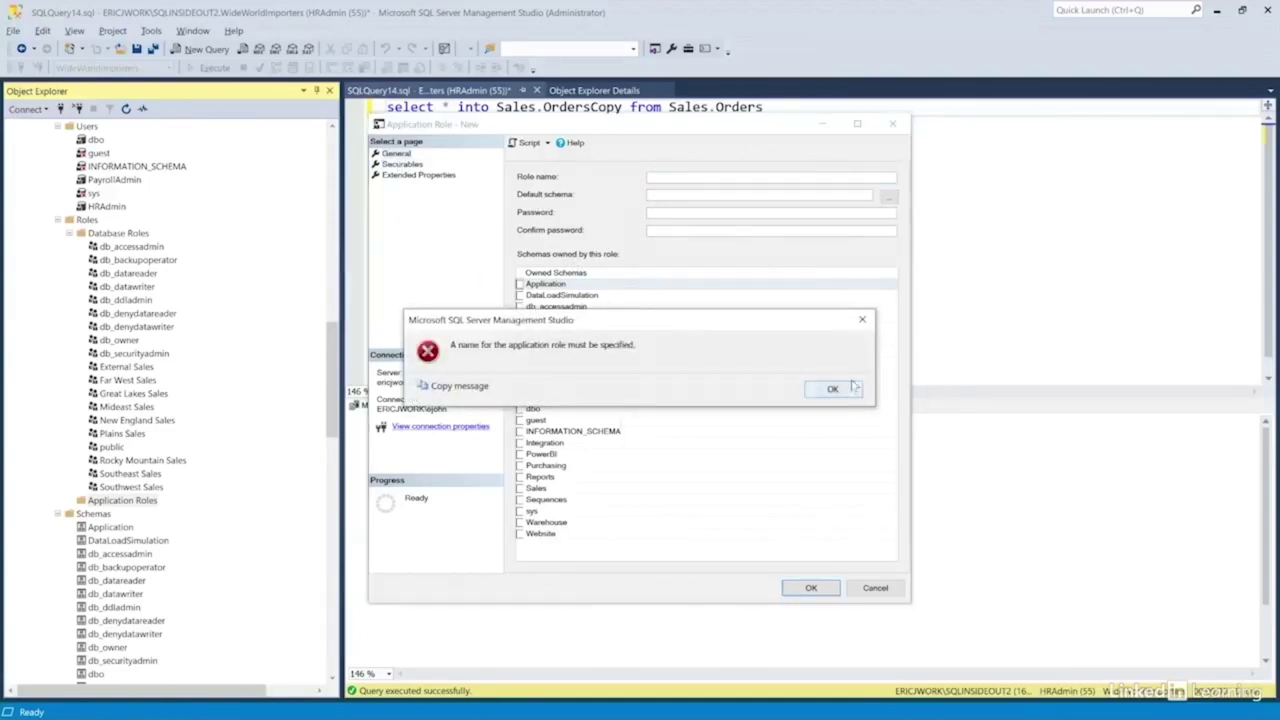
pyautogui.click(852, 390)
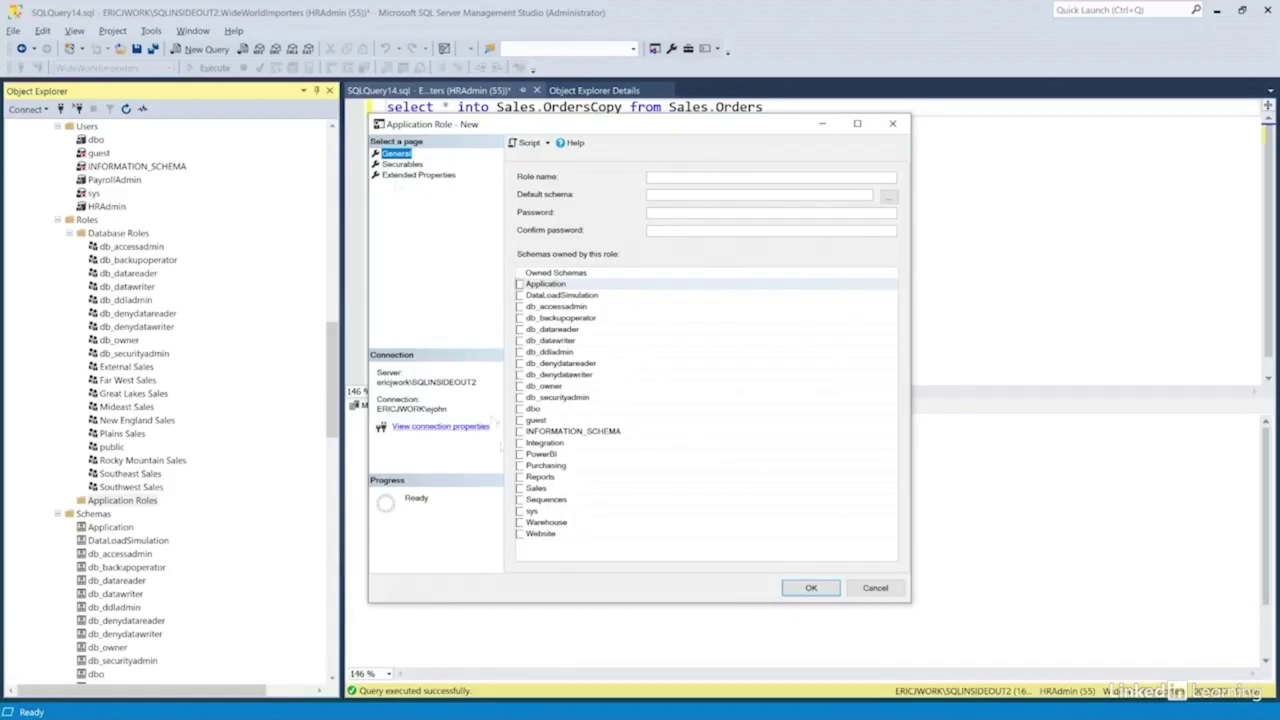
pyautogui.click(676, 178)
pyautogui.write('Ter')
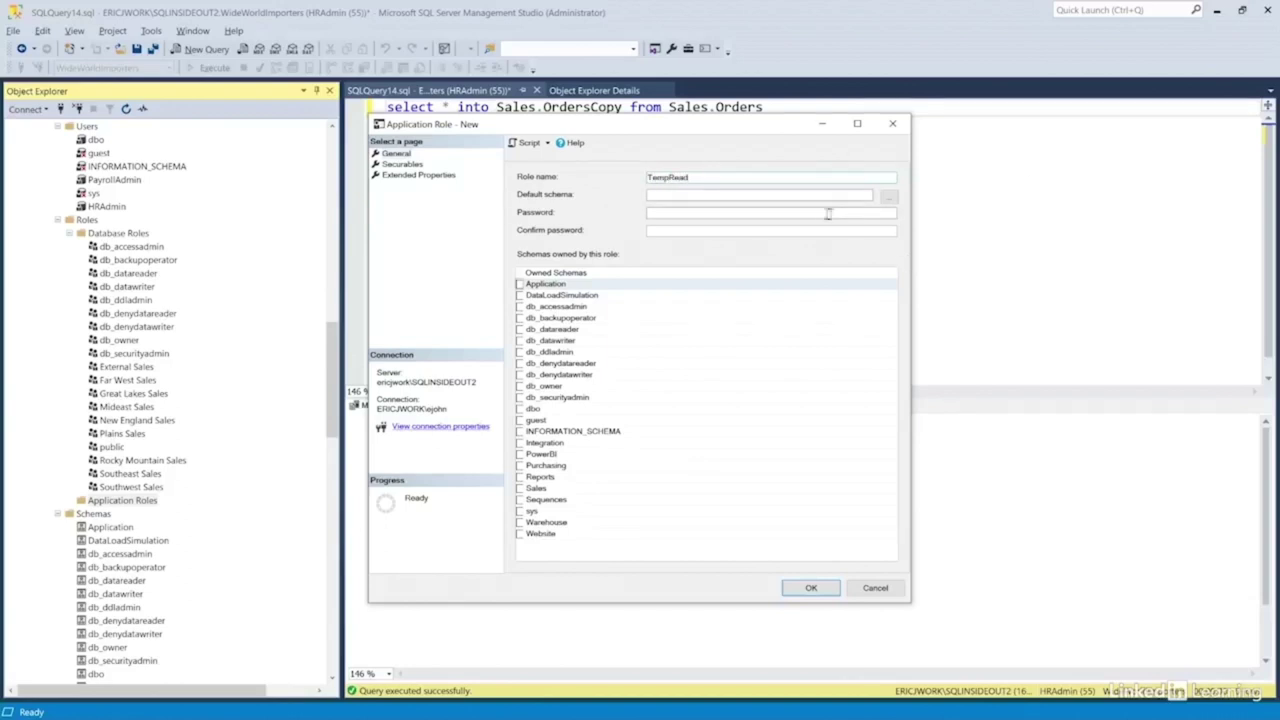
pyautogui.write('***')
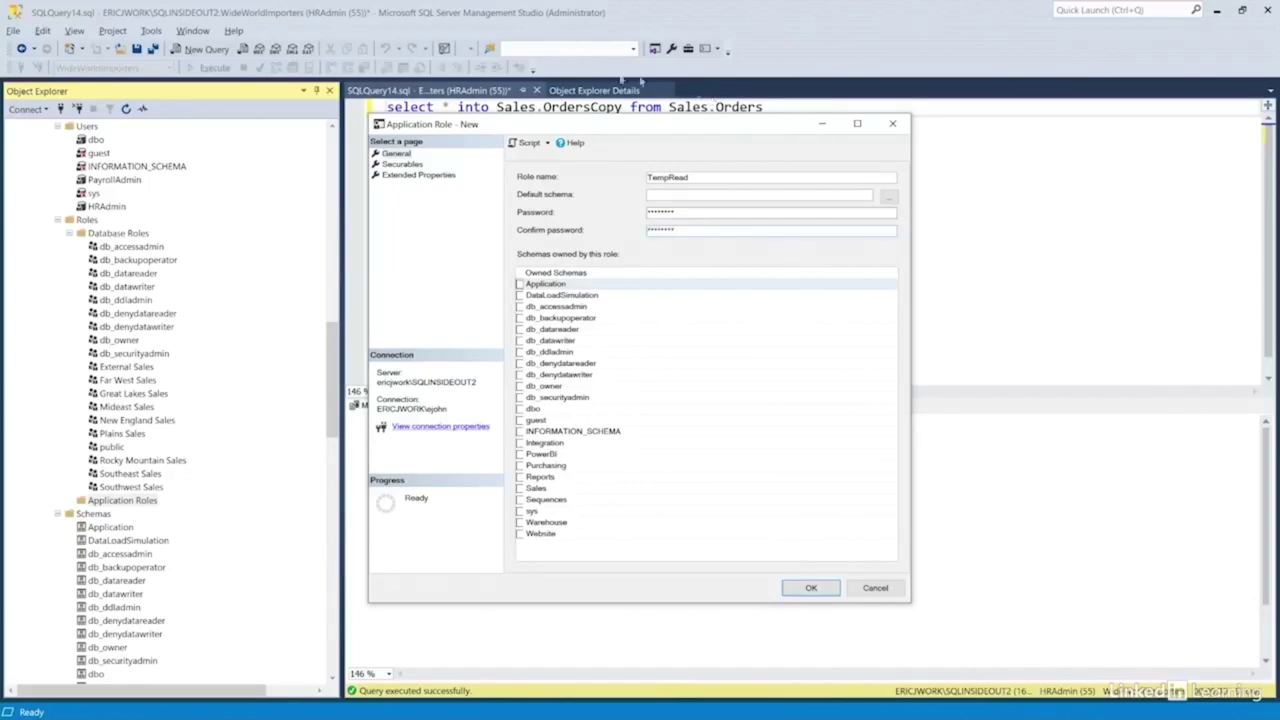
pyautogui.click(410, 165)
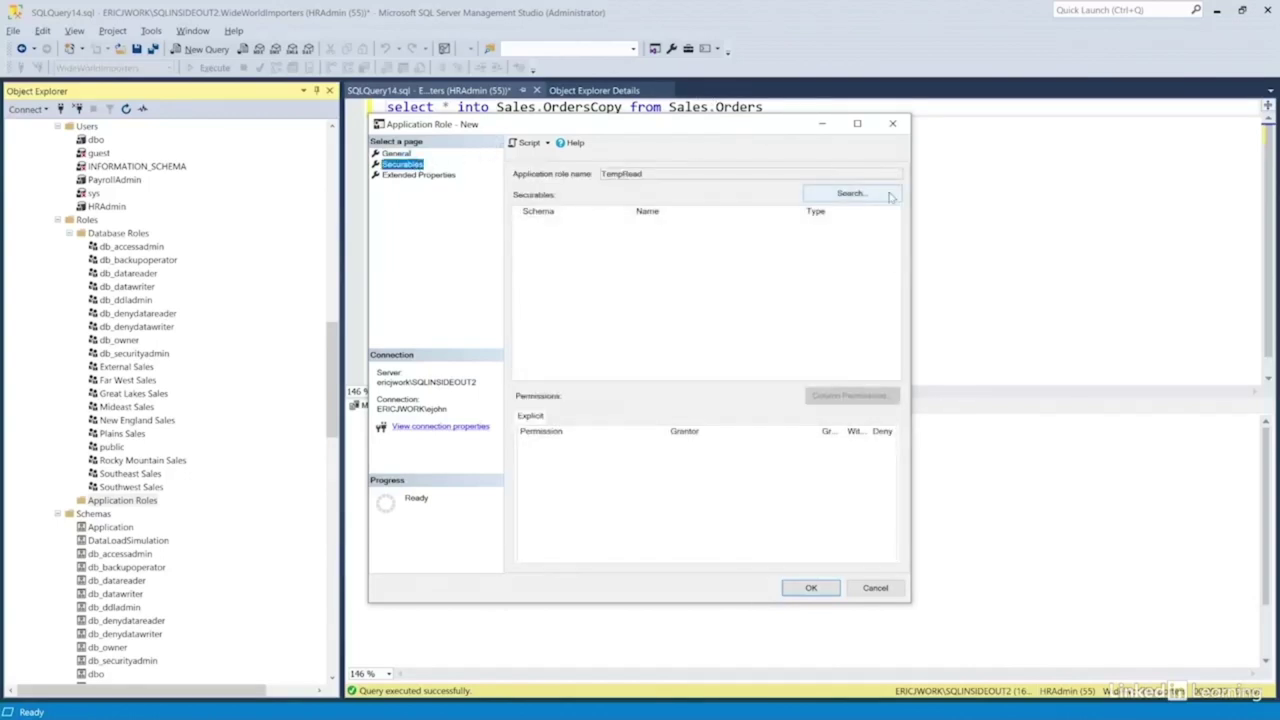
# - Add the WideWorldImporters database as a securable and grant TempRead Select on it
pyautogui.click(851, 193)
pyautogui.click(569, 348)
pyautogui.click(604, 428)
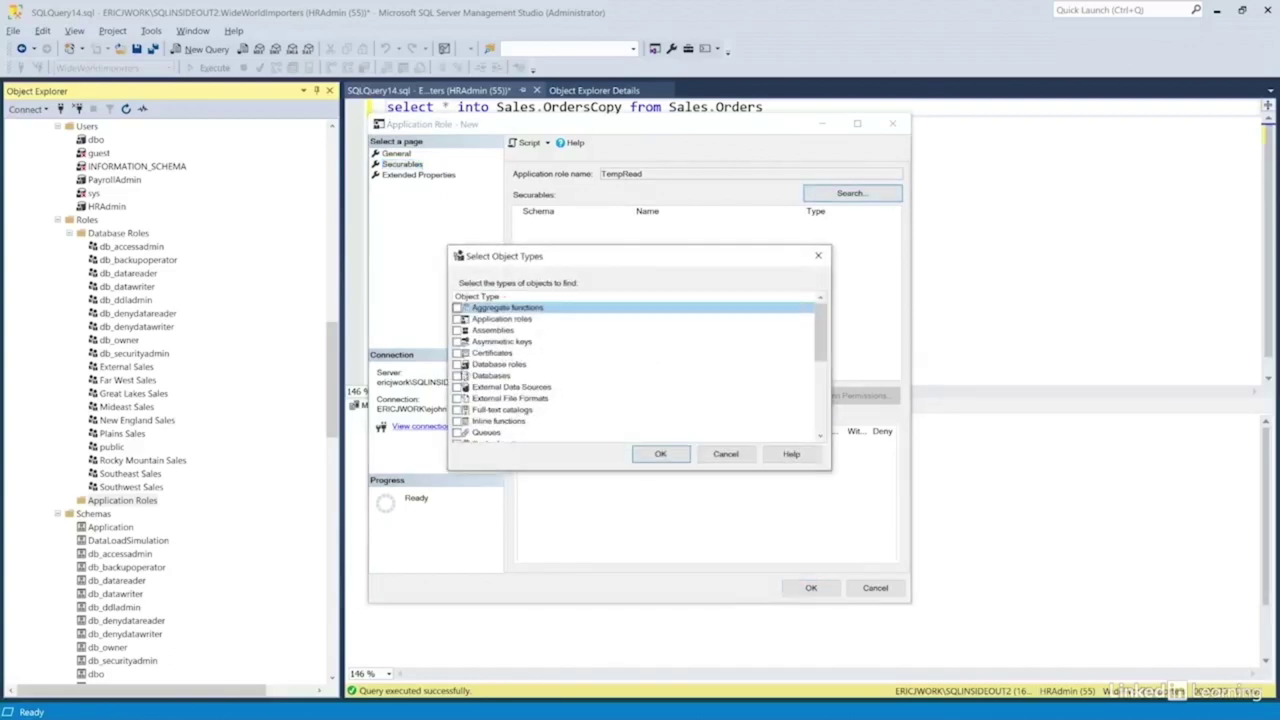
pyautogui.click(460, 376)
pyautogui.click(660, 454)
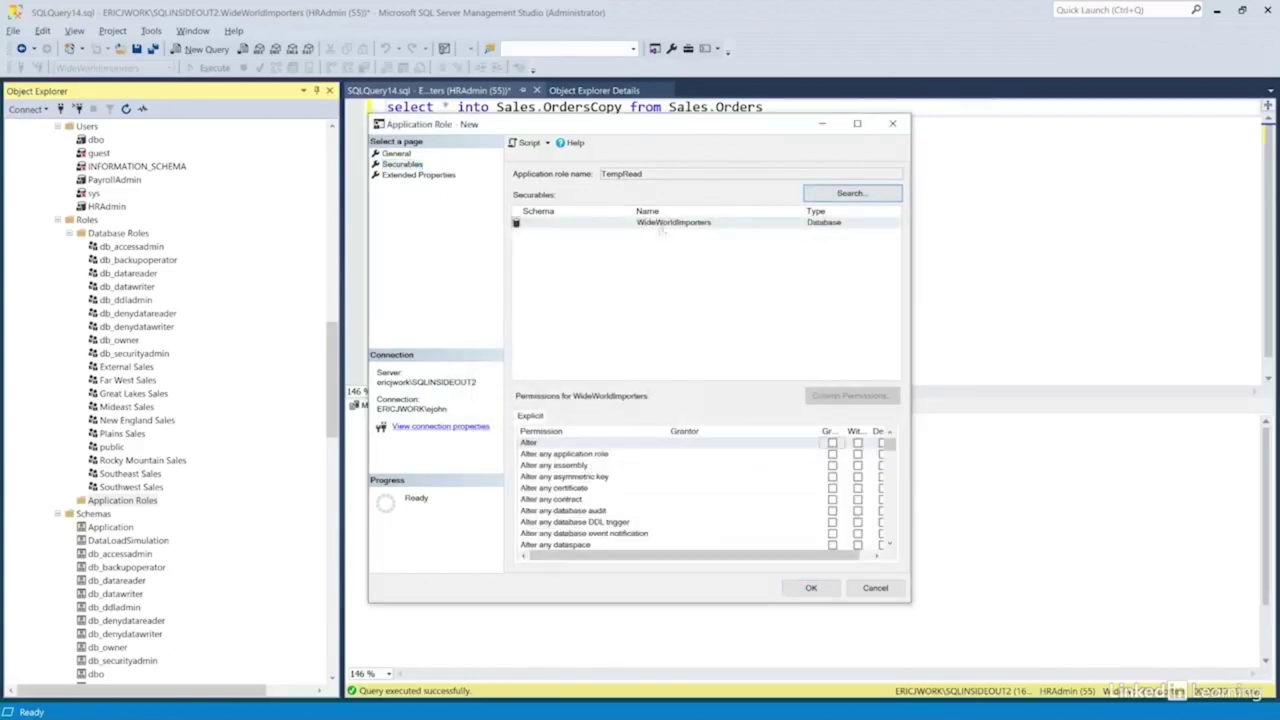
pyautogui.click(685, 222)
pyautogui.scroll(-1, 788, 485)
pyautogui.scroll(-18, 790, 487)
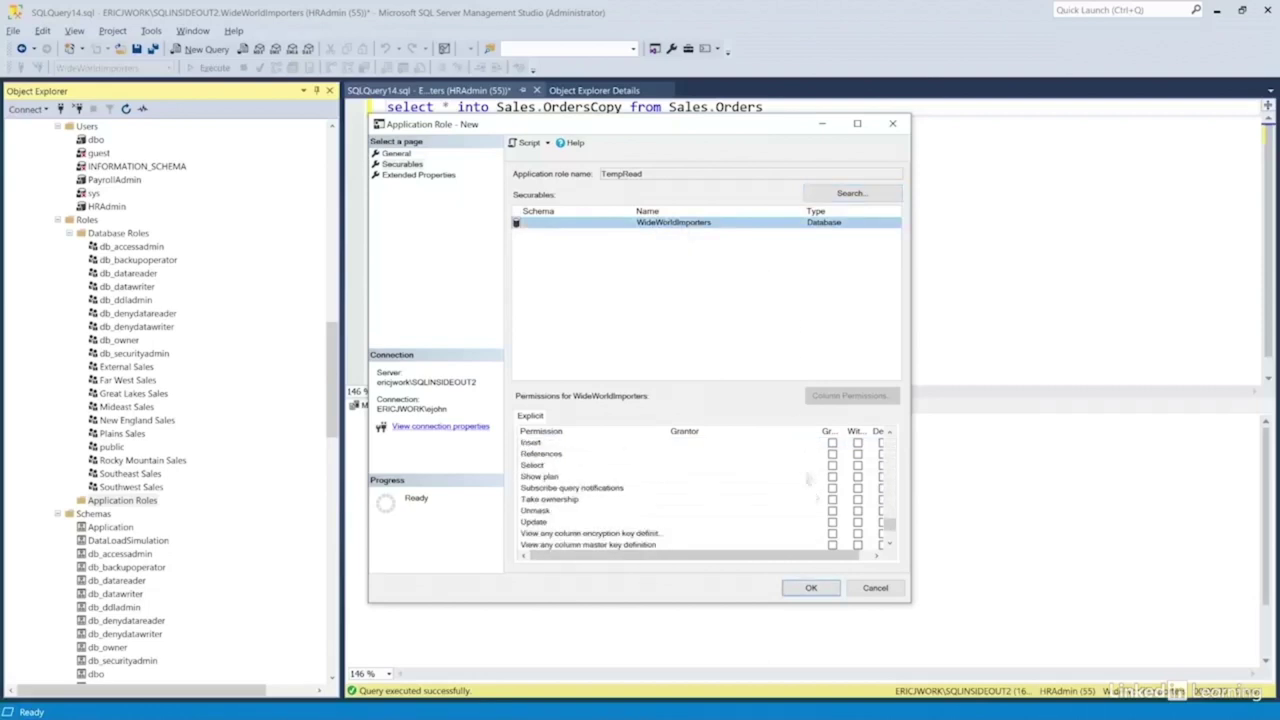
pyautogui.click(832, 465)
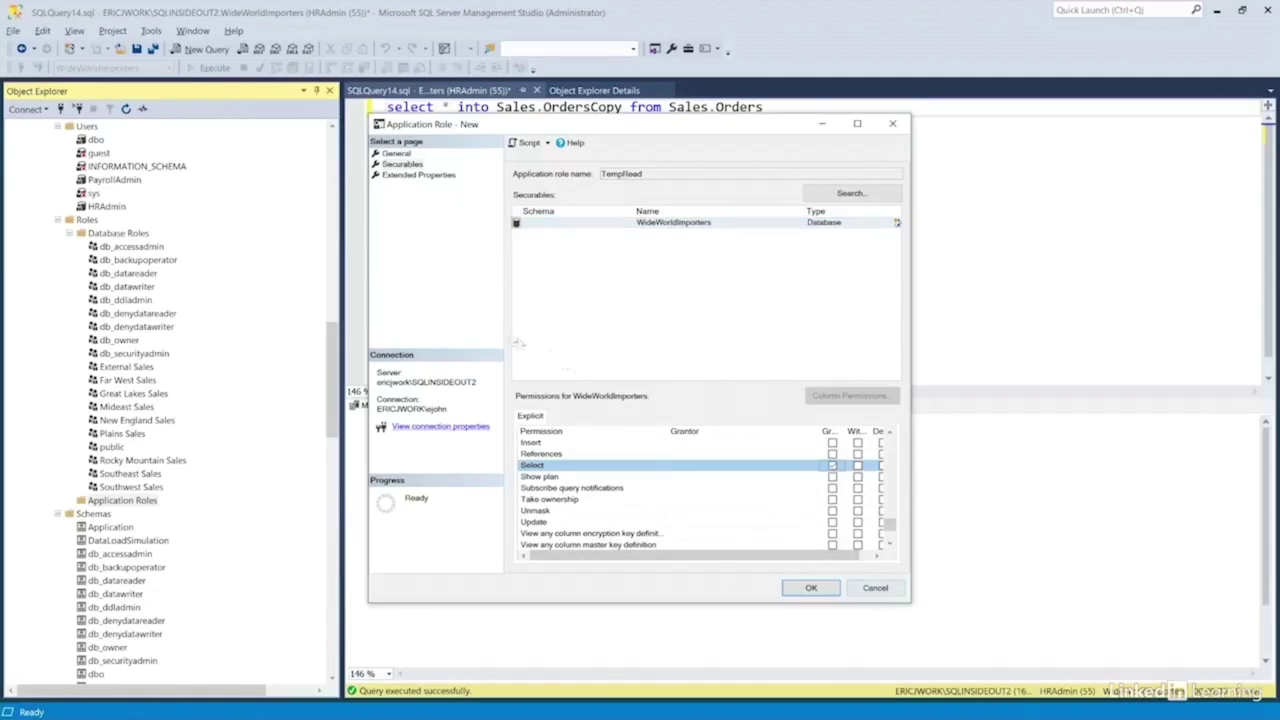
# - Check the TempRead name and save the new application role
pyautogui.click(396, 154)
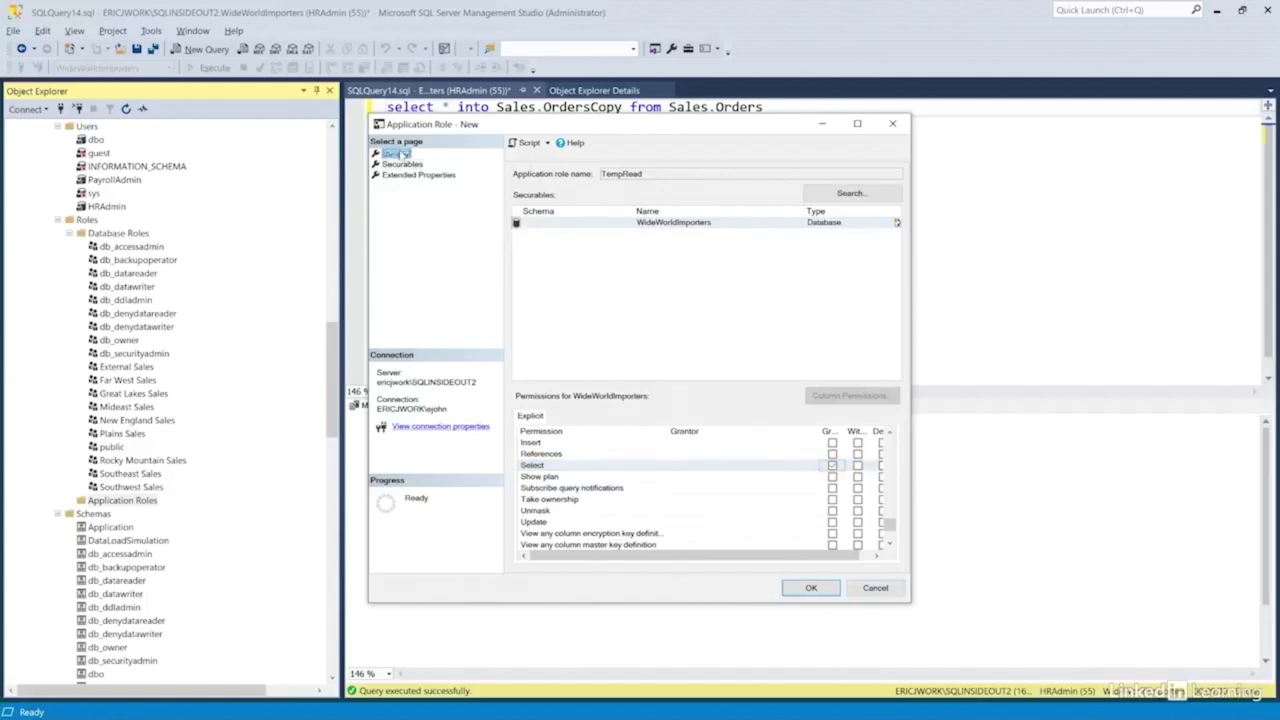
pyautogui.doubleClick(704, 177)
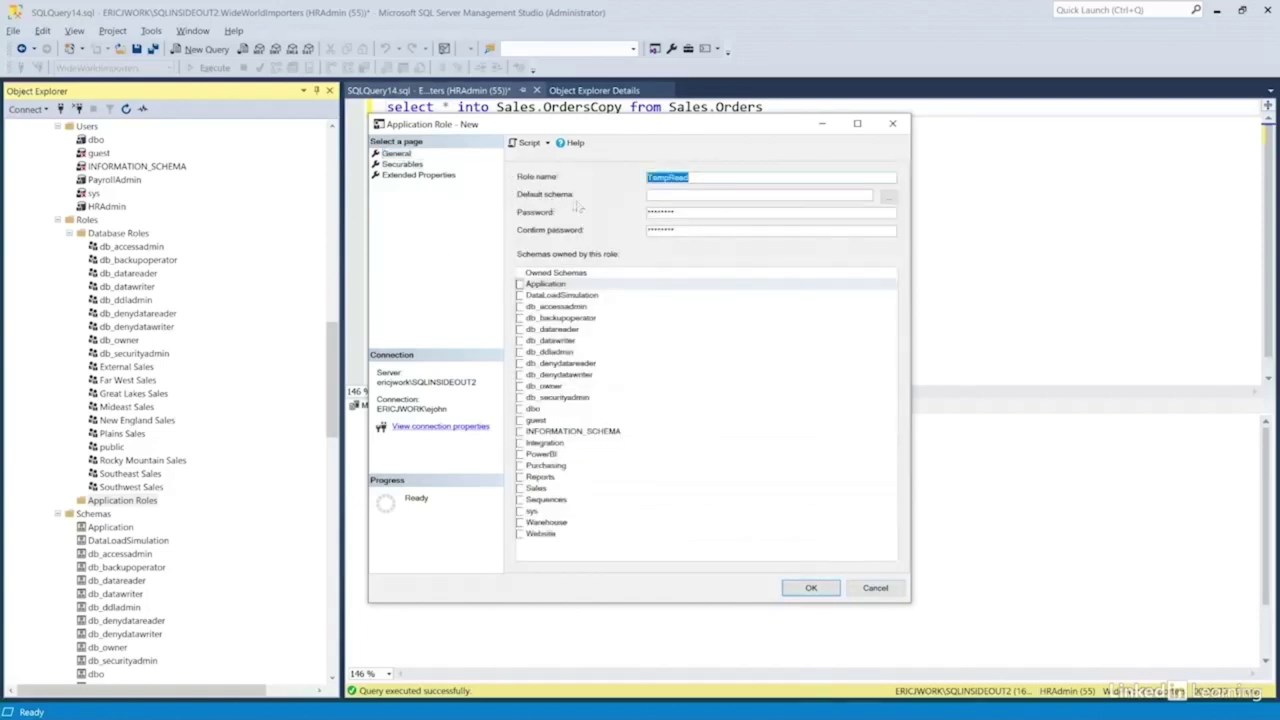
pyautogui.click(812, 587)
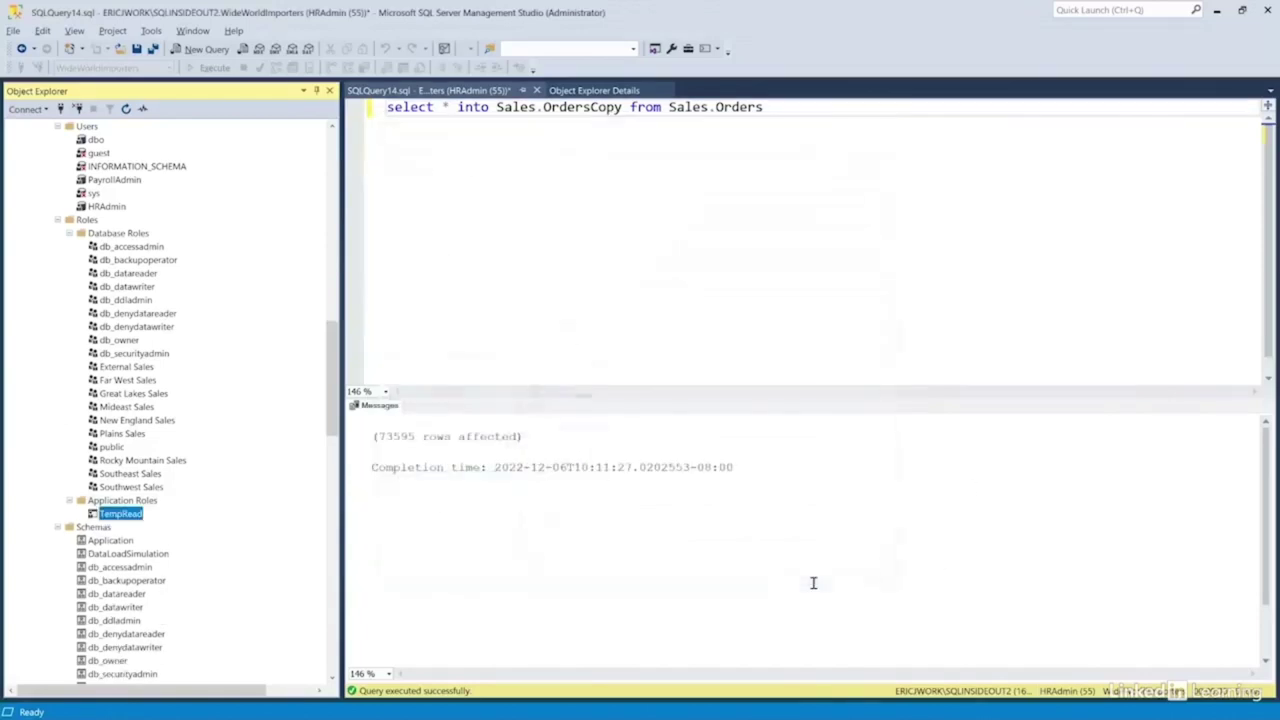
pyautogui.scroll(4, 185, 400)
# - Create database user Emp1 as a SQL user without login
pyautogui.rightClick(95, 261)
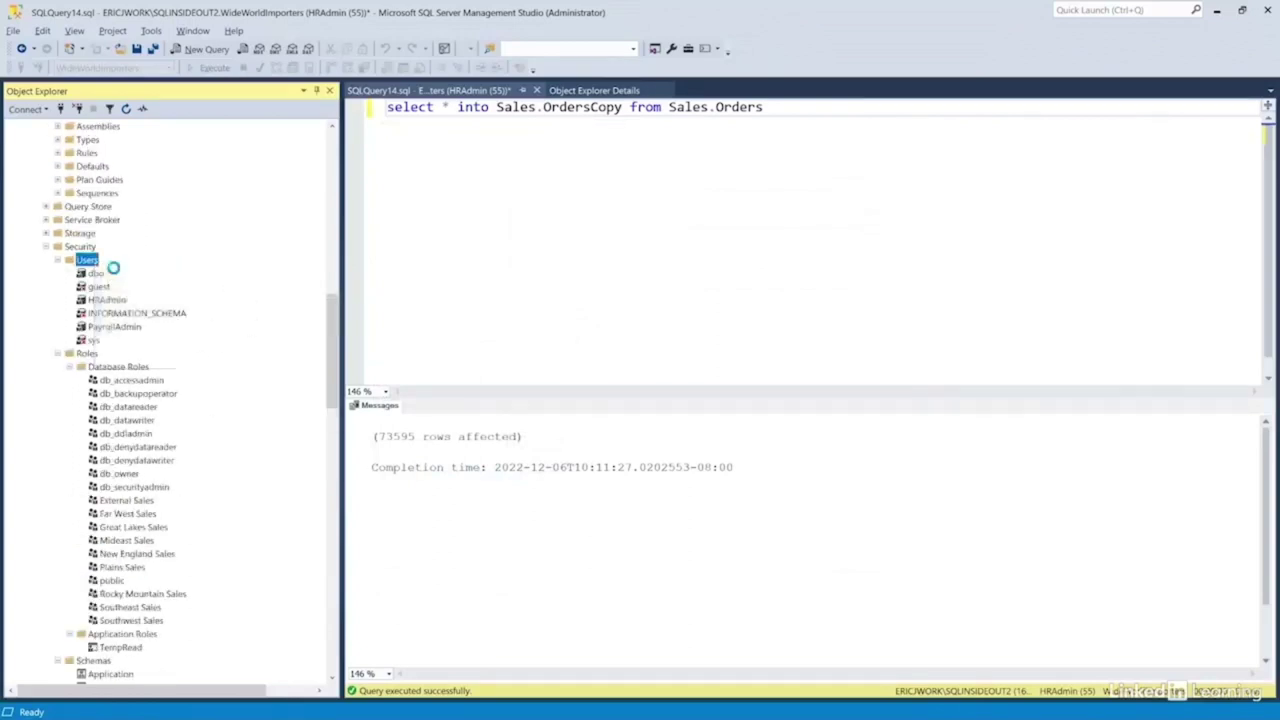
pyautogui.click(565, 219)
pyautogui.write('E')
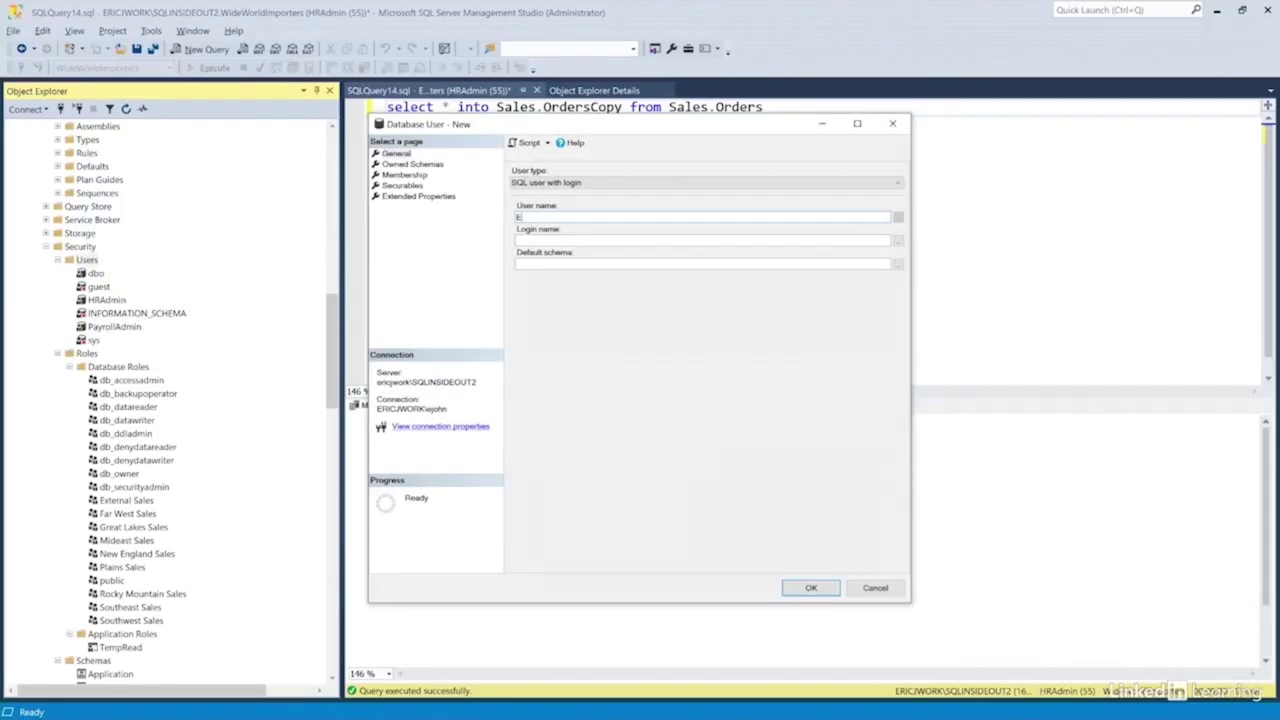
pyautogui.click(600, 183)
pyautogui.click(595, 204)
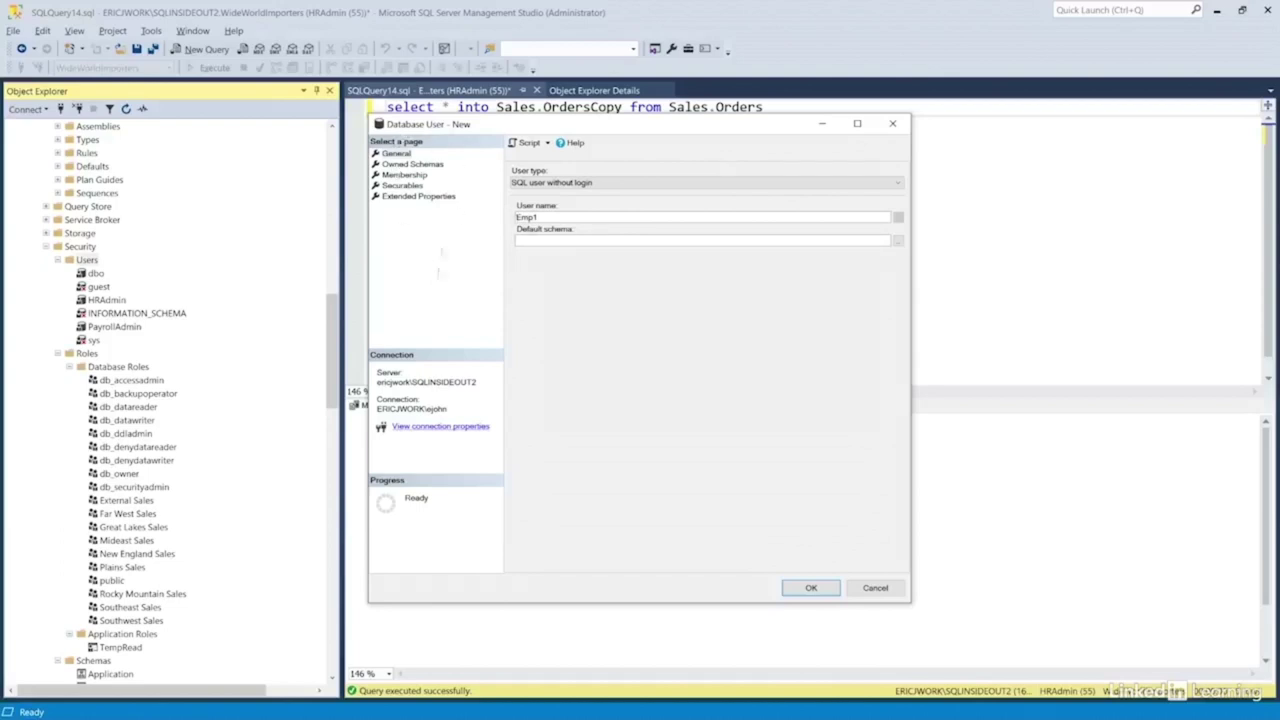
pyautogui.click(810, 588)
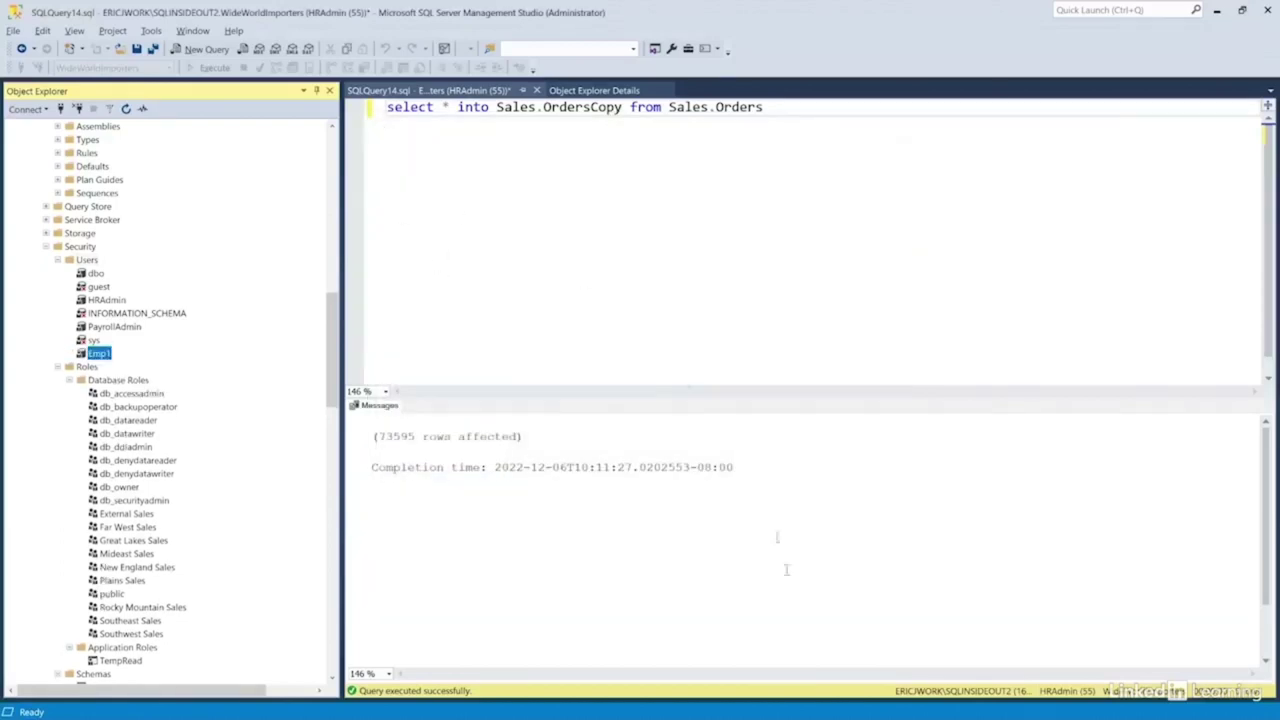
# - Delete Sales.OrdersCopy from the select-into query
pyautogui.moveTo(496, 107); pyautogui.dragTo(622, 110)
pyautogui.press('BackSpace')
pyautogui.press('BackSpace')
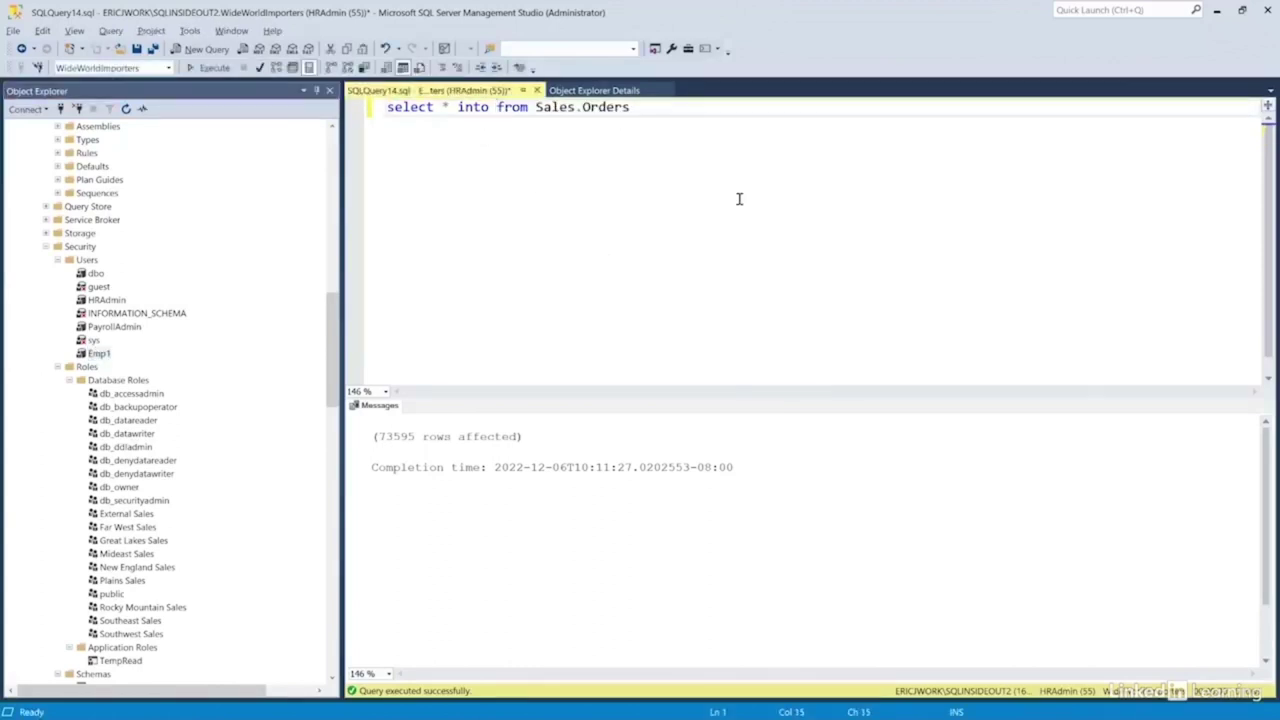
pyautogui.hotkey('ctrl', 'Left')
# - Insert blank lines above the existing query
pyautogui.press('Home')
pyautogui.press('Return')
pyautogui.press('Return')
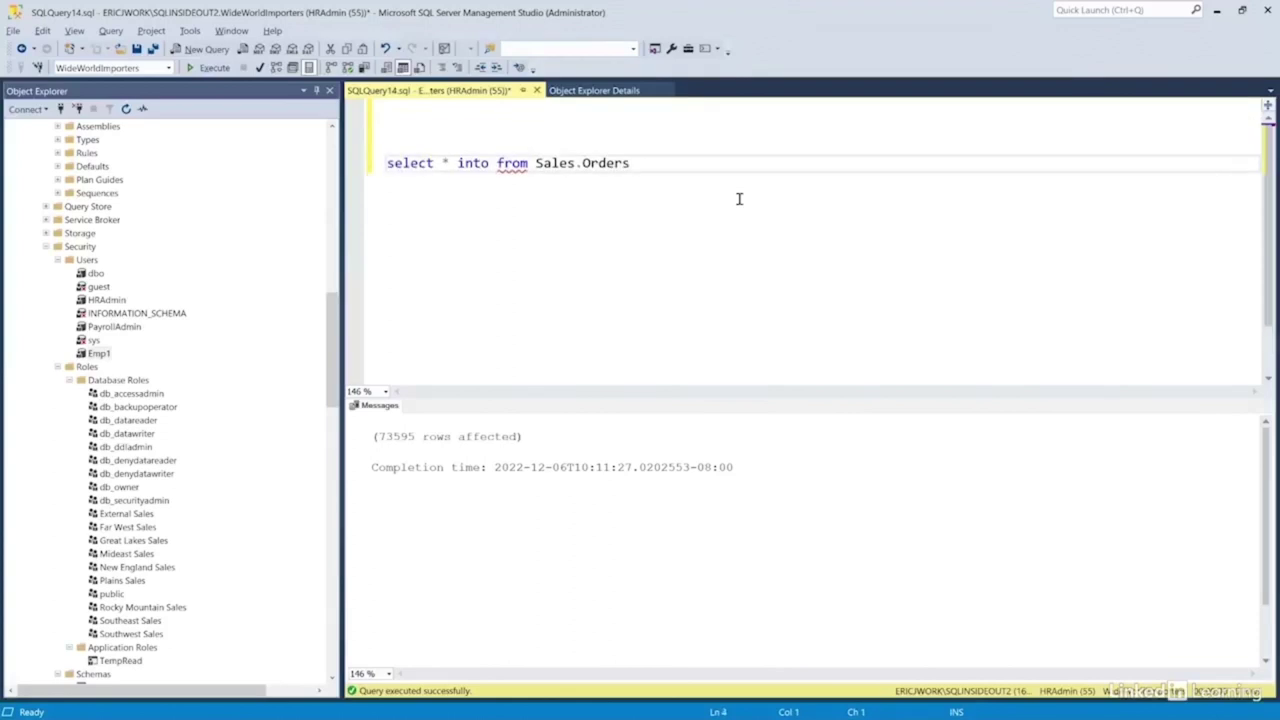
pyautogui.press('Up')
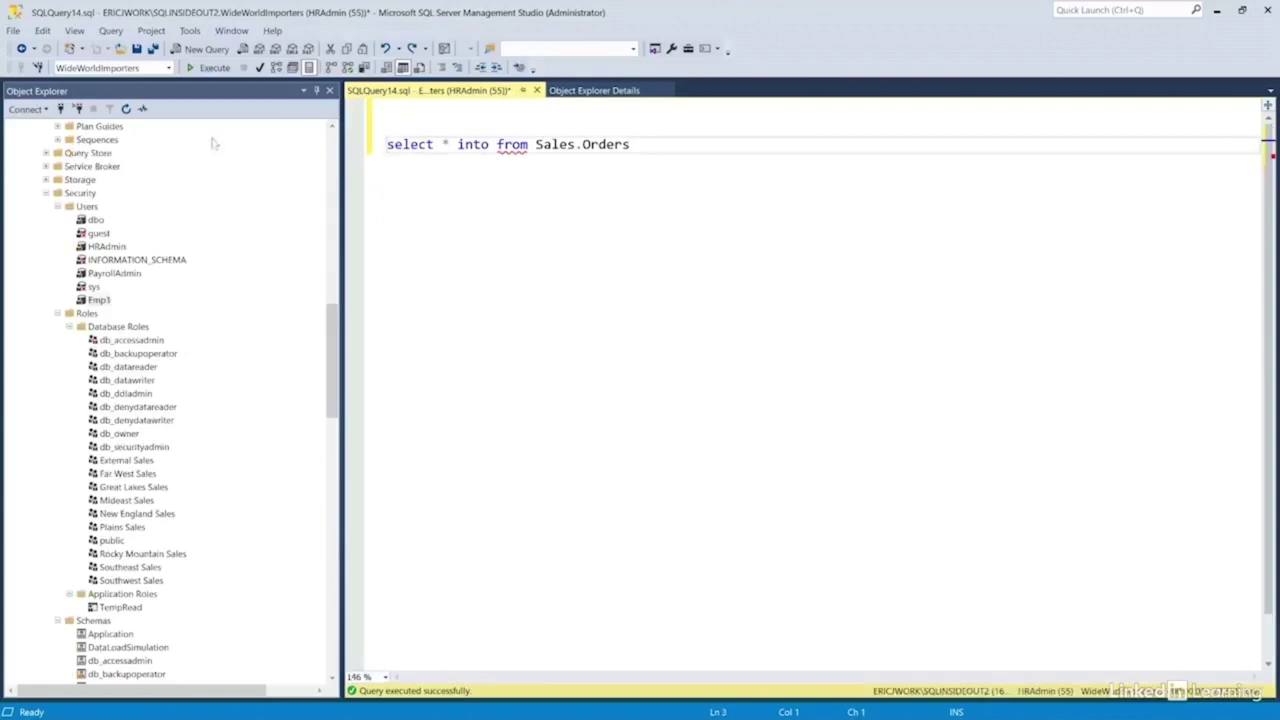
# - Open a new query window connected to master with Windows Authentication
pyautogui.click(202, 48)
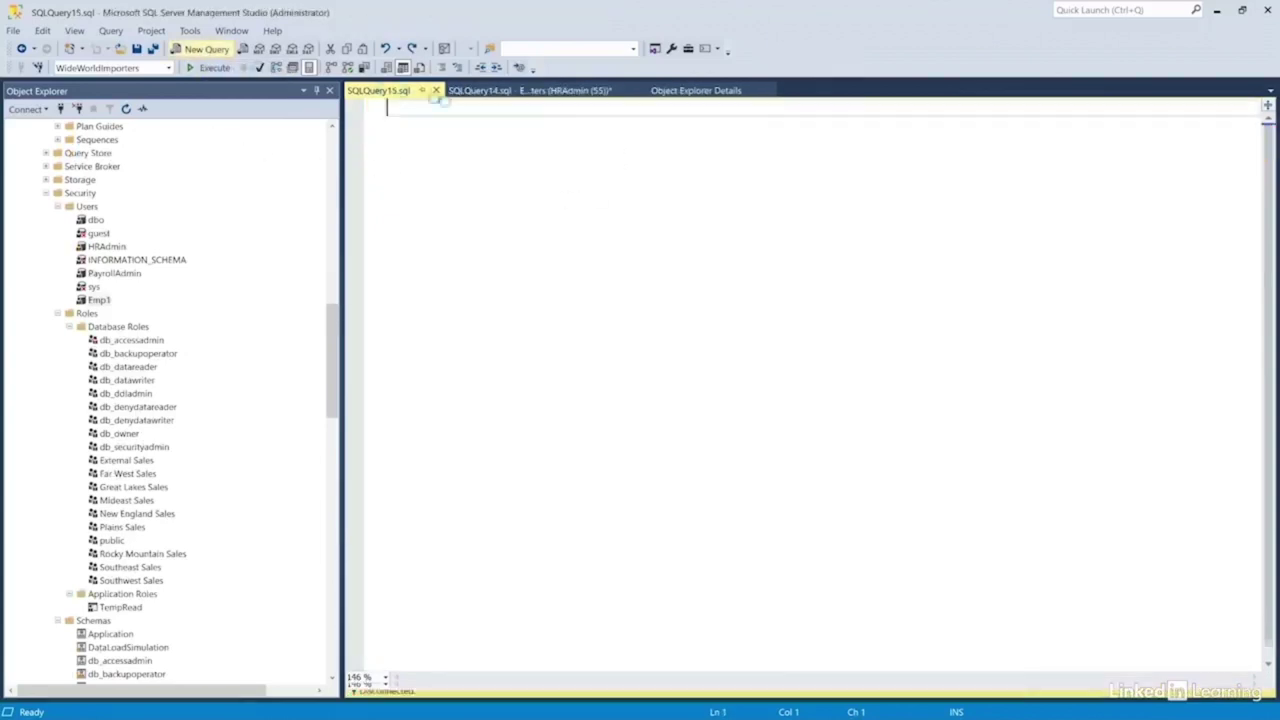
pyautogui.click(37, 67)
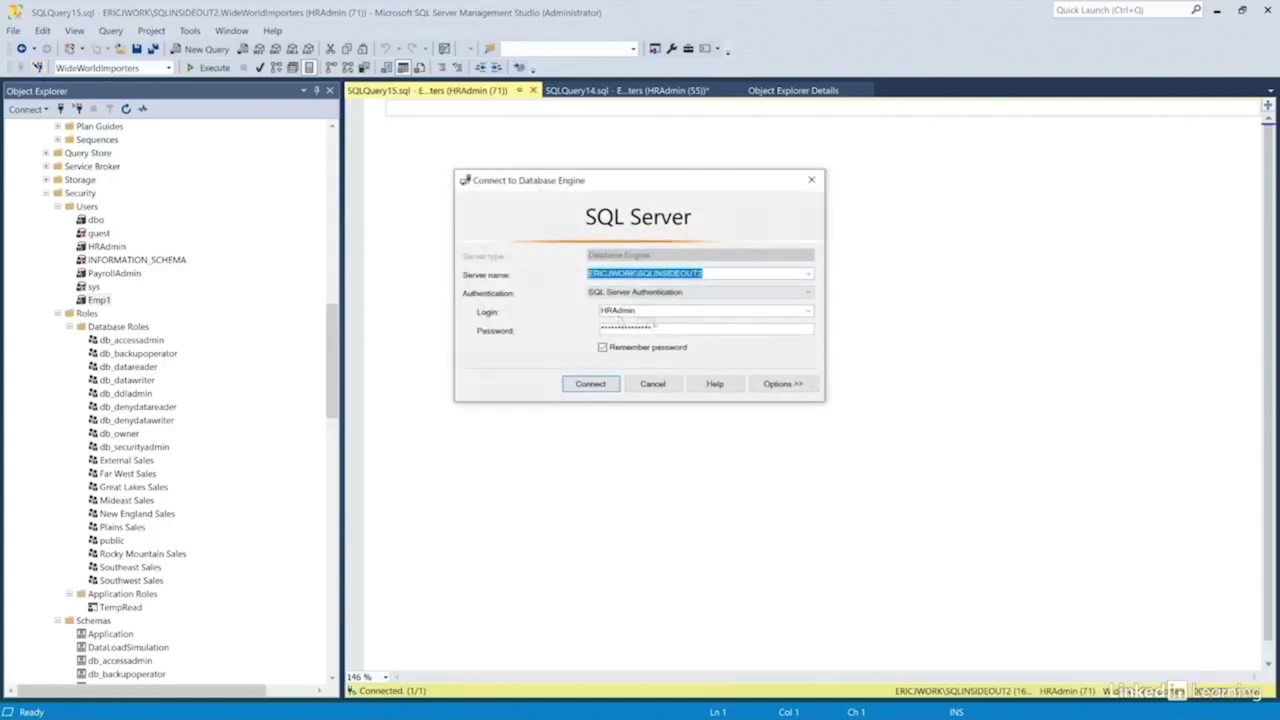
pyautogui.click(758, 290)
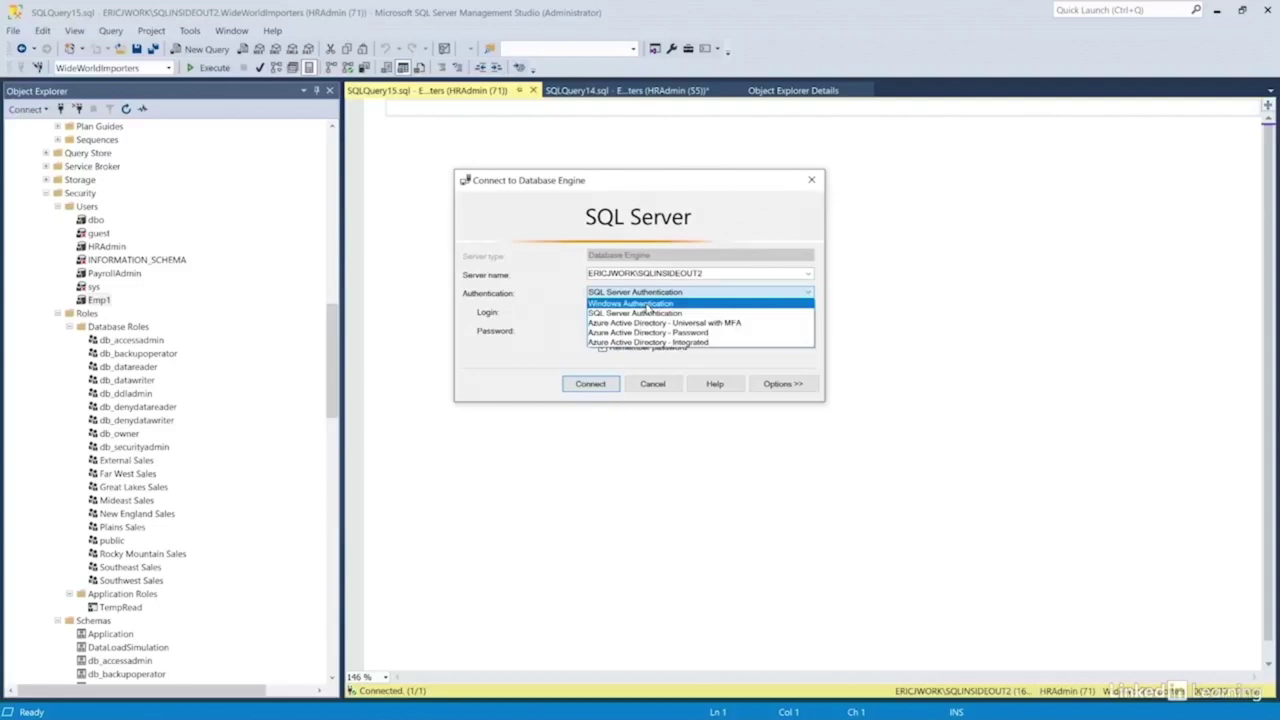
pyautogui.click(648, 304)
pyautogui.click(592, 389)
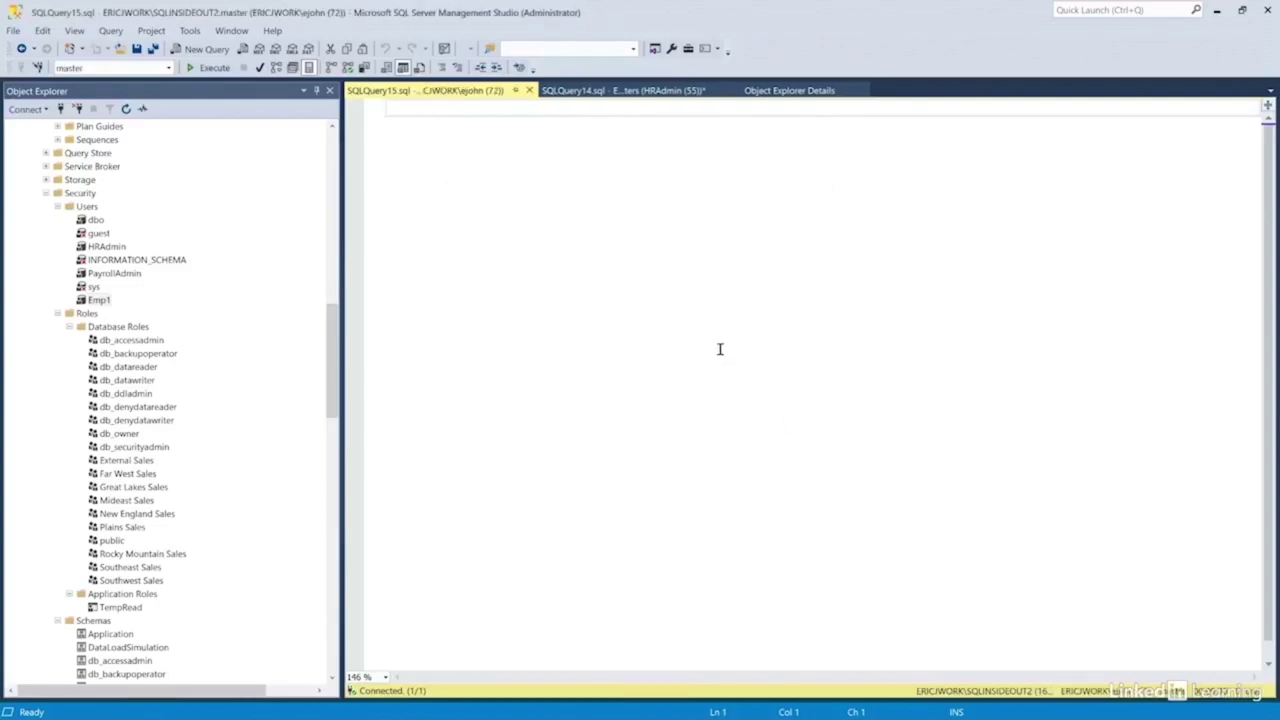
# - Paste the EXECUTE AS test script, change the user to Emp1, and target WideWorldImporters
pyautogui.write("EXECUTE AS USER ='HRAdmin'  select * from Sales.Orders  REVERT;")
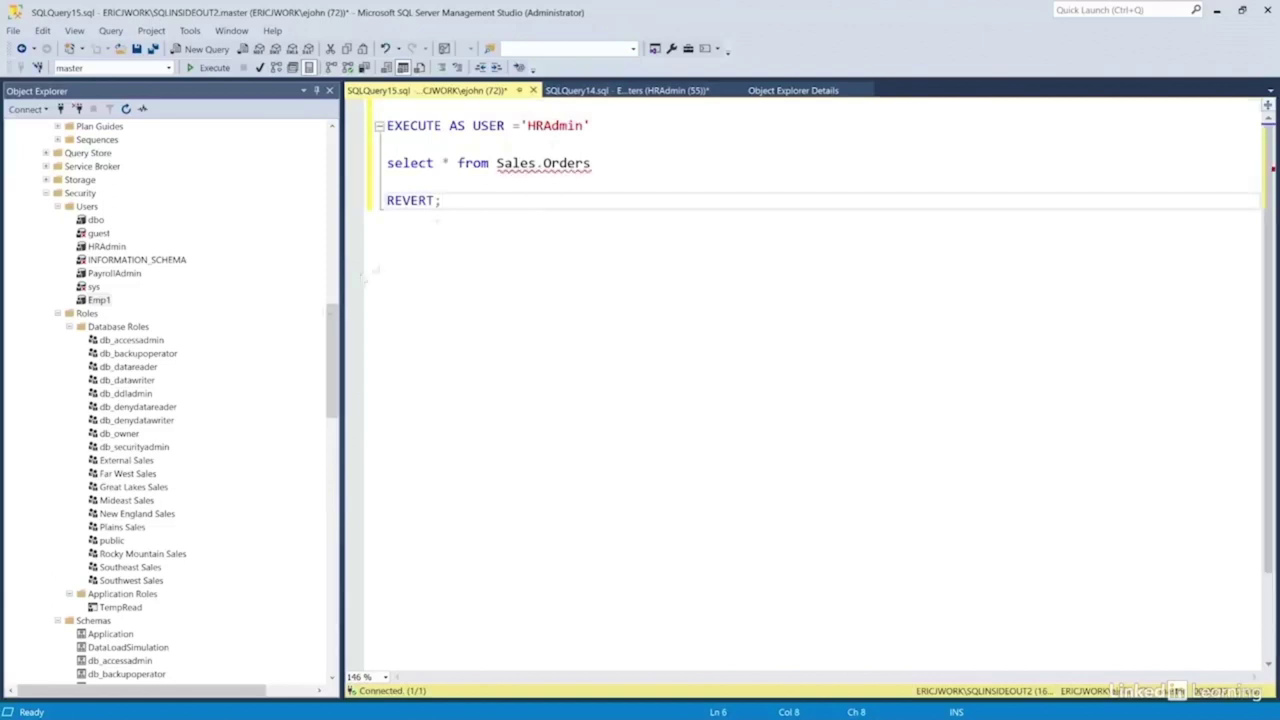
pyautogui.doubleClick(541, 126)
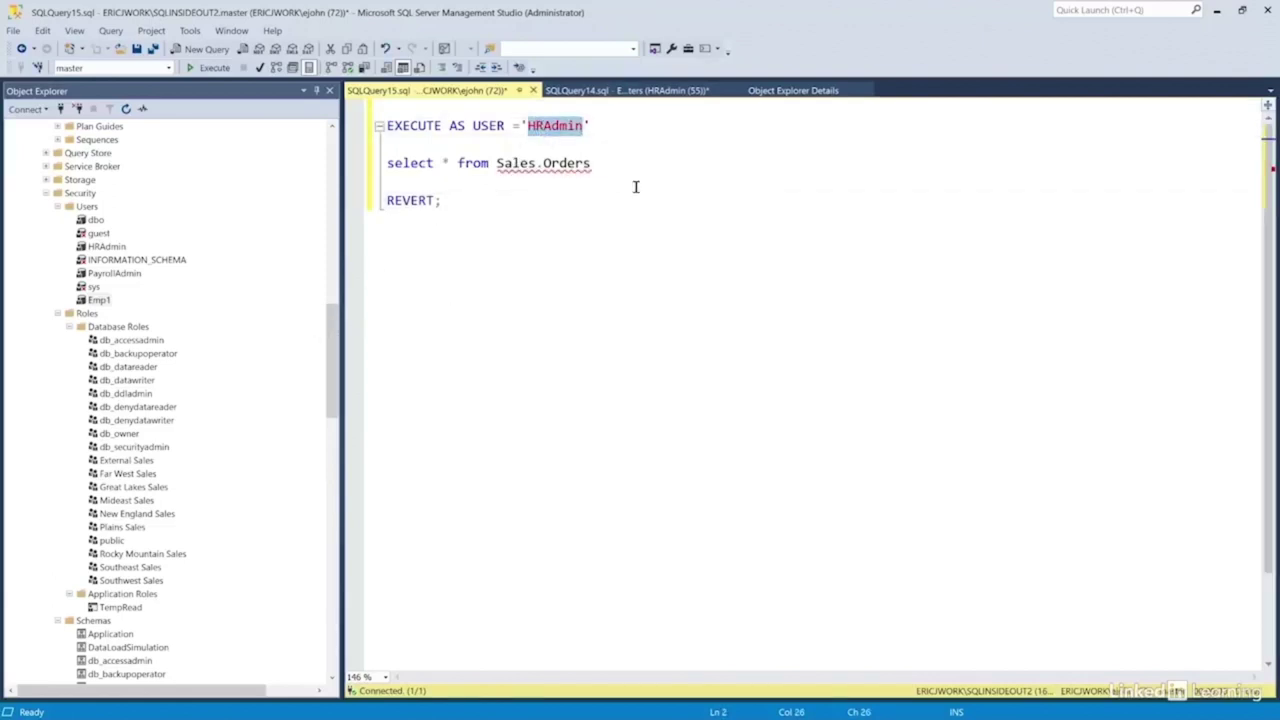
pyautogui.write('Emp1')
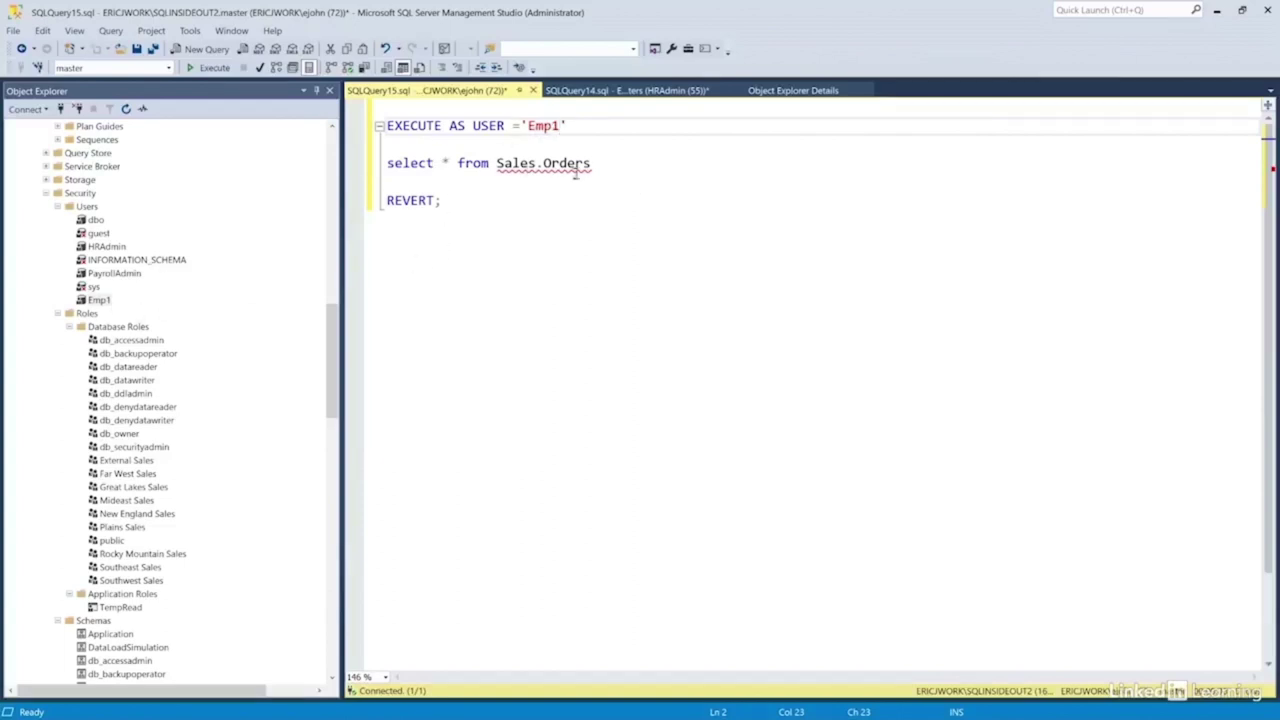
pyautogui.click(169, 67)
pyautogui.click(133, 160)
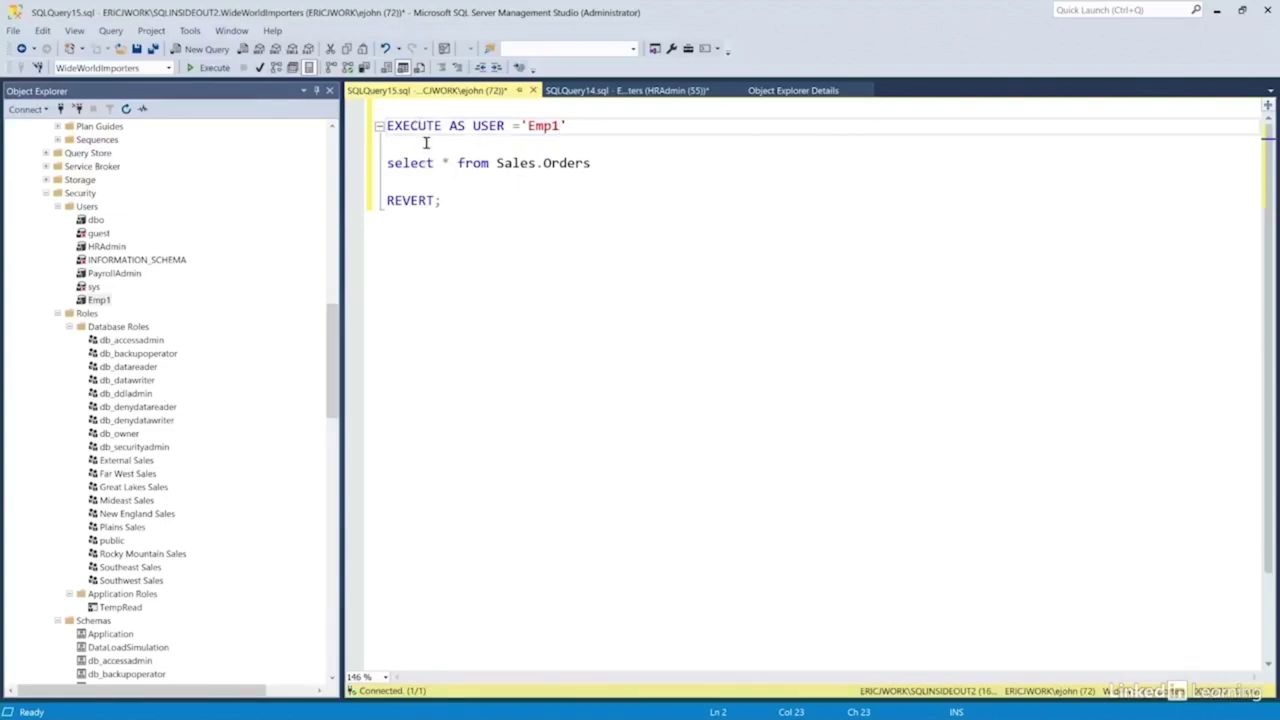
# - Run the Emp1 script, confirm the SELECT permission denied error, then select the TempRead application role
pyautogui.moveTo(387, 125); pyautogui.dragTo(630, 128)
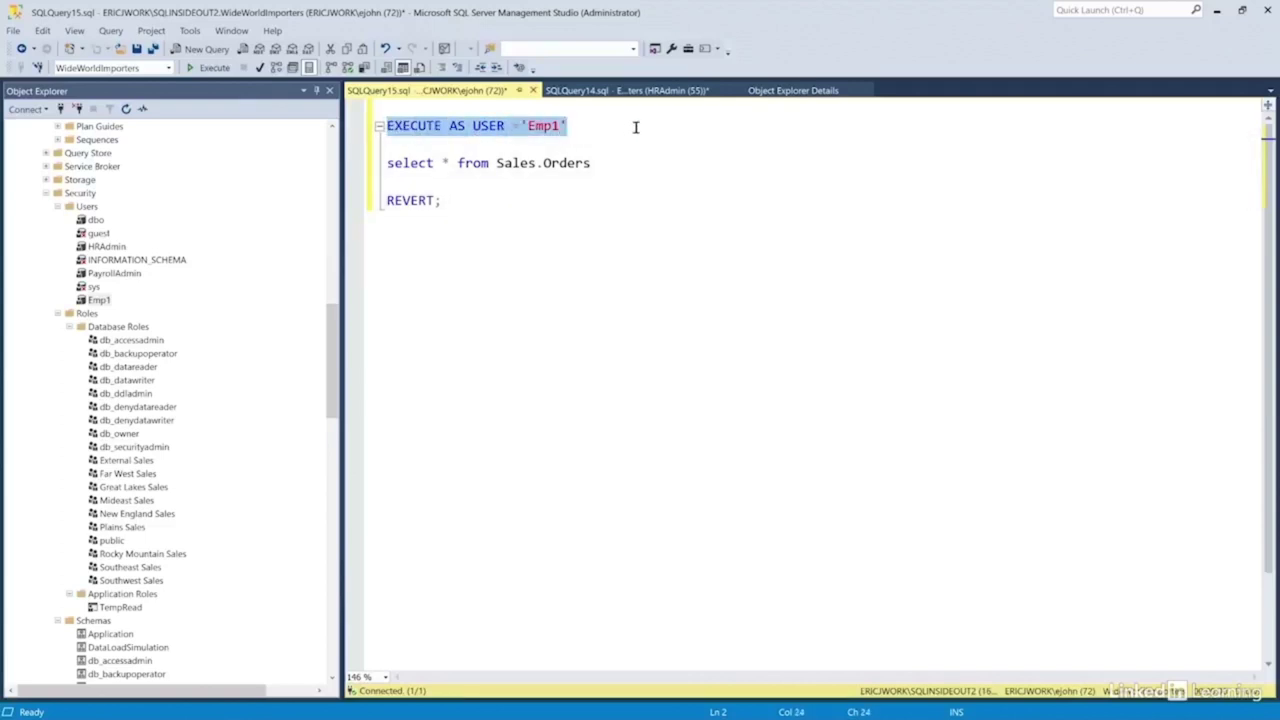
pyautogui.moveTo(635, 127); pyautogui.dragTo(656, 143)
pyautogui.click(578, 180)
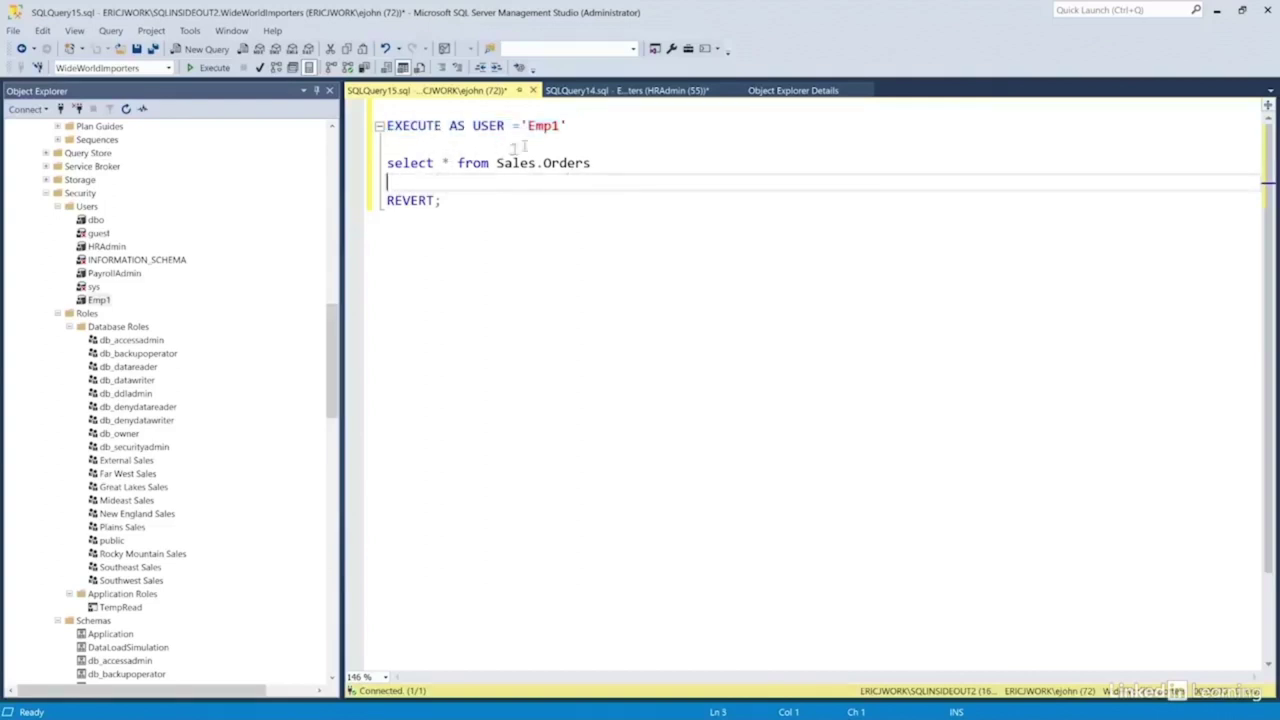
pyautogui.click(394, 200)
pyautogui.click(501, 217)
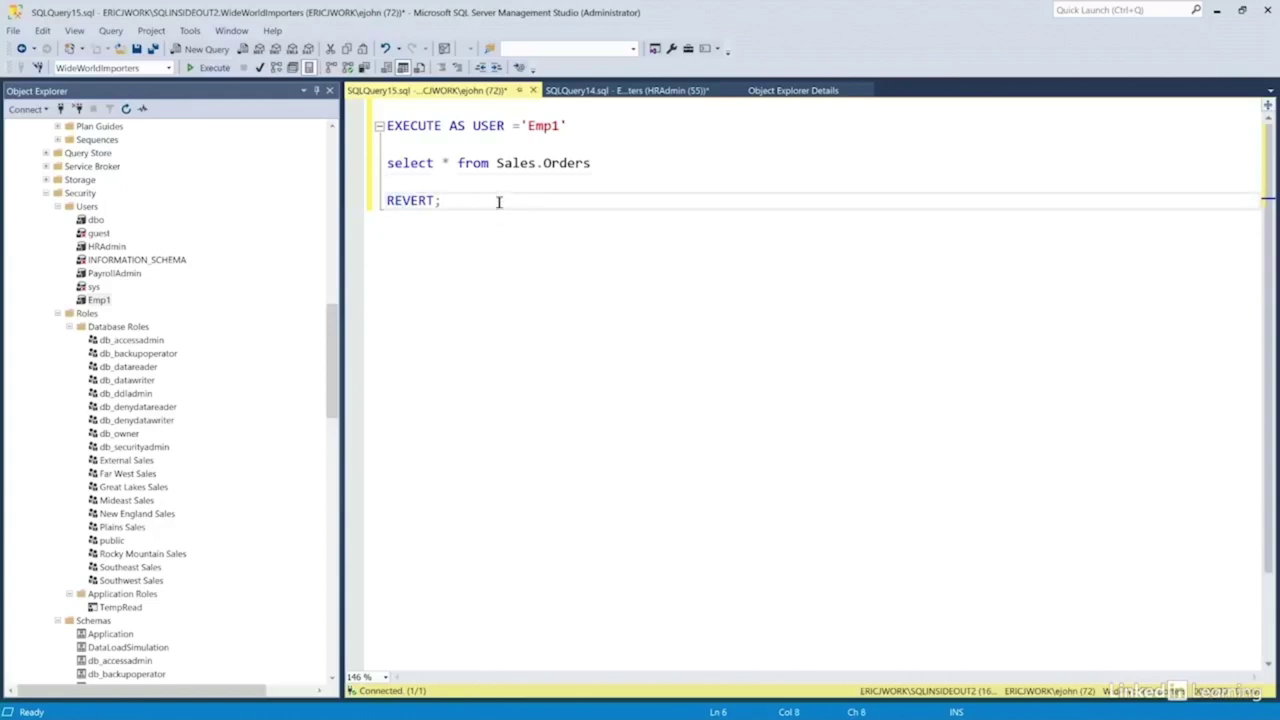
pyautogui.click(214, 67)
pyautogui.moveTo(372, 436); pyautogui.dragTo(1129, 441)
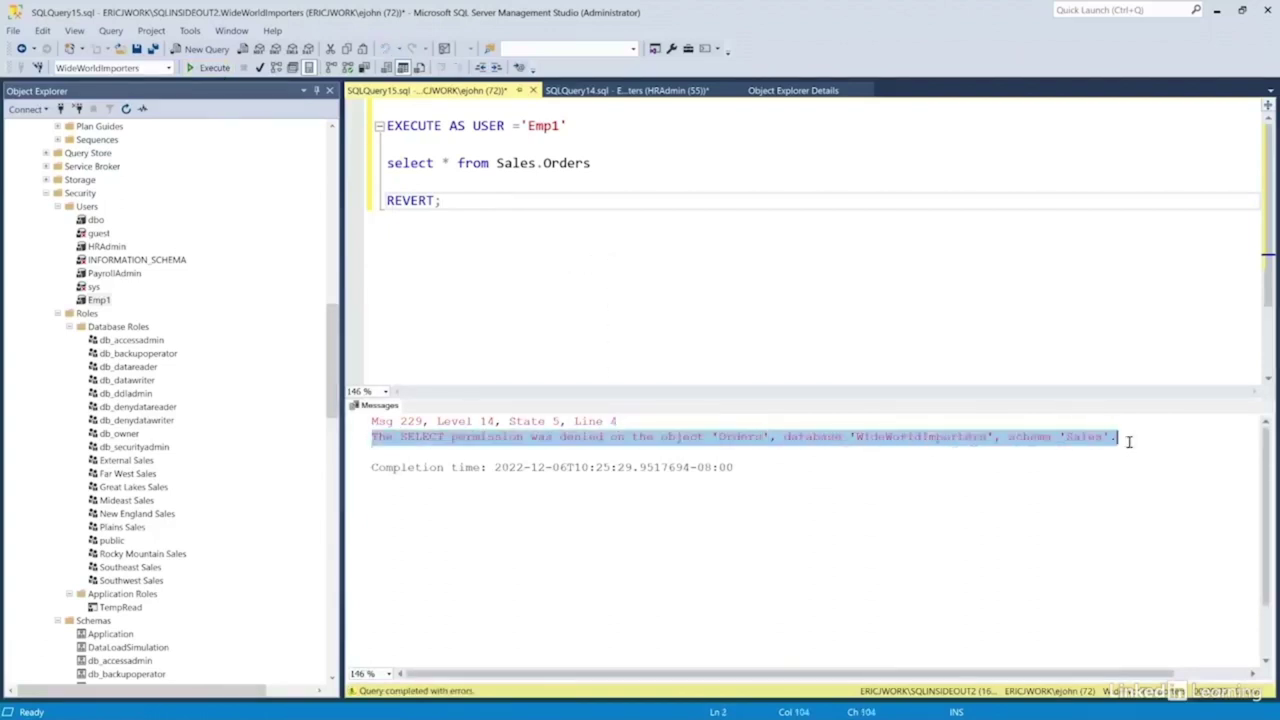
pyautogui.click(695, 458)
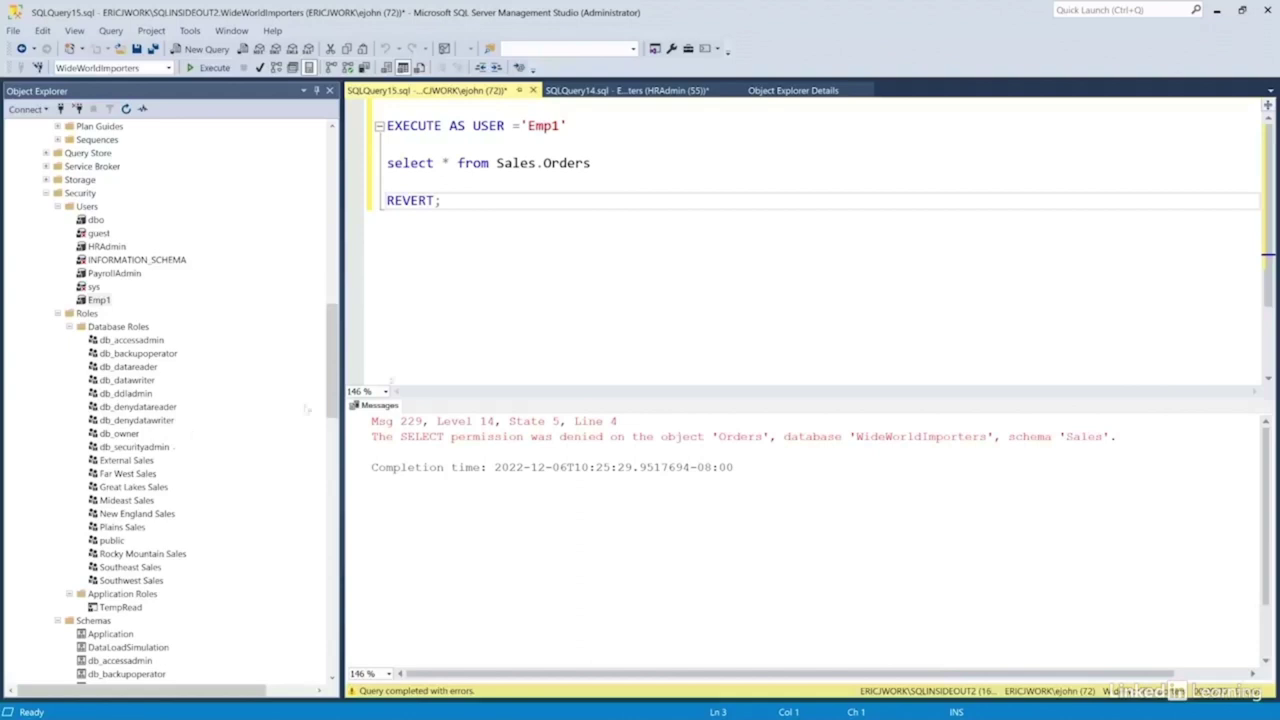
pyautogui.click(69, 326)
pyautogui.click(121, 355)
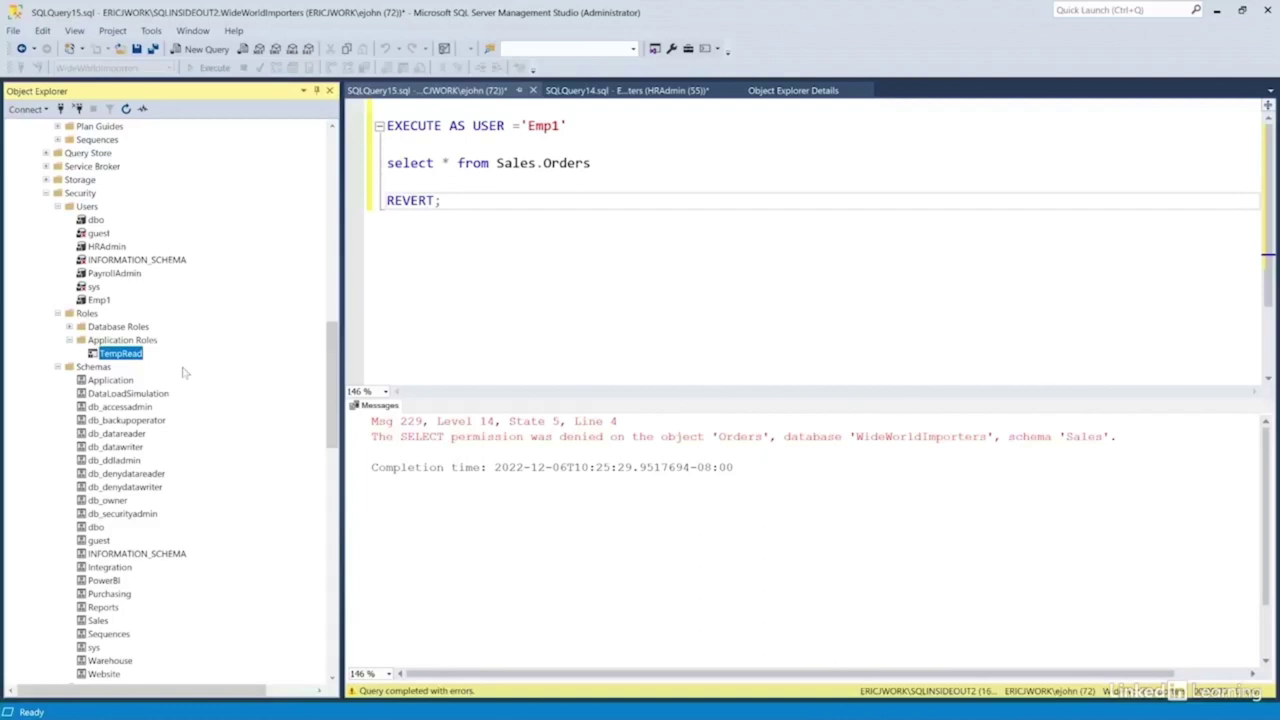
# - Add an exec sp_setapprole 'TempRead' line with its password under EXECUTE AS
pyautogui.click(720, 143)
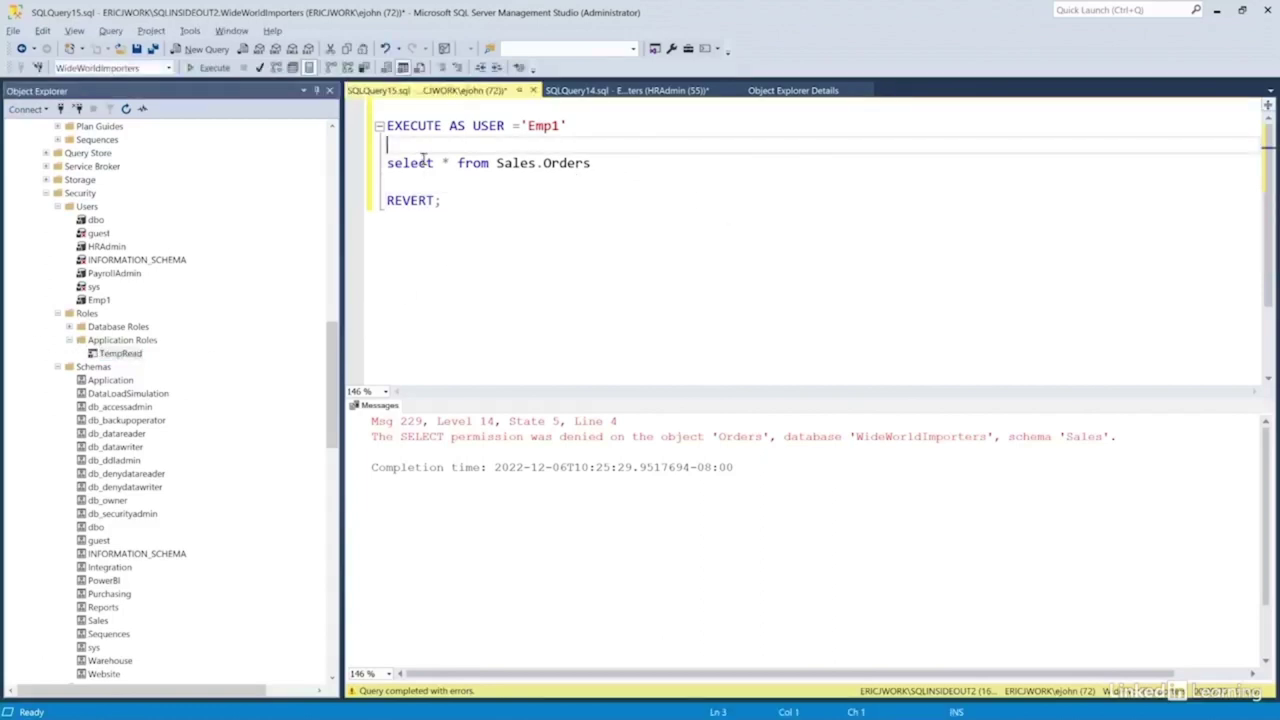
pyautogui.write('exe ')
pyautogui.write(' sp_setapprole ')
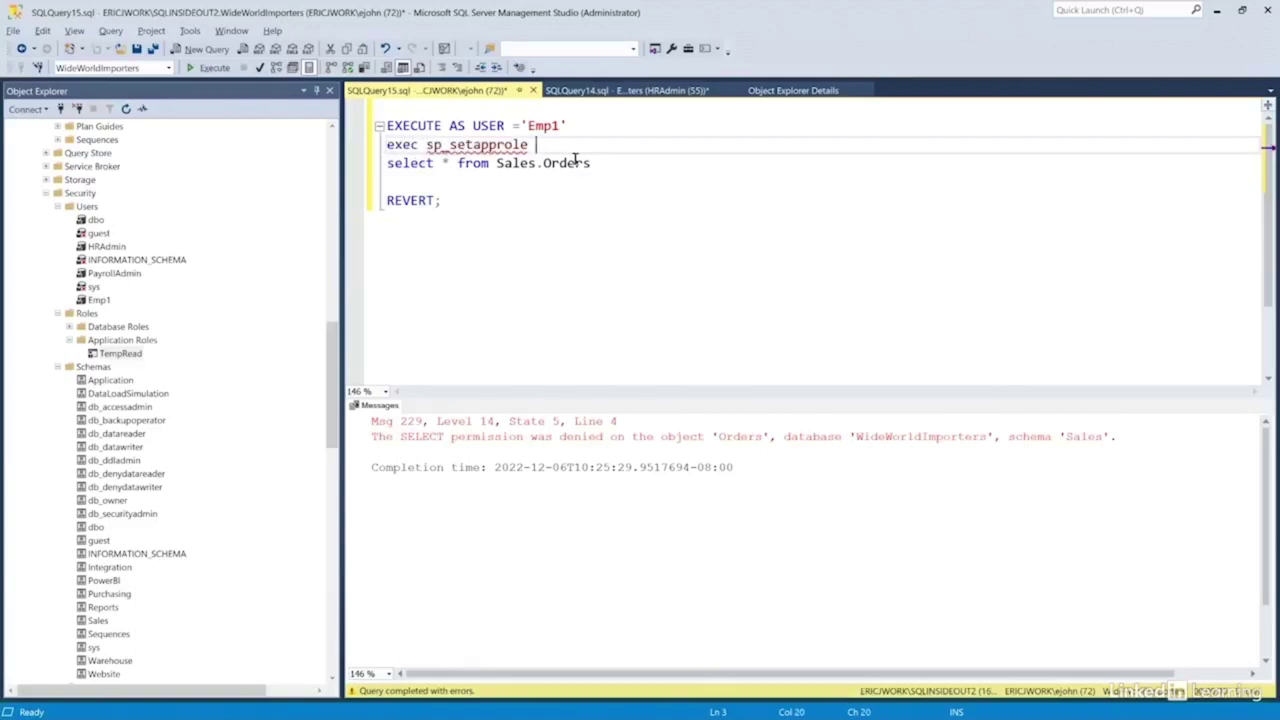
pyautogui.write("'")
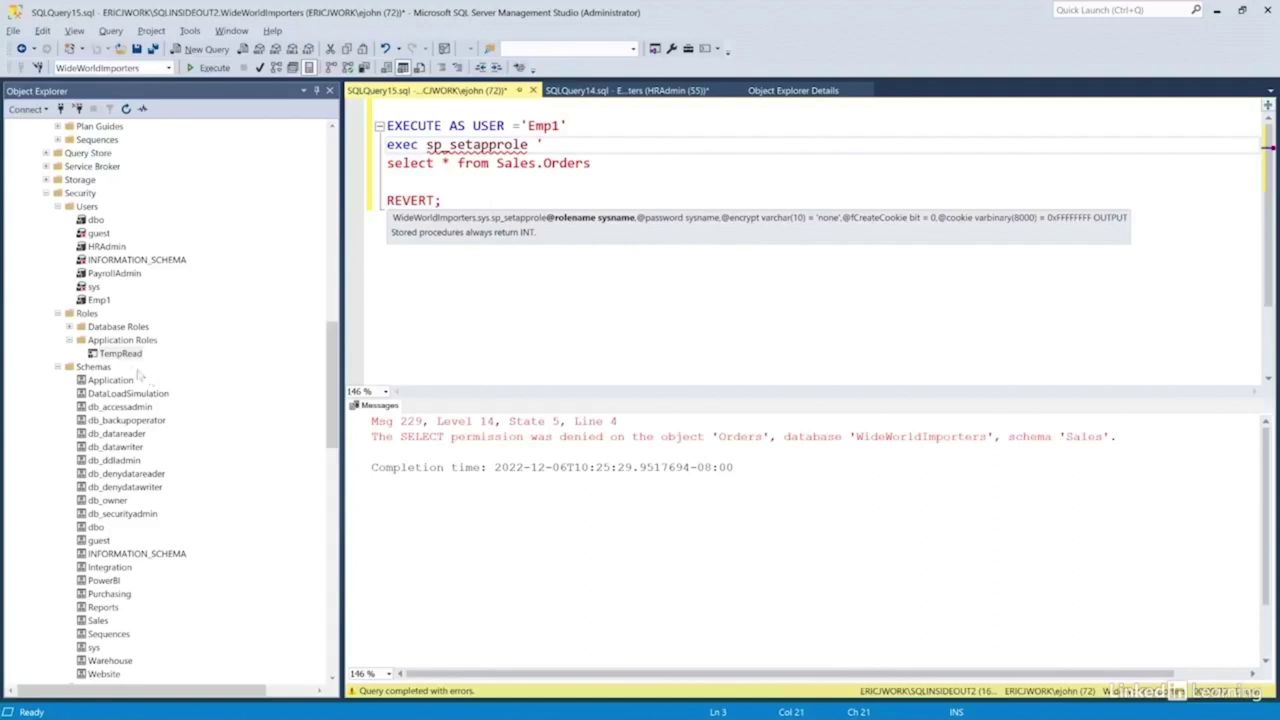
pyautogui.moveTo(120, 353); pyautogui.dragTo(548, 148)
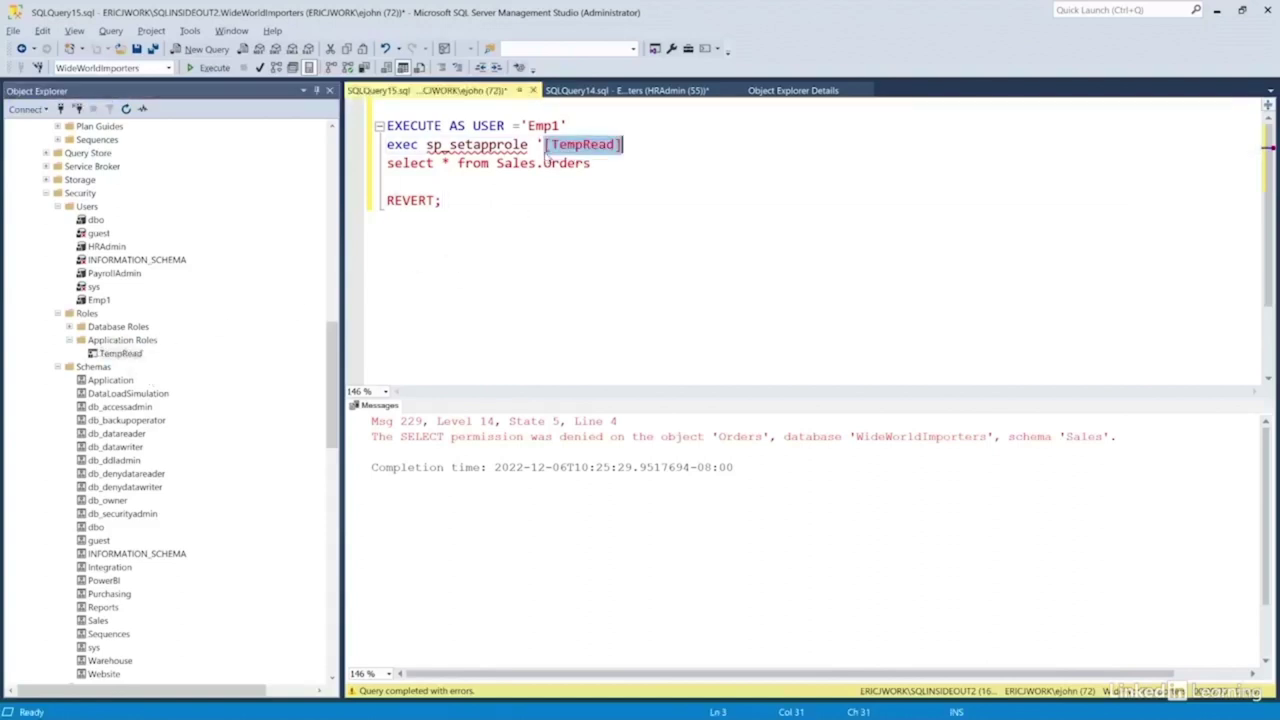
pyautogui.click(545, 146)
pyautogui.press('Delete')
pyautogui.hotkey('ctrl', 'Right')
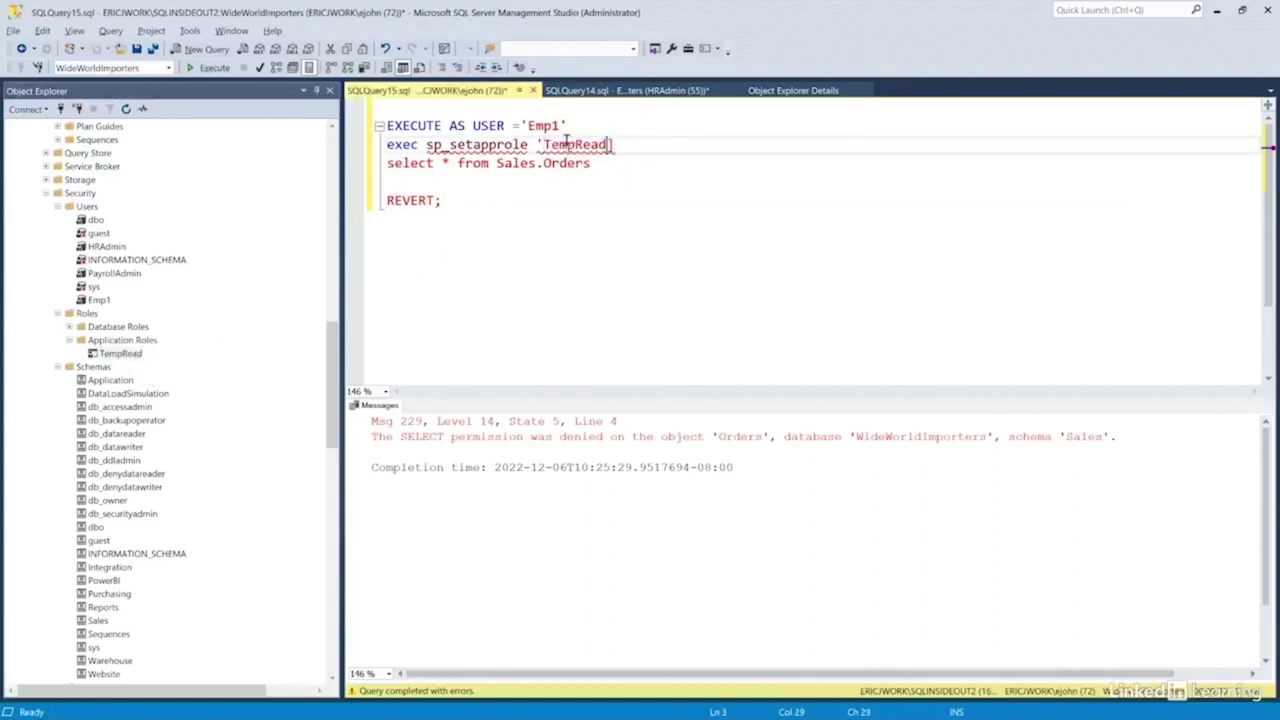
pyautogui.write("'")
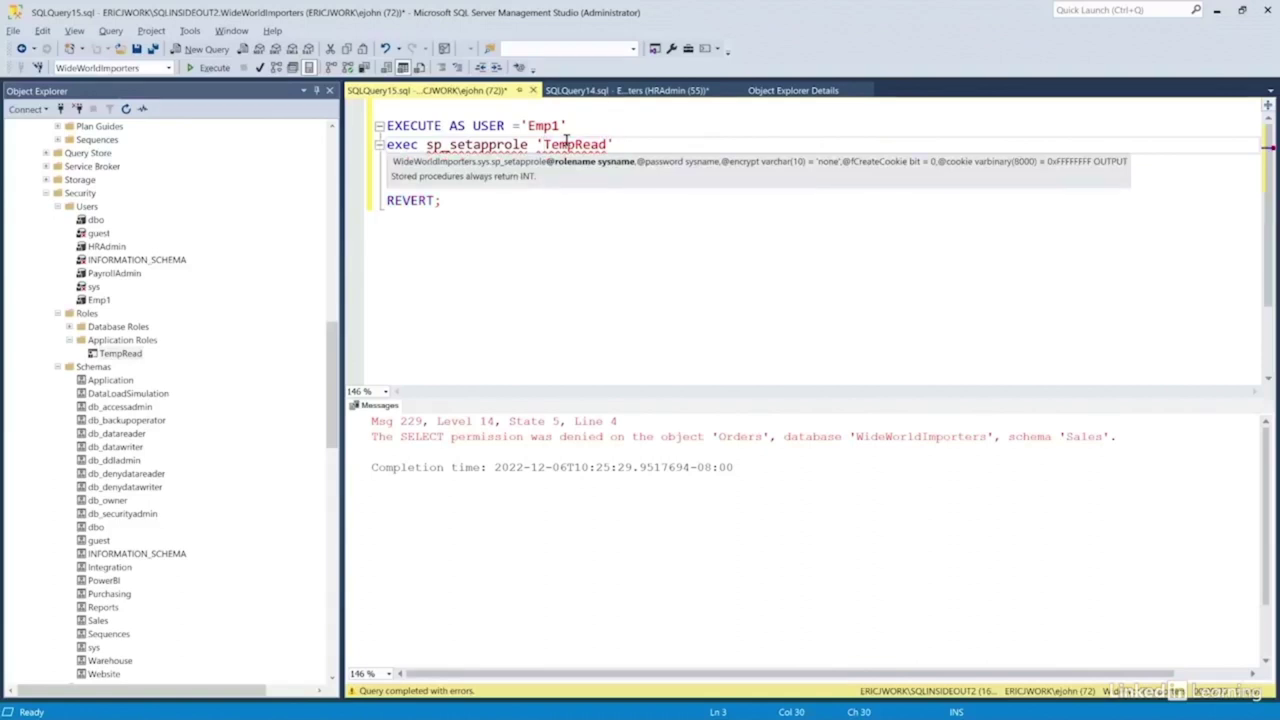
pyautogui.write(",'pa")
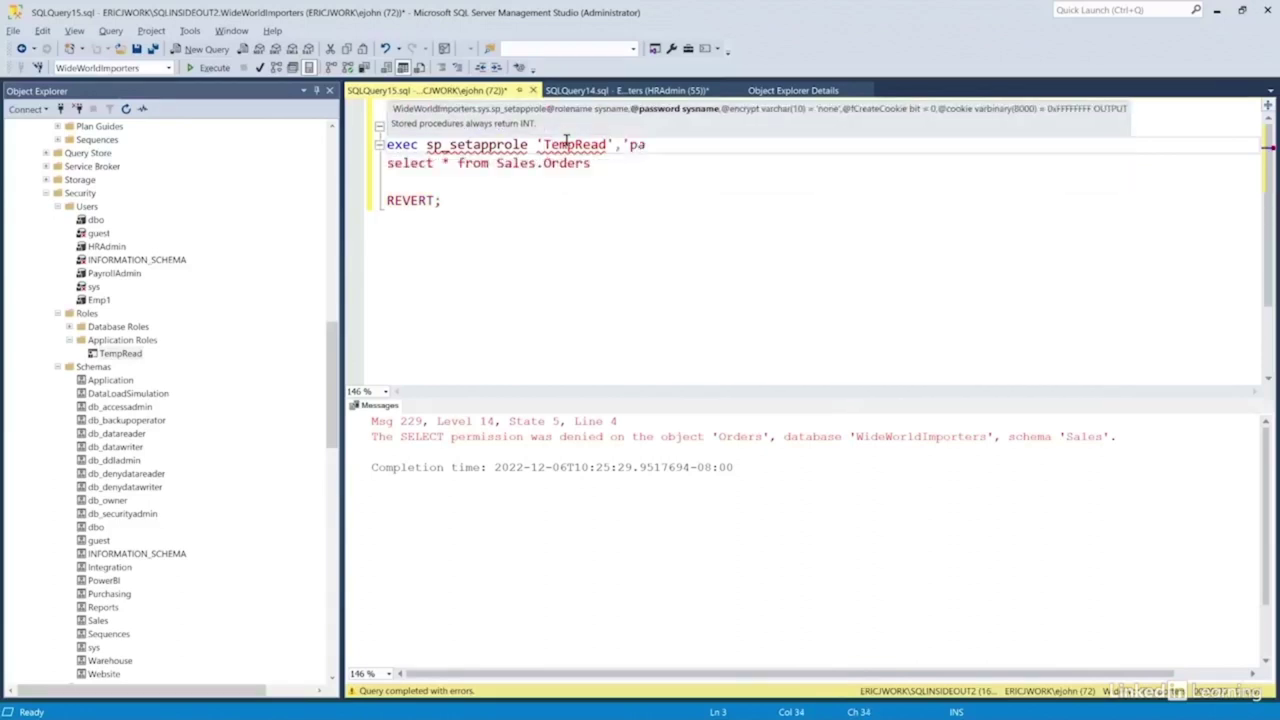
pyautogui.write("ssword';")
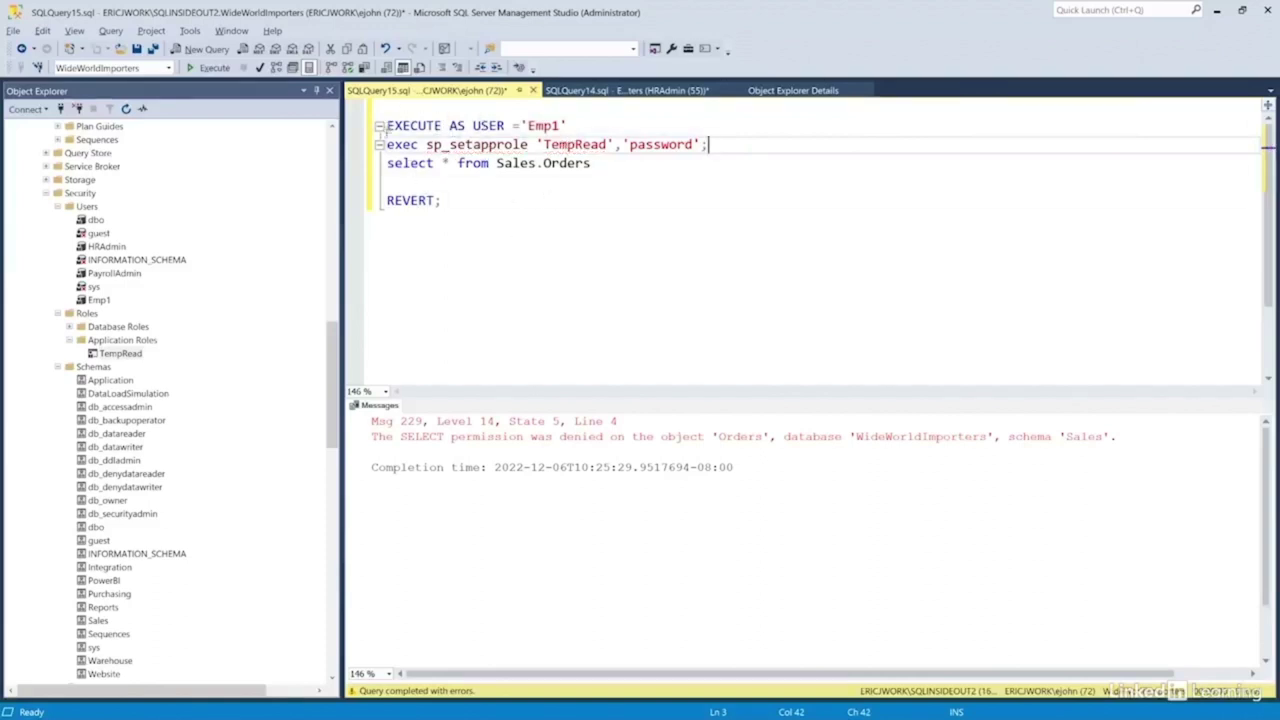
# - Run the script and check that Sales.Orders rows return while REVERT errors in Messages
pyautogui.moveTo(386, 144); pyautogui.dragTo(737, 144)
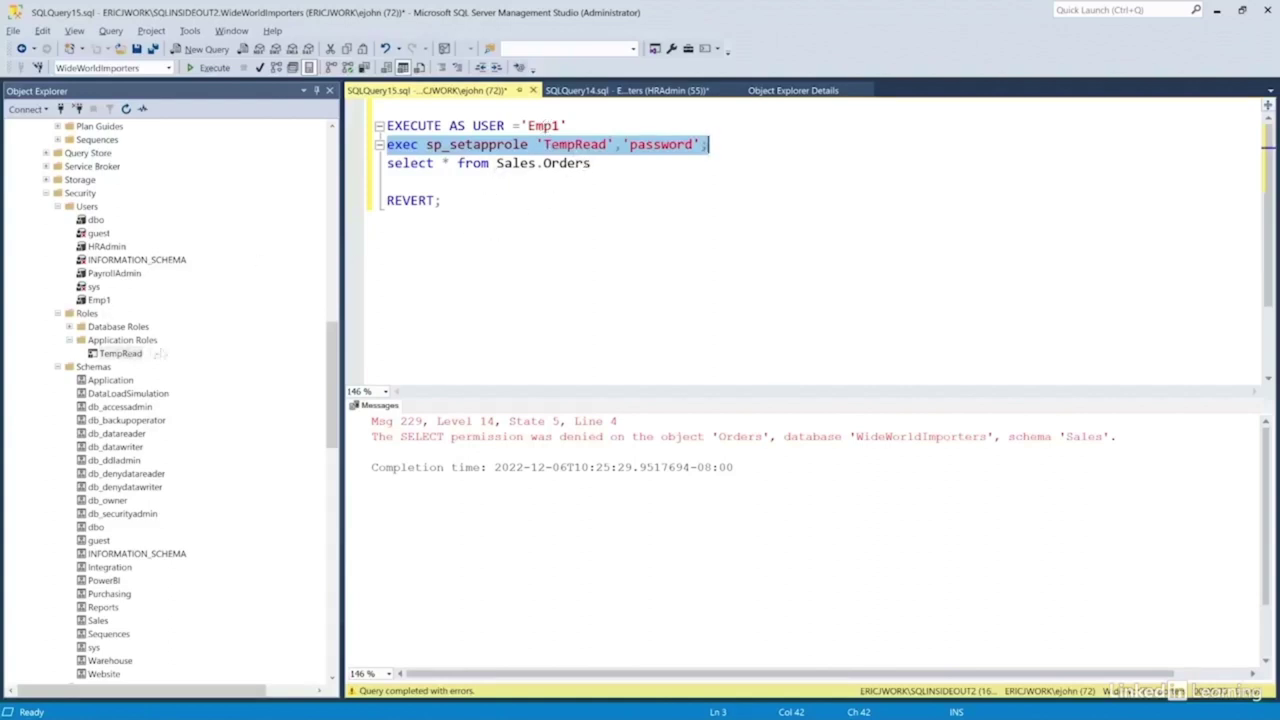
pyautogui.click(497, 251)
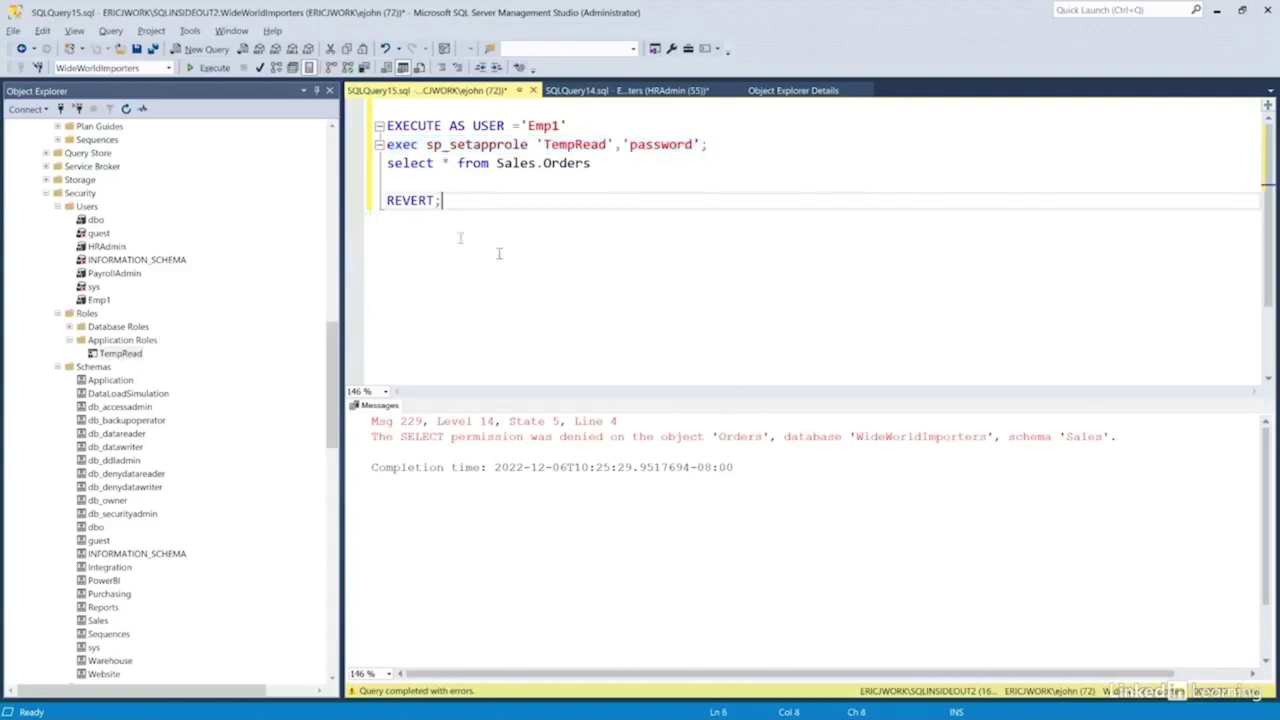
pyautogui.click(210, 67)
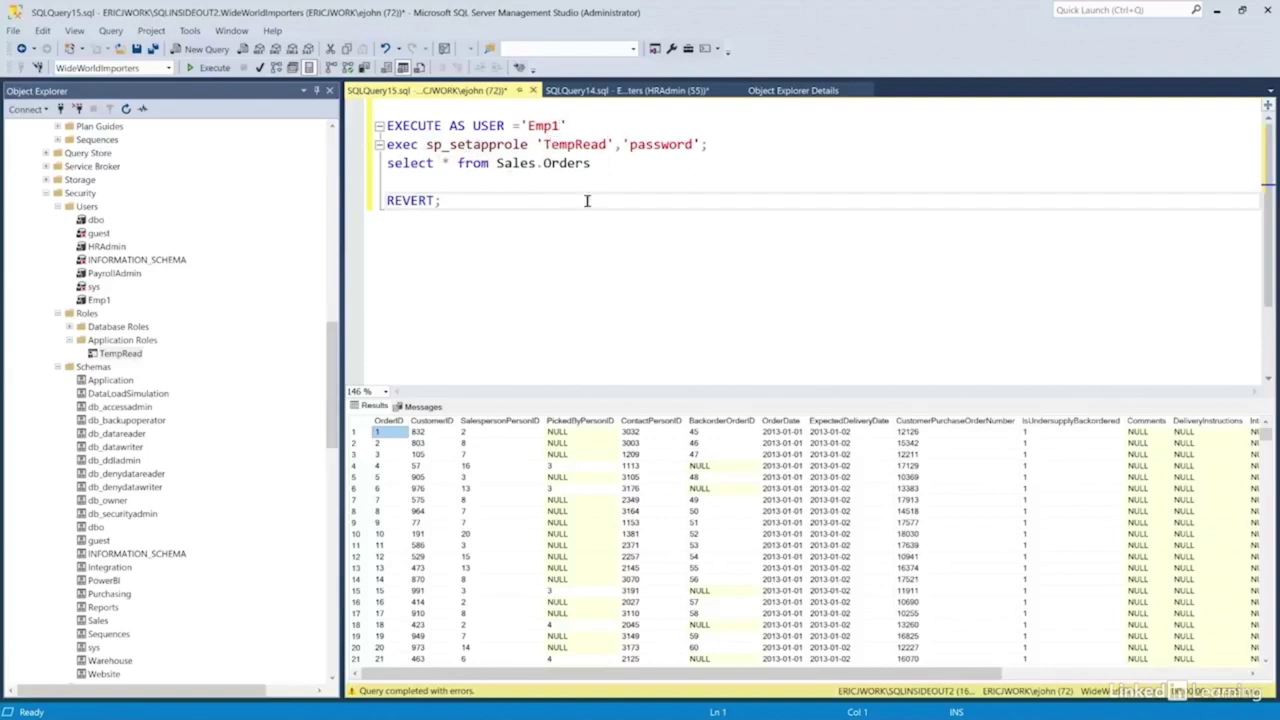
pyautogui.click(428, 407)
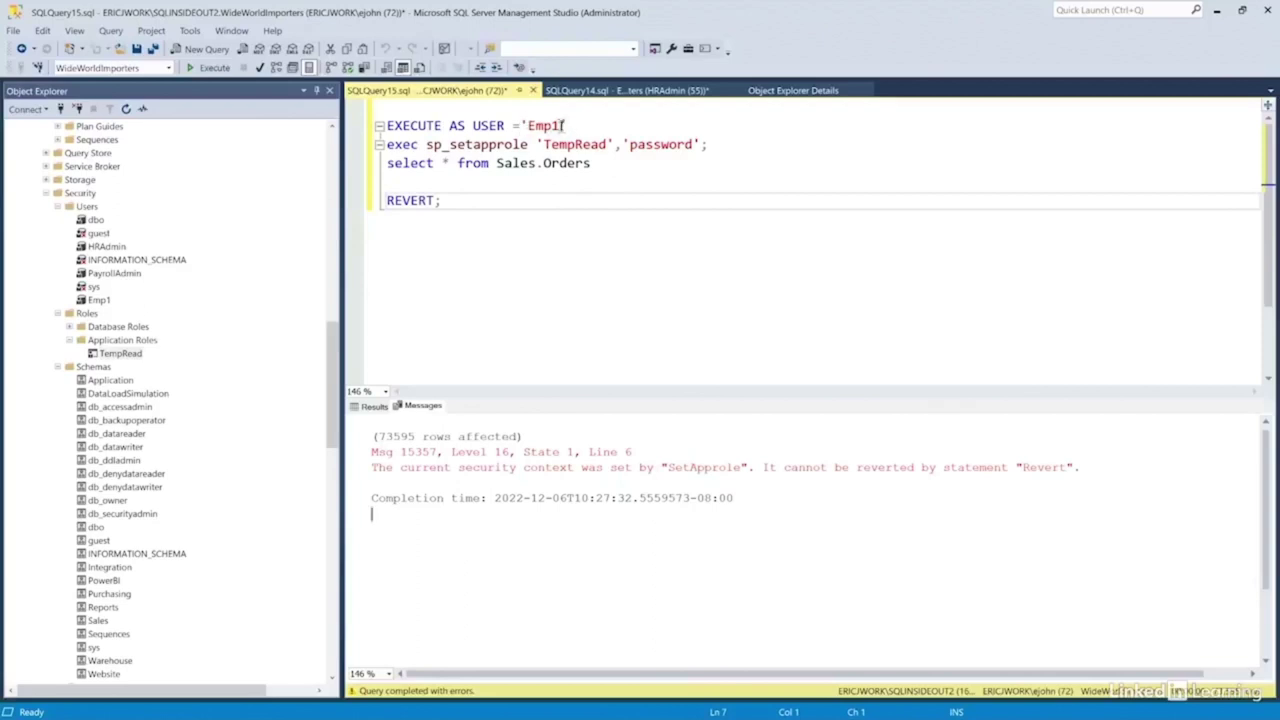
pyautogui.click(376, 406)
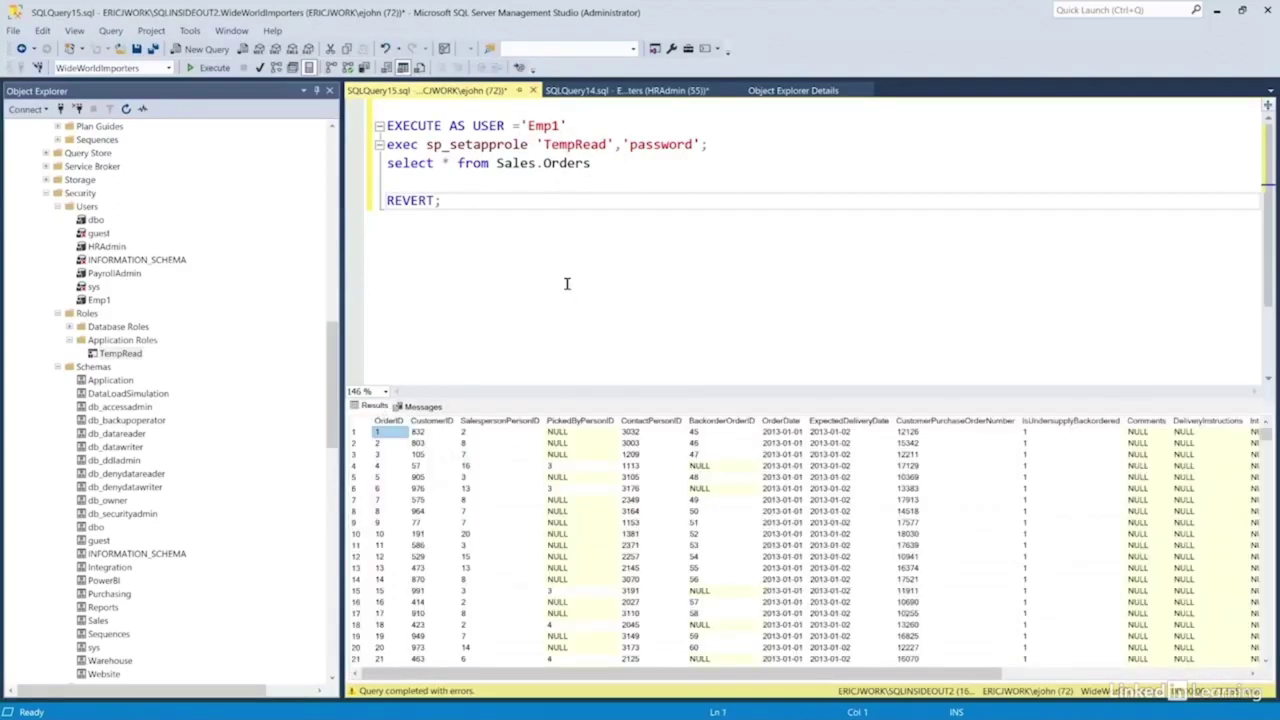
pyautogui.click(453, 160)
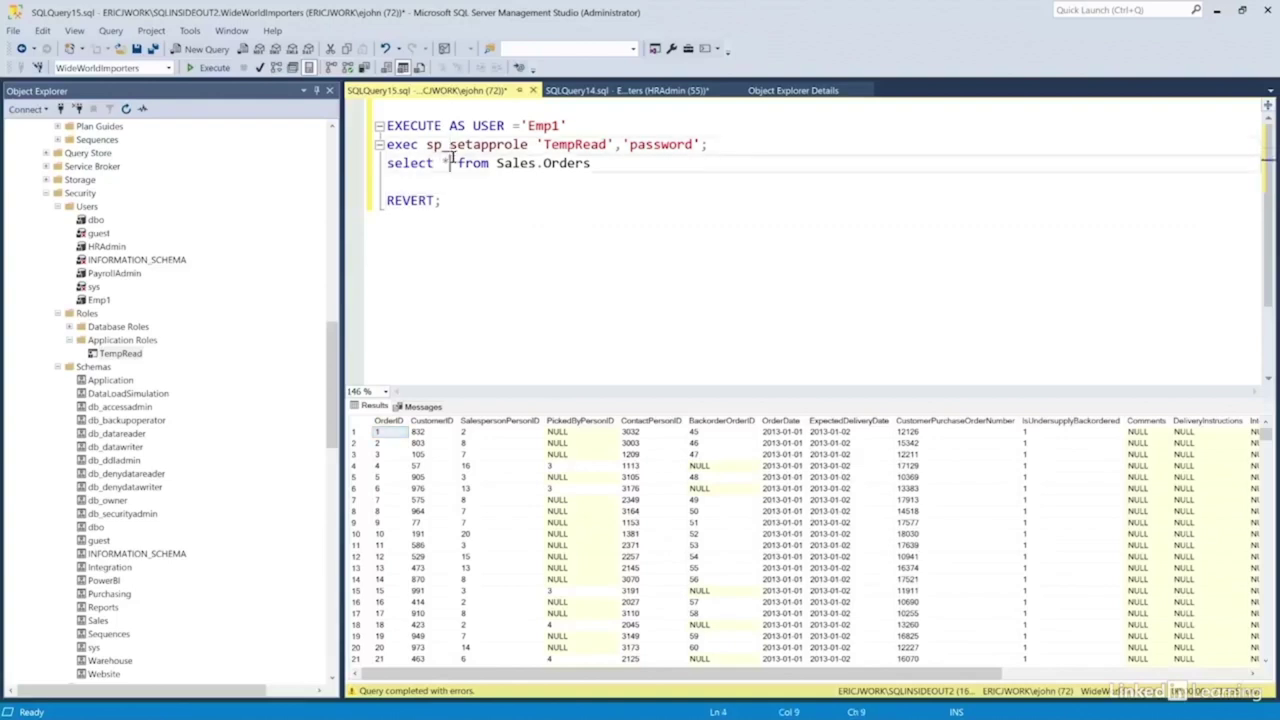
pyautogui.doubleClick(478, 148)
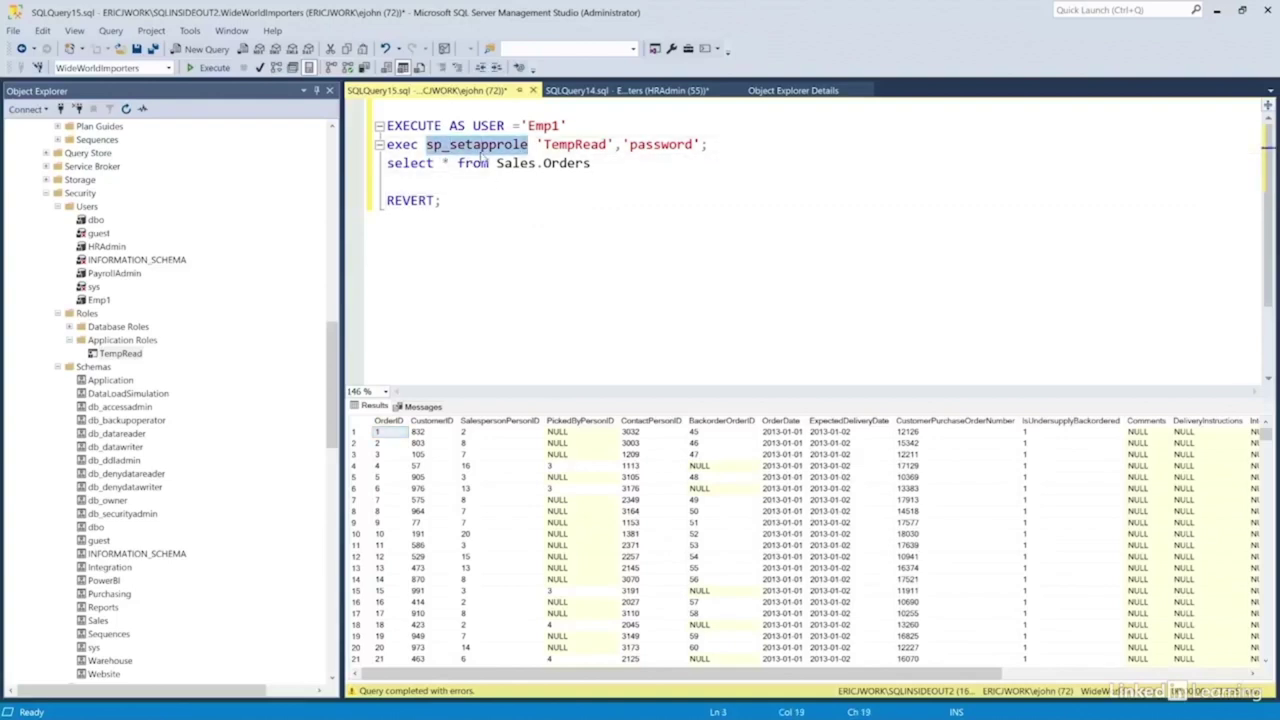
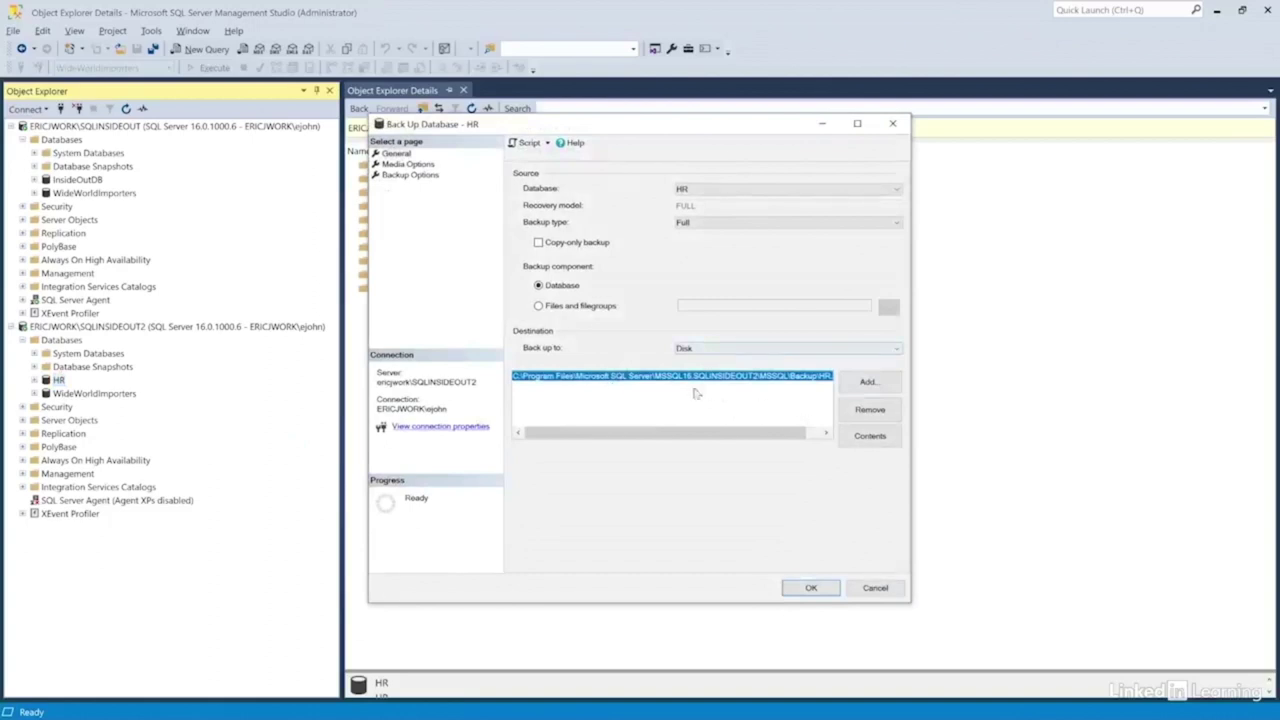
# - Replace the default backup destination with c:\insideout\hr.bak and run the HR full backup
pyautogui.click(874, 406)
pyautogui.click(868, 382)
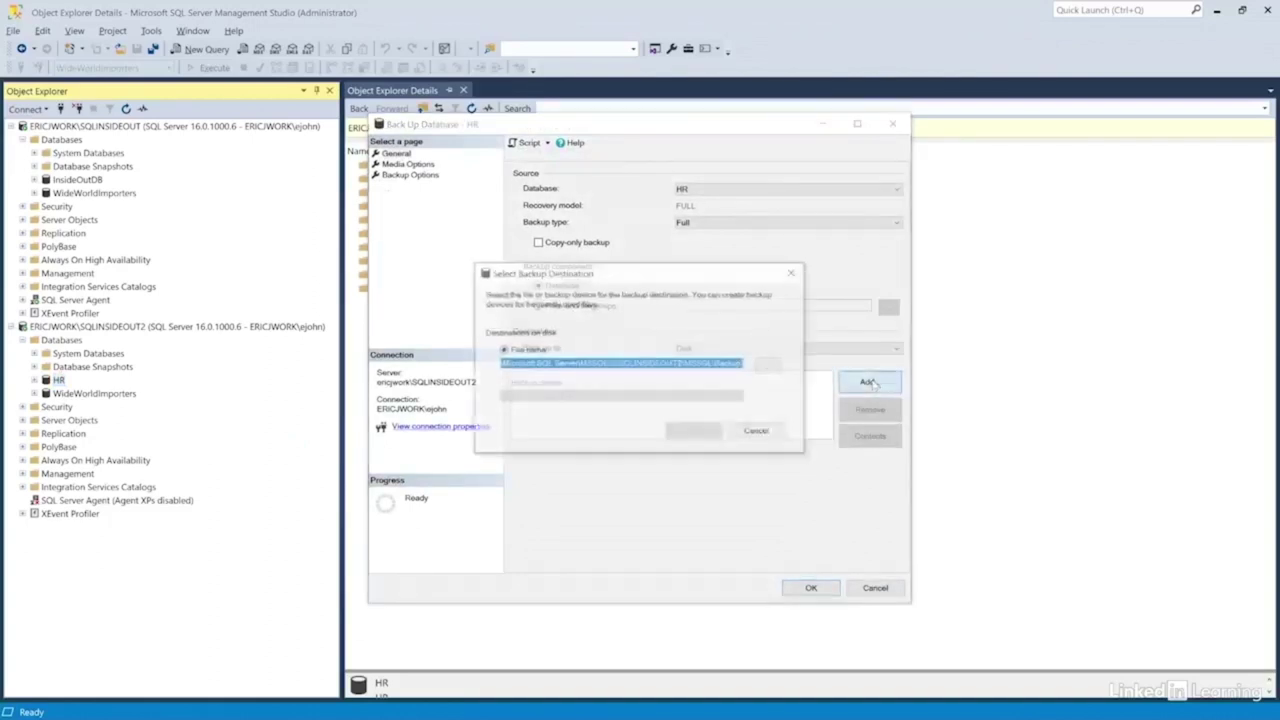
pyautogui.write('c:\\hr')
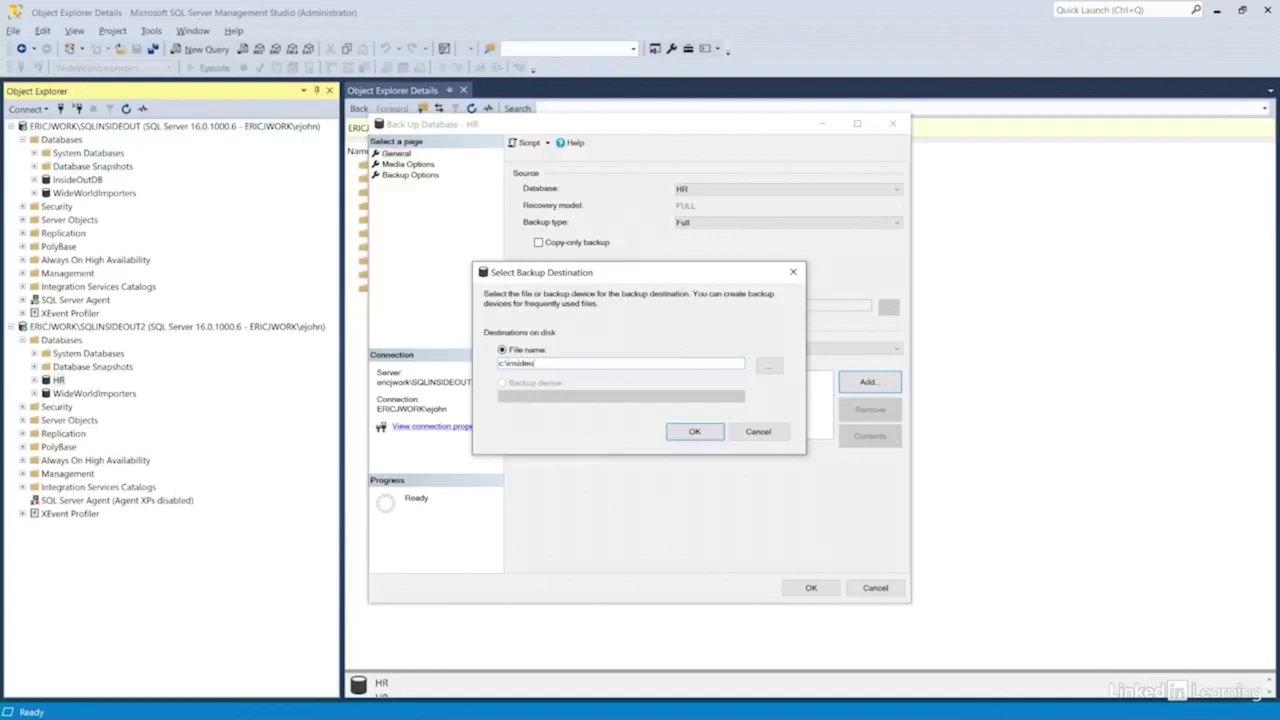
pyautogui.write('t\\hr.bak')
pyautogui.hotkey('ctrl', 'shift', 'Left')
pyautogui.hotkey('ctrl', 'shift', 'Left')
pyautogui.hotkey('ctrl', 'shift', 'Left')
pyautogui.hotkey('ctrl', 'shift', 'Left')
pyautogui.click(700, 436)
pyautogui.click(811, 588)
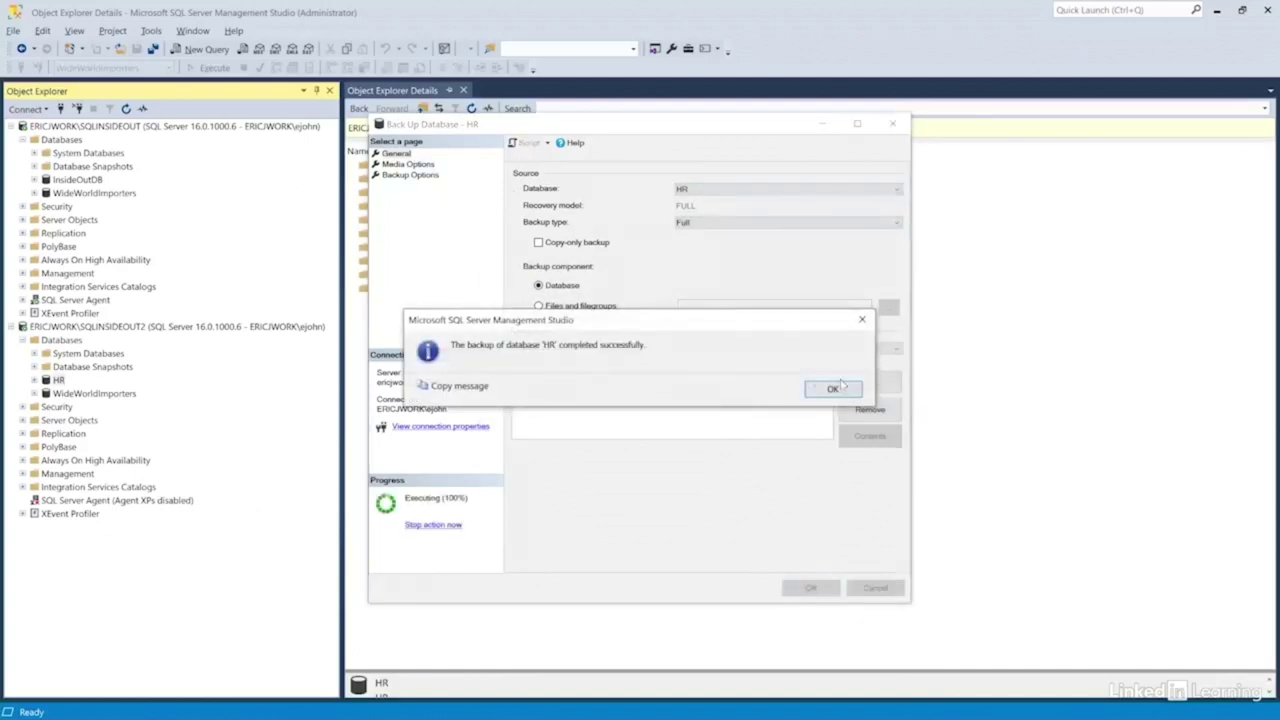
pyautogui.click(833, 388)
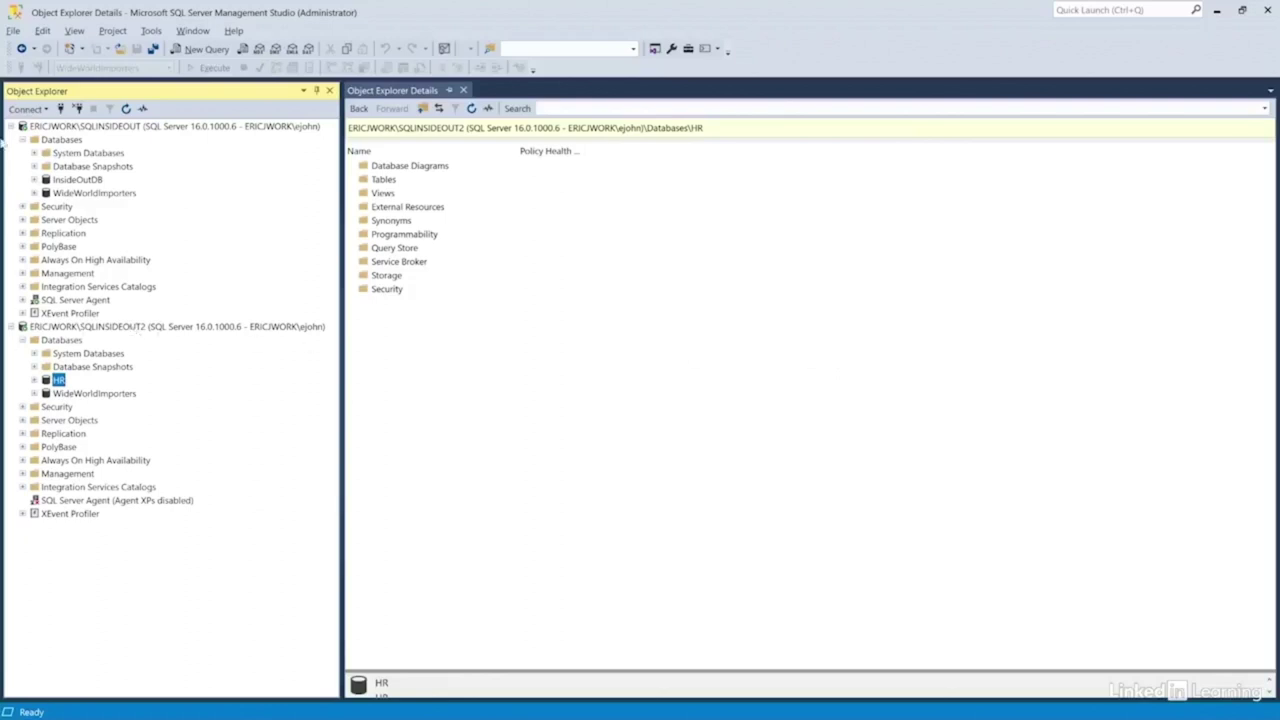
# - Start a Restore Database on SQLINSIDEOUT using device c:\insideout\hr.bak as the source
pyautogui.rightClick(75, 141)
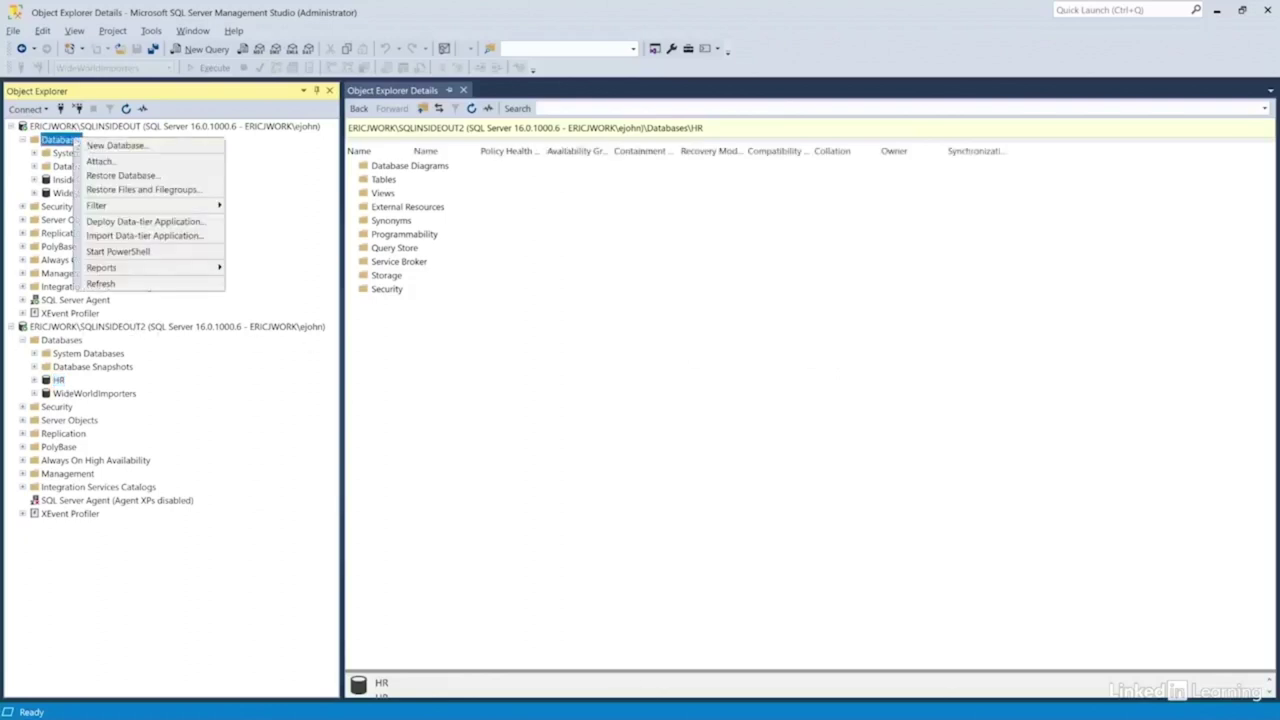
pyautogui.click(117, 177)
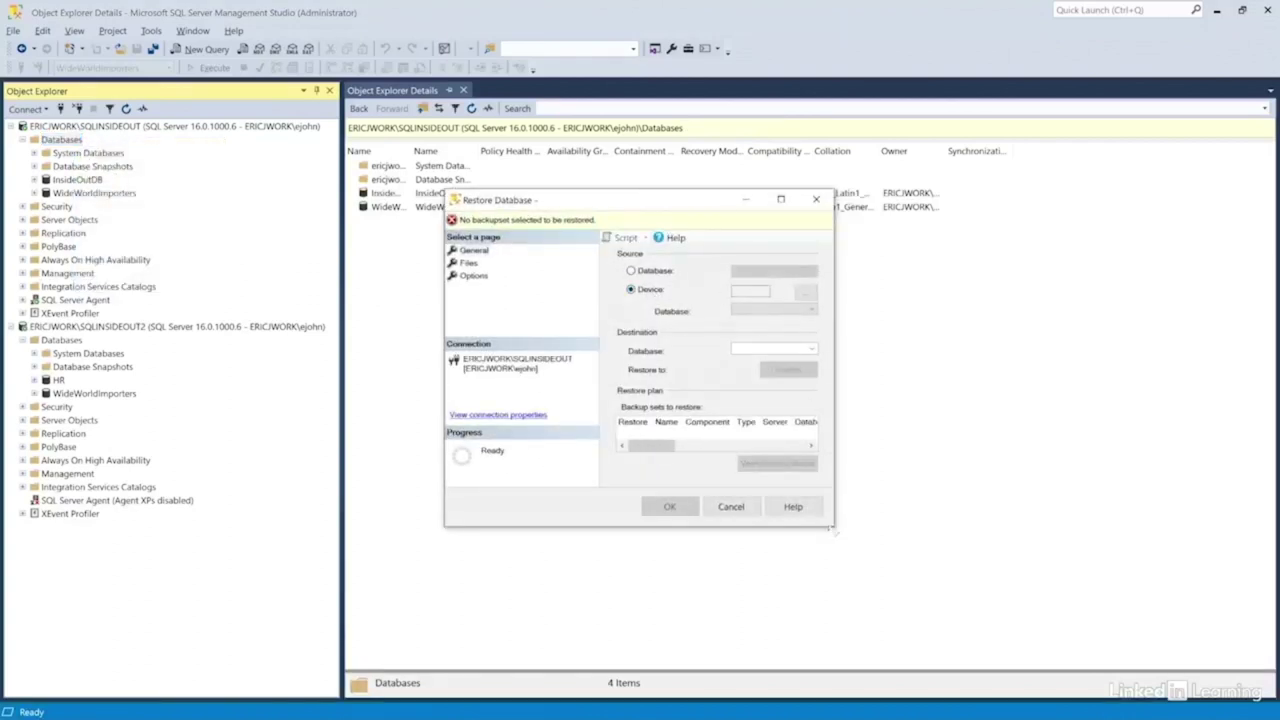
pyautogui.moveTo(722, 210); pyautogui.dragTo(523, 134)
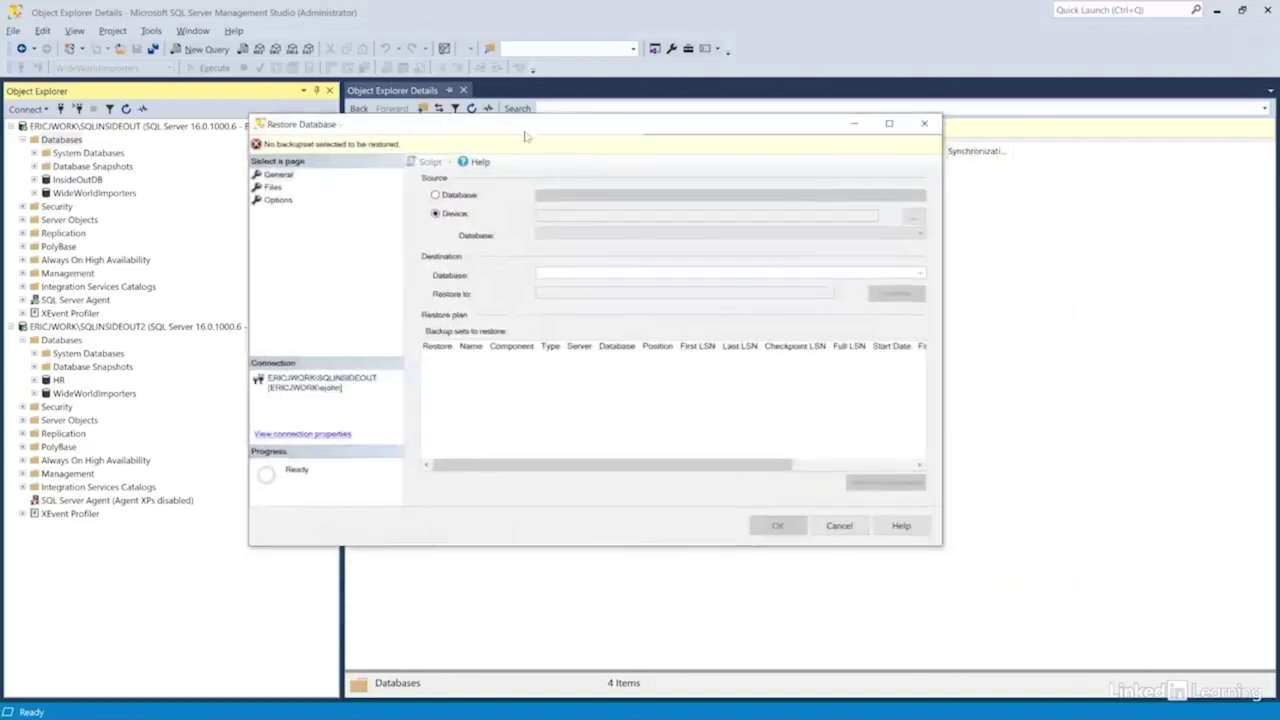
pyautogui.click(913, 216)
pyautogui.click(728, 292)
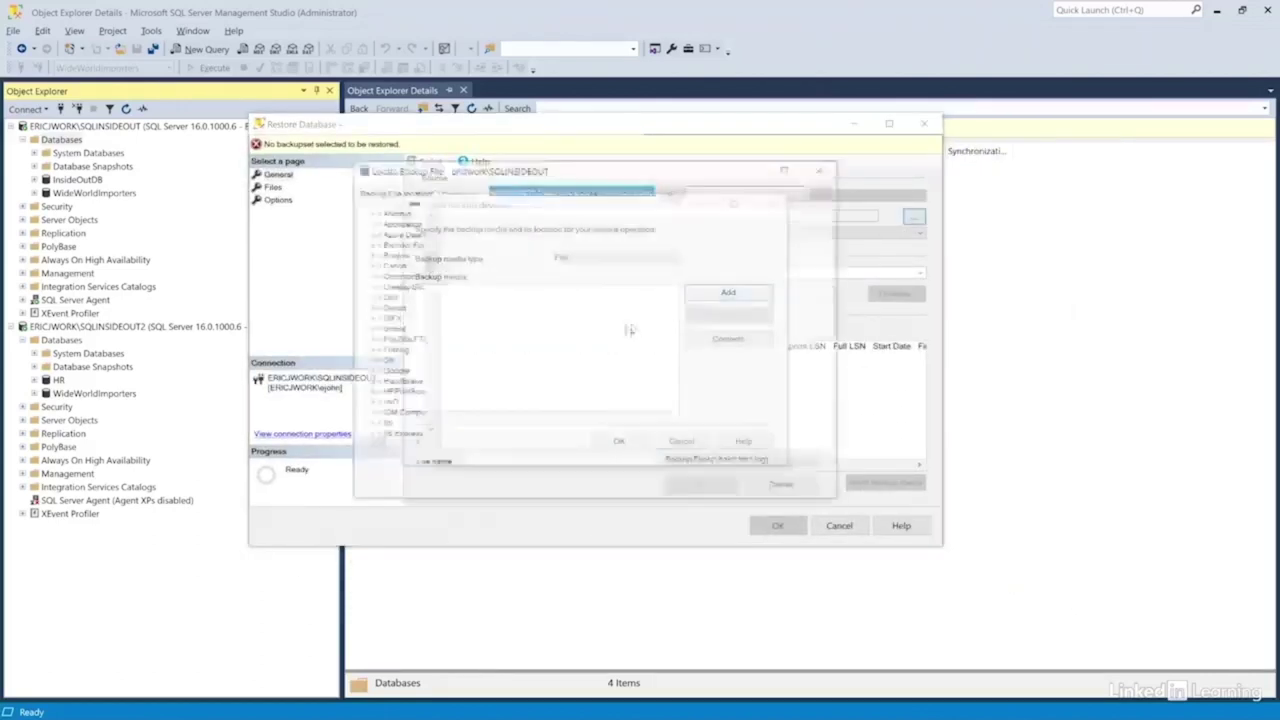
pyautogui.click(497, 463)
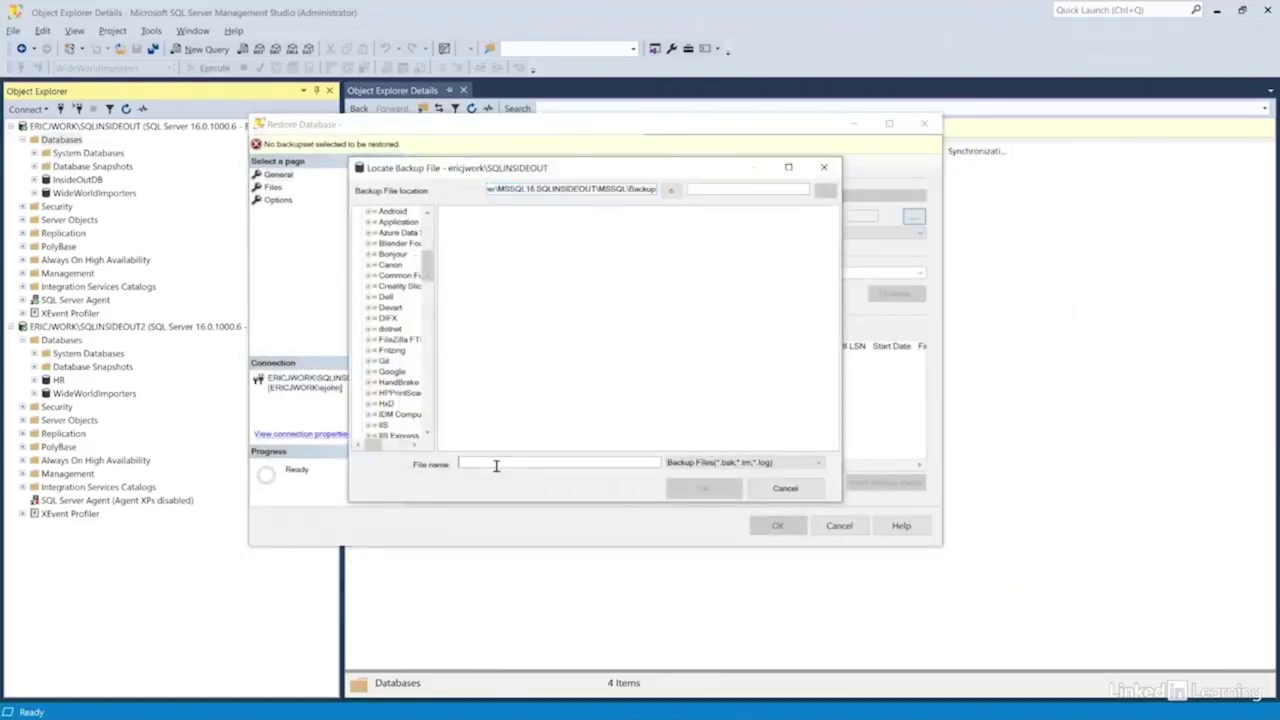
pyautogui.write('c:\\insideout\\hr.bak')
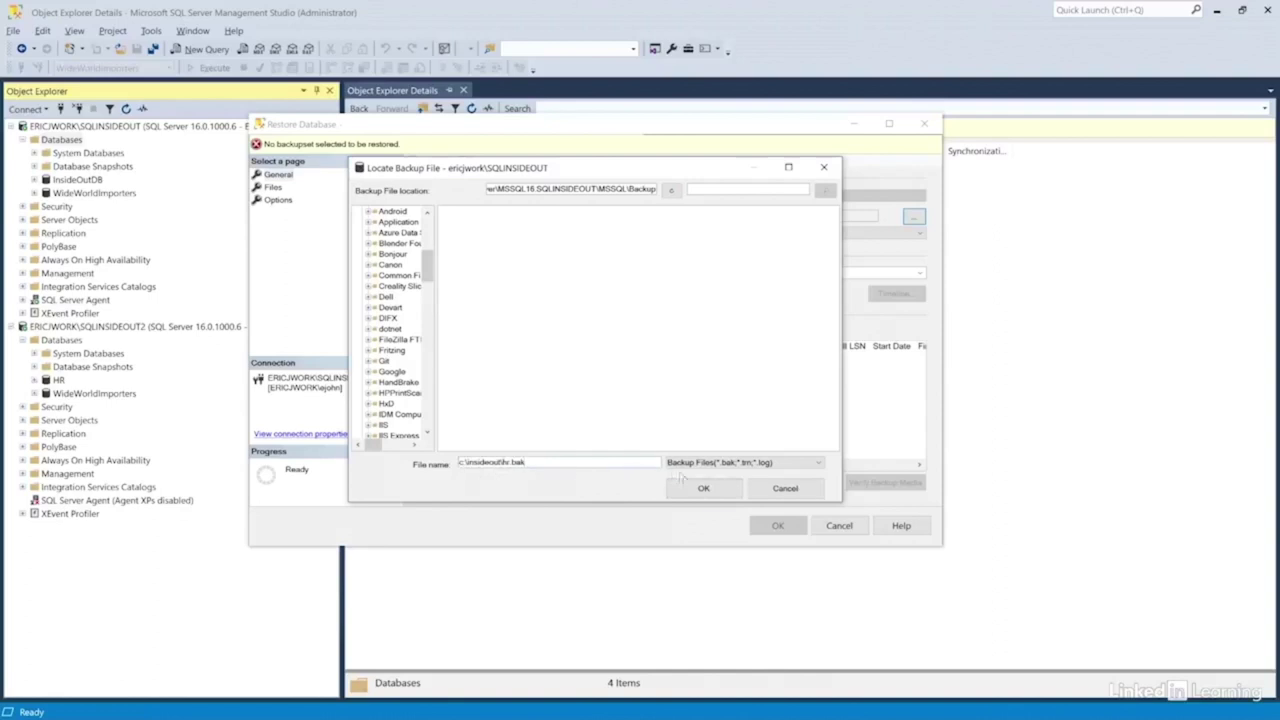
pyautogui.click(703, 488)
pyautogui.click(619, 441)
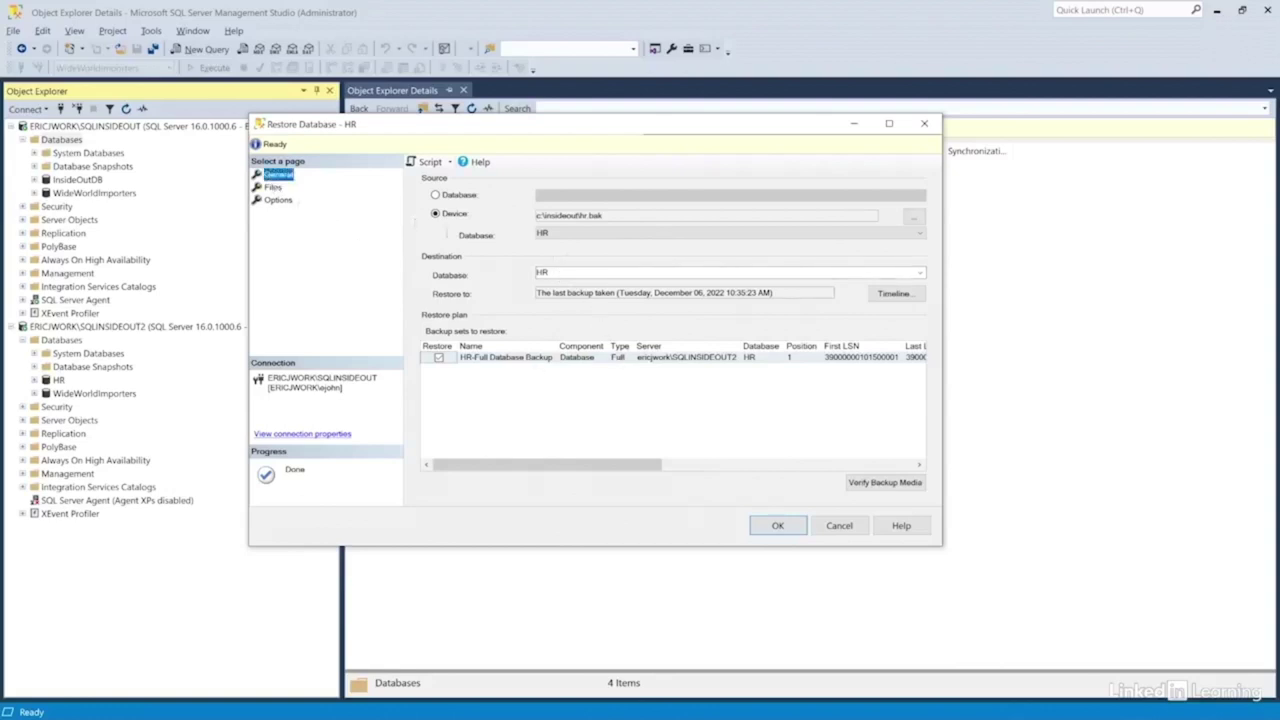
# - Change the Migrate data file's Restore As path from SQLINSIDEOUT2 to SQLINSIDEOUT
pyautogui.click(272, 187)
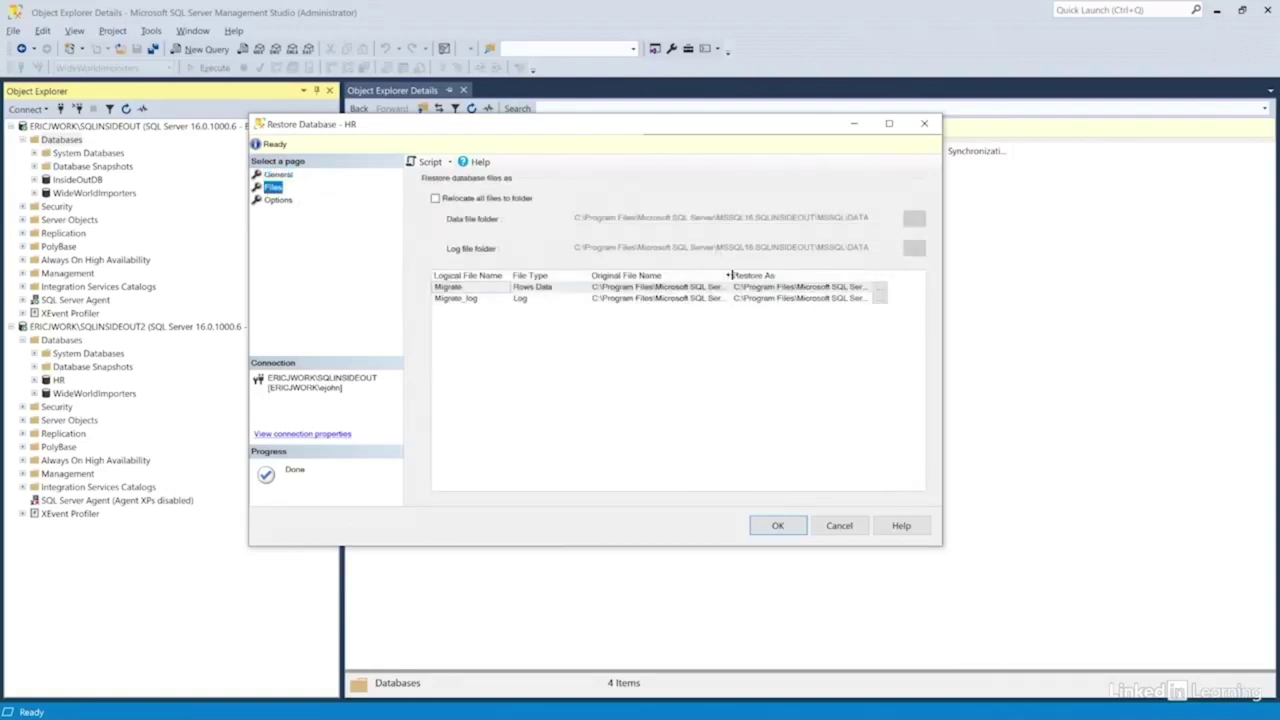
pyautogui.click(844, 288)
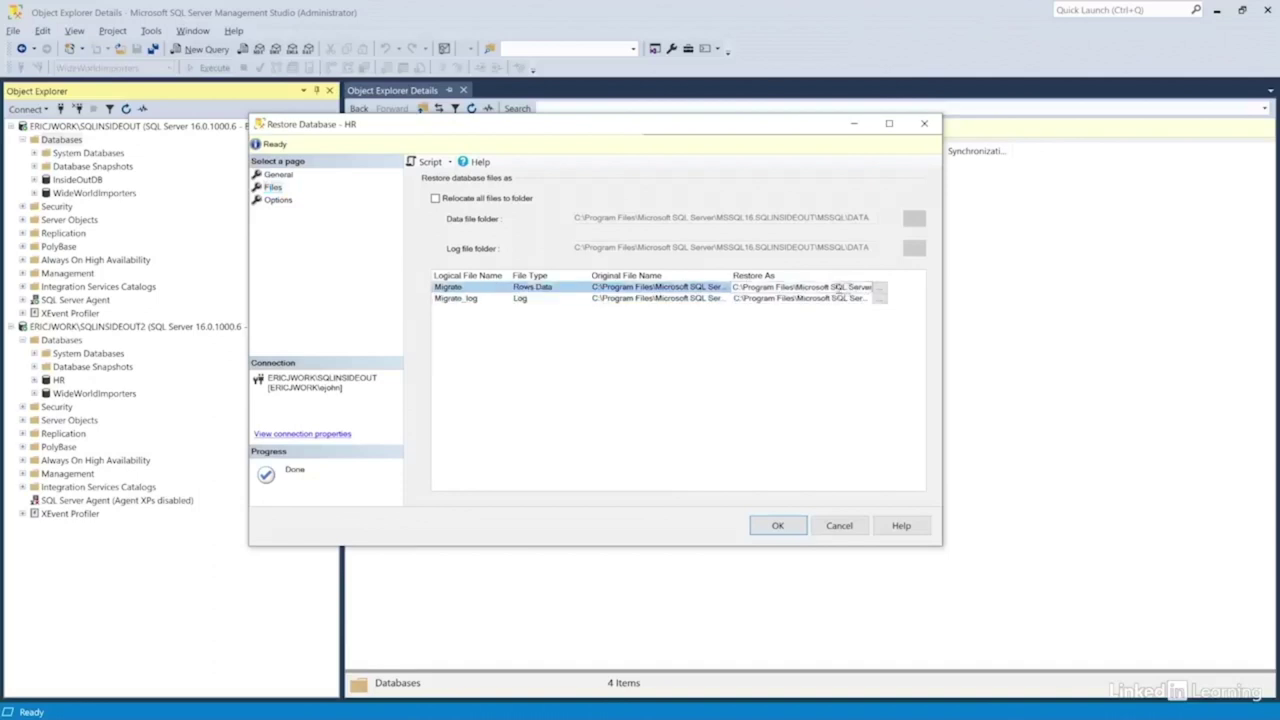
pyautogui.click(844, 288)
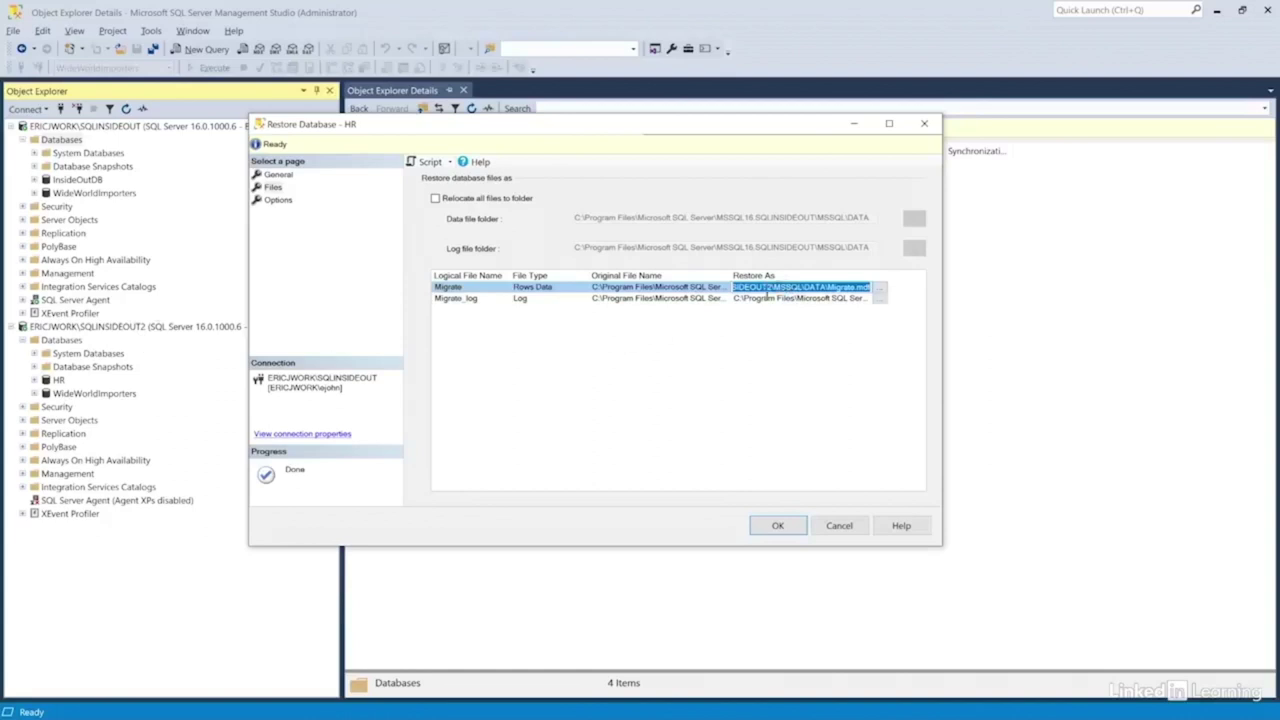
pyautogui.click(768, 289)
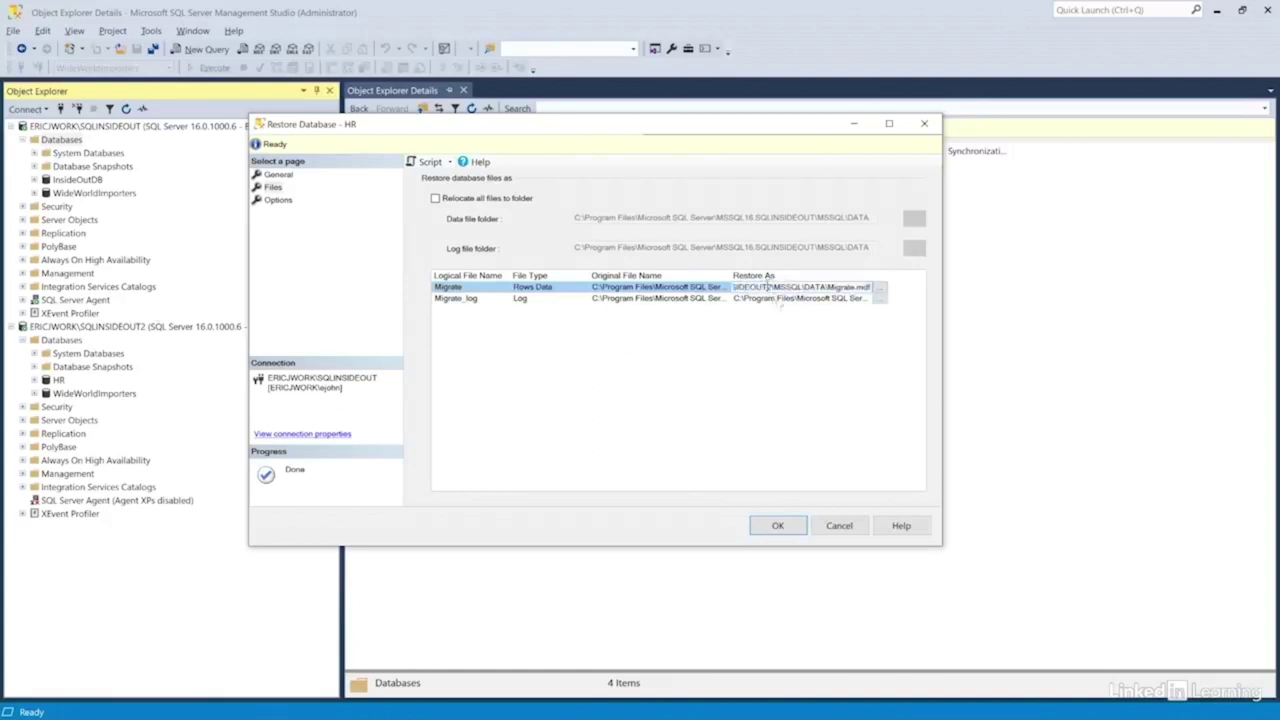
pyautogui.click(810, 312)
# - Point the Migrate_log file's Restore As path at SQLINSIDEOUT instead of SQLINSIDEOUT2
pyautogui.click(808, 298)
pyautogui.click(826, 297)
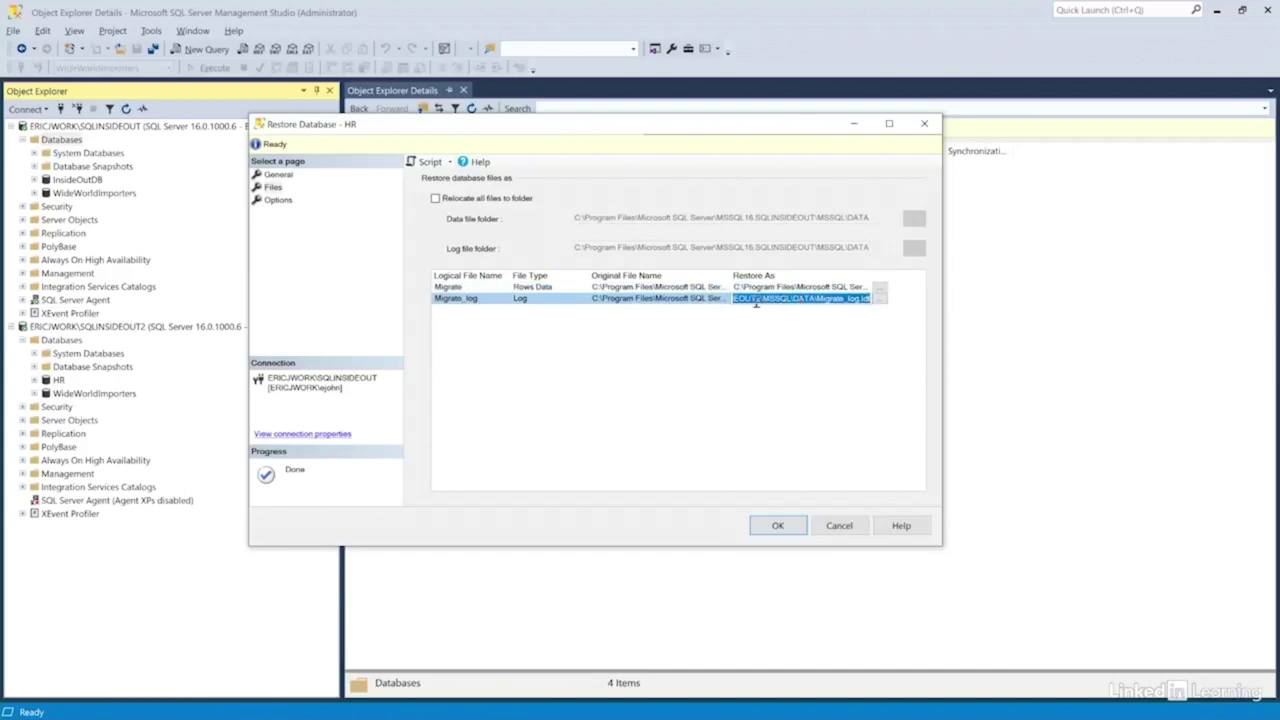
pyautogui.click(756, 300)
pyautogui.press('Delete')
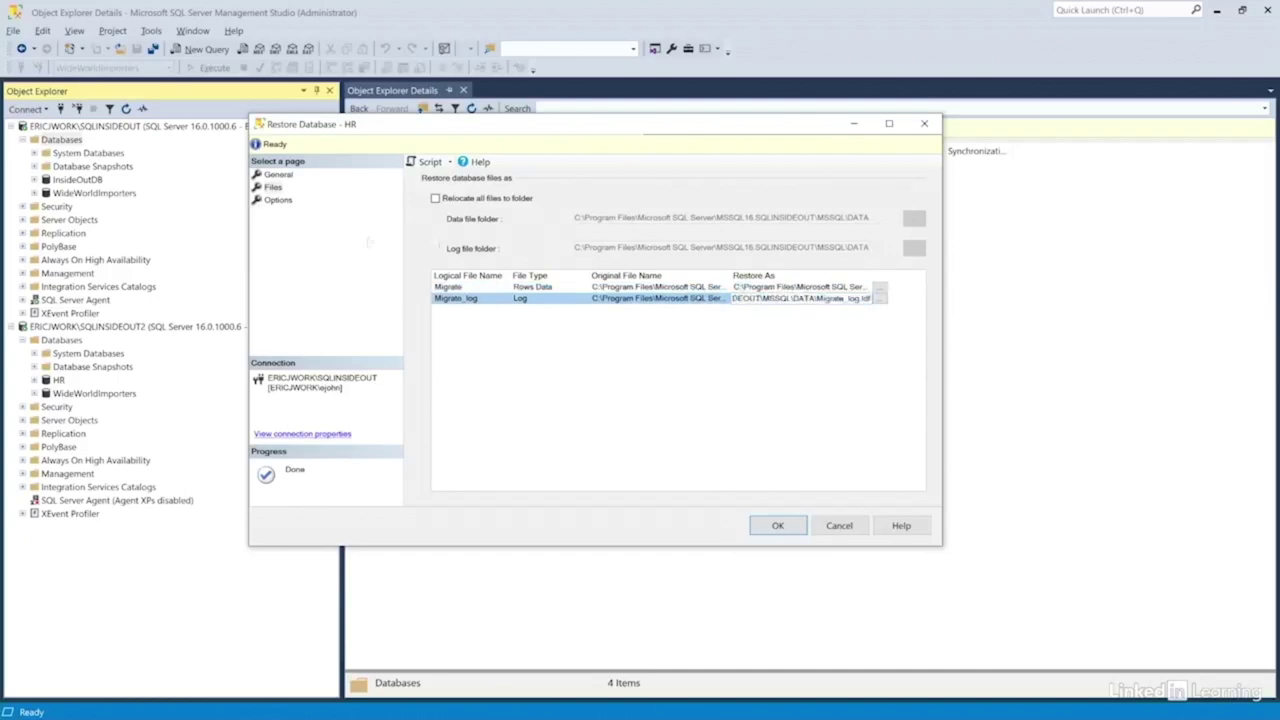
pyautogui.click(818, 397)
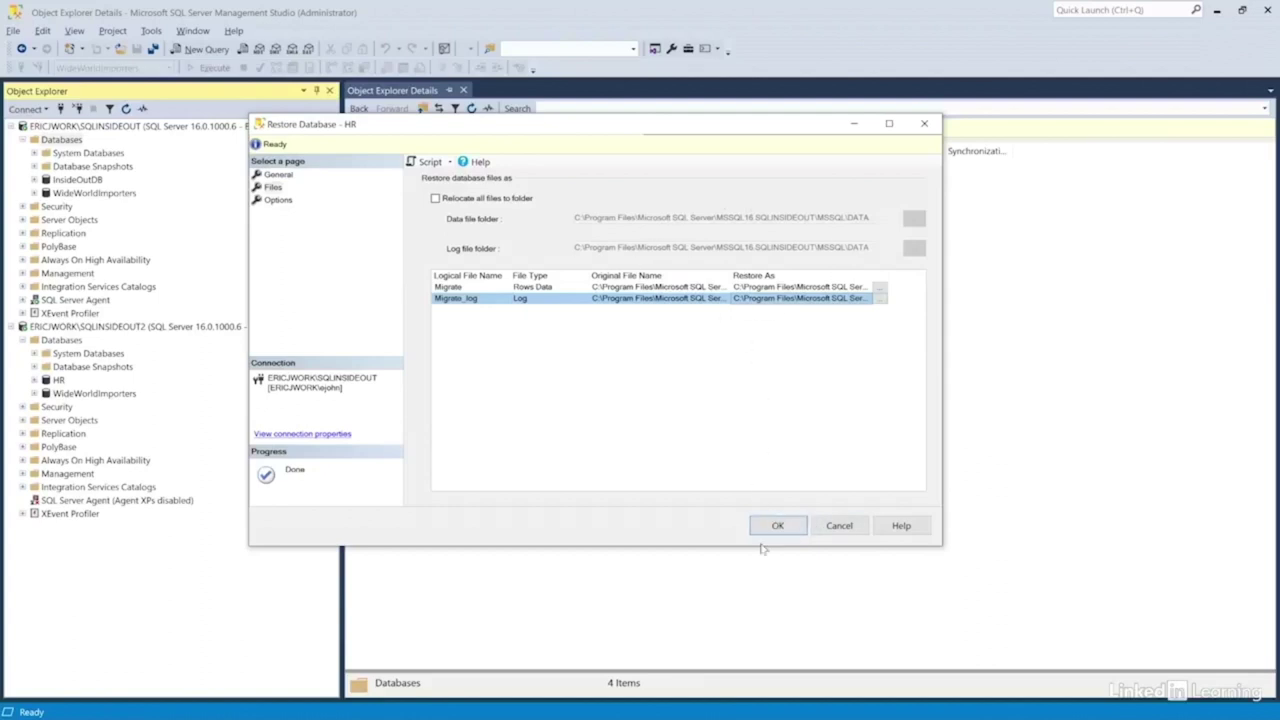
# - Run the HR restore, accept the success message, and expand the restored HR database
pyautogui.click(783, 530)
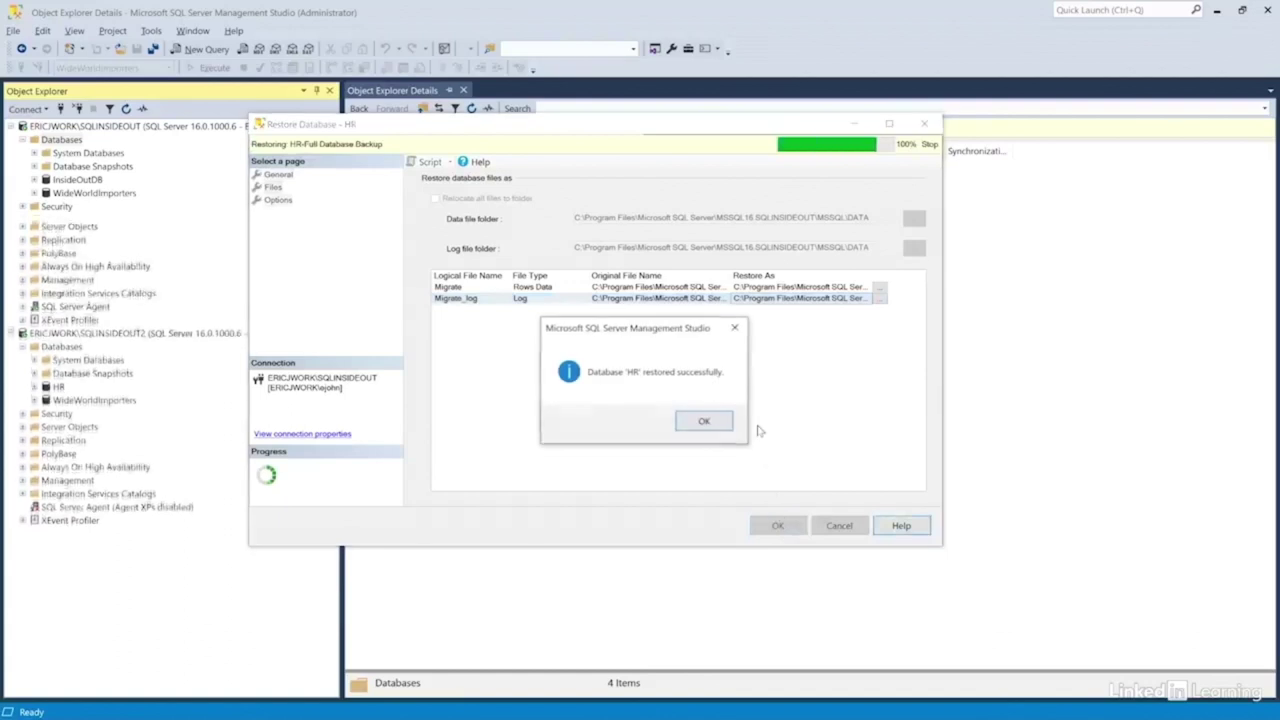
pyautogui.click(700, 420)
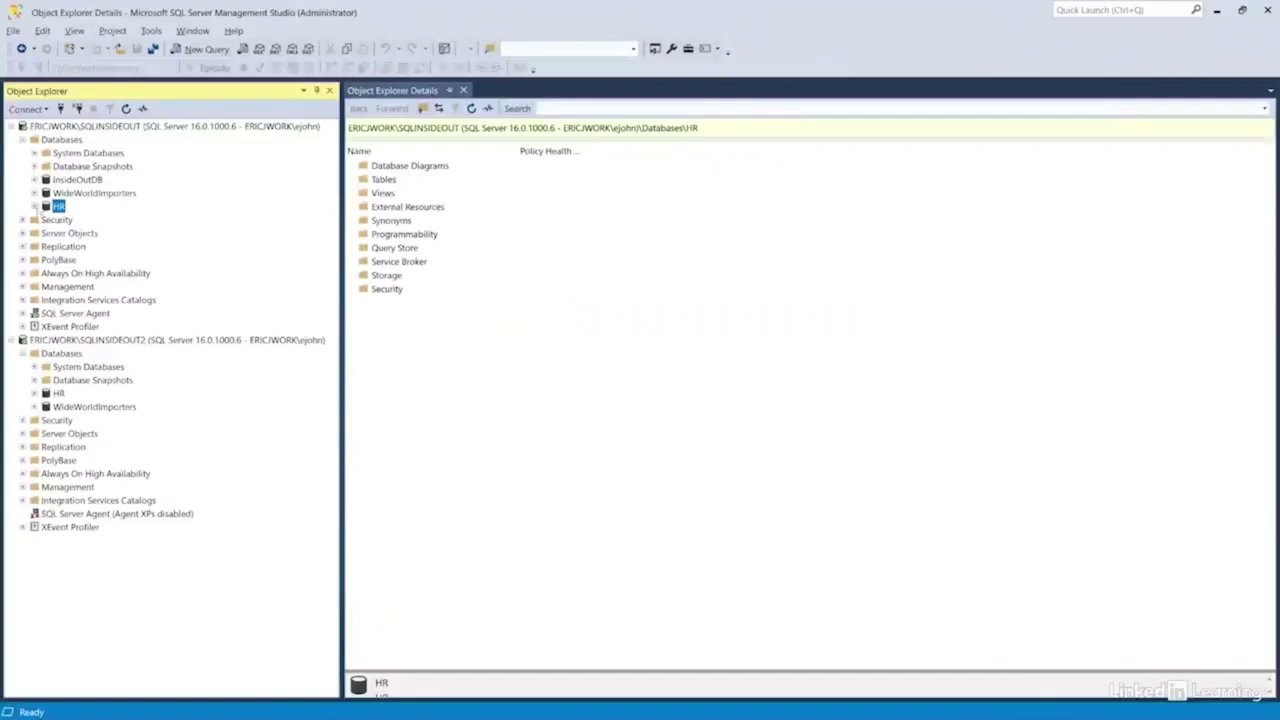
pyautogui.click(35, 207)
# - Compare HR's database users with the server logins, then open HRAdmin's user properties
pyautogui.click(45, 340)
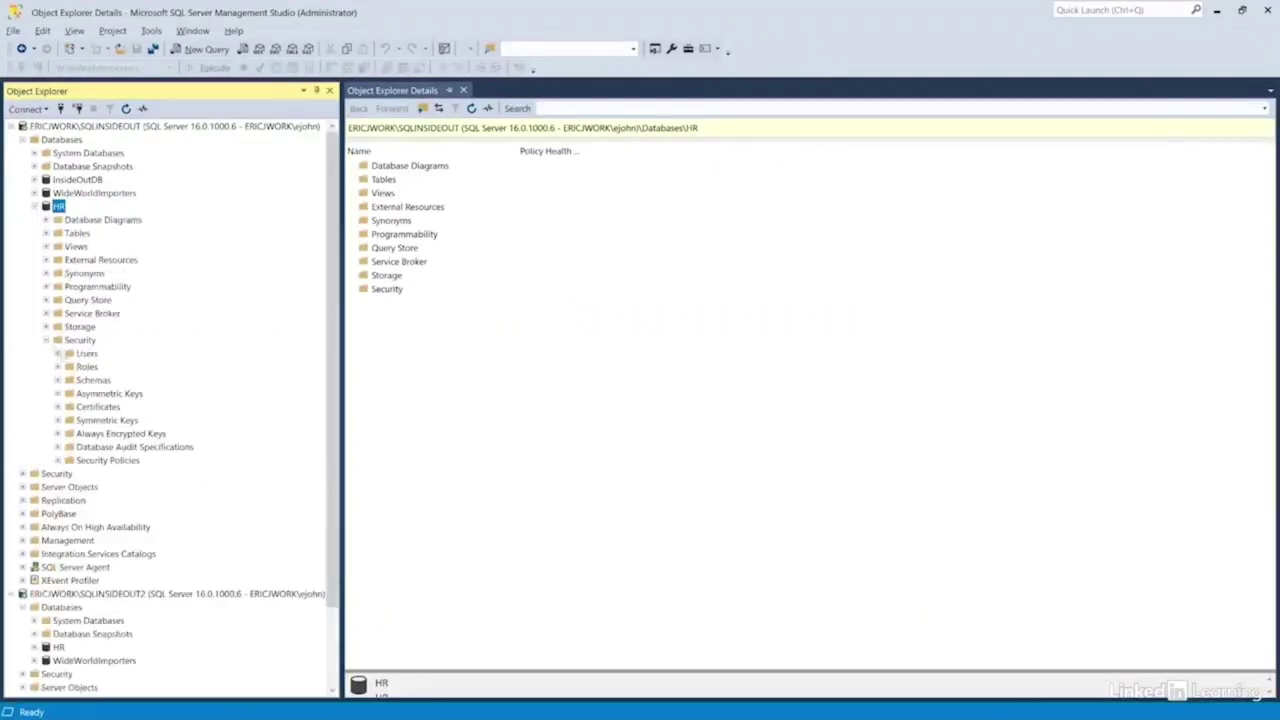
pyautogui.click(83, 354)
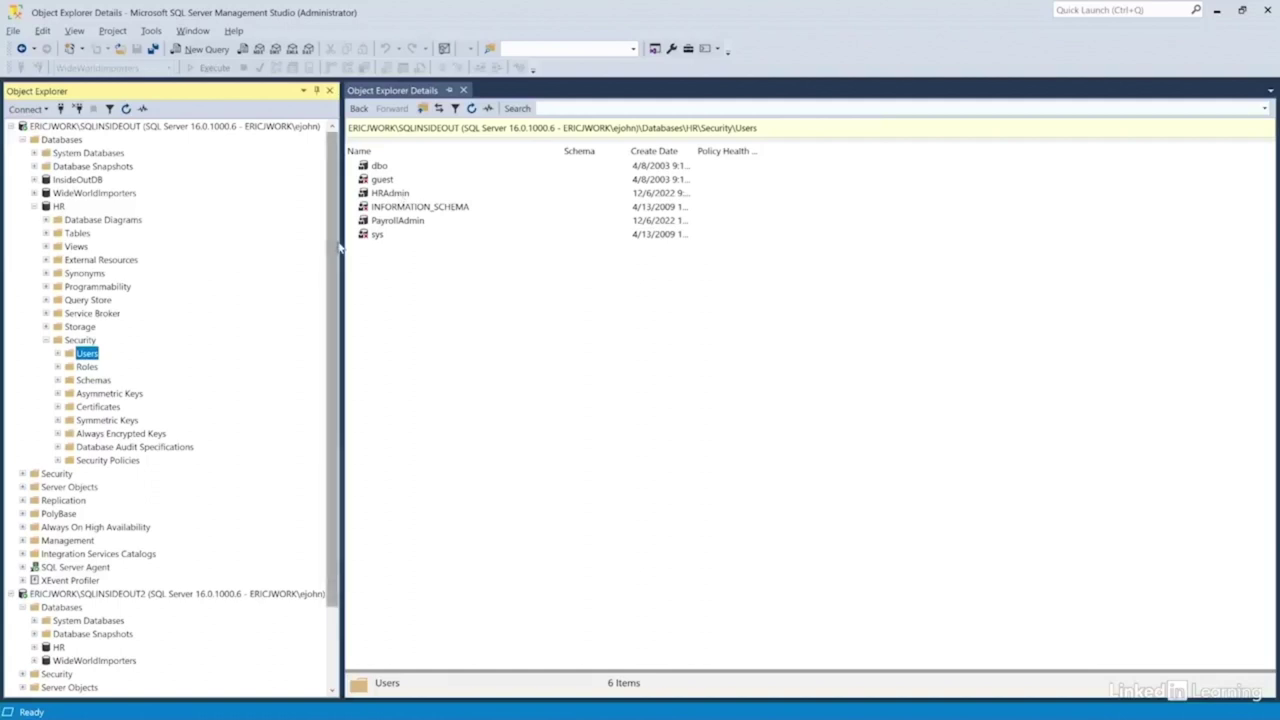
pyautogui.click(23, 474)
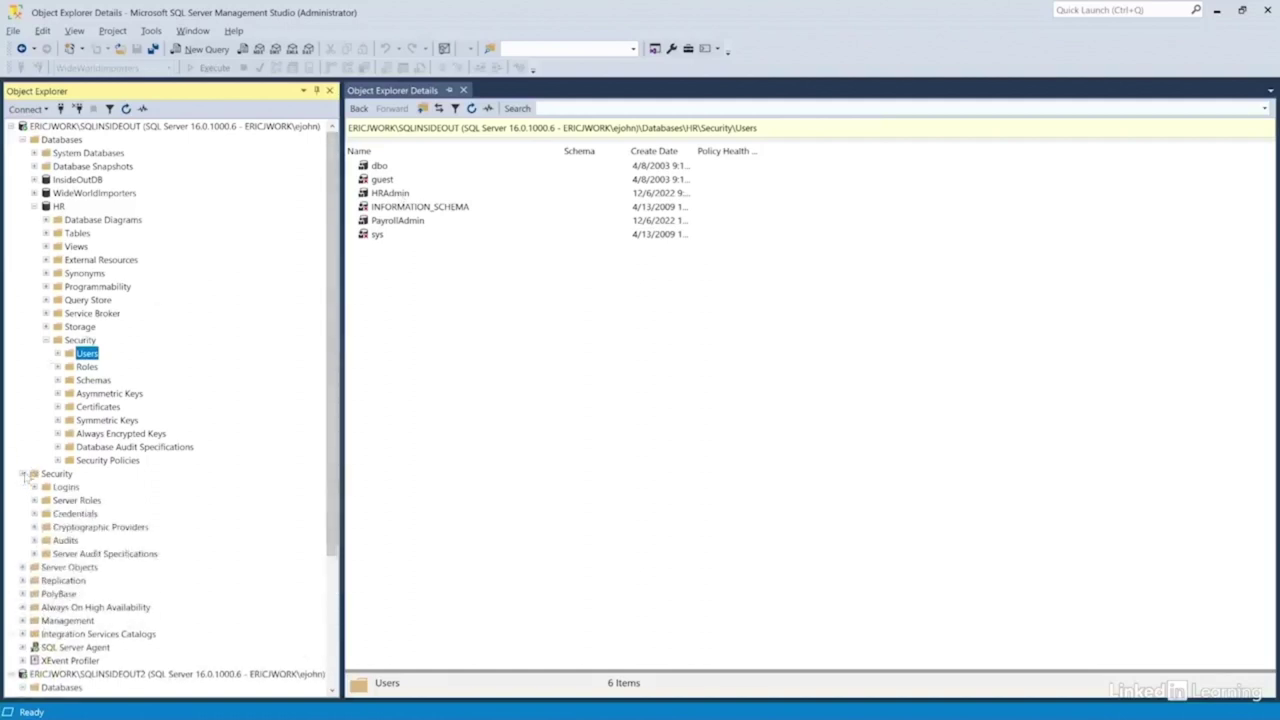
pyautogui.click(70, 500)
pyautogui.click(66, 487)
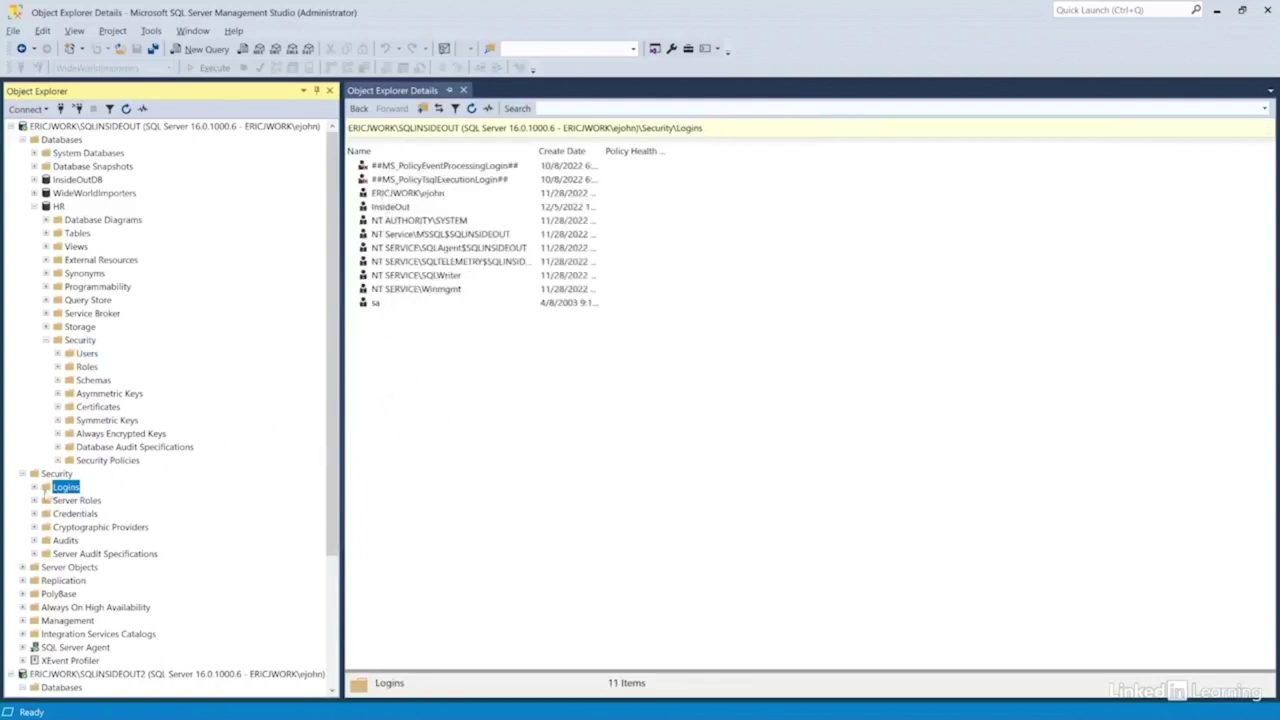
pyautogui.click(22, 474)
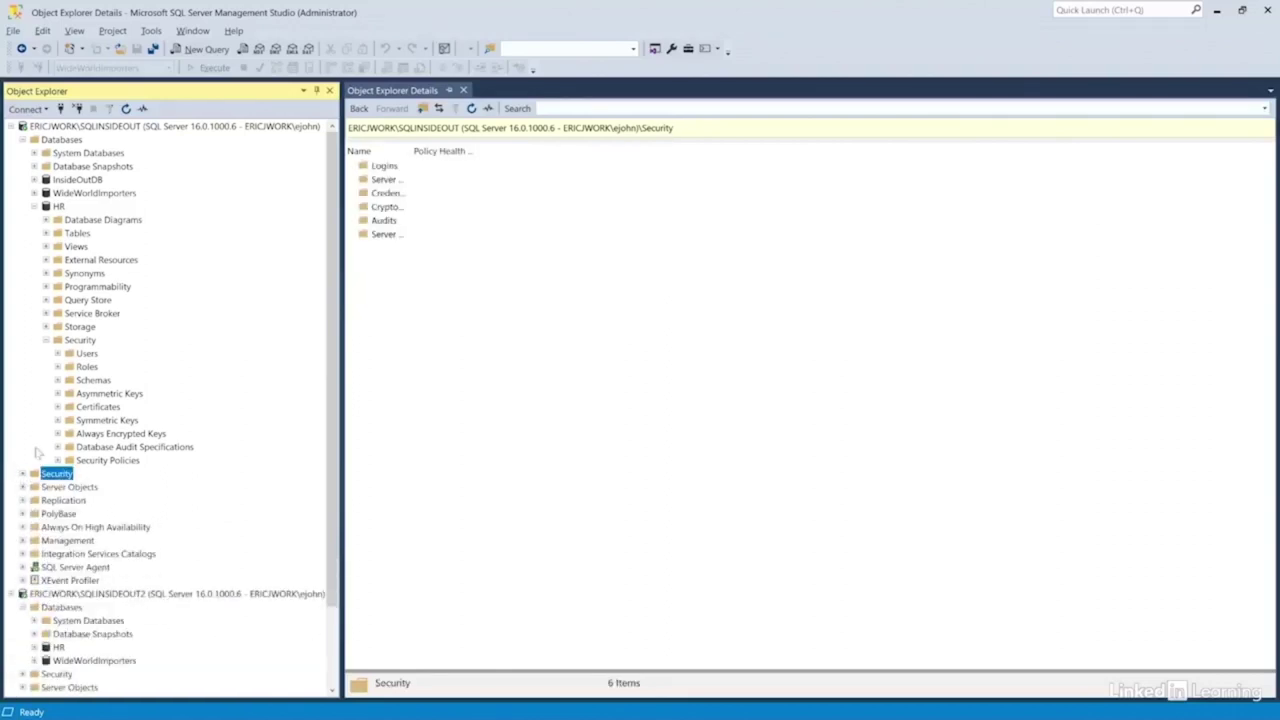
pyautogui.click(87, 355)
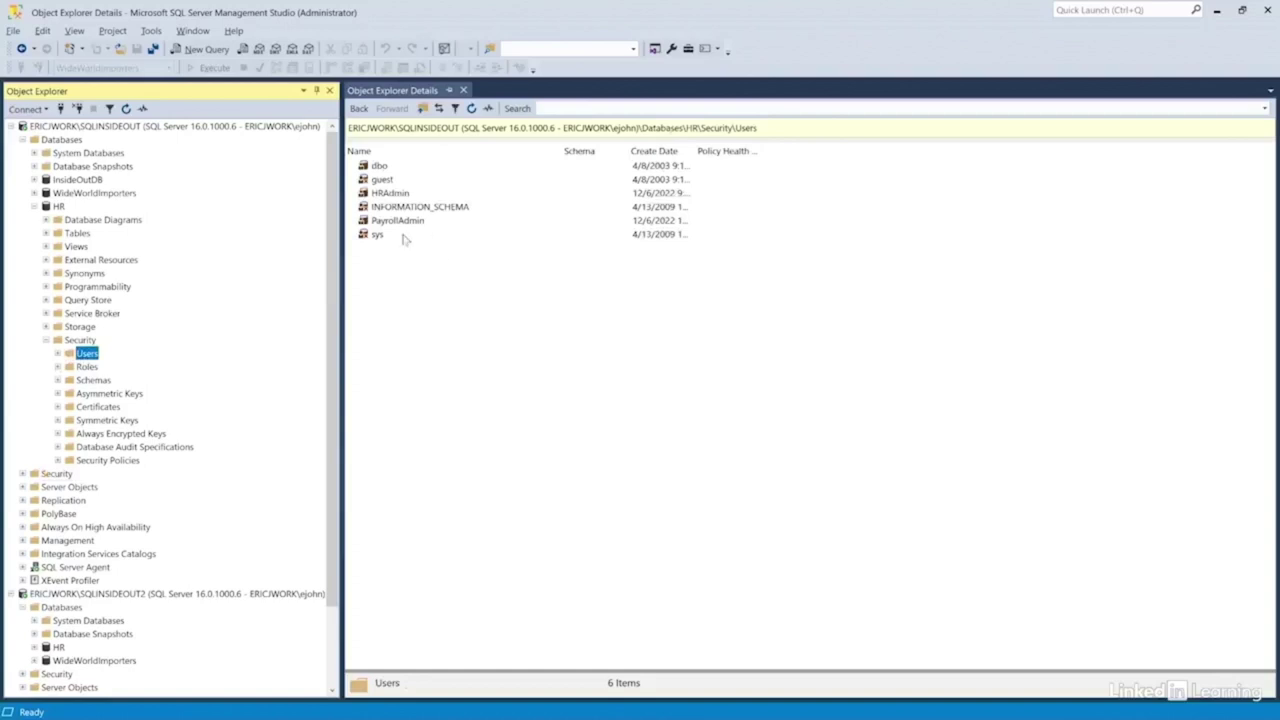
pyautogui.doubleClick(397, 194)
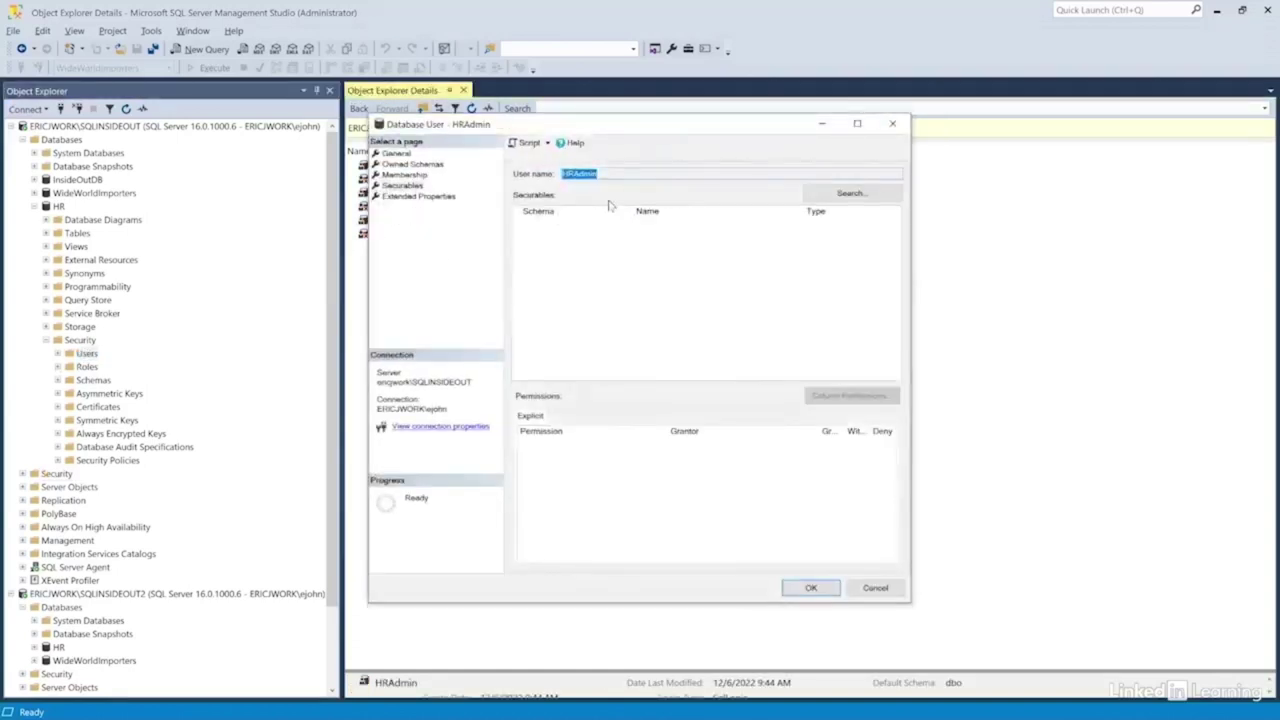
# - Check HRAdmin's user type on the General page, close the dialog, and go to the Microsoft Learn article
pyautogui.click(397, 156)
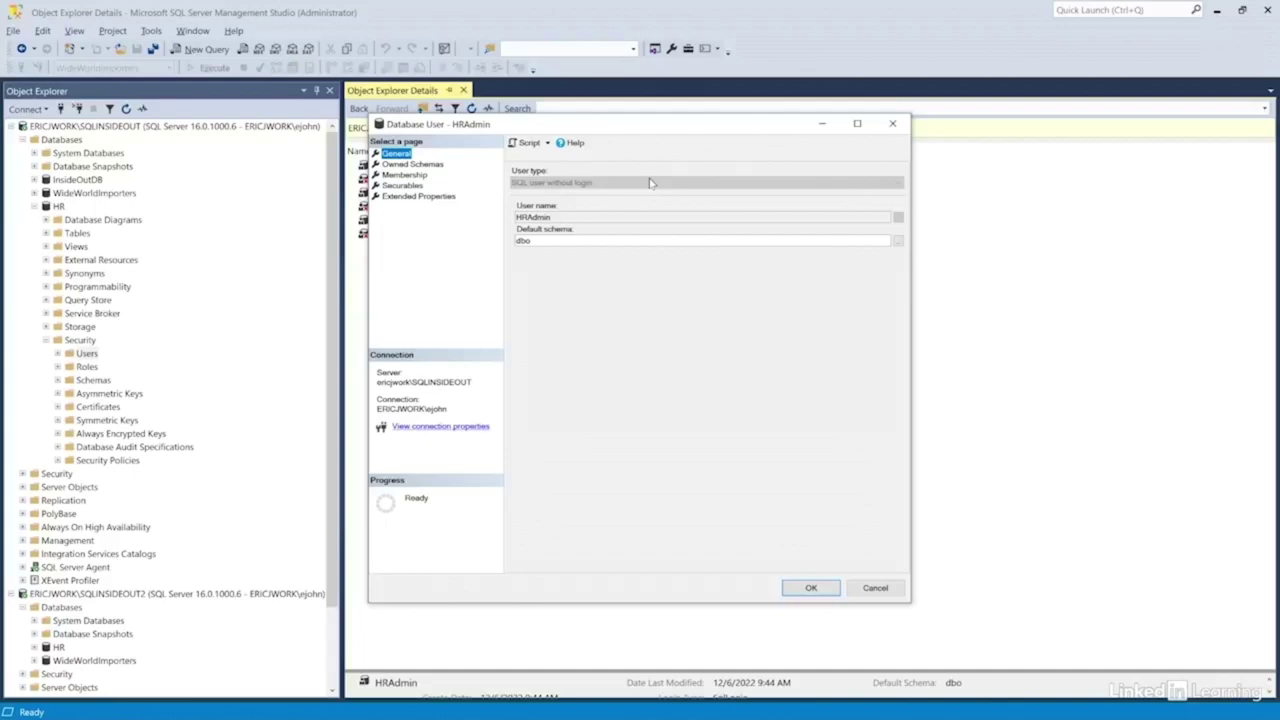
pyautogui.click(892, 123)
pyautogui.moveTo(126, 716)
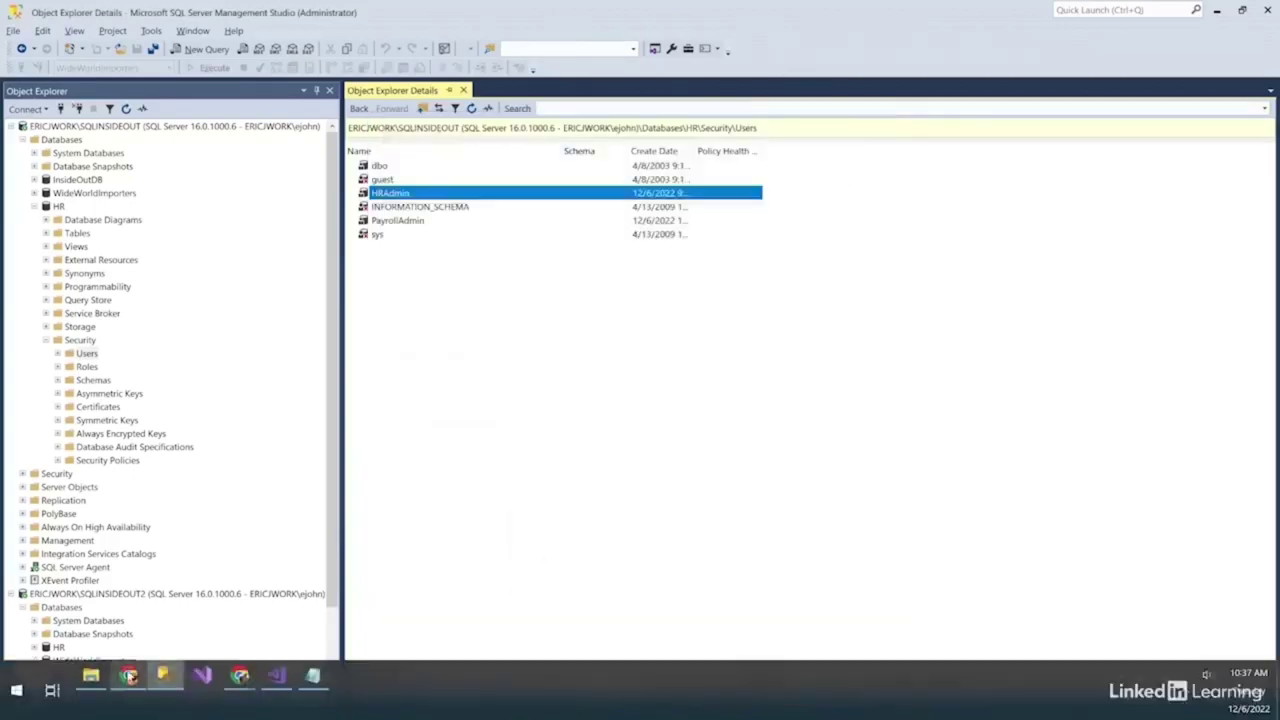
pyautogui.click(129, 678)
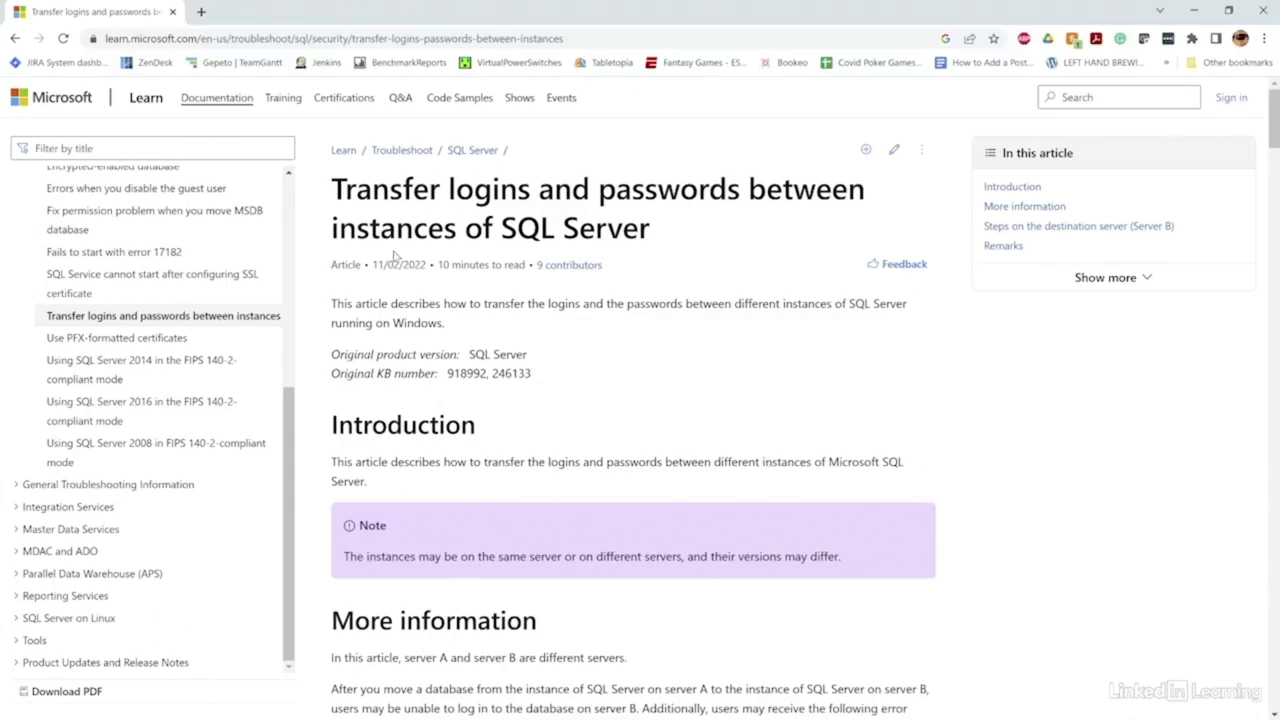
# - Scroll through the transfer-logins article and back up to Method 2's sp_help_revlogin script
pyautogui.scroll(-4, 395, 257)
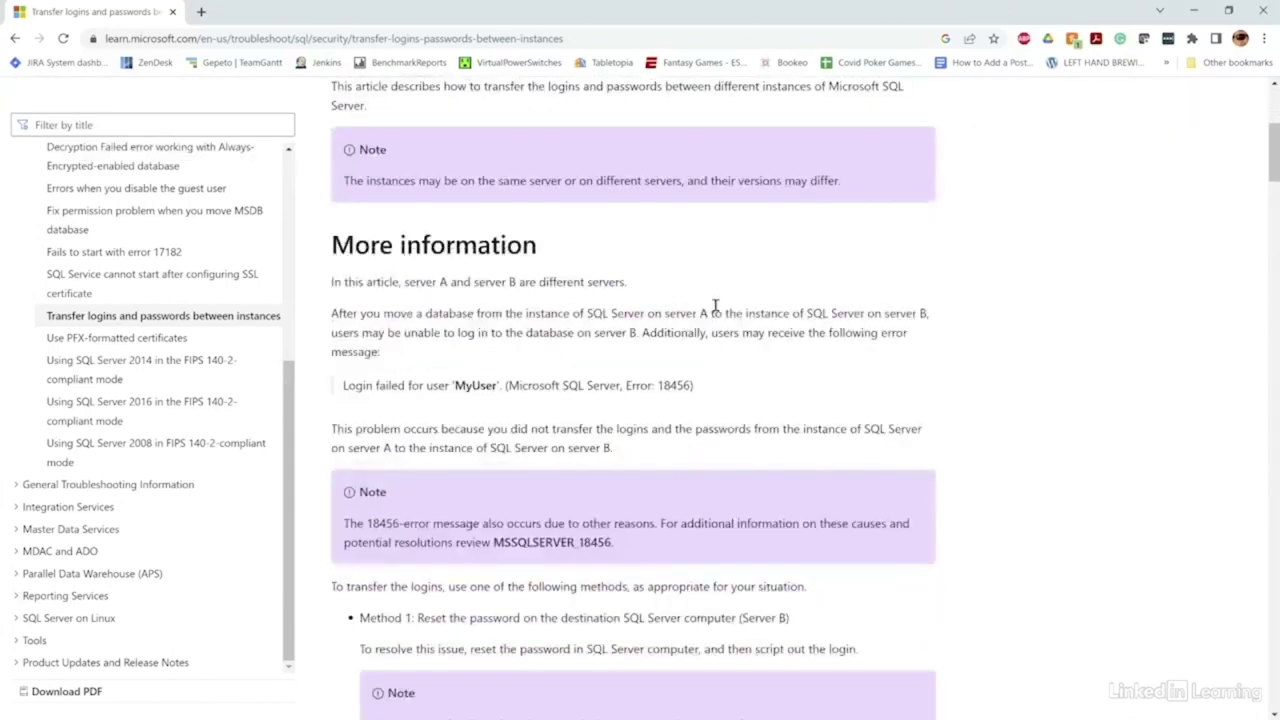
pyautogui.scroll(-1, 590, 372)
pyautogui.scroll(-2, 590, 372)
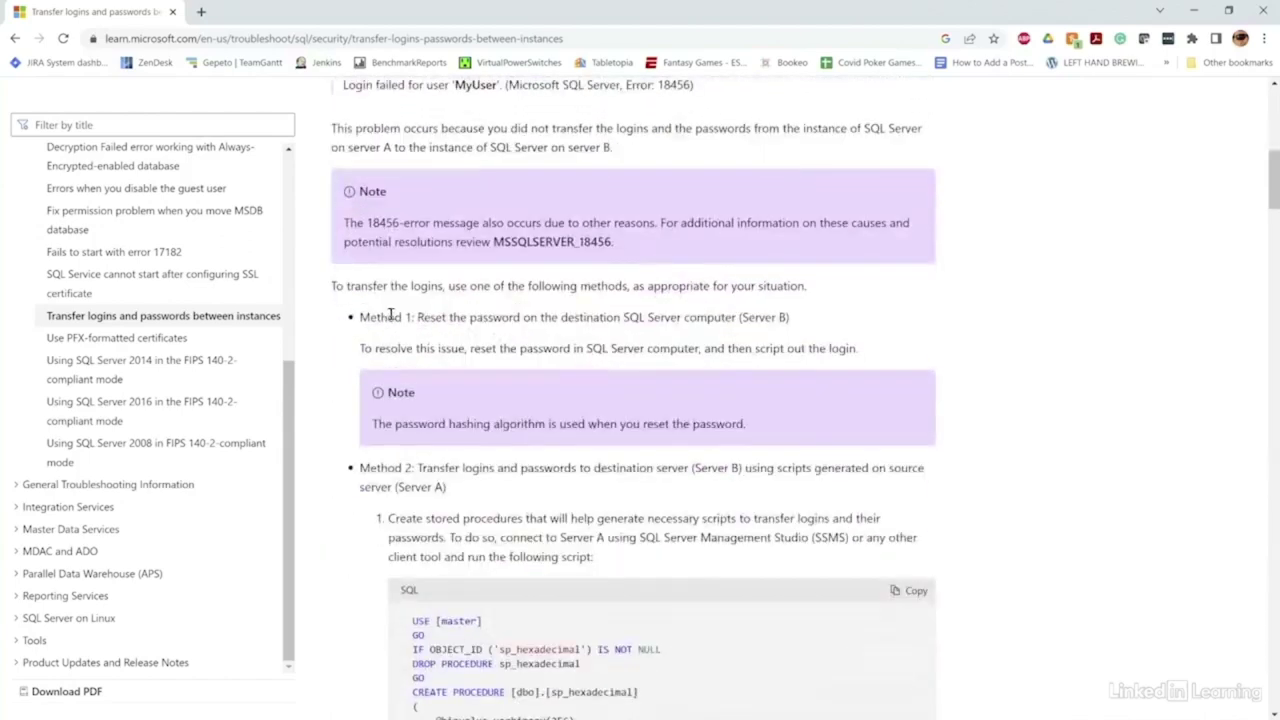
pyautogui.scroll(-3, 766, 288)
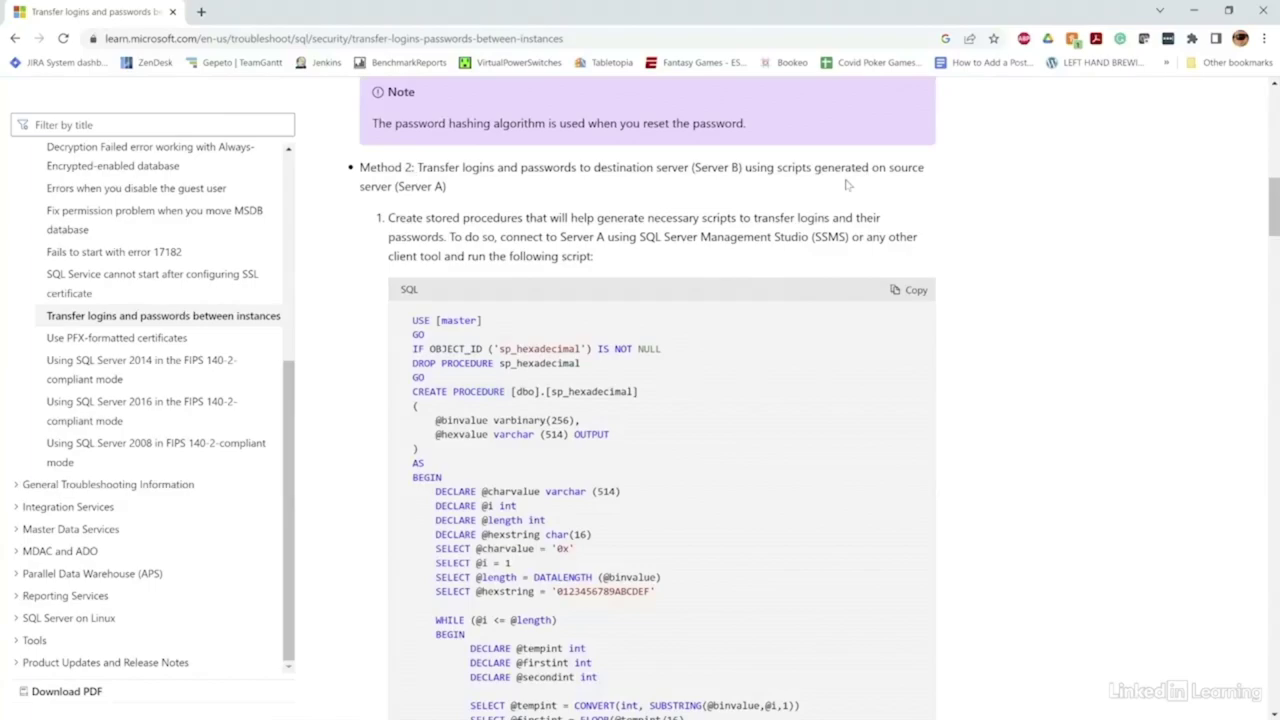
pyautogui.scroll(-15, 843, 185)
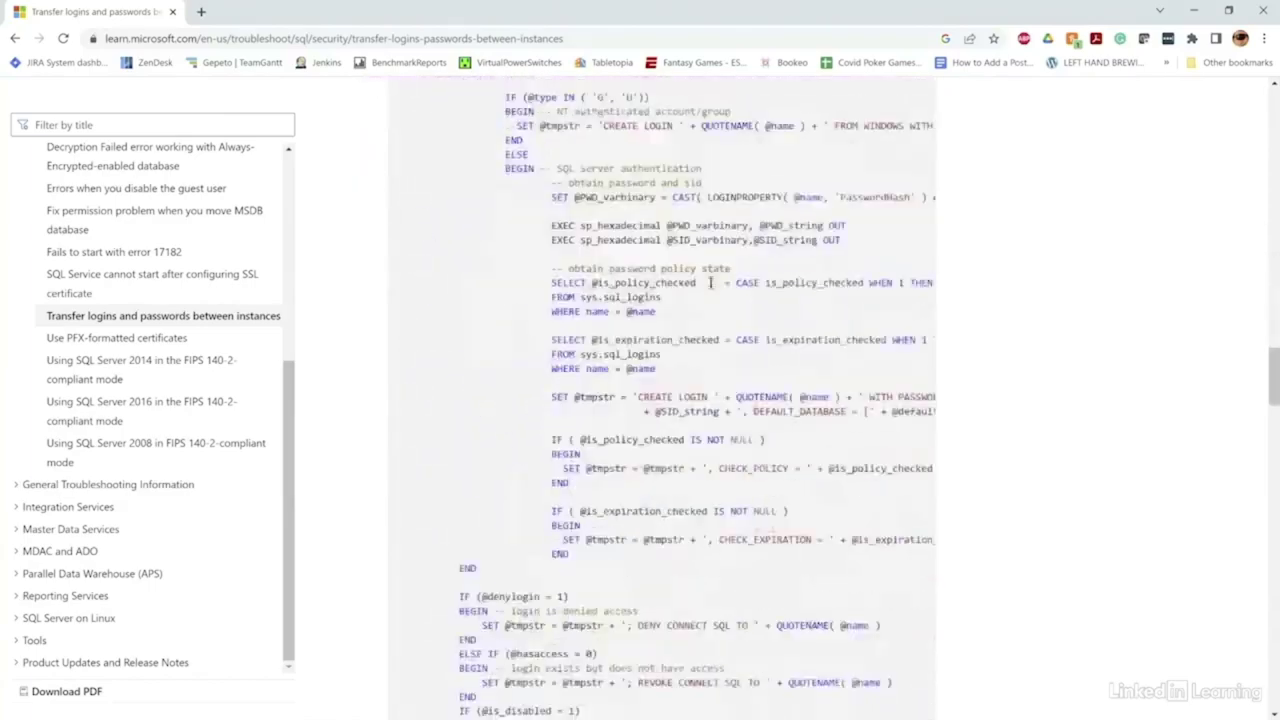
pyautogui.scroll(-6, 674, 268)
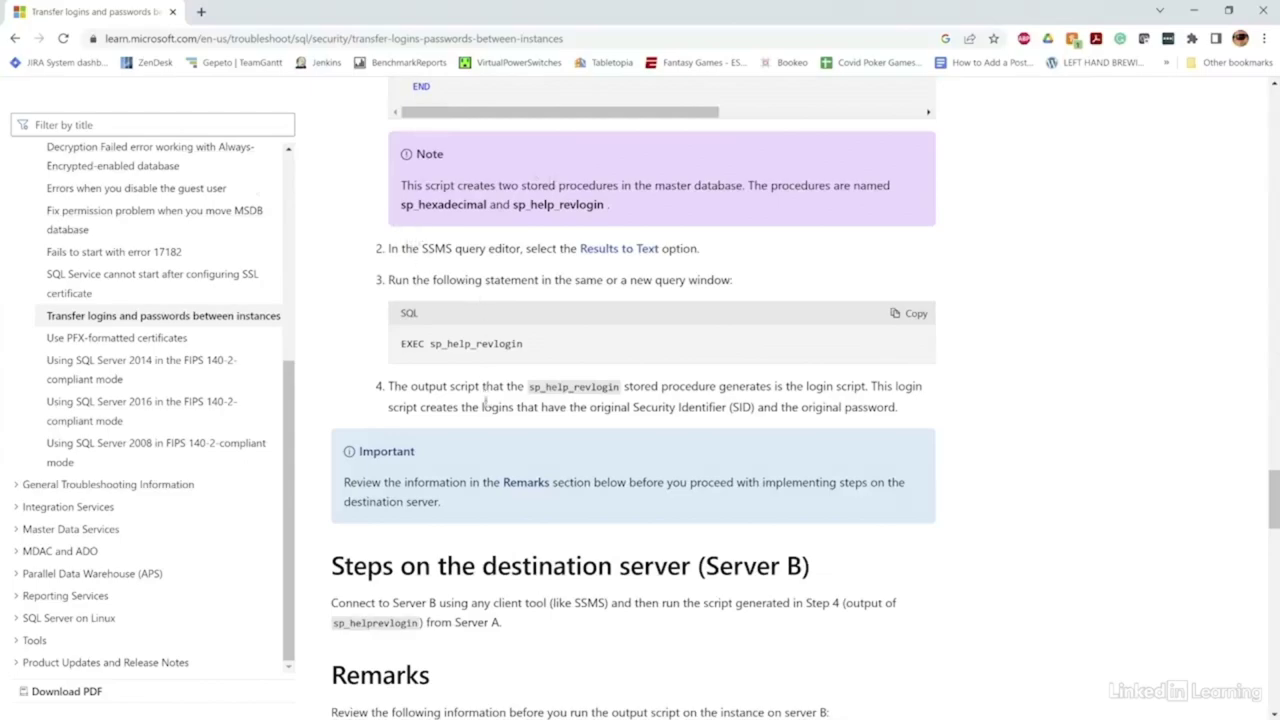
pyautogui.scroll(-4, 468, 579)
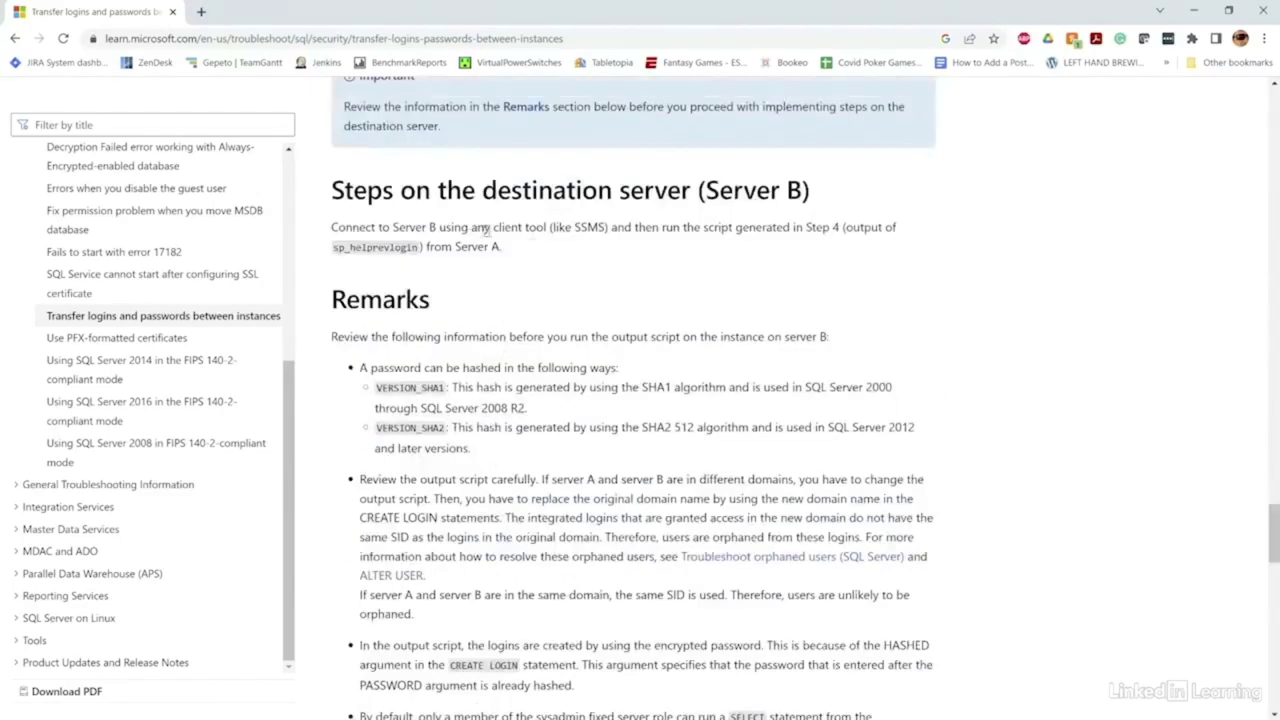
pyautogui.scroll(-5, 723, 368)
pyautogui.scroll(-10, 724, 366)
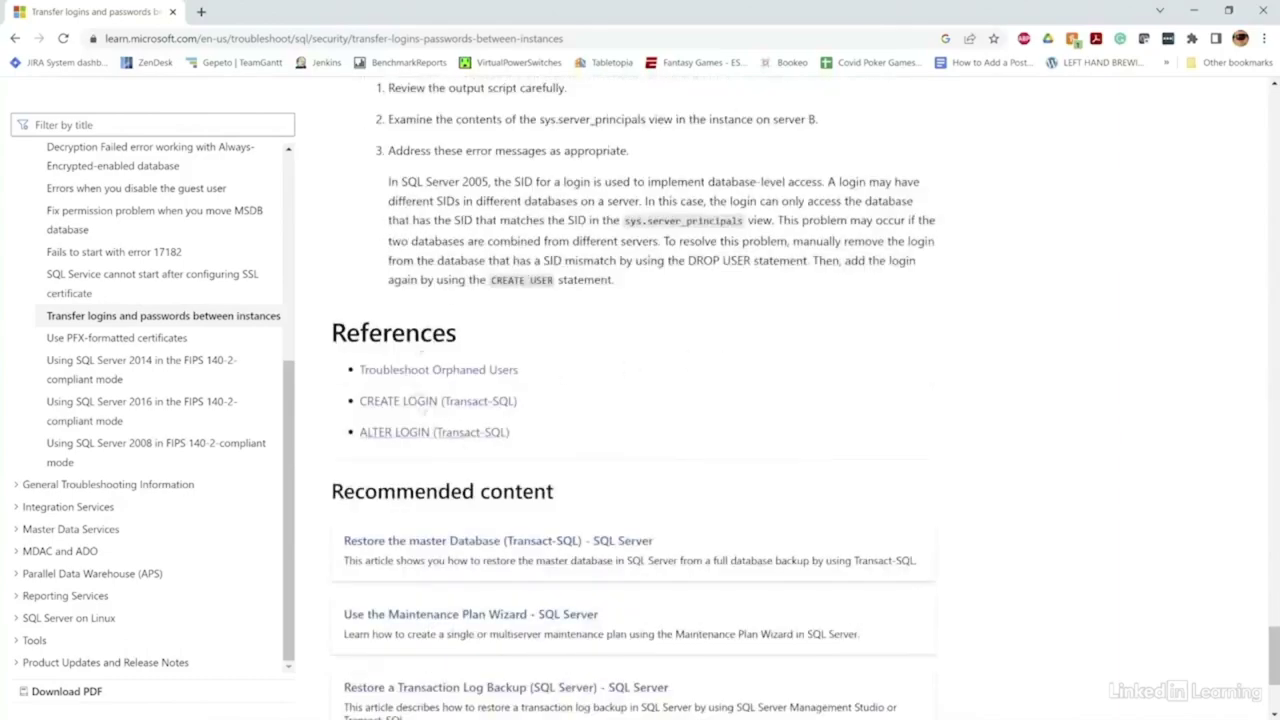
pyautogui.scroll(9, 557, 400)
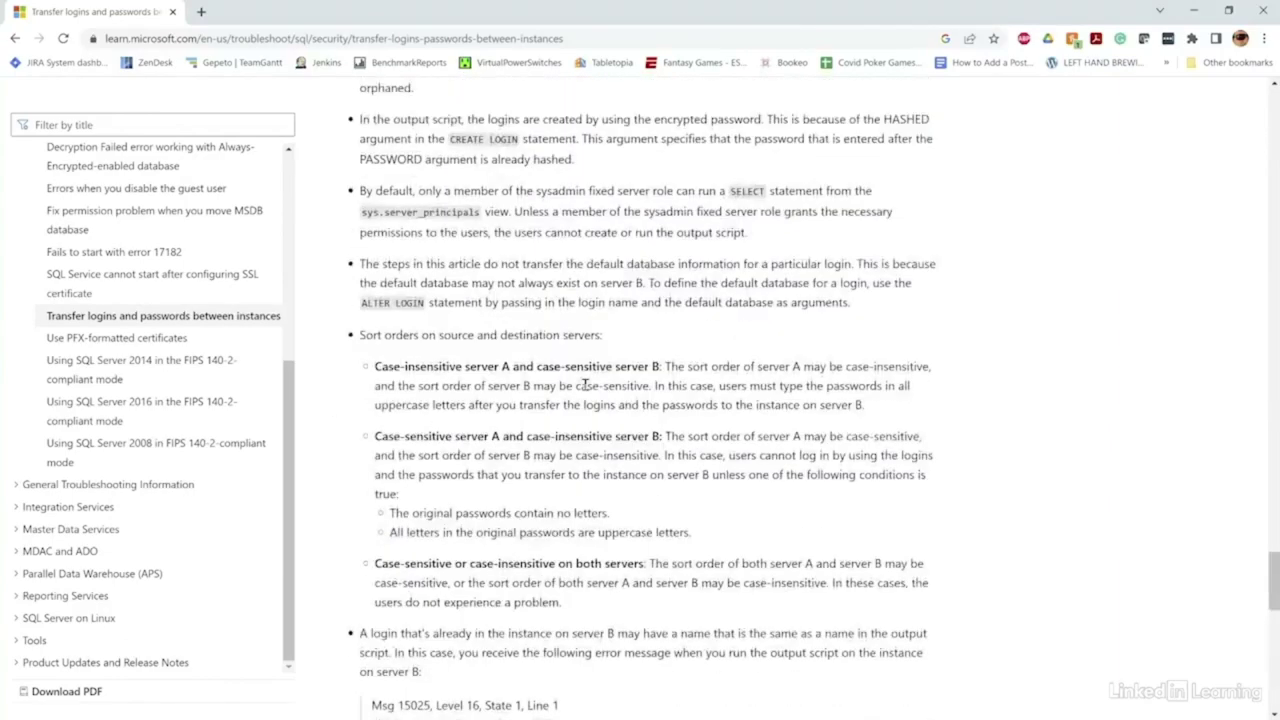
pyautogui.scroll(20, 585, 385)
pyautogui.scroll(20, 448, 522)
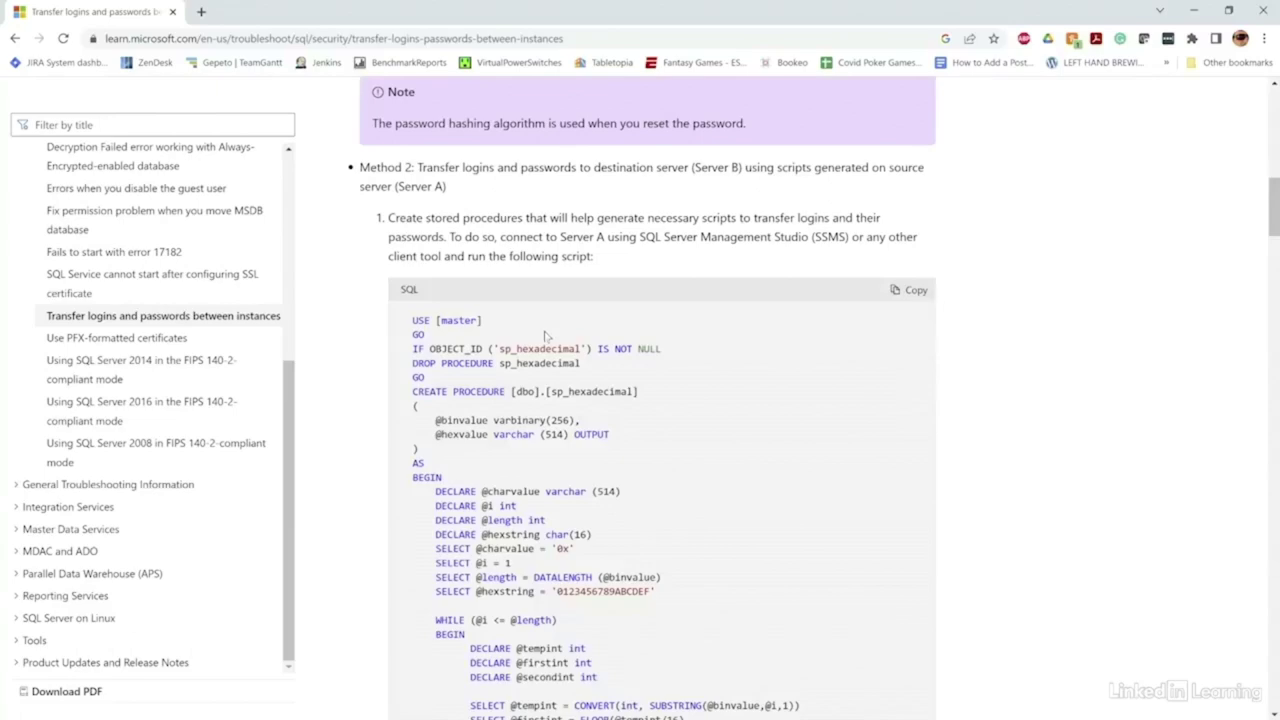
pyautogui.scroll(-4, 546, 336)
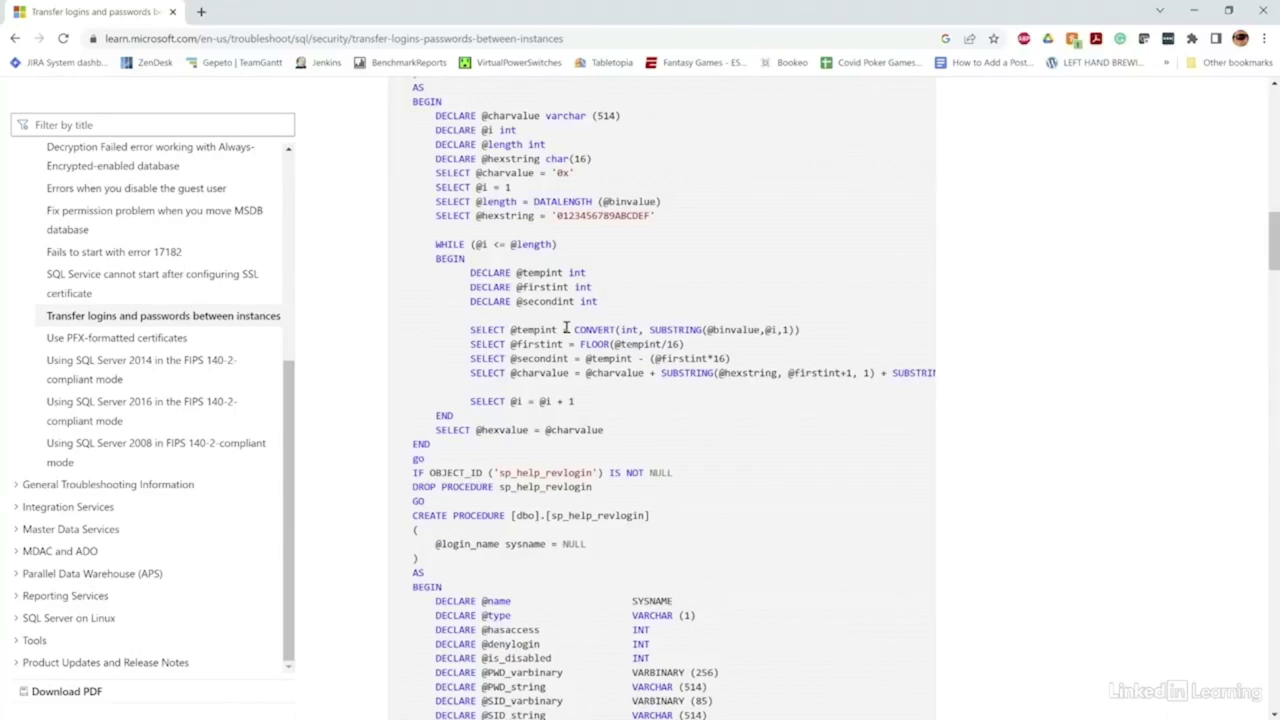
pyautogui.scroll(3, 566, 328)
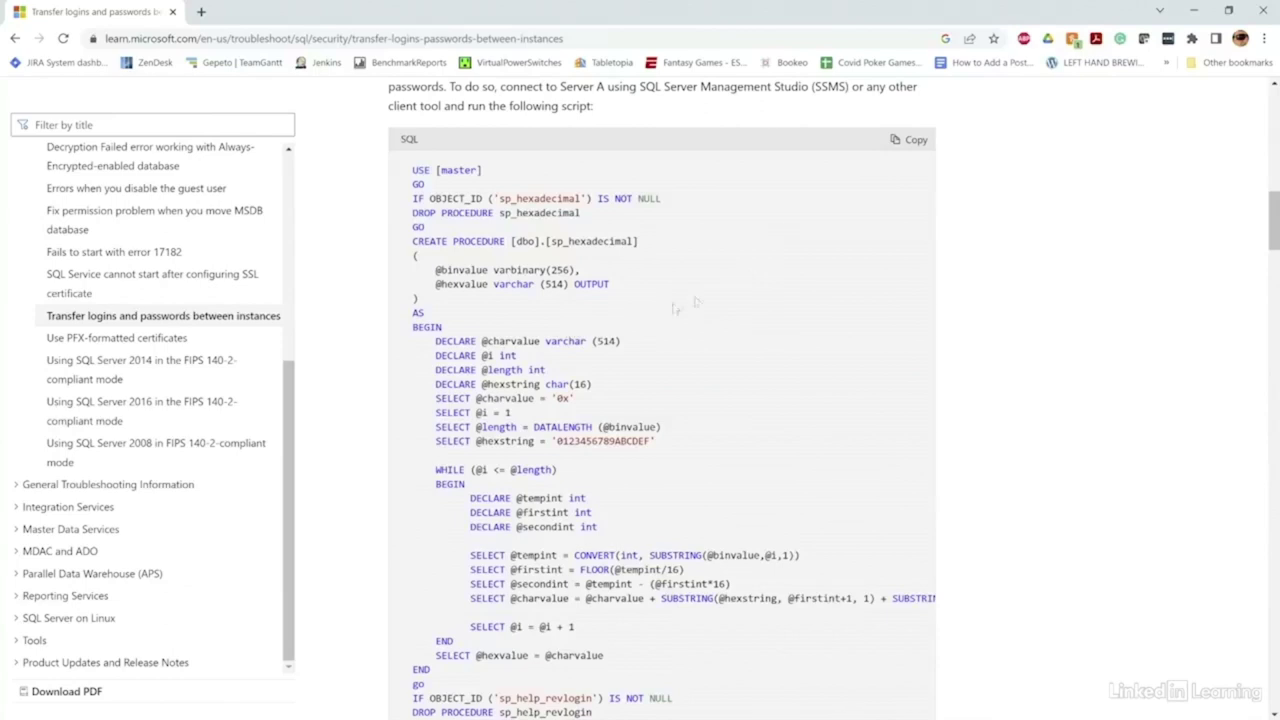
# - Paste the Method 2 script into a new SQLINSIDEOUT2 query and execute it
pyautogui.click(909, 142)
pyautogui.moveTo(170, 710)
pyautogui.click(165, 676)
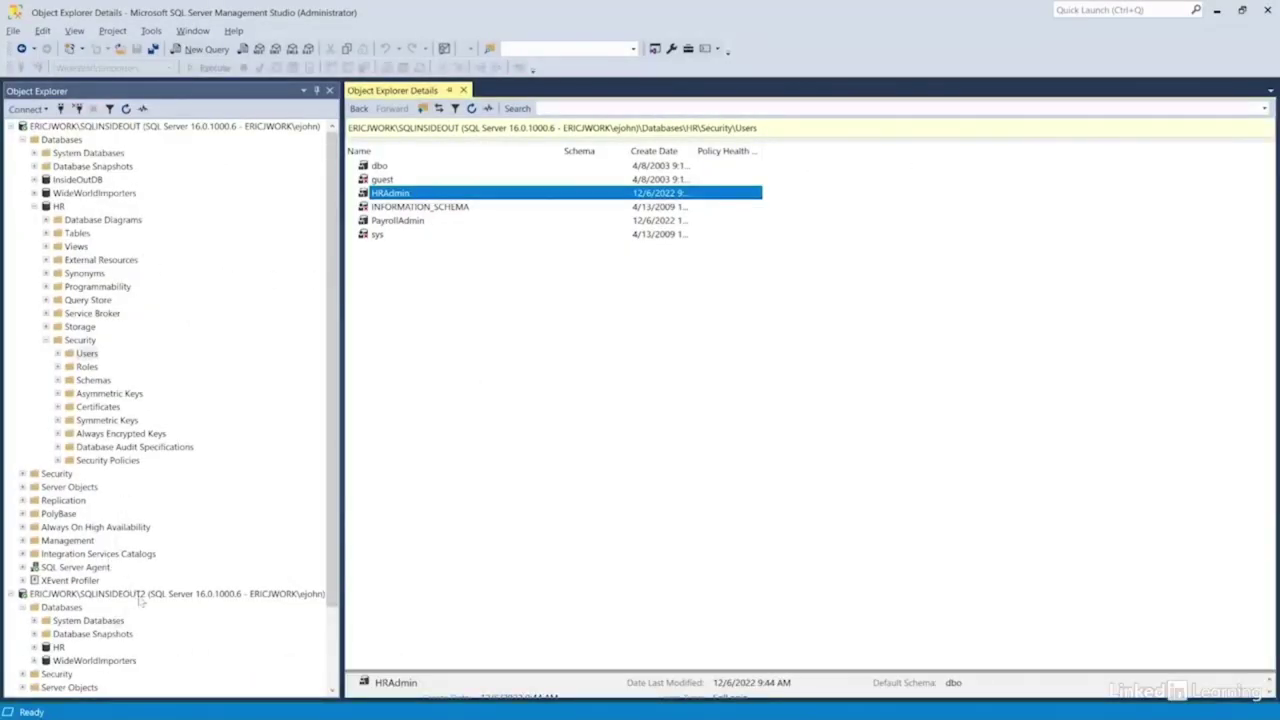
pyautogui.rightClick(185, 595)
pyautogui.click(190, 521)
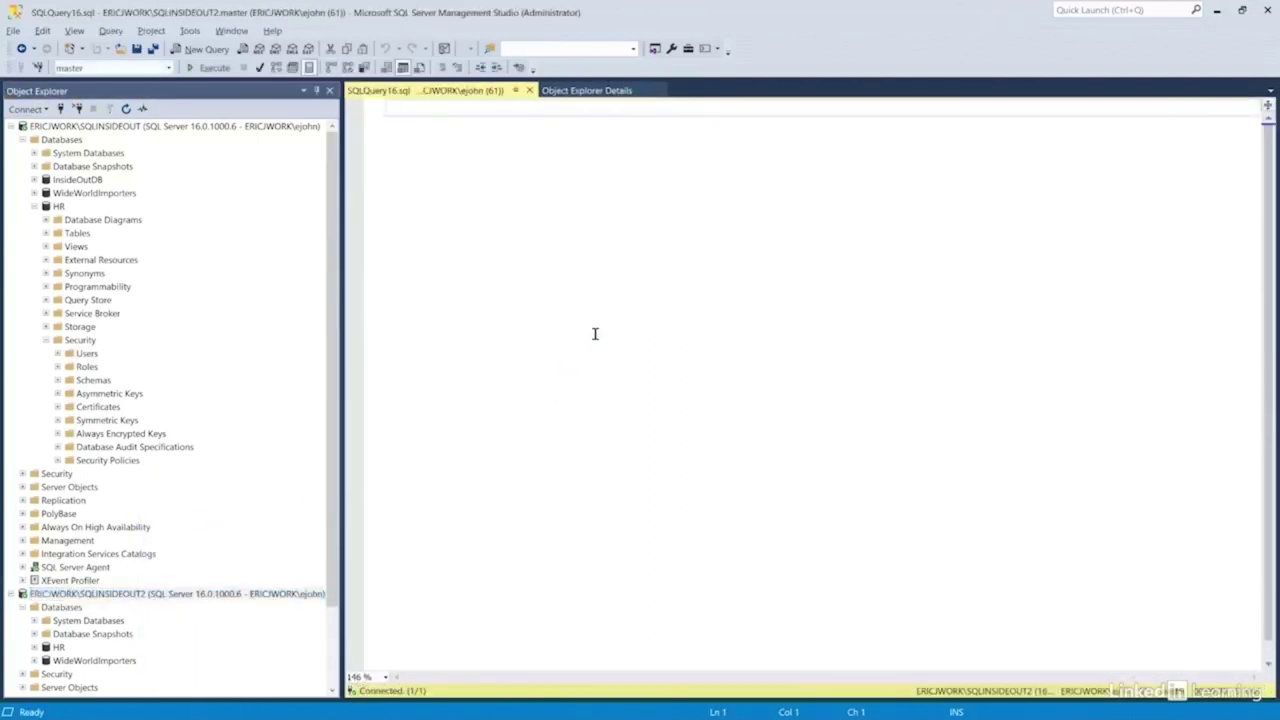
pyautogui.hotkey('ctrl', 'v')
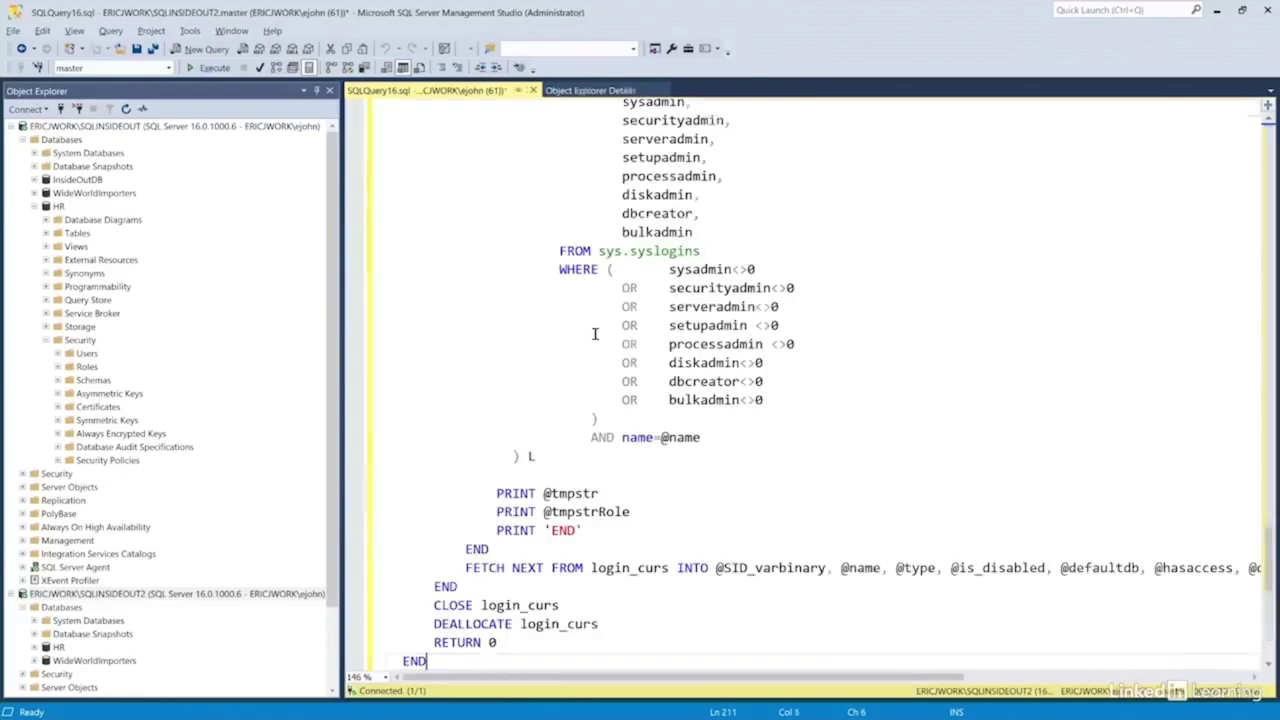
pyautogui.moveTo(1270, 560); pyautogui.dragTo(1270, 160)
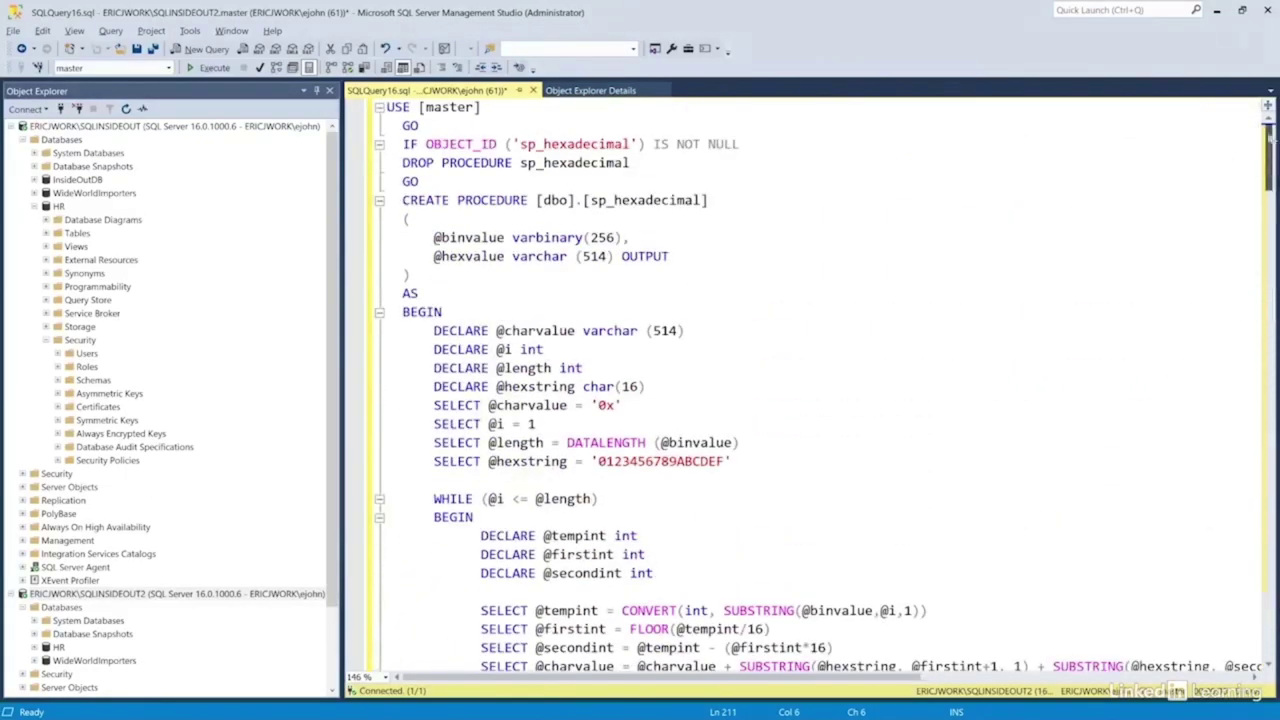
pyautogui.click(211, 68)
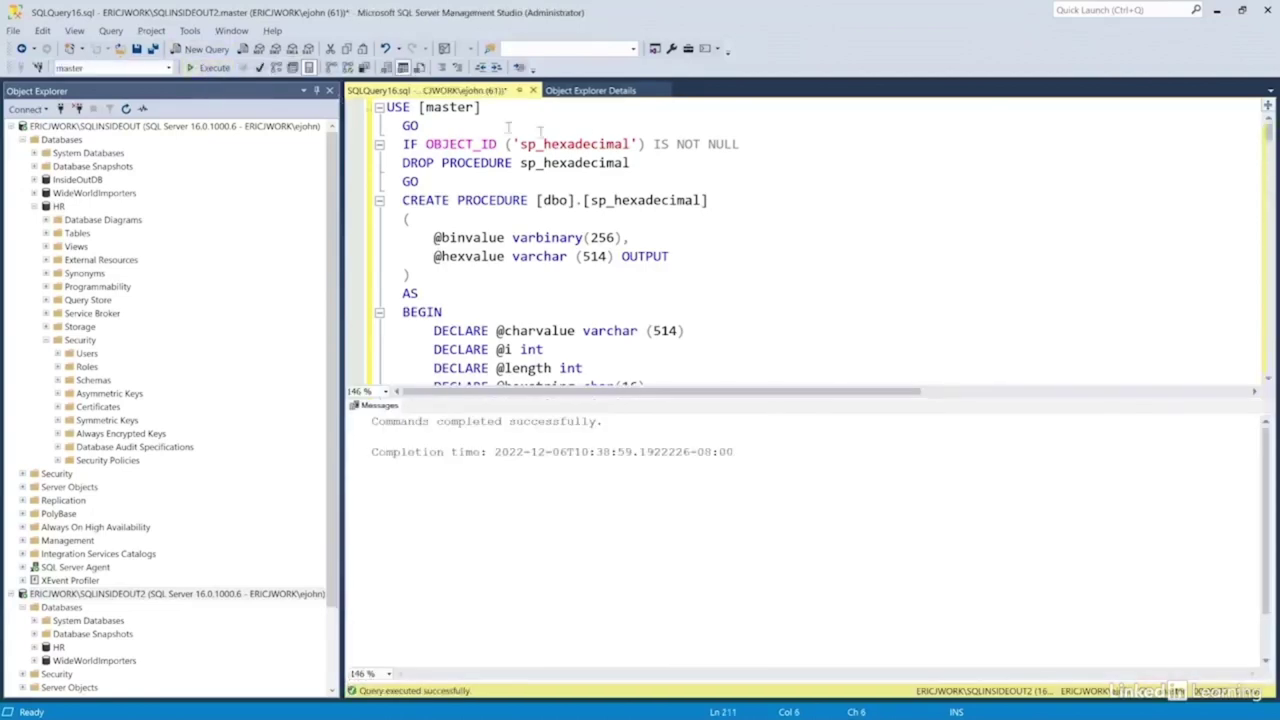
# - Select the sp_help_revlogin name in the article's Note, then return to the SSMS query window
pyautogui.hotkey('alt', 'Tab')
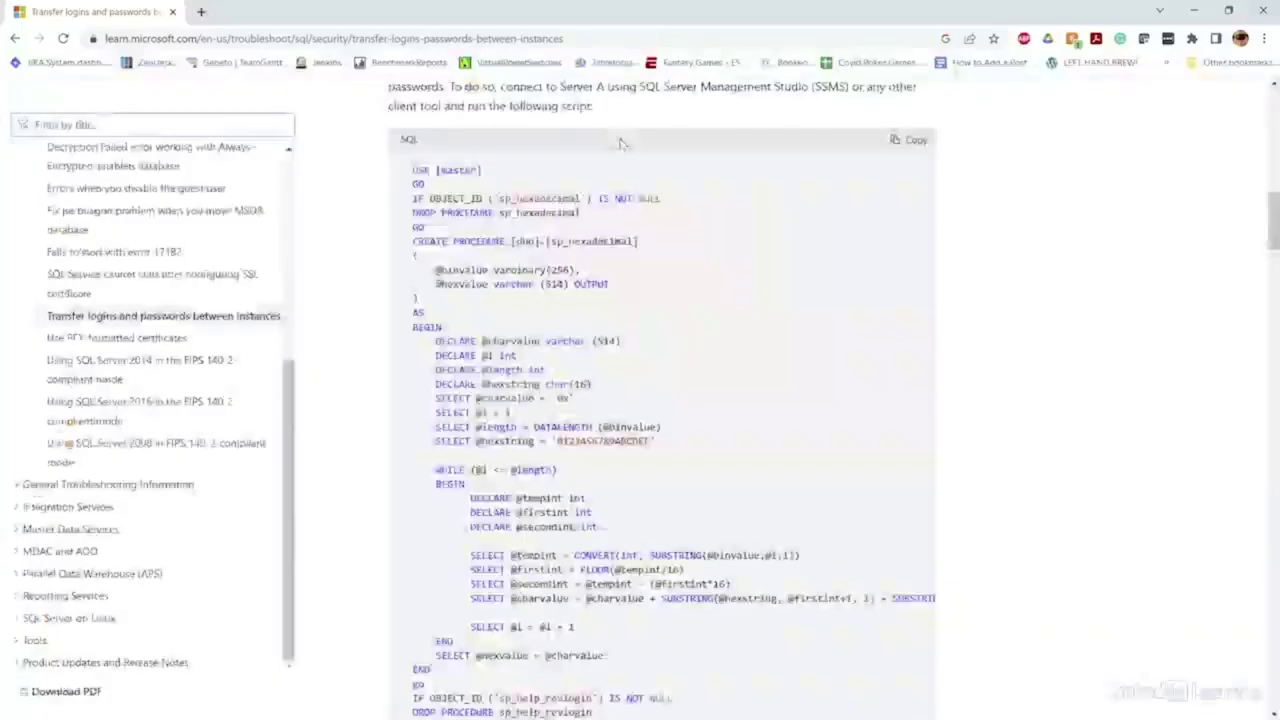
pyautogui.scroll(-20, 621, 147)
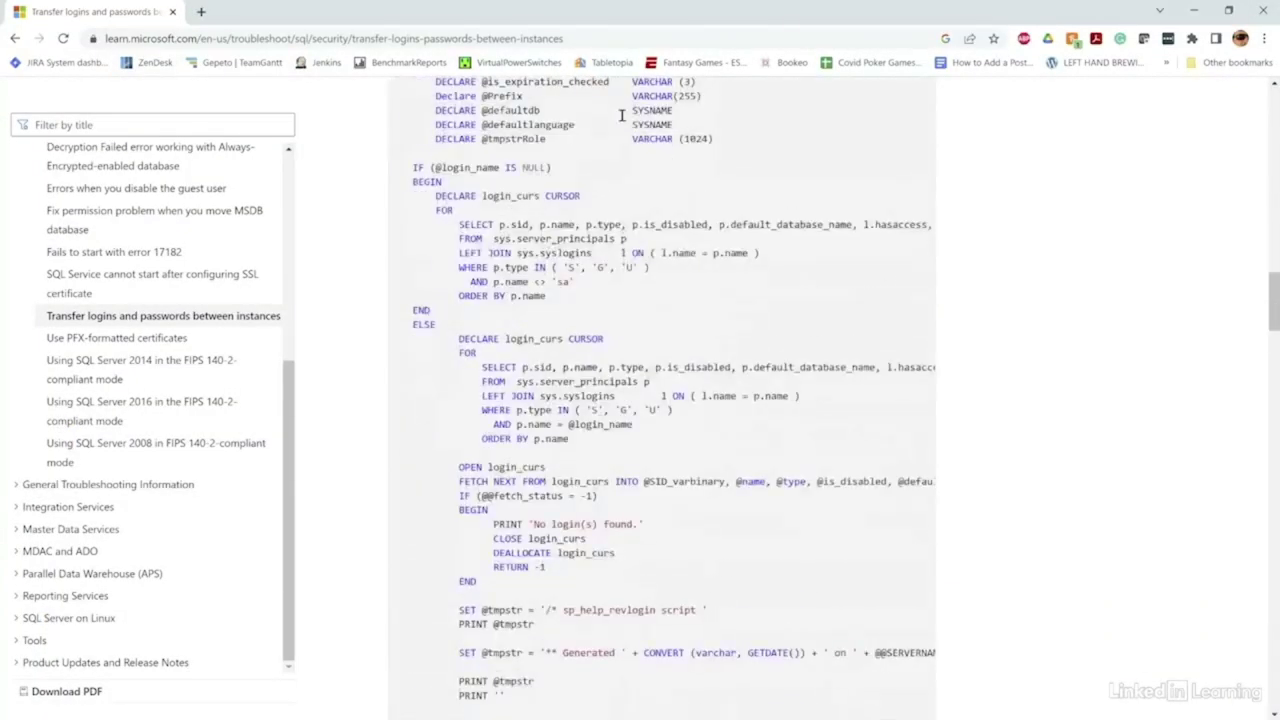
pyautogui.scroll(-10, 625, 92)
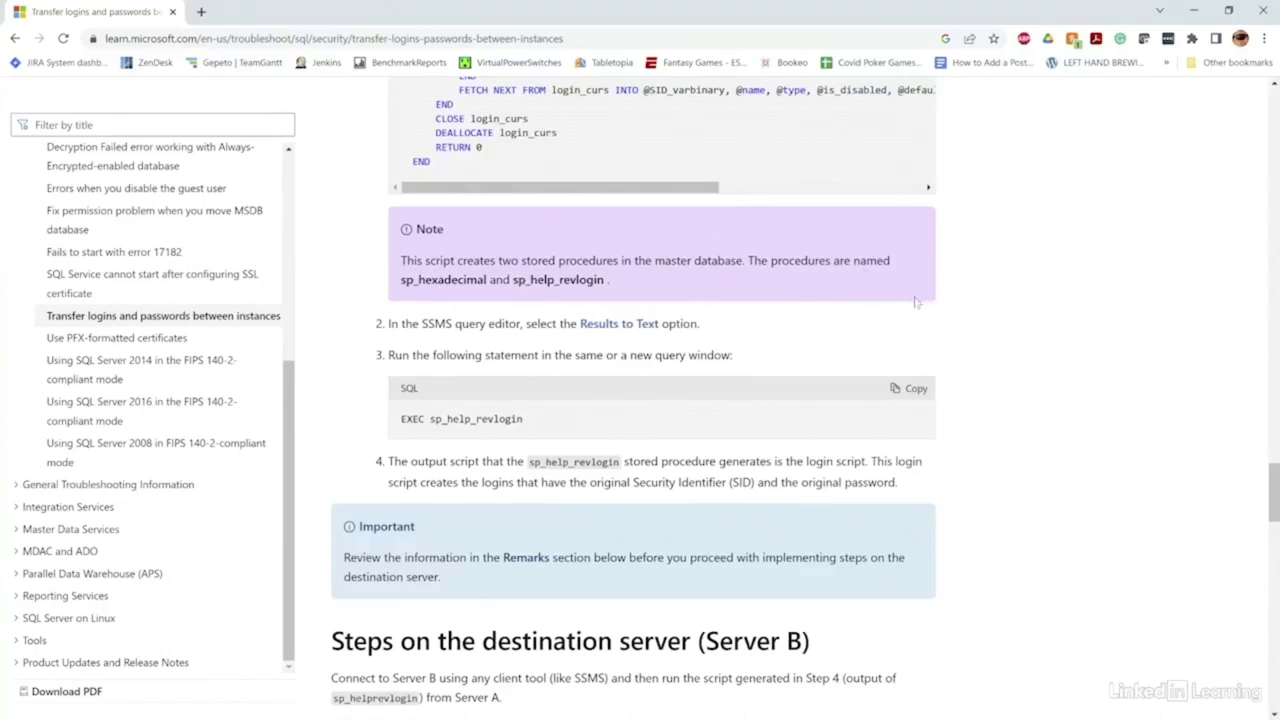
pyautogui.doubleClick(531, 279)
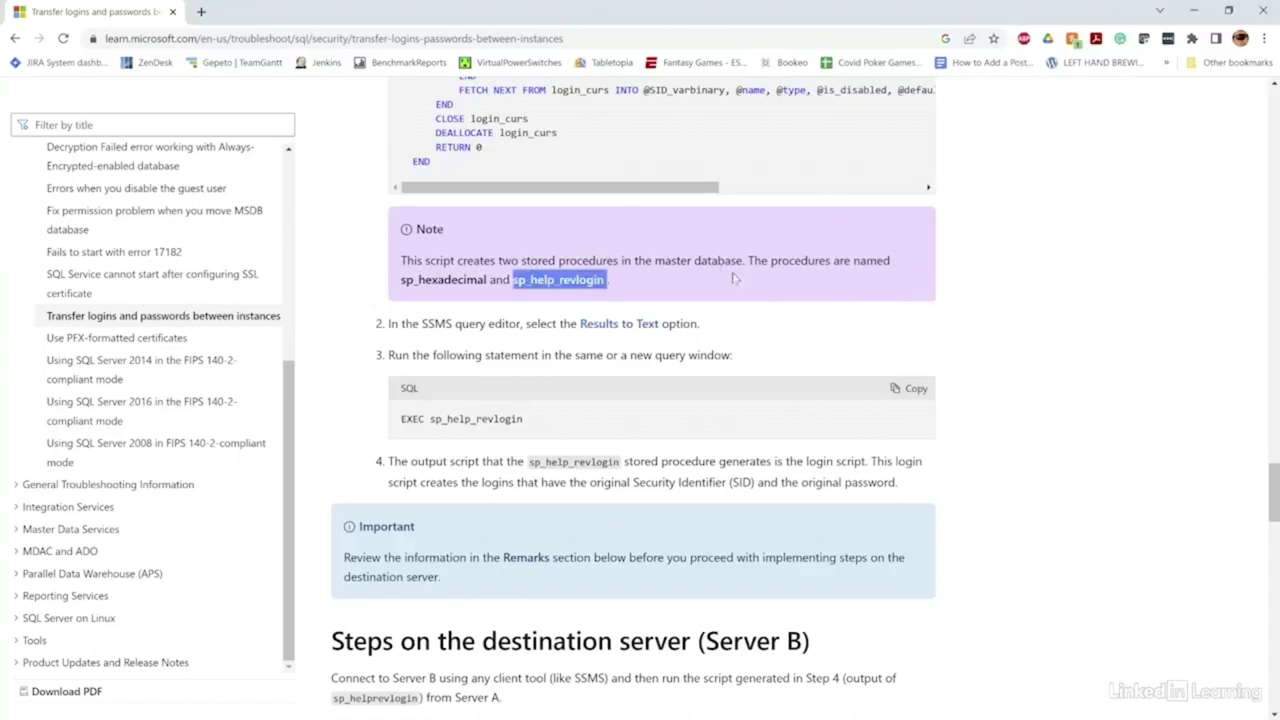
pyautogui.click(453, 703)
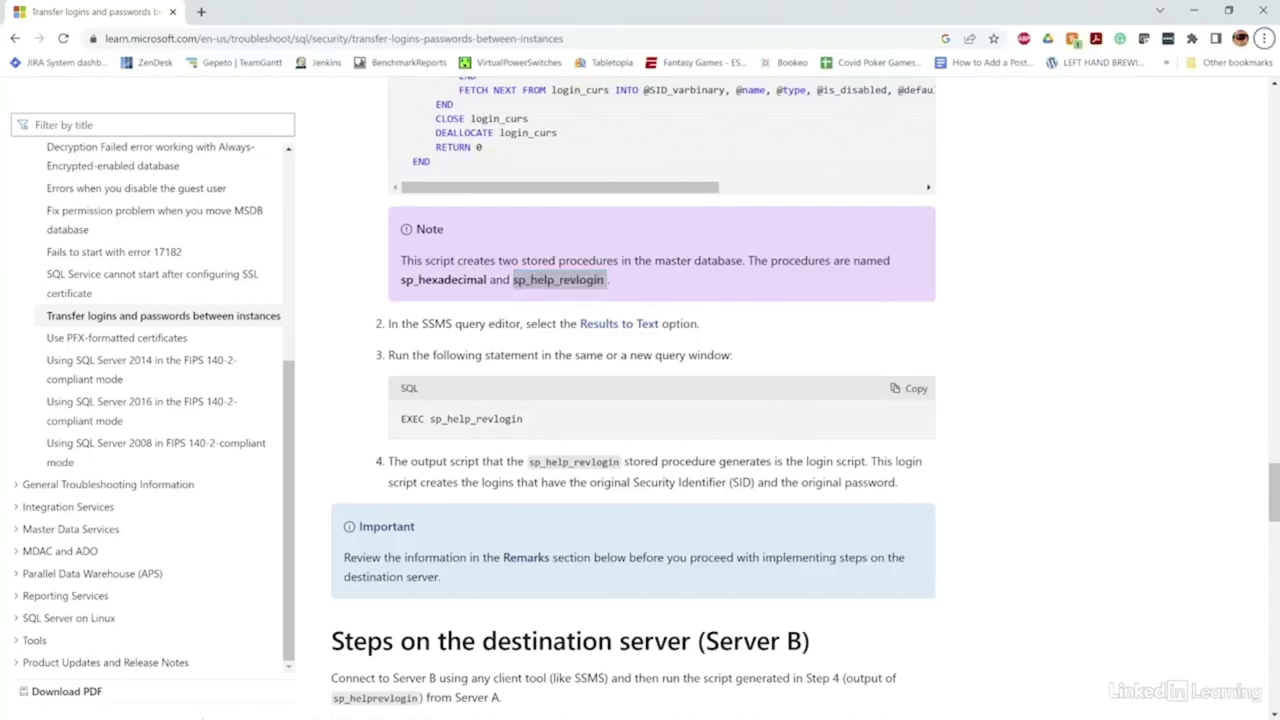
pyautogui.click(165, 676)
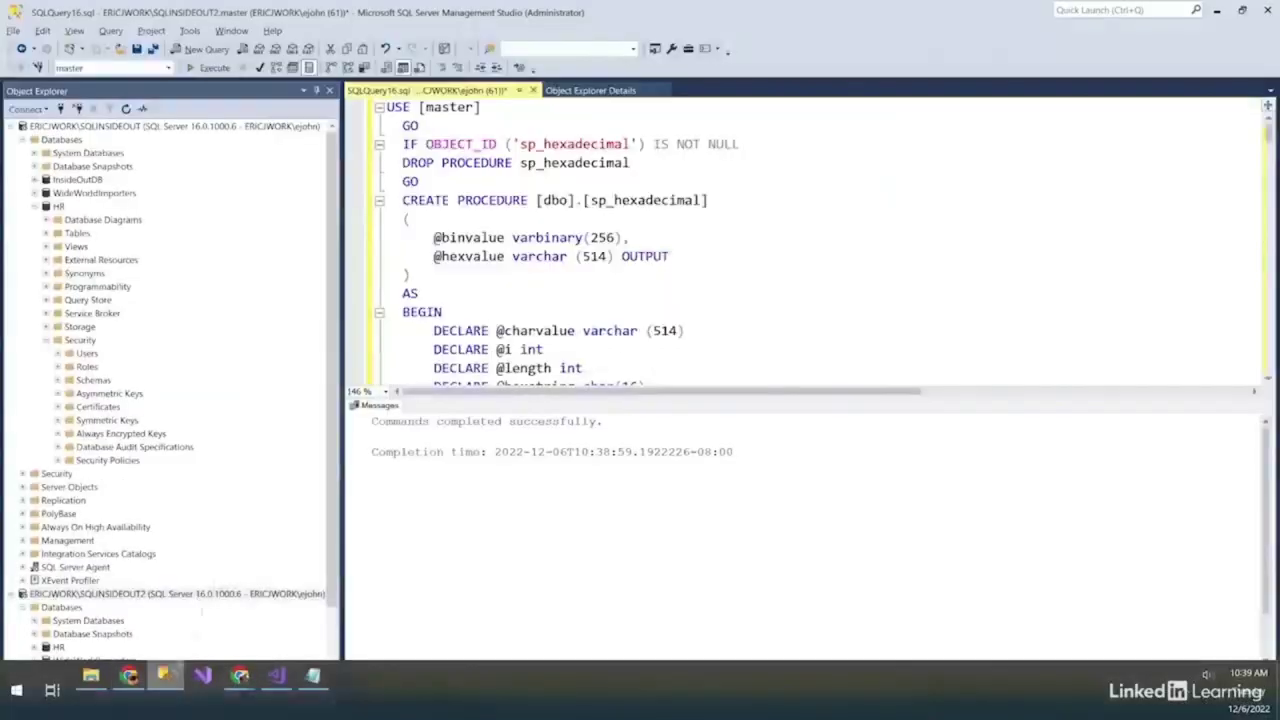
# - Replace the query contents with the single statement exec sp_help_revlogin
pyautogui.click(603, 164)
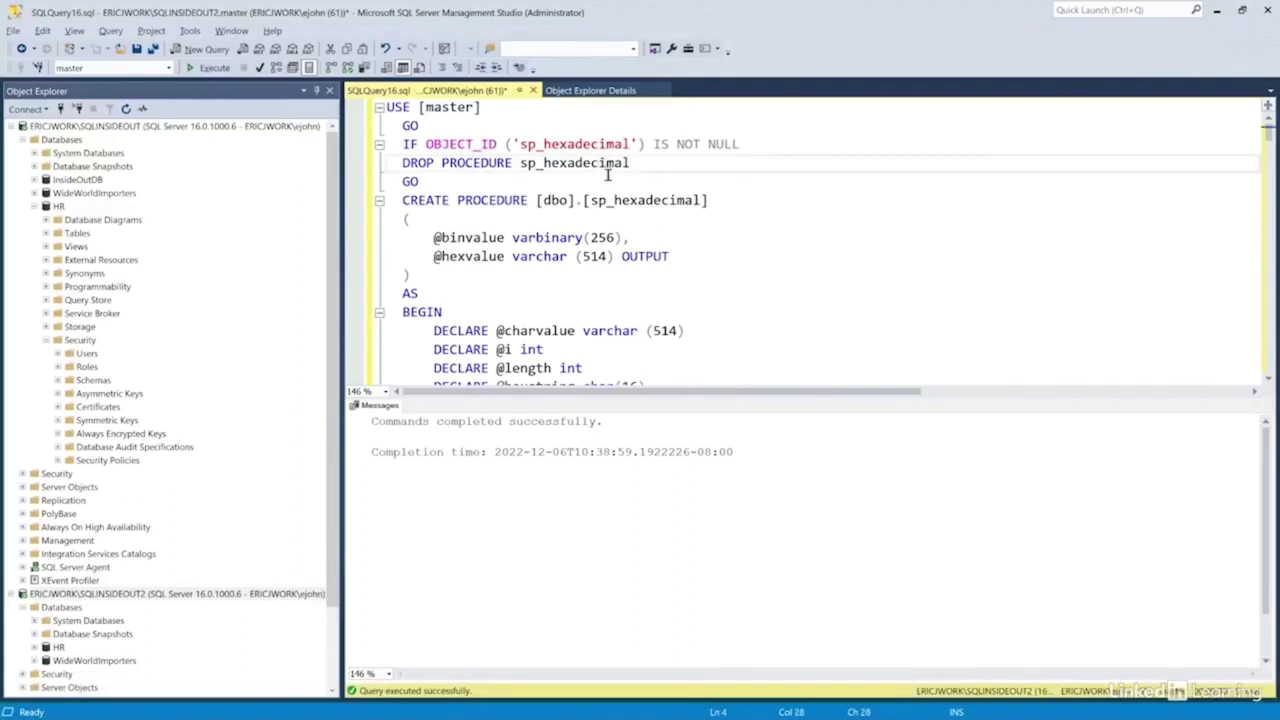
pyautogui.hotkey('ctrl', 'a')
pyautogui.press('Delete')
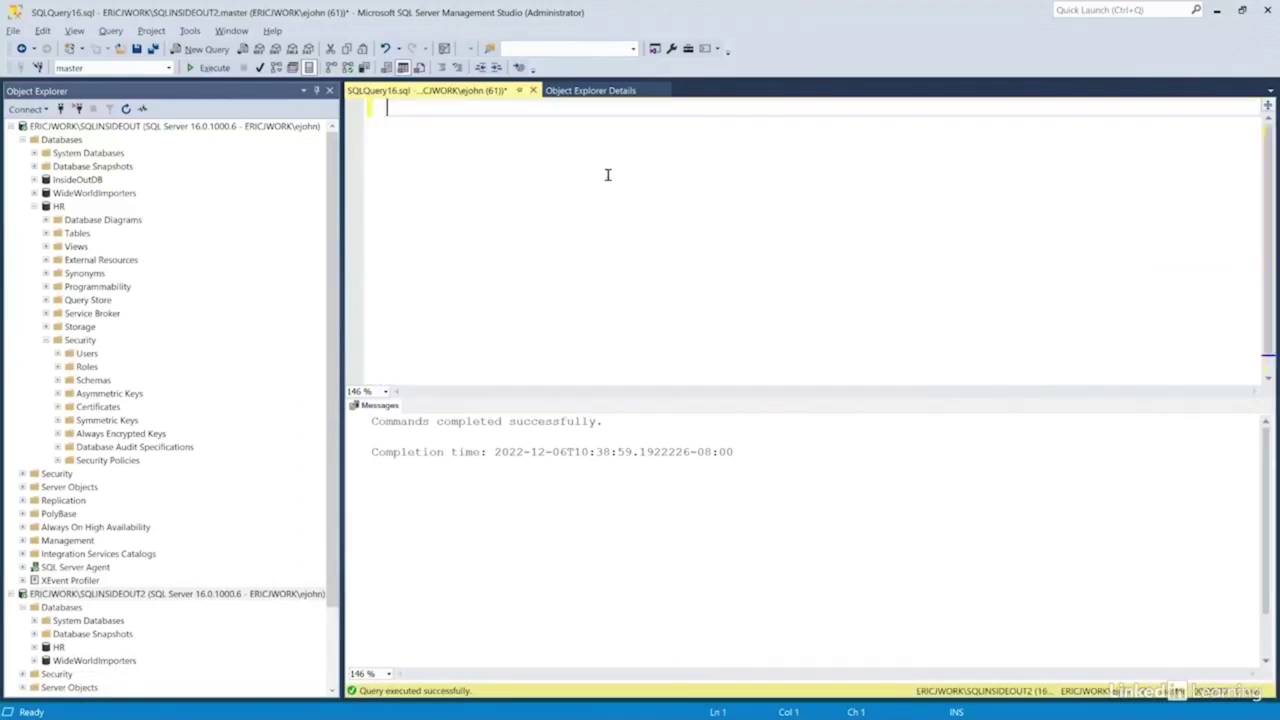
pyautogui.hotkey('ctrl', 'v')
pyautogui.press('BackSpace')
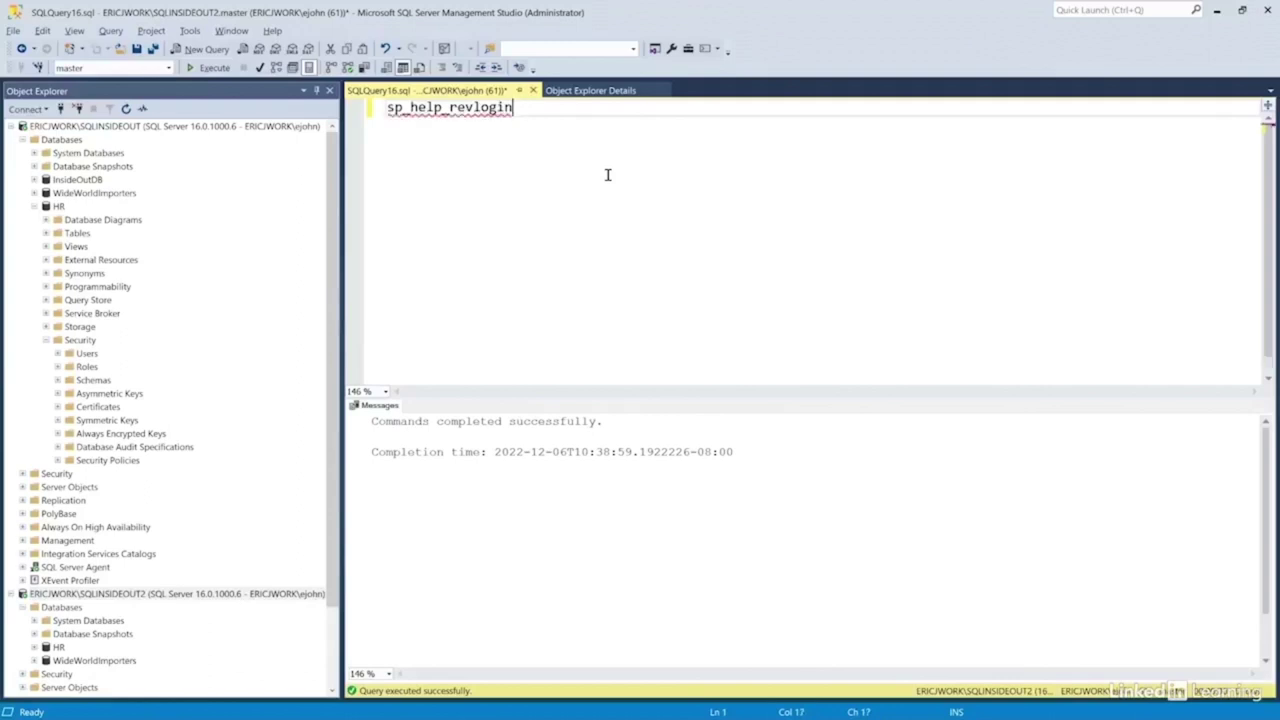
pyautogui.press('Home')
pyautogui.write('exec')
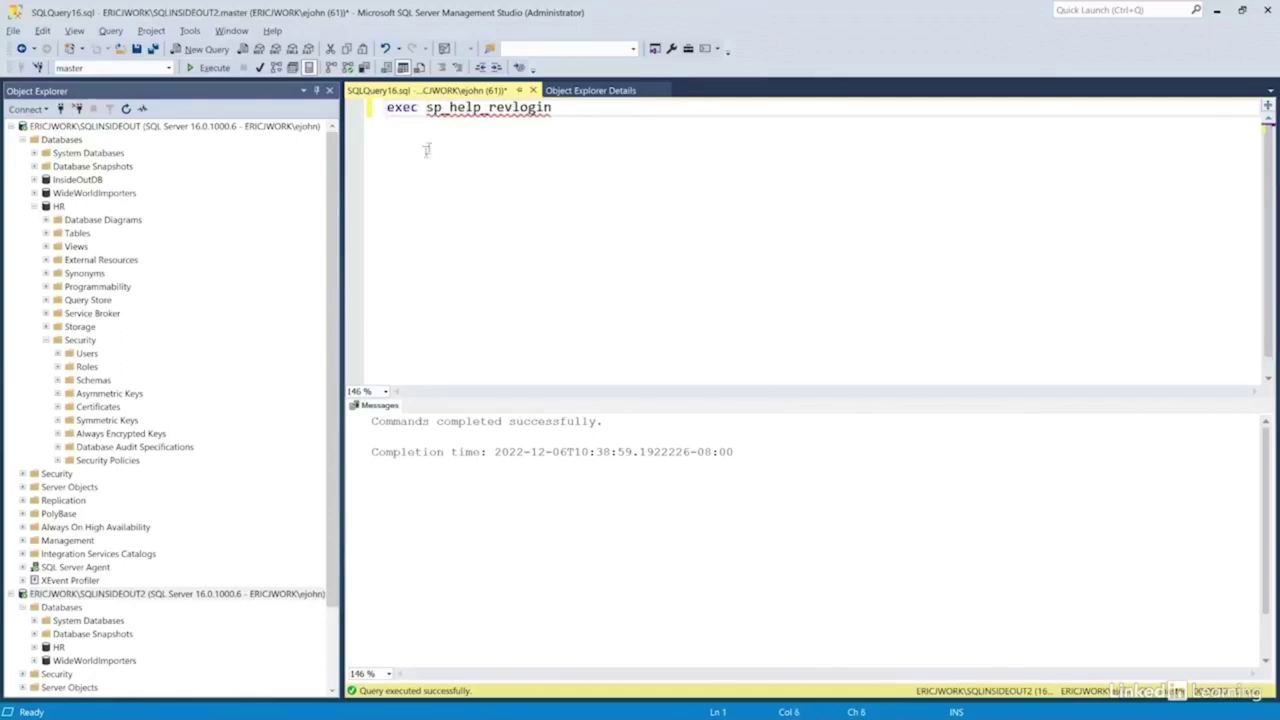
# - Refresh the IntelliSense local cache and execute exec sp_help_revlogin with F5
pyautogui.moveTo(483, 106)
pyautogui.click(43, 30)
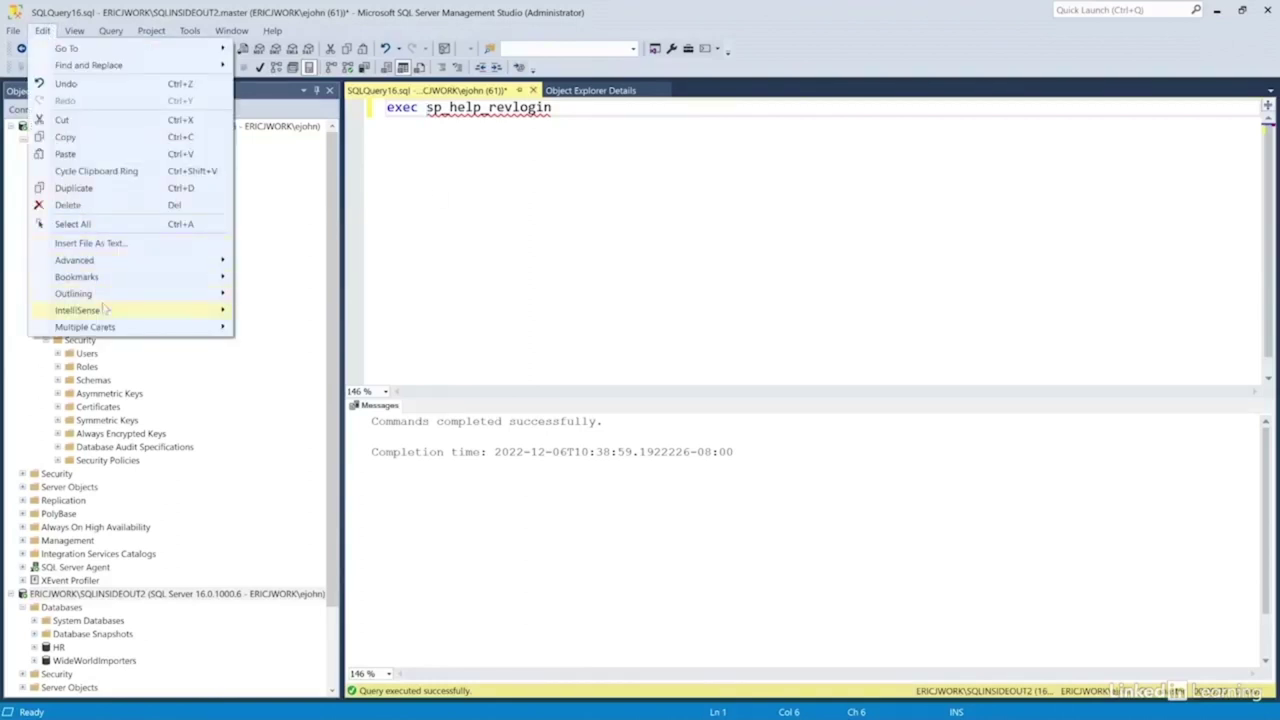
pyautogui.moveTo(111, 313)
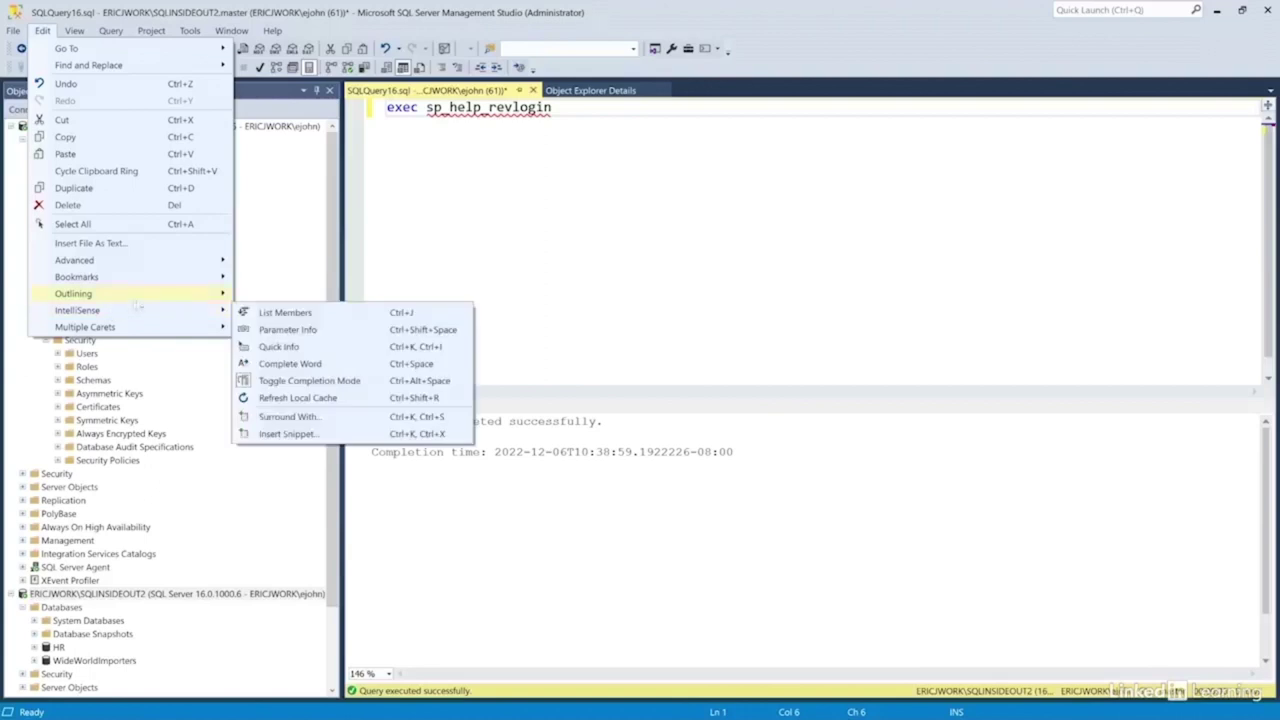
pyautogui.click(362, 401)
pyautogui.click(575, 285)
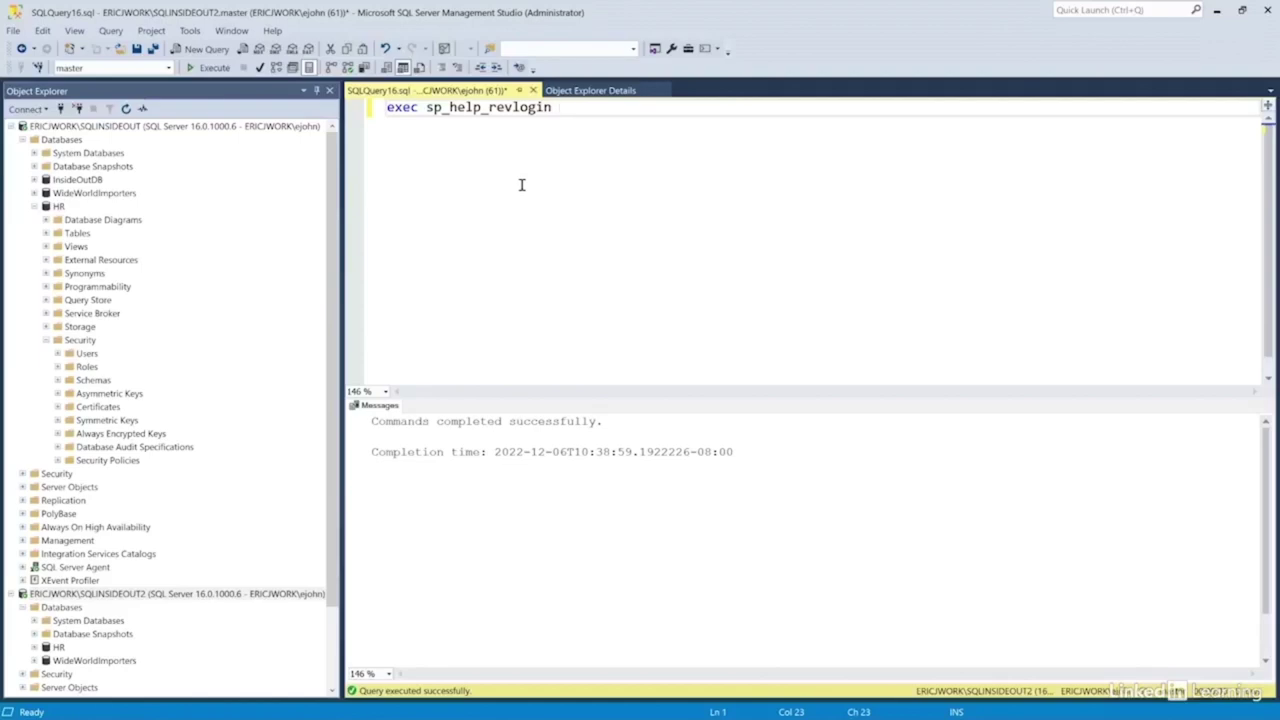
pyautogui.press('F5')
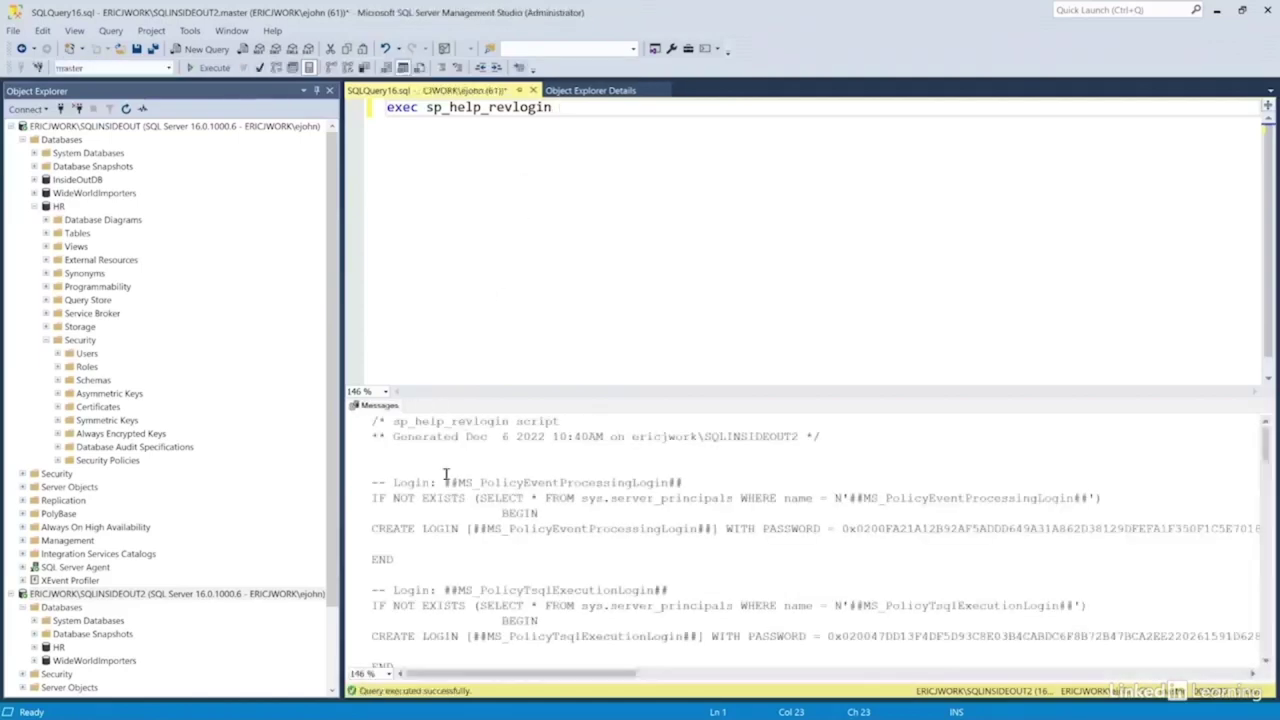
# - Select the generated CREATE LOGIN script from line 3 through the end of the Messages output
pyautogui.scroll(-5, 455, 475)
pyautogui.scroll(-10, 460, 470)
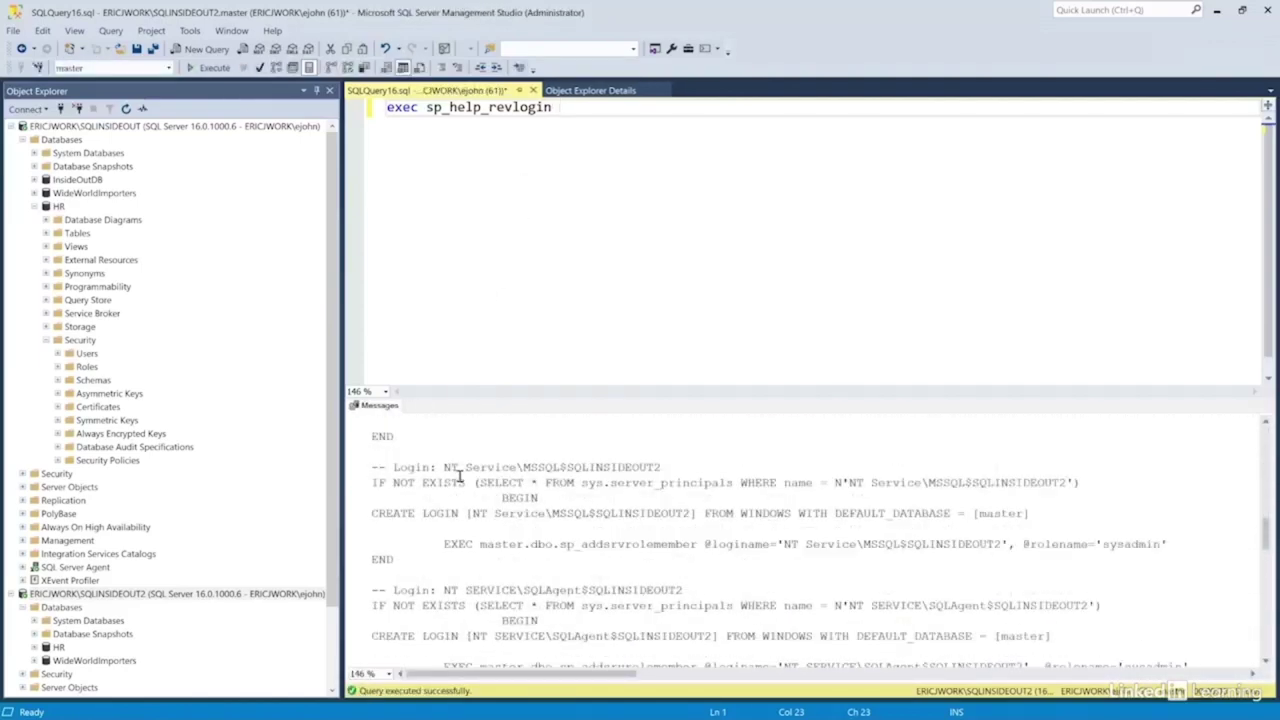
pyautogui.scroll(15, 455, 473)
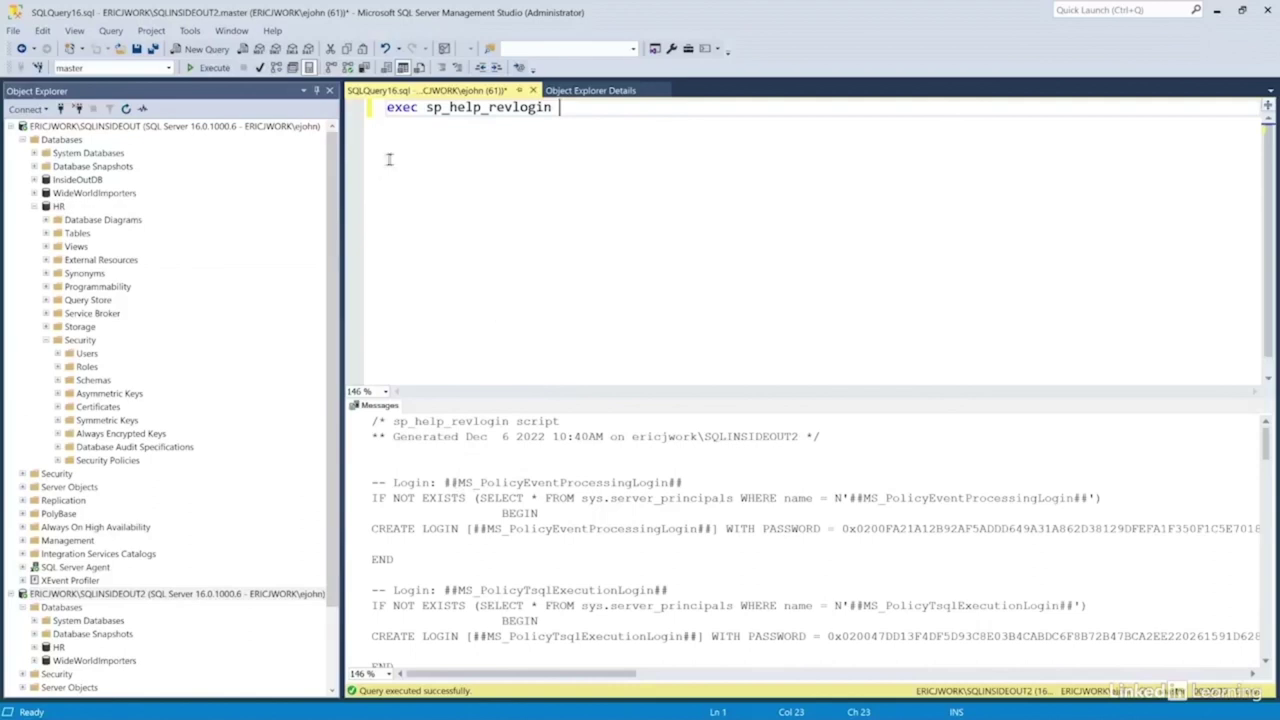
pyautogui.click(406, 460)
pyautogui.hotkey('ctrl', 'shift', 'End')
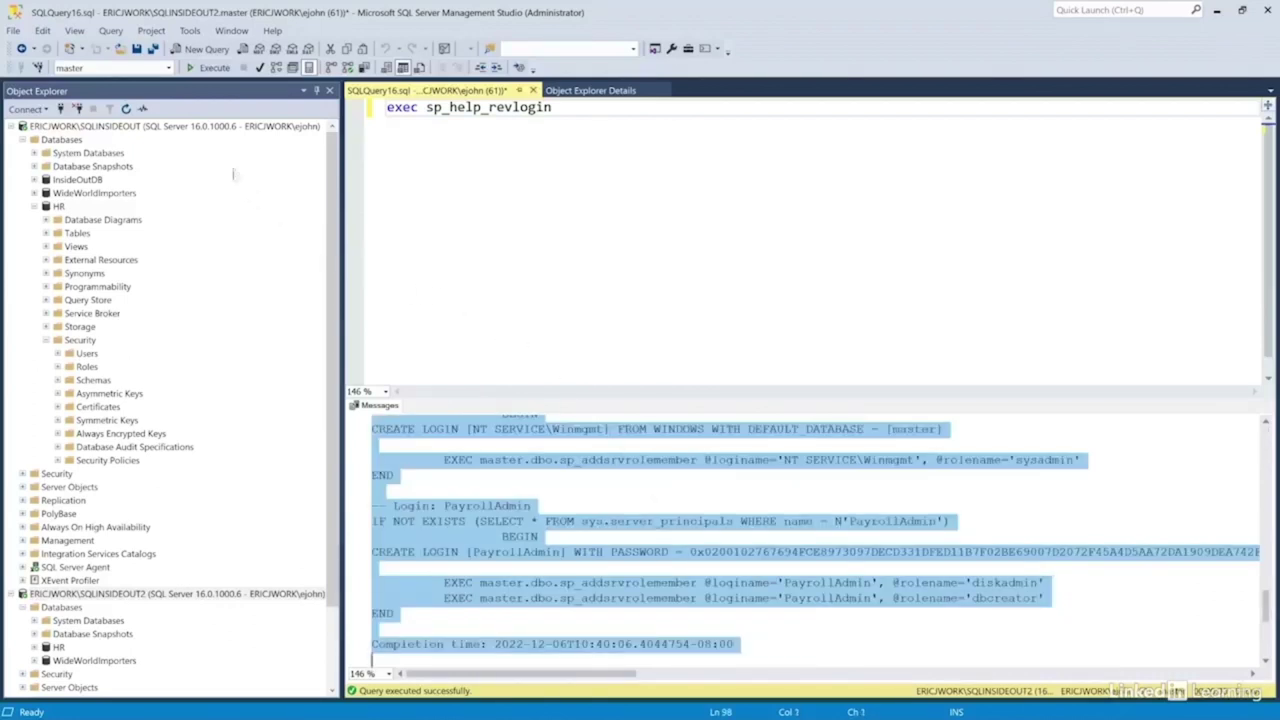
# - Paste the copied login script into a new query window connected to SQLINSIDEOUT
pyautogui.rightClick(128, 127)
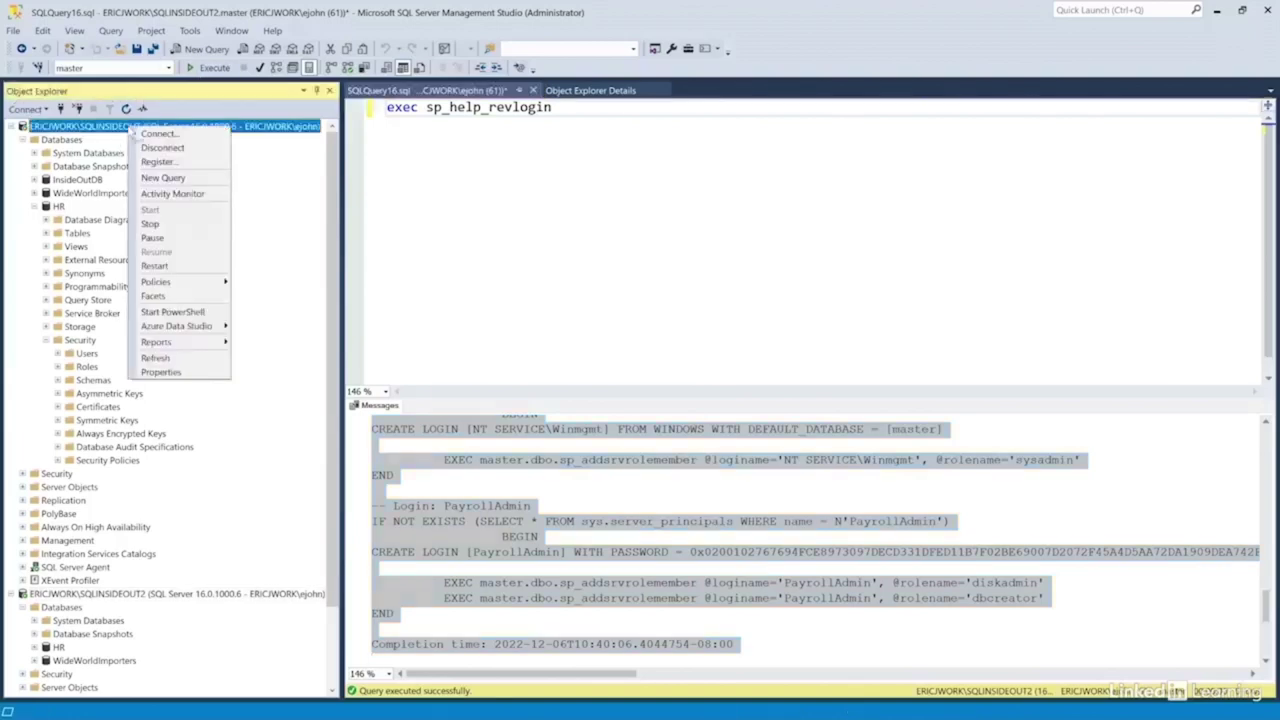
pyautogui.click(163, 177)
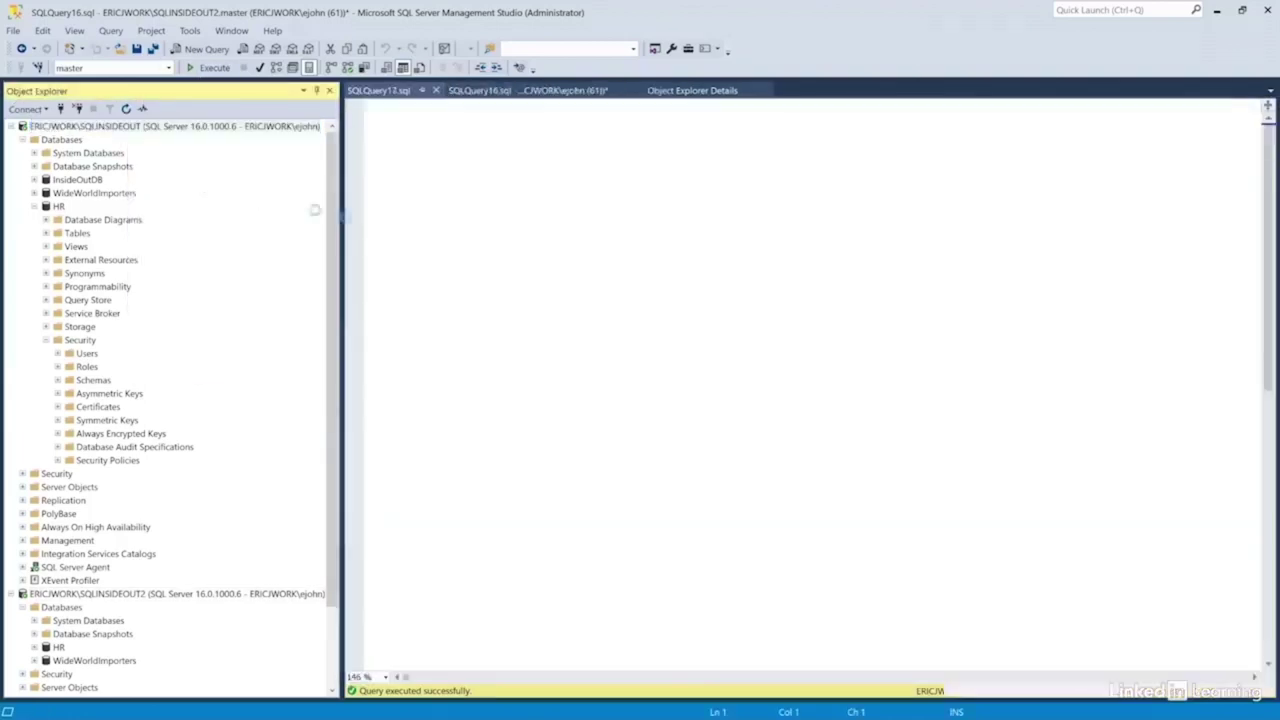
pyautogui.hotkey('ctrl', 'v')
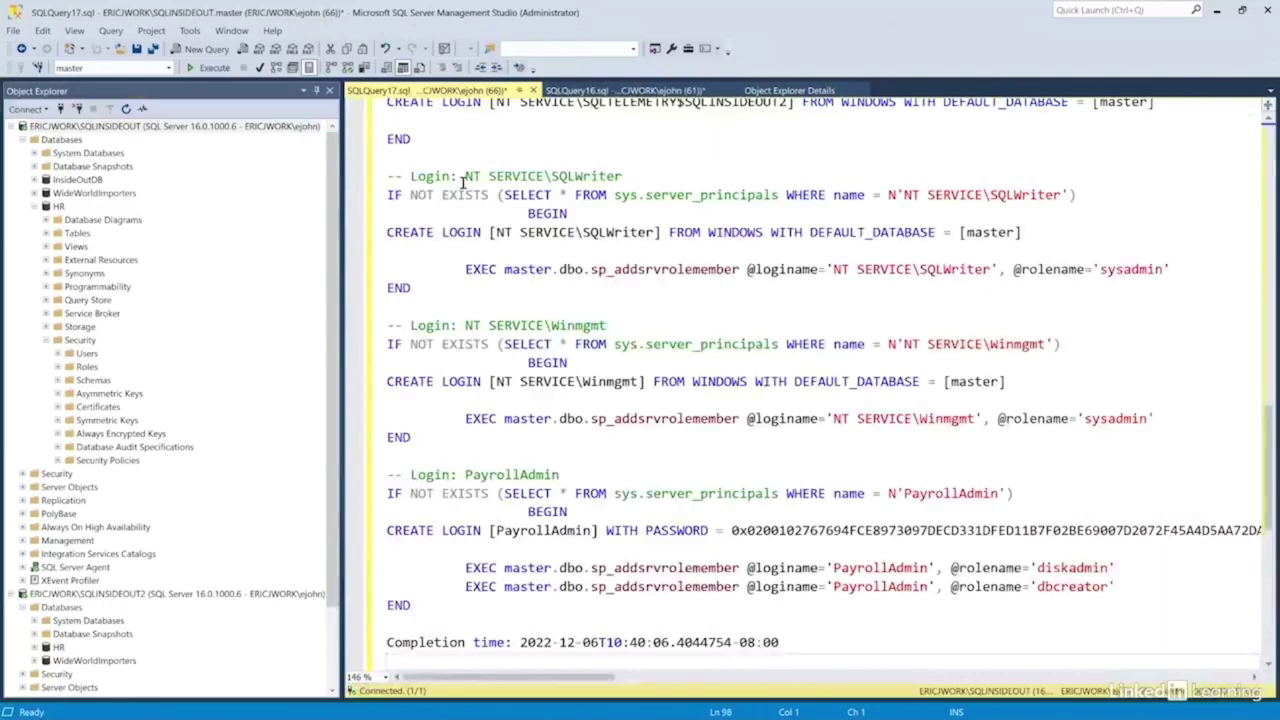
# - Review the pasted script's login blocks, ending at the start of the first login comment
pyautogui.click(470, 194)
pyautogui.scroll(20, 500, 215)
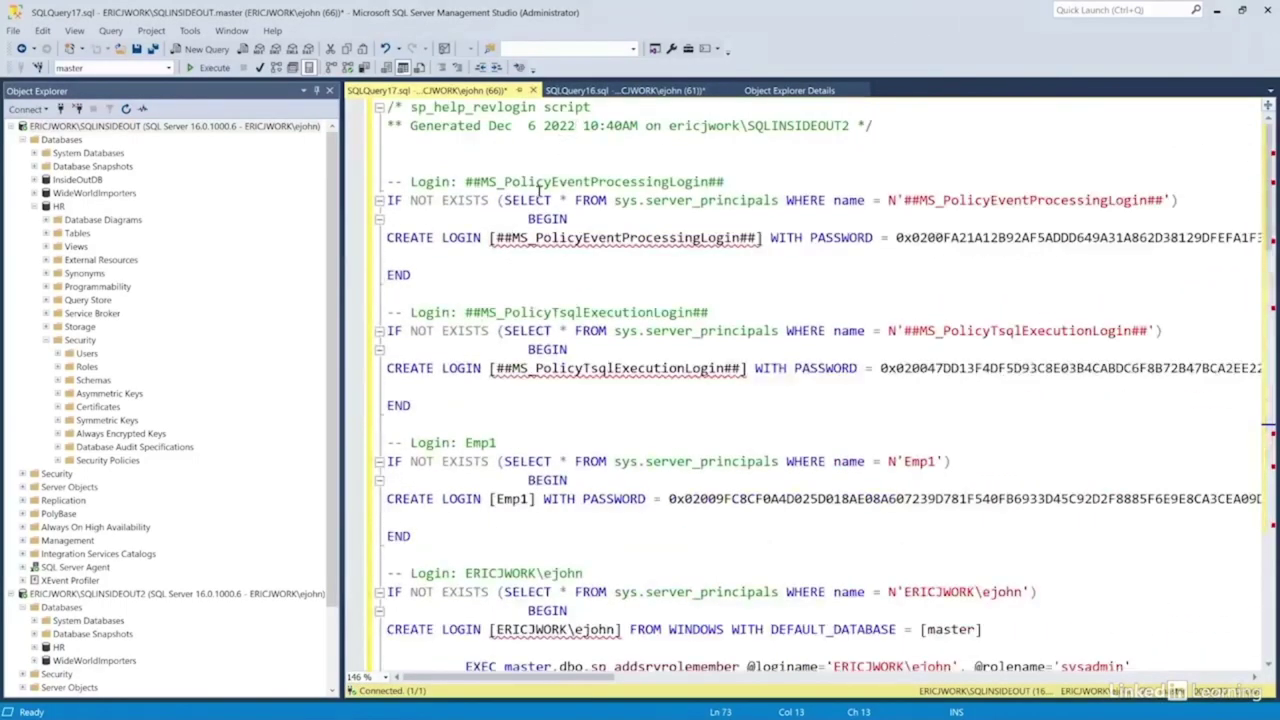
pyautogui.click(556, 128)
pyautogui.click(529, 217)
pyautogui.click(518, 240)
pyautogui.click(652, 368)
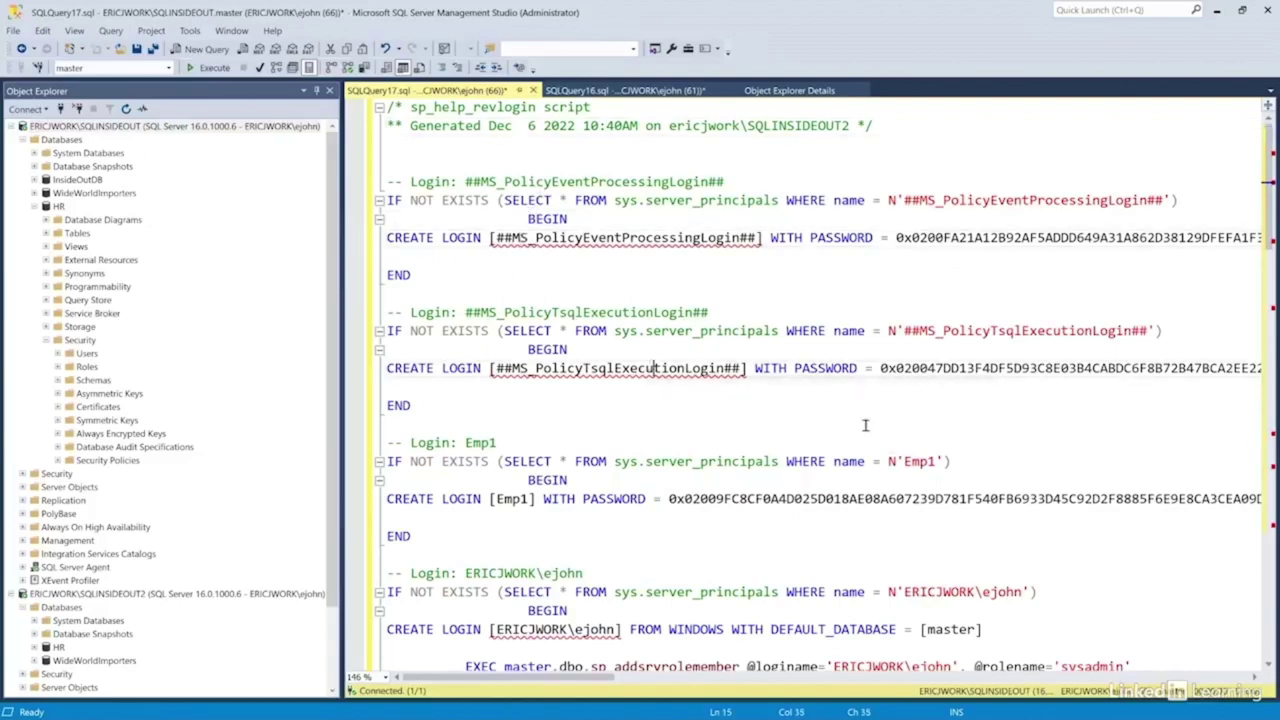
pyautogui.click(394, 200)
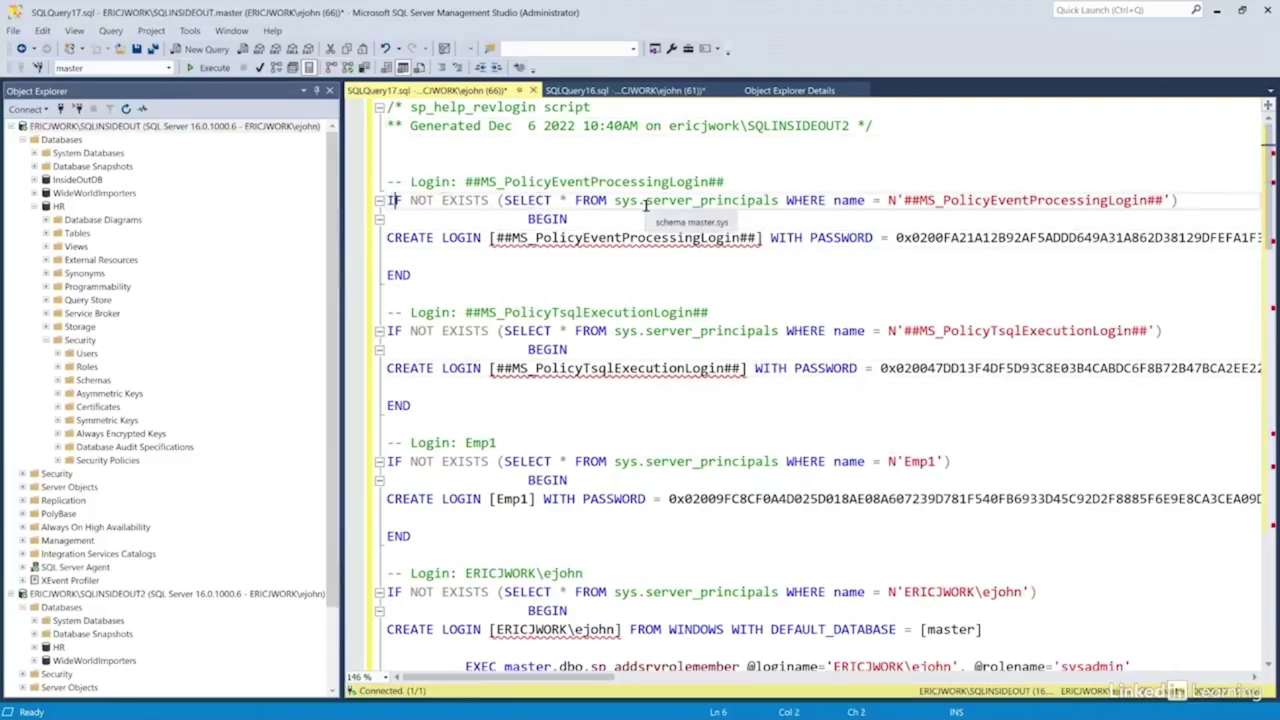
pyautogui.click(412, 180)
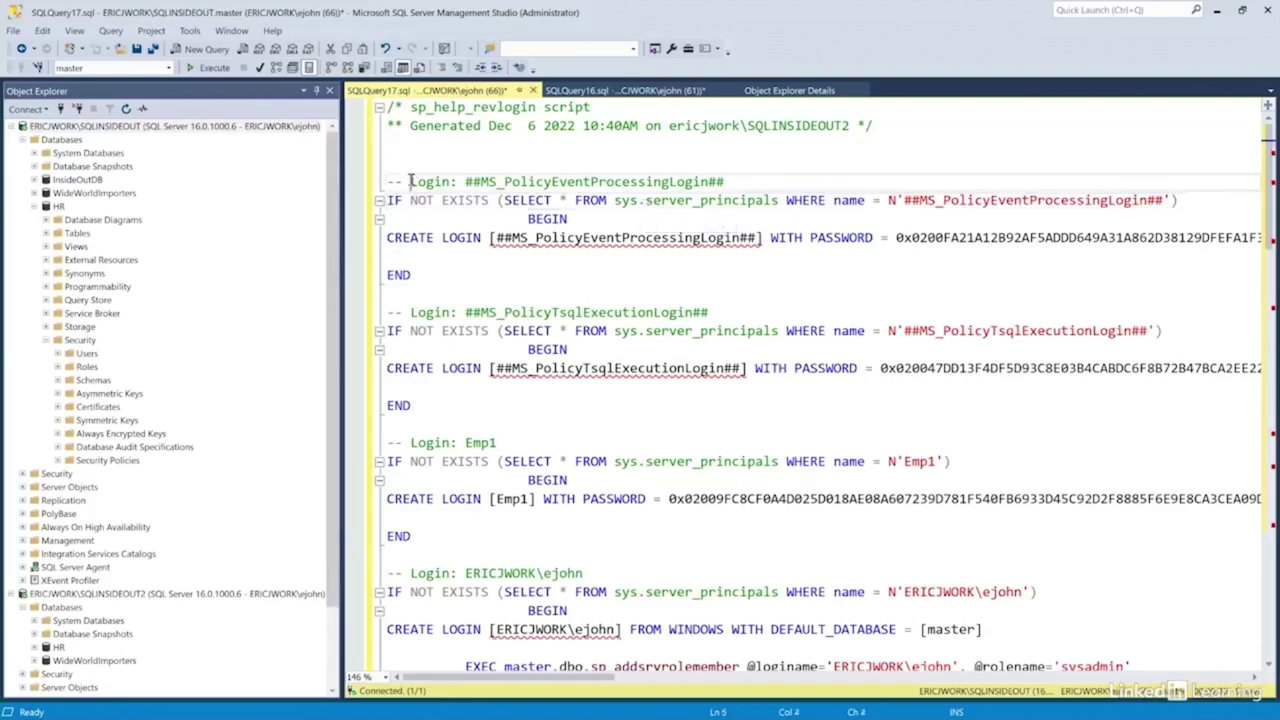
pyautogui.click(608, 312)
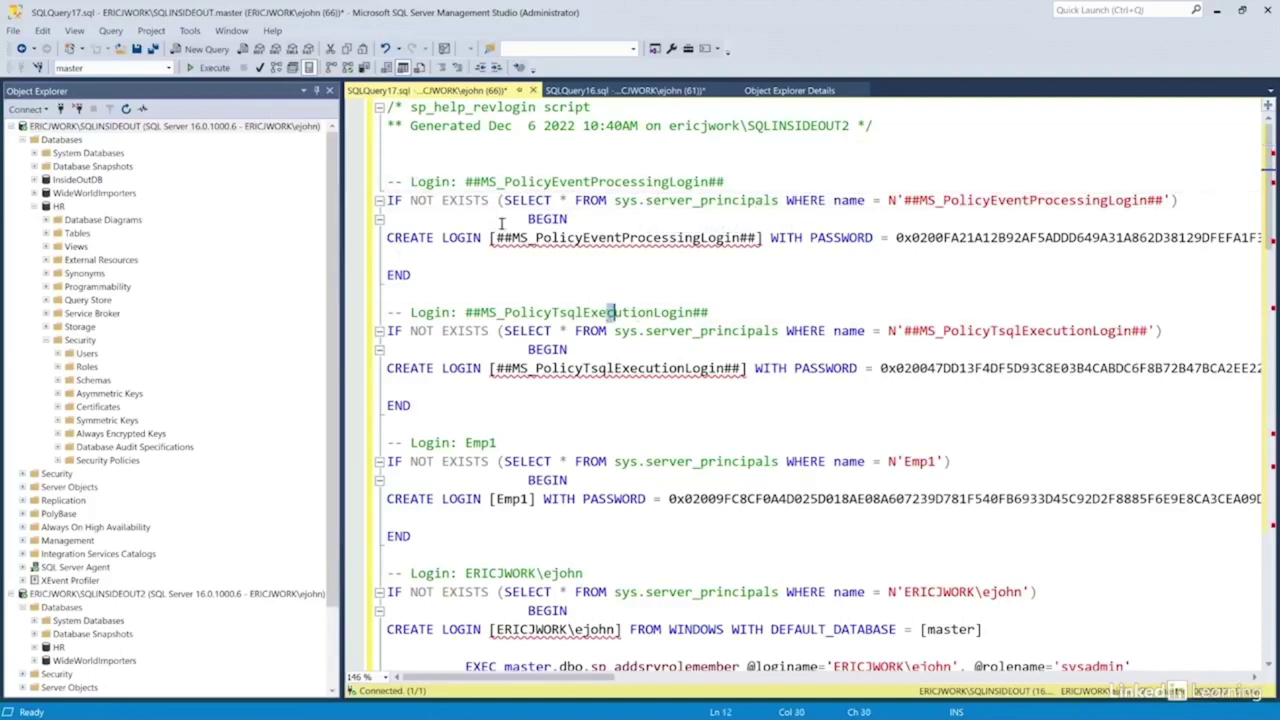
pyautogui.click(394, 181)
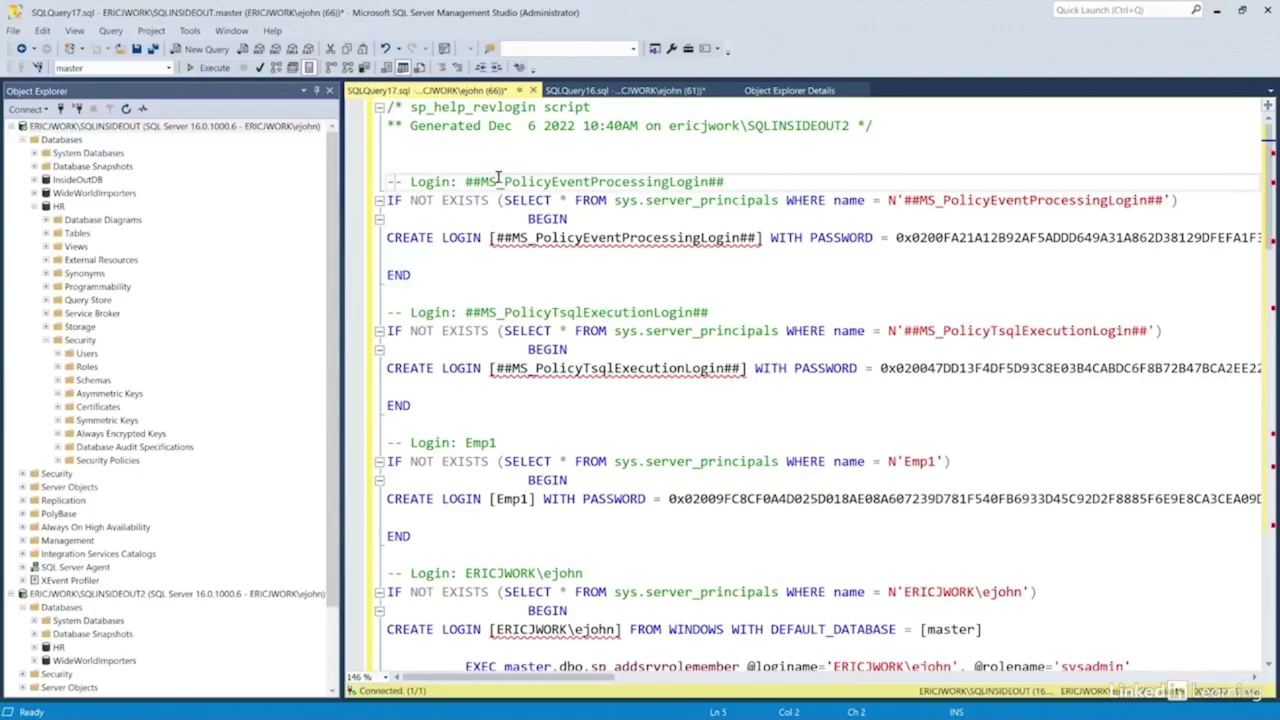
# - Delete the ##MS_Policy, Emp1 and ERICJWORK\ejohn login blocks above HRAdmin, tidying blank lines
pyautogui.hotkey('shift', 'Down')
pyautogui.hotkey('shift', 'Down')
pyautogui.hotkey('shift', 'Down')
pyautogui.hotkey('shift', 'Down')
pyautogui.hotkey('shift', 'Down')
pyautogui.hotkey('shift', 'Down')
pyautogui.hotkey('shift', 'Down')
pyautogui.hotkey('shift', 'Down')
pyautogui.hotkey('shift', 'Down')
pyautogui.hotkey('shift', 'Down')
pyautogui.hotkey('shift', 'Down')
pyautogui.hotkey('shift', 'Down')
pyautogui.hotkey('shift', 'Down')
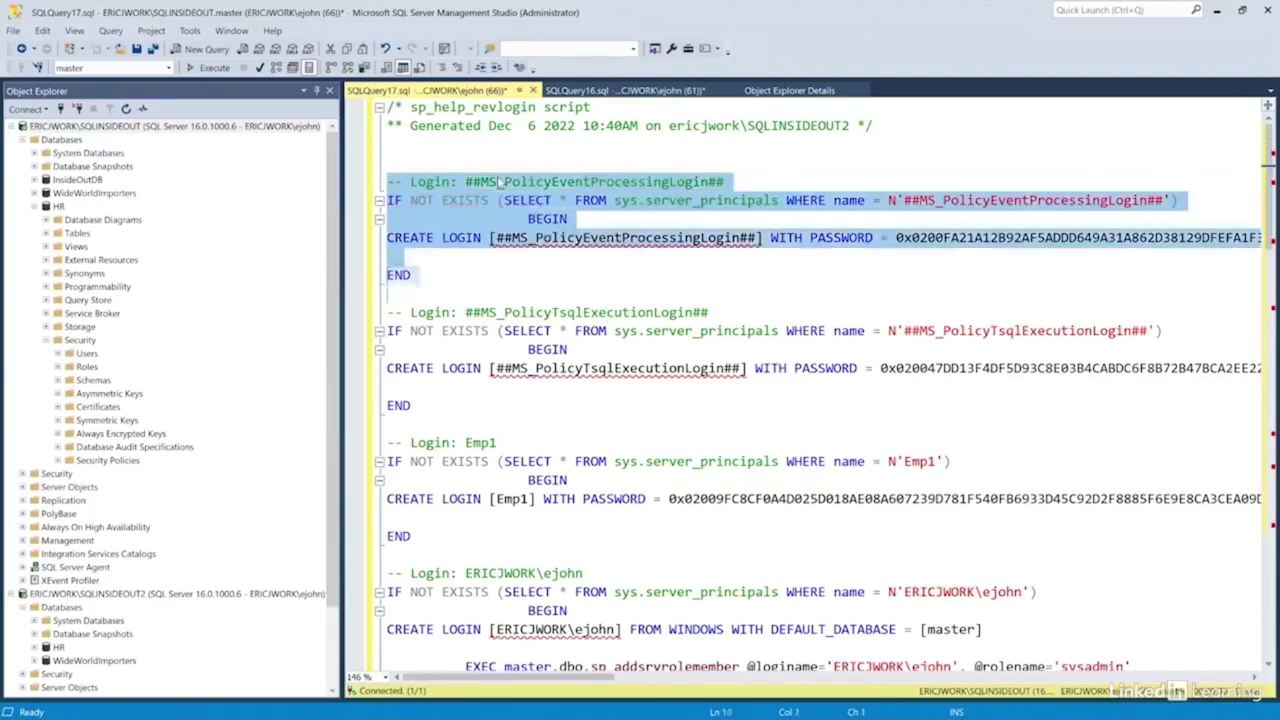
pyautogui.hotkey('shift', 'Down')
pyautogui.hotkey('shift', 'Down')
pyautogui.hotkey('shift', 'Down')
pyautogui.hotkey('shift', 'Down')
pyautogui.hotkey('shift', 'Down')
pyautogui.hotkey('shift', 'Down')
pyautogui.hotkey('shift', 'Down')
pyautogui.hotkey('shift', 'Down')
pyautogui.hotkey('shift', 'Down')
pyautogui.hotkey('shift', 'Down')
pyautogui.hotkey('shift', 'Down')
pyautogui.hotkey('shift', 'Down')
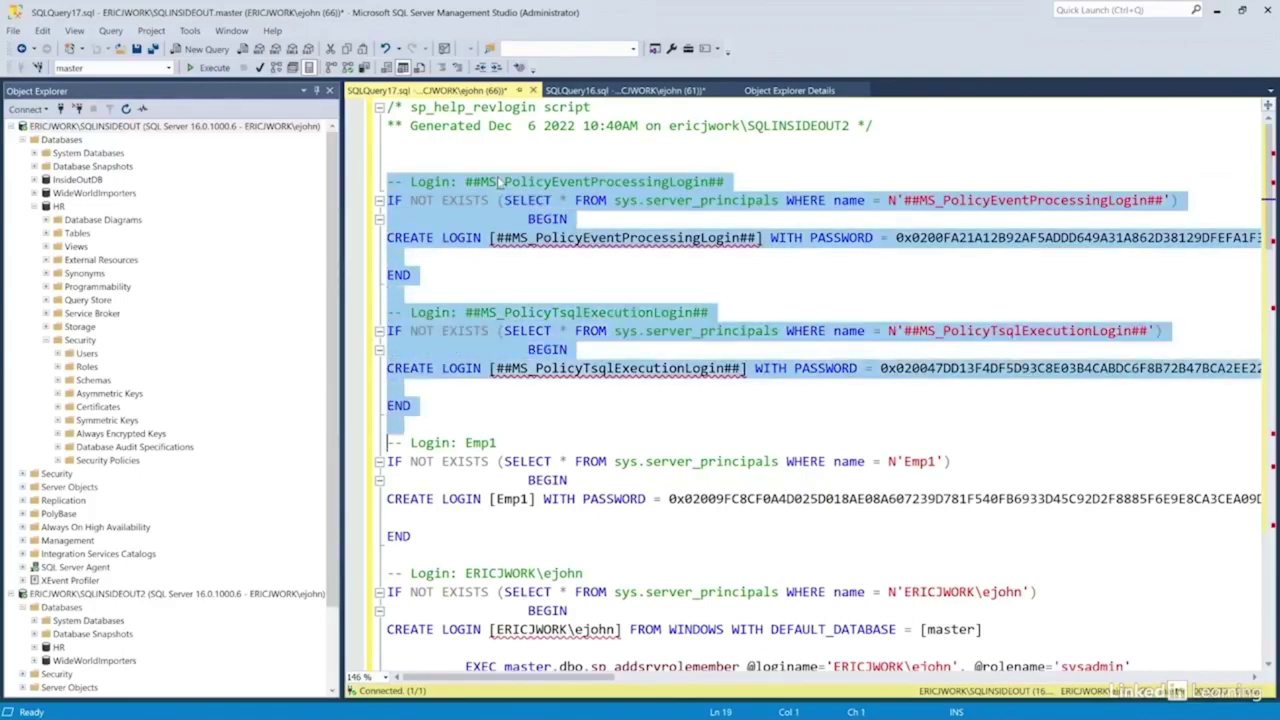
pyautogui.hotkey('shift', 'Down')
pyautogui.hotkey('shift', 'Down')
pyautogui.hotkey('shift', 'Down')
pyautogui.hotkey('shift', 'Down')
pyautogui.hotkey('shift', 'Down')
pyautogui.hotkey('shift', 'Down')
pyautogui.hotkey('shift', 'Down')
pyautogui.hotkey('shift', 'Down')
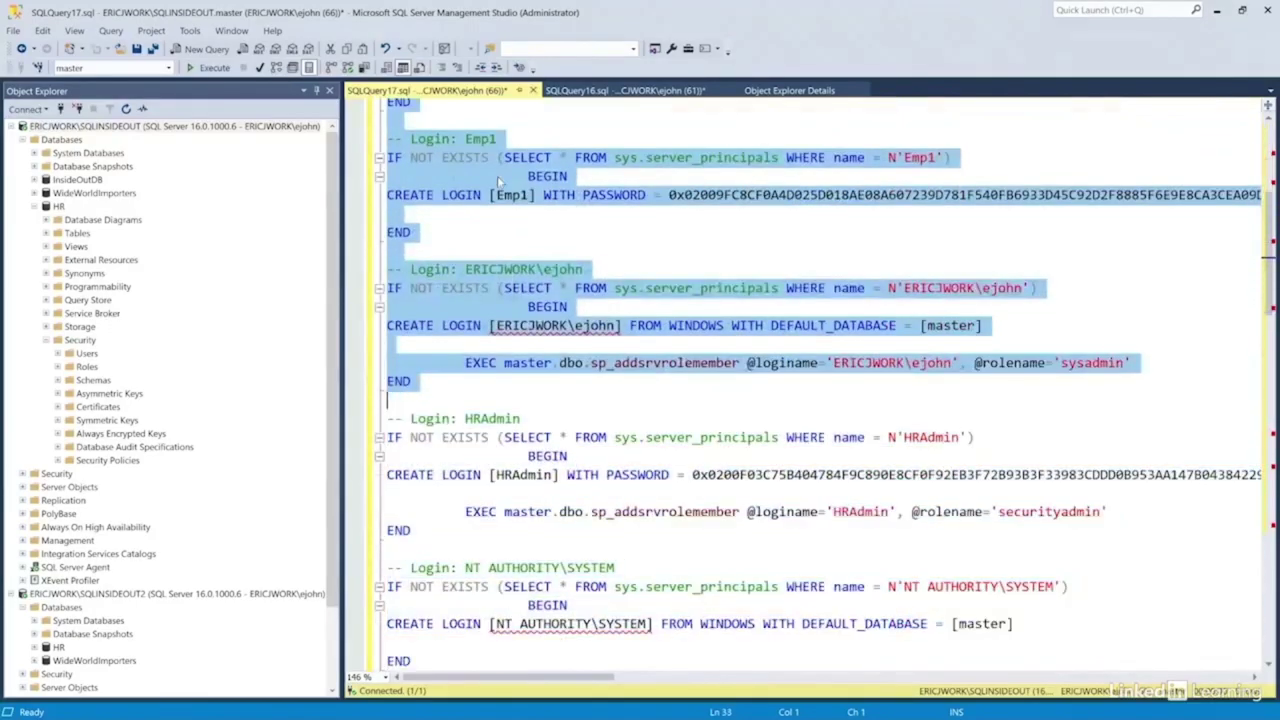
pyautogui.press('Delete')
pyautogui.scroll(1, 497, 176)
pyautogui.press('Return')
pyautogui.press('Delete')
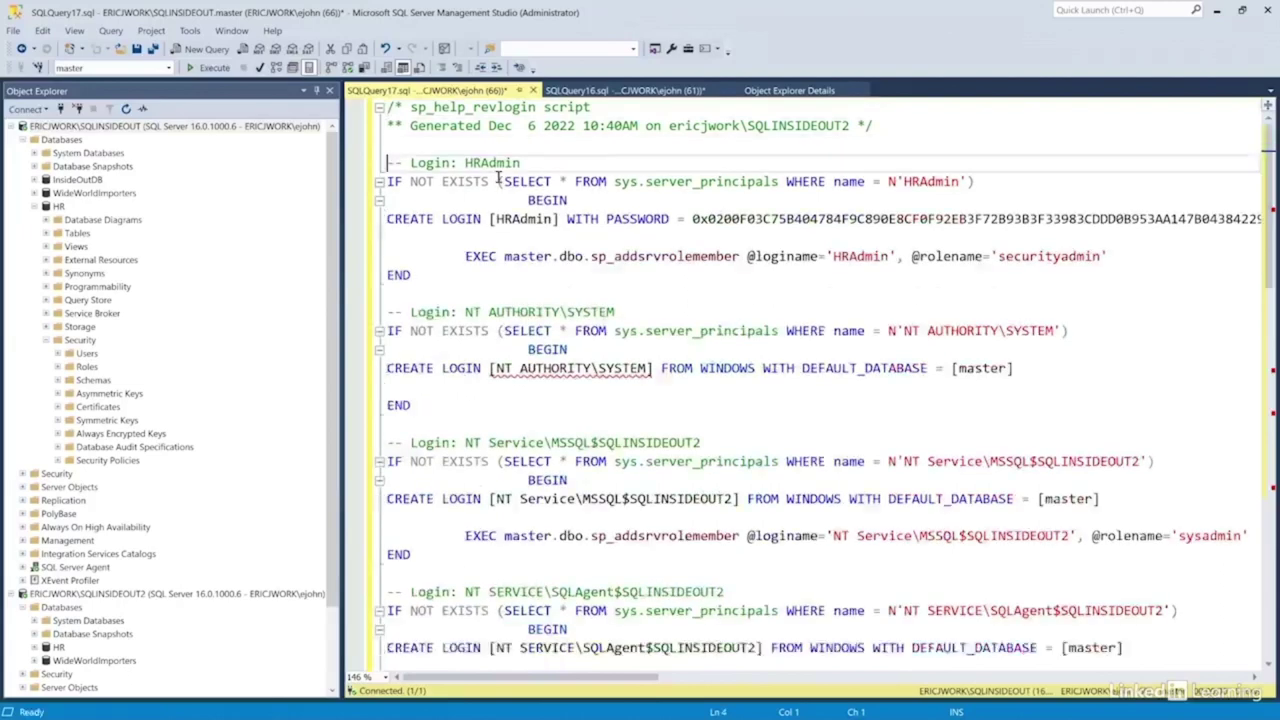
# - Delete the NT AUTHORITY\SYSTEM, SQLWriter and Winmgmt service-account login blocks
pyautogui.press('Down')
pyautogui.press('Down')
pyautogui.press('Down')
pyautogui.press('Down')
pyautogui.press('Down')
pyautogui.press('Down')
pyautogui.press('Down')
pyautogui.press('Down')
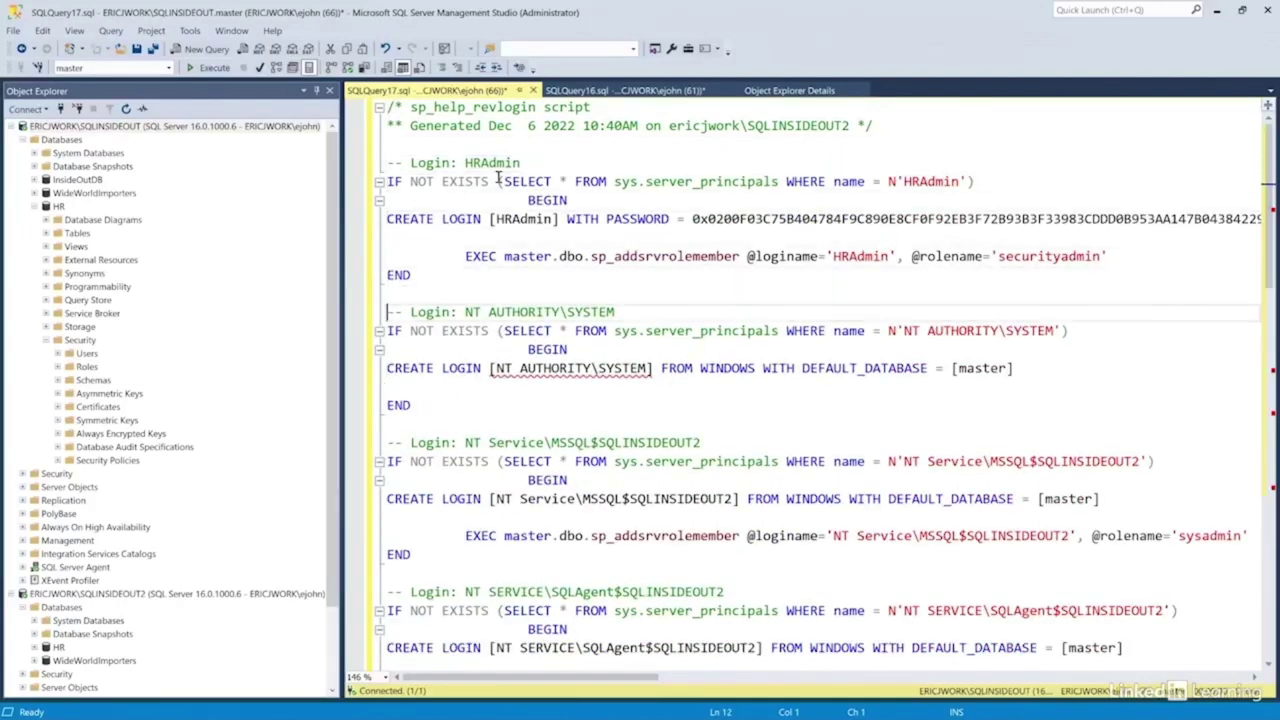
pyautogui.hotkey('shift', 'Down')
pyautogui.hotkey('shift', 'Down')
pyautogui.hotkey('shift', 'Down')
pyautogui.hotkey('shift', 'Down')
pyautogui.hotkey('shift', 'Down')
pyautogui.hotkey('shift', 'Down')
pyautogui.hotkey('shift', 'Down')
pyautogui.hotkey('shift', 'Down')
pyautogui.hotkey('shift', 'Down')
pyautogui.hotkey('shift', 'Down')
pyautogui.hotkey('shift', 'Down')
pyautogui.hotkey('shift', 'Down')
pyautogui.hotkey('shift', 'Down')
pyautogui.hotkey('shift', 'Down')
pyautogui.hotkey('shift', 'Down')
pyautogui.hotkey('shift', 'Down')
pyautogui.hotkey('shift', 'Down')
pyautogui.hotkey('shift', 'Down')
pyautogui.hotkey('shift', 'Down')
pyautogui.hotkey('shift', 'Down')
pyautogui.hotkey('shift', 'Down')
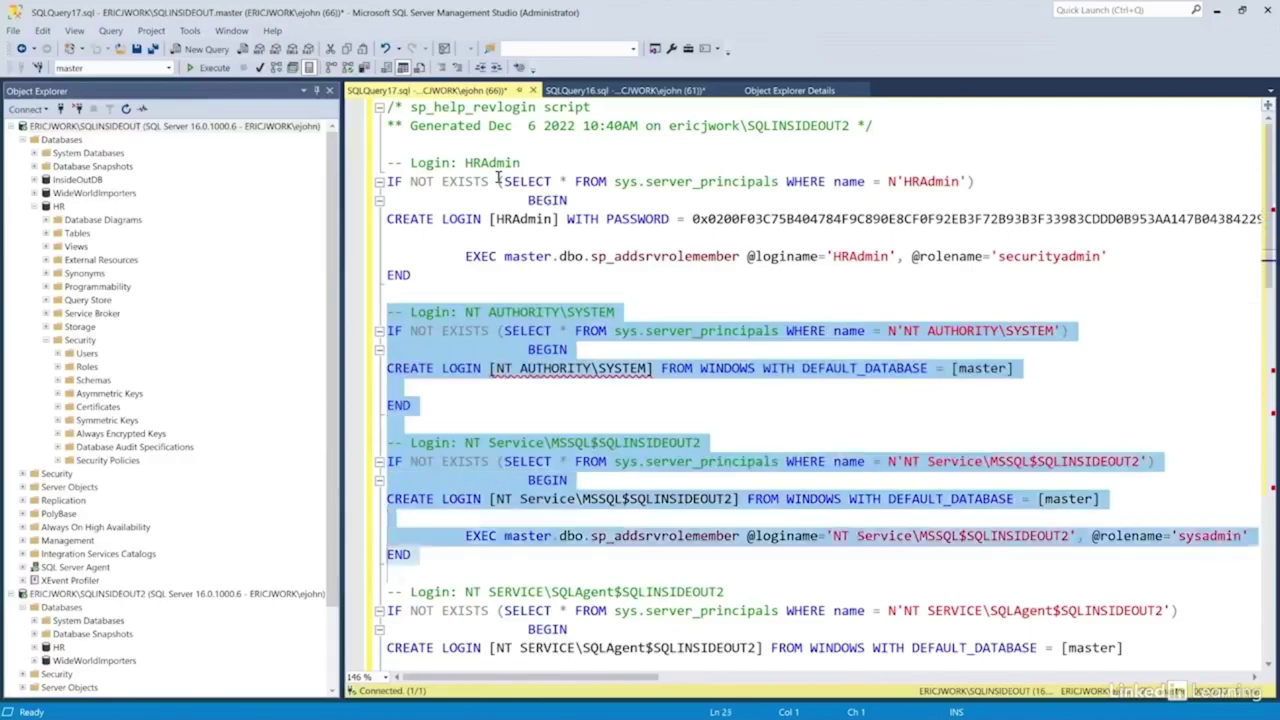
pyautogui.hotkey('shift', 'Down')
pyautogui.hotkey('shift', 'Down')
pyautogui.hotkey('shift', 'Down')
pyautogui.hotkey('shift', 'Down')
pyautogui.hotkey('shift', 'Down')
pyautogui.hotkey('shift', 'Down')
pyautogui.hotkey('shift', 'Down')
pyautogui.hotkey('shift', 'Down')
pyautogui.hotkey('shift', 'Down')
pyautogui.hotkey('shift', 'Down')
pyautogui.hotkey('shift', 'Down')
pyautogui.hotkey('shift', 'Down')
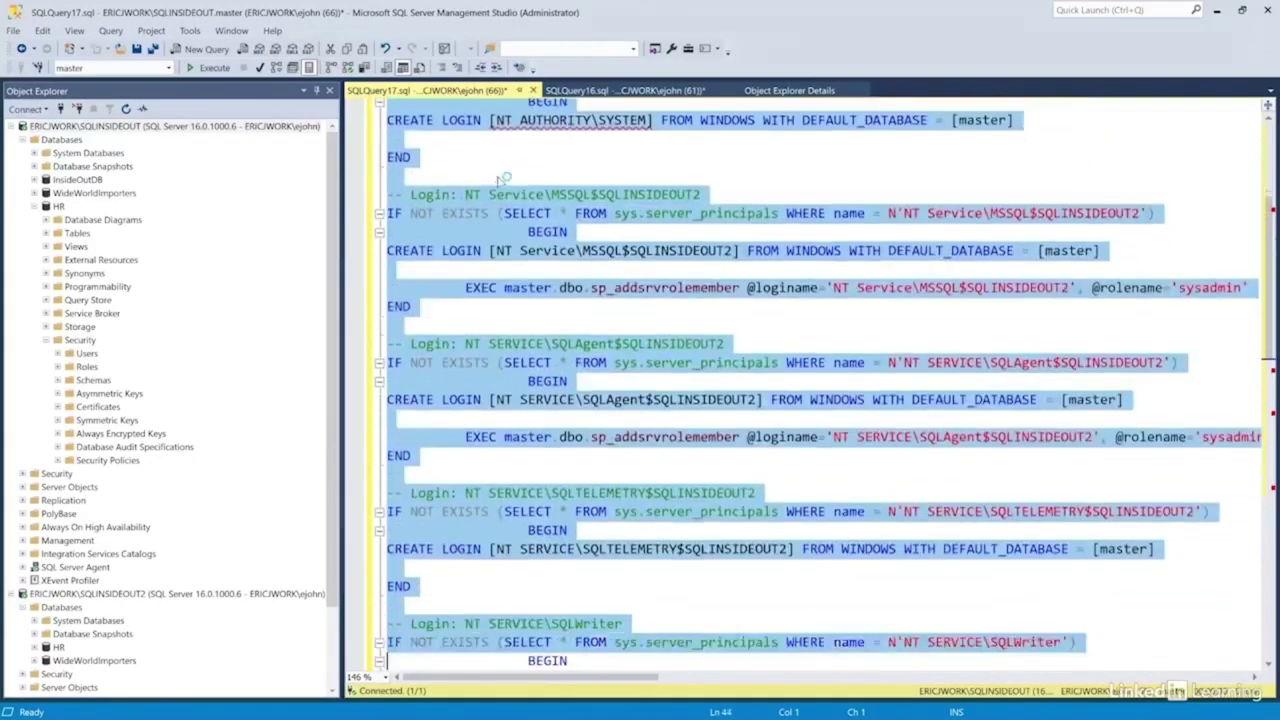
pyautogui.hotkey('shift', 'Down')
pyautogui.hotkey('shift', 'Down')
pyautogui.hotkey('shift', 'Down')
pyautogui.hotkey('shift', 'Down')
pyautogui.hotkey('shift', 'Down')
pyautogui.hotkey('shift', 'Down')
pyautogui.hotkey('shift', 'Down')
pyautogui.hotkey('shift', 'Down')
pyautogui.hotkey('shift', 'Down')
pyautogui.hotkey('shift', 'Down')
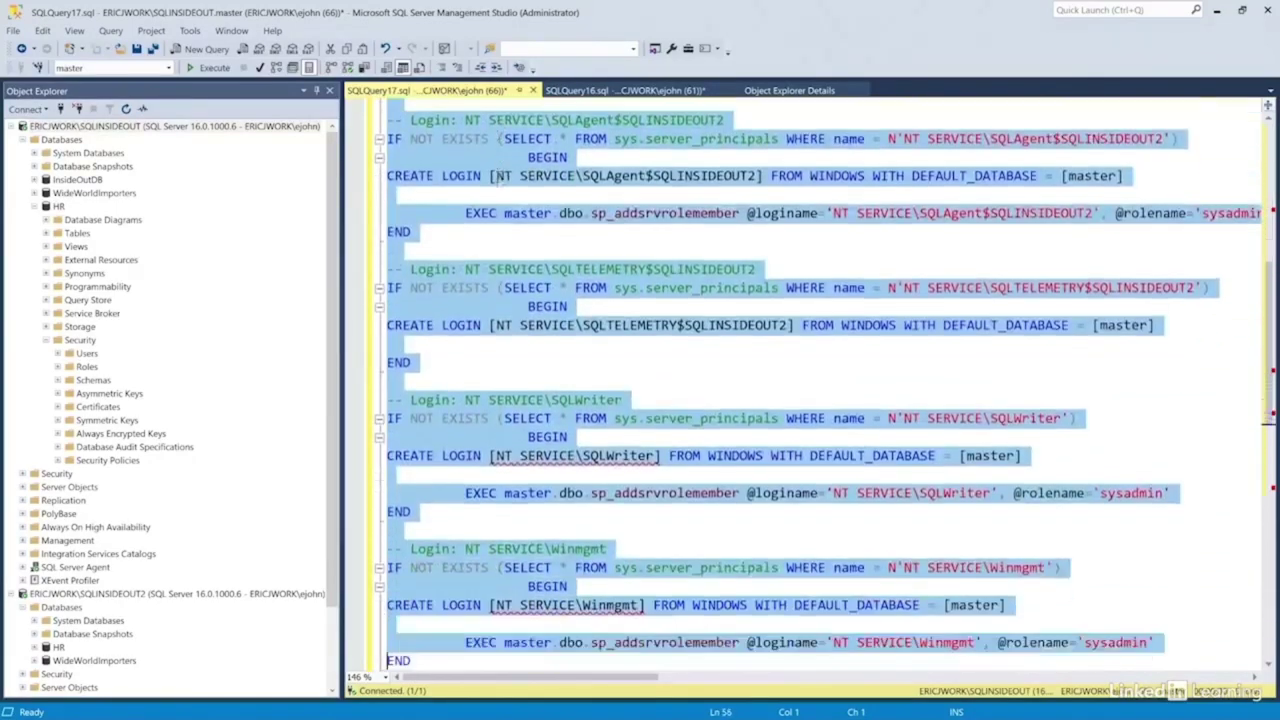
pyautogui.hotkey('shift', 'Down')
pyautogui.hotkey('shift', 'Down')
pyautogui.hotkey('shift', 'Down')
pyautogui.hotkey('shift', 'Down')
pyautogui.hotkey('shift', 'Down')
pyautogui.hotkey('shift', 'Down')
pyautogui.hotkey('shift', 'Down')
pyautogui.hotkey('shift', 'Down')
pyautogui.hotkey('shift', 'Down')
pyautogui.hotkey('shift', 'Up')
pyautogui.hotkey('shift', 'Up')
pyautogui.hotkey('shift', 'Up')
pyautogui.hotkey('shift', 'Up')
pyautogui.hotkey('shift', 'Up')
pyautogui.hotkey('shift', 'Up')
pyautogui.hotkey('shift', 'Up')
pyautogui.hotkey('shift', 'Up')
pyautogui.hotkey('shift', 'Up')
pyautogui.hotkey('shift', 'Up')
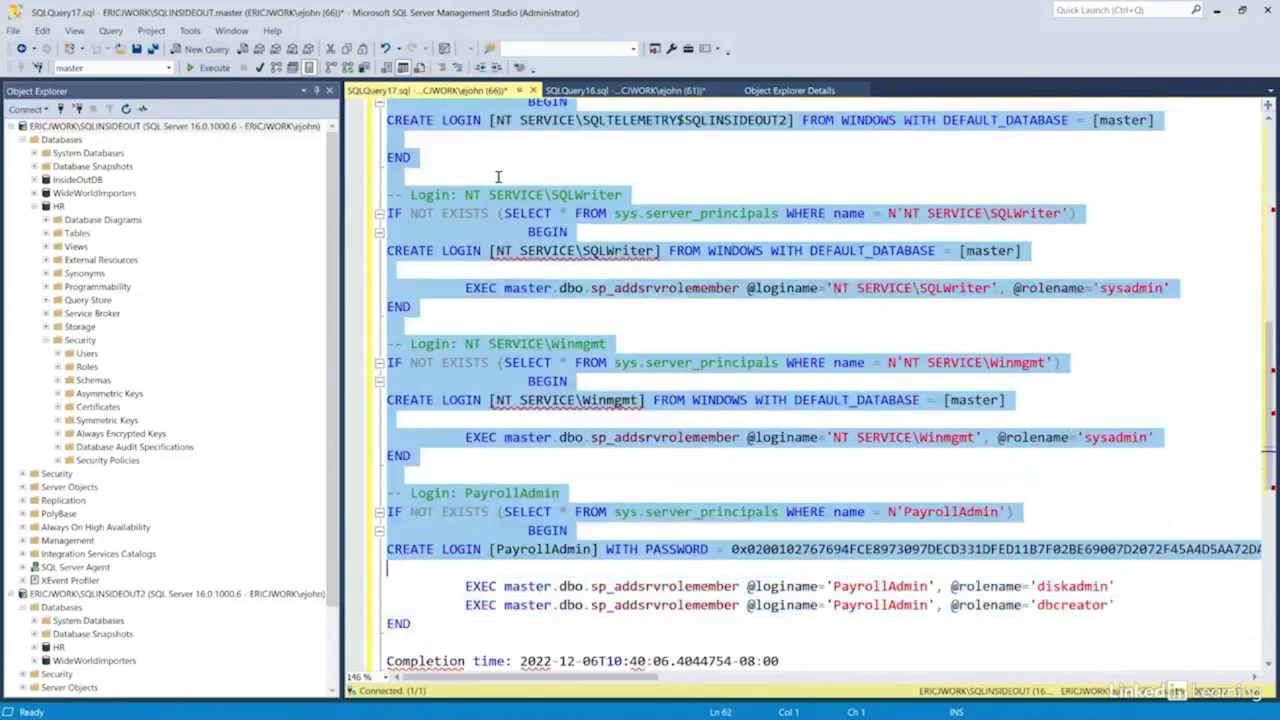
pyautogui.hotkey('shift', 'End')
pyautogui.press('Delete')
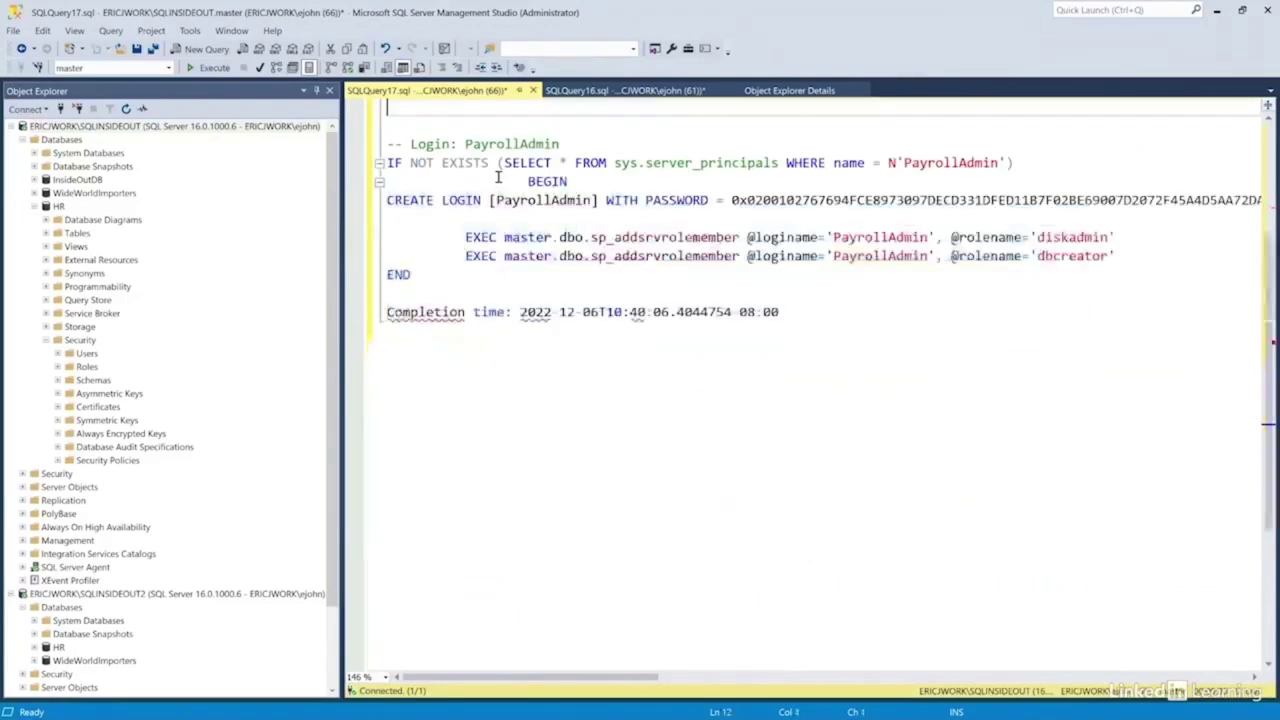
# - Remove the trailing completion-time line and leftover blank line, then return to the top
pyautogui.press('Down')
pyautogui.press('Down')
pyautogui.press('Down')
pyautogui.press('Down')
pyautogui.press('Down')
pyautogui.press('Down')
pyautogui.press('Down')
pyautogui.press('Down')
pyautogui.press('Down')
pyautogui.press('Down')
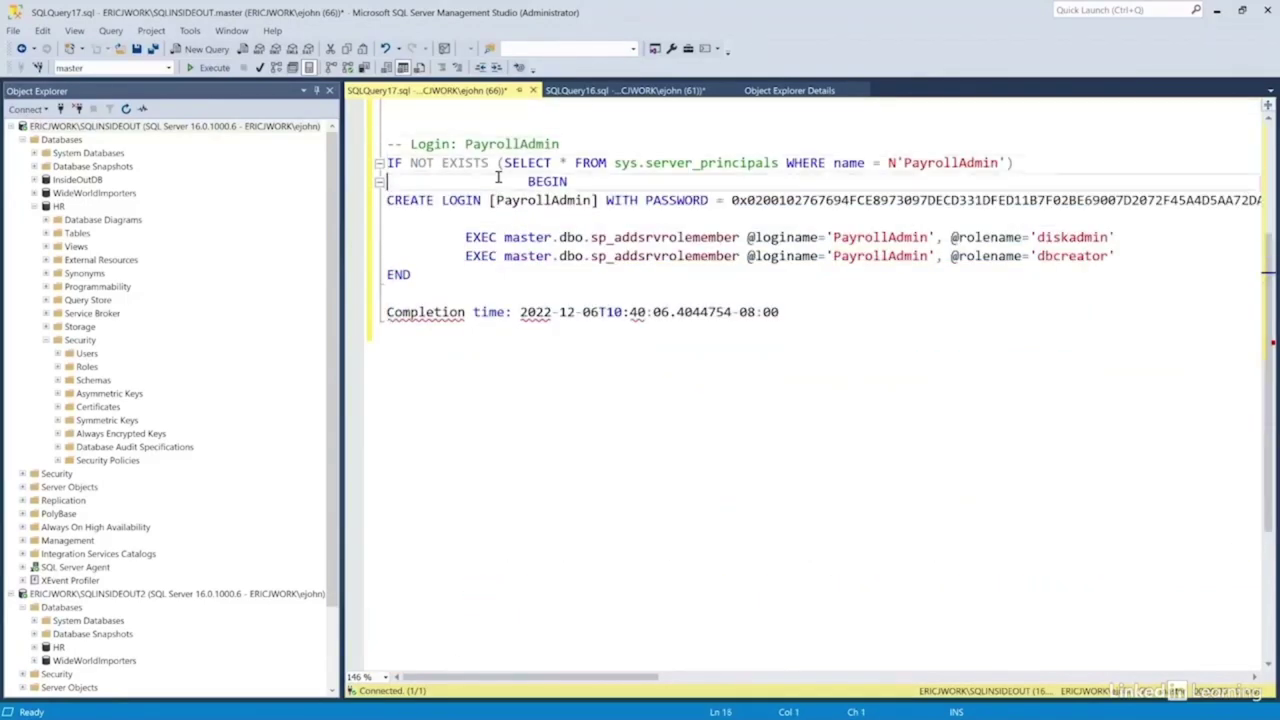
pyautogui.hotkey('shift', 'Down')
pyautogui.hotkey('shift', 'Down')
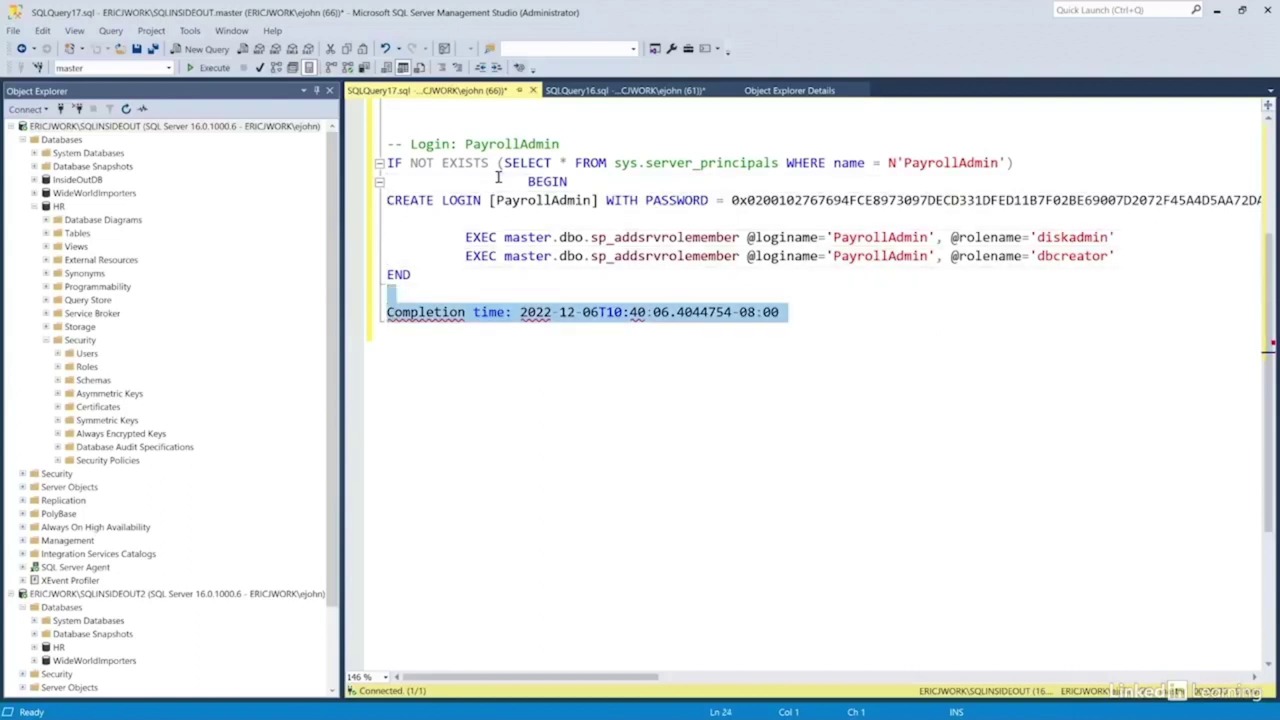
pyautogui.press('Delete')
pyautogui.press('BackSpace')
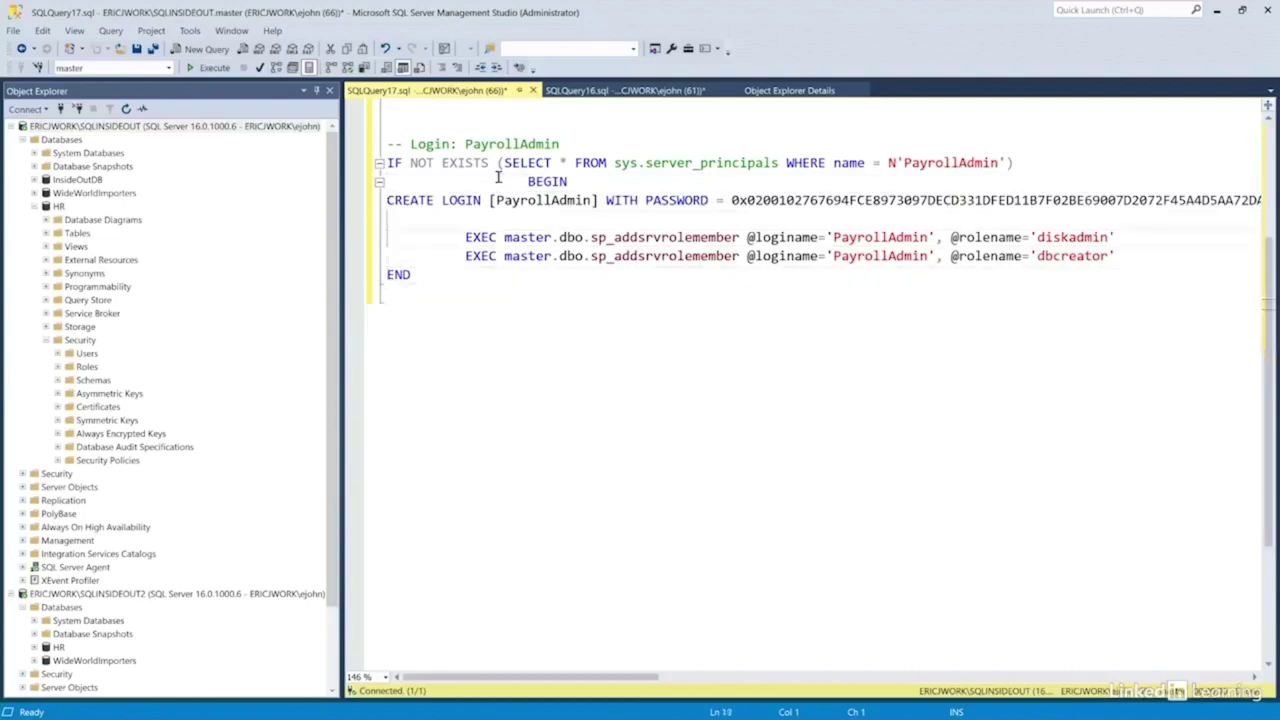
pyautogui.hotkey('ctrl', 'Home')
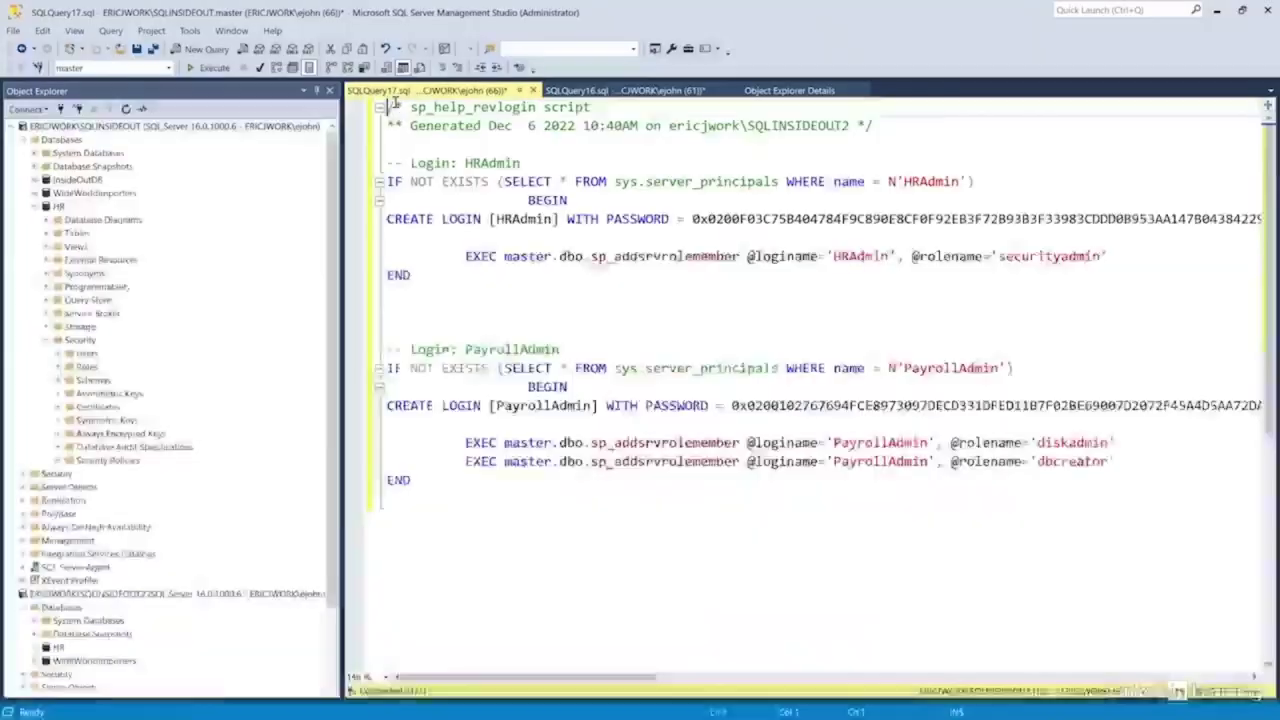
pyautogui.moveTo(388, 181); pyautogui.dragTo(980, 181)
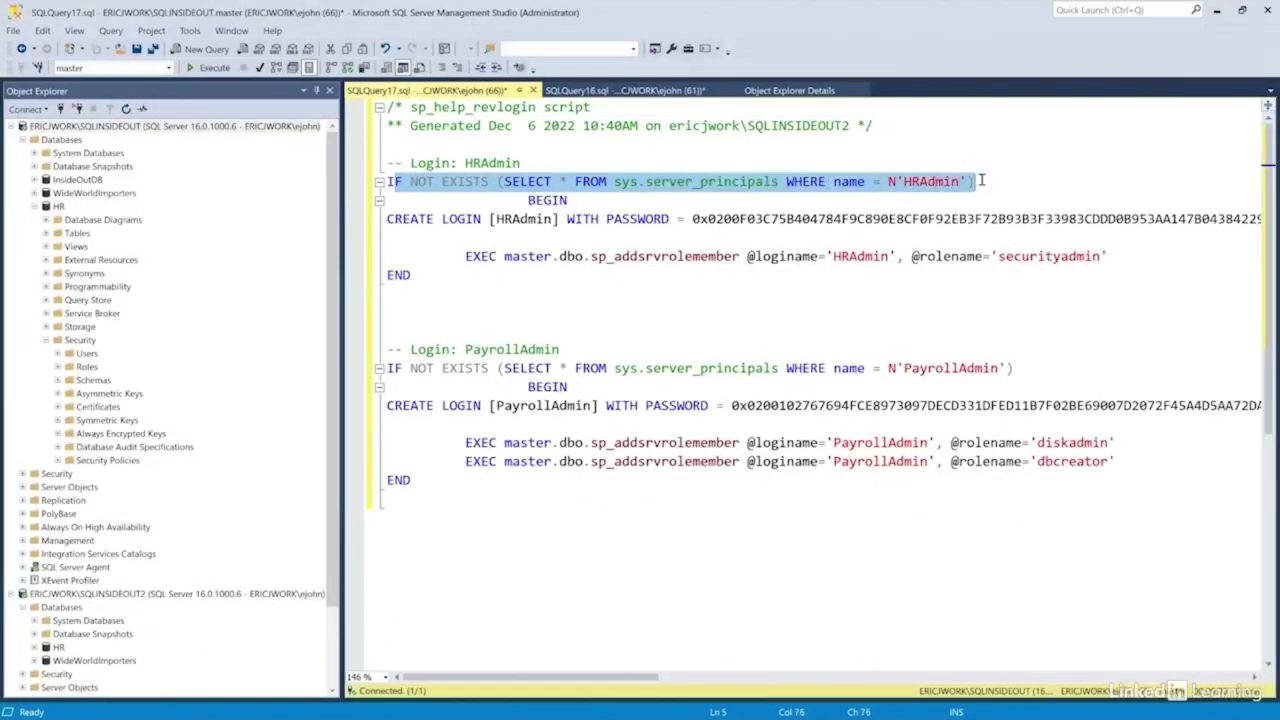
pyautogui.click(929, 181)
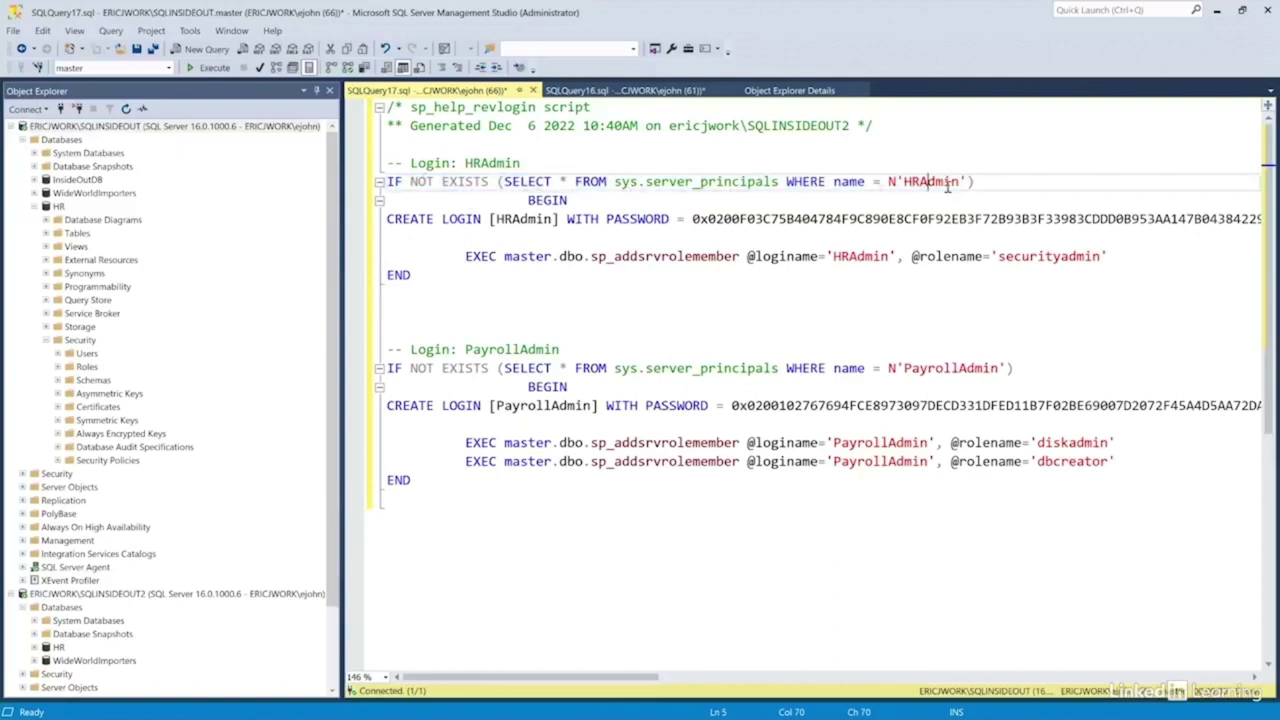
pyautogui.click(395, 224)
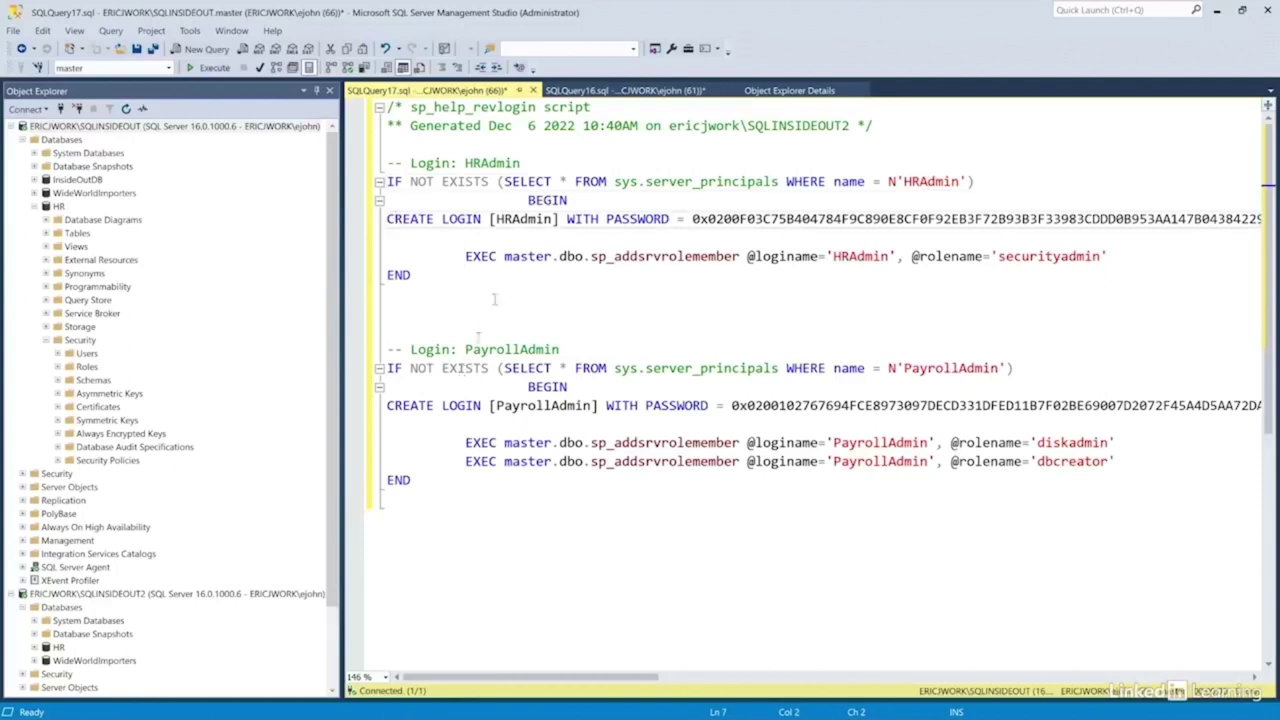
pyautogui.click(458, 258)
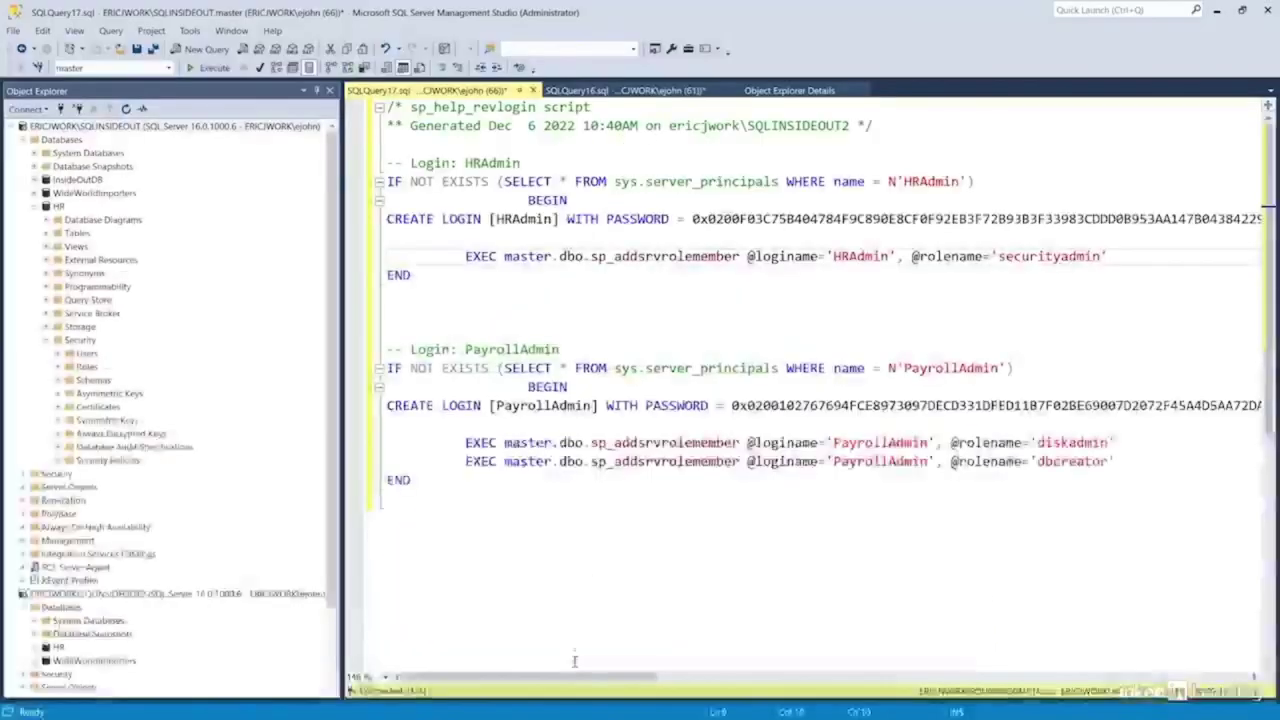
pyautogui.moveTo(590, 677); pyautogui.dragTo(670, 680)
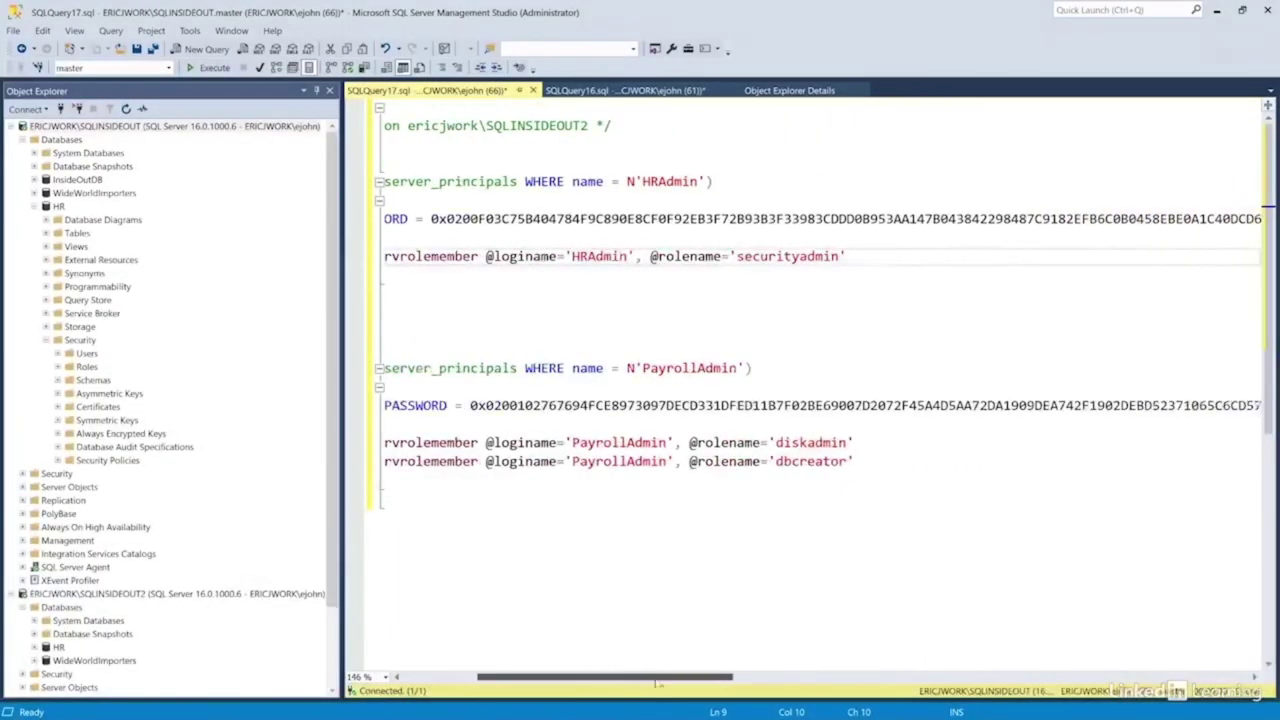
pyautogui.doubleClick(494, 224)
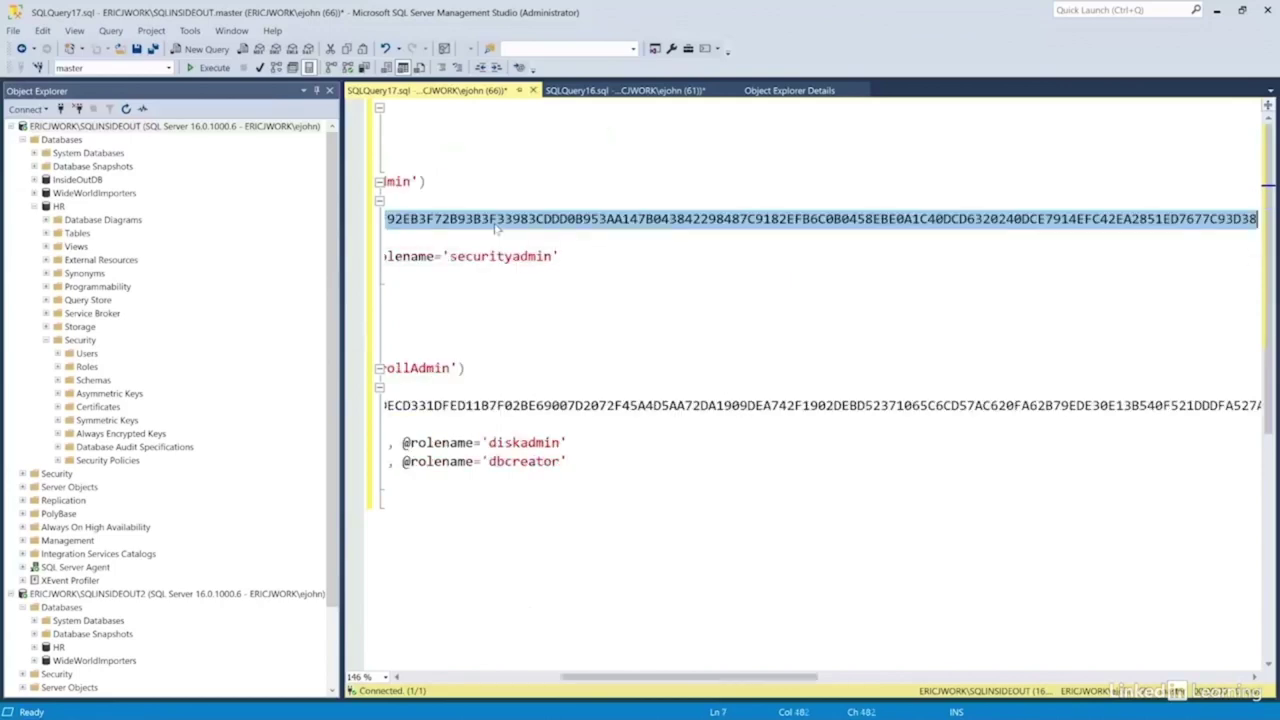
pyautogui.moveTo(663, 678); pyautogui.dragTo(579, 677)
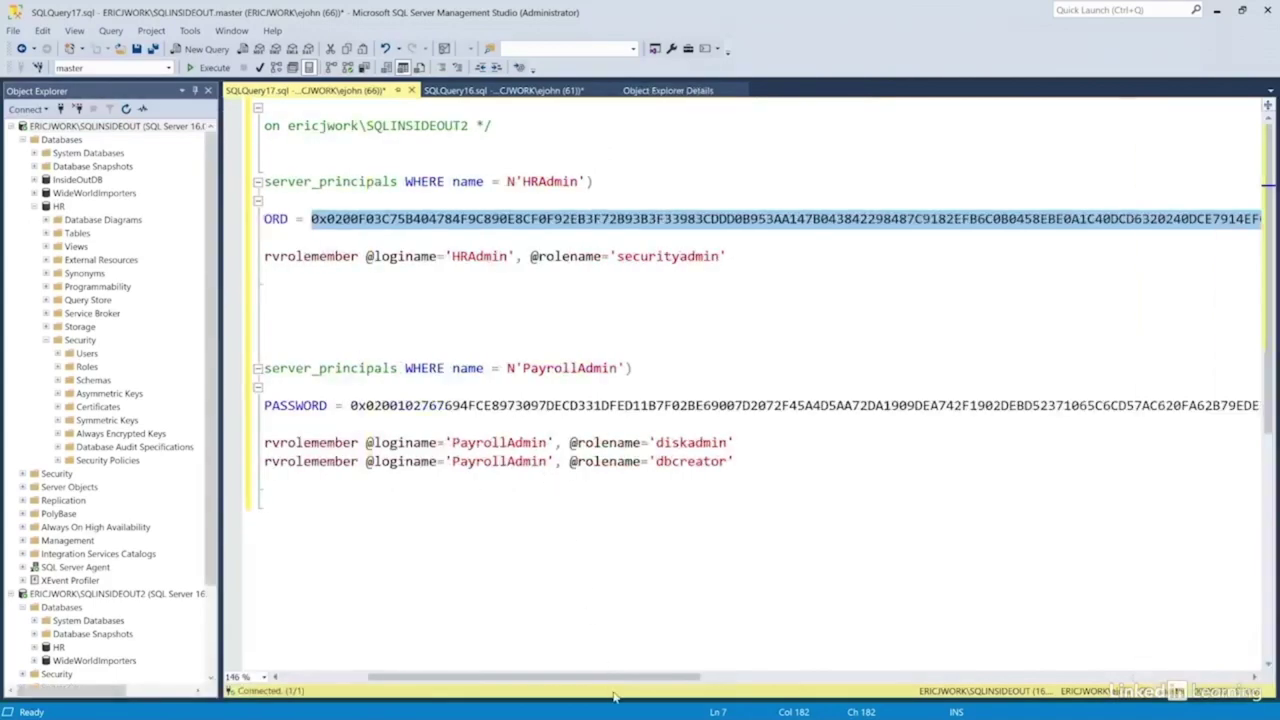
pyautogui.moveTo(626, 686); pyautogui.dragTo(544, 666)
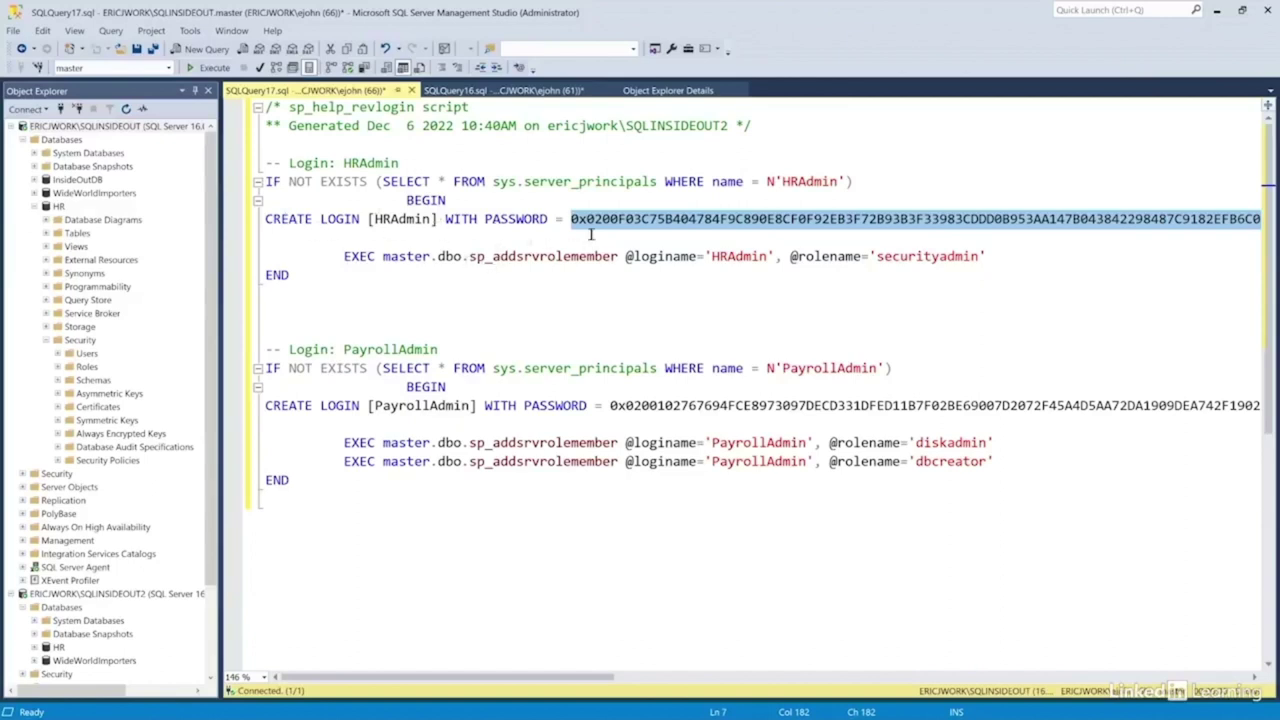
pyautogui.click(571, 219)
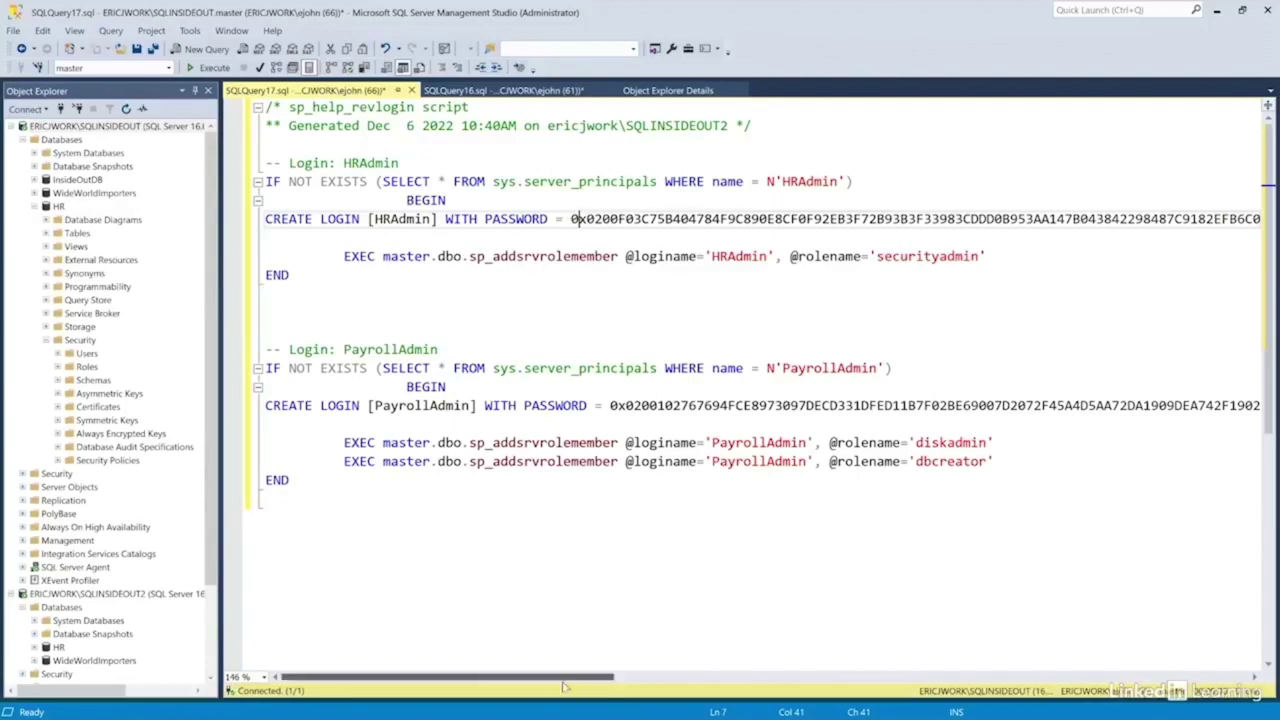
pyautogui.moveTo(565, 679); pyautogui.dragTo(940, 713)
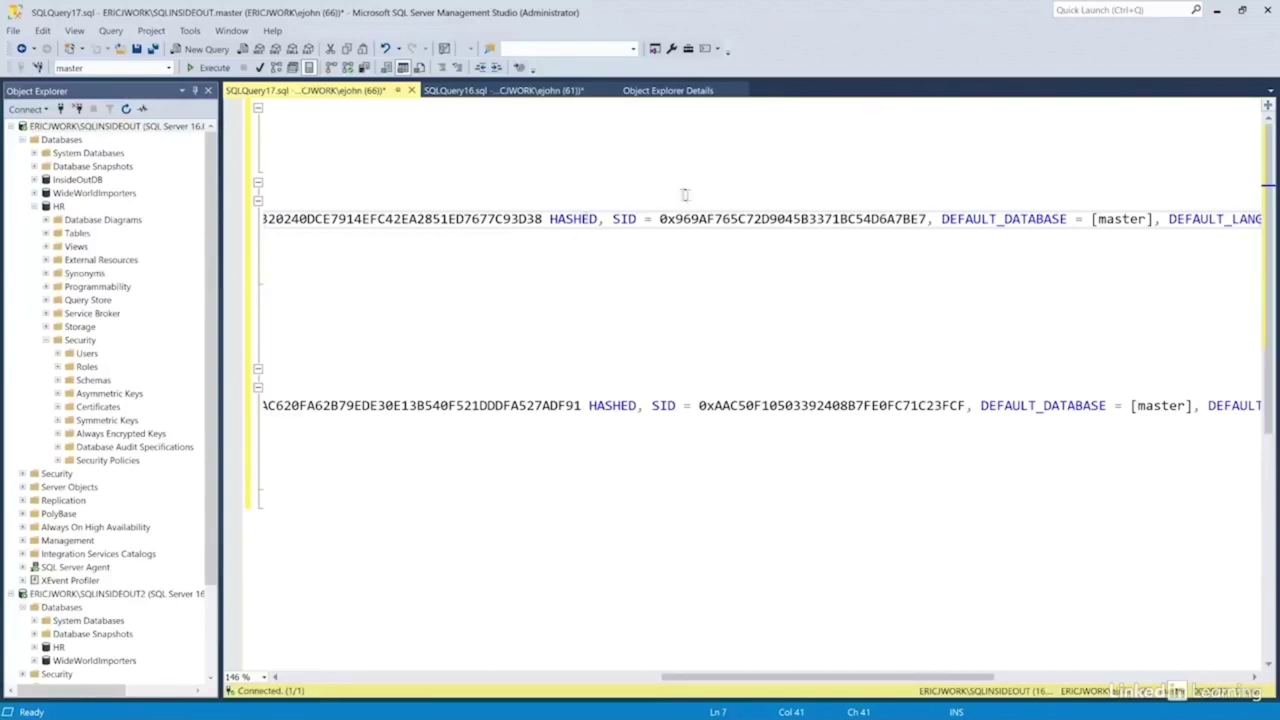
pyautogui.doubleClick(717, 218)
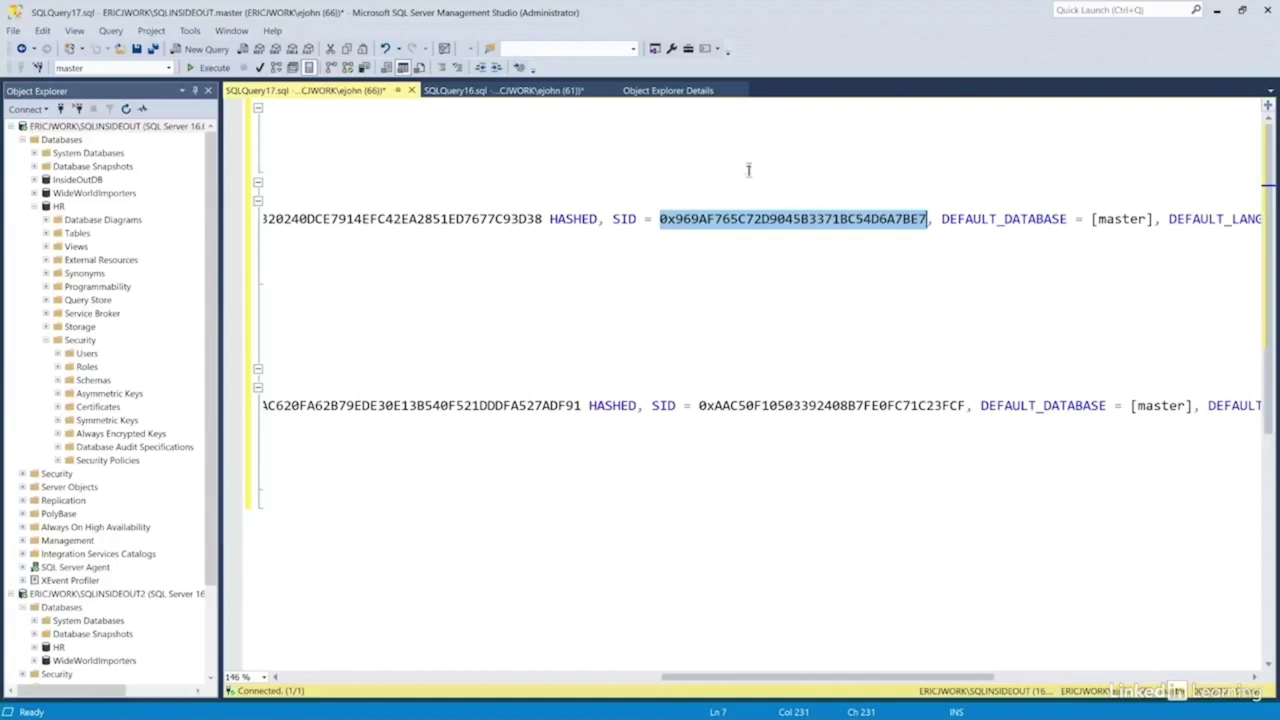
pyautogui.moveTo(860, 680); pyautogui.dragTo(380, 680)
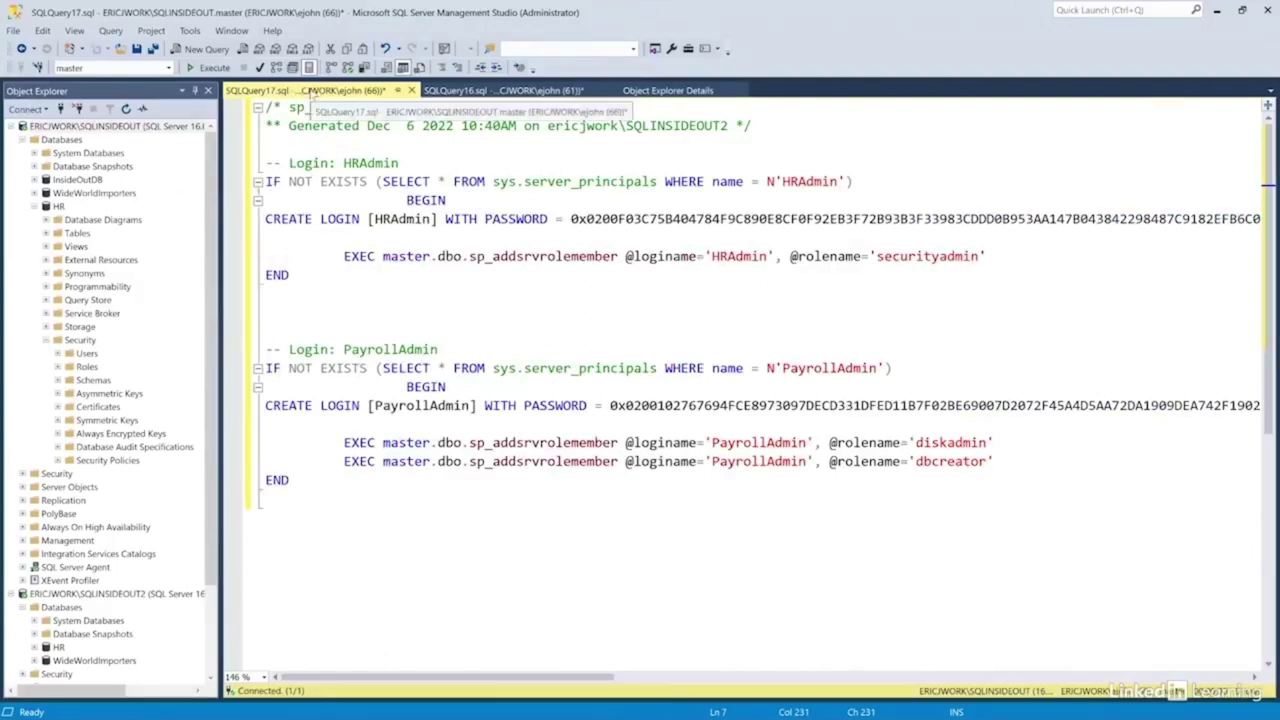
# - Execute the trimmed login script and refresh the server's Security > Logins folder
pyautogui.click(214, 68)
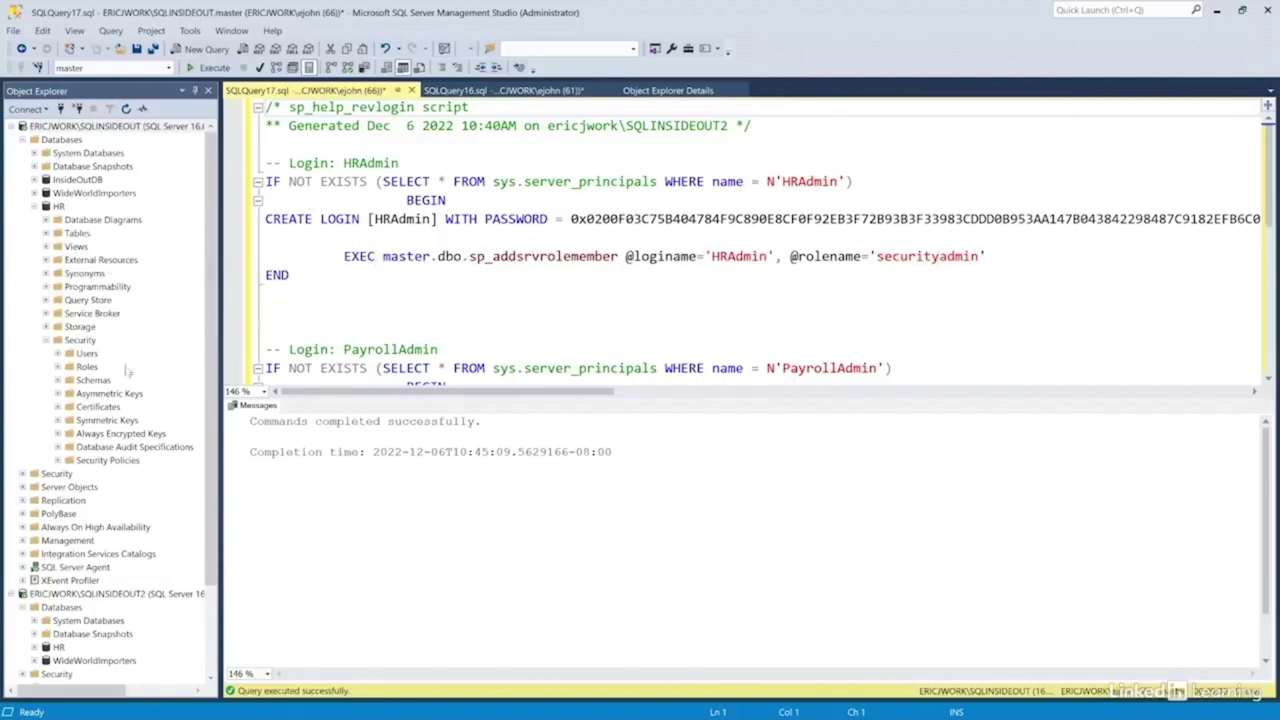
pyautogui.click(23, 474)
pyautogui.click(65, 487)
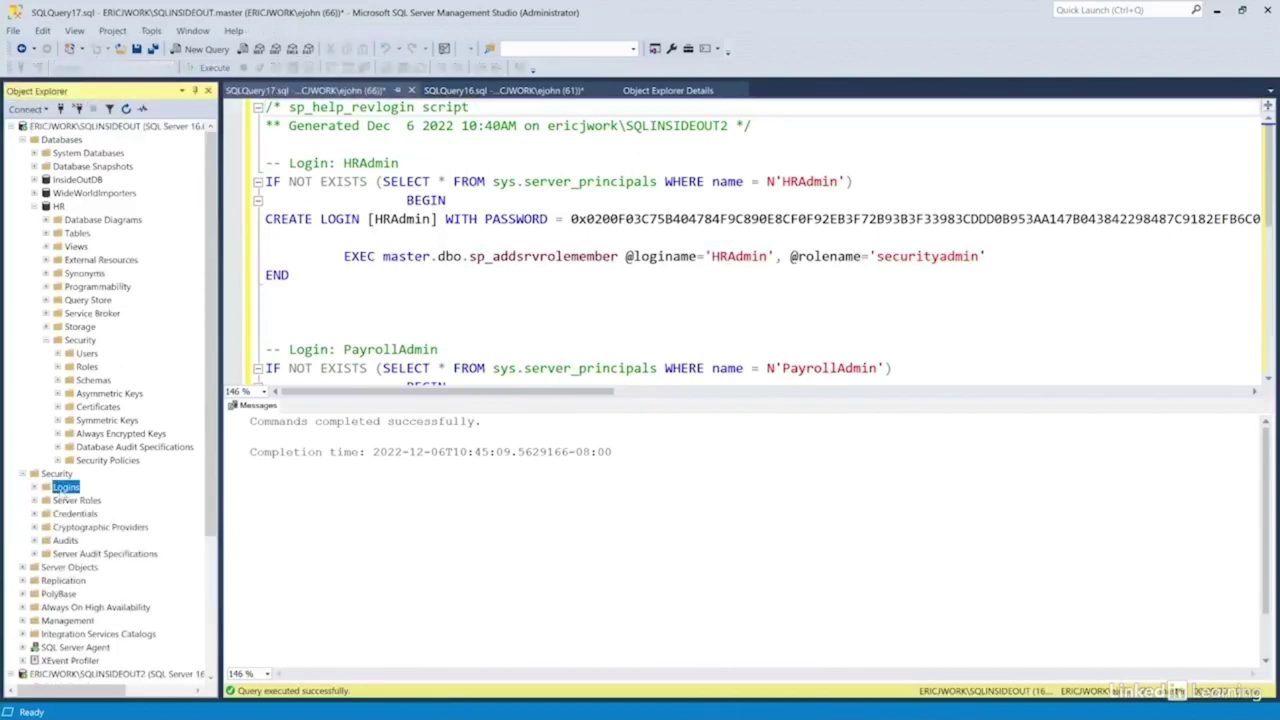
pyautogui.rightClick(65, 490)
pyautogui.click(88, 560)
# - Confirm HRAdmin and PayrollAdmin appear in the Object Explorer Details logins list
pyautogui.click(668, 90)
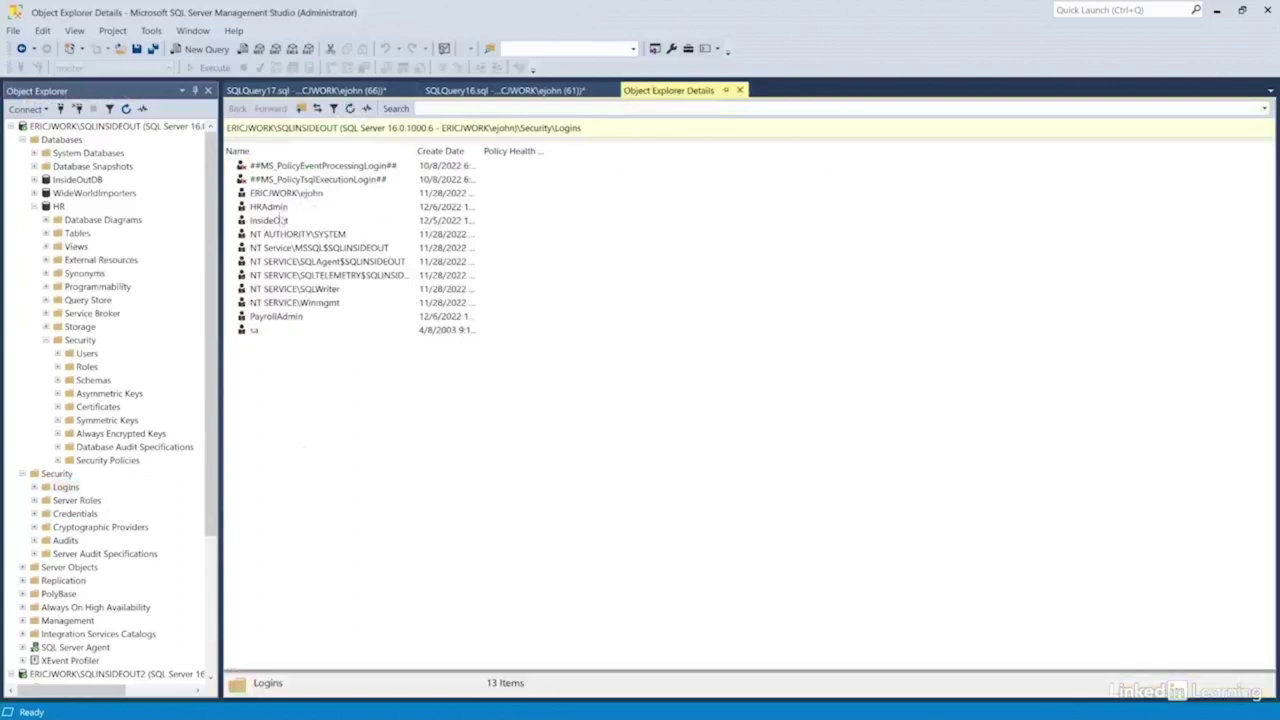
pyautogui.click(280, 207)
pyautogui.click(290, 318)
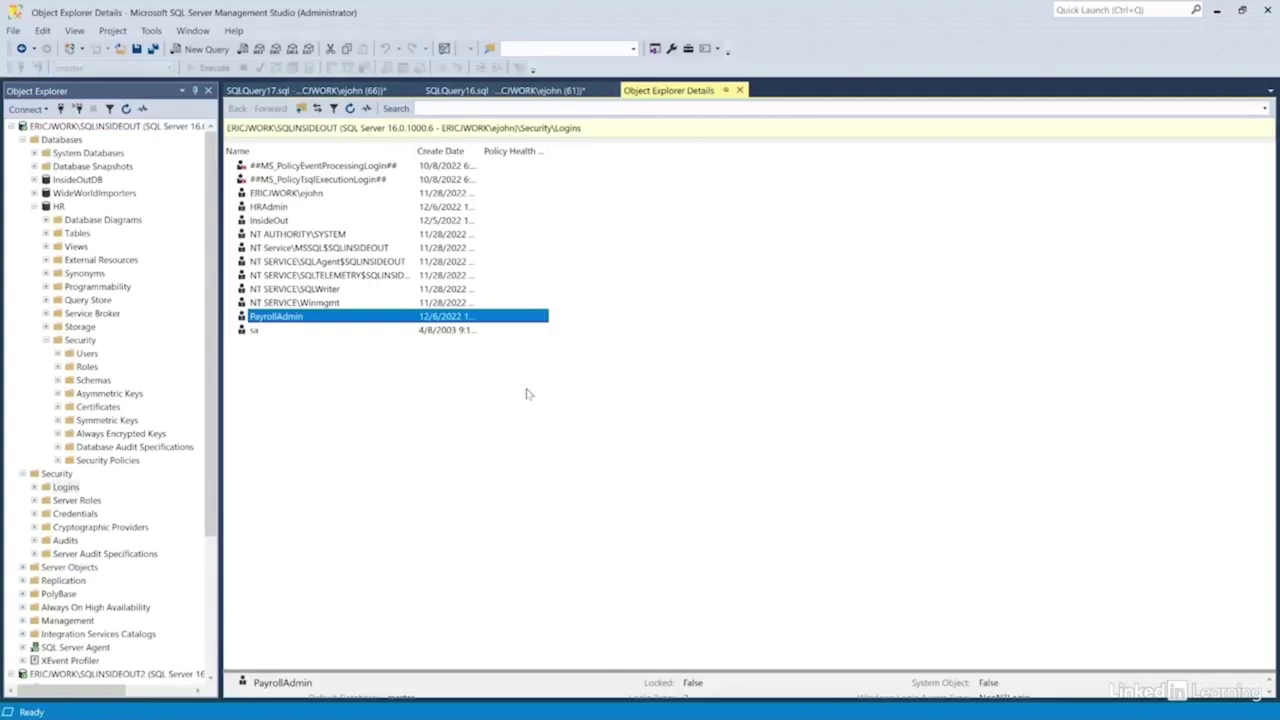
# - Open the HR database user HRAdmin's properties to show it is mapped to the HRAdmin login
pyautogui.click(60, 207)
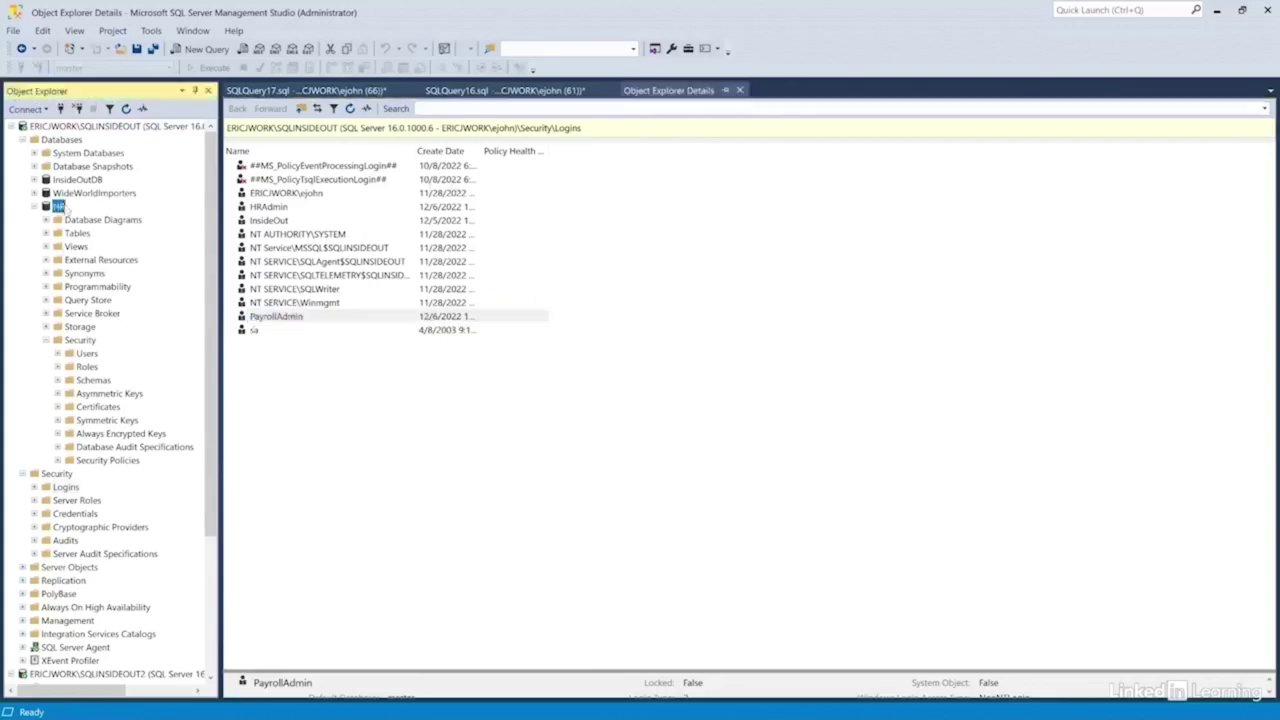
pyautogui.click(86, 354)
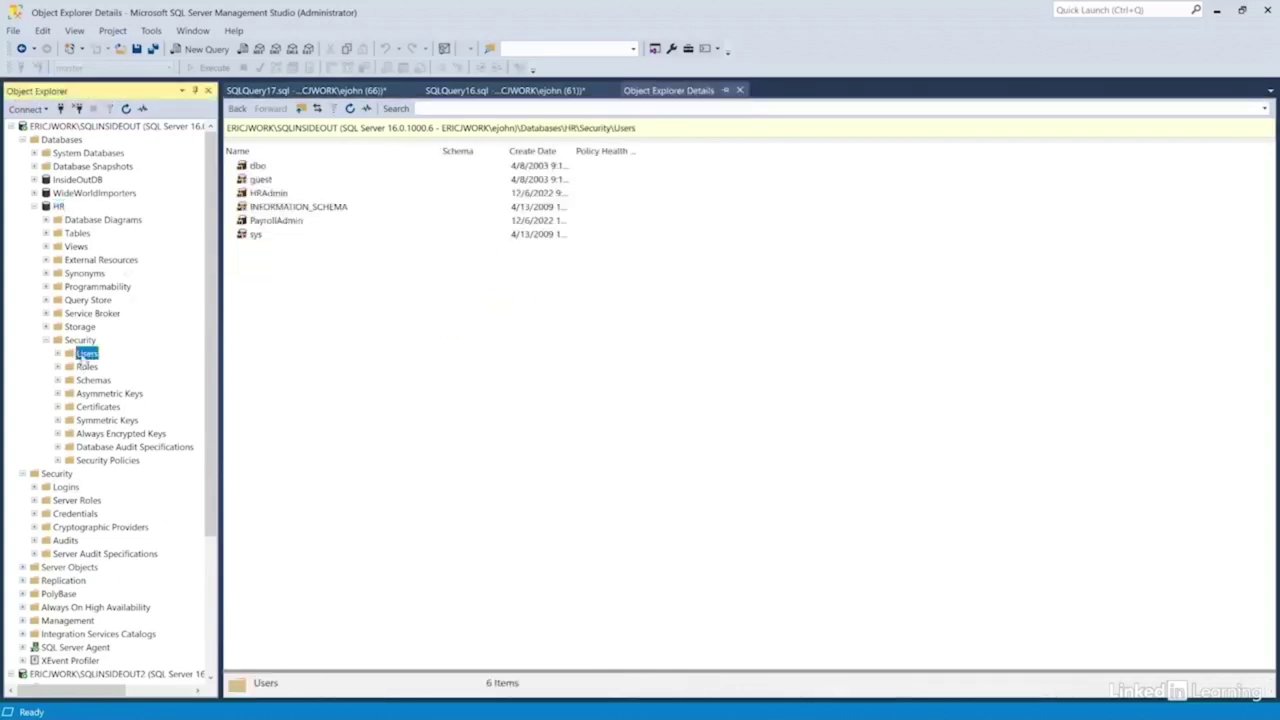
pyautogui.rightClick(86, 354)
pyautogui.press('Escape')
pyautogui.click(275, 194)
pyautogui.click(270, 194)
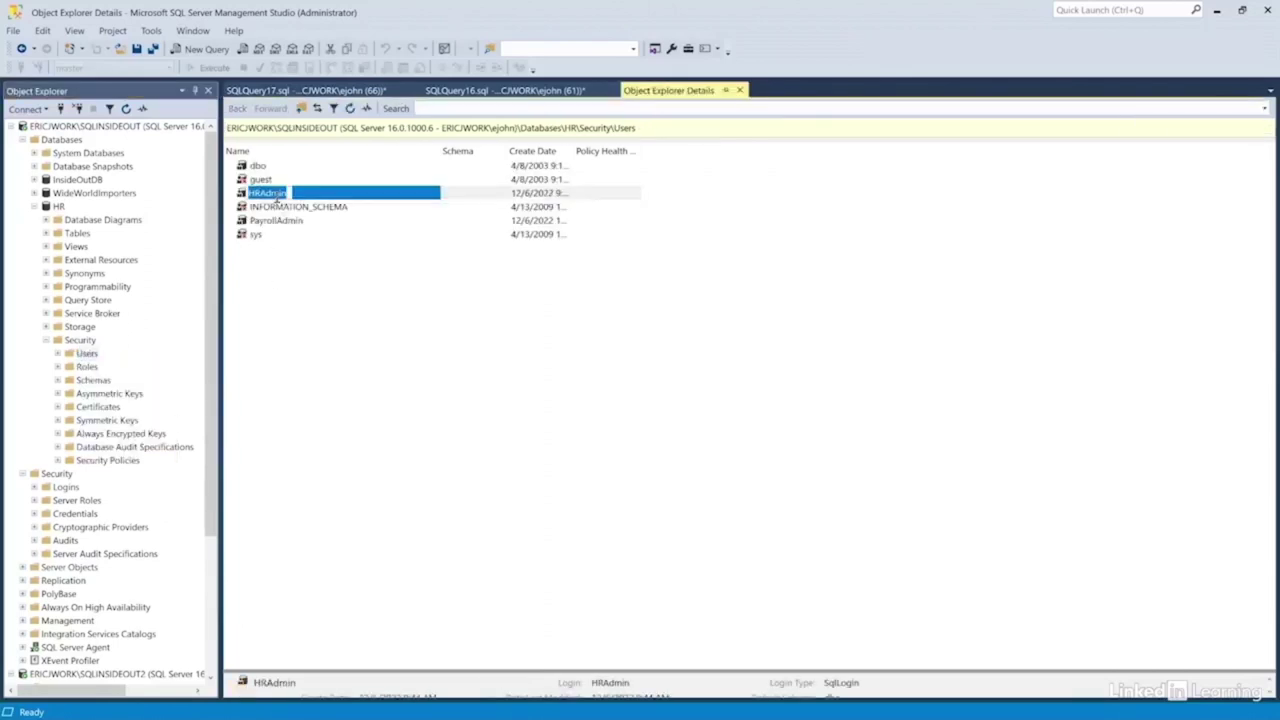
pyautogui.doubleClick(240, 193)
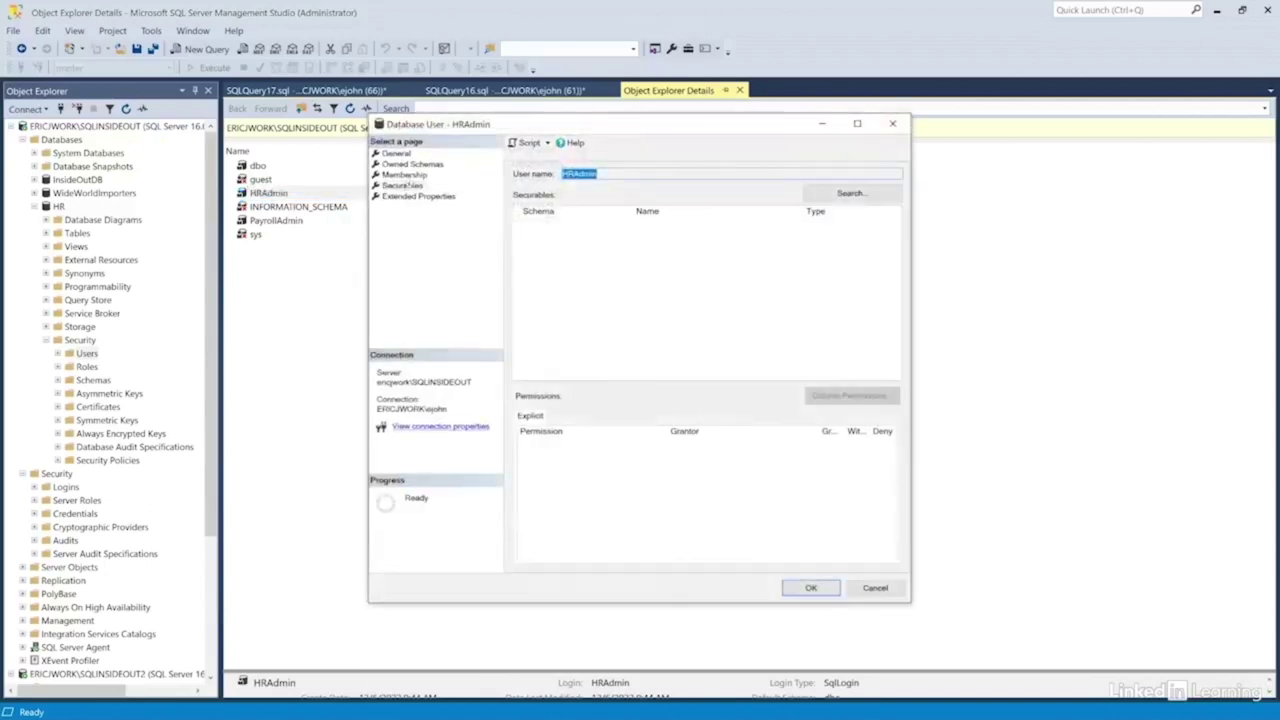
pyautogui.click(395, 154)
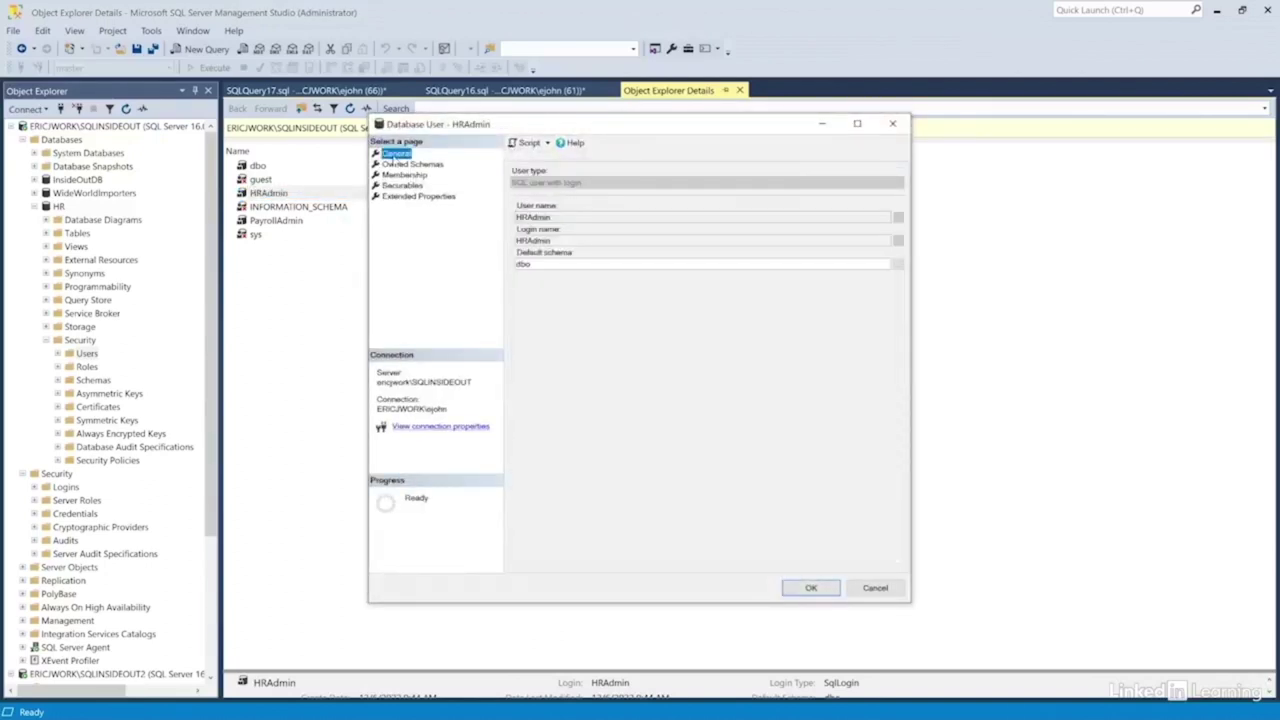
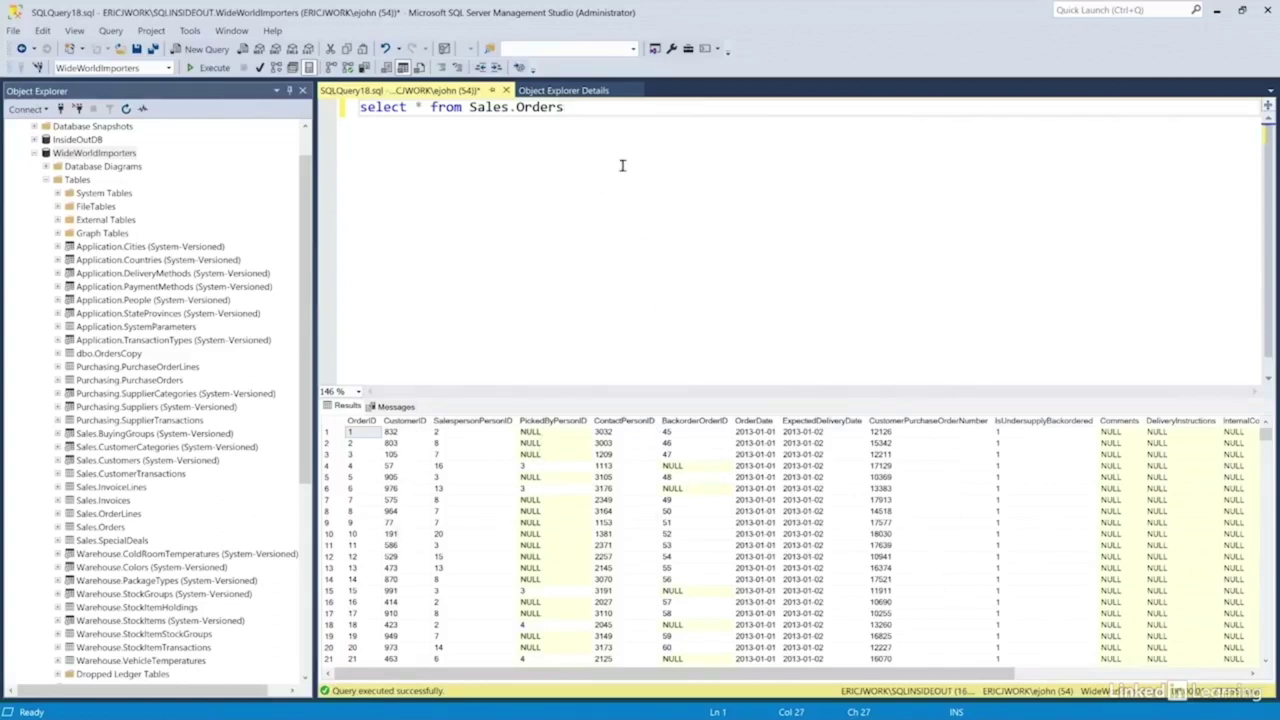
# - Add 'select * from Sales.Invoices' on a new second line and run it
pyautogui.press('Return')
pyautogui.write('select ')
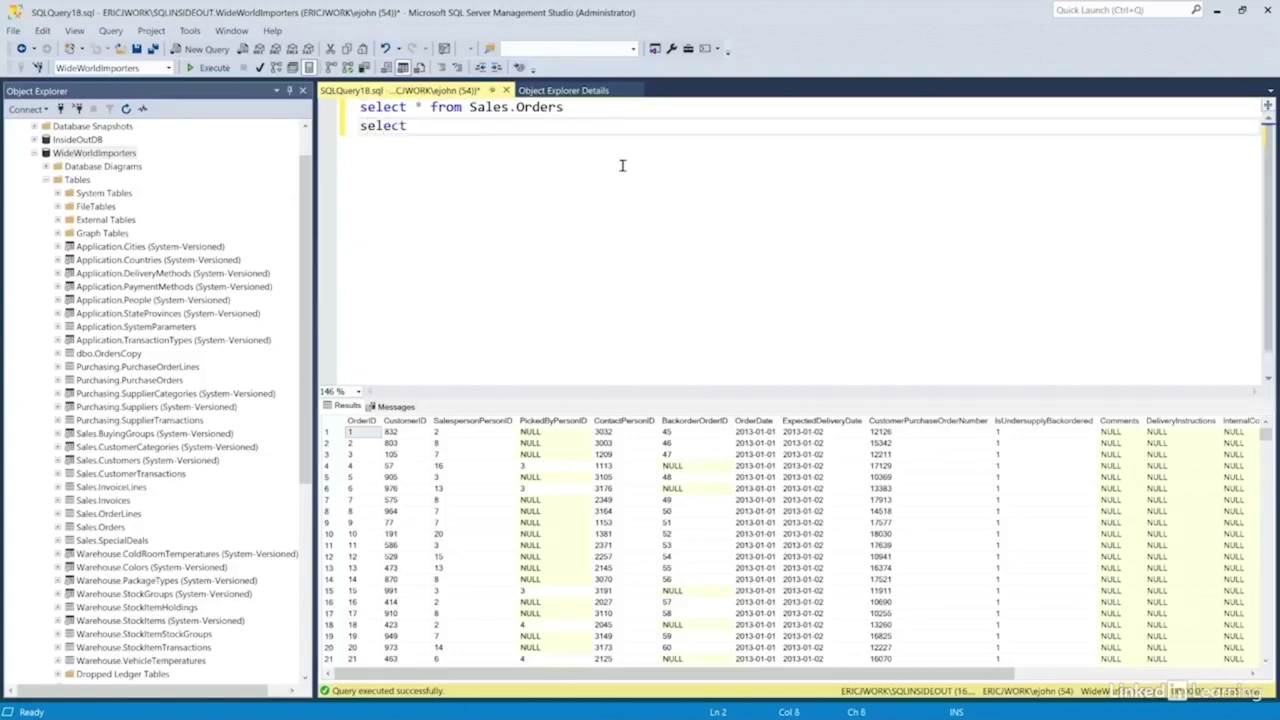
pyautogui.write('* from Sales.i')
pyautogui.press('Down')
pyautogui.press('Tab')
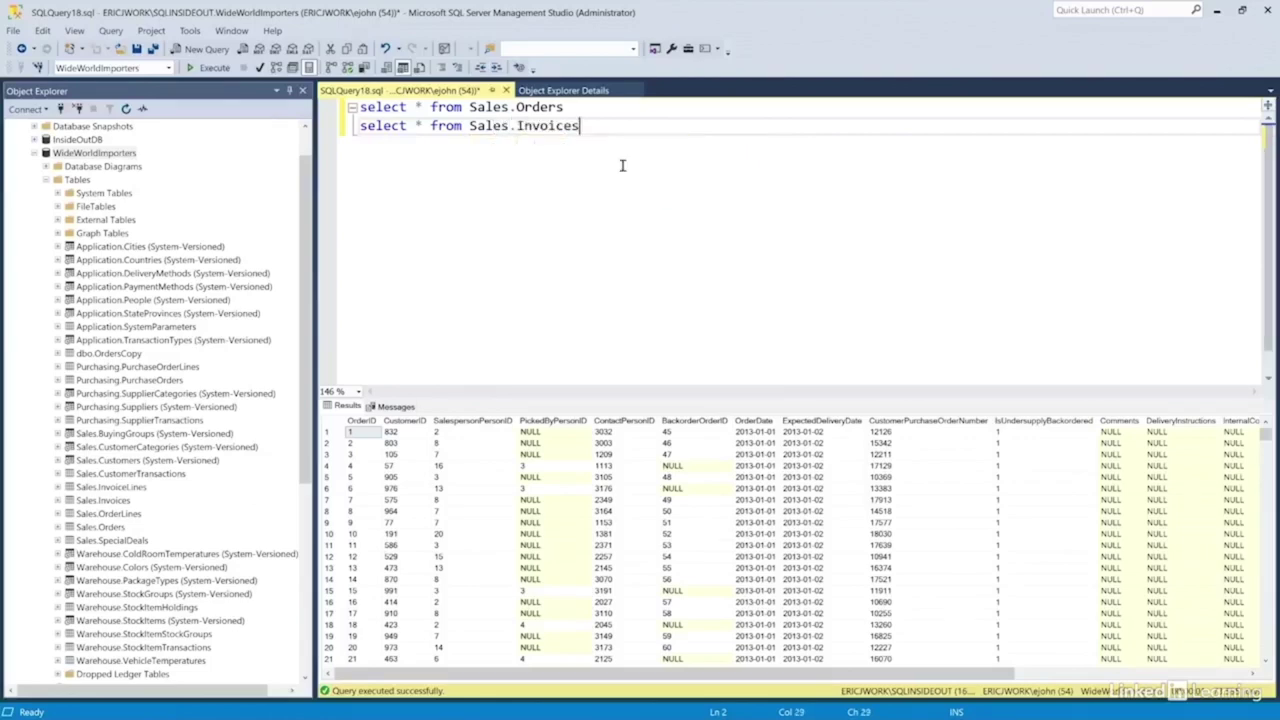
pyautogui.hotkey('shift', 'Up')
pyautogui.press('F5')
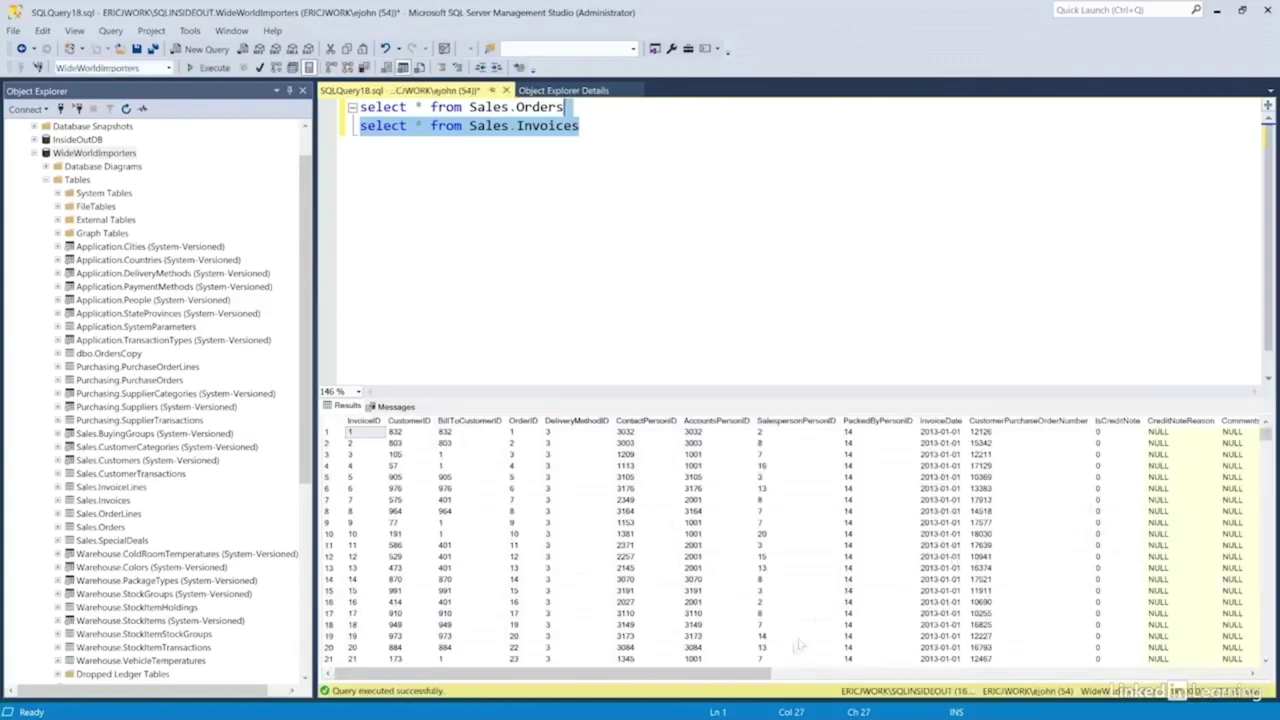
# - Rerun only the Sales.Orders line and select the CustomerID column in the results
pyautogui.moveTo(745, 678); pyautogui.dragTo(575, 688)
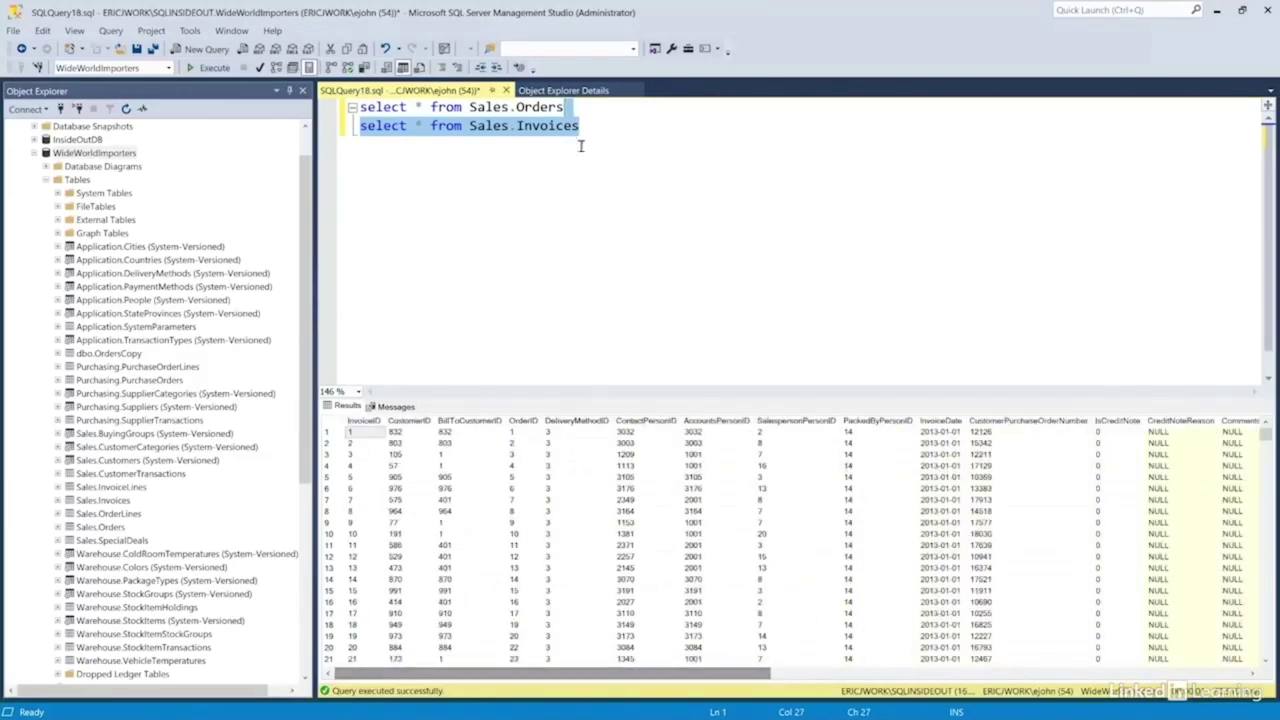
pyautogui.moveTo(562, 108); pyautogui.dragTo(290, 106)
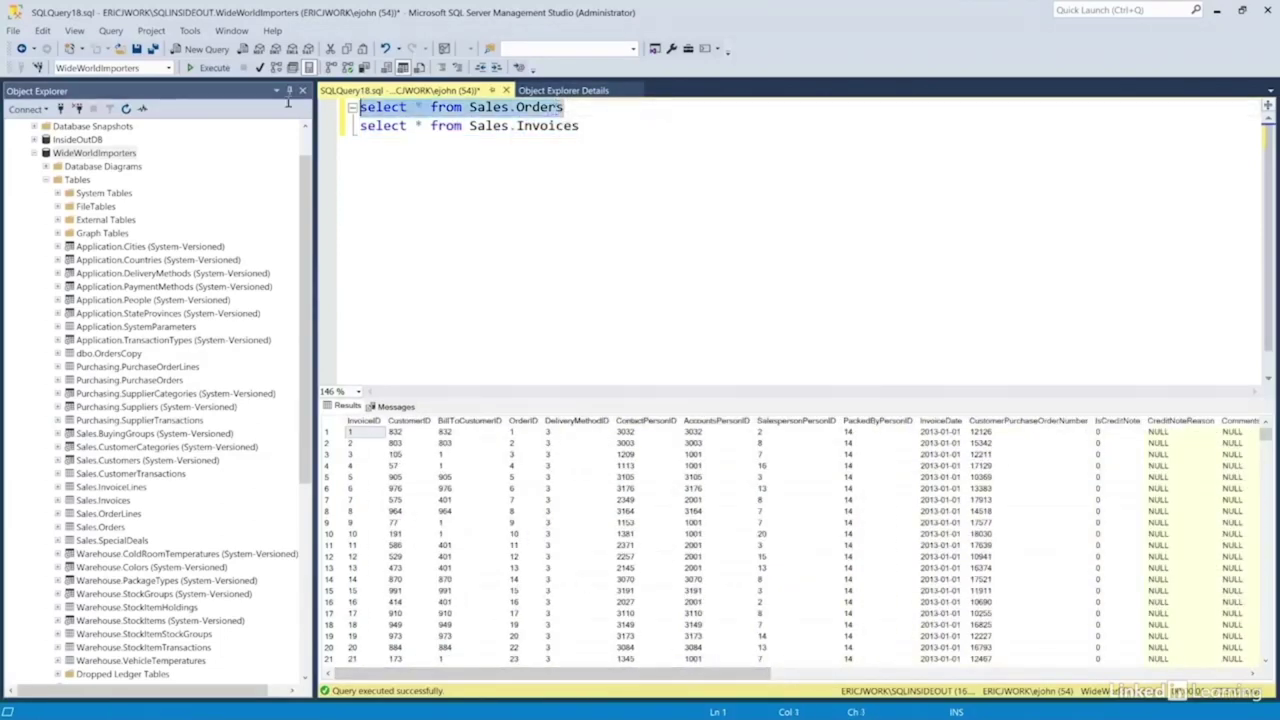
pyautogui.press('F5')
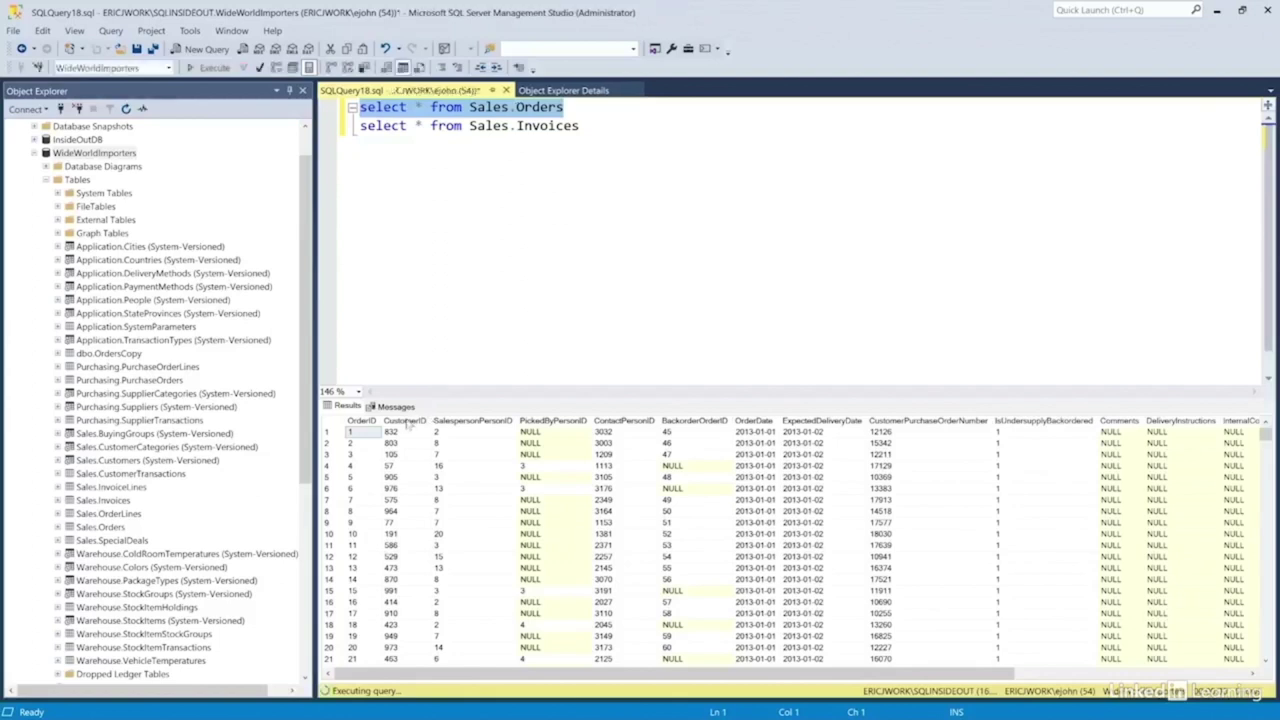
pyautogui.click(405, 420)
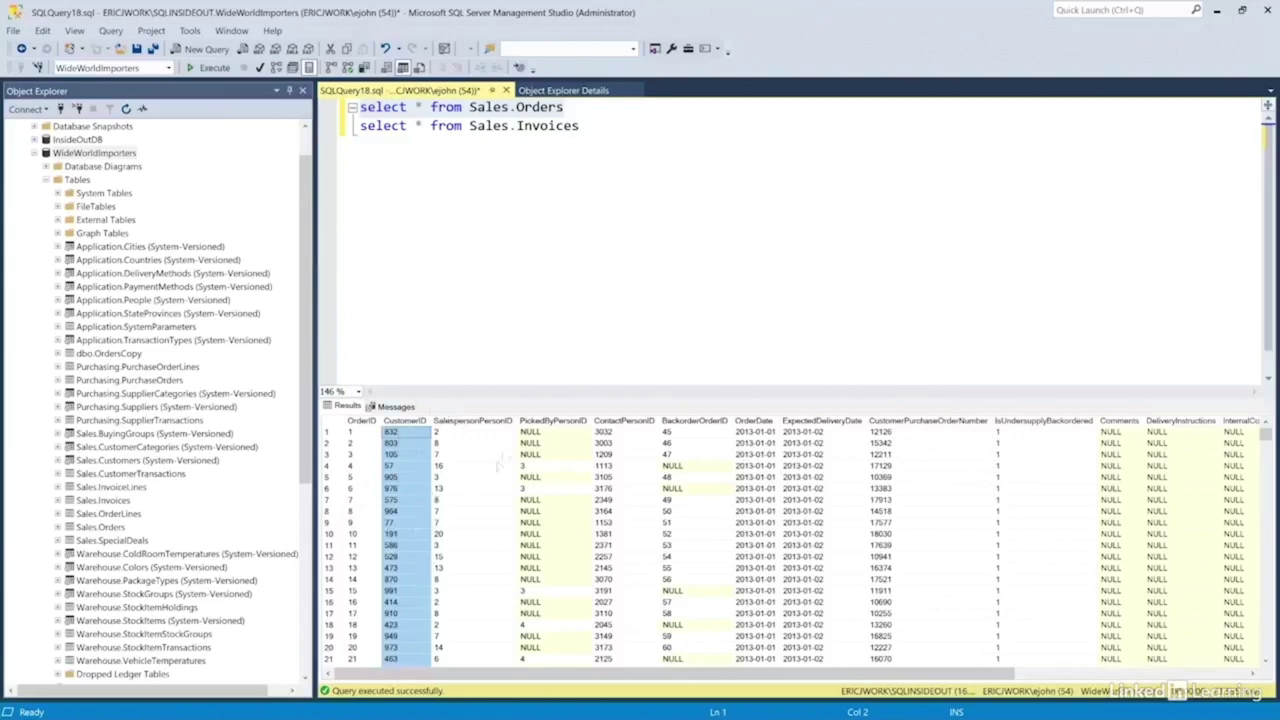
pyautogui.click(600, 263)
# - Launch Tasks > Encrypt Columns on WideWorldImporters and get past the Introduction page
pyautogui.rightClick(600, 263)
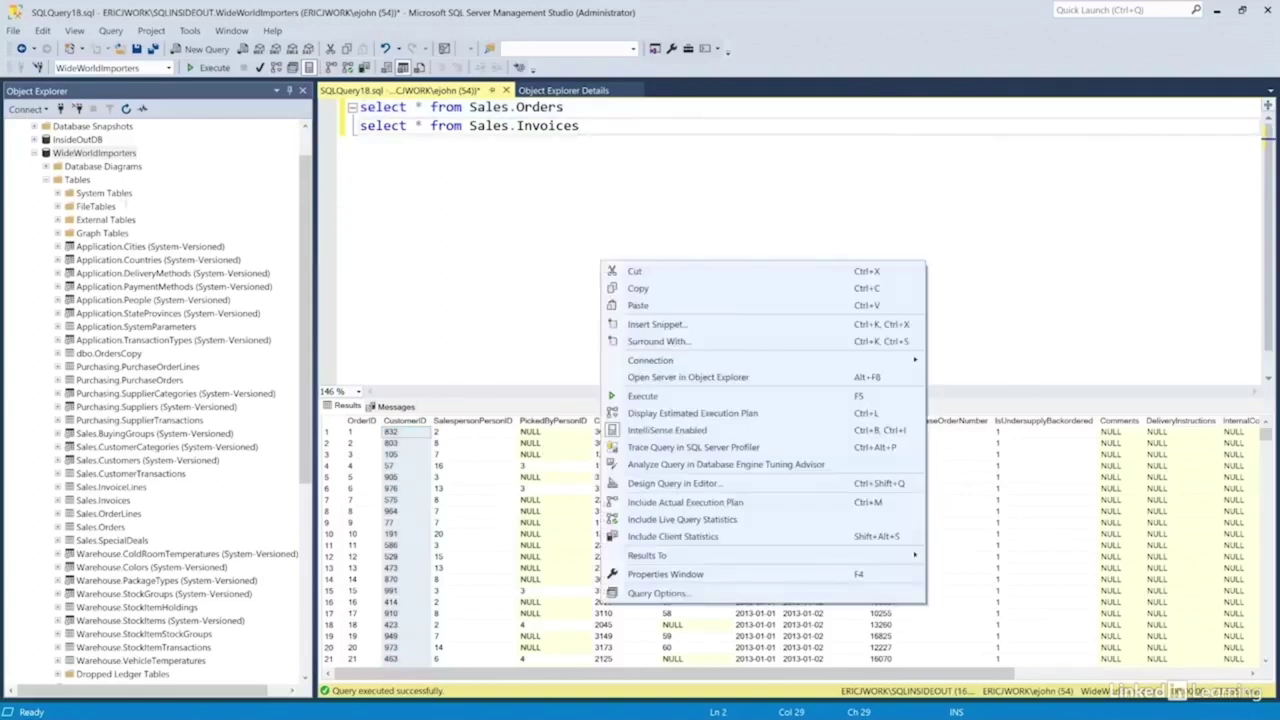
pyautogui.rightClick(112, 154)
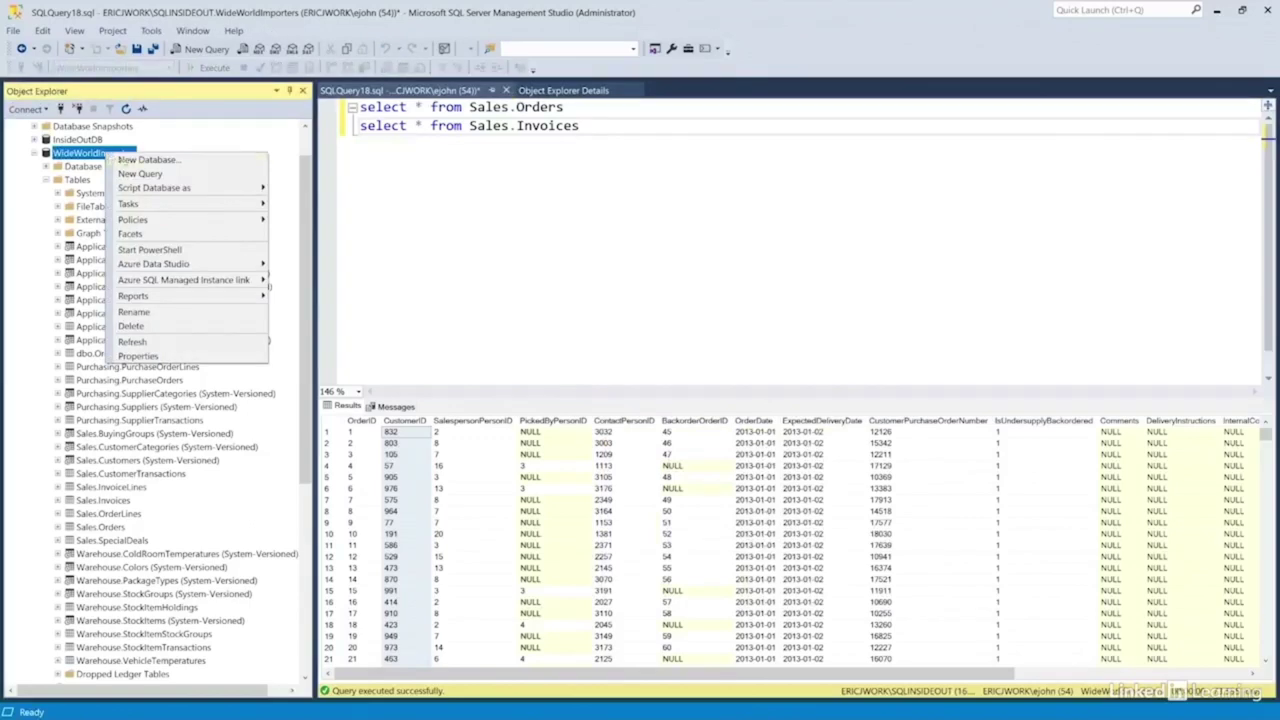
pyautogui.moveTo(168, 205)
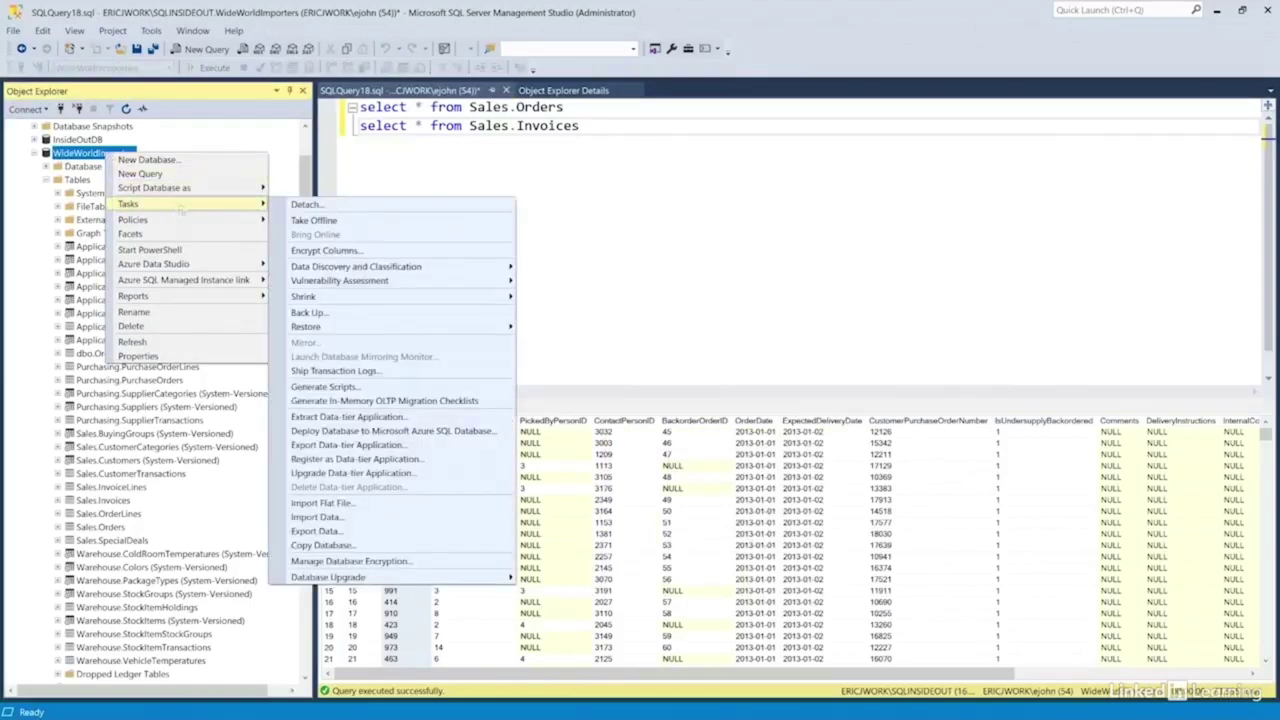
pyautogui.click(318, 251)
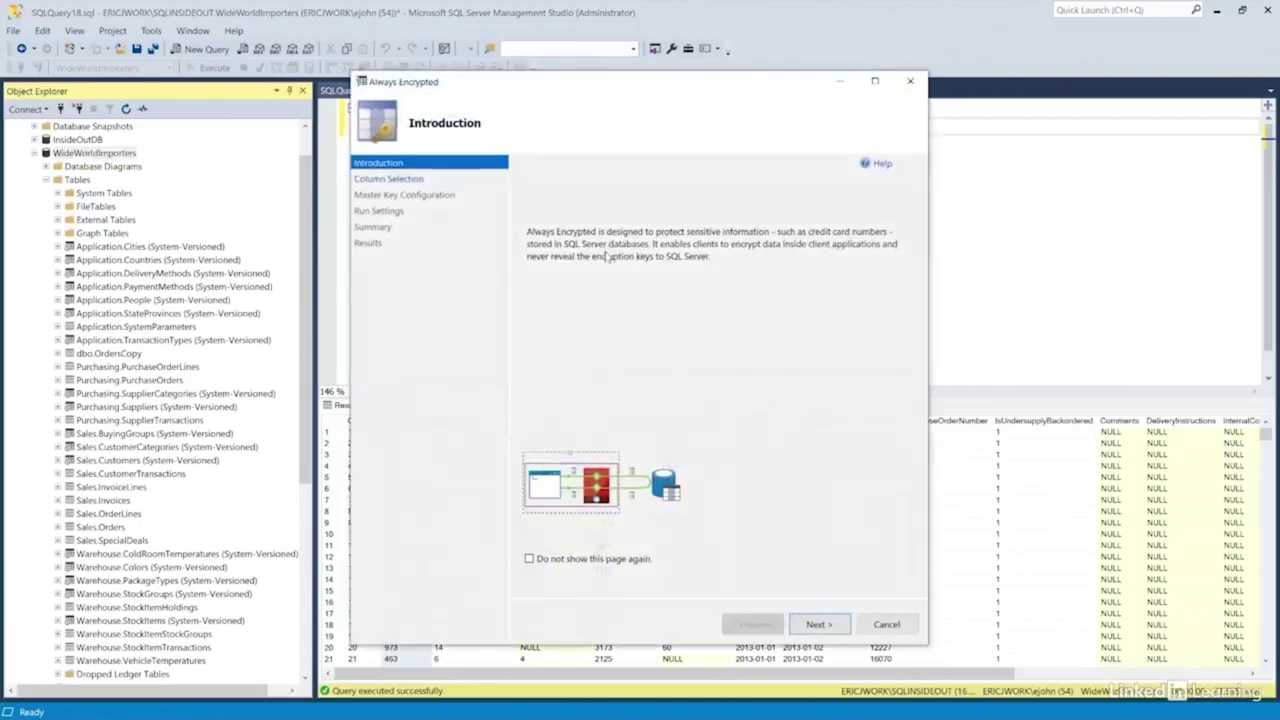
pyautogui.moveTo(612, 84); pyautogui.dragTo(604, 70)
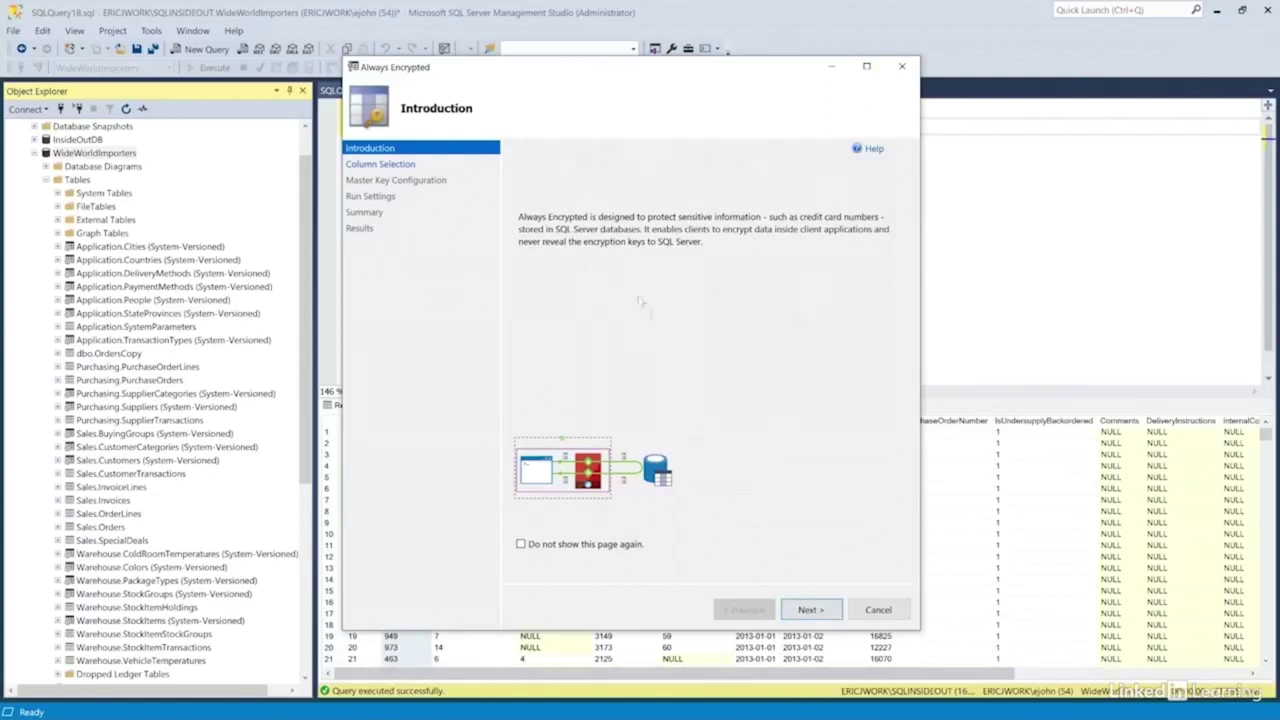
pyautogui.click(810, 610)
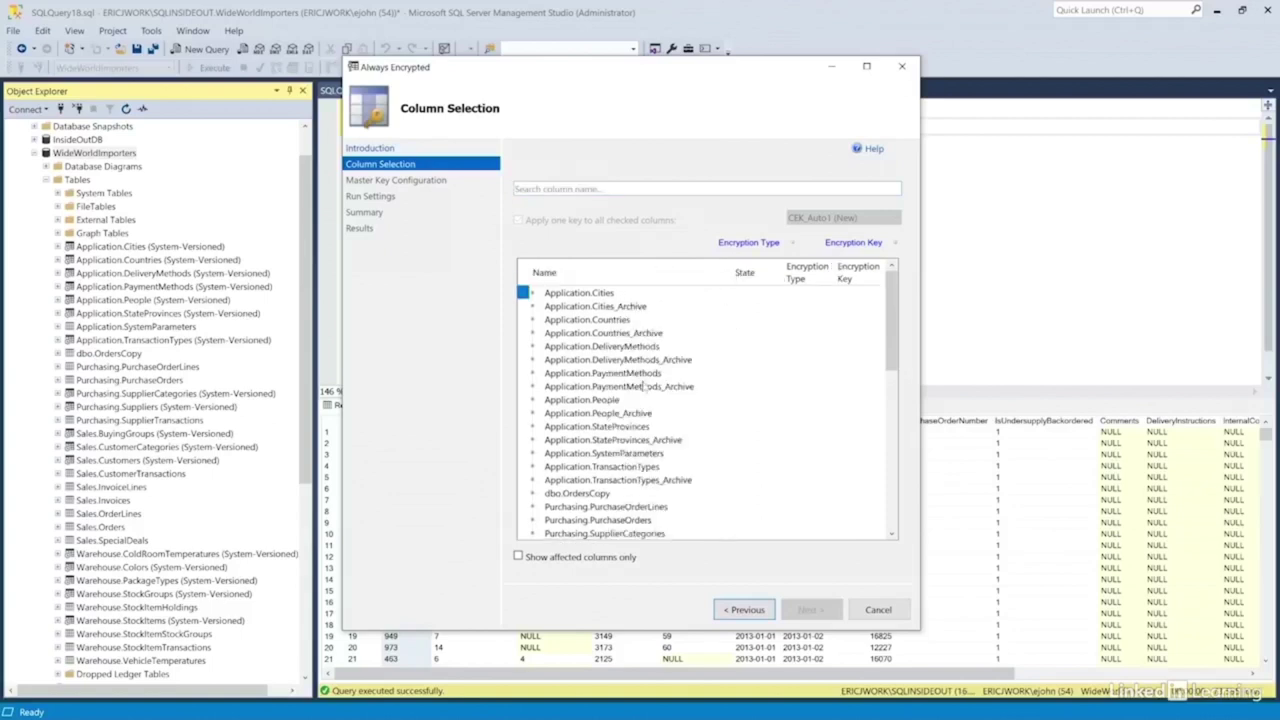
# - Tick CustomerID under dbo.OrdersCopy with Deterministic encryption and key CEK_Auto1 (New)
pyautogui.scroll(-3, 622, 358)
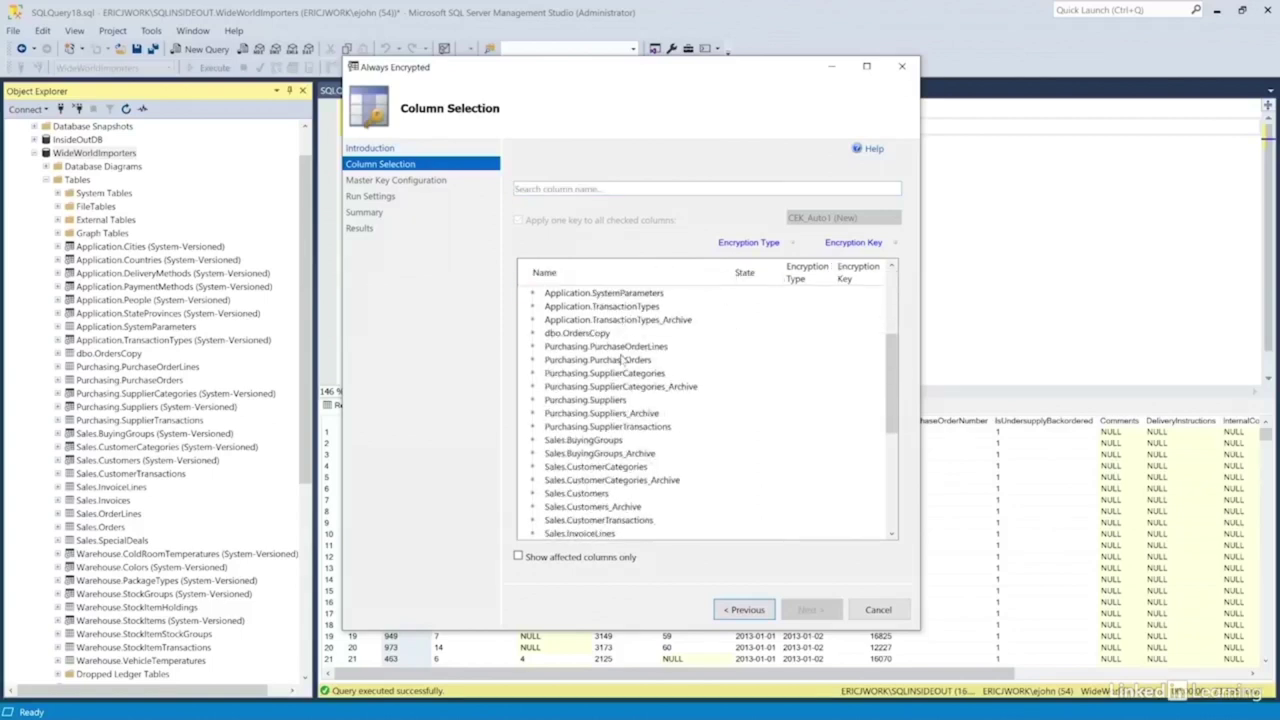
pyautogui.scroll(-1, 622, 360)
pyautogui.scroll(1, 622, 360)
pyautogui.click(533, 334)
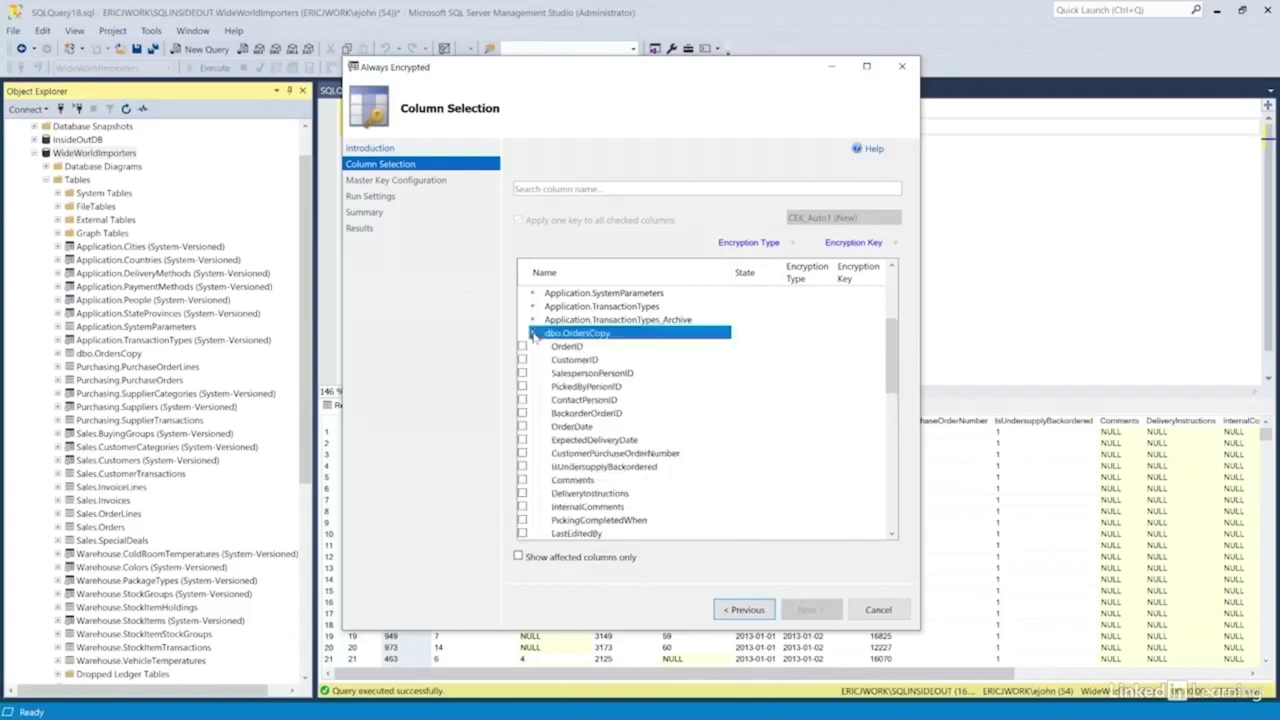
pyautogui.click(522, 360)
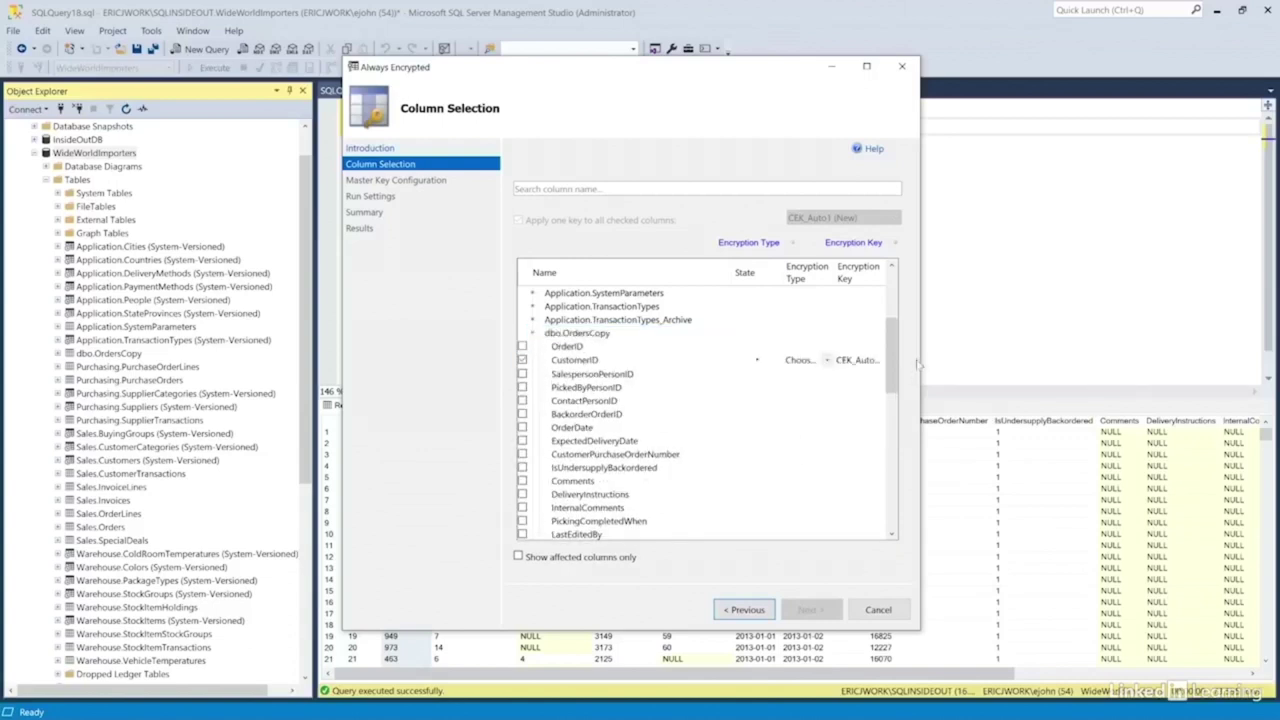
pyautogui.moveTo(920, 352); pyautogui.dragTo(1092, 352)
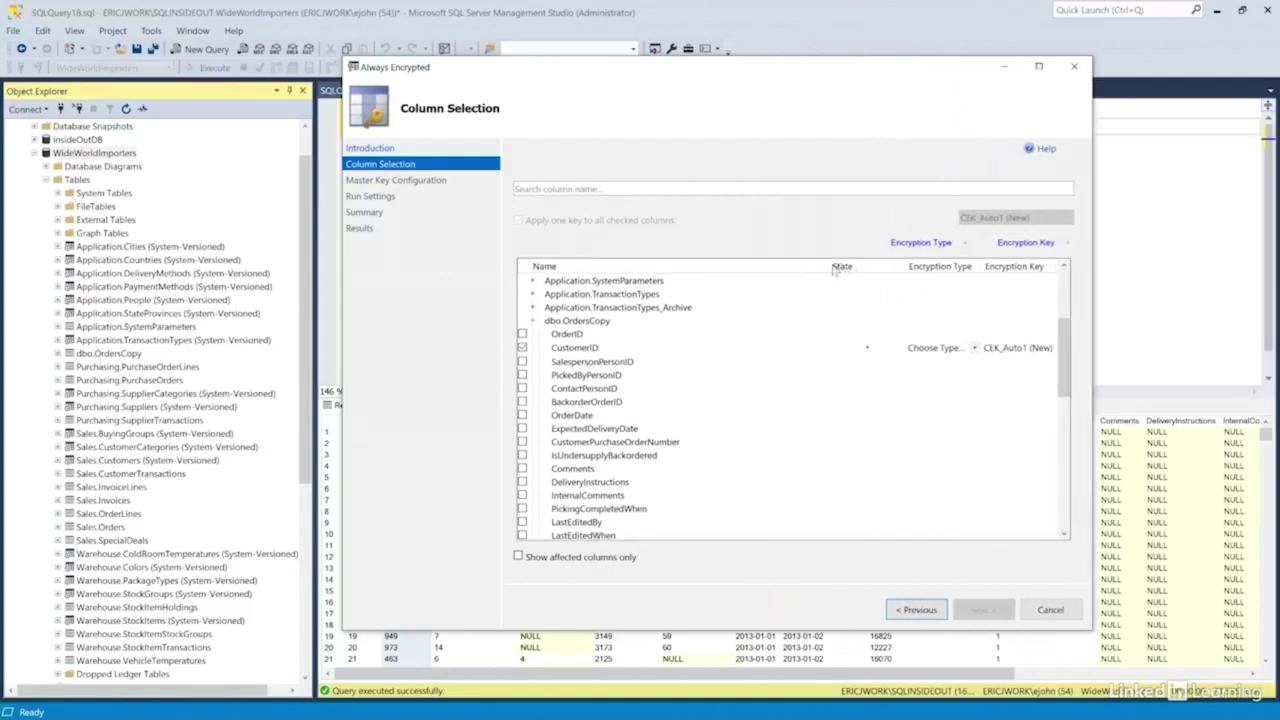
pyautogui.moveTo(829, 267); pyautogui.dragTo(709, 265)
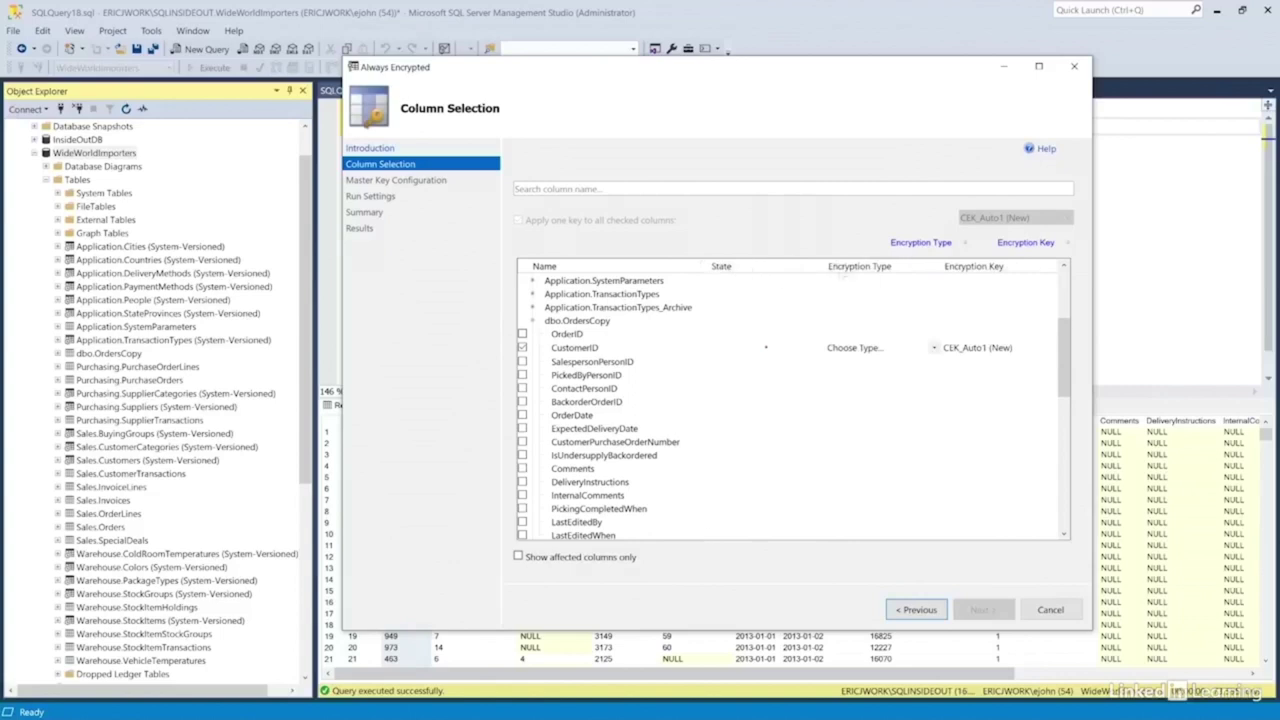
pyautogui.click(940, 348)
pyautogui.click(933, 348)
pyautogui.click(933, 348)
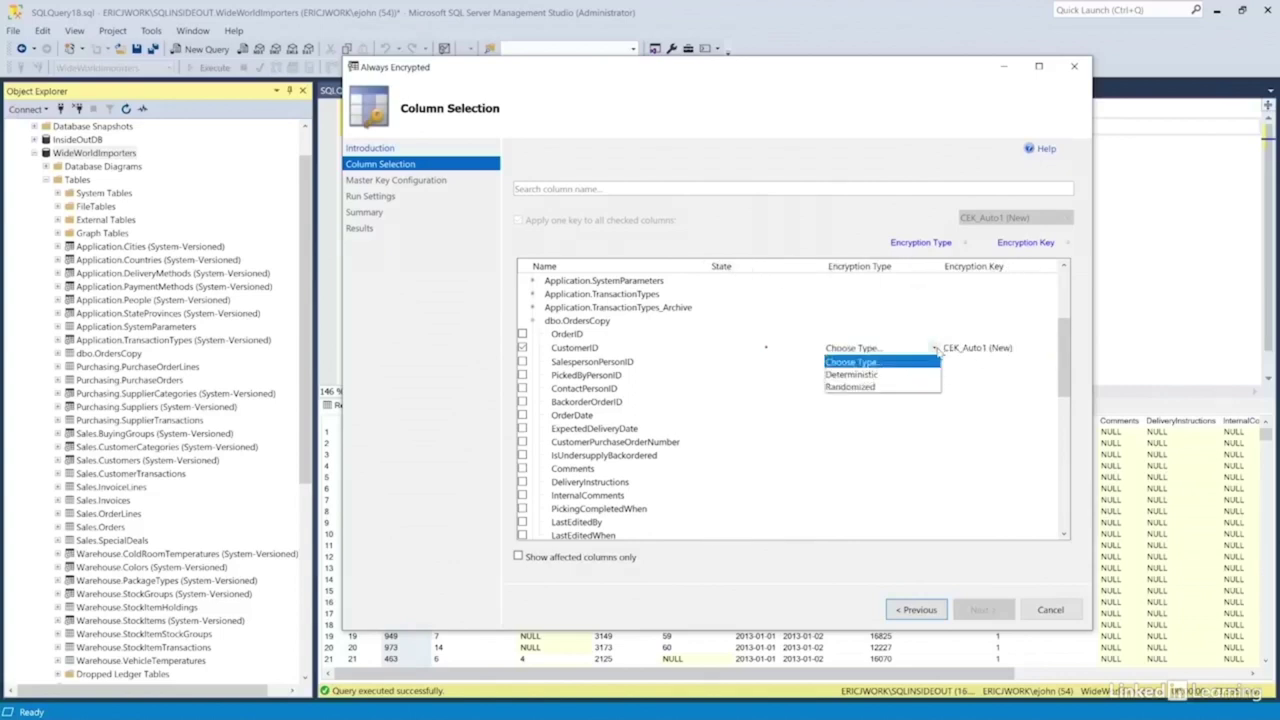
pyautogui.click(868, 374)
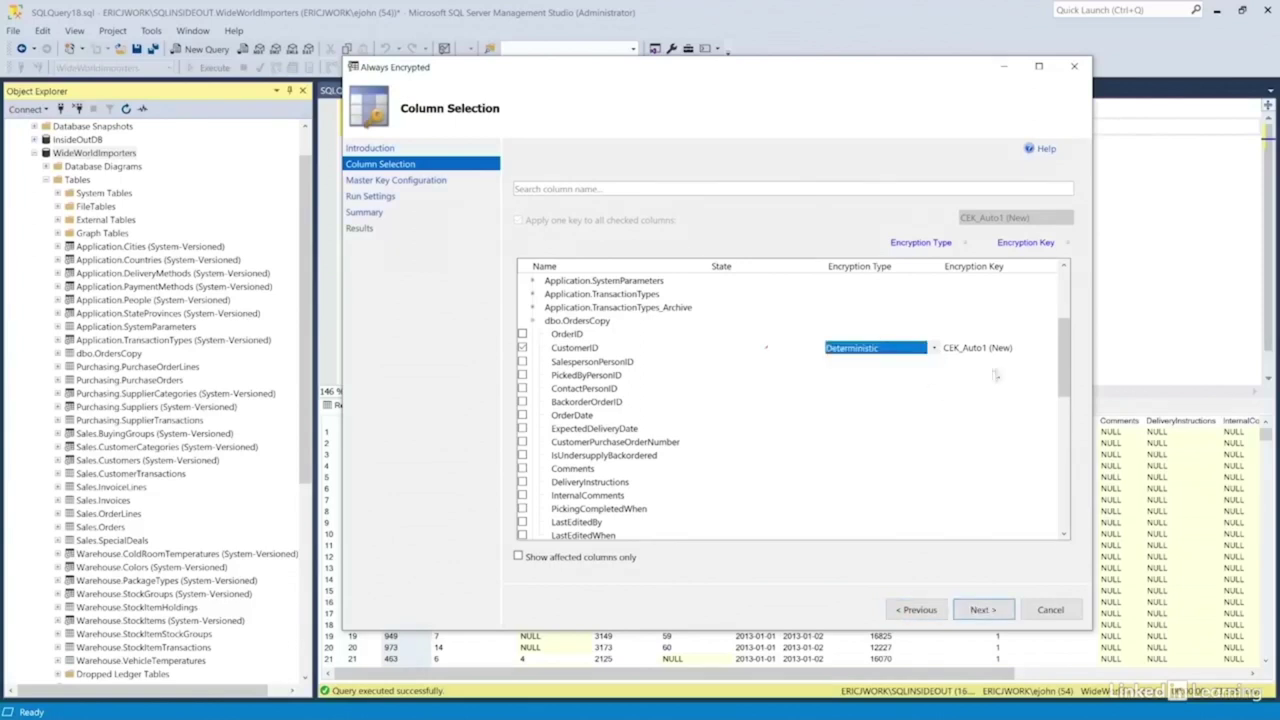
pyautogui.click(1033, 349)
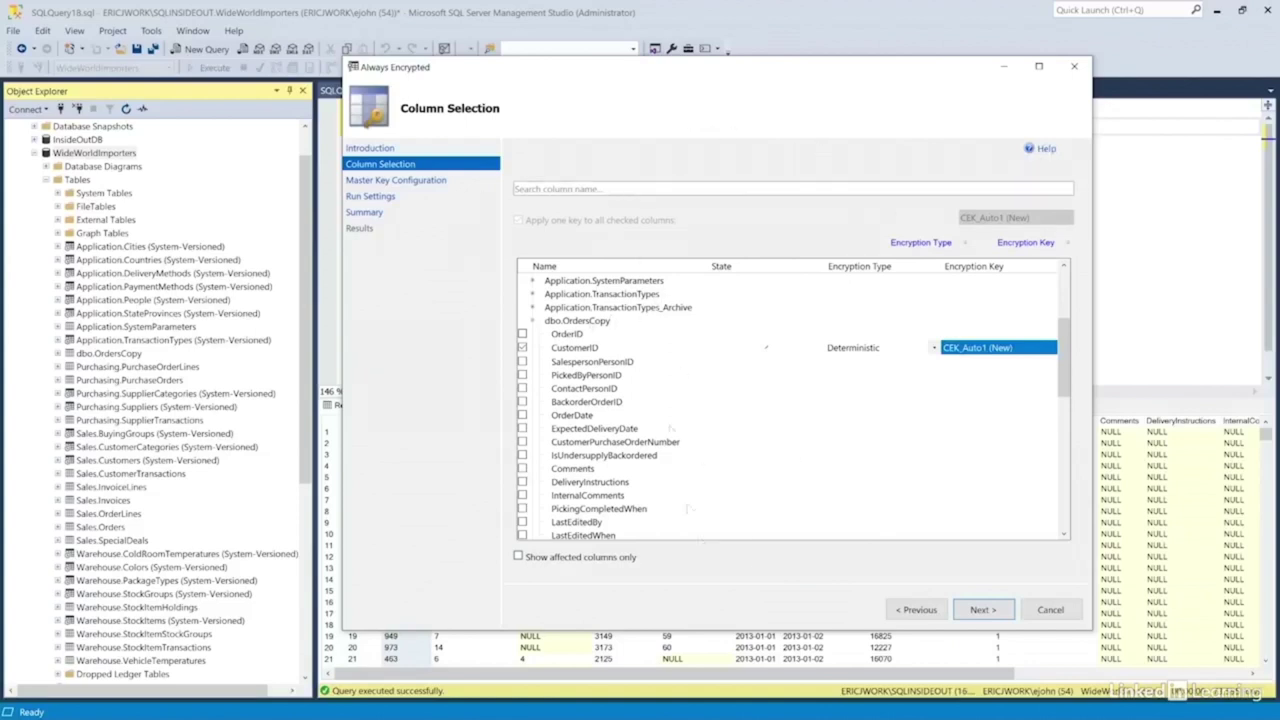
# - Check the selection with Show affected columns only, untick it, and advance to Master Key Configuration
pyautogui.scroll(-5, 764, 488)
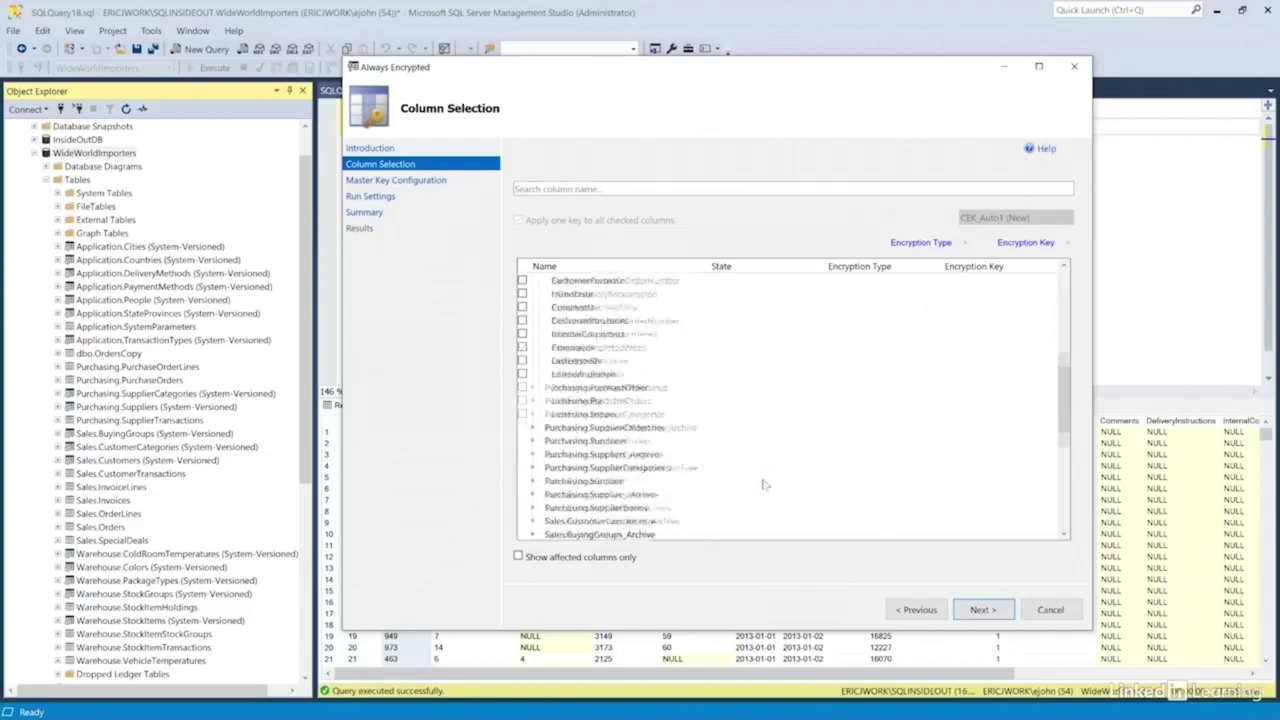
pyautogui.click(519, 557)
pyautogui.scroll(6, 716, 490)
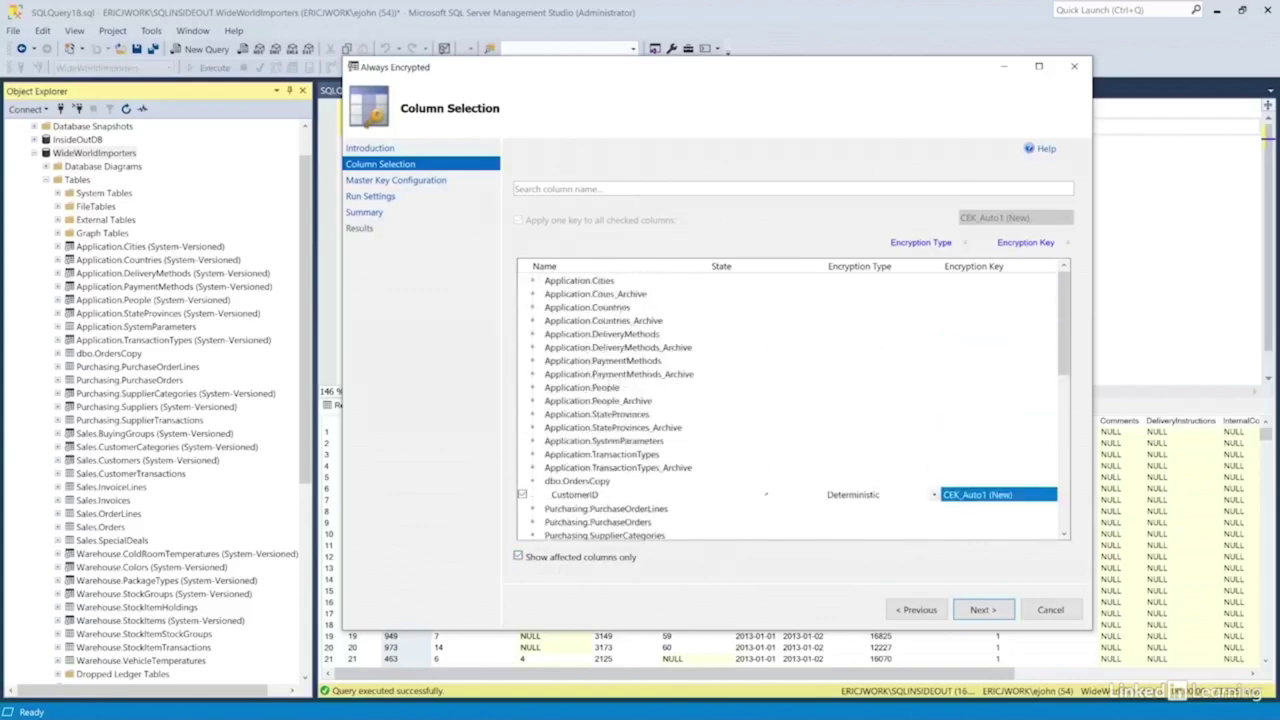
pyautogui.scroll(-4, 604, 358)
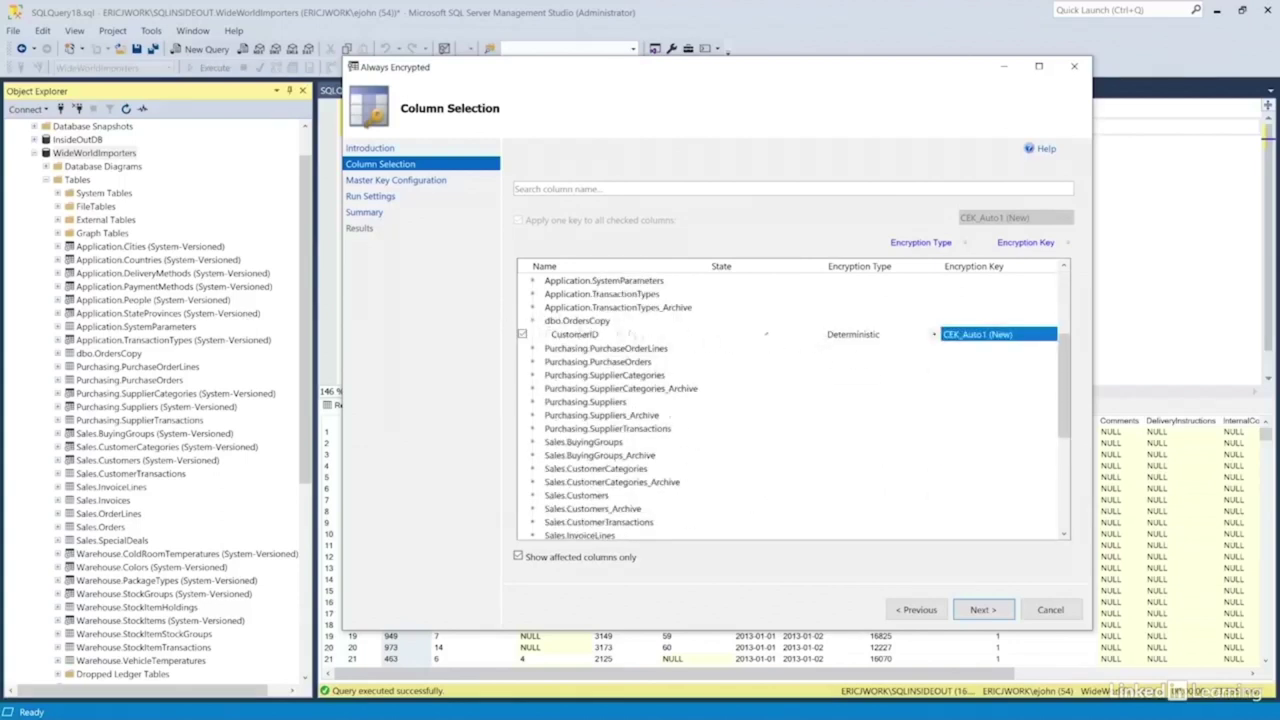
pyautogui.click(520, 557)
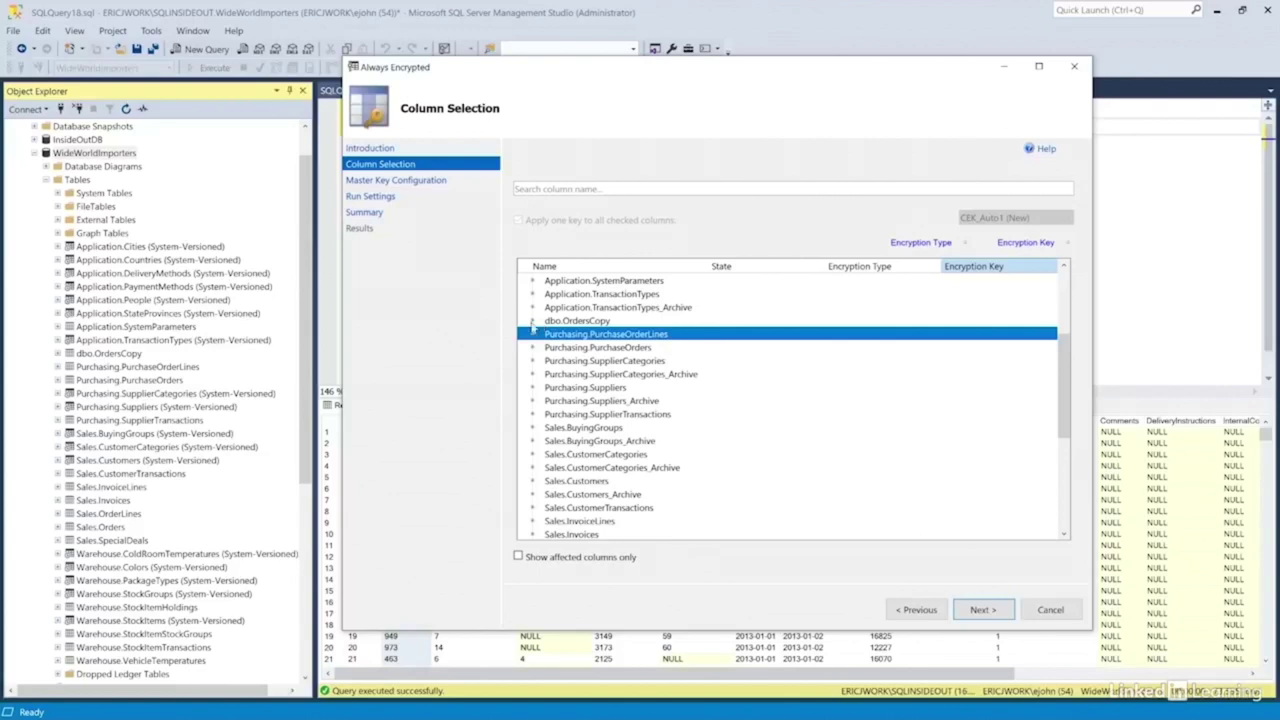
pyautogui.click(532, 321)
pyautogui.scroll(-3, 714, 450)
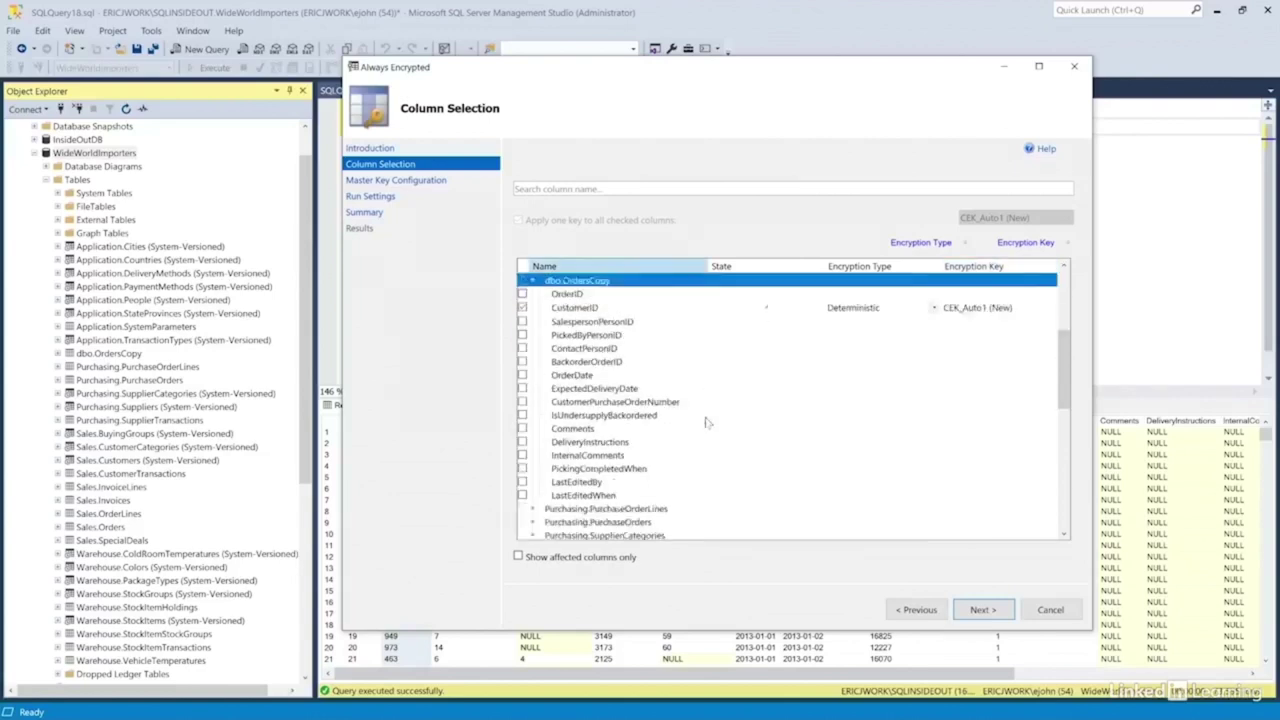
pyautogui.scroll(3, 714, 500)
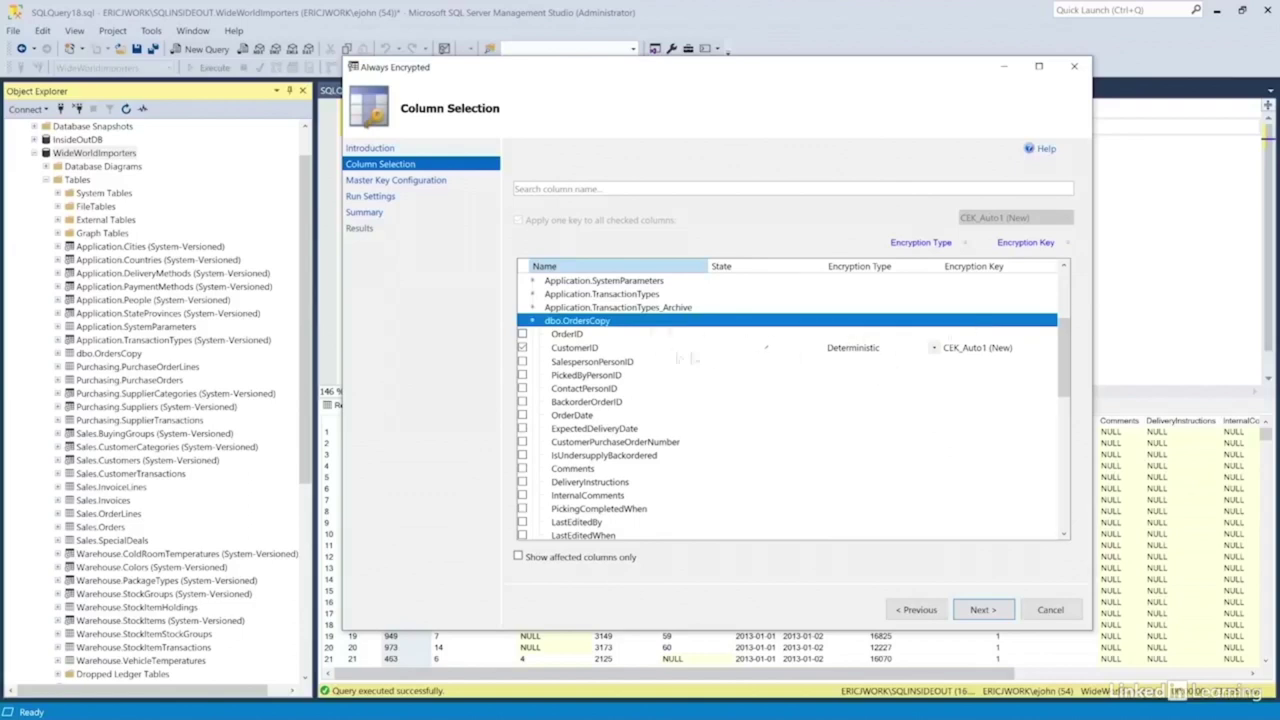
pyautogui.click(985, 611)
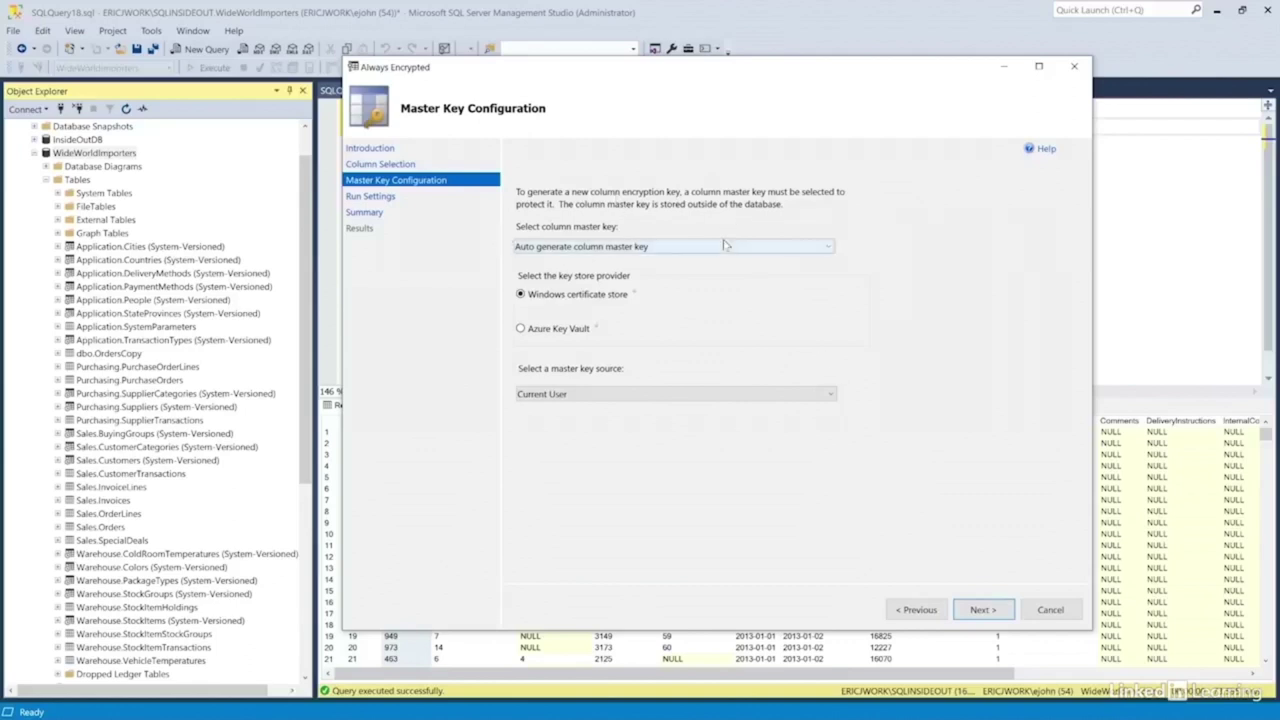
# - Keep an auto-generated column master key in the Windows certificate store under Current User
pyautogui.click(598, 247)
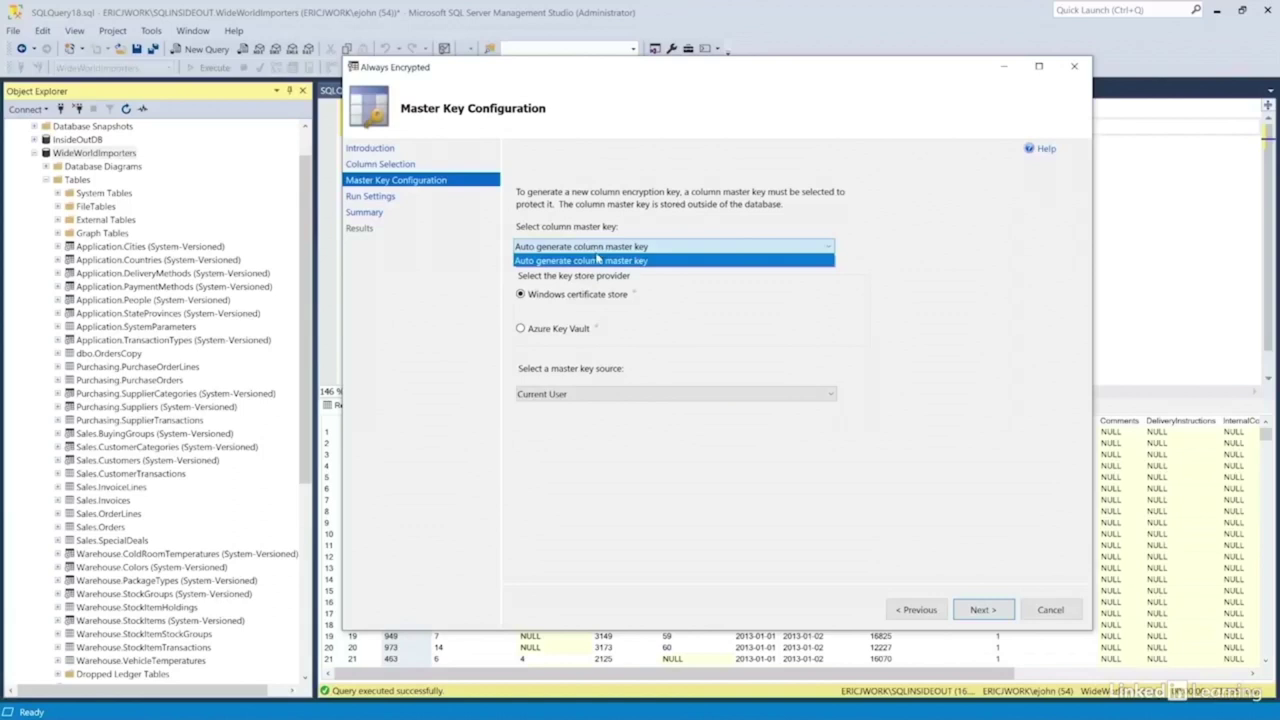
pyautogui.click(595, 261)
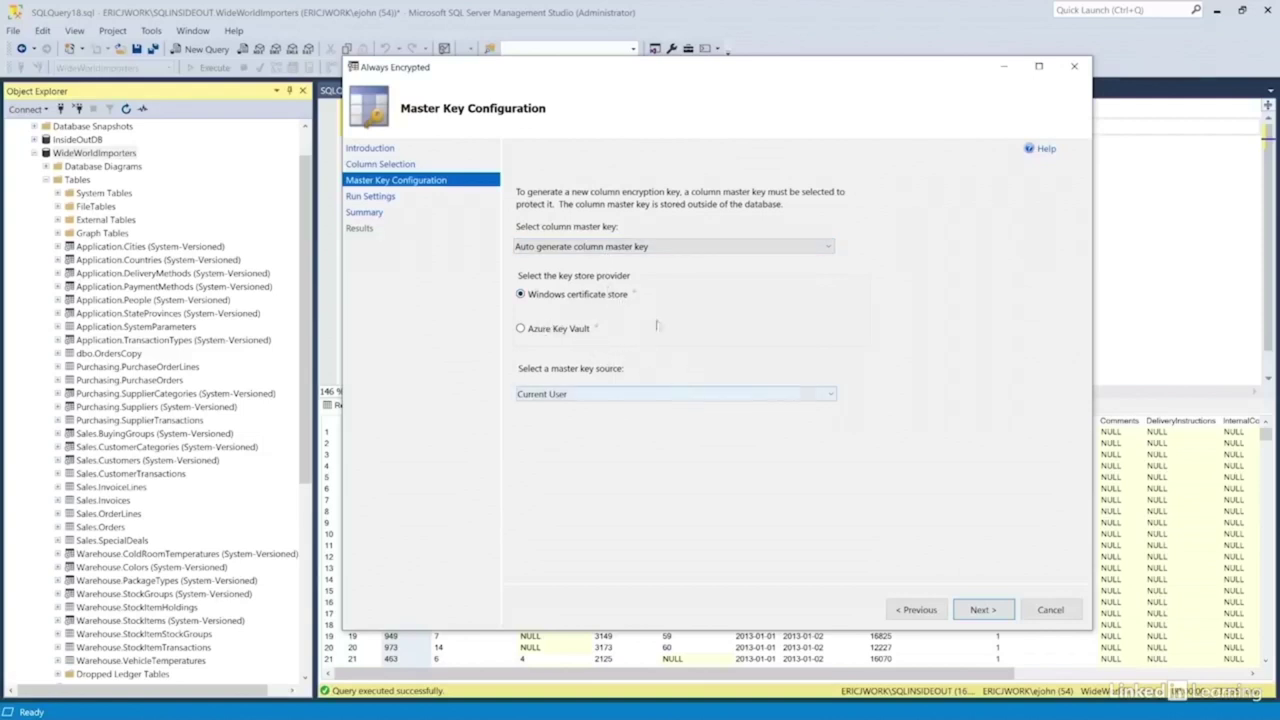
pyautogui.click(586, 395)
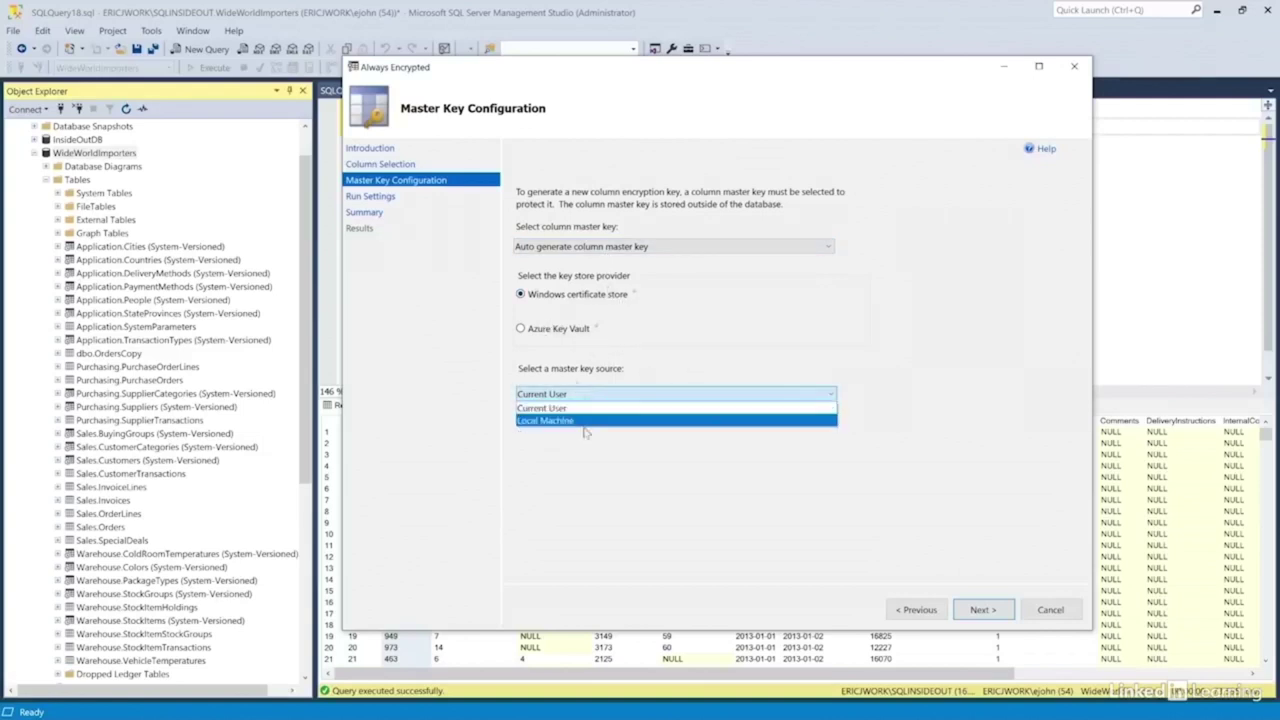
pyautogui.click(588, 409)
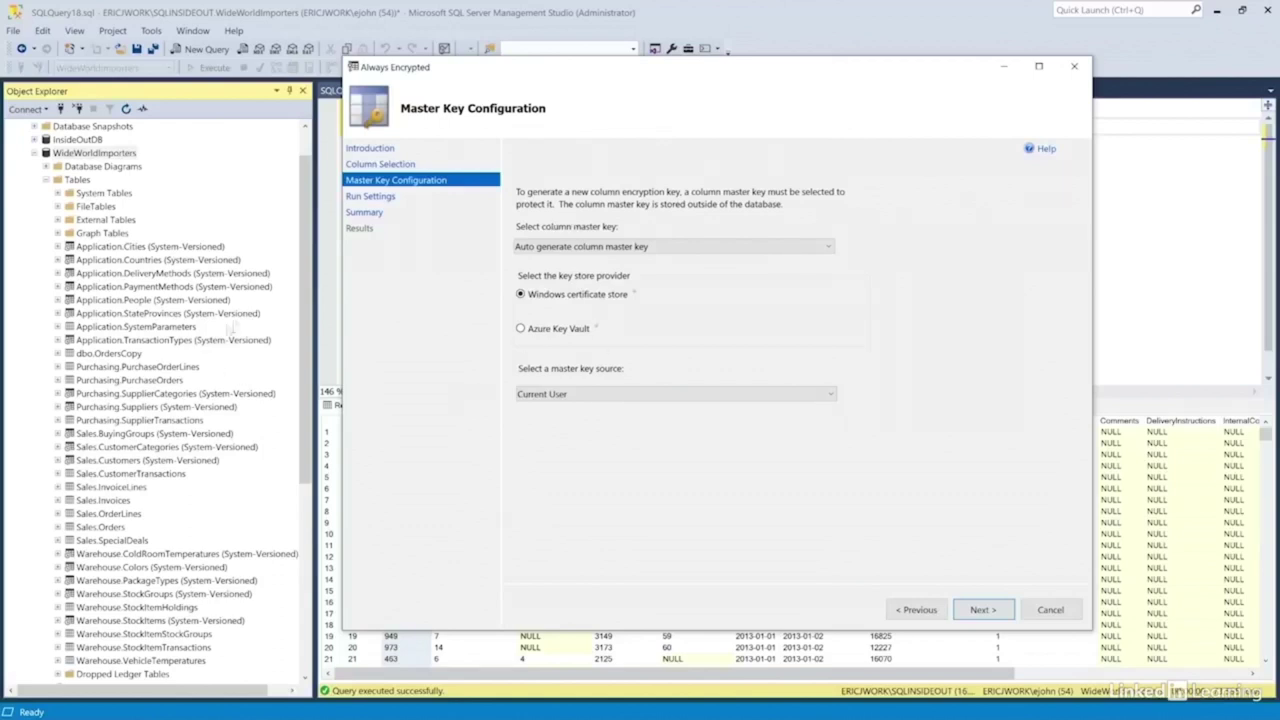
pyautogui.click(977, 609)
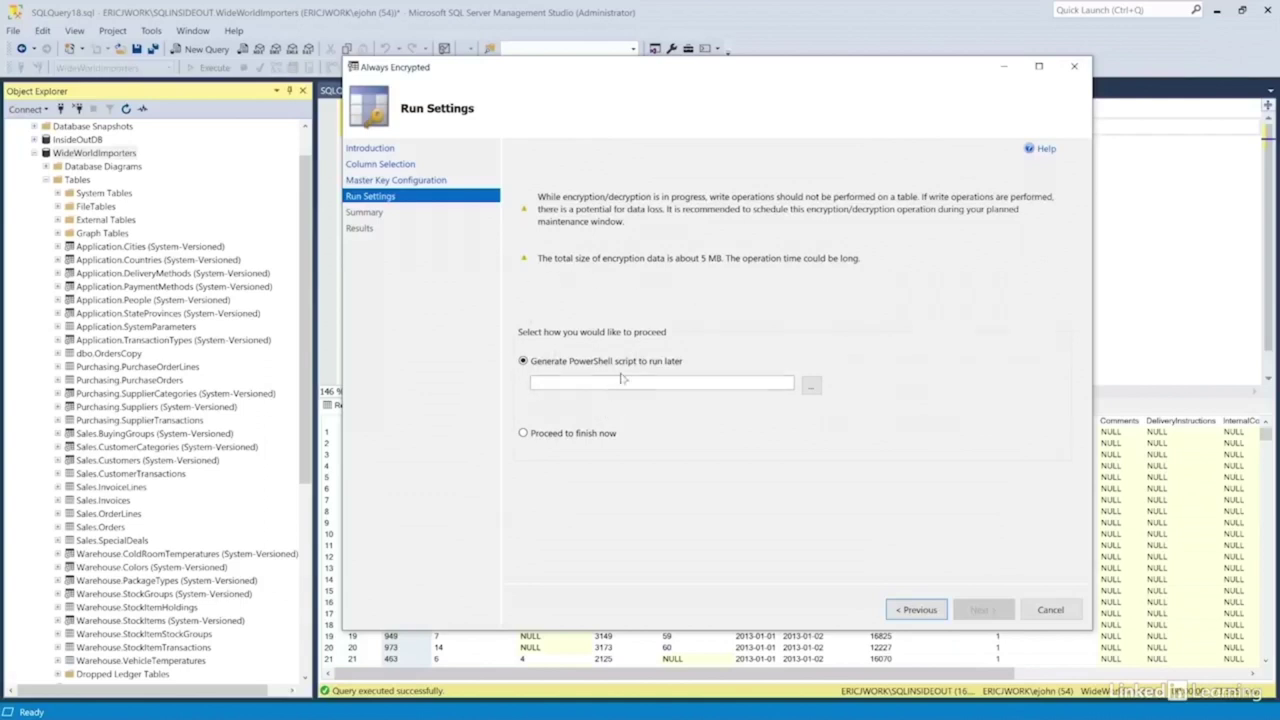
# - Choose to proceed and finish now, run the encryption from the Summary, and close the wizard
pyautogui.click(544, 436)
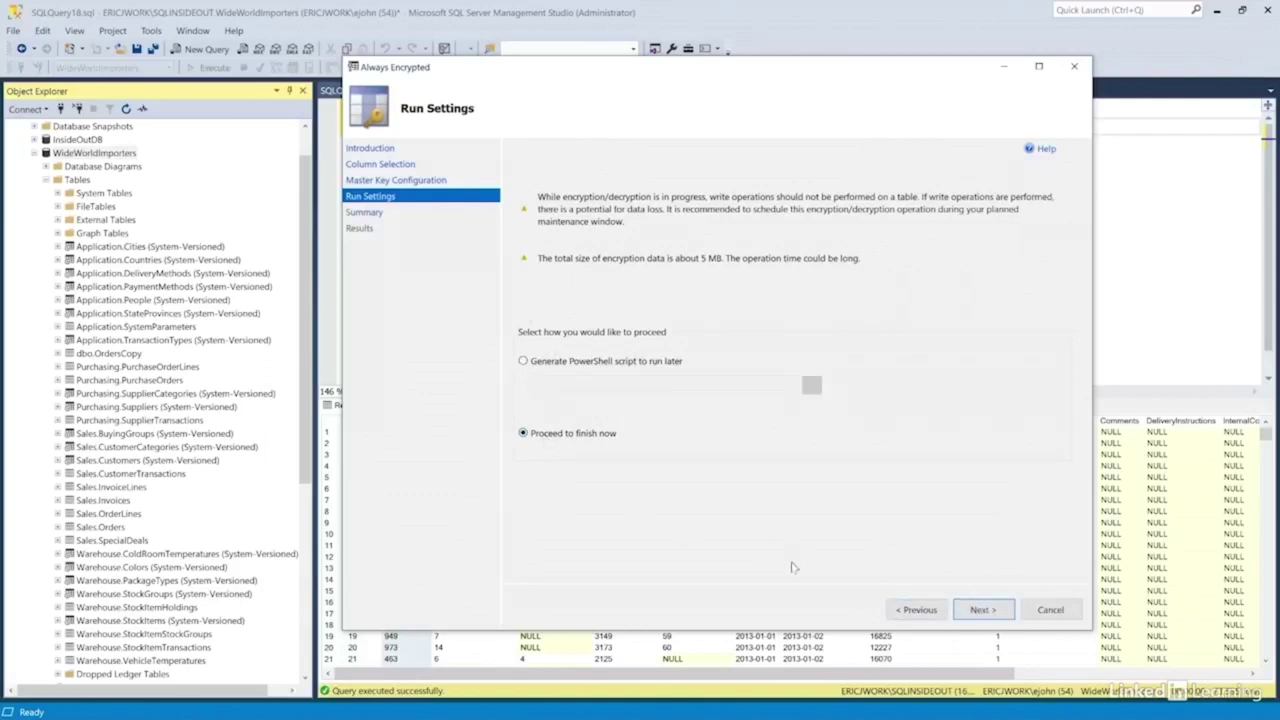
pyautogui.click(980, 609)
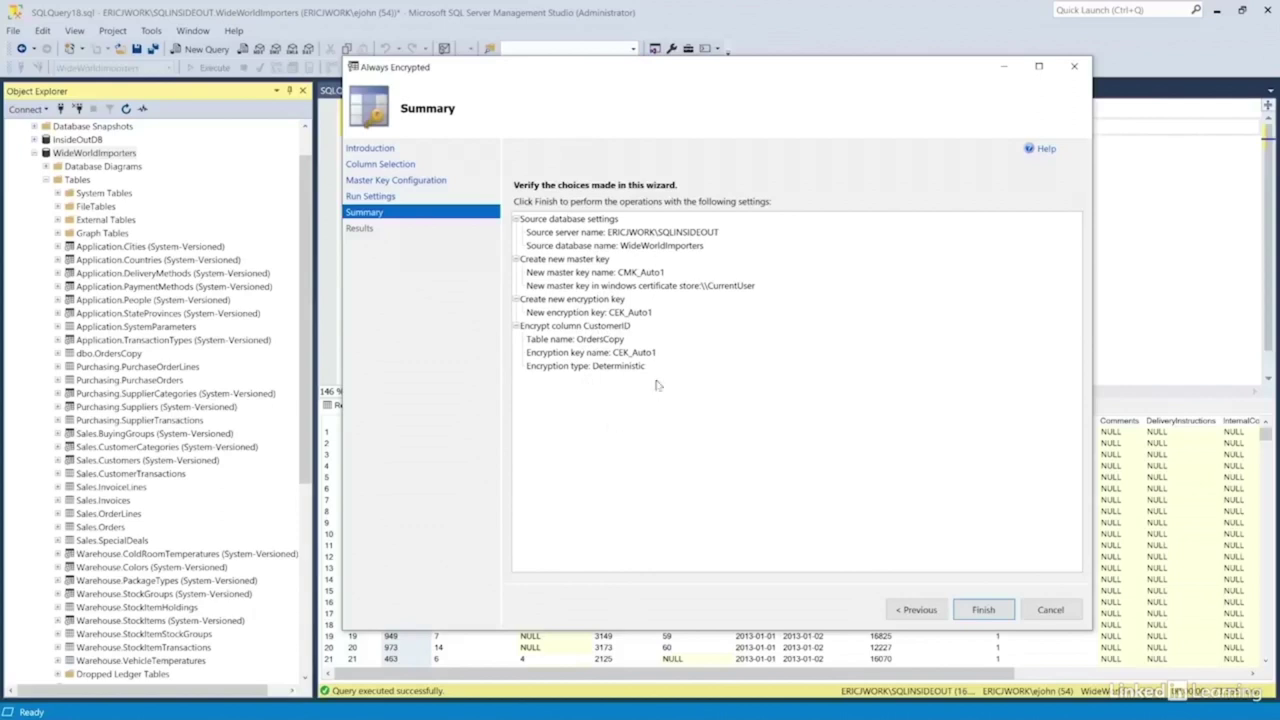
pyautogui.click(986, 614)
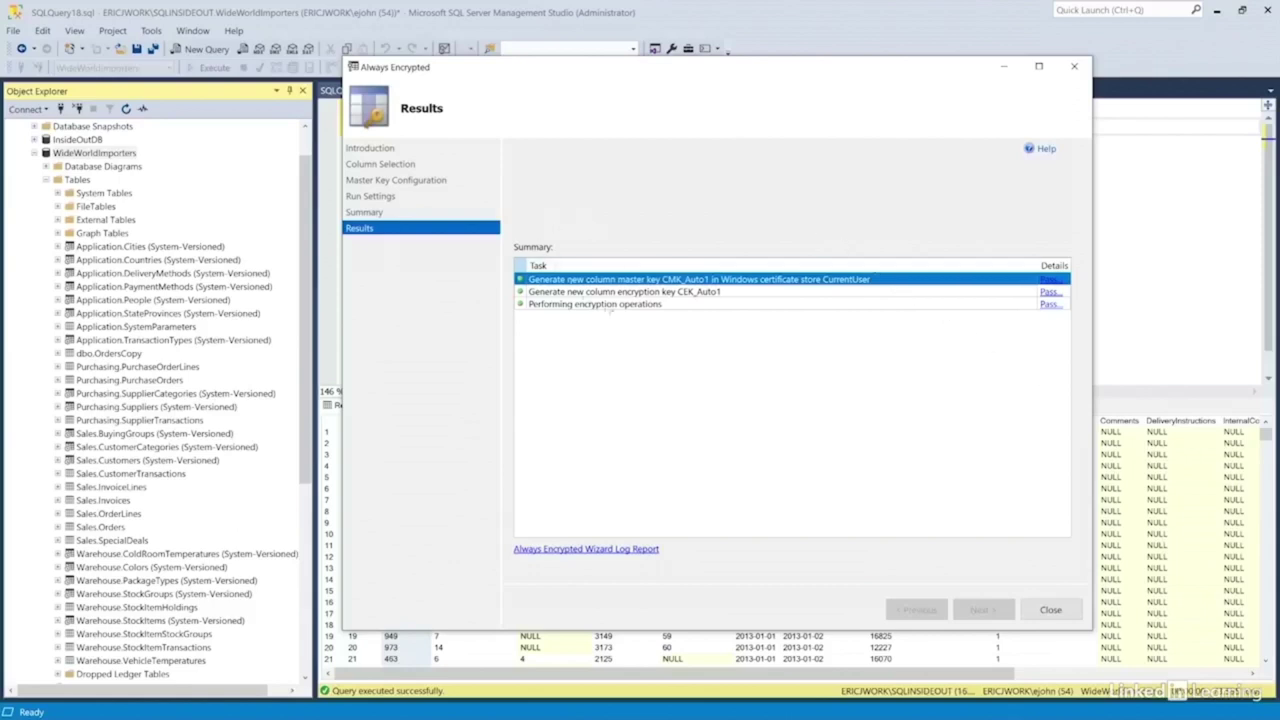
pyautogui.click(1045, 609)
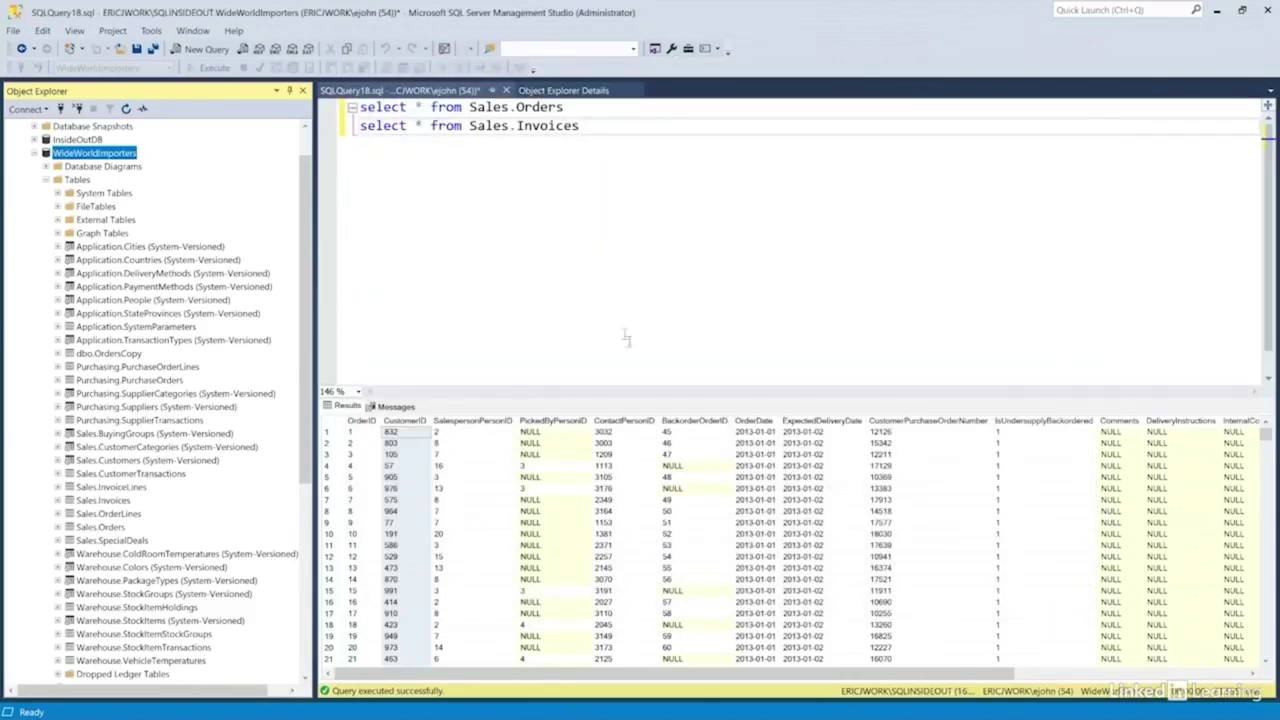
# - Delete the Sales.Invoices line, rerun Sales.Orders, and collapse Tables under WideWorldImporters
pyautogui.click(581, 111)
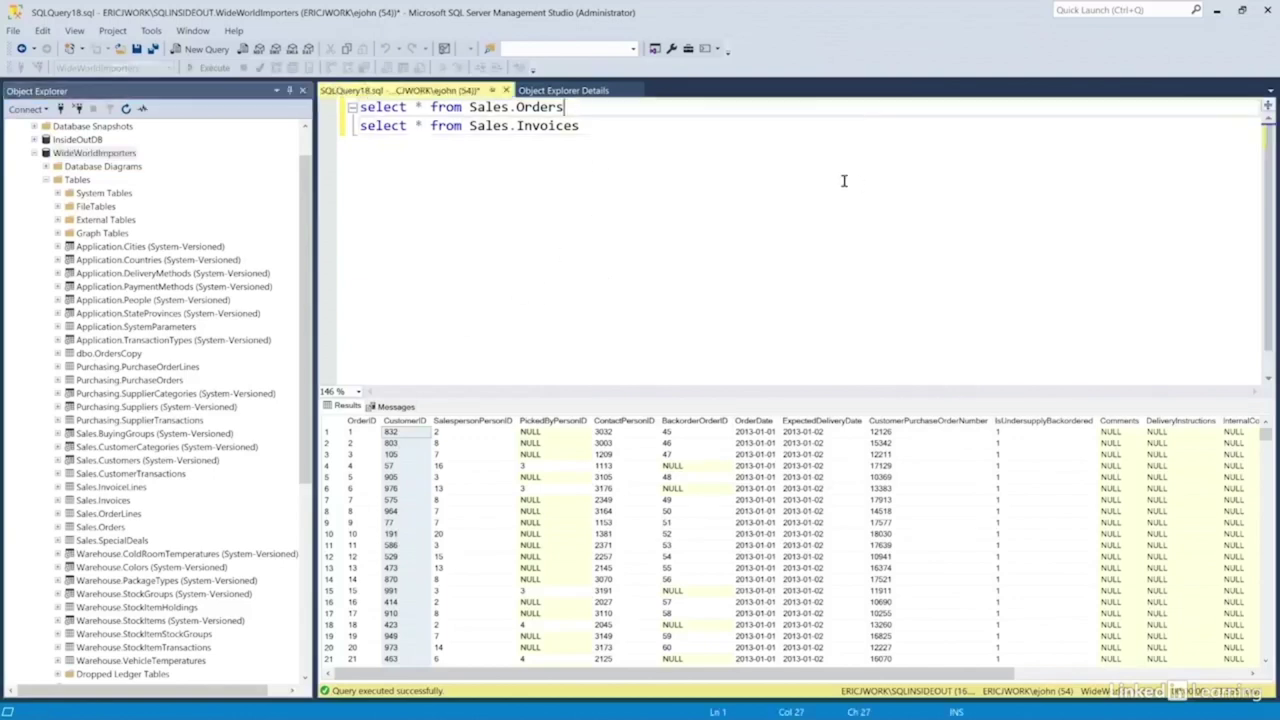
pyautogui.press('Down')
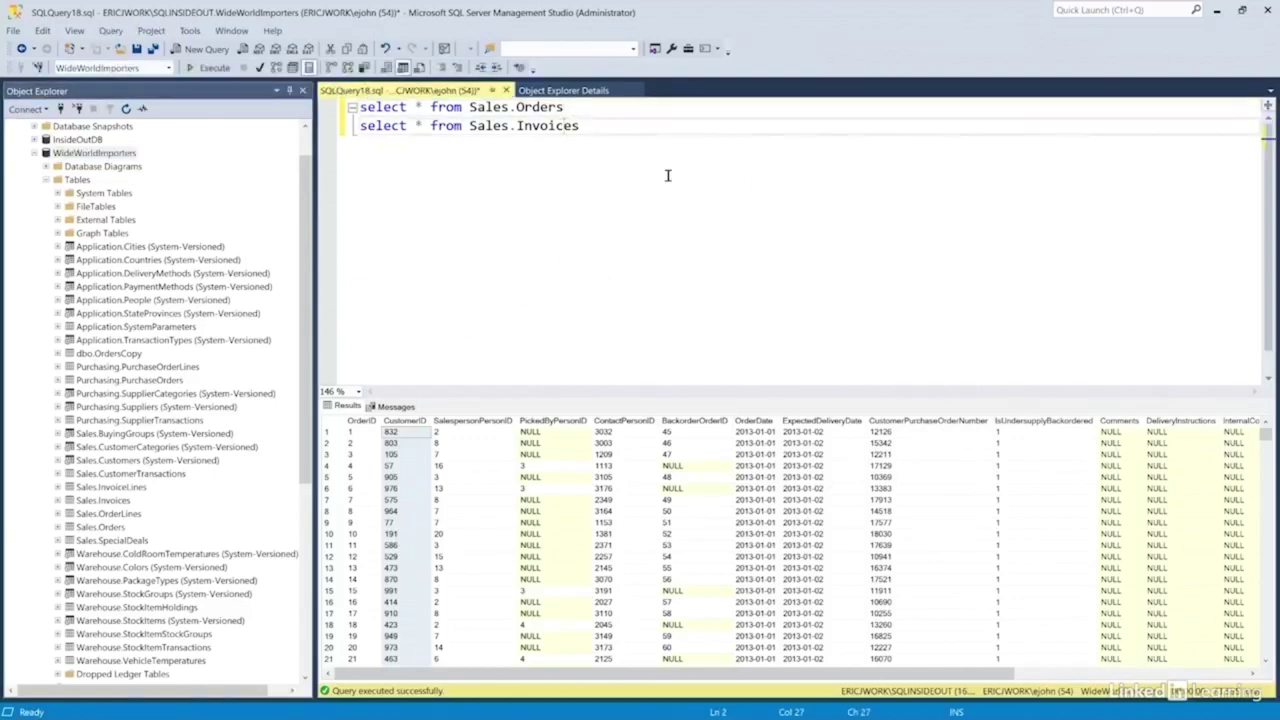
pyautogui.press('Right')
pyautogui.press('Right')
pyautogui.hotkey('shift', 'Up')
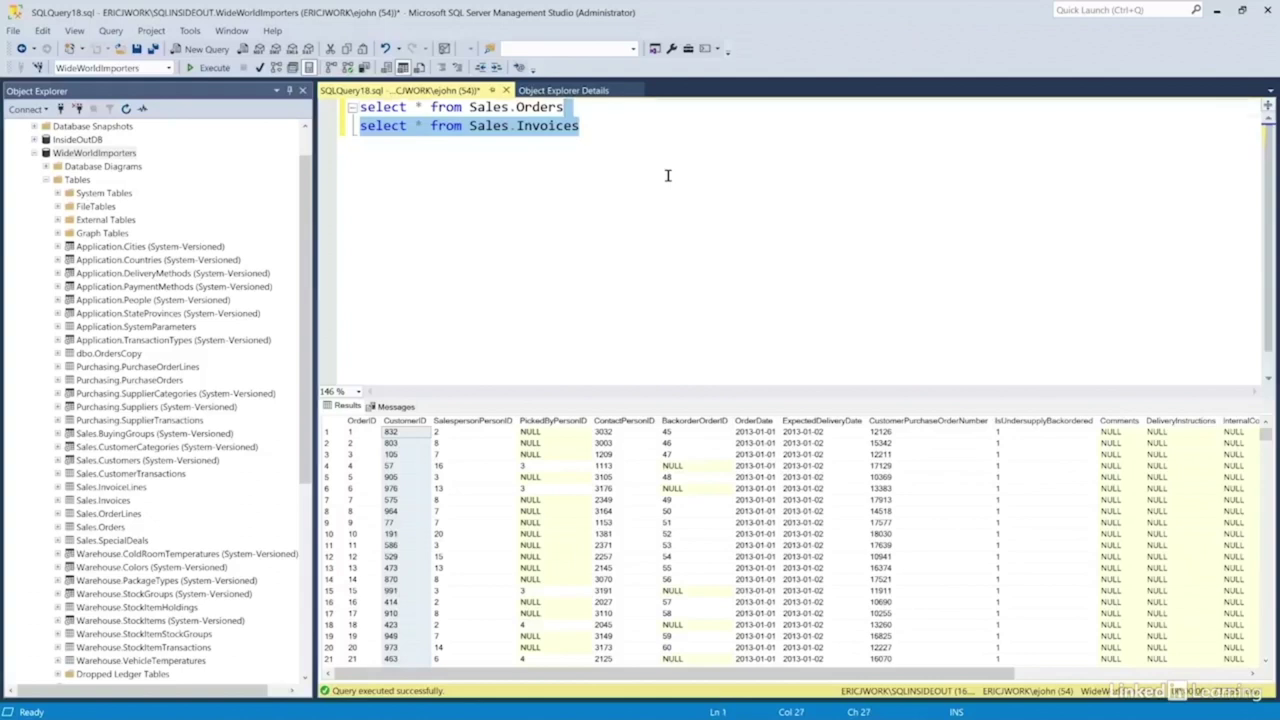
pyautogui.press('Delete')
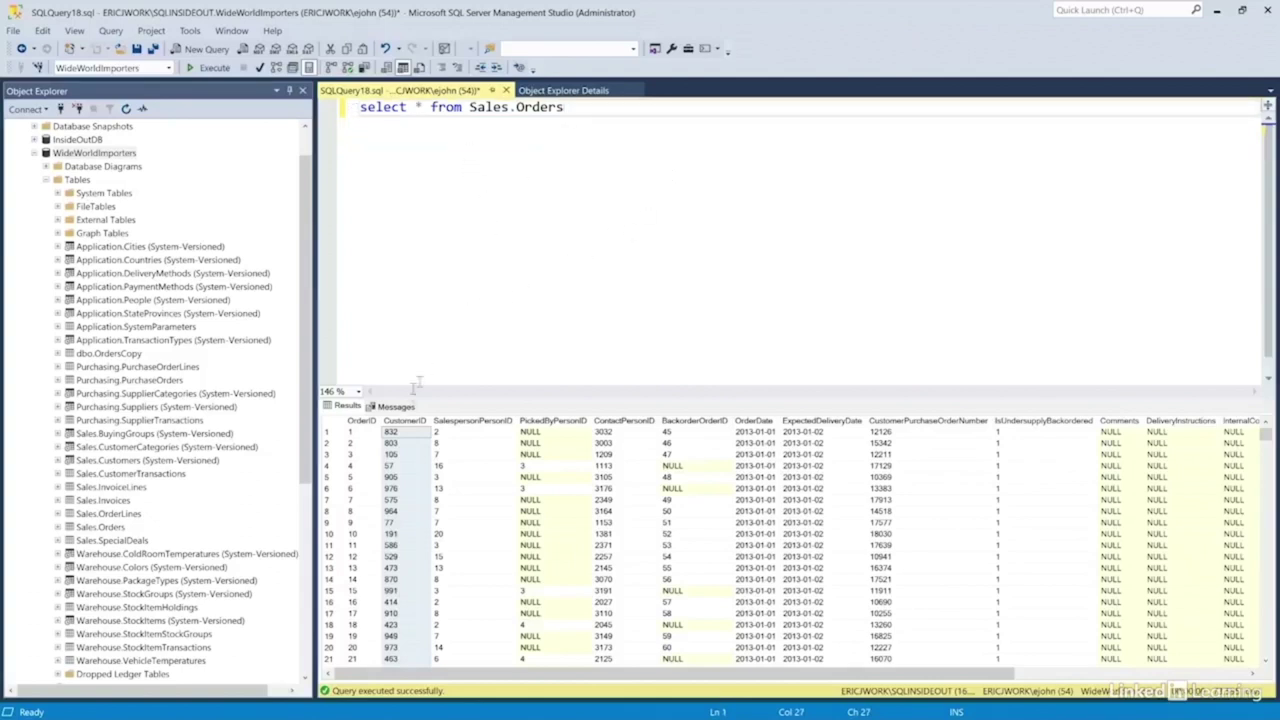
pyautogui.press('F5')
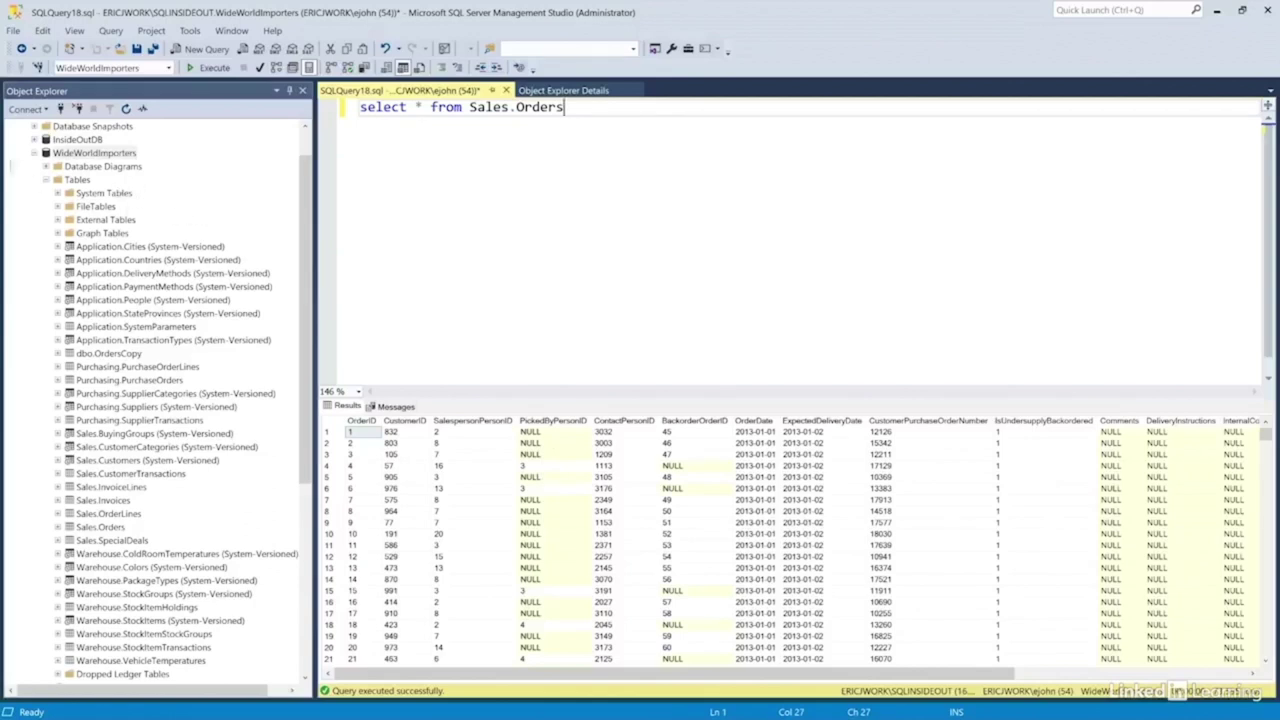
pyautogui.click(46, 180)
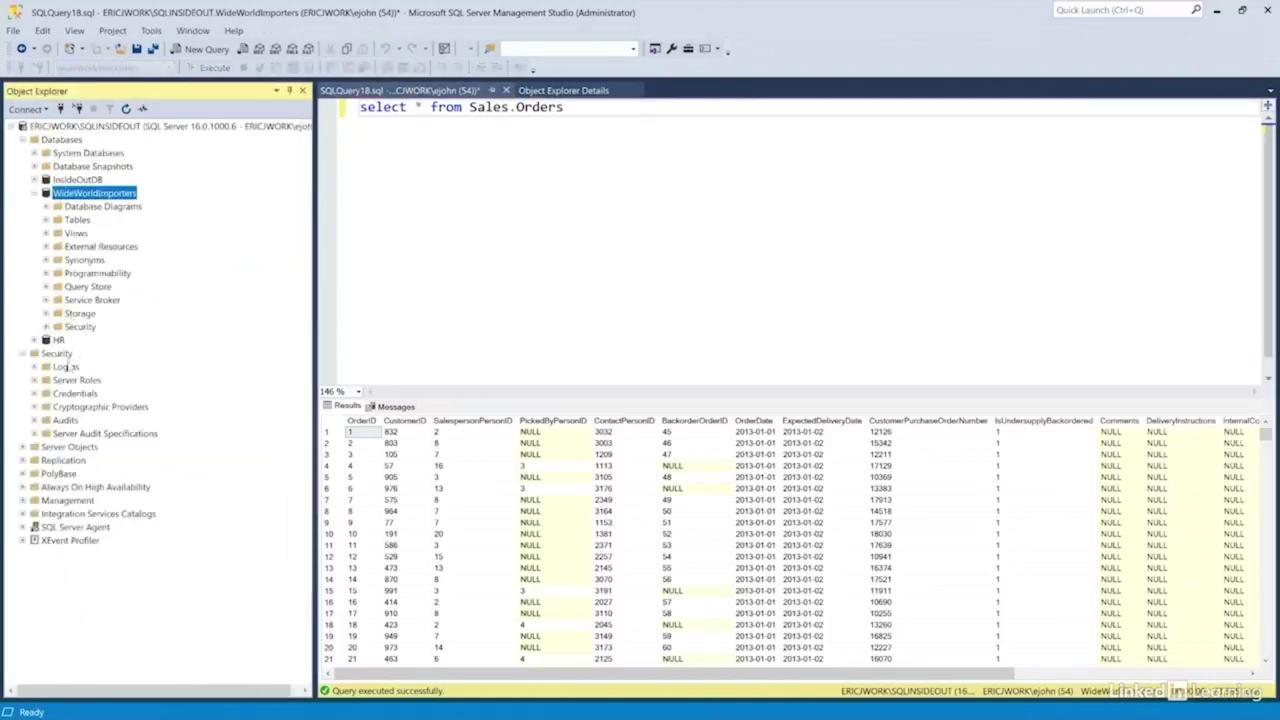
# - Check HRAdmin's WideWorldImporters user mapping and roles in Login Properties, then return to SQLQuery18
pyautogui.click(67, 367)
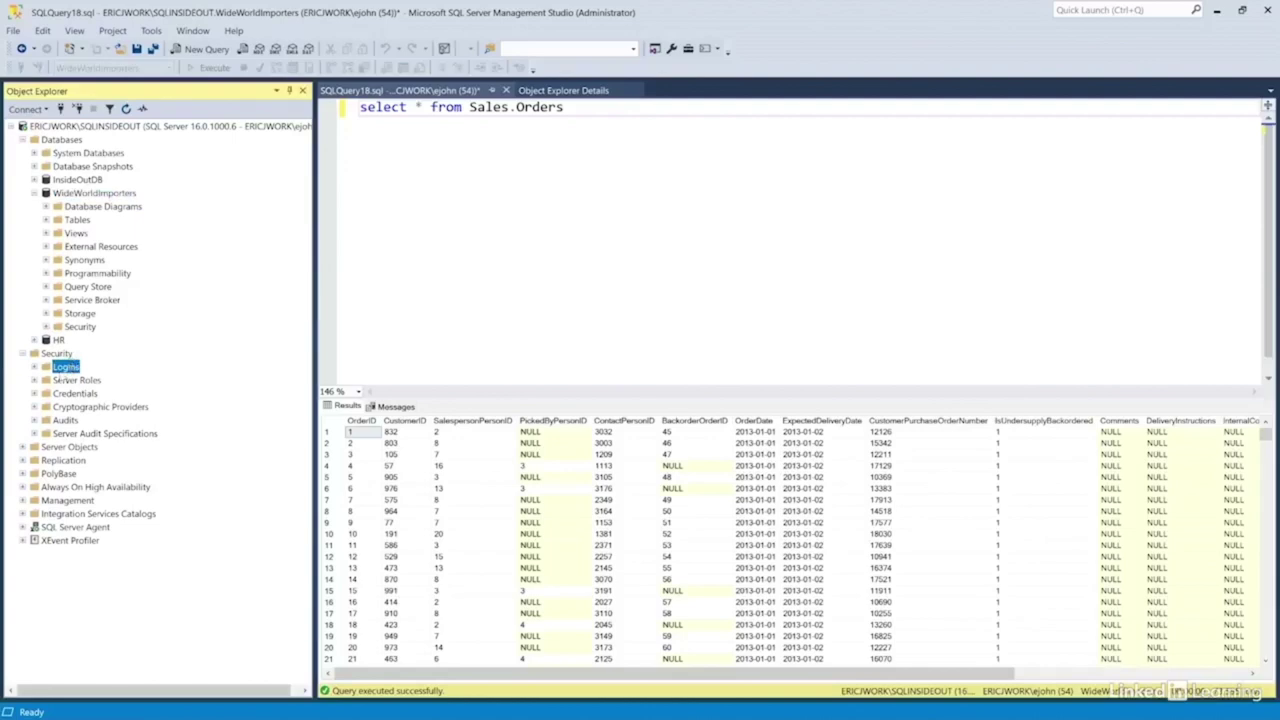
pyautogui.click(35, 367)
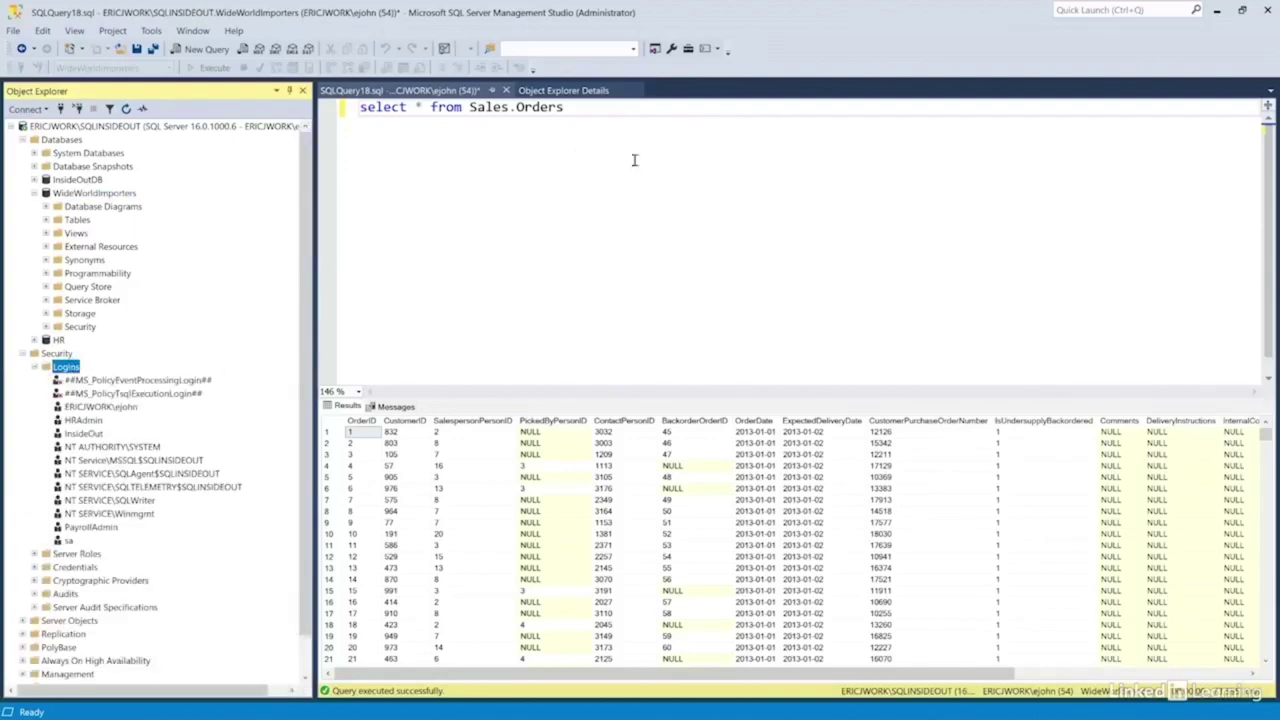
pyautogui.click(563, 90)
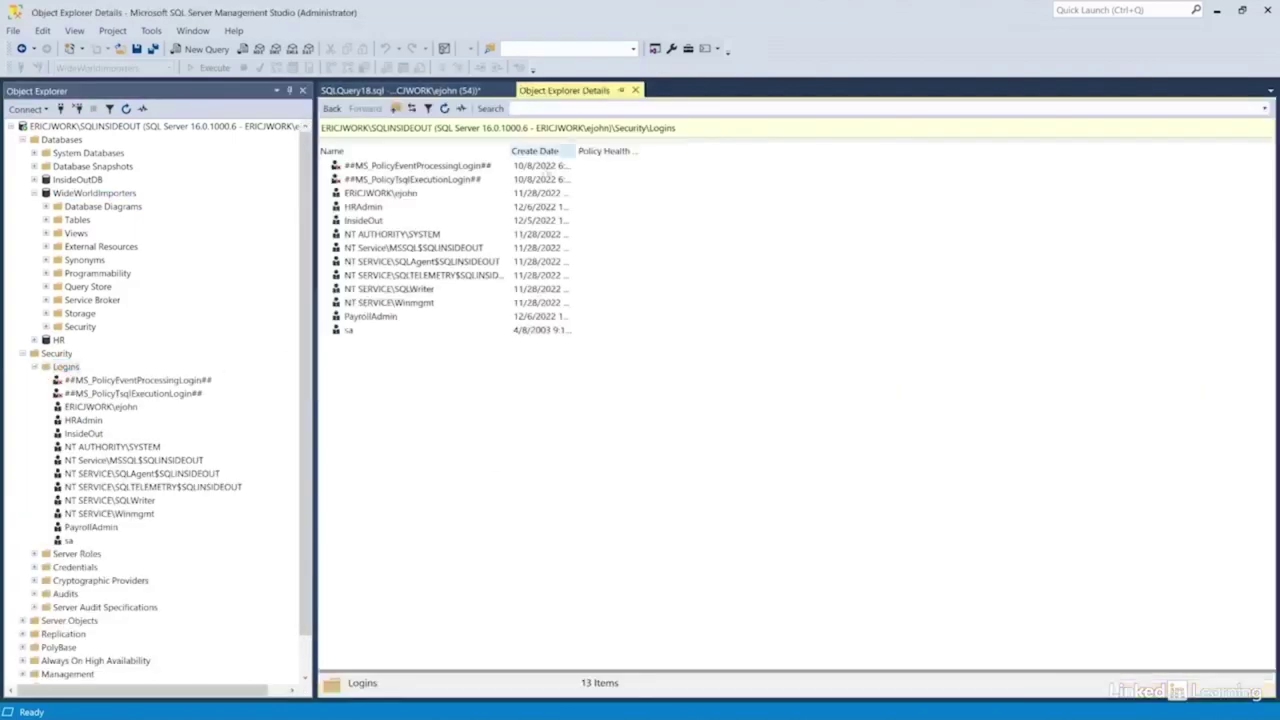
pyautogui.rightClick(372, 207)
pyautogui.click(400, 349)
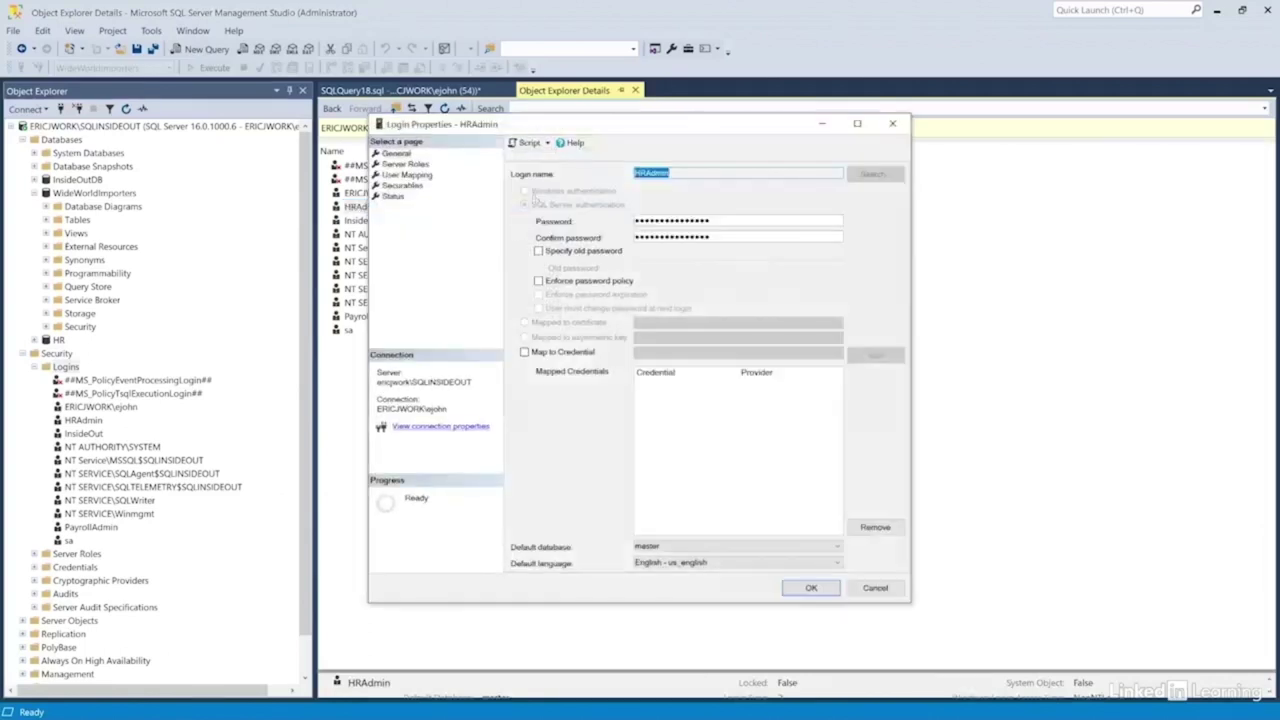
pyautogui.click(406, 175)
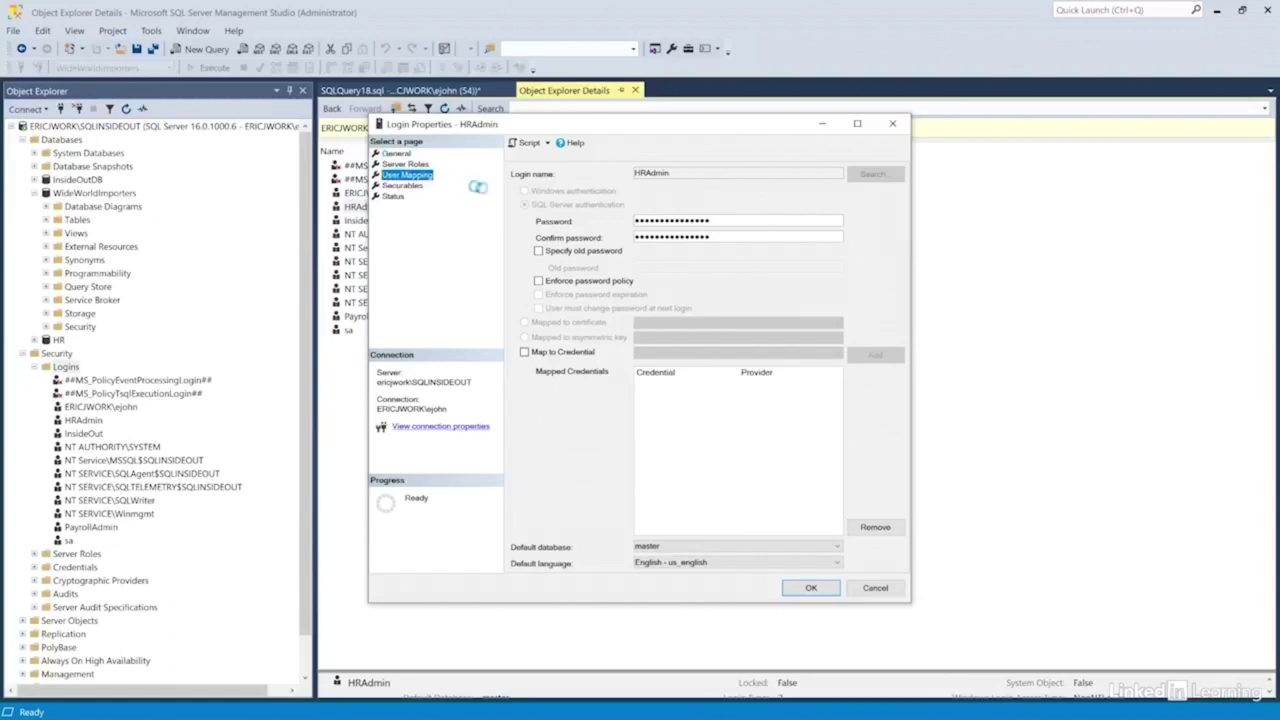
pyautogui.click(517, 266)
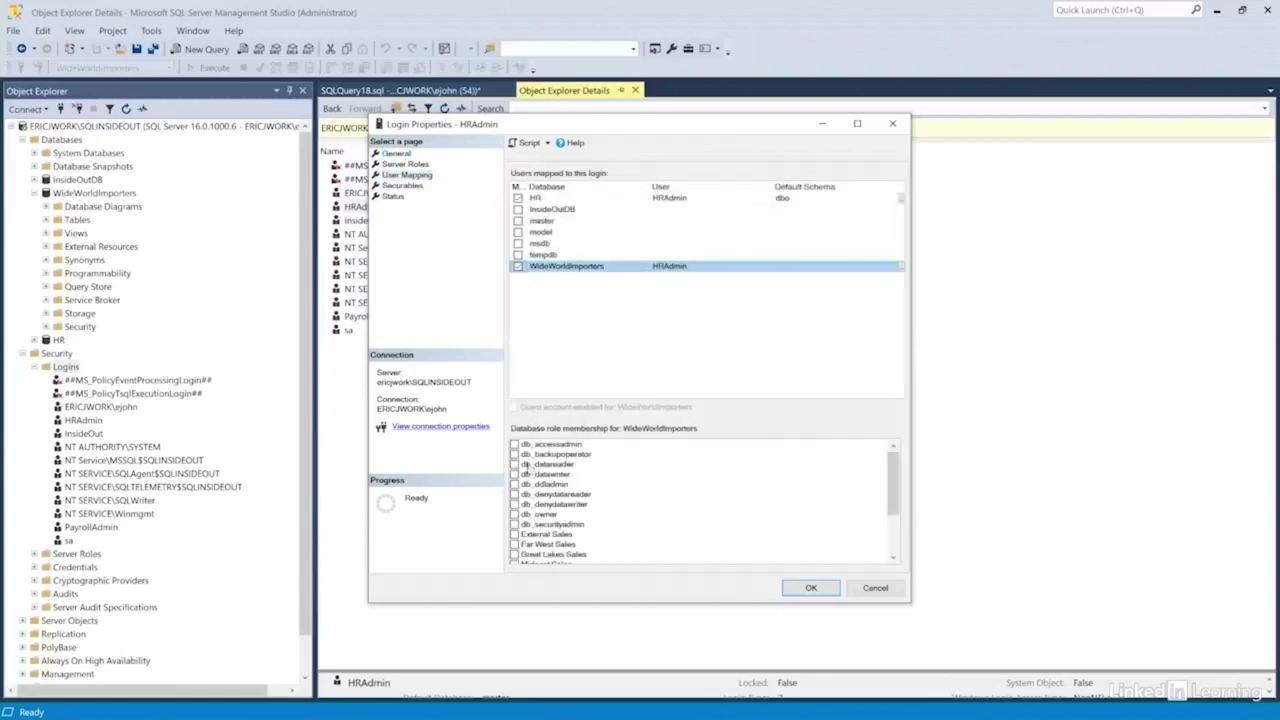
pyautogui.click(515, 496)
pyautogui.click(811, 588)
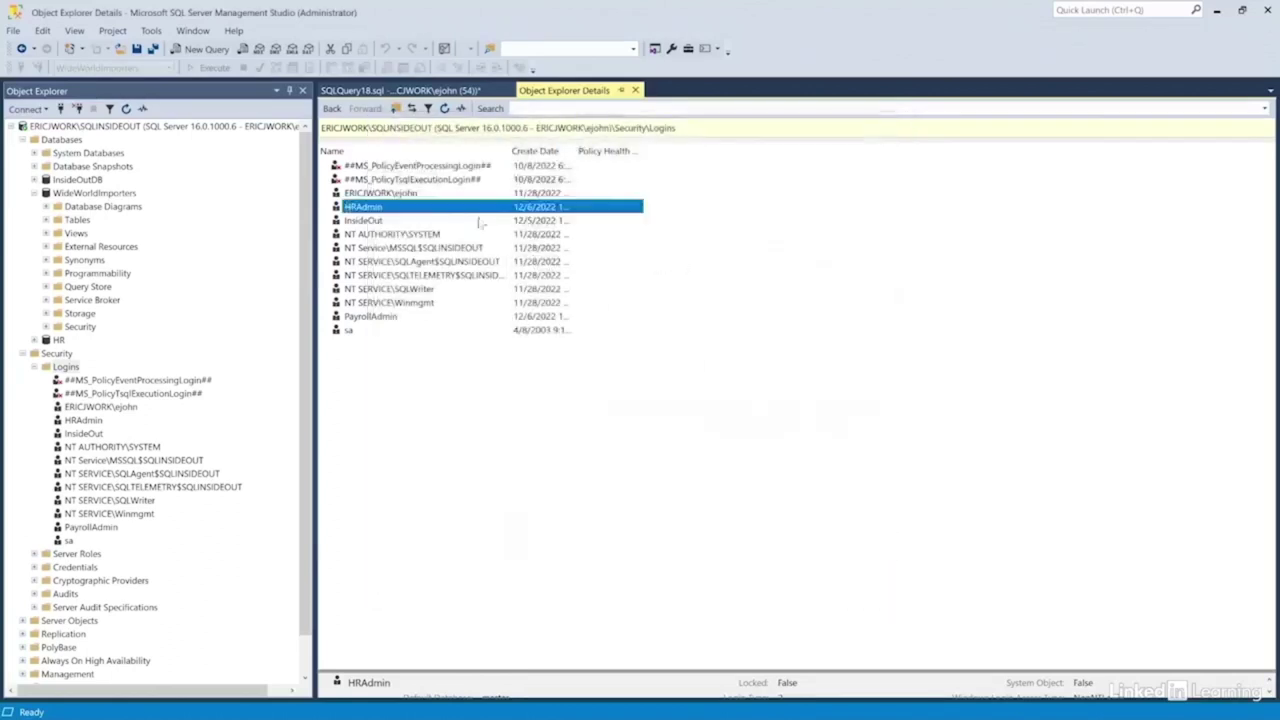
pyautogui.click(458, 91)
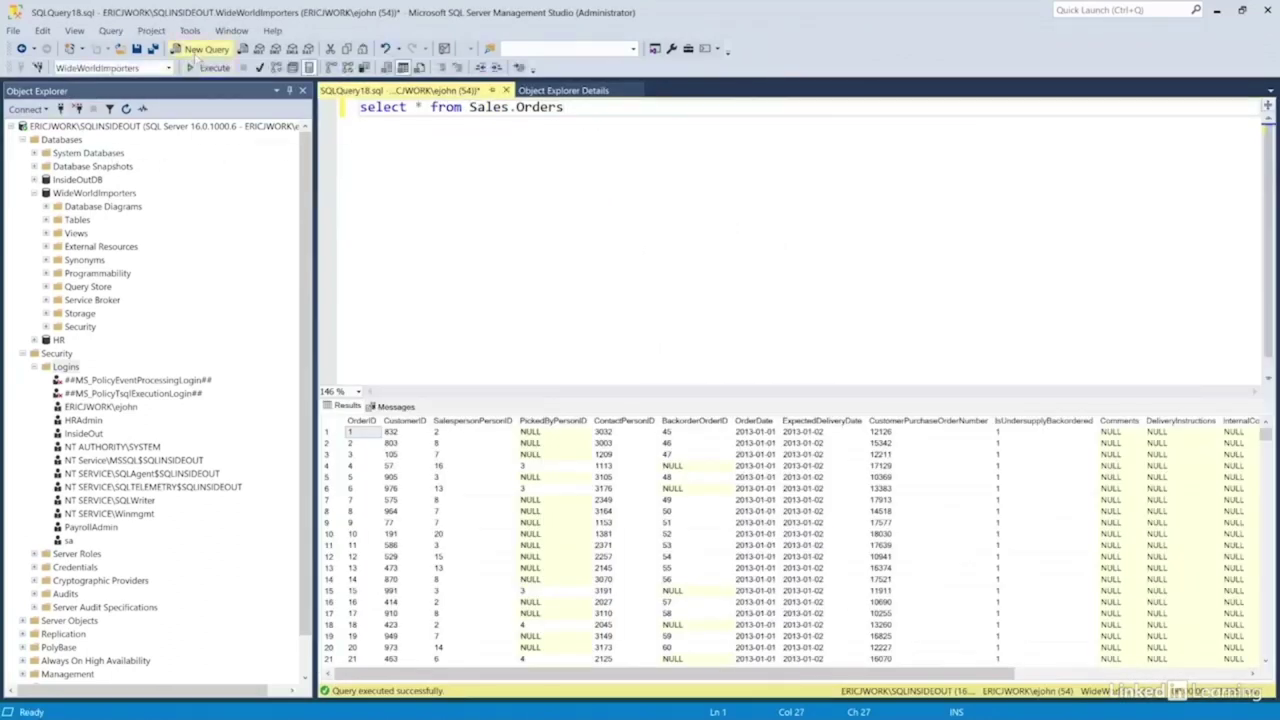
# - Open a new query connected as HRAdmin using SQL Server authentication
pyautogui.click(196, 55)
pyautogui.click(37, 67)
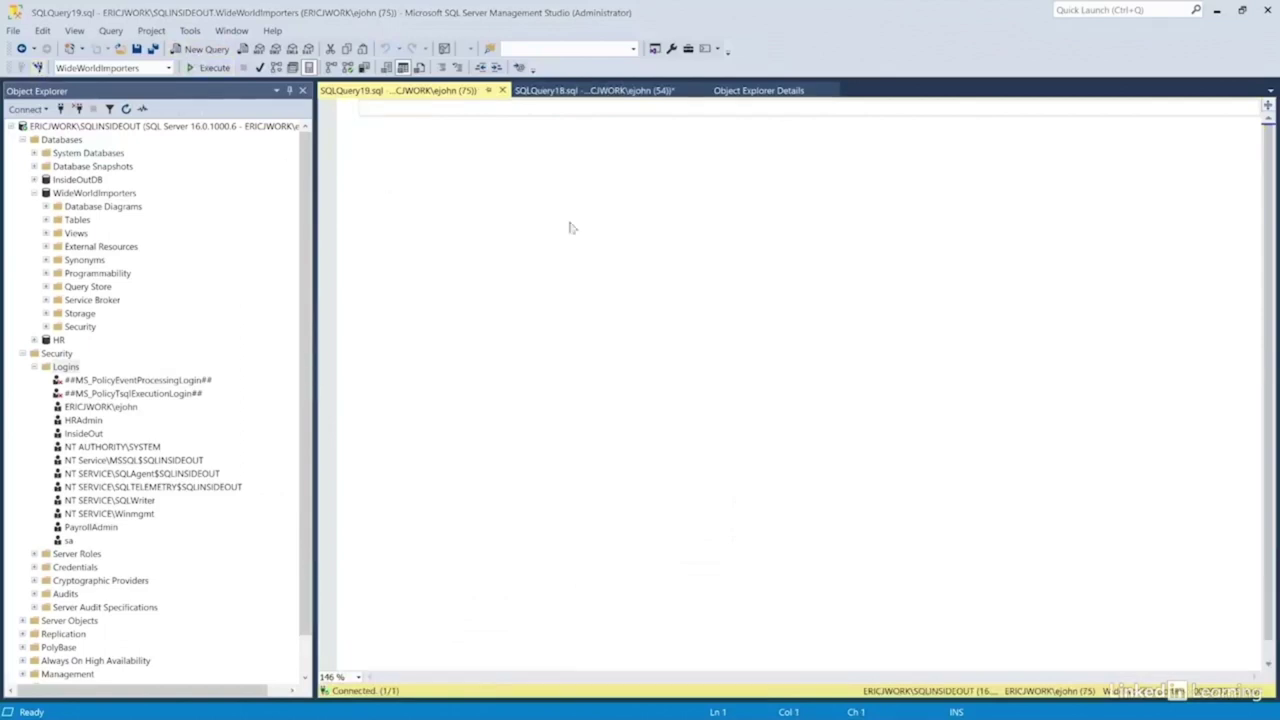
pyautogui.click(700, 292)
pyautogui.click(640, 313)
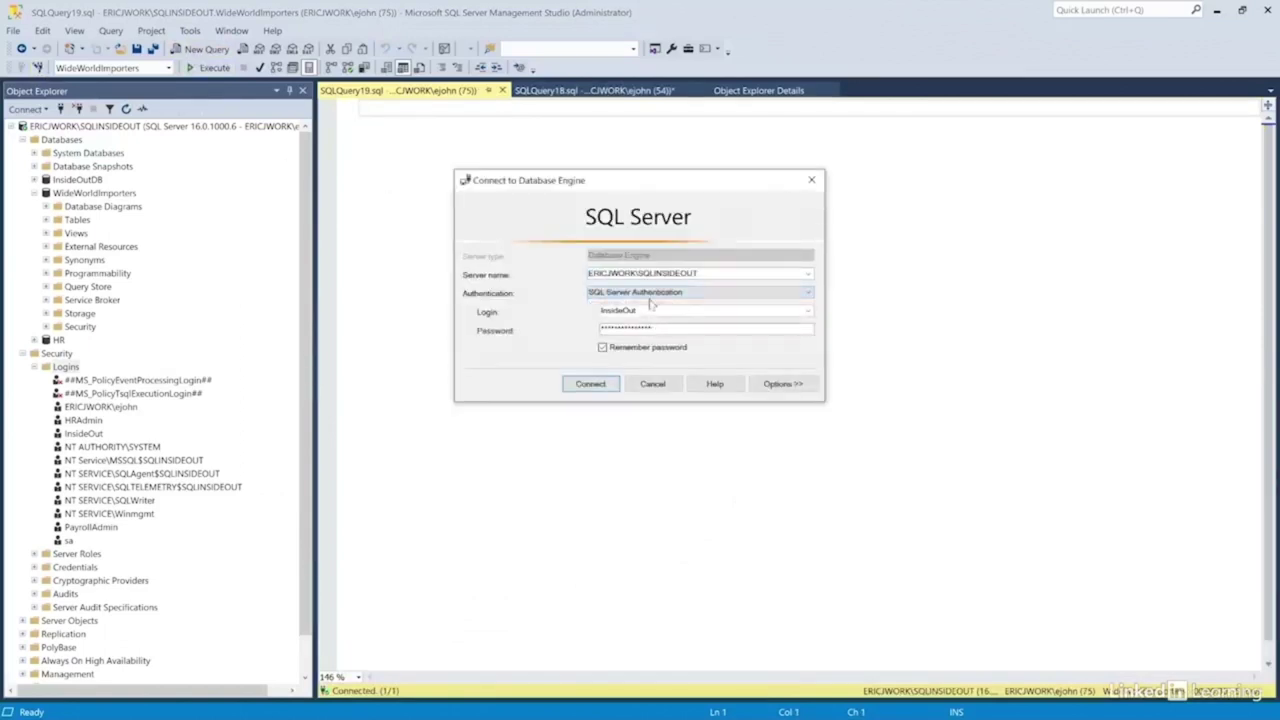
pyautogui.moveTo(645, 310); pyautogui.dragTo(550, 306)
pyautogui.write('H')
pyautogui.click(597, 384)
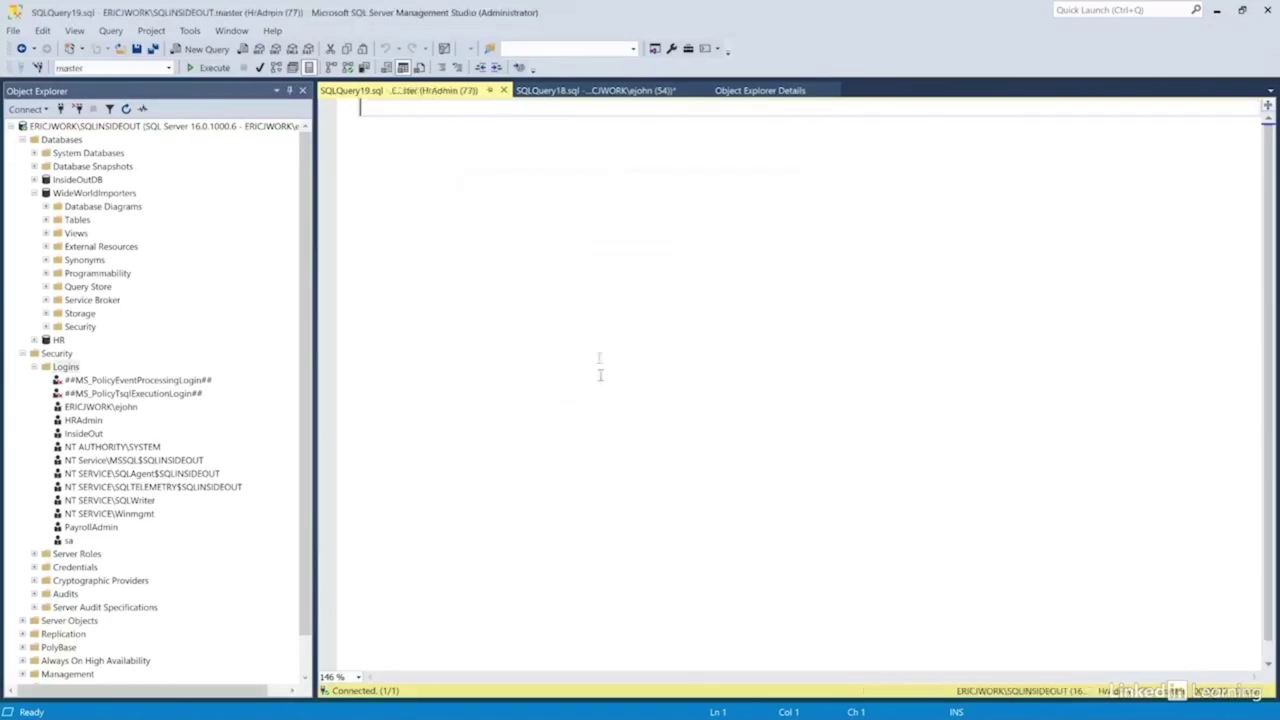
# - Copy the Sales.Orders query into the HRAdmin window and execute it
pyautogui.click(600, 91)
pyautogui.moveTo(432, 107); pyautogui.dragTo(565, 107)
pyautogui.hotkey('ctrl', 'a')
pyautogui.hotkey('ctrl', 'c')
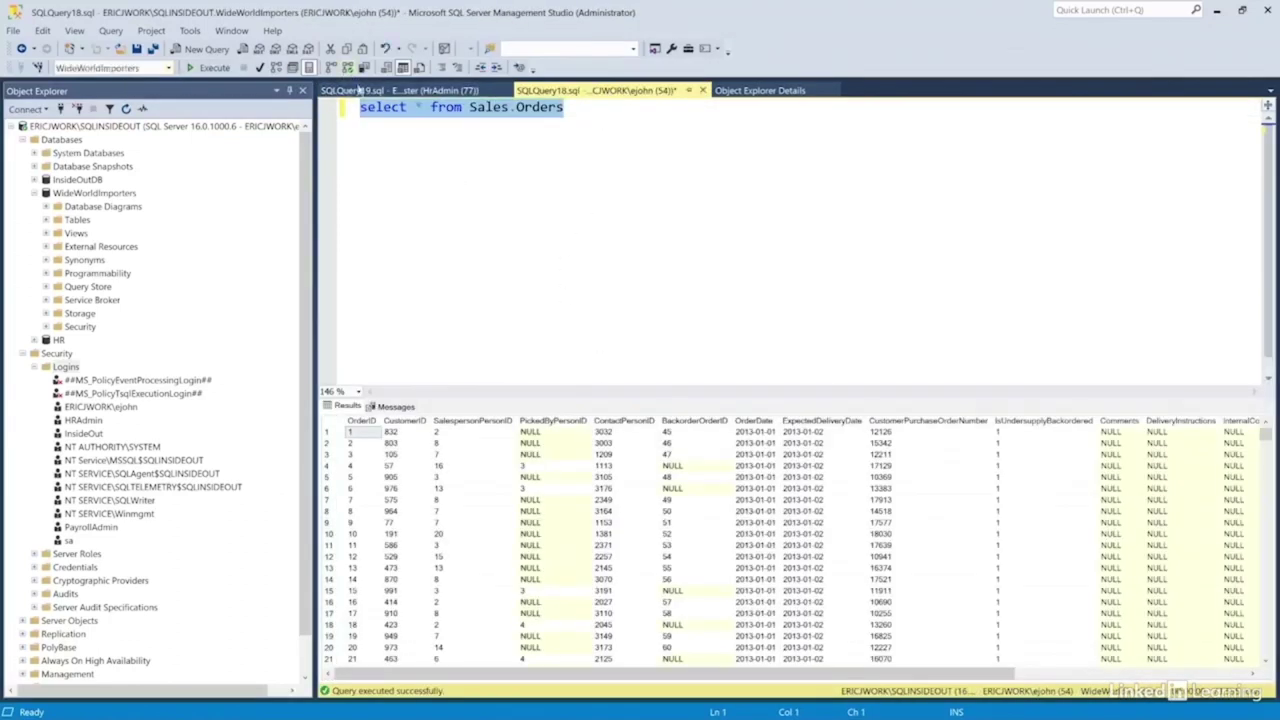
pyautogui.click(350, 90)
pyautogui.hotkey('ctrl', 'v')
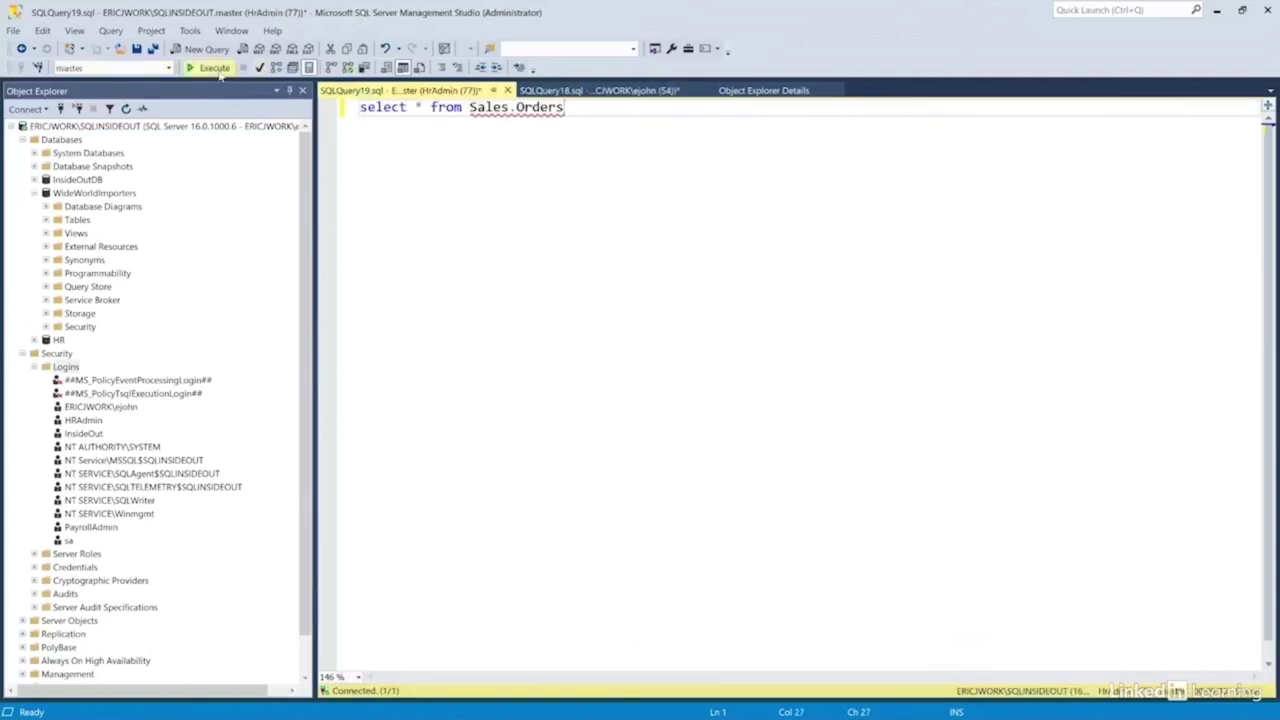
pyautogui.click(208, 67)
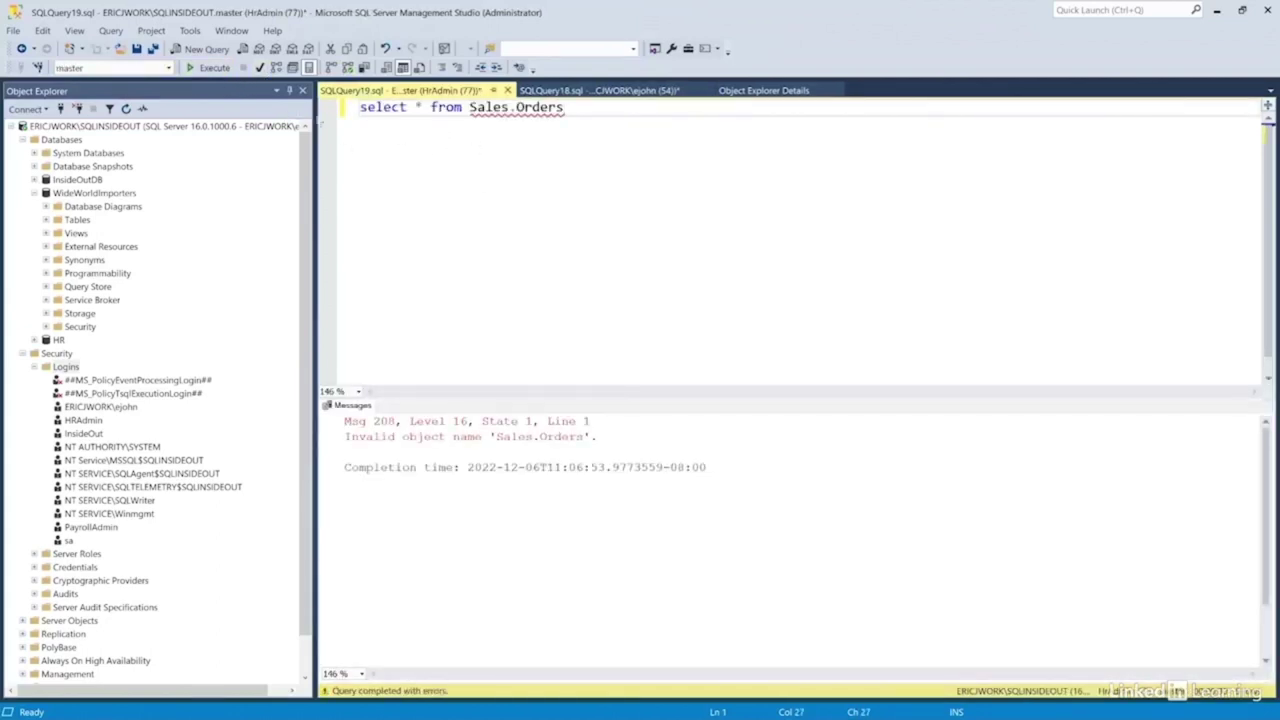
# - Rerun it against WideWorldImporters, get the SELECT denial, and go back to SQLQuery18
pyautogui.click(168, 68)
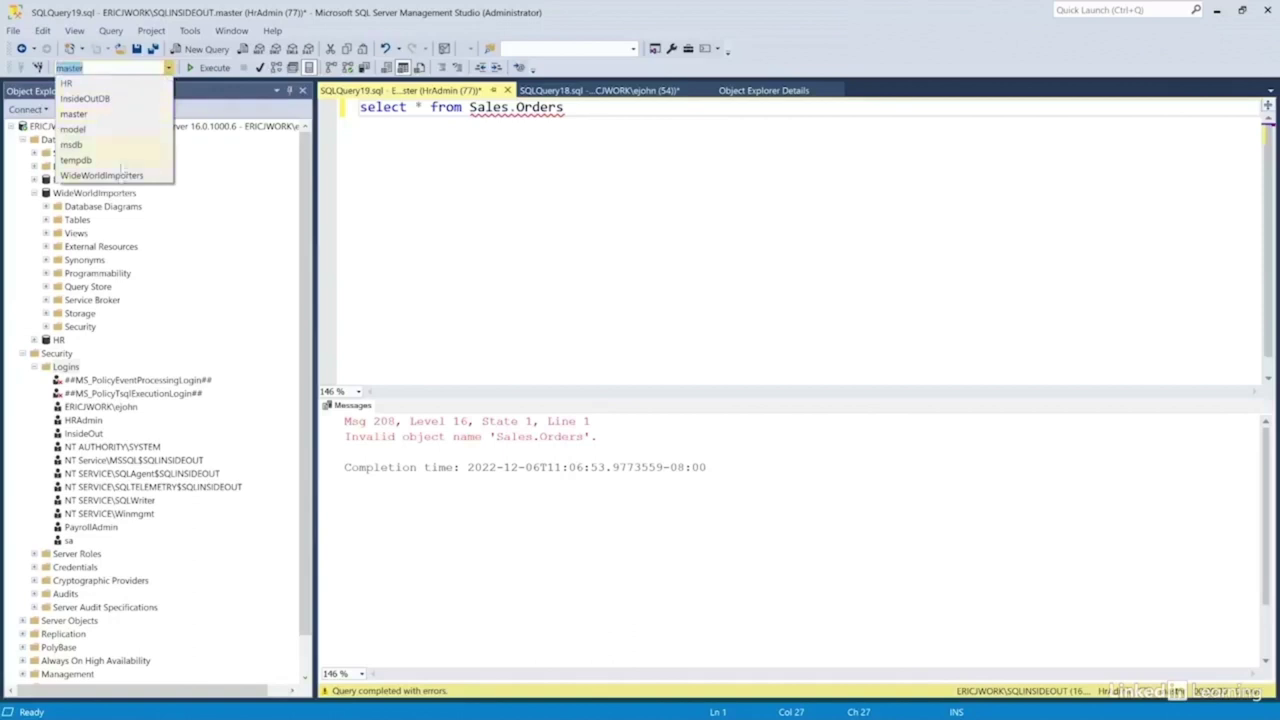
pyautogui.click(115, 176)
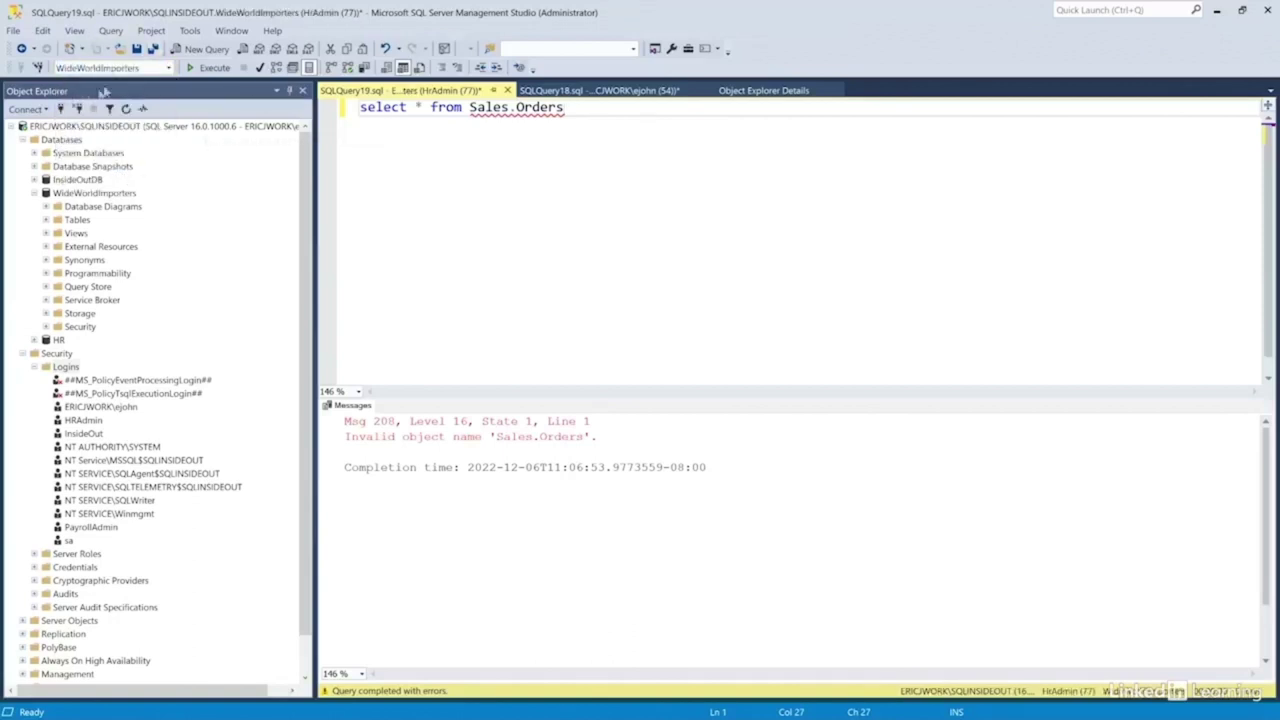
pyautogui.click(208, 67)
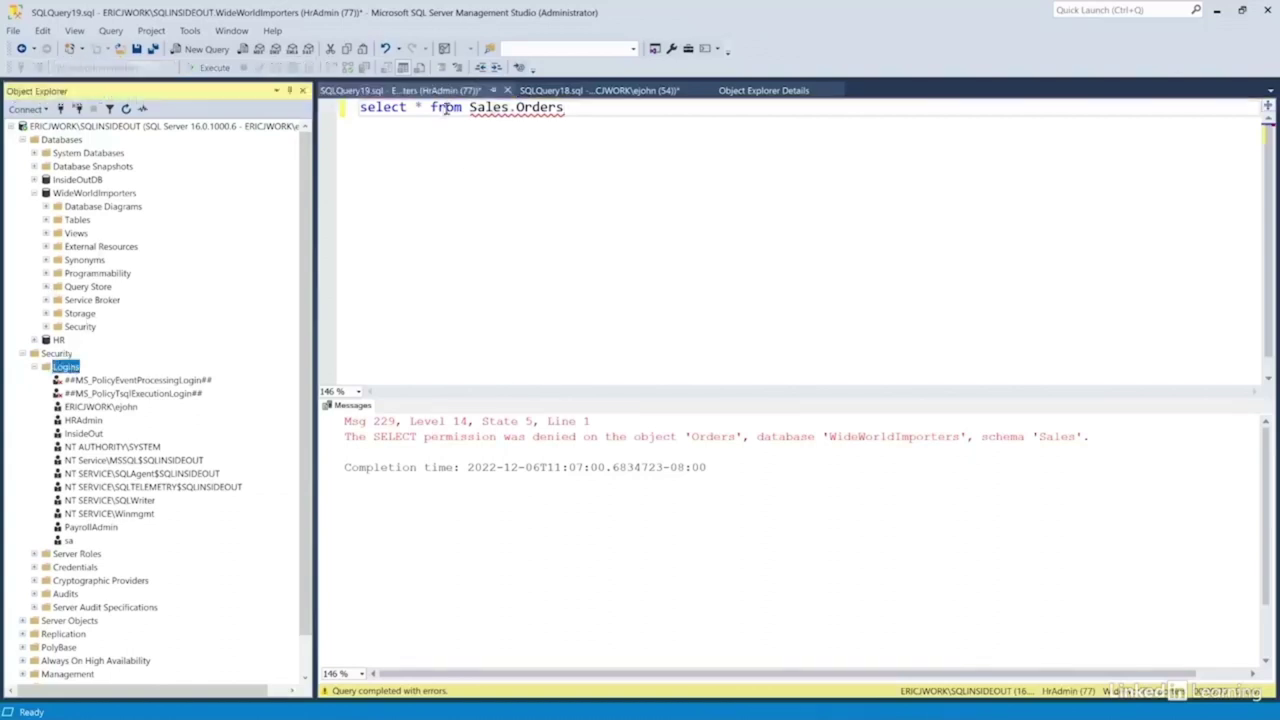
pyautogui.click(585, 90)
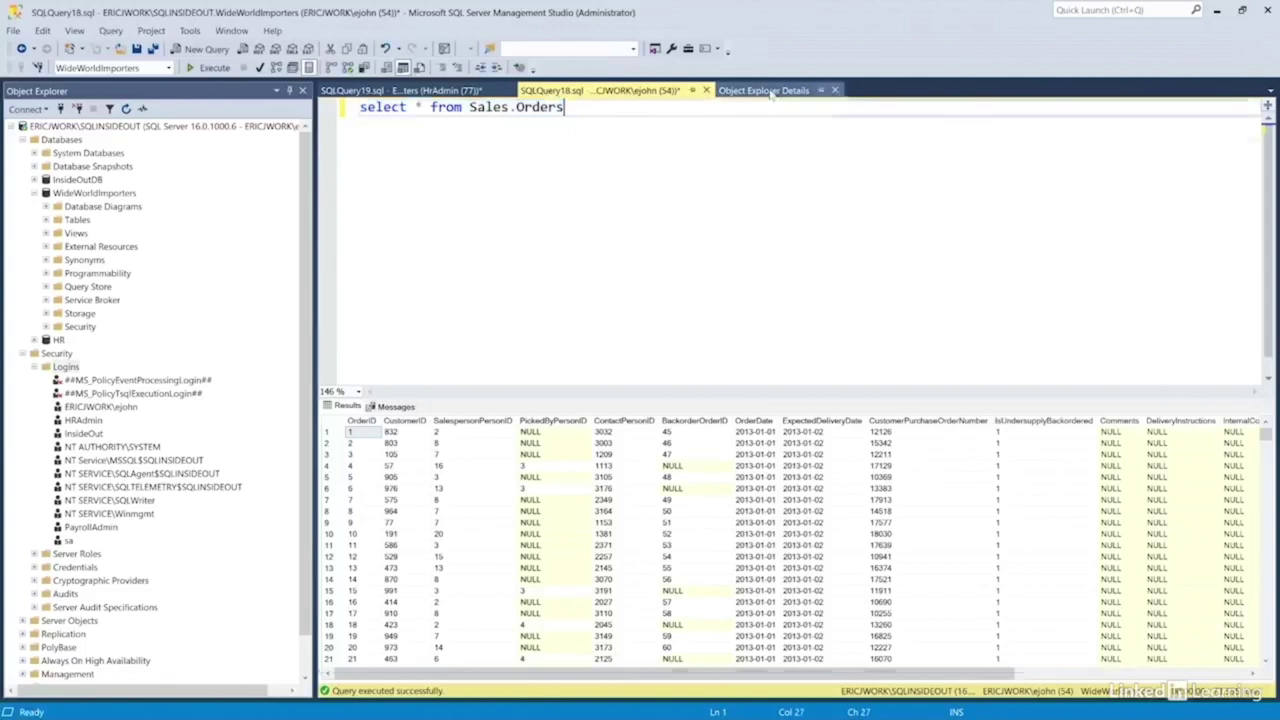
# - In HRAdmin's WideWorldImporters mapping, swap db_denydatareader for db_datareader and save
pyautogui.click(763, 90)
pyautogui.doubleClick(360, 208)
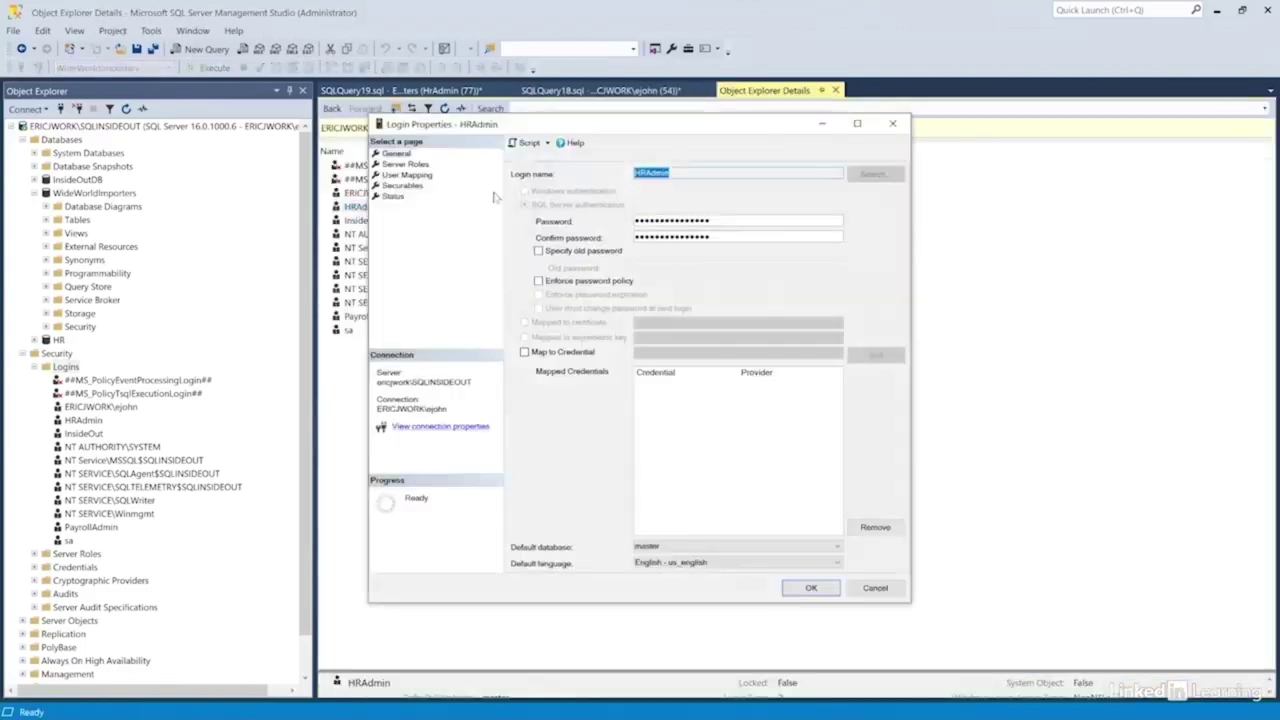
pyautogui.click(400, 164)
pyautogui.click(406, 175)
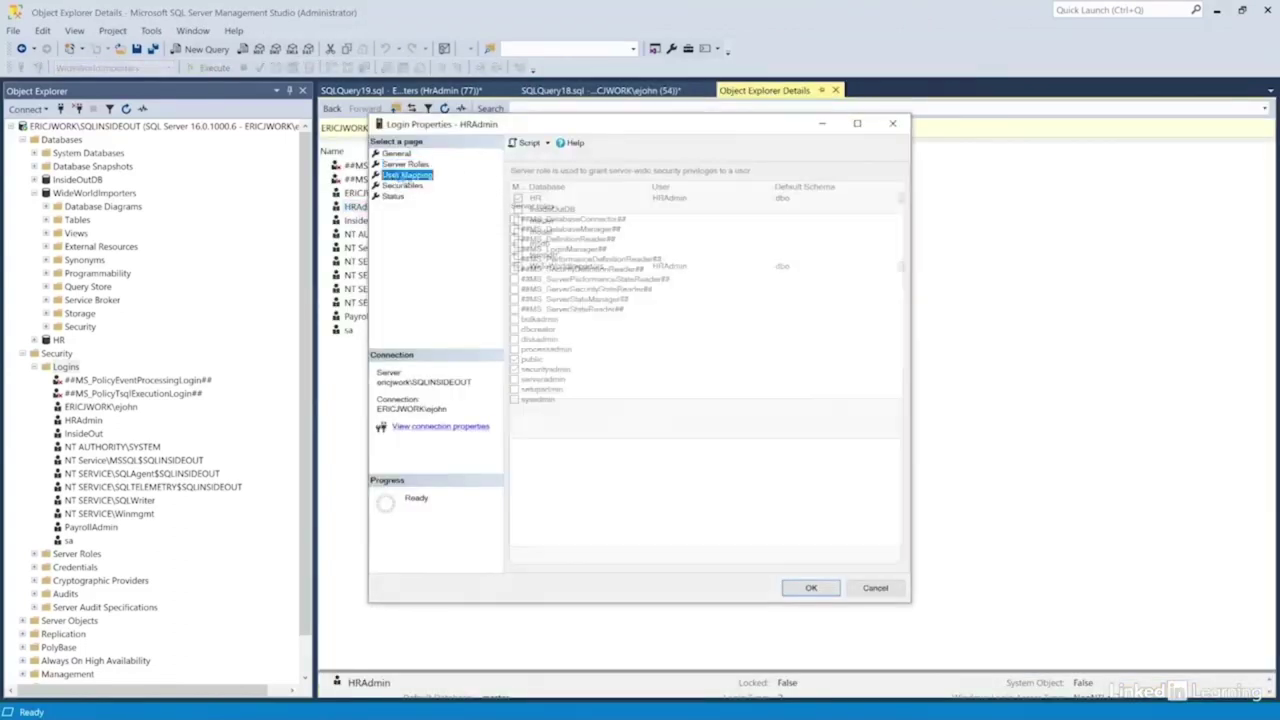
pyautogui.click(548, 266)
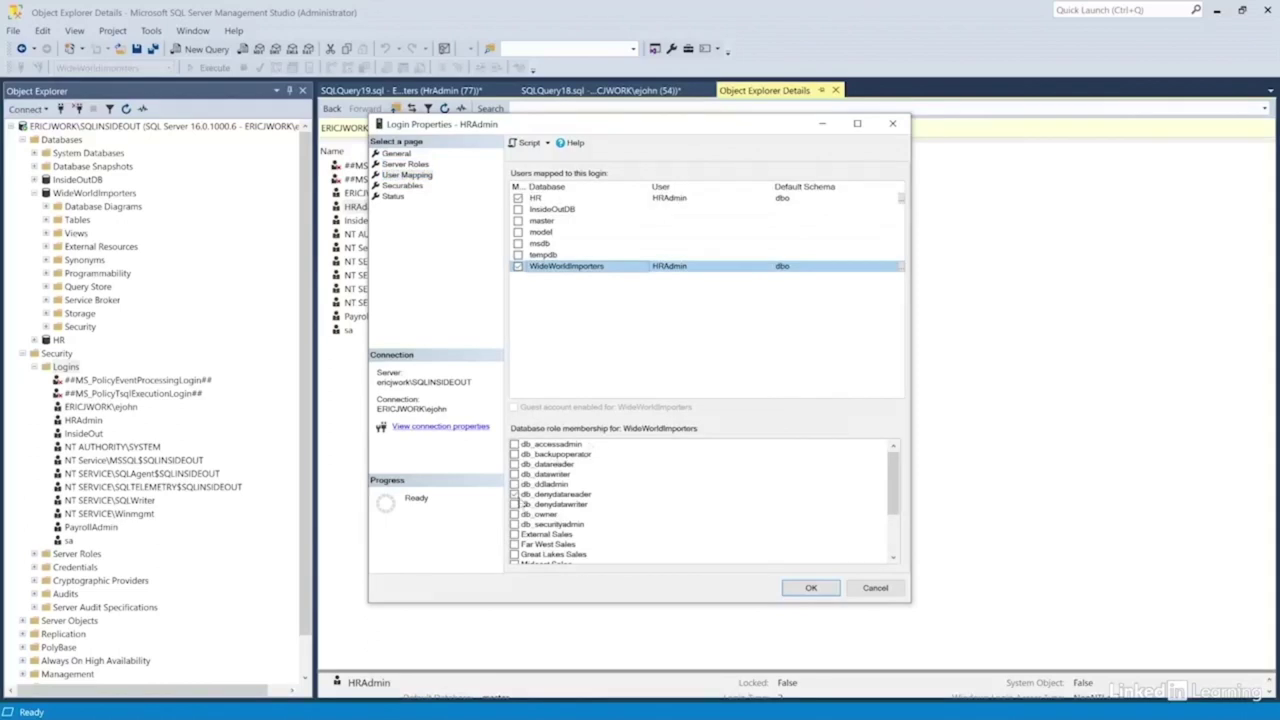
pyautogui.click(515, 495)
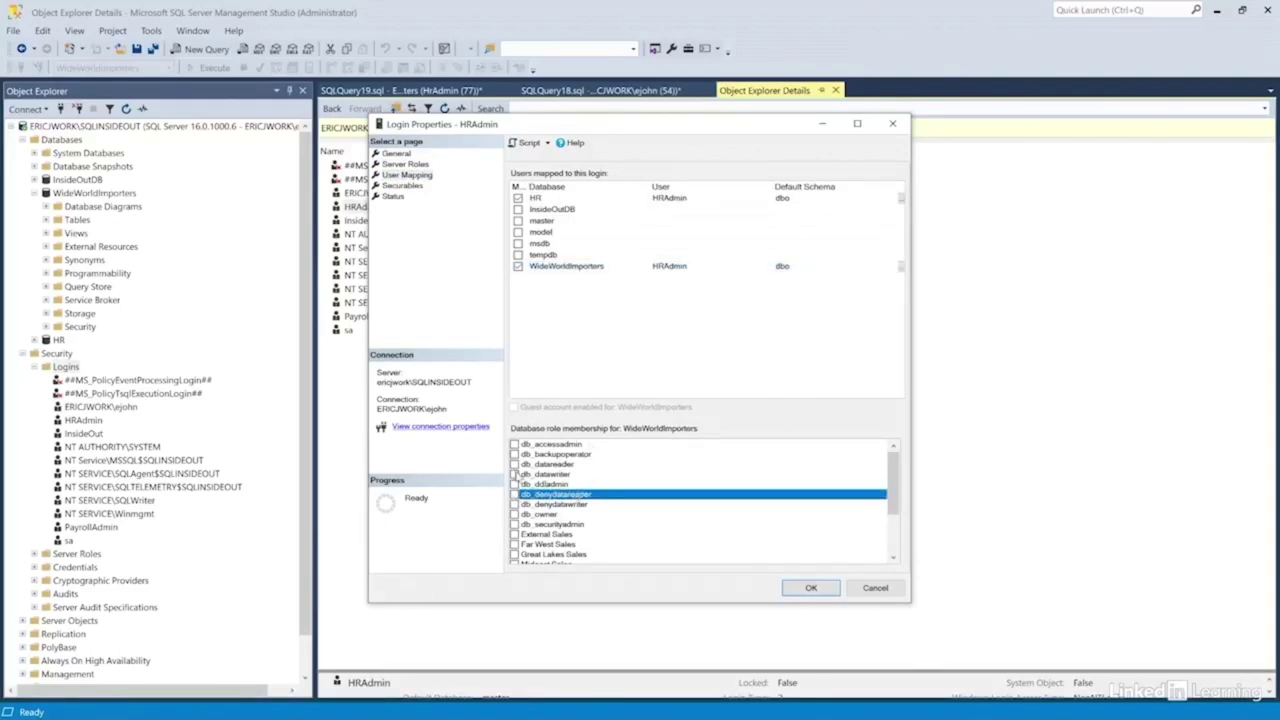
pyautogui.click(515, 465)
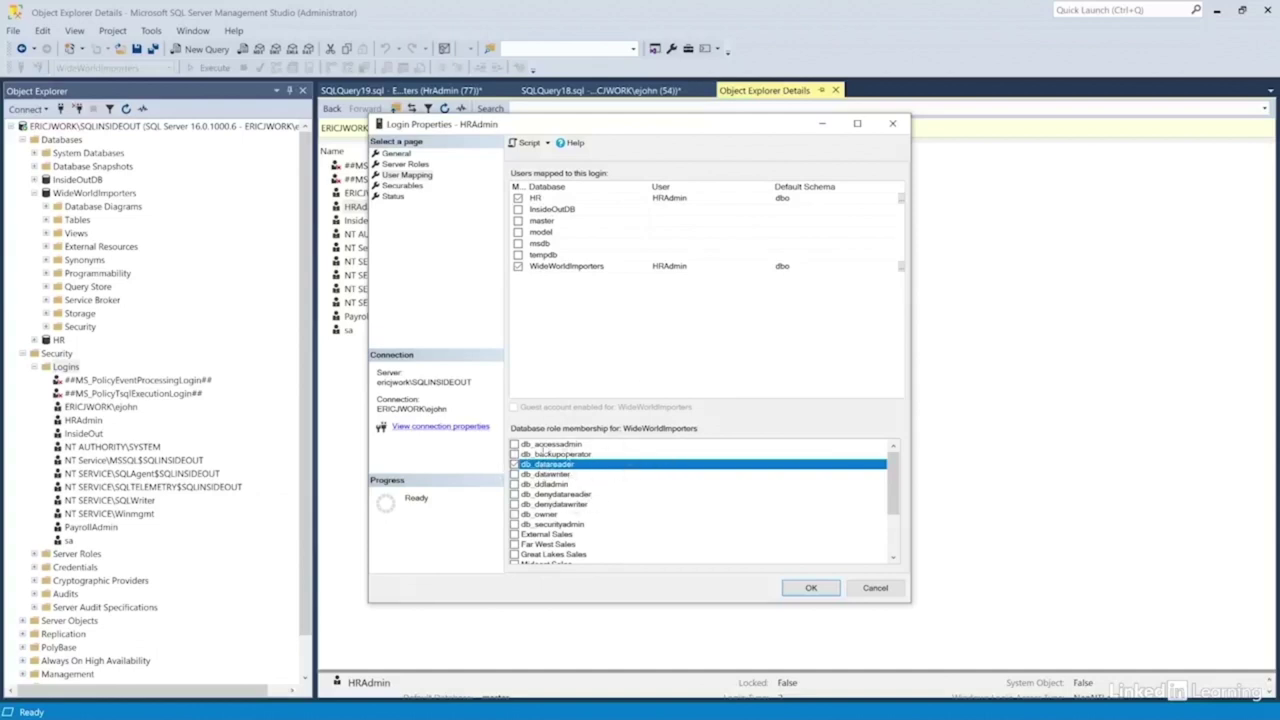
pyautogui.click(811, 590)
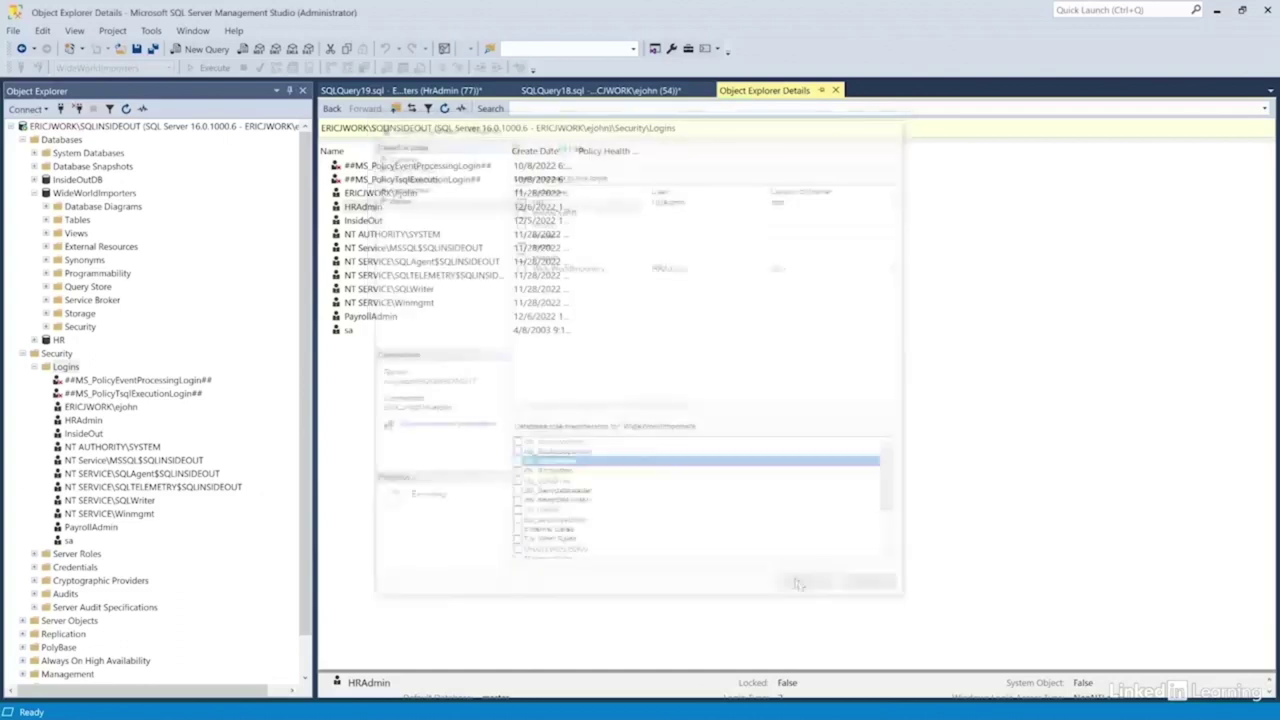
# - Rerun Sales.Orders as HRAdmin and select the CustomerID column of the returned rows
pyautogui.click(410, 90)
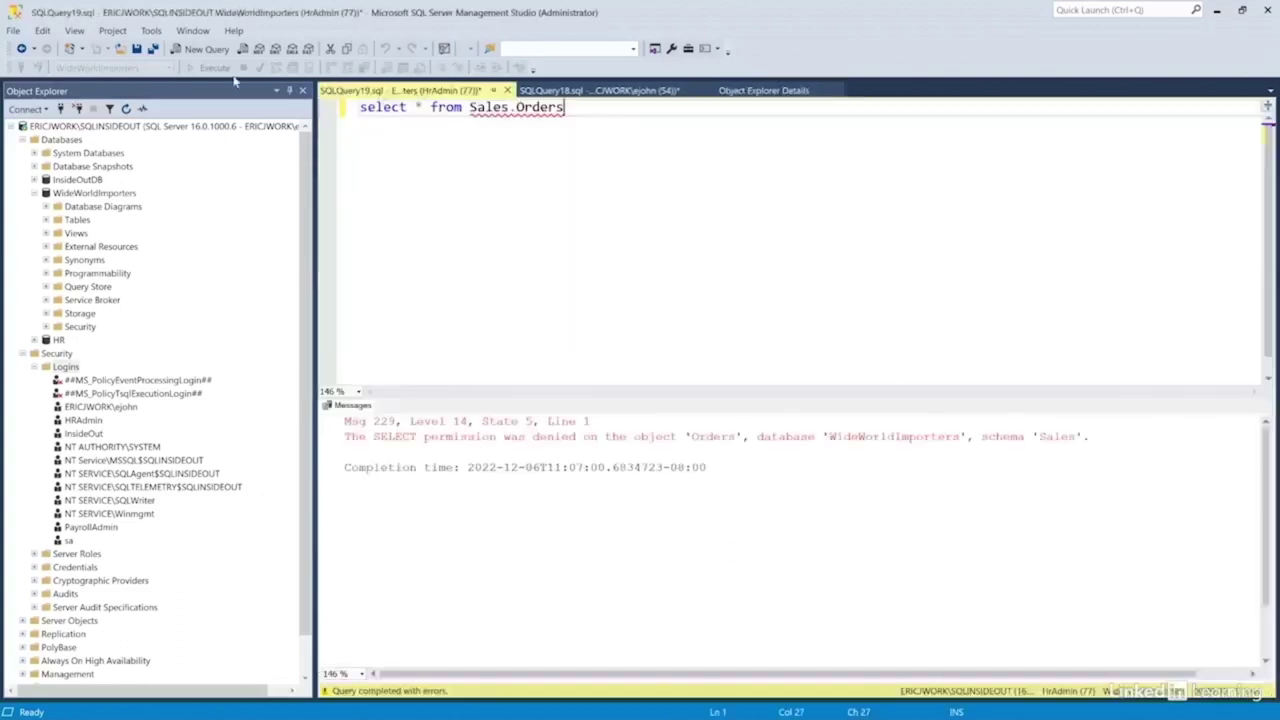
pyautogui.click(214, 68)
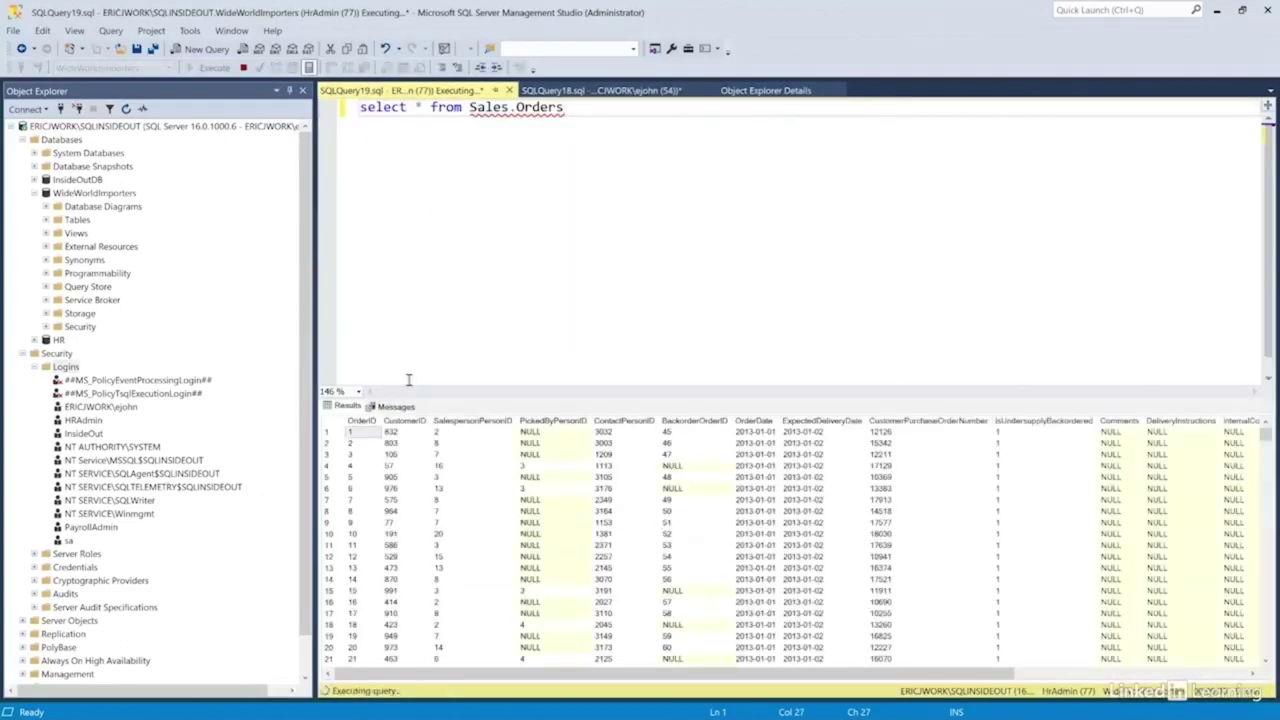
pyautogui.click(406, 421)
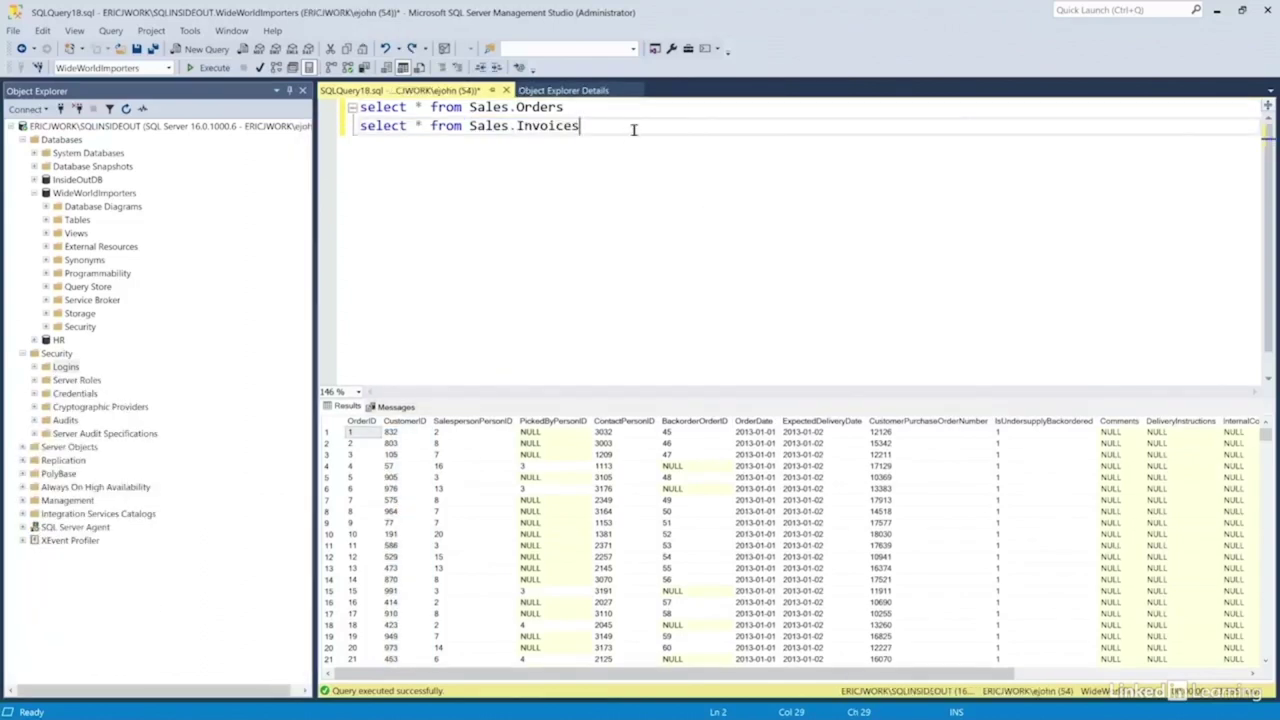
# - Replace the Sales.Invoices query line with select * from OrdersCopy
pyautogui.press('Up')
pyautogui.press('Return')
pyautogui.press('Return')
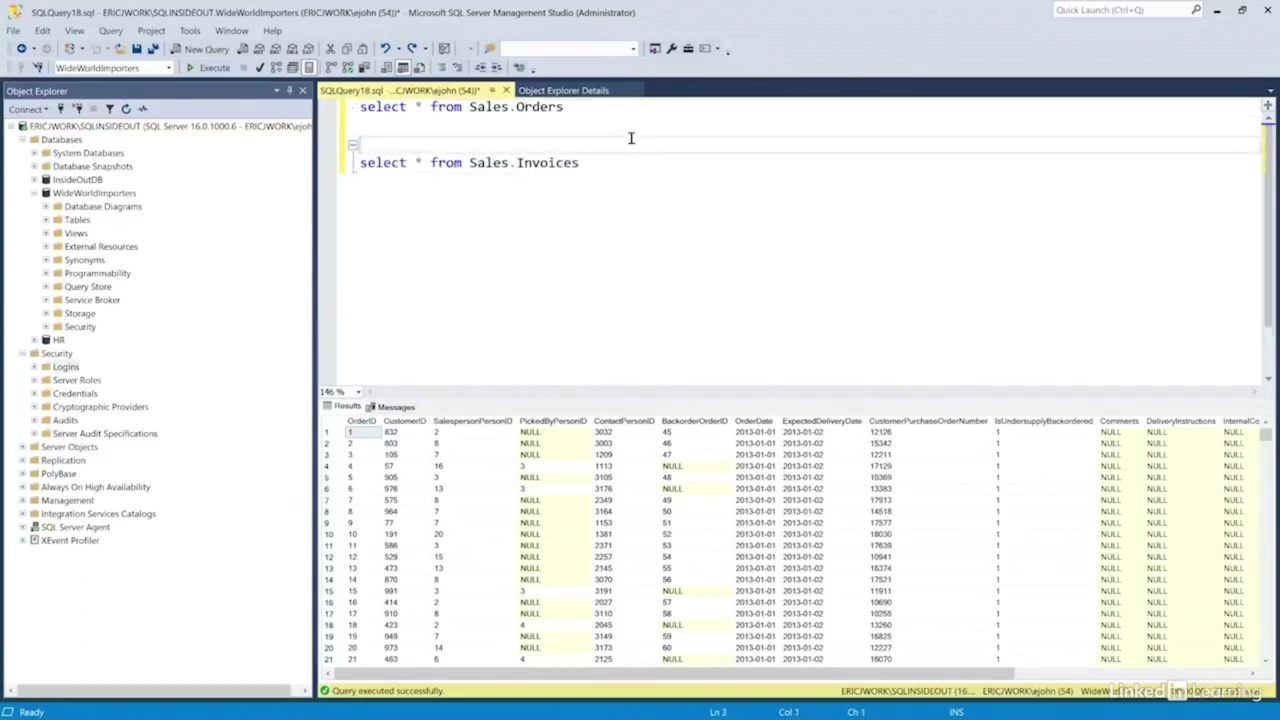
pyautogui.press('Down')
pyautogui.hotkey('ctrl', 'shift', 'Right')
pyautogui.hotkey('ctrl', 'shift', 'Right')
pyautogui.hotkey('ctrl', 'shift', 'Right')
pyautogui.hotkey('ctrl', 'shift', 'Right')
pyautogui.hotkey('ctrl', 'shift', 'Right')
pyautogui.hotkey('ctrl', 'shift', 'Right')
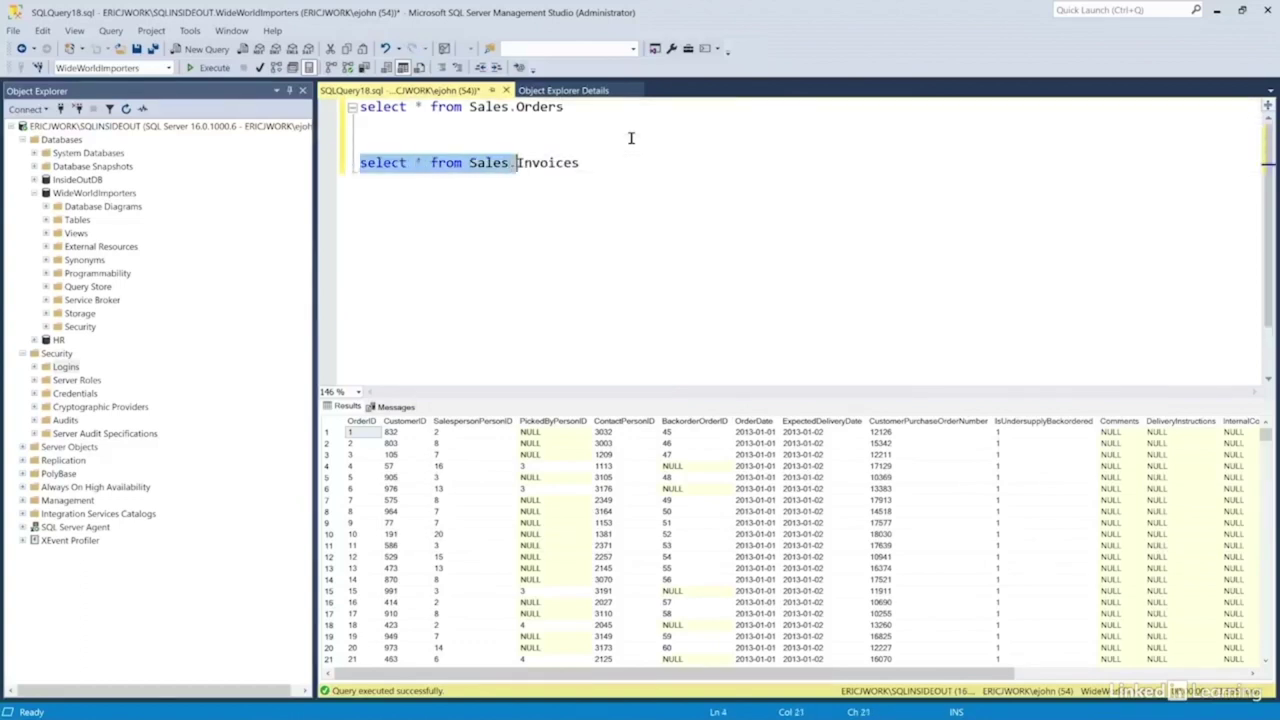
pyautogui.press('Delete')
pyautogui.write('select * from O')
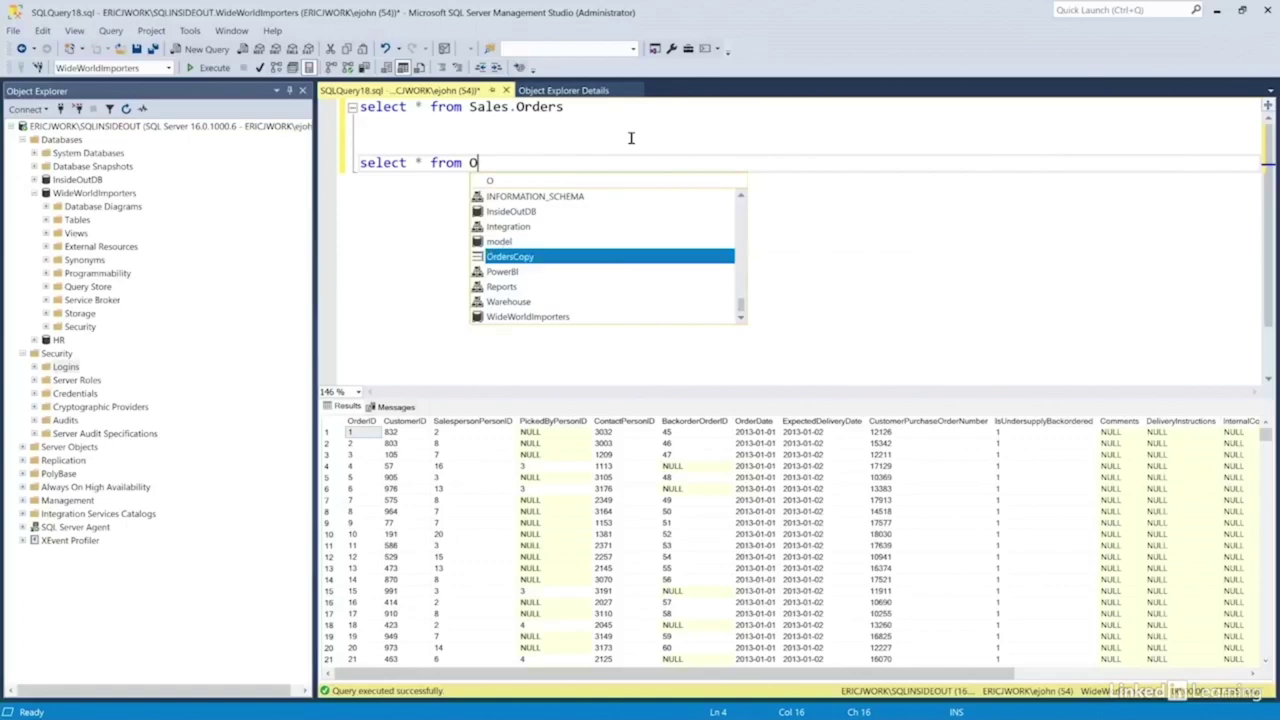
pyautogui.press('Tab')
# - Run only the Sales.Orders query
pyautogui.press('Up')
pyautogui.press('Up')
pyautogui.press('Up')
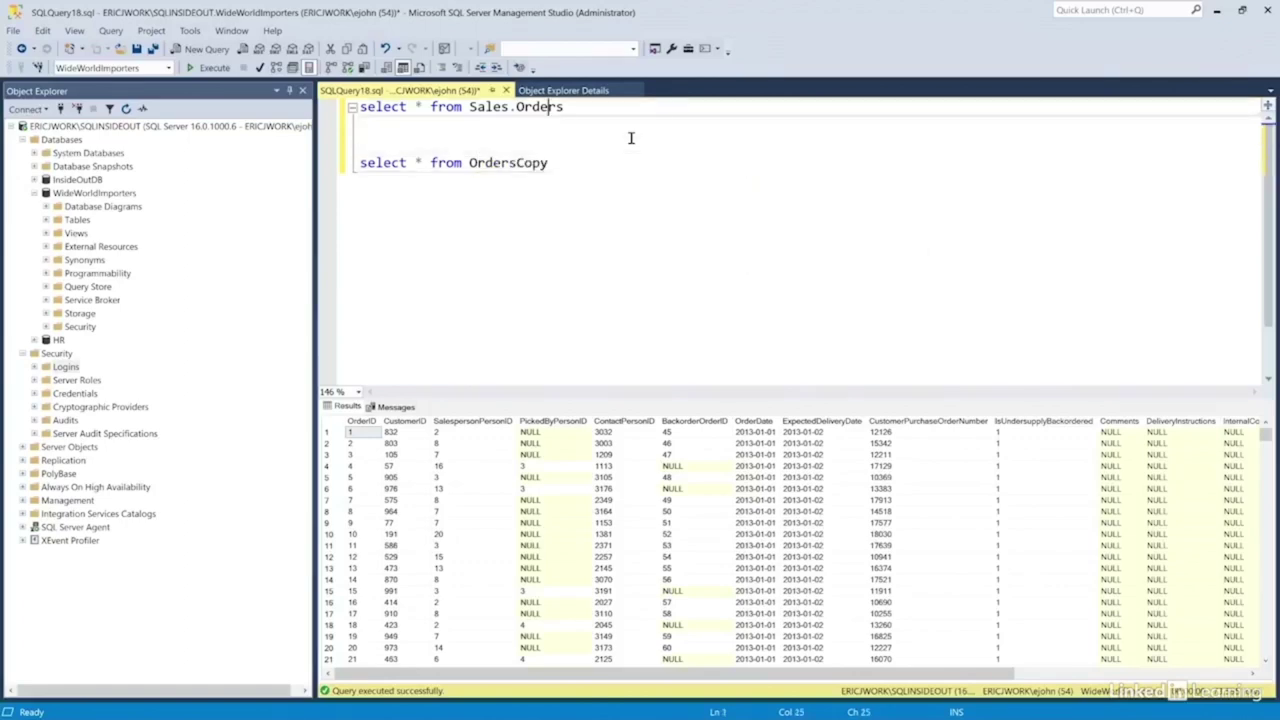
pyautogui.press('End')
pyautogui.hotkey('shift', 'Home')
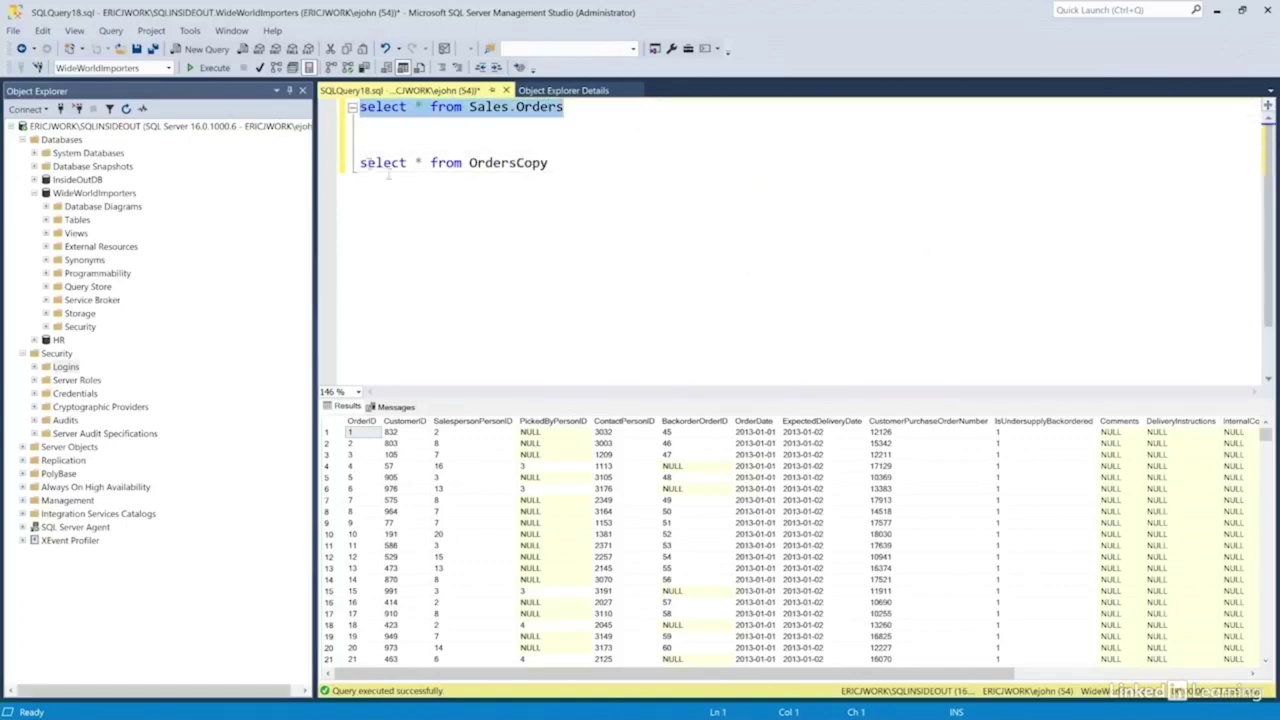
pyautogui.press('F5')
# - Run only the OrdersCopy query and inspect its encrypted binary CustomerID values
pyautogui.click(560, 164)
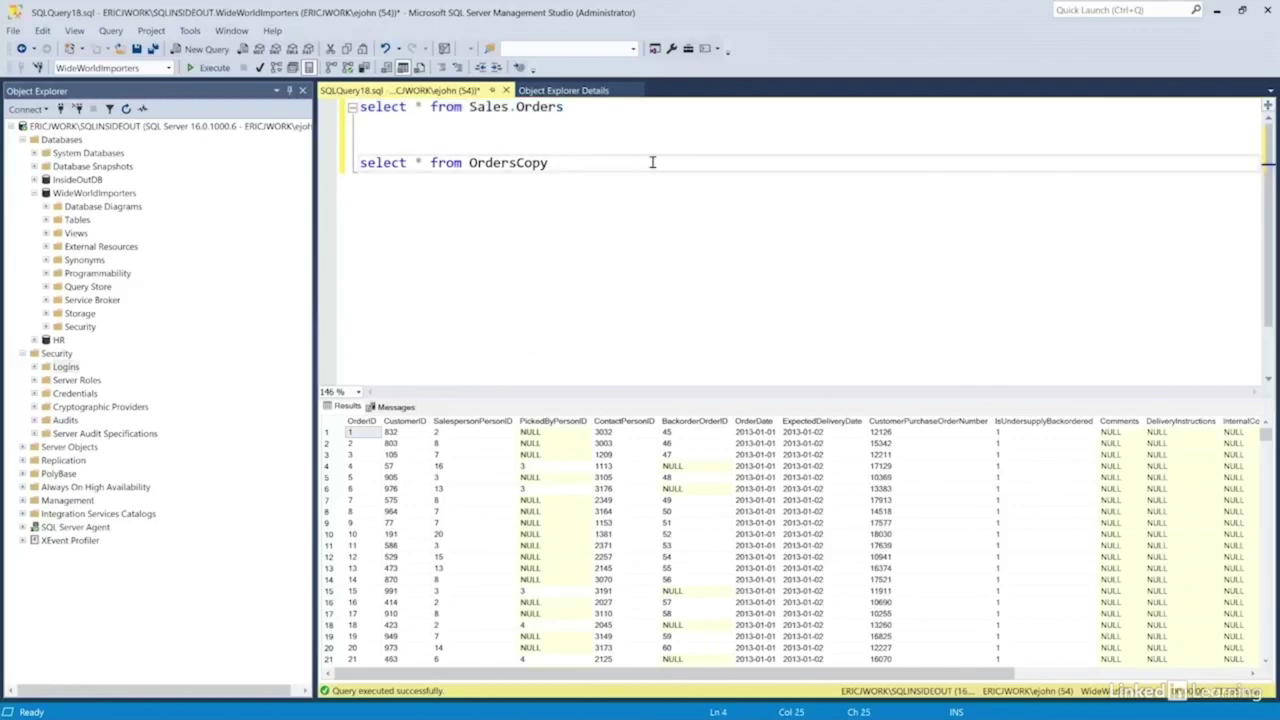
pyautogui.moveTo(652, 162); pyautogui.dragTo(326, 175)
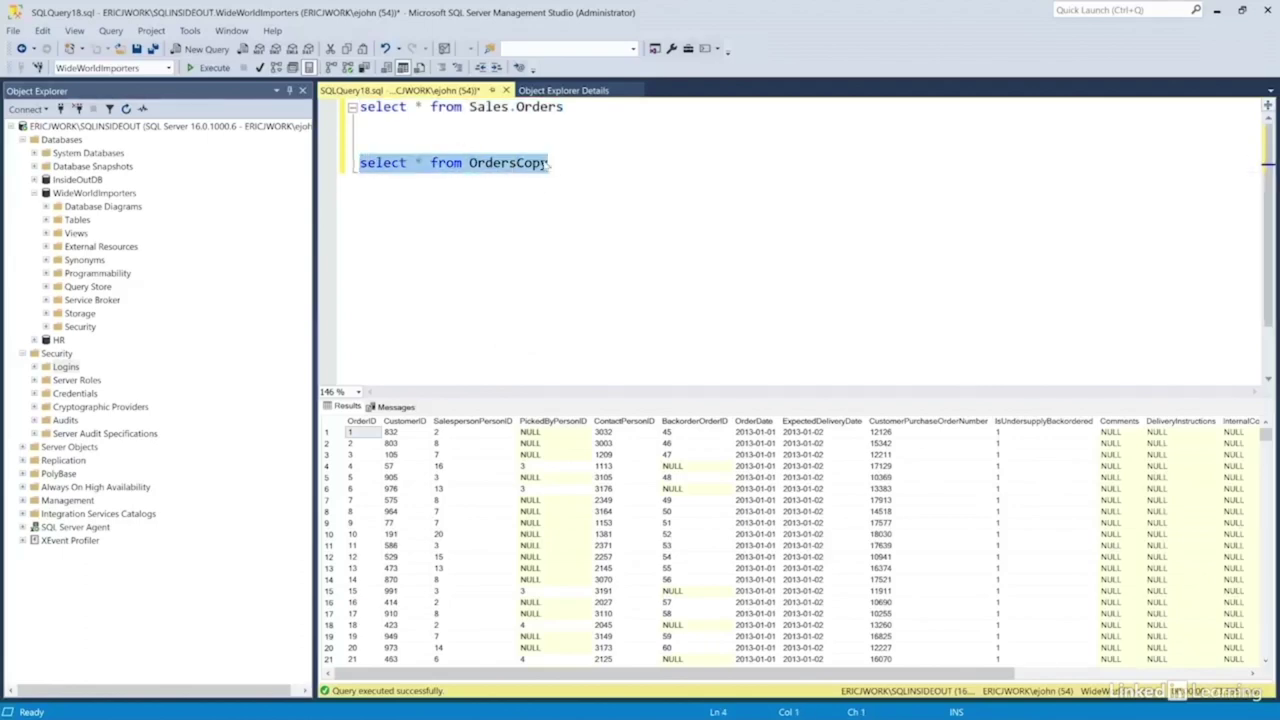
pyautogui.press('F5')
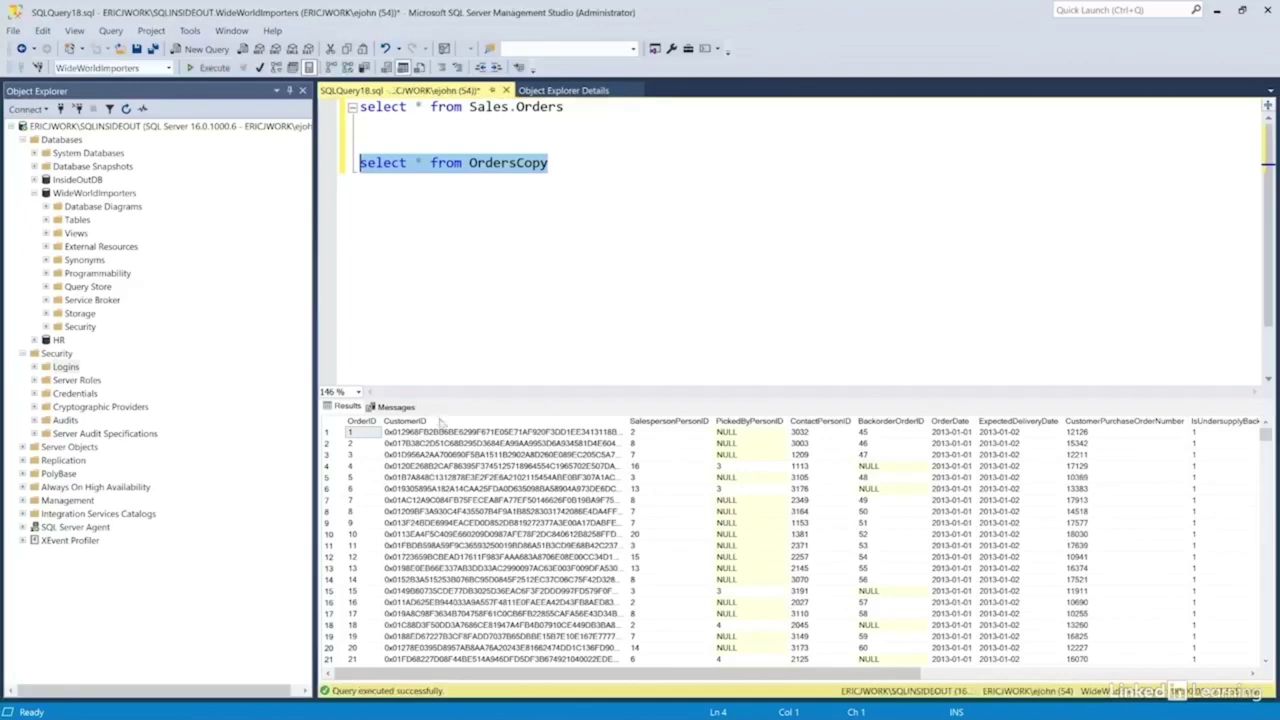
pyautogui.click(437, 420)
pyautogui.scroll(-6, 470, 478)
pyautogui.scroll(-20, 474, 477)
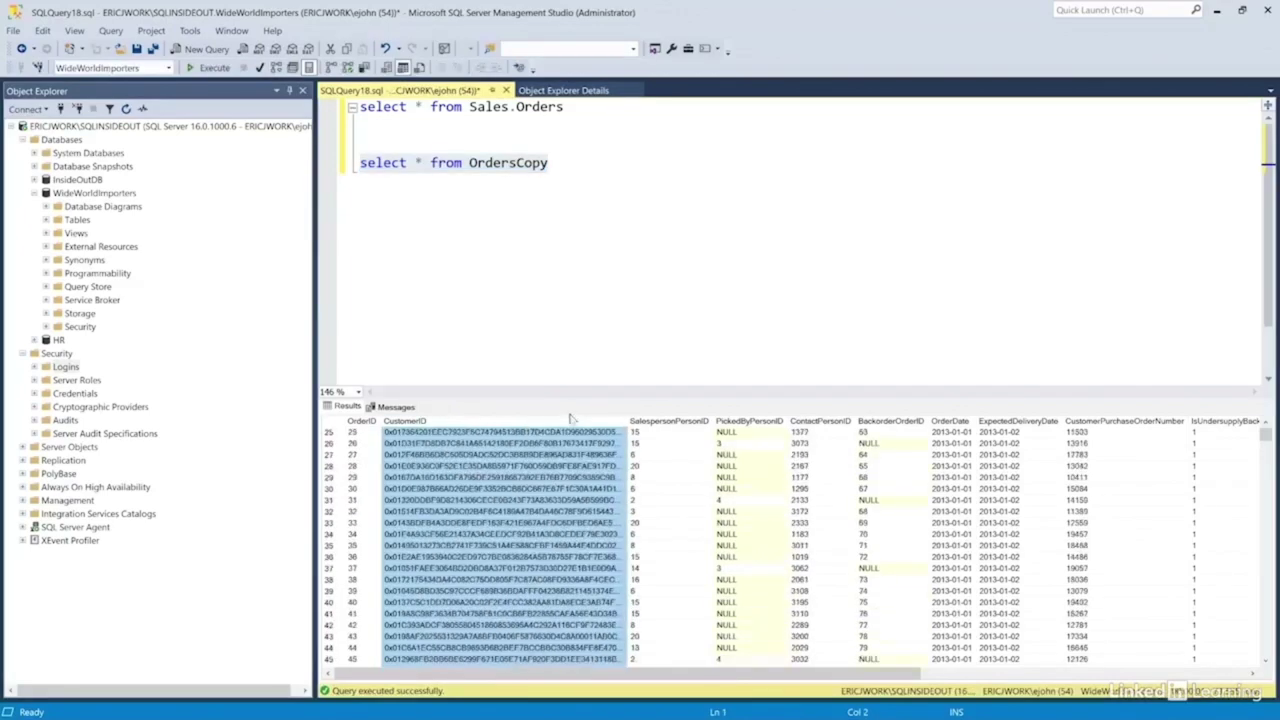
pyautogui.scroll(20, 497, 508)
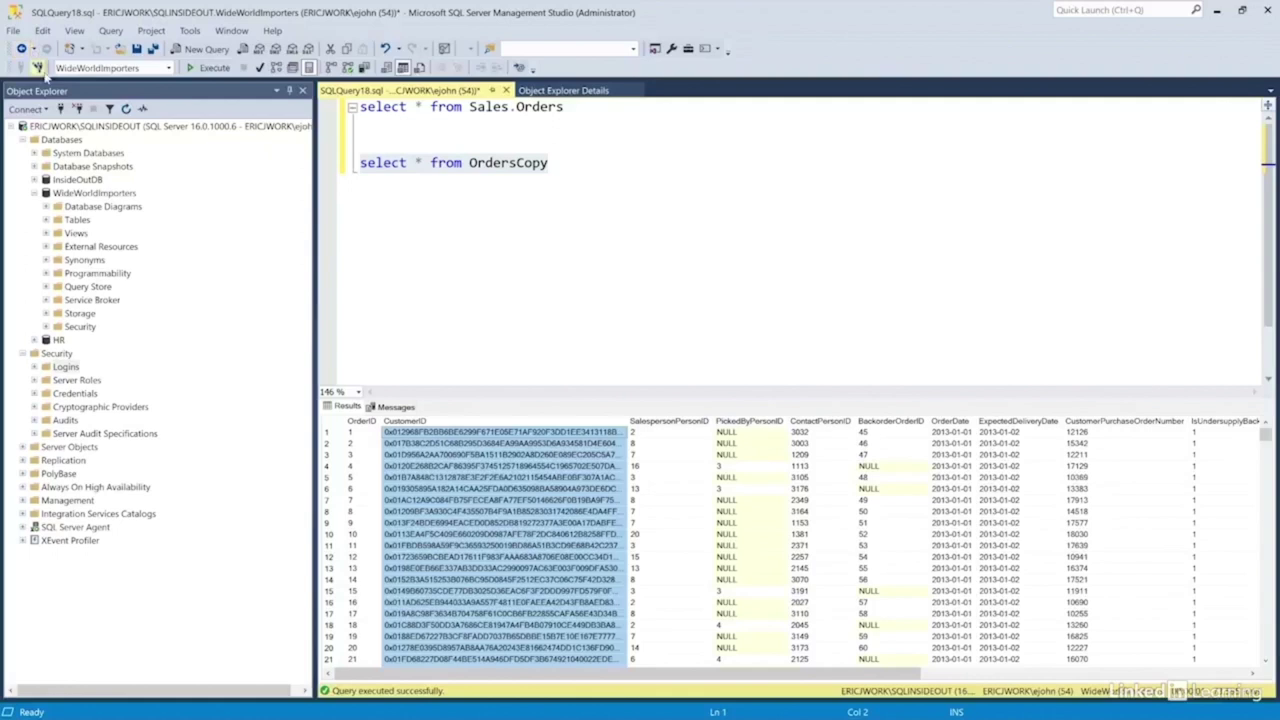
# - Change the query window's connection to use Windows Authentication
pyautogui.press('F5')
pyautogui.click(38, 68)
pyautogui.moveTo(562, 178); pyautogui.dragTo(619, 128)
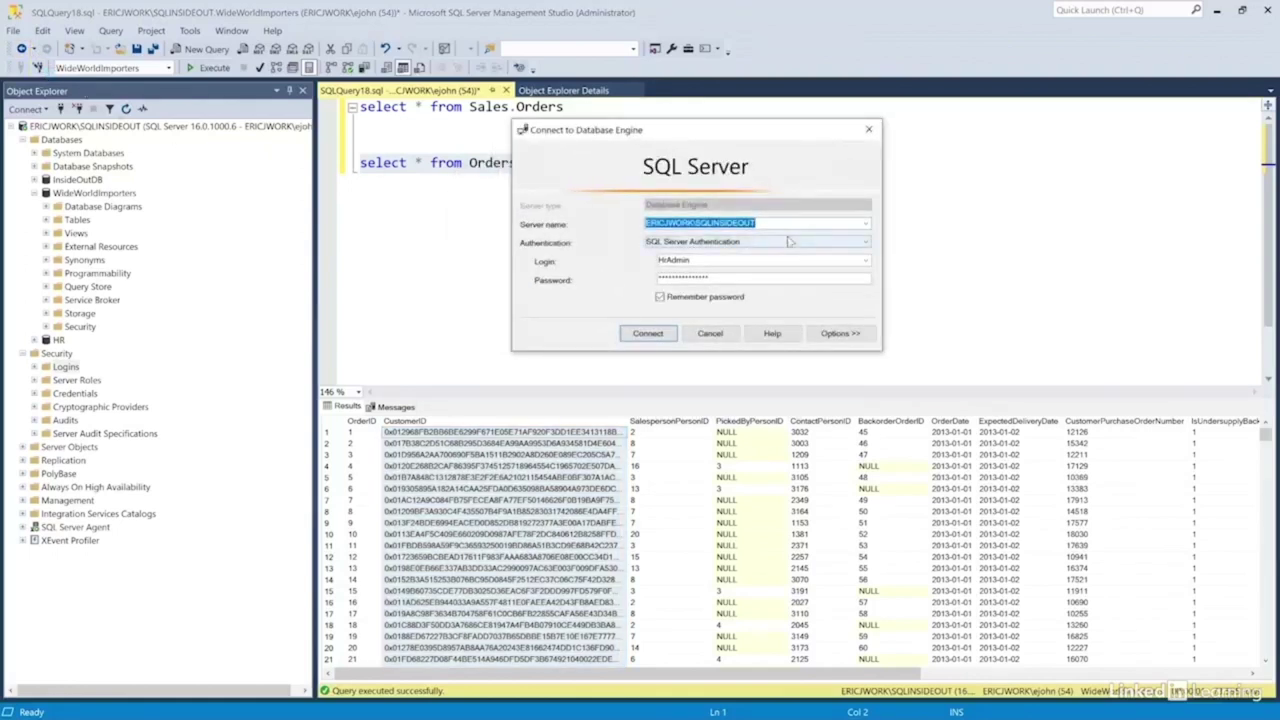
pyautogui.click(742, 244)
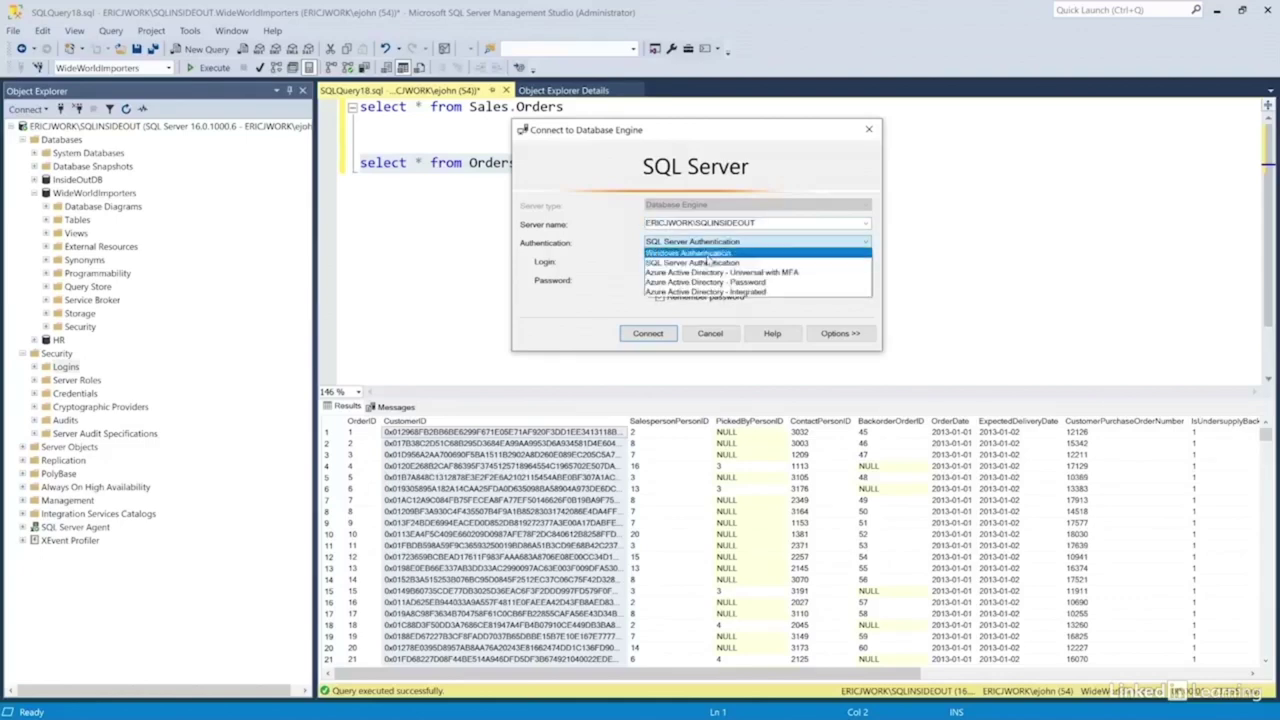
pyautogui.click(708, 253)
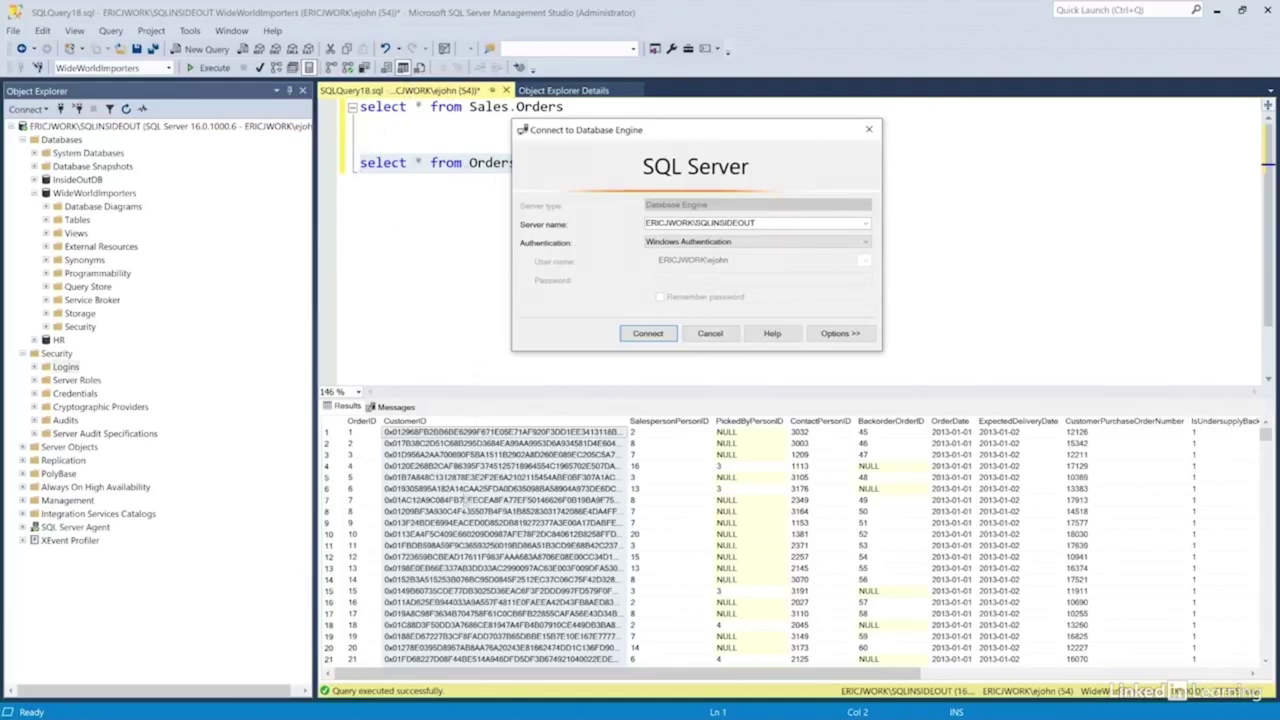
# - Add Column Encryption Setting=Enabled as an additional connection parameter and connect
pyautogui.click(313, 677)
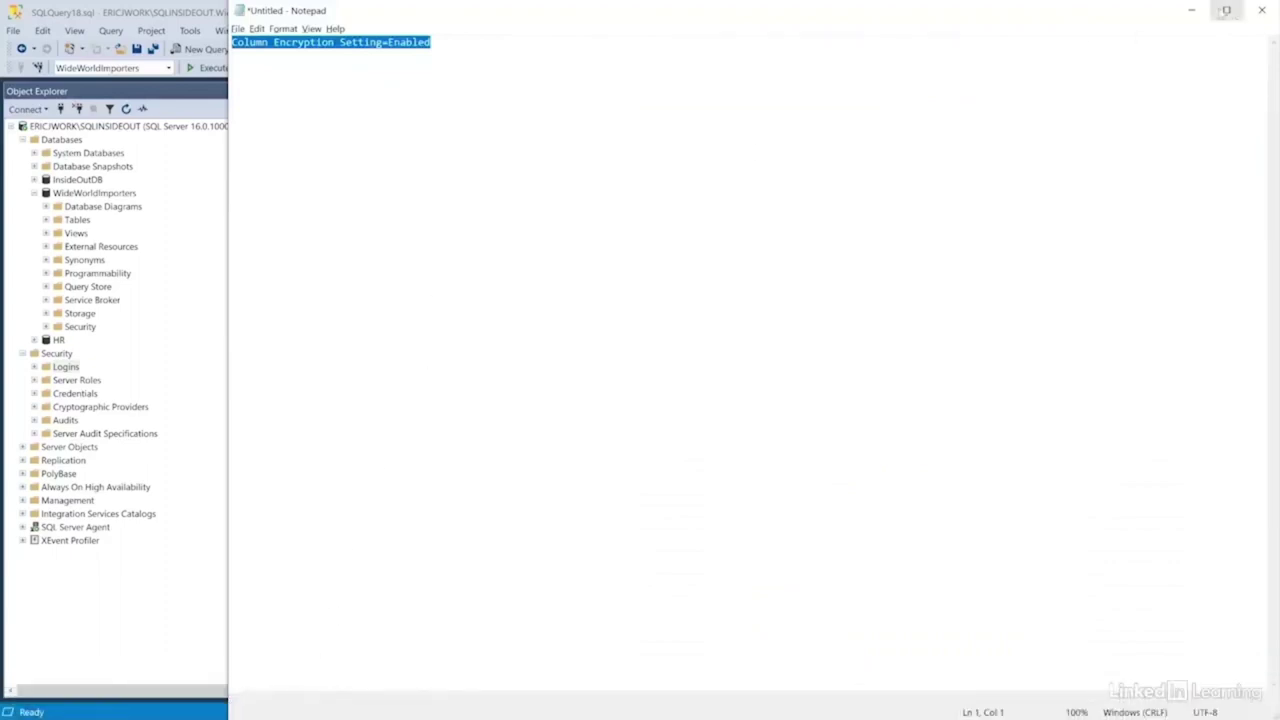
pyautogui.click(1191, 10)
pyautogui.moveTo(750, 142); pyautogui.dragTo(686, 136)
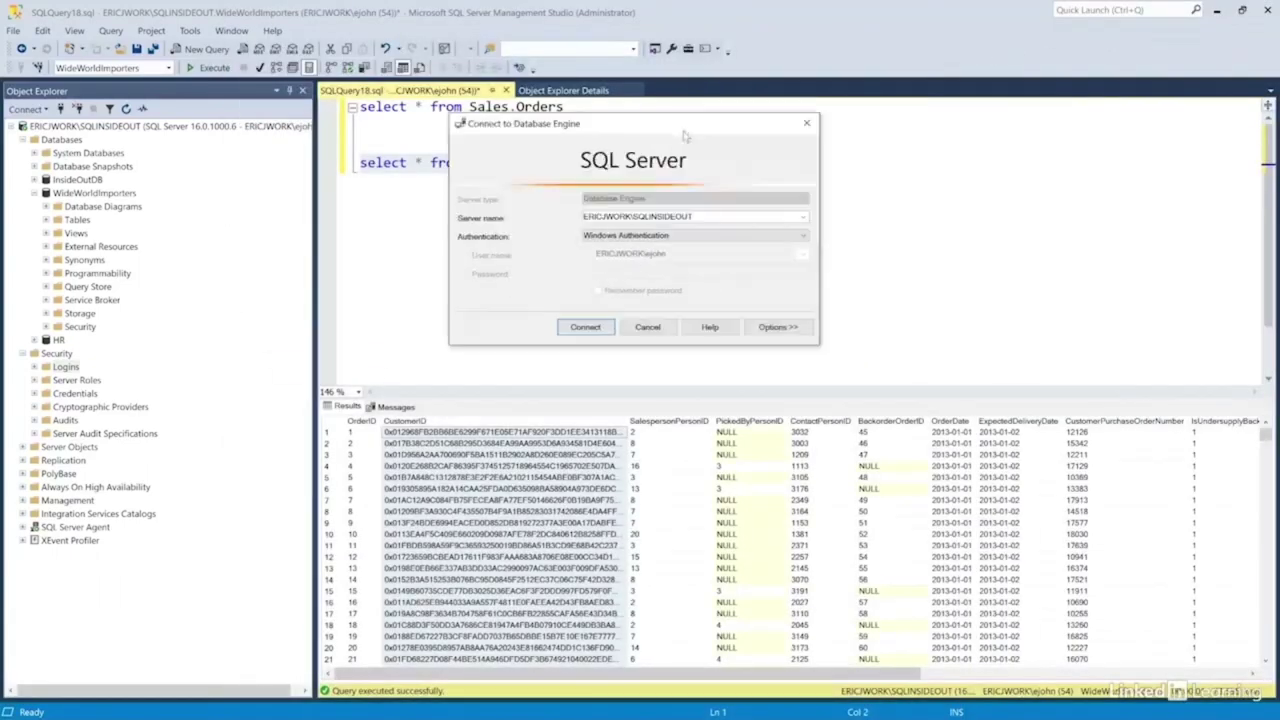
pyautogui.click(804, 326)
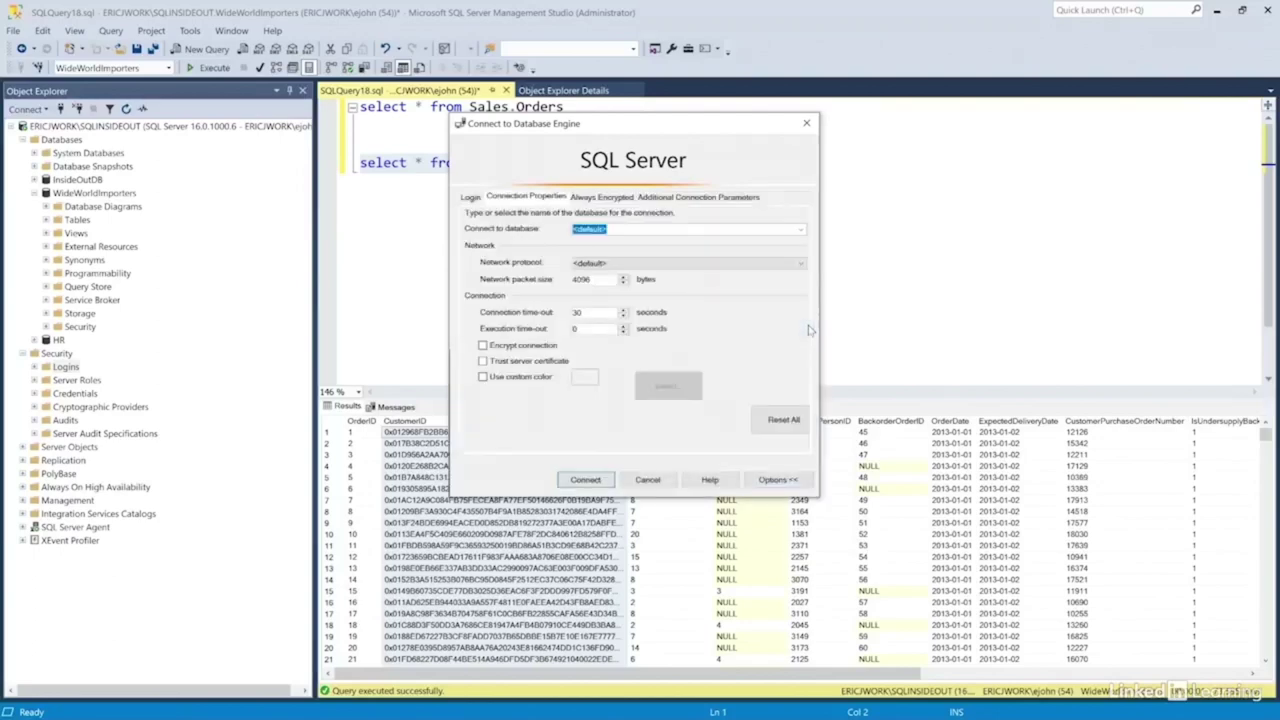
pyautogui.click(678, 199)
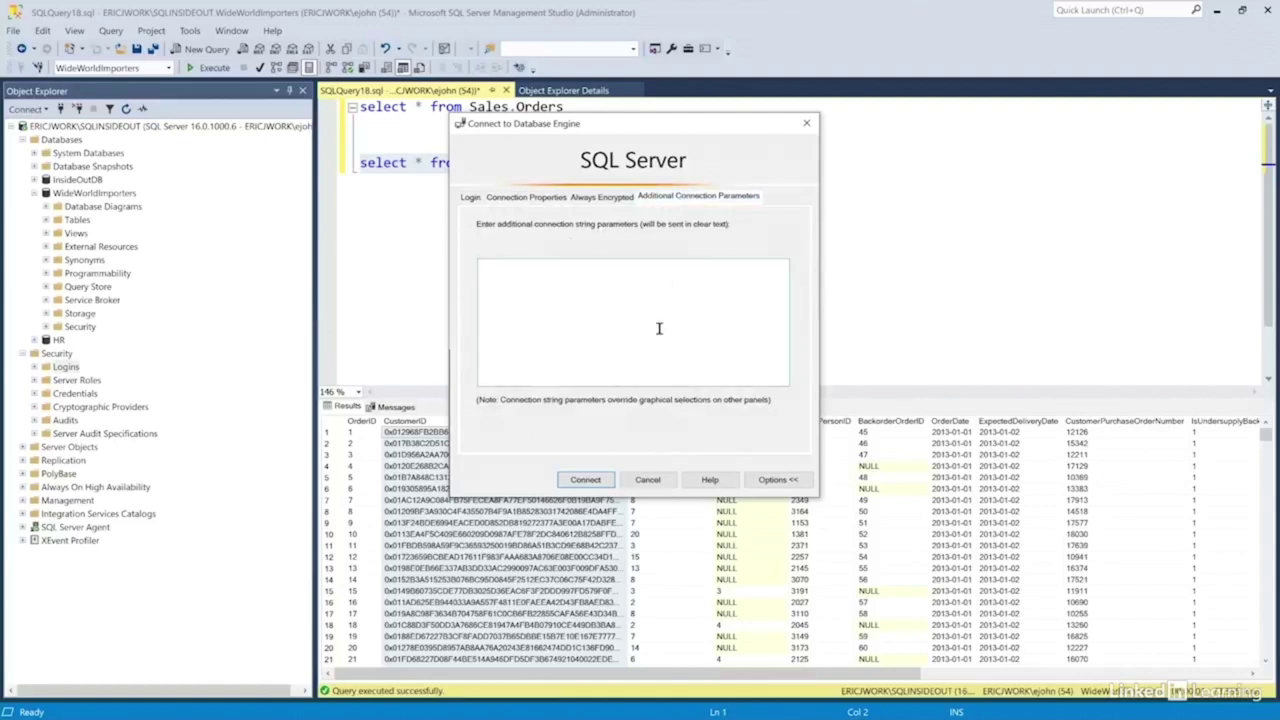
pyautogui.write('Column Encryption Setting=Enabled')
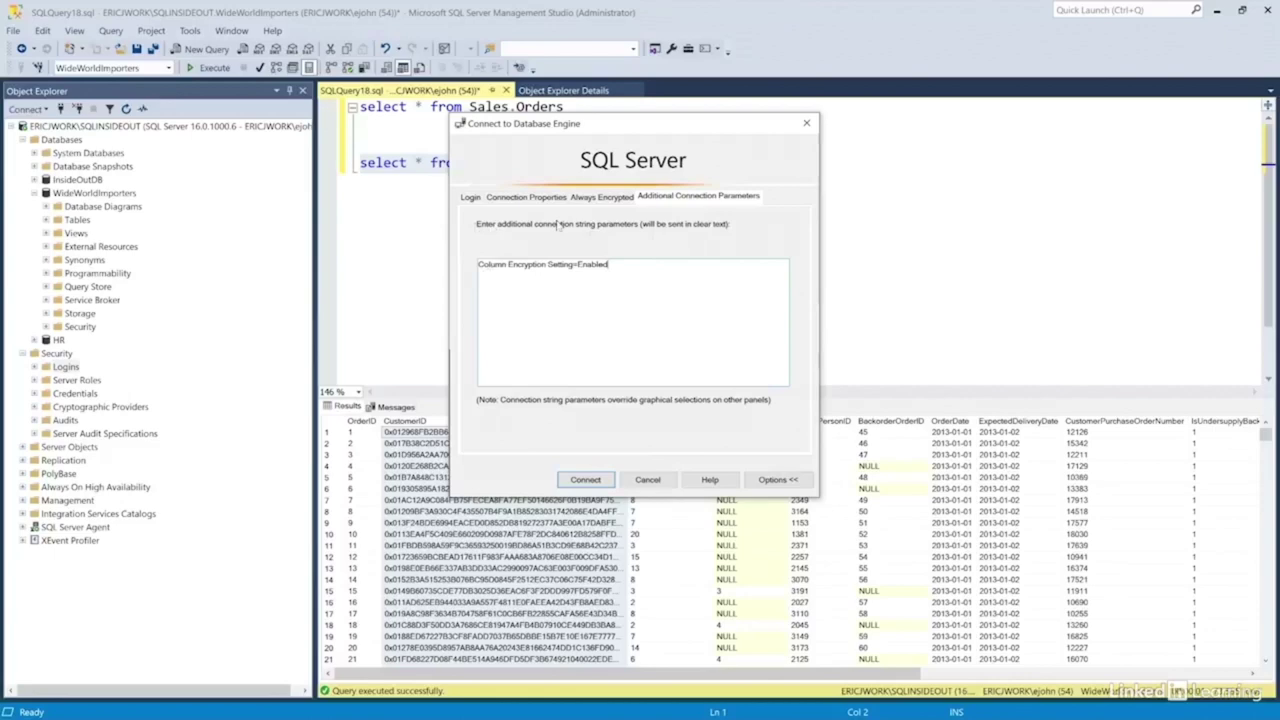
pyautogui.click(584, 482)
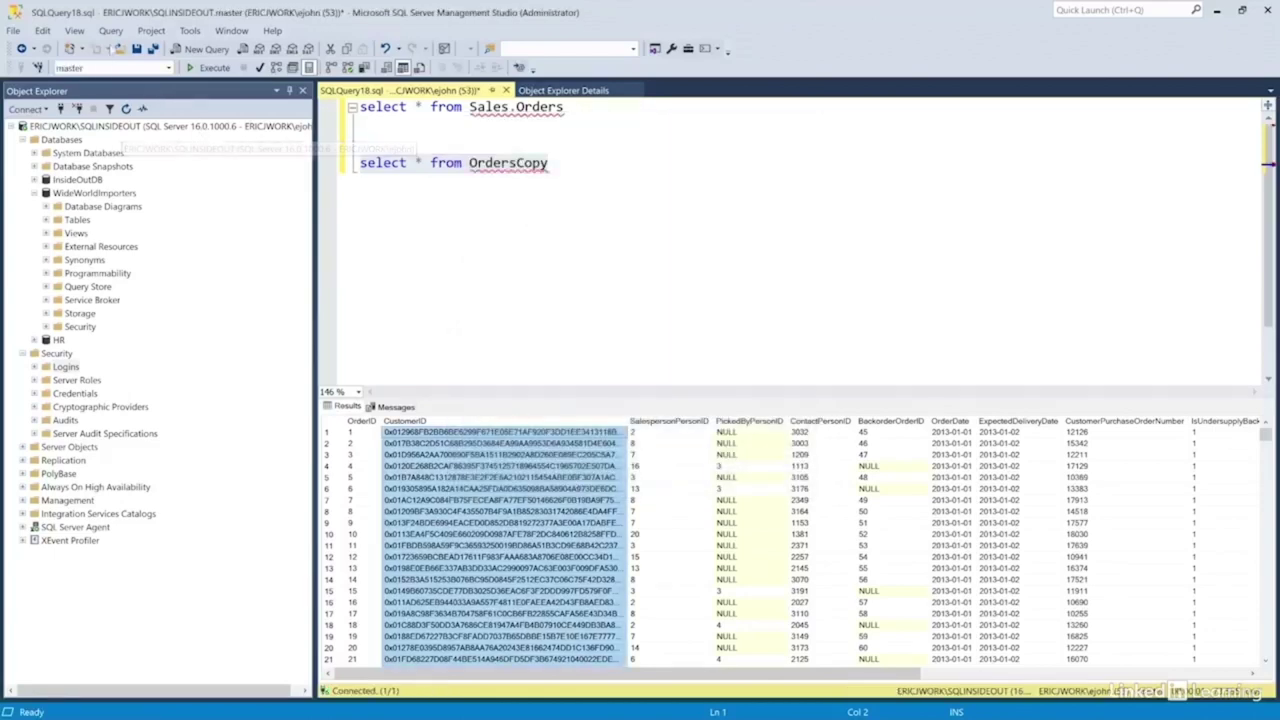
# - Switch the database to WideWorldImporters and execute the selected OrdersCopy query
pyautogui.click(169, 67)
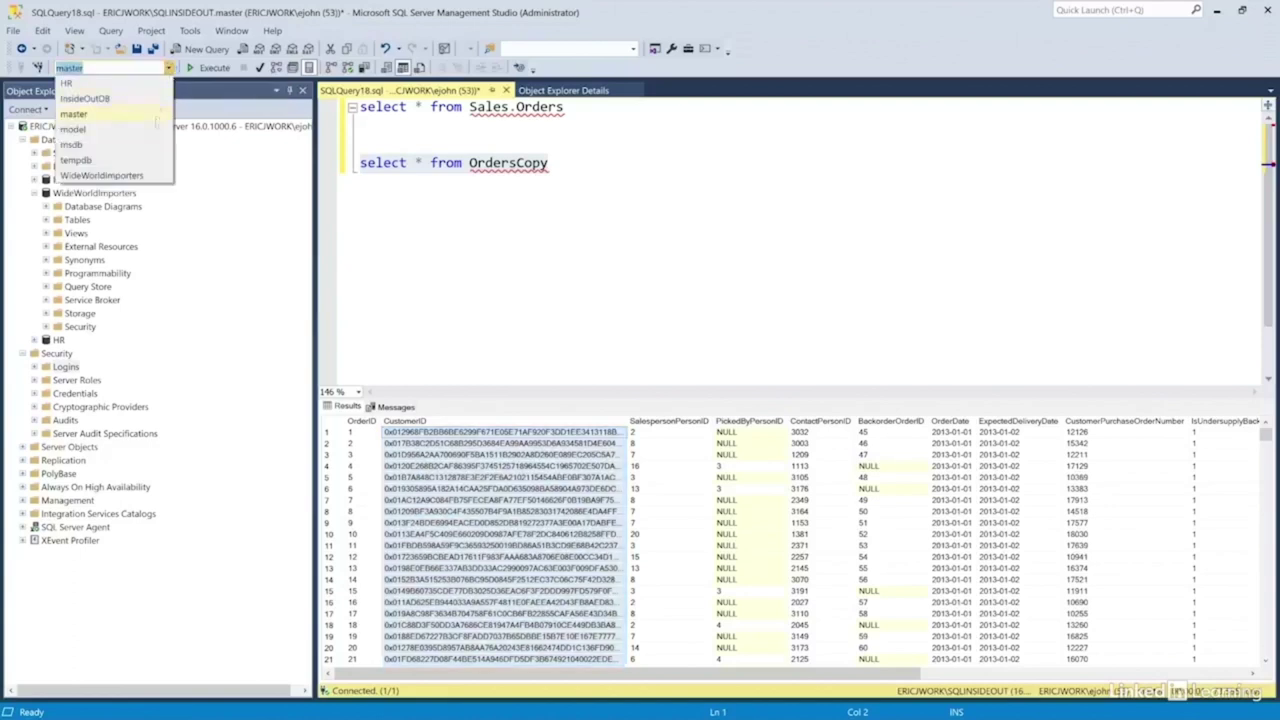
pyautogui.click(140, 176)
pyautogui.click(451, 314)
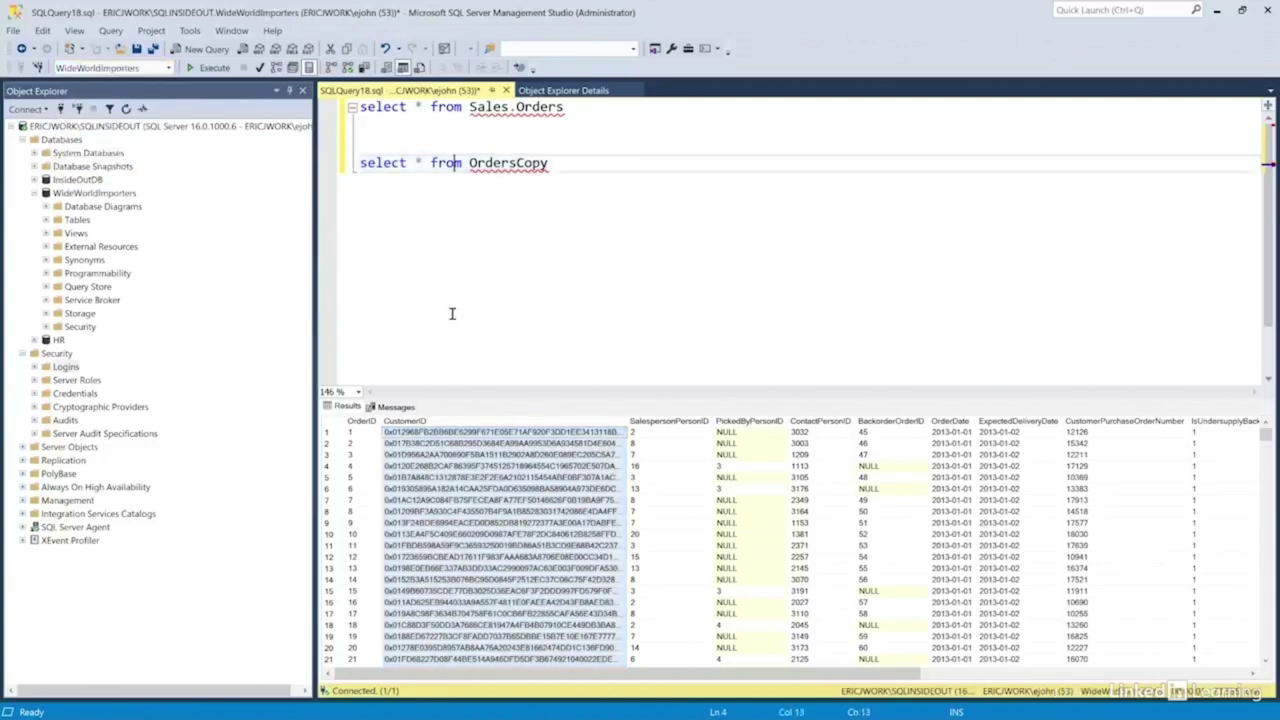
pyautogui.hotkey('shift', 'Home')
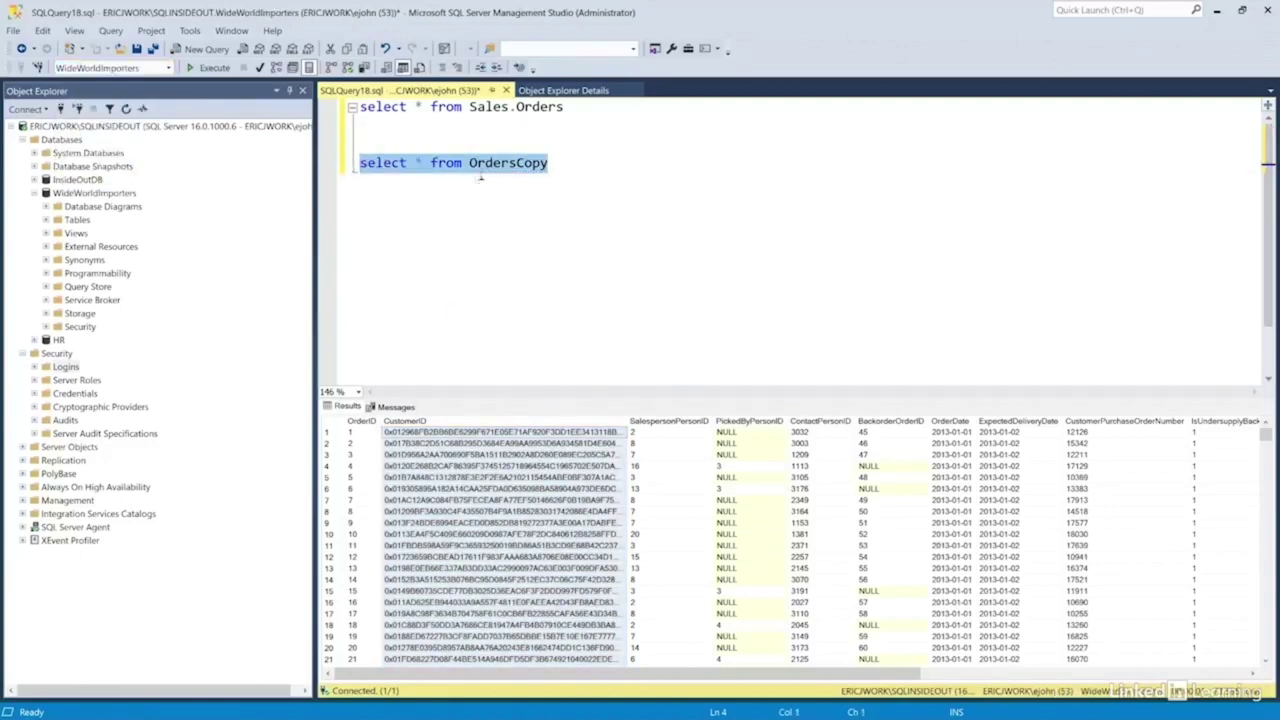
pyautogui.click(212, 67)
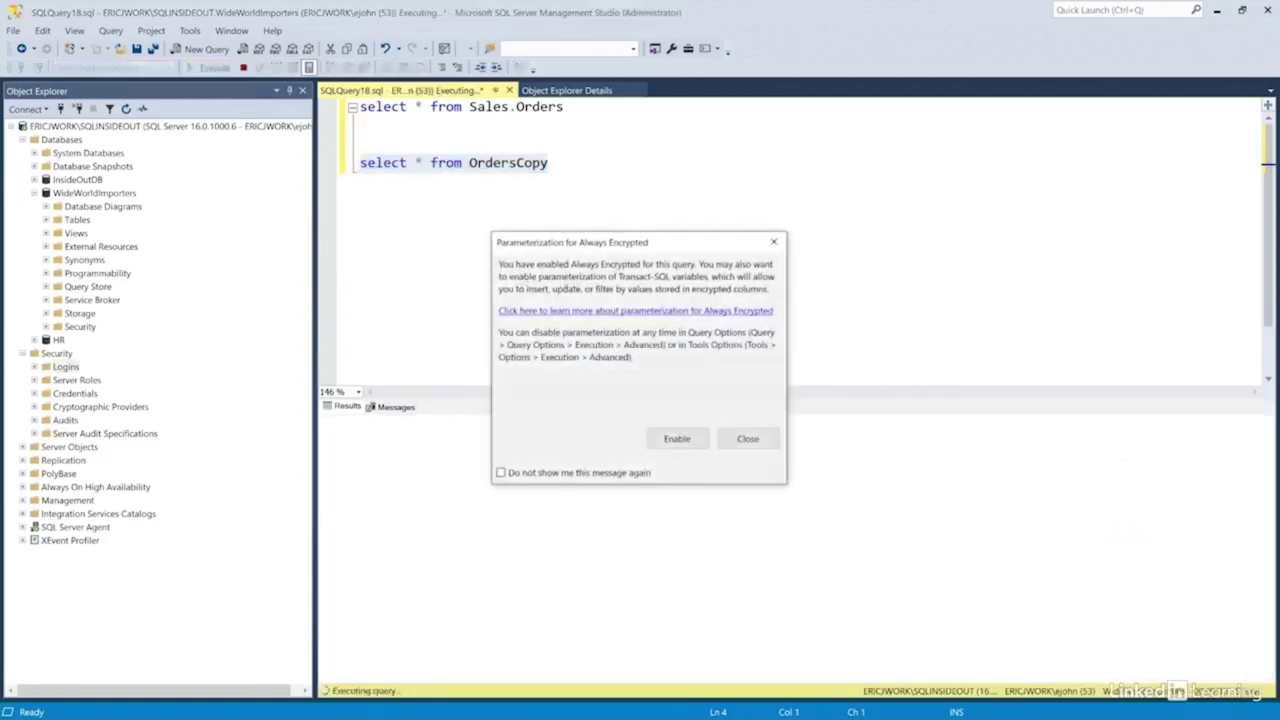
# - Enable Always Encrypted parameterization and inspect the decrypted CustomerID column
pyautogui.moveTo(551, 243); pyautogui.dragTo(645, 218)
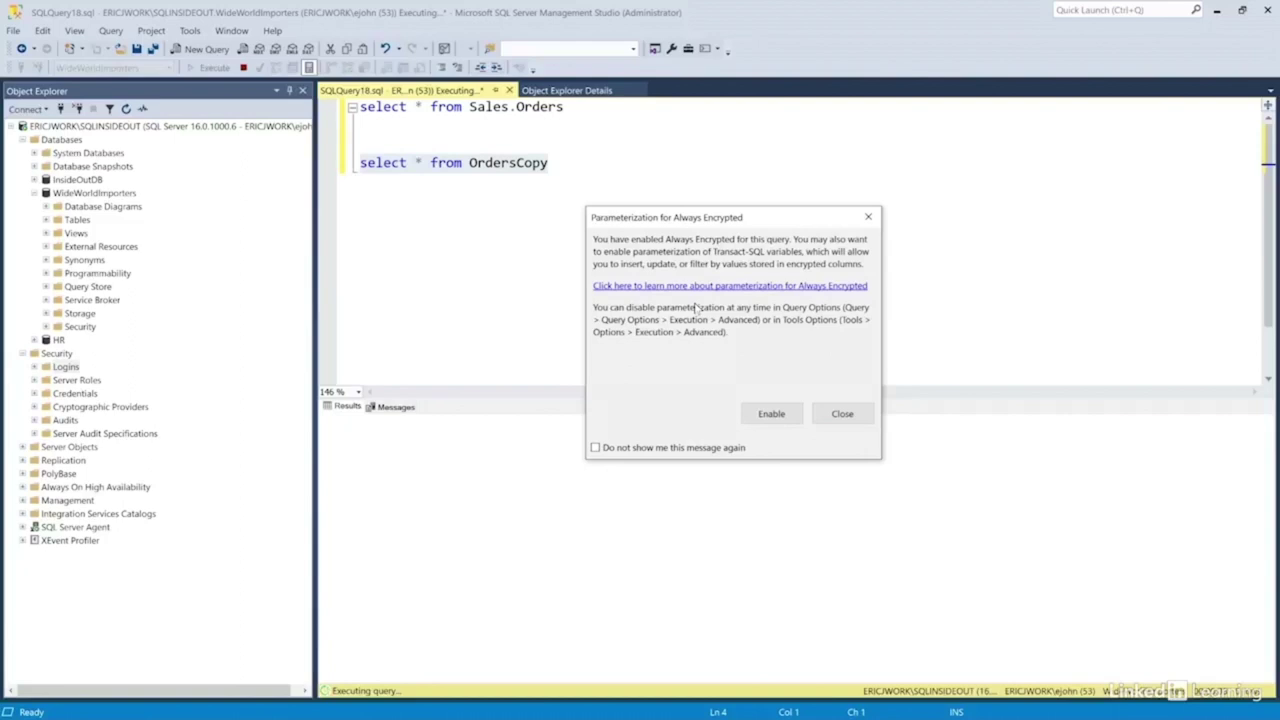
pyautogui.click(788, 416)
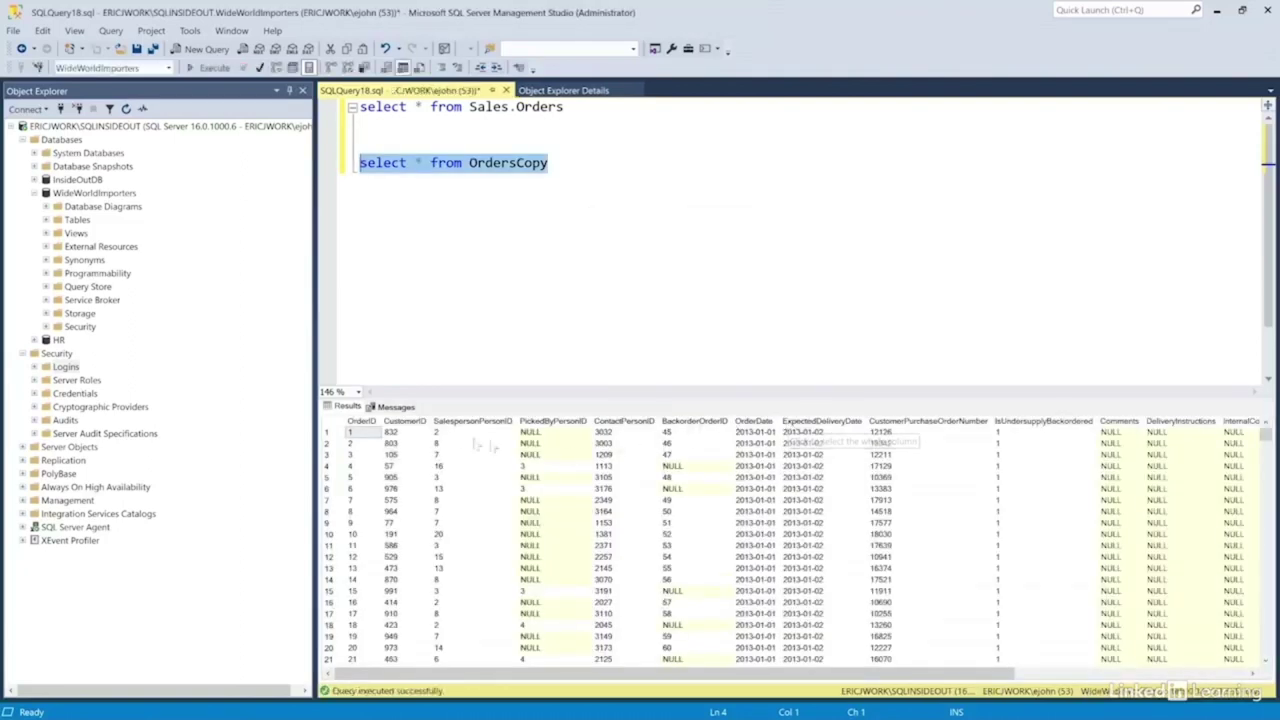
pyautogui.click(402, 424)
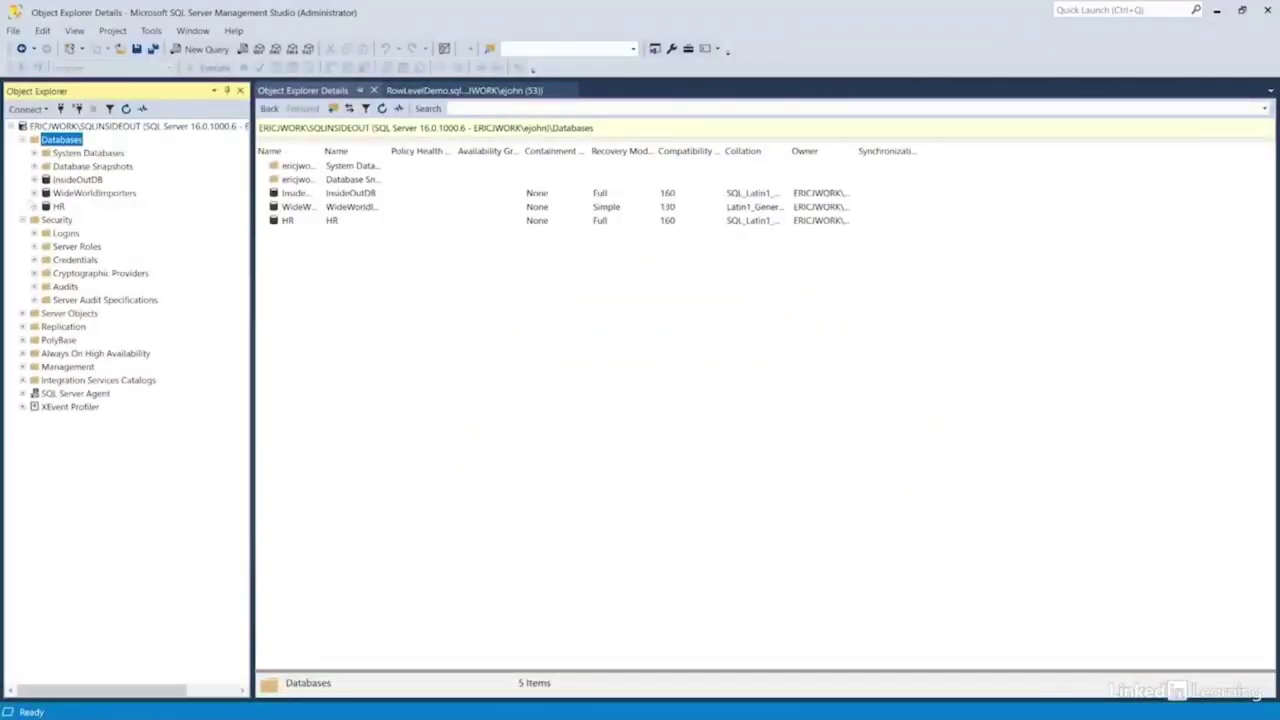
# - Open the Sales.SpecialDeals table properties at the Permissions page
pyautogui.click(34, 192)
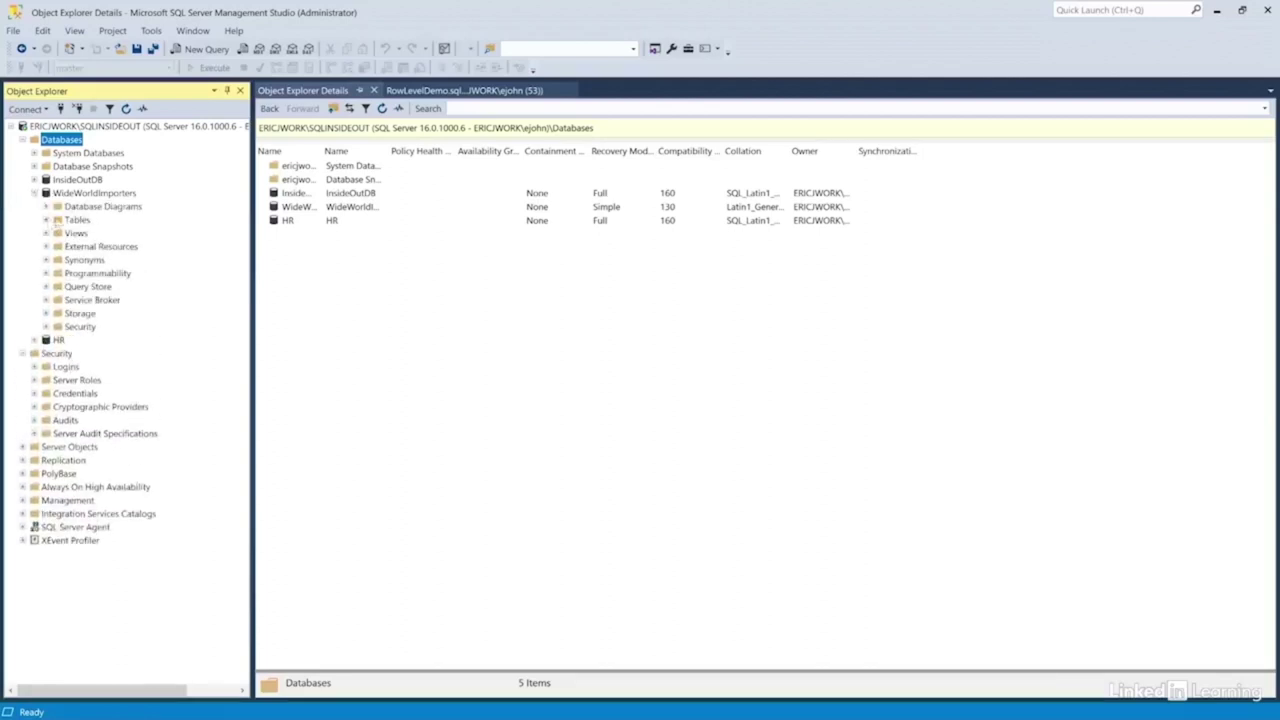
pyautogui.click(44, 220)
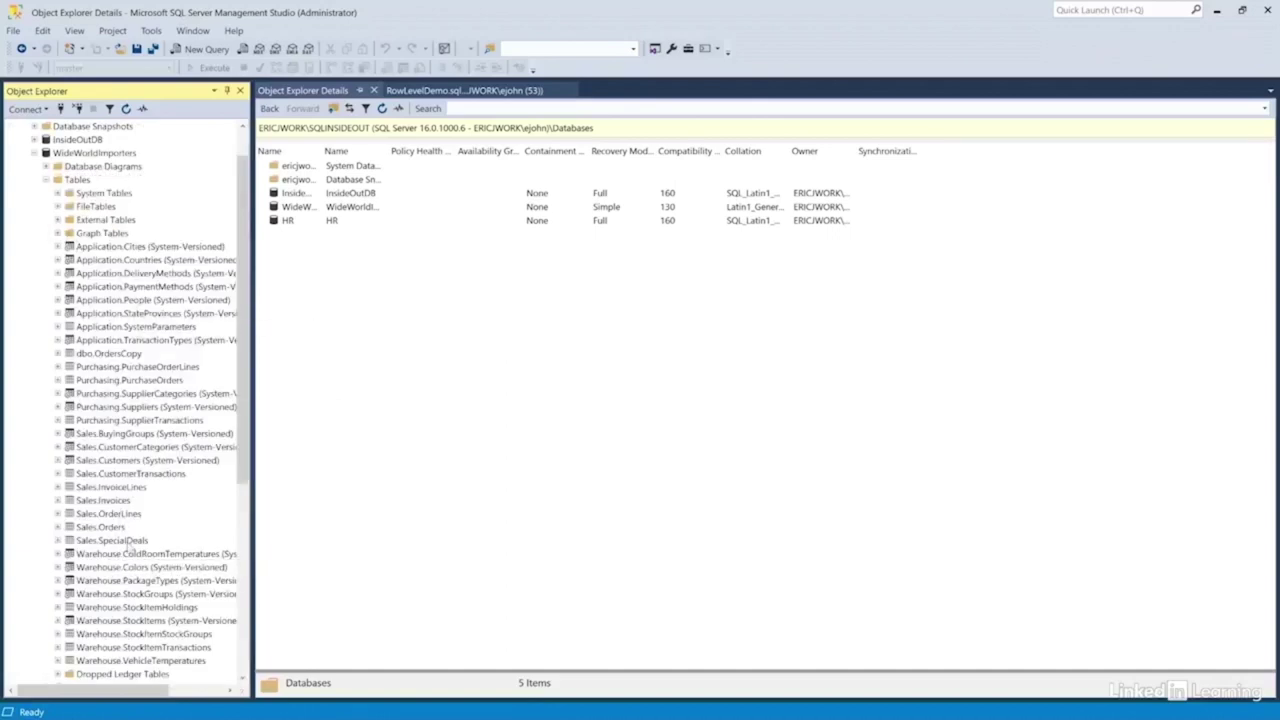
pyautogui.rightClick(124, 540)
pyautogui.click(160, 713)
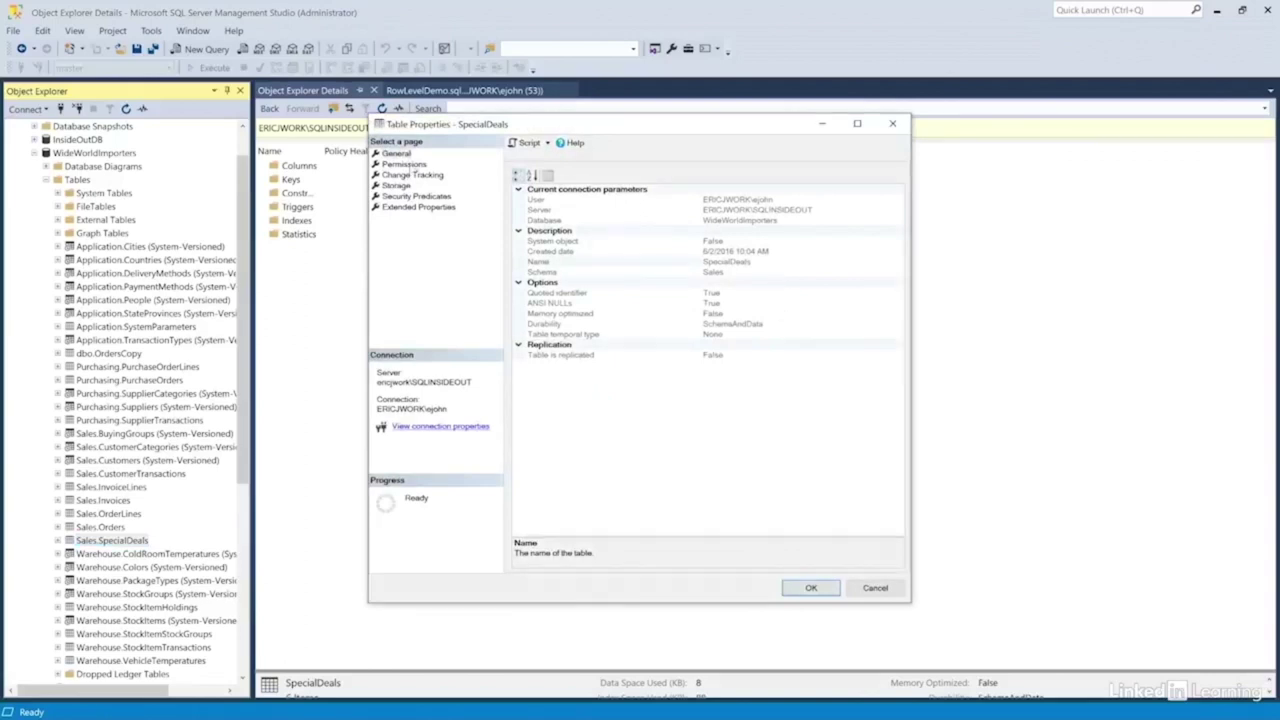
pyautogui.click(405, 164)
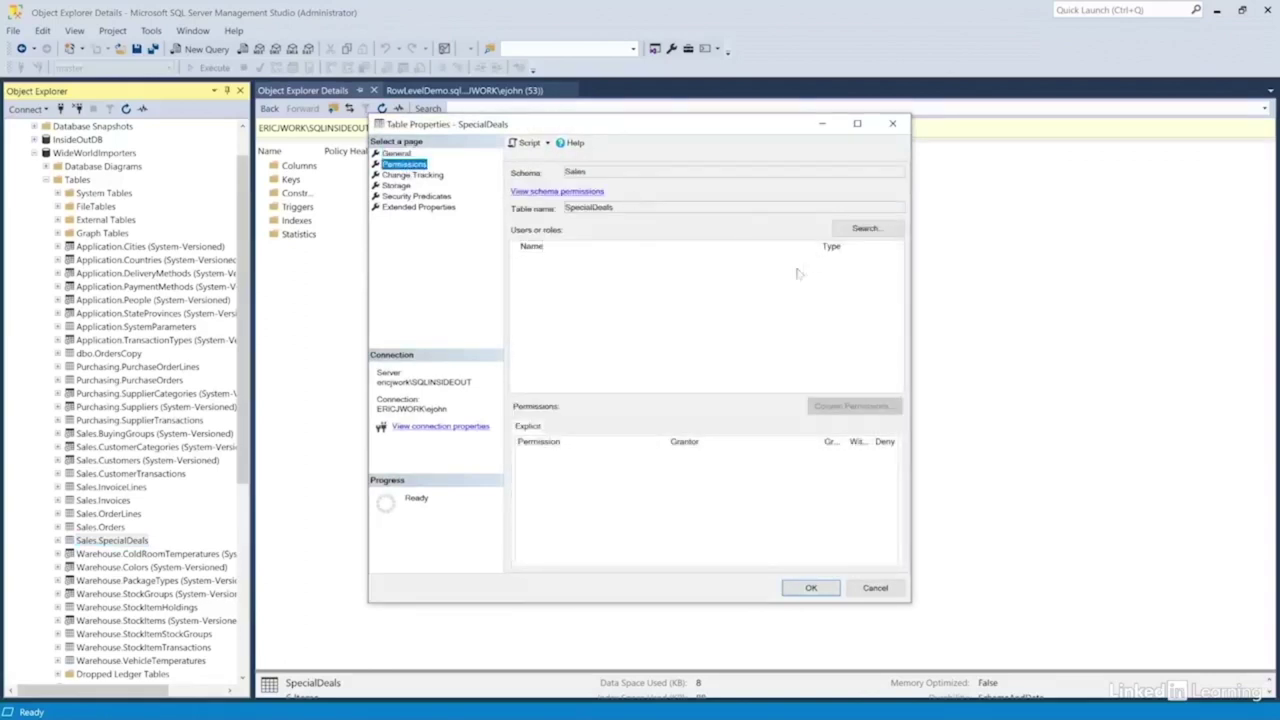
# - Add HRAdmin as a user and tick Grant on the Select permission
pyautogui.click(866, 228)
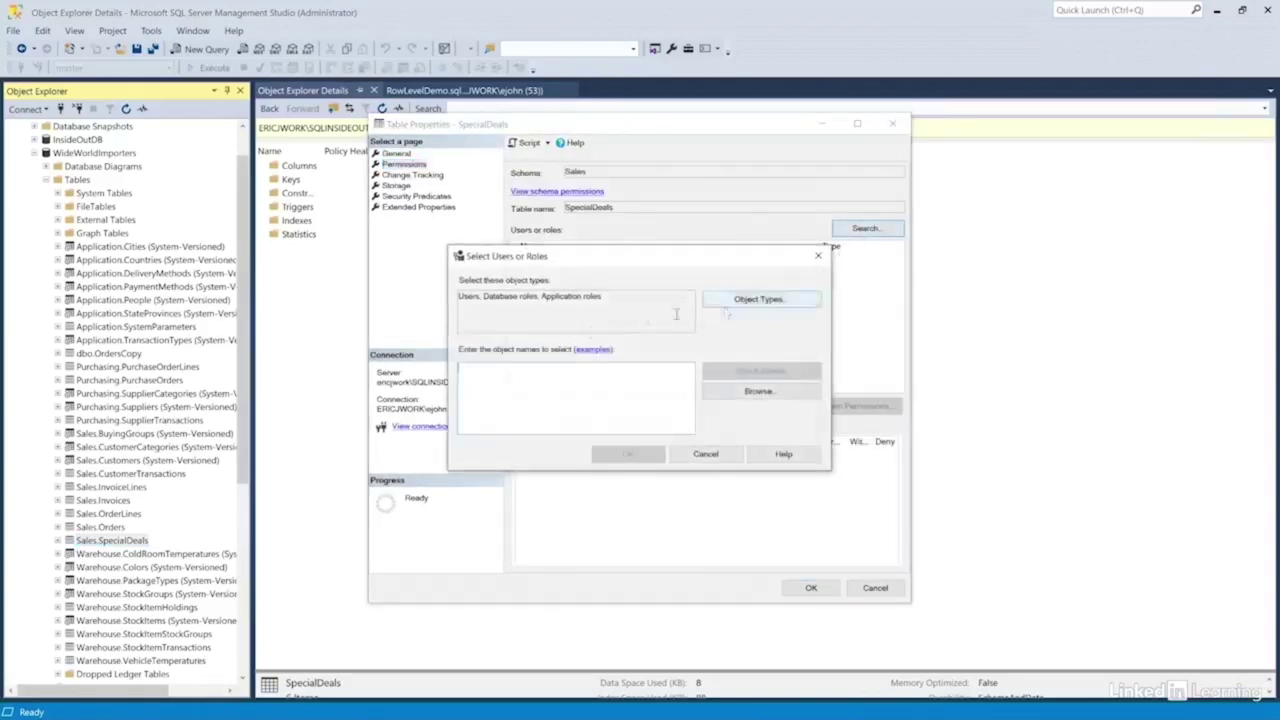
pyautogui.write('hrad')
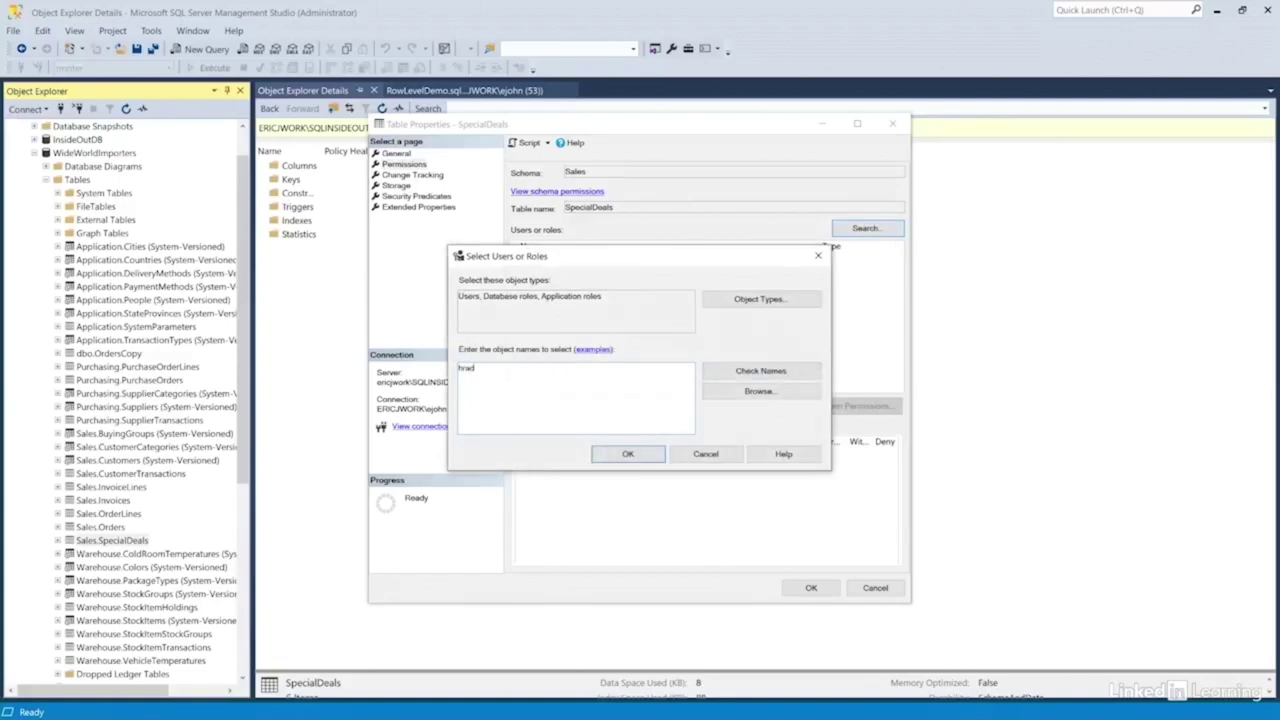
pyautogui.press('Return')
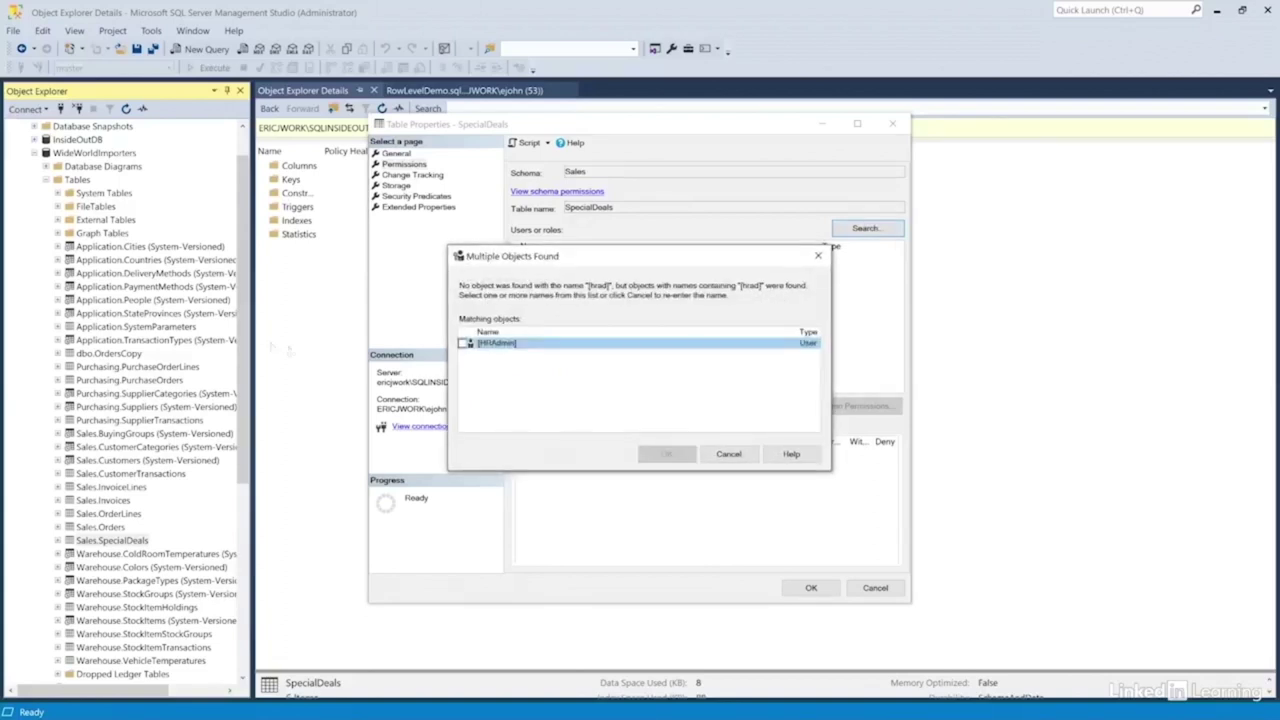
pyautogui.click(680, 454)
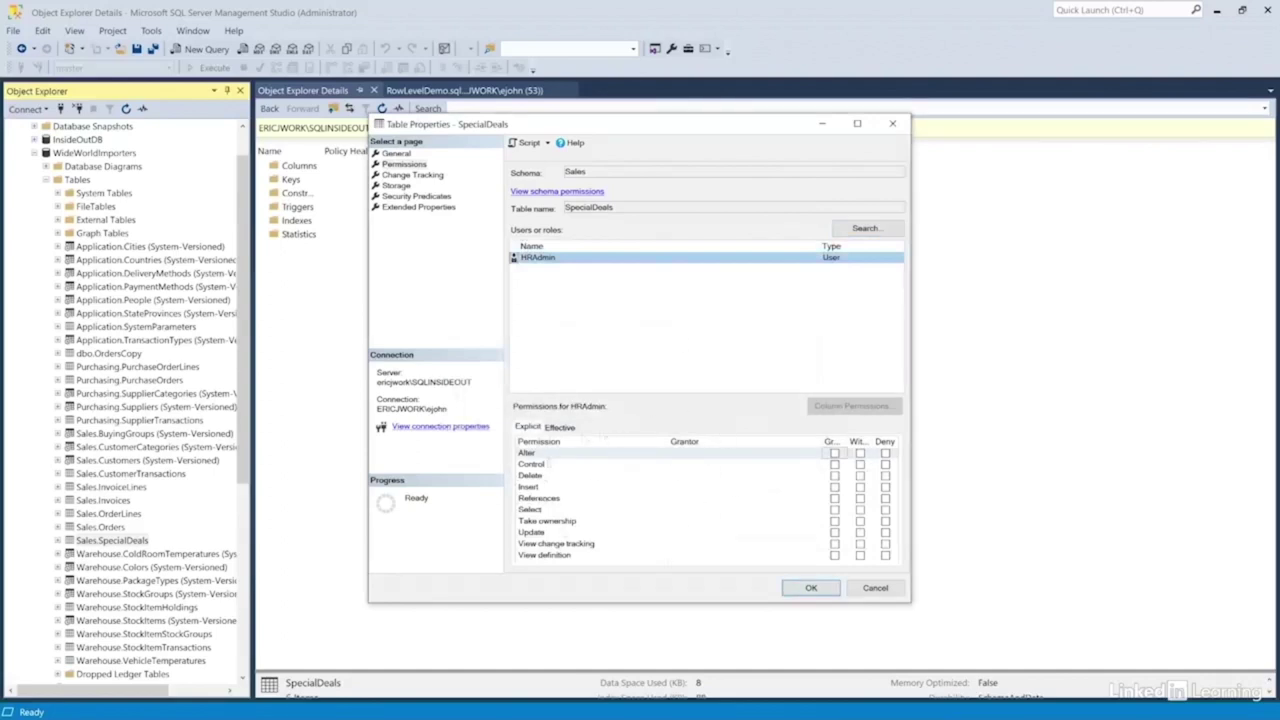
pyautogui.click(552, 510)
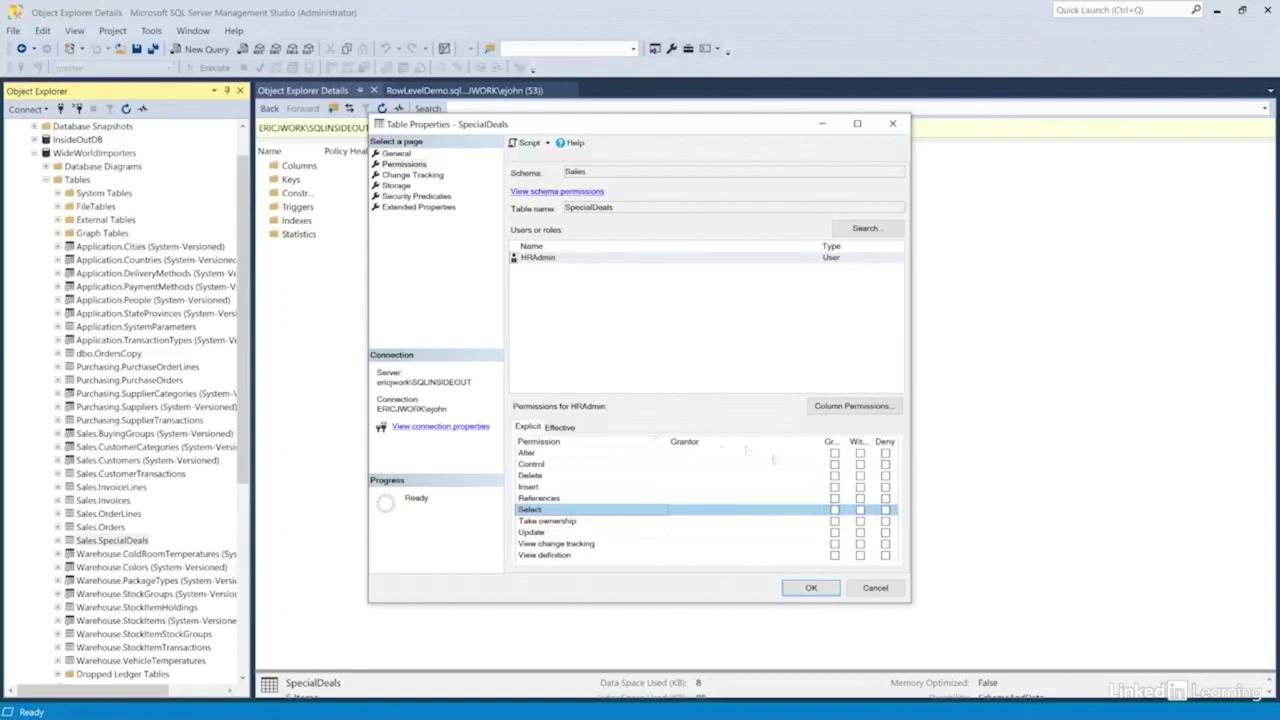
pyautogui.click(836, 511)
# - Grant column Select on BuyingGroupID, CustomerID, DiscountAmount, LastEditedBy, SpecialDealID, then cancel both dialogs
pyautogui.click(850, 406)
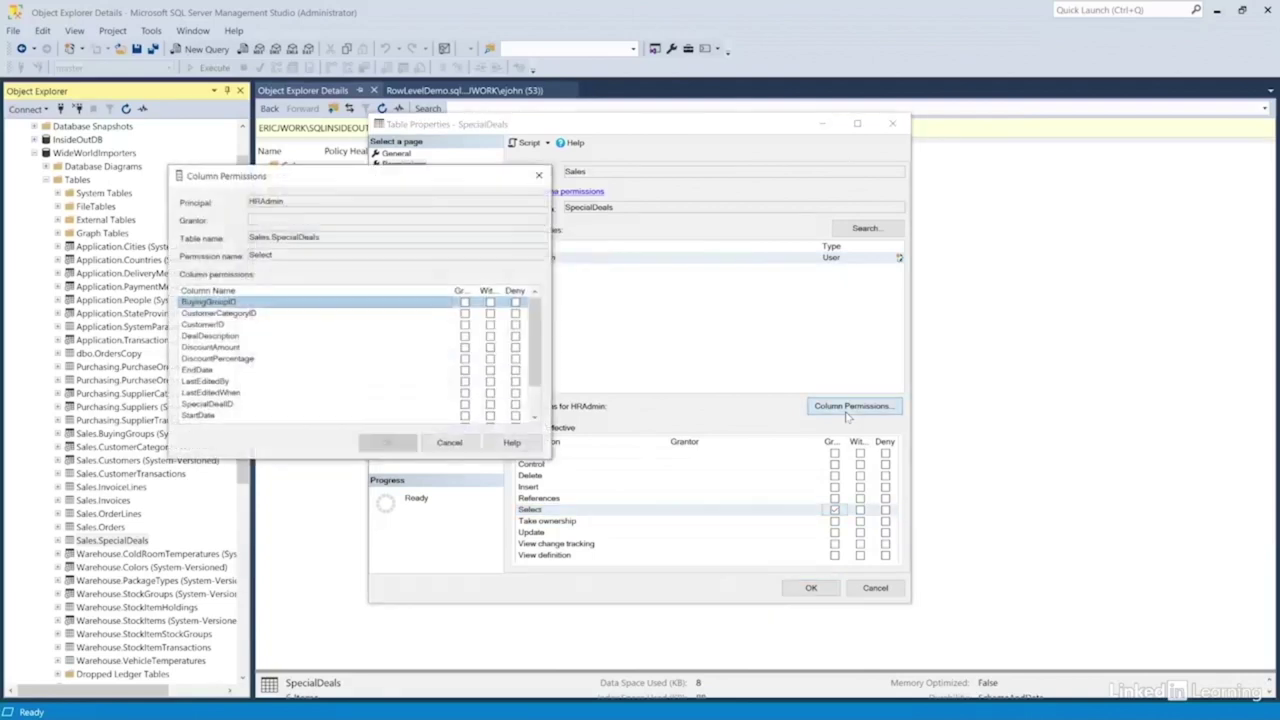
pyautogui.click(464, 303)
pyautogui.click(464, 325)
pyautogui.click(464, 347)
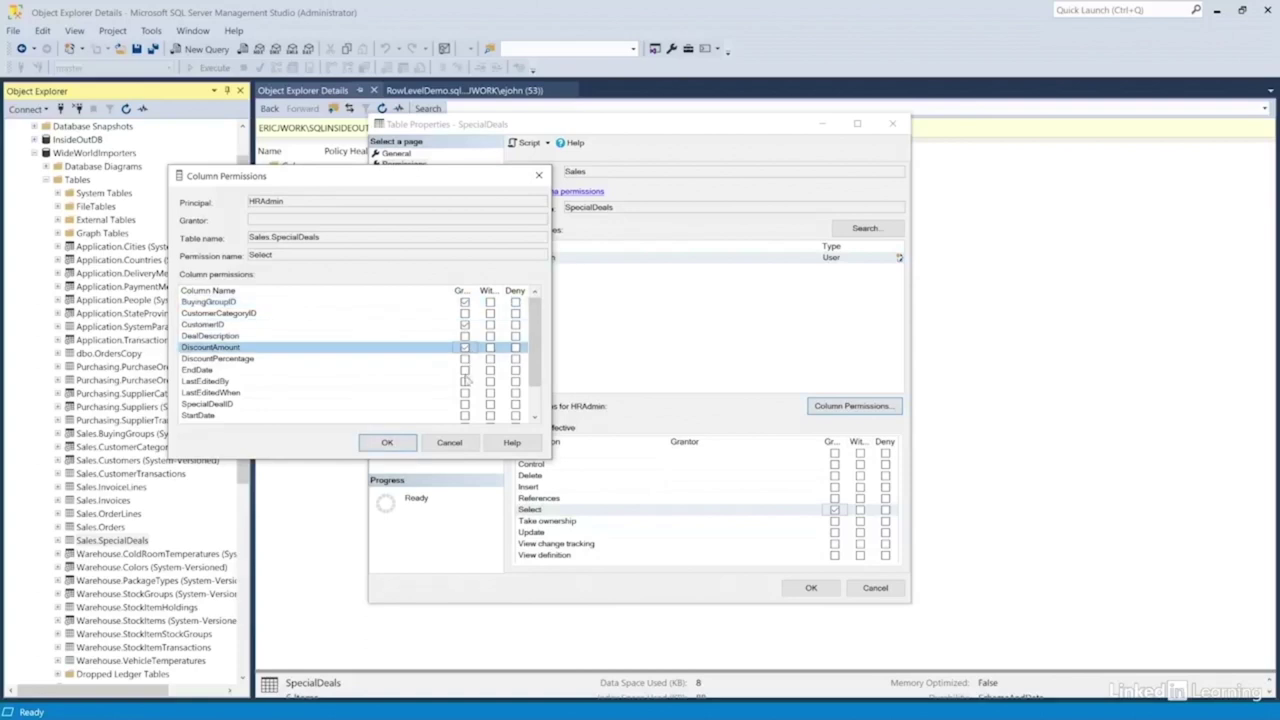
pyautogui.click(464, 381)
pyautogui.click(464, 404)
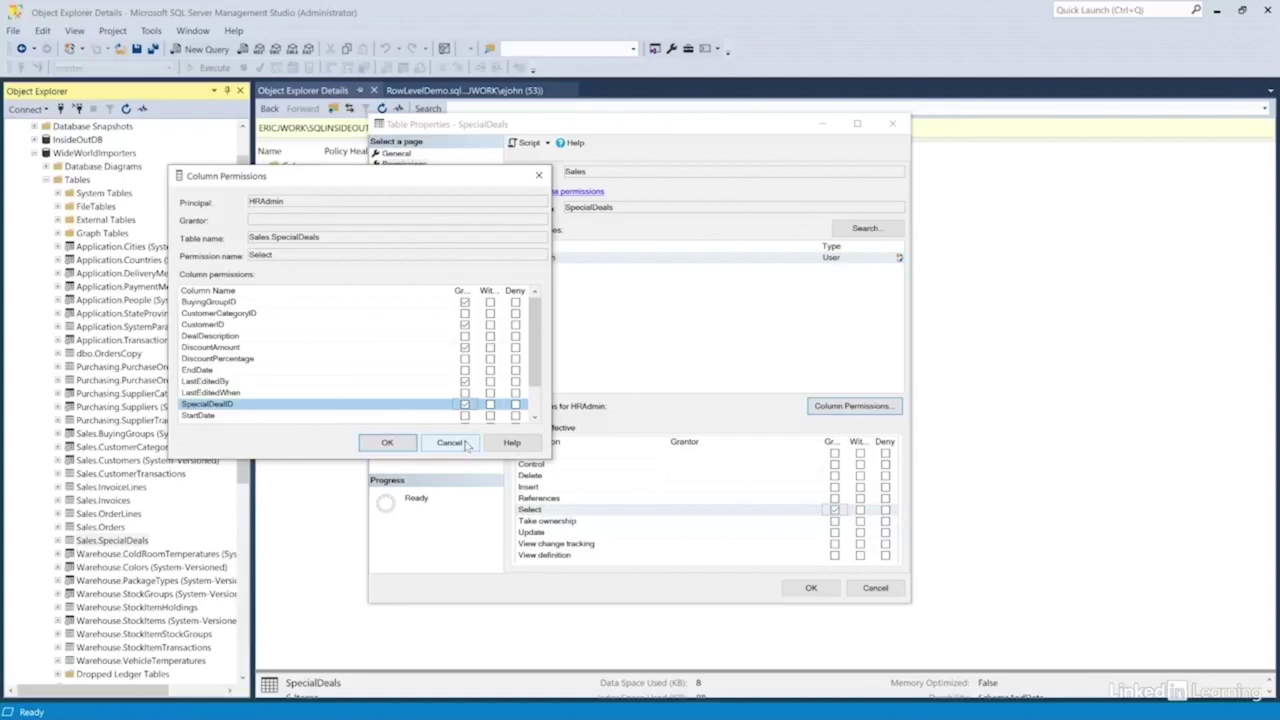
pyautogui.click(464, 444)
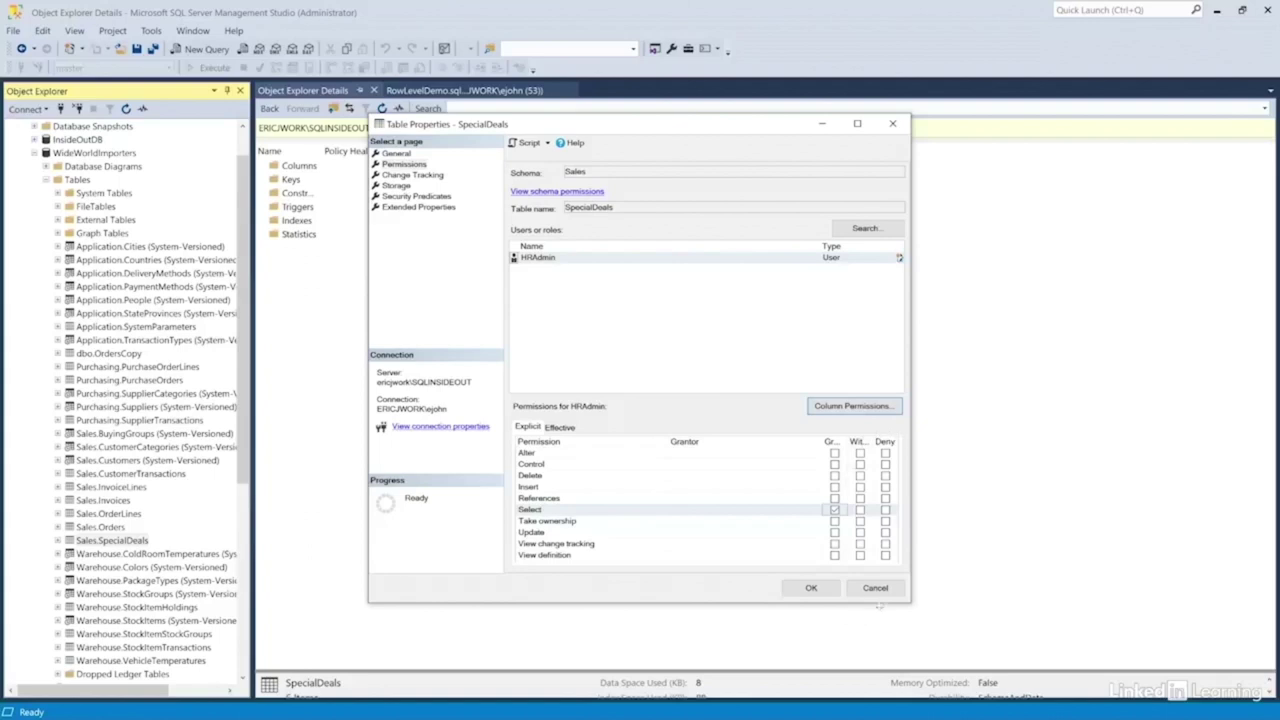
pyautogui.click(893, 594)
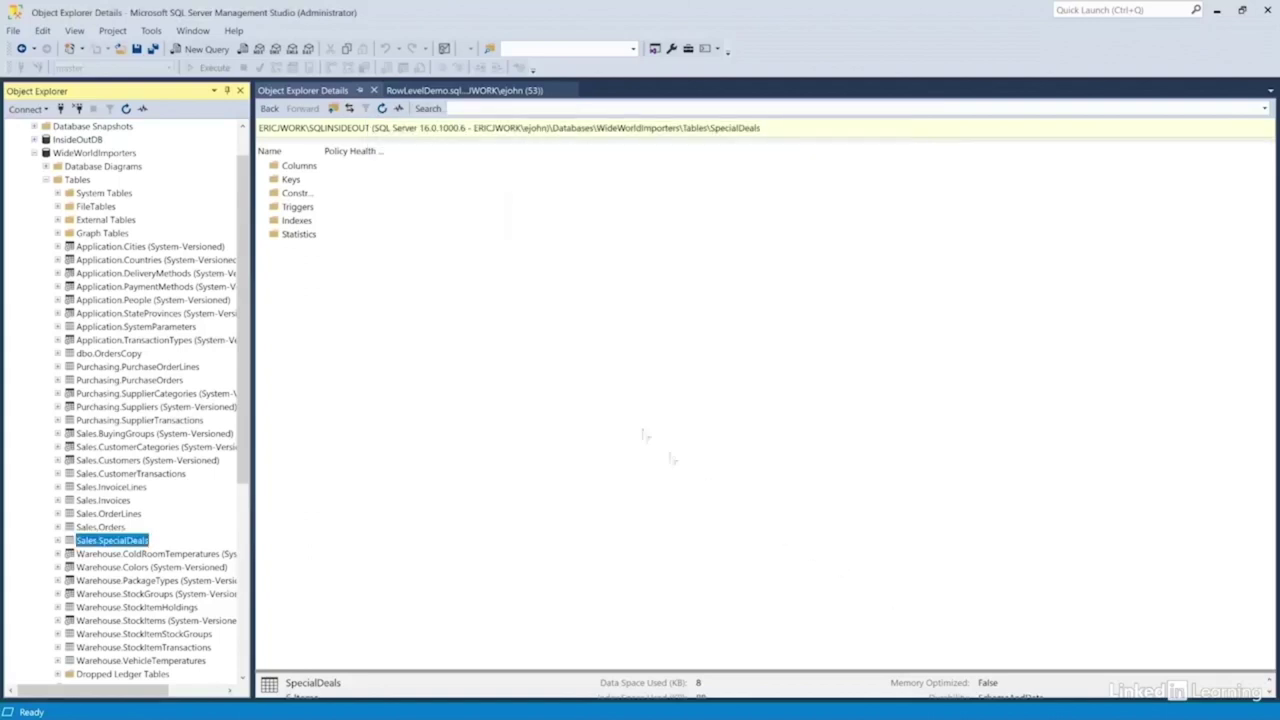
# - In RowLevelDemo.sql, highlight the three CREATE USER statements
pyautogui.click(466, 90)
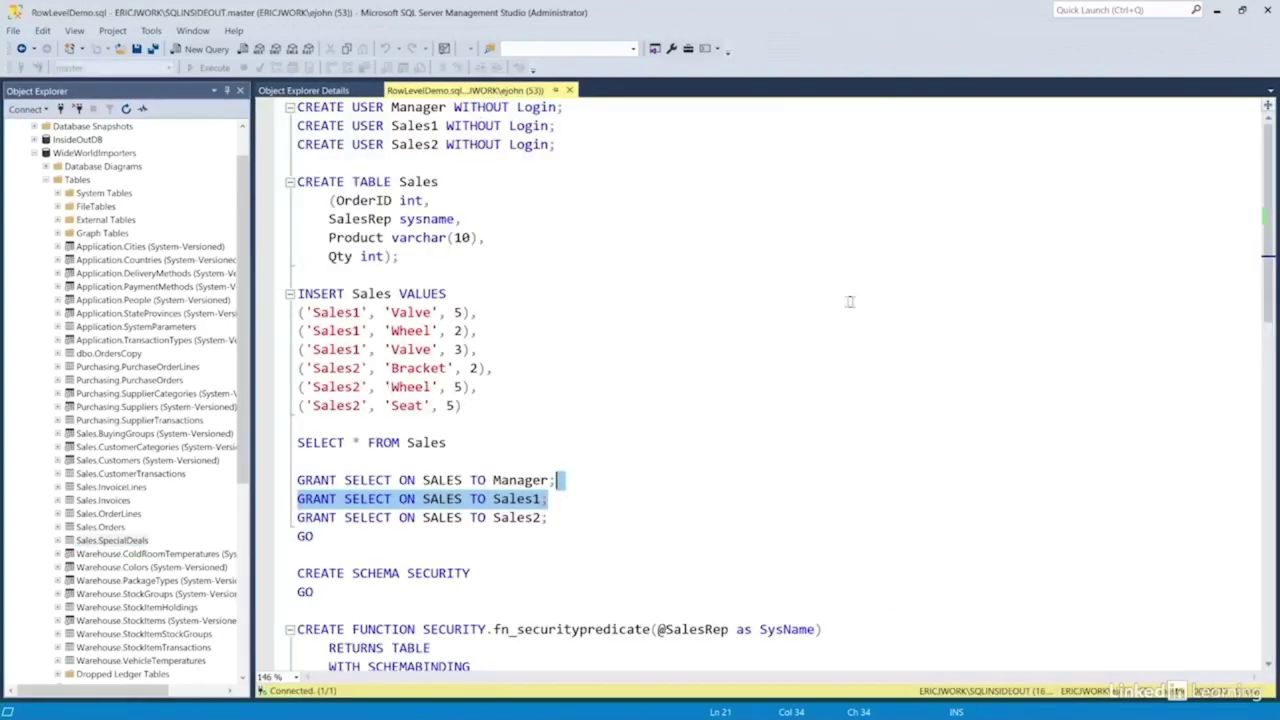
pyautogui.scroll(-1, 851, 351)
pyautogui.scroll(1, 851, 351)
pyautogui.click(823, 322)
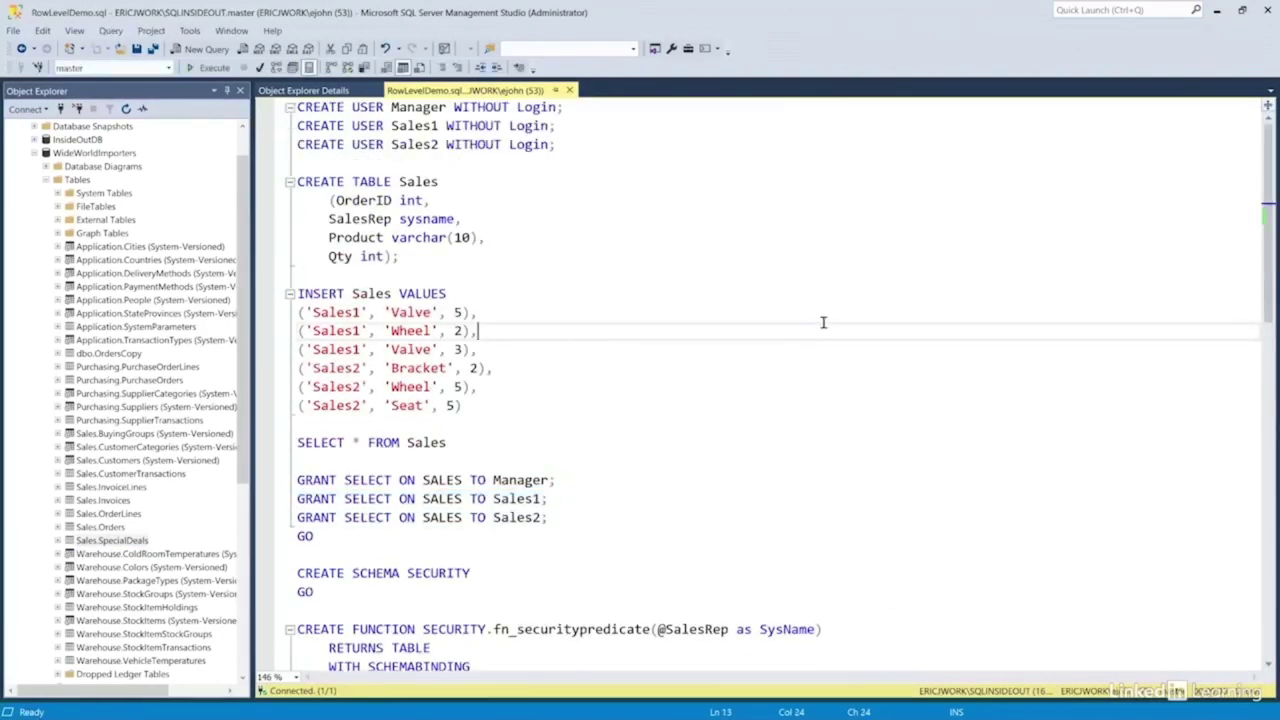
pyautogui.moveTo(557, 146); pyautogui.dragTo(50, 105)
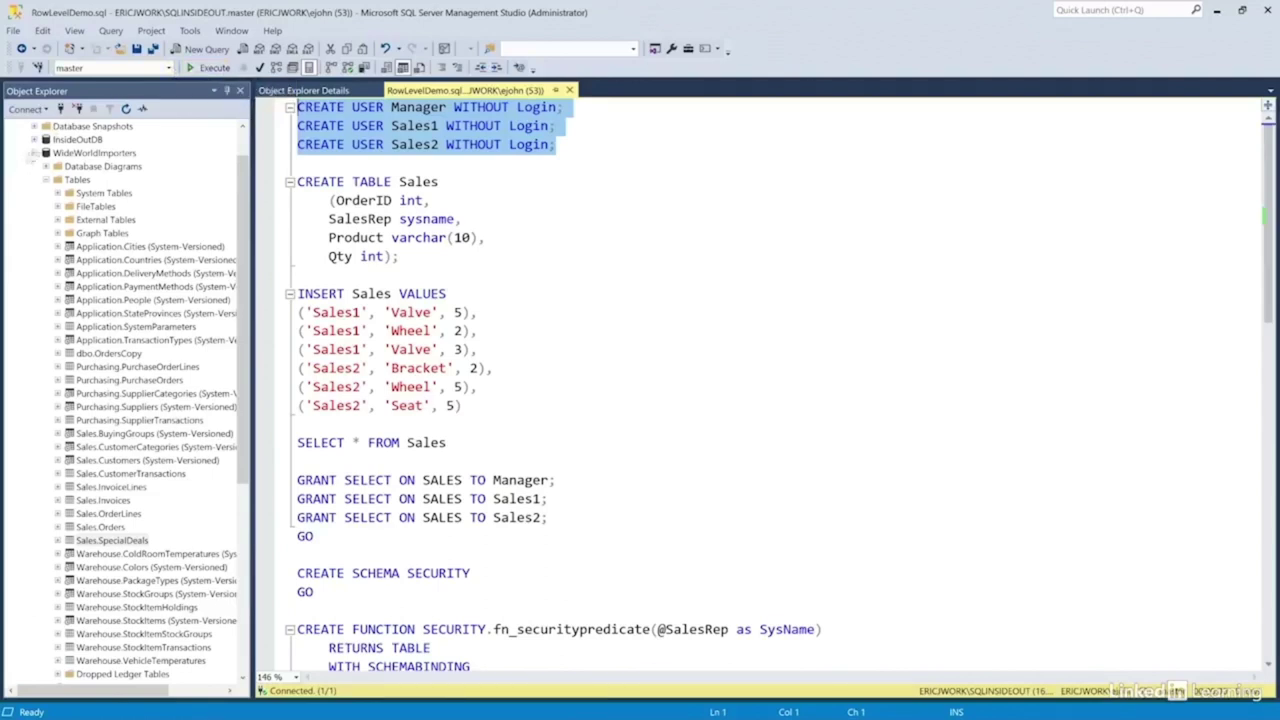
# - Make HR the target database and execute the CREATE USER statements for Manager, Sales1, Sales2
pyautogui.click(33, 153)
pyautogui.click(58, 205)
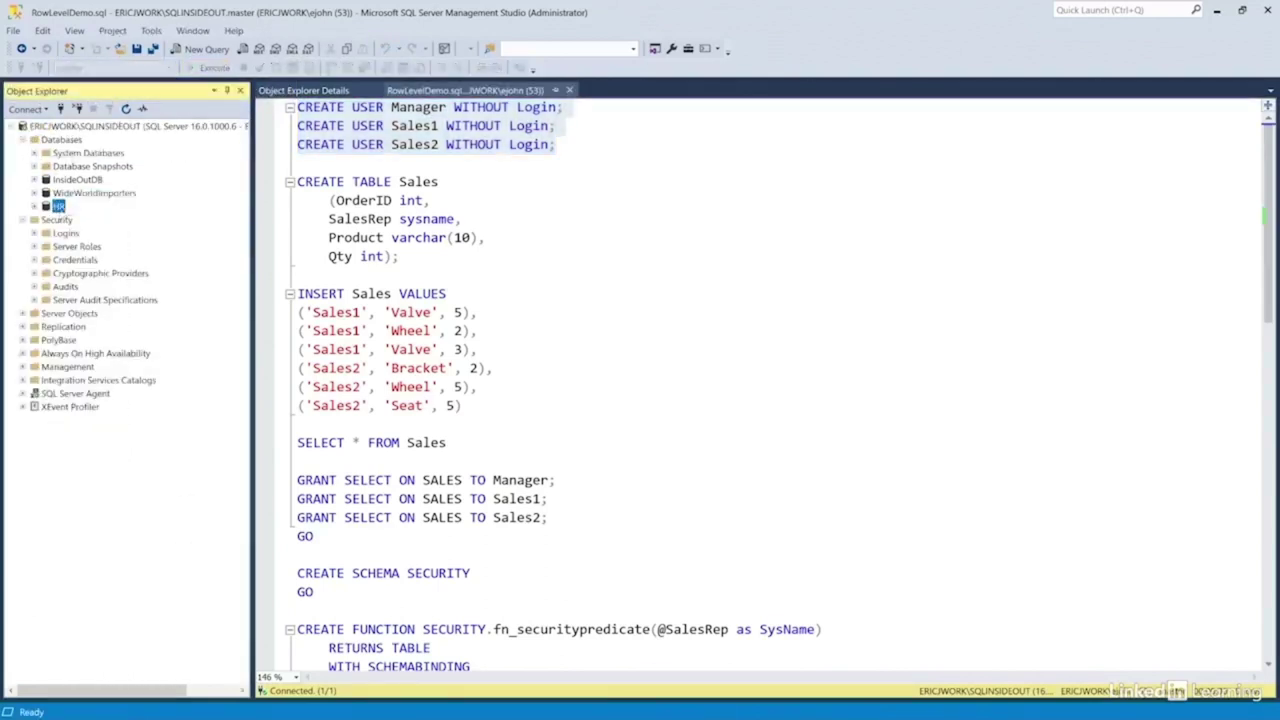
pyautogui.click(360, 108)
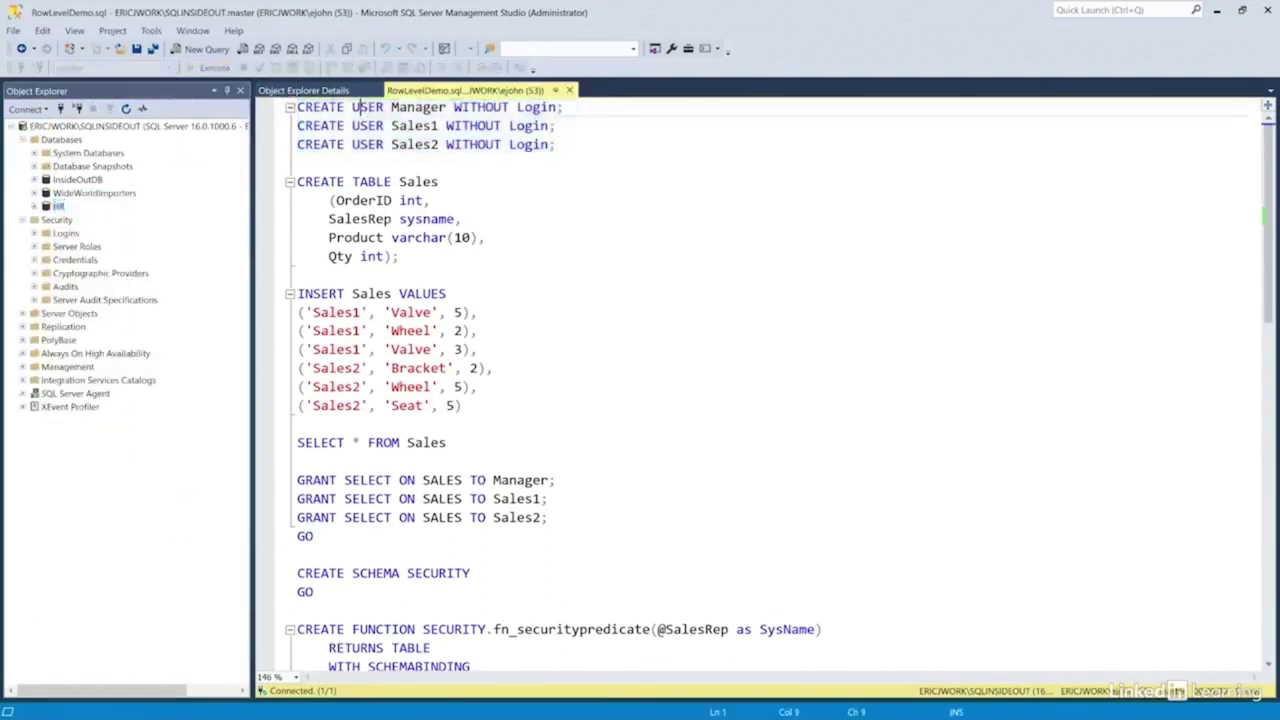
pyautogui.click(168, 67)
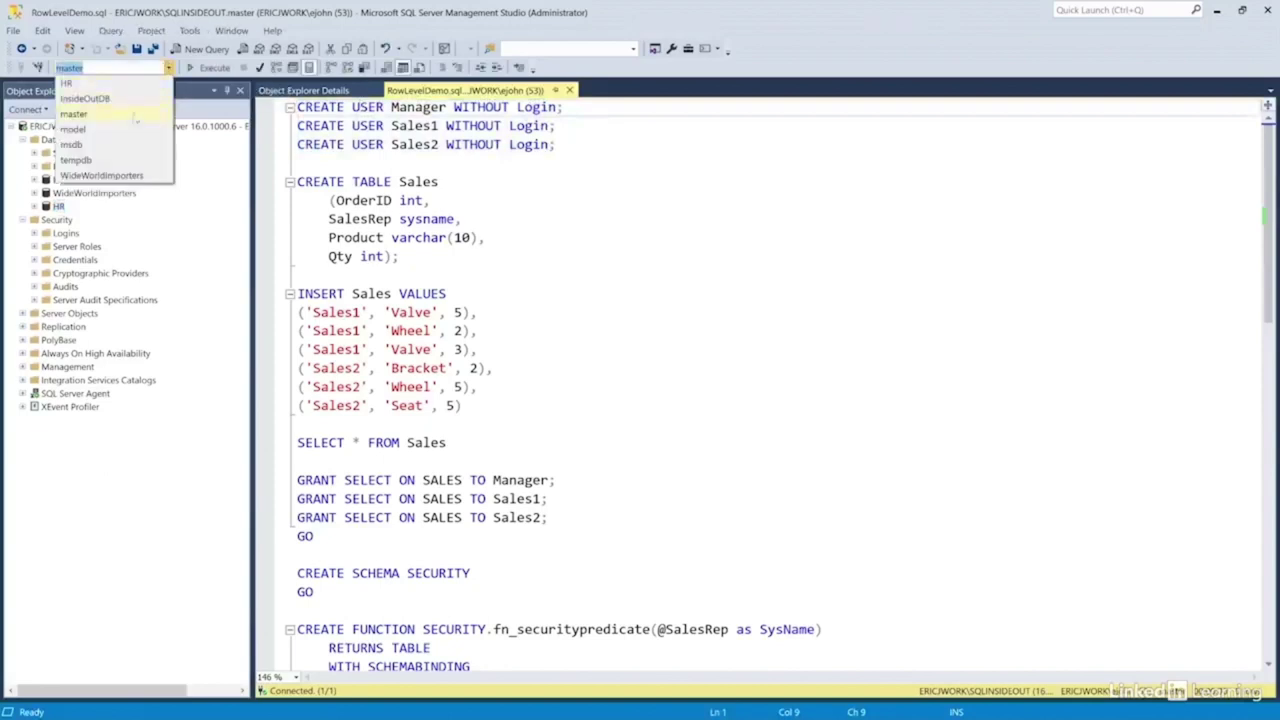
pyautogui.click(80, 83)
pyautogui.moveTo(574, 143); pyautogui.dragTo(171, 91)
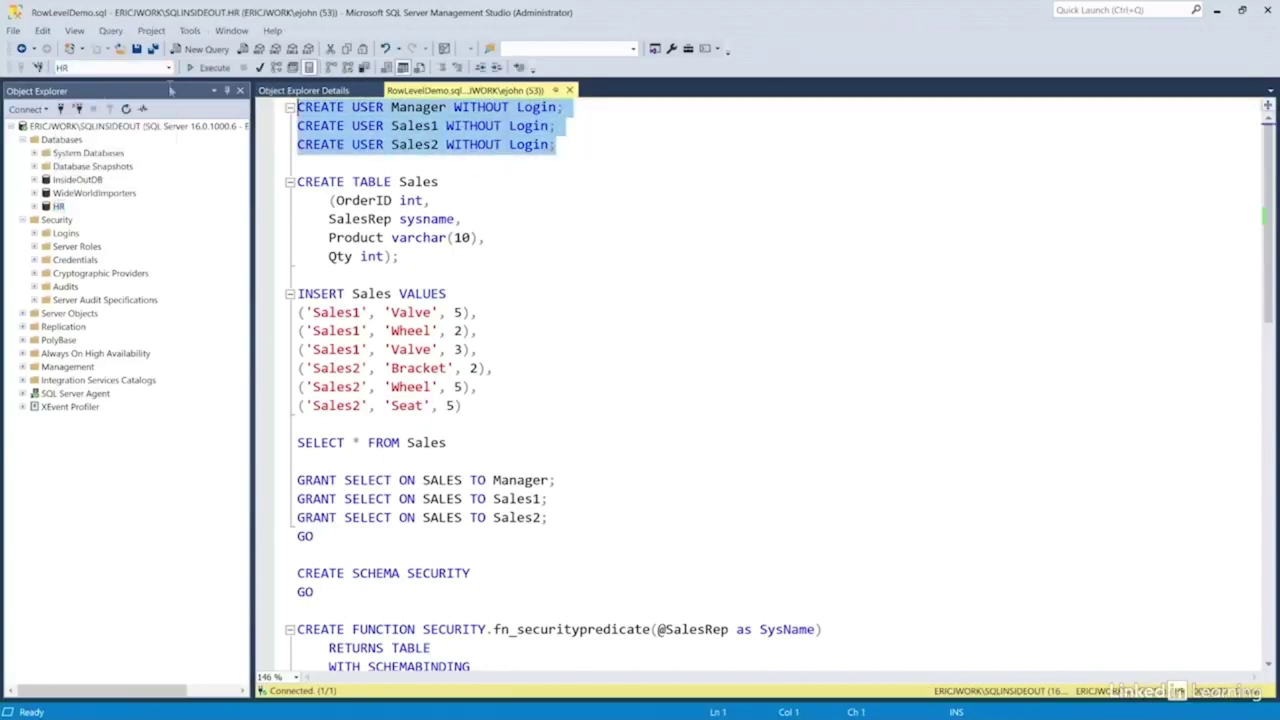
pyautogui.click(206, 68)
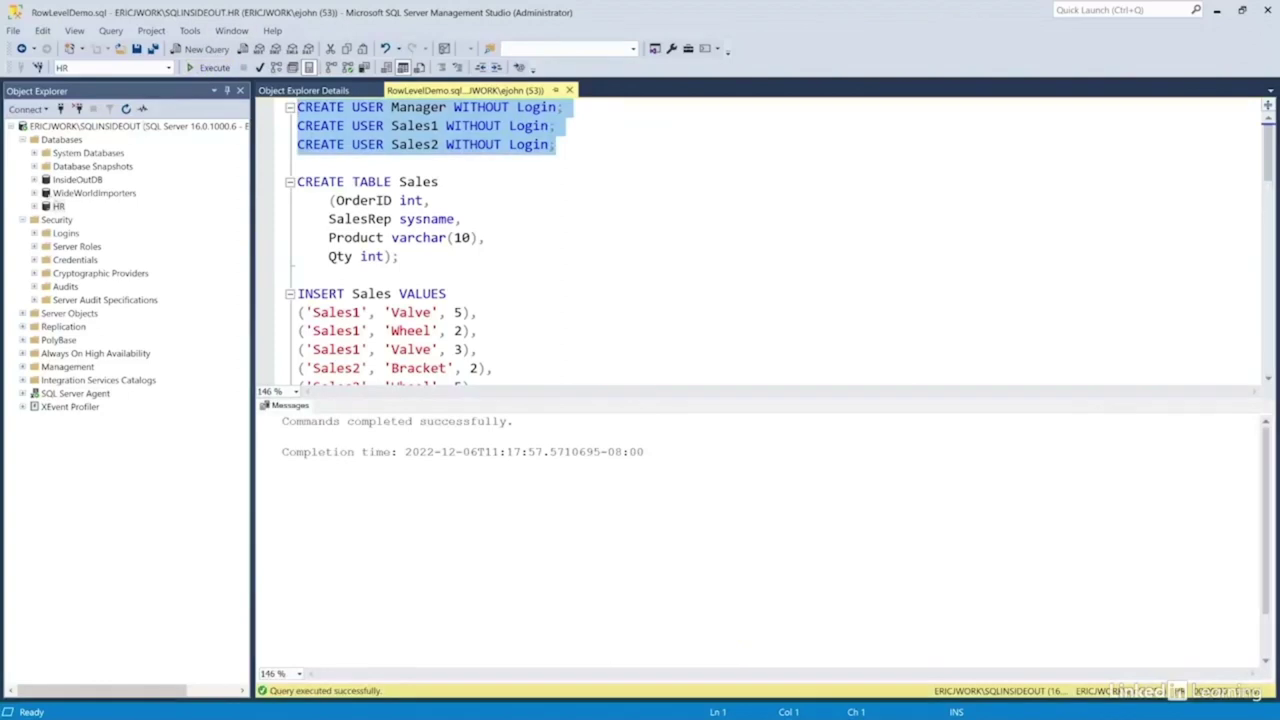
# - Refresh HR > Security > Users to show Manager, Sales1 and Sales2
pyautogui.doubleClick(55, 206)
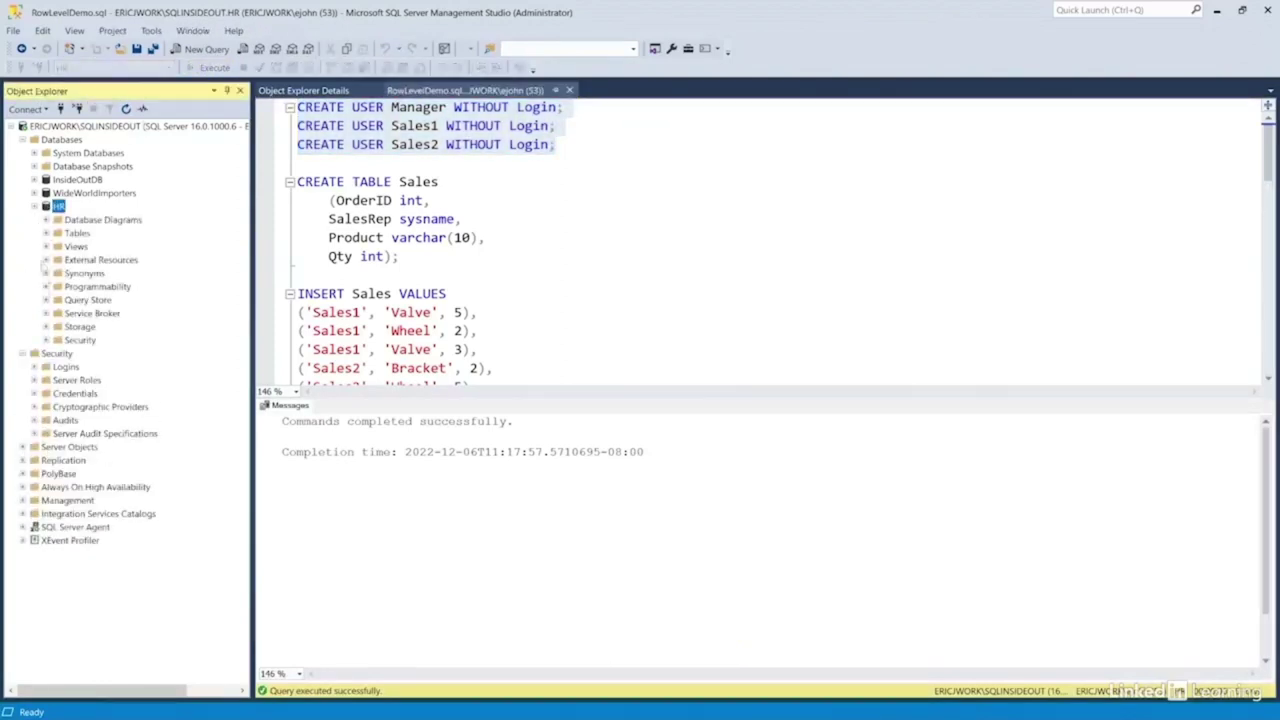
pyautogui.click(45, 340)
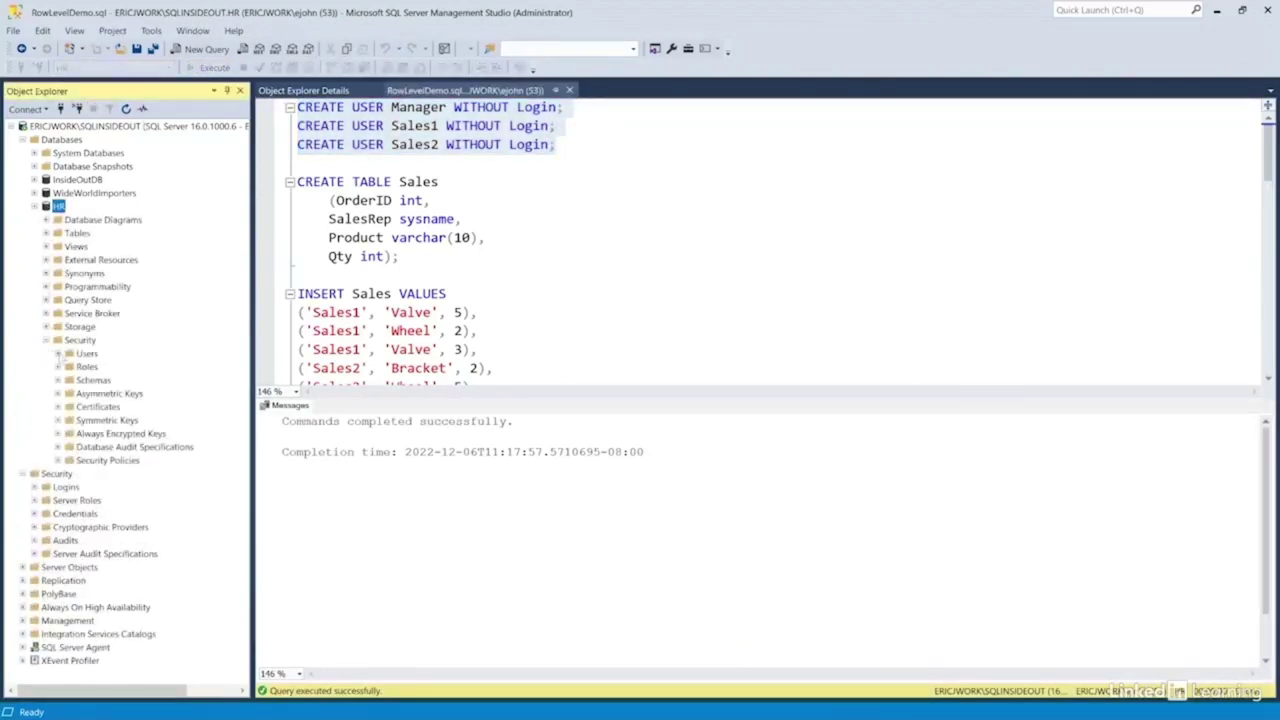
pyautogui.click(57, 354)
pyautogui.rightClick(88, 354)
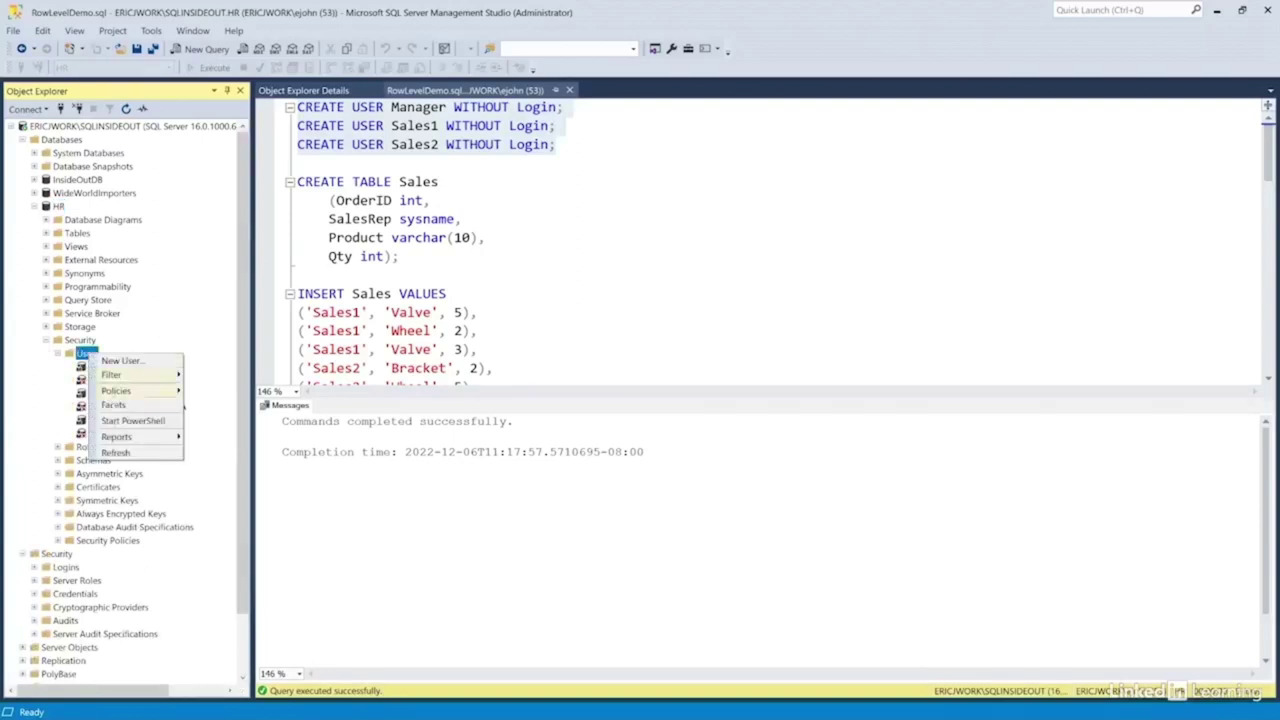
pyautogui.click(112, 452)
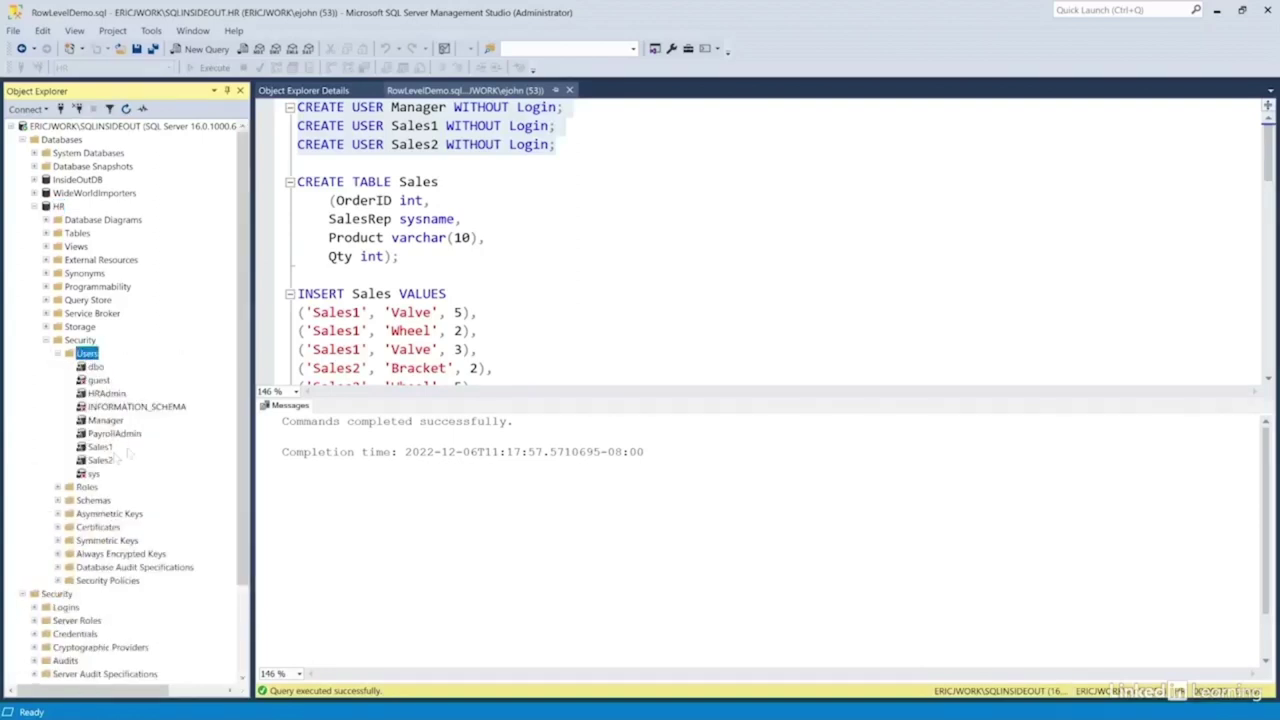
pyautogui.scroll(-1, 536, 246)
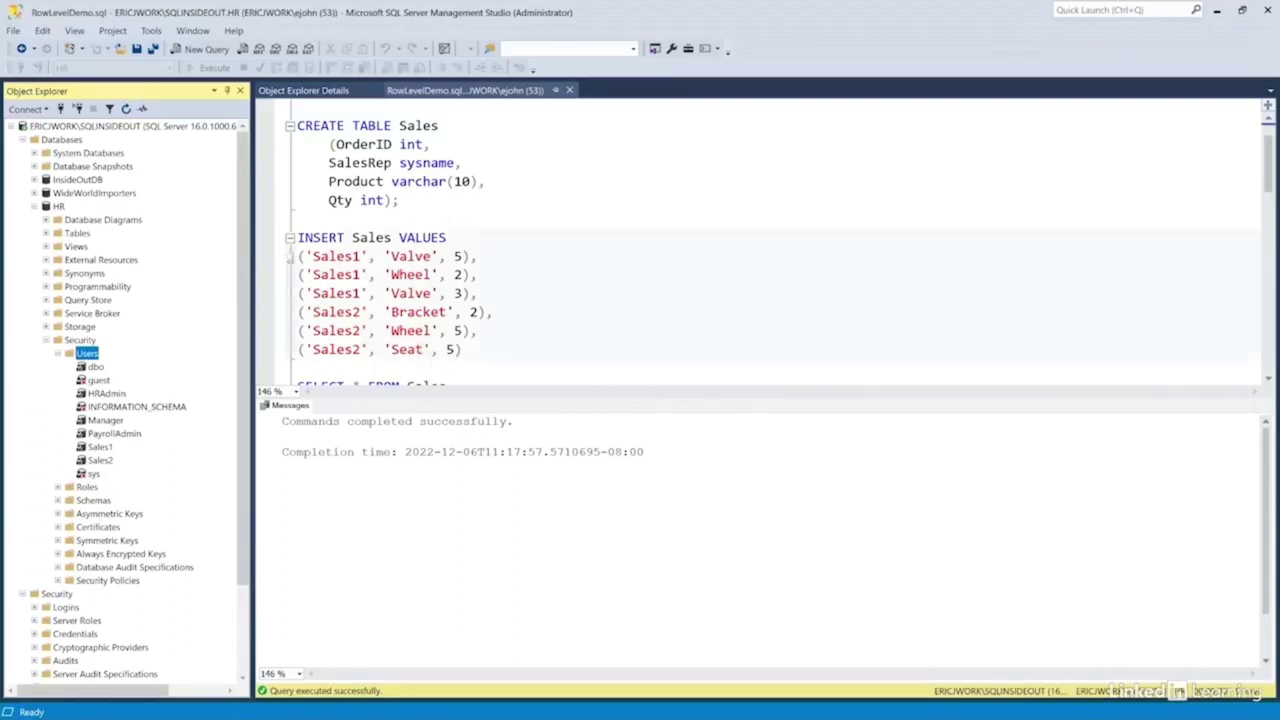
# - Run the selected CREATE TABLE Sales statement
pyautogui.click(304, 256)
pyautogui.moveTo(298, 126); pyautogui.dragTo(434, 200)
pyautogui.press('F5')
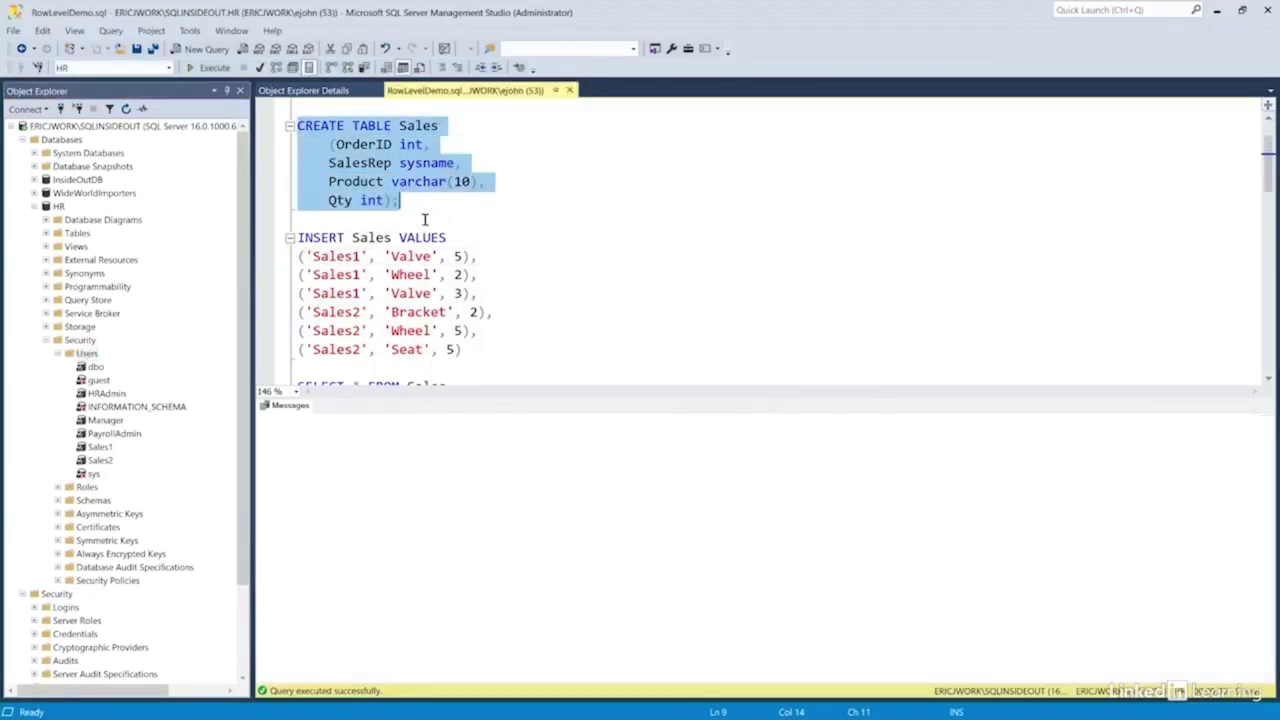
# - Prefix the six INSERT value rows with OrderID values 1 through 6
pyautogui.click(311, 257)
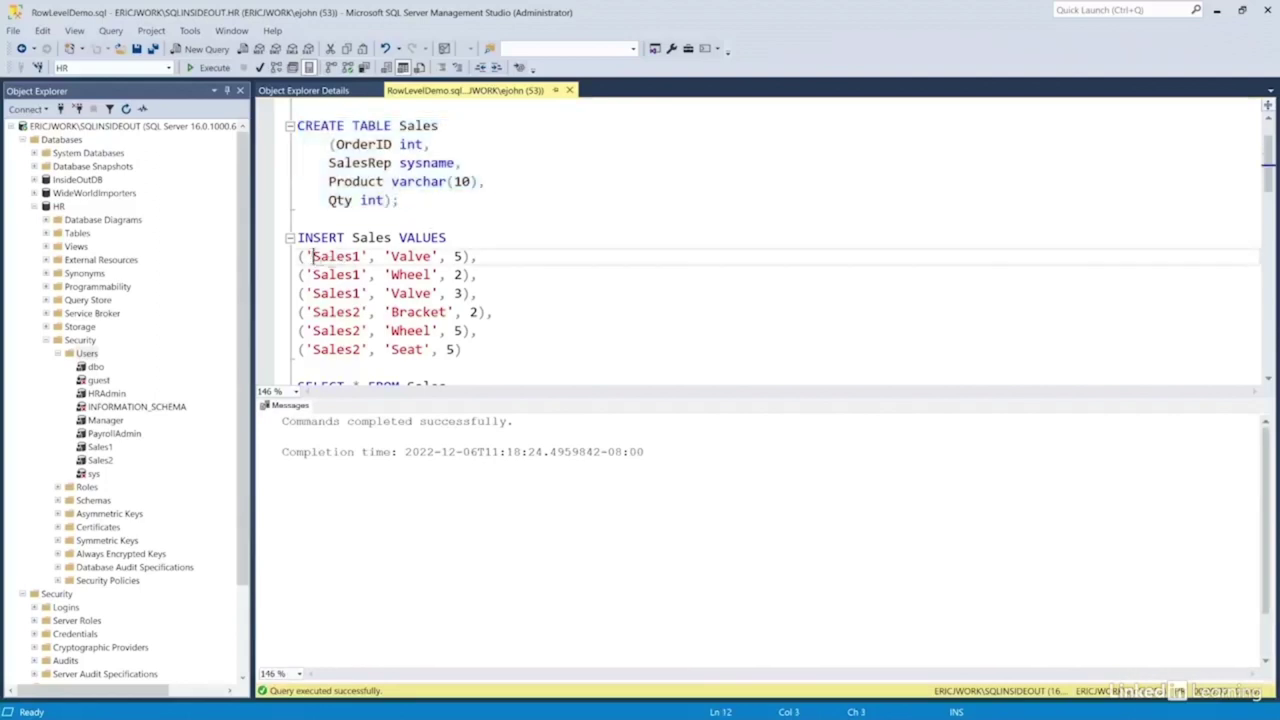
pyautogui.write('1')
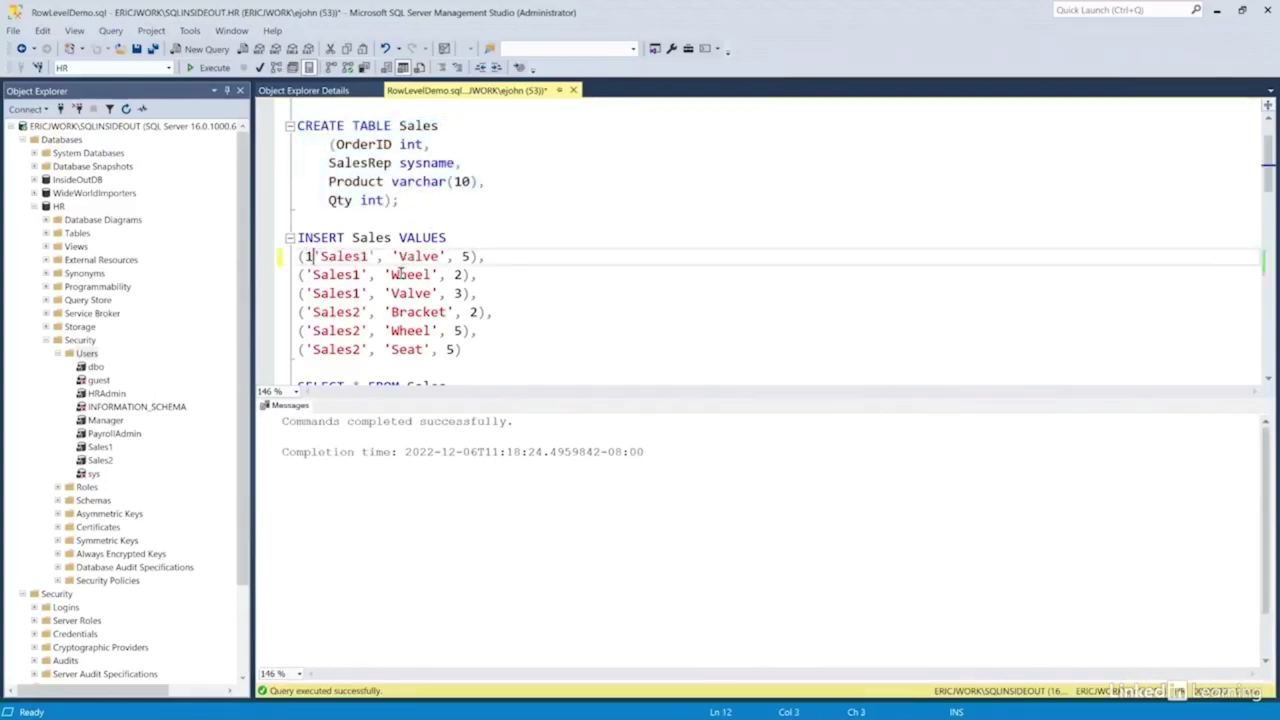
pyautogui.write(',')
pyautogui.press('Left')
pyautogui.press('Left')
pyautogui.press('Down')
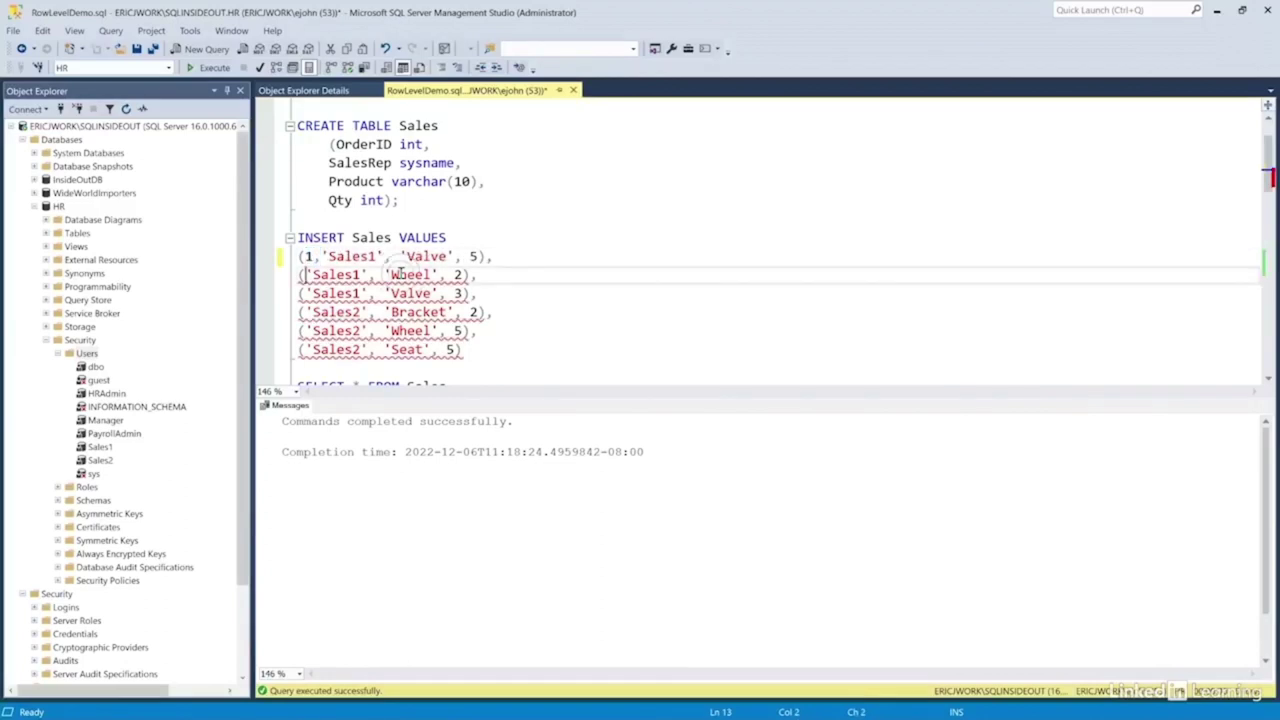
pyautogui.write('2,')
pyautogui.press('Down')
pyautogui.press('Left')
pyautogui.press('Left')
pyautogui.write('3,')
pyautogui.press('Down')
pyautogui.press('Left')
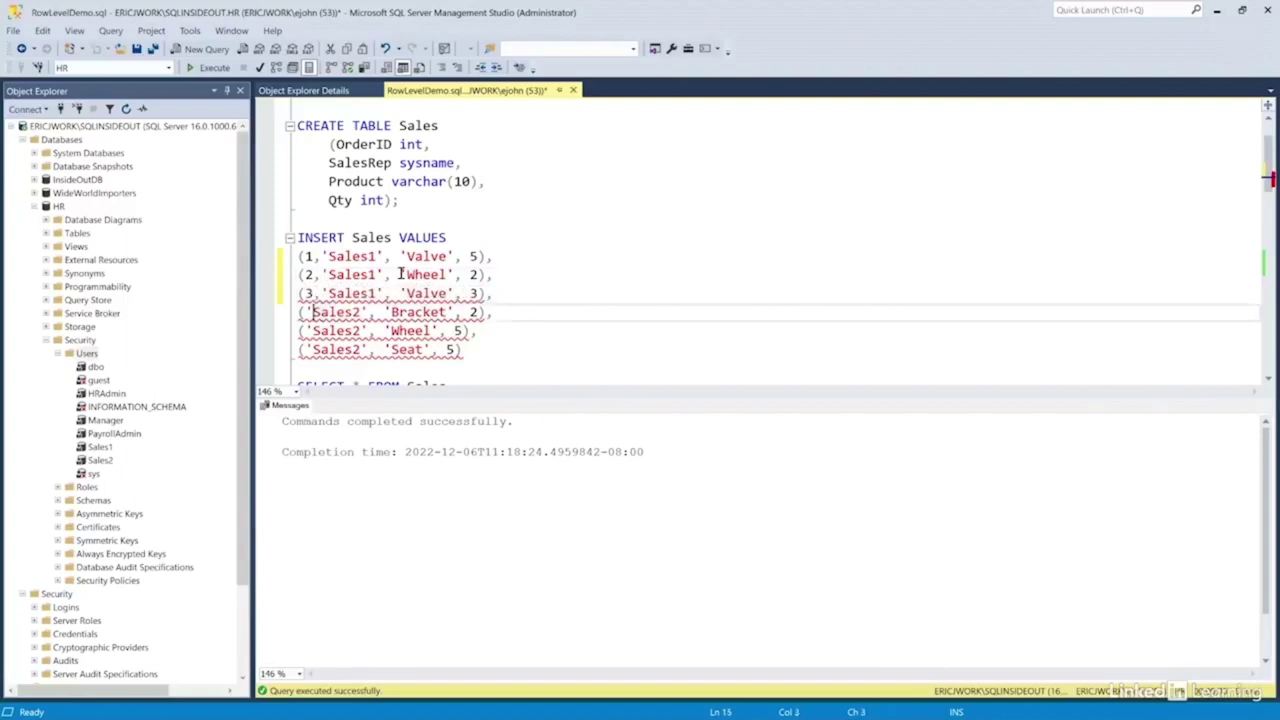
pyautogui.write('4,')
pyautogui.press('Down')
pyautogui.press('Left')
pyautogui.press('Left')
pyautogui.write('5,')
pyautogui.press('Down')
pyautogui.press('Left')
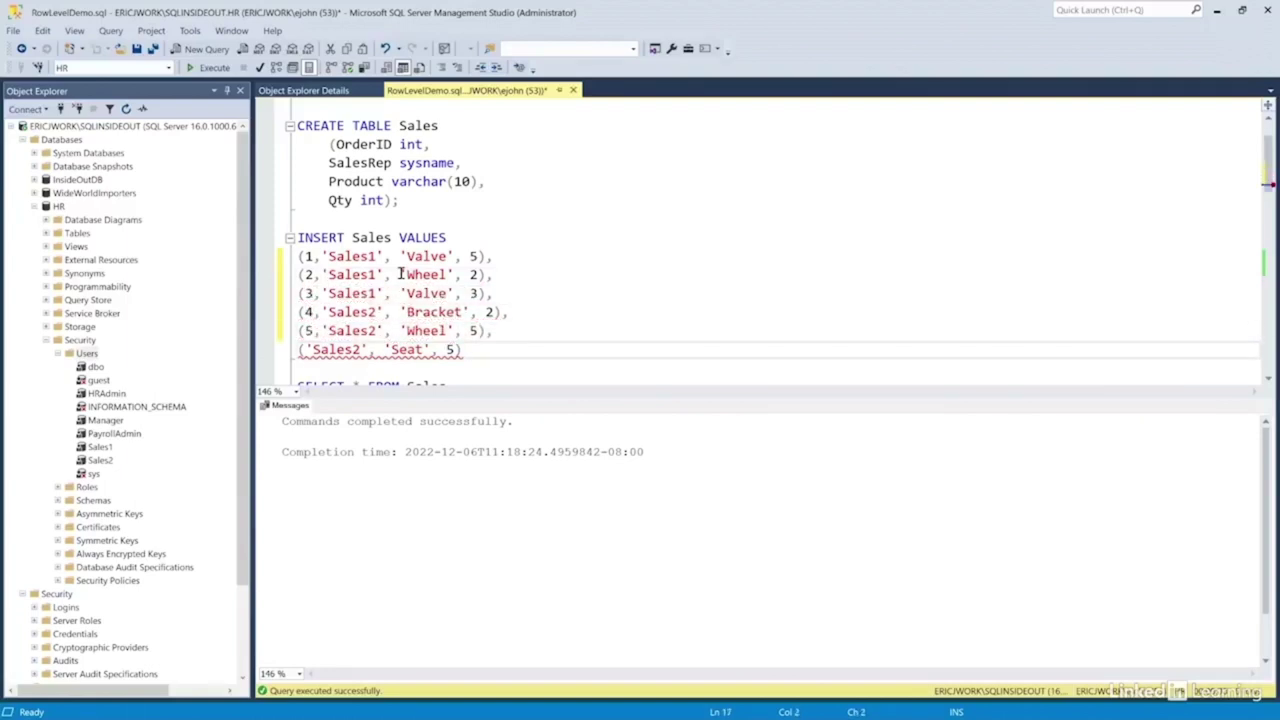
pyautogui.write('6,')
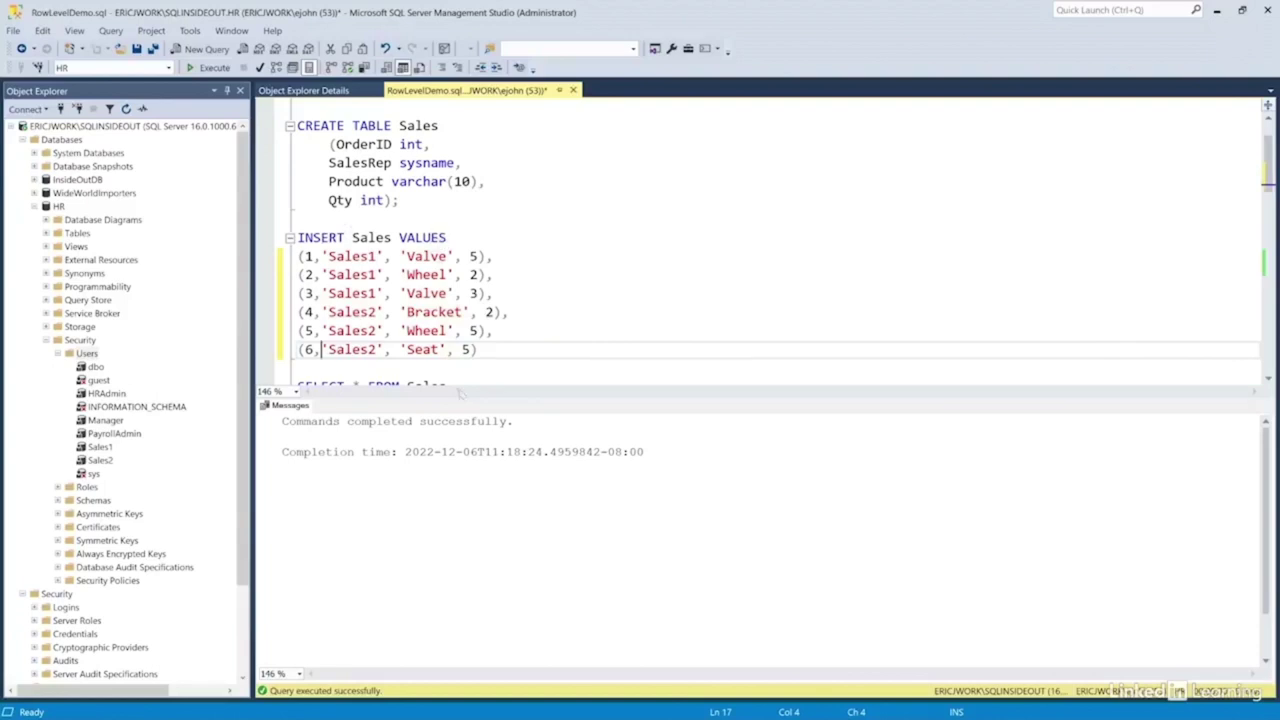
# - Point out the three Sales1 rows, then select the whole INSERT Sales statement
pyautogui.moveTo(329, 257); pyautogui.dragTo(437, 292)
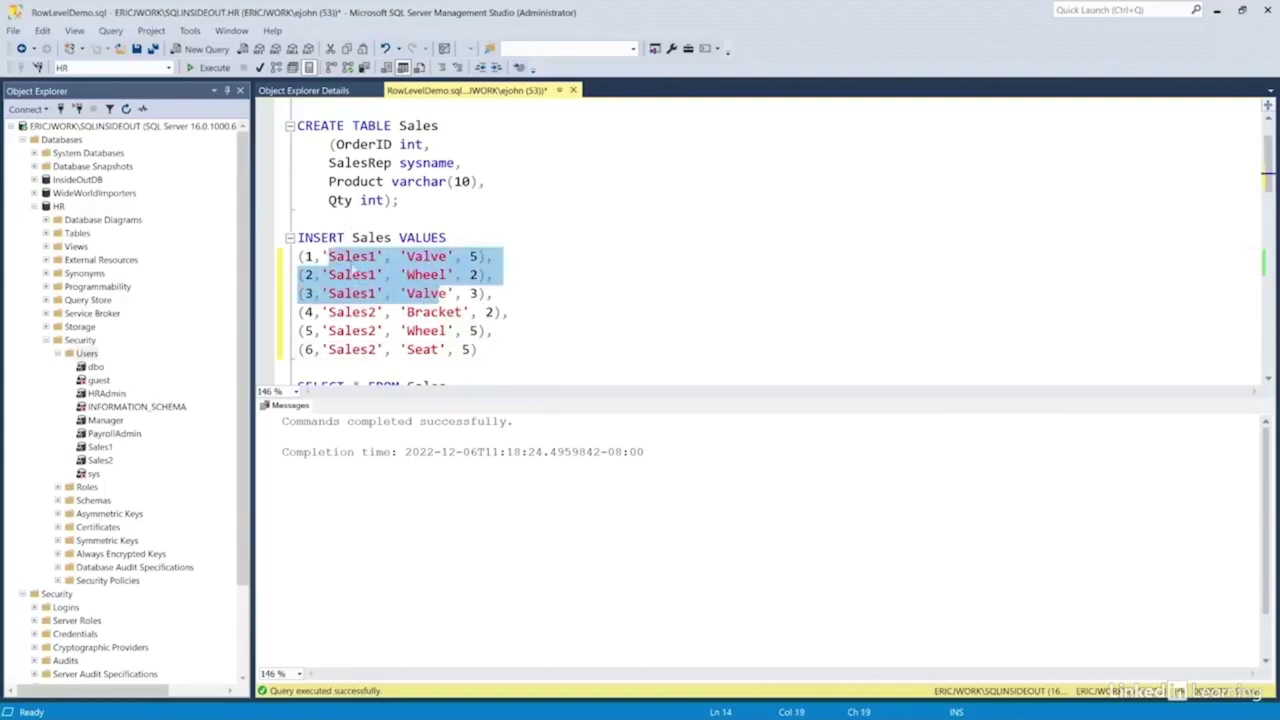
pyautogui.click(355, 257)
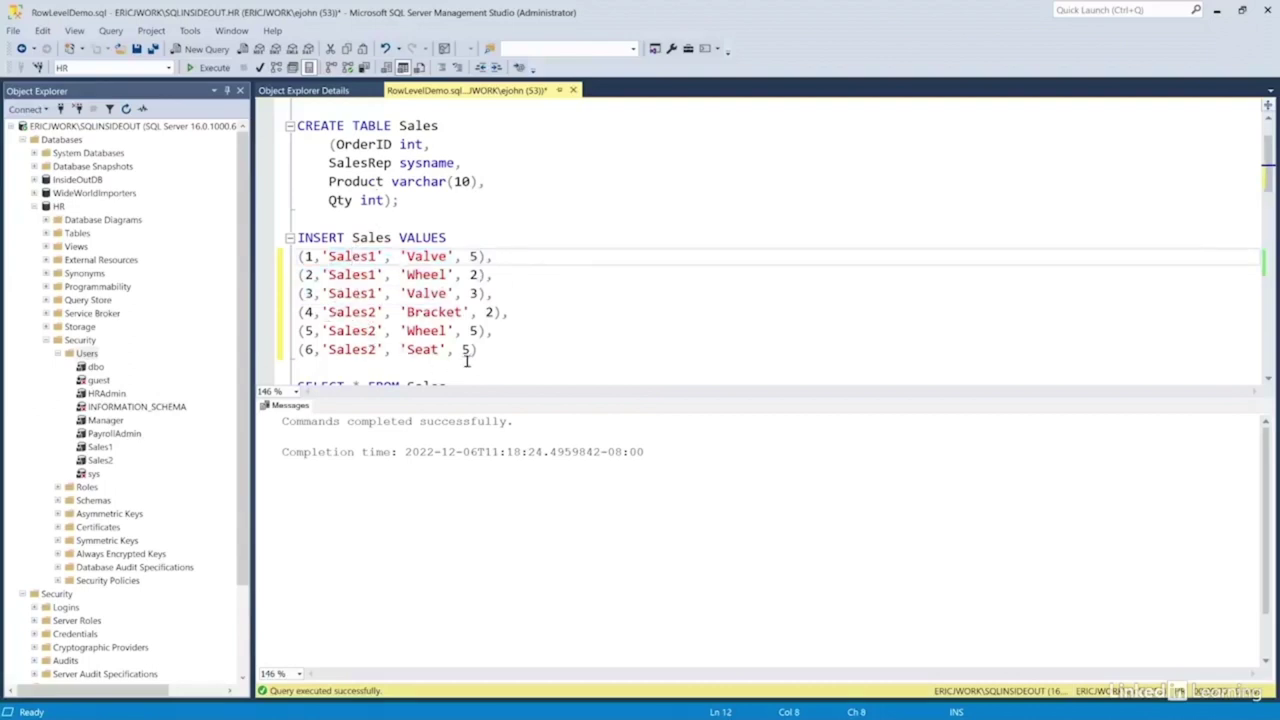
pyautogui.moveTo(497, 351); pyautogui.dragTo(280, 246)
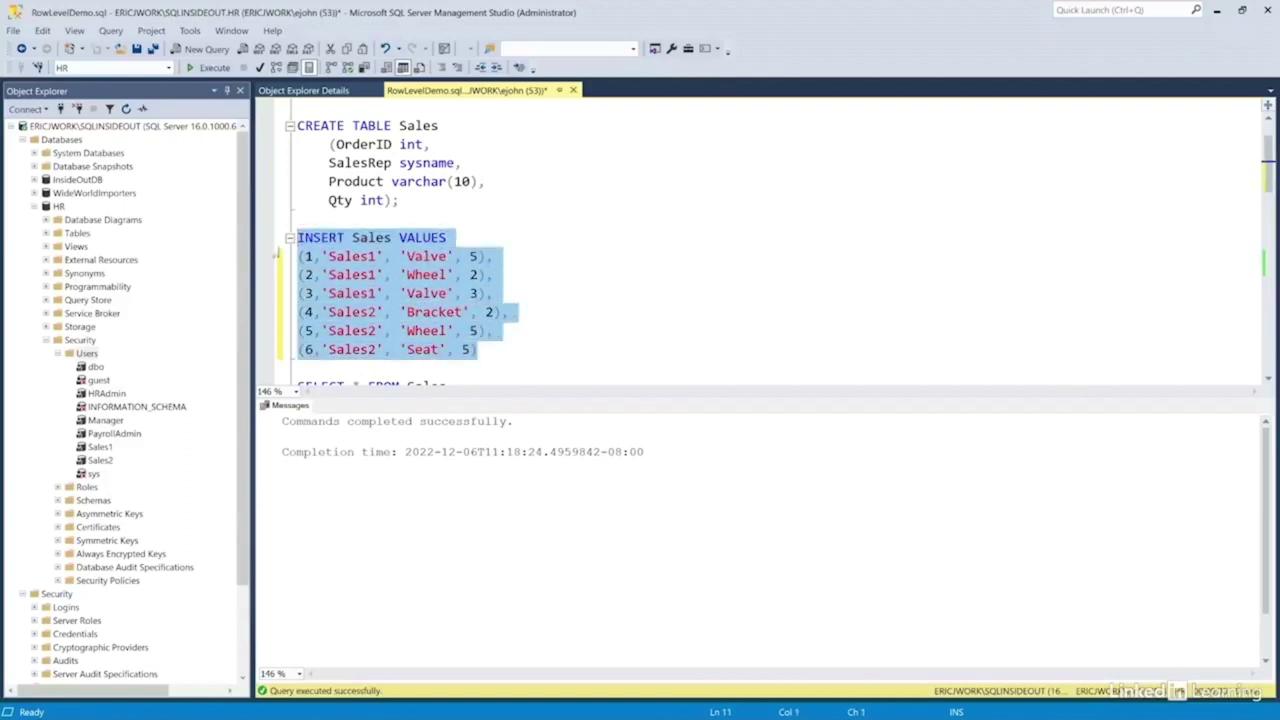
# - Run the INSERT adding six rows, then run SELECT * FROM Sales to list them
pyautogui.press('F5')
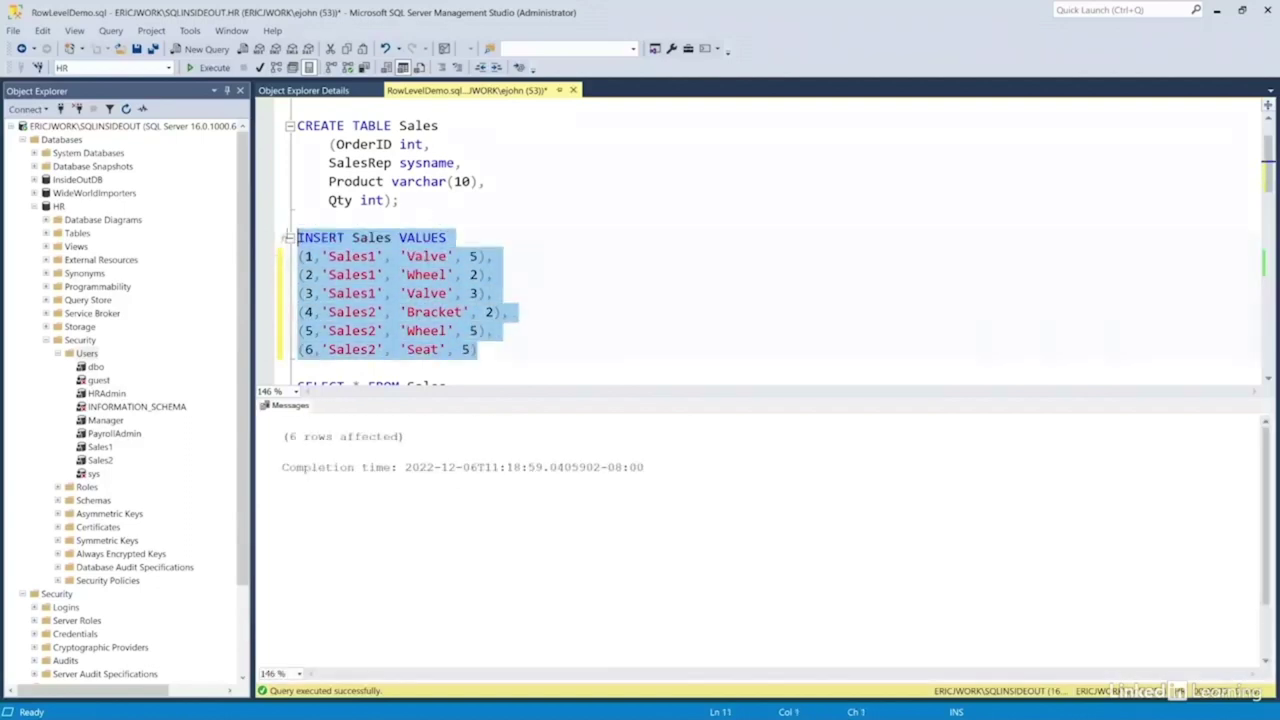
pyautogui.scroll(-2, 288, 240)
pyautogui.moveTo(446, 276); pyautogui.dragTo(286, 276)
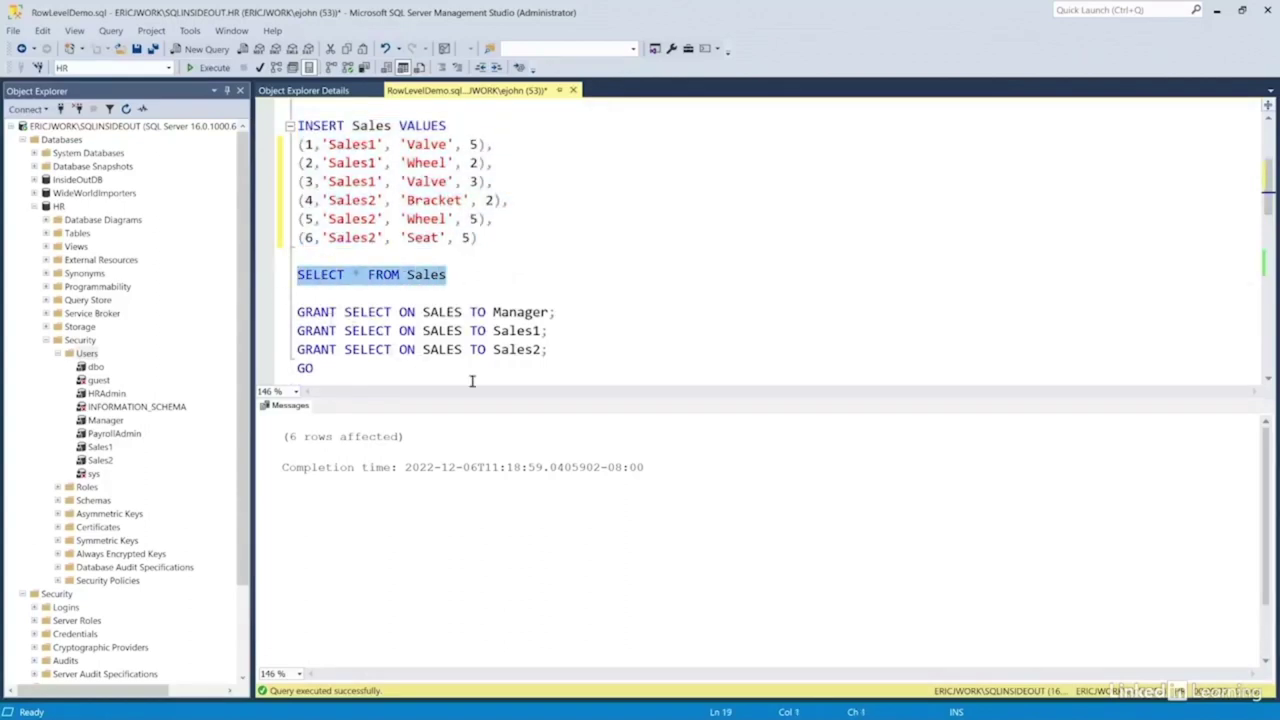
pyautogui.press('F5')
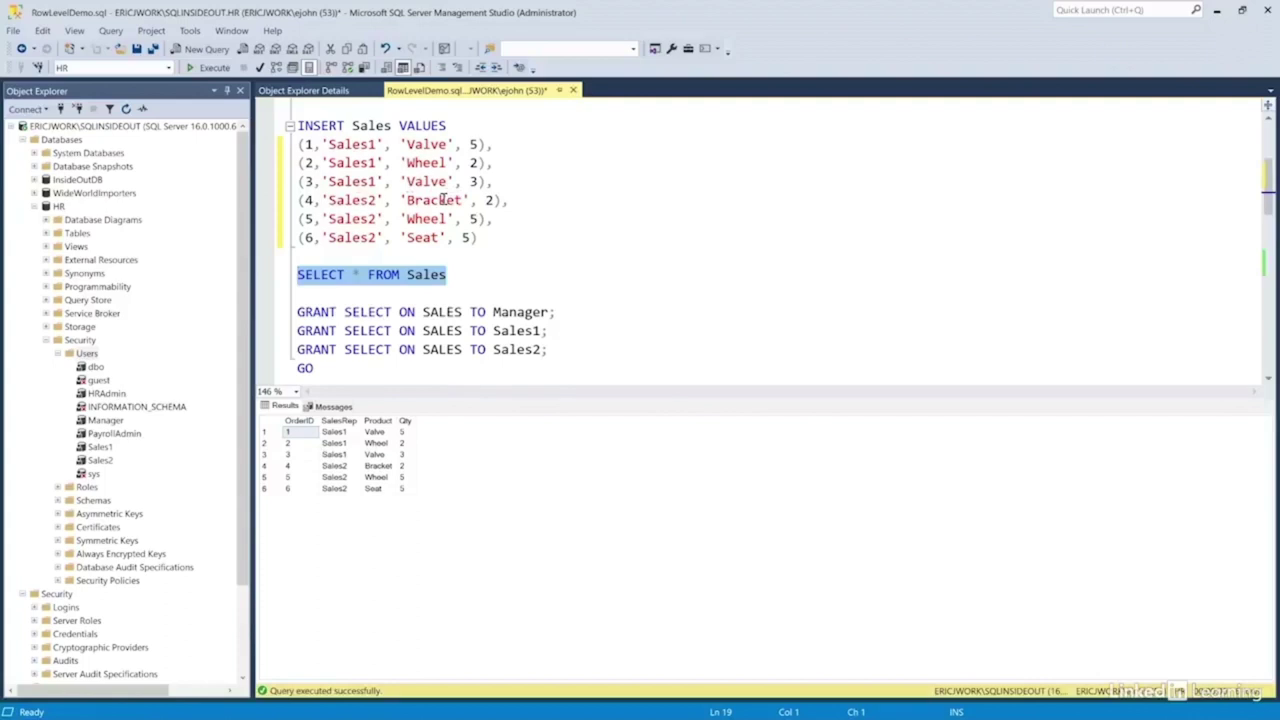
pyautogui.scroll(-1, 448, 206)
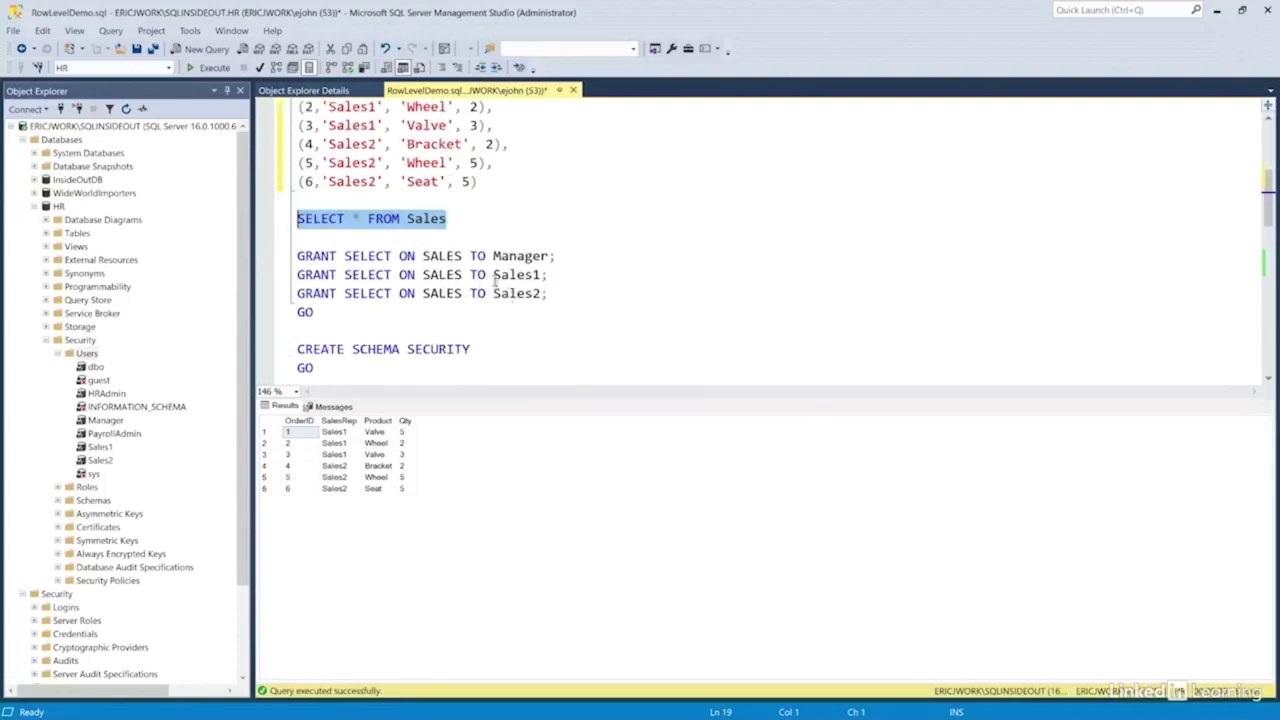
pyautogui.scroll(-3, 585, 253)
pyautogui.scroll(-6, 585, 253)
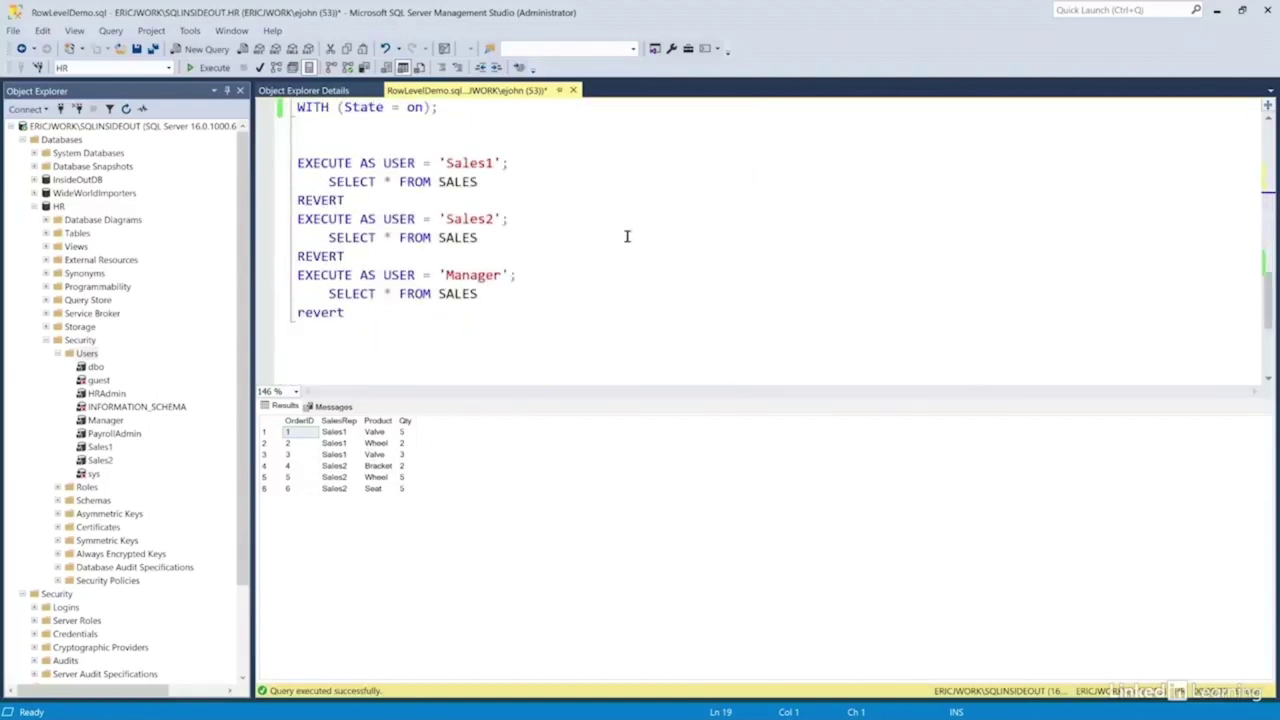
# - Run the EXECUTE AS USER = 'Sales1' block through REVERT, getting SELECT permission denied
pyautogui.click(298, 162)
pyautogui.moveTo(298, 162); pyautogui.dragTo(306, 162)
pyautogui.click(533, 234)
pyautogui.moveTo(330, 181); pyautogui.dragTo(487, 180)
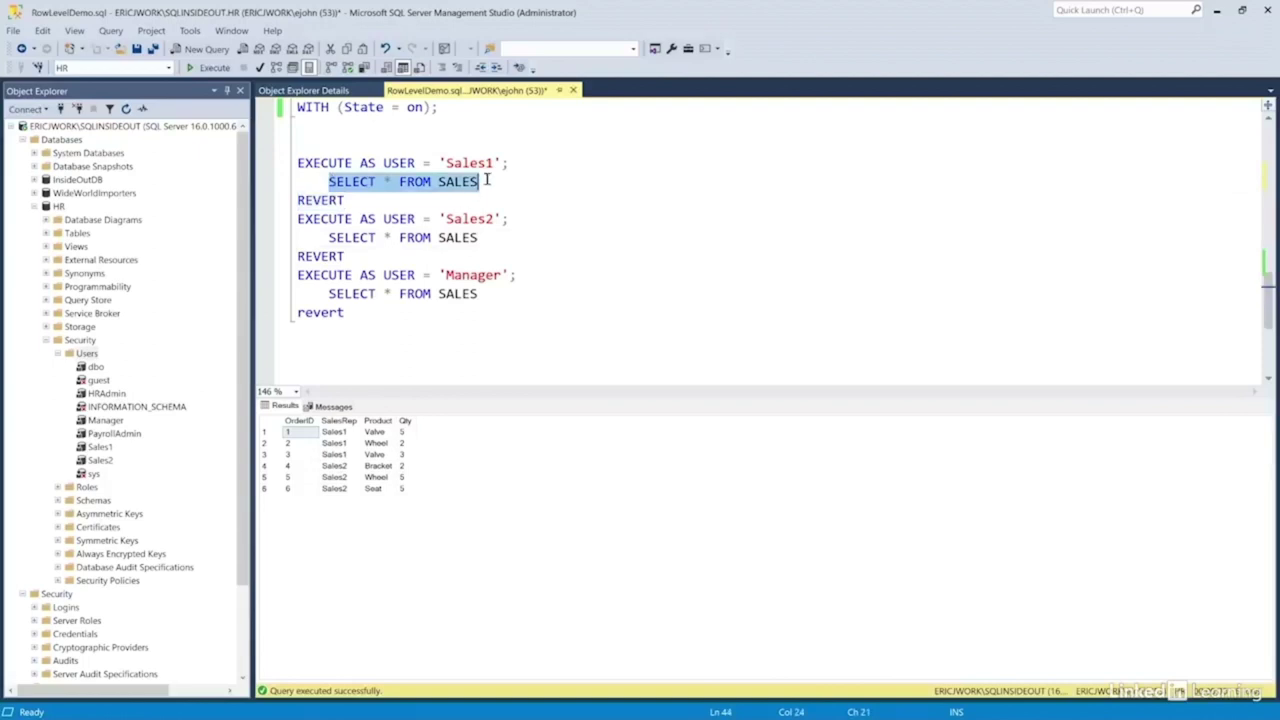
pyautogui.click(469, 162)
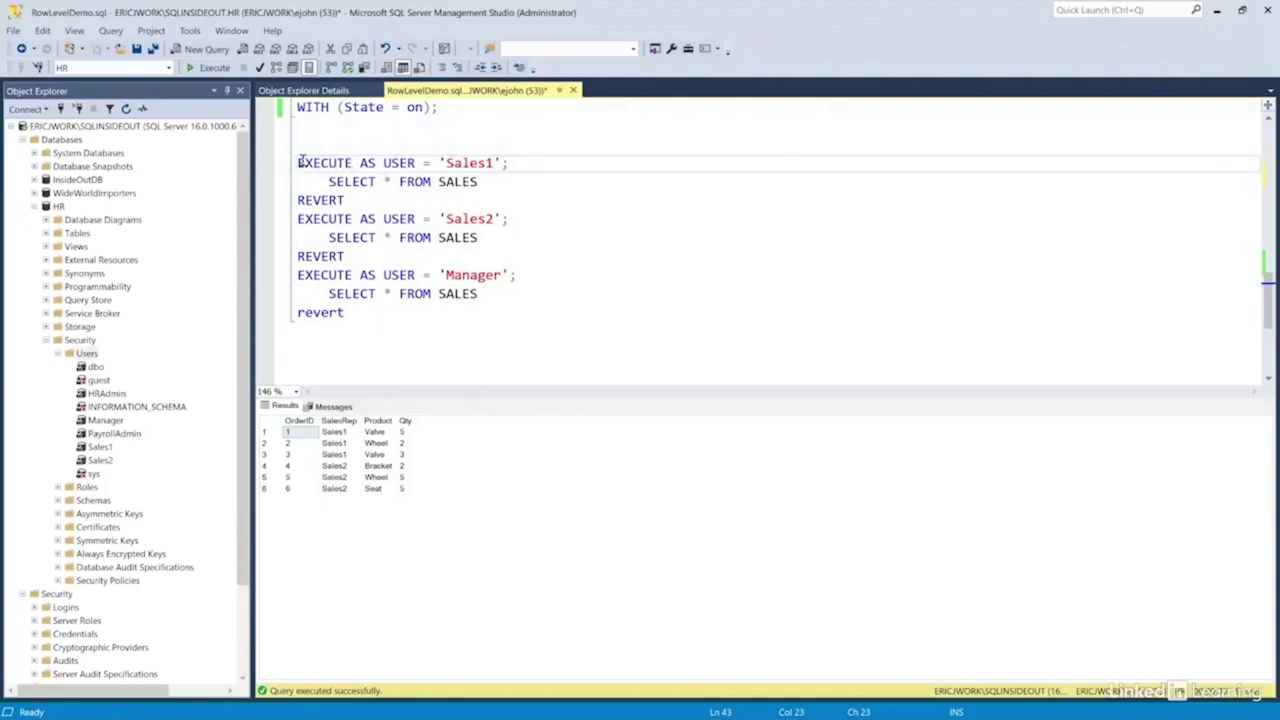
pyautogui.moveTo(300, 162); pyautogui.dragTo(365, 200)
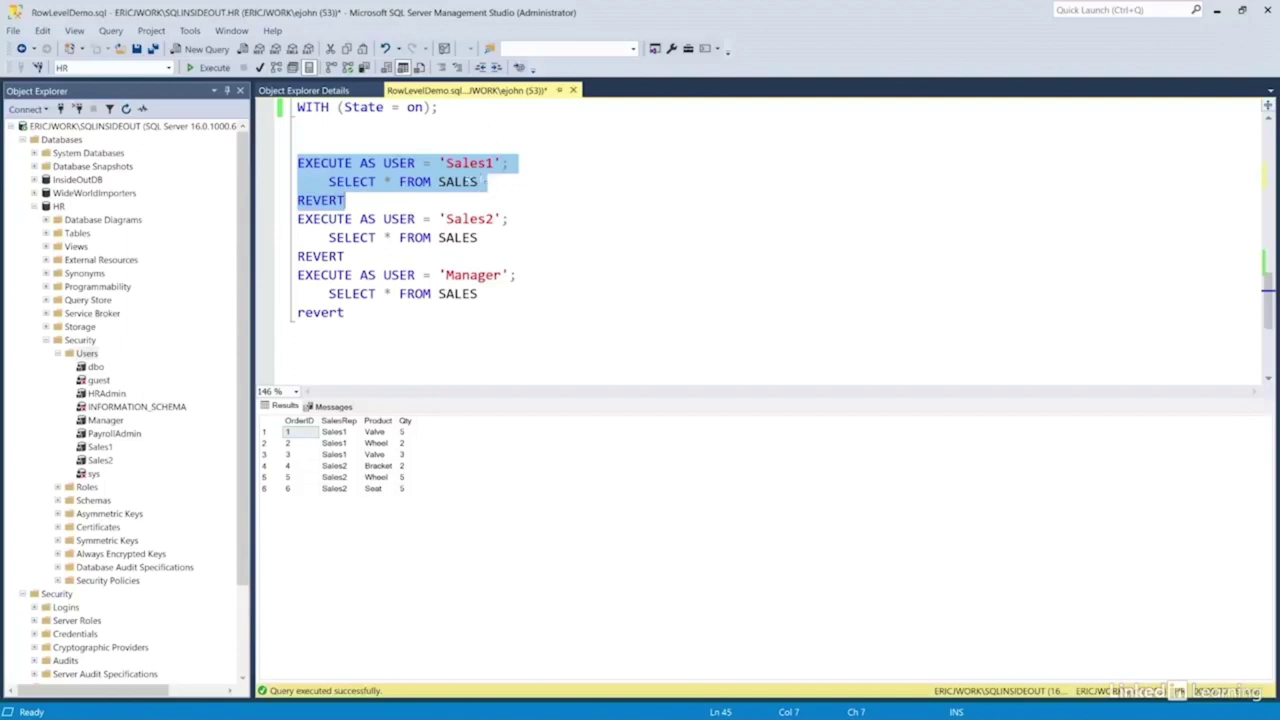
pyautogui.press('F5')
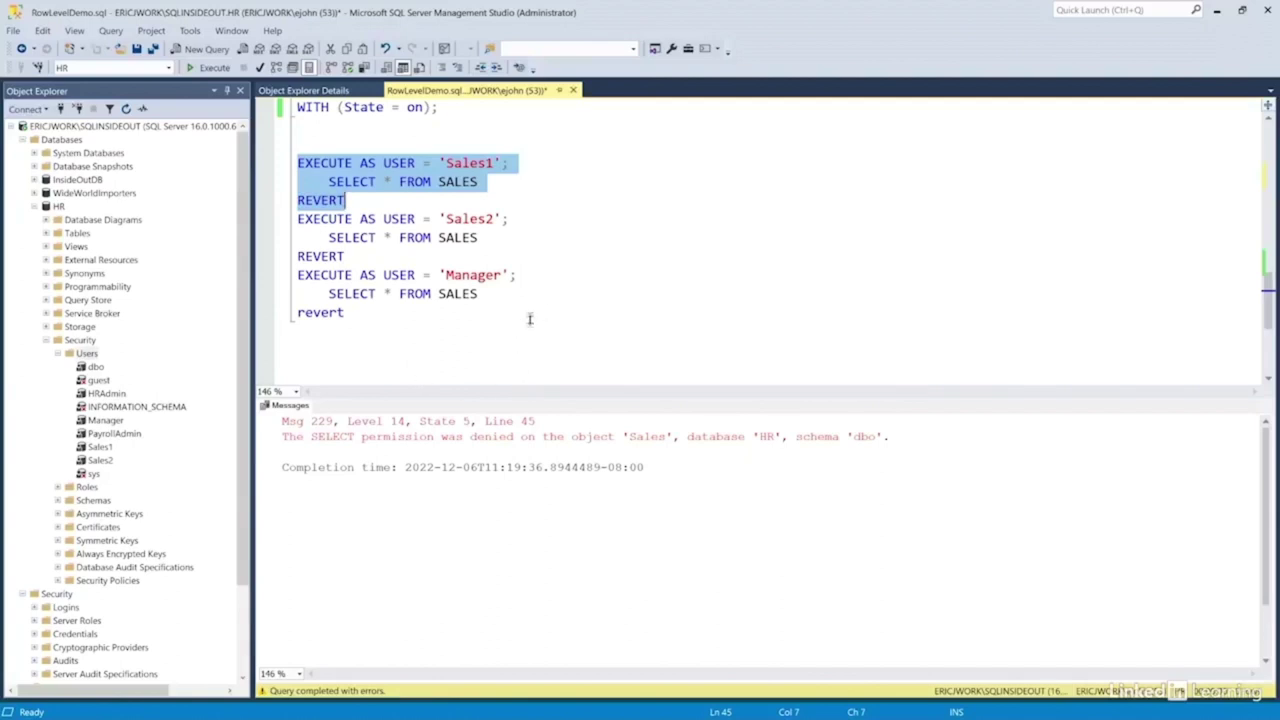
pyautogui.scroll(7, 580, 344)
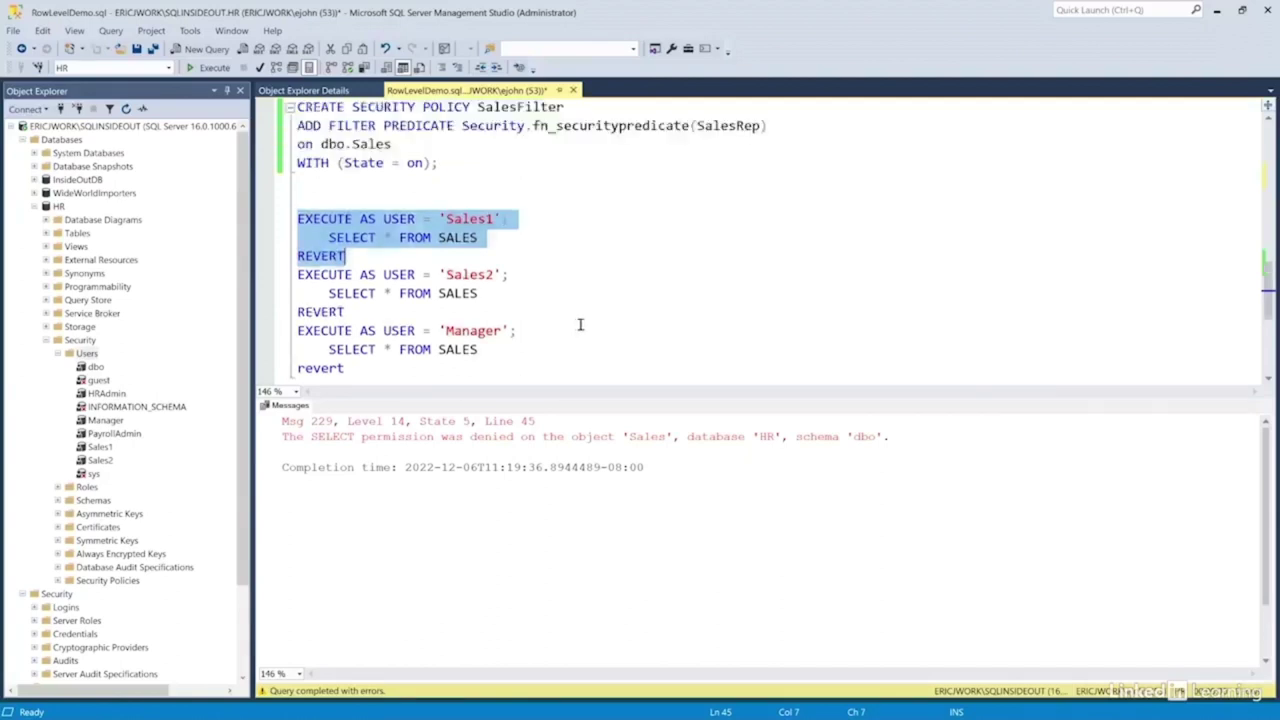
# - Highlight and run the three GRANT SELECT ON SALES statements for Manager, Sales1, Sales2
pyautogui.scroll(1, 580, 322)
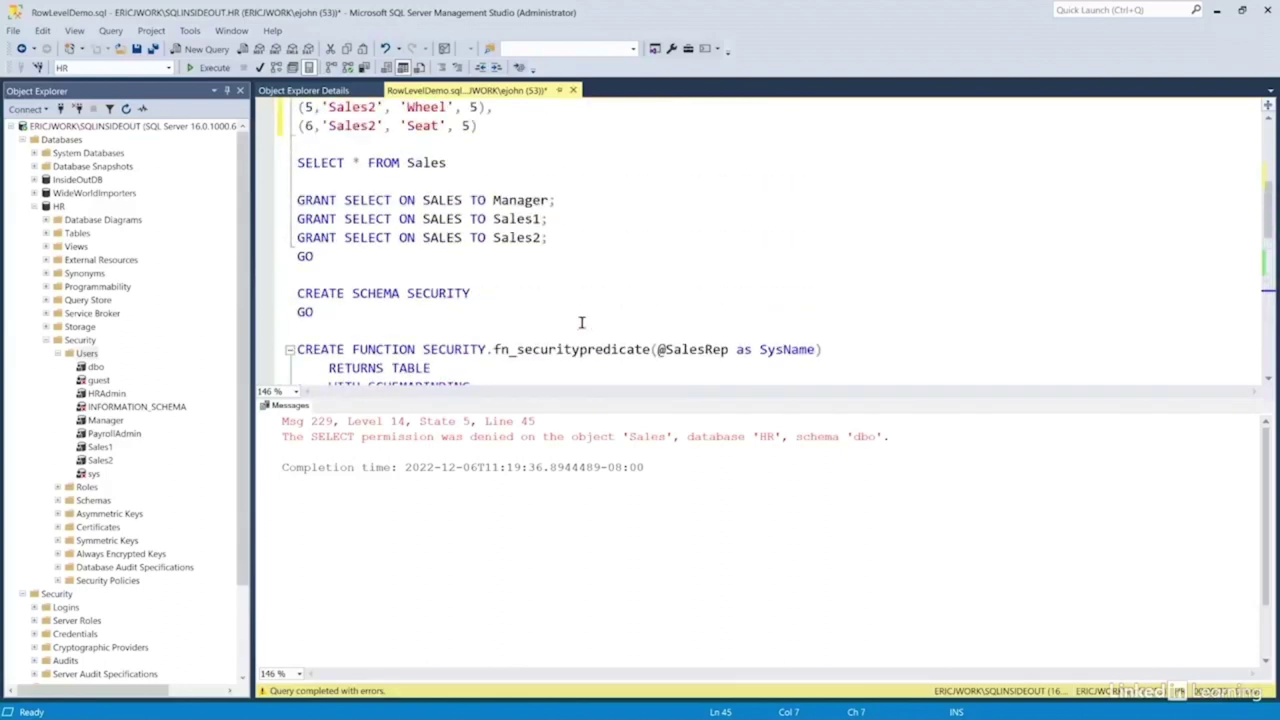
pyautogui.moveTo(297, 199); pyautogui.dragTo(548, 239)
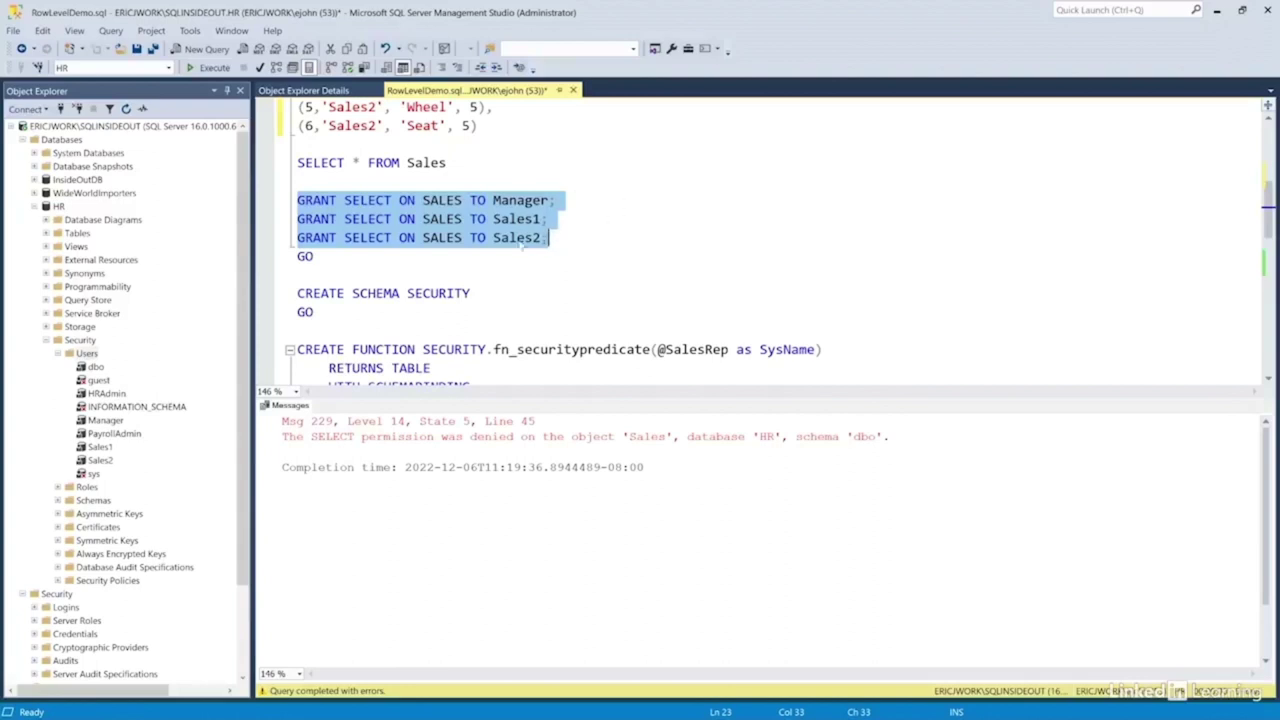
pyautogui.press('F5')
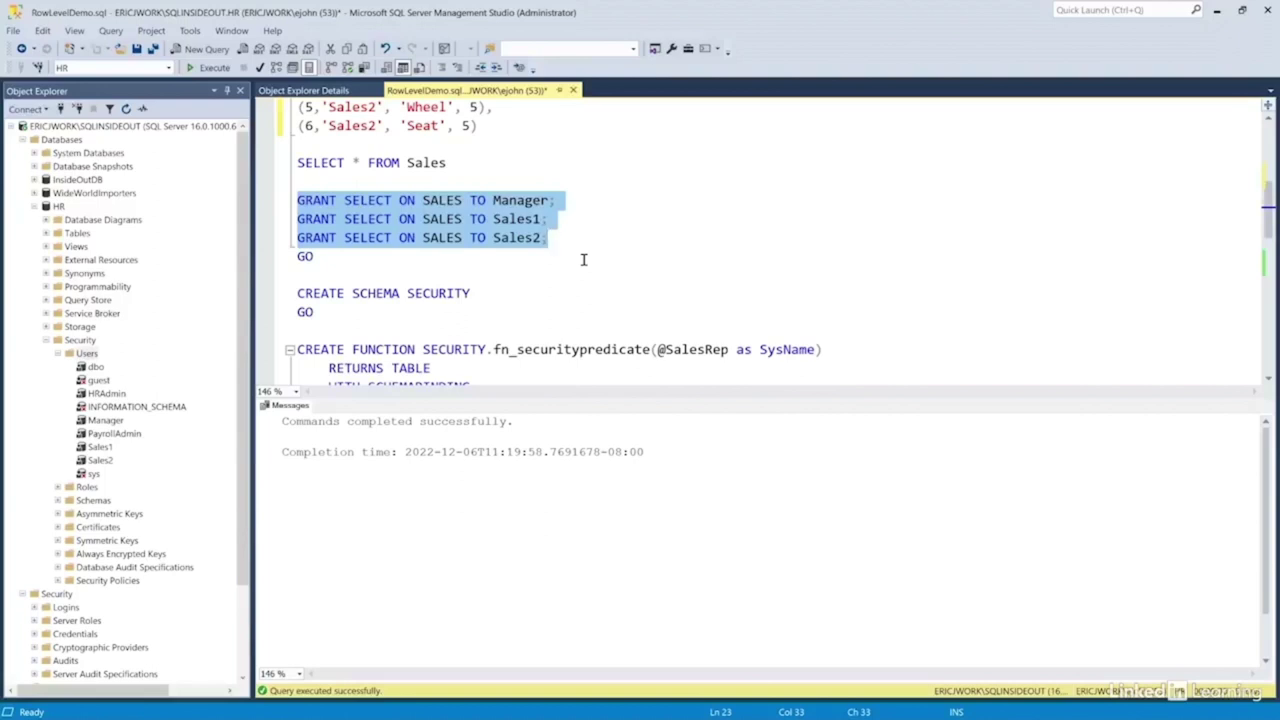
pyautogui.scroll(-9, 590, 250)
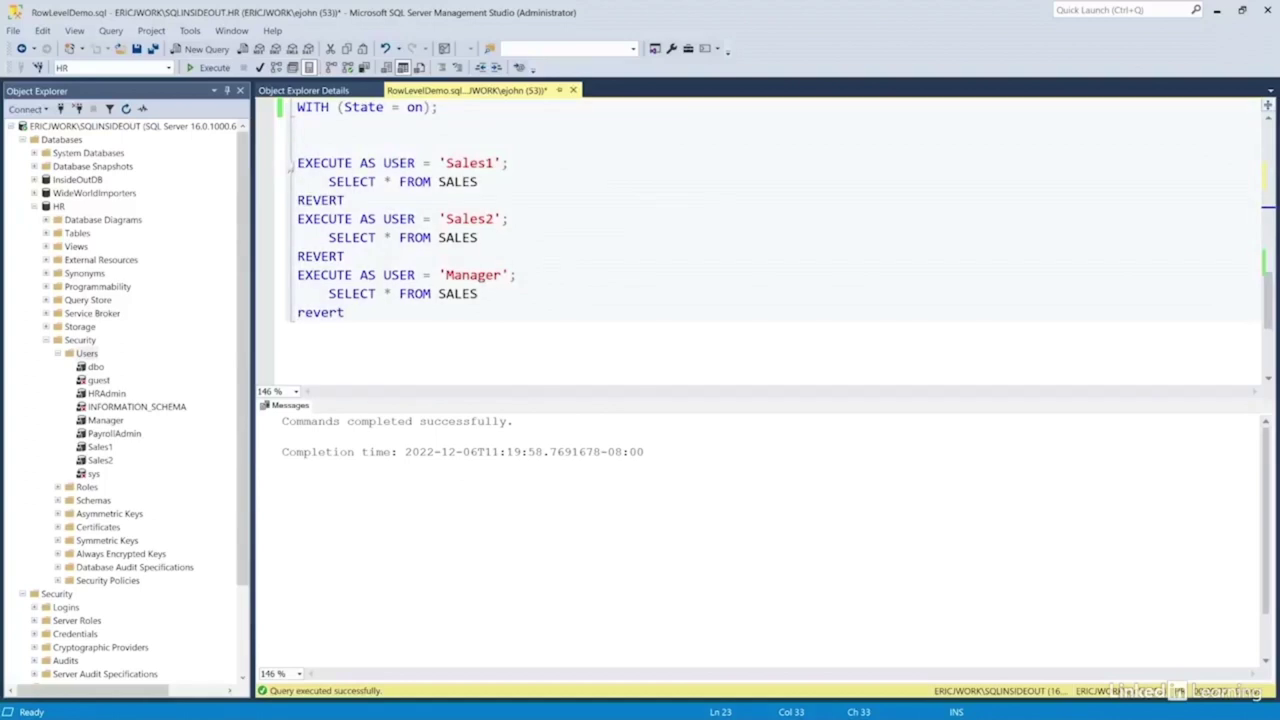
pyautogui.moveTo(297, 162); pyautogui.dragTo(395, 313)
pyautogui.click(210, 67)
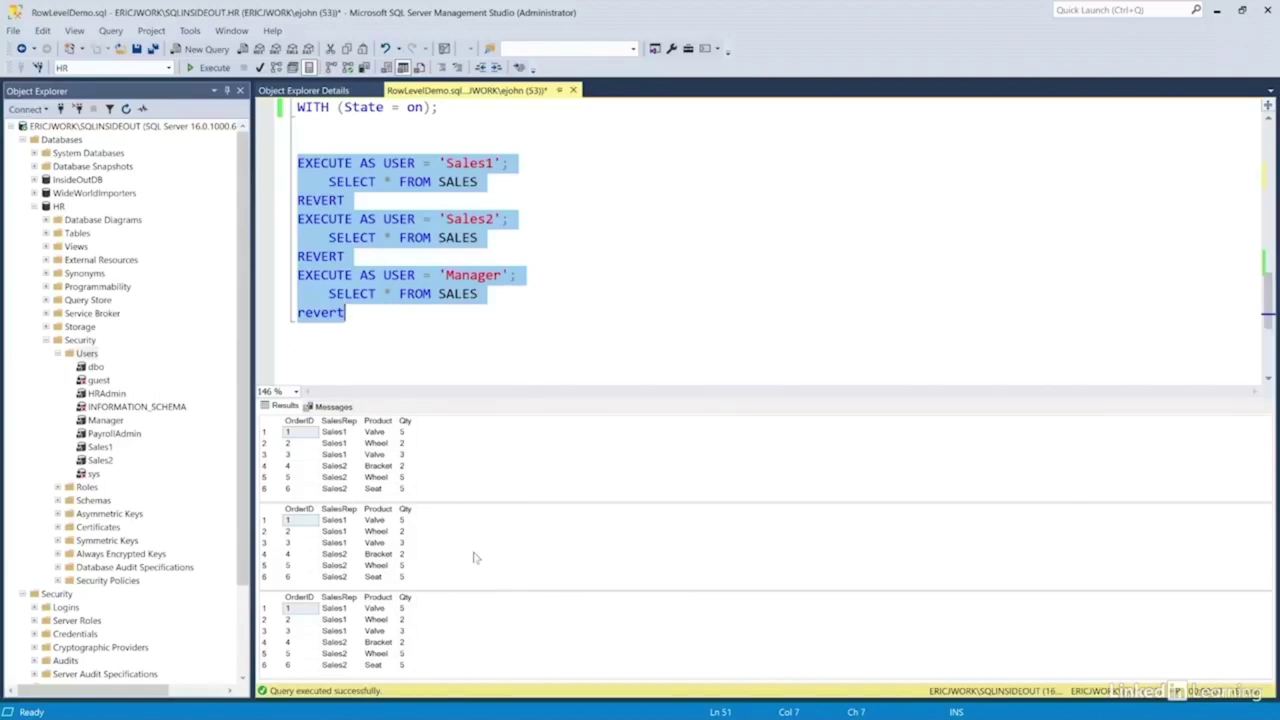
pyautogui.click(522, 171)
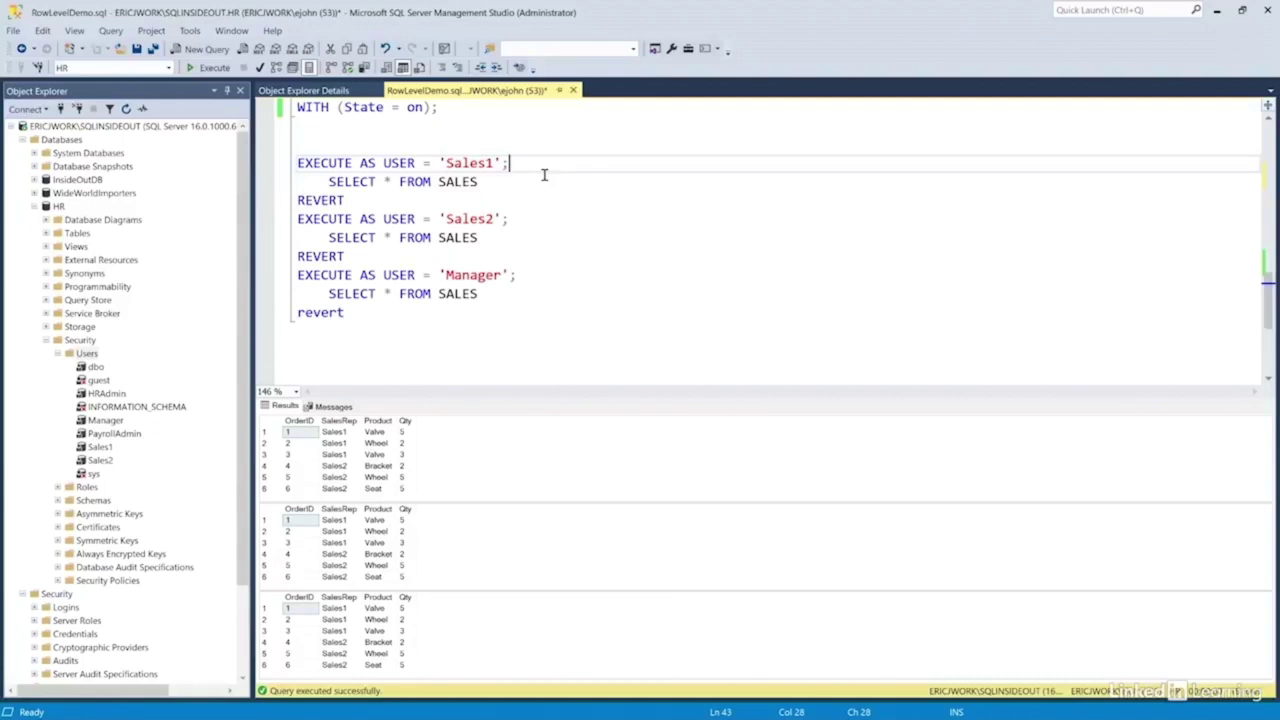
pyautogui.click(471, 222)
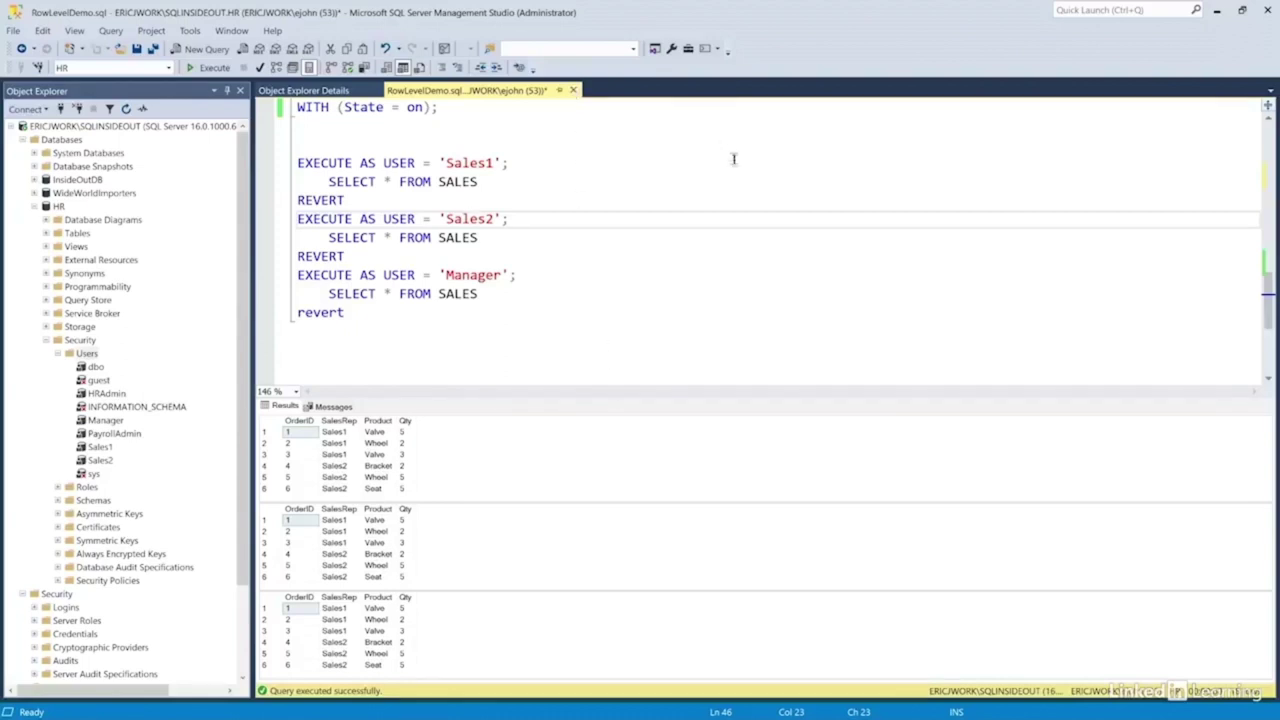
# - Execute the CREATE SCHEMA SECURITY statement with its GO
pyautogui.scroll(6, 611, 290)
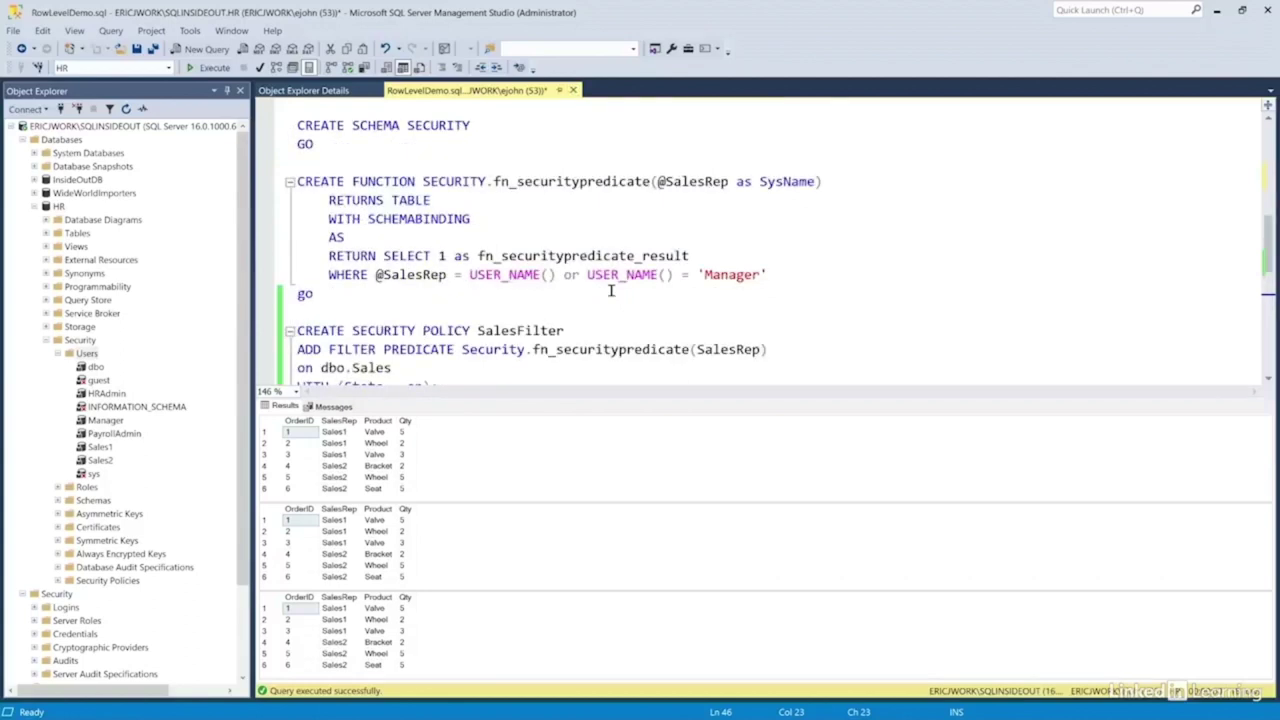
pyautogui.moveTo(371, 200); pyautogui.dragTo(266, 187)
pyautogui.click(201, 67)
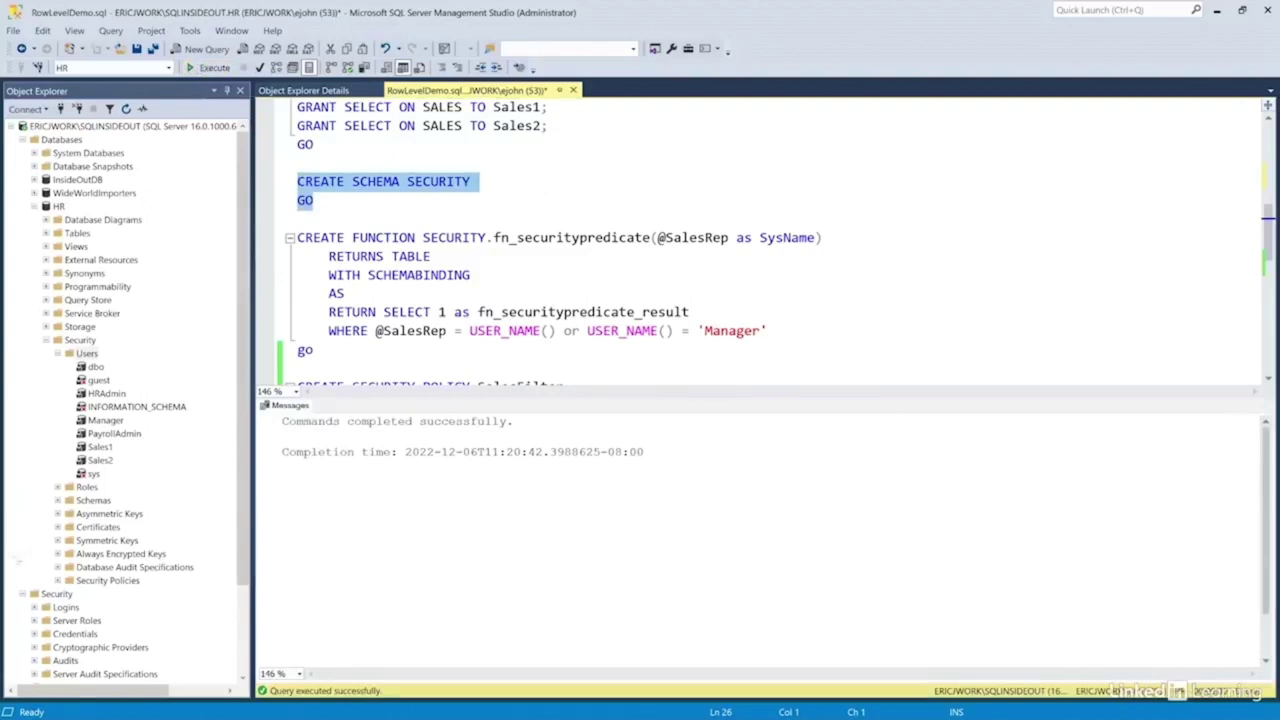
# - Refresh HR's Schemas folder and select the new SECURITY schema
pyautogui.click(58, 500)
pyautogui.rightClick(92, 488)
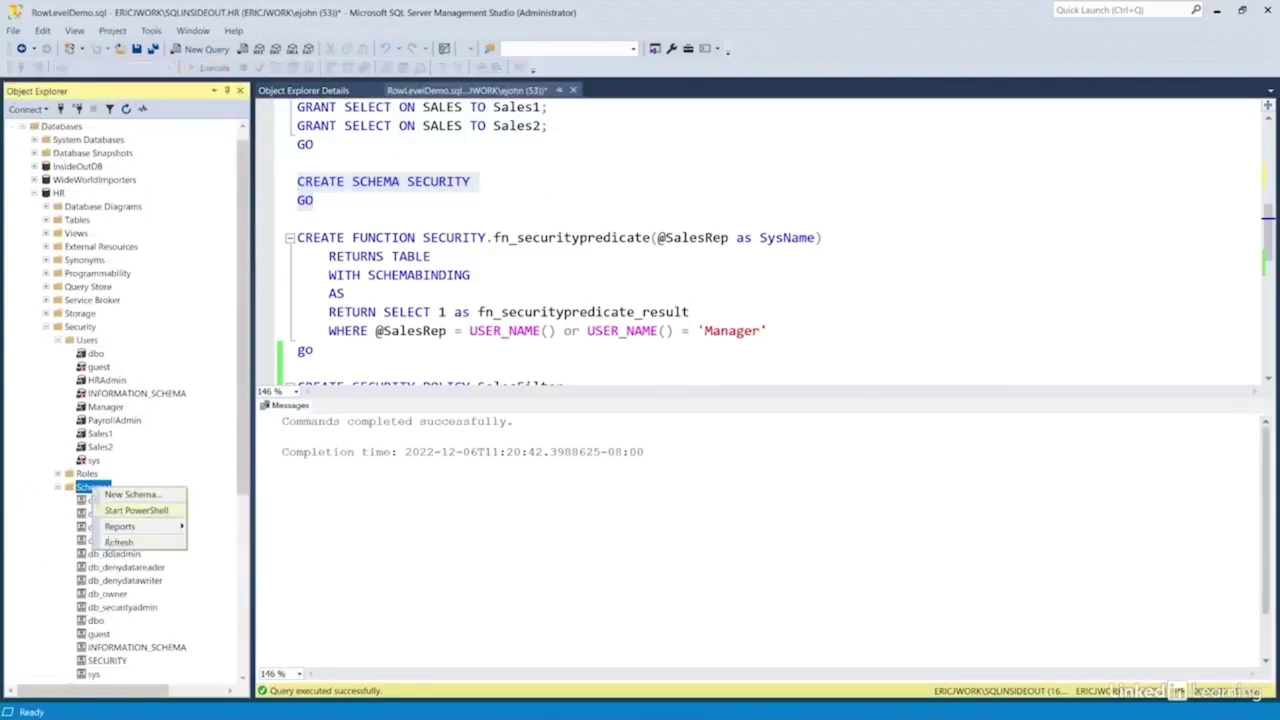
pyautogui.click(198, 546)
pyautogui.scroll(-2, 197, 521)
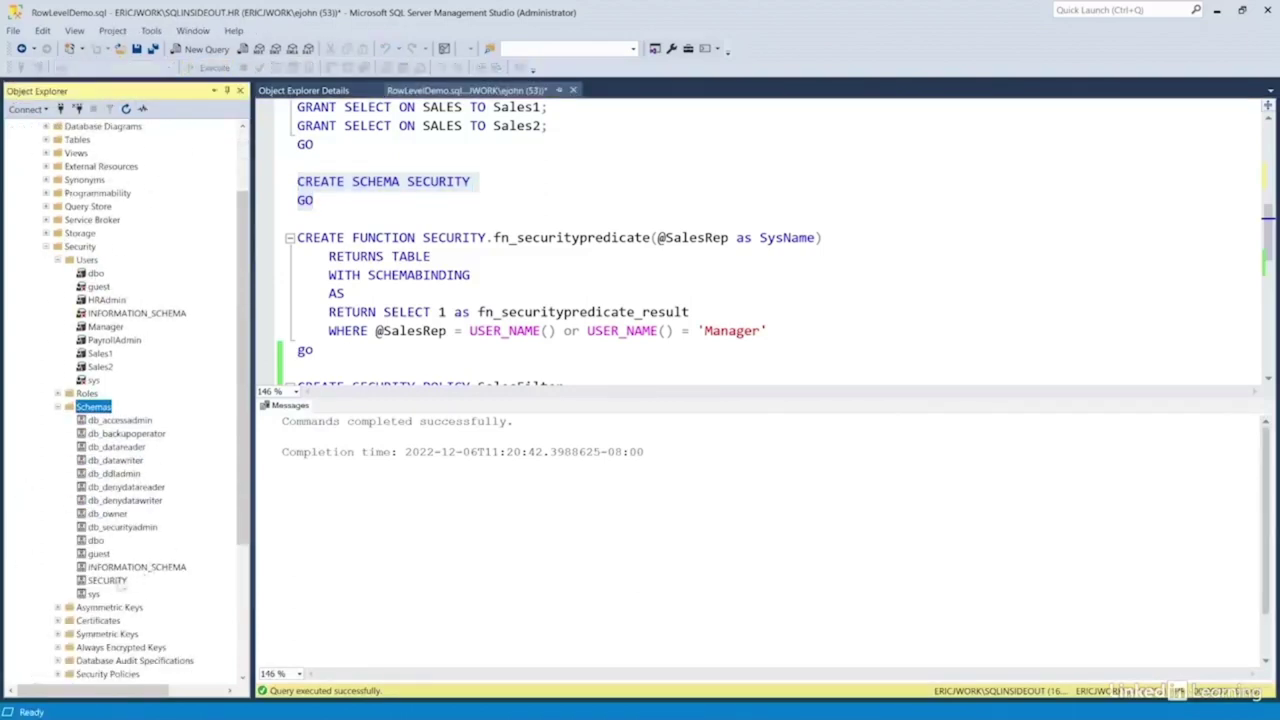
pyautogui.click(110, 580)
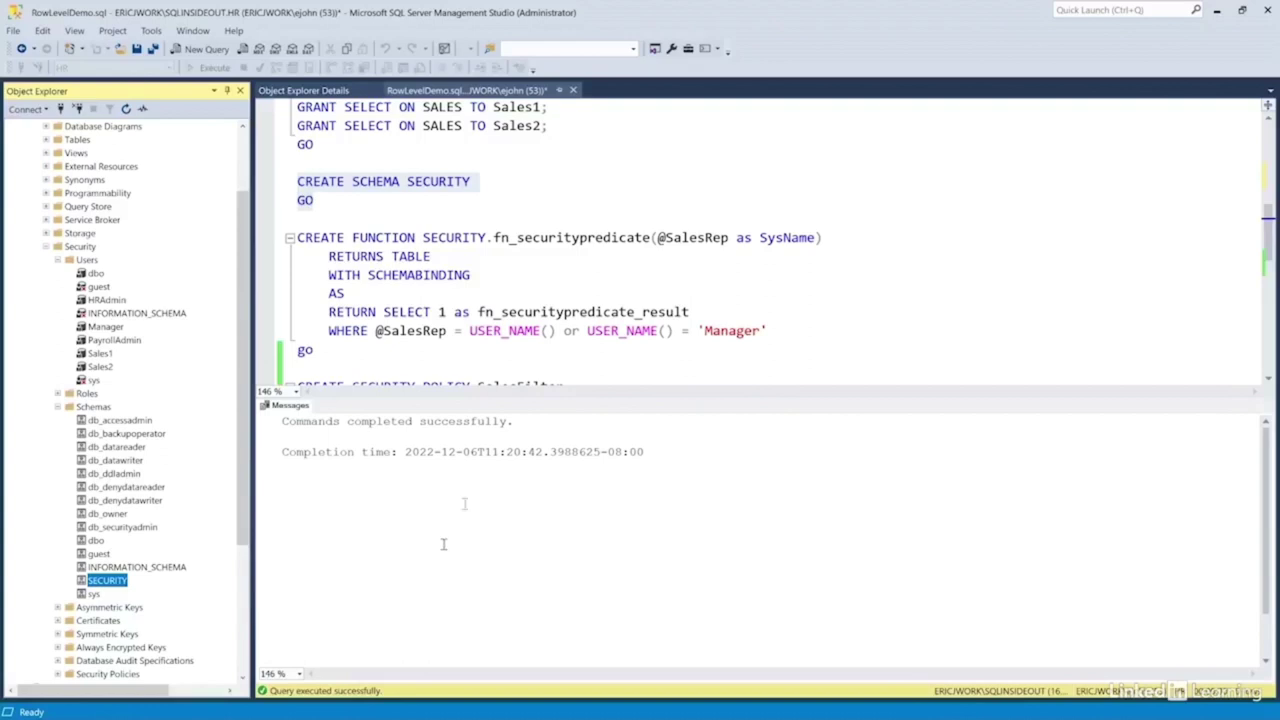
pyautogui.scroll(-1, 676, 245)
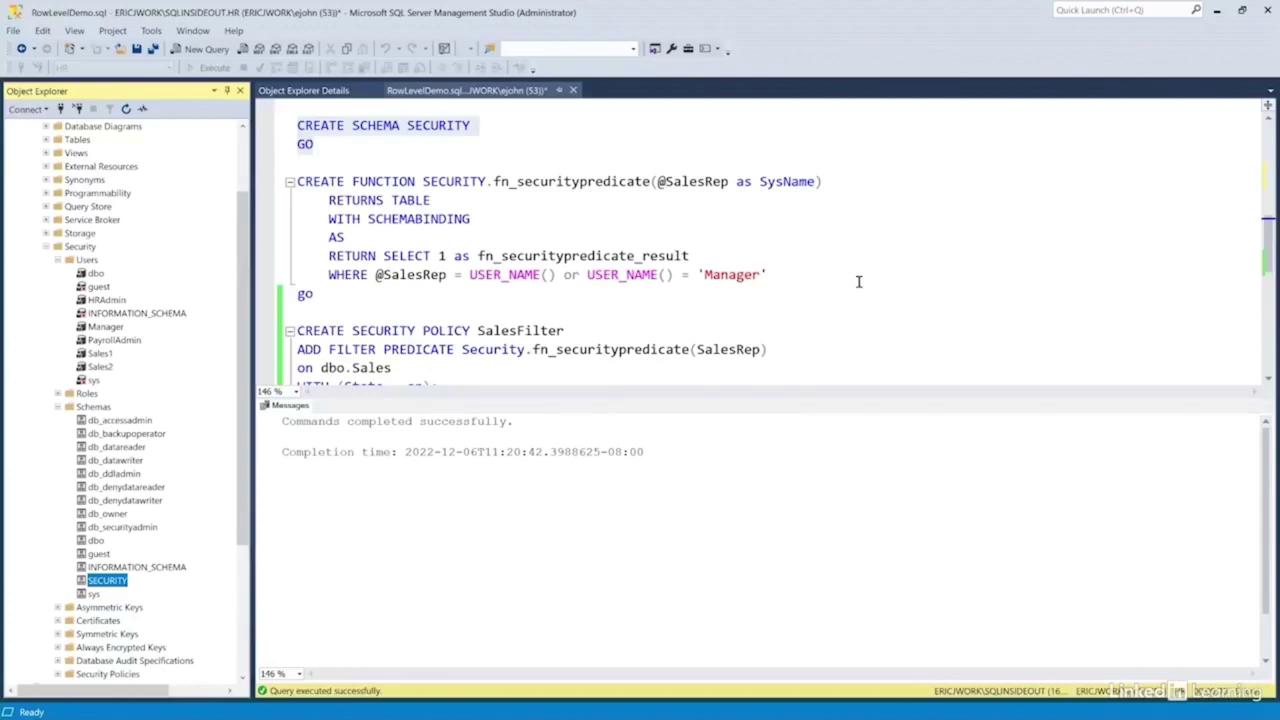
pyautogui.doubleClick(672, 184)
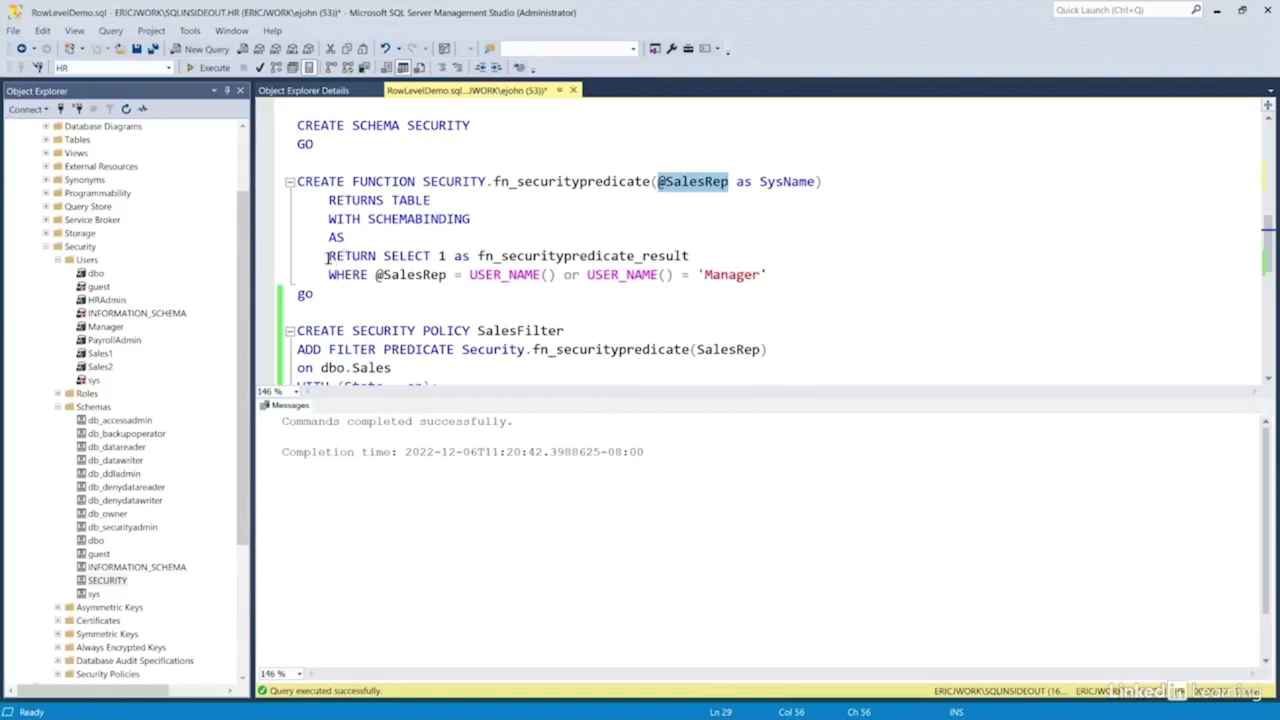
pyautogui.click(328, 258)
pyautogui.click(438, 256)
pyautogui.moveTo(440, 256); pyautogui.dragTo(448, 260)
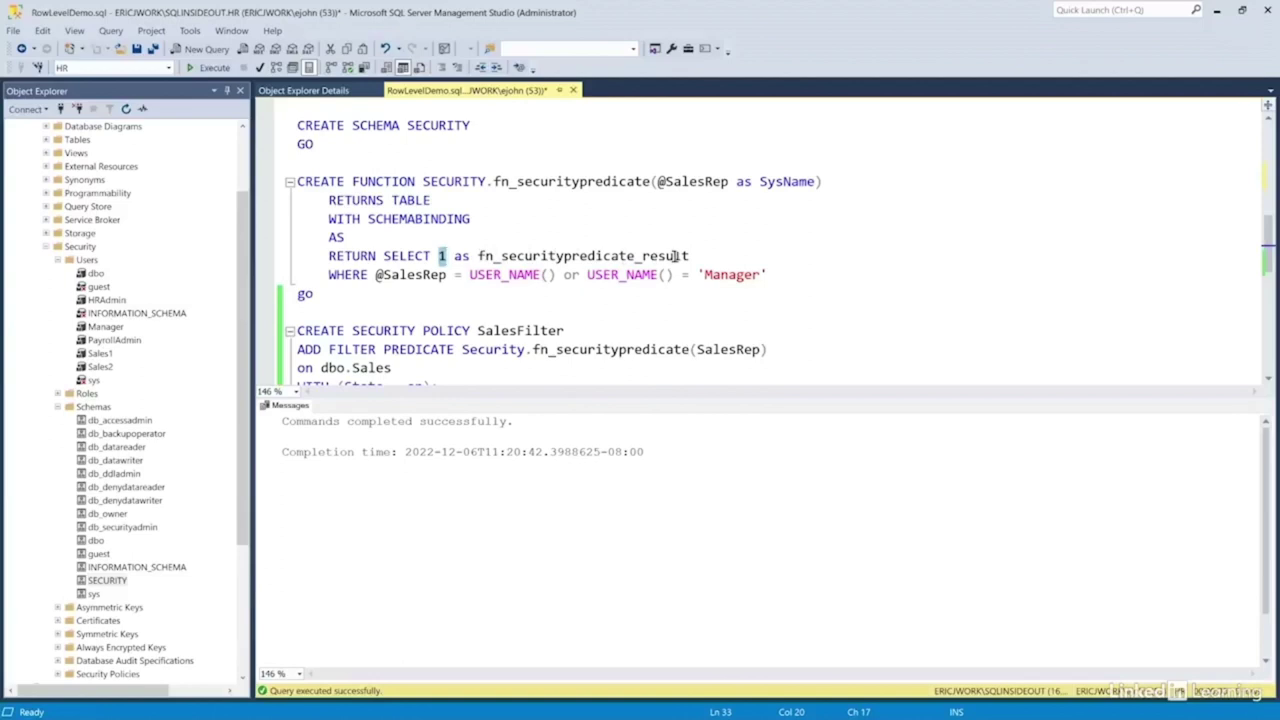
pyautogui.click(334, 274)
pyautogui.click(672, 181)
pyautogui.doubleClick(672, 181)
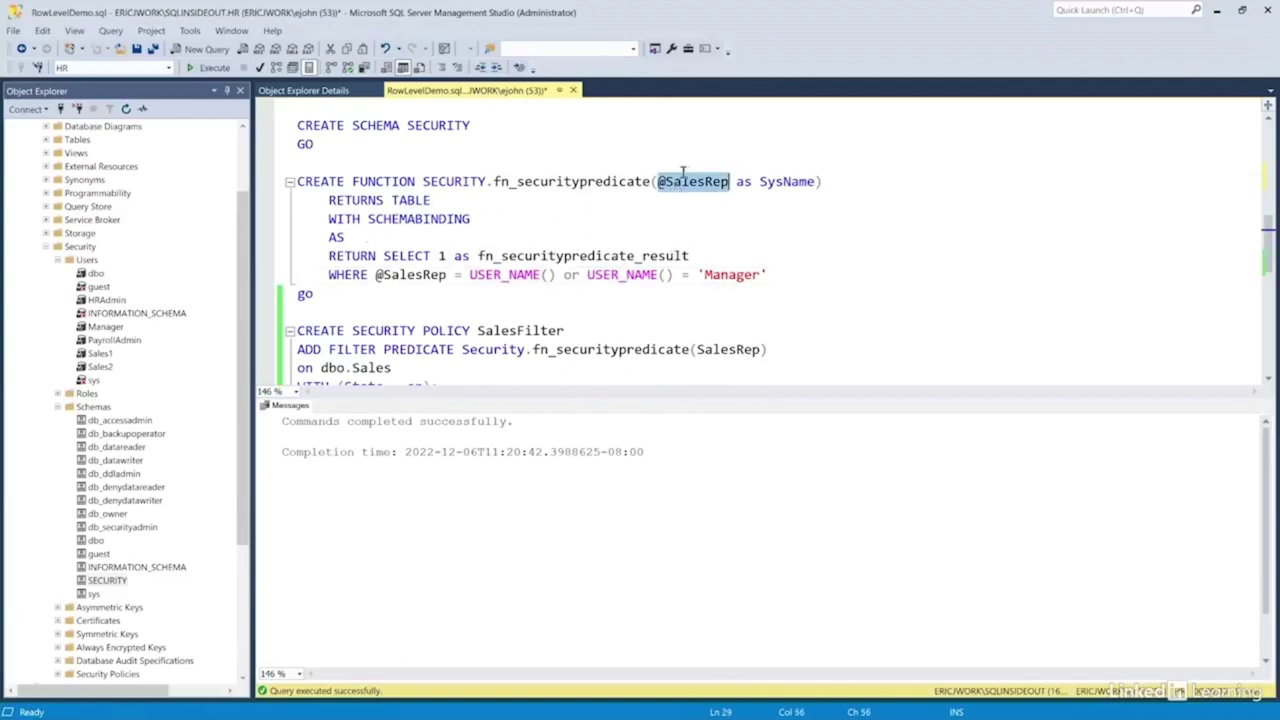
pyautogui.click(490, 275)
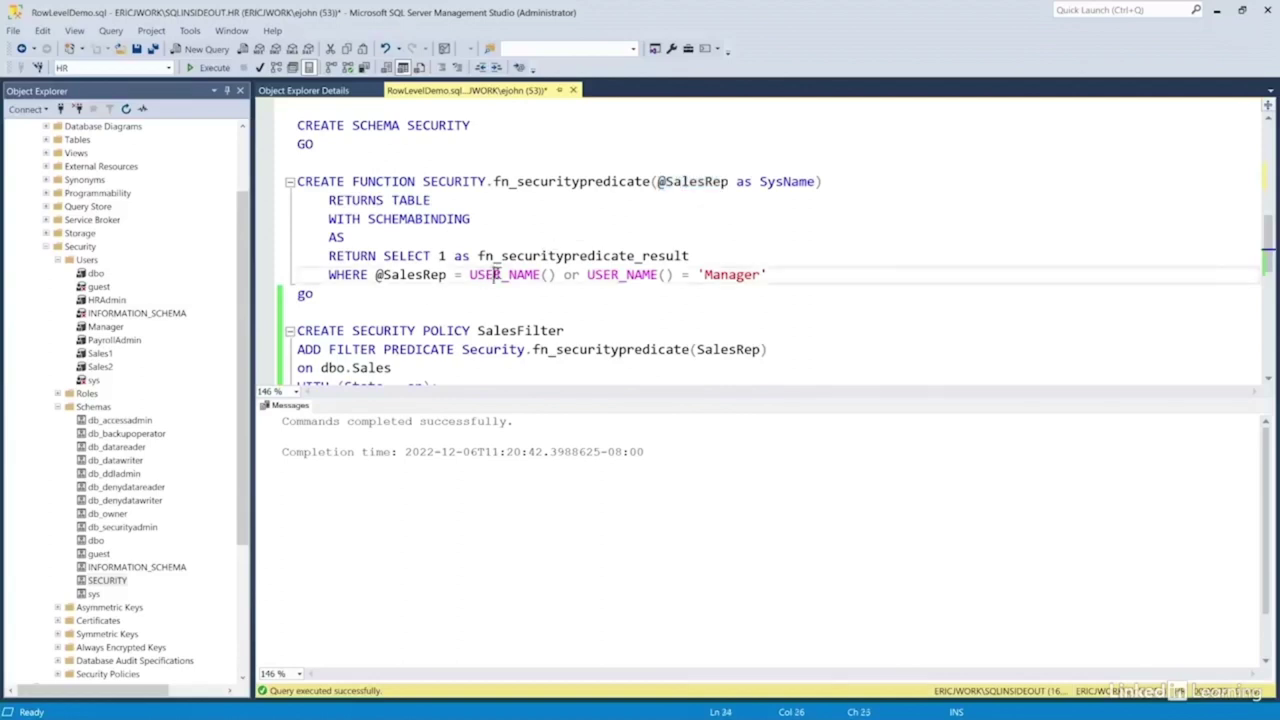
pyautogui.moveTo(469, 275); pyautogui.dragTo(559, 280)
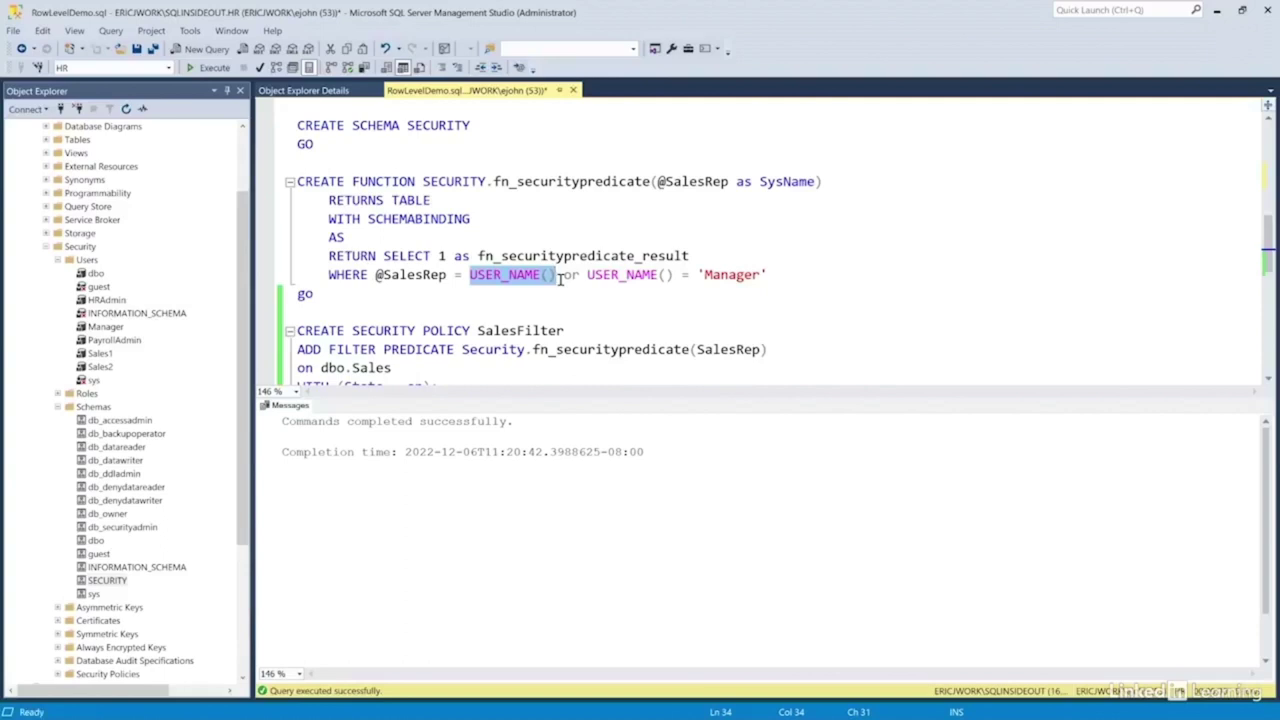
pyautogui.press('Up')
pyautogui.press('Up')
pyautogui.press('Up')
pyautogui.press('Up')
pyautogui.press('Up')
pyautogui.press('Up')
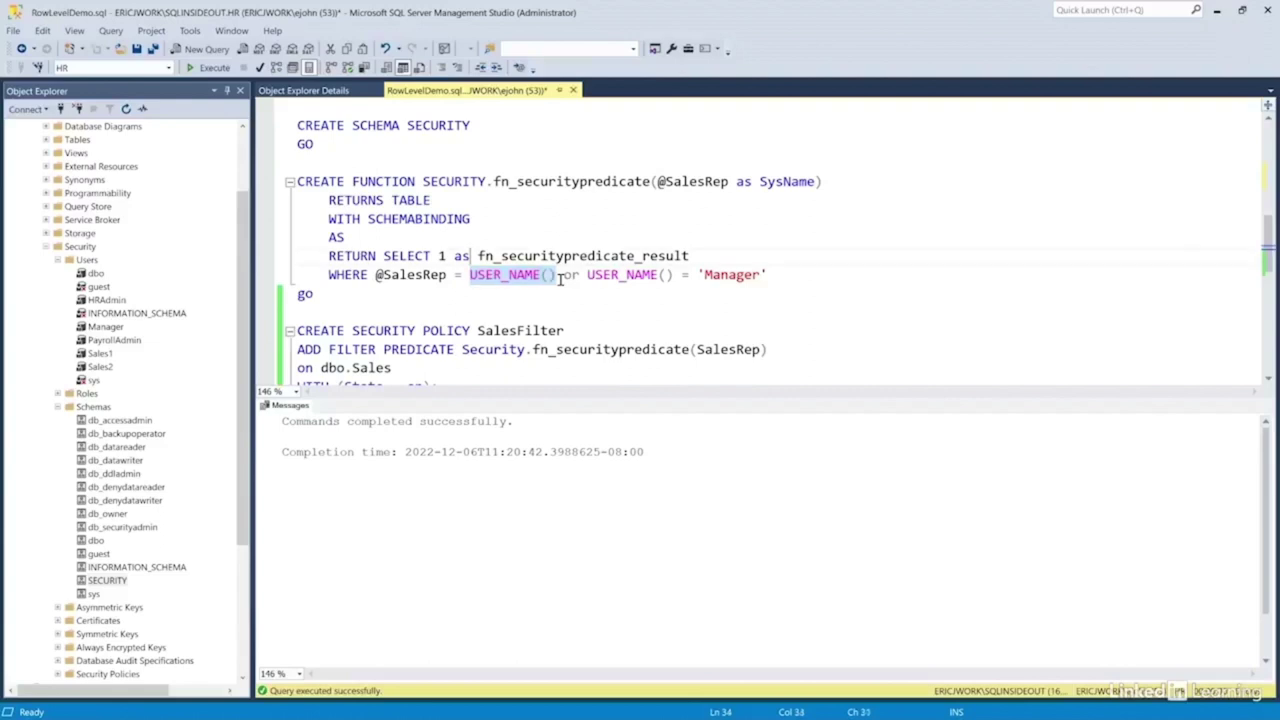
pyautogui.press('Up')
pyautogui.press('Up')
pyautogui.press('Up')
pyautogui.press('Up')
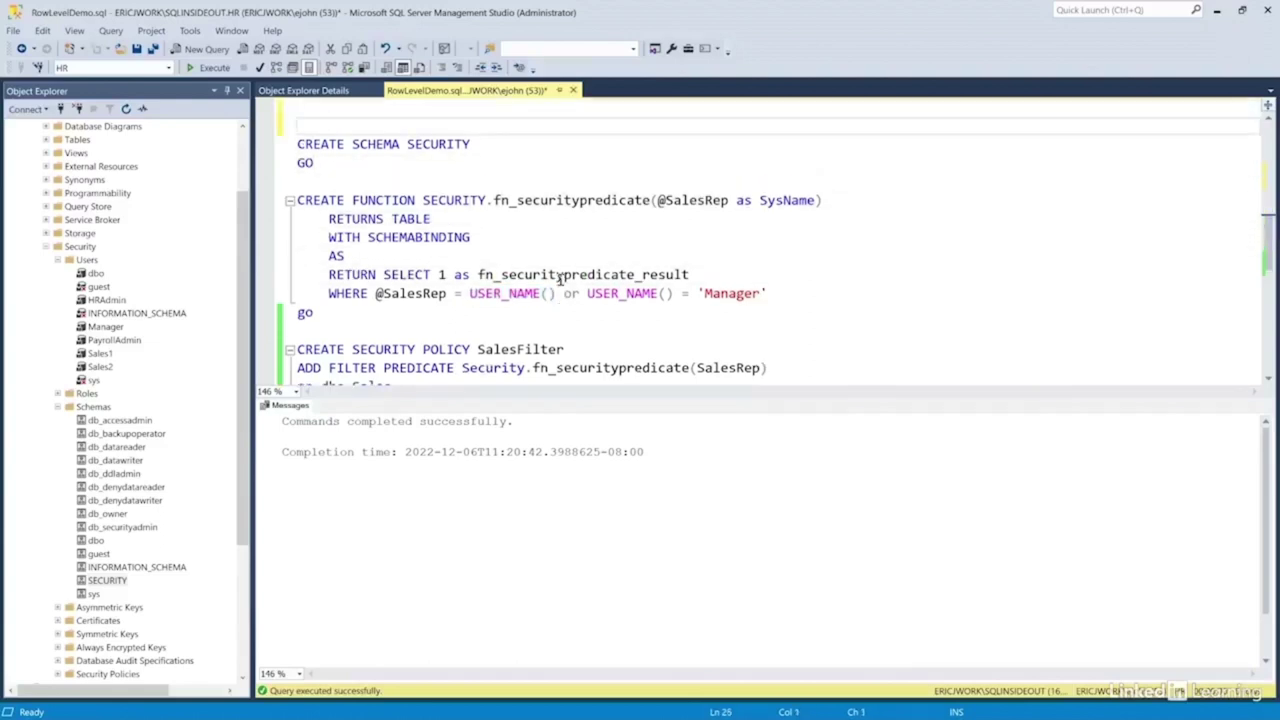
# - Run SELECT USER_NAME() to confirm the session user is dbo, then select that test line
pyautogui.write('select USER_NAME()')
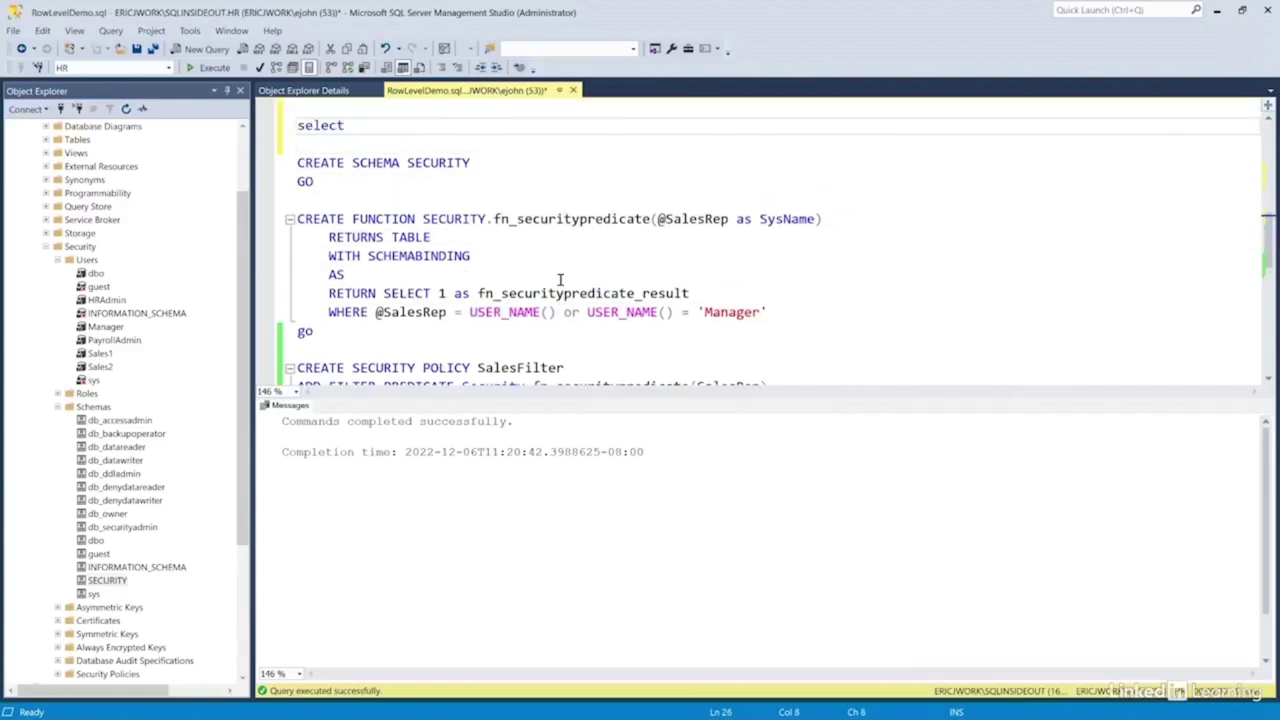
pyautogui.hotkey('ctrl', 'shift', 'Left')
pyautogui.hotkey('ctrl', 'shift', 'Left')
pyautogui.hotkey('ctrl', 'shift', 'Left')
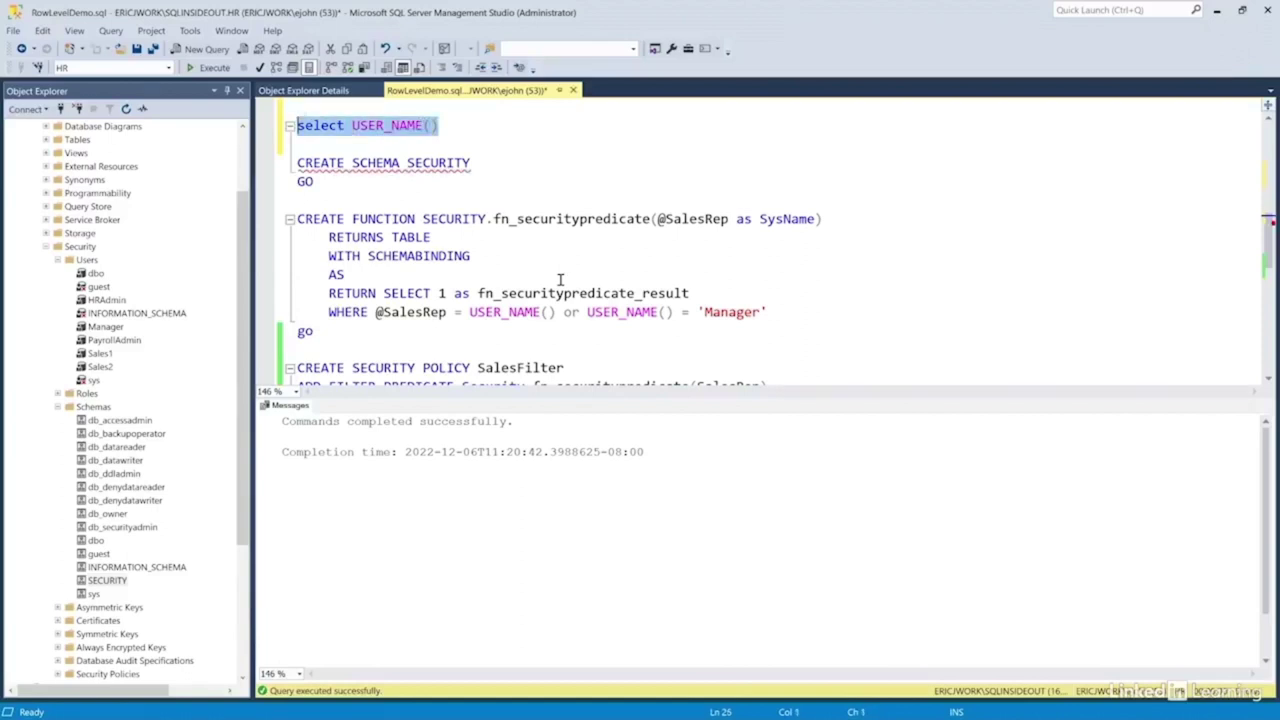
pyautogui.press('F5')
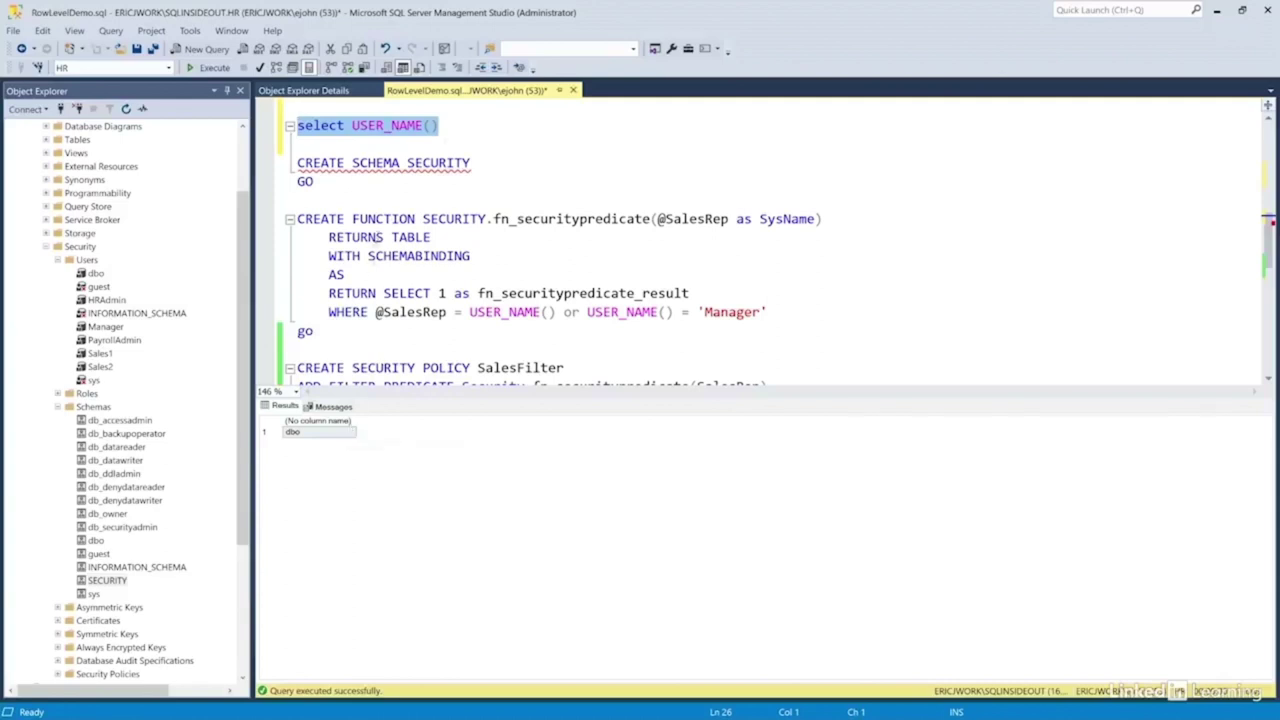
pyautogui.click(477, 127)
pyautogui.click(272, 130)
pyautogui.press('Delete')
pyautogui.press('Delete')
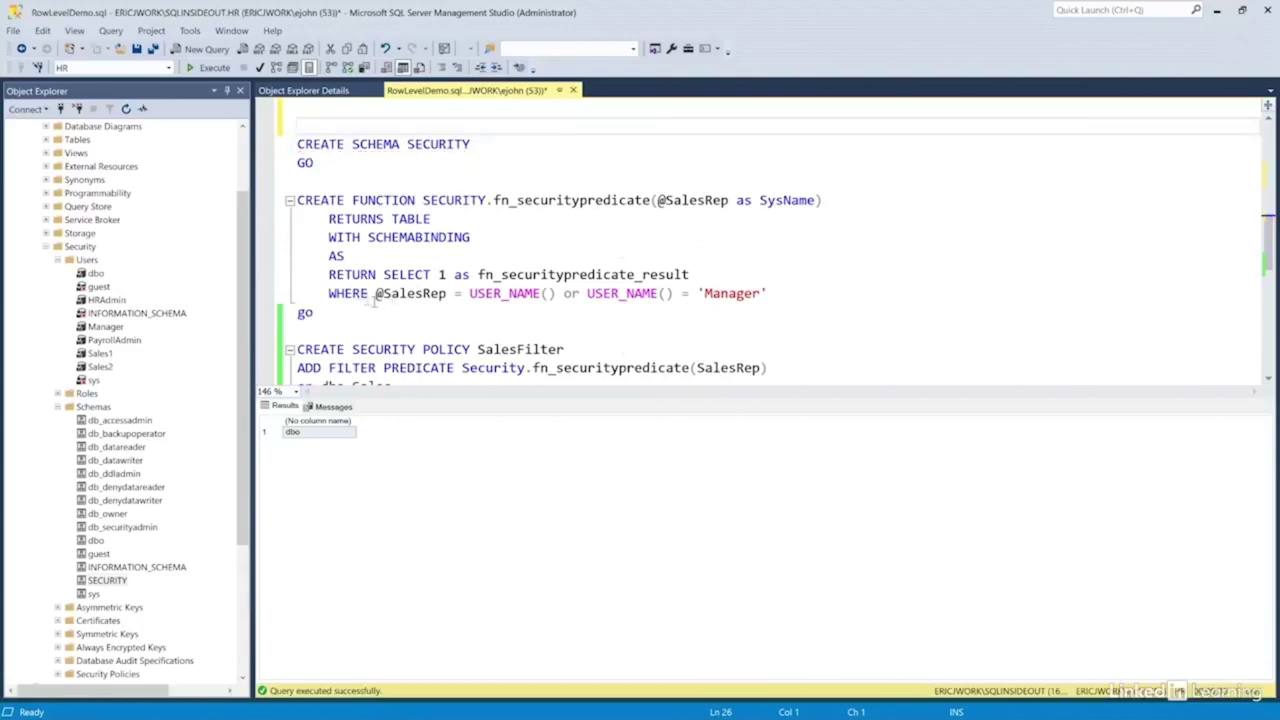
pyautogui.moveTo(376, 293); pyautogui.dragTo(456, 293)
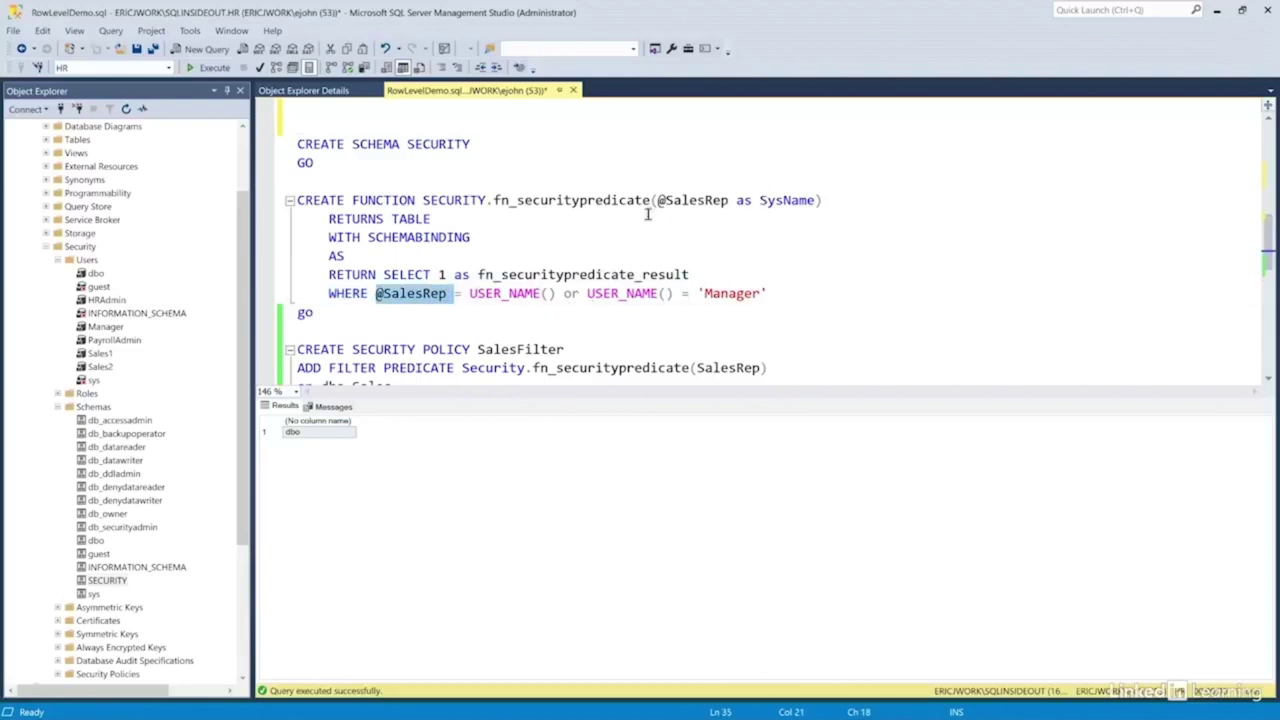
pyautogui.doubleClick(680, 200)
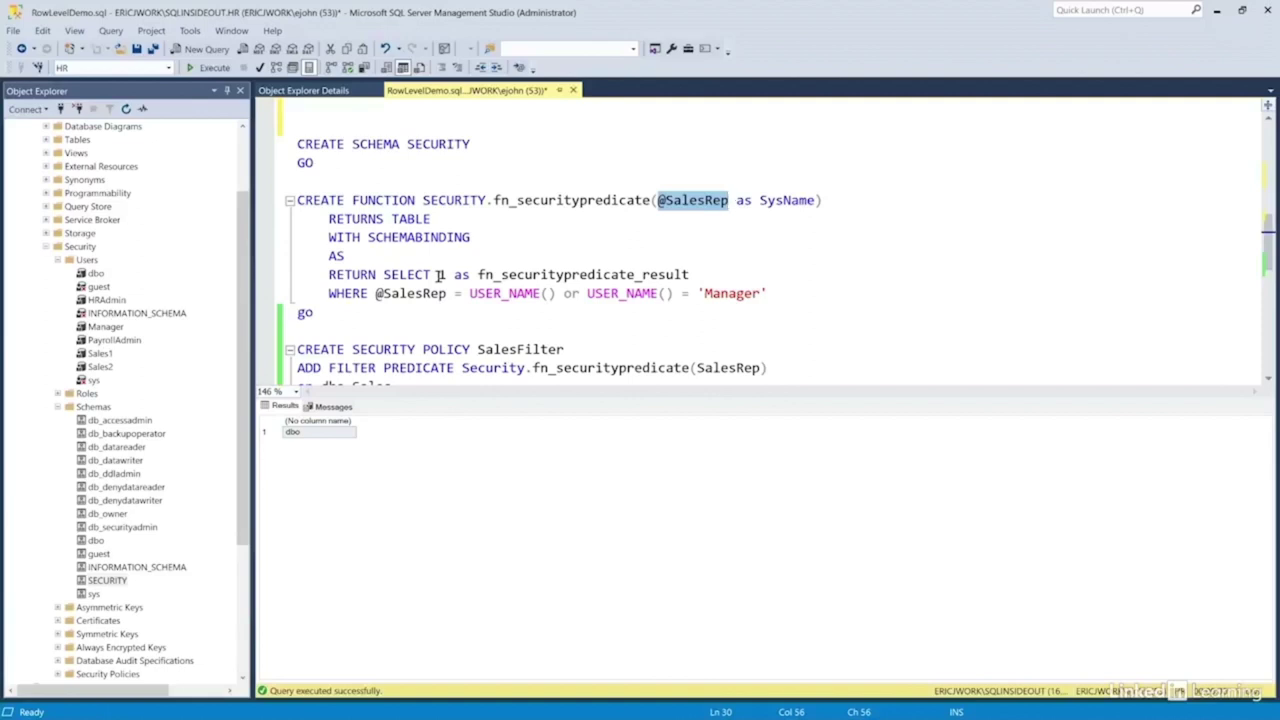
# - Review the USER_NAME() and 'Manager' conditions in the function's WHERE clause
pyautogui.click(589, 293)
pyautogui.click(736, 293)
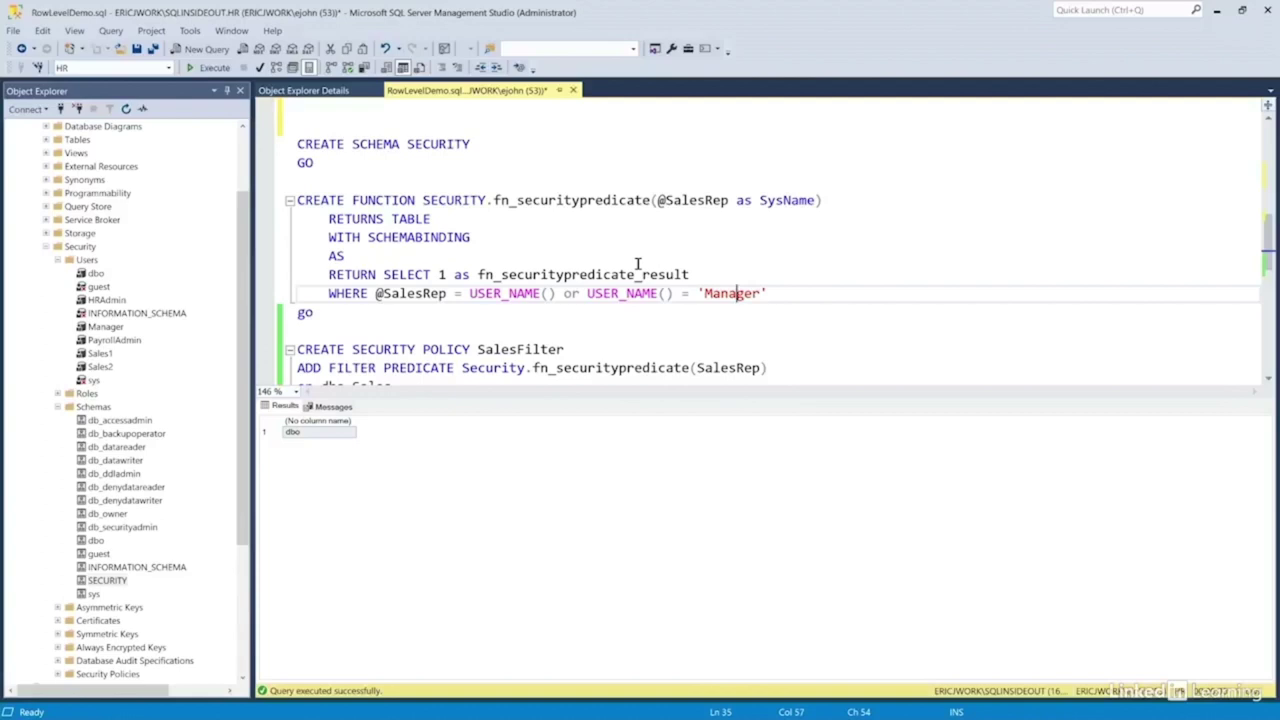
pyautogui.scroll(-1, 640, 260)
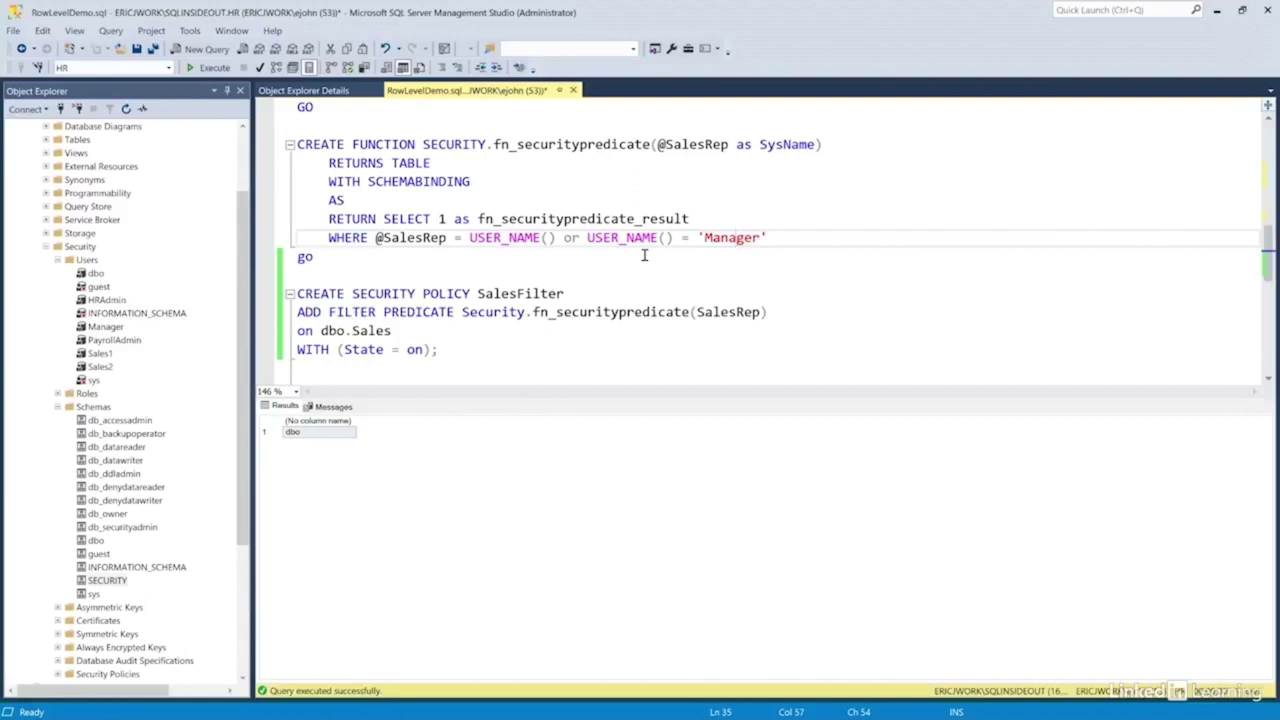
pyautogui.click(298, 144)
# - Execute the CREATE FUNCTION block for SECURITY.fn_securitypredicate and hide the results pane
pyautogui.moveTo(298, 144); pyautogui.dragTo(313, 257)
pyautogui.click(190, 67)
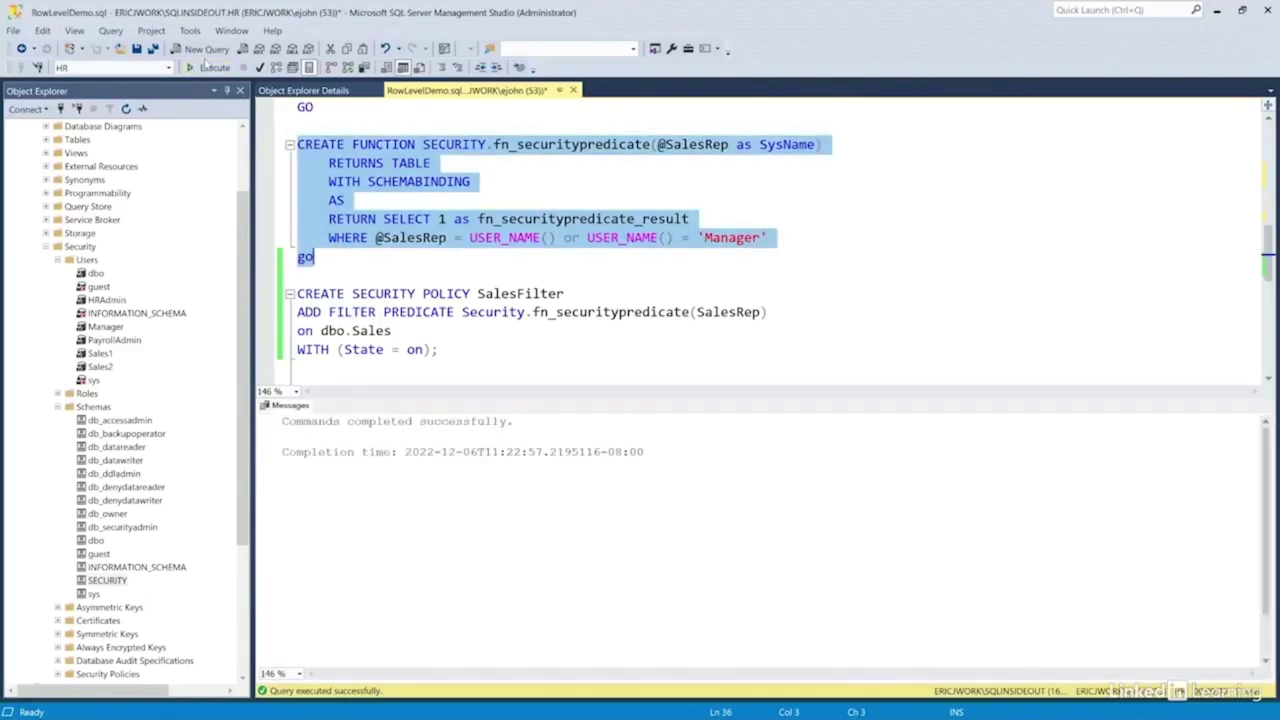
pyautogui.scroll(-1, 731, 274)
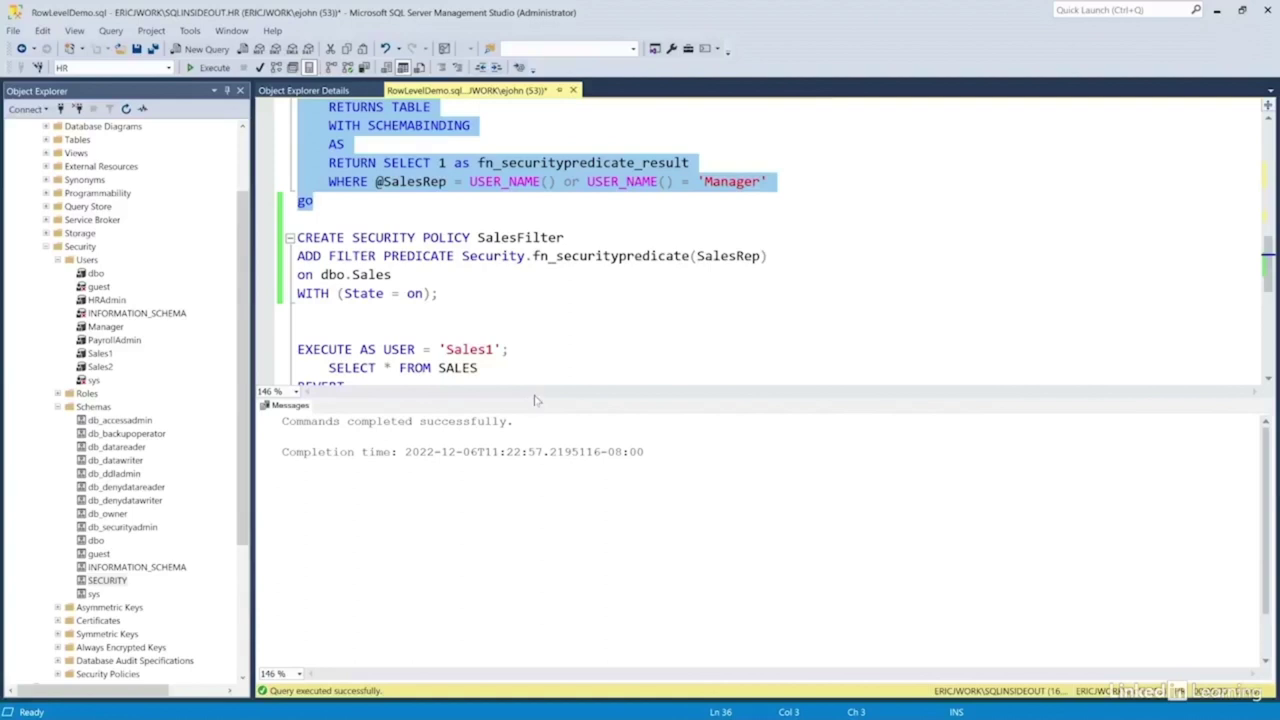
pyautogui.hotkey('ctrl', 'r')
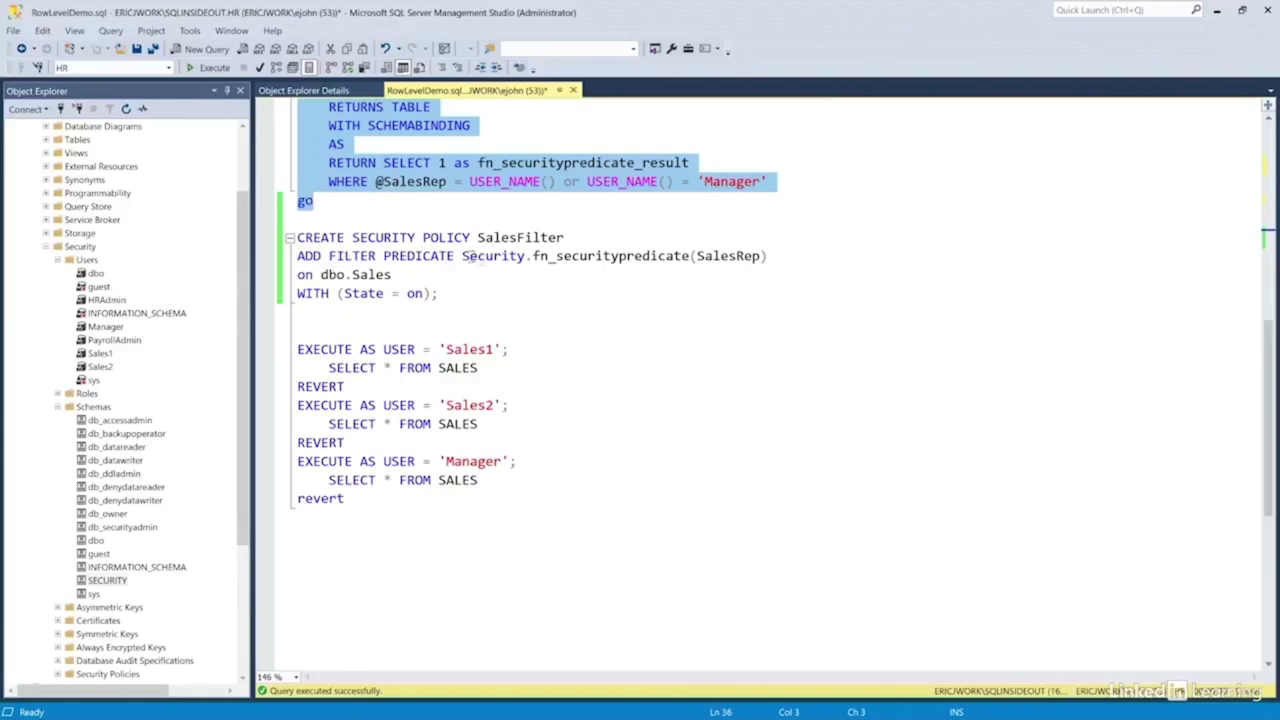
# - Review the SalesFilter policy's filter predicate on dbo.Sales using the SalesRep column
pyautogui.moveTo(462, 256); pyautogui.dragTo(777, 263)
pyautogui.doubleClick(720, 260)
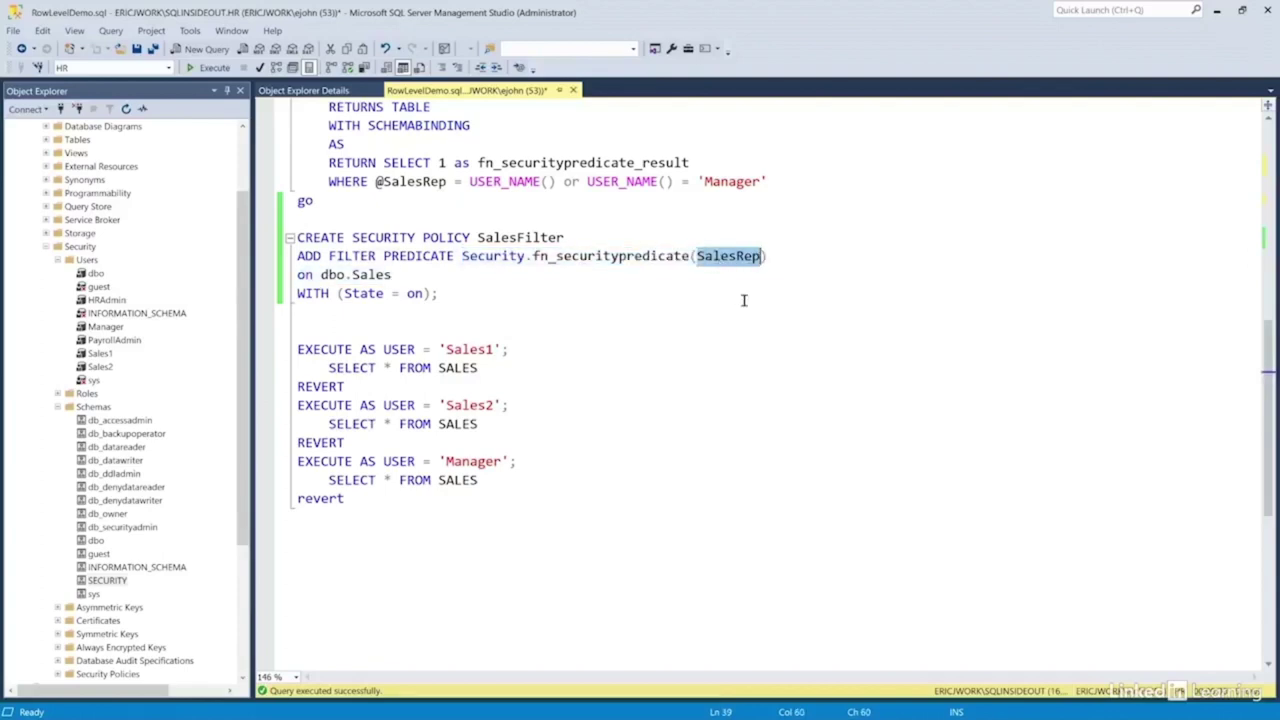
pyautogui.scroll(1, 690, 315)
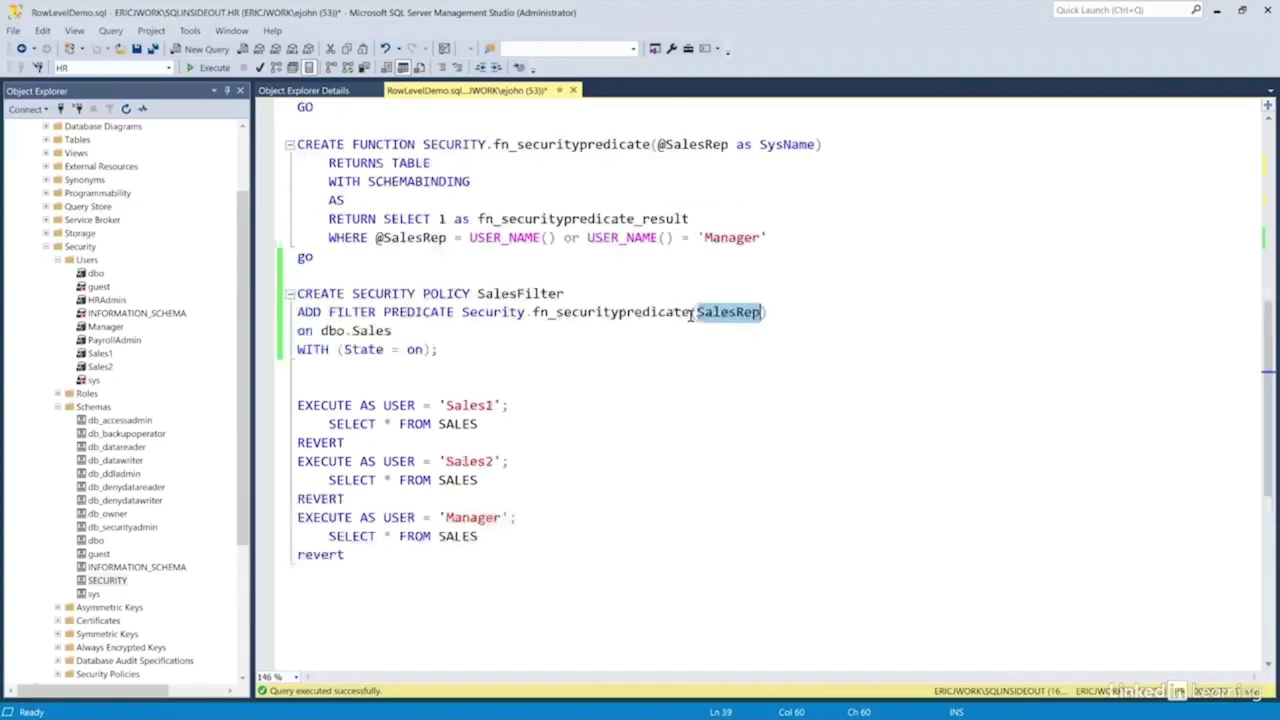
pyautogui.scroll(3, 690, 315)
pyautogui.scroll(1, 467, 268)
pyautogui.scroll(4, 467, 268)
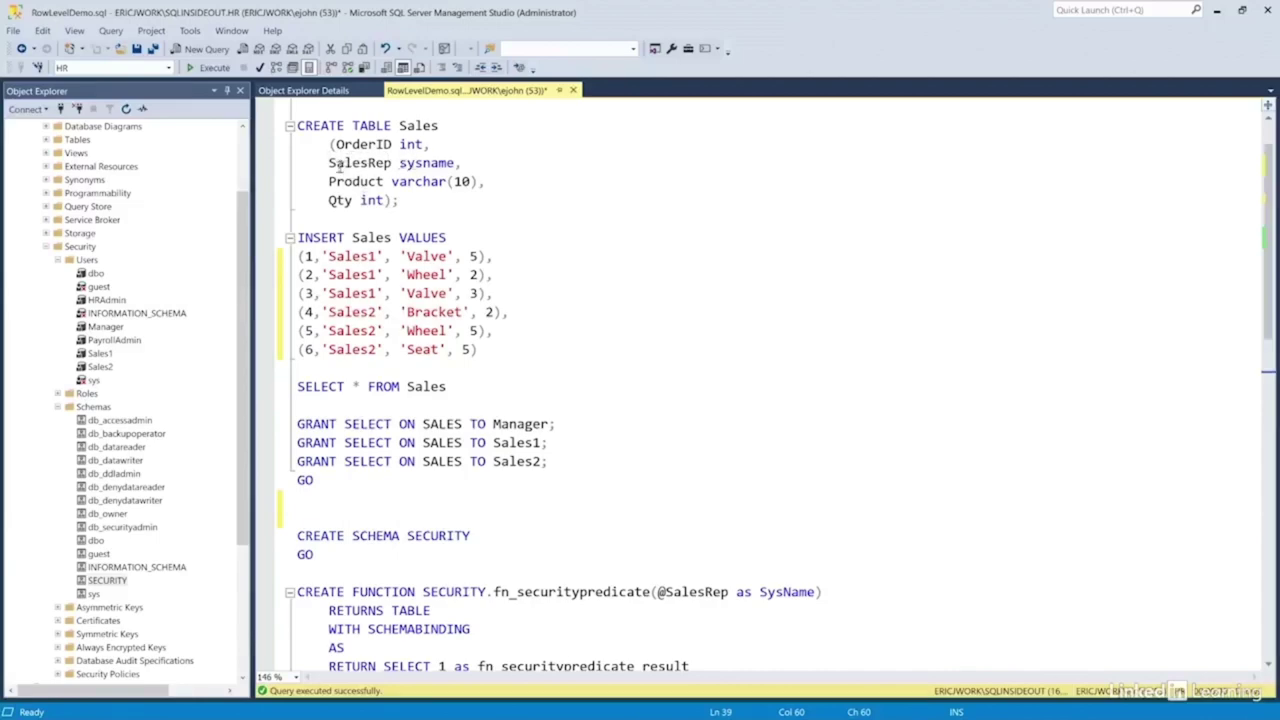
pyautogui.scroll(-6, 966, 449)
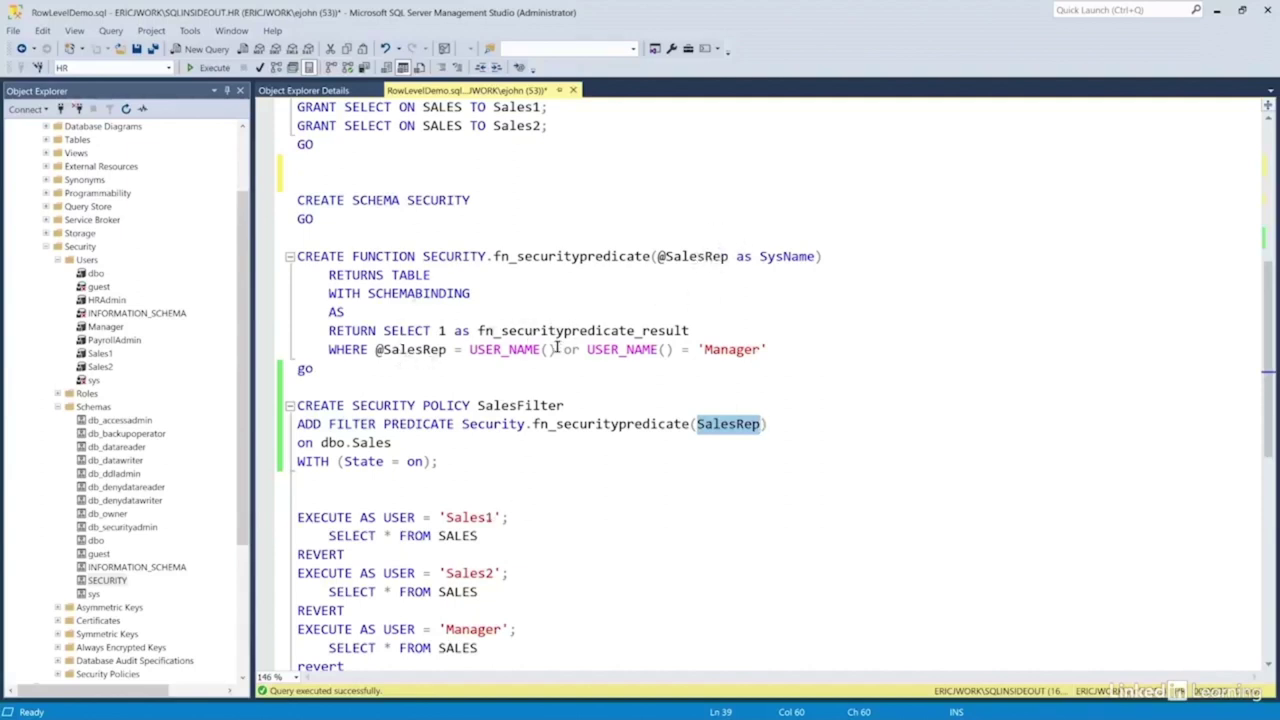
pyautogui.scroll(-2, 615, 348)
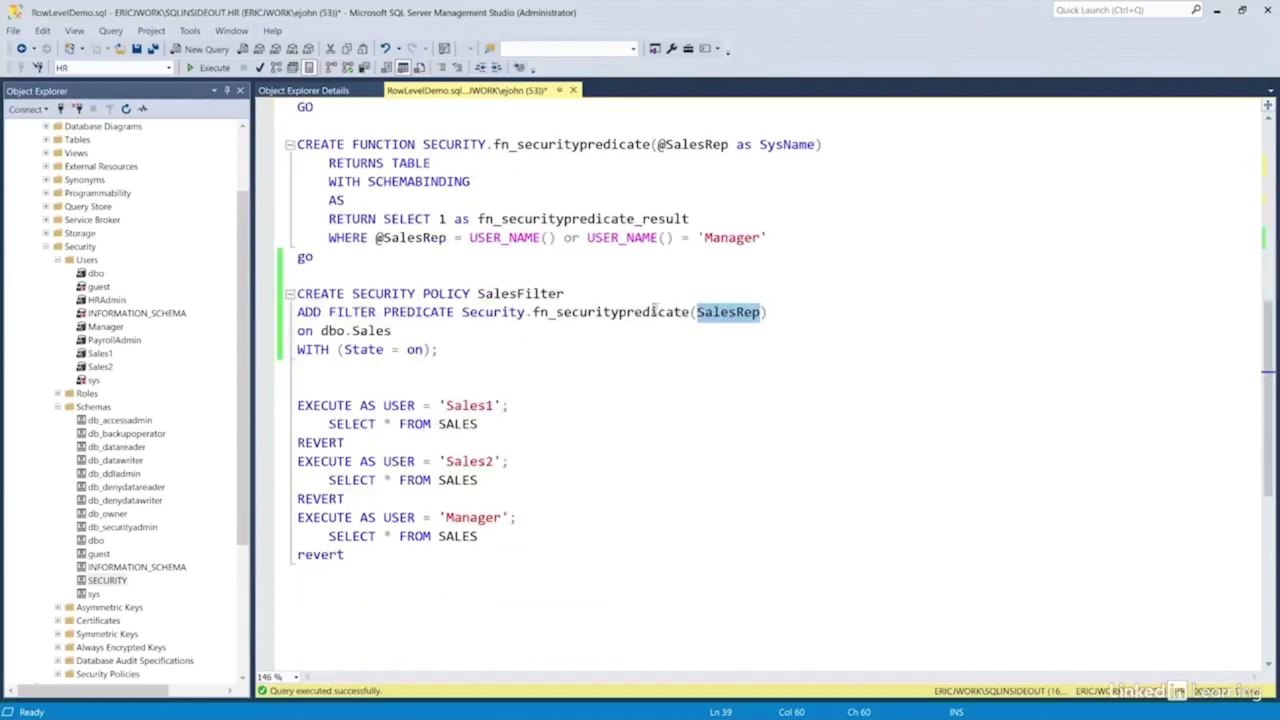
pyautogui.click(376, 331)
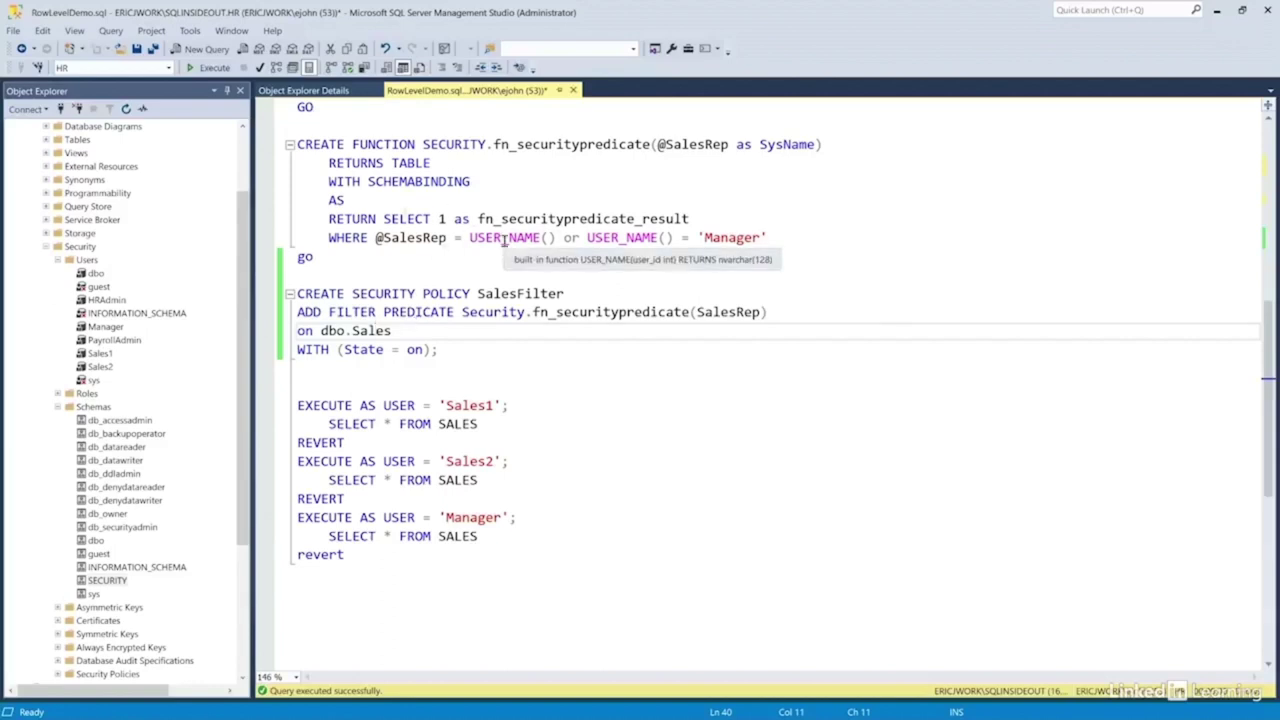
# - Execute the CREATE SECURITY POLICY SalesFilter statement
pyautogui.moveTo(460, 350); pyautogui.dragTo(297, 293)
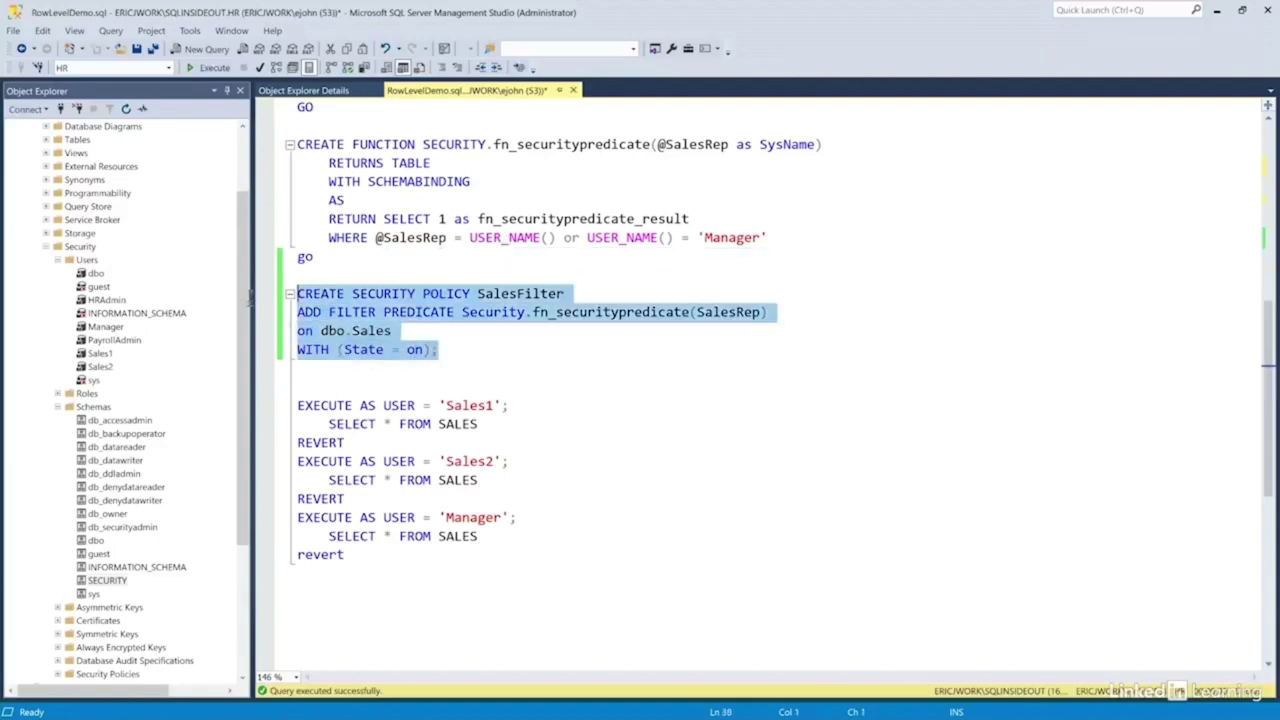
pyautogui.click(210, 67)
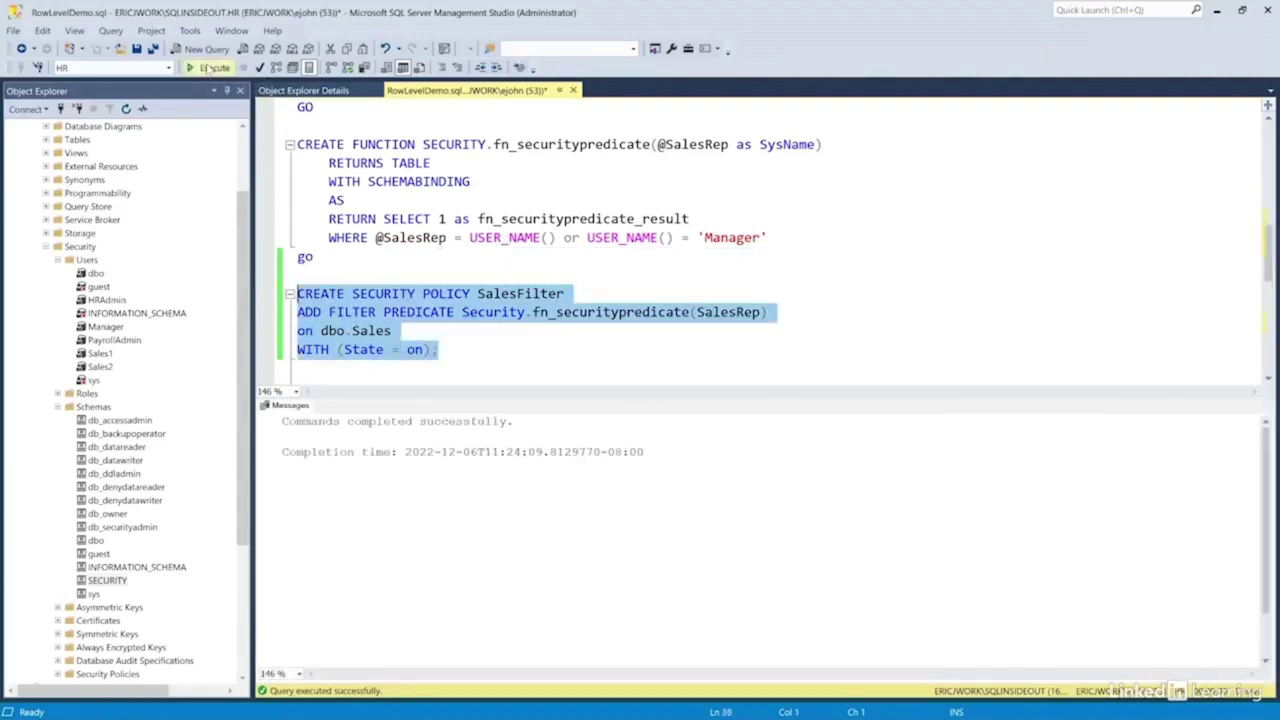
pyautogui.scroll(-1, 726, 211)
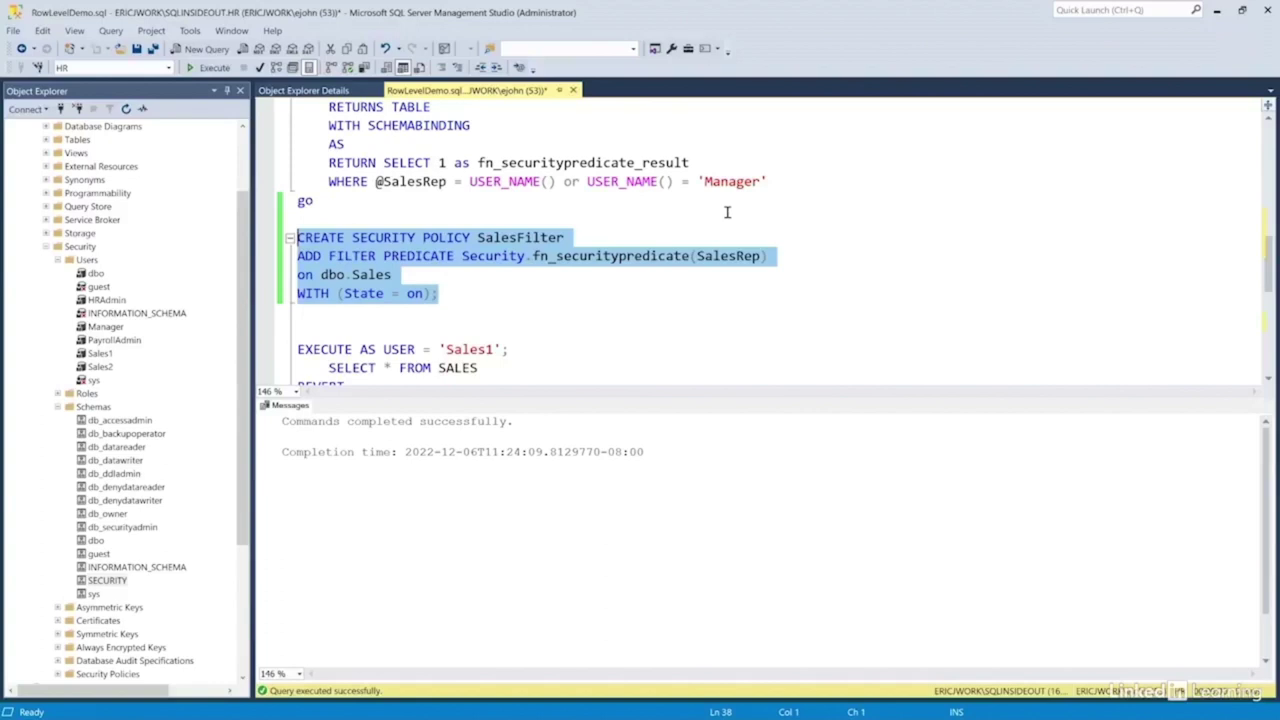
pyautogui.scroll(-1, 900, 225)
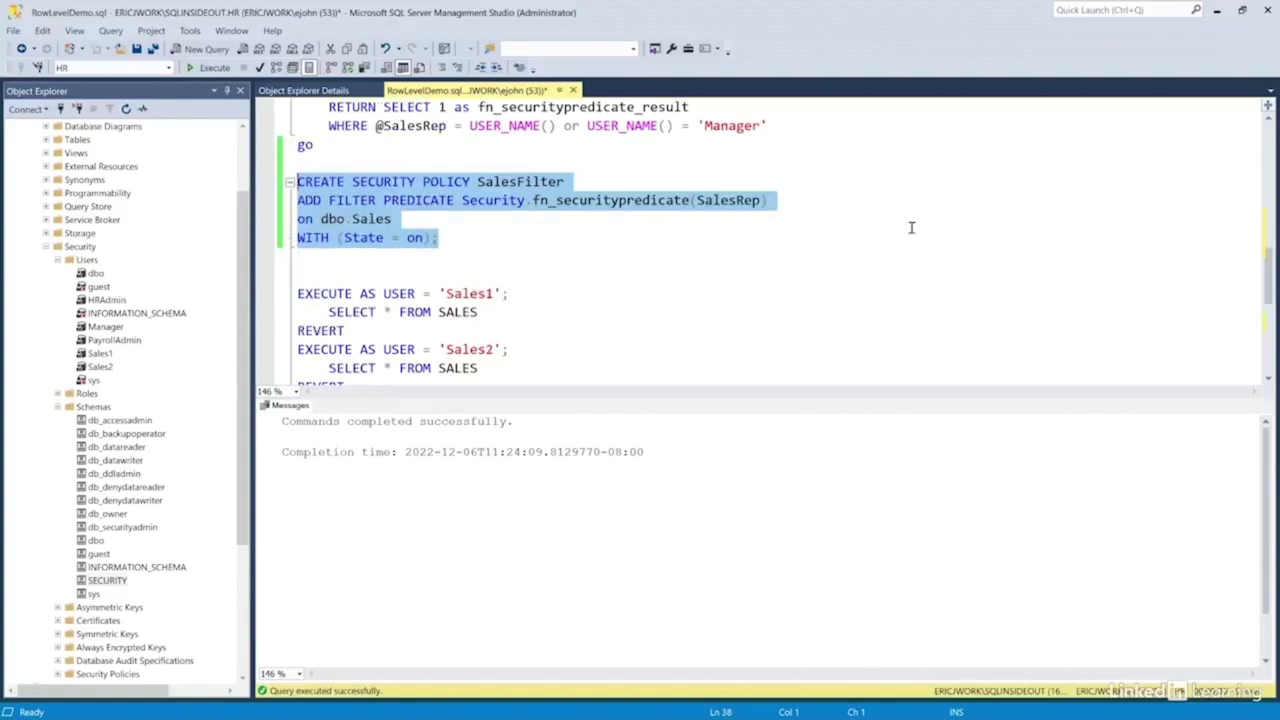
pyautogui.scroll(-1, 911, 227)
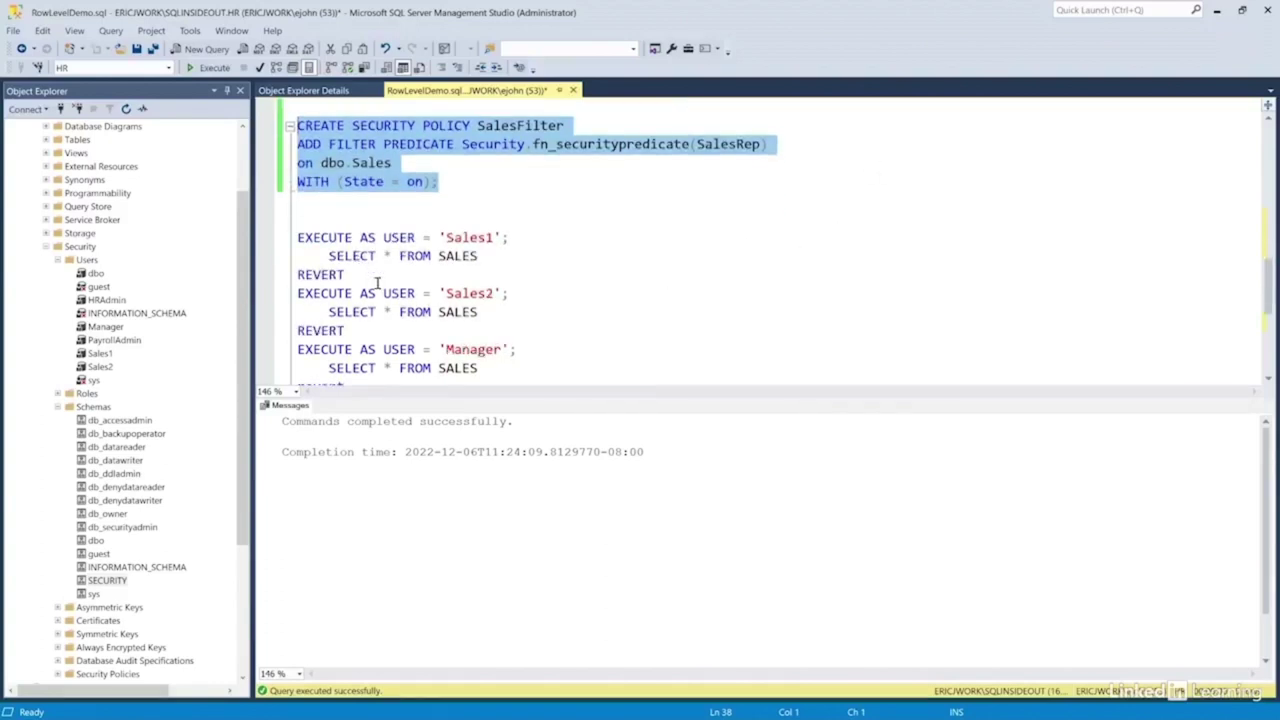
# - Run the plain SELECT * FROM Sales, which now returns no rows
pyautogui.moveTo(377, 280); pyautogui.dragTo(297, 240)
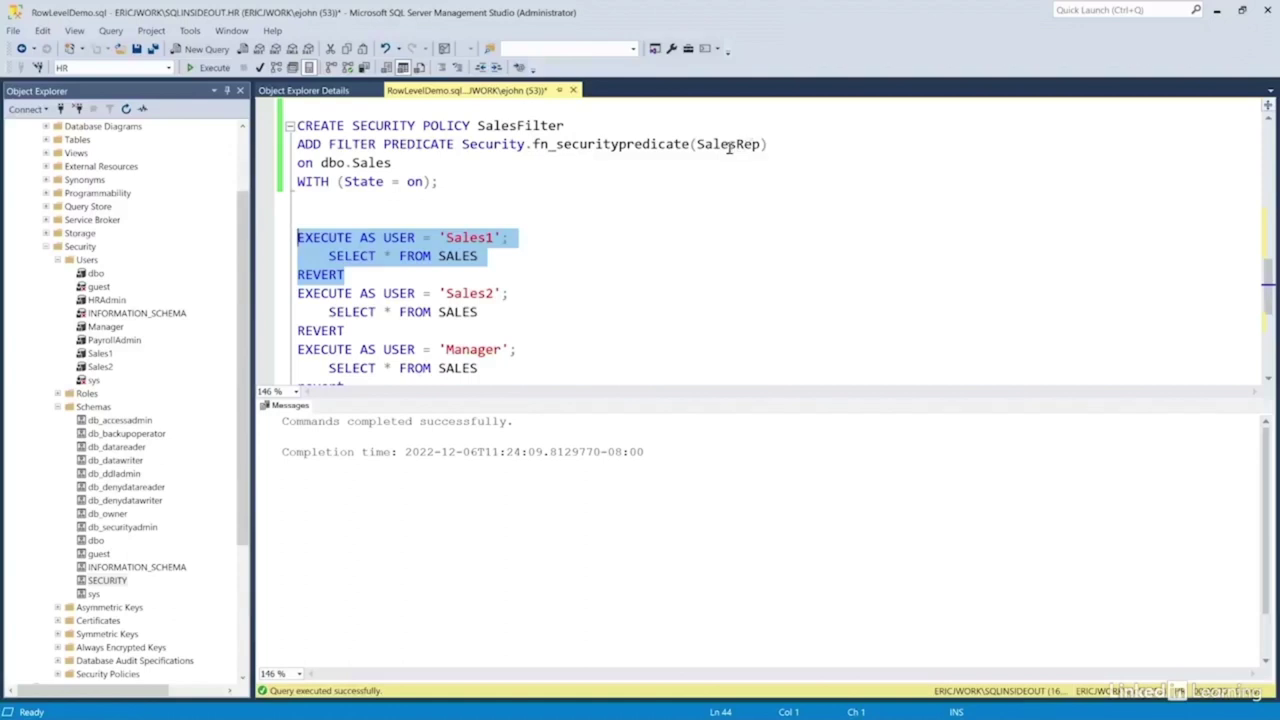
pyautogui.scroll(8, 512, 205)
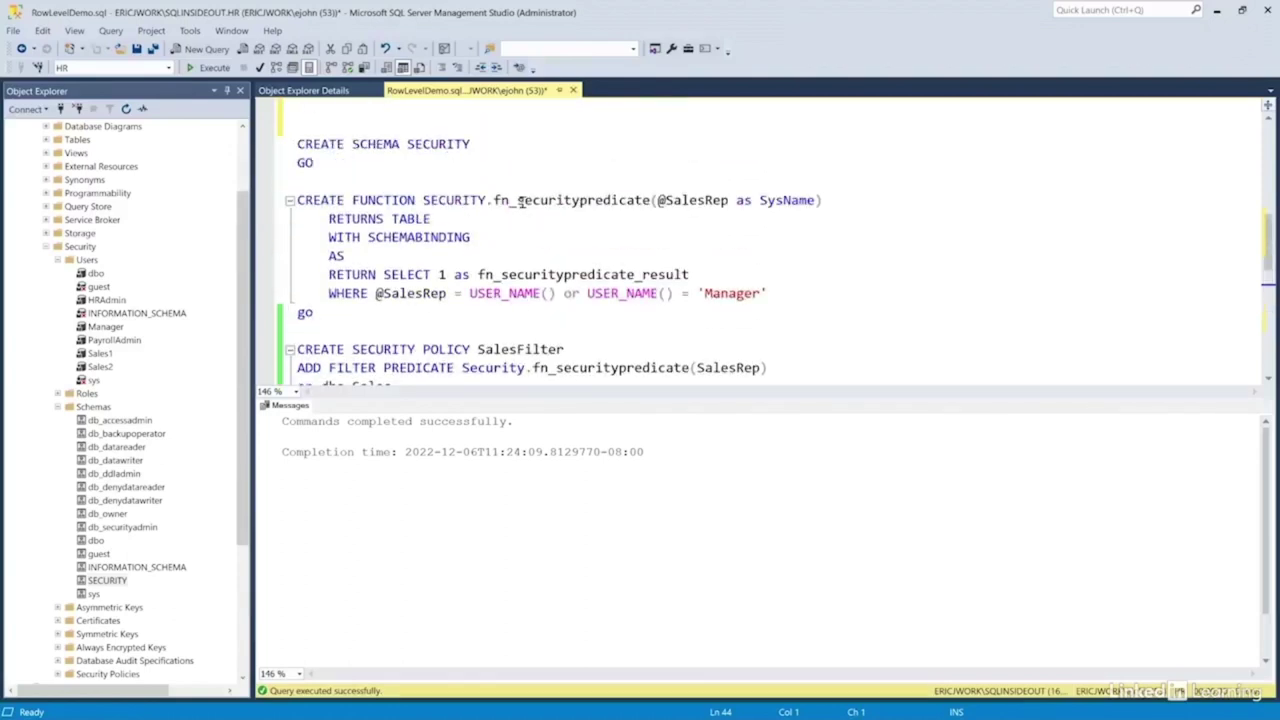
pyautogui.scroll(1, 512, 205)
pyautogui.moveTo(449, 160); pyautogui.dragTo(296, 145)
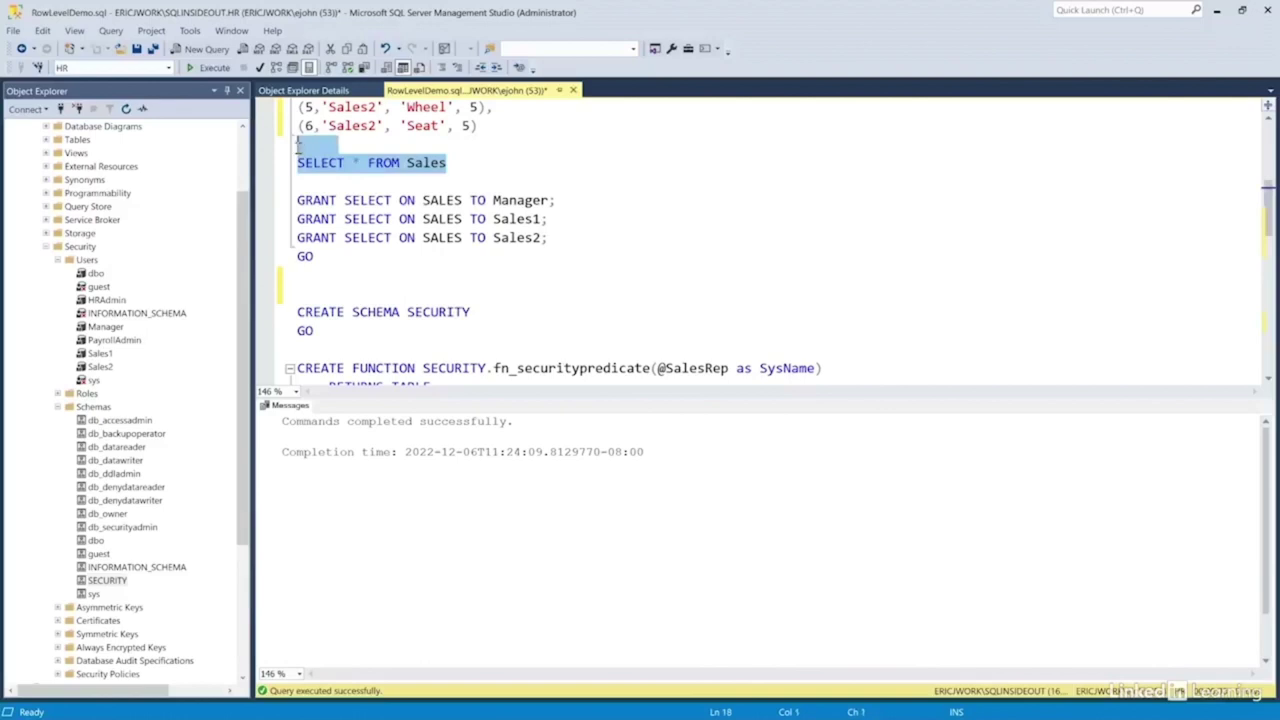
pyautogui.click(210, 67)
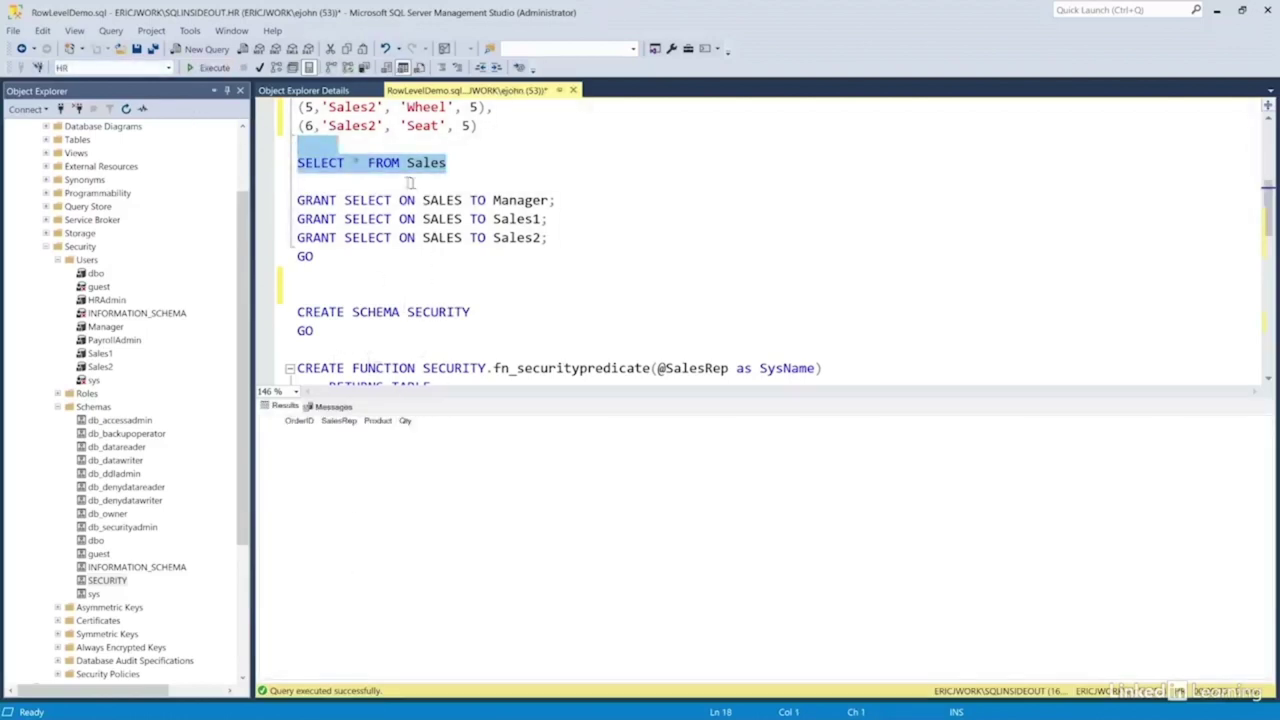
pyautogui.click(441, 177)
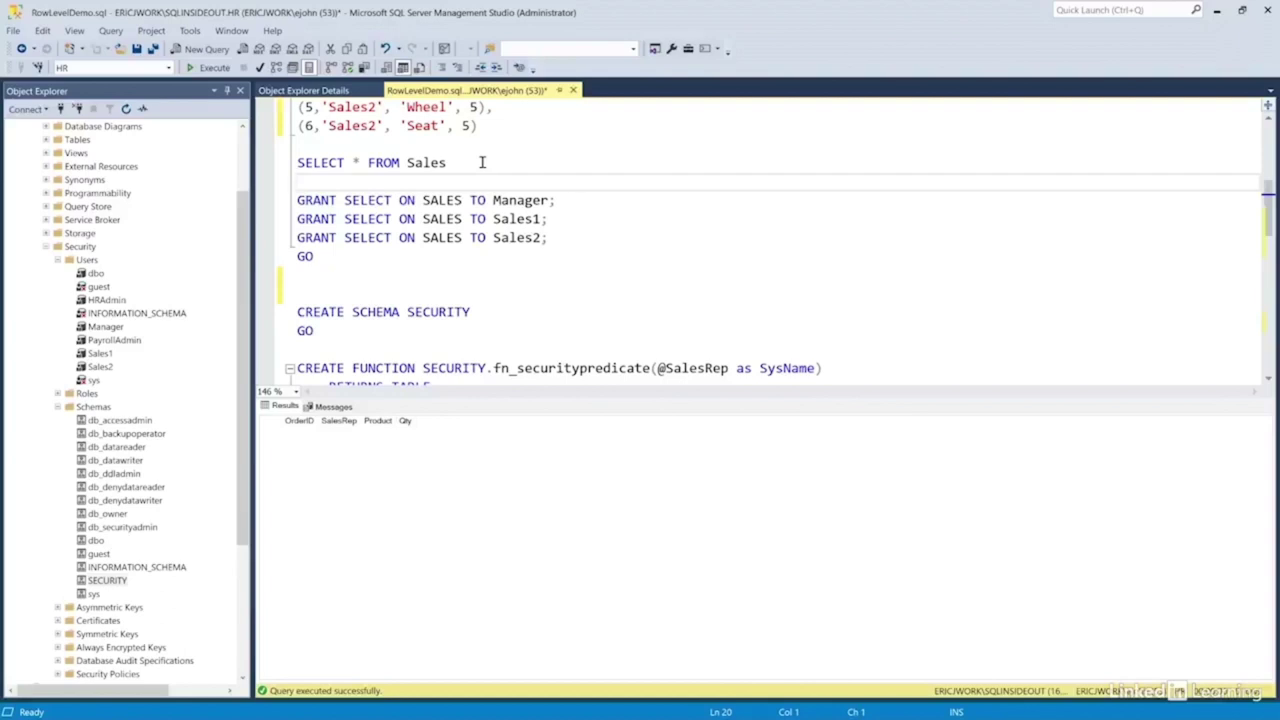
pyautogui.scroll(-7, 481, 162)
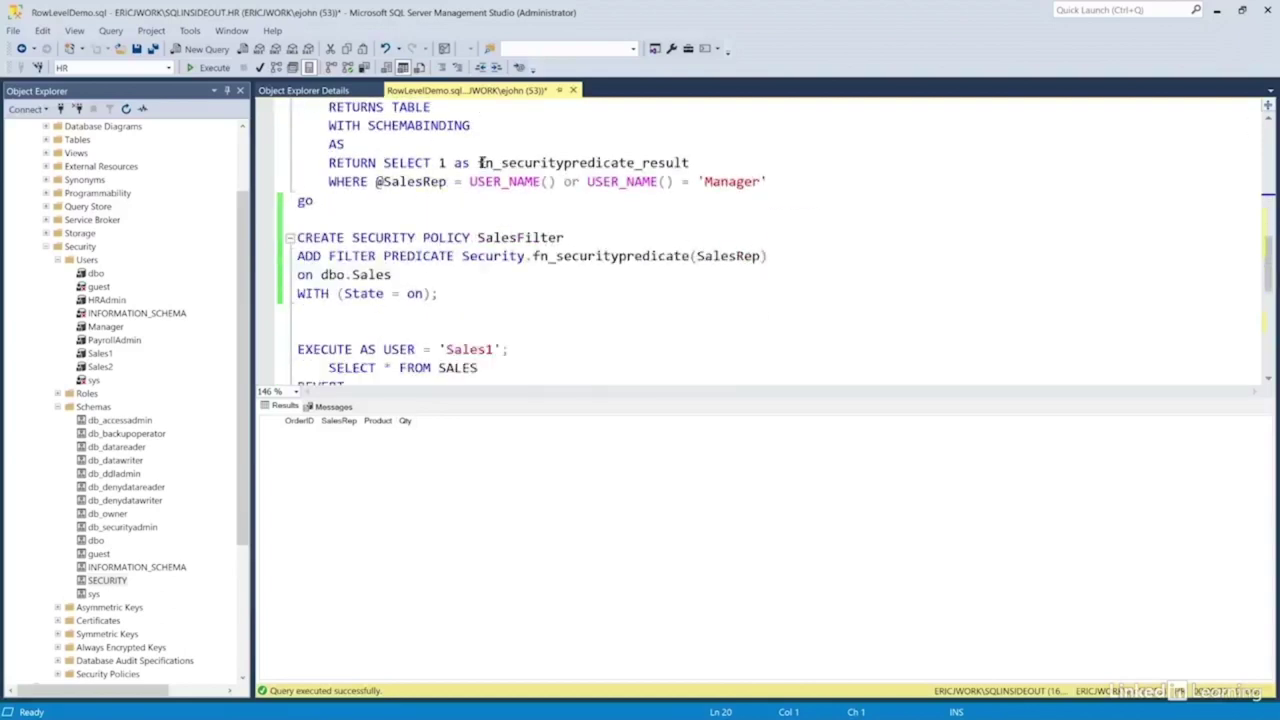
pyautogui.scroll(-1, 481, 162)
# - Run the EXECUTE AS USER = 'Manager' block through REVERT, listing all six Sales rows
pyautogui.moveTo(378, 330); pyautogui.dragTo(250, 291)
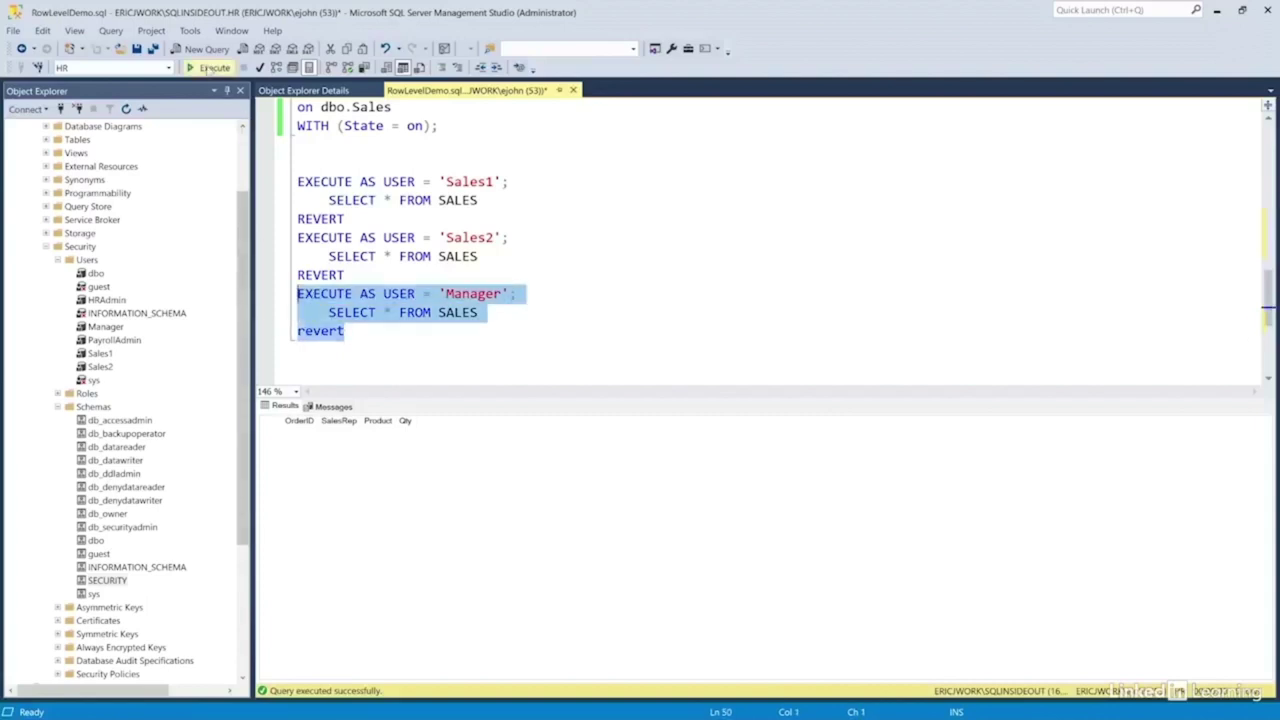
pyautogui.click(208, 67)
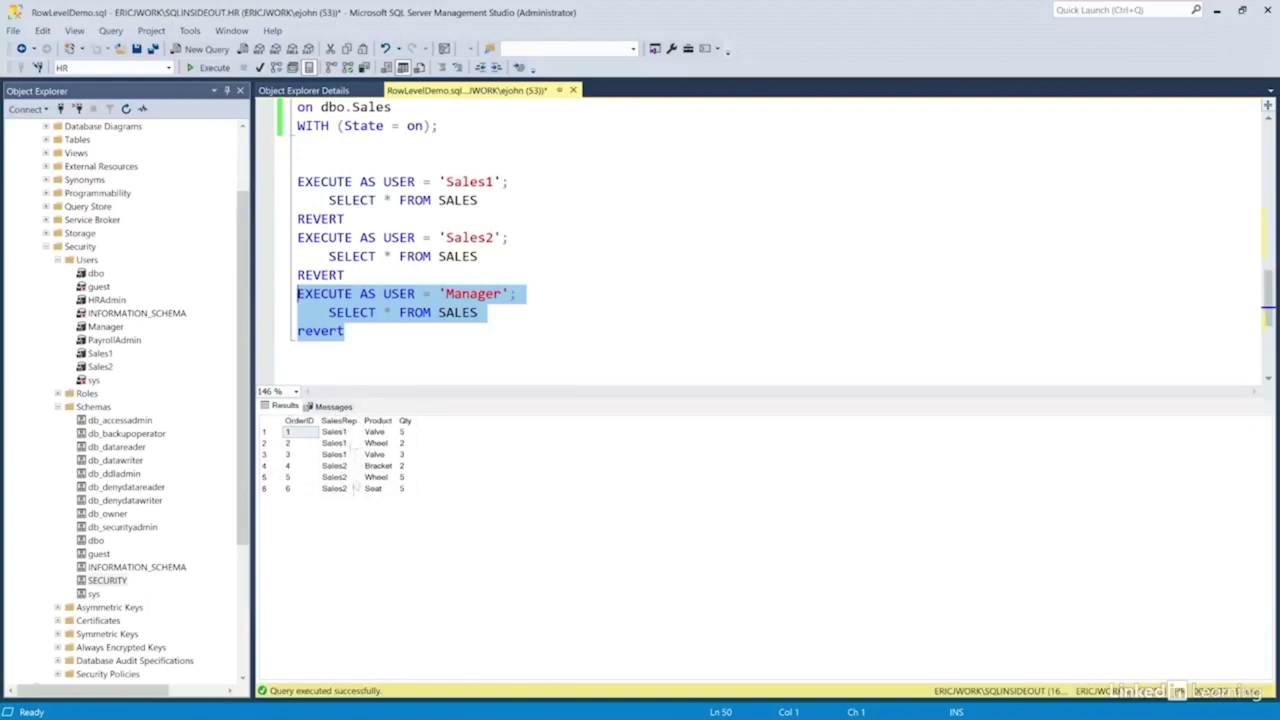
pyautogui.scroll(1, 714, 283)
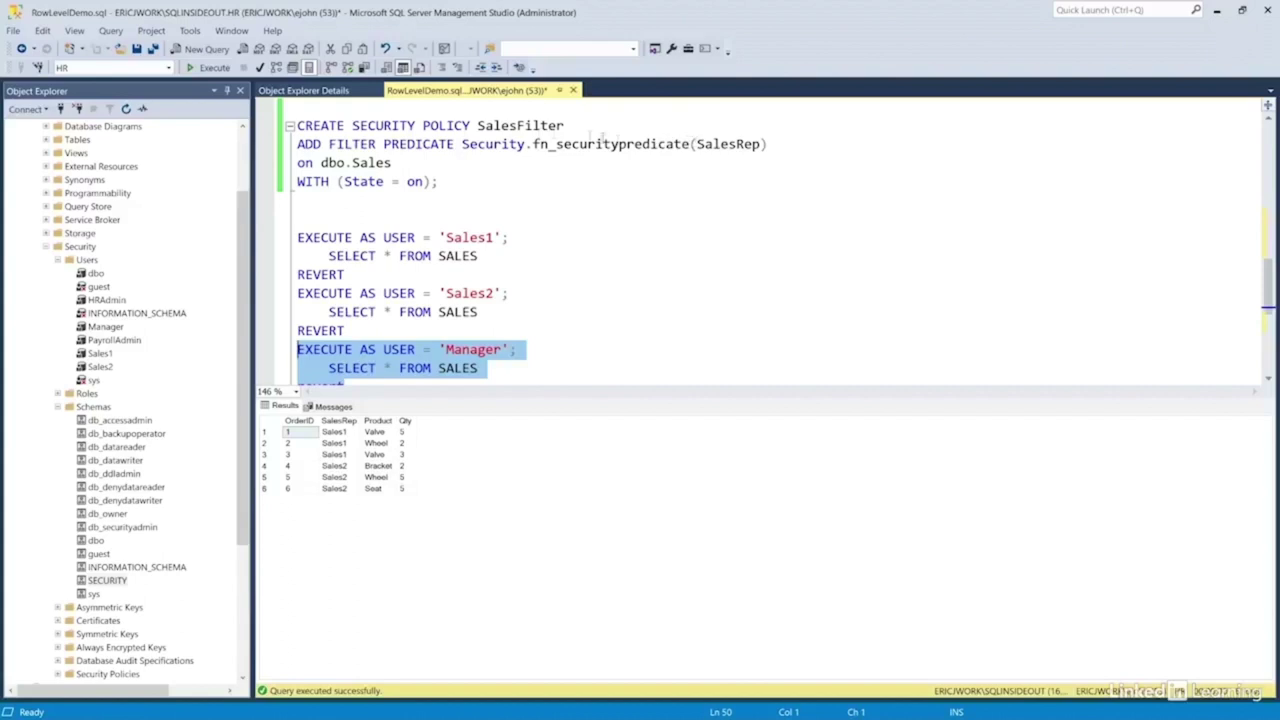
pyautogui.scroll(1, 478, 186)
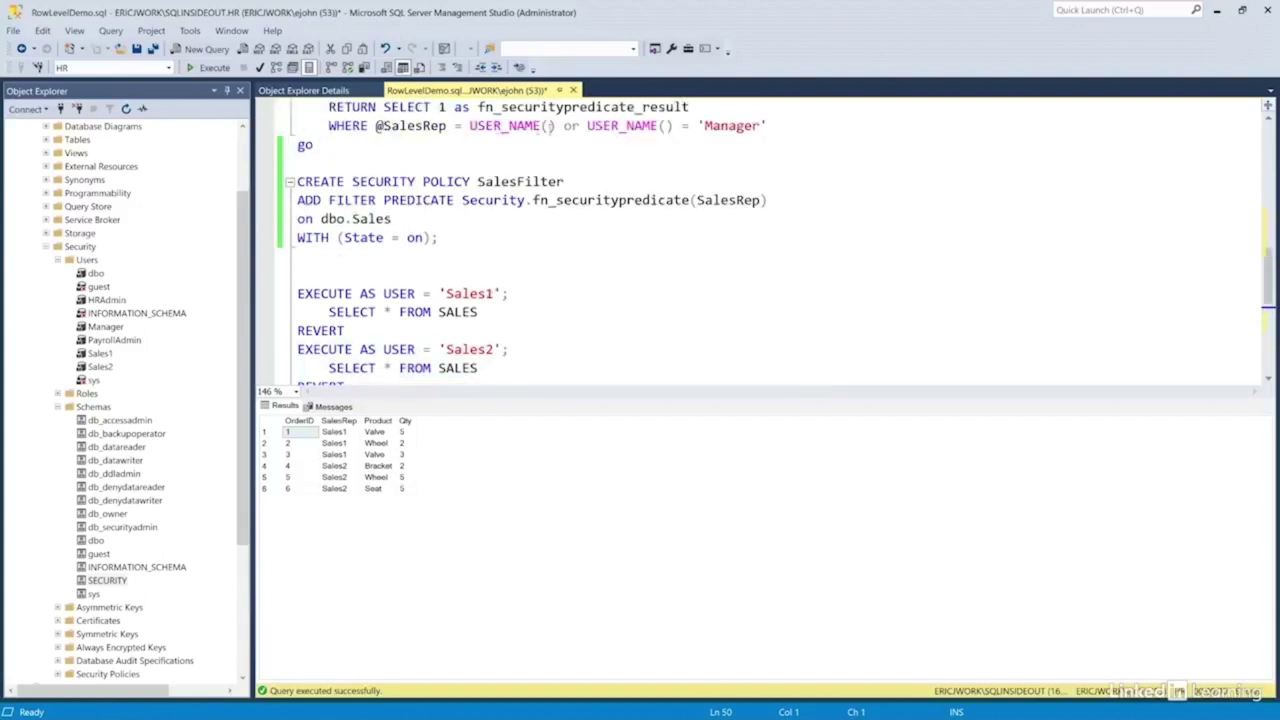
pyautogui.moveTo(538, 128)
pyautogui.scroll(-1, 465, 230)
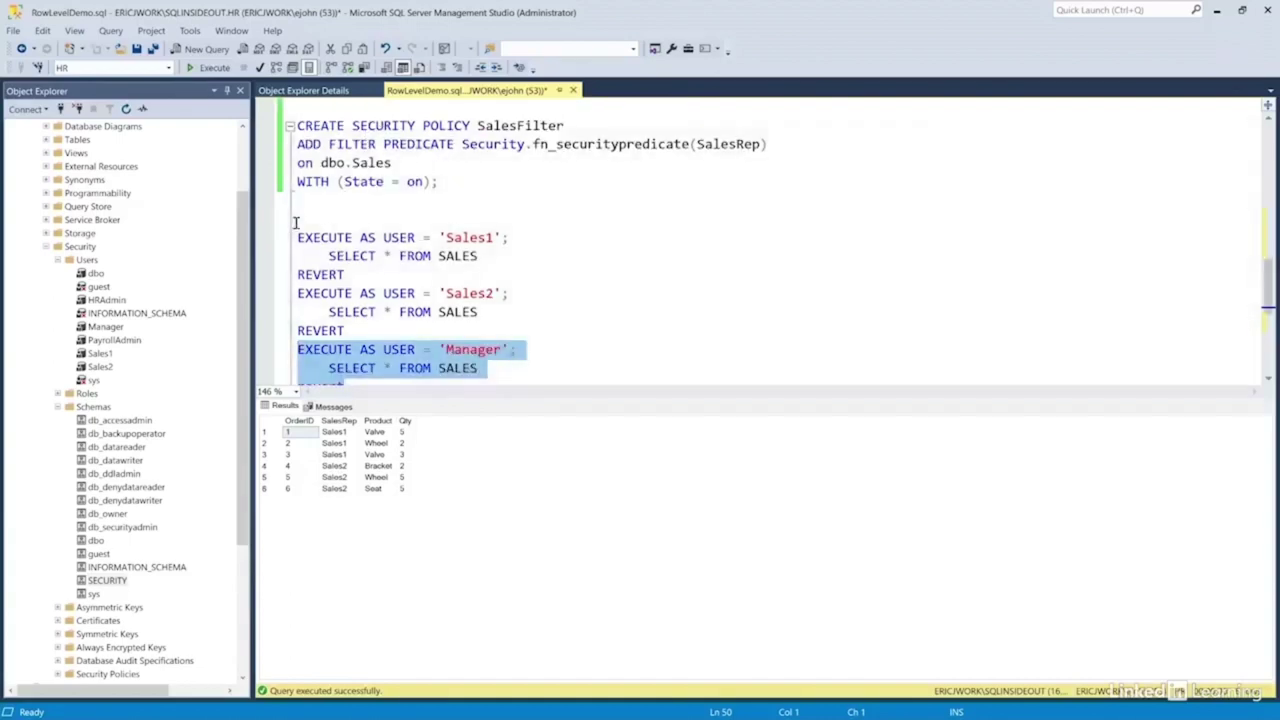
# - Run the Sales1 block, then the Sales2 block, each returning only its three rows
pyautogui.moveTo(297, 237); pyautogui.dragTo(368, 277)
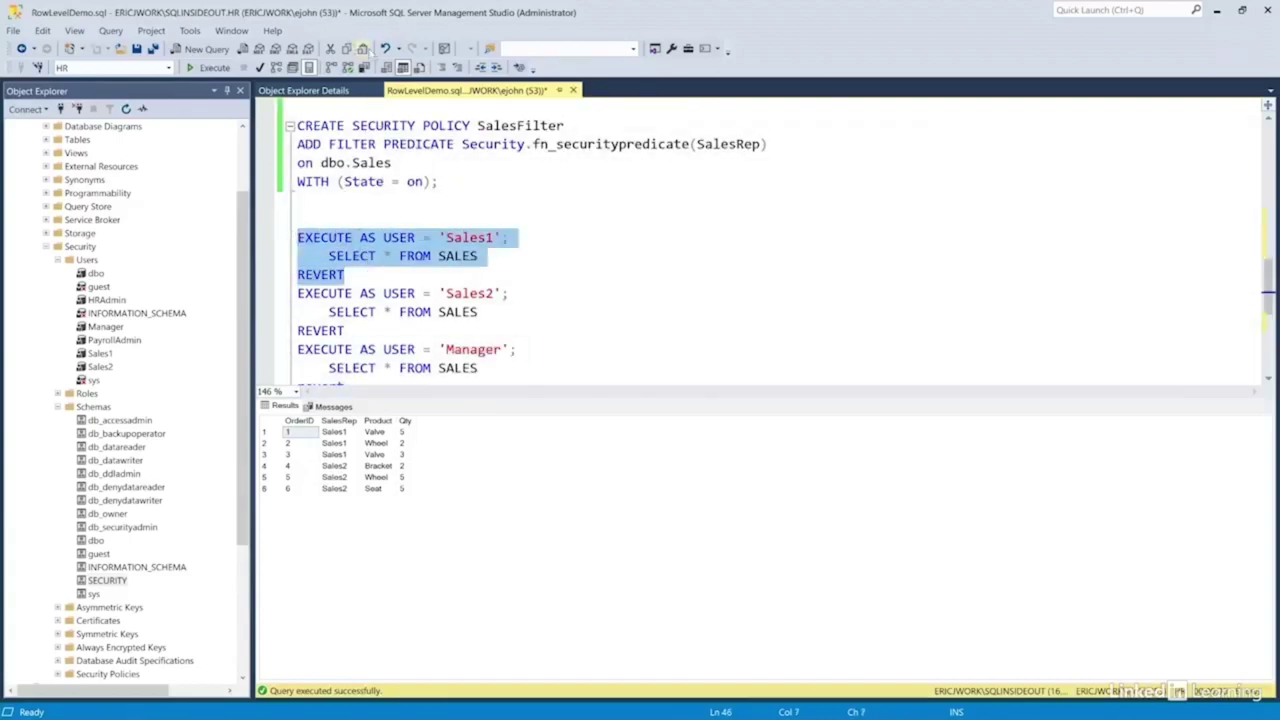
pyautogui.click(210, 67)
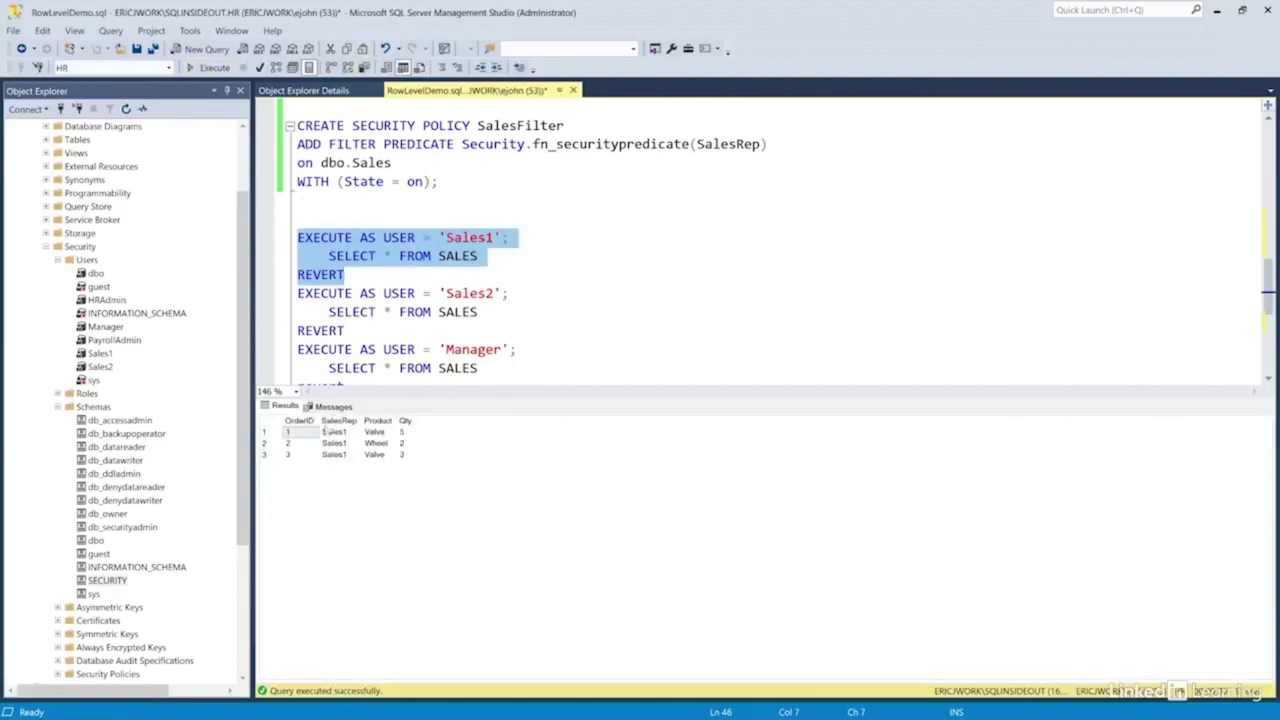
pyautogui.click(298, 293)
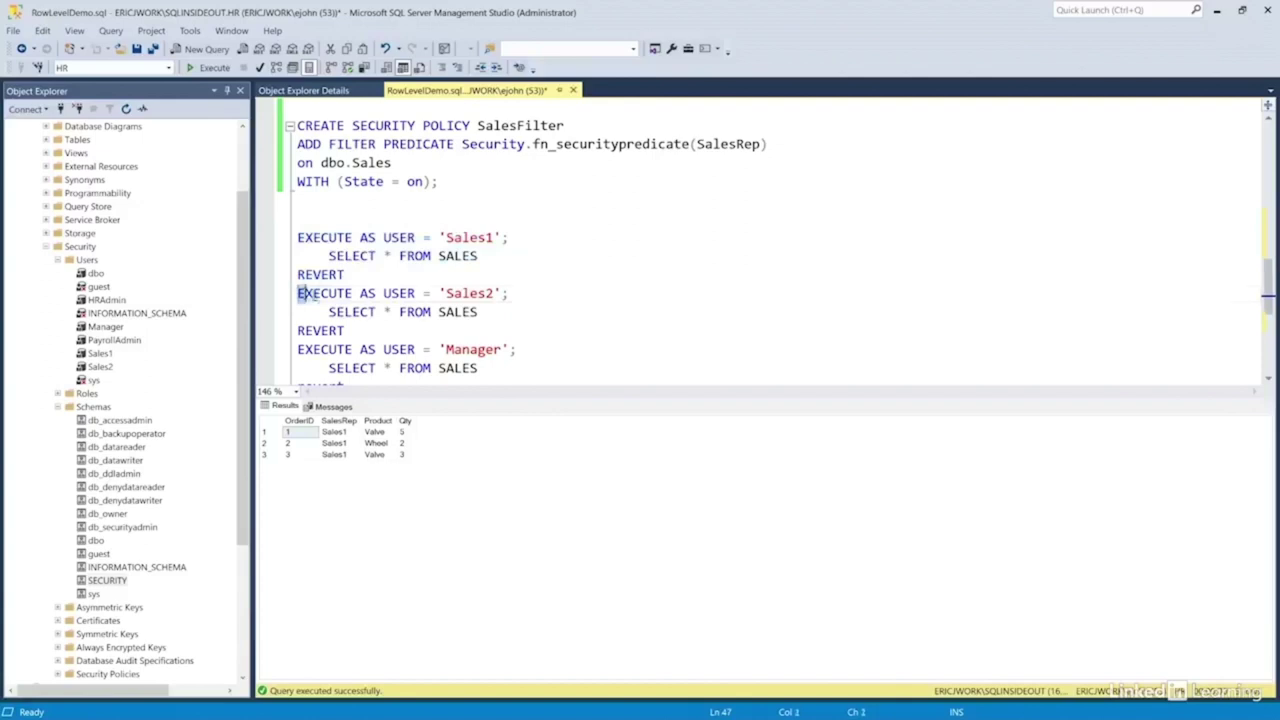
pyautogui.moveTo(298, 293); pyautogui.dragTo(391, 334)
pyautogui.click(195, 67)
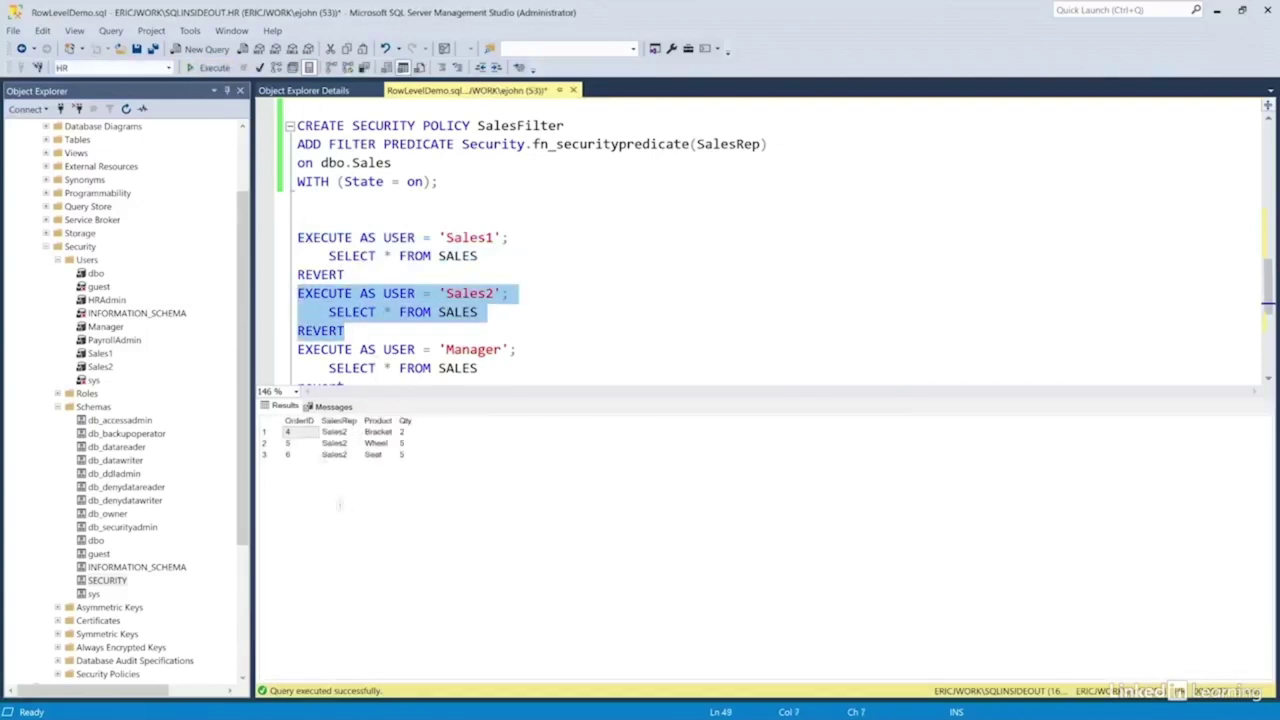
# - Run all three EXECUTE AS test blocks together and enlarge the query editor
pyautogui.scroll(-1, 423, 329)
pyautogui.moveTo(377, 337); pyautogui.dragTo(252, 182)
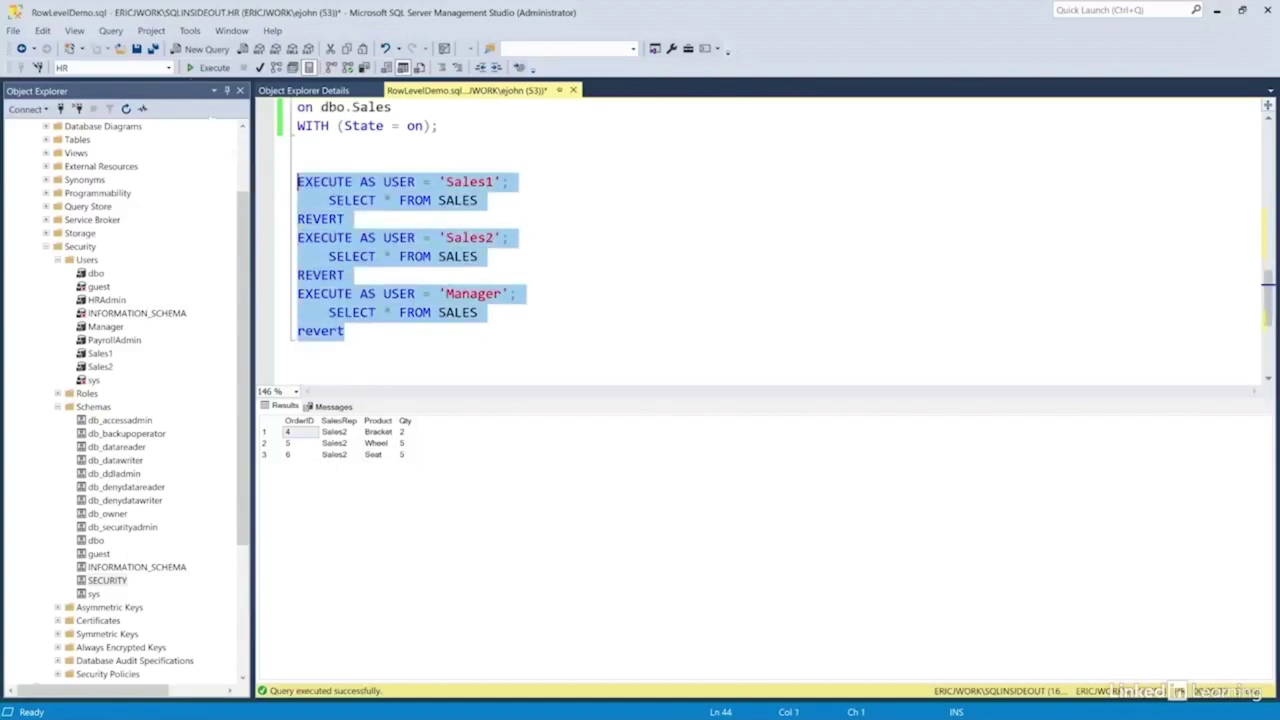
pyautogui.click(195, 67)
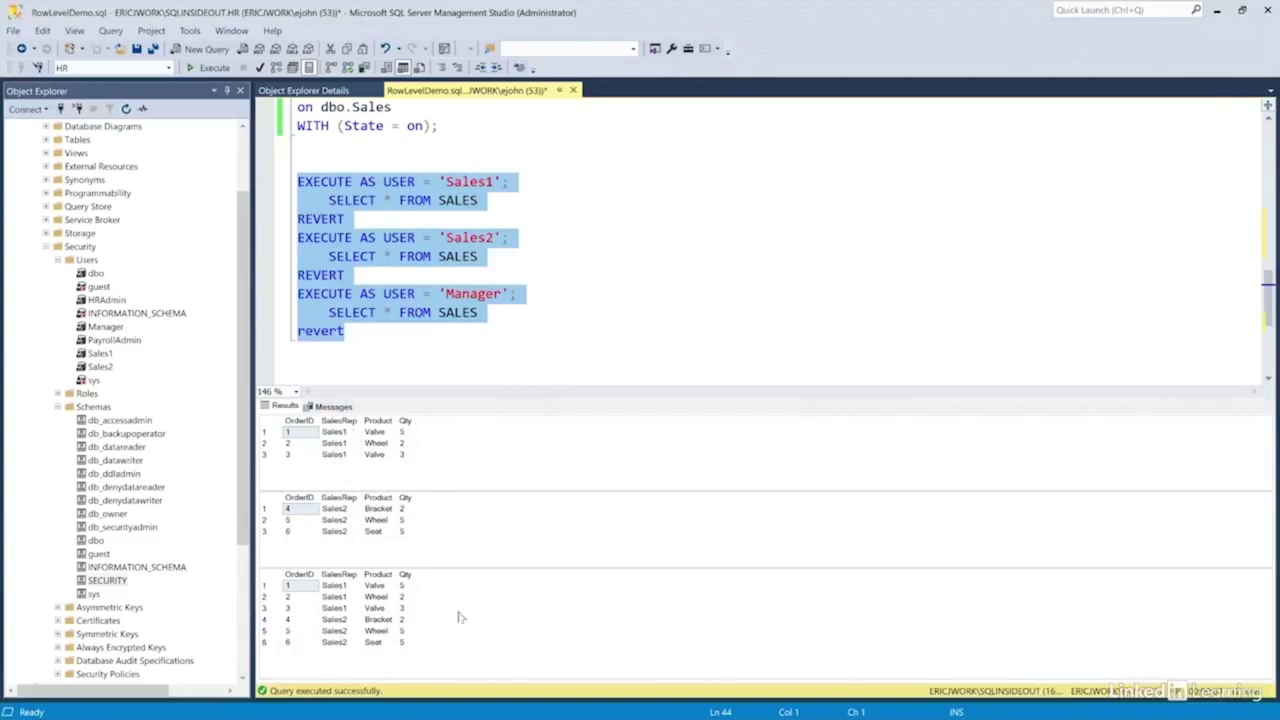
pyautogui.scroll(1, 762, 281)
pyautogui.scroll(3, 775, 282)
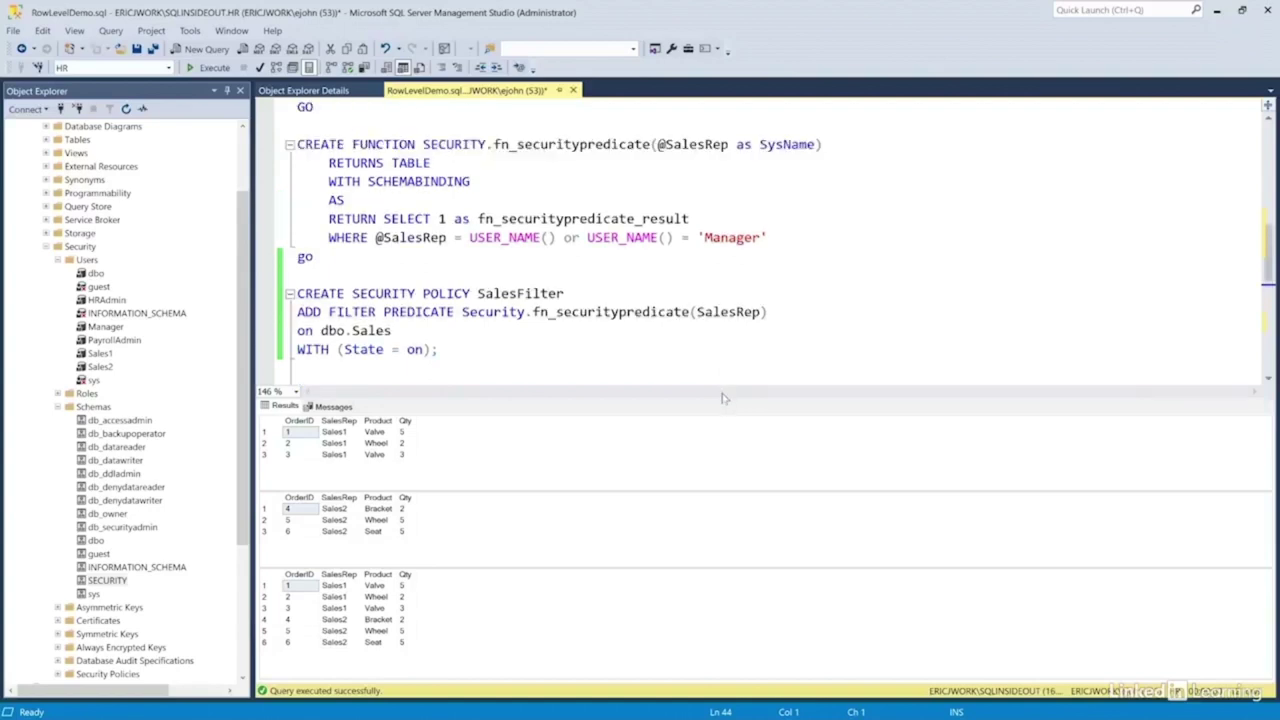
pyautogui.moveTo(727, 401); pyautogui.dragTo(780, 489)
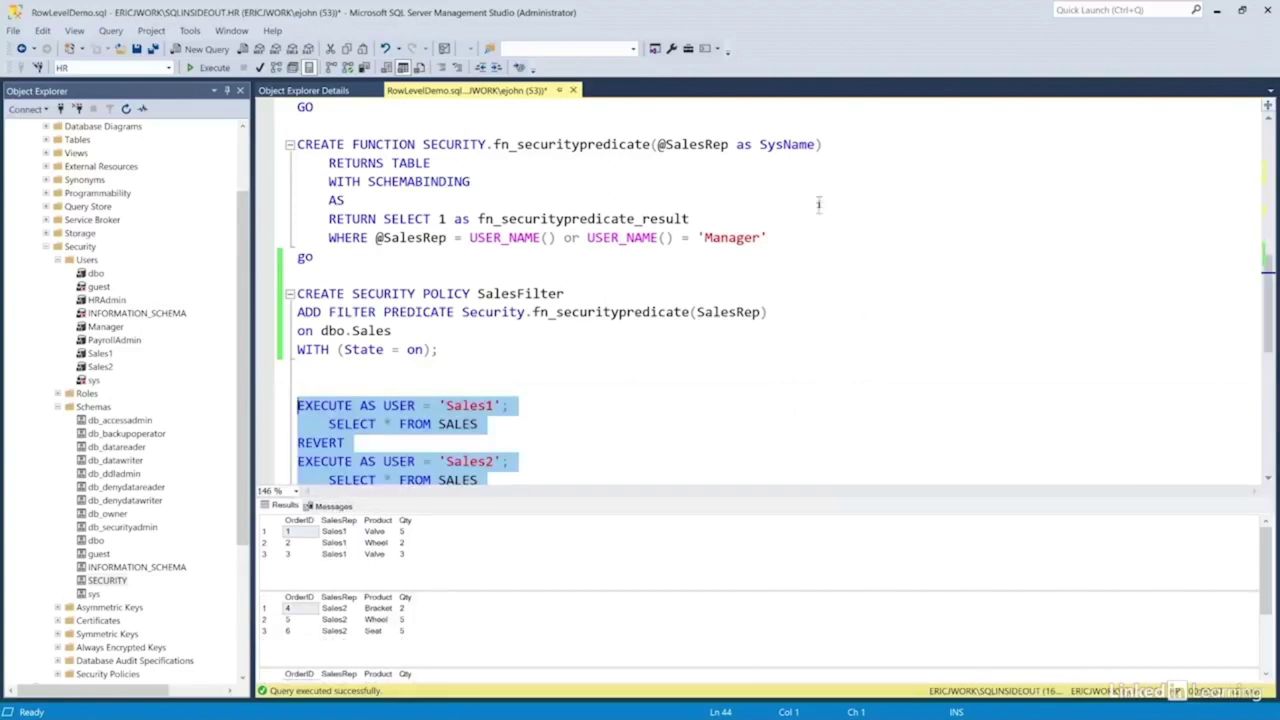
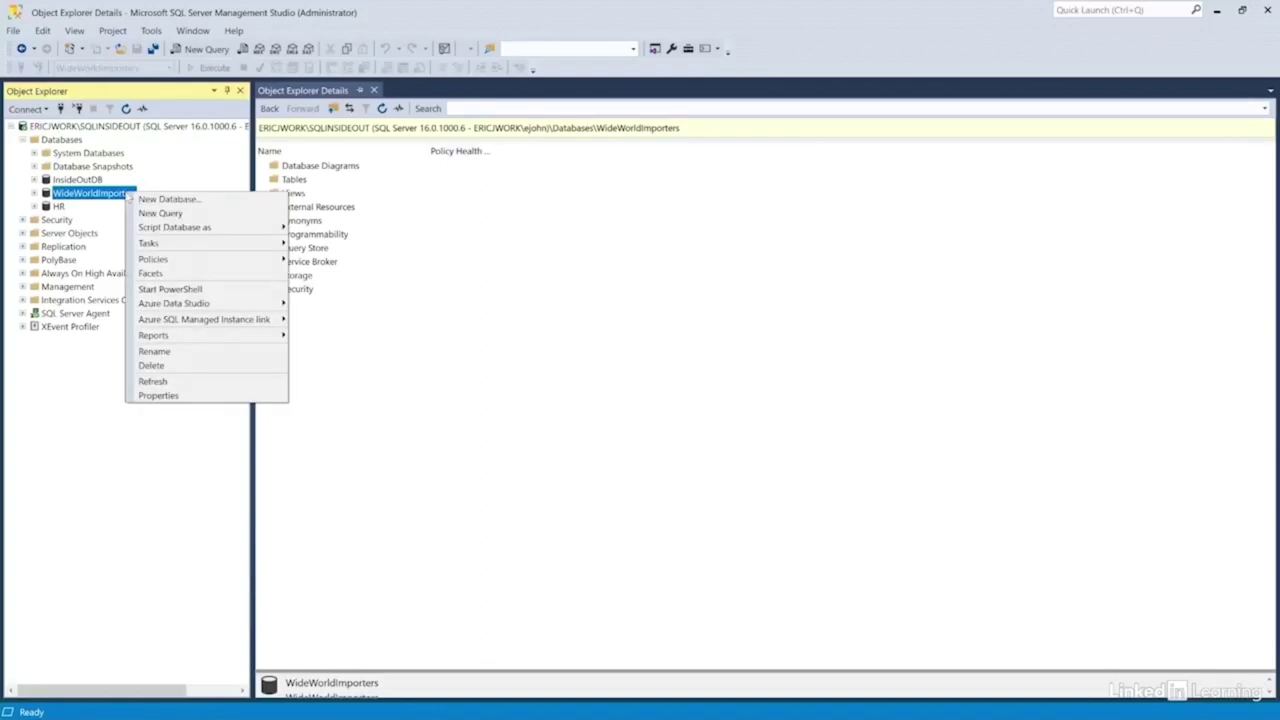
# - Run select * from Application.People in a new WideWorldImporters query and browse the returned rows
pyautogui.click(168, 211)
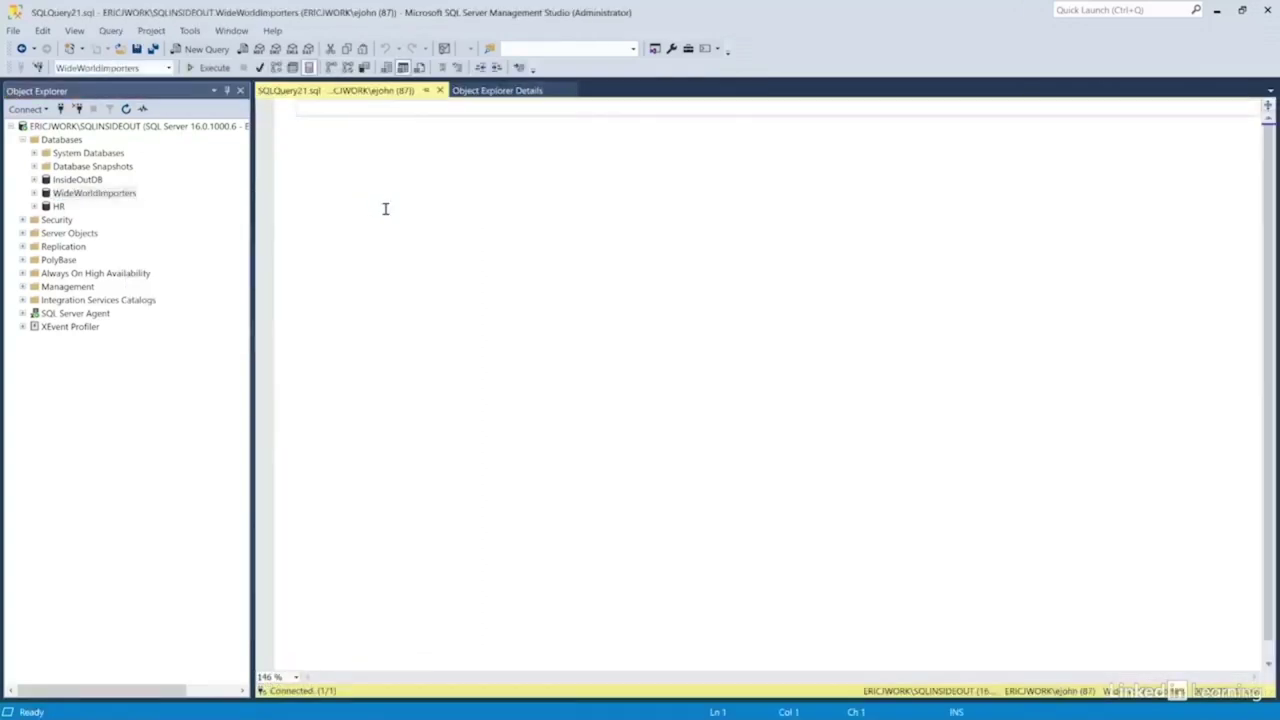
pyautogui.write('select * from Appl')
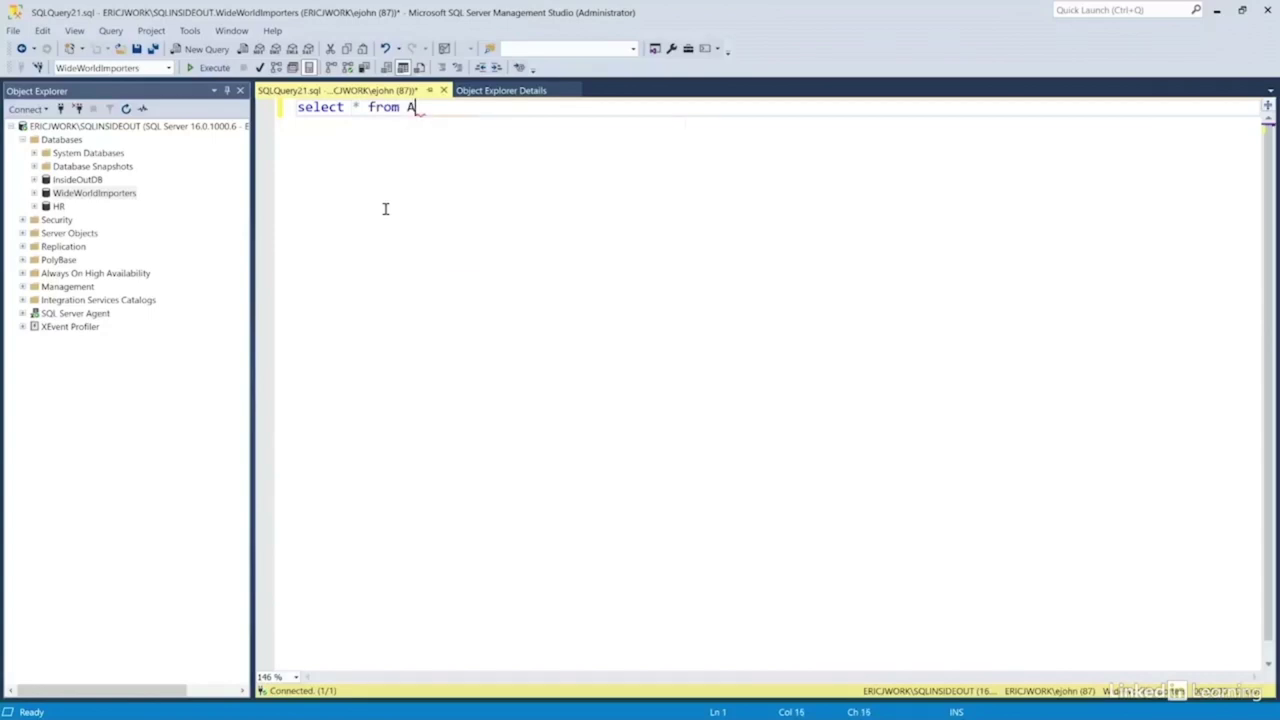
pyautogui.press('Tab')
pyautogui.write('.p')
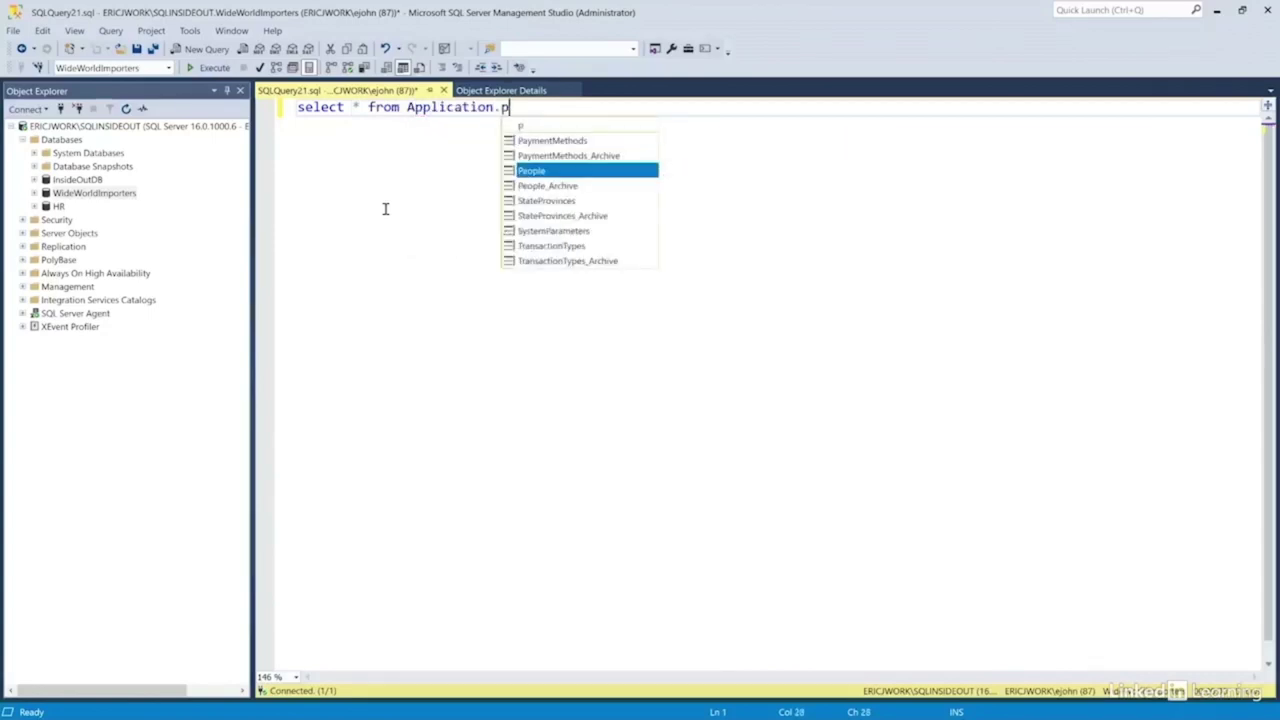
pyautogui.press('Tab')
pyautogui.press('F5')
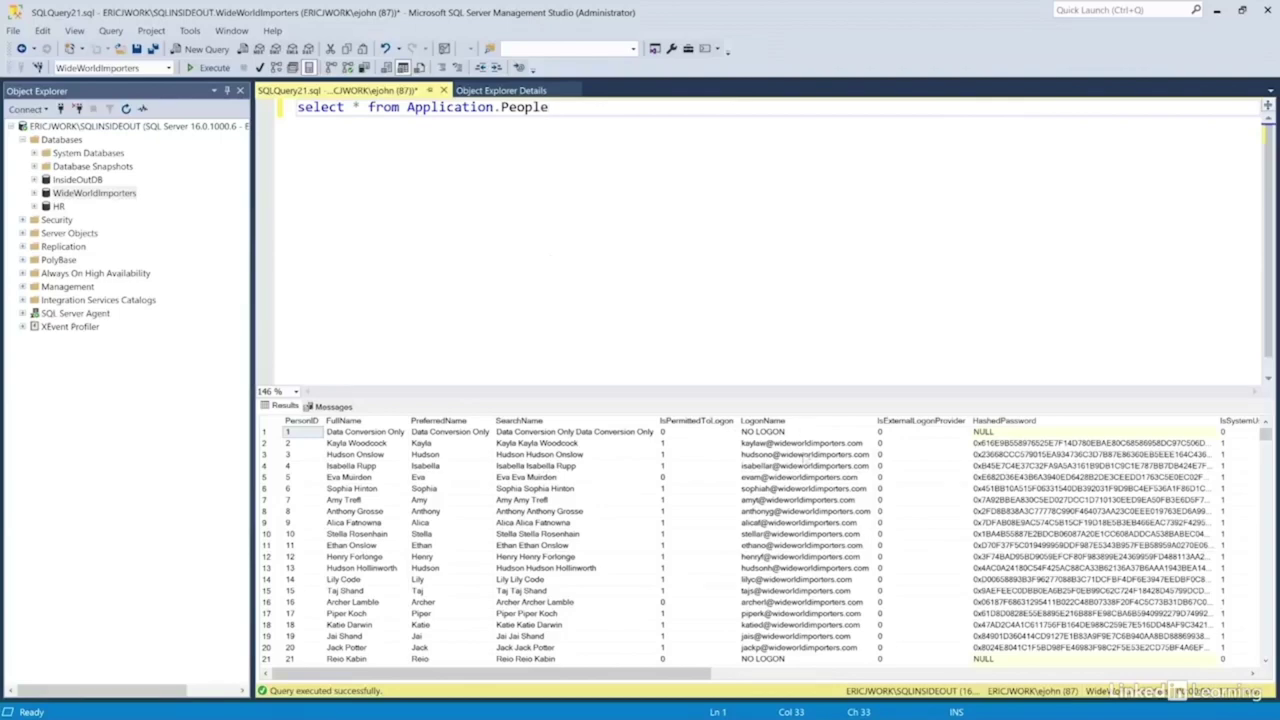
pyautogui.scroll(-5, 795, 465)
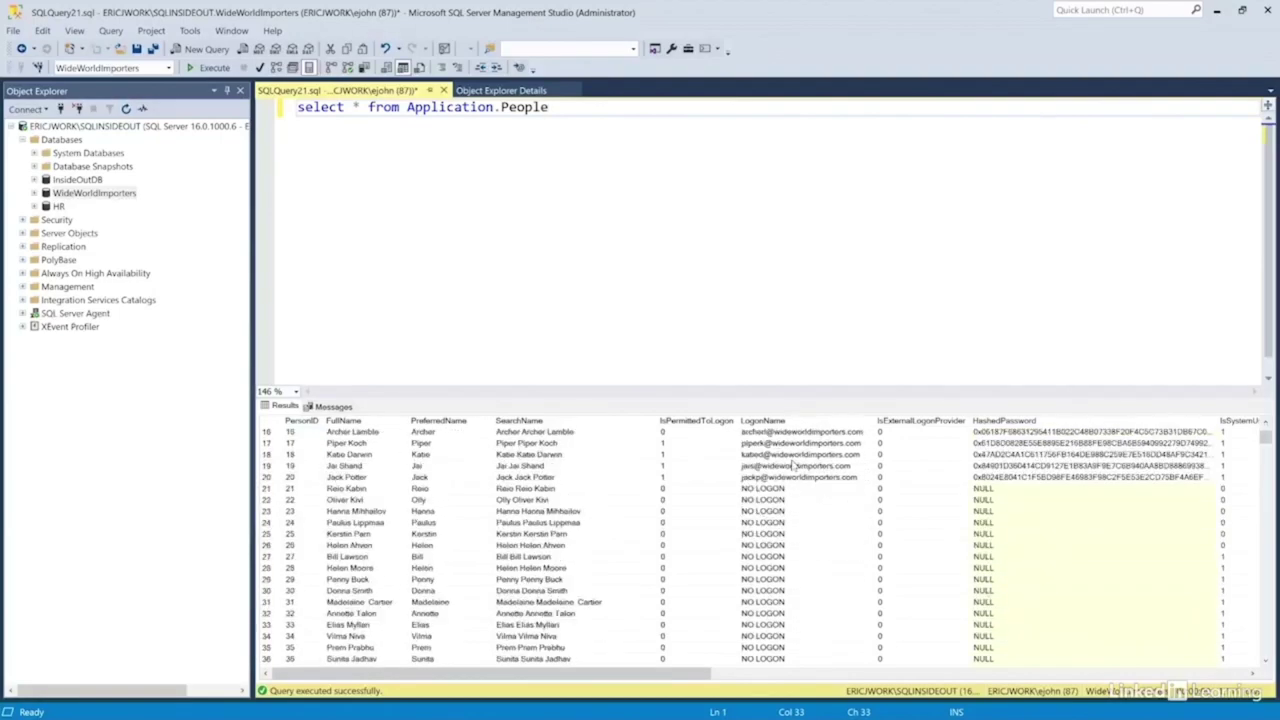
pyautogui.scroll(5, 792, 466)
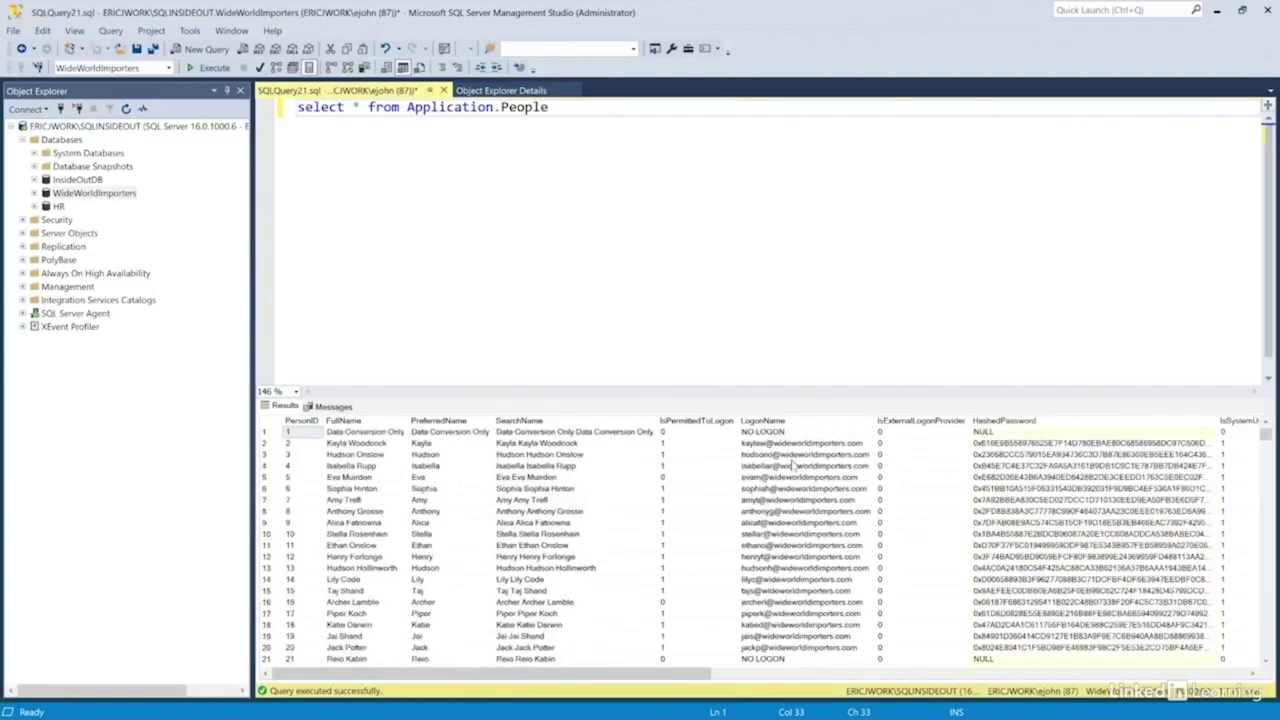
pyautogui.scroll(-17, 790, 466)
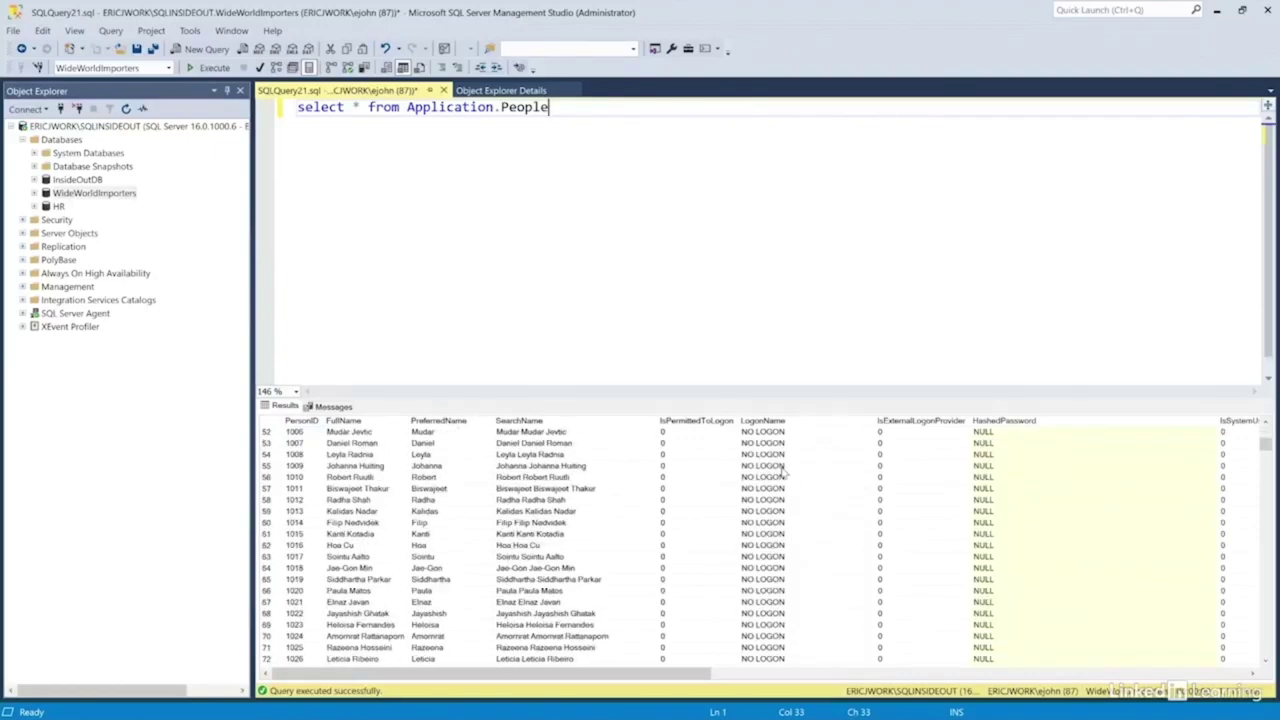
pyautogui.scroll(-12, 783, 470)
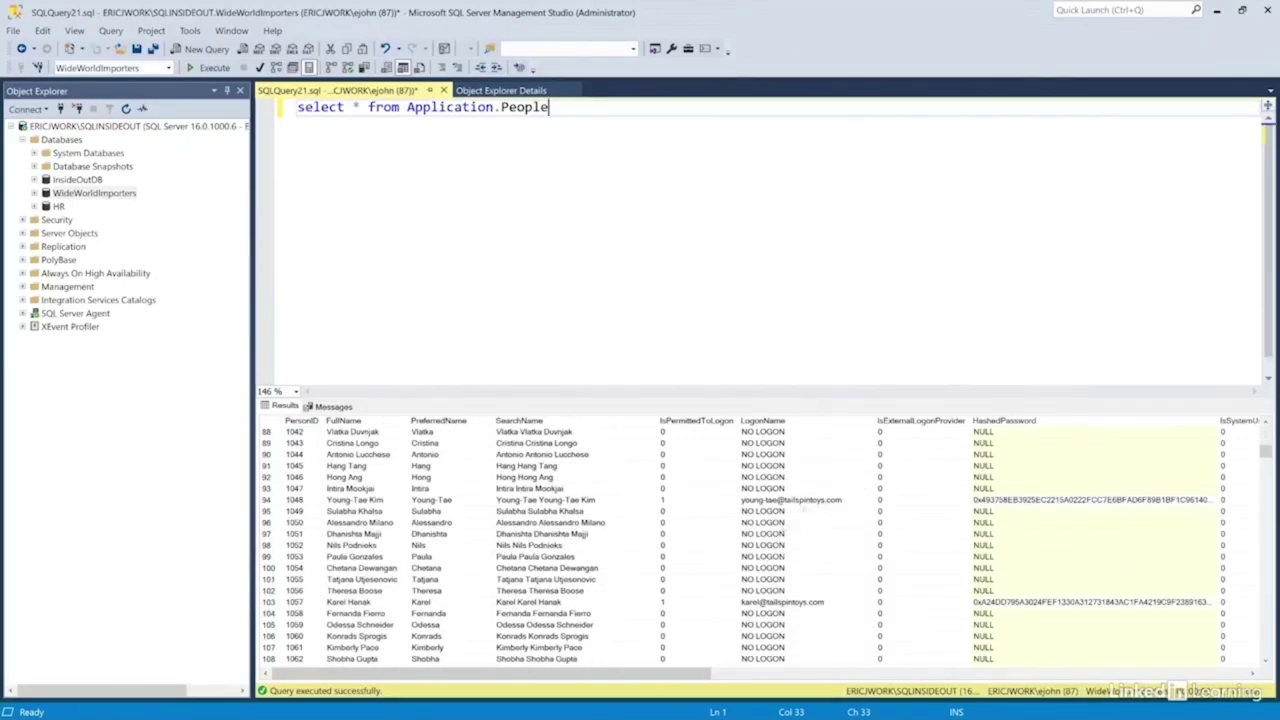
pyautogui.scroll(20, 800, 530)
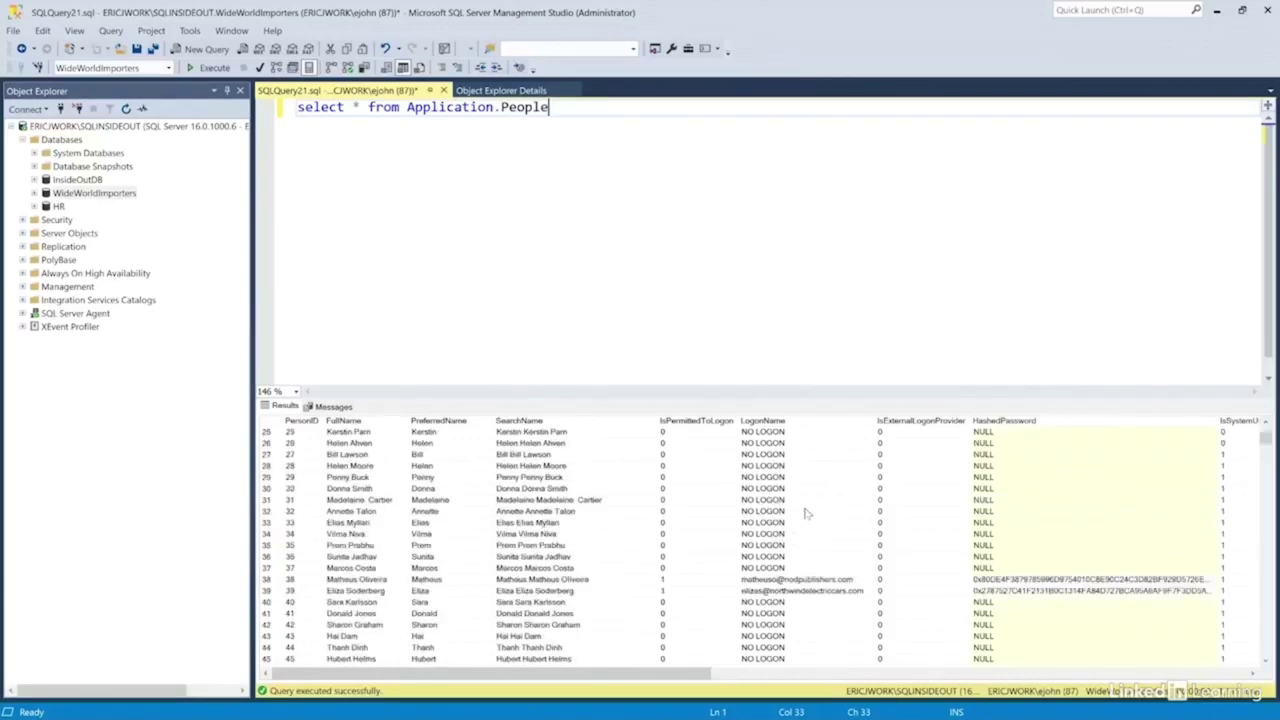
pyautogui.scroll(8, 800, 514)
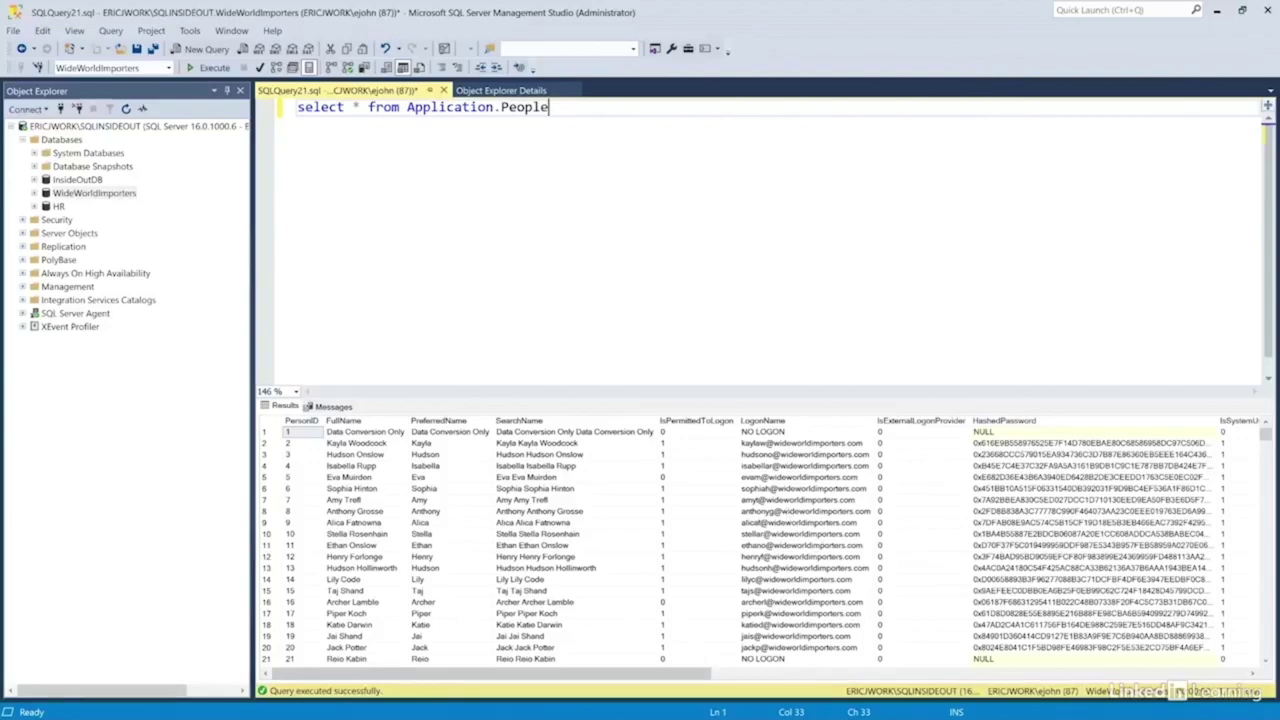
# - Search the web for dynamic data masking sql server and open the Microsoft Learn article
pyautogui.moveTo(150, 715)
pyautogui.click(128, 678)
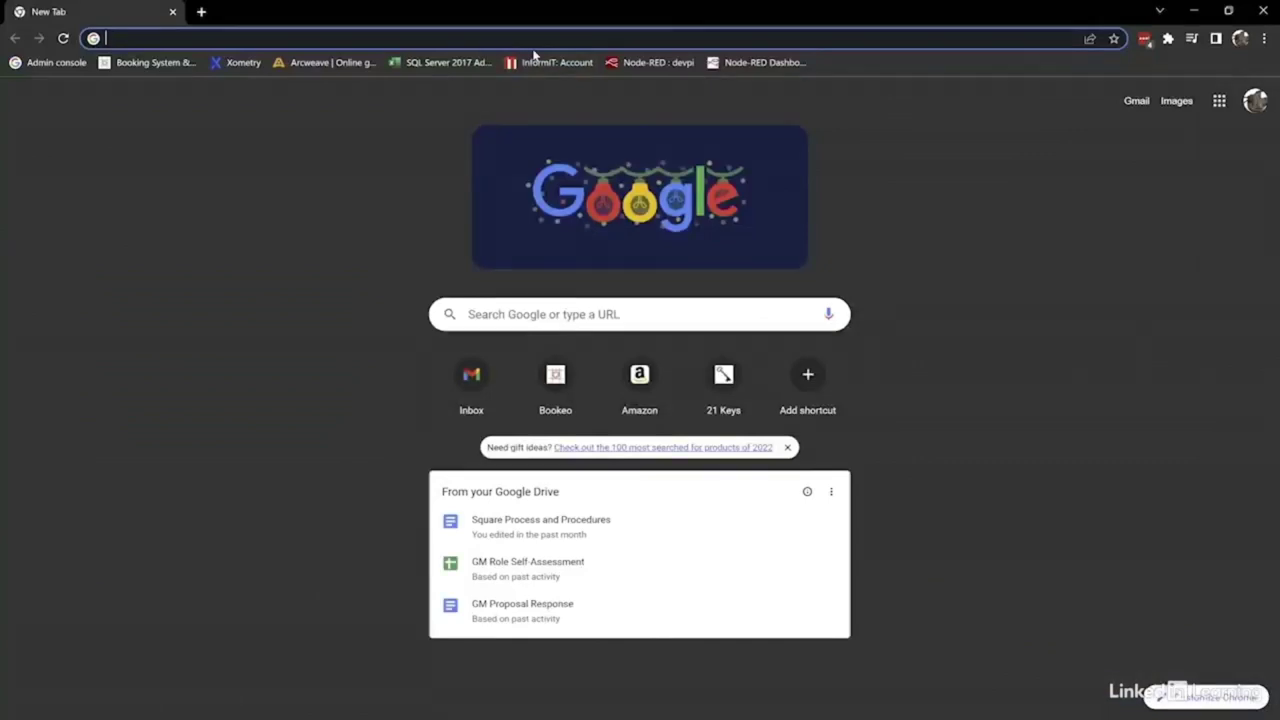
pyautogui.write('dynamic data masking sql server')
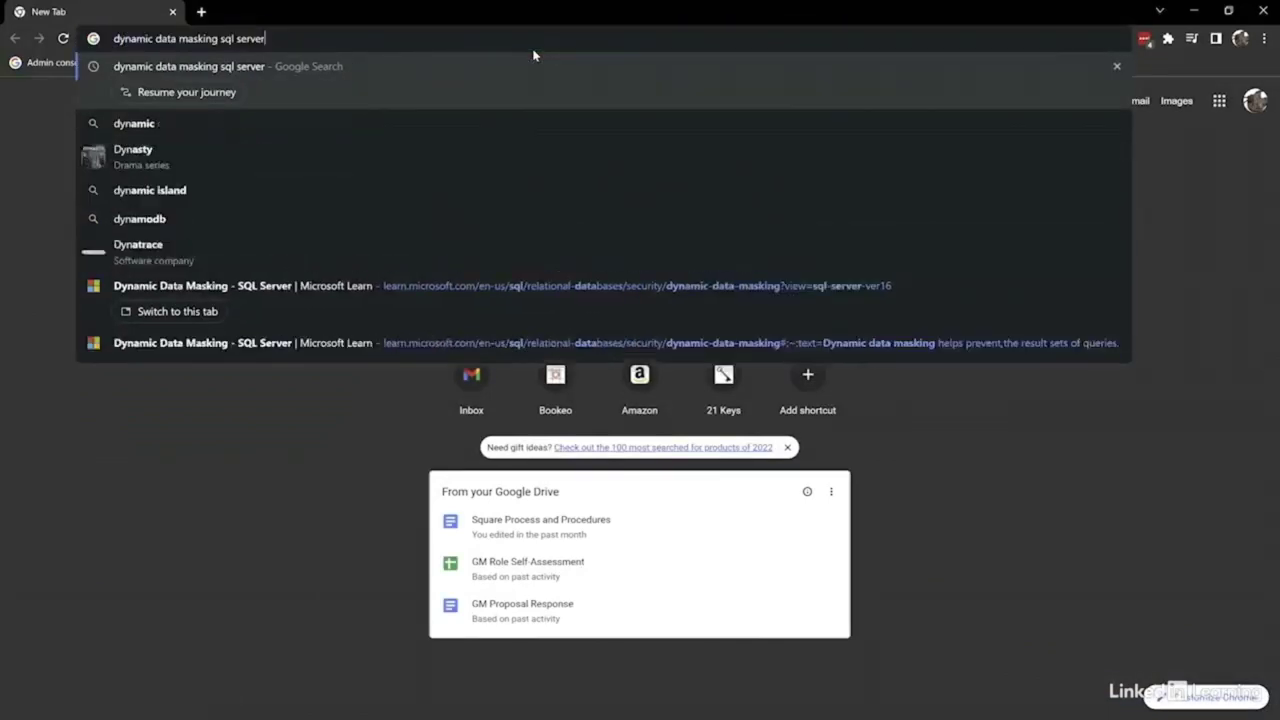
pyautogui.press('Return')
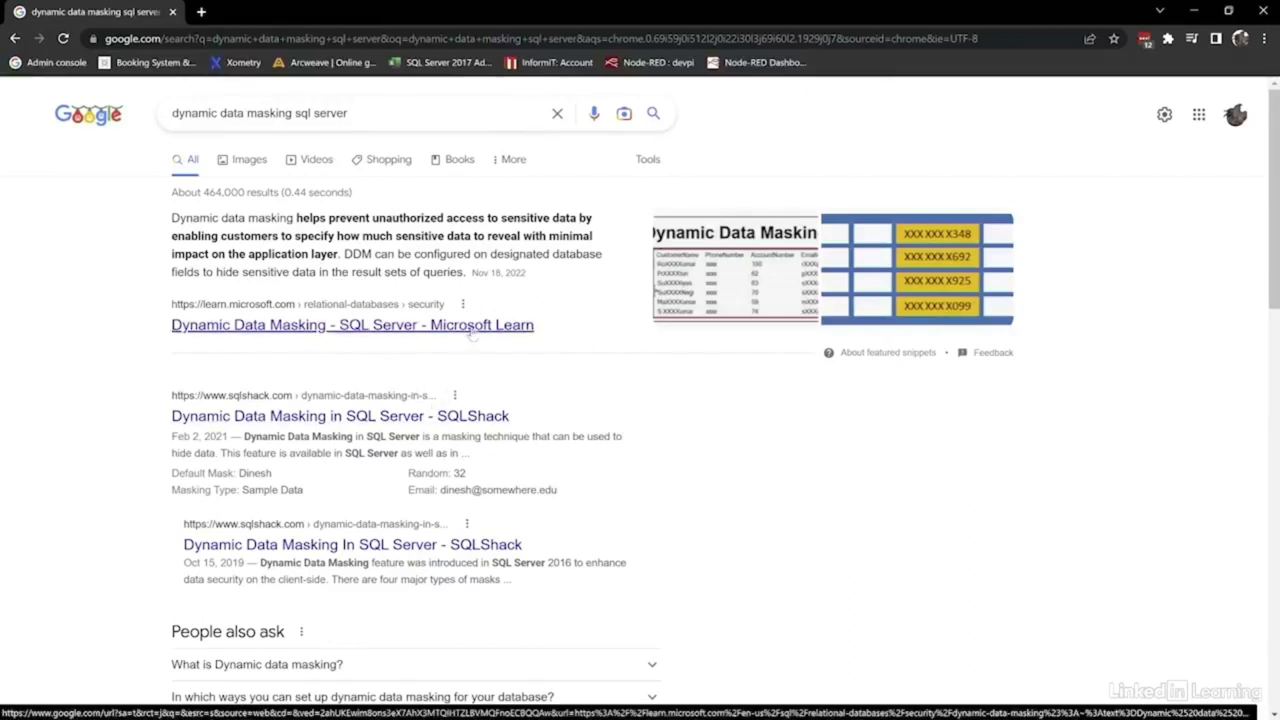
pyautogui.click(362, 328)
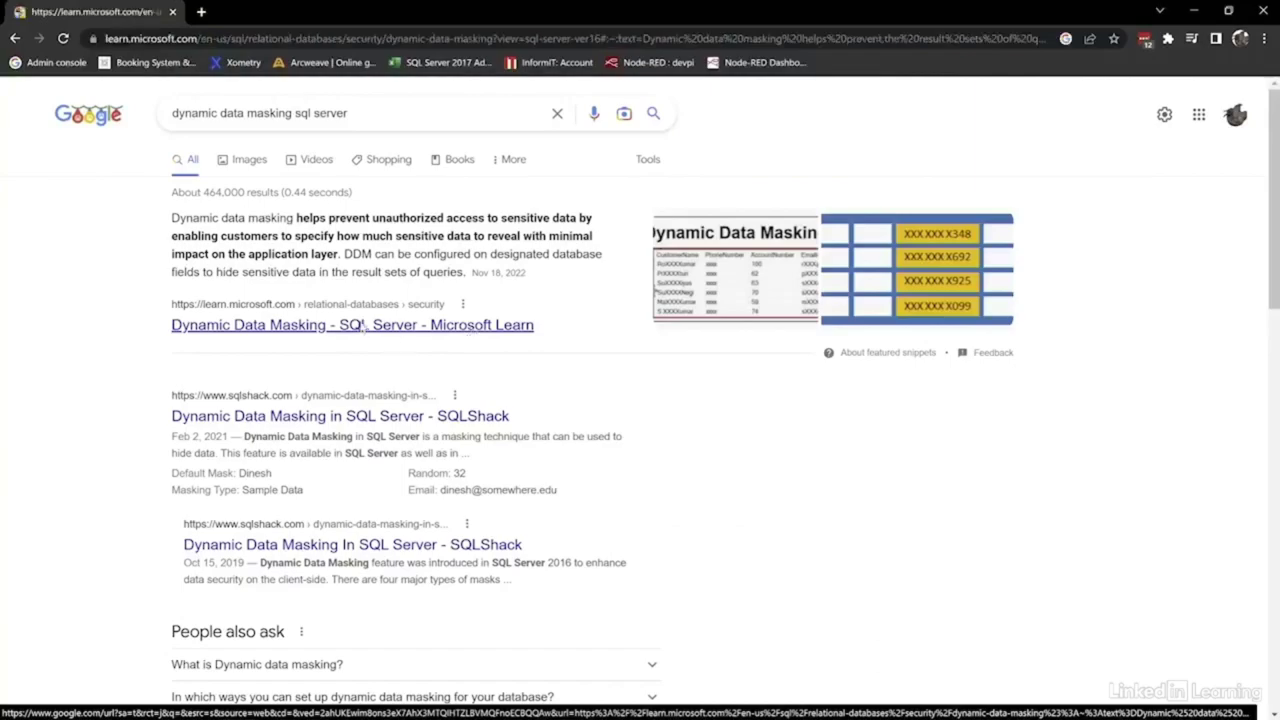
# - Scroll to the masking functions table and select the Email ALTER COLUMN example
pyautogui.scroll(-4, 567, 314)
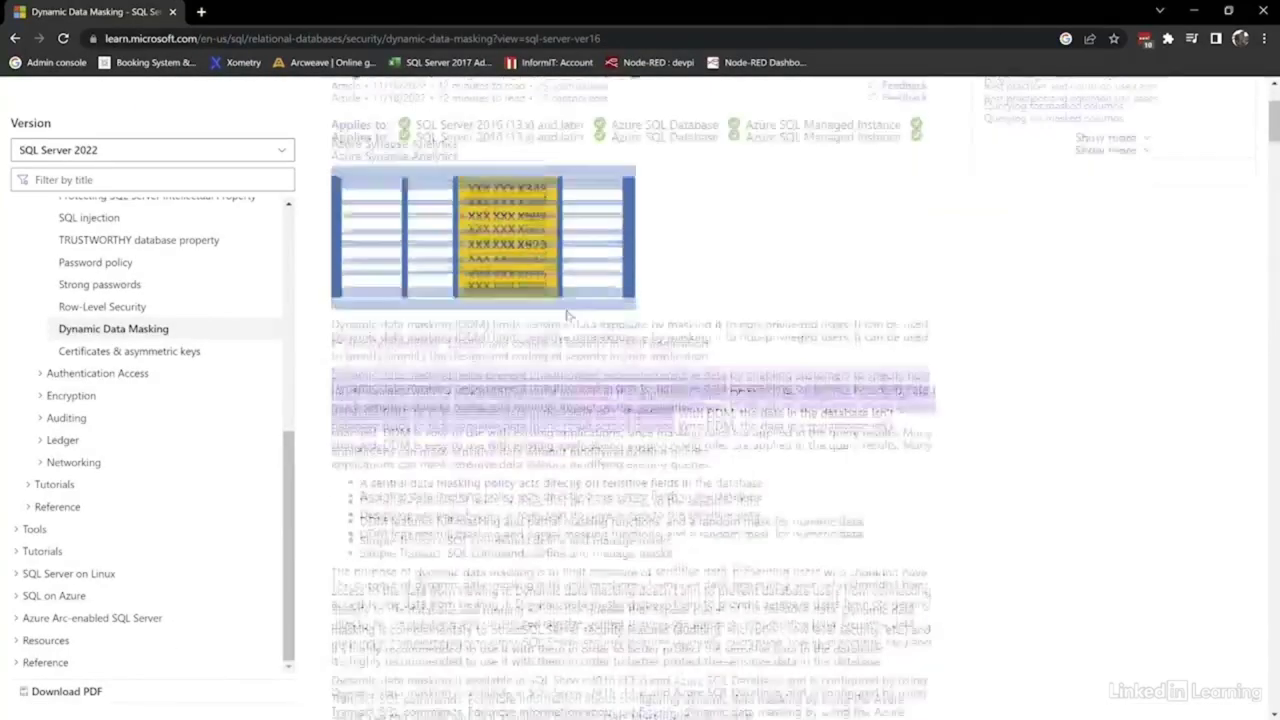
pyautogui.scroll(-3, 620, 305)
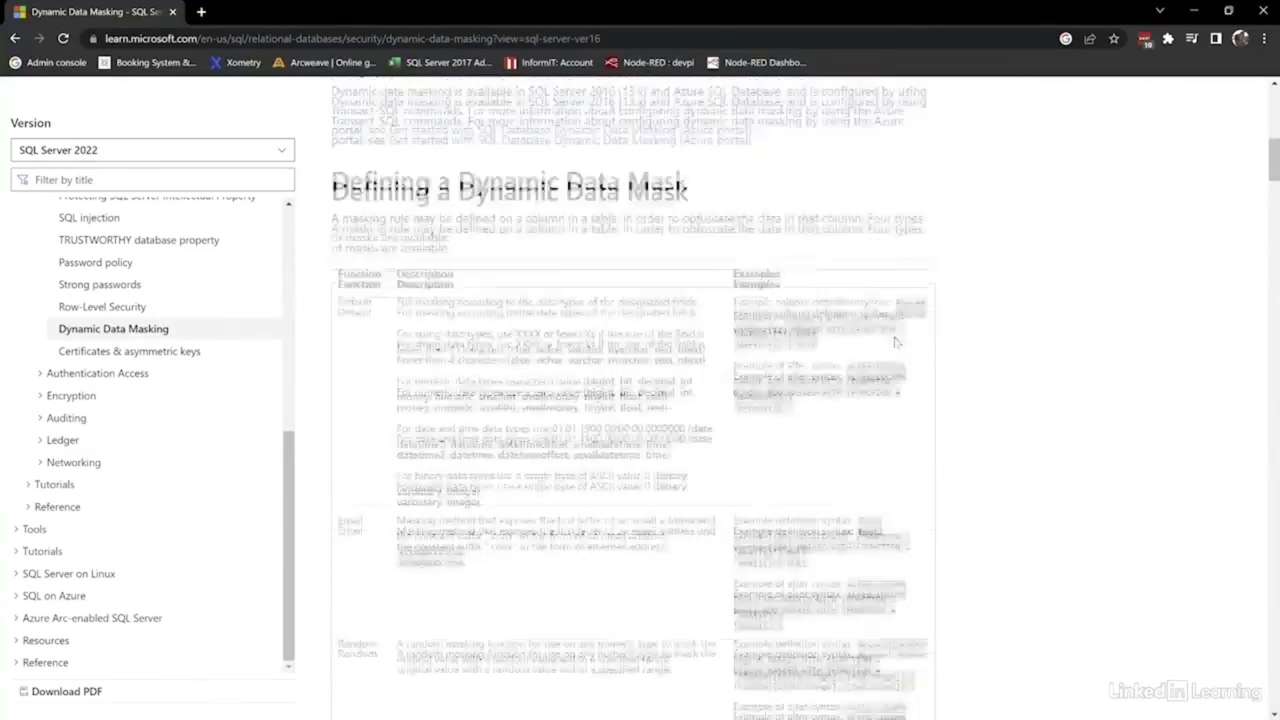
pyautogui.scroll(-1, 860, 265)
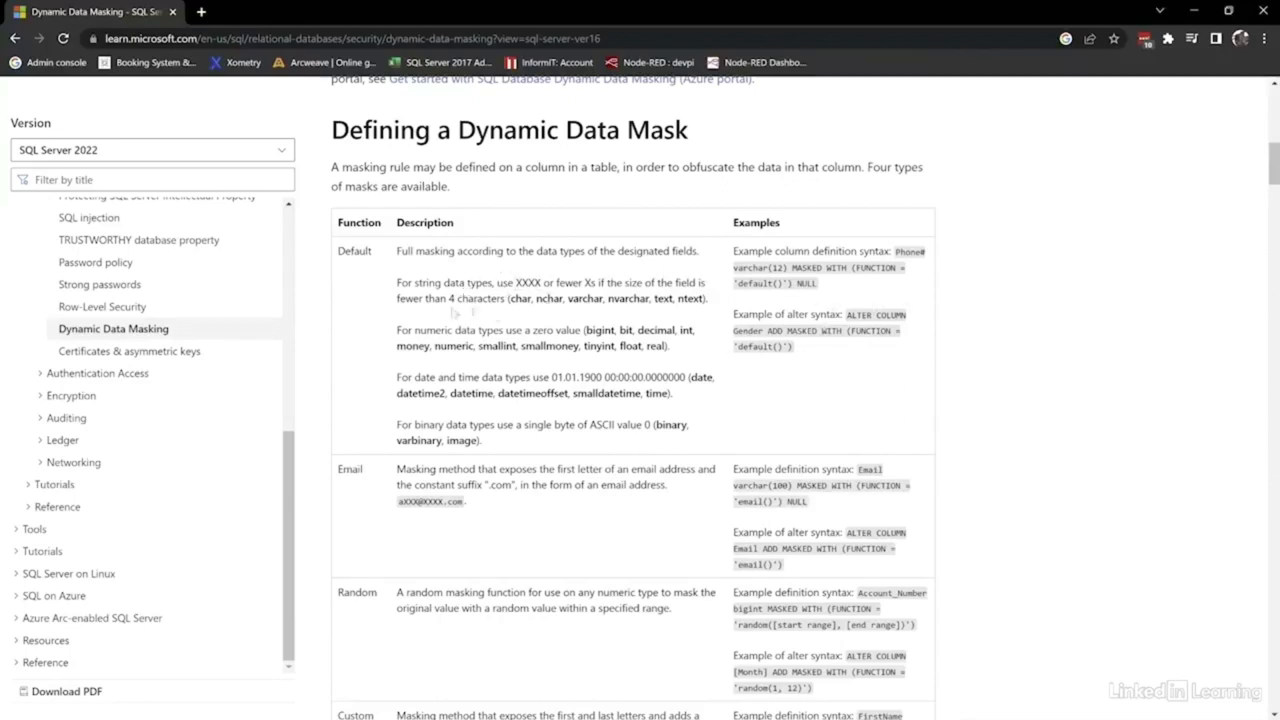
pyautogui.scroll(-2, 548, 289)
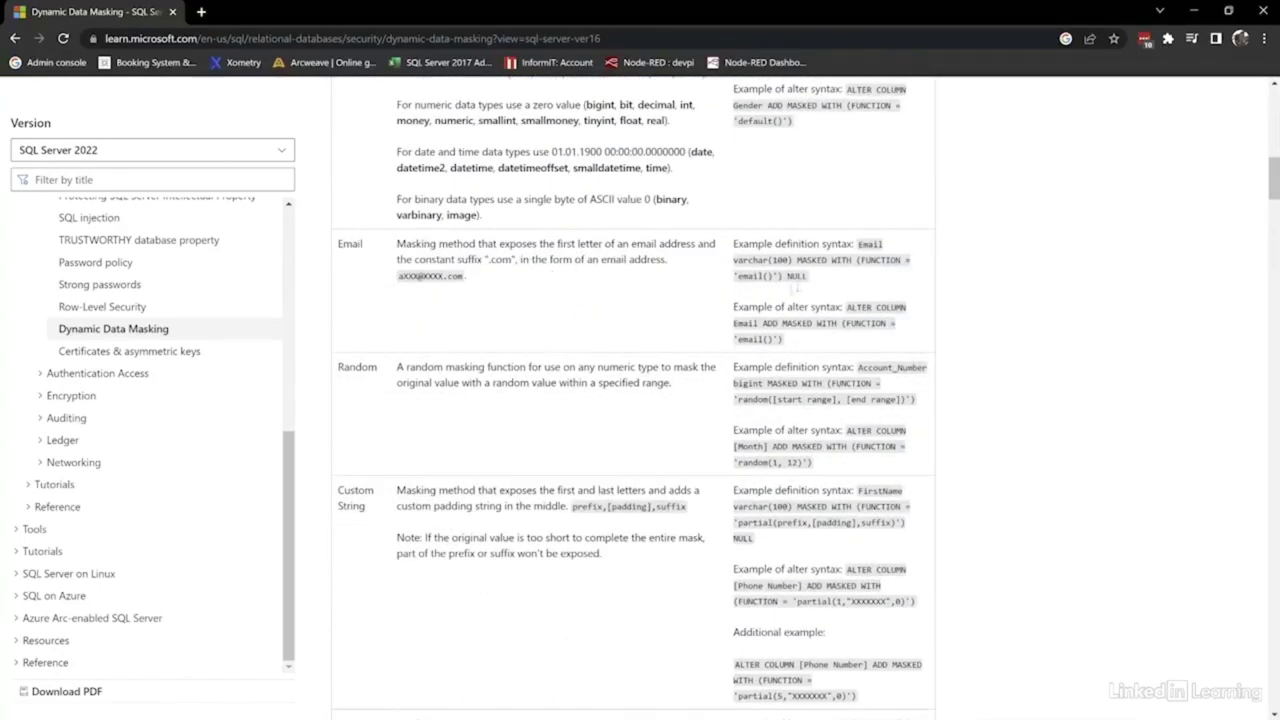
pyautogui.moveTo(399, 275)
pyautogui.mouseDown()
pyautogui.moveTo(414, 323)
pyautogui.moveTo(428, 280)
pyautogui.moveTo(617, 294)
pyautogui.moveTo(495, 325)
pyautogui.moveTo(406, 265)
pyautogui.moveTo(480, 290)
pyautogui.moveTo(403, 276)
pyautogui.mouseUp()
pyautogui.click(848, 310)
pyautogui.moveTo(848, 308); pyautogui.dragTo(849, 340)
pyautogui.hotkey('ctrl', 'c')
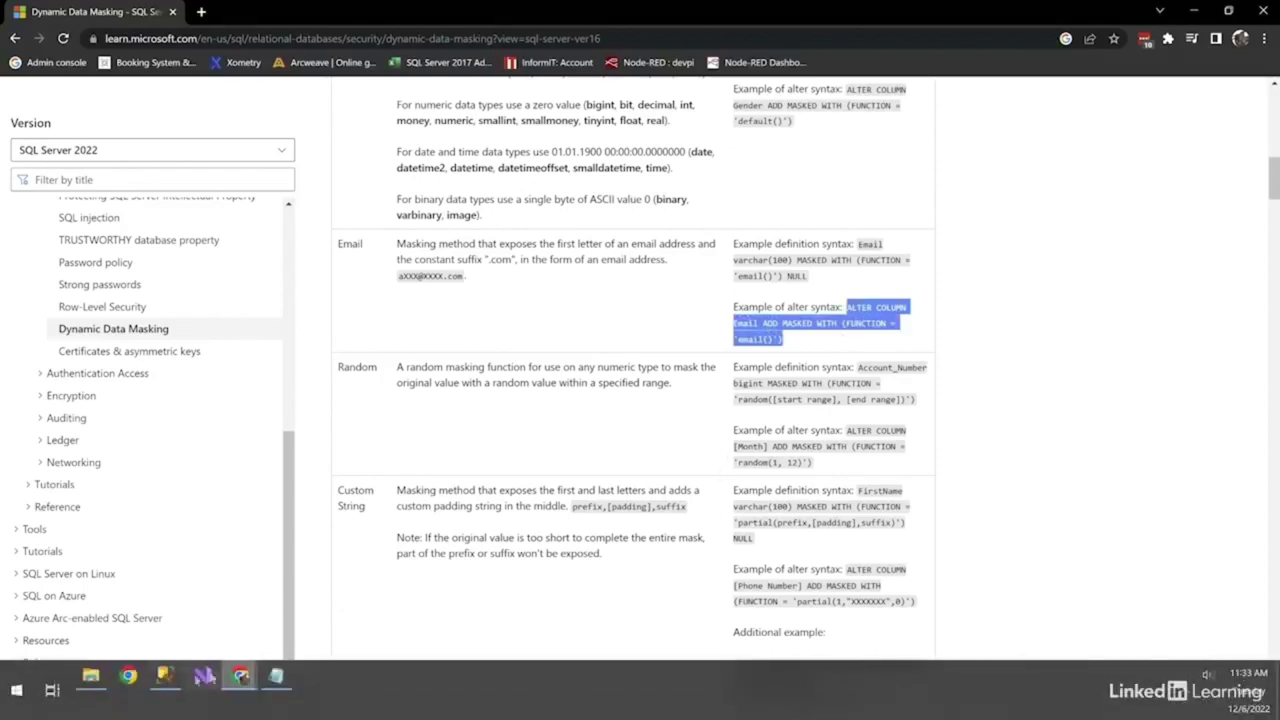
pyautogui.click(168, 678)
# - Write ALTER TABLE Application.People above the pasted email() mask ALTER COLUMN example
pyautogui.click(698, 240)
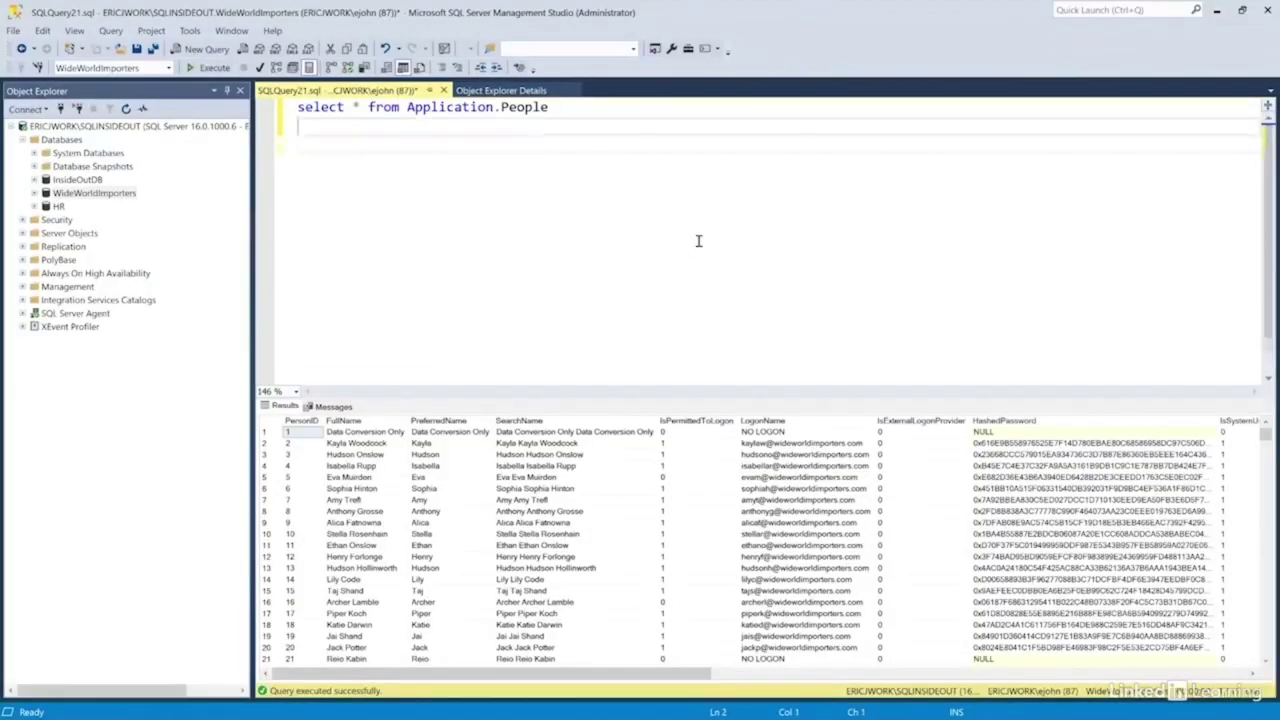
pyautogui.write('ALTER TAB')
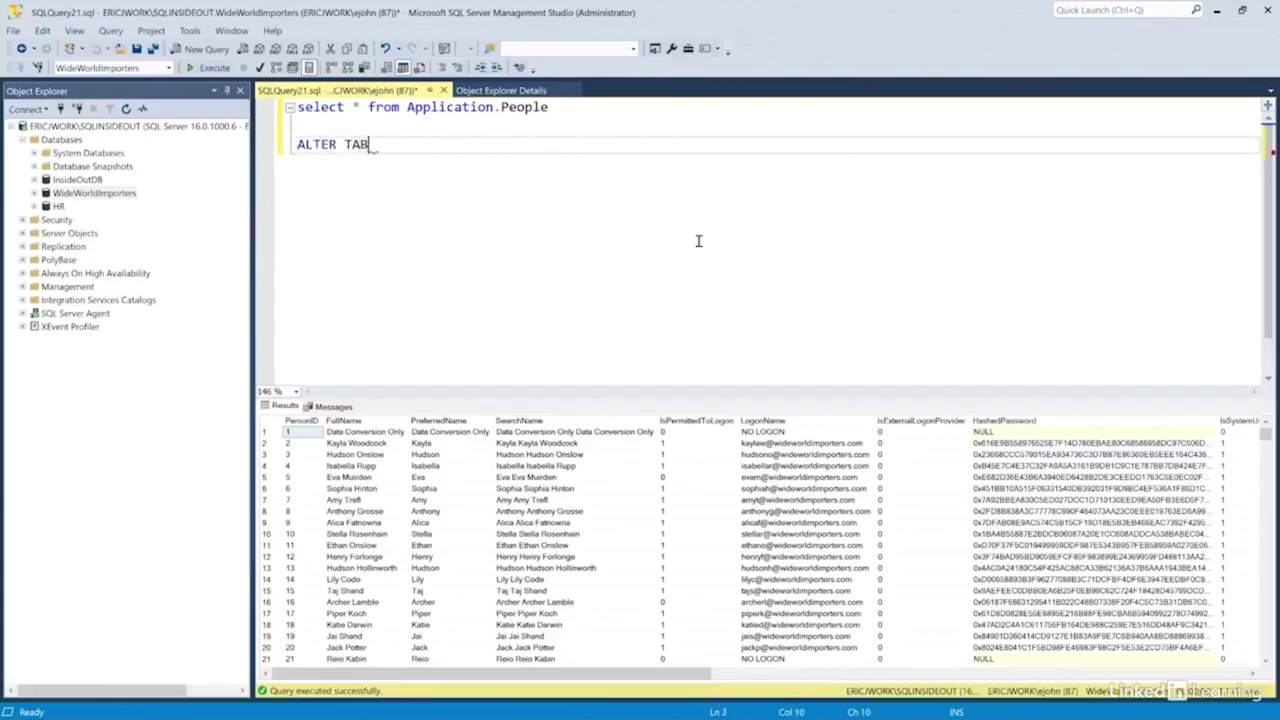
pyautogui.write('LE Apl')
pyautogui.press('BackSpace')
pyautogui.write('p')
pyautogui.press('BackSpace')
pyautogui.press('BackSpace')
pyautogui.press('BackSpace')
pyautogui.press('Return')
pyautogui.press('Return')
pyautogui.press('Return')
pyautogui.hotkey('ctrl', 'v')
pyautogui.hotkey('ctrl', 'Home')
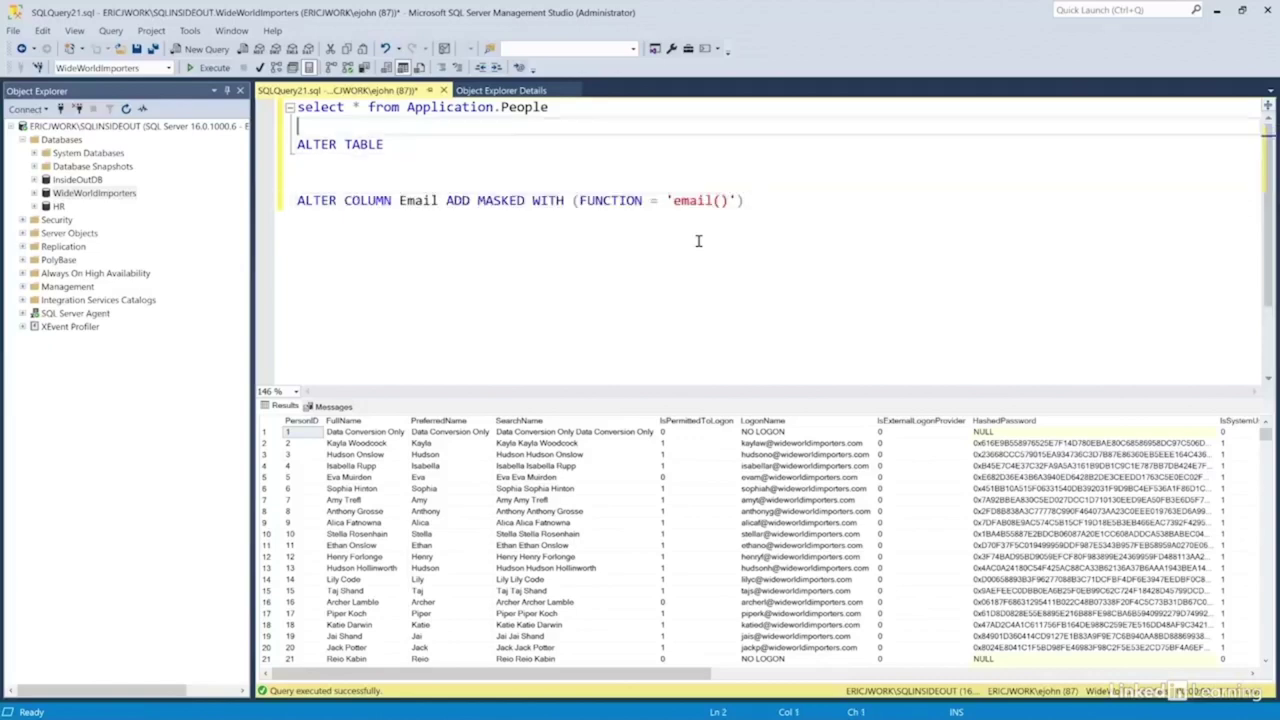
pyautogui.press('End')
pyautogui.hotkey('ctrl', 'shift', 'Left')
pyautogui.hotkey('ctrl', 'shift', 'Left')
pyautogui.hotkey('ctrl', 'shift', 'Left')
pyautogui.hotkey('ctrl', 'c')
pyautogui.press('Down')
pyautogui.press('Down')
pyautogui.press('Down')
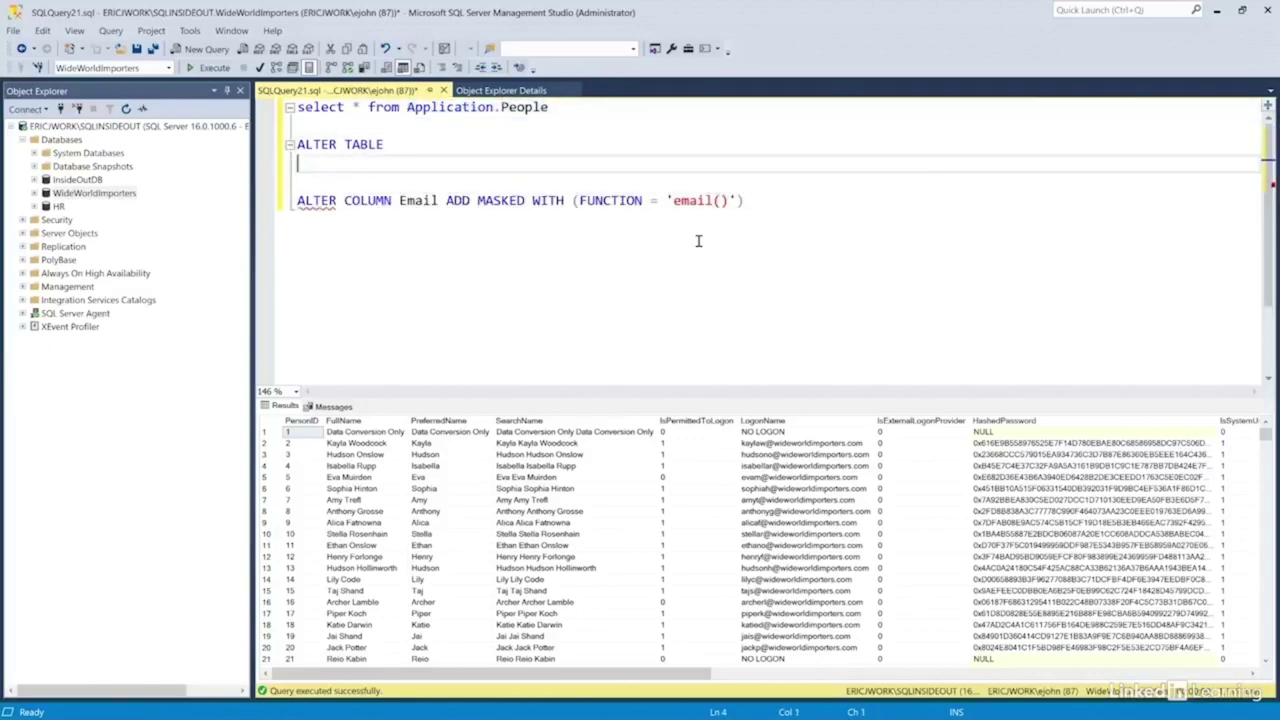
pyautogui.press('Up')
pyautogui.press('End')
pyautogui.hotkey('ctrl', 'v')
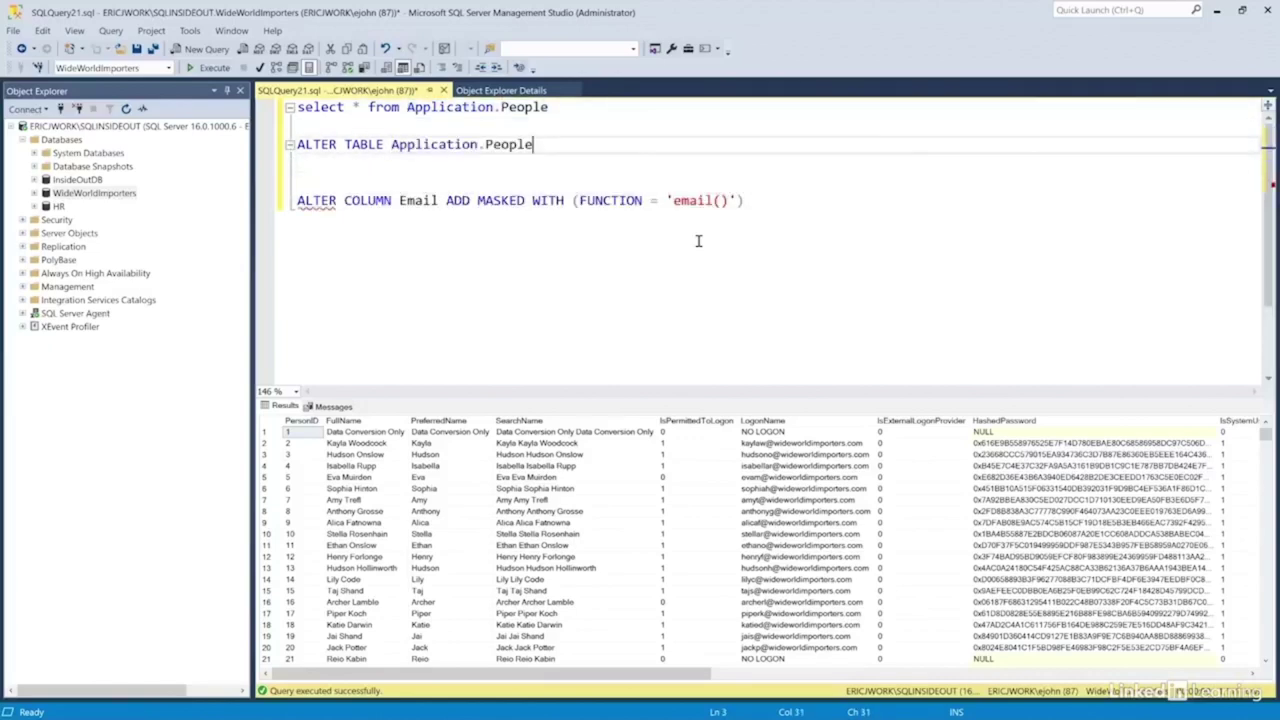
# - Change the masked column from Email to LogonName and select the whole ALTER TABLE statement
pyautogui.press('Down')
pyautogui.press('Delete')
pyautogui.press('Delete')
pyautogui.hotkey('ctrl', 'Right')
pyautogui.hotkey('ctrl', 'Right')
pyautogui.hotkey('ctrl', 'shift', 'Right')
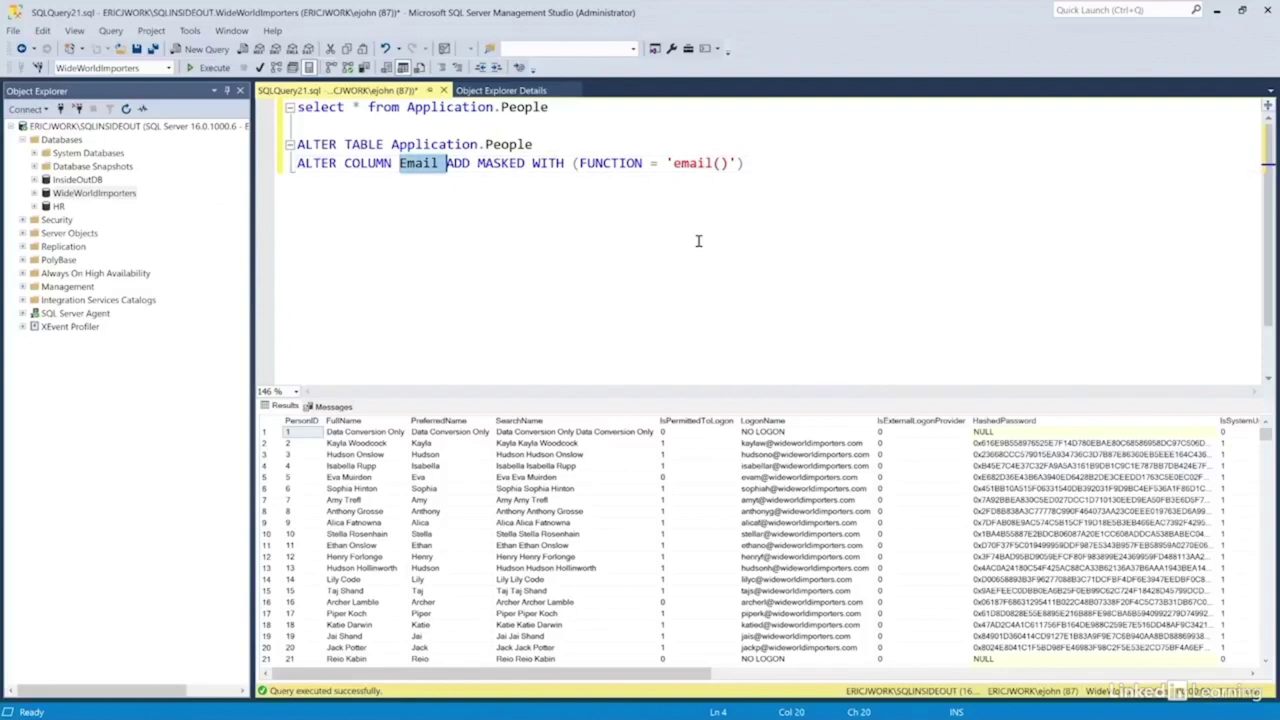
pyautogui.write('Logon')
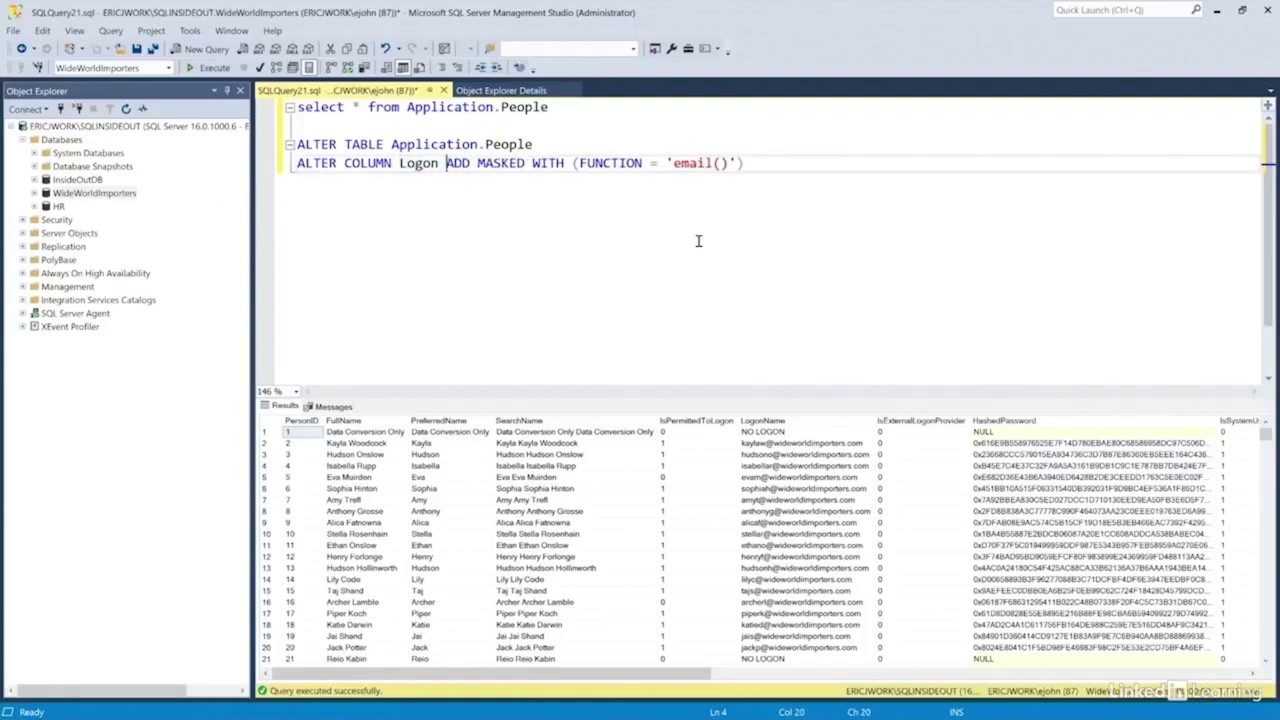
pyautogui.write('Name')
pyautogui.hotkey('ctrl', 'Right')
pyautogui.hotkey('ctrl', 'Right')
pyautogui.hotkey('ctrl', 'Right')
pyautogui.hotkey('ctrl', 'Right')
pyautogui.hotkey('ctrl', 'Right')
pyautogui.hotkey('ctrl', 'Right')
pyautogui.hotkey('ctrl', 'Right')
pyautogui.hotkey('ctrl', 'Right')
pyautogui.hotkey('ctrl', 'Right')
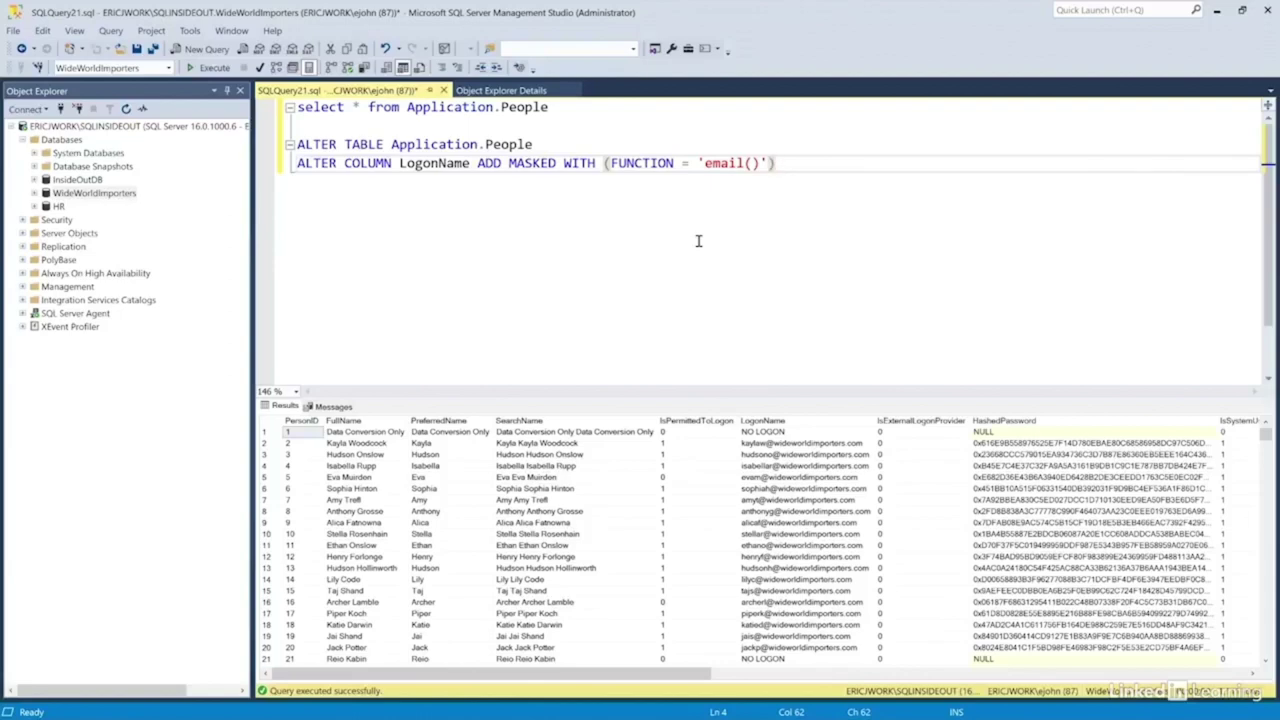
pyautogui.scroll(-5, 824, 590)
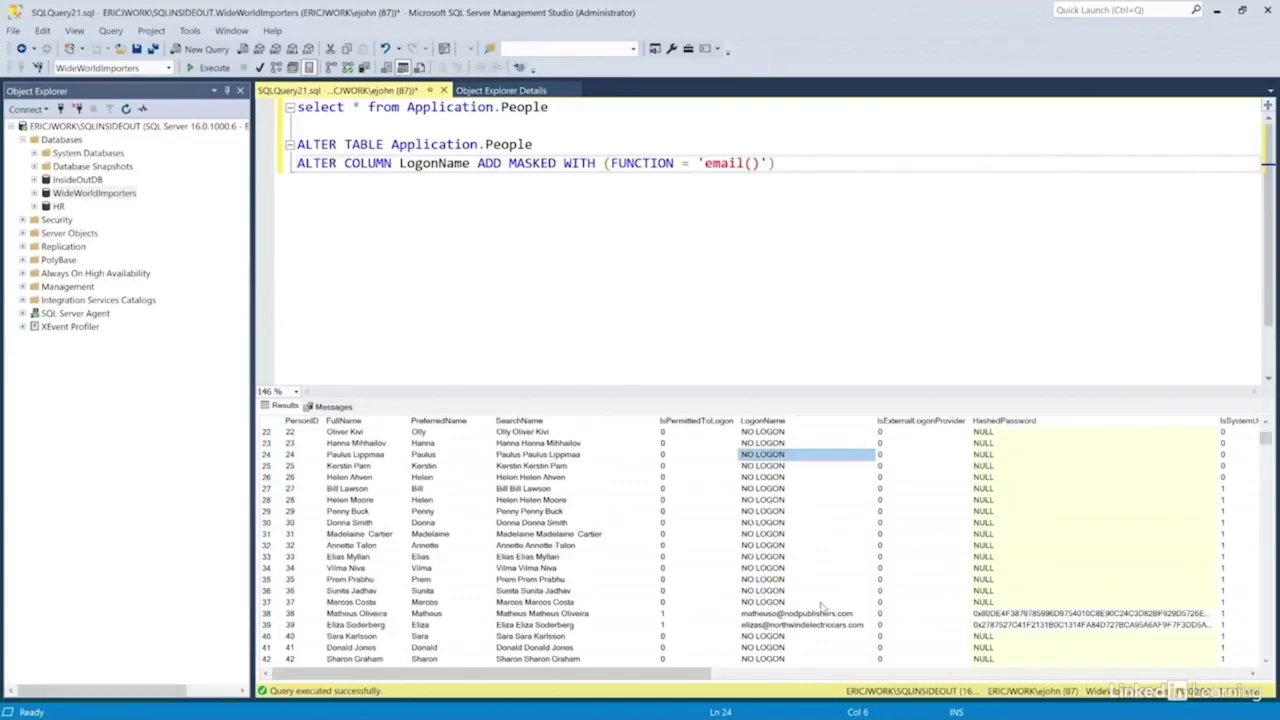
pyautogui.scroll(-5, 824, 590)
pyautogui.scroll(10, 824, 593)
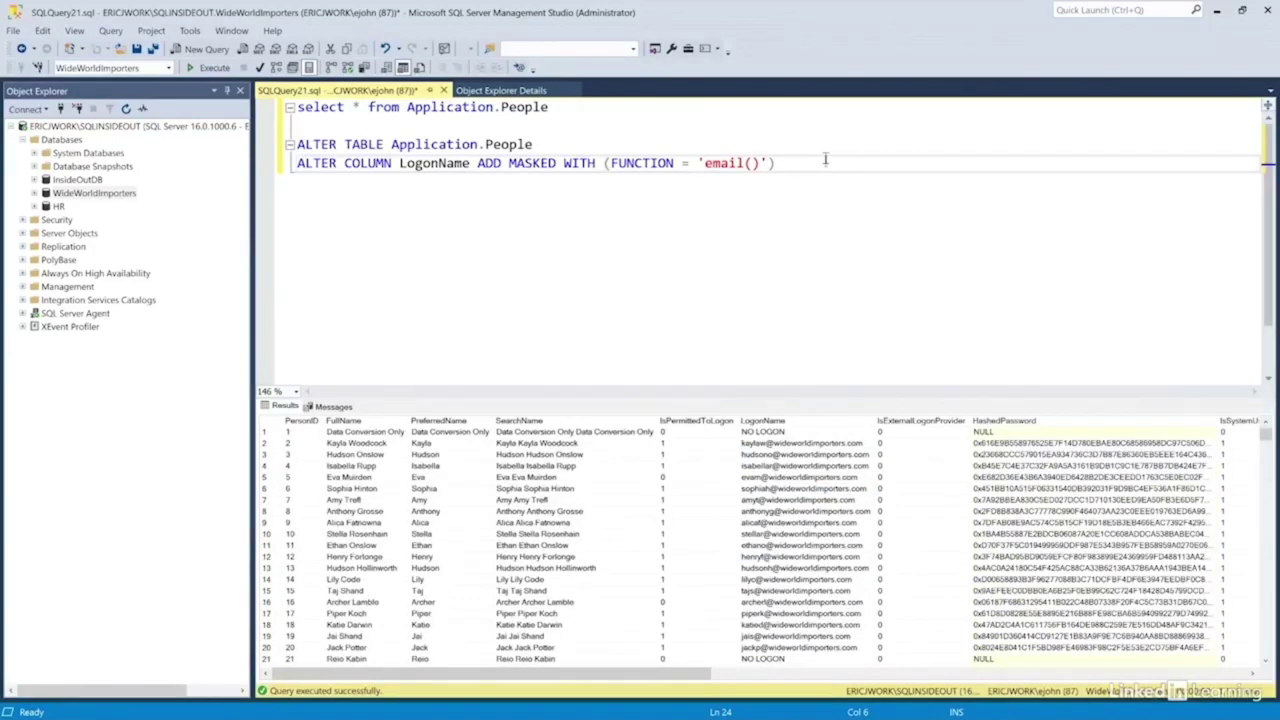
pyautogui.moveTo(826, 163); pyautogui.dragTo(175, 150)
# - Apply the LogonName email() mask, then re-run the select on Application.People
pyautogui.press('F5')
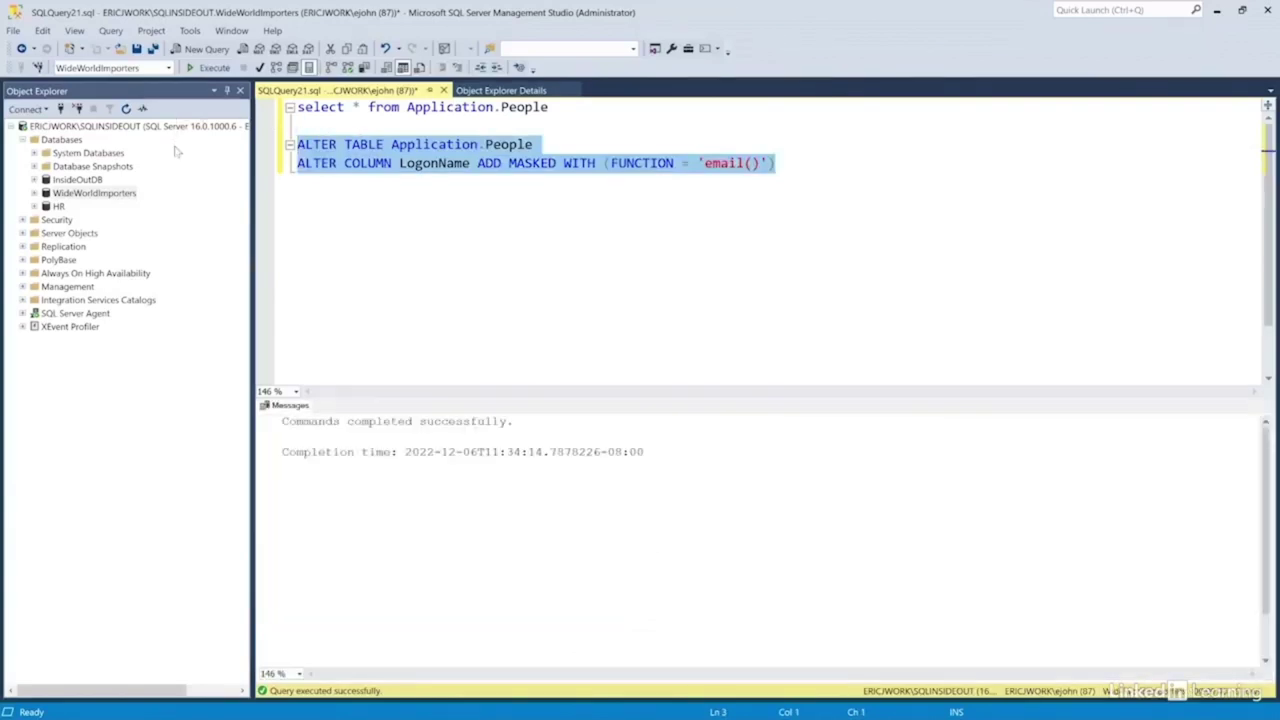
pyautogui.moveTo(610, 107); pyautogui.dragTo(203, 100)
pyautogui.click(208, 67)
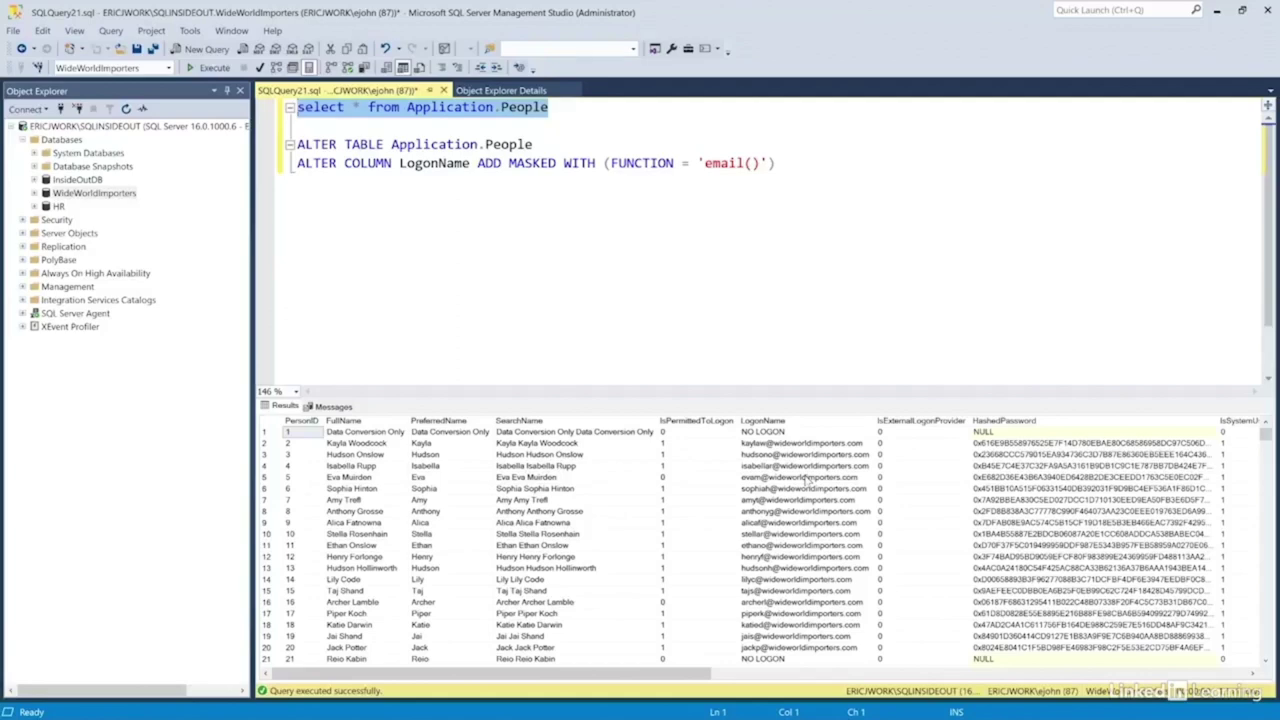
# - Add blank lines below the masking statement
pyautogui.click(555, 163)
pyautogui.press('Right')
pyautogui.press('Right')
pyautogui.press('Right')
pyautogui.press('Right')
pyautogui.press('Right')
pyautogui.press('Right')
pyautogui.press('Right')
pyautogui.press('Right')
pyautogui.press('Right')
pyautogui.press('Right')
pyautogui.press('Right')
pyautogui.press('Right')
pyautogui.press('Right')
pyautogui.press('Right')
pyautogui.press('Right')
pyautogui.press('Right')
pyautogui.press('Right')
pyautogui.press('Right')
pyautogui.press('Right')
pyautogui.press('Right')
pyautogui.press('Return')
pyautogui.press('Return')
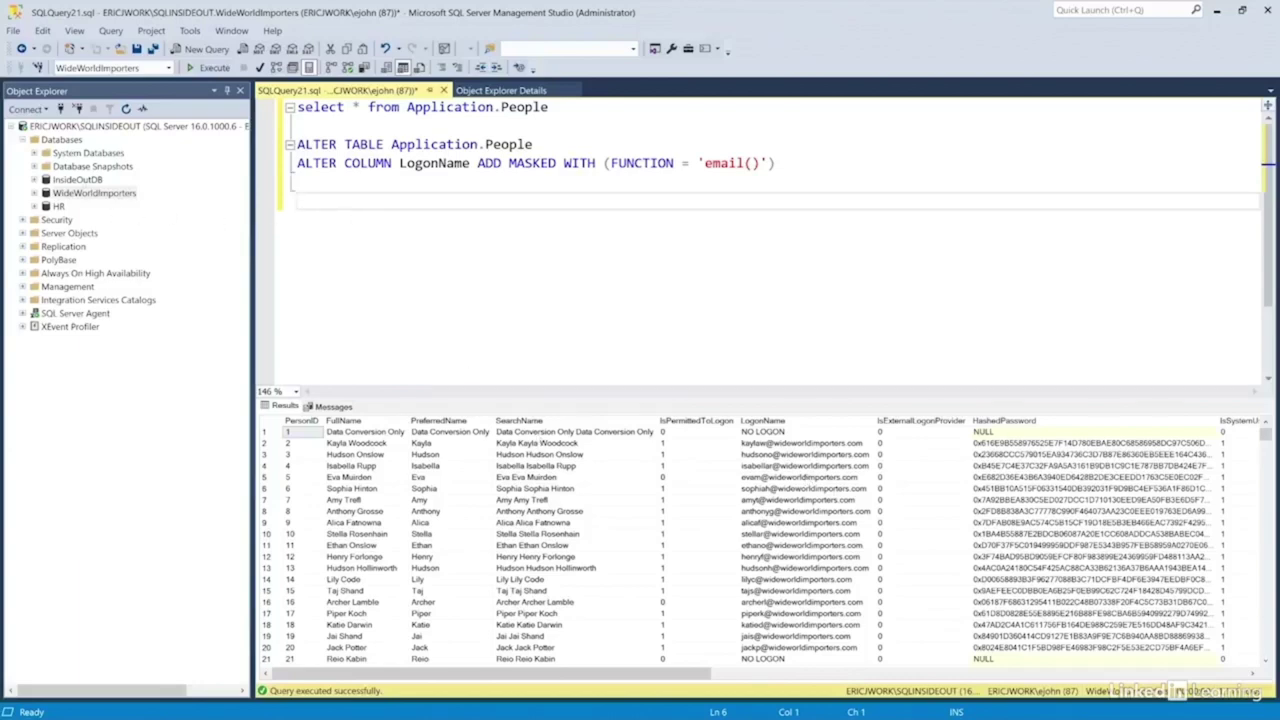
# - Expand WideWorldImporters > Security and start a new user from the Users folder
pyautogui.click(35, 193)
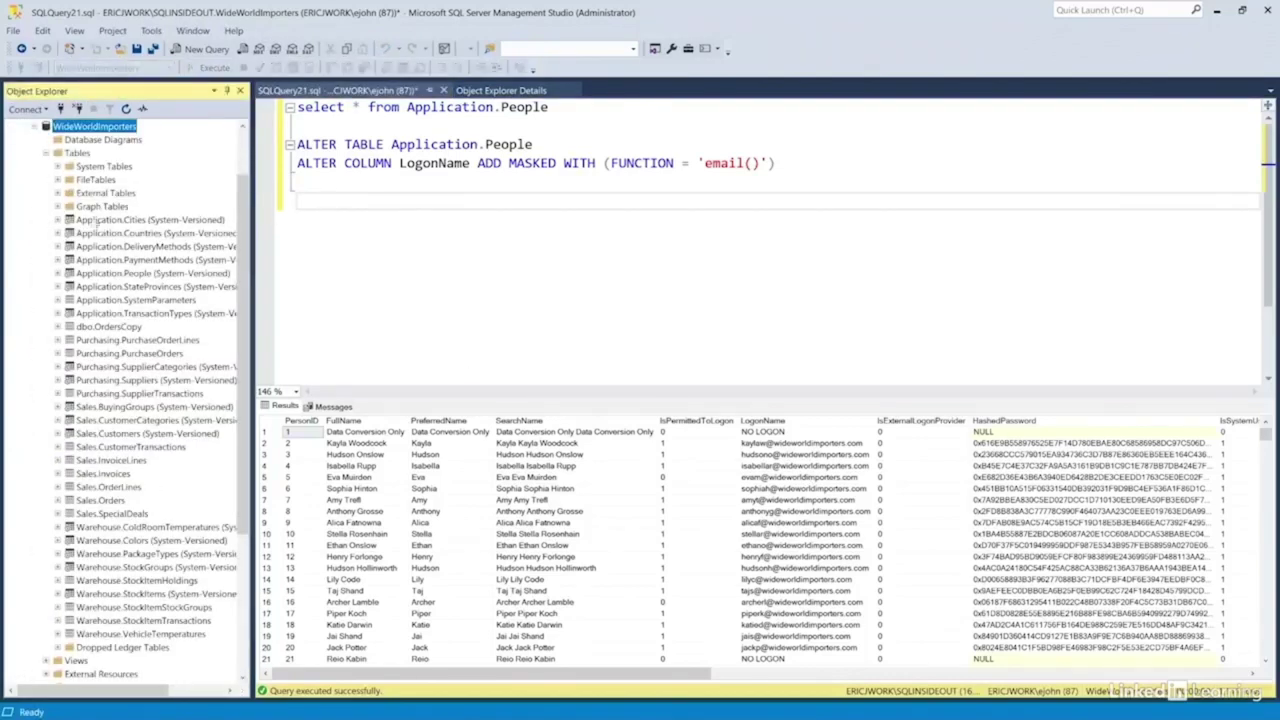
pyautogui.click(46, 154)
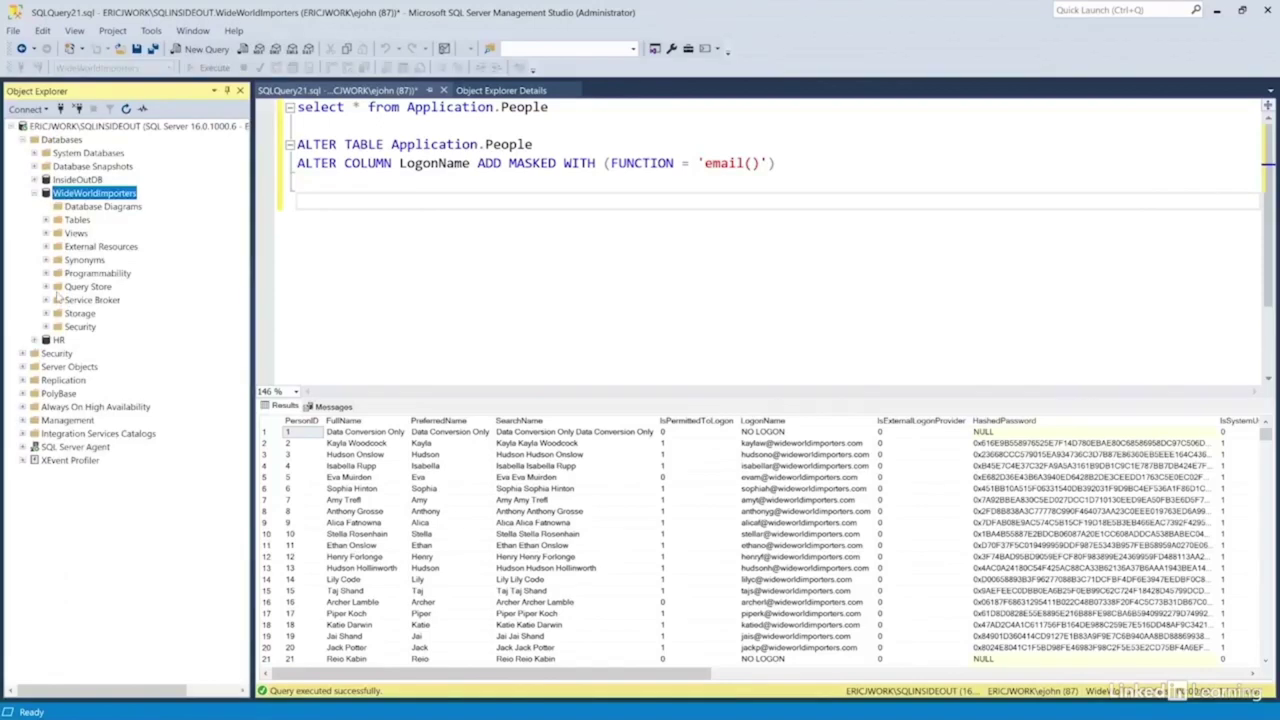
pyautogui.click(45, 327)
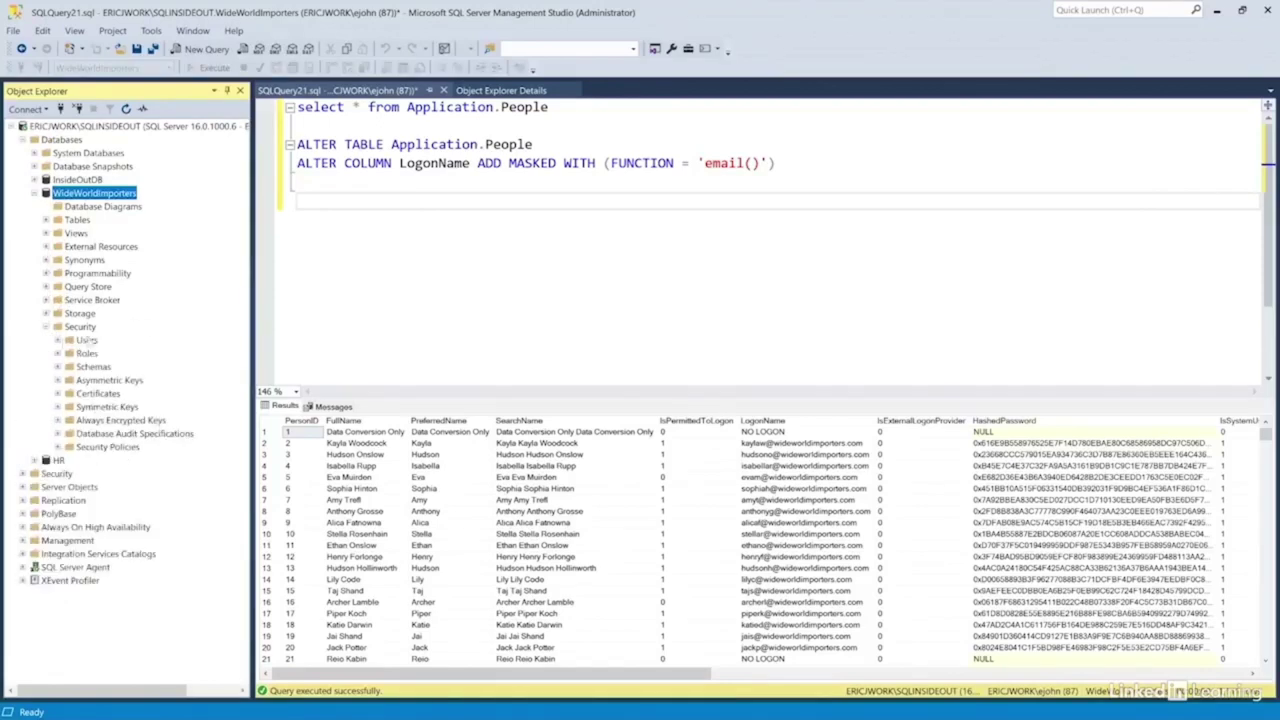
pyautogui.click(87, 340)
pyautogui.rightClick(87, 340)
pyautogui.click(125, 345)
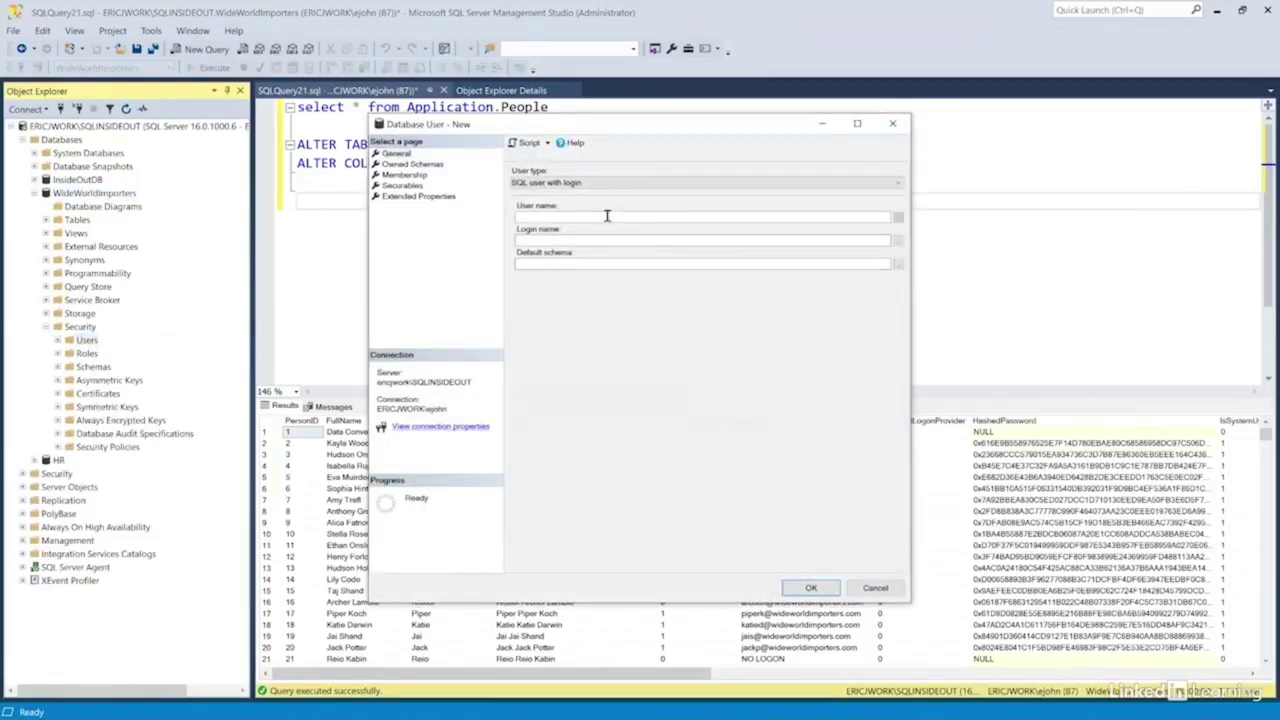
# - Create salesperson as a SQL user without login and a db_datareader member
pyautogui.click(604, 184)
pyautogui.click(598, 204)
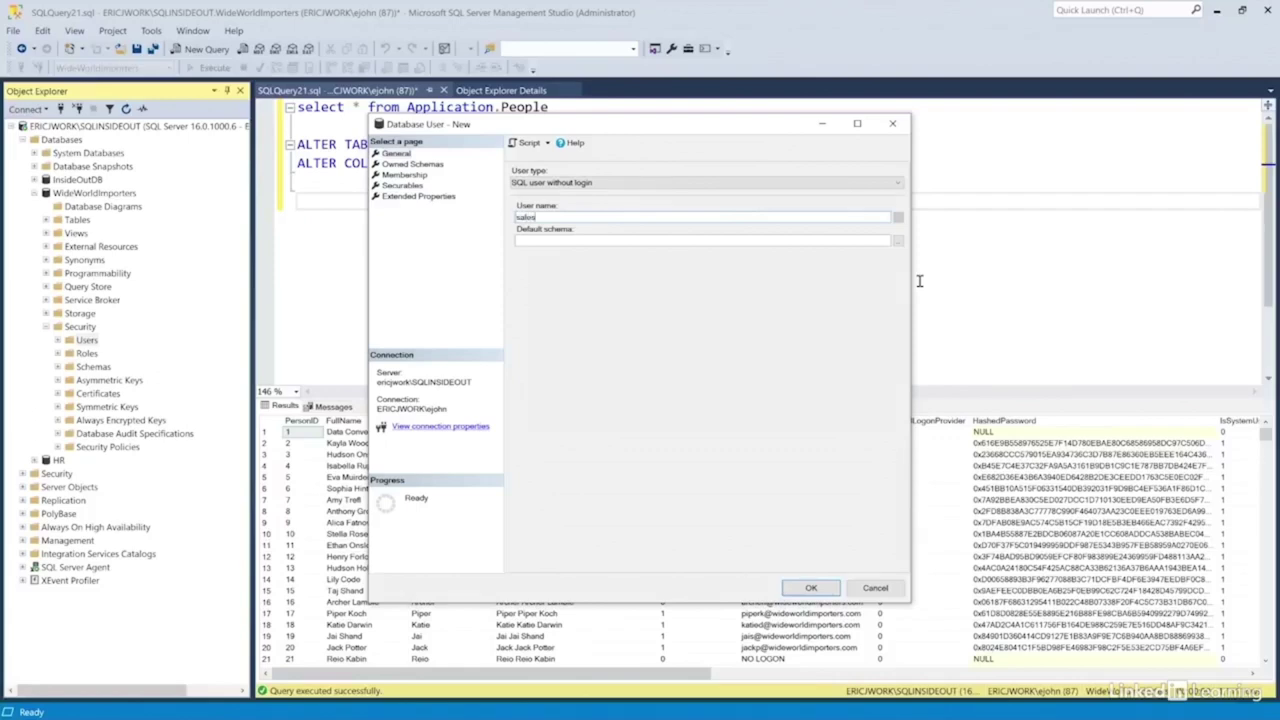
pyautogui.hotkey('ctrl', 'a')
pyautogui.click(402, 186)
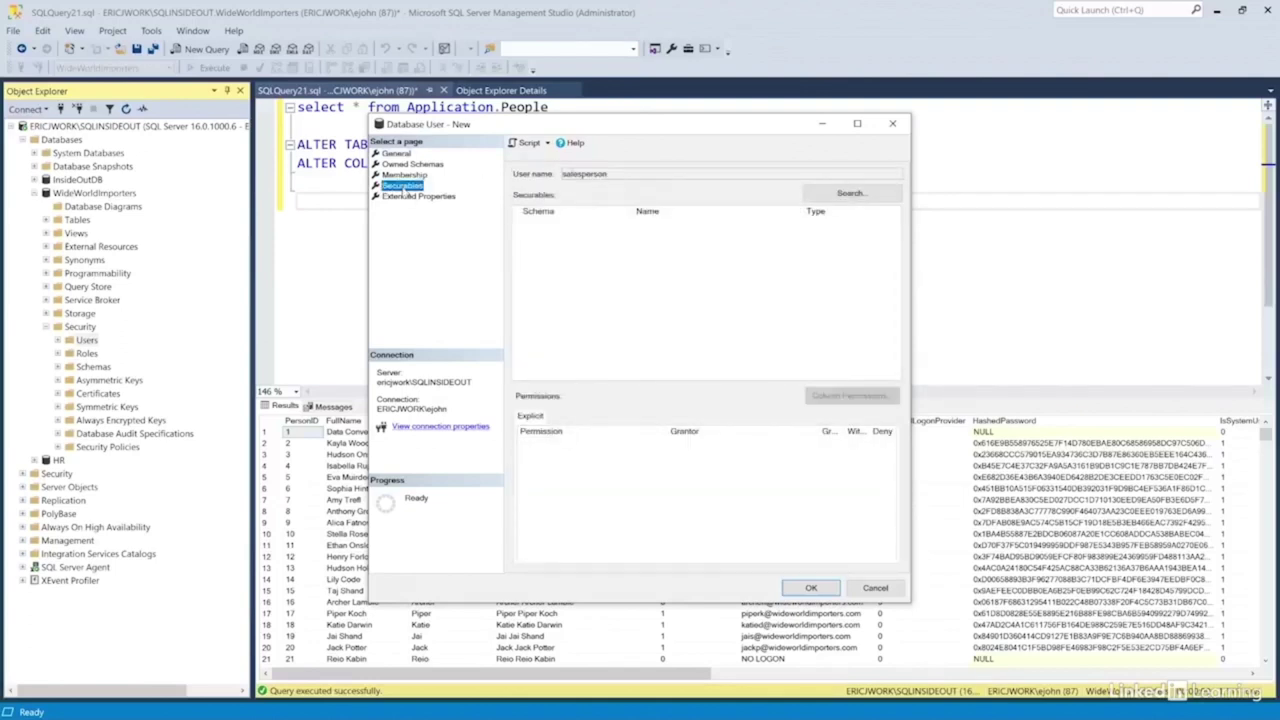
pyautogui.click(410, 176)
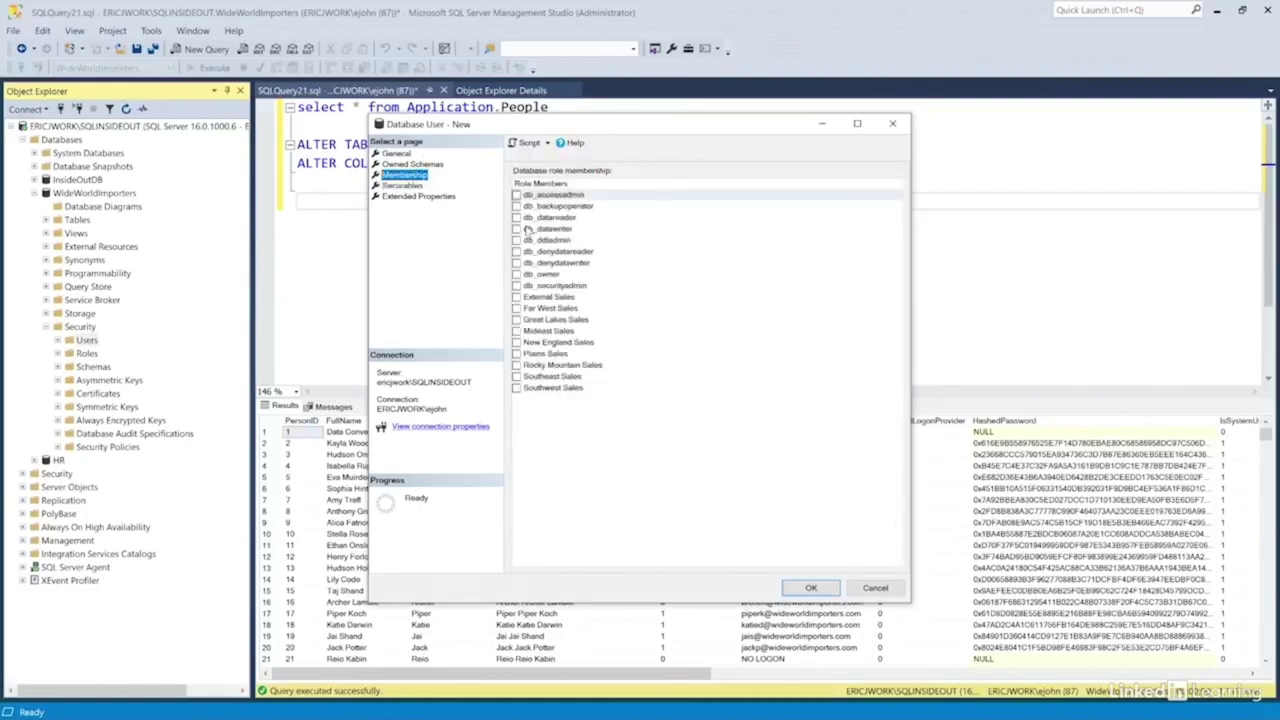
pyautogui.click(516, 217)
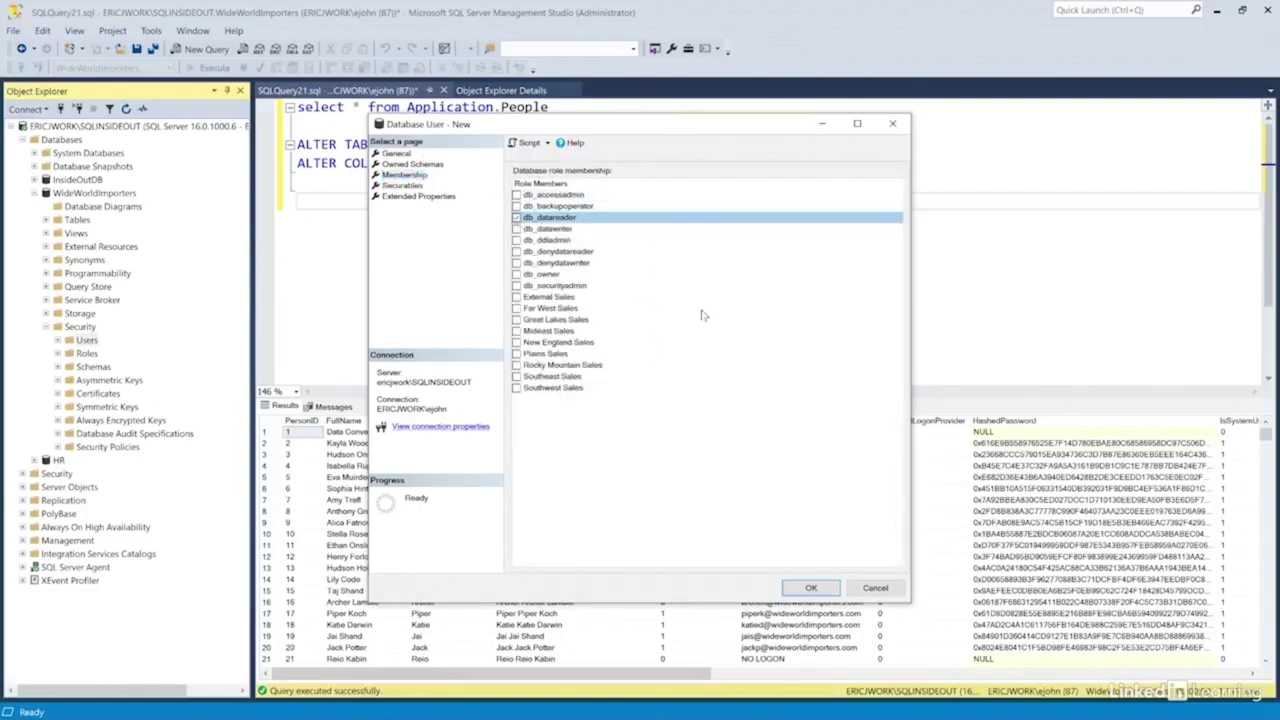
pyautogui.click(818, 589)
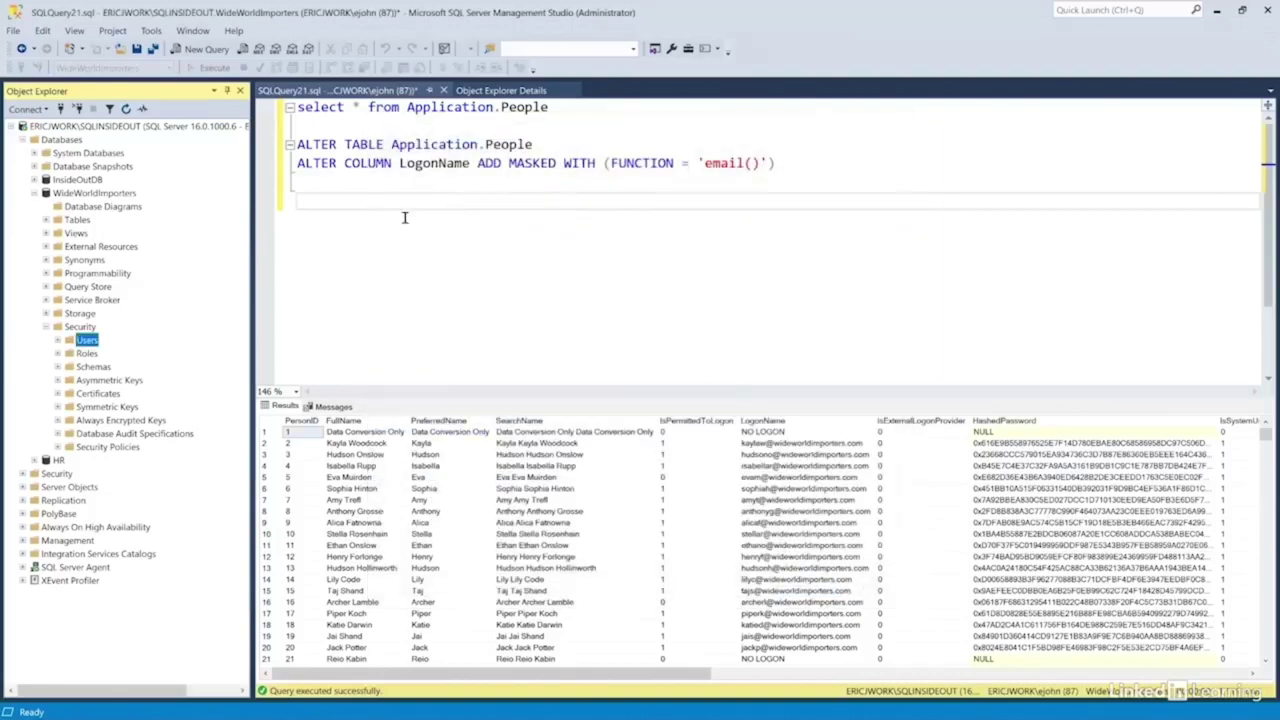
# - Write EXECUTE AS USER = 'salesperson' followed by a copy of the Application.People select
pyautogui.click(409, 211)
pyautogui.write('ex')
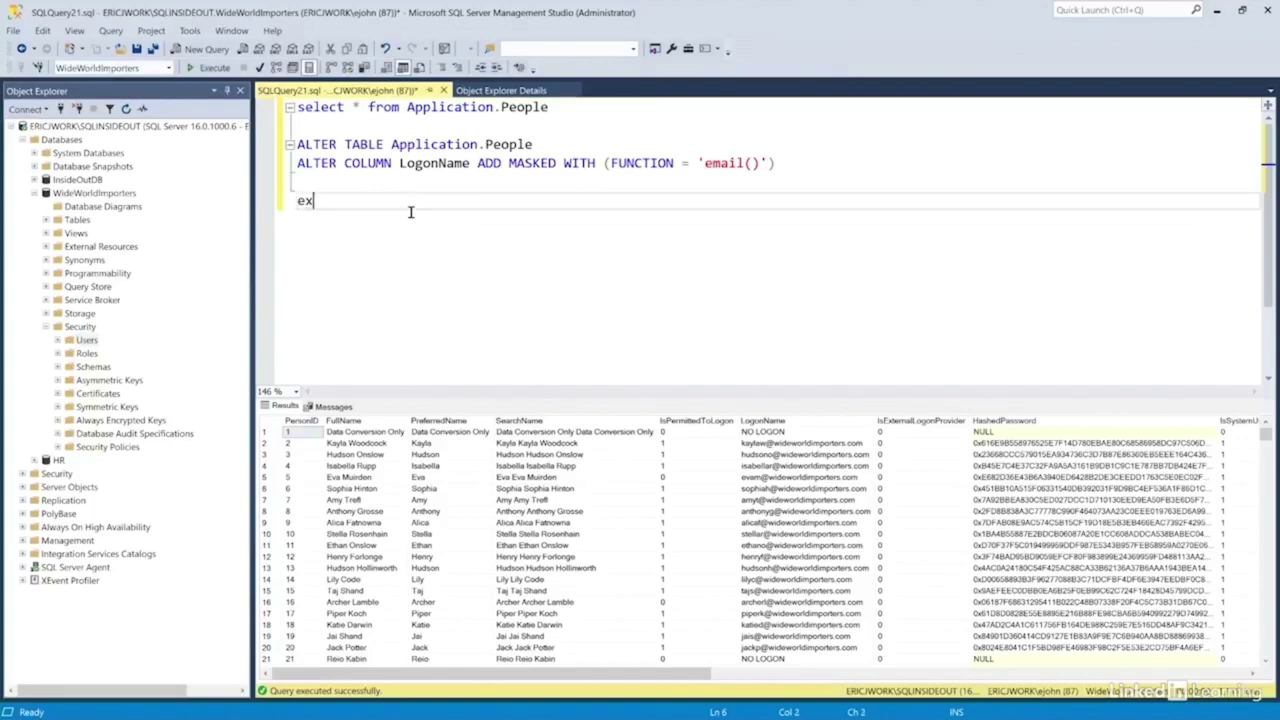
pyautogui.write('ecute as user ')
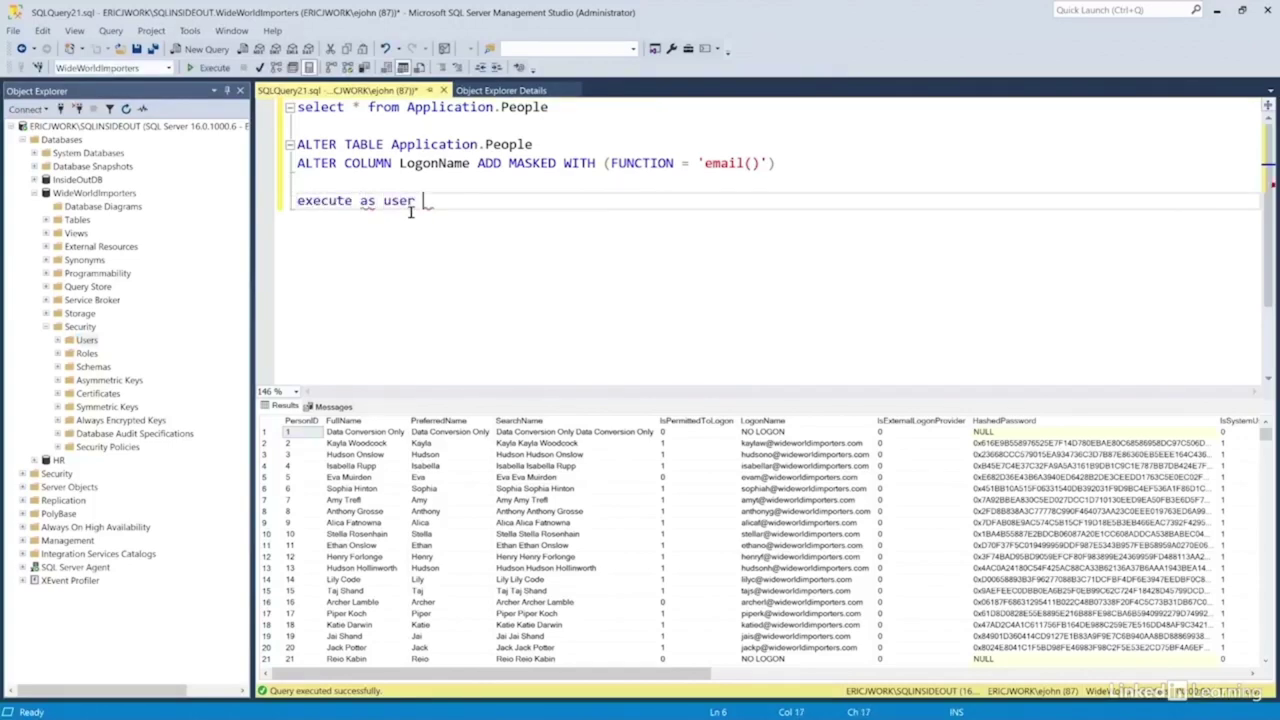
pyautogui.write("='salesperson")
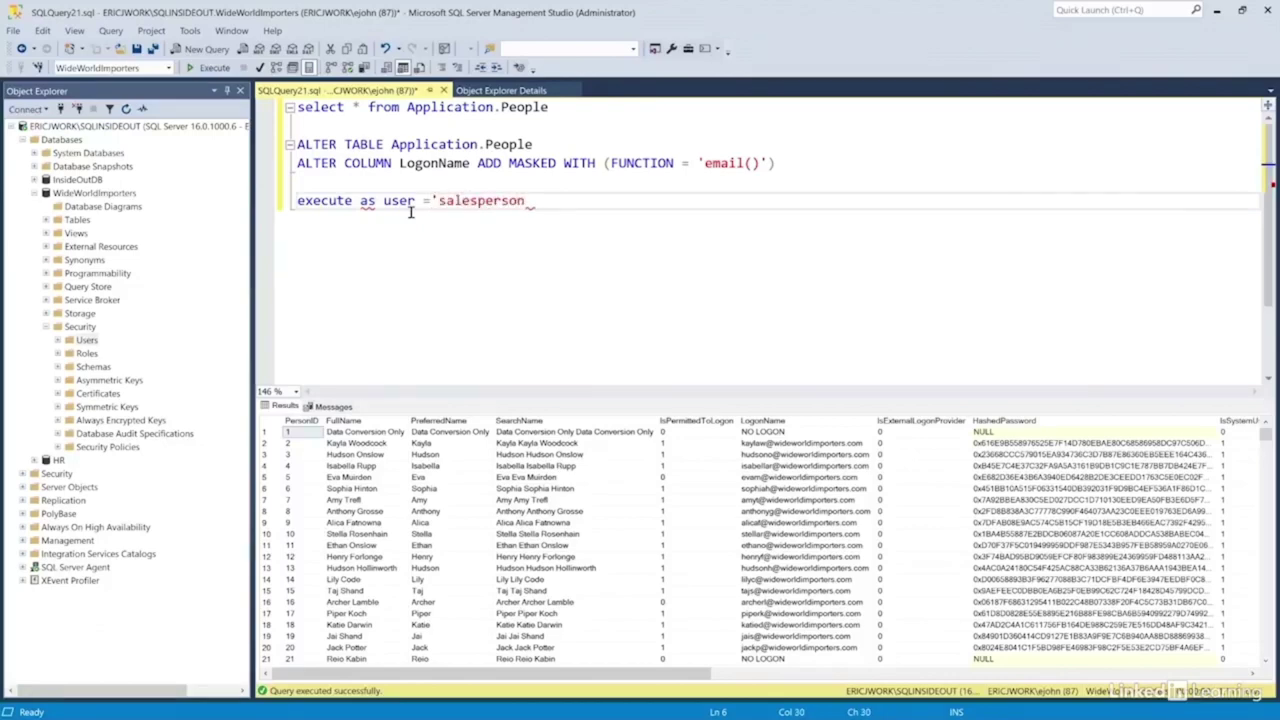
pyautogui.write("'")
pyautogui.press('Return')
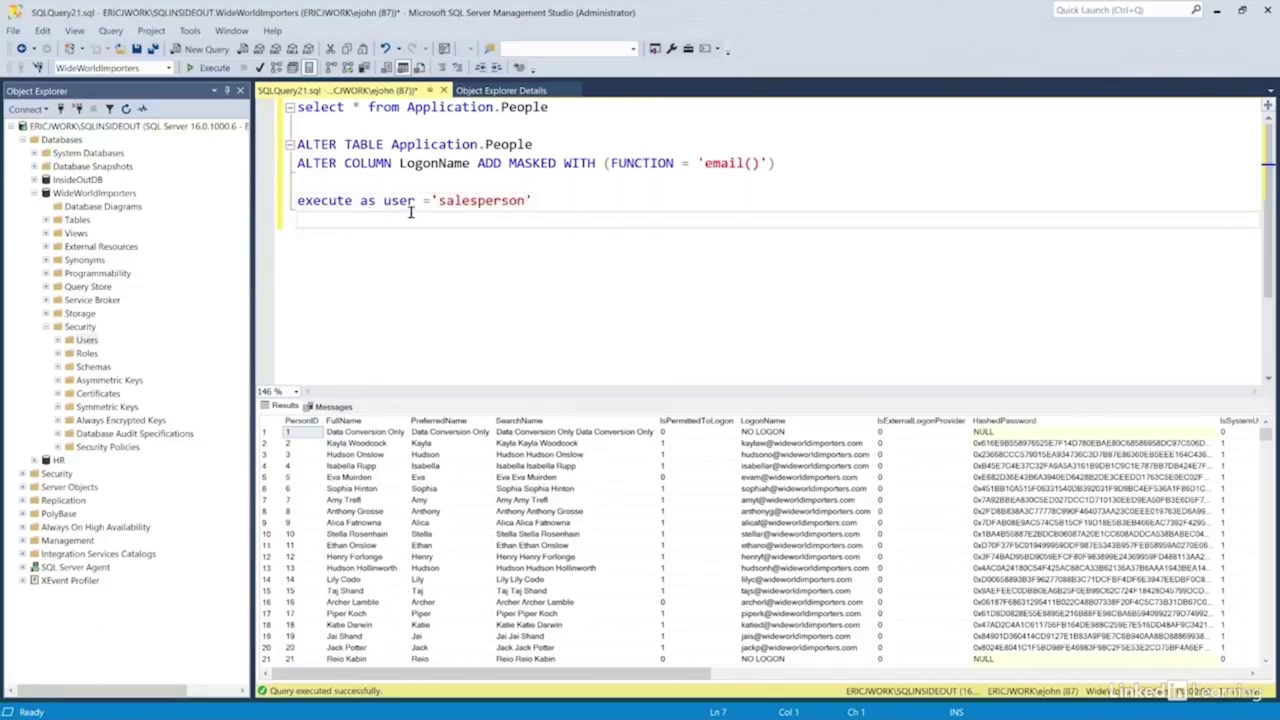
pyautogui.press('Up')
pyautogui.press('Up')
pyautogui.press('Up')
pyautogui.press('Up')
pyautogui.press('Up')
pyautogui.press('Up')
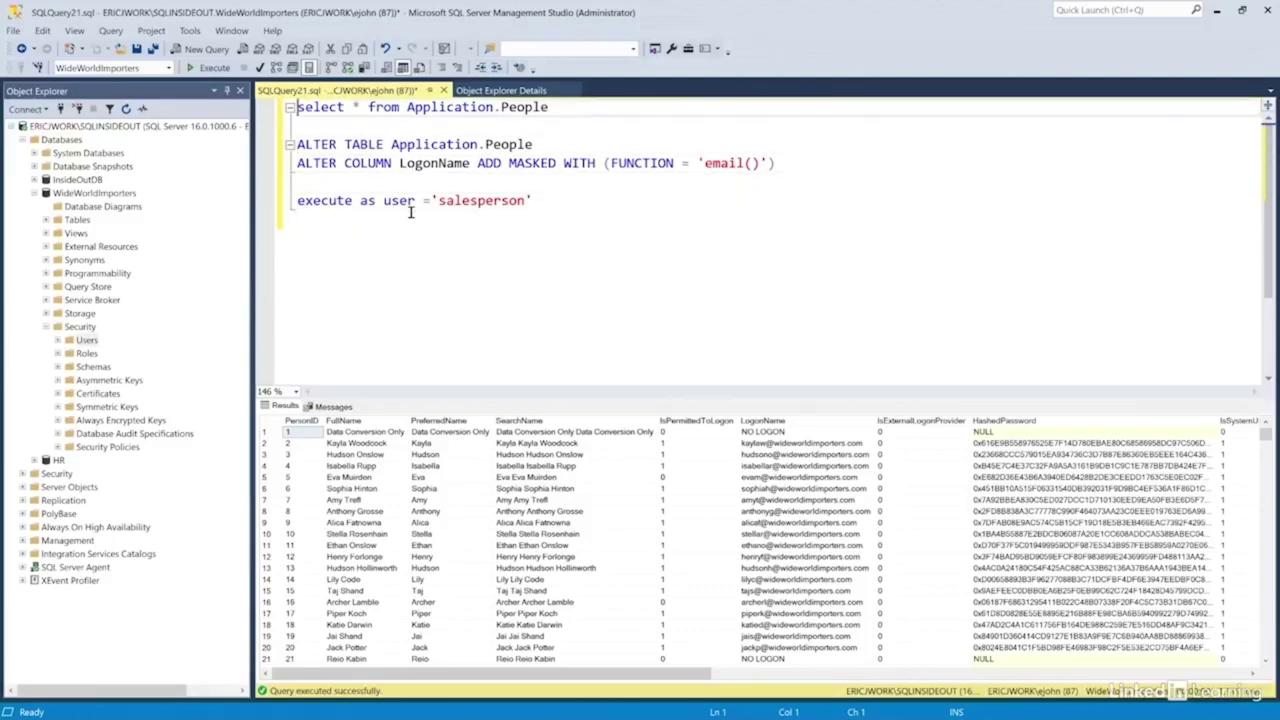
pyautogui.hotkey('shift', 'Down')
pyautogui.hotkey('ctrl', 'c')
pyautogui.press('Down')
pyautogui.press('Down')
pyautogui.press('Down')
pyautogui.press('Down')
pyautogui.press('Down')
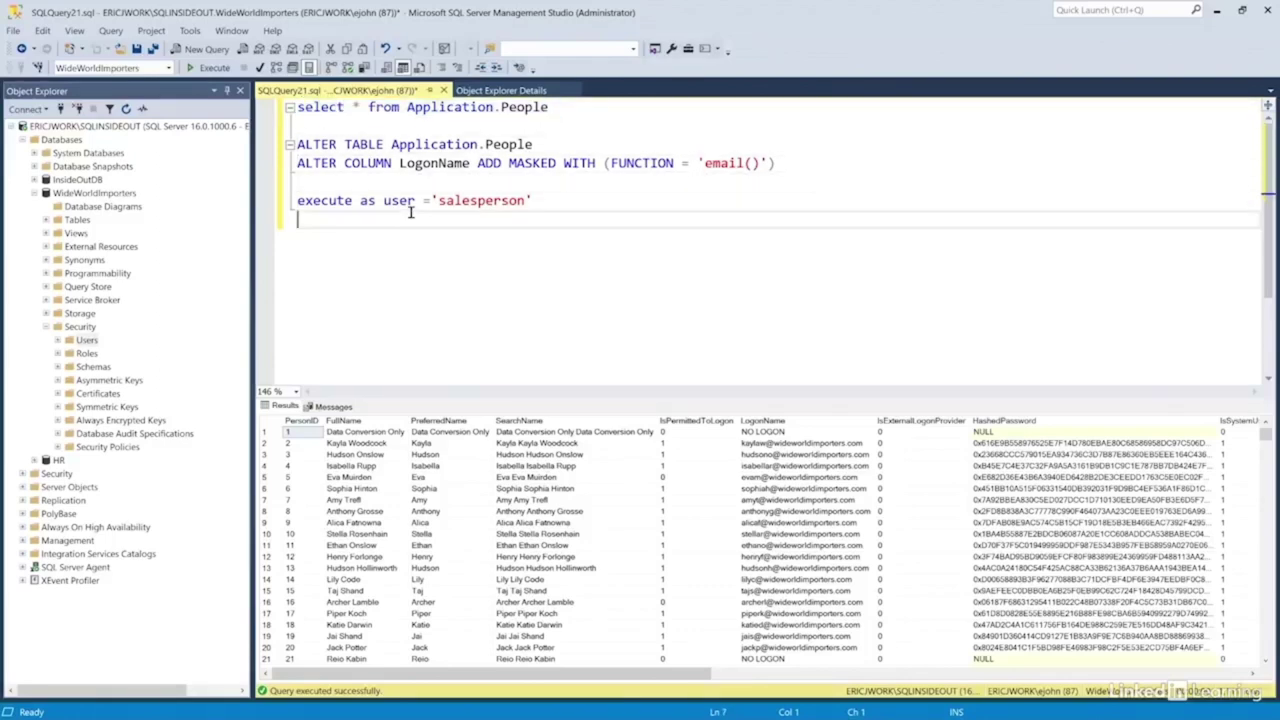
pyautogui.hotkey('ctrl', 'v')
# - Add REVERT, indent the select, and select the three-line impersonation batch
pyautogui.write('rev')
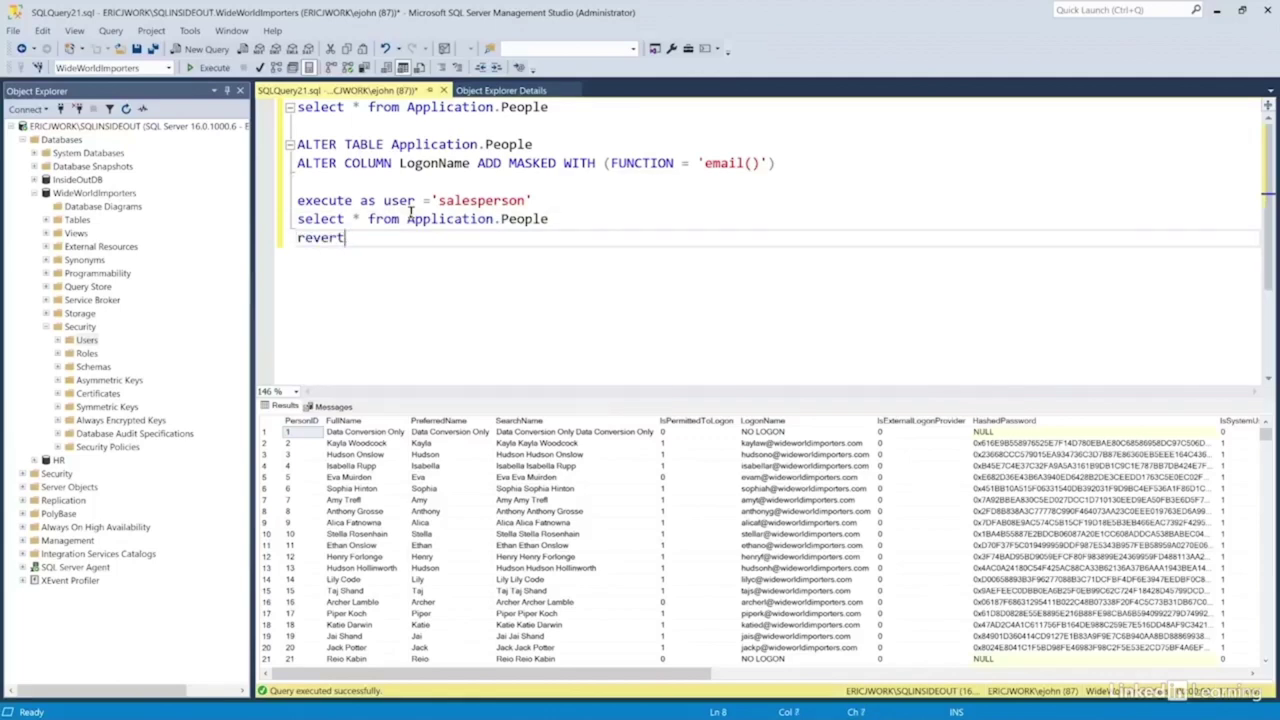
pyautogui.press('Up')
pyautogui.press('Left')
pyautogui.press('Left')
pyautogui.press('Left')
pyautogui.press('Left')
pyautogui.press('Left')
pyautogui.press('Left')
pyautogui.press('Left')
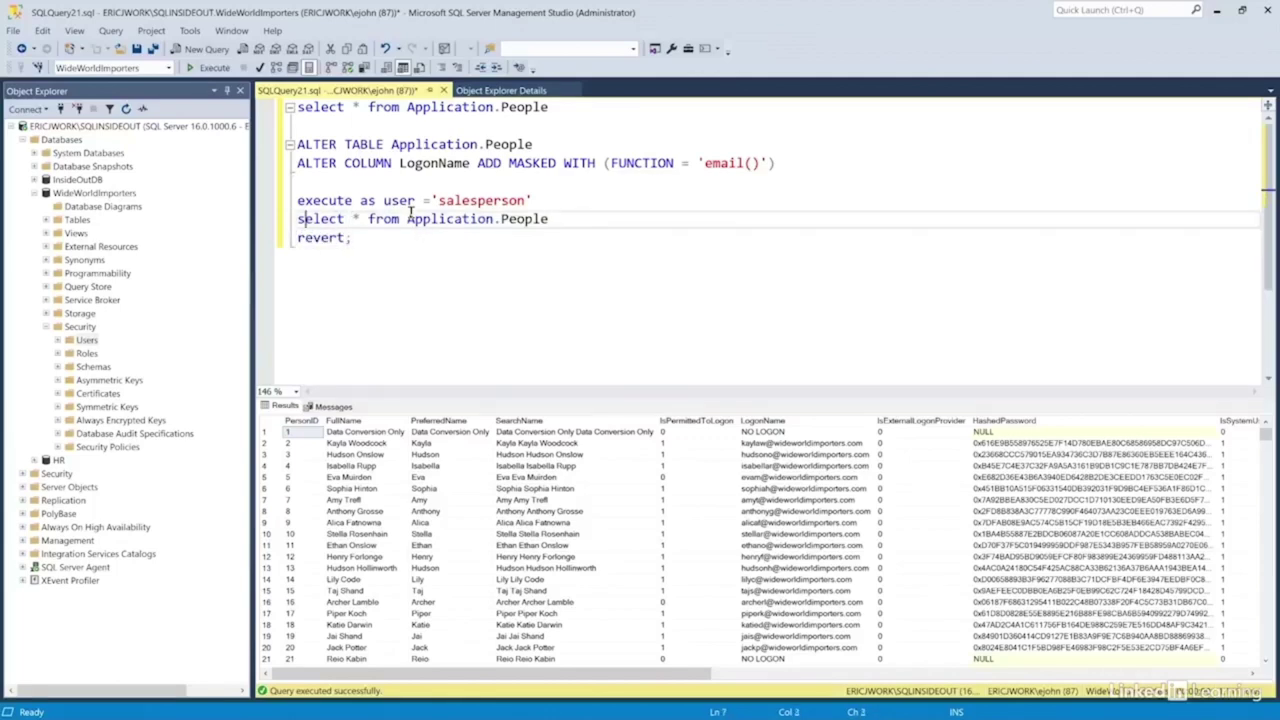
pyautogui.press('Tab')
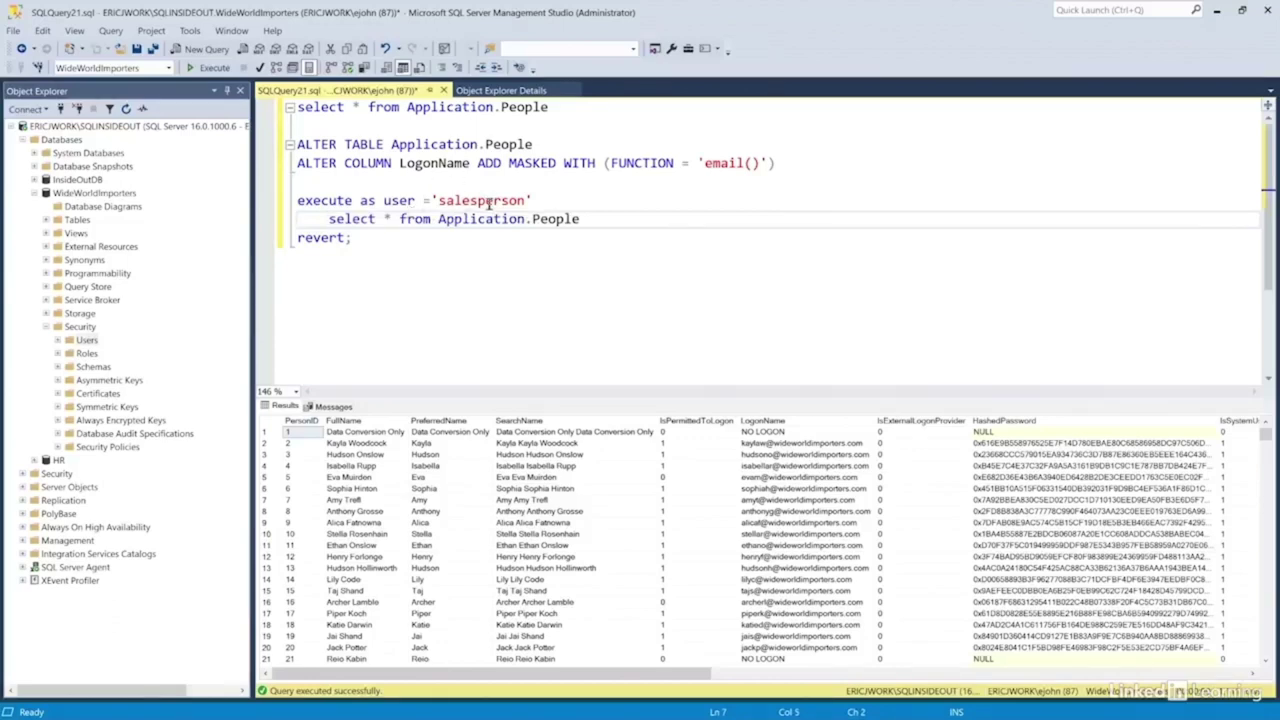
pyautogui.moveTo(392, 240); pyautogui.dragTo(209, 209)
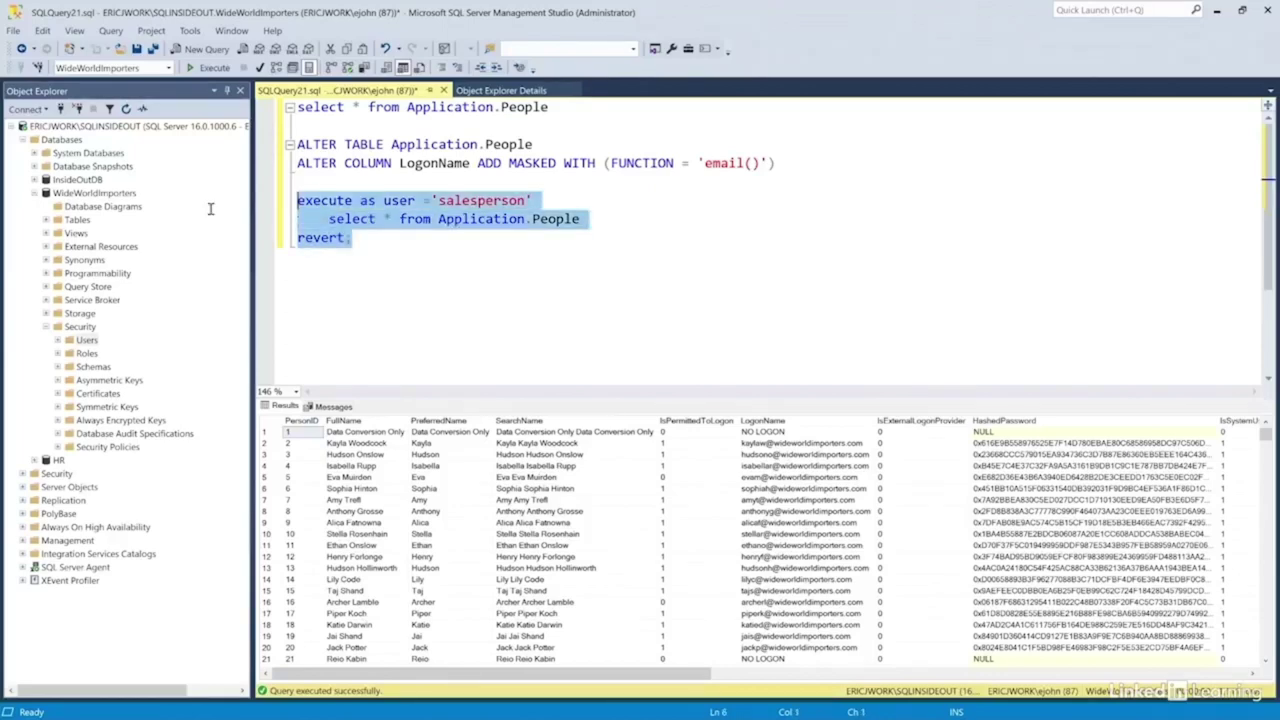
pyautogui.press('F6')
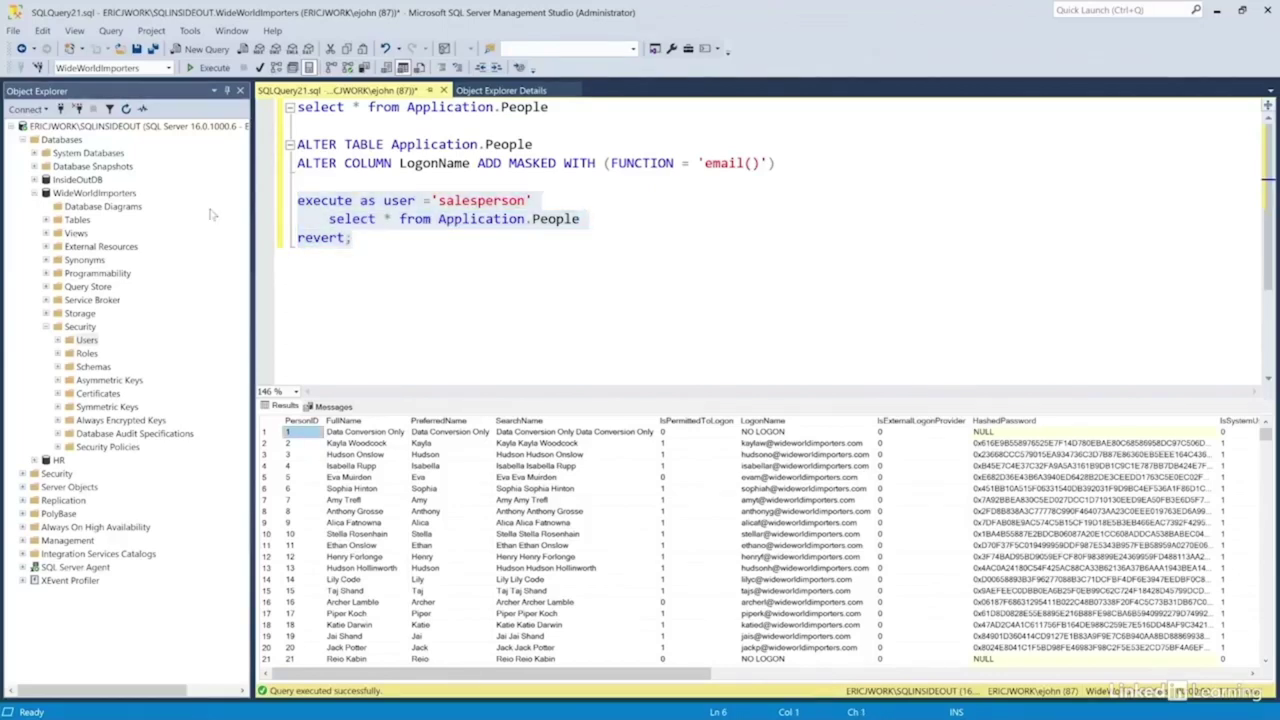
pyautogui.click(210, 67)
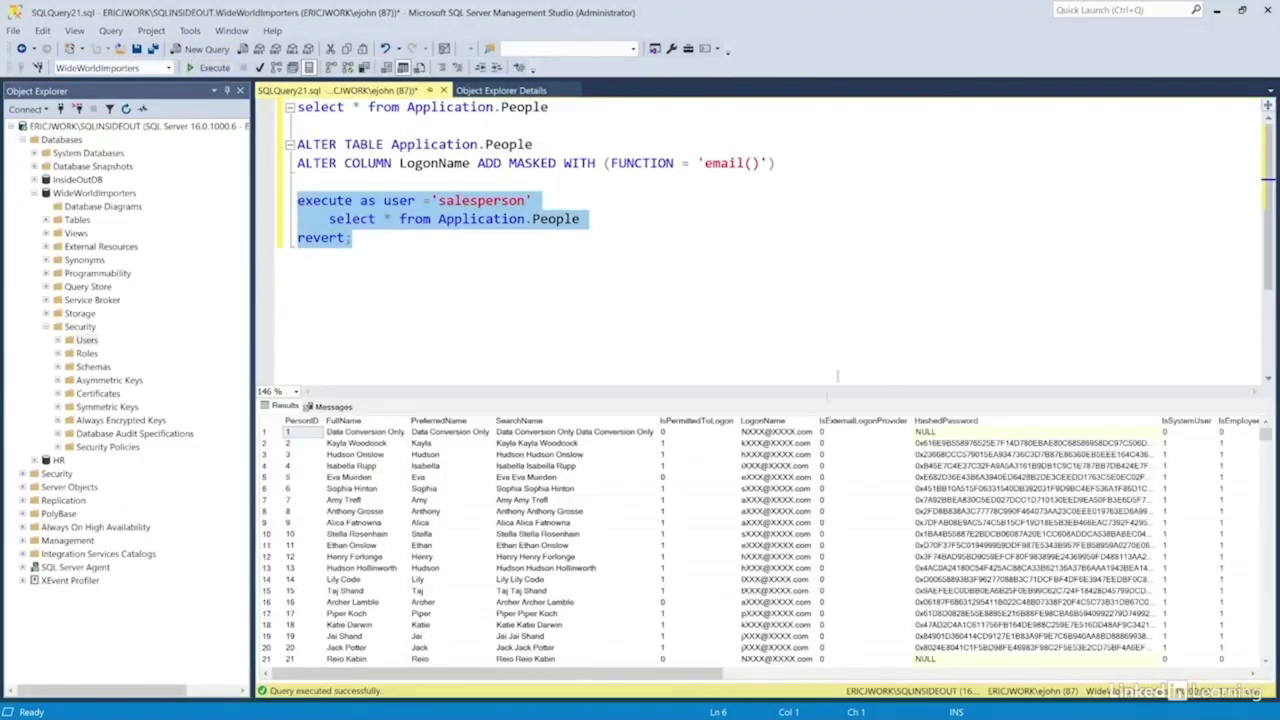
pyautogui.scroll(-3, 760, 456)
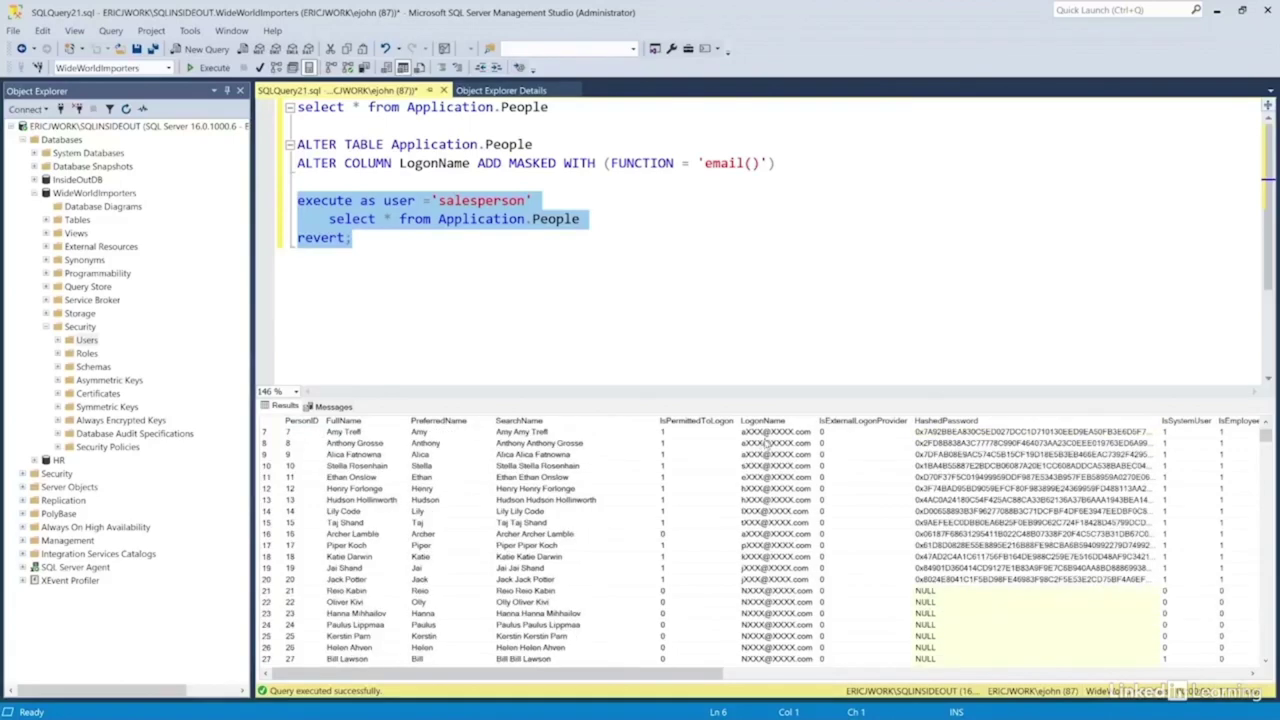
pyautogui.scroll(3, 770, 455)
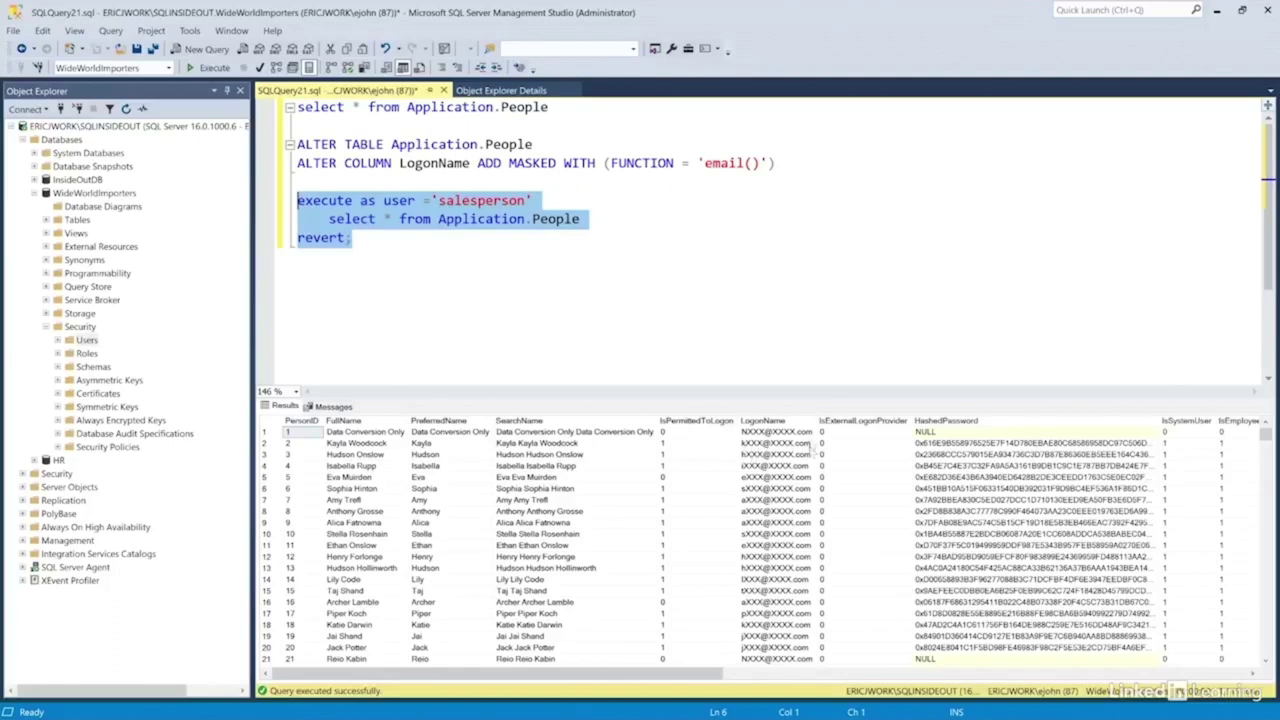
pyautogui.scroll(-3, 813, 492)
pyautogui.scroll(-8, 813, 492)
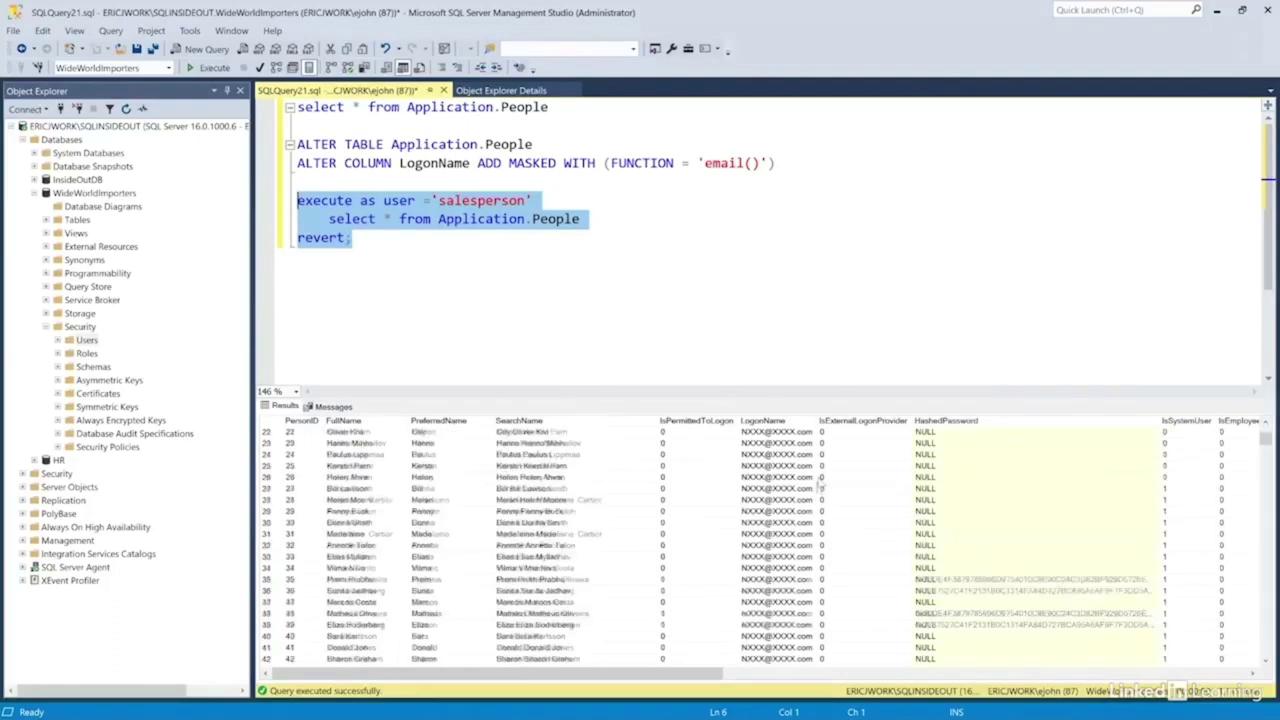
pyautogui.moveTo(818, 421); pyautogui.dragTo(866, 422)
pyautogui.scroll(-5, 822, 500)
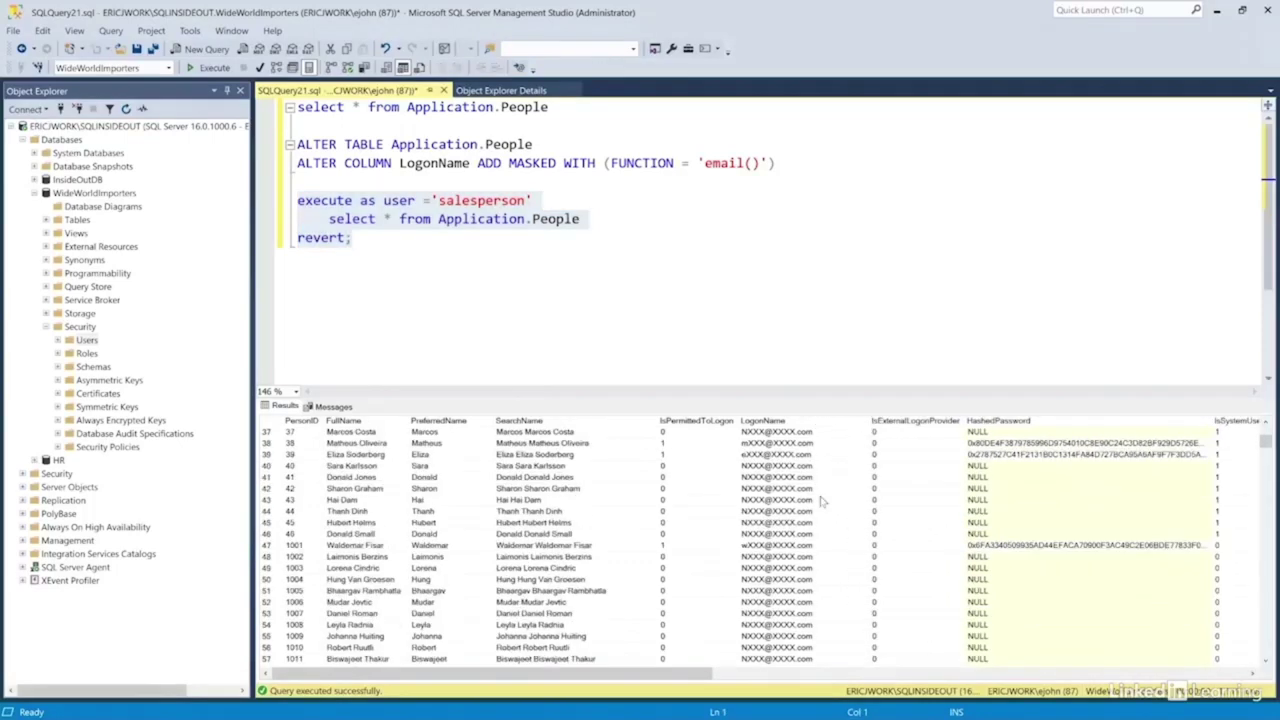
pyautogui.scroll(-5, 822, 500)
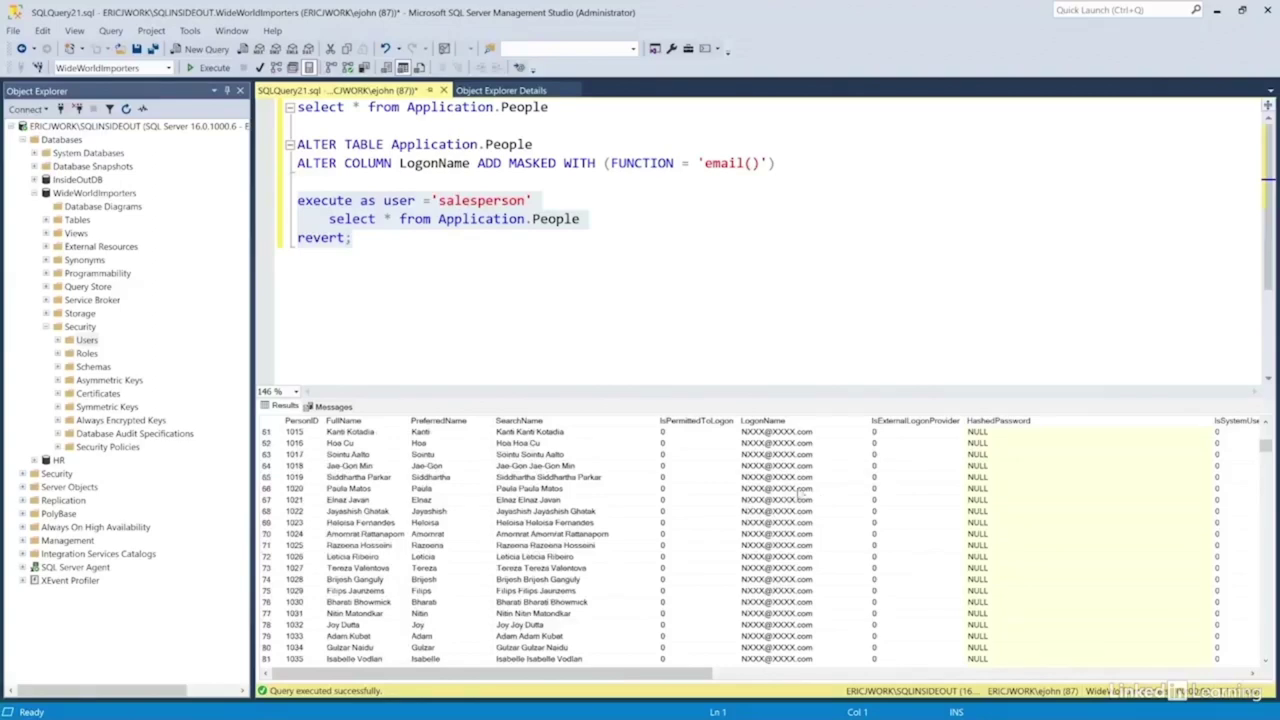
pyautogui.scroll(-7, 843, 497)
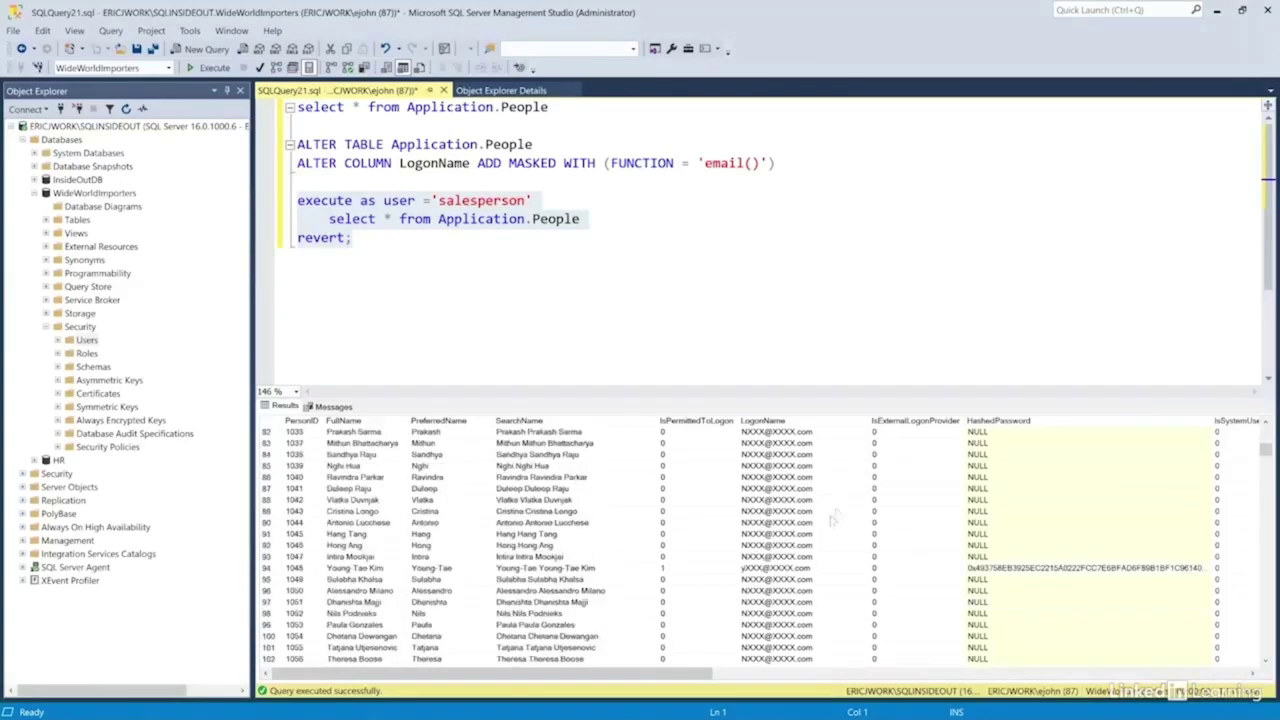
pyautogui.scroll(-3, 822, 530)
pyautogui.scroll(-20, 820, 530)
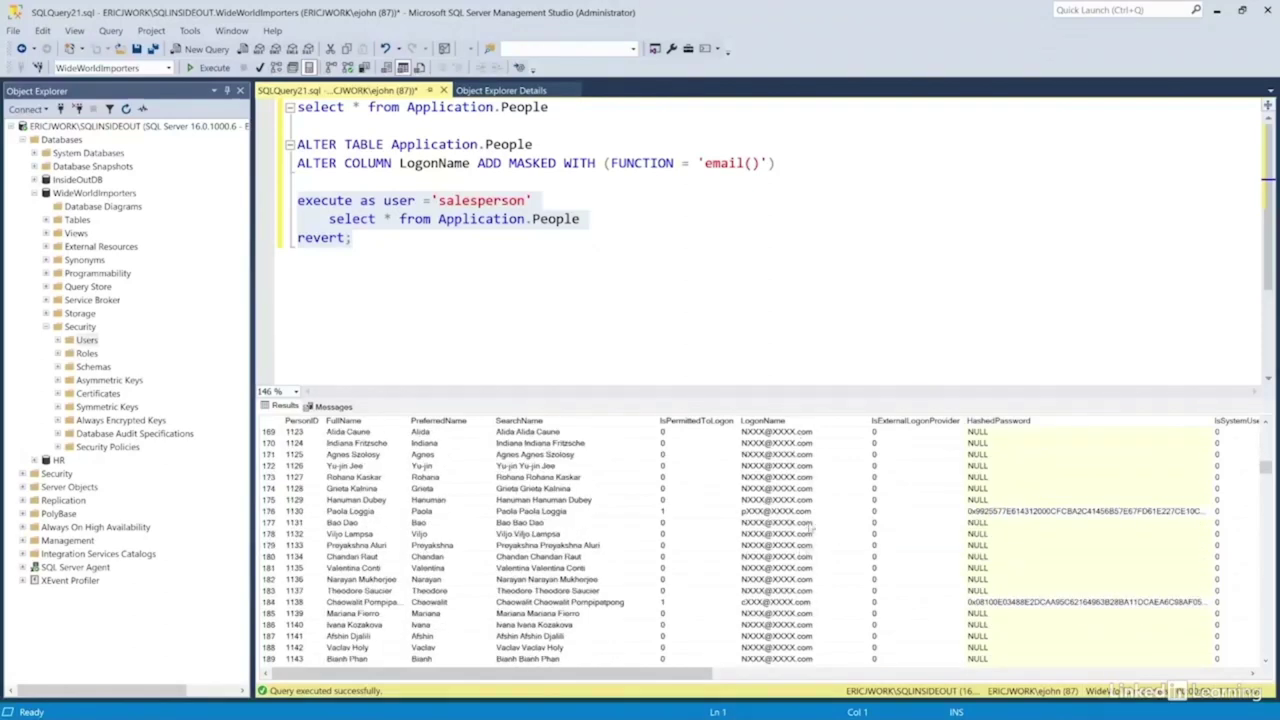
pyautogui.scroll(-3, 805, 569)
pyautogui.scroll(-5, 812, 568)
pyautogui.scroll(-8, 818, 567)
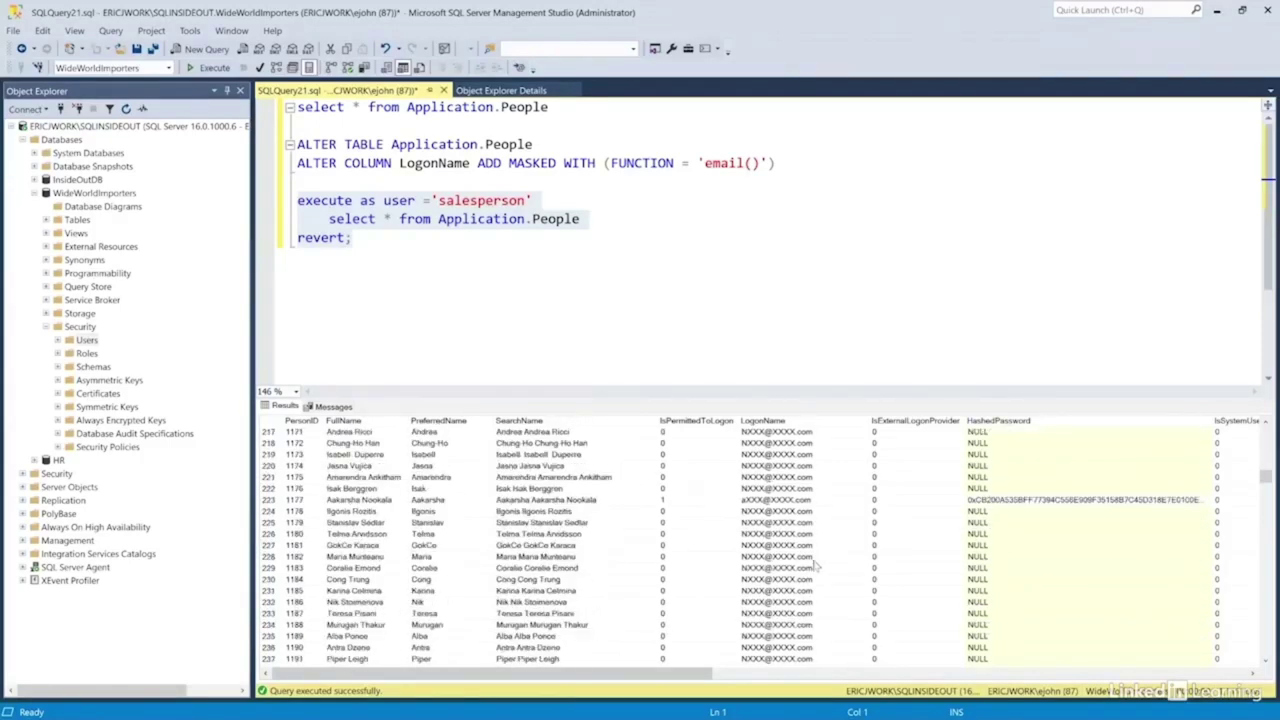
pyautogui.click(743, 456)
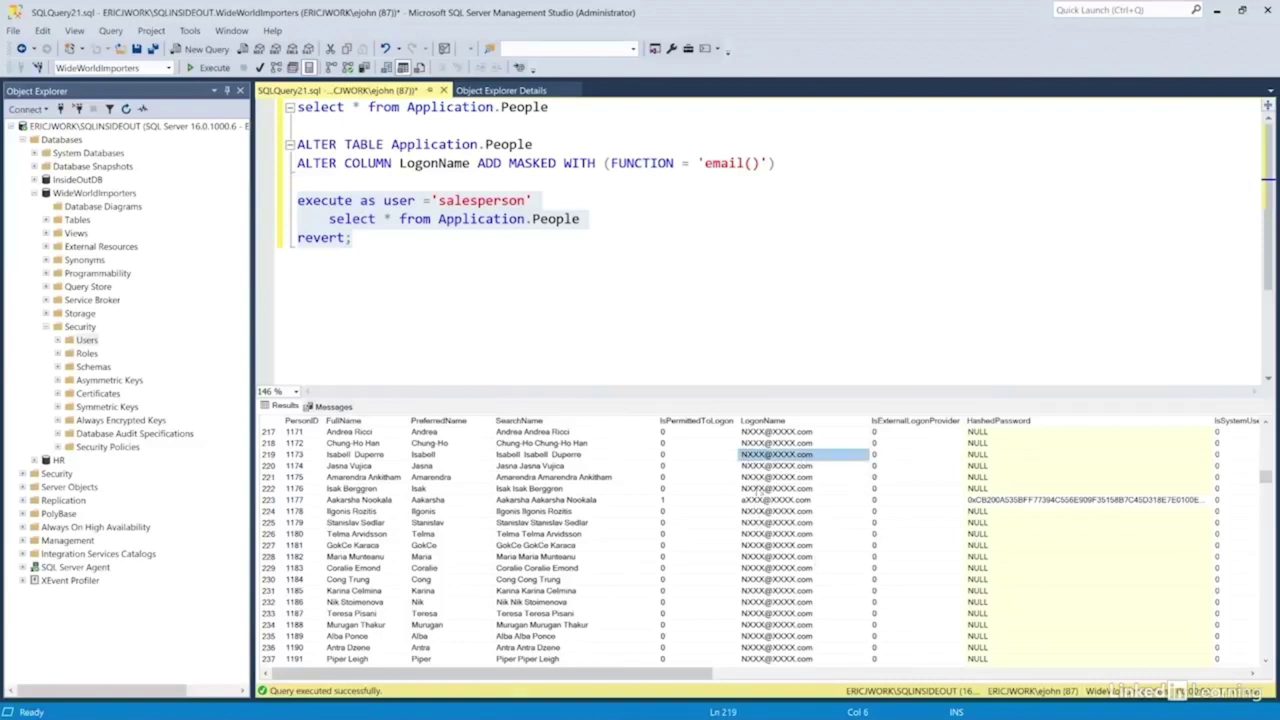
pyautogui.click(759, 488)
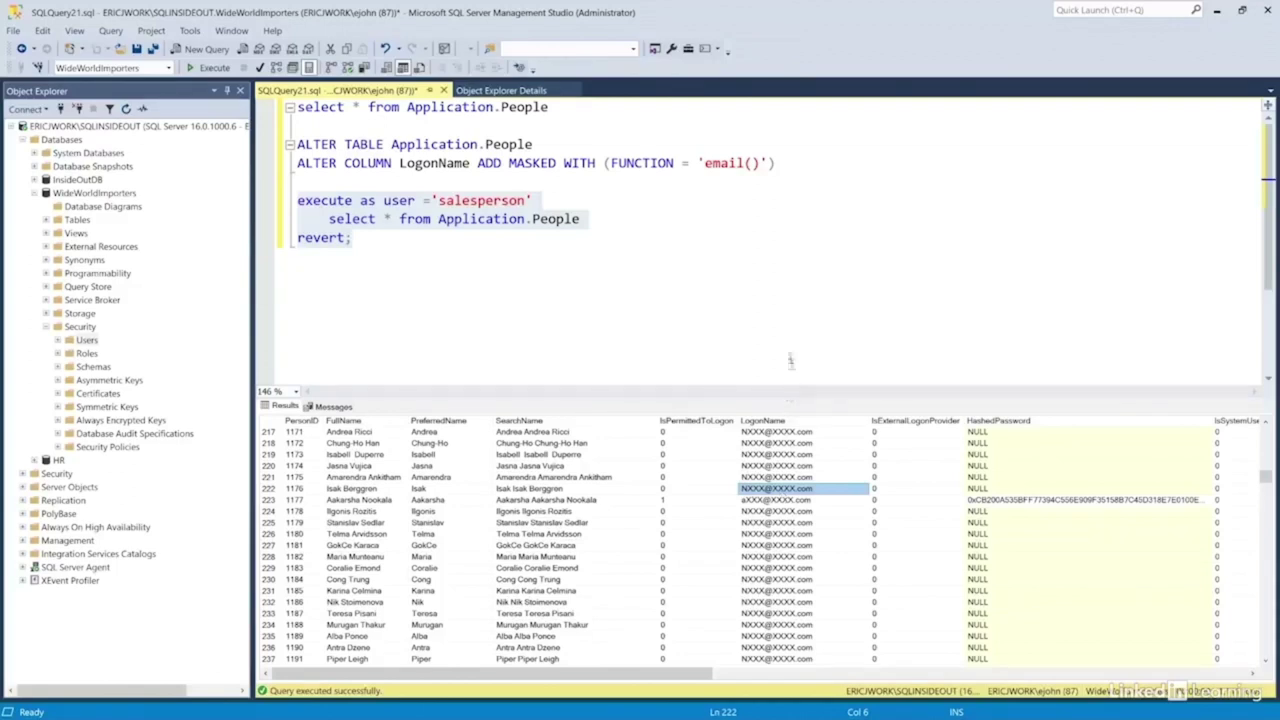
pyautogui.scroll(20, 780, 510)
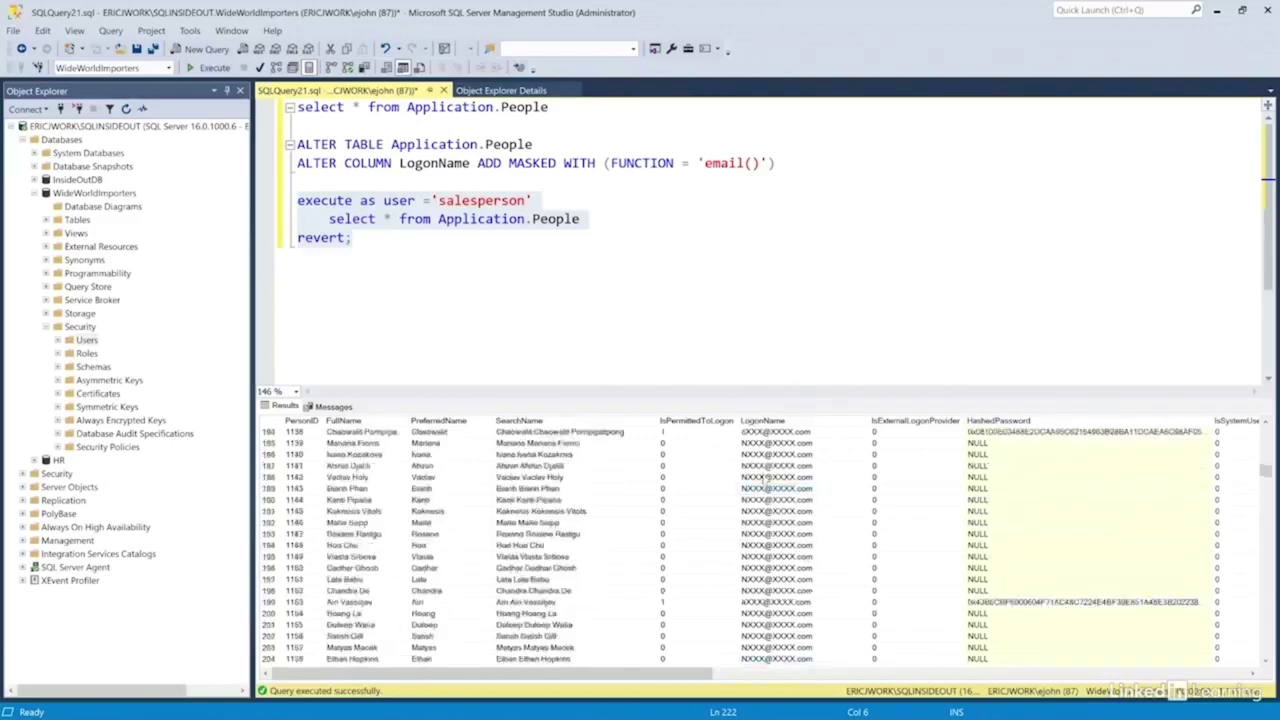
pyautogui.scroll(14, 764, 477)
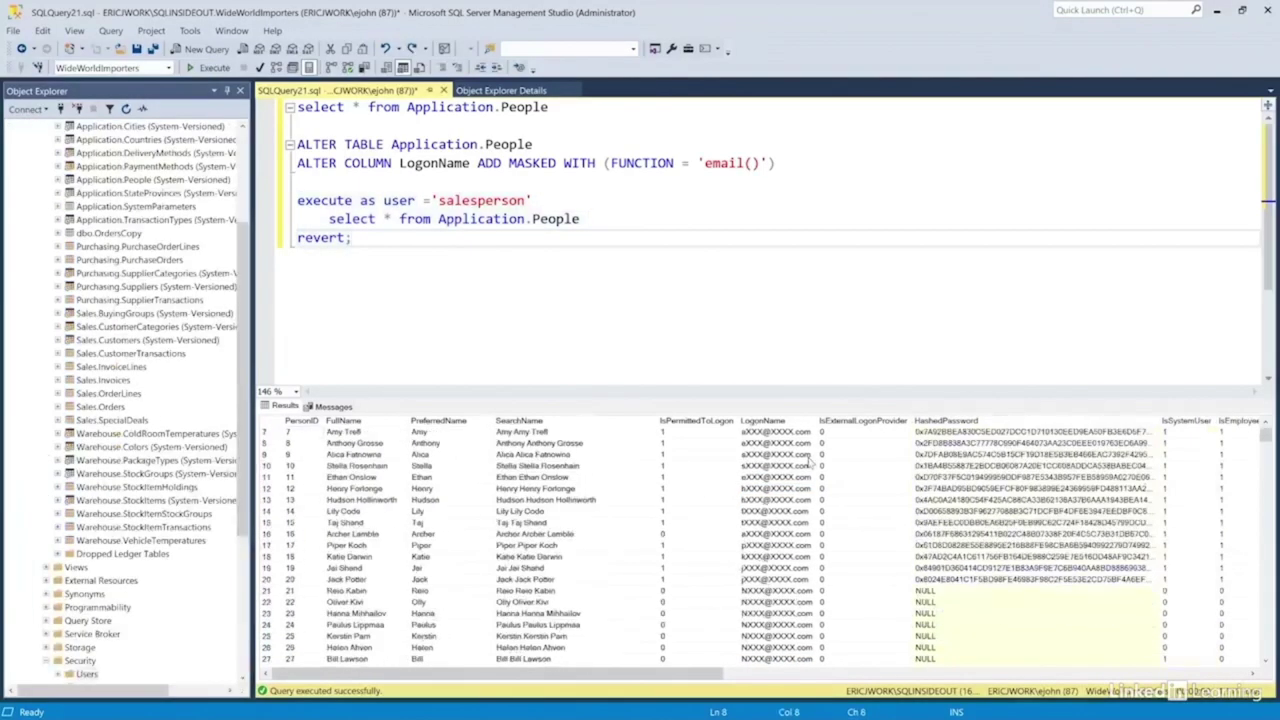
pyautogui.scroll(-7, 813, 472)
pyautogui.scroll(-5, 813, 472)
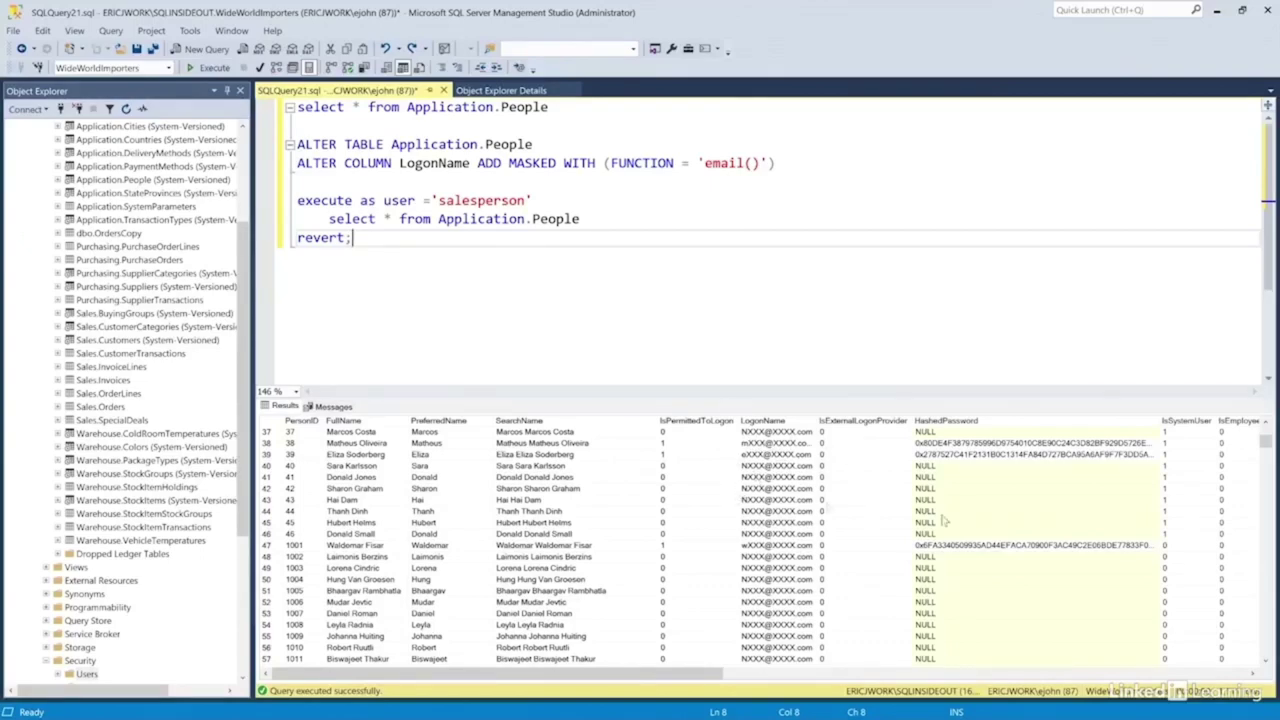
pyautogui.scroll(1, 799, 499)
pyautogui.scroll(4, 800, 499)
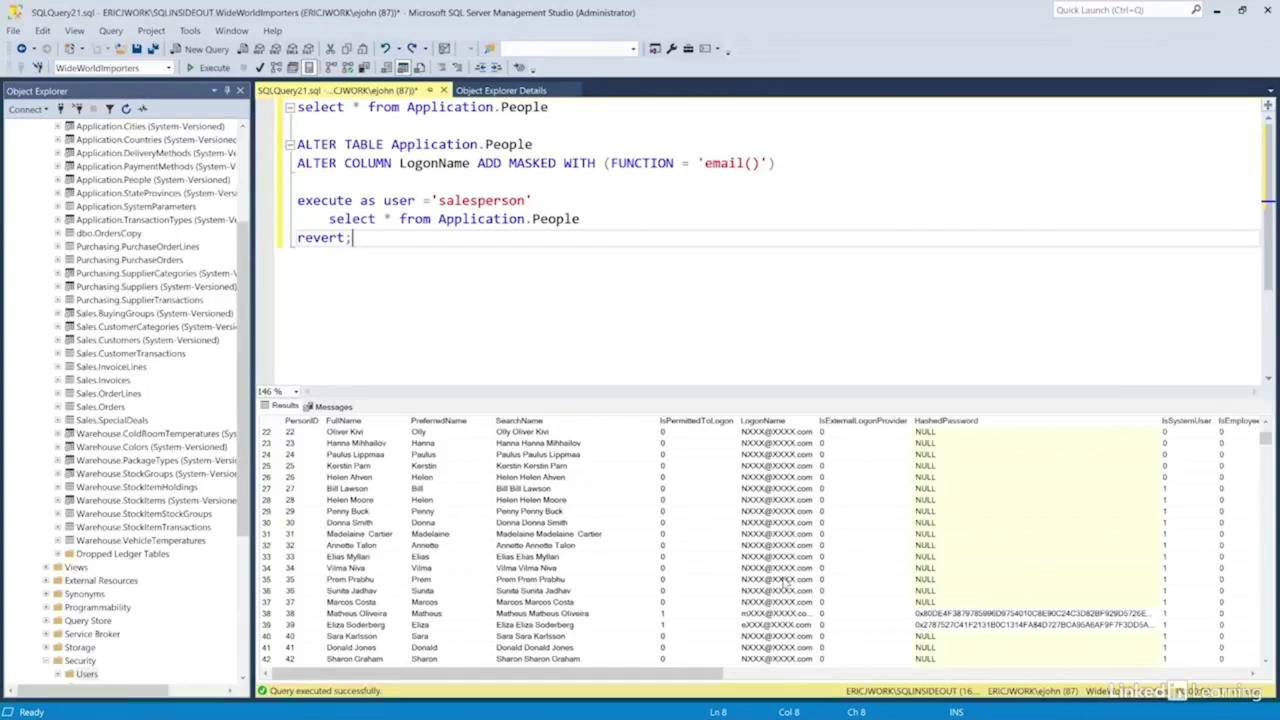
# - Paste the ALTER TABLE [Warehouse].[Colors] ALTER COLUMN ColorName email() mask statements
pyautogui.moveTo(404, 185); pyautogui.dragTo(414, 200)
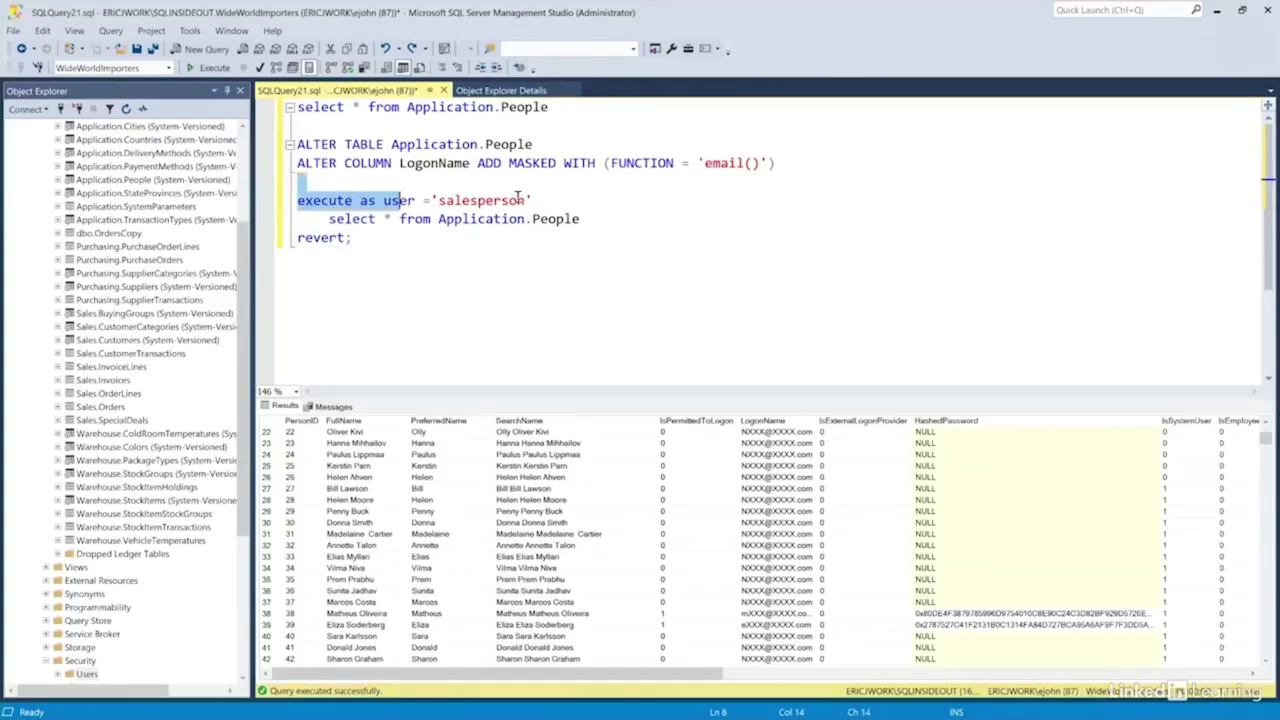
pyautogui.click(443, 182)
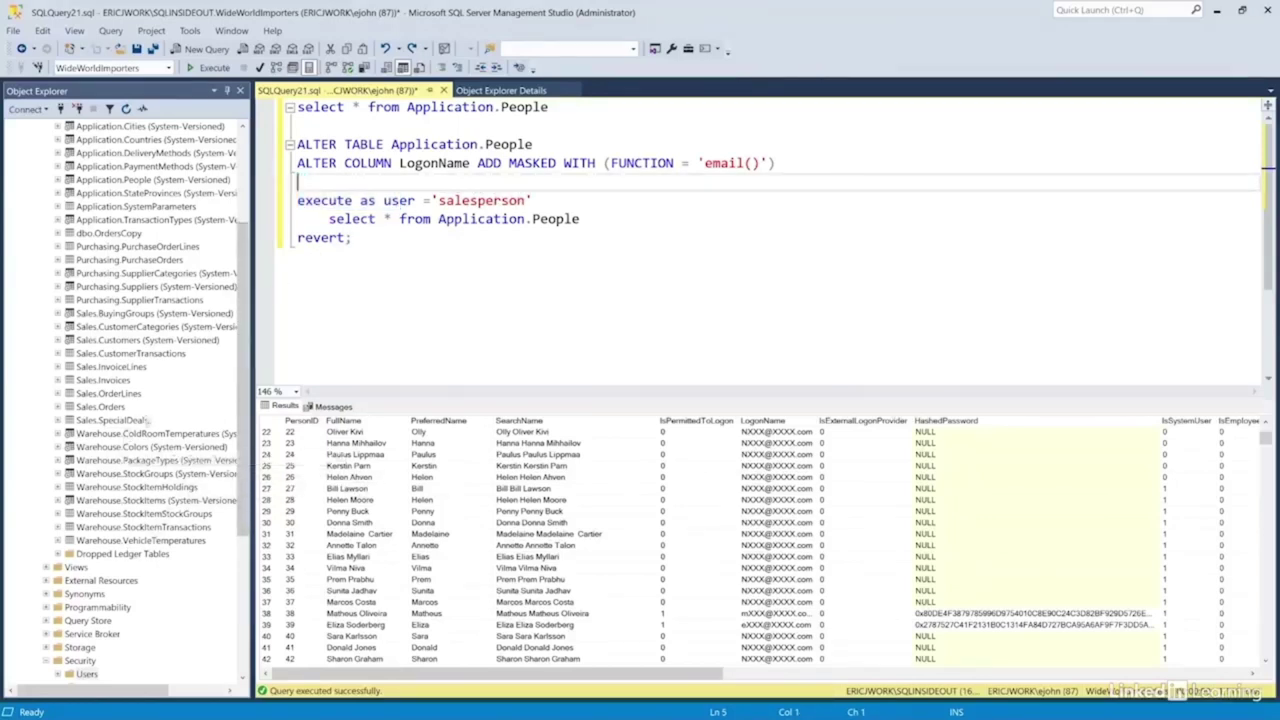
pyautogui.click(150, 447)
pyautogui.click(376, 186)
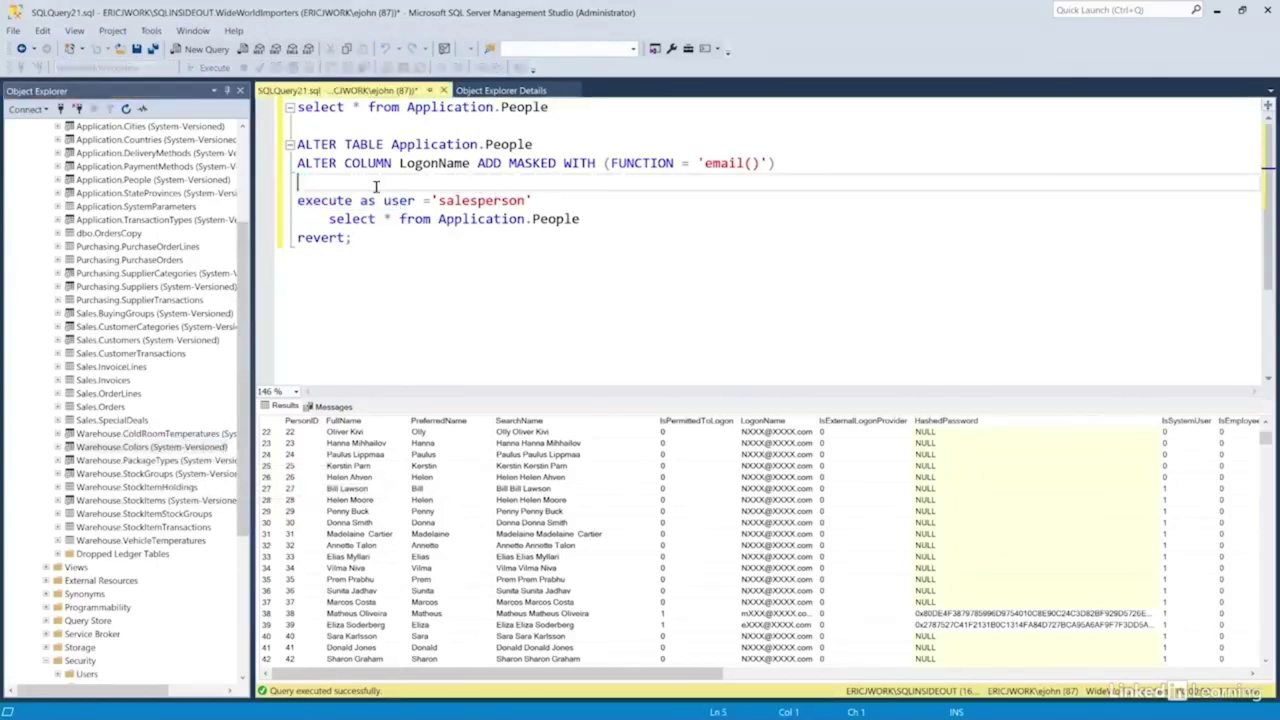
pyautogui.write("ALTER TABLE [Warehouse].[Colors] ALTER COLUMN ColorName ADD MASKED WITH (FUNCTION = 'email()')")
pyautogui.press('Return')
pyautogui.press('Return')
pyautogui.press('Up')
pyautogui.press('Up')
pyautogui.press('Up')
pyautogui.press('Return')
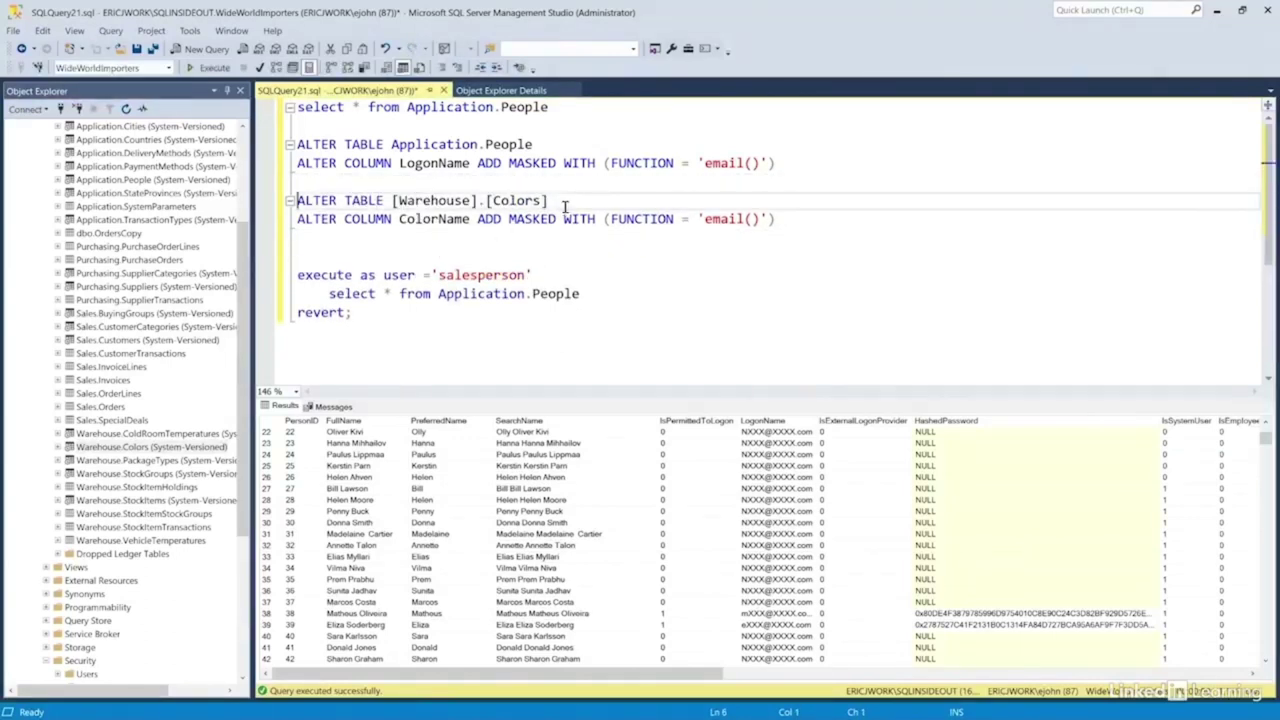
# - Add and run select * from Warehouse.Colors, showing unmasked color names like Azure
pyautogui.moveTo(548, 200); pyautogui.dragTo(392, 202)
pyautogui.hotkey('ctrl', 'c')
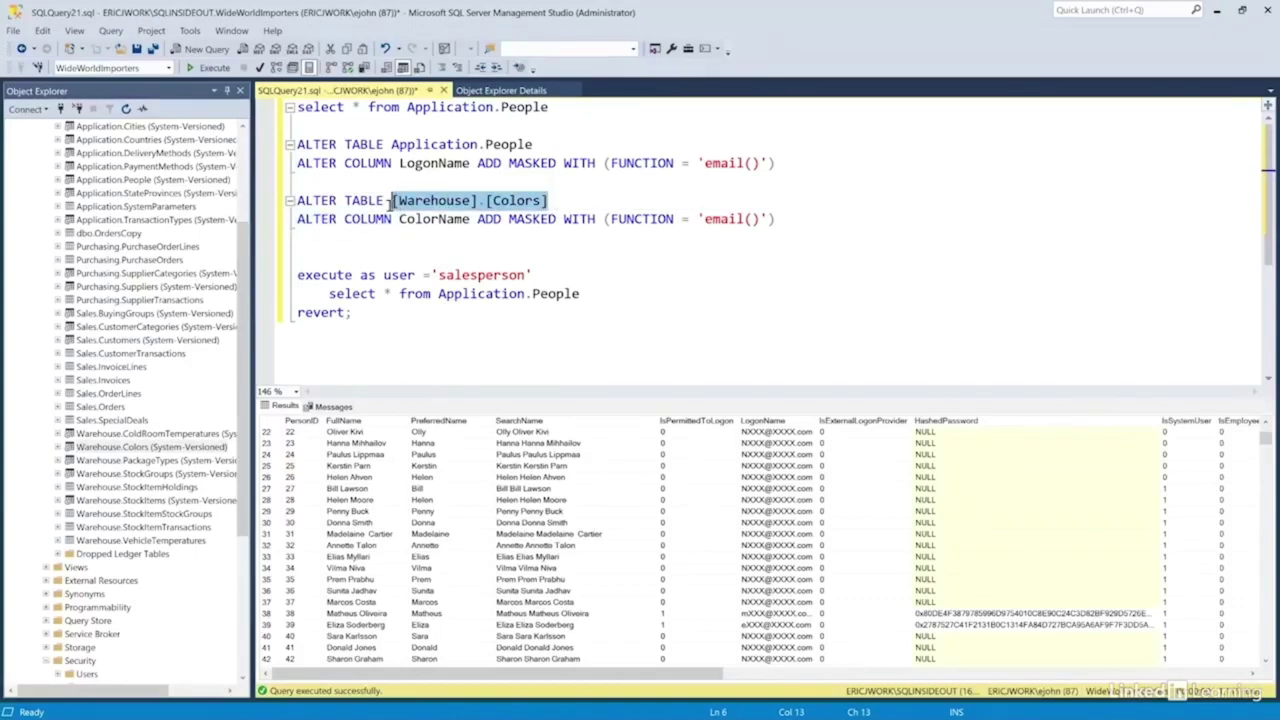
pyautogui.click(558, 106)
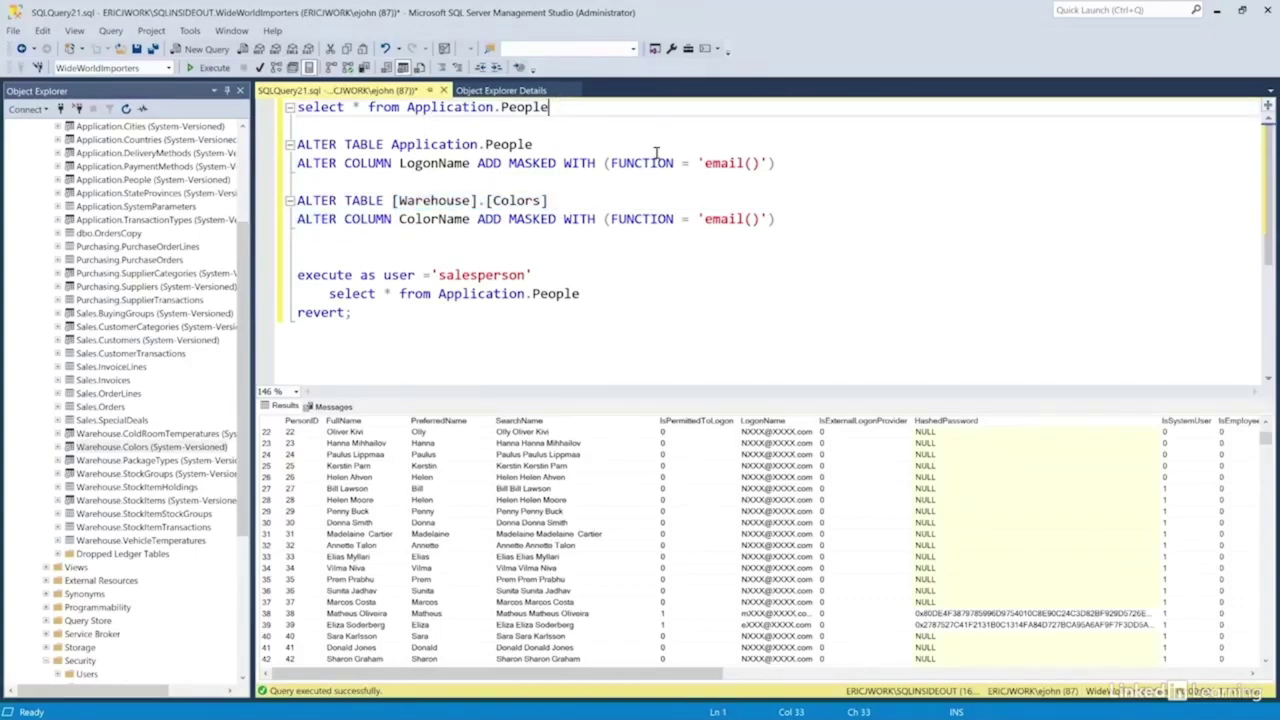
pyautogui.press('Return')
pyautogui.press('Return')
pyautogui.write('select * from')
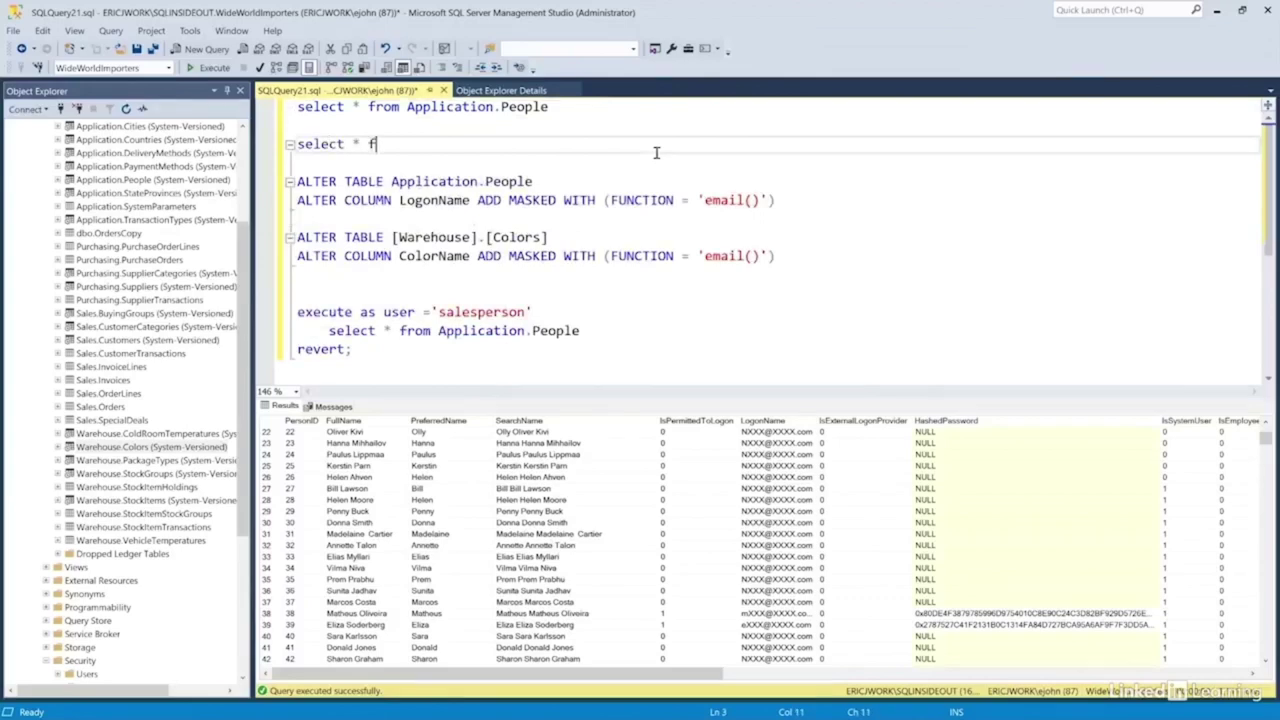
pyautogui.hotkey('ctrl', 'v')
pyautogui.hotkey('shift', 'Up')
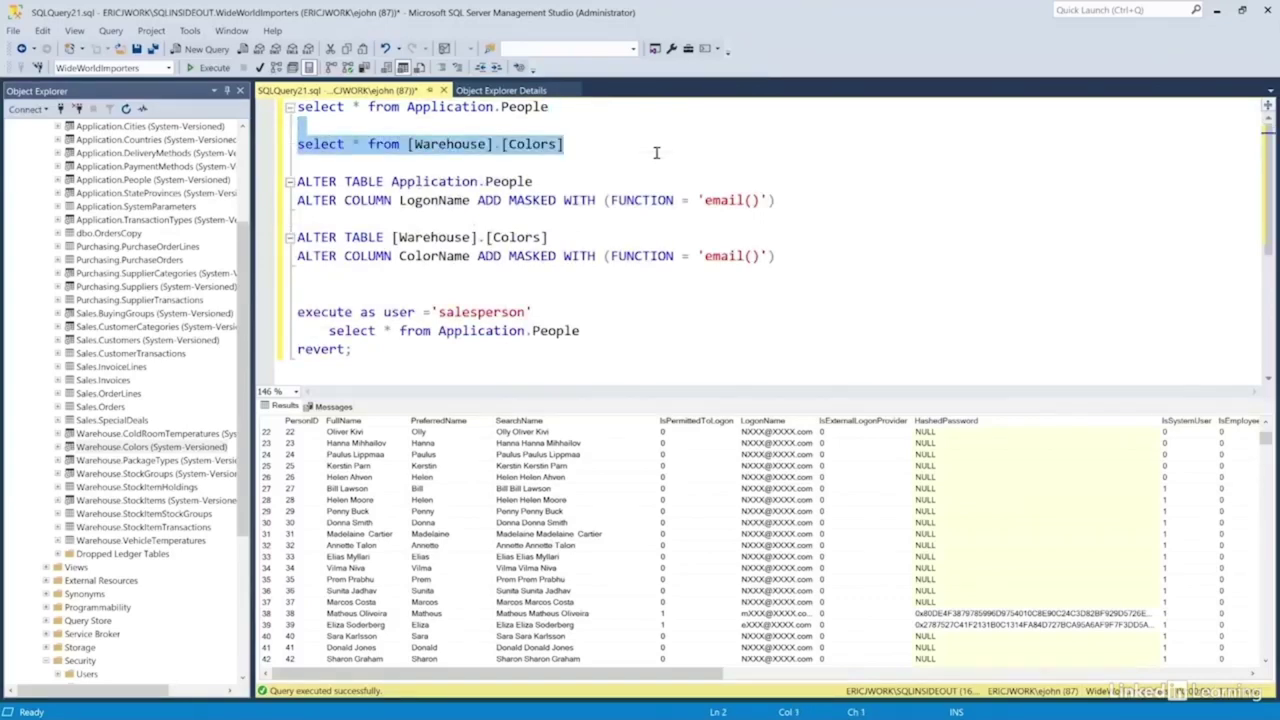
pyautogui.press('F5')
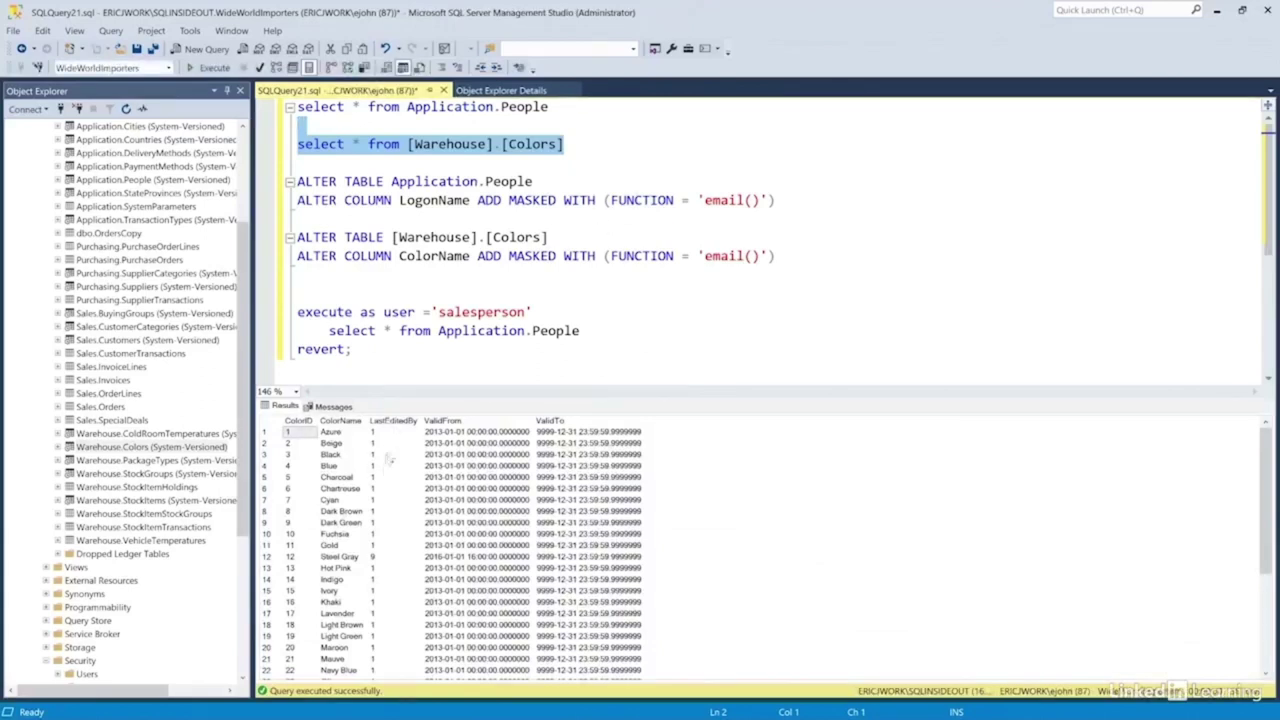
pyautogui.click(338, 433)
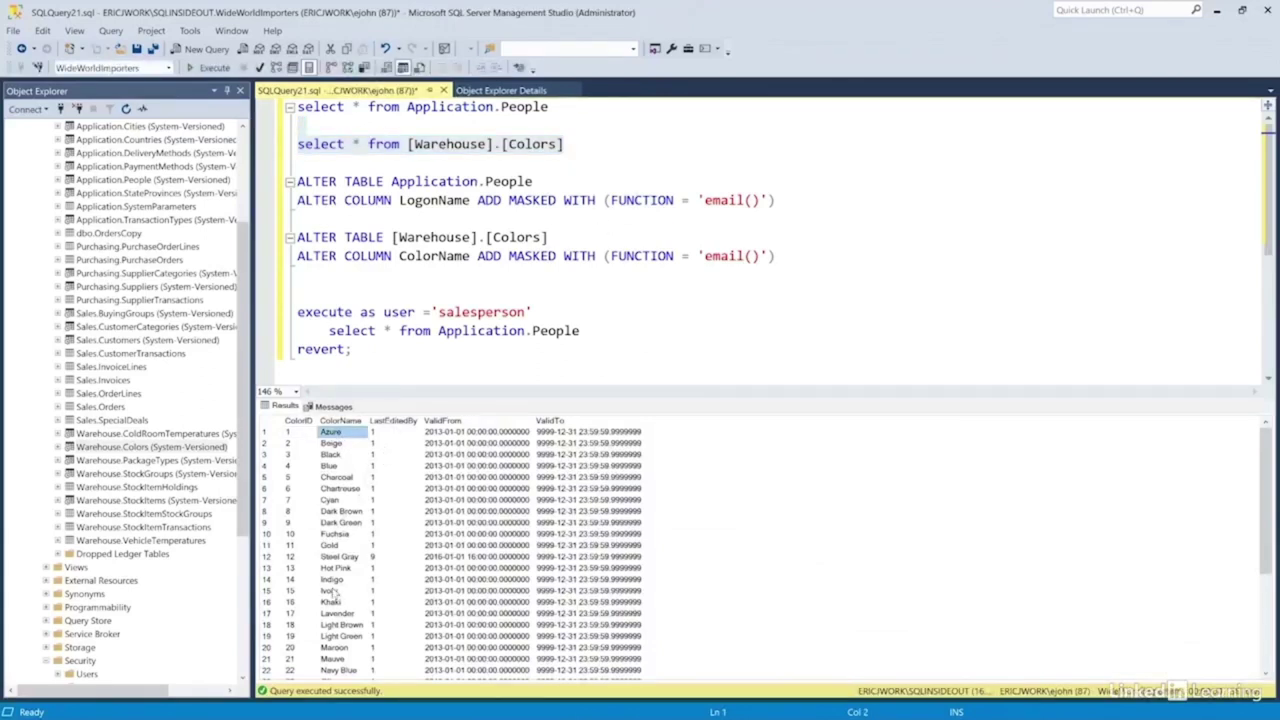
# - Apply the email() mask to ColorName and copy Warehouse.Colors to replace Application.People
pyautogui.click(804, 271)
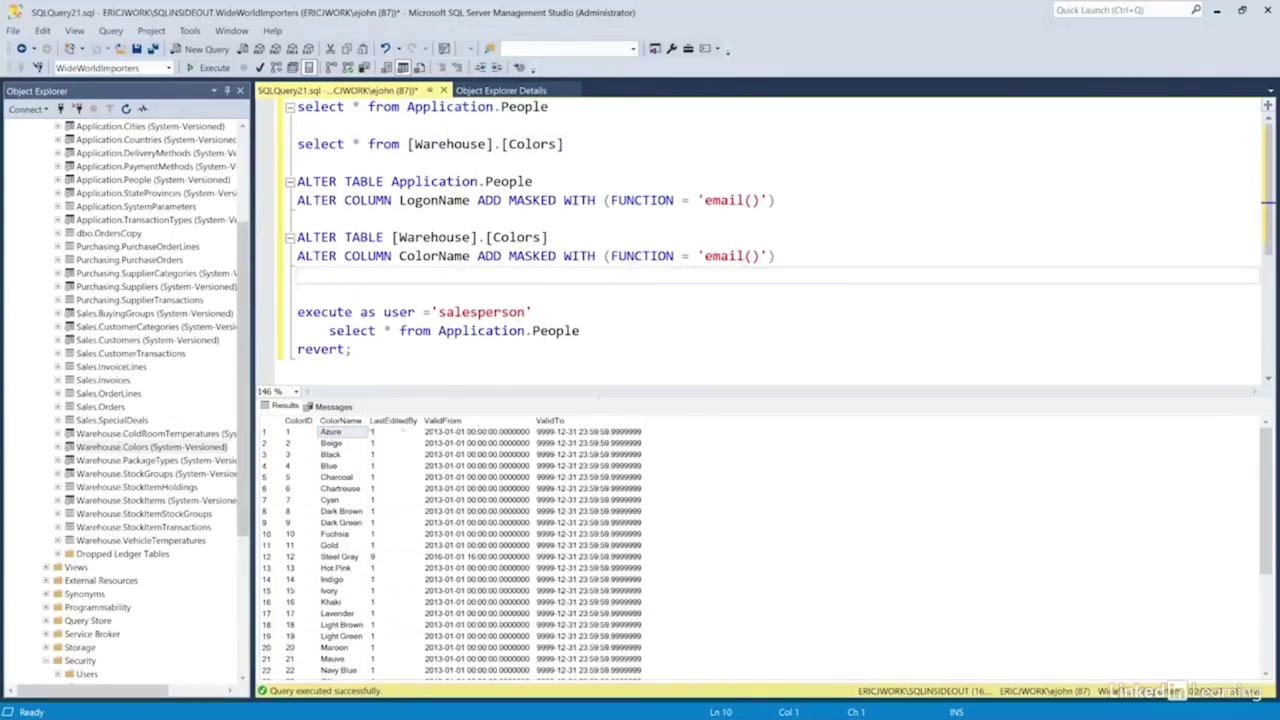
pyautogui.moveTo(777, 256); pyautogui.dragTo(268, 243)
pyautogui.press('F5')
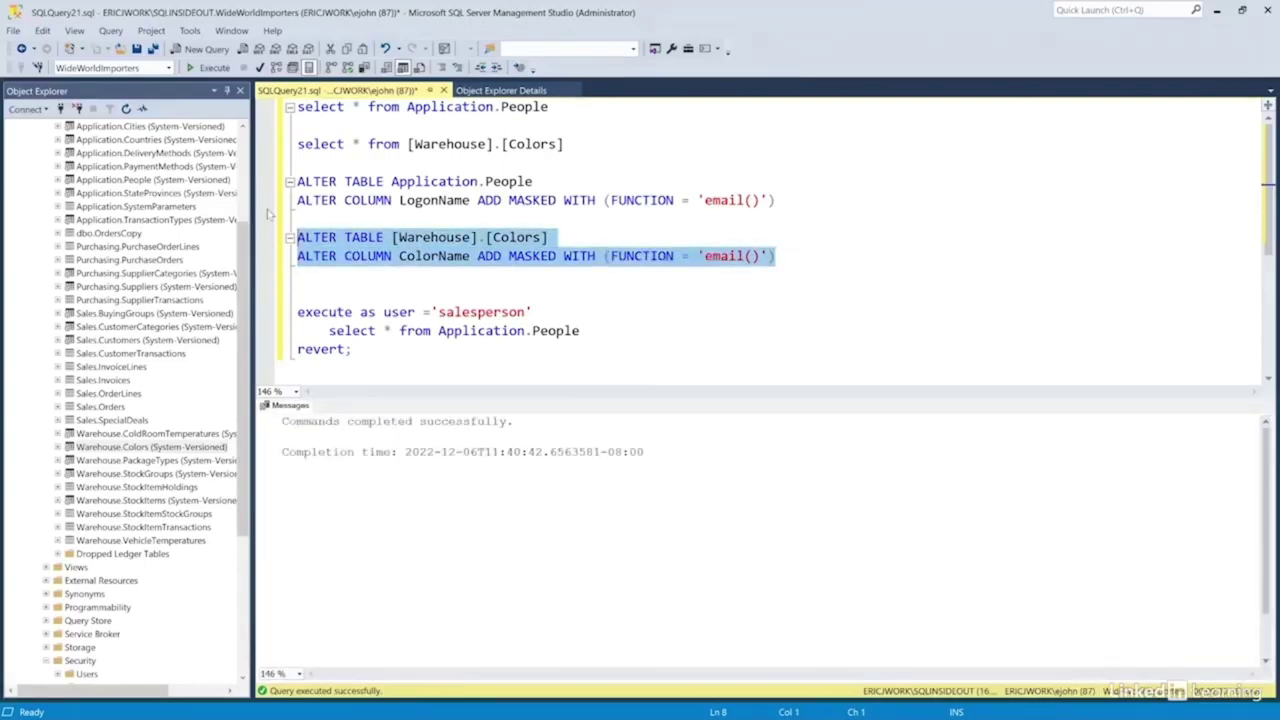
pyautogui.click(336, 202)
pyautogui.scroll(-1, 586, 220)
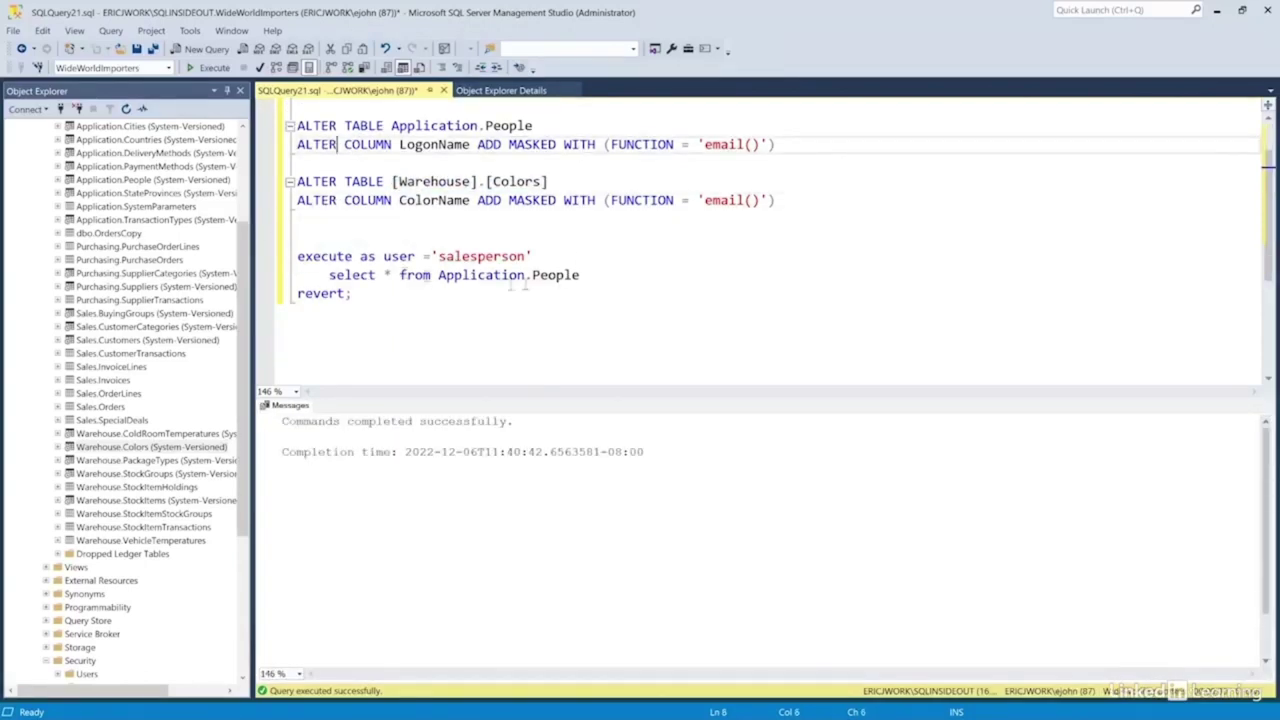
pyautogui.scroll(1, 390, 140)
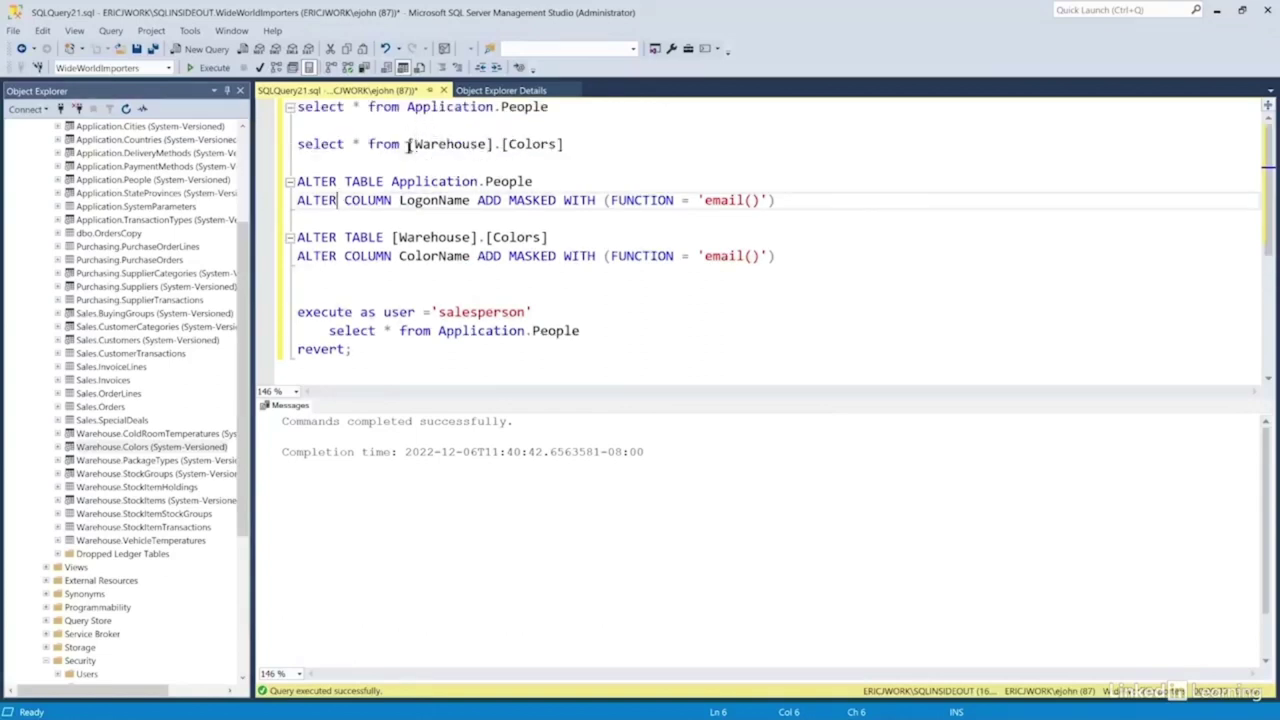
pyautogui.moveTo(407, 144); pyautogui.dragTo(574, 142)
pyautogui.hotkey('ctrl', 'c')
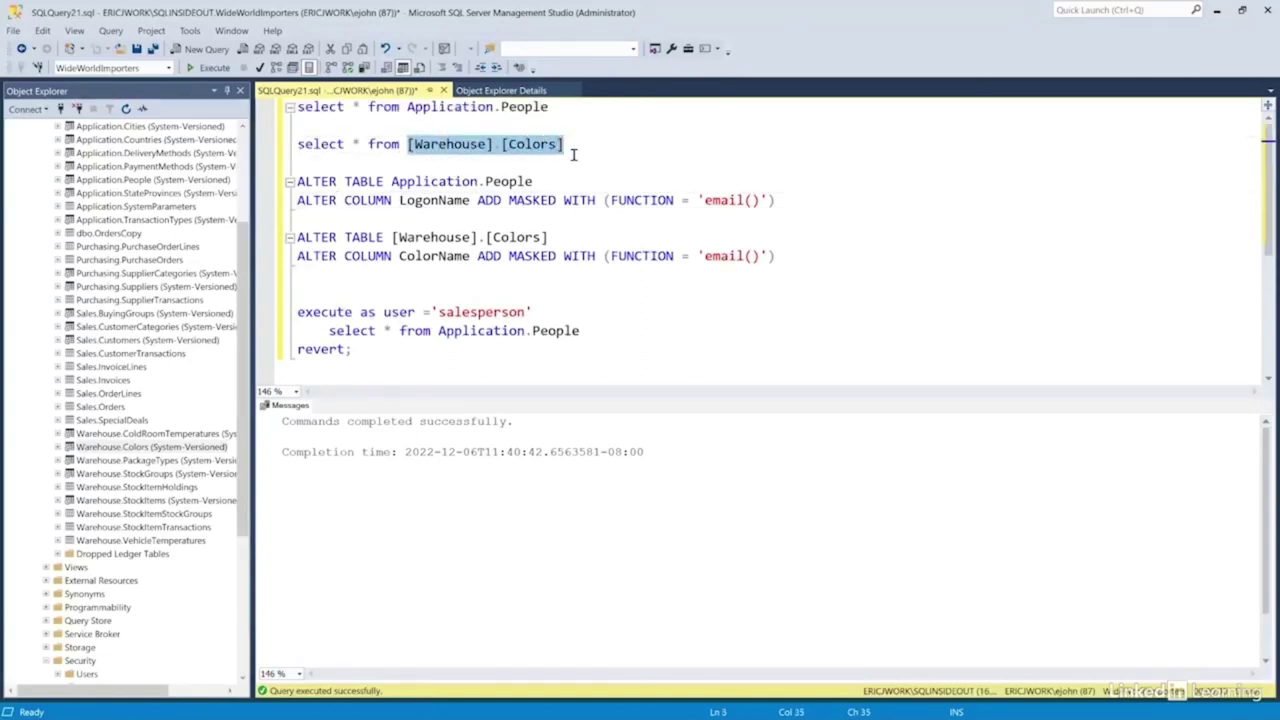
pyautogui.moveTo(440, 330); pyautogui.dragTo(614, 340)
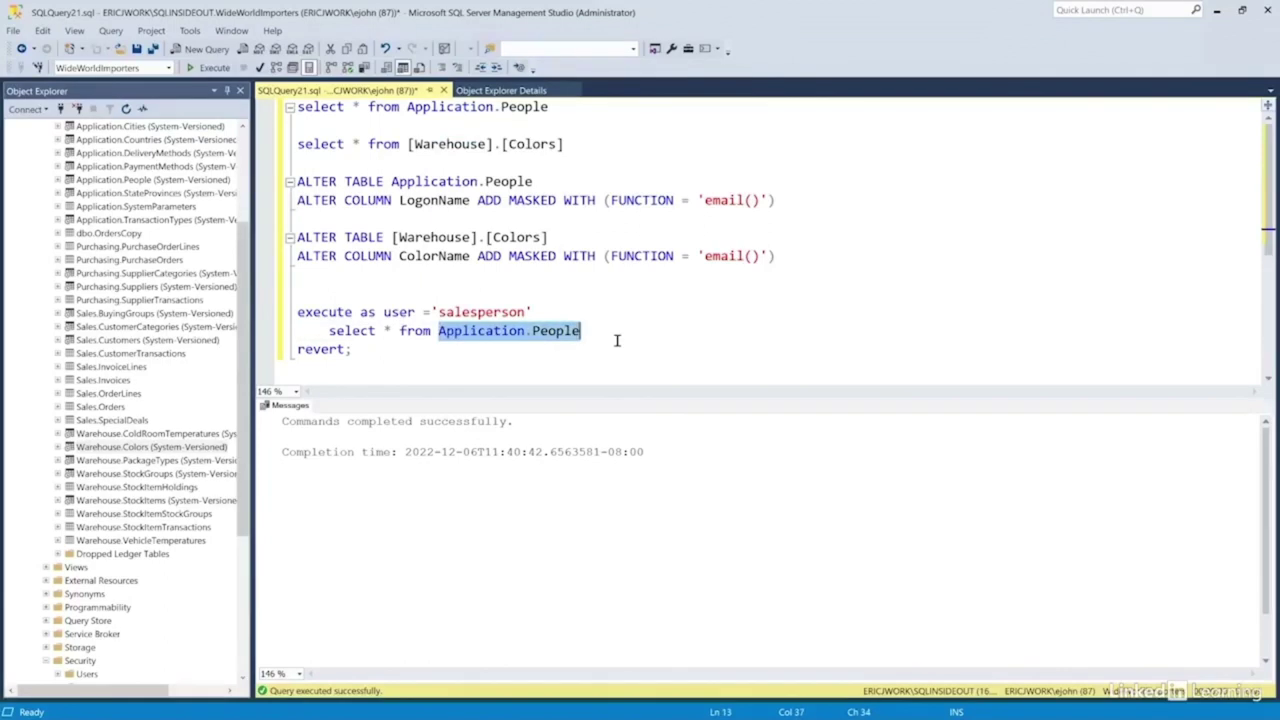
# - Swap in [Warehouse].[Colors] in the salesperson block and run it, showing masked ColorName values
pyautogui.hotkey('ctrl', 'v')
pyautogui.moveTo(368, 350); pyautogui.dragTo(283, 322)
pyautogui.press('F5')
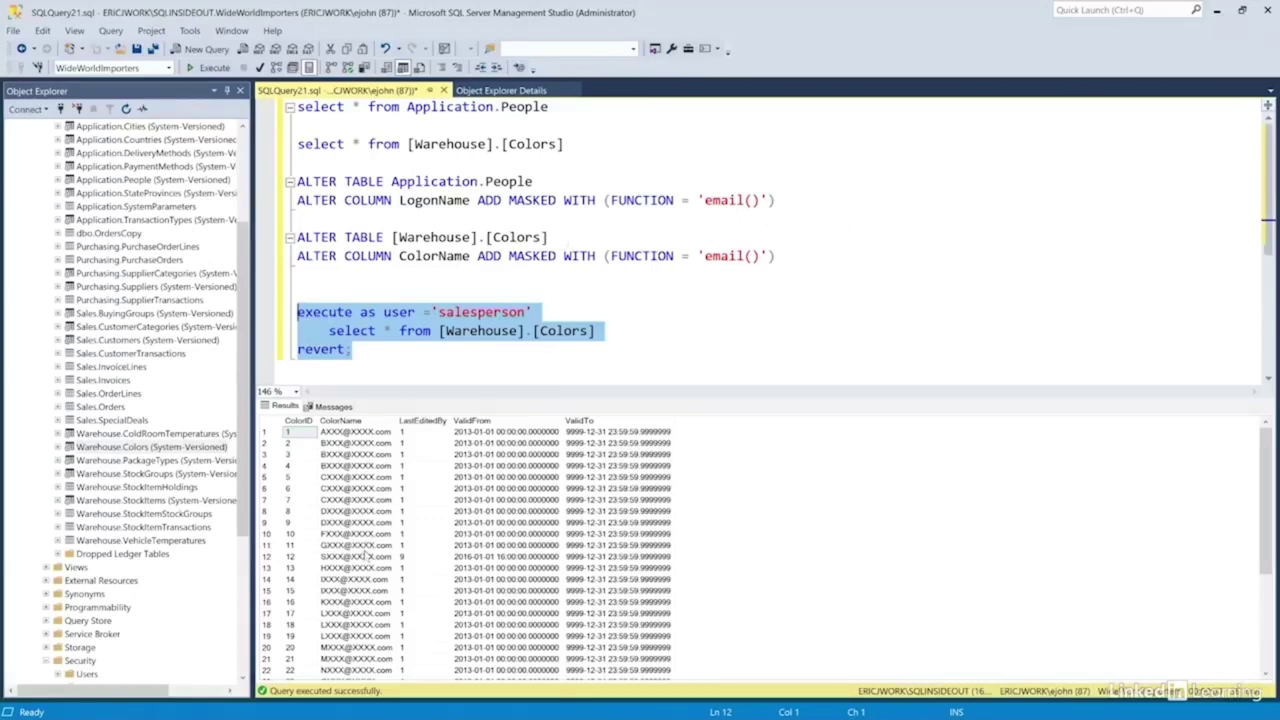
pyautogui.scroll(-5, 368, 553)
pyautogui.scroll(5, 381, 563)
pyautogui.moveTo(133, 702)
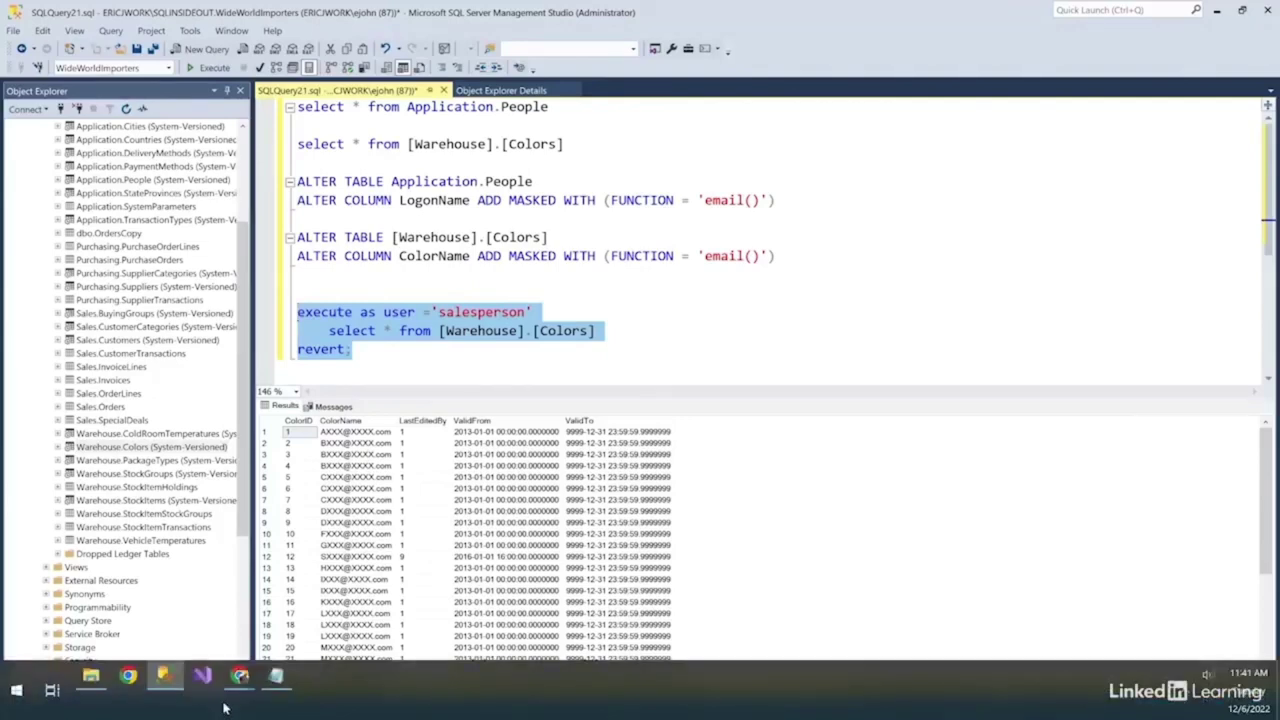
# - Scroll the Dynamic Data Masking article to the Permissions section, then go back to SSMS
pyautogui.moveTo(240, 677)
pyautogui.click(561, 615)
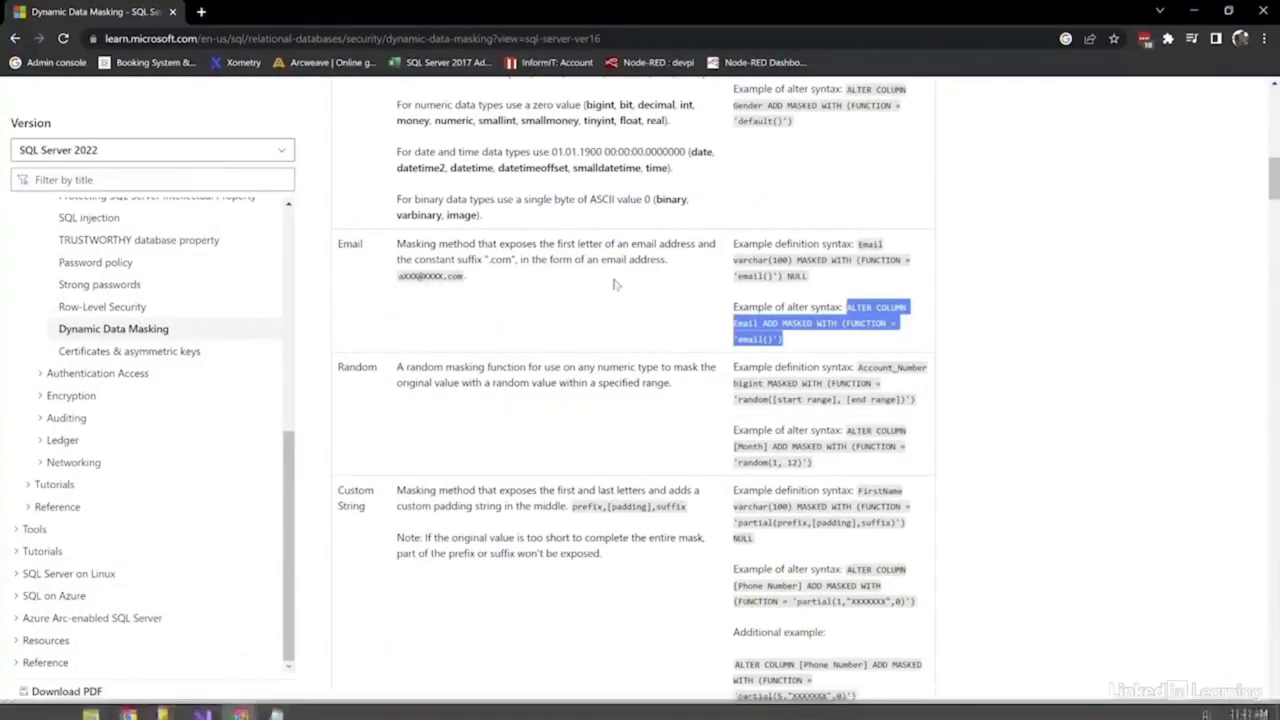
pyautogui.scroll(-1, 686, 248)
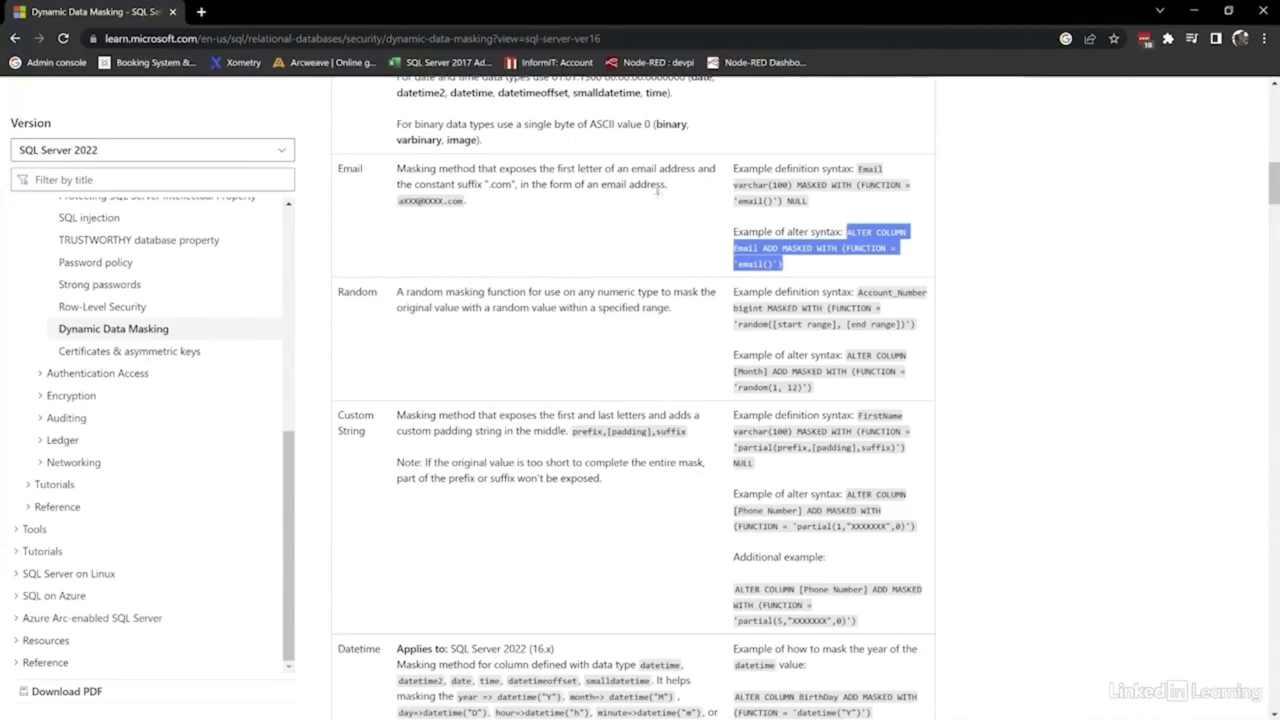
pyautogui.click(352, 170)
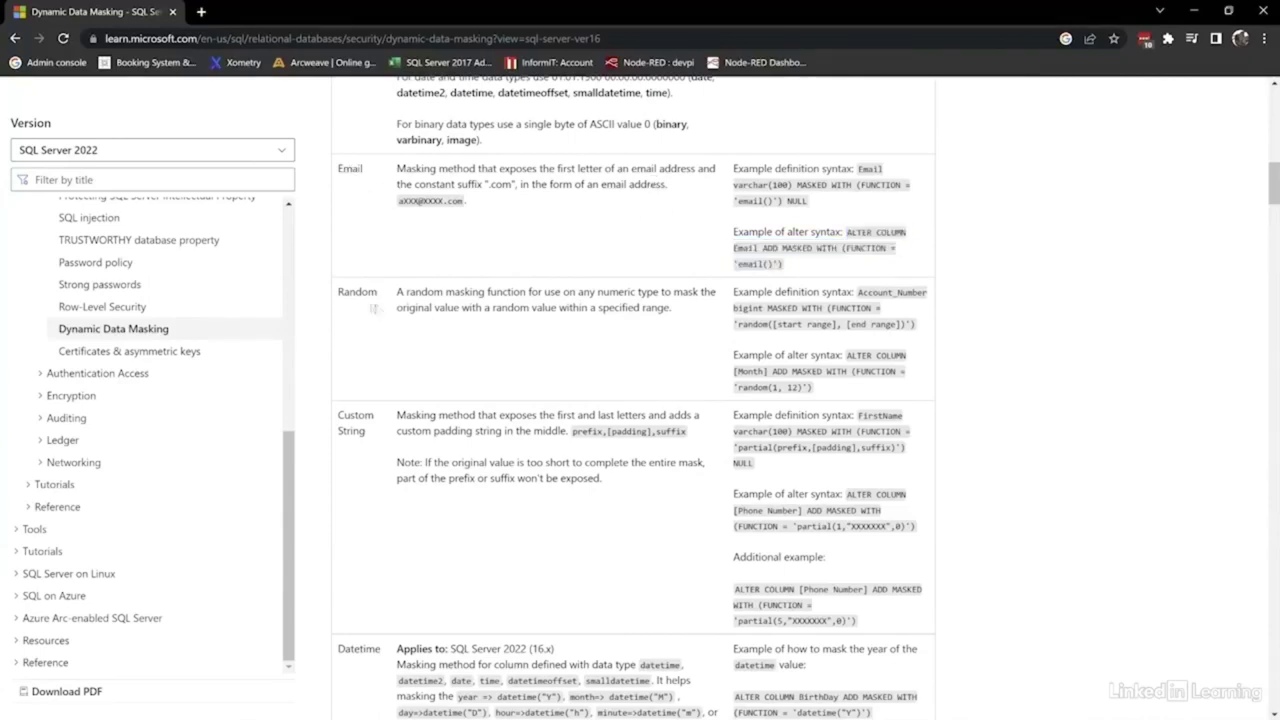
pyautogui.scroll(-1, 803, 402)
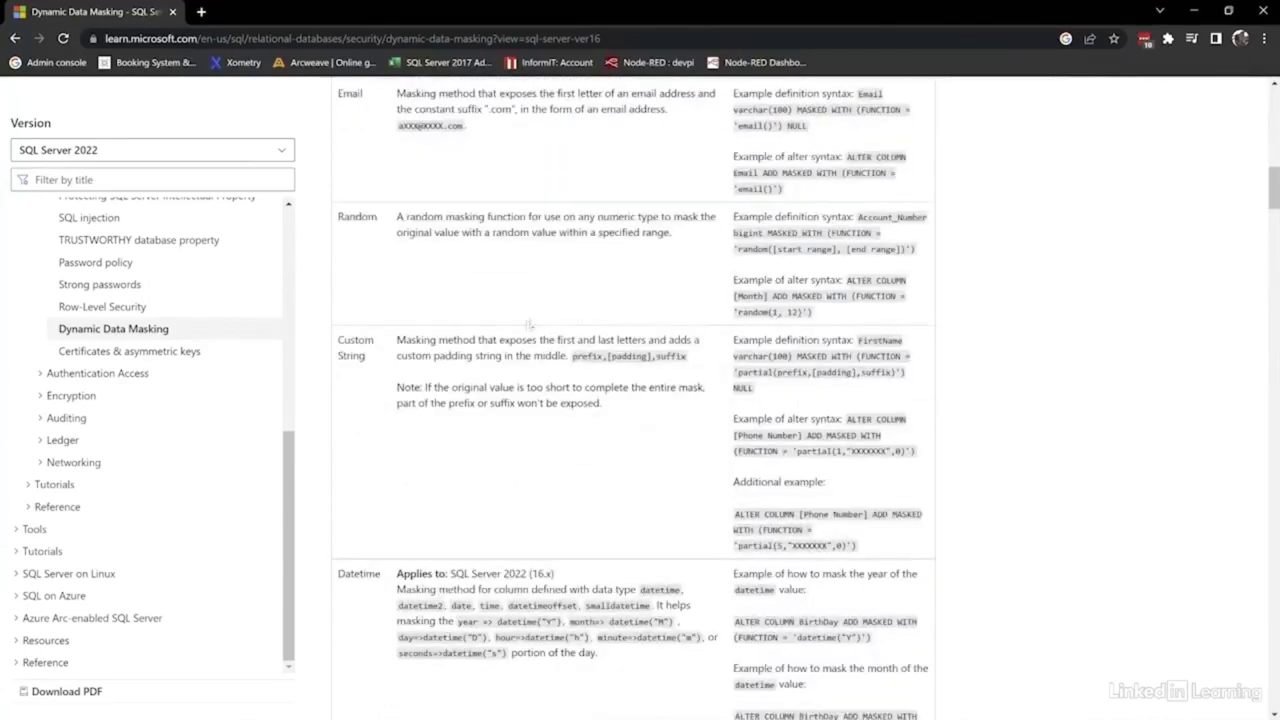
pyautogui.scroll(-4, 600, 374)
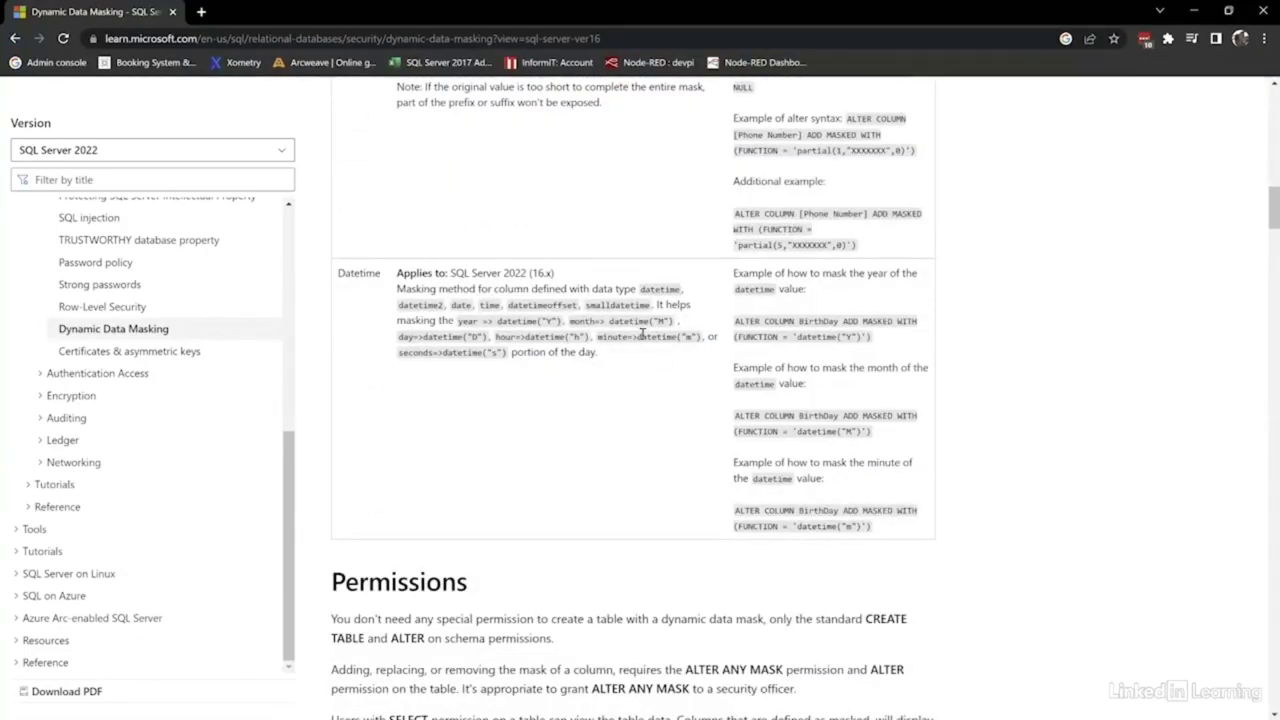
pyautogui.scroll(-4, 645, 336)
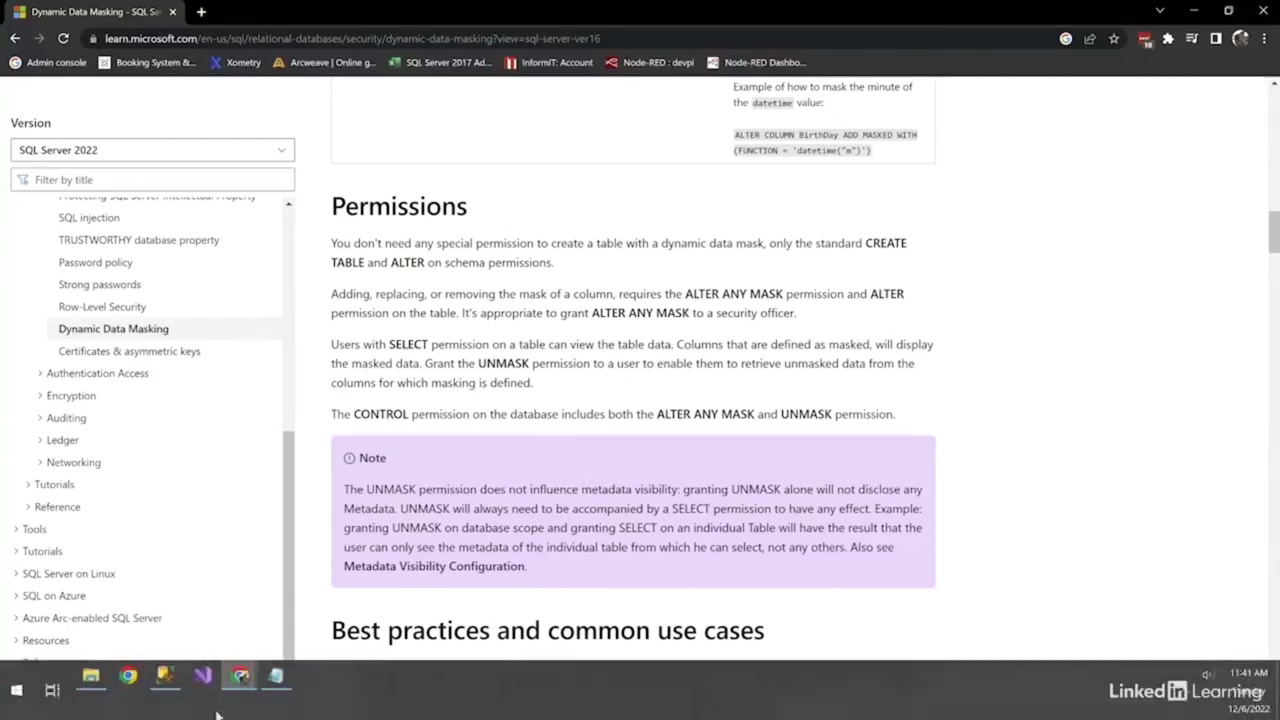
pyautogui.click(163, 680)
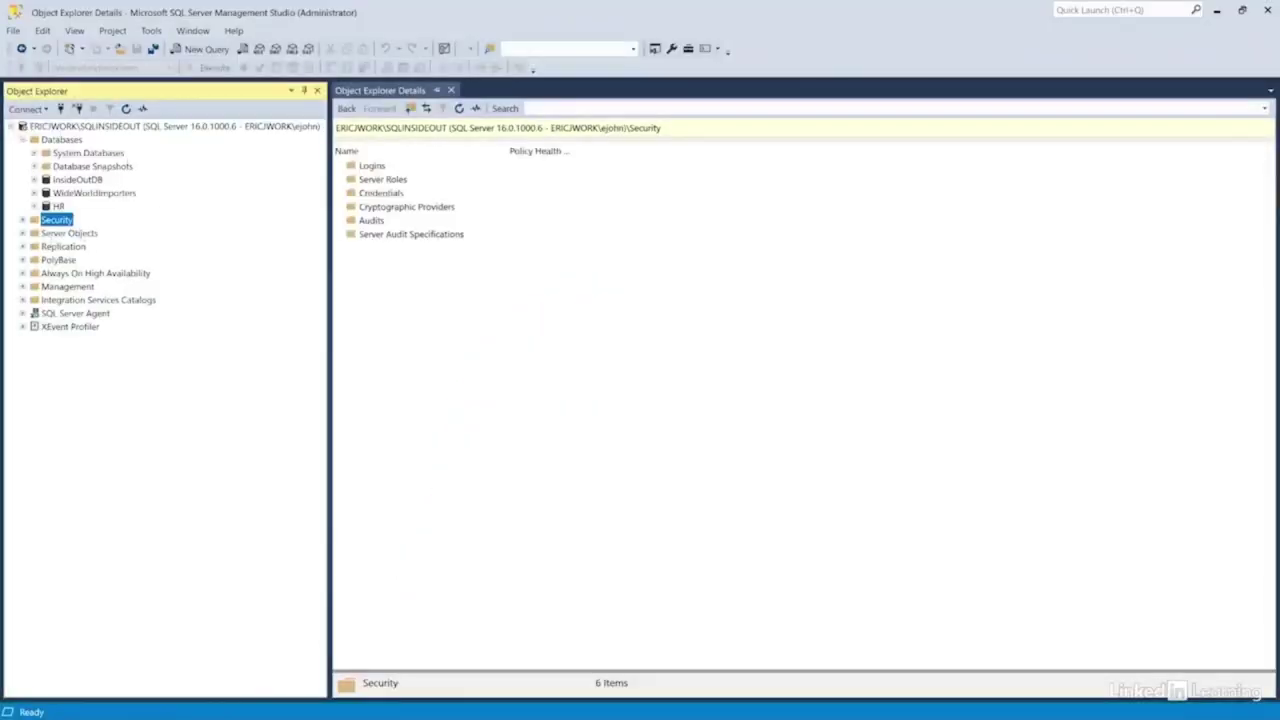
# - Expand the server's Security folder and select the empty Audits node
pyautogui.click(22, 220)
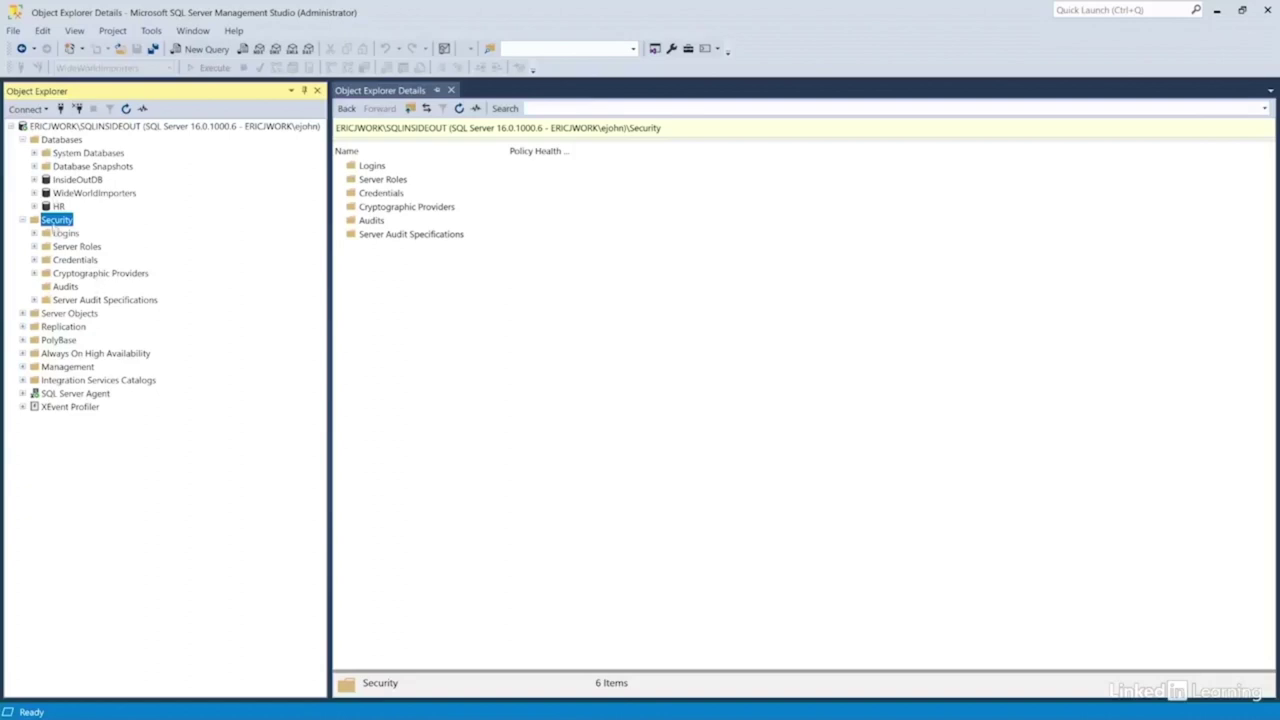
pyautogui.click(65, 287)
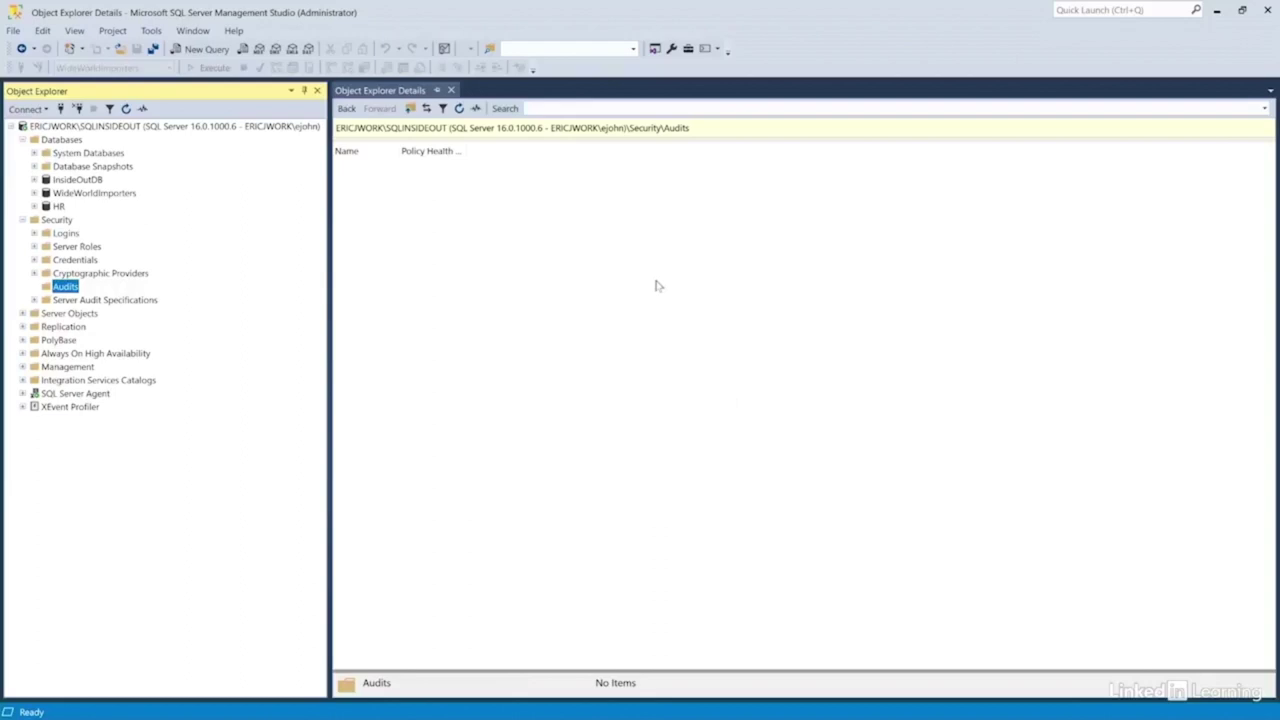
# - Start a new server audit named SensitiveChangesAudit with a File destination at c:\insideout
pyautogui.rightClick(60, 288)
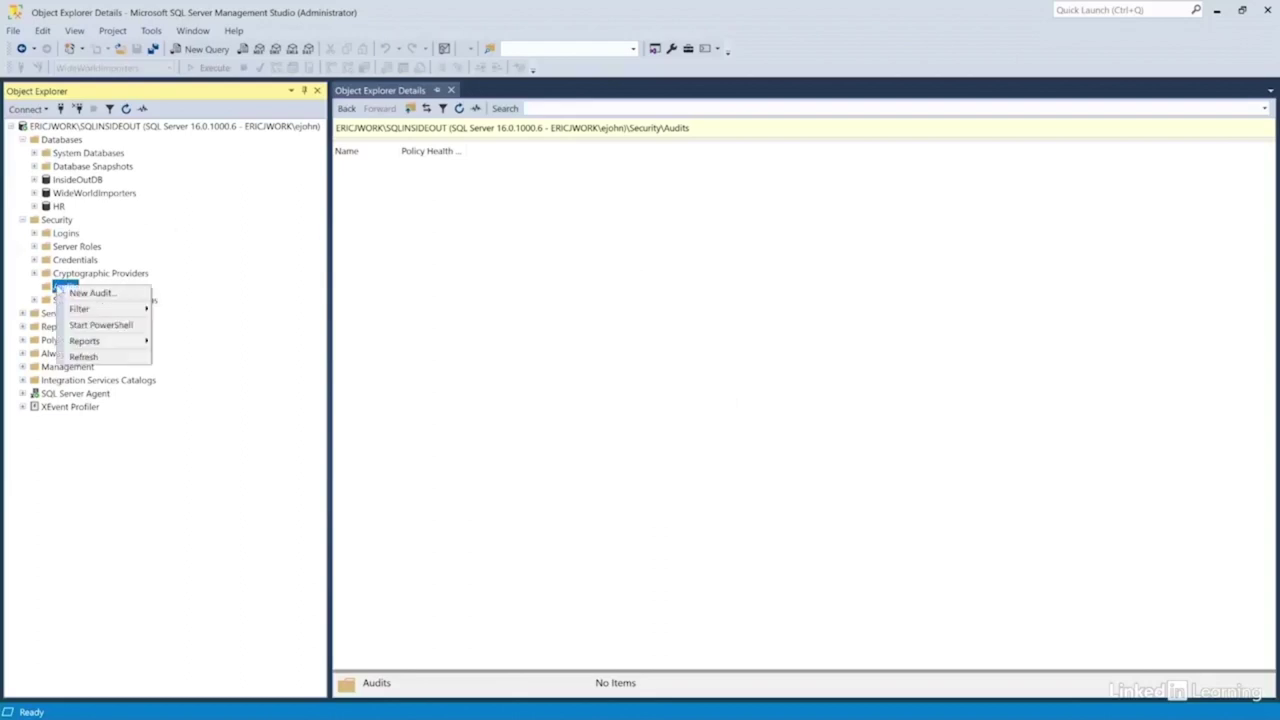
pyautogui.click(88, 292)
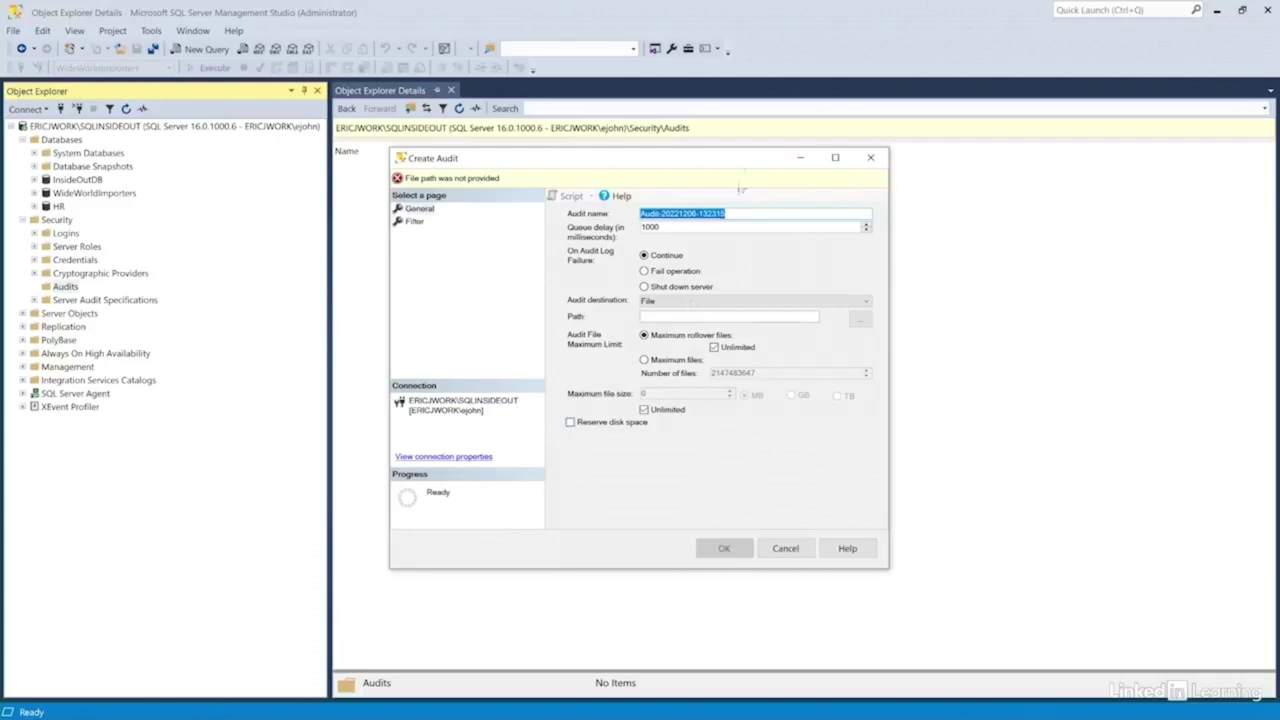
pyautogui.write('Sec')
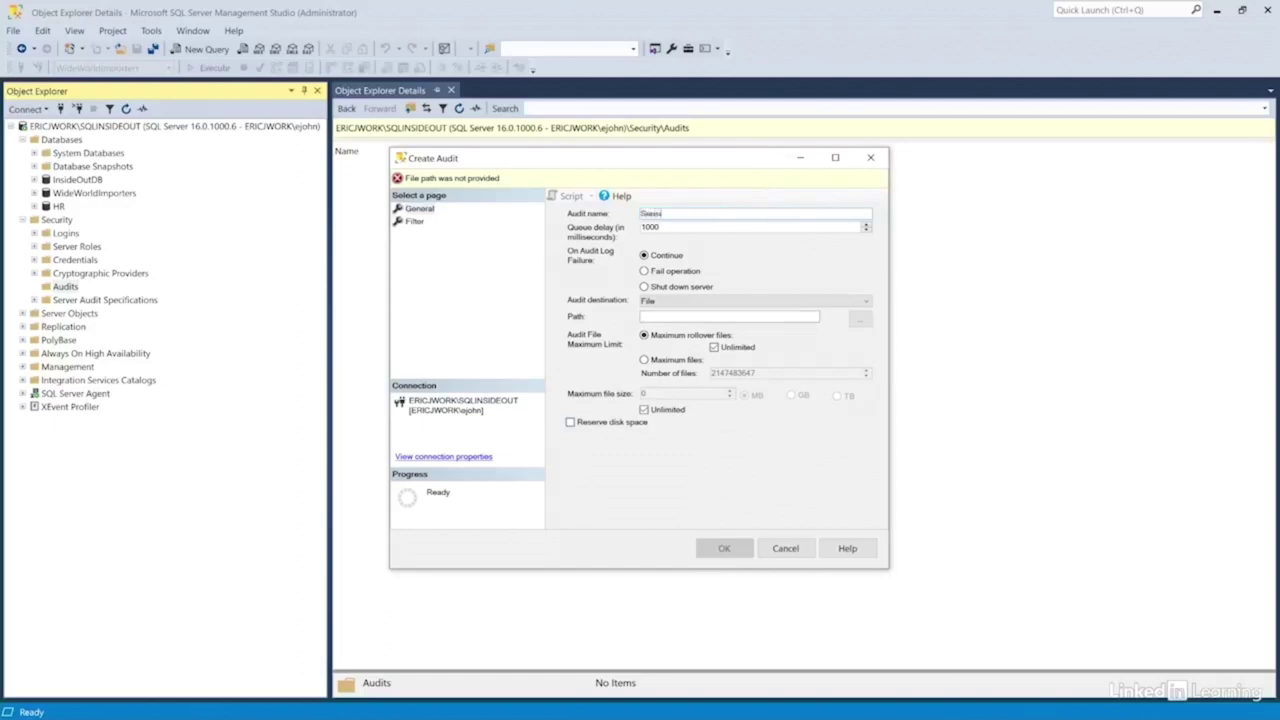
pyautogui.write('sitiveChange')
pyautogui.press('BackSpace')
pyautogui.write('n')
pyautogui.click(735, 301)
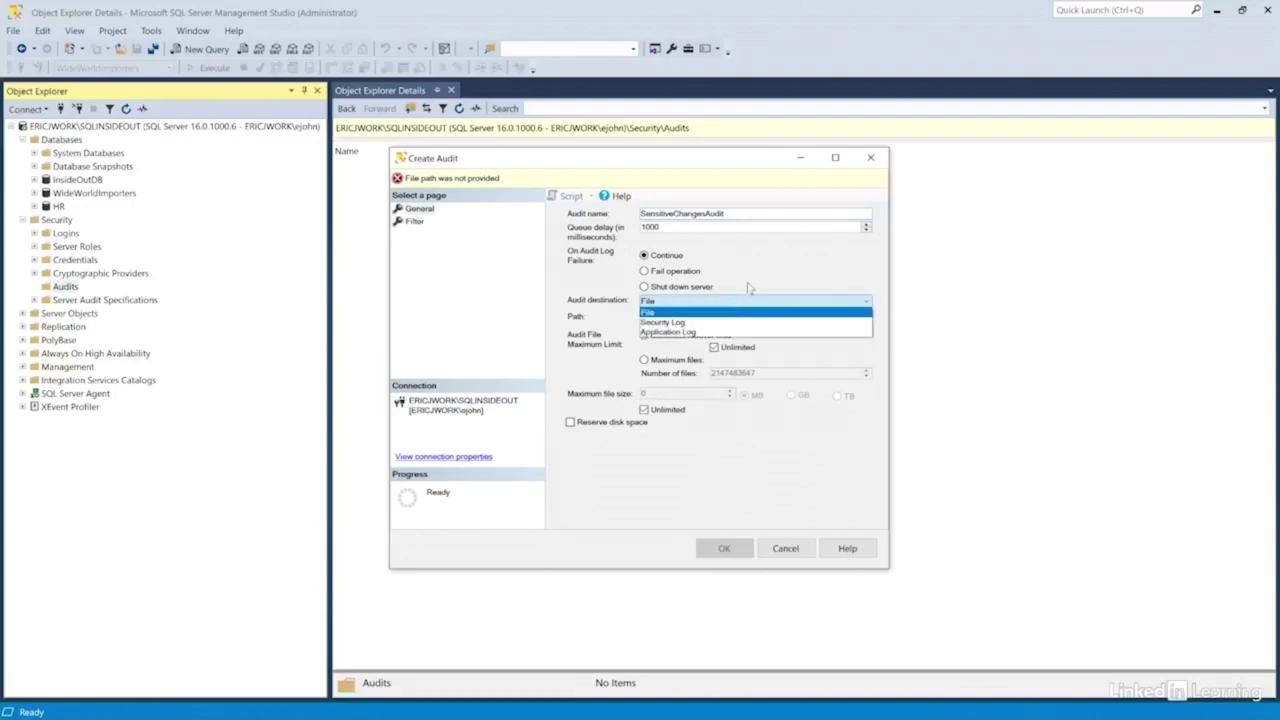
pyautogui.click(701, 313)
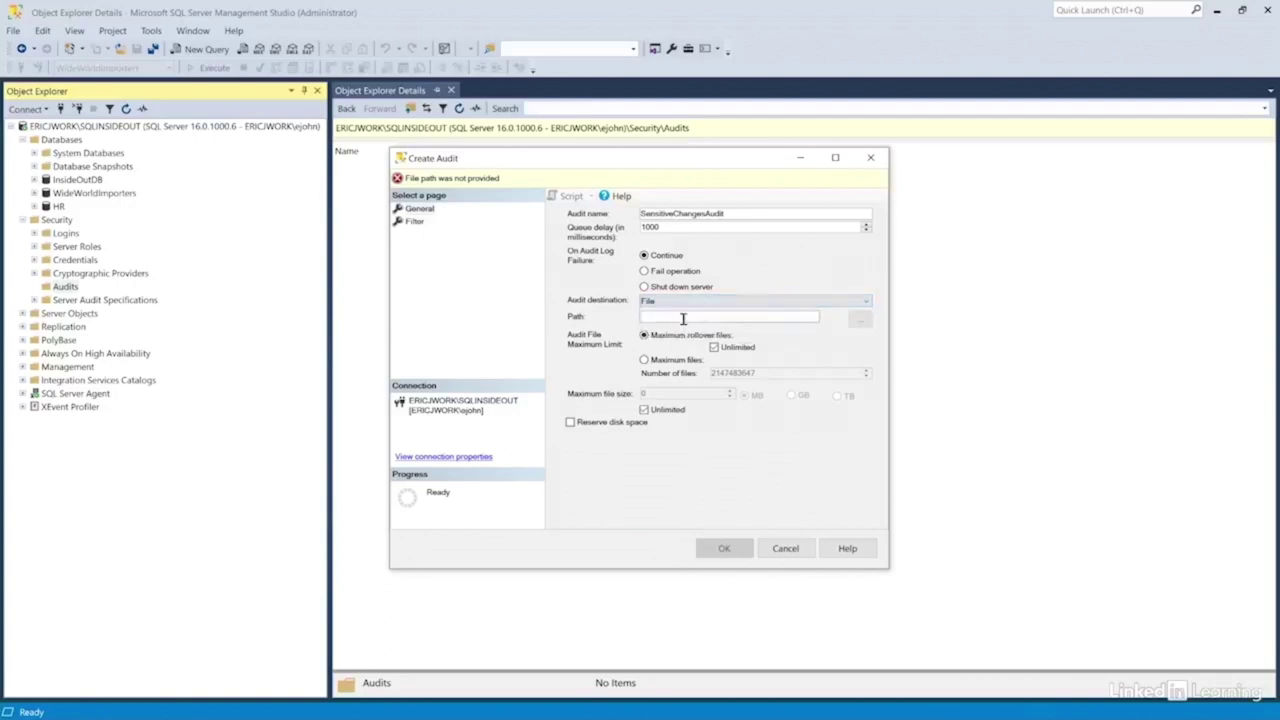
pyautogui.write('c:\\insideout')
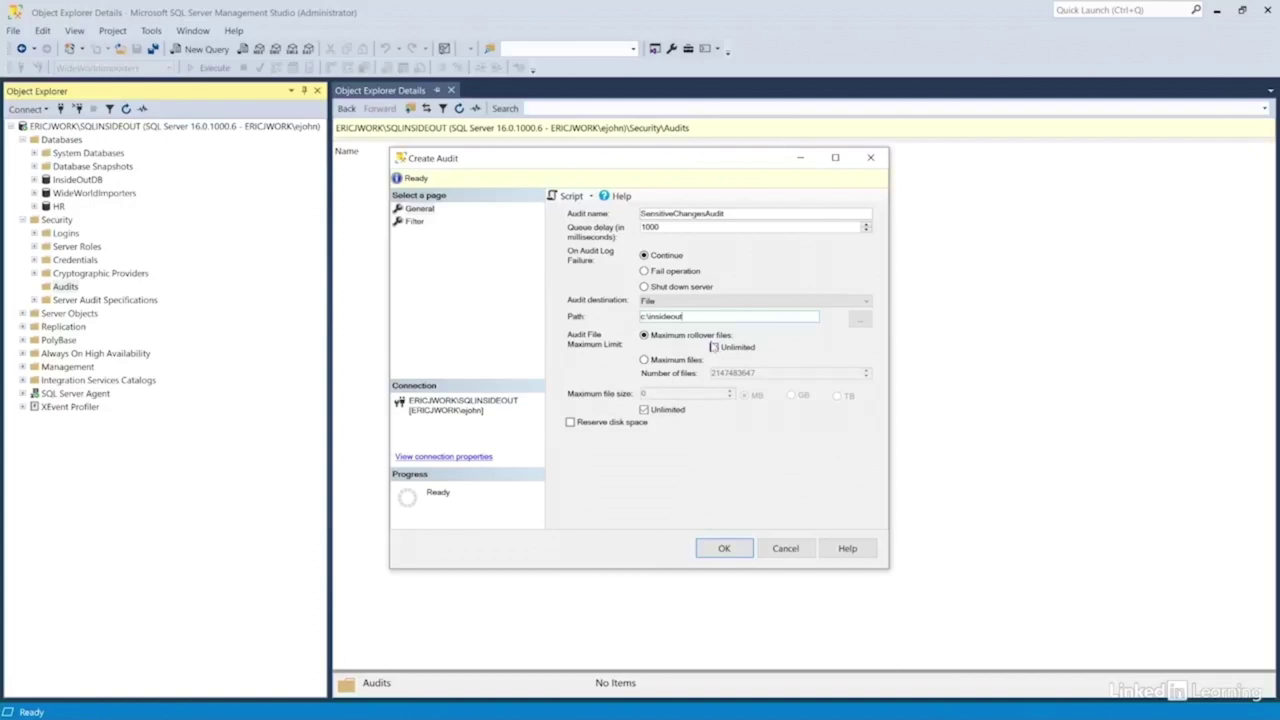
# - Try out the limited rollover file count, maximum file size and reserve disk space options
pyautogui.click(714, 347)
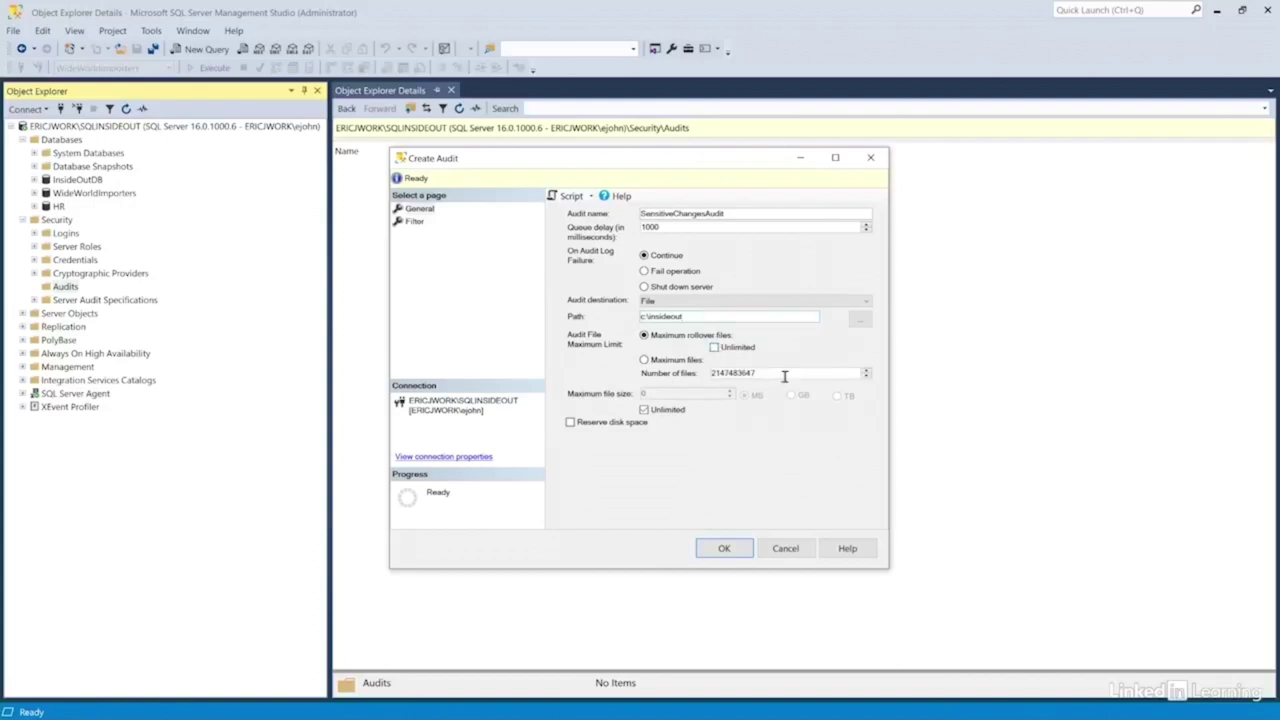
pyautogui.moveTo(786, 374); pyautogui.dragTo(680, 376)
pyautogui.click(645, 360)
pyautogui.click(644, 335)
pyautogui.click(653, 359)
pyautogui.click(646, 337)
pyautogui.click(642, 410)
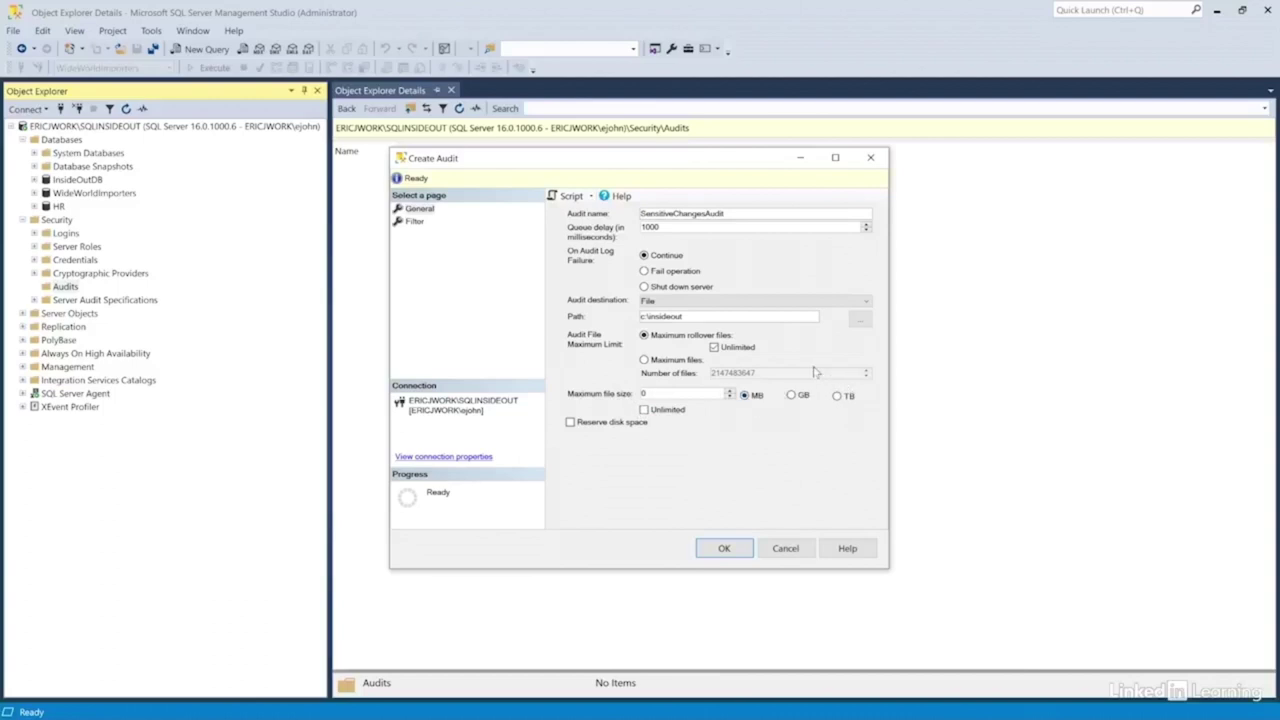
pyautogui.click(579, 425)
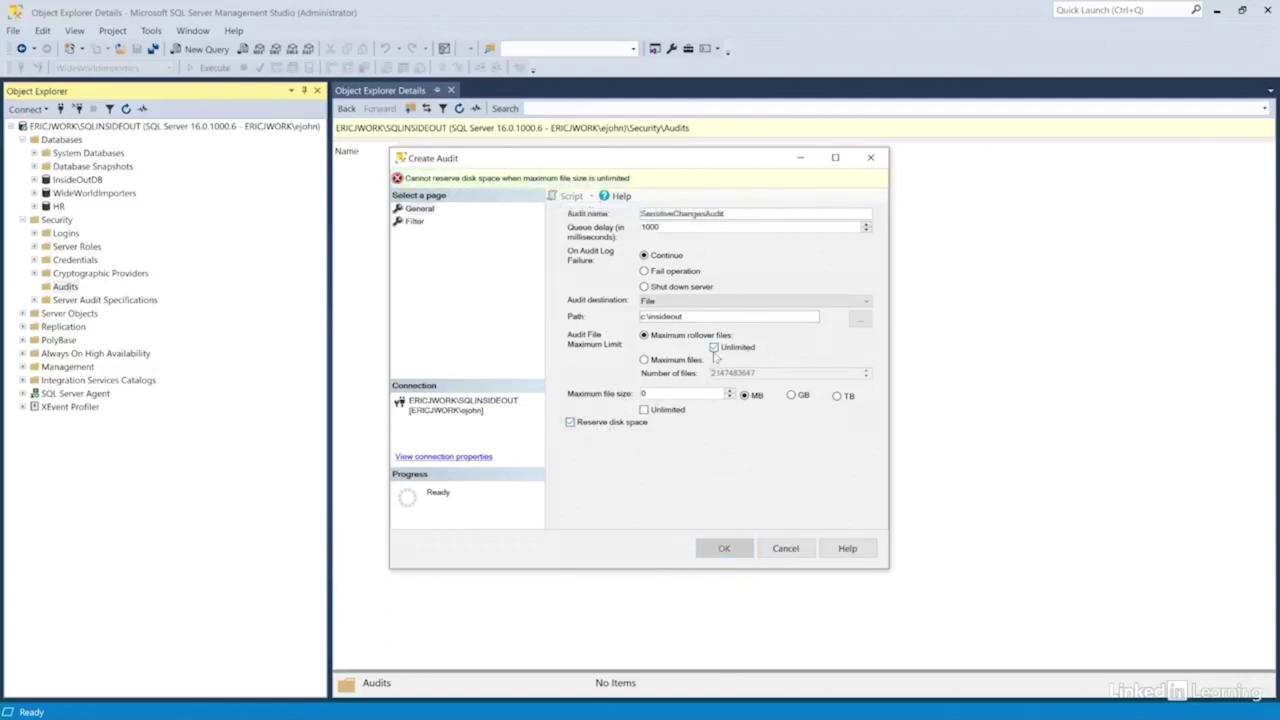
# - Restore unlimited rollover files and file size without reserved space, then create the audit
pyautogui.click(674, 361)
pyautogui.click(645, 335)
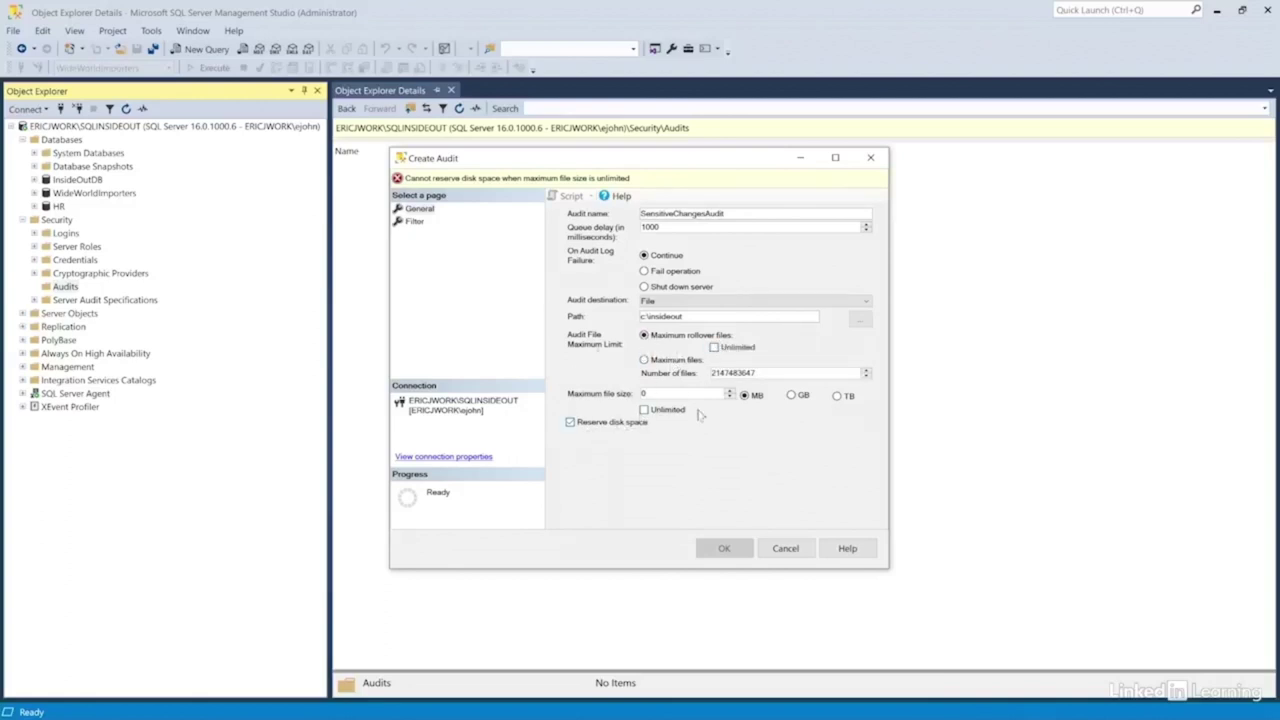
pyautogui.click(729, 391)
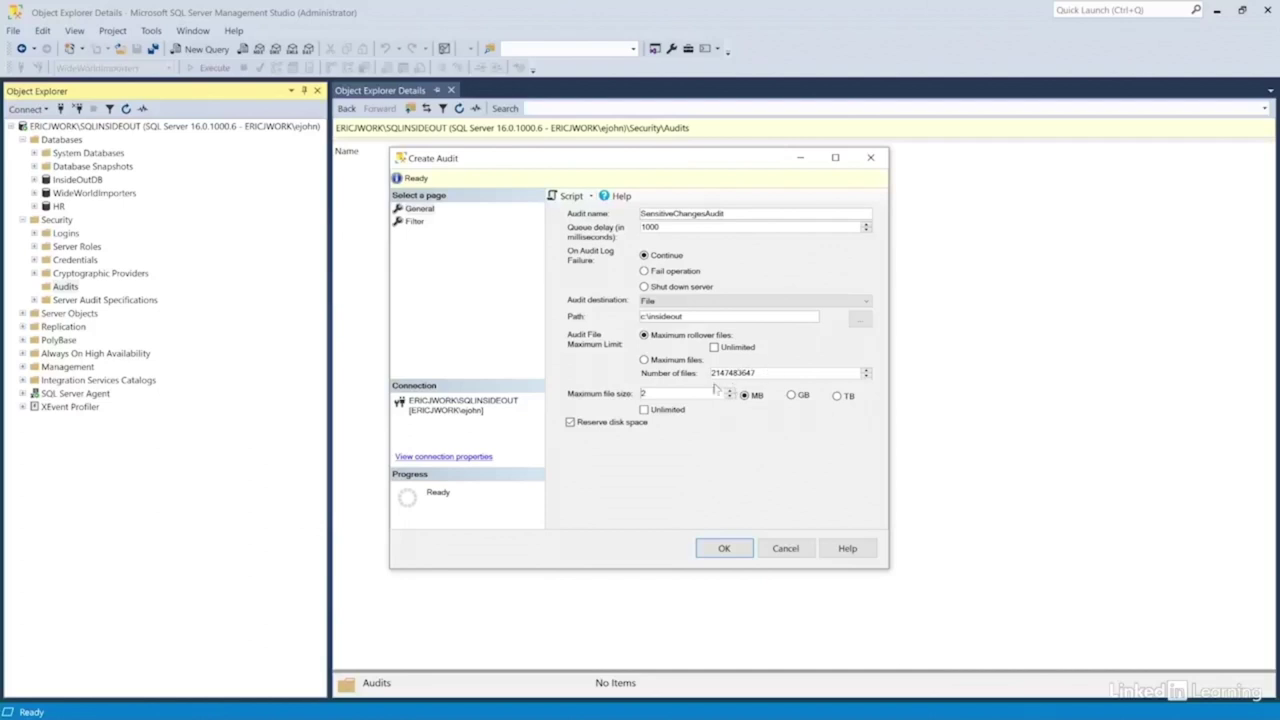
pyautogui.moveTo(730, 372); pyautogui.dragTo(793, 372)
pyautogui.click(714, 347)
pyautogui.click(646, 422)
pyautogui.click(645, 410)
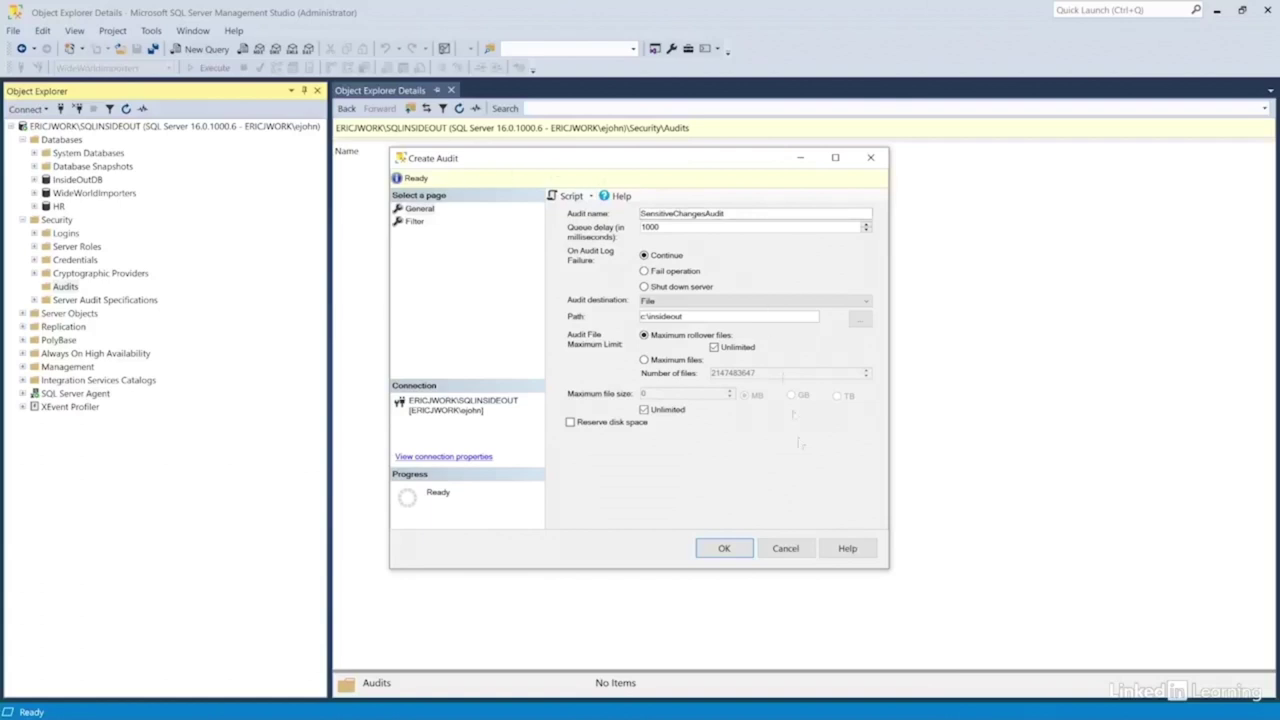
pyautogui.click(718, 545)
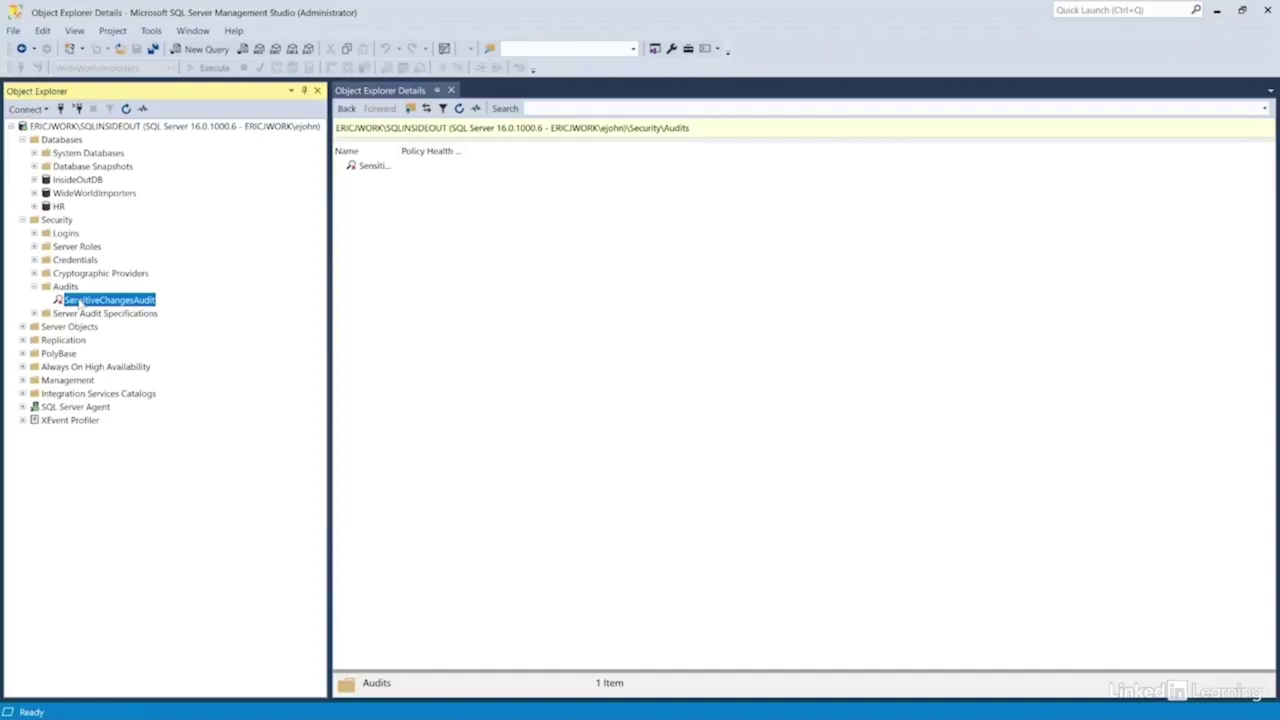
# - Start a WideWorldImporters database audit specification named OrderAudit, attached to SensitiveChangesAudit
pyautogui.click(133, 199)
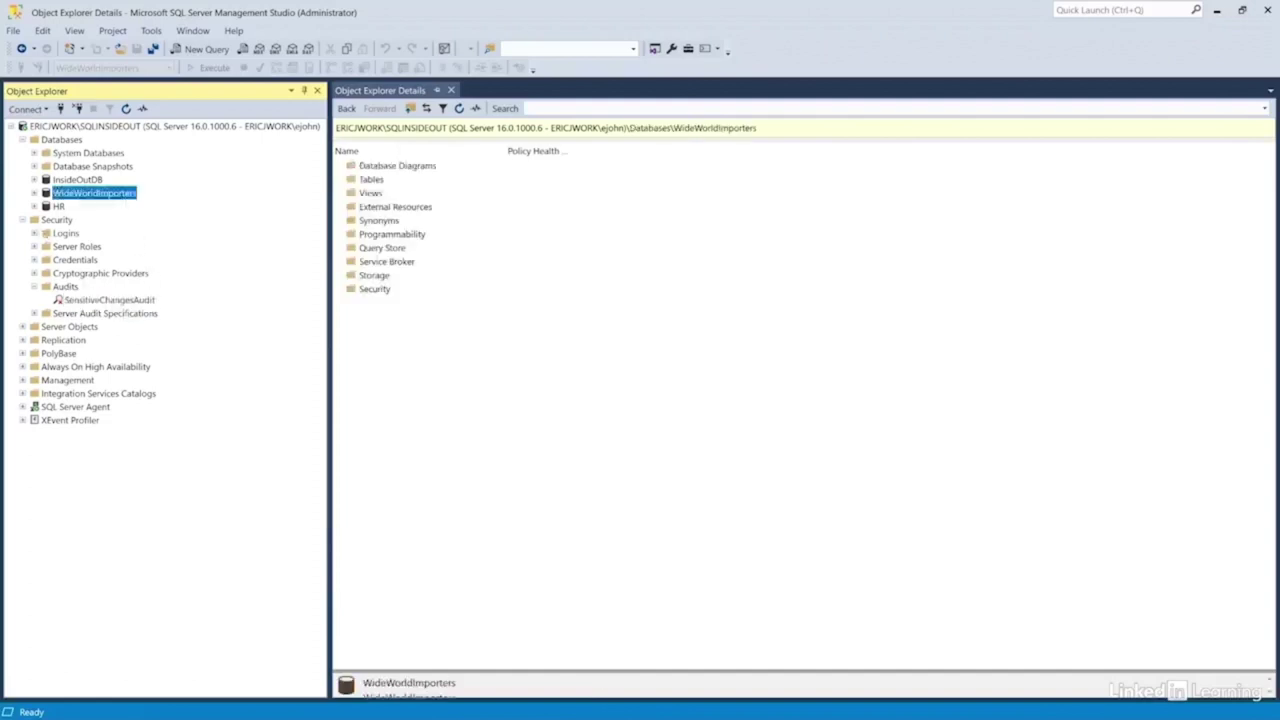
pyautogui.click(34, 193)
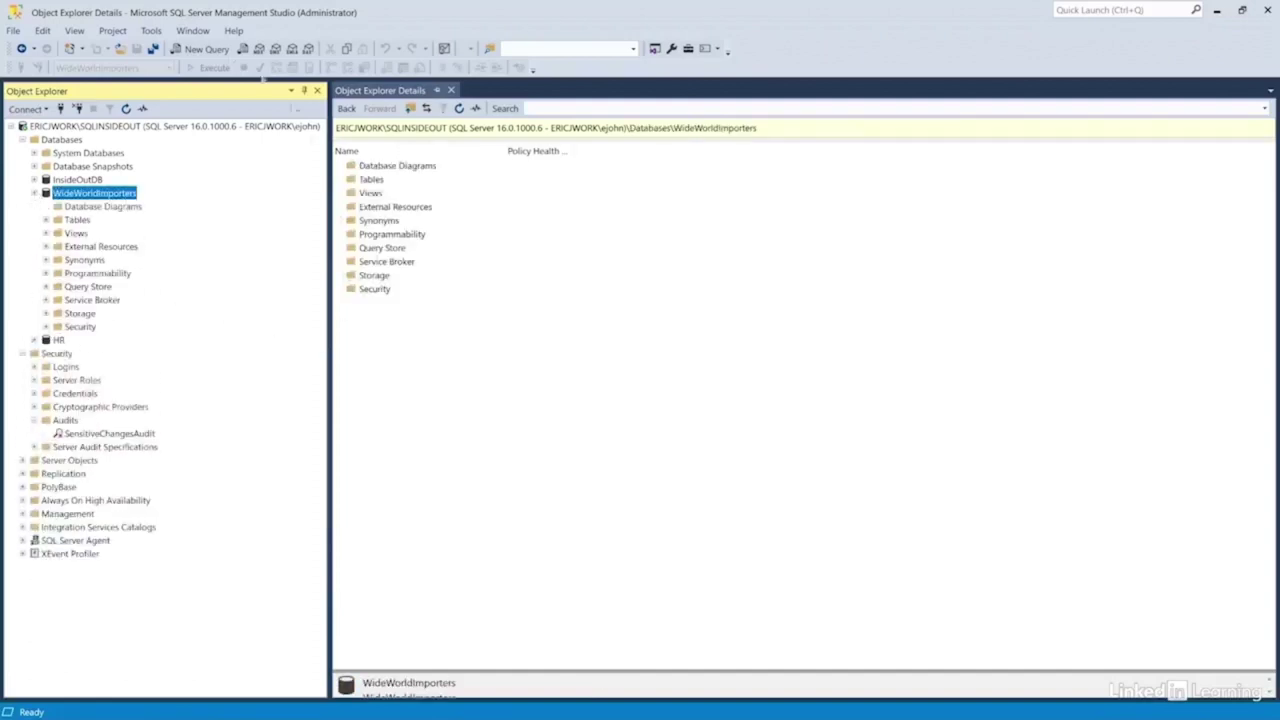
pyautogui.click(45, 327)
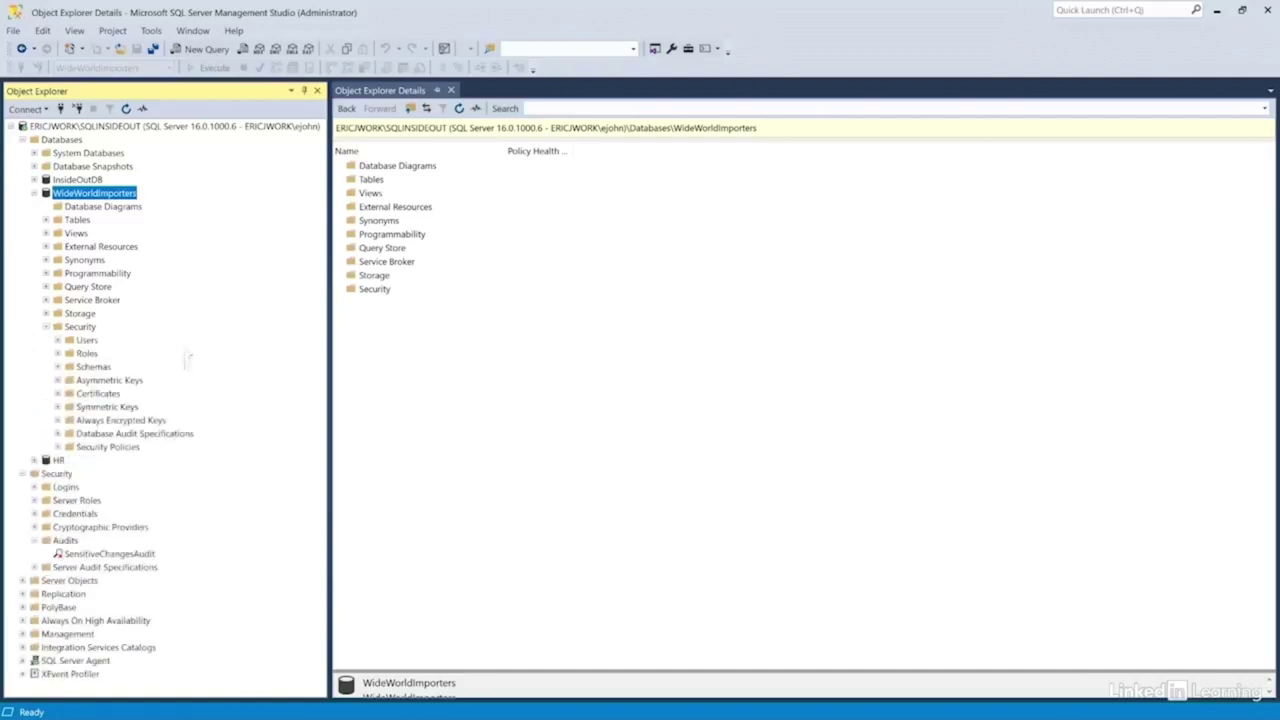
pyautogui.click(110, 434)
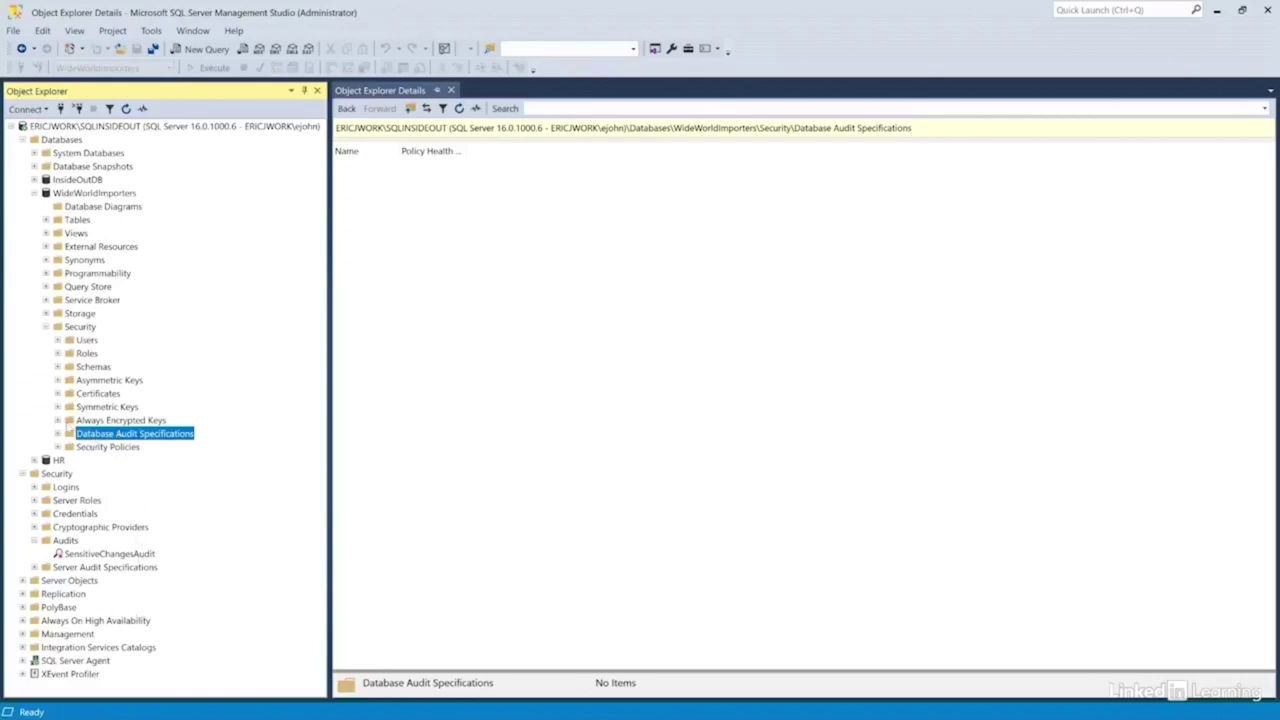
pyautogui.click(61, 434)
pyautogui.rightClick(101, 435)
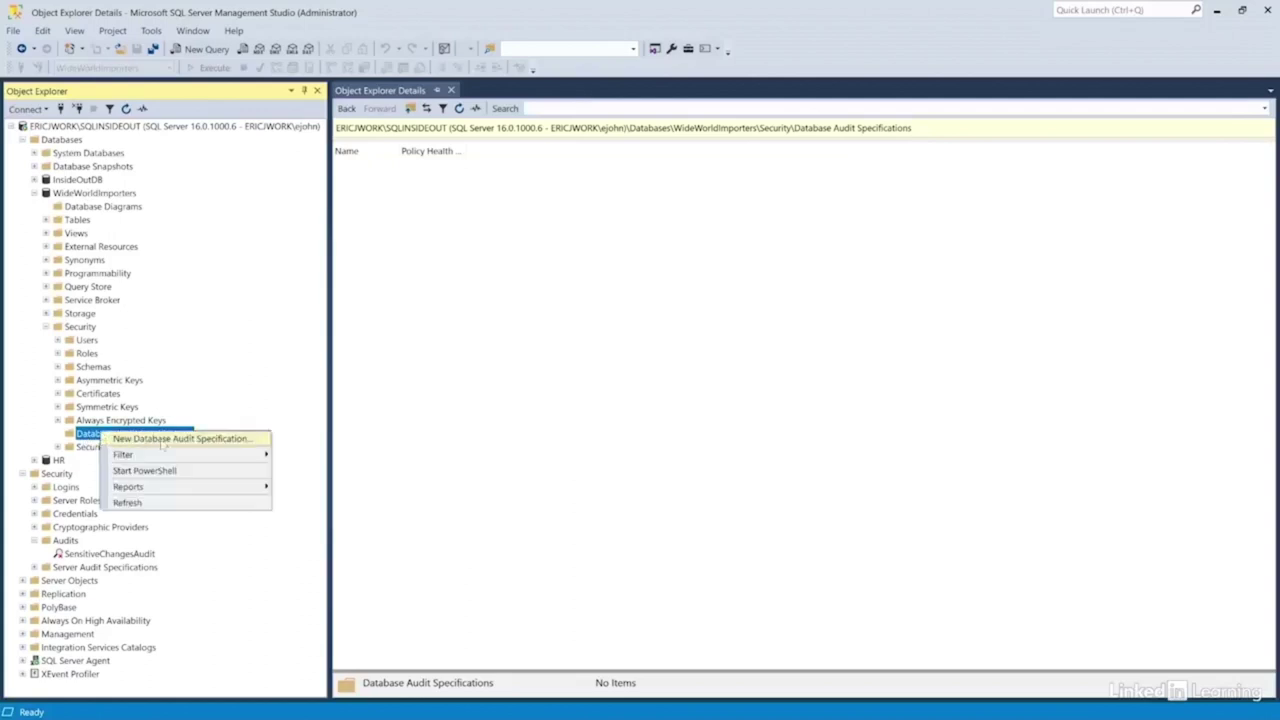
pyautogui.click(163, 440)
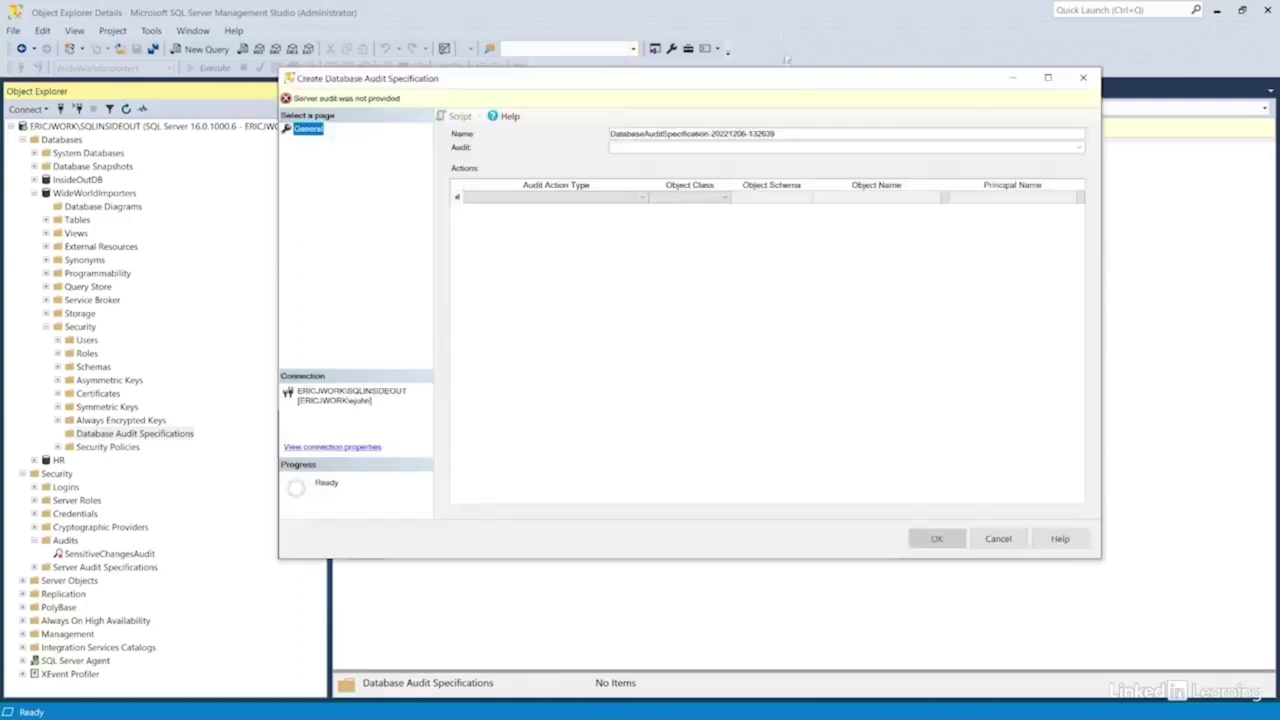
pyautogui.moveTo(847, 133); pyautogui.dragTo(440, 125)
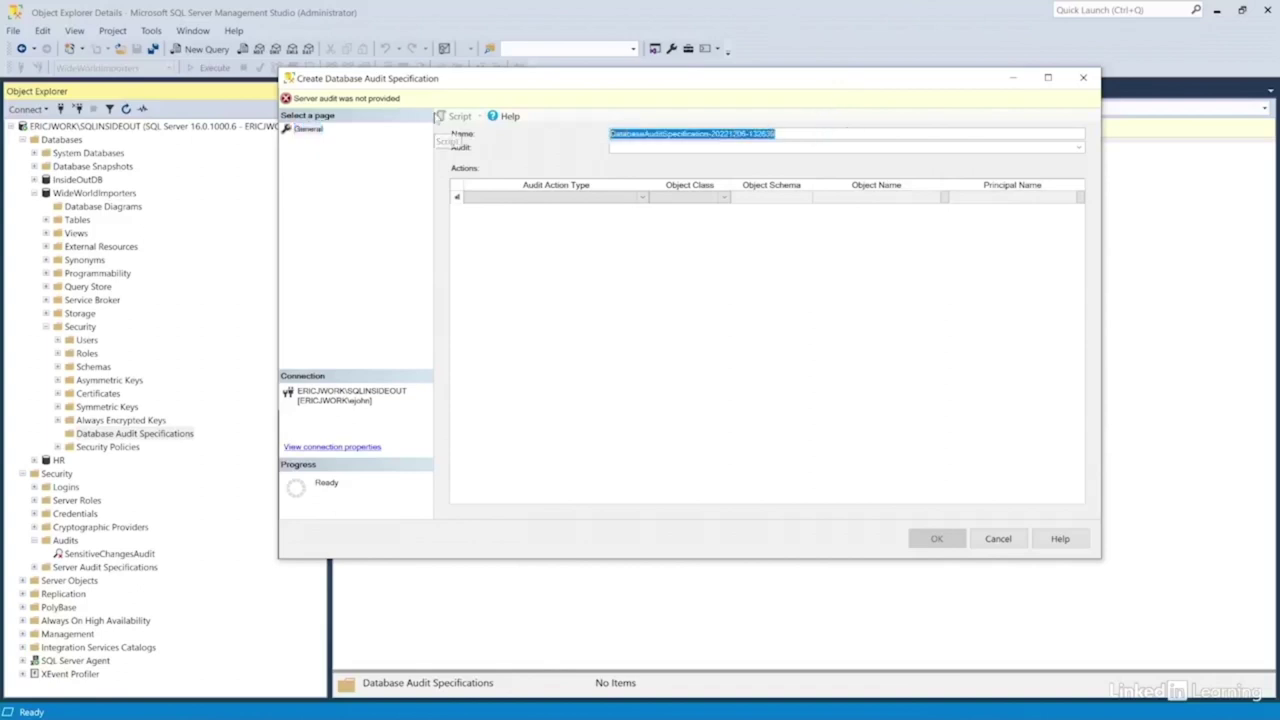
pyautogui.write('CrderAudit')
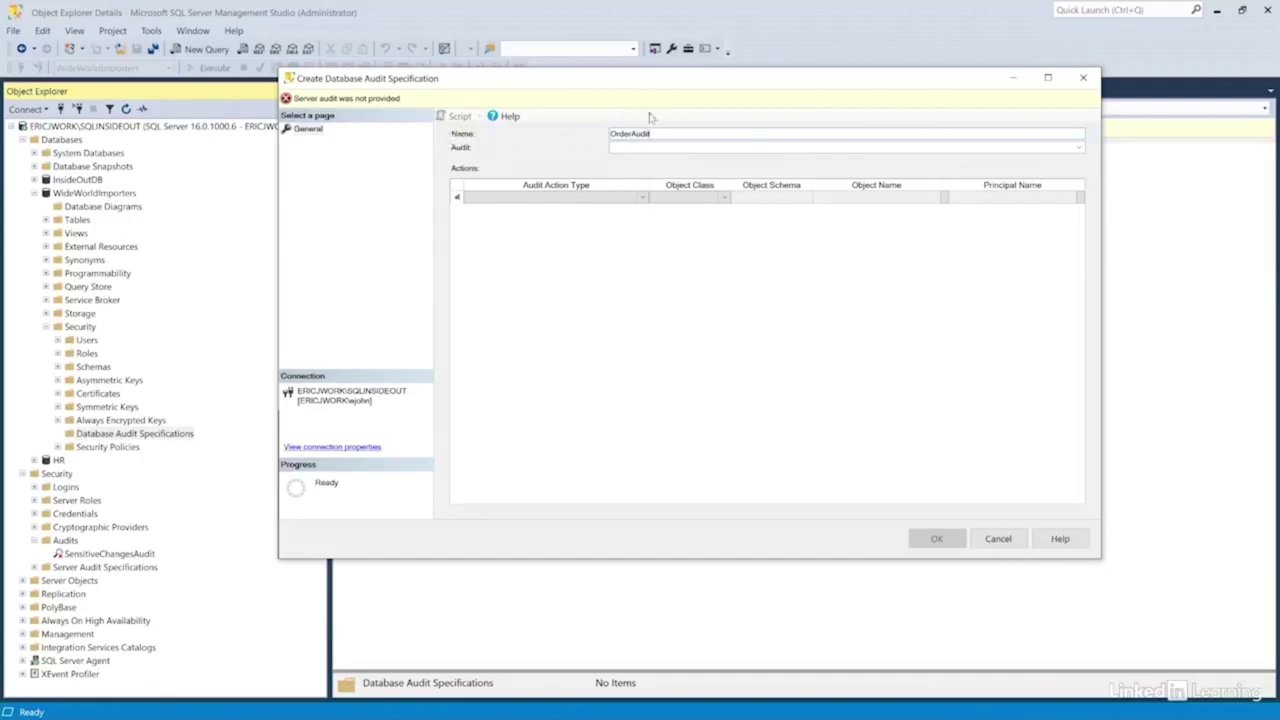
pyautogui.click(1077, 150)
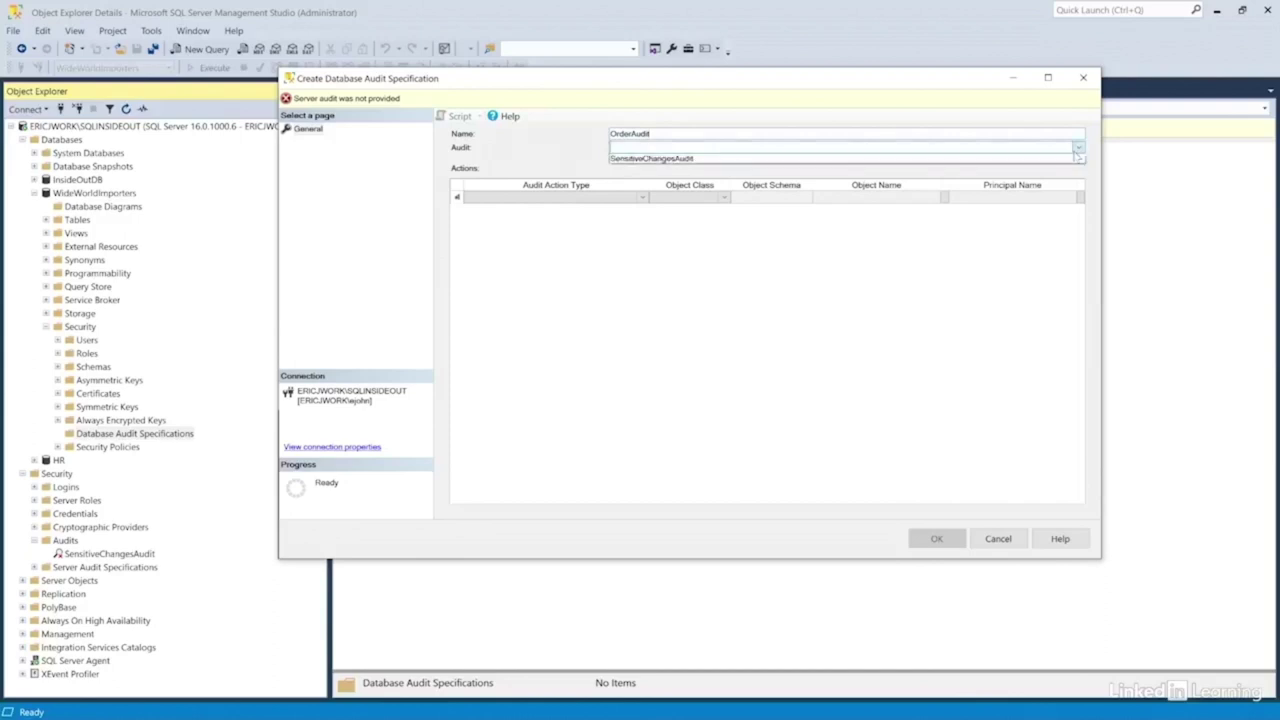
pyautogui.click(654, 159)
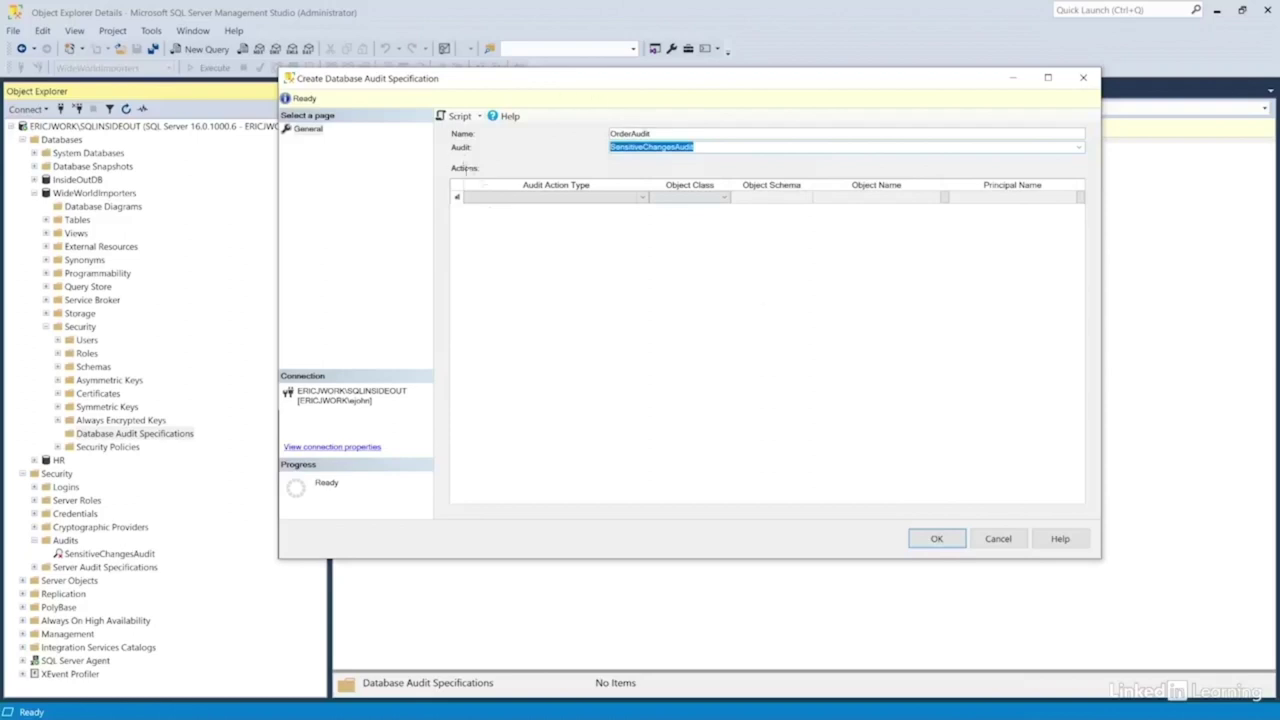
# - Set row 1's audit action type to DELETE
pyautogui.click(642, 197)
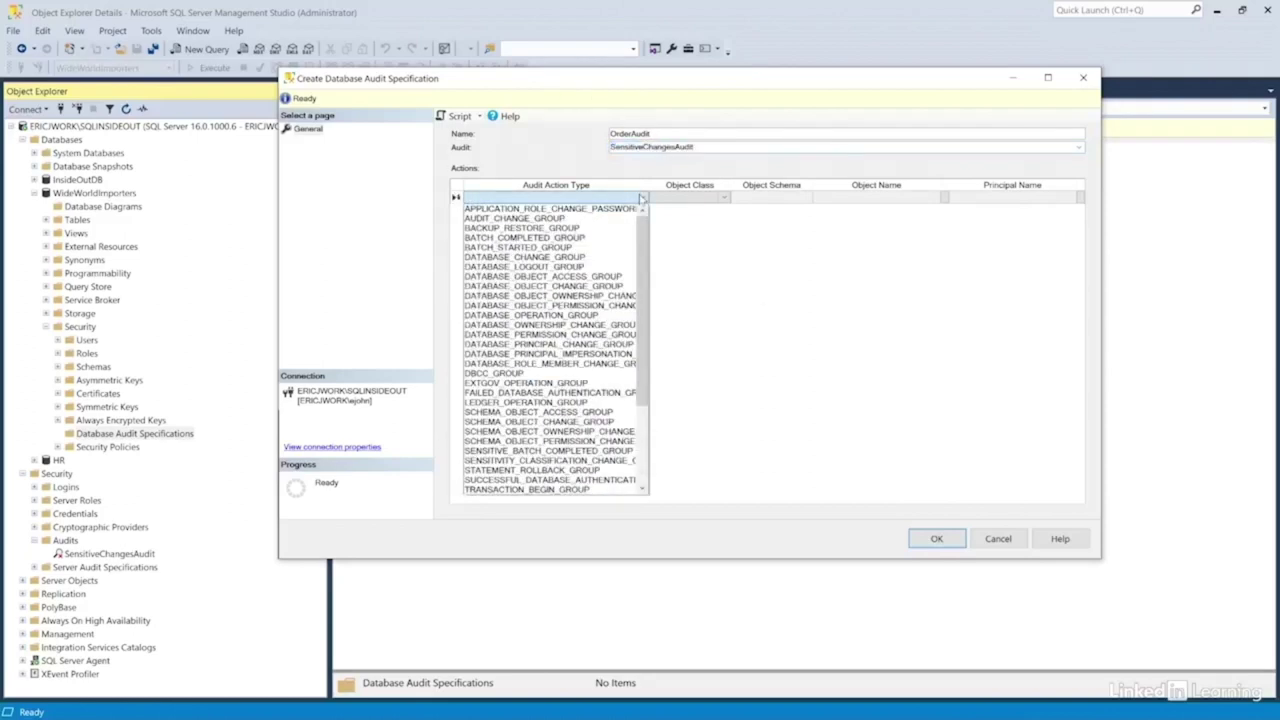
pyautogui.scroll(-1, 608, 262)
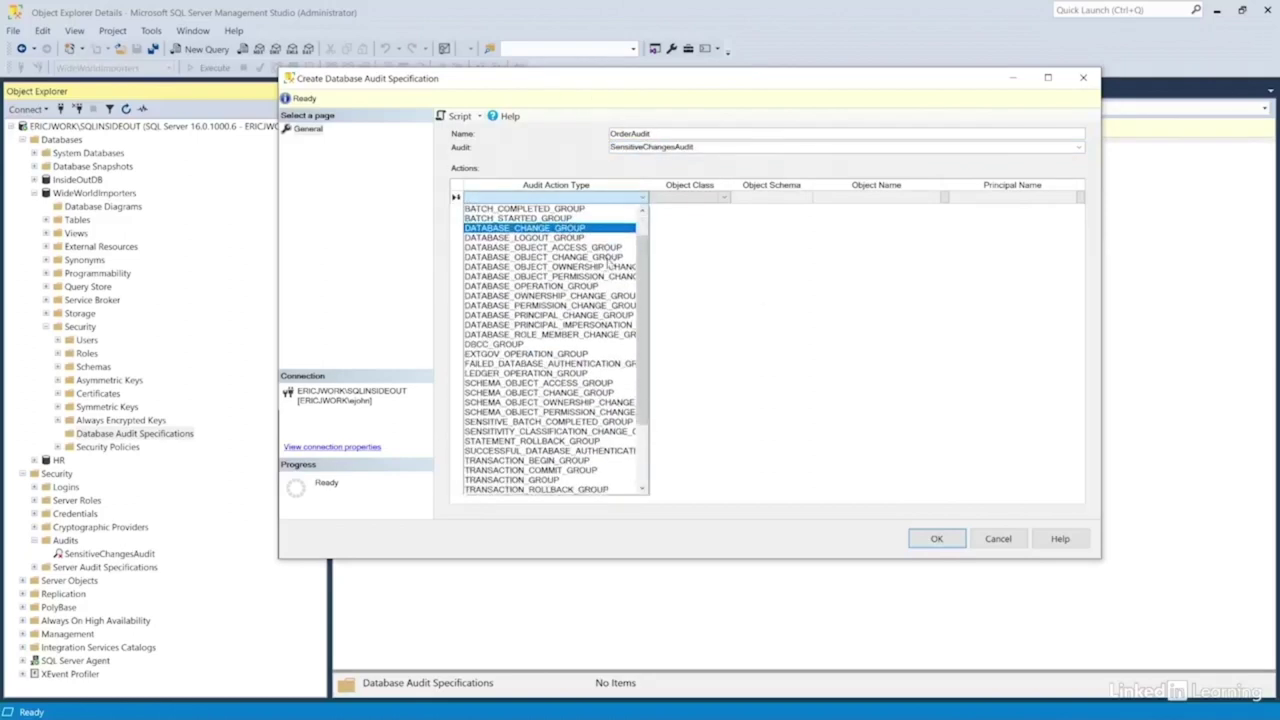
pyautogui.scroll(1, 530, 262)
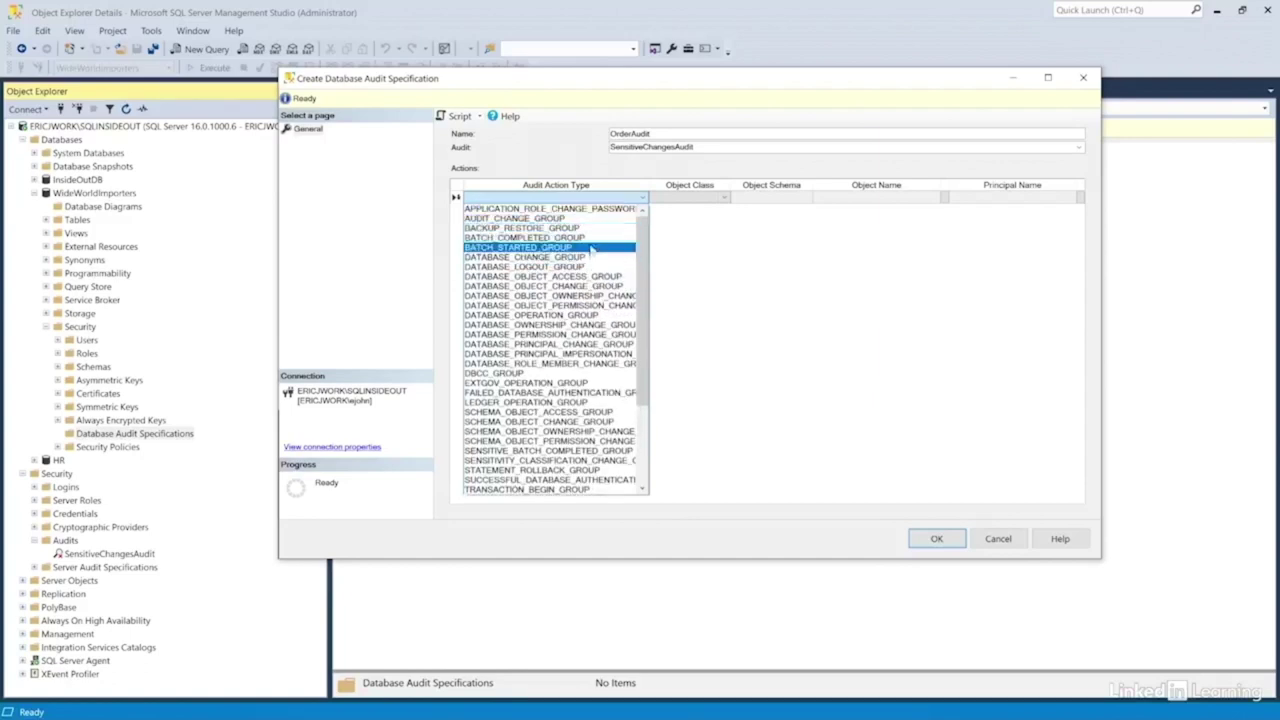
pyautogui.scroll(-2, 572, 288)
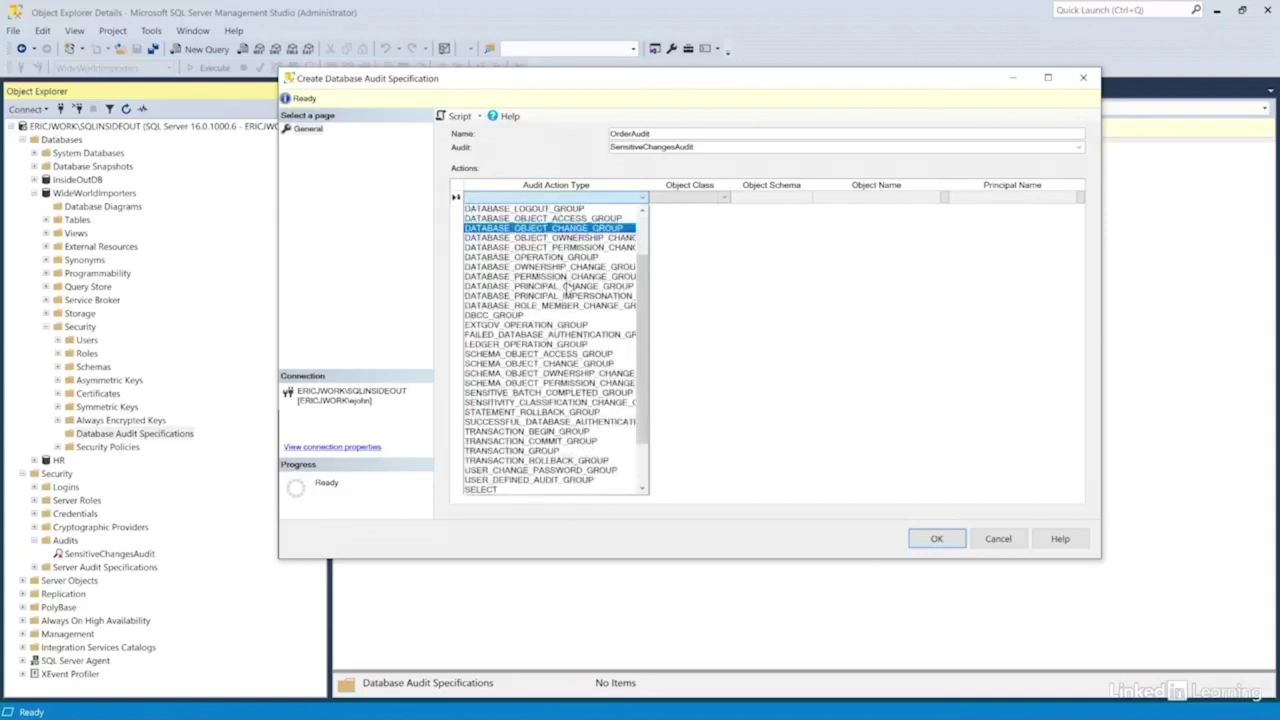
pyautogui.scroll(-2, 525, 368)
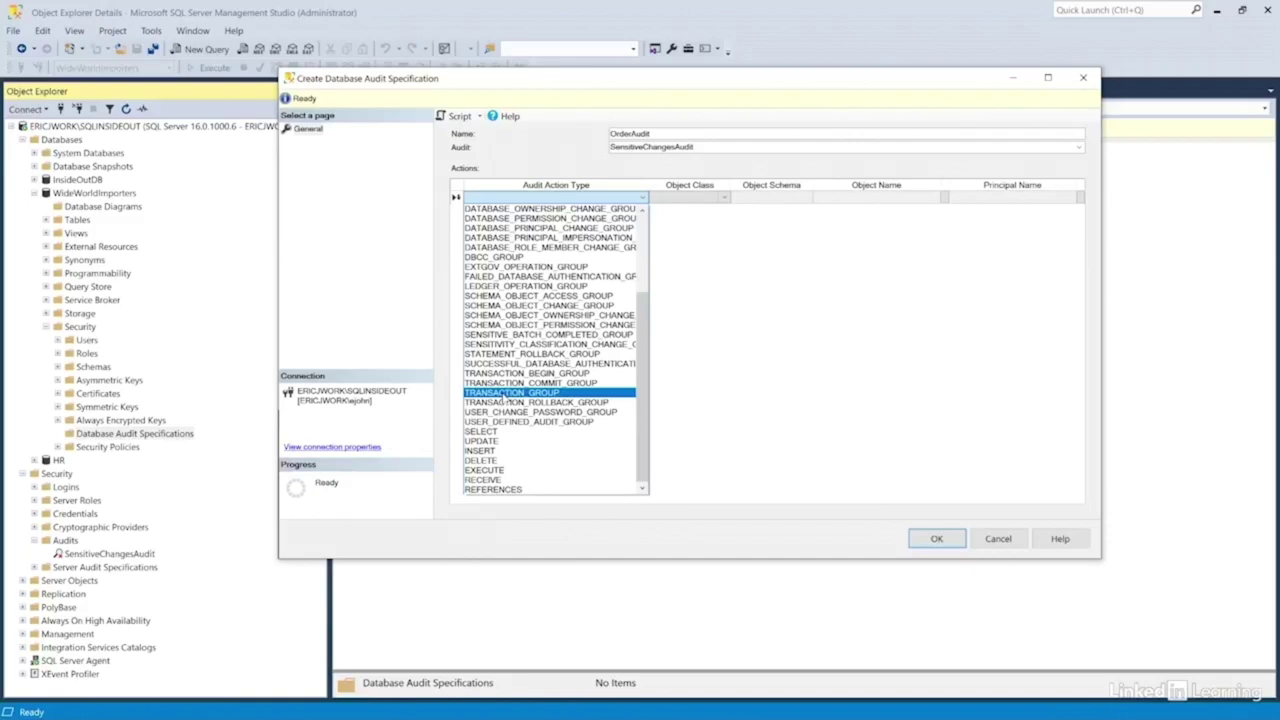
pyautogui.click(540, 460)
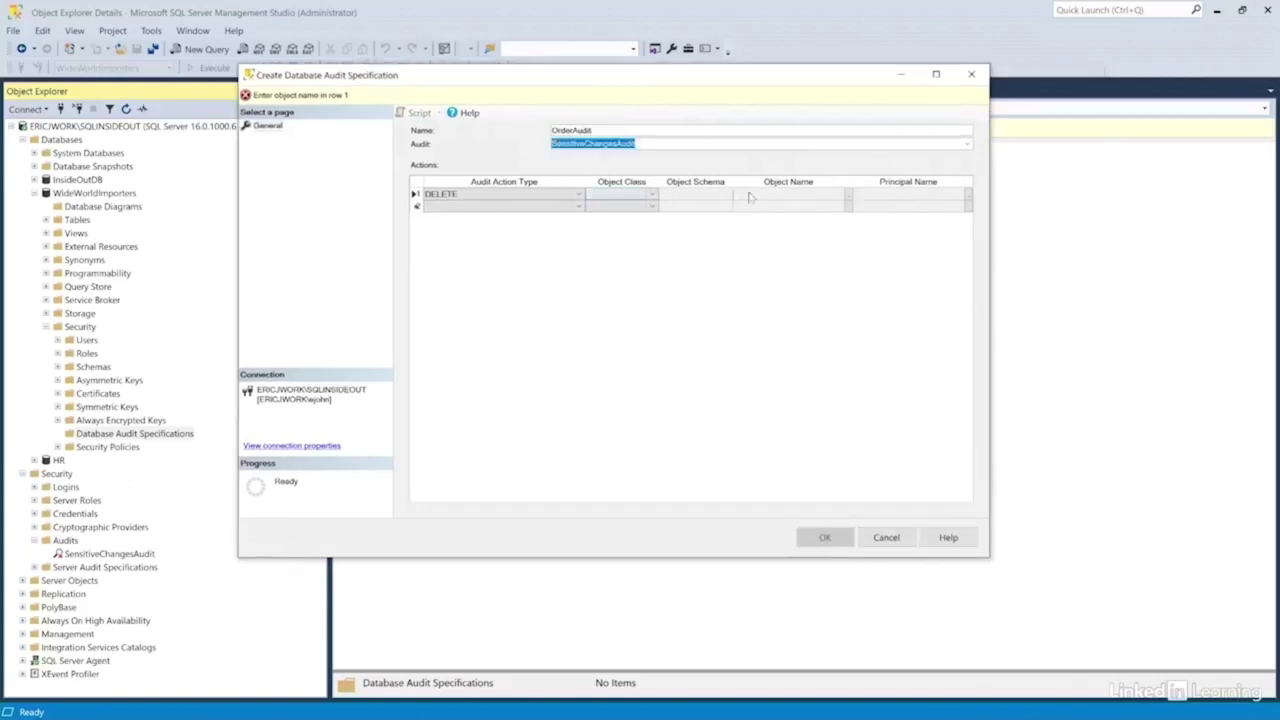
# - Set row 1's audited object to the [Sales].[Orders] table
pyautogui.click(848, 197)
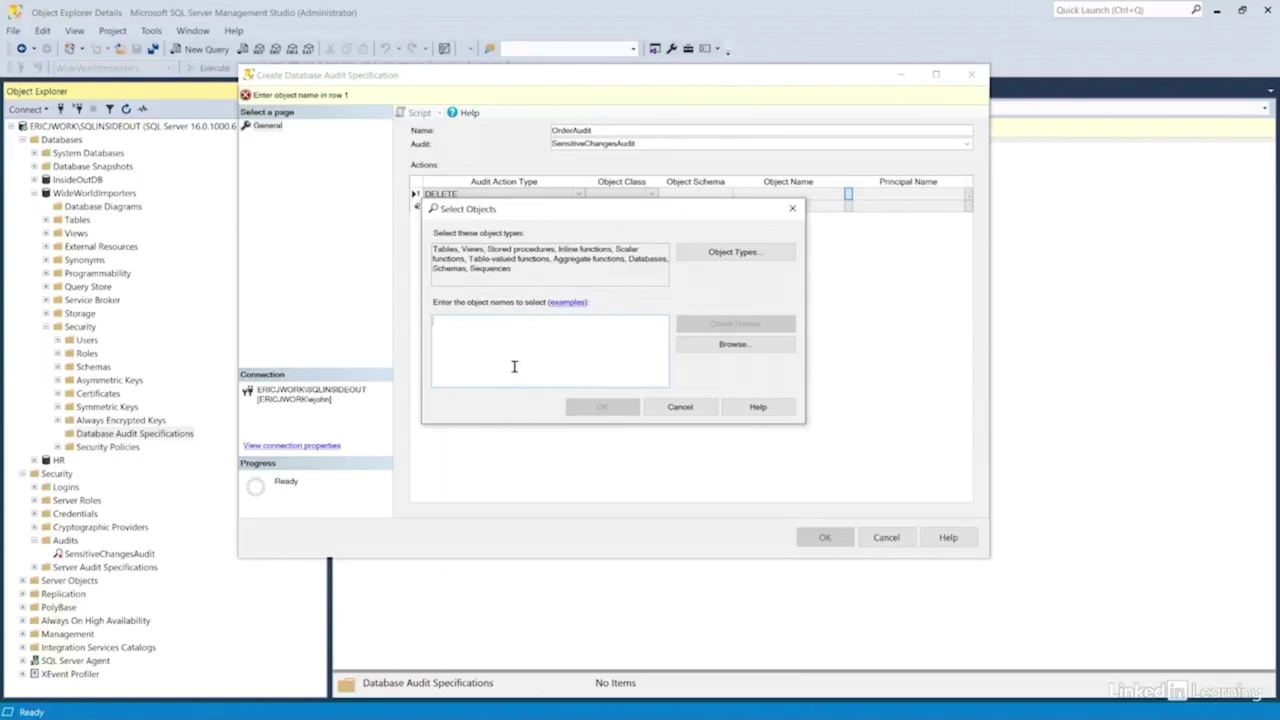
pyautogui.write('Orders')
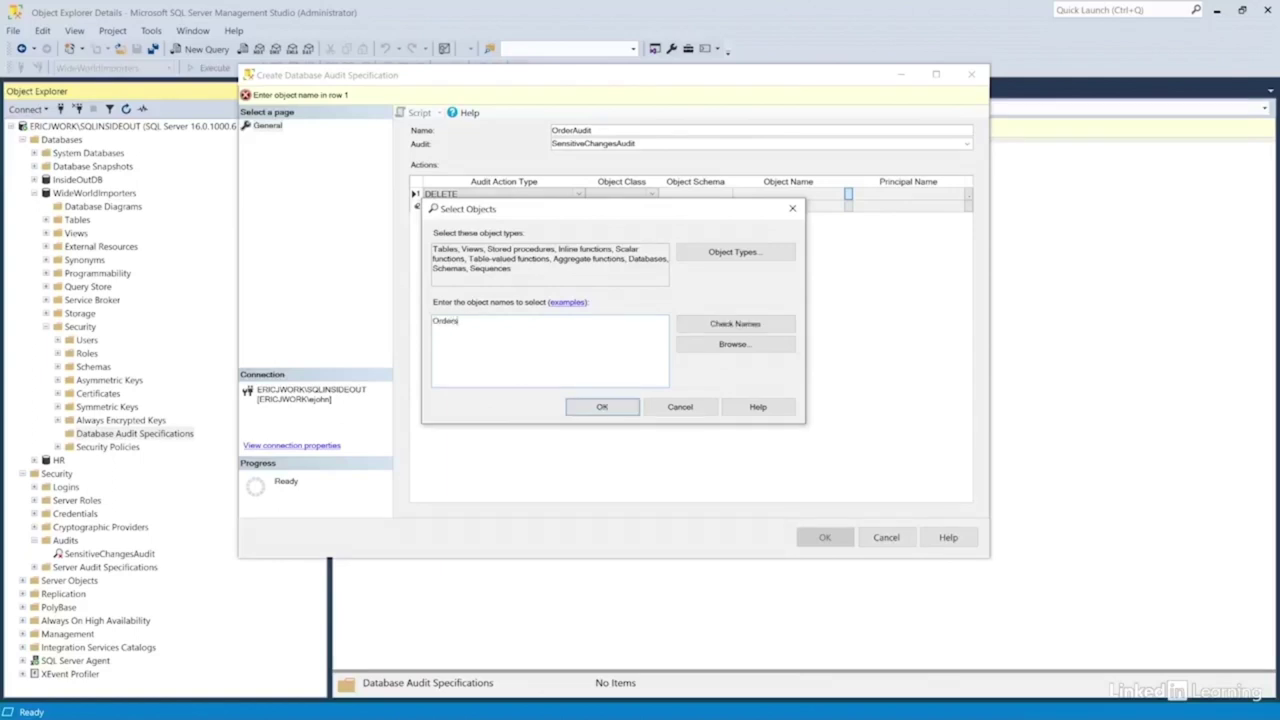
pyautogui.press('Return')
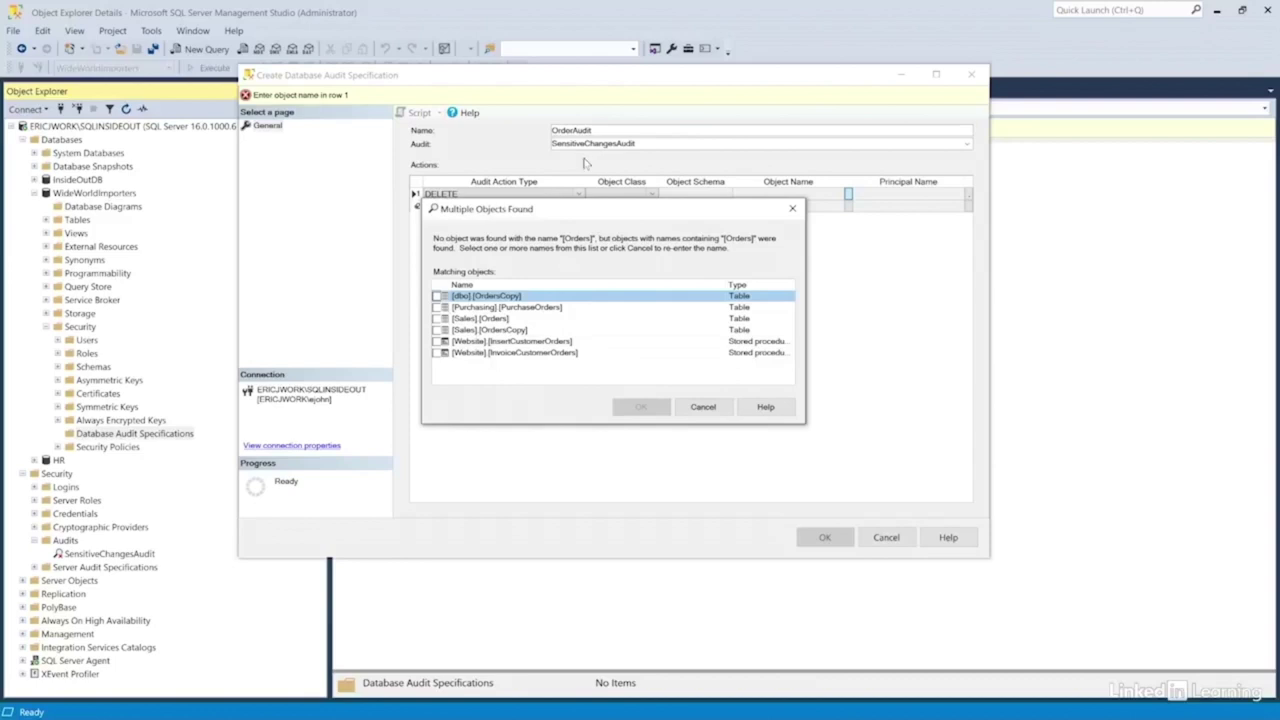
pyautogui.click(439, 318)
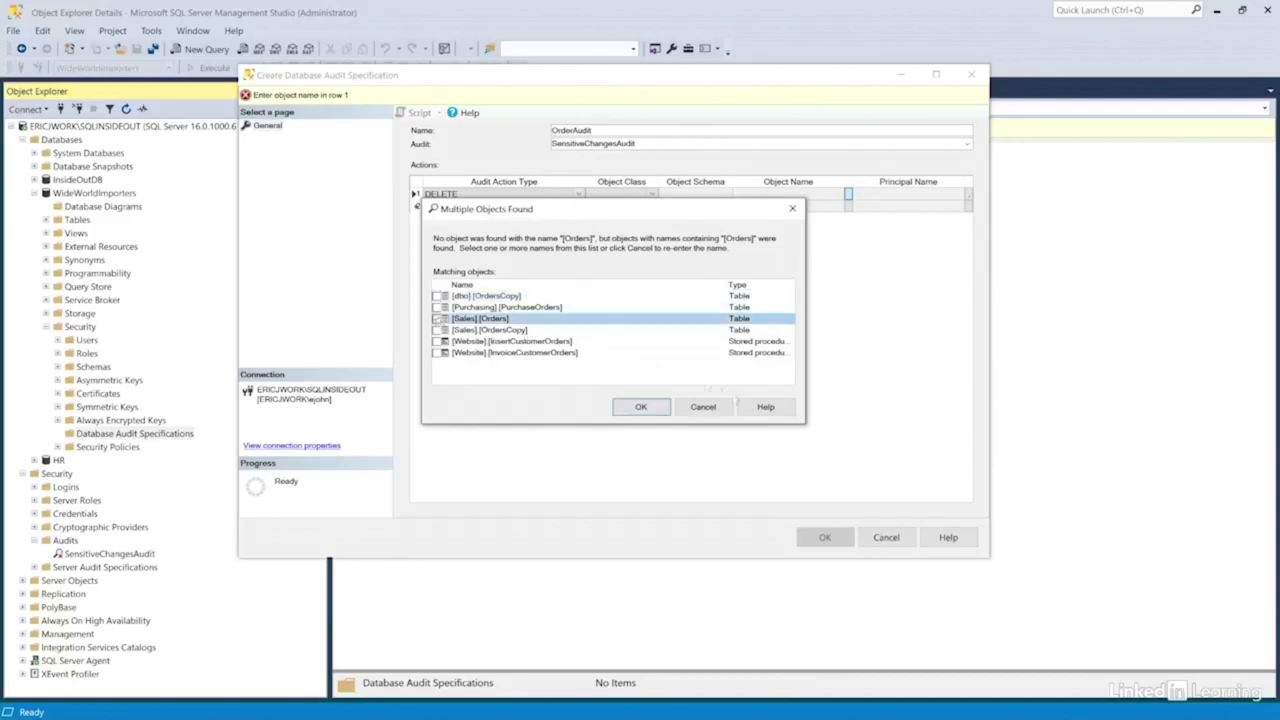
pyautogui.click(640, 406)
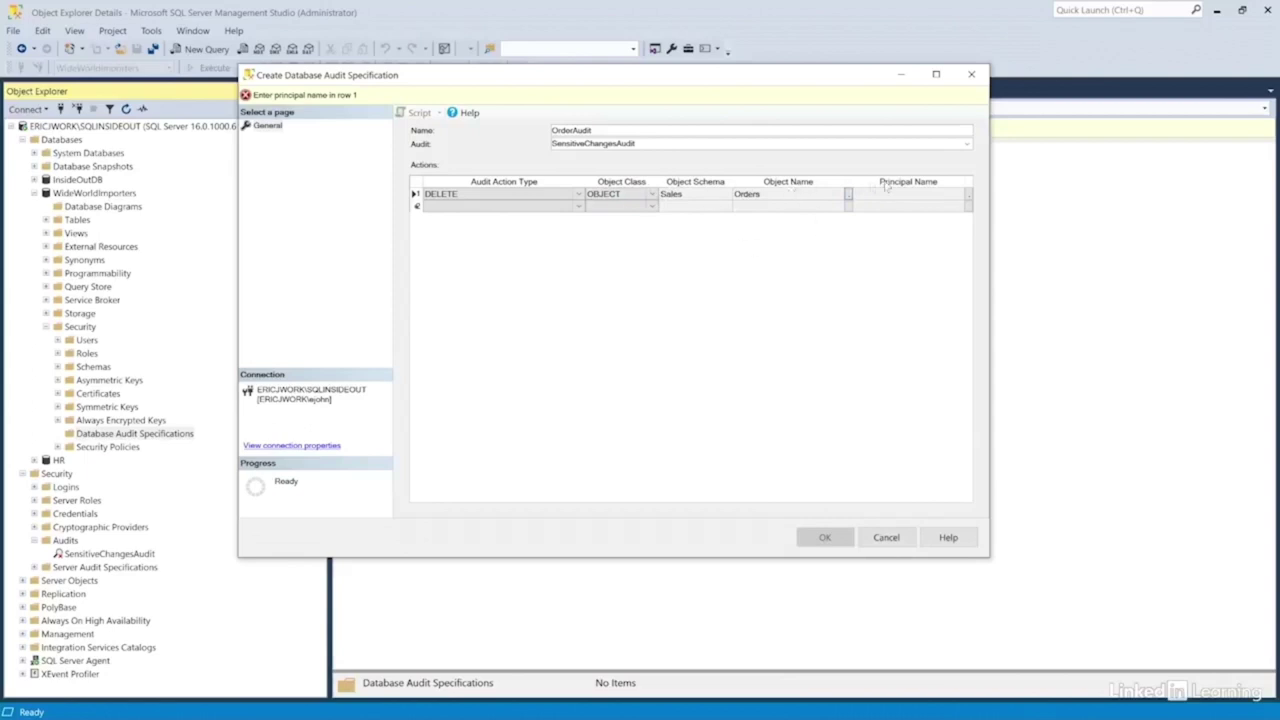
# - Set row 1's principal to db_owner and create the OrderAudit specification
pyautogui.click(968, 195)
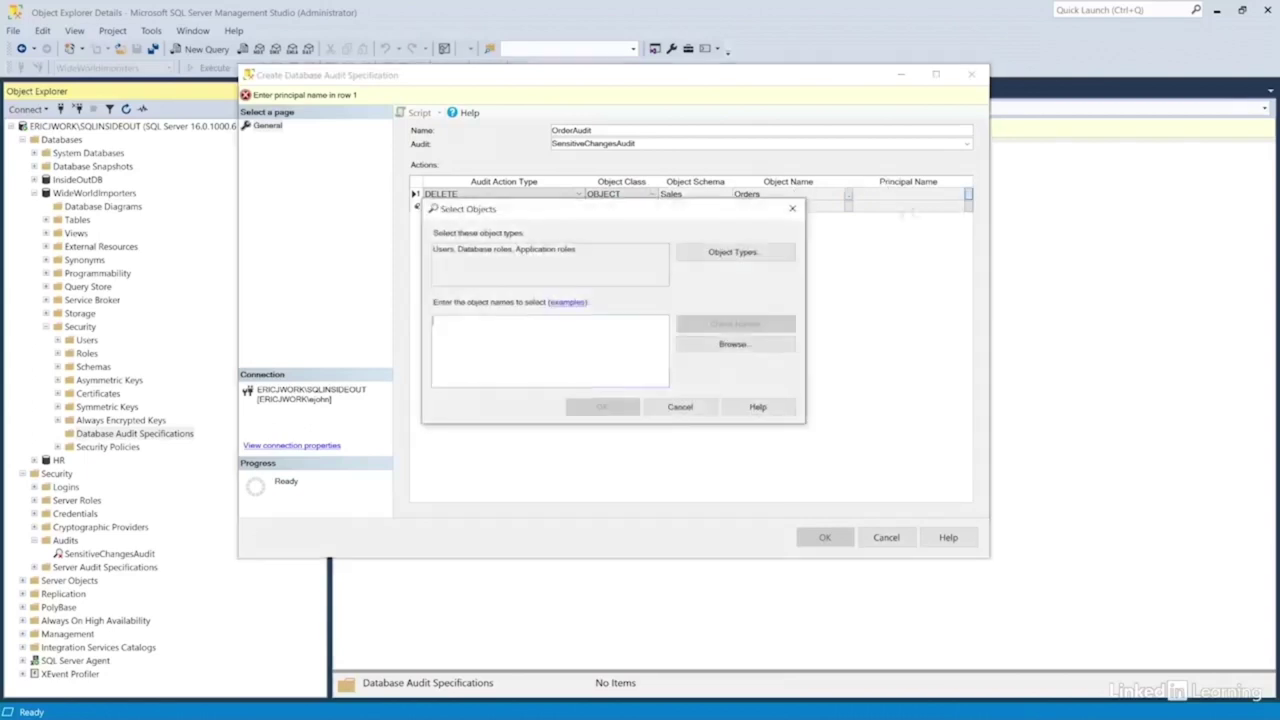
pyautogui.moveTo(555, 223); pyautogui.dragTo(596, 231)
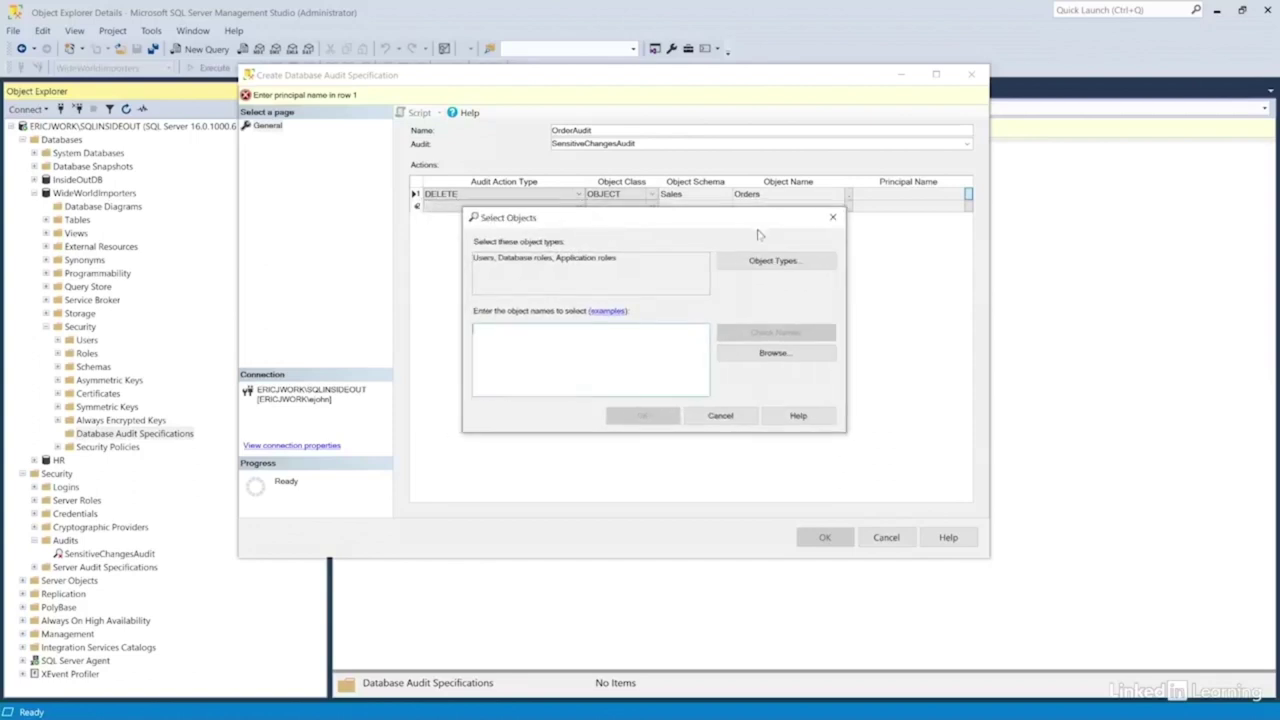
pyautogui.click(750, 356)
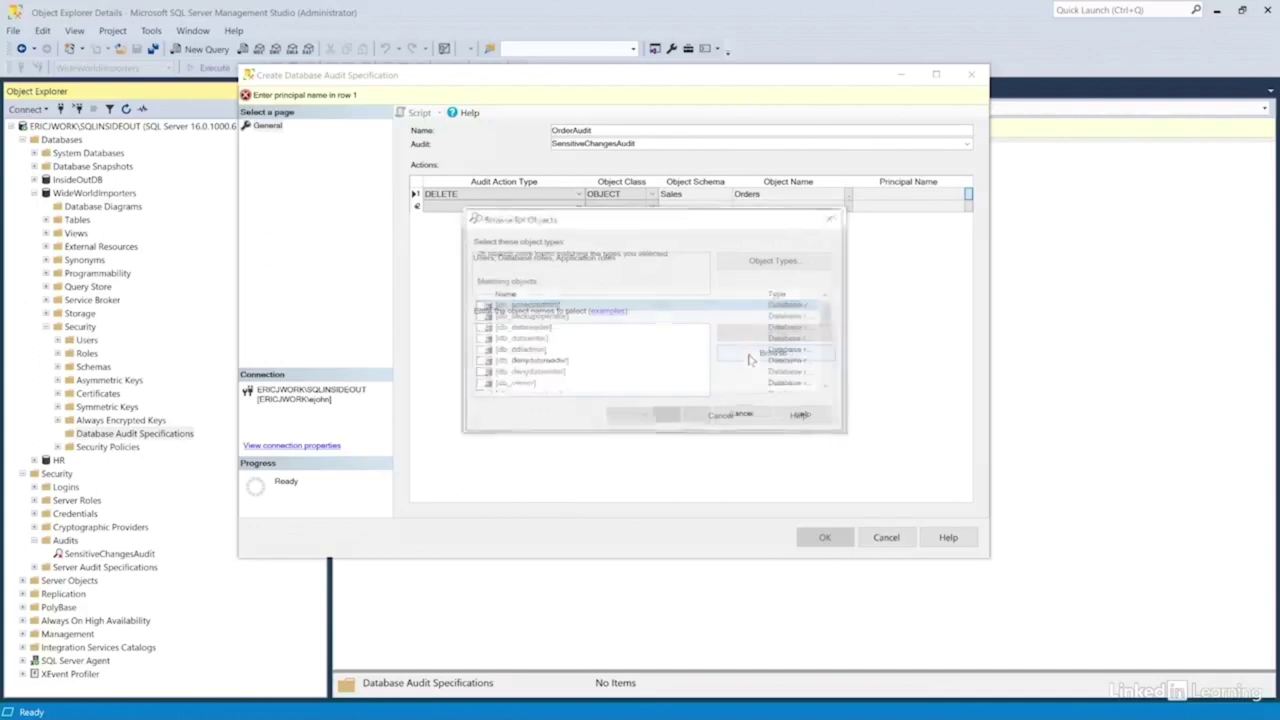
pyautogui.scroll(-1, 600, 334)
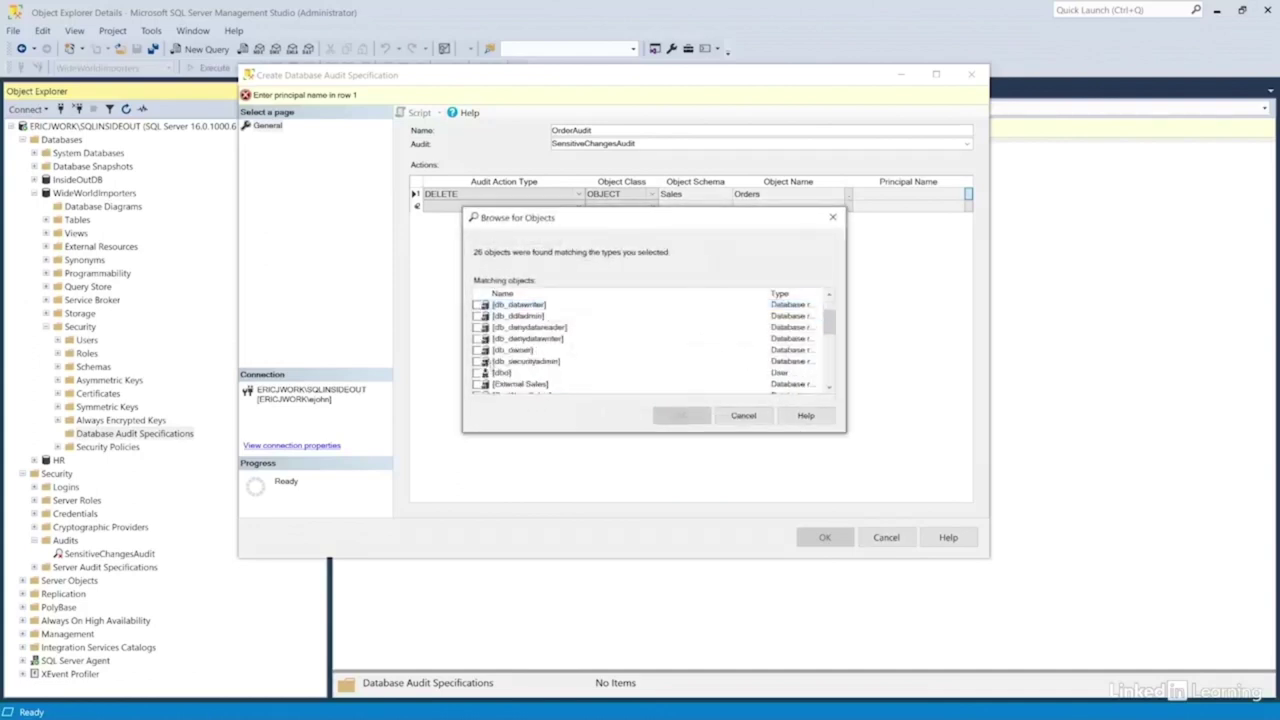
pyautogui.click(478, 350)
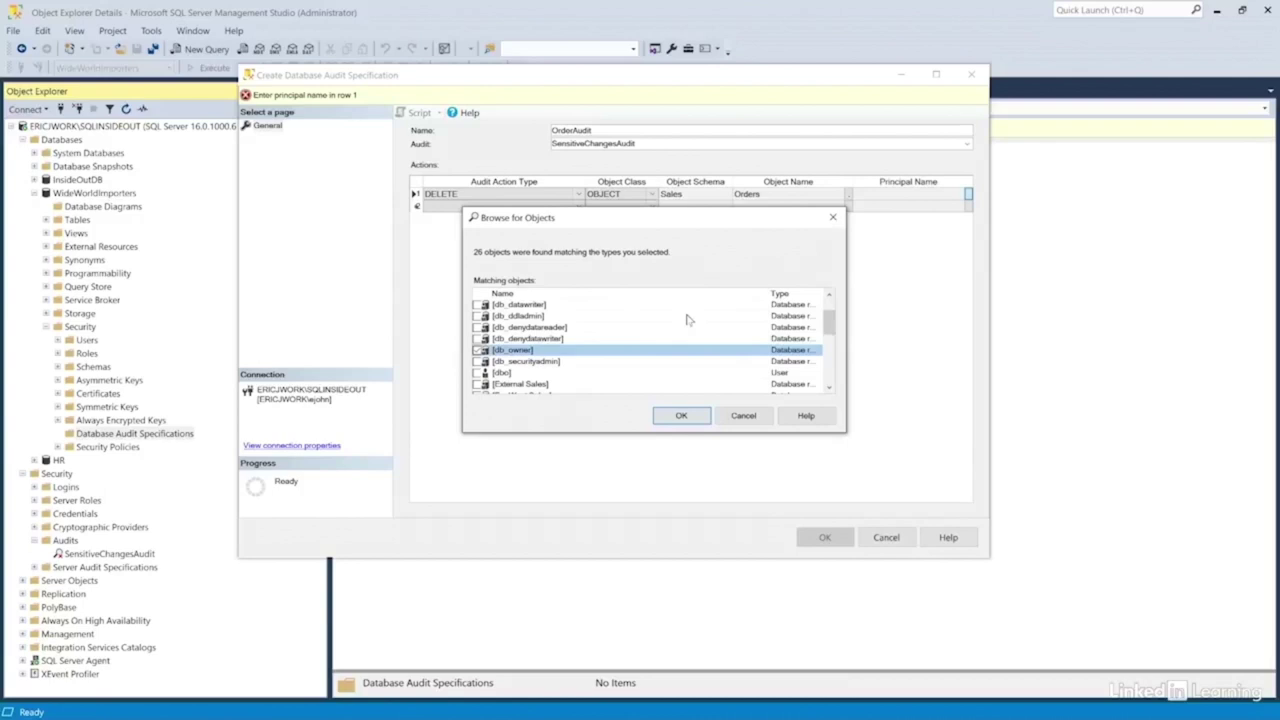
pyautogui.click(683, 415)
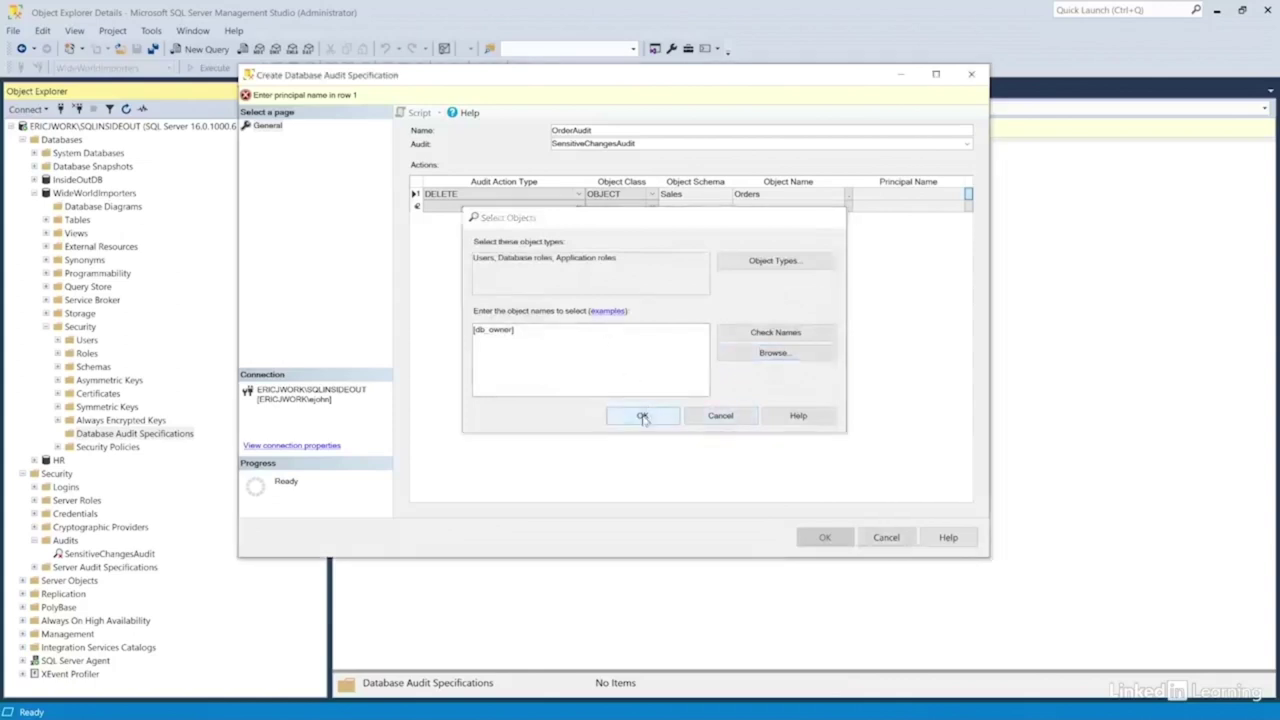
pyautogui.click(642, 415)
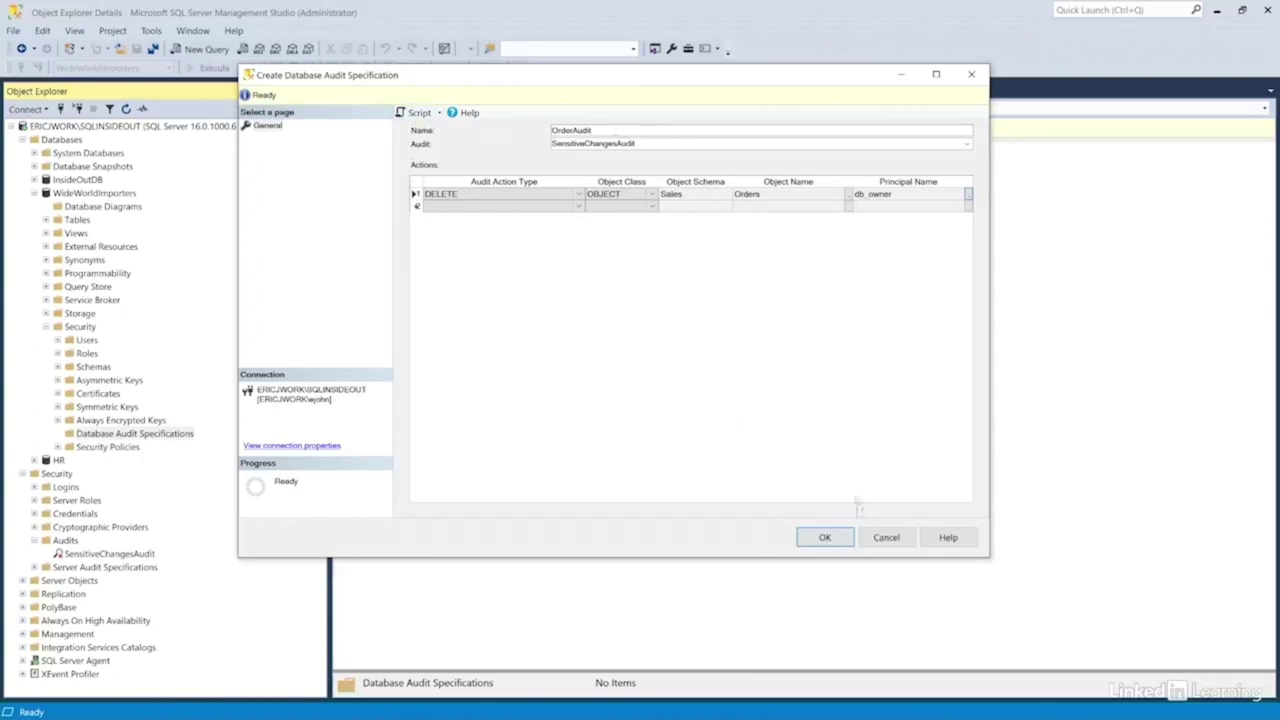
pyautogui.click(849, 540)
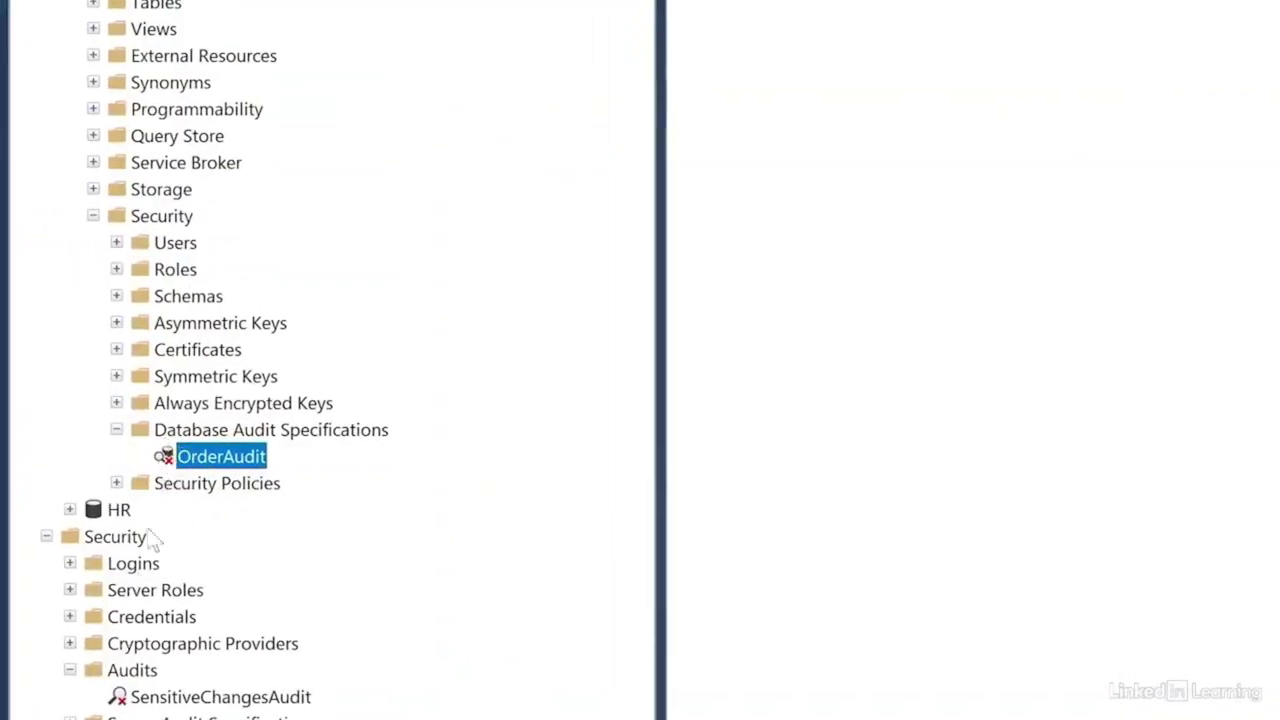
pyautogui.scroll(-2, 150, 560)
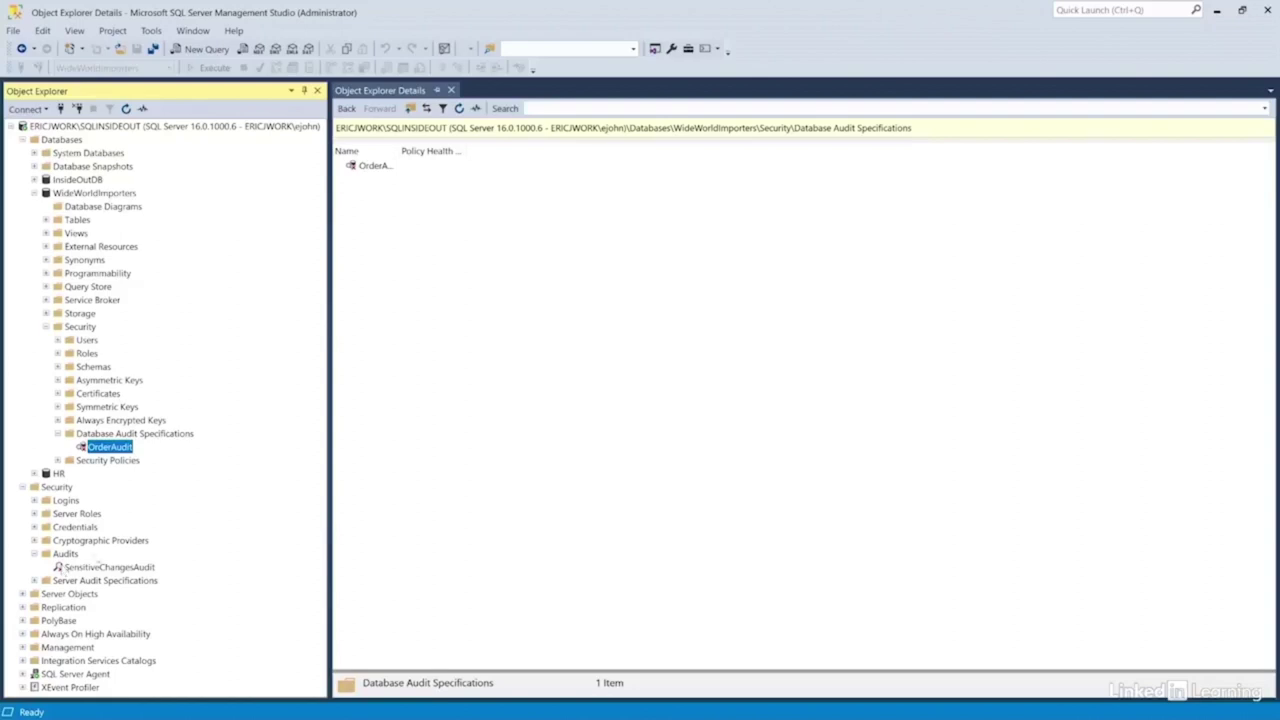
# - Enable the SensitiveChangesAudit server audit
pyautogui.rightClick(115, 569)
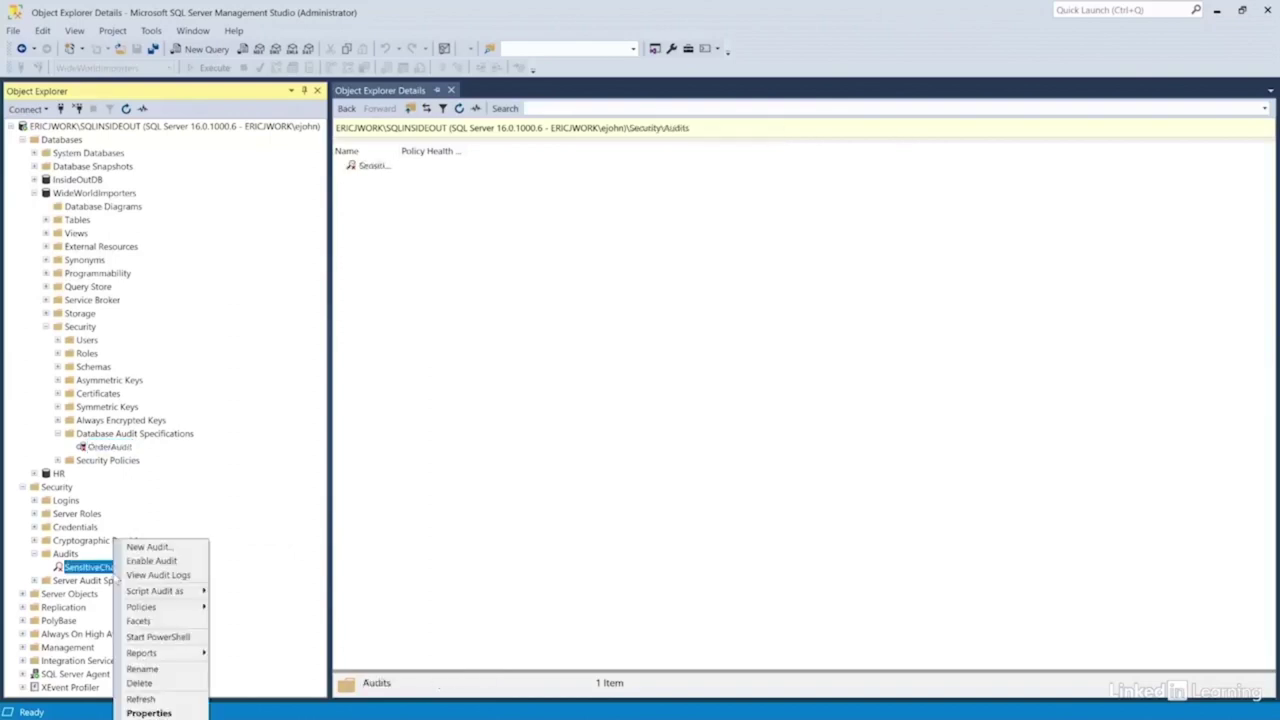
pyautogui.click(151, 561)
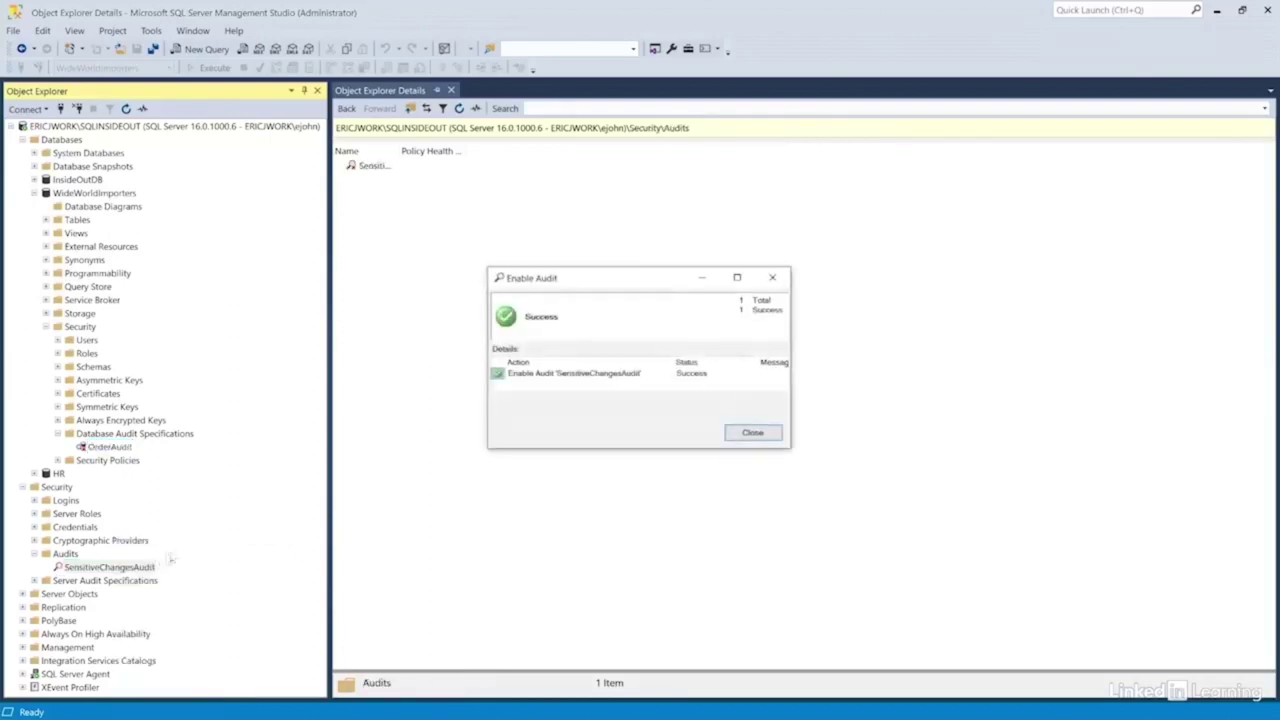
pyautogui.click(751, 432)
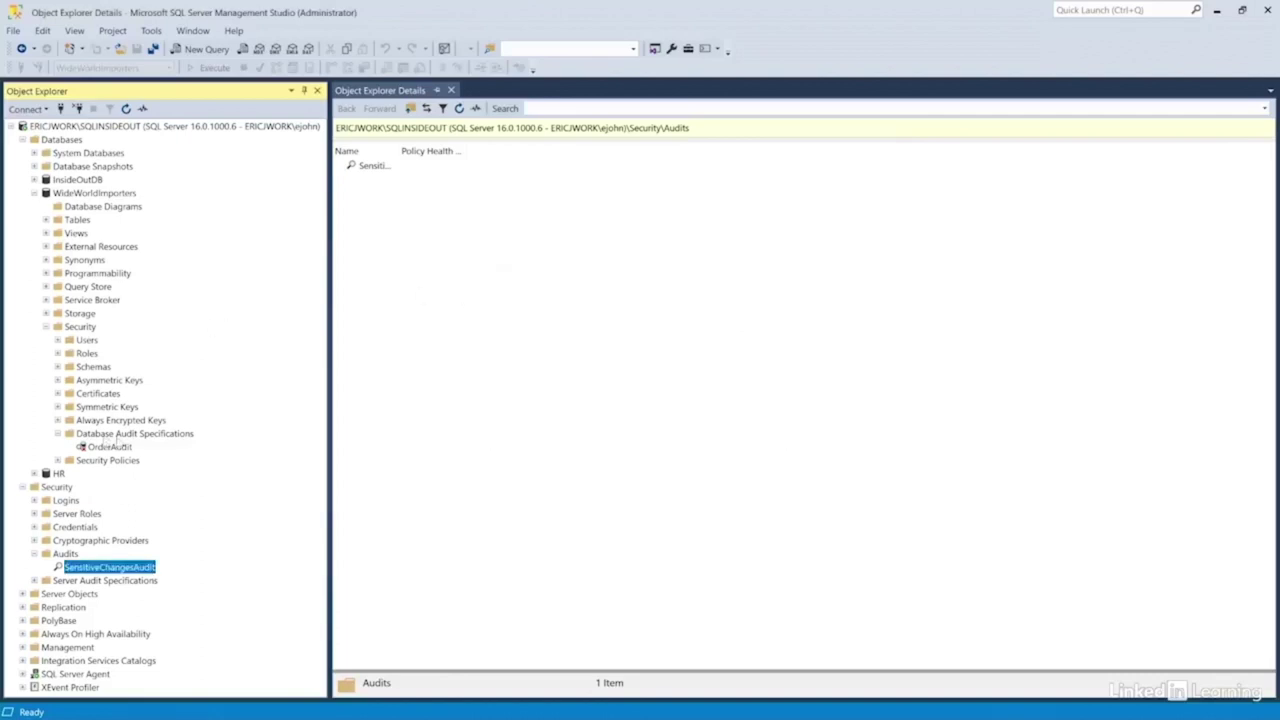
# - Enable the OrderAudit database audit specification
pyautogui.rightClick(116, 445)
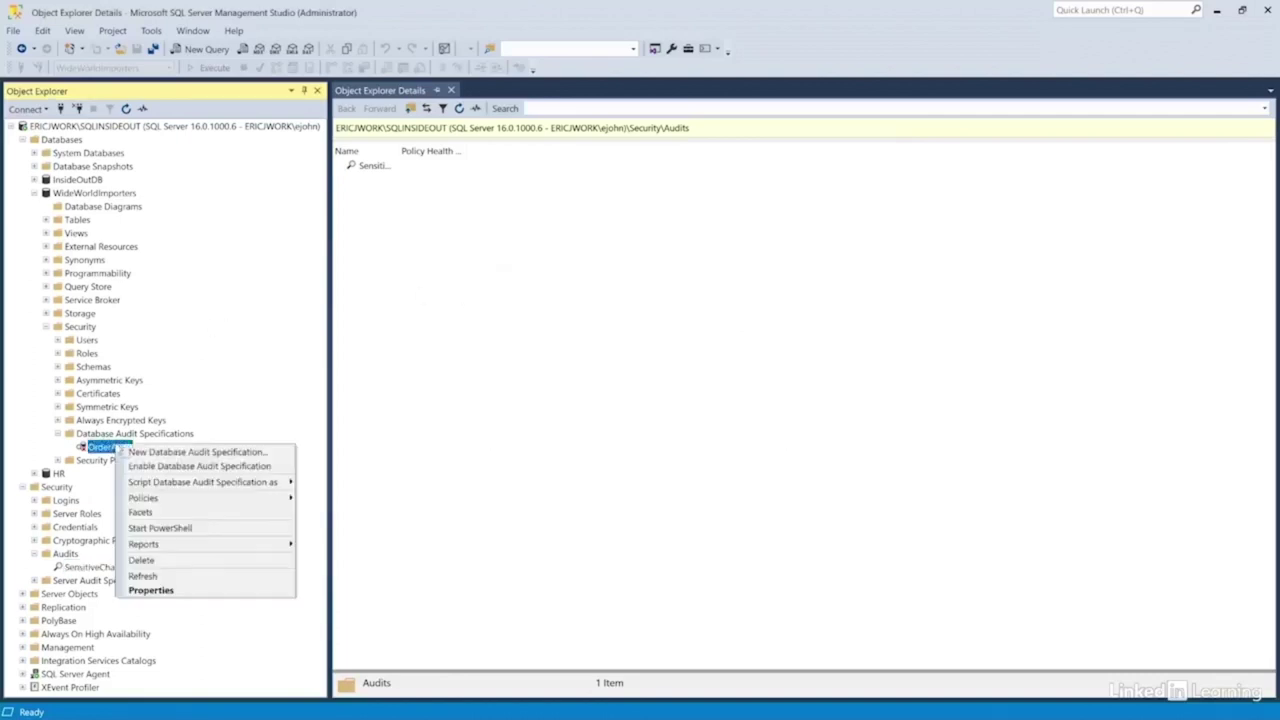
pyautogui.click(198, 466)
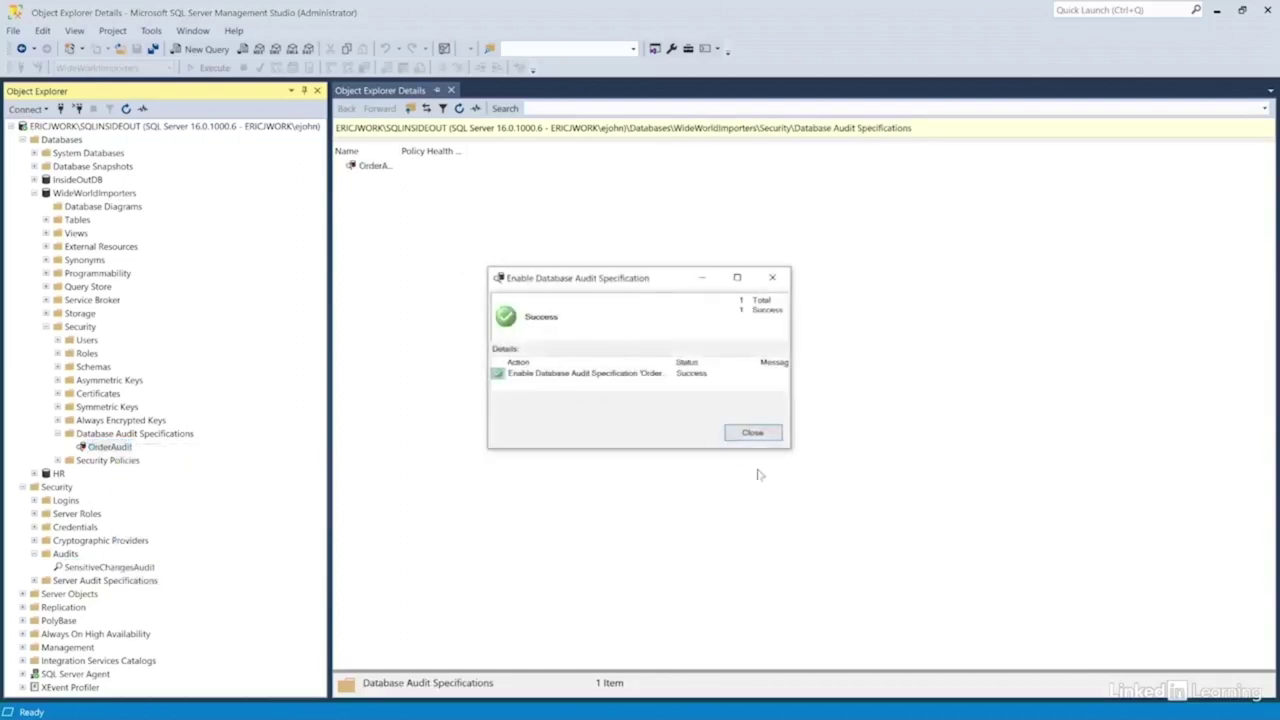
pyautogui.click(757, 434)
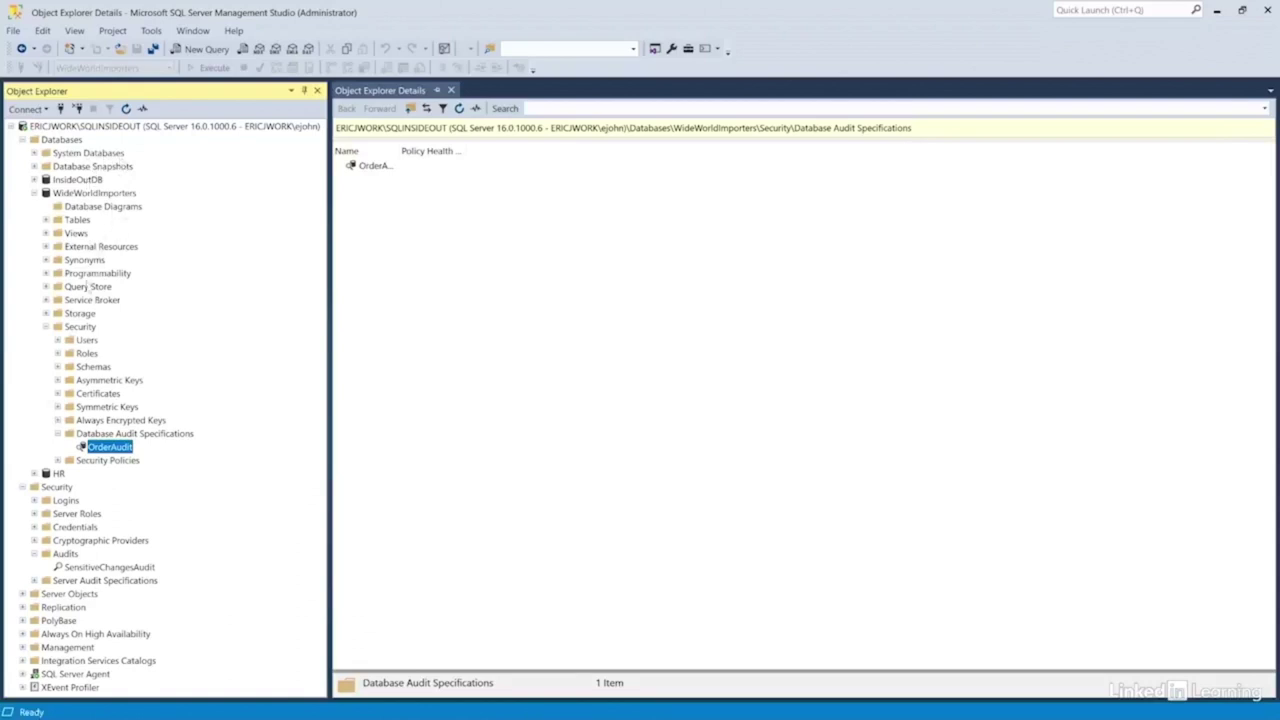
pyautogui.rightClick(104, 567)
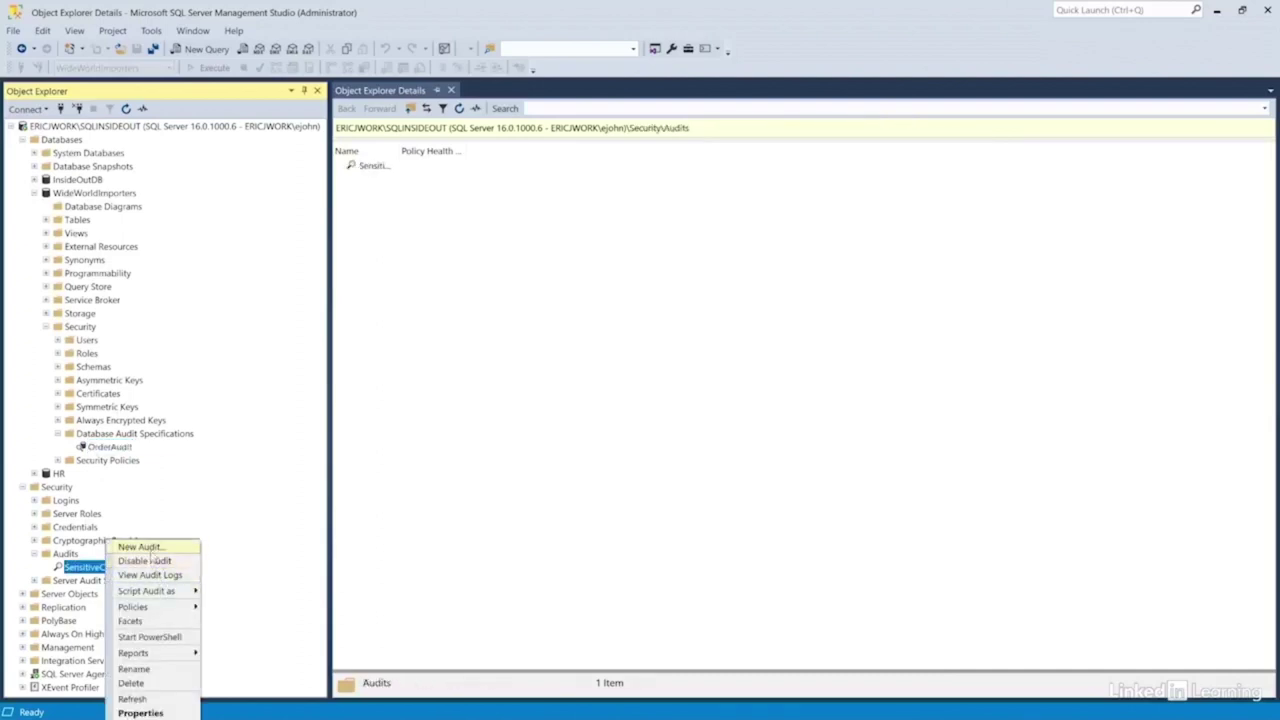
pyautogui.click(503, 375)
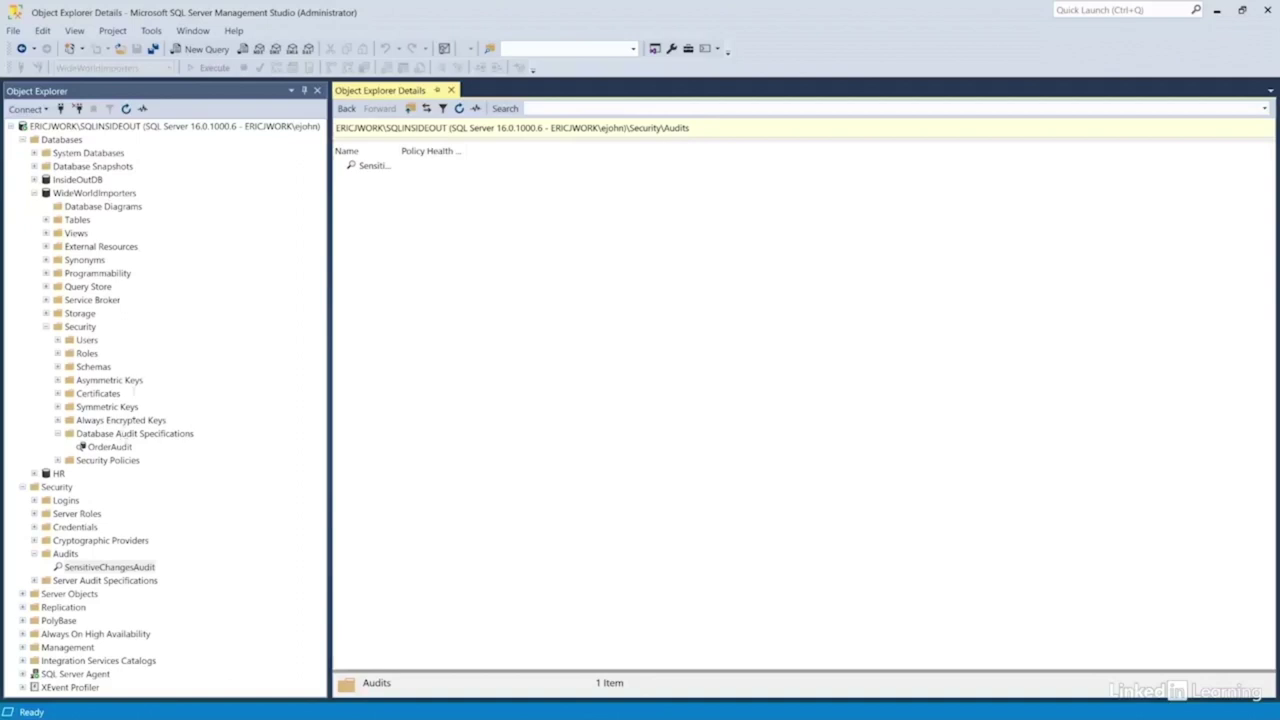
pyautogui.rightClick(117, 446)
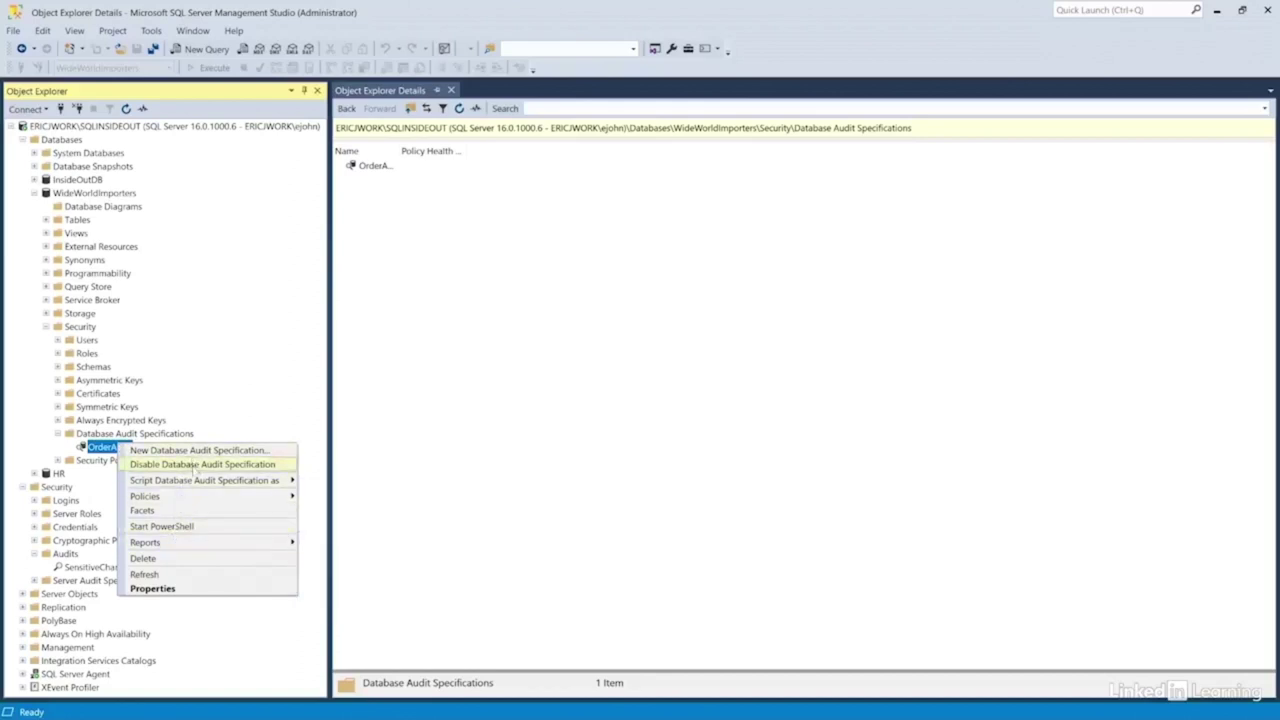
pyautogui.moveTo(180, 496)
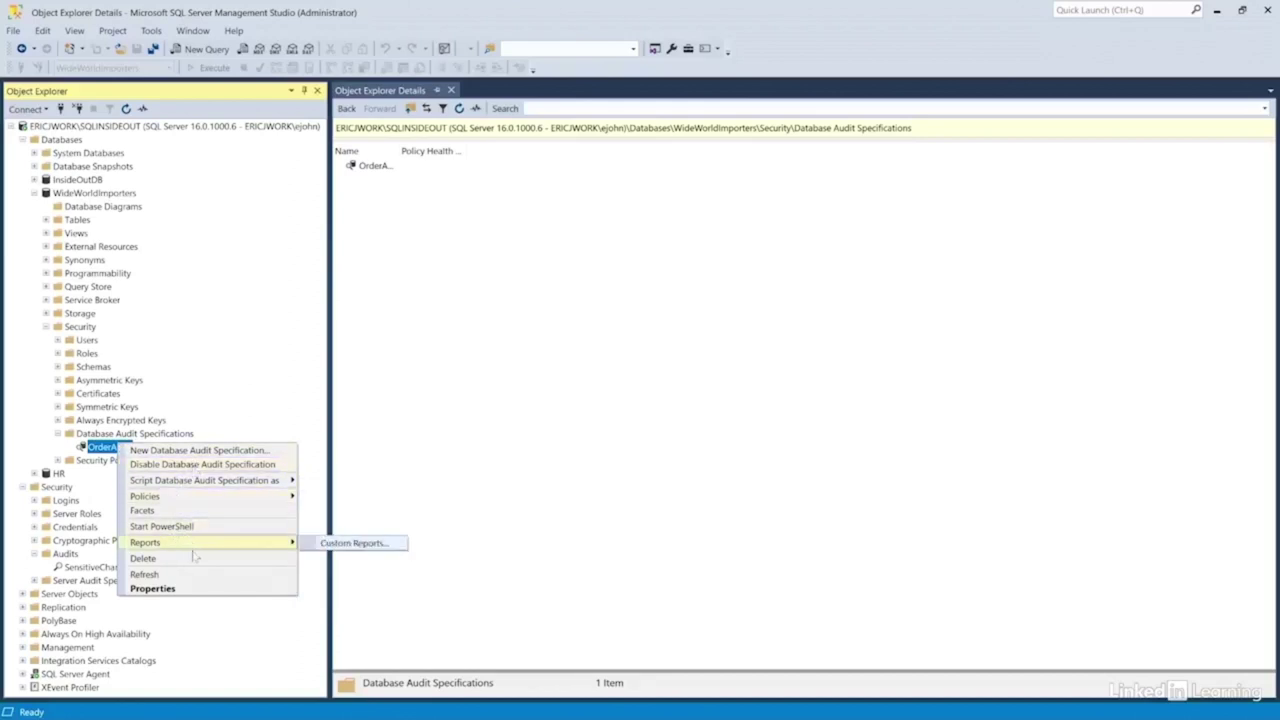